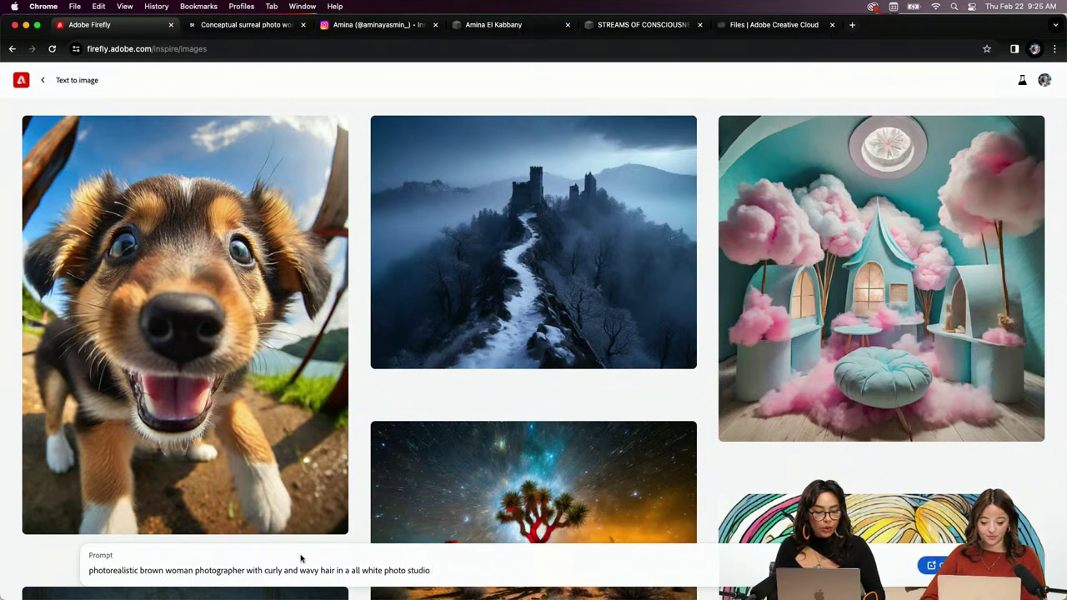
Change the prompt's ending to "standing in an all white photo studio" and generate the images
mouse_move(252, 515)
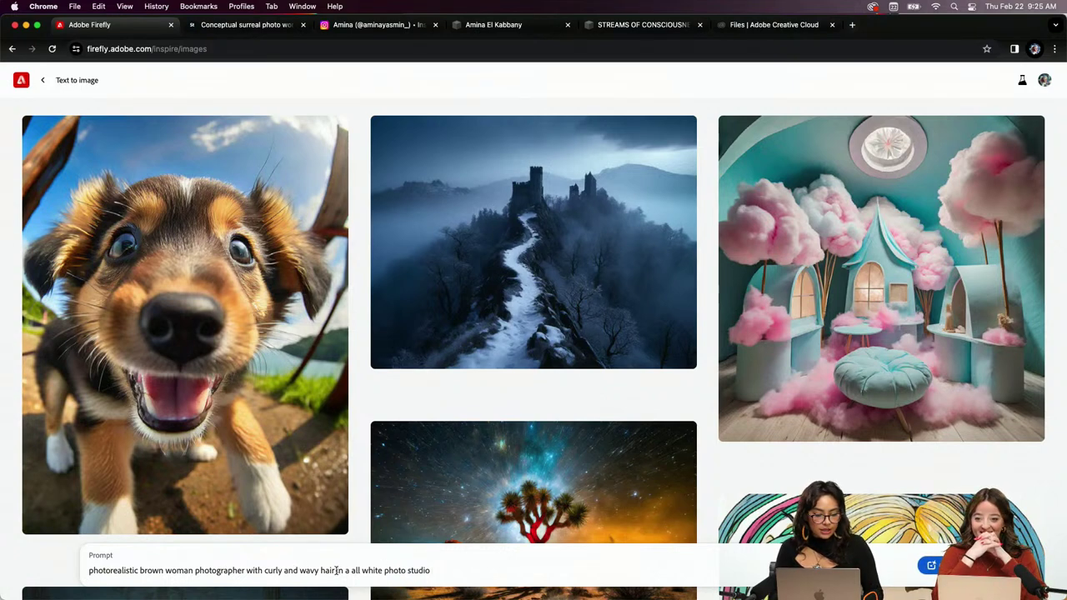
click(336, 570)
text(standing)
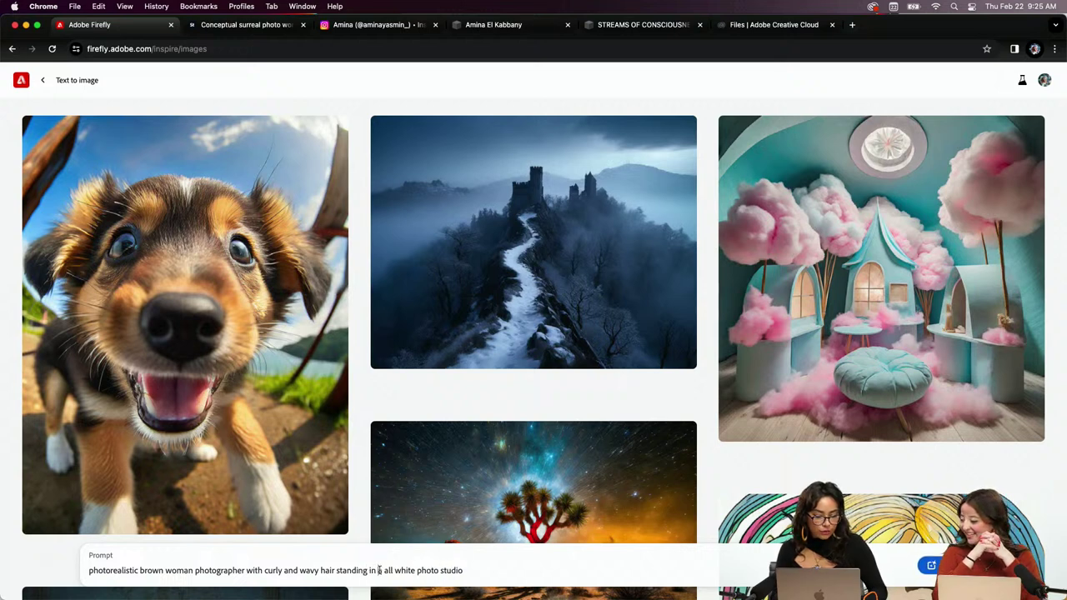
click(379, 570)
text(n a)
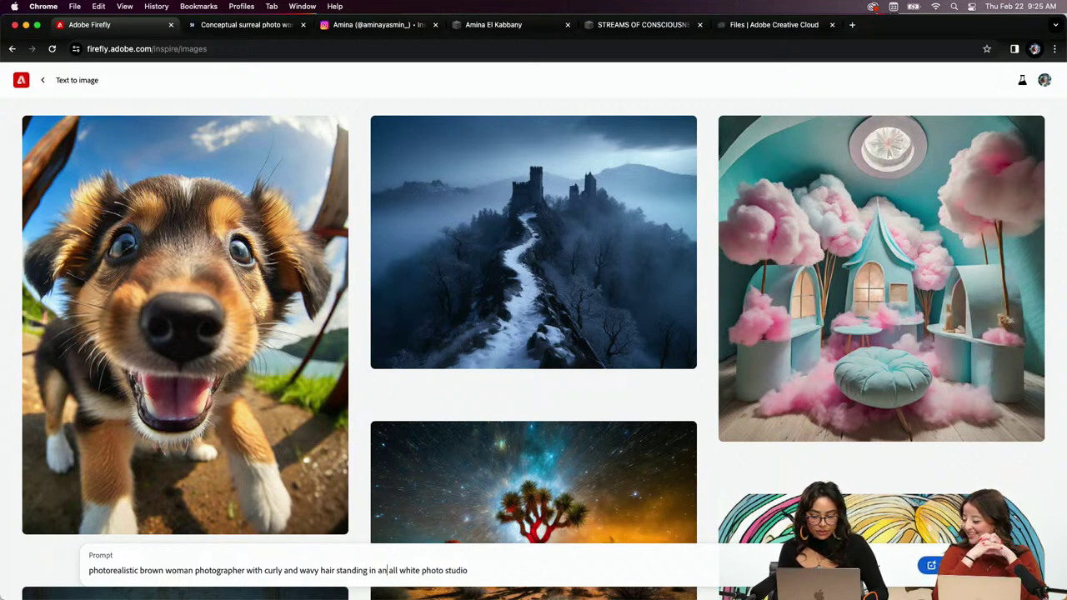
key(Return)
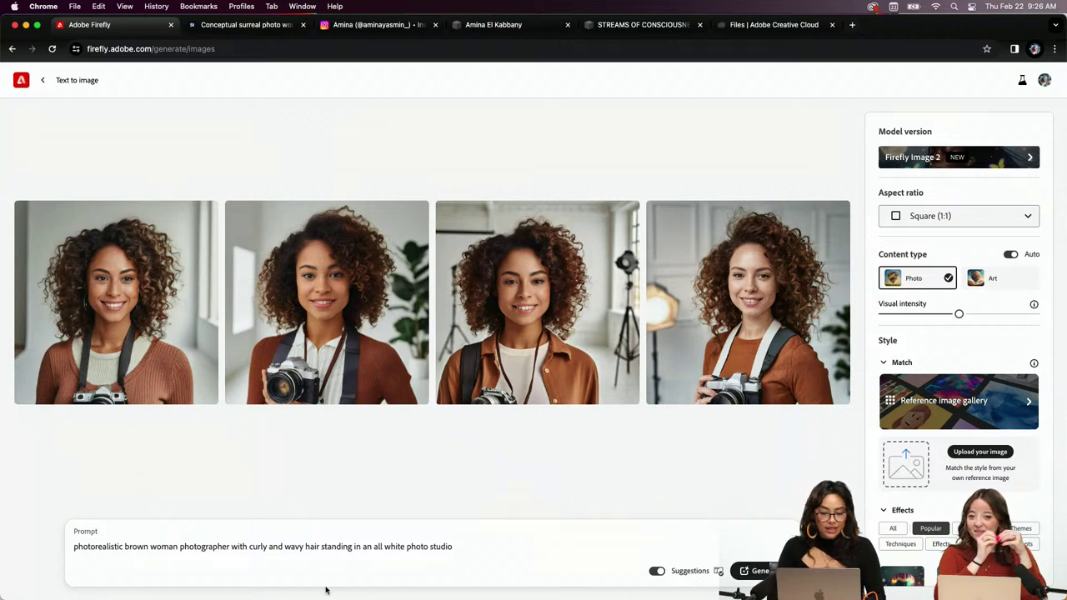
Remove "curly and" from the prompt so the hair is described only as wavy, and regenerate the images
click(270, 548)
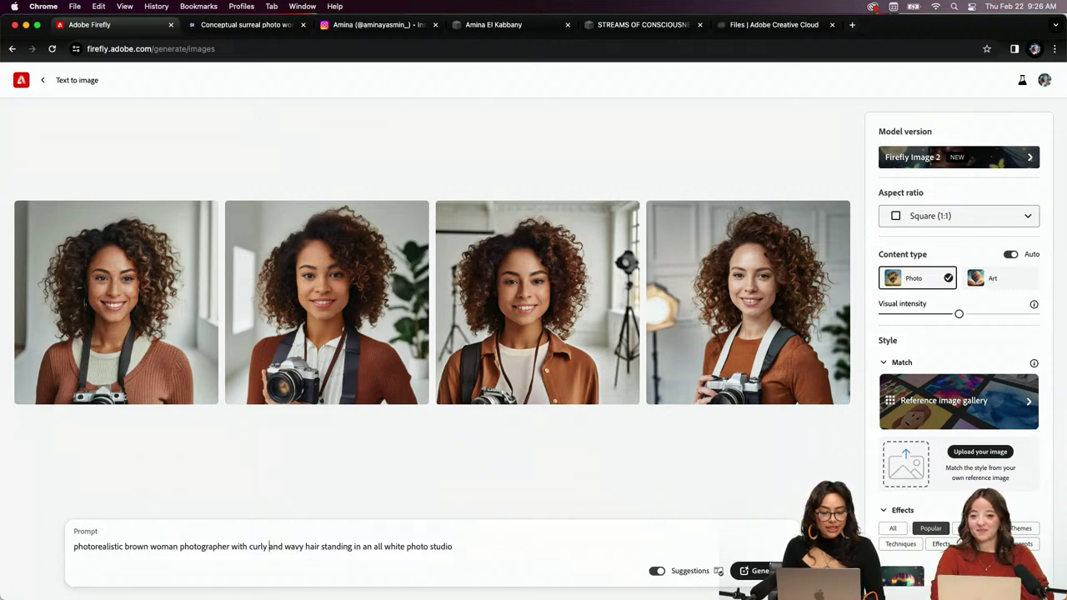
key(BackSpace)
key(BackSpace)
key(BackSpace)
key(BackSpace)
key(BackSpace)
key(BackSpace)
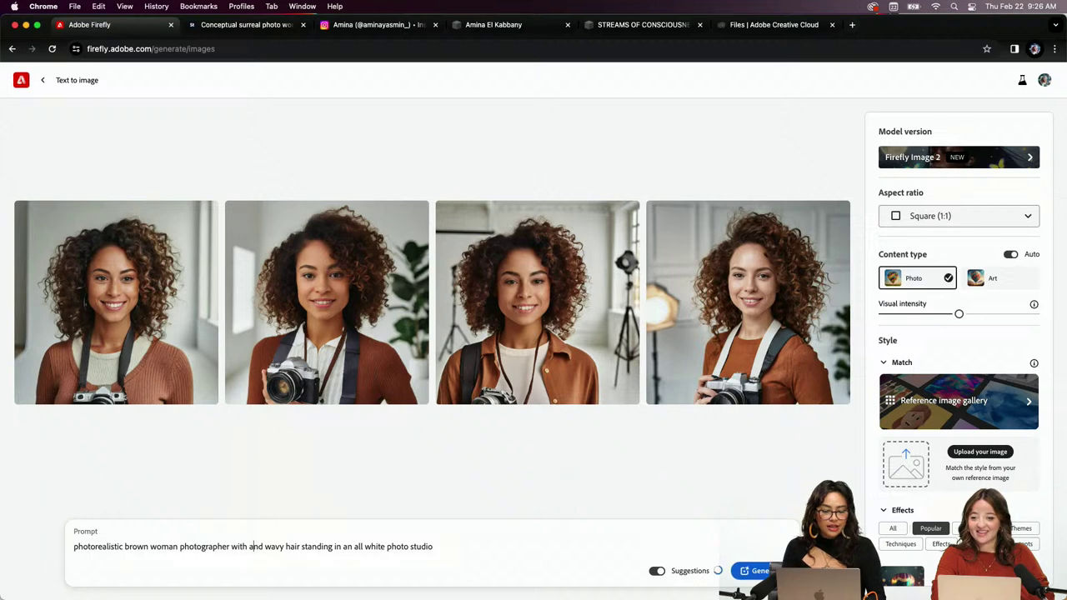
key(BackSpace)
key(BackSpace)
key(BackSpace)
key(BackSpace)
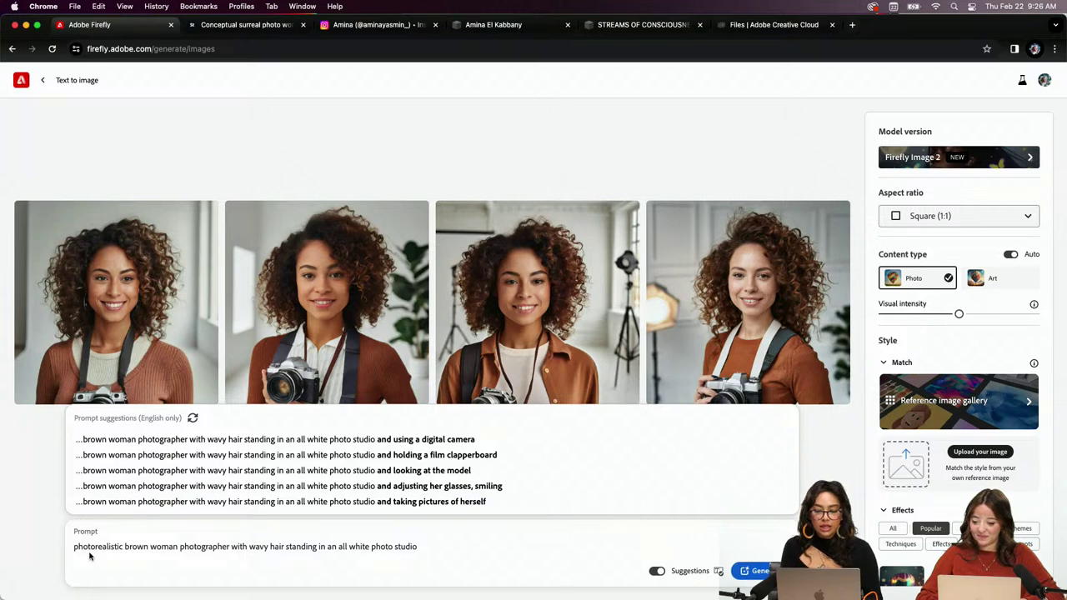
click(236, 552)
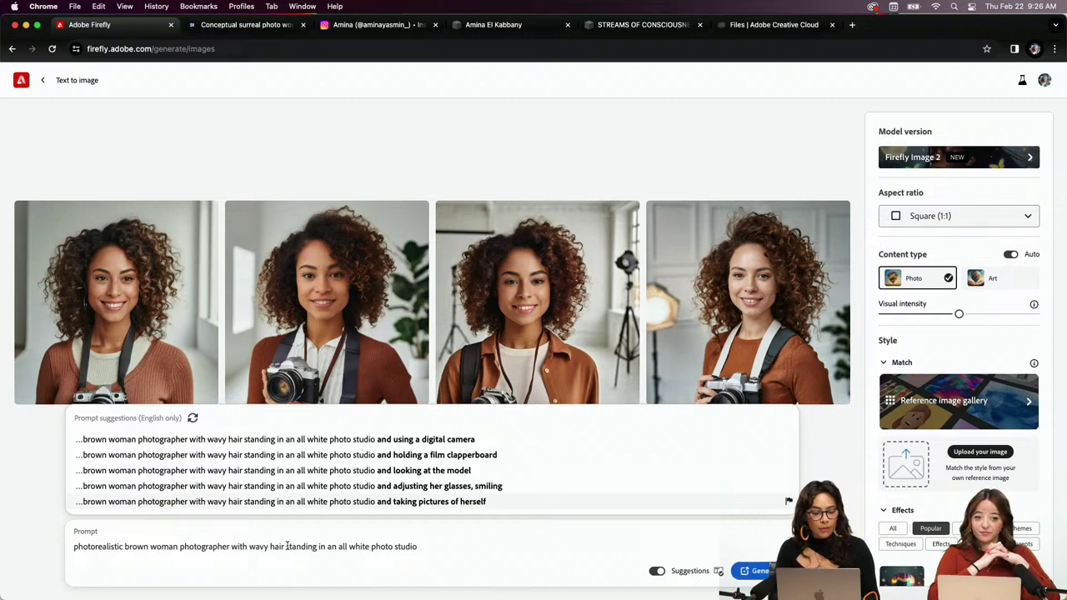
click(751, 571)
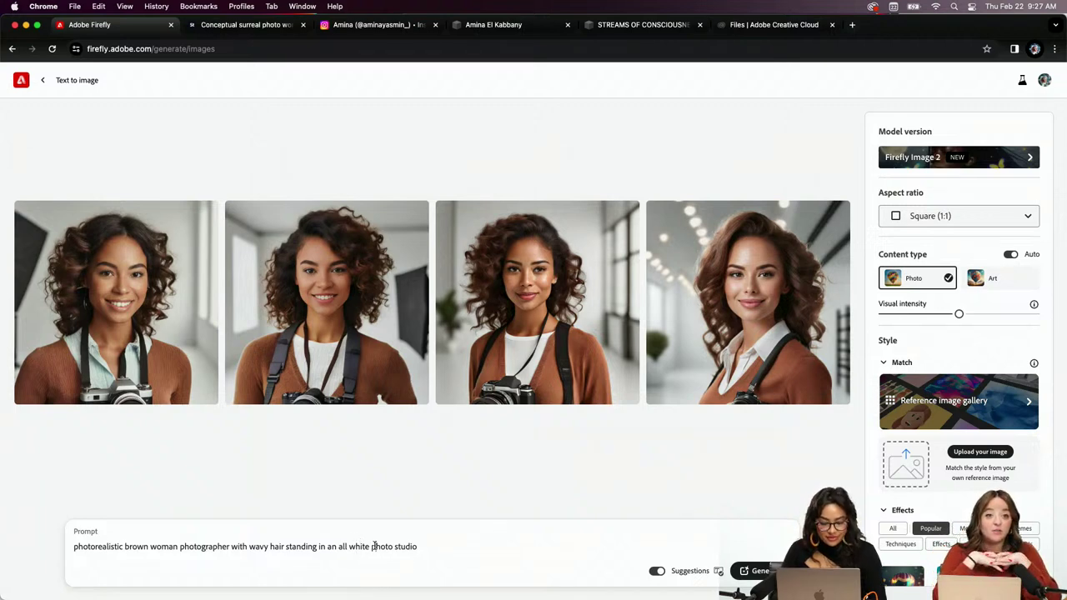
Insert "relaxed" before "wavy hair" in the prompt and regenerate the images
click(250, 546)
text(relaxeds)
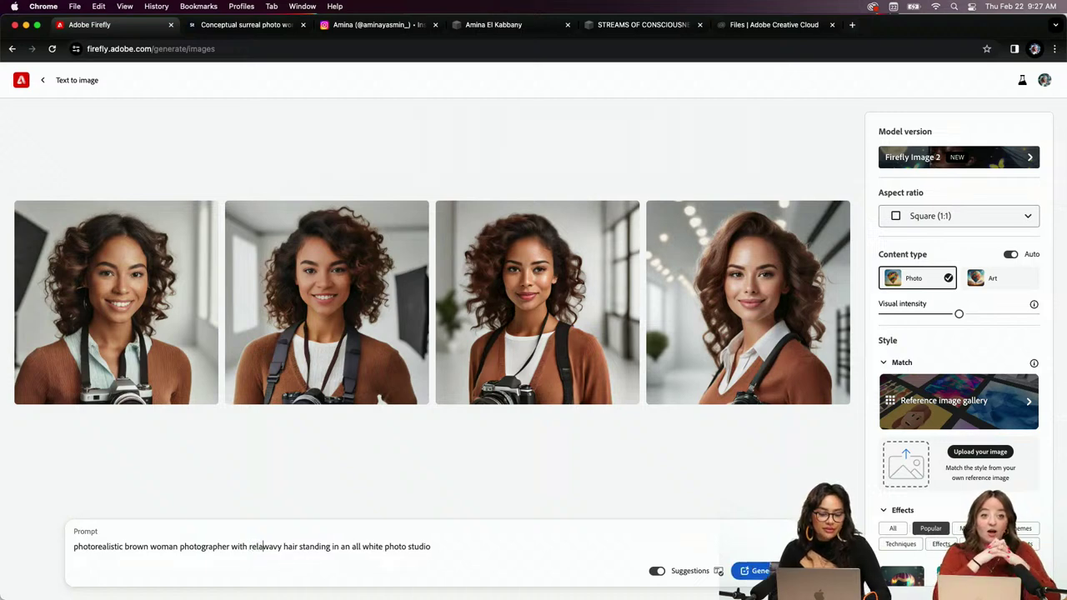
key(BackSpace)
key(BackSpace)
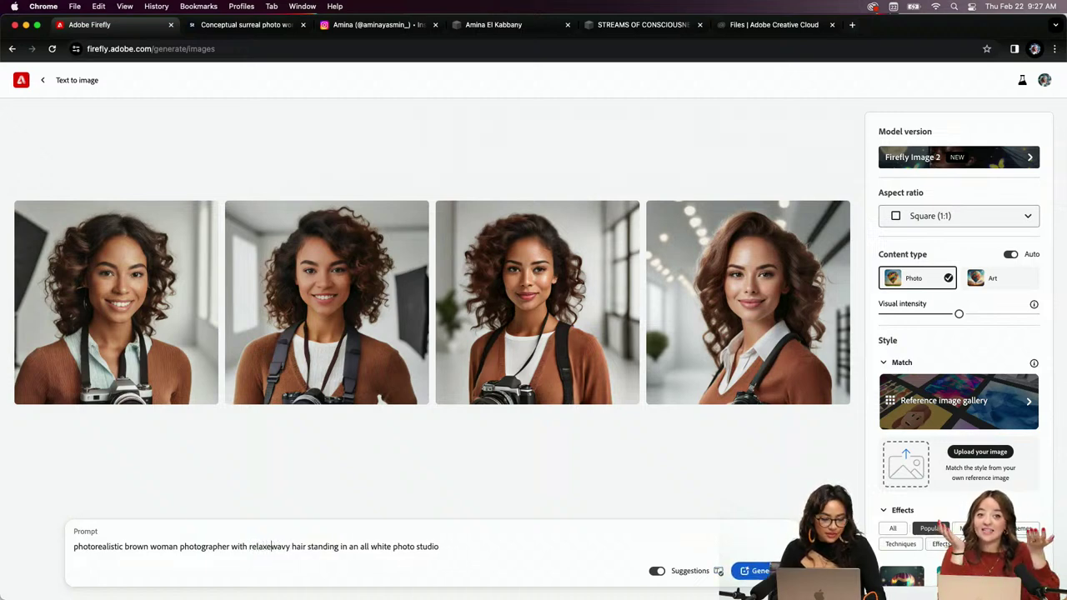
key(Return)
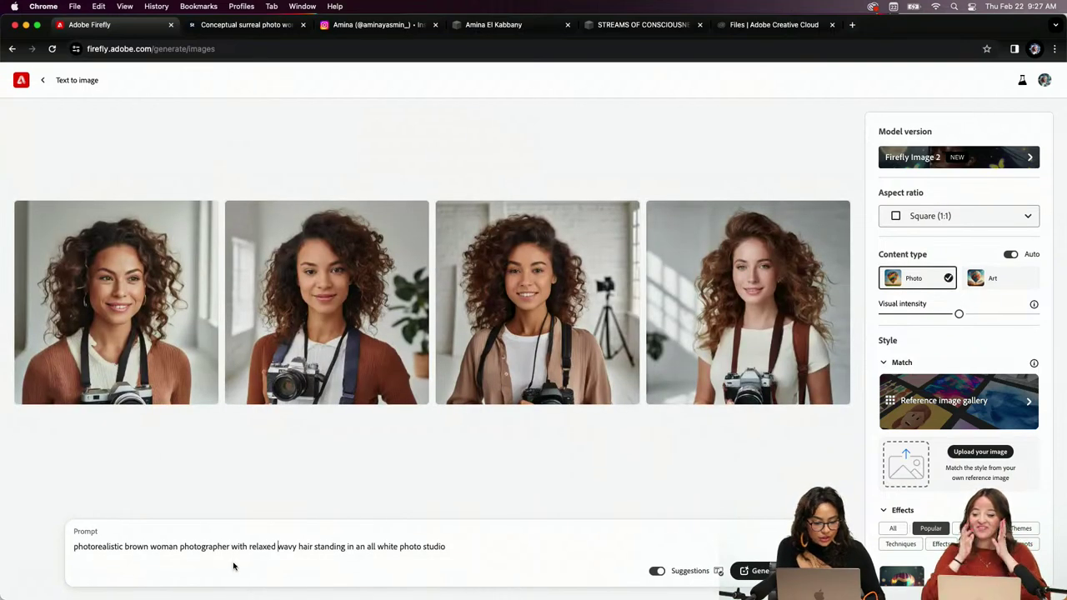
Insert "with a middle part" after "wavy hair" in the prompt and regenerate the images
click(314, 546)
text(with a )
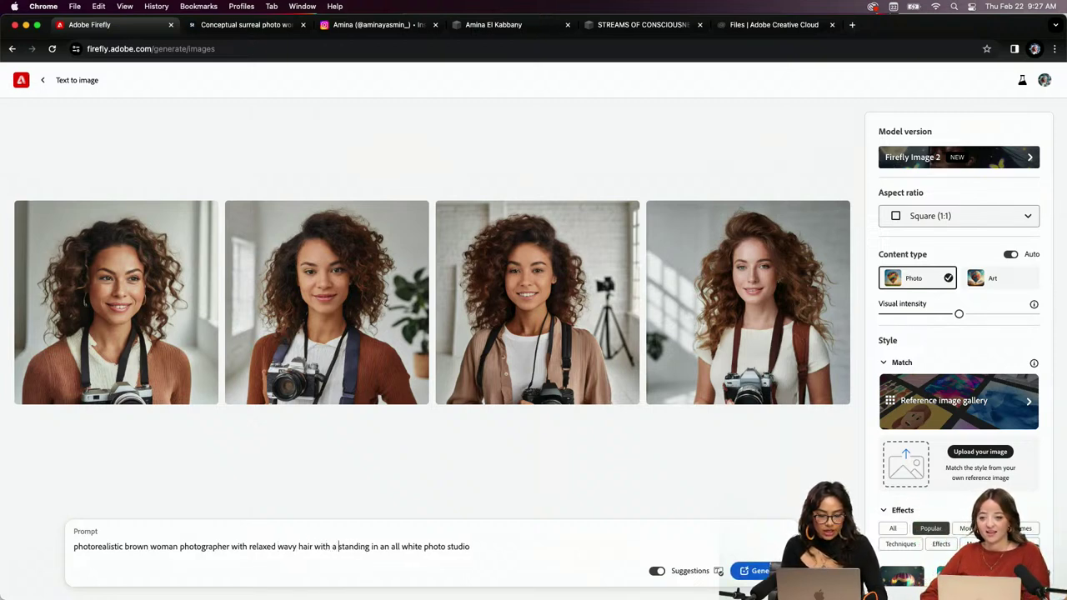
text(middle part)
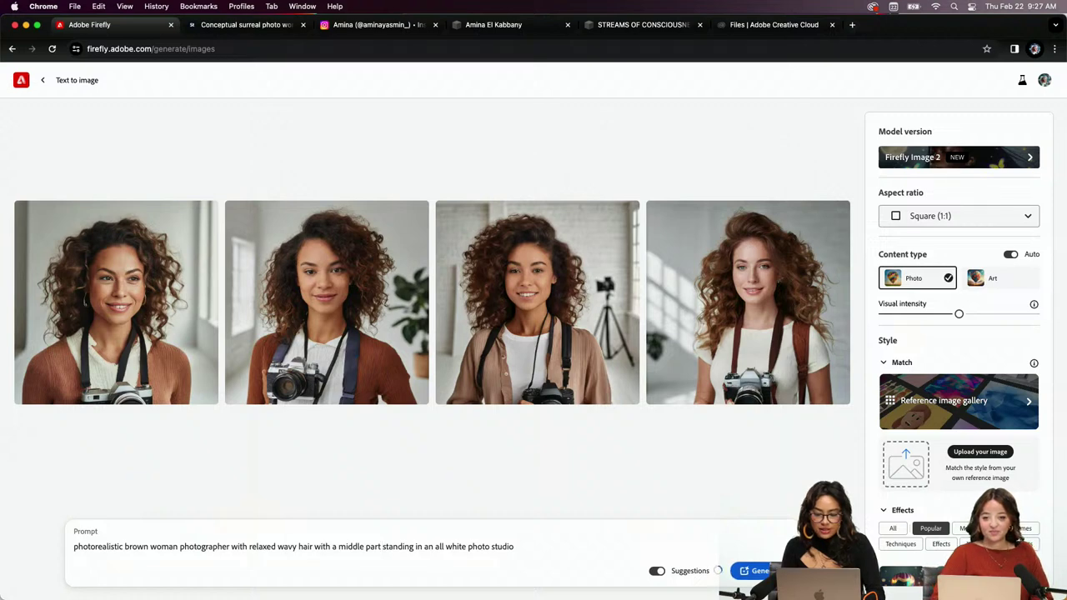
key(Return)
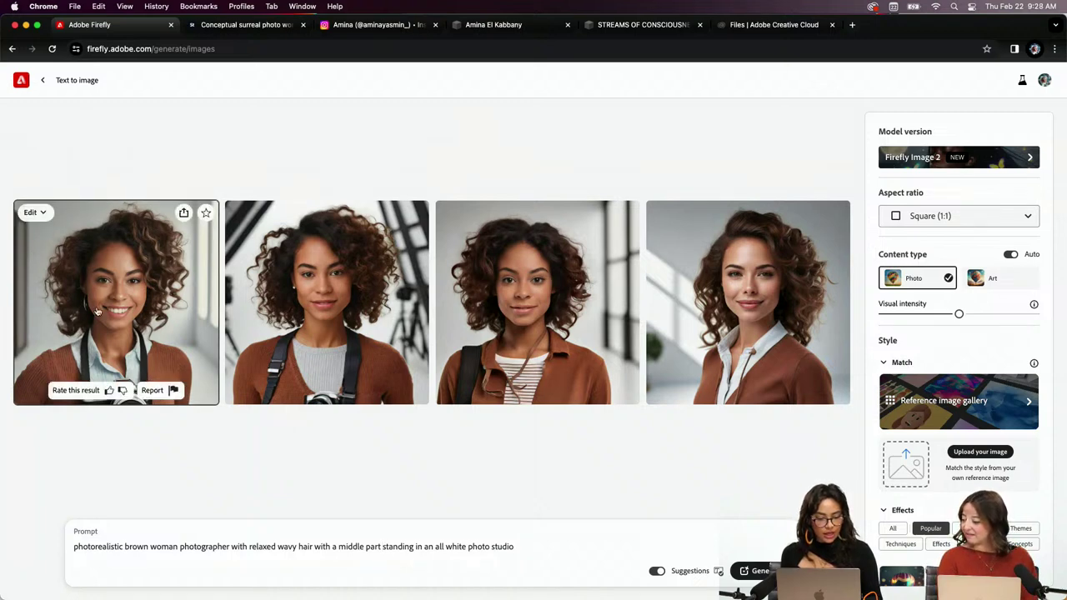
Save the first generated portrait to the favorites and generate similar images from it
click(206, 213)
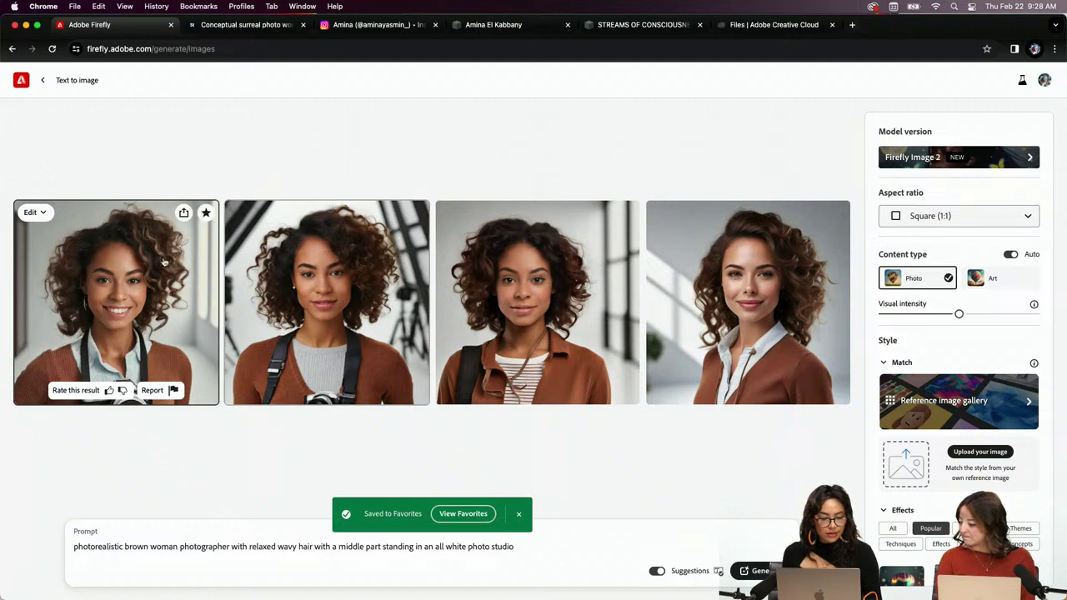
click(44, 215)
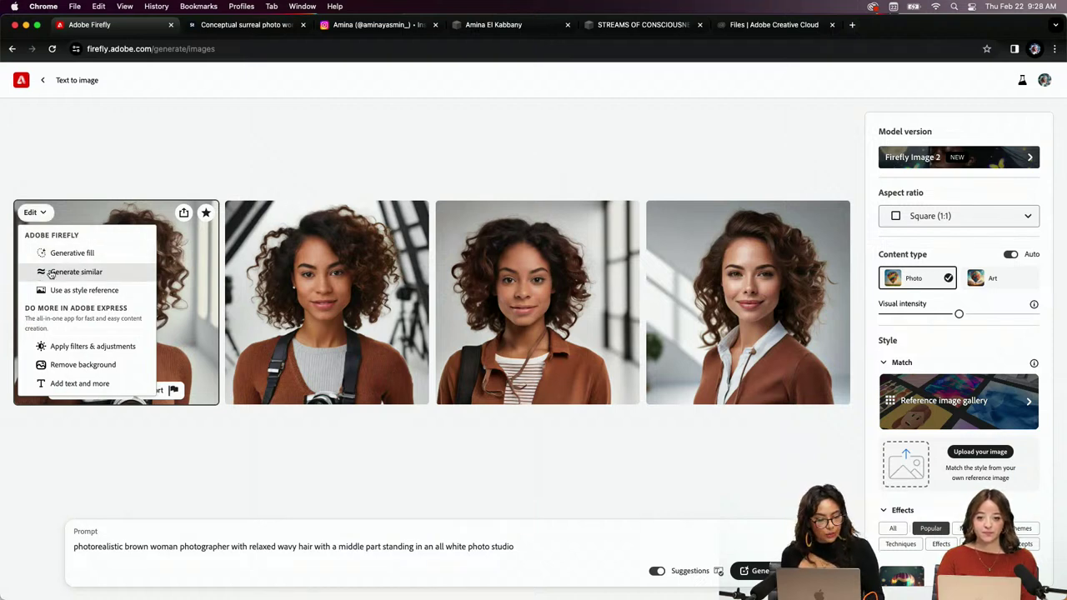
click(52, 273)
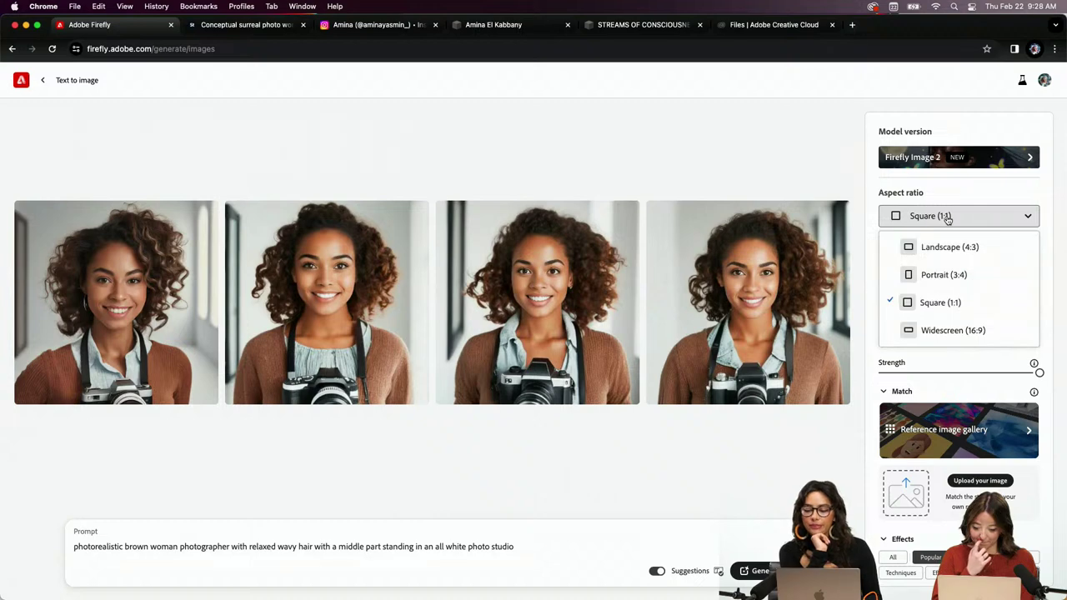
Set the aspect ratio to Portrait (3:4) and regenerate the images
click(930, 278)
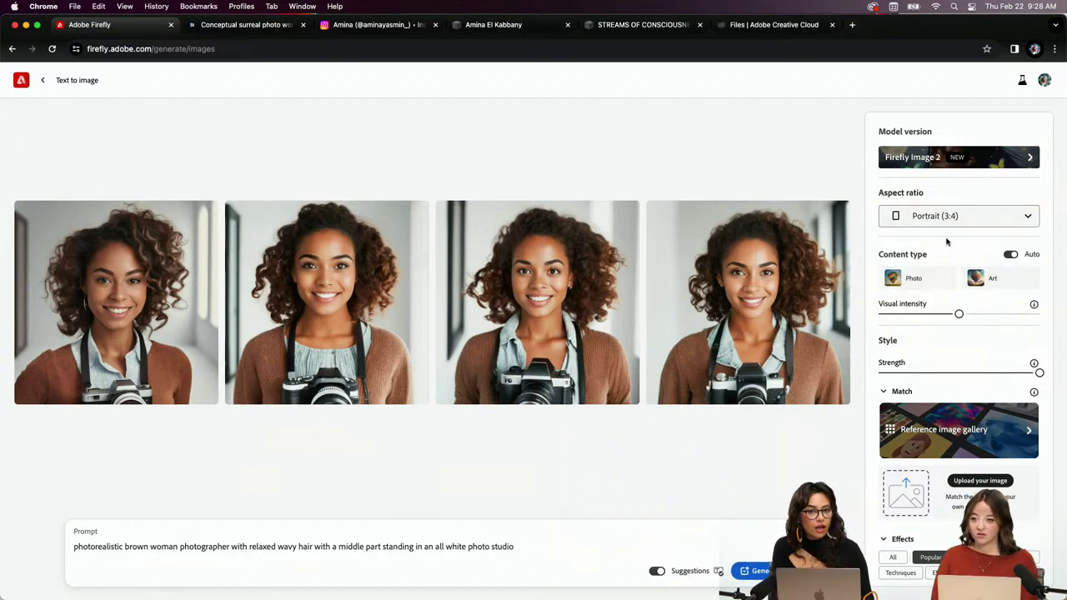
click(744, 571)
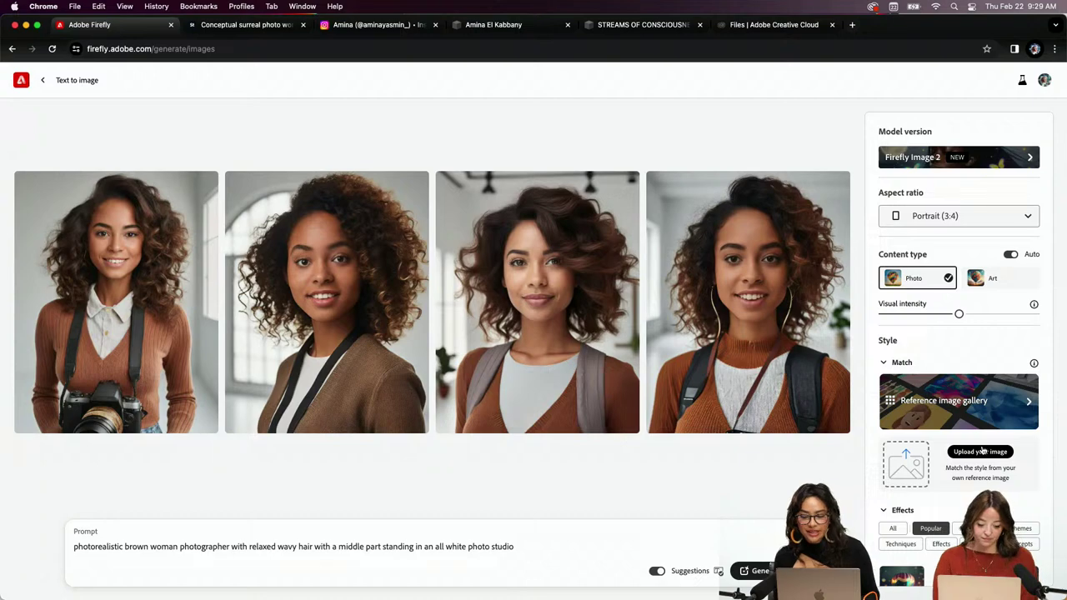
Upload the Higher Self digital collage JPEG from PERSONAL REFERENCES as the style reference, accept the upload notice and regenerate the images
click(955, 453)
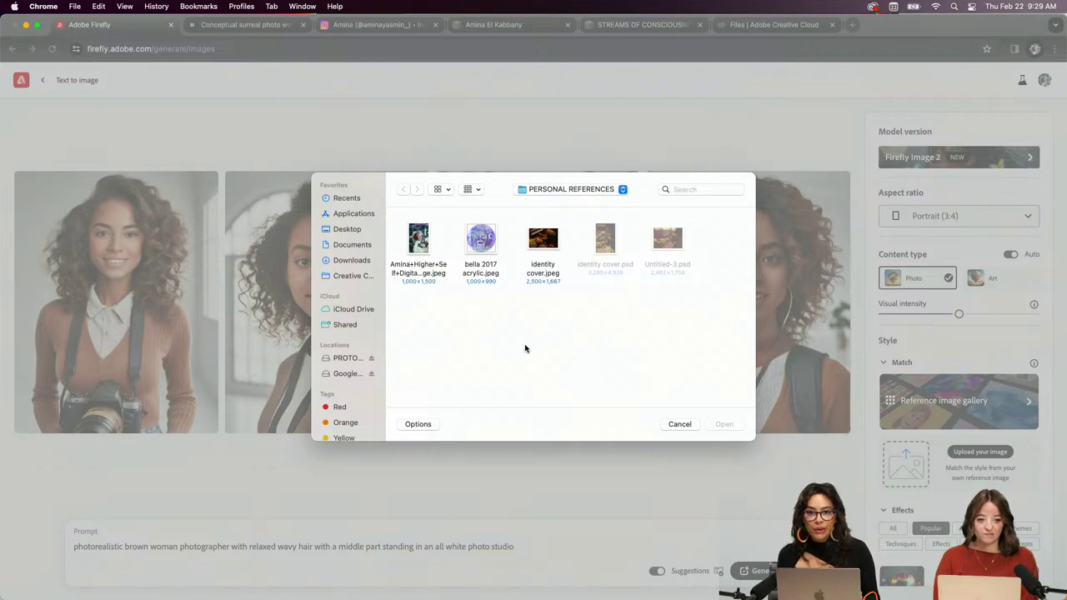
click(418, 243)
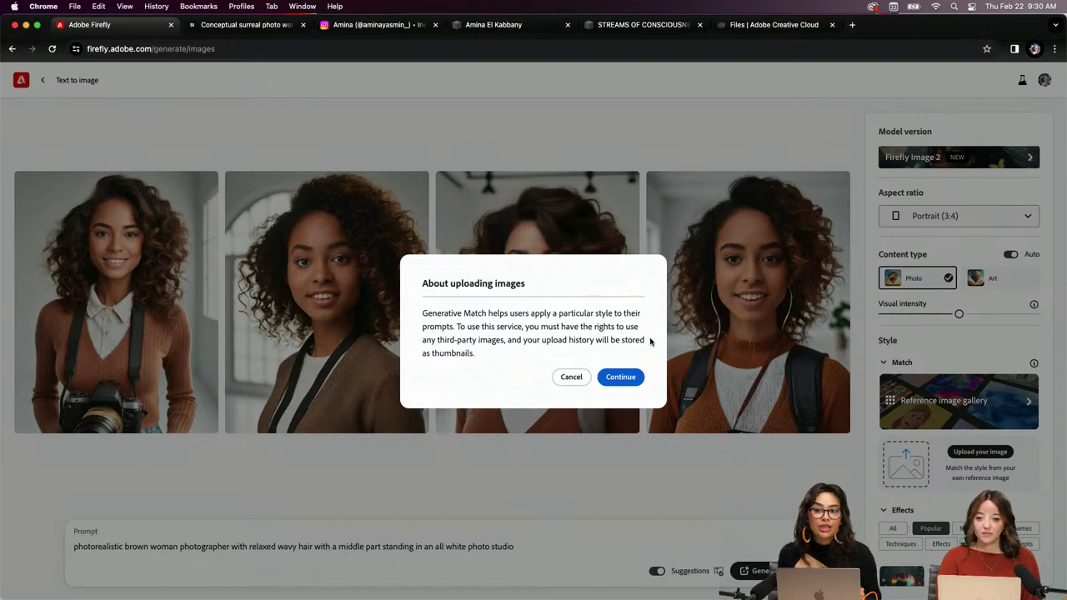
click(622, 381)
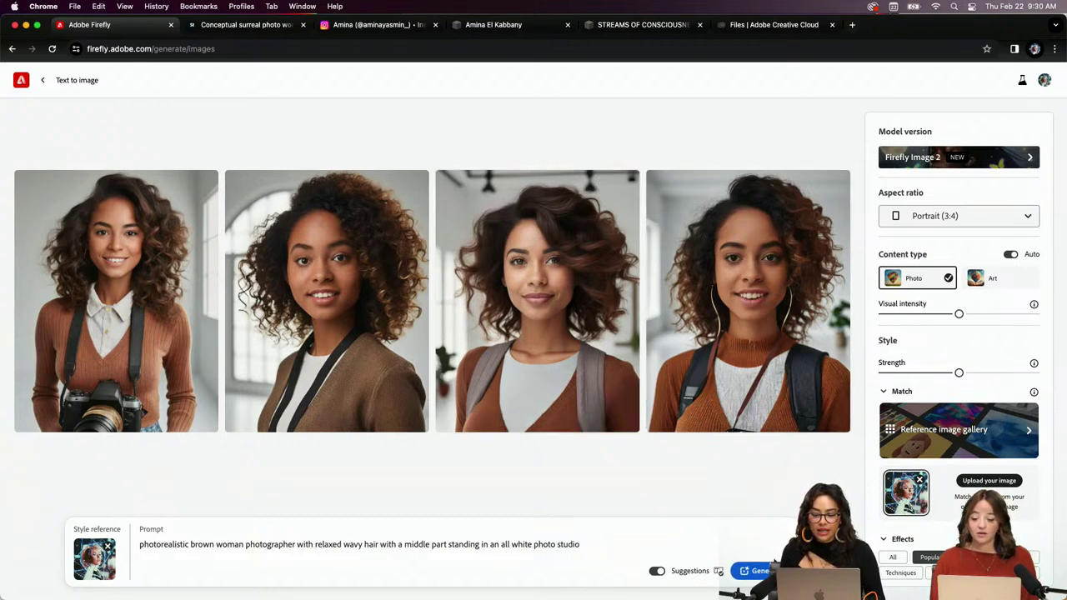
click(756, 571)
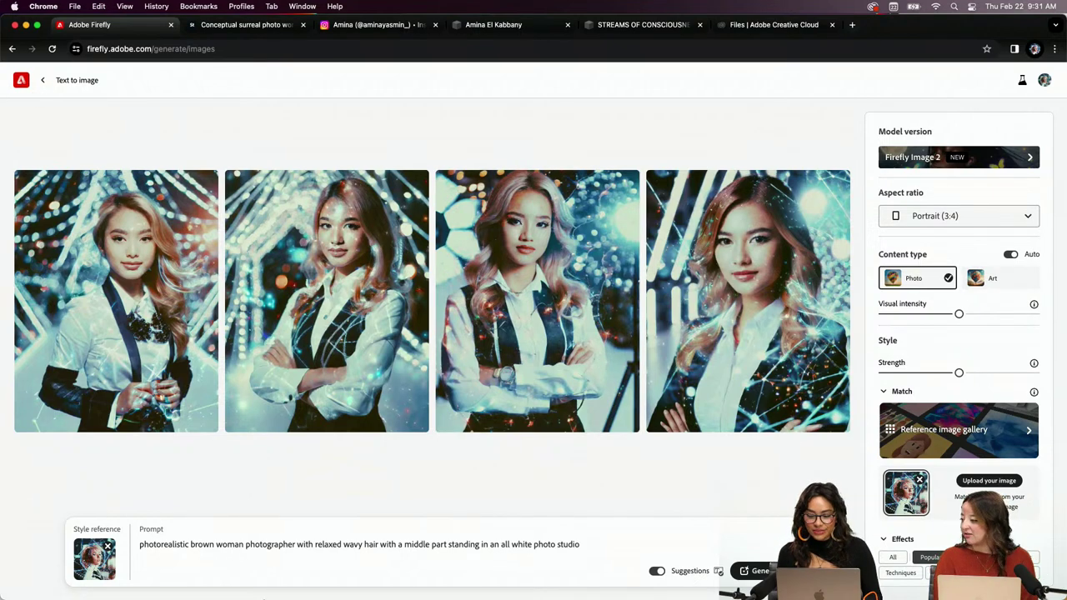
Switch to Finder and examine the Higher Self digital collage JPEG in the PERSONAL REFERENCES folder at full-screen size
click(26, 24)
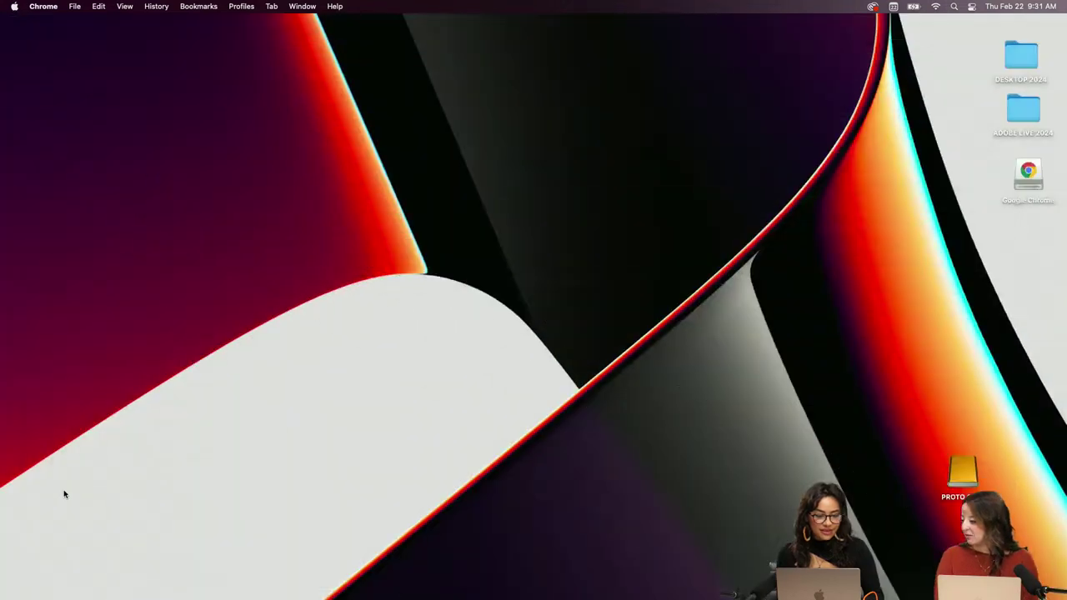
click(40, 576)
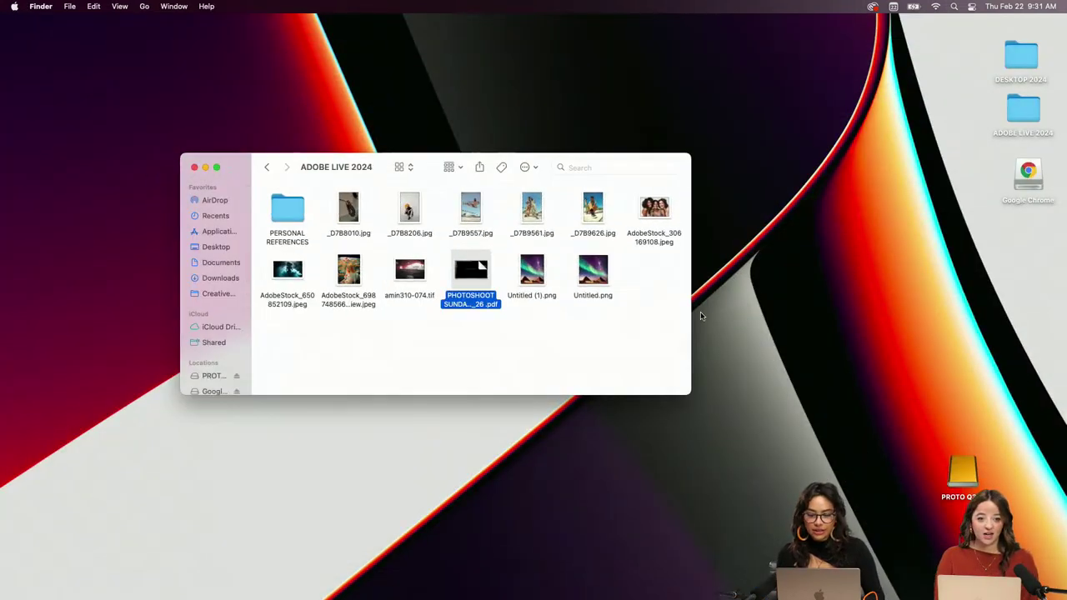
double_click(292, 212)
click(297, 214)
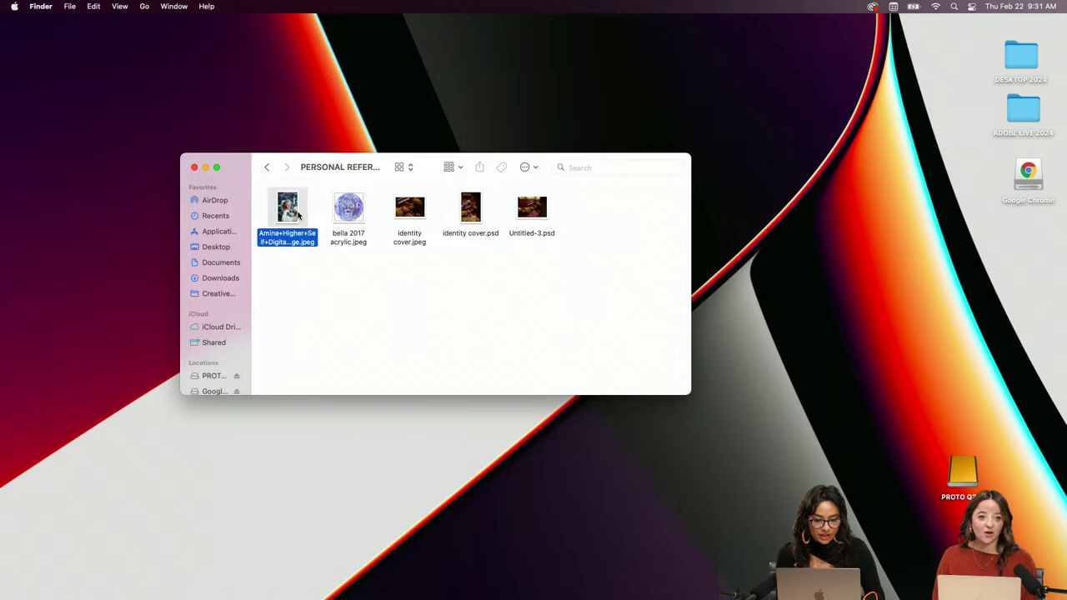
key(space)
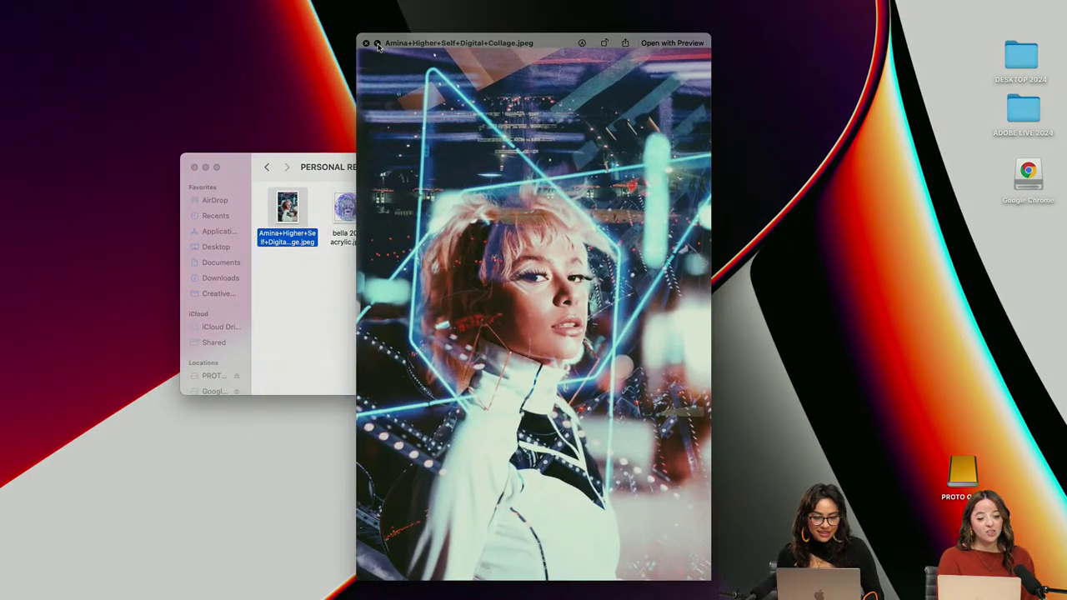
click(377, 44)
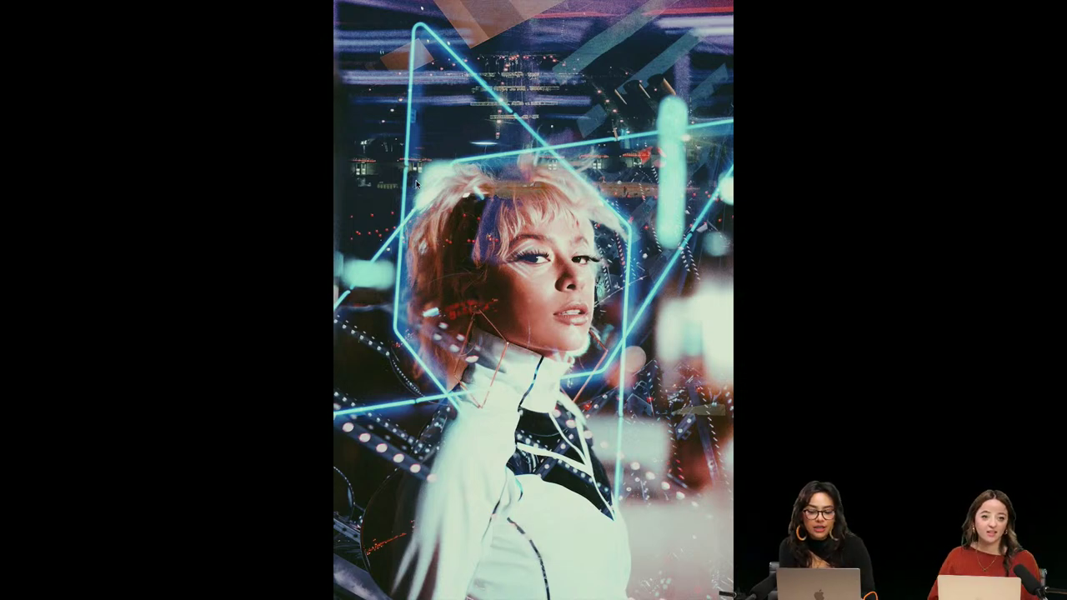
key(Escape)
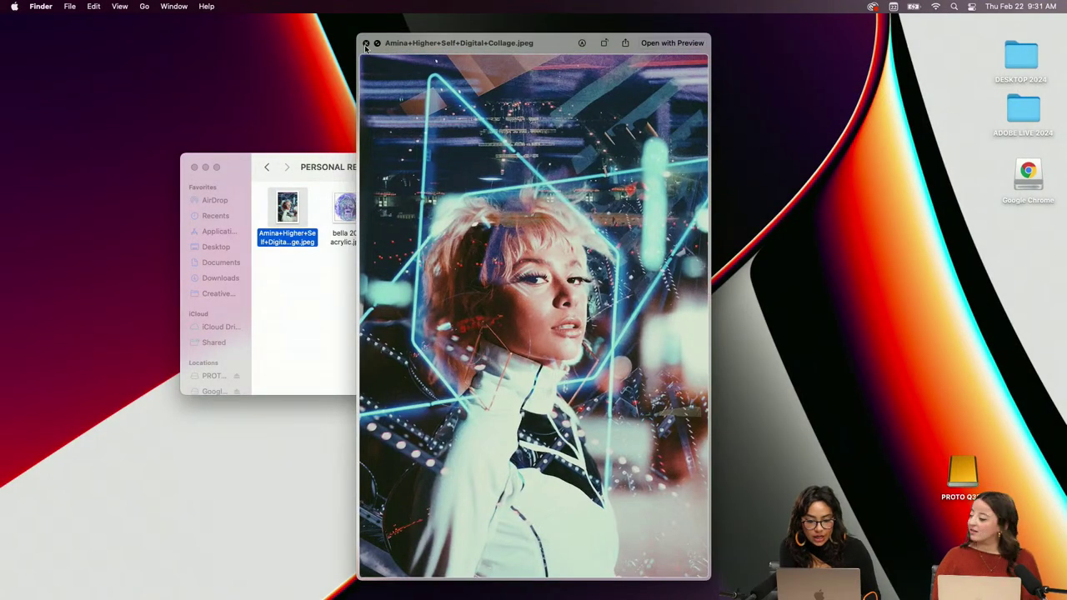
click(365, 43)
Return to Firefly in Chrome, replace the whole prompt with "photo studio" and generate the images
mouse_move(279, 597)
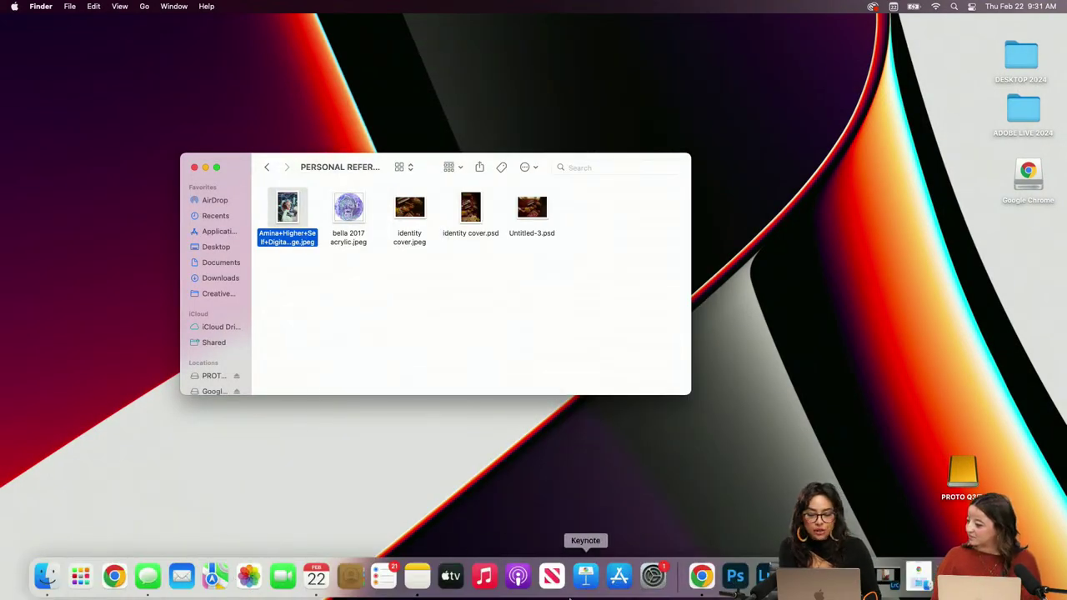
click(701, 575)
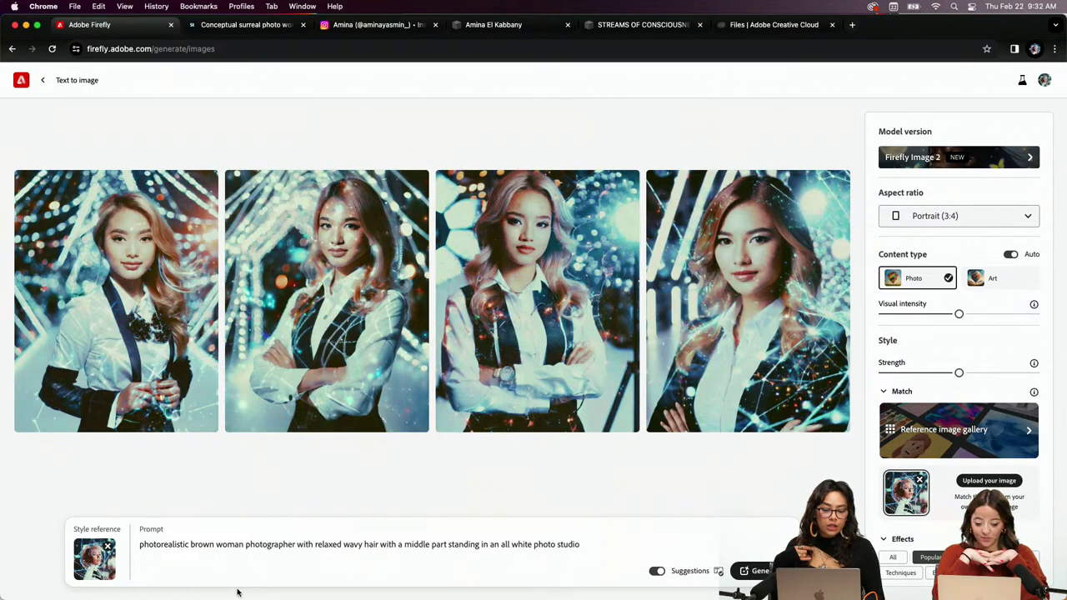
triple_click(282, 543)
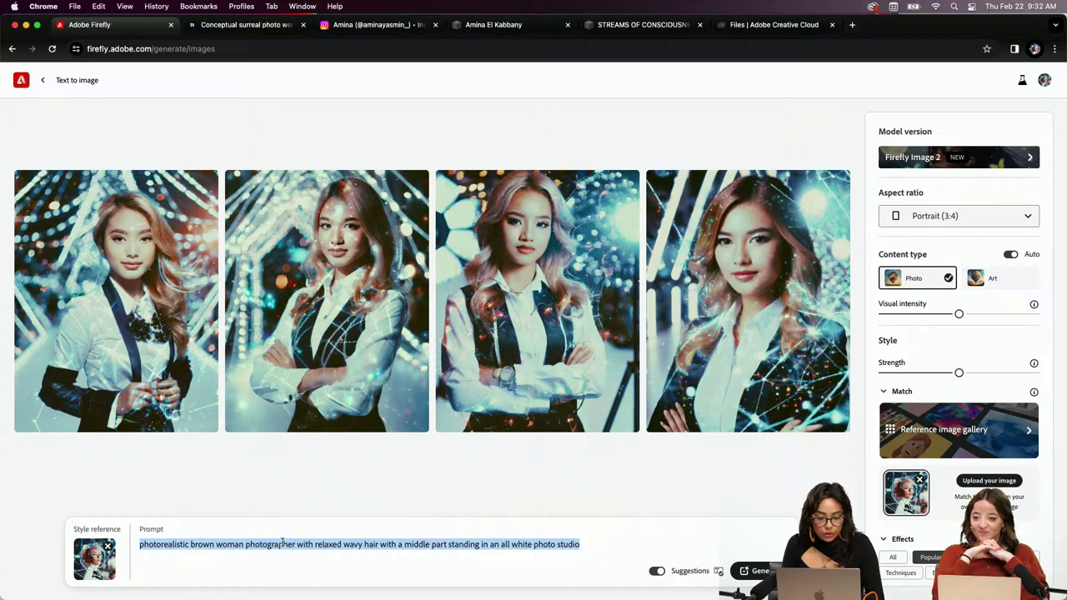
text(photo studio)
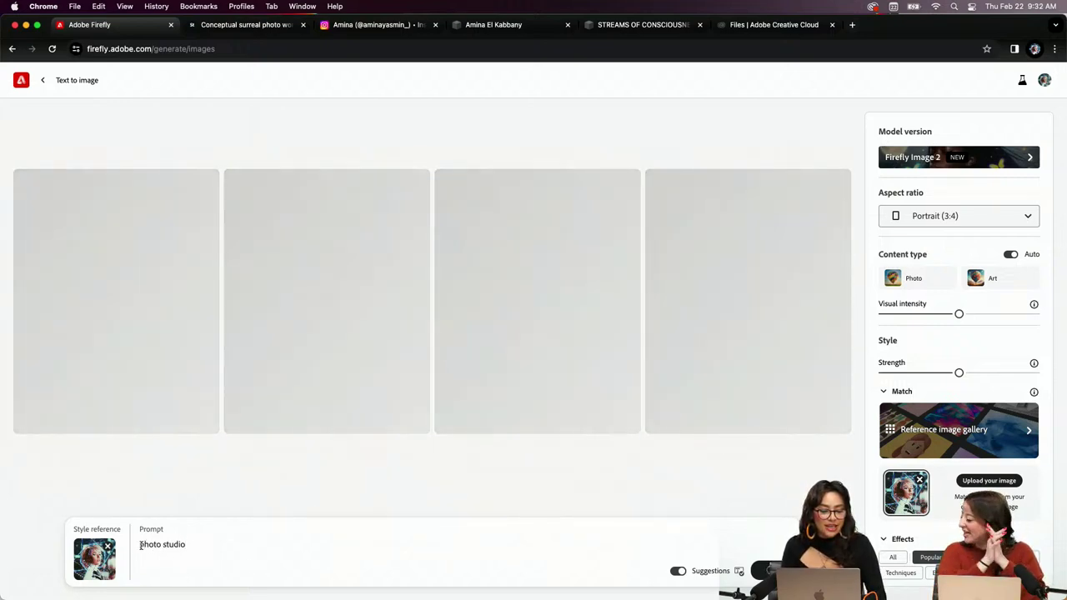
Change the prompt to "all white photo studio with a cyc wall" and generate the images
click(140, 544)
text(all wh)
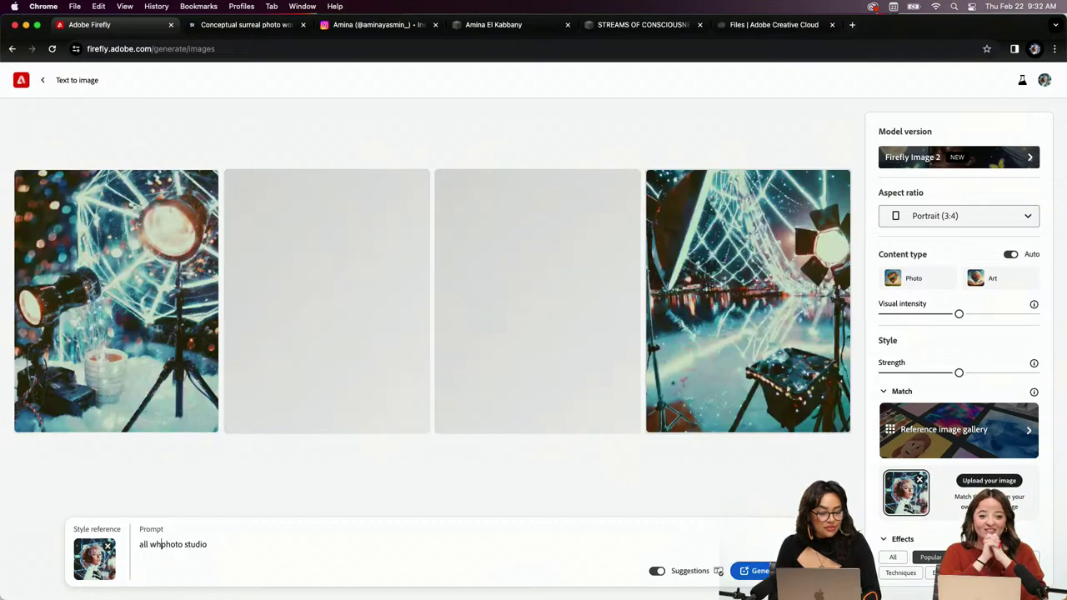
text(ite)
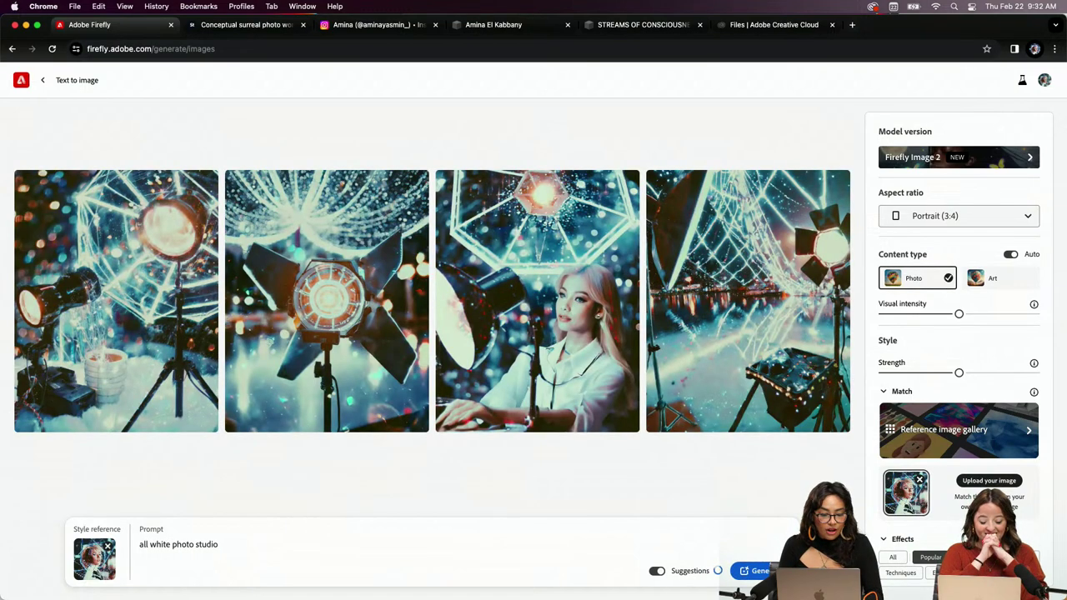
click(220, 544)
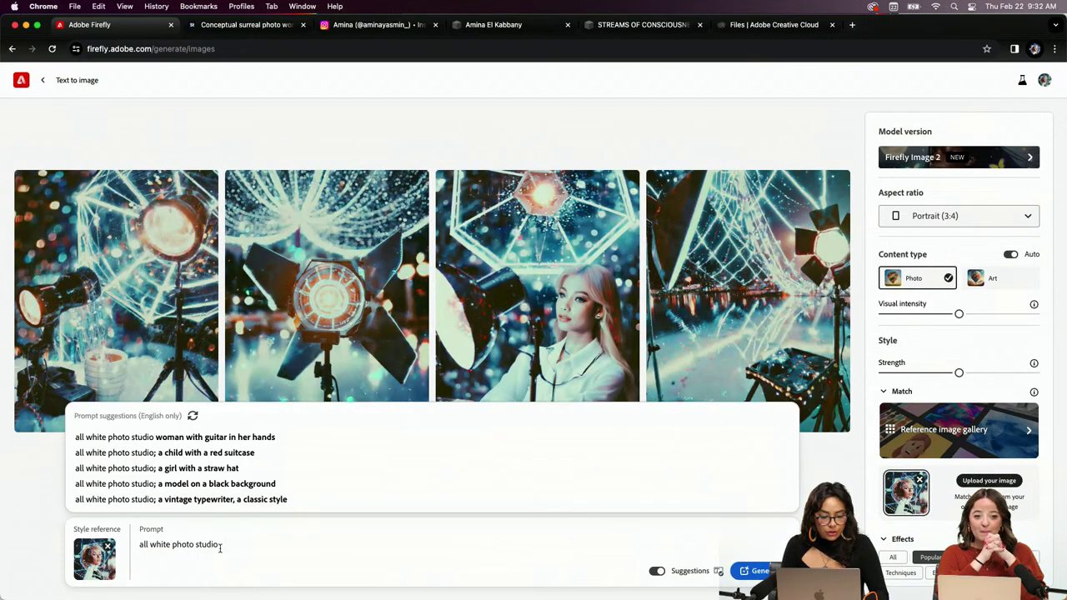
text(witha)
key(BackSpace)
key(BackSpace)
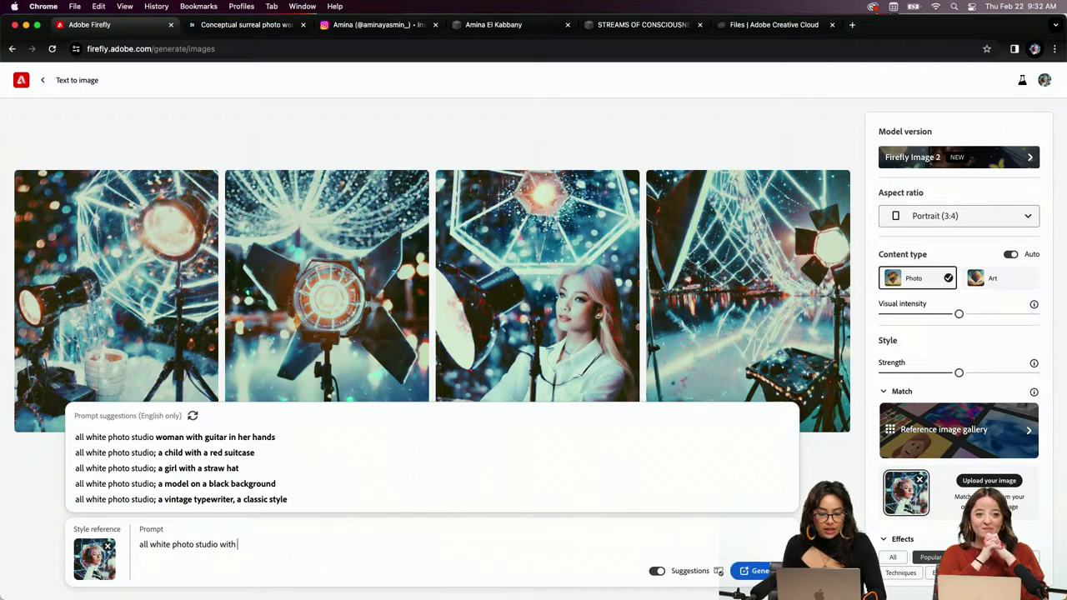
text(a cyc wall)
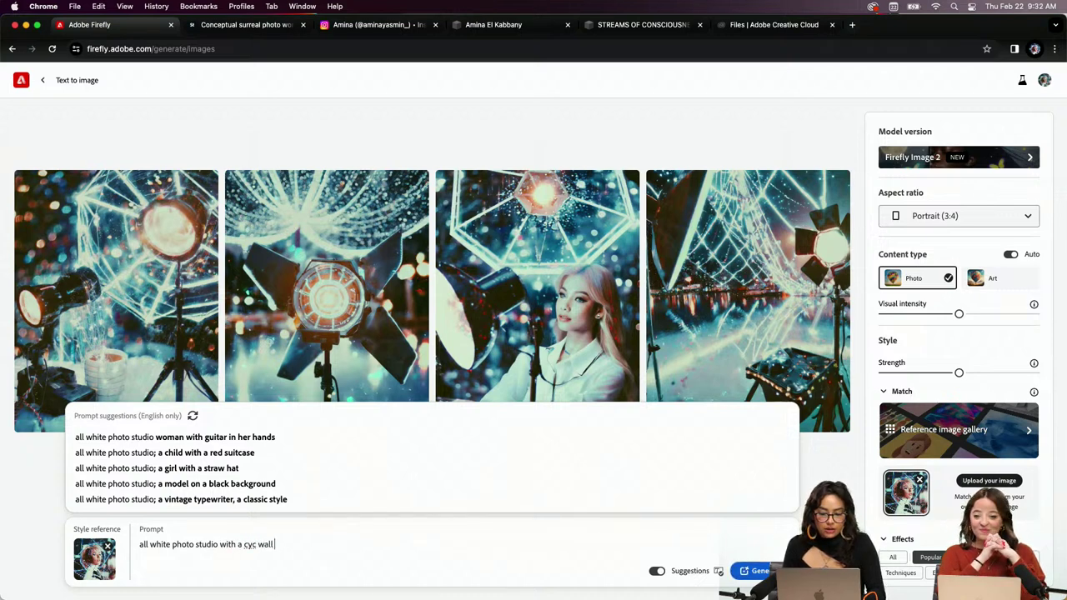
key(Return)
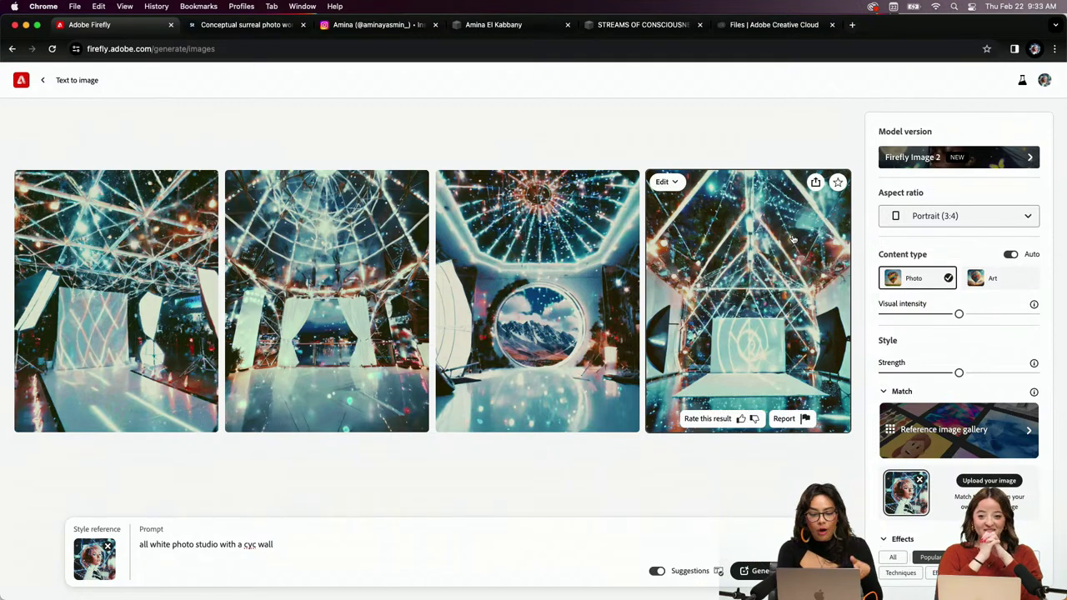
Save all four generated cyc wall studio images to Favorites
click(838, 182)
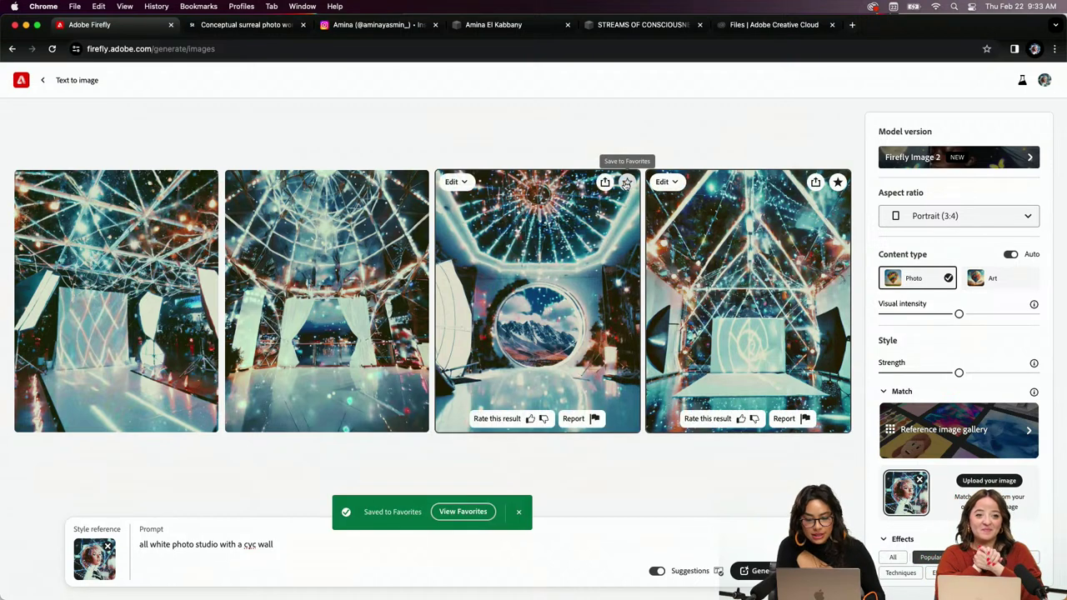
click(626, 184)
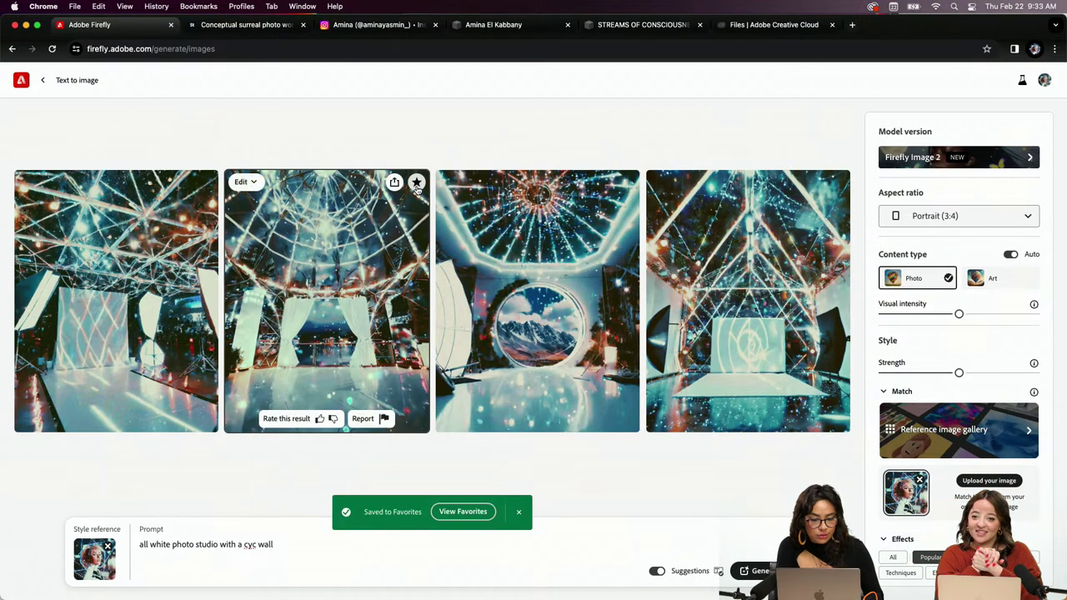
click(416, 182)
click(205, 182)
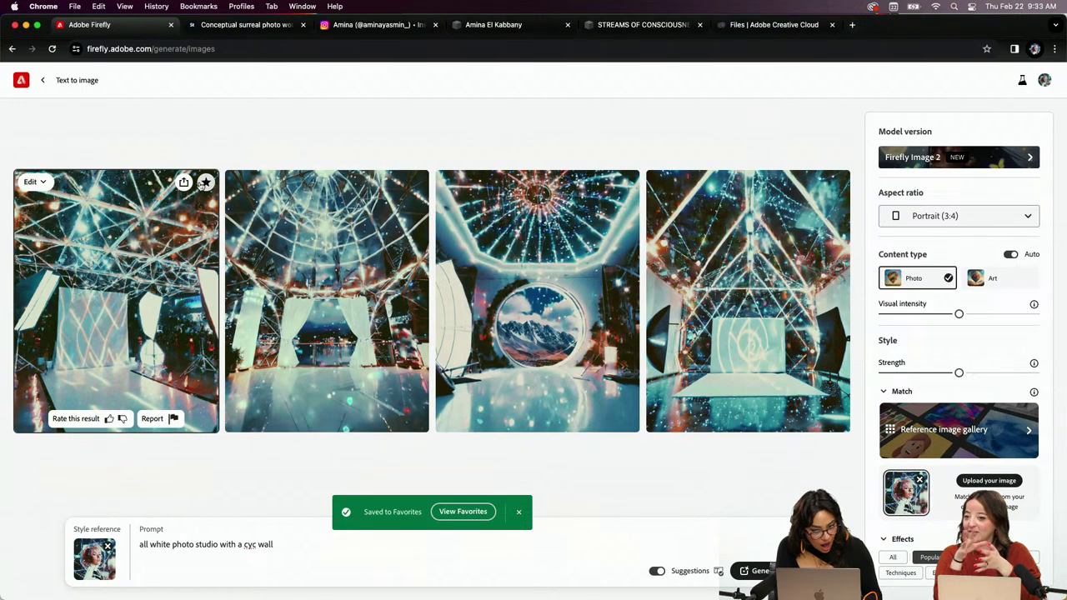
Download the first studio image, accepting the Content Credentials notice
click(184, 183)
click(184, 183)
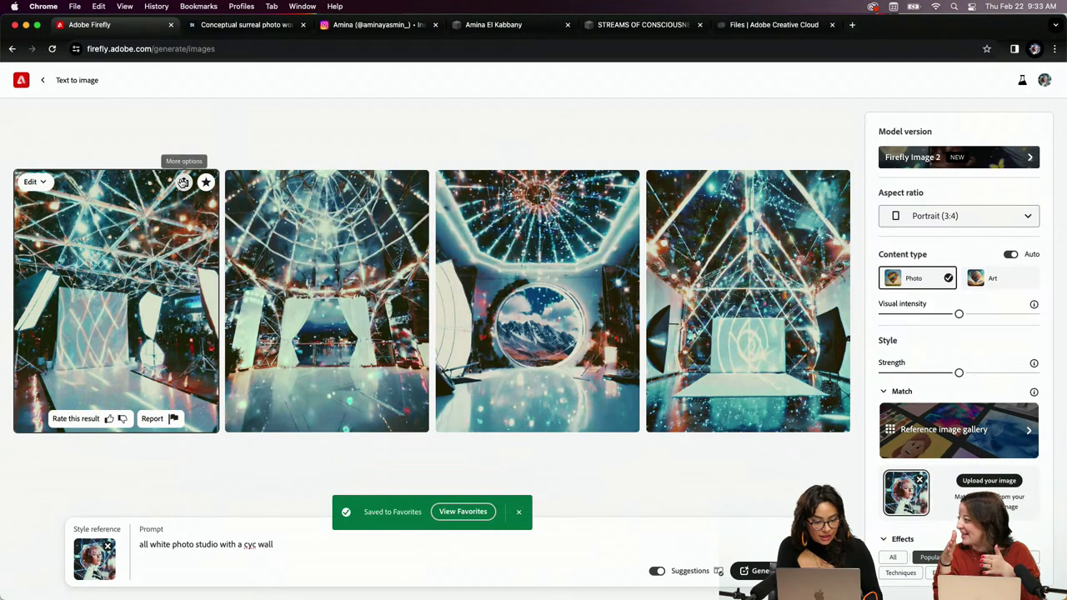
click(184, 183)
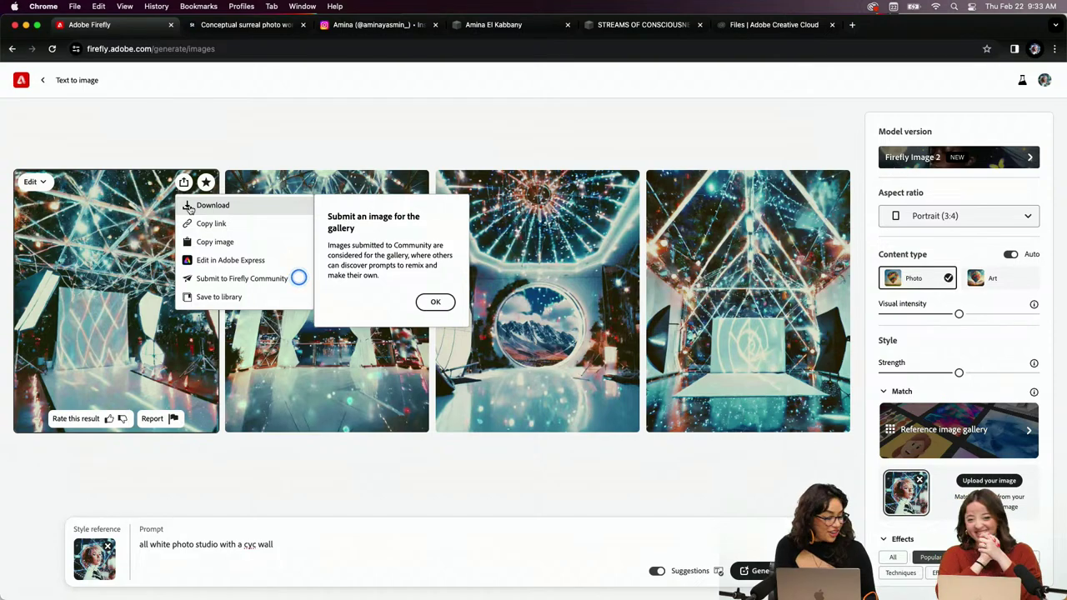
click(207, 208)
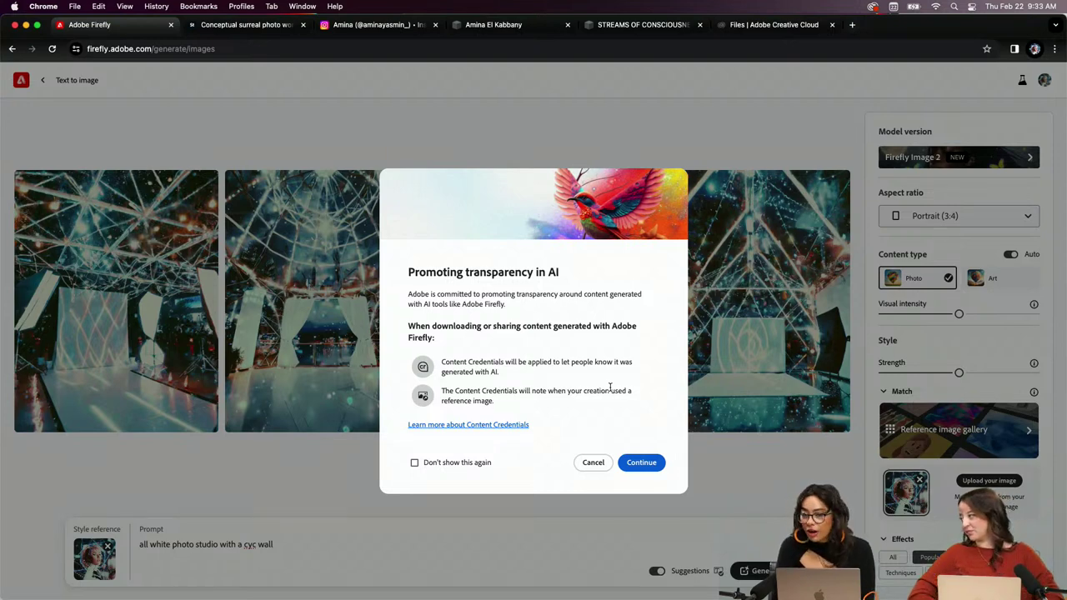
click(640, 462)
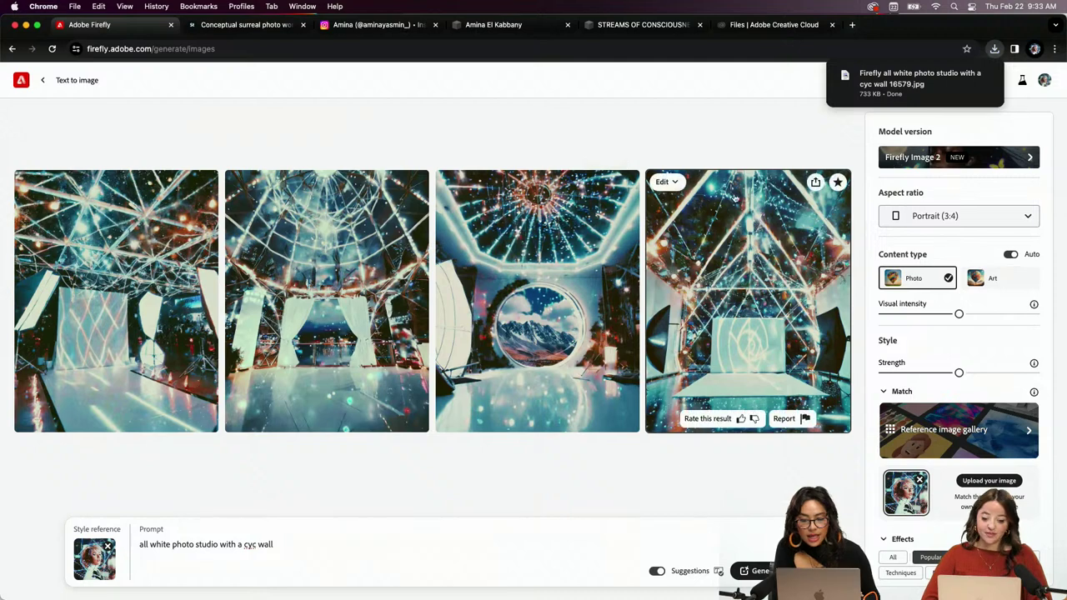
Download the fourth studio image, with the triangular light frames, and accept the Content Credentials notice
click(815, 182)
click(842, 205)
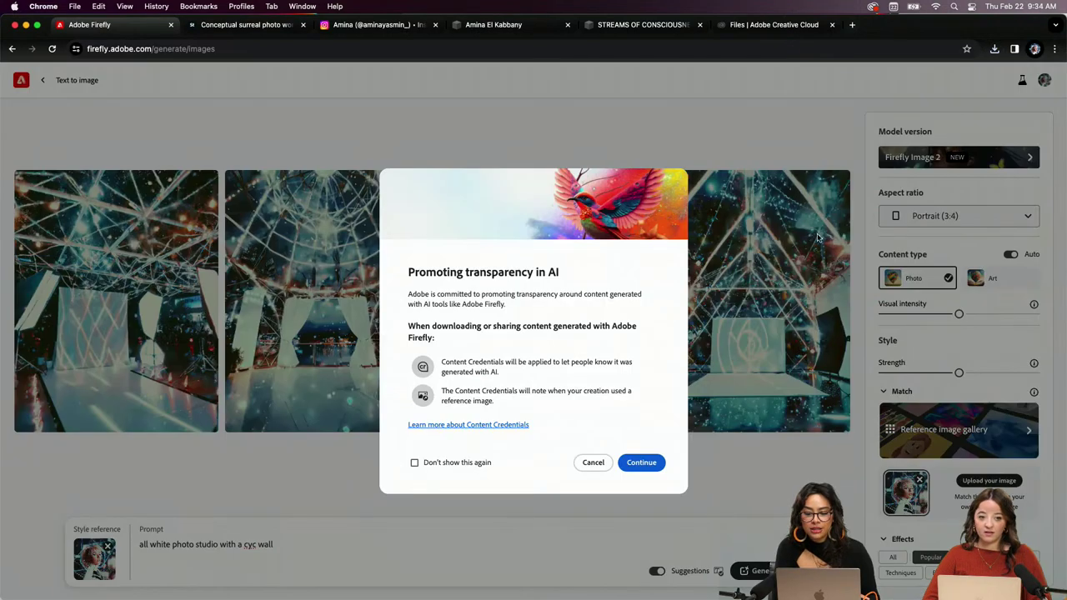
click(637, 468)
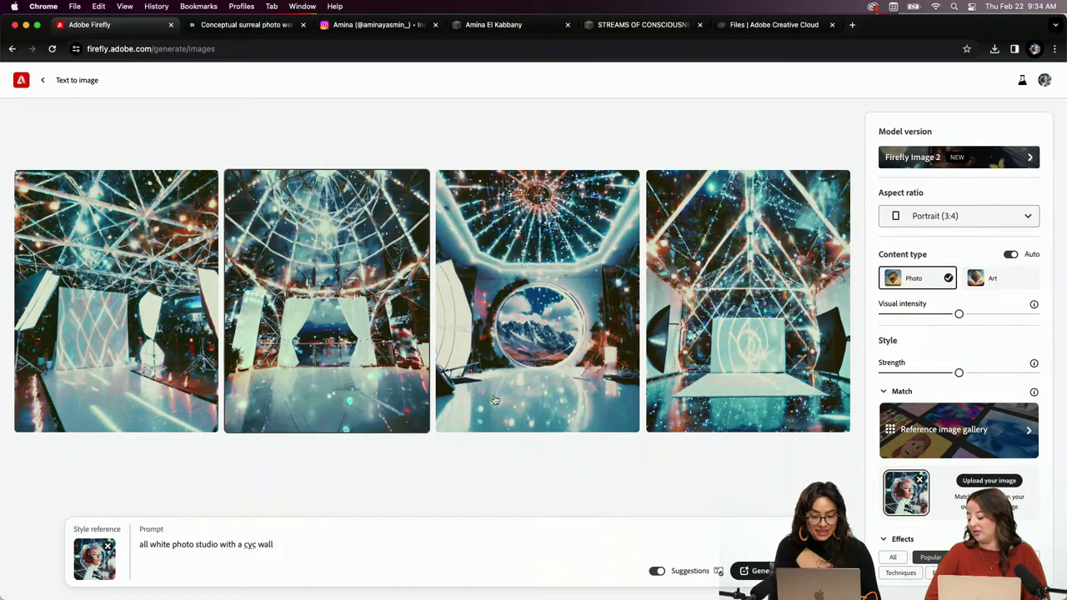
Minimize Chrome, switch to Finder's Downloads folder and compare the two downloaded Firefly studio images in large preview
click(26, 25)
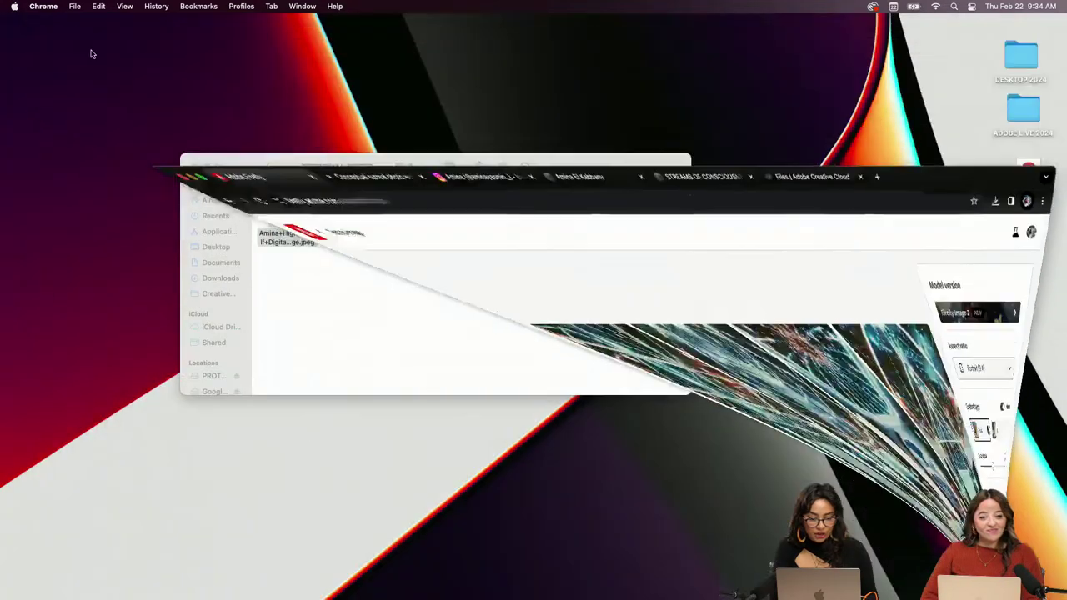
click(213, 277)
click(350, 217)
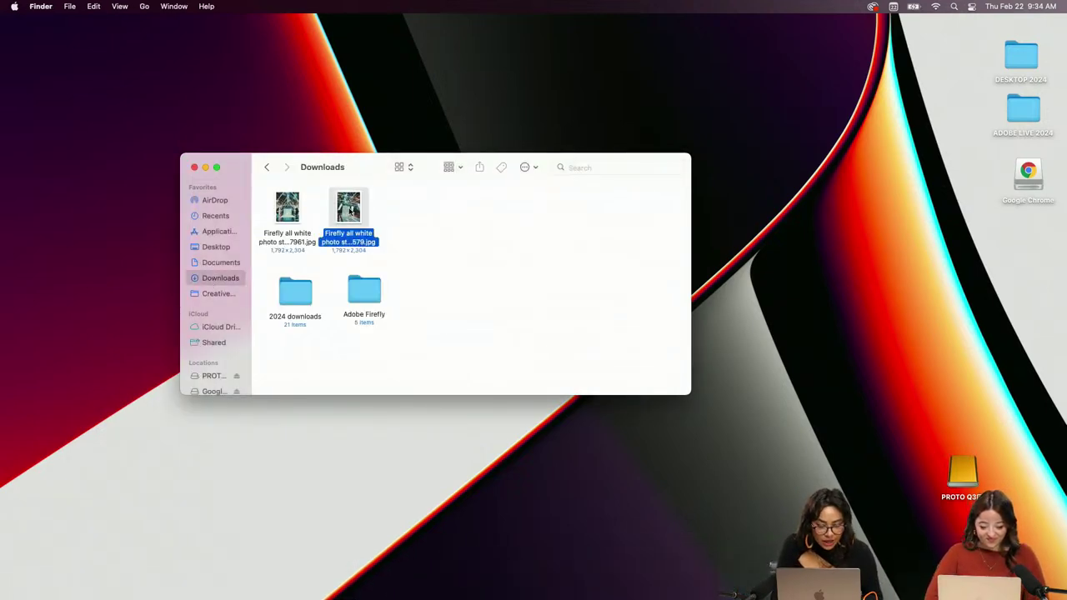
key(space)
key(Left)
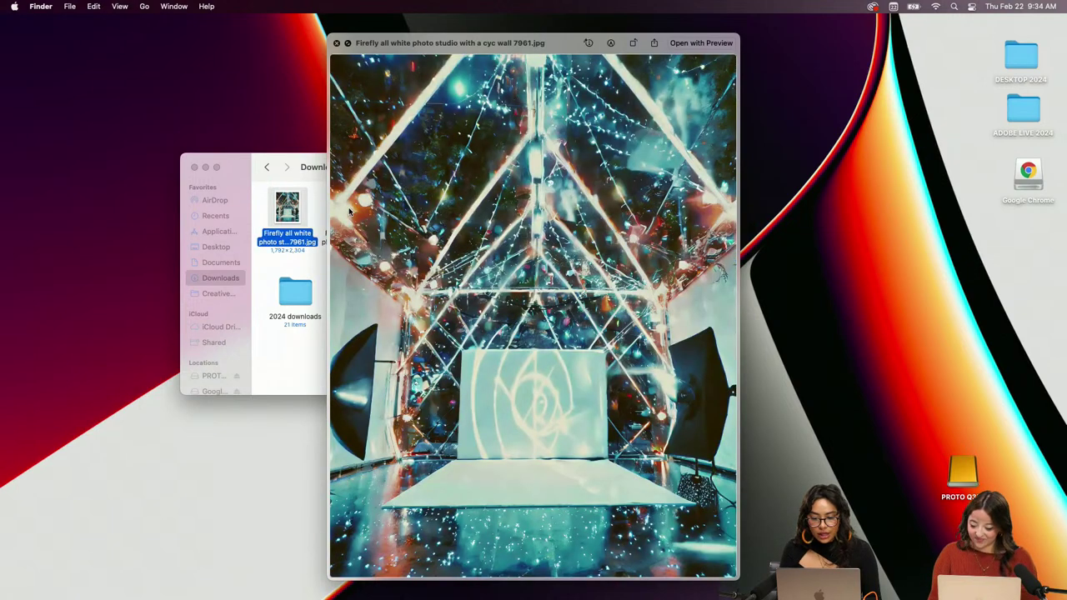
key(Right)
key(Left)
key(space)
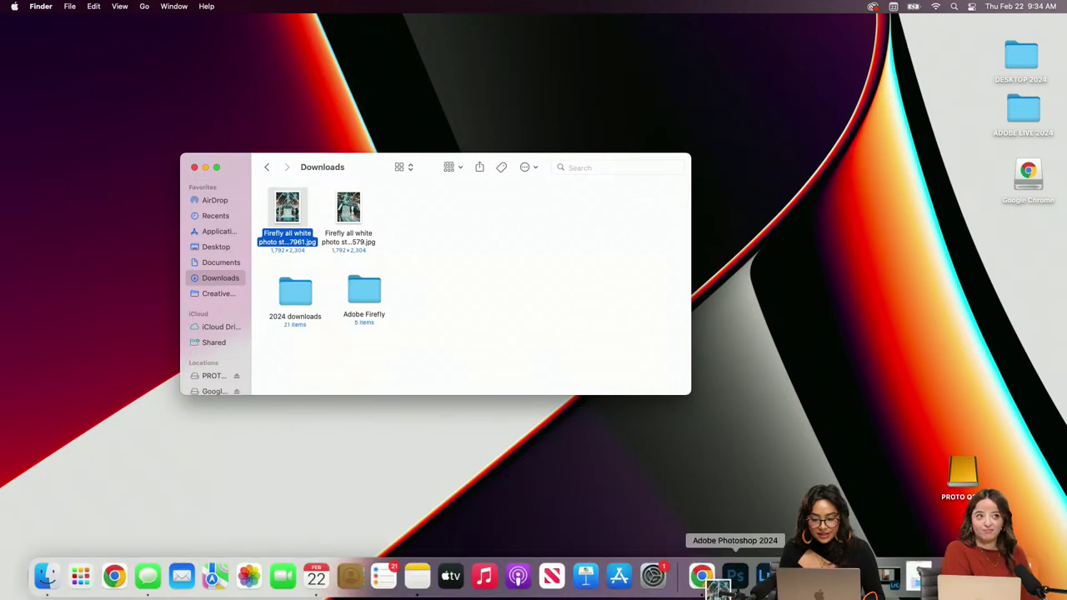
Open "Firefly all white photo studio with a cyc wall 7961.jpg" in Photoshop and choose the Crop tool with Generative Expand as the fill
click(735, 577)
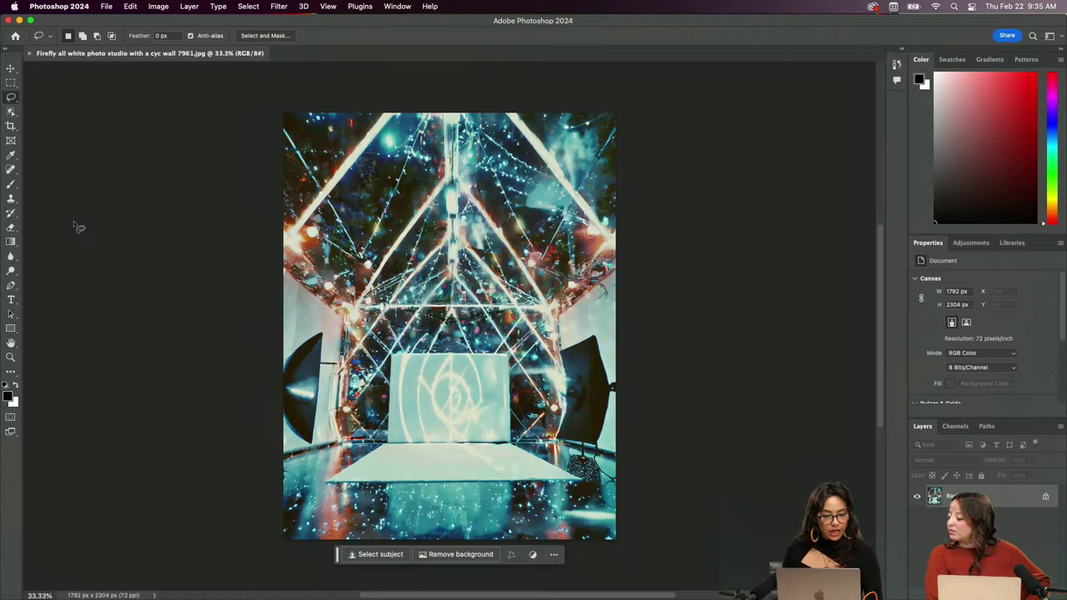
click(12, 126)
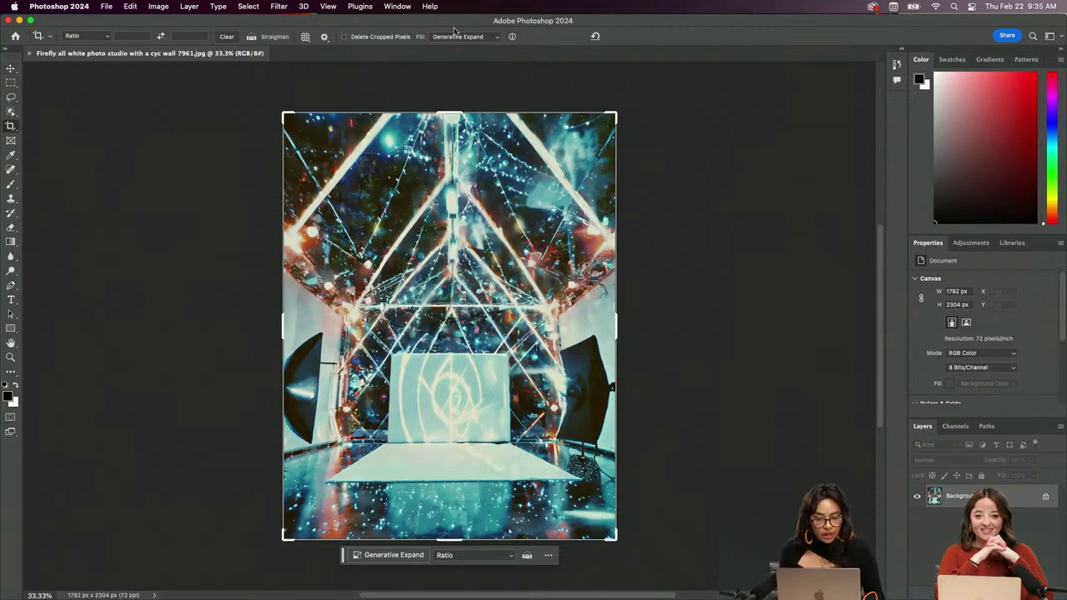
click(489, 38)
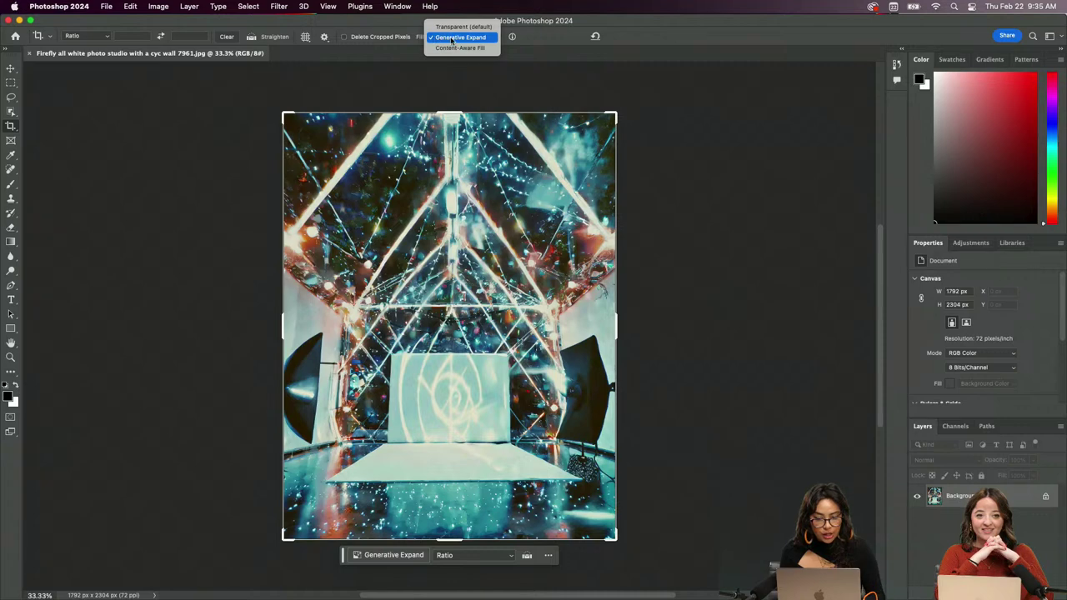
click(451, 38)
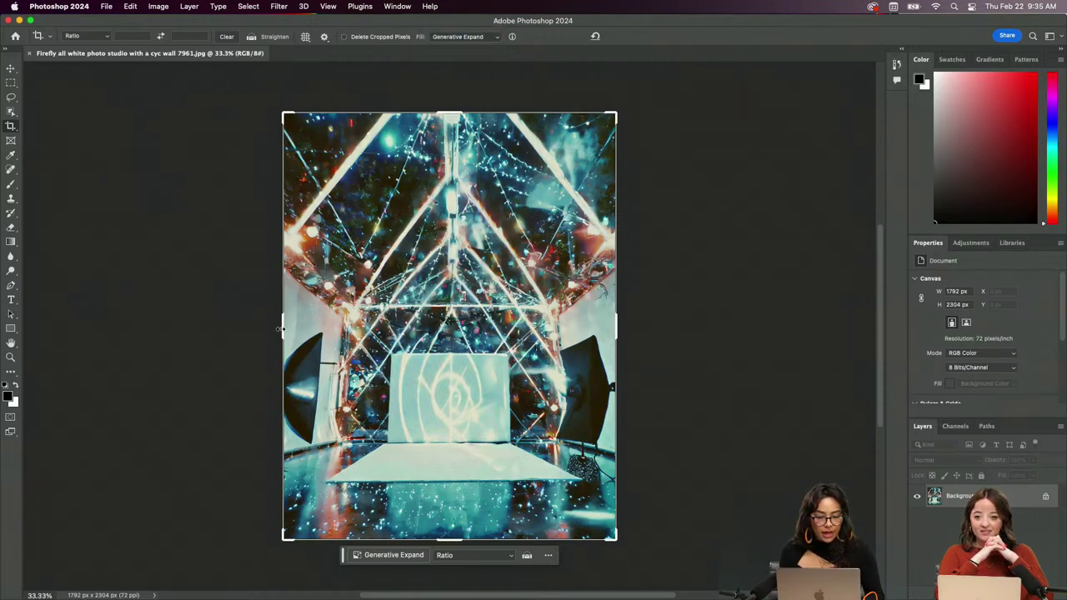
Enlarge the crop frame to about 2964 x 3812 px with empty space on all sides of the studio image, and apply Generative Expand without a prompt
mouse_move(283, 329)
mouse_down()
mouse_move(224, 332)
mouse_move(265, 329)
mouse_up()
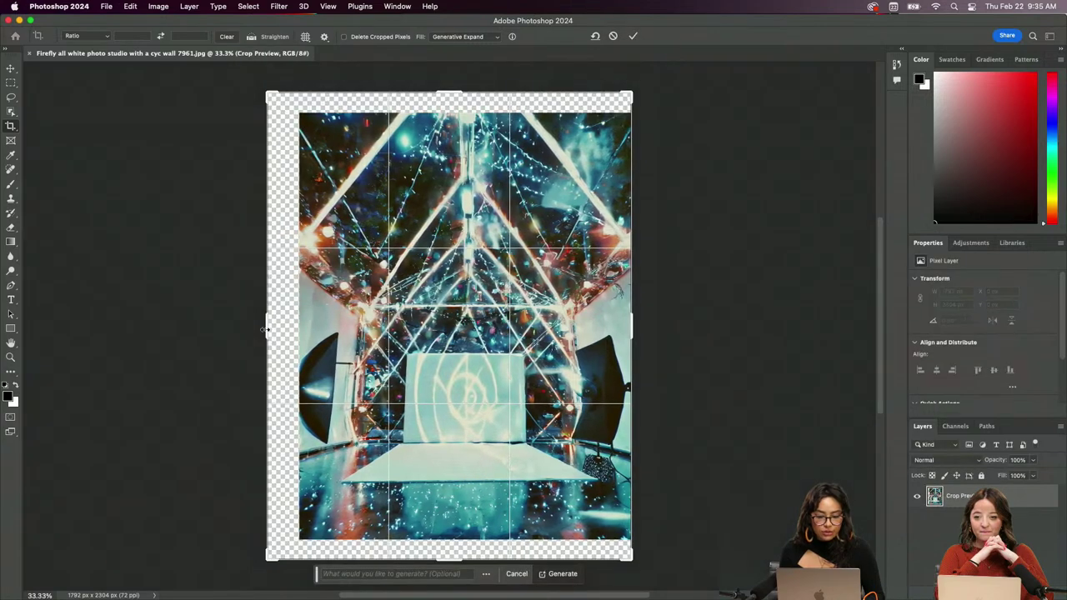
drag(631, 329, 664, 295)
drag(463, 146, 462, 171)
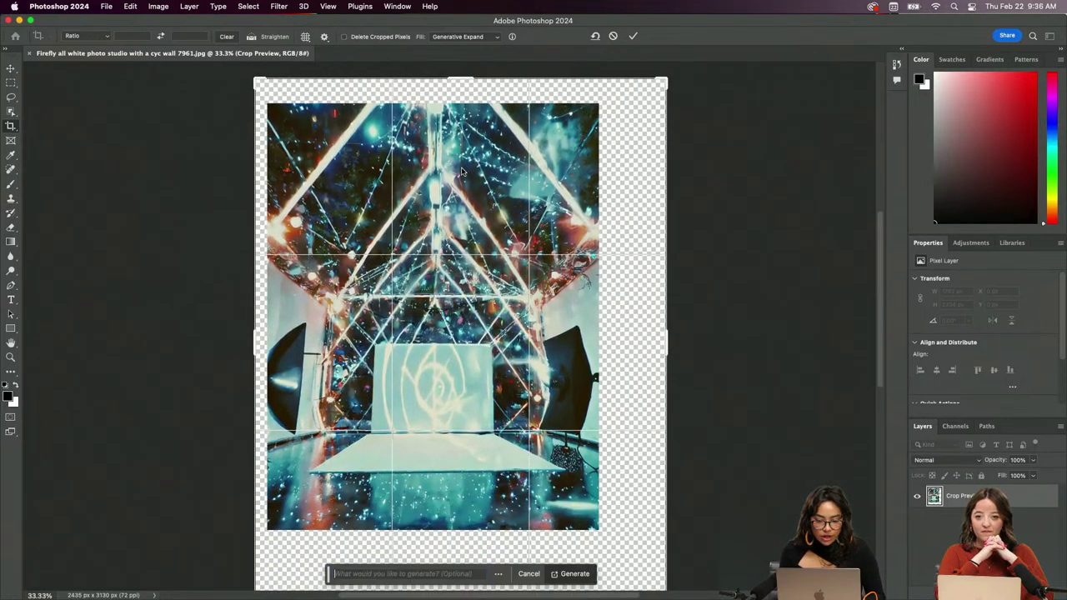
drag(665, 336, 698, 333)
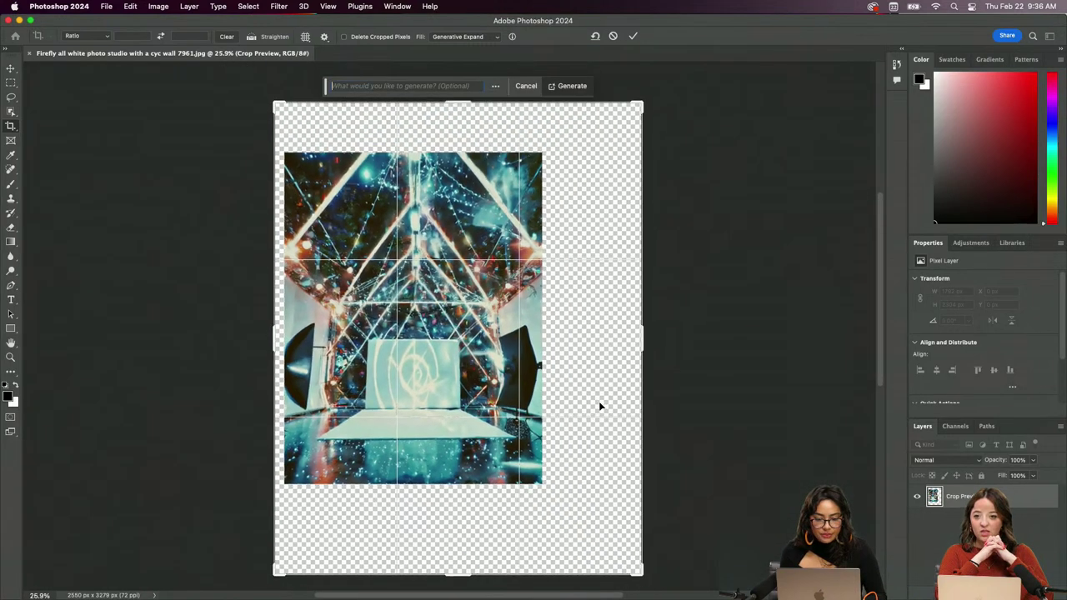
drag(641, 103, 657, 83)
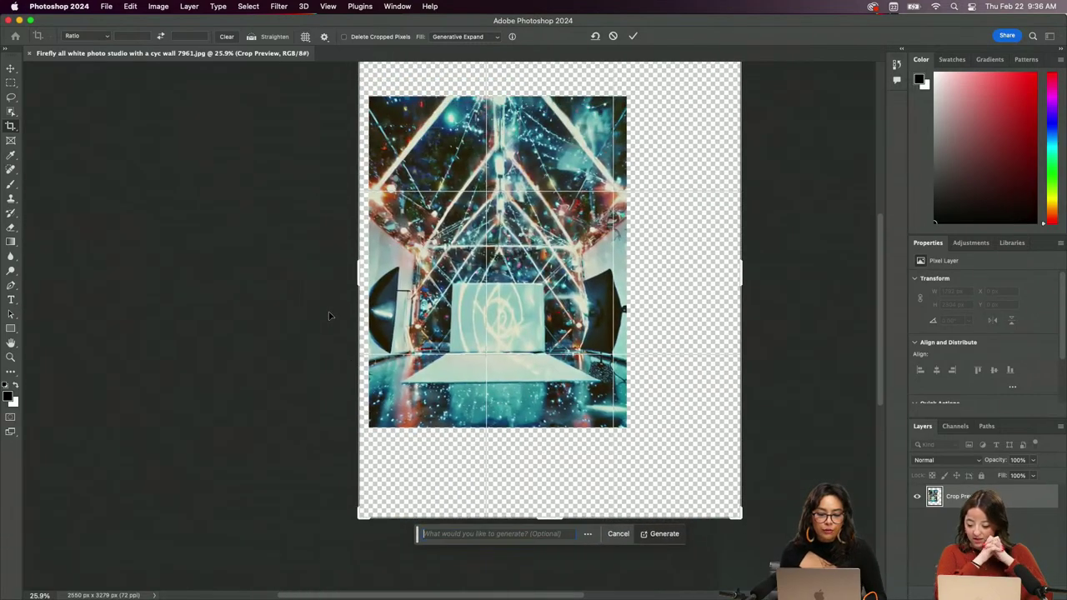
drag(359, 515, 303, 519)
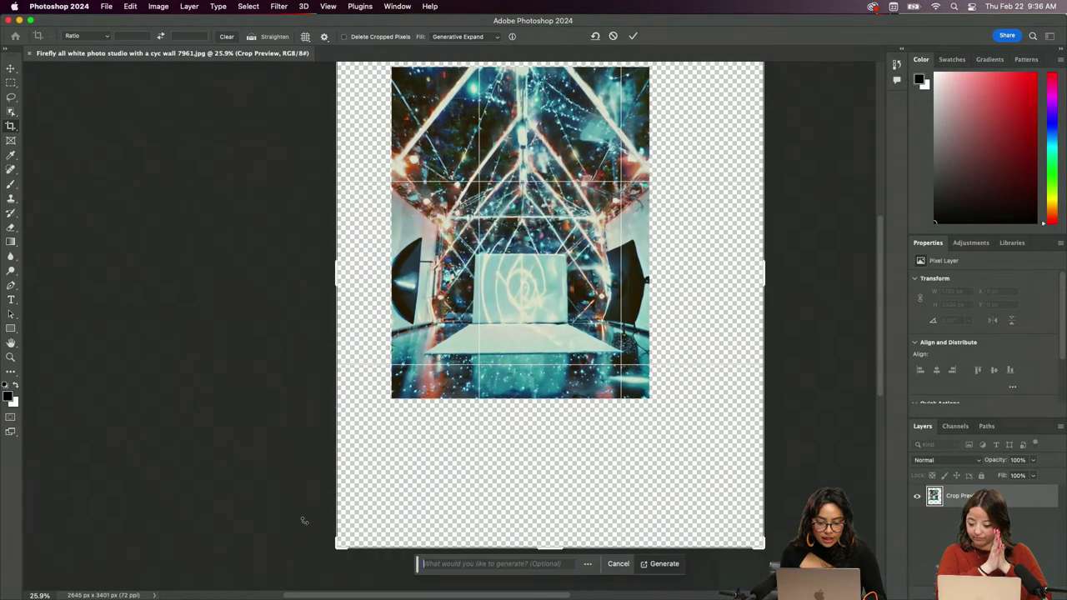
drag(373, 265, 401, 289)
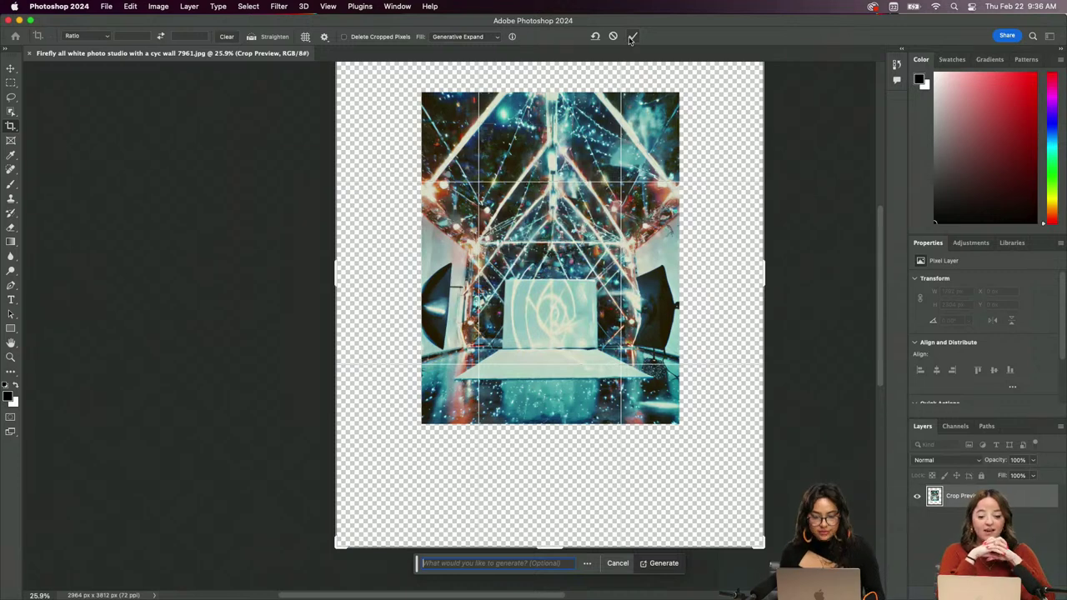
scroll(609, 37, up, 3)
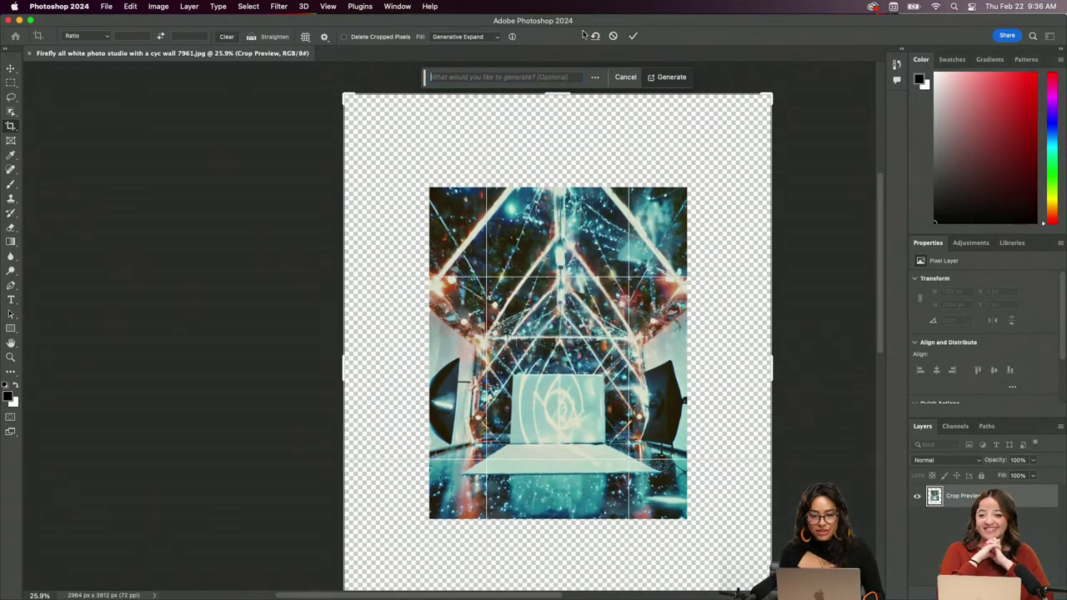
click(634, 35)
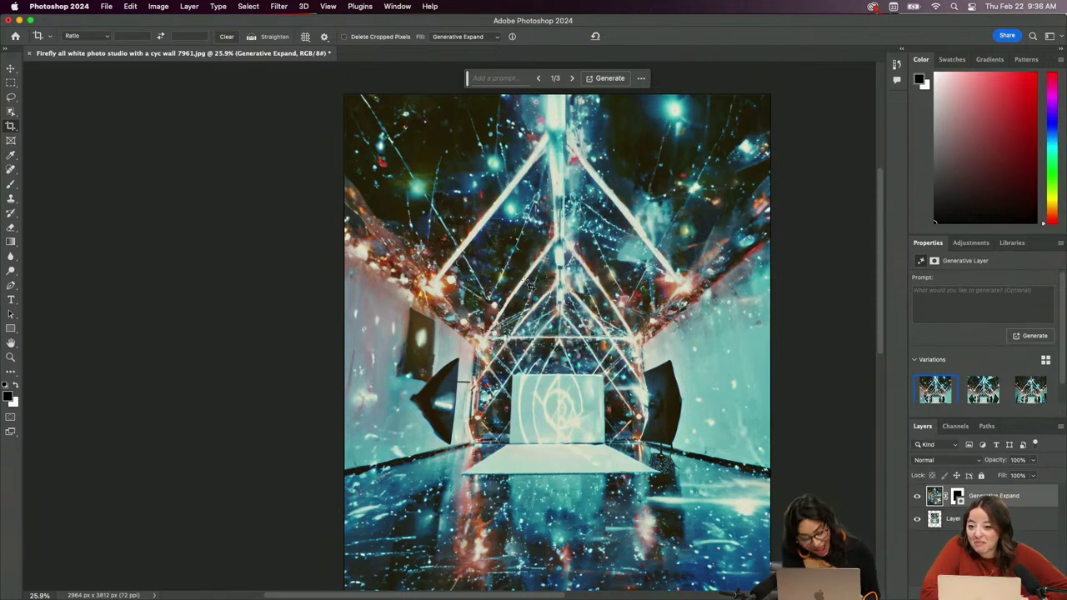
Add a paragraph text box spanning most of the width of the reflective floor in the lower part of the studio image
scroll(500, 268, down, 2)
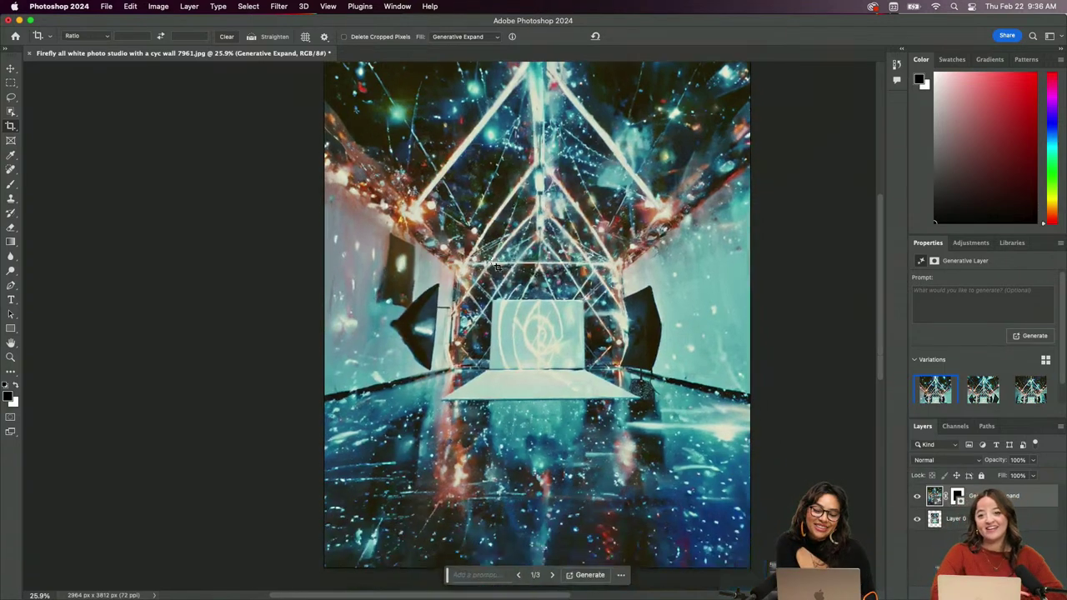
scroll(496, 266, down, 1)
scroll(494, 265, down, 1)
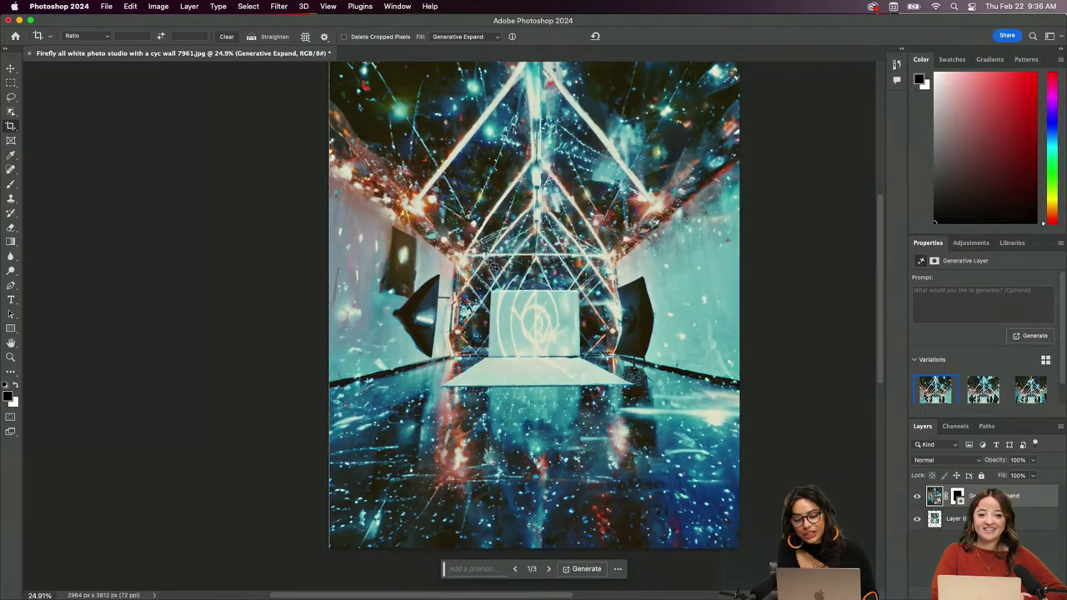
scroll(494, 266, up, 1)
scroll(494, 266, down, 1)
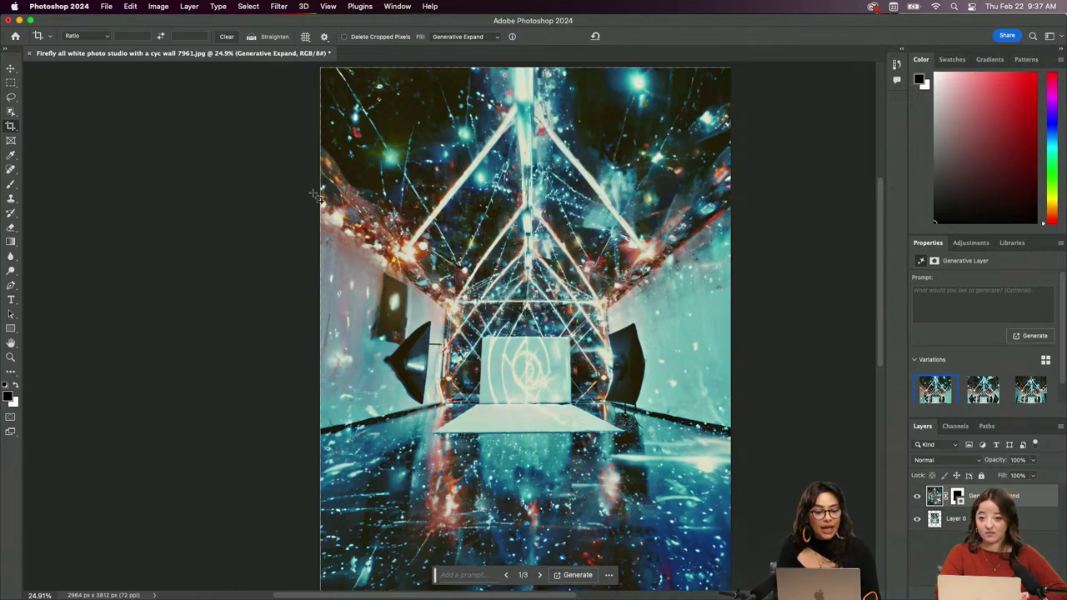
click(10, 302)
drag(338, 455, 698, 557)
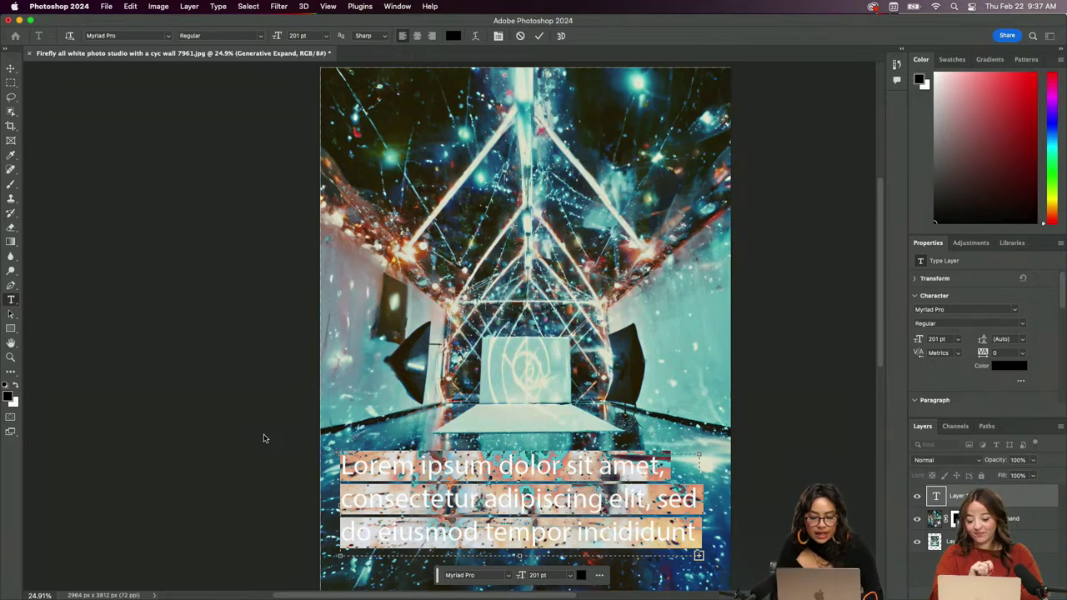
Clear all of the Lorem ipsum placeholder text from the new text box
key(Left)
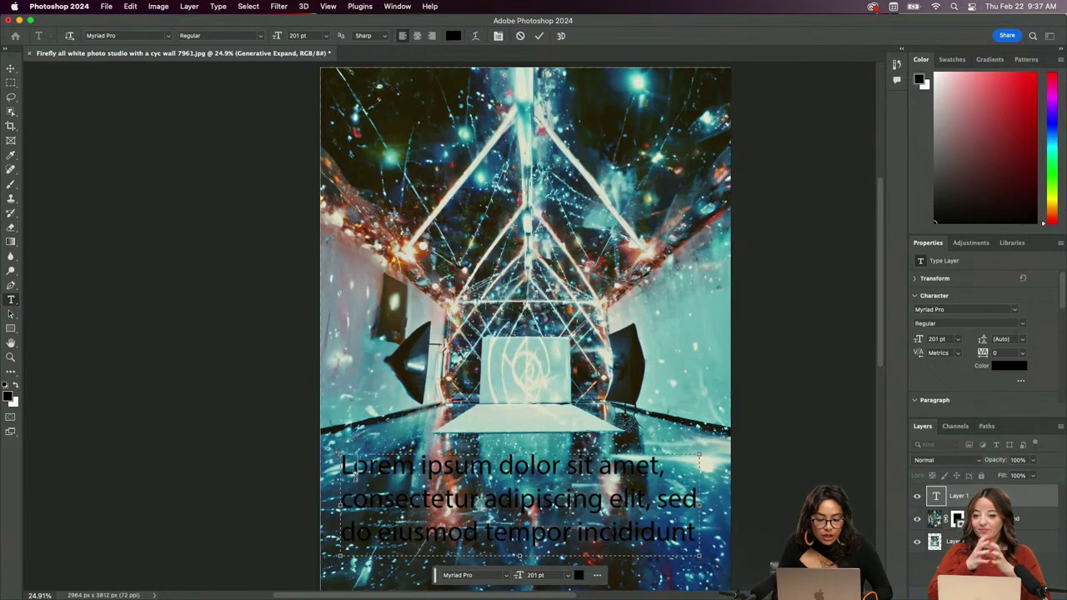
key(shift+Right)
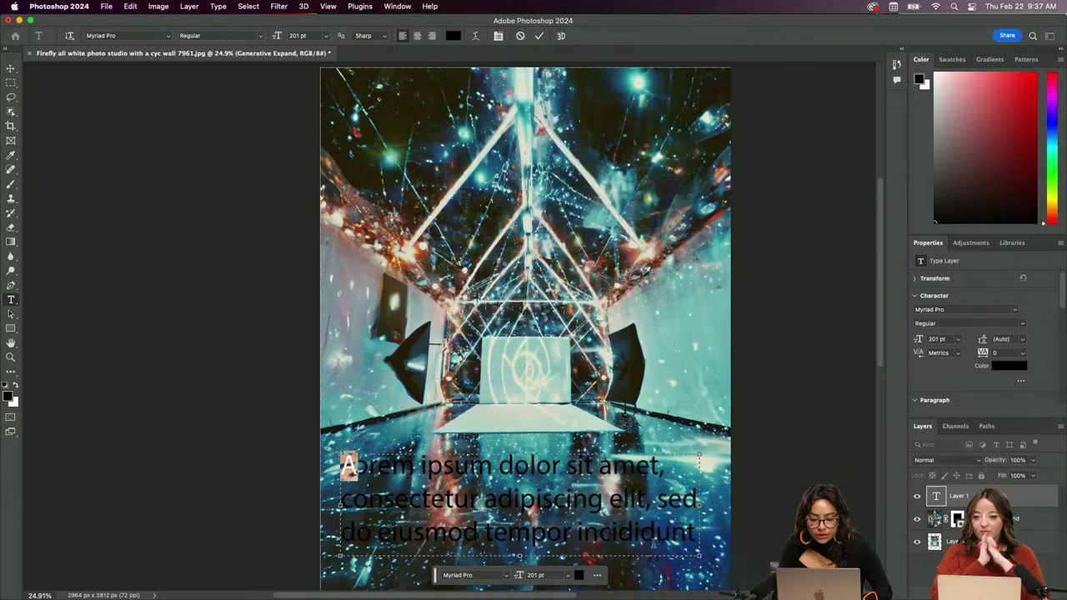
text(A)
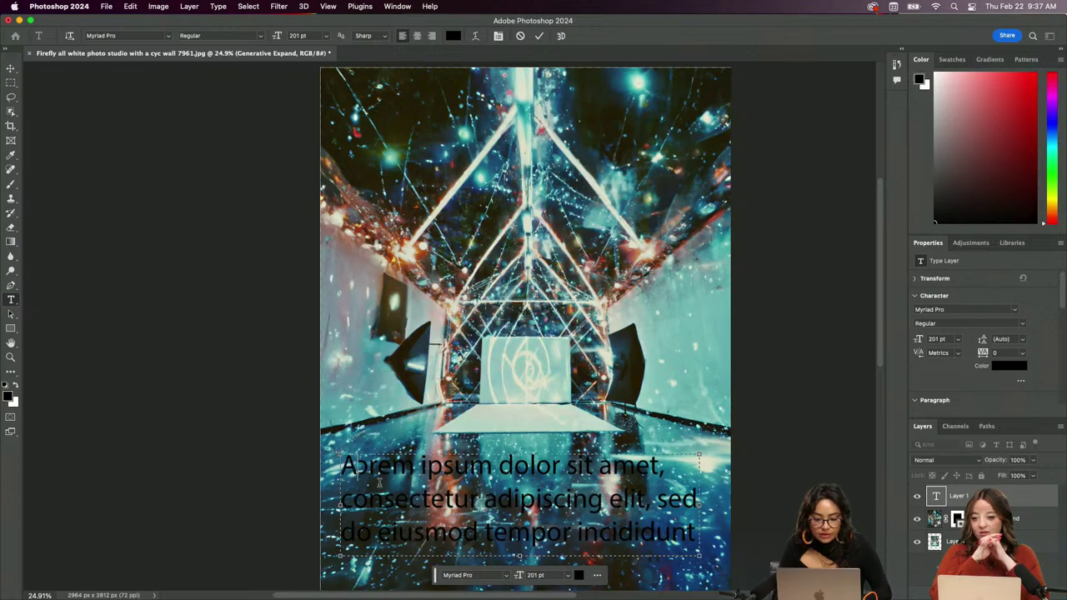
key(shift+Left)
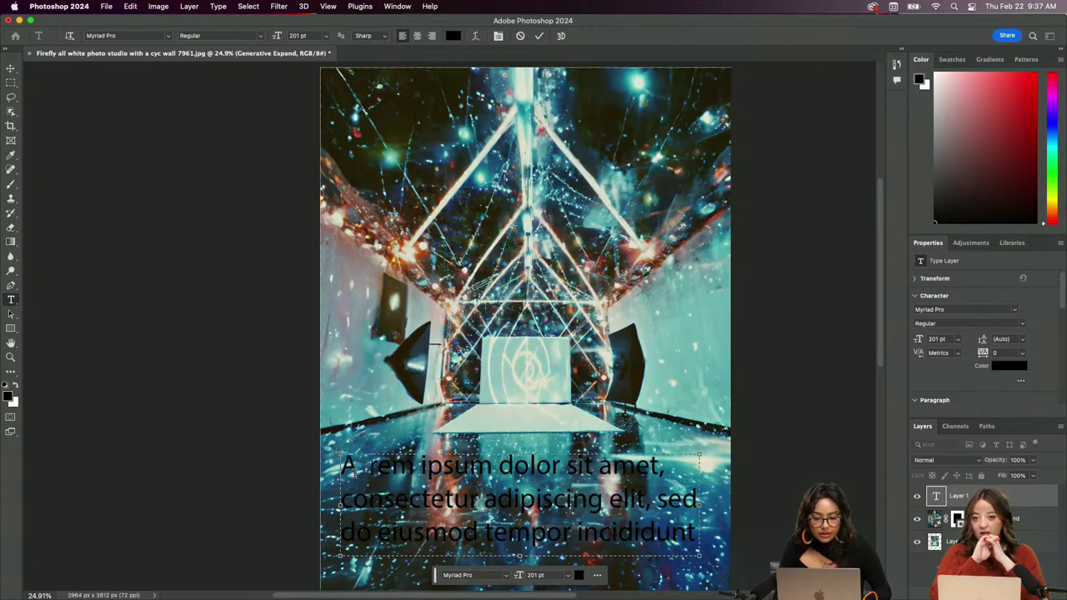
key(BackSpace)
key(ctrl+a)
key(BackSpace)
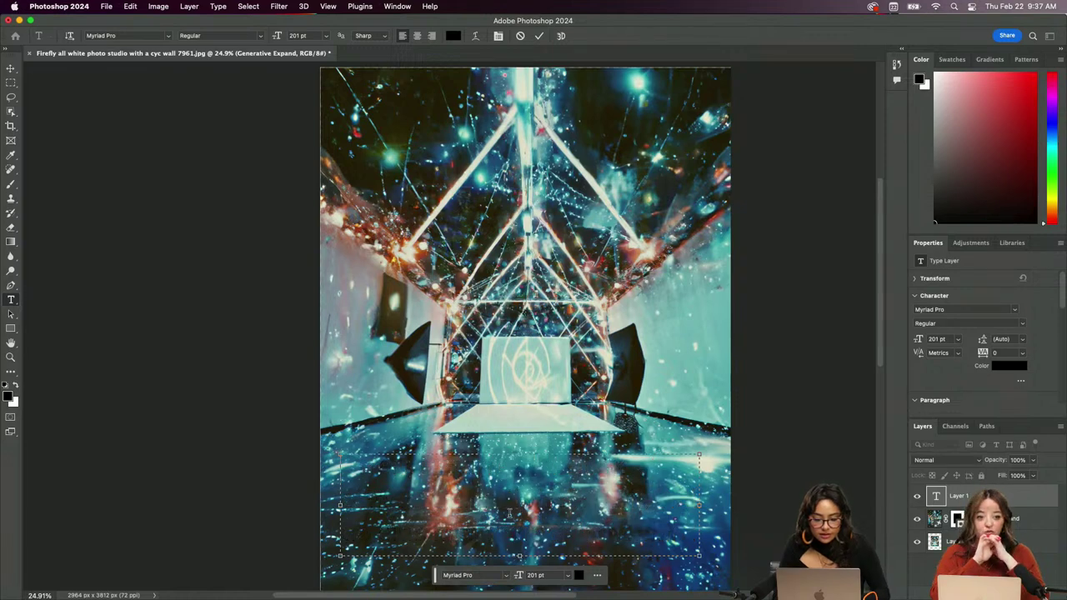
Enter "Photo Studio with twinkly lights" in the empty text box, with a capital P in Photo
text(photo Studi)
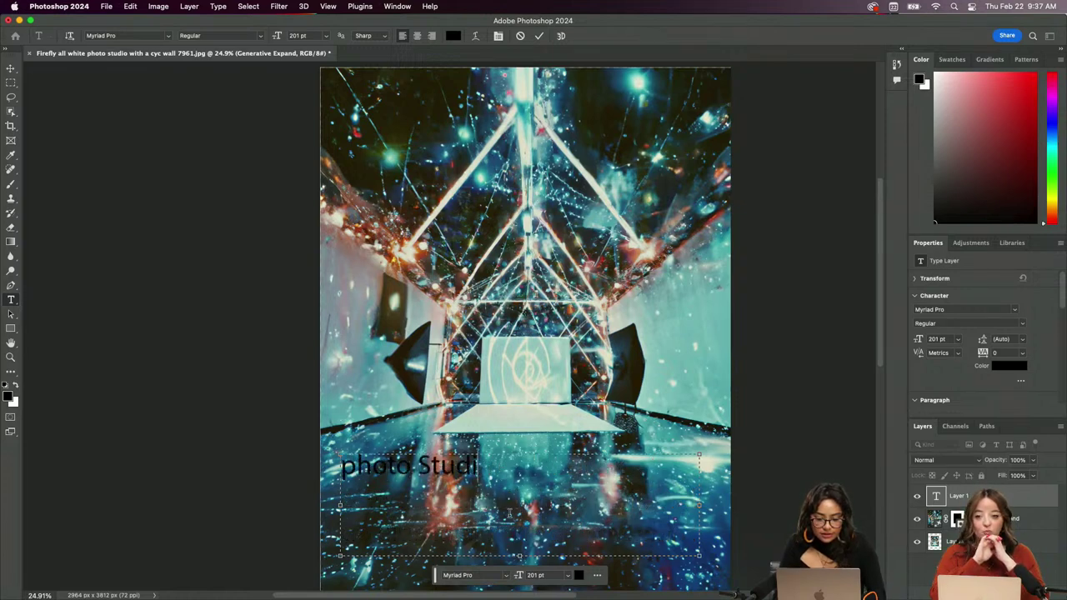
text(o)
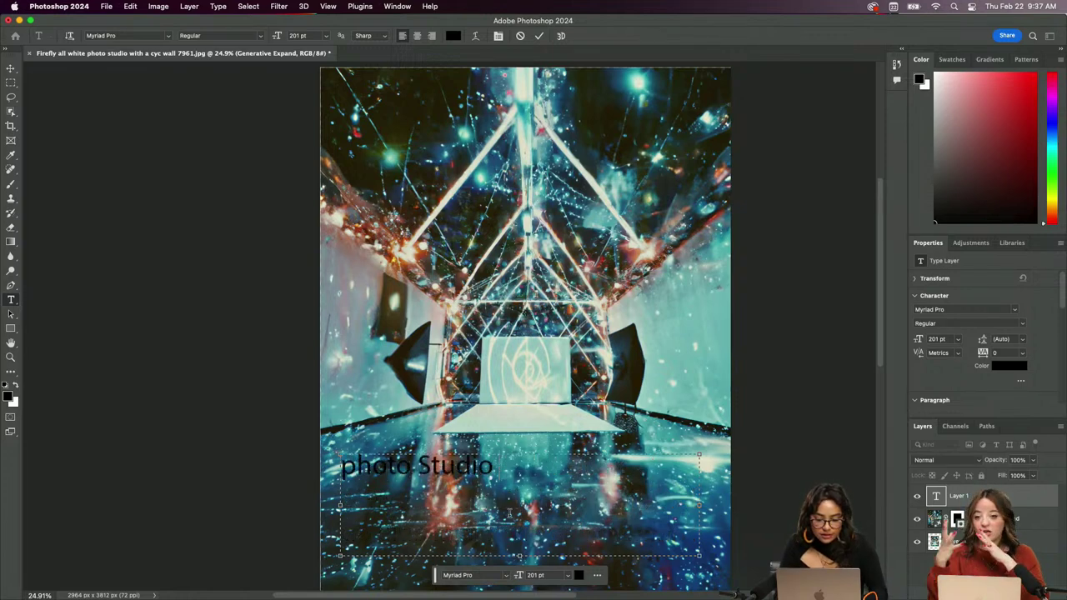
click(342, 467)
key(Delete)
text(Photo)
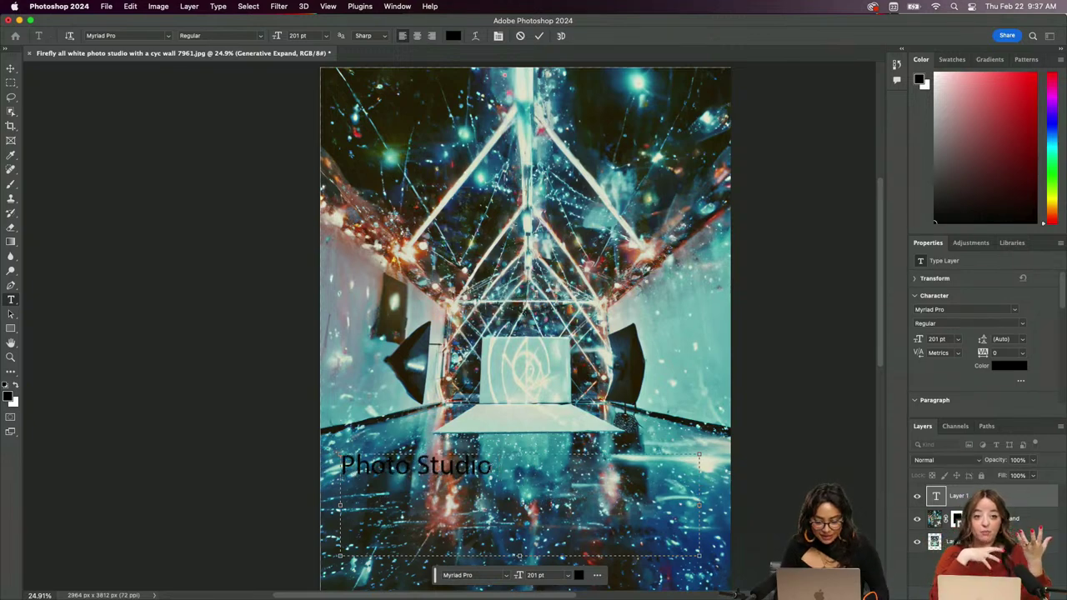
text( Studio with)
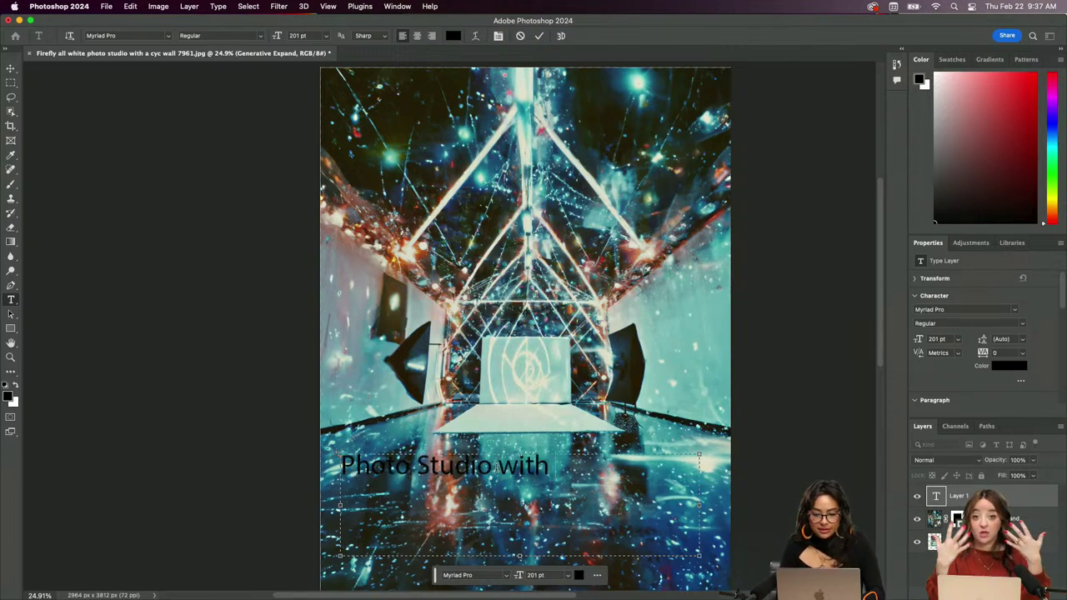
text( twinkly lights)
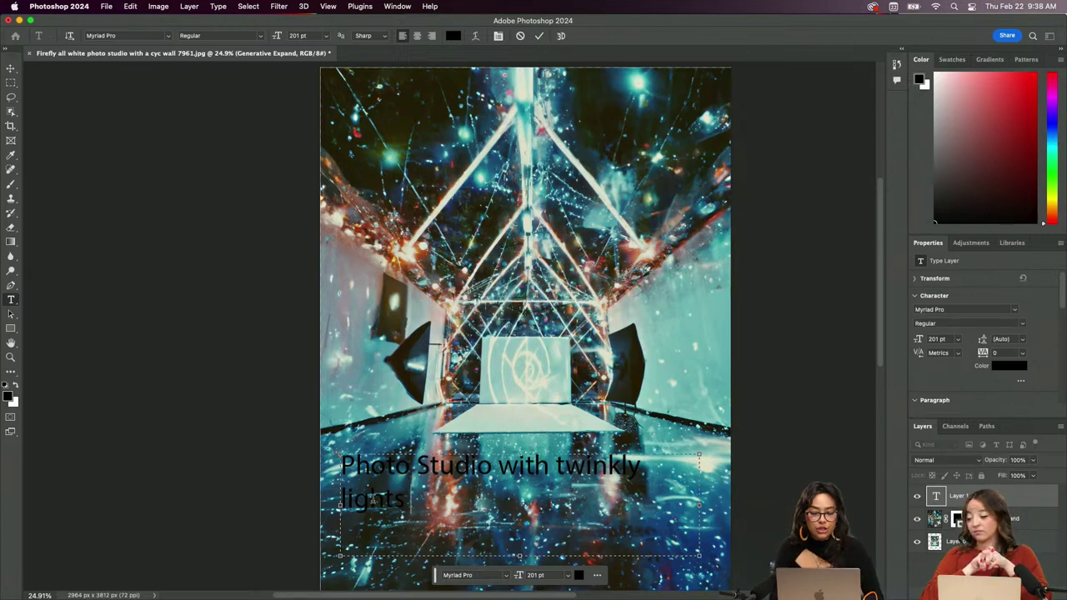
Insert "Set will be a" in front of "Photo Studio" at the start of the caption
drag(410, 498, 333, 462)
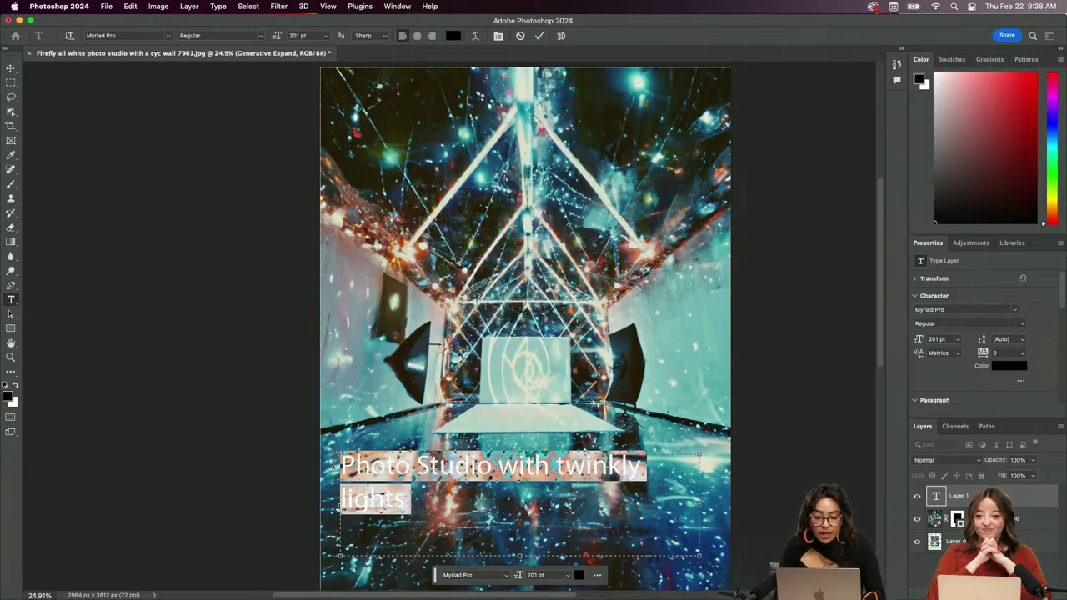
key(Right)
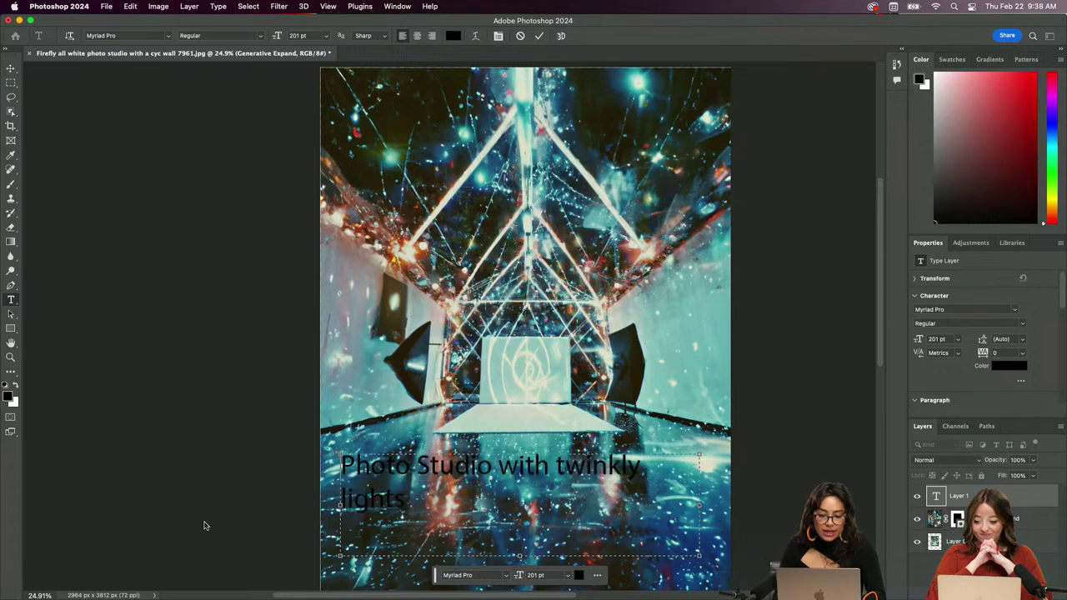
text(Set will be)
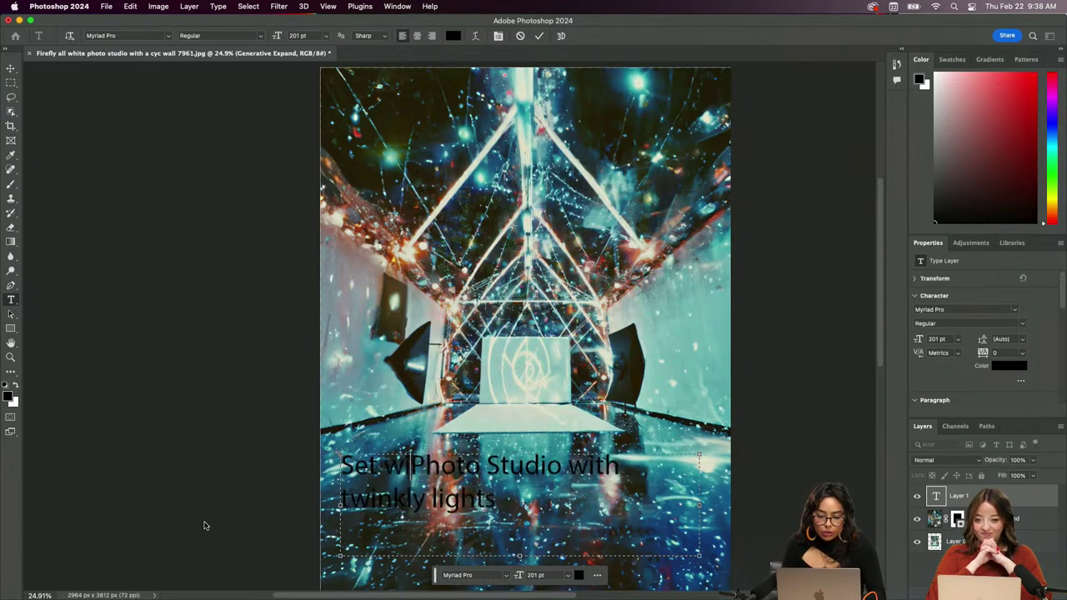
text( a)
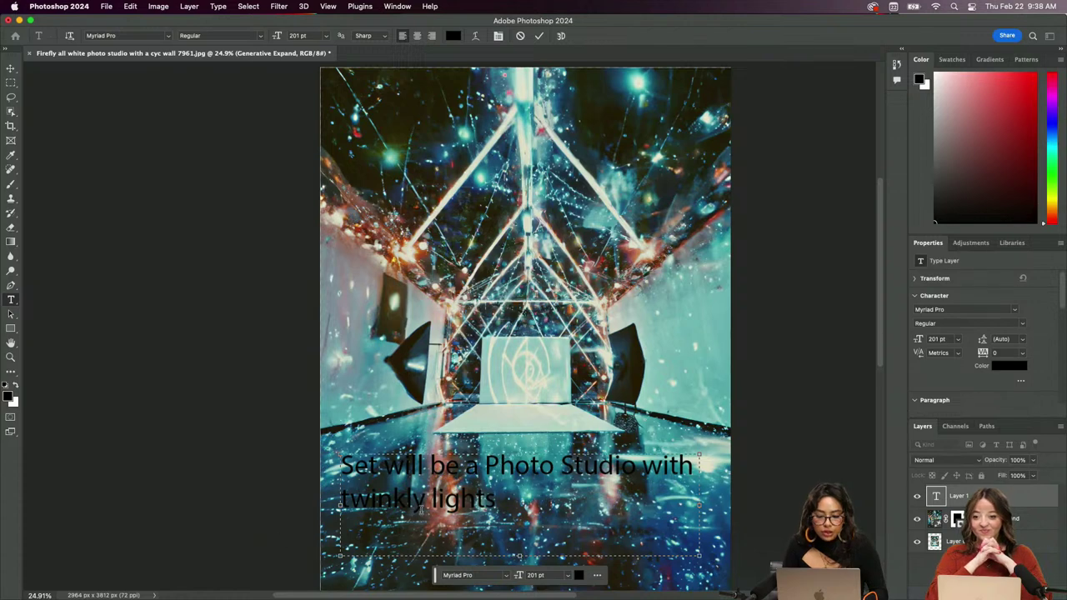
Continue the caption after "twinkly lights" with "dimly lit, there will be a two light set up and bar lights above"
text(dimly lit,)
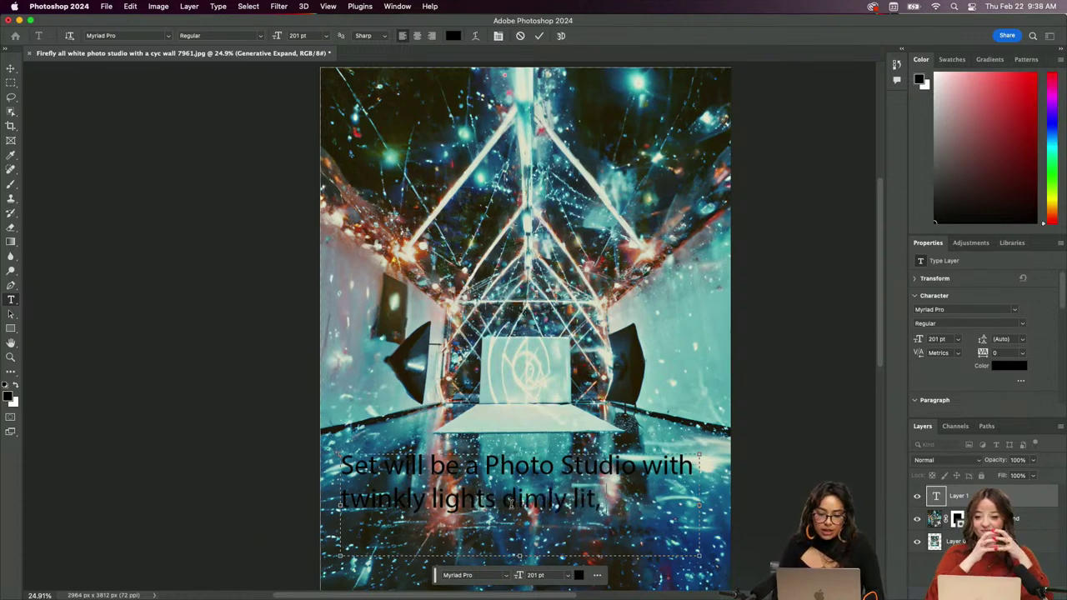
text( there will be a tw)
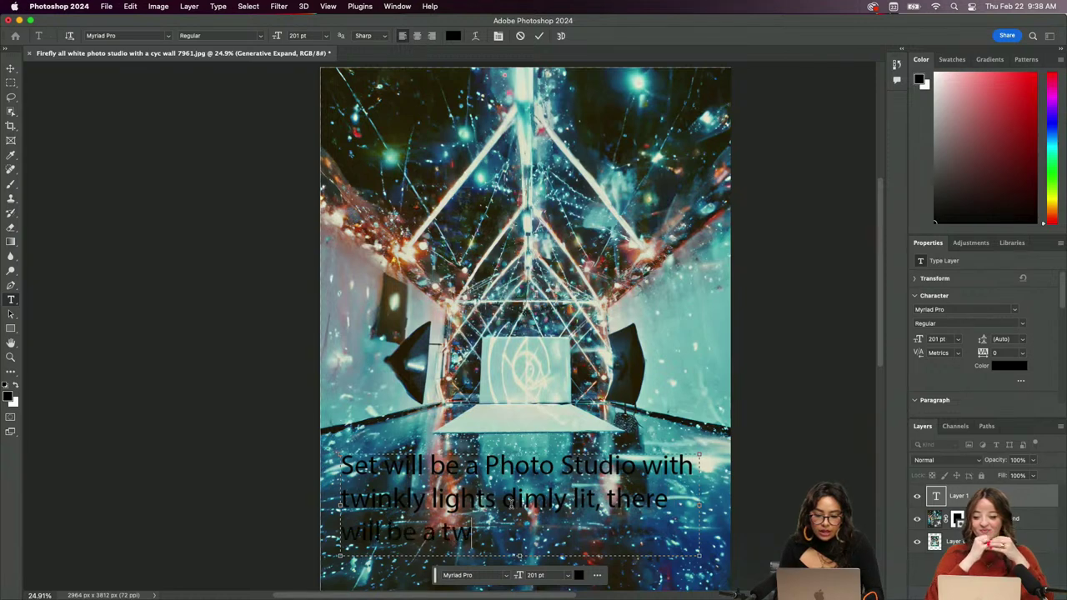
text(o light se)
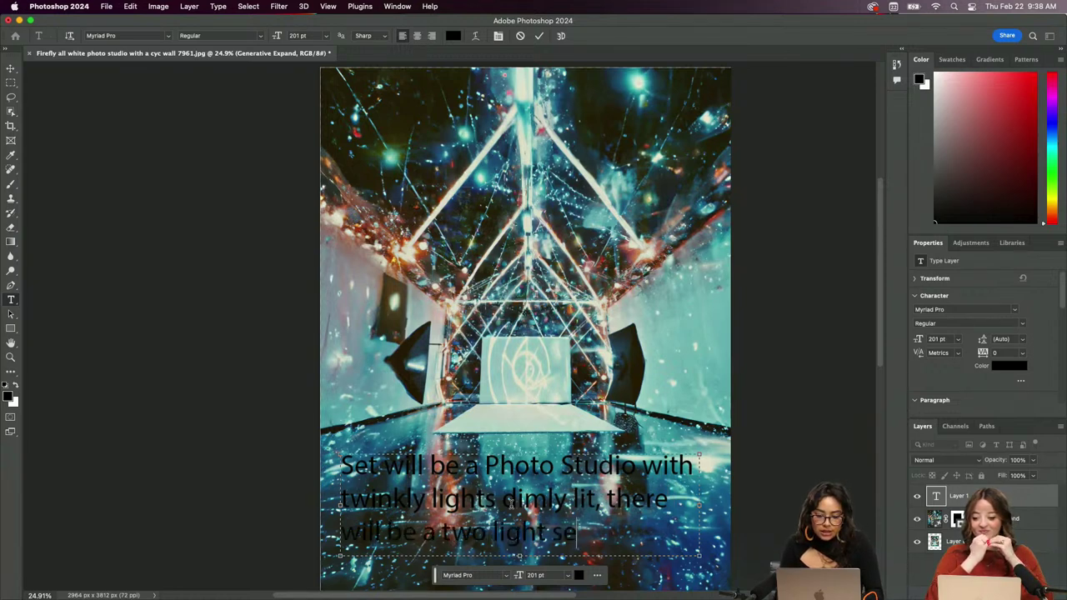
text(t up and)
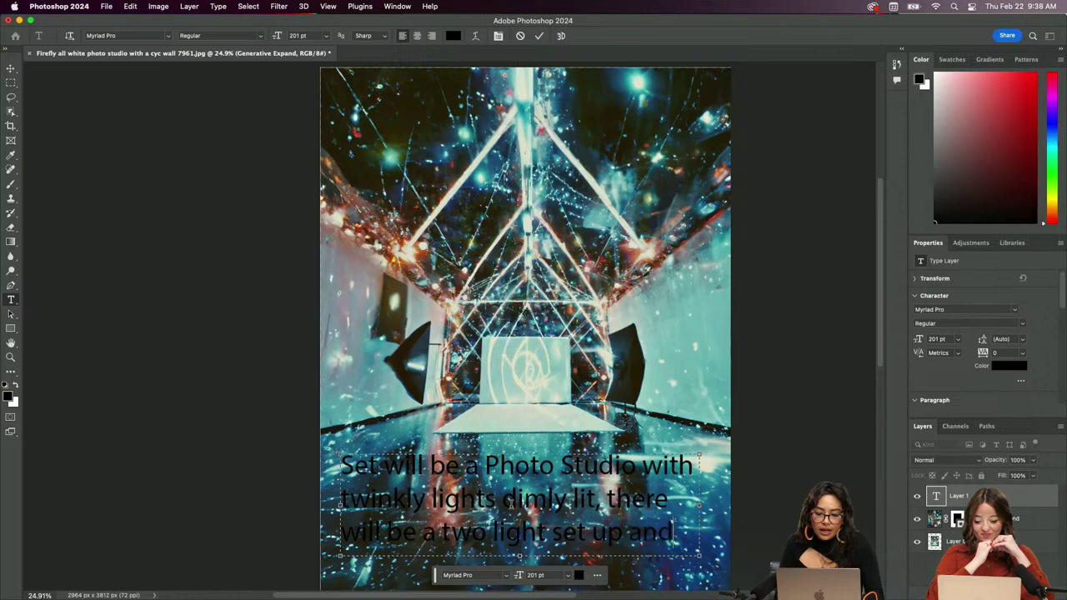
text( I)
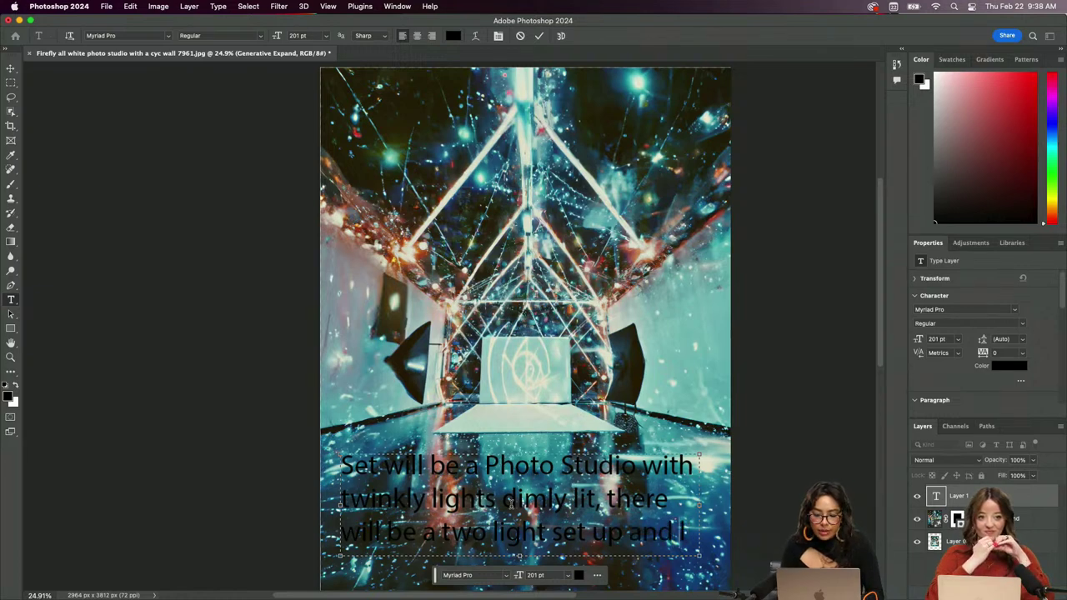
key(BackSpace)
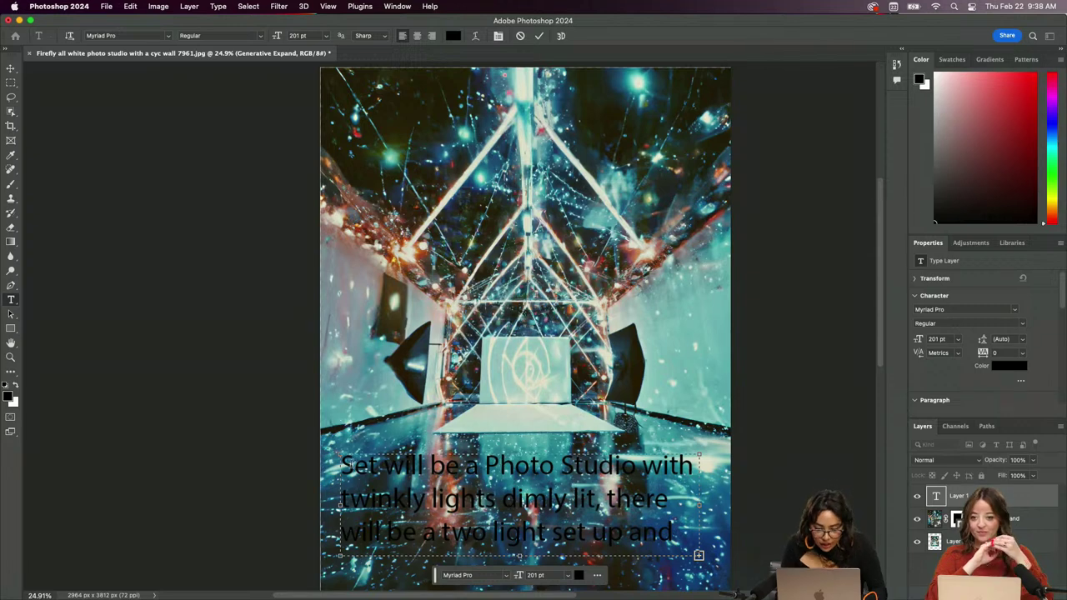
Select the whole caption, set its font size to 48 pt and change its colour to near-white fdfdfd
drag(342, 465, 680, 535)
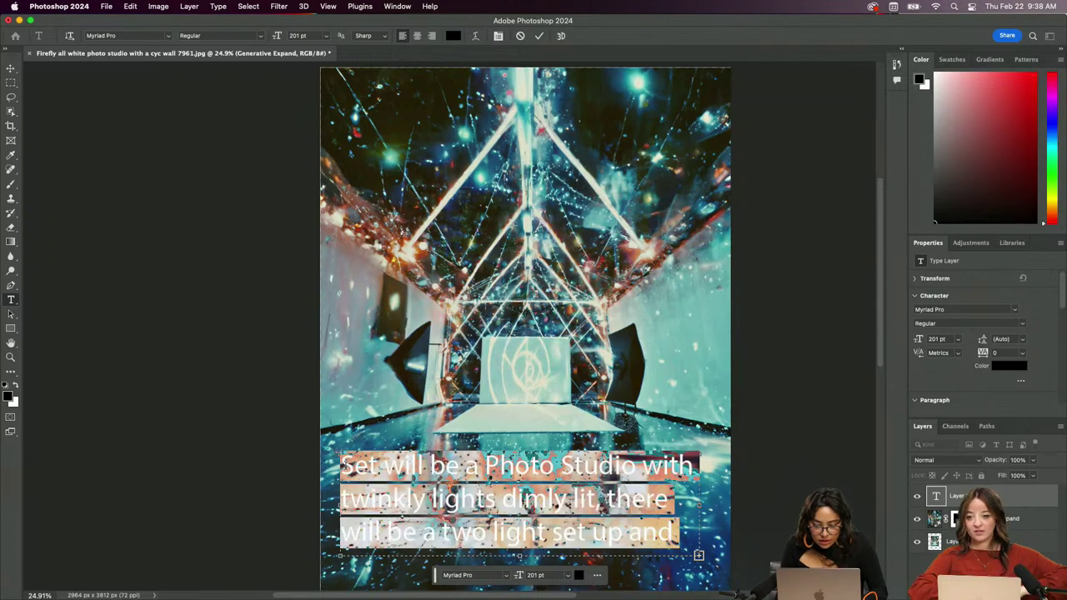
click(326, 37)
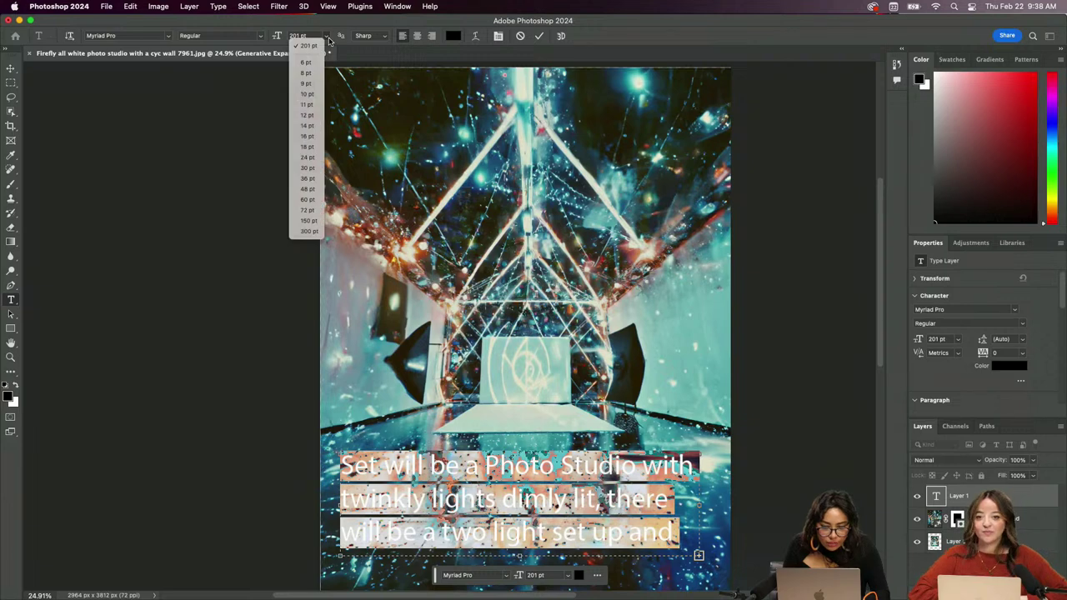
click(307, 190)
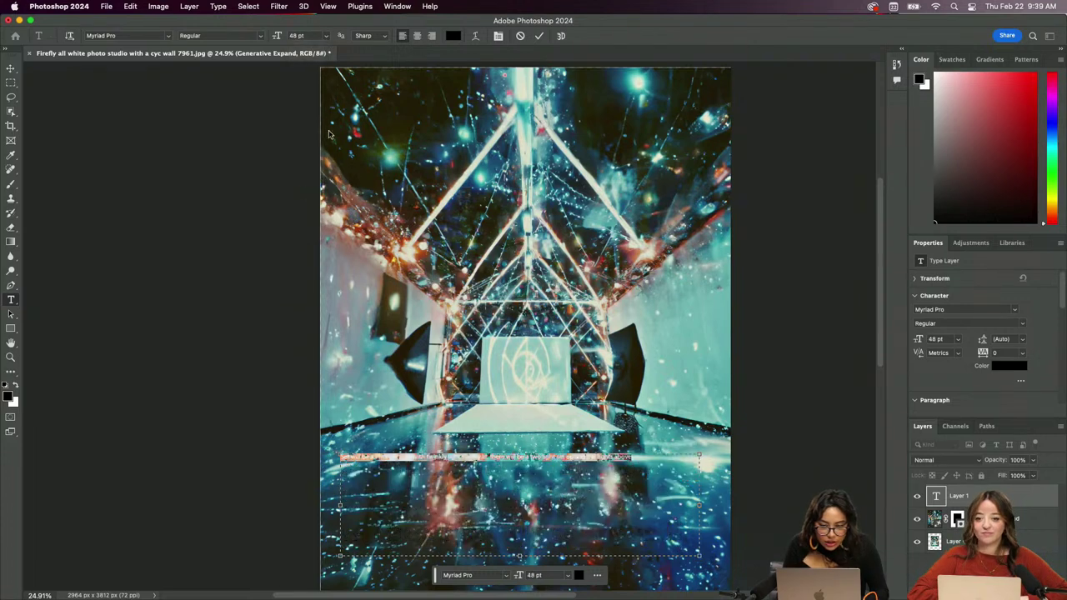
click(453, 37)
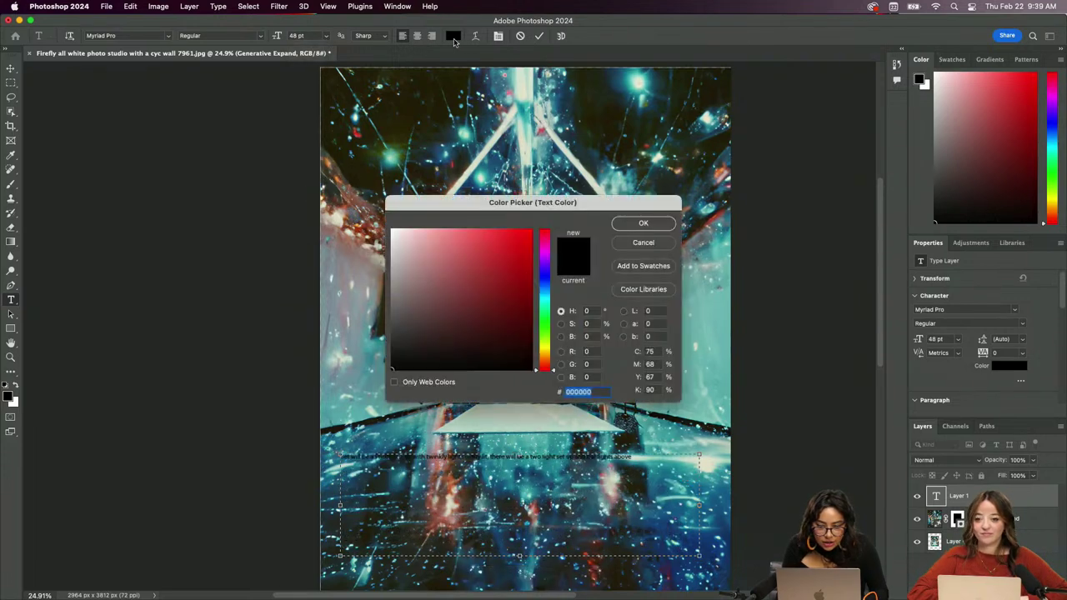
click(393, 232)
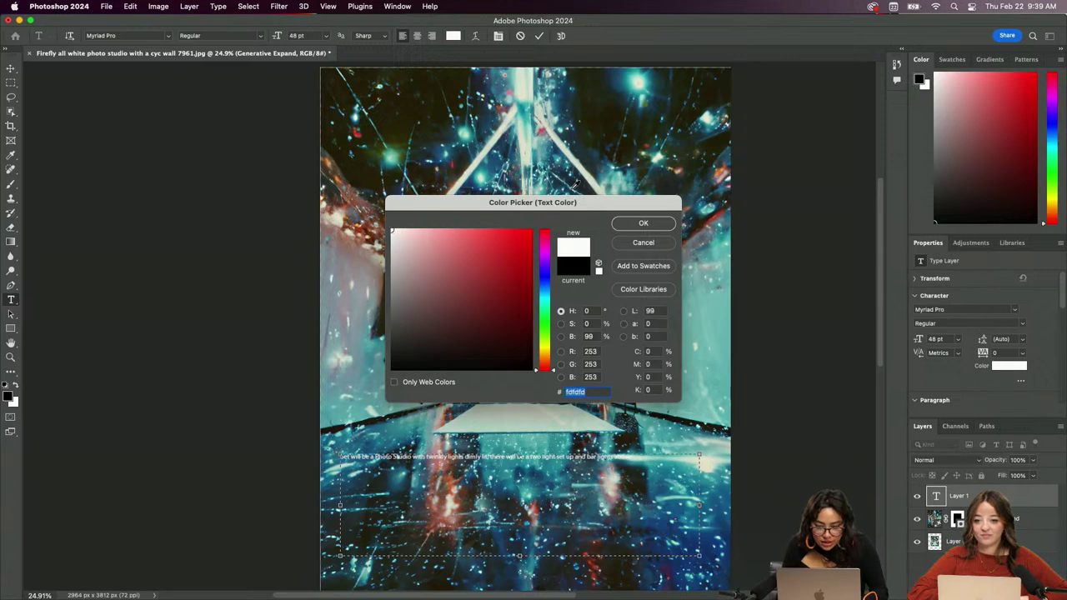
click(634, 223)
Set the selected caption's font size to 150 pt
click(317, 36)
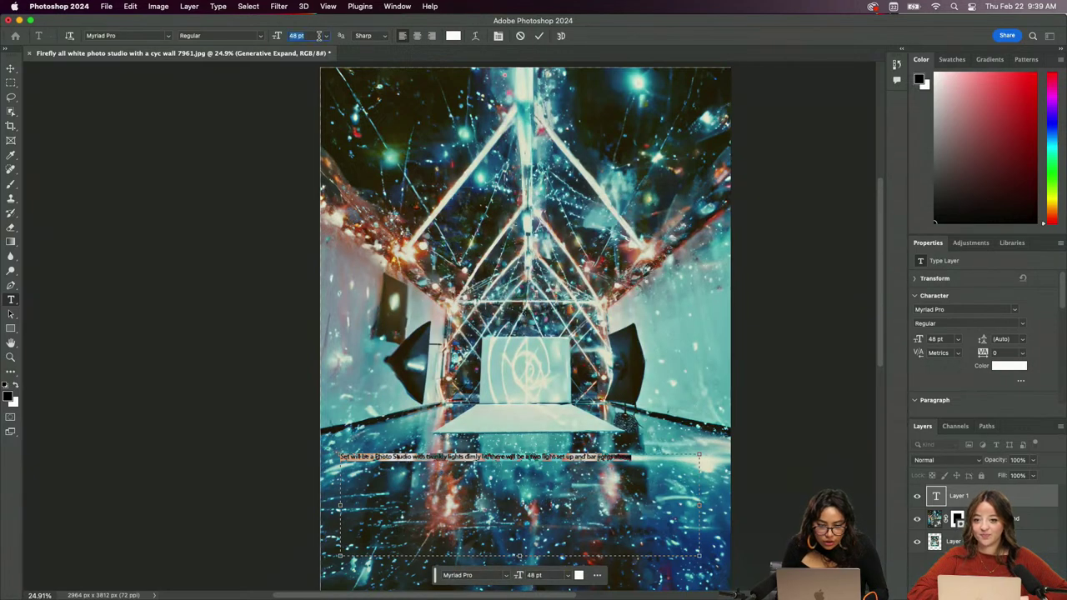
text(150)
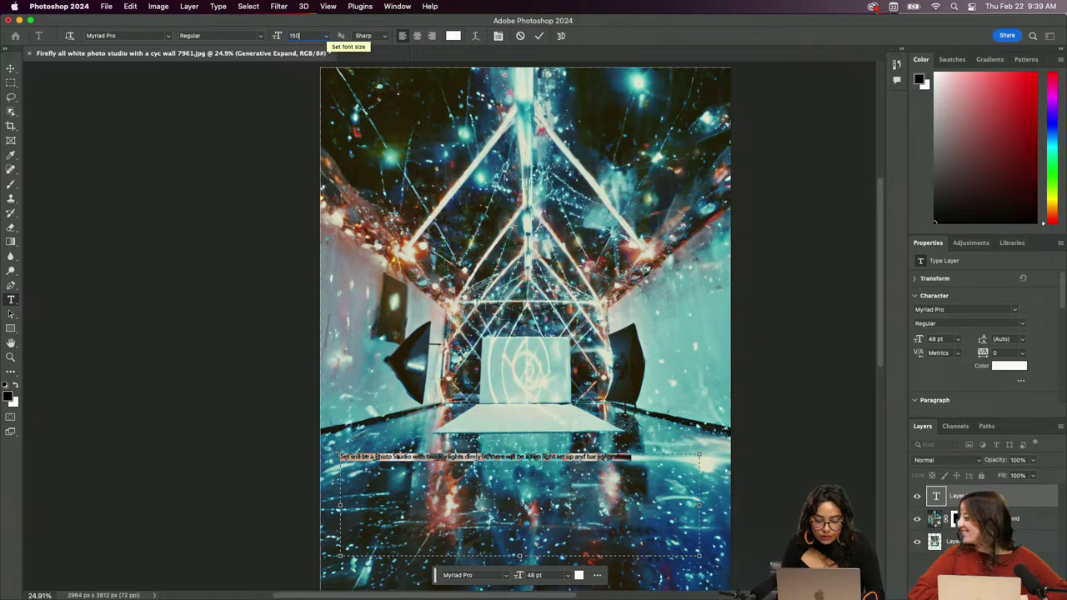
key(Return)
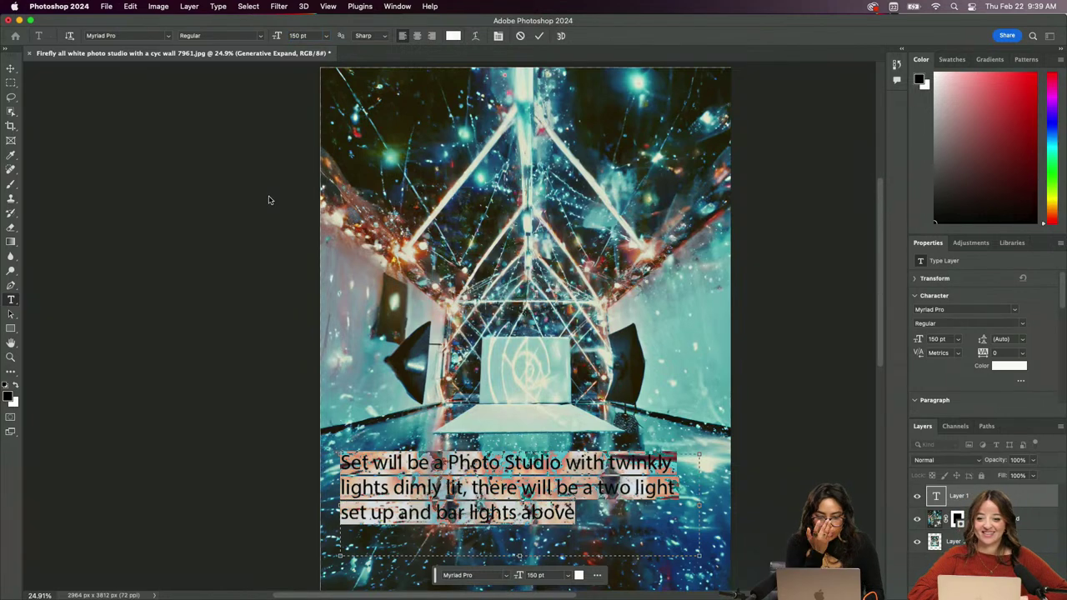
Change the caption's font to Exposure[+40] and commit the text
click(169, 40)
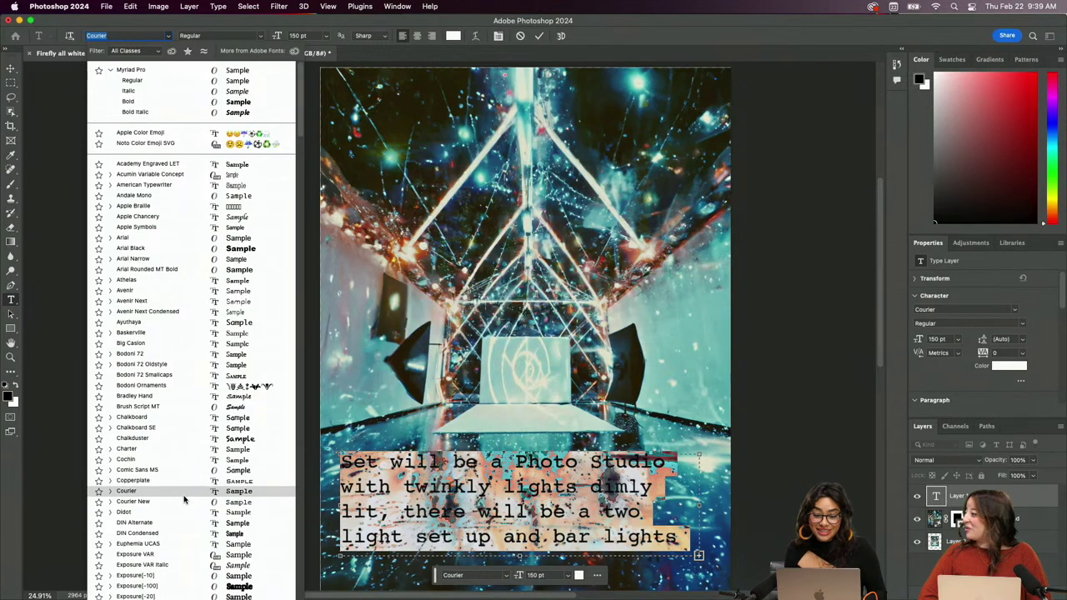
scroll(184, 499, down, 6)
scroll(185, 499, down, 1)
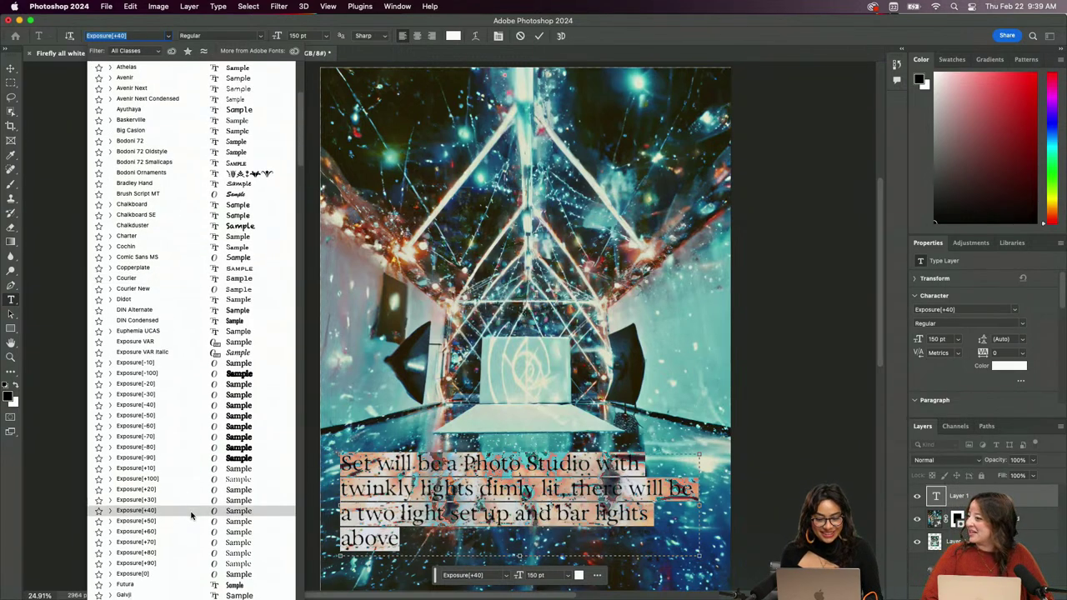
click(190, 516)
click(191, 516)
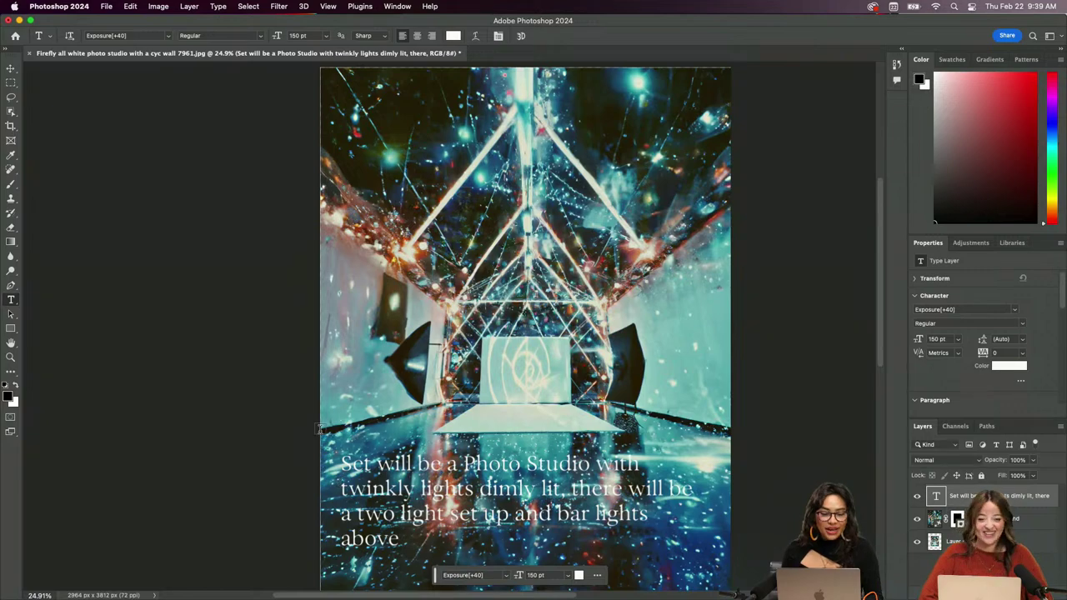
Move the caption right and slightly down, and narrow its text box so the four lines fit inside the image
click(11, 69)
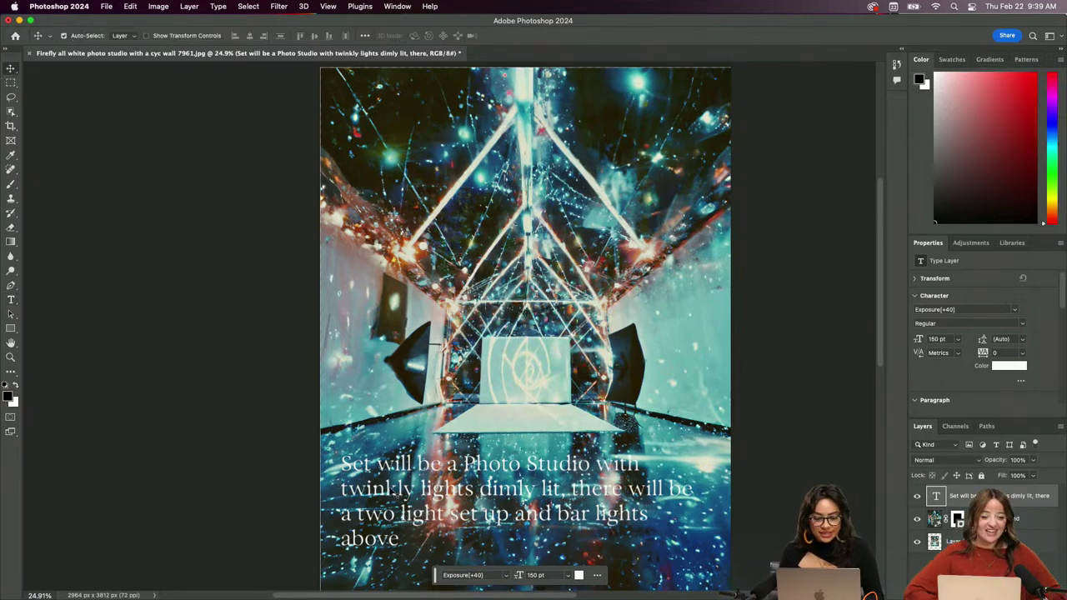
drag(336, 473, 396, 483)
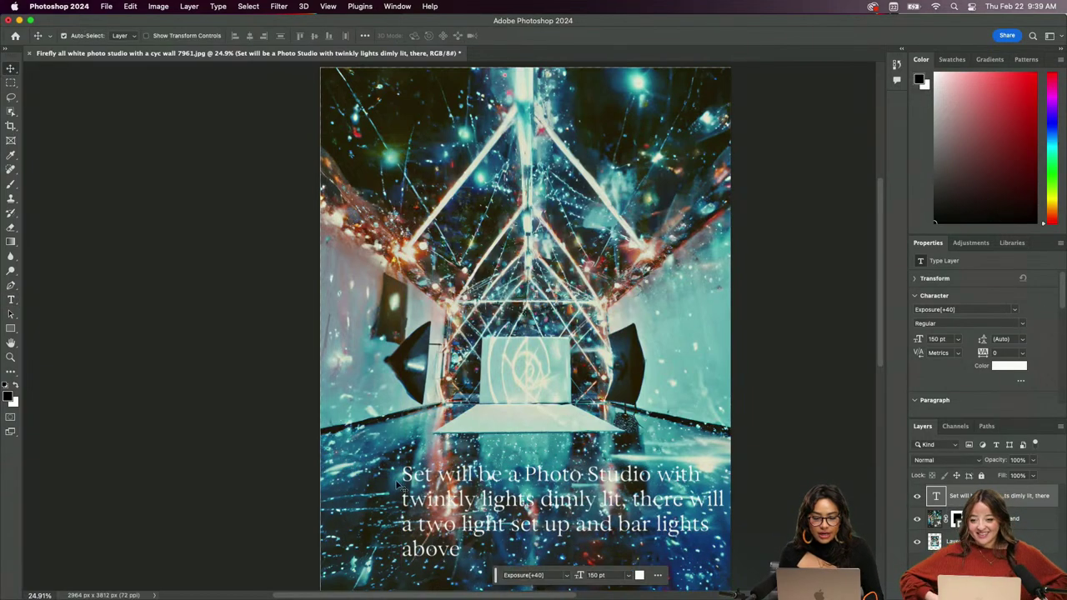
double_click(398, 484)
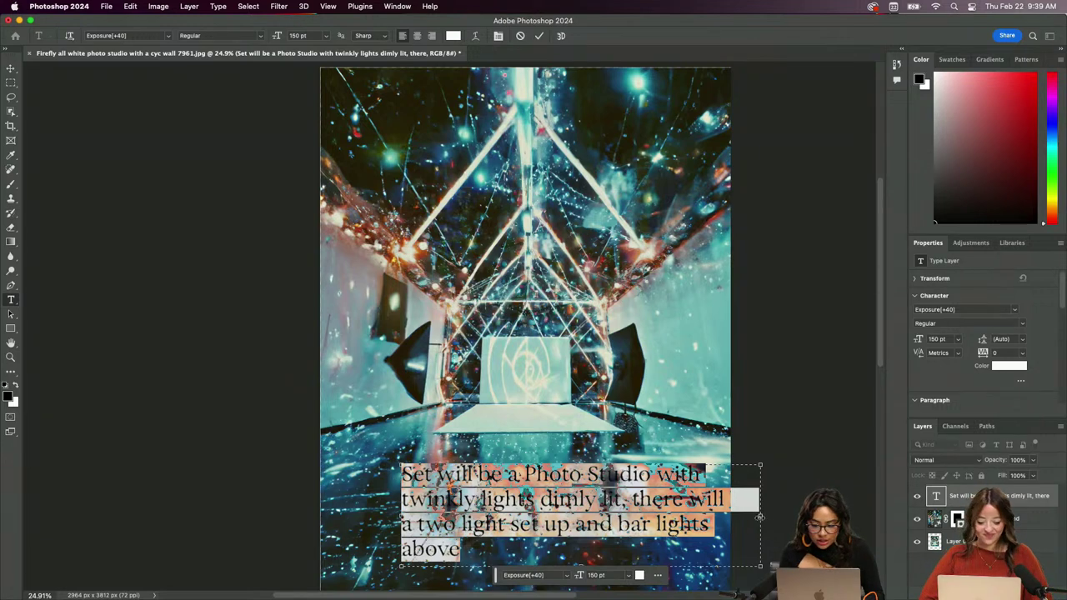
drag(759, 516, 671, 516)
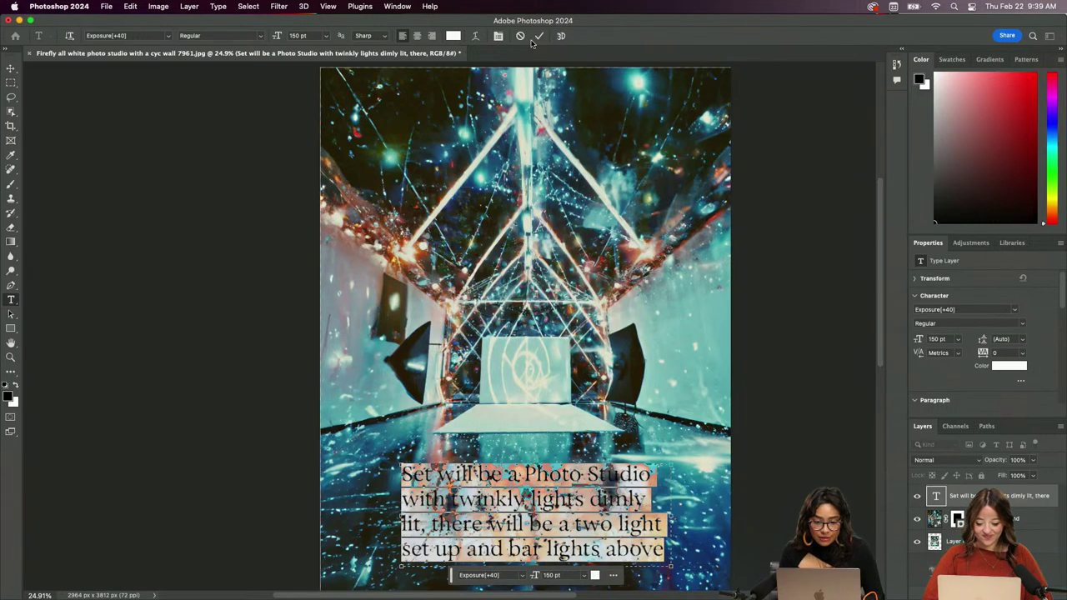
Right-align the caption's text and move the caption into the lower-right corner of the image
click(432, 35)
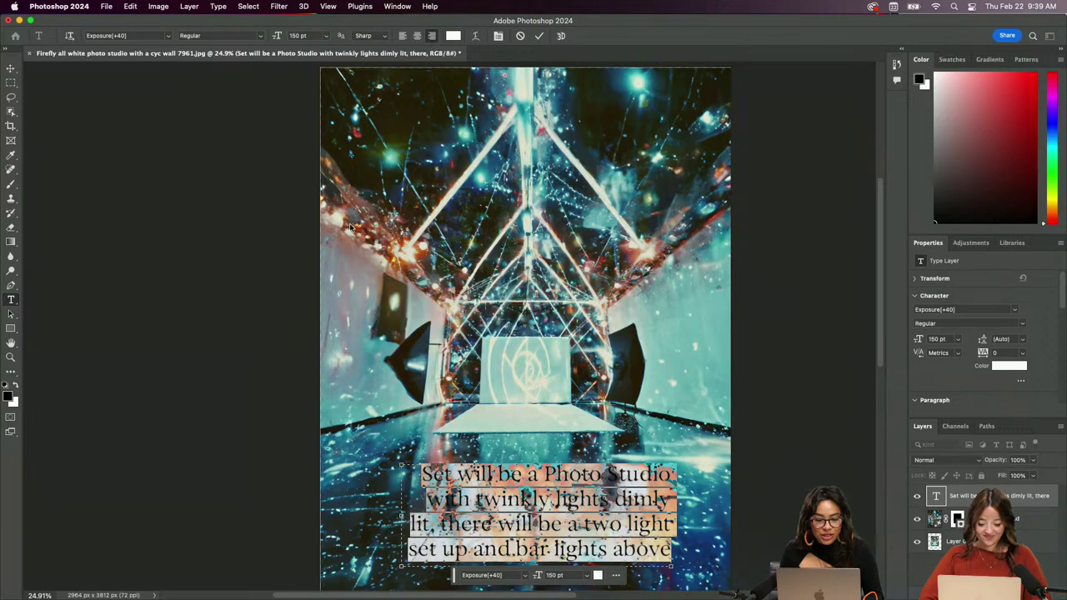
key(Escape)
key(v)
drag(509, 497, 562, 500)
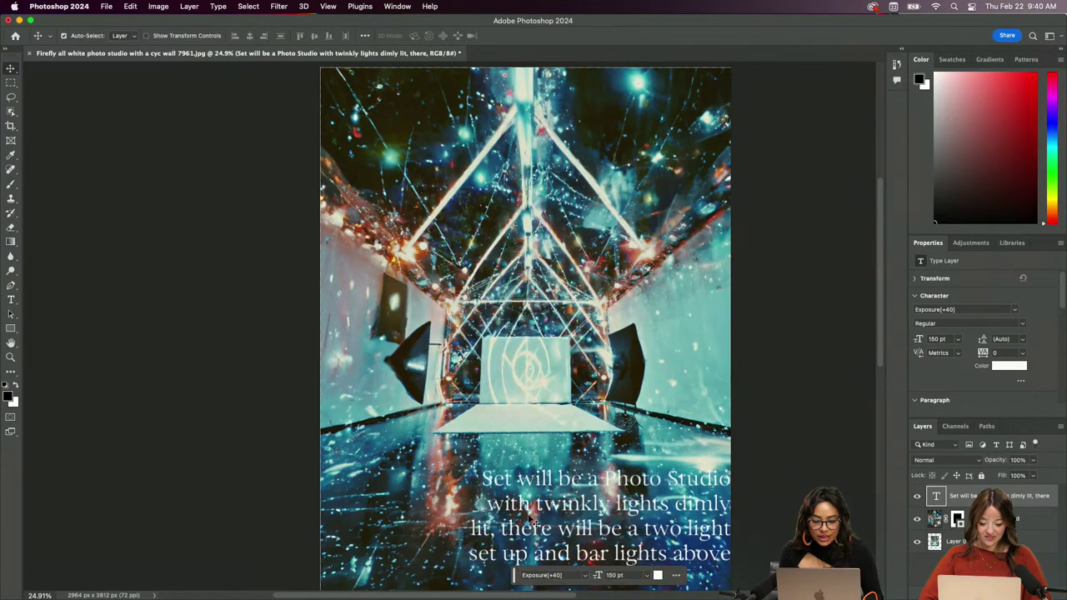
scroll(333, 485, down, 5)
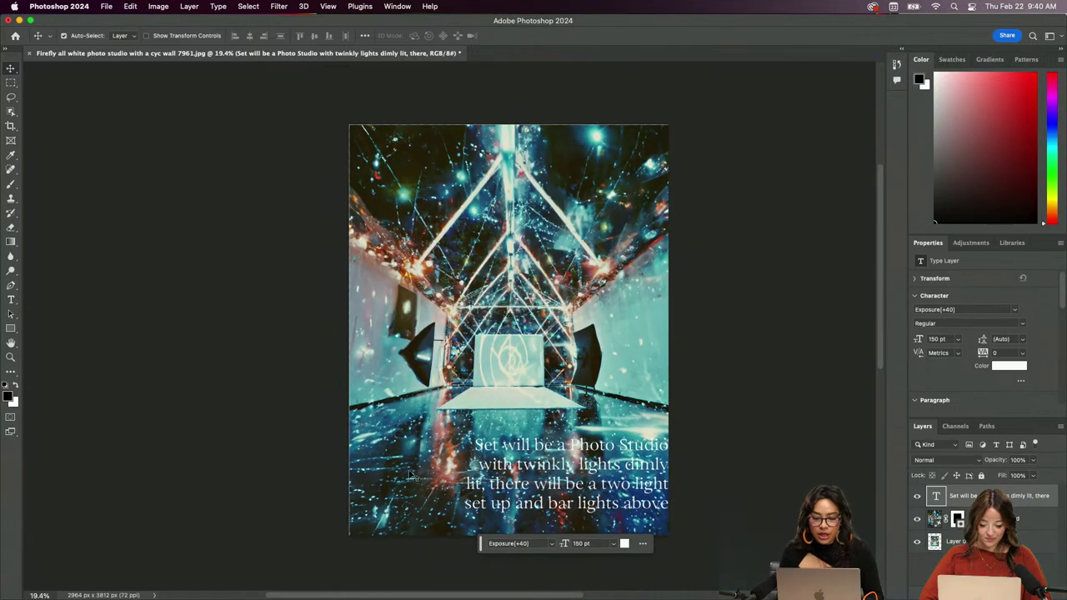
drag(532, 449, 531, 462)
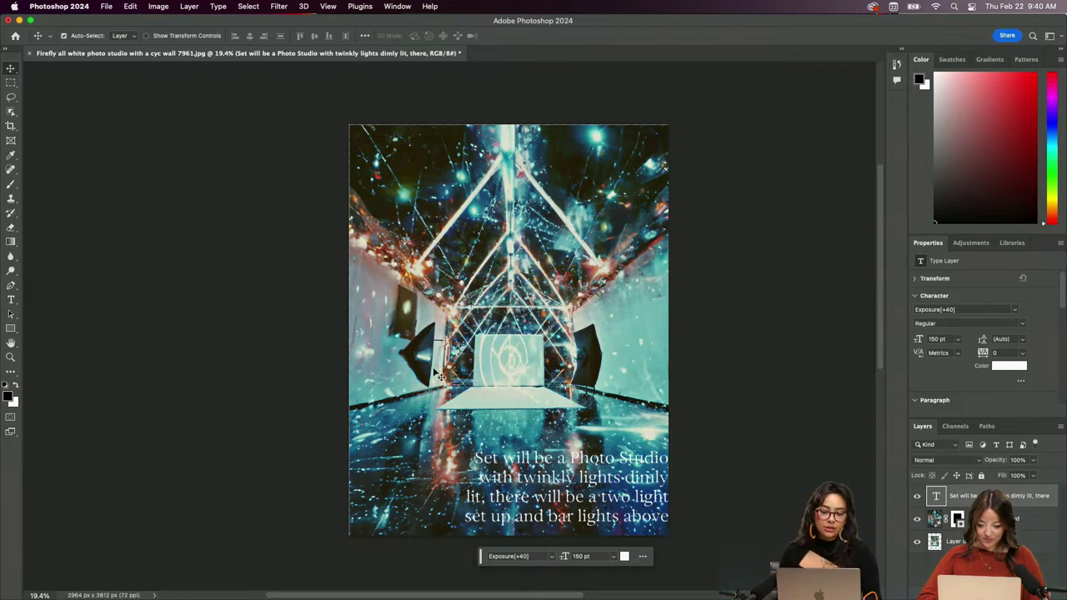
Lasso the softbox on the image's left wall and replace it by Generative Fill with the prompt "spotlight with orange light coming from it"
click(12, 96)
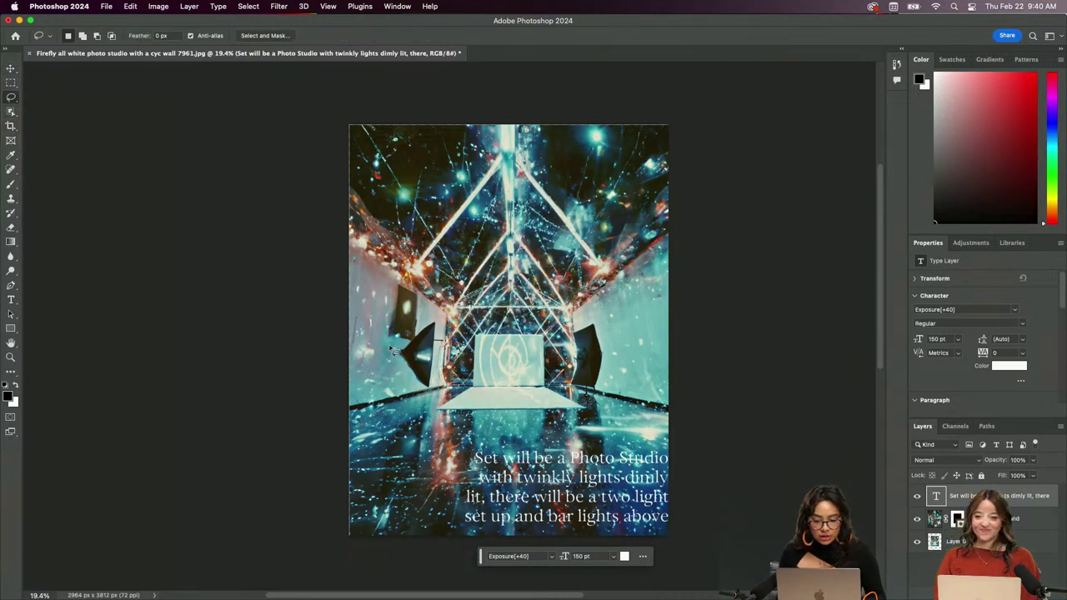
mouse_move(392, 348)
mouse_down()
mouse_move(446, 327)
mouse_move(454, 384)
mouse_move(402, 344)
mouse_up()
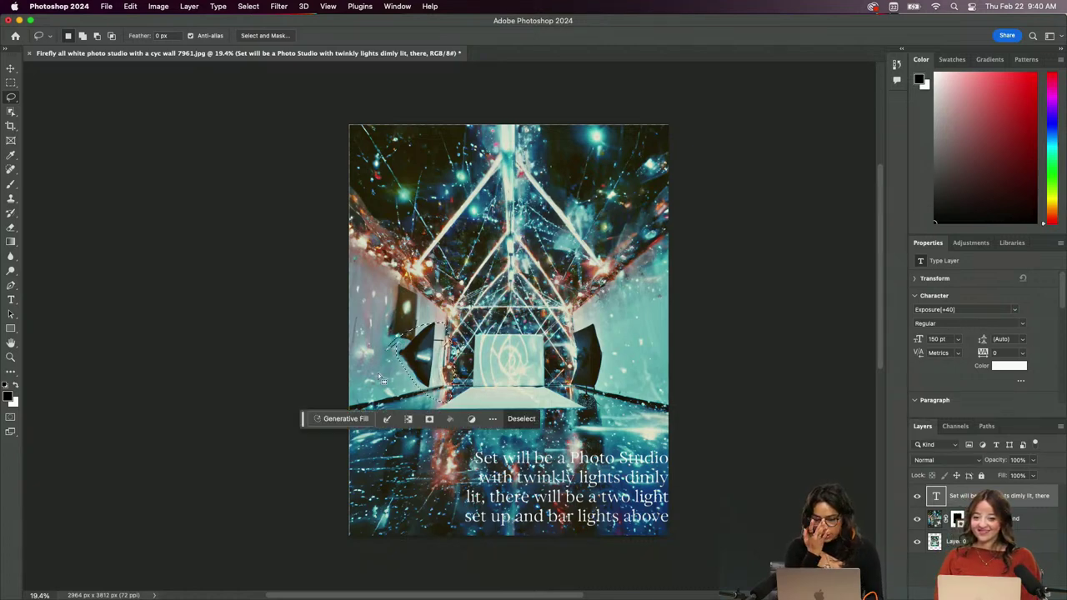
click(345, 418)
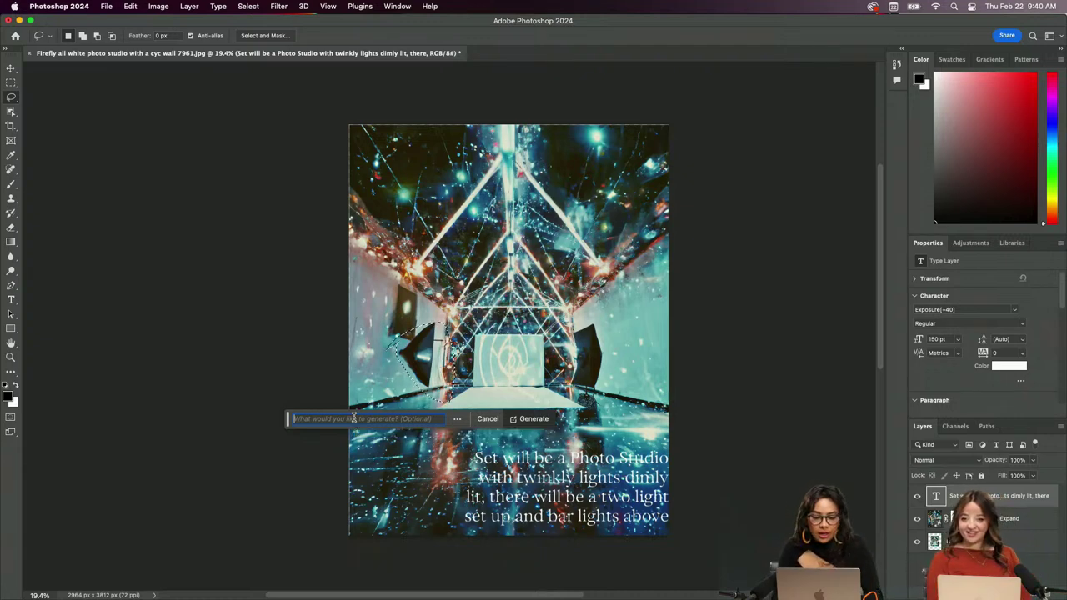
text(spo)
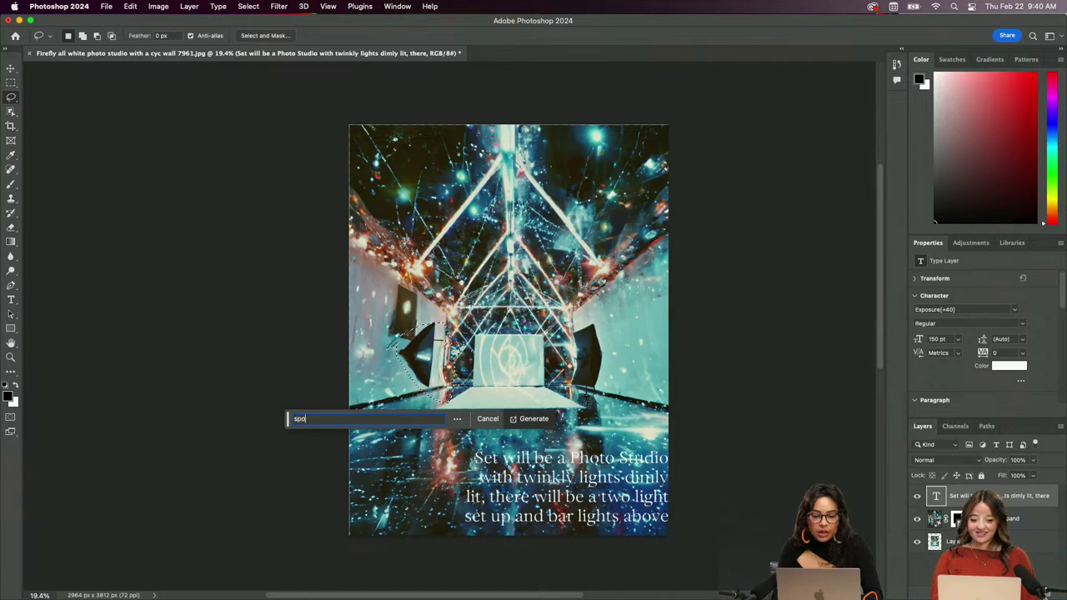
text(tlight)
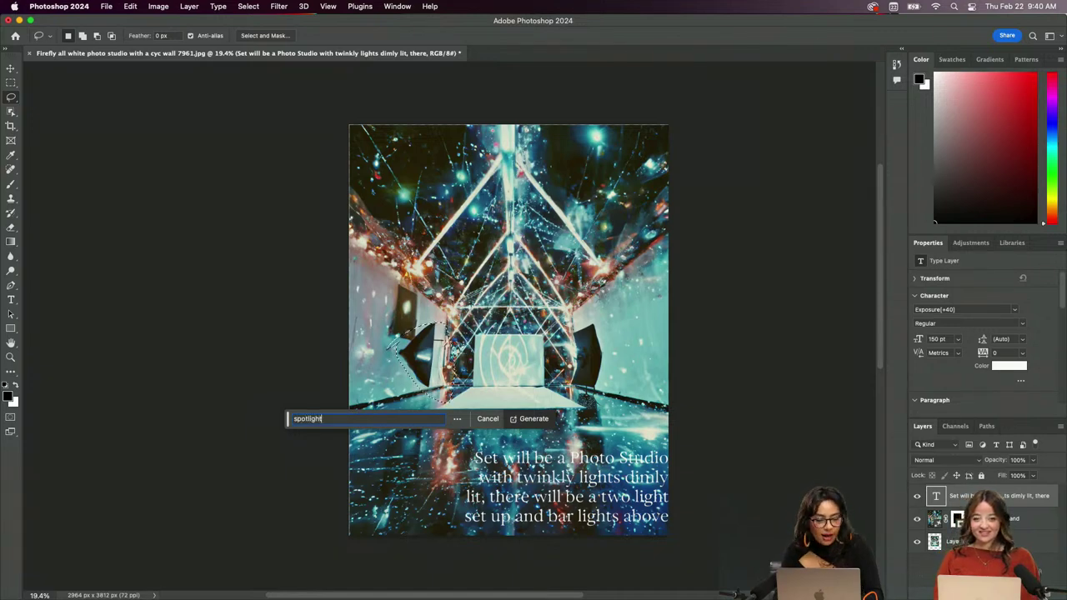
text( with orange light coming from it)
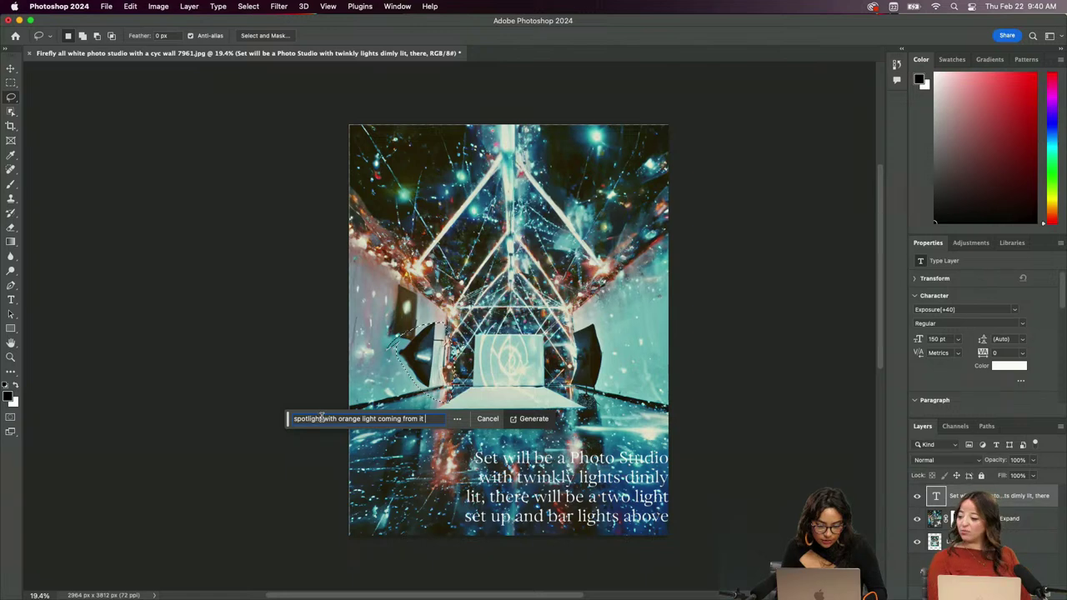
key(Return)
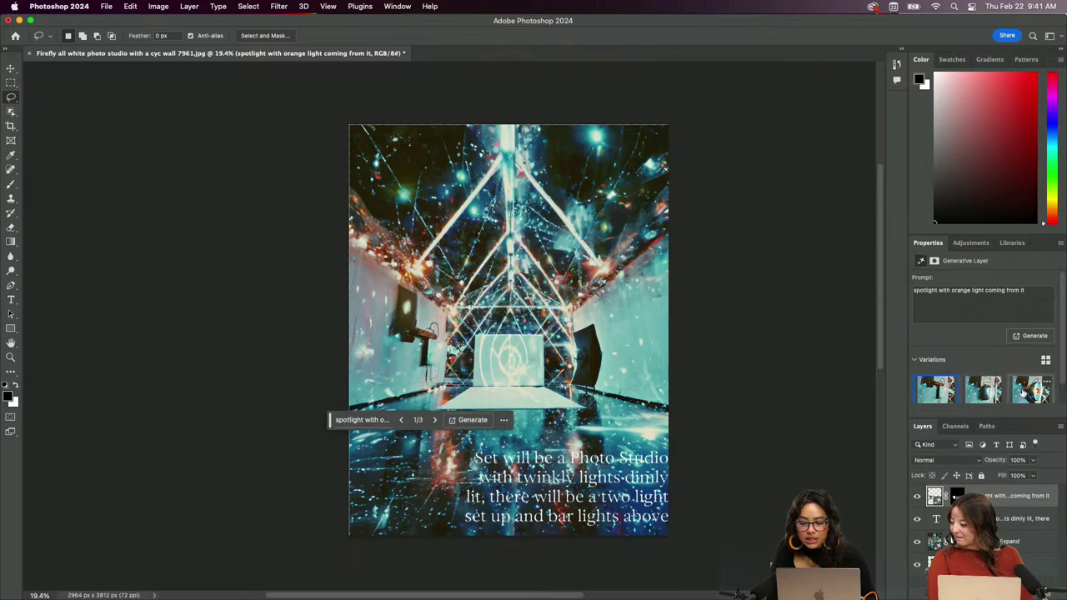
Compare the three generated spotlight variations and choose the third, a round lamp glowing orange
click(1024, 391)
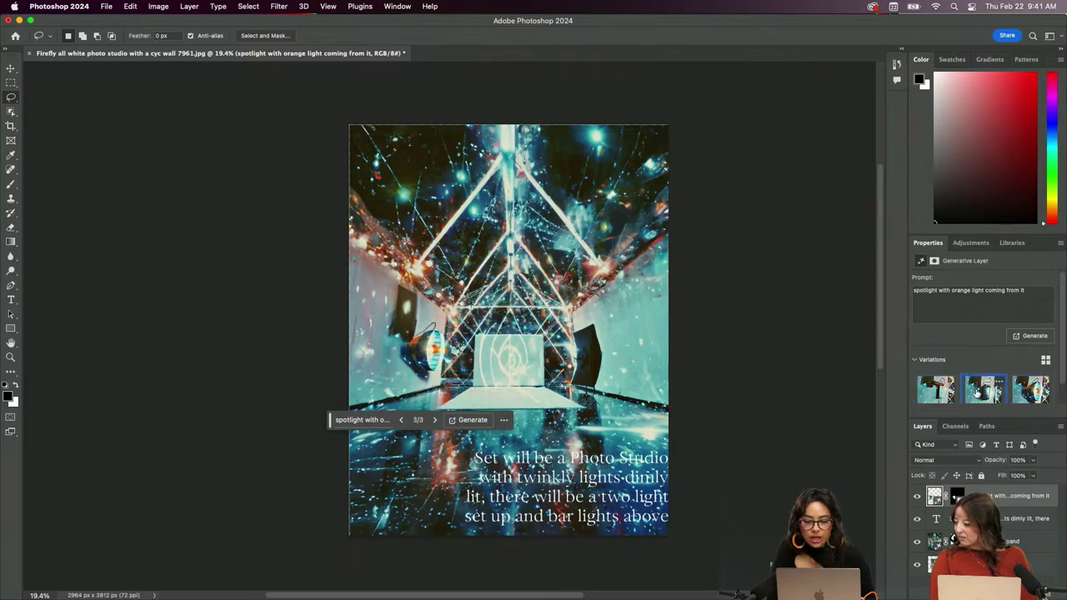
click(977, 393)
click(939, 397)
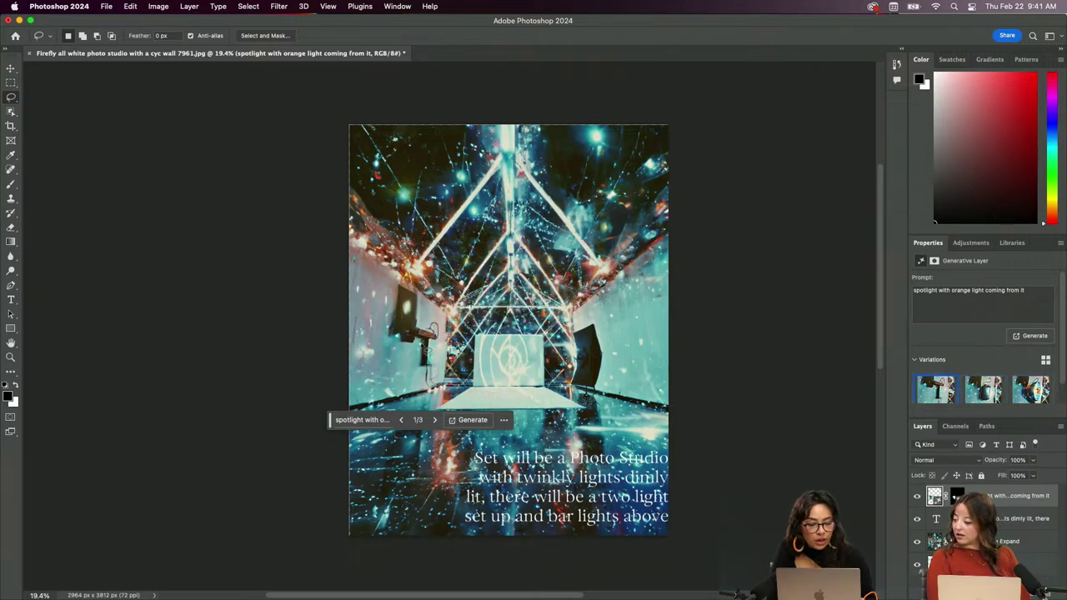
scroll(982, 387, down, 1)
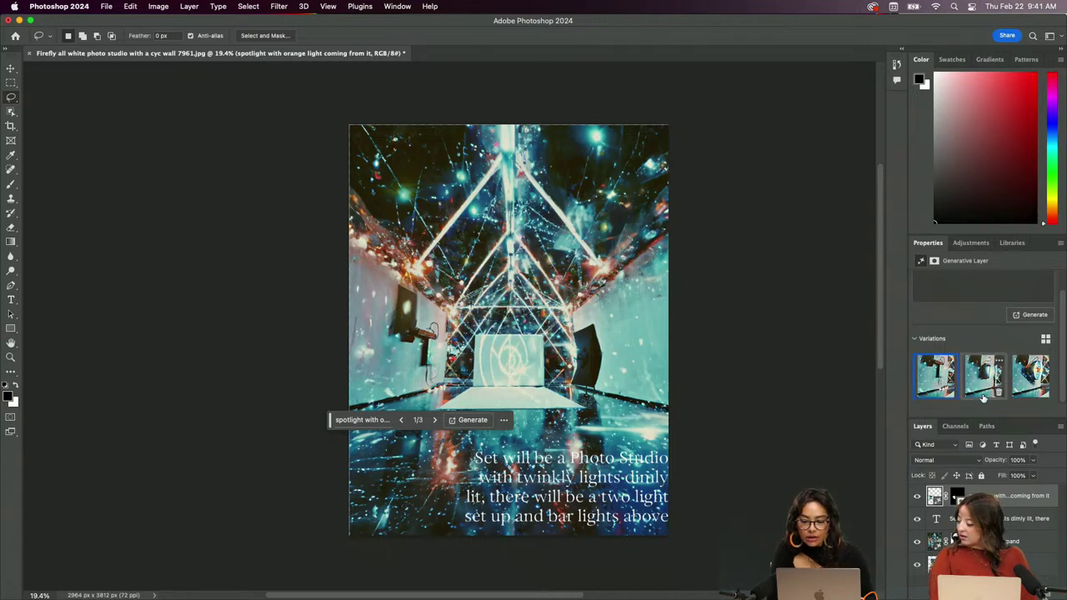
click(983, 378)
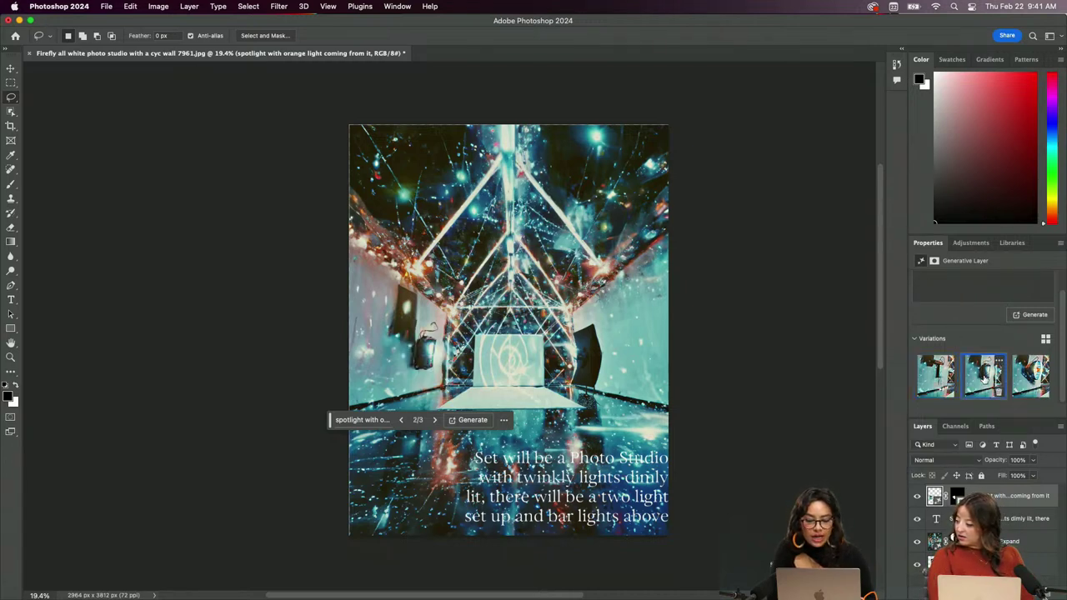
click(1031, 377)
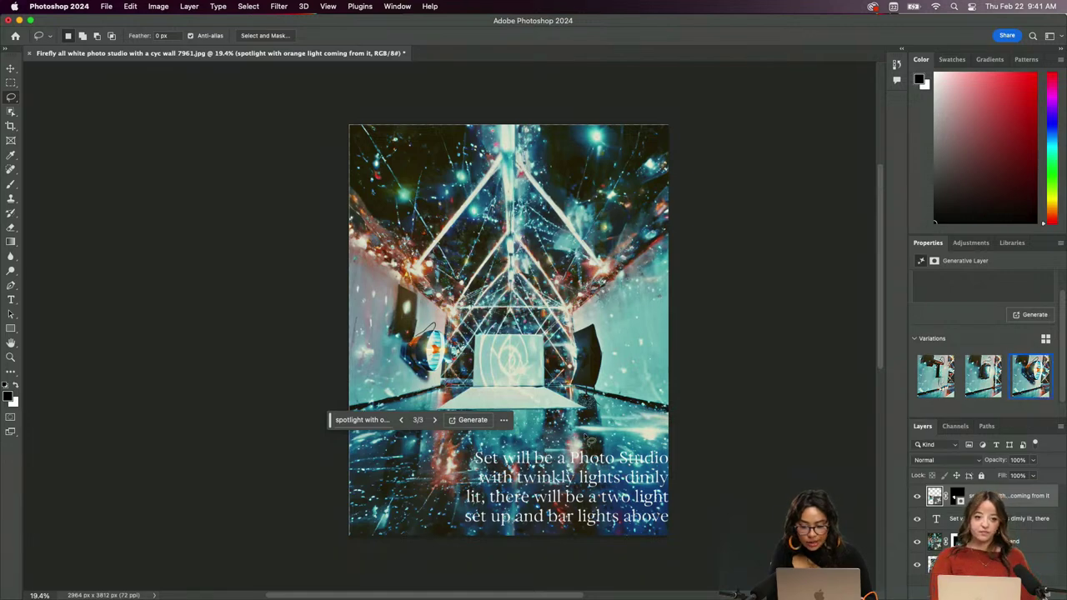
Generate more spotlight variations with the same prompt, review them and select the sixth variation, the round lamp glowing orange
click(463, 421)
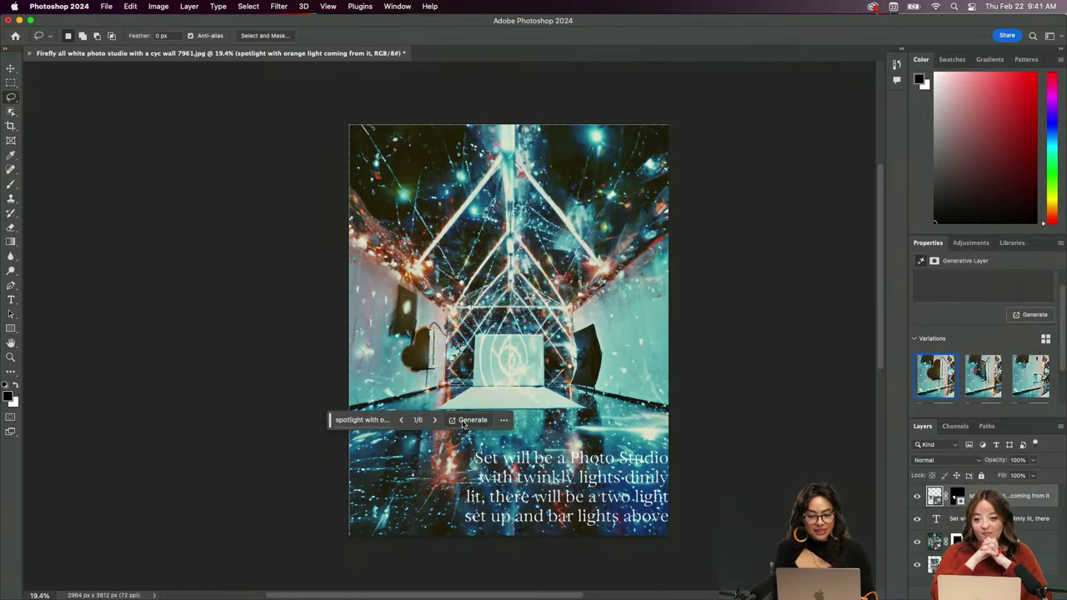
mouse_move(979, 372)
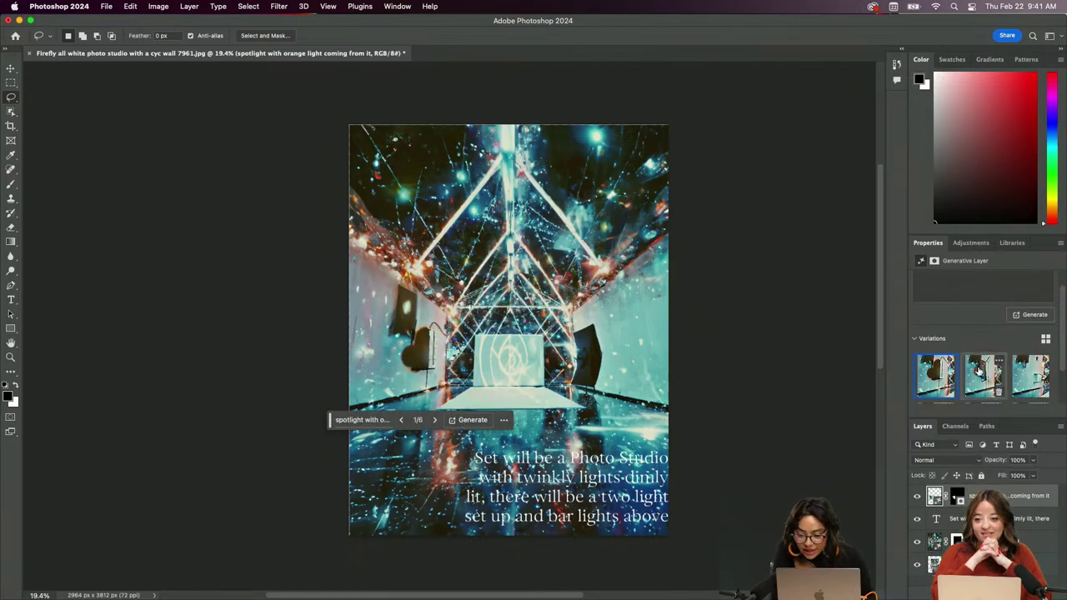
click(1030, 376)
scroll(964, 379, down, 2)
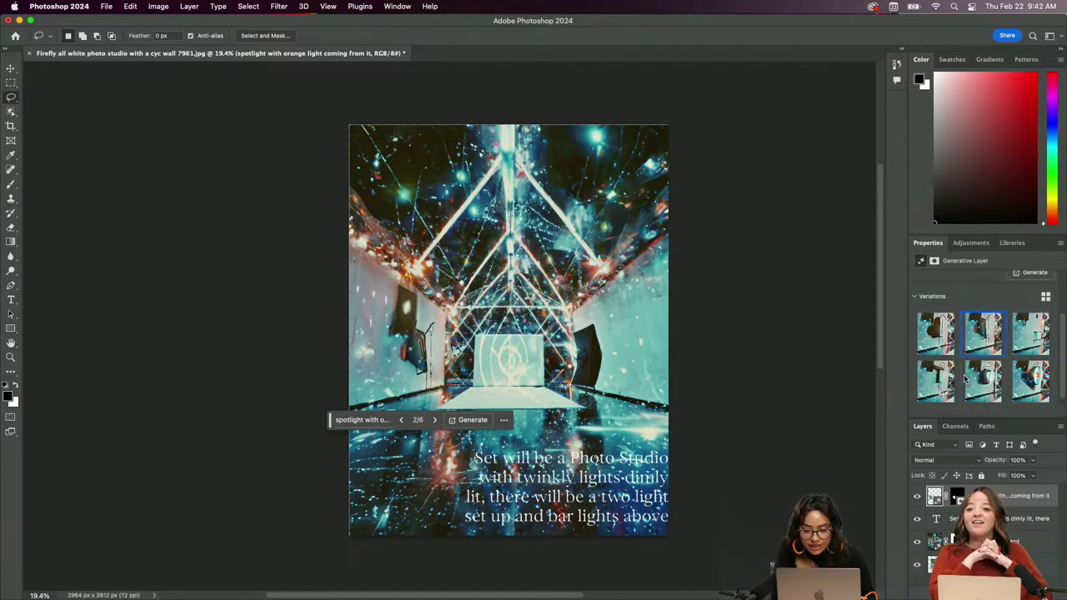
click(987, 376)
click(1025, 371)
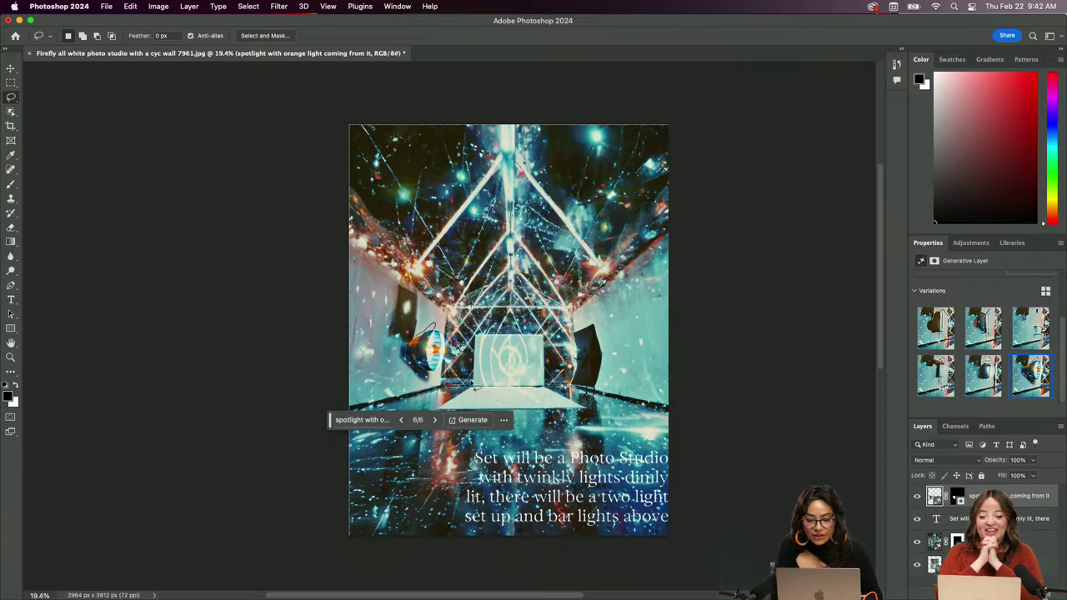
mouse_move(1025, 380)
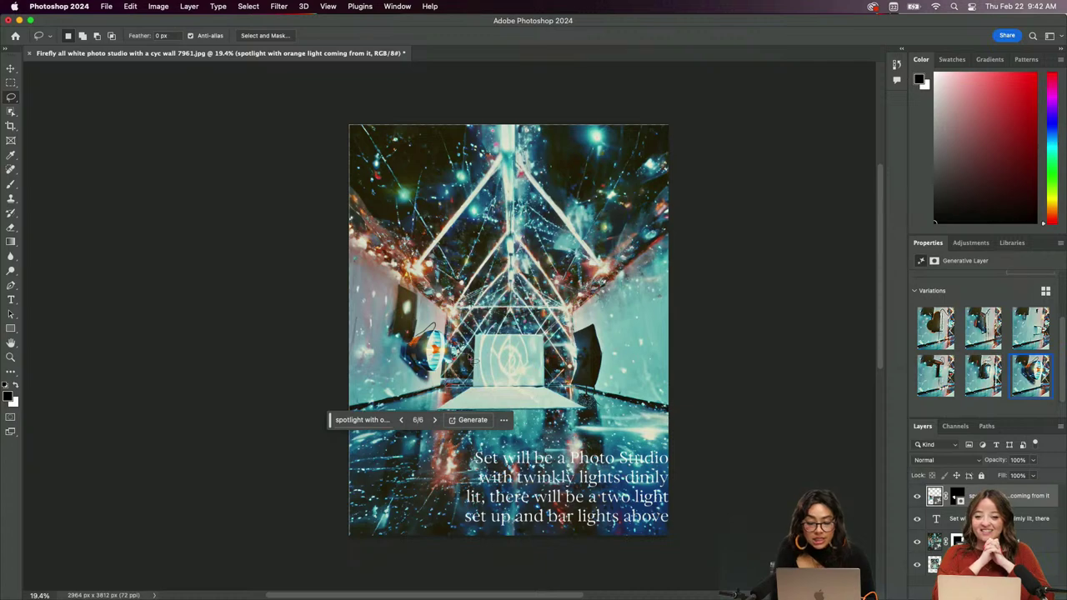
Start a quick PNG export of the image and choose the PERSONAL REFERENCES folder as its destination
scroll(470, 358, down, 3)
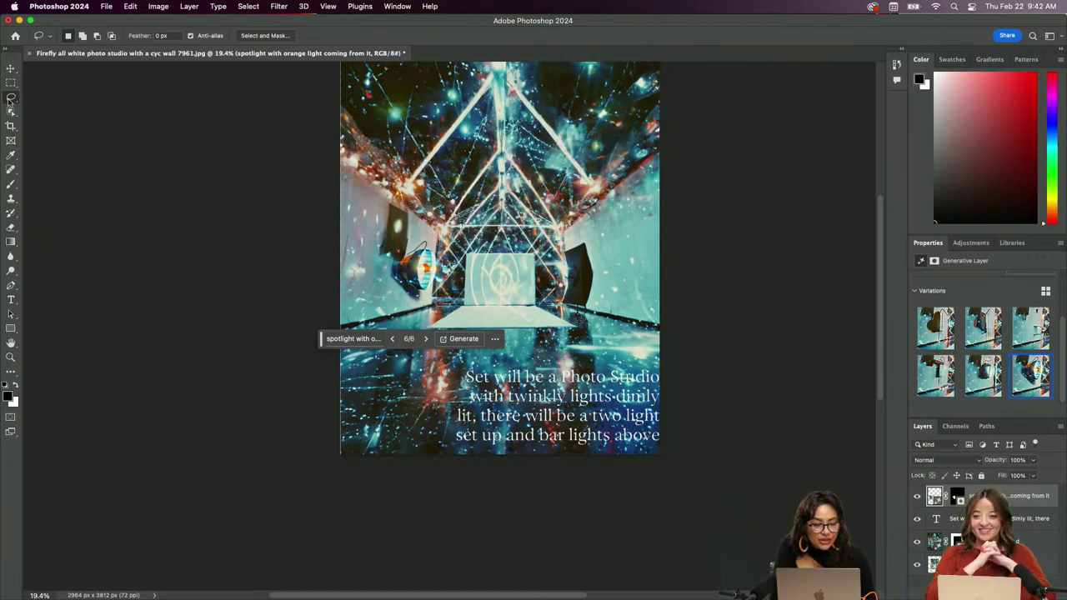
scroll(409, 268, up, 3)
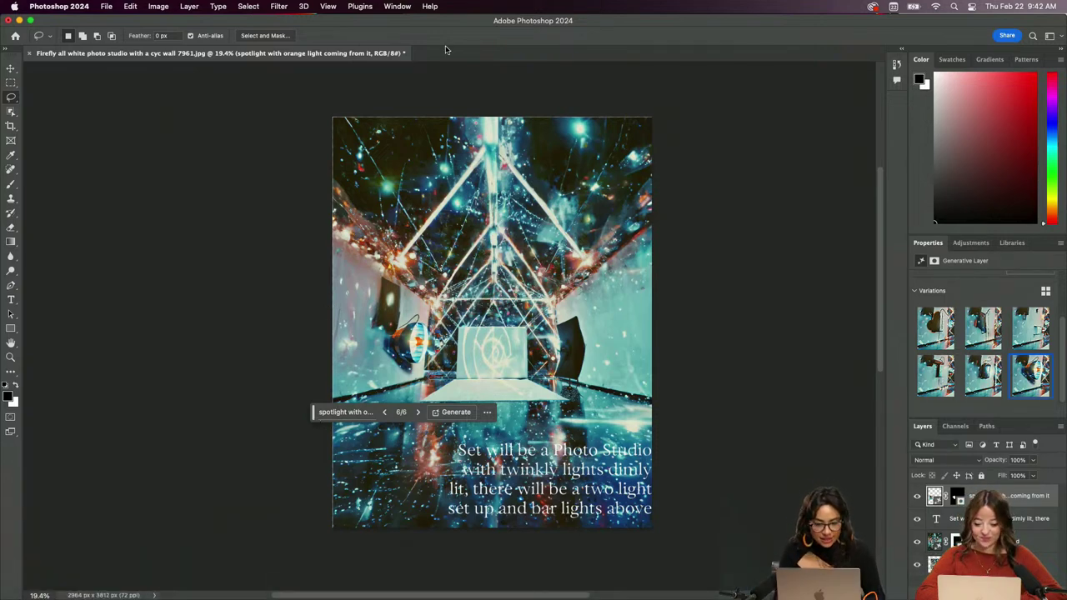
click(107, 5)
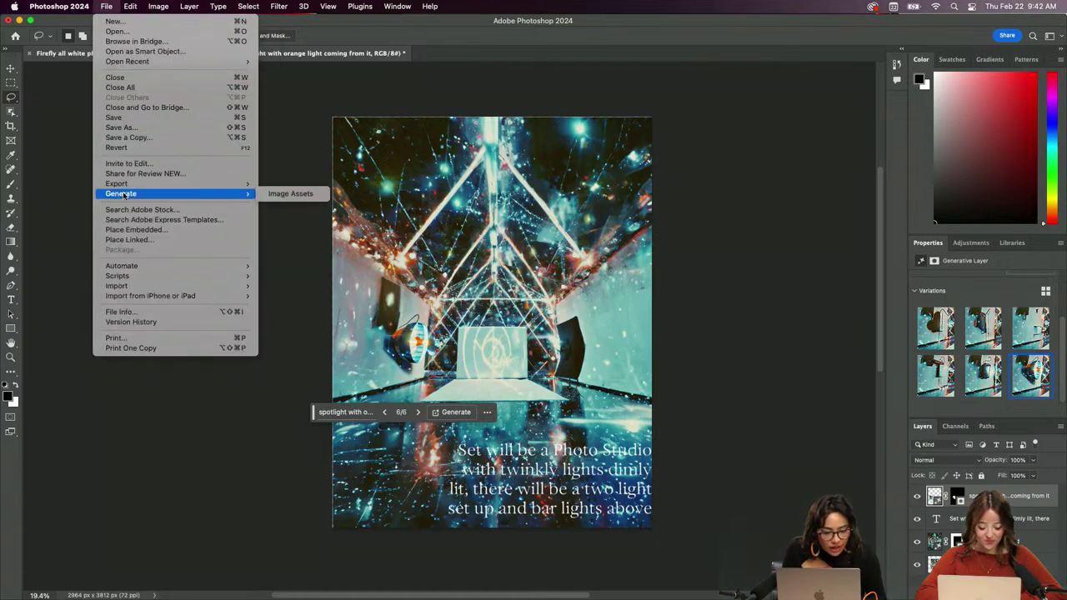
mouse_move(121, 184)
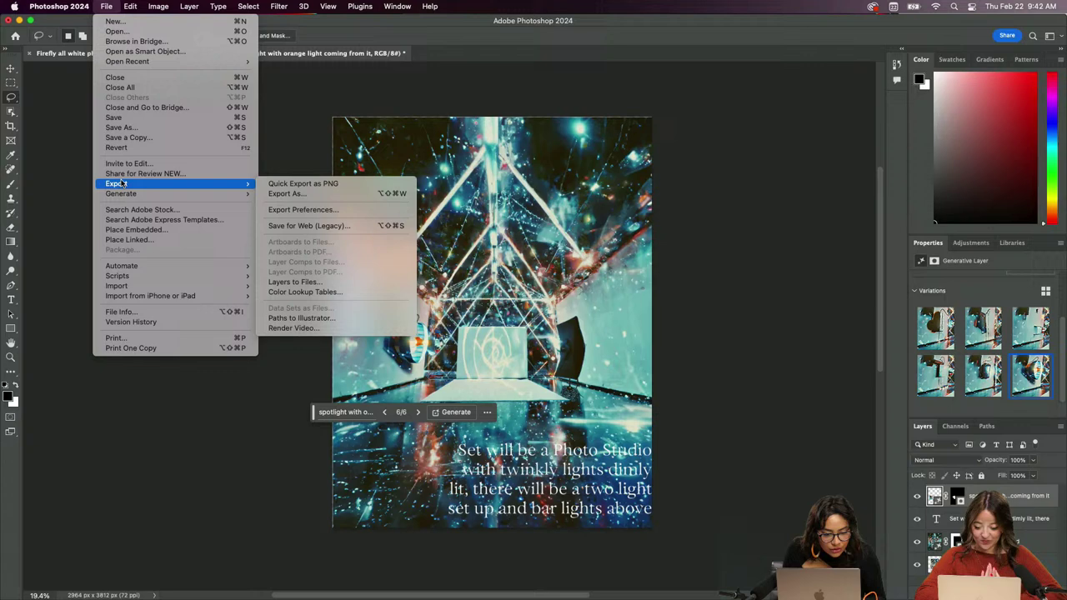
click(275, 185)
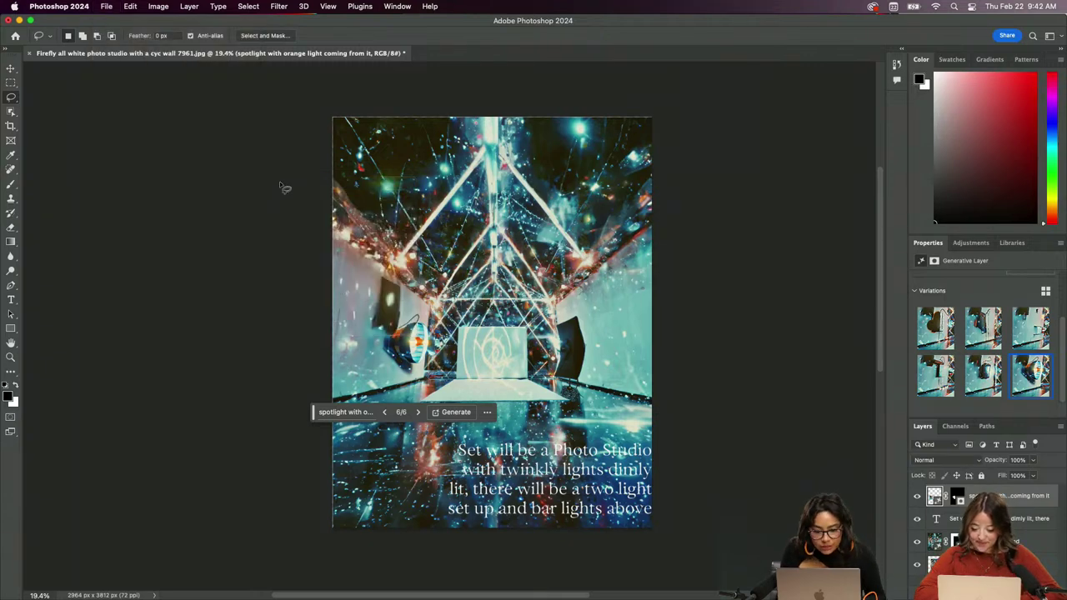
click(557, 204)
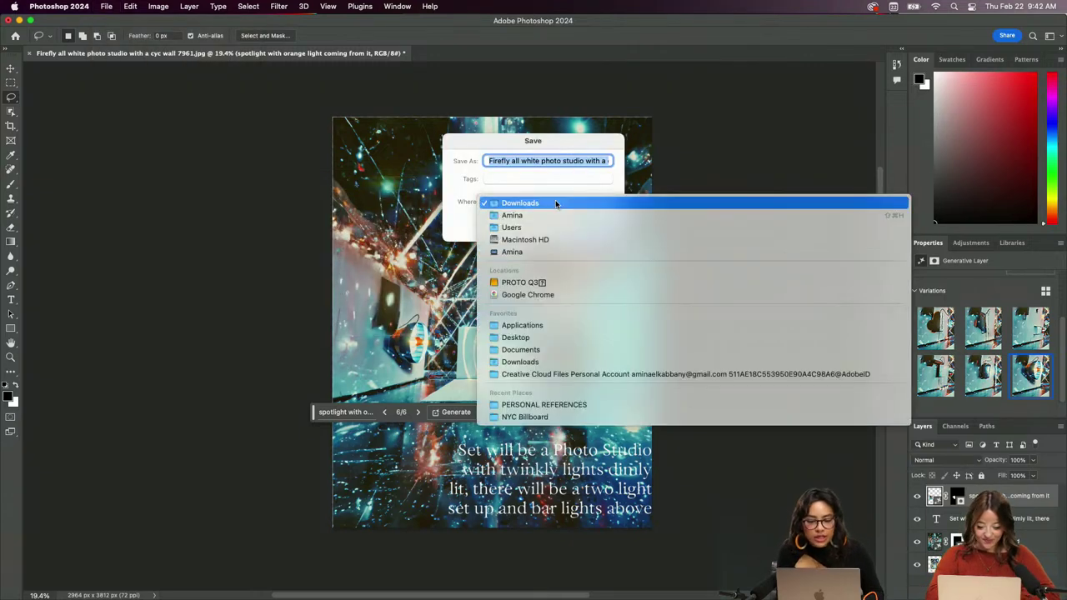
click(567, 405)
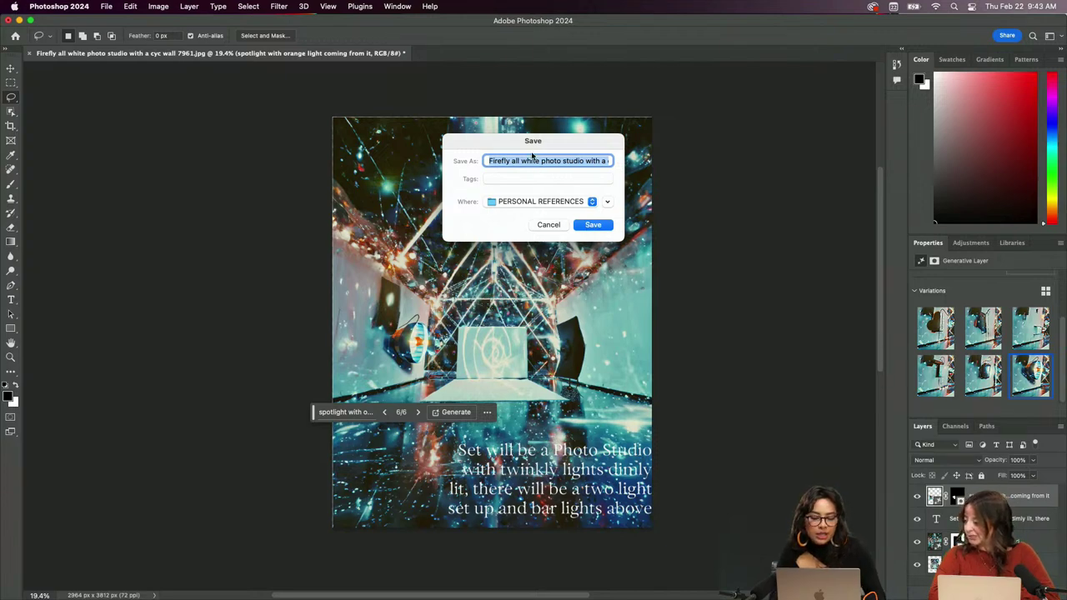
Name the PNG export "Backdrop location for shoot"
text(B)
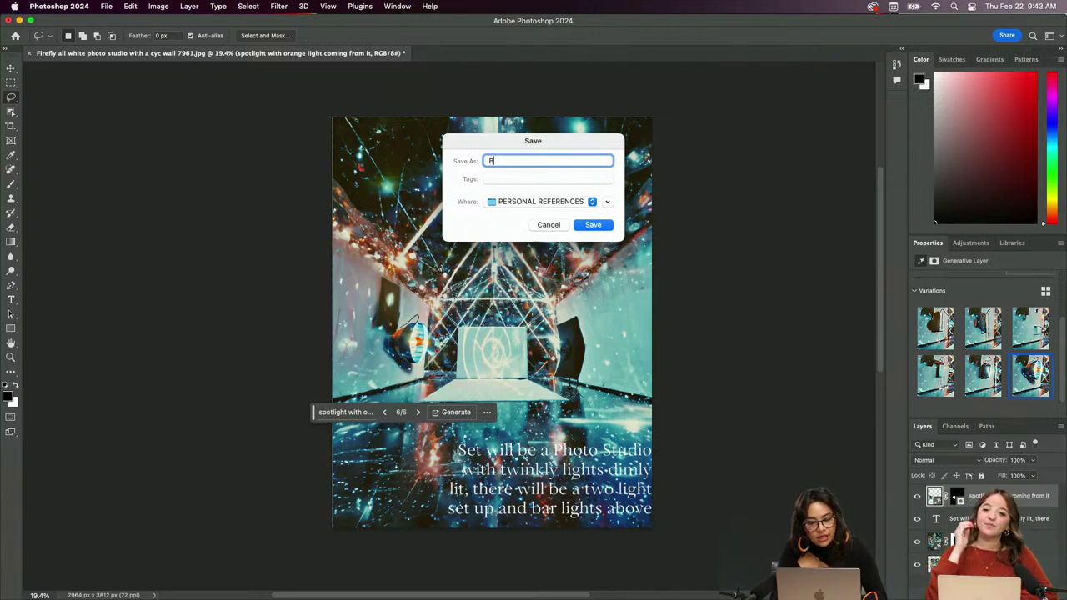
text(ackdrop )
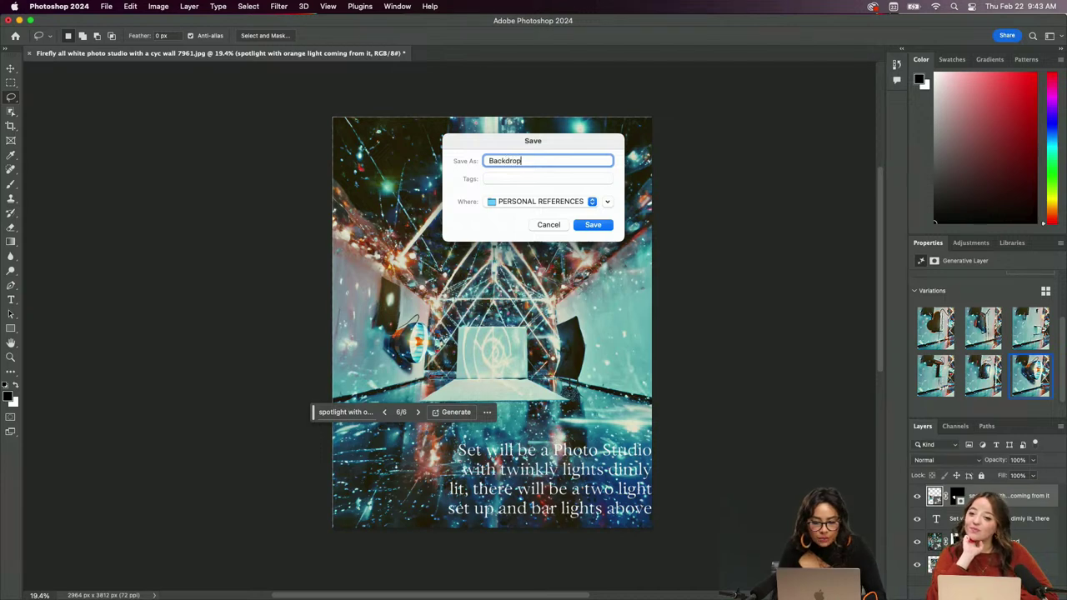
text(location f)
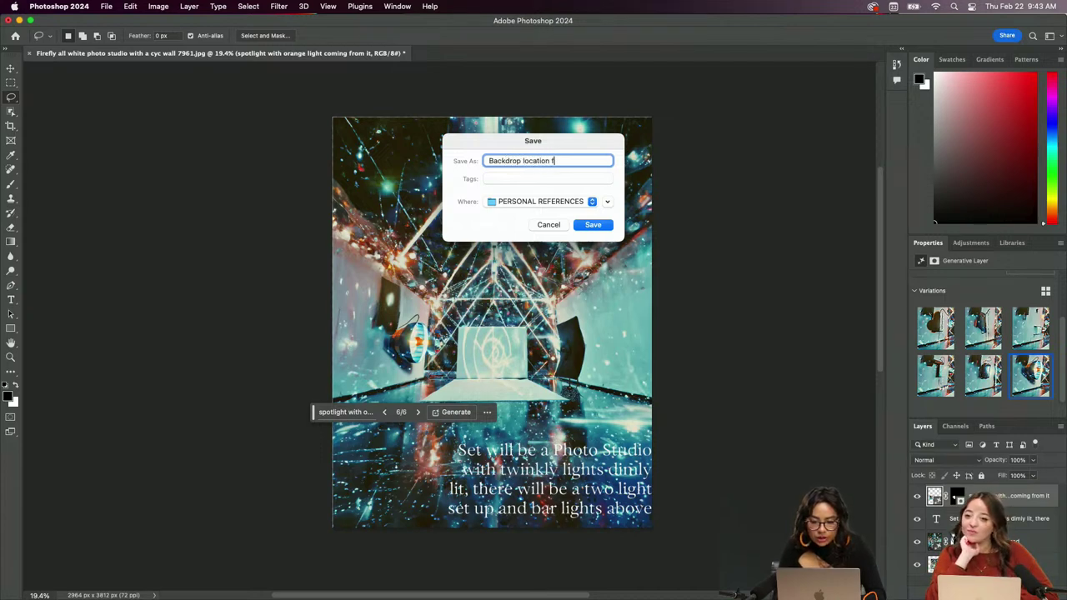
text(or shoot)
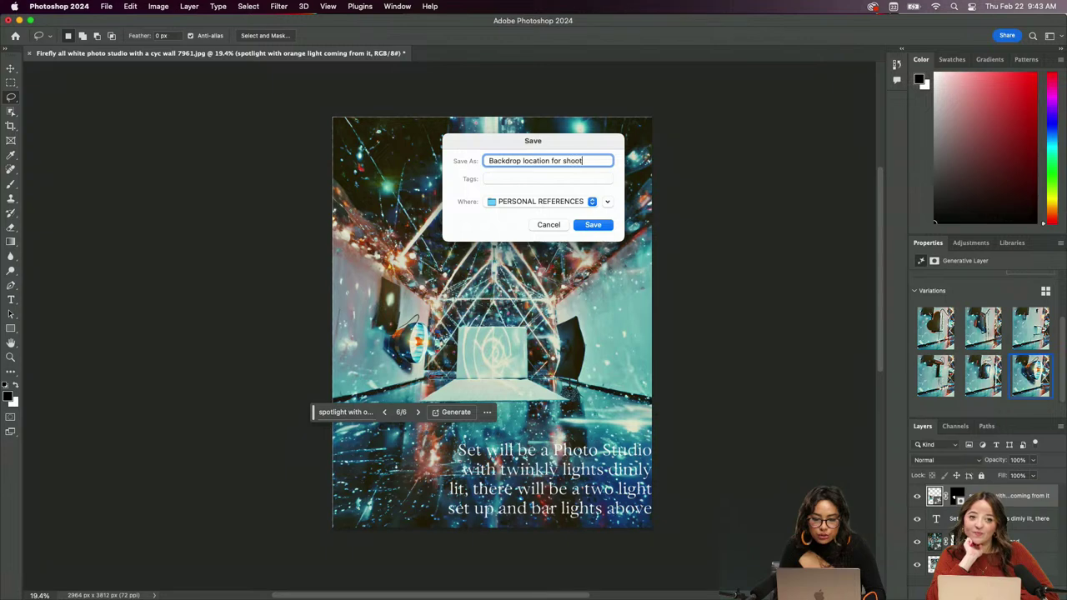
Create a folder named "Adobe live Firefly Exports" inside PERSONAL REFERENCES and save the PNG export there
click(608, 203)
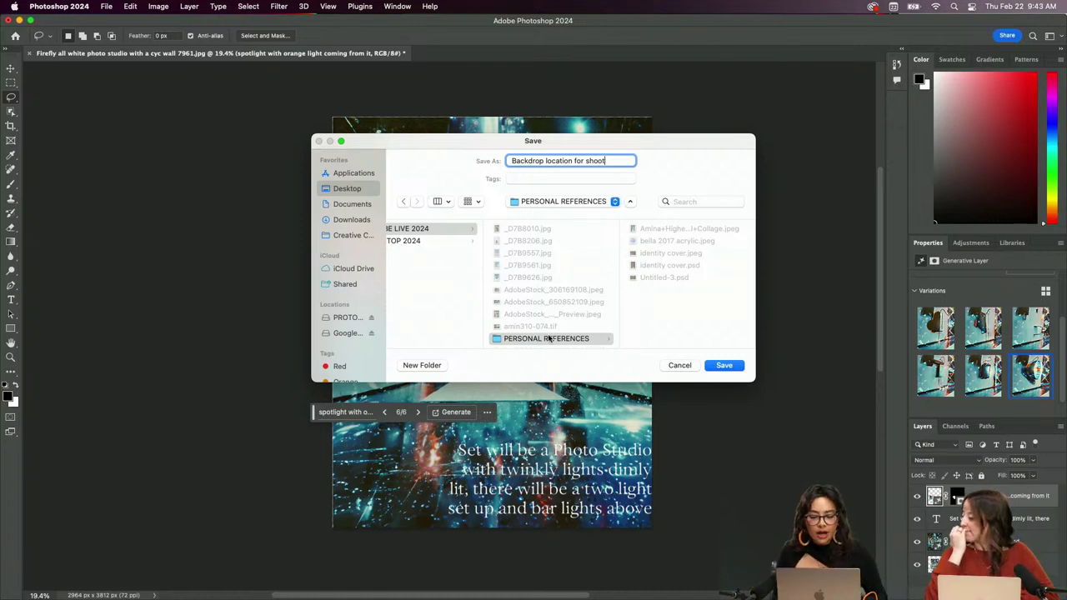
scroll(550, 325, down, 3)
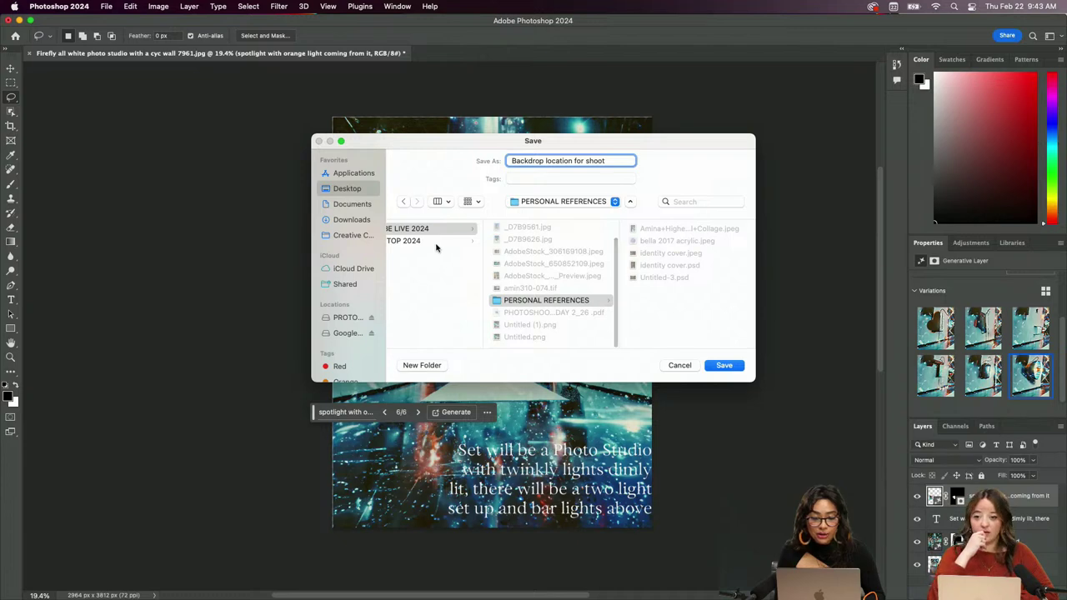
drag(309, 135, 190, 101)
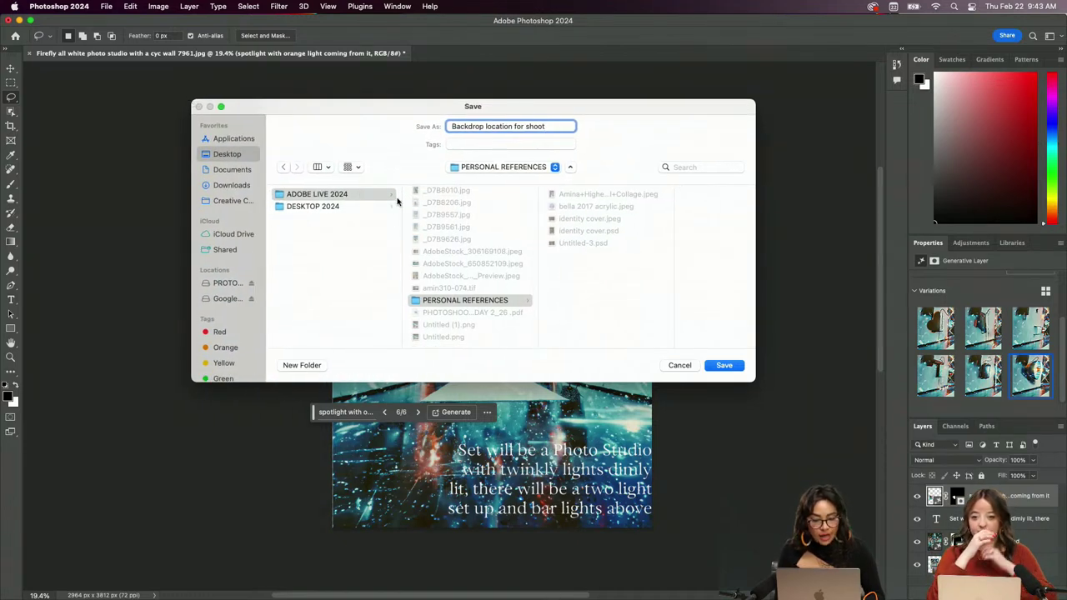
click(297, 368)
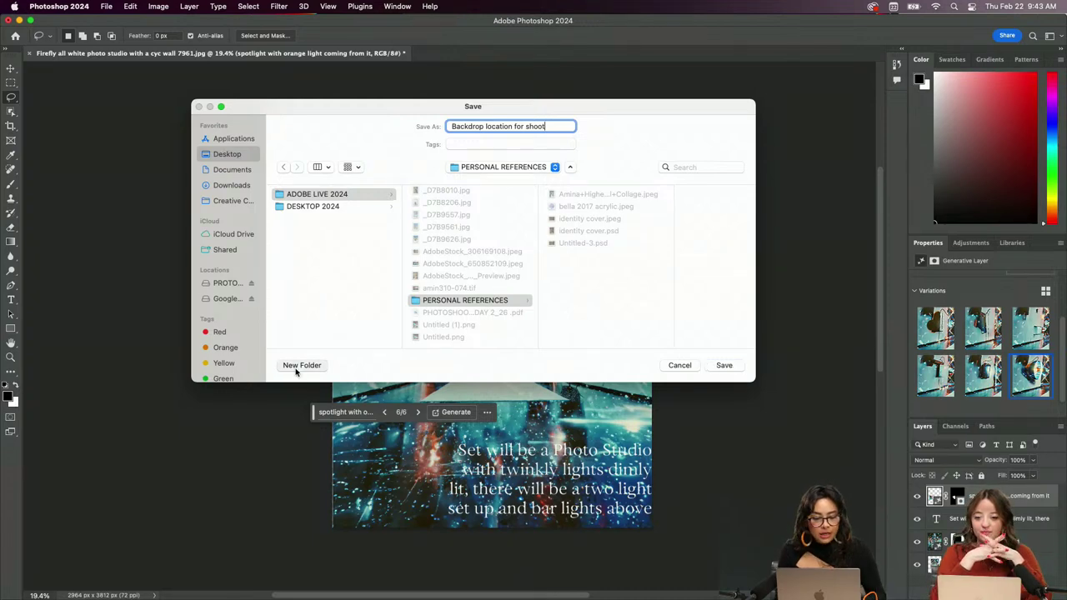
text(Ad)
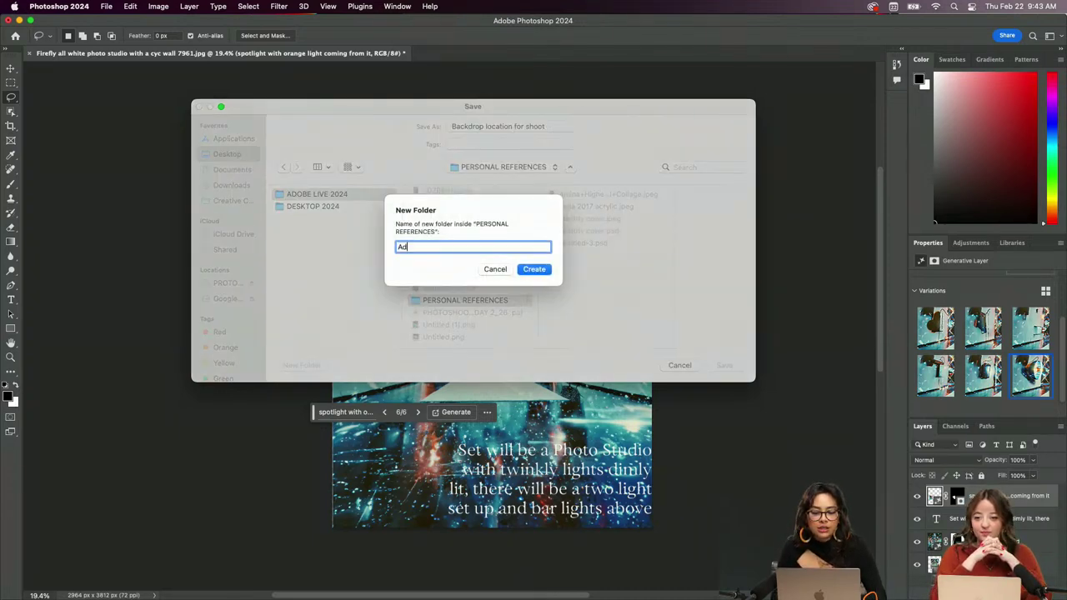
text(obe live )
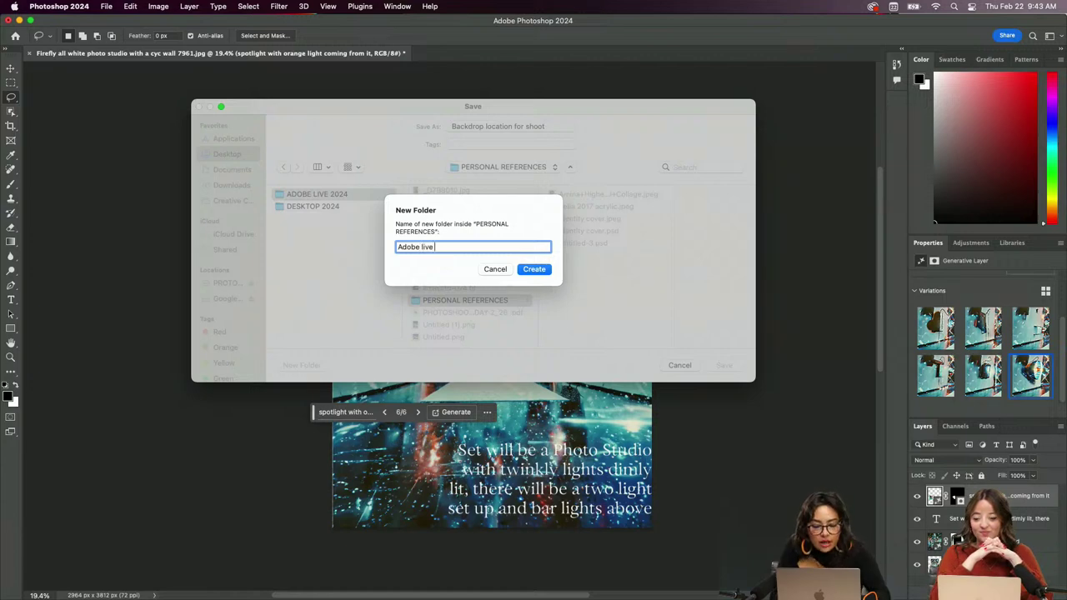
text(Firefly)
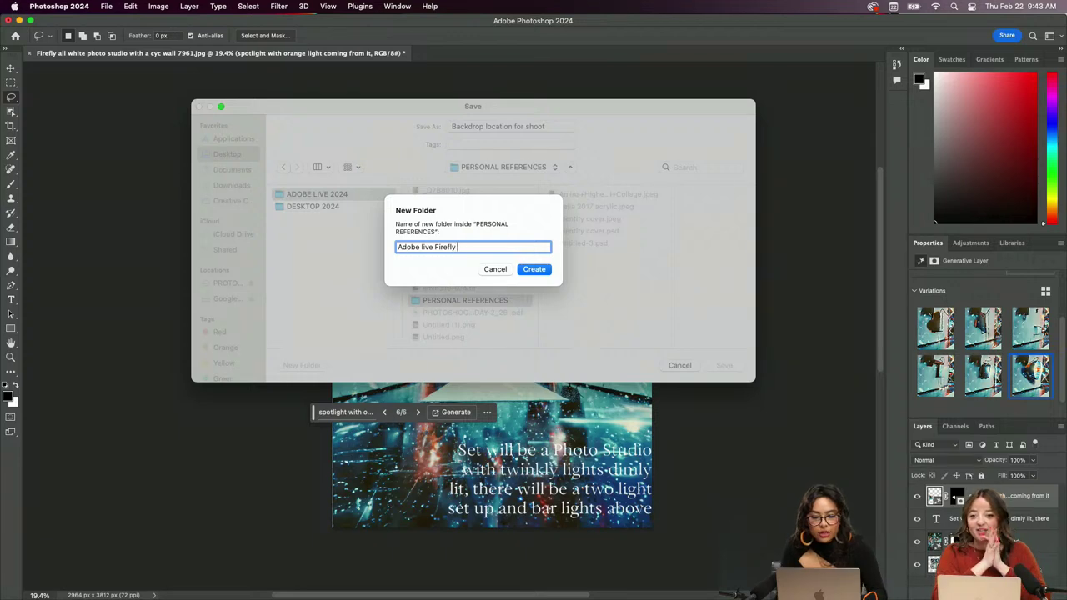
text( Exports)
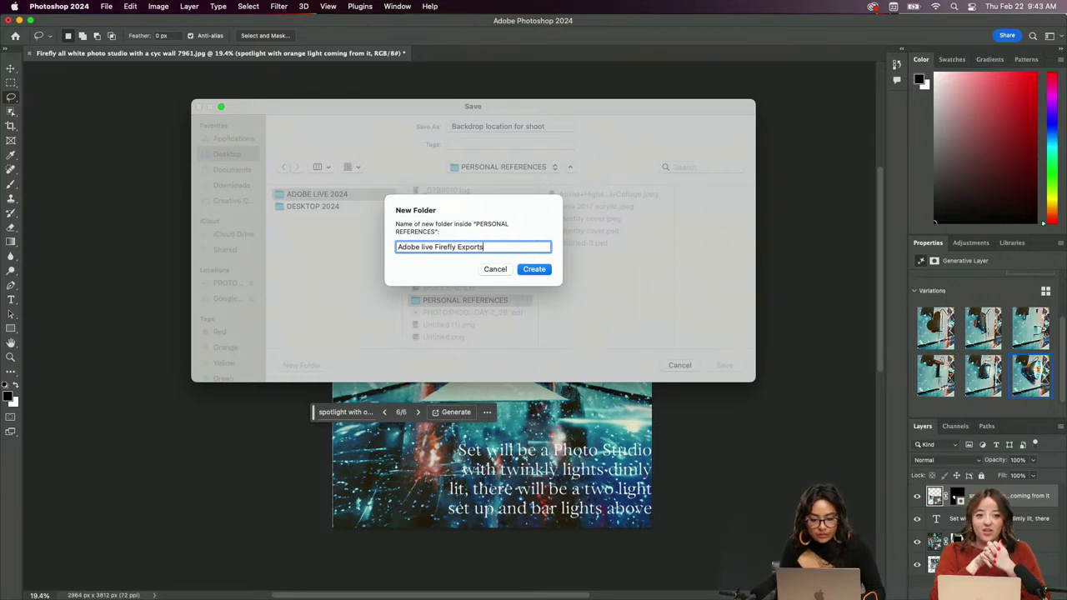
click(525, 268)
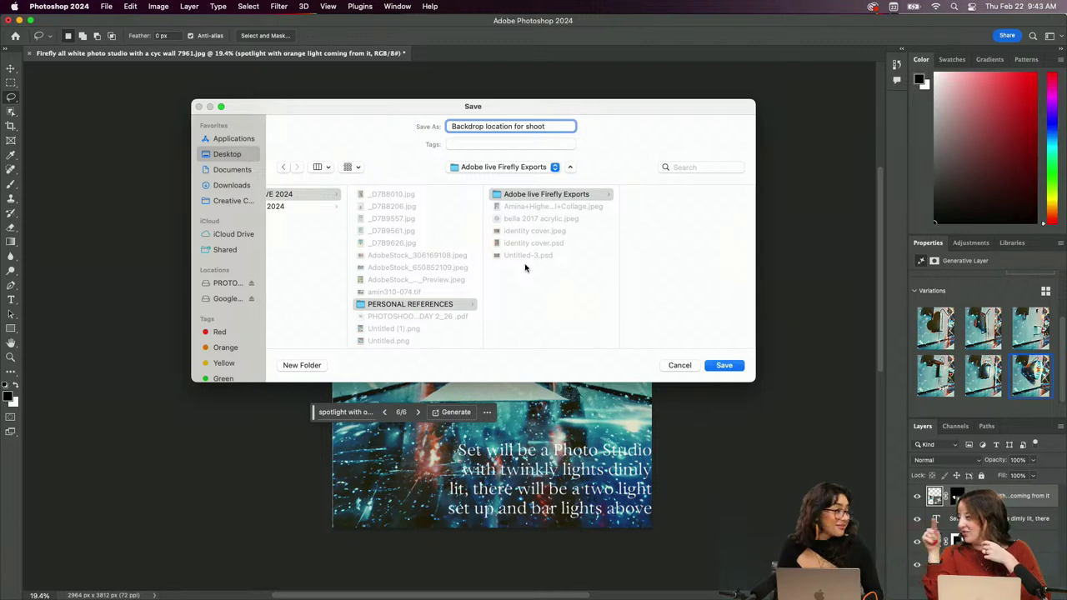
click(710, 370)
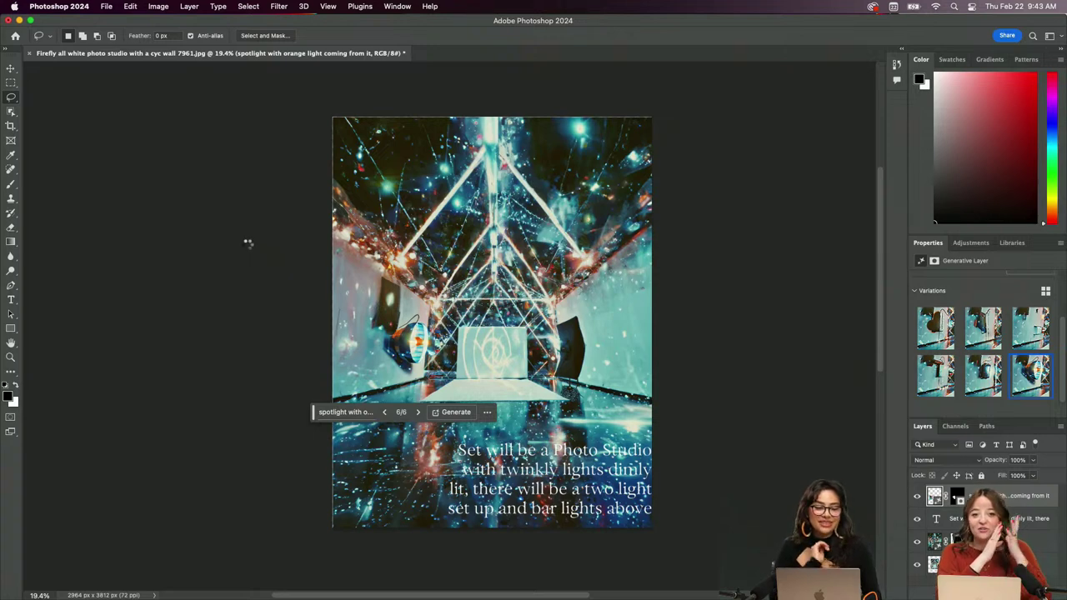
Minimize Photoshop, switch to the Firefly text-to-image page in Chrome and remove the uploaded style reference image
scroll(250, 249, down, 2)
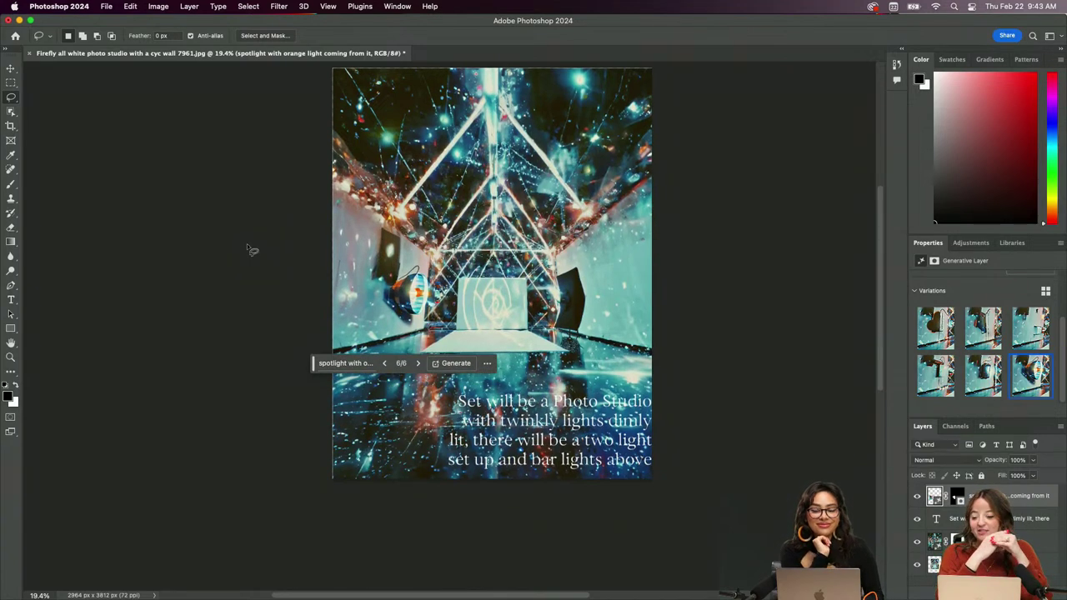
scroll(265, 271, up, 2)
scroll(265, 274, down, 1)
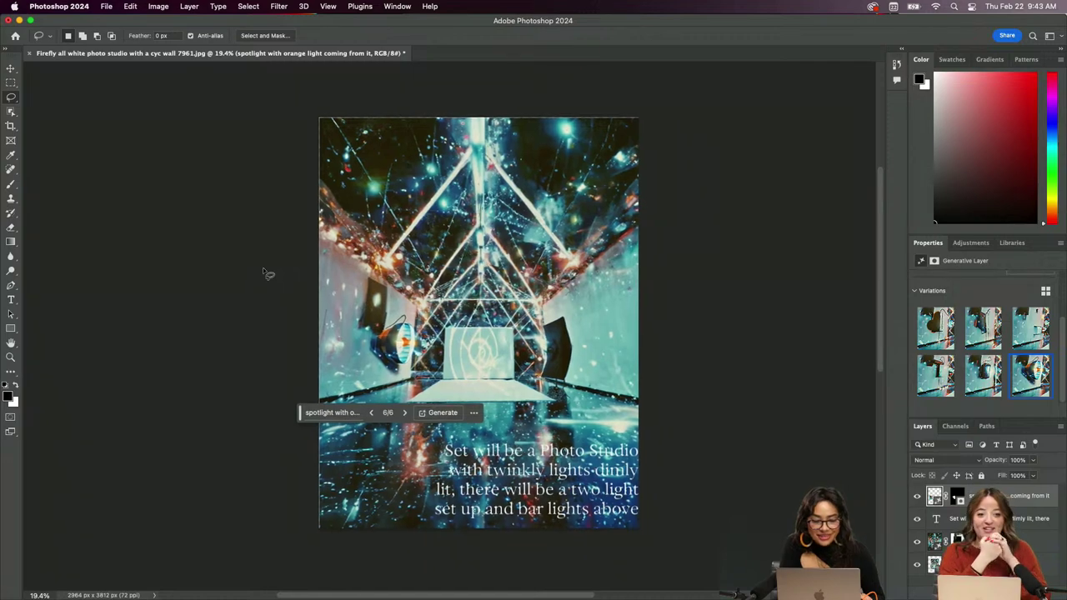
click(19, 20)
mouse_move(247, 588)
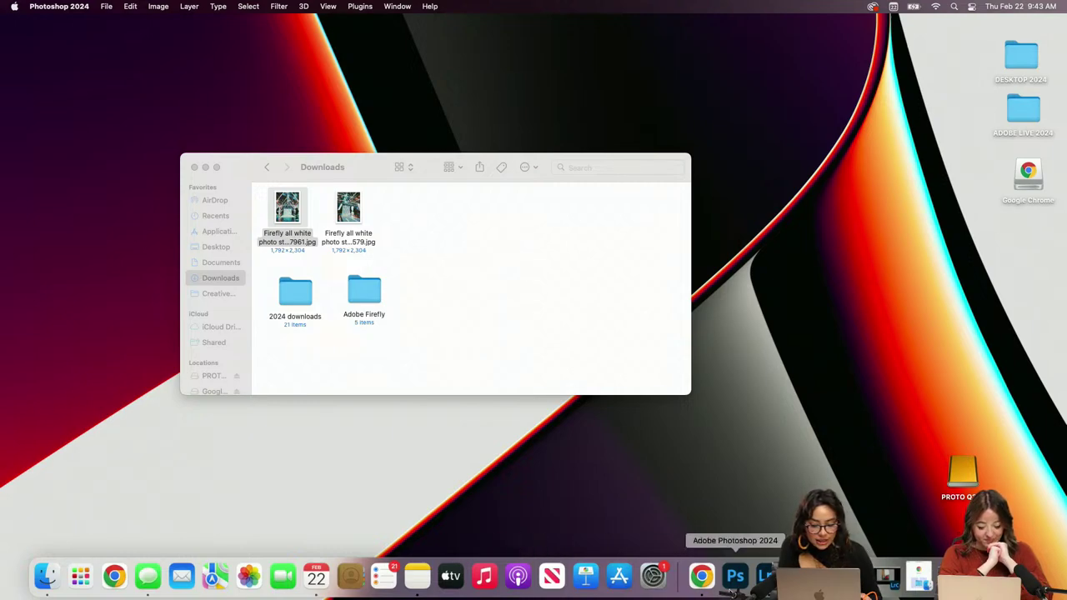
click(700, 577)
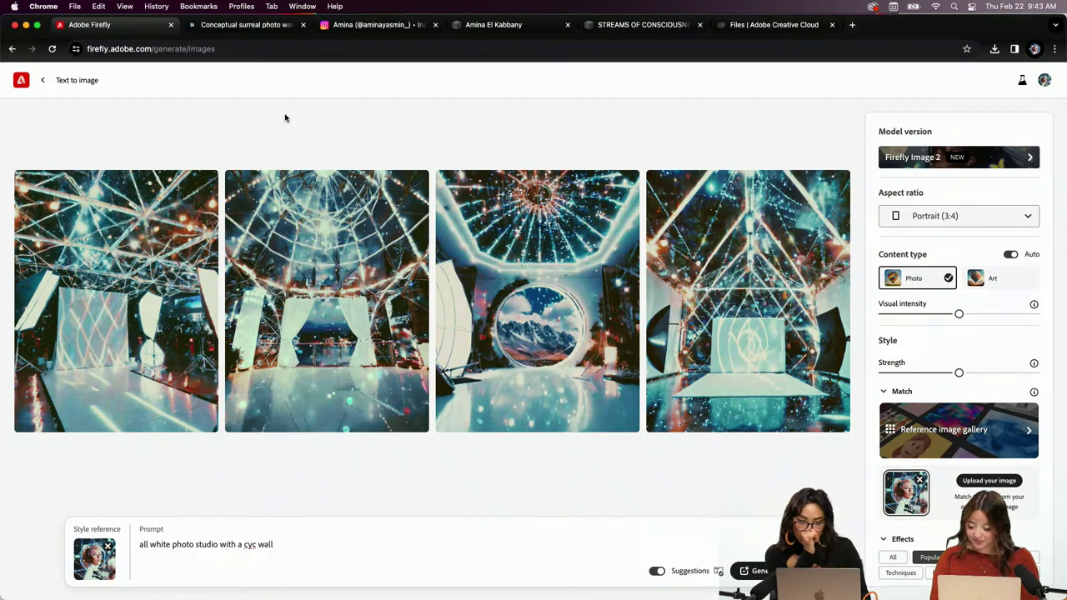
mouse_move(589, 396)
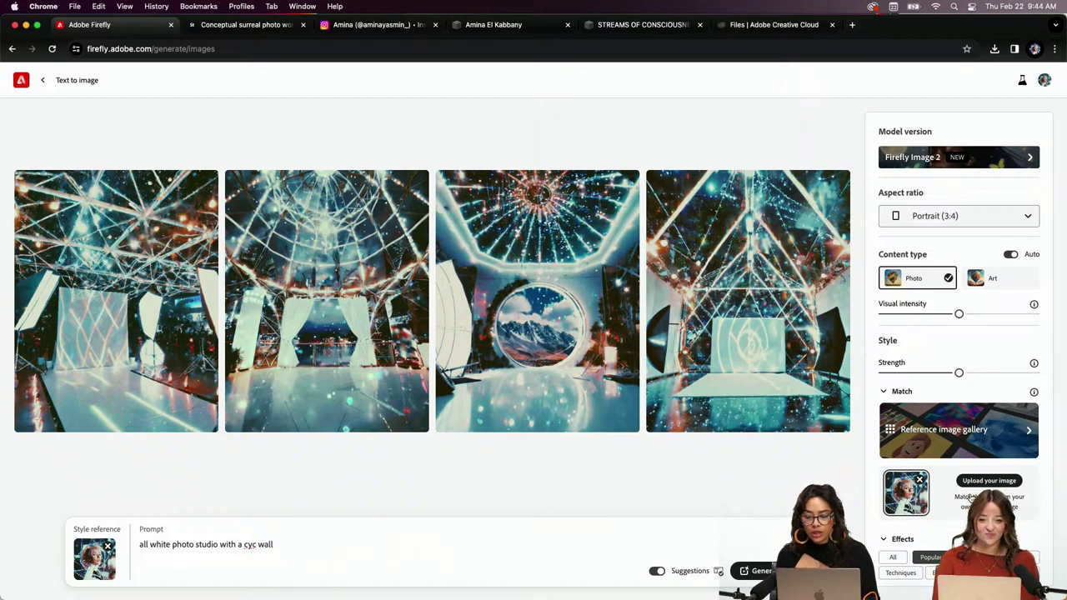
click(920, 482)
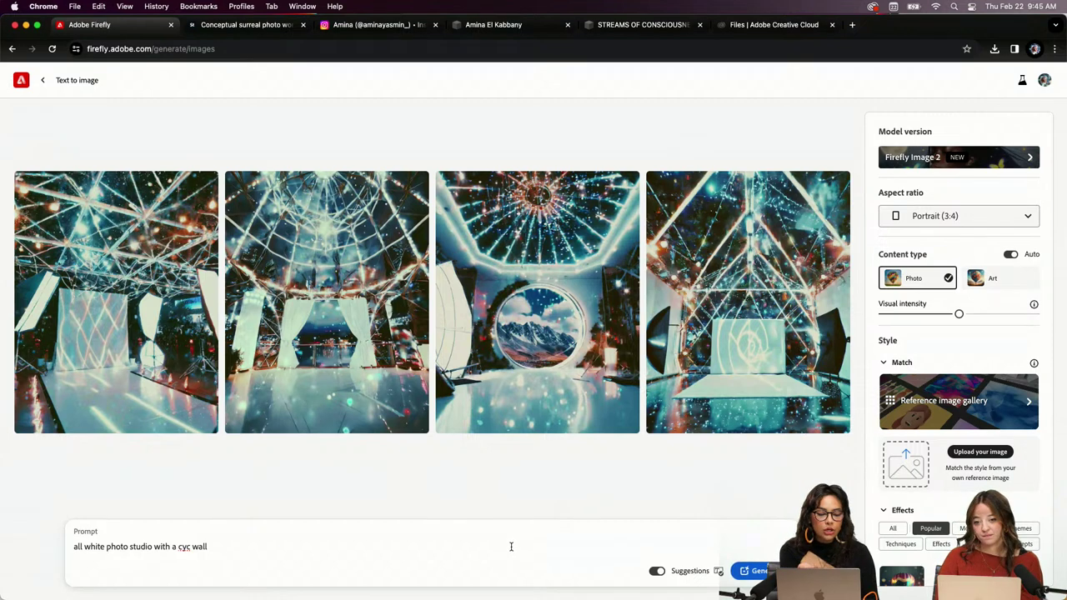
Replace the whole prompt with "joshua tree landscape" and generate images from it
key(shift+Left)
key(shift+Left)
key(shift+Left)
key(shift+Left)
key(super+shift+Left)
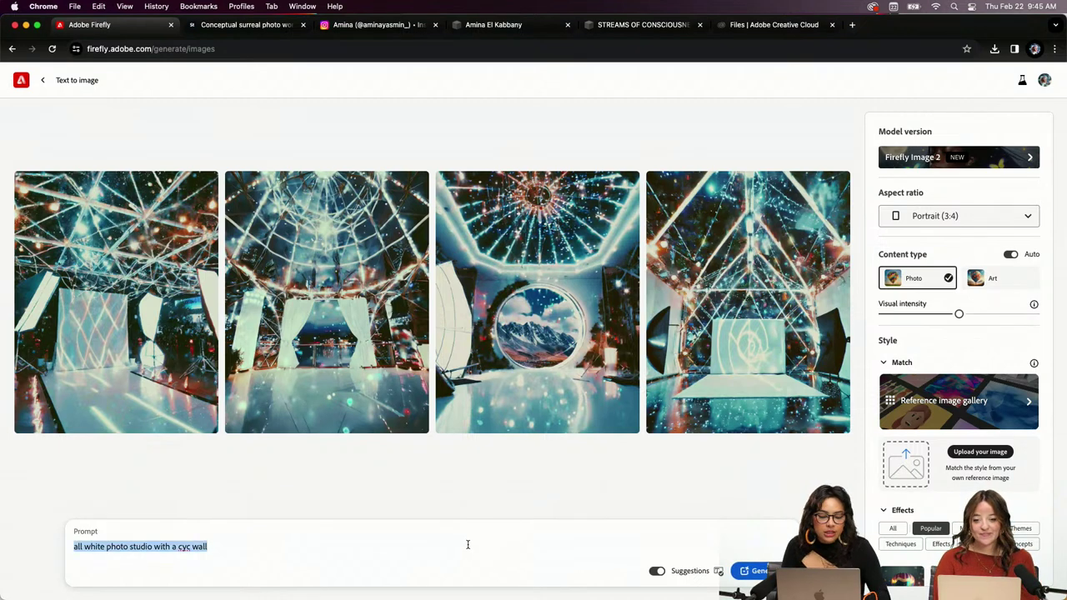
key(BackSpace)
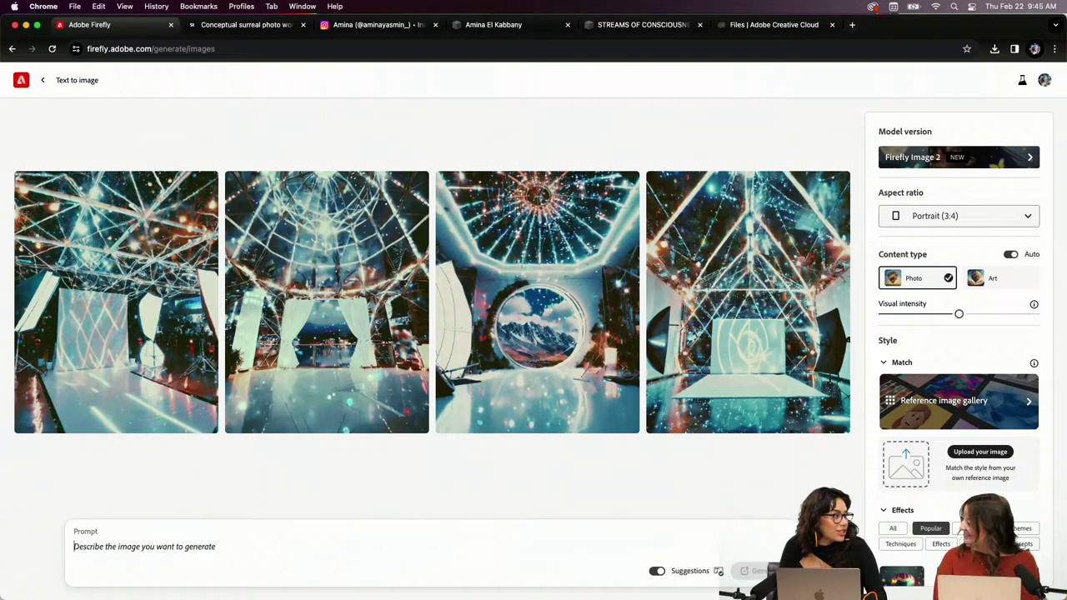
text(jos)
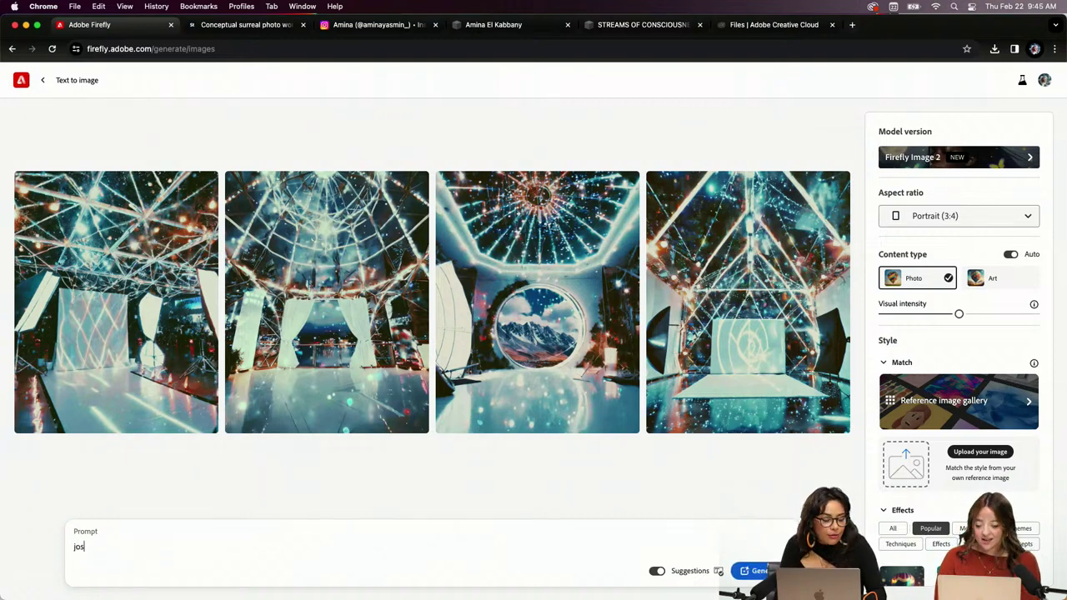
text(hua tree)
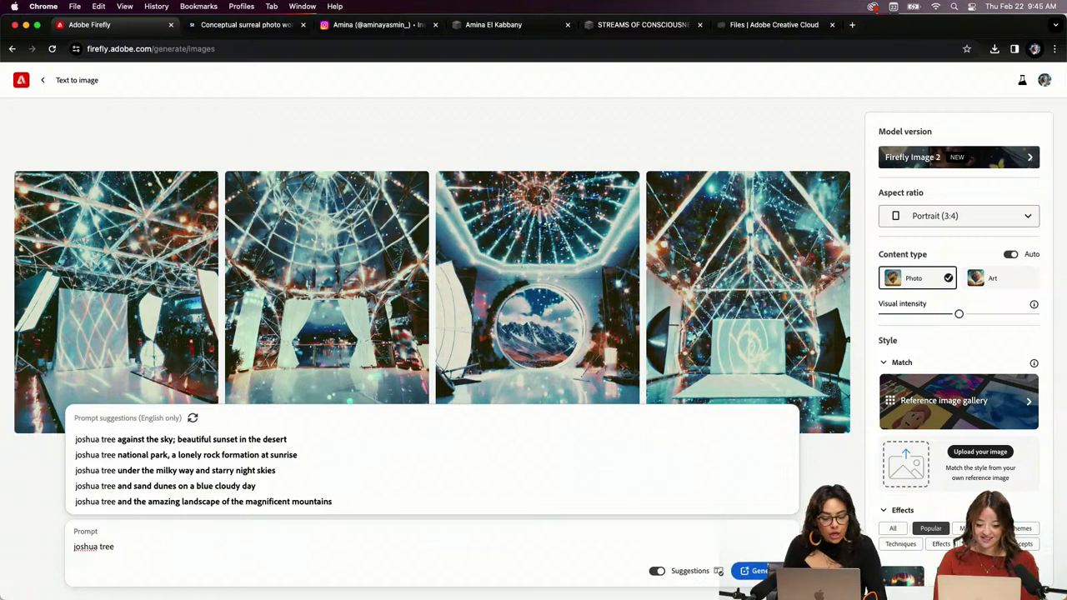
text(landscape)
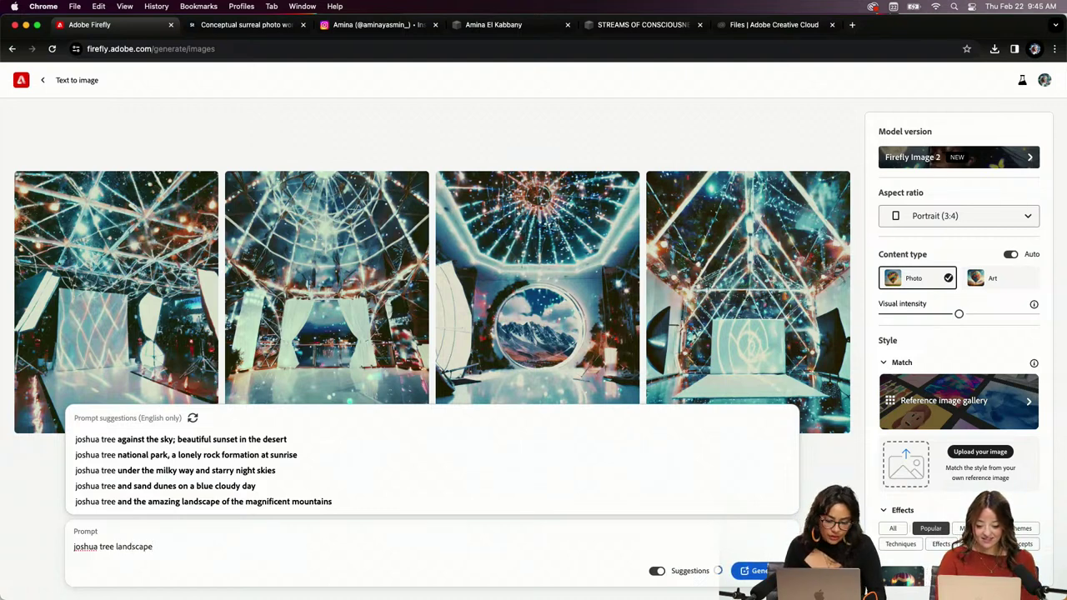
key(Return)
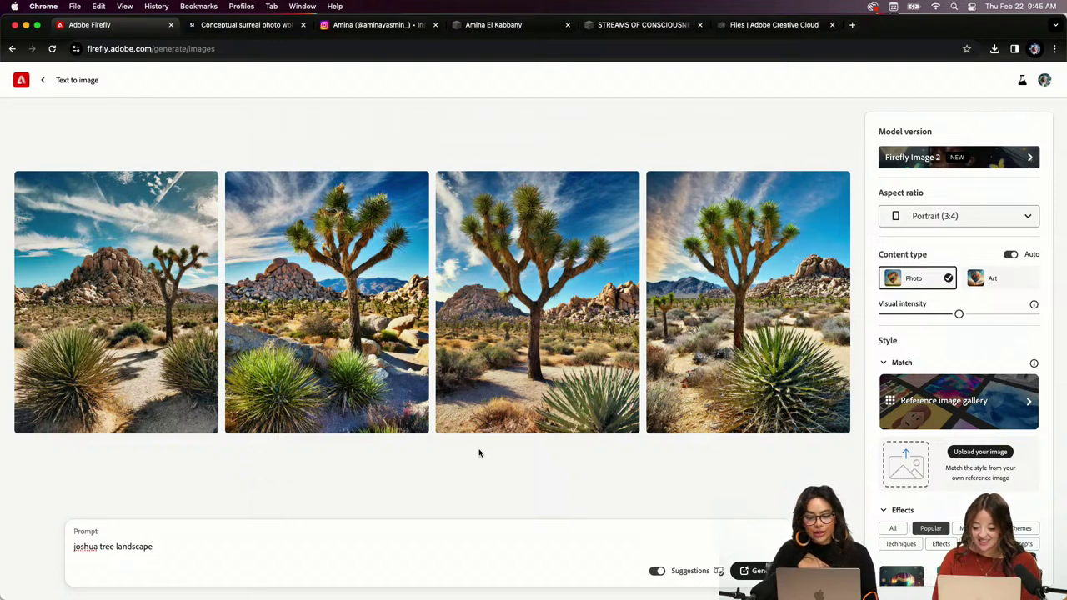
Change the content type to Art and regenerate the joshua tree landscape images
mouse_move(140, 302)
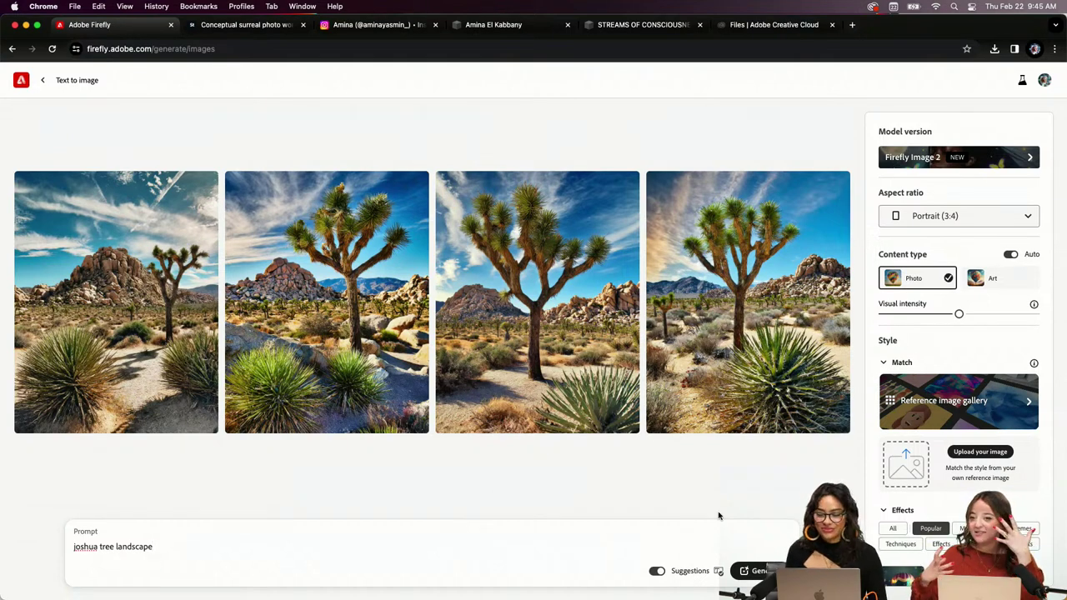
scroll(935, 398, down, 2)
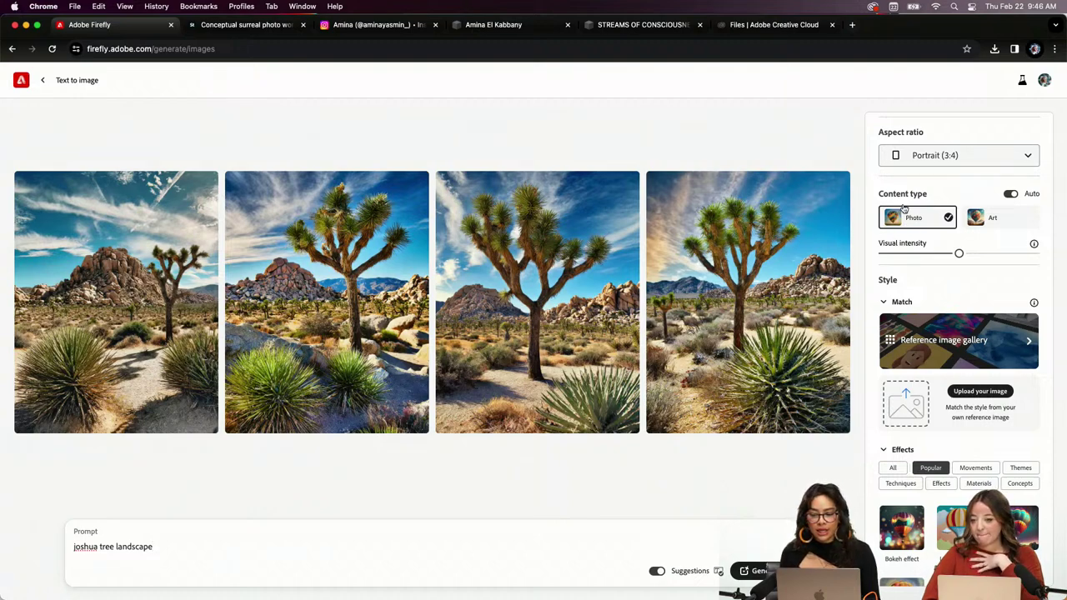
click(994, 219)
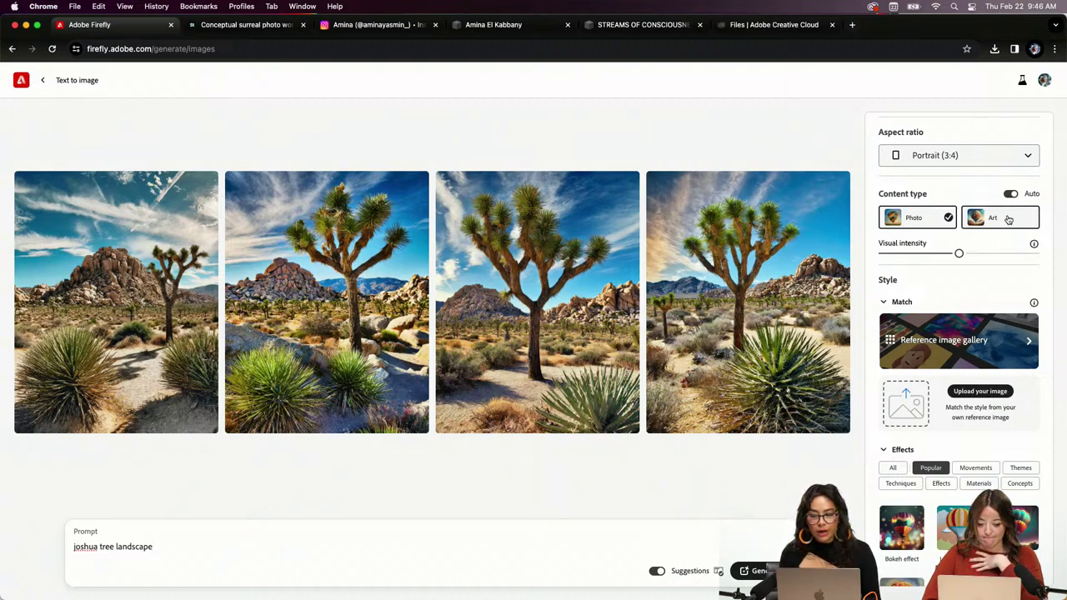
click(753, 568)
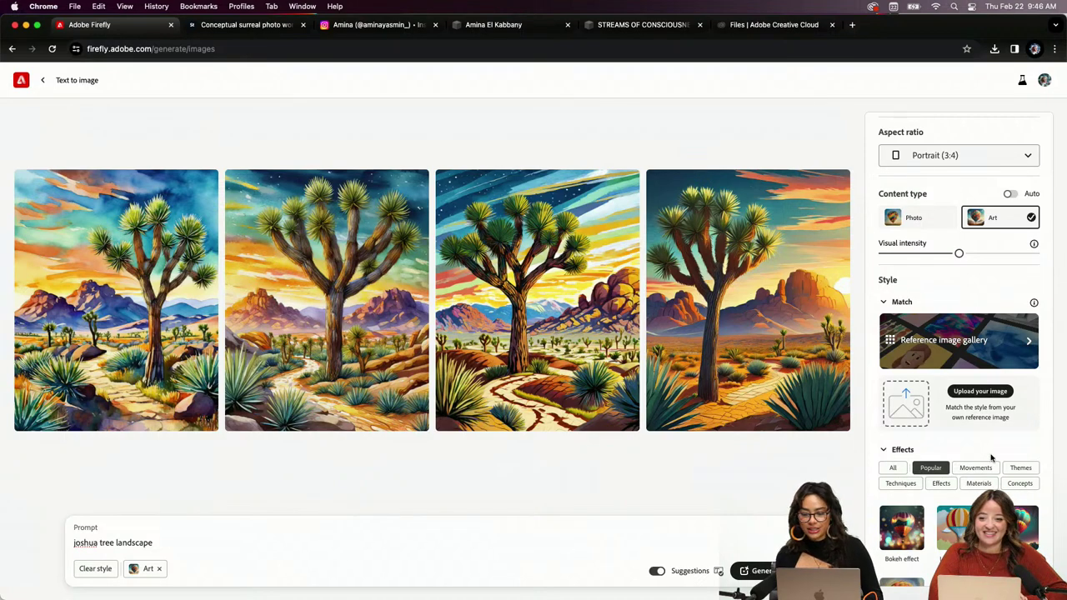
Lower the visual intensity to near its minimum and regenerate the art-style joshua tree images
scroll(991, 457, down, 3)
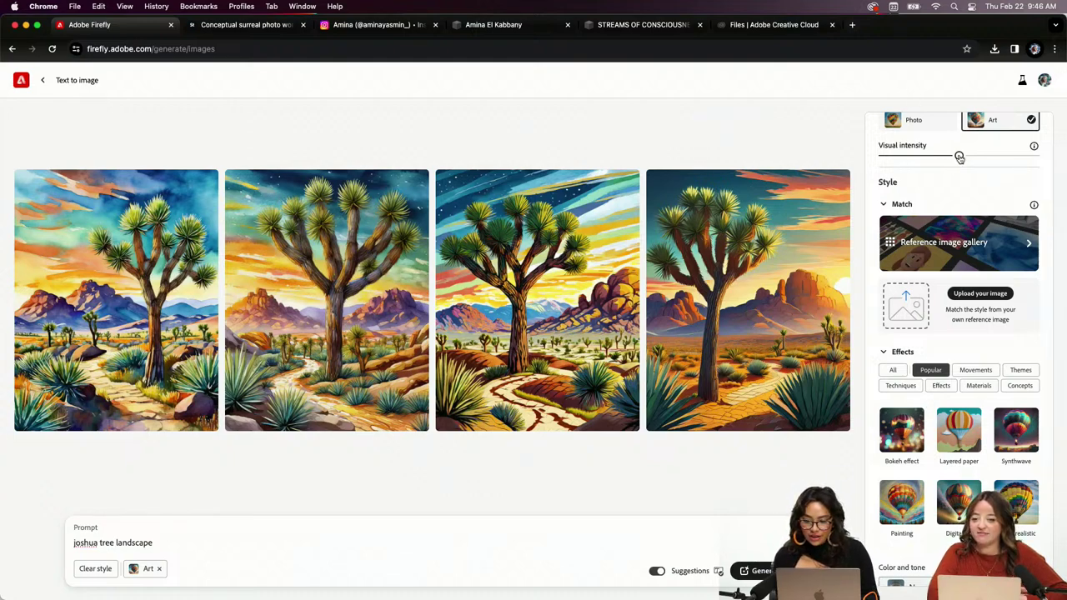
drag(959, 158, 905, 163)
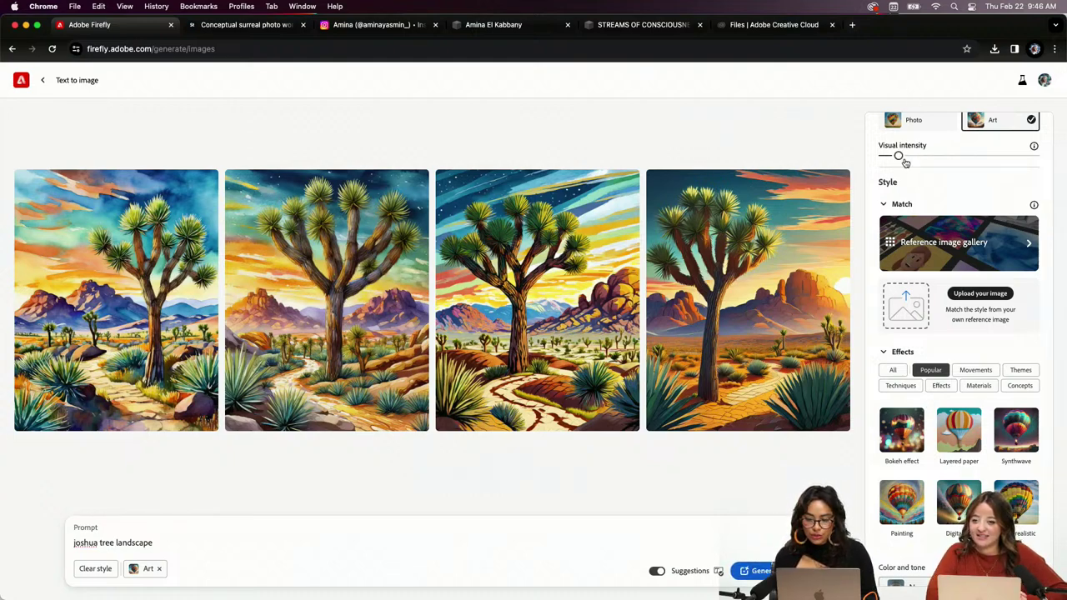
click(760, 570)
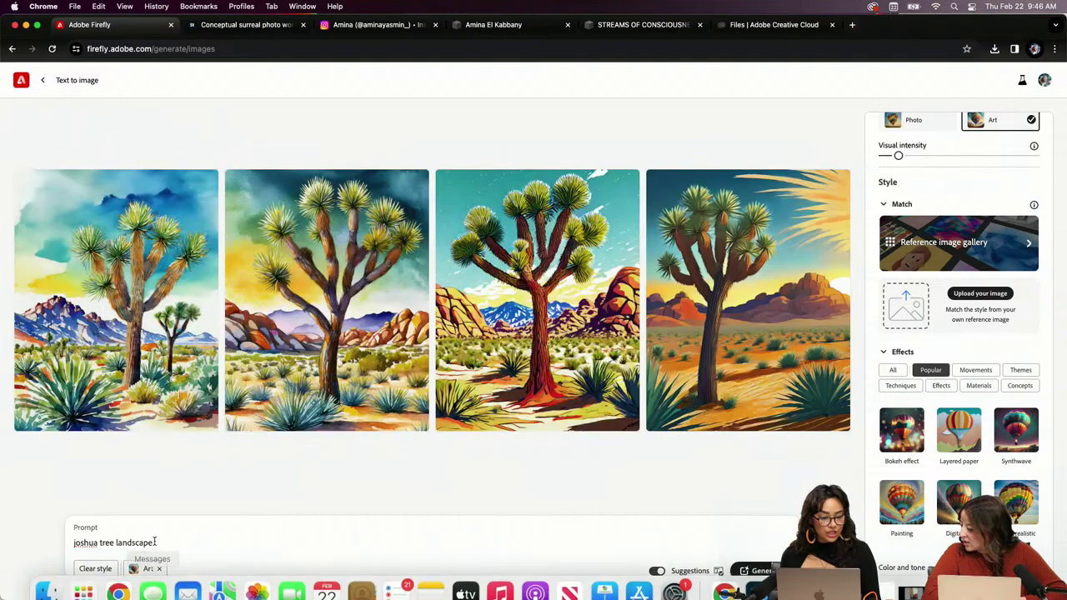
Set the lighting style of the joshua tree landscape to Golden hour
scroll(975, 263, up, 1)
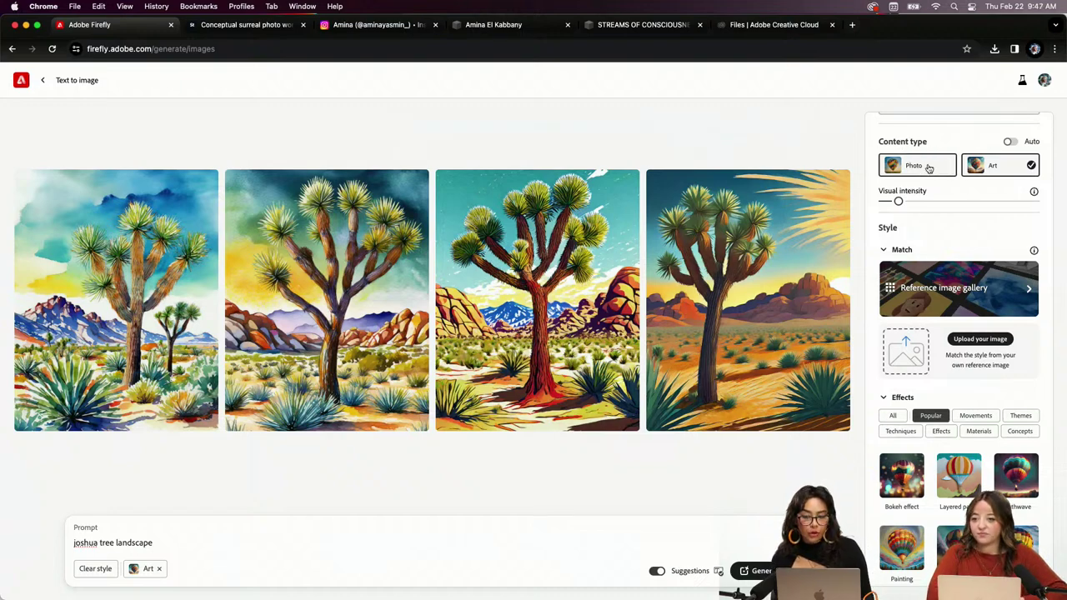
scroll(952, 405, down, 1)
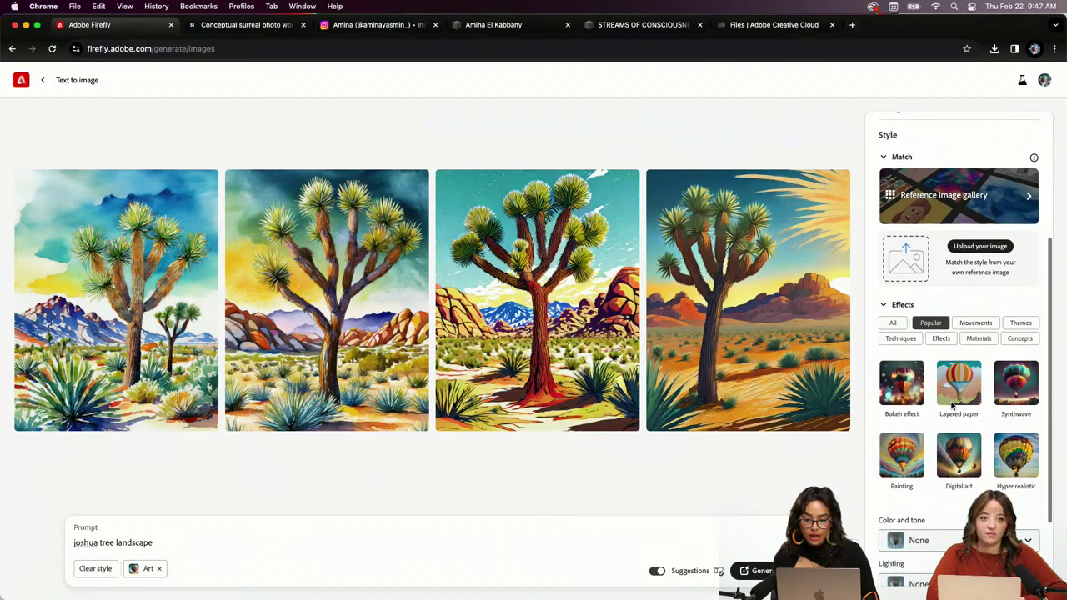
scroll(953, 405, down, 1)
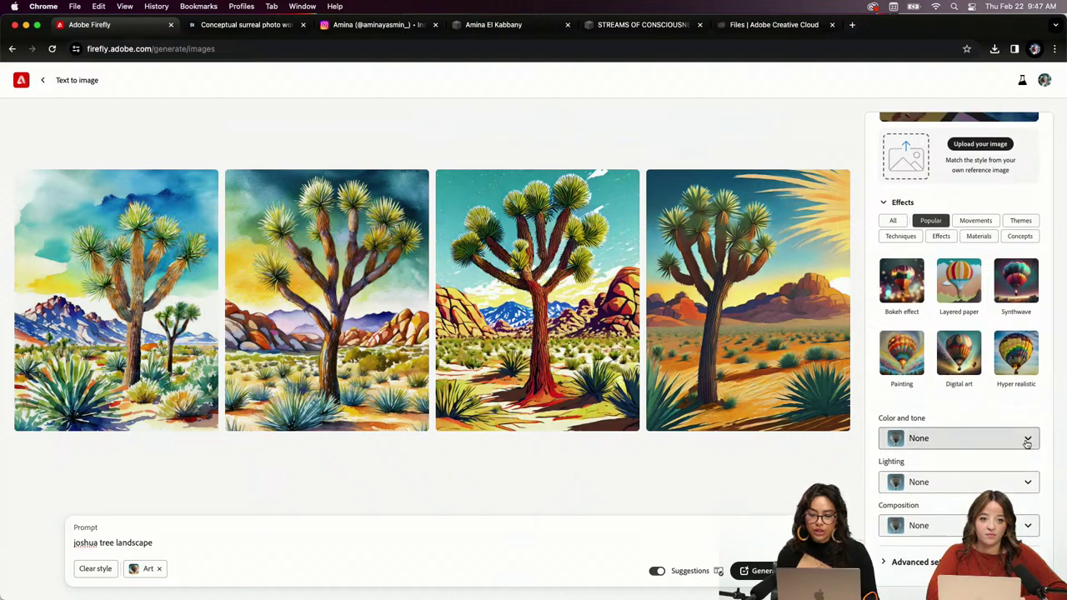
click(1032, 492)
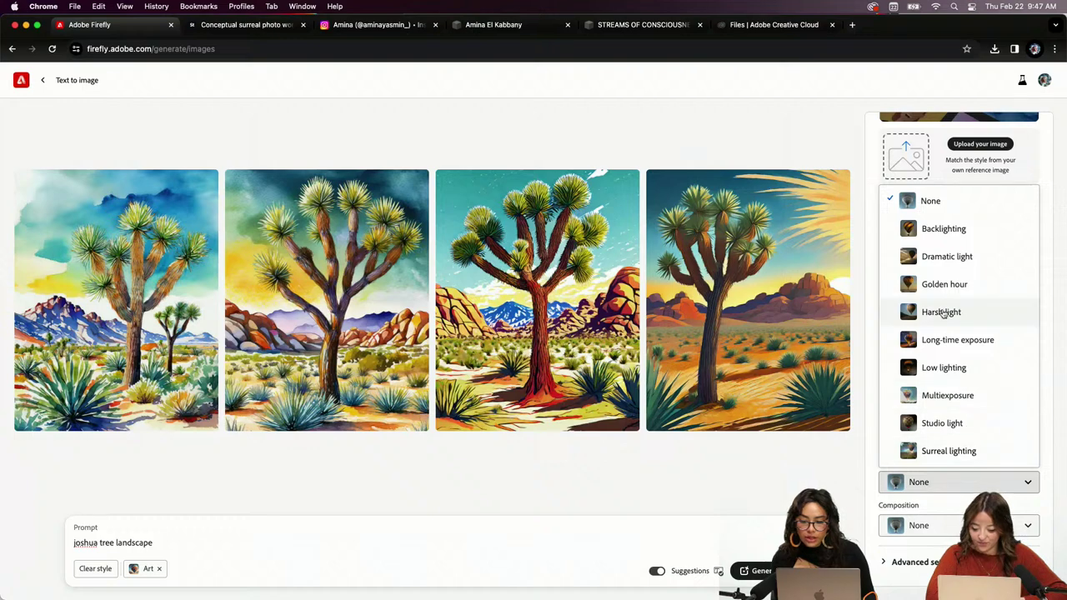
click(997, 293)
Change the content type to Photo and regenerate the joshua tree landscape images with the golden hour lighting
scroll(939, 267, up, 3)
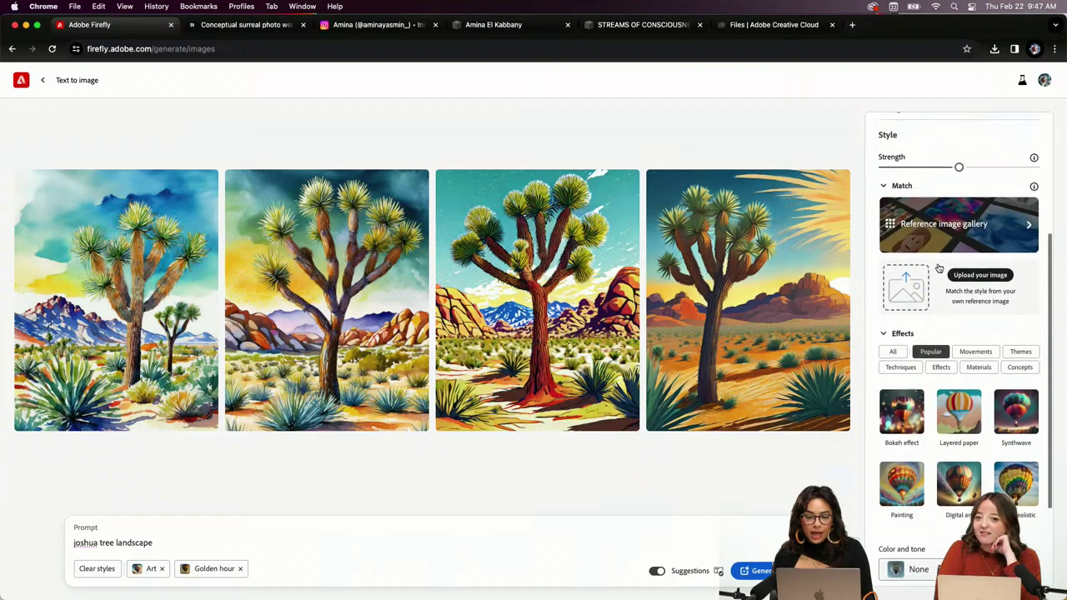
scroll(939, 268, up, 3)
click(908, 210)
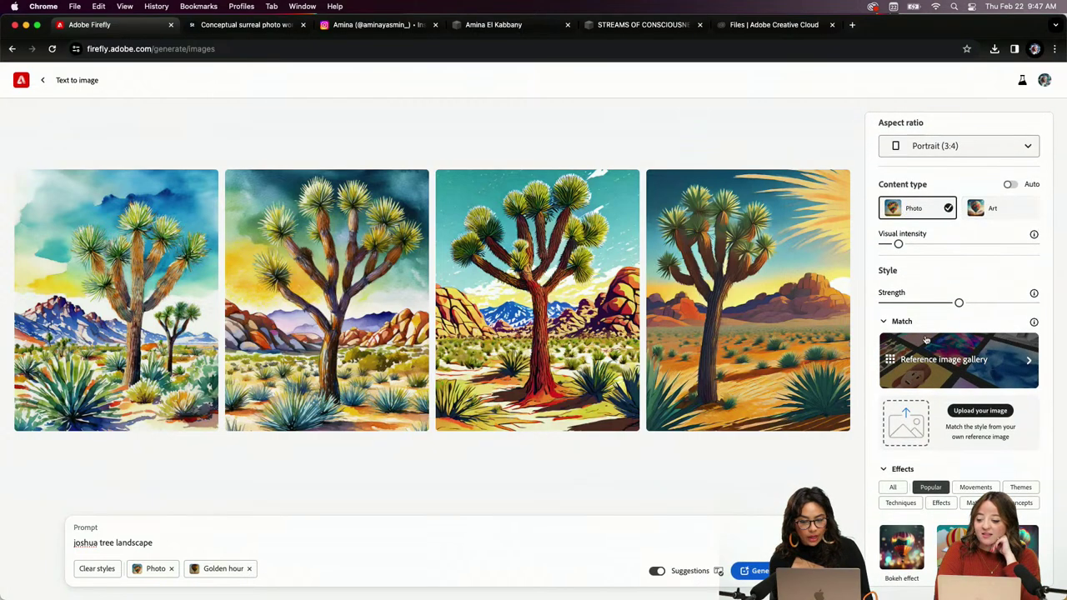
click(754, 575)
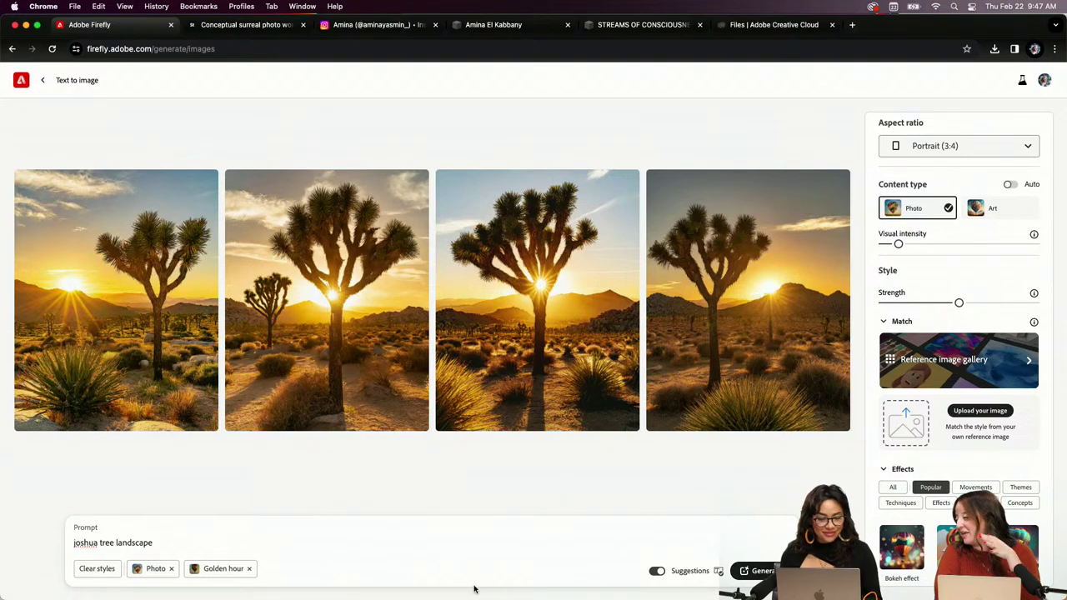
Set the aspect ratio to Landscape (4:3) and regenerate the golden hour joshua tree photos
click(978, 147)
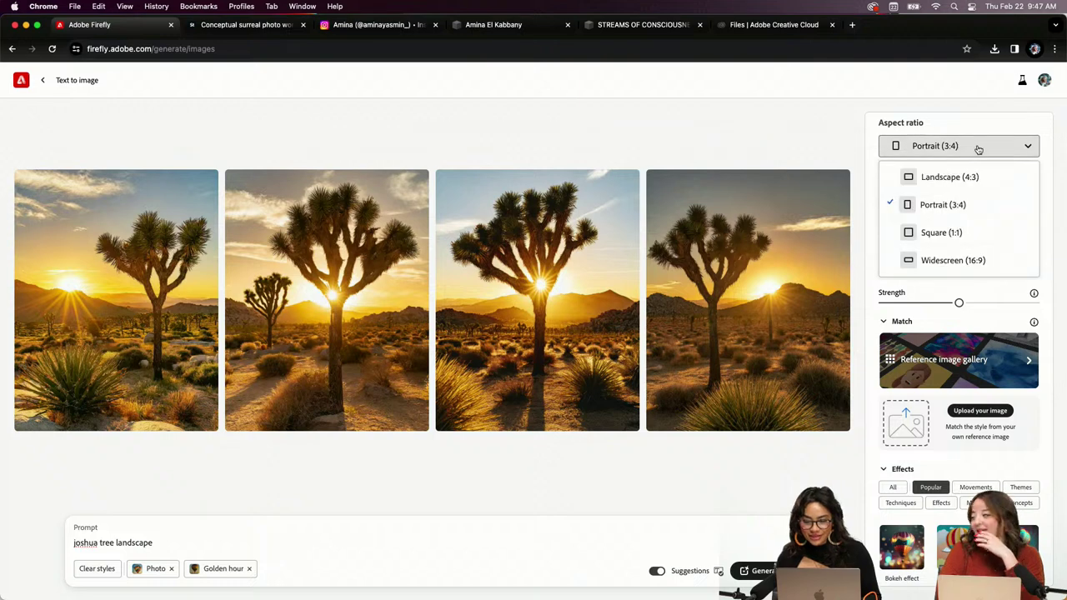
click(904, 177)
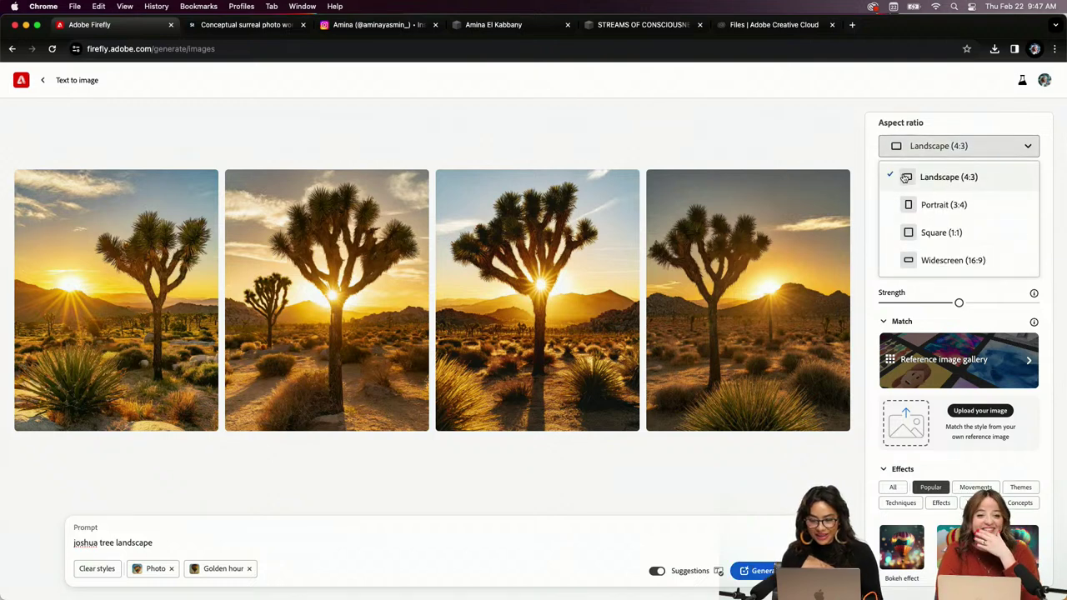
click(749, 571)
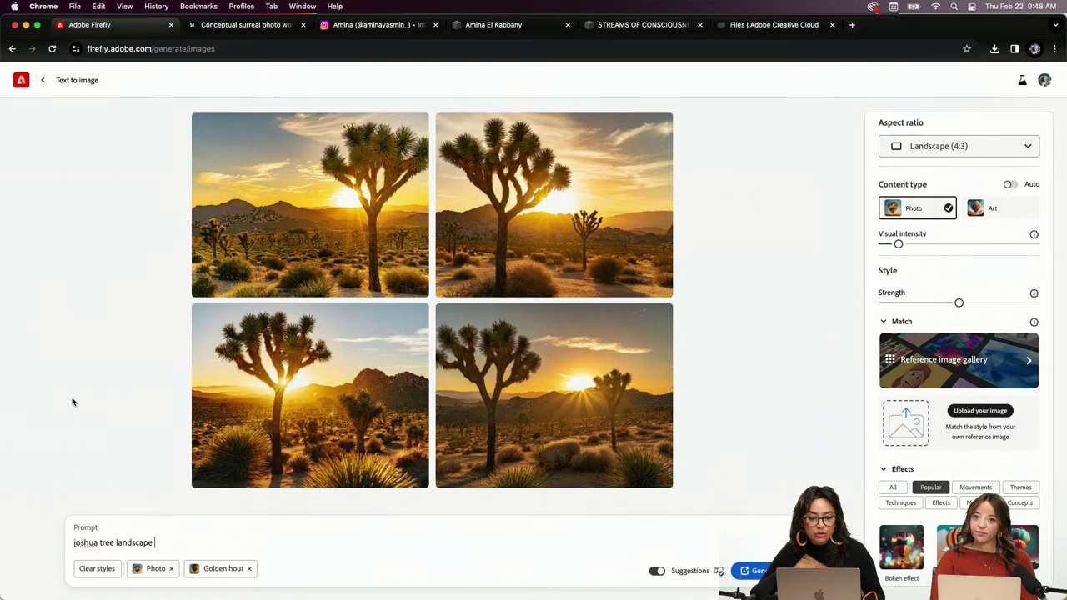
Add the fourth sunset image, with the smaller joshua tree beside the sun, to Favorites and generate similar images from it
click(463, 318)
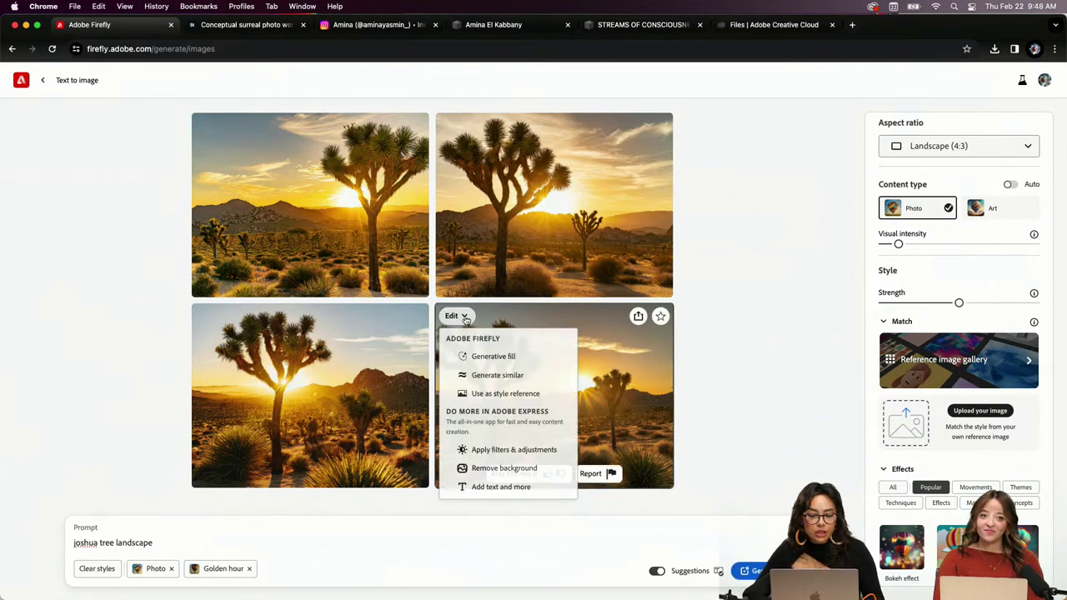
click(660, 317)
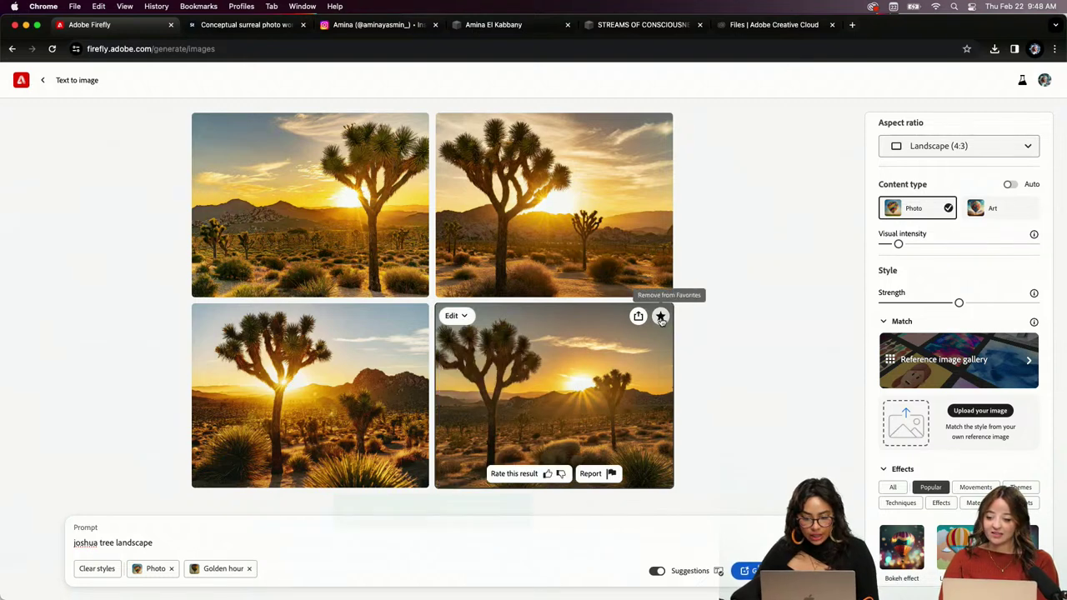
click(463, 317)
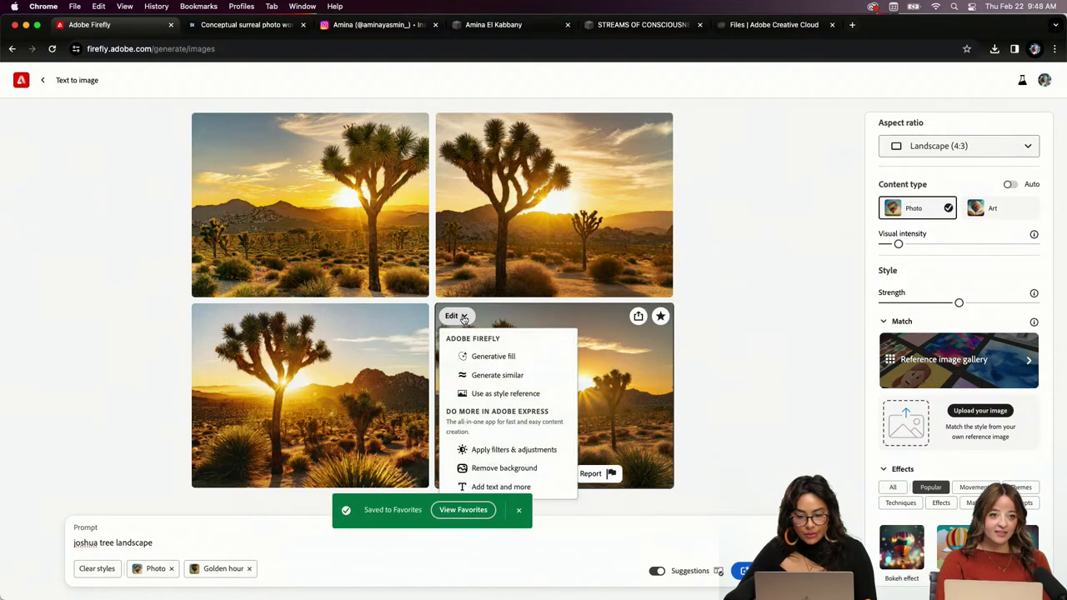
click(464, 377)
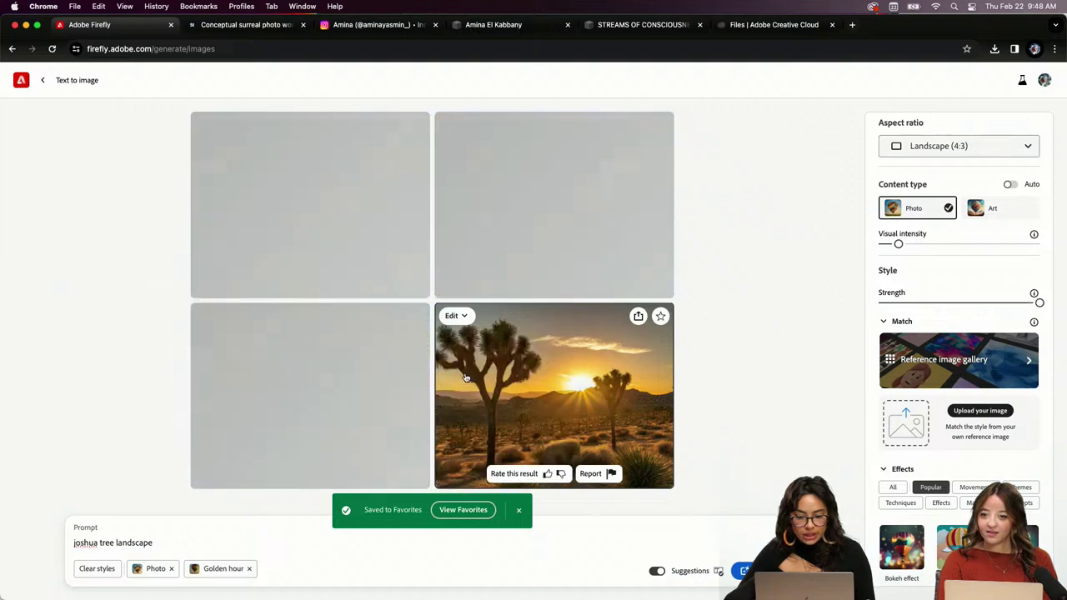
scroll(946, 483, down, 3)
scroll(945, 484, down, 3)
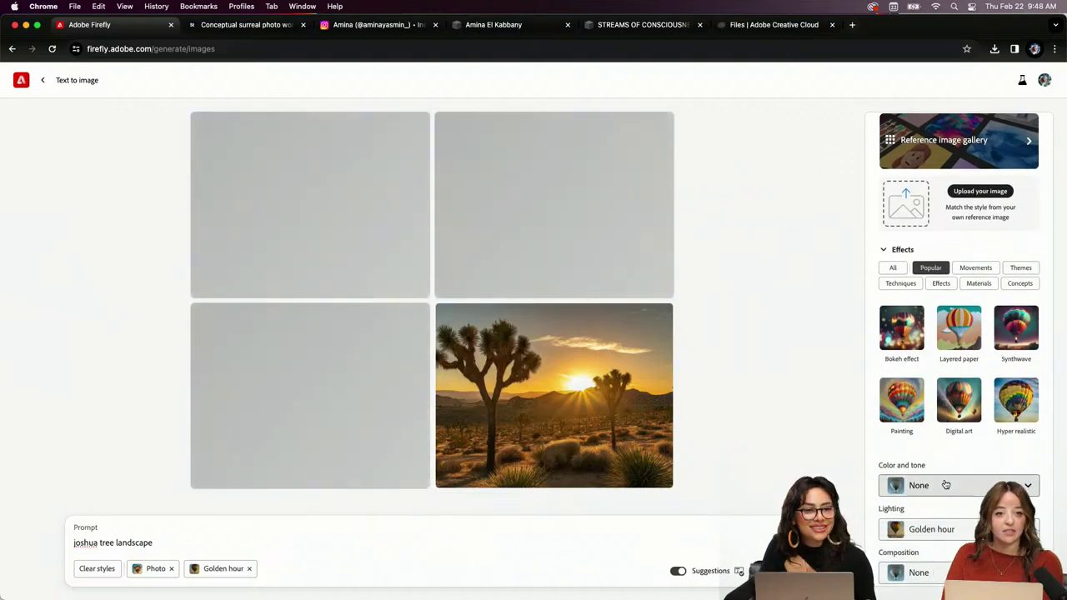
scroll(946, 485, down, 2)
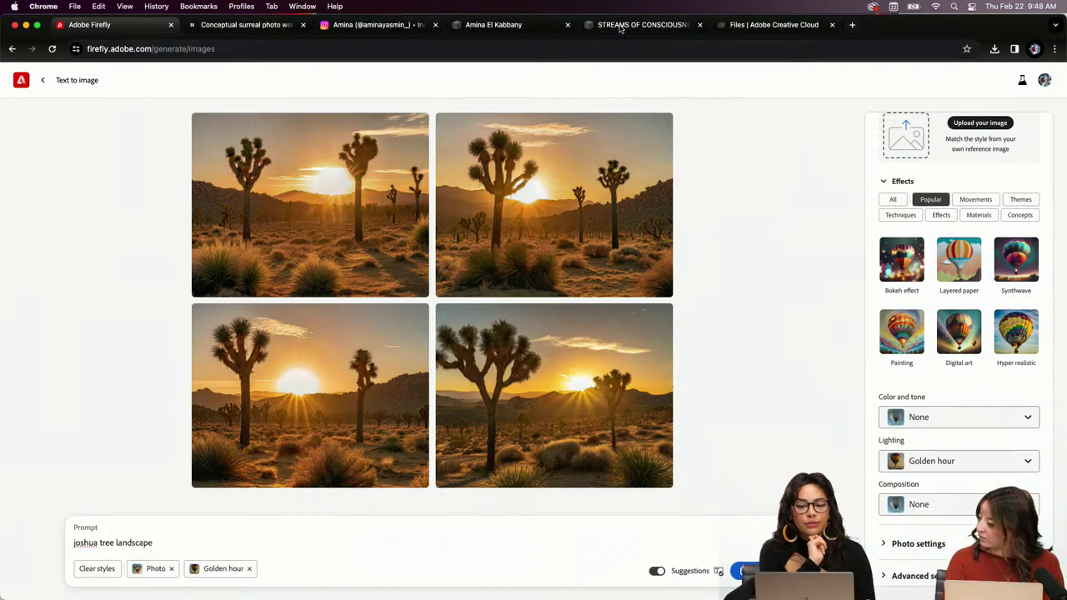
Open the photography portfolio from the artist's website and view the white headpiece portrait and the reclining portrait beside the drum enlarged
click(517, 27)
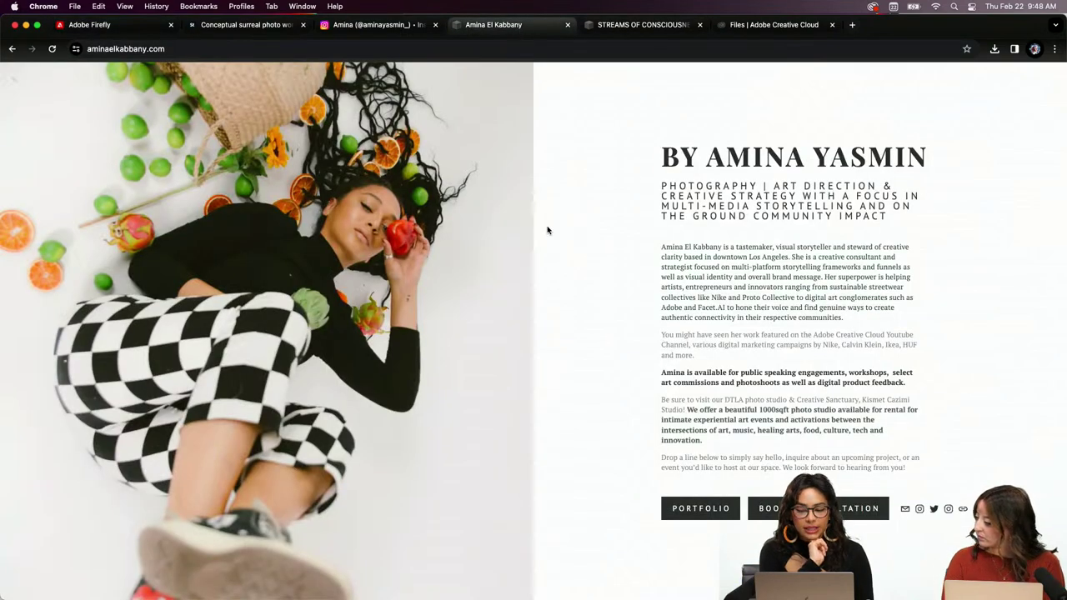
click(685, 518)
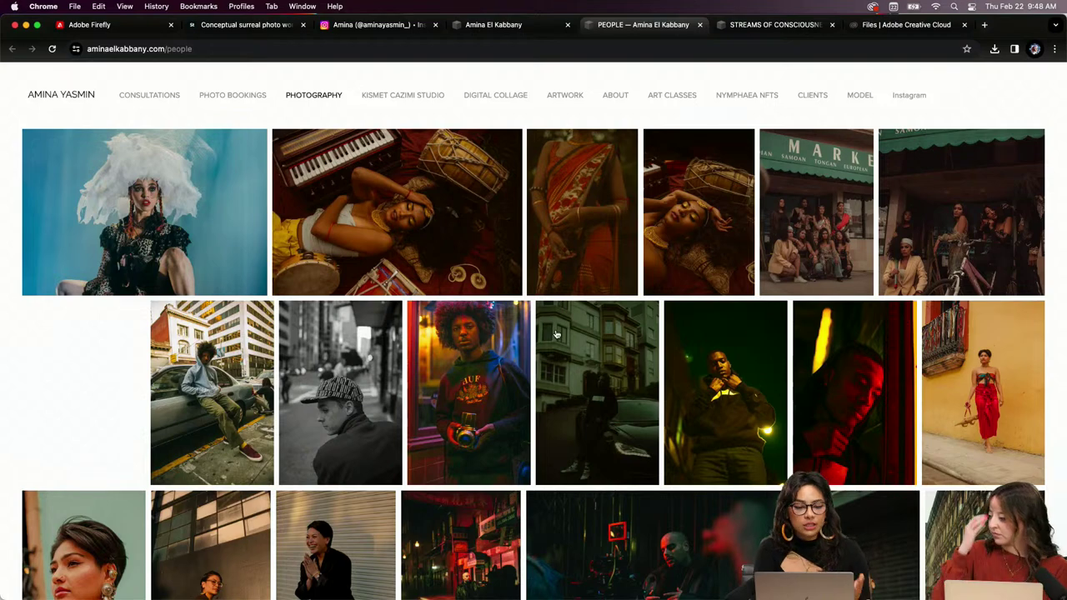
click(94, 218)
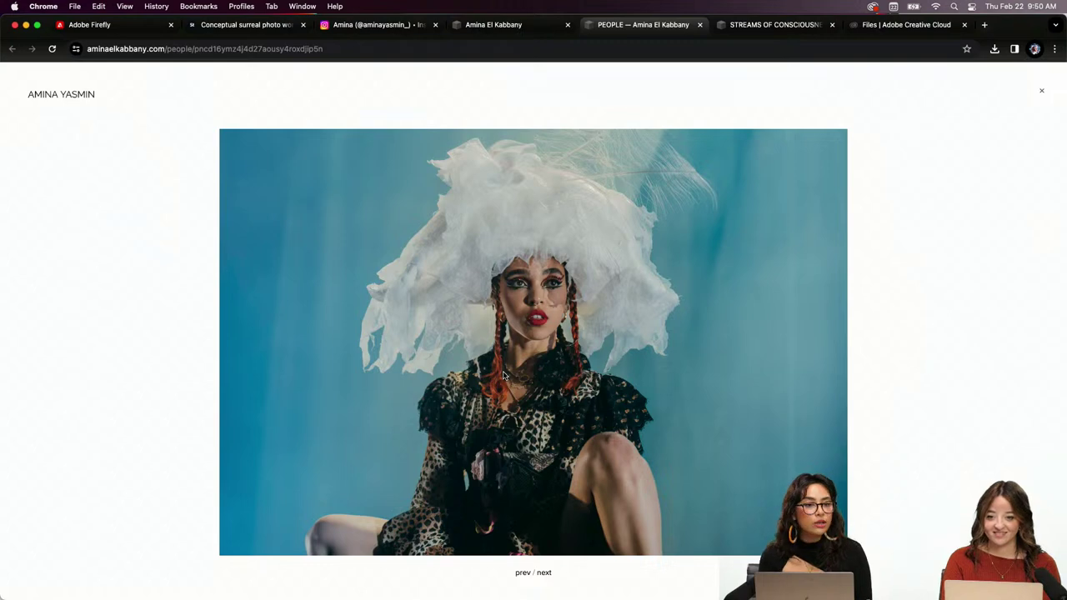
click(1041, 91)
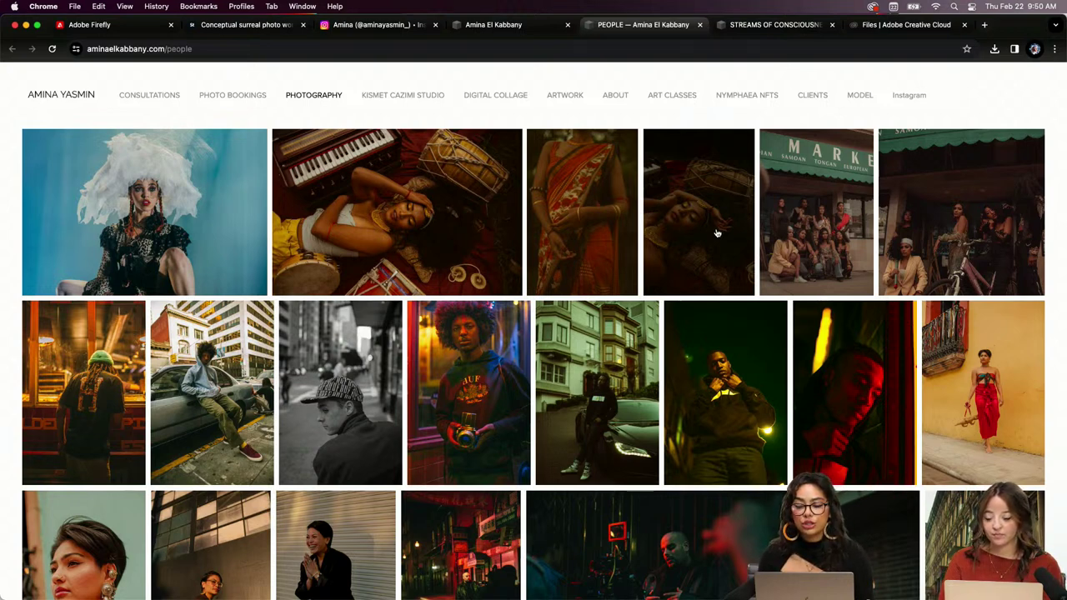
click(730, 268)
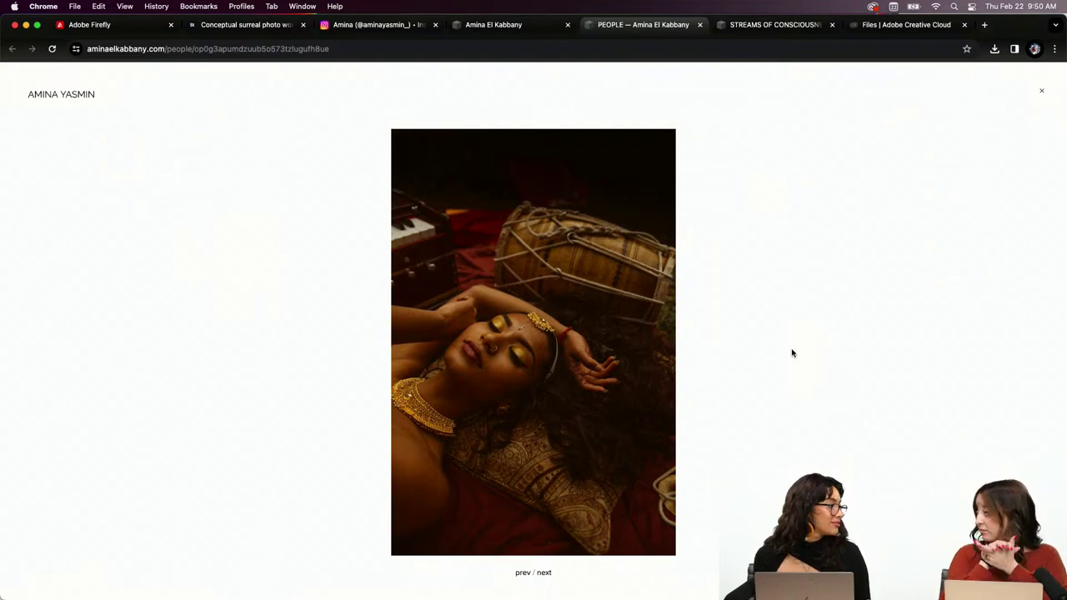
Return to the Firefly home page and look through its generation tools, image model comparison, Get inspired gallery and prompt field
click(104, 25)
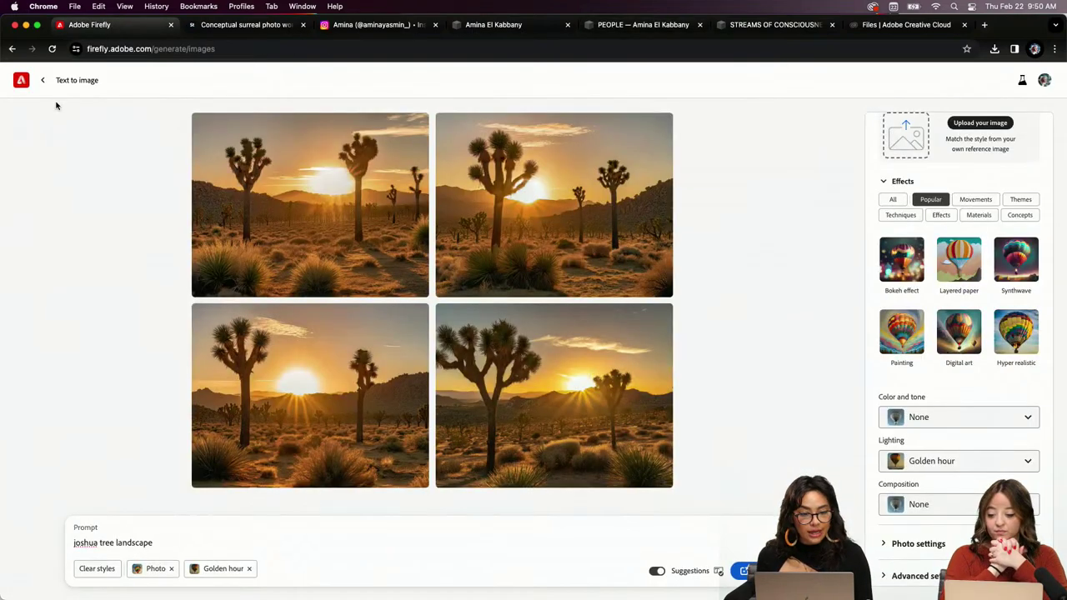
click(25, 88)
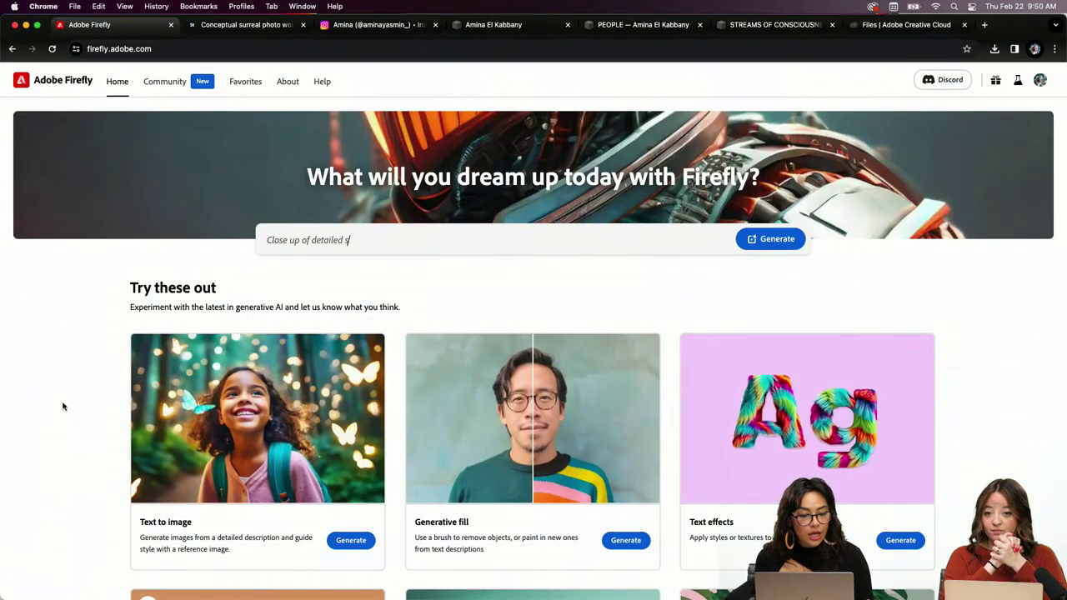
scroll(63, 407, down, 1)
scroll(62, 407, down, 8)
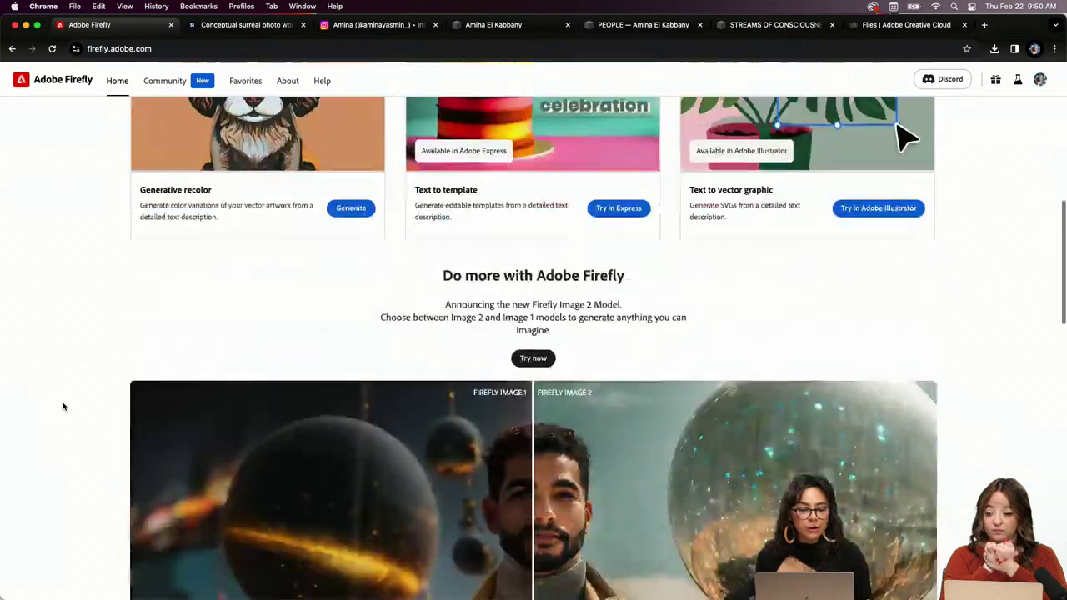
scroll(63, 406, down, 2)
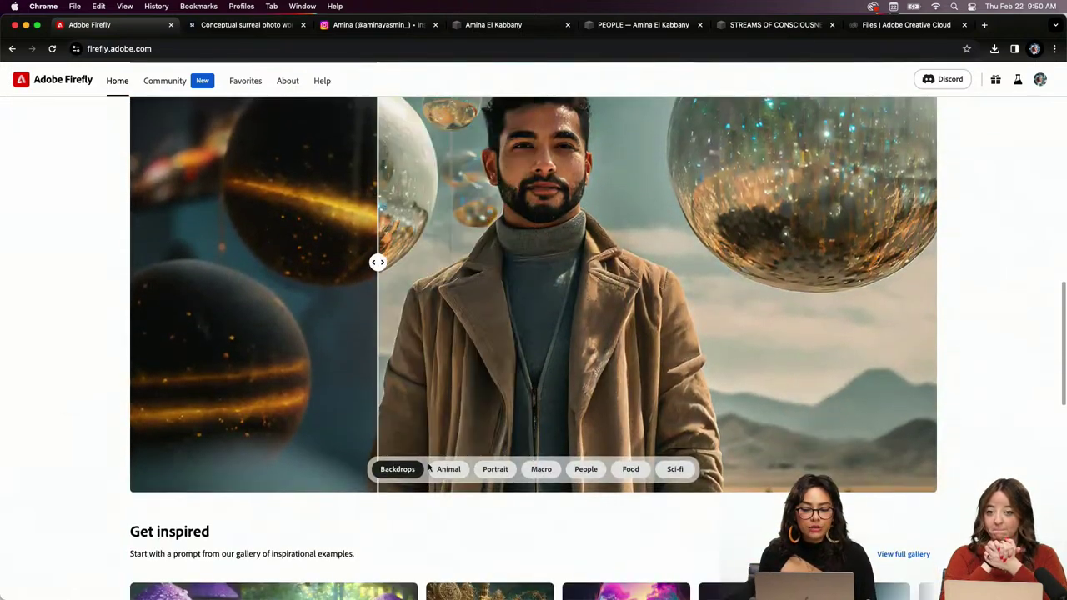
scroll(429, 467, down, 3)
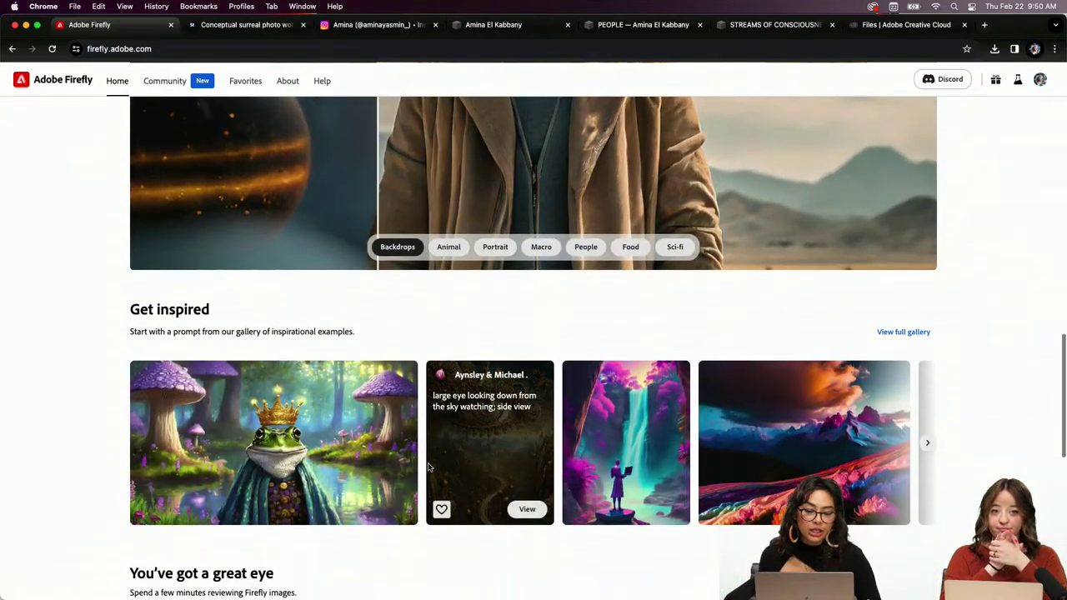
scroll(428, 466, down, 1)
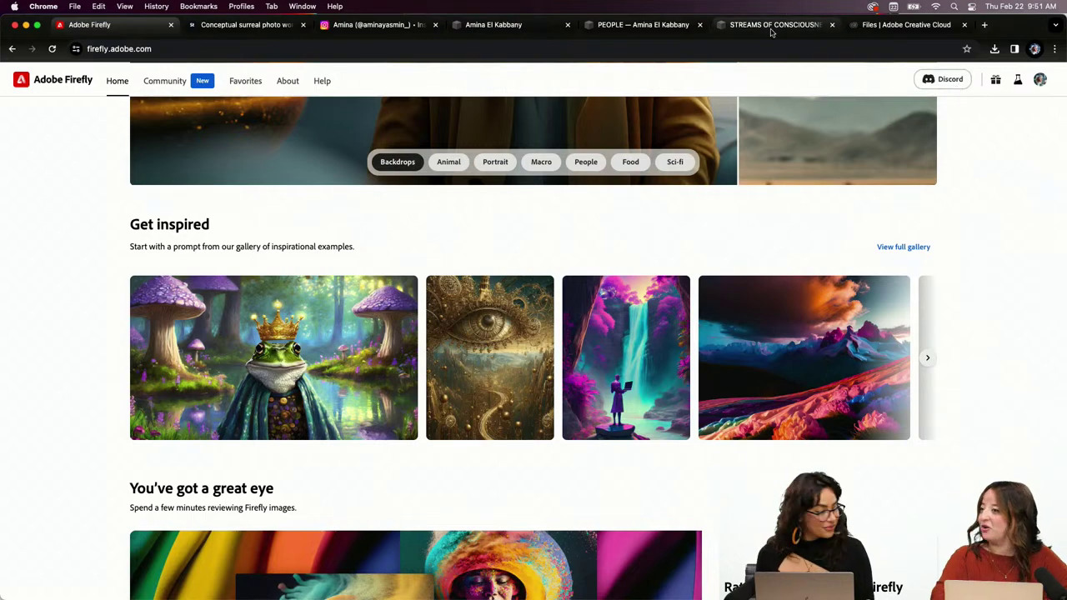
scroll(744, 275, up, 5)
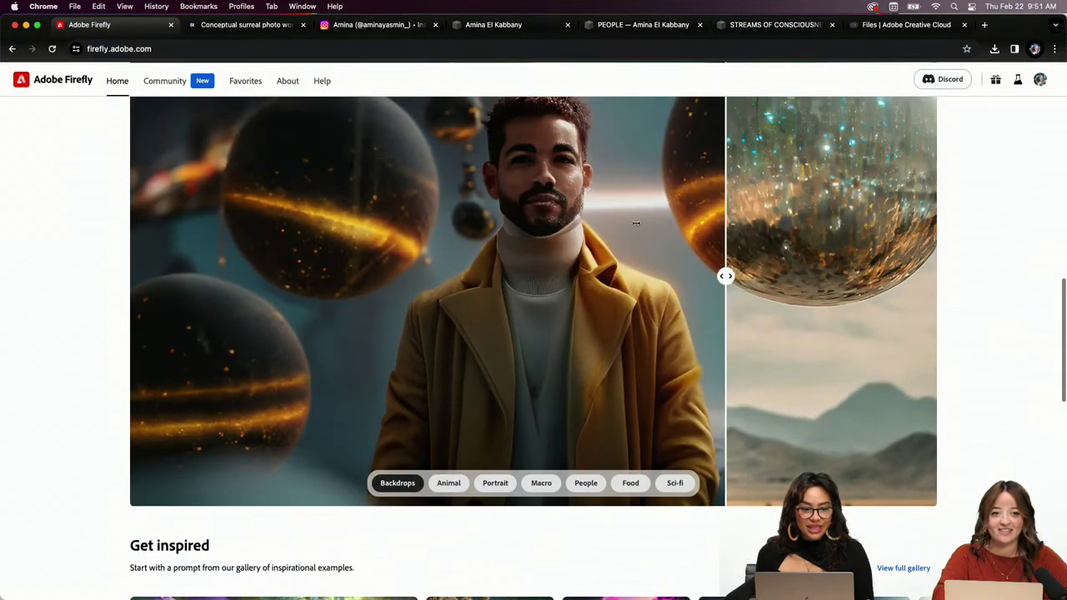
scroll(305, 89, up, 10)
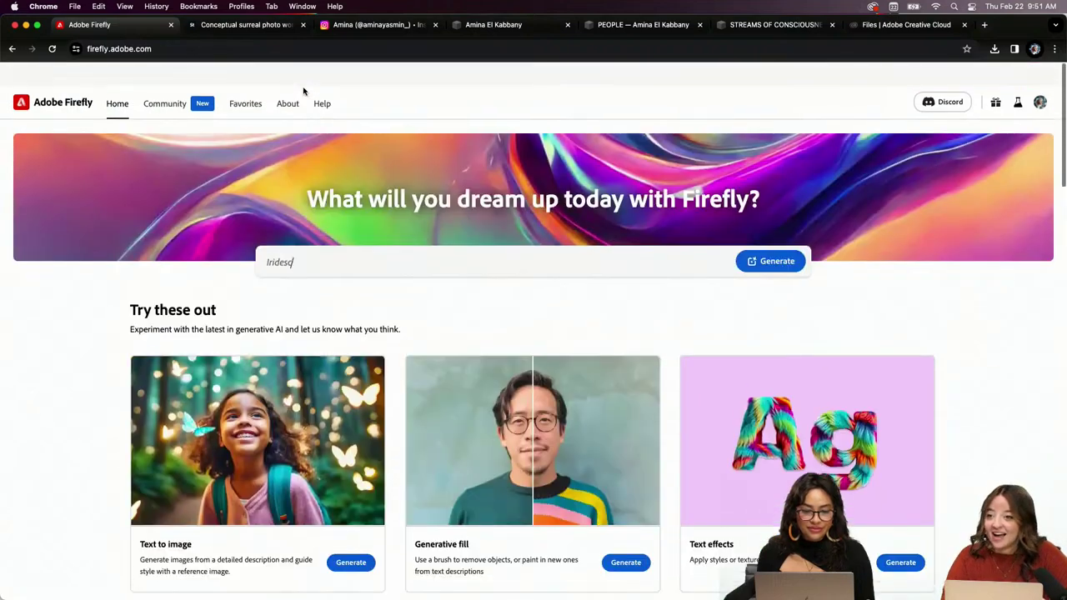
scroll(297, 236, down, 1)
click(295, 239)
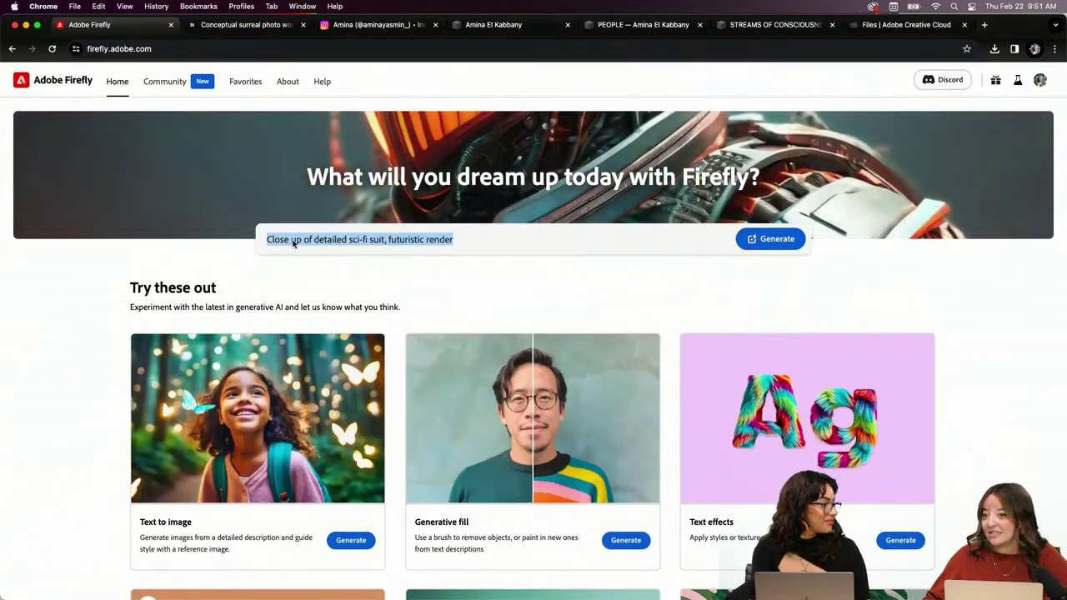
Switch from Chrome to Photoshop to review the whole photo studio composite and its document size, and minimize Photoshop
click(27, 26)
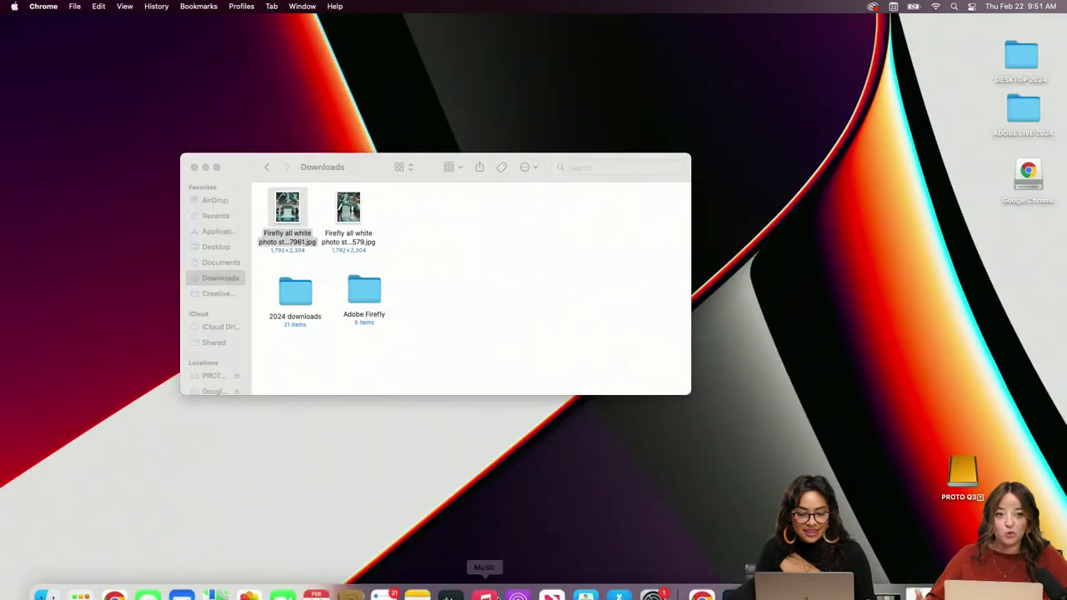
click(733, 575)
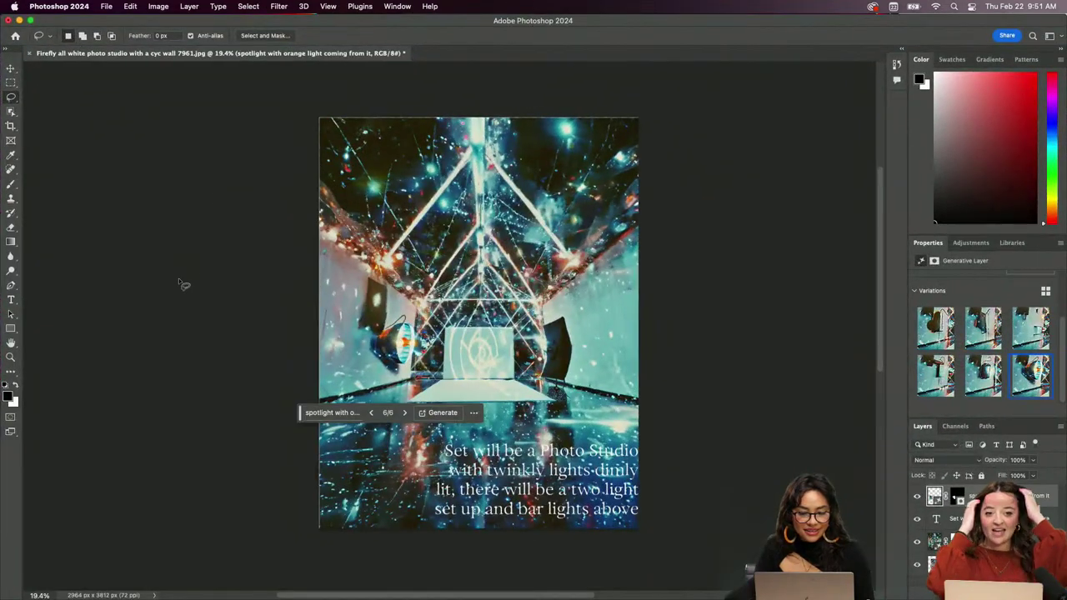
scroll(178, 278, down, 3)
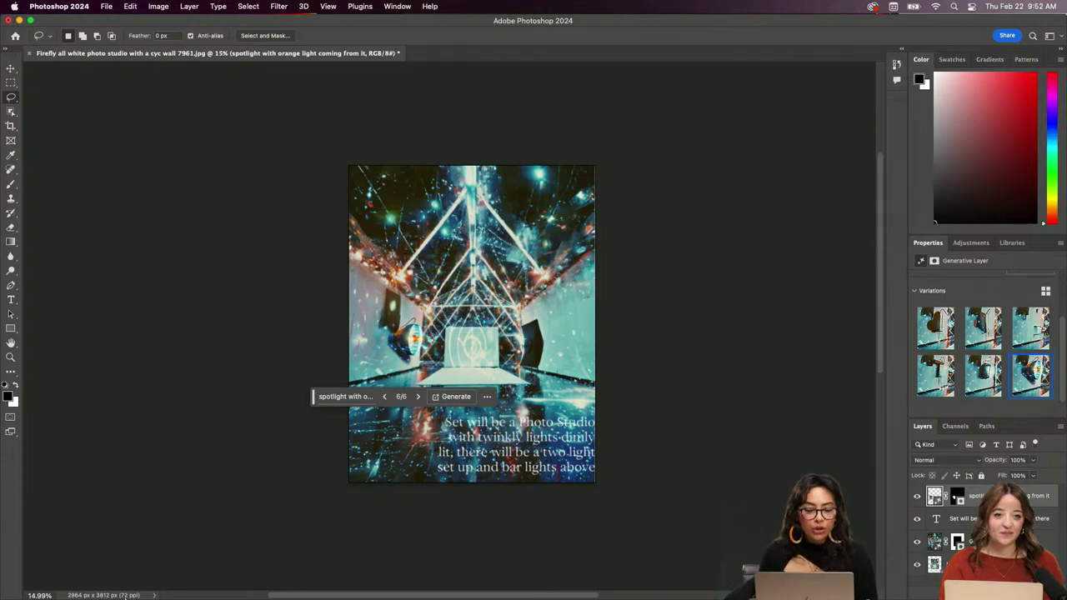
mouse_move(120, 593)
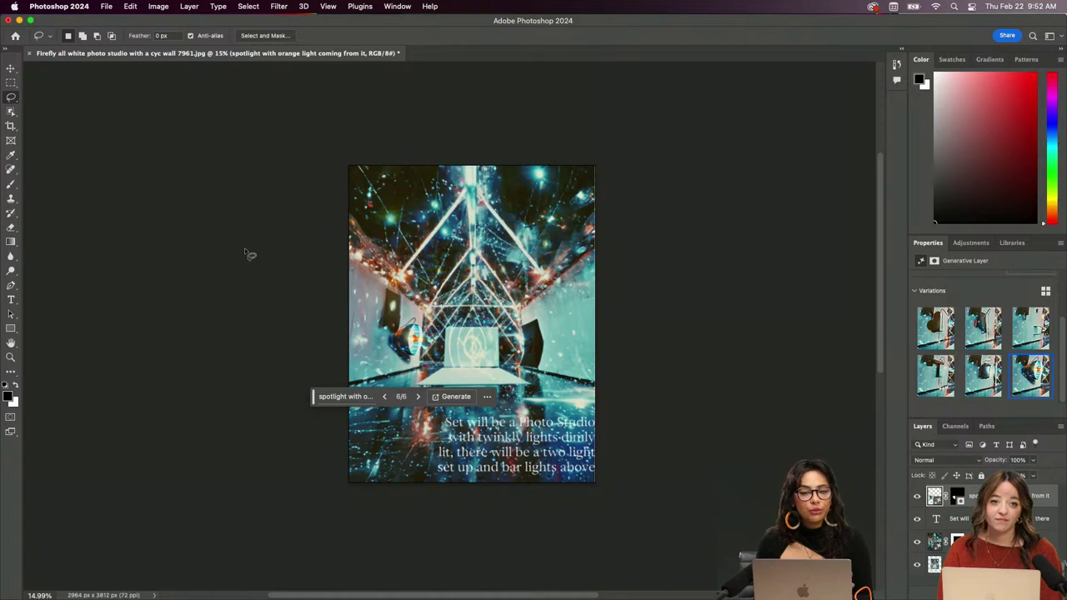
click(19, 20)
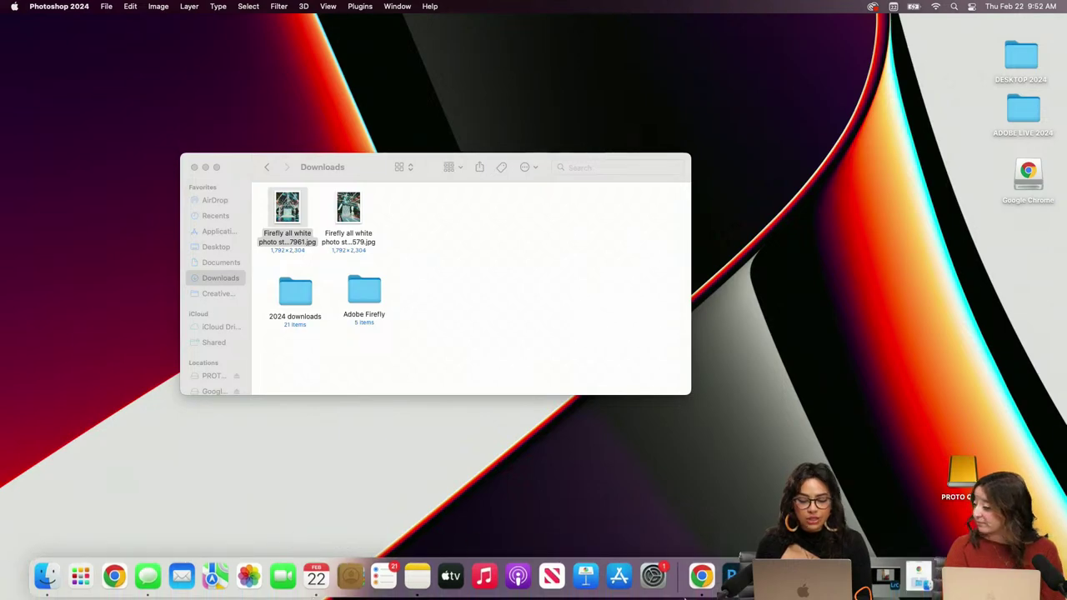
Switch to Chrome and look over the Firefly home page's generation tools and the Image 2 model announcement
click(704, 583)
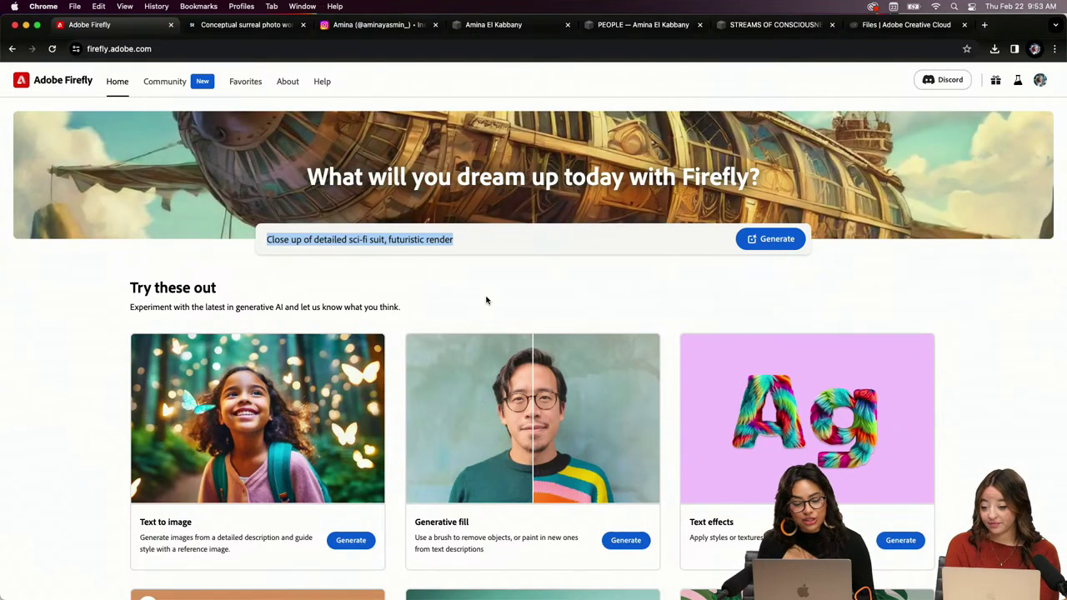
scroll(485, 300, down, 5)
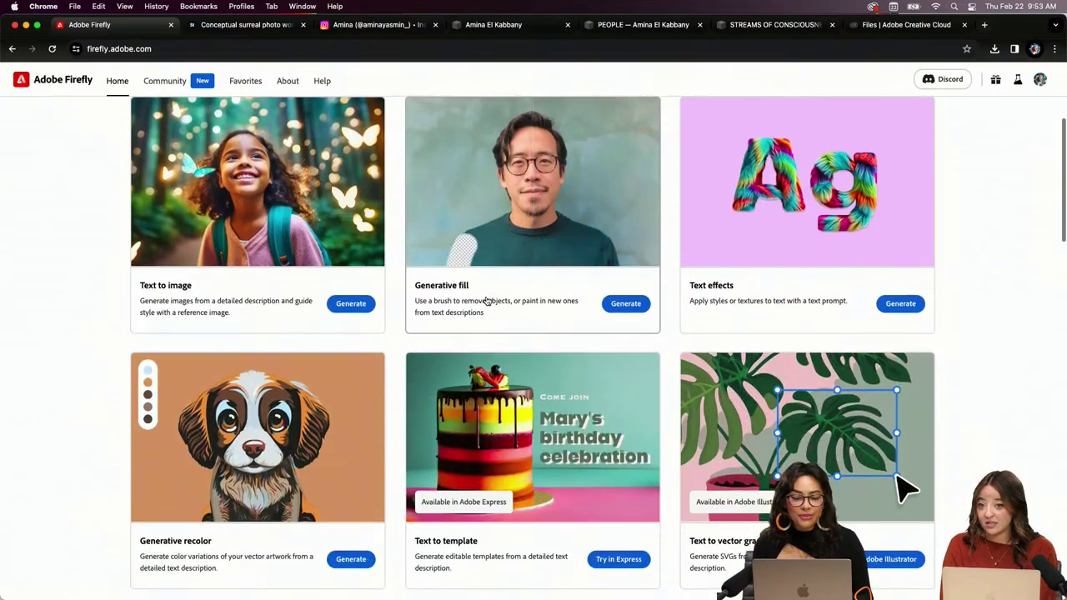
scroll(487, 301, down, 1)
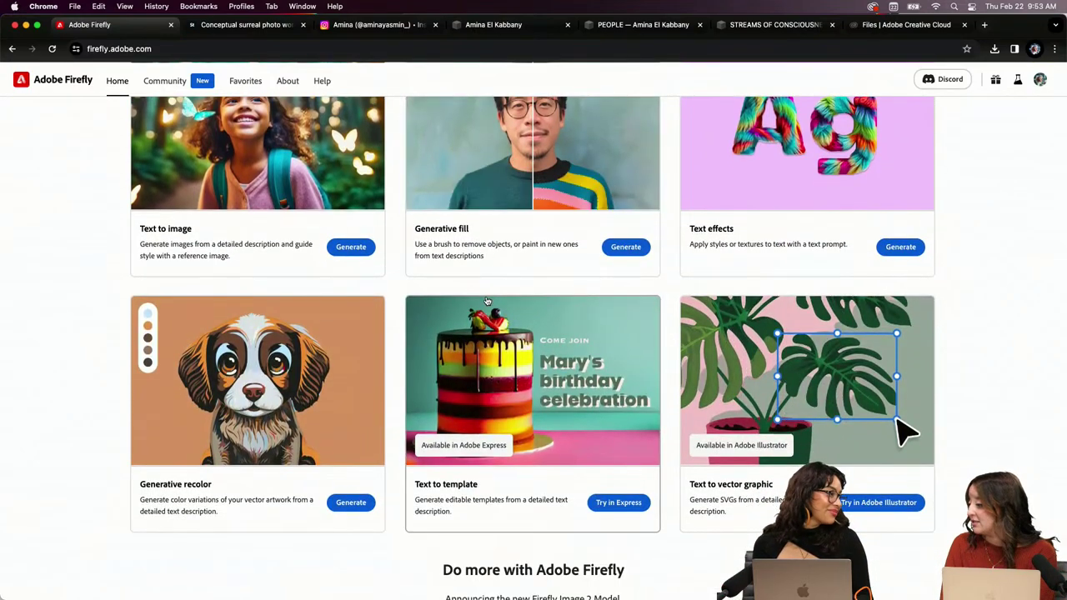
scroll(487, 301, down, 1)
scroll(487, 300, down, 2)
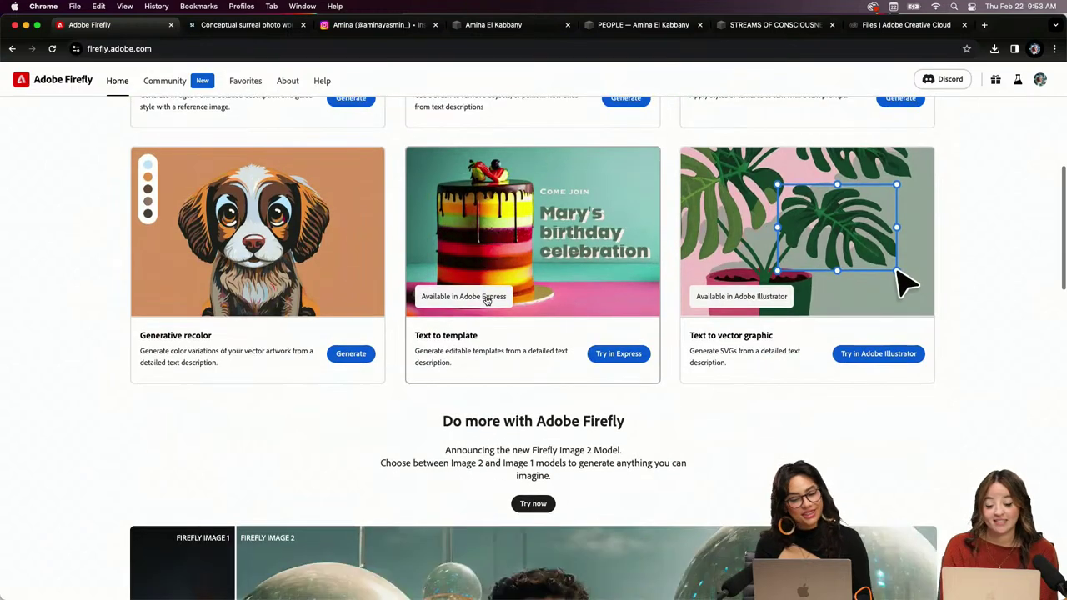
scroll(487, 300, down, 3)
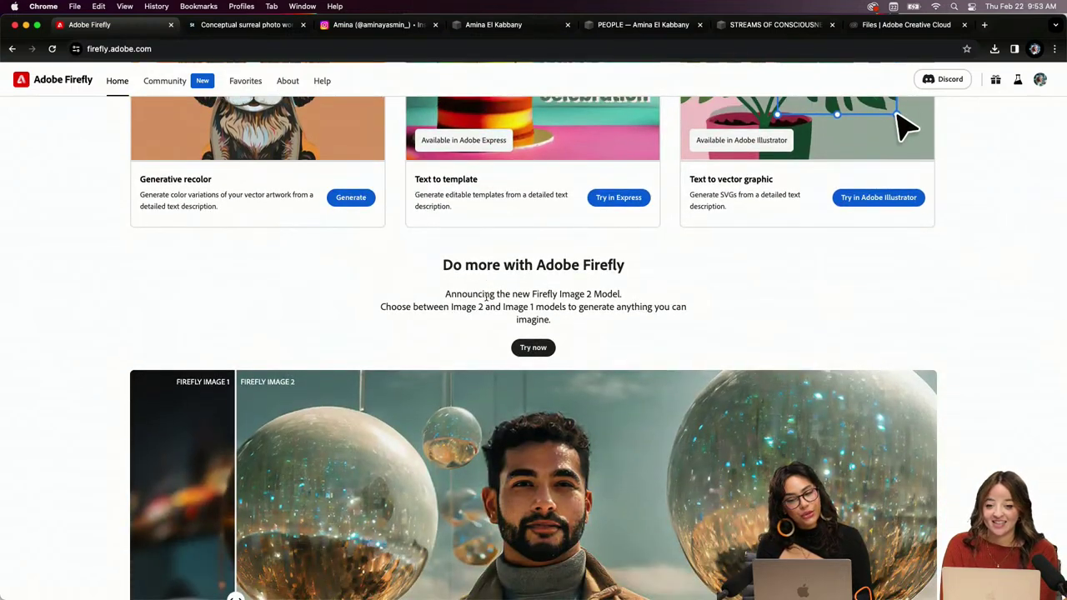
scroll(488, 300, up, 12)
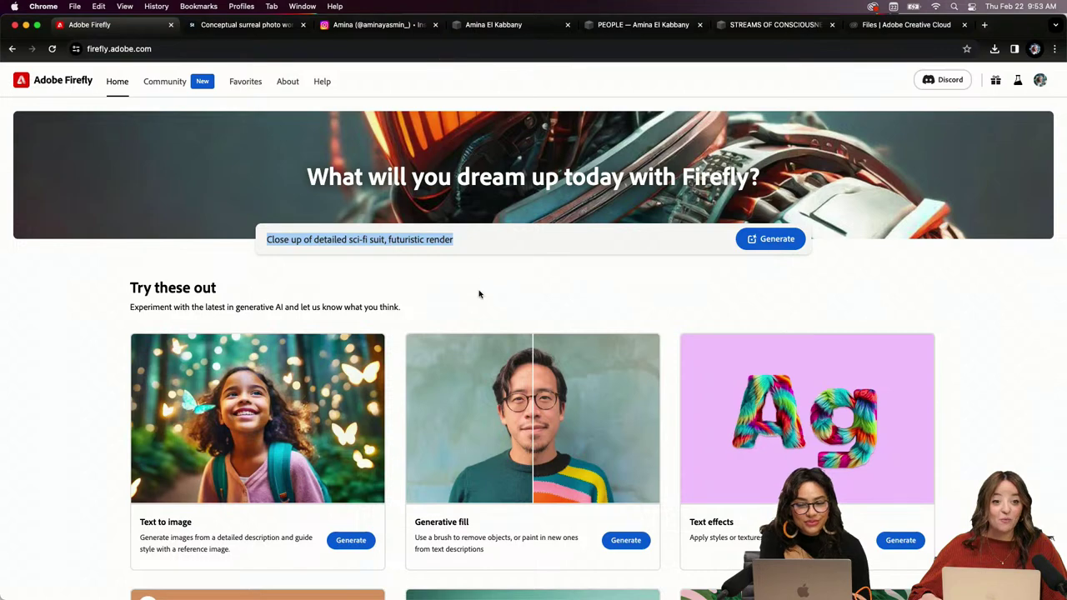
scroll(477, 296, down, 2)
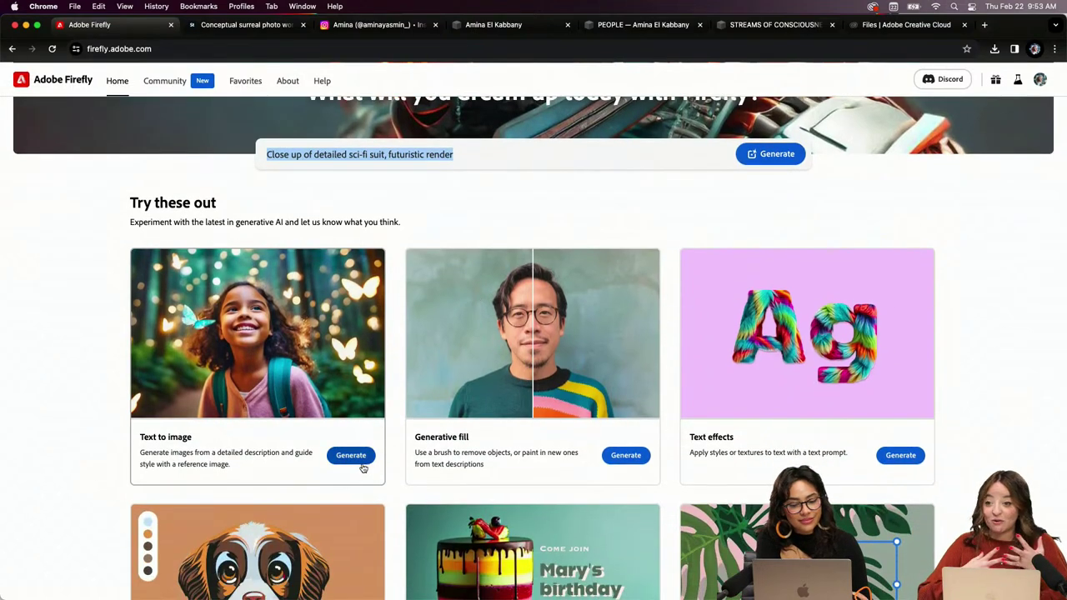
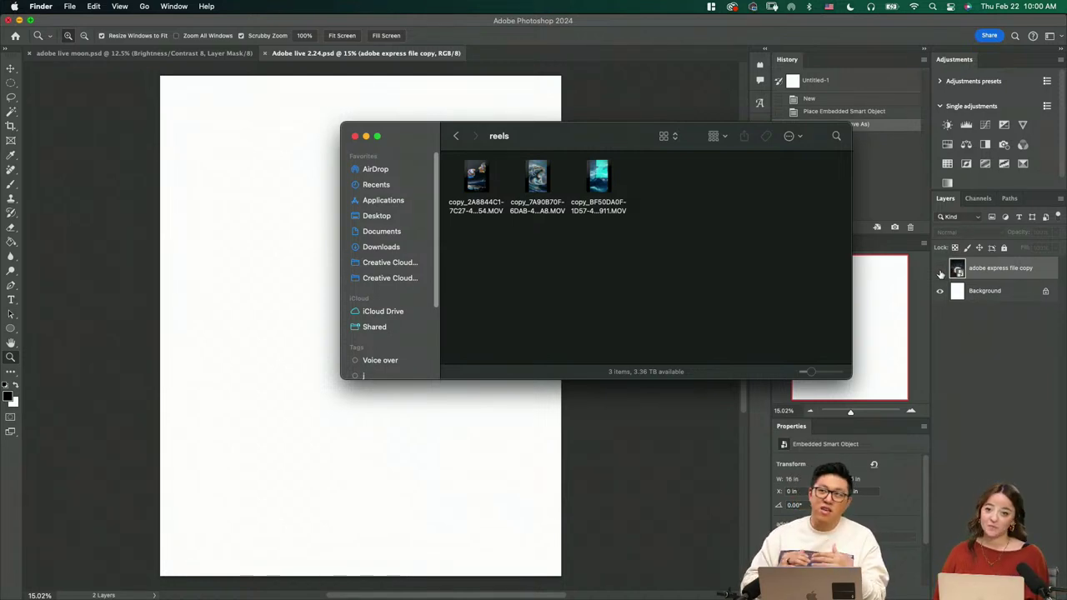
Switch to Photoshop and show the adobe express file copy layer to view the whole desert moon composite
click(940, 274)
click(940, 270)
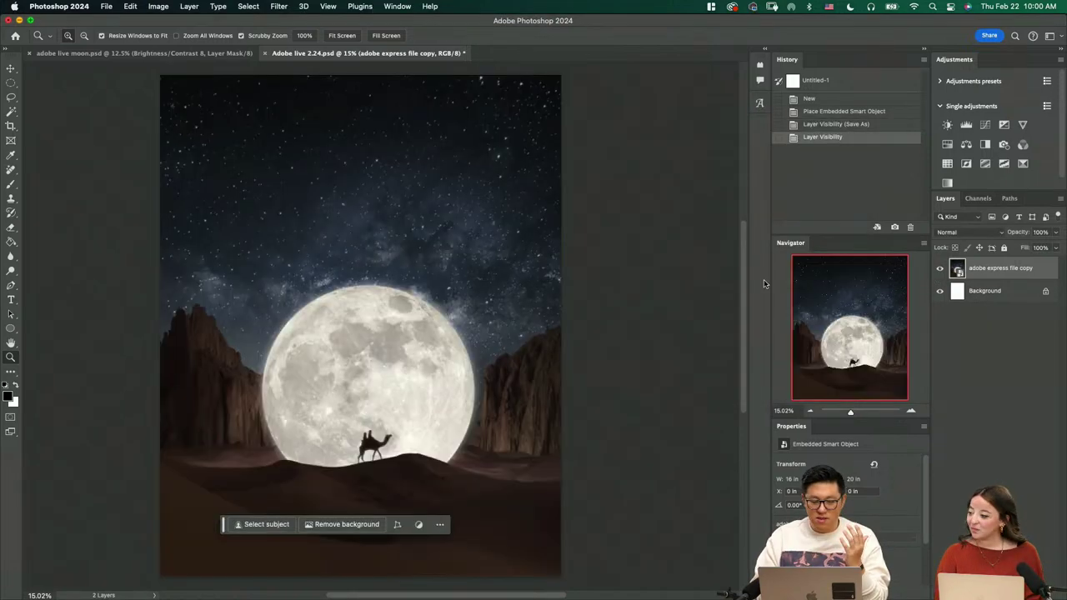
scroll(525, 379, left, 3)
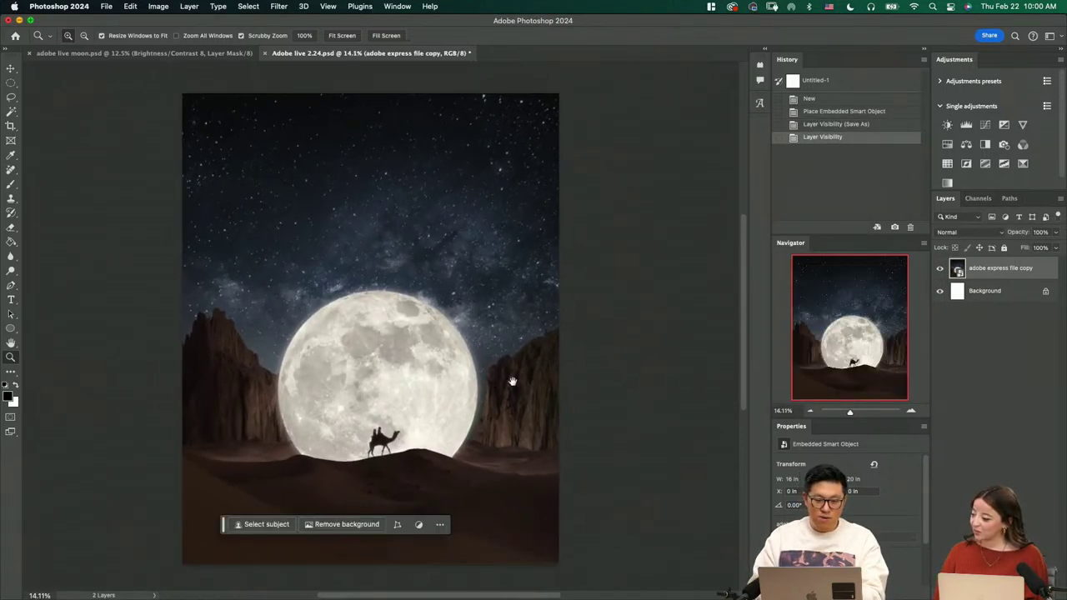
drag(526, 383, 513, 379)
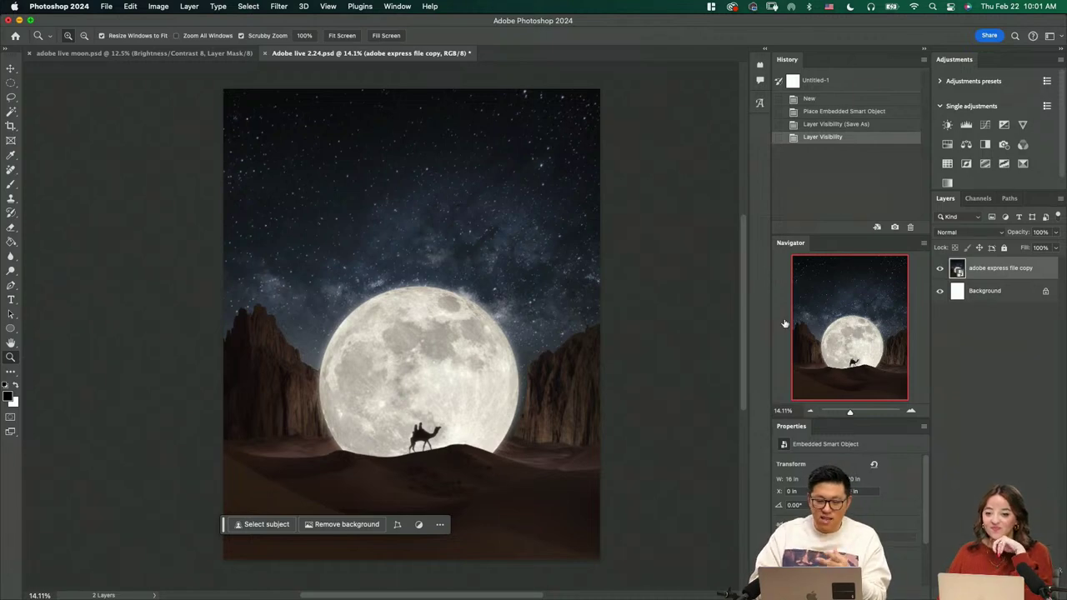
Switch to Finder and preview the three videos in the reels folder: the polar bear, the tiger wave and the betta fish
key(super+Tab)
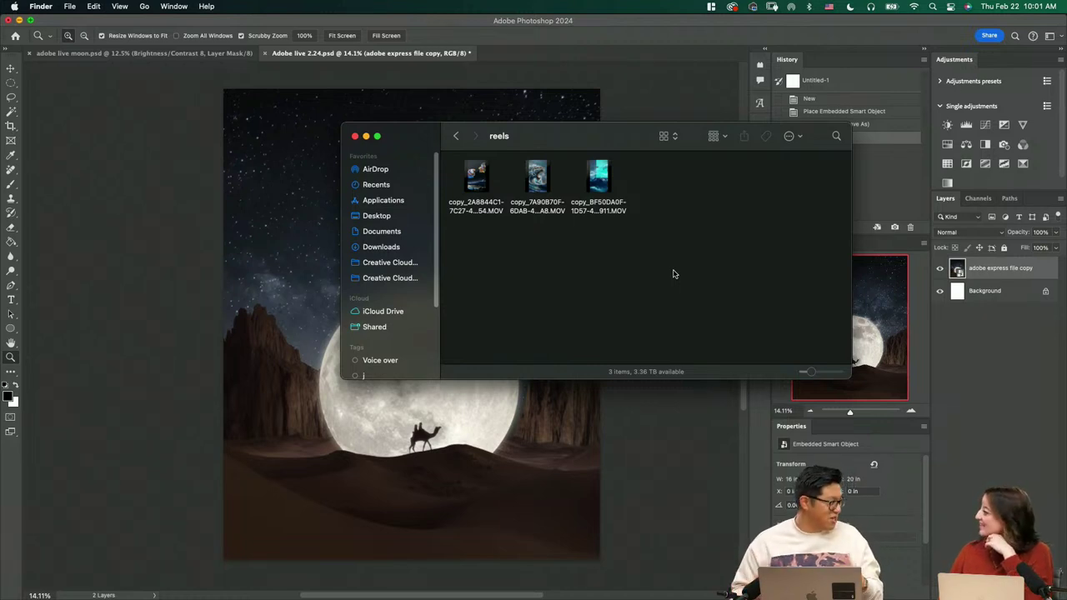
click(597, 196)
key(space)
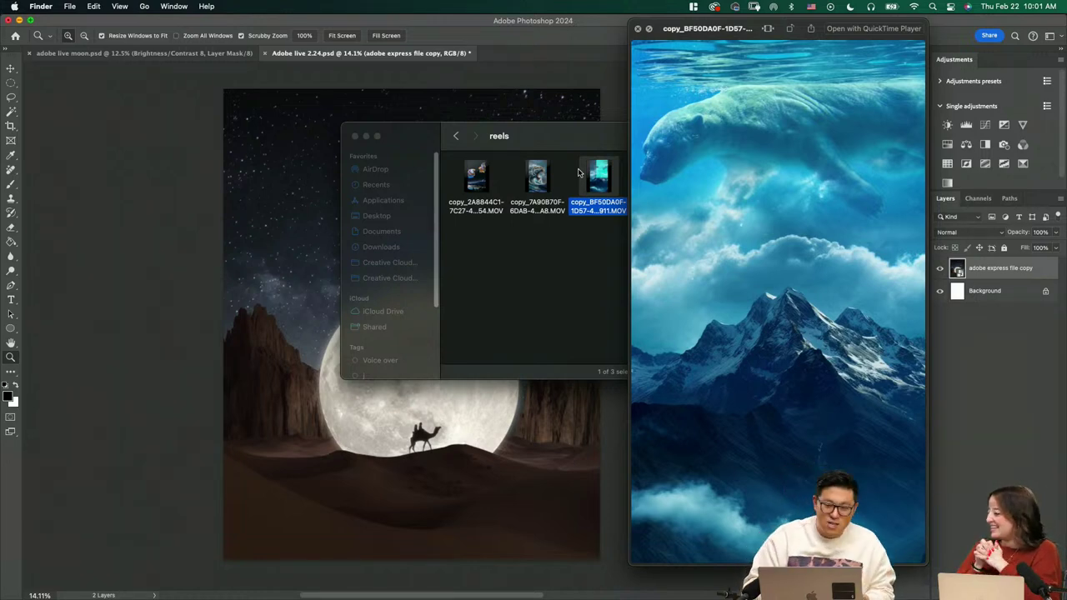
key(space)
click(549, 189)
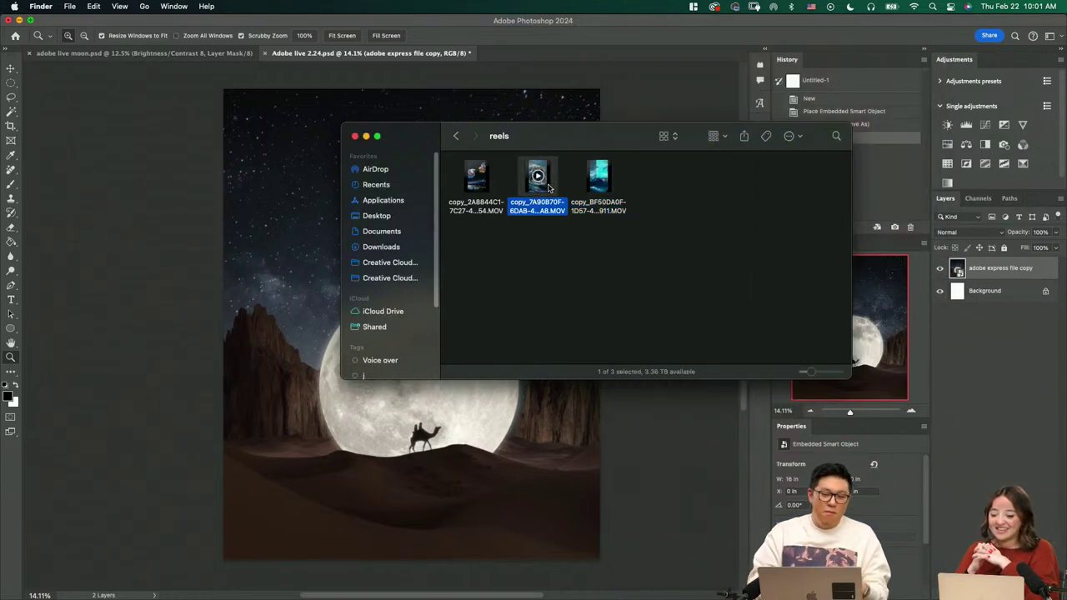
key(space)
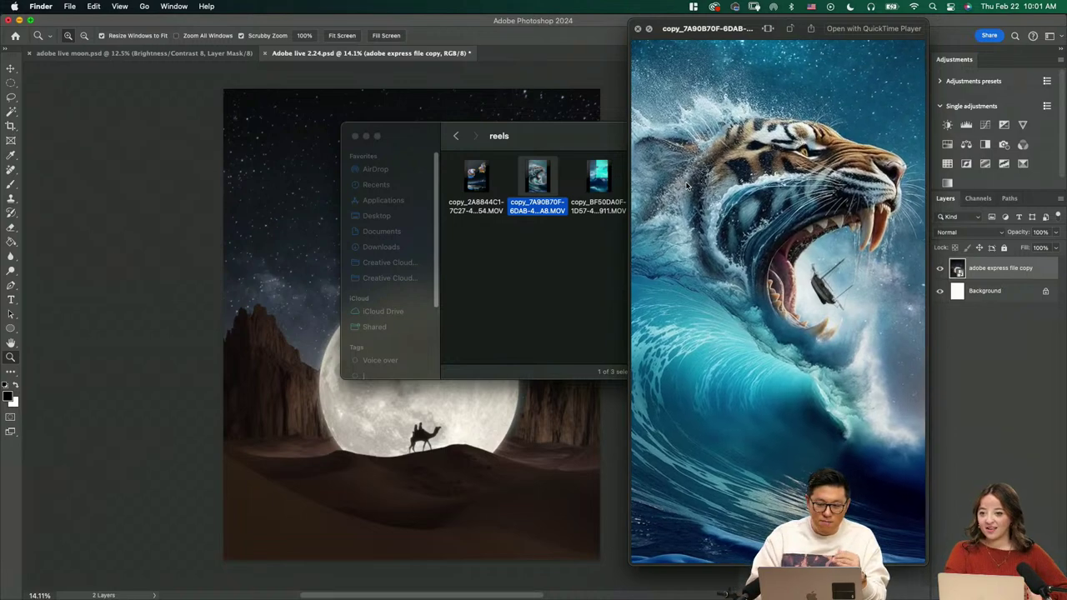
key(space)
click(477, 192)
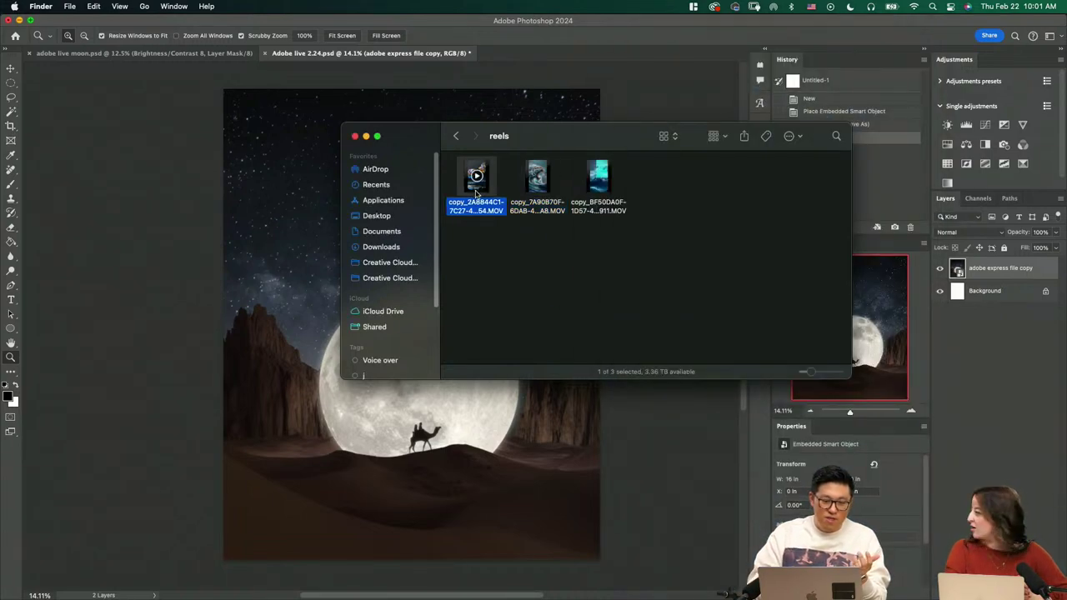
key(space)
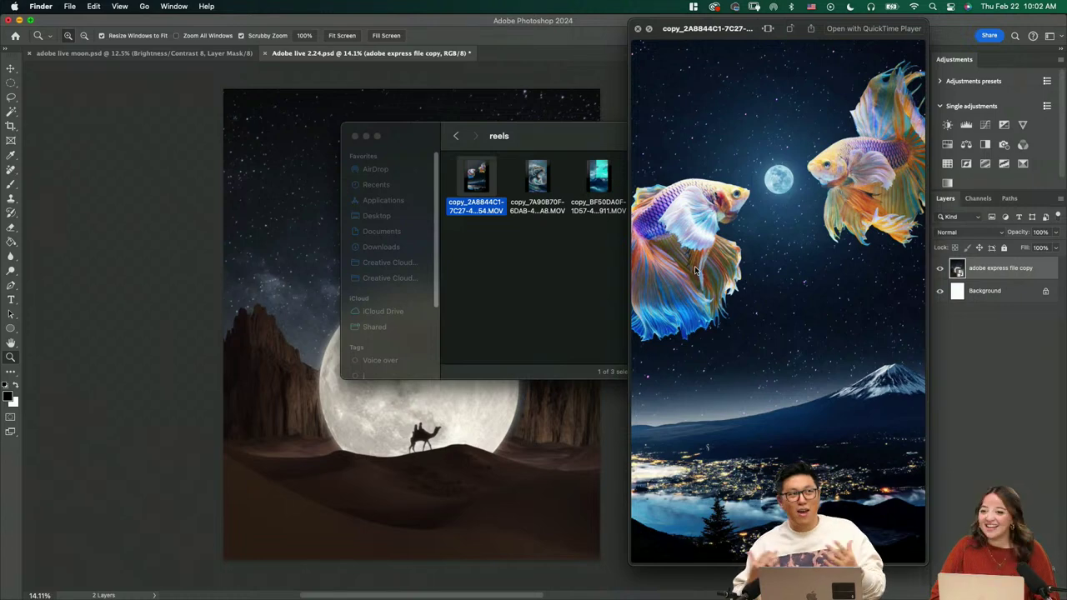
key(space)
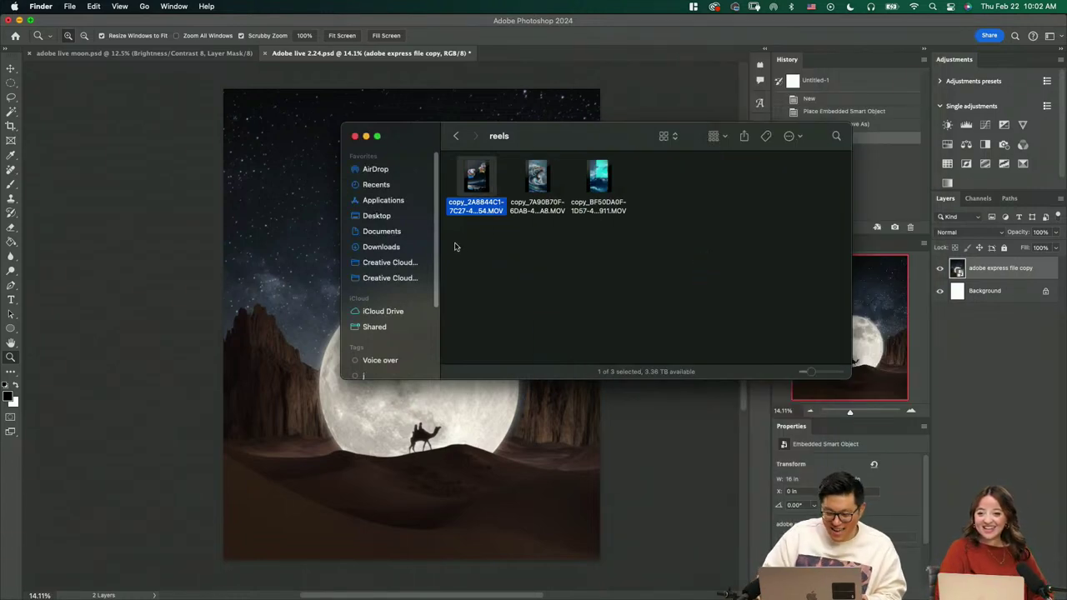
Return from the reels folder to its parent folder in Finder, and hide the adobe express file copy layer in Photoshop
click(456, 135)
click(140, 256)
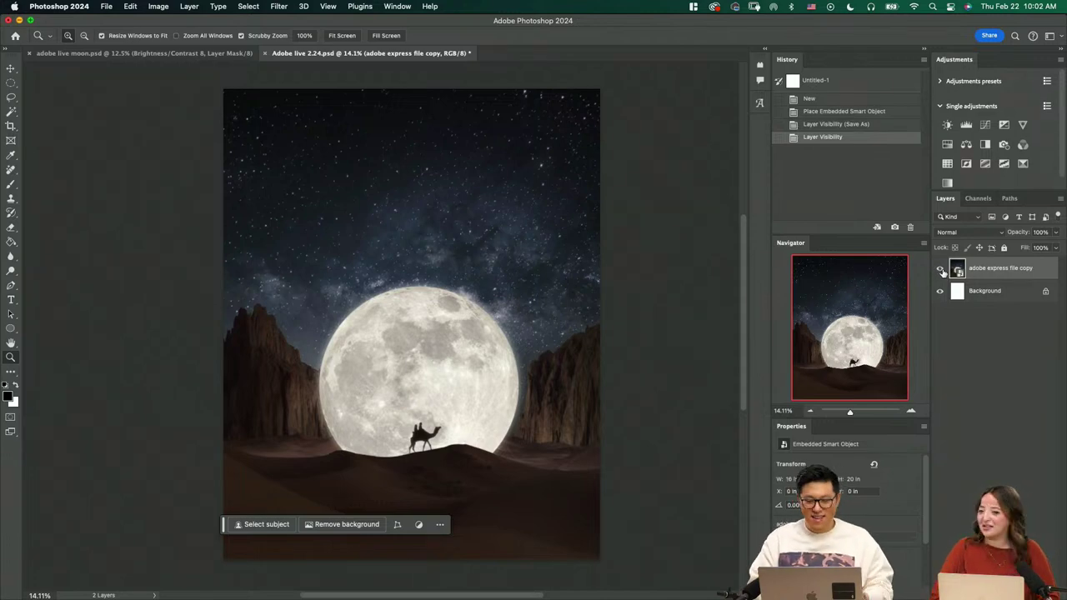
click(940, 269)
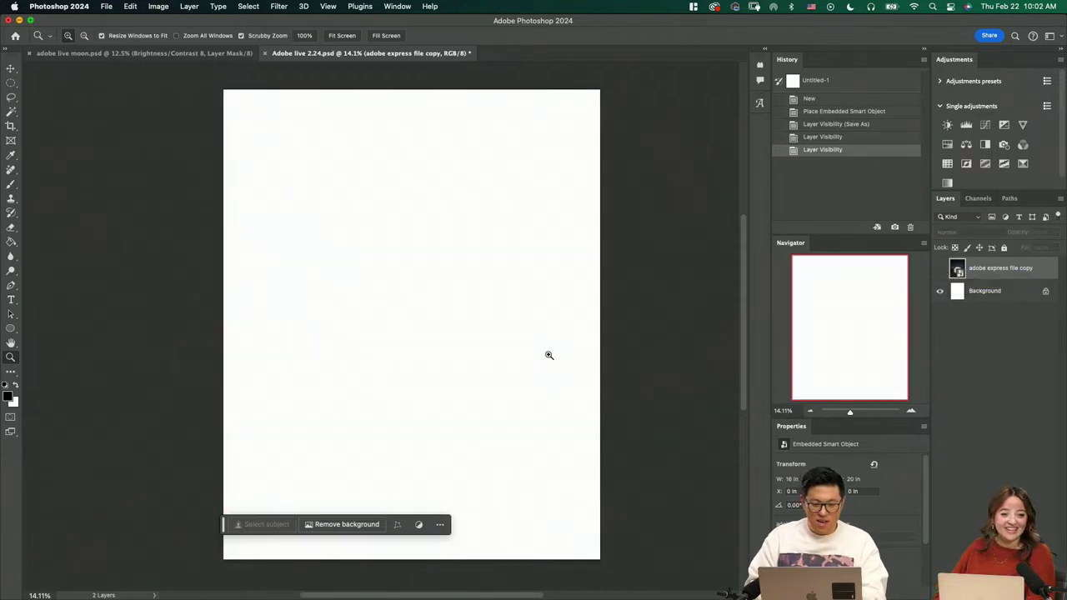
Switch to Chrome and view the camel silhouettes sunset image on Adobe Stock, checking its search category options with Free kept selected
key(super+Tab)
key(super+Tab)
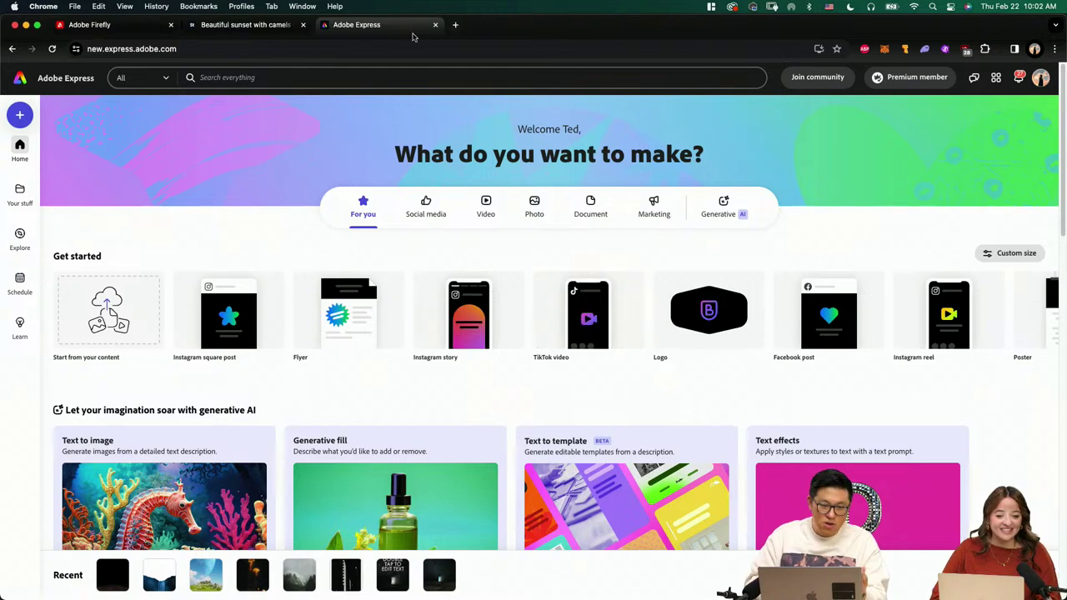
click(269, 28)
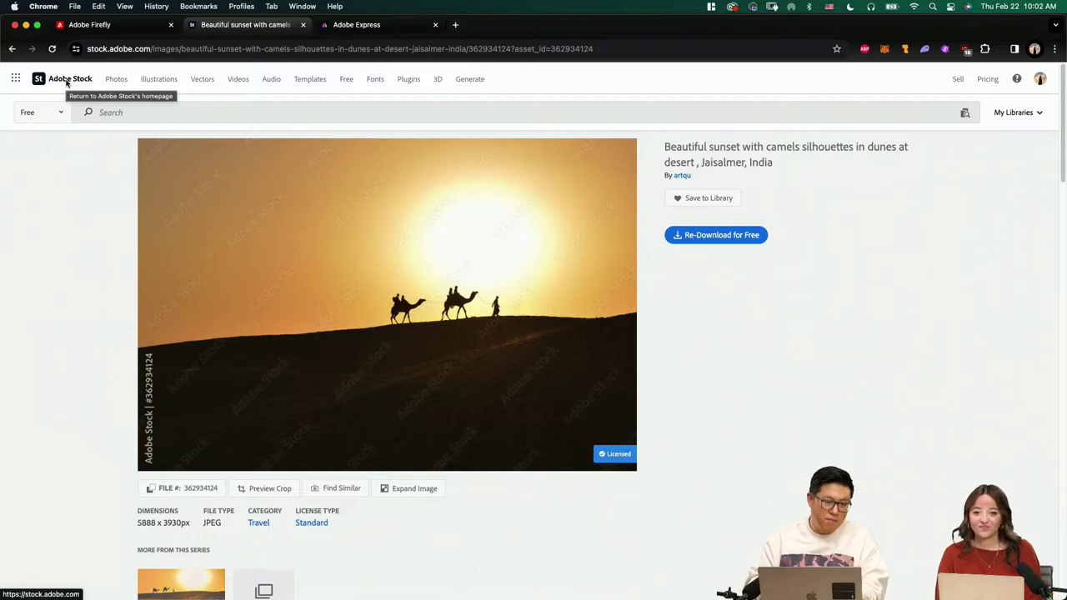
click(60, 113)
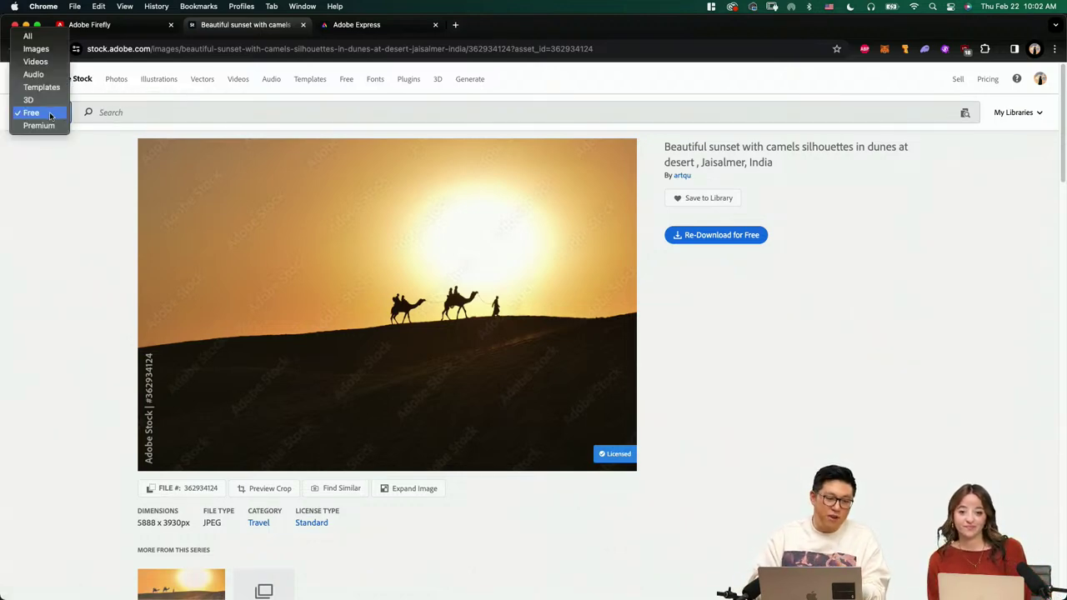
click(49, 112)
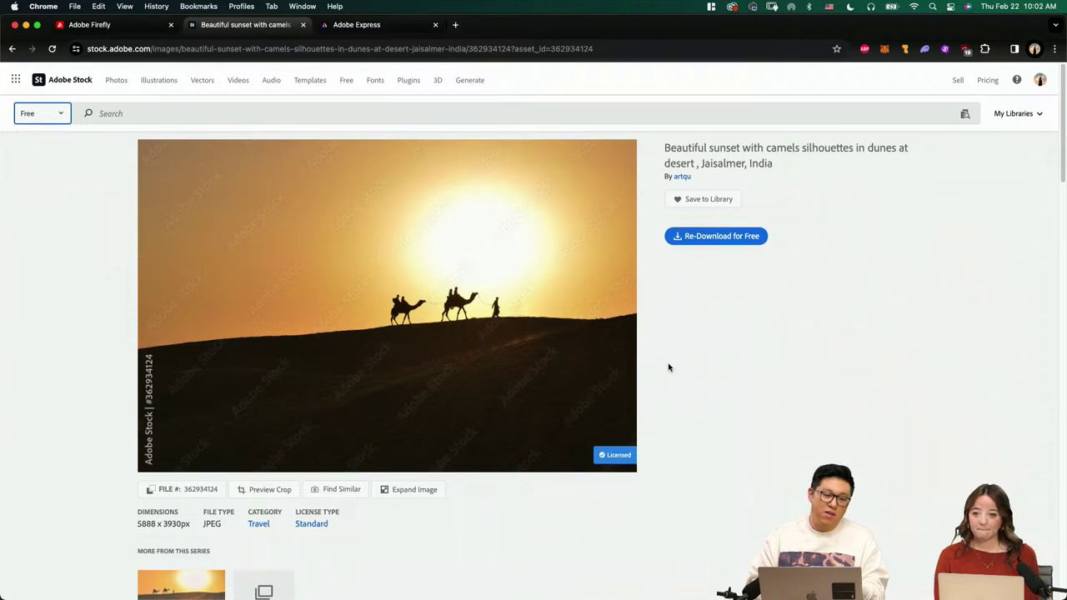
scroll(255, 202, down, 1)
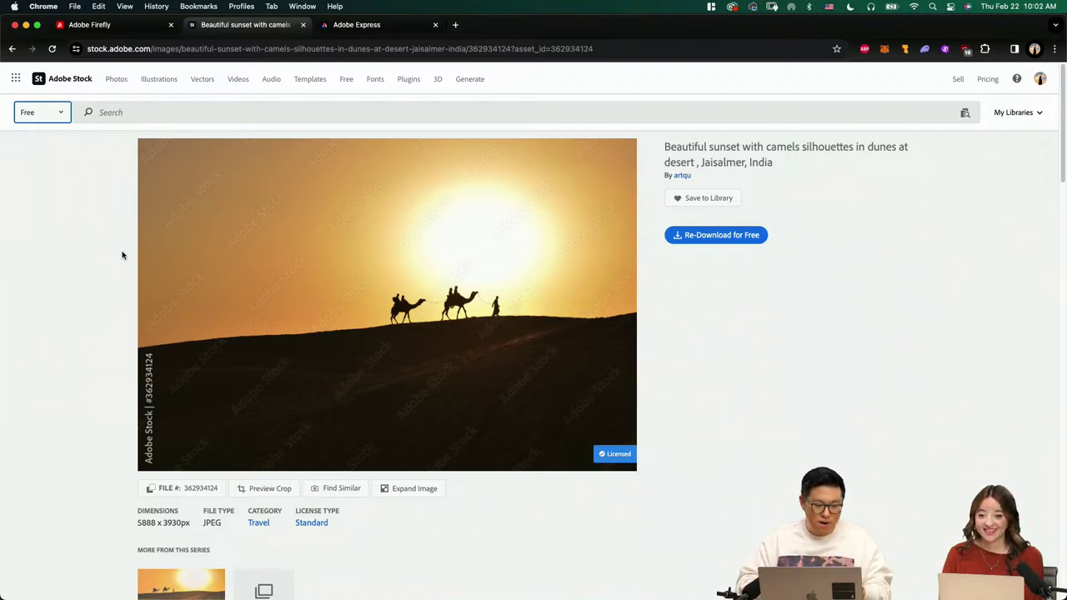
Switch to Finder and preview the downloaded stock images in the Adobe Live 2.21.24 folder, from the camel sunset through to the desert rock formation
mouse_move(317, 584)
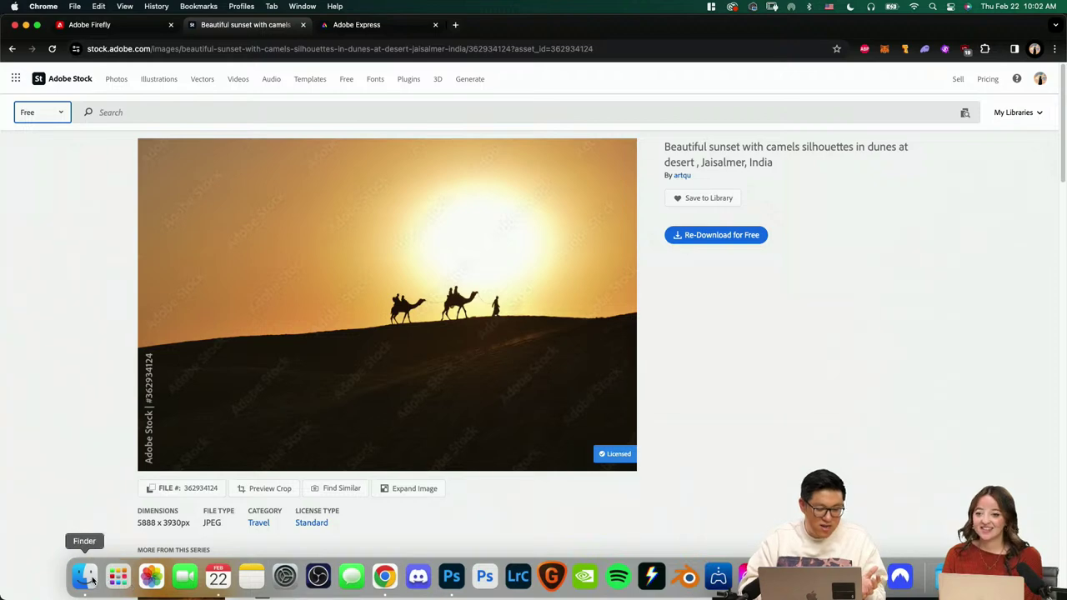
click(93, 580)
click(538, 190)
key(space)
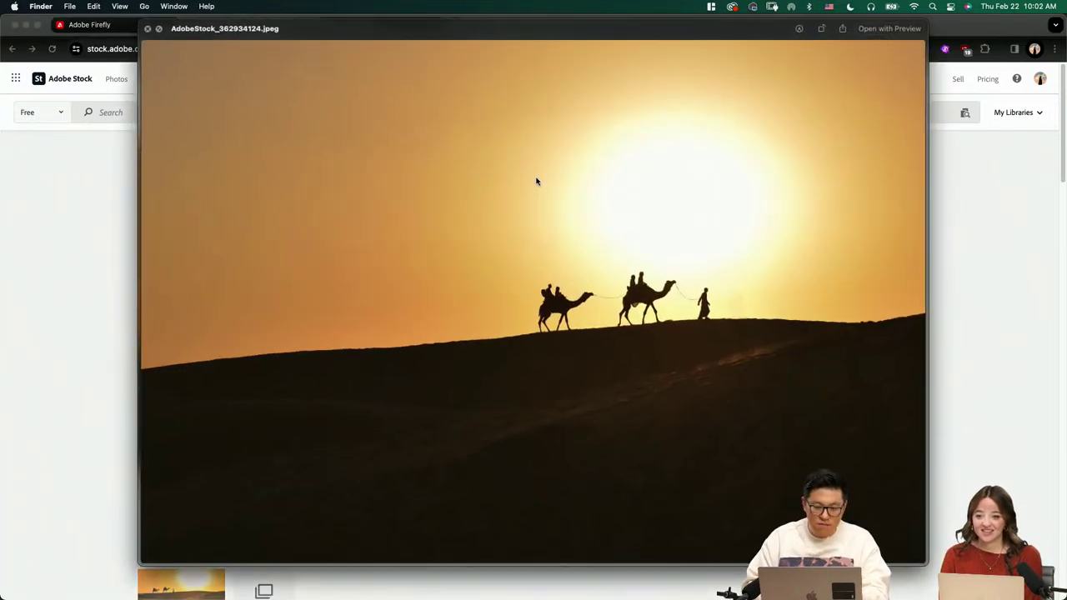
key(Right)
key(Right)
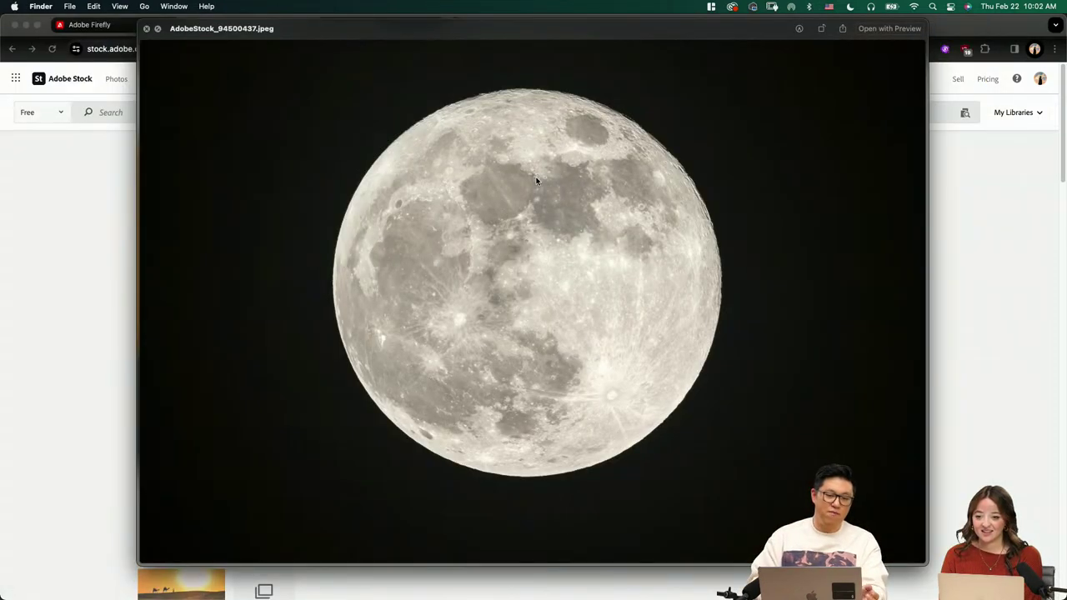
key(Right)
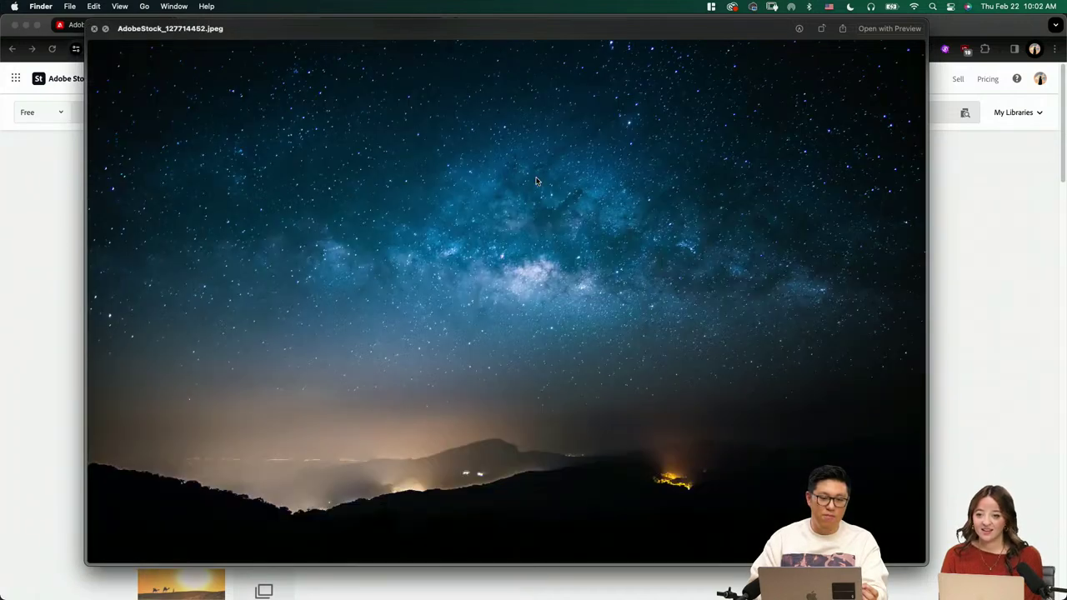
key(Right)
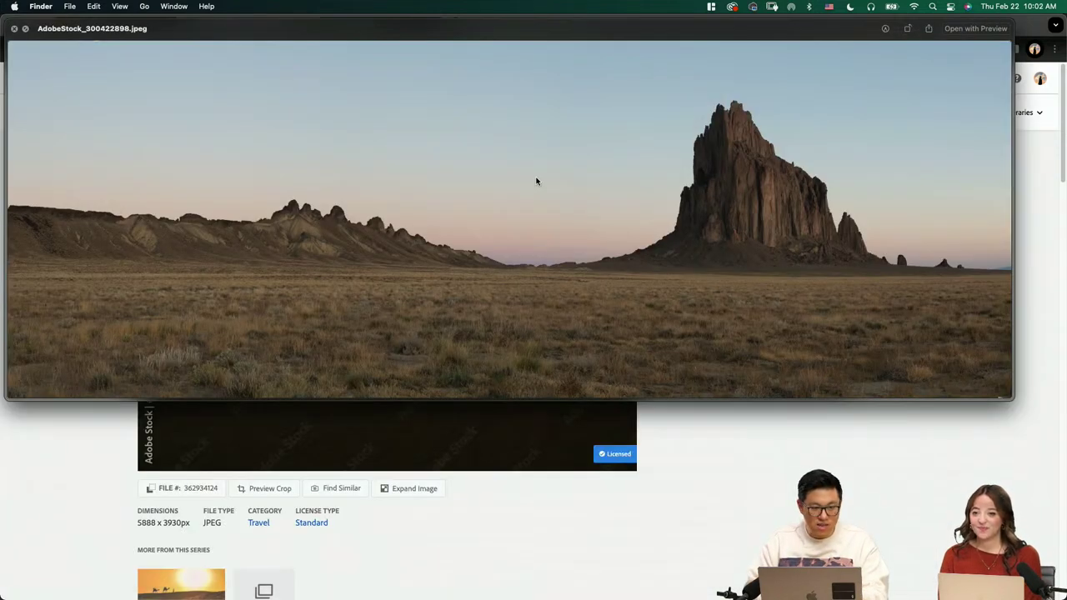
key(Left)
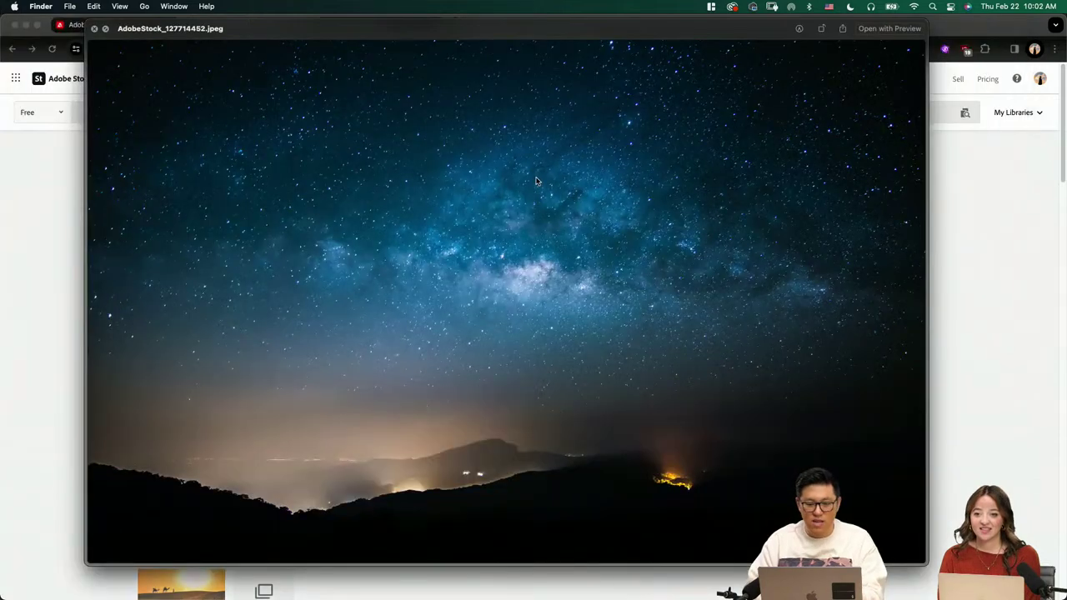
key(space)
Place AdobeStock_541028201.jpeg, the desert dunes under the Milky Way, from Finder into the Adobe live 2.24.psd document in Photoshop
mouse_move(378, 548)
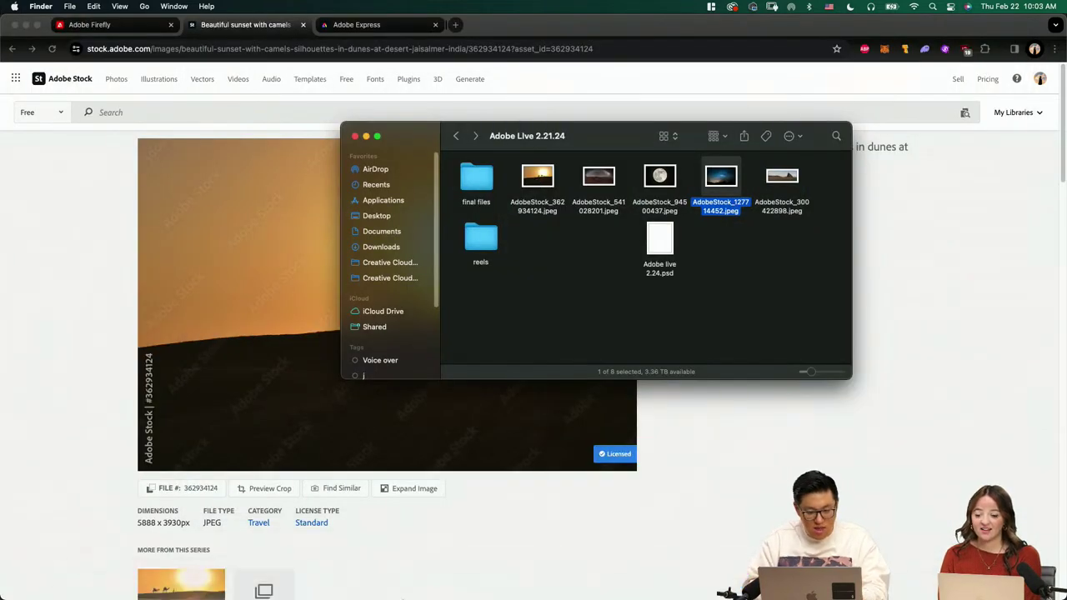
click(455, 583)
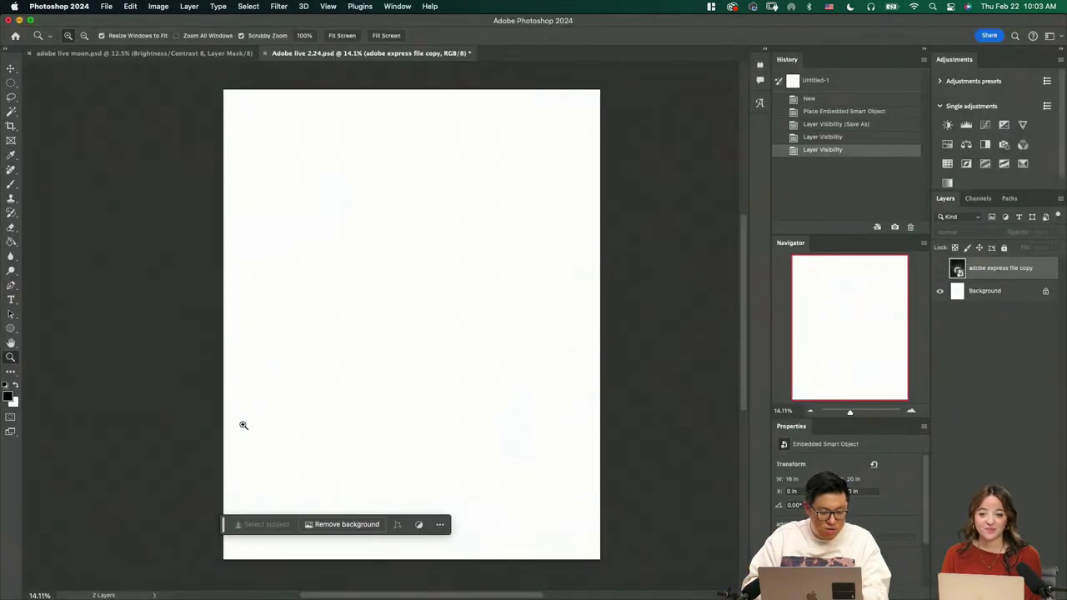
click(85, 576)
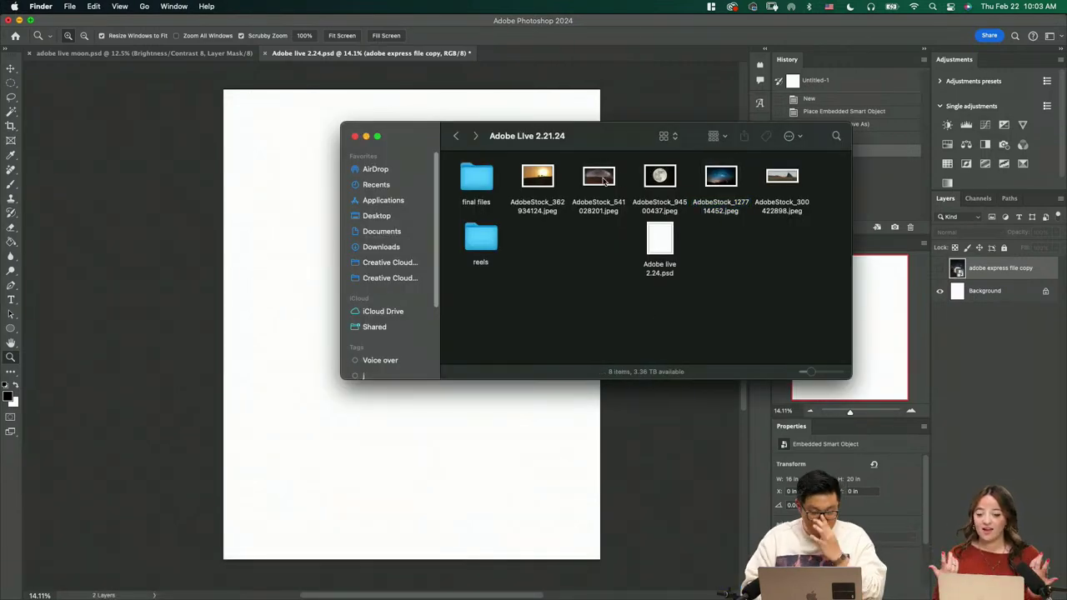
drag(604, 181, 419, 474)
key(Return)
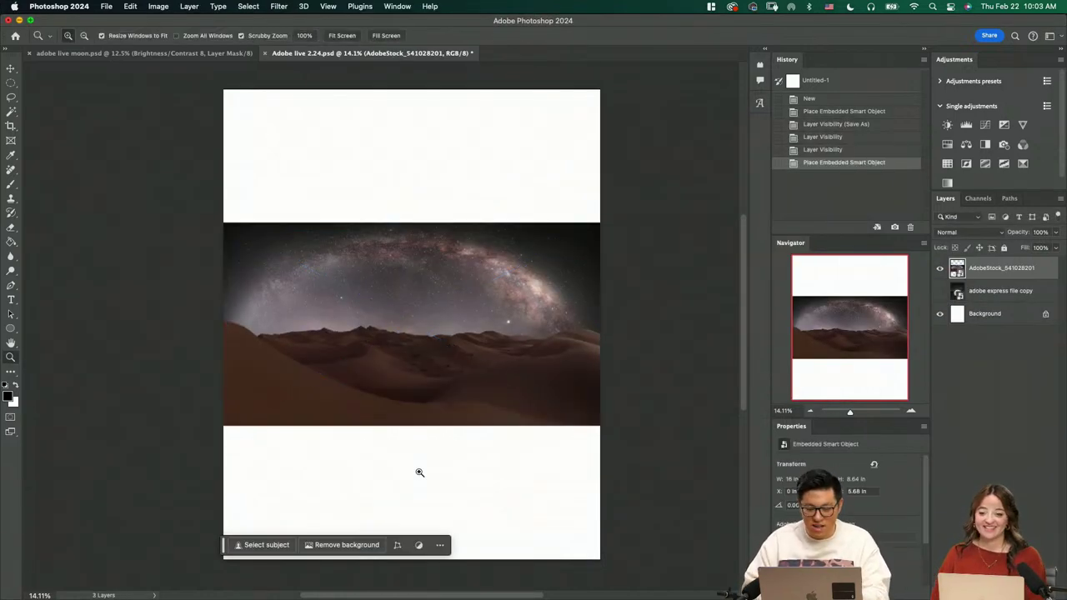
Place the moon, blue night sky, desert rock and camel sunset stock images from Finder into the Adobe live 2.24.psd document in Photoshop
key(super+Tab)
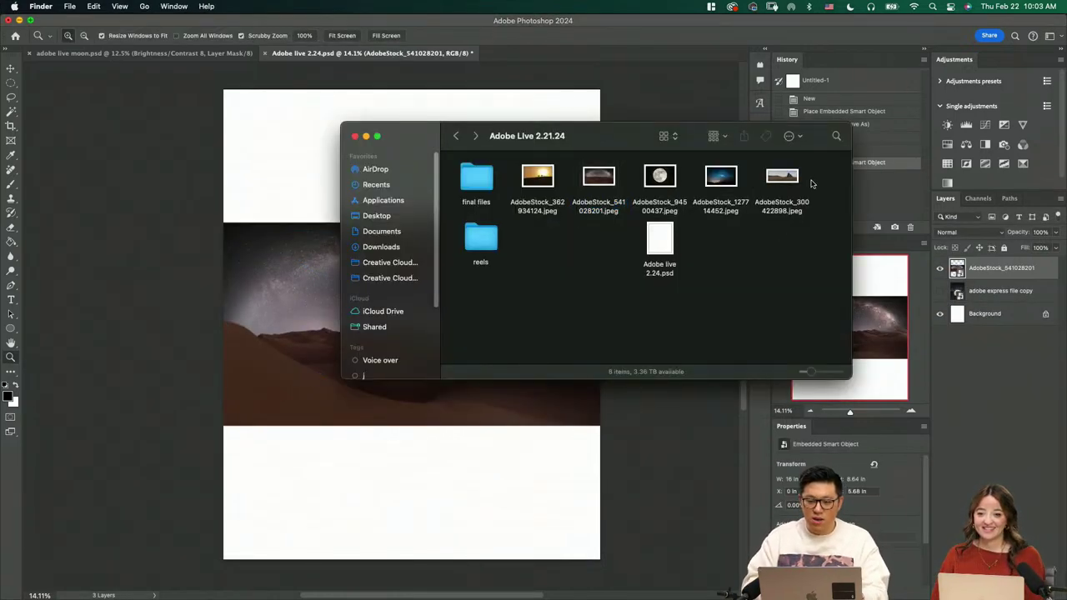
drag(810, 185, 537, 180)
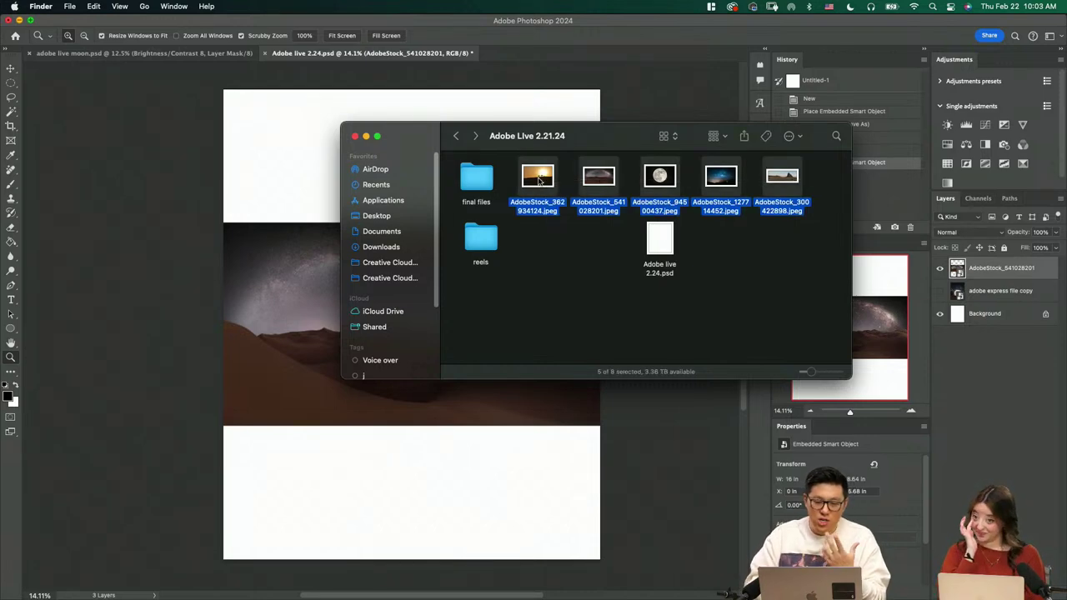
super+click(597, 185)
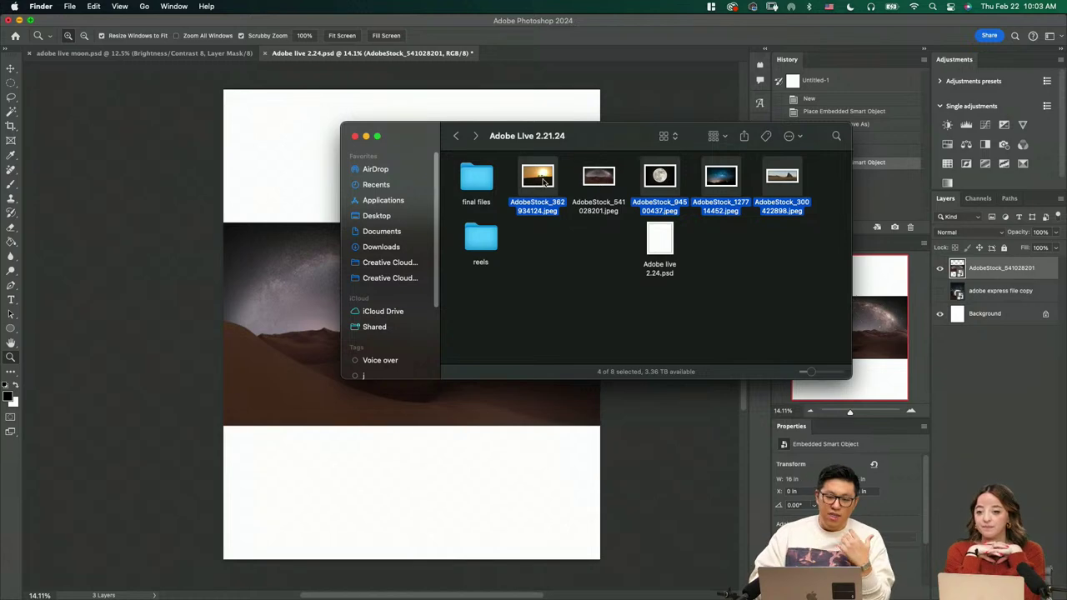
drag(547, 182, 259, 242)
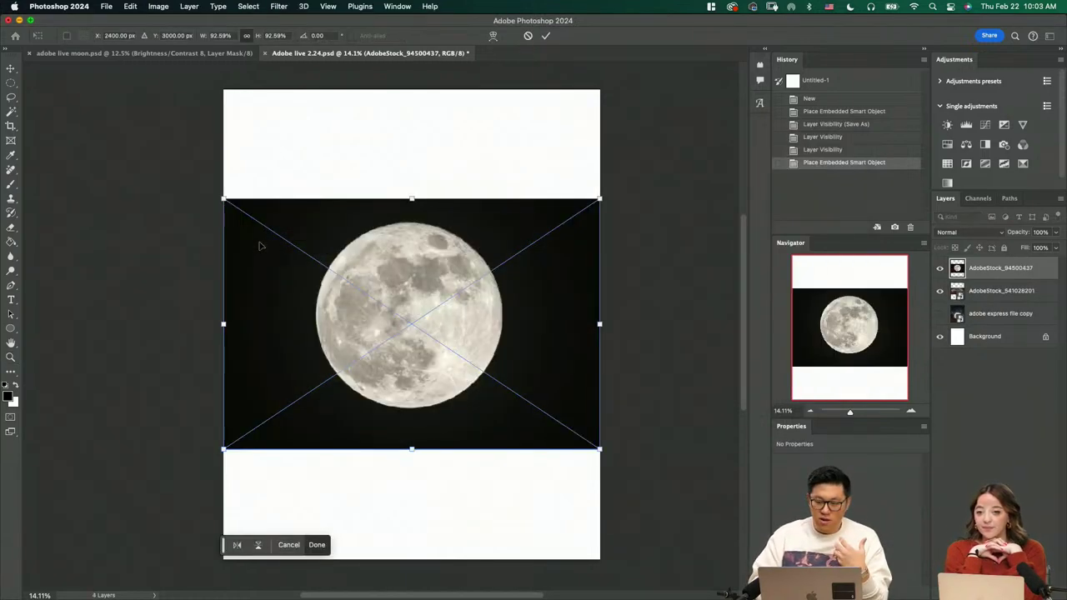
key(Return)
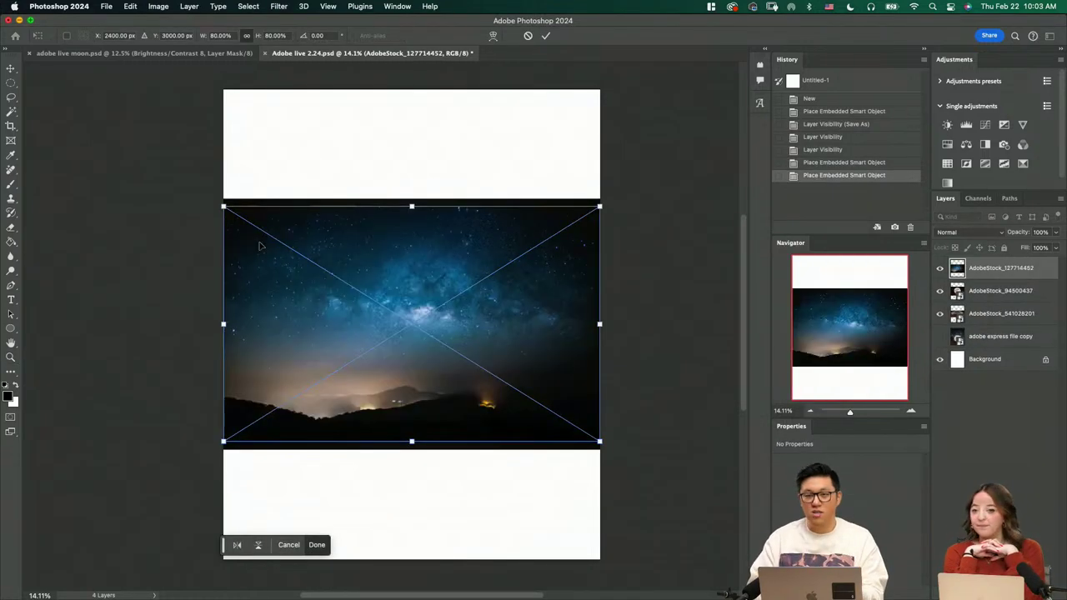
key(Return)
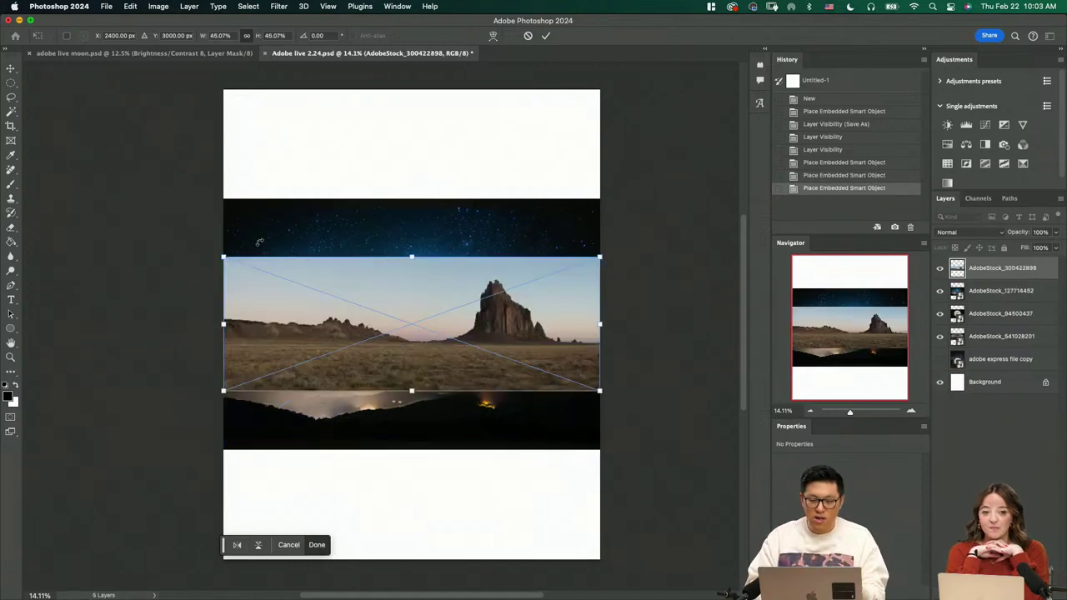
key(Return)
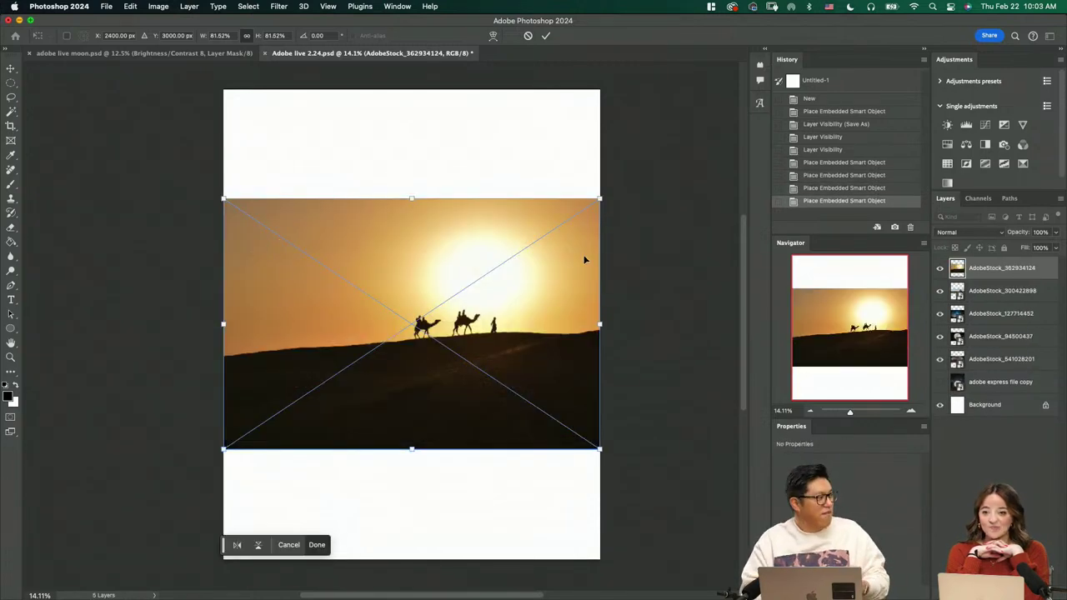
key(Return)
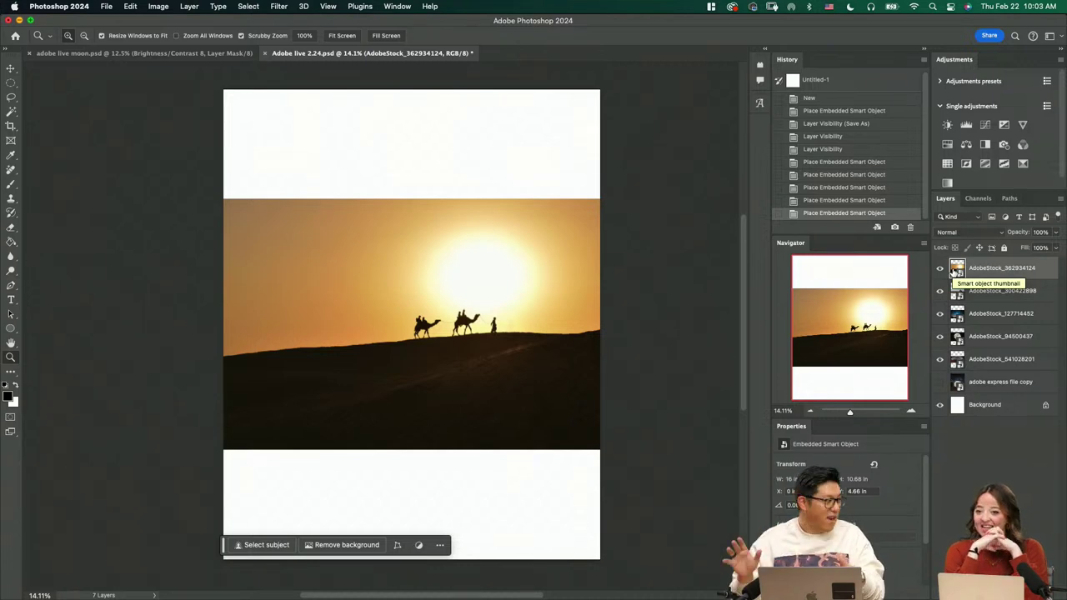
View the source contents of the camel sunset smart object and close them again
double_click(956, 269)
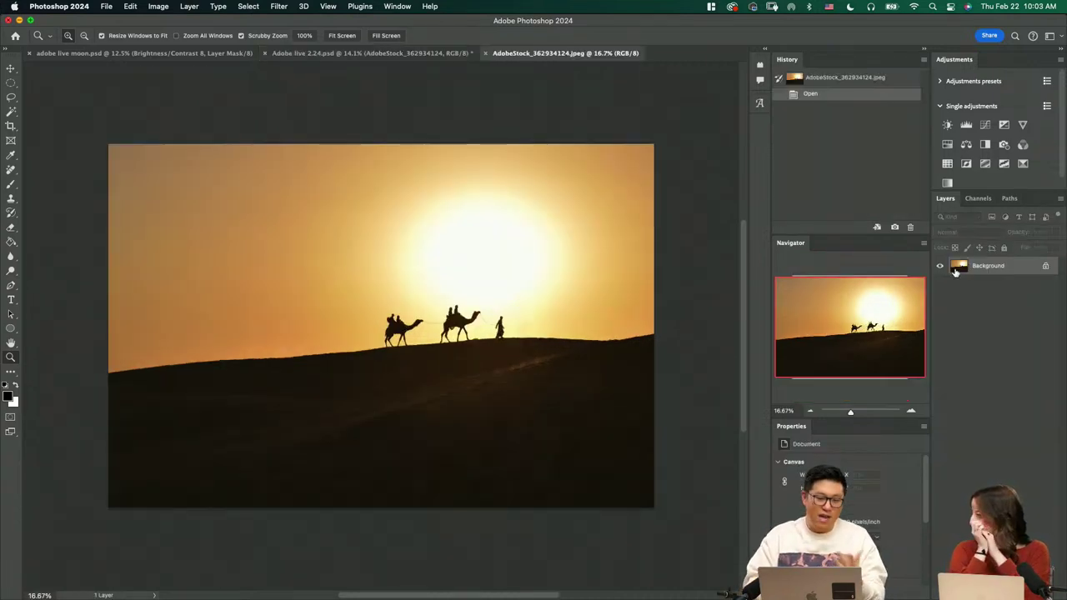
key(super+w)
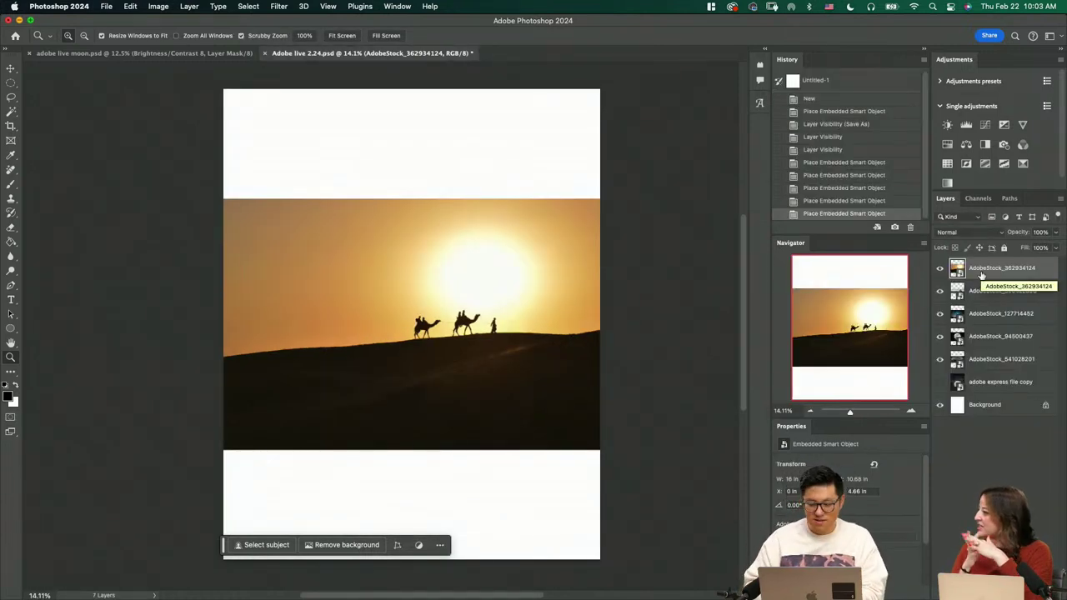
Hide the camel sunset, desert rock, blue night sky and moon layers
click(939, 268)
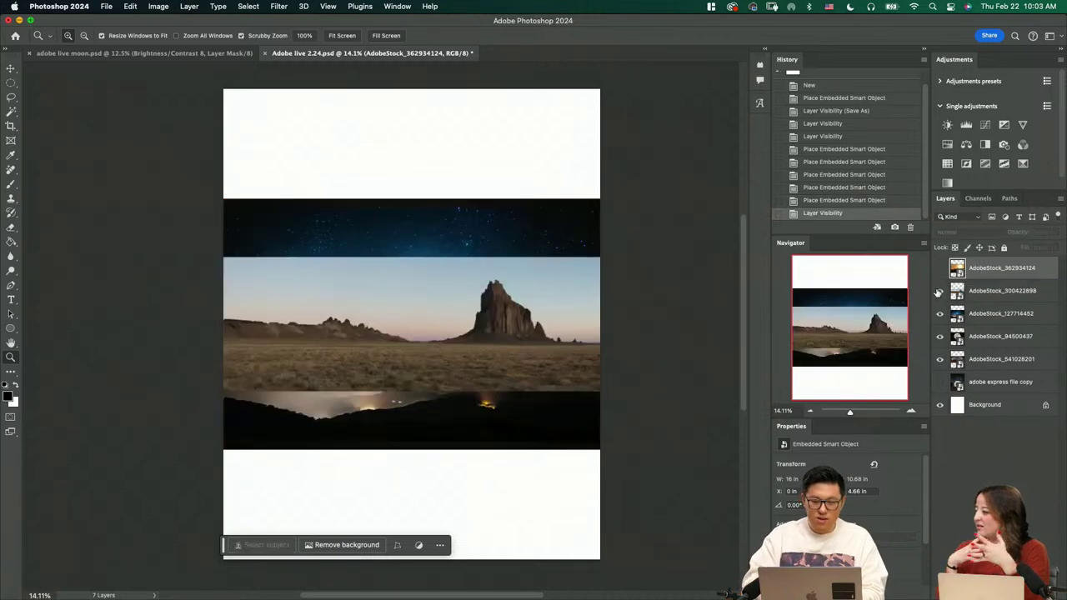
click(937, 291)
click(939, 313)
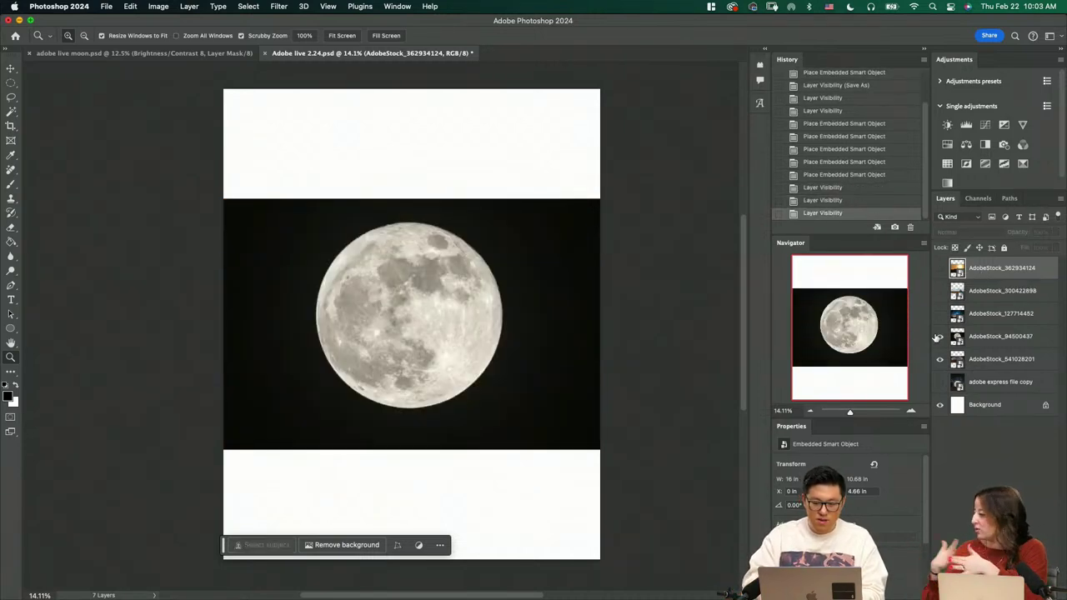
click(939, 336)
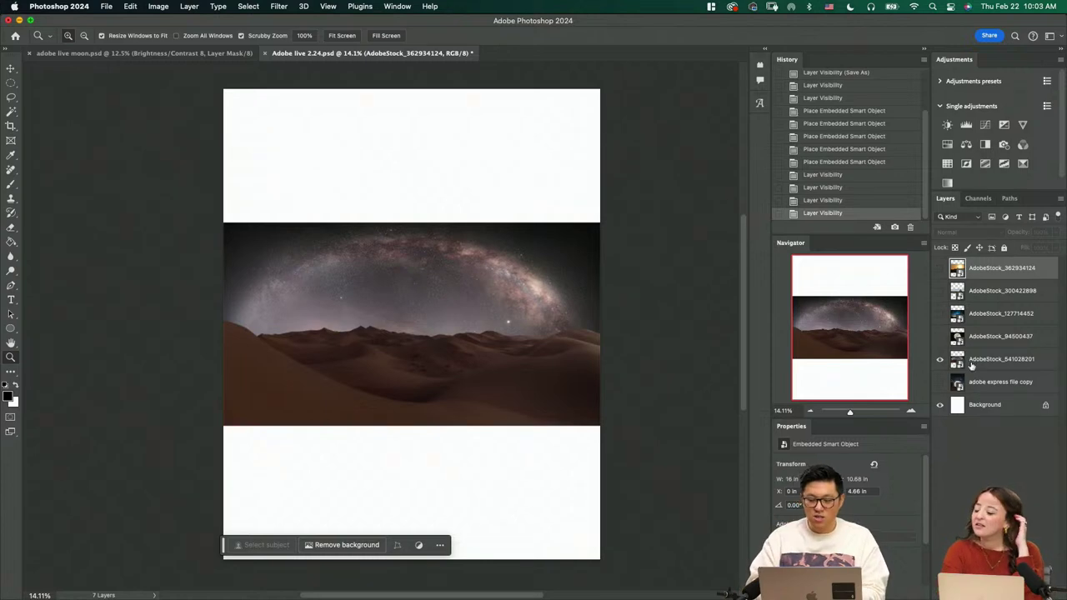
Scale the Milky Way dunes layer up to about 130.5% and align it with the canvas's bottom edge
click(975, 366)
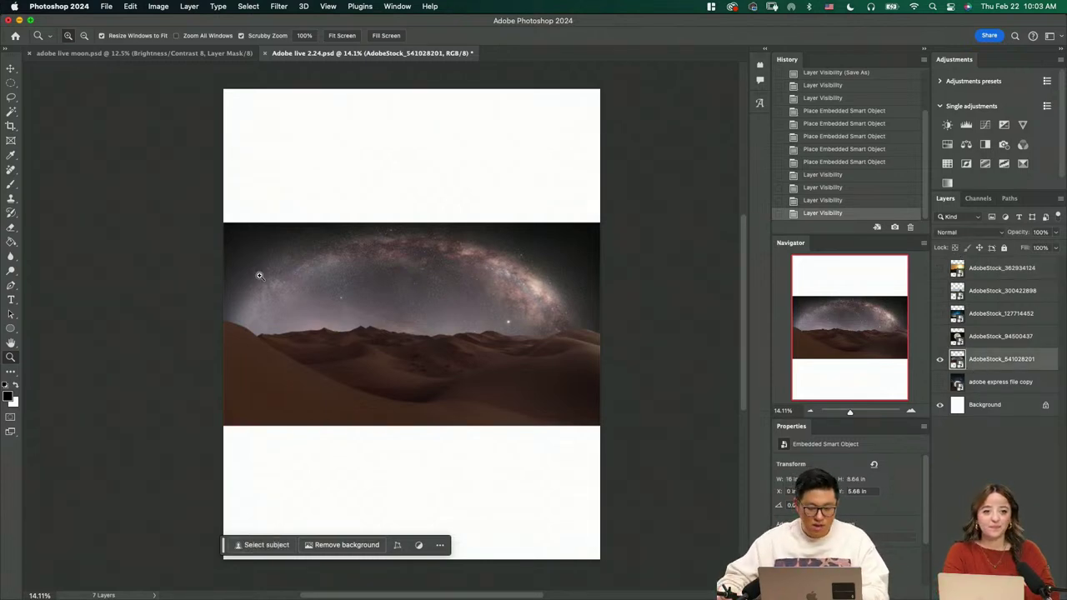
drag(374, 348, 352, 370)
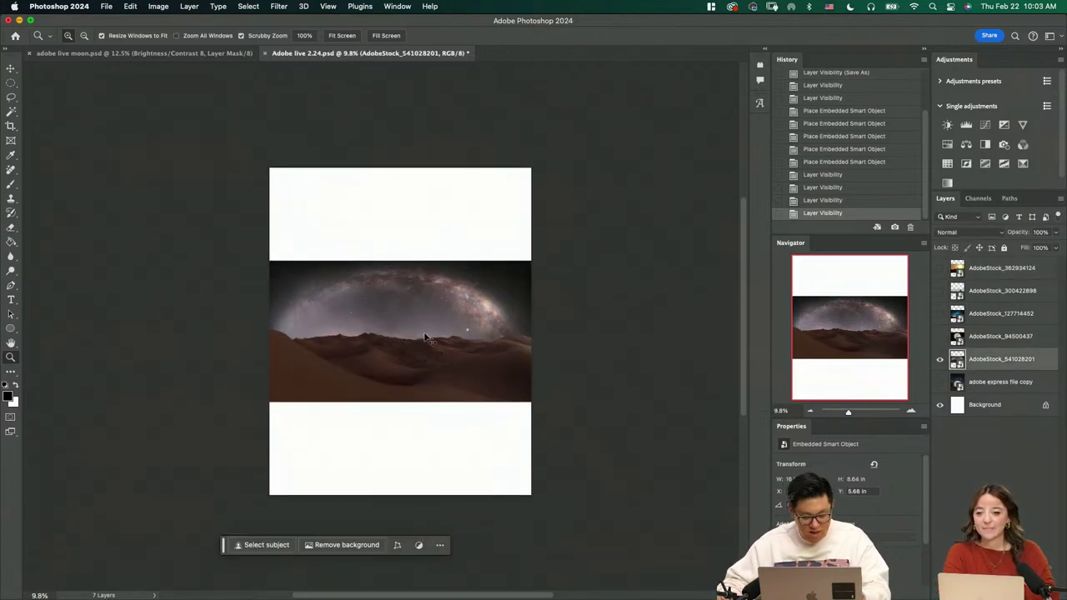
key(super+t)
drag(400, 402, 410, 527)
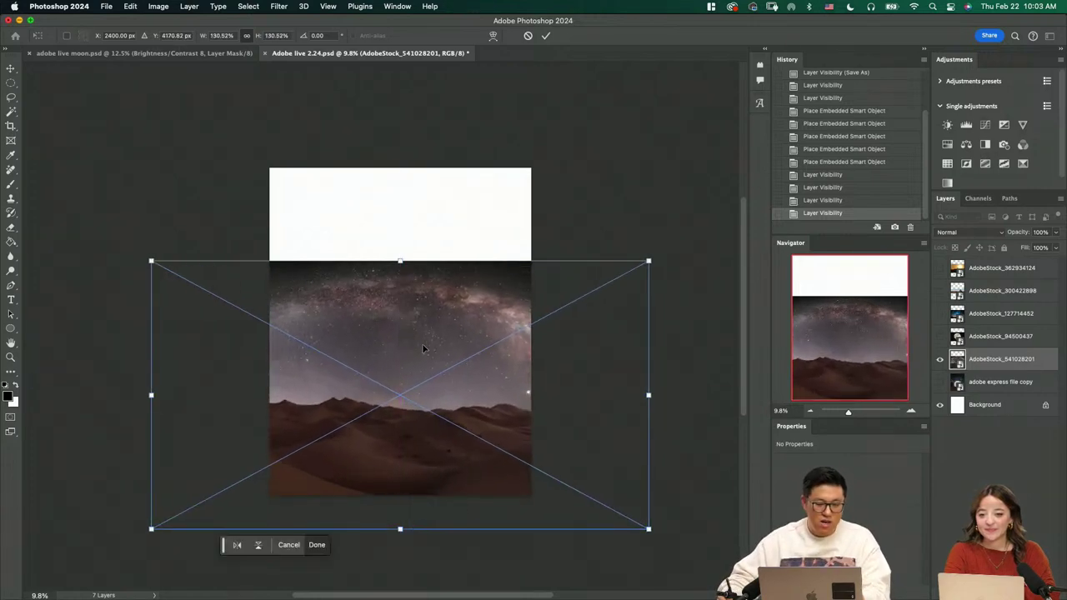
drag(449, 392, 445, 361)
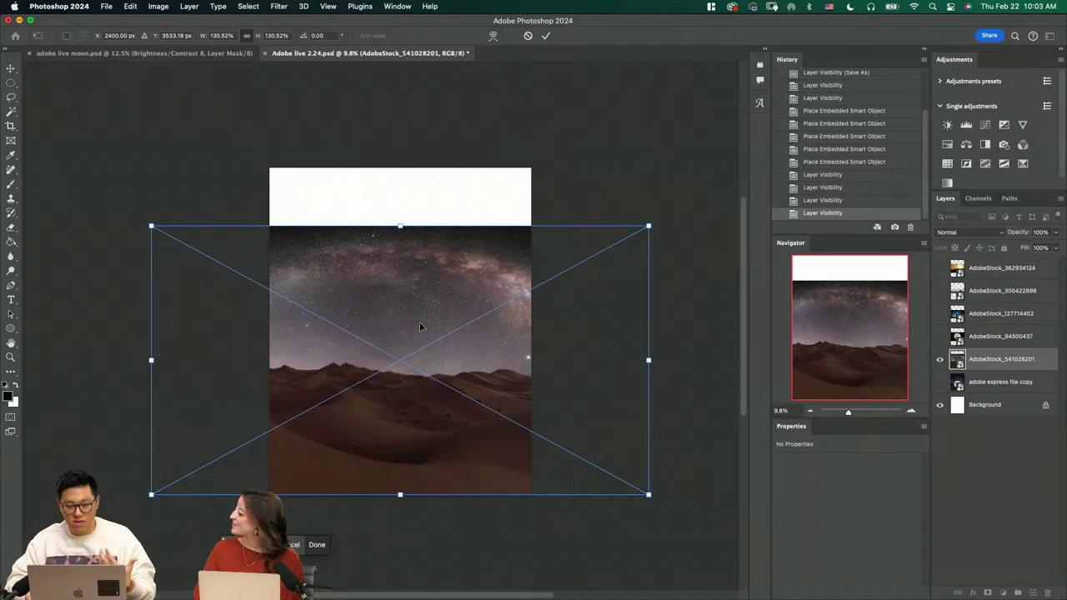
key(Return)
Scale the dunes layer down to about 25.9 by 14 in, keeping its bottom edge on the canvas's bottom edge
key(z)
alt+click(403, 408)
drag(402, 408, 464, 390)
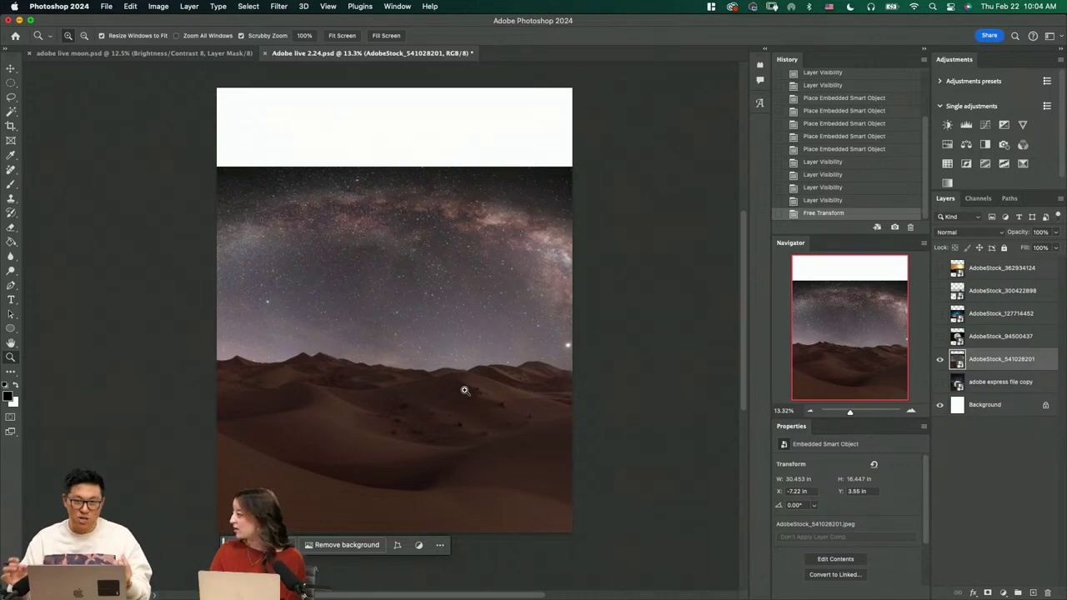
scroll(363, 400, up, 2)
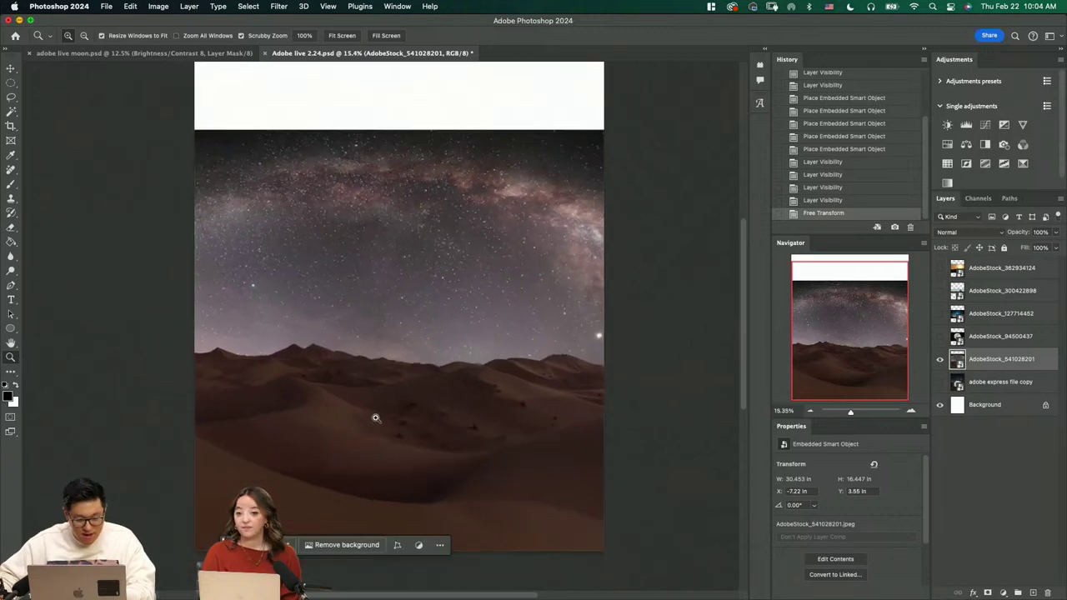
key(super+t)
drag(400, 129, 403, 191)
key(Return)
scroll(438, 389, down, 2)
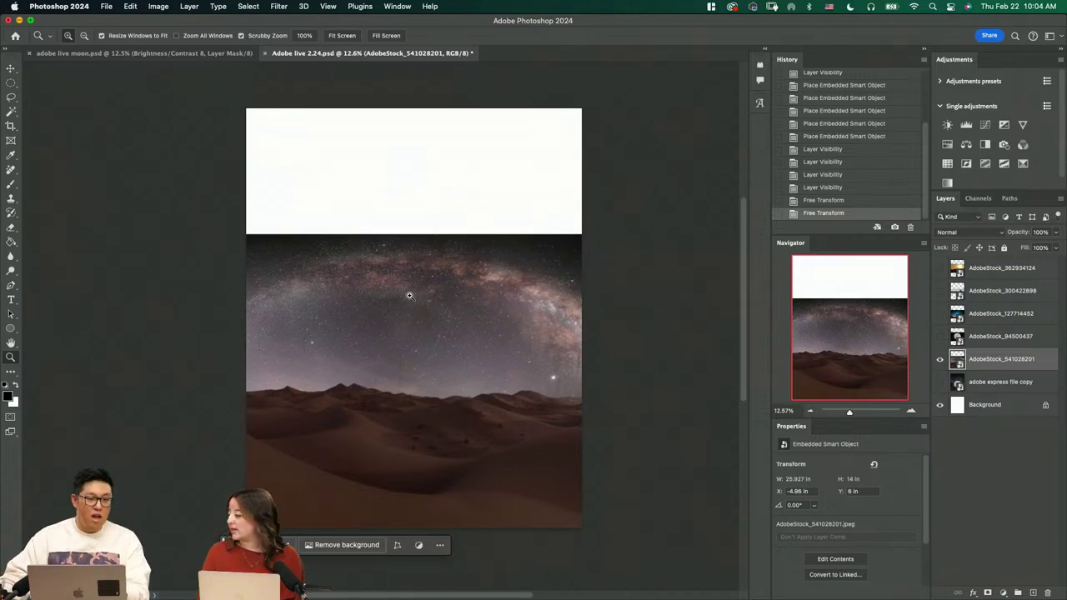
Review the size presets and resolution setting for a new document, and close the dialog without creating one
click(106, 6)
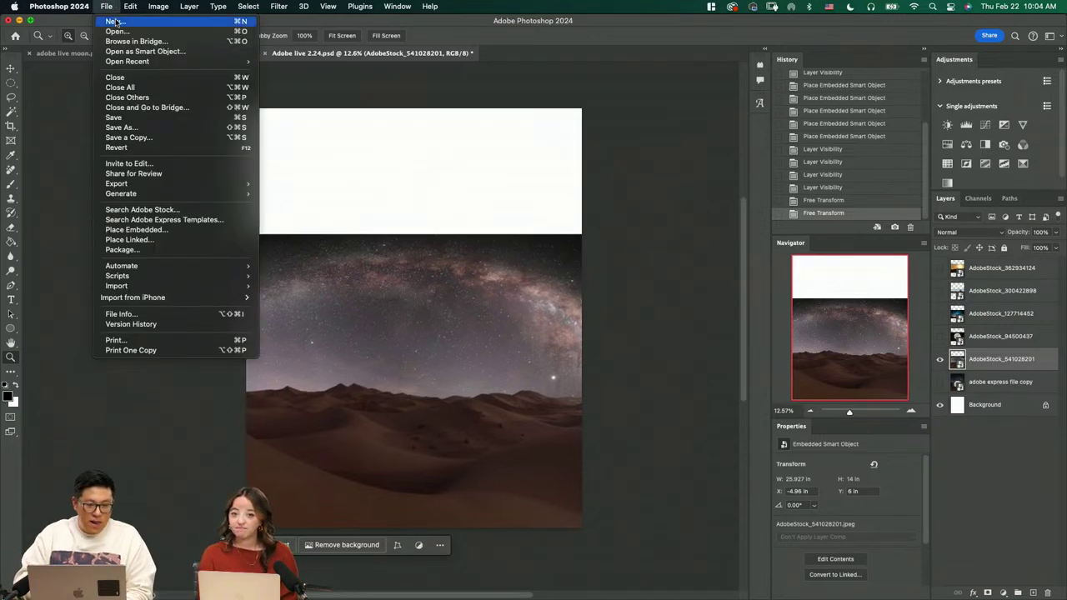
click(118, 24)
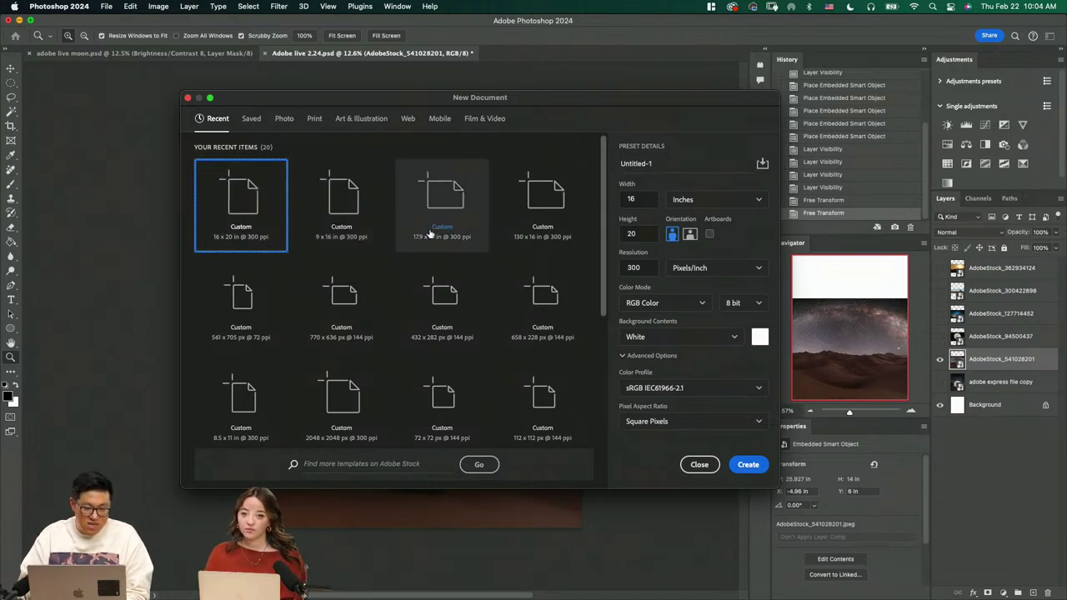
scroll(497, 300, down, 3)
scroll(500, 300, up, 3)
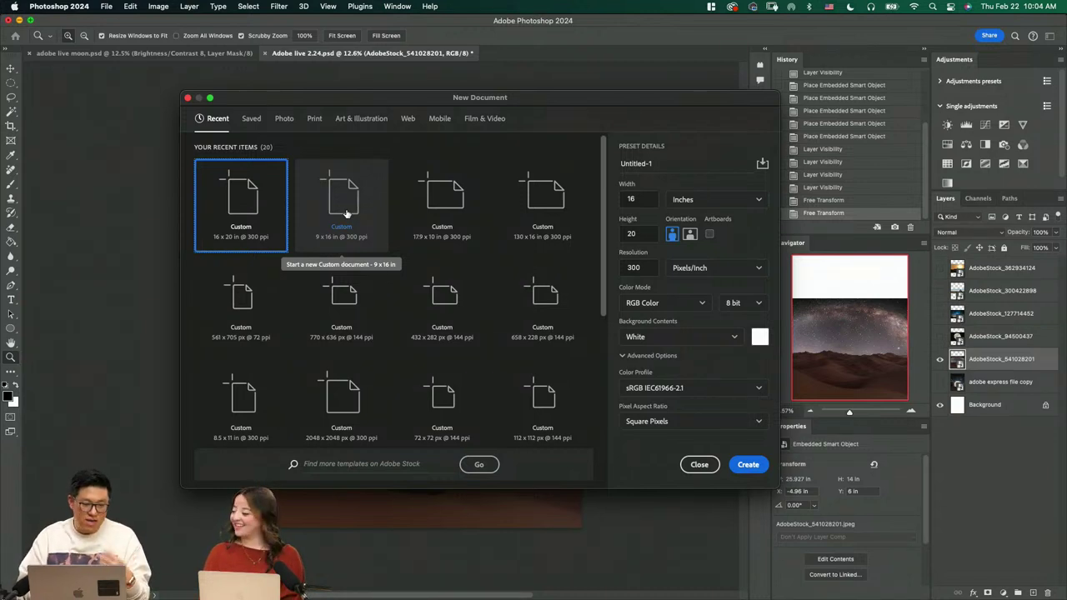
double_click(638, 267)
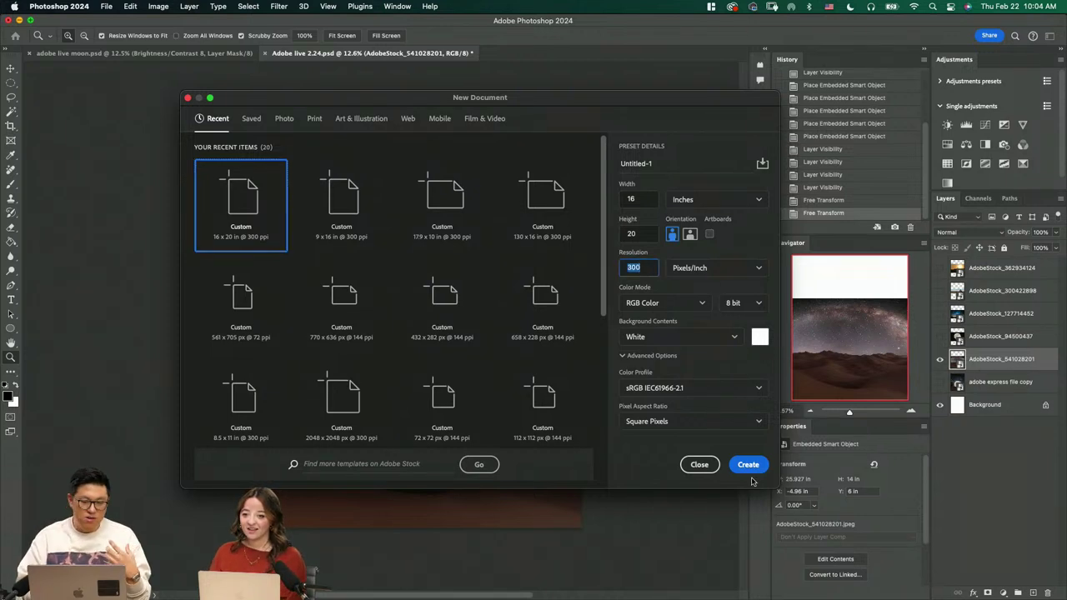
click(700, 464)
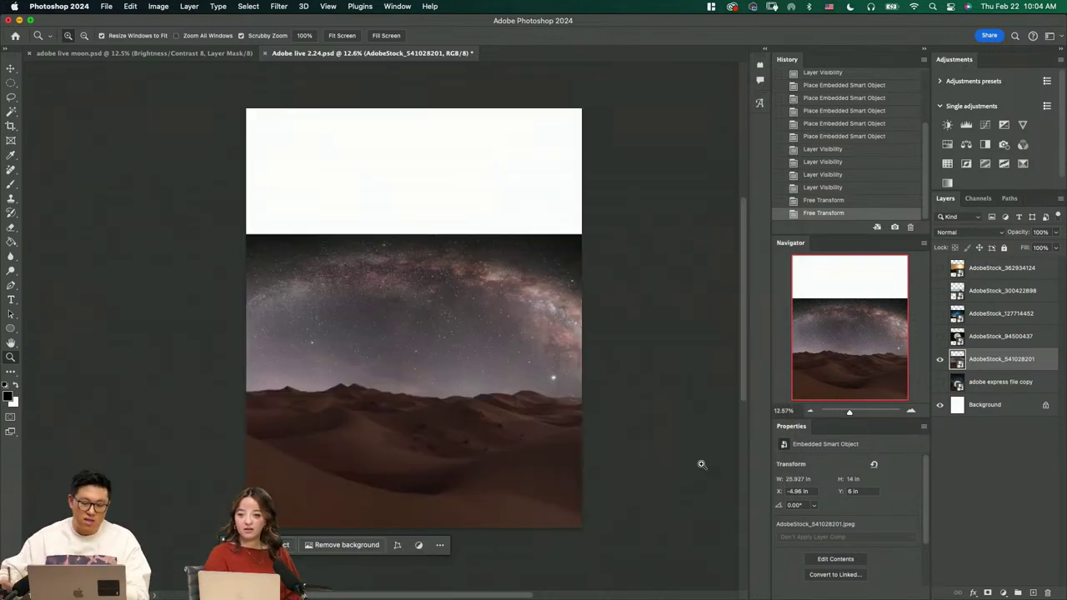
Select the starry sky above the dunes using the Quick Selection tool with a brush about 517 px wide
drag(394, 371, 425, 402)
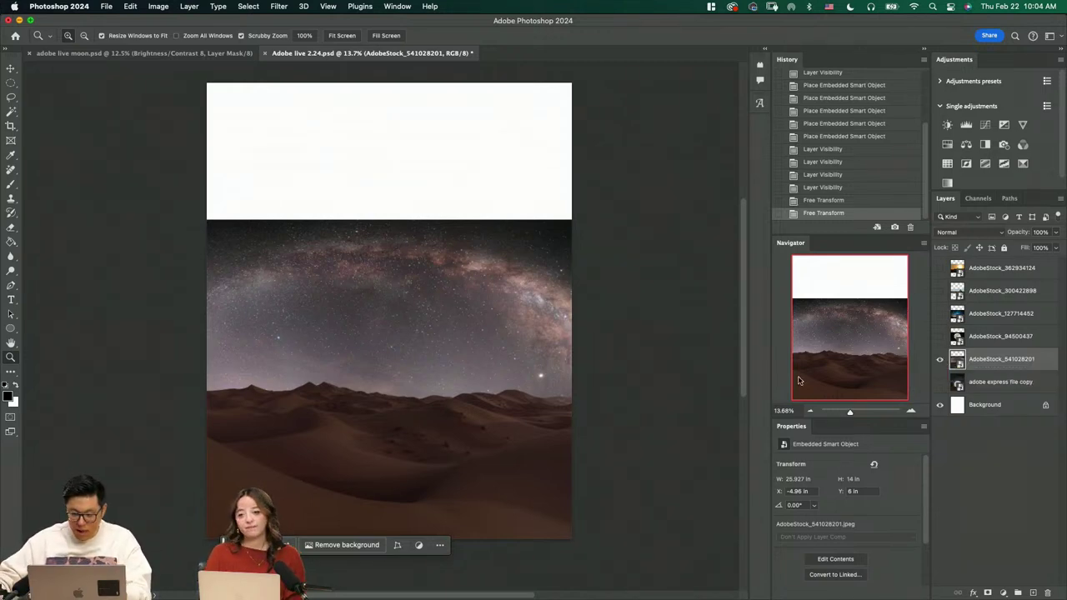
drag(405, 409, 431, 445)
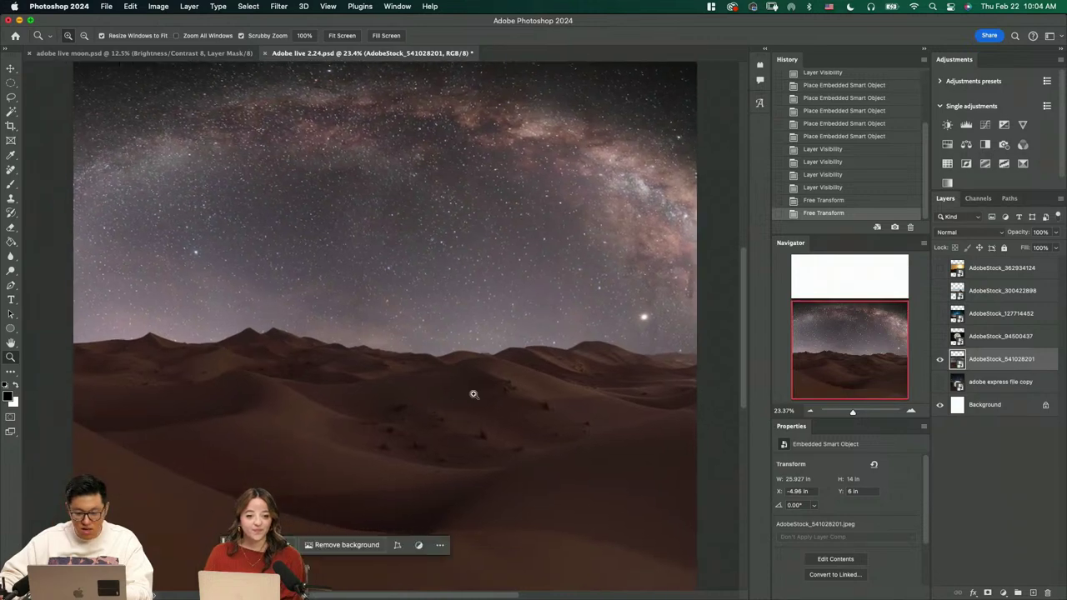
drag(473, 395, 455, 392)
key(w)
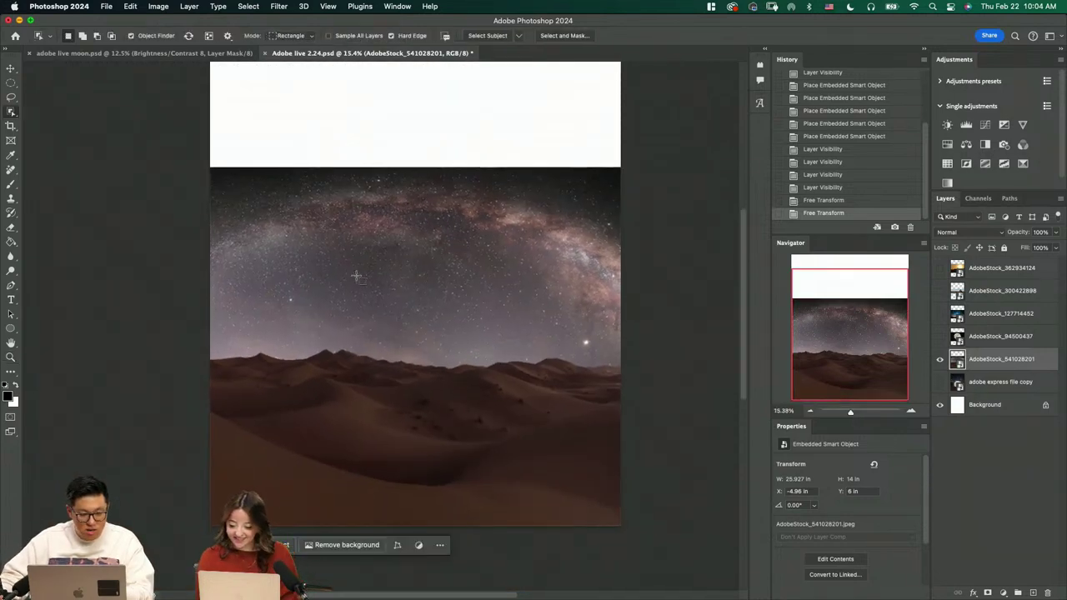
key(shift+w)
drag(395, 277, 415, 277)
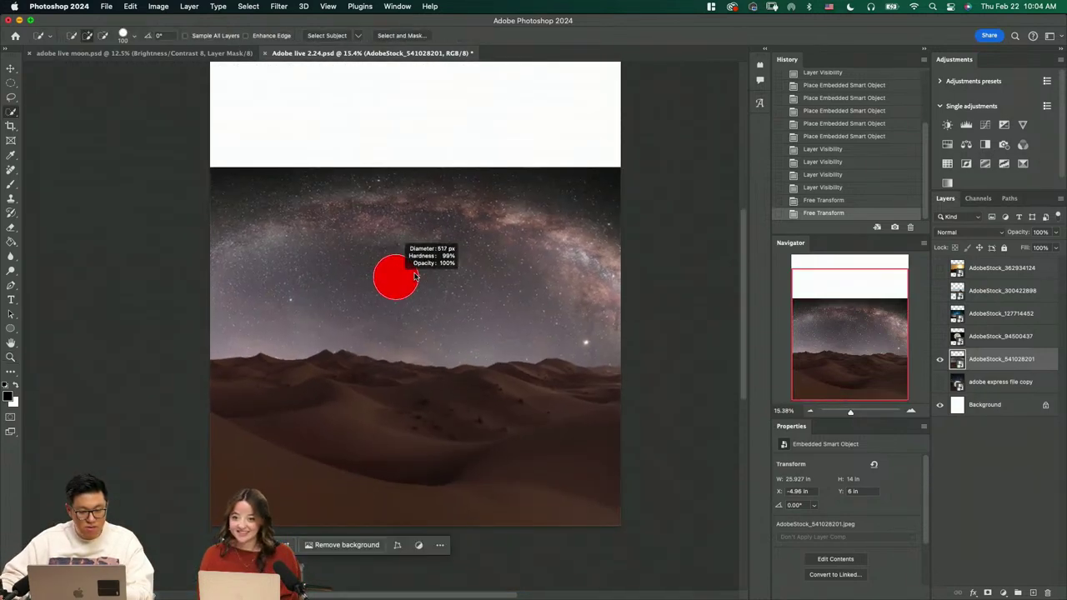
drag(317, 264, 545, 276)
Inspect the sky selection's edge along the dune horizon in Quick Mask mode, and return to standard mode
key(q)
key(z)
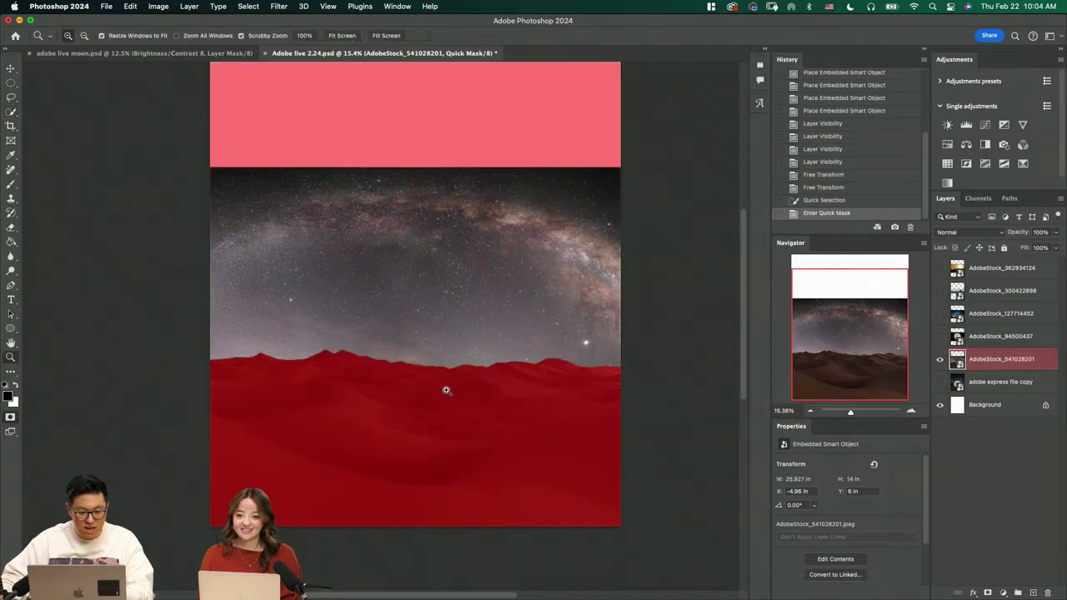
drag(445, 390, 485, 409)
key(q)
drag(276, 168, 238, 151)
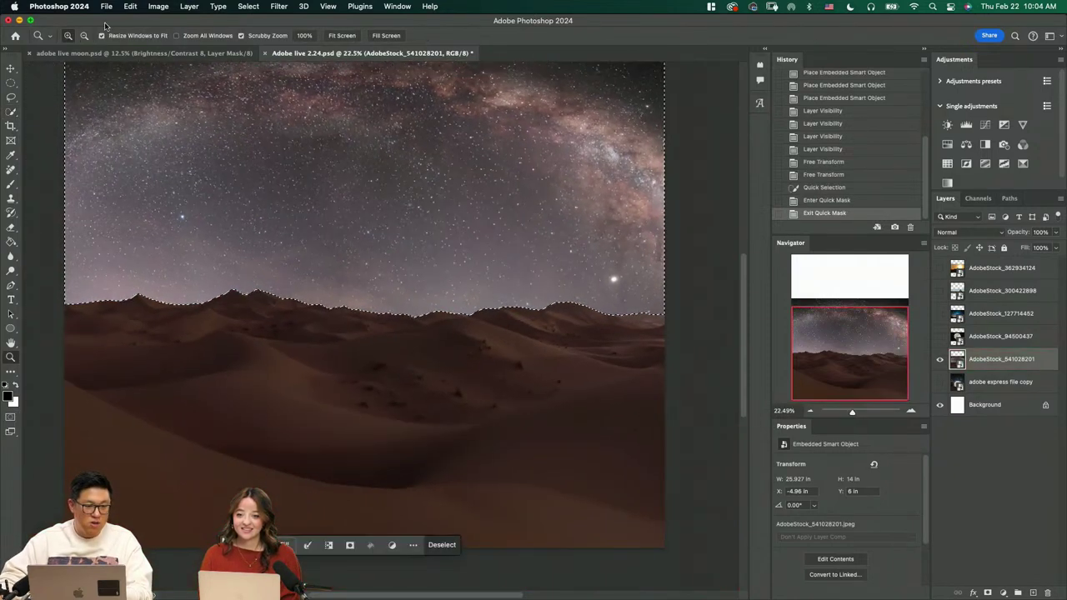
Browse the selection commands without applying any, and deselect the sky
click(125, 7)
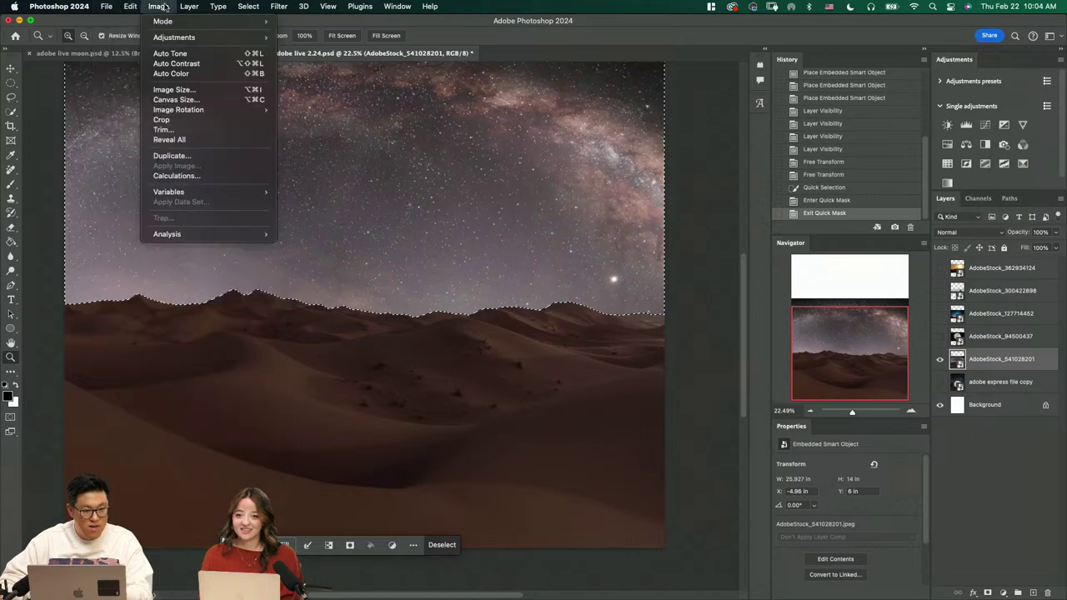
mouse_move(255, 6)
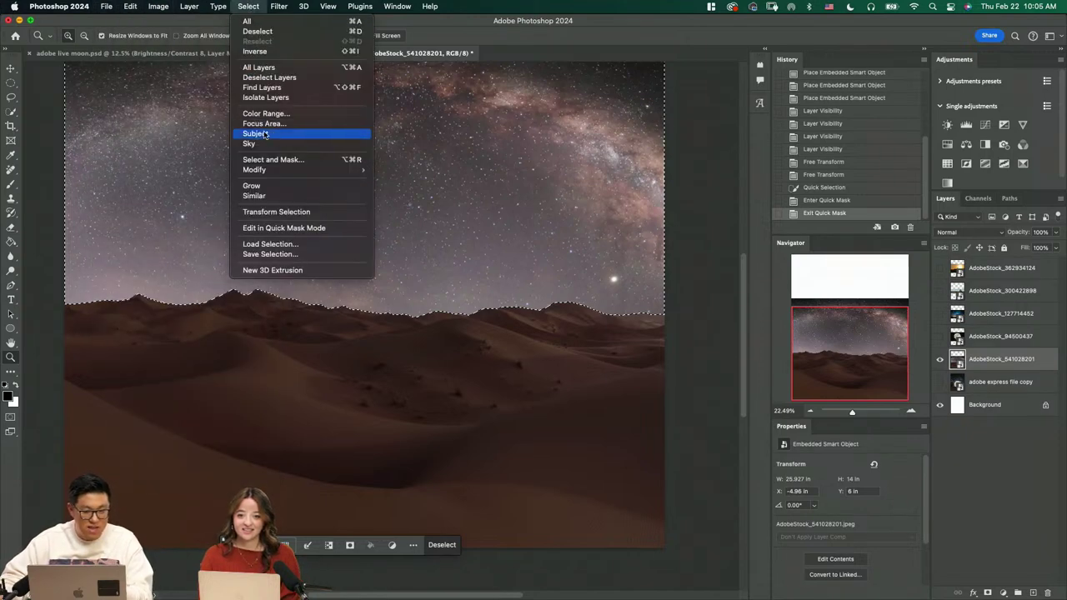
click(430, 343)
mouse_move(430, 342)
mouse_down()
mouse_move(435, 316)
mouse_move(425, 330)
mouse_up()
key(m)
key(super+d)
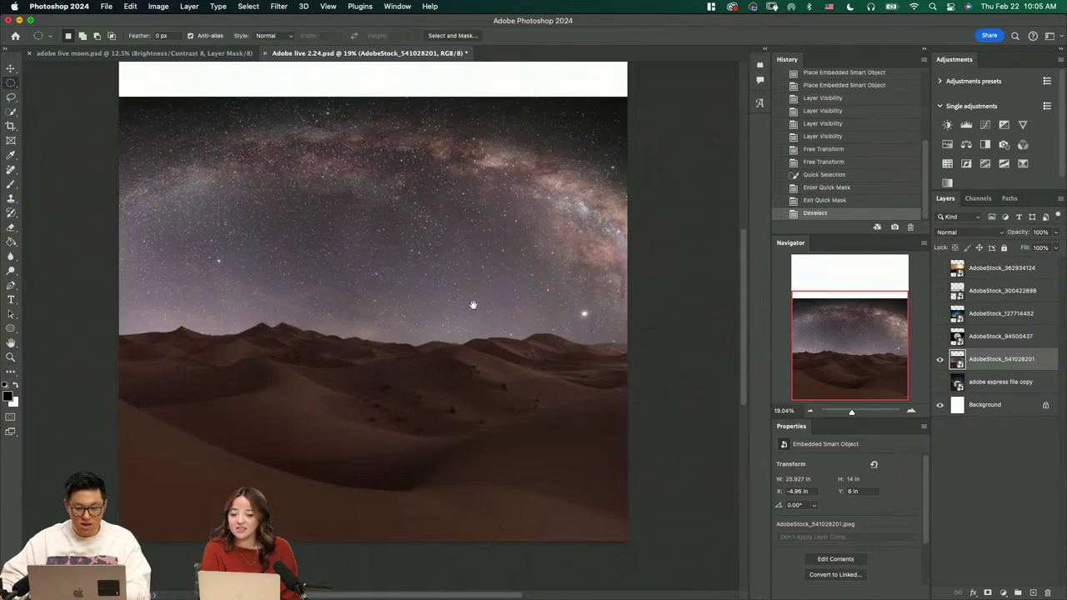
Select the sky of the dunes image with the automatic Sky selection, and check the result in Quick Mask mode
scroll(500, 291, up, 2)
click(249, 7)
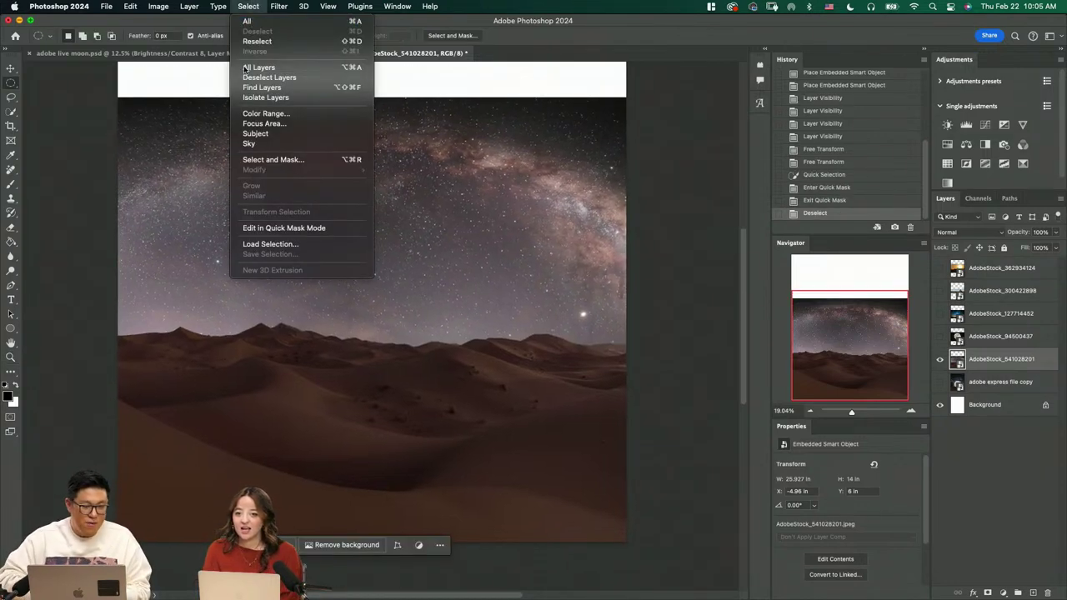
click(263, 143)
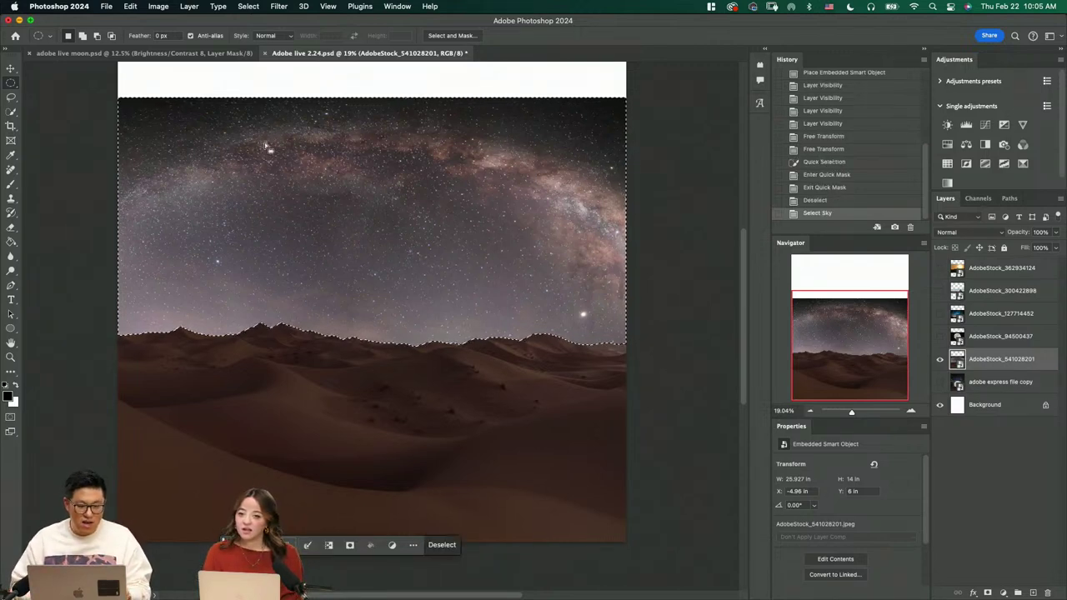
key(q)
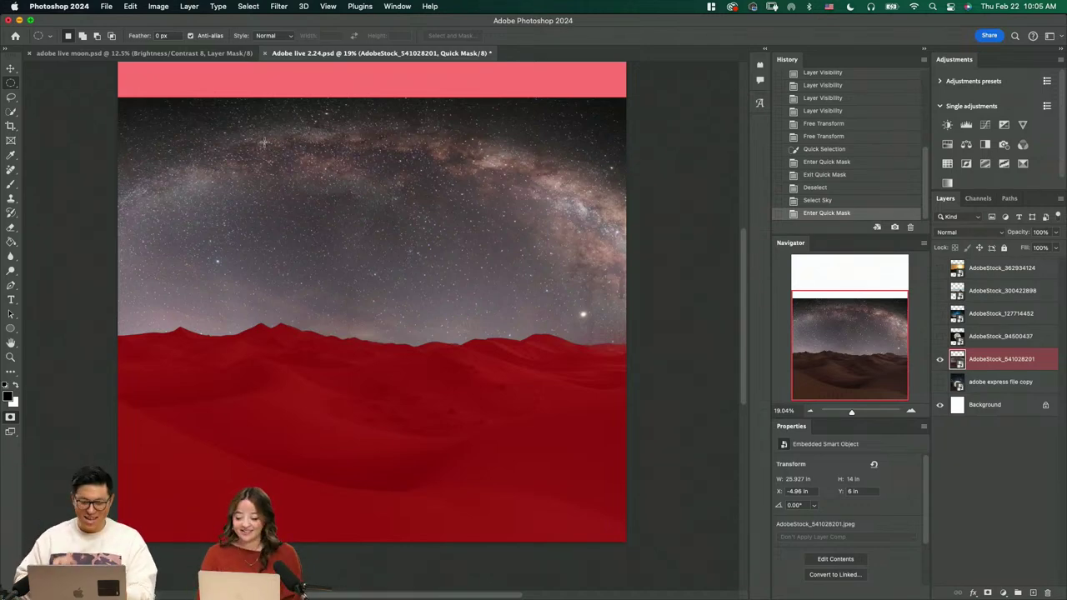
key(z)
drag(431, 374, 472, 371)
key(super+0)
key(q)
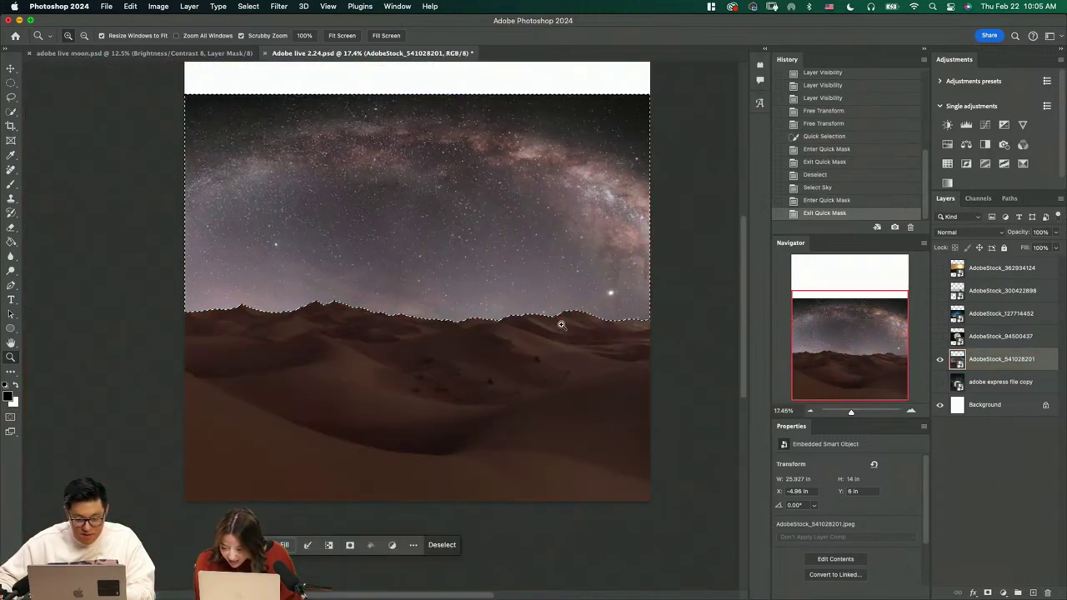
Add a layer mask from the sky selection to the dunes layer, and invert it to reveal only the dunes
click(989, 592)
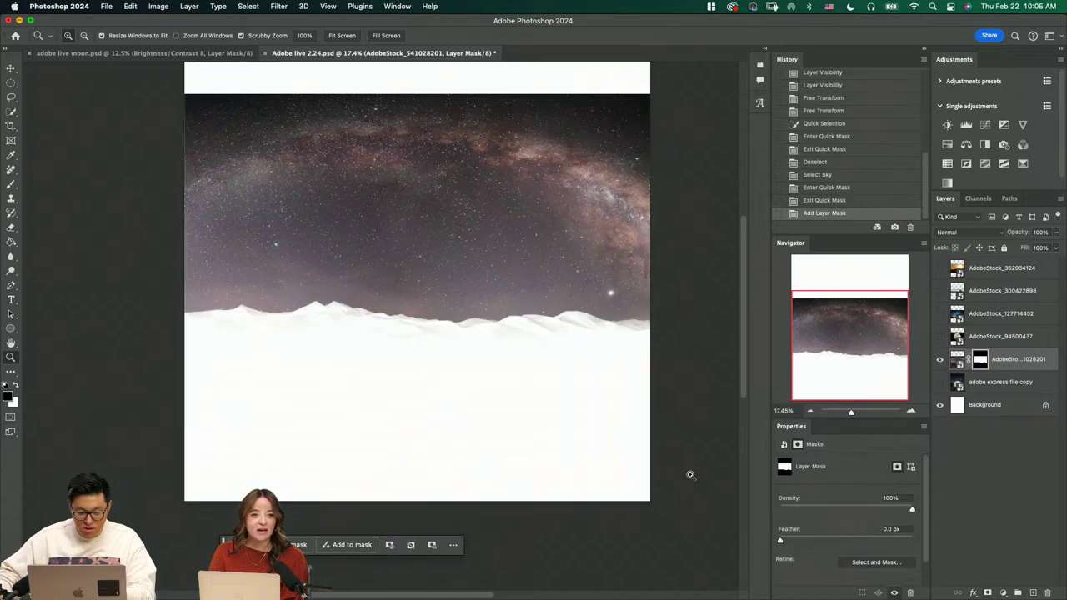
drag(595, 327, 621, 359)
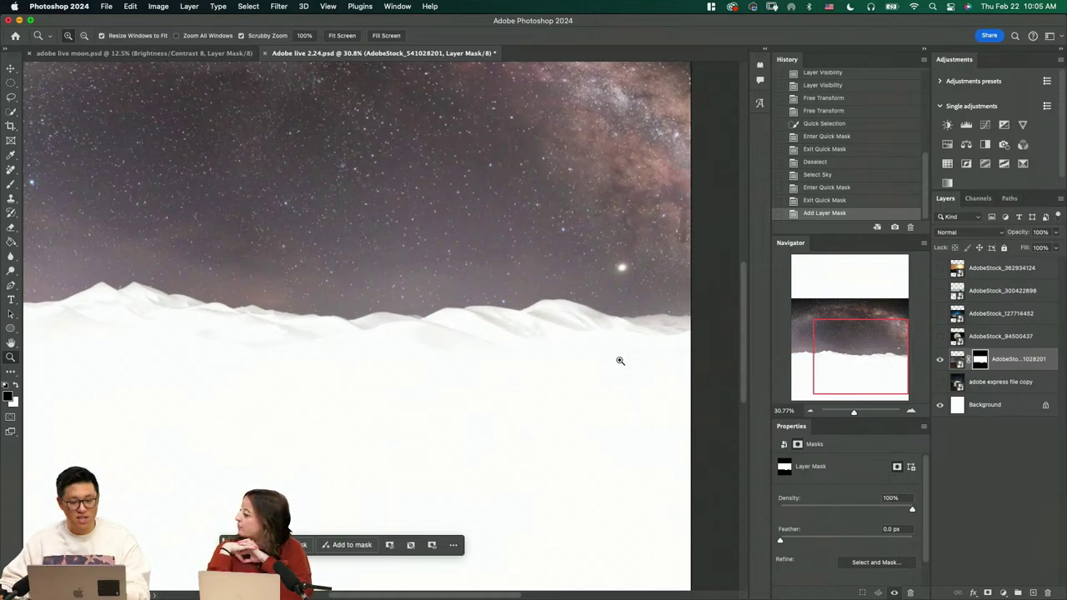
drag(643, 358, 595, 364)
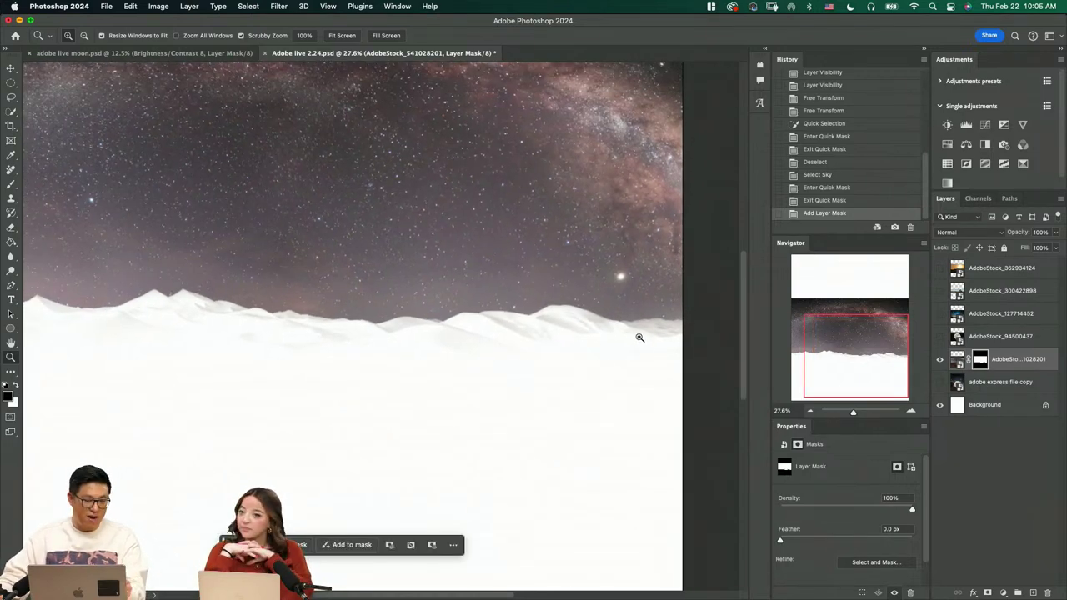
drag(592, 366, 659, 381)
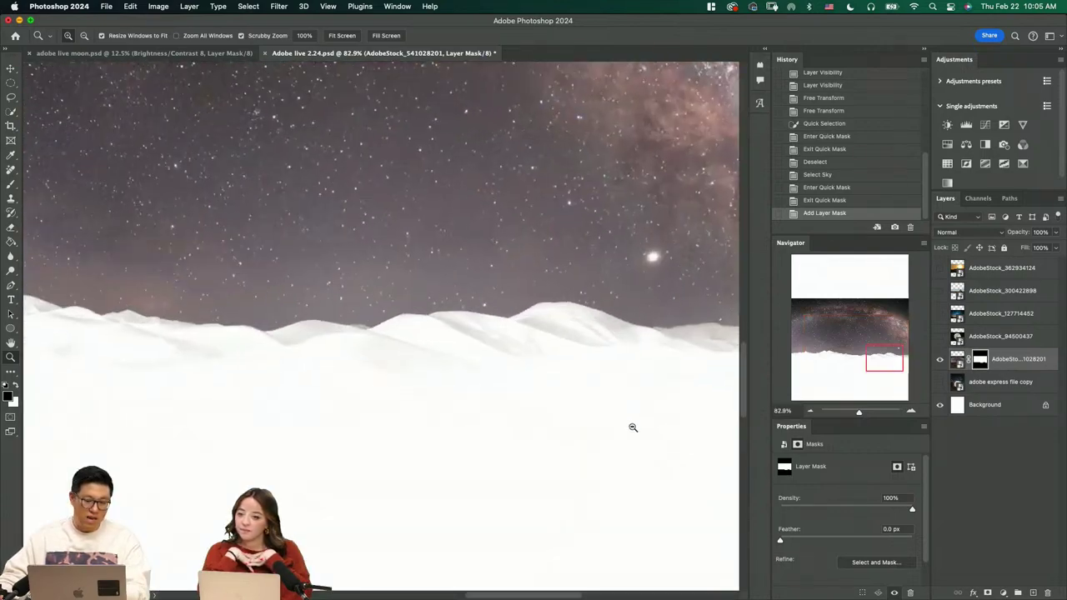
drag(633, 428, 632, 369)
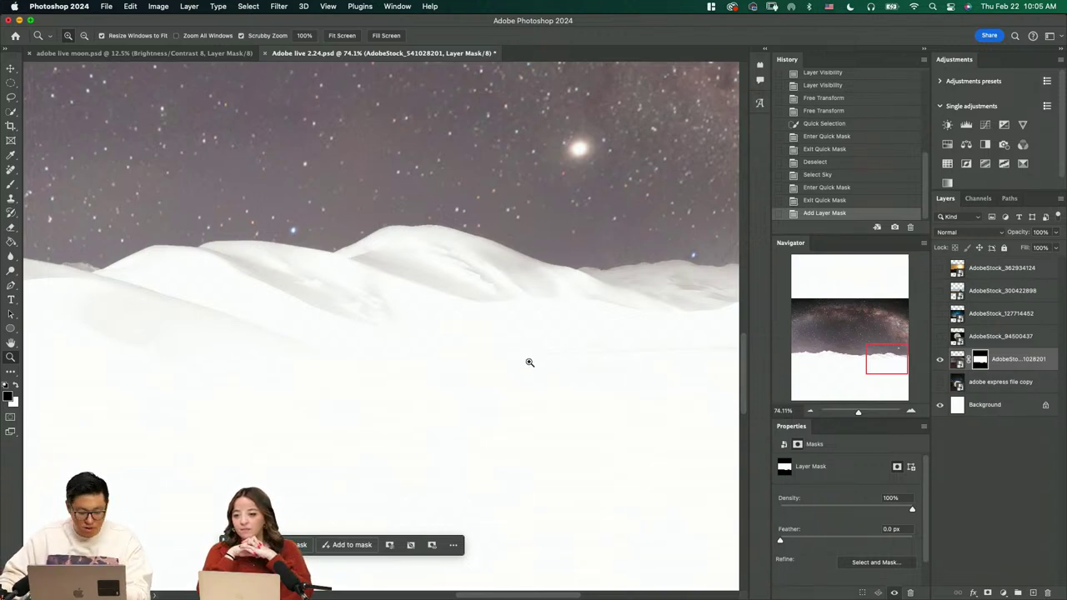
drag(529, 362, 500, 381)
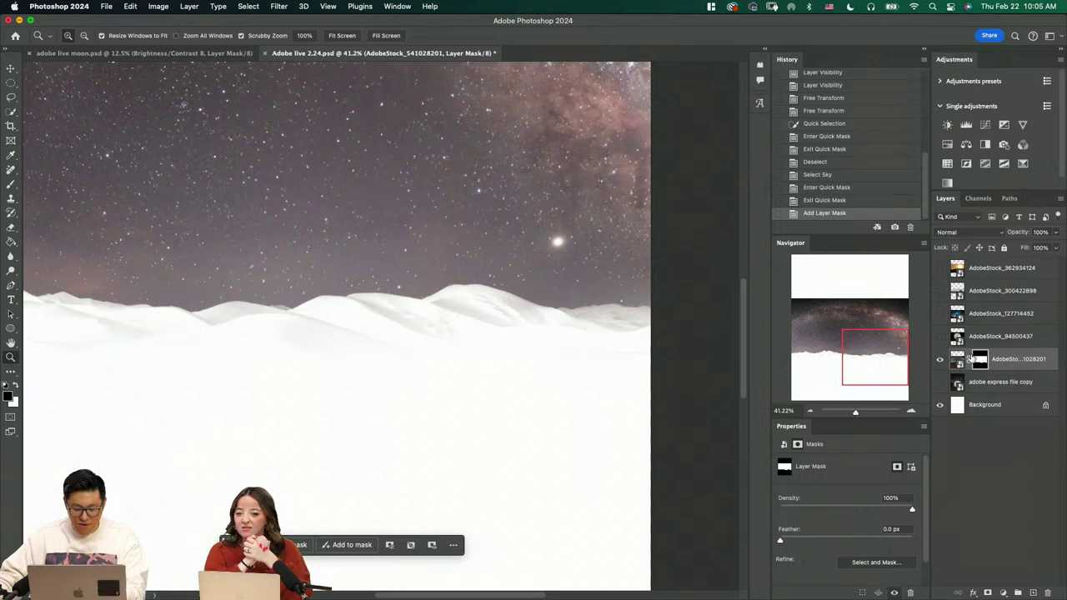
key(super+i)
drag(472, 353, 453, 372)
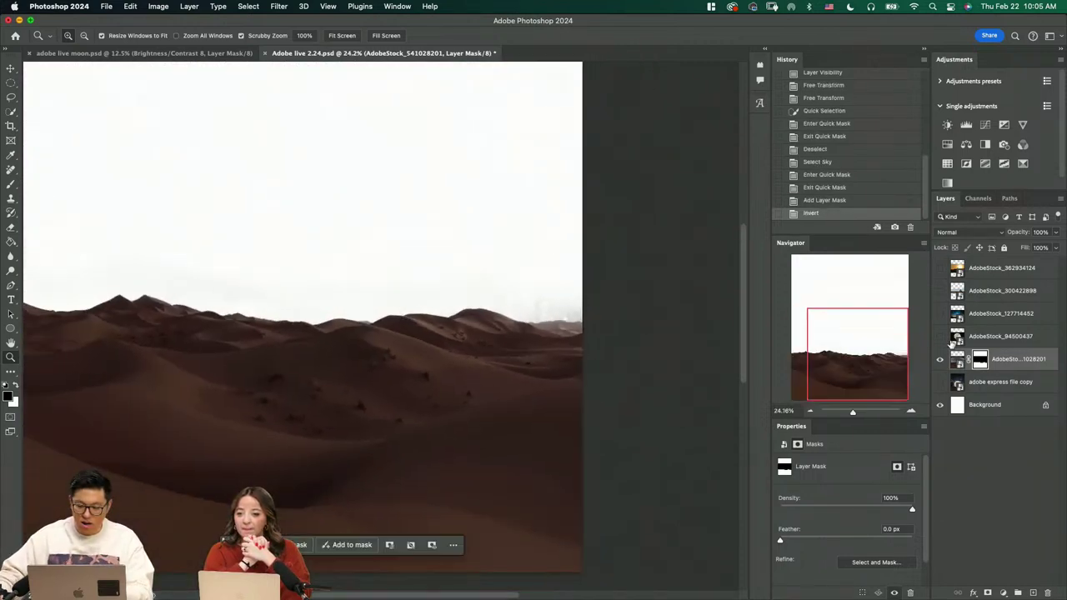
Preview the moon layer AdobeStock_94500437 behind the masked dunes, undo the layer reorder, and hide the moon
click(939, 336)
click(1000, 336)
key(v)
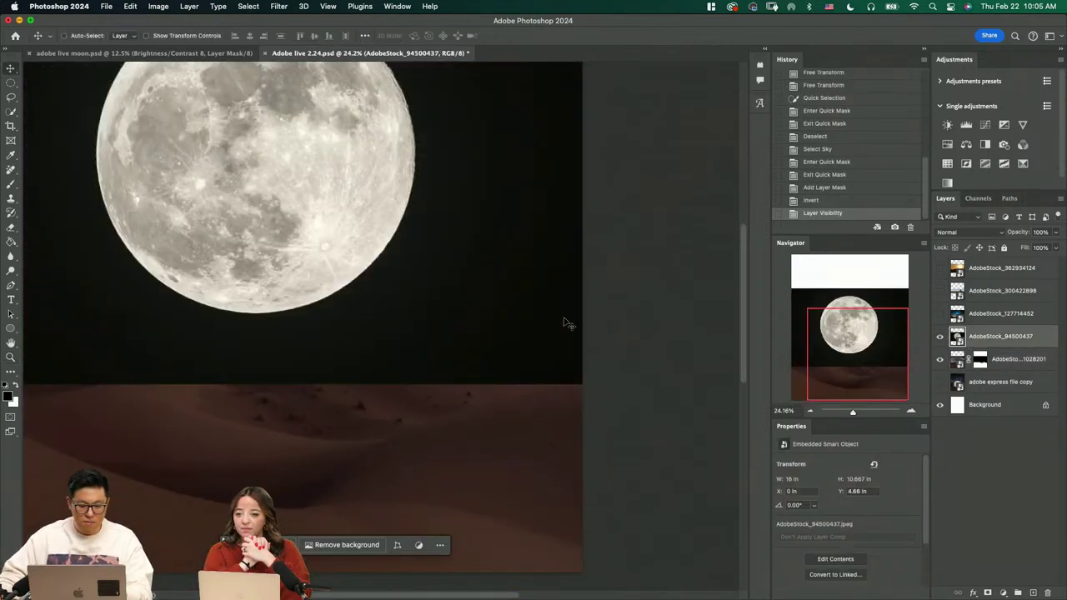
drag(989, 357, 990, 326)
key(z)
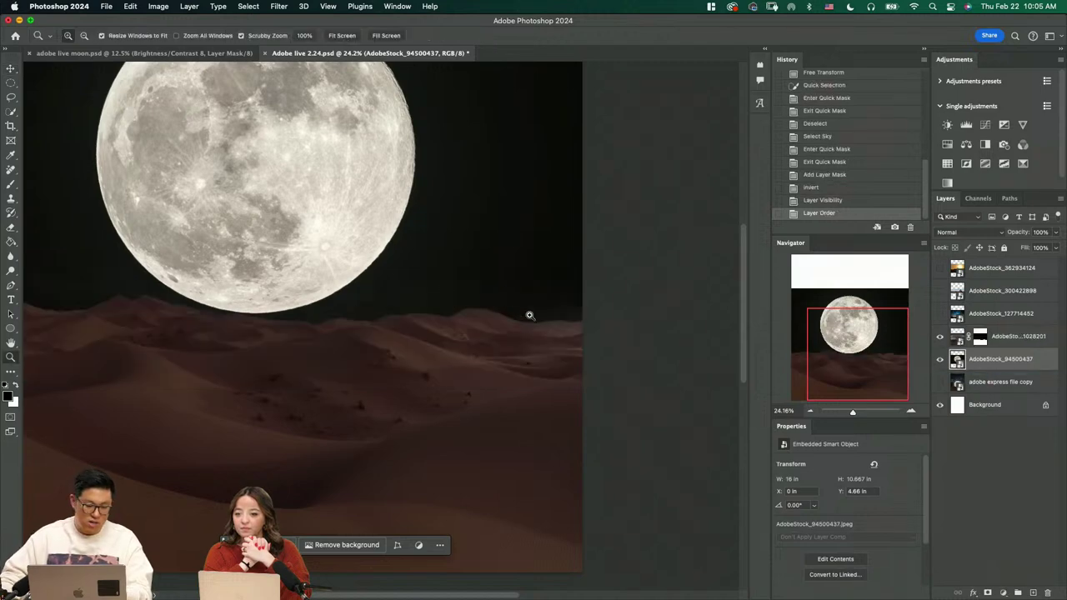
drag(528, 312, 539, 390)
key(super+z)
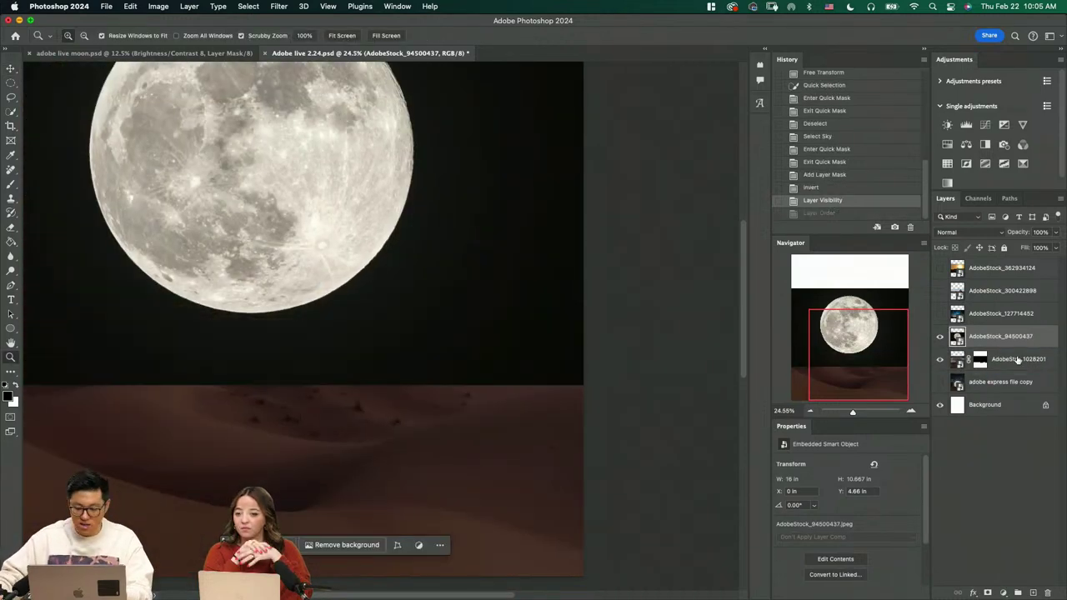
click(939, 336)
Delete the layer mask from the dunes layer AdobeStock_541028201, keeping the layer
click(973, 358)
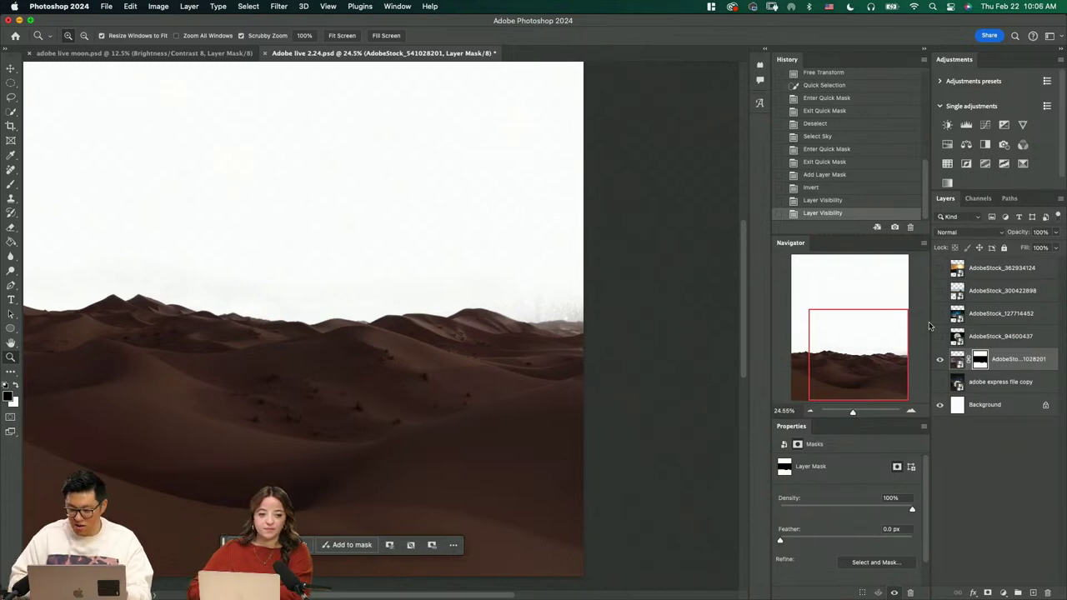
right_click(986, 367)
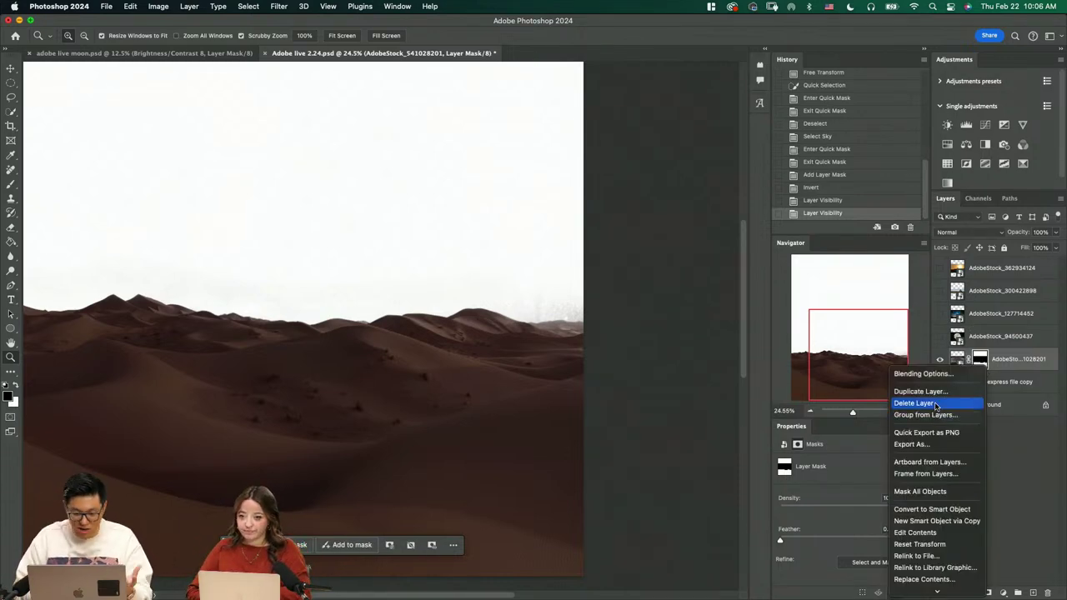
click(935, 403)
click(537, 239)
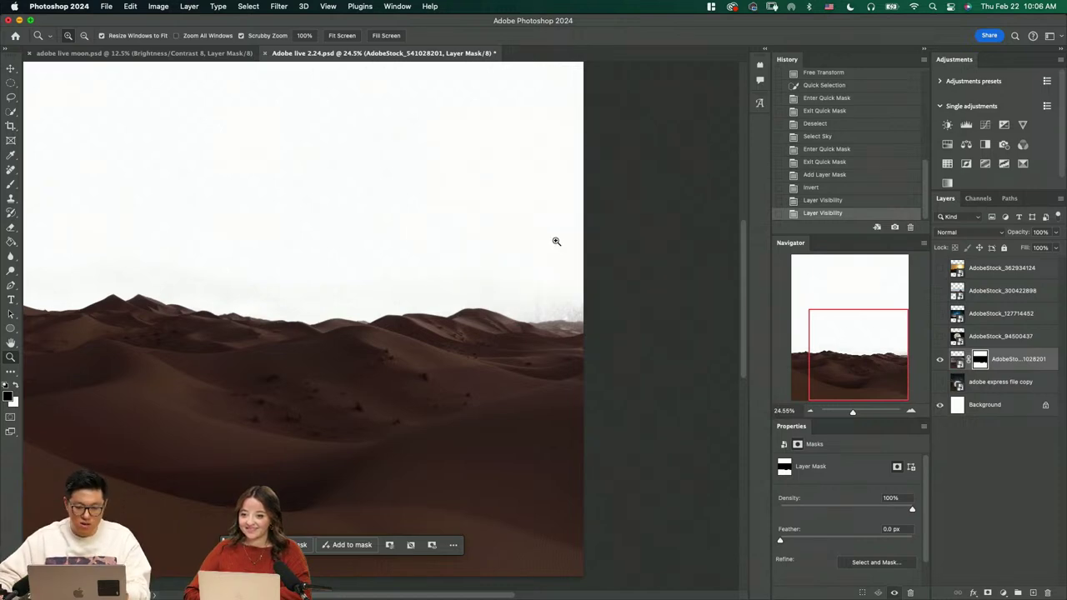
right_click(977, 360)
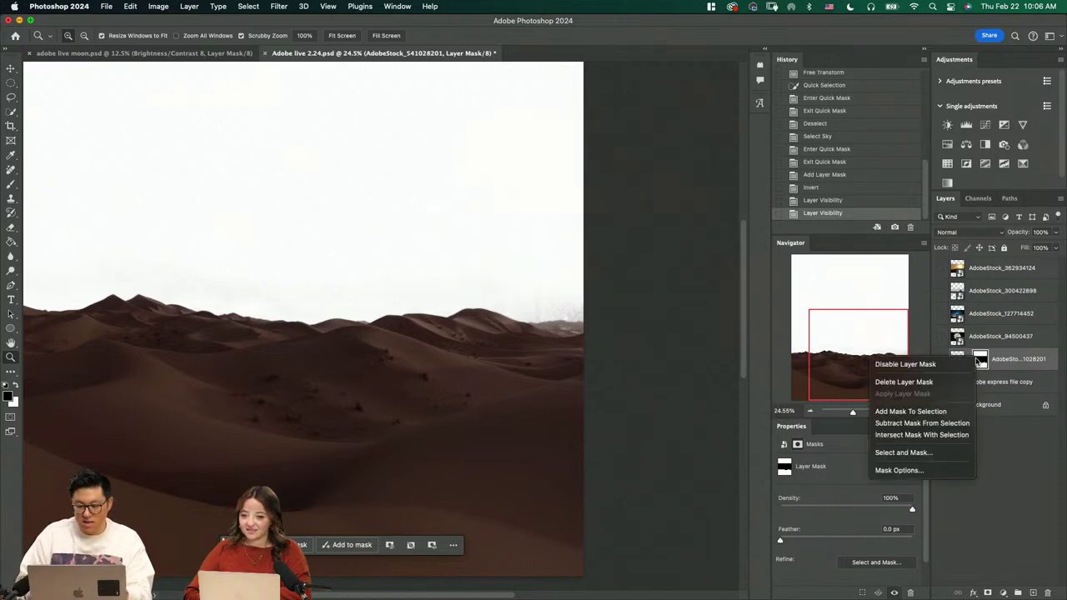
click(939, 382)
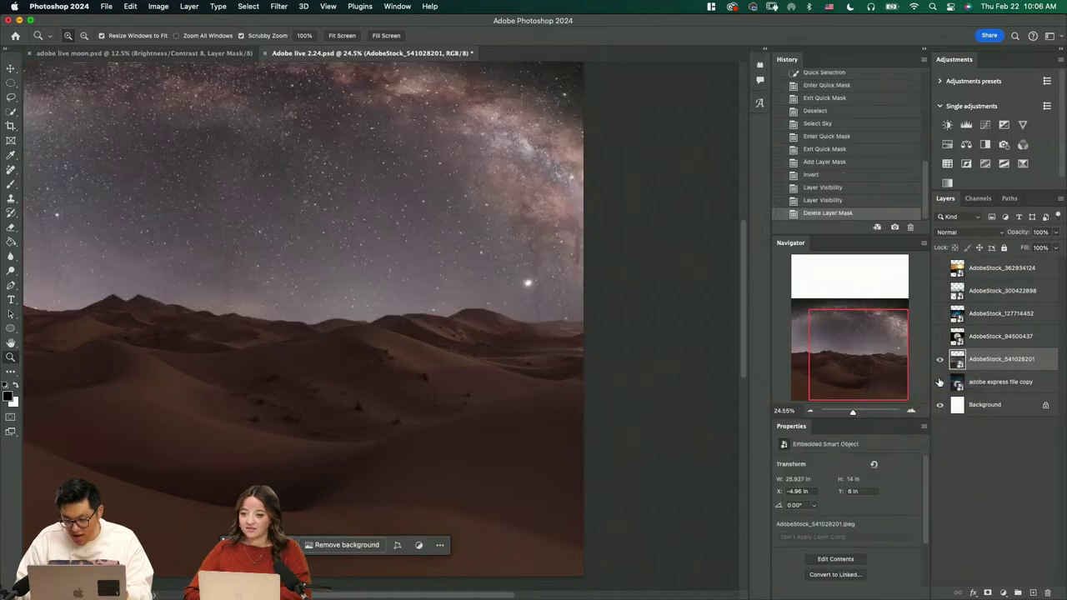
Select the starry sky above the dunes with the Quick Selection tool and a 310 px brush
alt+click(430, 307)
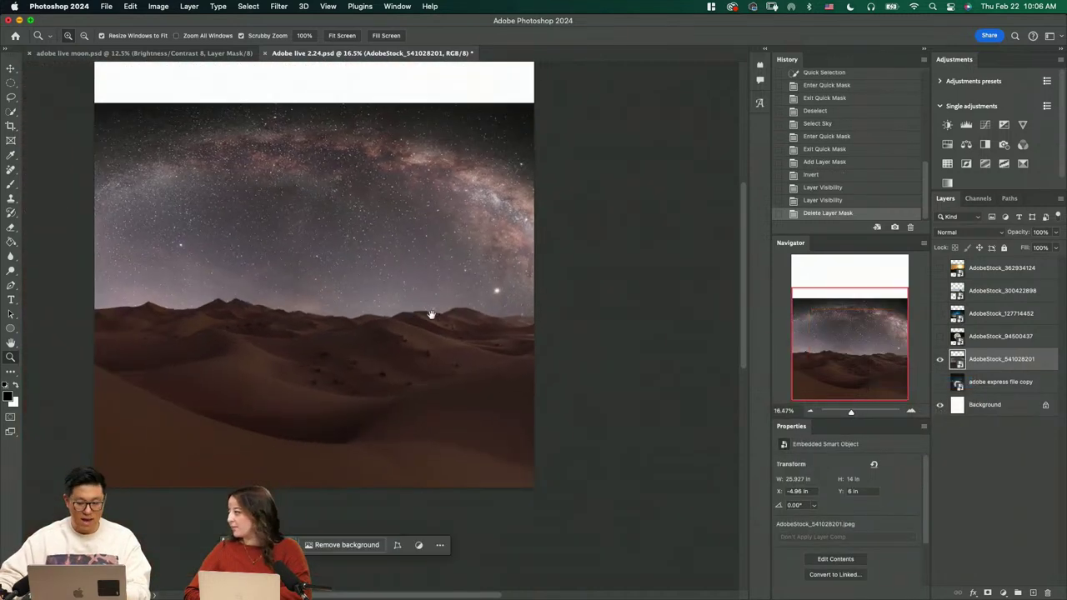
key(w)
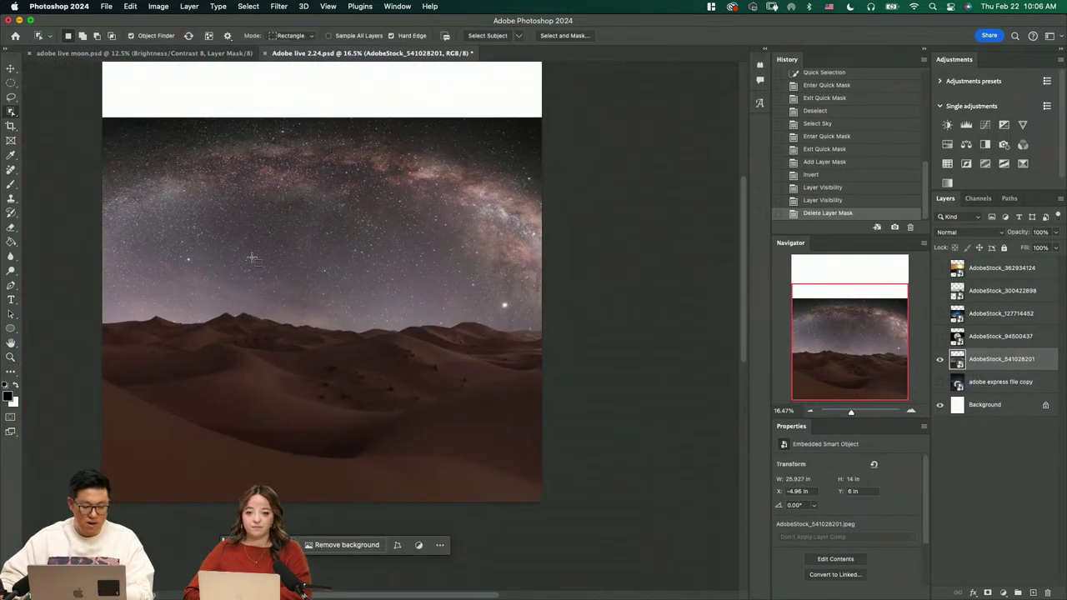
key(shift+w)
drag(258, 247, 244, 248)
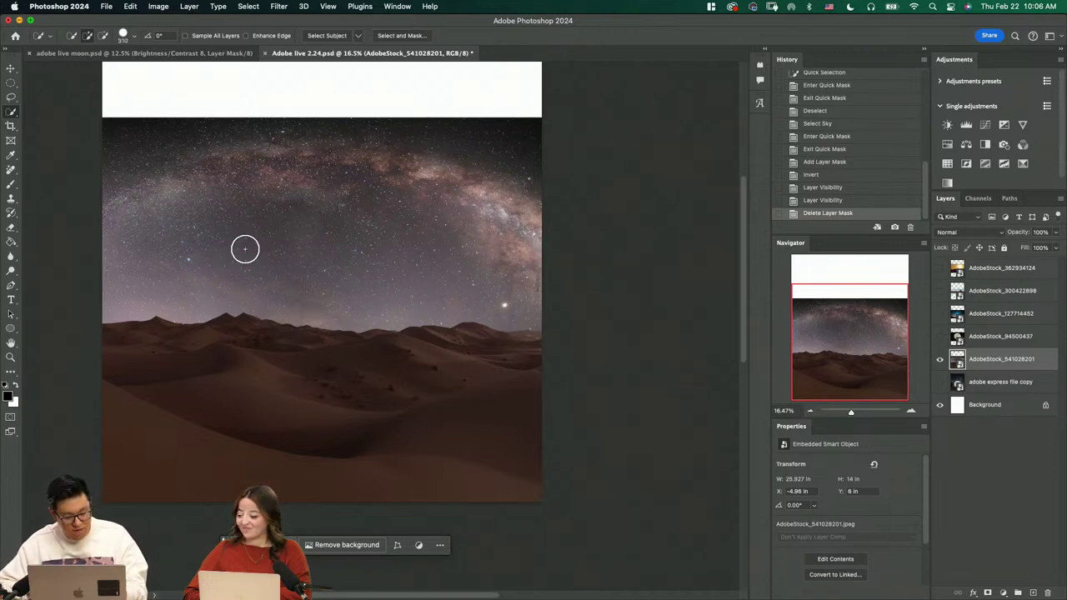
key(shift+w)
key(shift+w)
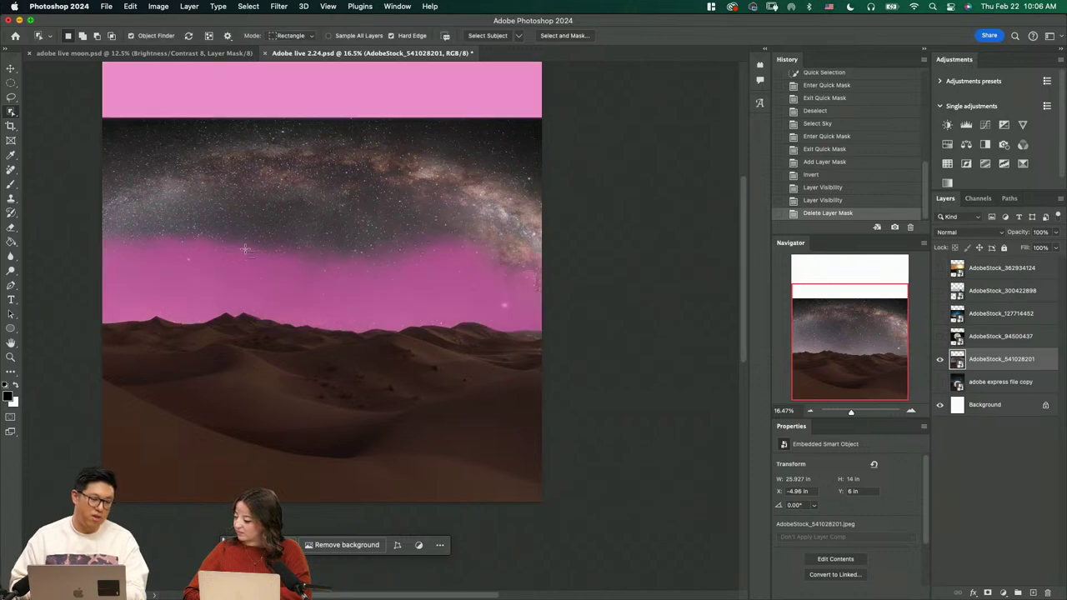
key(shift+w)
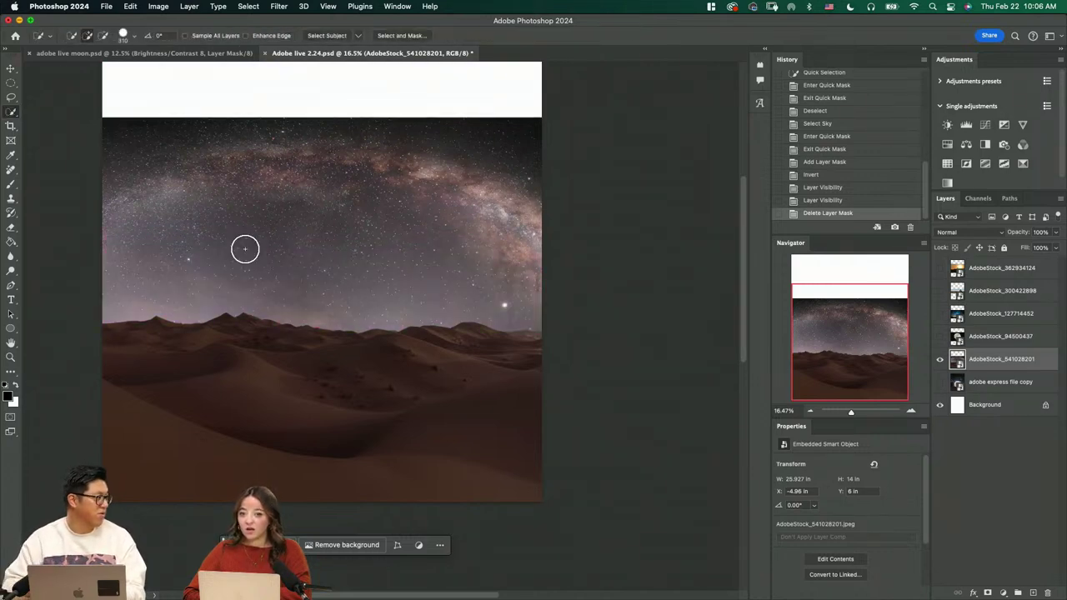
click(11, 113)
click(63, 121)
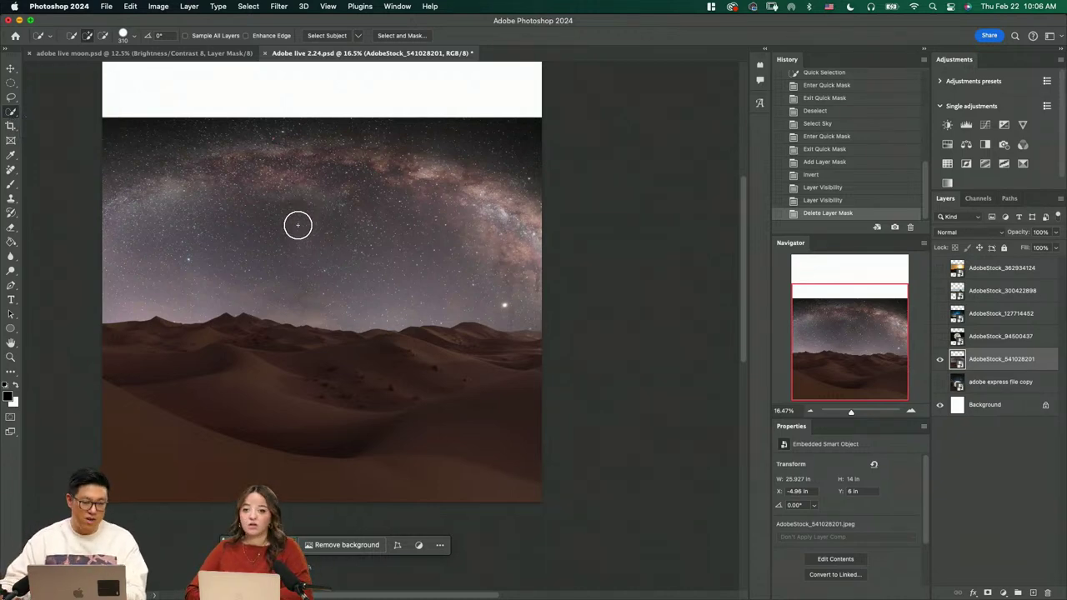
key(shift+w)
key(shift+w)
key(shift+w)
click(256, 238)
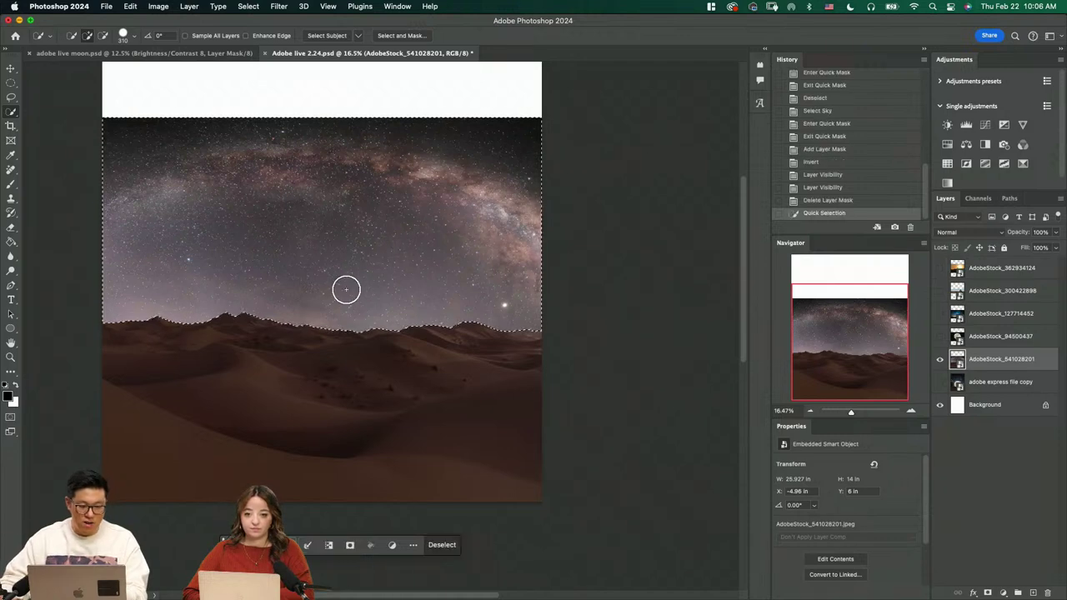
Check the sky selection in Quick Mask mode, and turn it into an inverted layer mask hiding the dunes layer's sky
key(q)
key(q)
click(986, 592)
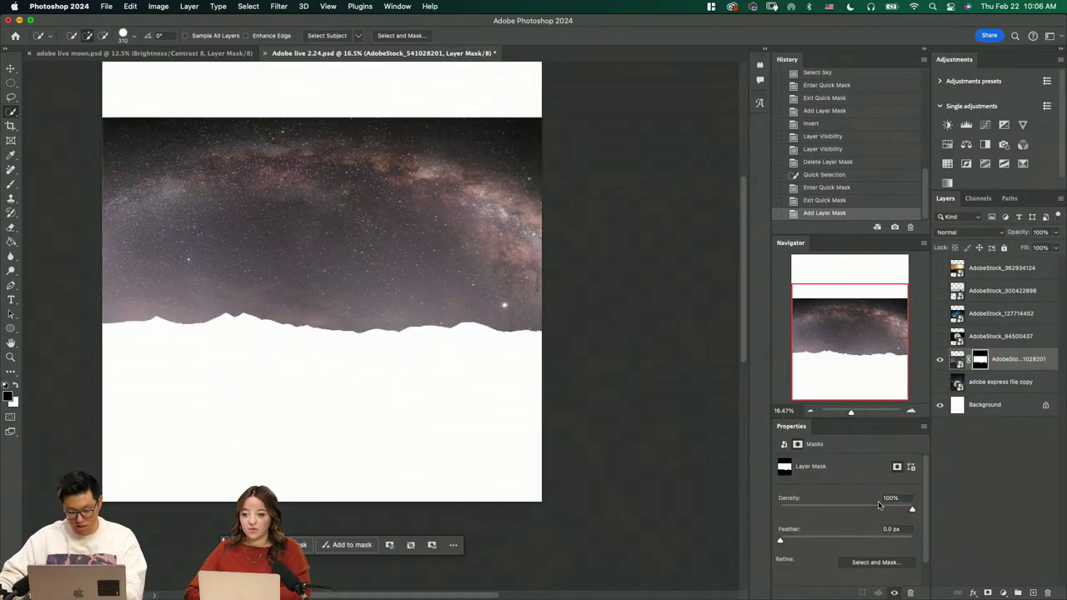
key(ctrl+i)
Paint black on the dunes mask over the faint horizontal line above the horizon, using a soft brush about 1237 px wide
key(b)
scroll(441, 341, down, 5)
scroll(445, 265, up, 2)
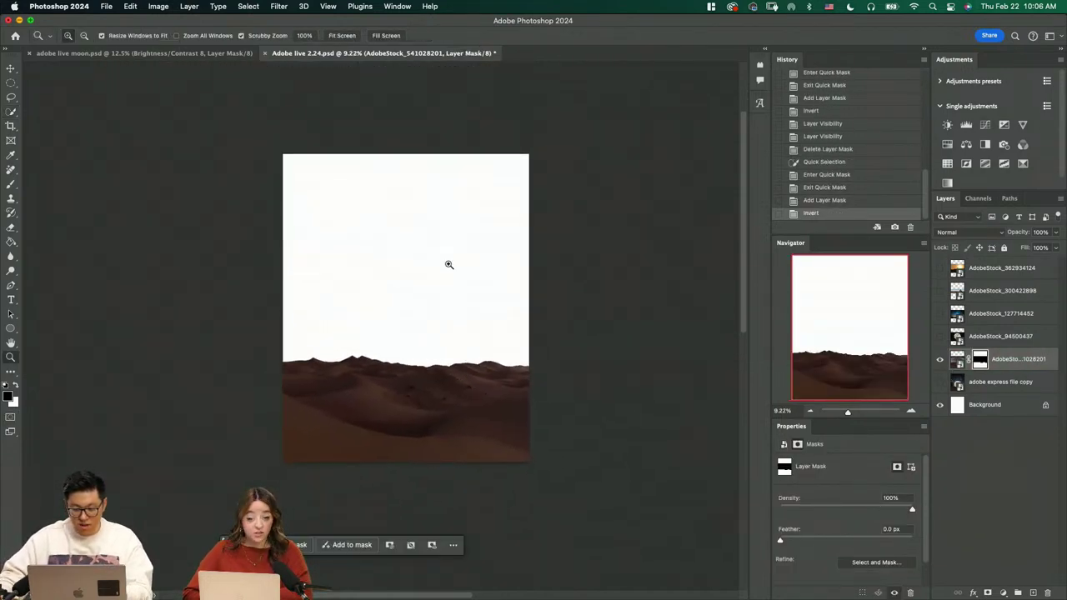
key(bracketright)
key(bracketright)
key(bracketright)
key(bracketright)
key(bracketright)
key(bracketright)
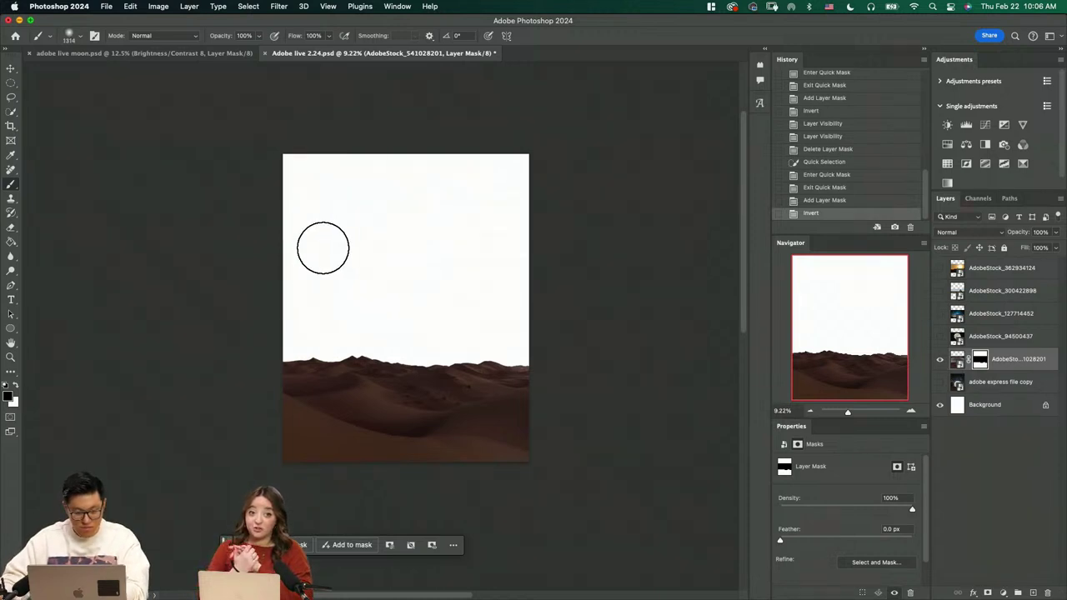
key(z)
drag(465, 280, 504, 314)
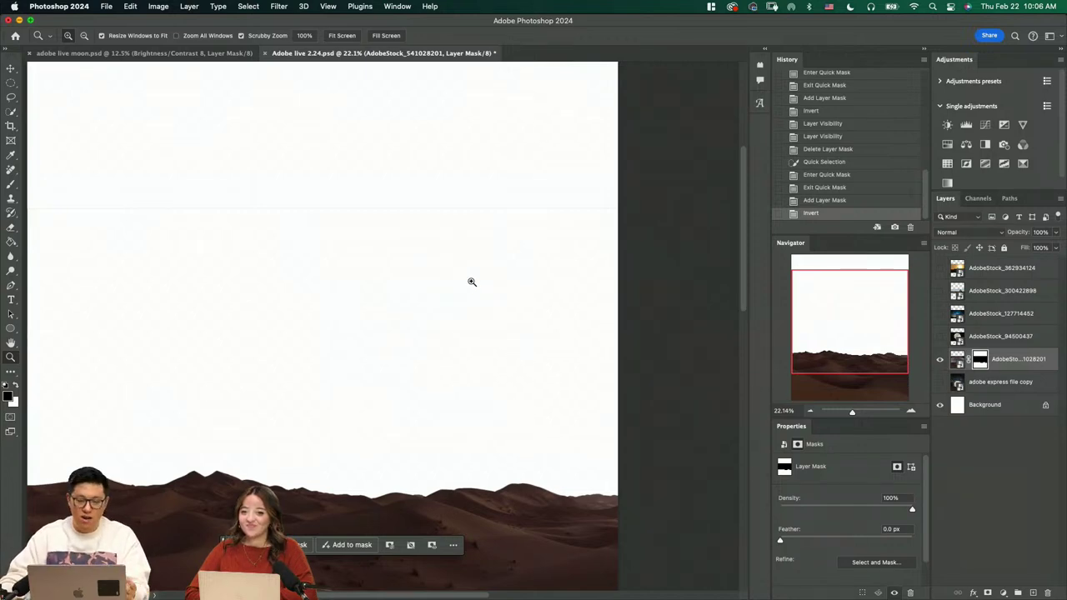
mouse_move(452, 198)
mouse_down()
mouse_move(516, 274)
mouse_move(562, 286)
mouse_move(450, 361)
mouse_up()
key(b)
mouse_move(247, 269)
mouse_down()
mouse_move(260, 286)
mouse_move(225, 295)
mouse_up()
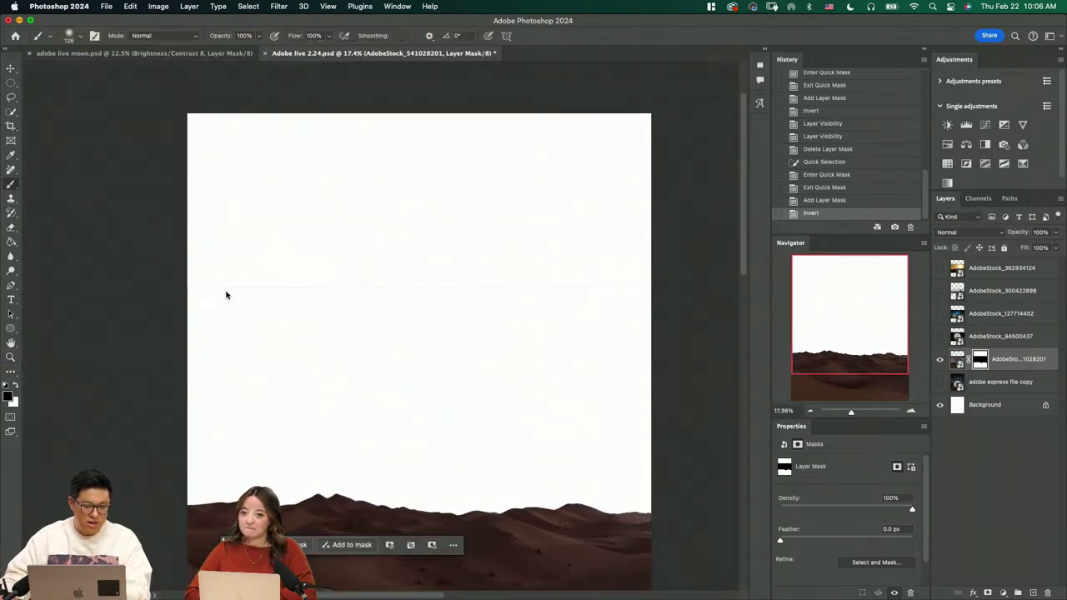
mouse_move(402, 281)
mouse_down()
mouse_move(682, 276)
mouse_move(622, 286)
mouse_up()
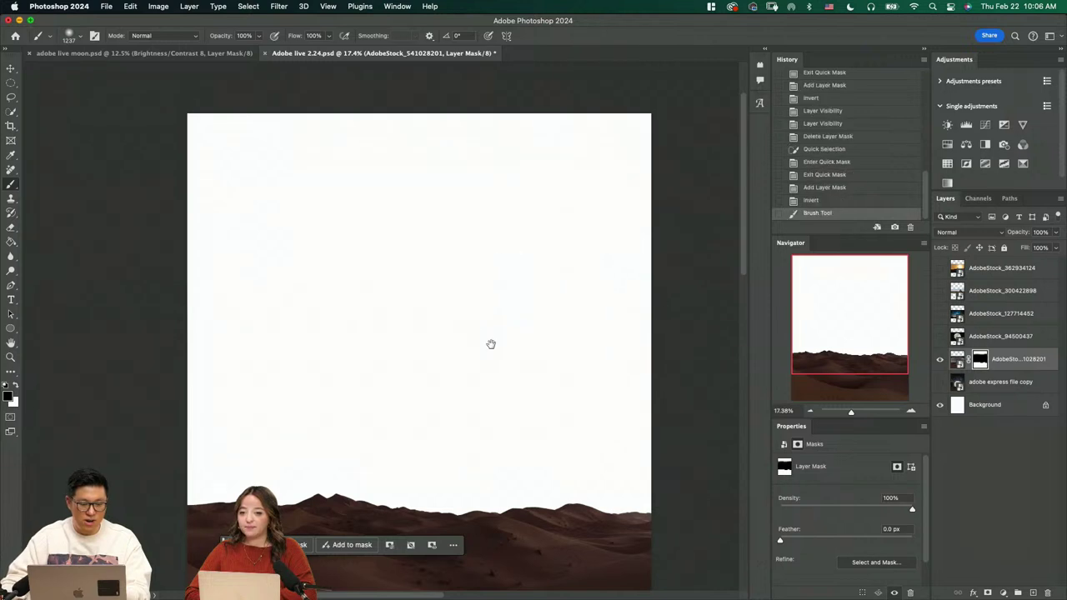
Paint black across the upper sky area on the dunes layer's mask with a soft brush about 2917 px wide
scroll(400, 349, down, 3)
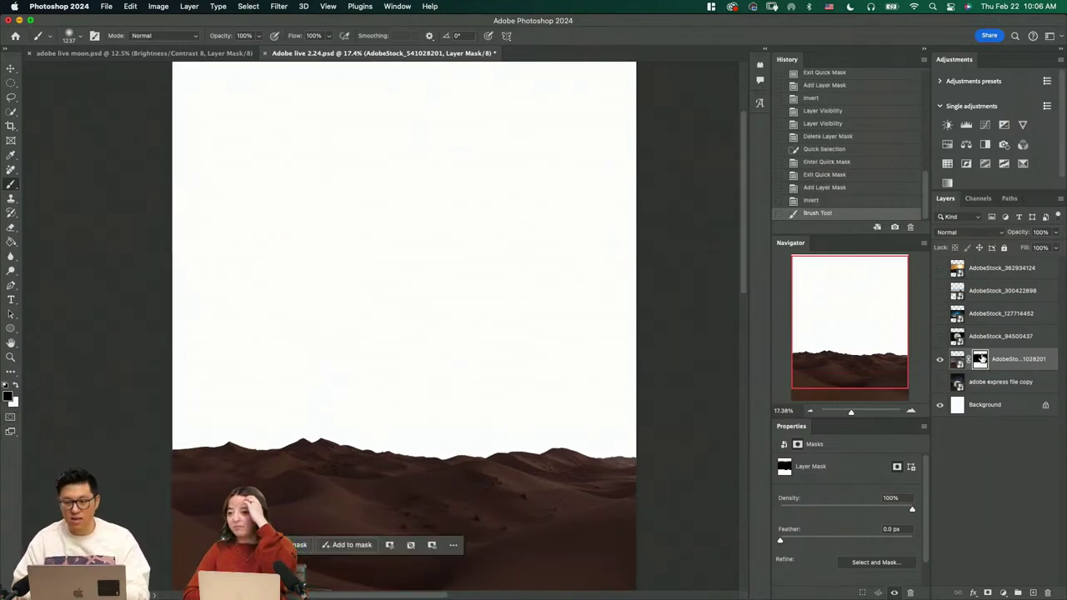
scroll(405, 203, down, 2)
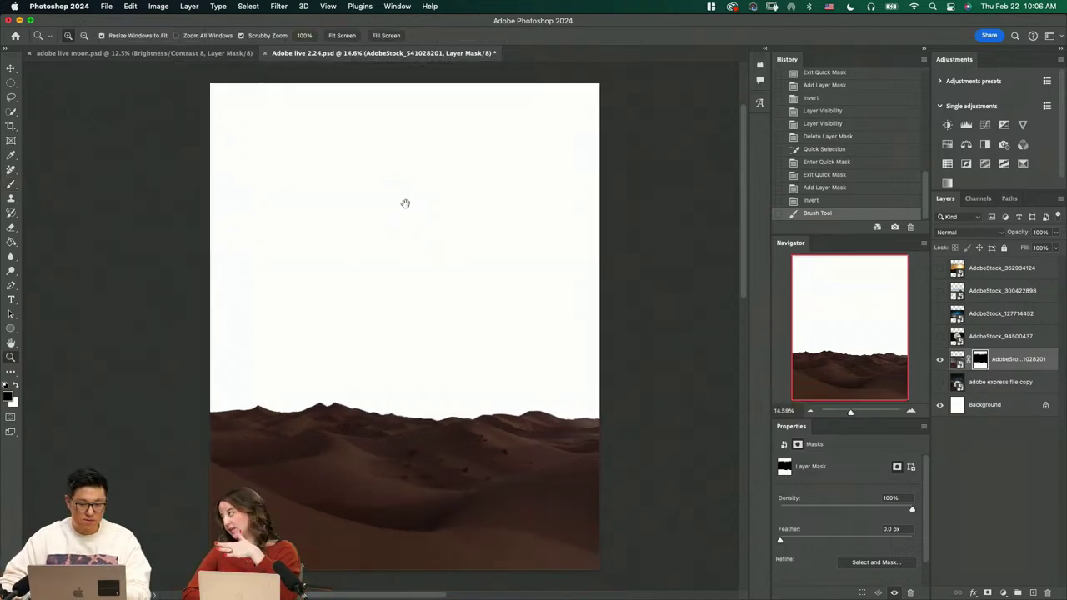
key(bracketright)
key(bracketright)
key(bracketright)
key(bracketright)
key(bracketright)
key(bracketright)
key(bracketright)
key(bracketright)
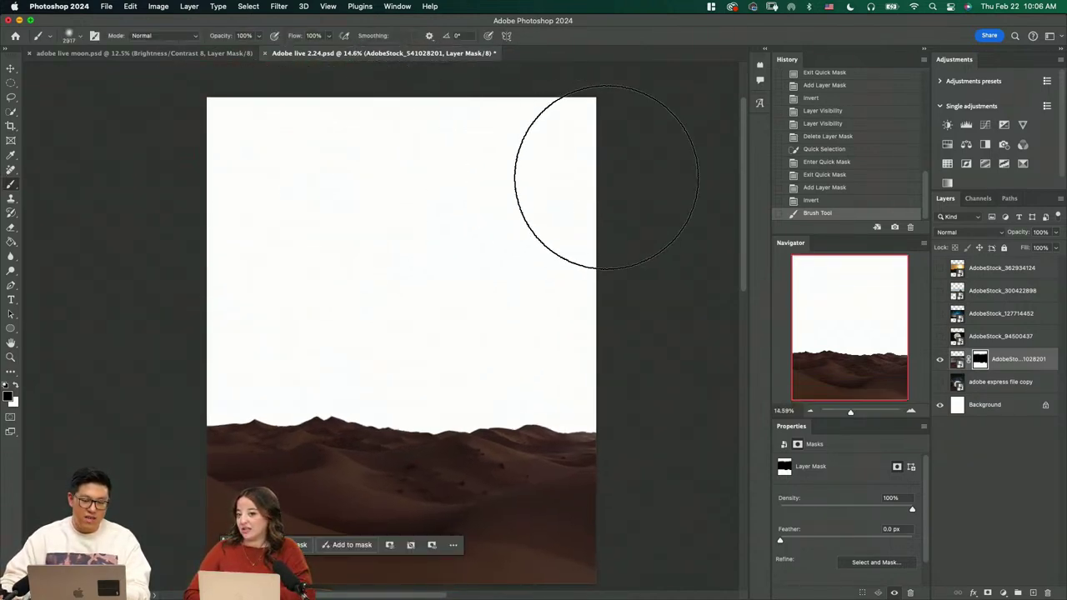
drag(367, 150, 543, 179)
key(z)
scroll(417, 348, down, 1)
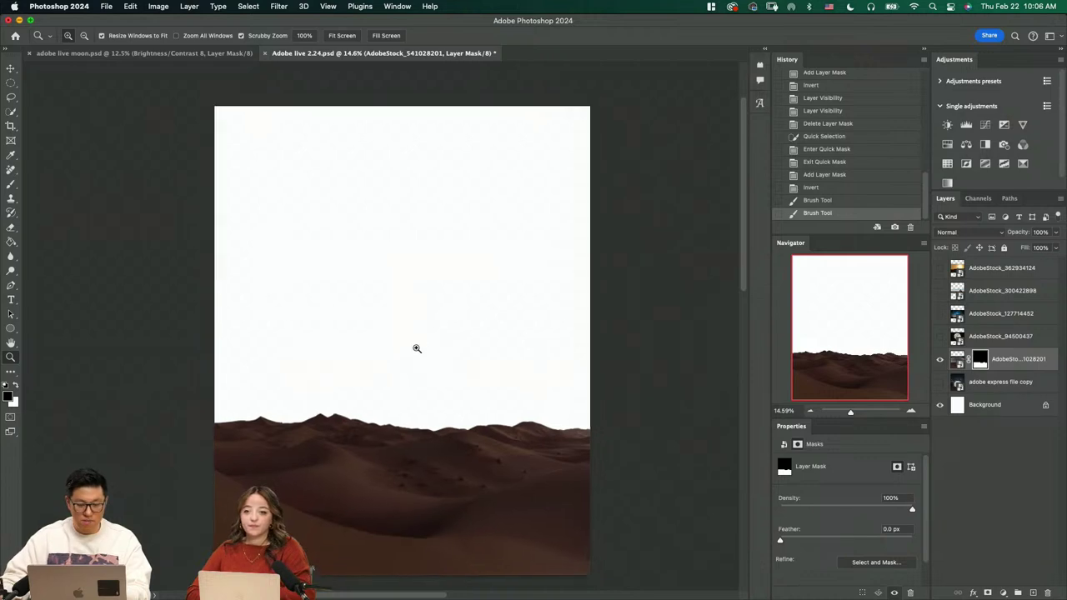
scroll(488, 405, down, 1)
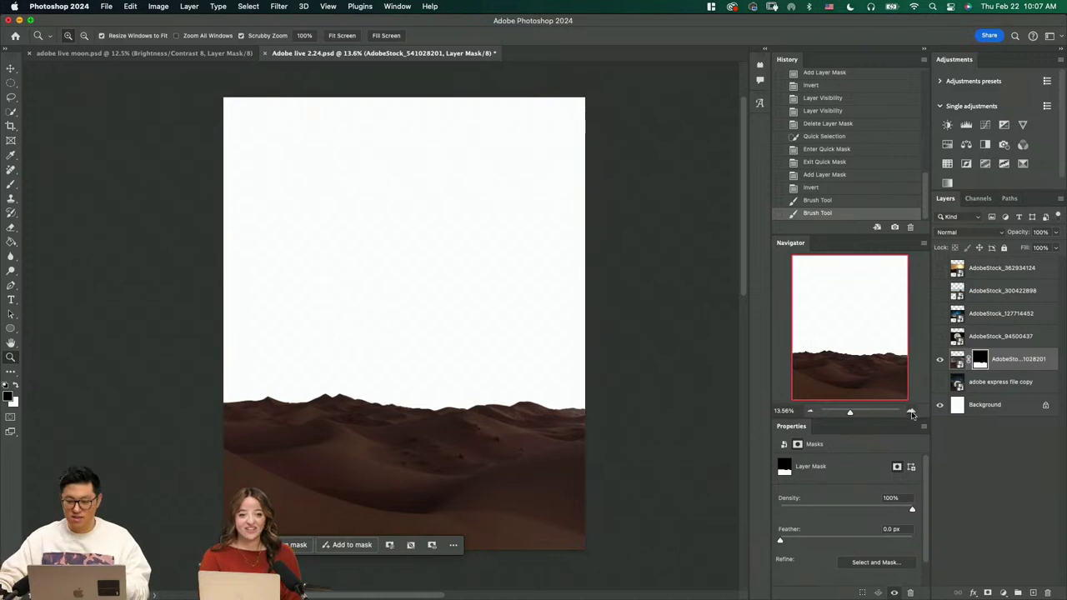
Move the Milky Way layer AdobeStock_127714452 directly below the masked dunes layer and make it visible
click(949, 338)
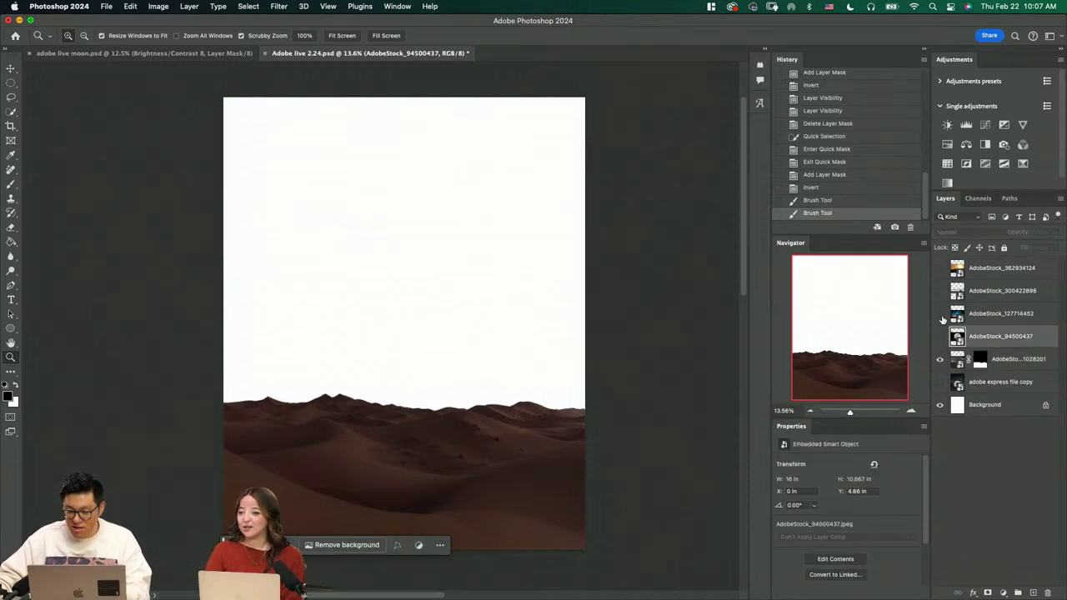
drag(966, 318, 990, 313)
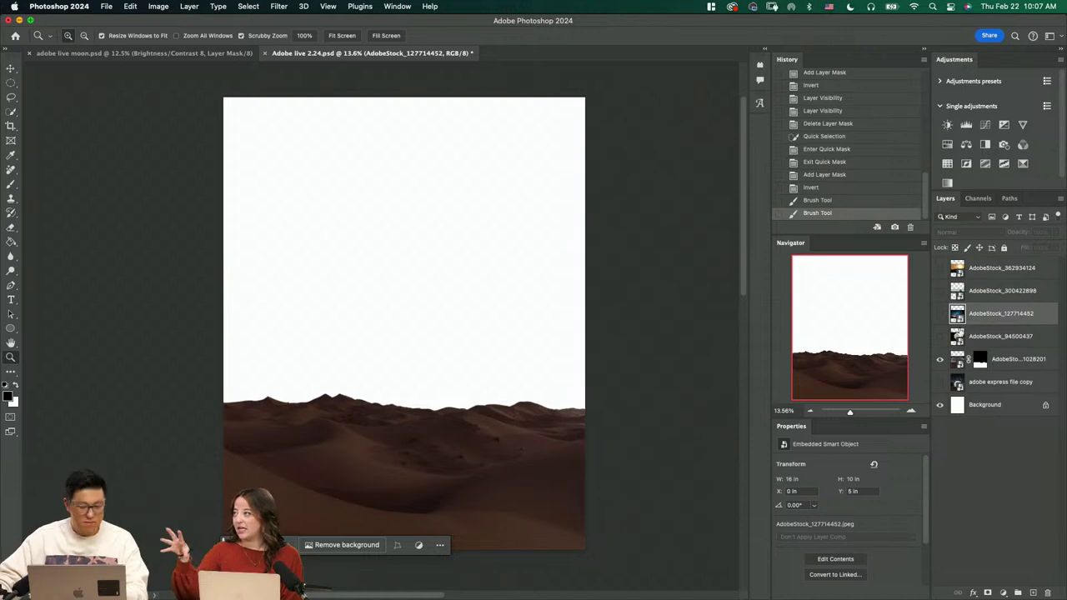
drag(984, 326, 940, 375)
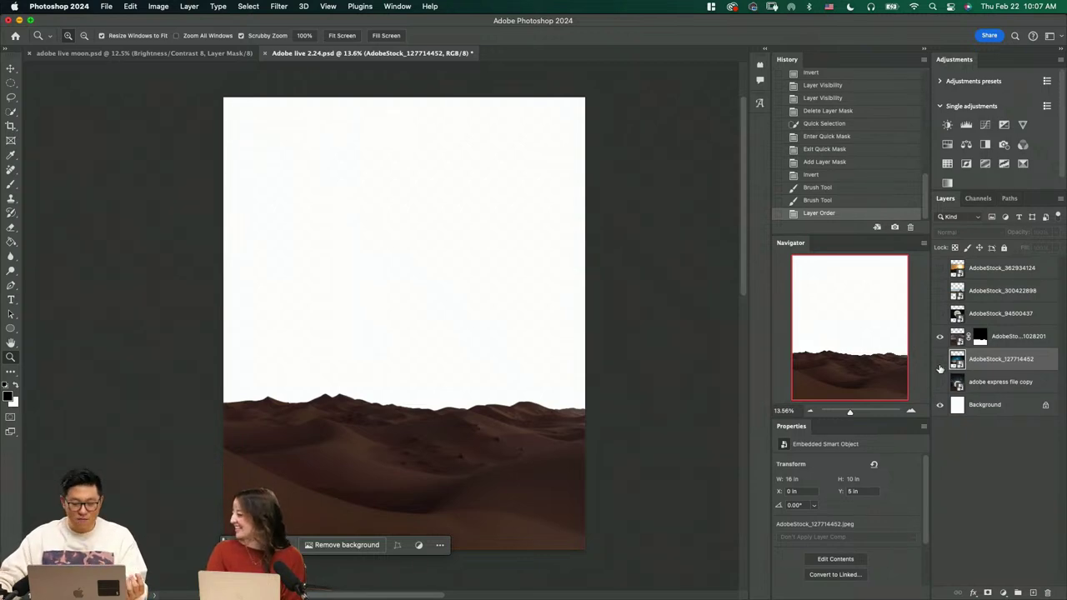
click(939, 360)
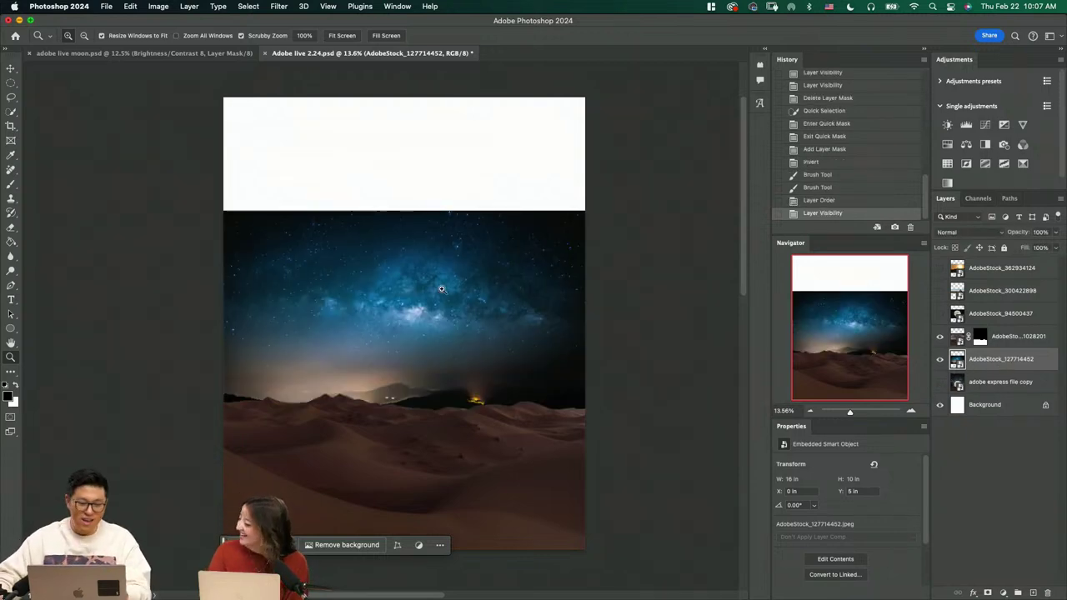
Scale the Milky Way layer to about 137% so it fills the canvas width from the top edge down behind the dunes
key(super+t)
drag(395, 210, 405, 127)
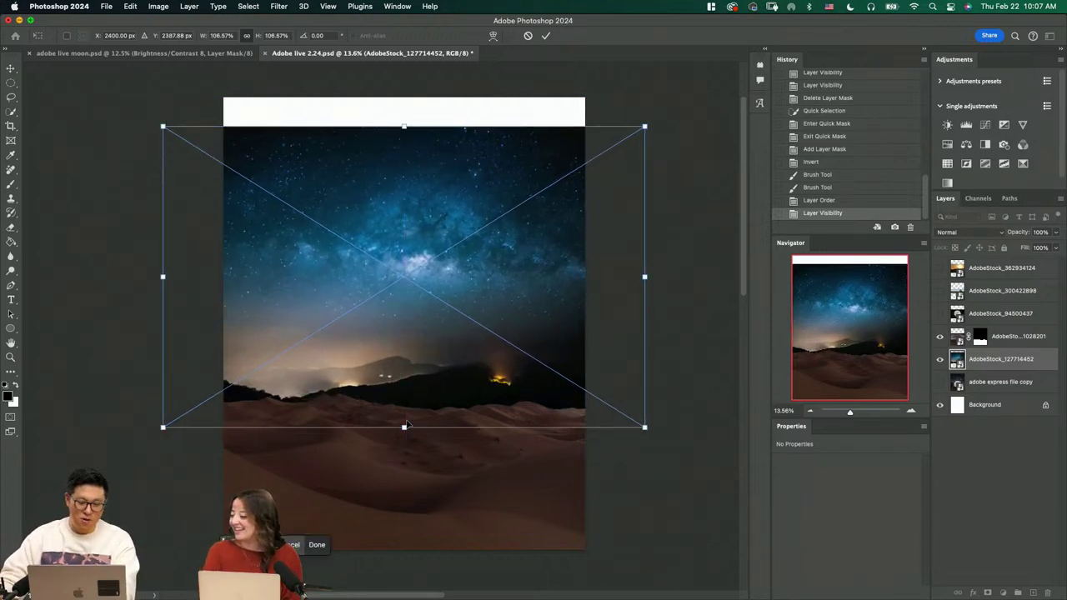
drag(403, 427, 405, 497)
drag(447, 375, 446, 347)
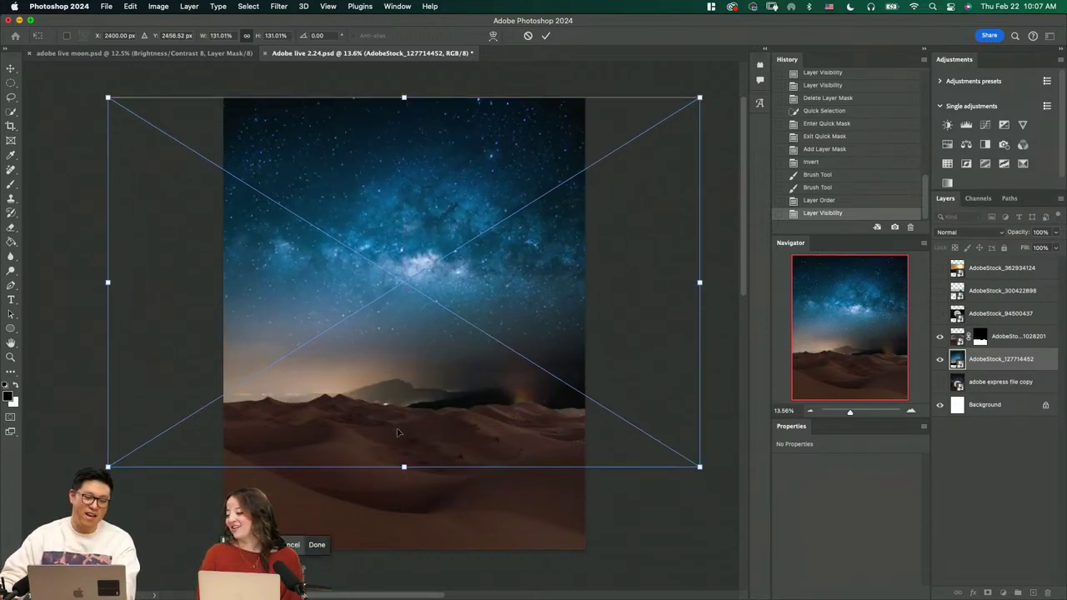
mouse_move(405, 467)
mouse_down()
mouse_move(405, 517)
mouse_move(404, 487)
mouse_up()
key(Return)
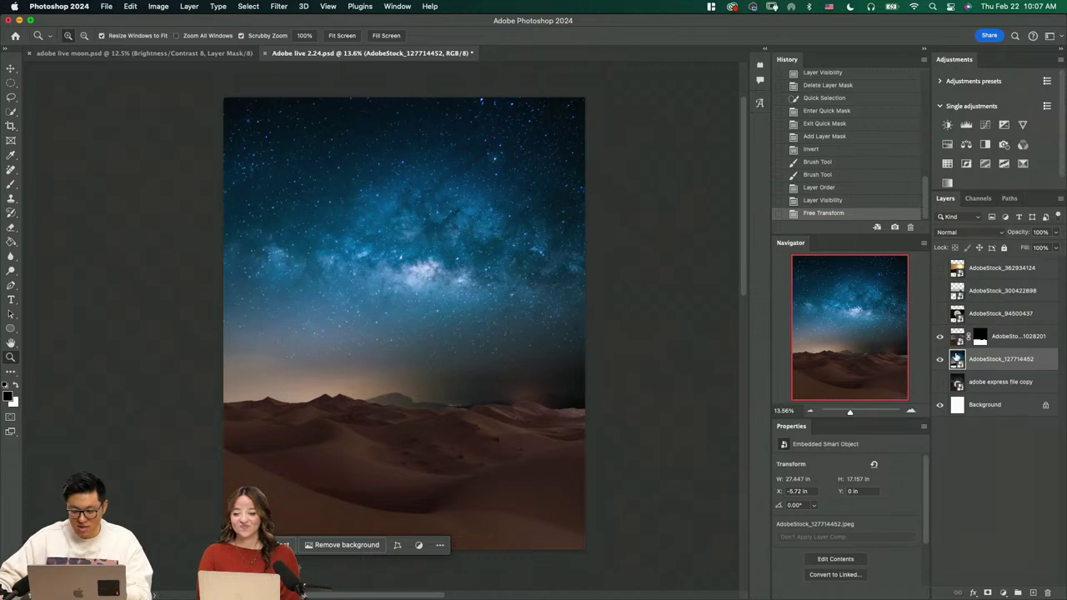
key(v)
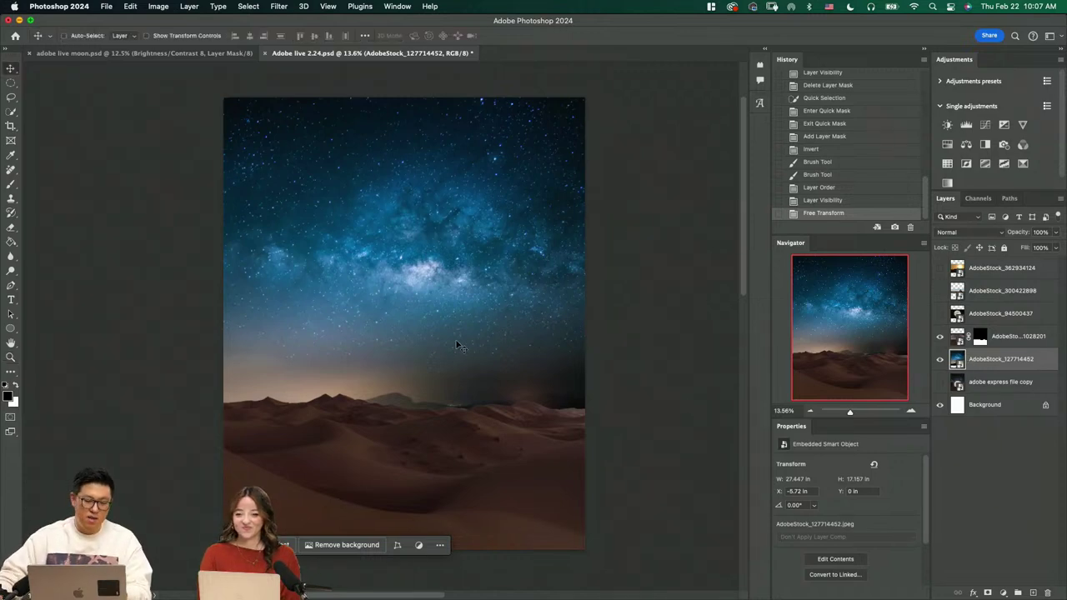
drag(457, 347, 492, 265)
key(cmd+z)
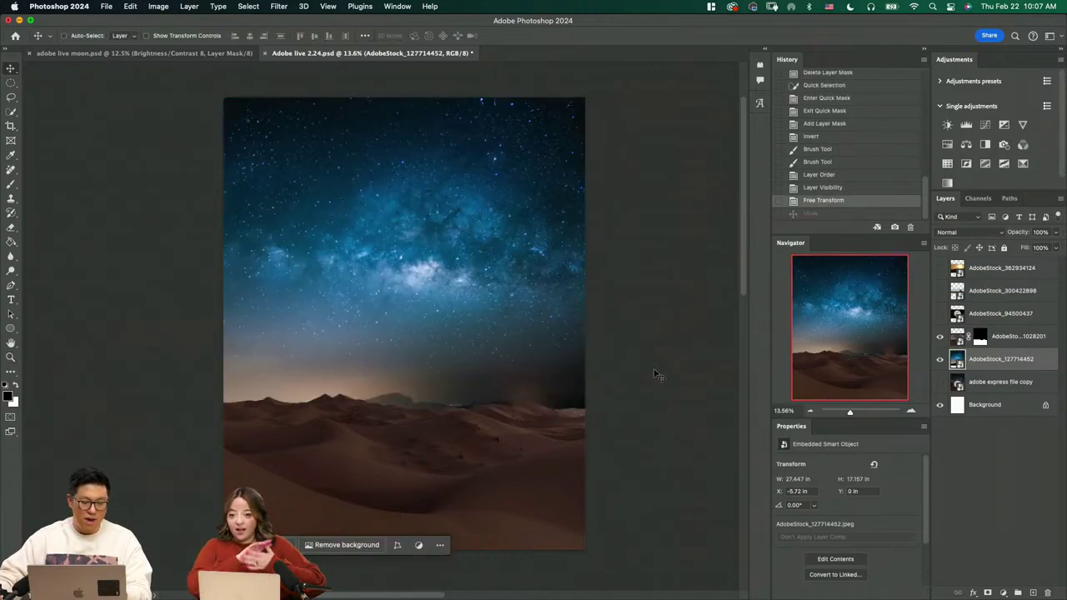
Rename the masked dunes layer as Foreground and the Milky Way layer as sky
click(1010, 340)
double_click(1012, 337)
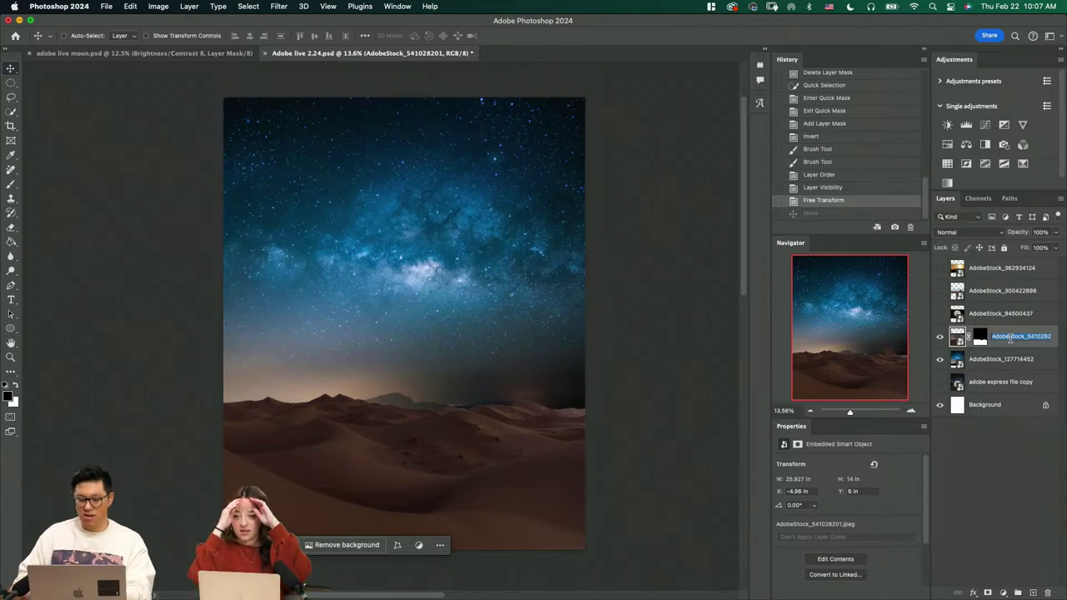
text(Foreground)
key(Return)
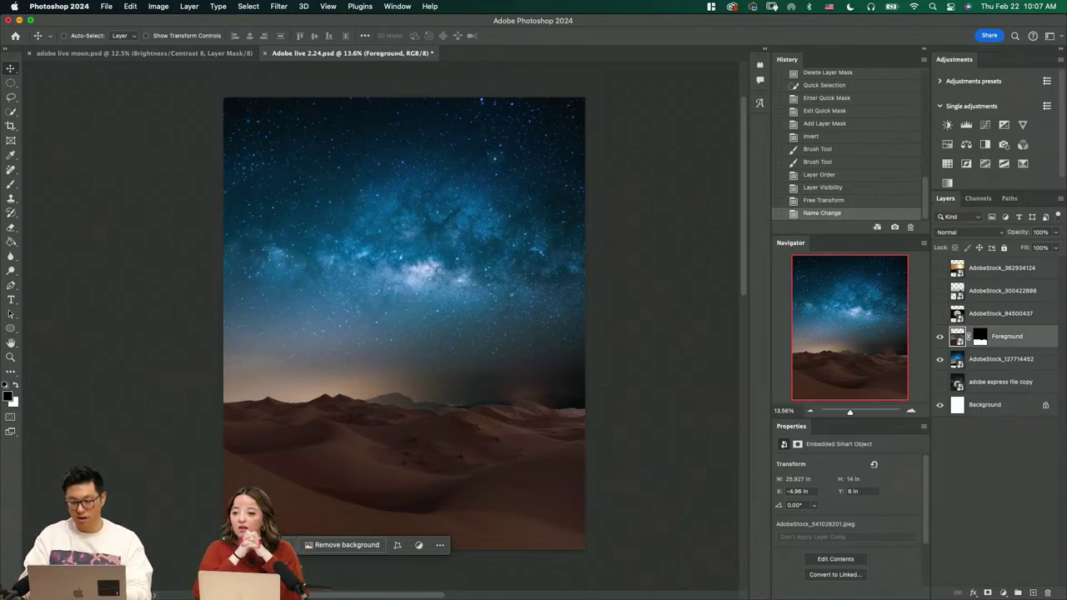
double_click(1008, 359)
text(sky)
key(Return)
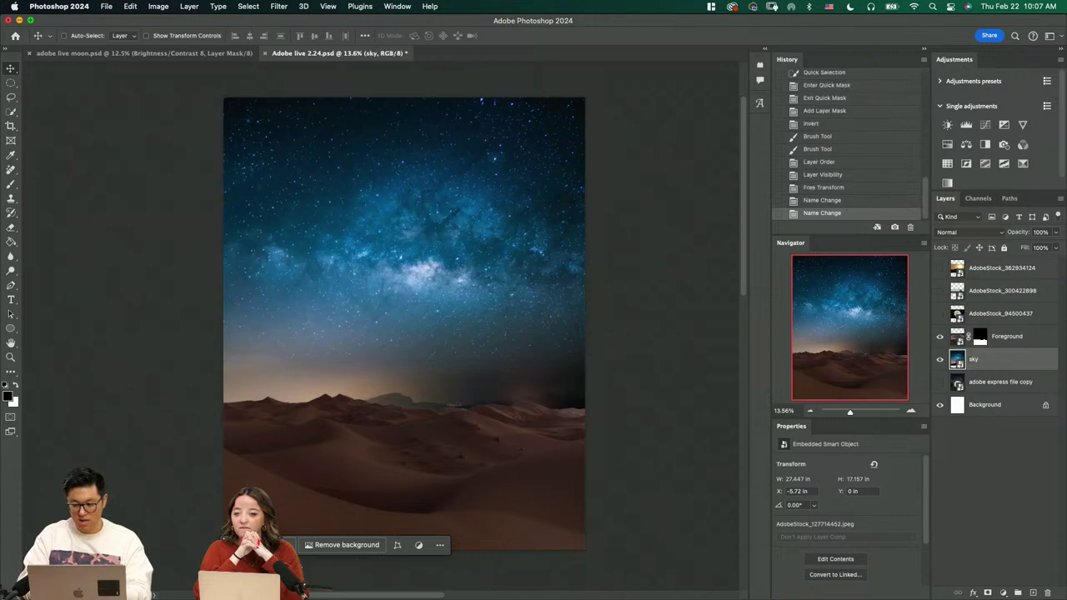
Enlarge the sky layer proportionally to about 143%, keeping its upper edge aligned with the canvas
key(super+t)
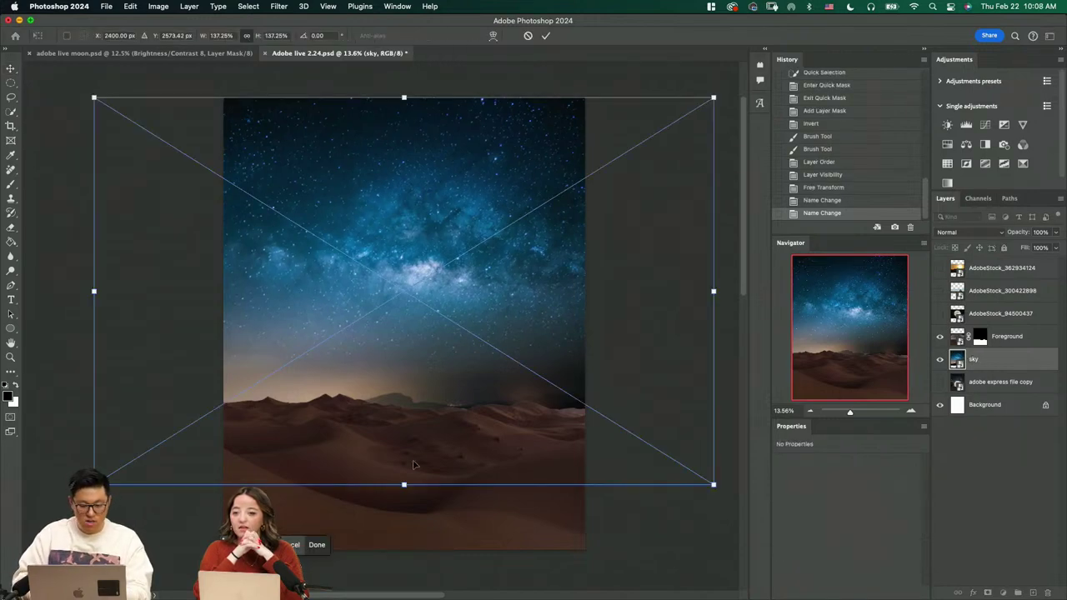
drag(404, 485, 401, 500)
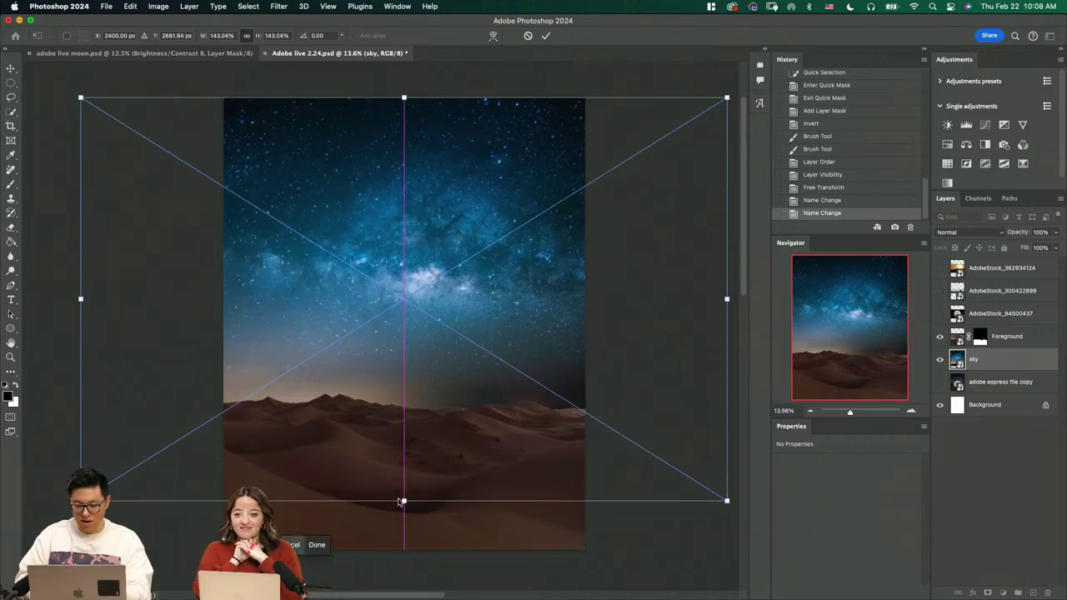
key(Return)
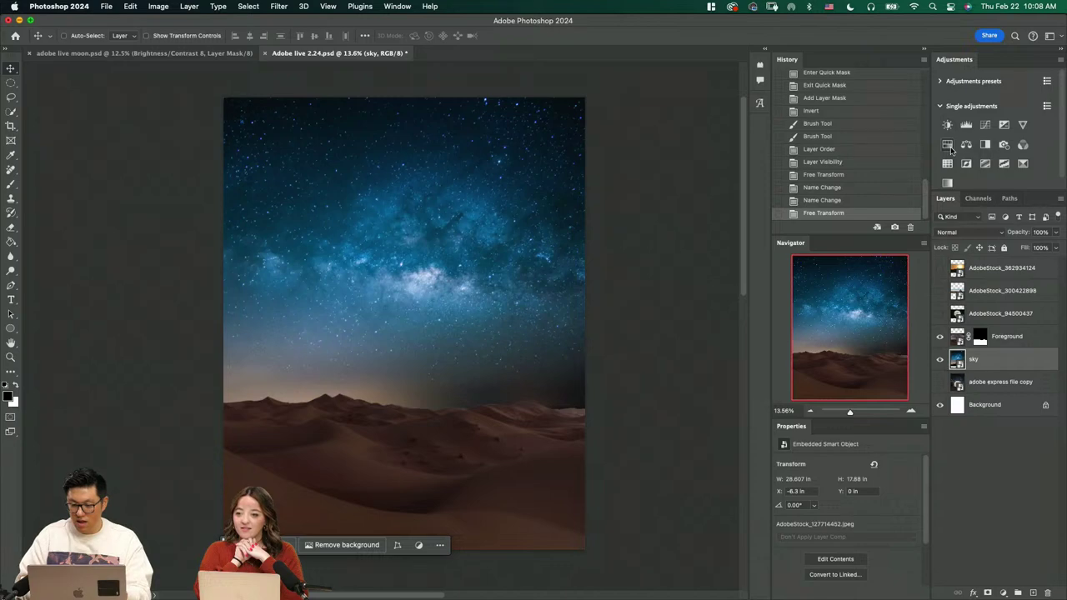
Add a Hue/Saturation adjustment layer above the sky layer and clip it to that layer
click(949, 147)
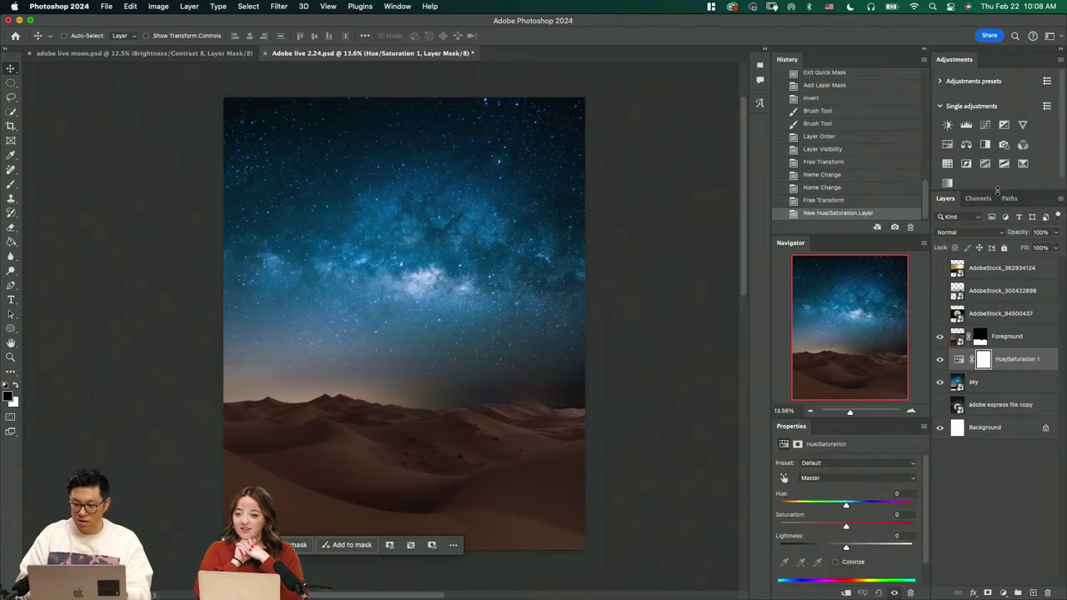
drag(996, 191, 996, 183)
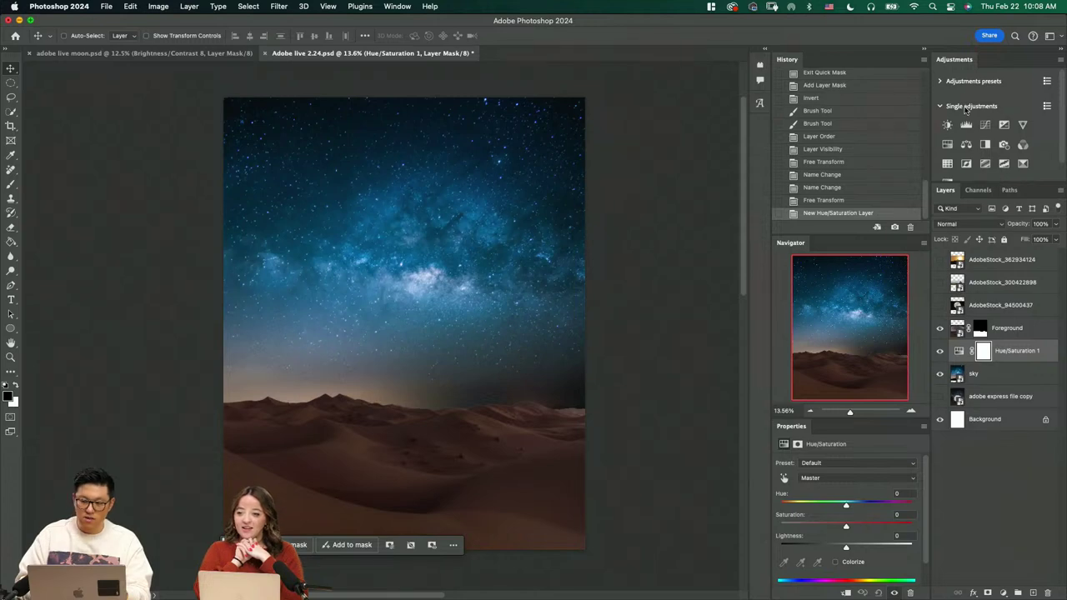
click(394, 7)
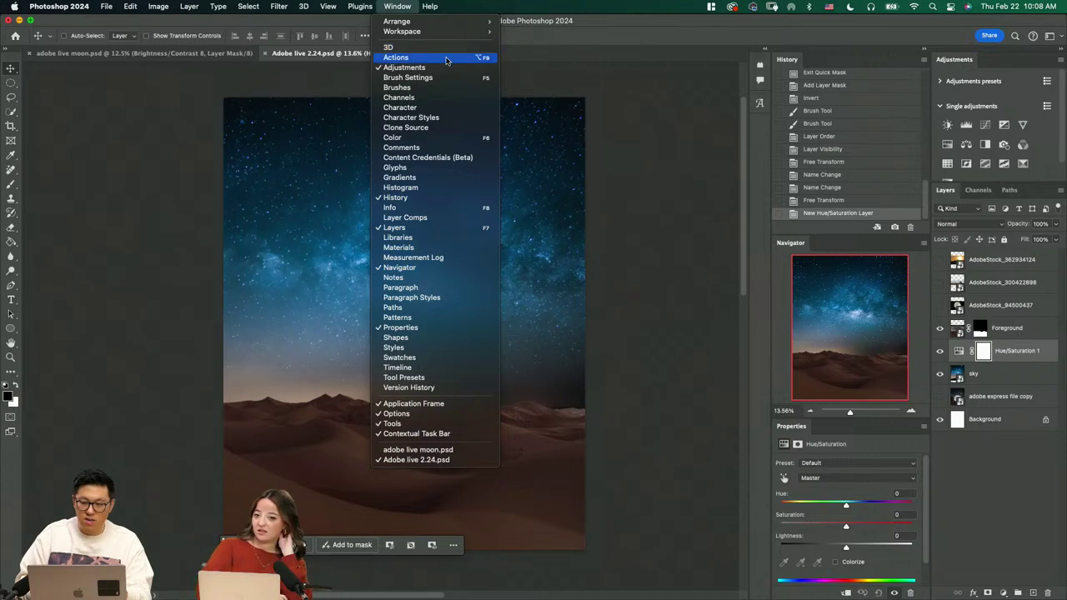
click(950, 154)
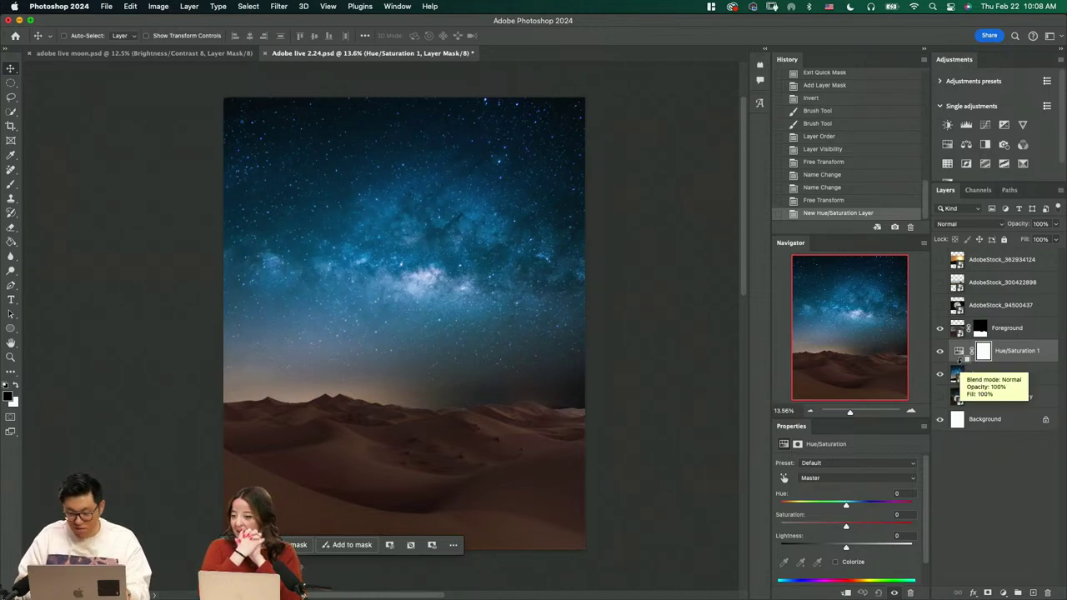
alt+click(959, 362)
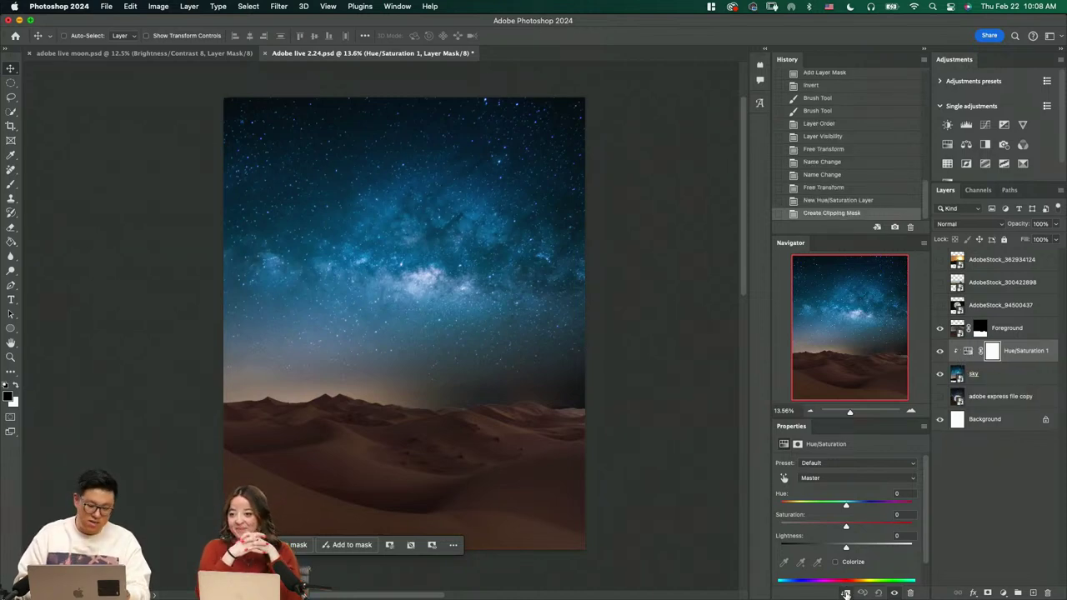
click(967, 351)
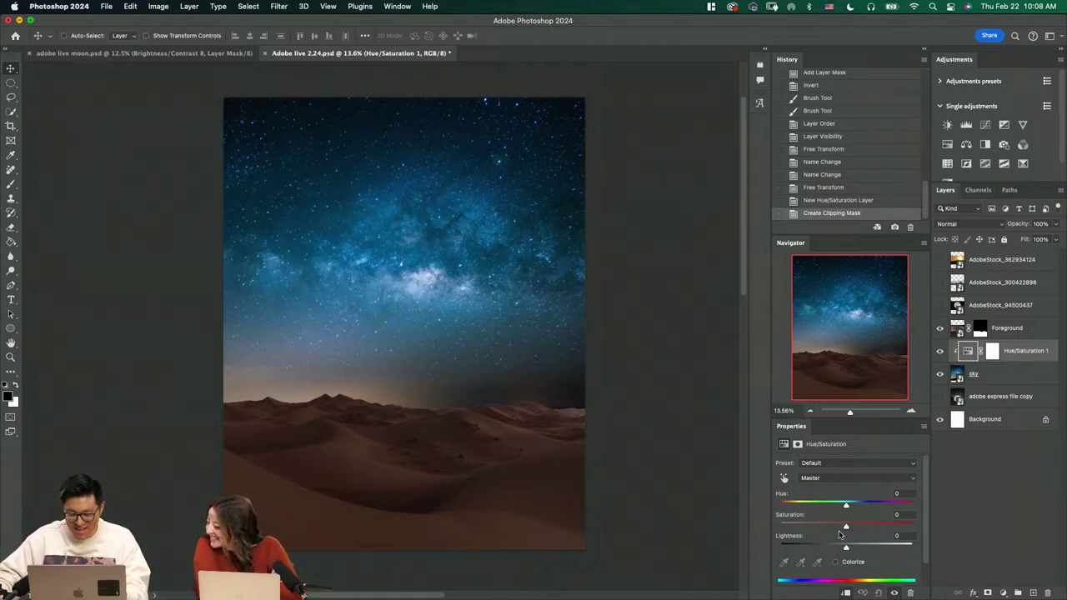
drag(844, 527, 792, 529)
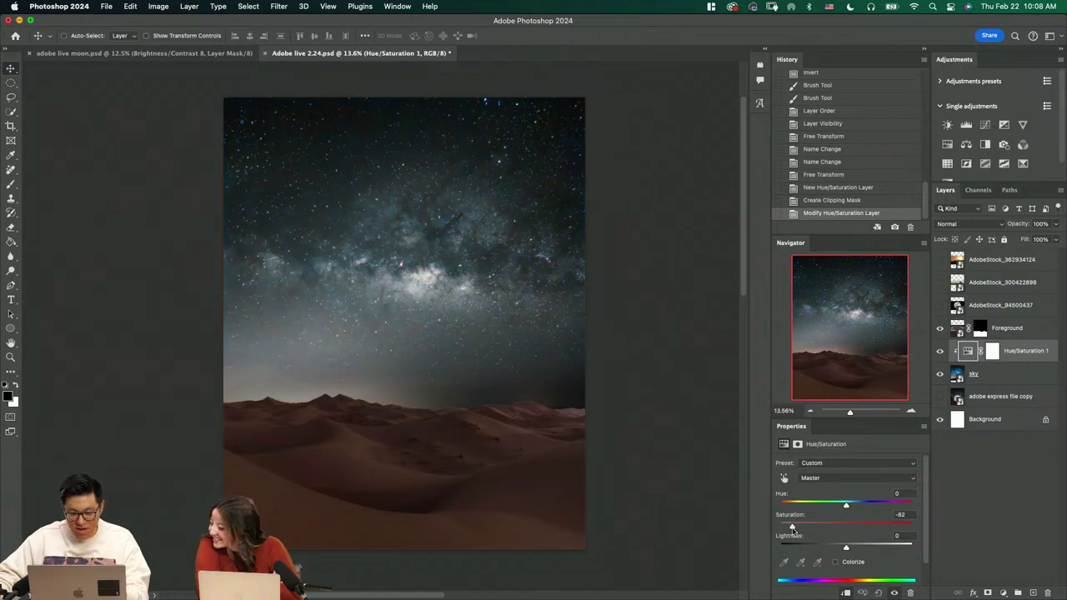
key(super+z)
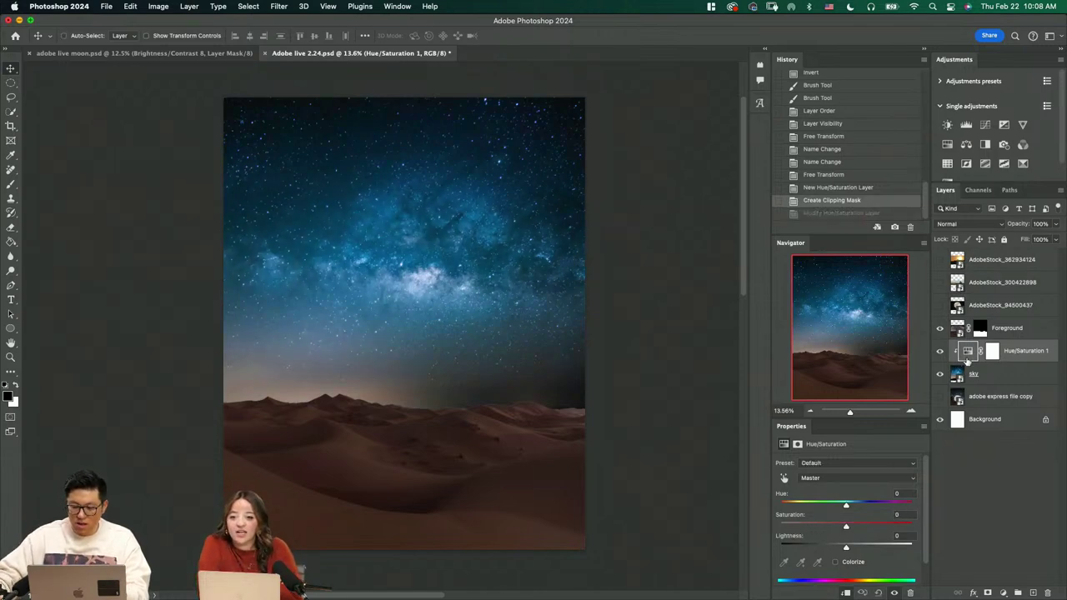
key(super+shift+z)
key(super+z)
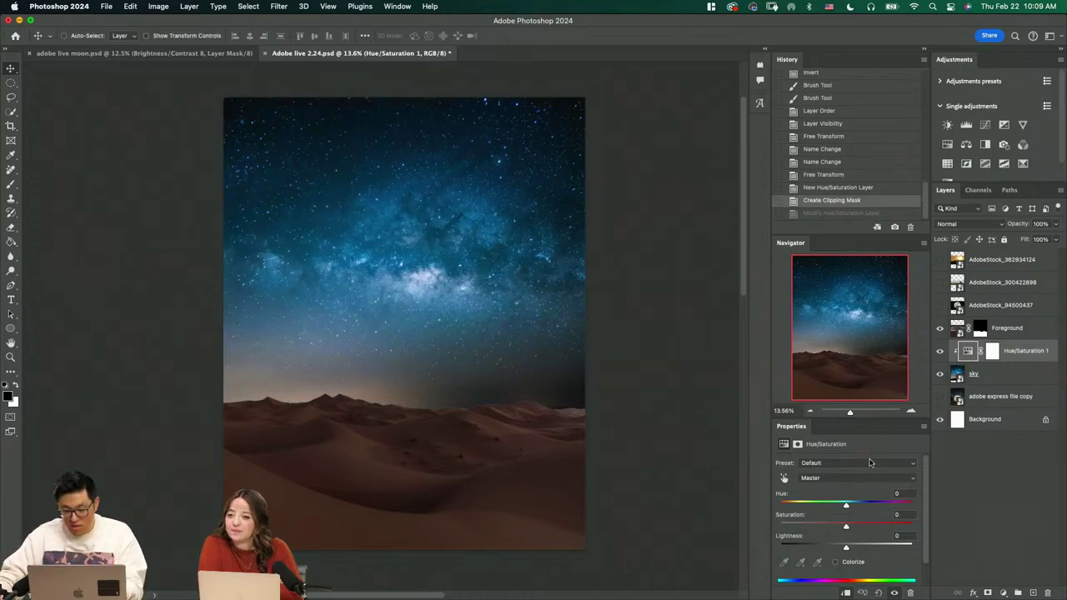
Set the saturation of the sky's clipped Hue/Saturation adjustment to -71
drag(847, 525, 799, 530)
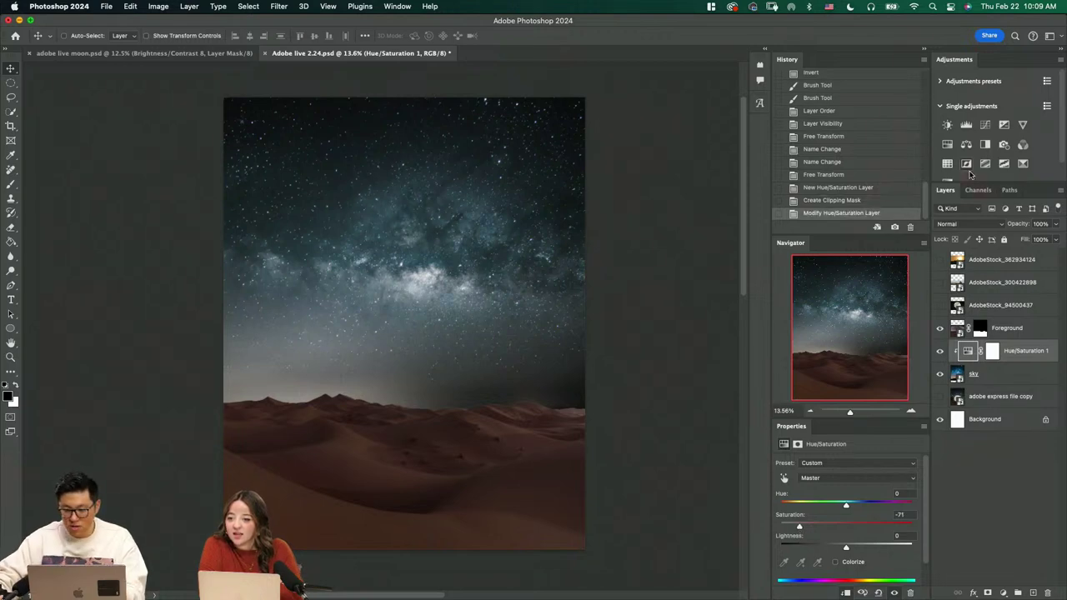
Add a clipped Color Balance adjustment directly above the sky layer, with midtones at +23 towards red and about -18 towards yellow
click(999, 376)
click(966, 144)
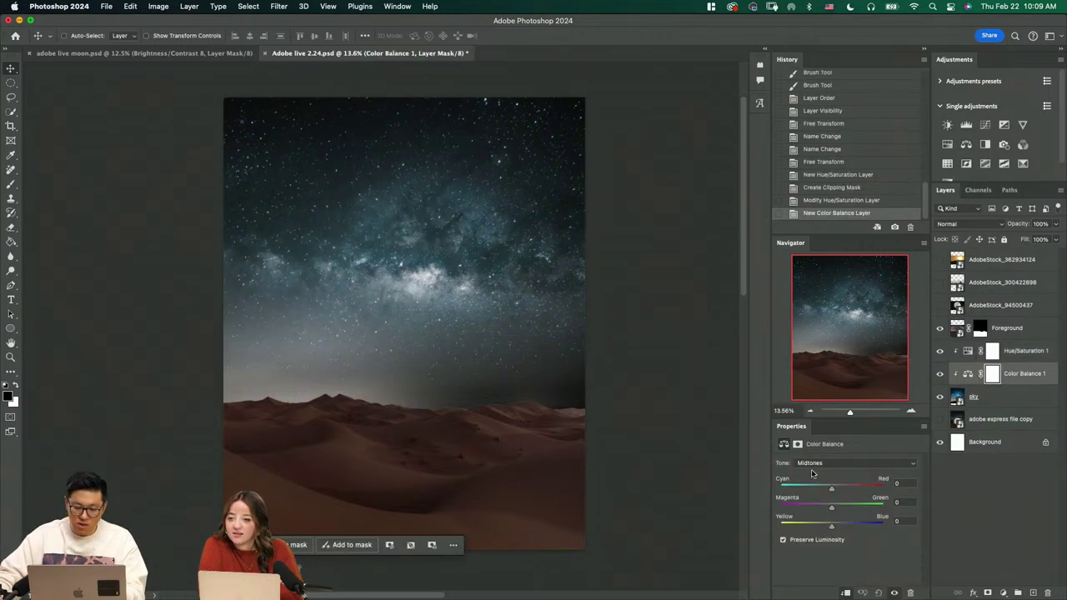
click(825, 464)
click(850, 566)
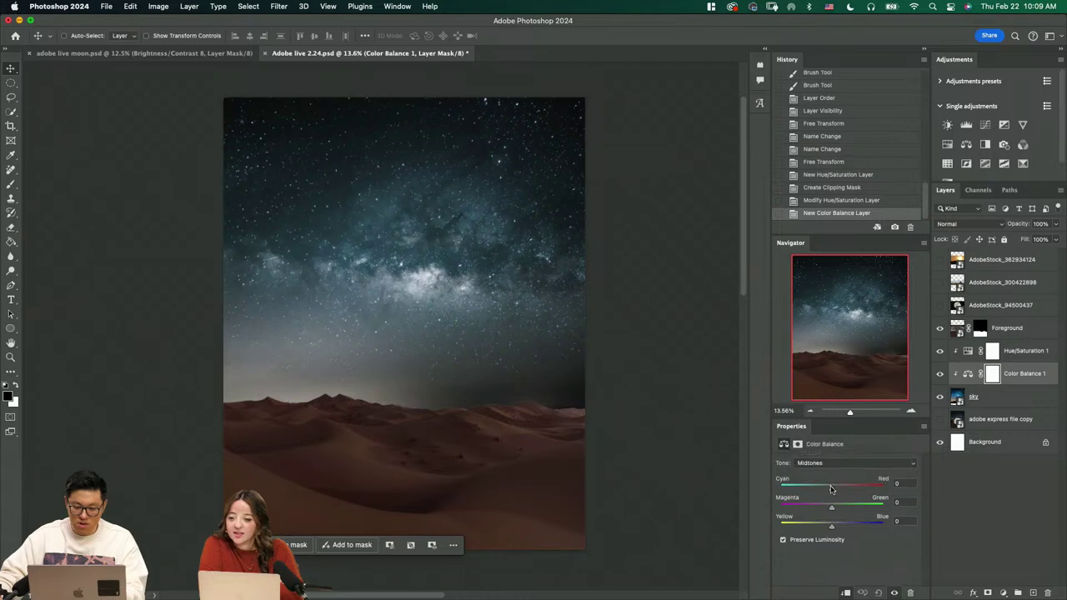
drag(830, 488, 842, 489)
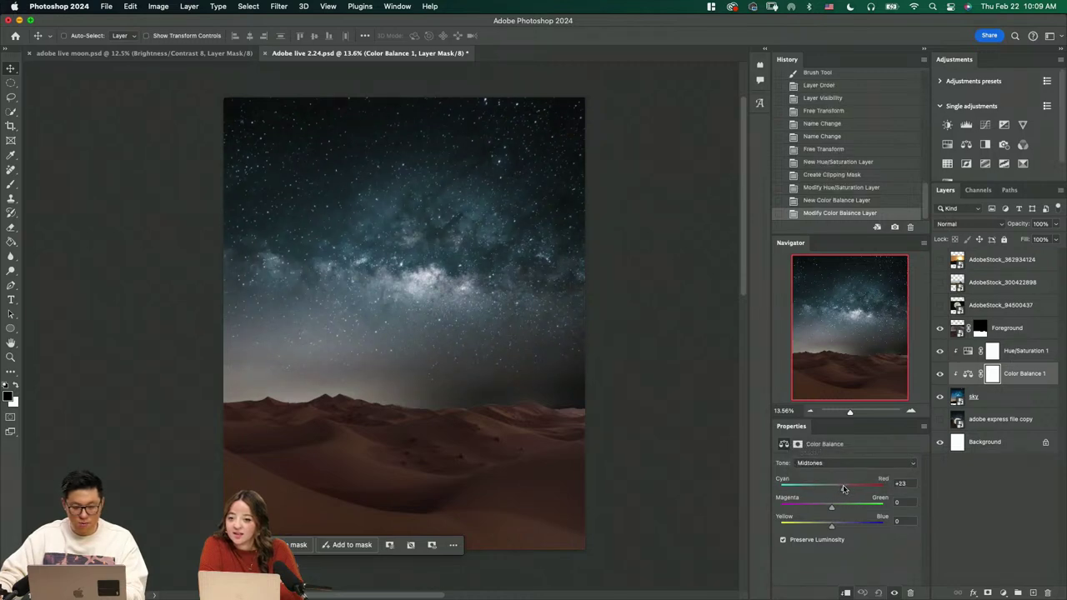
drag(831, 526, 829, 527)
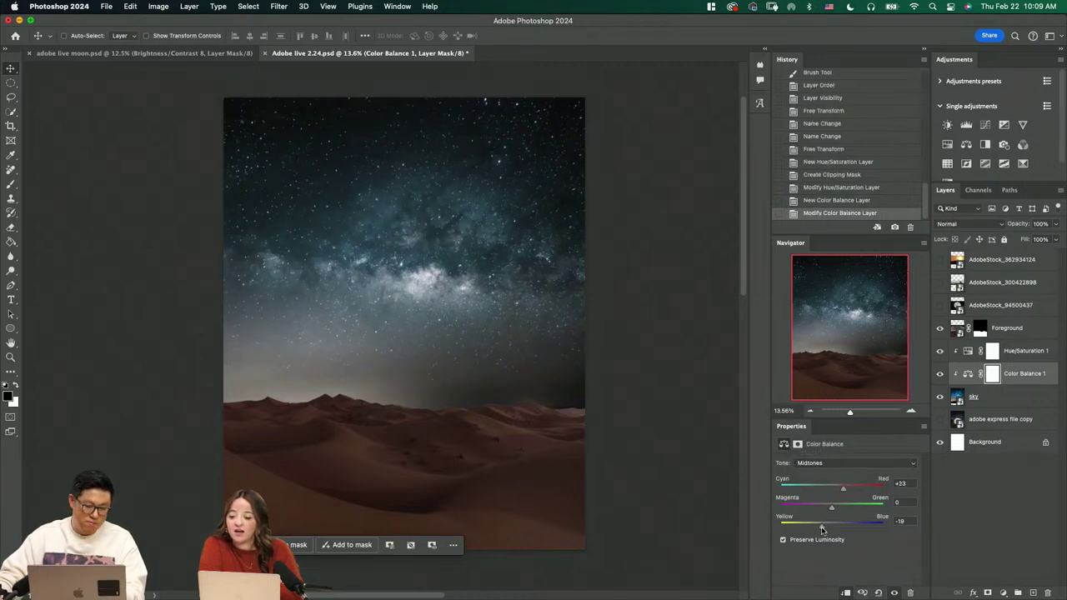
Select the sky layer together with its clipped Color Balance and Hue/Saturation adjustment layers
click(1017, 354)
shift+click(960, 398)
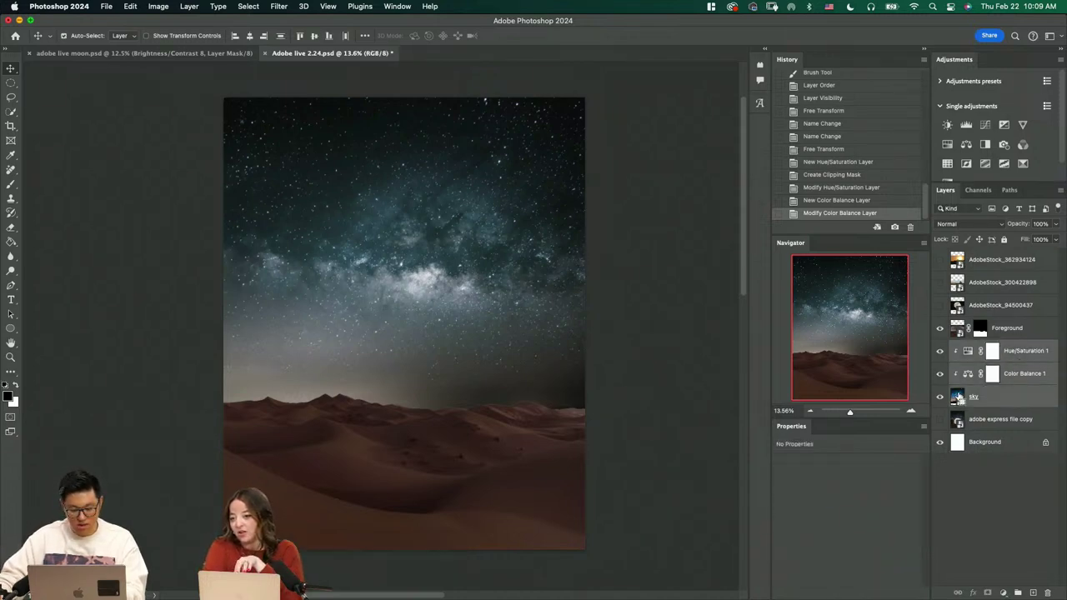
Group the selected sky layer with its Hue/Saturation and Color Balance adjustments and name the group "sky"
key(super+g)
double_click(980, 346)
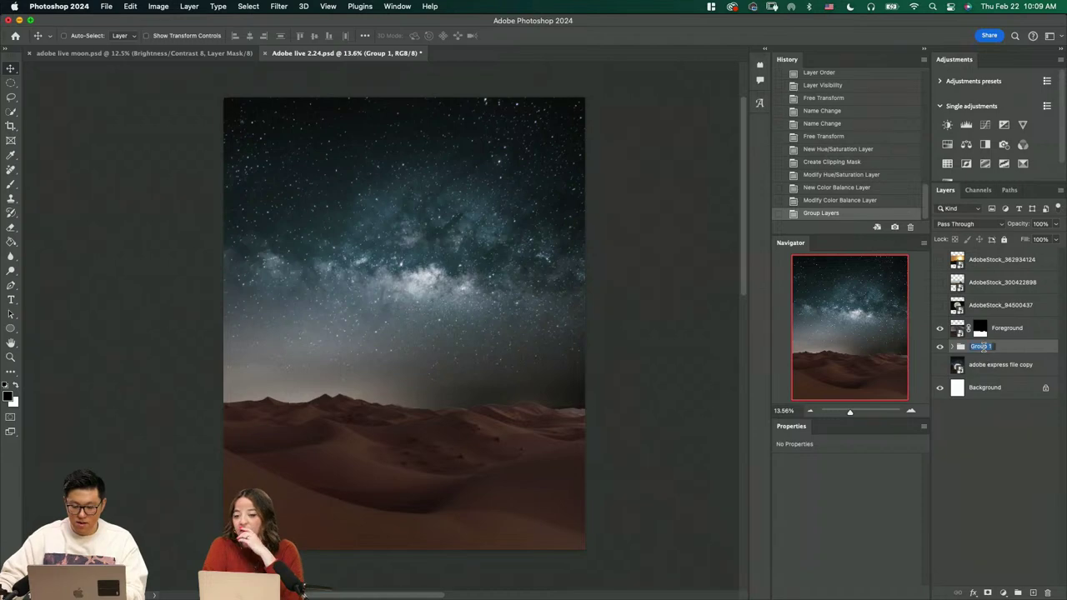
text(sky)
key(Return)
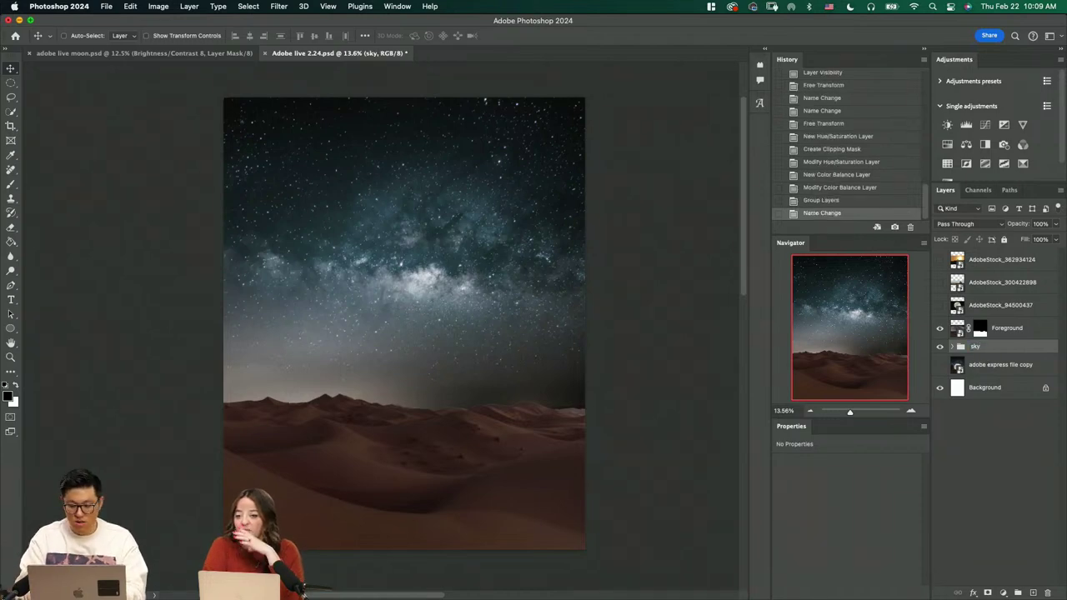
Show the AdobeStock_94500437 moon layer over the desert scene to examine it, and hide it again
key(z)
drag(538, 411, 559, 416)
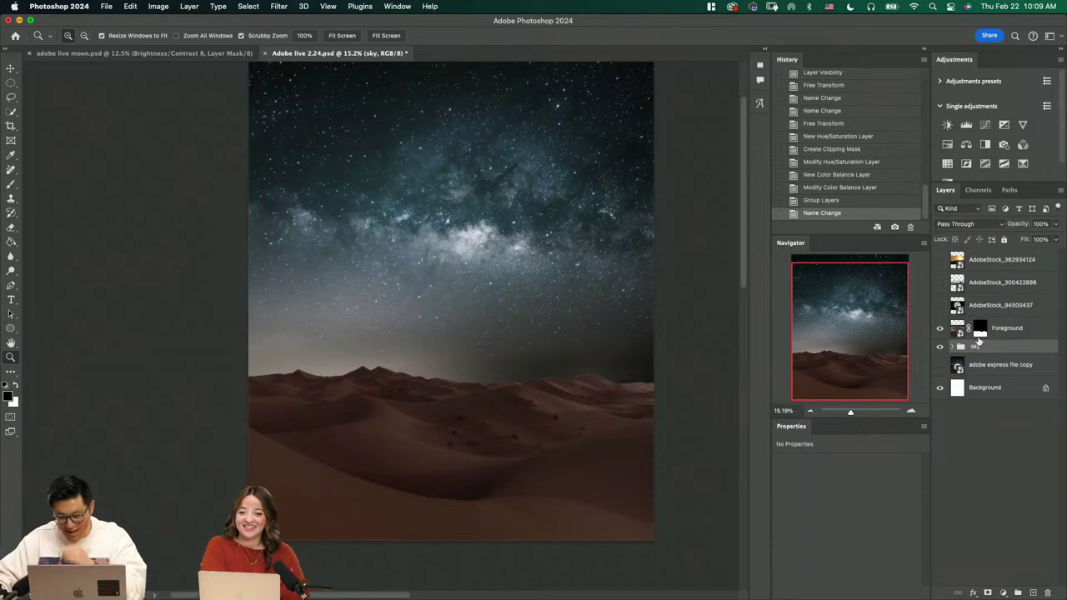
click(955, 332)
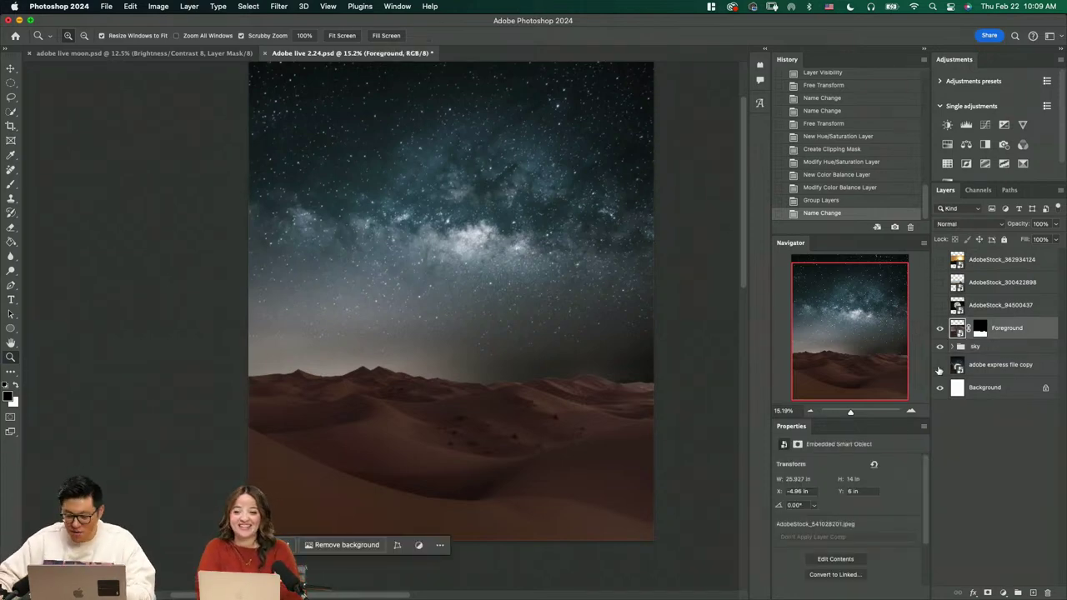
click(939, 305)
click(986, 308)
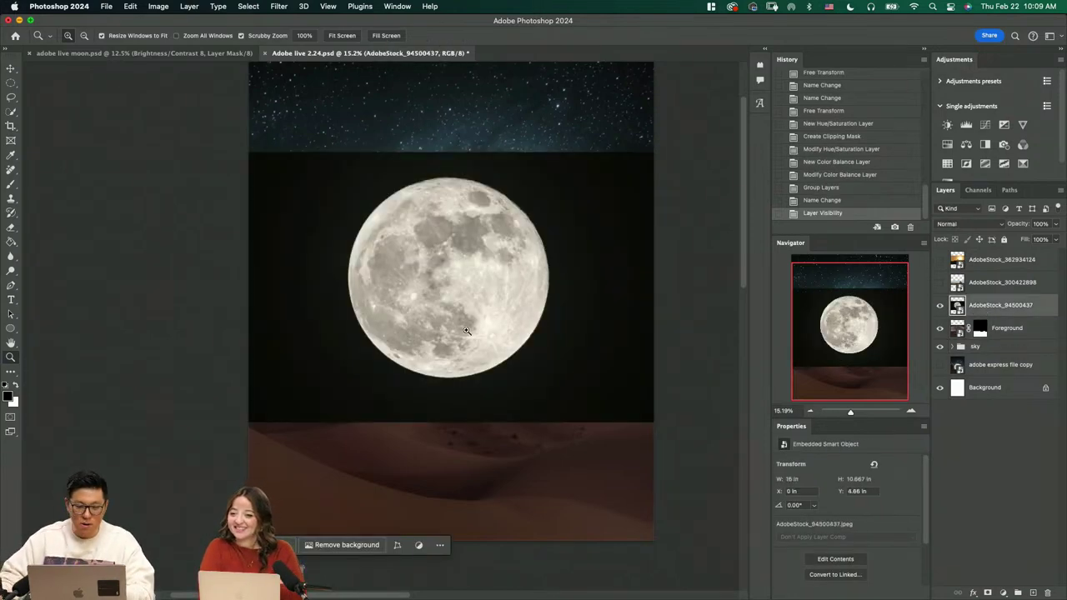
scroll(492, 333, up, 3)
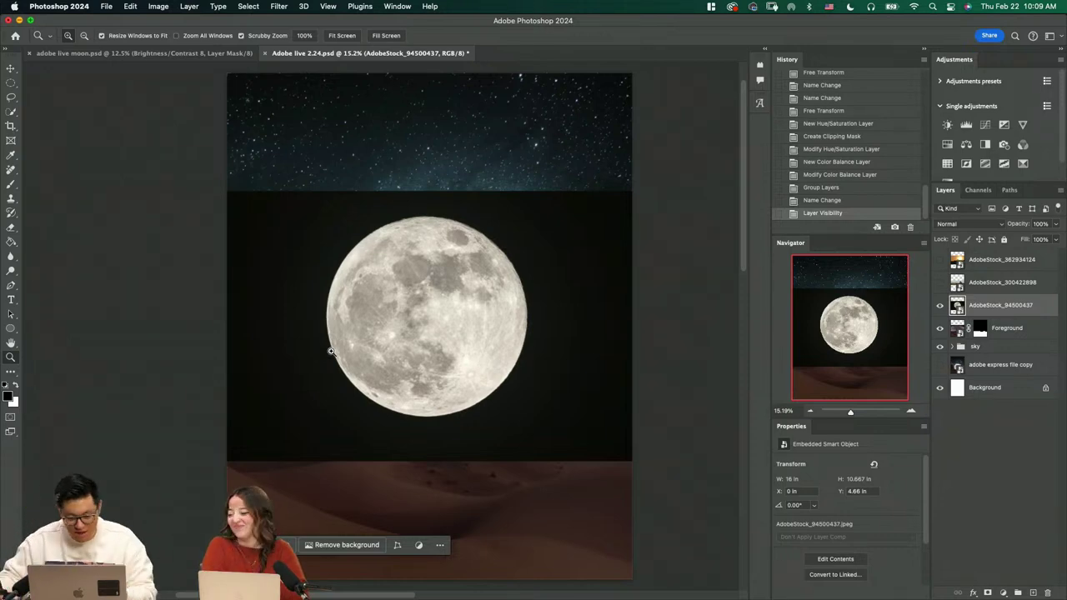
drag(416, 308, 408, 331)
key(m)
key(z)
key(v)
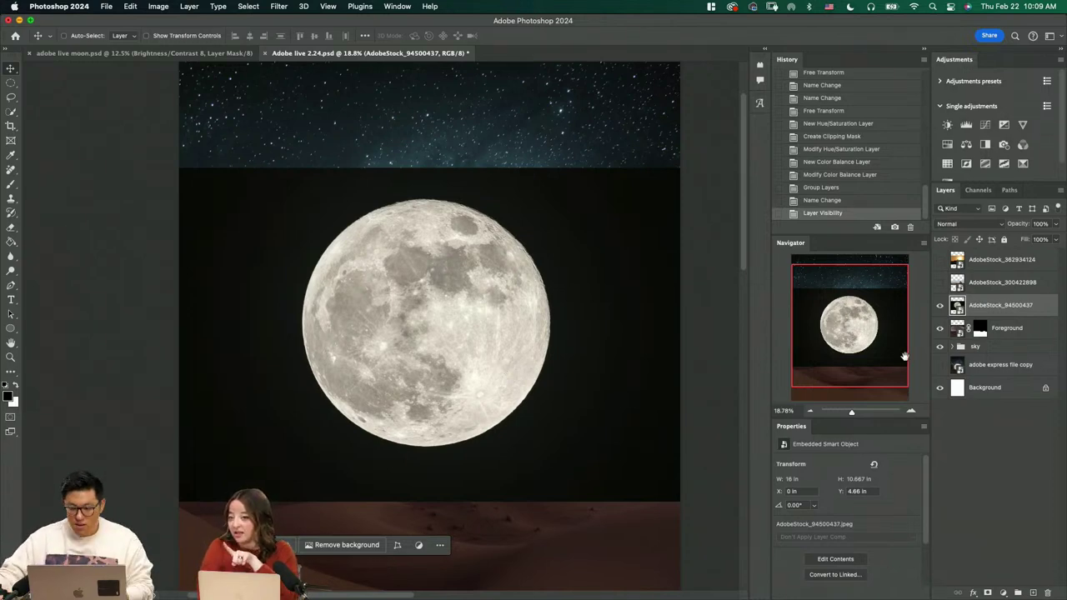
click(940, 305)
Temporarily disable the Foreground layer's mask to inspect the unmasked image and its smart object contents, and re-enable the mask
click(979, 330)
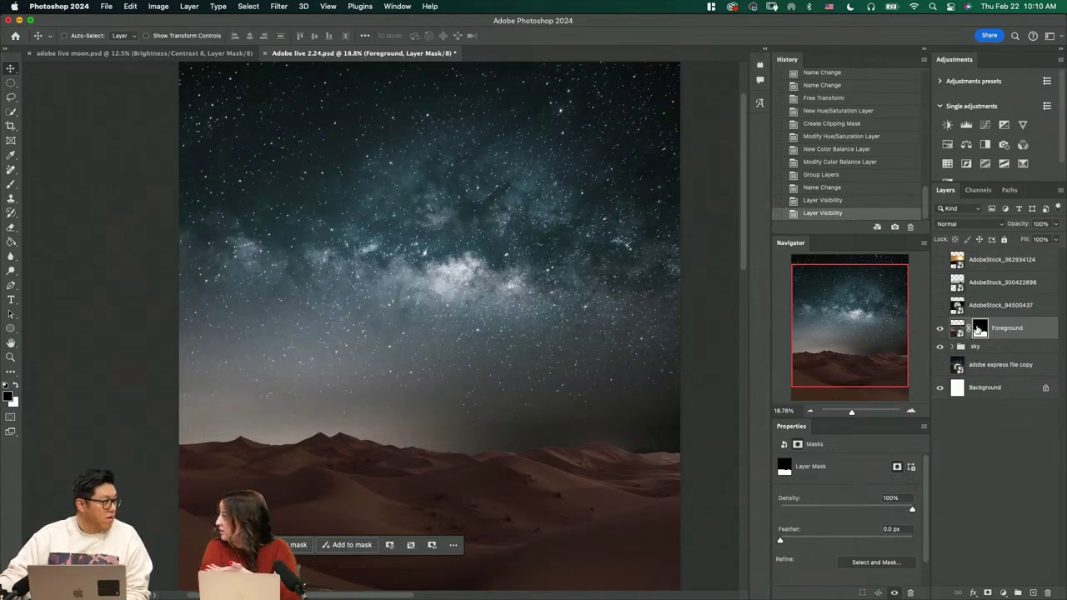
shift+click(978, 330)
click(959, 330)
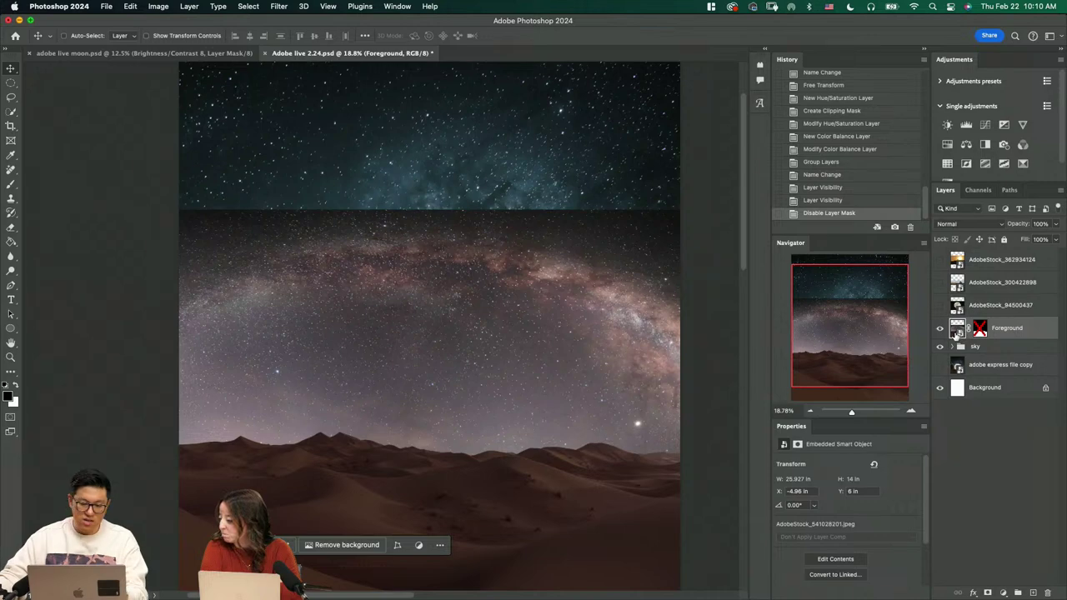
double_click(957, 330)
key(super+w)
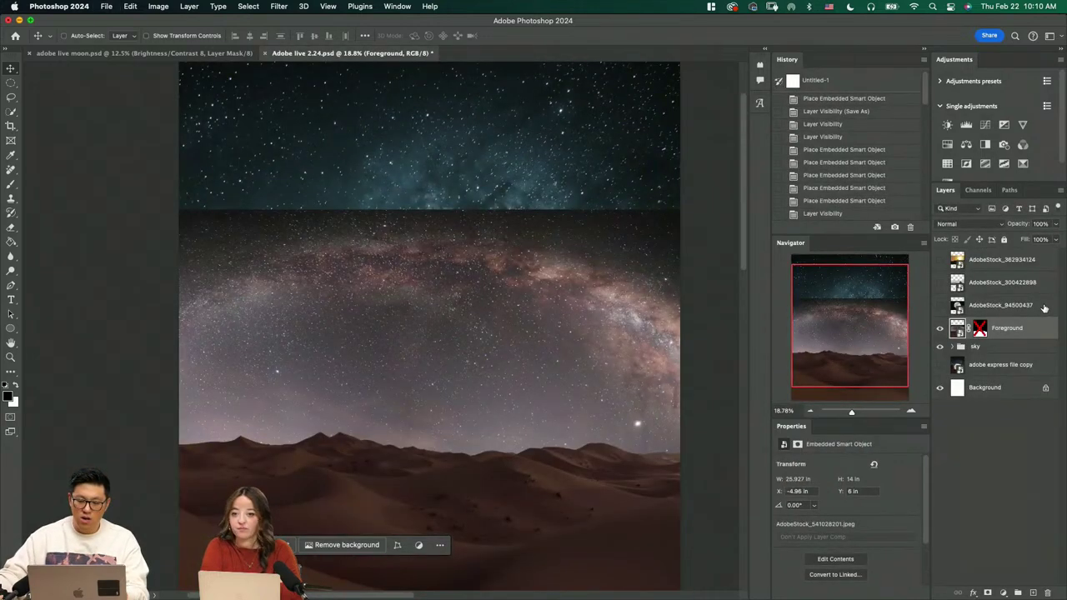
shift+click(982, 330)
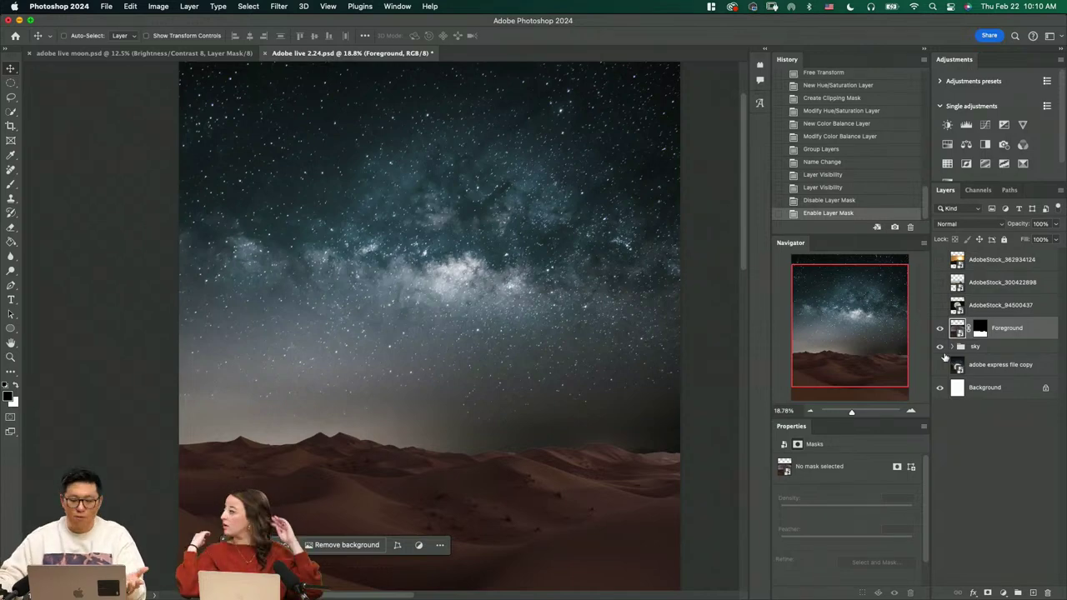
Try to blend the dune horizon into the sky by painting black on the Foreground layer's mask with a small soft brush
click(980, 329)
key(z)
drag(523, 448, 508, 465)
key(b)
mouse_move(456, 367)
mouse_down()
mouse_move(436, 351)
mouse_move(400, 405)
mouse_up()
key(bracketleft)
key(bracketleft)
key(bracketleft)
key(bracketleft)
key(bracketleft)
key(bracketleft)
key(bracketleft)
key(bracketleft)
click(468, 386)
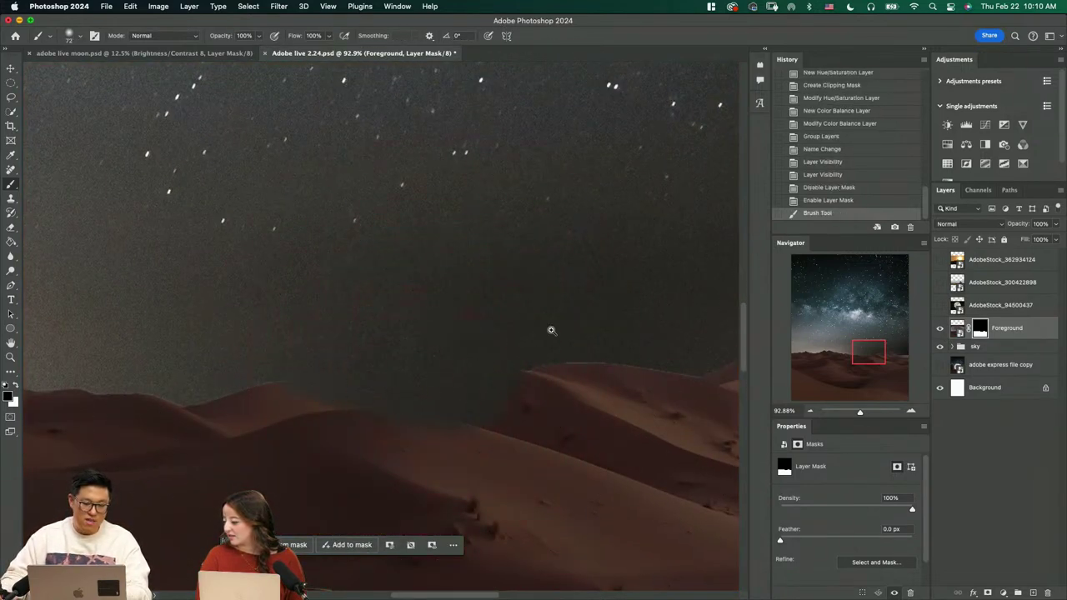
Try to bring back the dune edge by painting white on the Foreground mask, and undo the brush strokes
key(z)
mouse_move(550, 331)
mouse_down()
mouse_move(442, 394)
mouse_move(490, 388)
mouse_move(538, 346)
mouse_move(610, 400)
mouse_move(571, 397)
mouse_up()
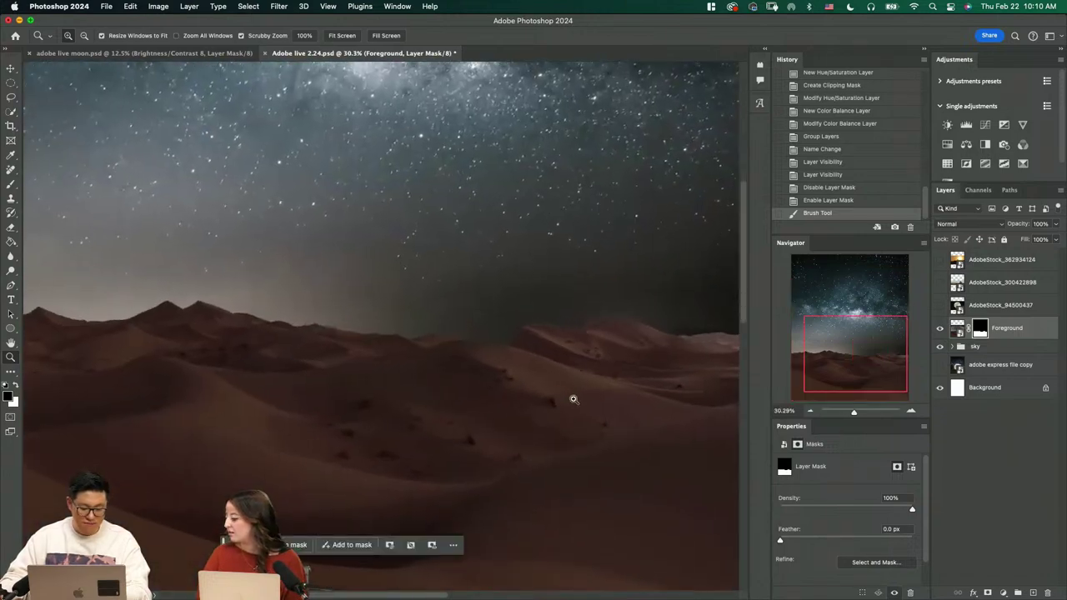
key(b)
key(x)
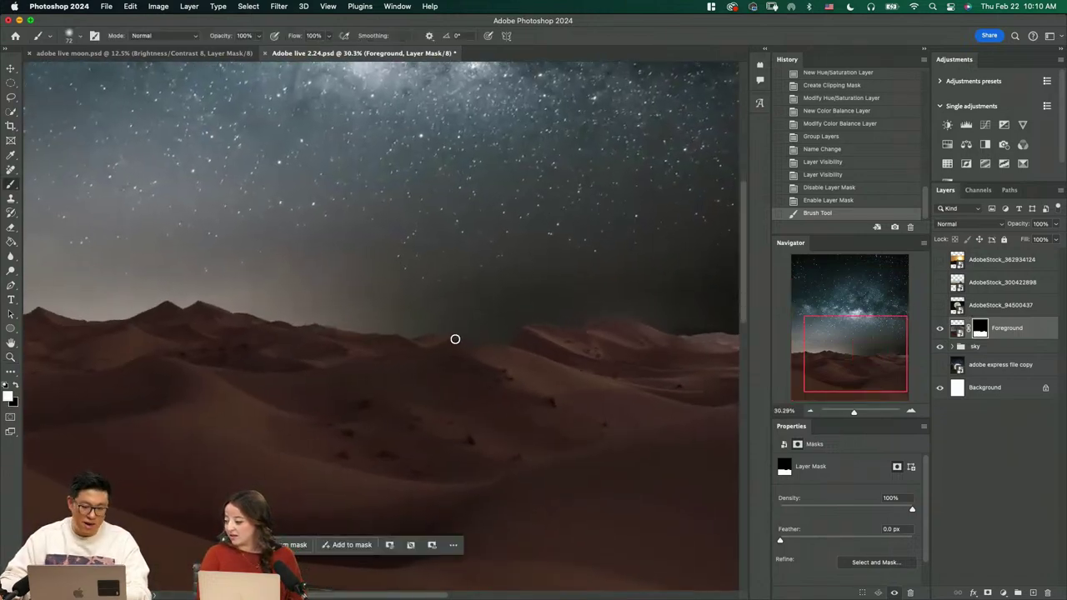
drag(458, 336, 446, 335)
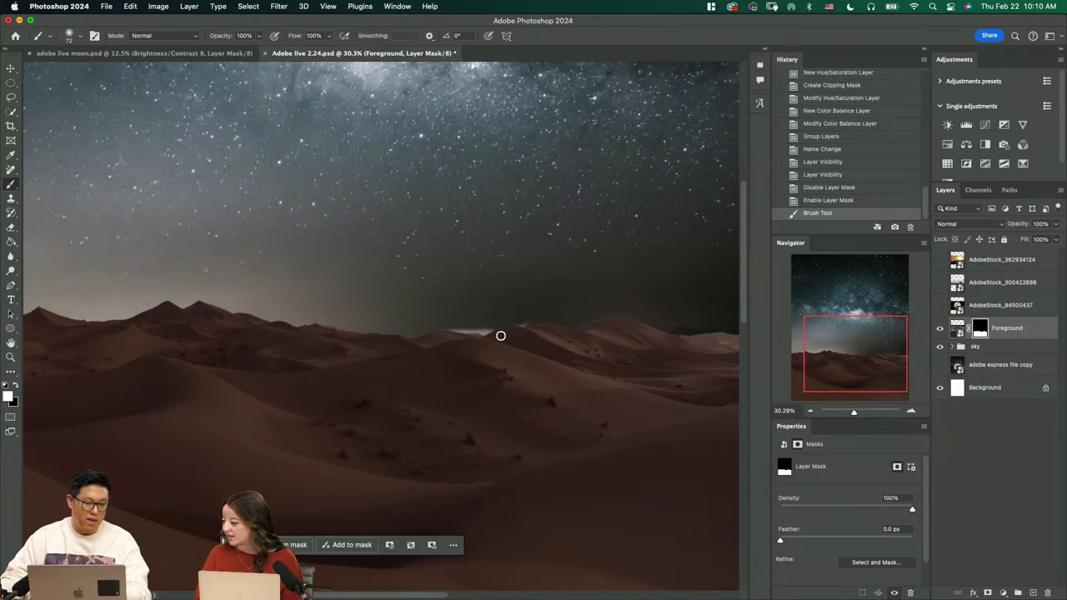
key(super+z)
key(z)
key(super+z)
drag(524, 334, 572, 409)
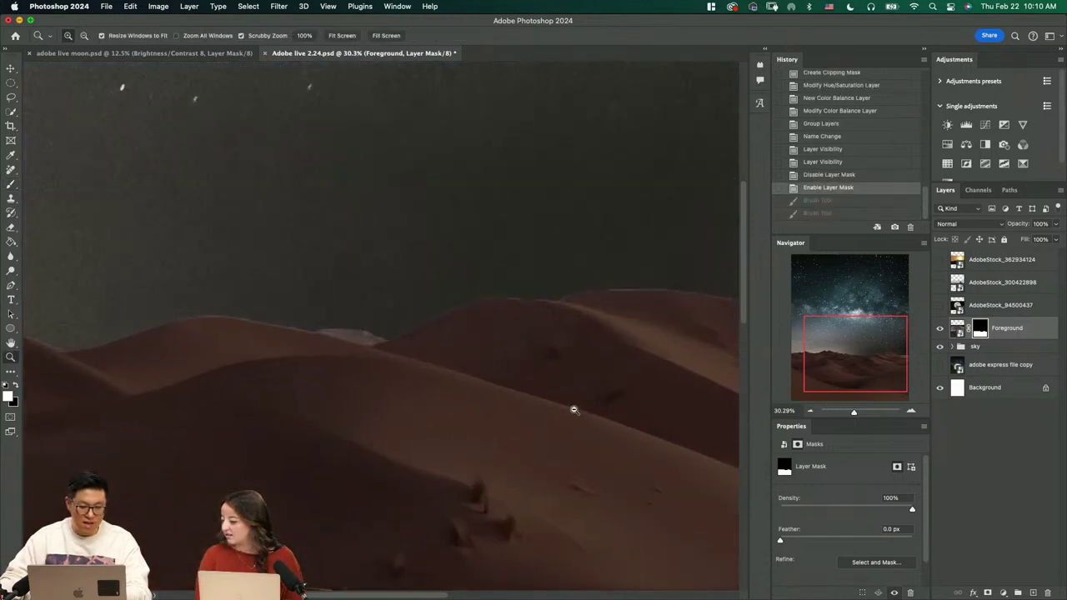
Try painting on the Foreground mask just above the dune ridge with a smaller brush, and undo the strokes
key(b)
mouse_move(352, 316)
mouse_down()
mouse_move(283, 306)
mouse_move(300, 314)
mouse_up()
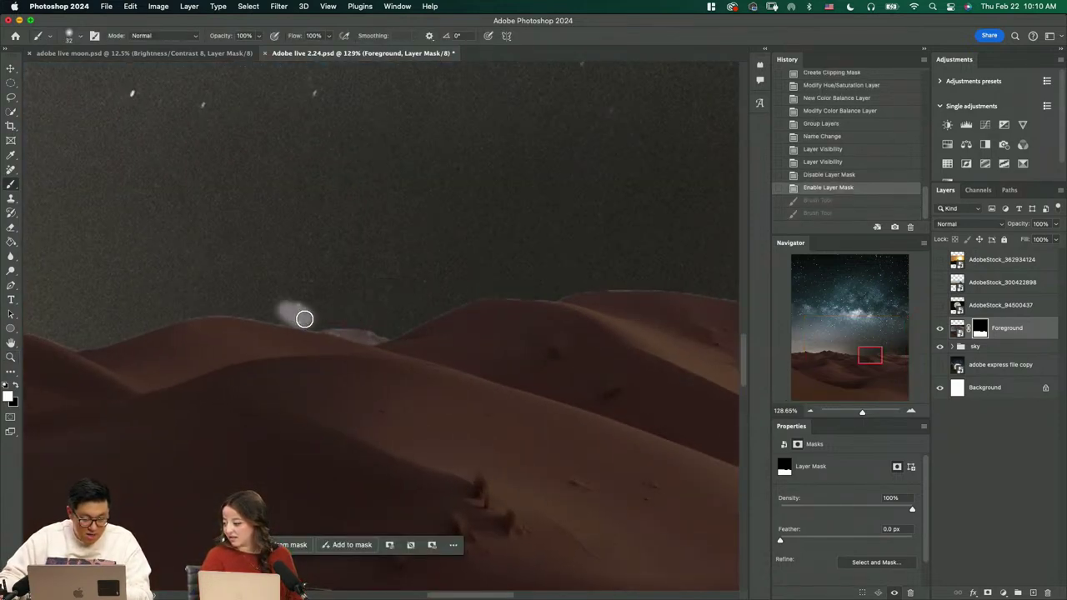
key(super+z)
key(shift+super+z)
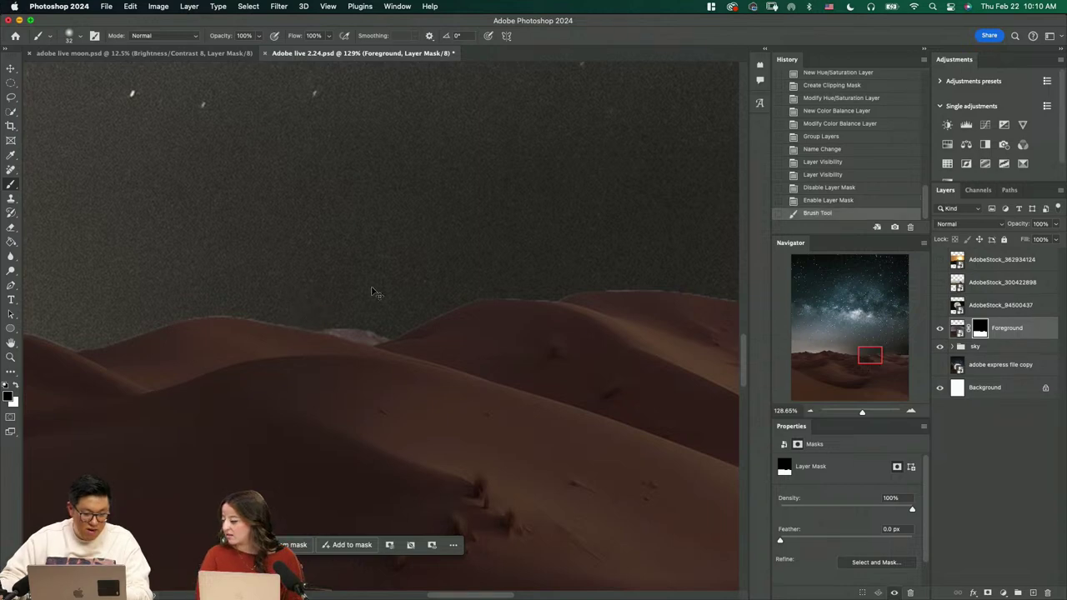
key(super+z)
key(z)
drag(375, 336, 579, 369)
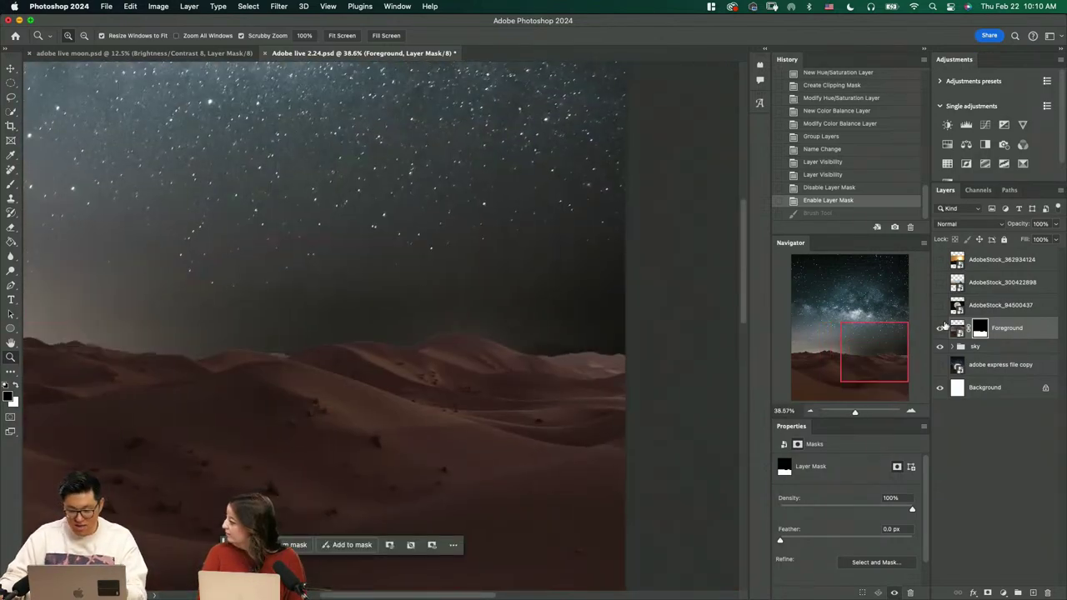
Scale the Foreground layer up proportionally to about 108.37% with Free Transform, keeping its bottom edge in place
key(super+0)
key(super+t)
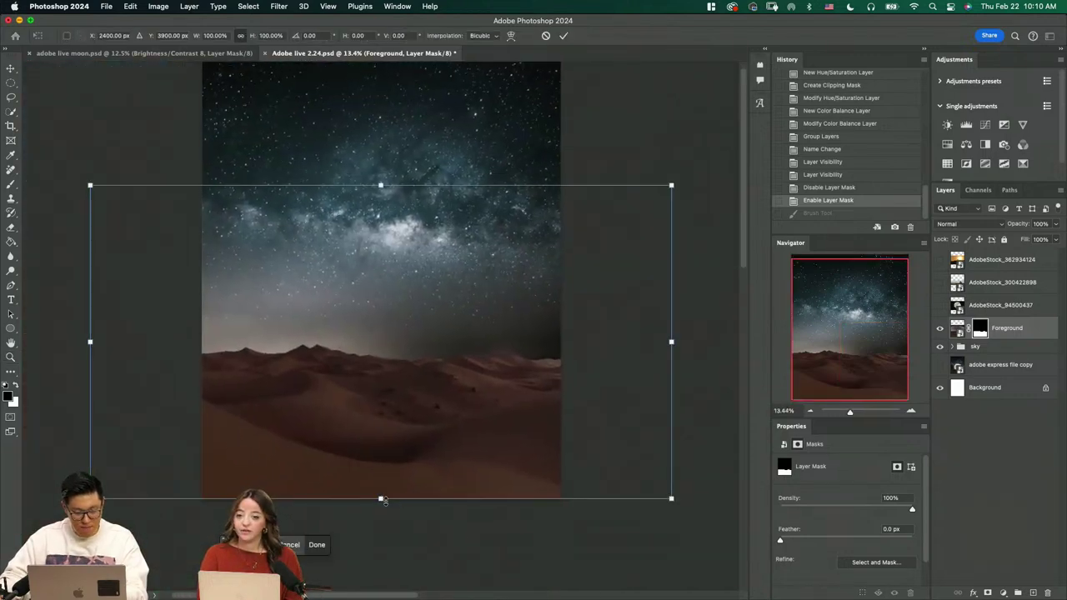
drag(379, 185, 380, 159)
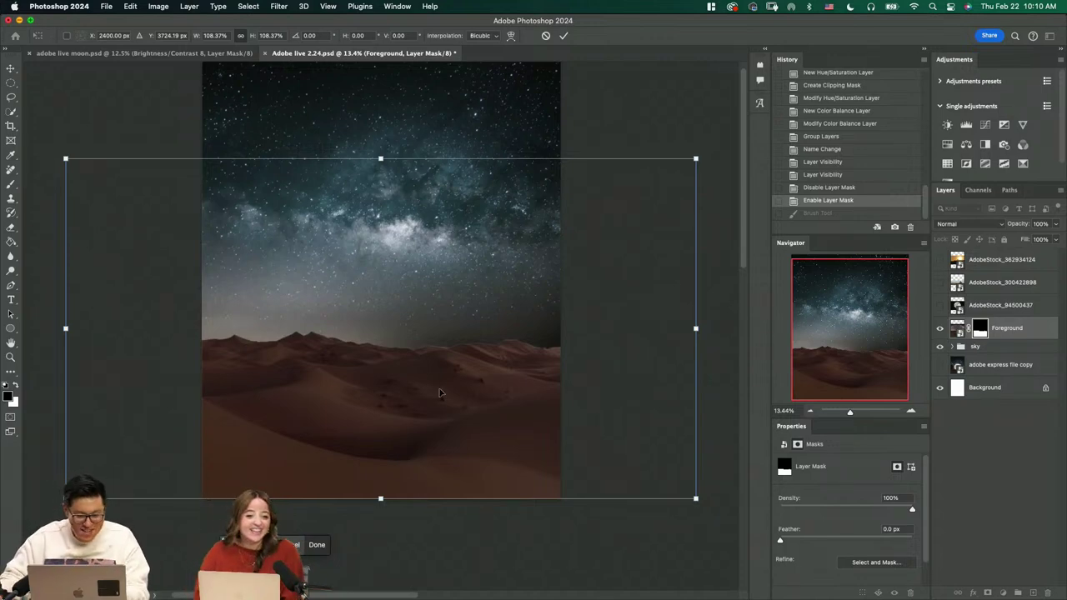
key(Return)
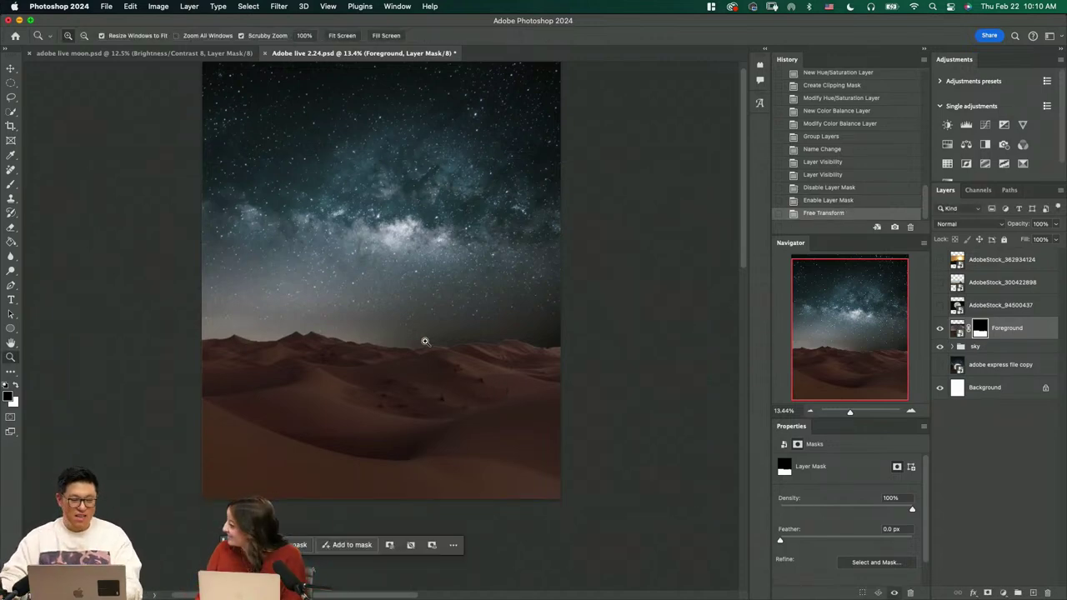
Compare the dunes before and after the Foreground scaling by undoing the transform and restoring it
key(z)
click(500, 381)
click(514, 408)
key(super+z)
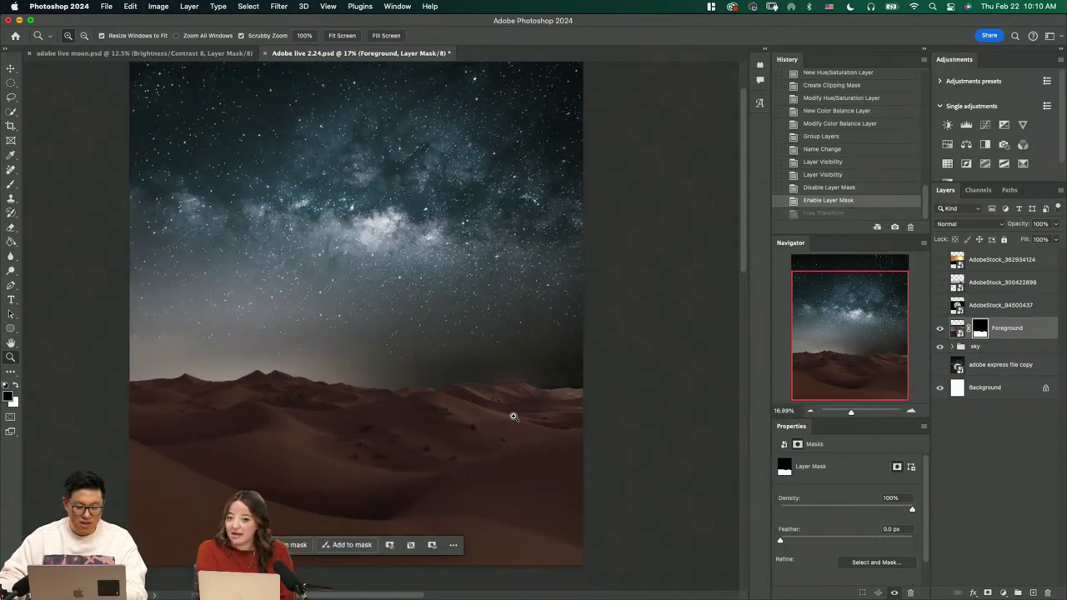
click(823, 213)
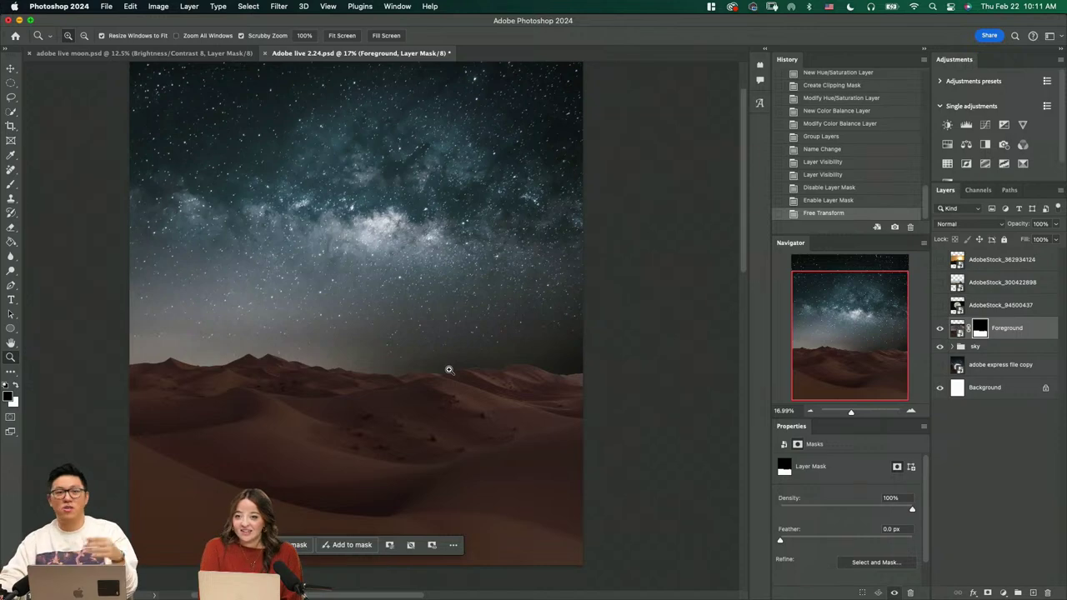
mouse_move(460, 409)
mouse_down()
mouse_move(445, 419)
mouse_move(467, 383)
mouse_move(463, 407)
mouse_up()
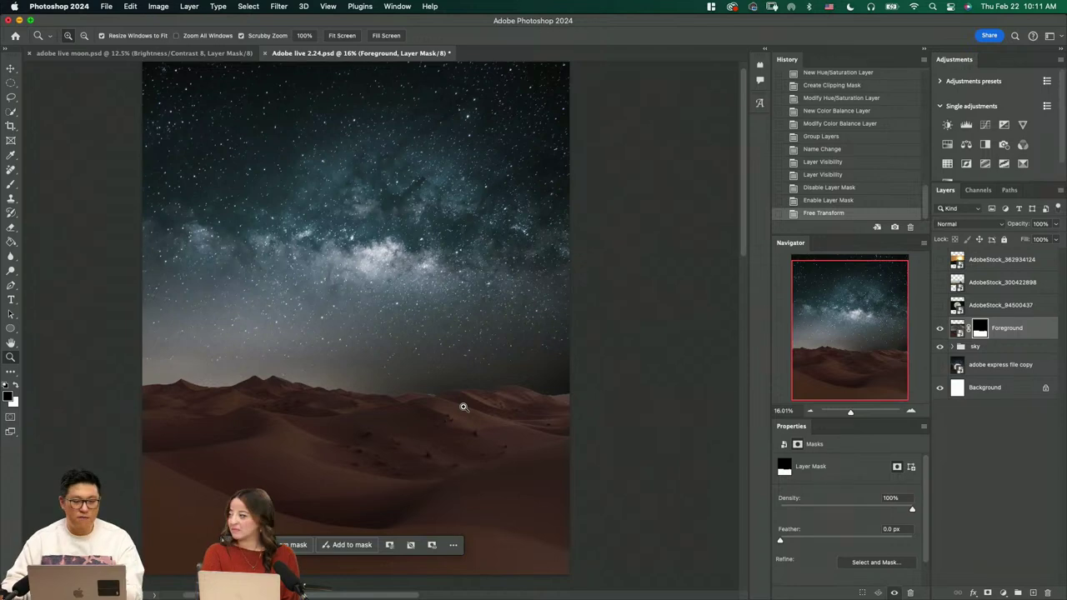
drag(462, 395, 489, 381)
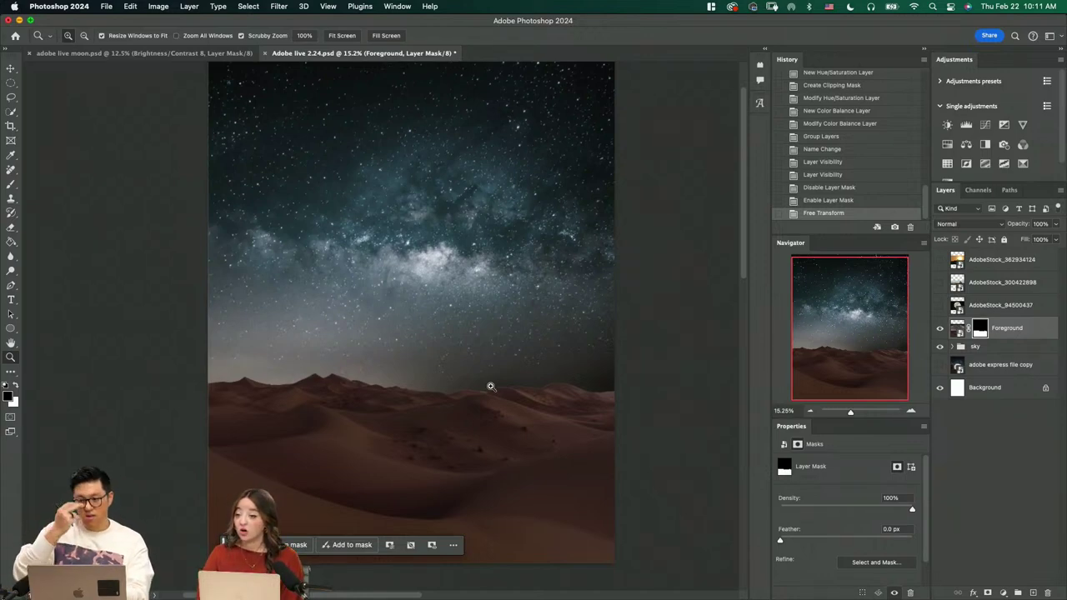
Try adding a Color Balance adjustment layer above the Foreground layer, and undo it
click(980, 307)
click(955, 327)
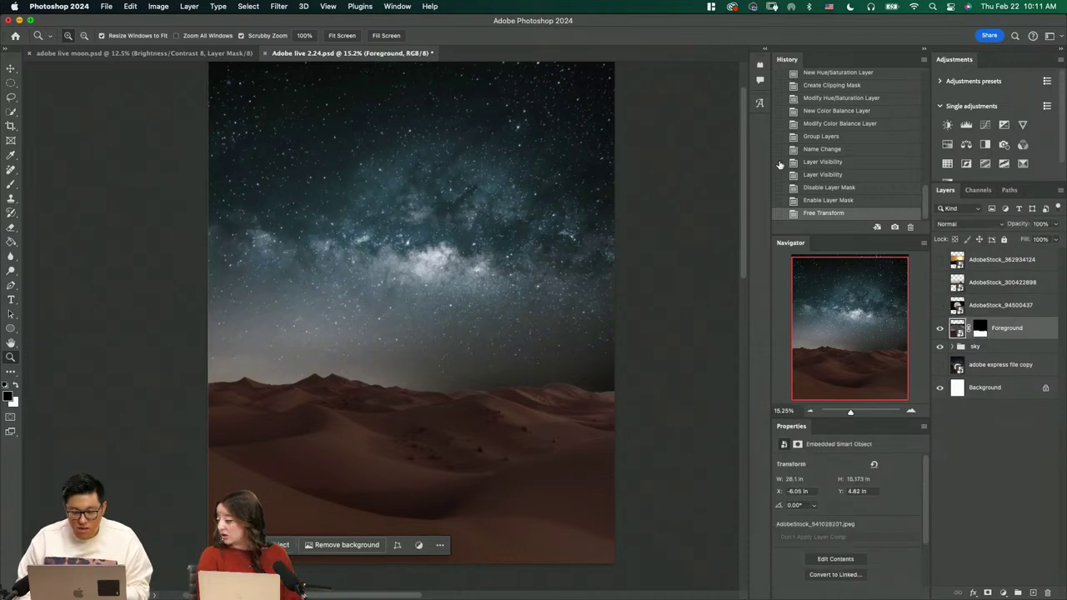
click(278, 6)
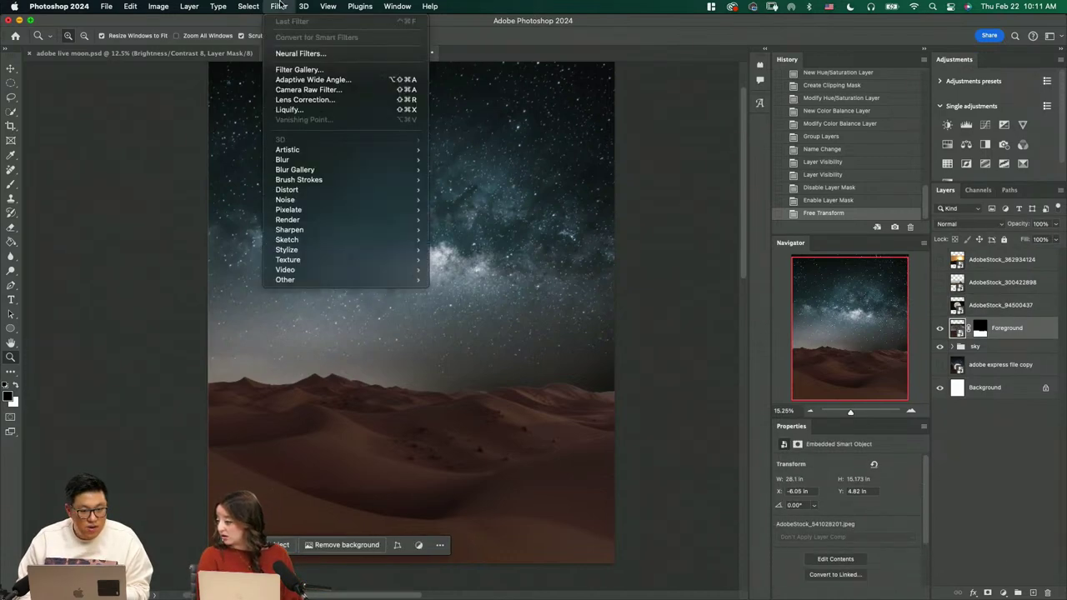
mouse_move(190, 6)
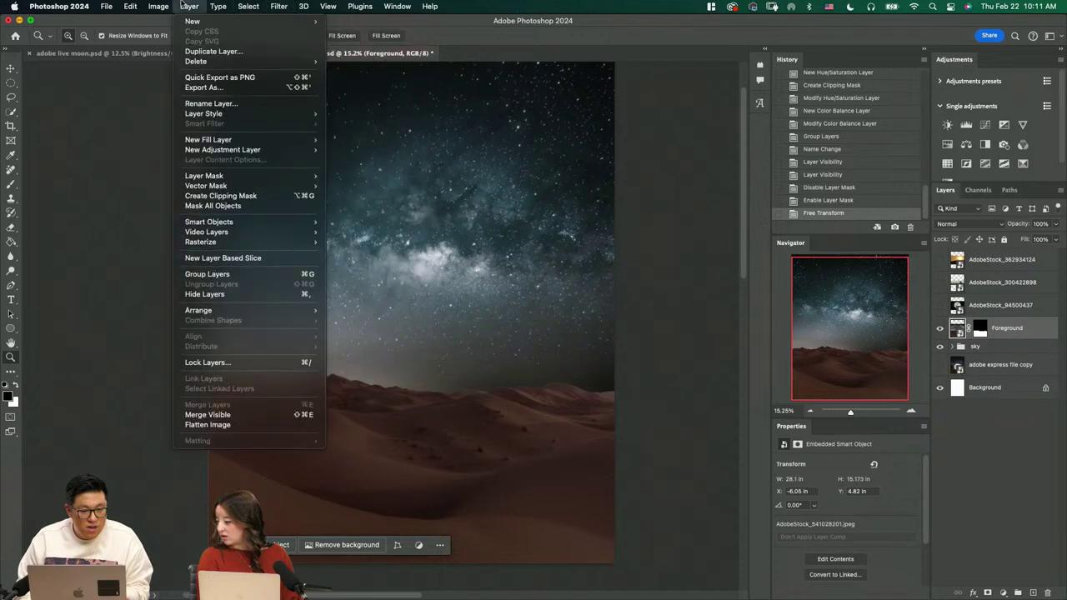
mouse_move(213, 220)
mouse_move(233, 113)
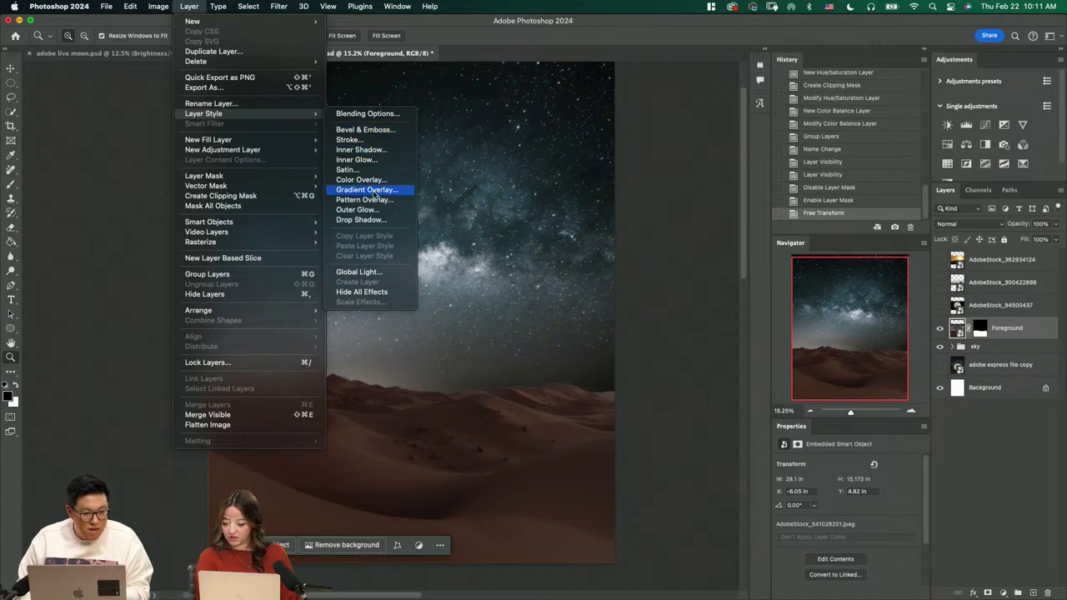
mouse_move(269, 150)
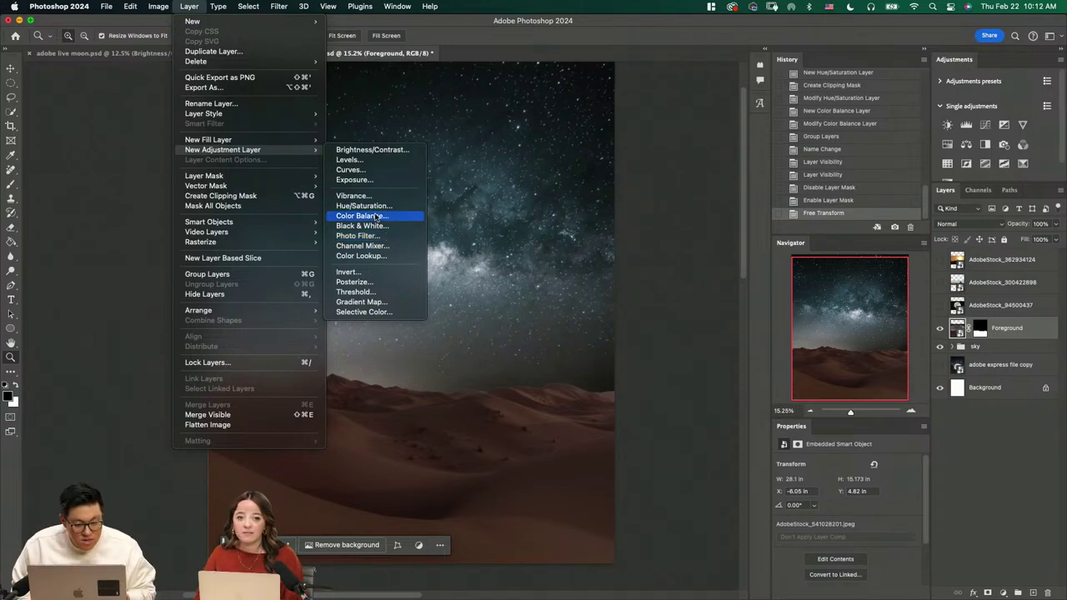
click(377, 216)
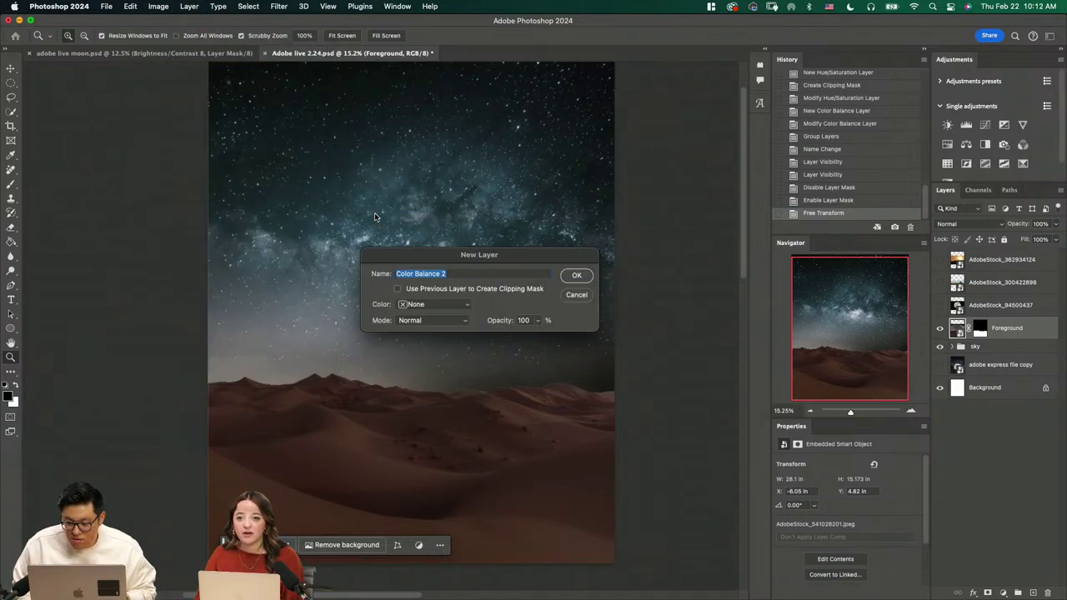
click(577, 275)
key(super+z)
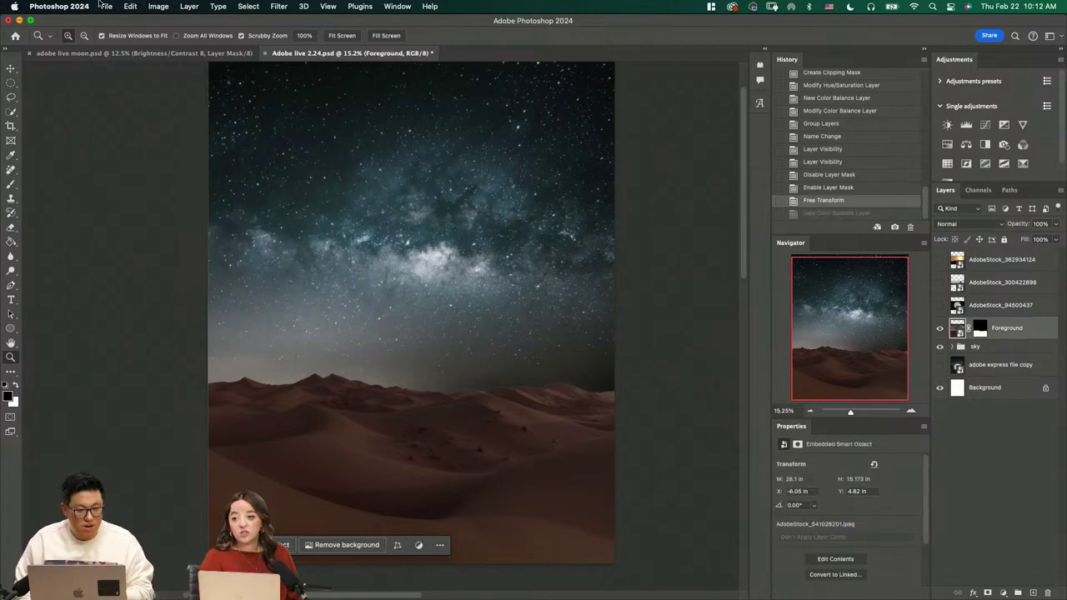
Find where the adjustments are located and expand the adjustment presets
click(159, 6)
mouse_move(400, 6)
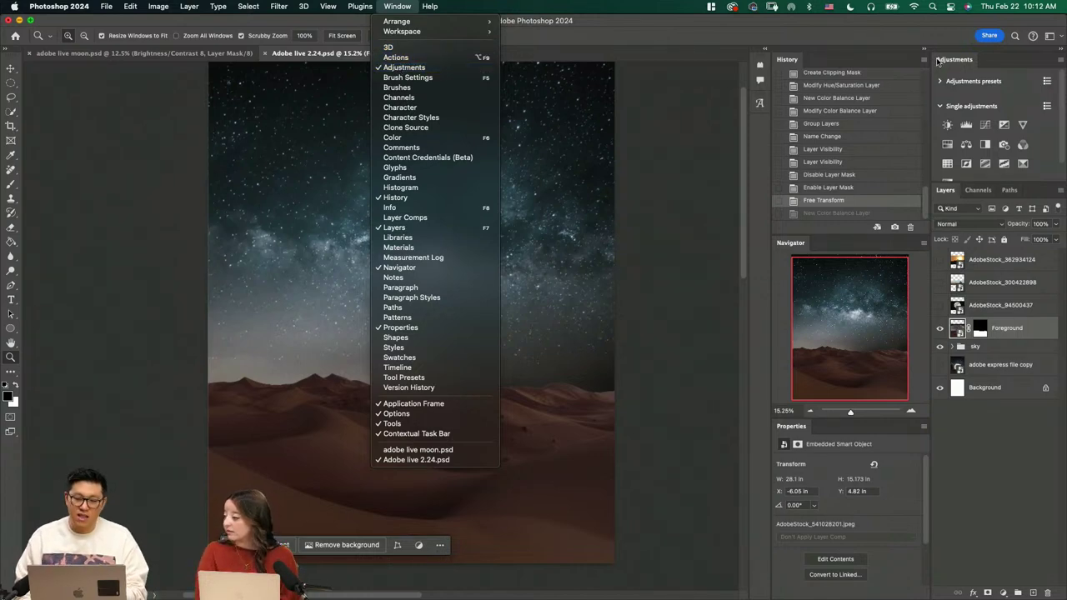
click(940, 63)
click(942, 81)
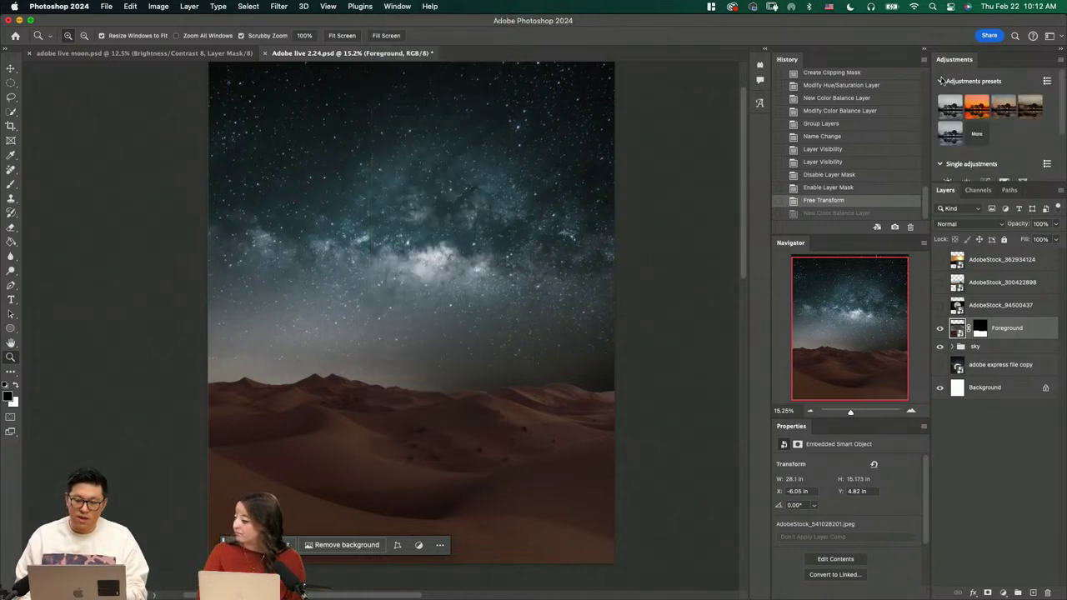
Collapse the adjustment presets and bring the single adjustments into view
click(942, 81)
scroll(942, 116, down, 1)
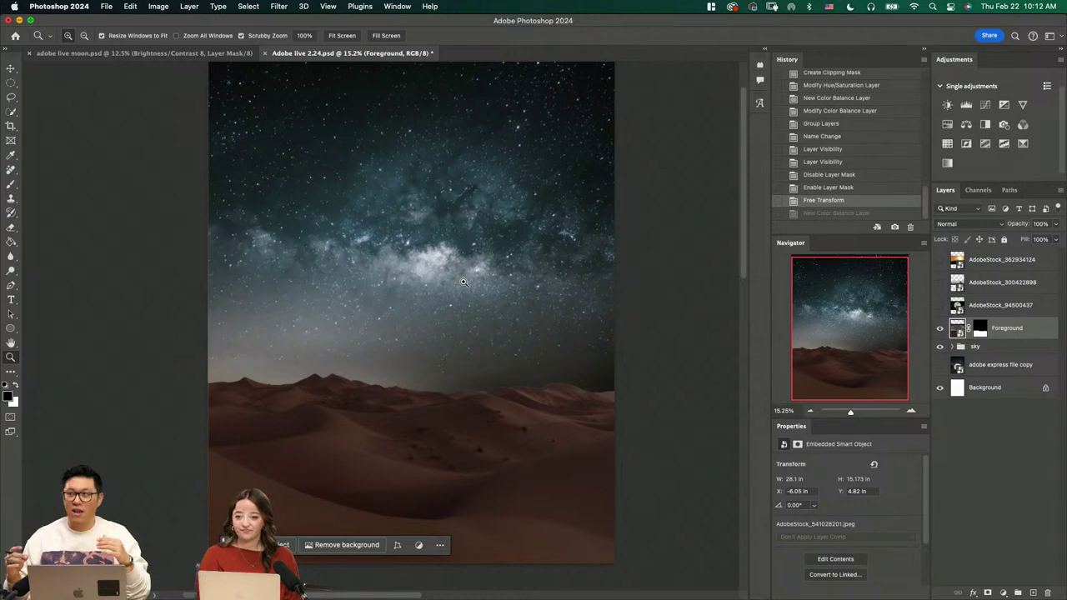
scroll(467, 288, down, 5)
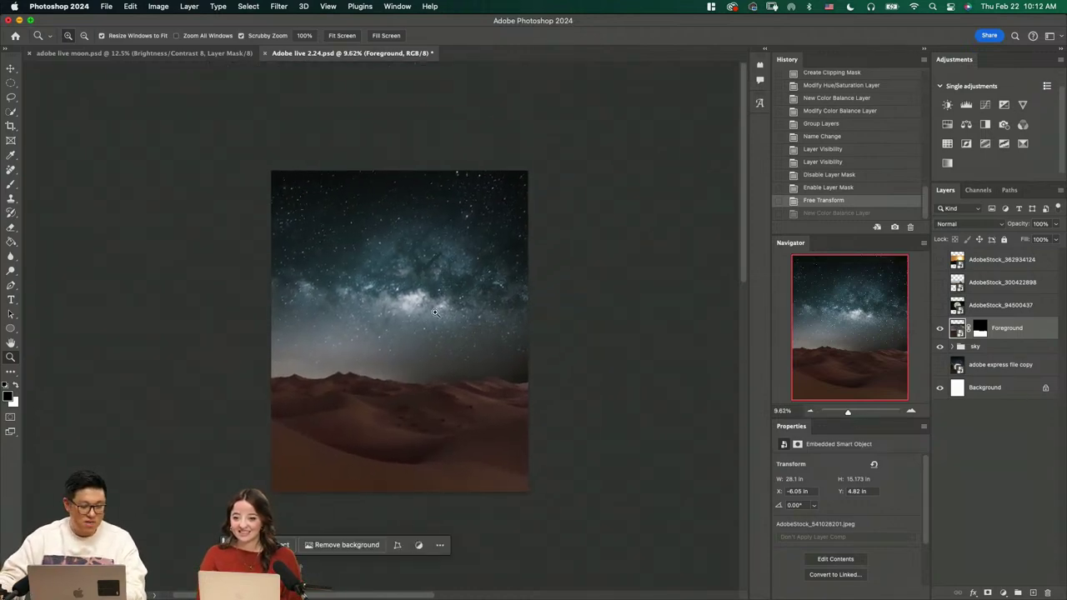
scroll(436, 311, up, 10)
scroll(458, 305, down, 3)
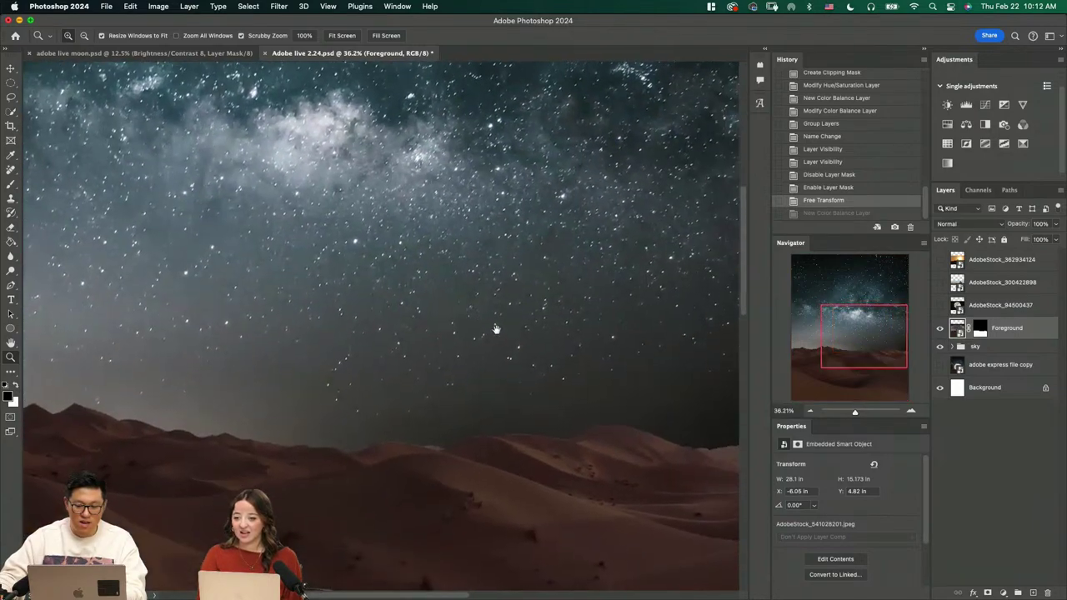
Show the moon layer AdobeStock_94500437, select it, and try the Screen blend mode on it
click(940, 305)
click(977, 312)
key(v)
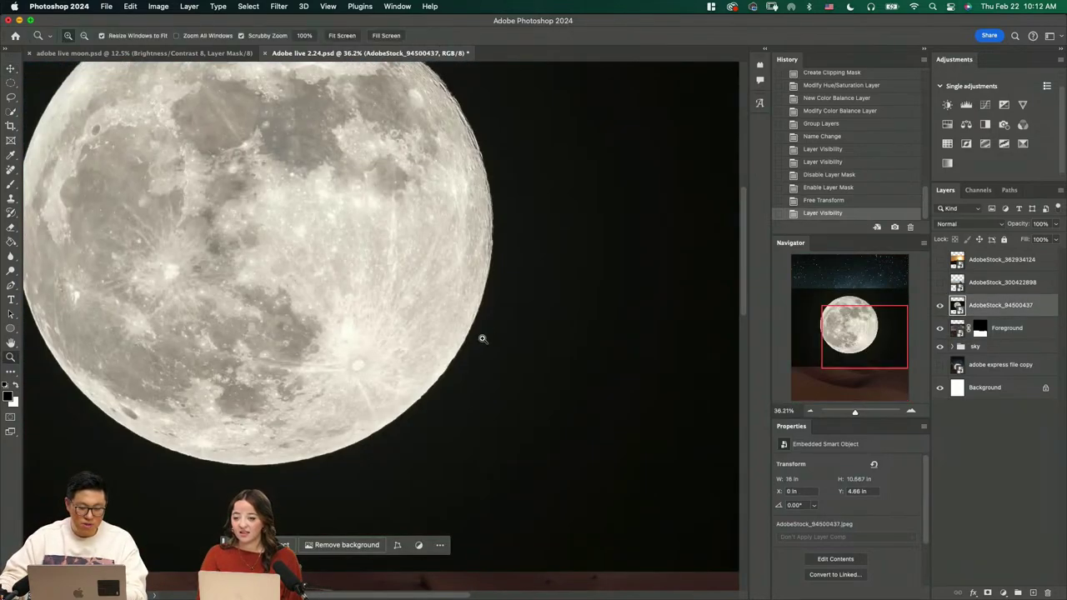
key(super+0)
click(973, 224)
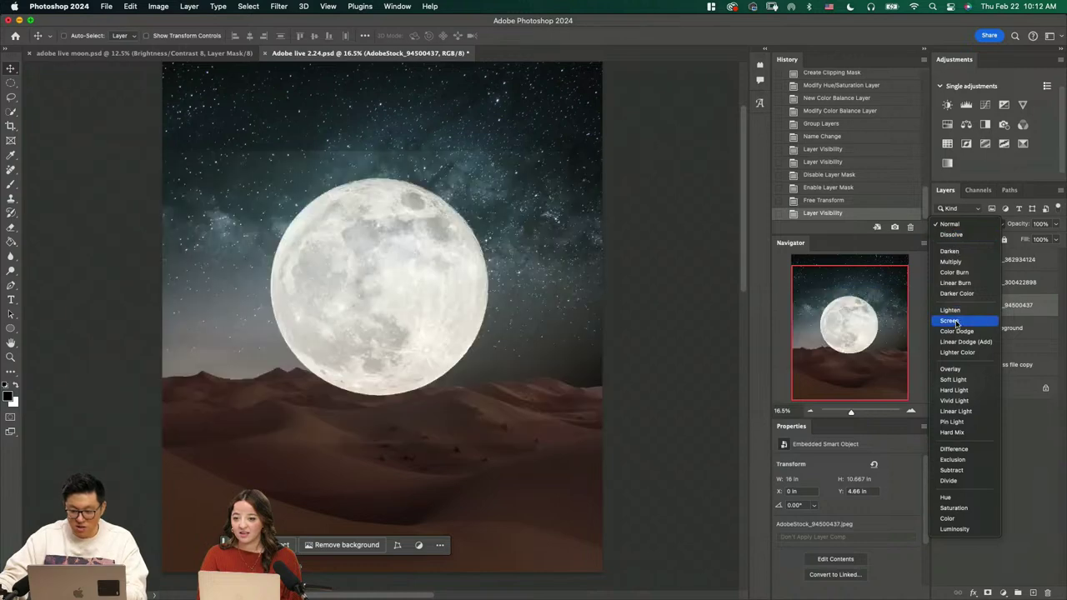
click(957, 316)
Try moving the moon lower over the dunes and scaling it down to about 63%, cancelling the scaling
key(super+semicolon)
drag(460, 339, 430, 340)
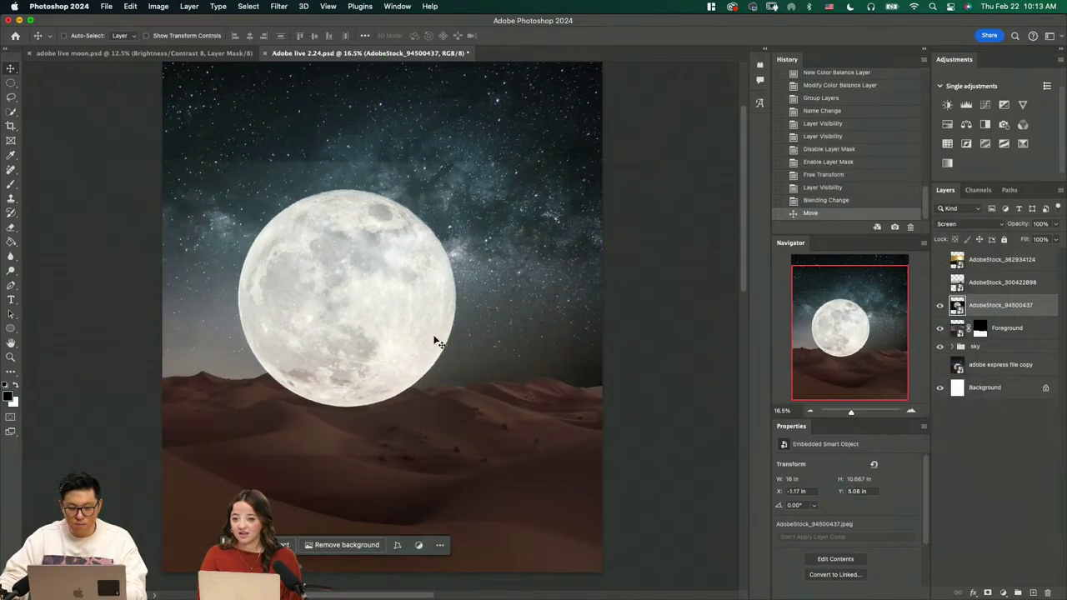
key(super+t)
drag(349, 165, 349, 250)
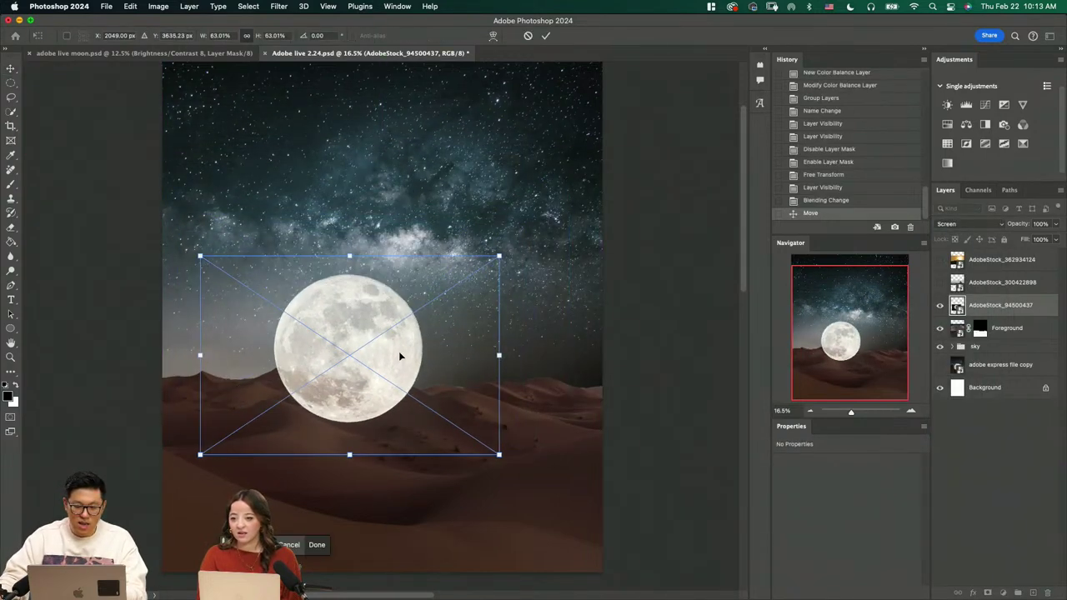
key(Escape)
drag(417, 333, 440, 353)
key(z)
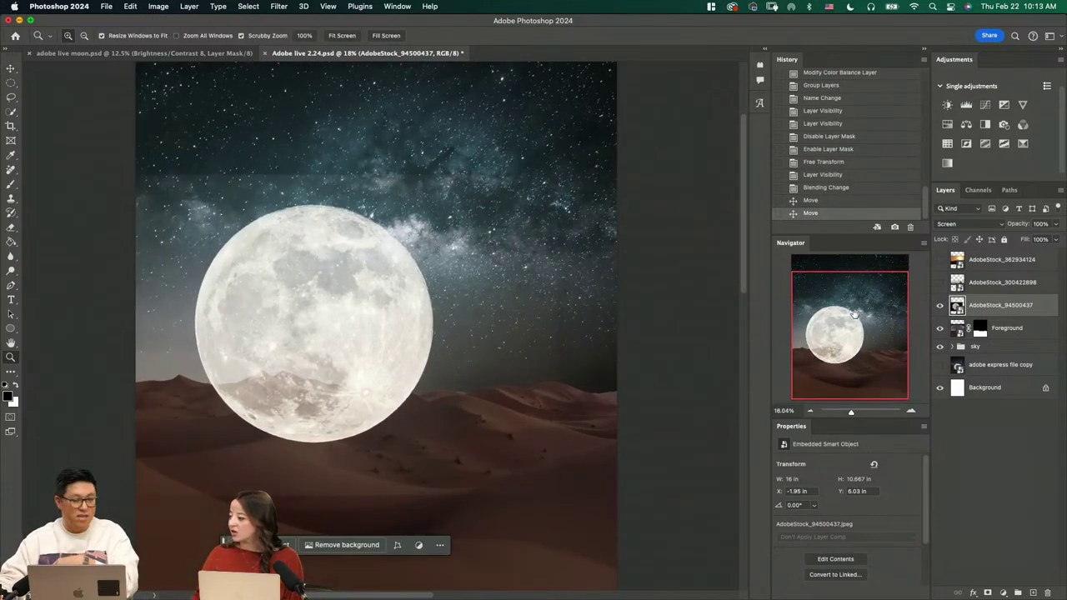
Try the Normal blend mode on the moon, and step the document back to before its first blending change
click(962, 225)
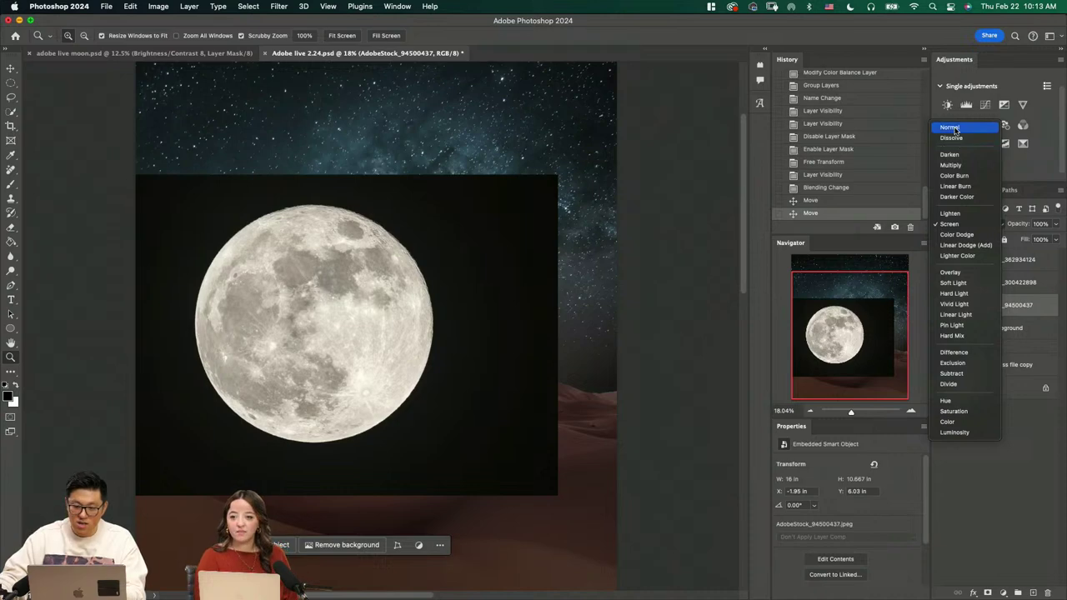
click(954, 129)
click(831, 176)
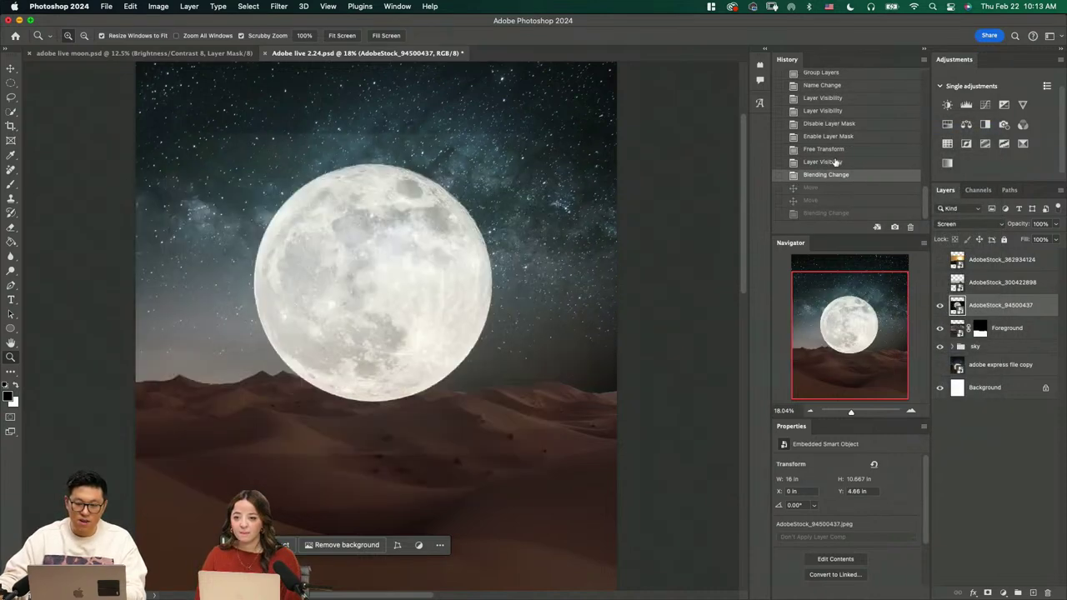
click(832, 150)
click(833, 161)
Look through the document's history states, from the original document back to the most recent changes
scroll(500, 288, down, 3)
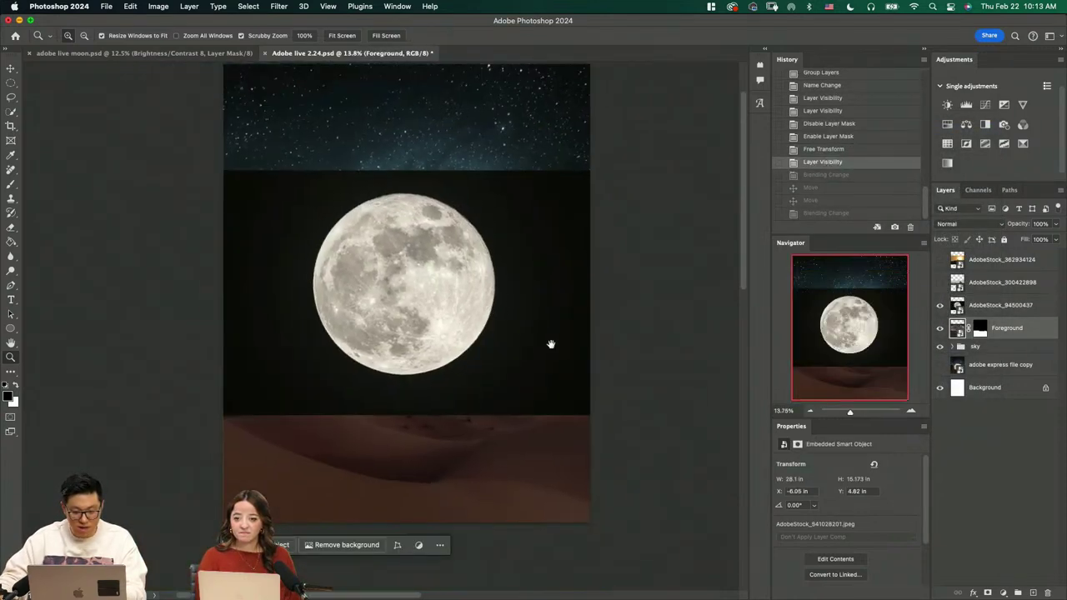
drag(571, 278, 569, 319)
click(561, 359)
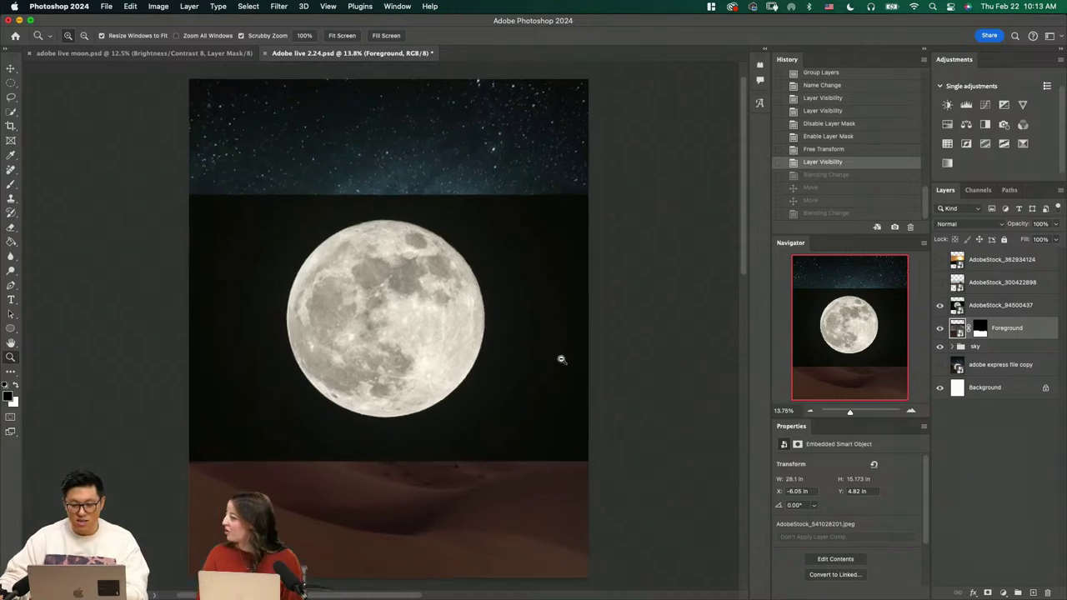
scroll(560, 360, up, 1)
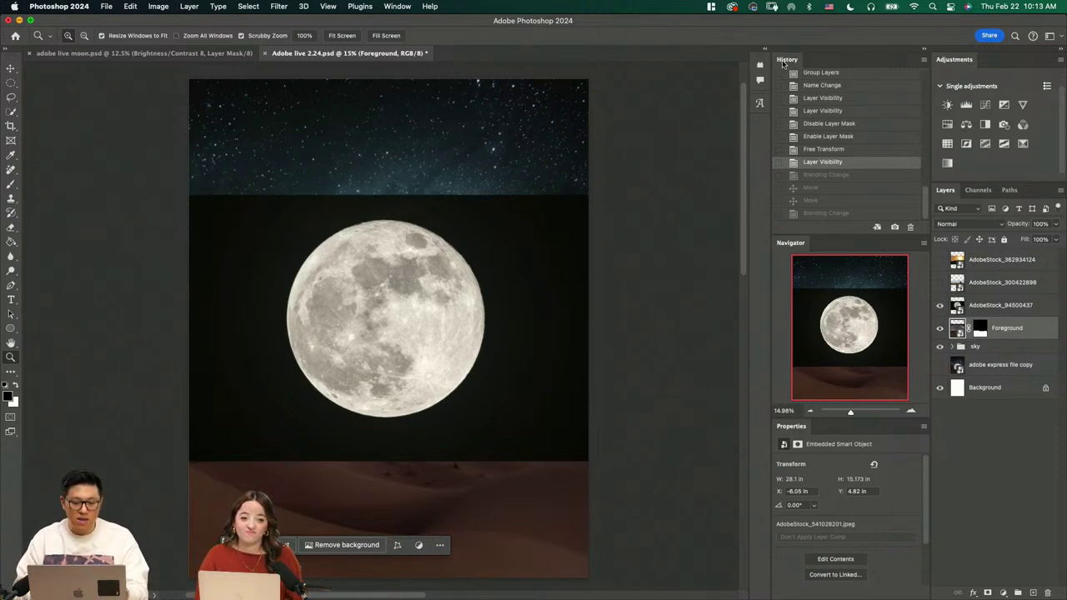
scroll(842, 152, up, 5)
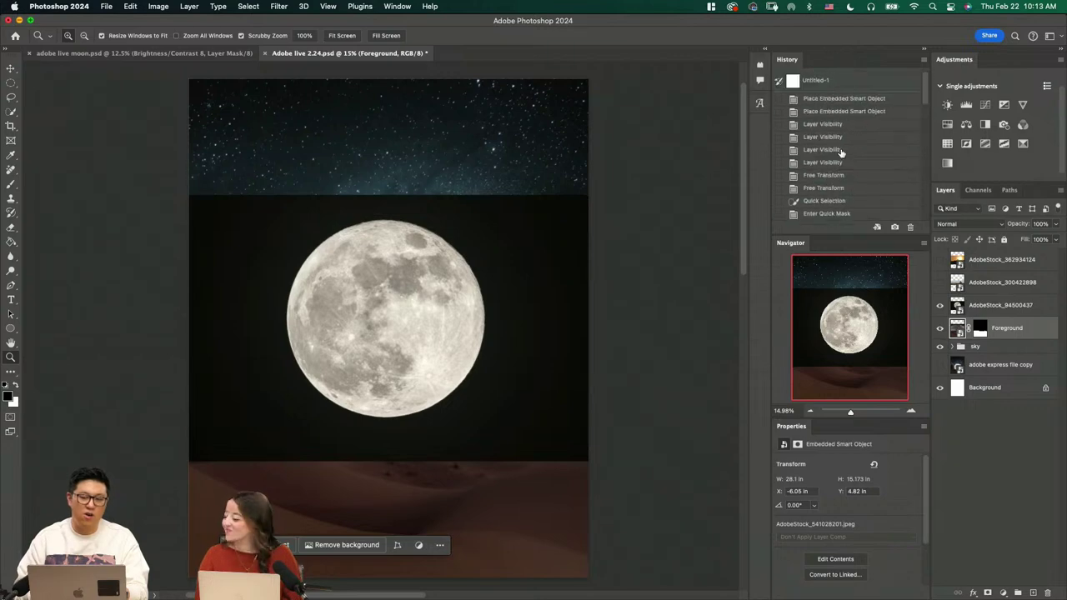
scroll(842, 151, down, 5)
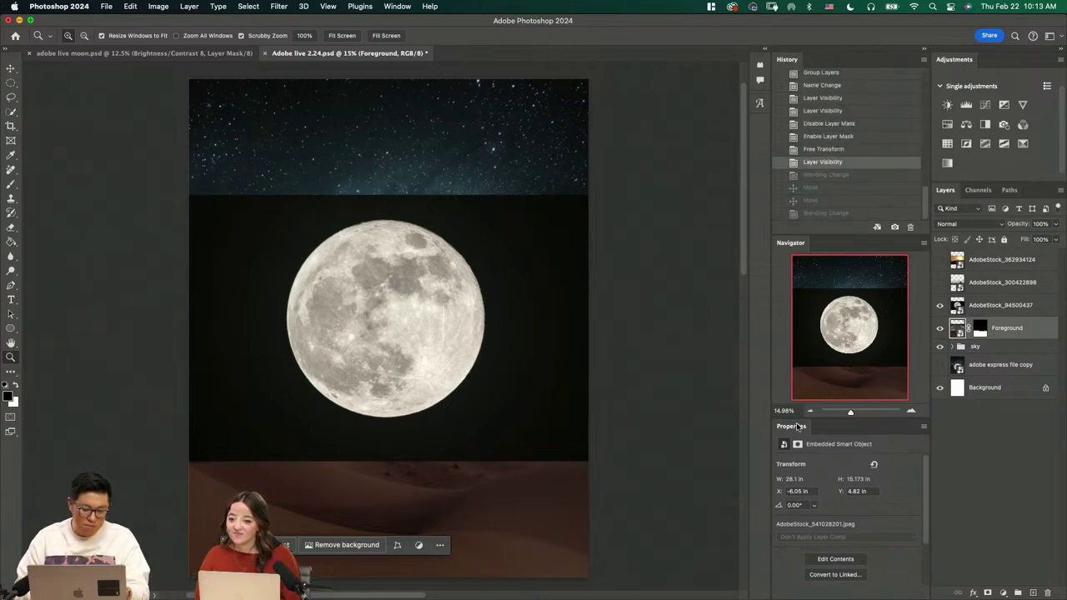
With the moon hidden, try a Color Balance layer above Foreground with midtones Cyan-Red -34 and Magenta-Green +22, and delete it
click(966, 124)
click(958, 329)
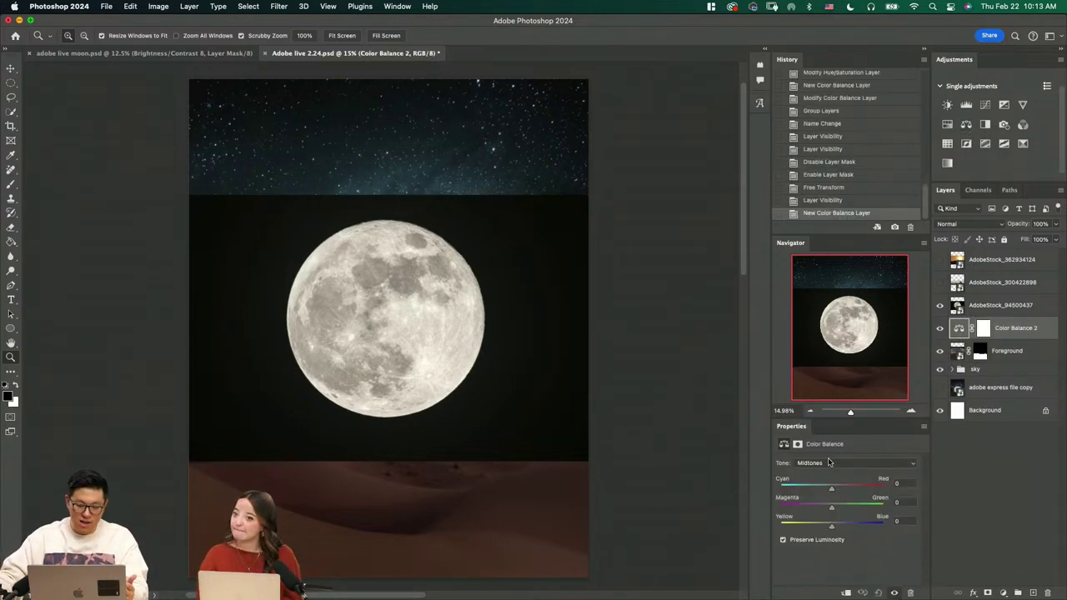
mouse_move(834, 490)
mouse_down()
mouse_move(821, 490)
mouse_move(846, 490)
mouse_move(813, 490)
mouse_up()
key(super+z)
click(939, 305)
drag(831, 506, 841, 506)
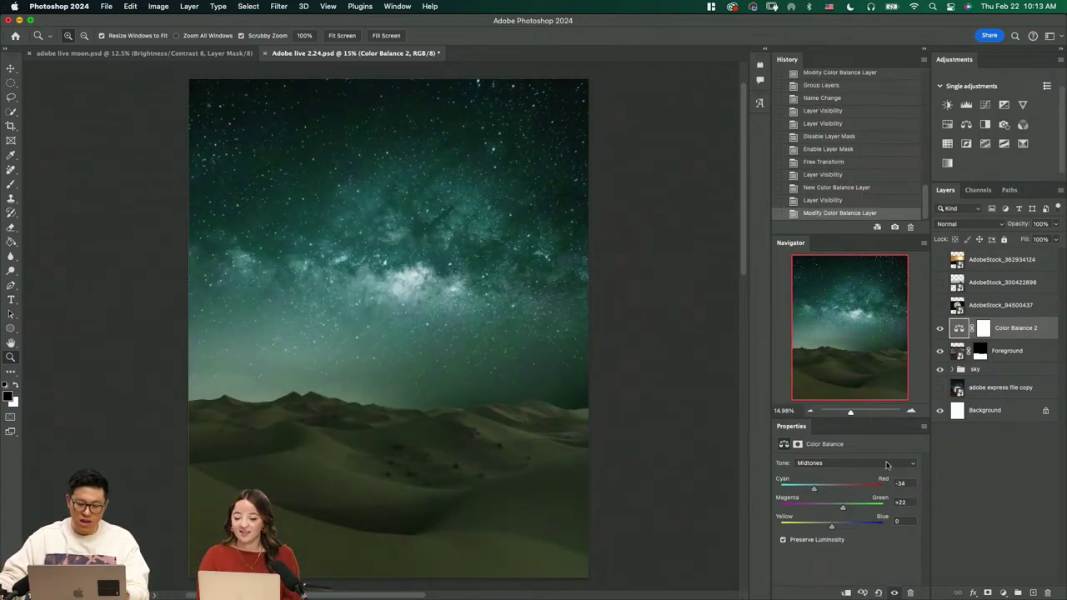
key(BackSpace)
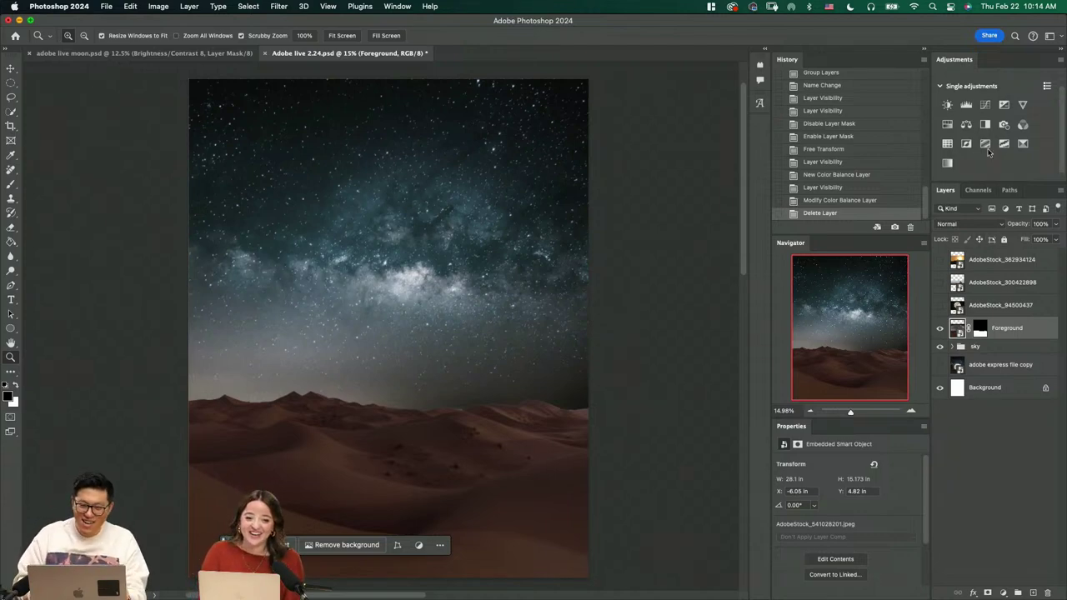
Try a Curves adjustment layer above Foreground by bending its Red channel curve, and delete it with its mask
click(985, 106)
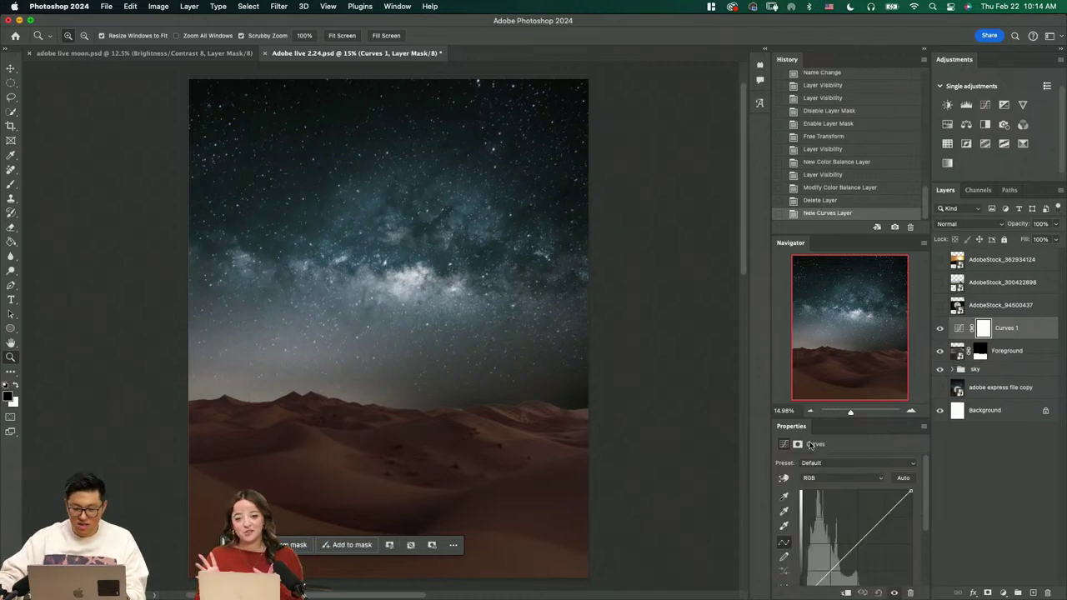
click(824, 478)
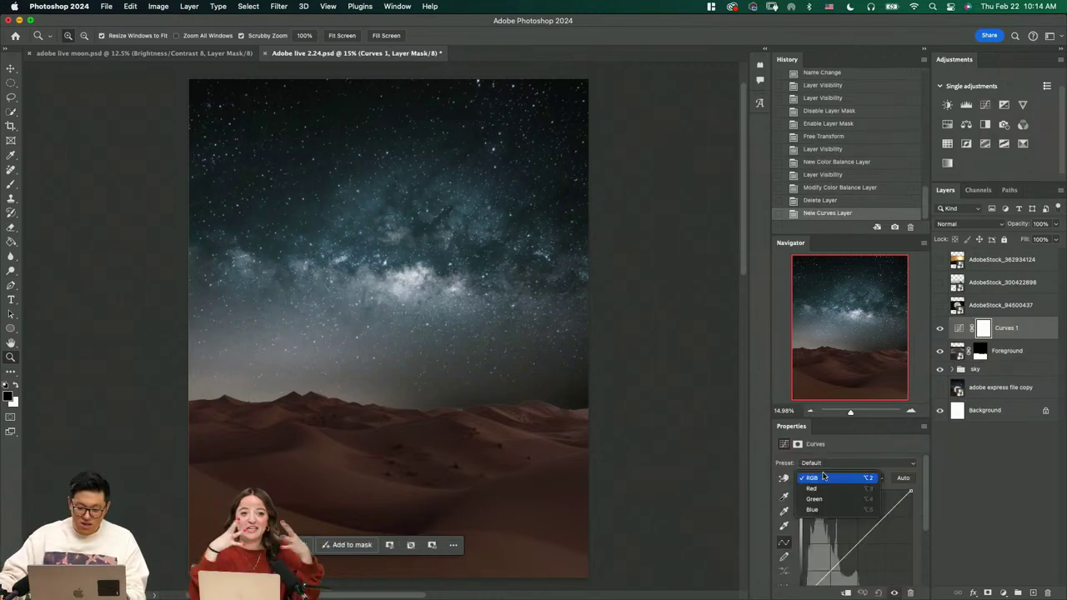
click(823, 490)
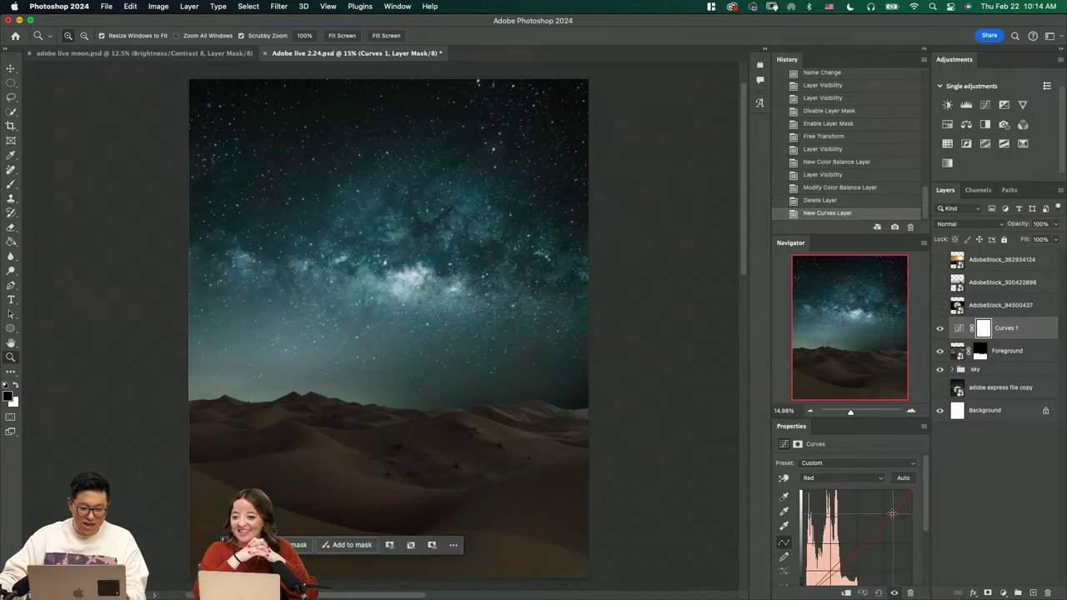
drag(860, 536, 850, 521)
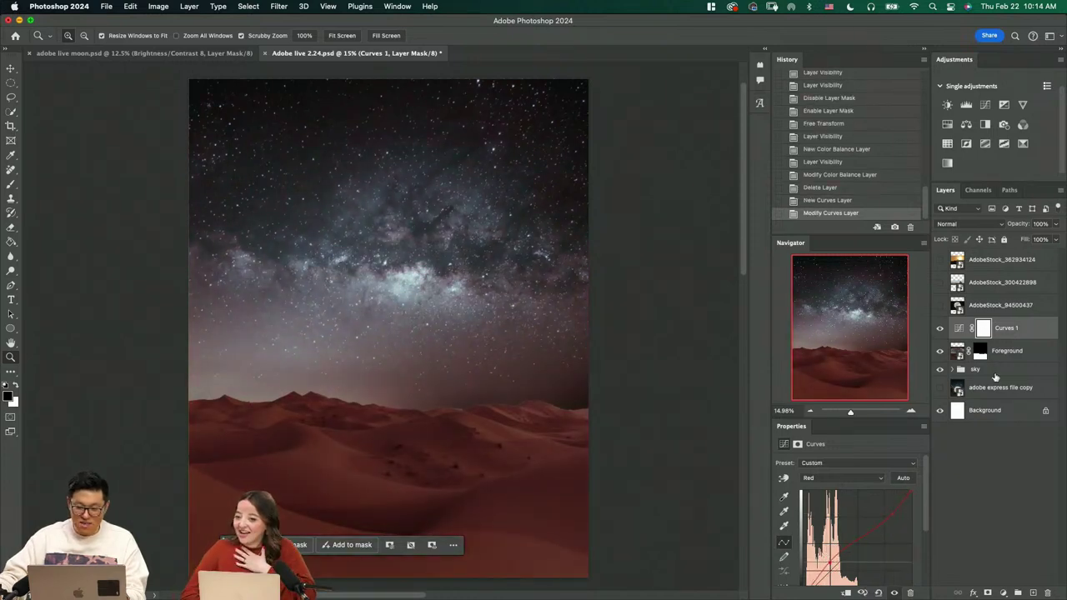
key(Delete)
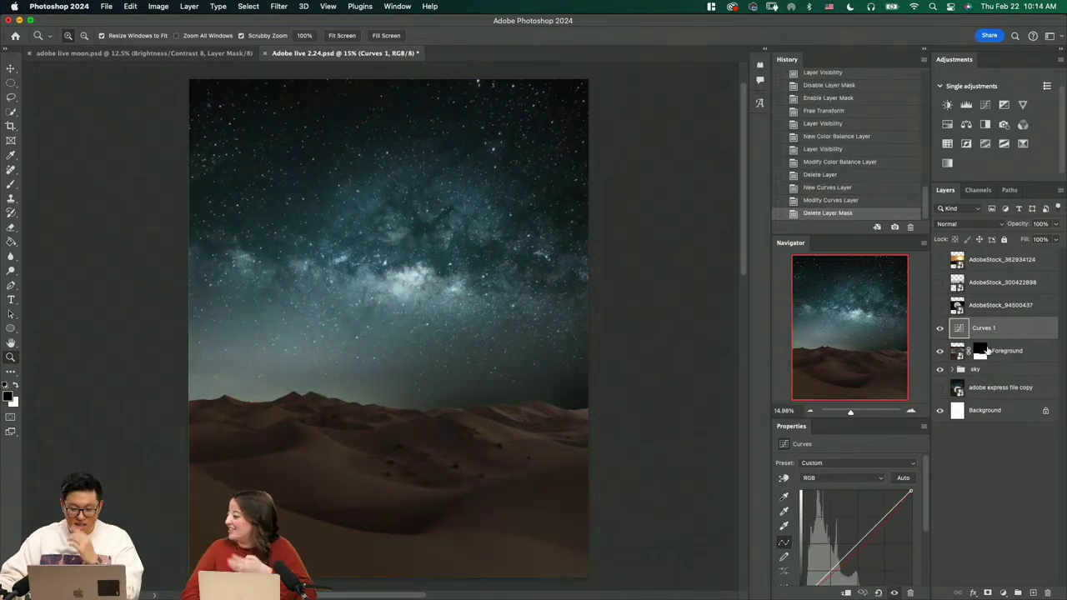
key(Delete)
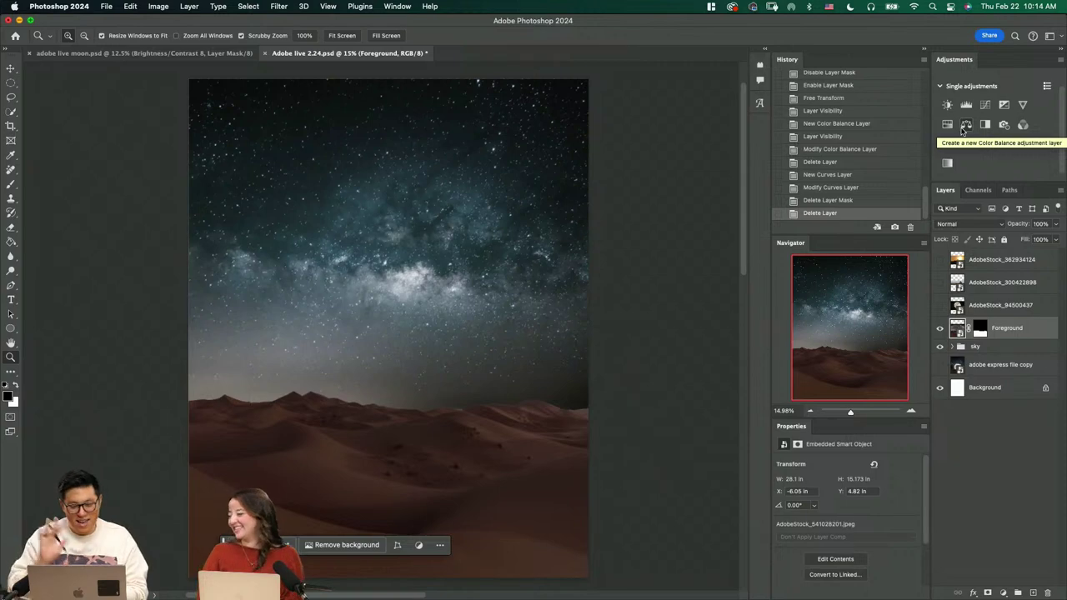
Show the moon layer AdobeStock_94500437 above the Foreground layer and select it
alt+click(470, 349)
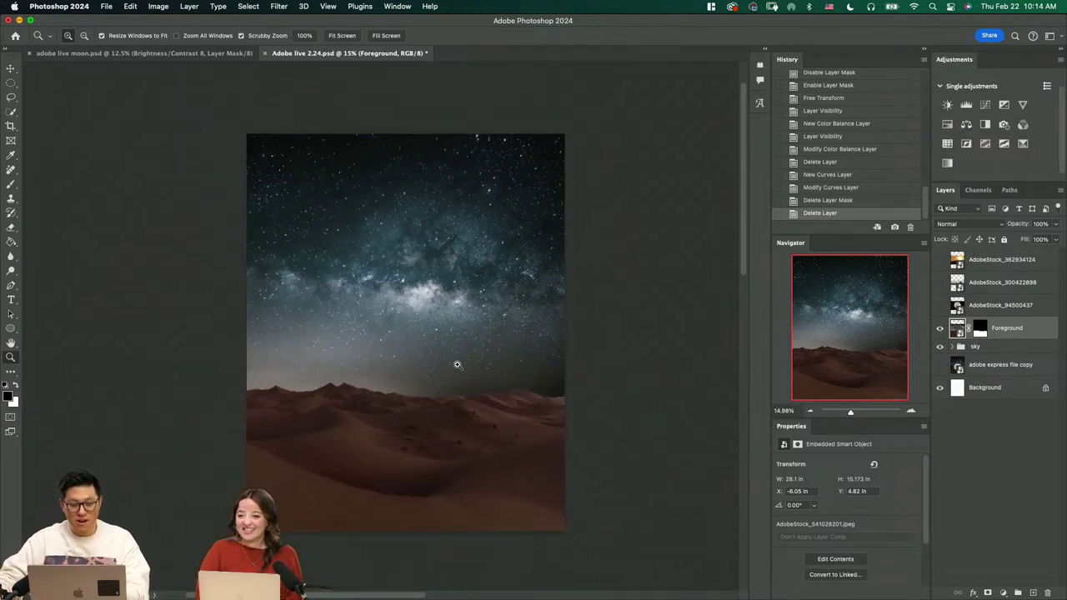
click(471, 345)
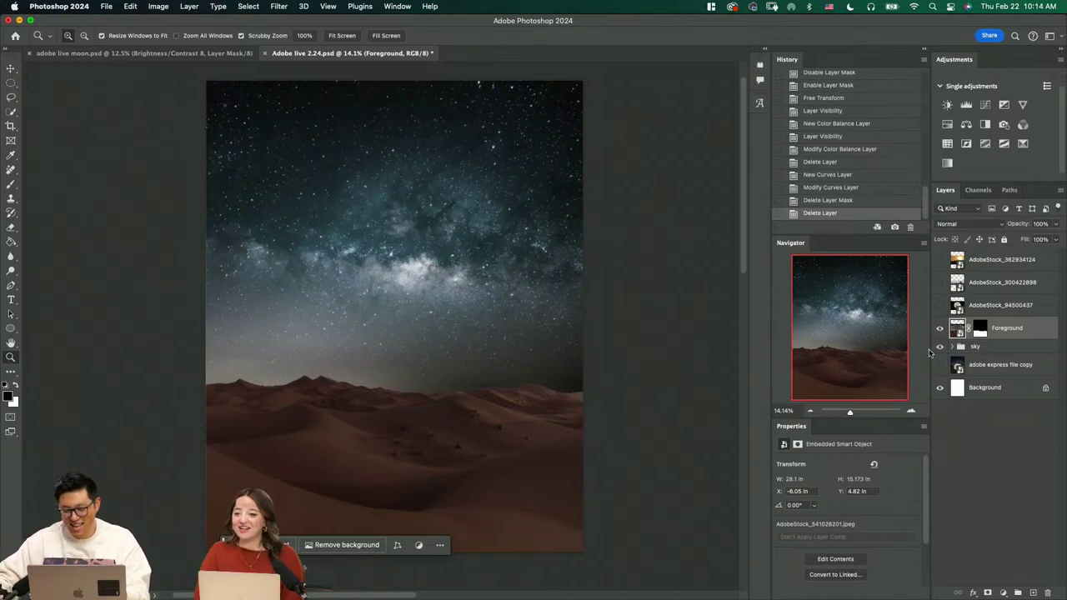
click(939, 305)
click(996, 308)
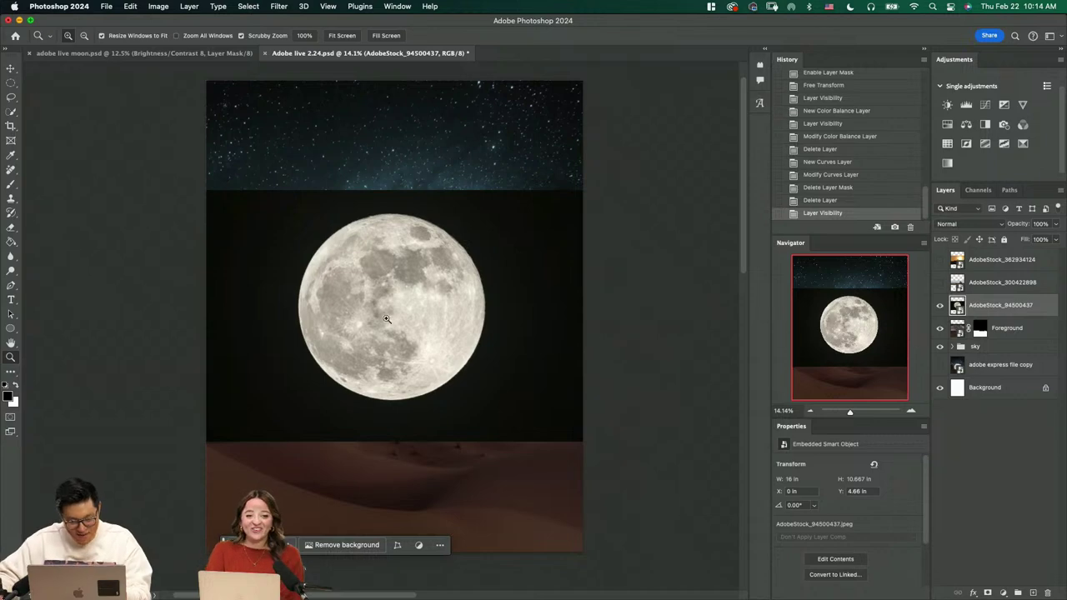
Try drawing elliptical marquee selections over the moon, and clear each selection
drag(403, 318, 519, 317)
key(m)
click(519, 317)
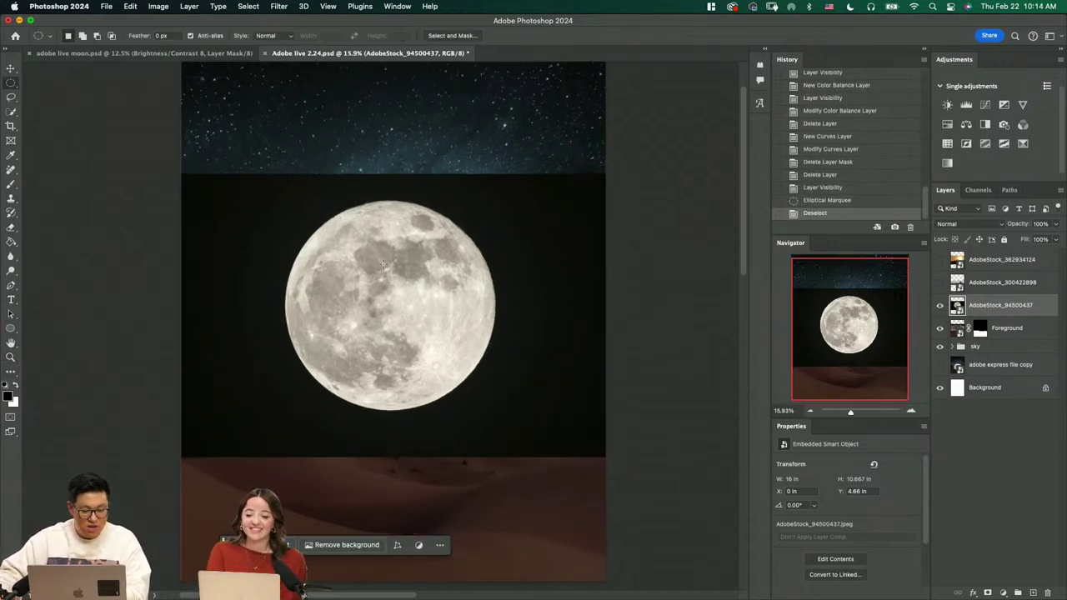
drag(384, 264, 555, 302)
click(555, 303)
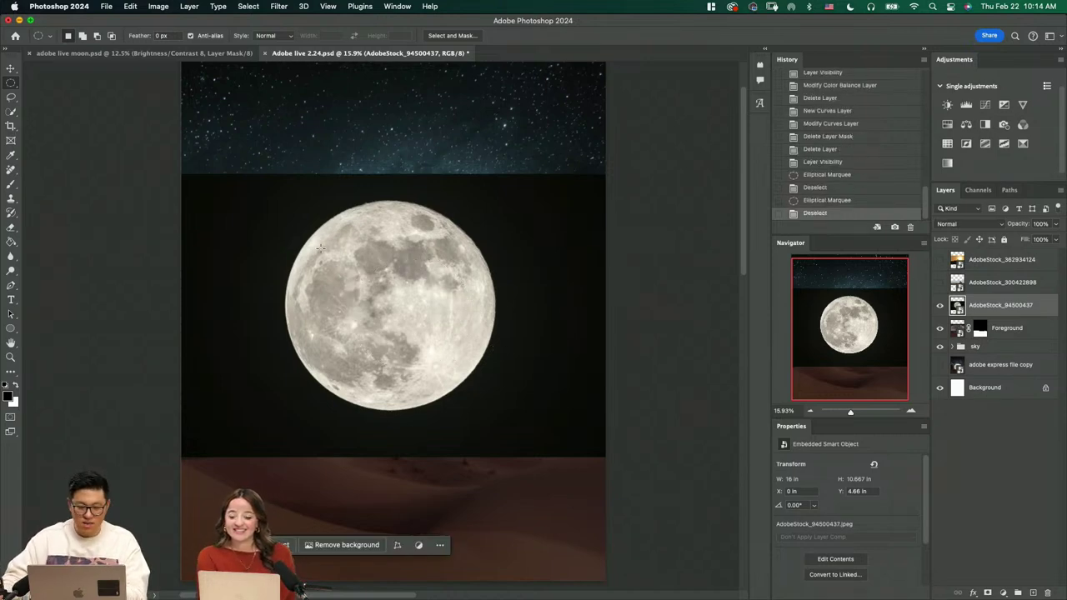
Set the moon layer's blend mode to Screen and move it straight down over the dune horizon, to about Y 7.62 in
click(984, 225)
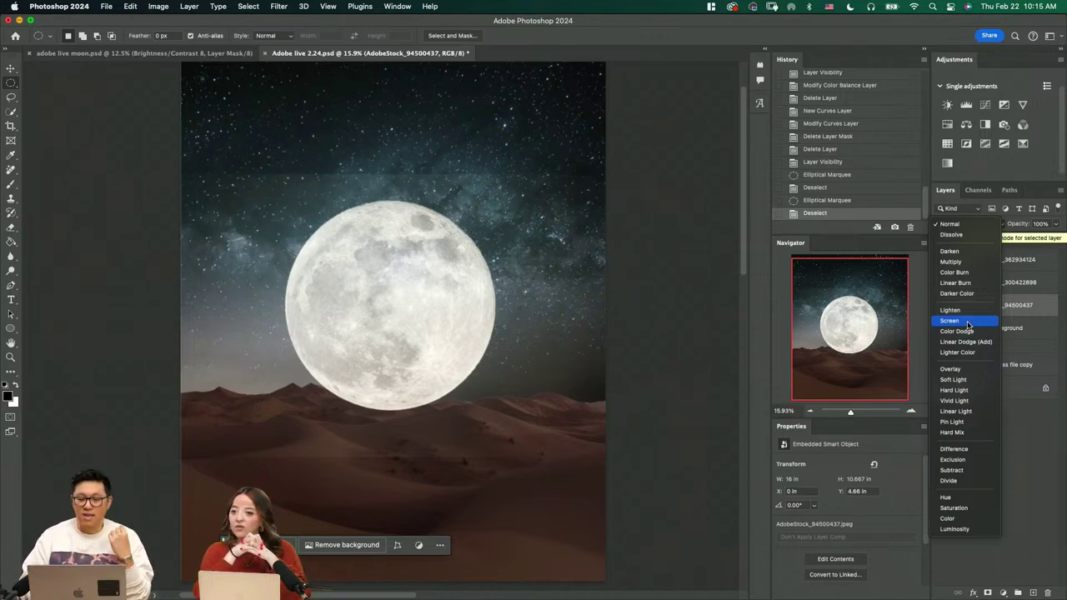
click(968, 324)
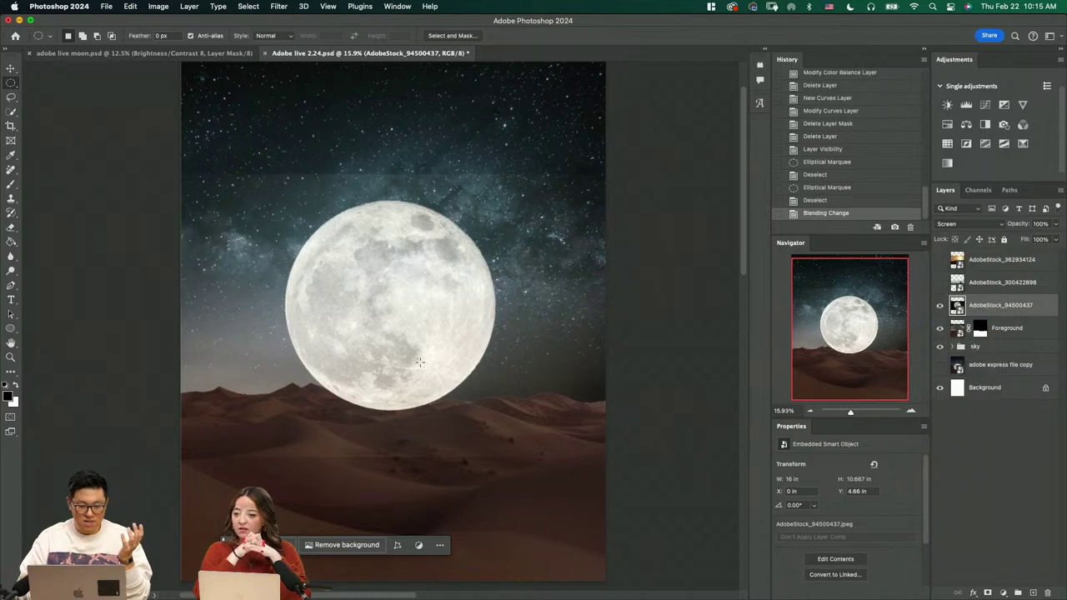
key(v)
scroll(391, 358, down, 1)
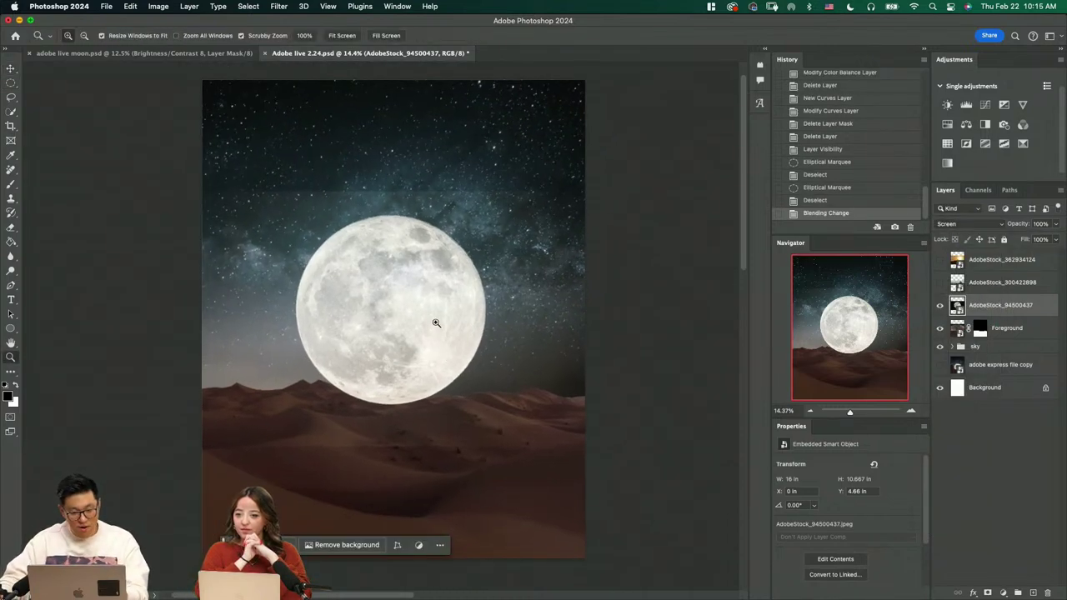
drag(437, 303, 435, 375)
key(z)
drag(350, 385, 444, 475)
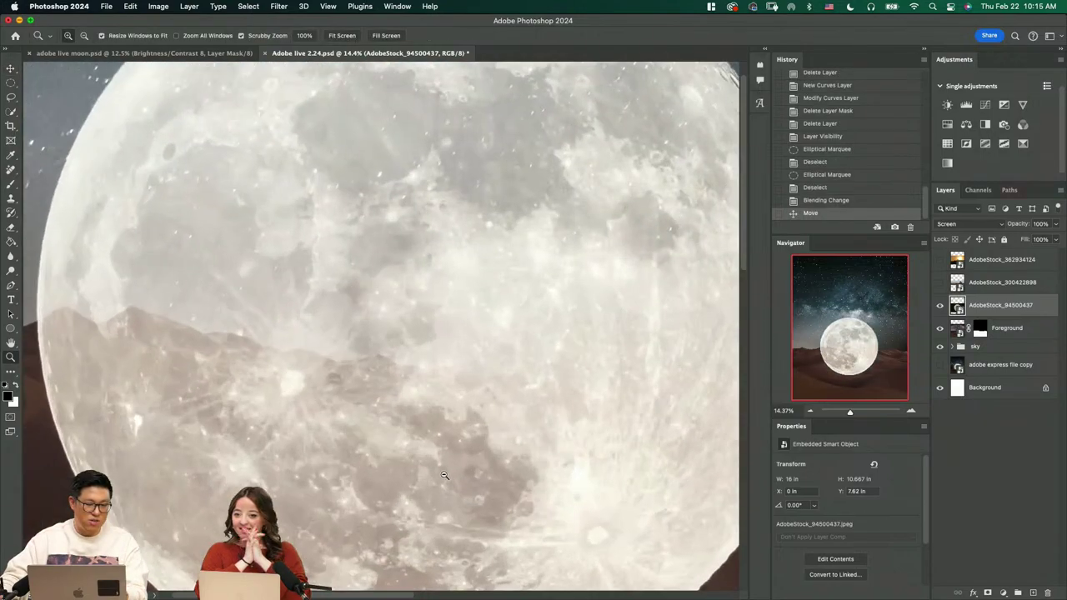
alt+click(444, 474)
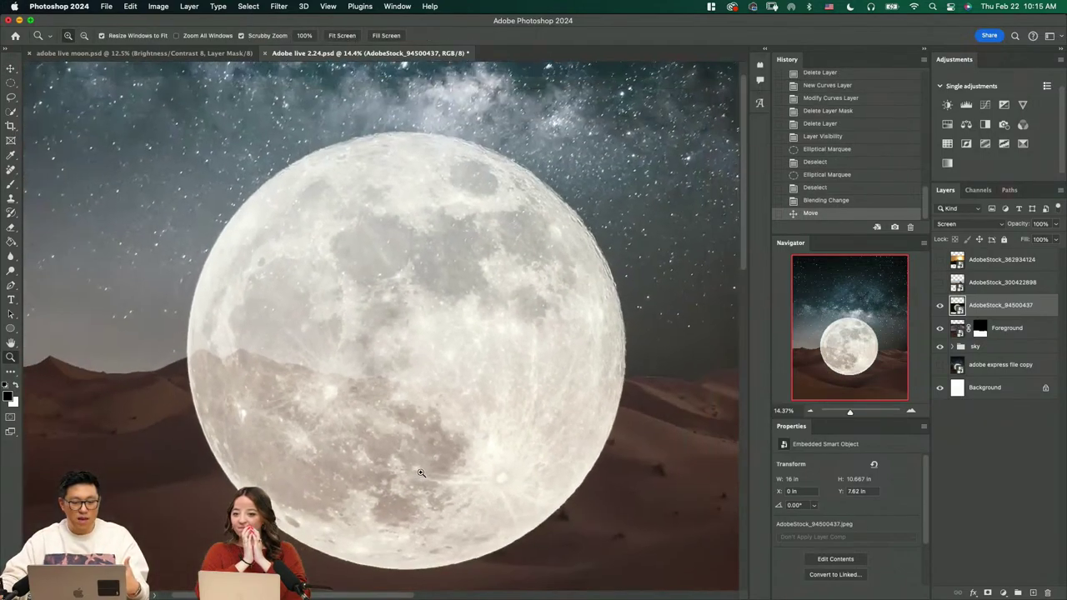
drag(500, 367, 537, 347)
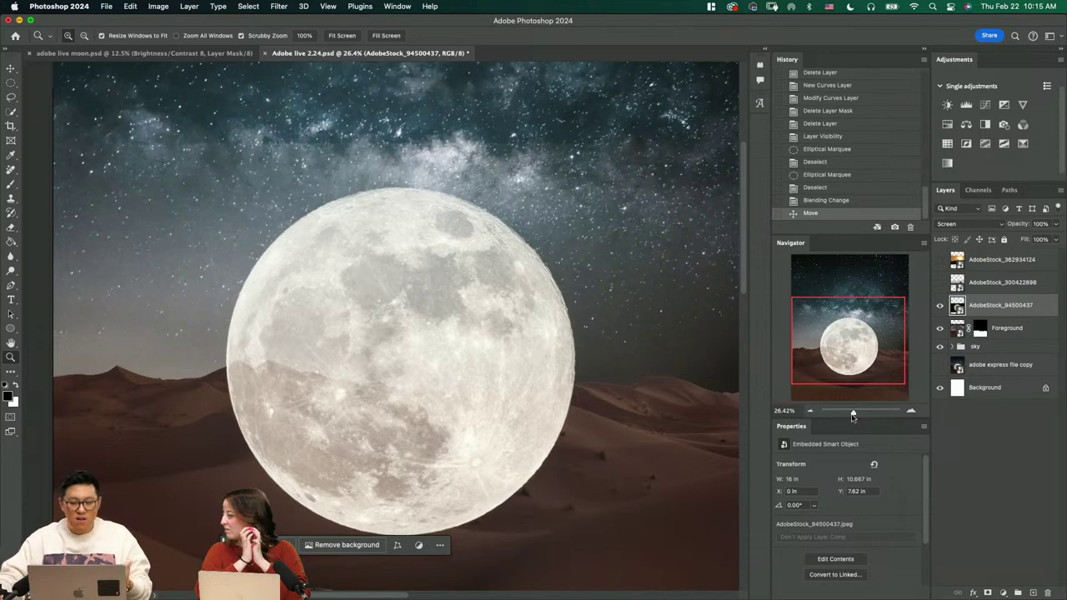
Try painting black with a large brush on a new layer placed beneath the moon layer, and delete that layer
click(1032, 593)
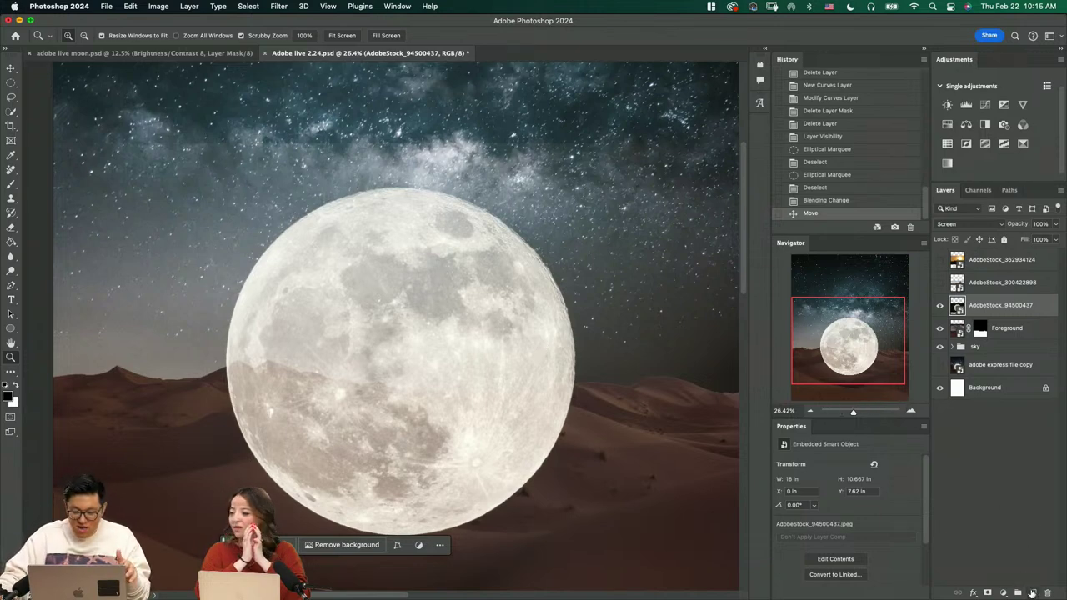
drag(985, 308, 983, 338)
key(b)
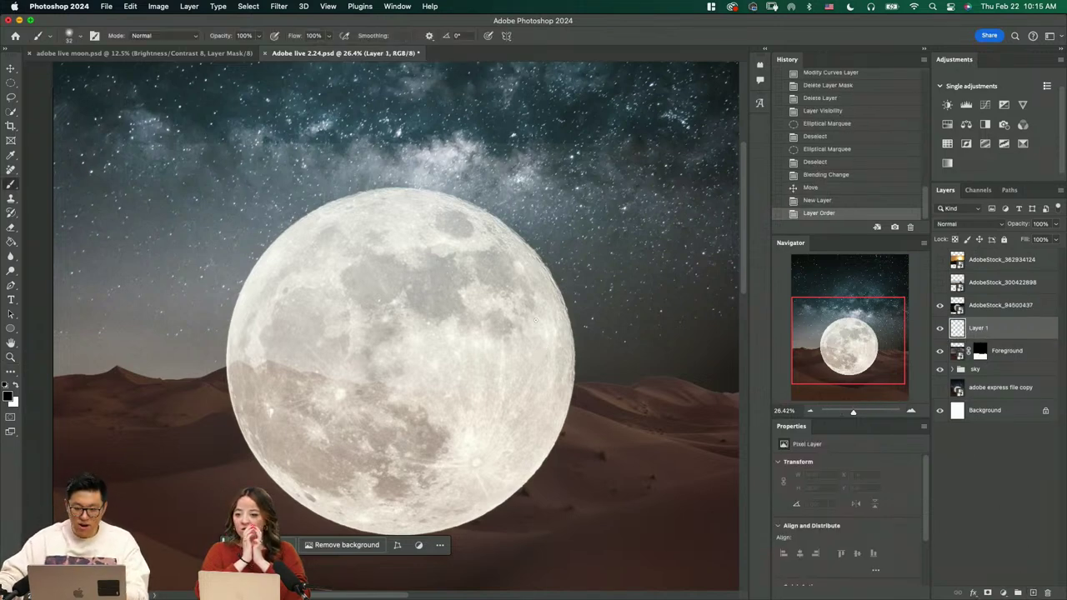
key(bracketright)
key(bracketright)
key(bracketright)
mouse_move(362, 333)
mouse_down()
mouse_move(417, 305)
mouse_move(377, 335)
mouse_move(369, 357)
mouse_move(381, 297)
mouse_move(357, 278)
mouse_move(368, 338)
mouse_up()
key(Delete)
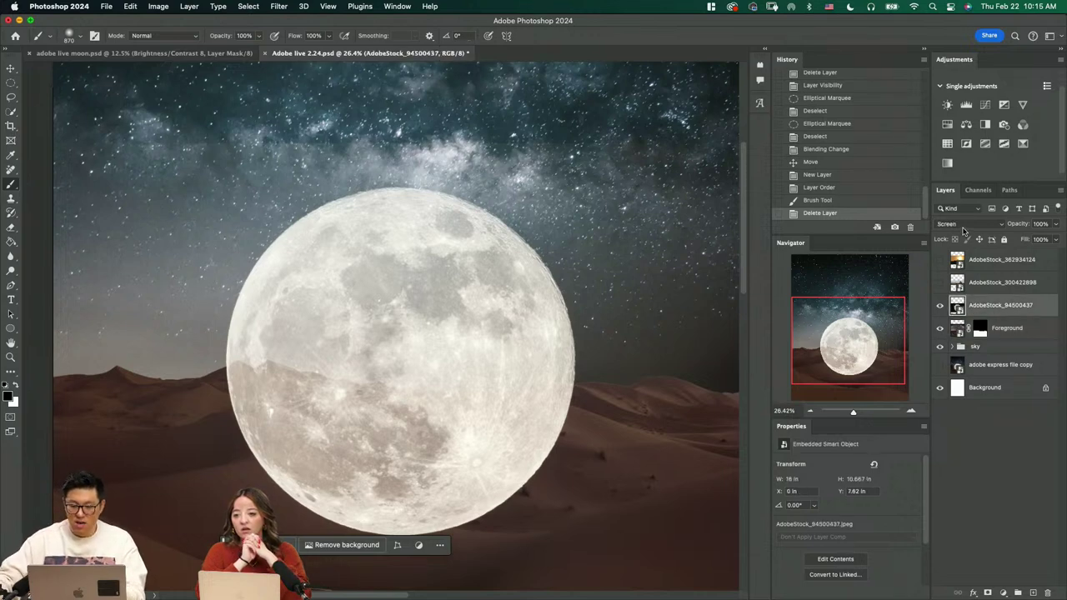
Set the moon layer's blend mode to Normal
click(962, 225)
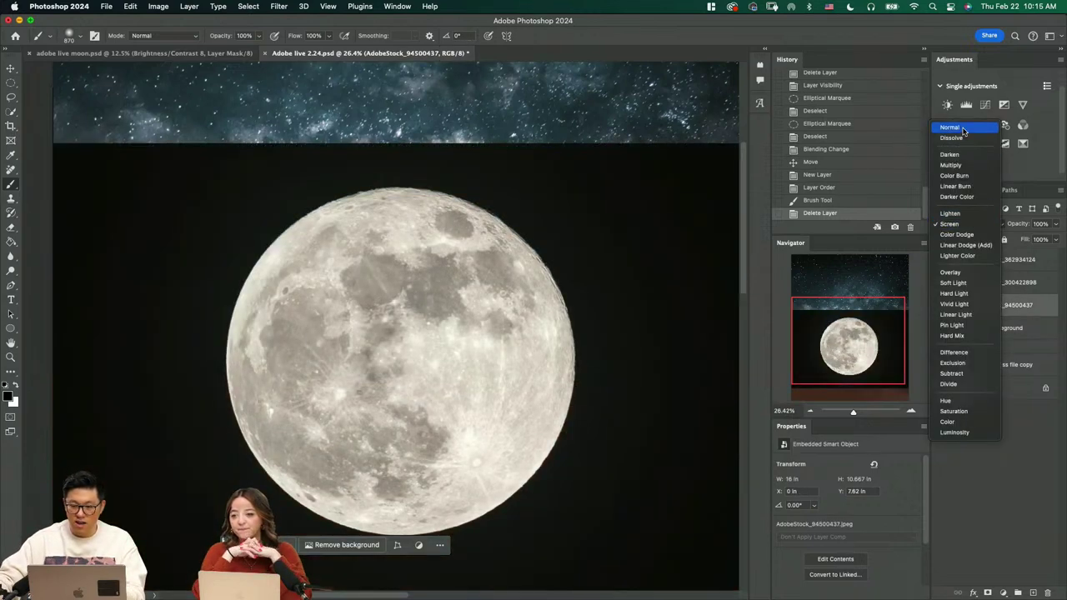
click(964, 130)
key(z)
drag(445, 312, 417, 315)
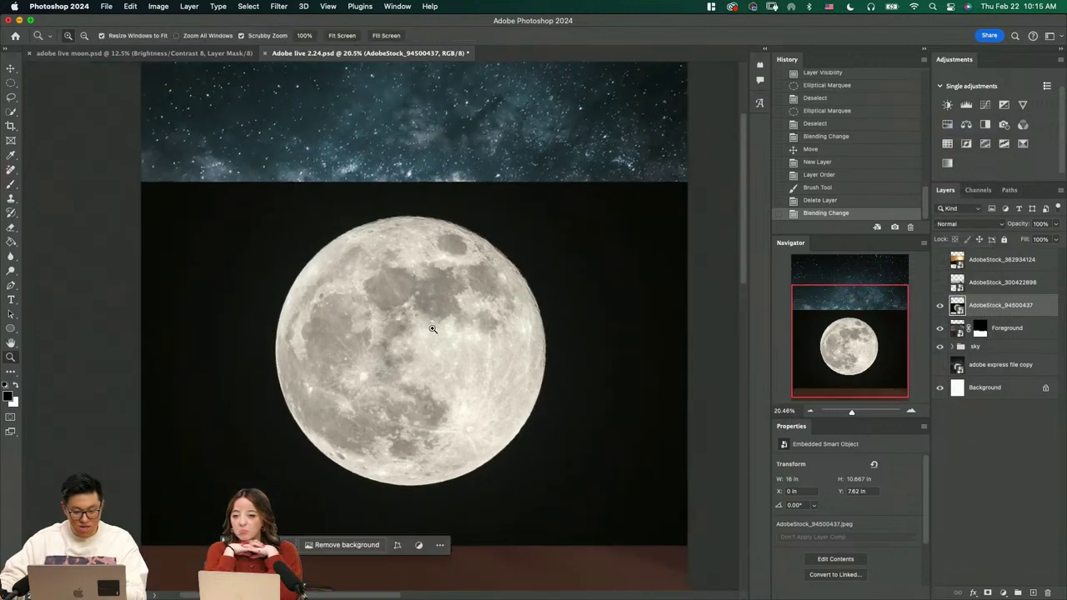
Try an elliptical marquee selection inside the moon, and clear it
key(m)
drag(344, 262, 429, 367)
click(429, 368)
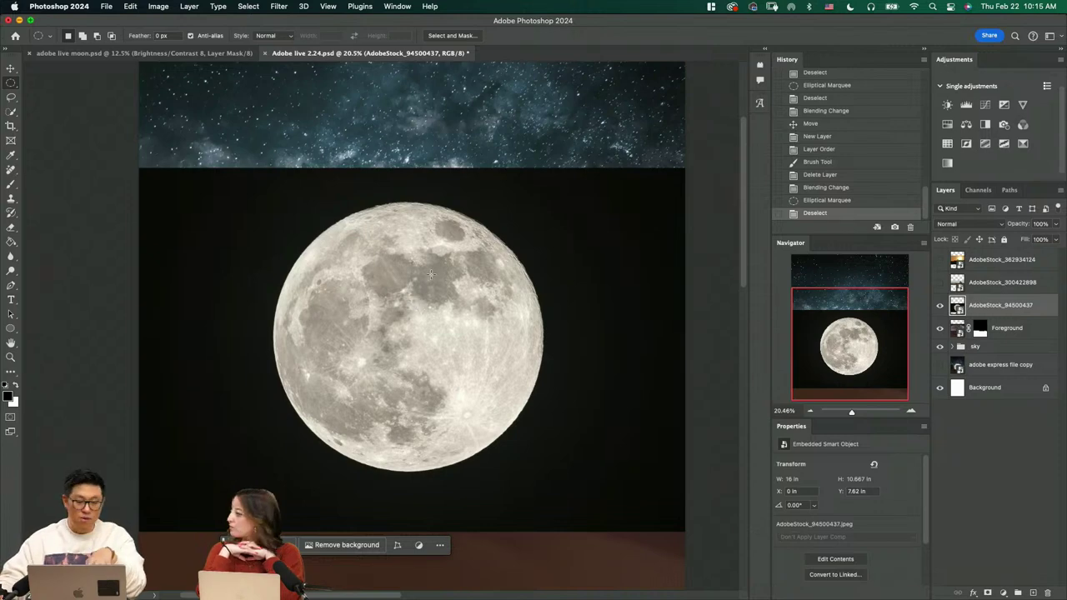
Try masking the moon layer from a Quick Selection of the moon, check its edge, and undo the mask and clear the selection
key(w)
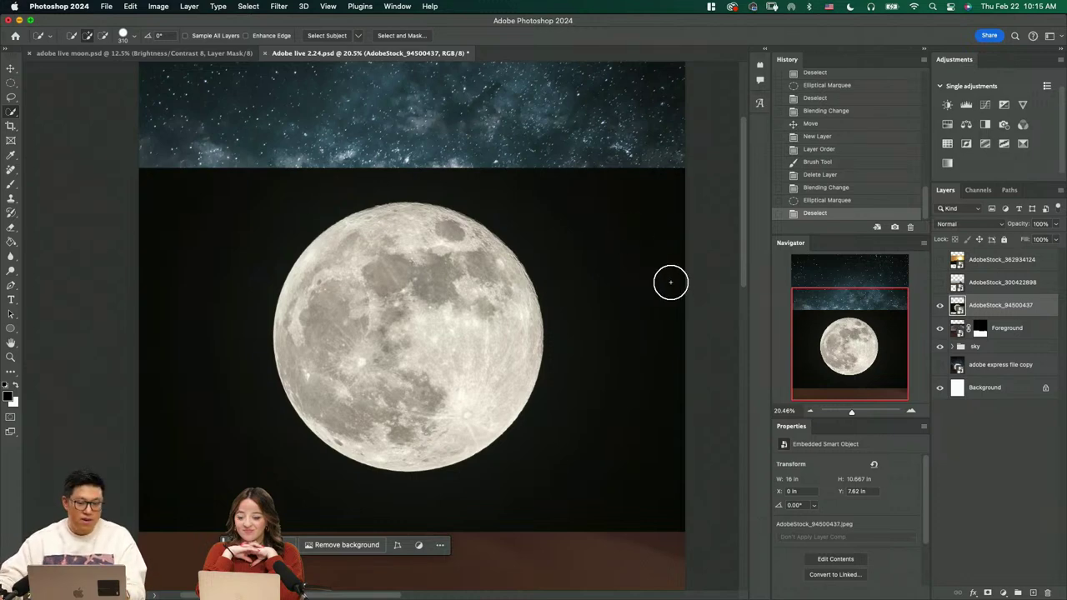
drag(669, 278, 617, 405)
key(super+z)
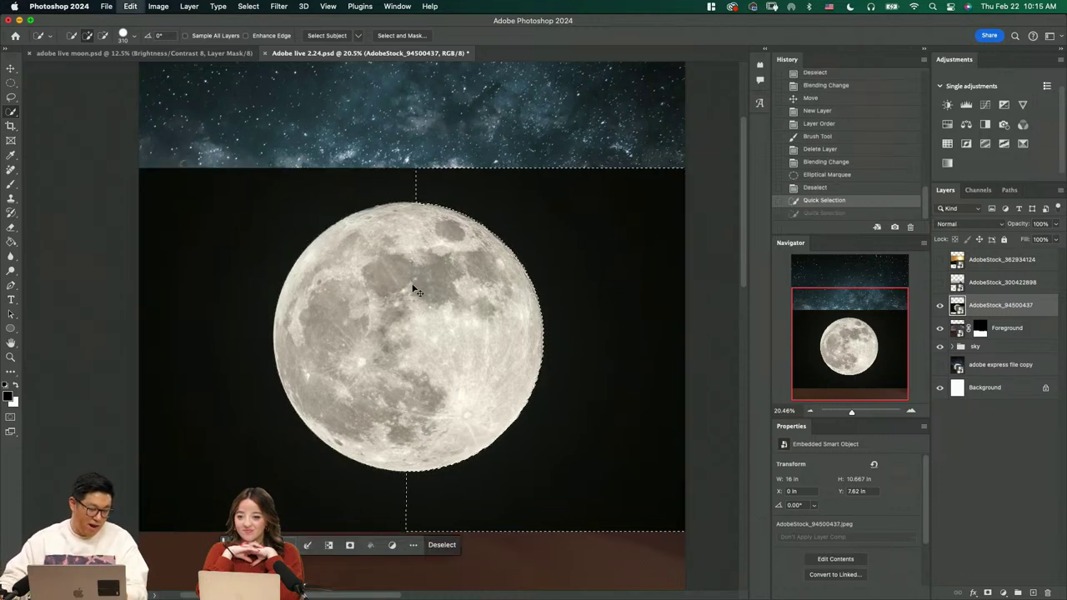
mouse_move(405, 297)
mouse_down()
mouse_move(419, 398)
mouse_move(484, 344)
mouse_up()
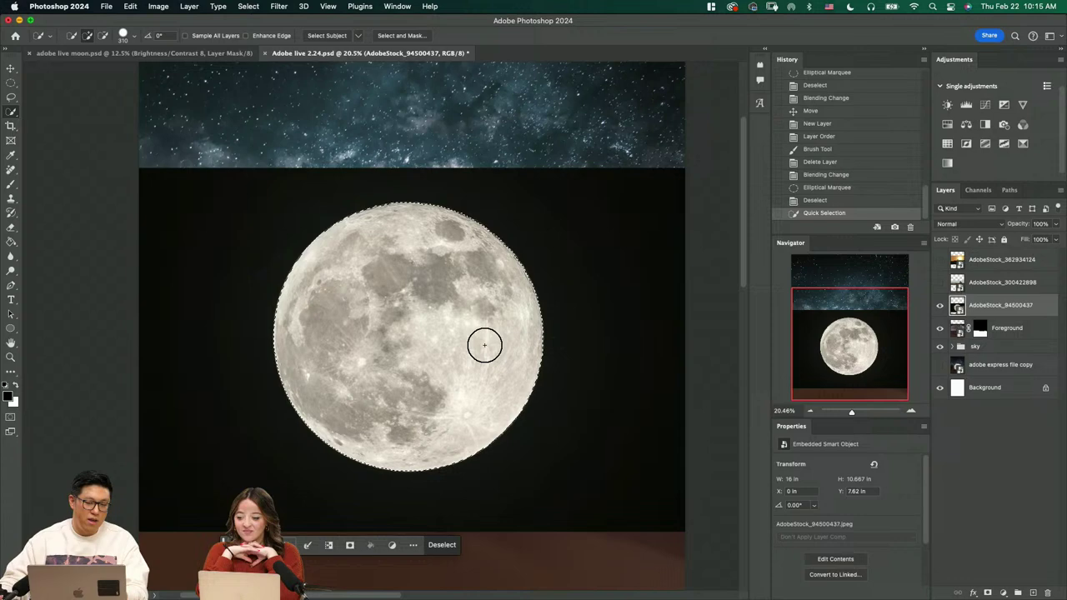
click(350, 546)
key(z)
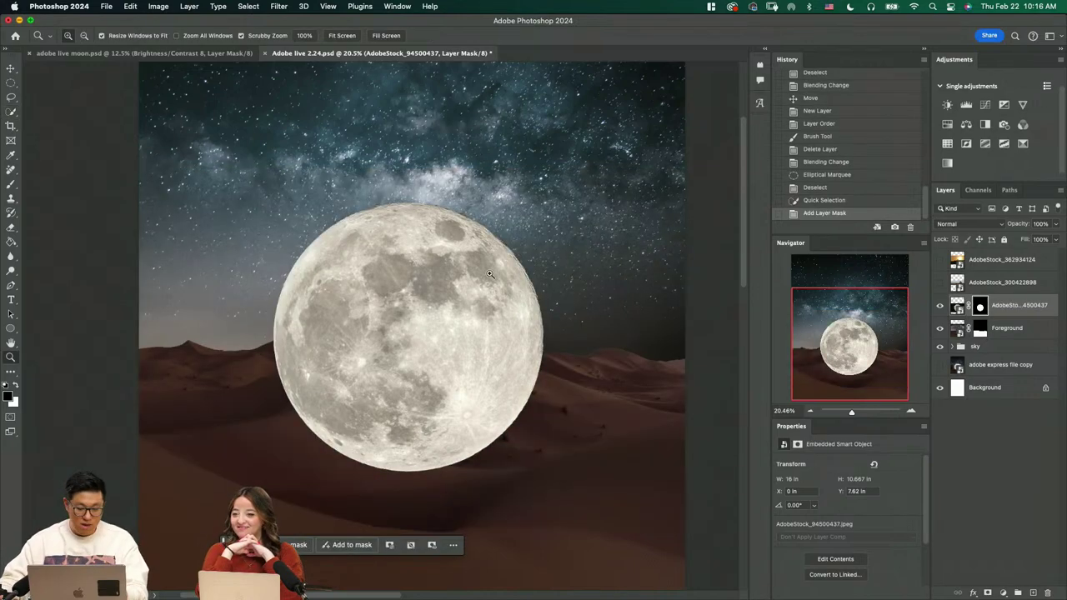
mouse_move(458, 223)
mouse_down()
mouse_move(526, 381)
mouse_move(485, 289)
mouse_move(456, 316)
mouse_up()
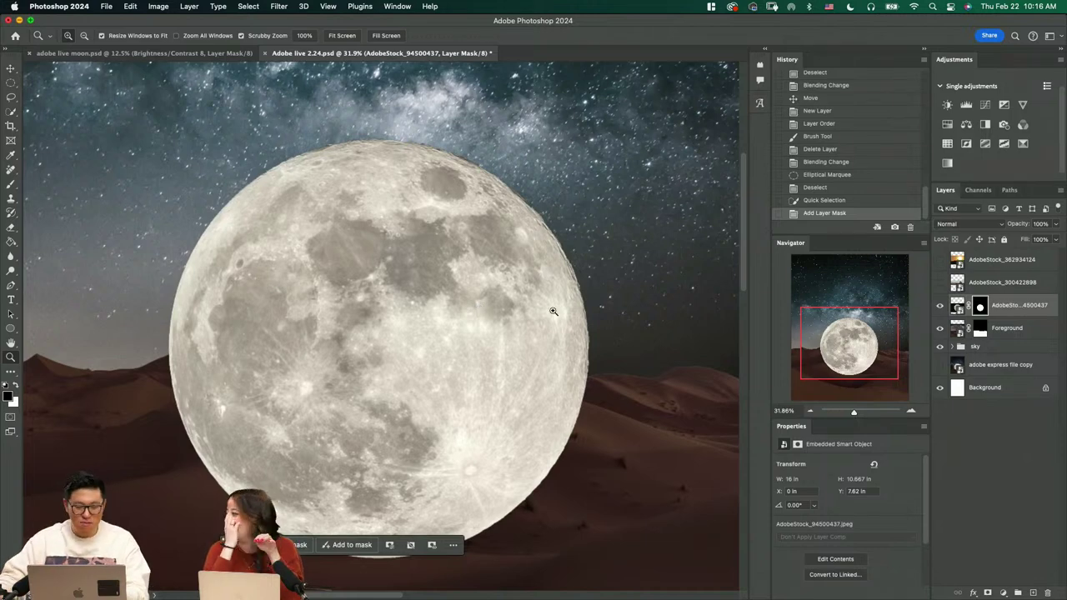
key(super+z)
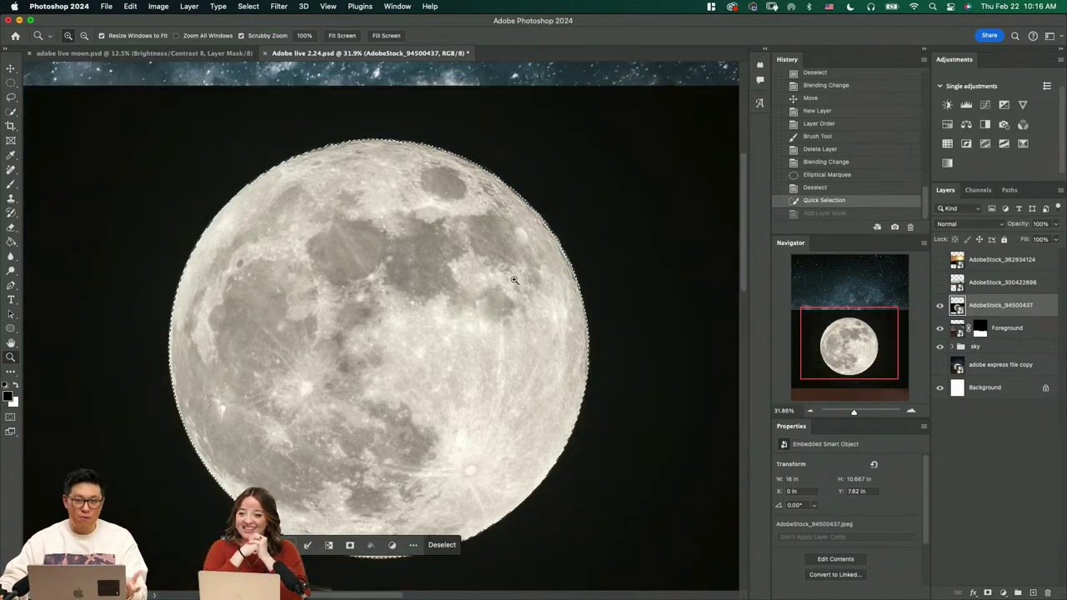
key(super+d)
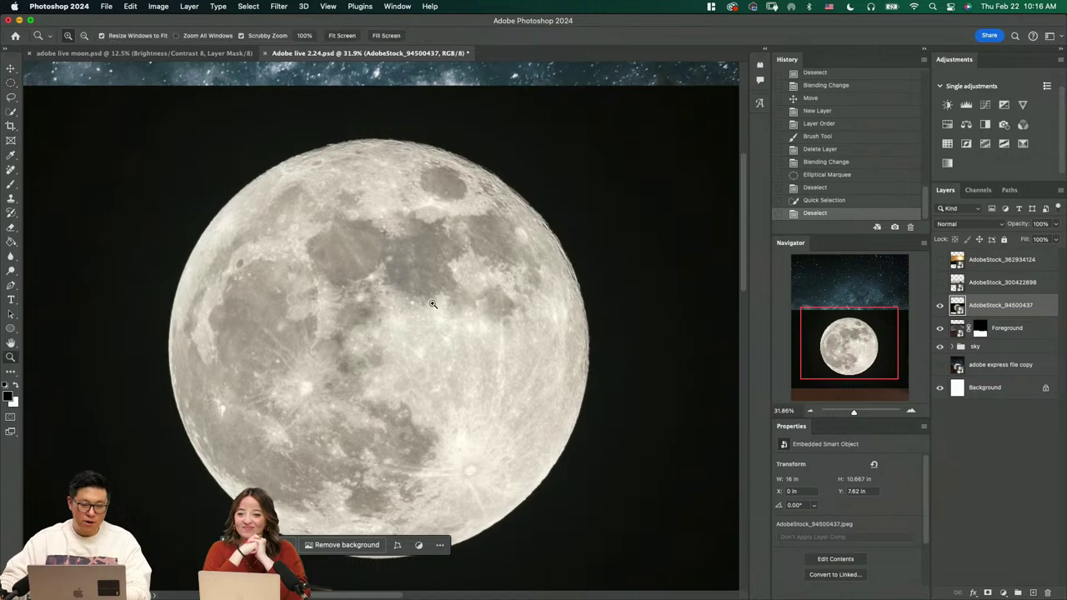
Try further elliptical marquee selections to match the moon's outline, and clear or undo each one
key(super+0)
key(m)
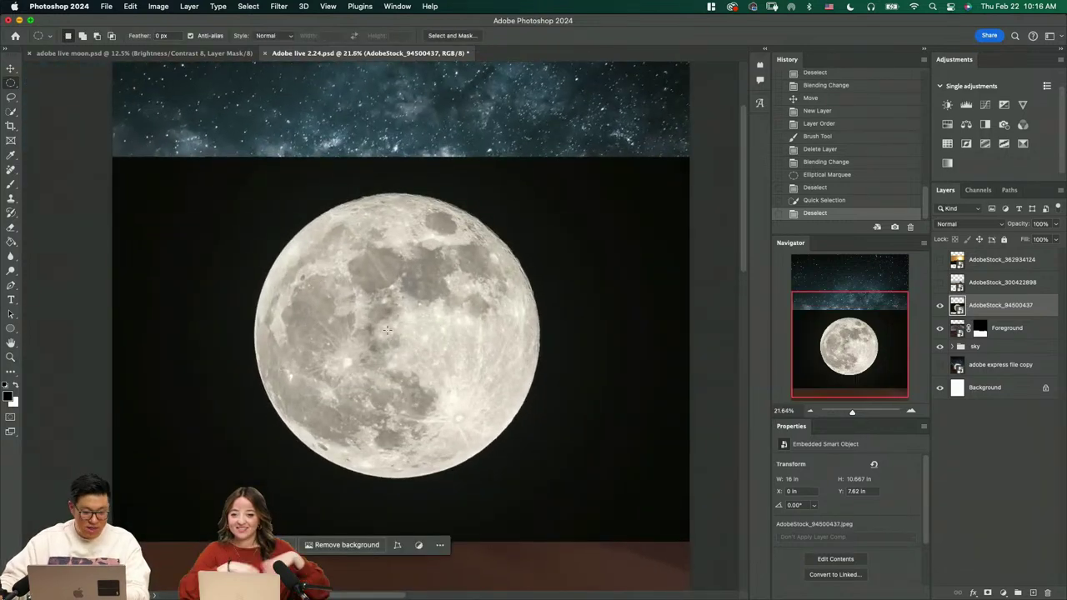
drag(386, 330, 430, 373)
key(super+d)
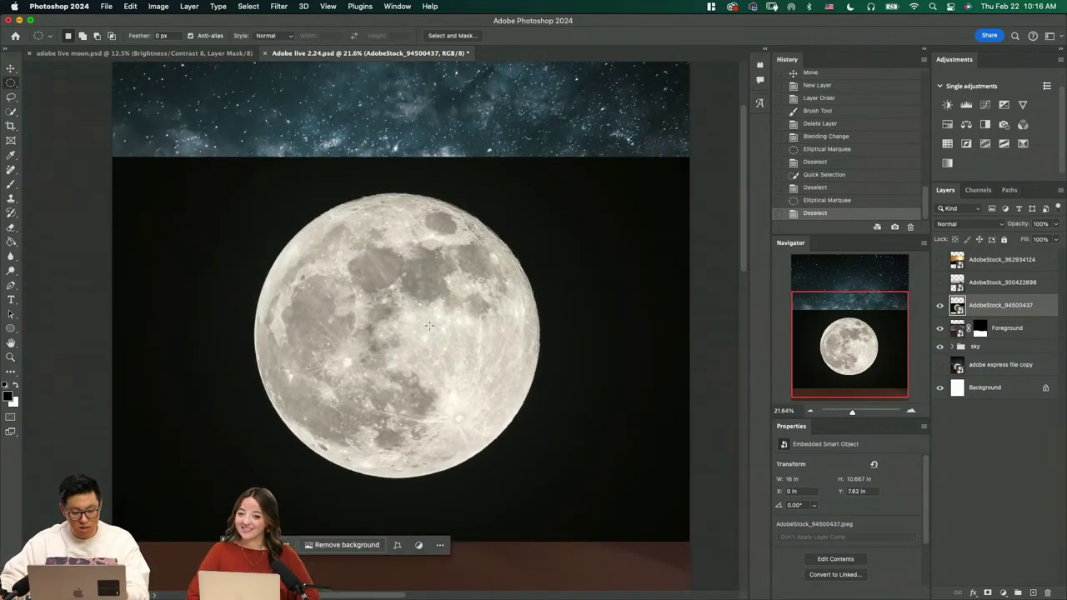
drag(325, 247, 545, 454)
key(super+z)
drag(283, 203, 538, 419)
key(super+z)
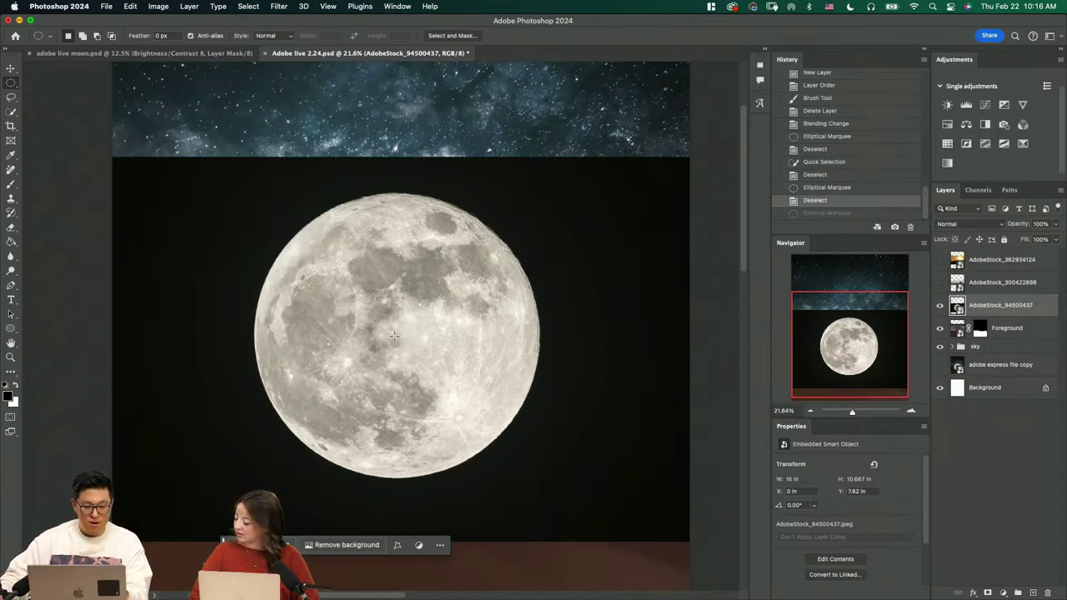
Select the moon's disc with an elliptical marquee drawn from its centre, add a layer mask from it, and inspect the masked edge
drag(394, 335, 642, 474)
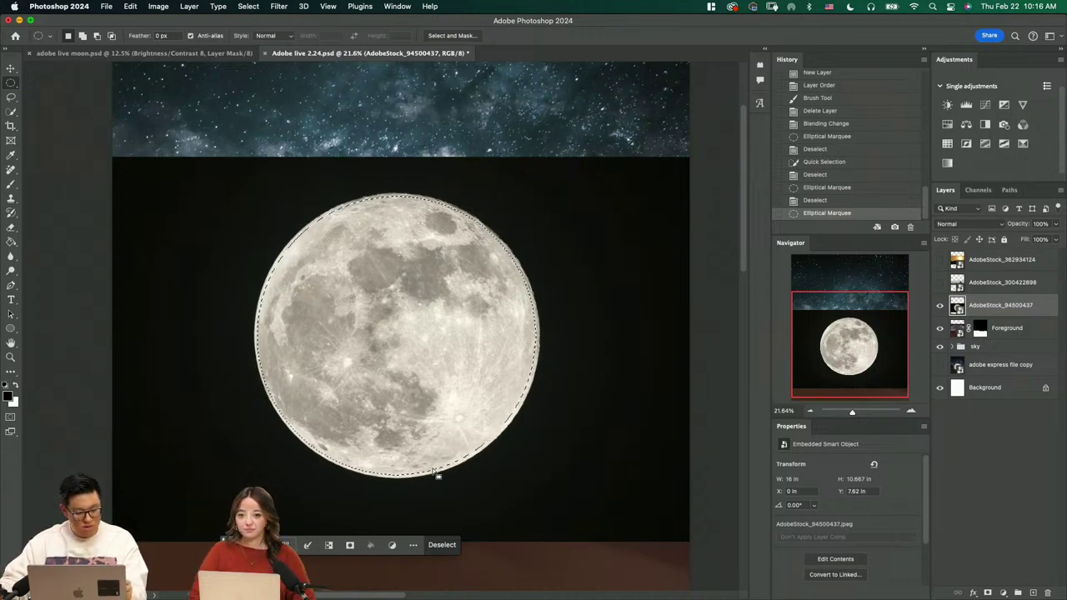
click(349, 546)
key(z)
drag(514, 246, 580, 386)
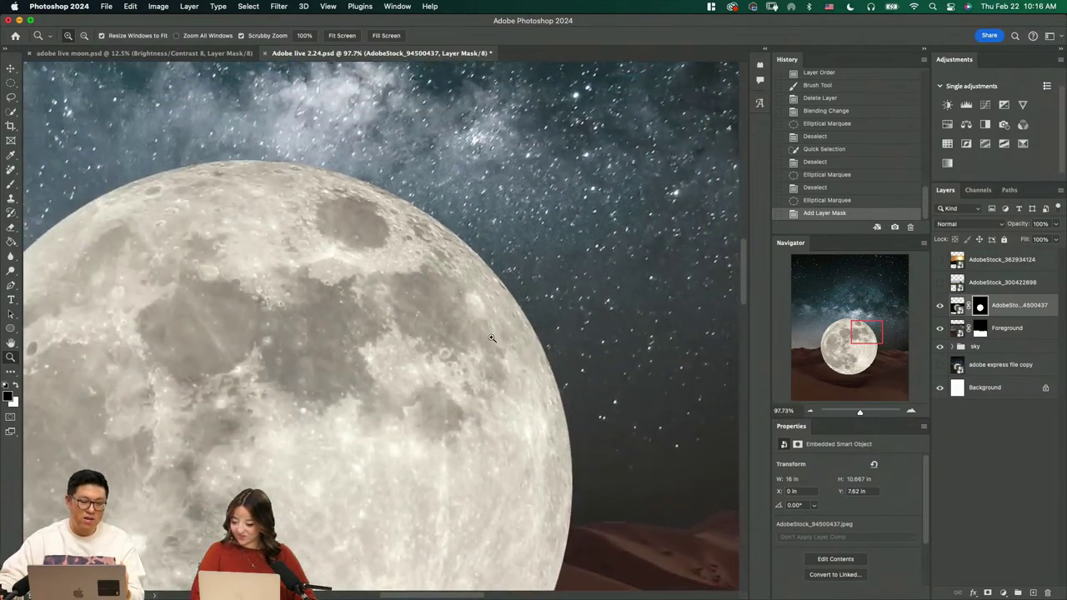
drag(492, 337, 478, 346)
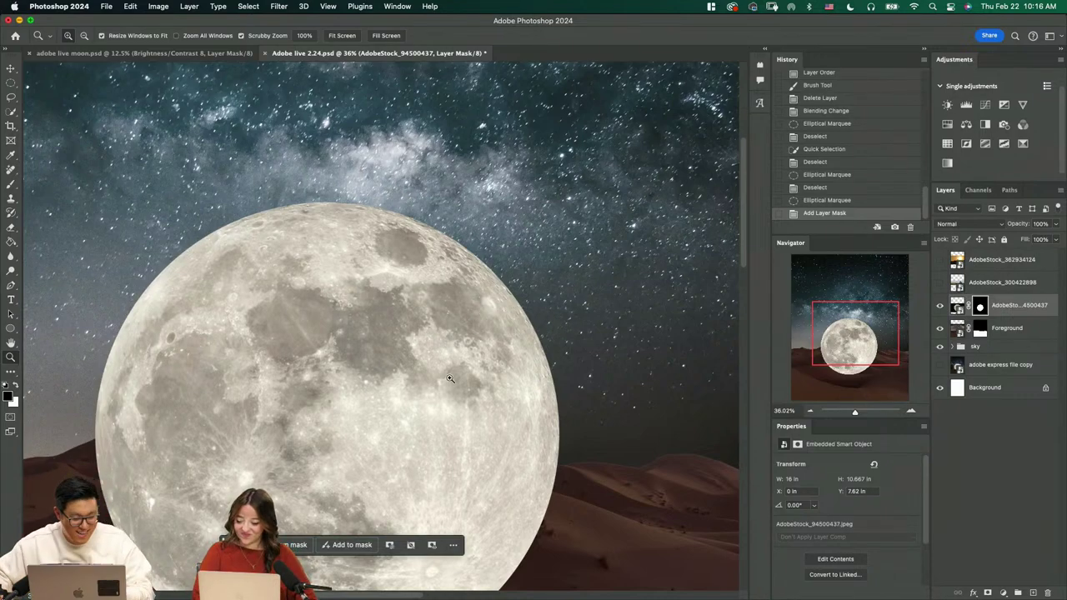
drag(471, 386, 461, 366)
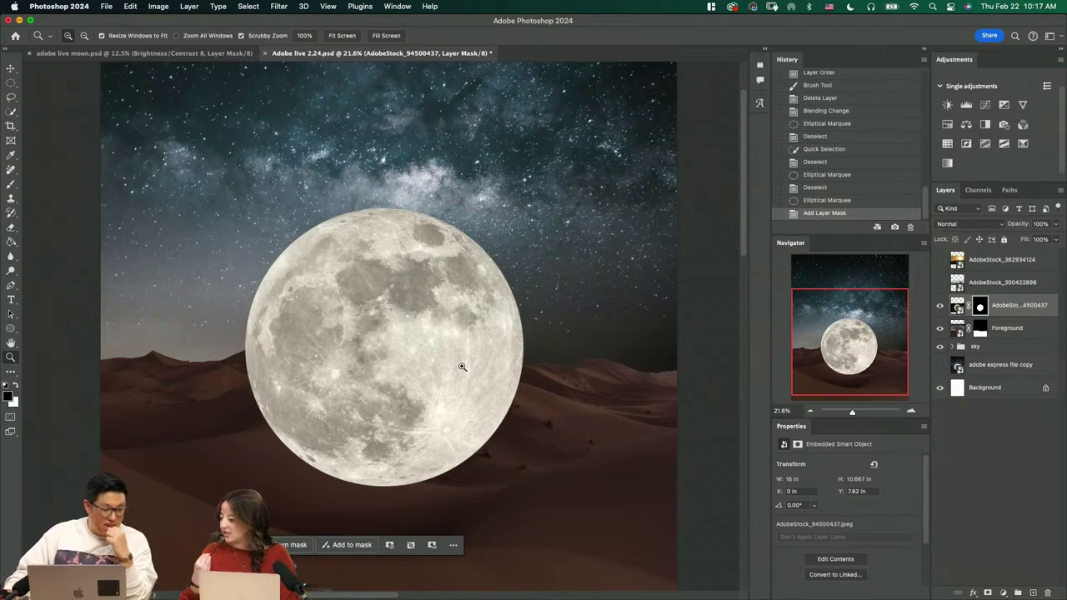
Expand the sky group to examine its layers, and collapse it again
click(952, 346)
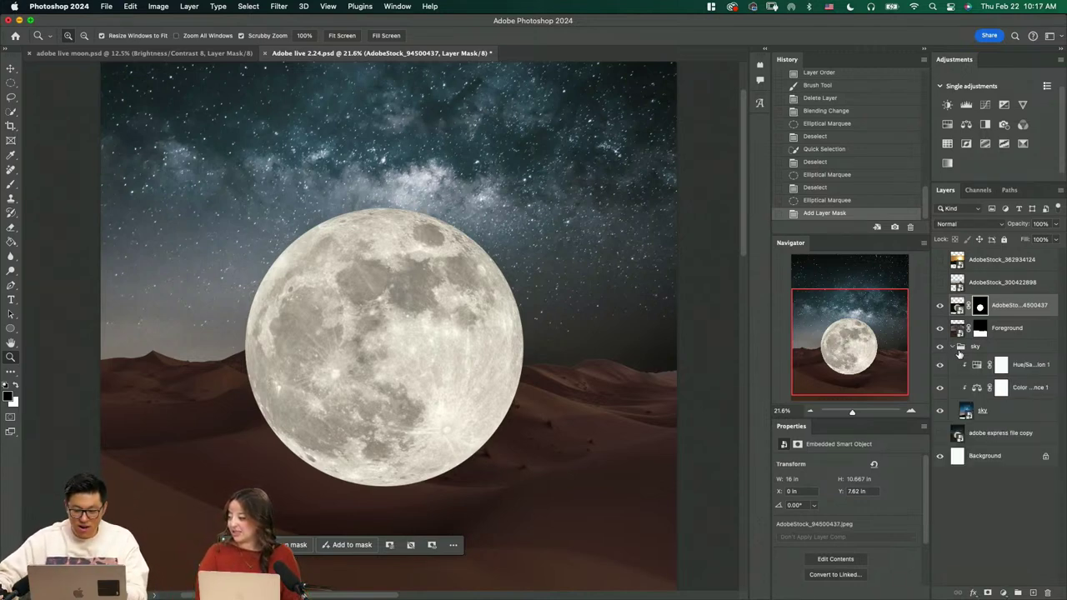
click(983, 350)
click(956, 347)
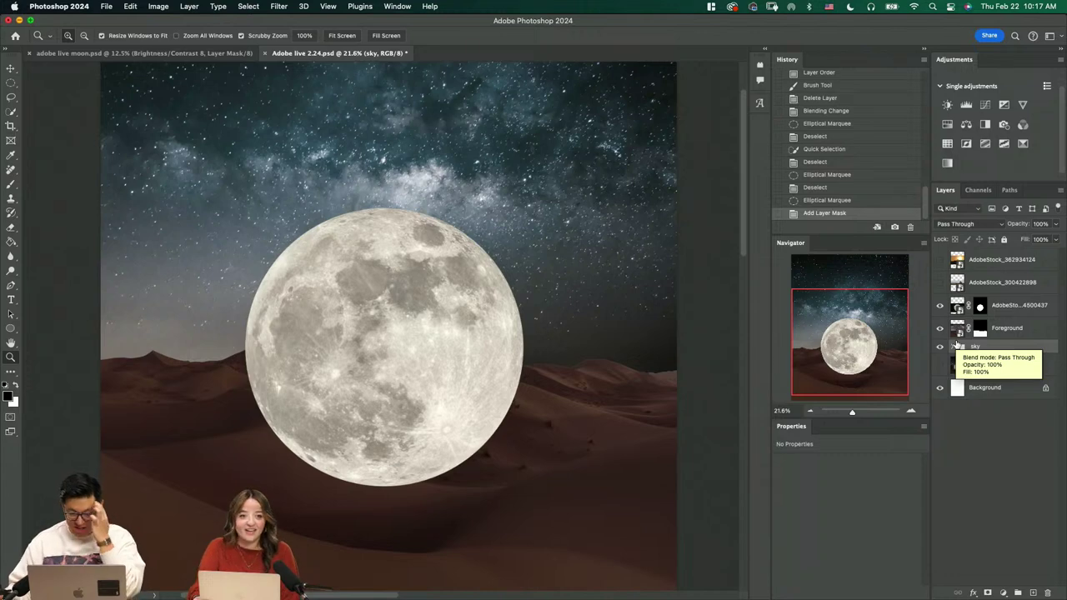
click(958, 347)
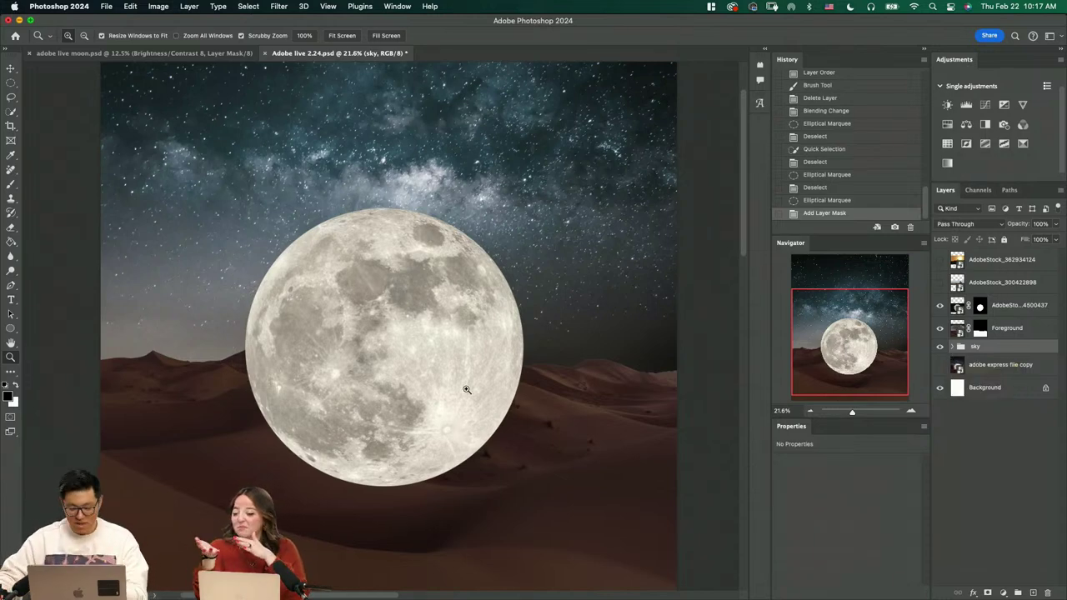
Rename the AdobeStock_94500437 layer as moon
key(super+0)
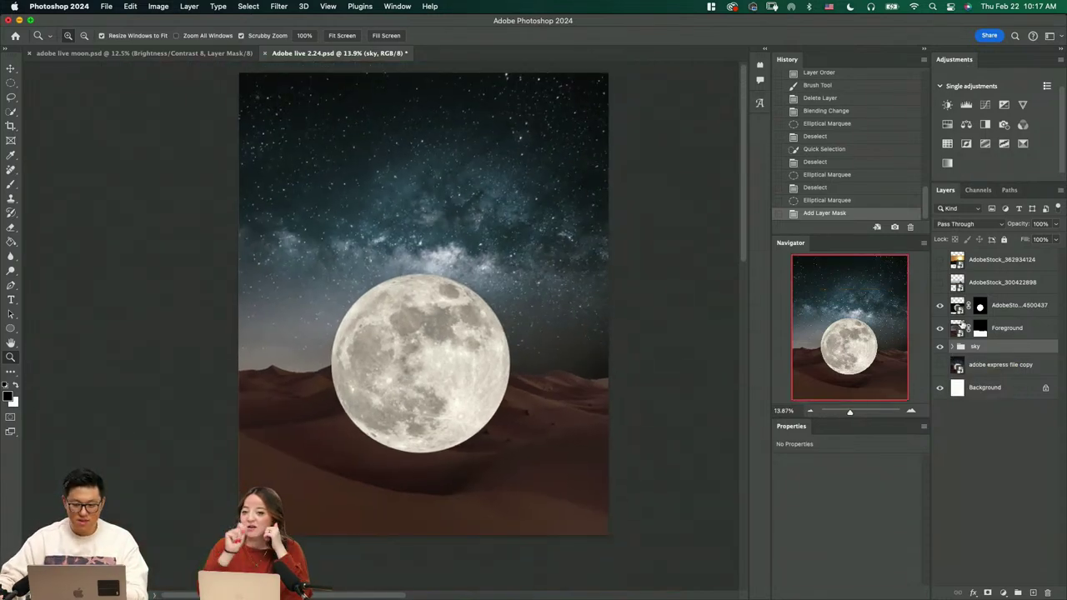
double_click(1017, 305)
text(moon)
key(Return)
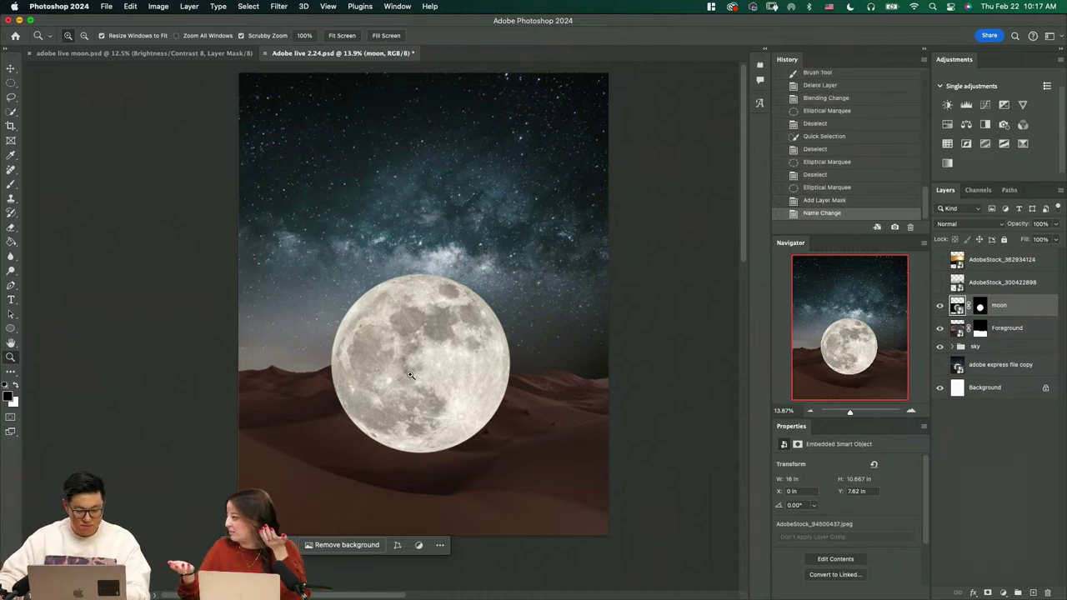
Scale the moon layer up to about 20.98 by 13.99 in and move it up to about X -1.99 in, Y 3 in
drag(411, 375, 473, 371)
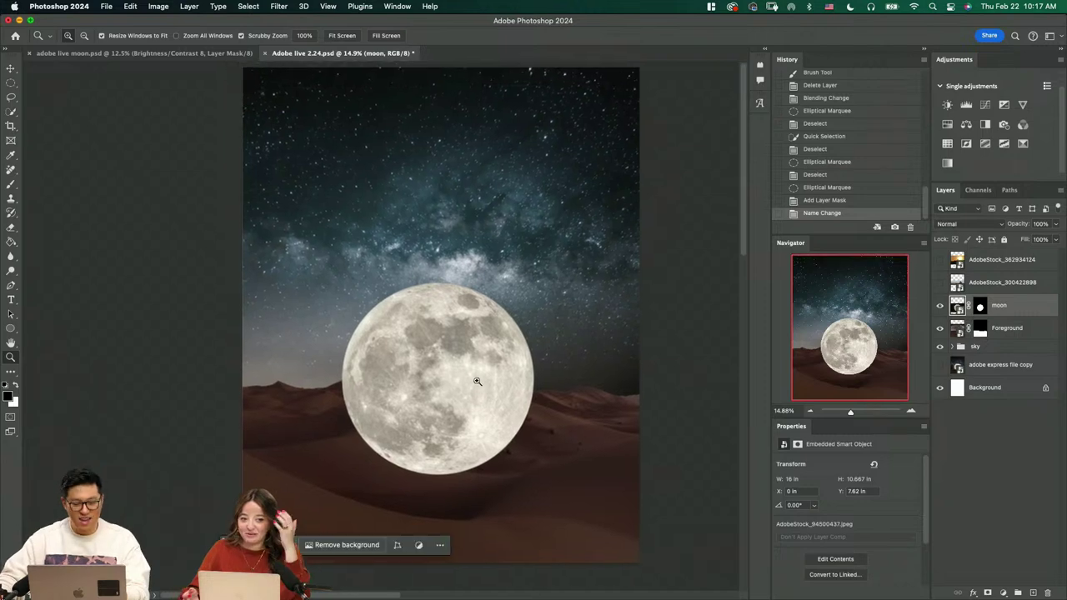
key(super+t)
drag(440, 248, 440, 172)
key(Return)
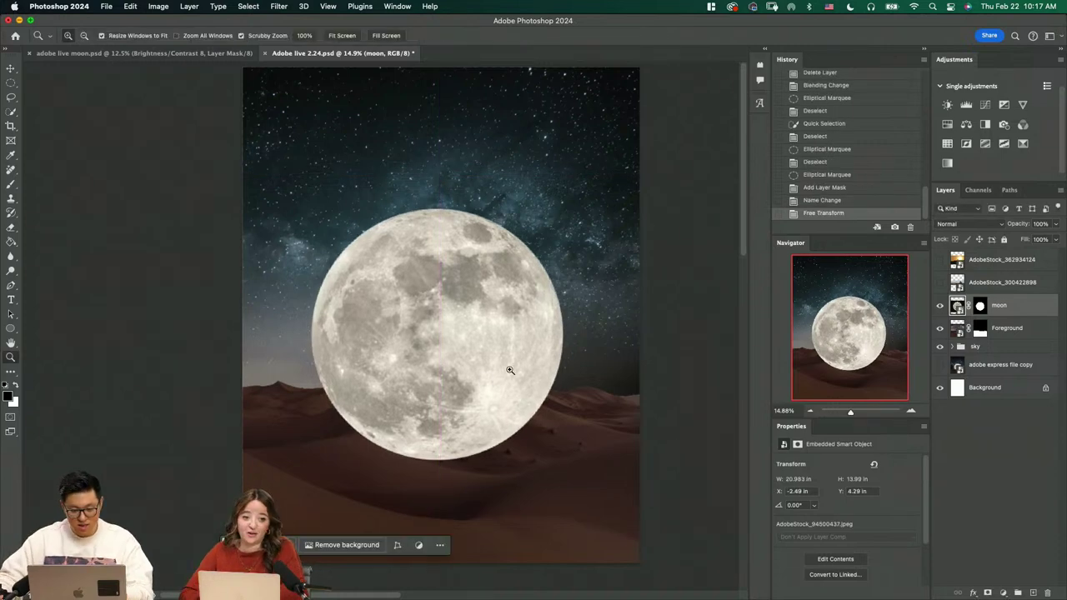
scroll(565, 369, down, 2)
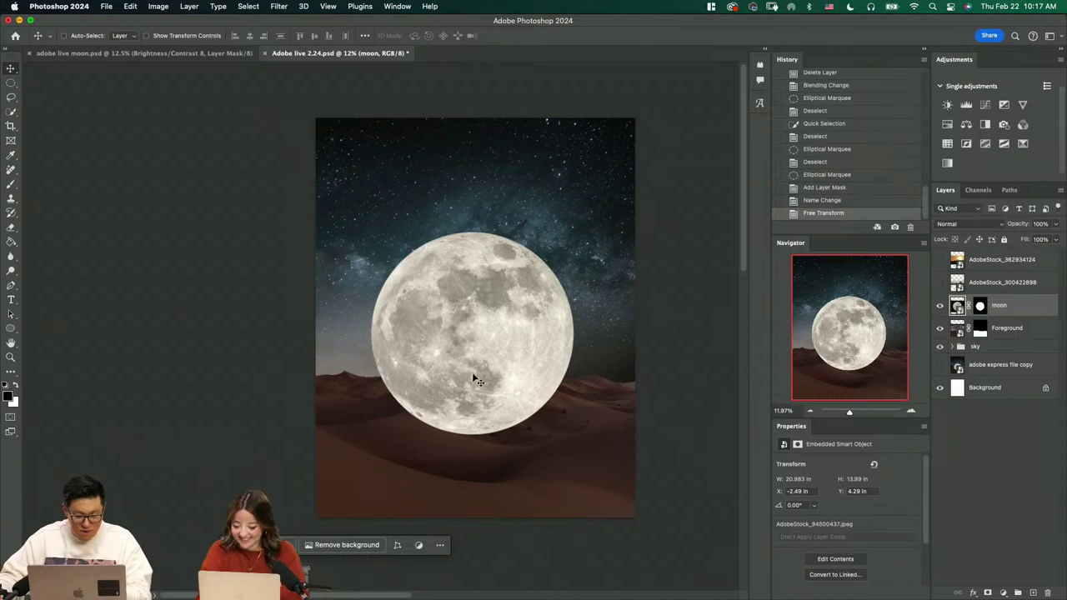
mouse_move(503, 392)
mouse_down()
mouse_move(525, 300)
mouse_move(509, 378)
mouse_up()
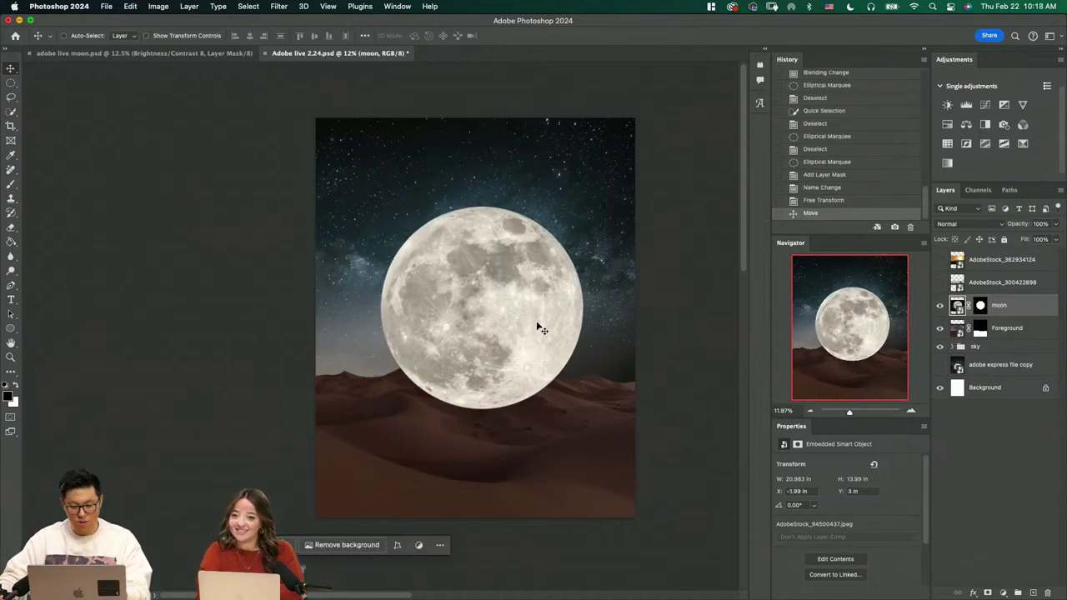
Hide the moon briefly to check the dunes behind it, show it again, and move it to about X -1.74 in, Y 3.89 in
click(939, 305)
key(z)
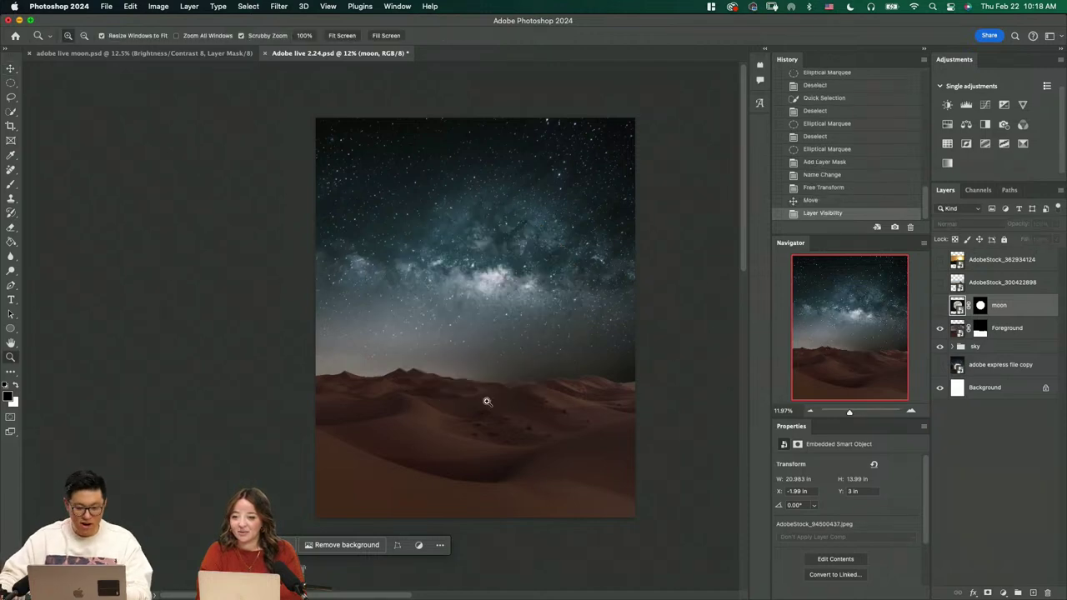
drag(483, 399, 559, 386)
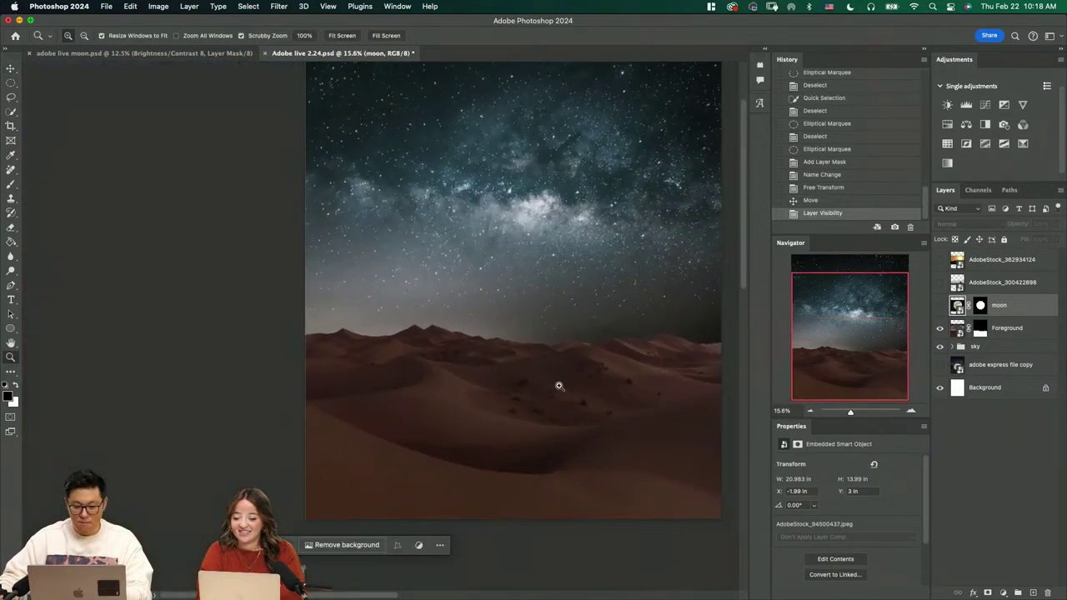
click(939, 305)
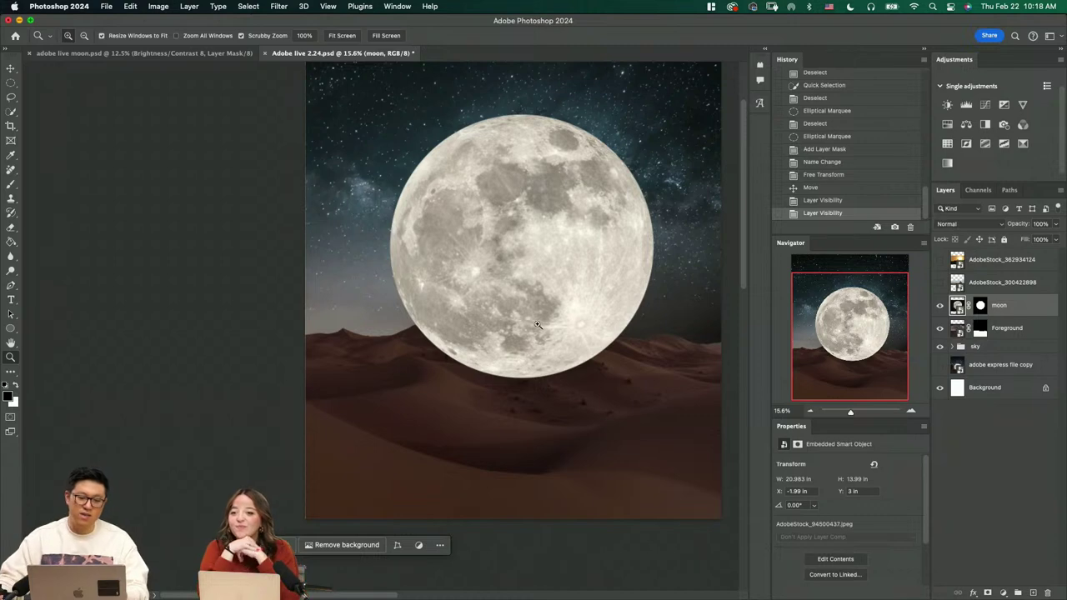
key(v)
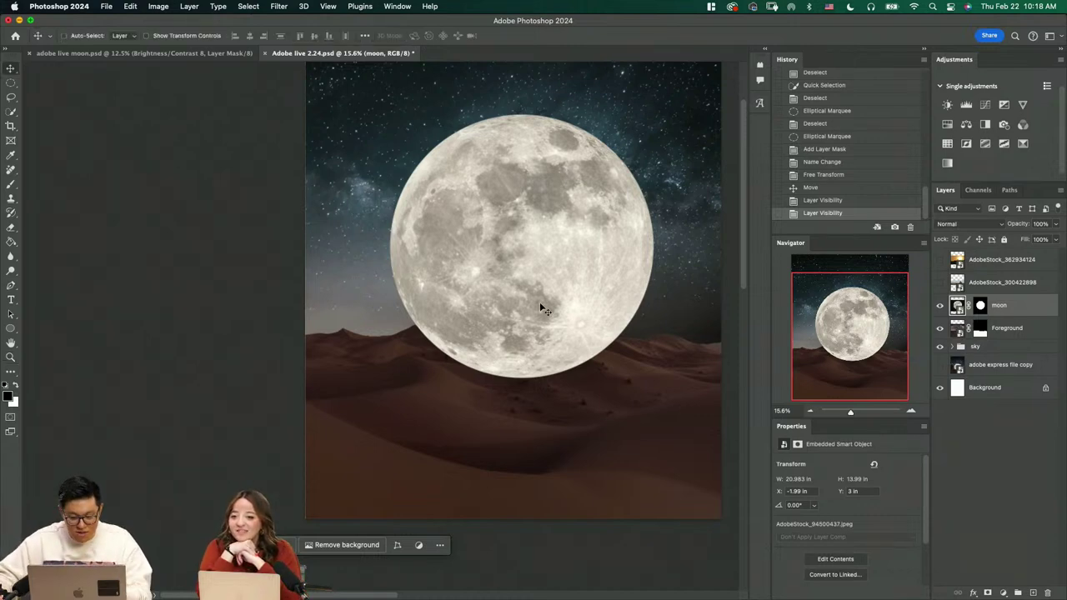
mouse_move(539, 302)
mouse_down()
mouse_move(548, 347)
mouse_move(560, 320)
mouse_up()
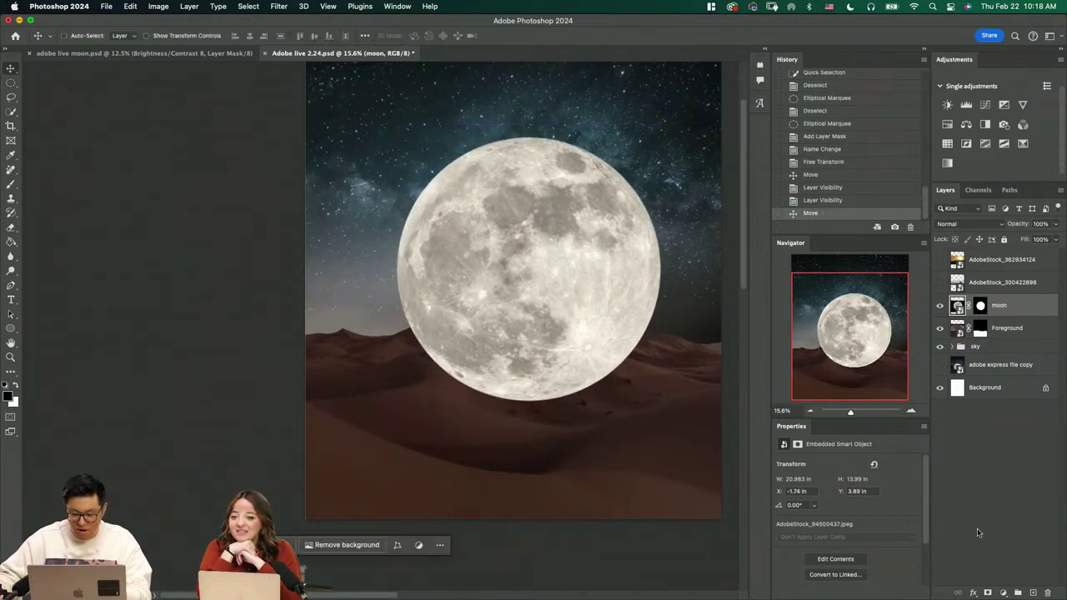
Add a new layer above the moon, try painting white across the moon's base, and undo the strokes
click(1032, 593)
key(b)
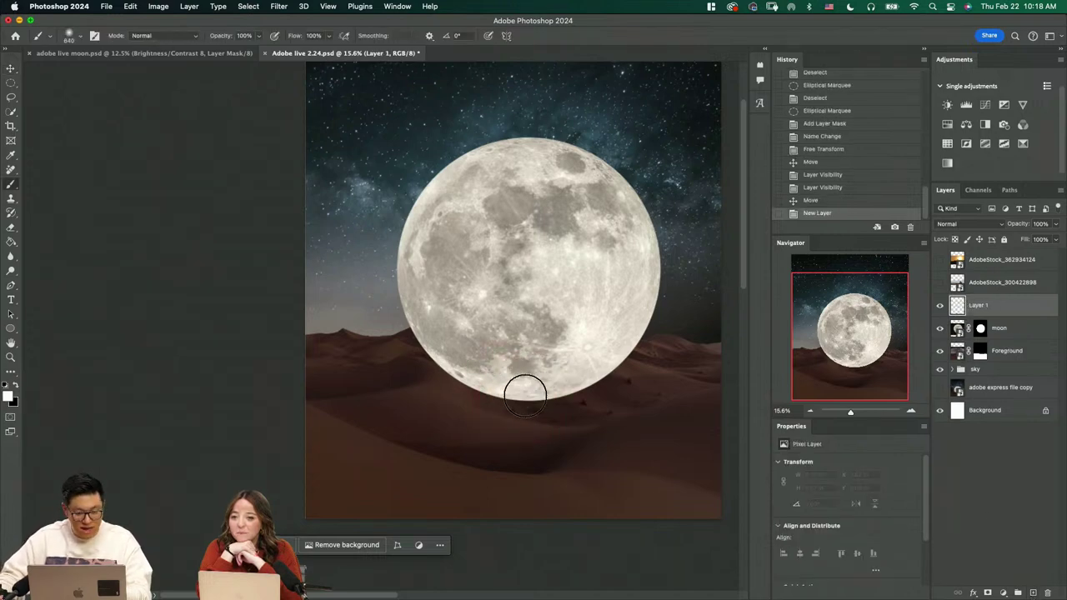
scroll(524, 386, right, 3)
drag(418, 393, 533, 398)
key(super+z)
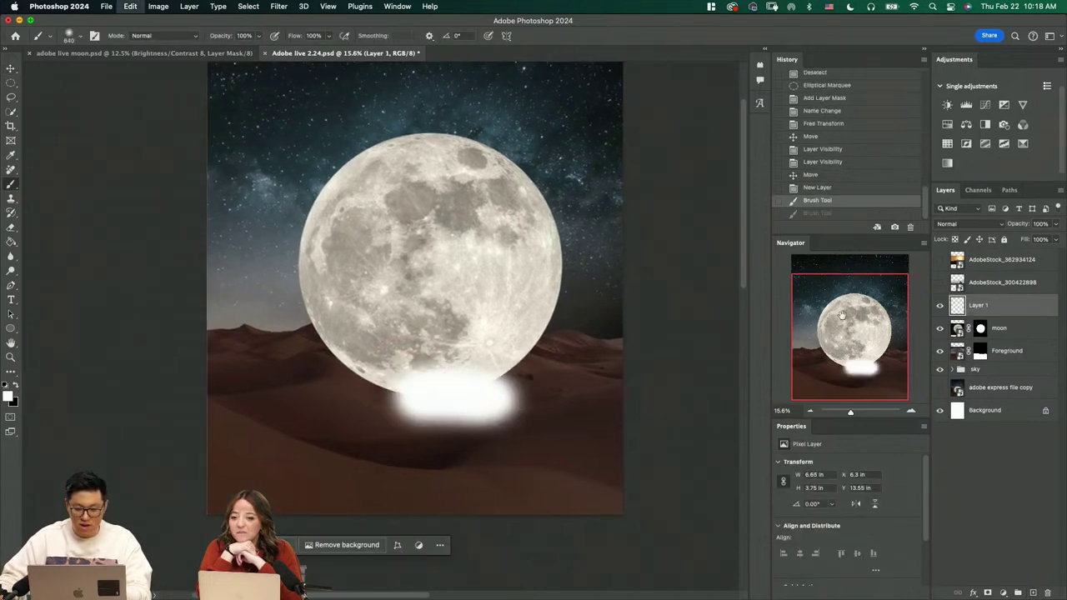
key(super+z)
Try painting a white haze at 30% opacity on the new layer beneath the moon, and delete that layer
drag(987, 306, 994, 340)
key(3)
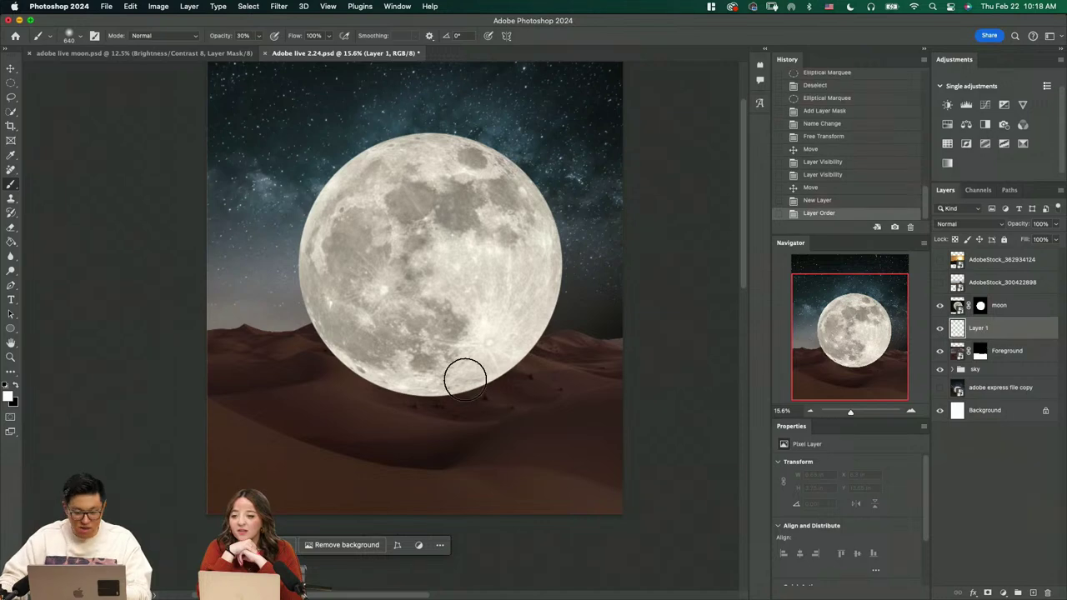
mouse_move(464, 375)
mouse_down()
mouse_move(426, 394)
mouse_move(575, 383)
mouse_up()
mouse_move(312, 377)
mouse_down()
mouse_move(475, 395)
mouse_move(398, 368)
mouse_move(473, 384)
mouse_up()
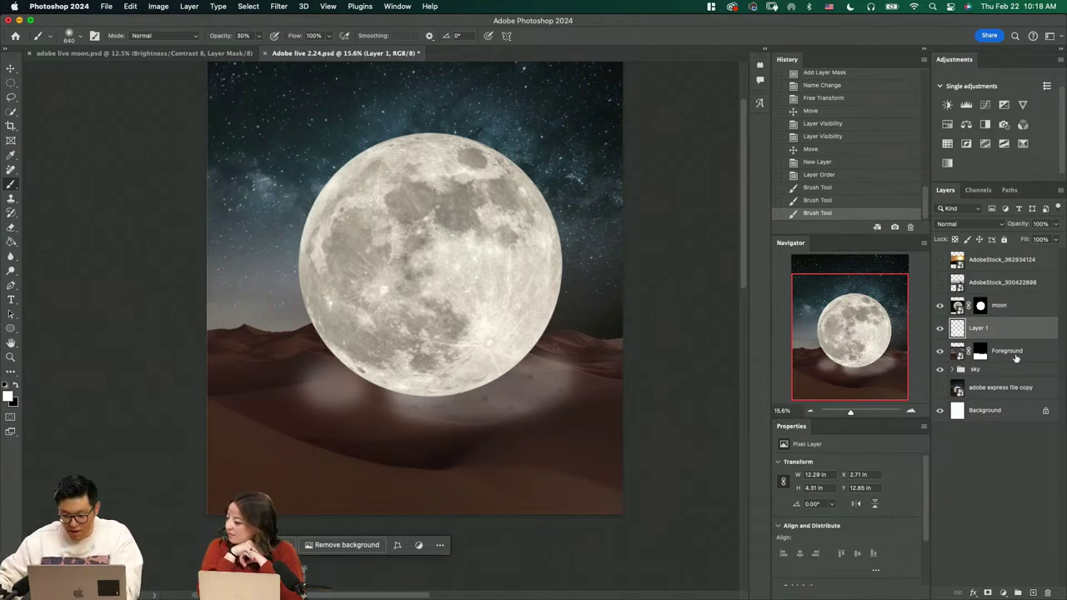
key(Delete)
Move the moon layer straight up about 0.88 in, and hide it to expose the dunes
click(940, 308)
click(940, 307)
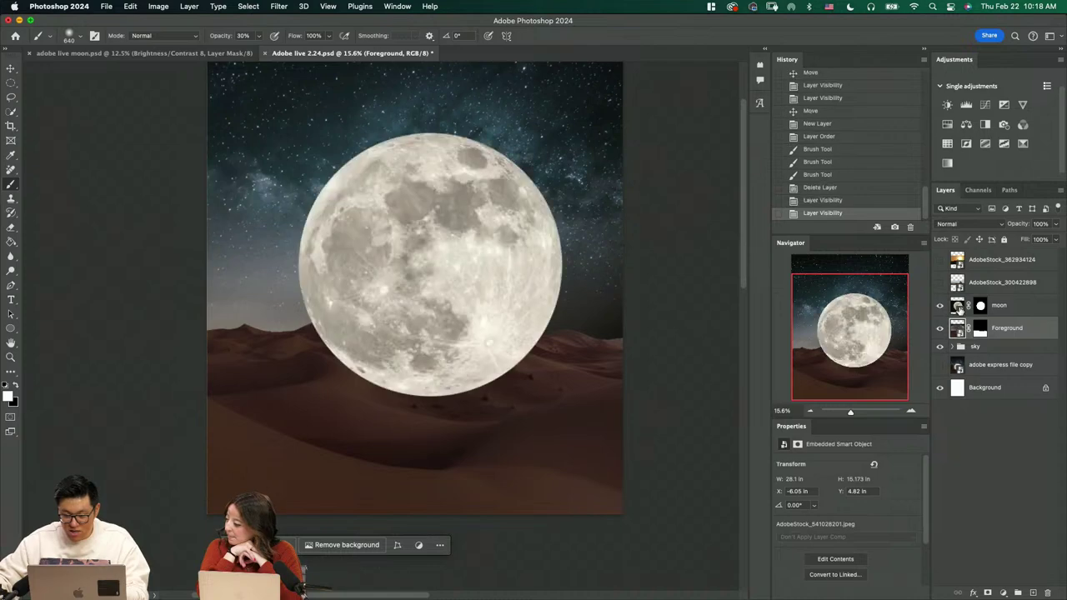
click(999, 305)
key(v)
drag(416, 352, 451, 315)
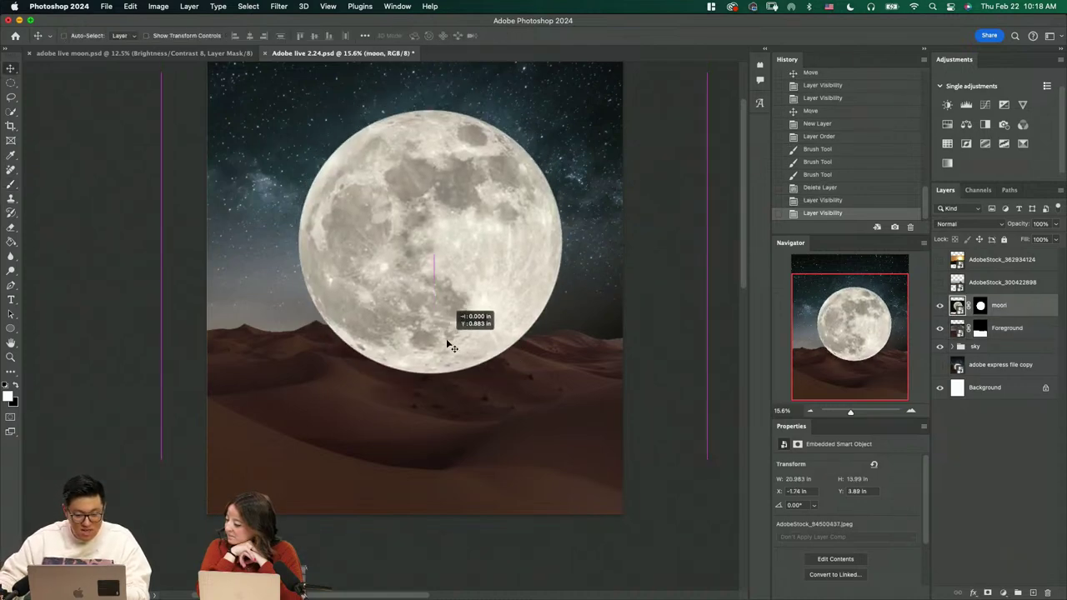
click(940, 305)
Add a new empty layer directly above the Foreground layer
click(1023, 335)
key(w)
scroll(433, 408, up, 5)
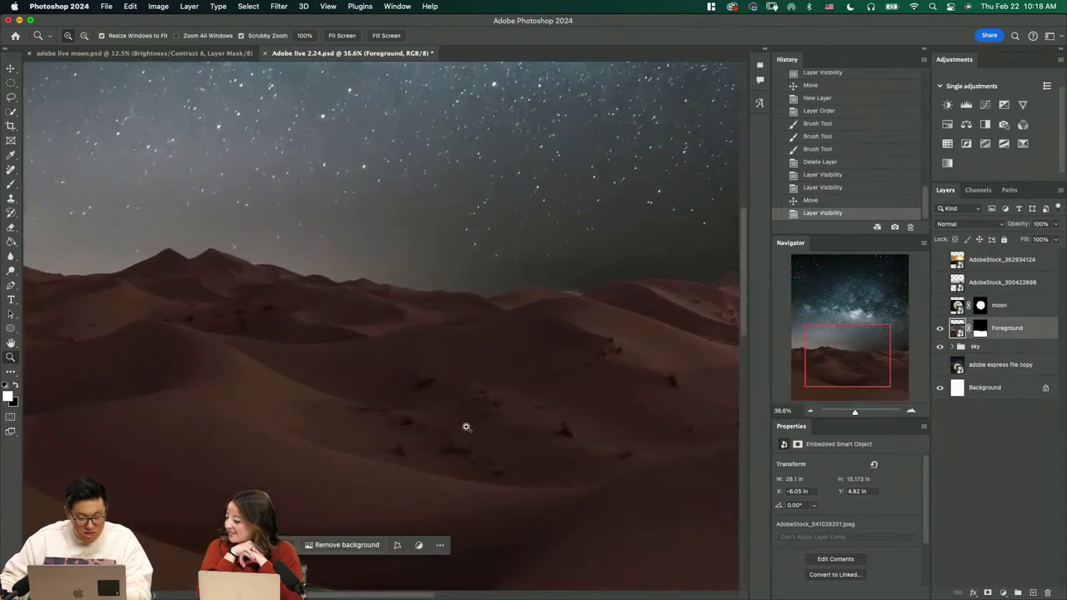
key(bracketright)
key(bracketright)
key(bracketright)
click(1018, 591)
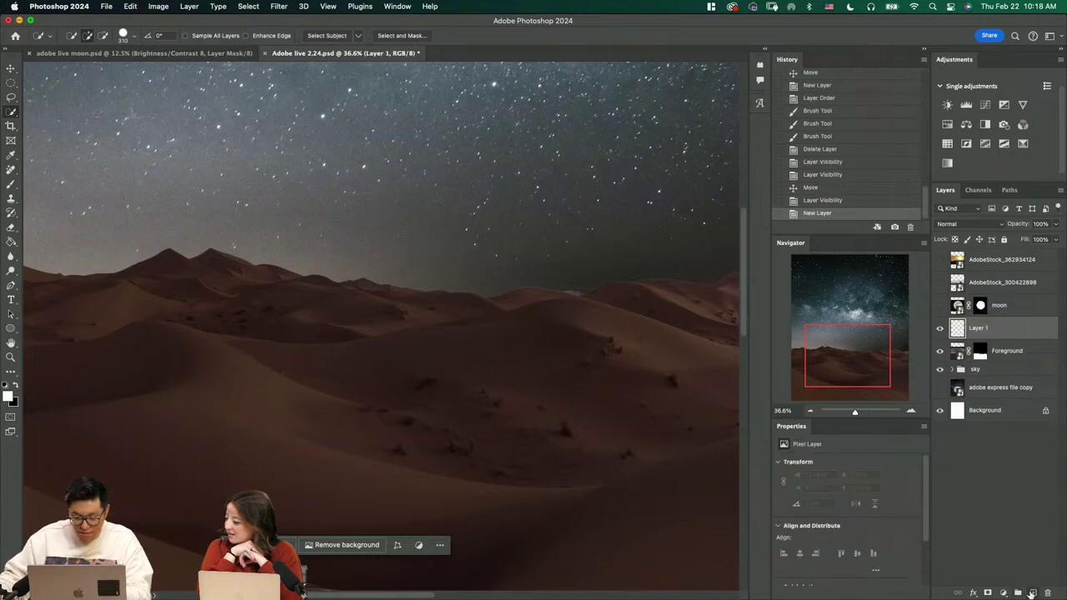
Sketch a white line along the front dune ridge and rounded moon outlines above it on the new layer
key(b)
key(bracketleft)
key(bracketleft)
key(bracketleft)
mouse_move(164, 331)
mouse_down()
mouse_move(321, 358)
mouse_move(474, 344)
mouse_move(574, 322)
mouse_up()
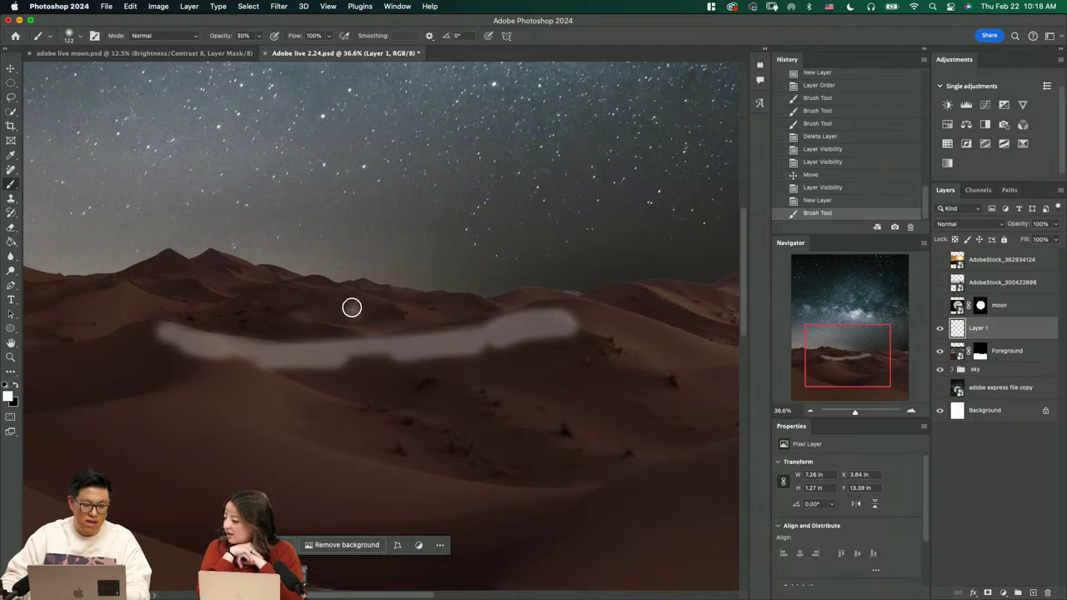
mouse_move(350, 308)
mouse_down()
mouse_move(279, 266)
mouse_move(460, 233)
mouse_move(364, 312)
mouse_move(402, 304)
mouse_move(316, 233)
mouse_move(385, 278)
mouse_up()
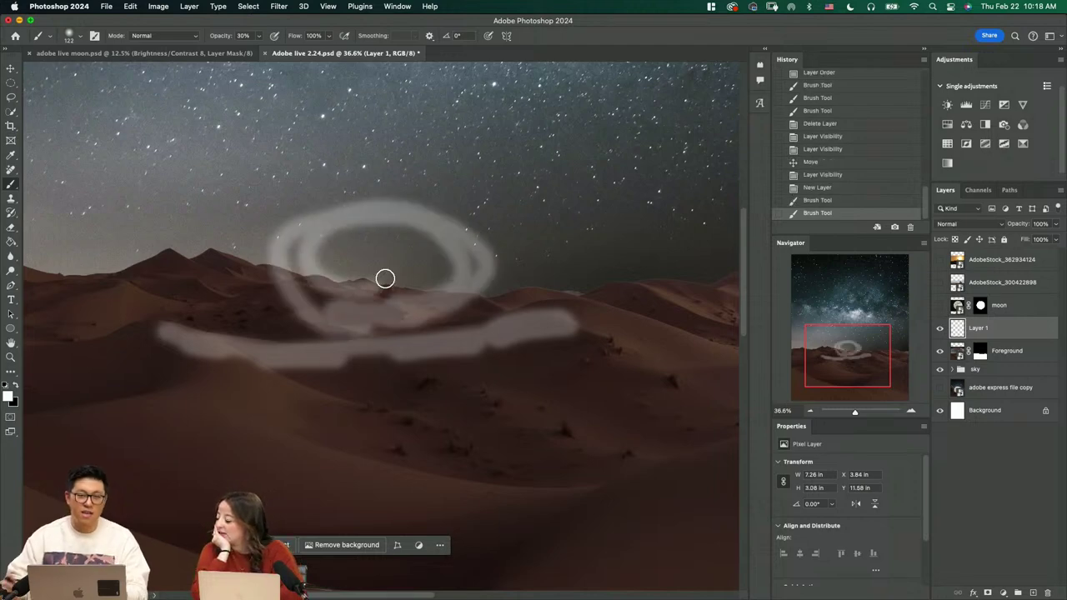
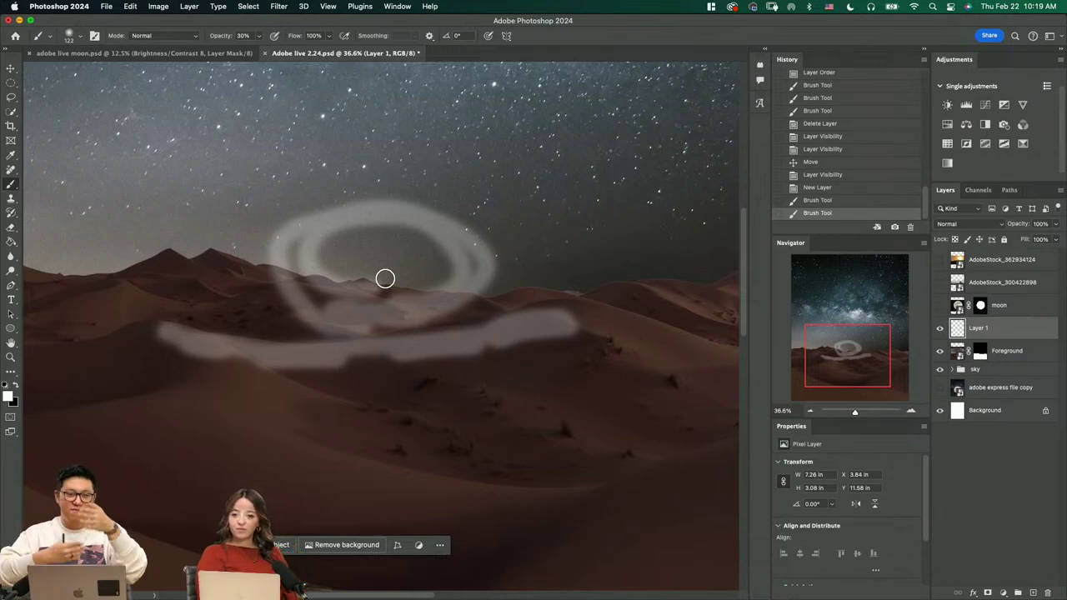
Delete the layer holding the white sketch lines
key(z)
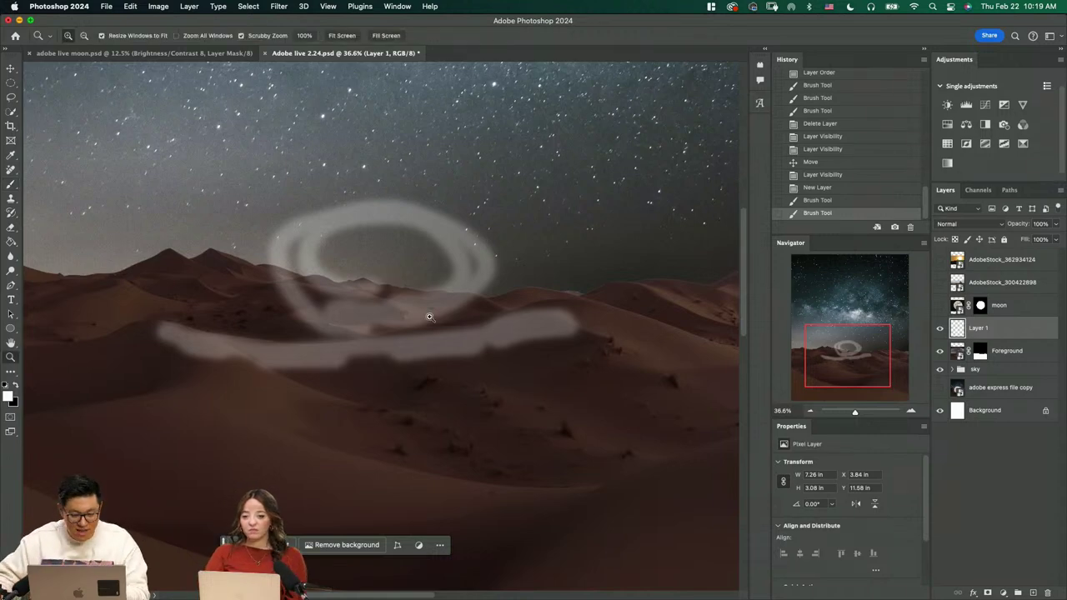
drag(427, 317, 395, 343)
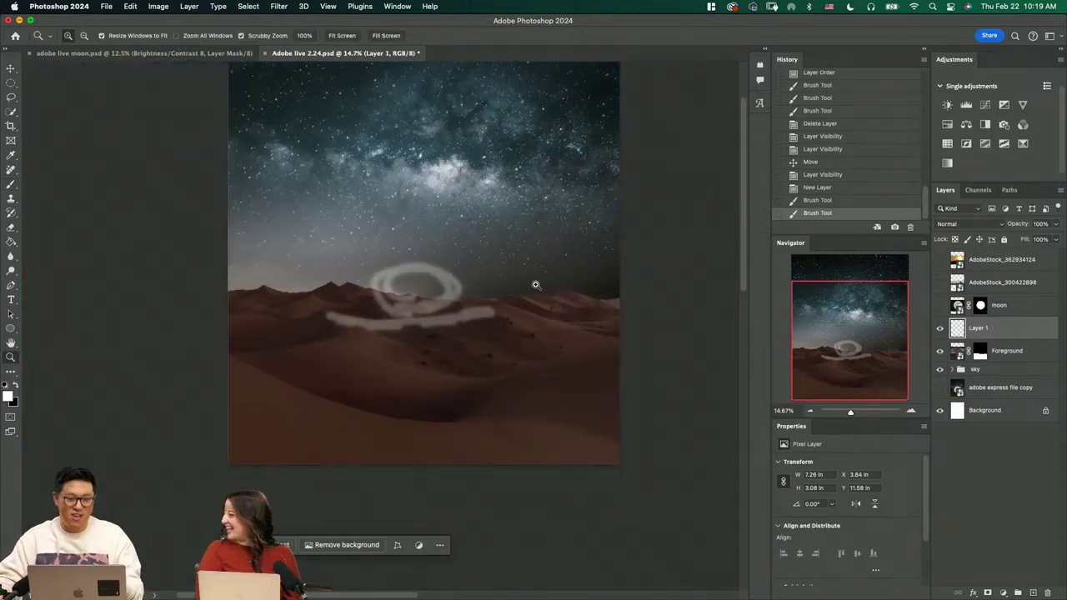
drag(436, 282, 476, 305)
scroll(479, 303, down, 3)
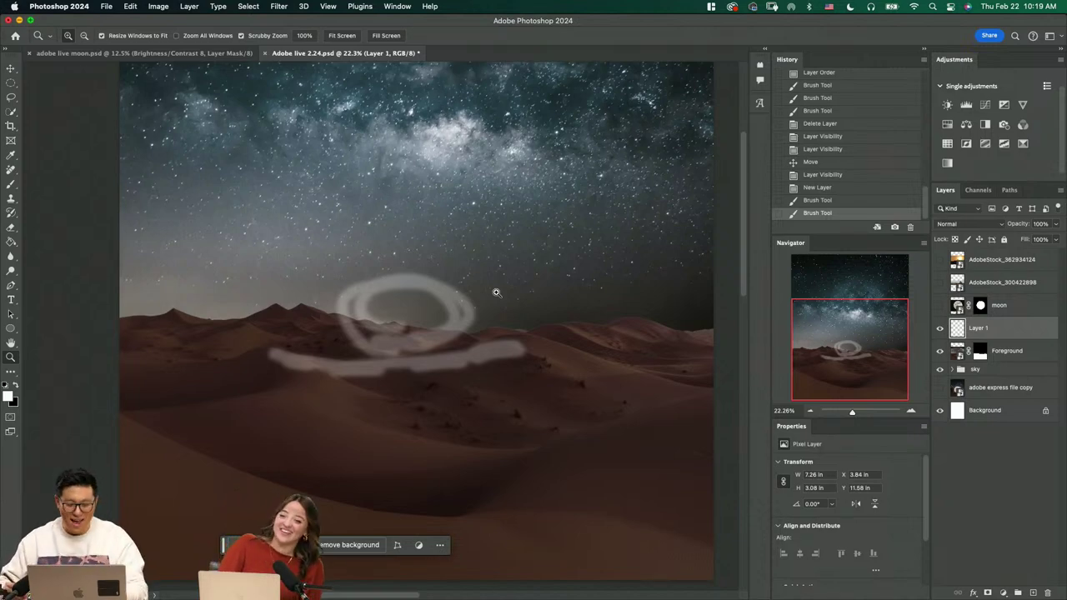
key(Delete)
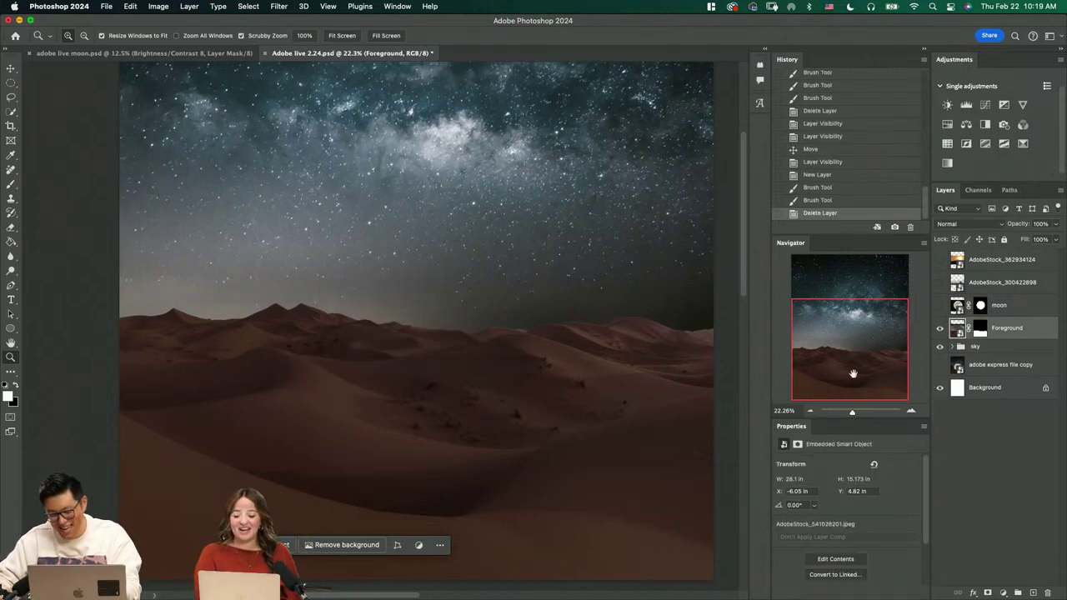
Select the front dunes of the Foreground layer with Quick Selection, leaving out the distant dunes along the horizon
drag(470, 344, 476, 376)
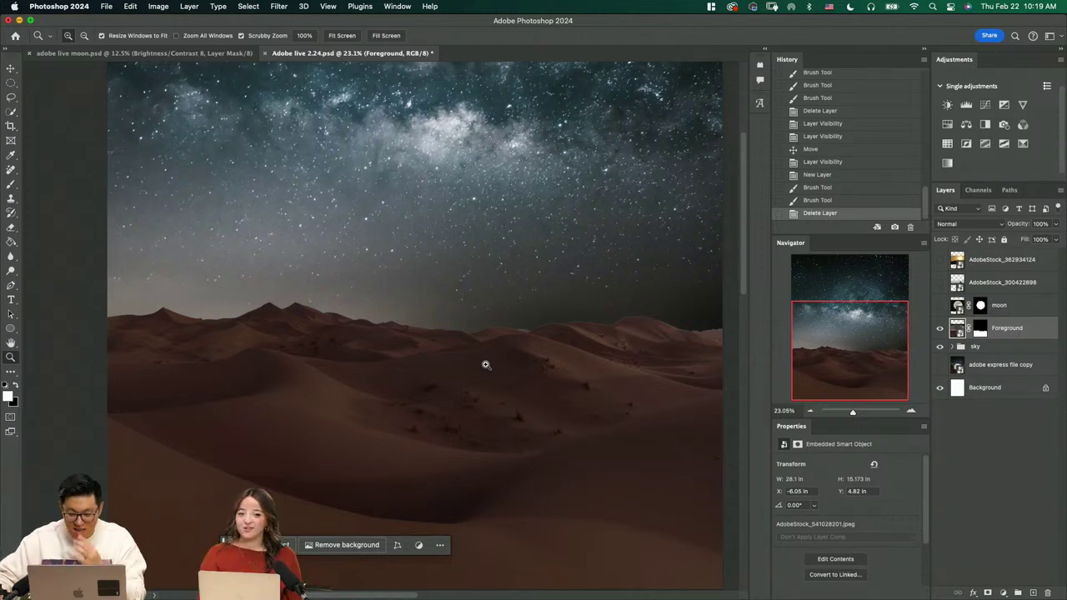
drag(440, 357, 464, 375)
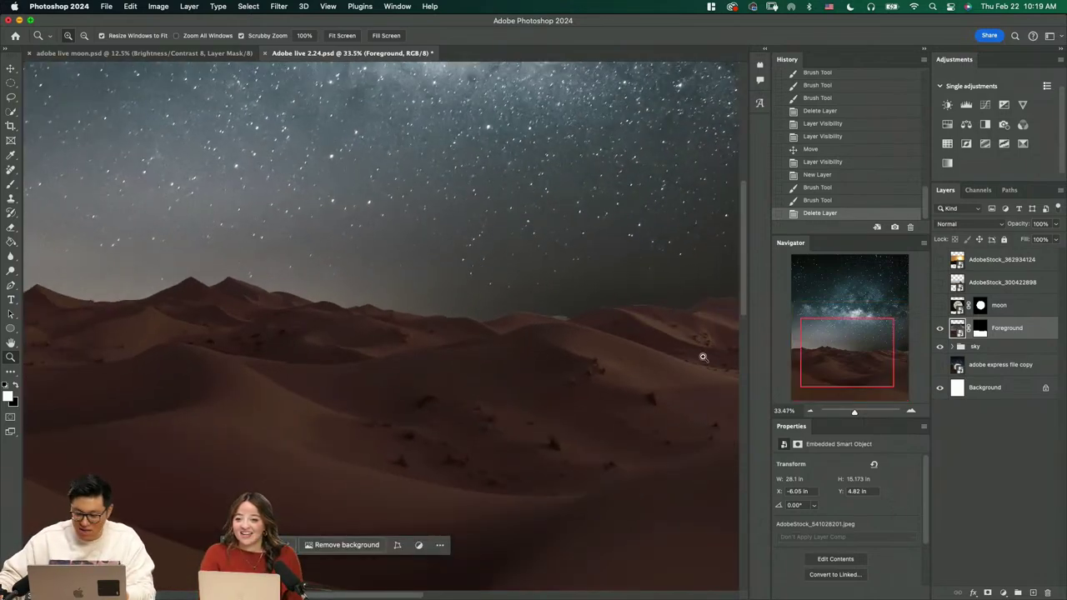
drag(533, 360, 513, 375)
key(w)
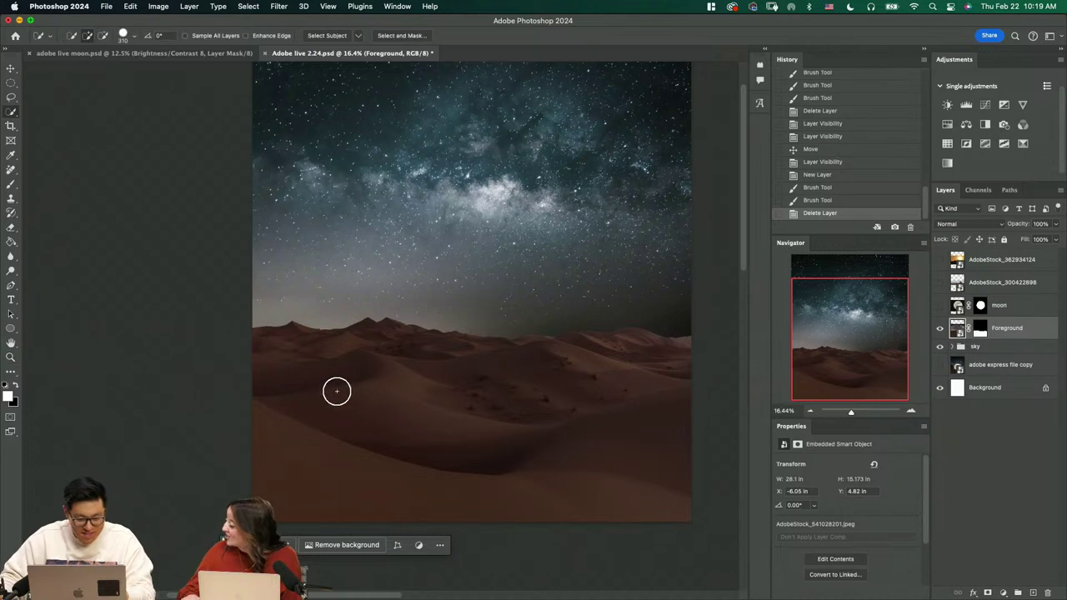
mouse_move(335, 388)
mouse_down()
mouse_move(574, 402)
mouse_move(307, 322)
mouse_move(557, 317)
mouse_move(687, 344)
mouse_move(584, 324)
mouse_move(471, 331)
mouse_move(548, 313)
mouse_move(539, 322)
mouse_up()
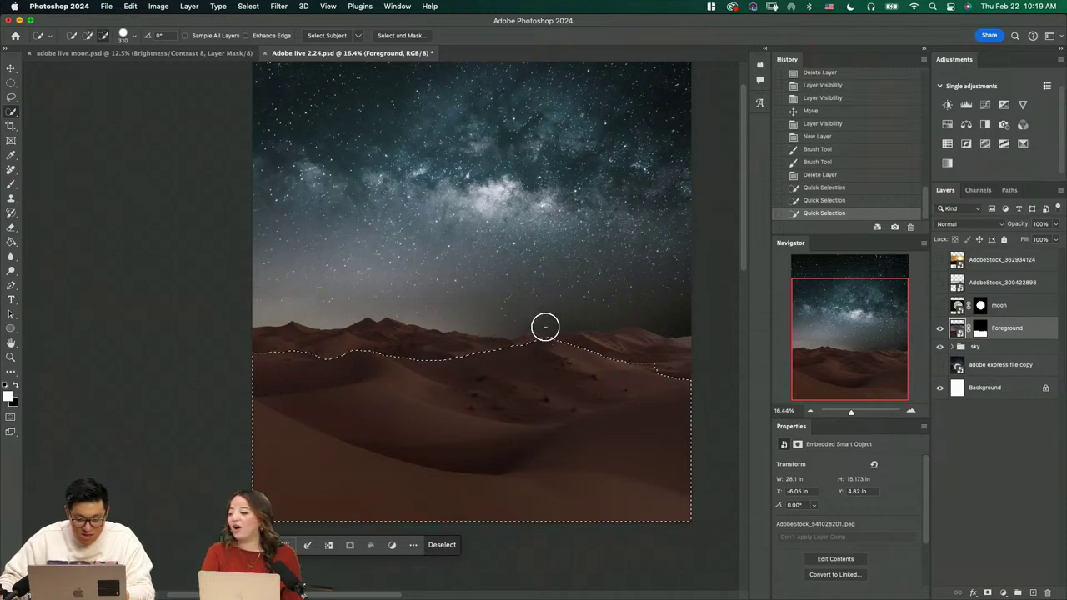
mouse_move(631, 325)
mouse_down()
mouse_move(656, 361)
mouse_move(681, 336)
mouse_up()
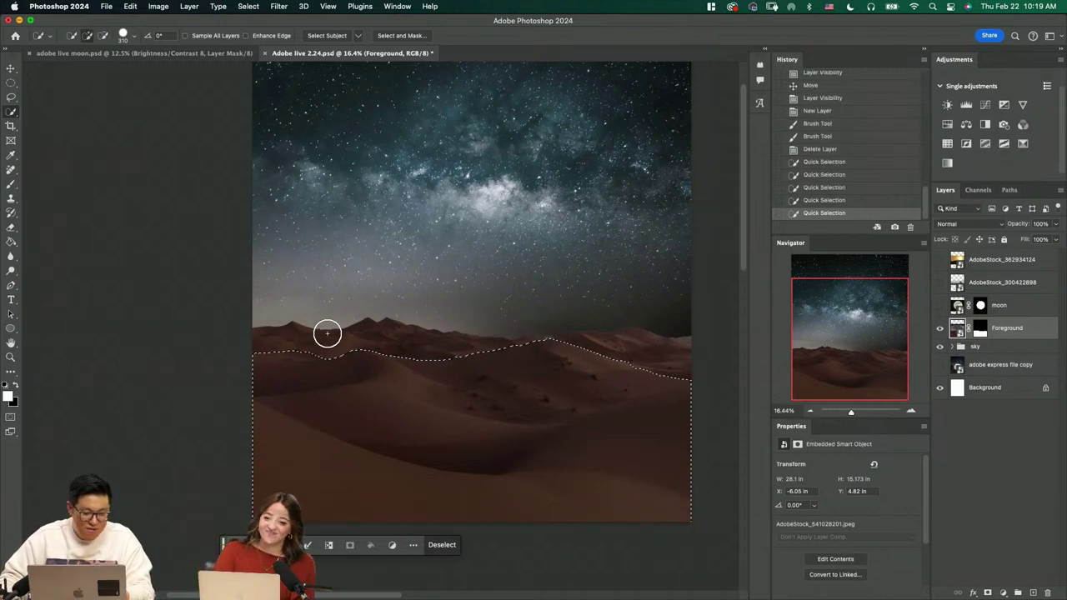
mouse_move(326, 334)
mouse_down()
mouse_move(278, 345)
mouse_move(381, 395)
mouse_move(550, 417)
mouse_move(485, 408)
mouse_up()
Check the selection edge in Quick Mask, and refine it along the left half of the front ridge with Quick Selection
key(z)
drag(148, 321, 427, 350)
key(q)
scroll(462, 348, up, 2)
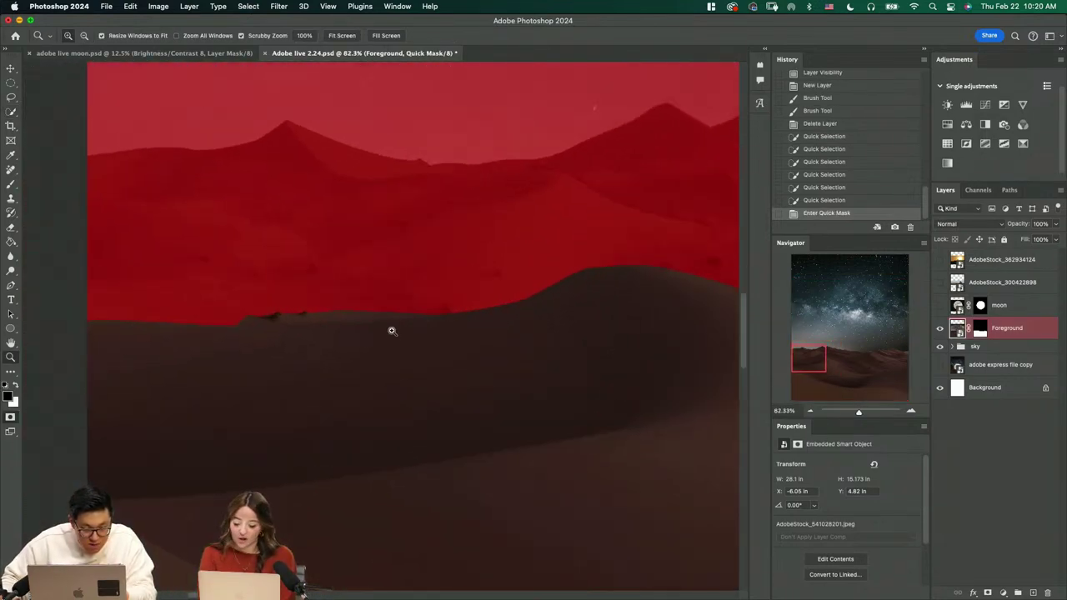
key(q)
key(w)
mouse_move(333, 300)
mouse_down()
mouse_move(251, 301)
mouse_move(282, 309)
mouse_move(228, 314)
mouse_move(497, 298)
mouse_up()
drag(489, 368, 245, 369)
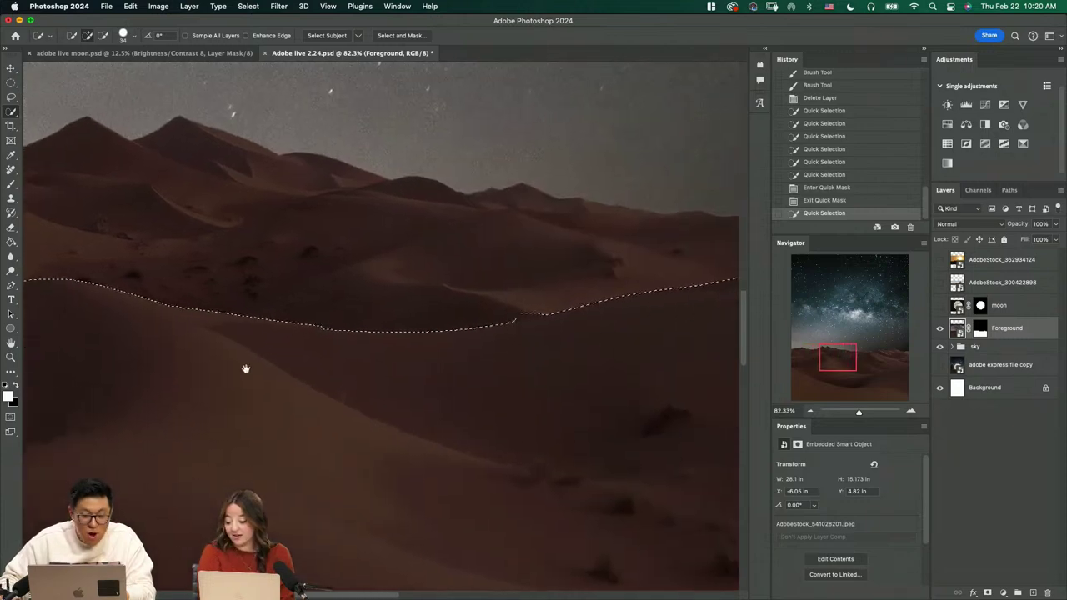
mouse_move(511, 309)
mouse_down()
mouse_move(575, 300)
mouse_move(524, 309)
mouse_up()
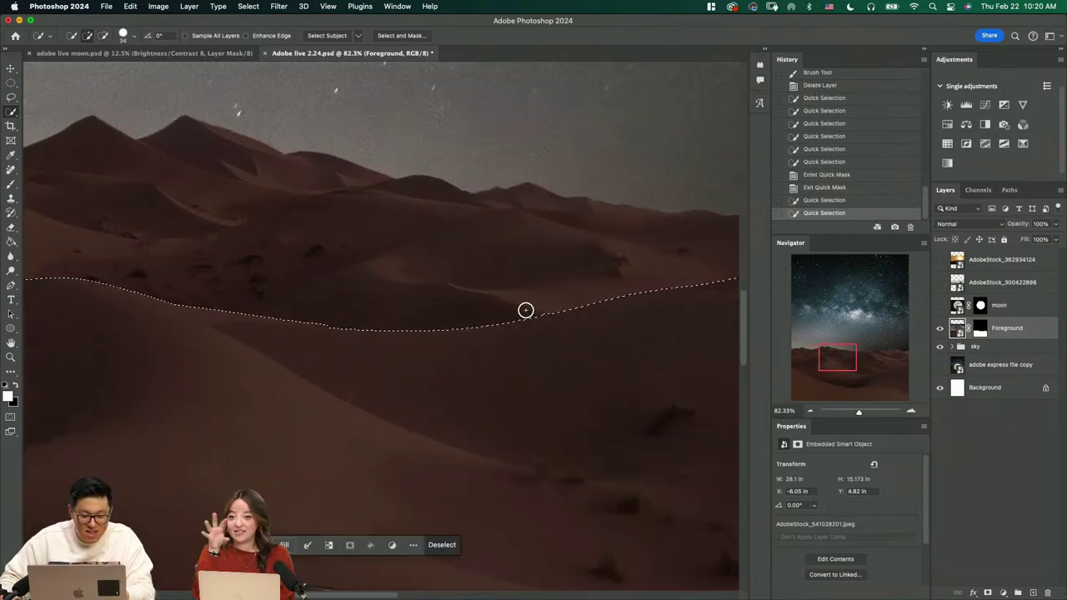
Try to subtract the area behind the central dune's left slope from the selection, and undo the change
scroll(524, 309, right, 10)
drag(348, 295, 431, 283)
key(ctrl+z)
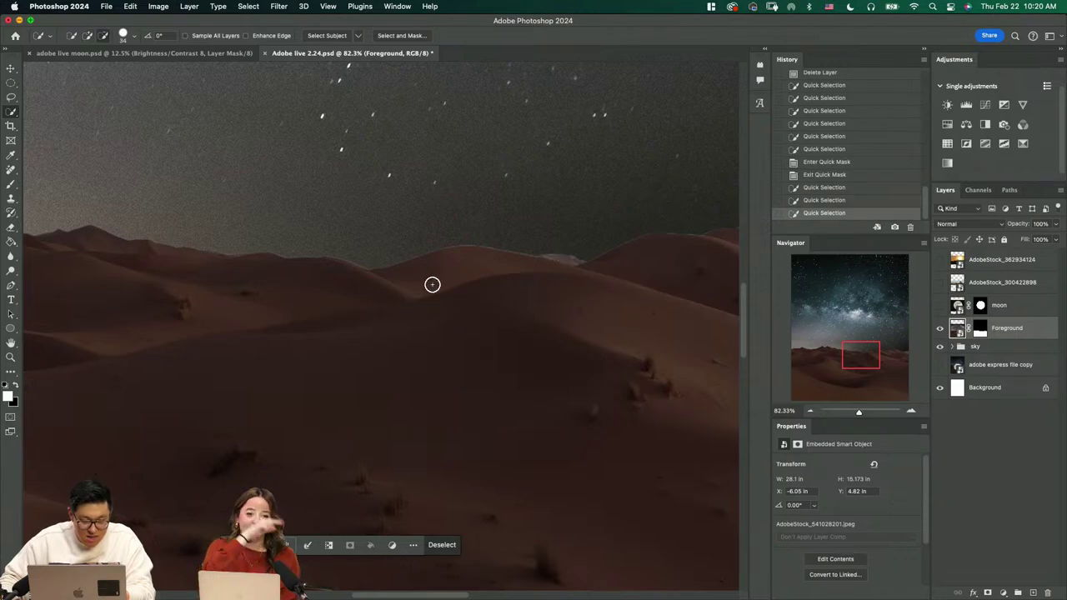
key(ctrl+z)
Try to trim the selection's bump at the central dune's peak with Quick Selection, and undo the attempt
key(z)
alt+click(402, 347)
click(402, 348)
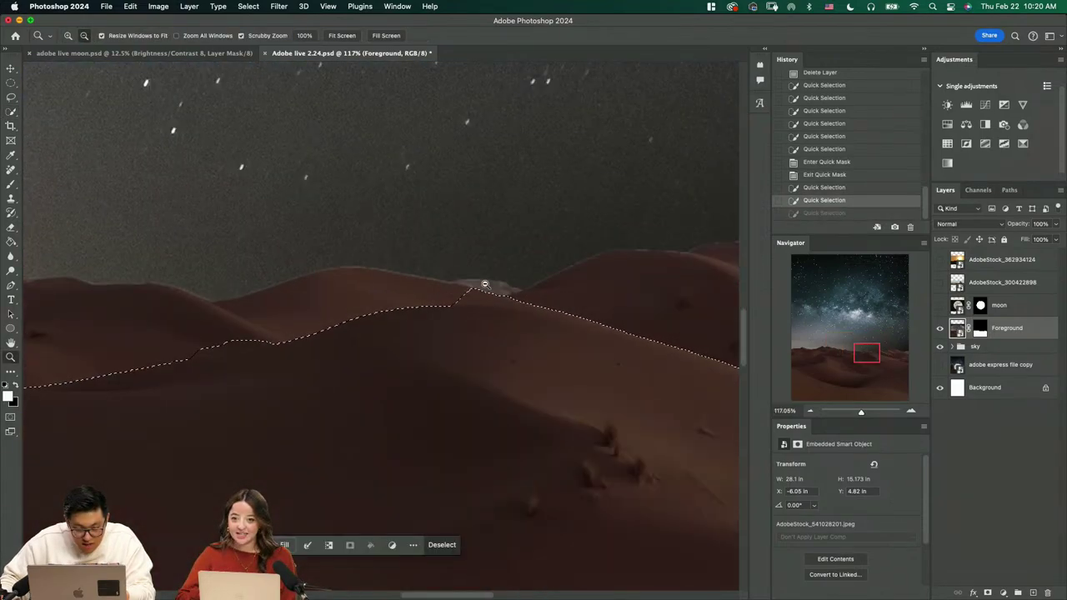
key(w)
drag(458, 288, 497, 288)
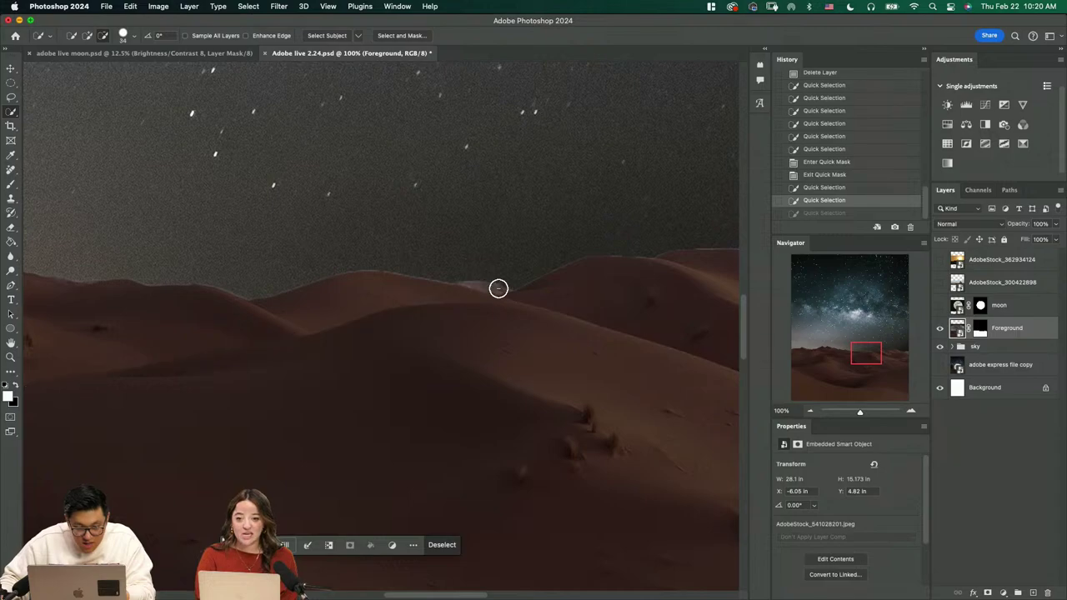
key(z)
key(ctrl+0)
key(ctrl+z)
scroll(528, 347, up, 5)
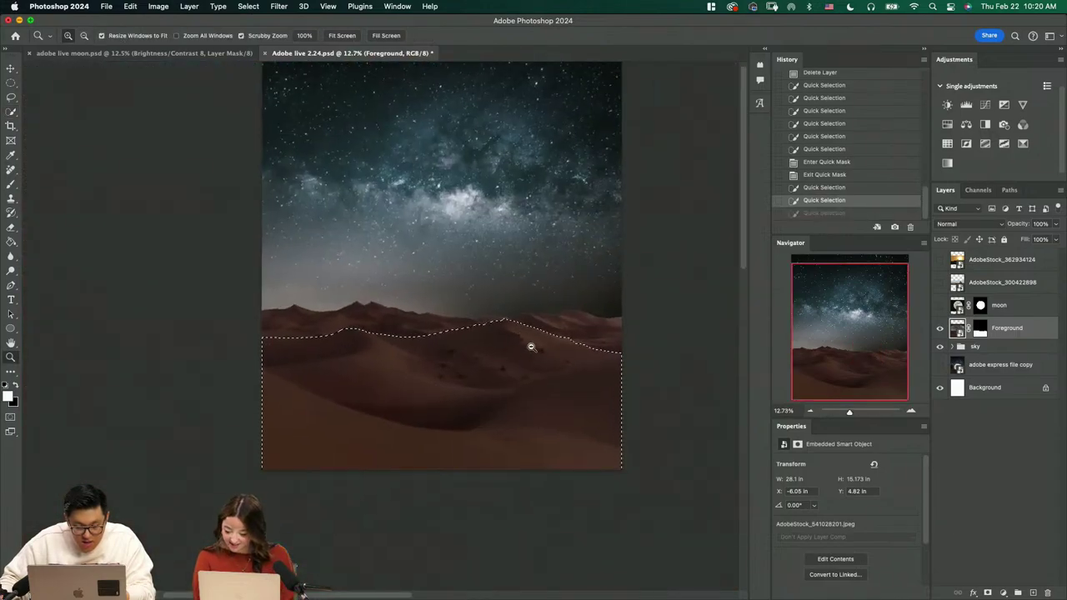
Clean the selection edge along the central dune's left slope in Quick Mask, using a small brush at 100% opacity in black and white
key(q)
key(b)
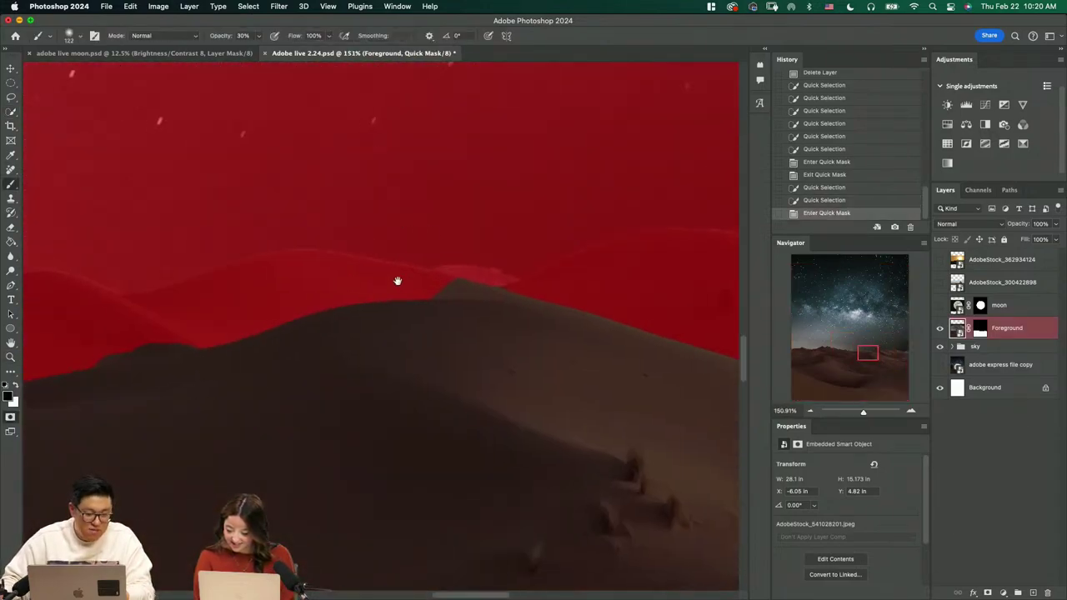
scroll(398, 281, up, 5)
mouse_move(308, 287)
mouse_down()
mouse_move(249, 296)
mouse_move(258, 295)
mouse_up()
key(0)
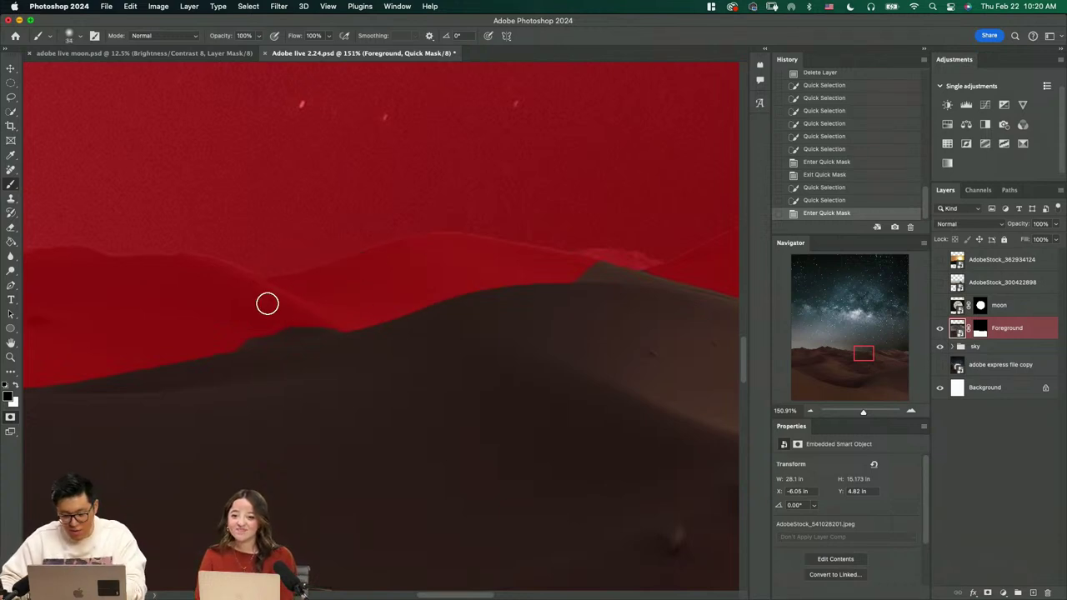
drag(249, 336, 203, 348)
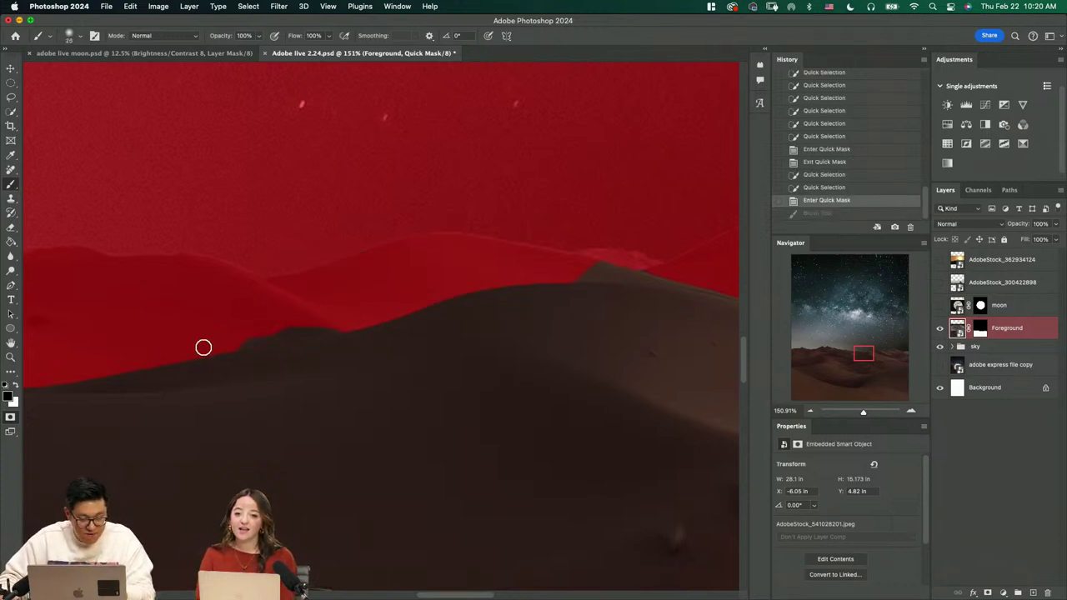
mouse_move(355, 315)
mouse_down()
mouse_move(207, 340)
mouse_move(343, 323)
mouse_move(550, 266)
mouse_up()
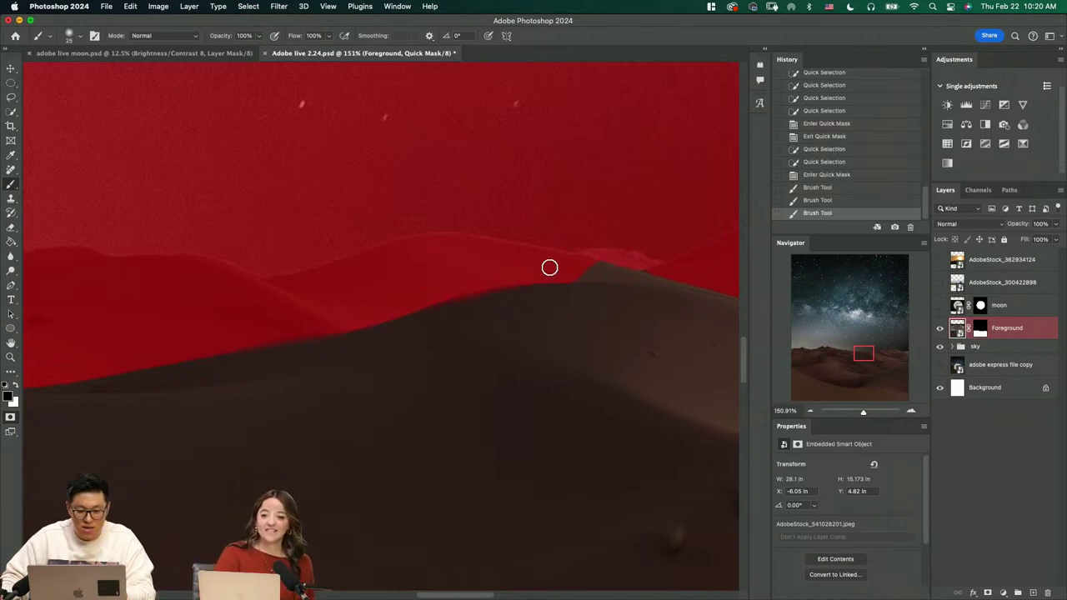
key(x)
drag(475, 306, 518, 301)
Try to mask out the bump at the central dune's peak, undo that brush stroke, and restore the rotated view
scroll(281, 380, right, 5)
scroll(281, 380, up, 1)
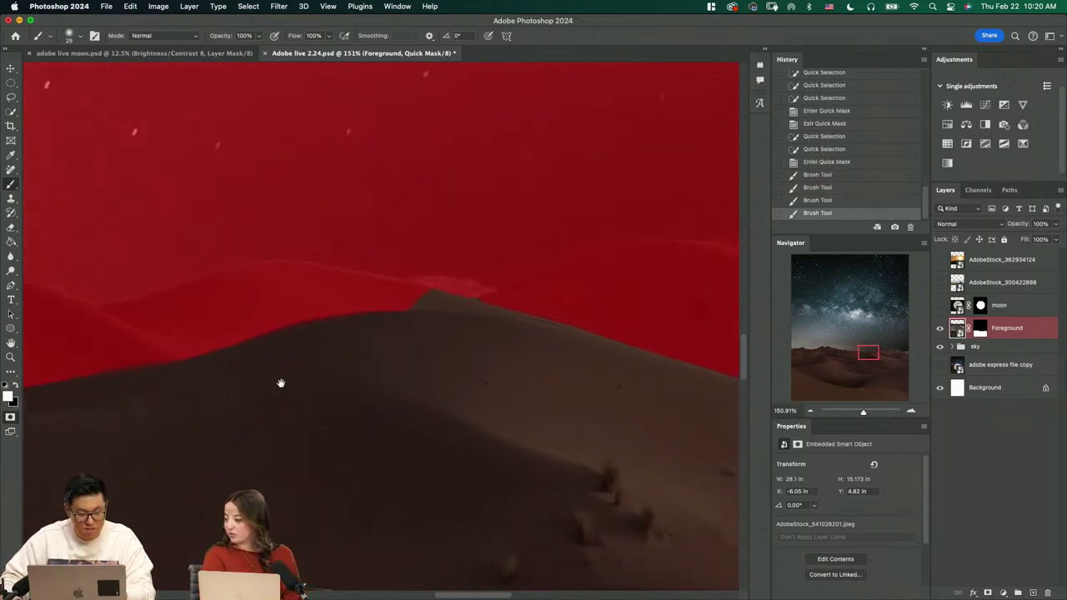
drag(373, 290, 376, 310)
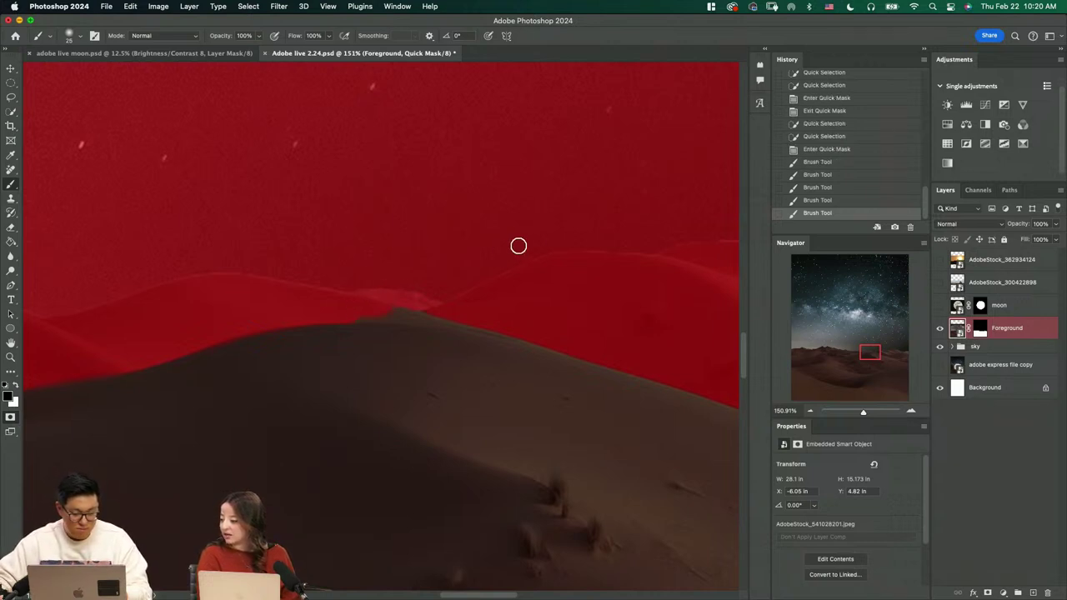
key(r)
drag(607, 209, 475, 405)
key(super+z)
key(z)
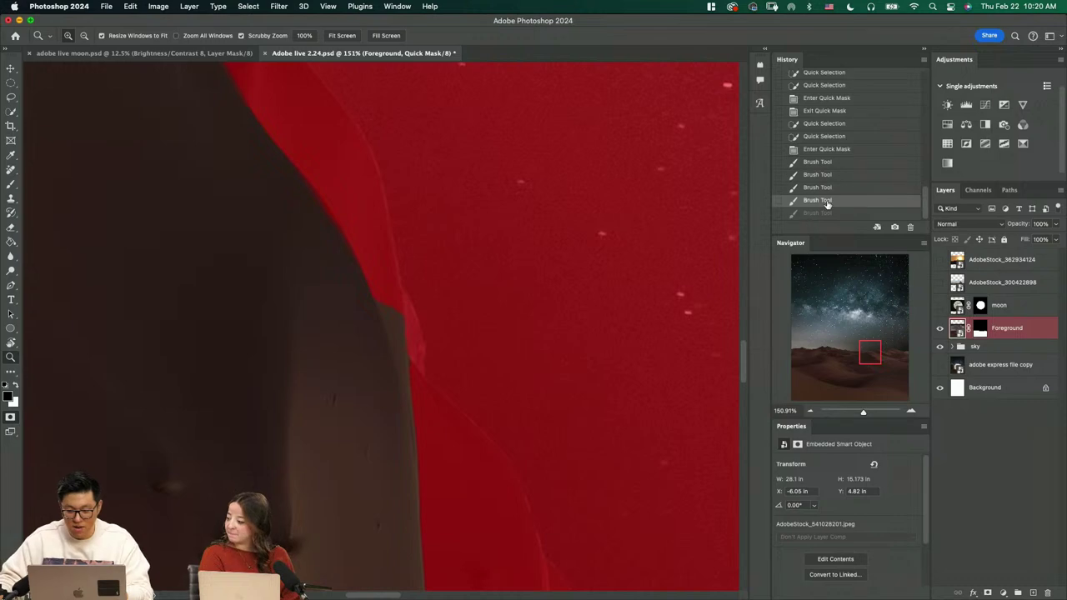
key(c)
key(z)
drag(505, 331, 477, 332)
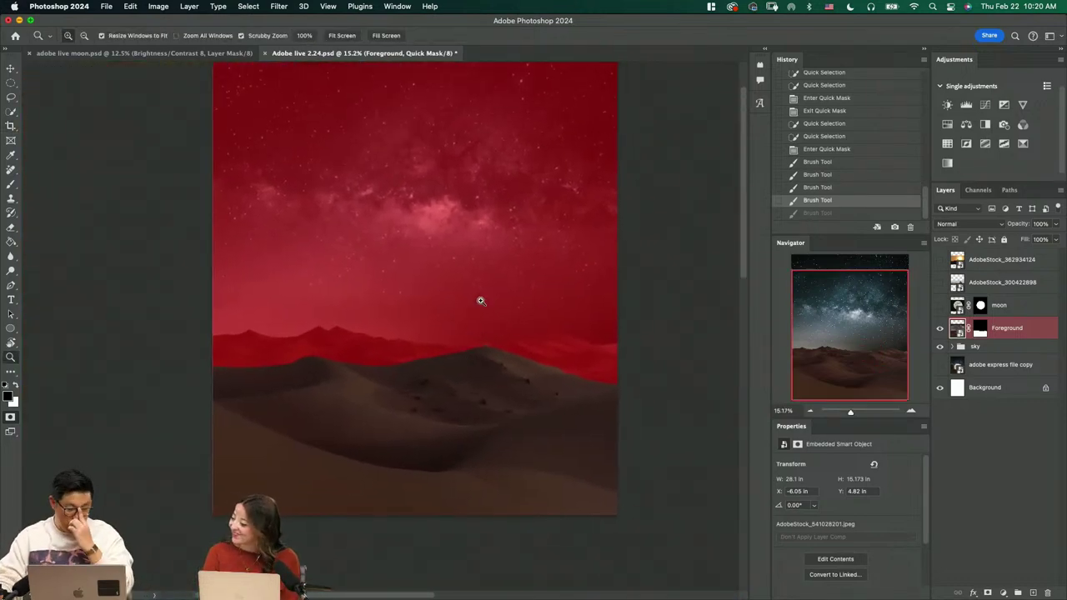
Check the selection outline around the foreground dunes outside Quick Mask, and return to Quick Mask
key(q)
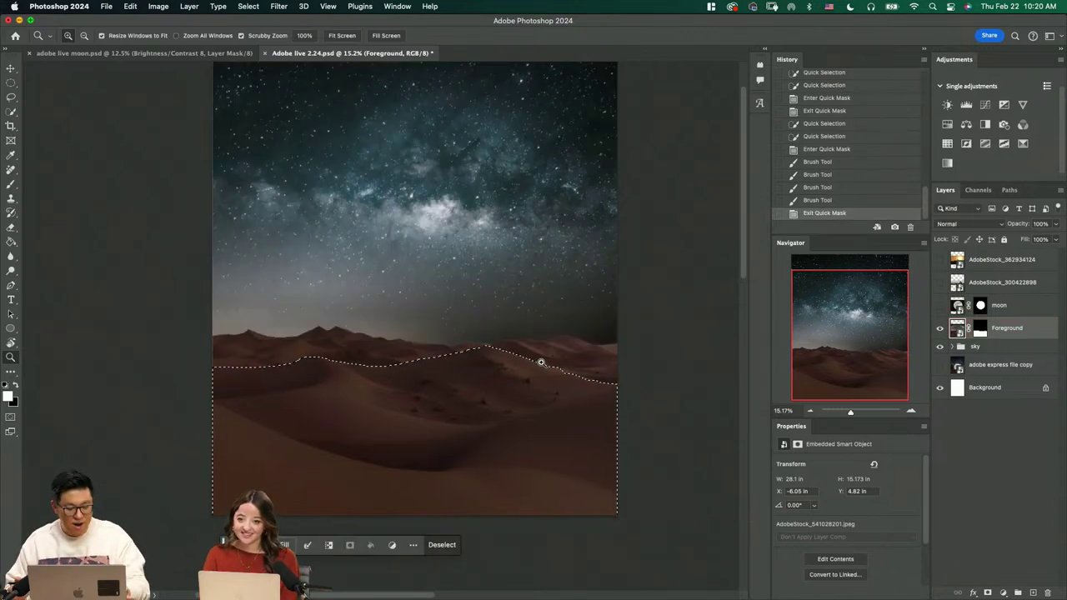
key(q)
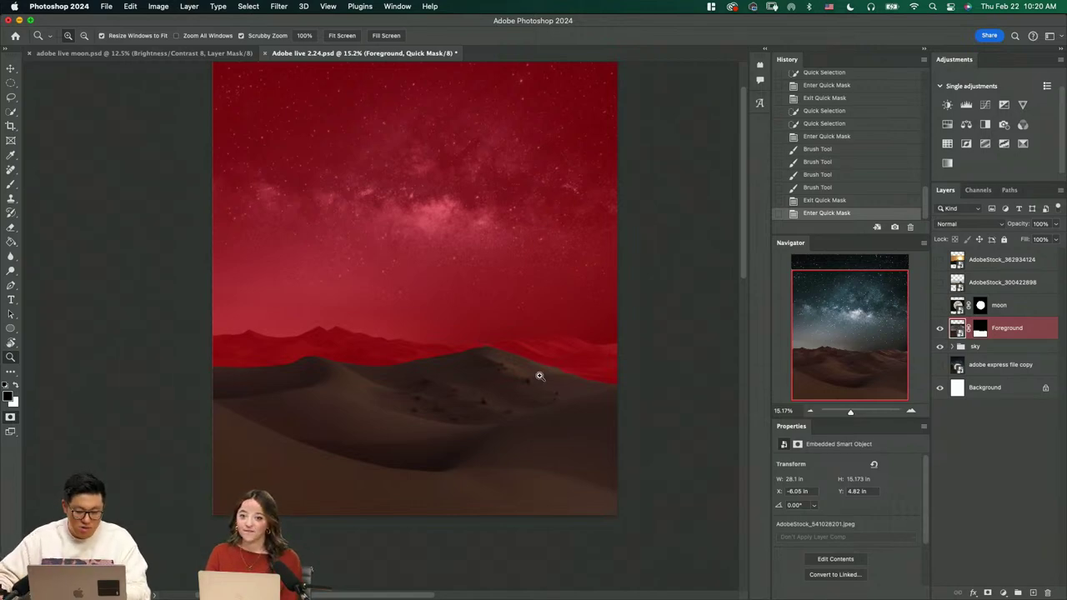
drag(538, 373, 561, 381)
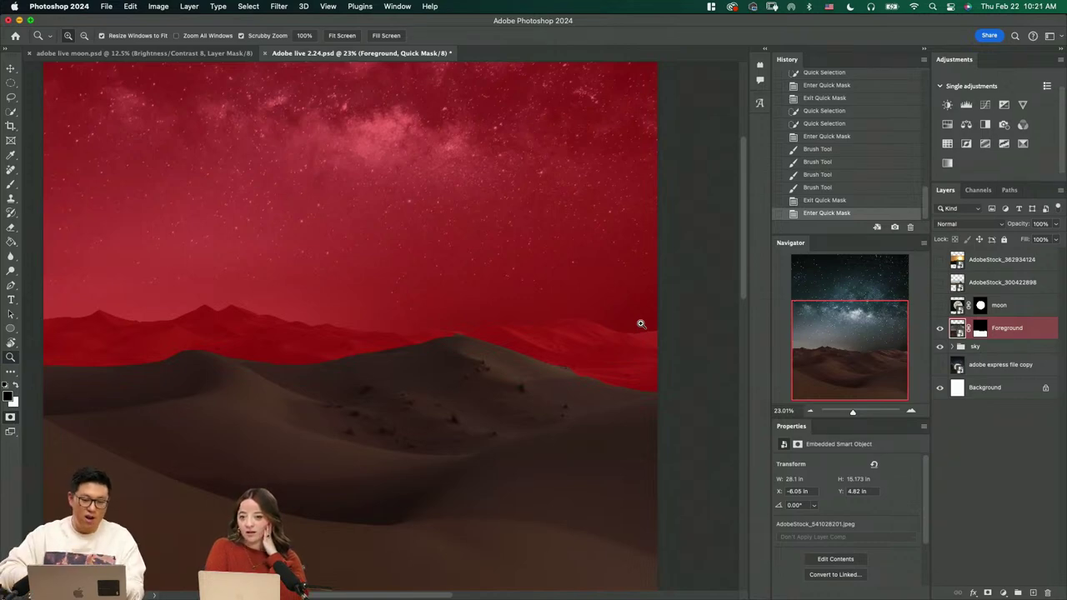
Test brush strokes at 5% and 90% opacity over the foreground dunes in Quick Mask, and undo them
key(b)
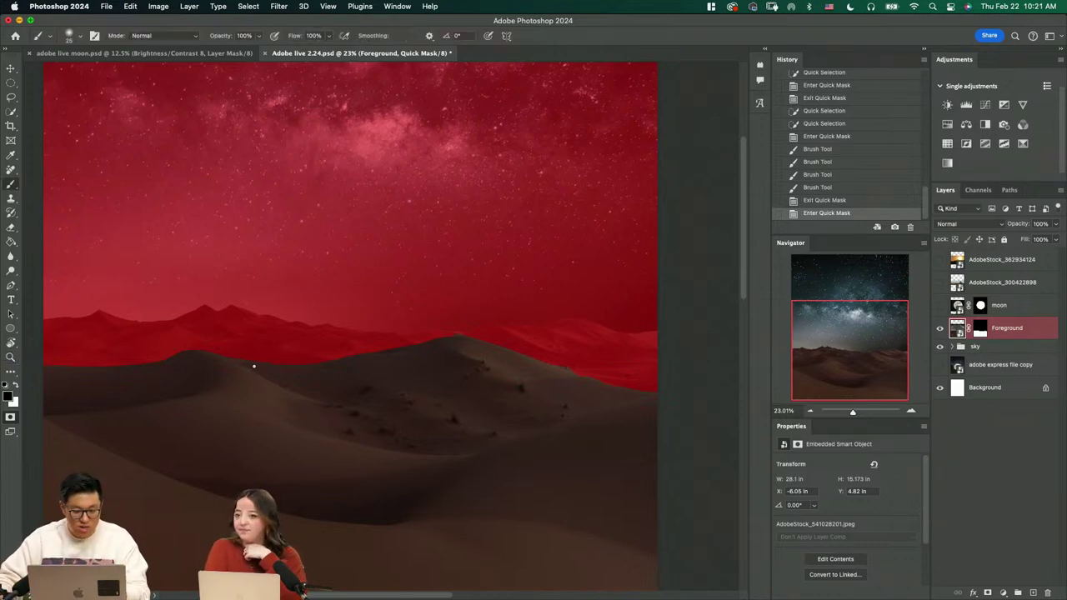
mouse_move(321, 398)
mouse_down()
mouse_move(350, 397)
mouse_move(374, 352)
mouse_up()
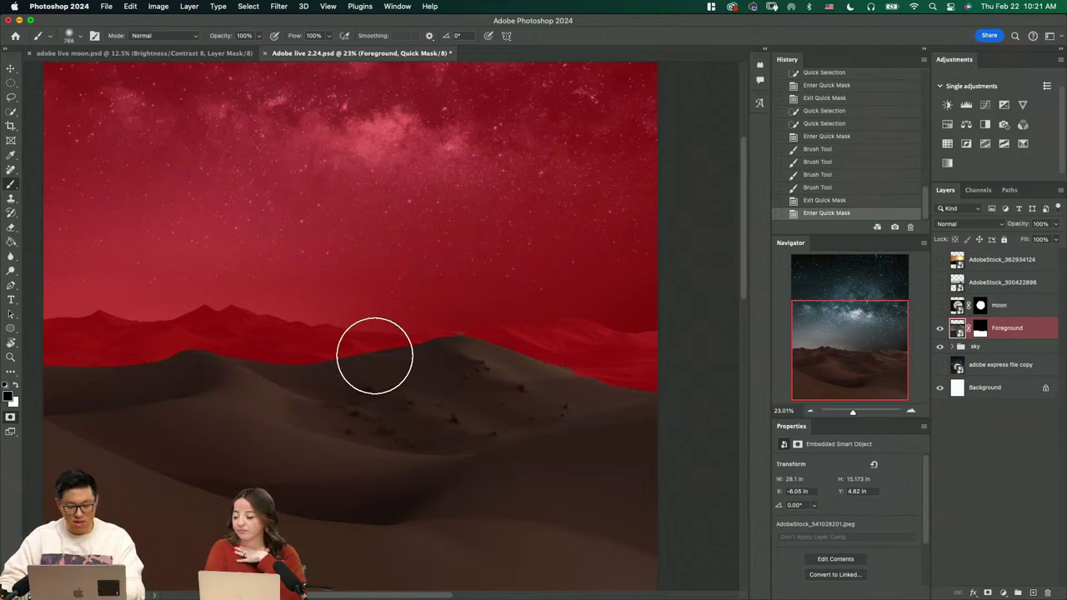
key(0)
key(5)
drag(325, 431, 197, 456)
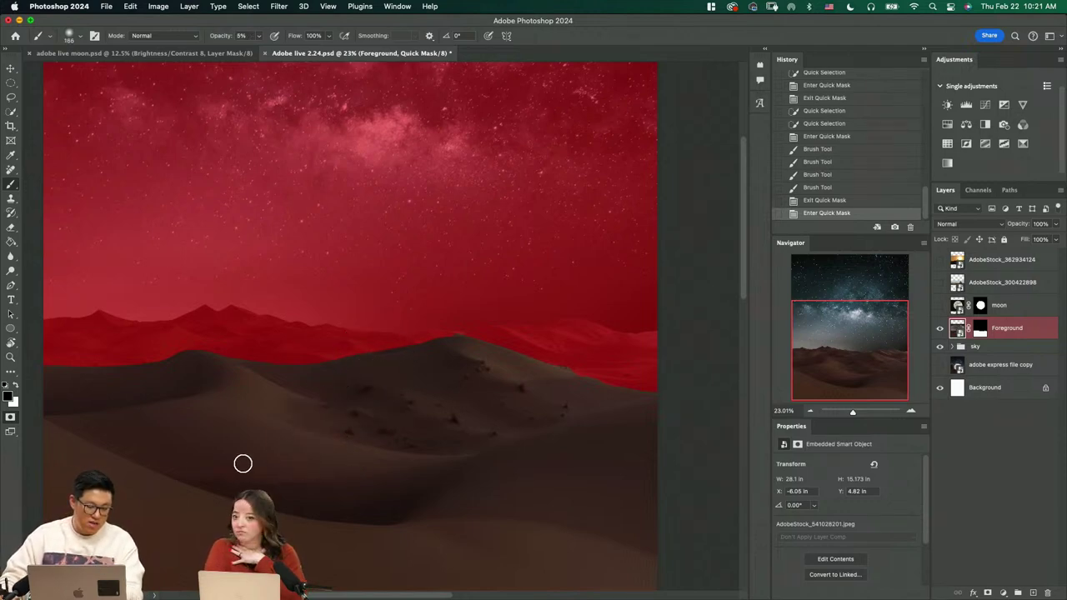
key(9)
mouse_move(309, 405)
mouse_down()
mouse_move(338, 427)
mouse_move(311, 434)
mouse_up()
mouse_move(441, 411)
mouse_down()
mouse_move(469, 444)
mouse_move(459, 427)
mouse_up()
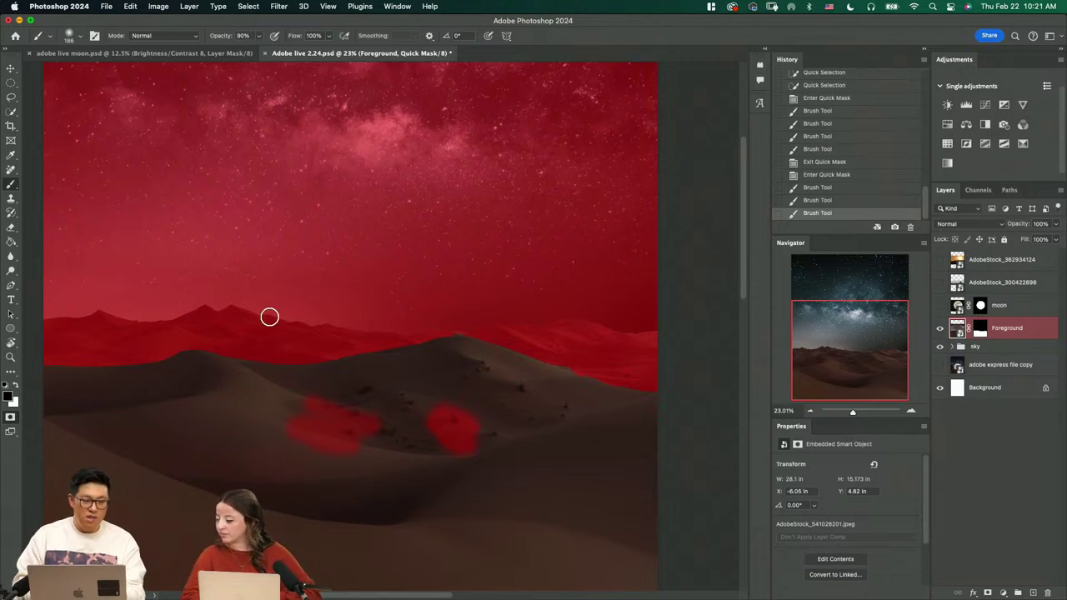
key(super+z)
key(super+z)
key(super+z)
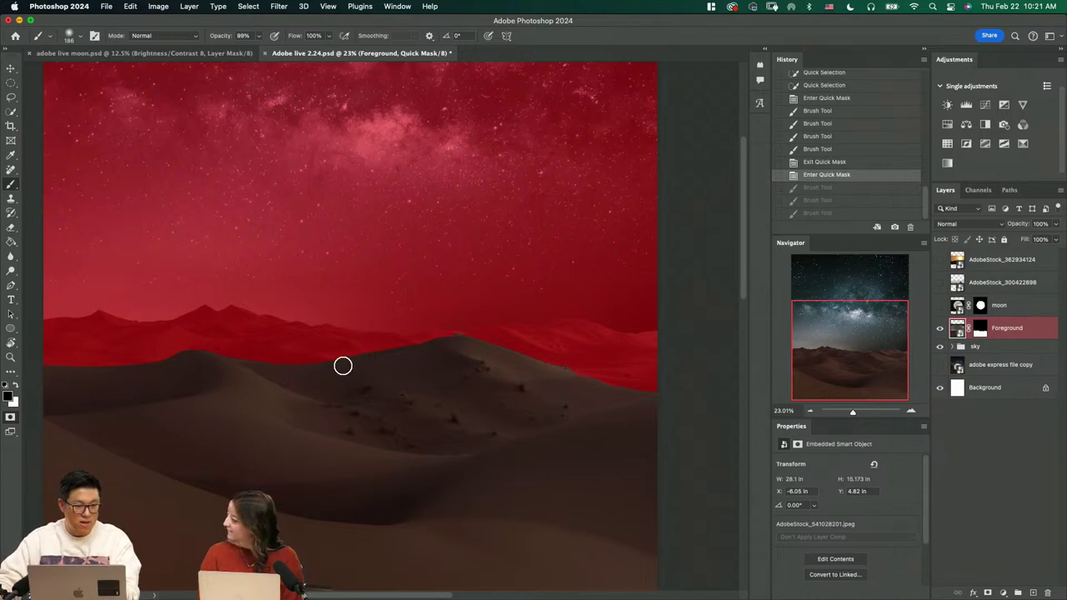
Try further Quick Mask strokes across the dunes at 50%, 80% and 23% brush opacity, and undo all of them
key(0)
key(6)
drag(240, 427, 369, 443)
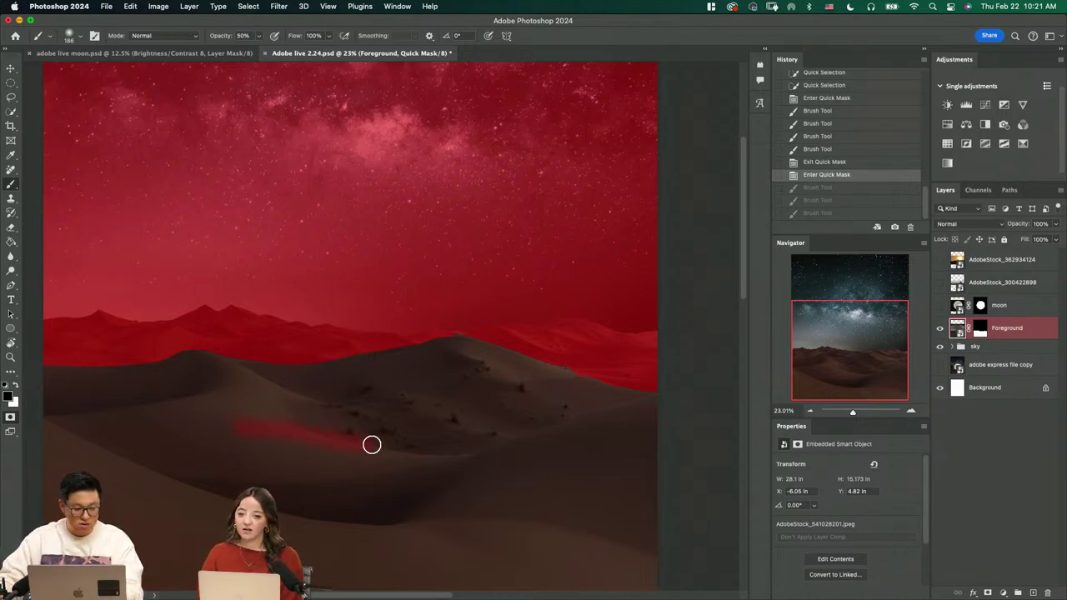
drag(404, 375, 454, 496)
key(8)
drag(510, 415, 309, 479)
key(2)
key(3)
mouse_move(205, 412)
mouse_down()
mouse_move(222, 450)
mouse_move(214, 482)
mouse_up()
key(super+z)
key(super+z)
key(super+z)
key(super+z)
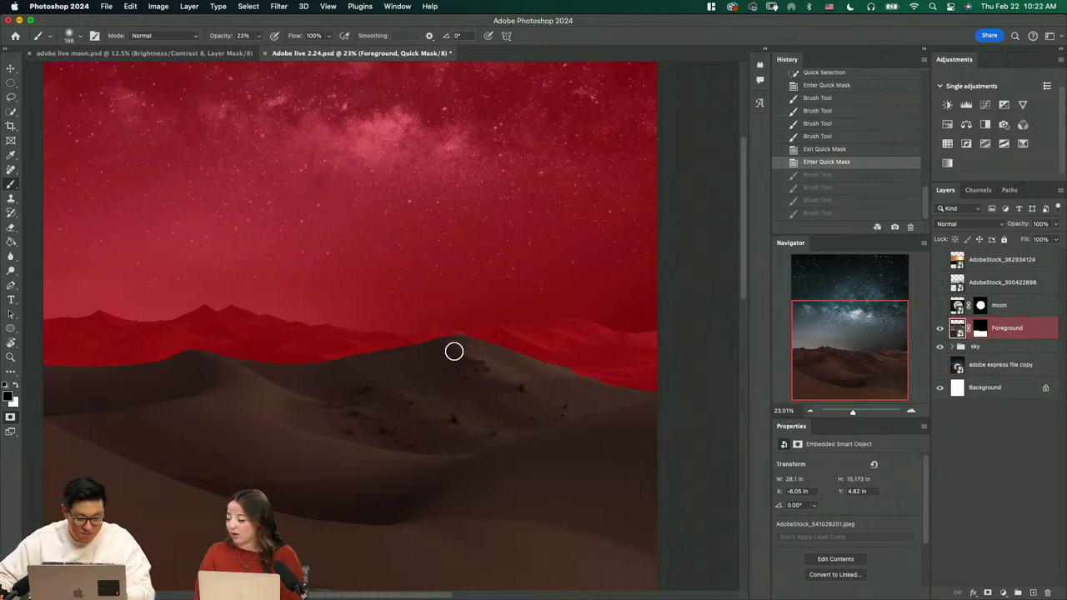
Begin masking out the left side of the bump at the central dune's peak with a 5 px black brush at 100% opacity
key(z)
drag(485, 361, 480, 397)
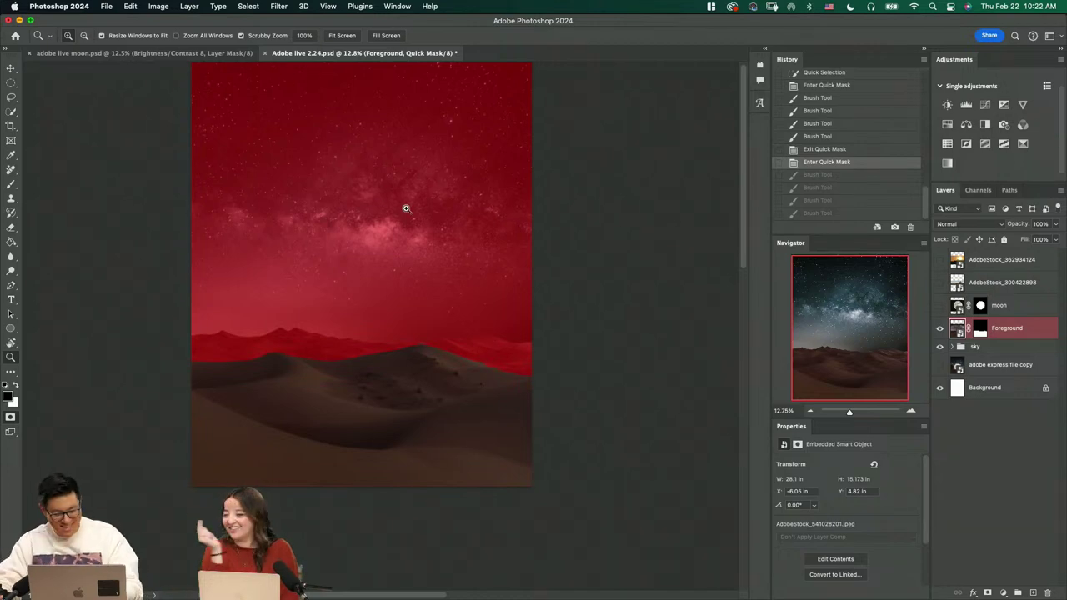
drag(429, 220, 455, 270)
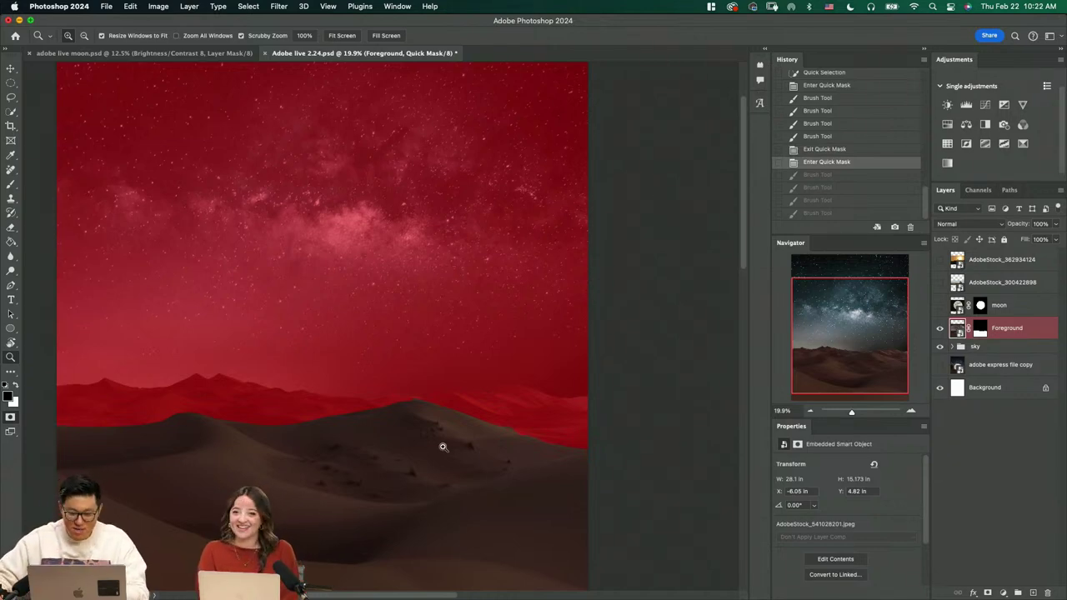
mouse_move(461, 450)
mouse_down()
mouse_move(512, 495)
mouse_move(428, 400)
mouse_move(350, 273)
mouse_move(250, 257)
mouse_move(258, 298)
mouse_move(222, 299)
mouse_up()
key(b)
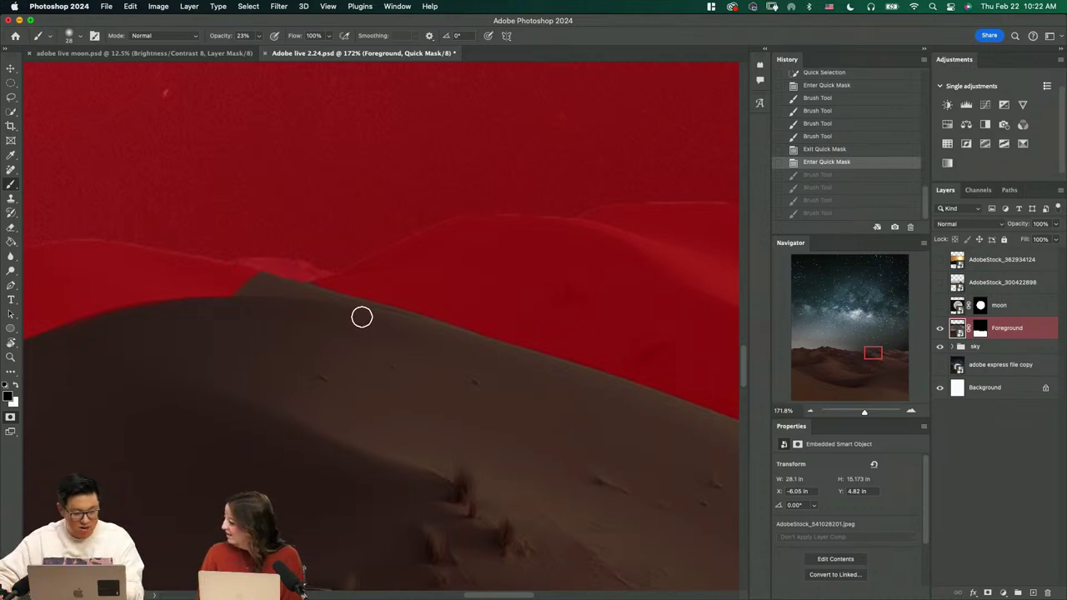
mouse_move(388, 300)
mouse_down()
mouse_move(408, 310)
mouse_move(370, 336)
mouse_up()
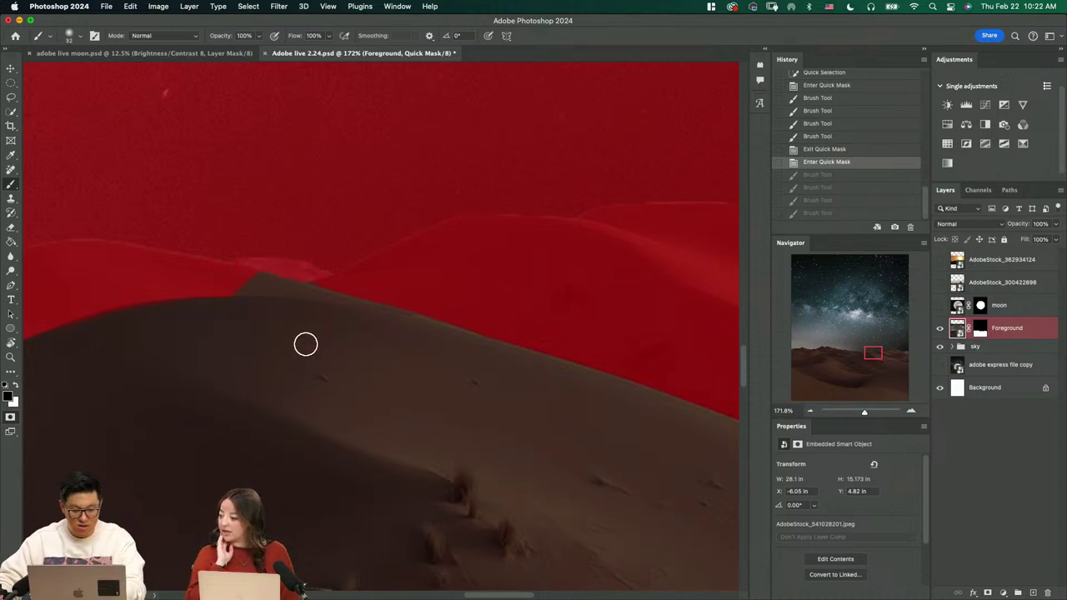
key(z)
drag(288, 305, 319, 328)
key(b)
drag(232, 247, 235, 252)
mouse_move(169, 279)
mouse_down()
mouse_move(229, 262)
mouse_move(205, 268)
mouse_up()
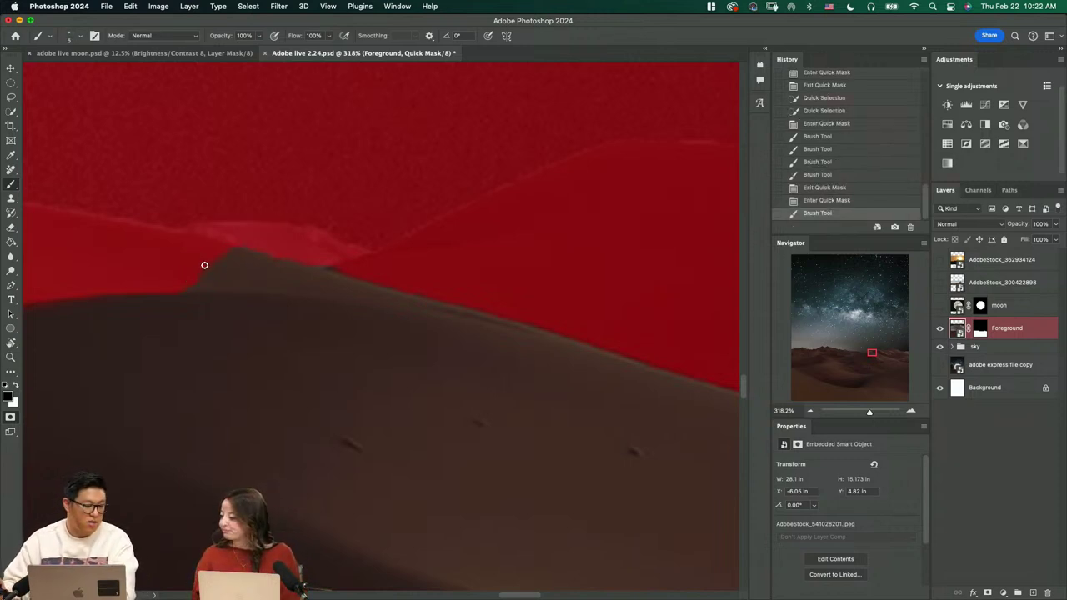
Mask out the rest of the bump at the central dune's peak with a 22 px black brush
key(bracketright)
key(bracketright)
key(bracketright)
key(bracketright)
key(bracketright)
key(bracketright)
key(bracketright)
key(bracketright)
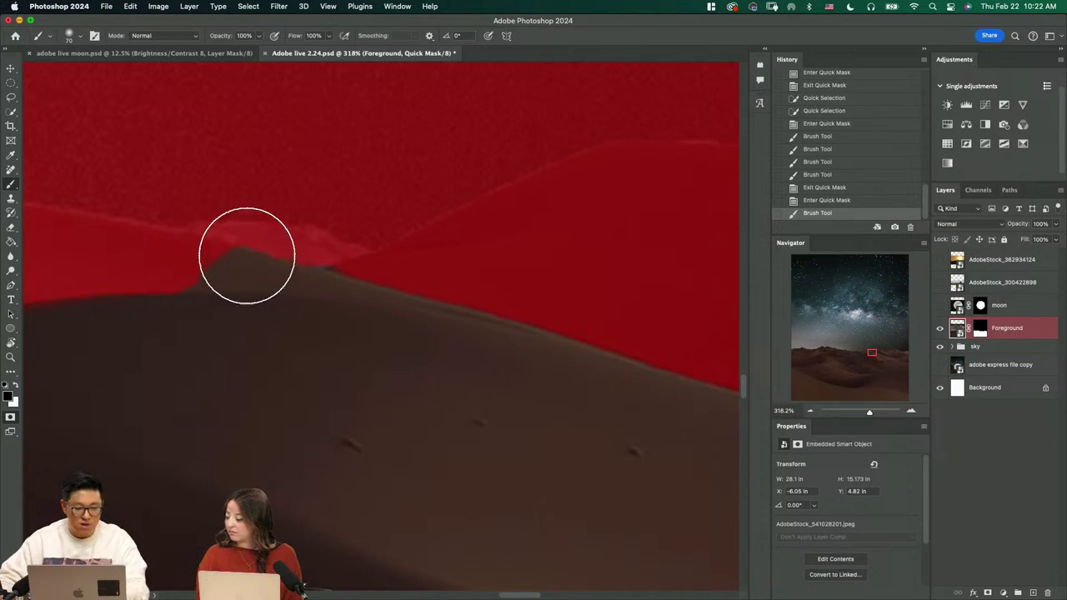
drag(190, 272, 217, 267)
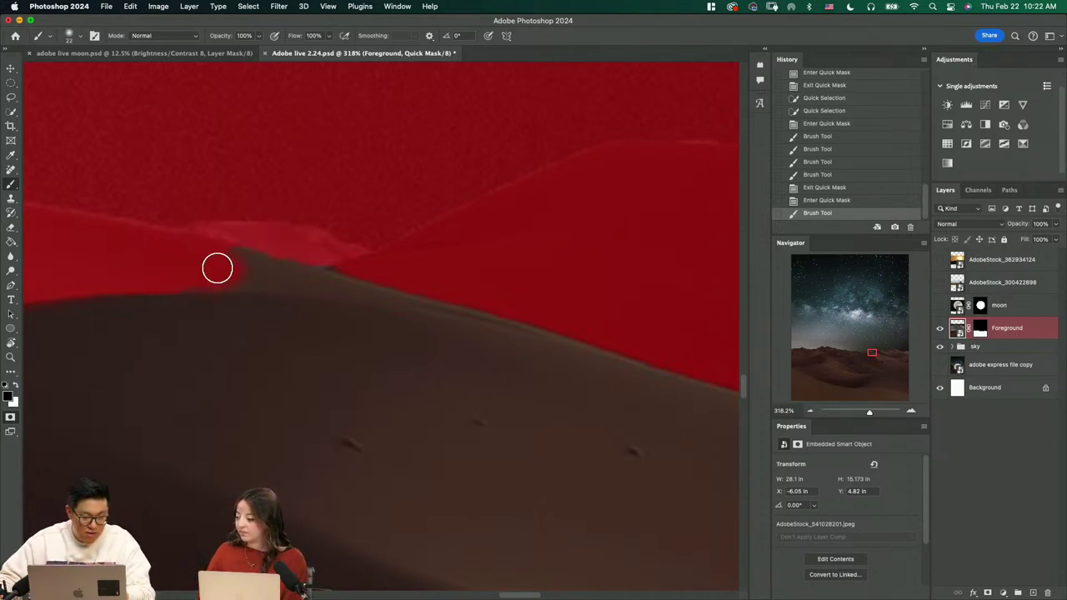
drag(345, 234, 457, 232)
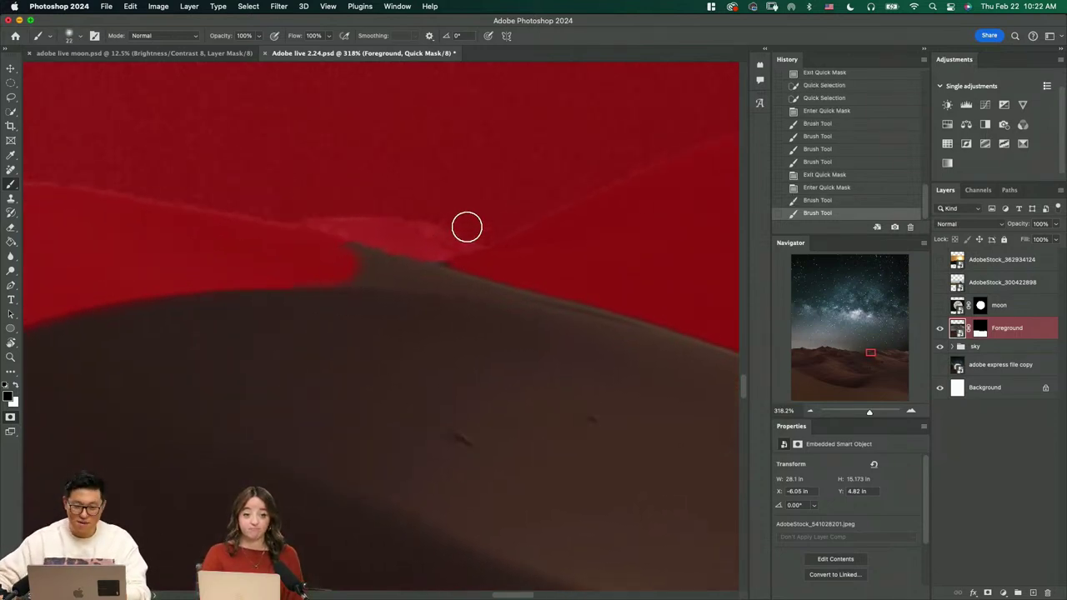
key(space)
key(r)
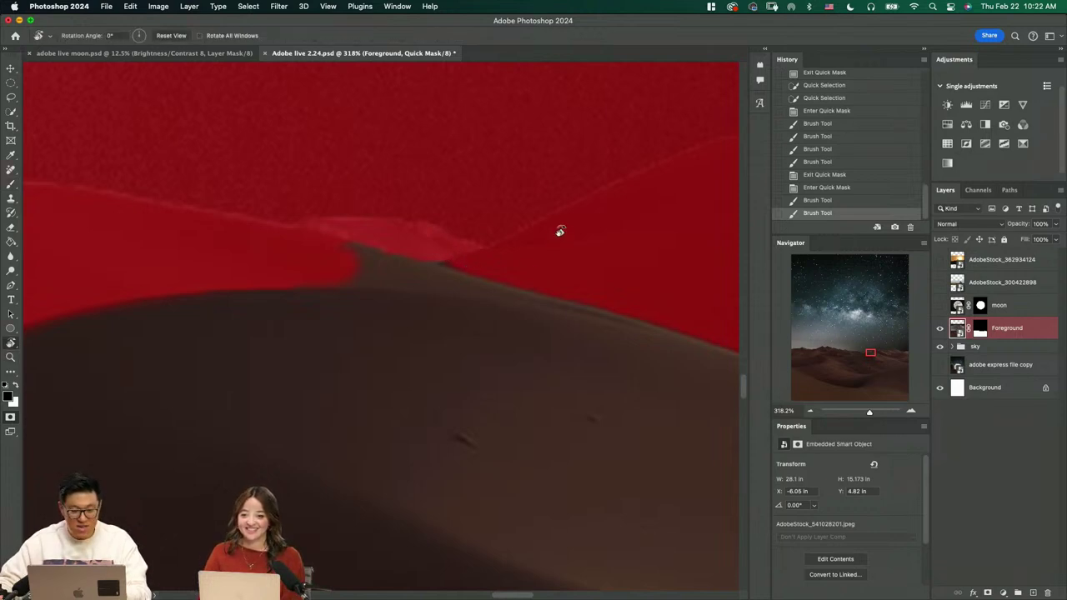
key(b)
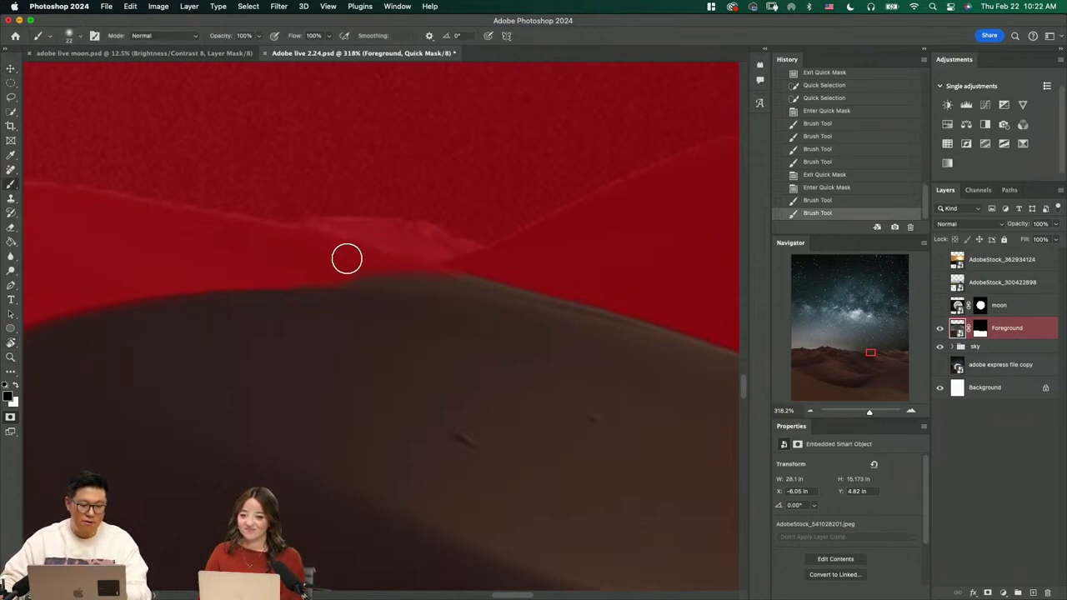
Rotate the view and smooth the mask edge over the central dune's peak with a 28 px black brush
key(r)
mouse_move(548, 285)
mouse_down()
mouse_move(591, 354)
mouse_move(412, 441)
mouse_move(442, 442)
mouse_move(447, 374)
mouse_up()
key(b)
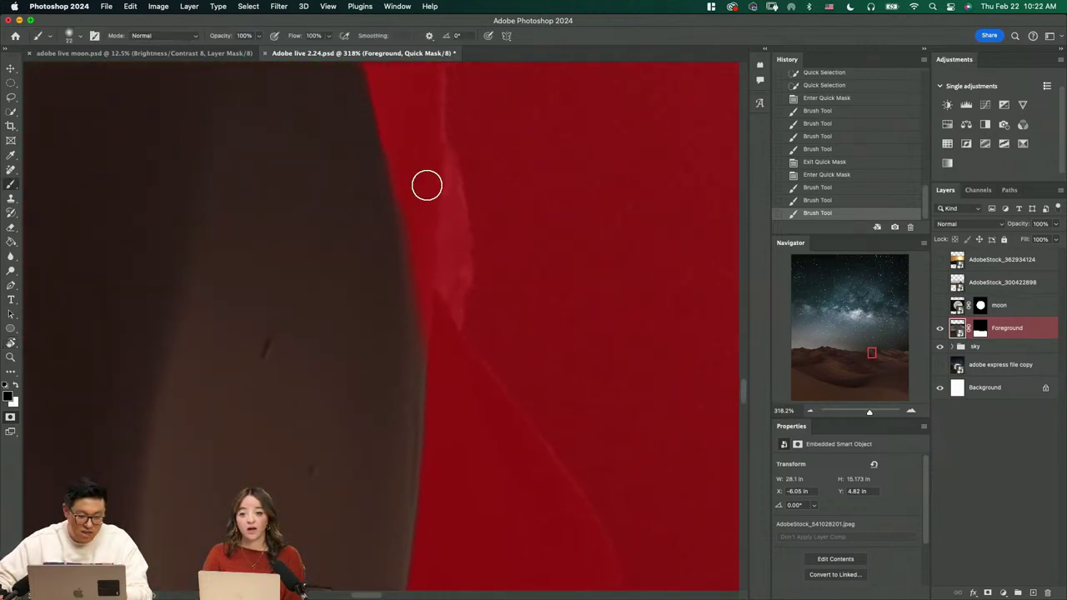
key(bracketleft)
key(bracketleft)
key(bracketleft)
key(bracketleft)
key(bracketleft)
click(404, 209)
drag(423, 214, 450, 215)
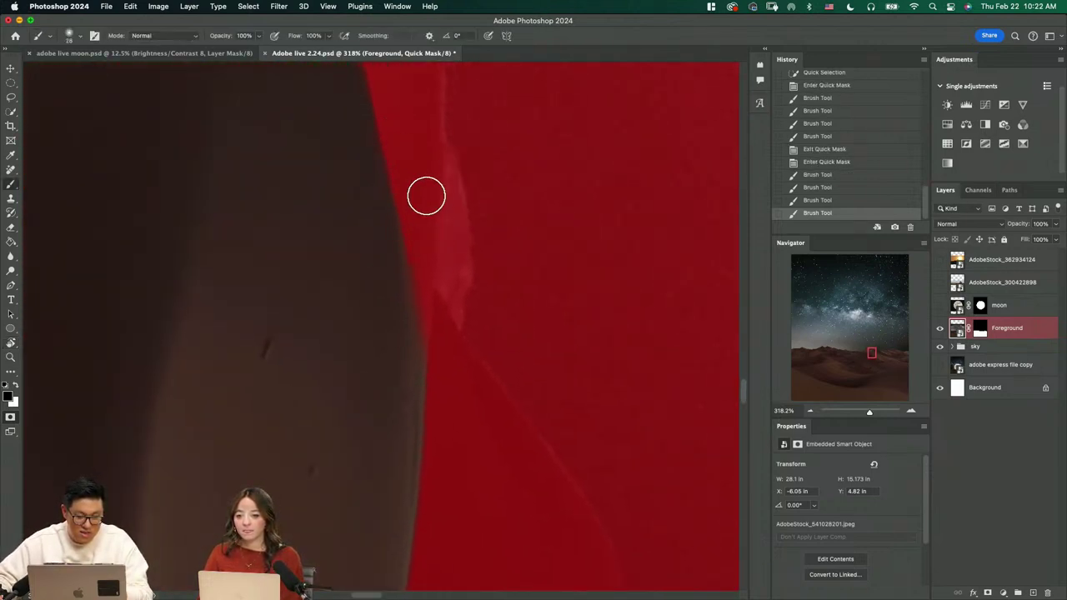
mouse_move(446, 504)
mouse_down()
mouse_move(469, 369)
mouse_move(464, 286)
mouse_up()
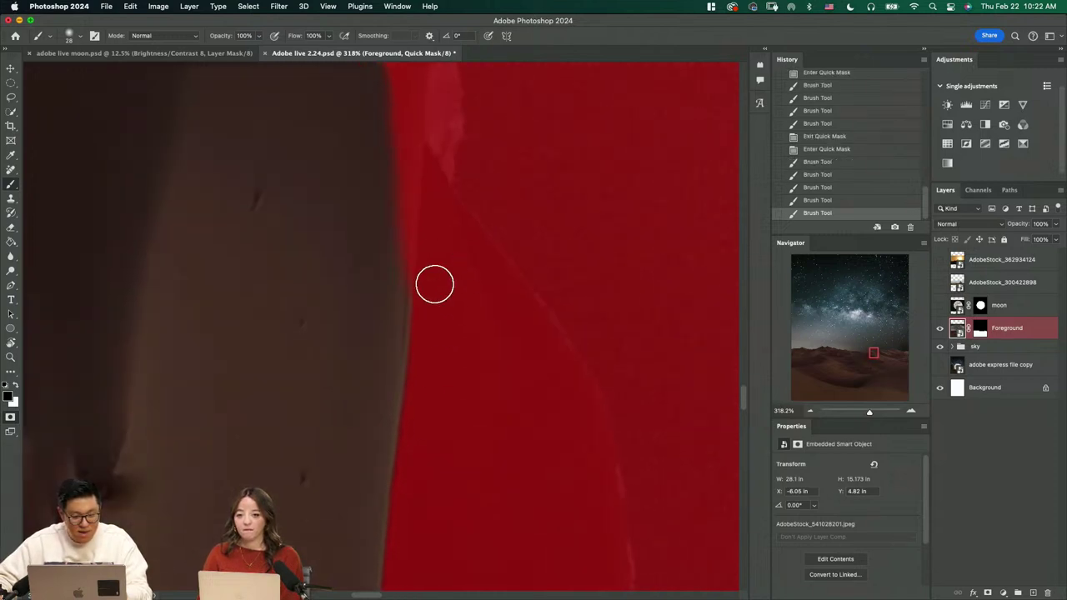
Refine the mask edge along the central dune's right slope with an 18 px brush in black and white, and exit Quick Mask
key(z)
drag(474, 324, 435, 369)
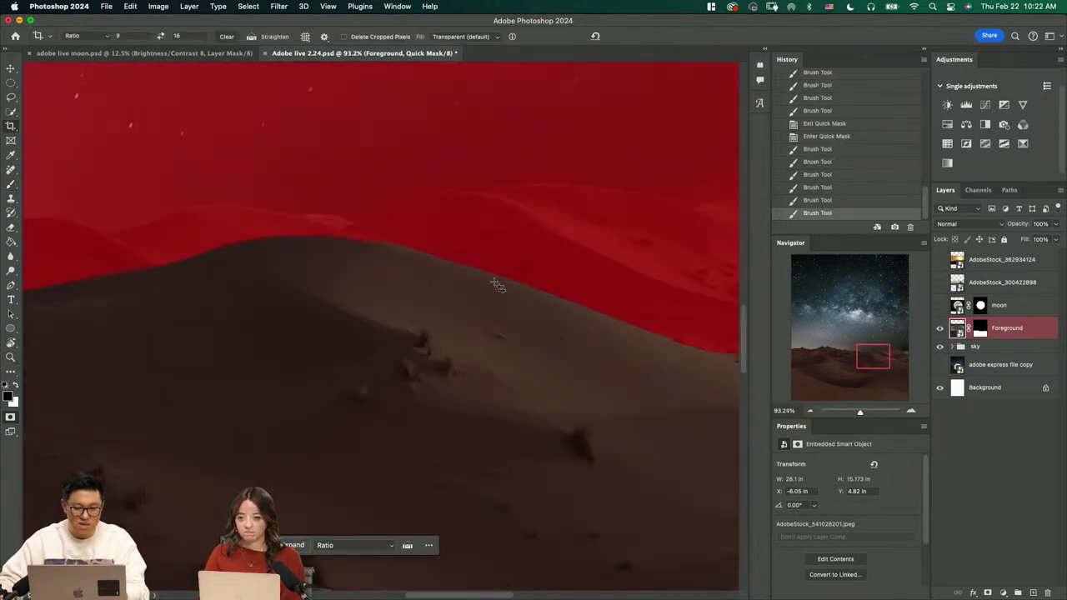
mouse_move(451, 256)
mouse_down()
mouse_move(531, 317)
mouse_move(469, 353)
mouse_move(159, 293)
mouse_up()
key(b)
mouse_move(428, 296)
mouse_down()
mouse_move(478, 389)
mouse_move(268, 257)
mouse_move(307, 285)
mouse_move(289, 275)
mouse_move(456, 350)
mouse_move(598, 388)
mouse_up()
mouse_move(444, 325)
mouse_down()
mouse_move(404, 305)
mouse_move(498, 350)
mouse_move(580, 354)
mouse_move(385, 322)
mouse_move(512, 350)
mouse_up()
key(x)
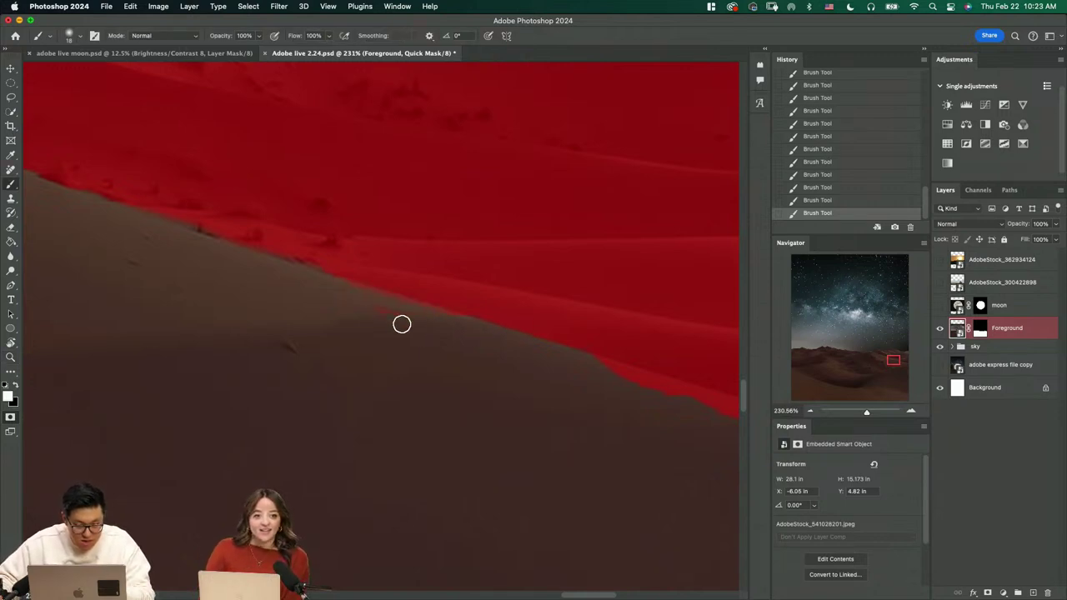
scroll(557, 383, right, 5)
mouse_move(365, 327)
mouse_down()
mouse_move(364, 315)
mouse_move(565, 374)
mouse_move(483, 367)
mouse_up()
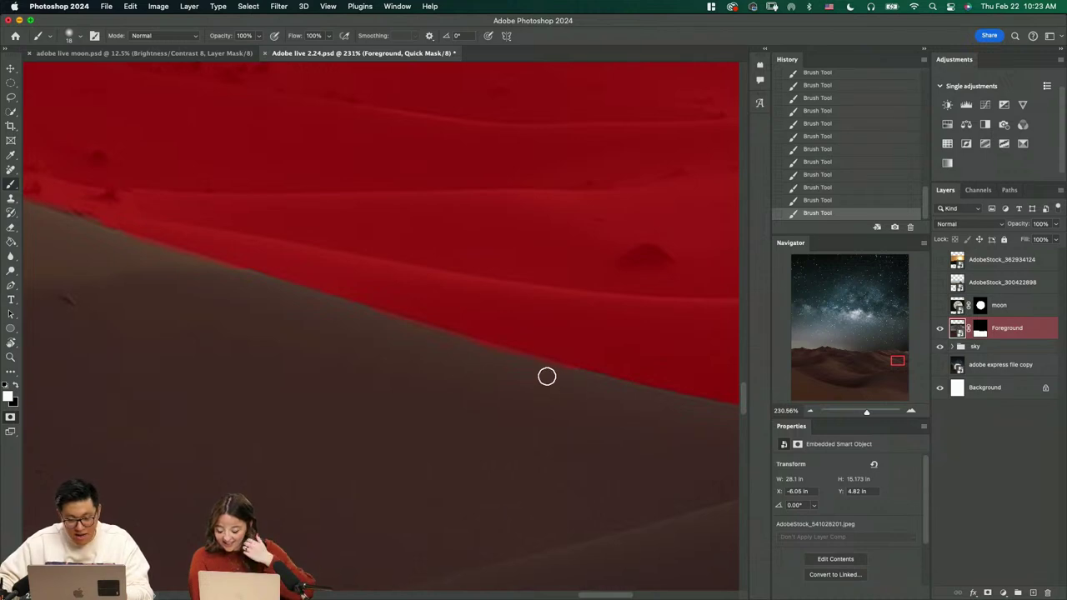
drag(570, 367, 409, 381)
key(q)
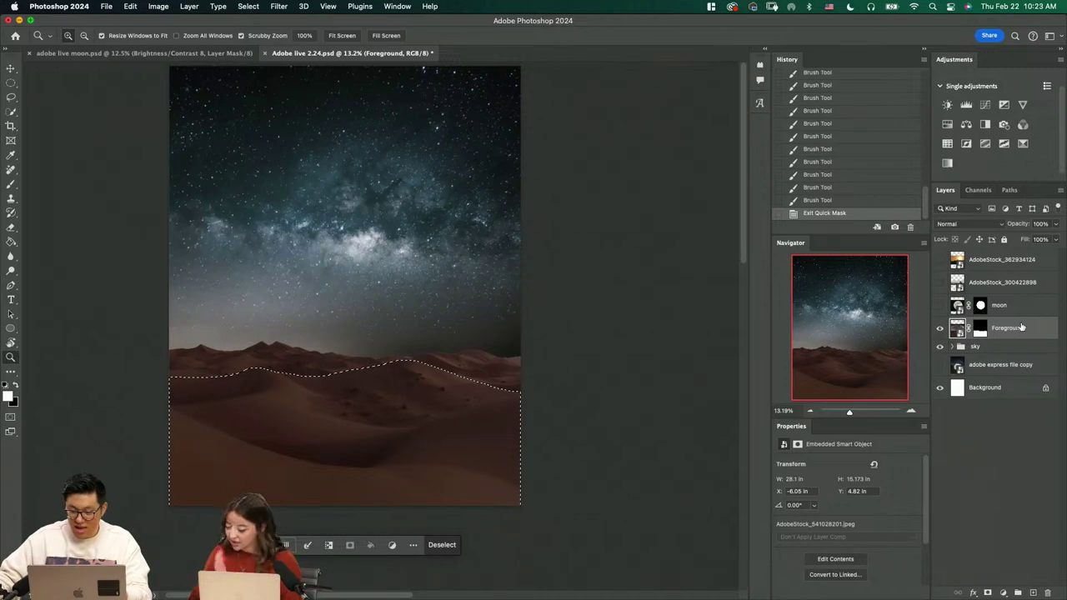
Duplicate the Foreground layer and invert the dune selection through Quick Mask
drag(1030, 327, 1032, 592)
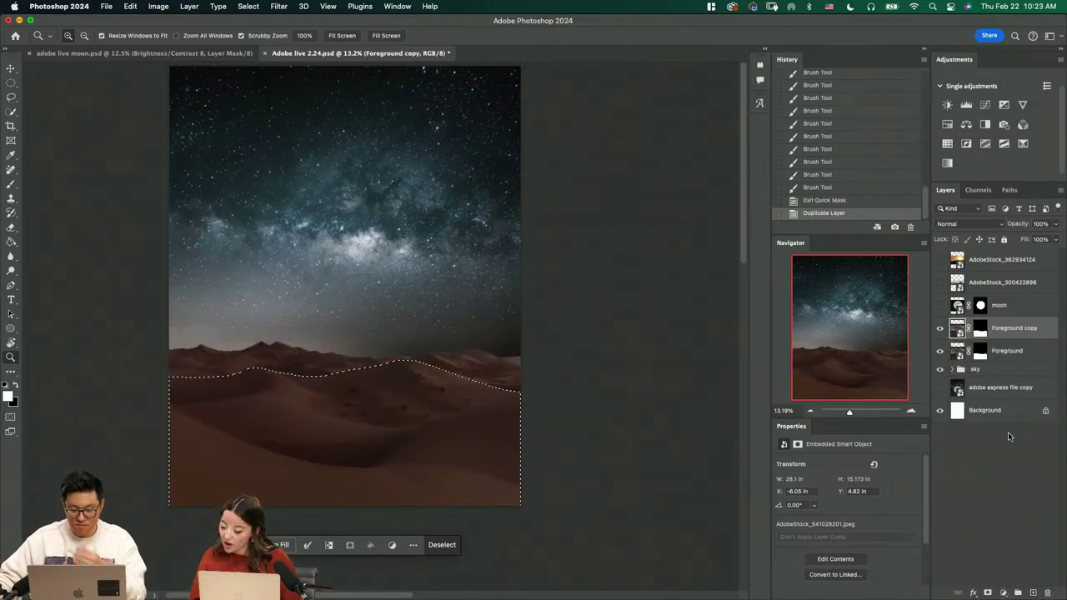
click(979, 329)
key(q)
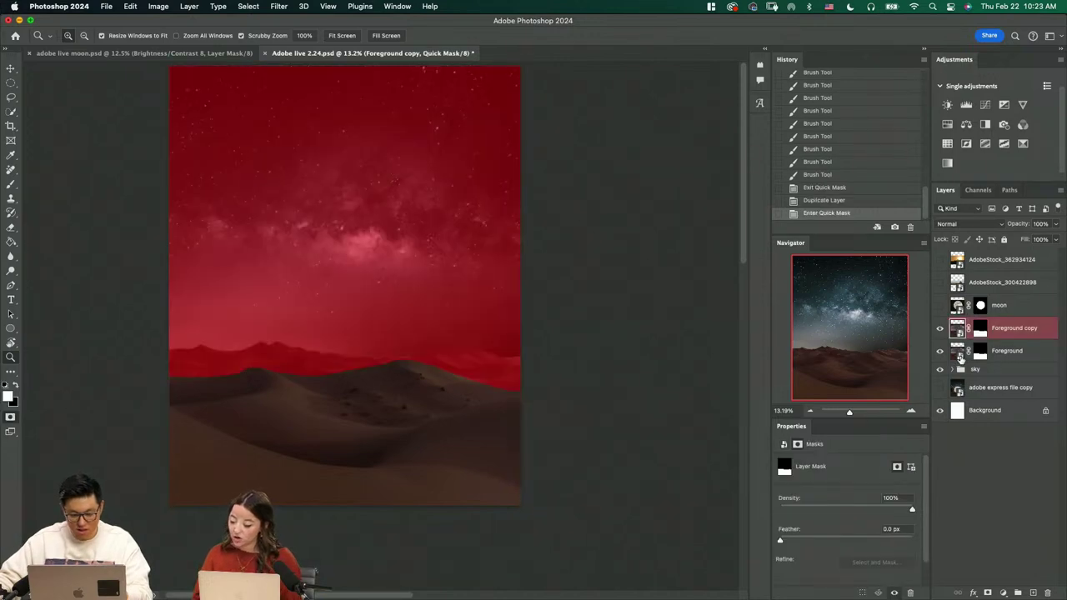
key(super+i)
key(q)
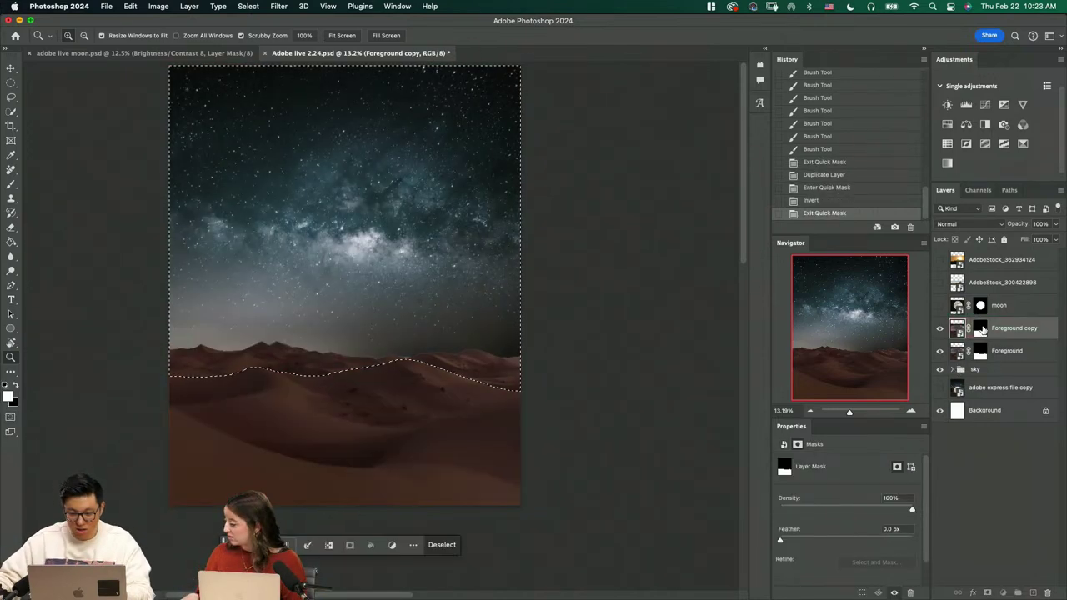
Paint black across the selected area behind the front dunes on the Foreground copy's layer mask with a very large brush, and deselect
key(b)
mouse_move(256, 340)
mouse_down()
mouse_move(428, 340)
mouse_move(350, 340)
mouse_up()
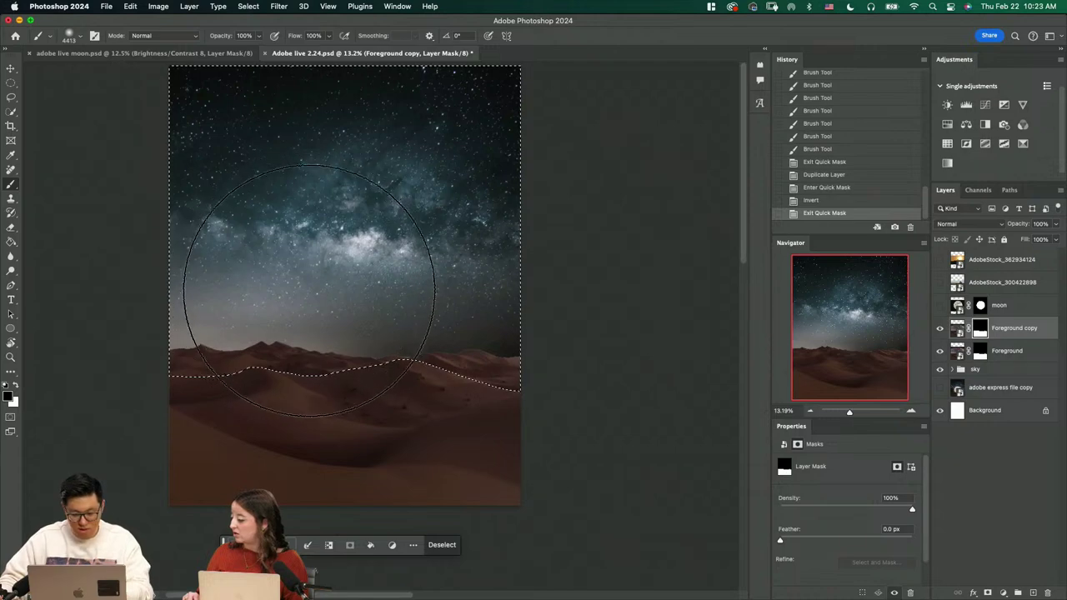
drag(414, 298, 392, 305)
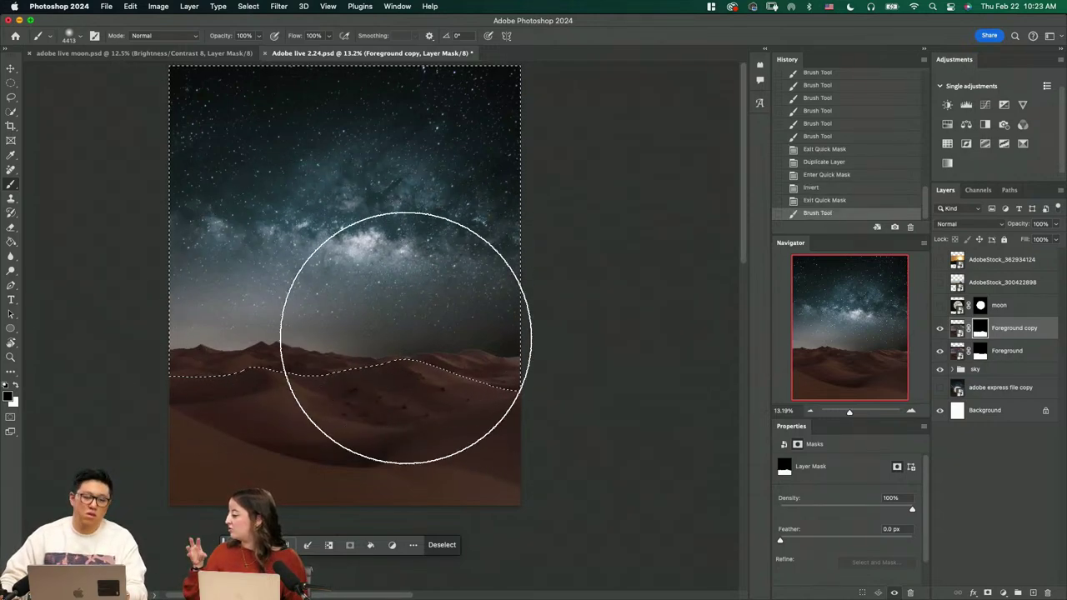
drag(236, 356, 488, 352)
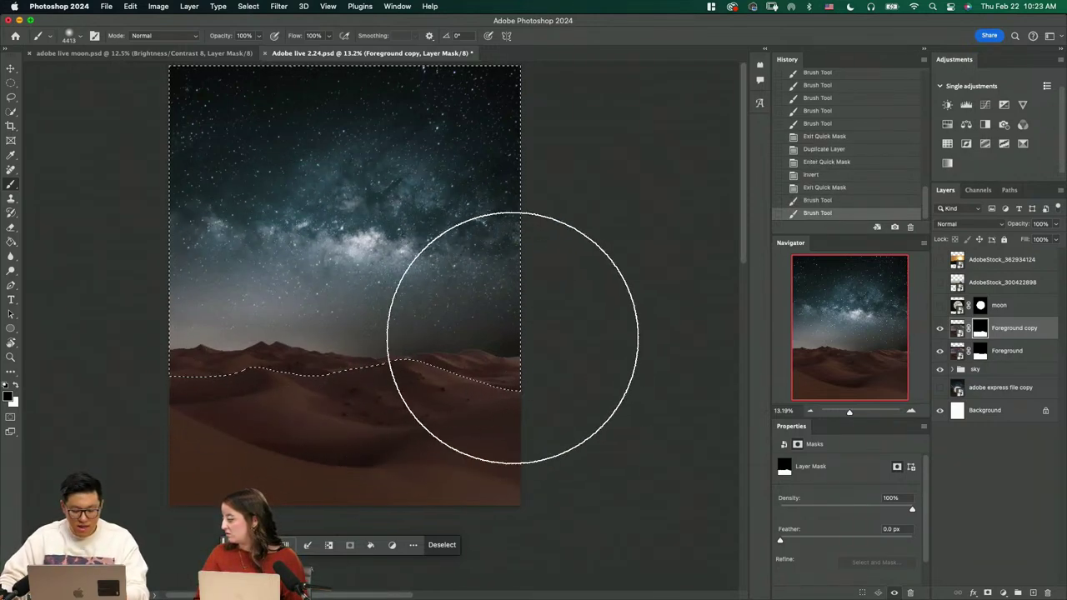
key(m)
key(super+d)
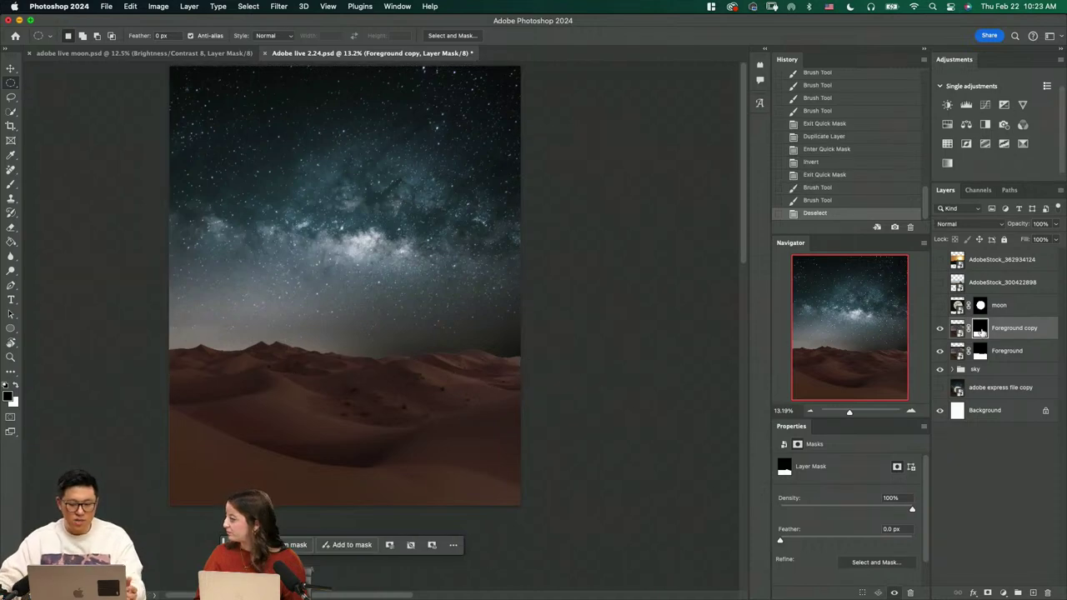
Move the masked Foreground copy upward so its front dunes cover the distant ridges
key(v)
drag(380, 395, 370, 416)
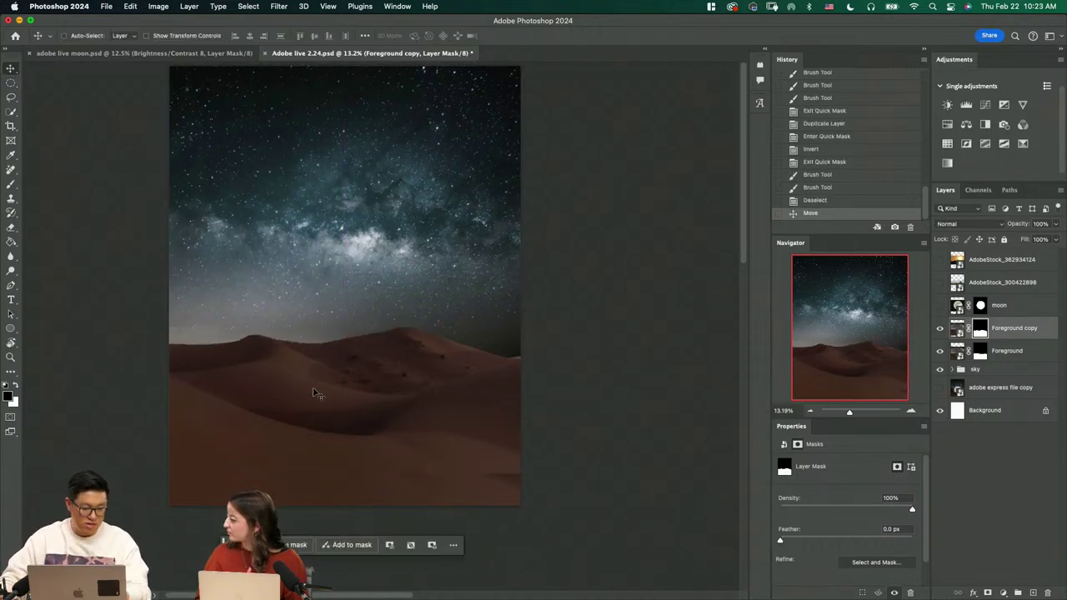
Undo the last move of the Foreground copy and switch to the Adobe Stock camel sunset page in Chrome
key(super+z)
key(super+Tab)
key(super+Tab)
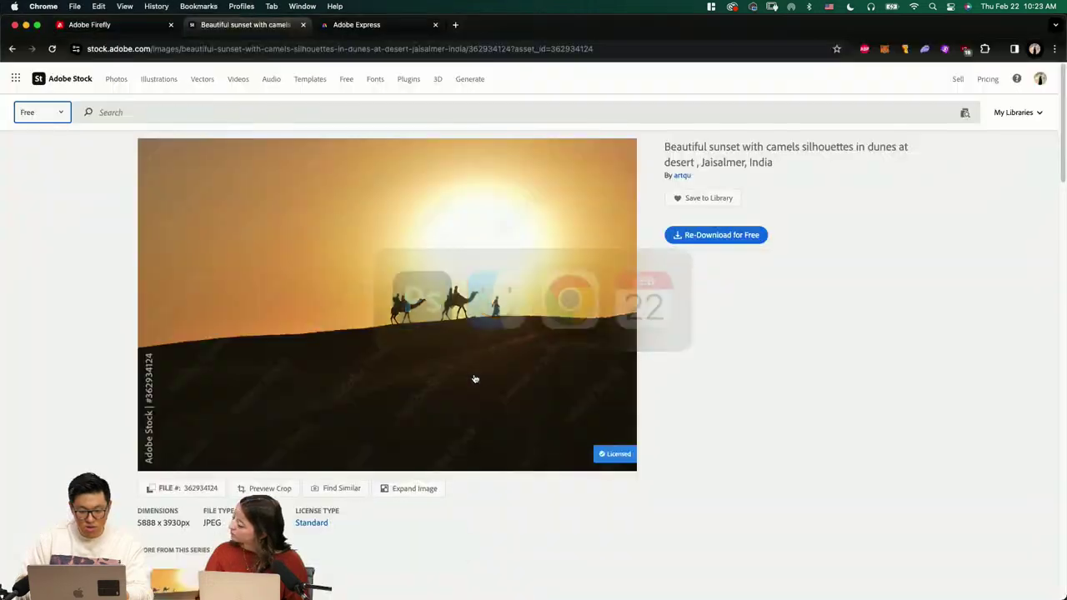
scroll(829, 333, down, 3)
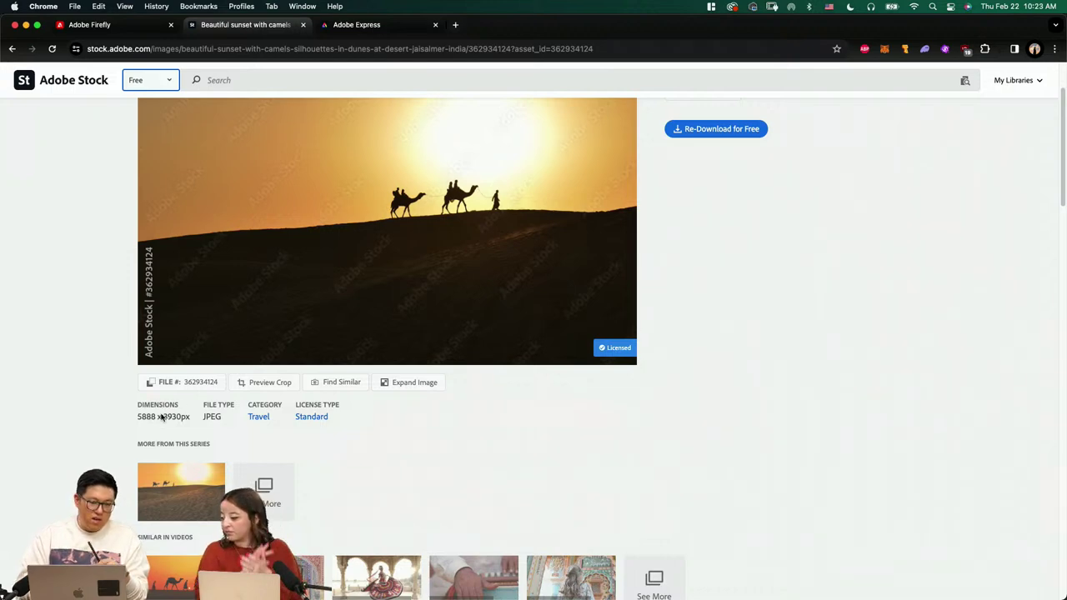
scroll(105, 338, up, 3)
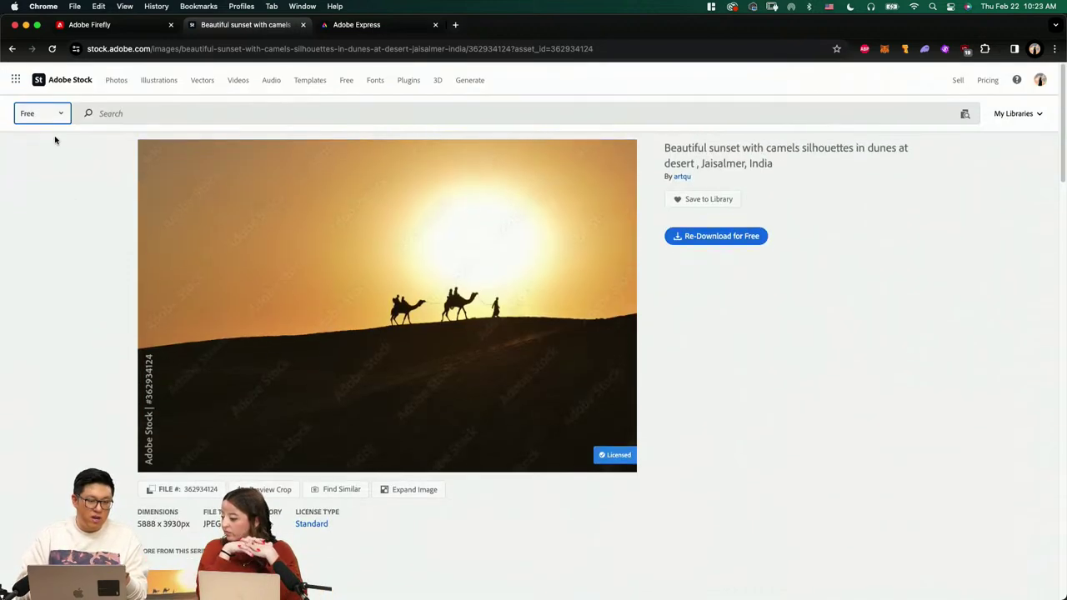
Go to the Adobe Stock home page and search the free collection for "desert"
click(15, 81)
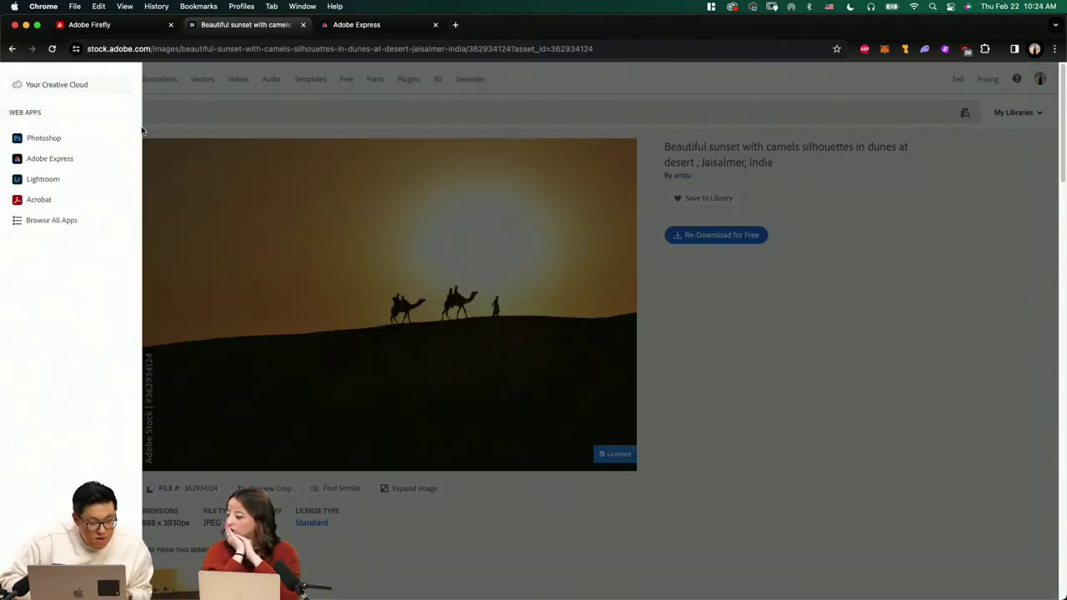
click(166, 144)
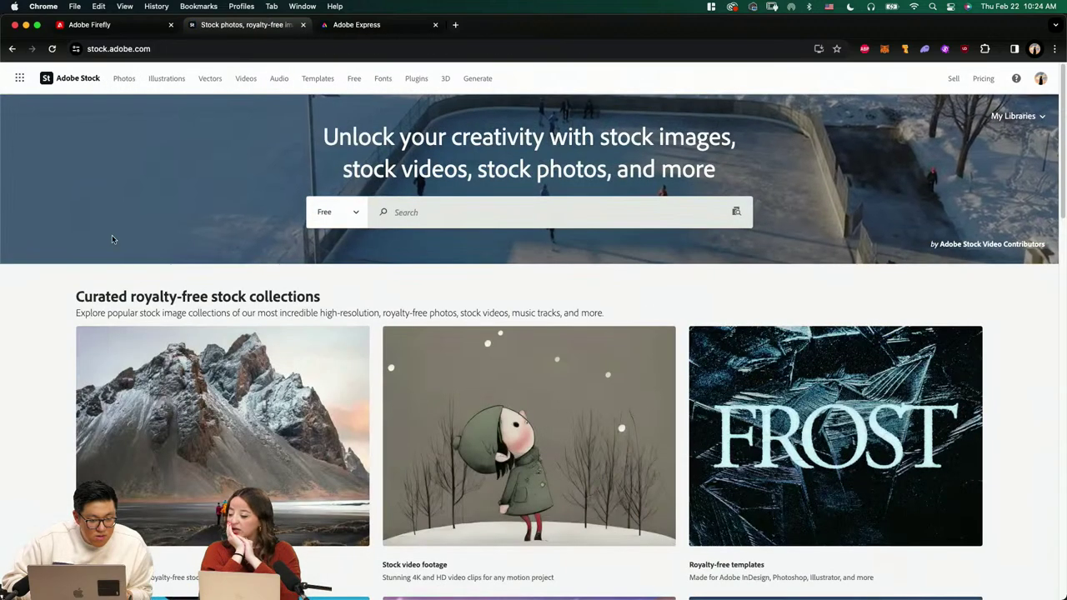
click(416, 213)
text(de)
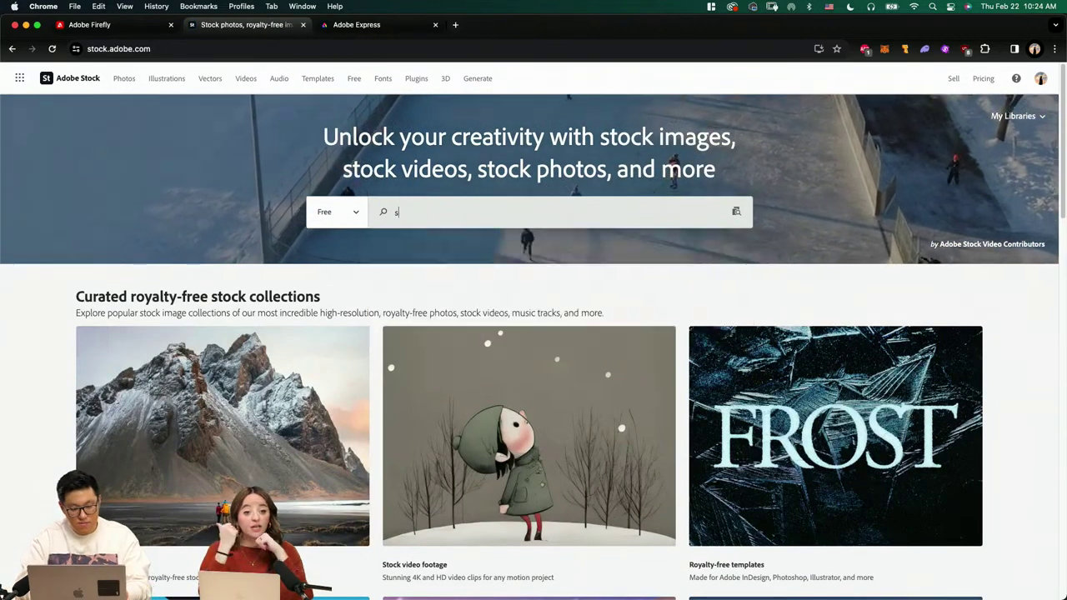
text(sert)
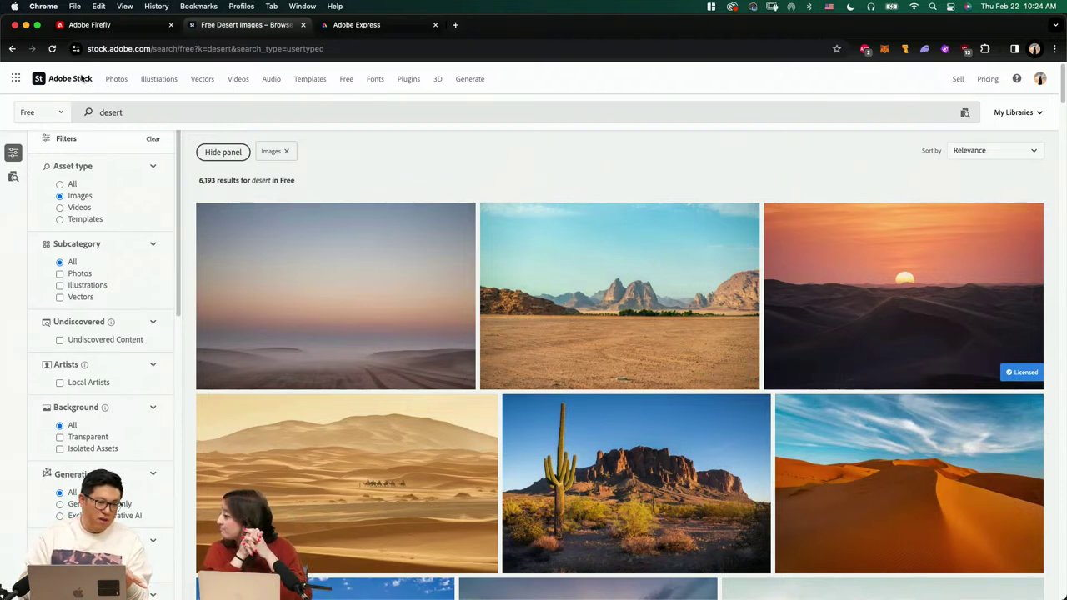
Filter the free desert results to the Photos subcategory and exclude generative AI images
click(38, 112)
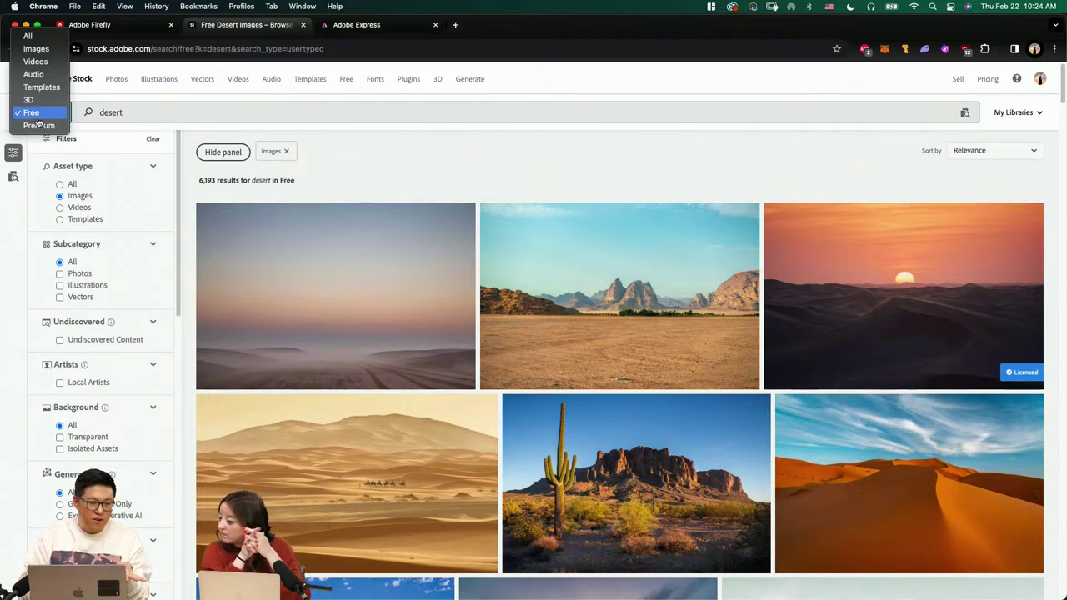
click(159, 112)
scroll(494, 252, down, 10)
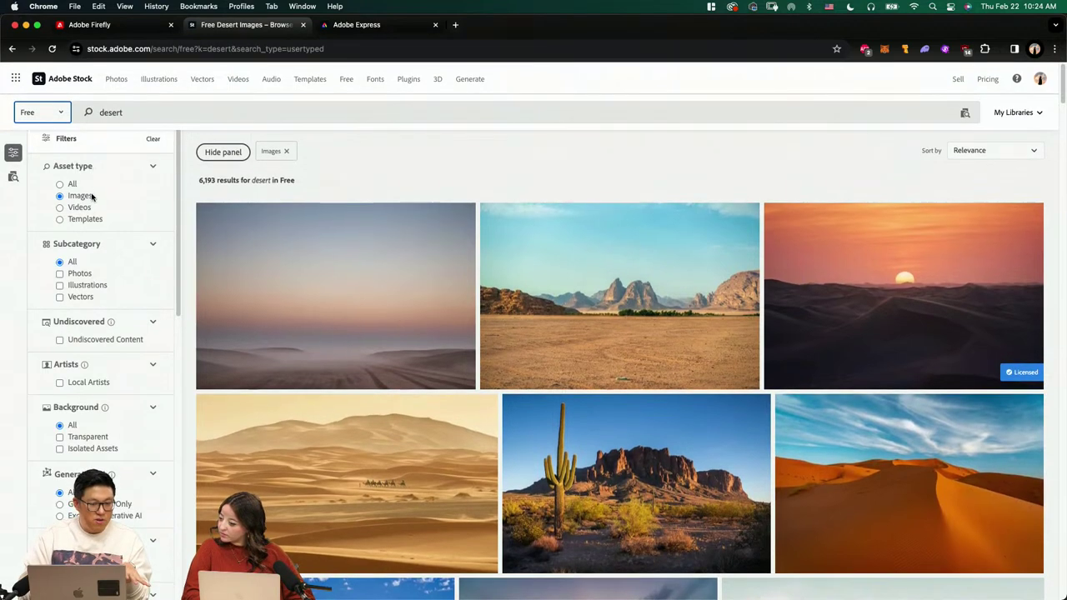
scroll(83, 275, down, 2)
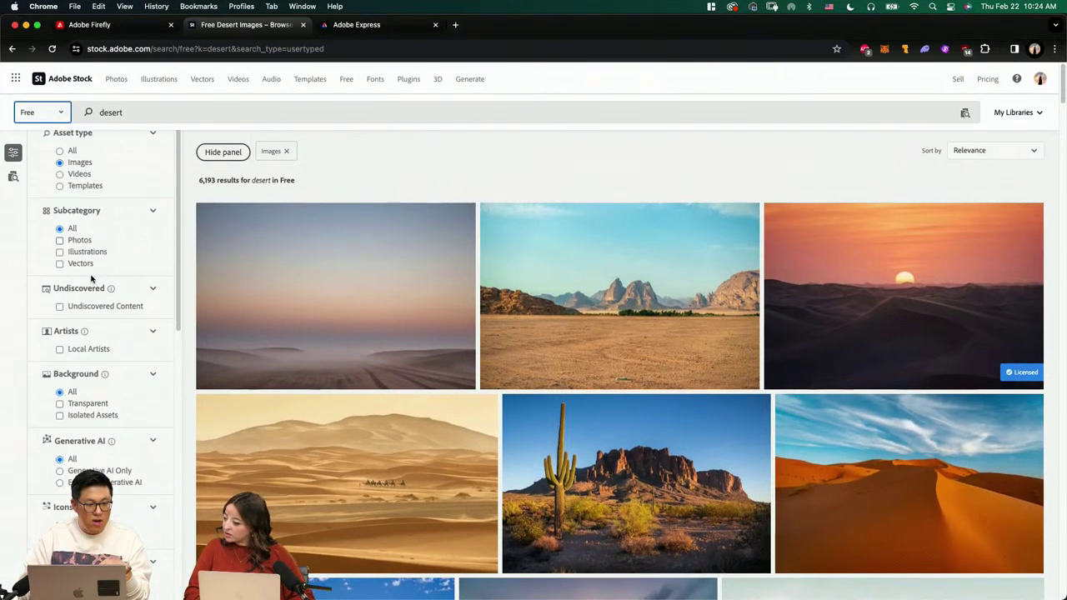
click(81, 240)
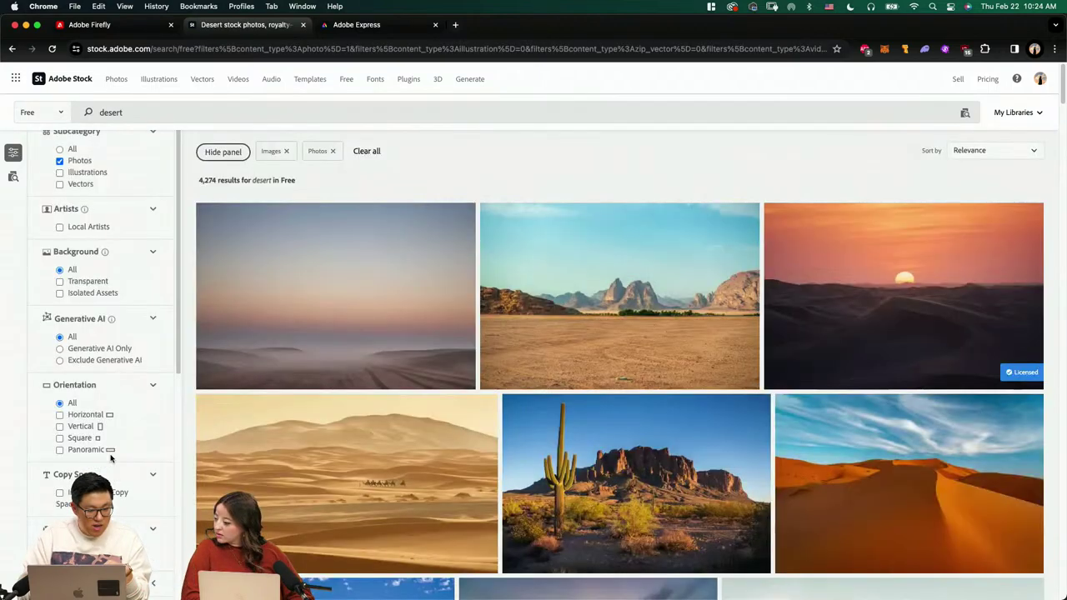
scroll(91, 409, down, 2)
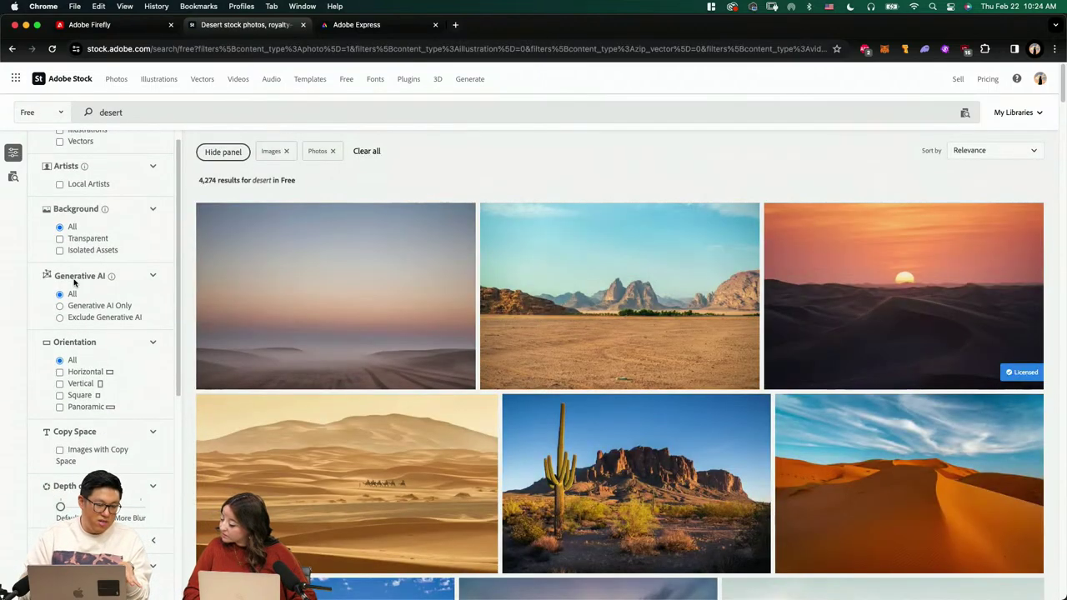
click(96, 320)
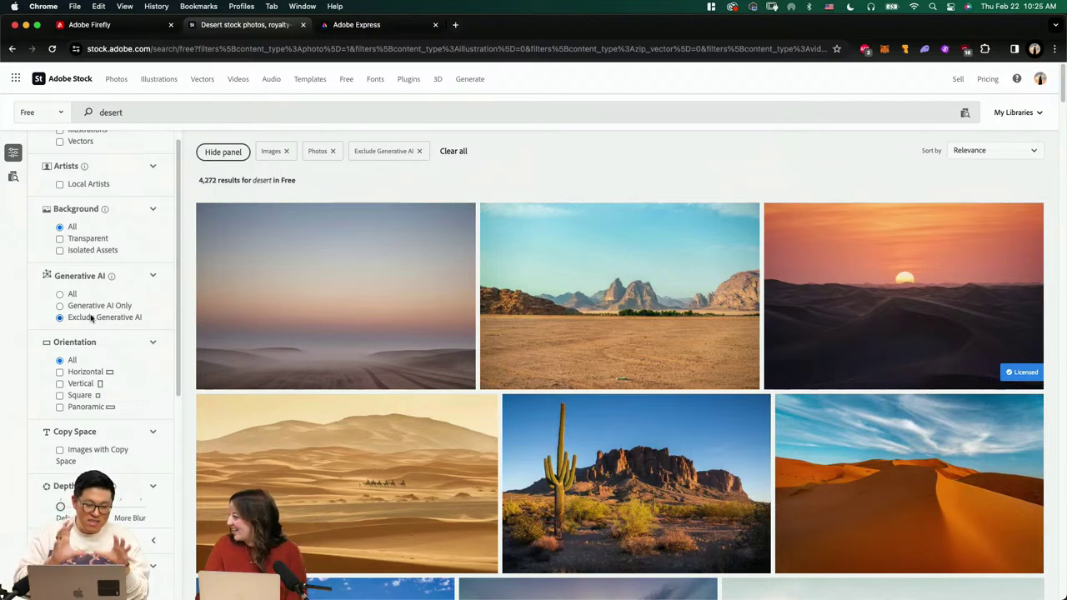
Review the remaining search filters and the details of the cactus and mountain photo, and switch back to Photoshop
scroll(264, 428, down, 3)
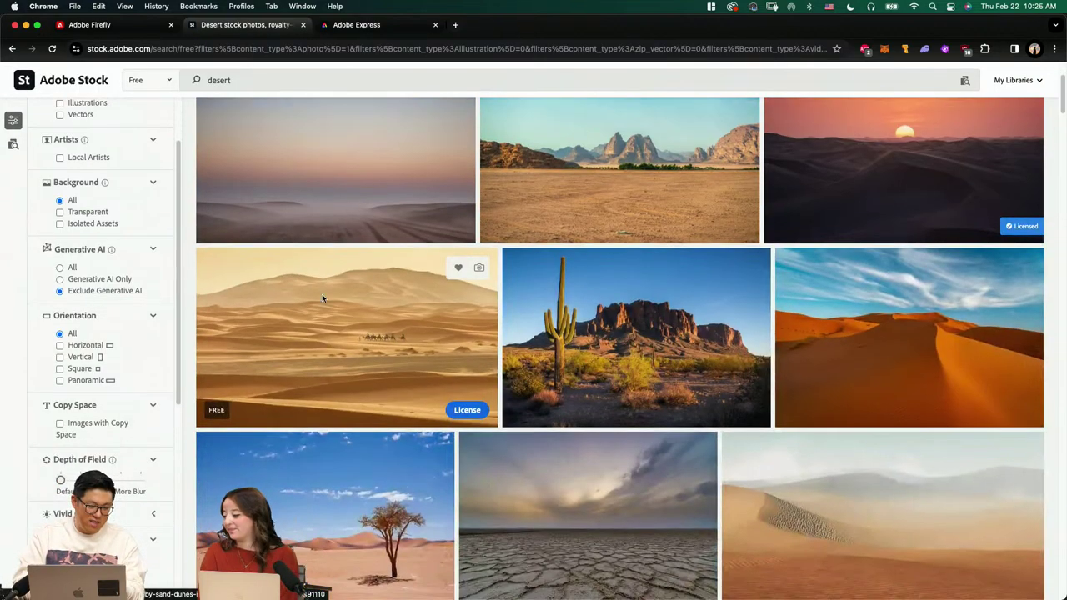
scroll(117, 306, down, 1)
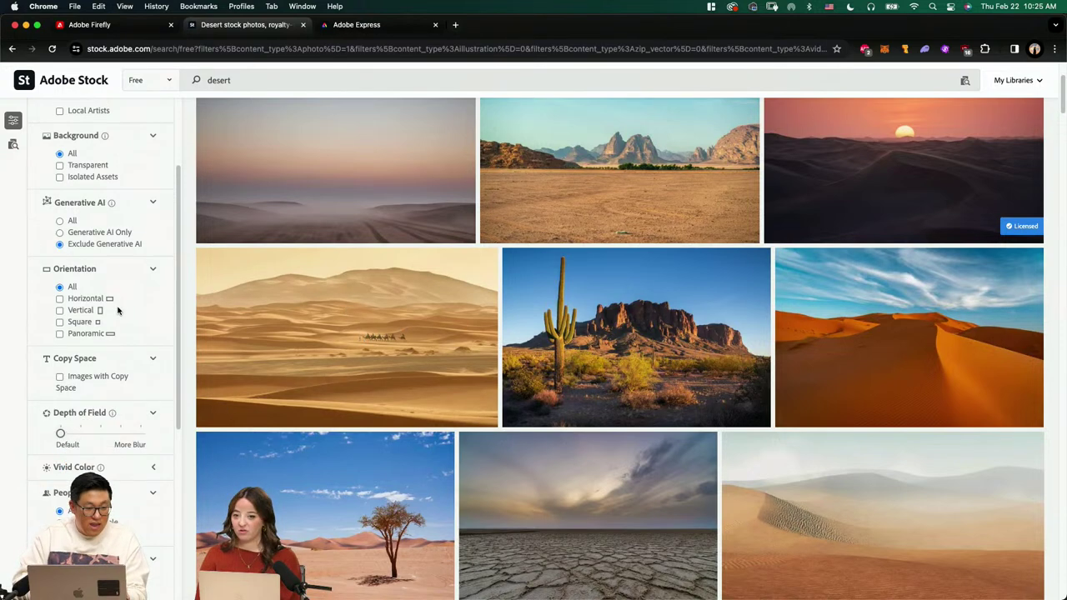
scroll(121, 367, down, 2)
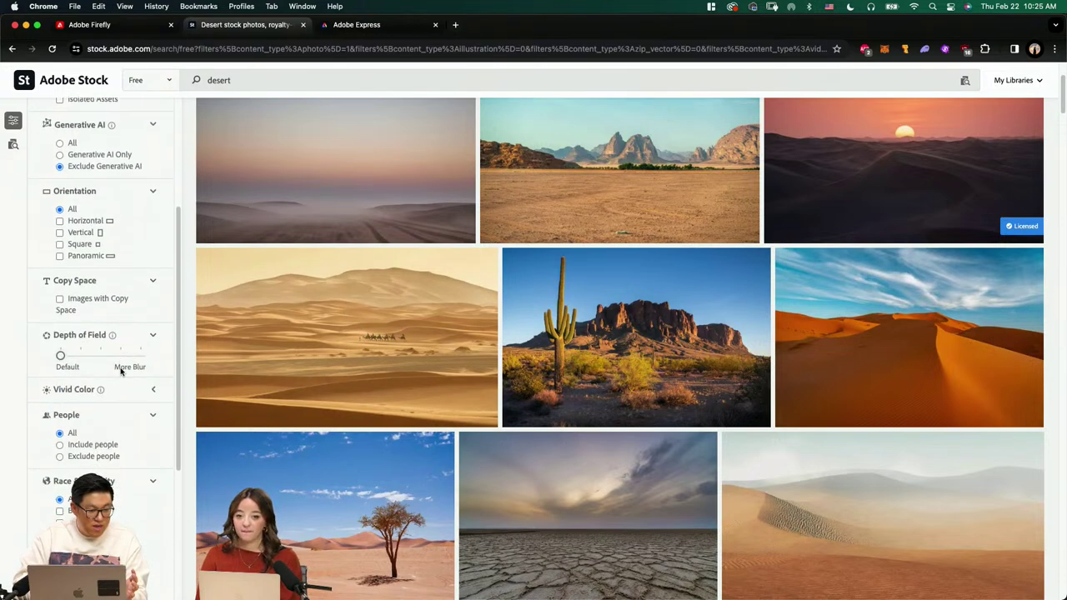
scroll(82, 446, down, 2)
scroll(82, 450, down, 3)
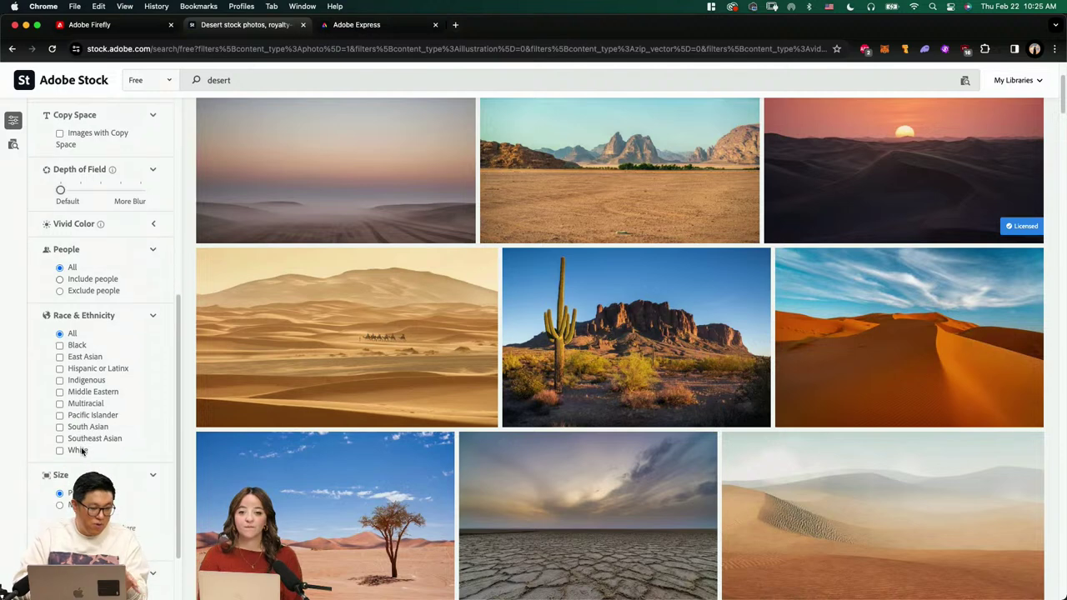
scroll(82, 450, up, 10)
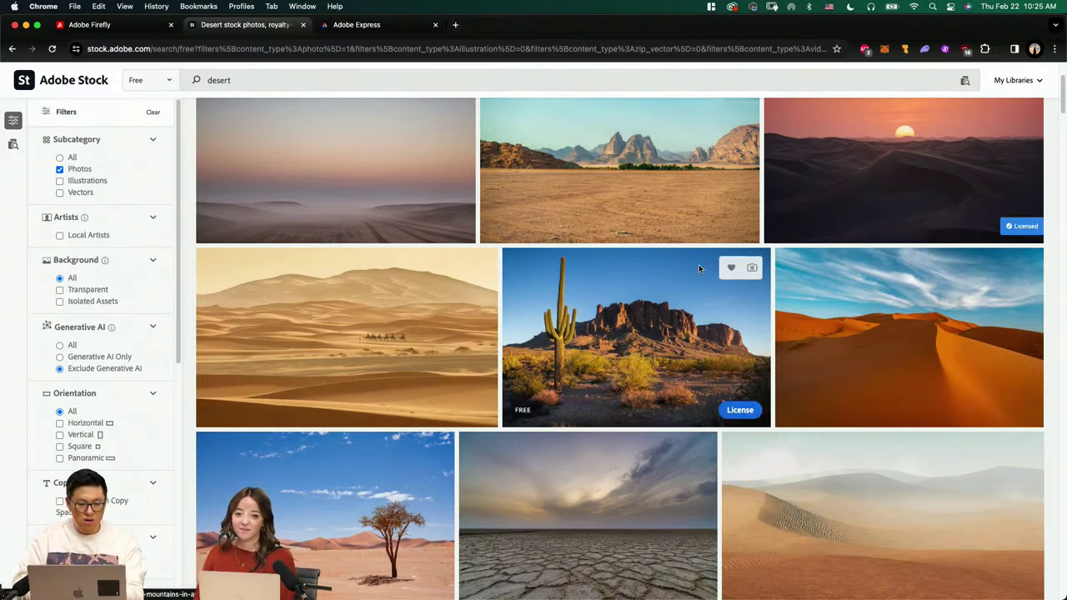
scroll(603, 338, down, 5)
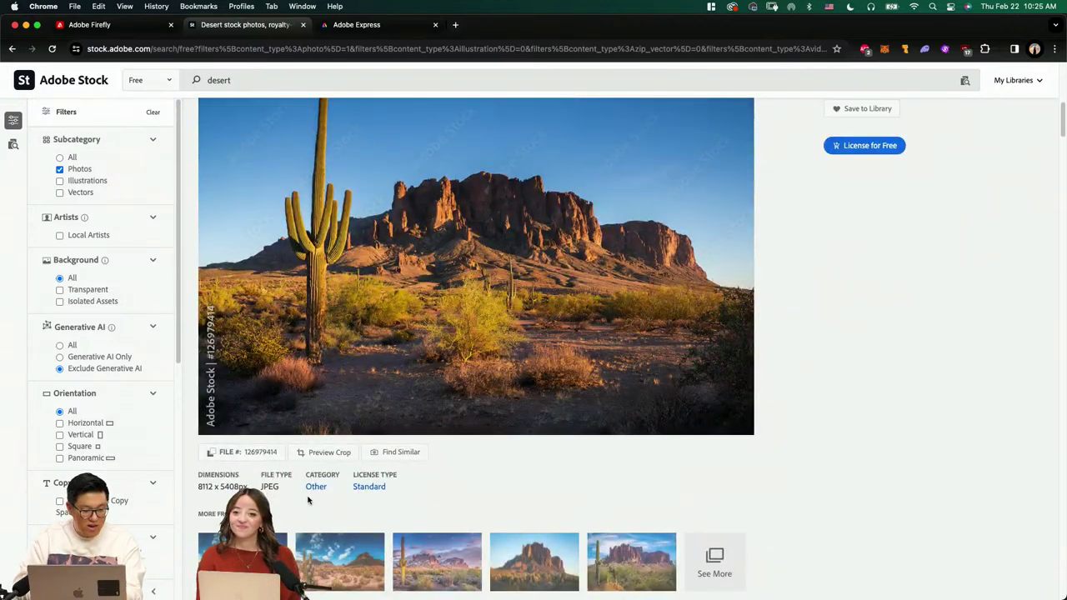
scroll(307, 500, down, 12)
key(super+Tab)
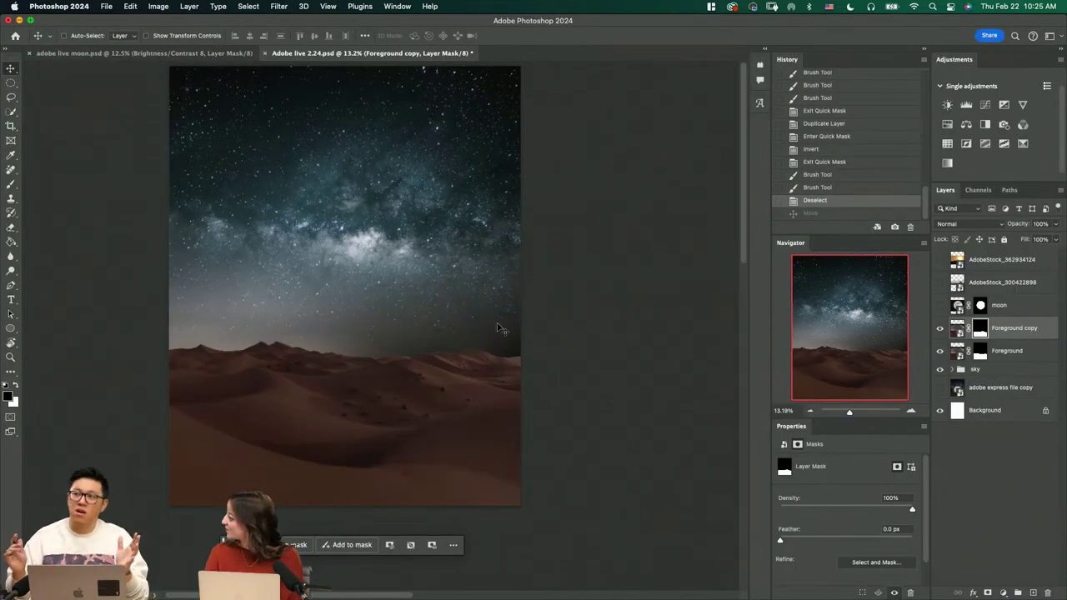
click(277, 7)
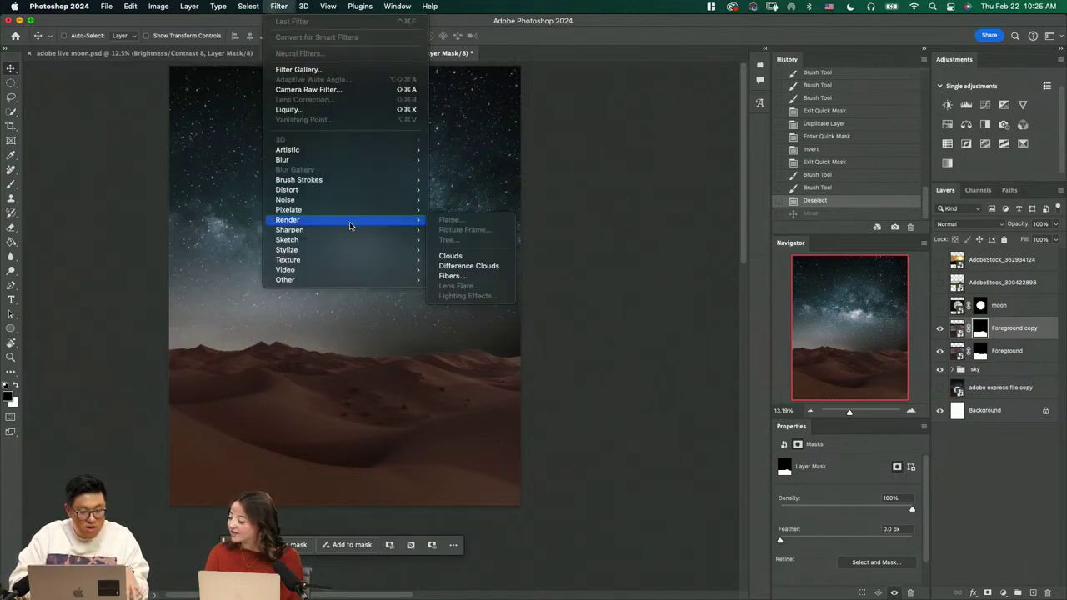
mouse_move(404, 231)
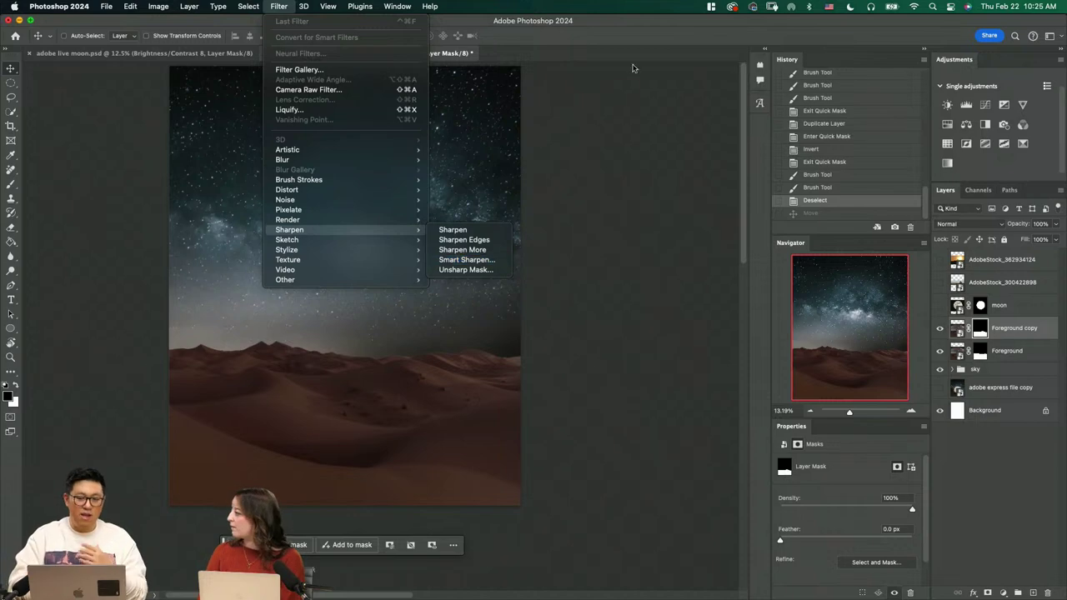
click(640, 101)
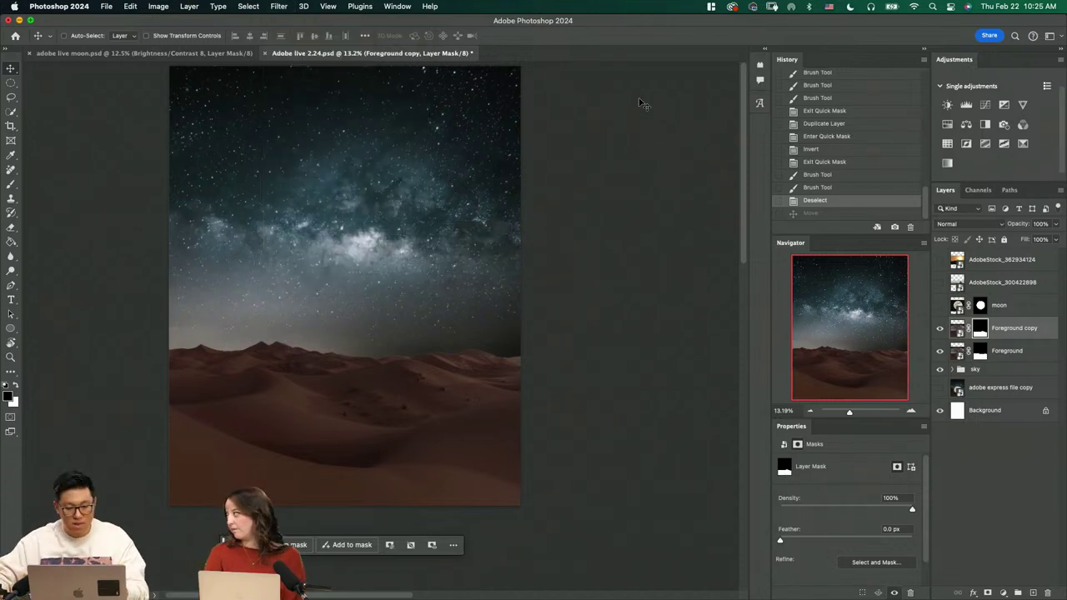
Load the dune layer's outline as a selection and make Foreground copy the active layer
key(z)
drag(319, 391, 466, 381)
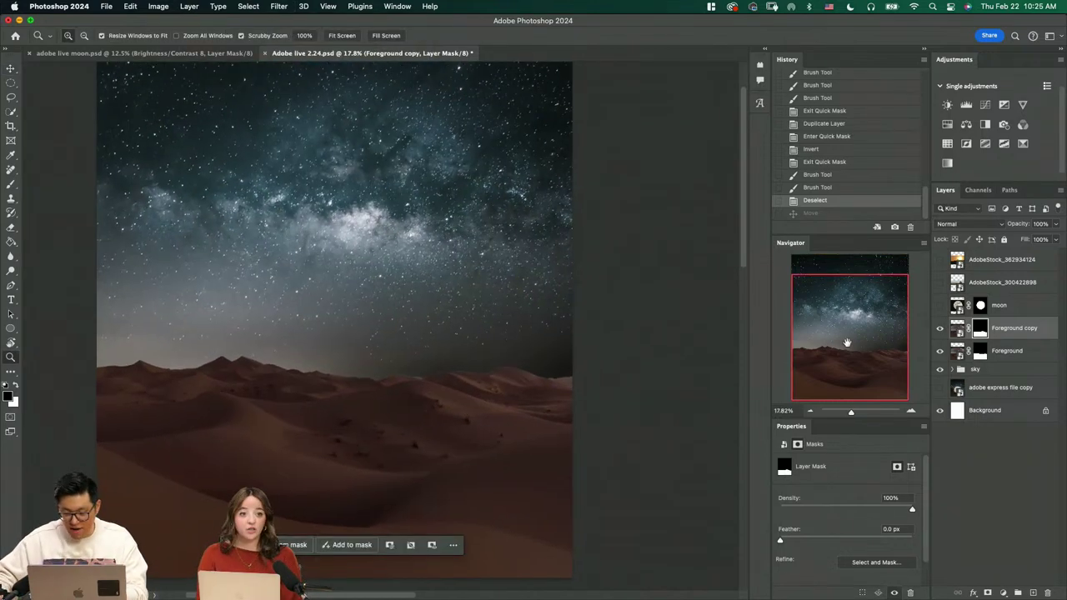
super+click(957, 350)
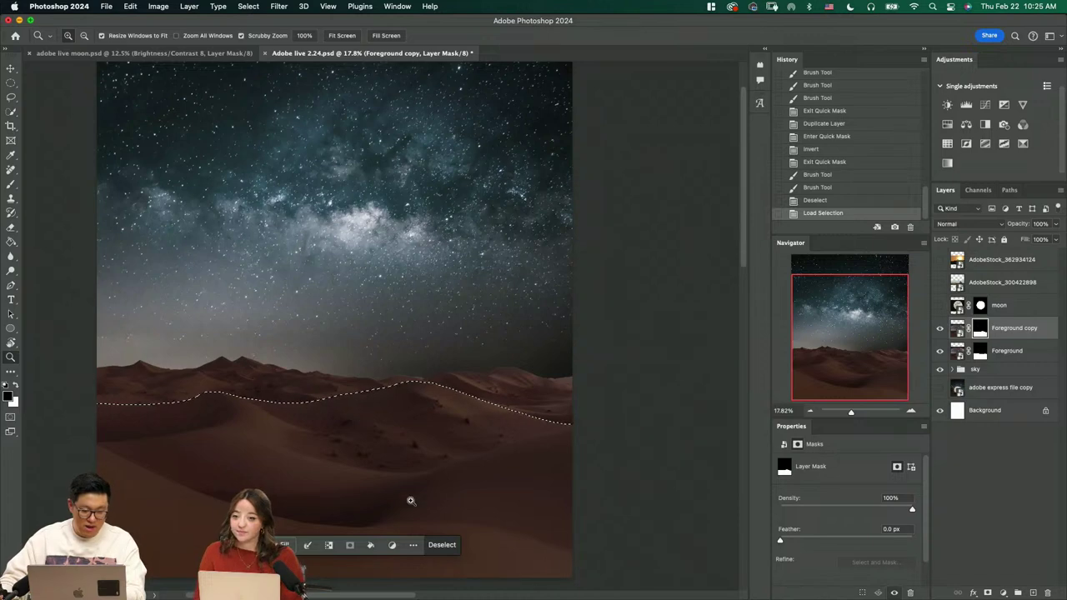
click(1012, 351)
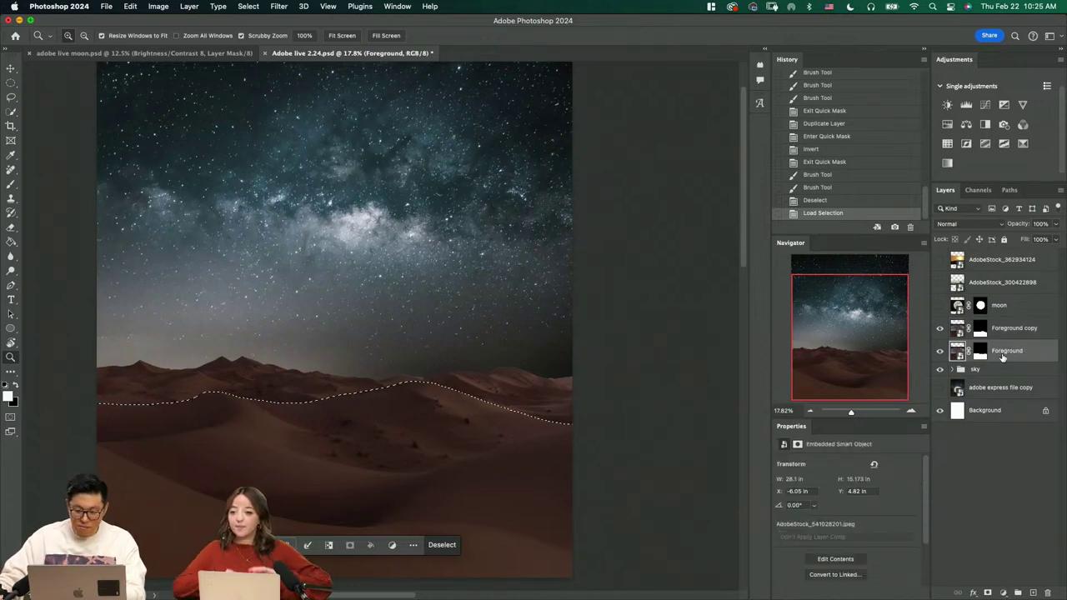
click(1013, 329)
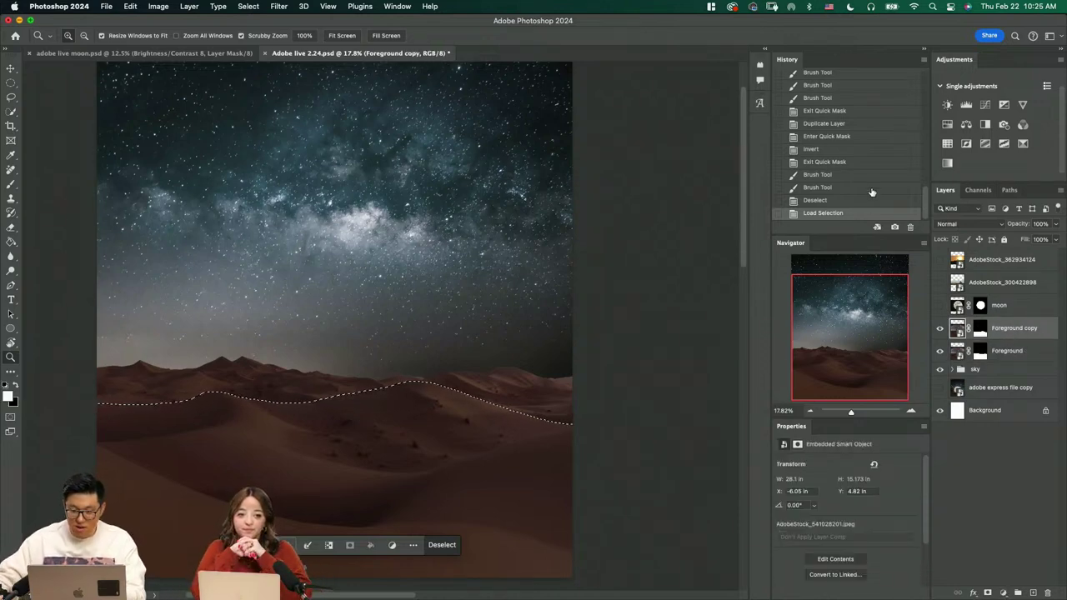
Step the document history back to the Invert state in Quick Mask on the Foreground copy
click(841, 187)
click(840, 161)
click(843, 149)
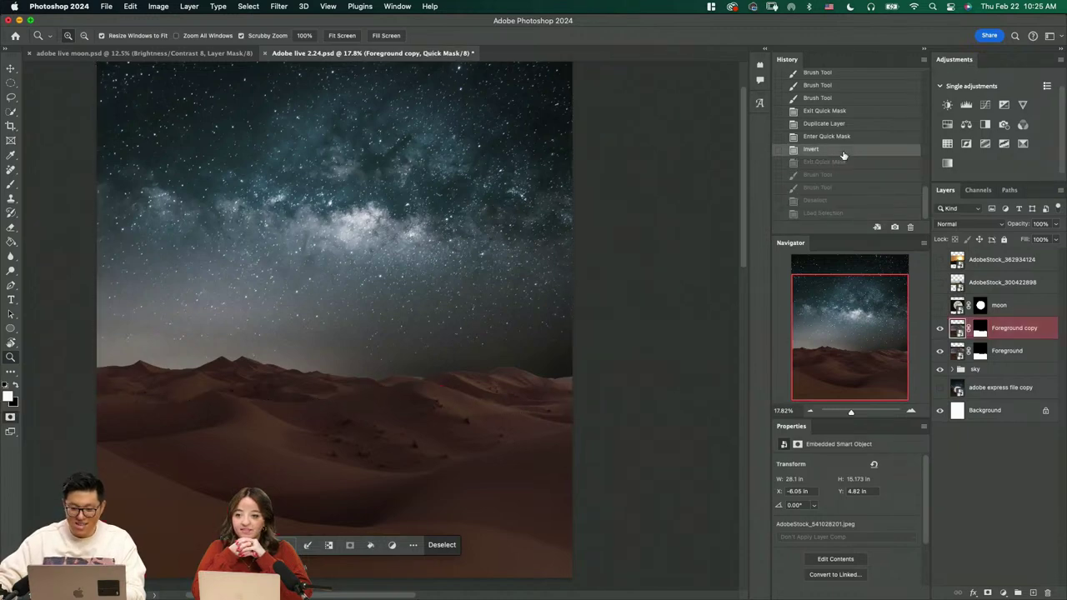
click(840, 162)
click(840, 150)
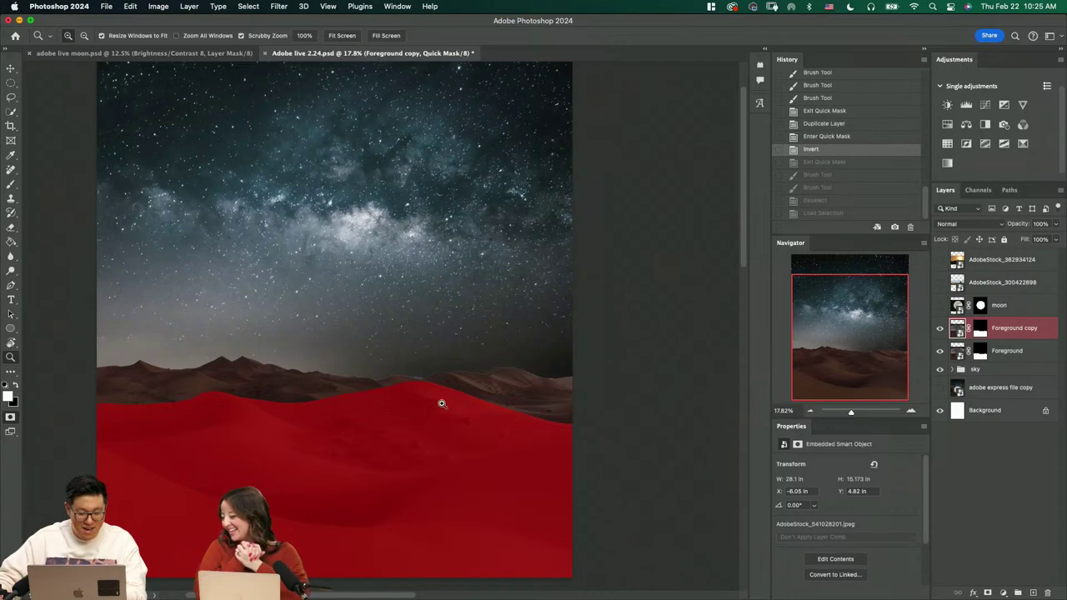
Invert the Quick Mask over the front dunes and exit it to get a selection of them
scroll(442, 388, down, 3)
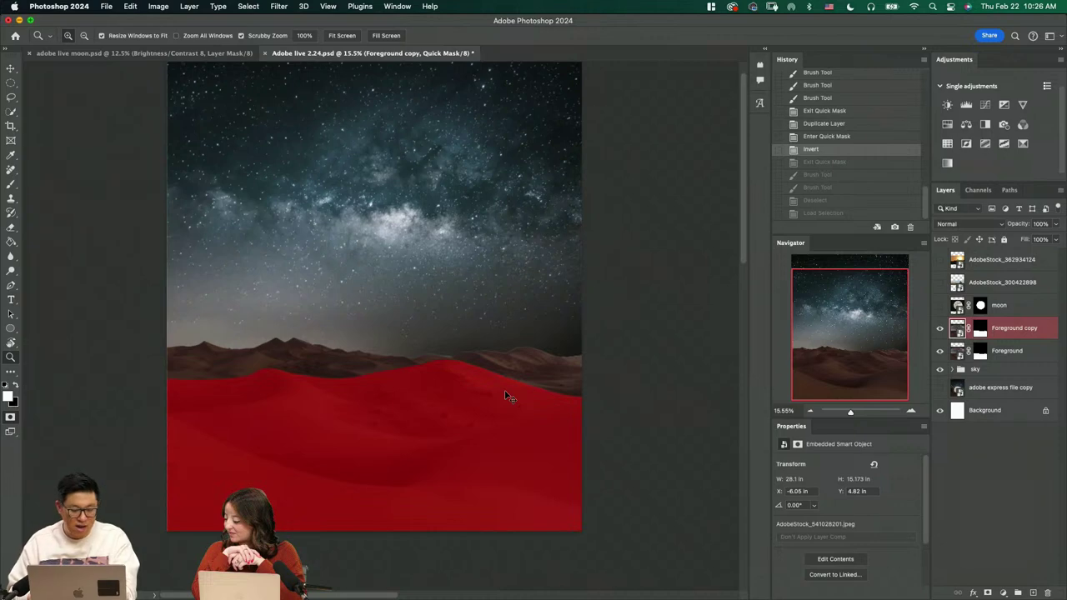
key(super+i)
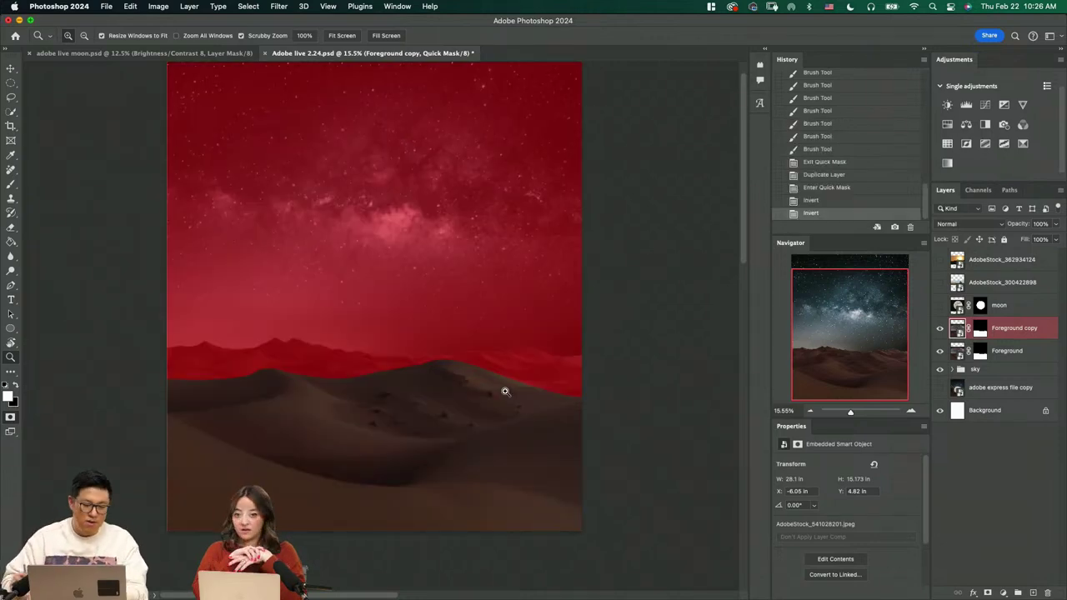
key(q)
key(q)
key(q)
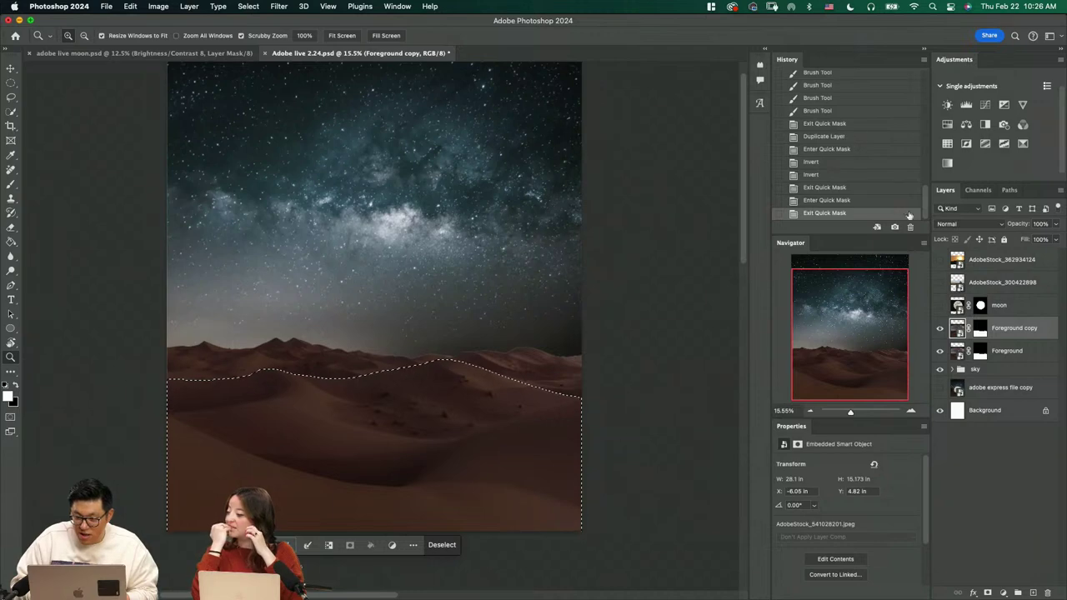
Revert the history to before the Foreground layer was duplicated and check the front dune selection in Quick Mask
click(823, 125)
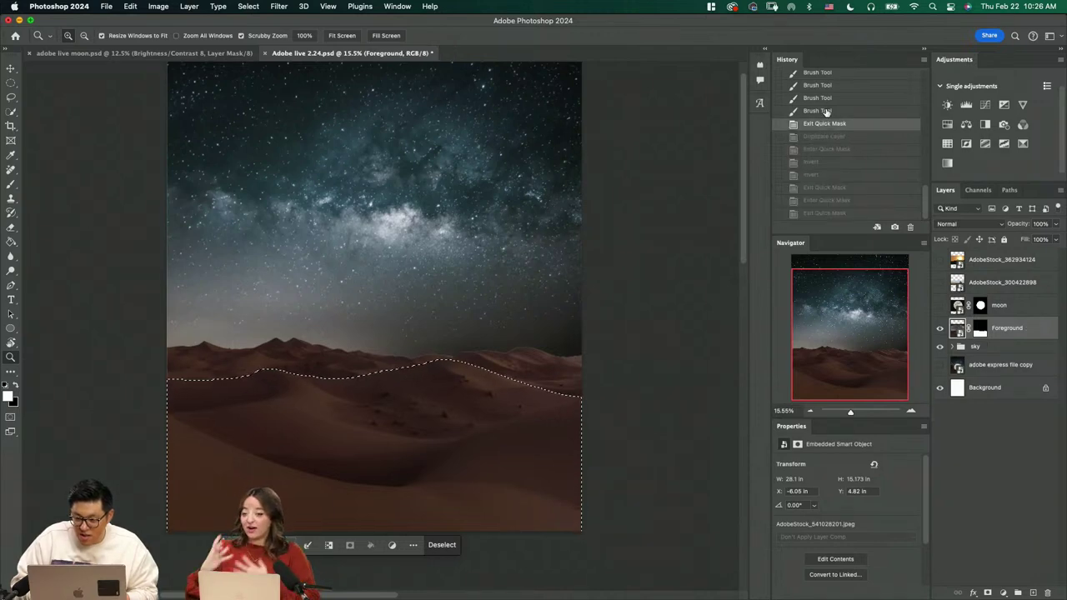
key(q)
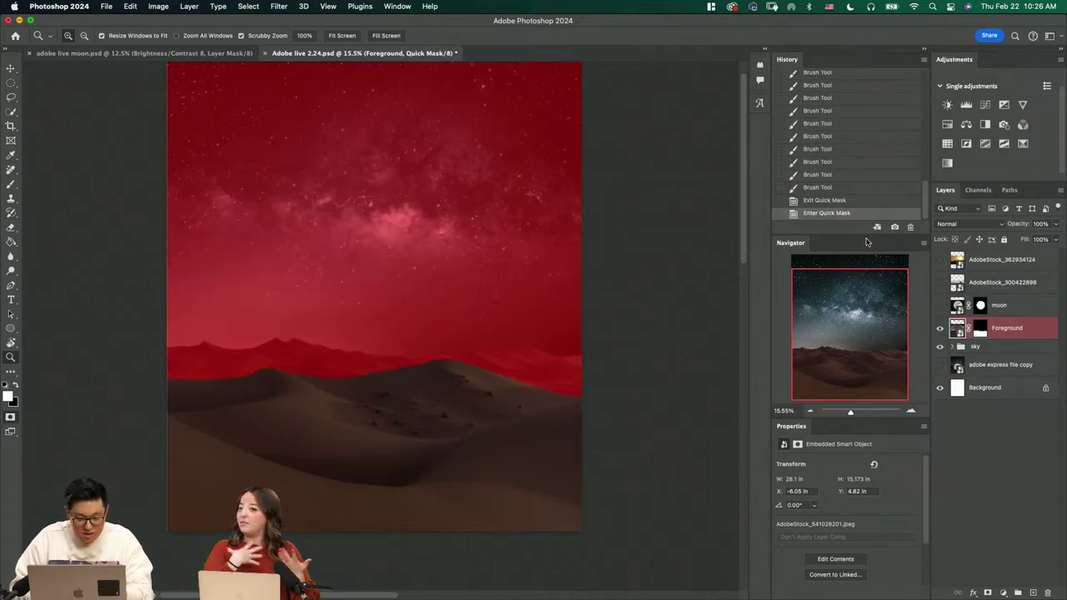
key(q)
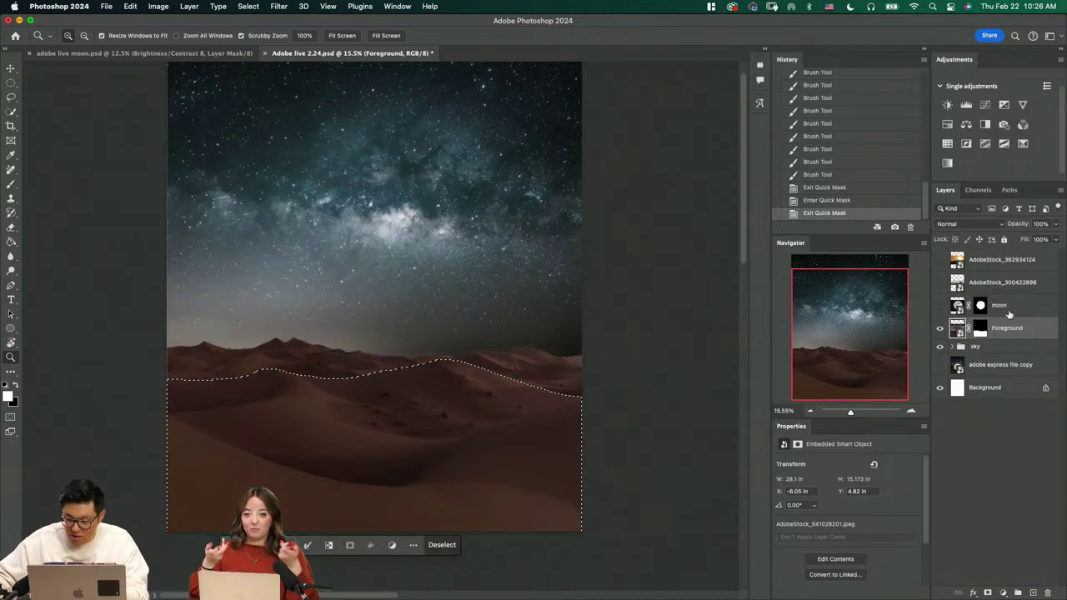
Toggle Quick Mask on and off twice to check the front dune selection on the Foreground layer
key(q)
key(q)
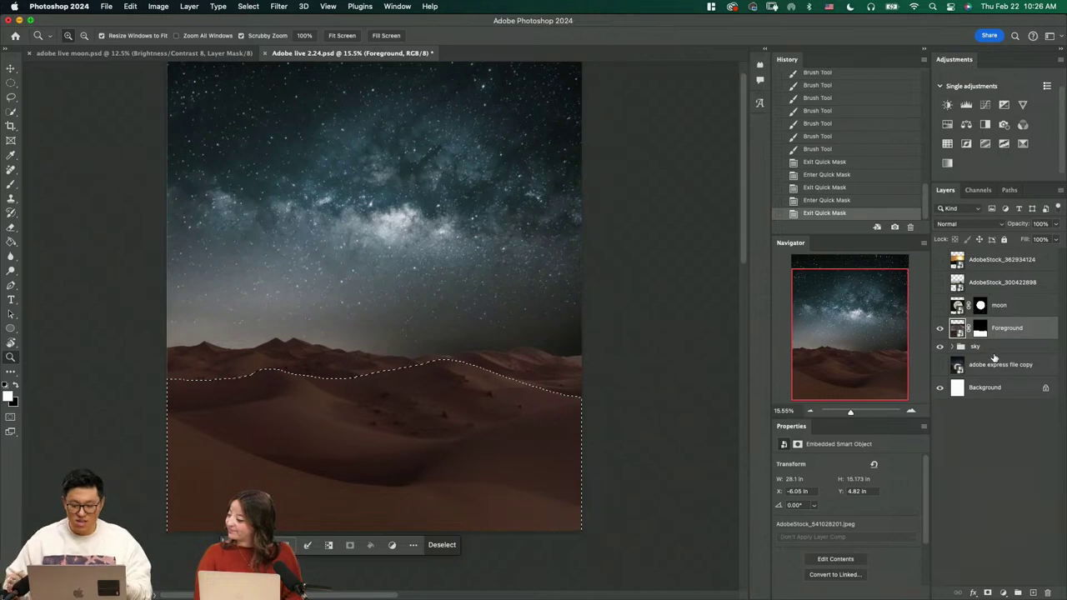
key(q)
key(q)
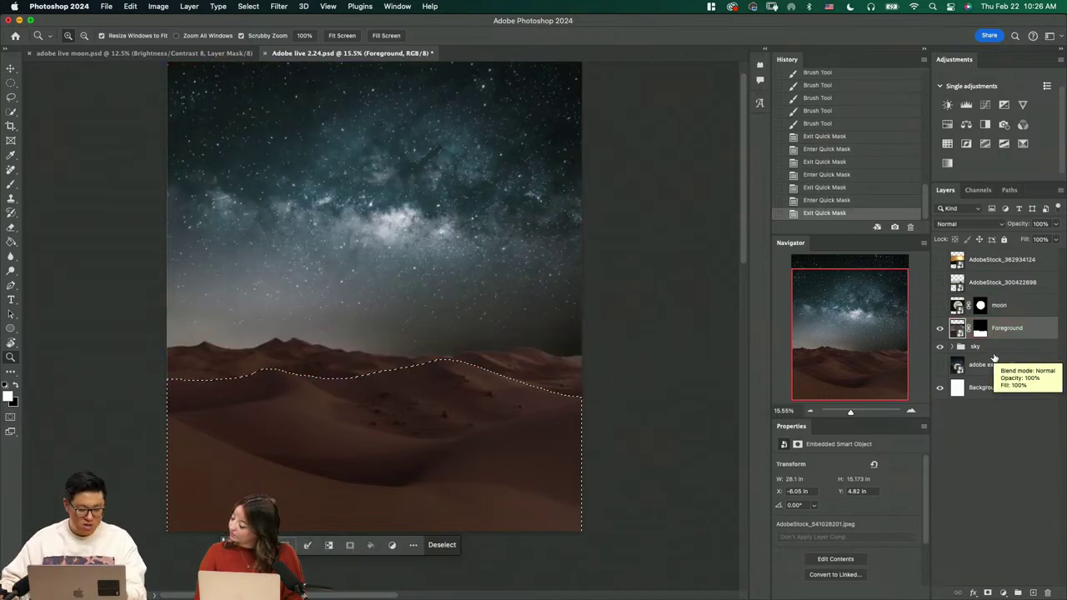
Try copying the selected front dunes onto a separate layer and moving it up over the sky, and undo both changes
key(super+c)
key(super+v)
key(v)
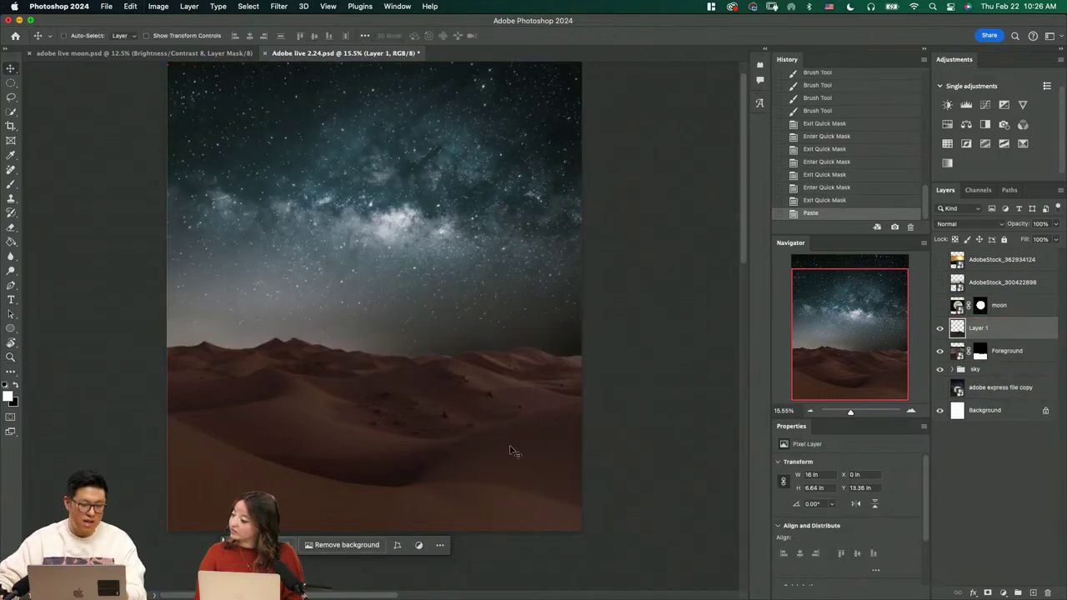
drag(516, 453, 546, 211)
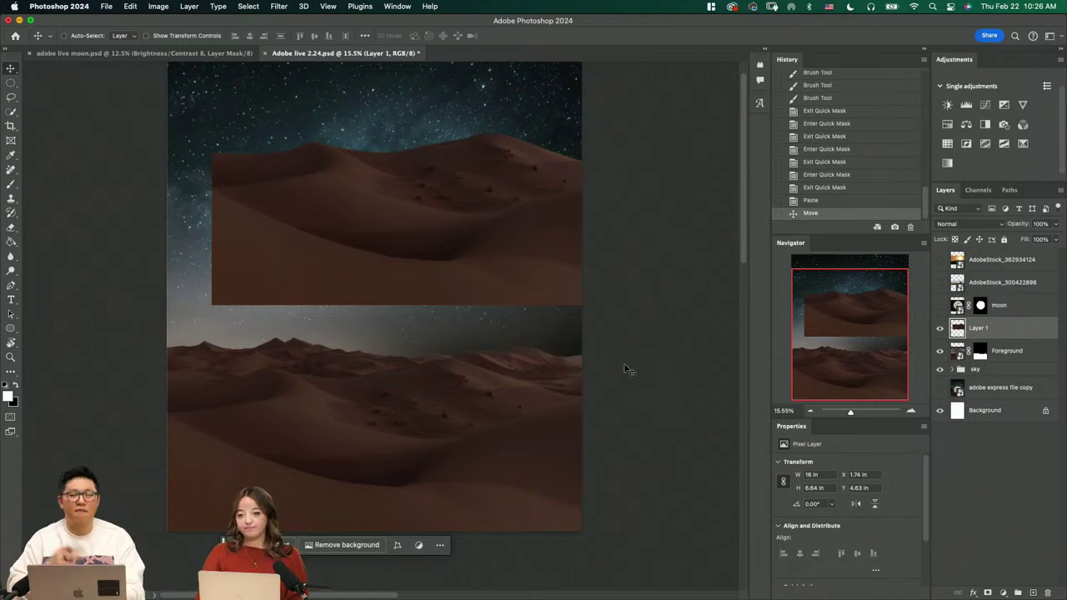
key(super+z)
key(super+z)
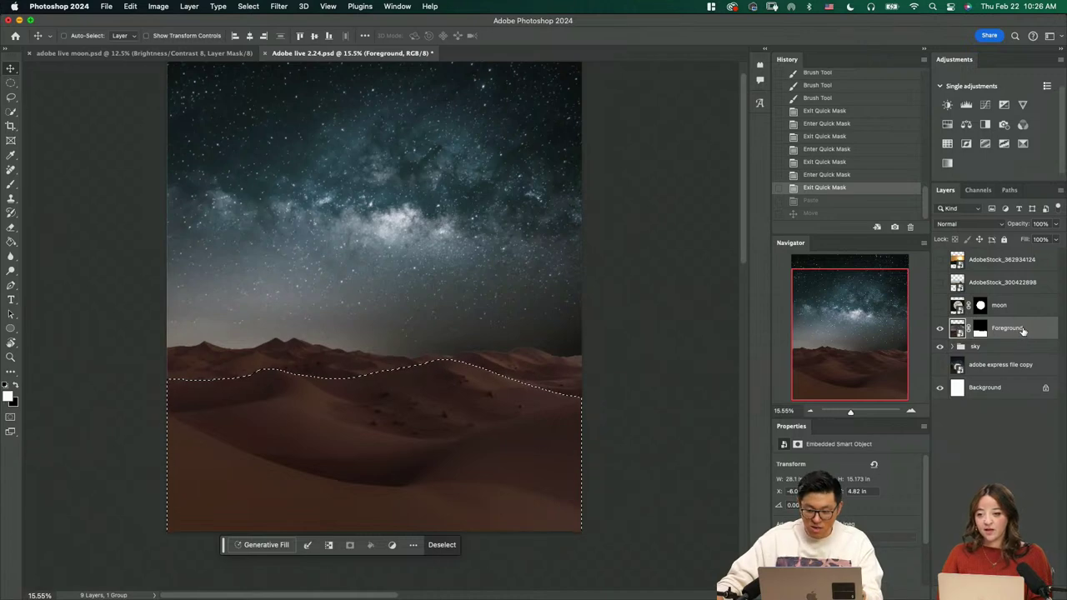
Duplicate the Foreground layer and replace the copy's layer mask with one made from the front dune selection
drag(1021, 331, 1033, 591)
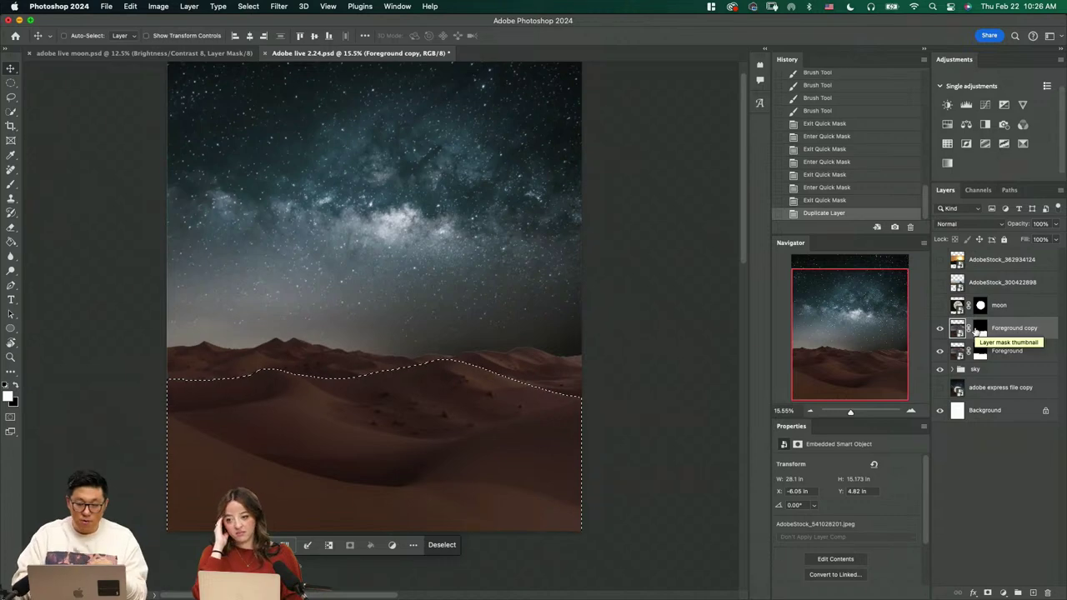
right_click(973, 330)
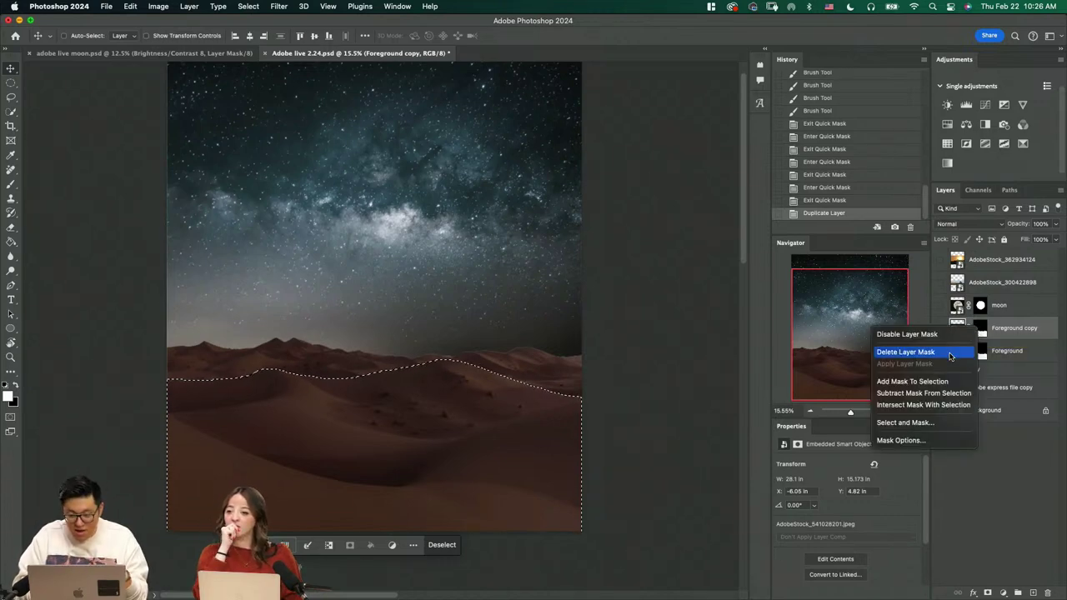
click(949, 353)
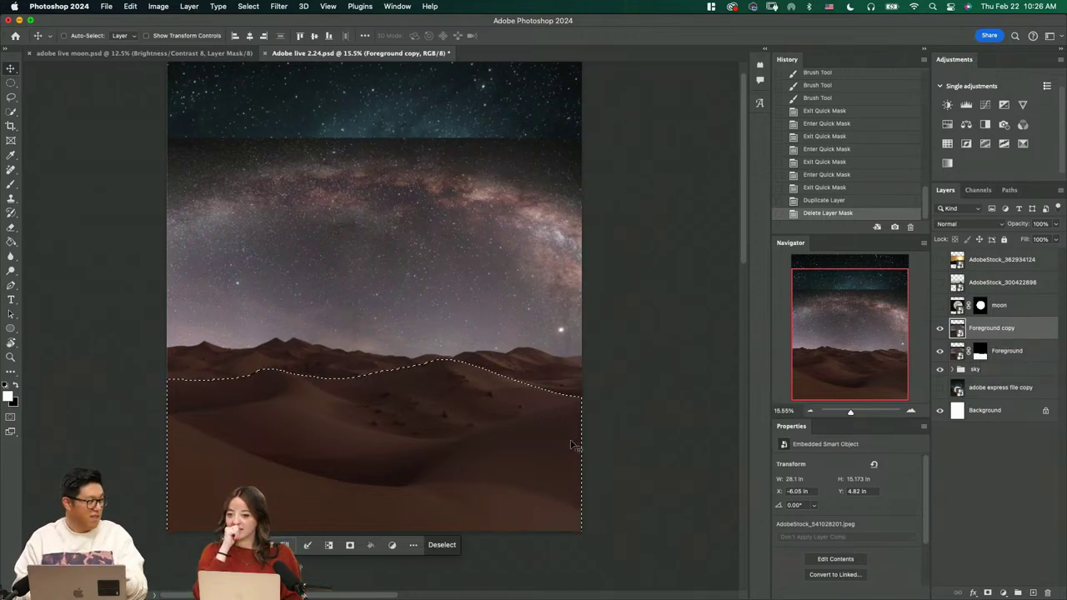
click(350, 546)
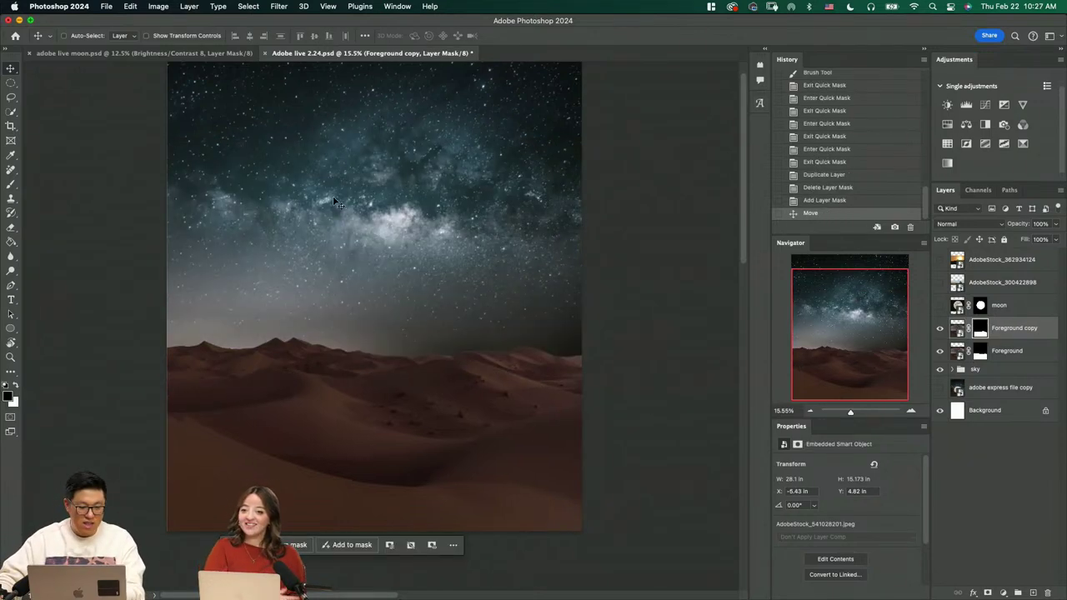
Try shifting the Foreground copy and showing the moon layer, and undo both changes
drag(460, 406, 473, 345)
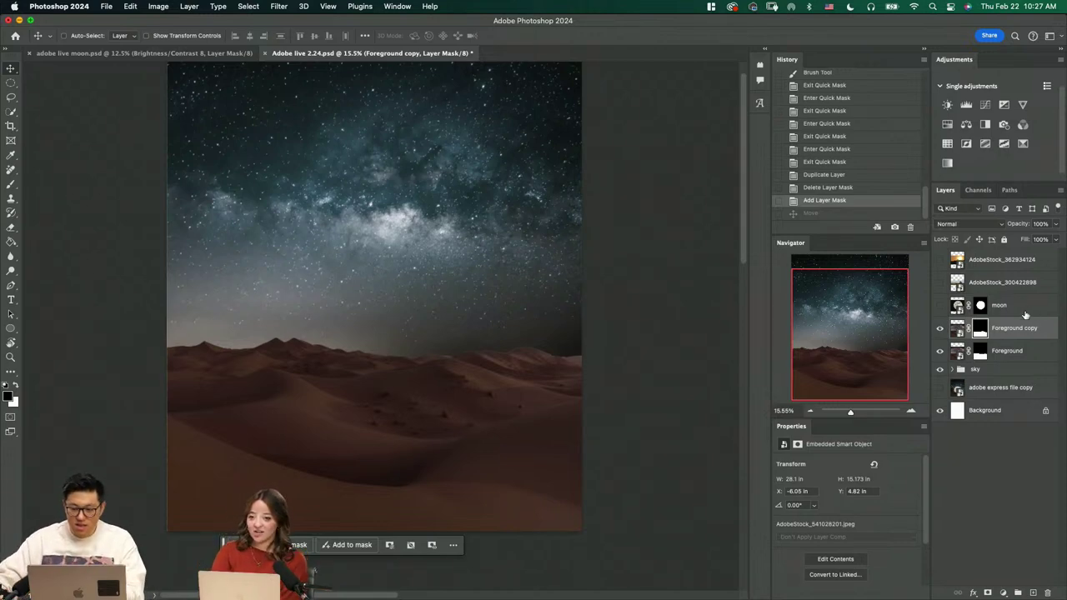
click(940, 305)
key(super+z)
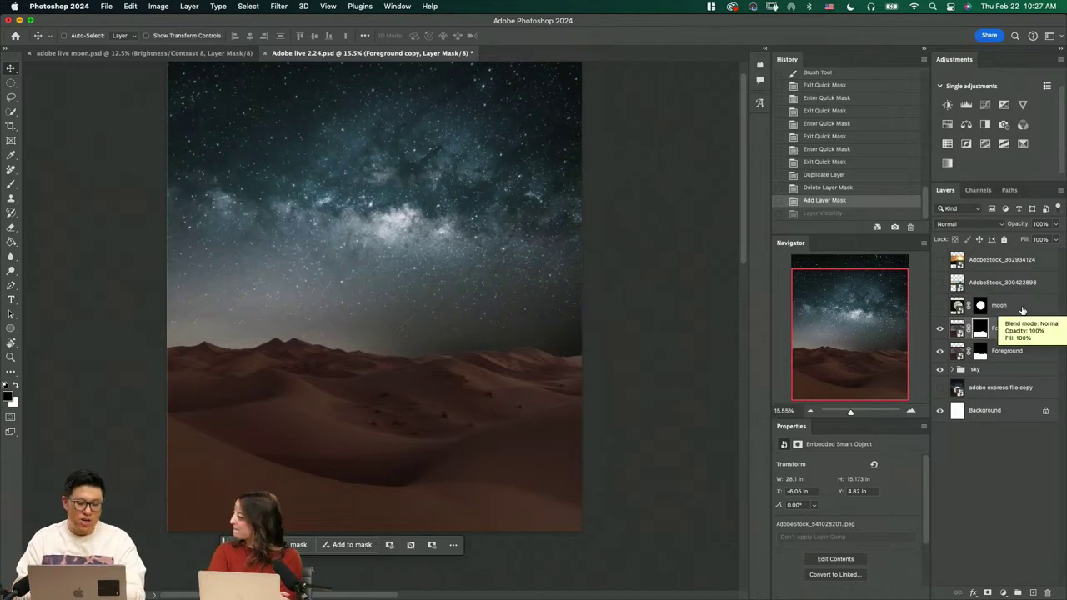
Try duplicating the Foreground copy layer in two different ways, undoing each duplicate
key(super+j)
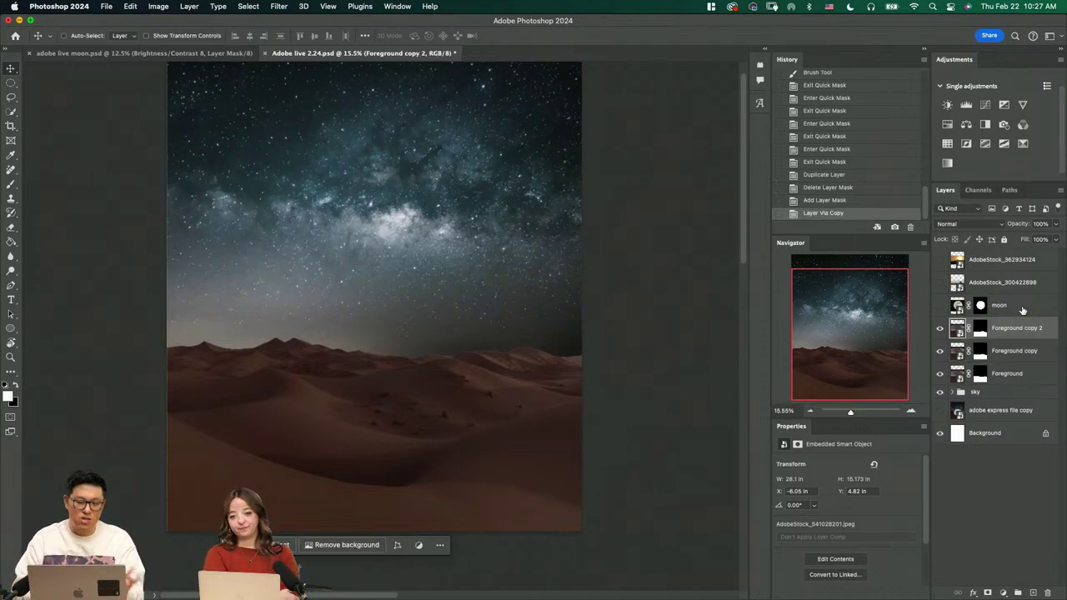
key(super+z)
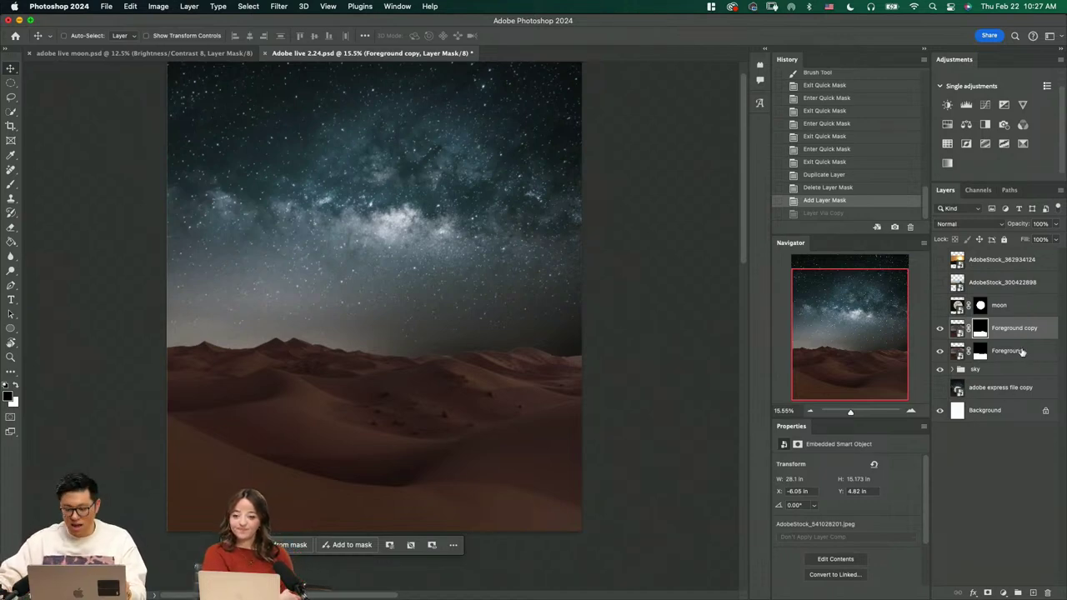
drag(1027, 331, 1033, 593)
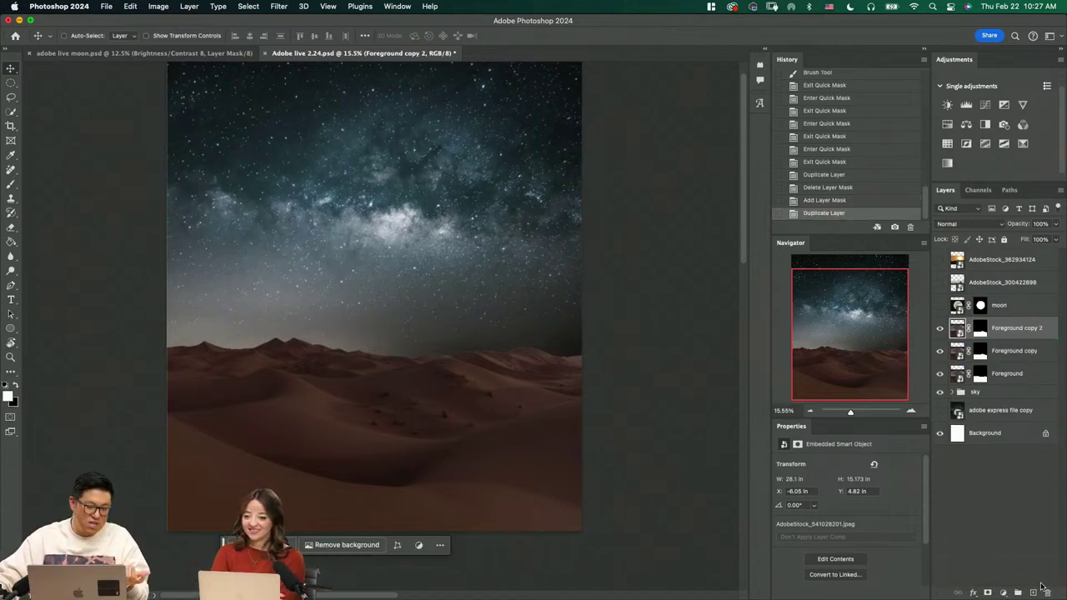
key(super+z)
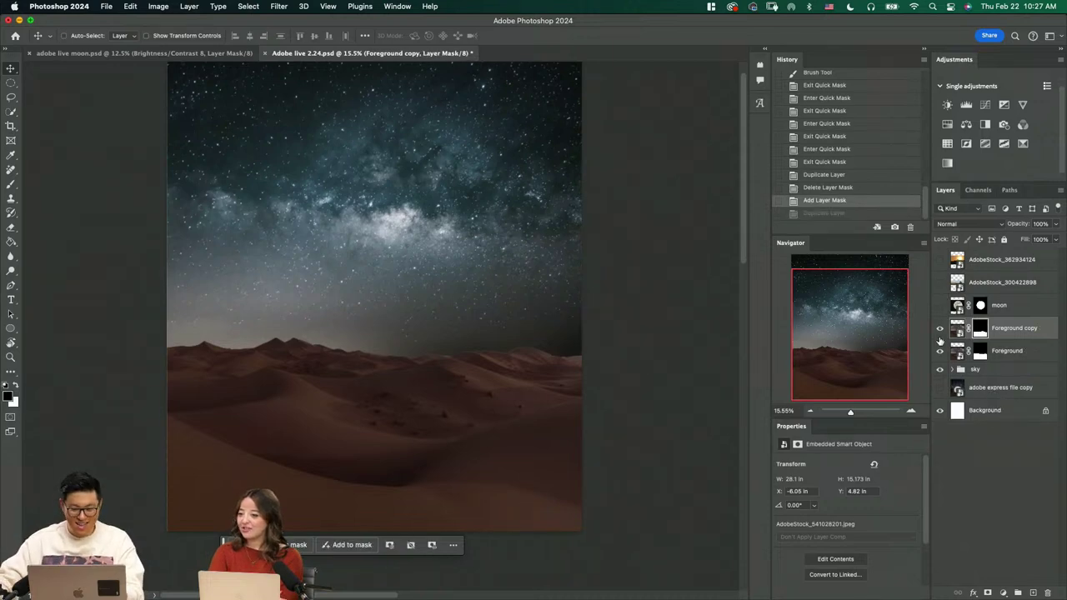
Try duplicating the Foreground copy with an elliptical selection drawn over the dunes, undo the duplicate and deselect
key(m)
mouse_move(221, 374)
mouse_down()
mouse_move(322, 417)
mouse_move(502, 455)
mouse_move(504, 472)
mouse_up()
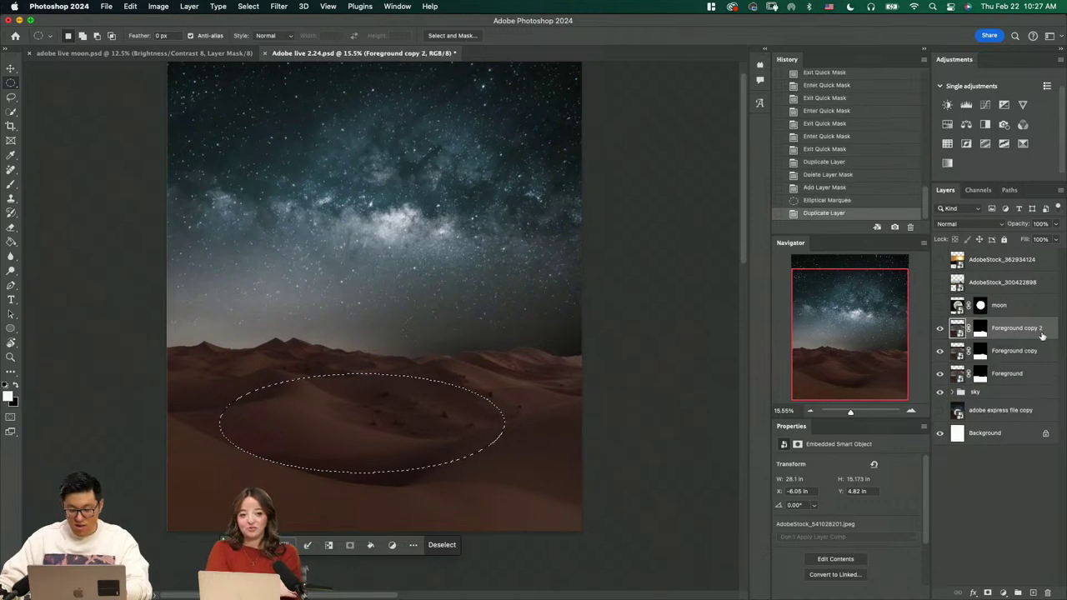
click(978, 332)
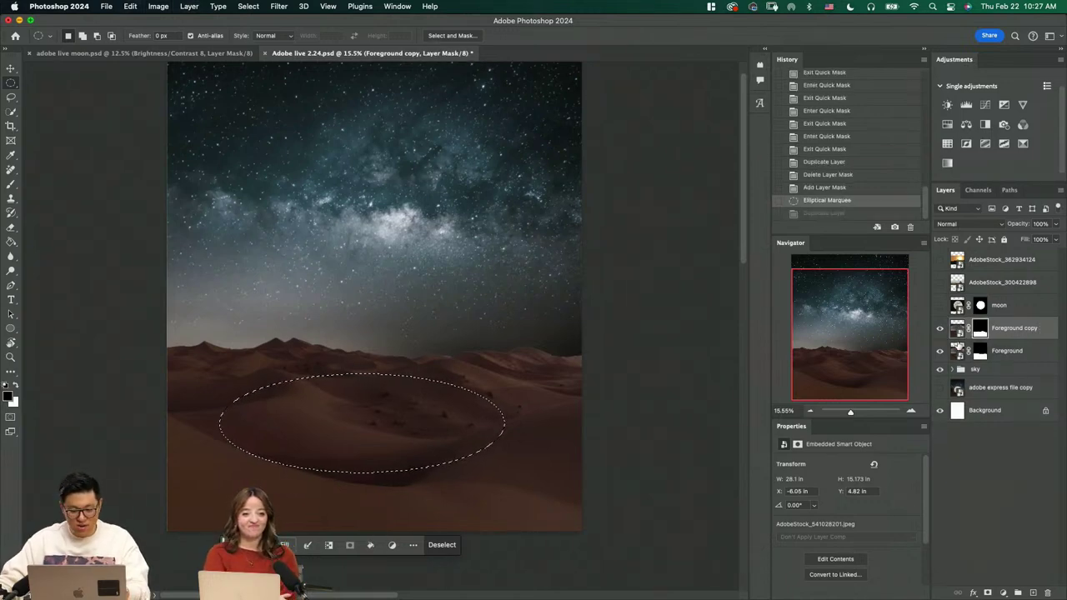
click(535, 370)
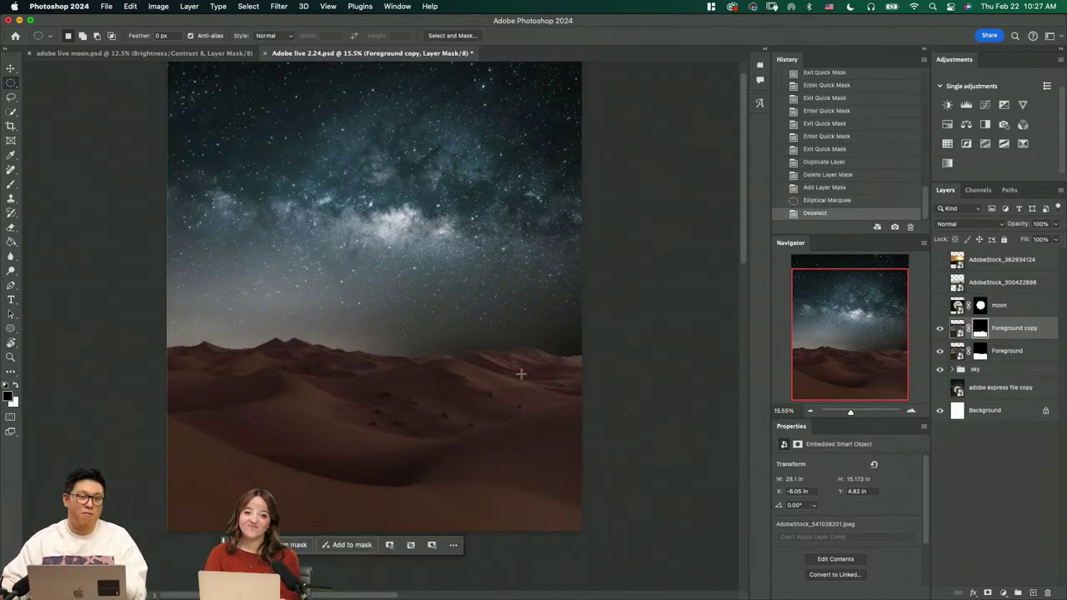
Show the moon layer and rename the Foreground copy layer as "ff ground"
click(940, 306)
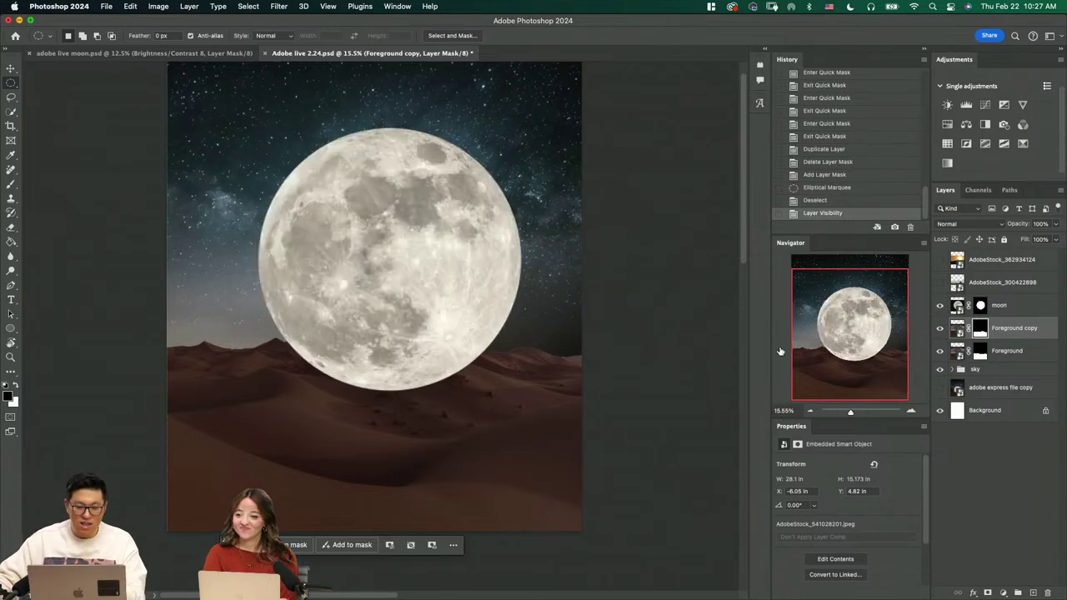
double_click(1015, 328)
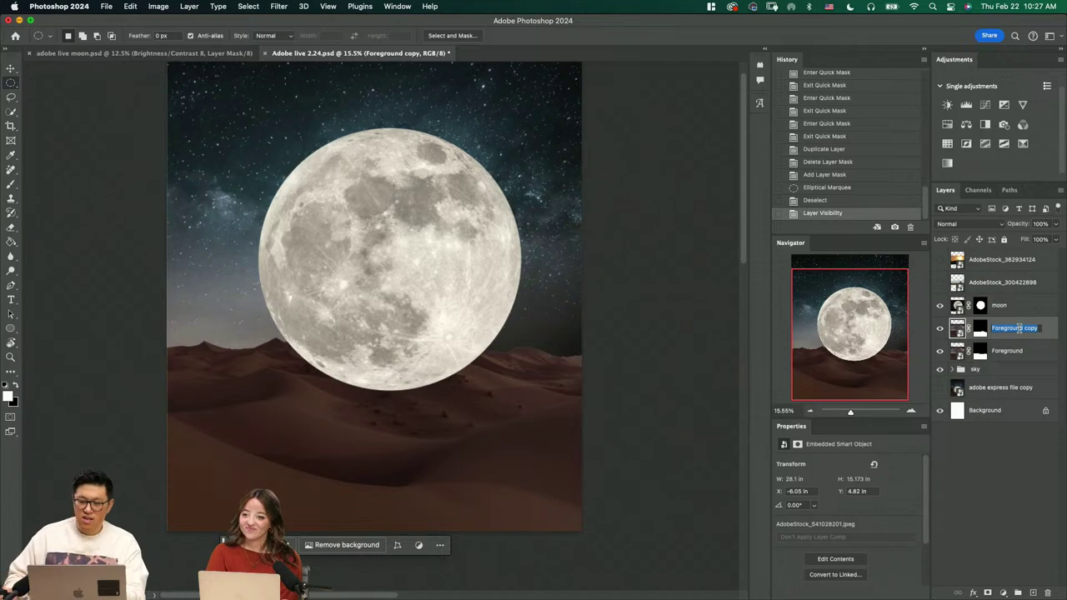
text(f)
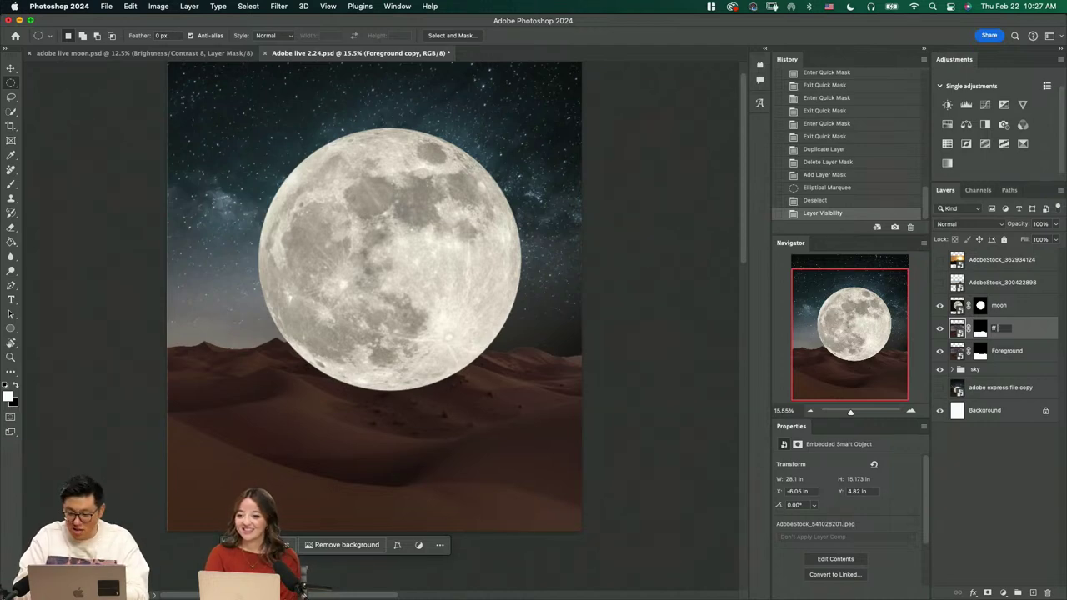
text(o ground)
key(Return)
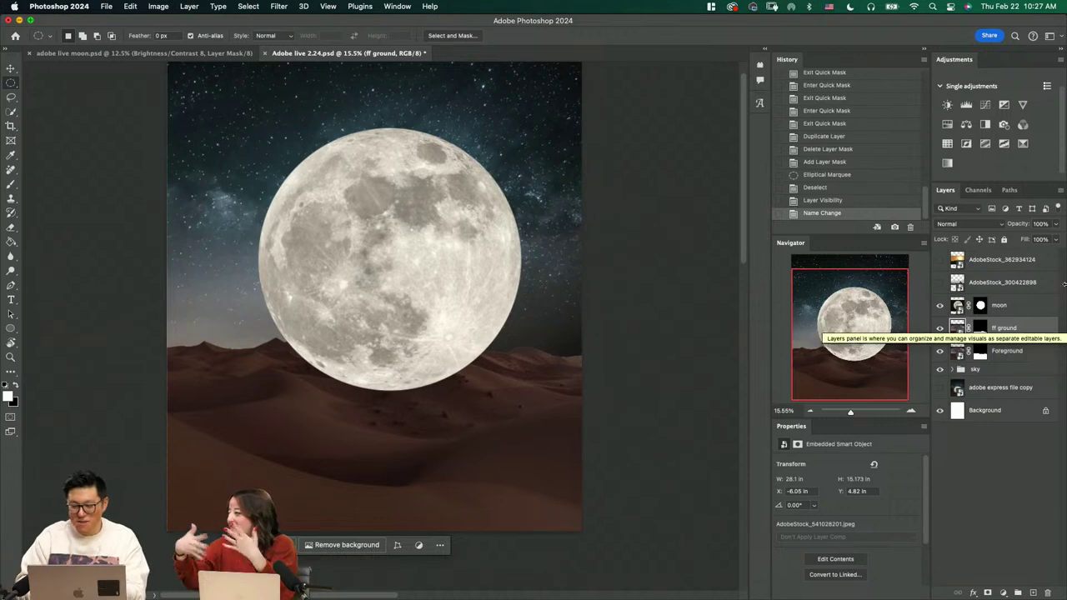
Place the moon layer below the ff ground layer so the moon sits behind the front dunes
click(1003, 310)
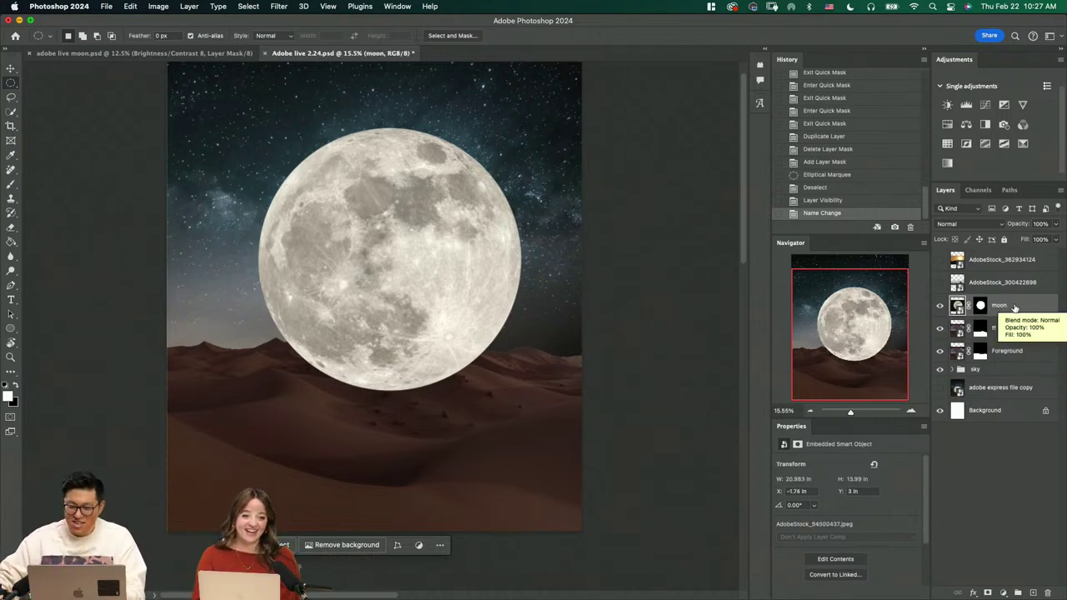
drag(1015, 307, 1012, 332)
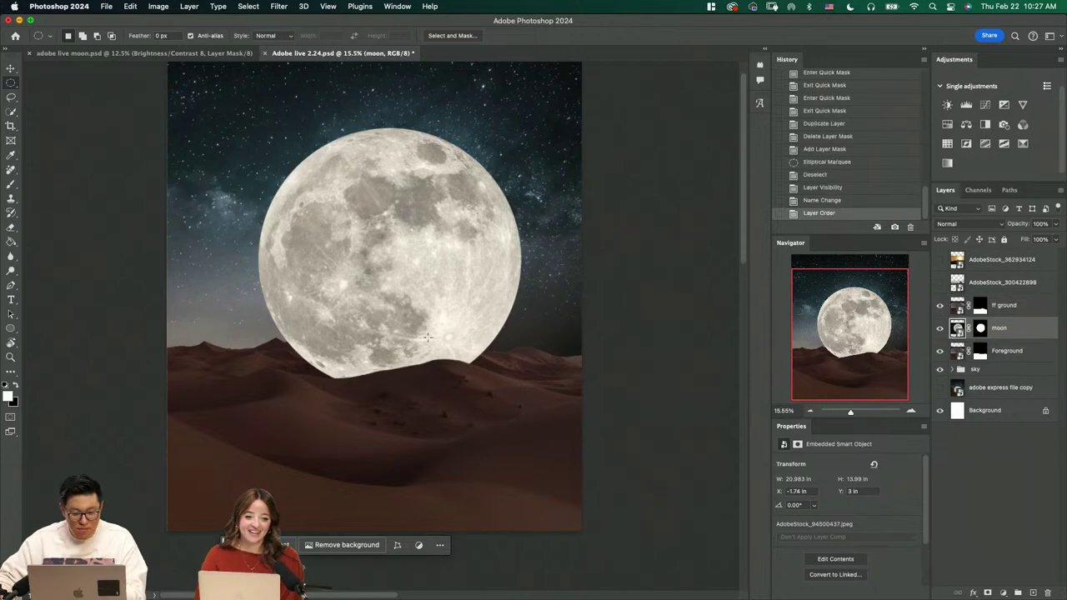
Paint black with a small brush on the ff ground mask to clean up the bump on the dune ridge below the moon
key(z)
click(416, 373)
click(434, 415)
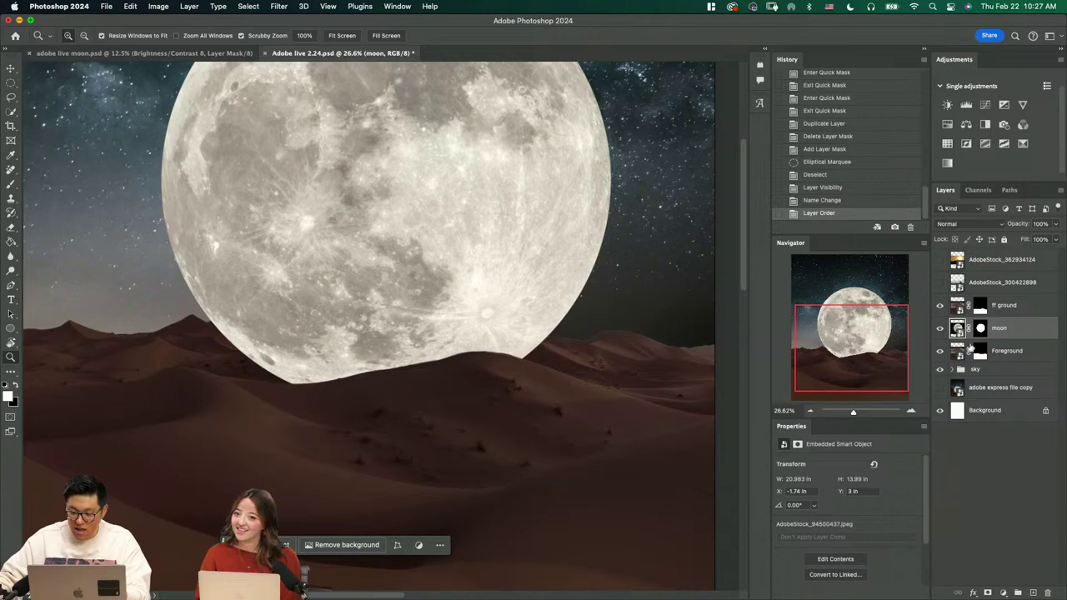
click(980, 306)
mouse_move(398, 384)
mouse_down()
mouse_move(459, 439)
mouse_move(459, 381)
mouse_move(324, 400)
mouse_move(391, 317)
mouse_move(358, 307)
mouse_move(376, 303)
mouse_move(223, 298)
mouse_move(193, 273)
mouse_up()
key(b)
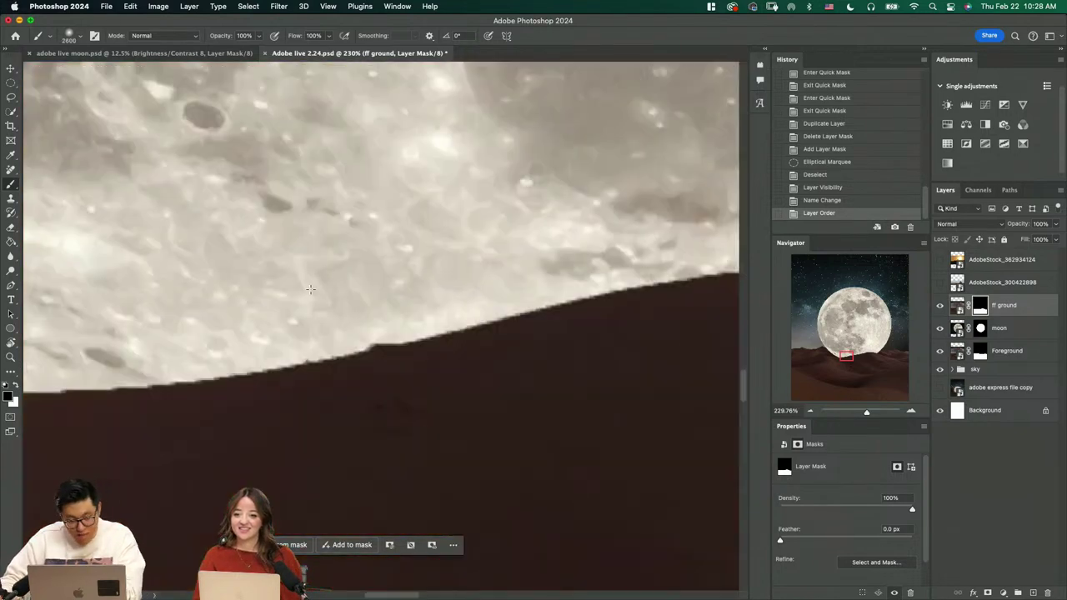
key(bracketleft)
key(bracketleft)
key(bracketleft)
key(bracketleft)
key(bracketleft)
key(bracketleft)
key(bracketleft)
key(bracketleft)
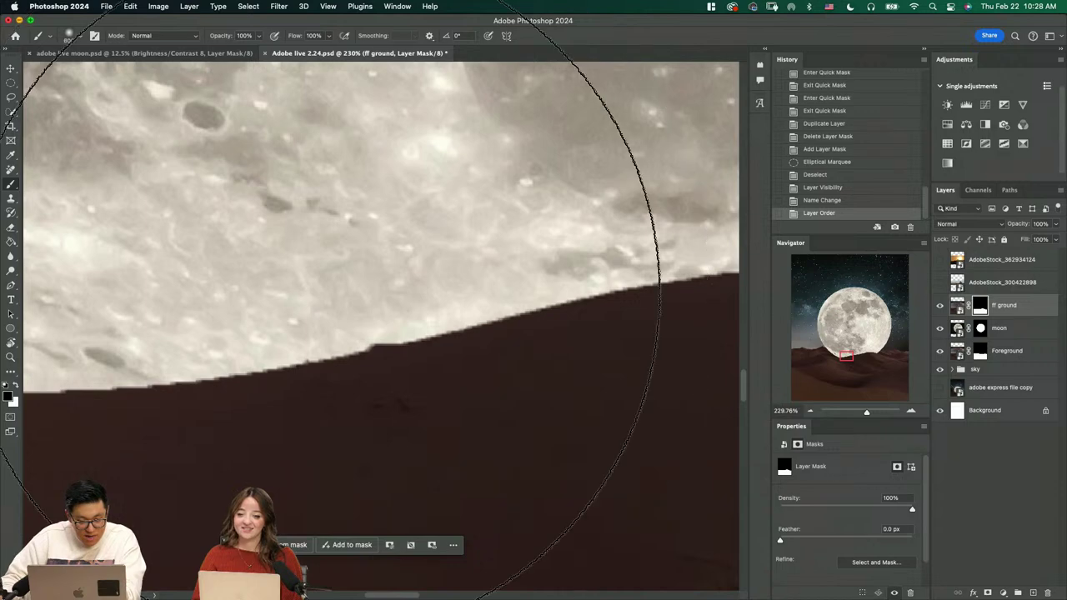
mouse_move(315, 298)
mouse_down()
mouse_move(334, 298)
mouse_move(318, 298)
mouse_up()
drag(357, 338, 369, 344)
key(super+z)
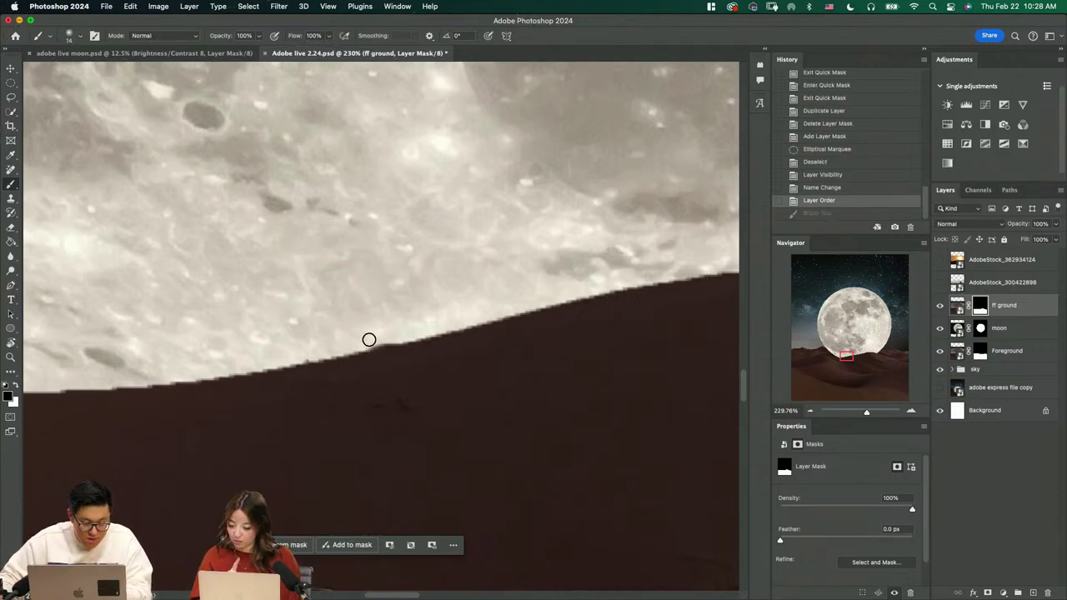
key(super+shift+z)
Add a new empty layer directly above the AdobeStock_300422898 layer
key(z)
drag(428, 307, 354, 356)
scroll(354, 356, down, 10)
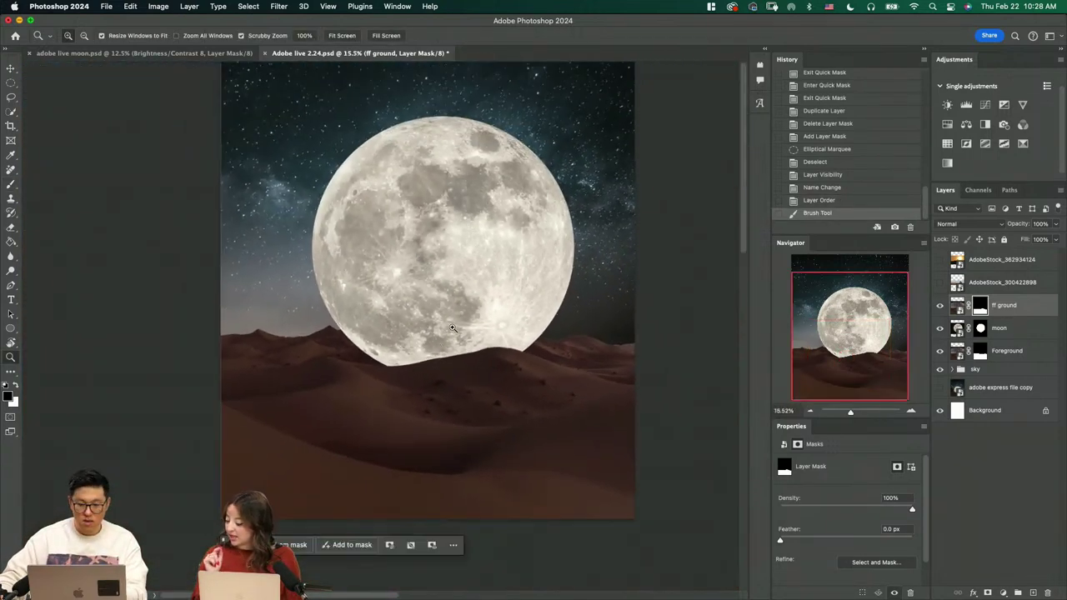
drag(461, 299, 437, 334)
click(1011, 288)
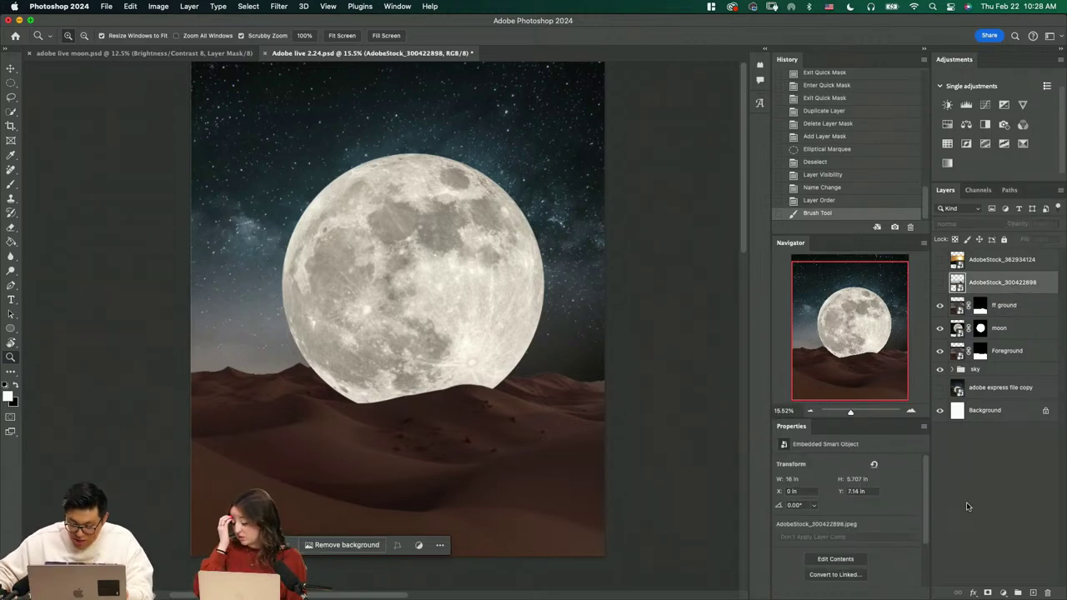
click(1031, 593)
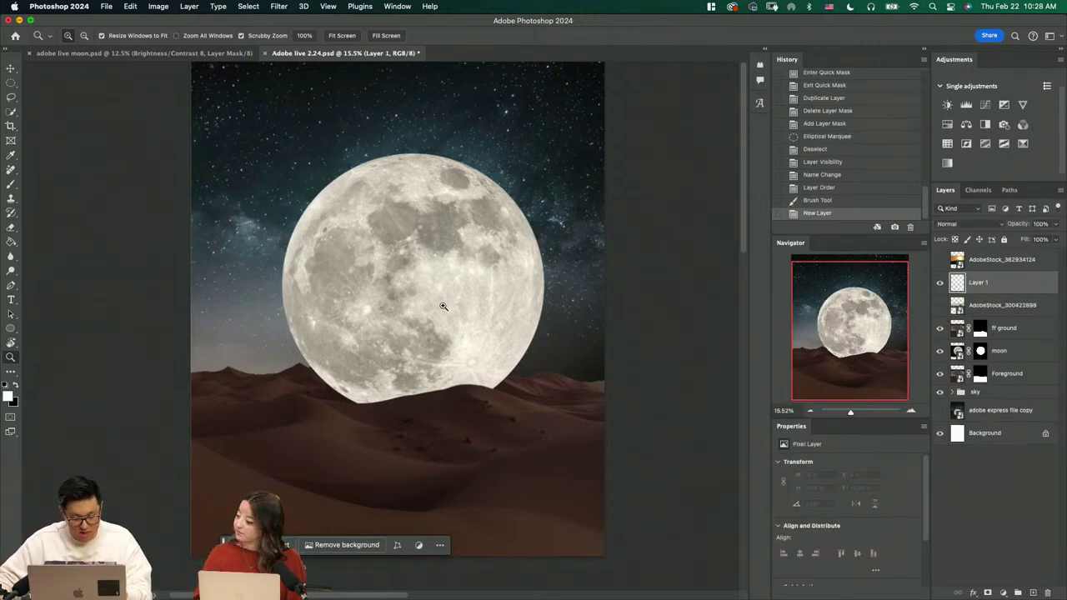
Set the Brush tool to the soft round 30 px tip for painting on the new layer
key(b)
key(bracketright)
key(bracketright)
key(bracketright)
key(bracketright)
key(bracketright)
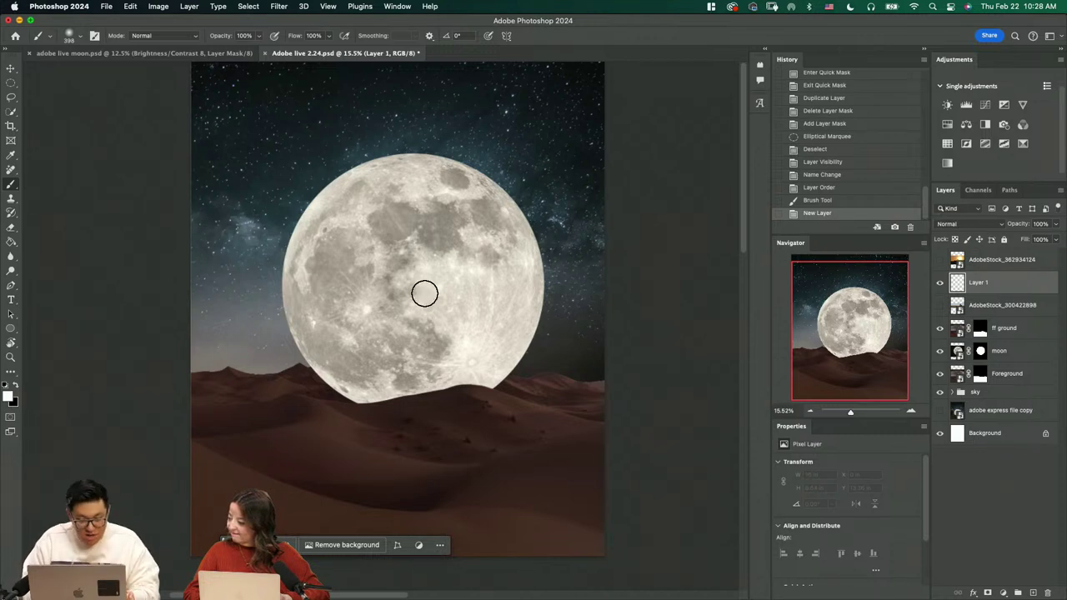
right_click(424, 293)
mouse_move(411, 284)
mouse_down()
mouse_move(422, 286)
mouse_move(401, 288)
mouse_move(421, 291)
mouse_move(412, 267)
mouse_move(422, 325)
mouse_move(413, 220)
mouse_move(418, 254)
mouse_move(415, 238)
mouse_move(384, 238)
mouse_move(414, 236)
mouse_up()
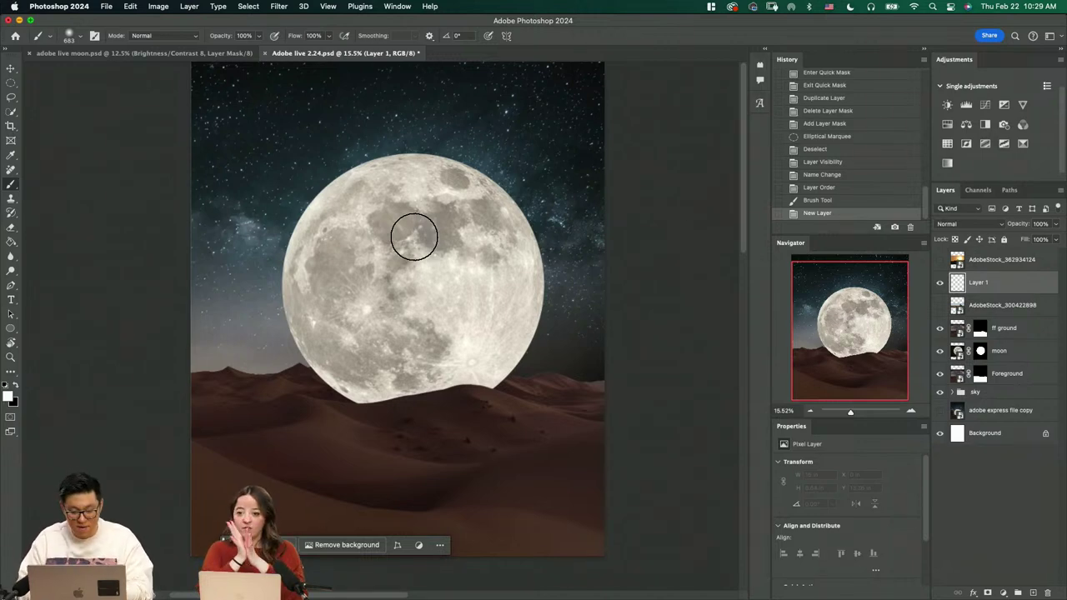
key(F5)
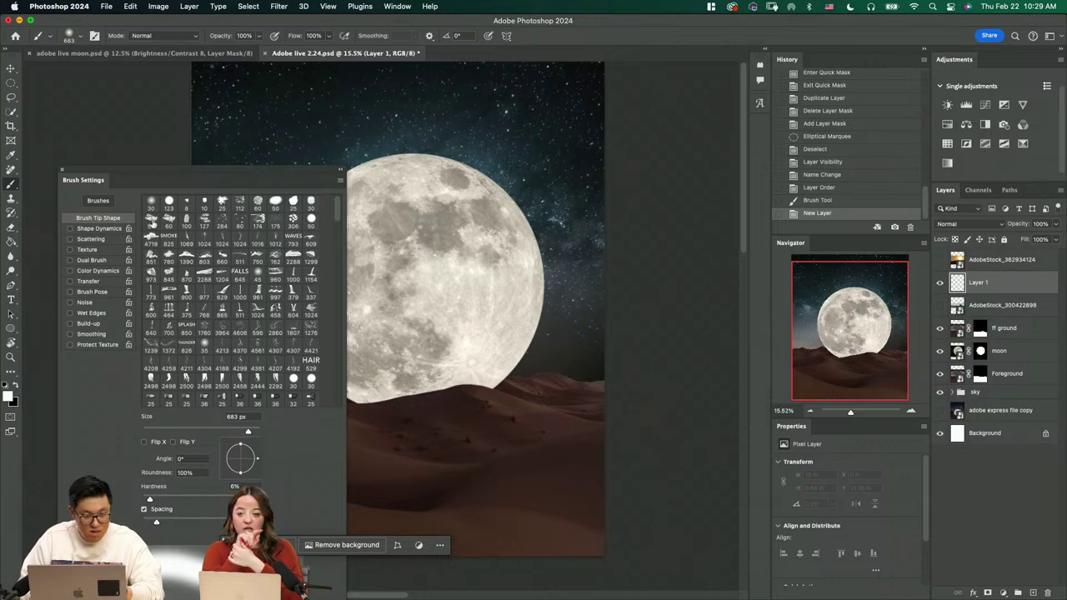
click(150, 203)
key(F5)
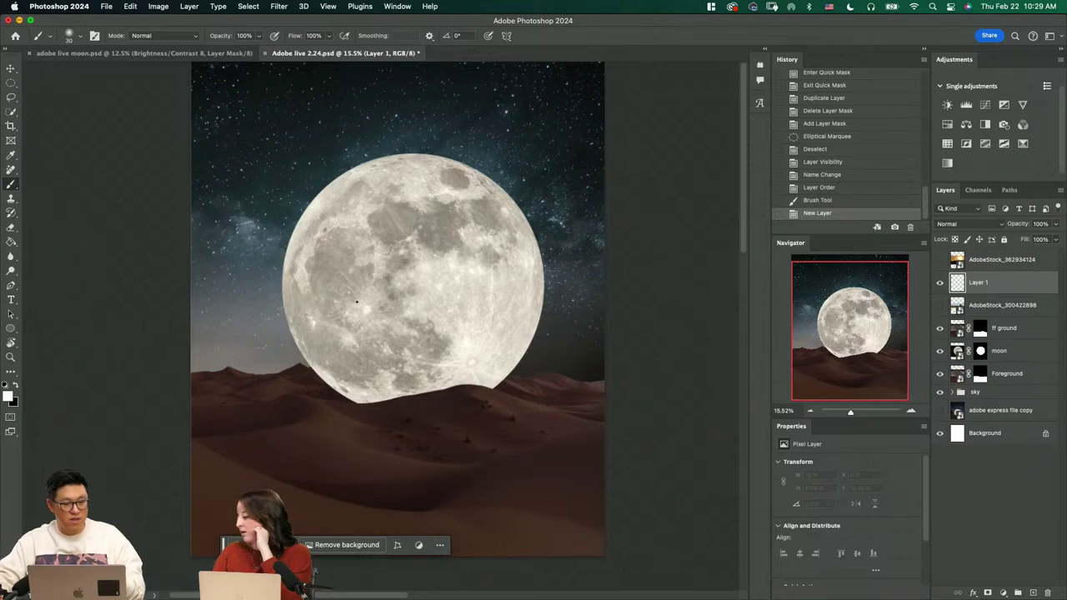
mouse_move(378, 286)
mouse_down()
mouse_move(428, 297)
mouse_move(403, 305)
mouse_up()
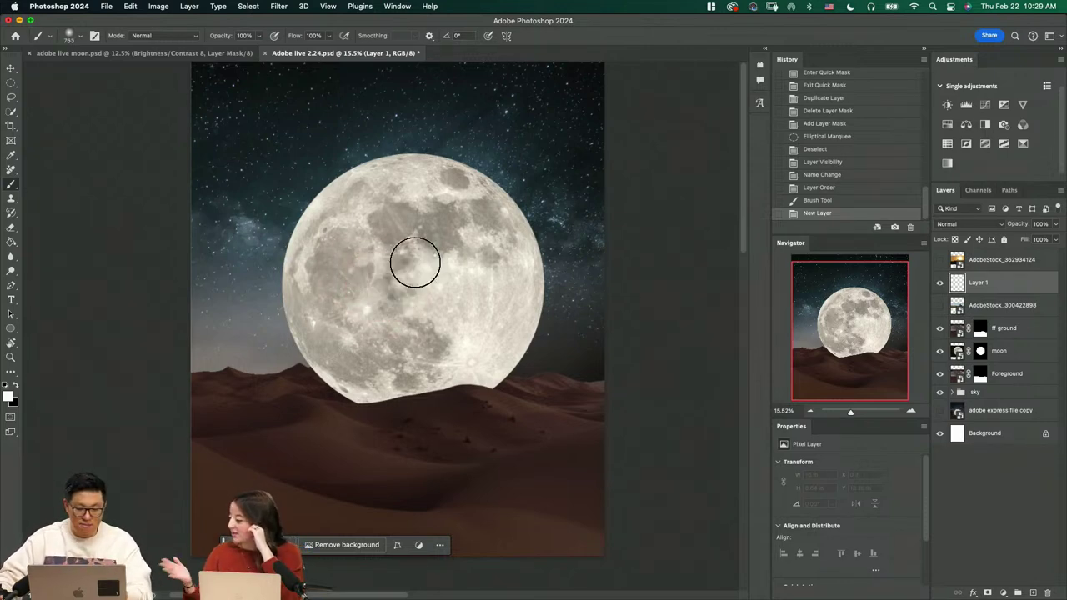
key(z)
key(super+0)
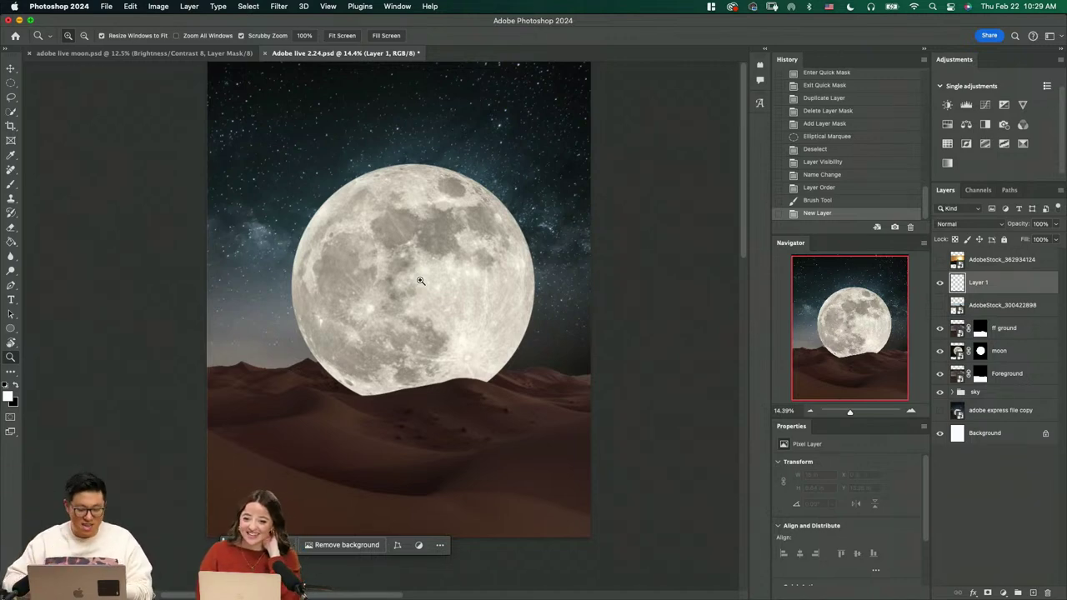
click(439, 358)
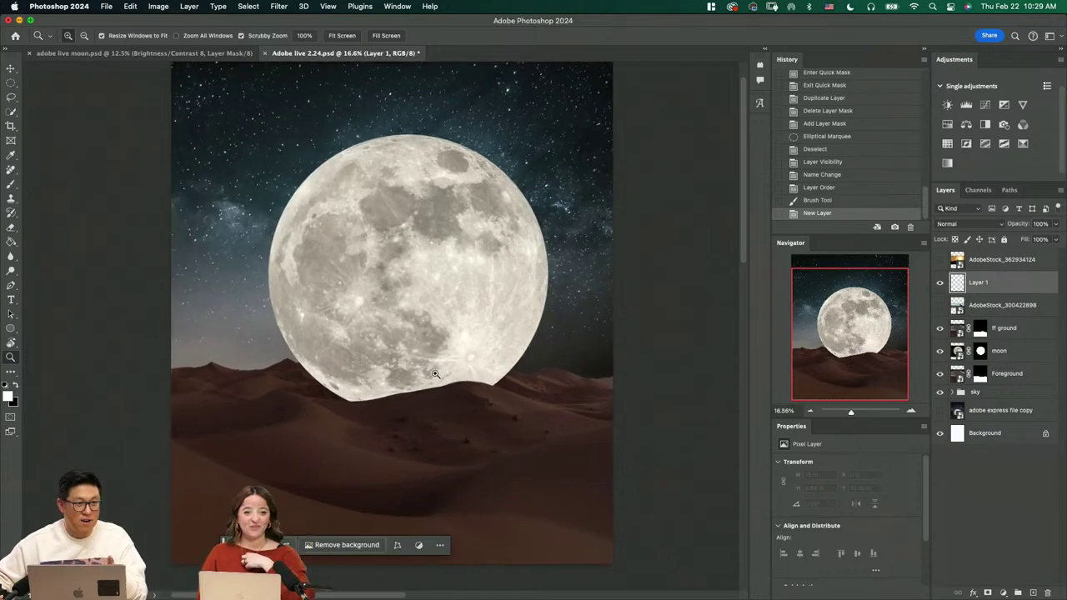
alt+click(479, 360)
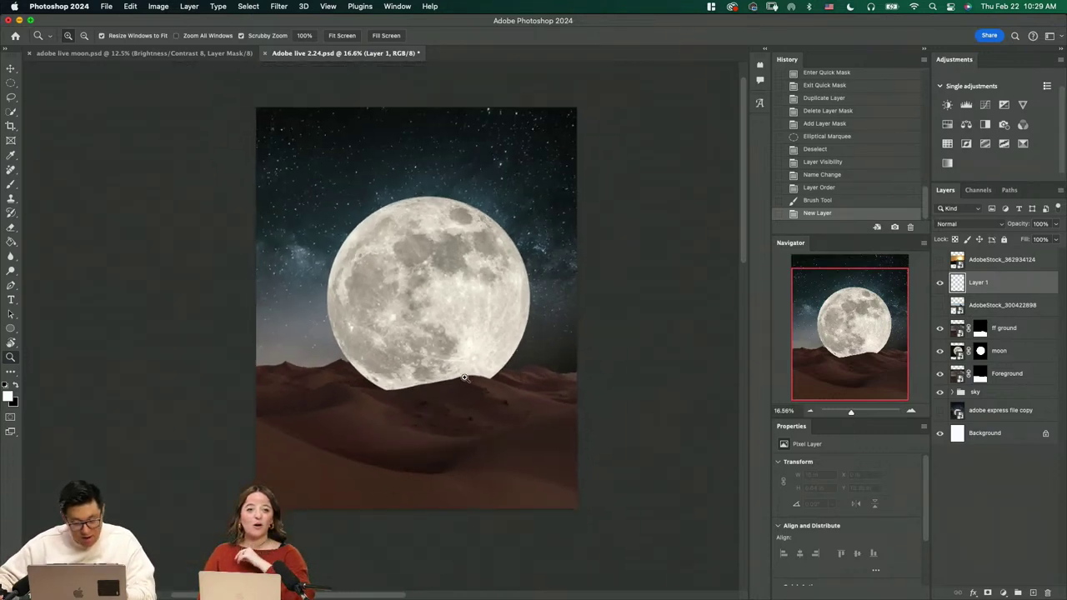
Select the moon layer and shift the moon slightly to the left on the canvas
key(v)
click(506, 332)
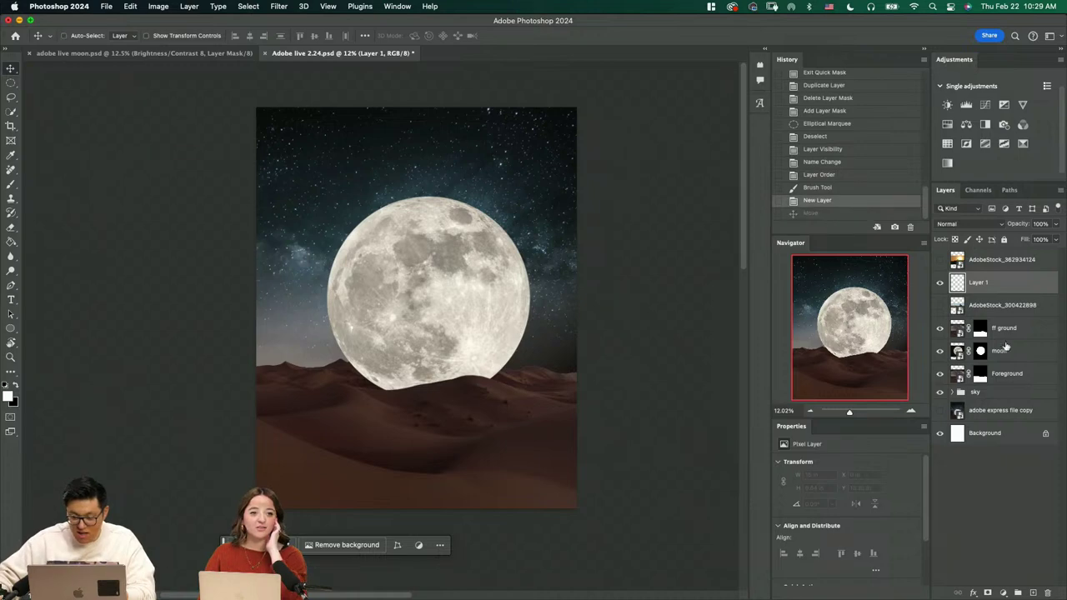
scroll(548, 337, up, 1)
drag(548, 336, 490, 313)
Clear the Crop tool's 9:16 ratio, choose the 4:5 (8:10) preset and apply the crop to the full canvas
key(c)
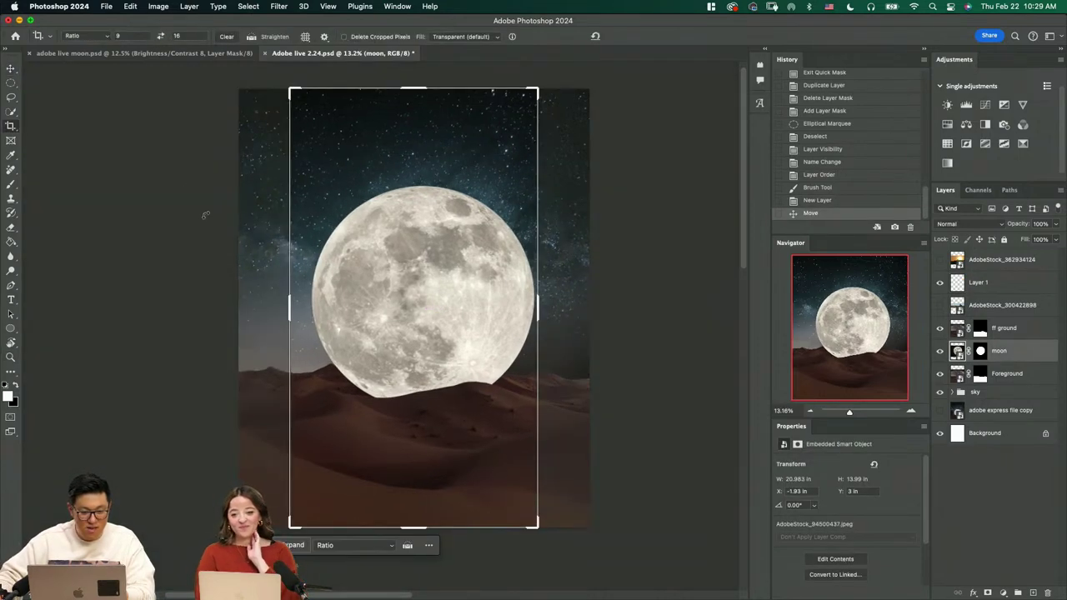
key(Escape)
click(230, 36)
click(79, 36)
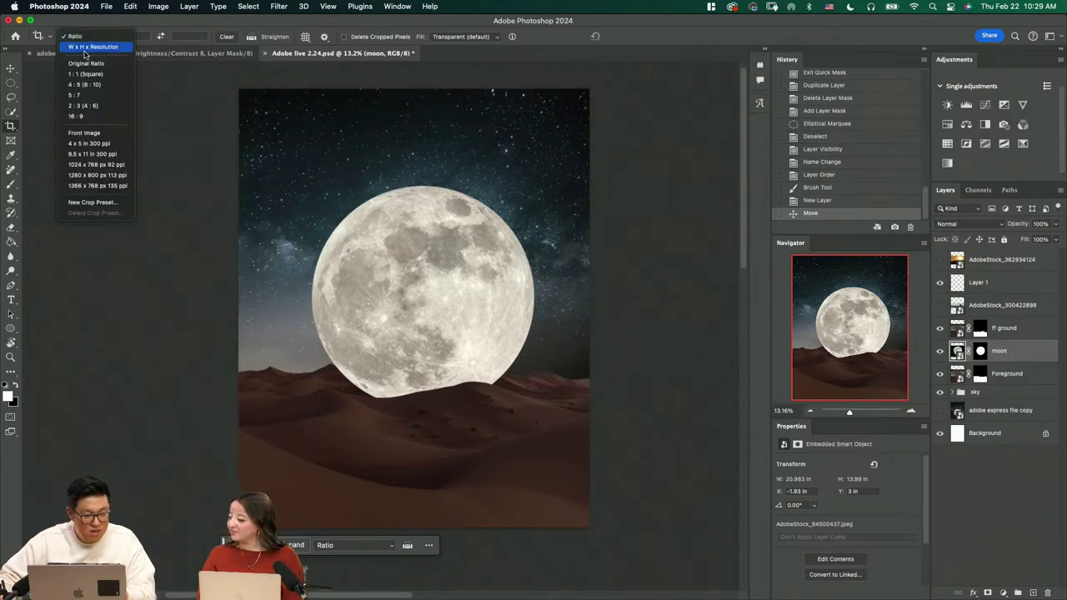
click(91, 84)
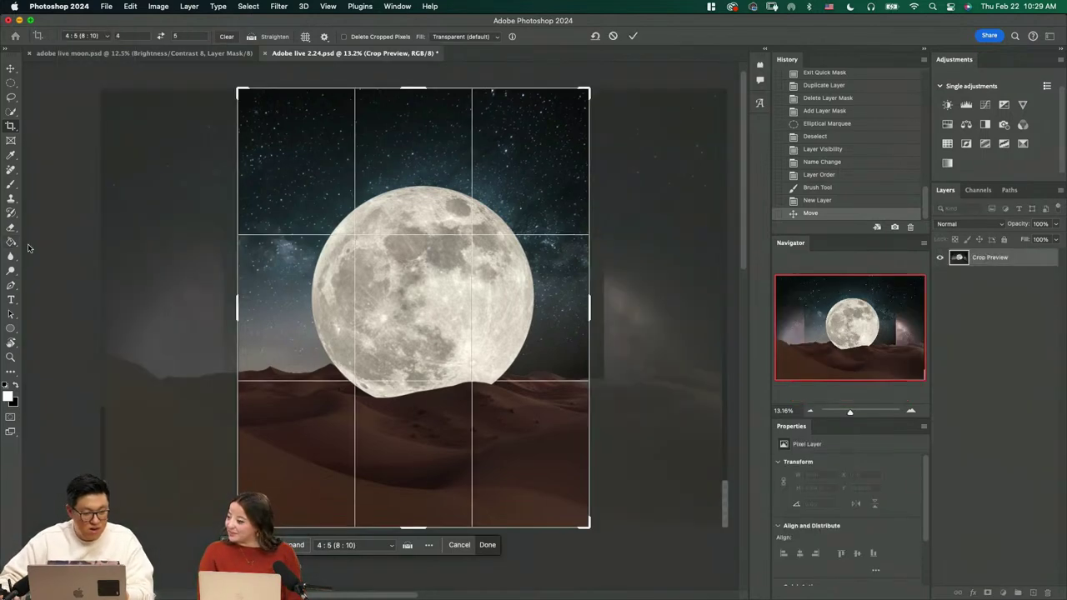
key(Return)
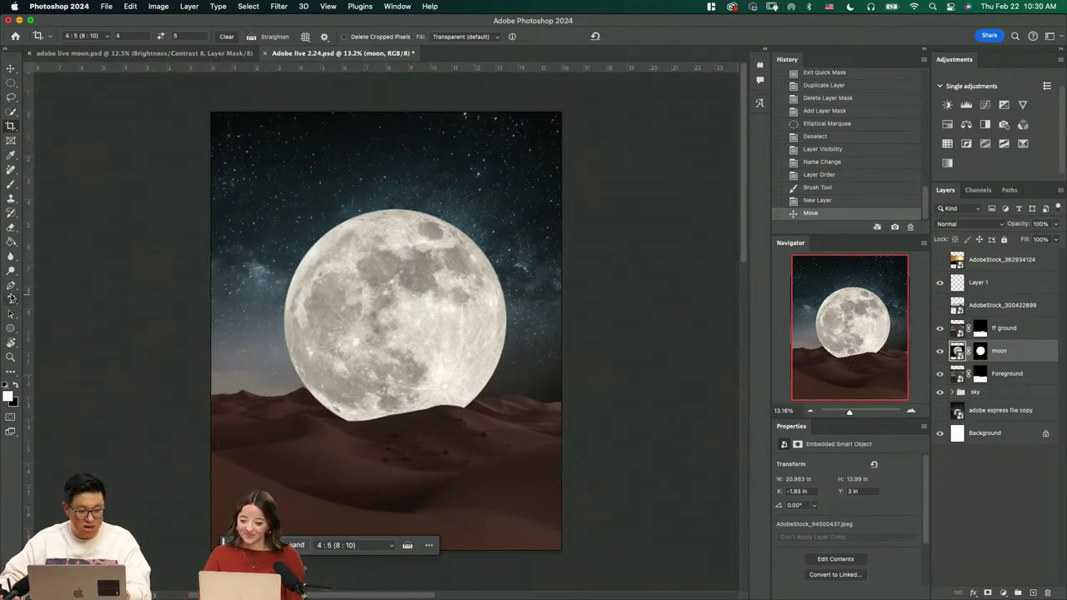
drag(29, 270, 389, 285)
key(super+z)
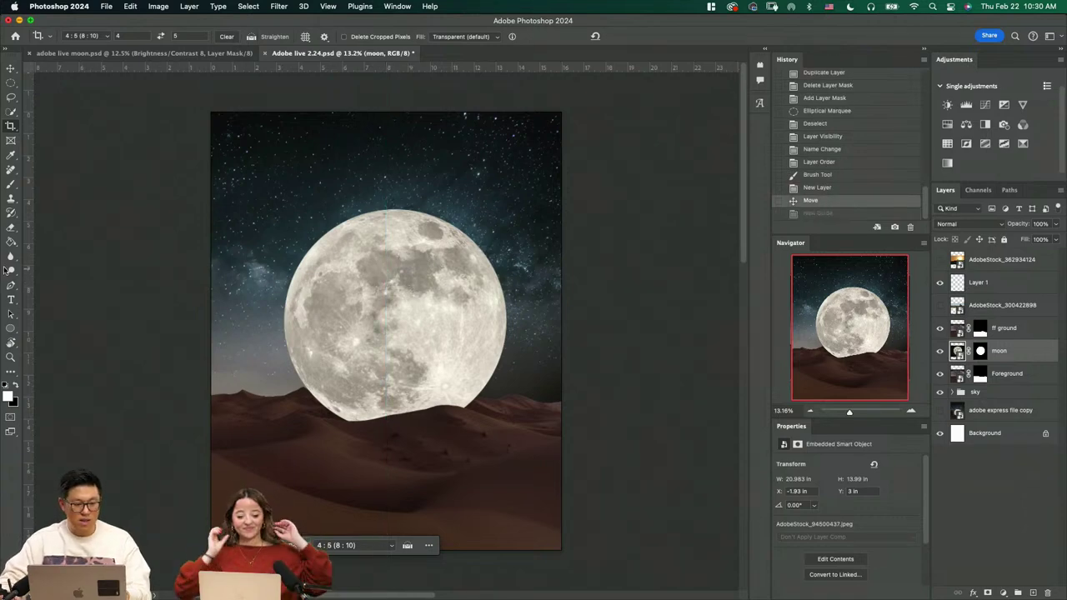
drag(31, 265, 388, 250)
key(super+z)
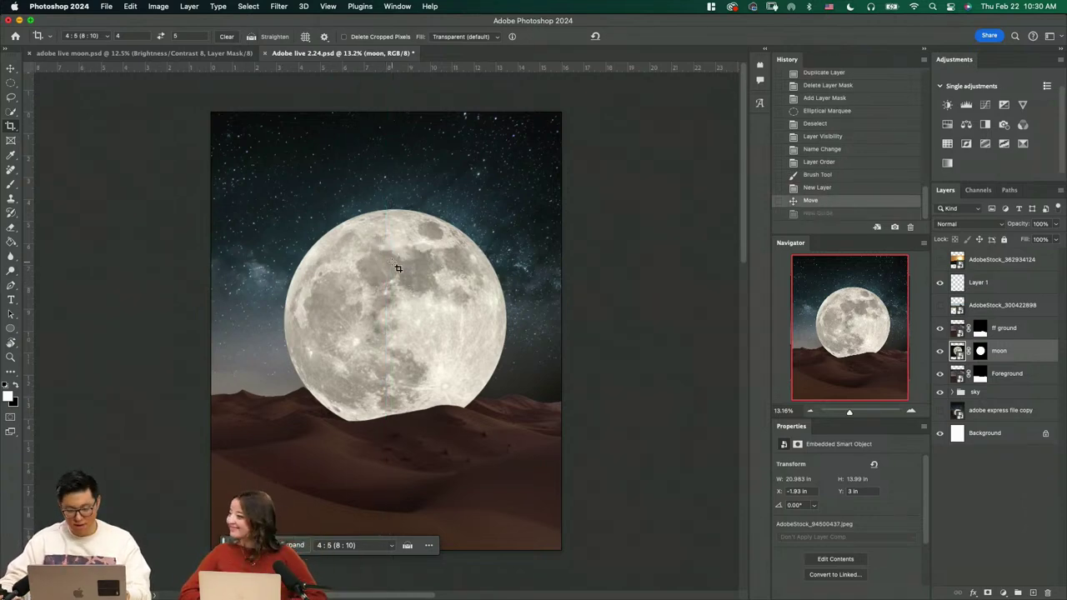
Place a vertical guide through the horizontal centre of the canvas and leave the crop preview
click(50, 238)
drag(30, 222, 386, 183)
key(Escape)
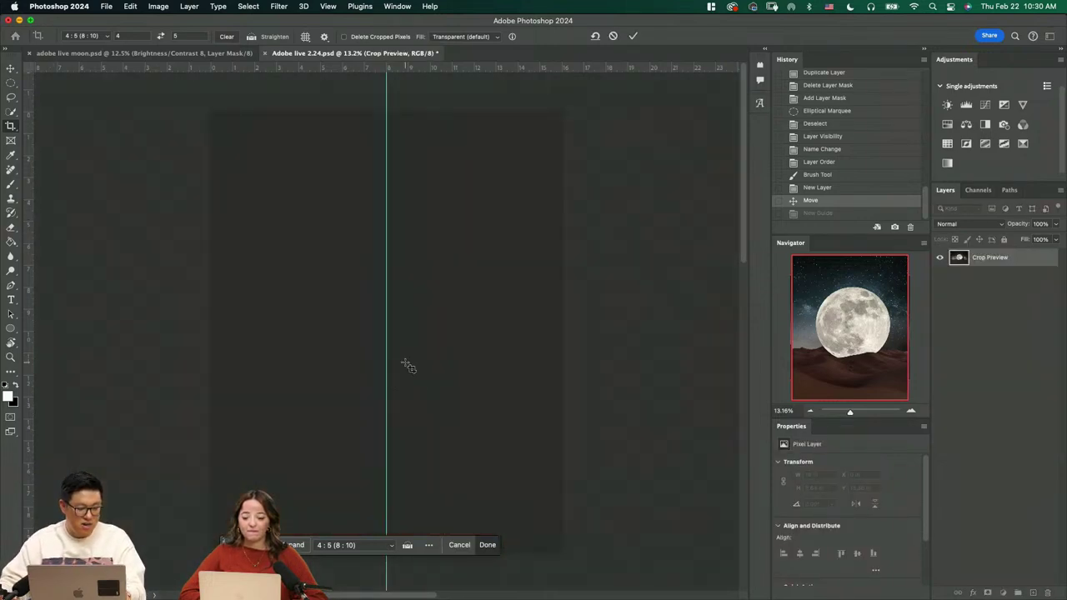
Free-transform the moon layer and move it horizontally so the moon is centred on the vertical guide
key(super+t)
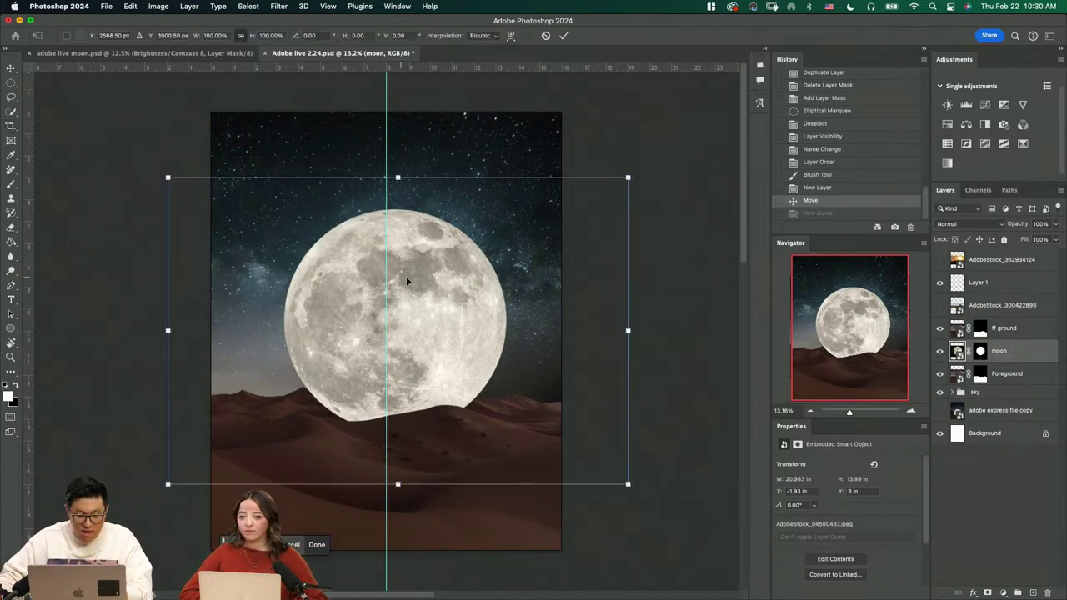
drag(436, 279, 468, 295)
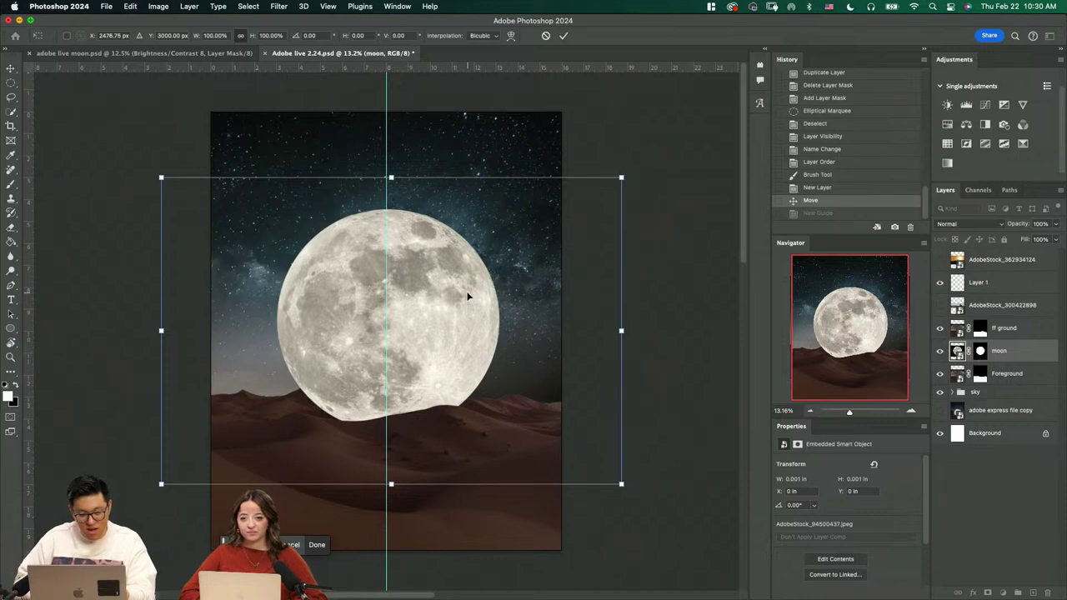
key(Return)
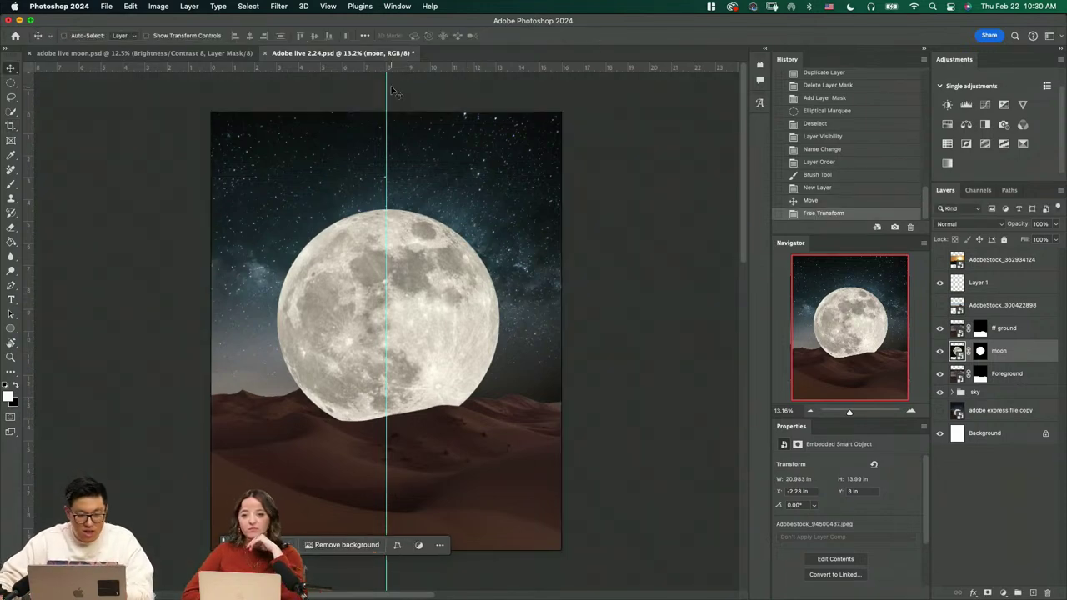
Remove the vertical guide and move the moon down about 0.33 in, deeper behind the front dunes
drag(385, 90, 8, 84)
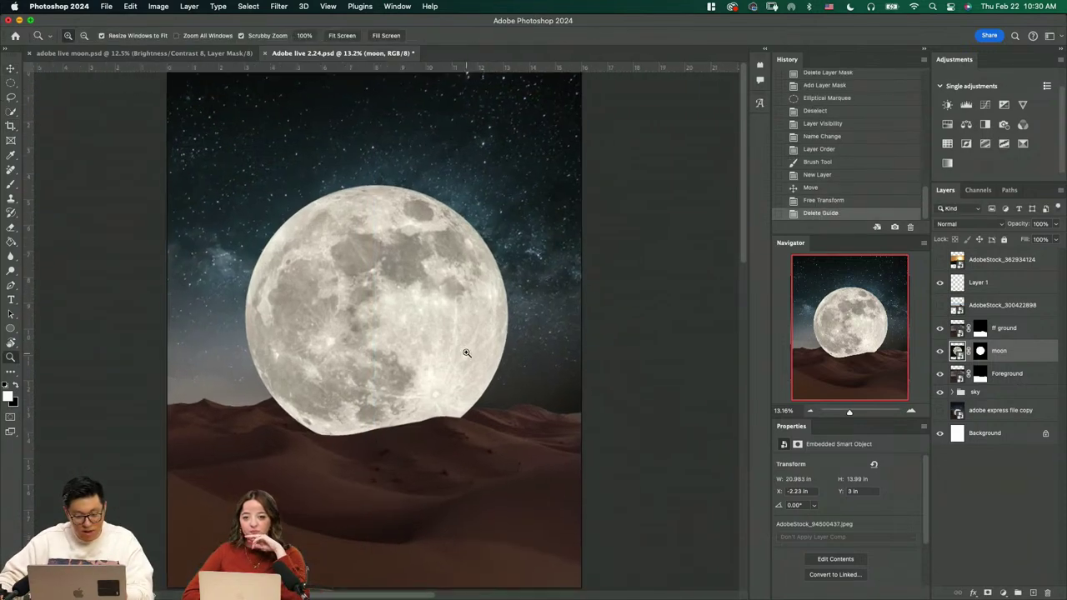
scroll(458, 342, up, 2)
drag(459, 350, 458, 358)
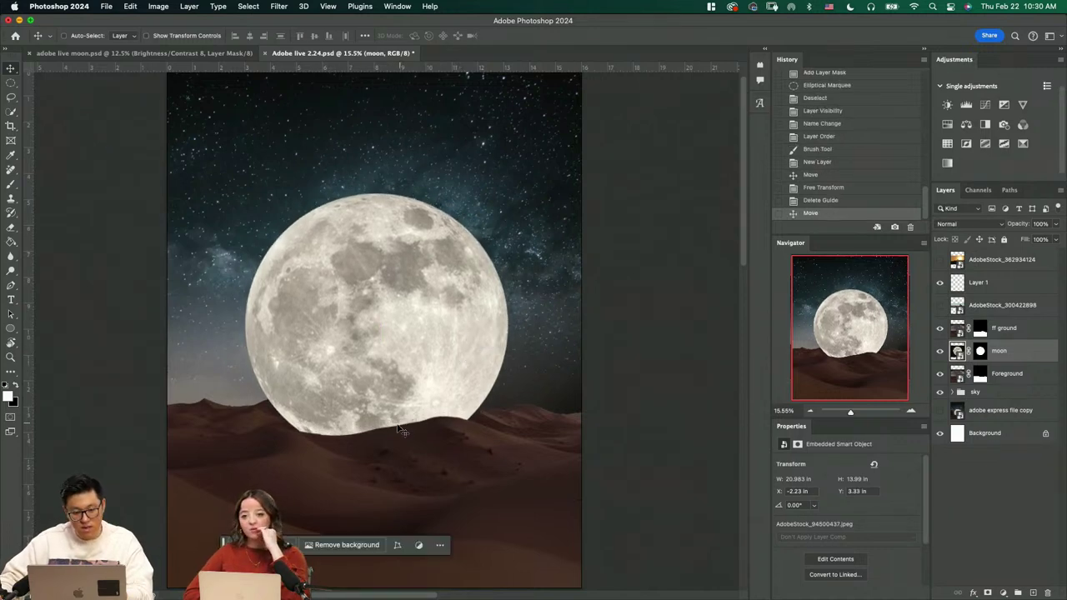
Paint black with a 14 px brush on the ff ground mask to smooth the notch under the moon's lower-left edge, and save the document
key(z)
click(980, 350)
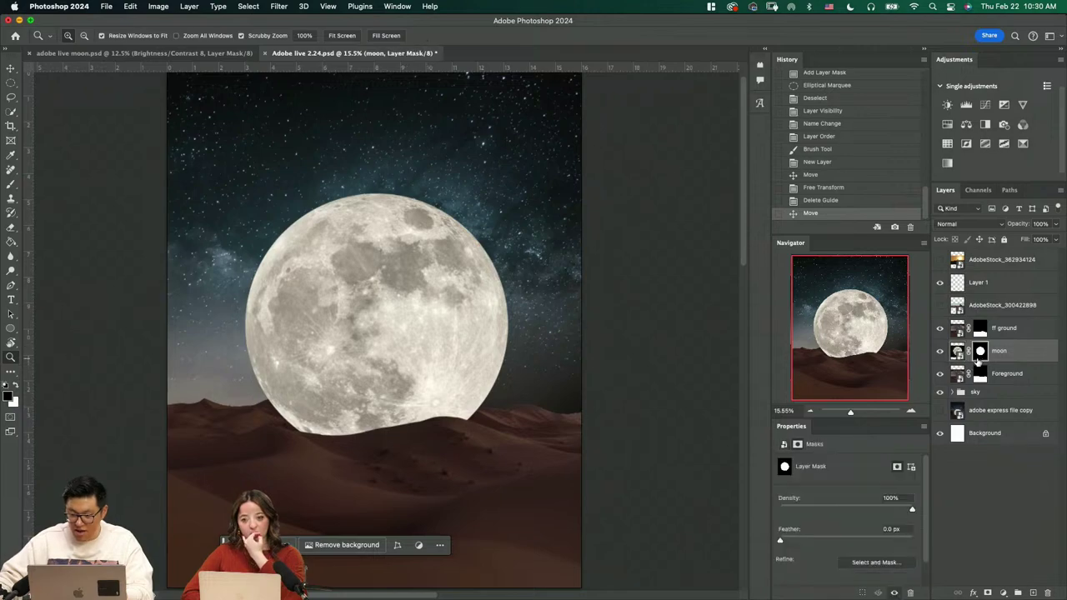
drag(350, 474, 481, 453)
scroll(481, 453, right, 3)
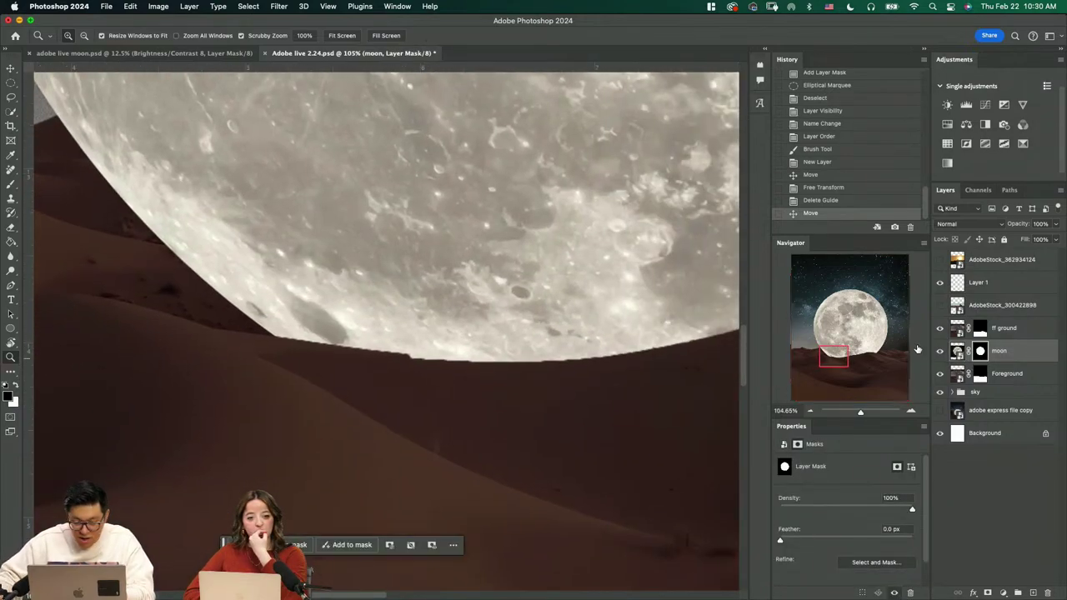
click(980, 327)
click(354, 332)
key(b)
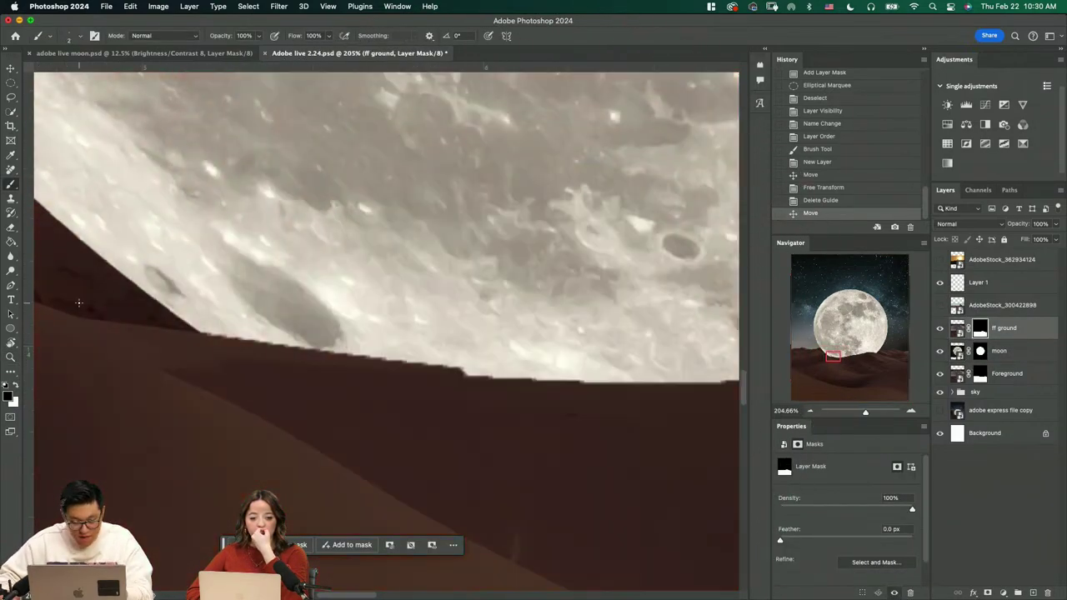
drag(470, 338, 509, 303)
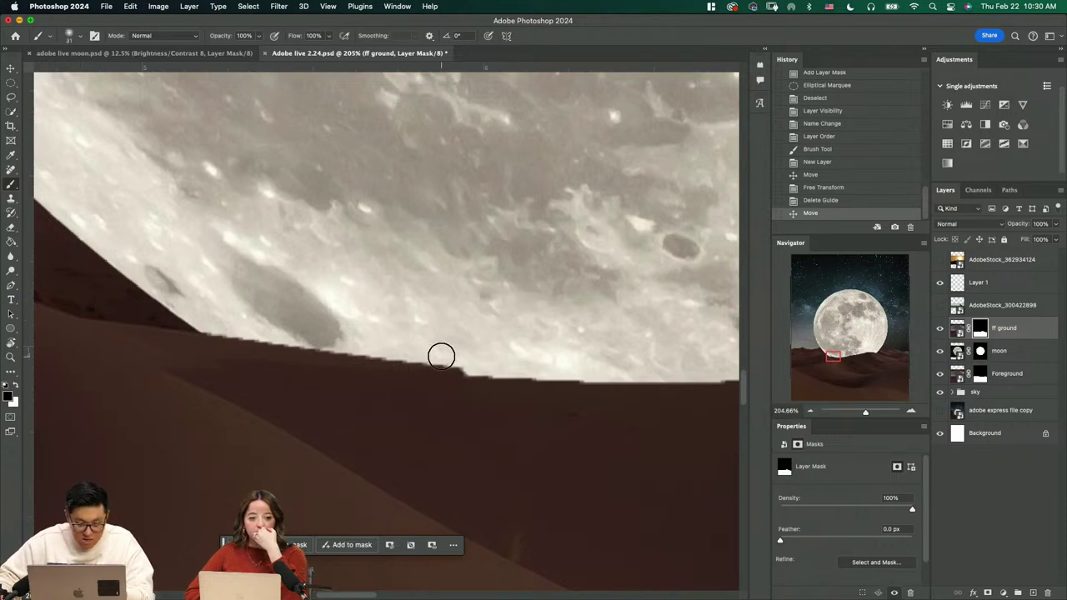
drag(460, 333, 450, 325)
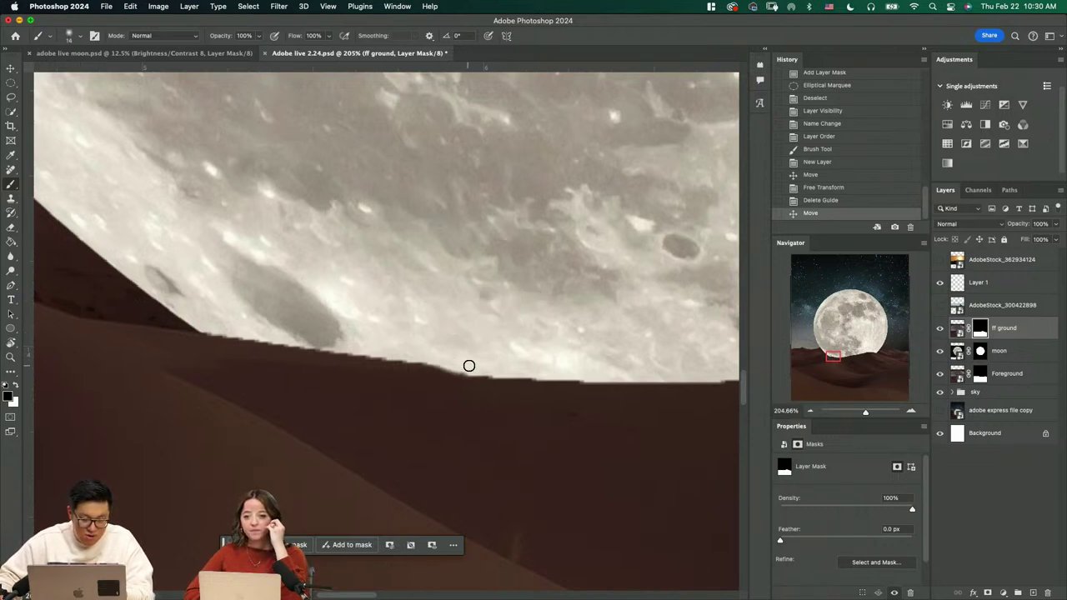
drag(469, 366, 326, 338)
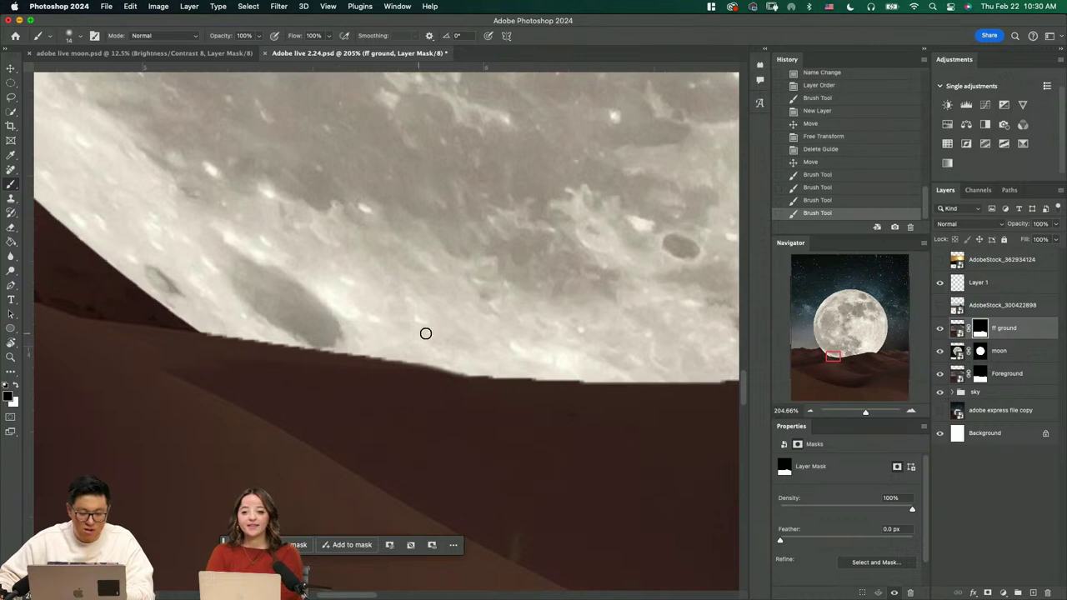
key(z)
alt+click(512, 325)
key(super+s)
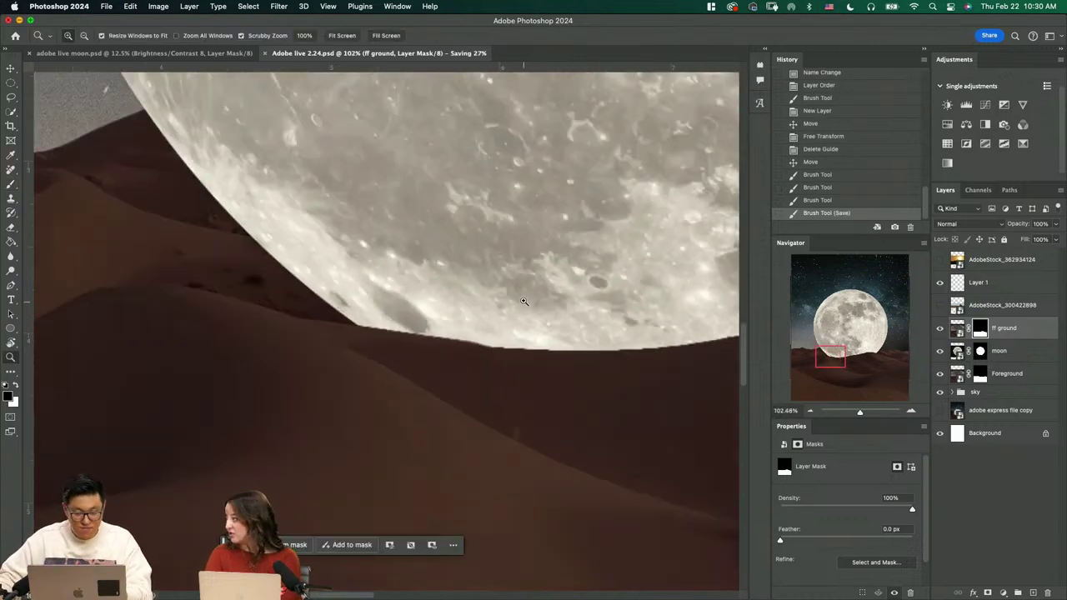
Refine the same stretch of ridge with more small black strokes on the ff ground mask, evening out its slope
click(509, 376)
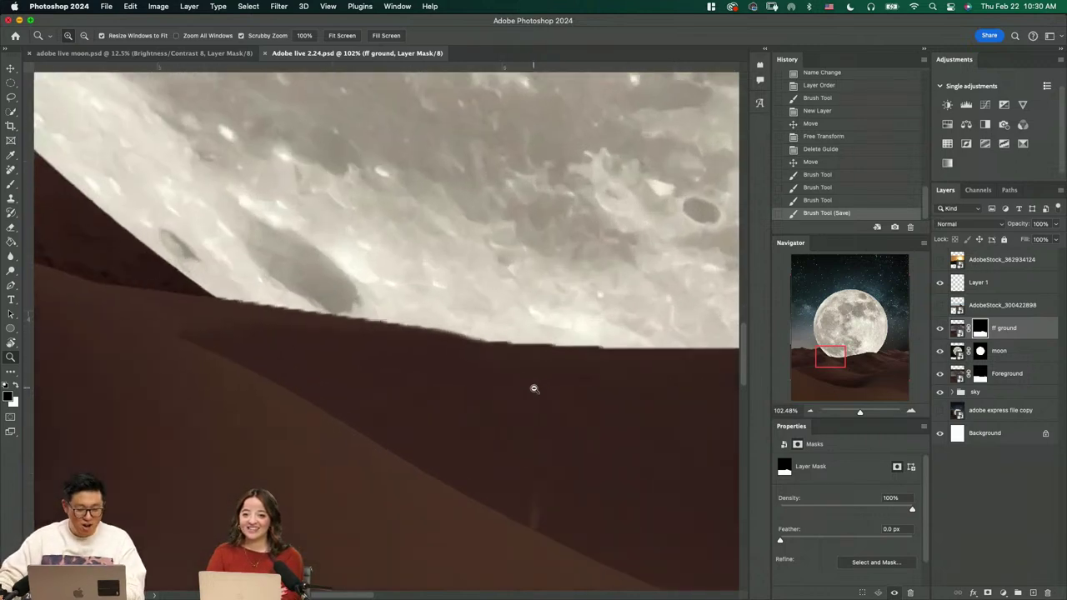
key(b)
mouse_move(369, 312)
mouse_down()
mouse_move(497, 326)
mouse_move(463, 333)
mouse_move(371, 314)
mouse_up()
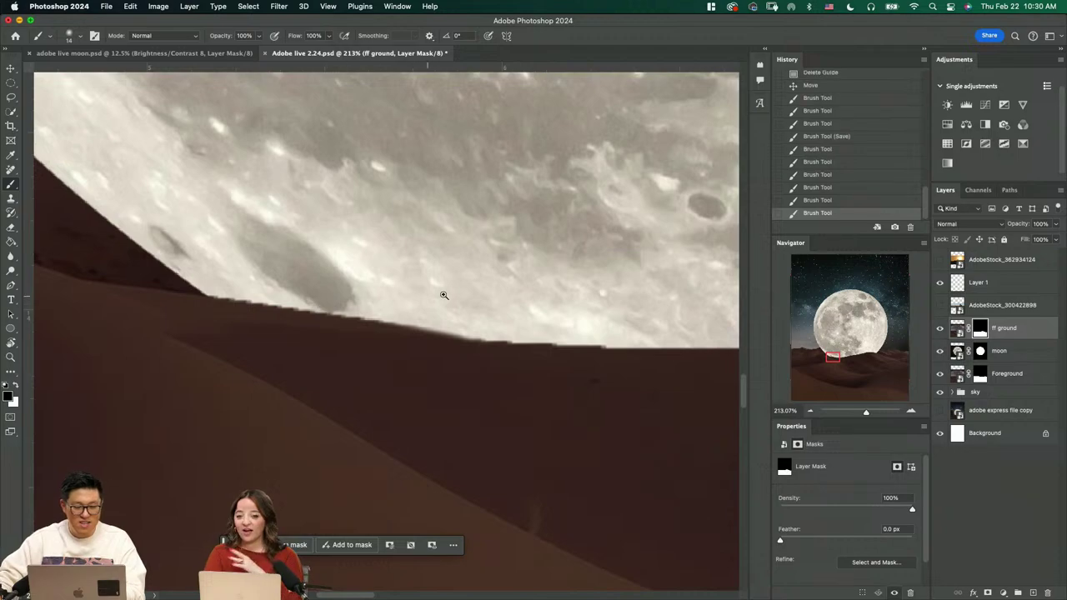
Paint connected straight white strokes on the ff ground mask along the dune crest under the moon's lower-right part to rebuild a clean edge
key(z)
scroll(400, 362, down, 6)
scroll(546, 363, up, 6)
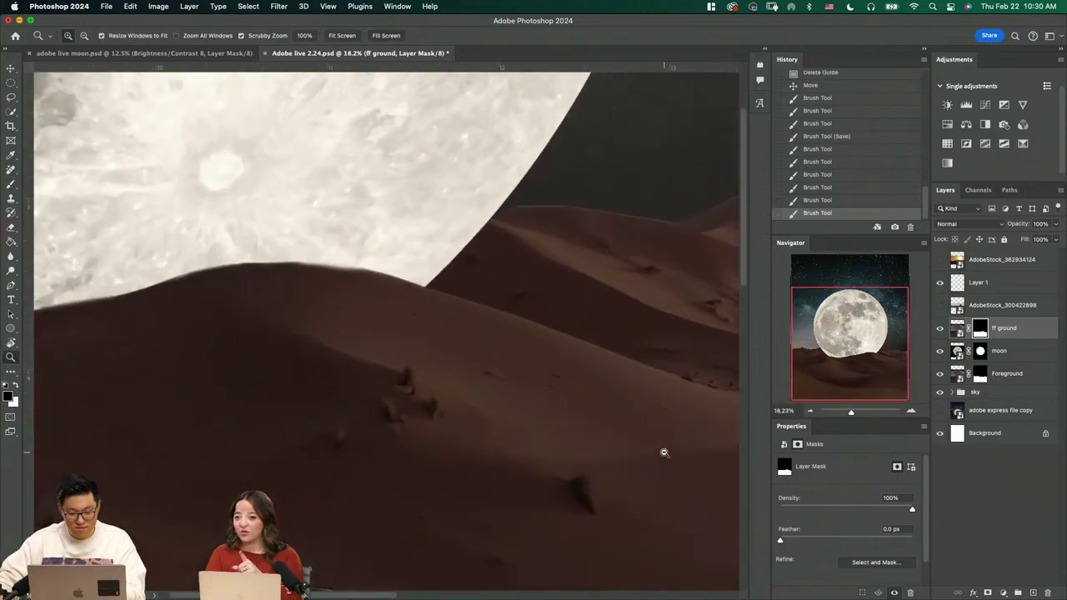
key(b)
key(x)
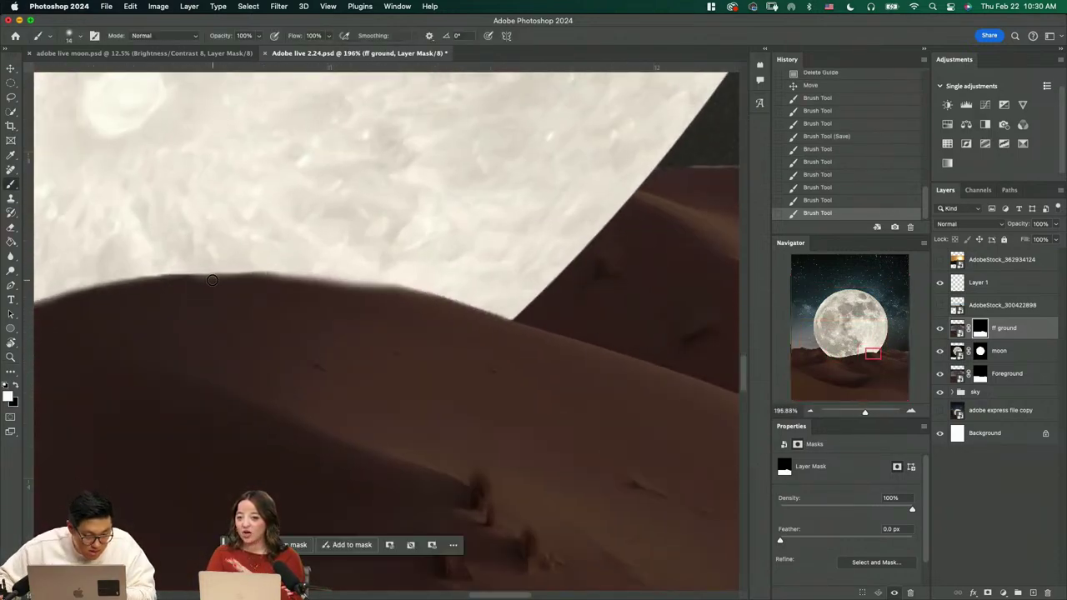
click(208, 280)
shift+click(308, 278)
shift+click(434, 301)
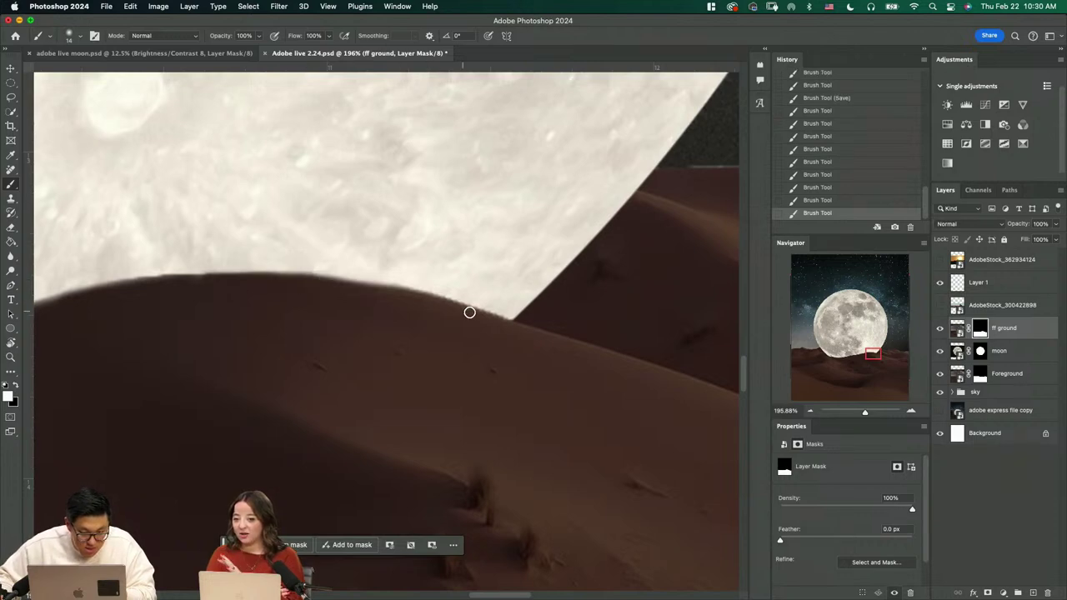
shift+click(479, 314)
shift+click(191, 283)
shift+click(170, 287)
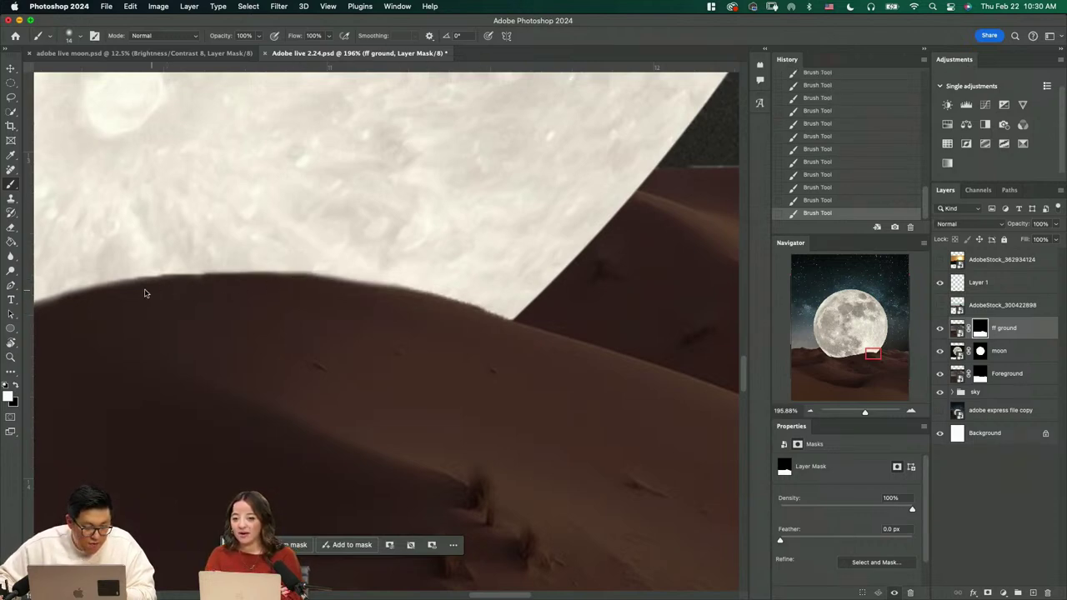
shift+click(200, 280)
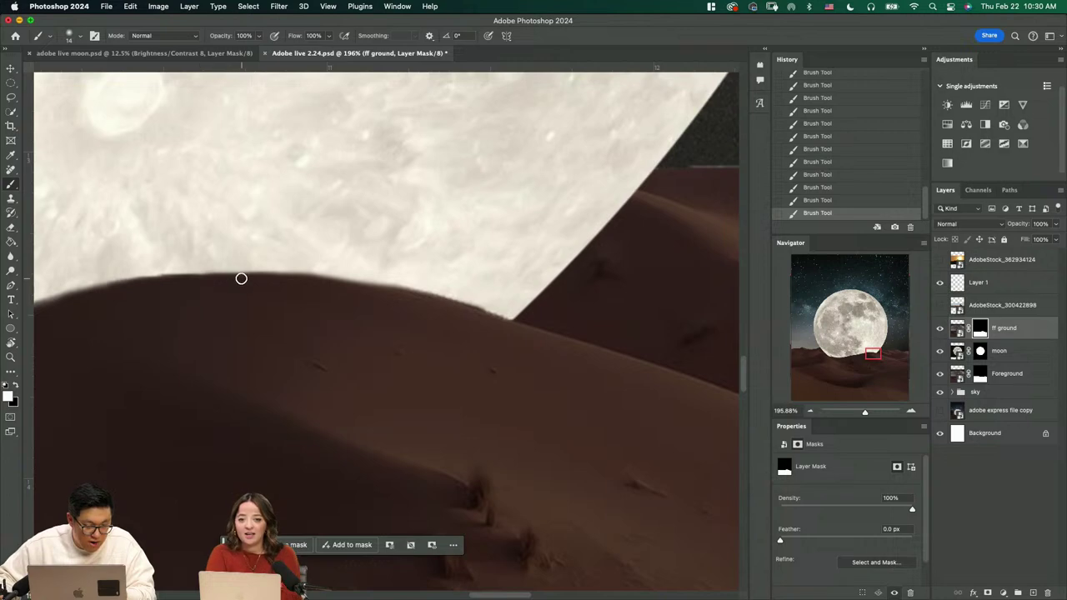
shift+click(240, 276)
Trim the remaining bump on the dune crest by painting black on the ff ground mask, and save the document
key(x)
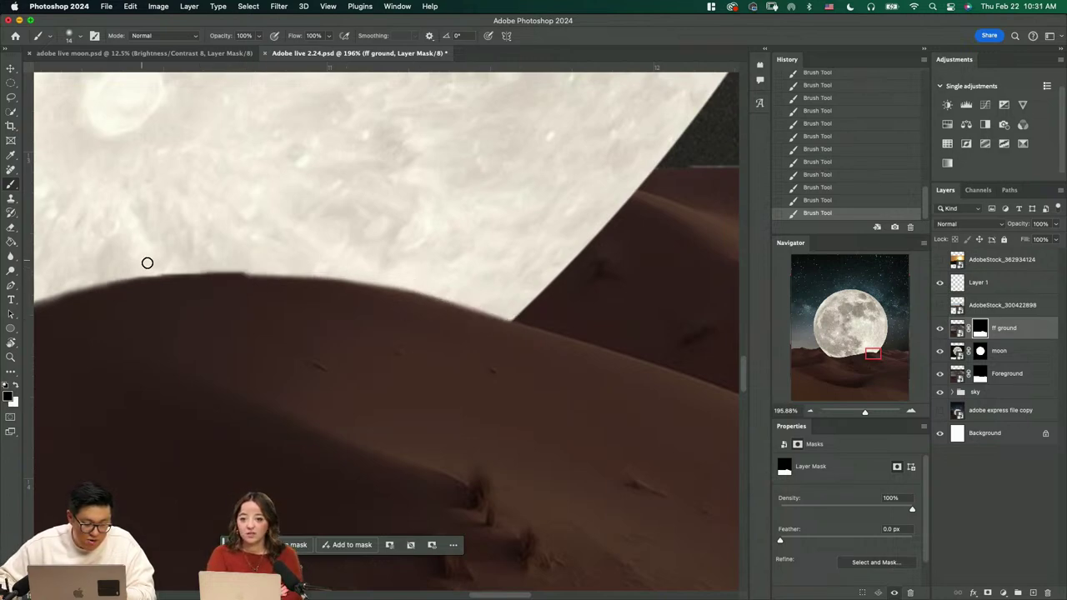
key(z)
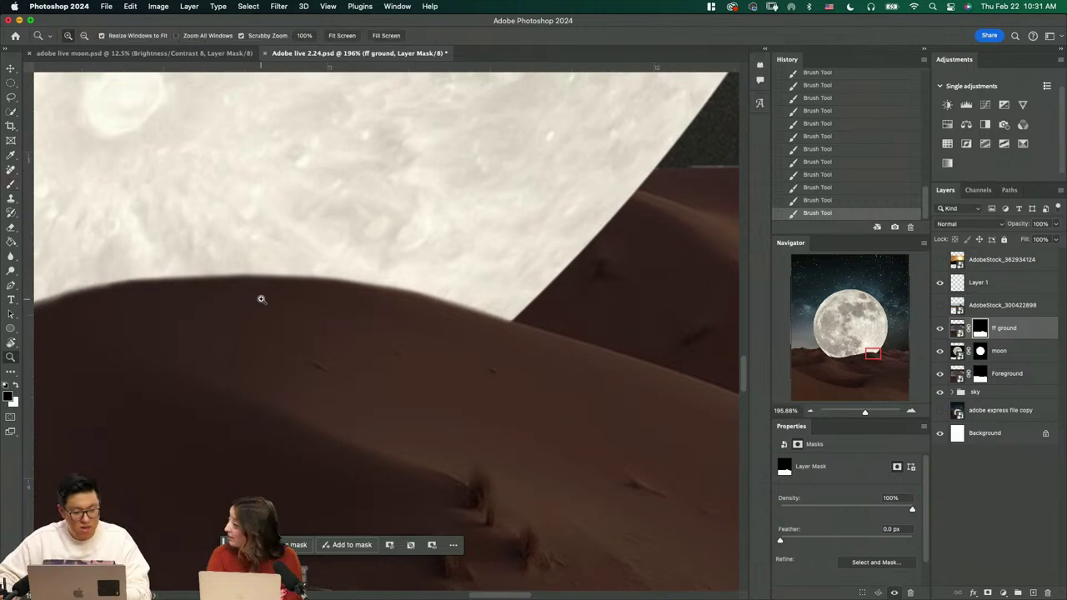
scroll(259, 298, down, 3)
key(super+s)
scroll(345, 316, down, 4)
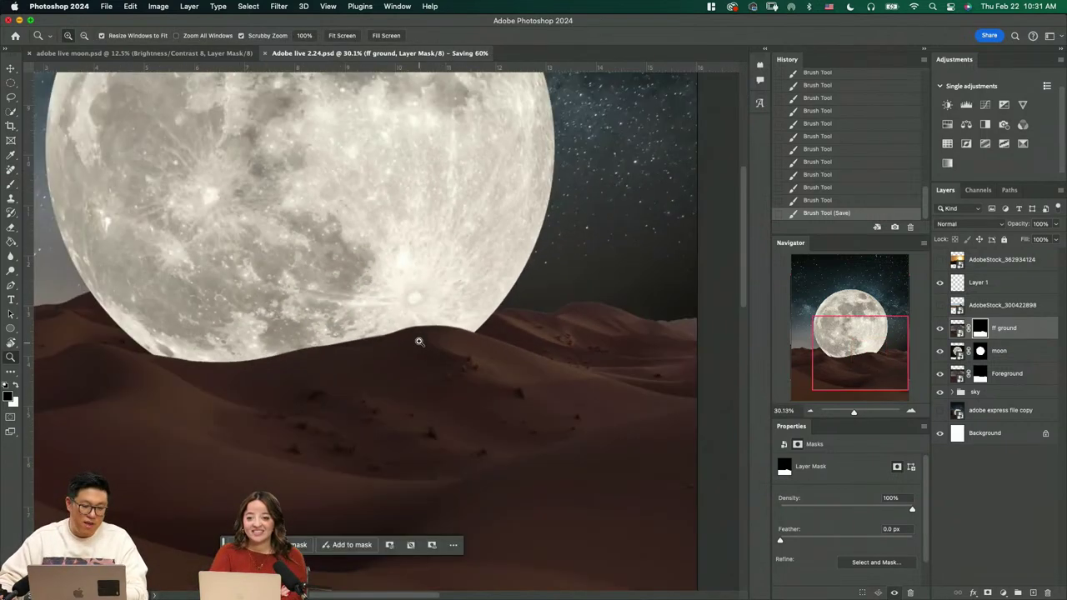
scroll(512, 318, down, 3)
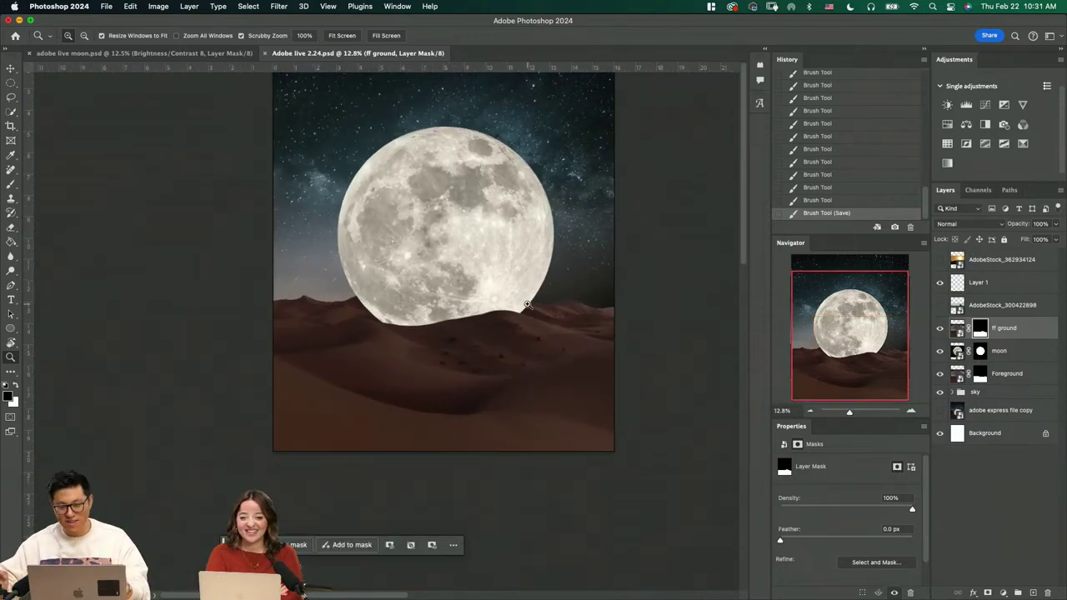
Preview the hidden AdobeStock_300422898 and AdobeStock_362934124 layers over the composite, then hide both again
scroll(551, 286, up, 2)
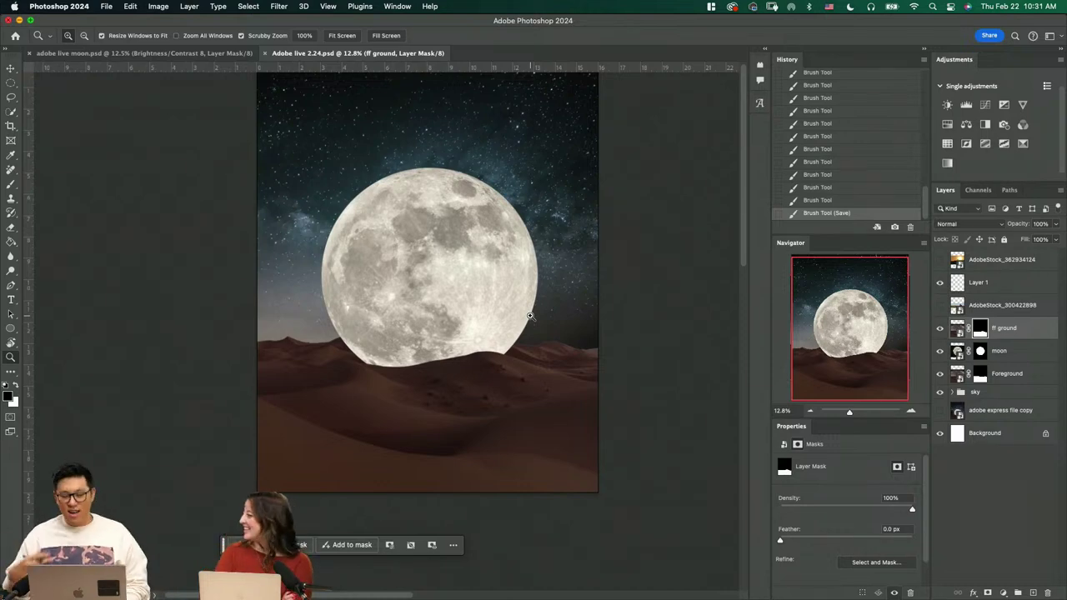
drag(501, 348, 521, 350)
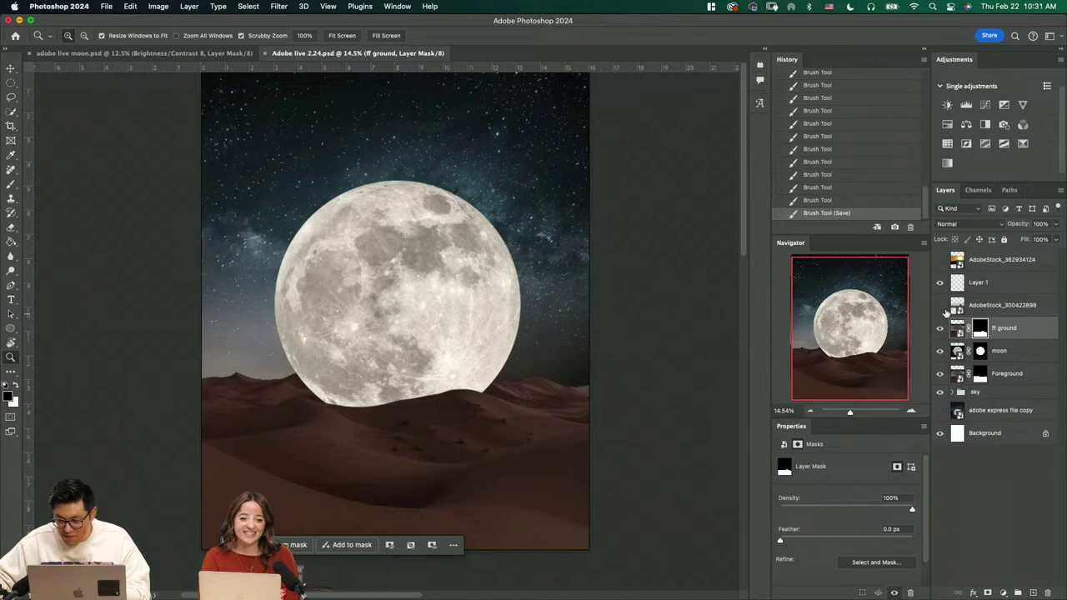
click(939, 307)
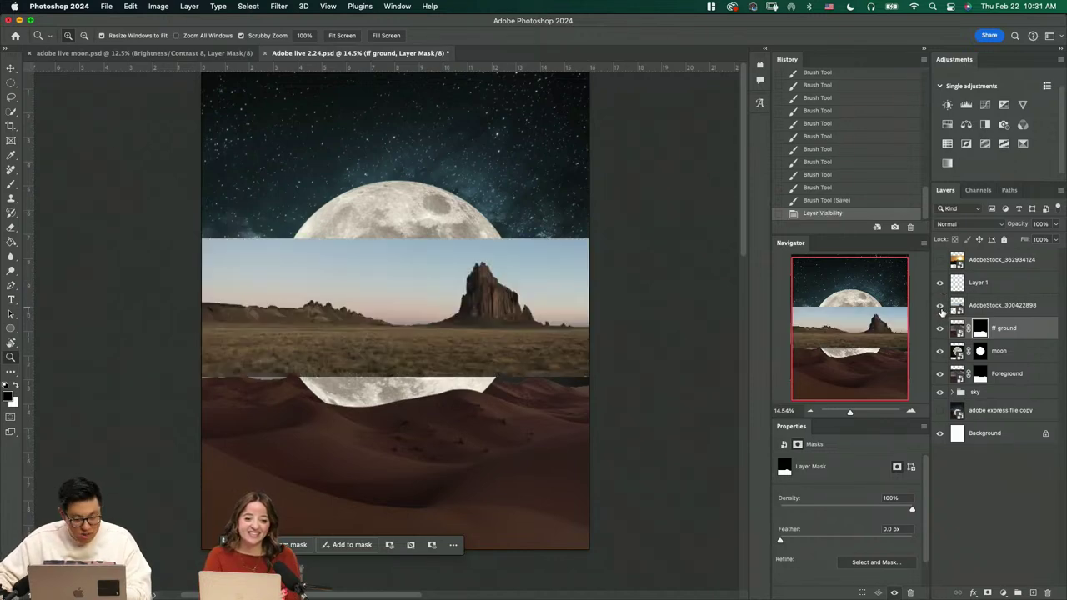
click(940, 306)
click(993, 313)
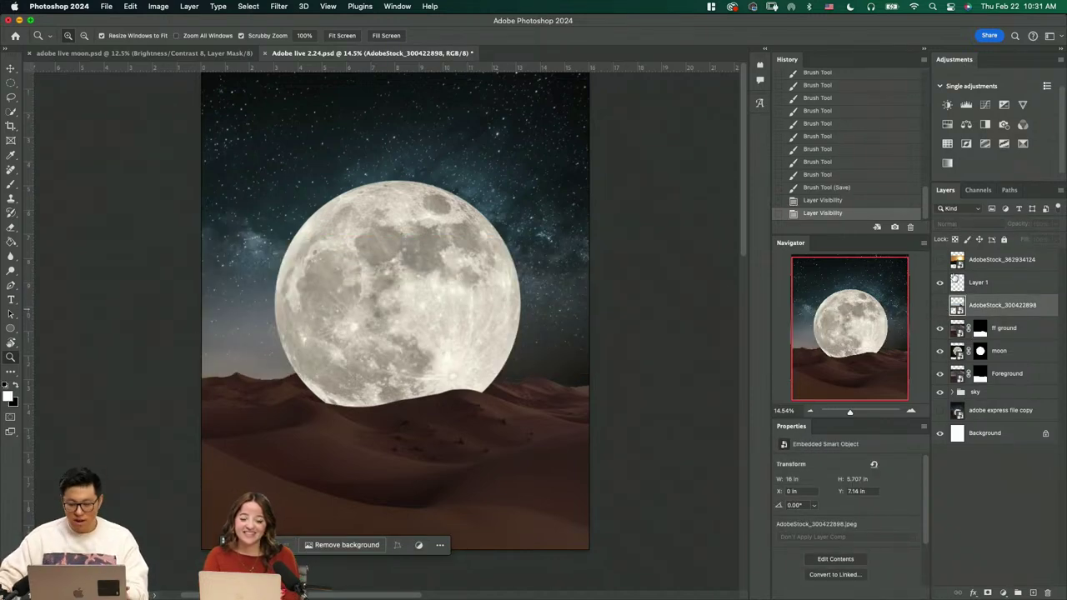
click(940, 260)
click(939, 261)
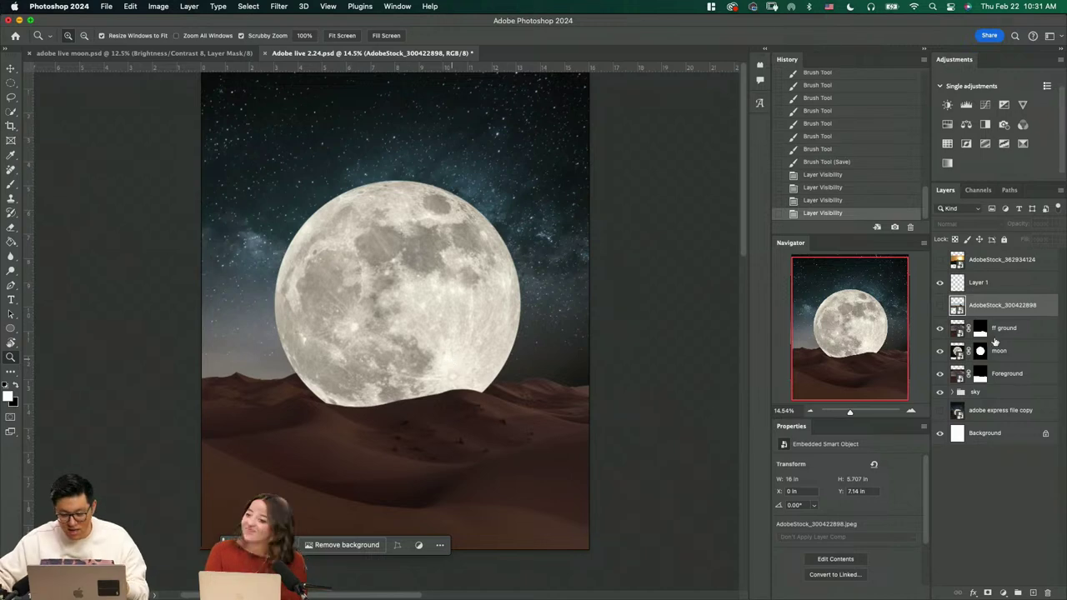
Delete Layer 1 and make the AdobeStock_300422898 desert rock photo visible
click(940, 283)
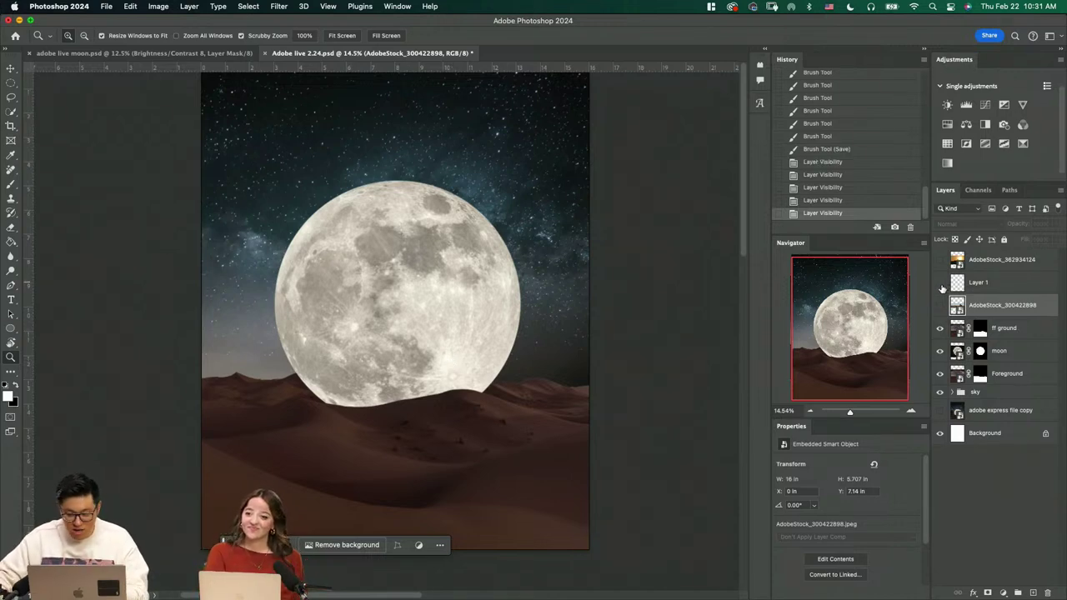
click(977, 282)
key(BackSpace)
click(939, 282)
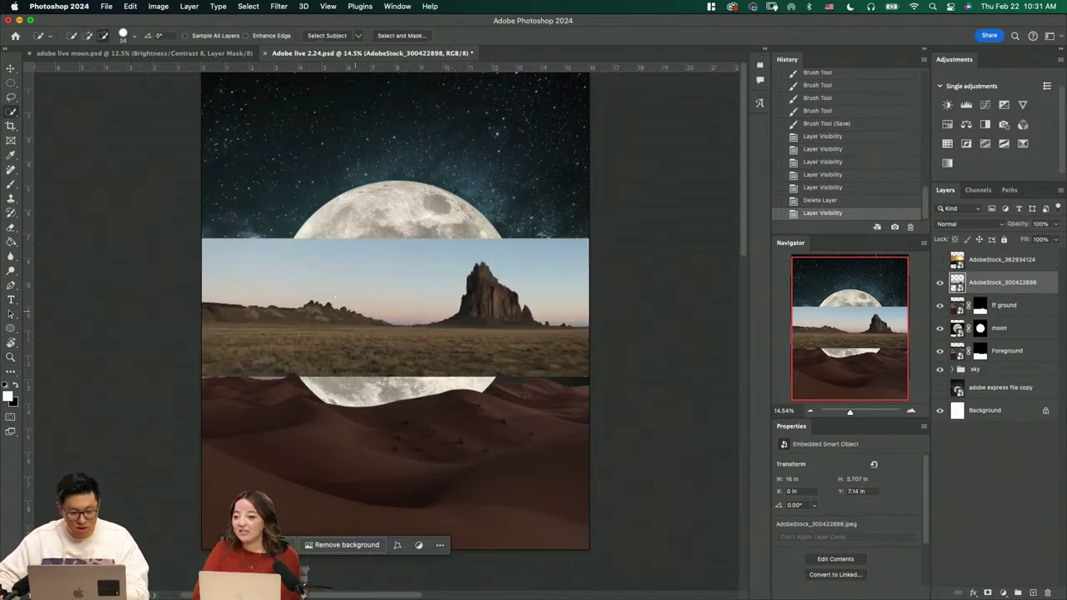
Select the tall rock formation and the grassland beneath it with Quick Selection, checking the selection's edge in Quick Mask
drag(492, 311, 533, 309)
key(w)
mouse_move(498, 253)
mouse_down()
mouse_move(494, 431)
mouse_move(538, 376)
mouse_move(319, 356)
mouse_move(569, 447)
mouse_up()
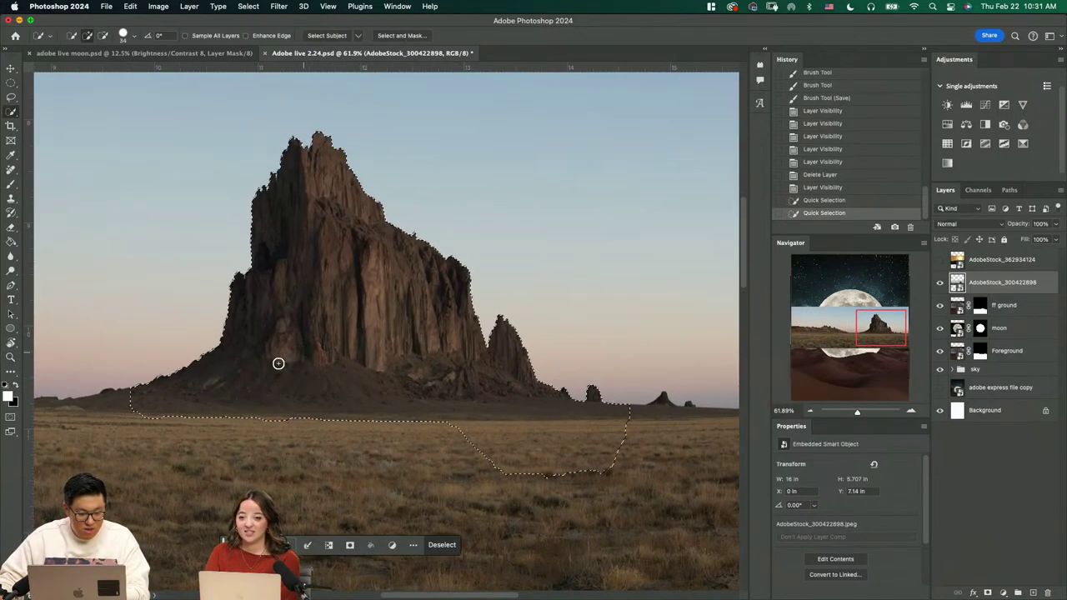
drag(278, 363, 105, 429)
key(q)
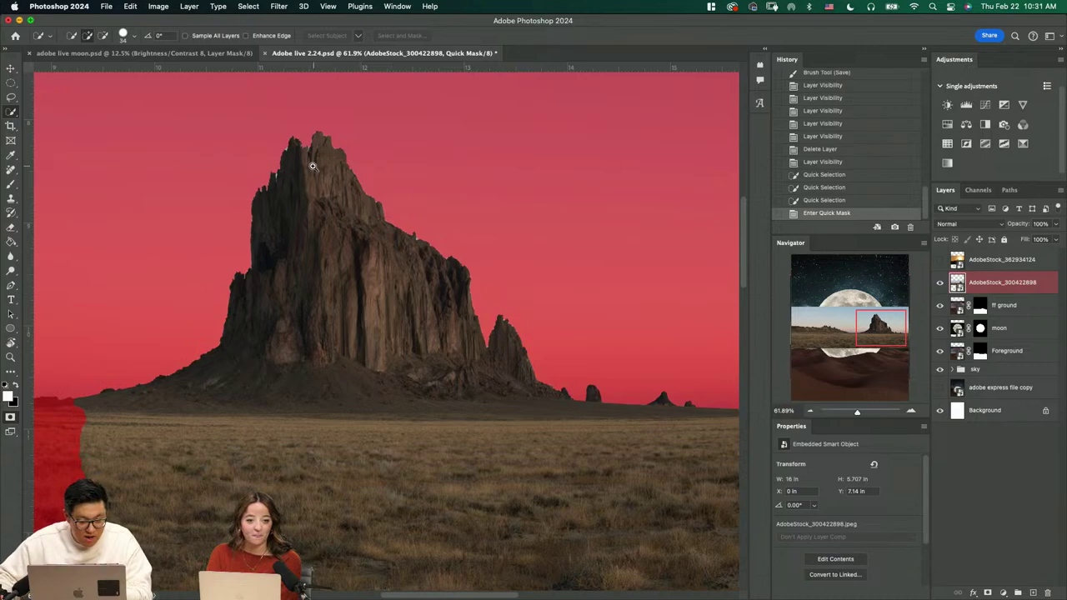
key(z)
key(q)
drag(326, 186, 294, 292)
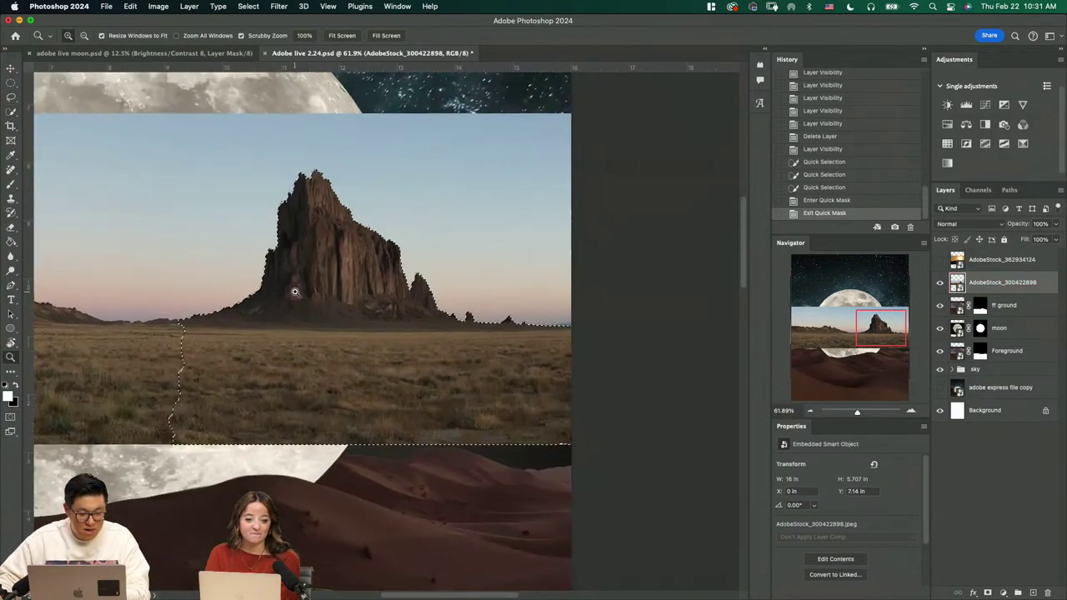
Mask the AdobeStock_300422898 layer to the rock selection and rename the layer Rock
key(m)
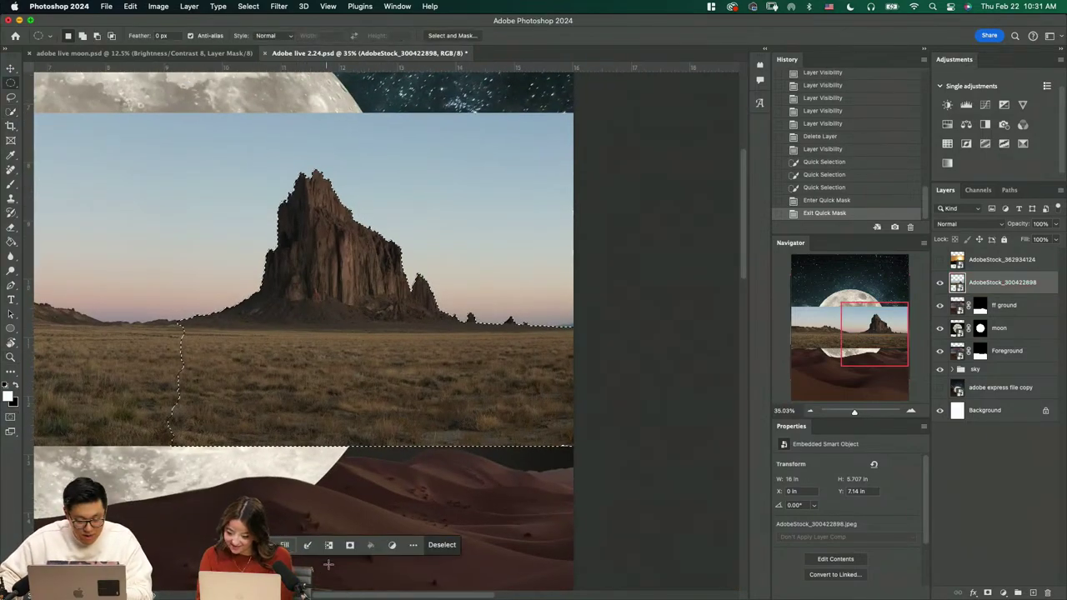
click(350, 545)
key(z)
drag(354, 266, 516, 387)
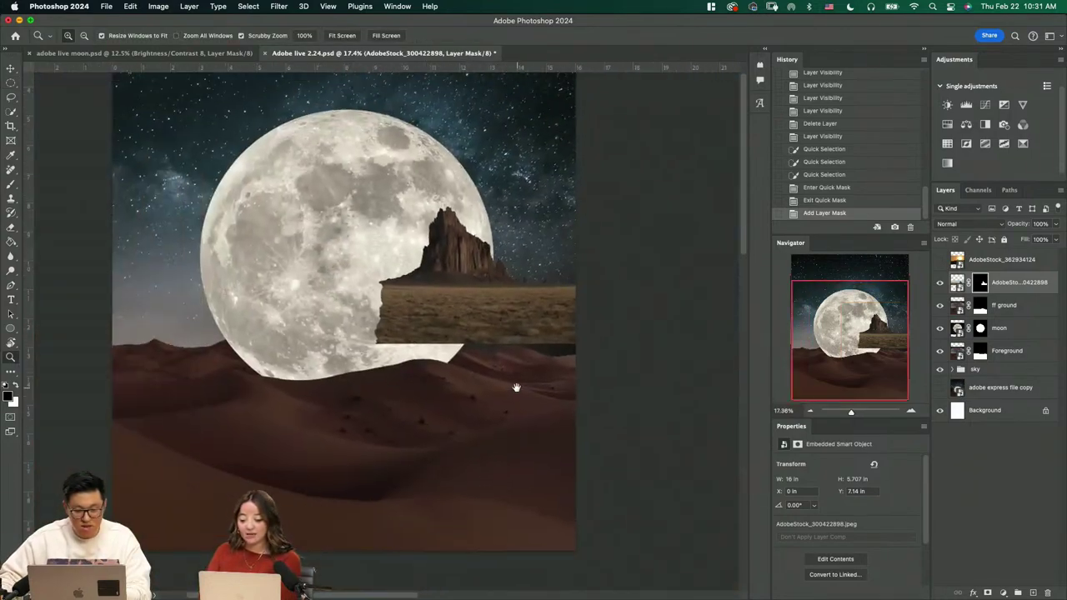
double_click(1025, 283)
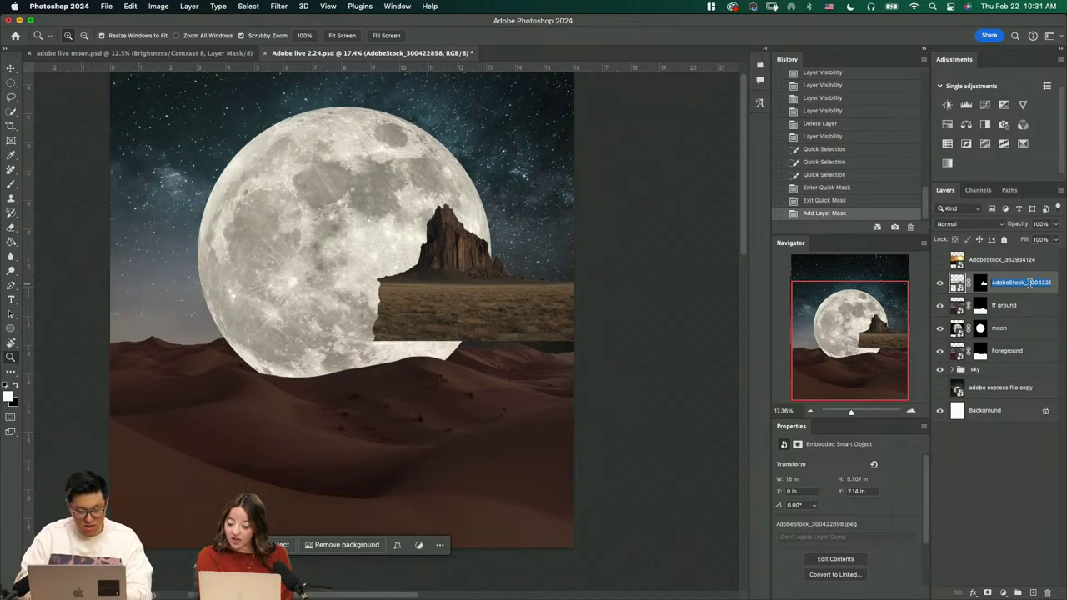
text(Rock)
key(Return)
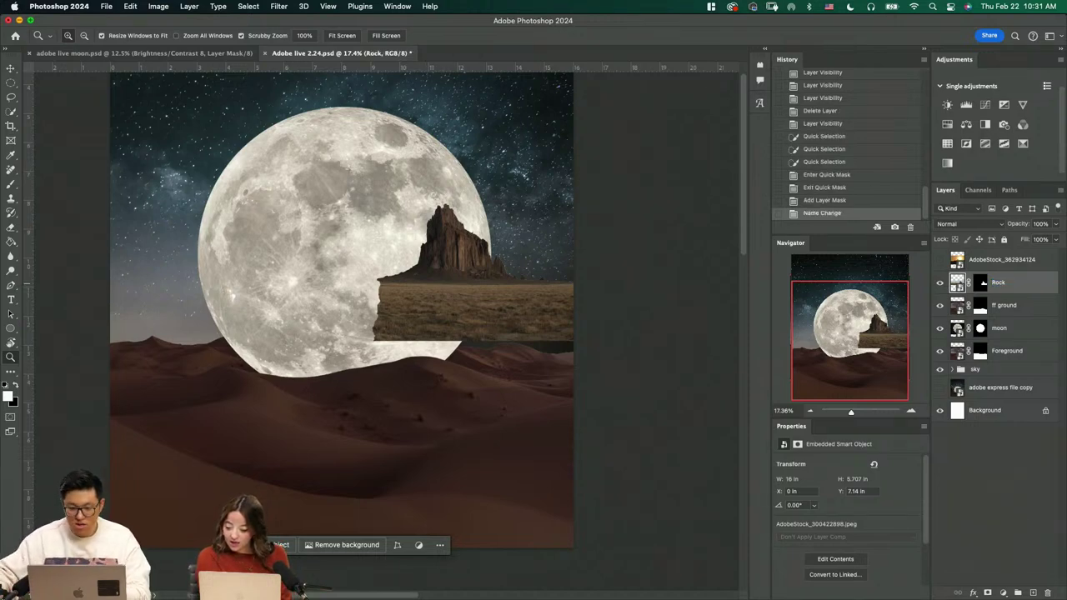
Compare the Rock layer with and without its mask, reorder it beneath the moon layer, and shift the rock to the moon's left side
shift+click(986, 288)
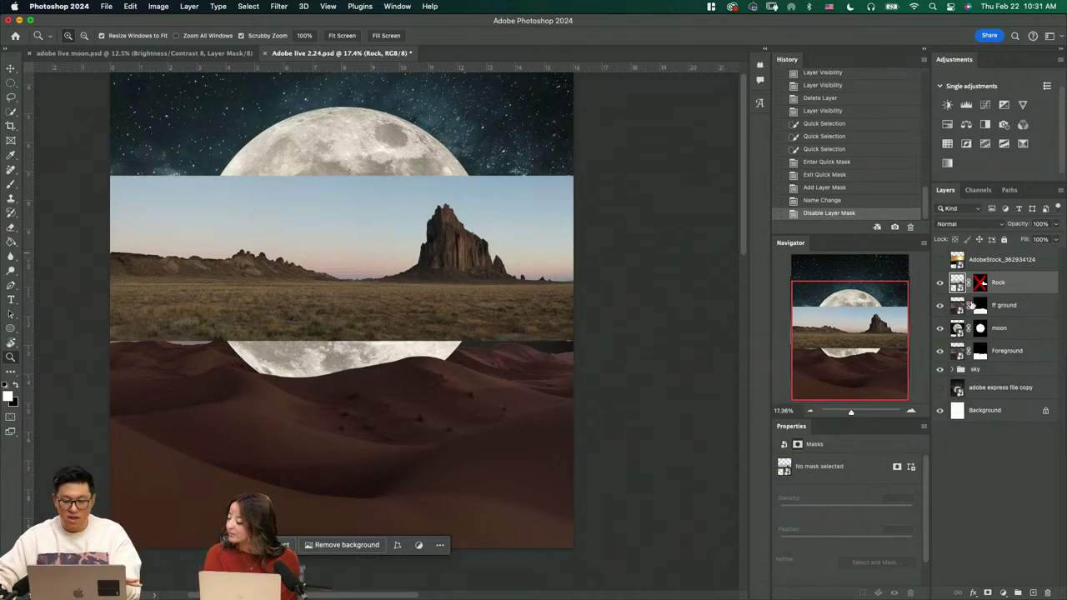
shift+click(984, 284)
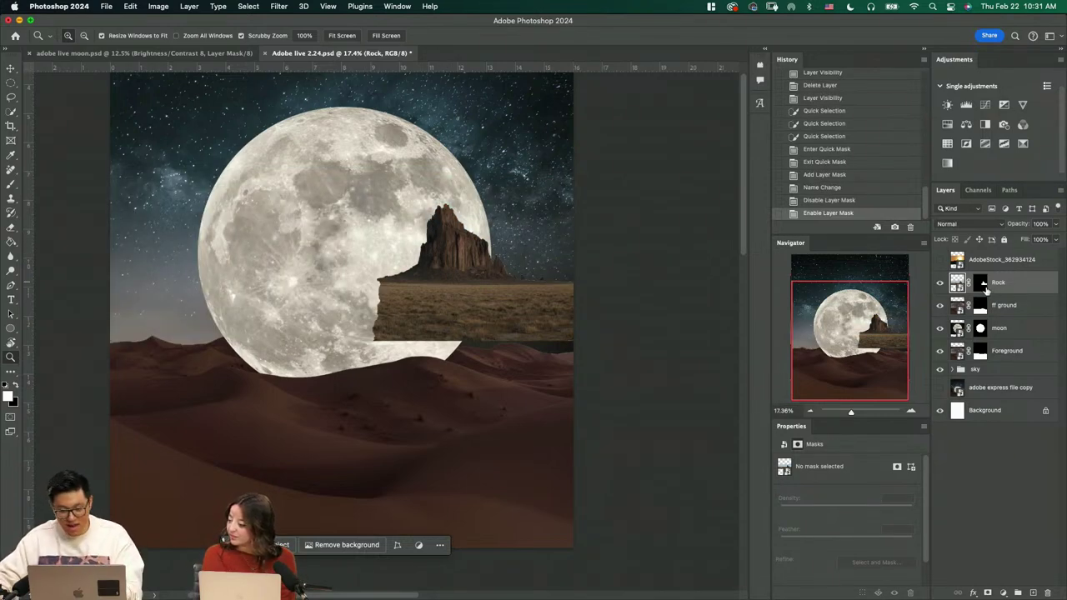
drag(992, 289, 1017, 339)
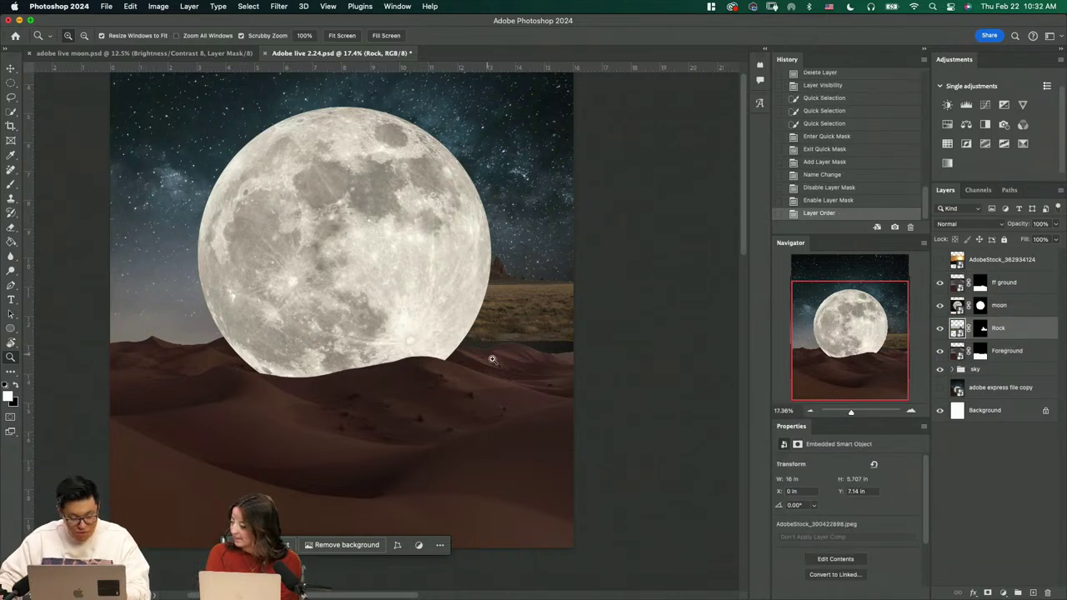
drag(492, 358, 242, 345)
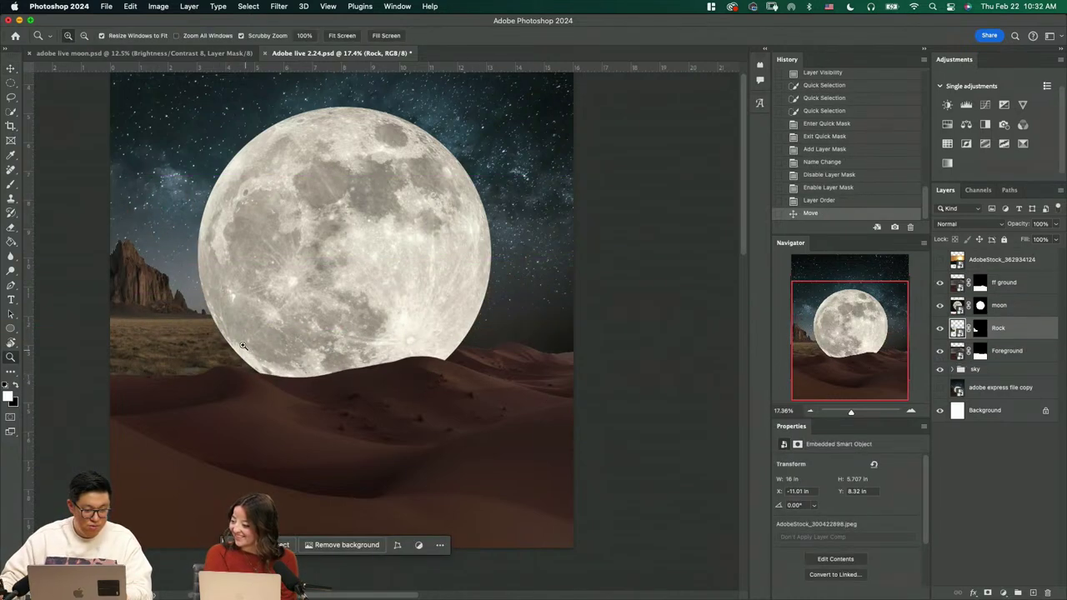
Scale the Rock layer up proportionally to about 270% and reposition it at the left of the moon
key(super+t)
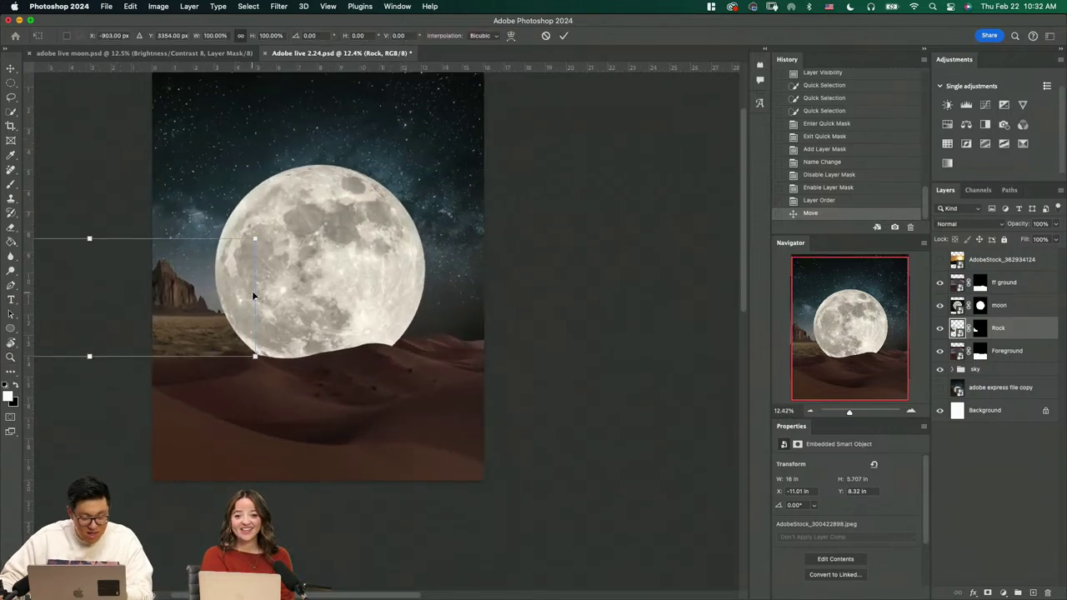
drag(253, 295, 556, 315)
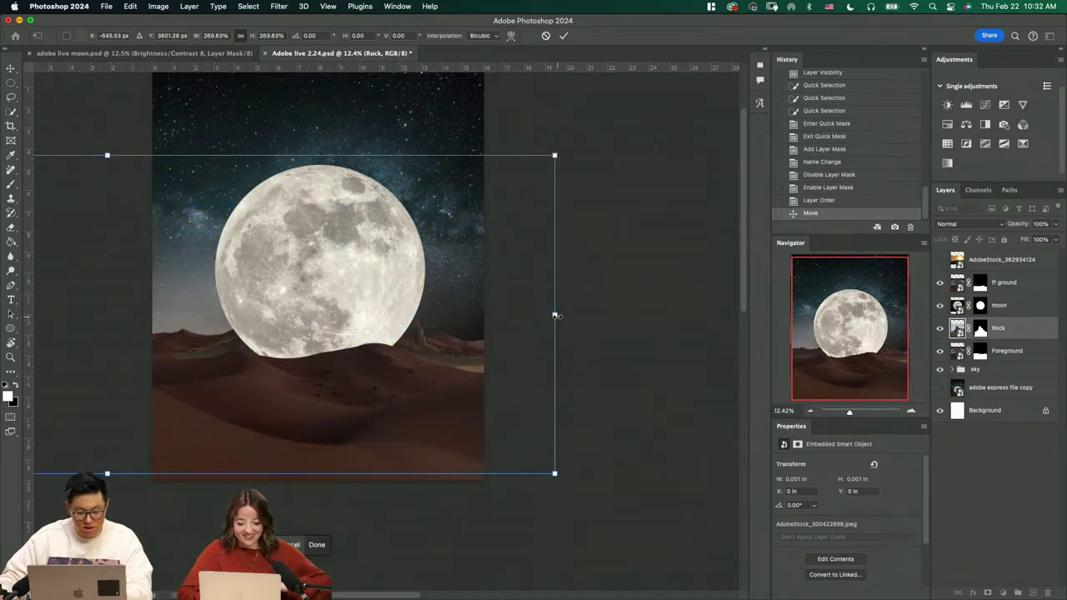
key(Return)
drag(247, 325, 441, 339)
Enlarge the Rock layer further to about 48.8 in wide and place its peak at the canvas's left edge behind the moon
scroll(441, 338, down, 2)
key(super+t)
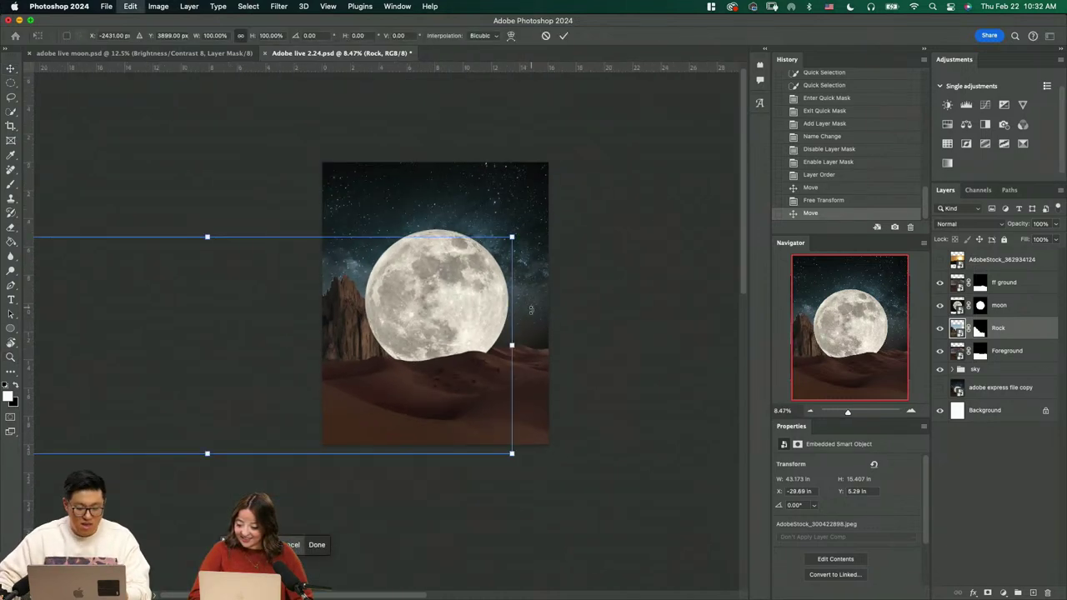
drag(523, 344, 593, 344)
key(Return)
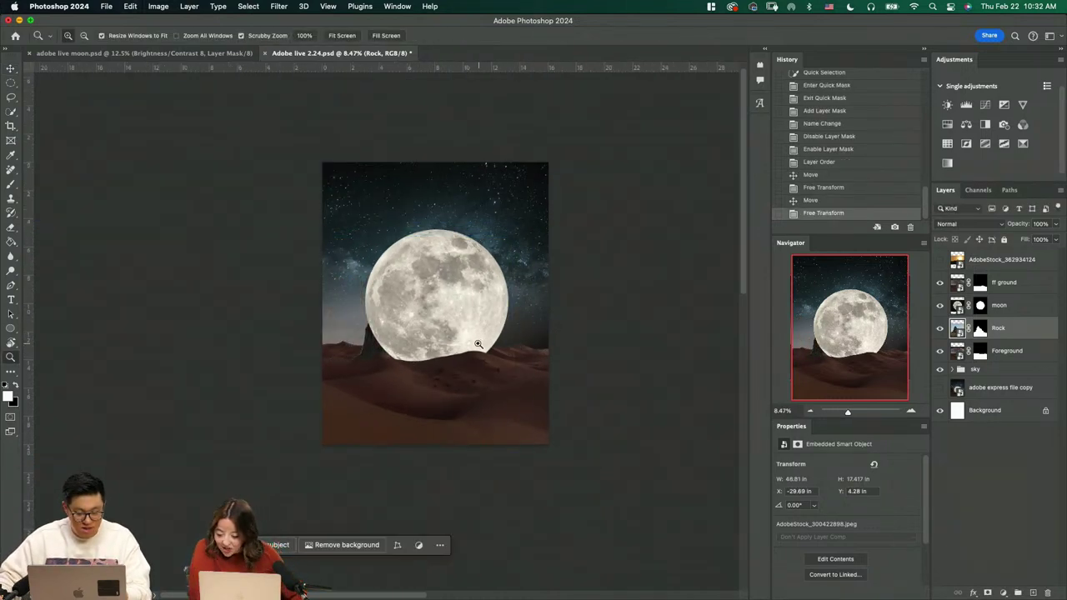
drag(437, 310, 438, 333)
scroll(406, 300, up, 5)
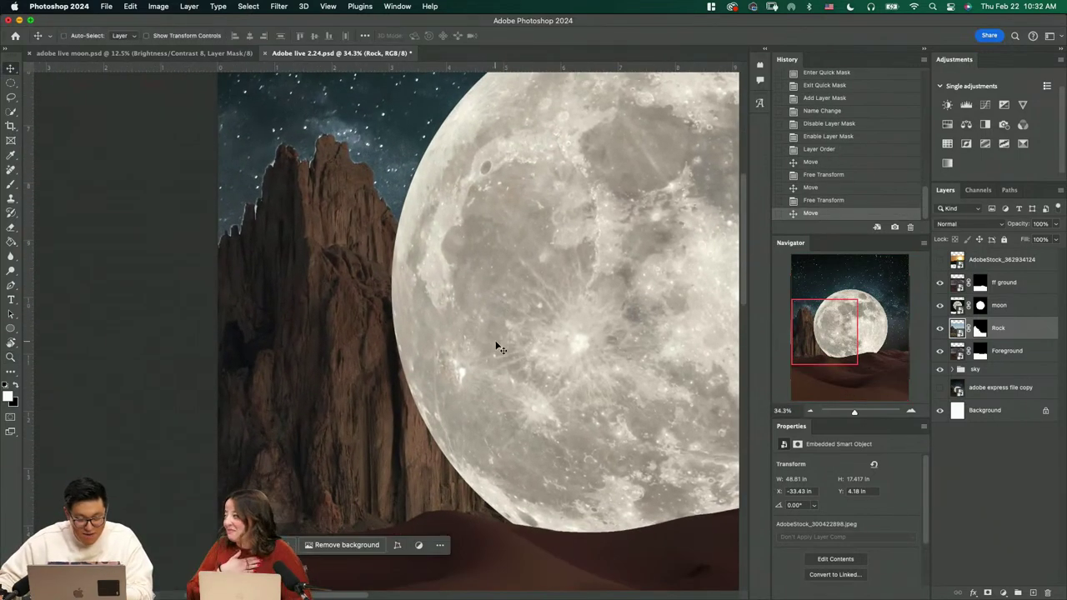
mouse_move(496, 342)
mouse_down()
mouse_move(478, 348)
mouse_move(496, 347)
mouse_up()
Select the photo's sky around the peak on the Rock layer with the Magic Wand at tolerance 35, checking it in Quick Mask
click(978, 328)
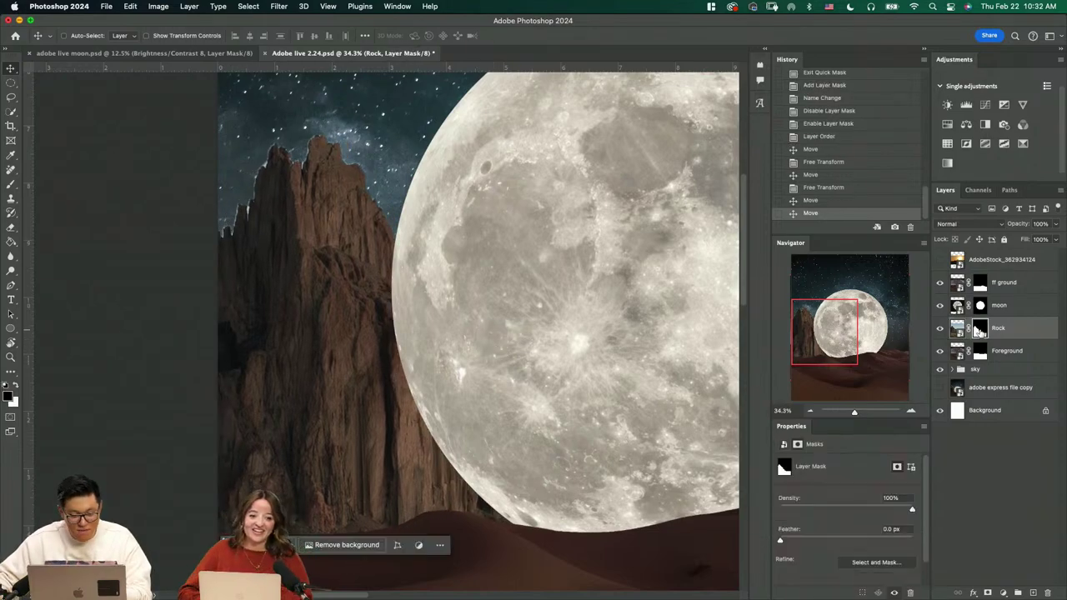
key(w)
scroll(233, 148, up, 3)
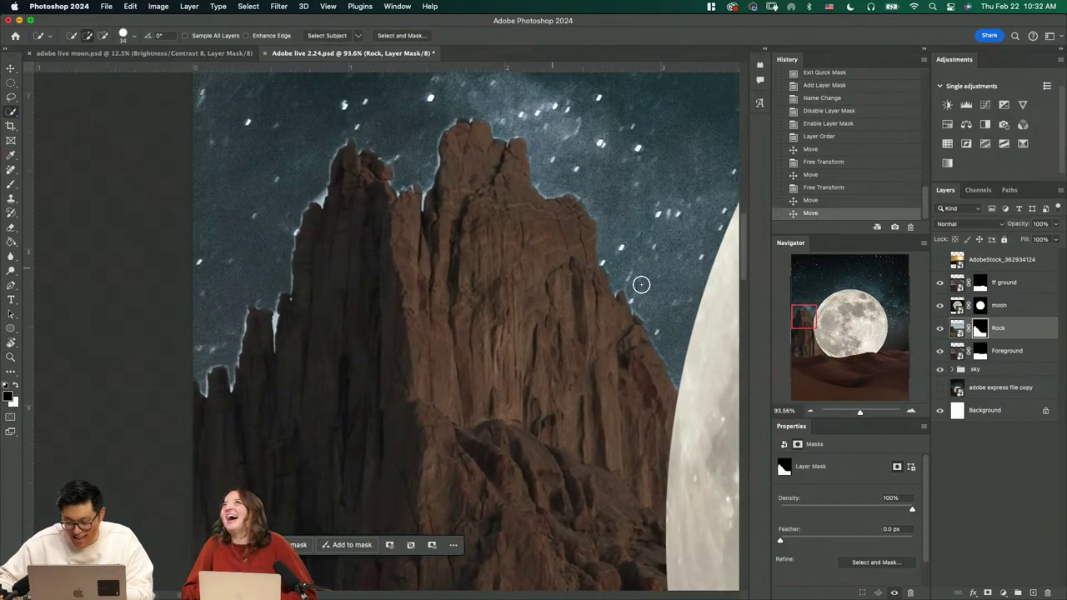
click(952, 330)
key(shift+w)
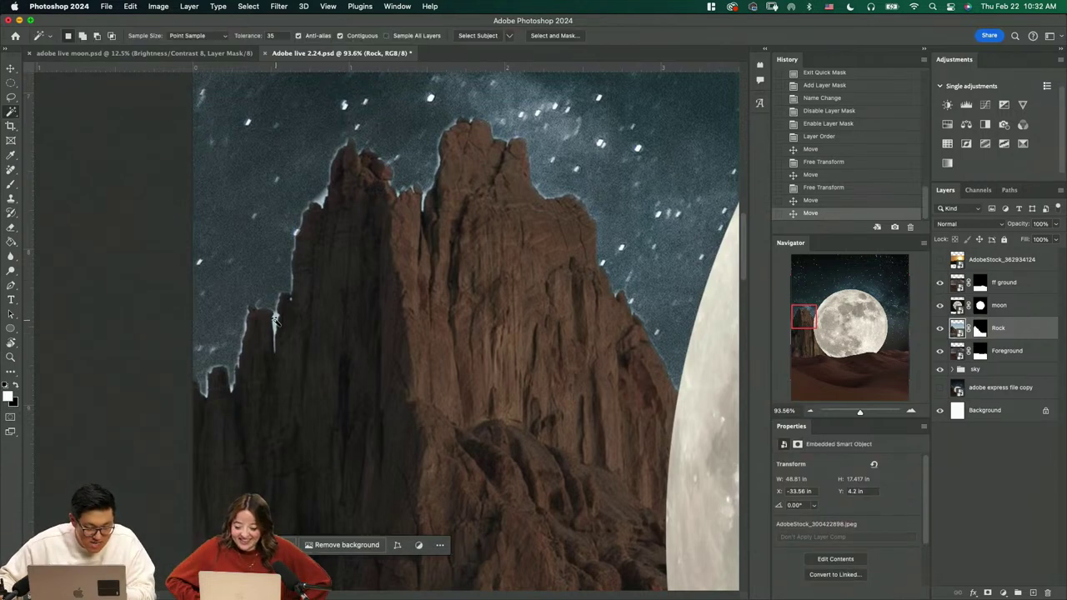
click(277, 323)
key(q)
key(q)
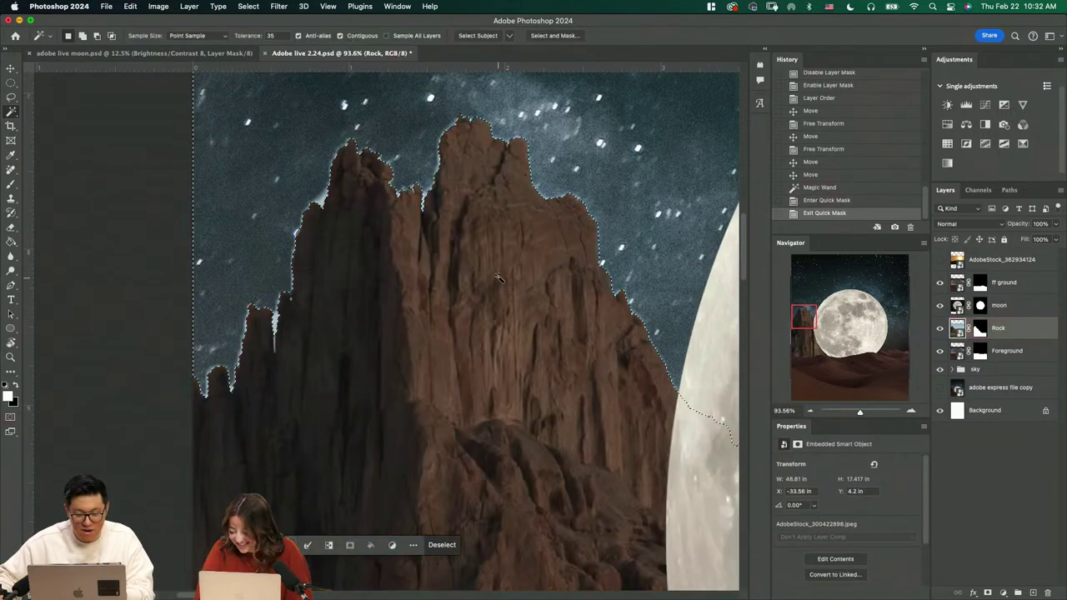
key(z)
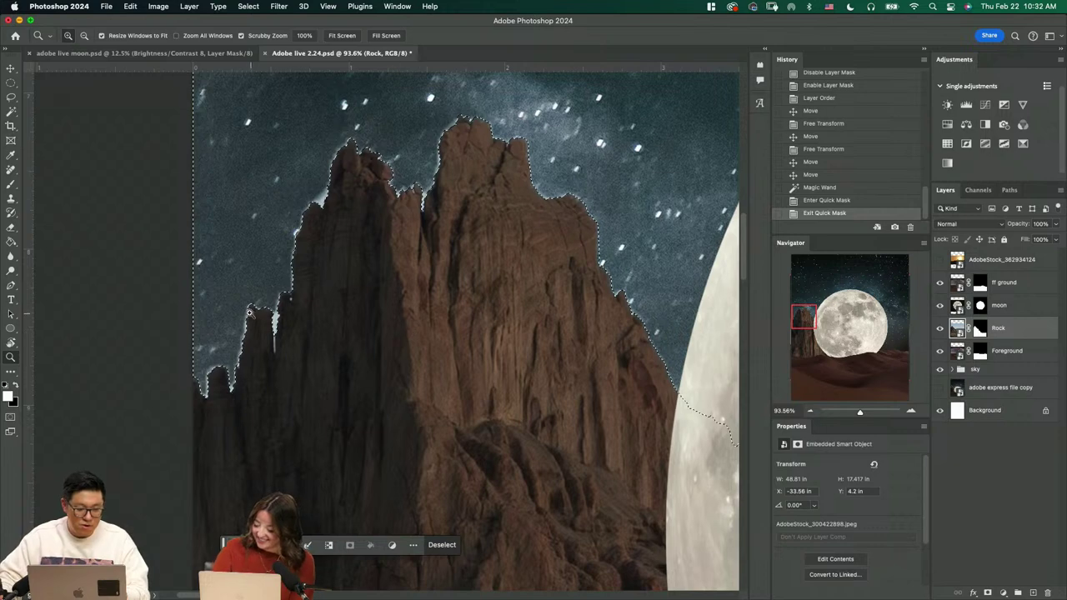
key(w)
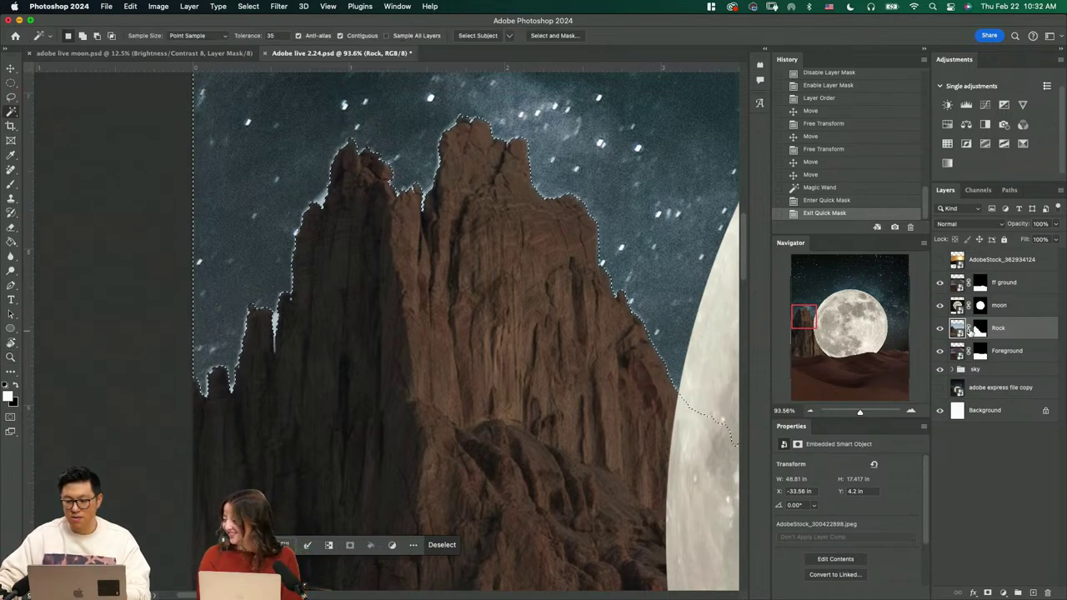
Compare the sky selection with the unmasked rock photo, re-enable the Rock mask, and review the selection in Quick Mask
shift+click(979, 328)
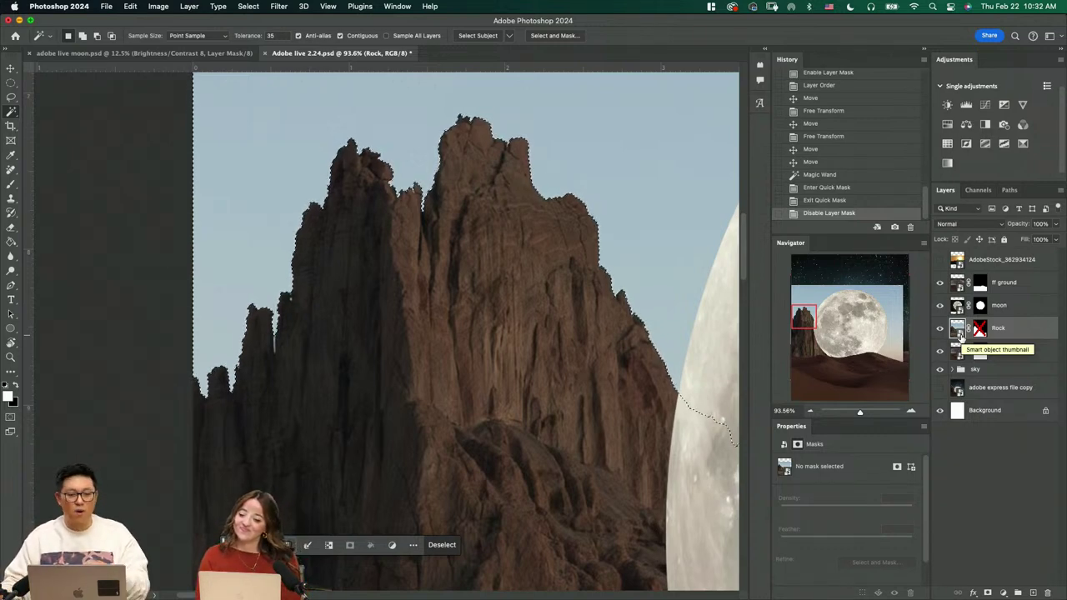
shift+click(980, 329)
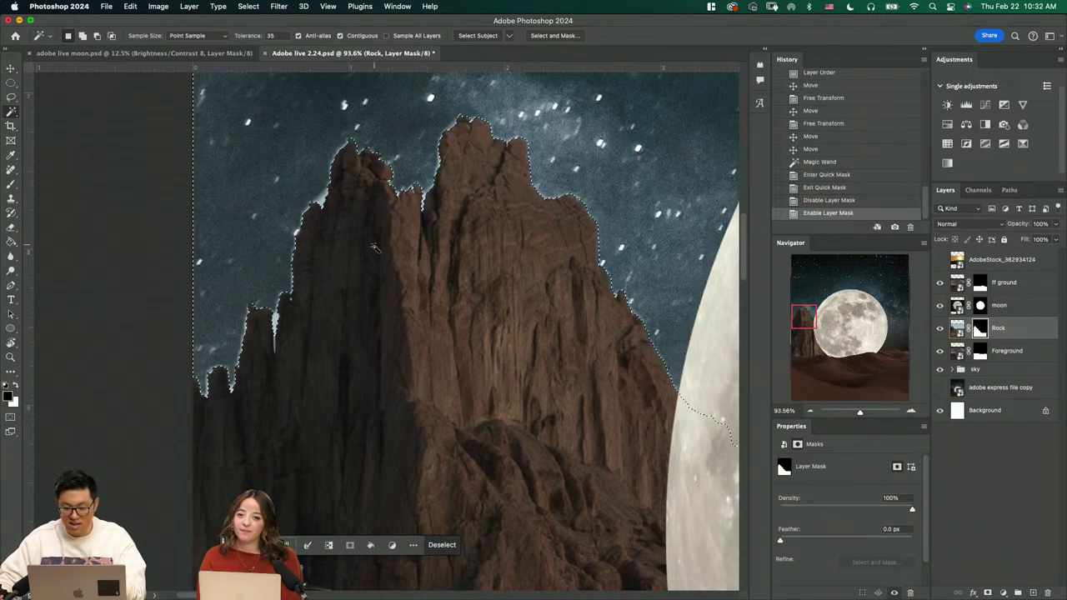
key(b)
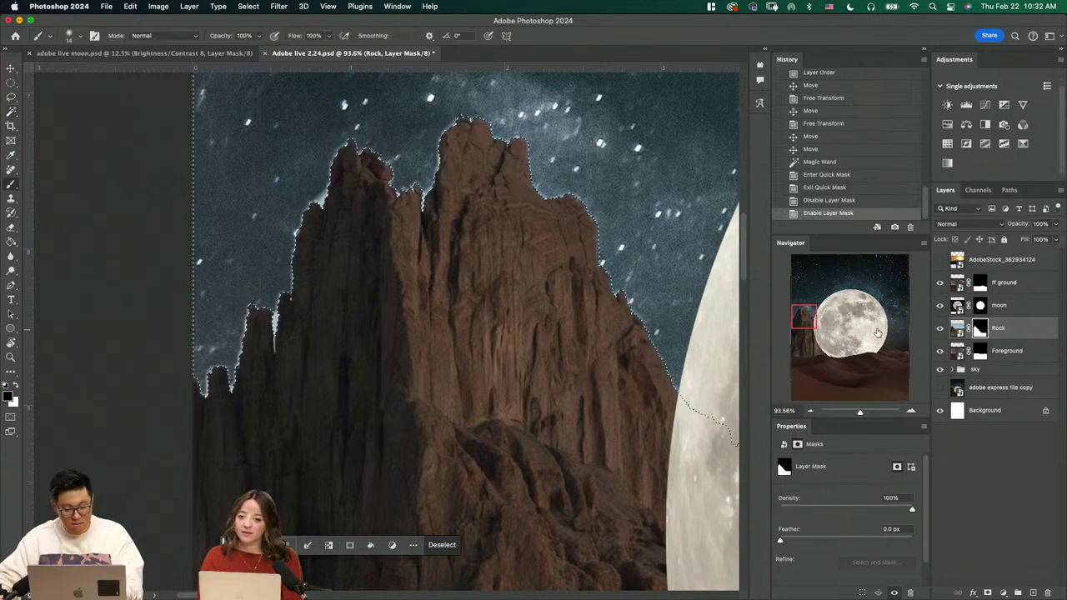
key(q)
key(q)
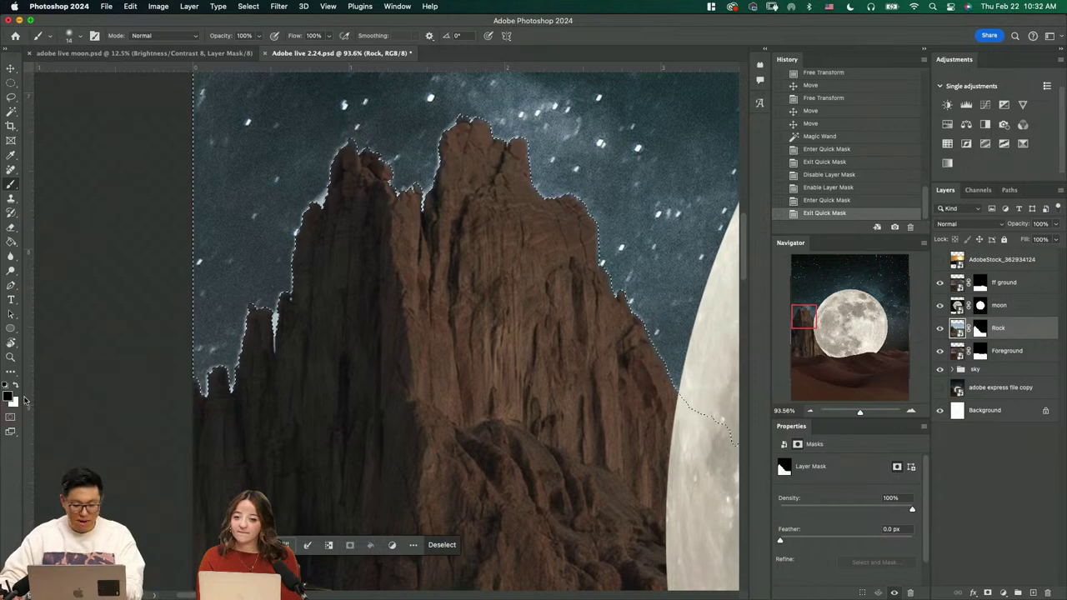
Paint black with a large brush along the peak's skyline on the Rock layer mask inside the sky selection, and deselect
key(])
drag(191, 409, 298, 286)
key(super+z)
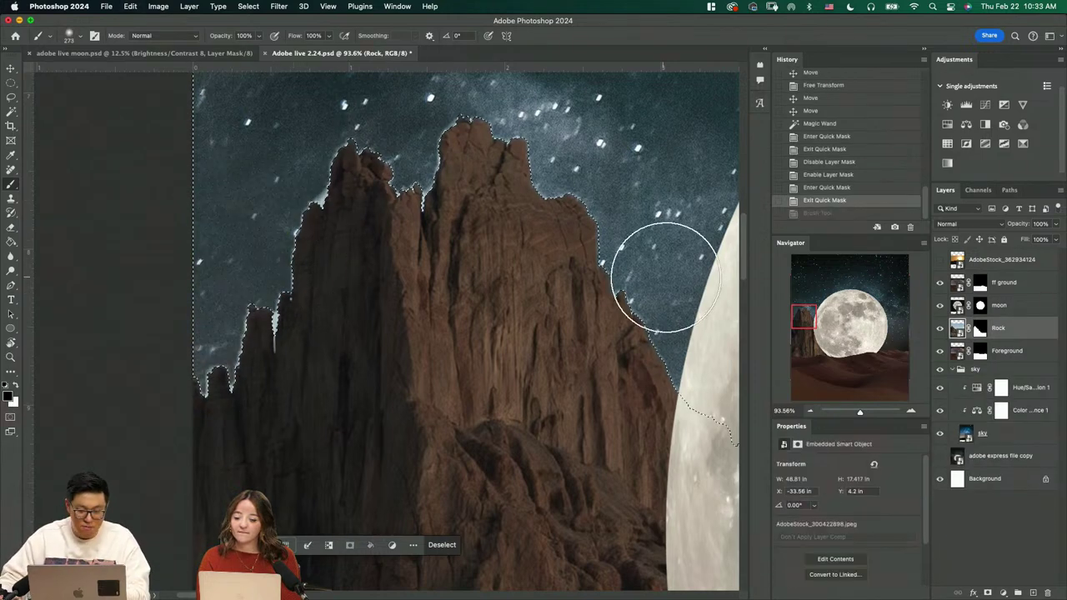
click(980, 328)
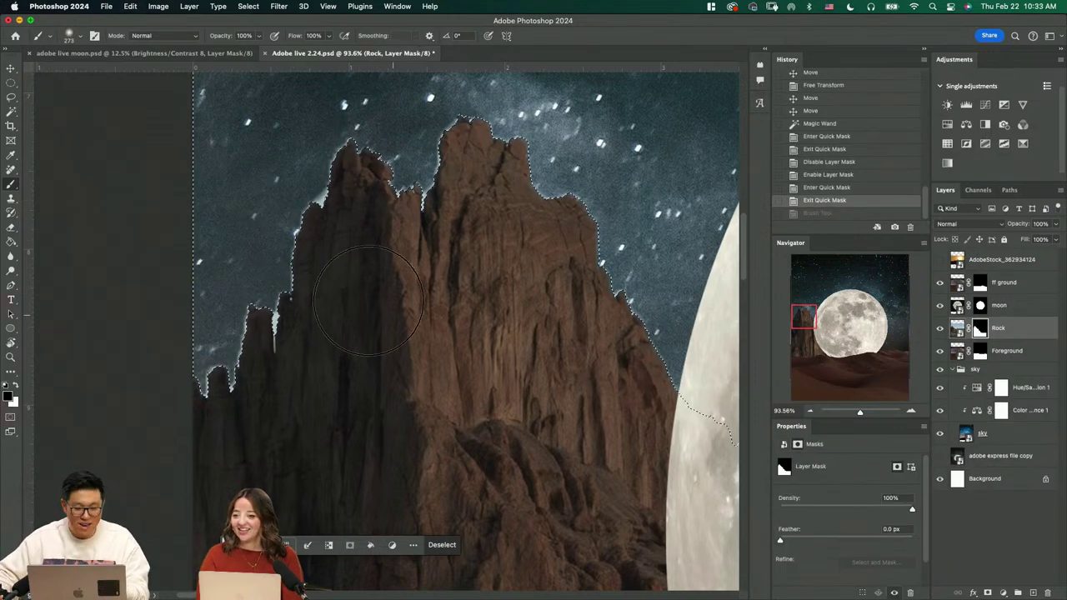
mouse_move(215, 390)
mouse_down()
mouse_move(373, 173)
mouse_move(448, 174)
mouse_move(472, 200)
mouse_move(526, 321)
mouse_move(575, 362)
mouse_move(654, 322)
mouse_up()
key(m)
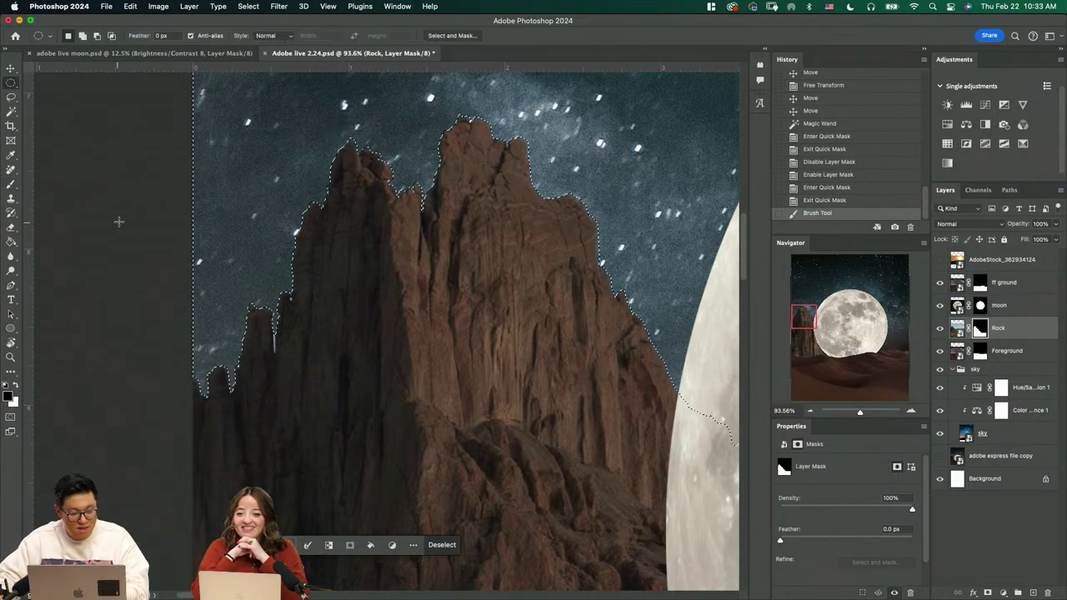
key(super+d)
Touch up the Rock layer mask along the peak's edges with a smaller brush and restore black as the foreground color
key(z)
mouse_move(357, 270)
mouse_down()
mouse_move(329, 292)
mouse_move(387, 312)
mouse_move(178, 329)
mouse_move(166, 427)
mouse_move(341, 301)
mouse_move(300, 326)
mouse_move(331, 347)
mouse_move(308, 310)
mouse_move(245, 326)
mouse_up()
key(b)
key(bracketleft)
key(bracketleft)
key(bracketleft)
key(bracketleft)
key(bracketleft)
key(bracketleft)
drag(308, 292, 302, 392)
key(z)
mouse_move(297, 461)
mouse_down()
mouse_move(275, 450)
mouse_move(303, 367)
mouse_move(317, 386)
mouse_move(359, 350)
mouse_up()
key(b)
key(z)
scroll(438, 317, down, 10)
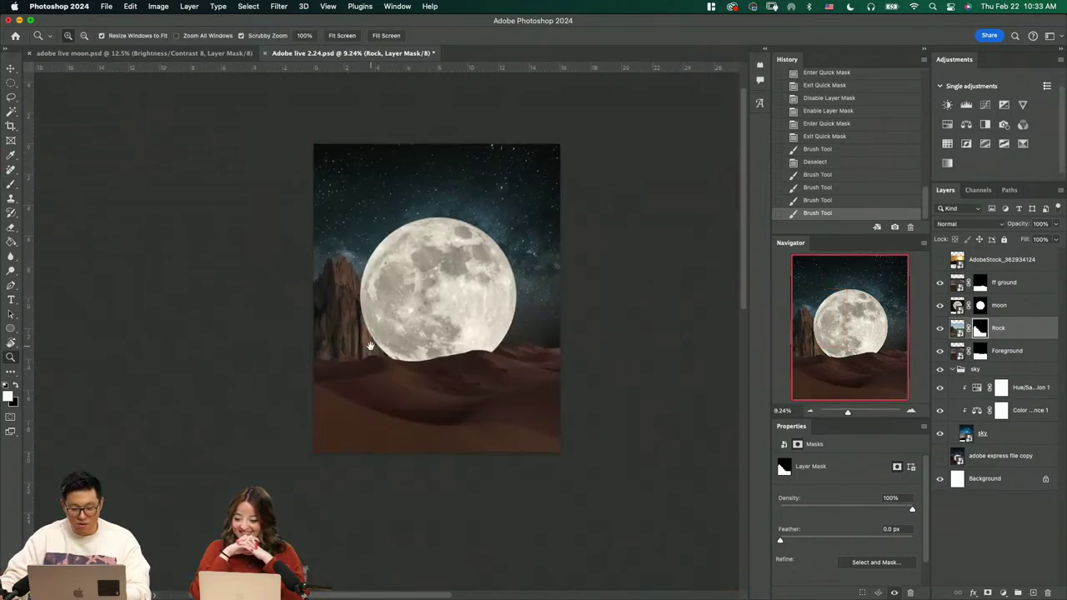
key(x)
Duplicate the masked Rock layer and flip the copy horizontally
key(super+j)
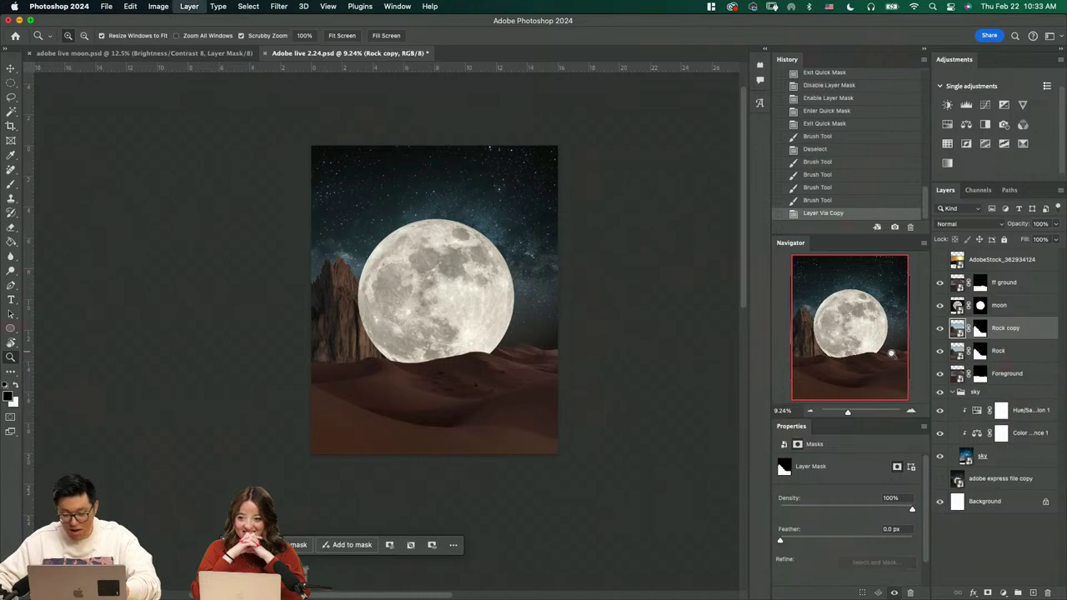
key(super+t)
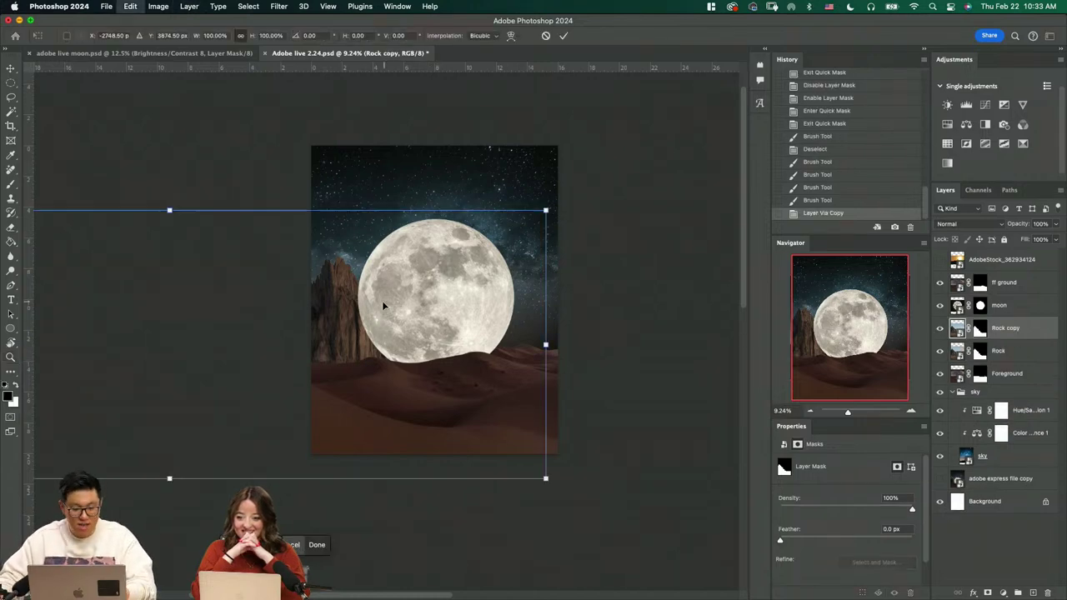
right_click(347, 480)
click(354, 481)
right_click(360, 480)
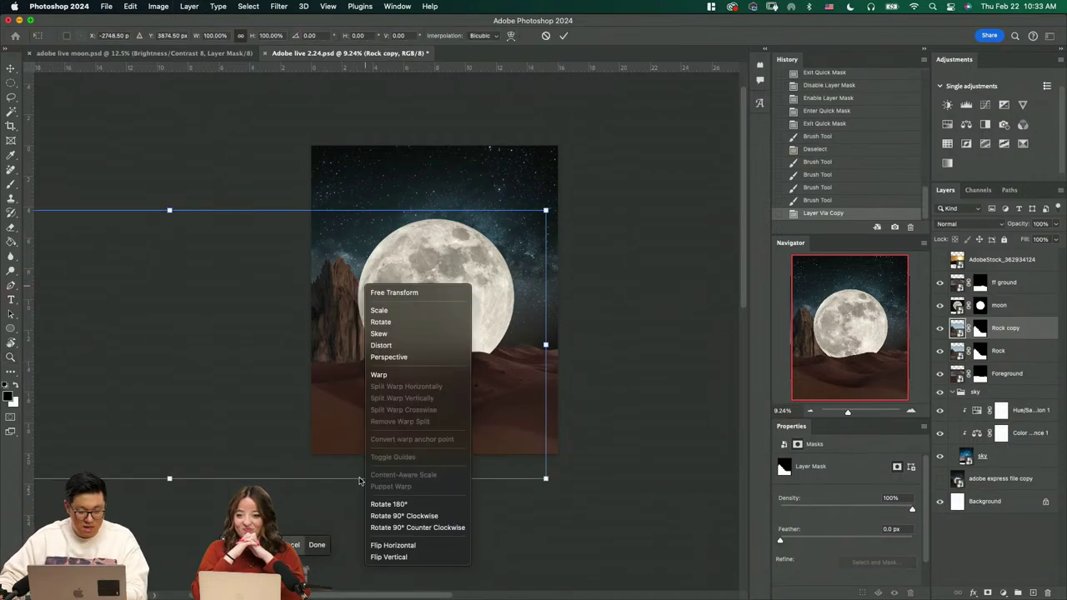
click(392, 545)
key(Return)
Move the flipped rock copy to the right side of the moon above the dunes
key(z)
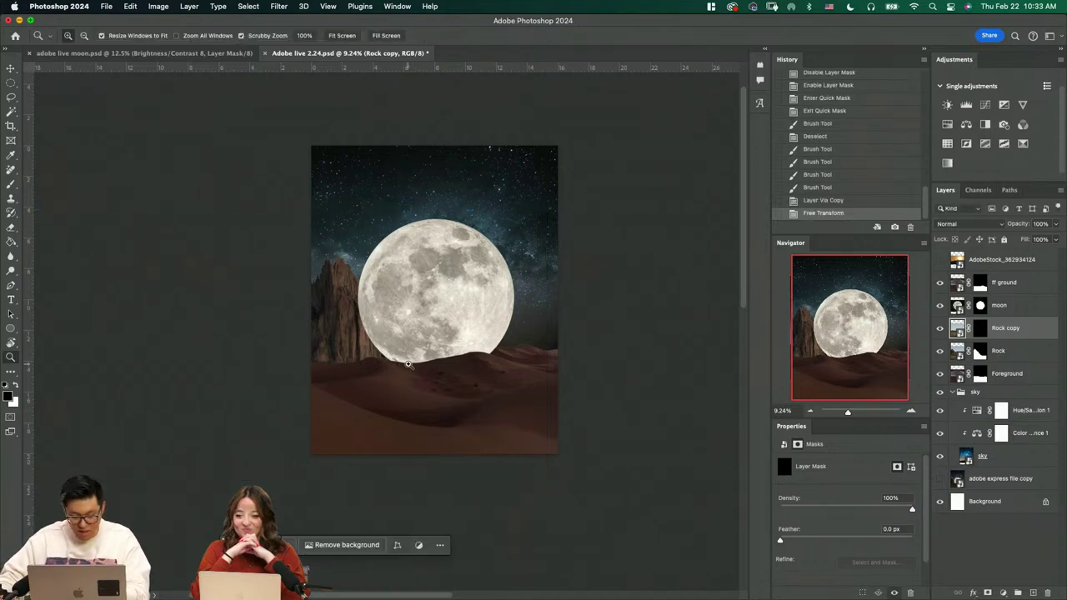
key(v)
drag(333, 348, 505, 346)
Scale the flipped rock copy proportionally to about 125% and position it at the canvas's right edge behind the moon
key(z)
key(super+t)
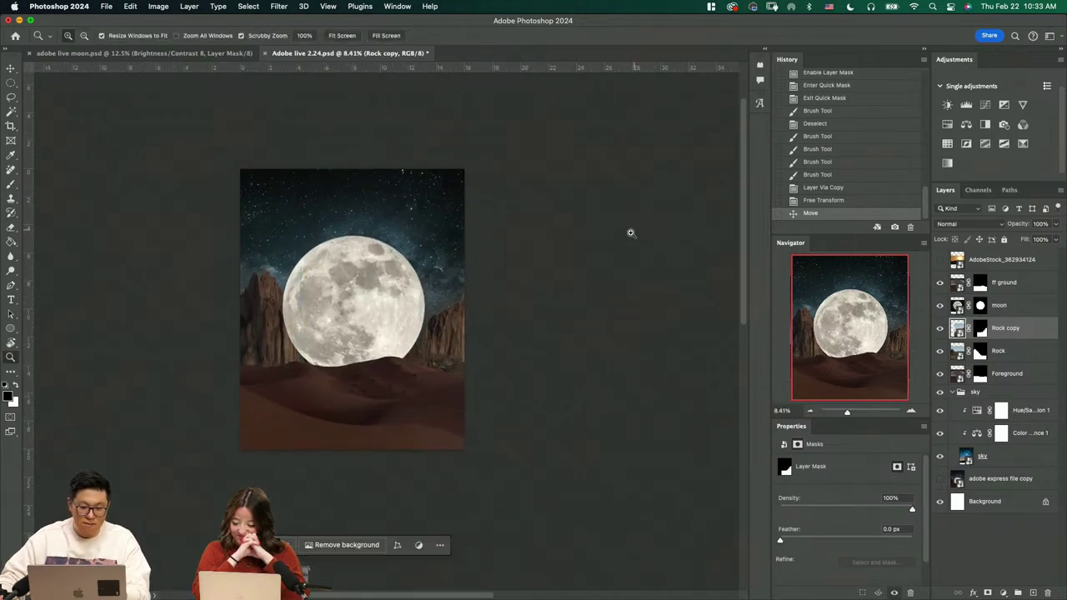
drag(643, 464, 644, 520)
drag(490, 453, 583, 352)
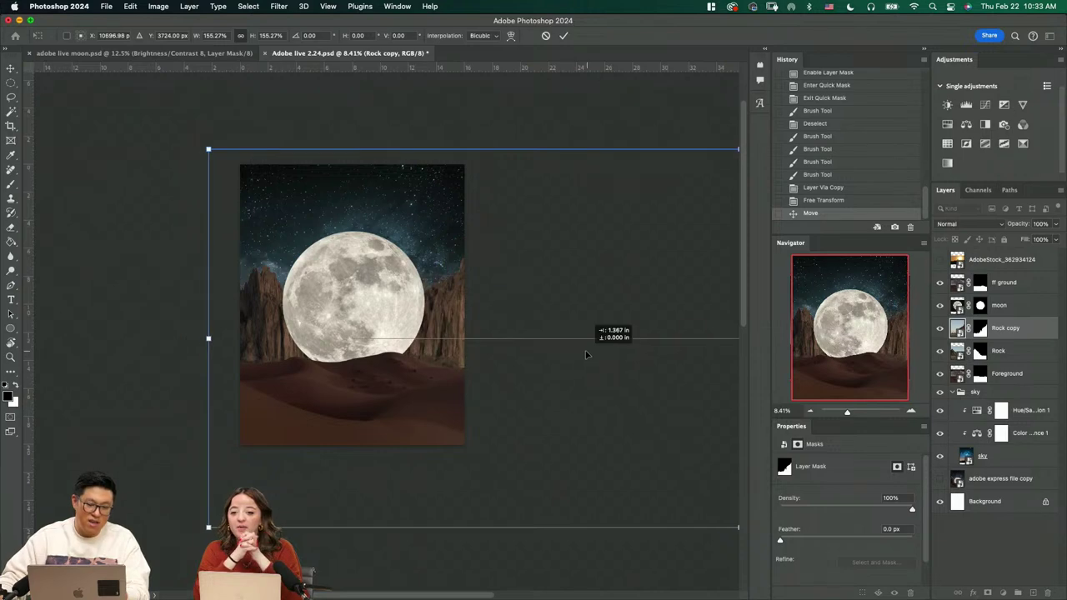
drag(734, 150, 734, 254)
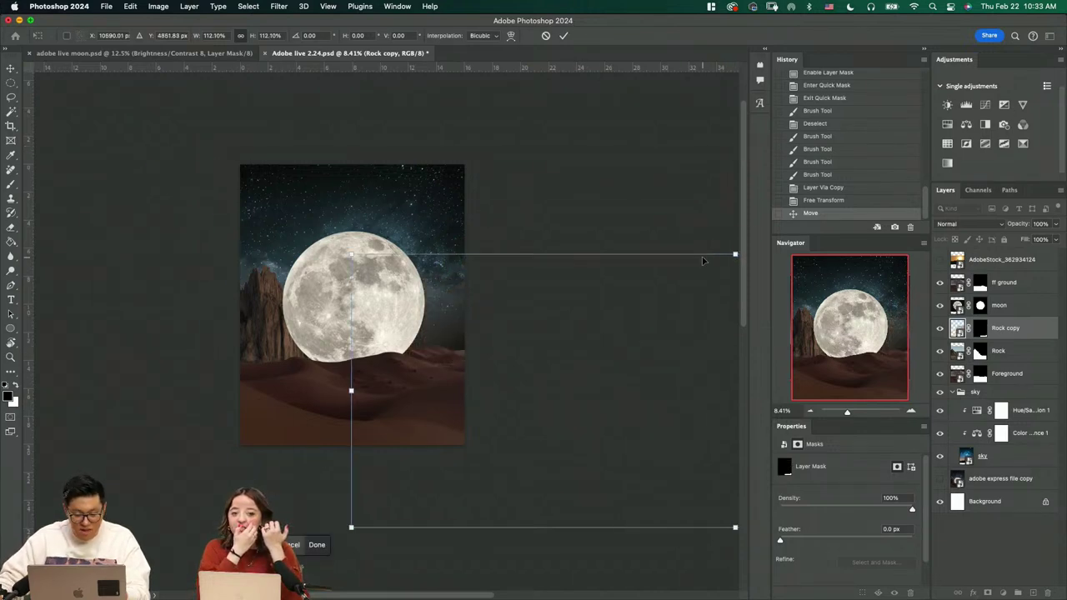
drag(609, 371, 550, 359)
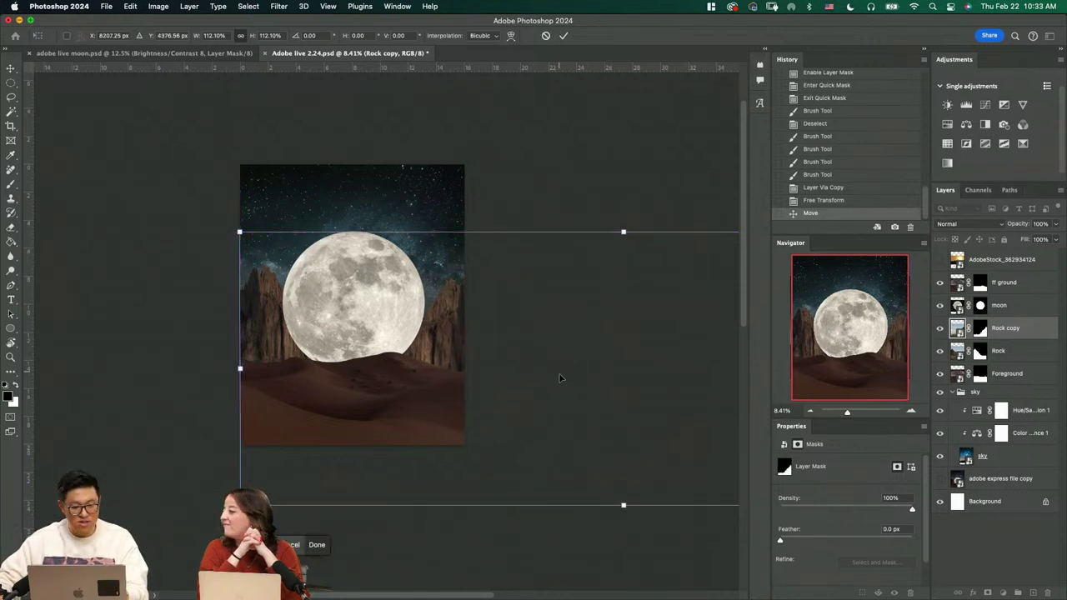
drag(622, 233, 624, 197)
drag(559, 264, 612, 258)
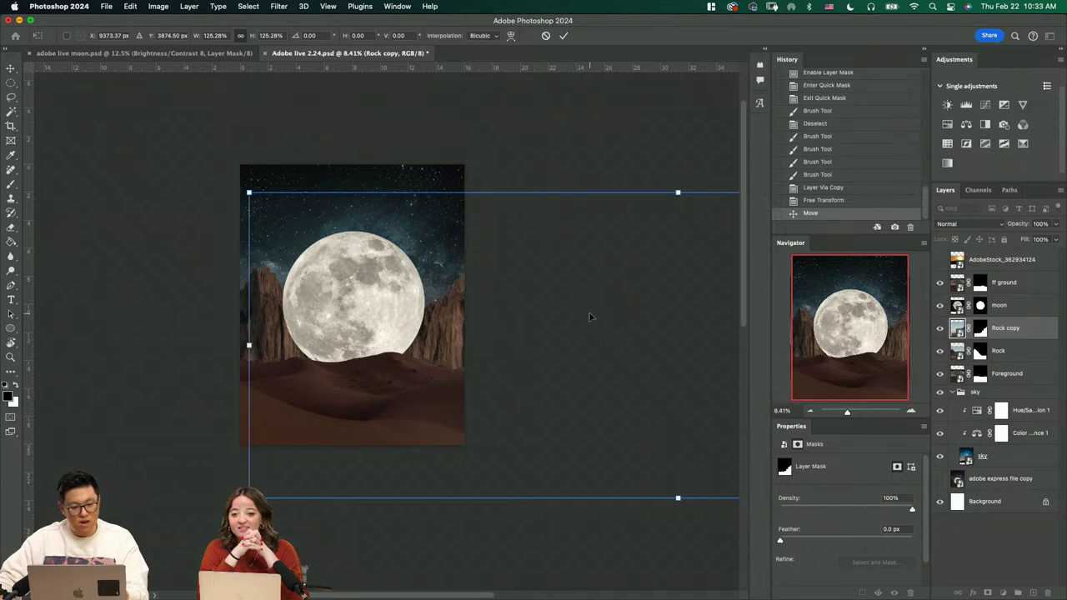
drag(588, 316, 600, 303)
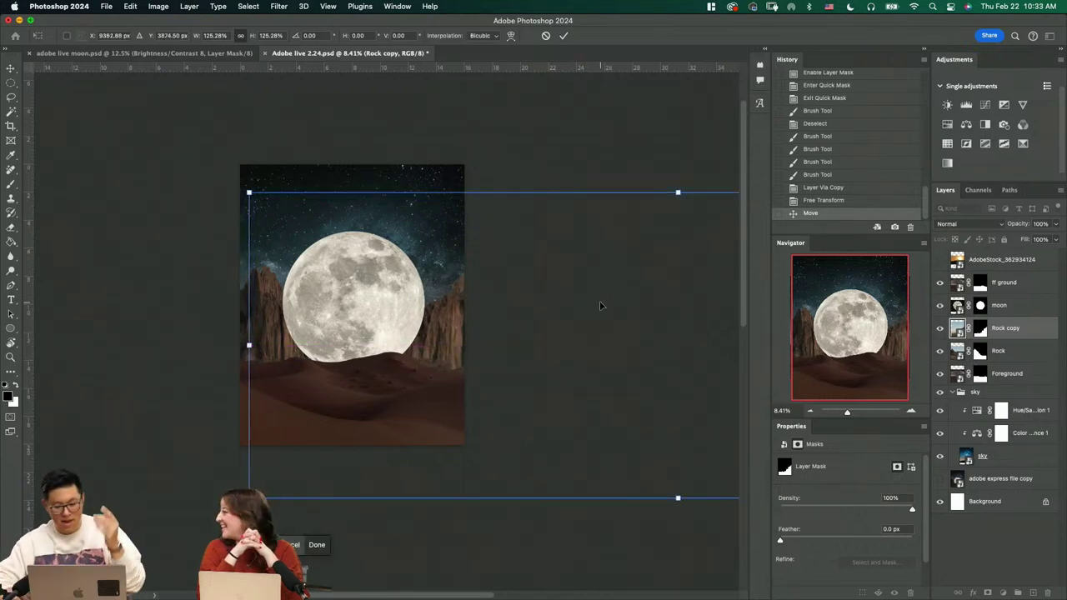
key(Return)
Save the document and compare the scene with the flipped rock copy hidden and shown
key(z)
click(426, 334)
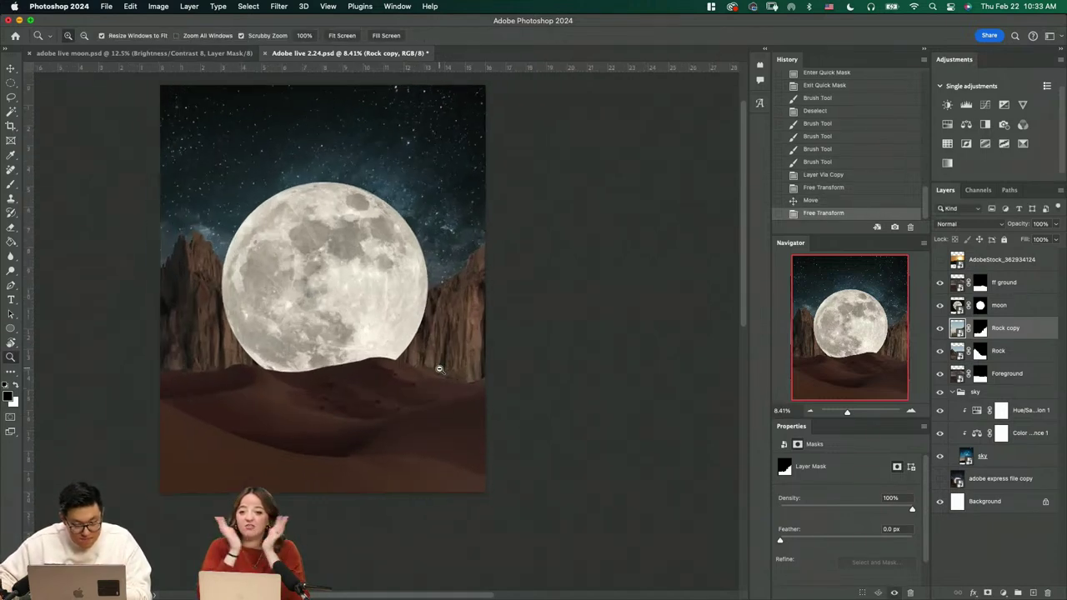
key(super+s)
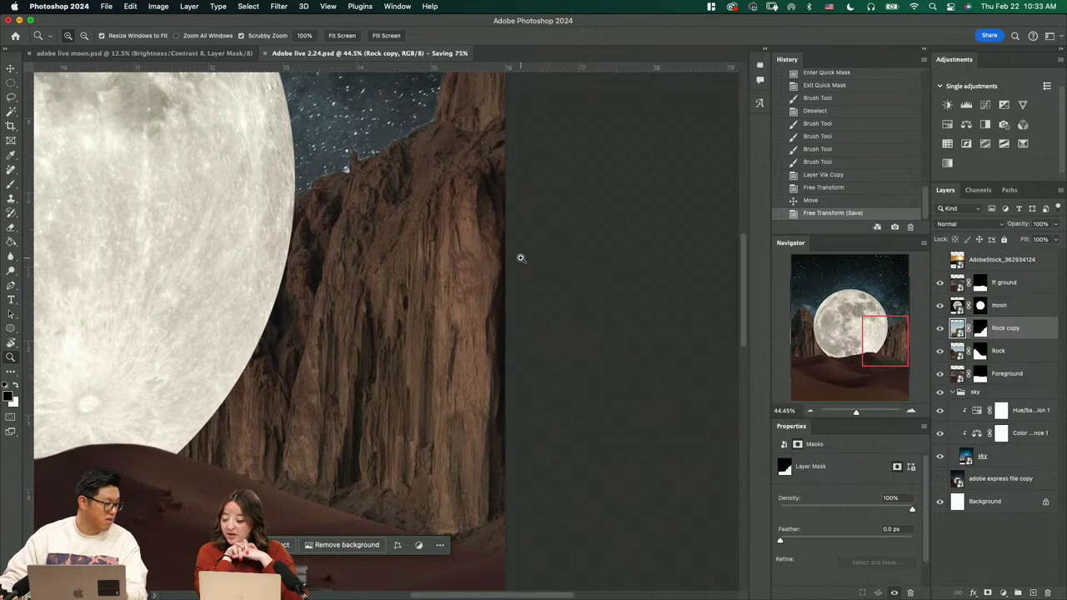
scroll(500, 321, down, 5)
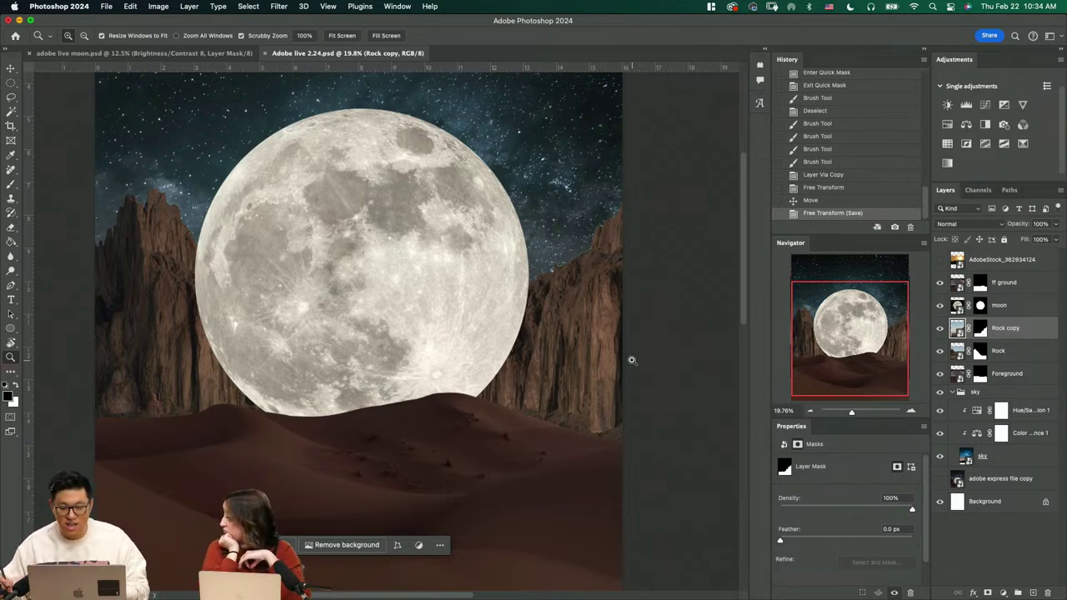
click(939, 328)
click(939, 328)
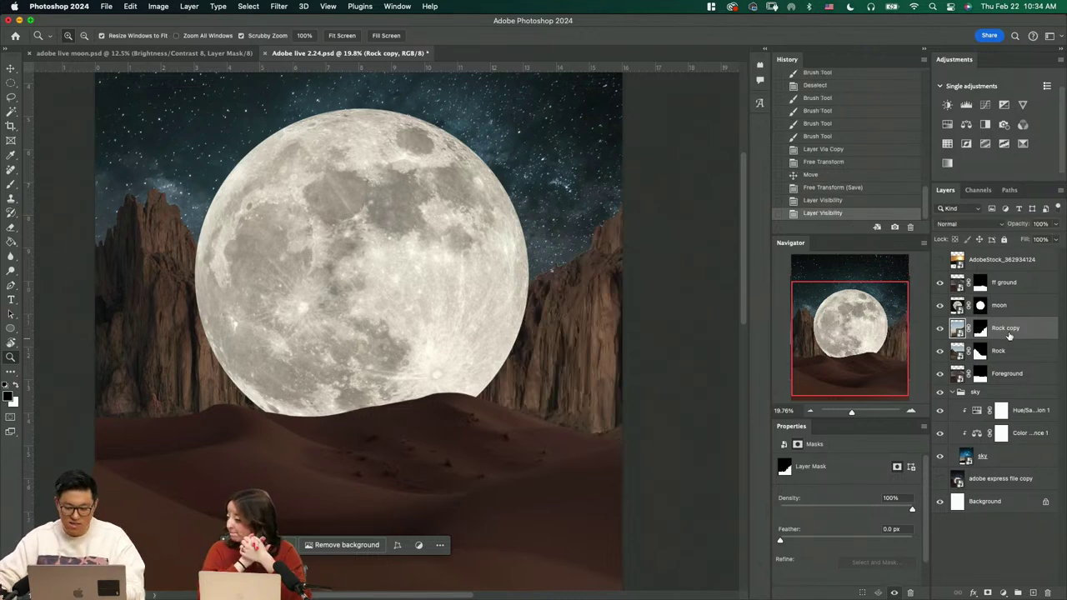
Add Hue/Saturation and Color Balance adjustment layers above the flipped rock copy, and select the Hue/Saturation one
scroll(543, 375, up, 2)
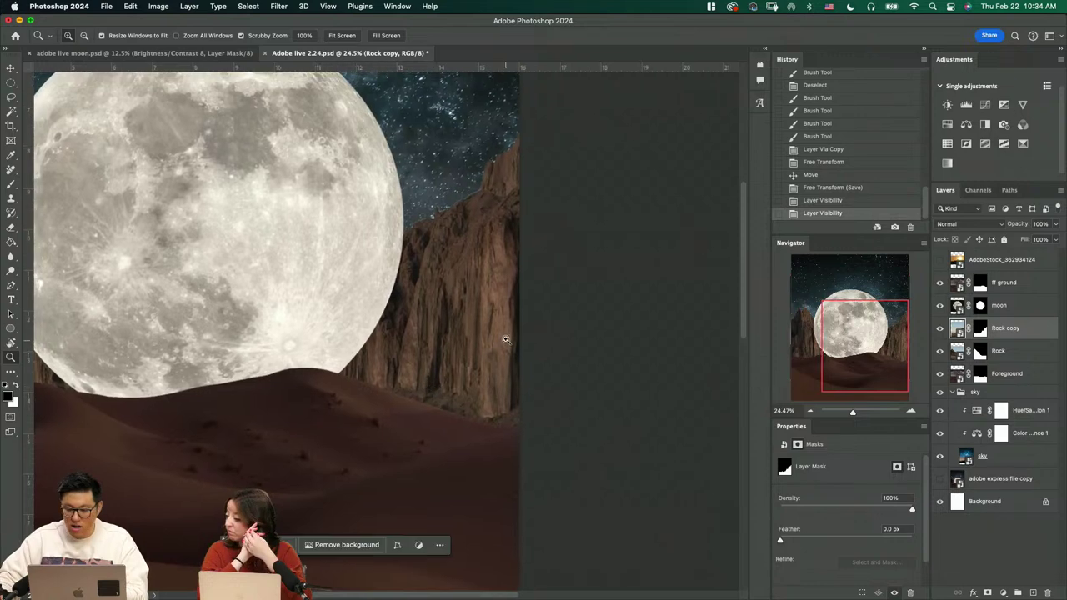
scroll(500, 346, down, 4)
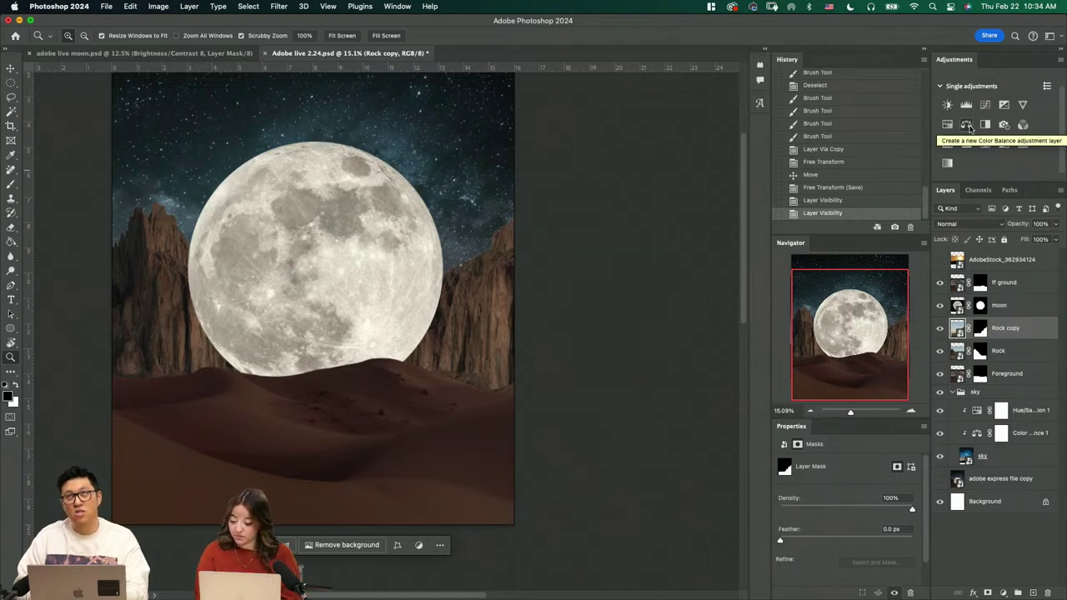
click(967, 125)
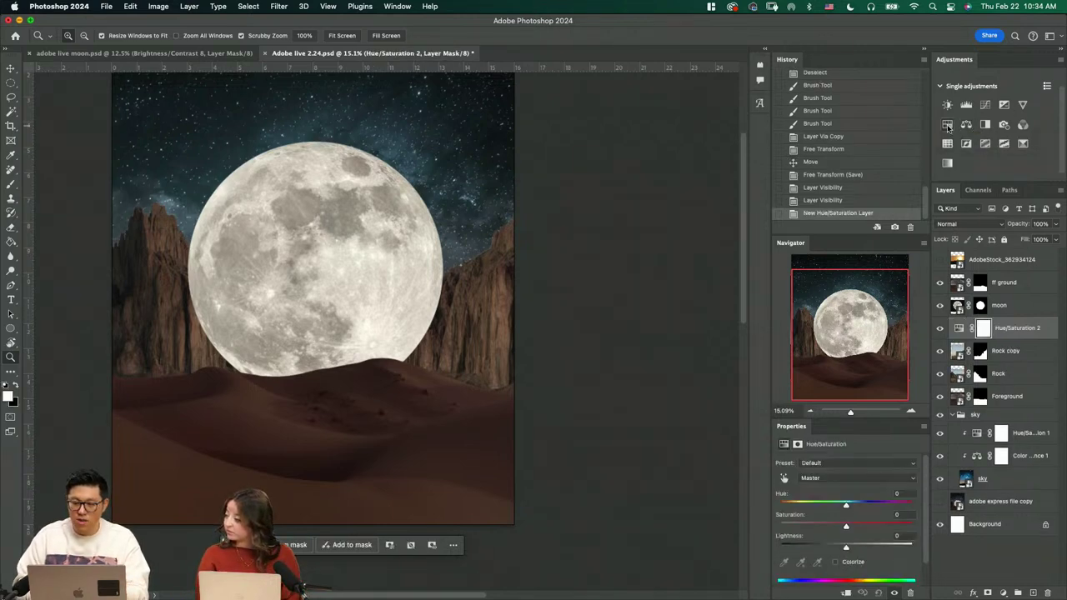
click(965, 125)
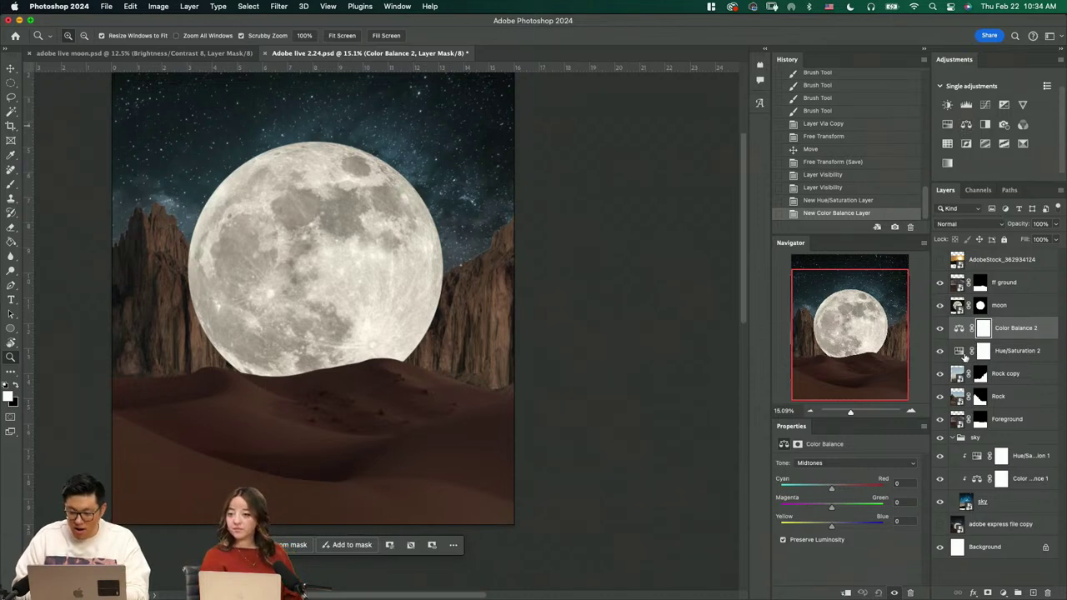
click(1017, 351)
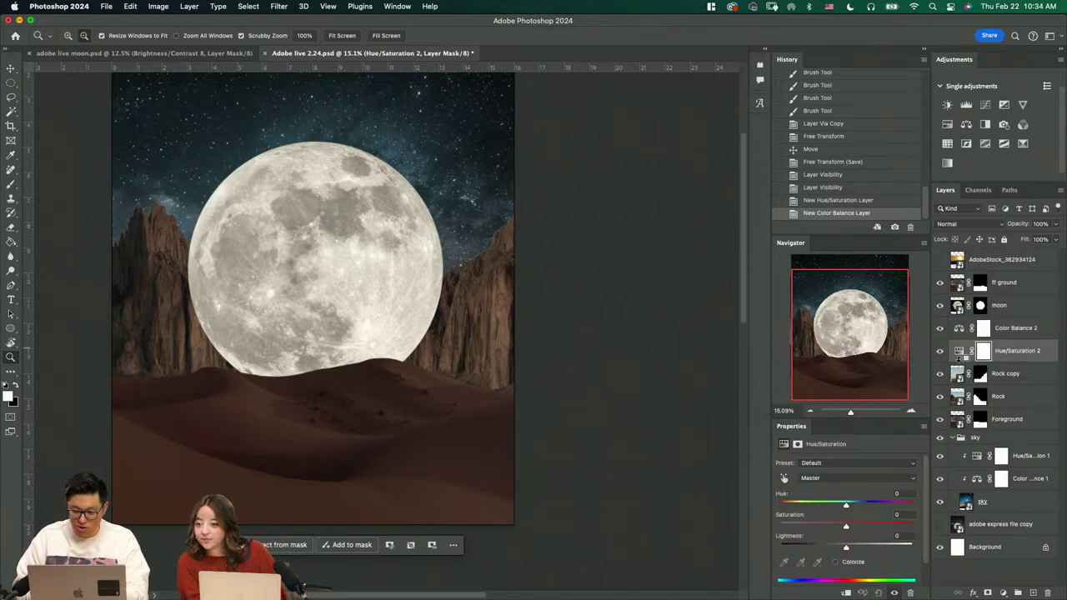
Clip the Hue/Saturation 2 and Color Balance 2 adjustments to the Rock copy layer and reduce the saturation to -14
alt+click(959, 361)
alt+click(959, 332)
click(967, 351)
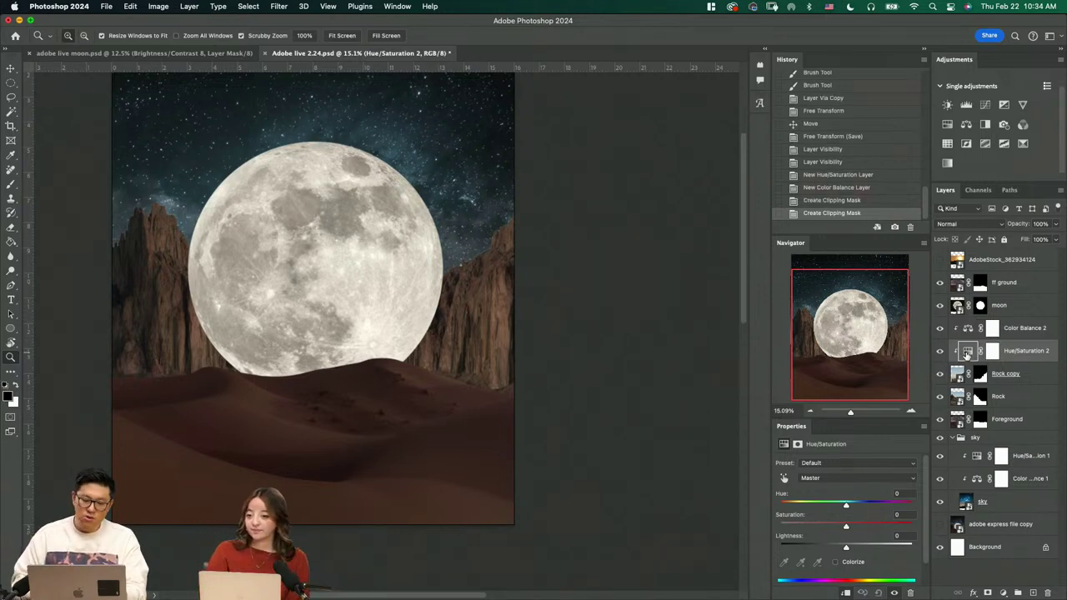
click(833, 528)
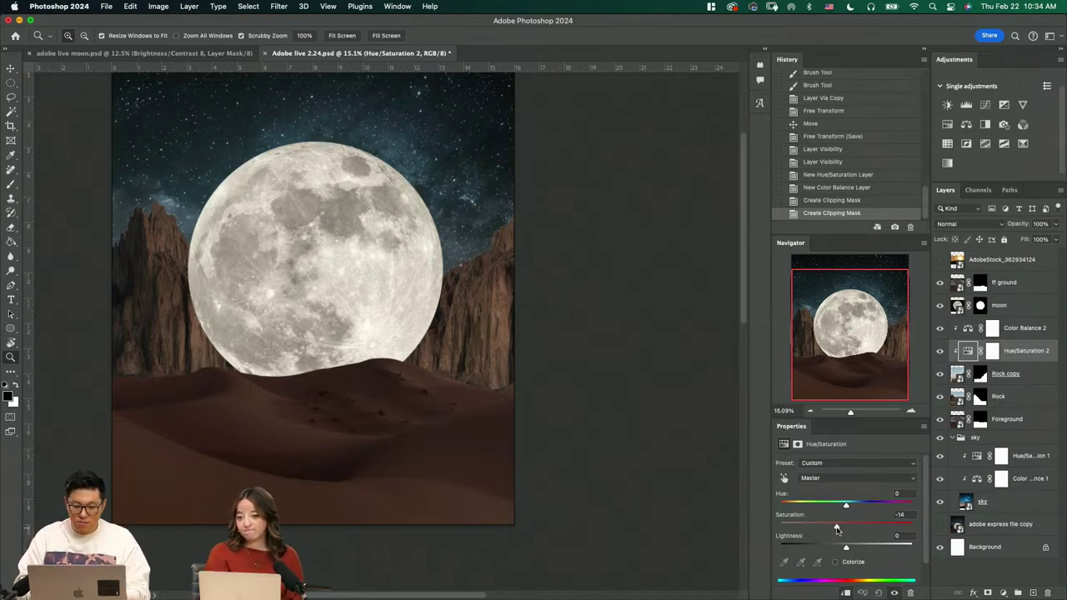
drag(837, 530, 836, 530)
Shift the Color Balance 2 midtones to +17 toward red and also push them toward yellow
click(966, 333)
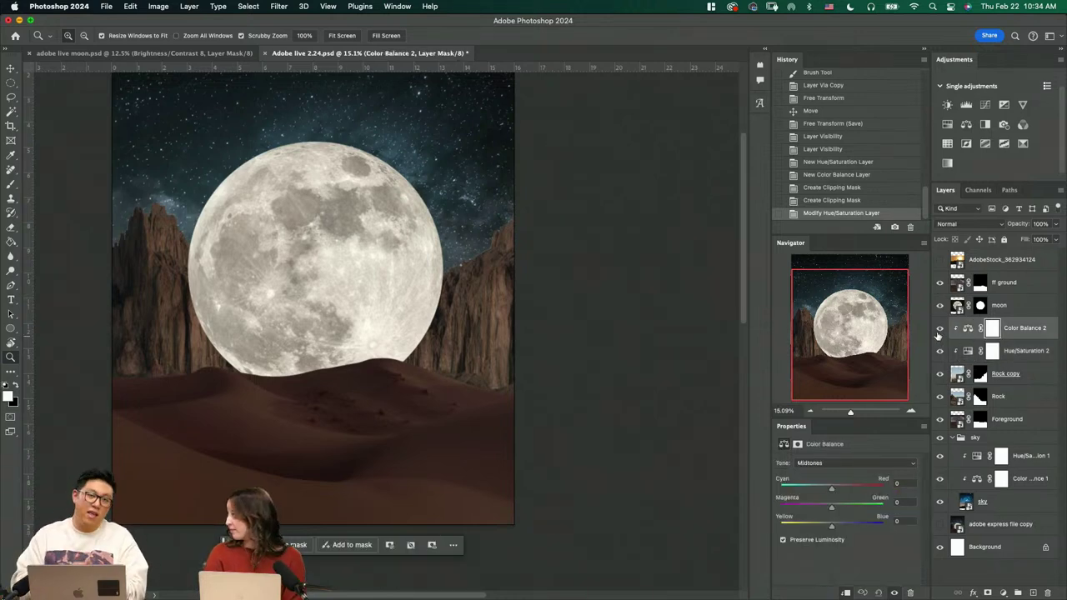
click(841, 465)
click(836, 465)
drag(830, 488, 840, 491)
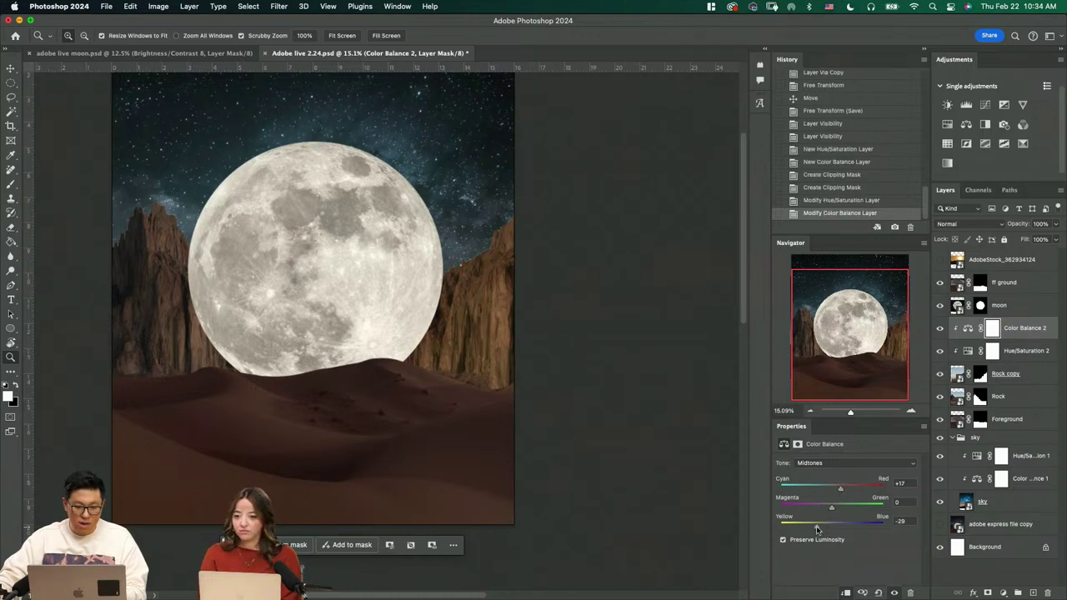
Set the Color Balance 2 shadows to Cyan-Red +10 and Yellow-Blue -18
click(836, 463)
click(825, 451)
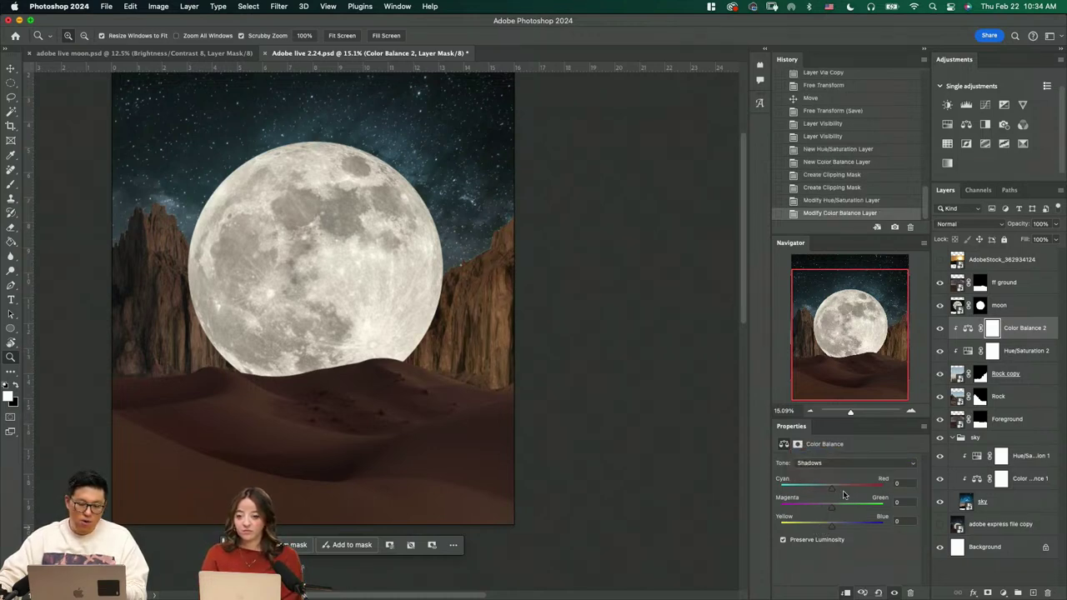
mouse_move(832, 489)
mouse_down()
mouse_move(847, 492)
mouse_move(837, 493)
mouse_up()
drag(835, 533, 822, 531)
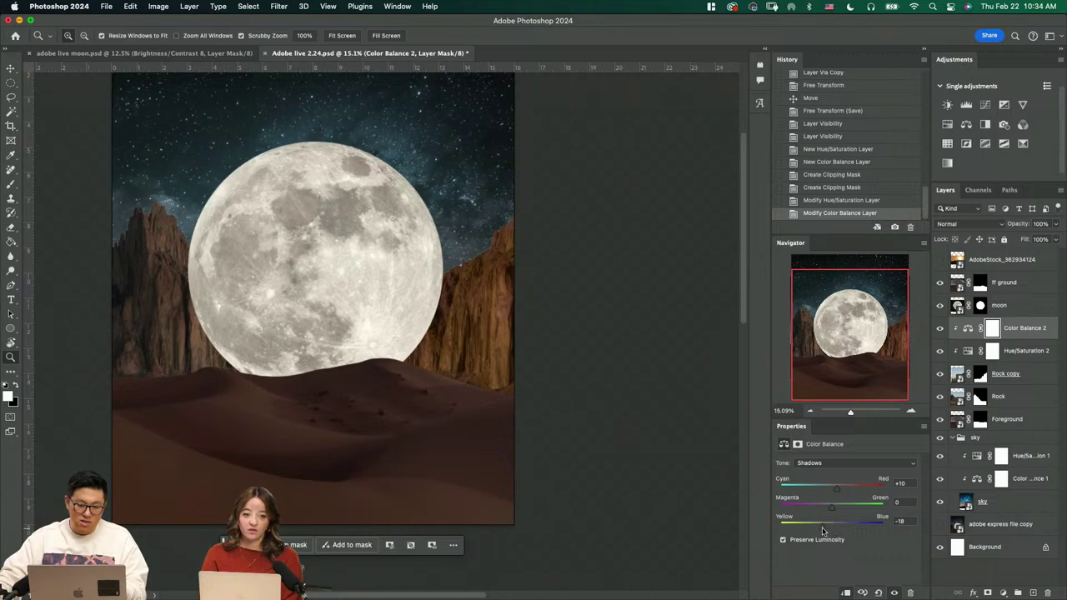
Set the Color Balance 2 midtones to Cyan-Red -1 and Yellow-Blue +3
click(842, 463)
click(833, 475)
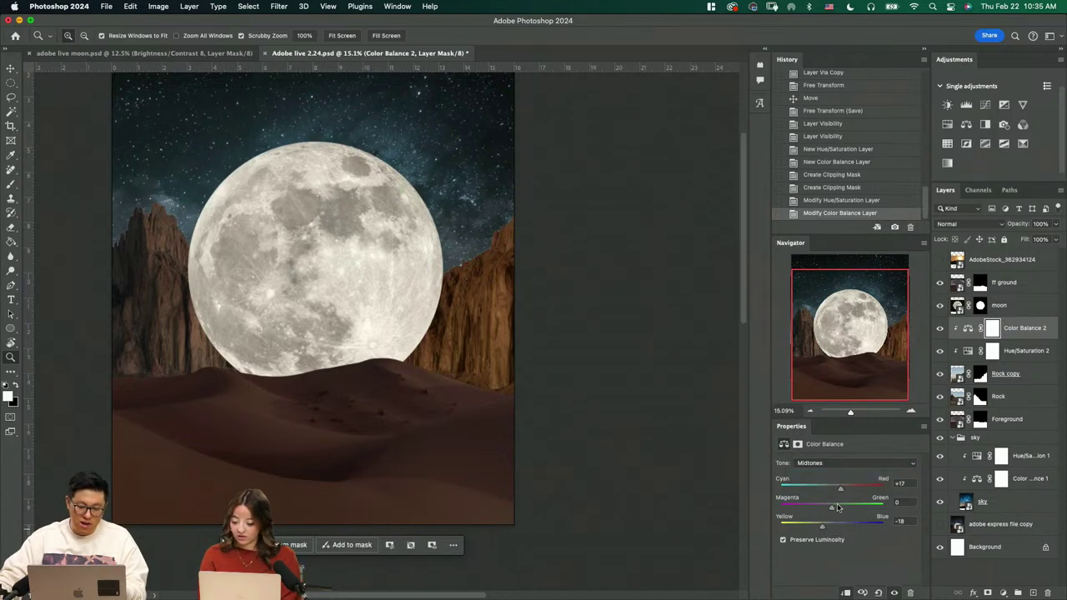
drag(838, 492, 830, 490)
drag(822, 527, 832, 527)
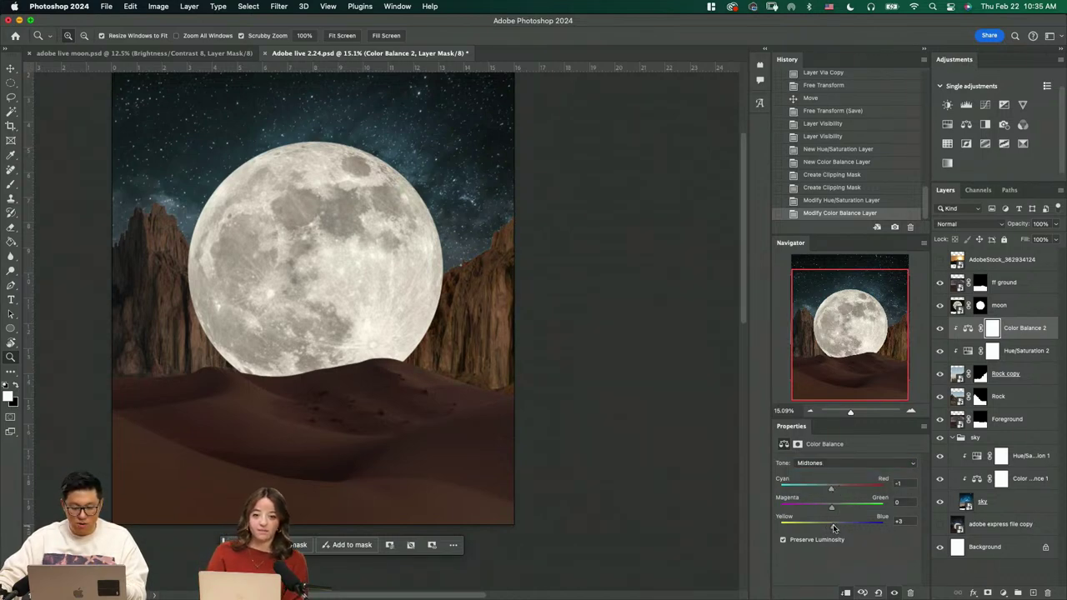
Set Hue/Saturation 2 to saturation -29 and lightness -26, and hide both it and the Color Balance 2 layer
click(949, 351)
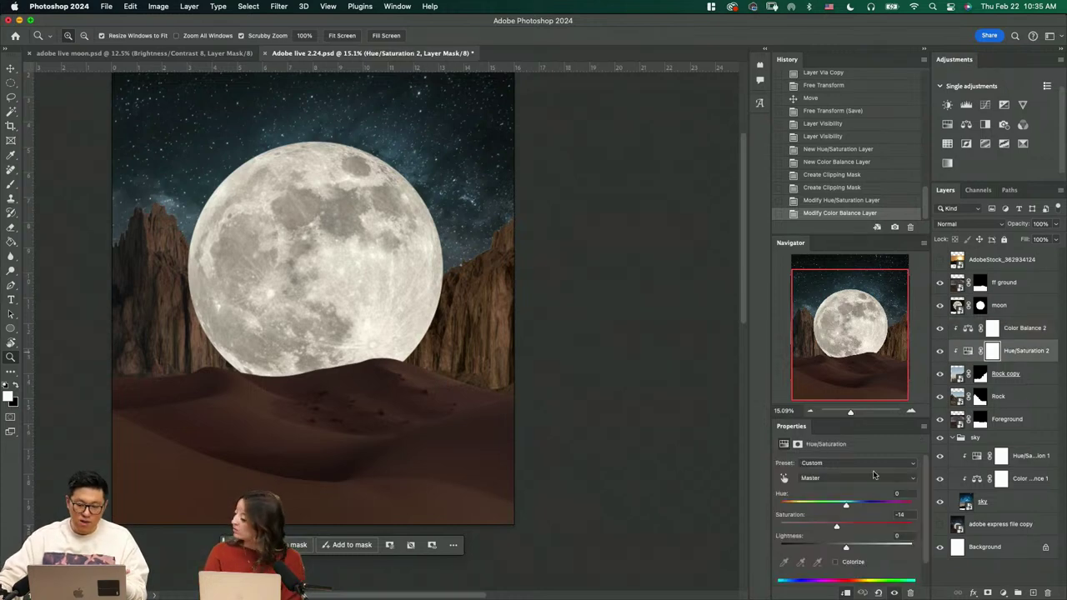
drag(838, 526, 829, 548)
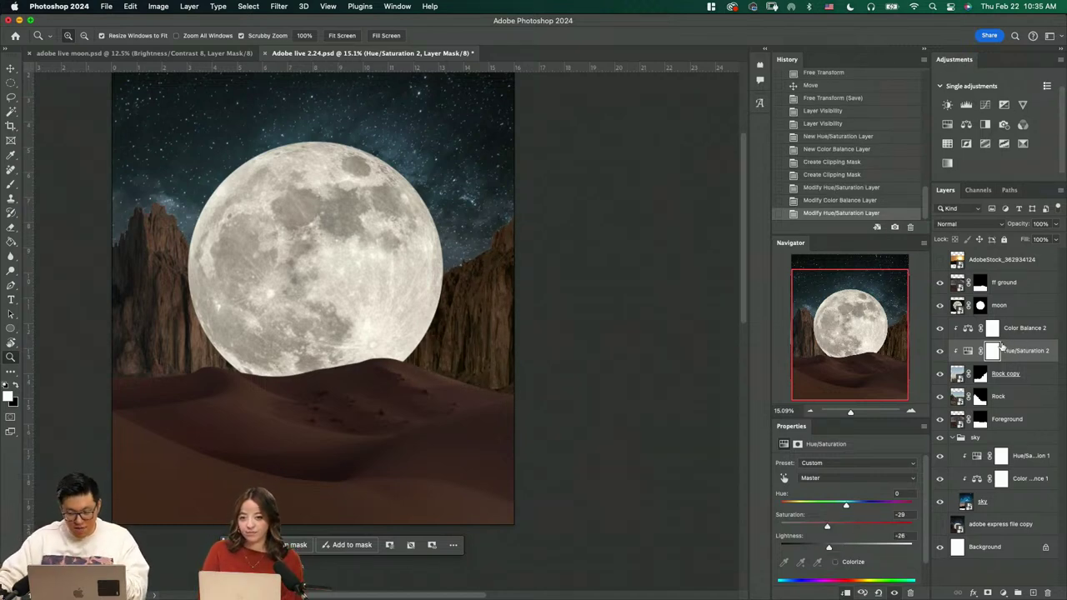
click(1010, 331)
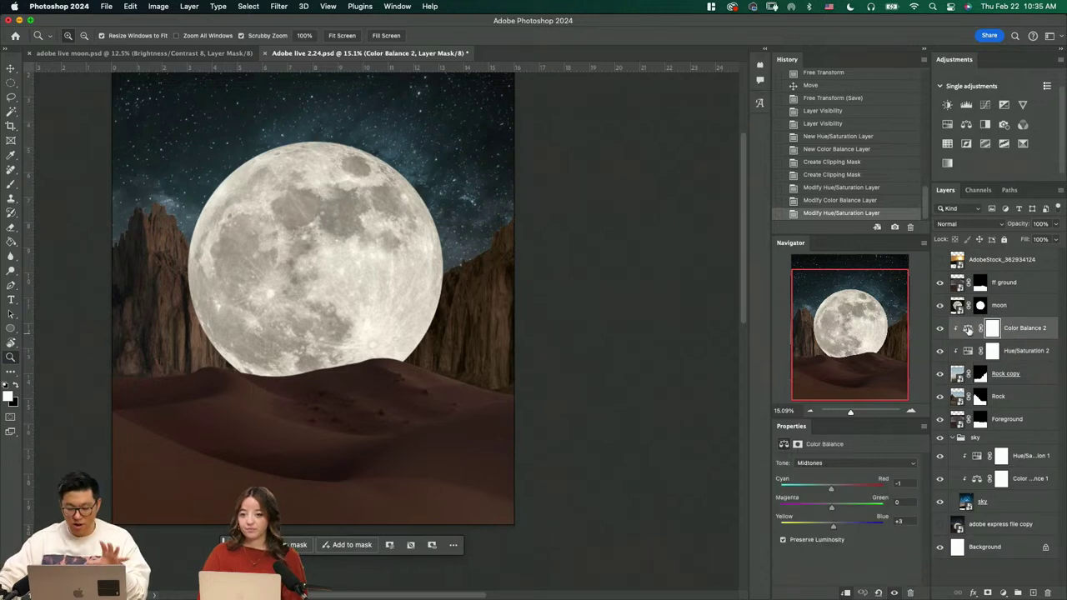
drag(940, 350, 939, 328)
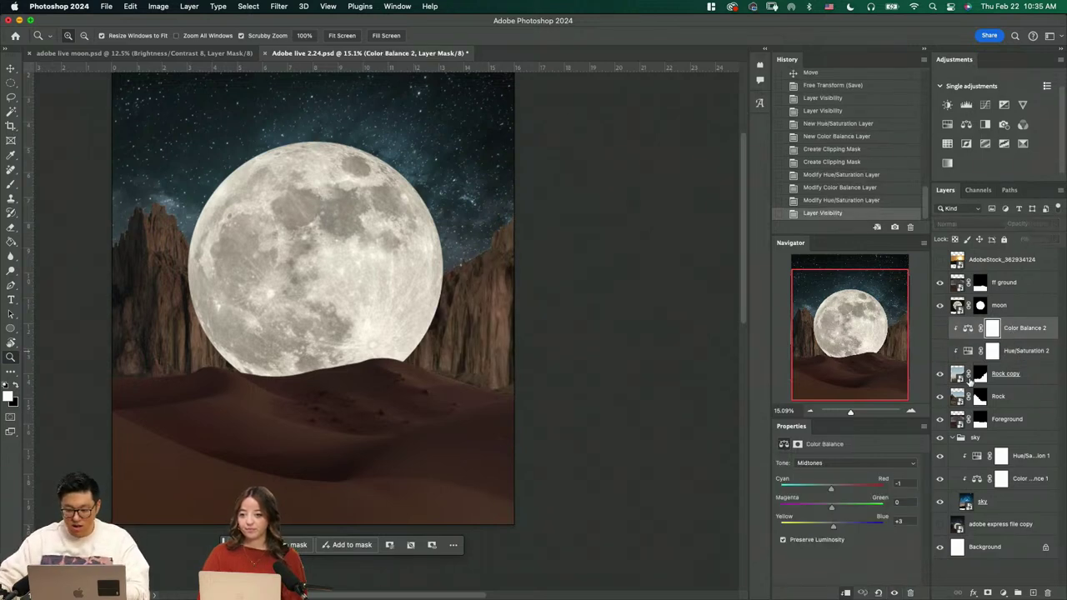
Paint sampled dune and rock shadow colors as comparison swatches over the sky on a new layer, and delete that layer
drag(470, 316, 504, 367)
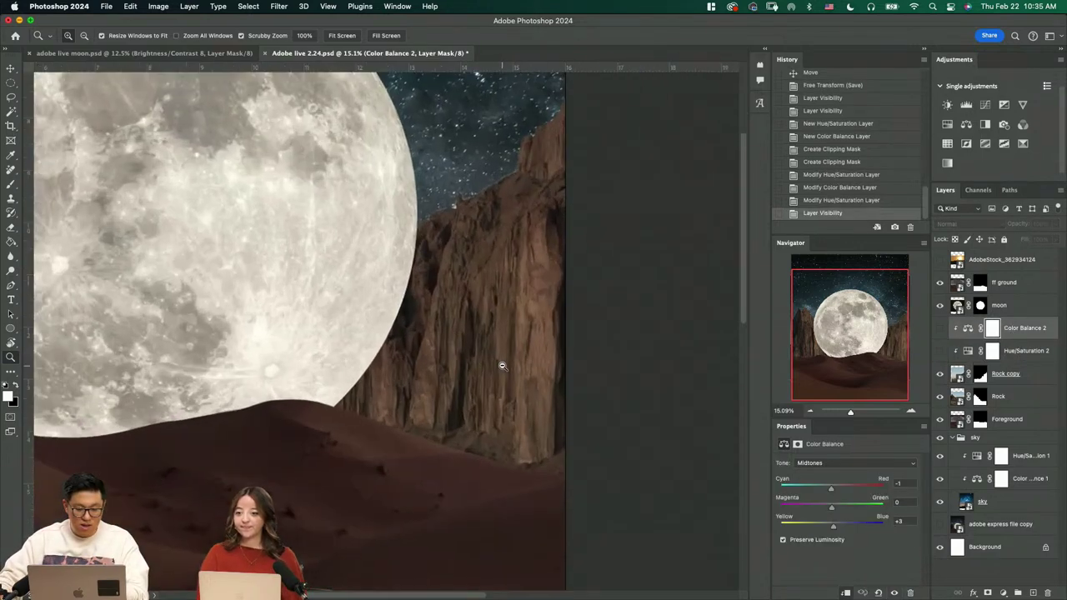
click(1033, 593)
drag(435, 281, 424, 307)
key(b)
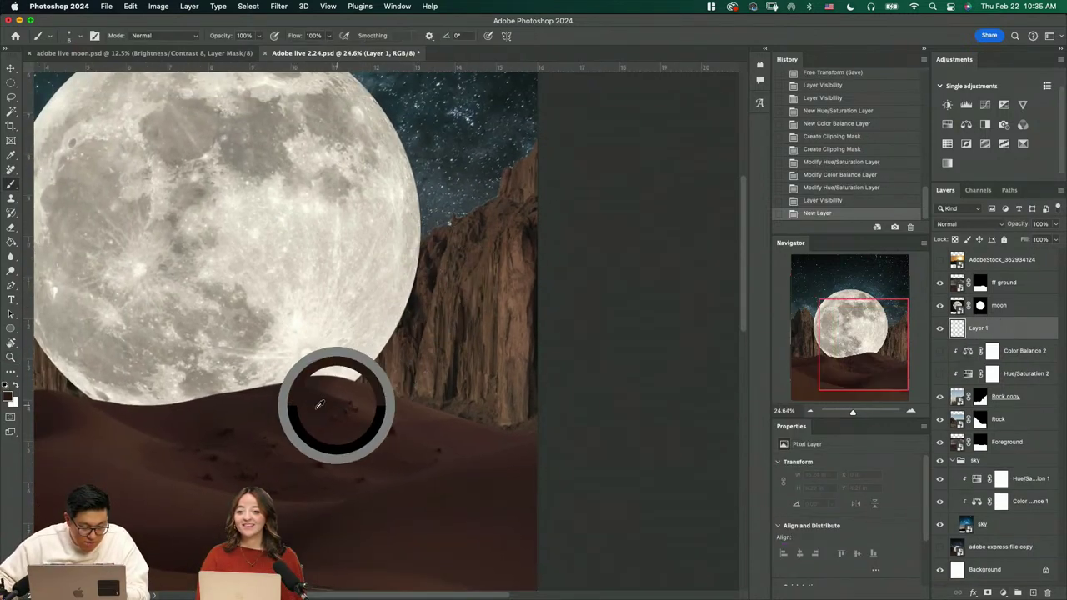
drag(293, 285, 305, 278)
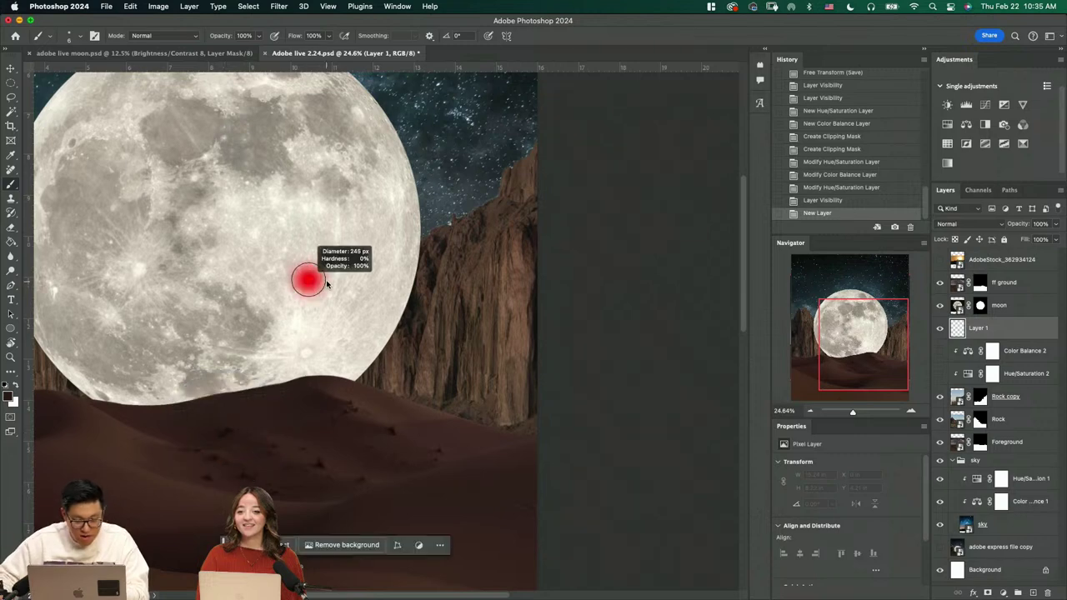
click(290, 293)
key(super+z)
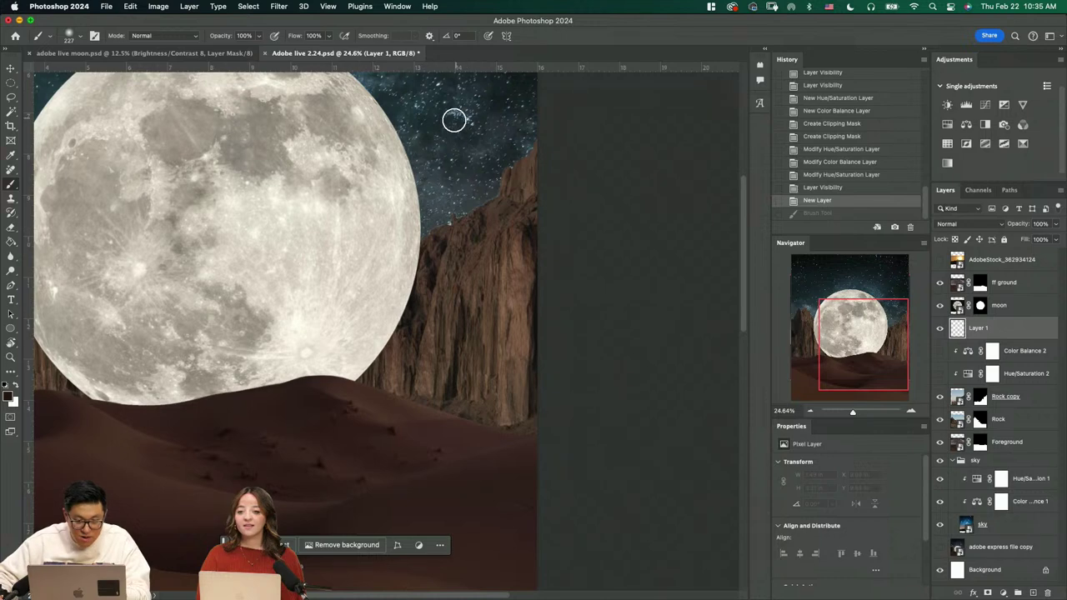
drag(455, 119, 455, 159)
drag(523, 240, 529, 218)
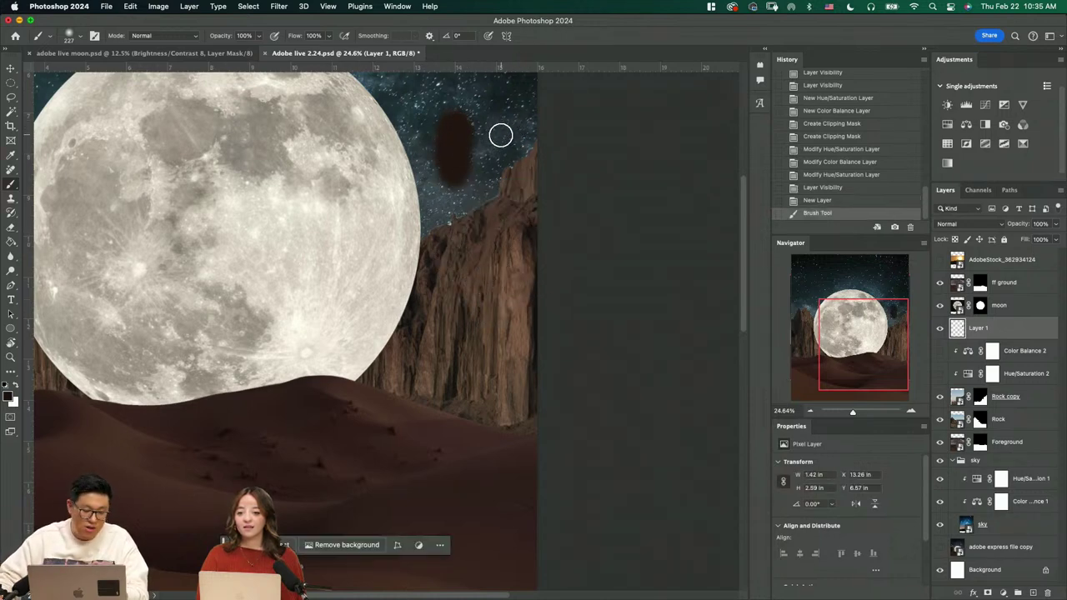
mouse_move(505, 115)
mouse_down()
mouse_move(506, 161)
mouse_move(514, 142)
mouse_move(515, 167)
mouse_up()
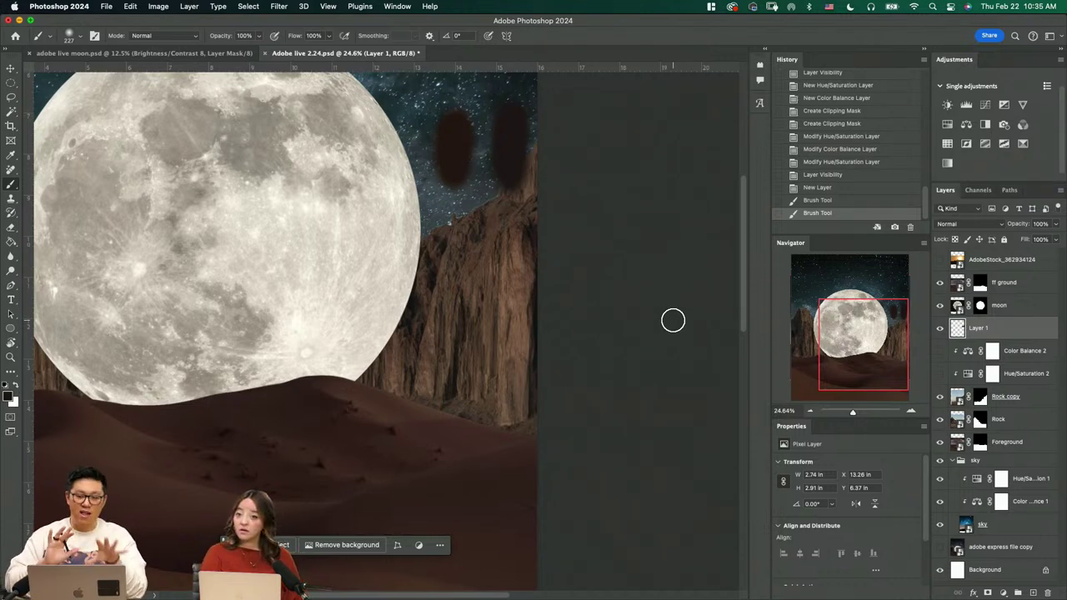
key(BackSpace)
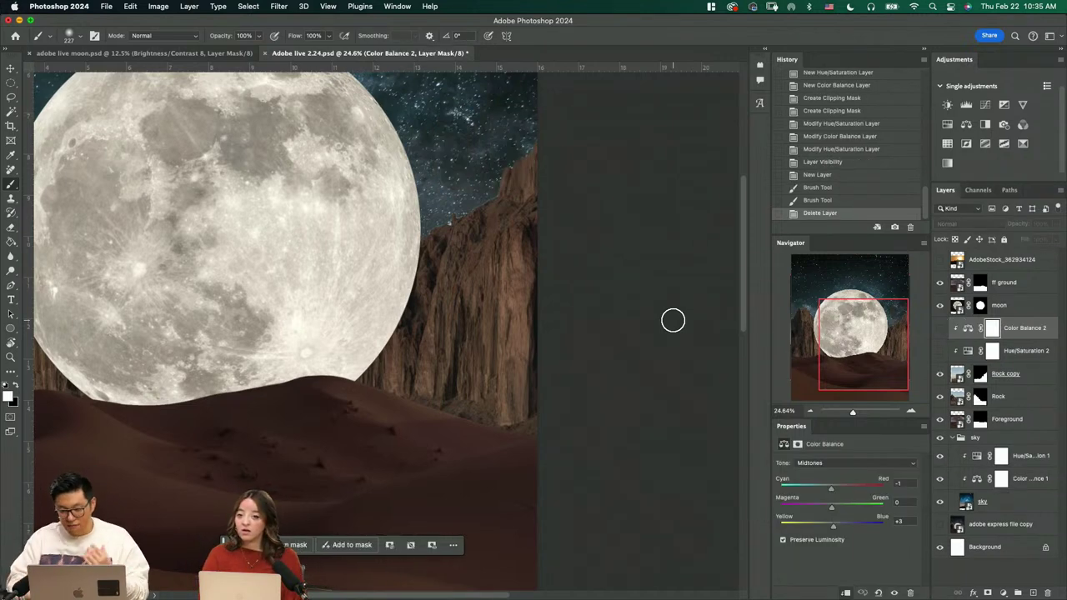
Add a Selective Color adjustment layer below the moon and clip it to the Rock copy stack
click(1004, 592)
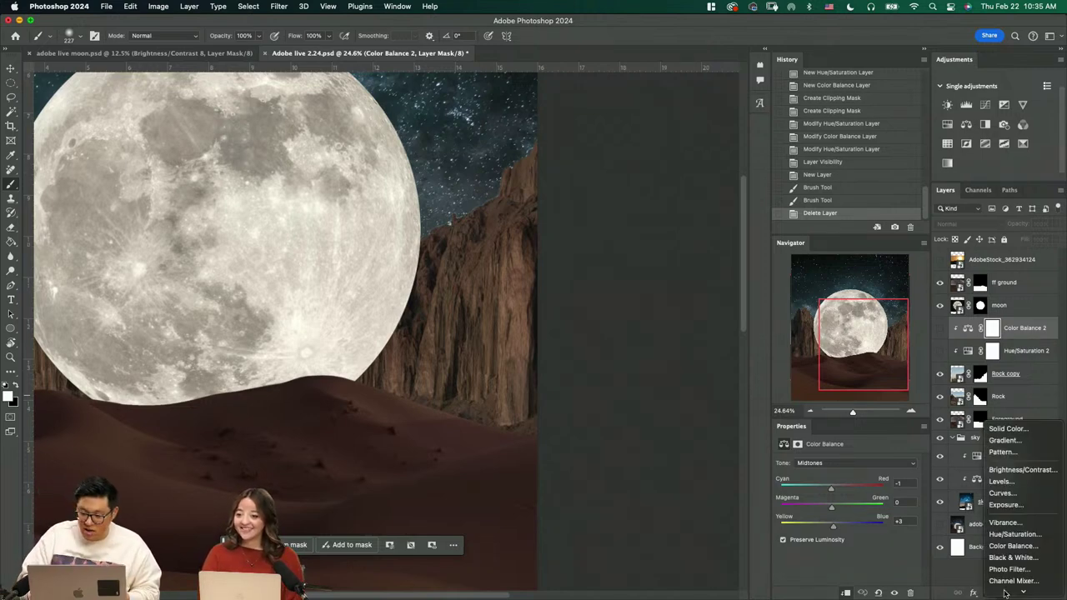
scroll(1008, 583, down, 3)
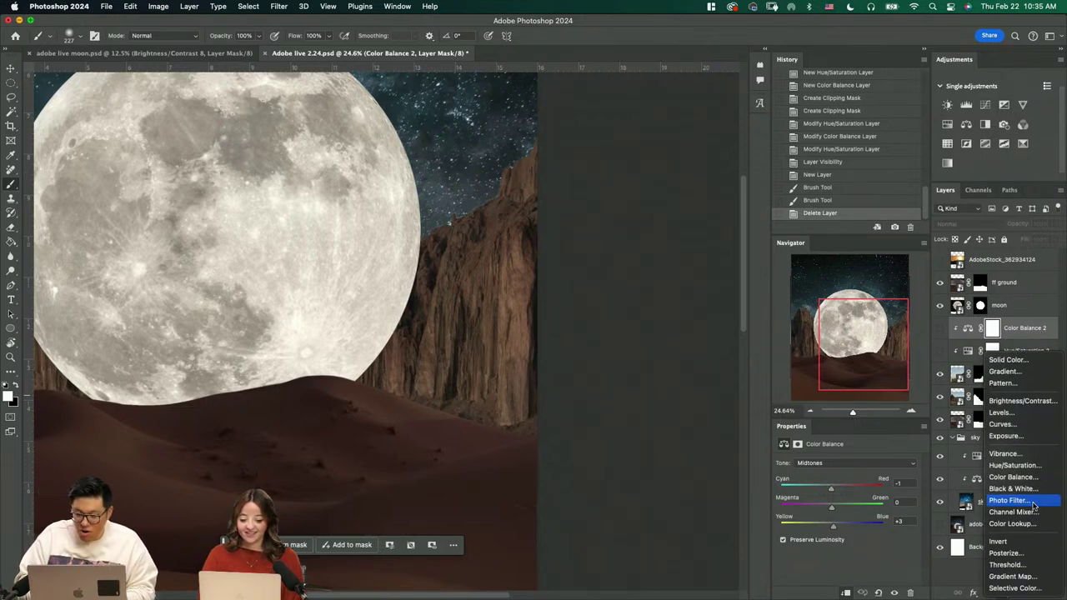
click(1015, 588)
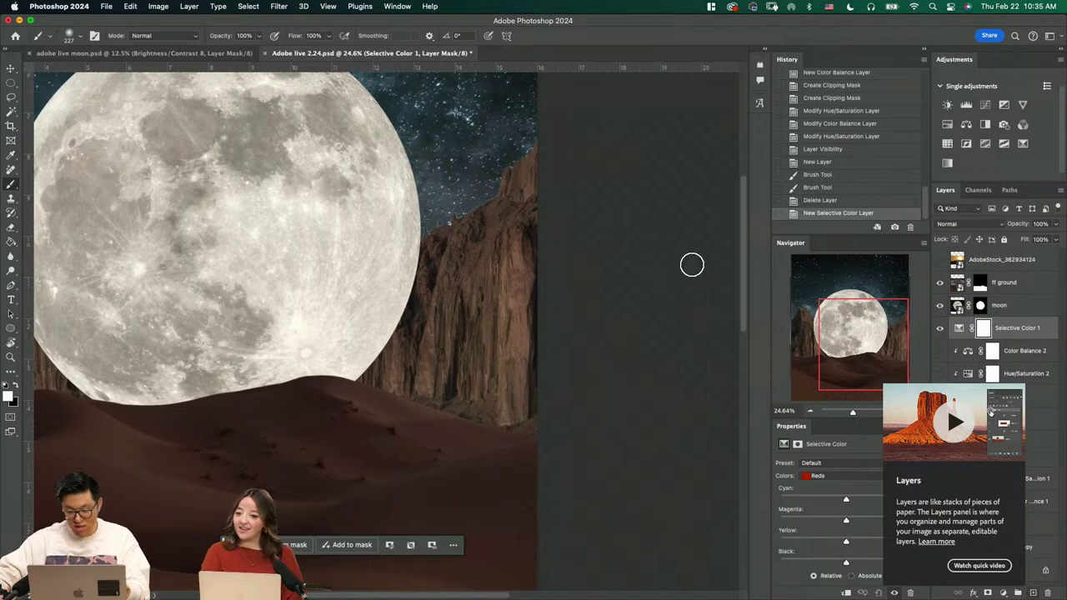
alt+click(960, 335)
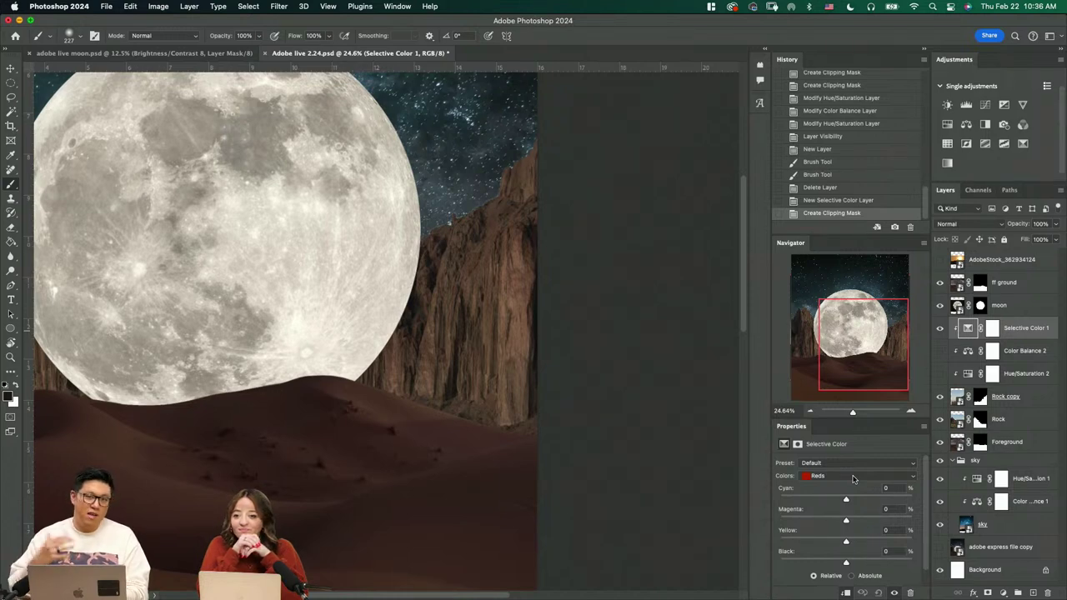
Adjust the Blacks in Selective Color 1 to cyan +8, magenta +20 and yellow +19, leaving black at 0
click(851, 478)
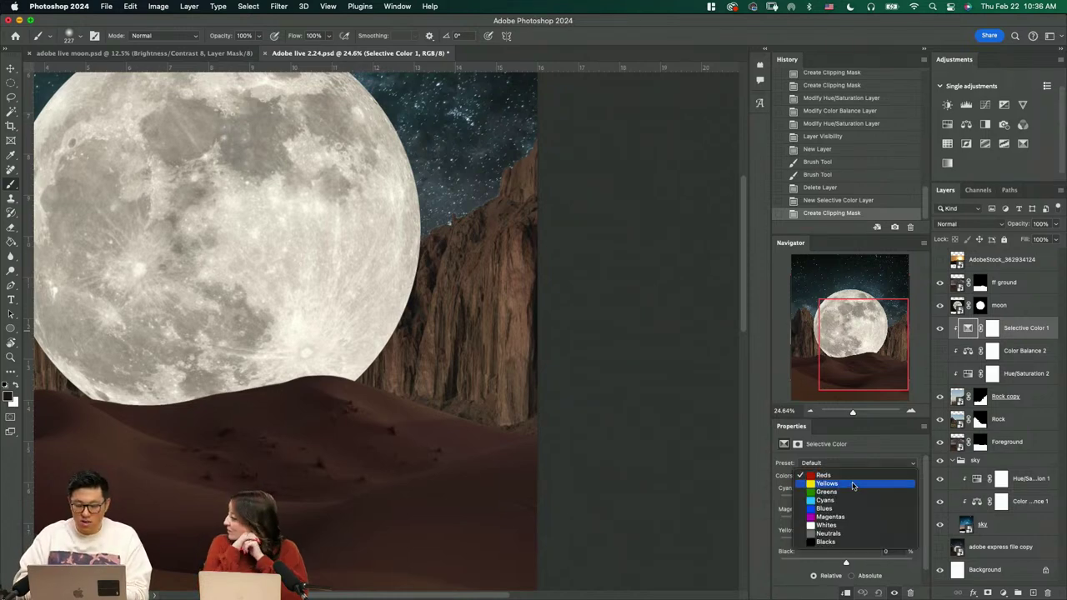
click(841, 545)
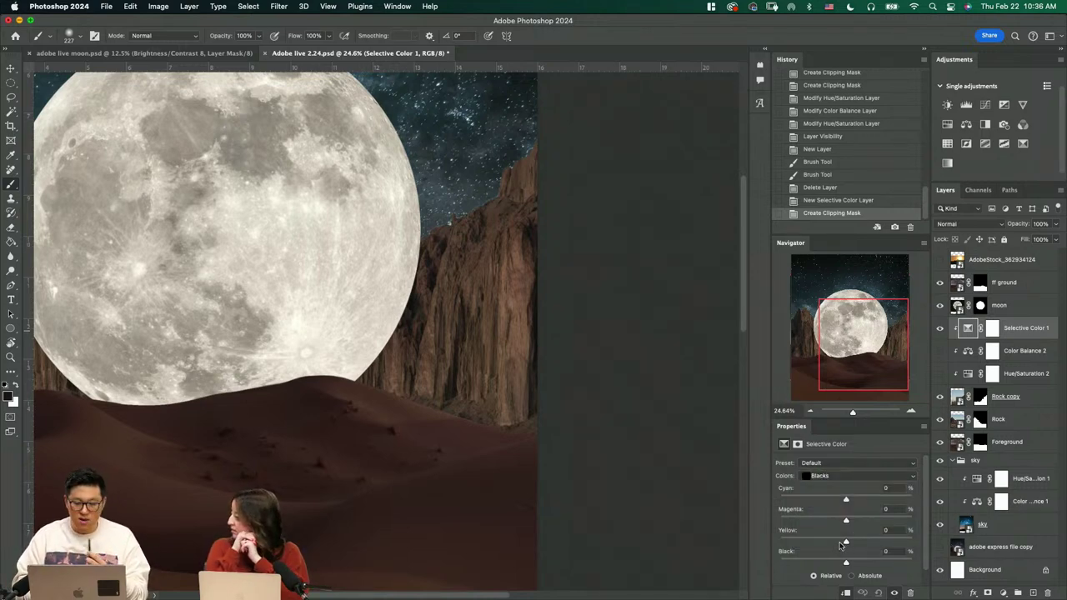
mouse_move(845, 564)
mouse_down()
mouse_move(867, 565)
mouse_move(836, 565)
mouse_move(851, 566)
mouse_up()
key(super+z)
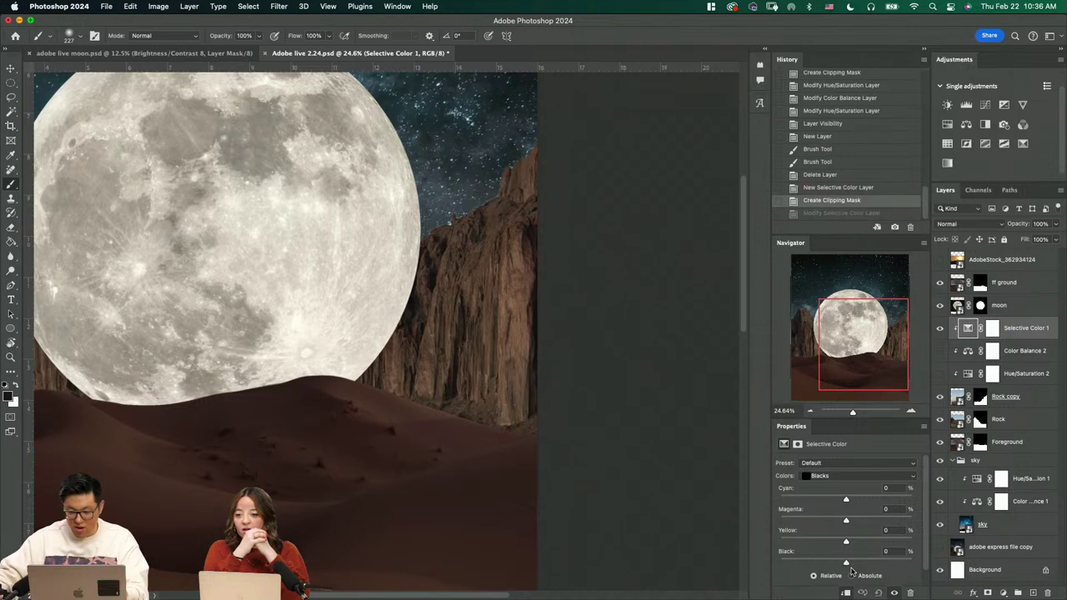
drag(845, 498, 863, 527)
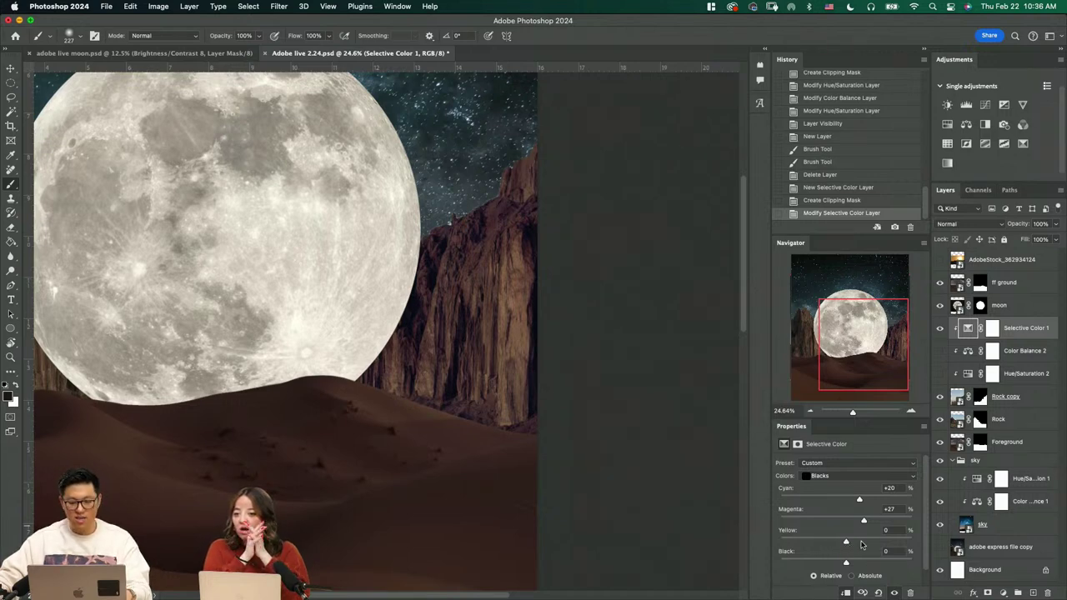
mouse_move(846, 544)
mouse_down()
mouse_move(830, 545)
mouse_move(858, 546)
mouse_up()
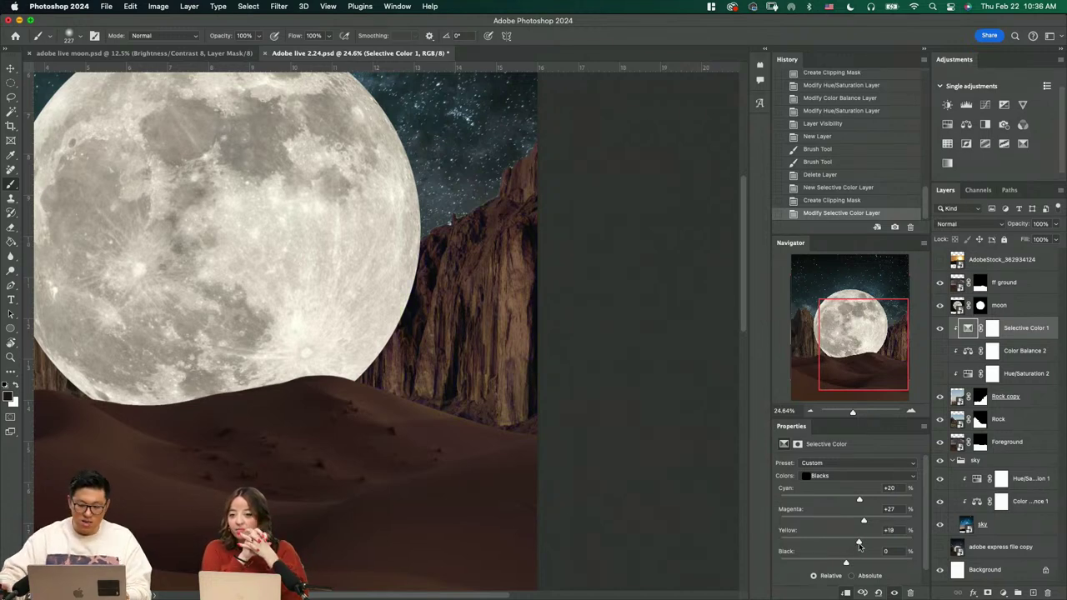
drag(860, 499, 860, 523)
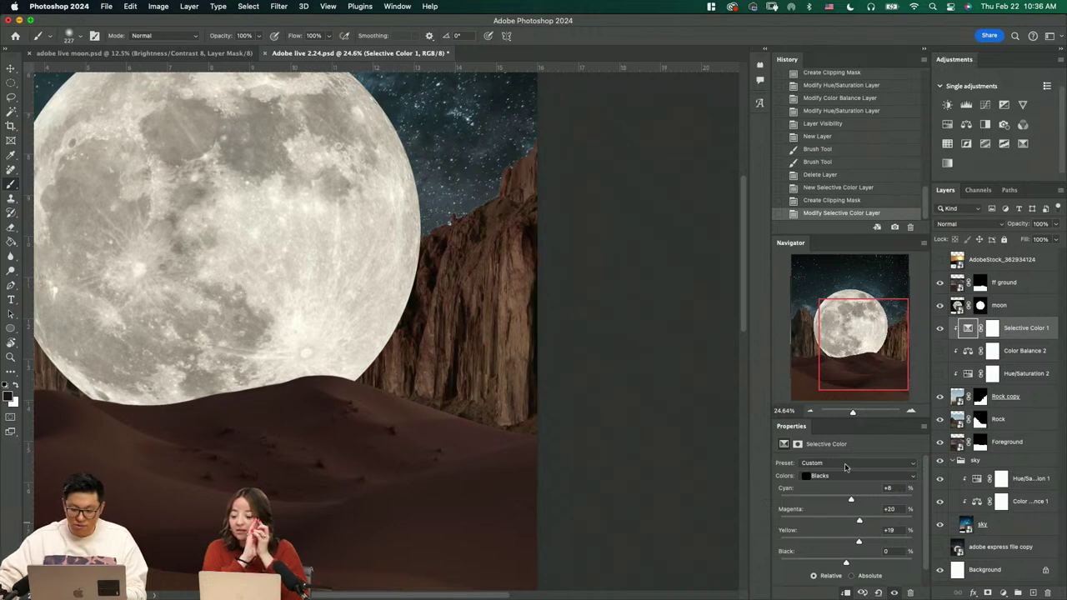
Adjust the Neutrals in Selective Color 1 to magenta -29, yellow -8 and black +9
click(840, 477)
click(836, 466)
drag(846, 562, 829, 522)
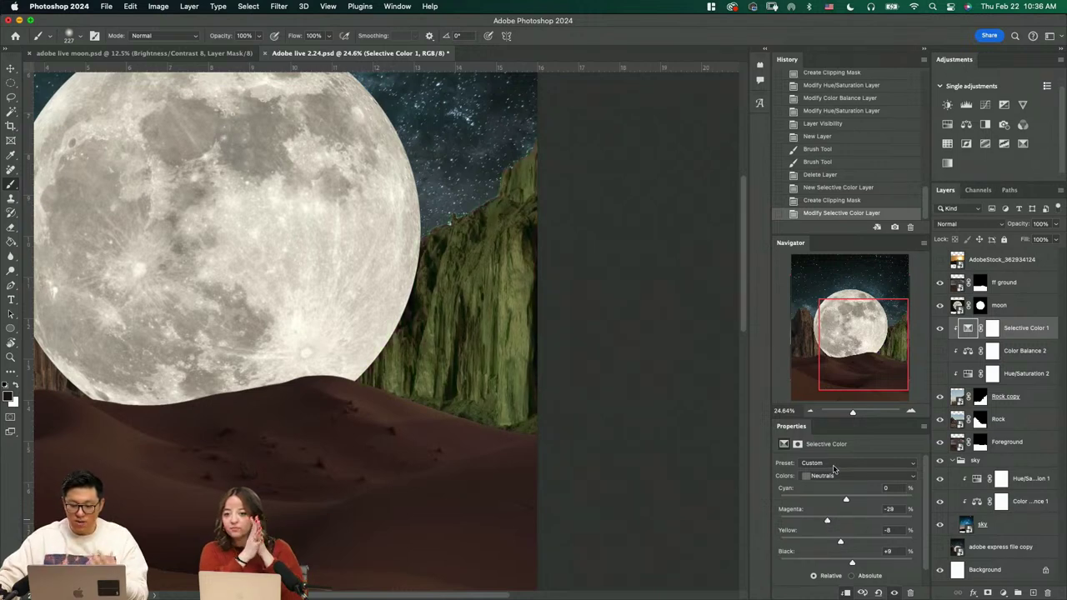
Set the black amount of the Whites in Selective Color 1 to +3
click(833, 471)
click(829, 464)
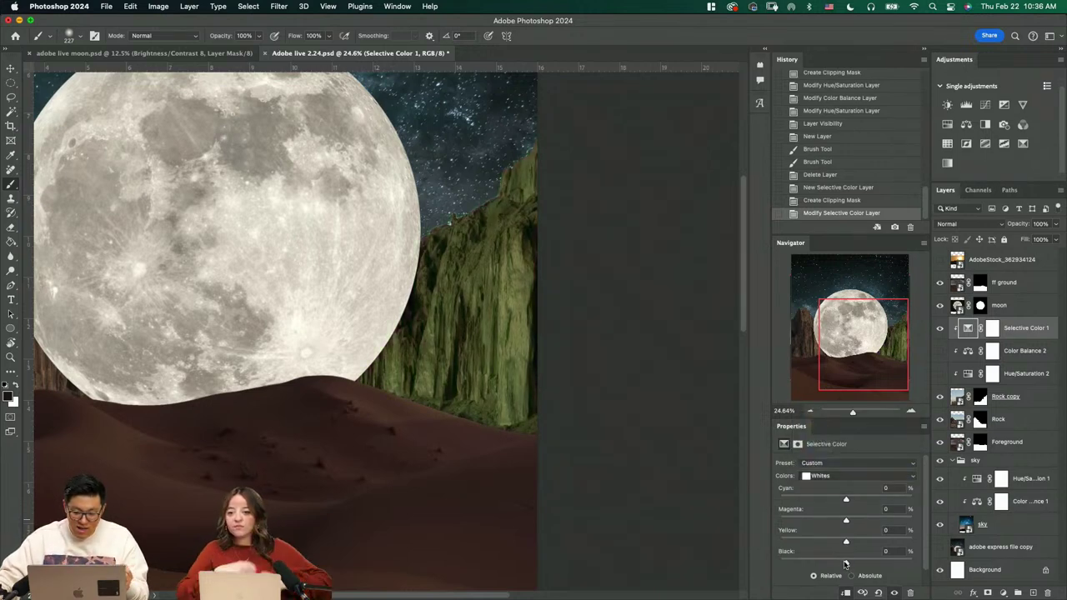
mouse_move(845, 565)
mouse_down()
mouse_move(859, 565)
mouse_move(847, 566)
mouse_up()
Set the Blacks in Selective Color 1 to cyan -4, magenta +6 and yellow 0
click(831, 475)
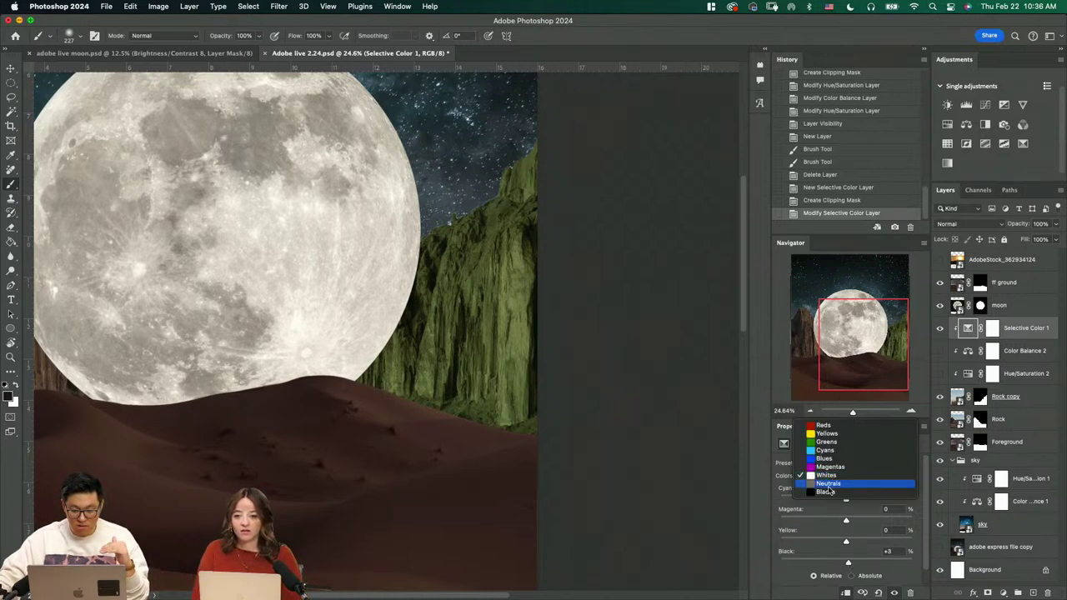
click(827, 492)
drag(859, 543, 840, 500)
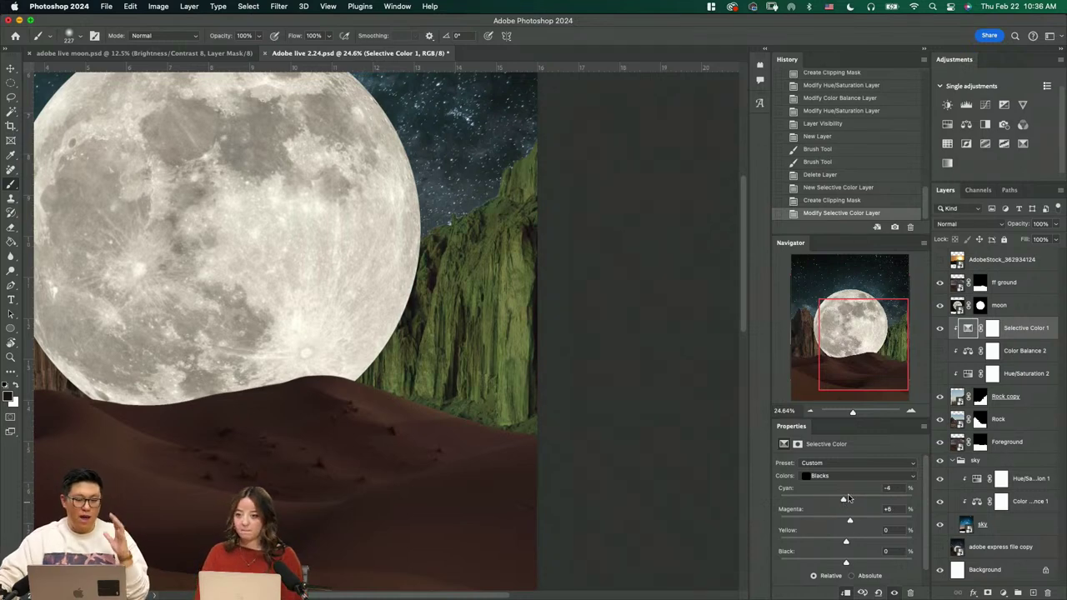
Set the Neutrals in Selective Color 1 to magenta -4 and yellow +3
click(845, 476)
click(833, 451)
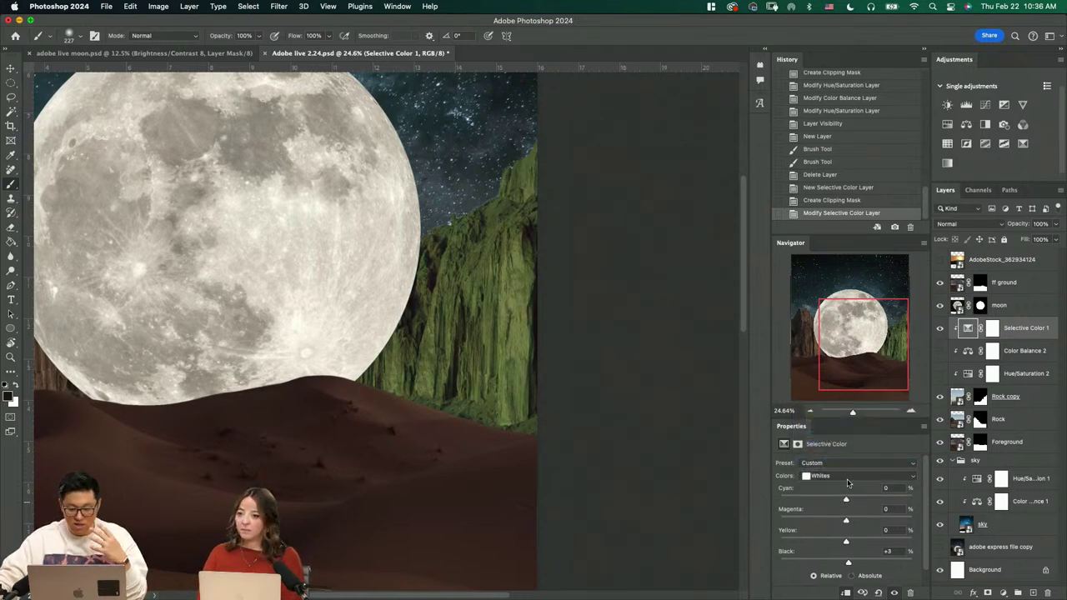
click(848, 483)
click(833, 488)
drag(844, 520, 848, 542)
Set the cyan amount of the Whites in Selective Color 1 to +7
click(845, 479)
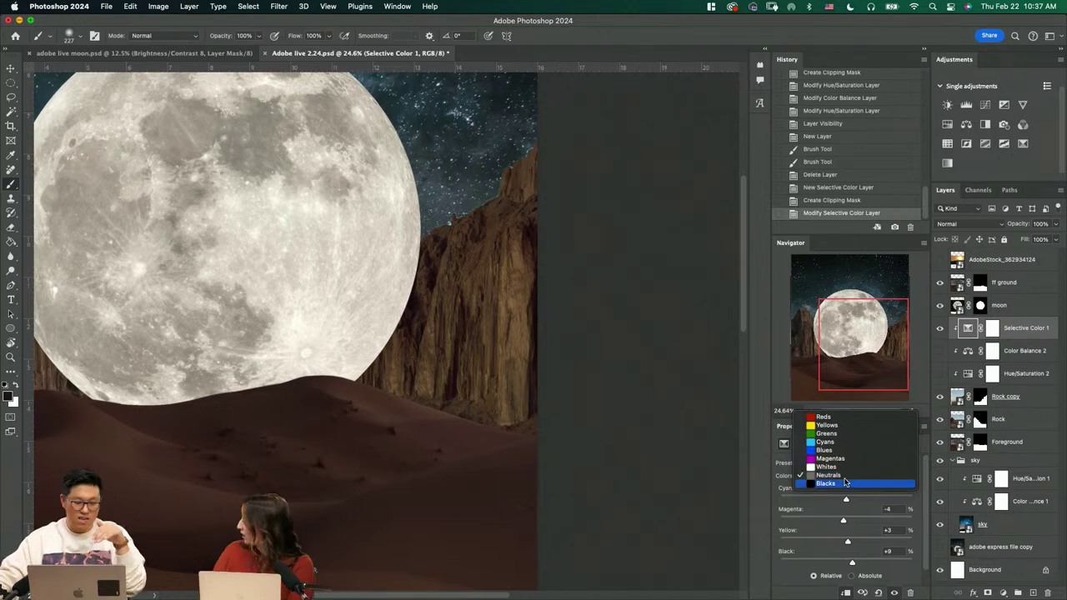
click(846, 468)
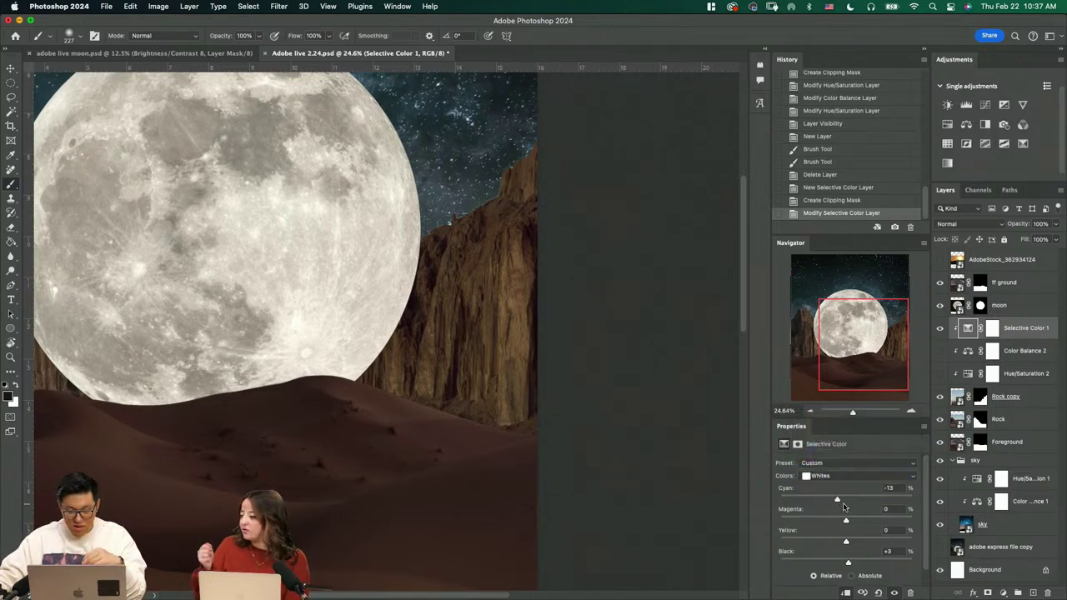
drag(843, 506, 837, 506)
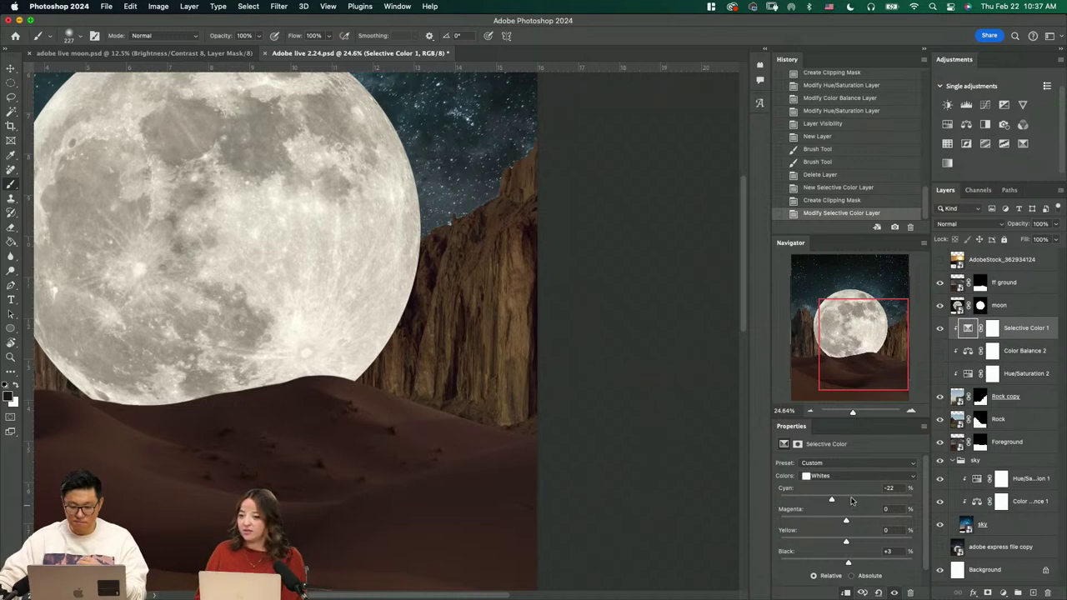
click(850, 499)
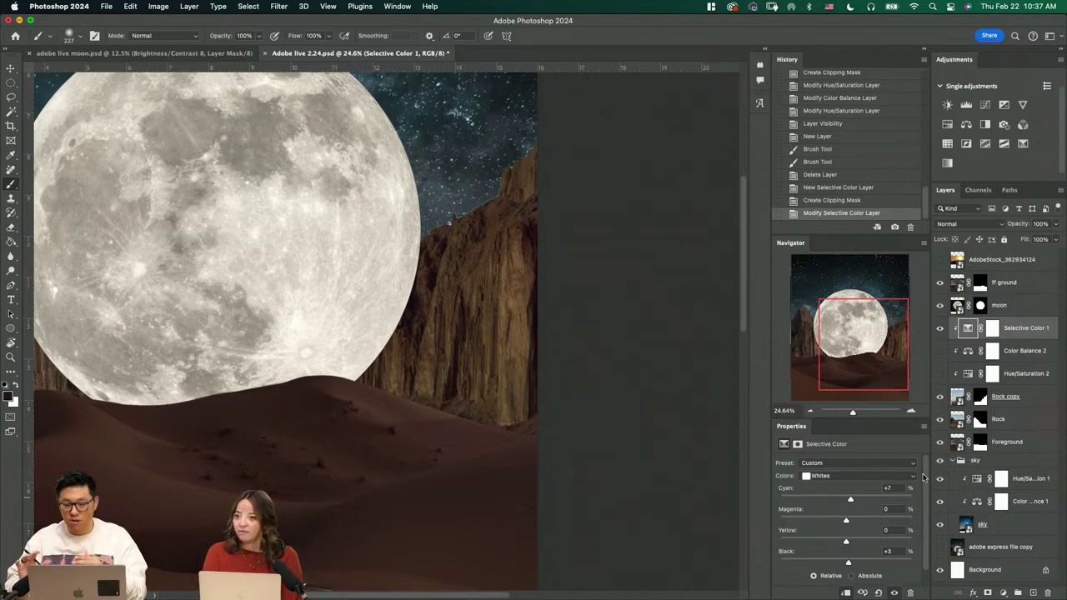
Turn on Color Balance 2 and toggle Hue/Saturation 2 on and off to compare their effect on the cliff
click(939, 350)
click(939, 372)
click(939, 372)
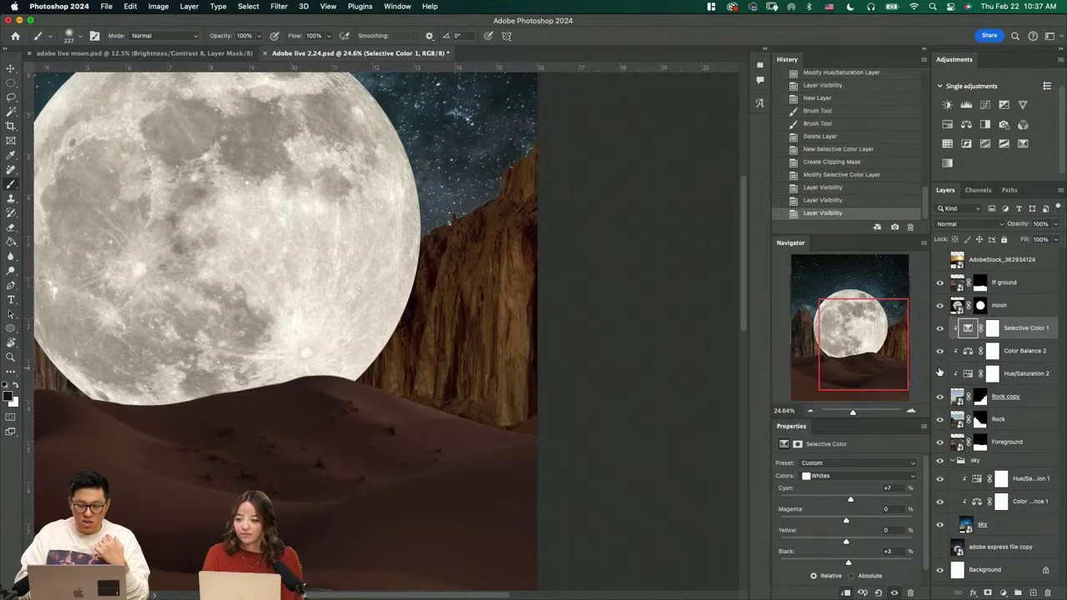
click(940, 372)
click(940, 373)
click(940, 373)
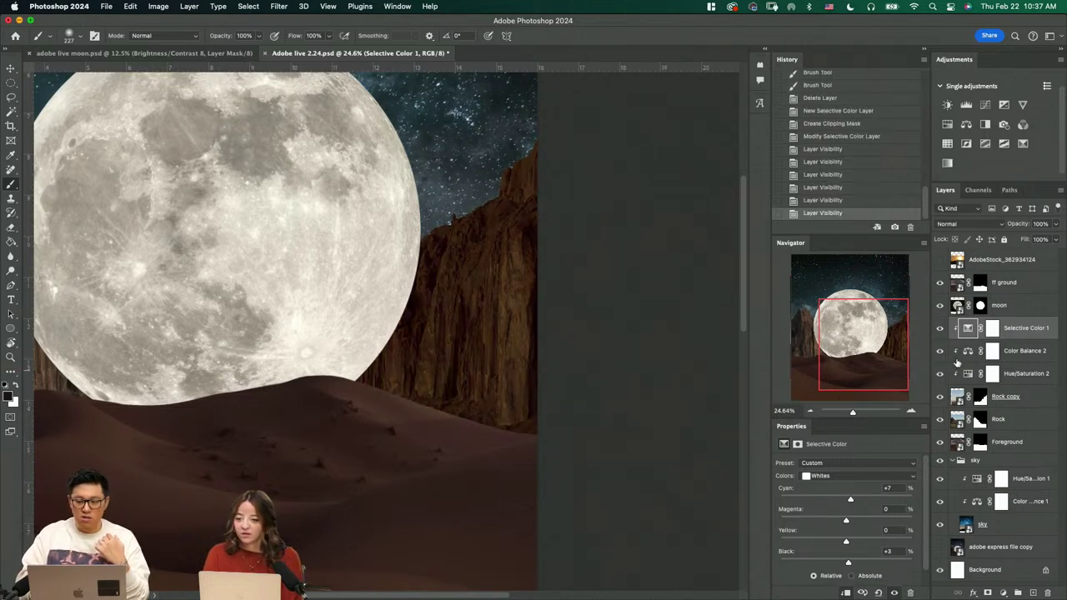
click(962, 354)
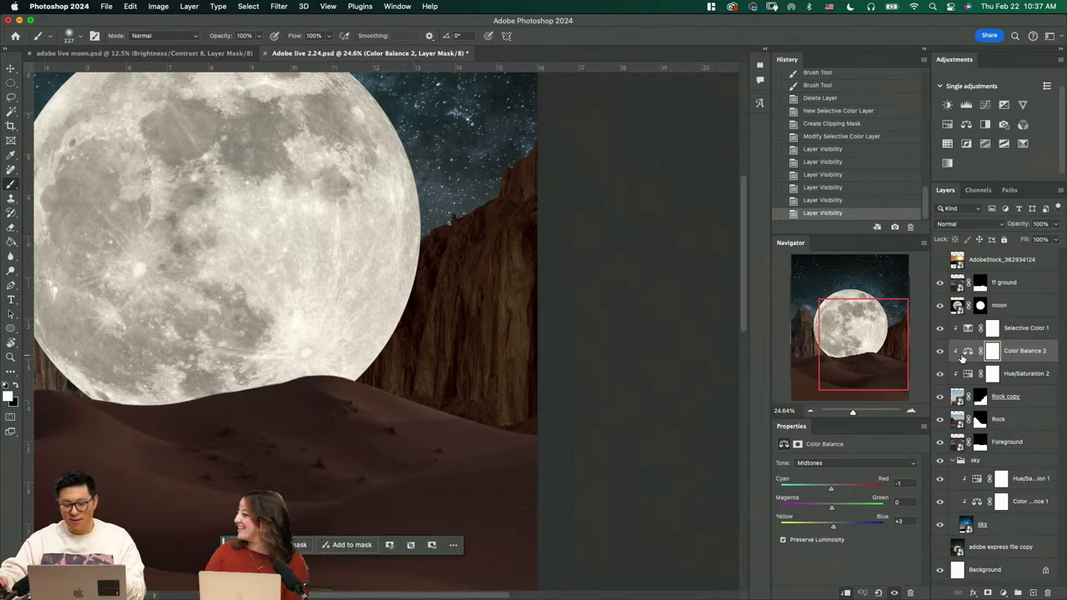
click(1004, 593)
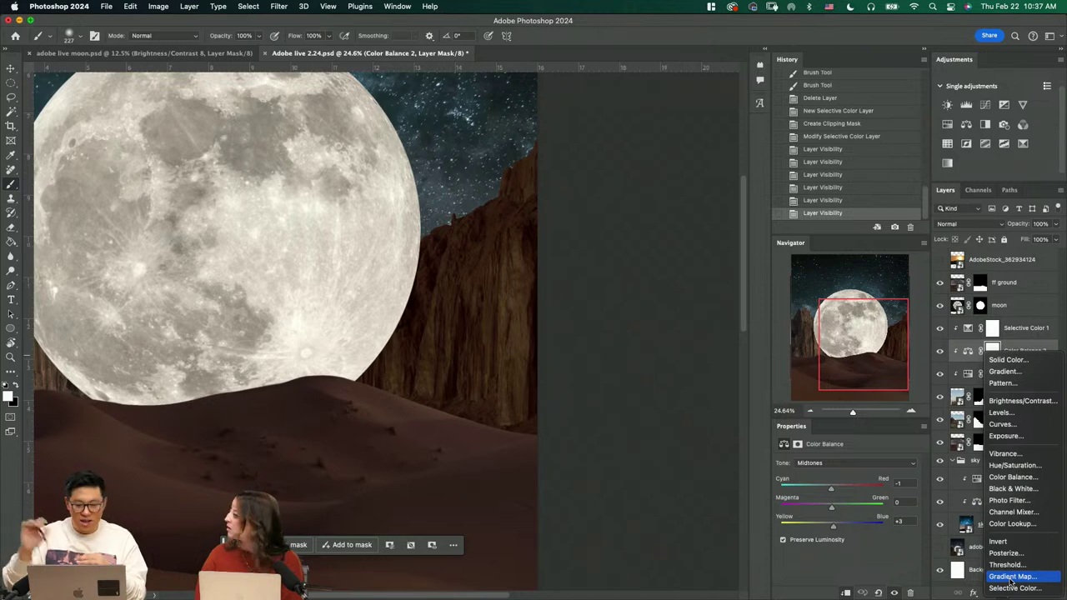
click(900, 570)
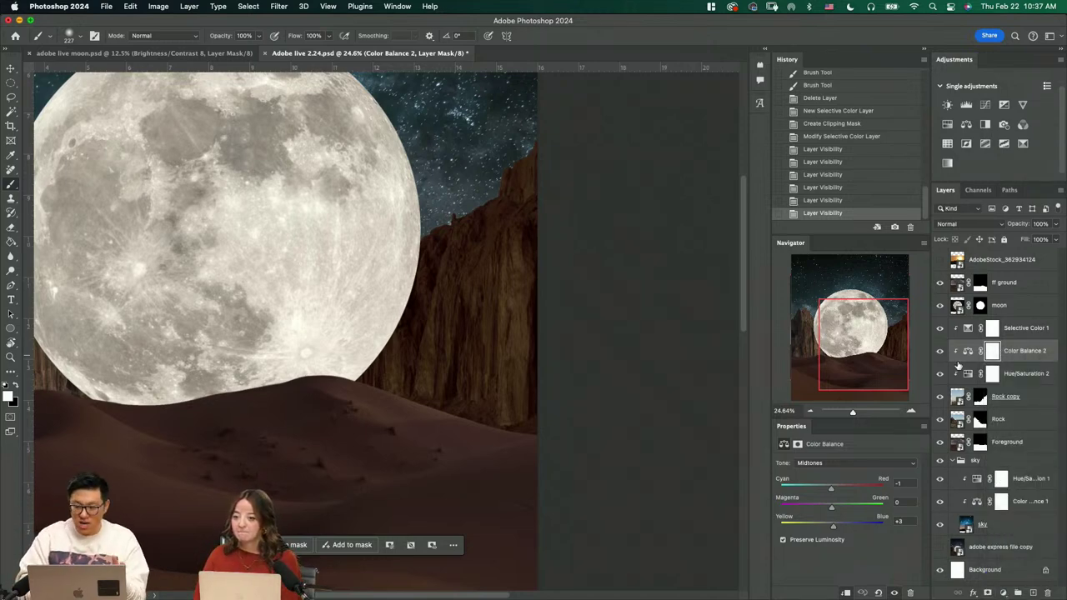
Add a Curves adjustment layer above Selective Color 1
click(1014, 331)
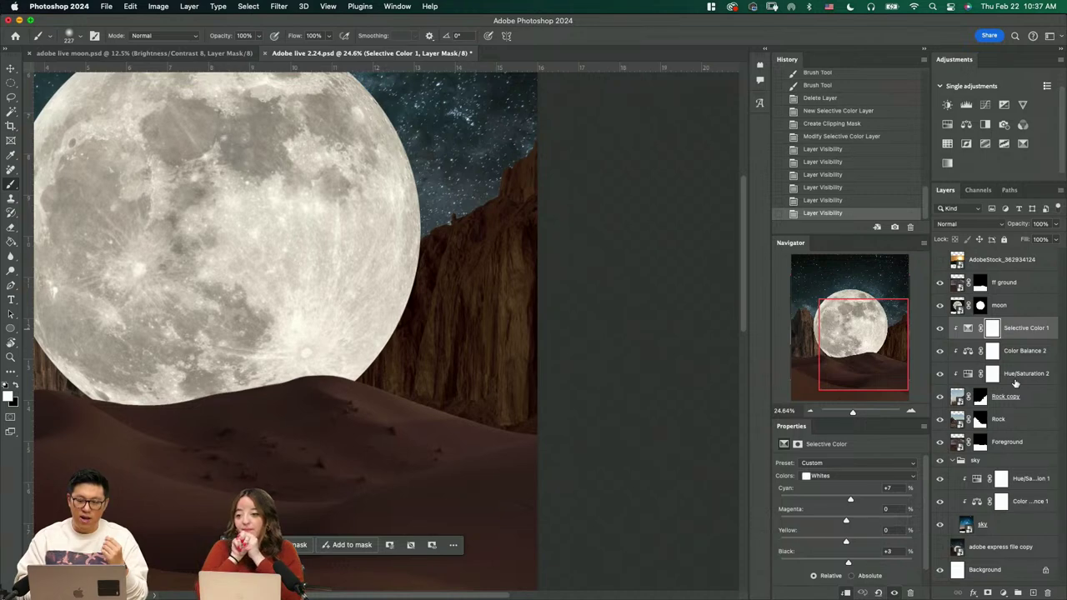
click(985, 105)
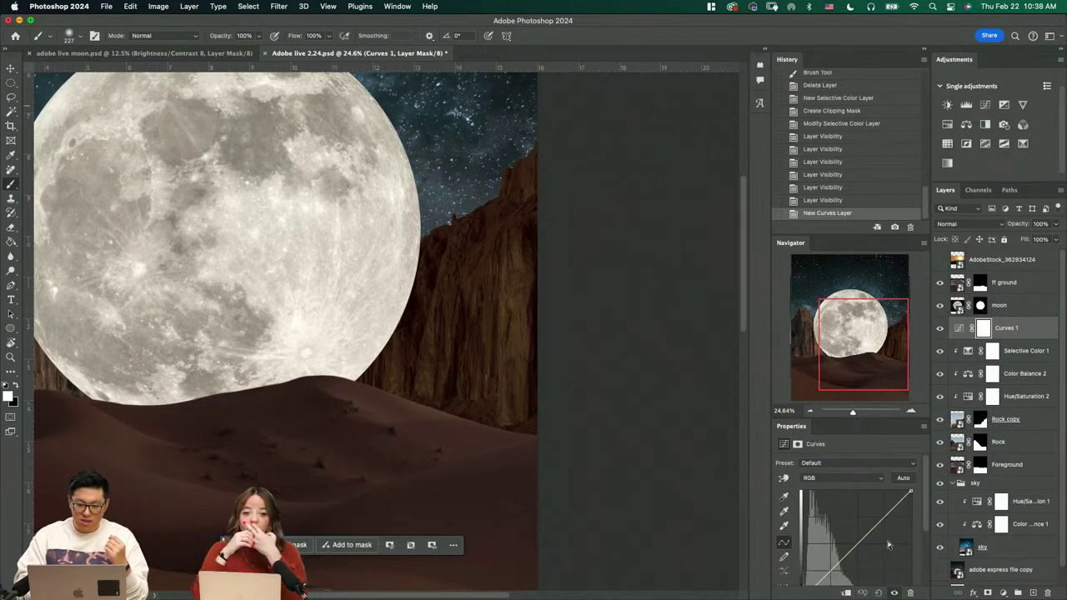
click(965, 351)
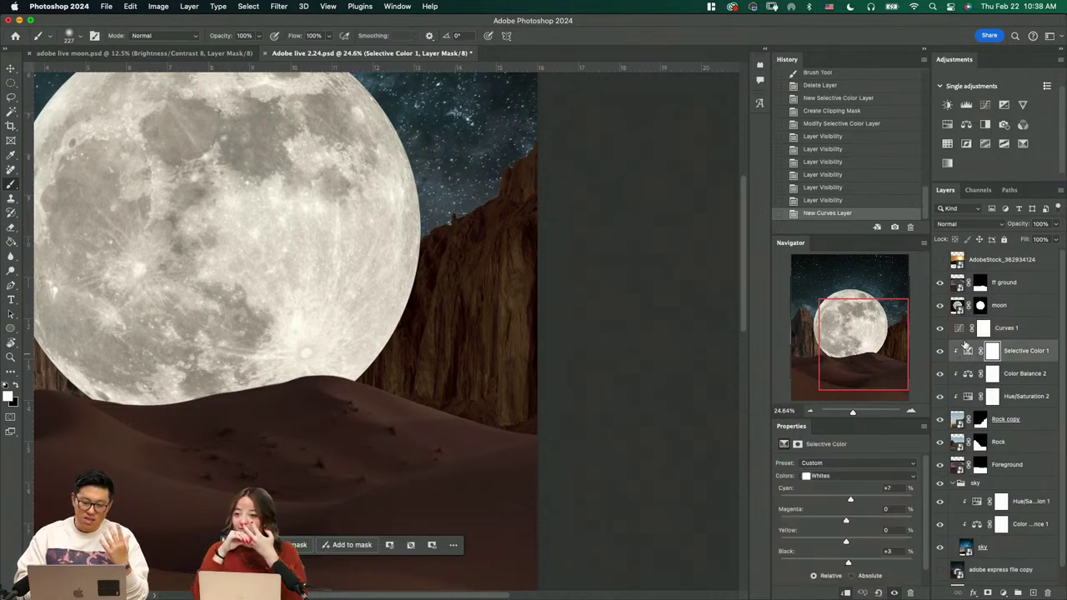
Delete the Curves 1, Selective Color 1, Color Balance 2 and Hue/Saturation 2 layers above Rock copy
click(964, 329)
shift+click(1011, 397)
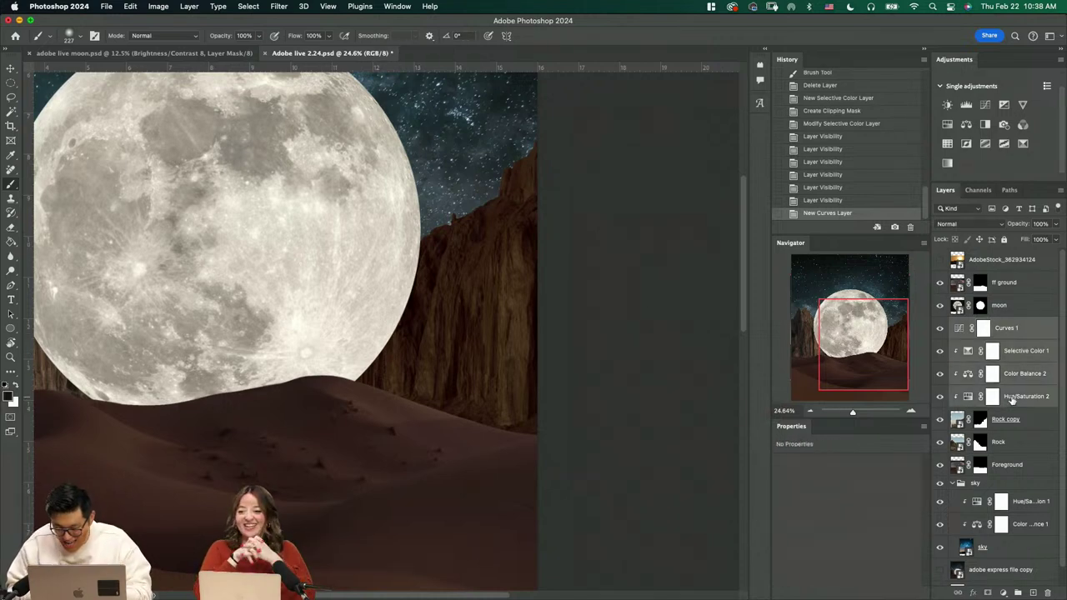
key(Delete)
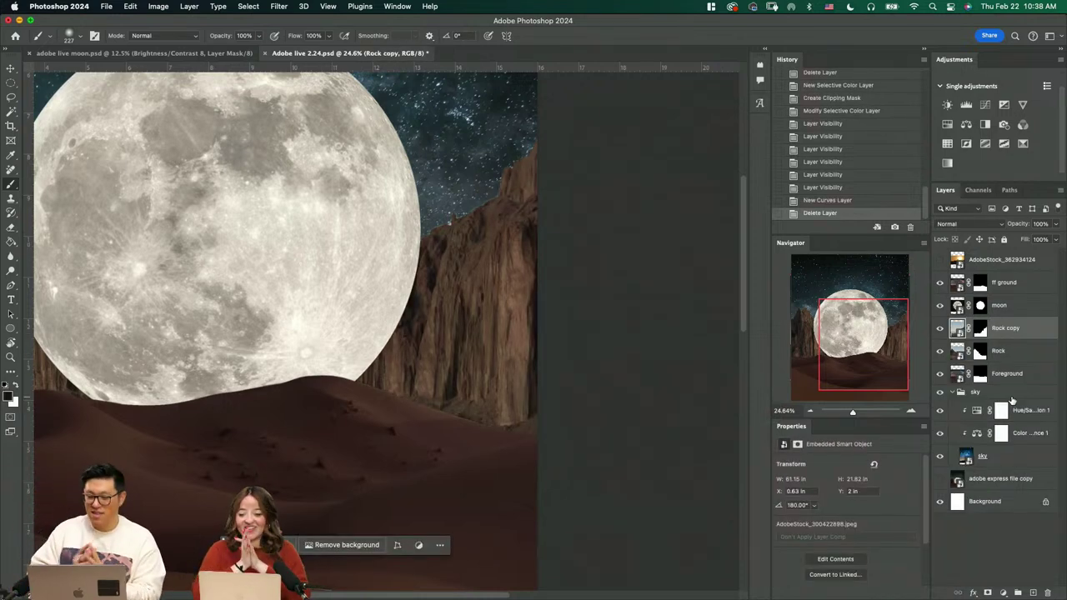
Add a Brightness/Contrast adjustment layer above Rock copy and clip it to that layer
key(z)
key(super+0)
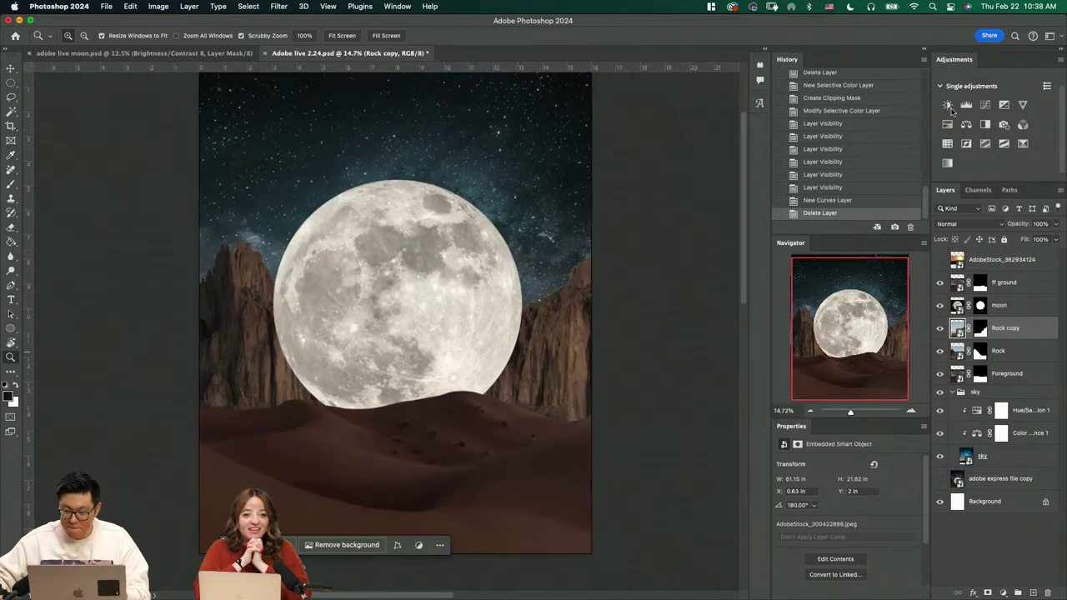
click(946, 104)
click(846, 592)
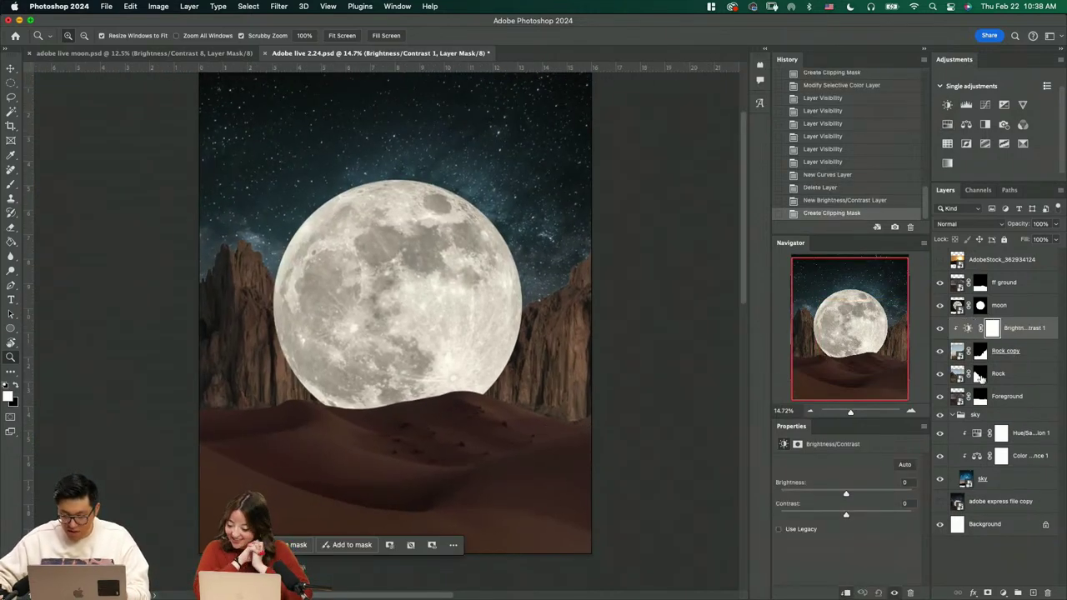
Group the Brightness/Contrast 1, Rock copy and Rock layers
shift+click(1012, 375)
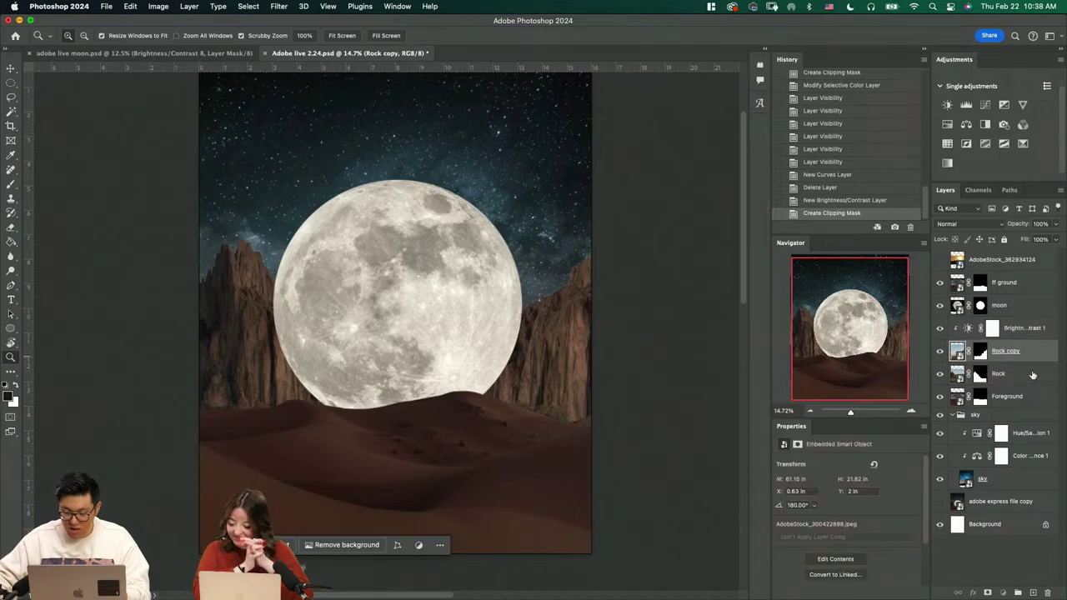
key(super+g)
click(959, 326)
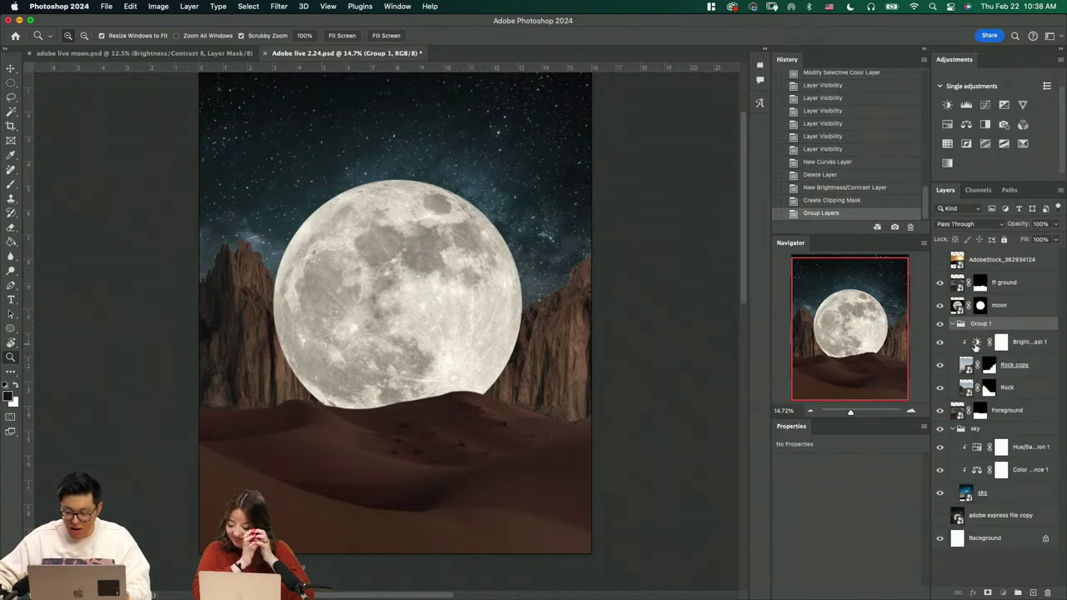
Move Brightness/Contrast 1 out above the rock layers' group, collapse the group and clip the adjustment to it
drag(975, 345, 985, 320)
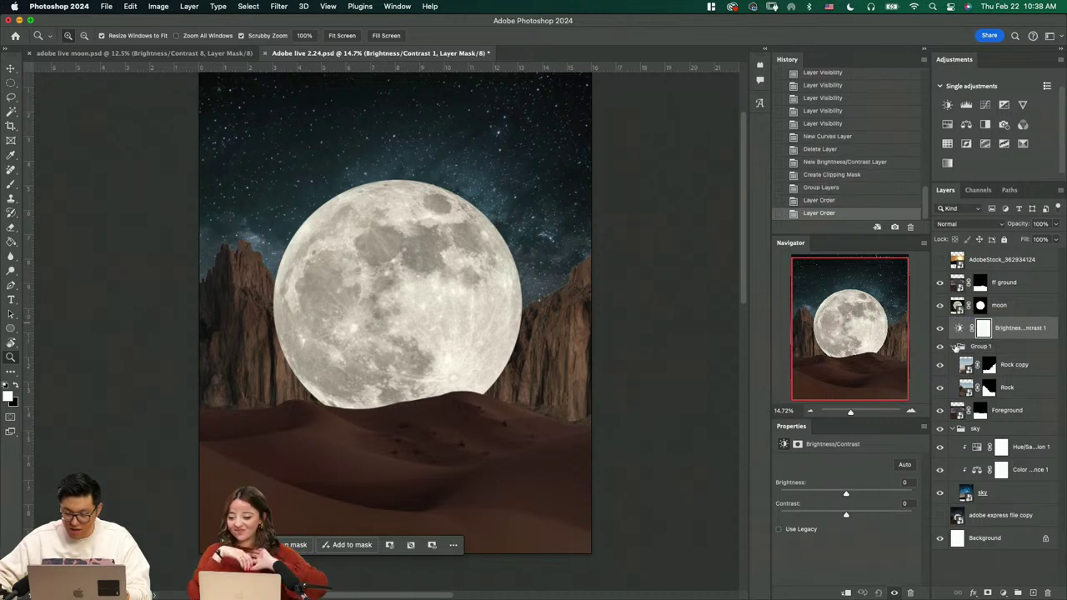
click(953, 346)
alt+click(962, 337)
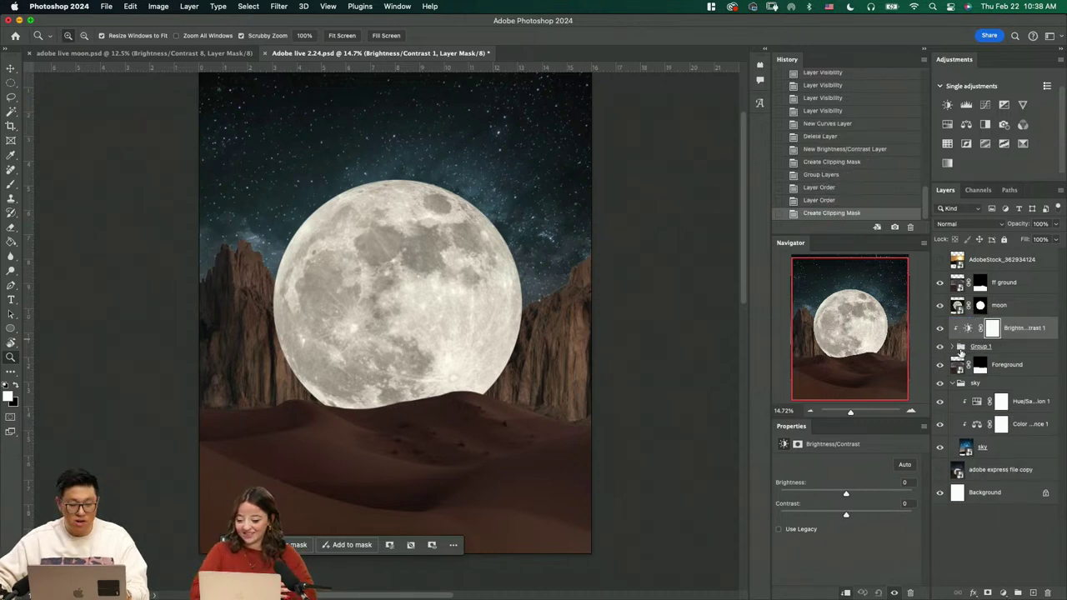
Rename the group holding the two rock layers as rock
double_click(981, 347)
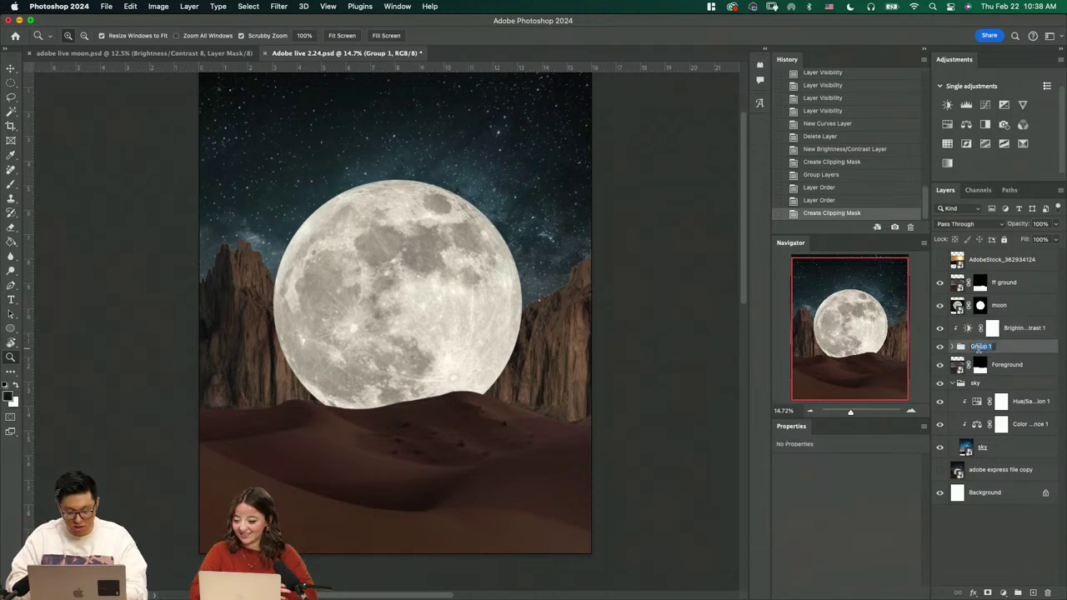
text(roc)
text(k)
key(Return)
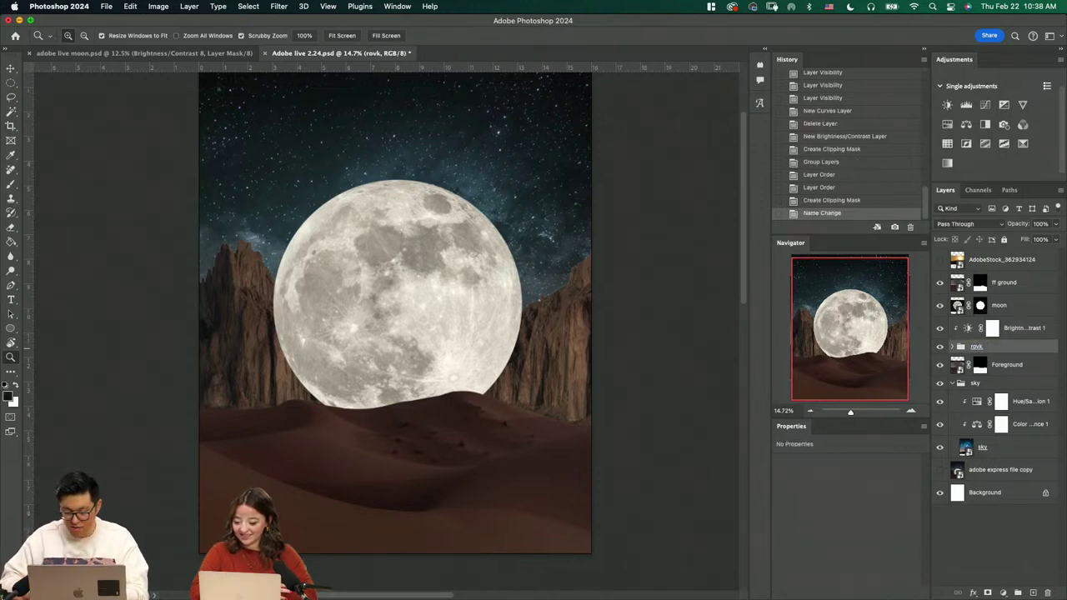
double_click(975, 347)
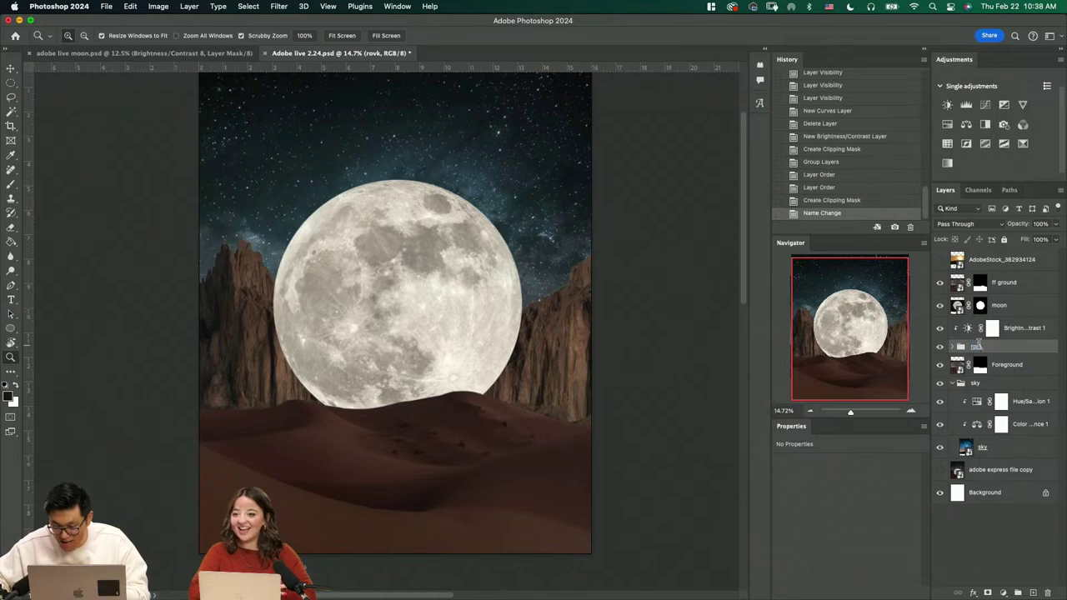
text(rock)
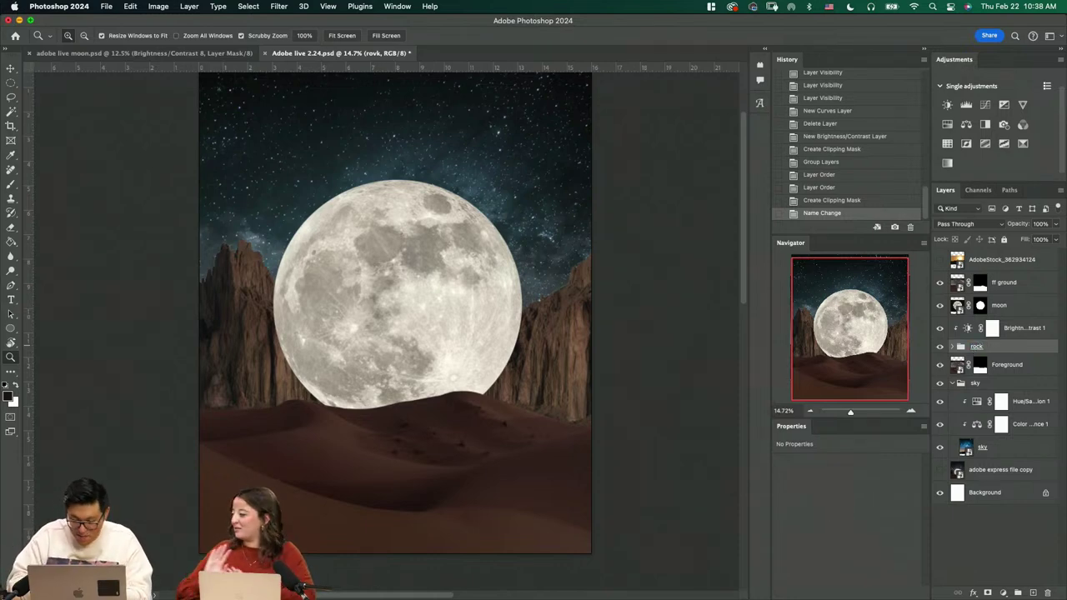
key(Return)
Set the brightness of Brightness/Contrast 1 to -121
click(966, 333)
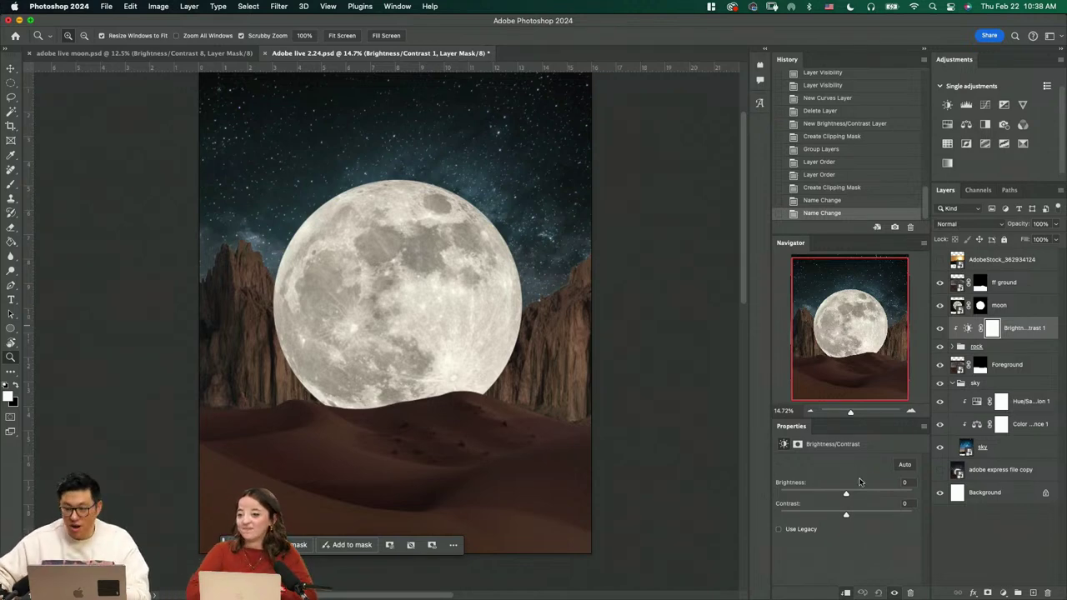
drag(845, 493, 791, 495)
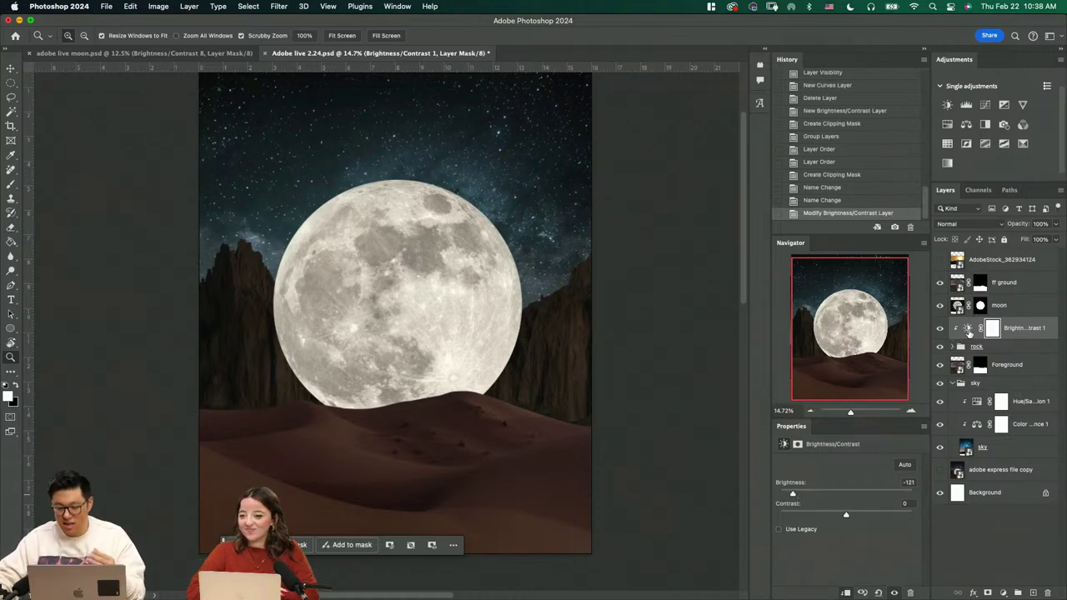
Try brushing the Brightness/Contrast 1 mask with a large soft brush over the cliff beside the moon, and undo the last stroke
click(992, 327)
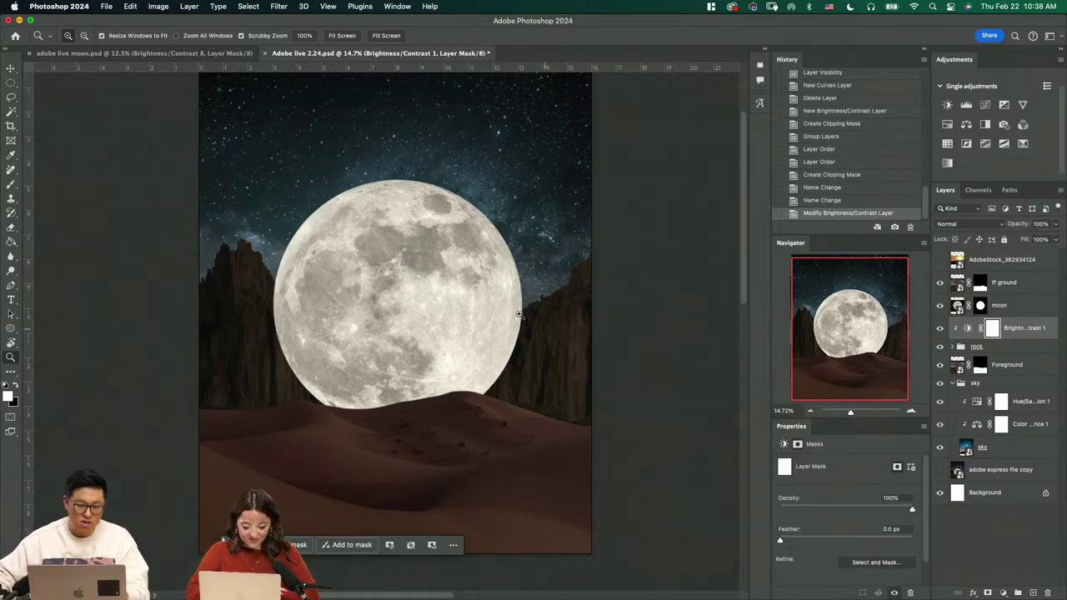
key(b)
mouse_move(546, 319)
mouse_down()
mouse_move(584, 319)
mouse_move(500, 287)
mouse_up()
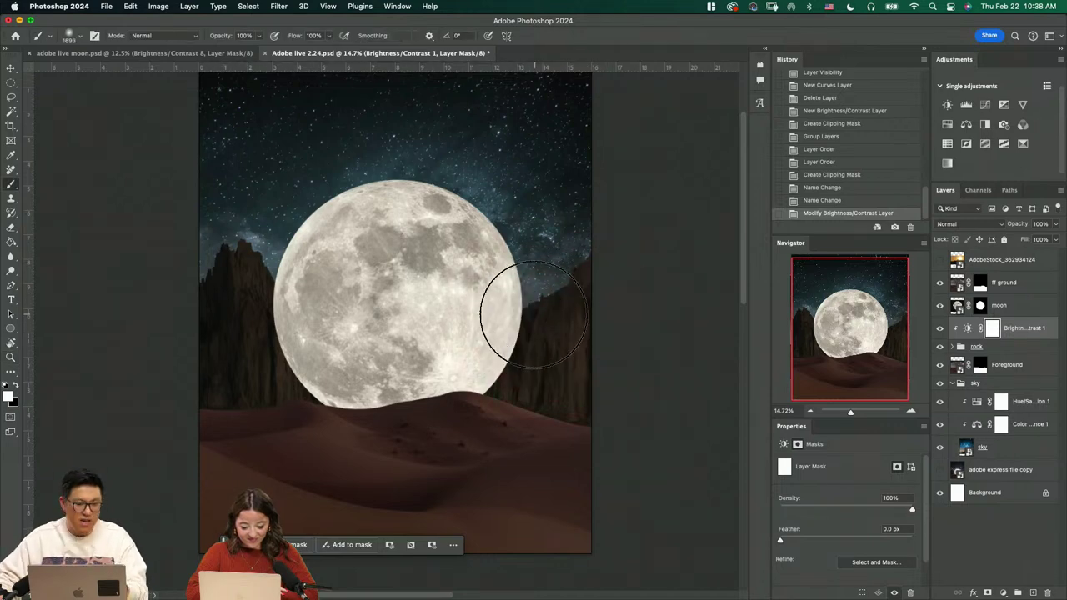
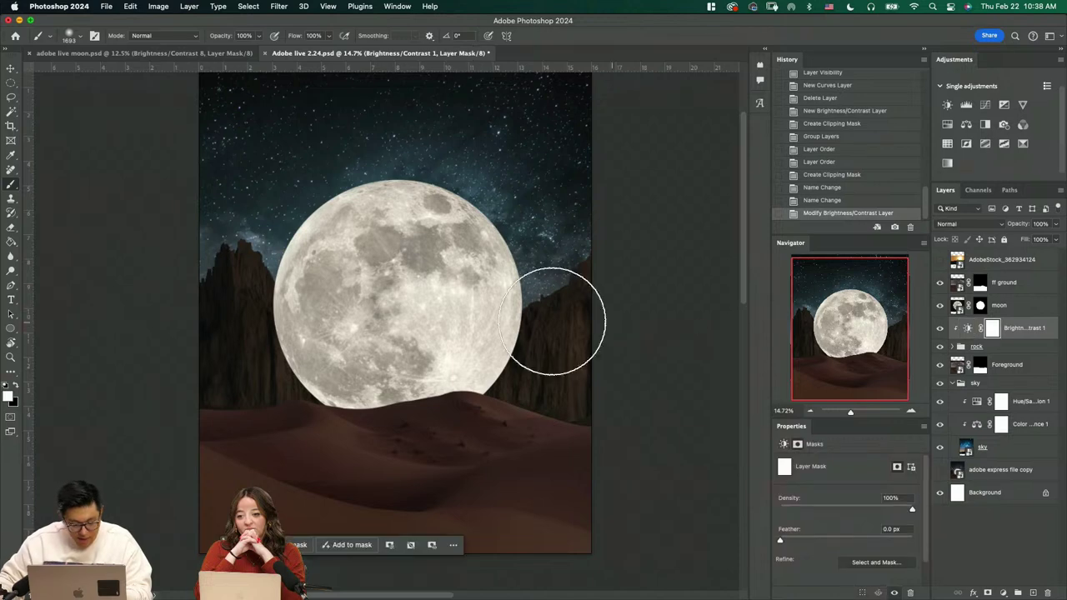
mouse_move(560, 321)
mouse_down()
mouse_move(500, 333)
mouse_move(573, 298)
mouse_up()
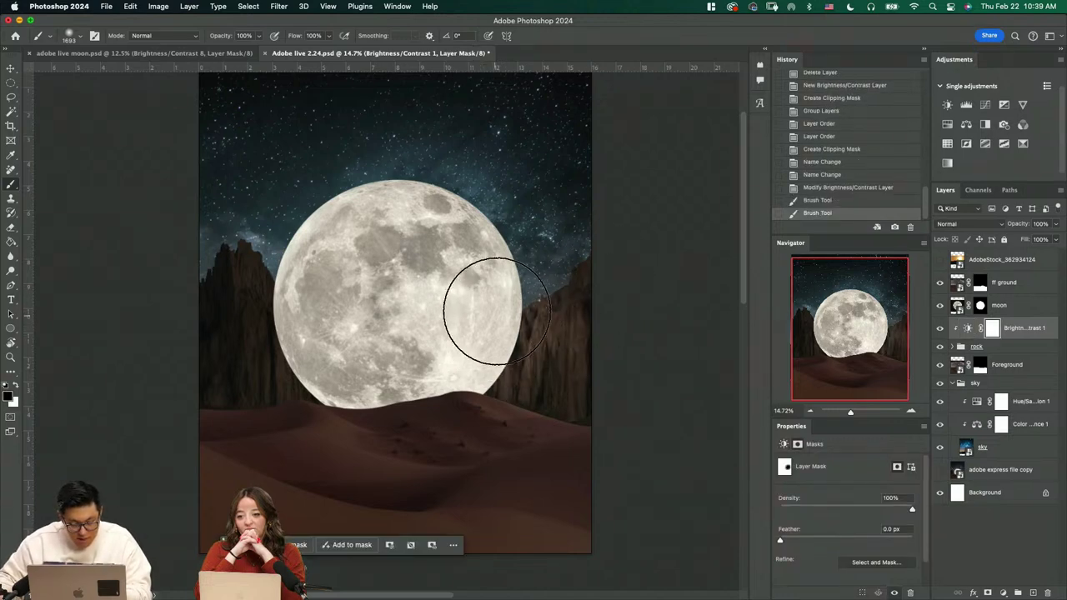
drag(488, 309, 498, 327)
key(super+z)
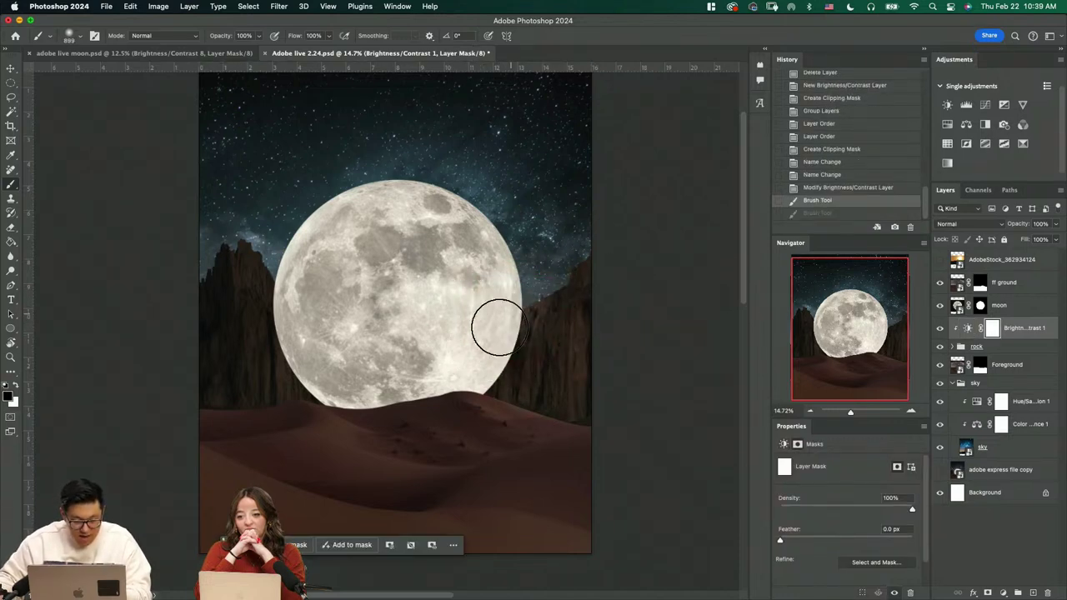
Raise the Brightness/Contrast 1 brightness slightly and paint its mask black at 50% opacity over the cliffs around the moon
click(966, 329)
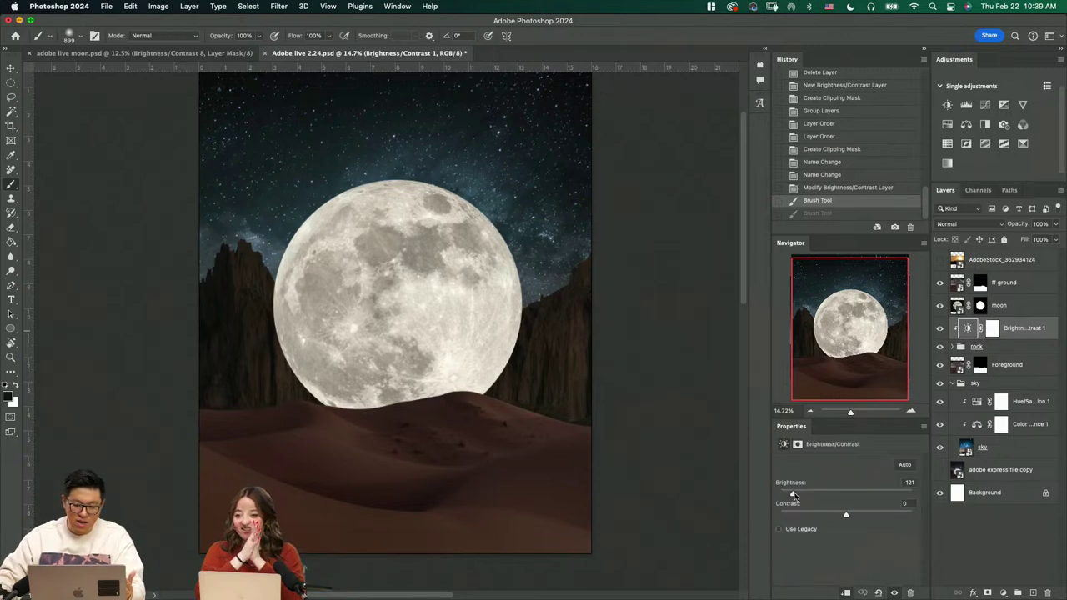
drag(794, 496, 796, 496)
click(989, 330)
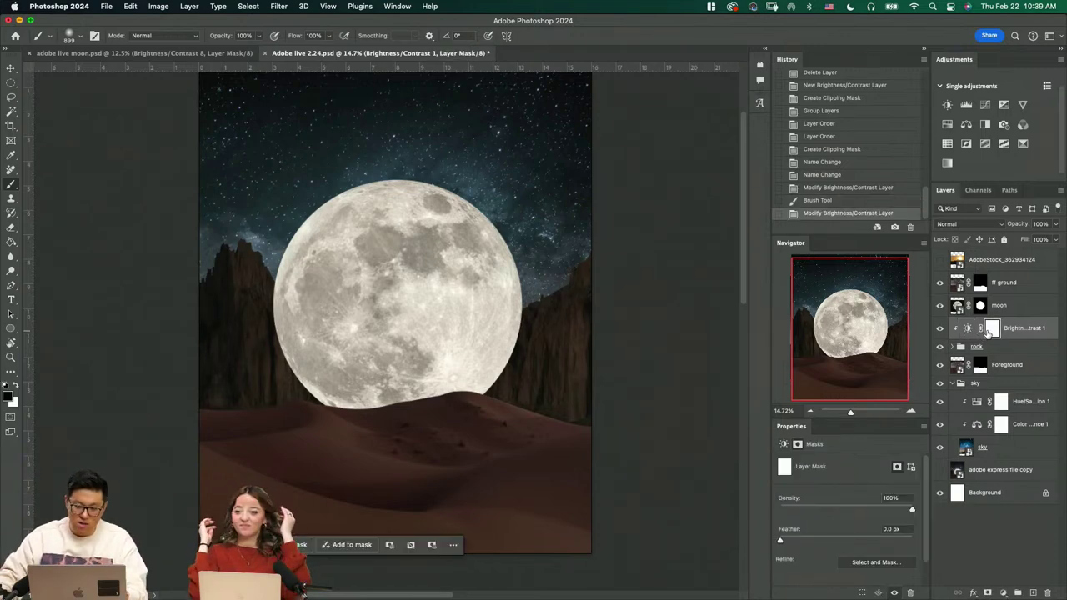
mouse_move(498, 327)
mouse_down()
mouse_move(535, 324)
mouse_move(542, 278)
mouse_move(464, 333)
mouse_move(485, 306)
mouse_move(447, 328)
mouse_move(297, 277)
mouse_move(344, 339)
mouse_move(342, 379)
mouse_move(333, 231)
mouse_move(464, 255)
mouse_move(488, 239)
mouse_up()
key(5)
click(538, 278)
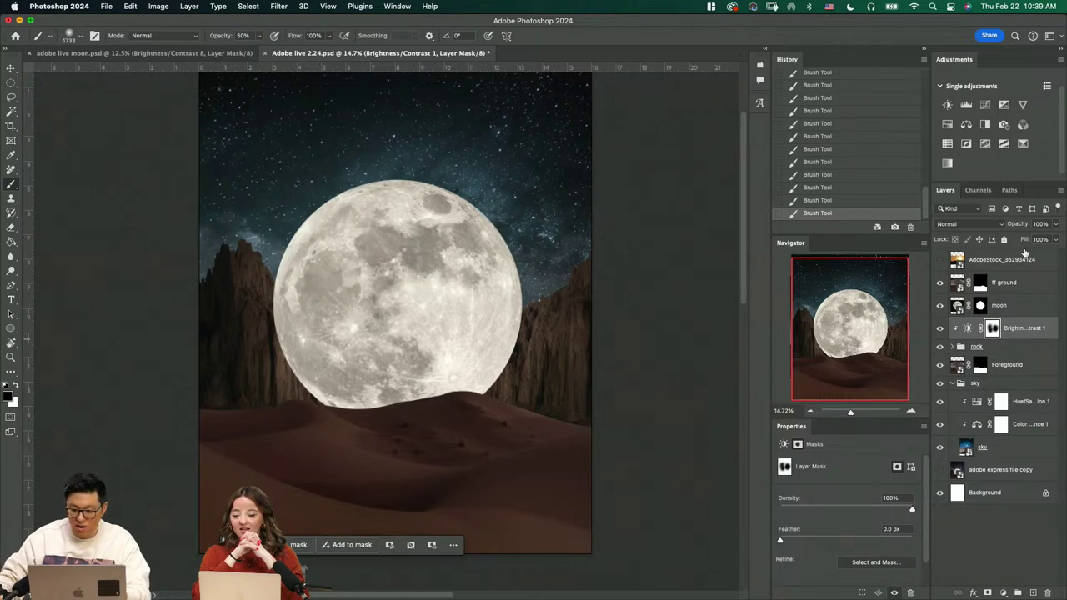
Add a second Brightness/Contrast adjustment layer above Brightness/Contrast 1 and clip it to the rock group
click(947, 104)
click(846, 593)
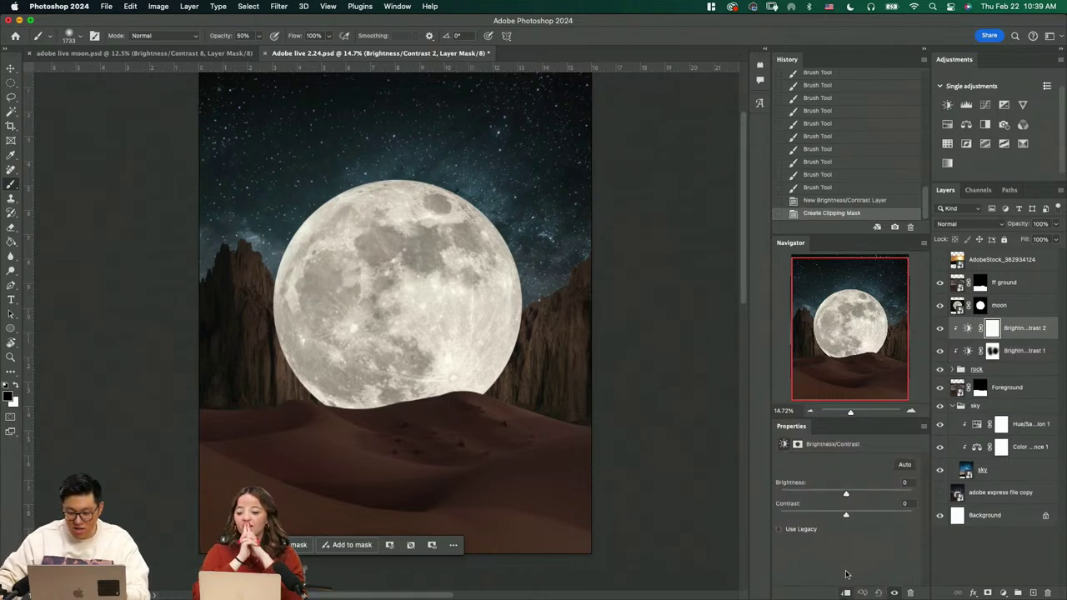
Set the Brightness/Contrast 2 brightness to -81 and apply it selectively by painting white on its inverted mask over the outer cliffs at 50% opacity
drag(829, 495, 810, 495)
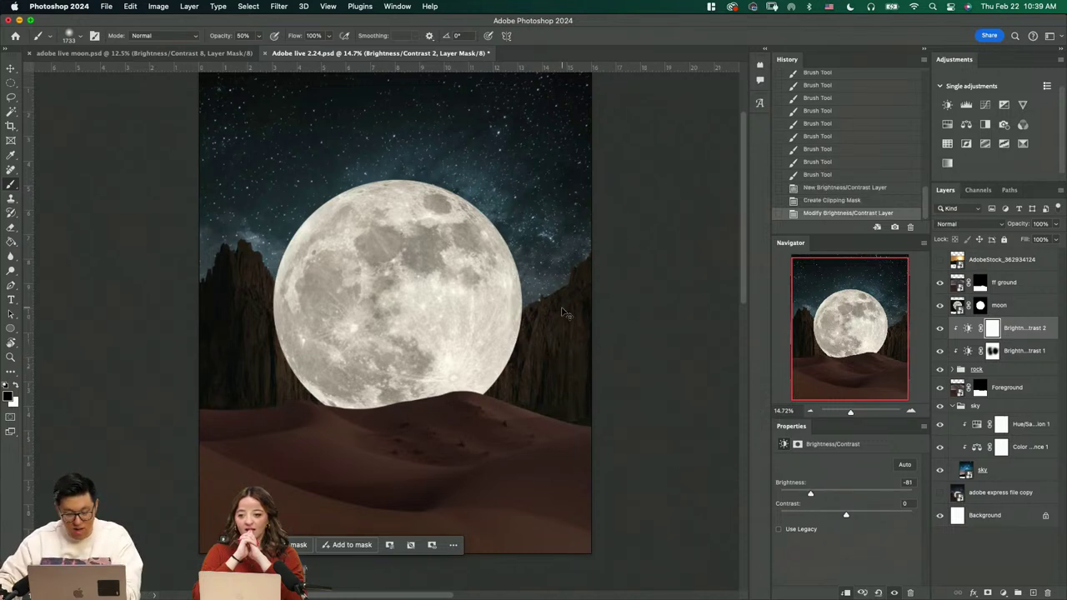
key(super+i)
mouse_move(578, 291)
mouse_down()
mouse_move(569, 262)
mouse_move(591, 322)
mouse_move(593, 274)
mouse_move(612, 284)
mouse_move(587, 275)
mouse_move(600, 250)
mouse_move(583, 221)
mouse_up()
mouse_move(583, 221)
mouse_down()
mouse_move(619, 238)
mouse_move(575, 225)
mouse_up()
mouse_move(648, 338)
mouse_down()
mouse_move(629, 420)
mouse_move(601, 465)
mouse_move(586, 388)
mouse_up()
ctrl+alt+drag(538, 359, 527, 369)
scroll(526, 368, up, 5)
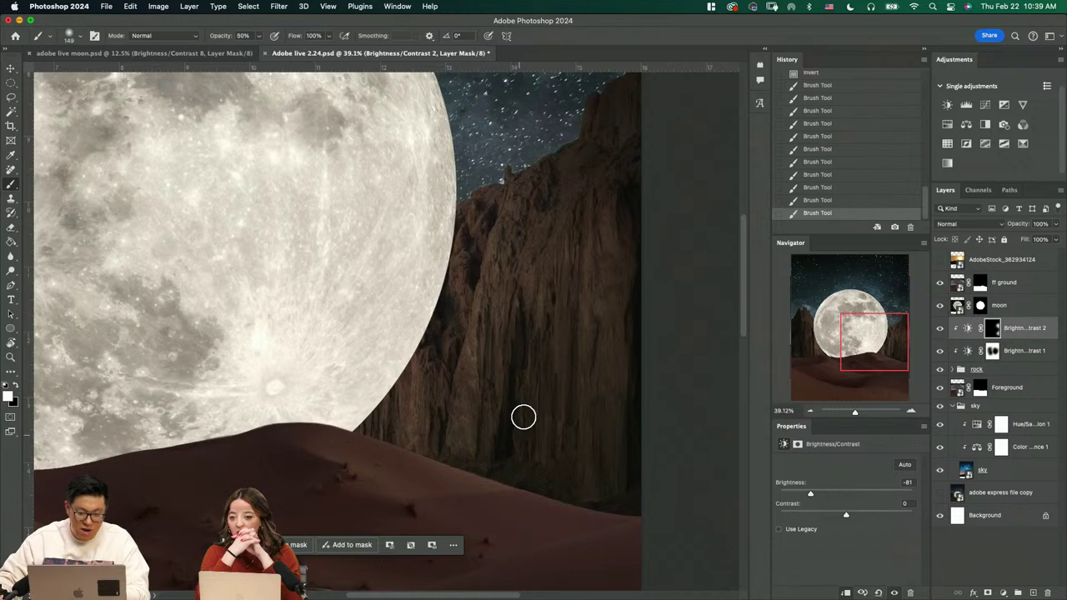
scroll(545, 312, down, 2)
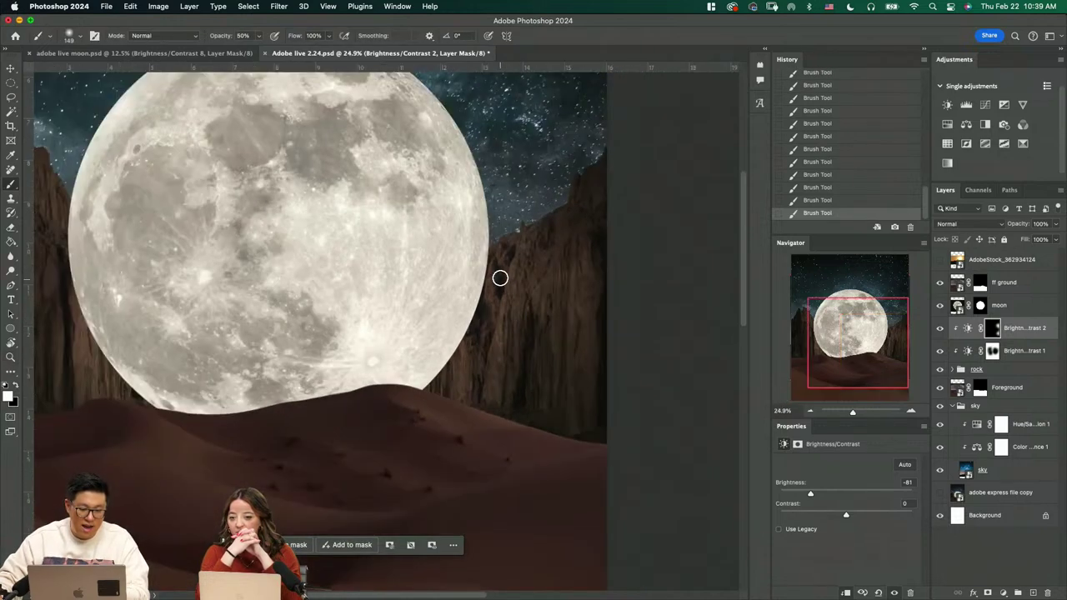
scroll(486, 316, left, 5)
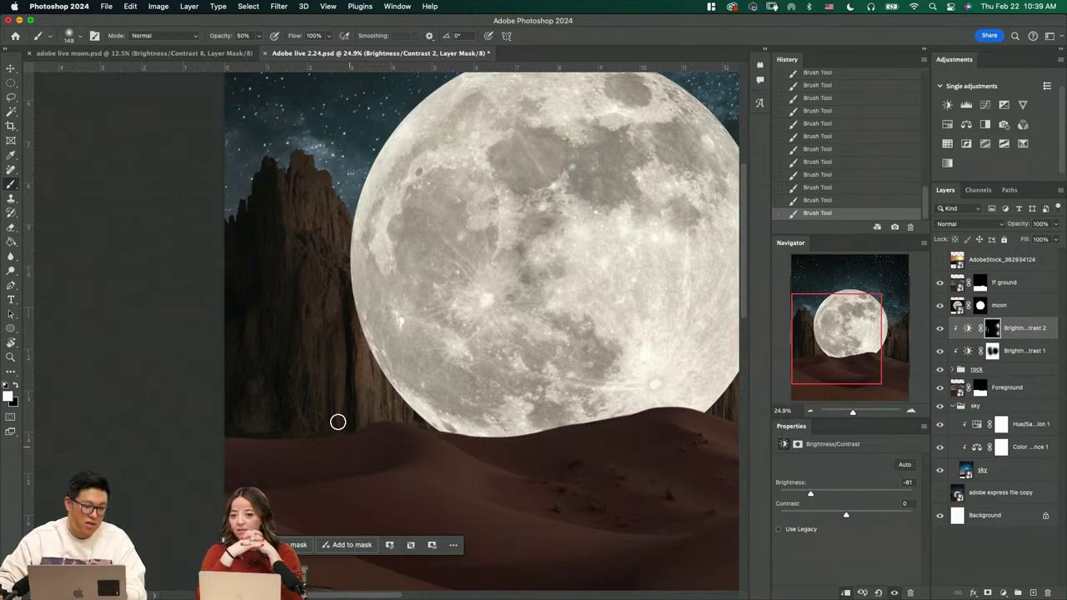
Group both Brightness/Contrast layers with the rock group and name the new group rock
key(z)
scroll(334, 292, down, 5)
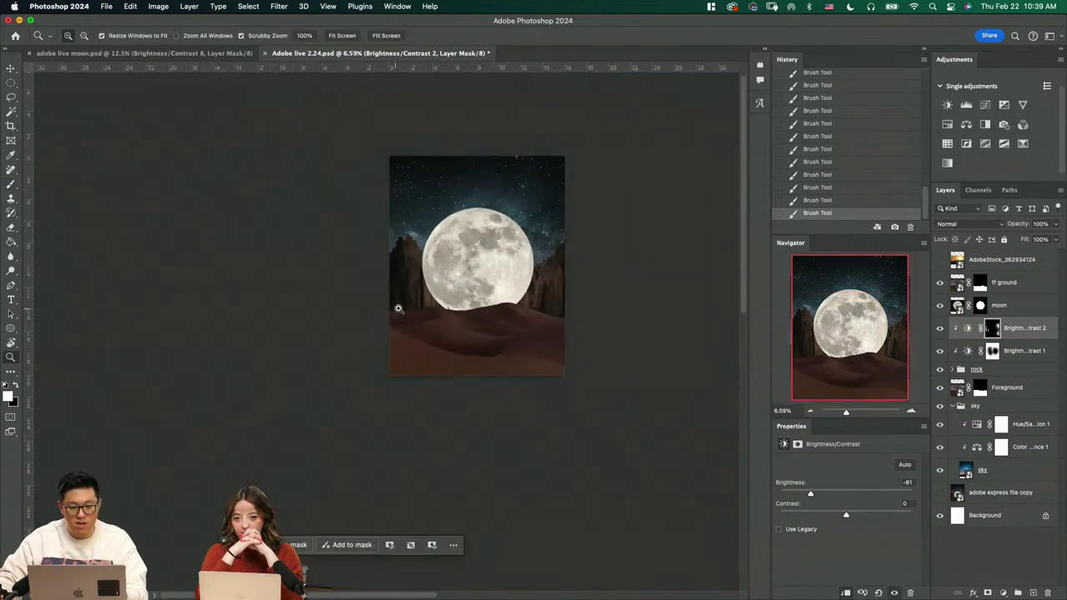
scroll(542, 293, up, 3)
scroll(542, 317, down, 1)
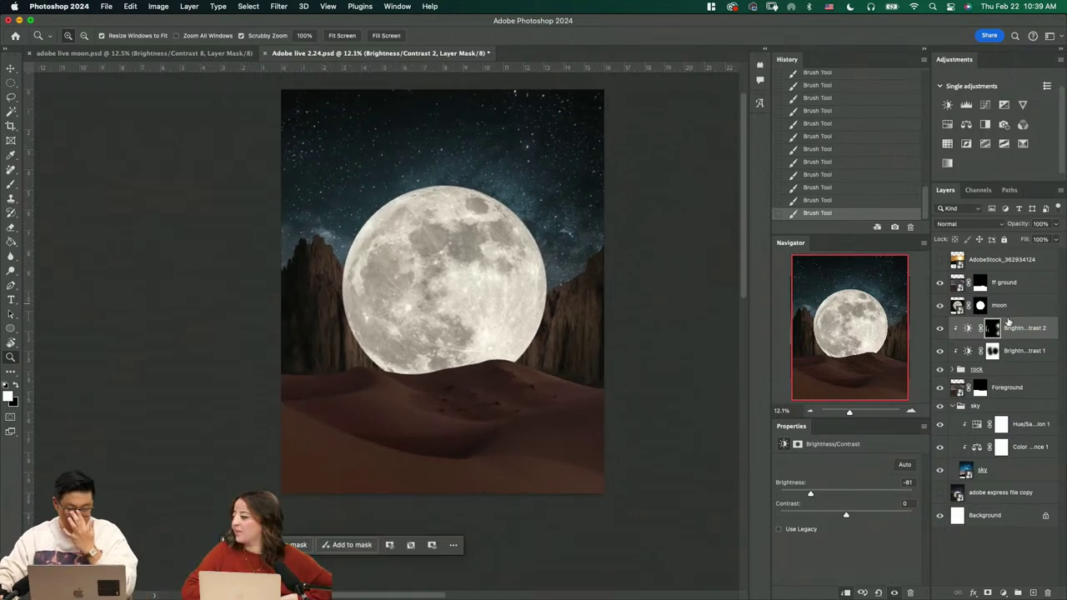
shift+click(1024, 351)
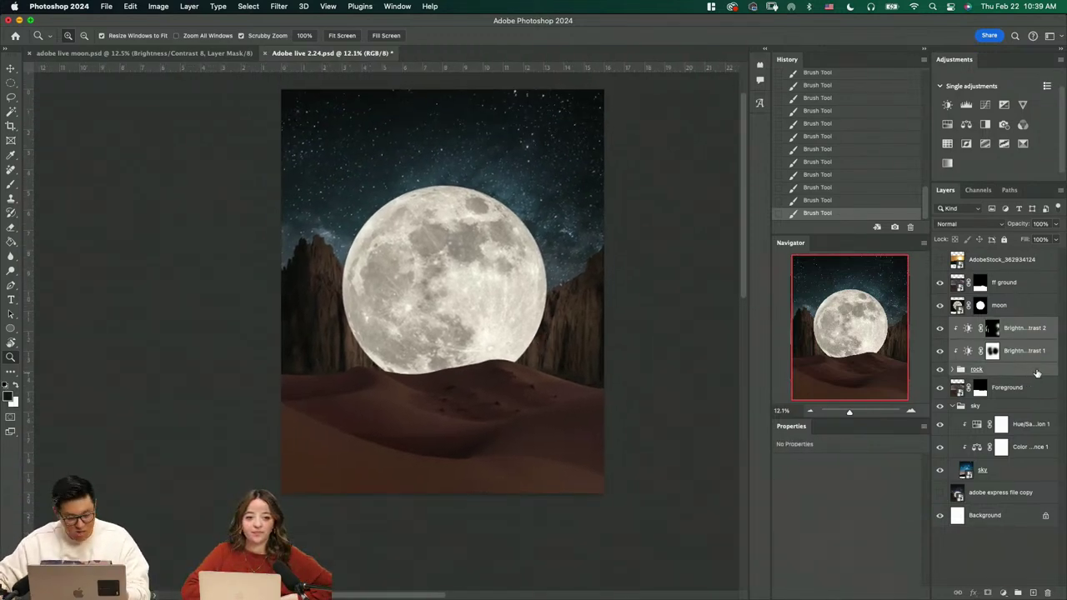
key(super+g)
double_click(979, 323)
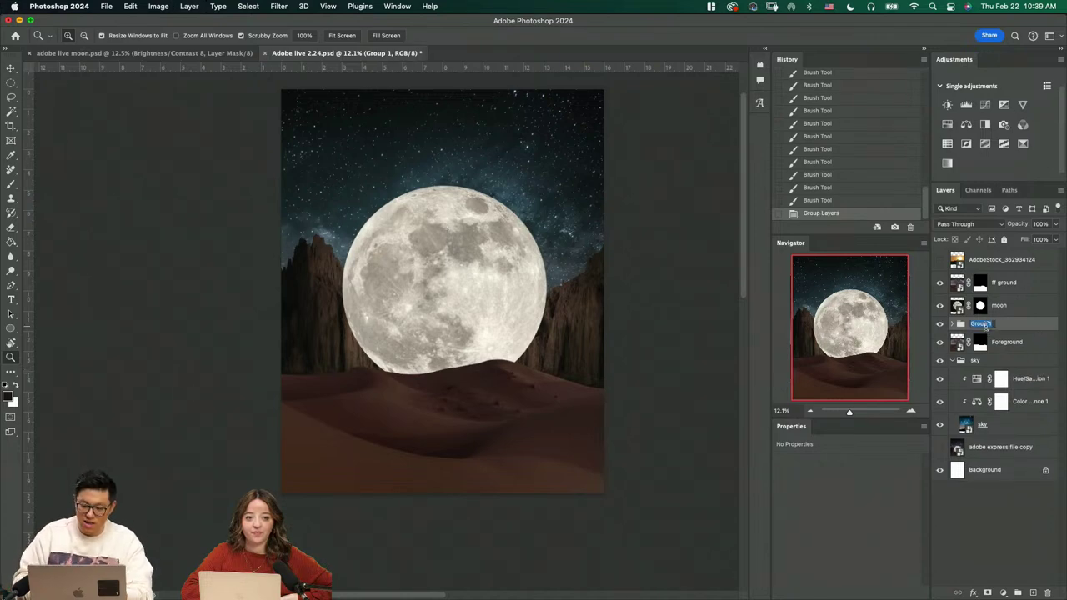
text(rock)
key(Return)
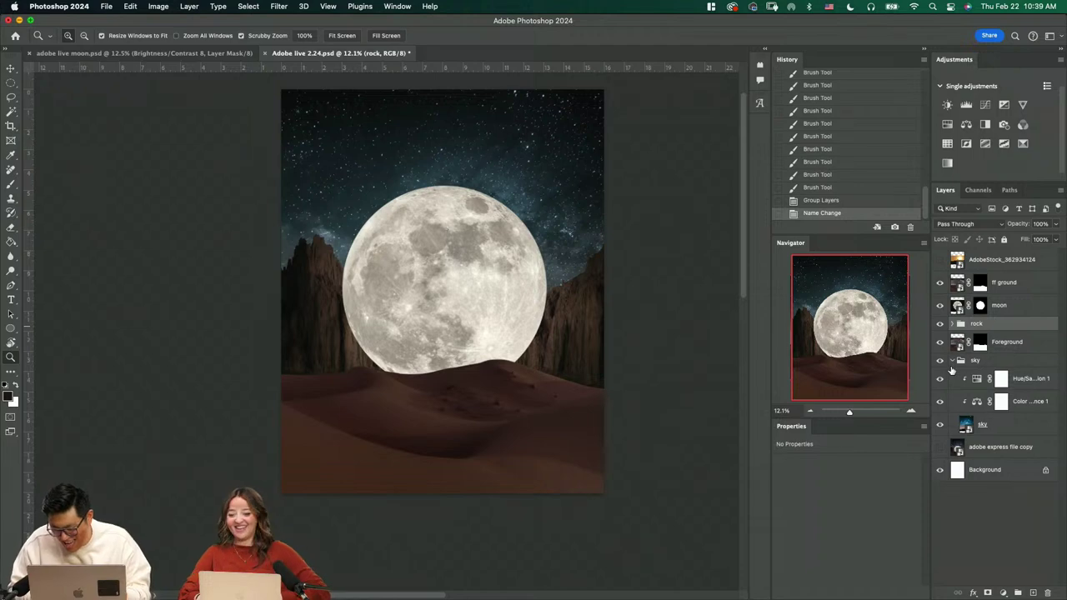
Create a new layer above the moon and set up a large soft white brush at 30% opacity
click(957, 306)
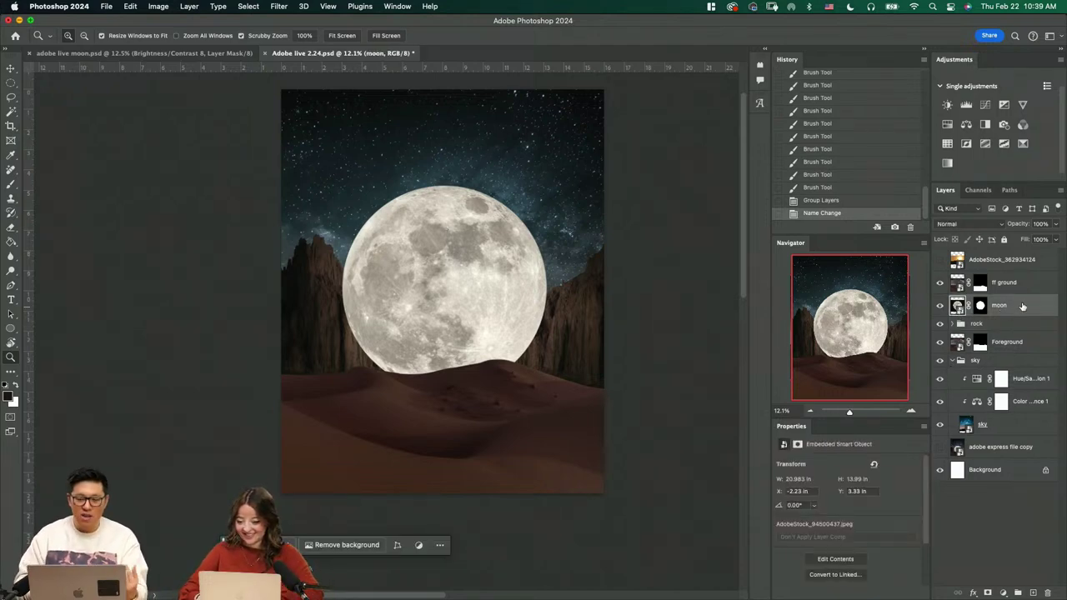
click(1033, 593)
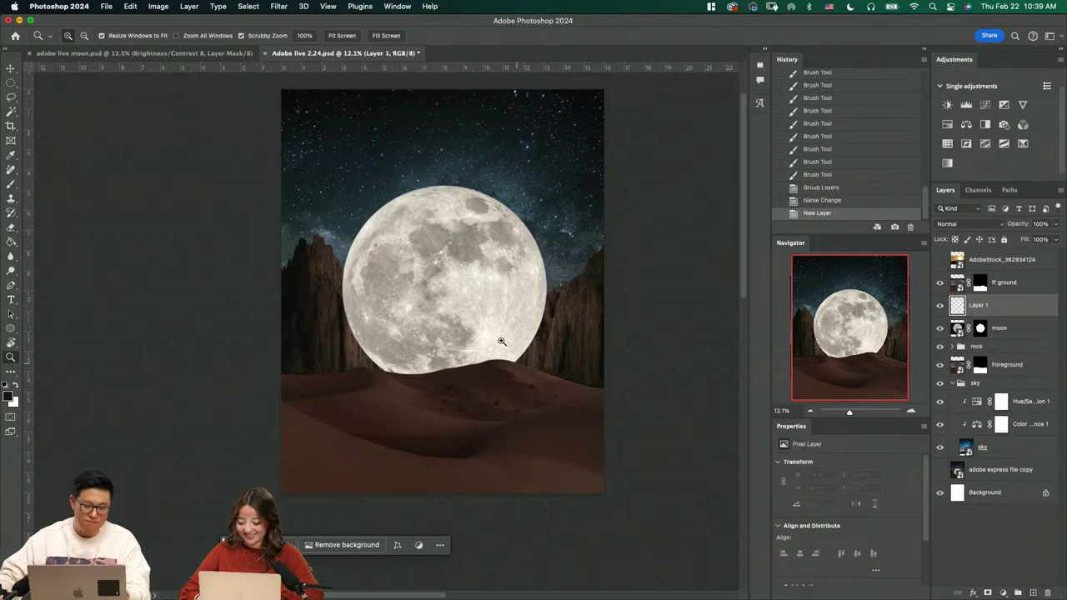
key(b)
mouse_move(413, 284)
mouse_down()
mouse_move(493, 302)
mouse_move(475, 291)
mouse_up()
key(3)
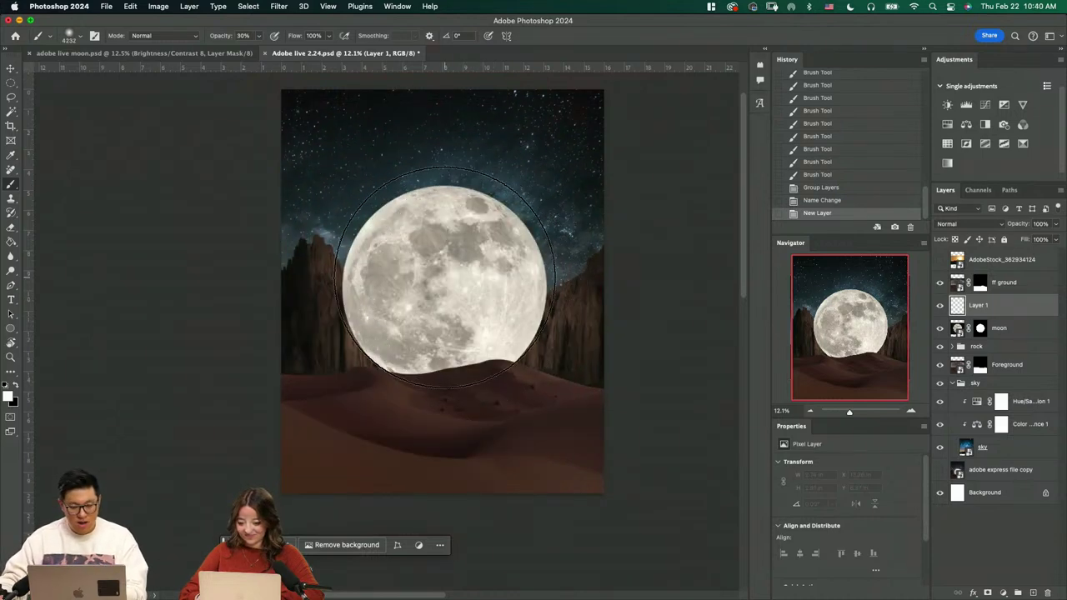
mouse_move(412, 266)
mouse_down()
mouse_move(448, 269)
mouse_move(392, 275)
mouse_move(454, 281)
mouse_move(399, 275)
mouse_up()
drag(404, 162, 341, 175)
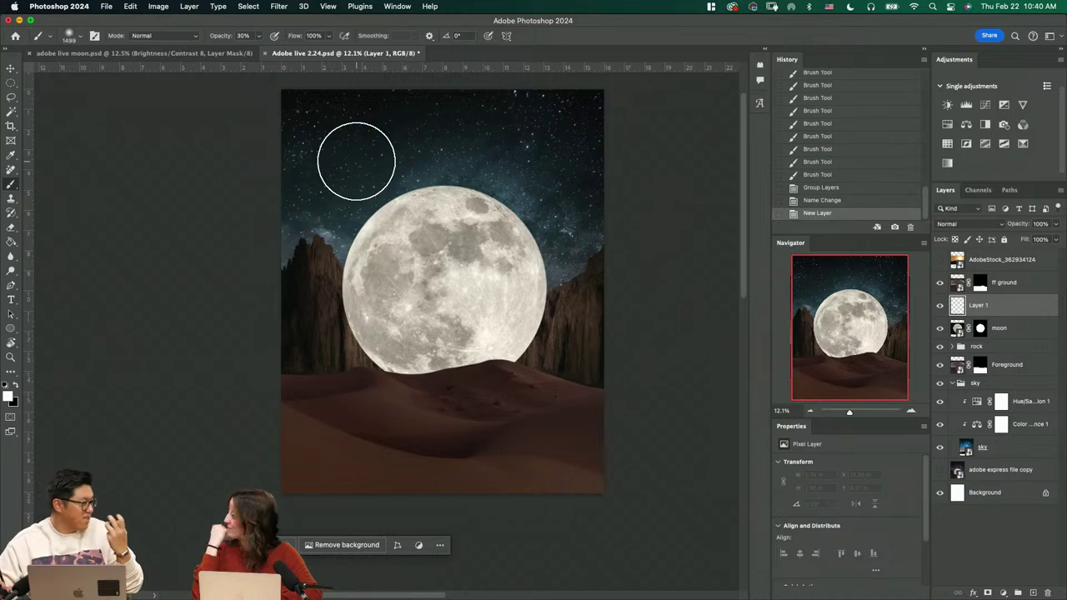
Paint a round white glow in the sky above the moon, building a brighter core with progressively smaller soft brush dabs
mouse_move(333, 167)
mouse_down()
mouse_move(360, 165)
mouse_move(374, 148)
mouse_move(452, 155)
mouse_move(416, 143)
mouse_move(343, 148)
mouse_move(360, 146)
mouse_up()
key(cmd+z)
click(333, 157)
click(346, 155)
click(348, 155)
click(350, 156)
click(349, 156)
click(354, 152)
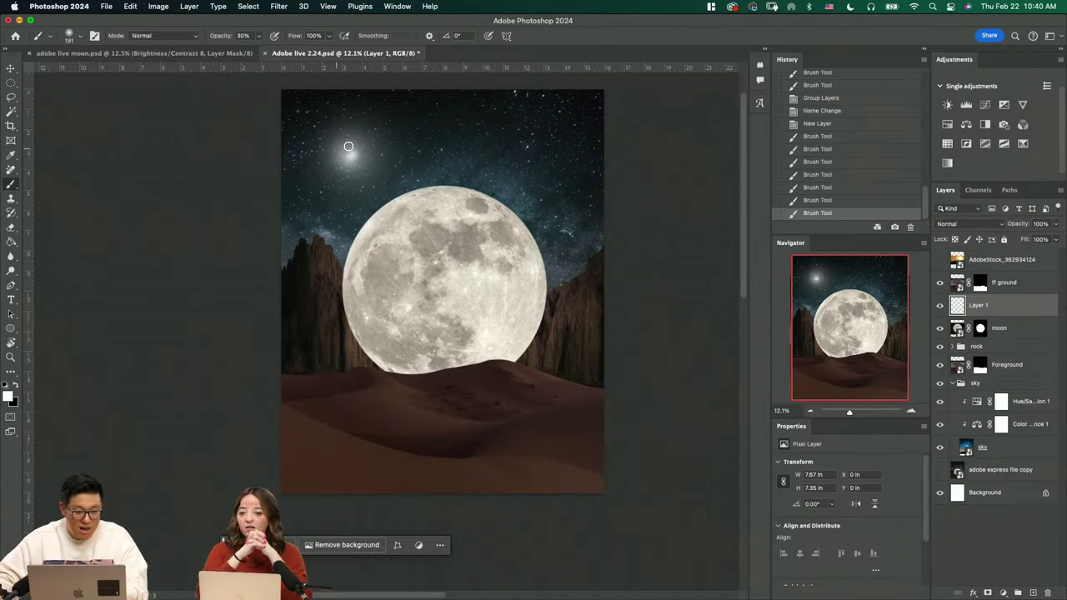
key(super+z)
key(super+shift+z)
key(super+z)
key(super+z)
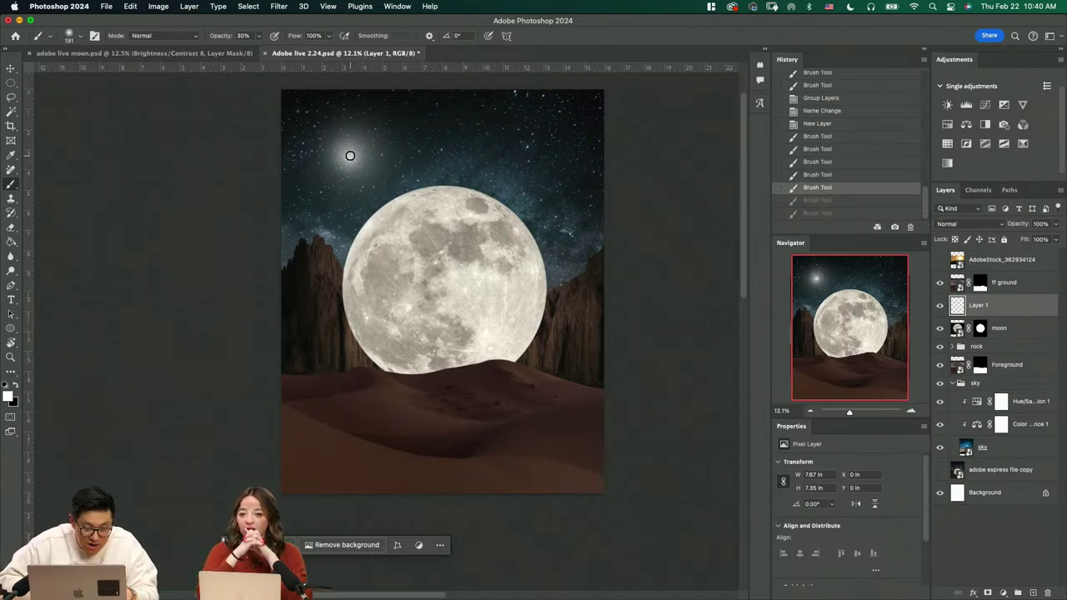
key(super+shift+z)
key(super+shift+z)
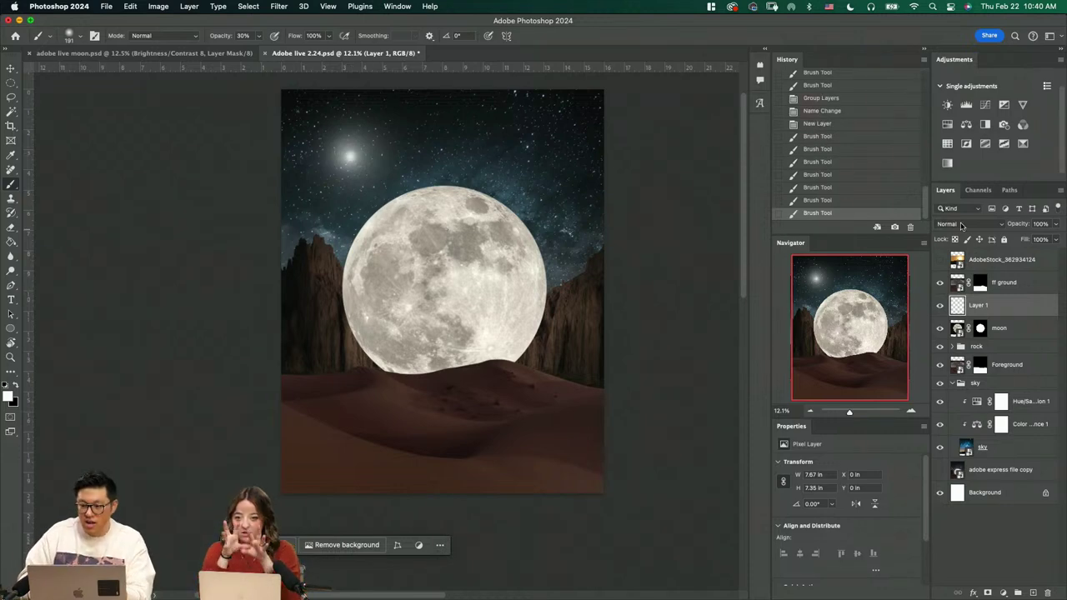
Try the white glow in Screen blend mode enlarged over the moon, and delete its layer
click(961, 225)
click(950, 323)
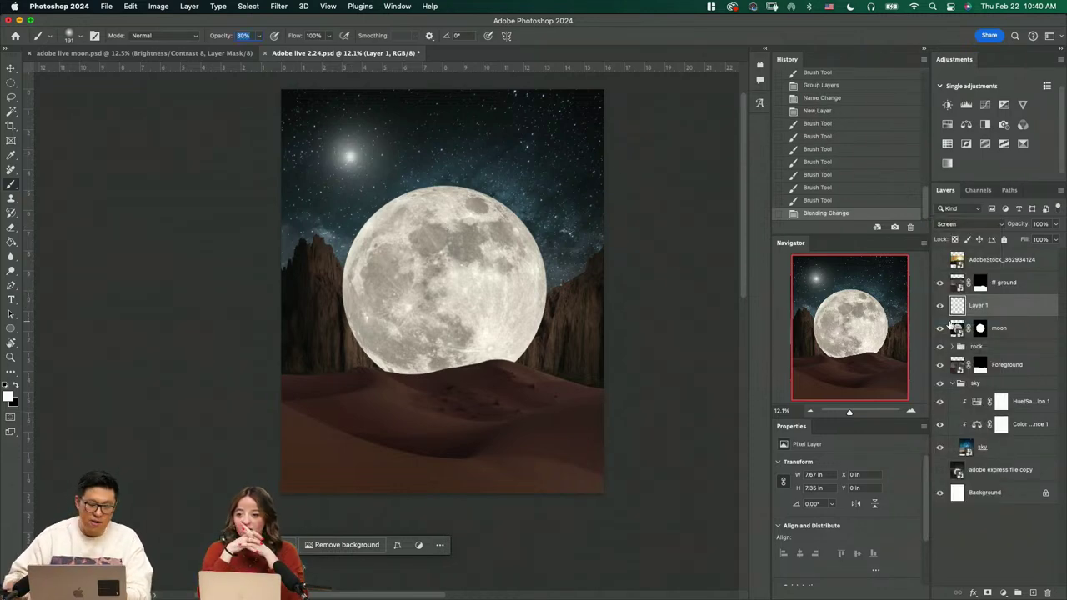
key(super+t)
drag(447, 232, 709, 495)
click(316, 544)
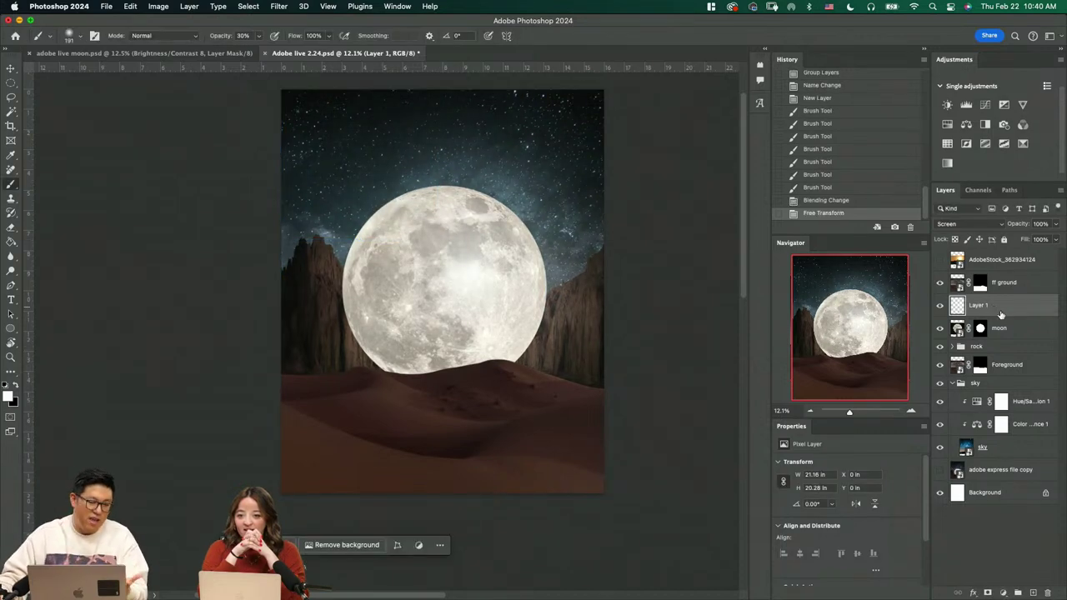
key(Delete)
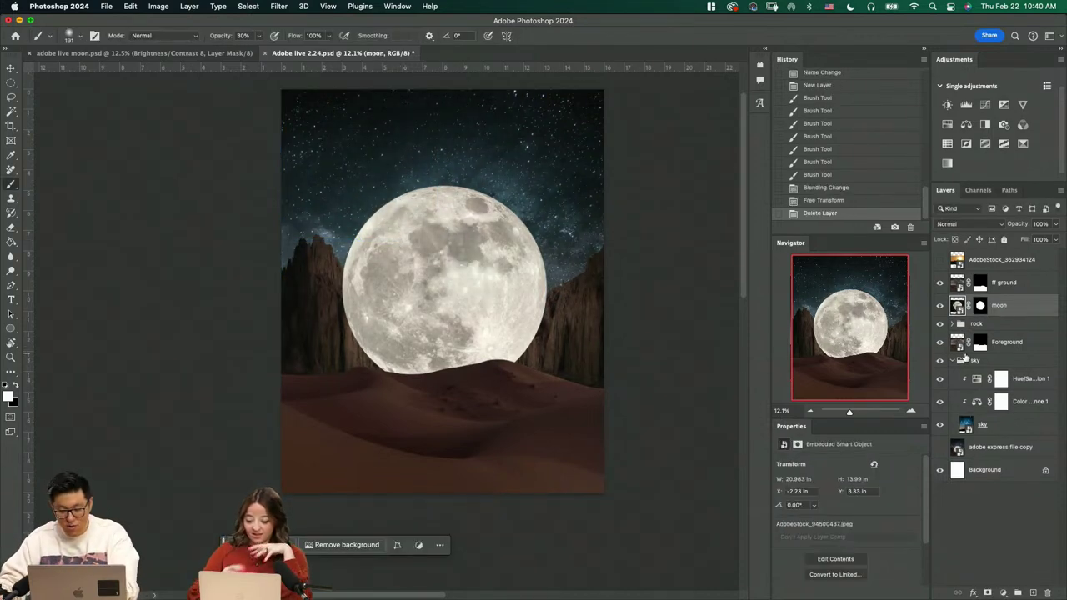
Add inner and outer glow effects to the moon layer, with the outer glow at 53% opacity and about 169 px in size
double_click(1039, 307)
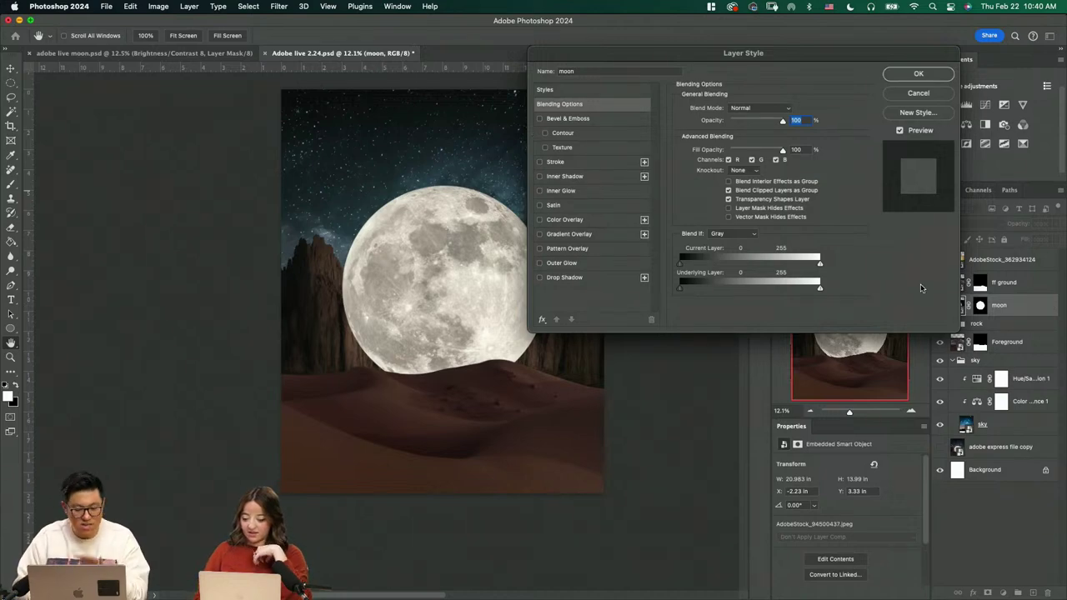
click(558, 264)
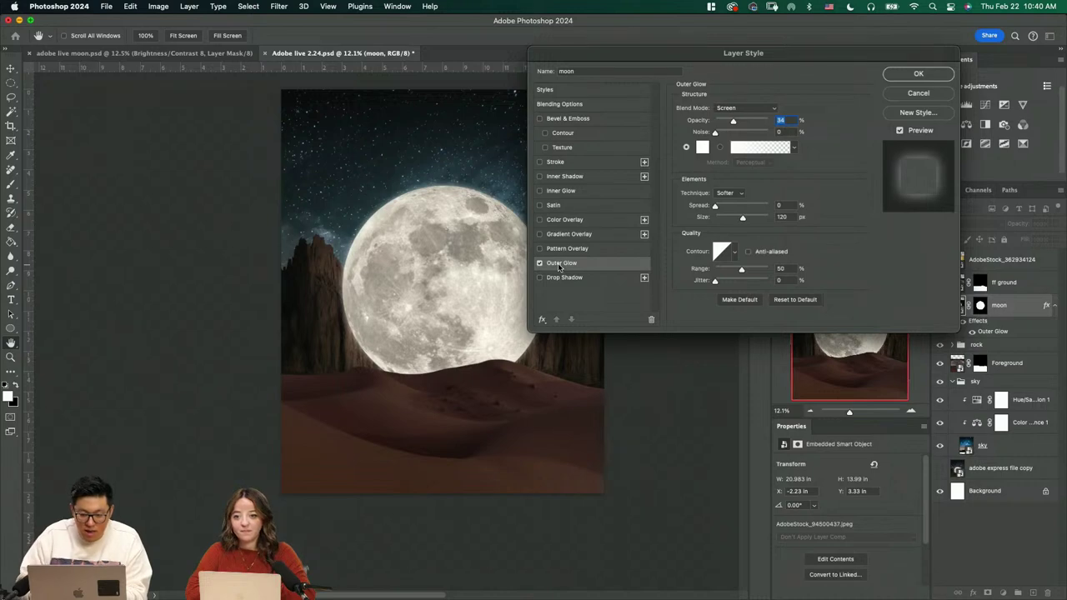
click(569, 194)
click(572, 266)
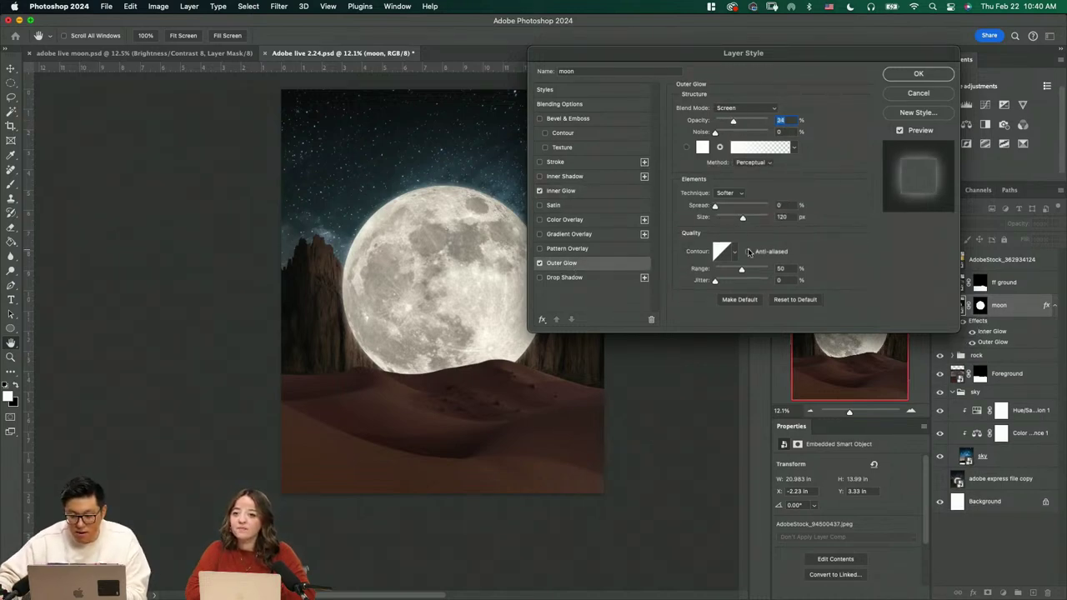
mouse_move(733, 121)
mouse_down()
mouse_move(754, 123)
mouse_move(745, 123)
mouse_up()
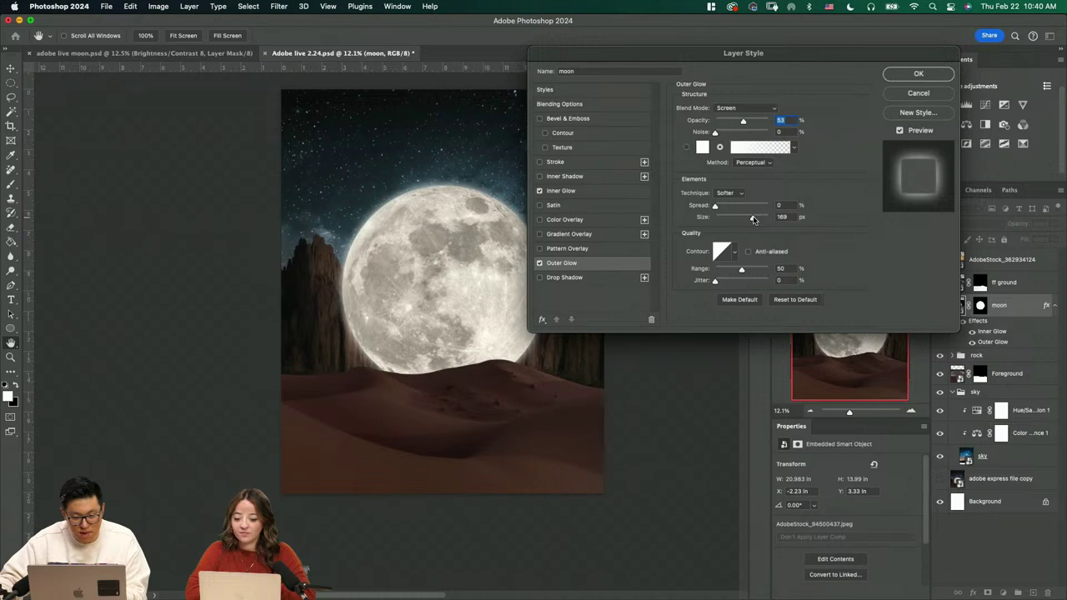
Set the moon's inner glow source to Center and slightly raise its opacity and size
click(558, 191)
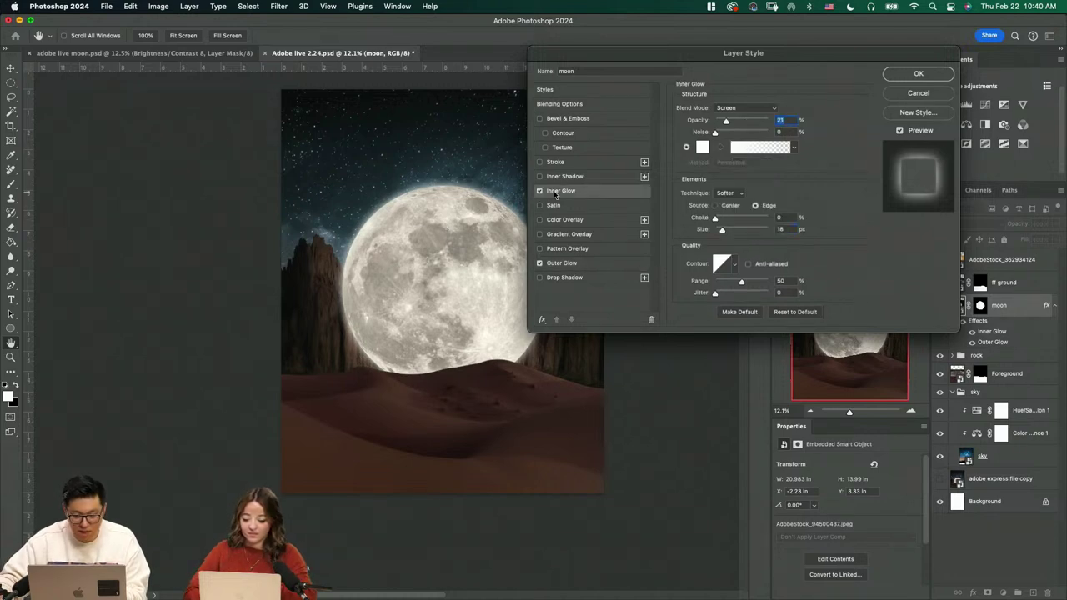
click(730, 205)
click(757, 206)
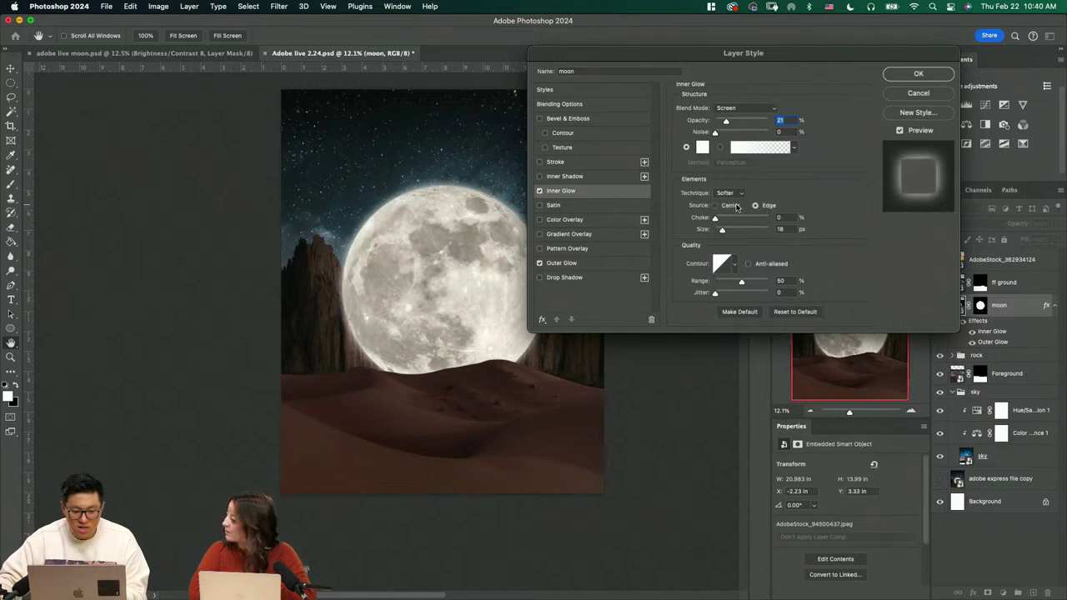
click(736, 207)
drag(729, 123, 734, 122)
drag(721, 230, 724, 232)
click(919, 76)
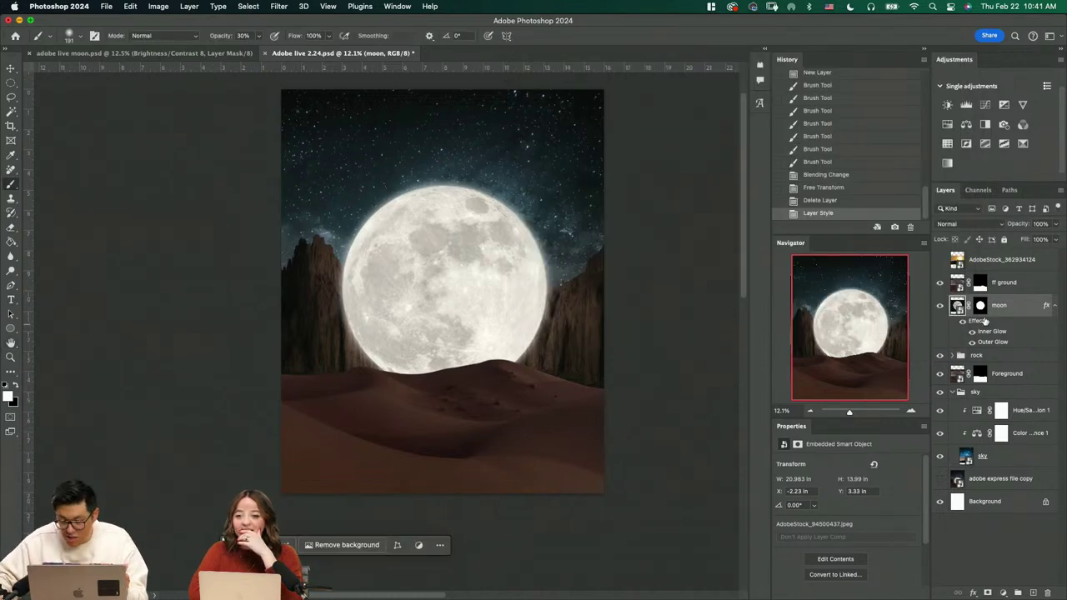
Slightly lower the opacity of the moon's outer glow
double_click(977, 325)
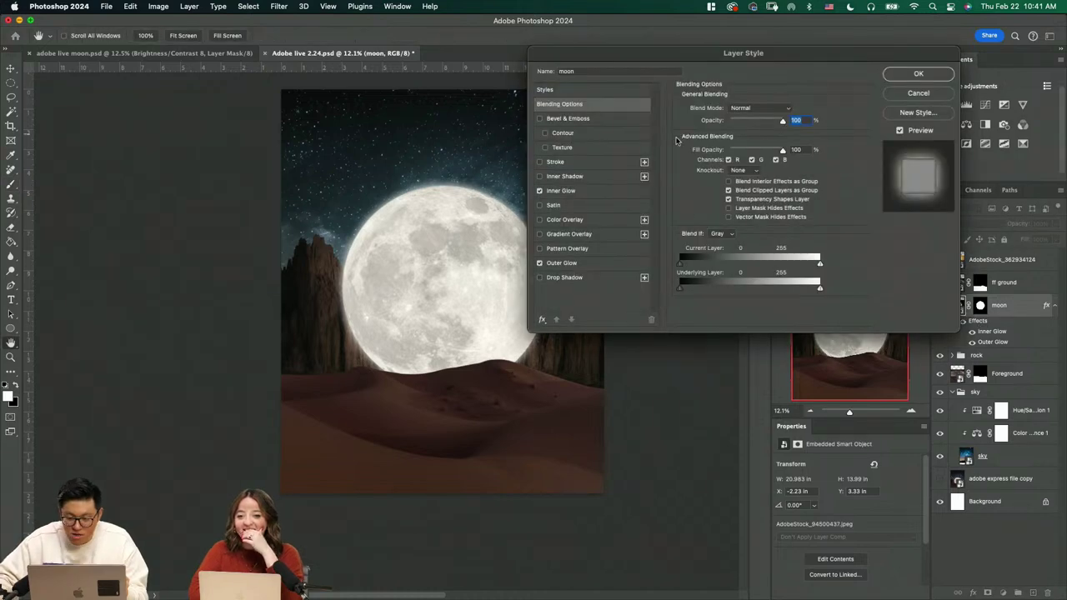
click(562, 262)
mouse_move(738, 122)
mouse_down()
mouse_move(718, 124)
mouse_move(732, 123)
mouse_up()
click(560, 190)
click(917, 73)
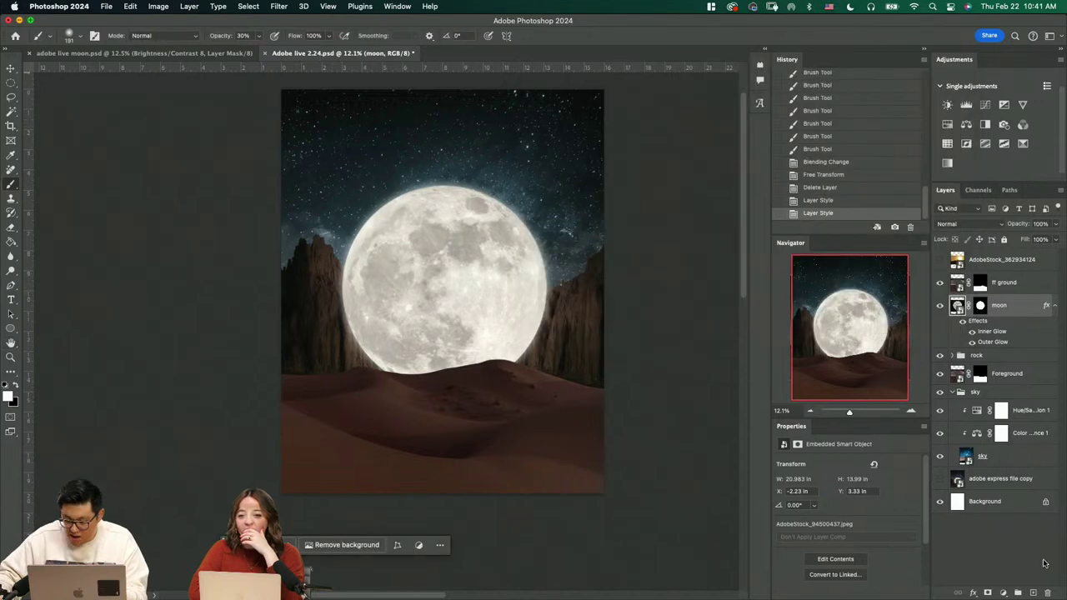
Add a new layer above the moon and build up a white glow over its centre with a large soft brush at 30% opacity
click(1032, 593)
drag(424, 282, 483, 281)
click(453, 281)
click(453, 292)
click(450, 290)
click(452, 281)
Set the painted glow layer to Screen blend mode and 47% opacity
click(971, 223)
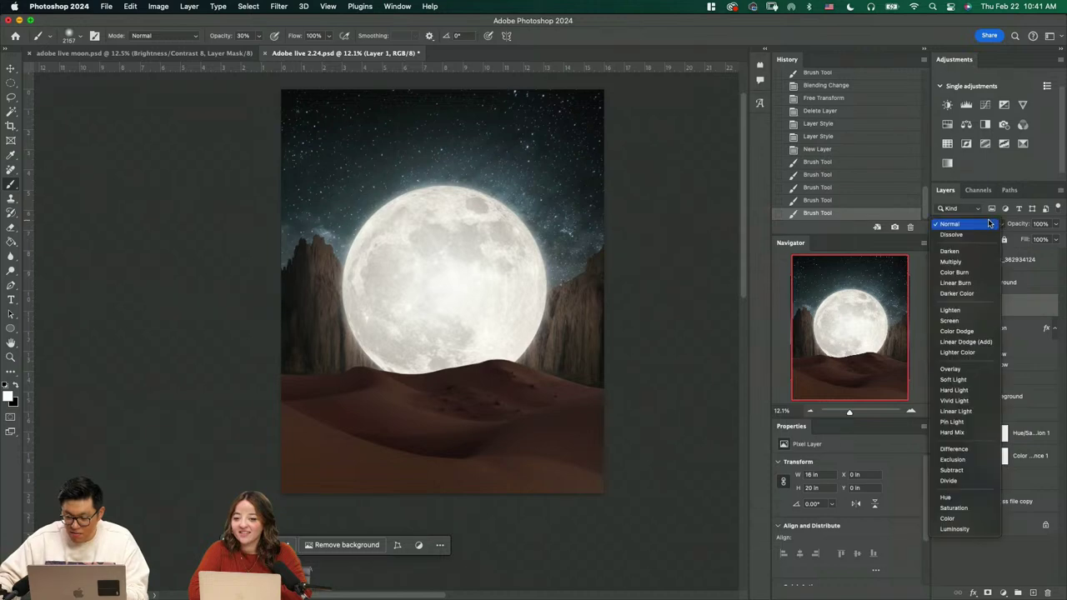
click(965, 322)
click(1056, 223)
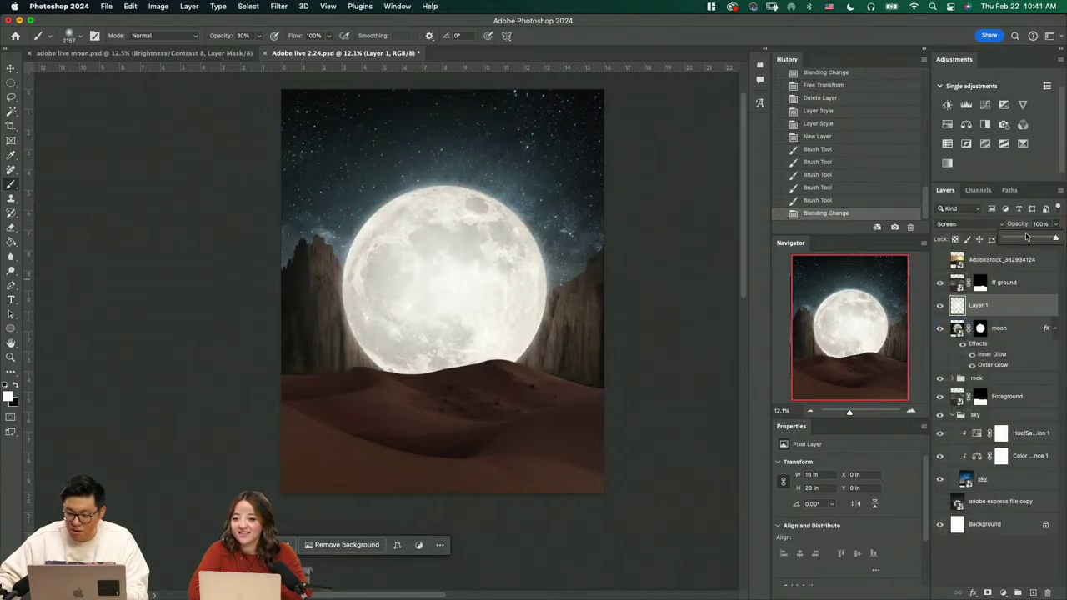
drag(1052, 239, 1025, 240)
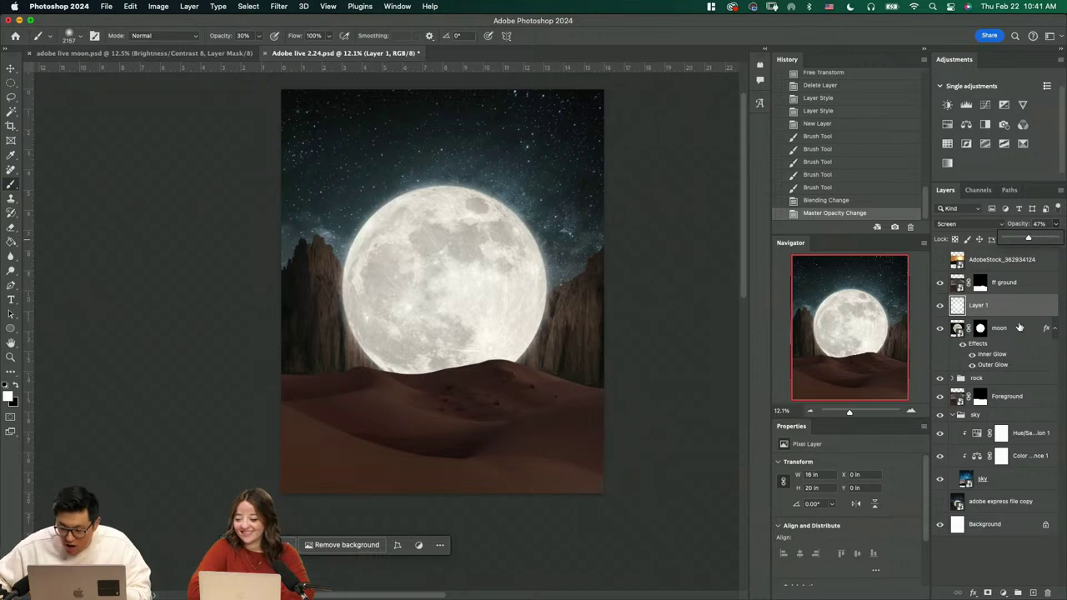
Collapse the sky group and move the rock group beneath the Foreground layer
click(955, 399)
click(953, 416)
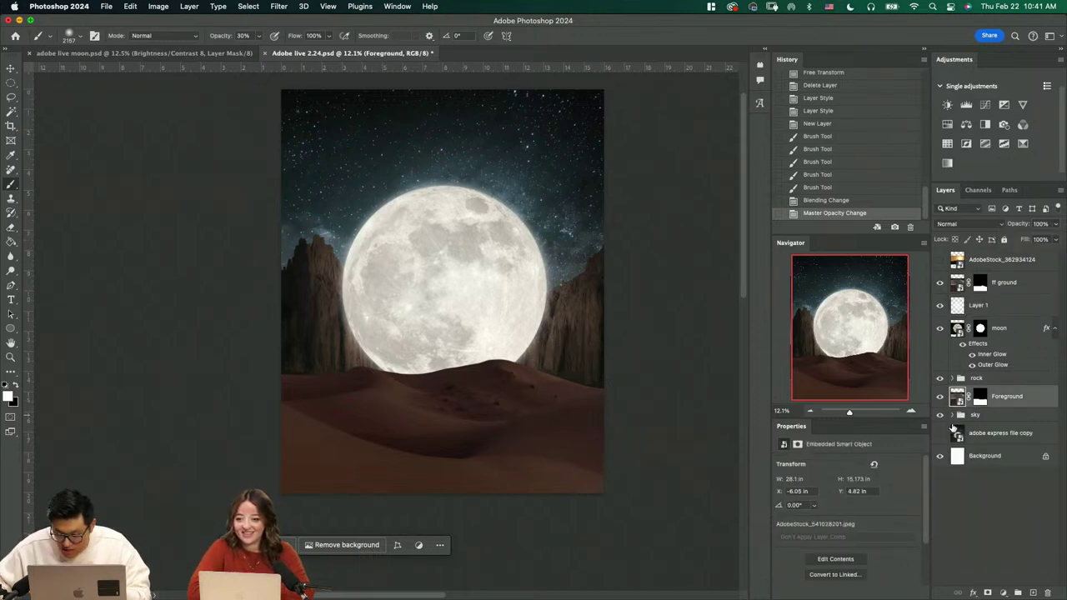
click(968, 382)
drag(989, 383, 967, 403)
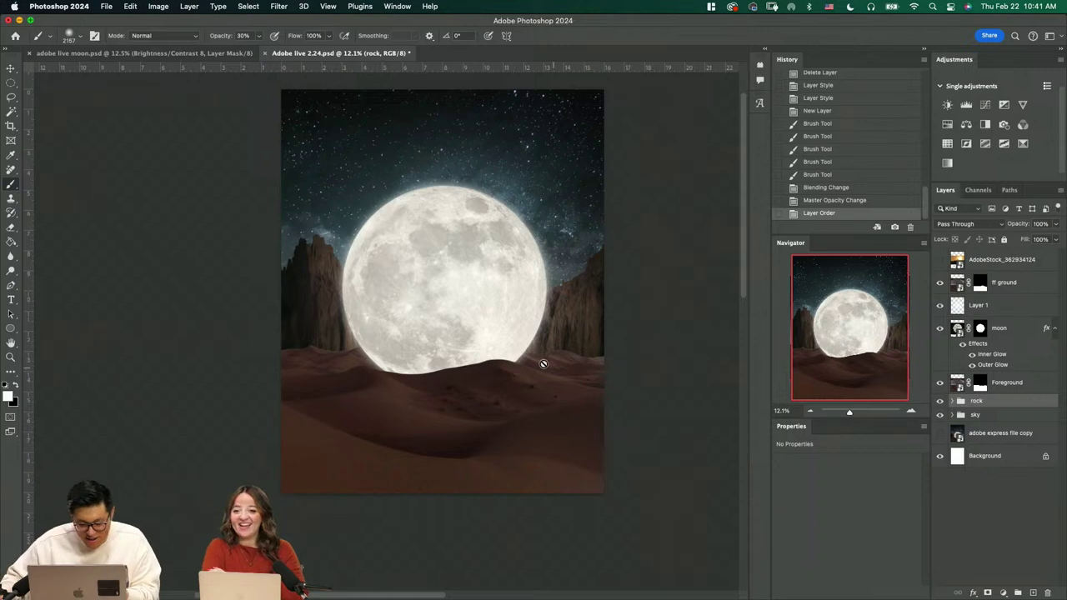
Identify which dunes the Foreground layer holds, rename it "mid ground", and save the document
key(z)
mouse_move(524, 369)
mouse_down()
mouse_move(562, 392)
mouse_move(576, 383)
mouse_up()
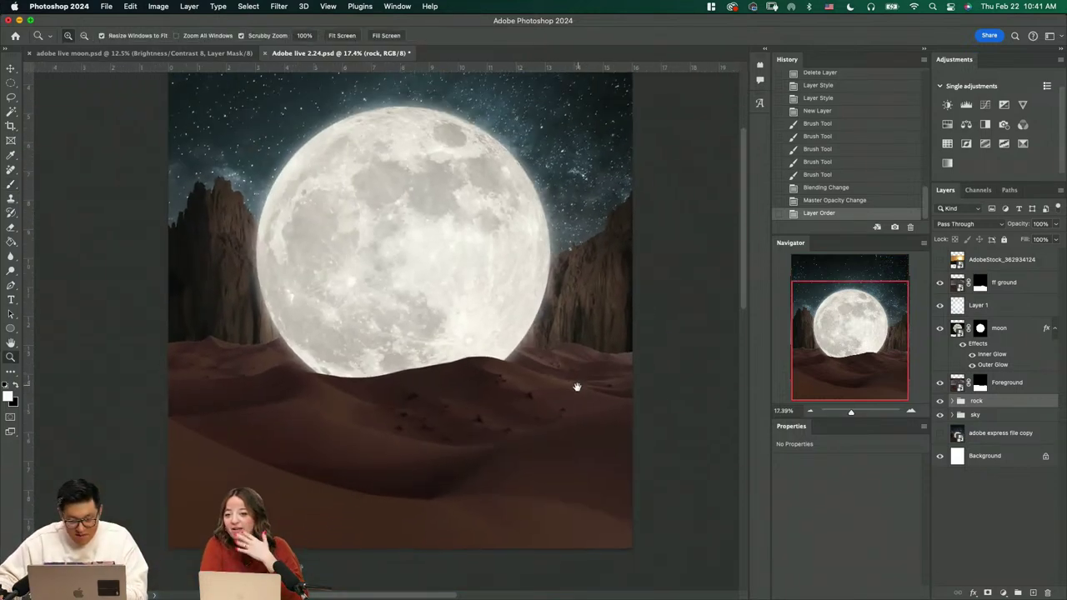
click(1023, 384)
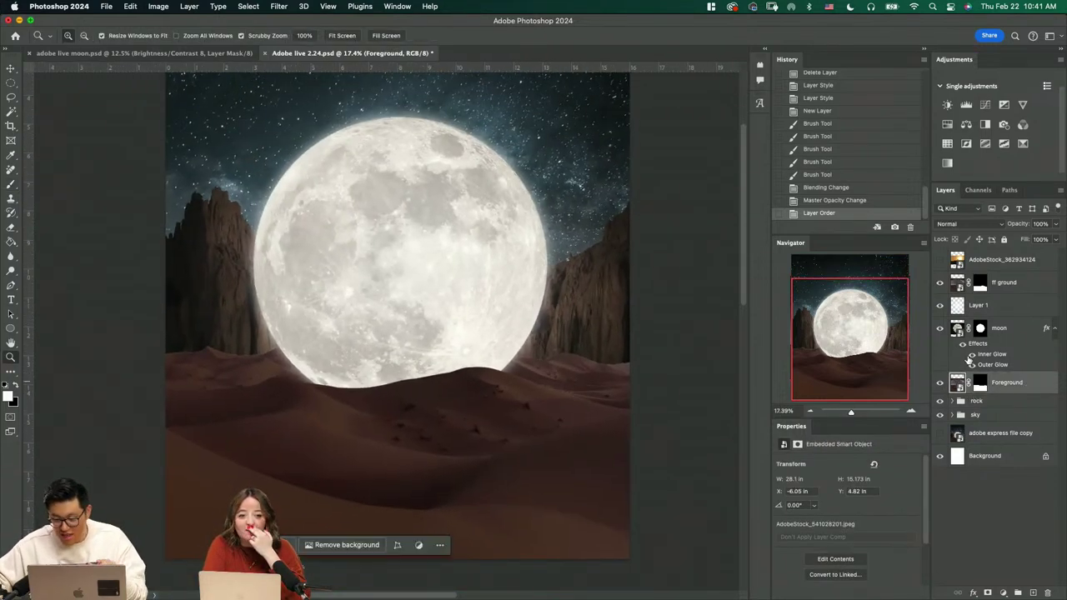
click(940, 284)
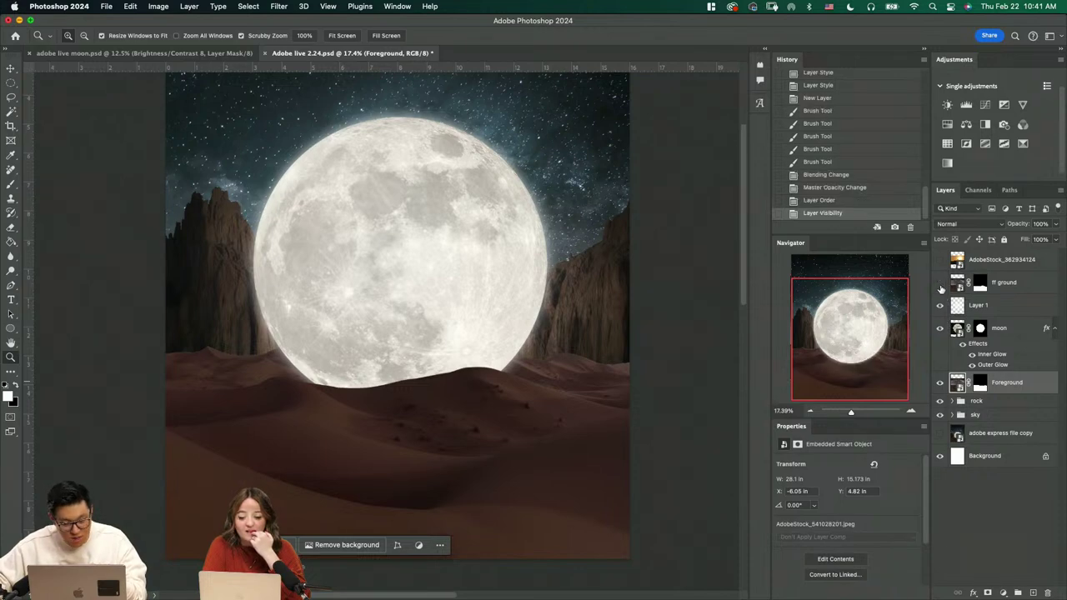
click(940, 285)
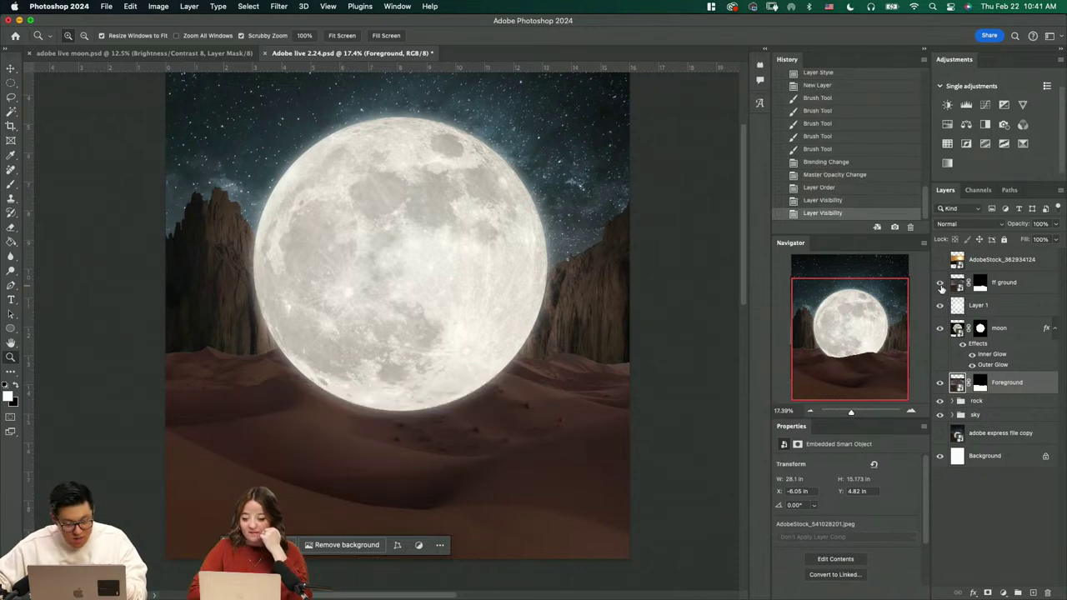
double_click(1003, 383)
text(mid)
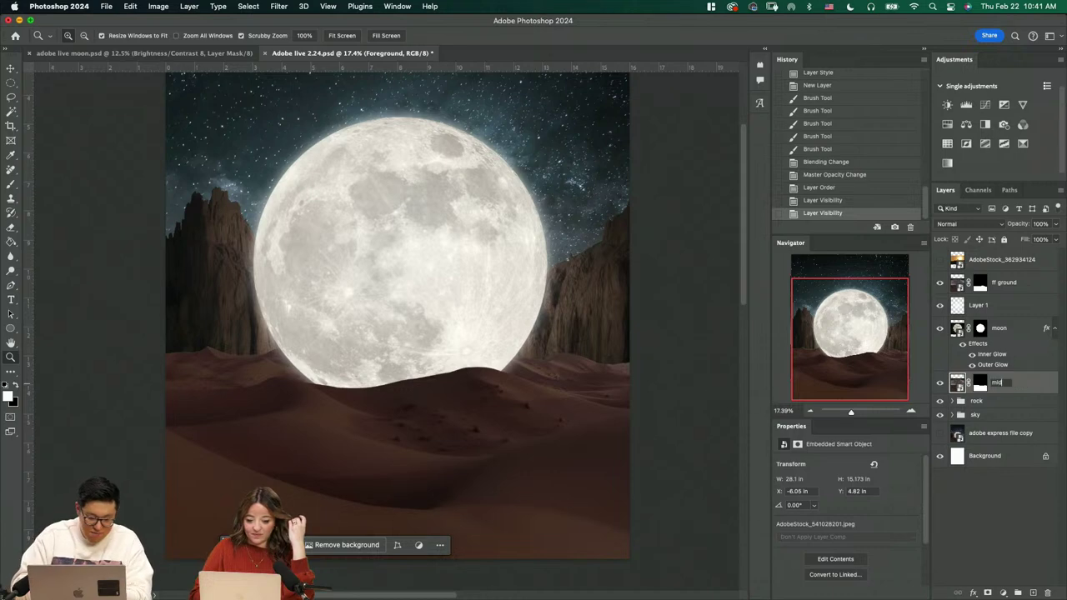
text( ground)
key(Return)
key(super+s)
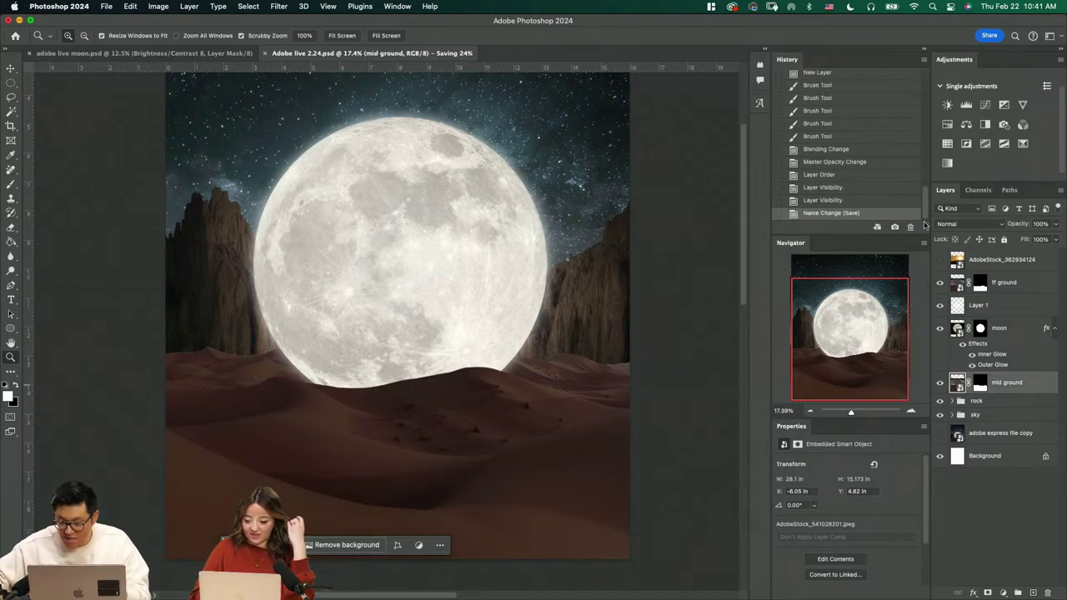
Add a Brightness/Contrast adjustment clipped to the mid ground layer and set its brightness to -98
click(946, 104)
click(845, 592)
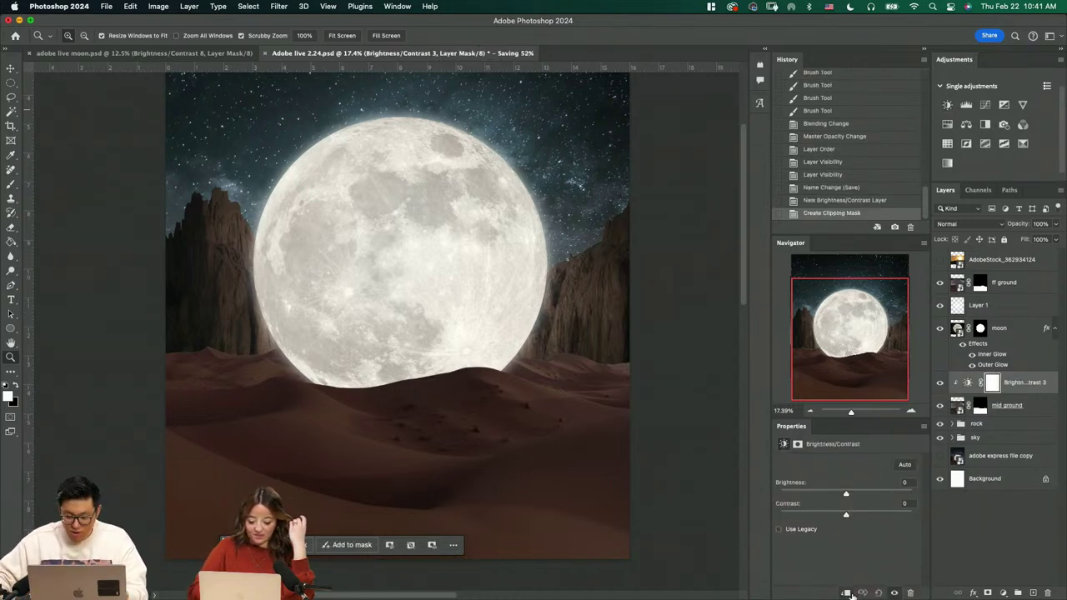
drag(846, 494, 803, 492)
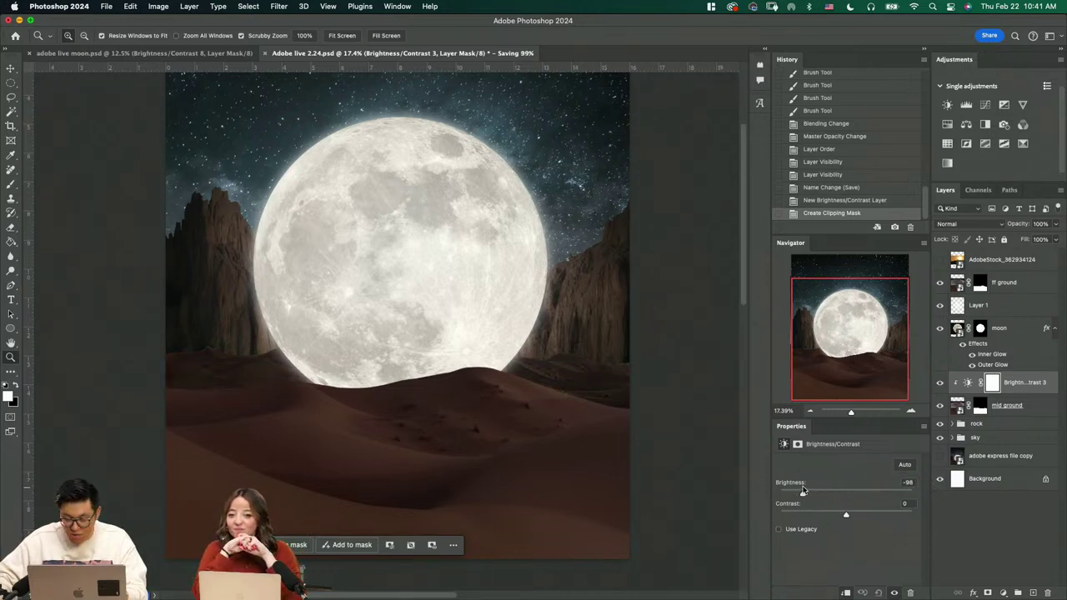
Brush the adjustment's mask at 40% opacity, mainly in black, beside both lower edges of the moon, and lower its brightness to -106
click(992, 382)
key(b)
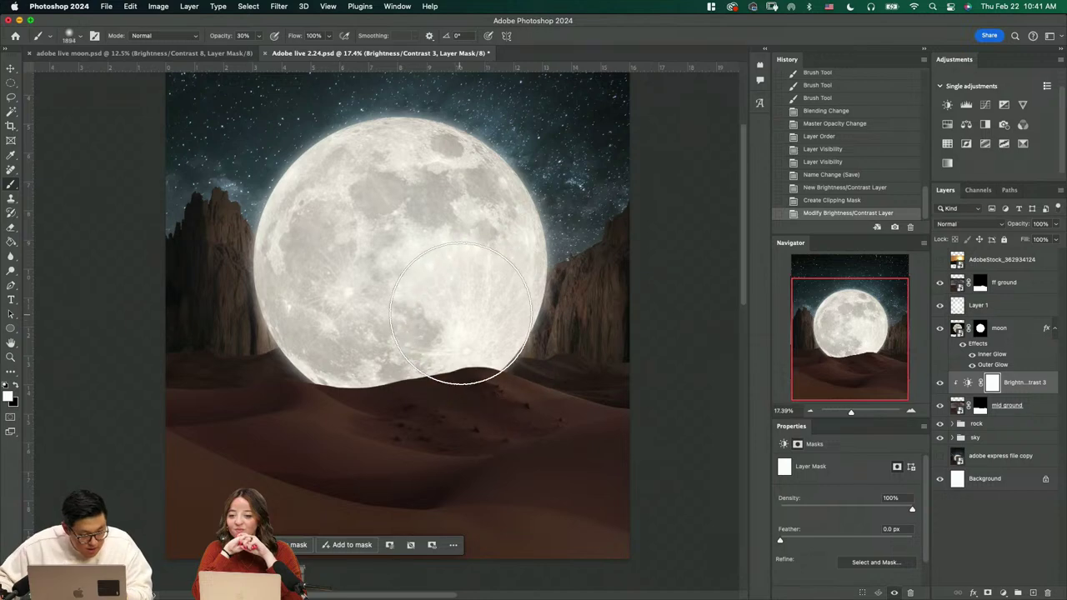
key(x)
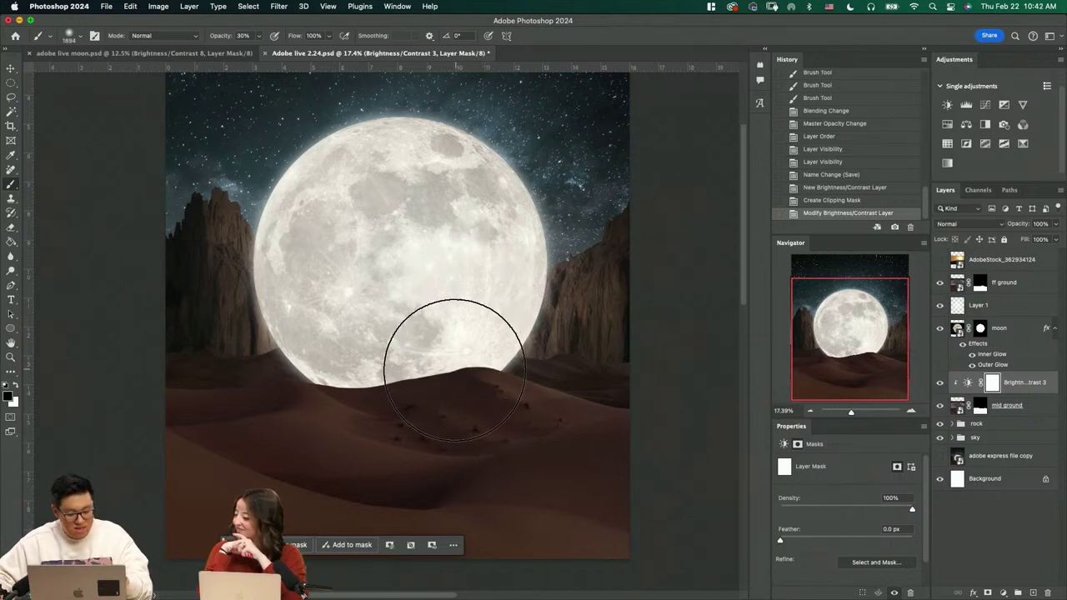
click(14, 385)
key(x)
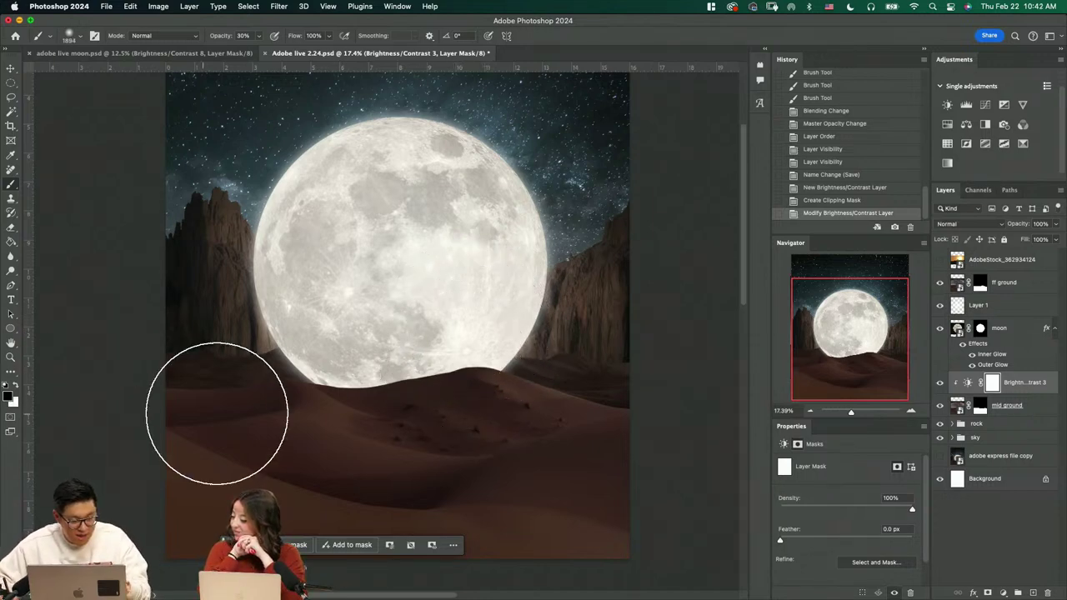
key(bracketleft)
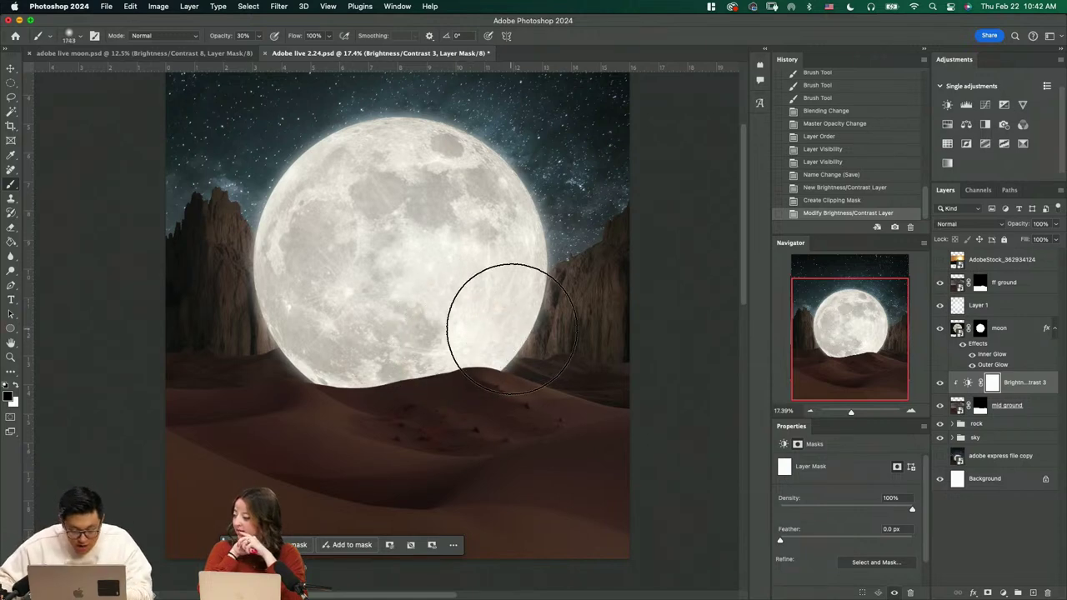
key(4)
mouse_move(488, 333)
mouse_down()
mouse_move(553, 317)
mouse_move(533, 329)
mouse_up()
click(522, 331)
click(520, 331)
click(519, 334)
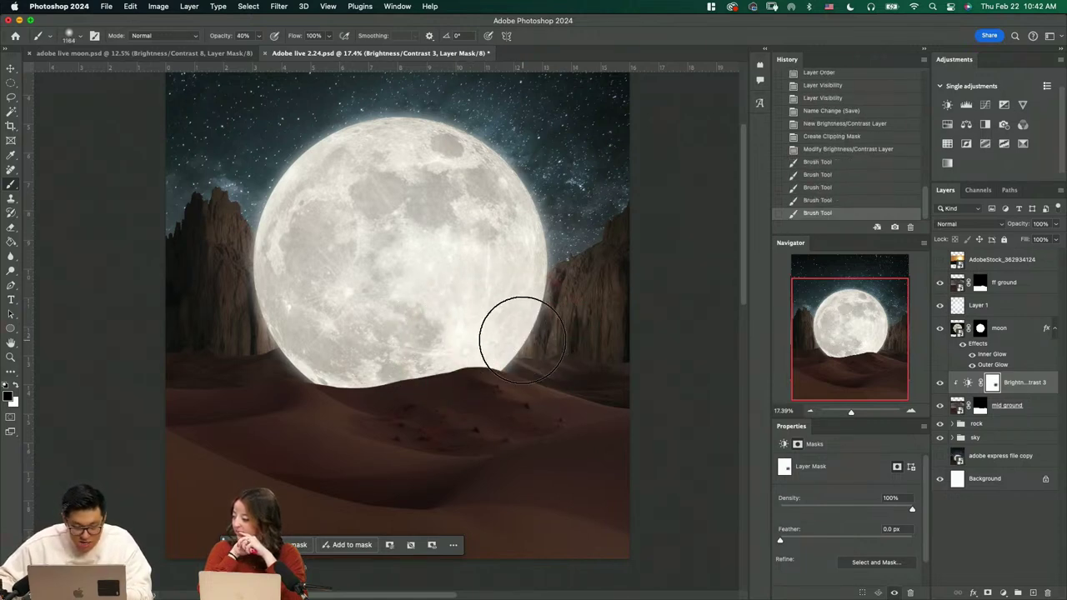
click(516, 334)
click(514, 333)
click(286, 328)
click(291, 323)
click(314, 311)
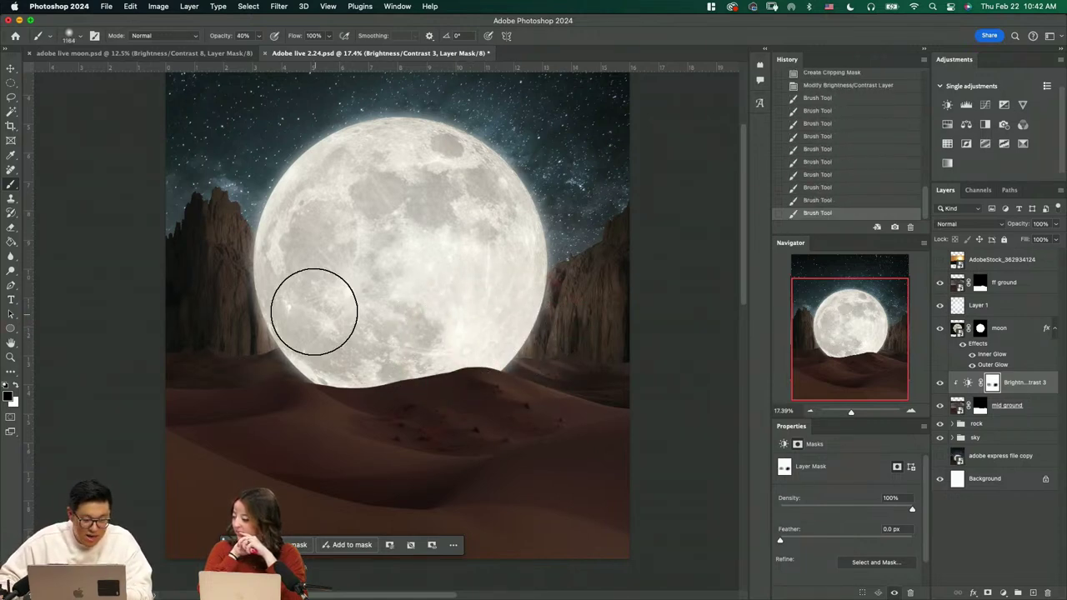
click(534, 308)
key(x)
click(561, 306)
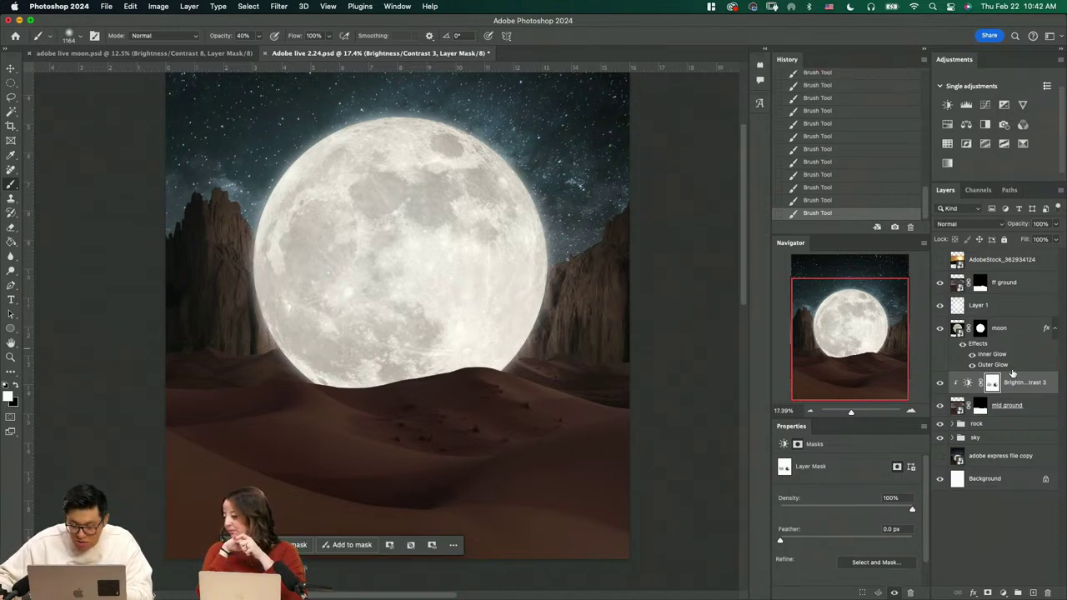
click(967, 383)
drag(804, 497, 799, 497)
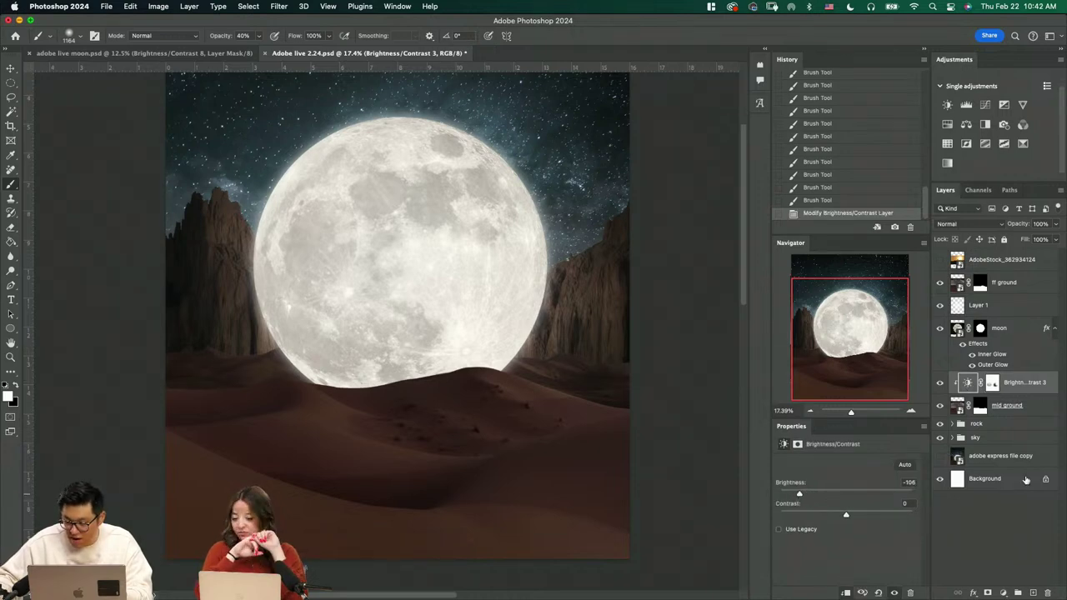
Add a new layer above the mid ground adjustment and paint white haze across the dunes with a soft brush at 30% opacity
click(1033, 592)
drag(413, 379, 392, 374)
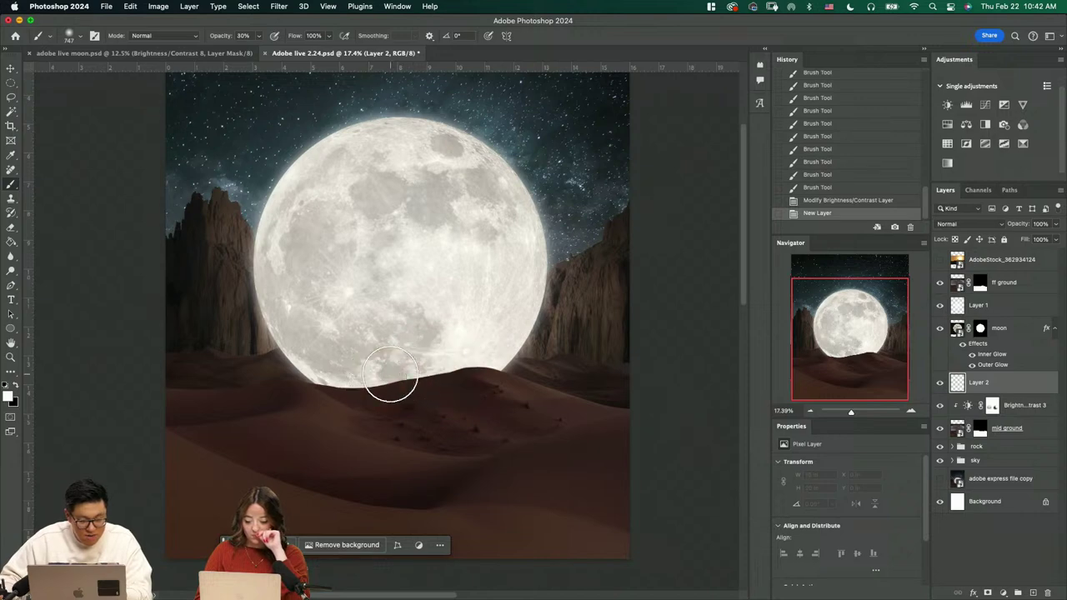
key(3)
mouse_move(195, 429)
mouse_down()
mouse_move(266, 409)
mouse_move(612, 432)
mouse_move(215, 426)
mouse_move(636, 417)
mouse_up()
Set the painted haze layer to Screen blend mode at 28% opacity and move it slightly downward
click(971, 225)
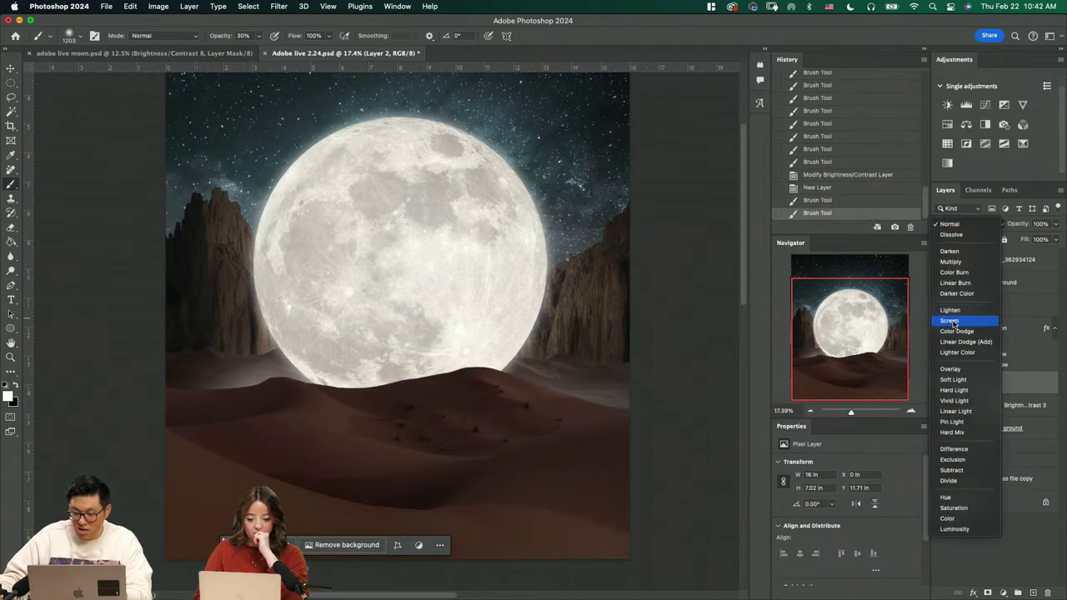
click(949, 320)
click(1055, 224)
drag(1023, 243, 1018, 239)
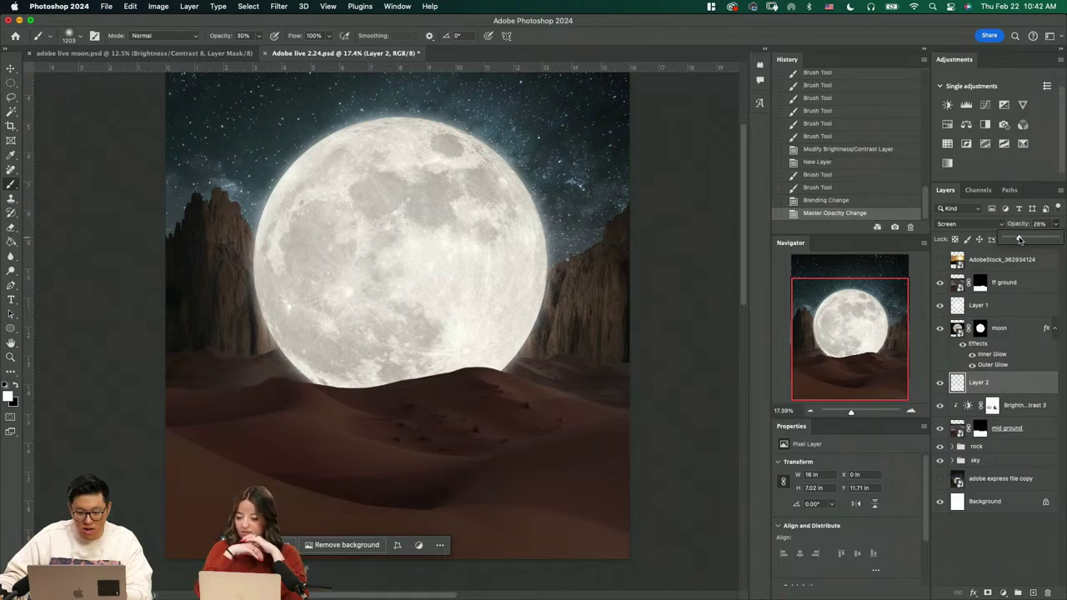
key(v)
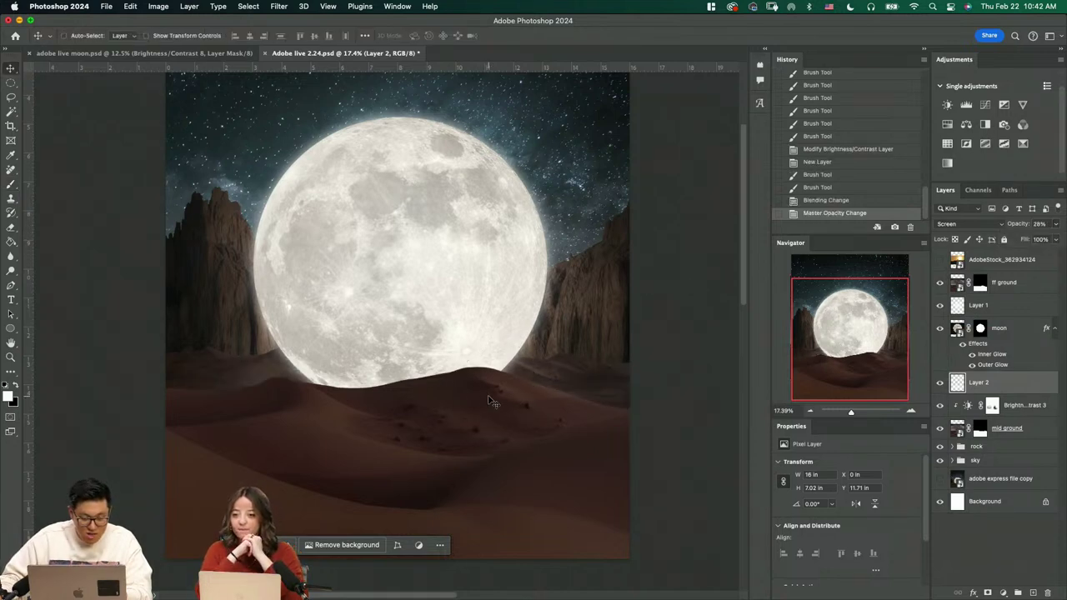
drag(492, 398, 492, 408)
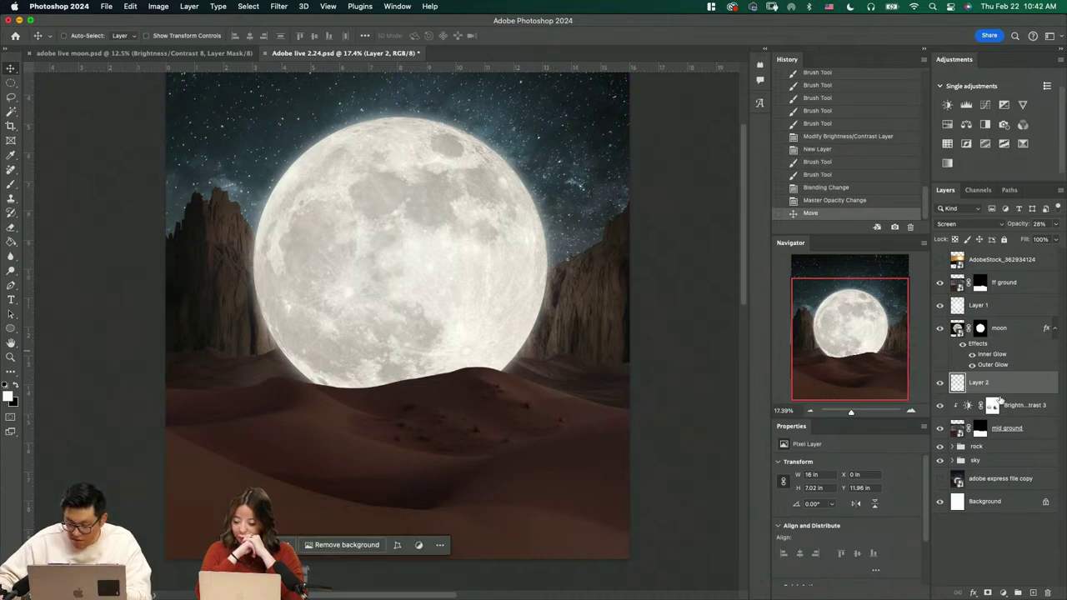
Add a Brightness/Contrast adjustment clipped to the ff ground layer and set its brightness to -52
click(1024, 288)
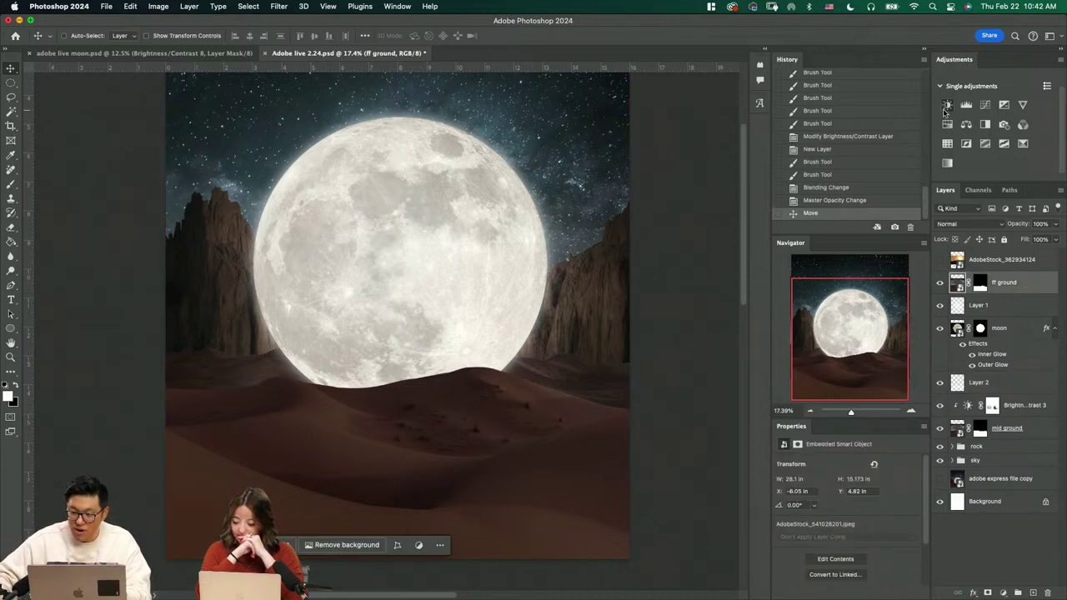
click(946, 104)
click(846, 592)
drag(846, 493, 824, 495)
Try the painted glow layer above the moon at 27% opacity and undo the change
key(z)
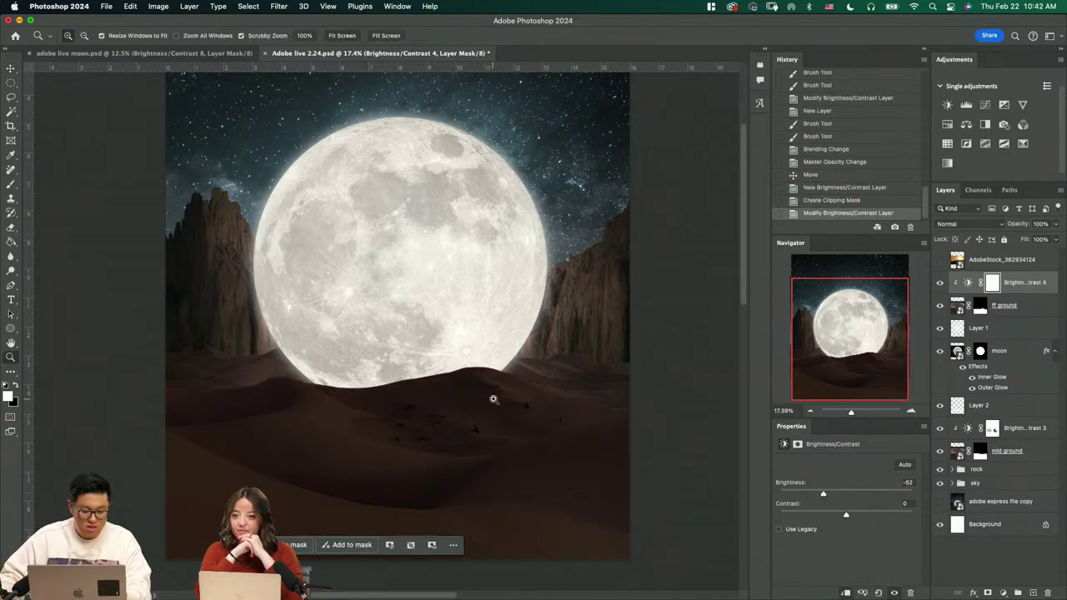
drag(490, 400, 457, 419)
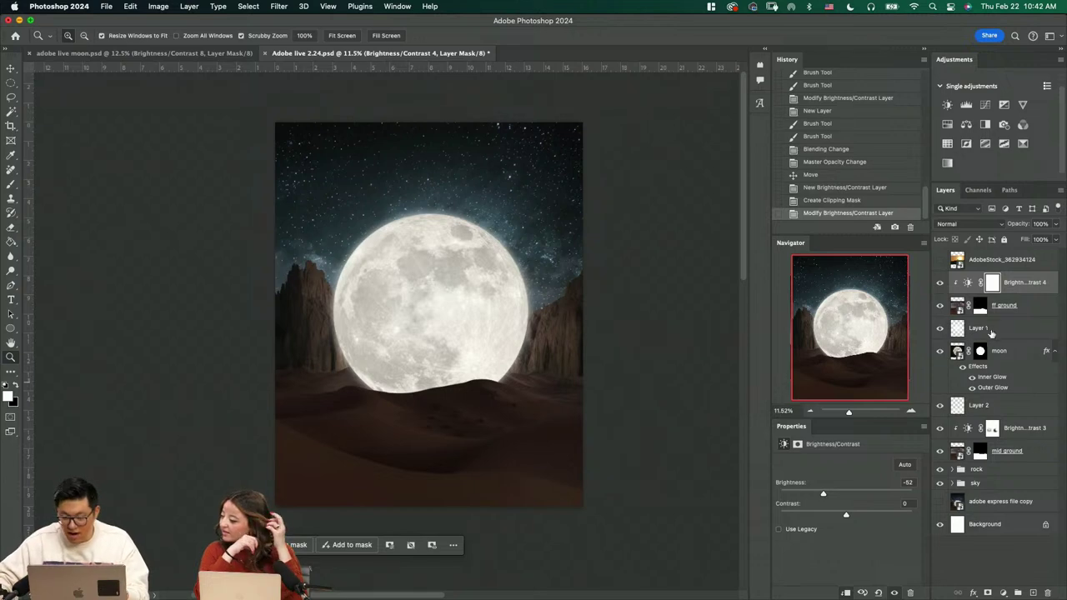
click(991, 331)
click(1054, 224)
drag(1014, 239, 1022, 240)
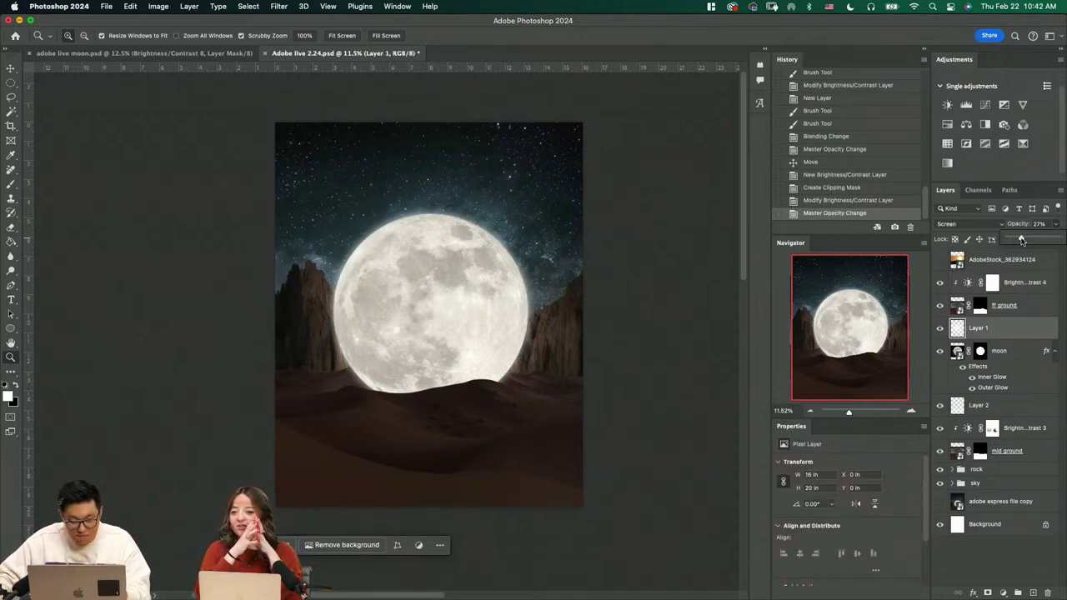
key(super+z)
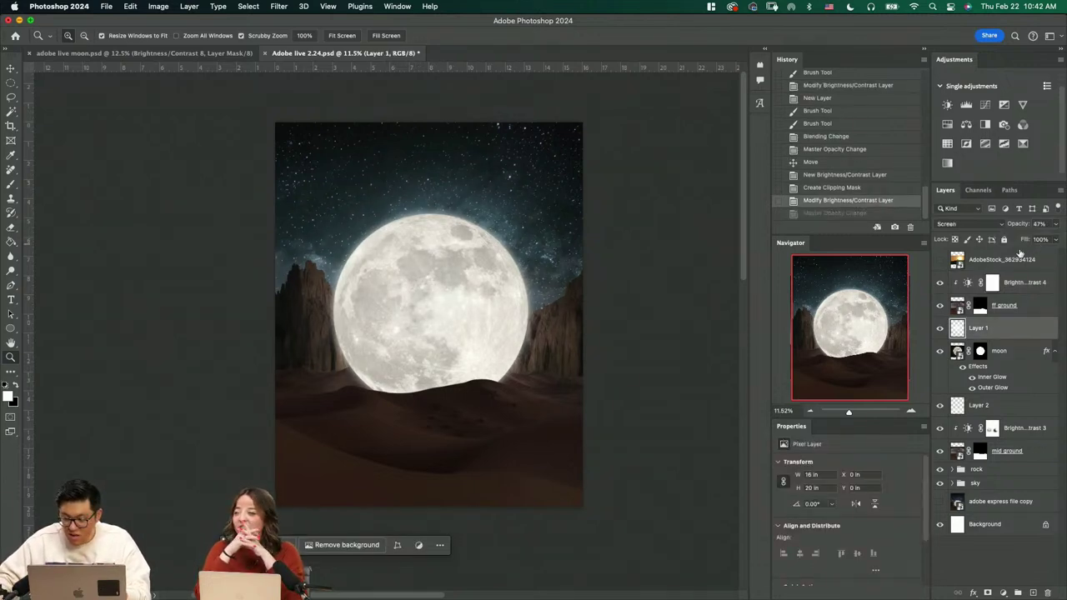
Rename the painted glow layer above the moon as "moon glow"
double_click(978, 328)
text(moon glow)
key(Return)
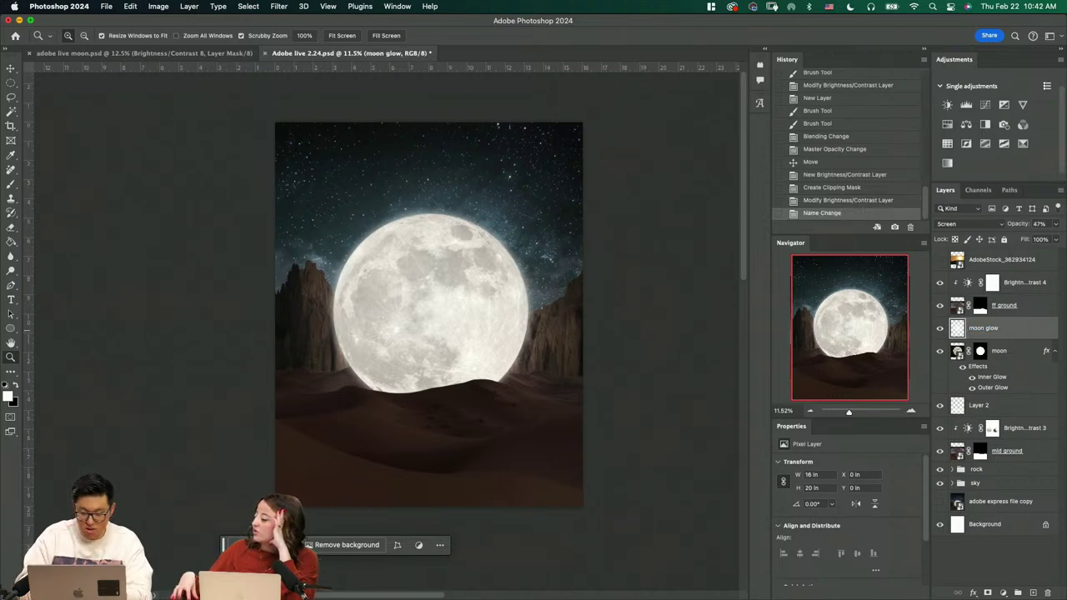
Check Layer 2 by toggling its visibility, rename it "ground light", and save the document
click(940, 406)
click(940, 406)
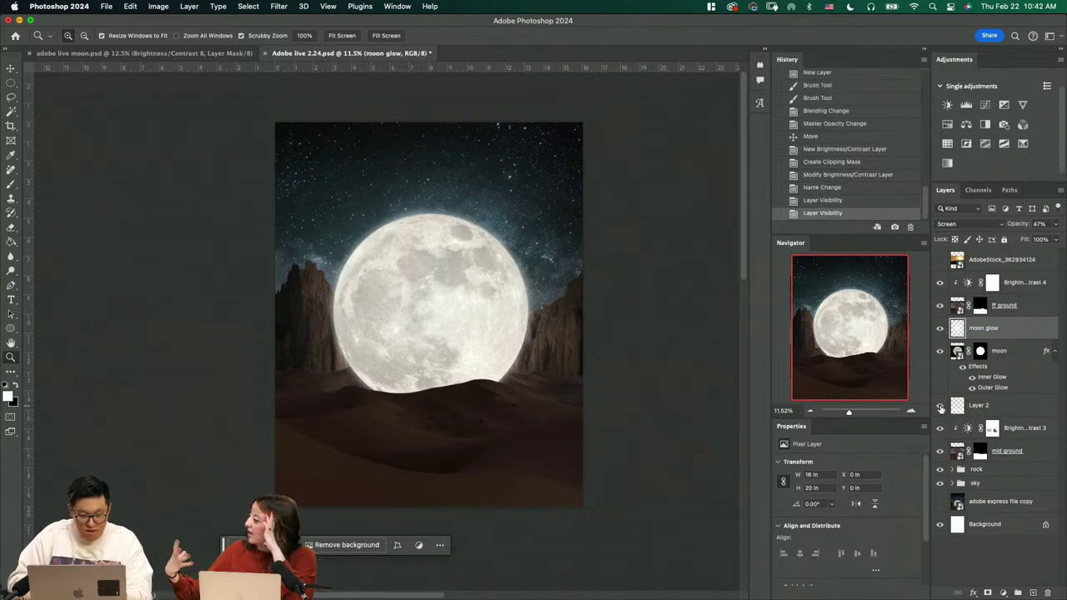
double_click(977, 405)
text(h)
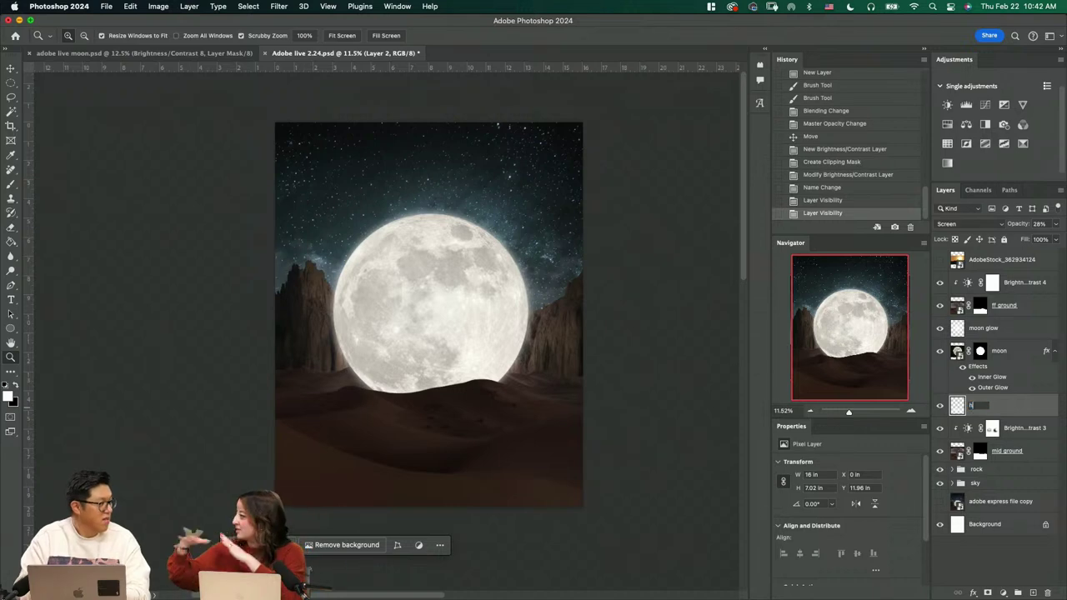
text(round lig)
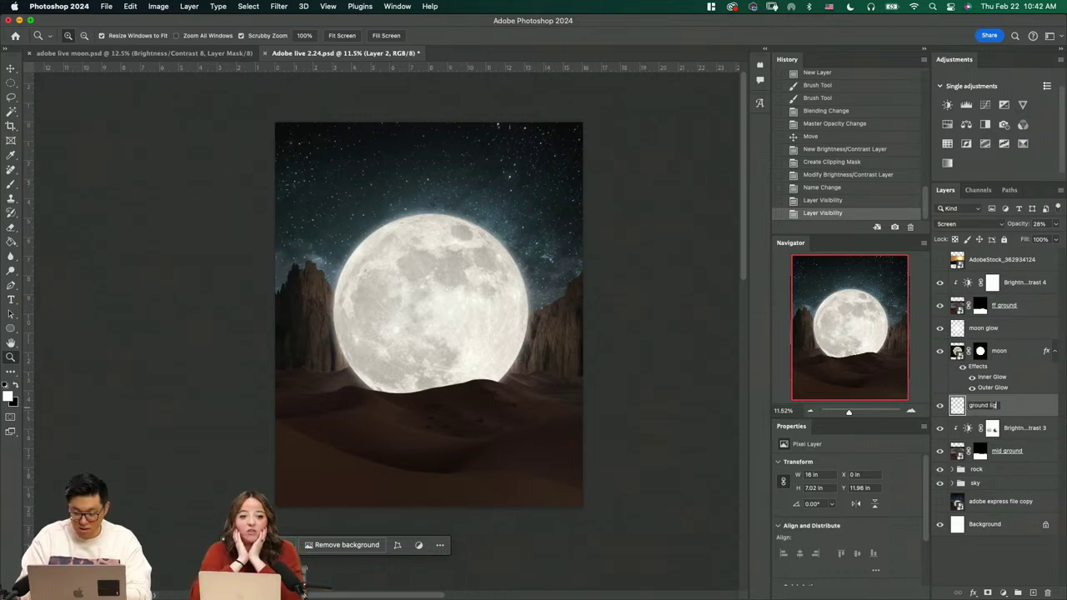
text(ht)
key(Return)
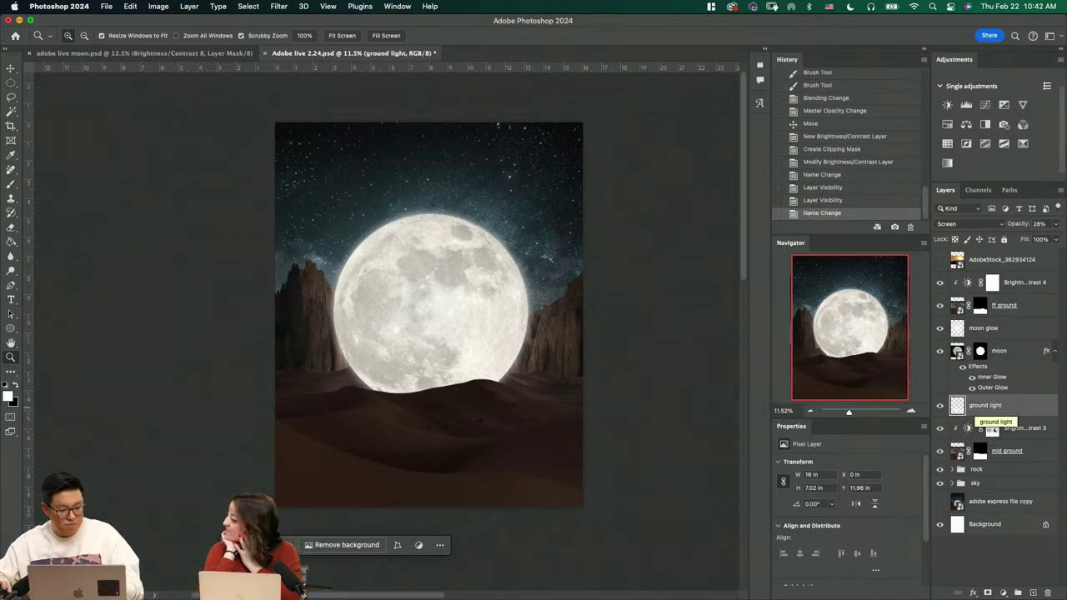
key(super+s)
Show the AdobeStock_362934124 layer, select its camels and walking figure with Select Subject, and check the selection in Quick Mask
click(939, 260)
click(999, 260)
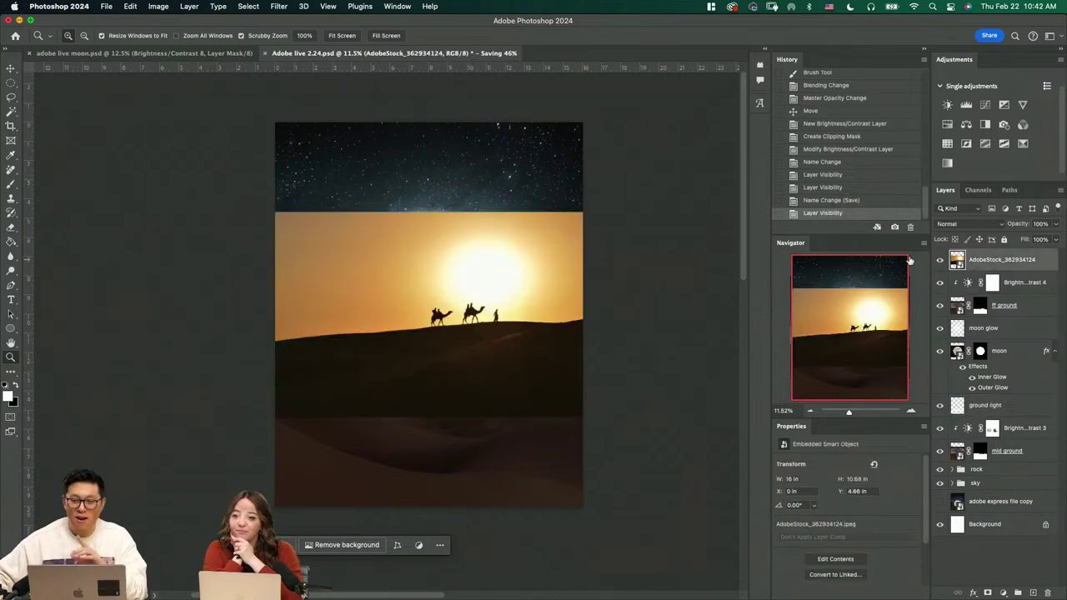
drag(474, 318, 566, 383)
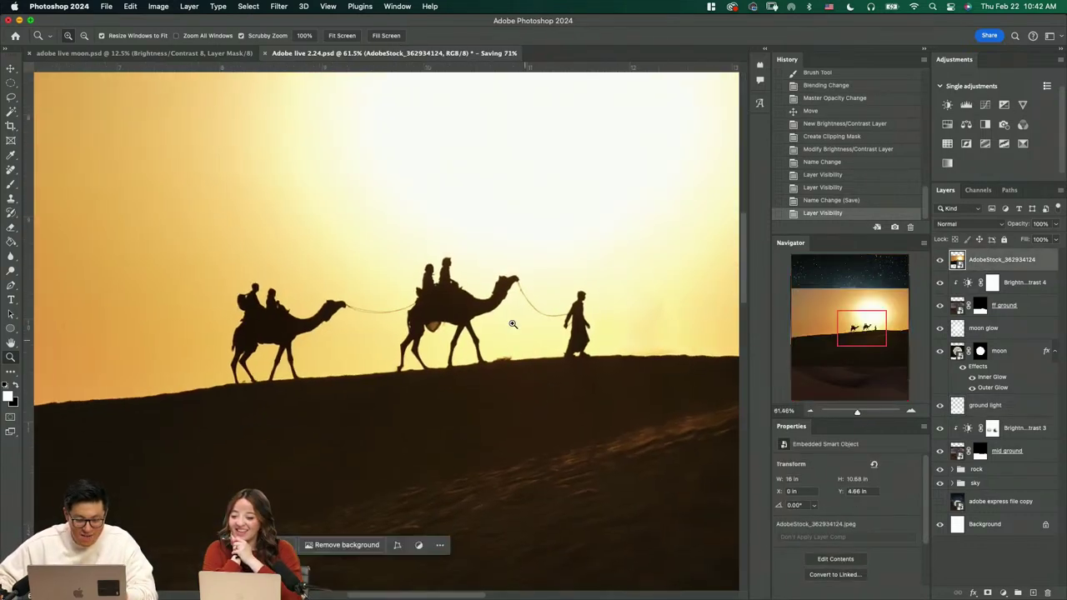
key(w)
click(476, 36)
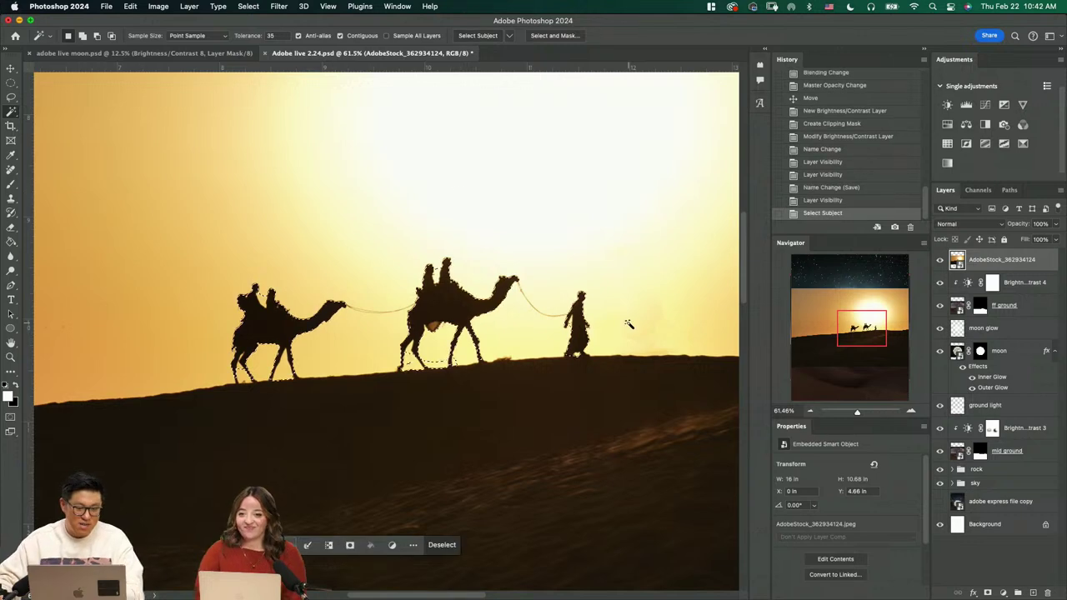
key(q)
key(q)
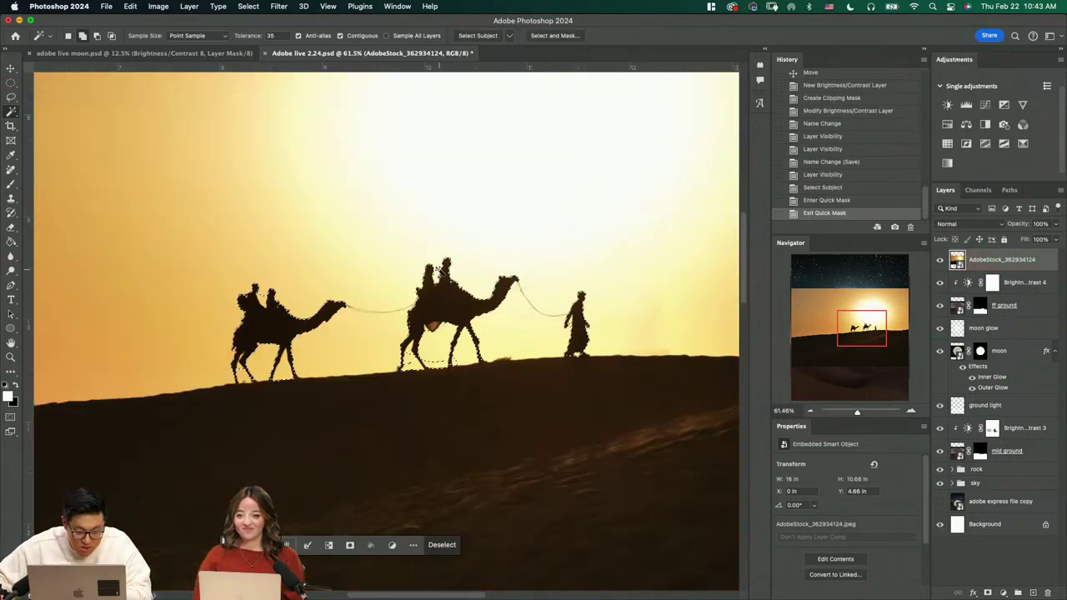
Subtract the sky gaps between the middle camel's riders and legs from the selection with the Magic Wand, checking it in Quick Mask
key(q)
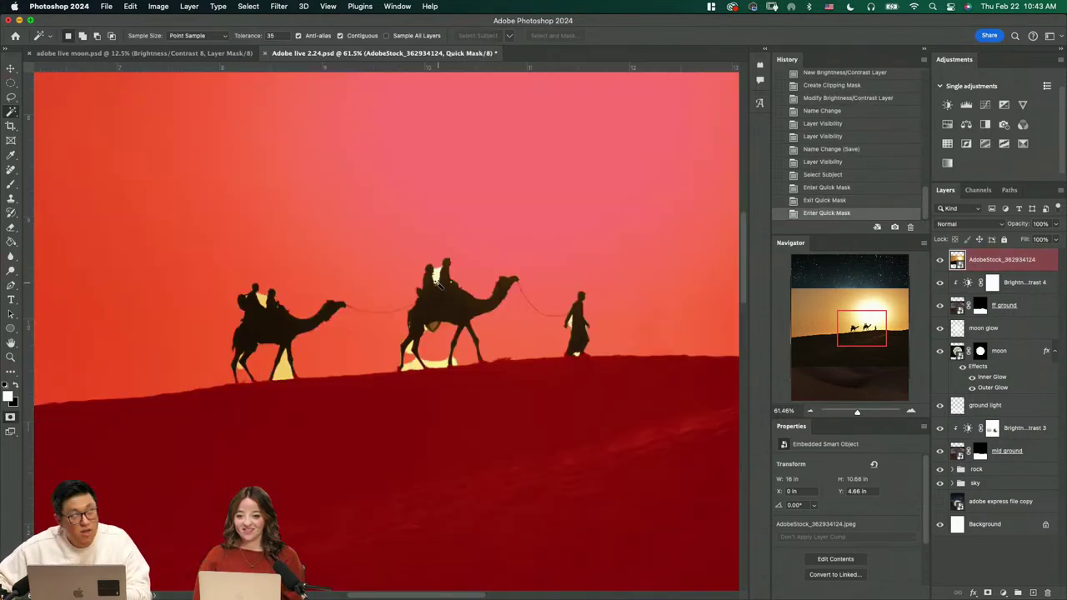
key(q)
alt+click(432, 324)
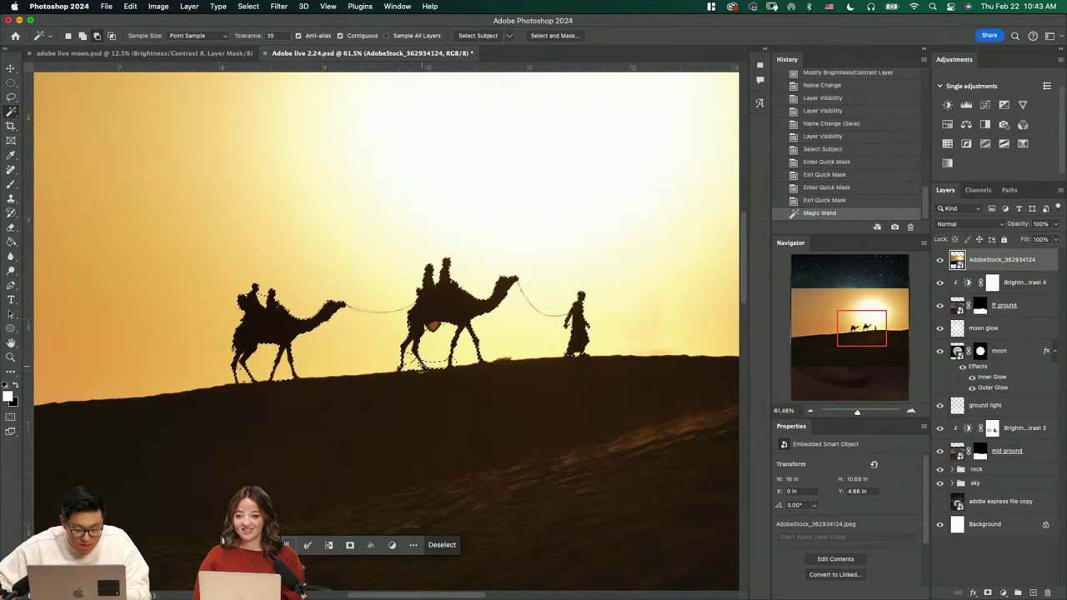
alt+click(421, 367)
alt+click(449, 368)
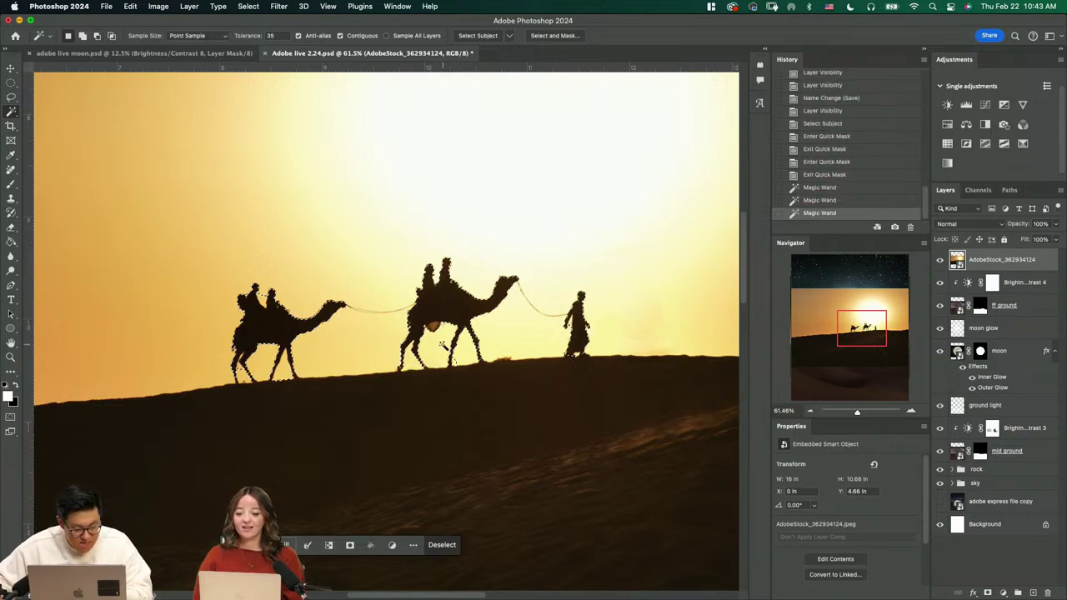
key(q)
key(q)
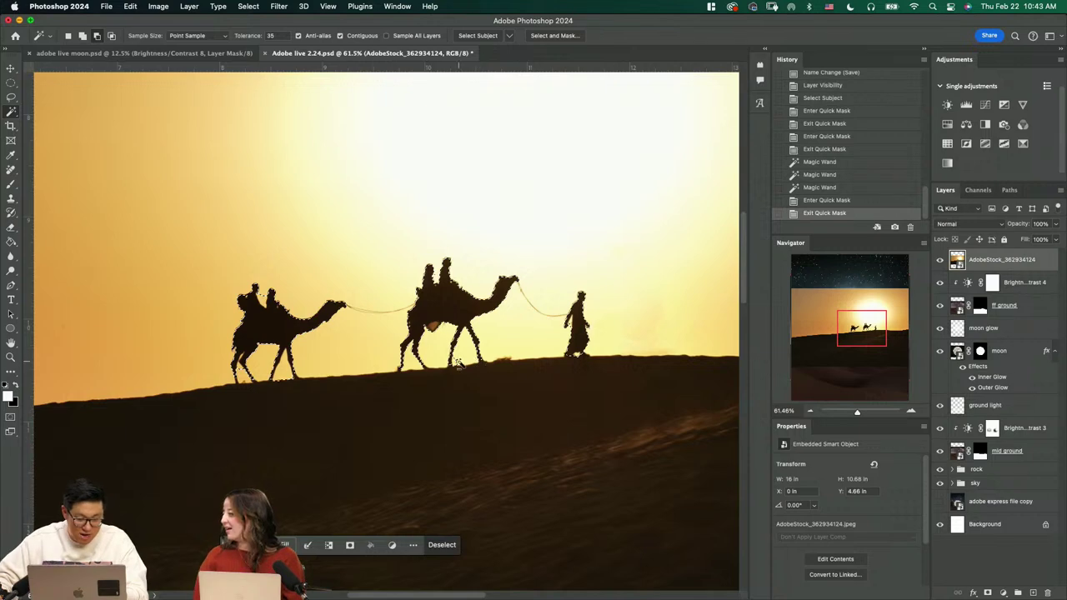
Subtract the remaining gap at the middle camel's front leg and turn the selection into a mask on the AdobeStock_362934124 layer
alt+click(460, 365)
key(q)
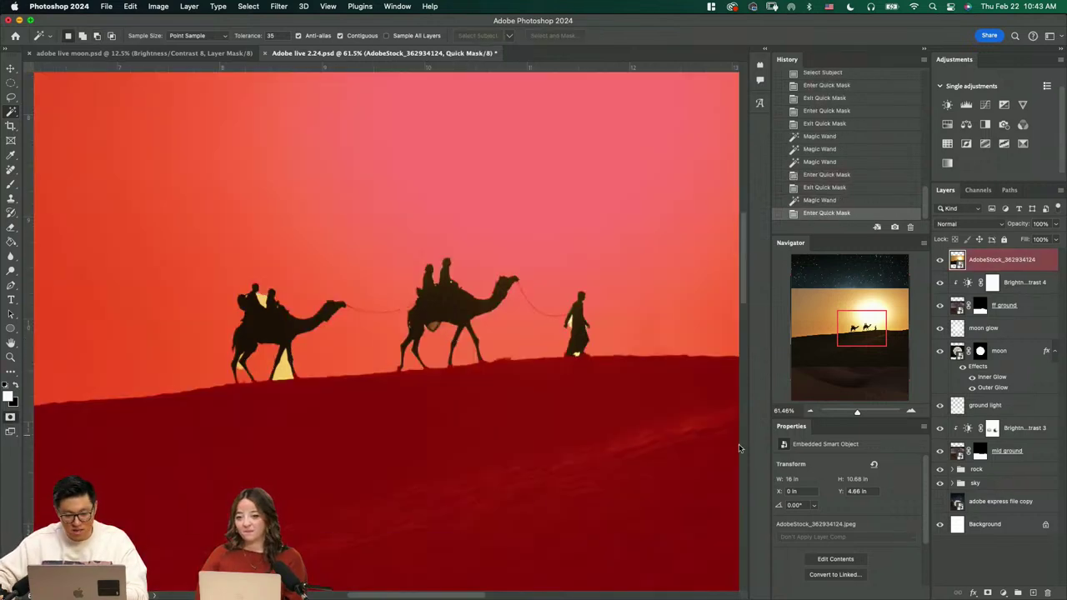
key(q)
click(370, 545)
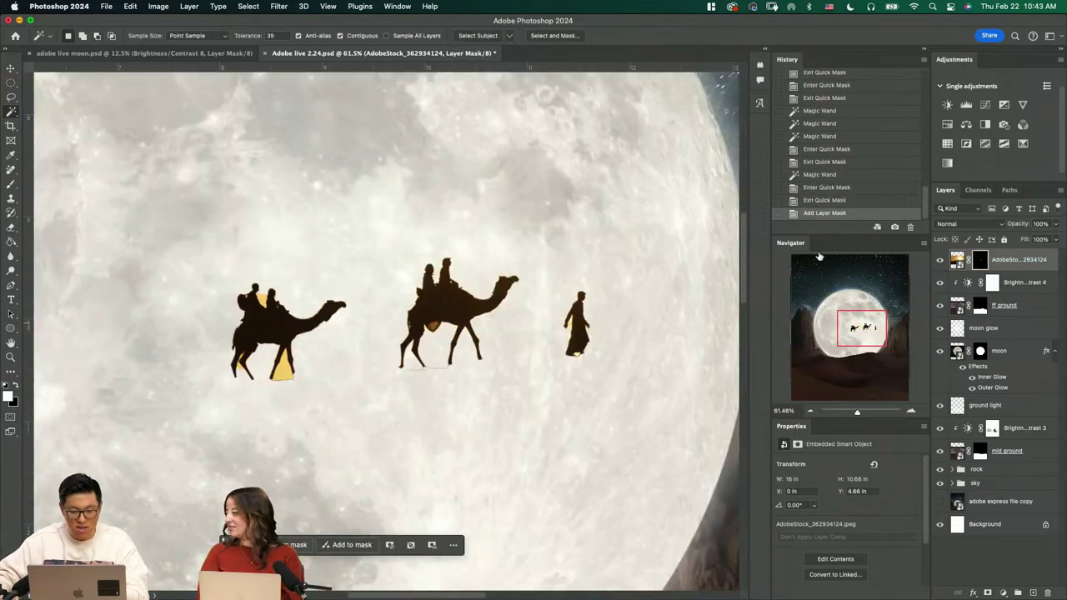
Move the caravan layer down to the dune ridge below the moon and place it under the ff ground layer
key(v)
scroll(570, 302, down, 5)
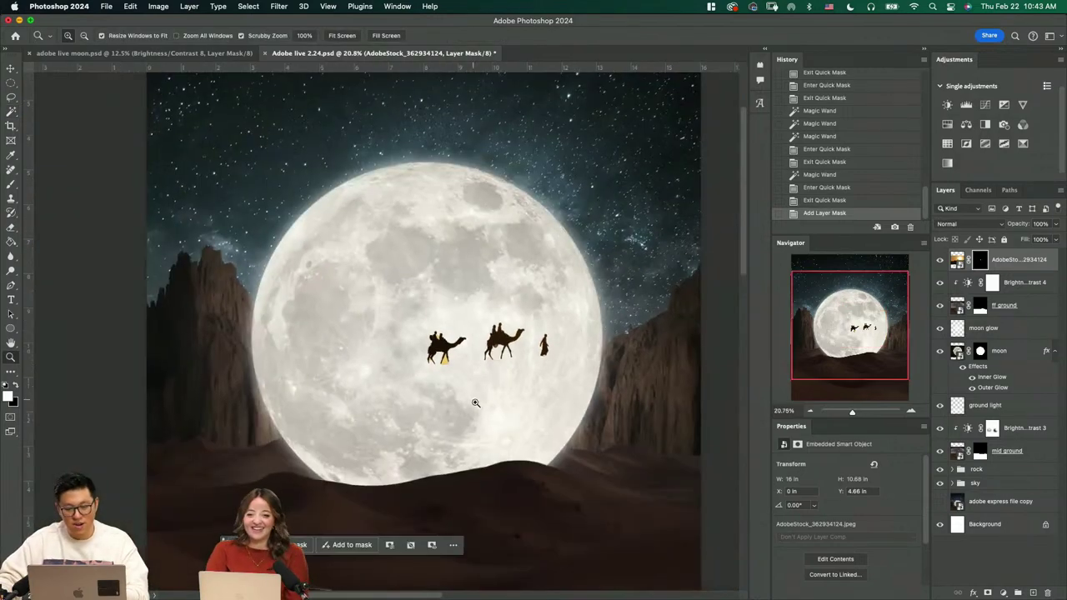
drag(571, 302, 511, 407)
drag(1011, 272, 1008, 317)
drag(503, 396, 504, 403)
Scale the caravan layer to about 113% and reposition it on the dune ridge
key(super+t)
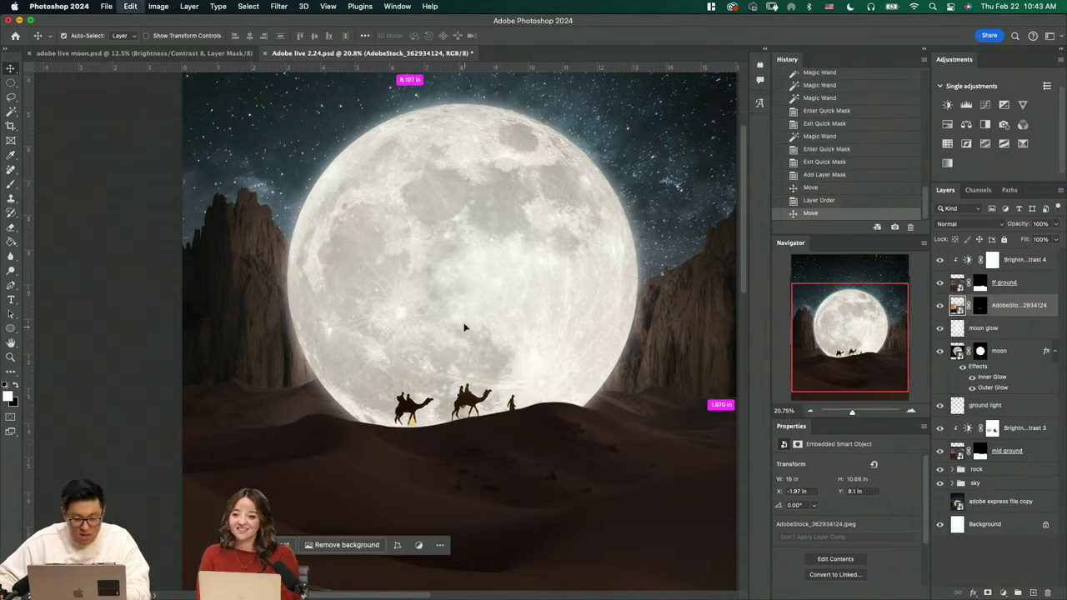
drag(384, 217, 408, 172)
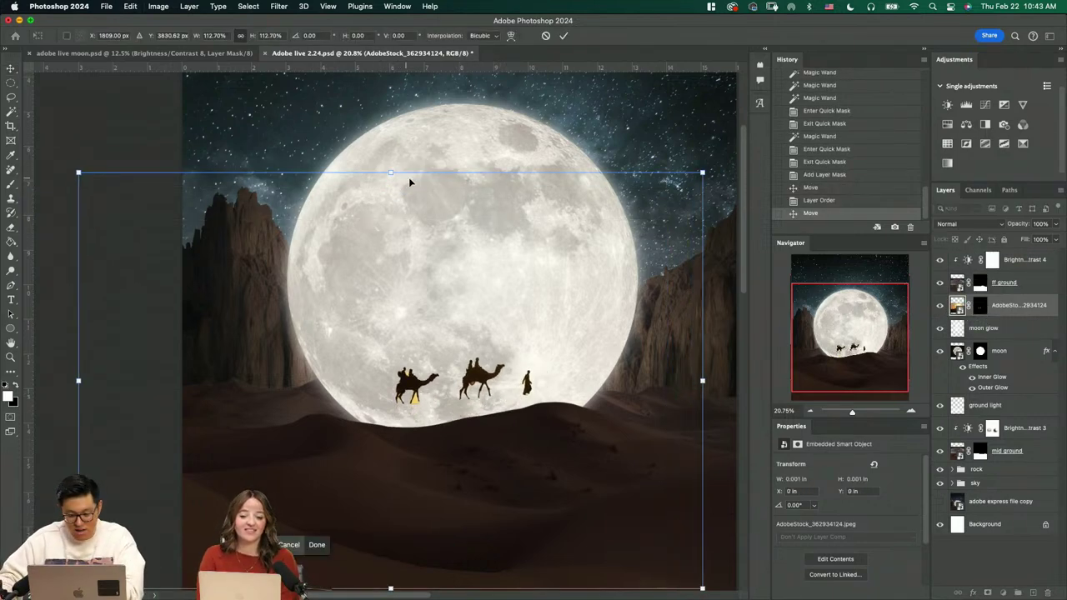
key(Return)
mouse_move(494, 366)
mouse_down()
mouse_move(440, 436)
mouse_move(506, 433)
mouse_move(516, 389)
mouse_move(458, 375)
mouse_up()
Lasso the middle camel, put the caravan layer in a group, and mask the group so only that camel shows
key(l)
mouse_move(483, 341)
mouse_down()
mouse_move(440, 370)
mouse_move(443, 425)
mouse_move(502, 424)
mouse_move(513, 381)
mouse_move(485, 338)
mouse_up()
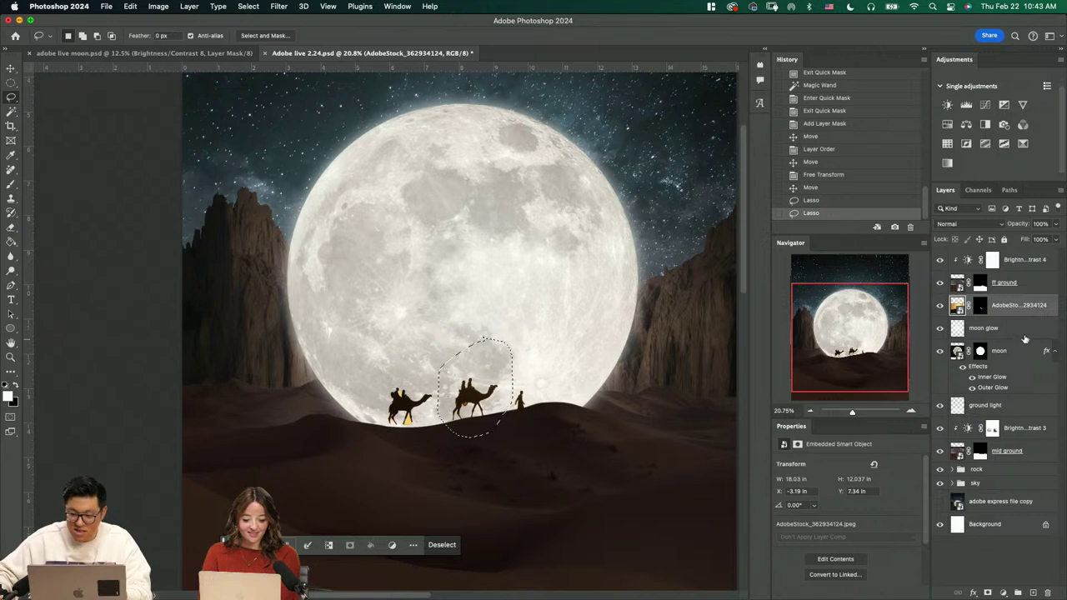
key(super+g)
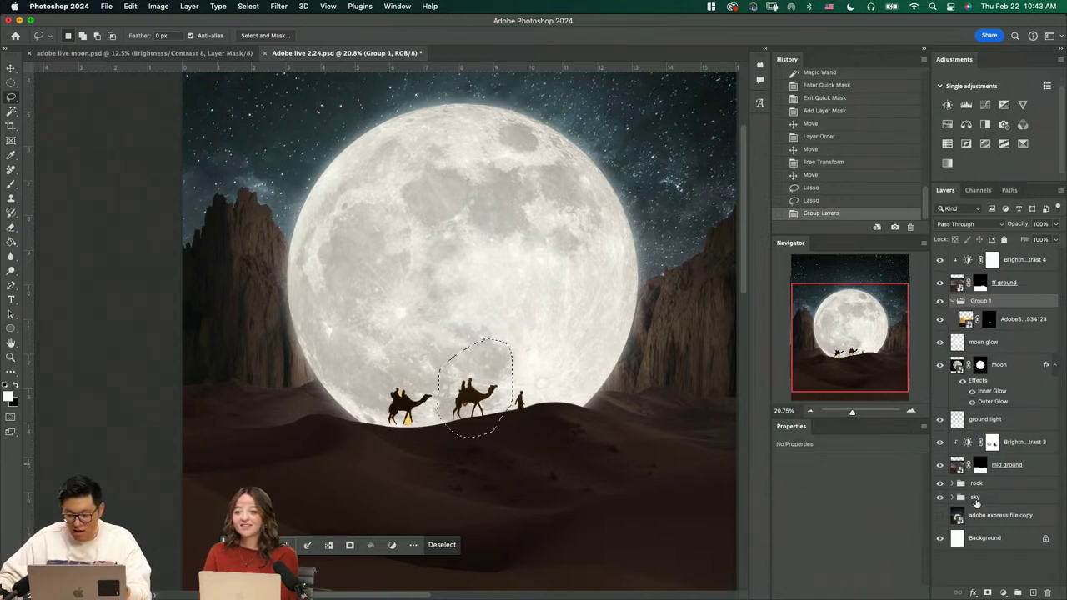
click(987, 592)
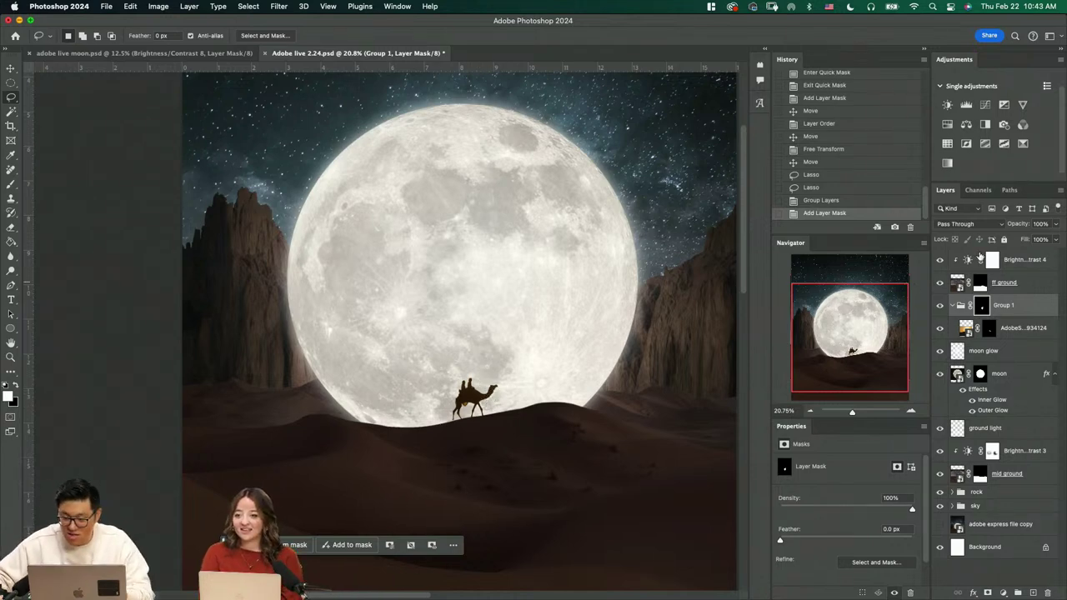
Add a Hue/Saturation adjustment clipped to the caravan layer and set its saturation to -26
click(947, 123)
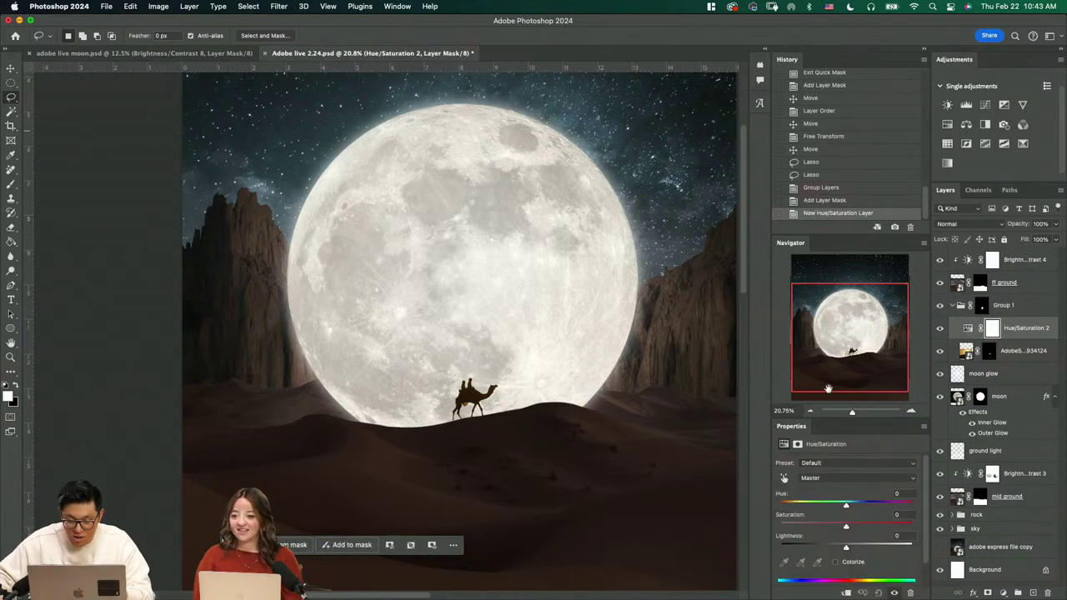
click(846, 593)
drag(846, 527, 829, 528)
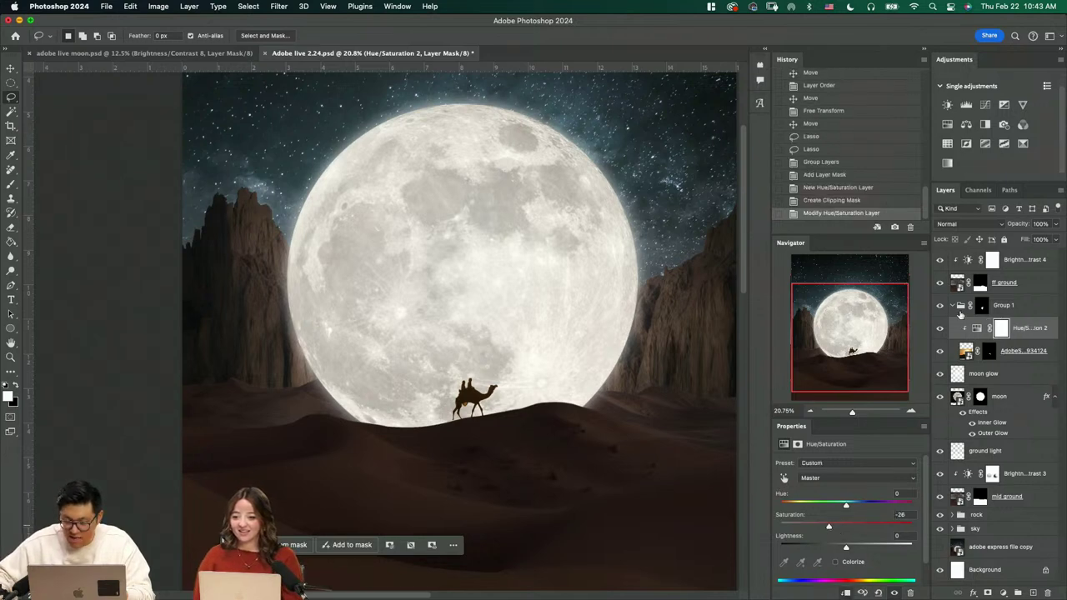
Add a clipped Color Balance adjustment with slightly redder midtones and with shadows at red +18 and blue -20
click(965, 124)
click(845, 592)
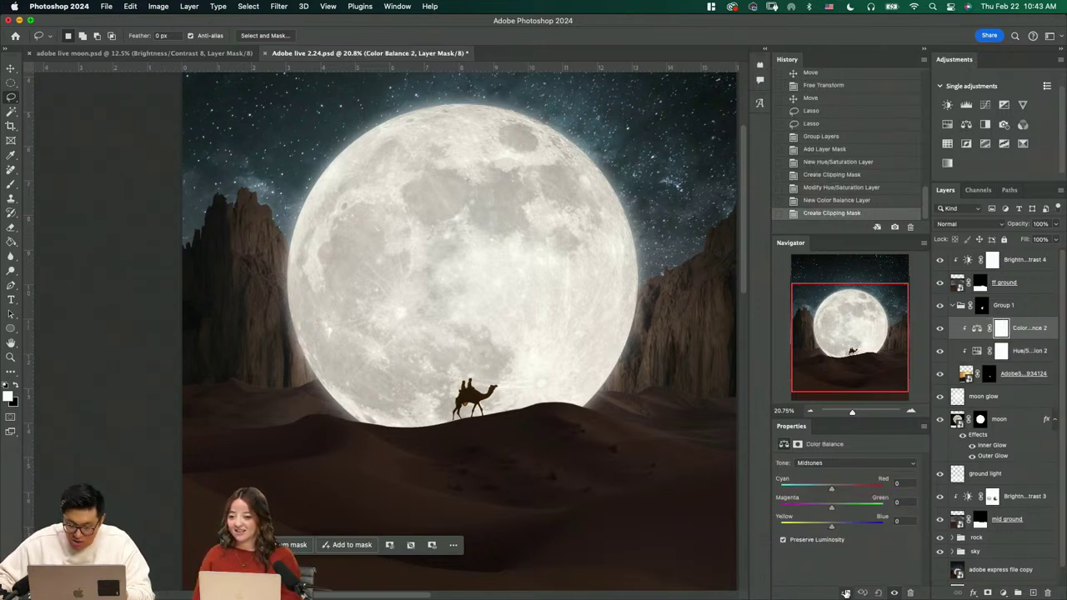
click(837, 489)
click(850, 463)
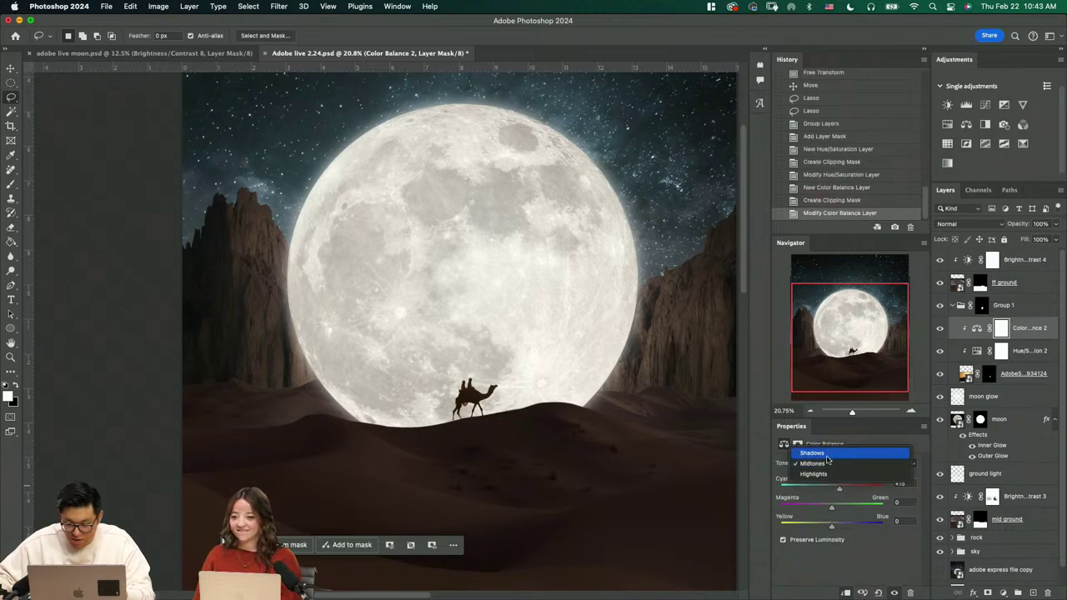
key(Return)
drag(838, 487, 821, 532)
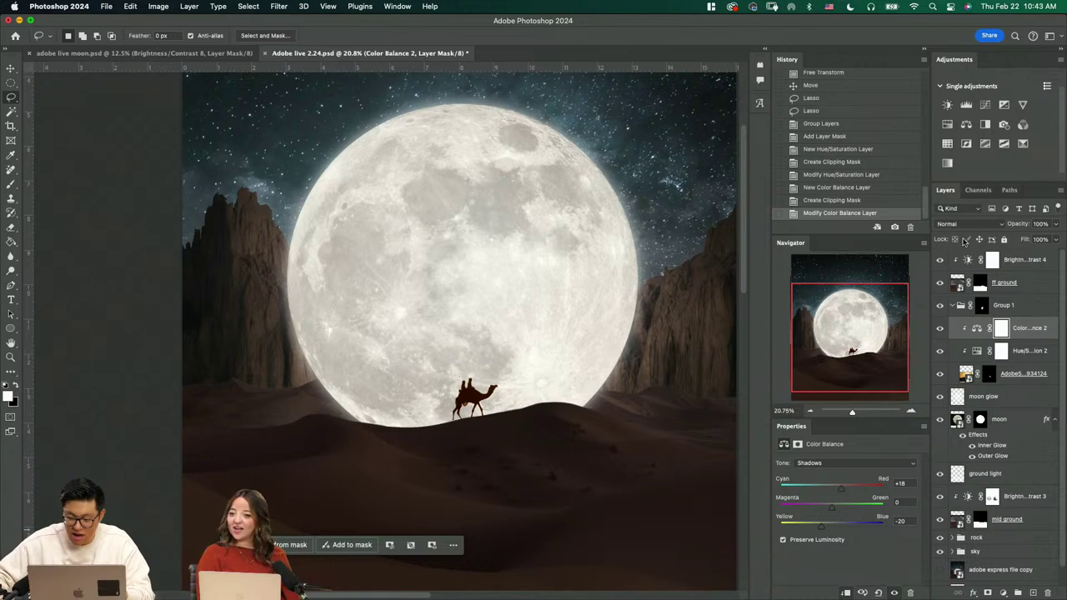
Add a Brightness/Contrast adjustment clipped to the caravan layer and lower its brightness
click(946, 104)
click(841, 593)
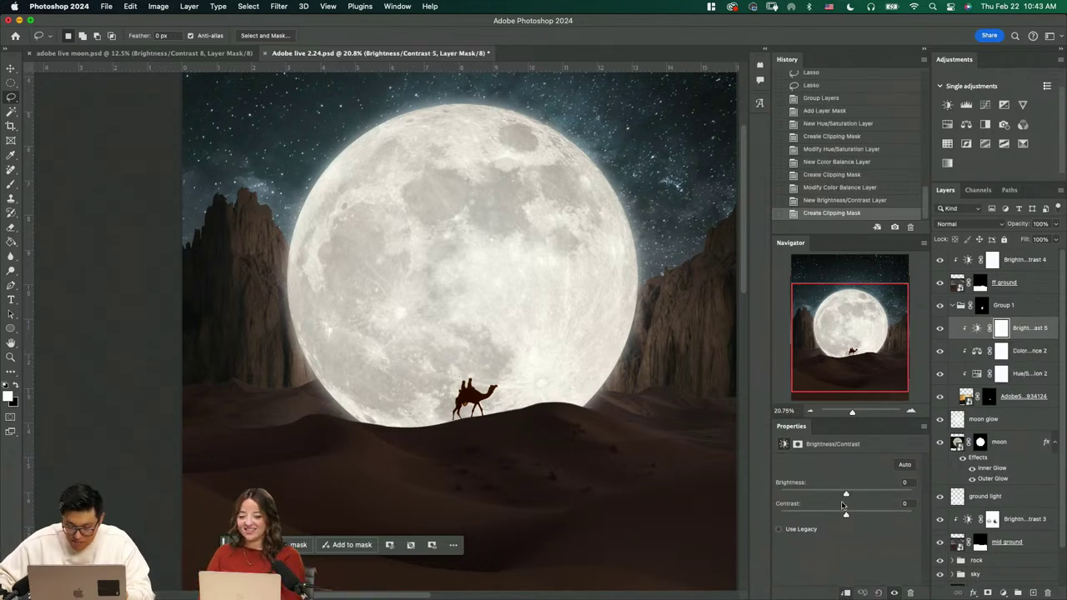
drag(846, 494, 828, 497)
Target the Group 1 mask and set the Brush tool to 60 px at 100% opacity over the cloth under the camel
click(981, 305)
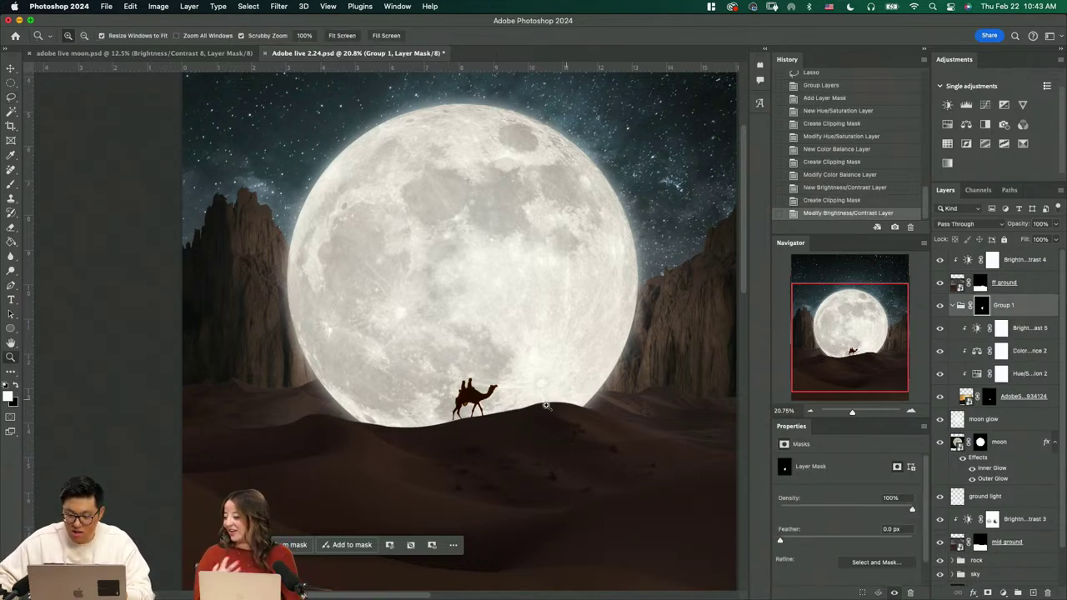
key(z)
click(472, 379)
click(472, 379)
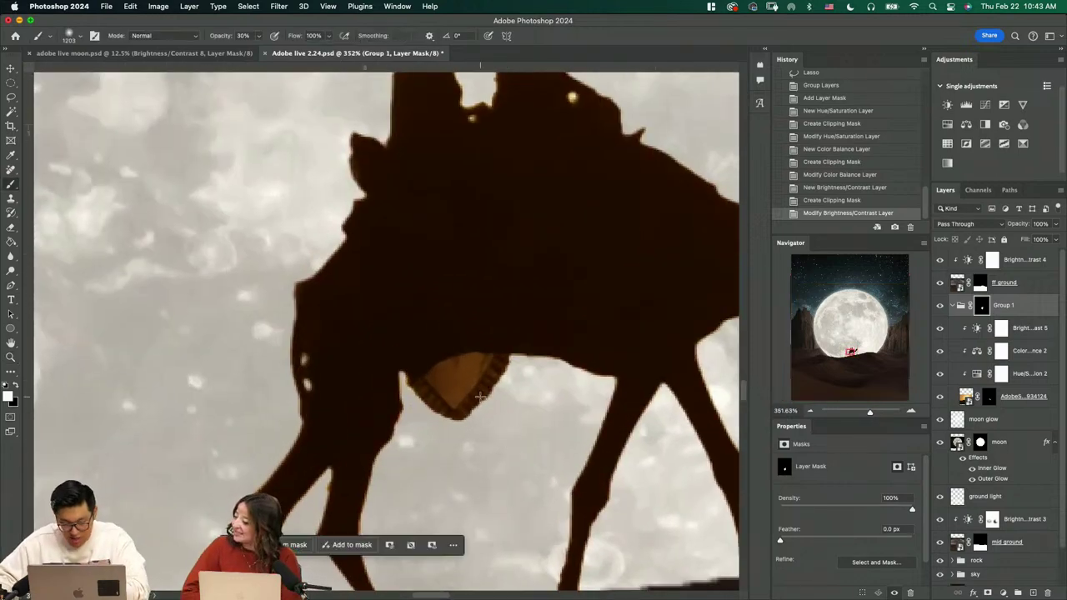
key(b)
key(backslash)
key(backslash)
key(0)
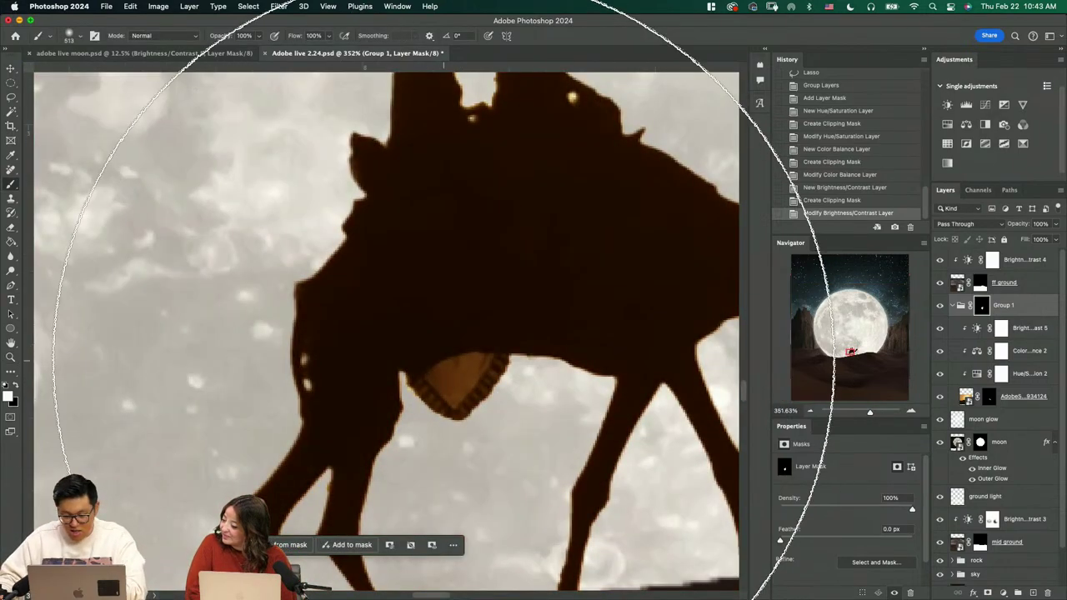
key(bracketleft)
key(bracketleft)
key(bracketleft)
key(bracketleft)
key(bracketleft)
key(bracketleft)
key(bracketleft)
key(bracketleft)
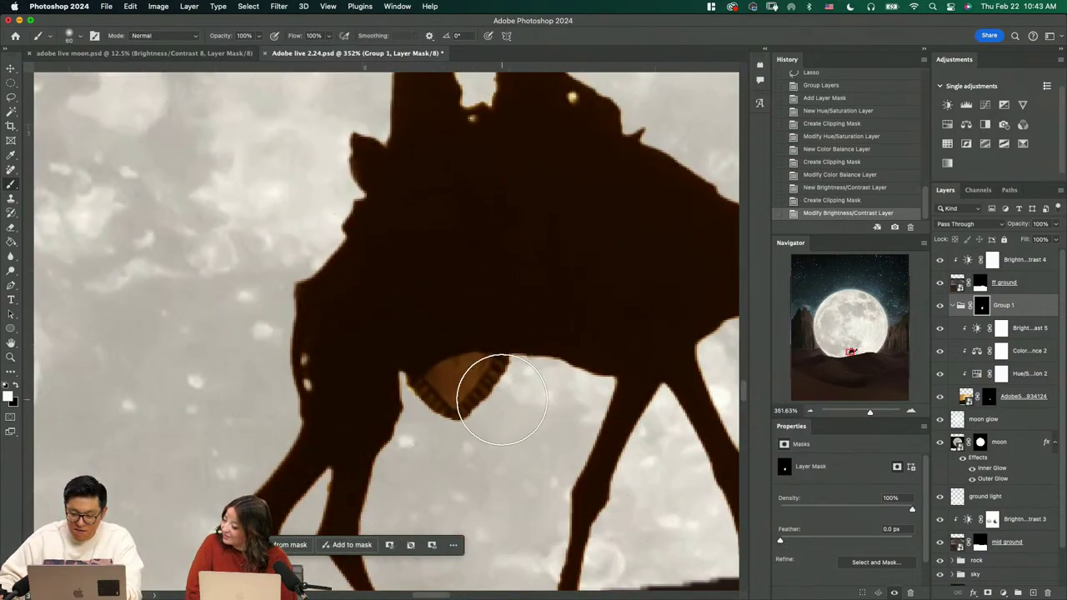
Set the saturation of the camel's Hue/Saturation adjustment to -85
click(977, 375)
drag(830, 530, 789, 525)
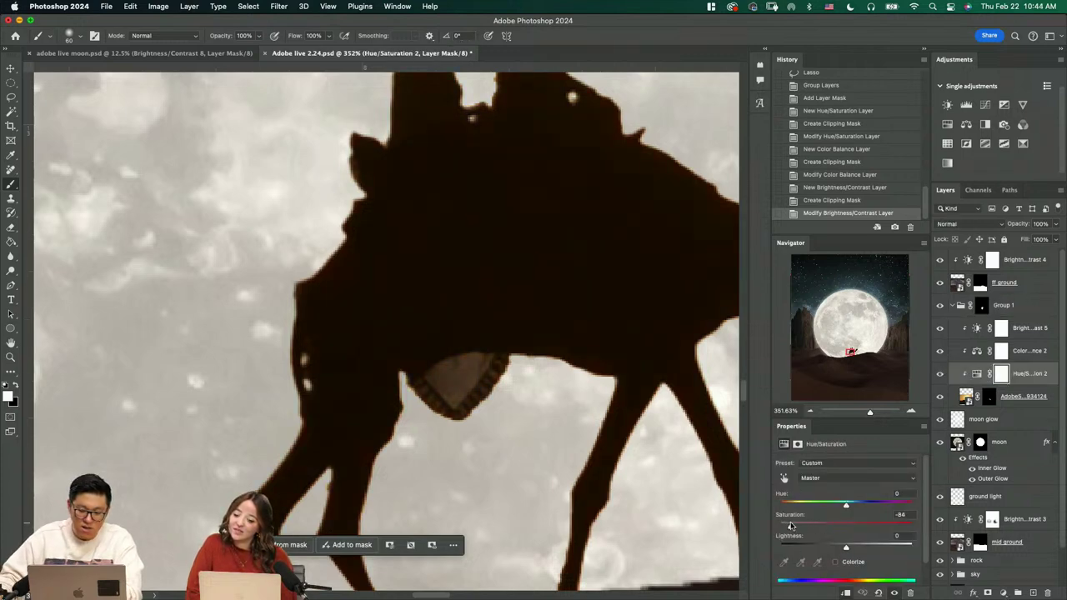
key(z)
alt+click(495, 367)
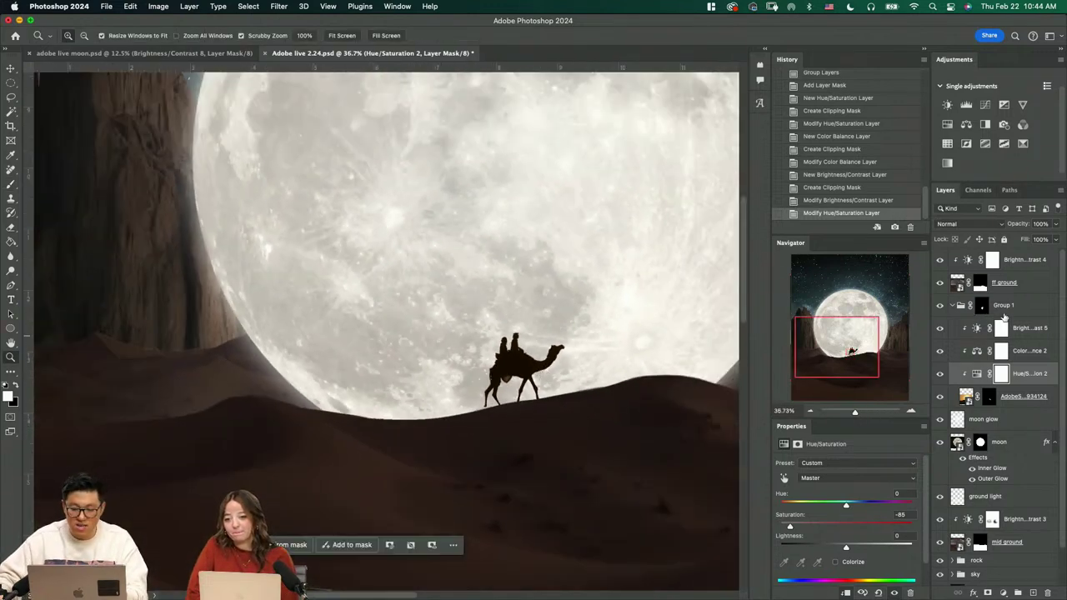
Select the caravan layer with its three adjustment layers in Group 1 and nudge the camel slightly down
click(1030, 333)
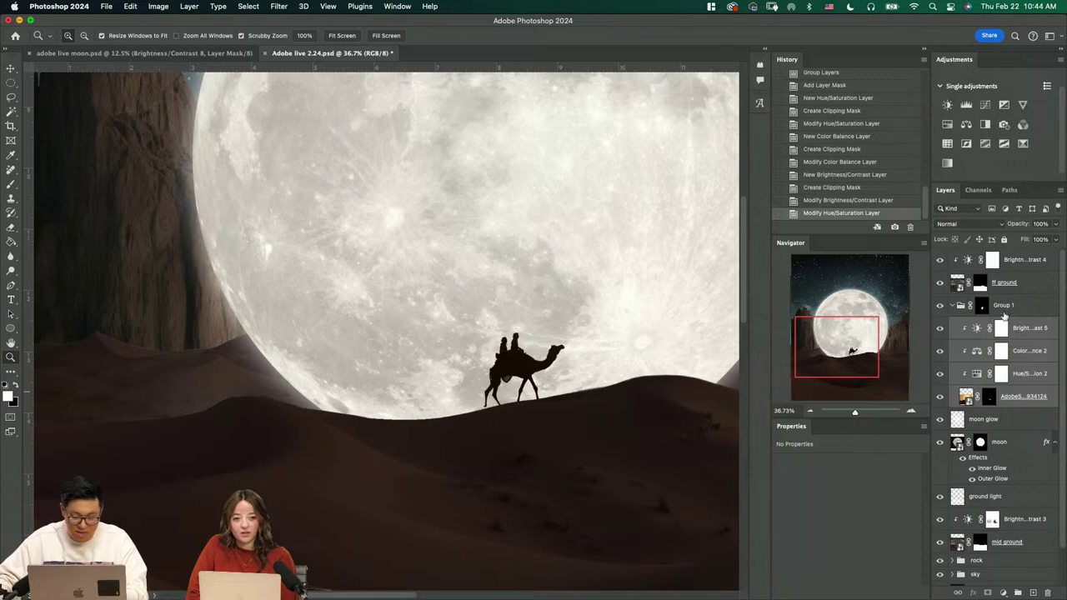
key(v)
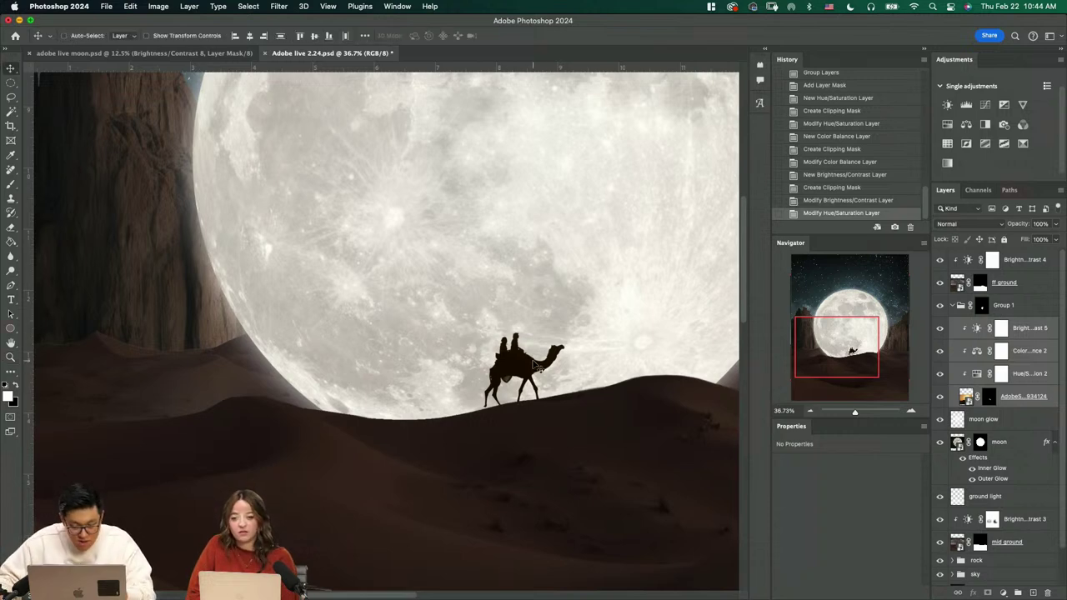
drag(537, 367, 538, 365)
Enlarge the selected camel layers slightly with Free Transform and shift them down onto the dune ridge
key(super+t)
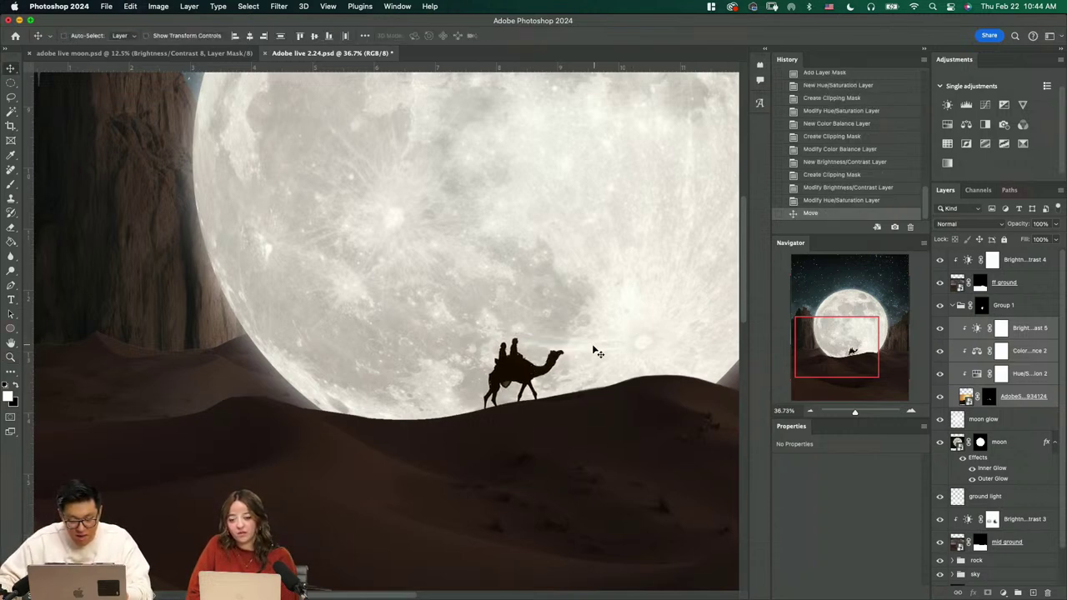
scroll(583, 342, down, 5)
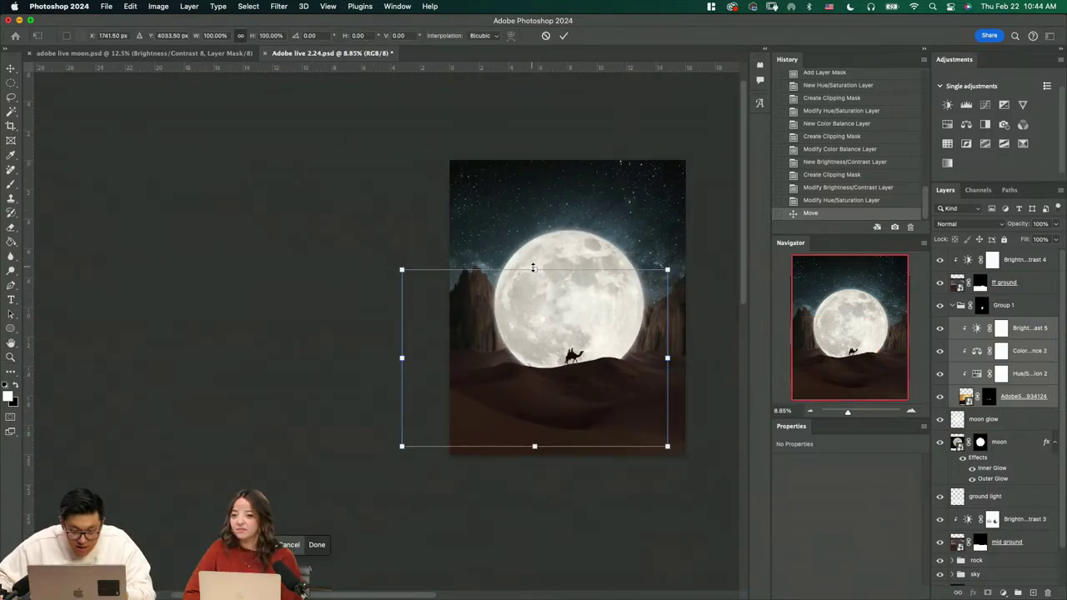
drag(533, 268, 534, 249)
mouse_move(575, 280)
mouse_down()
mouse_move(589, 290)
mouse_move(576, 295)
mouse_up()
key(Return)
Move the camel slightly up and along the slope so its legs stand on the ridge, and save the document
key(z)
drag(611, 415, 655, 464)
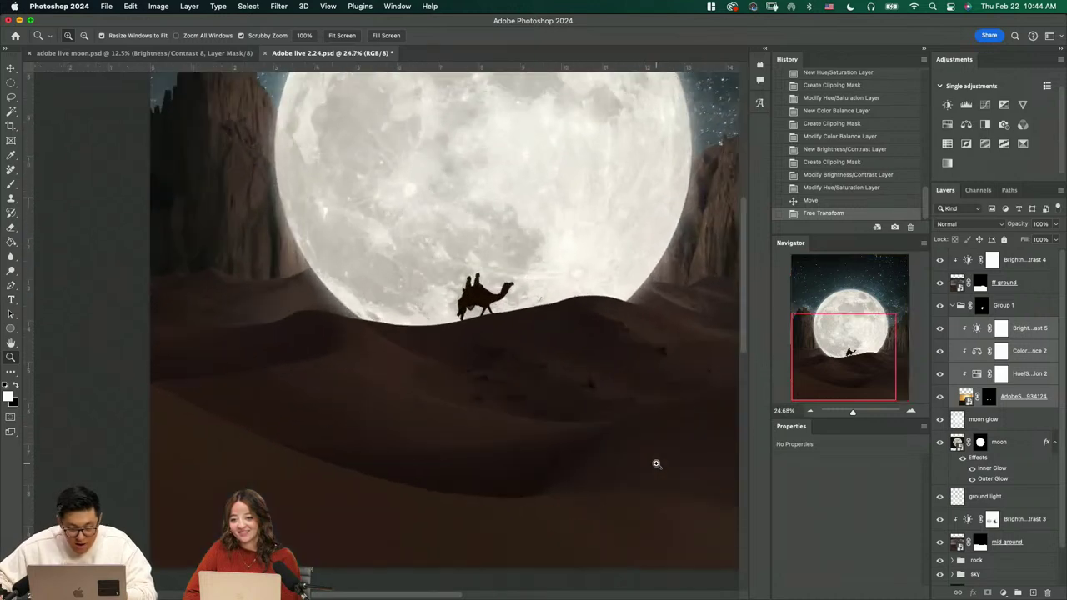
key(v)
drag(480, 308, 493, 302)
key(z)
scroll(586, 275, down, 3)
key(super+s)
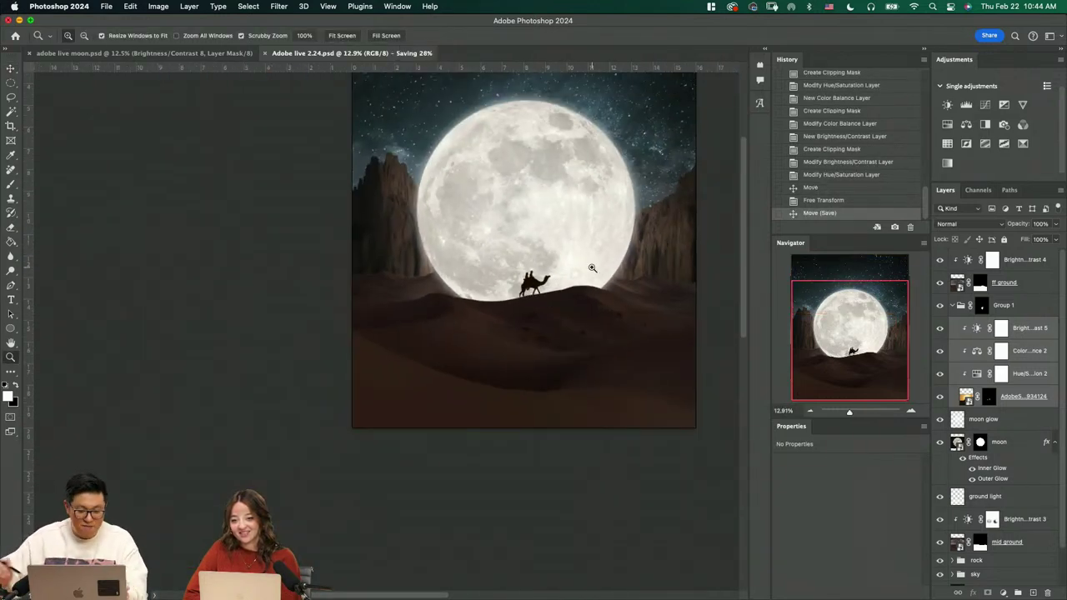
Switch to Adobe Express in Chrome, start uploading Adobe live 2.24.psd from the Adobe Live 2.21.24 folder, and cancel the upload
key(super+Tab)
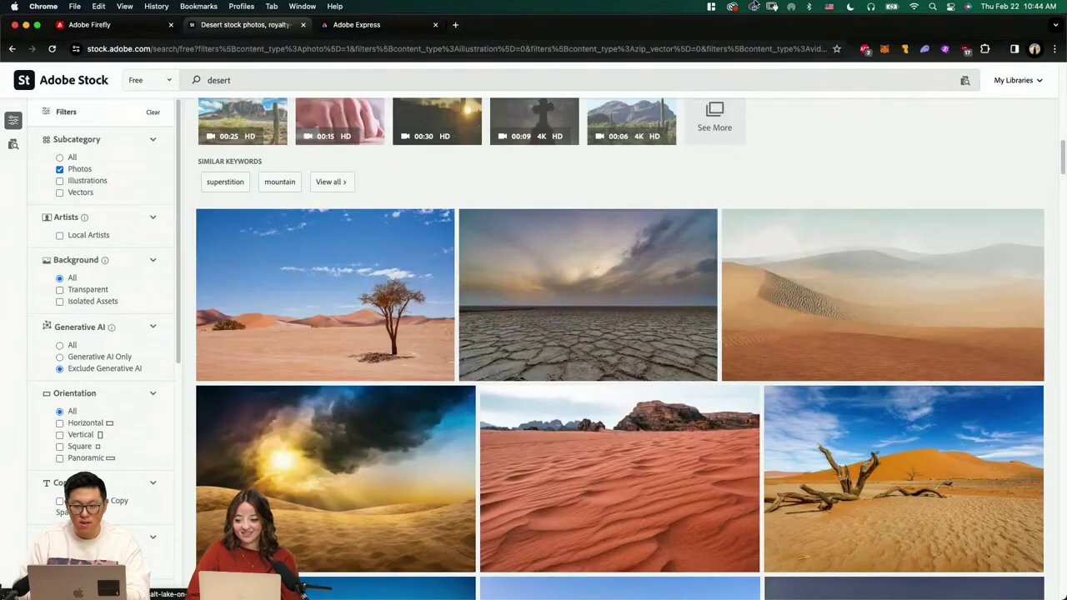
click(398, 28)
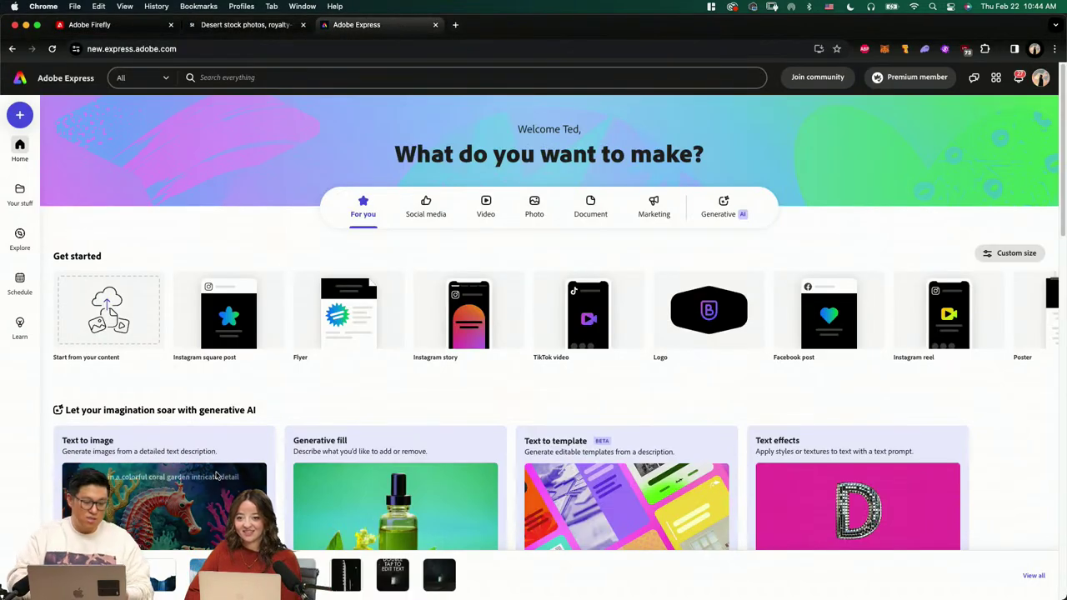
key(super+Tab)
key(super+Tab)
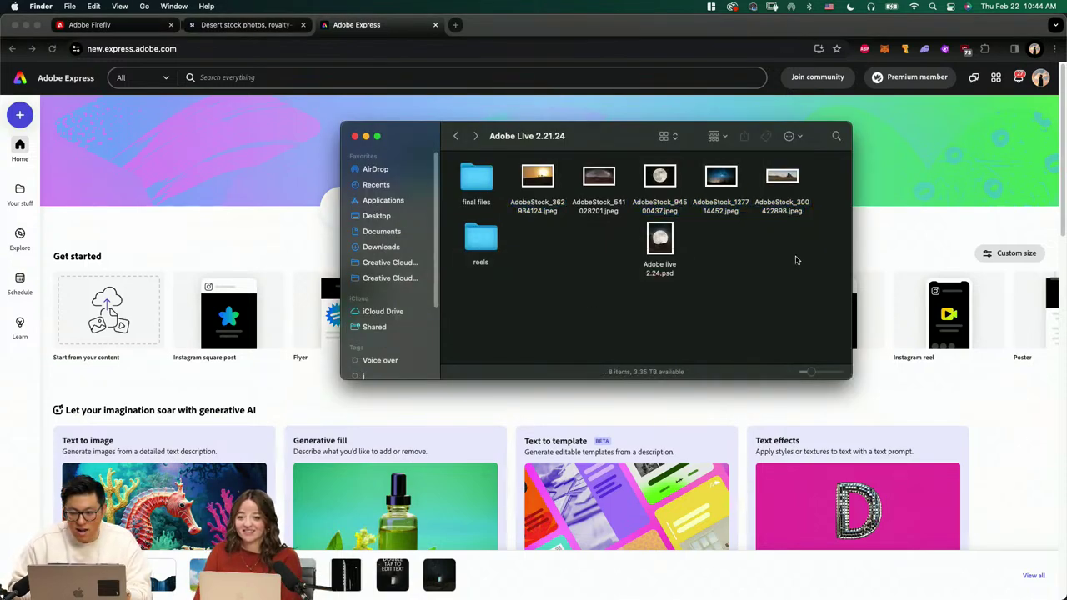
drag(666, 243, 111, 320)
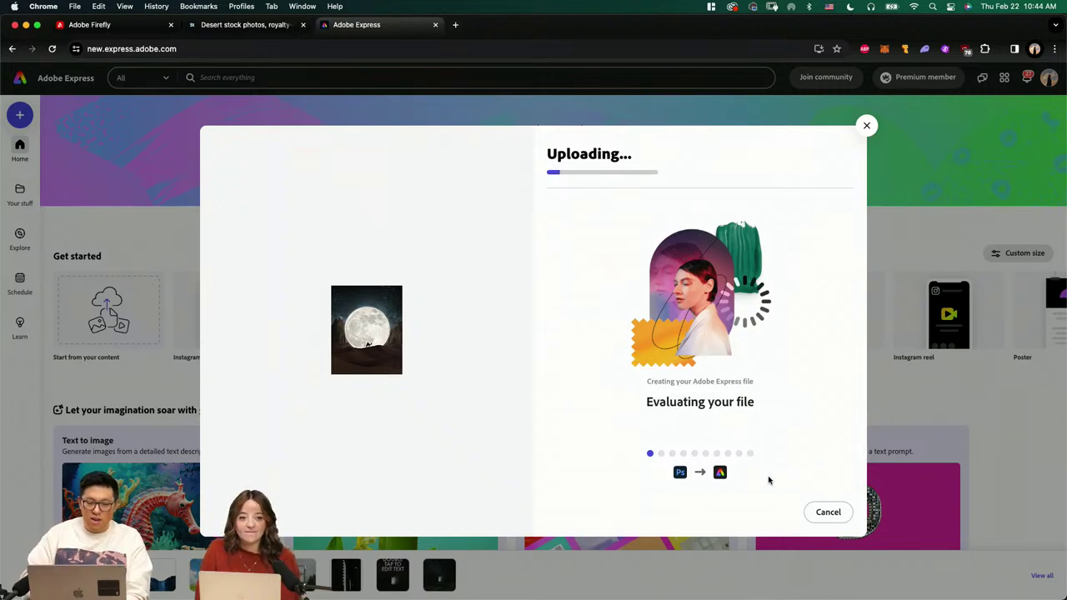
click(827, 512)
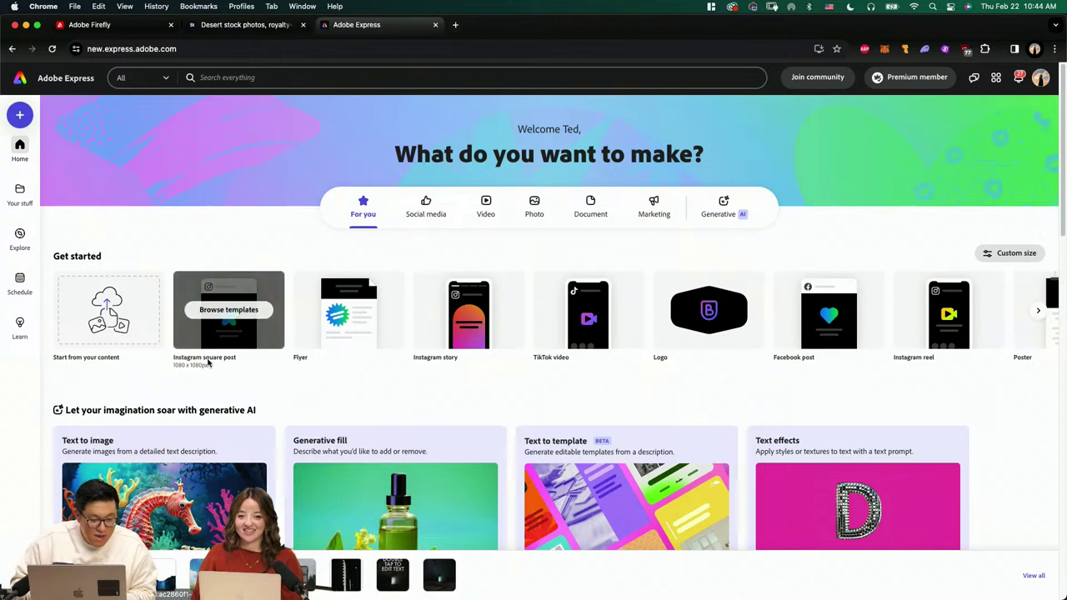
Return to the Adobe Express home page and duplicate the recent file adobe live 2.21.24 under the name before
scroll(200, 308, down, 3)
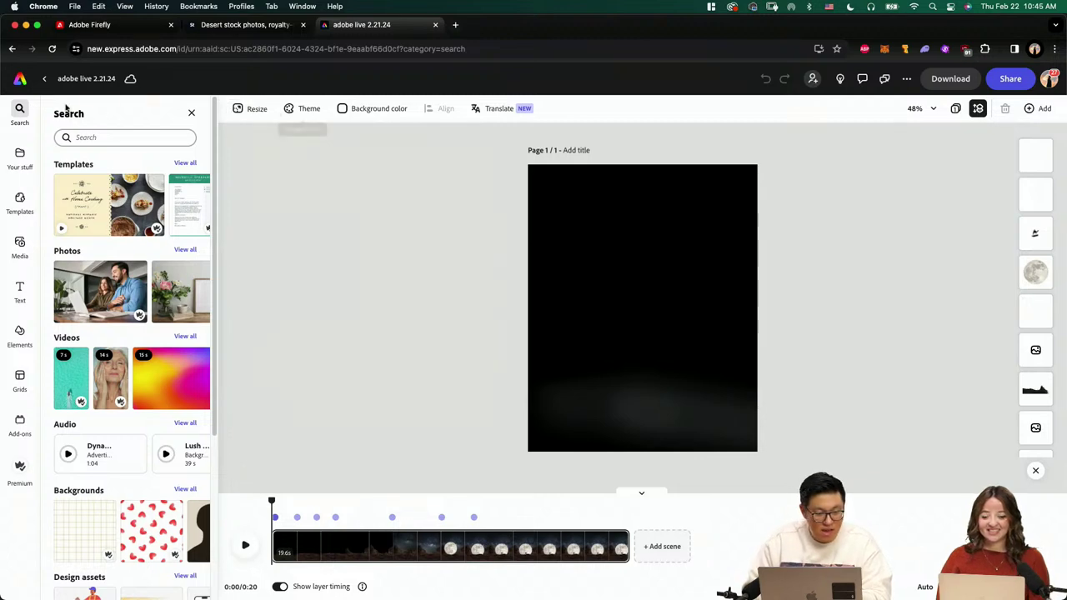
click(45, 80)
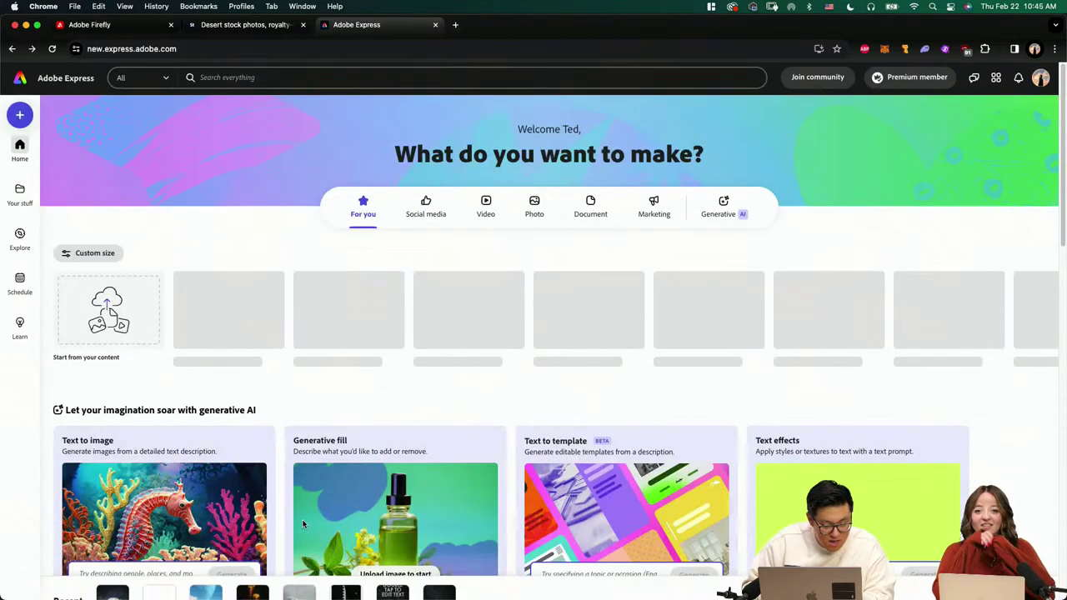
click(121, 567)
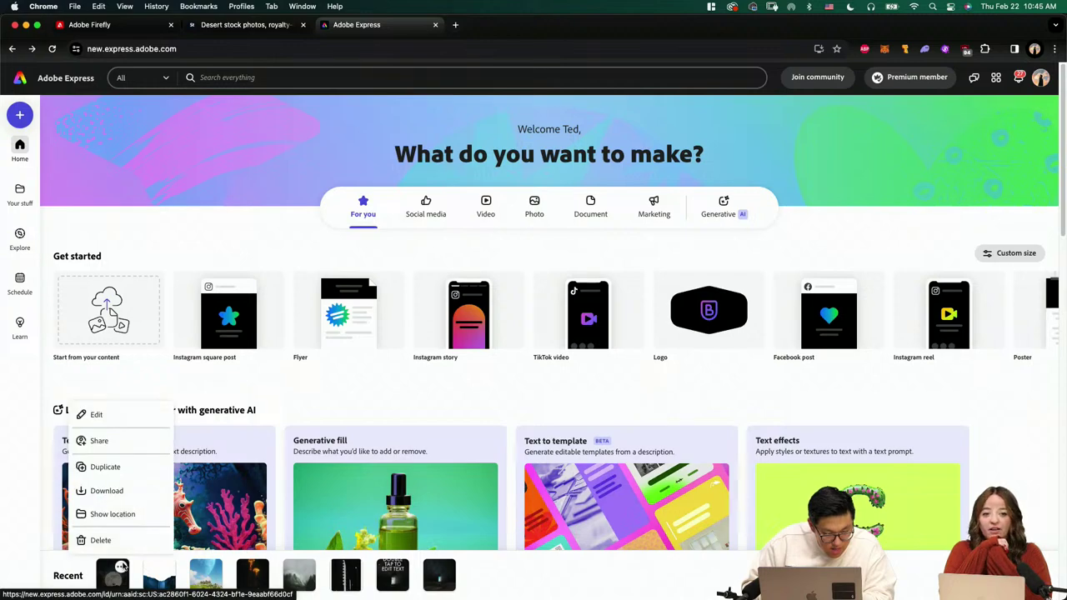
click(119, 467)
click(612, 383)
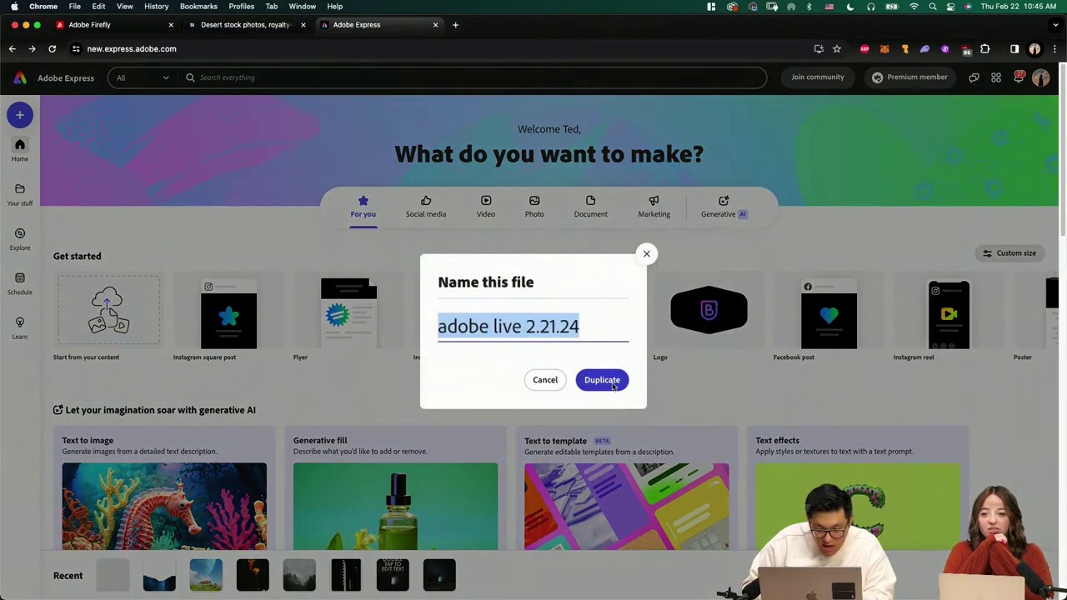
text(before)
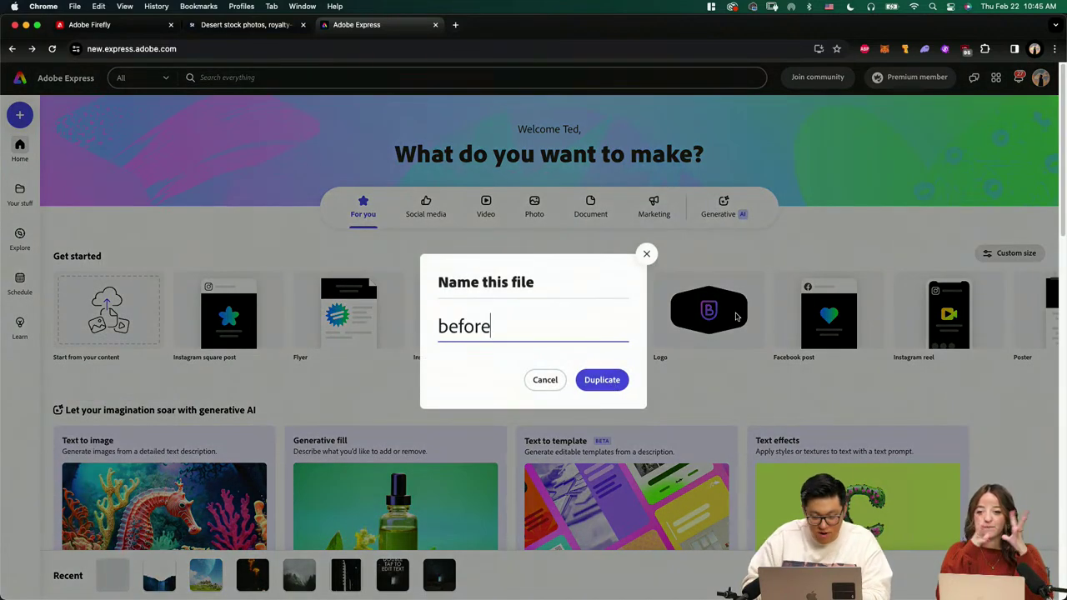
click(605, 380)
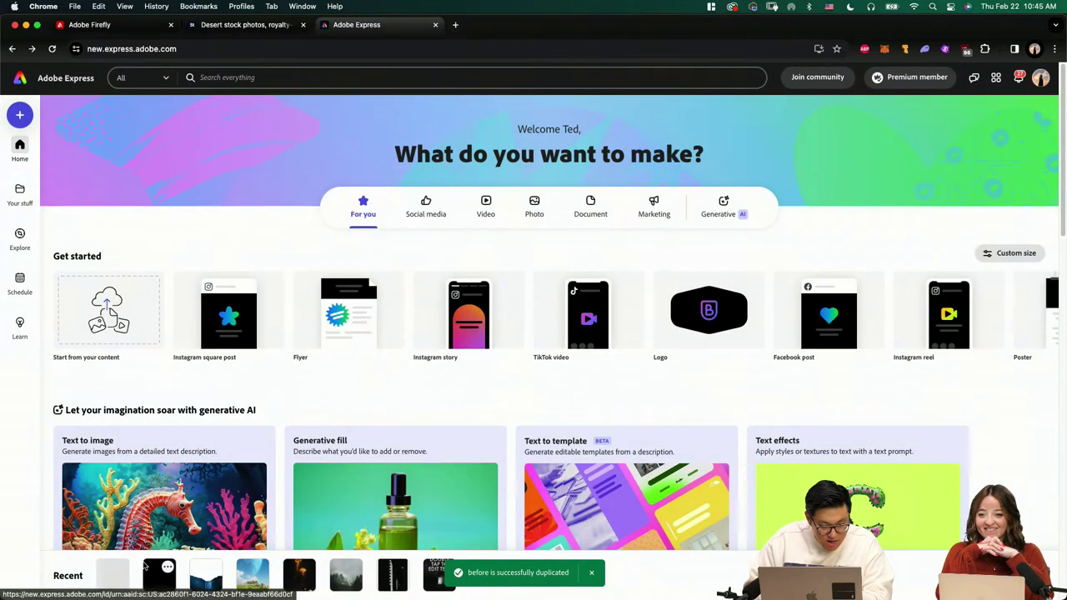
Open the duplicated file before, scrub its timeline to the end and check the camel layer's timing
click(110, 575)
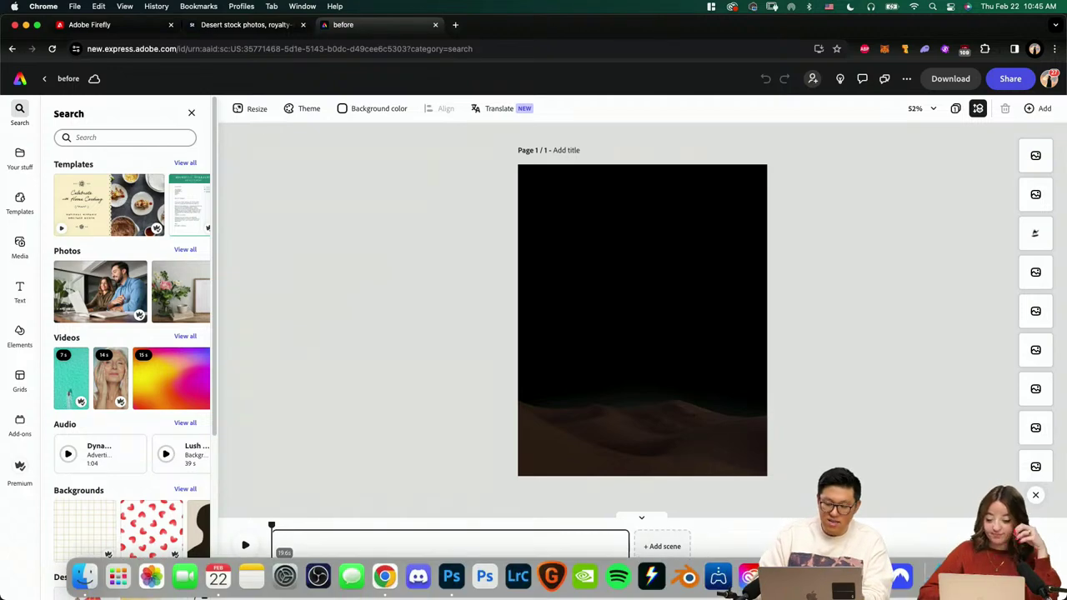
click(278, 586)
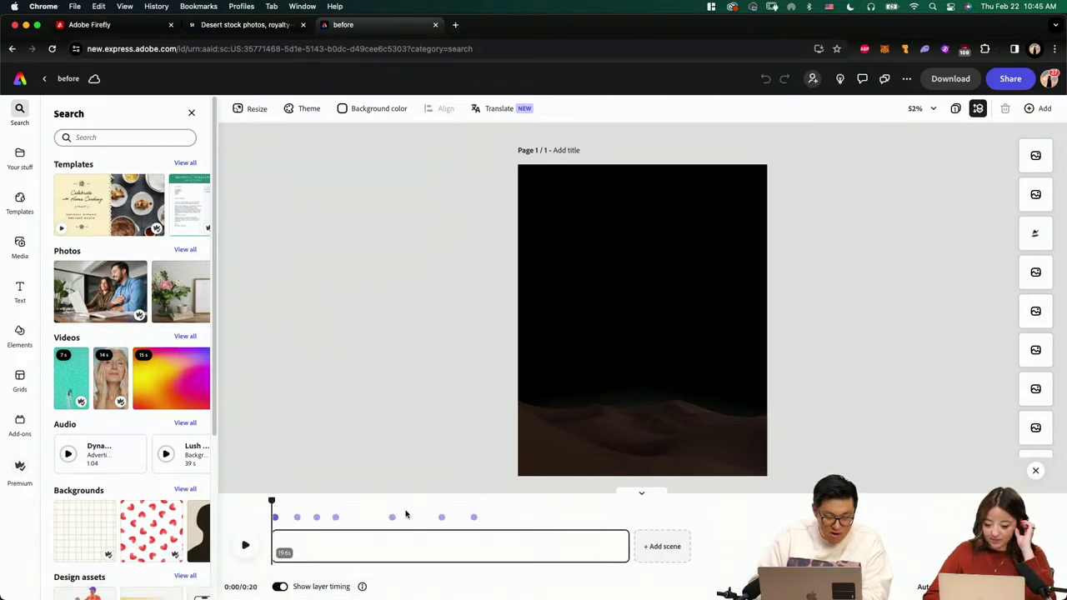
drag(271, 500, 644, 502)
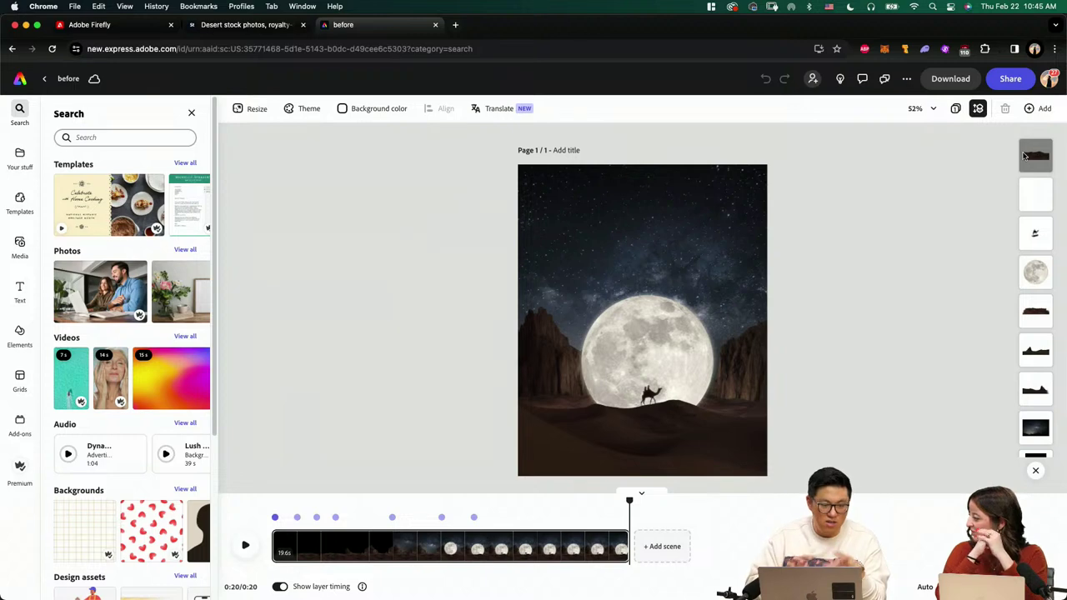
click(473, 518)
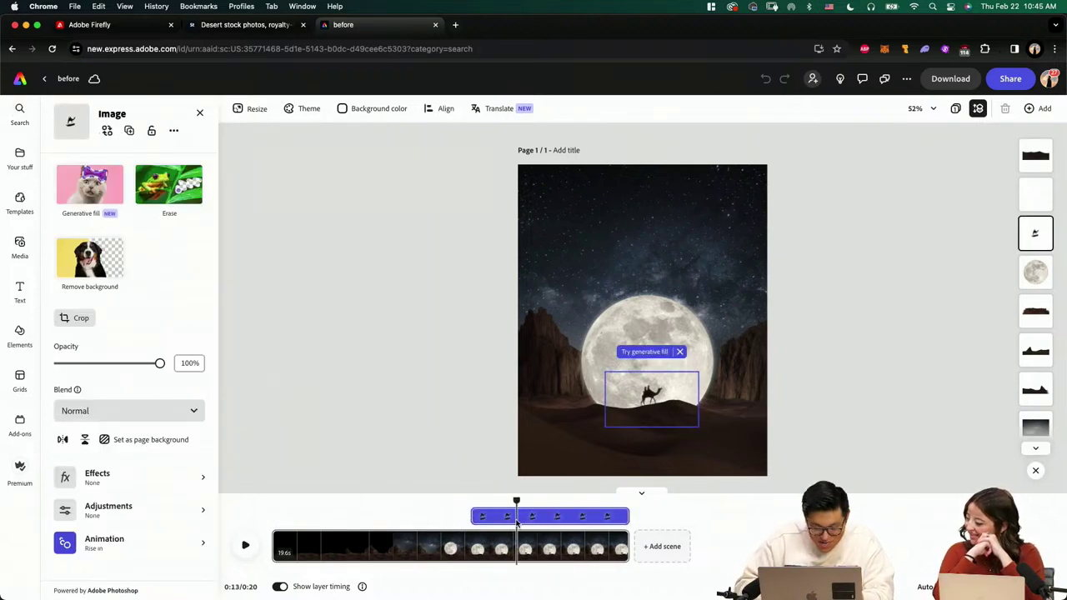
key(Escape)
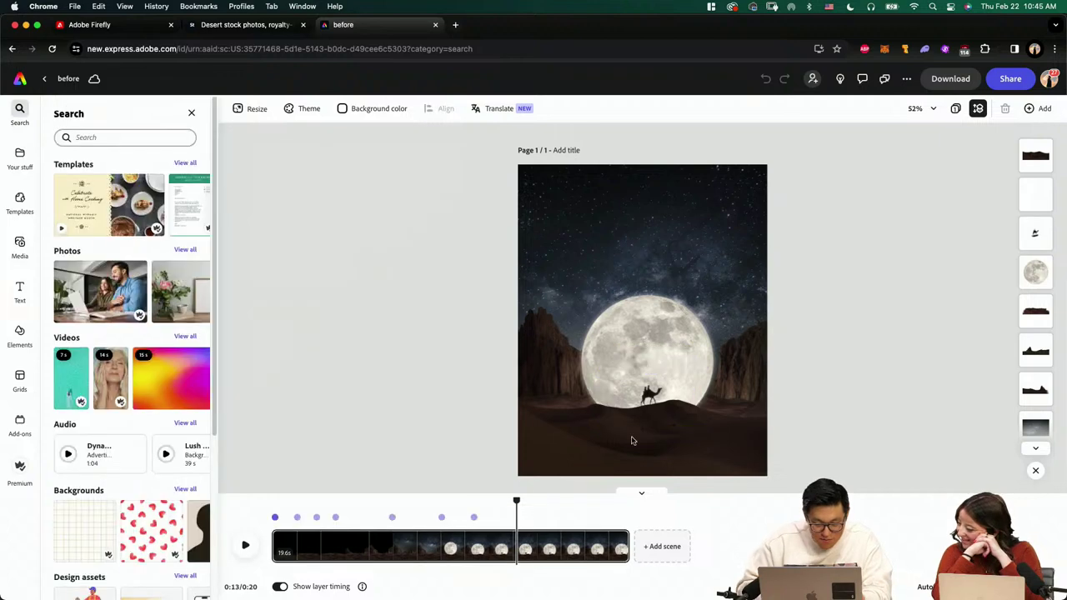
Select the foreground dune layer and play the scene animation from the start, dismissing the generative fill suggestion
click(1033, 157)
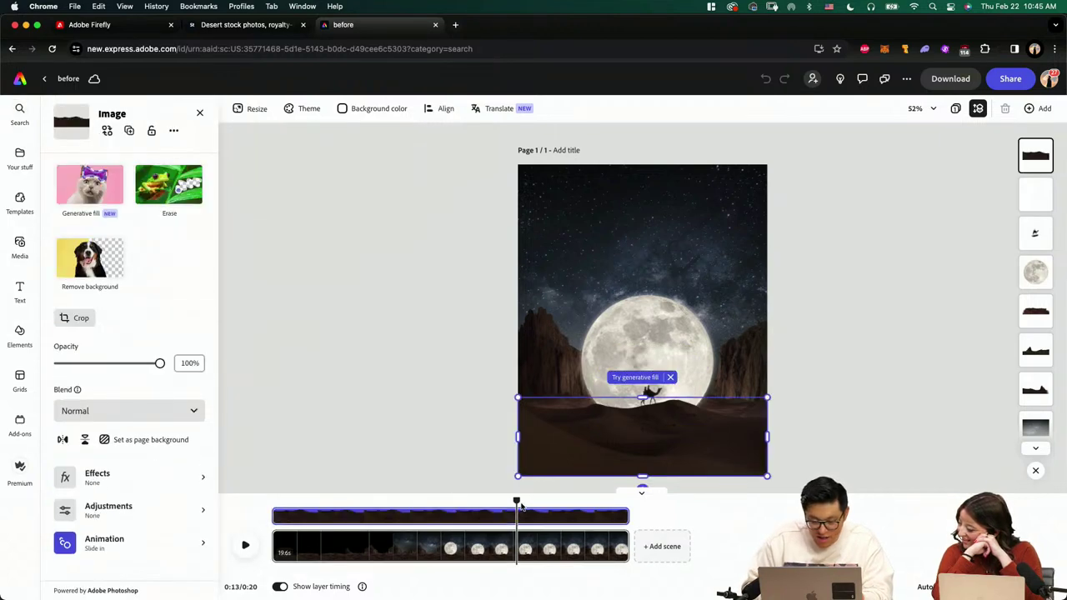
drag(516, 501, 271, 500)
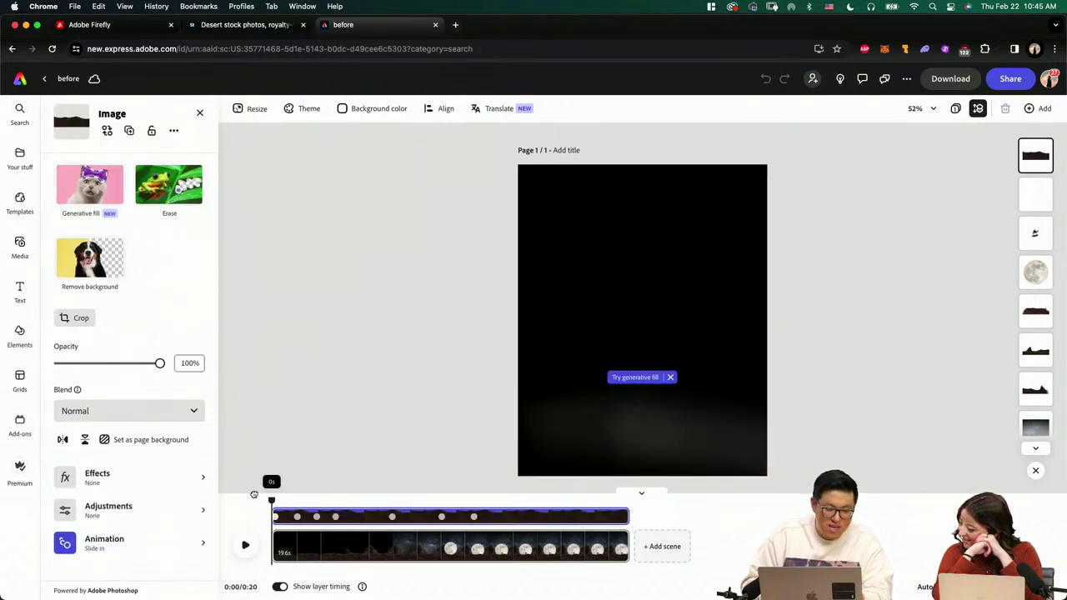
click(245, 545)
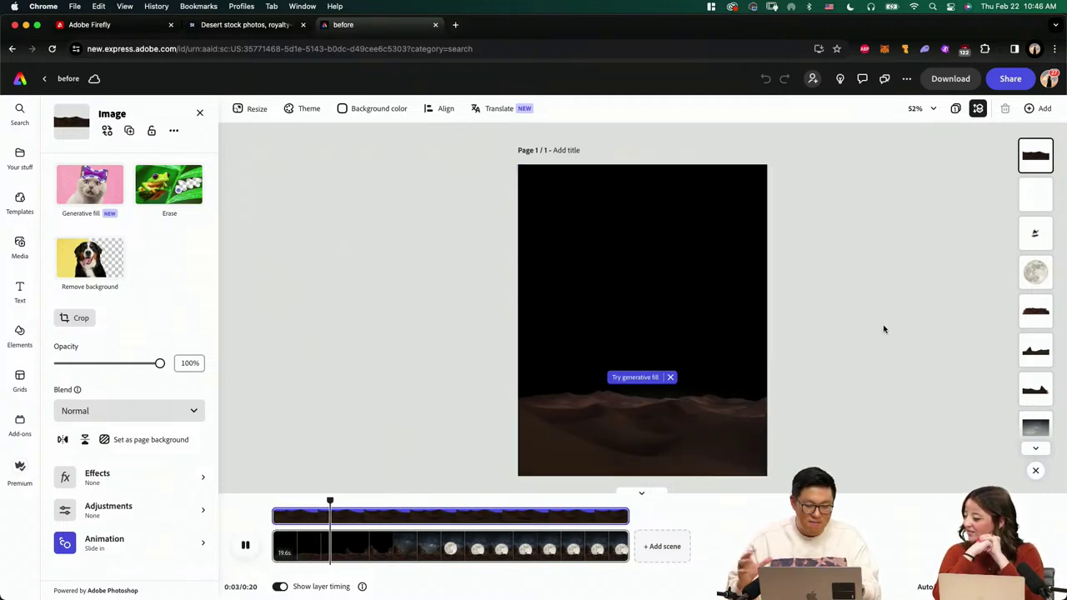
click(671, 378)
click(245, 545)
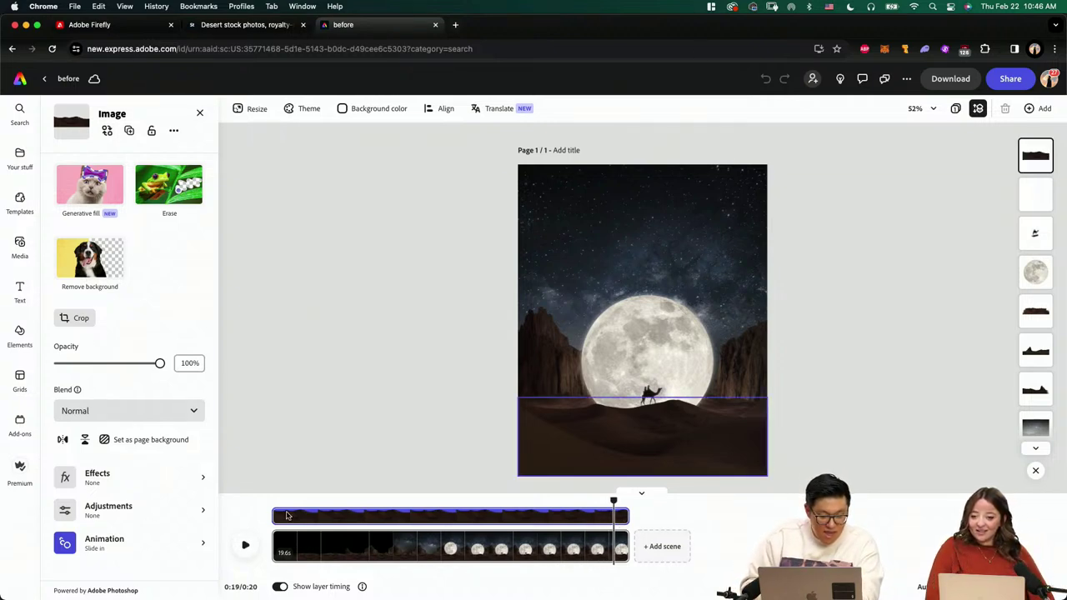
Replace the foreground dune layer's Slide in animation with the Rise in animation
click(134, 551)
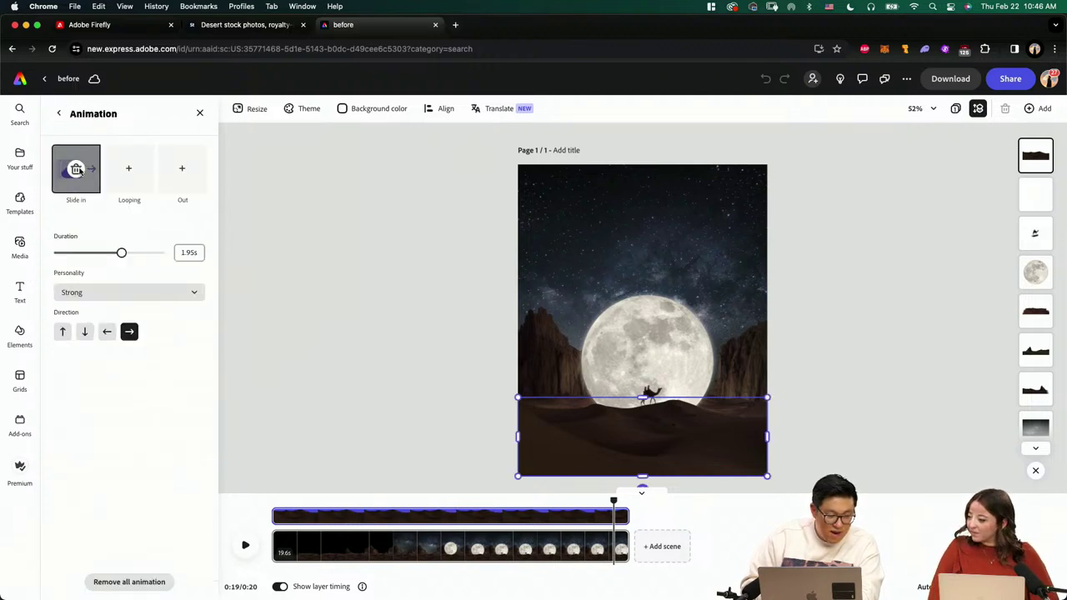
click(76, 169)
click(76, 169)
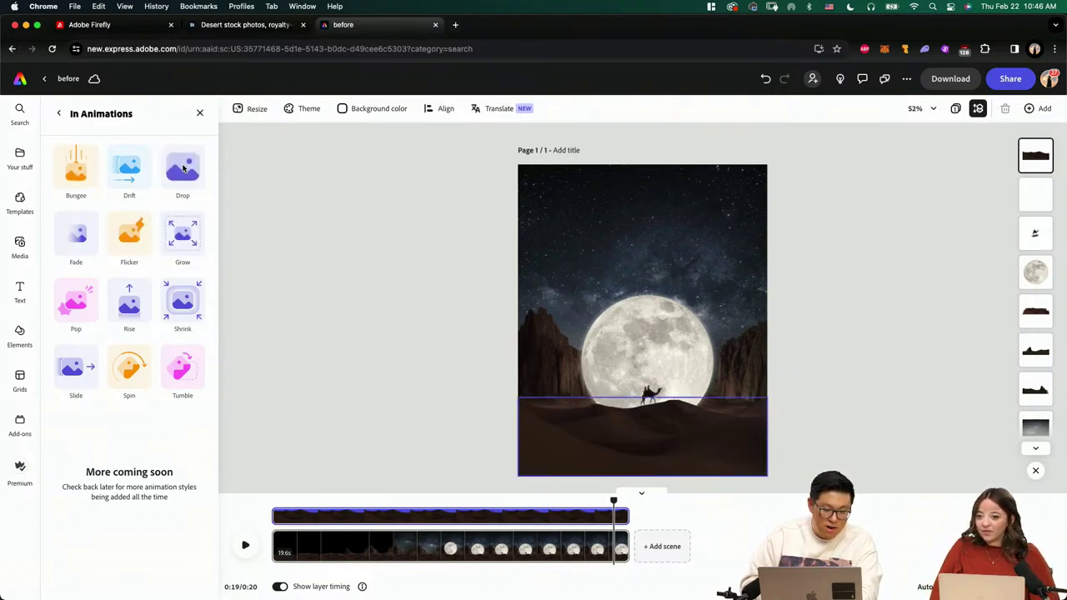
click(129, 297)
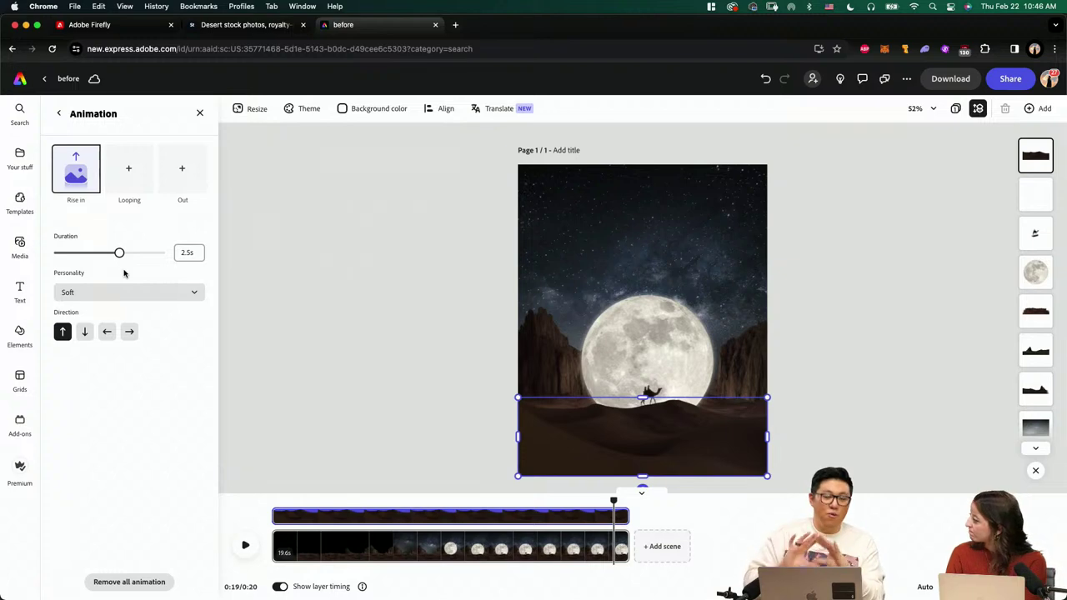
Set the dune's Rise in duration to 2.27 s, try the downward direction, and set the direction back to upward
click(95, 254)
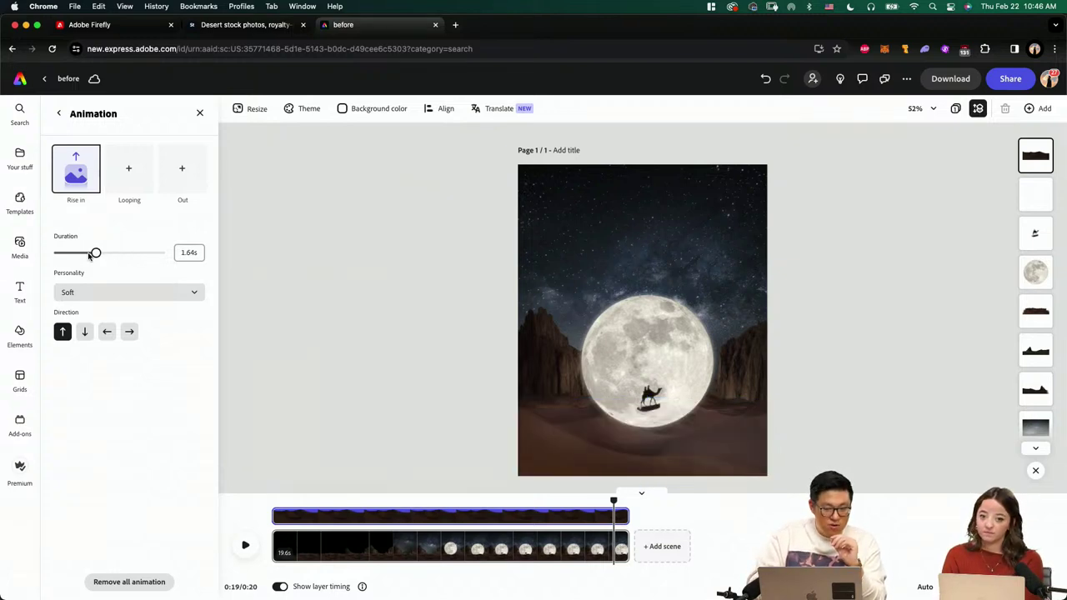
click(143, 252)
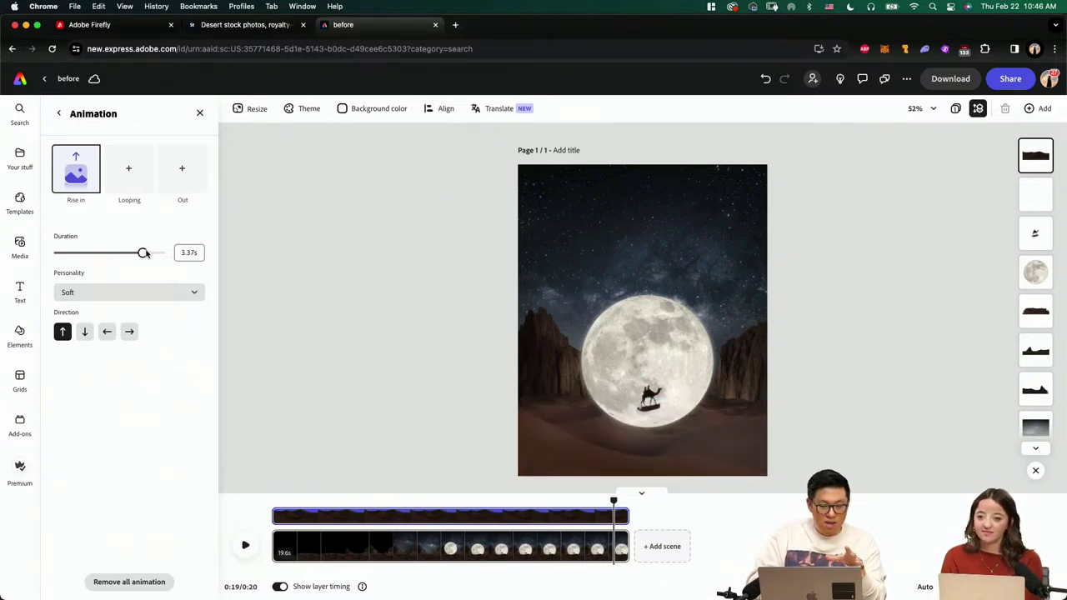
click(113, 253)
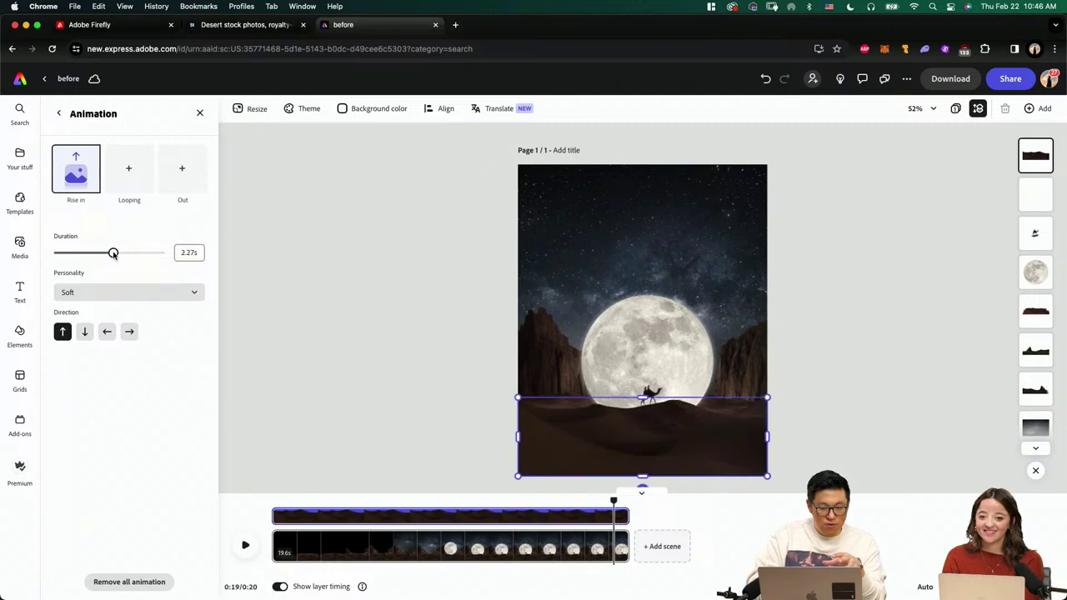
click(84, 332)
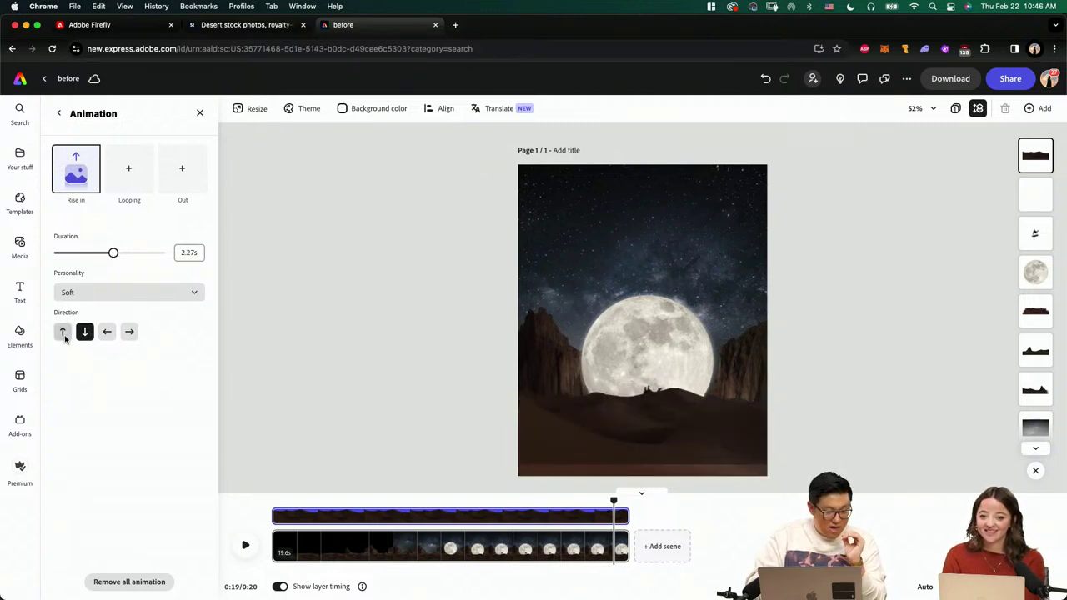
click(63, 332)
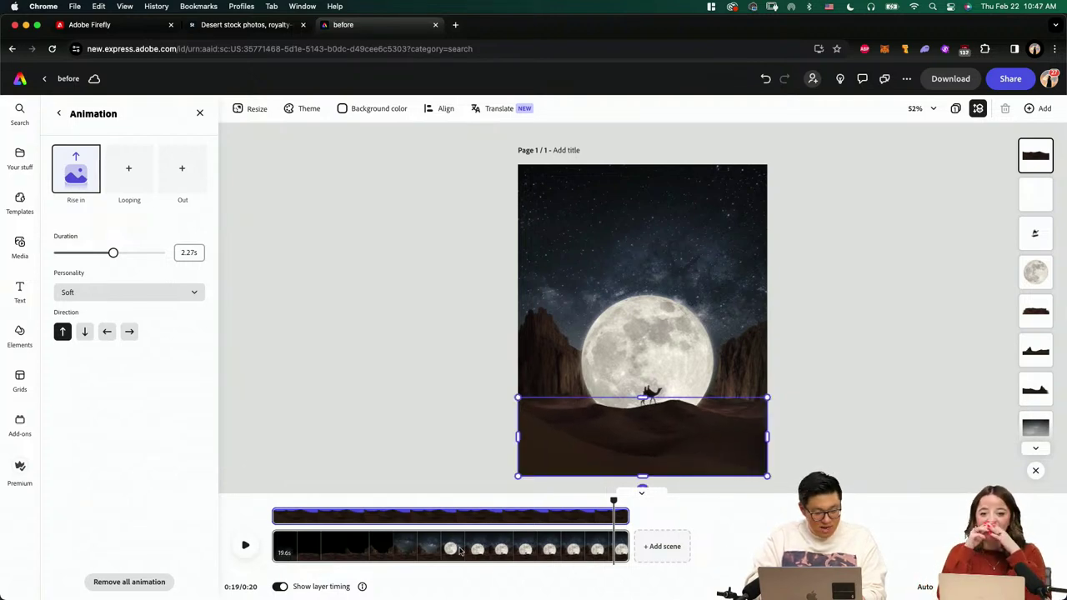
Trim the foreground dune layer to start at about 6 seconds and preview the scene animation
click(274, 520)
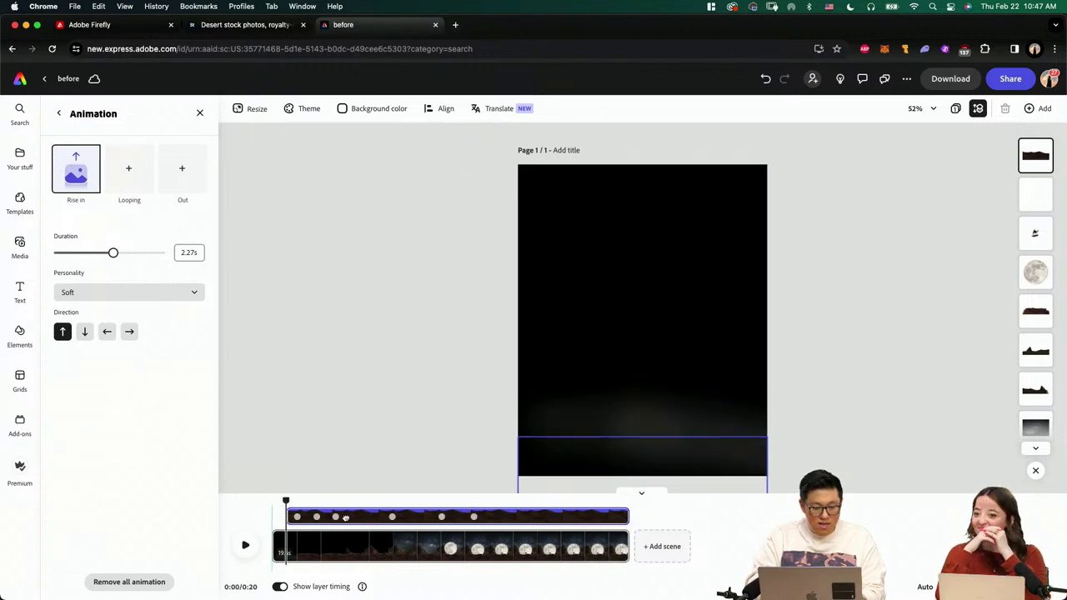
drag(278, 515, 376, 516)
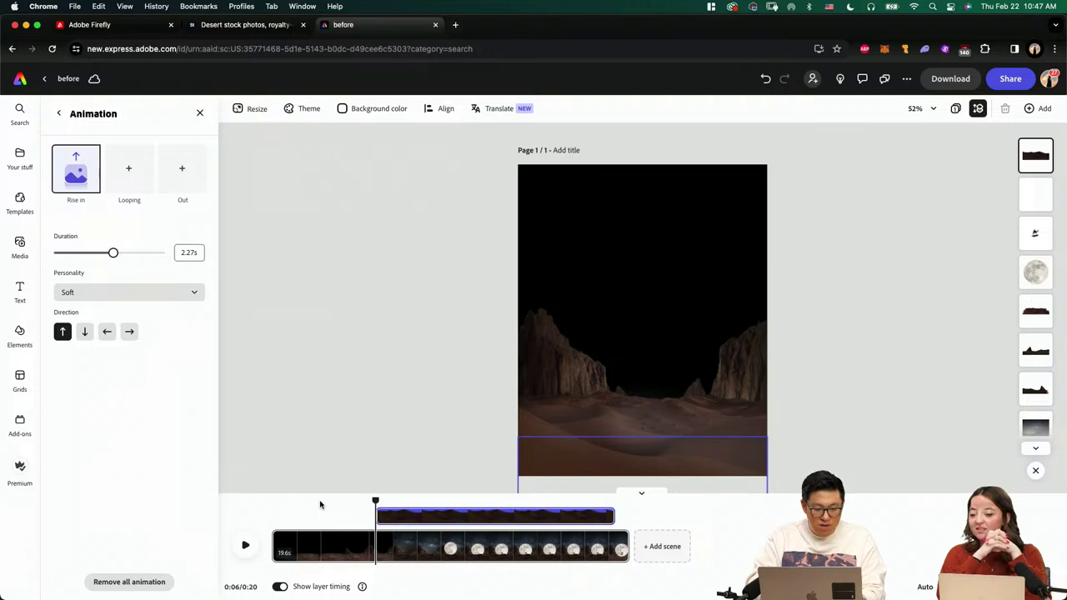
click(320, 502)
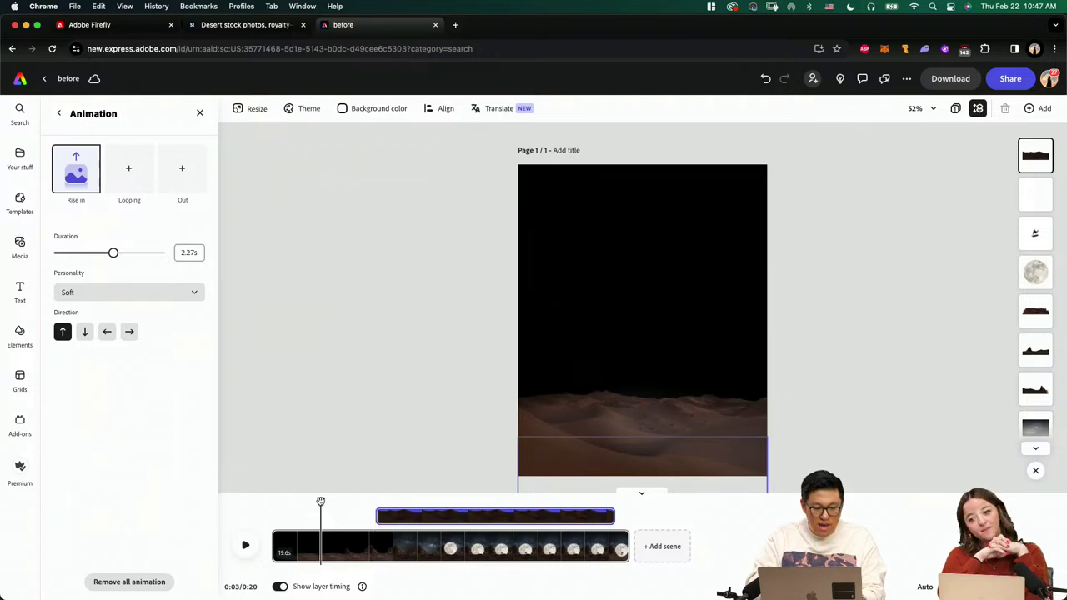
click(272, 502)
key(space)
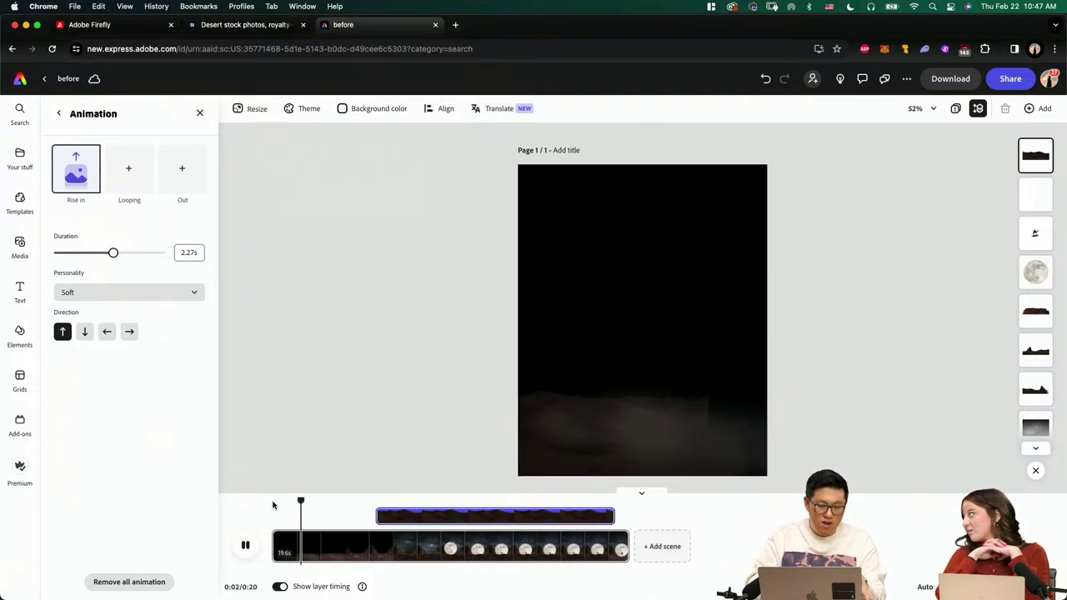
key(space)
click(335, 504)
key(space)
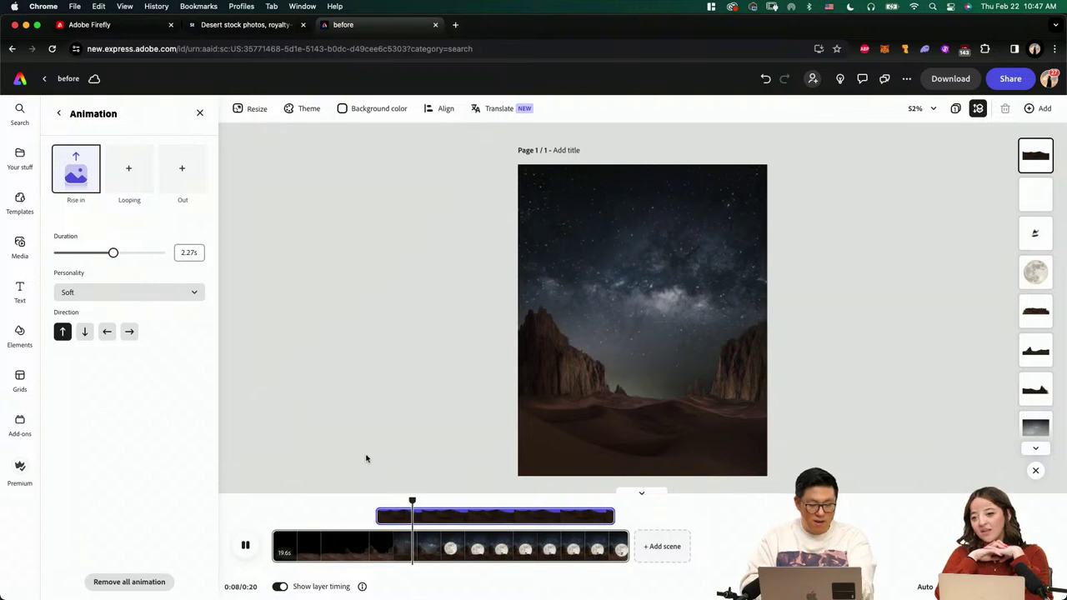
Extend the foreground dune layer and the wider dune layer behind it back to start at 0 seconds
click(384, 517)
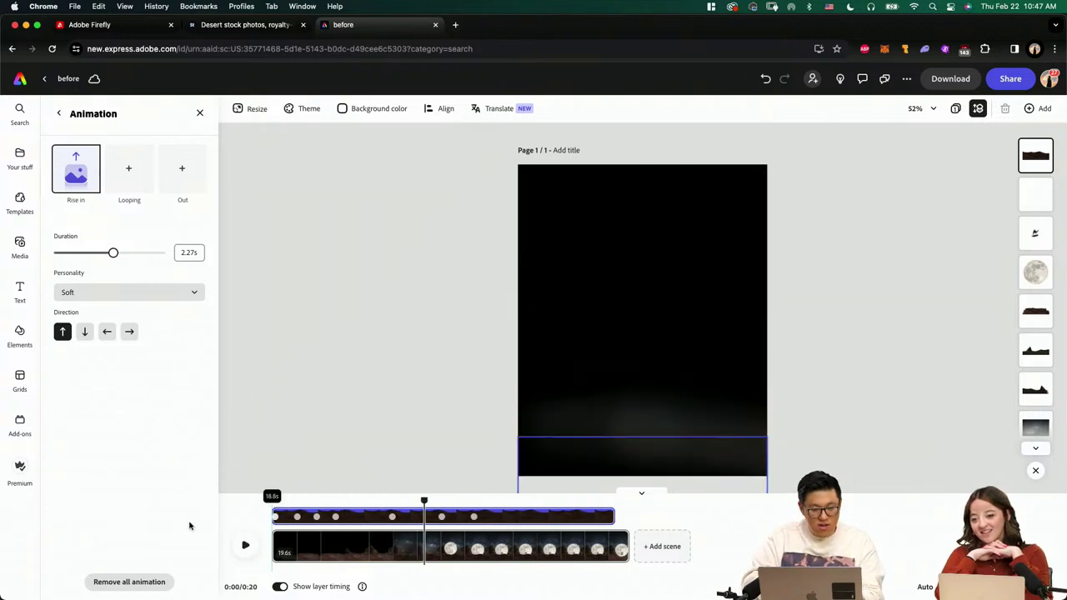
click(1035, 237)
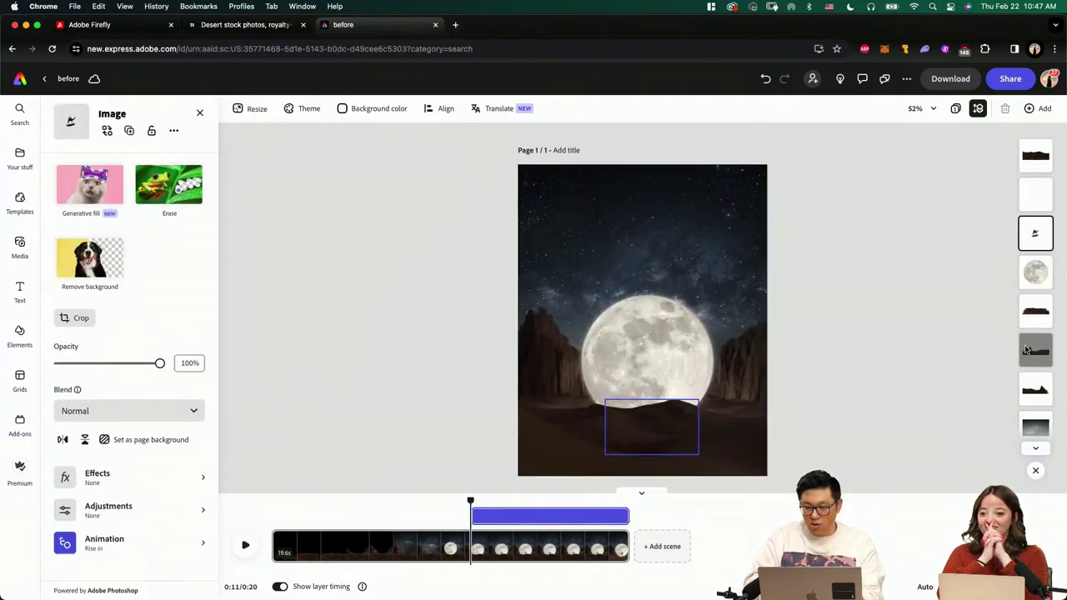
click(1035, 313)
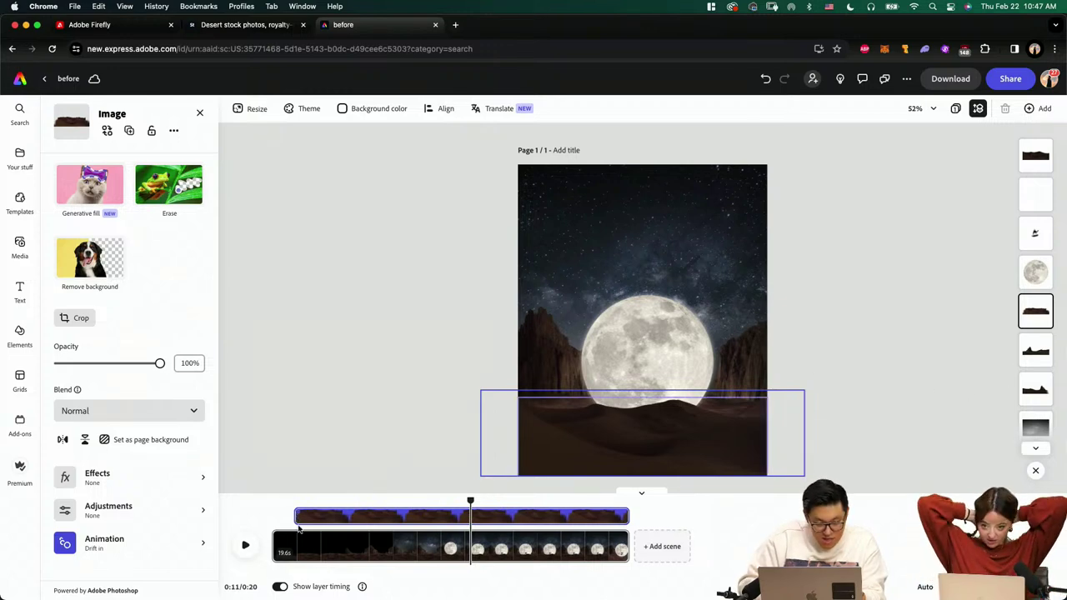
drag(297, 517, 250, 508)
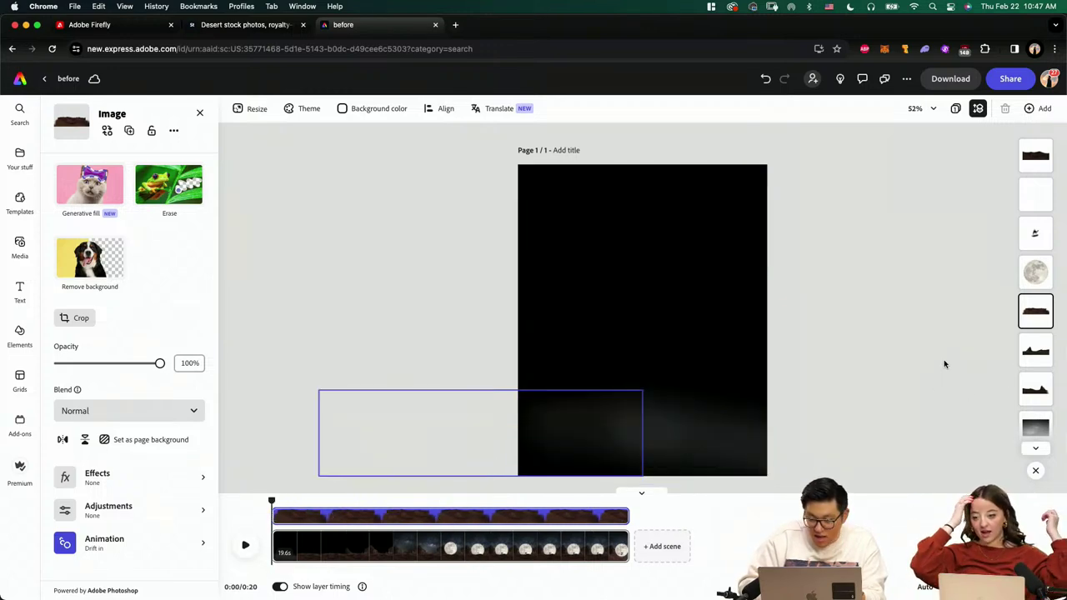
Remove the Tumble in animation from the moon layer
click(1035, 242)
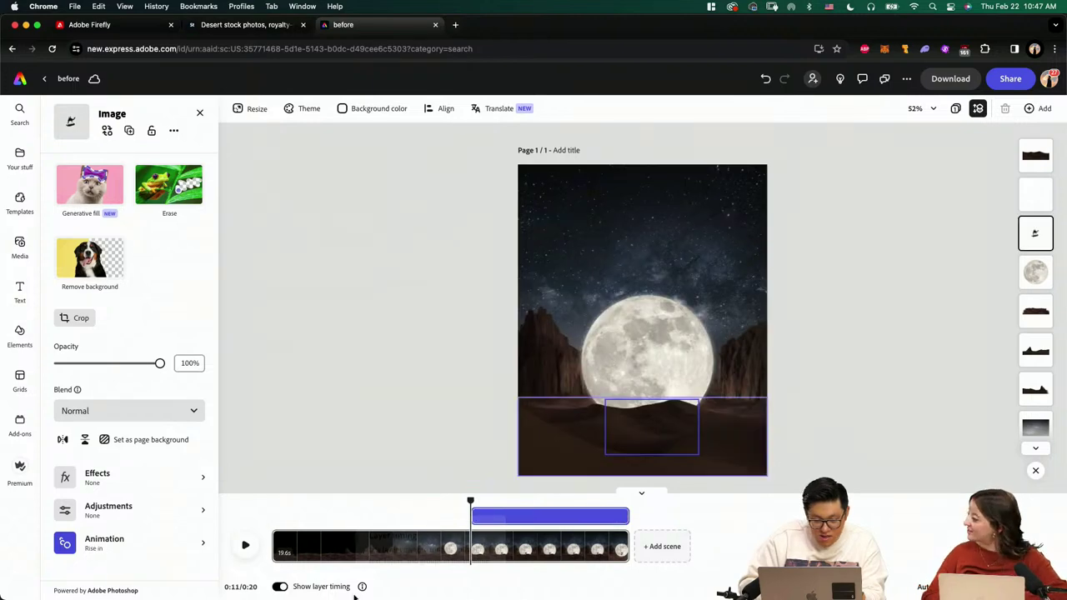
click(1038, 266)
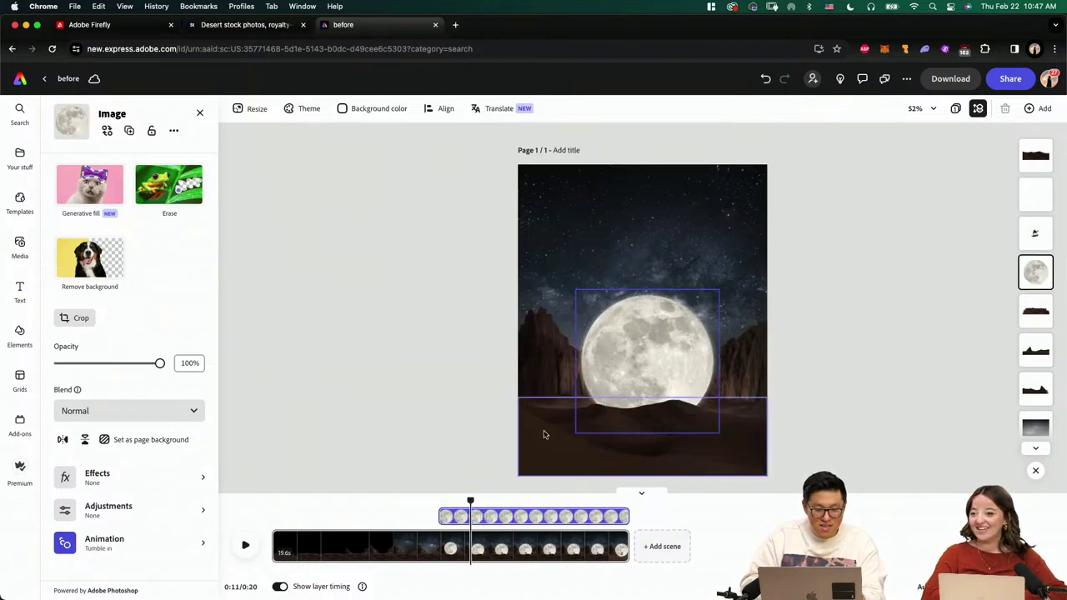
click(114, 544)
click(83, 170)
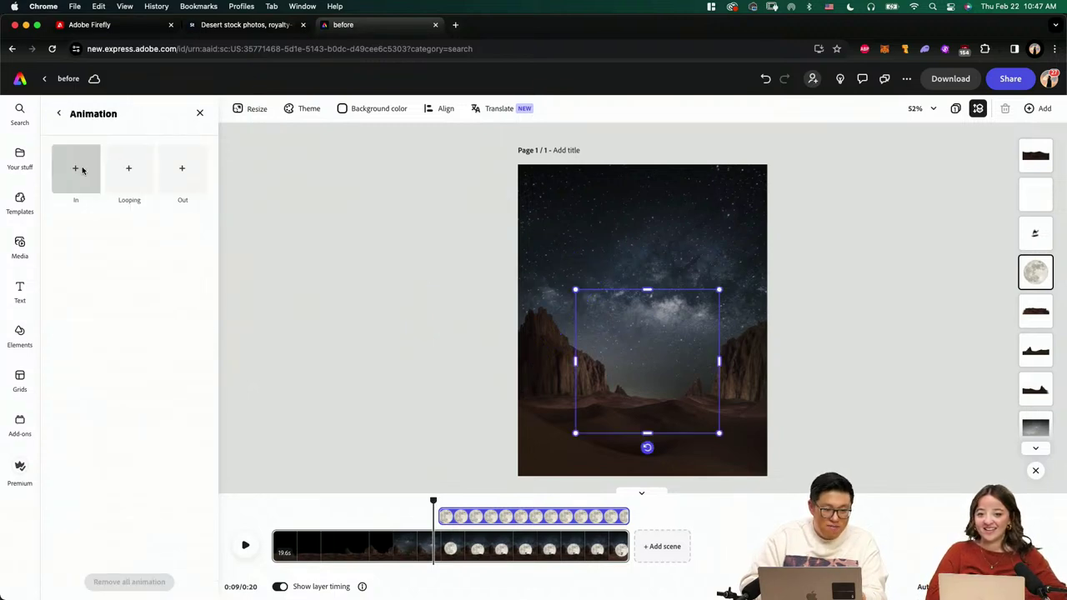
Try the Drift in animation on the moon layer and remove it
click(77, 170)
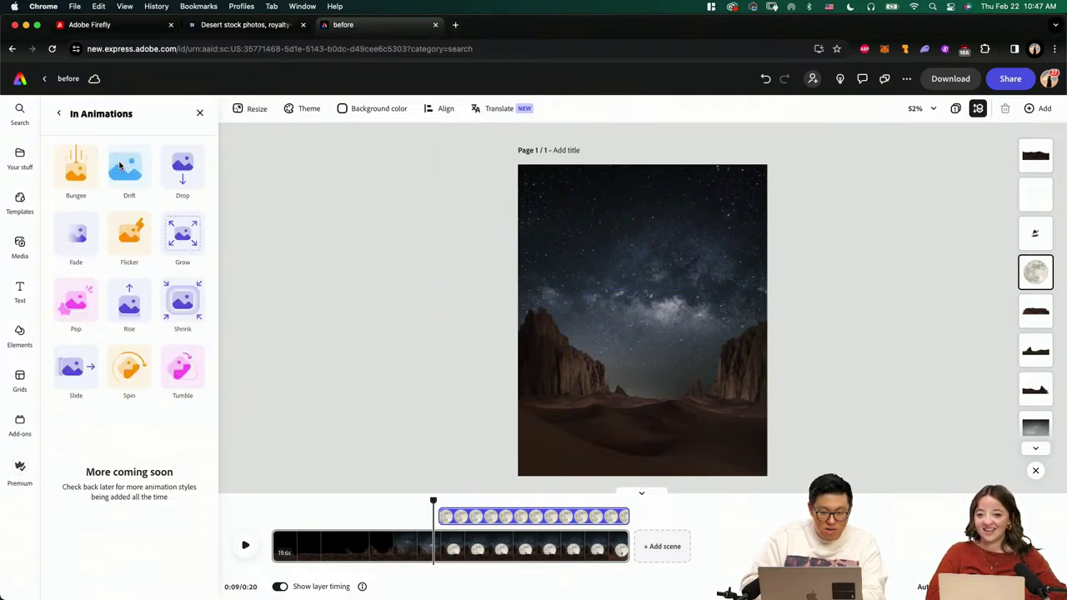
click(129, 169)
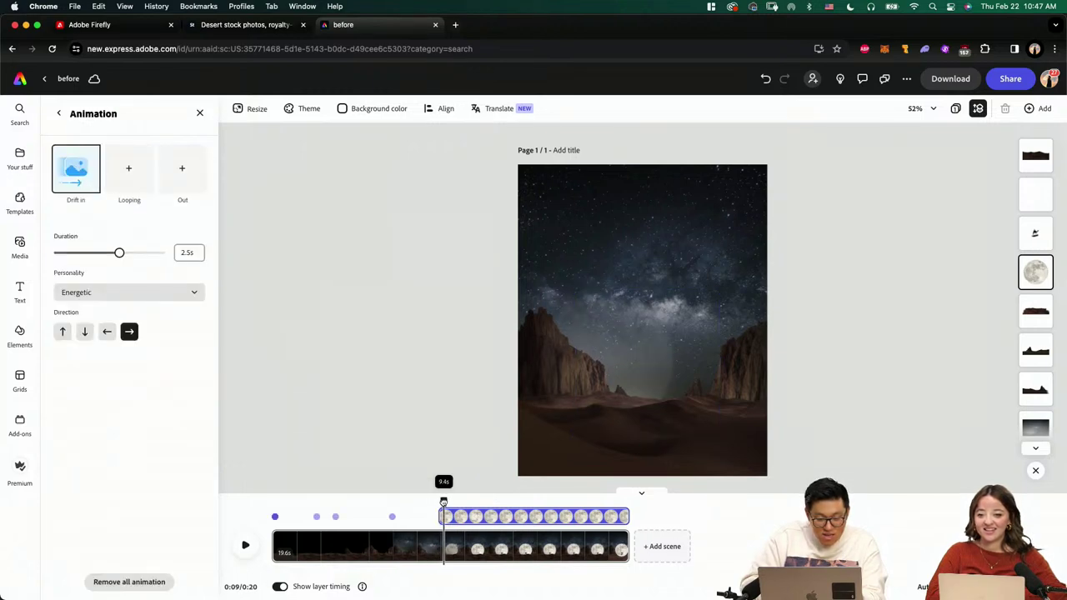
click(77, 170)
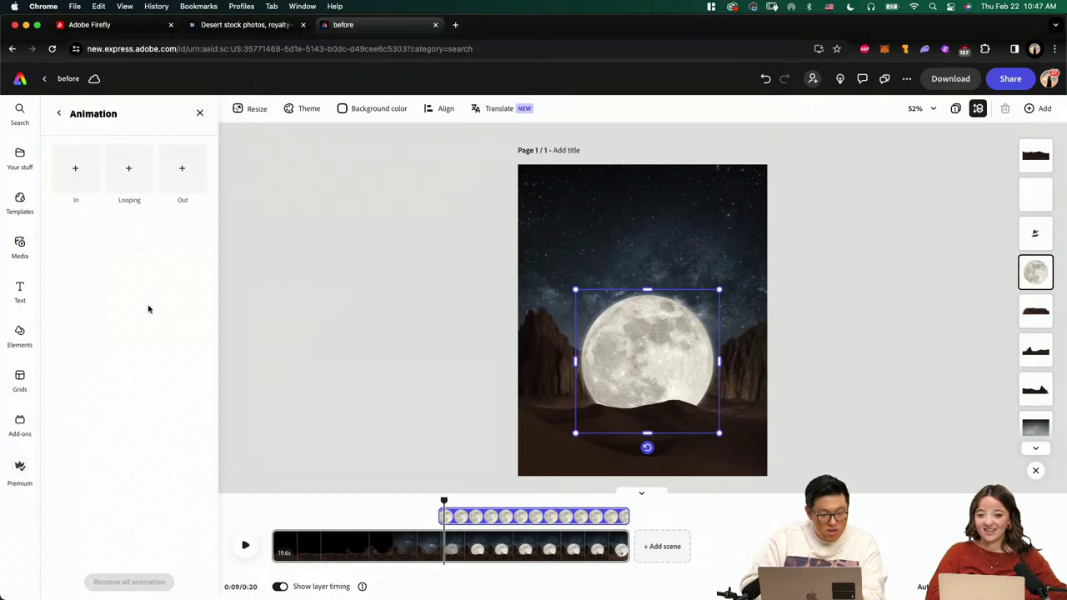
Apply a Tumble in animation to the moon layer with a duration of 1.15 s and a rotation of 151°
click(77, 171)
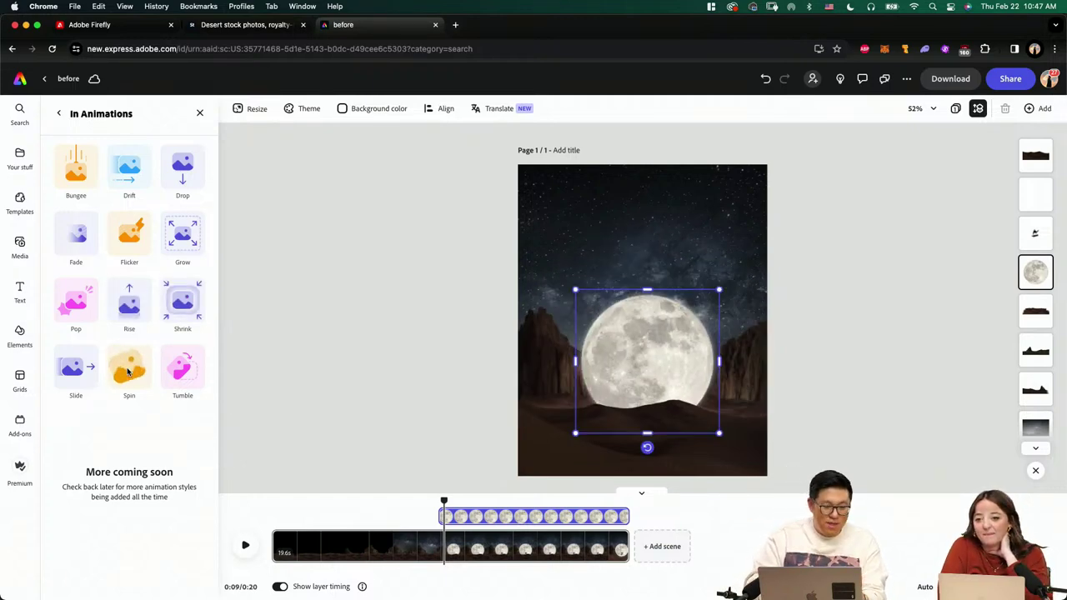
click(182, 376)
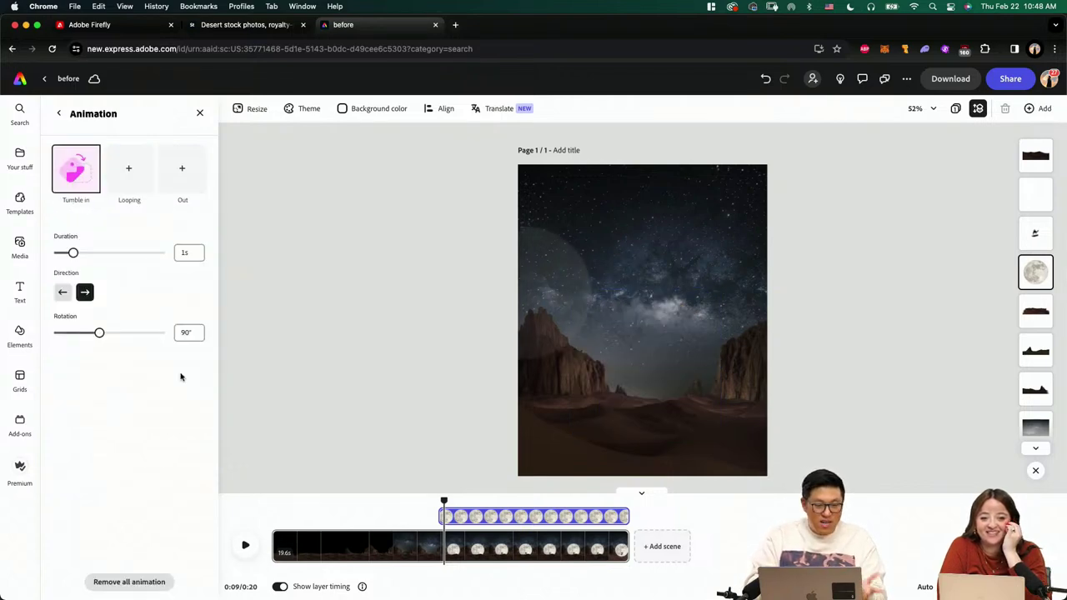
drag(73, 252, 131, 253)
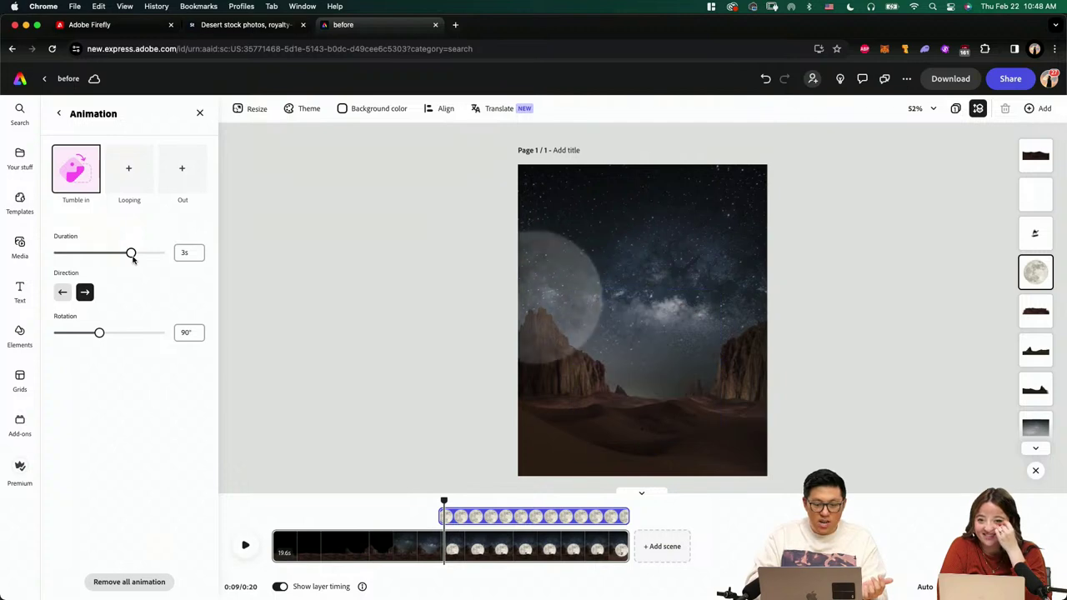
click(75, 254)
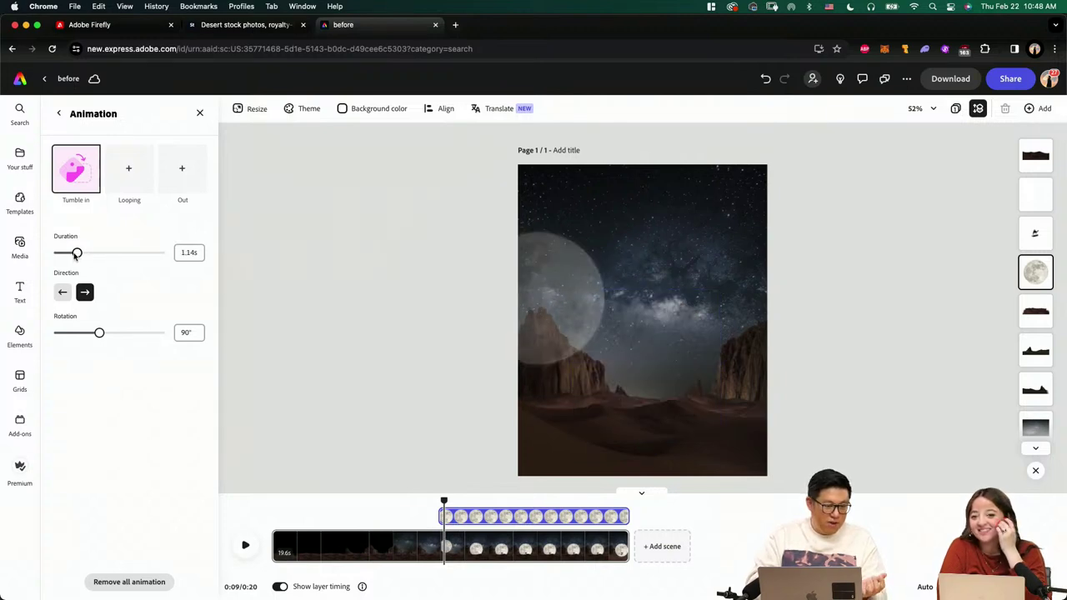
drag(75, 254, 121, 254)
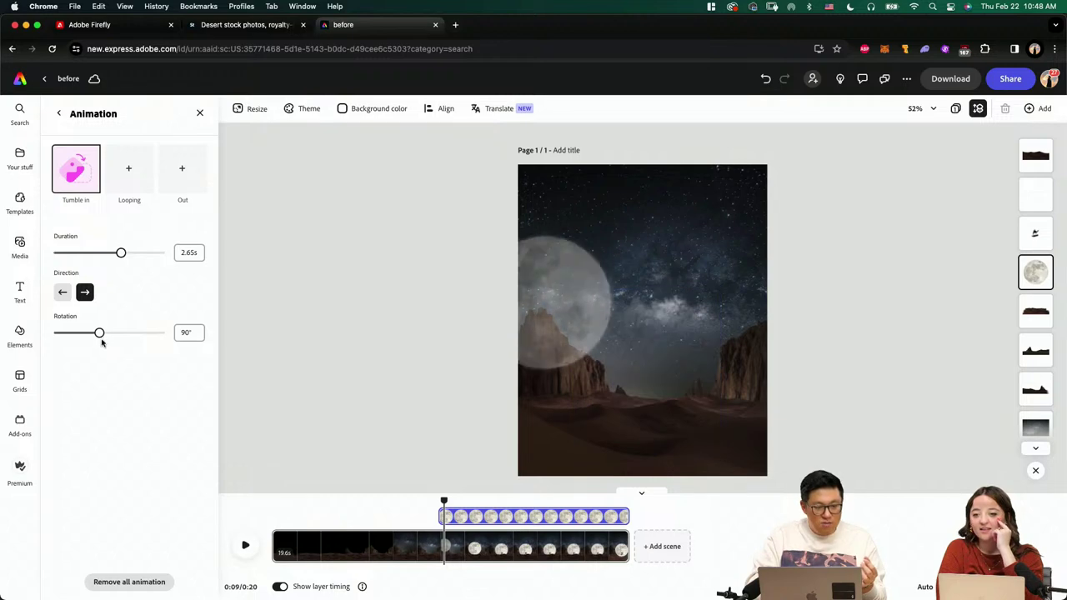
drag(99, 332, 140, 333)
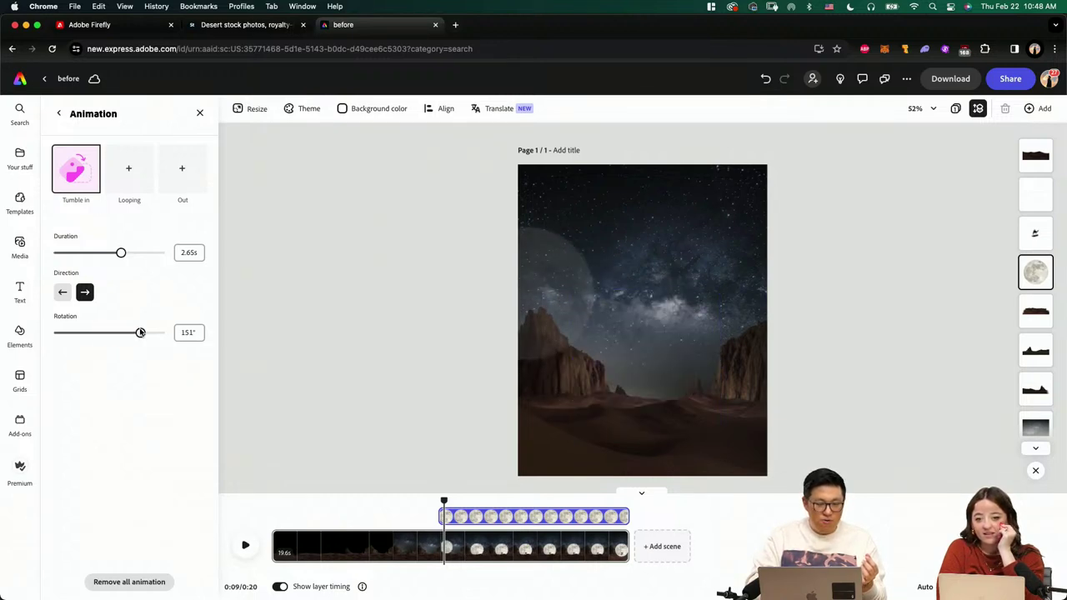
click(75, 255)
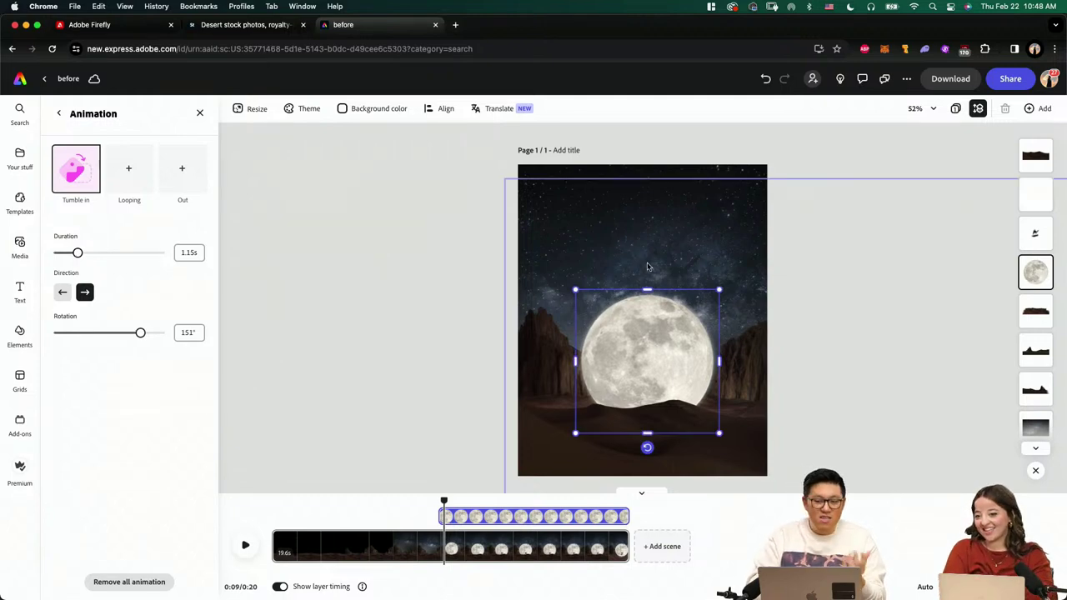
Preview the whole scene animation from the start, pausing partway and stopping at about 14 seconds
drag(444, 504, 238, 512)
key(space)
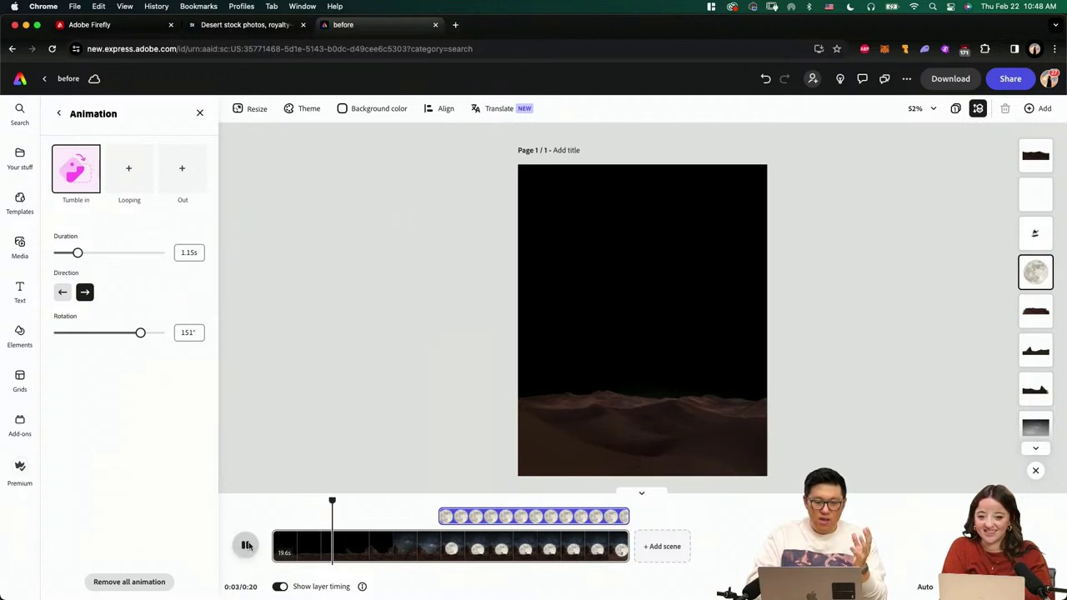
click(247, 545)
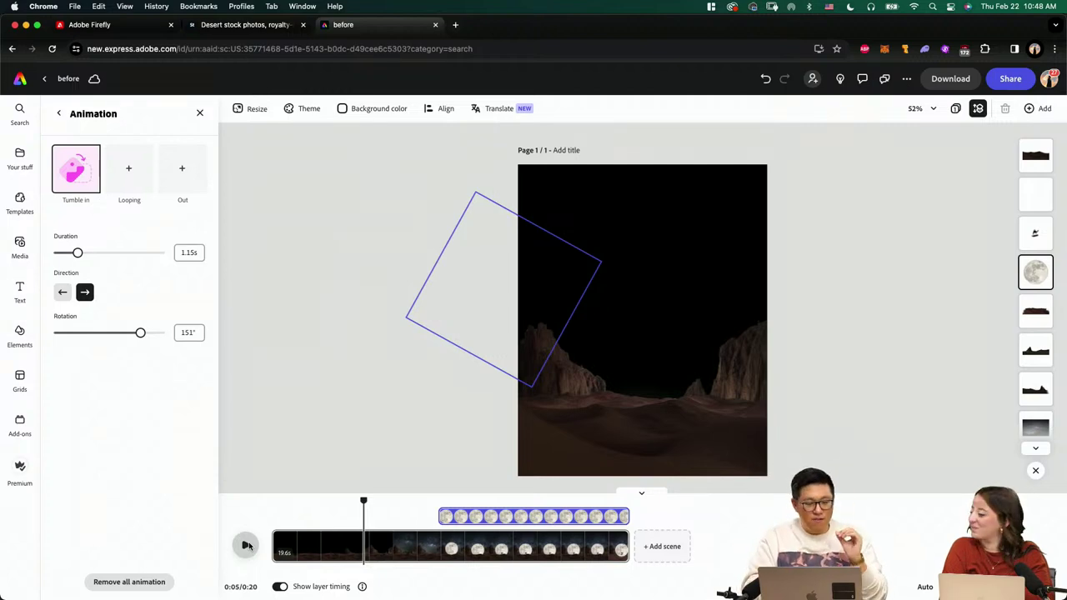
click(247, 545)
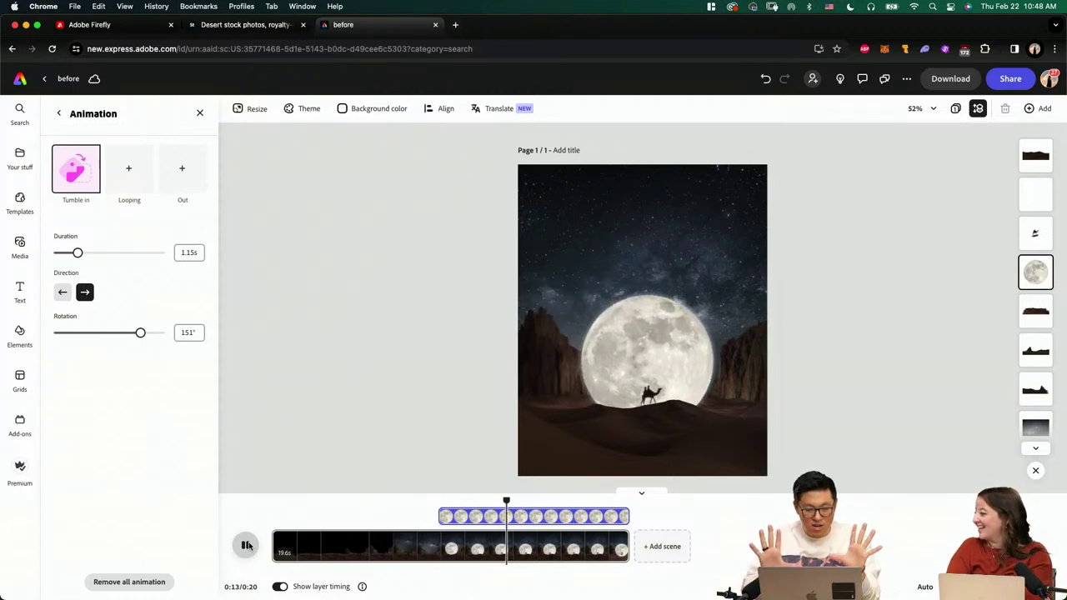
click(247, 545)
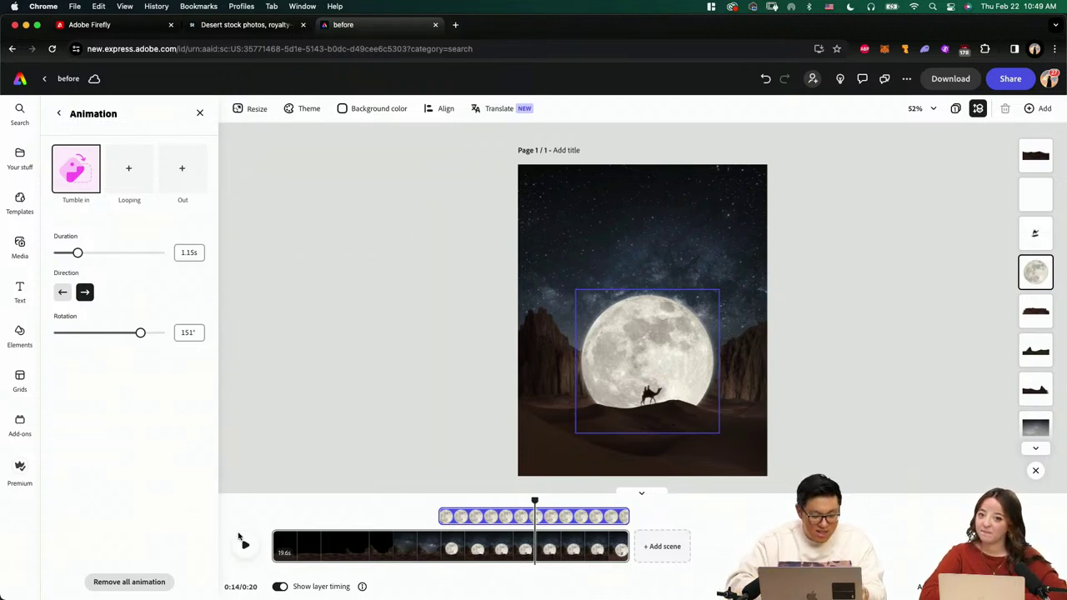
Switch to Finder, open the copy_BB0382B6 .mov video from the final files folder and play it
key(super+Tab)
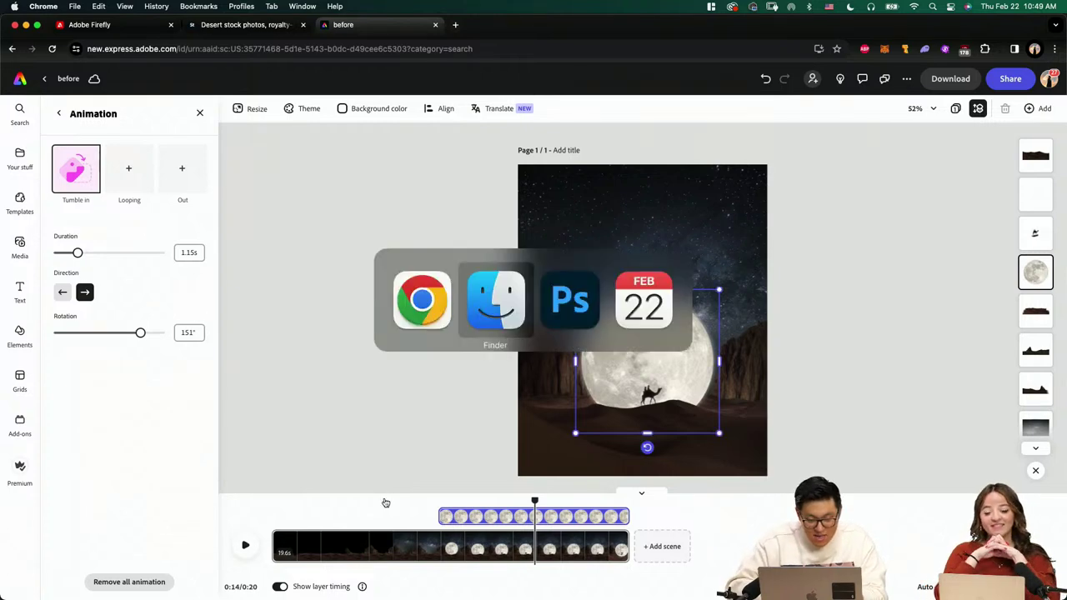
double_click(483, 240)
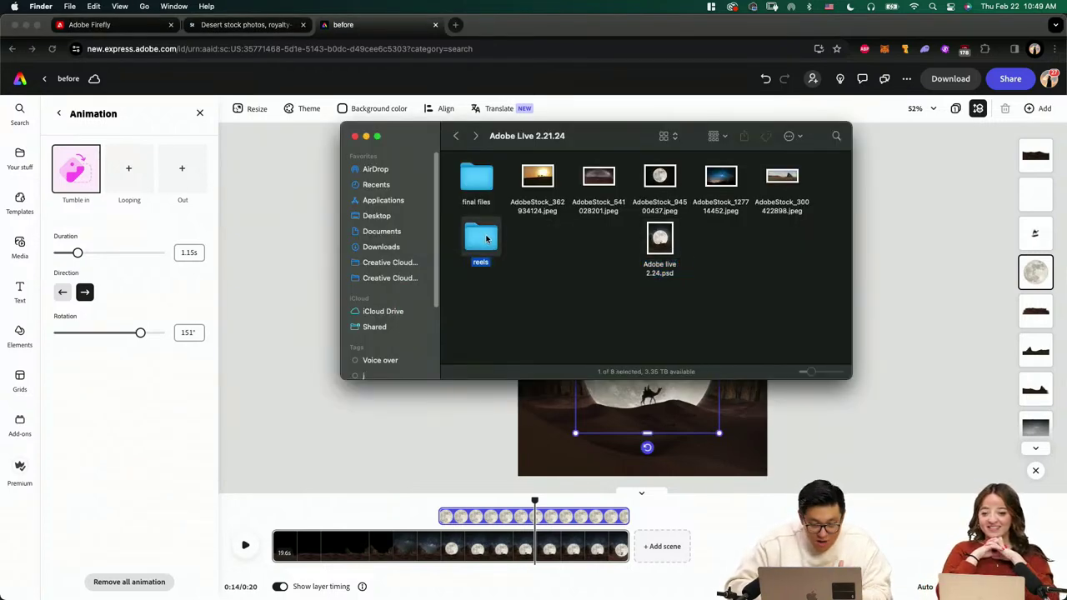
click(456, 136)
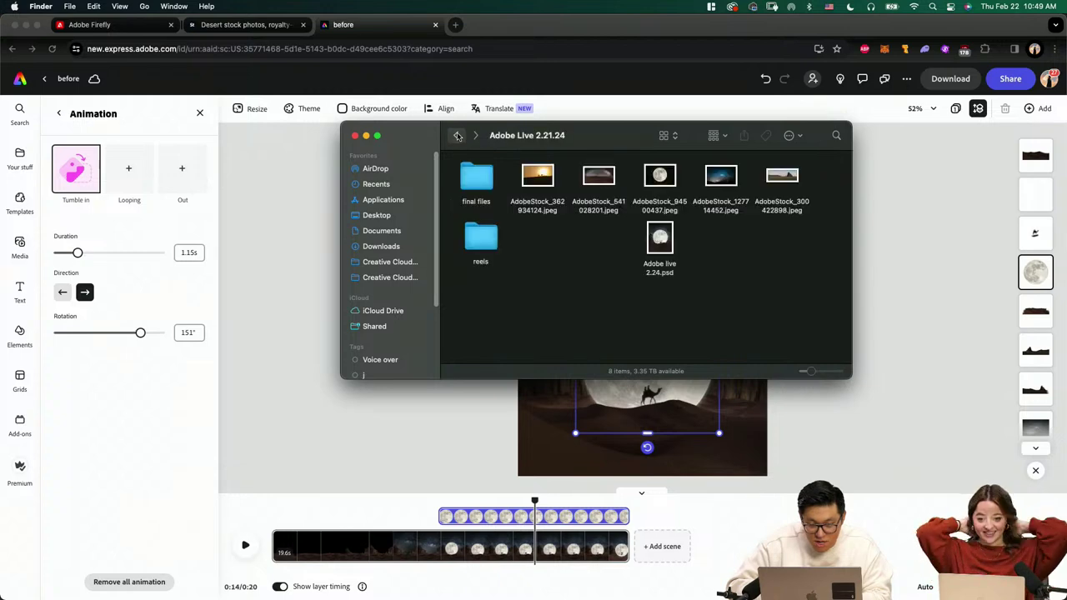
double_click(472, 175)
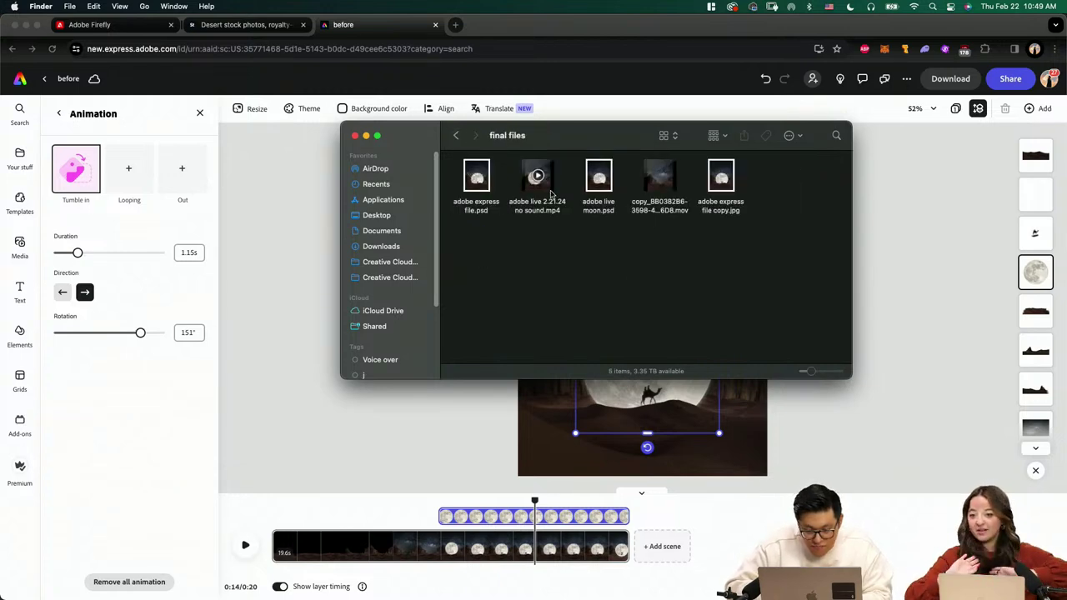
click(657, 191)
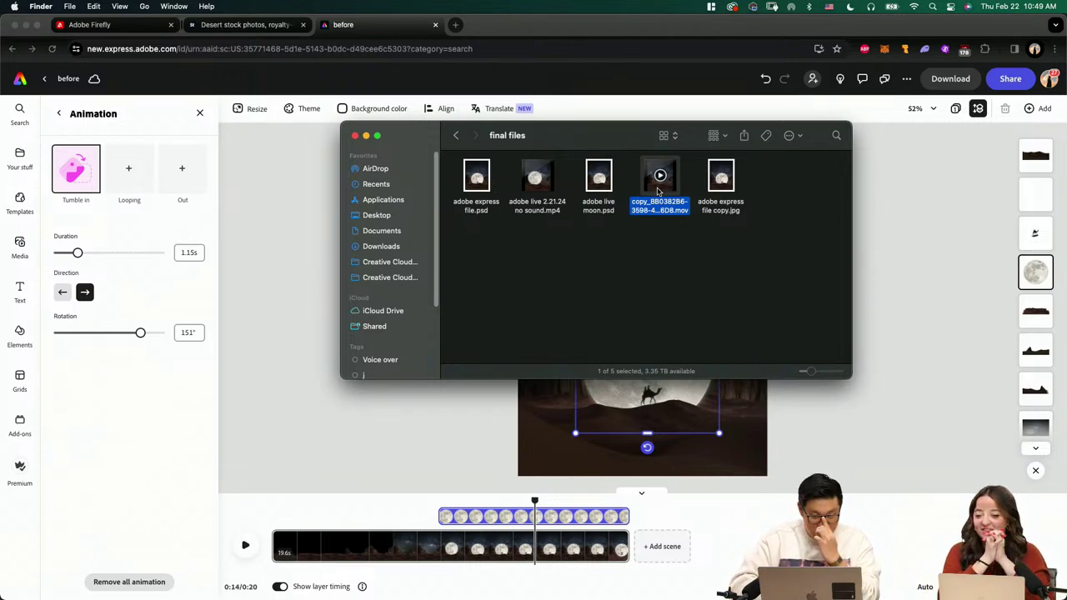
double_click(657, 191)
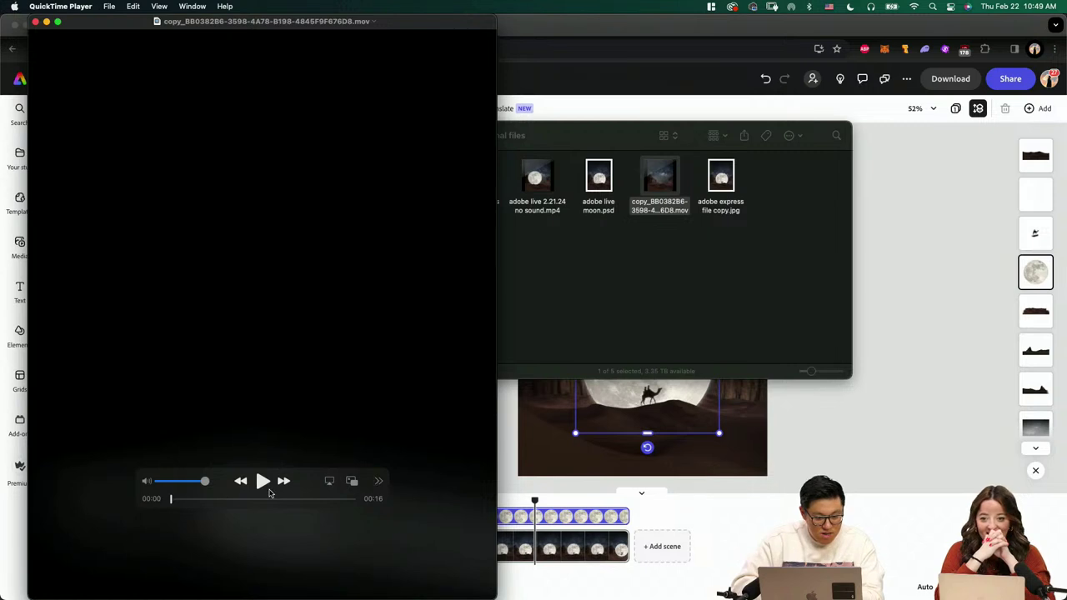
click(262, 481)
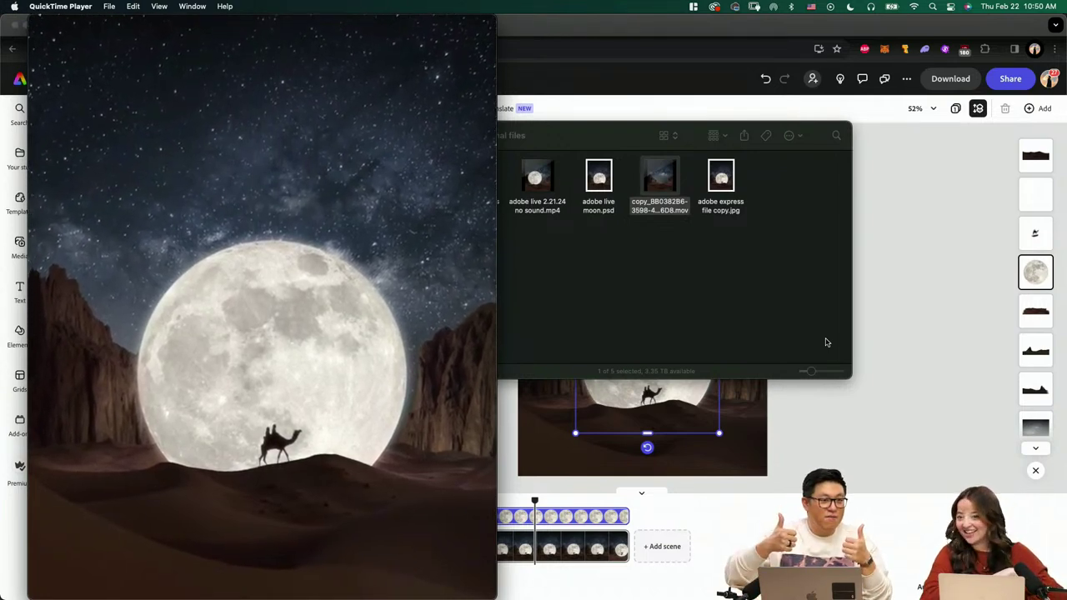
Replay the finished video from the beginning, close it and return to the Adobe Express project
drag(314, 29, 611, 30)
click(470, 505)
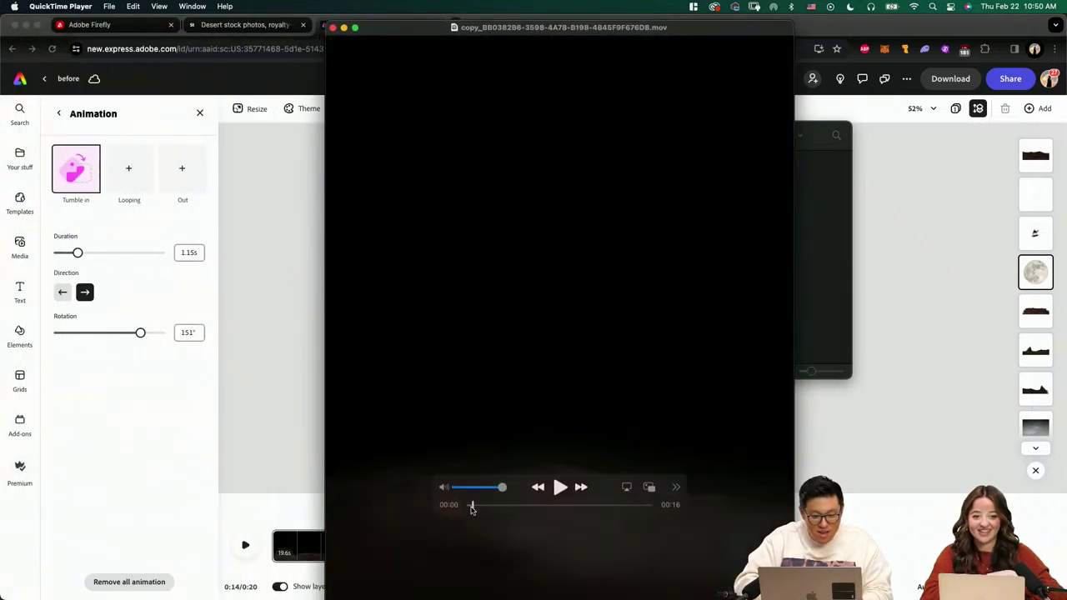
click(559, 487)
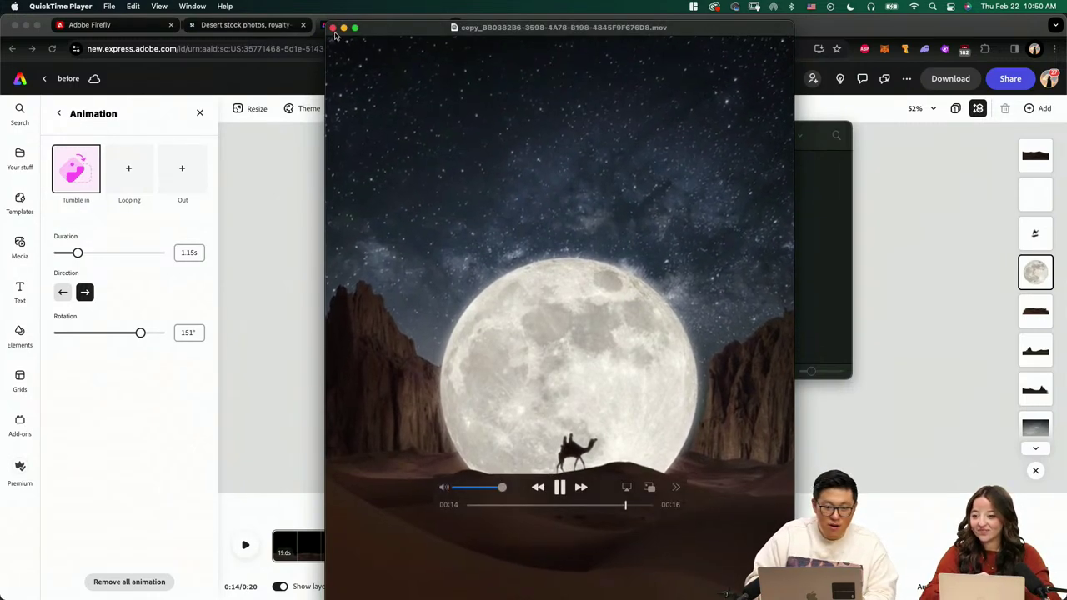
key(super+w)
click(234, 255)
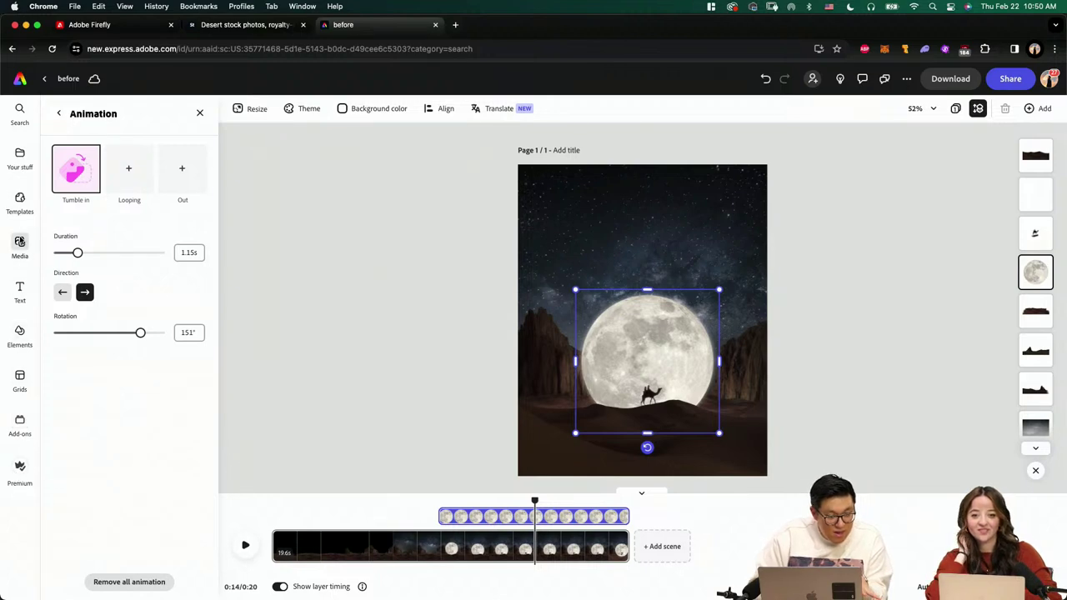
Go to the Adobe Express home page, open the content schedule and start a new post on February 23, 2024
click(20, 79)
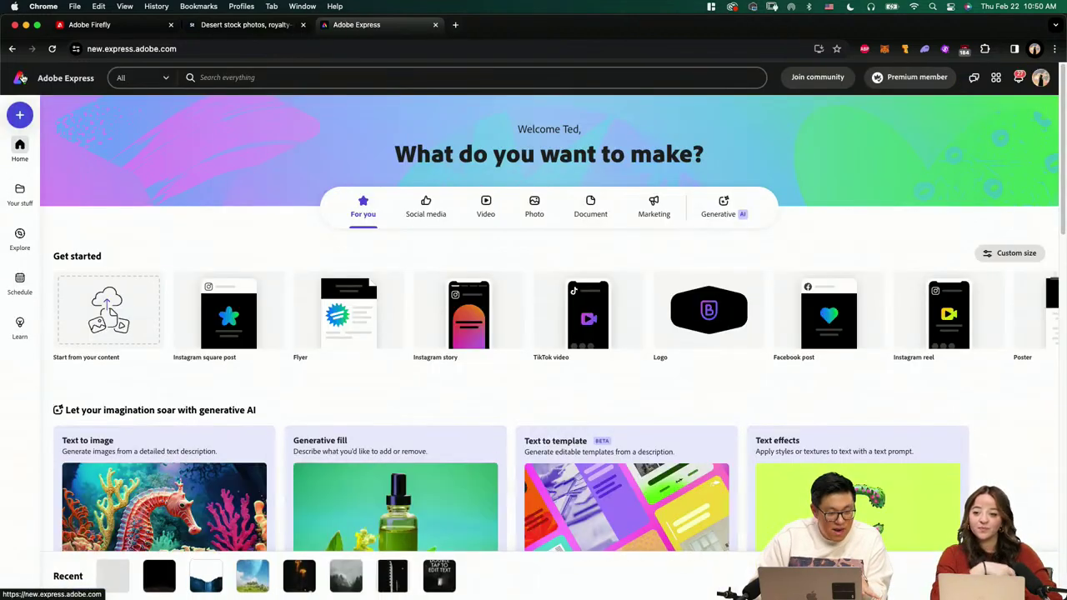
click(21, 283)
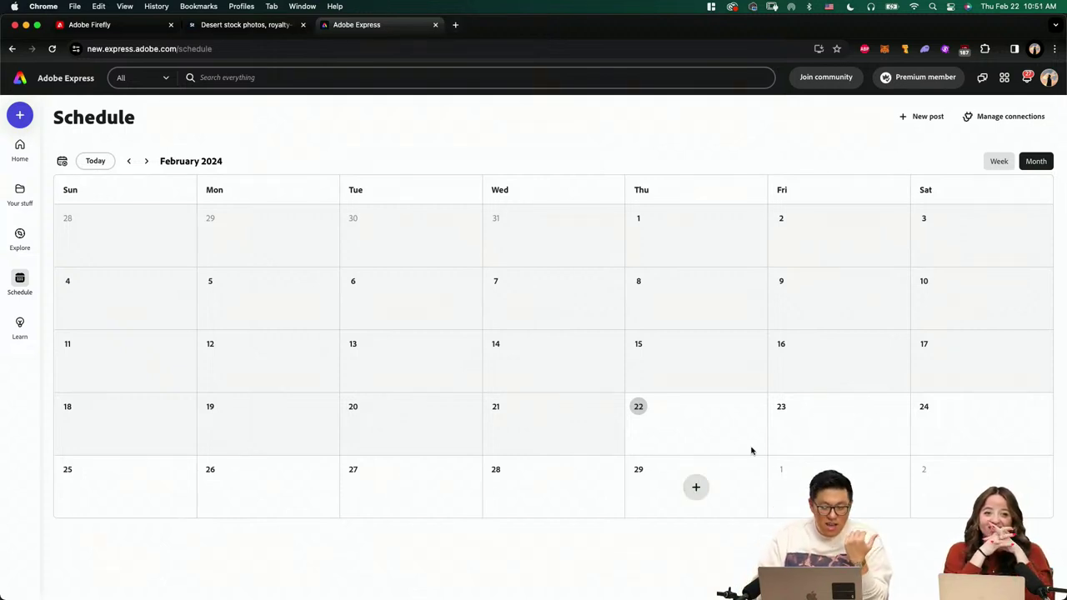
click(837, 426)
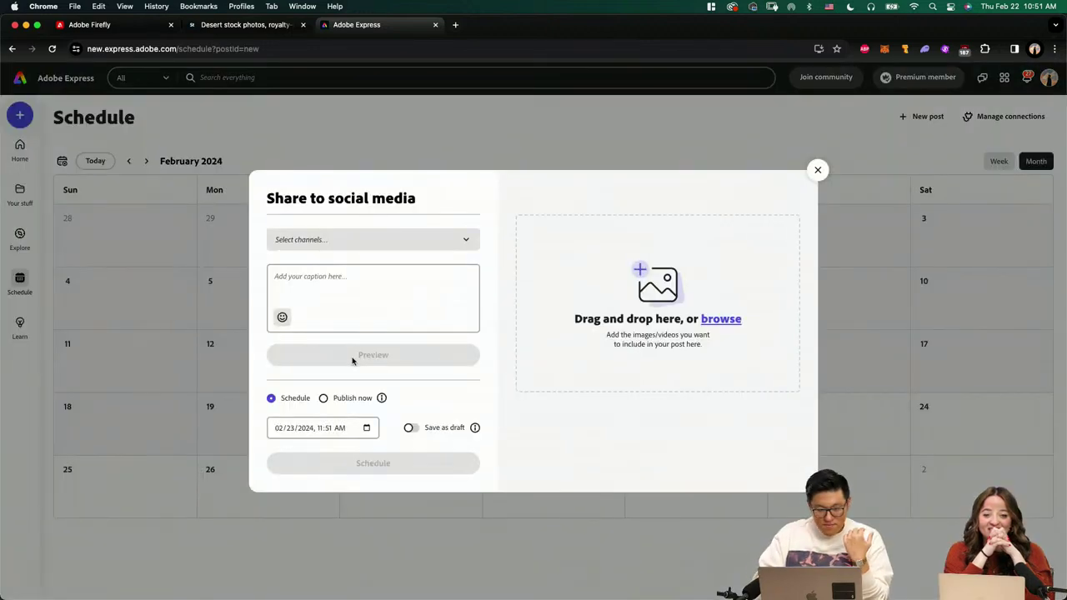
Choose Instagram as the post's channel and enter the caption "check out my adobe live video!"
click(400, 244)
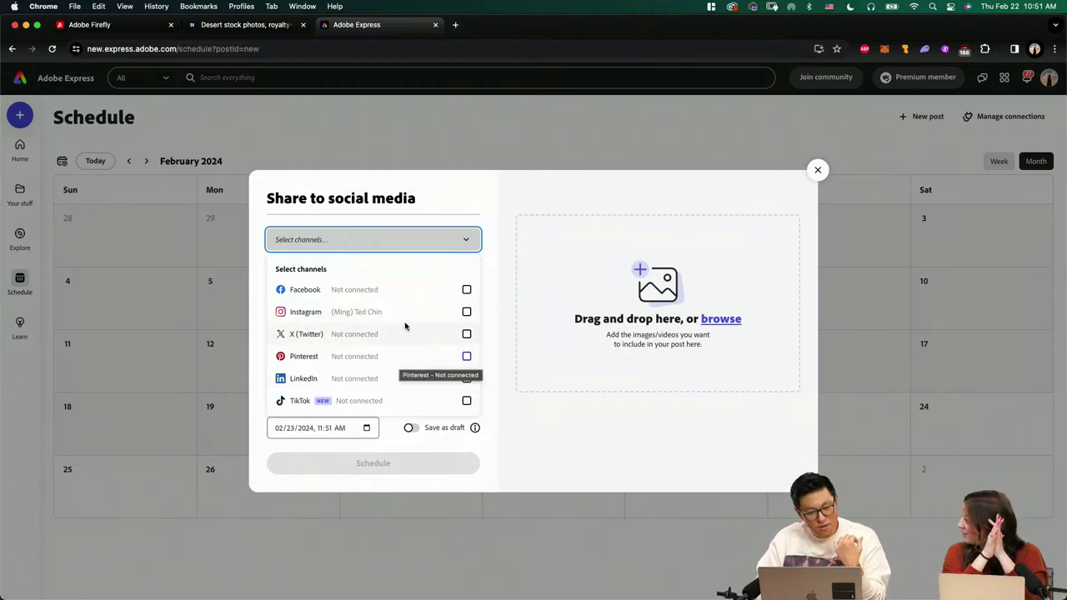
click(419, 311)
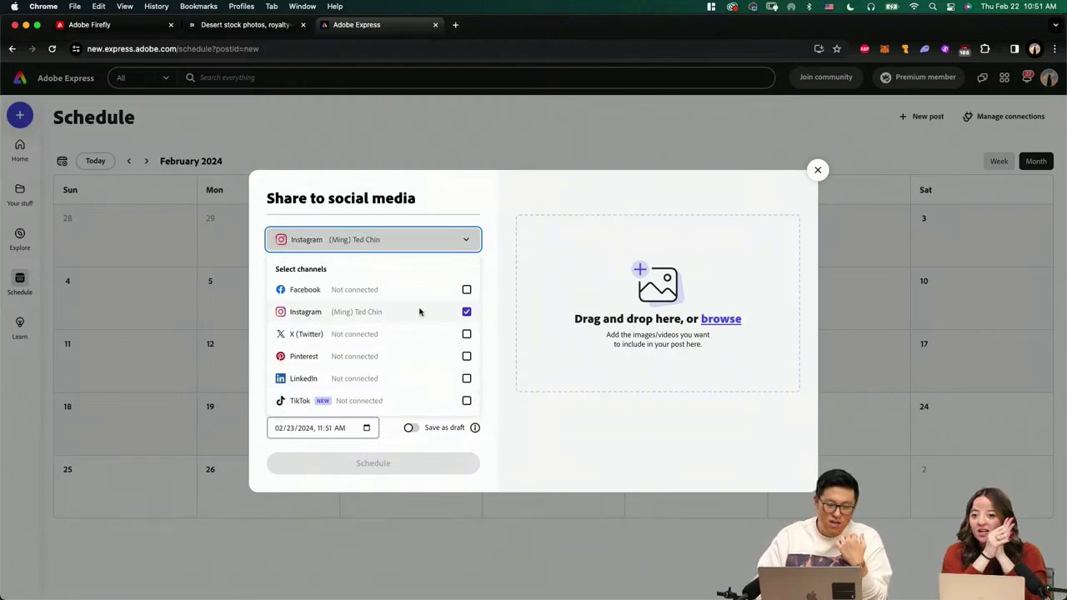
click(524, 200)
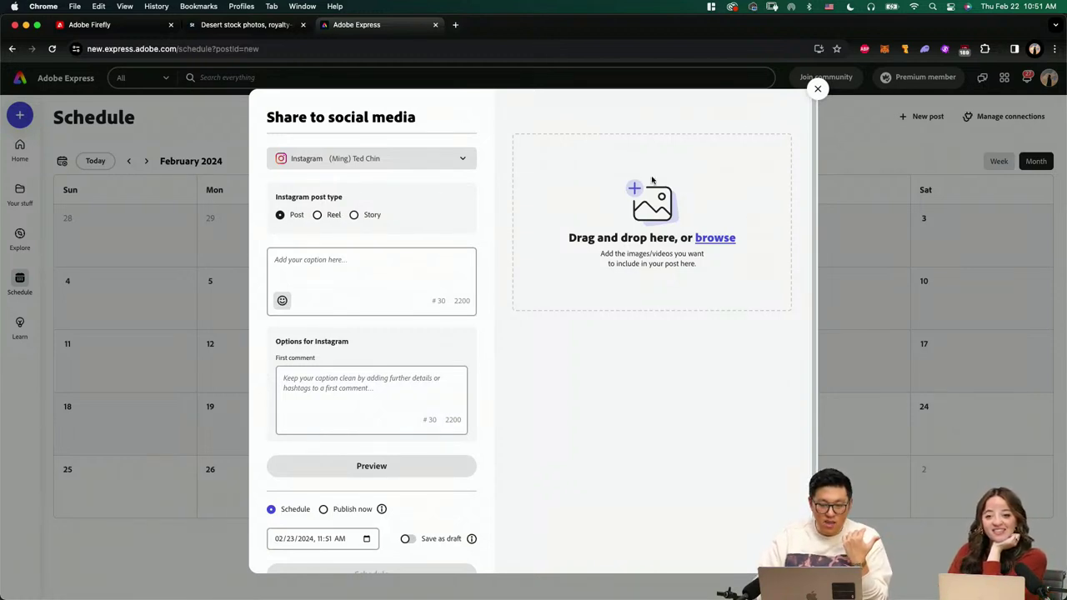
click(397, 268)
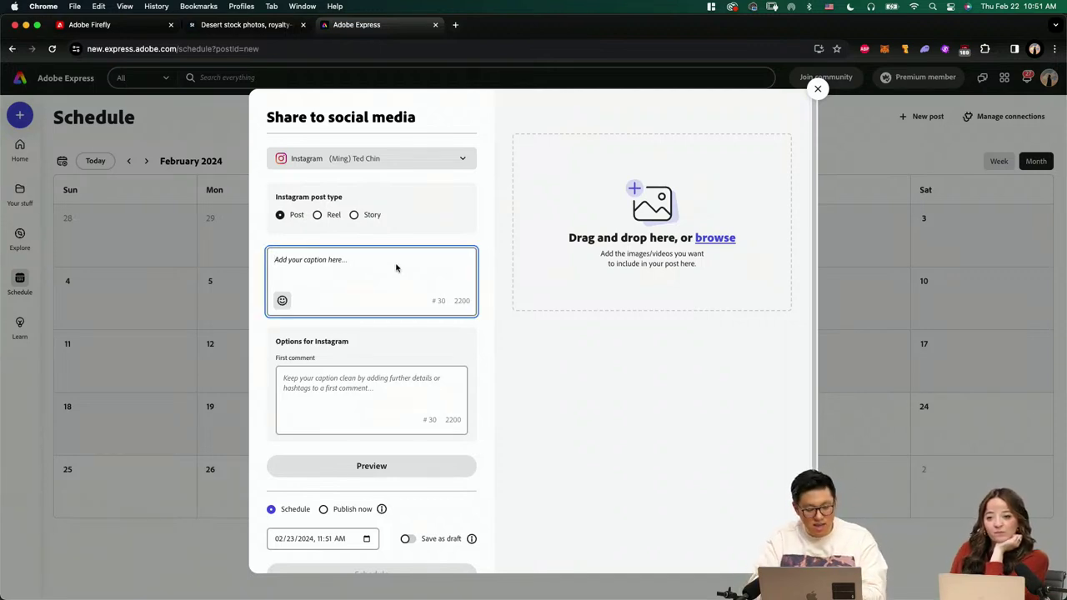
text(check out my adobe live video!)
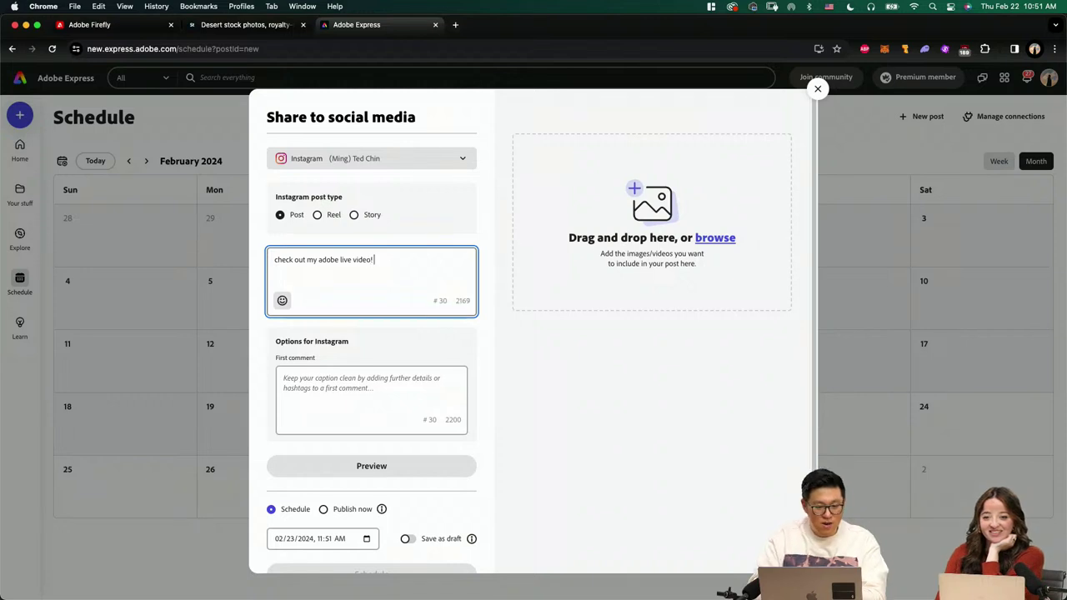
Examine the post's first-comment option and the date and time choices for scheduling it
click(367, 383)
scroll(447, 325, down, 1)
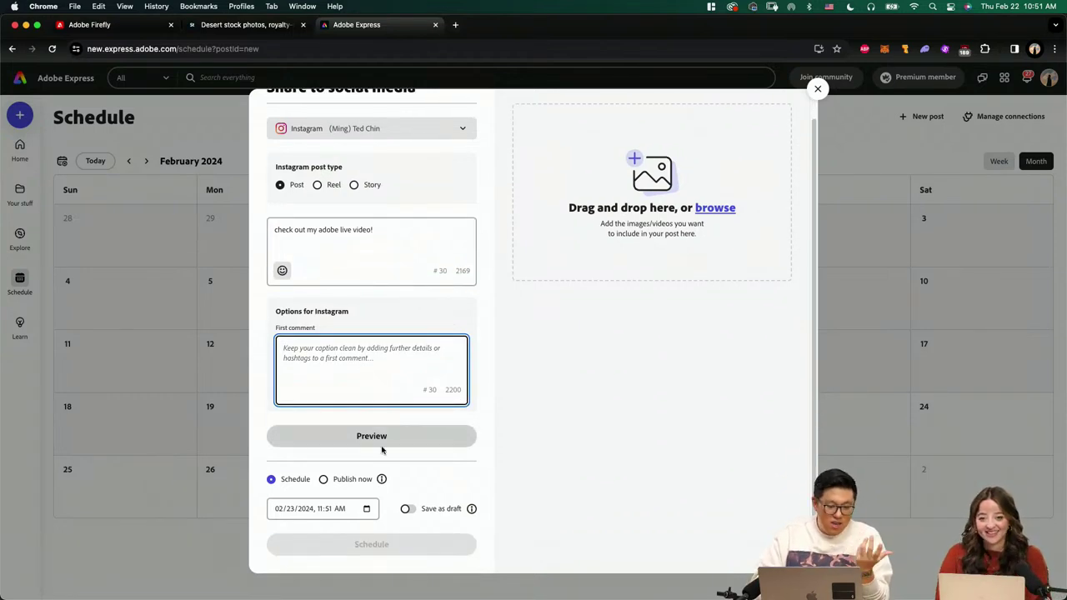
click(355, 508)
mouse_move(385, 482)
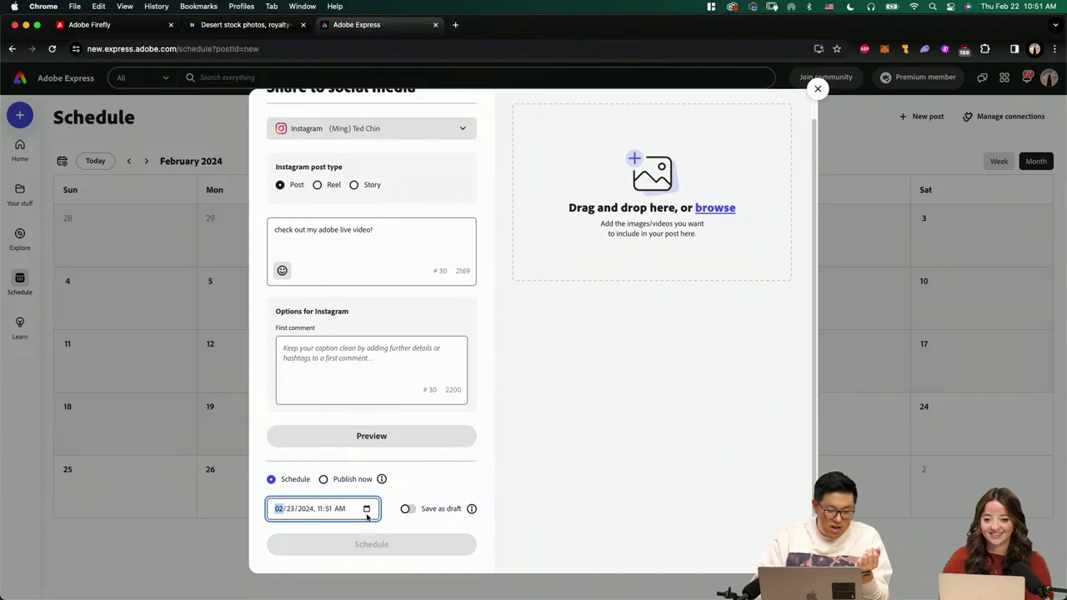
click(367, 508)
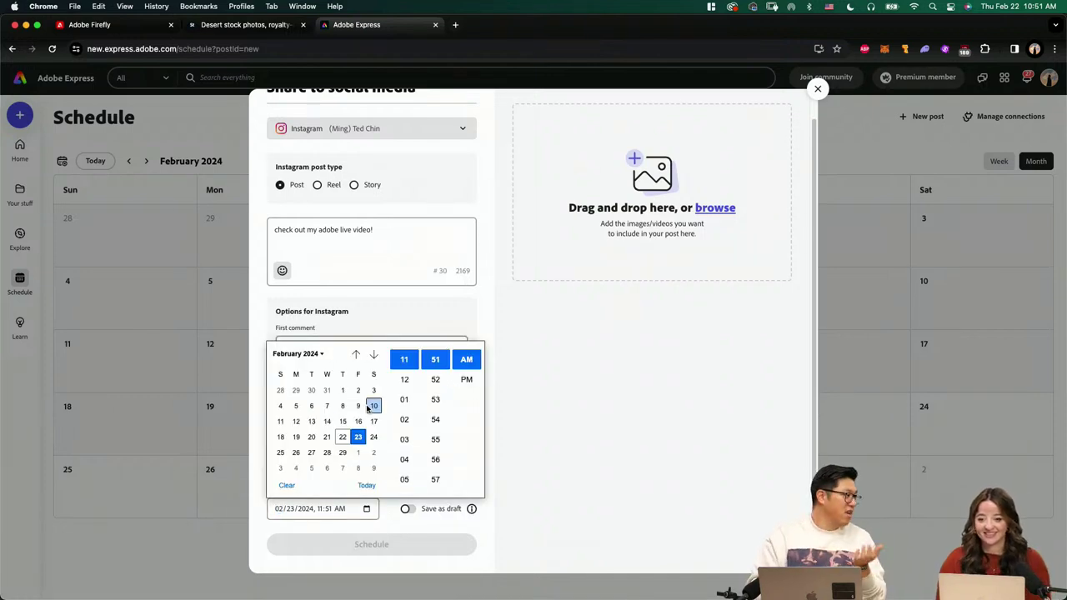
Switch to Finder and try to add the copy_BB0382B6 .mov video from the final files folder to the Instagram post
key(super+Tab)
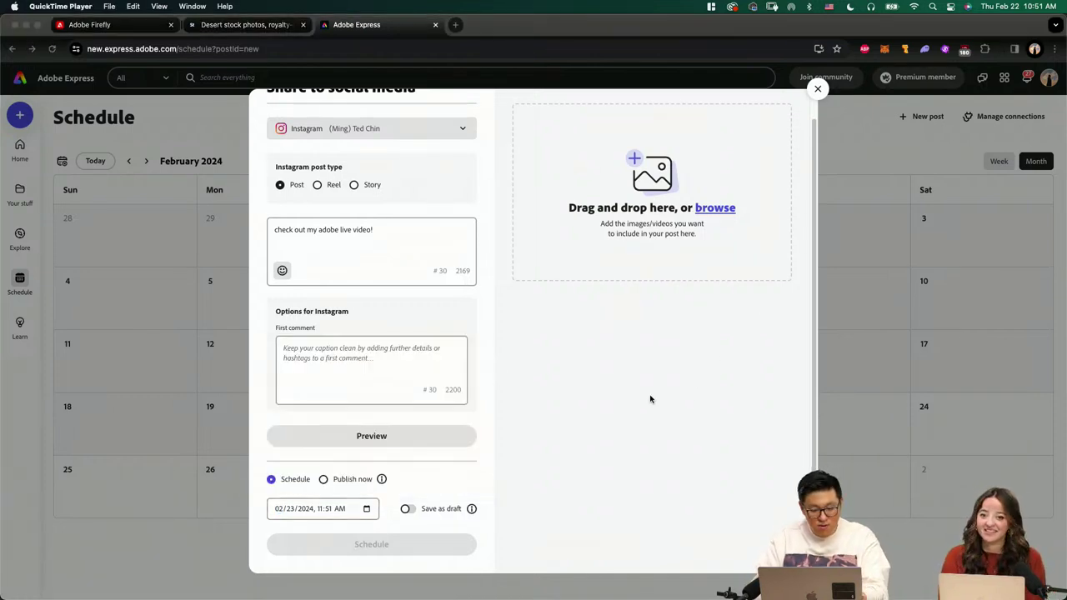
key(super+Tab)
key(super+Tab)
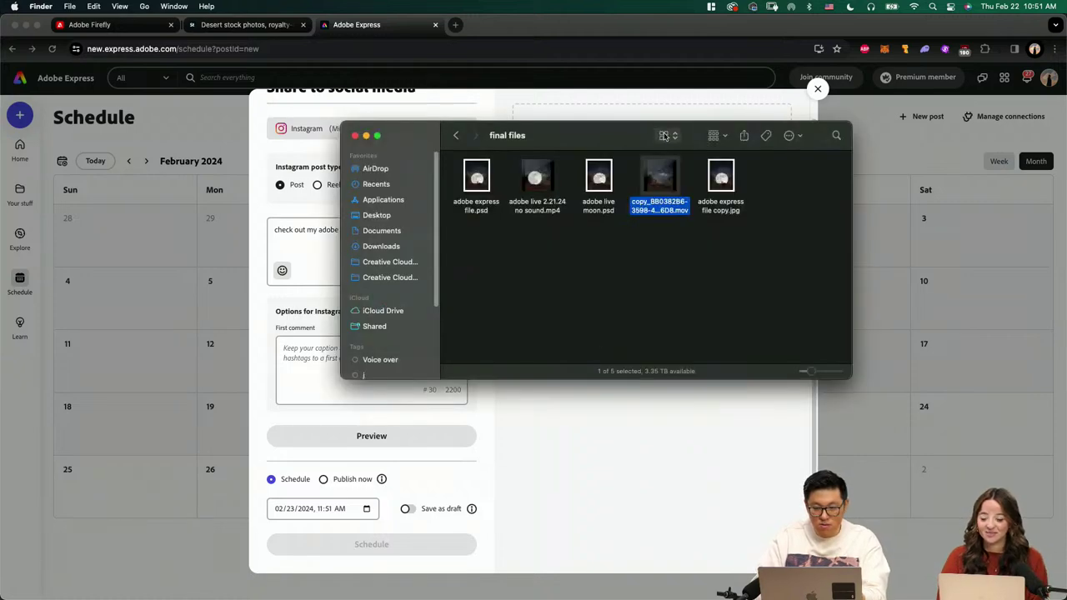
drag(632, 134, 631, 271)
drag(659, 311, 636, 181)
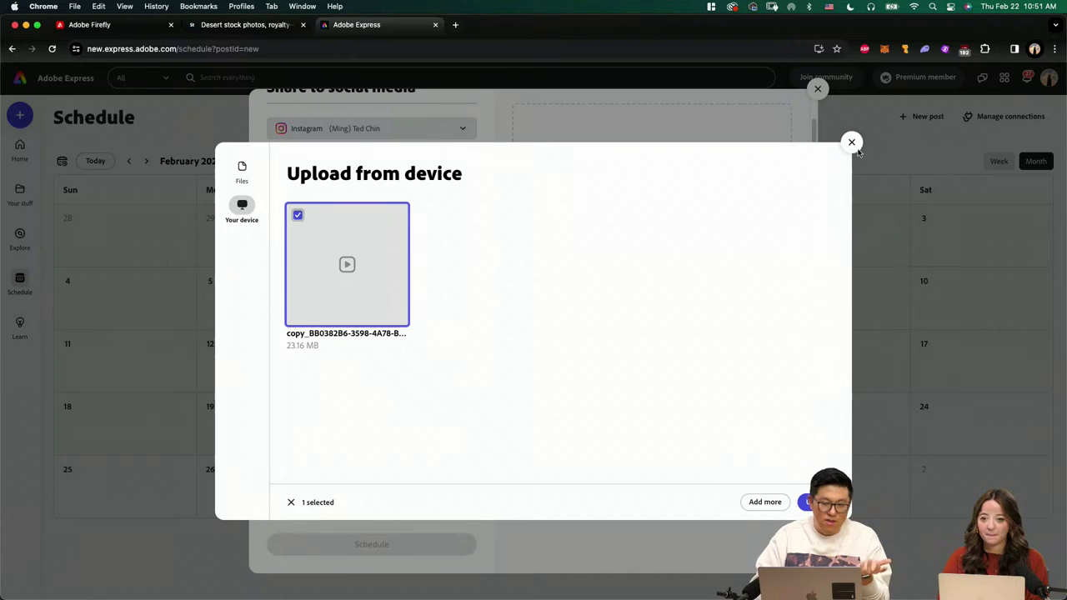
Cancel the video upload, discard the post and return to the Adobe Express home page
click(852, 143)
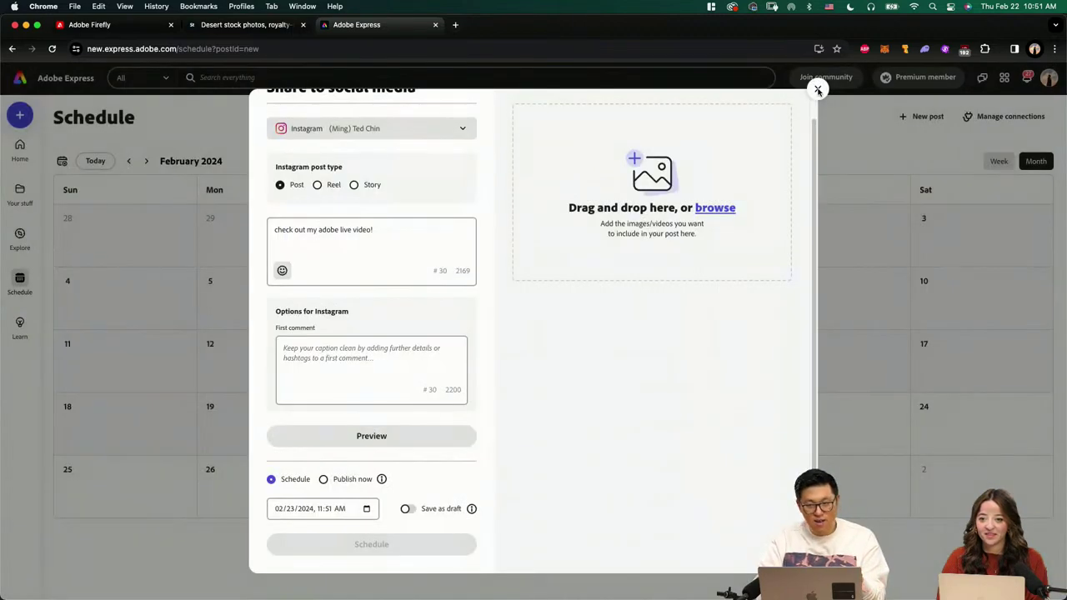
click(818, 90)
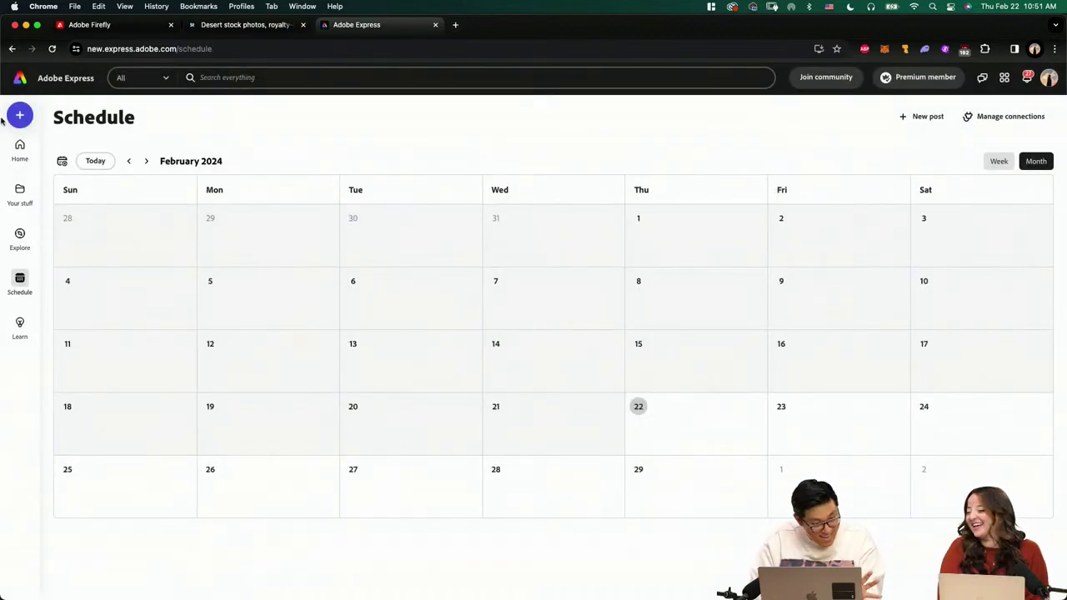
click(19, 147)
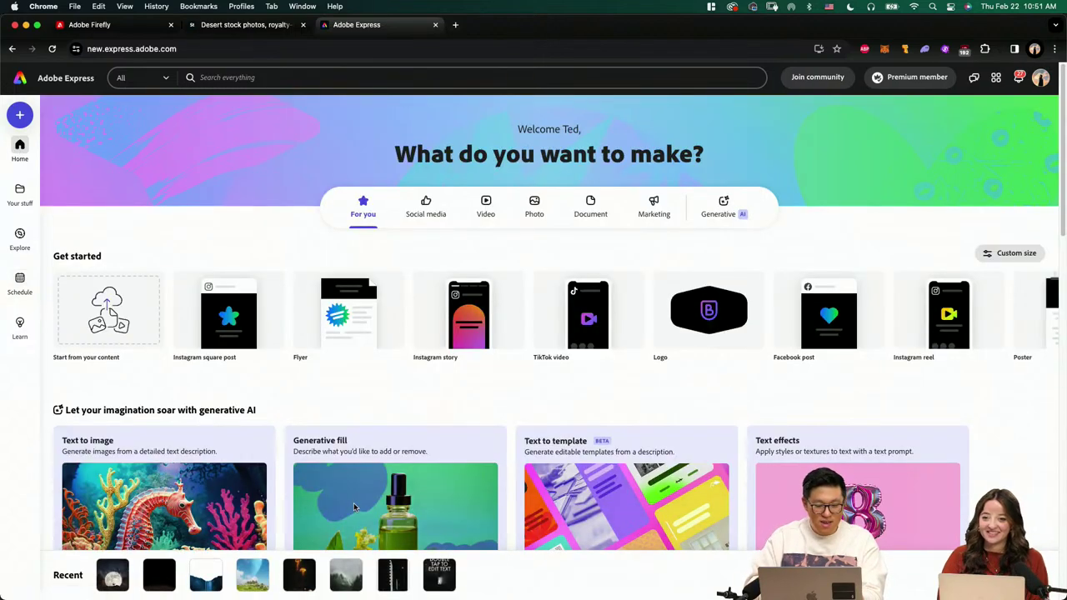
Switch to Finder, play the copy_BB0382B6 .mov video in QuickTime Player and return to Adobe Express in Chrome
key(super+Tab)
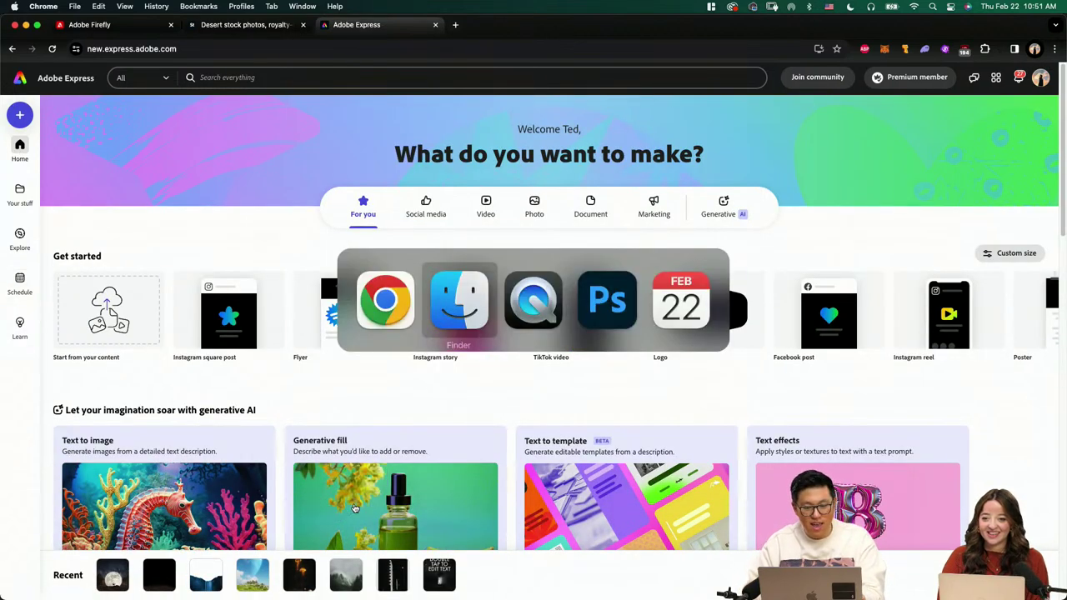
key(super+Tab)
key(super+Tab)
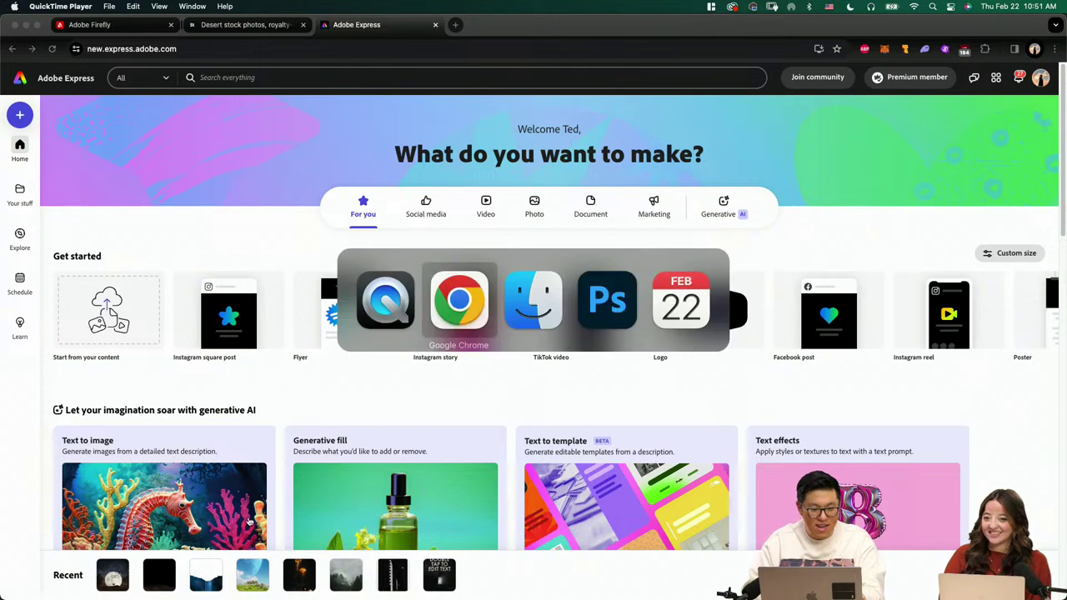
mouse_move(667, 325)
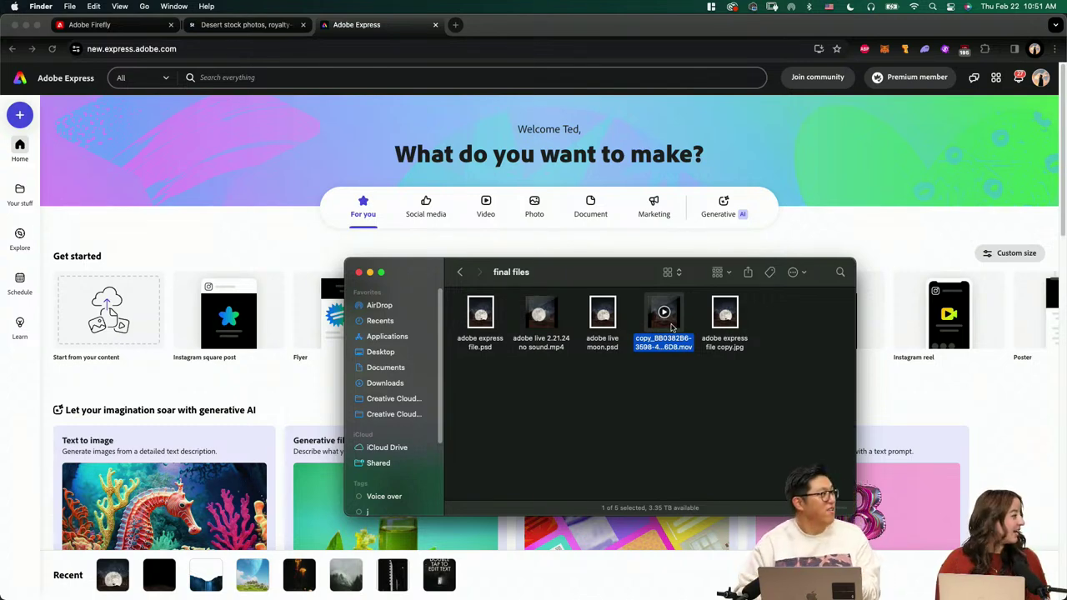
double_click(671, 327)
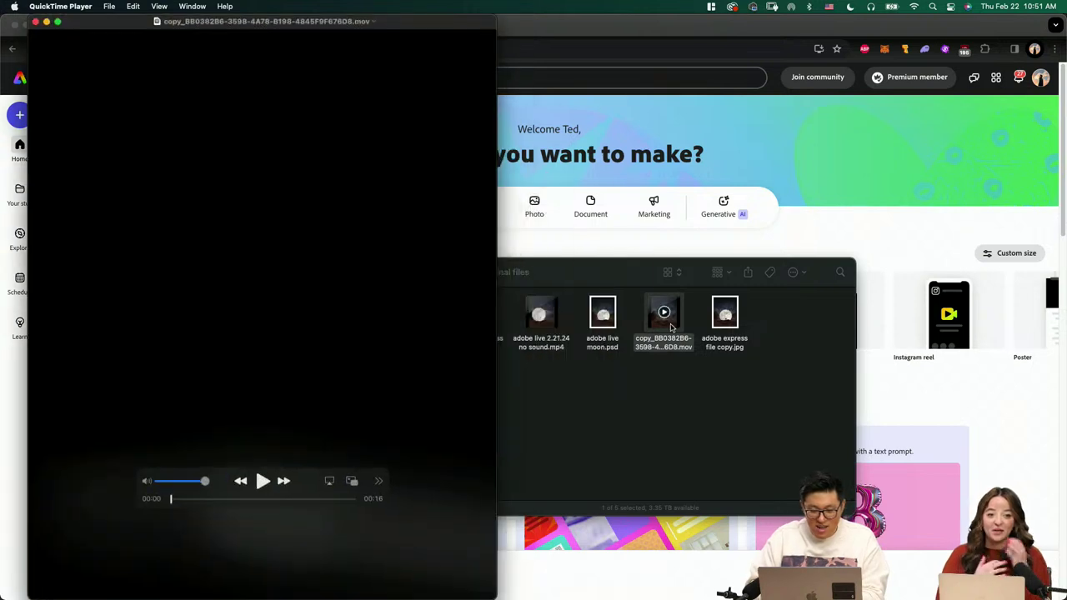
click(265, 483)
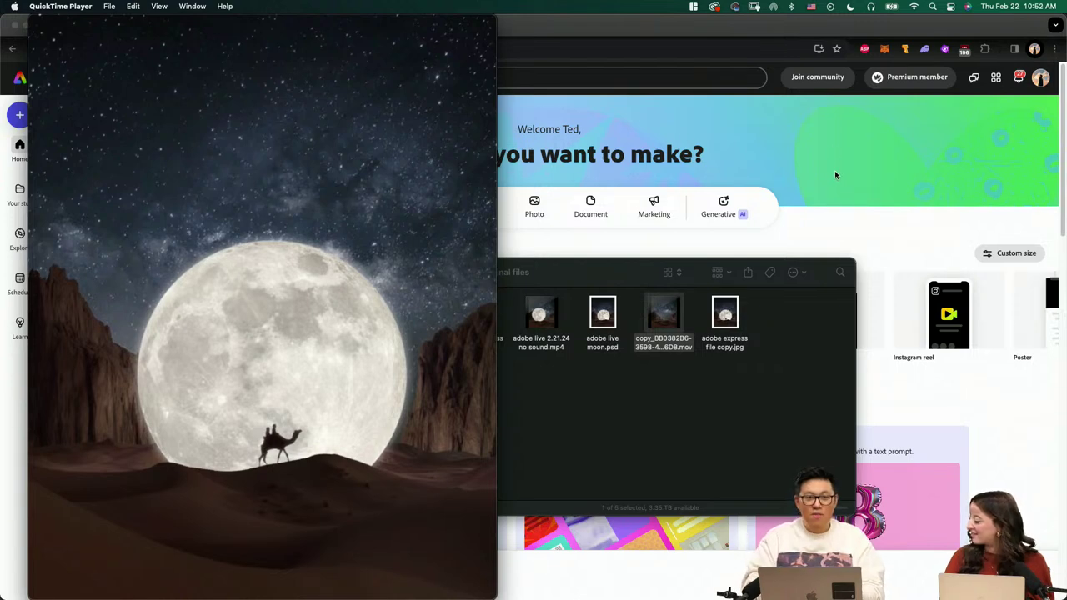
click(825, 222)
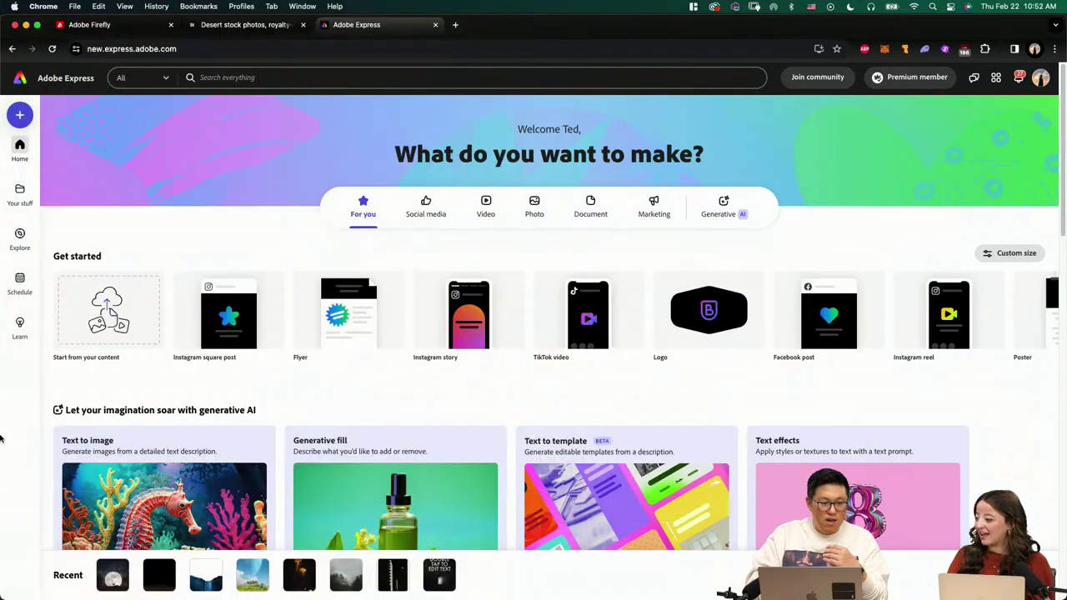
Open the content schedule, start a new post on February 23, 2024 and choose Instagram as its channel
click(36, 280)
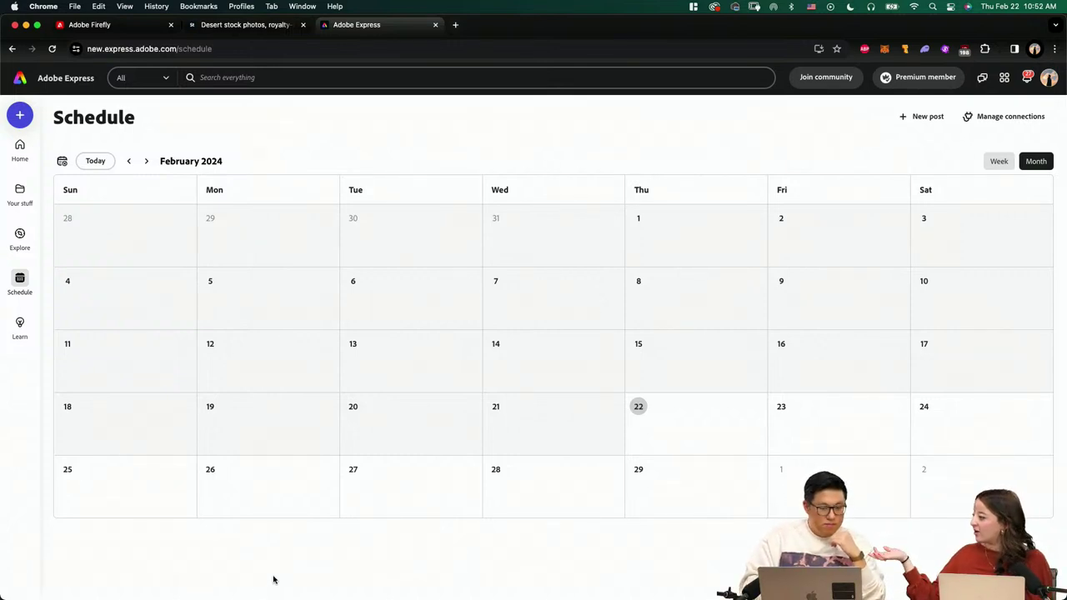
mouse_move(700, 425)
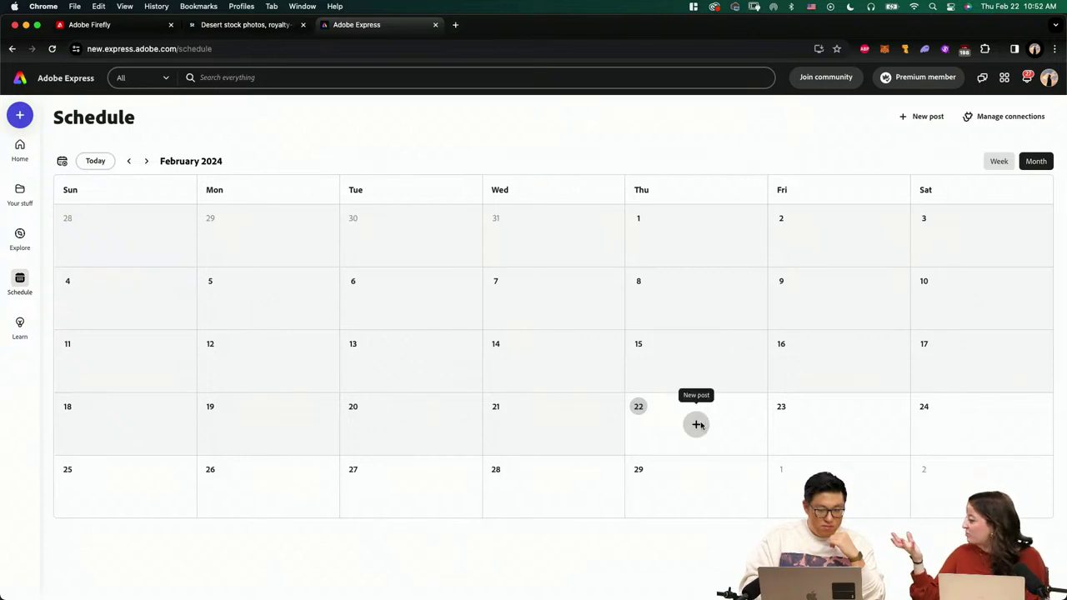
click(836, 424)
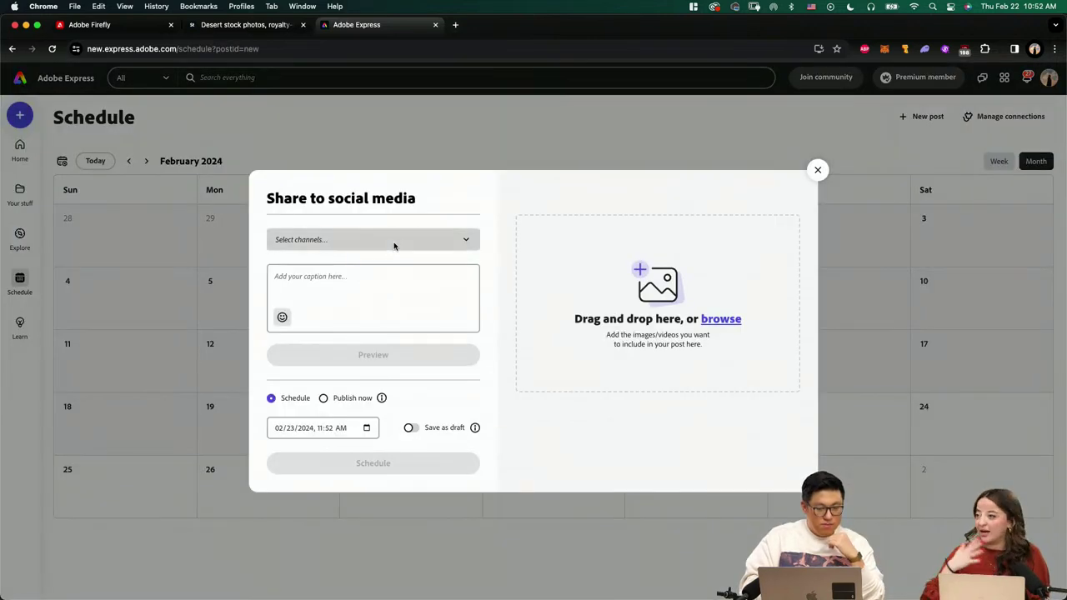
click(395, 240)
click(353, 310)
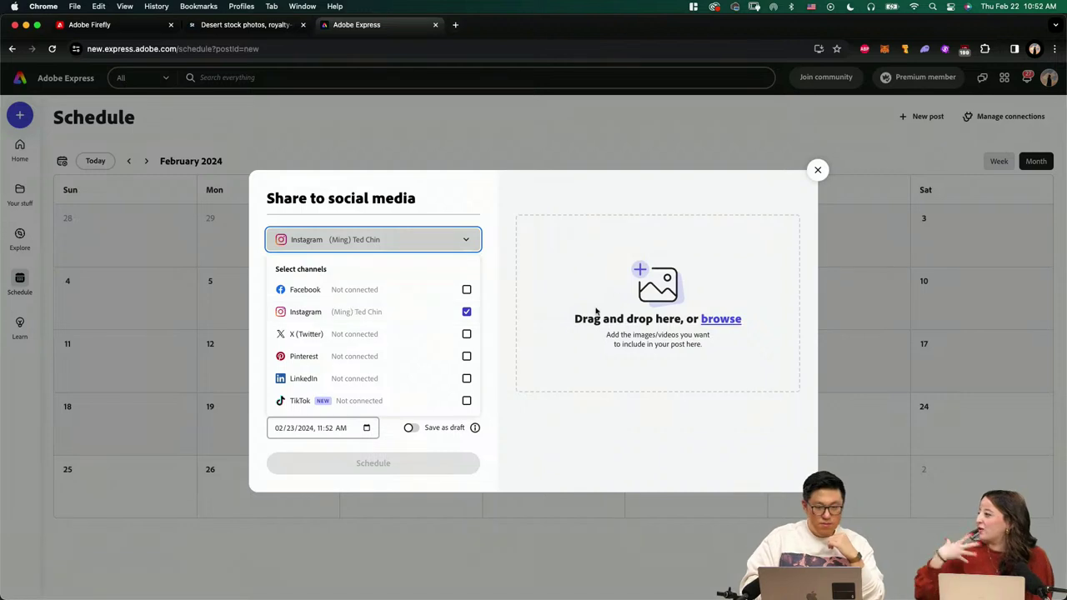
click(519, 438)
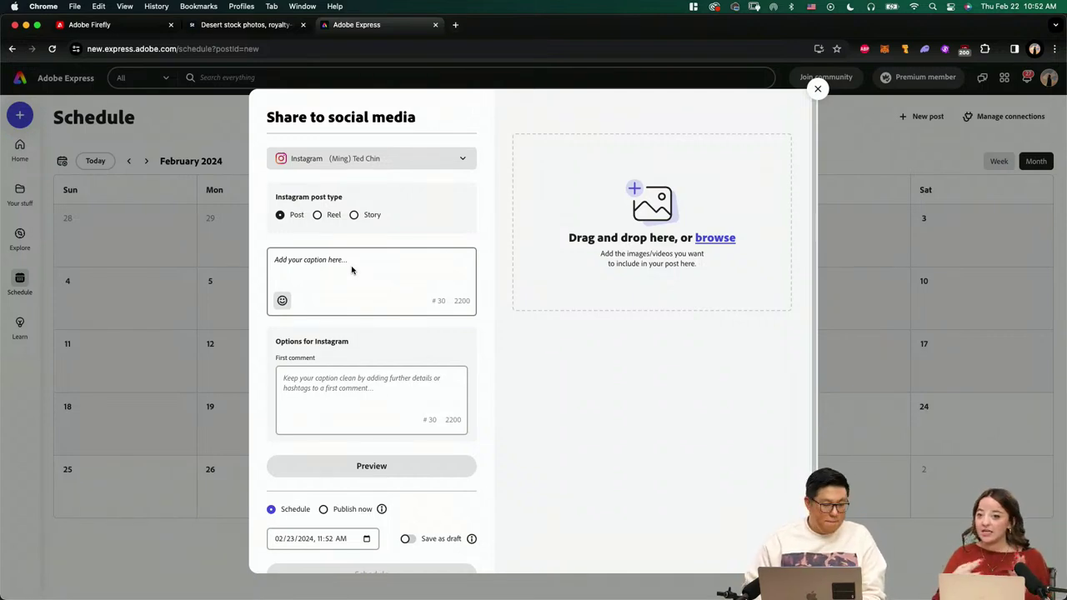
Switch to Photoshop and view the moonlit desert composite in Adobe live 2.24.psd
key(super+Tab)
key(super+Tab)
key(super+Tab)
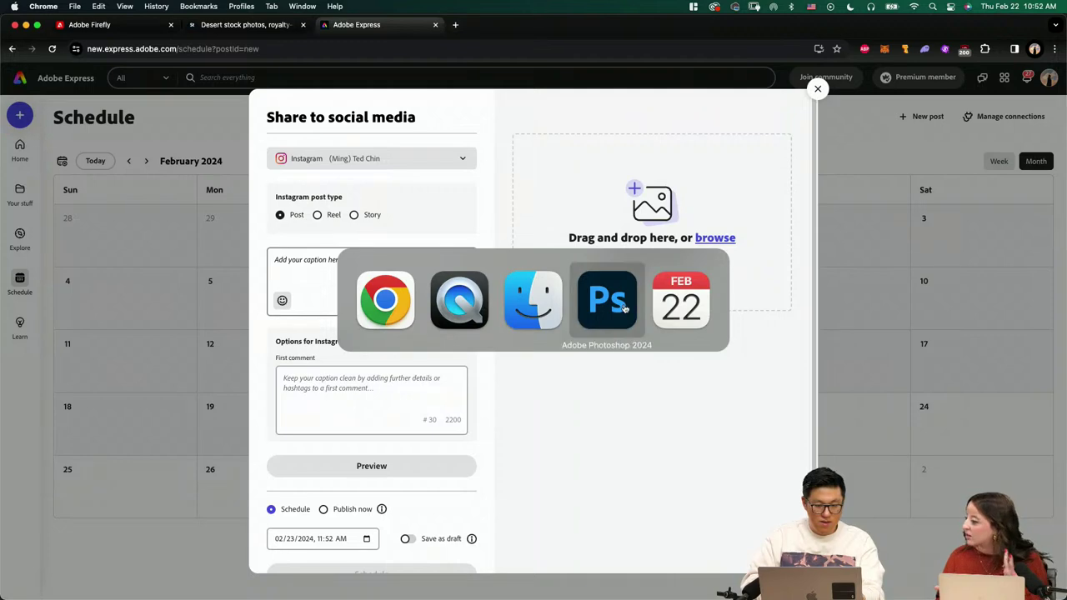
scroll(528, 291, right, 6)
scroll(528, 291, up, 2)
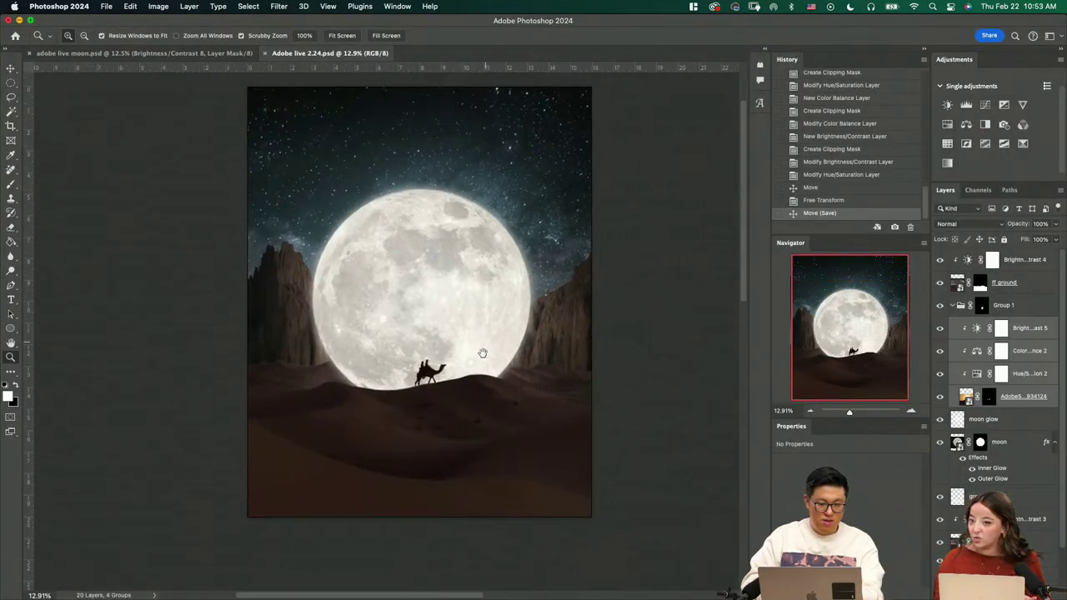
Switch to Finder, go up to the Adobe Live 2.21.24 folder and select the final files folder
click(83, 578)
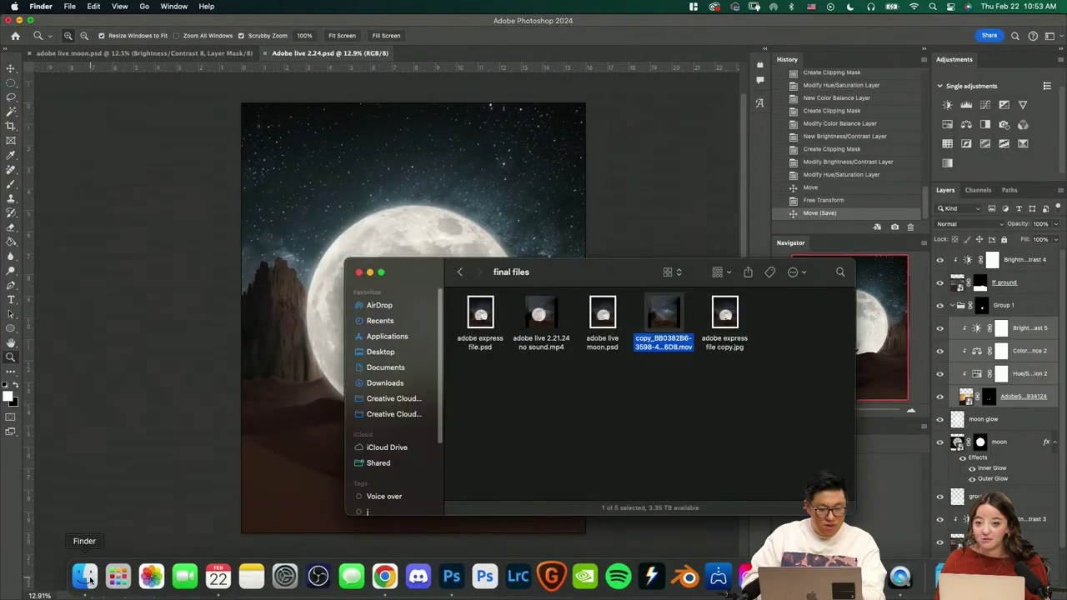
click(459, 271)
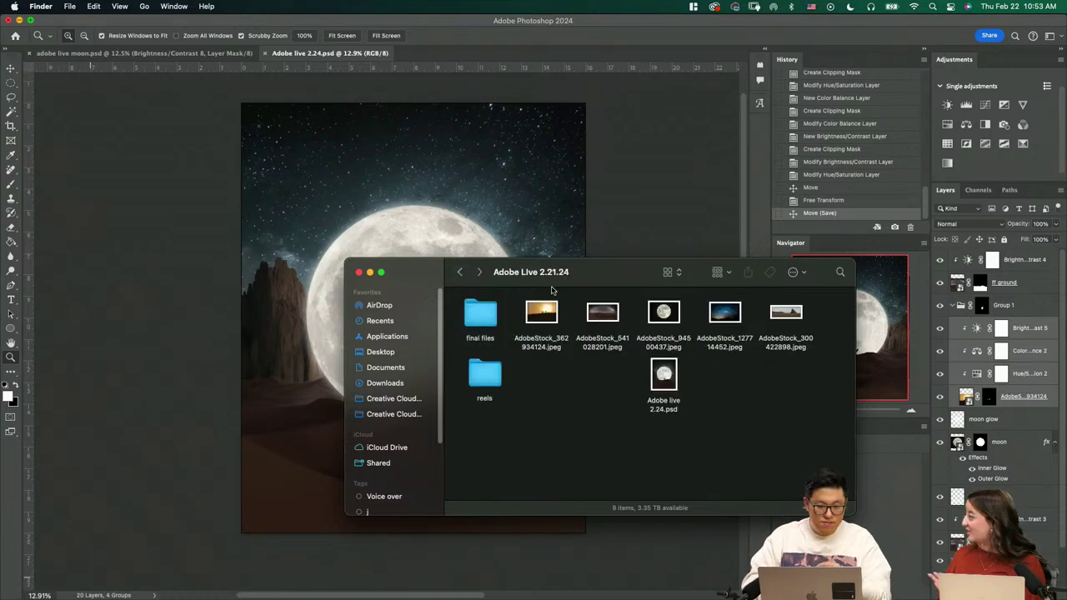
click(482, 322)
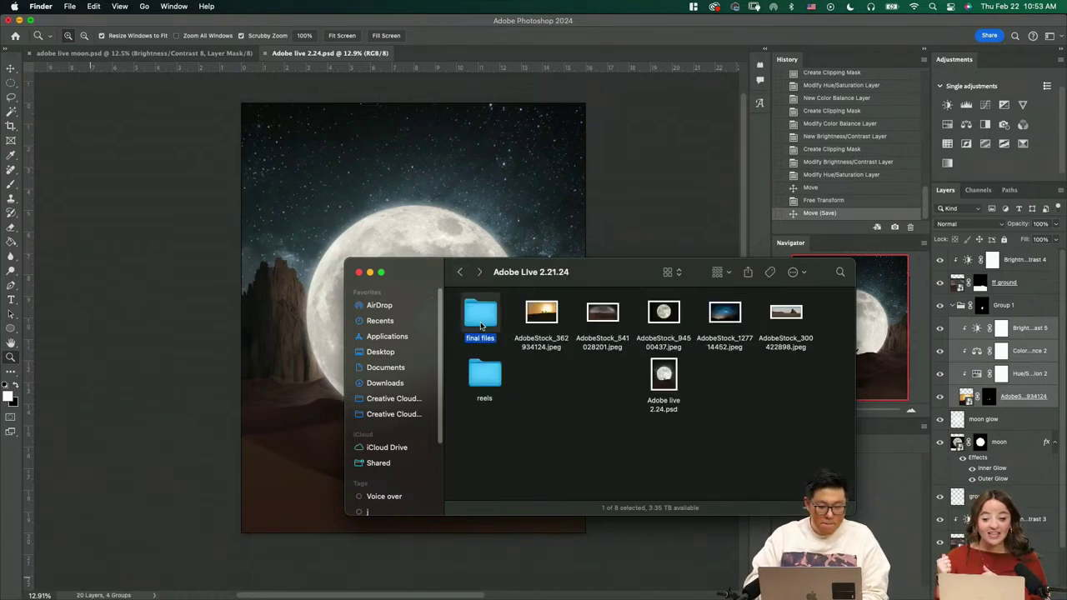
drag(597, 279, 691, 191)
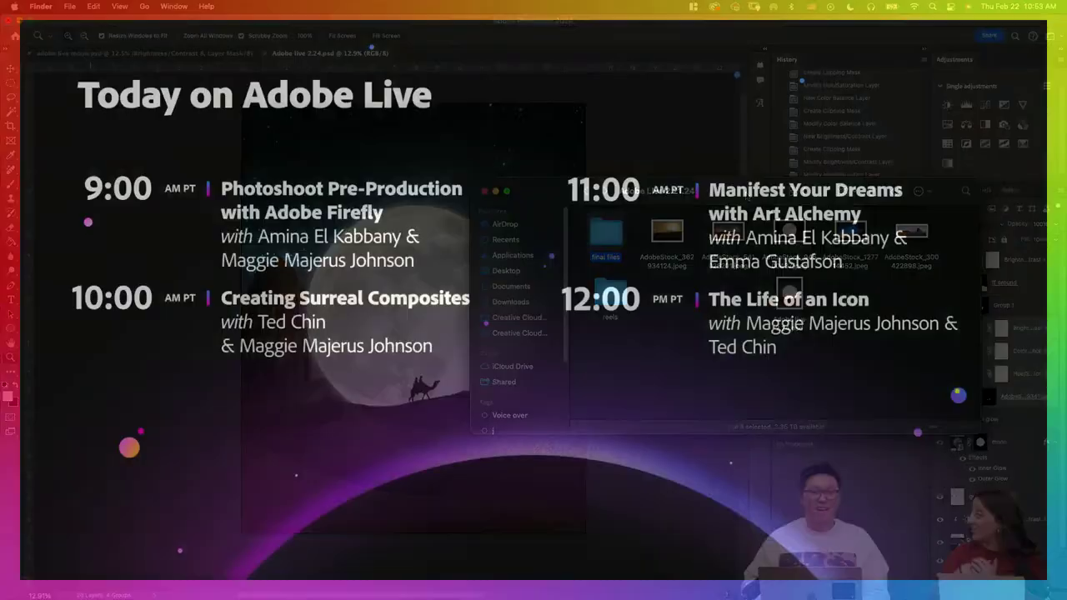
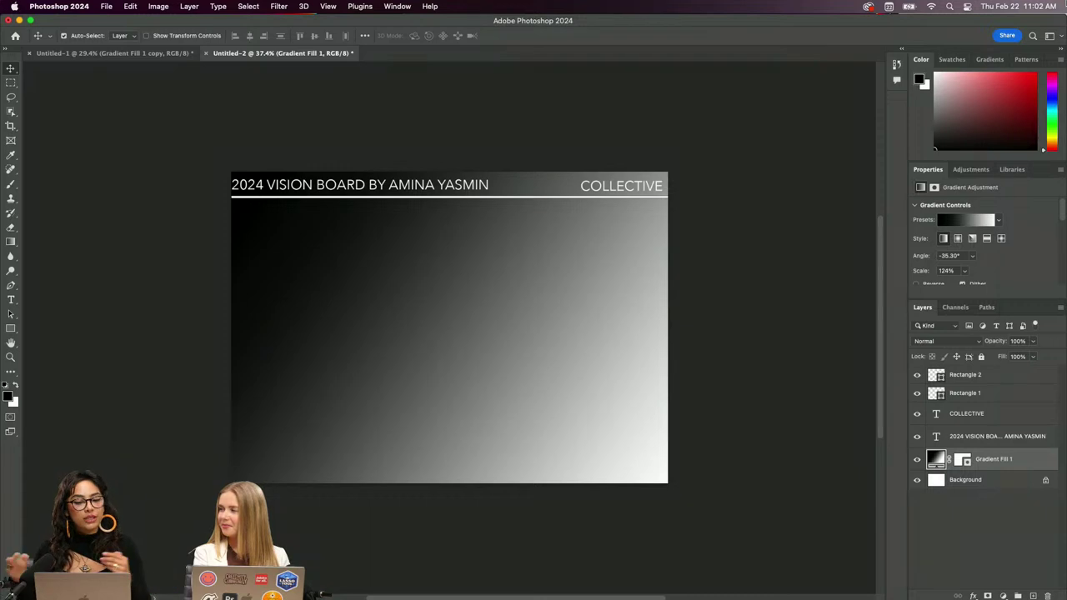
View the PERSONAL vision board in the Untitled-1 document, then minimize the Photoshop window
click(125, 53)
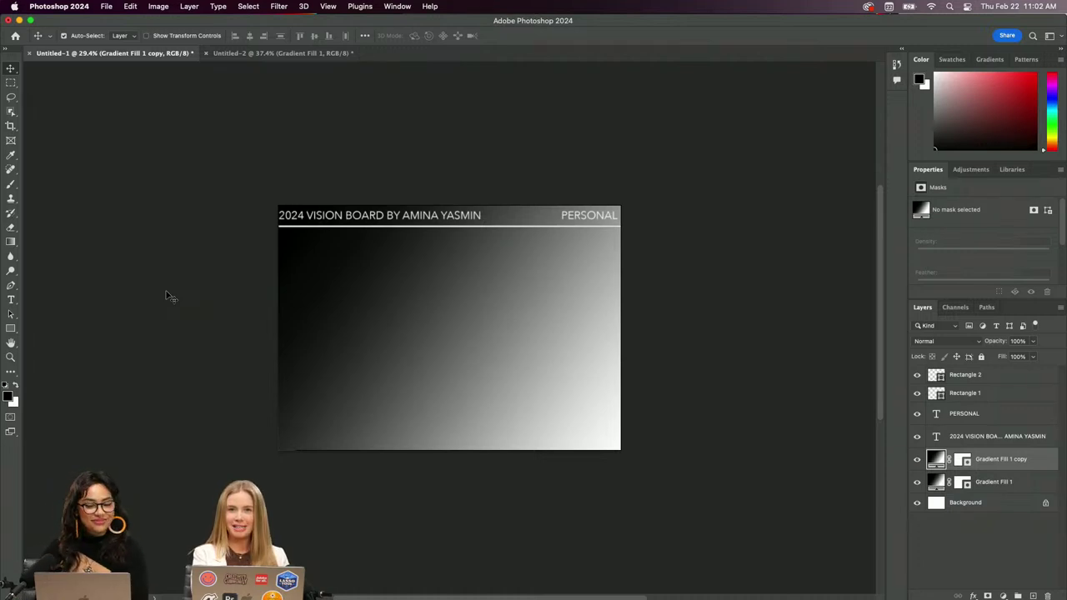
scroll(167, 296, up, 3)
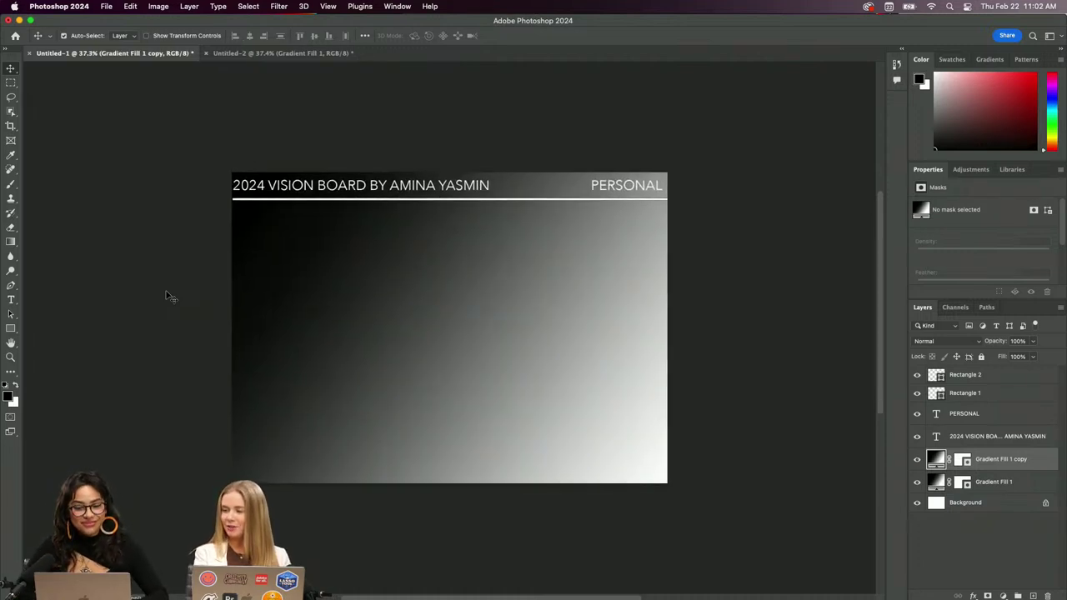
click(19, 20)
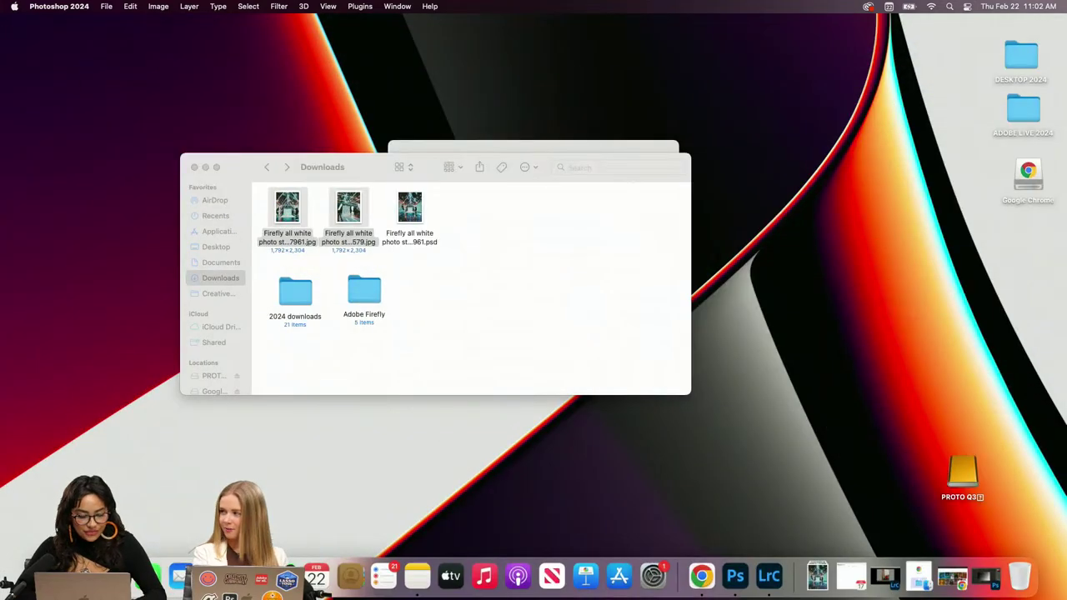
Switch to Chrome, open the portfolio website's travel photography gallery and browse its photos
click(703, 576)
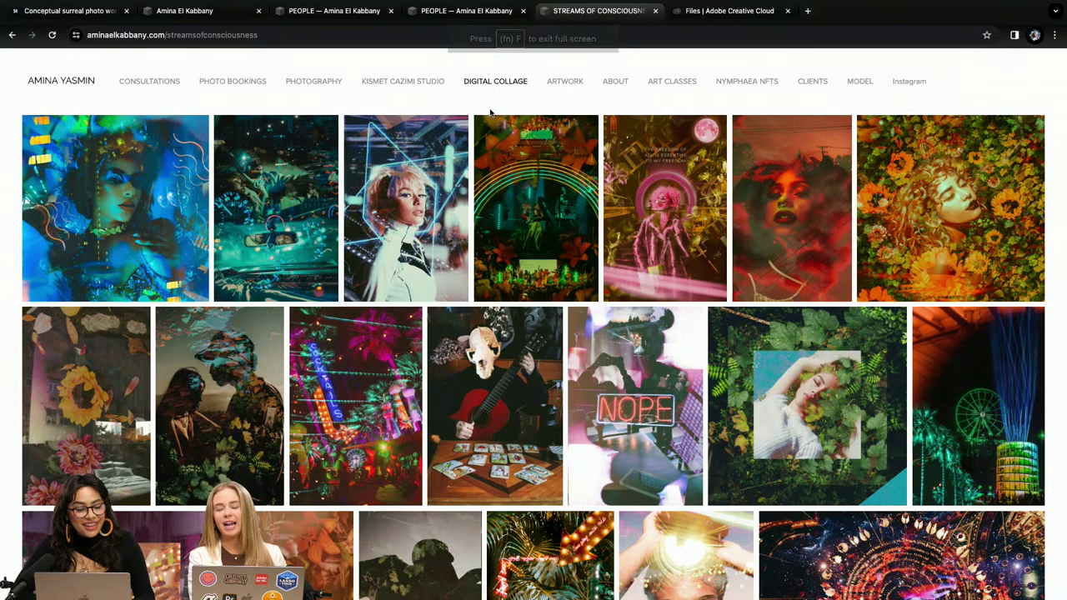
scroll(490, 113, down, 1)
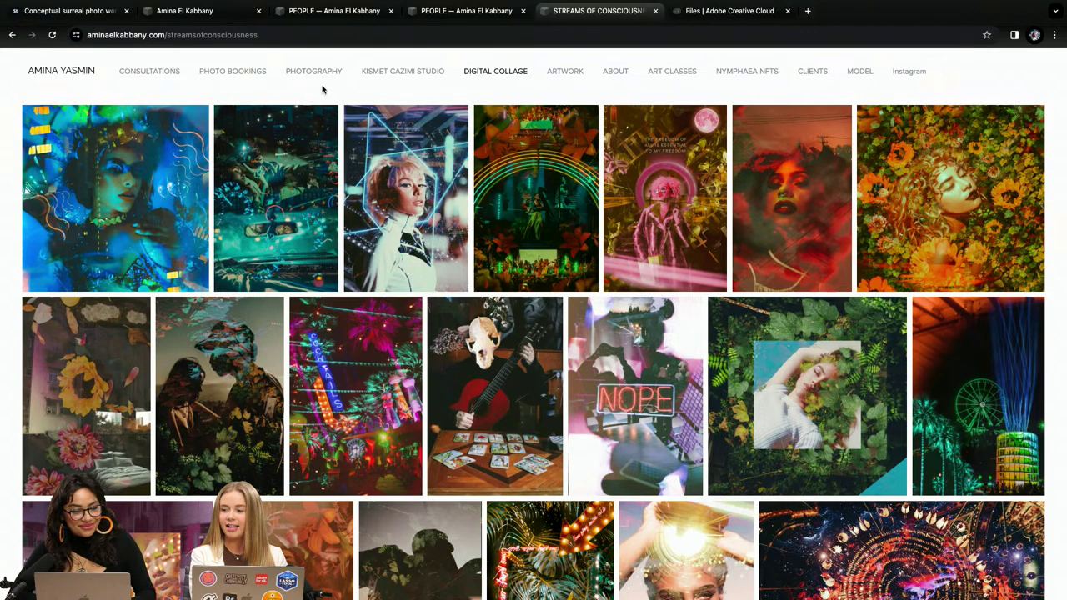
mouse_move(310, 78)
click(299, 143)
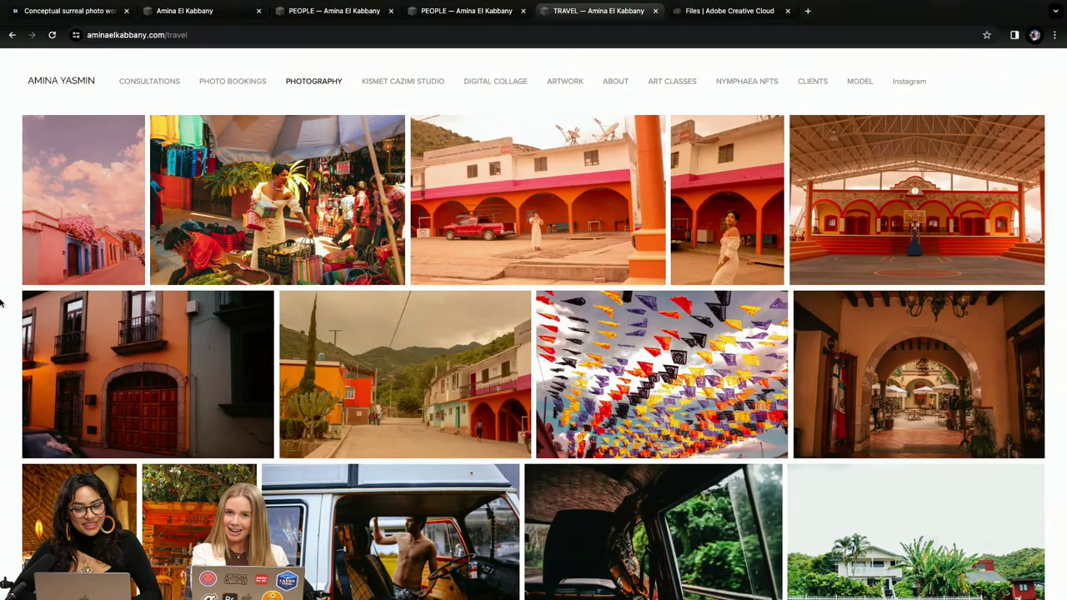
scroll(10, 291, down, 3)
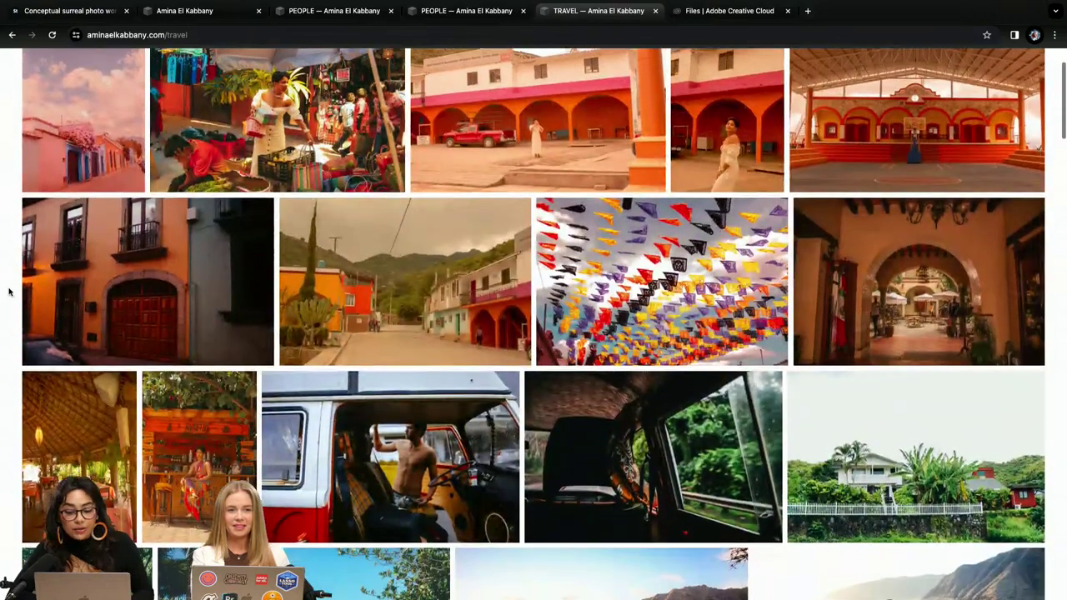
scroll(10, 291, down, 1)
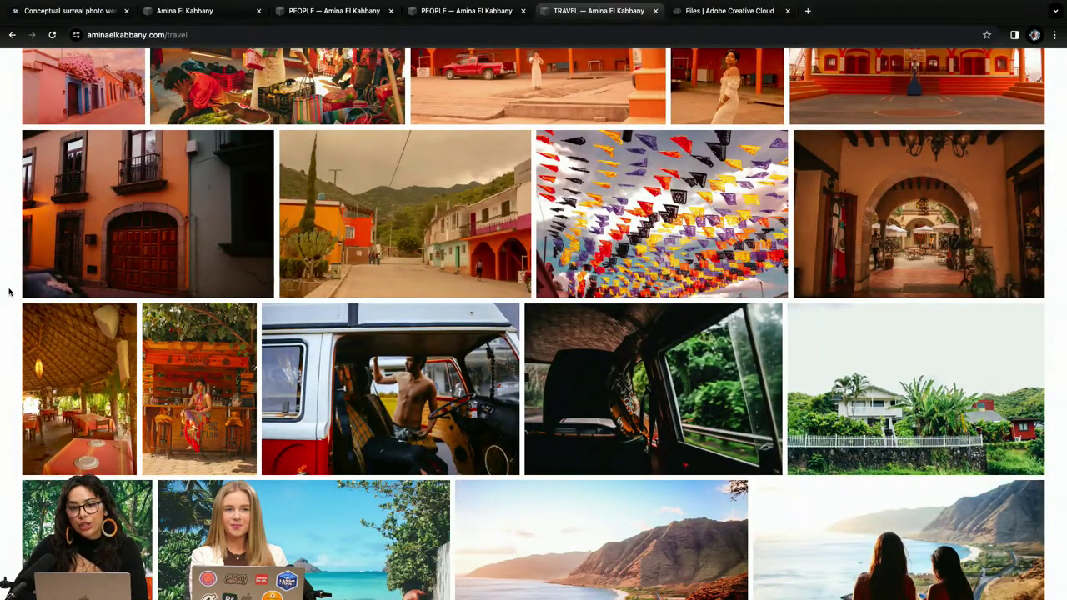
Browse further through the travel gallery to the beach, palm tree and van photos
scroll(10, 291, down, 6)
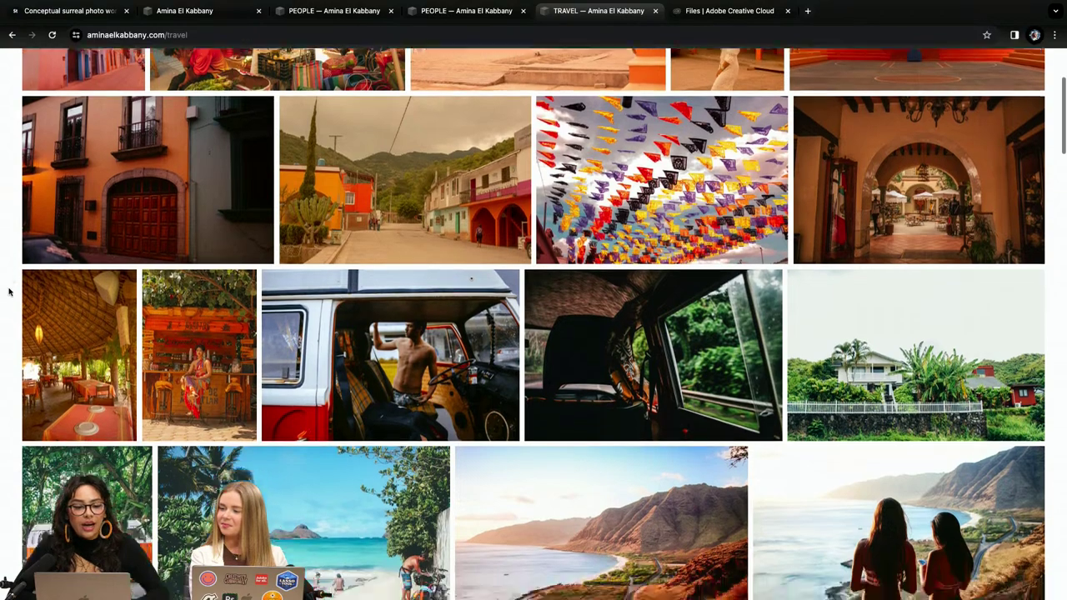
scroll(10, 291, down, 6)
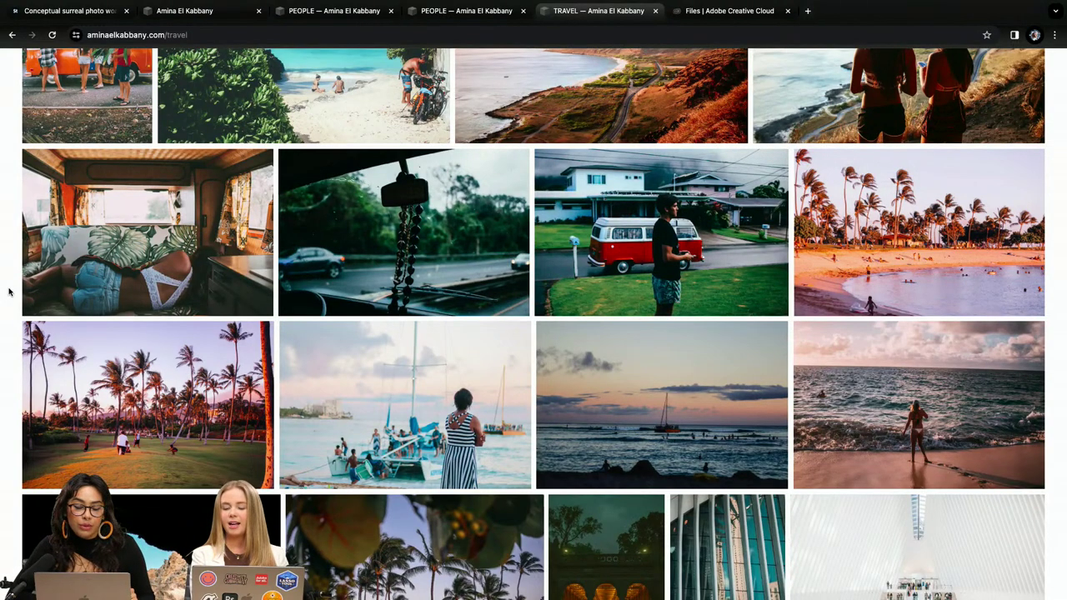
scroll(10, 291, up, 1)
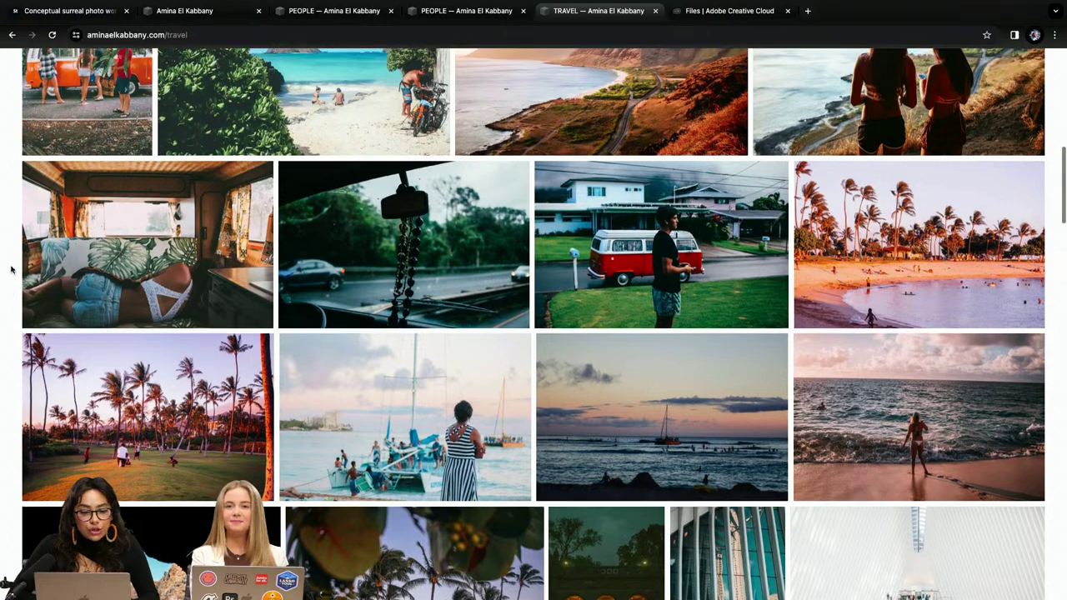
Open Adobe Firefly in place of the Creative Cloud files page and go to its home page
click(704, 14)
click(578, 34)
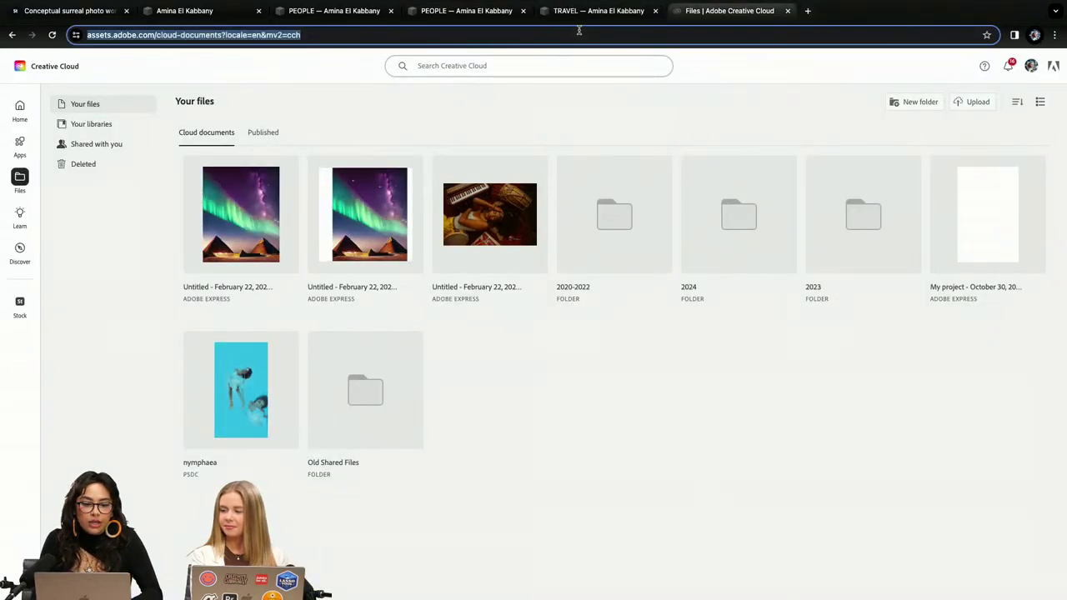
text(FIRE)
key(Return)
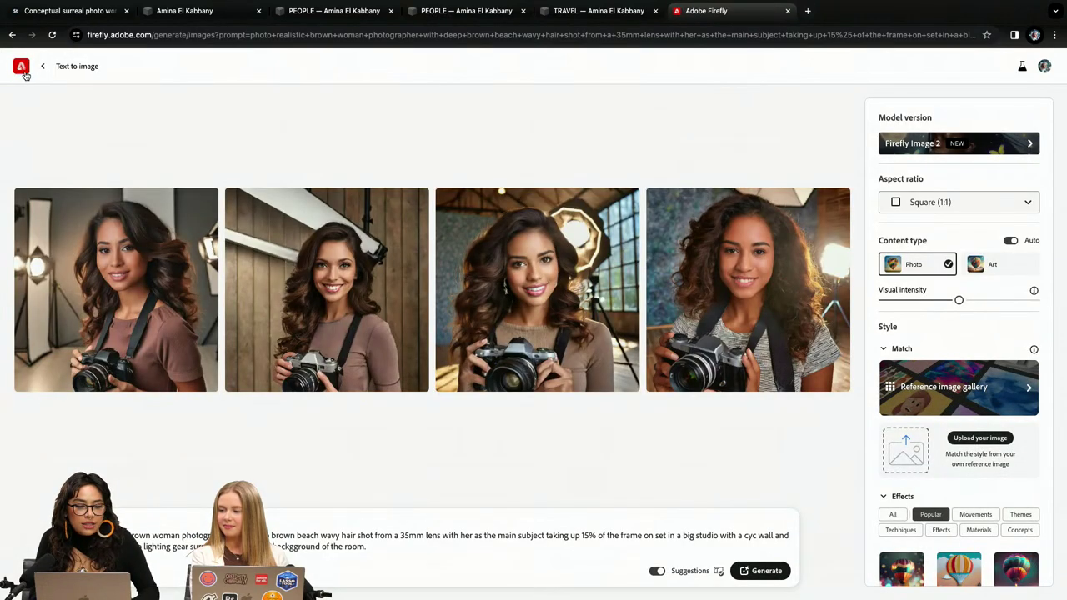
click(26, 73)
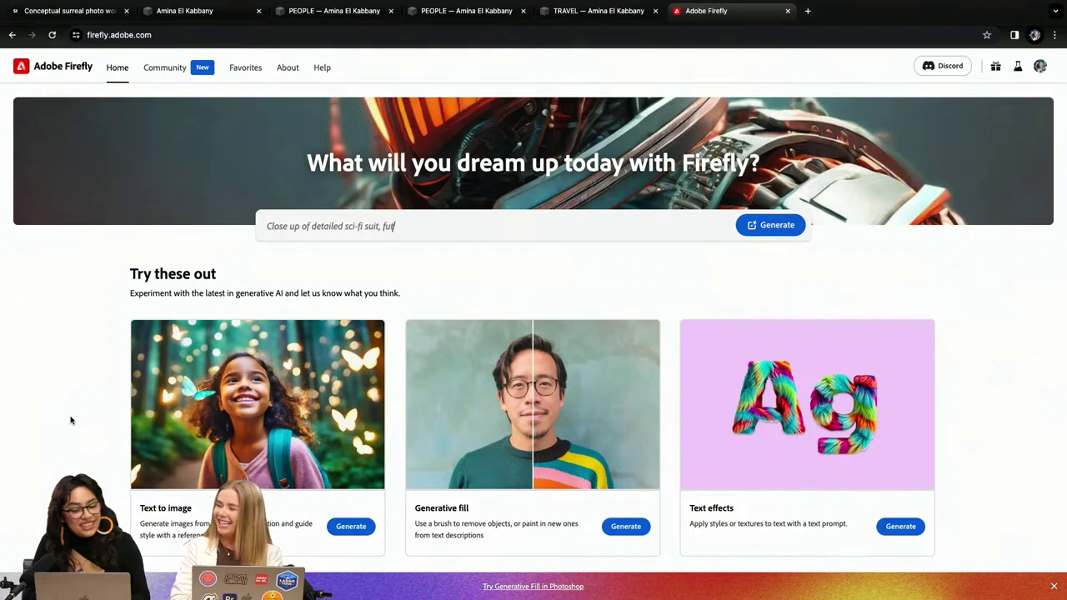
Look through the Firefly home page's generative features and model comparison down to the Get inspired gallery
scroll(71, 420, down, 1)
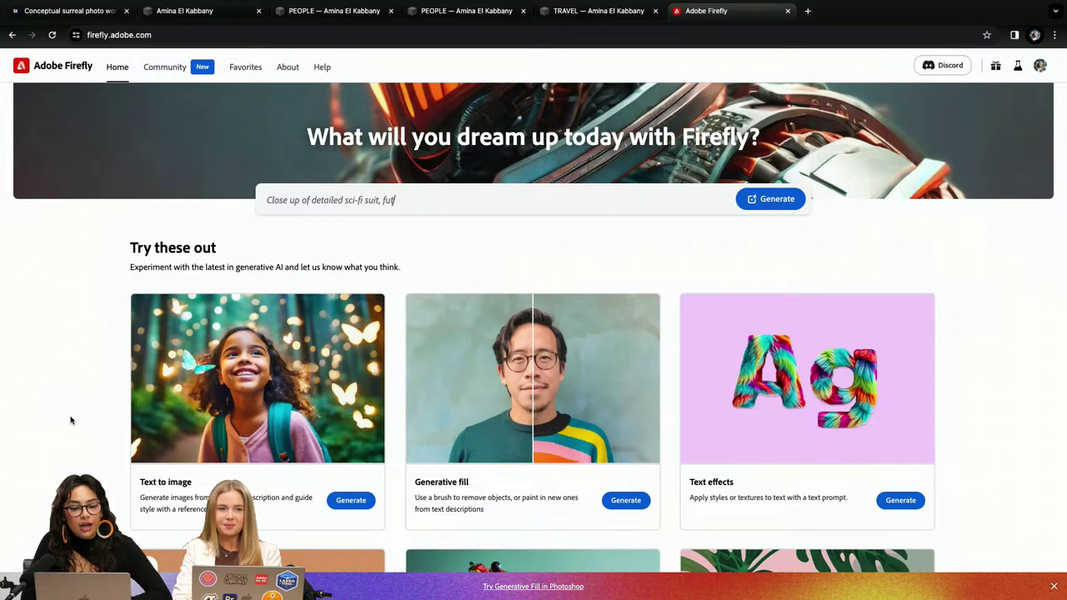
scroll(70, 420, down, 2)
scroll(71, 420, down, 10)
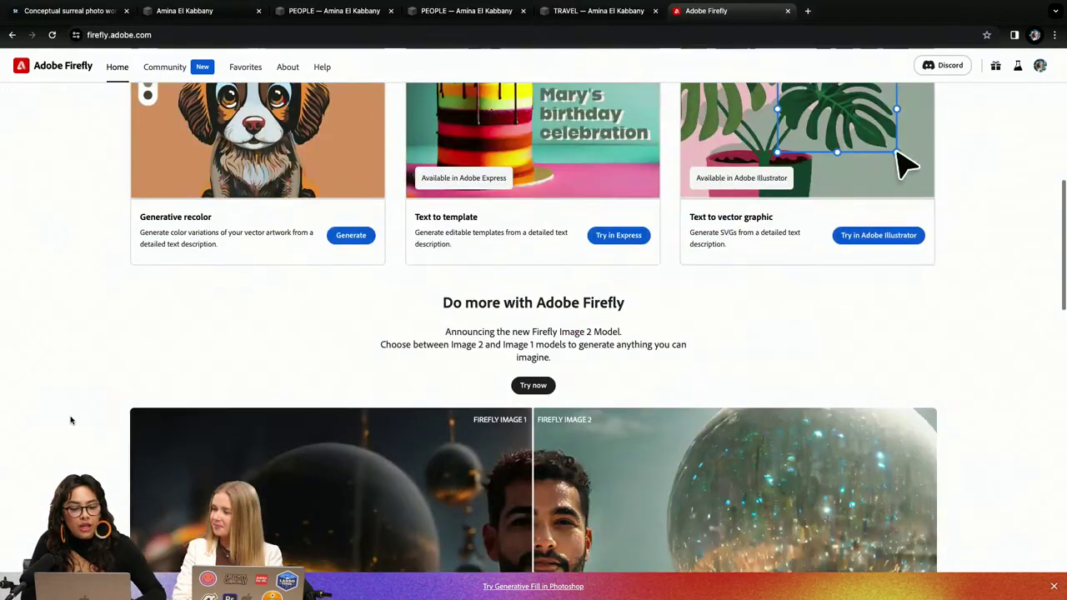
scroll(71, 420, down, 5)
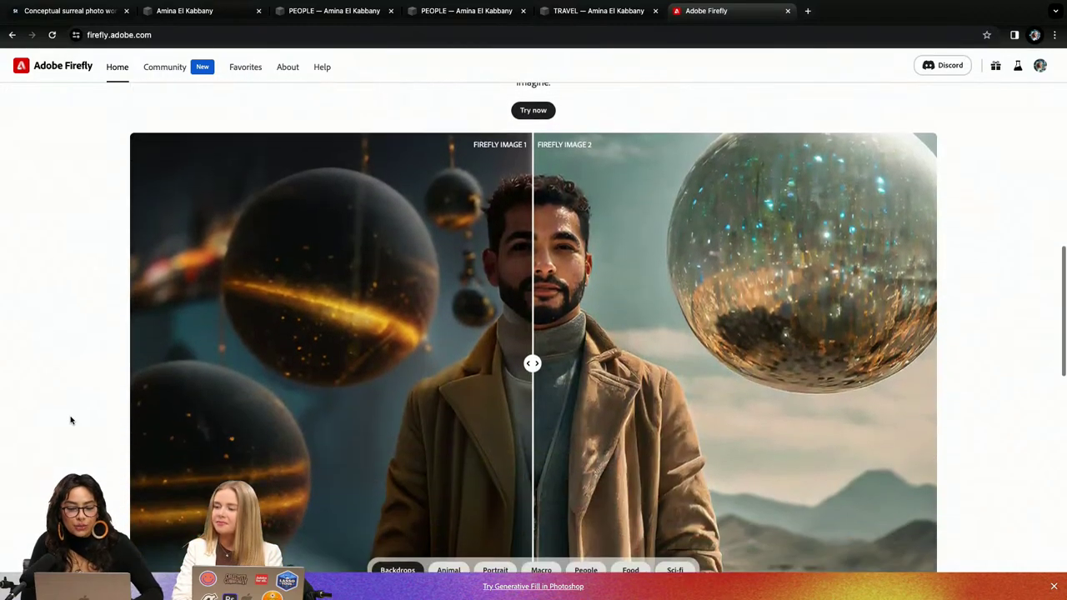
scroll(70, 420, down, 6)
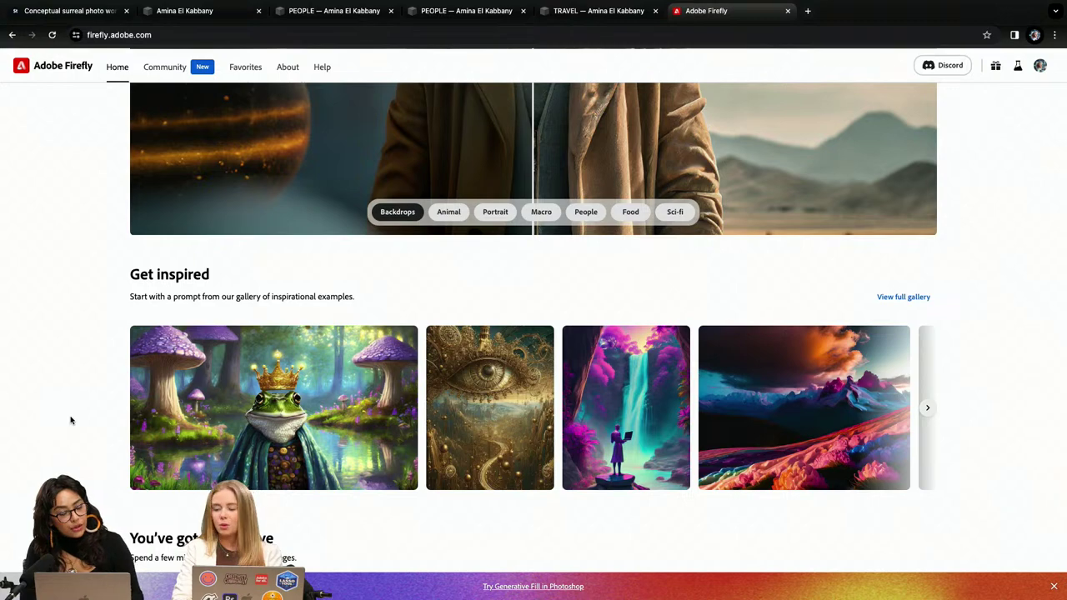
scroll(71, 420, down, 3)
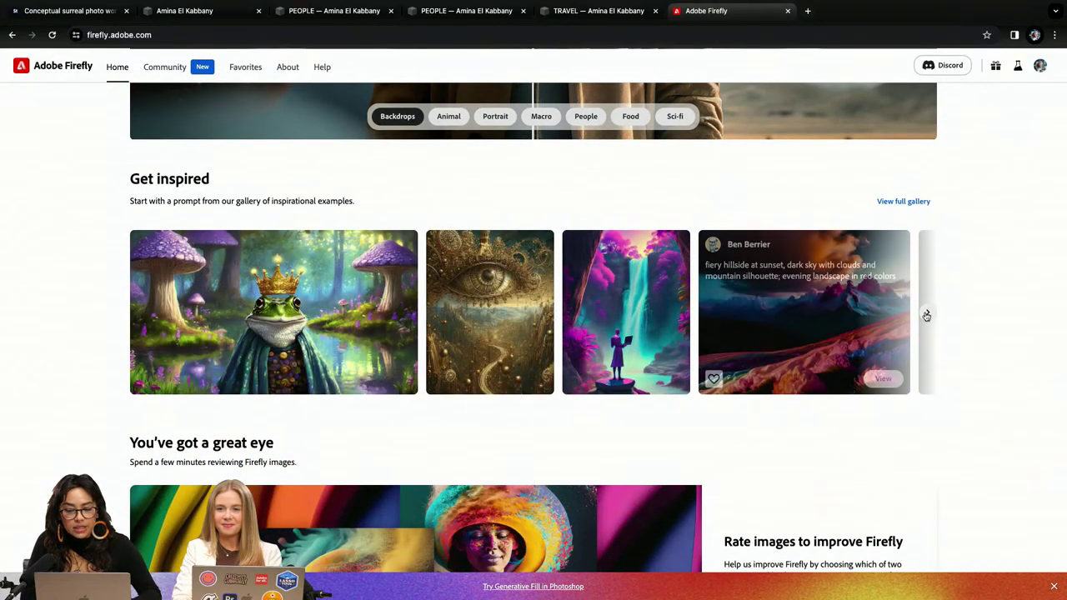
Browse the Get inspired examples, view the colorful bokeh image with its prompt, and return to the Firefly home page
click(925, 314)
click(926, 315)
click(927, 316)
click(927, 315)
click(926, 316)
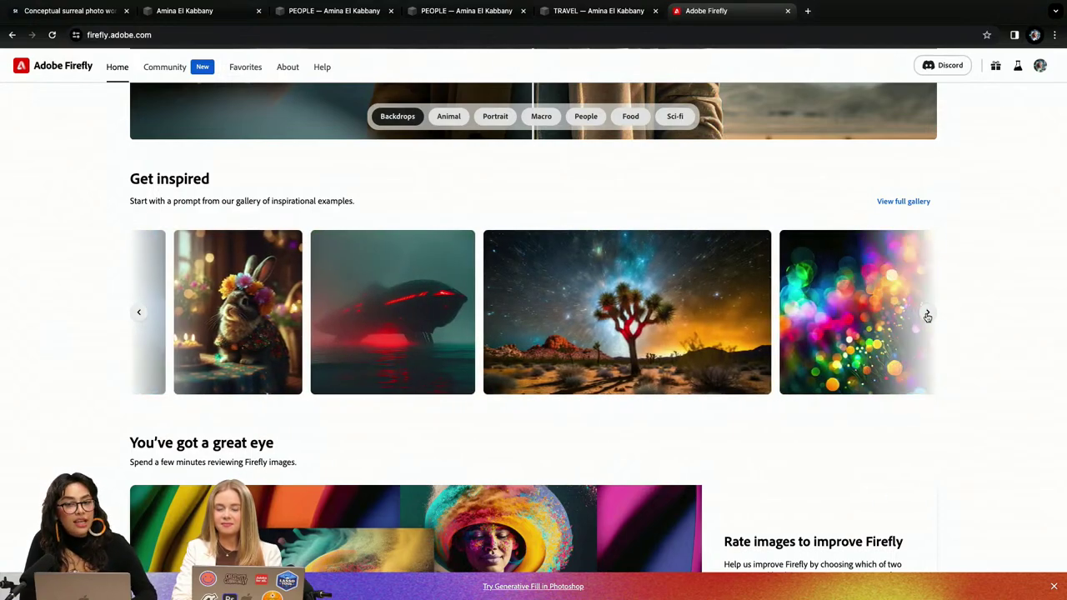
click(927, 316)
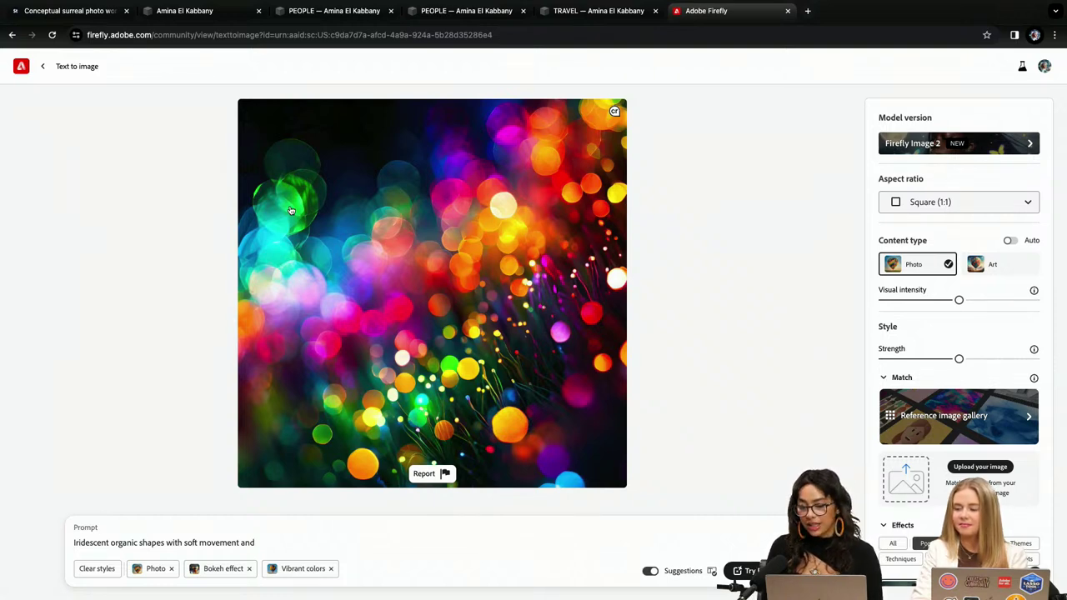
click(44, 71)
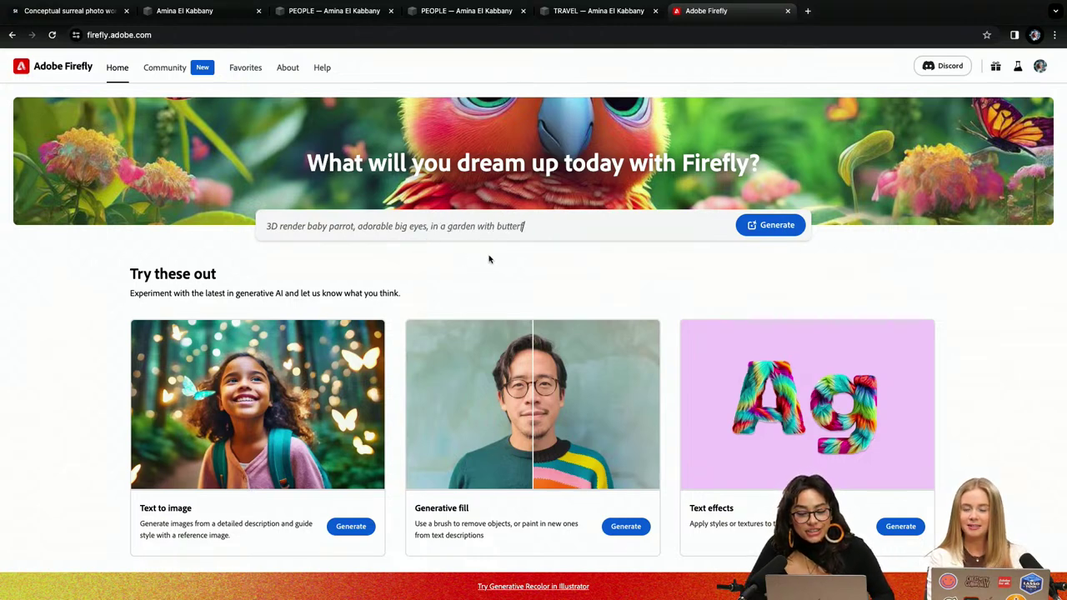
Generate images from the prompt "Solar punk rooftop garden in san francisco"
click(469, 225)
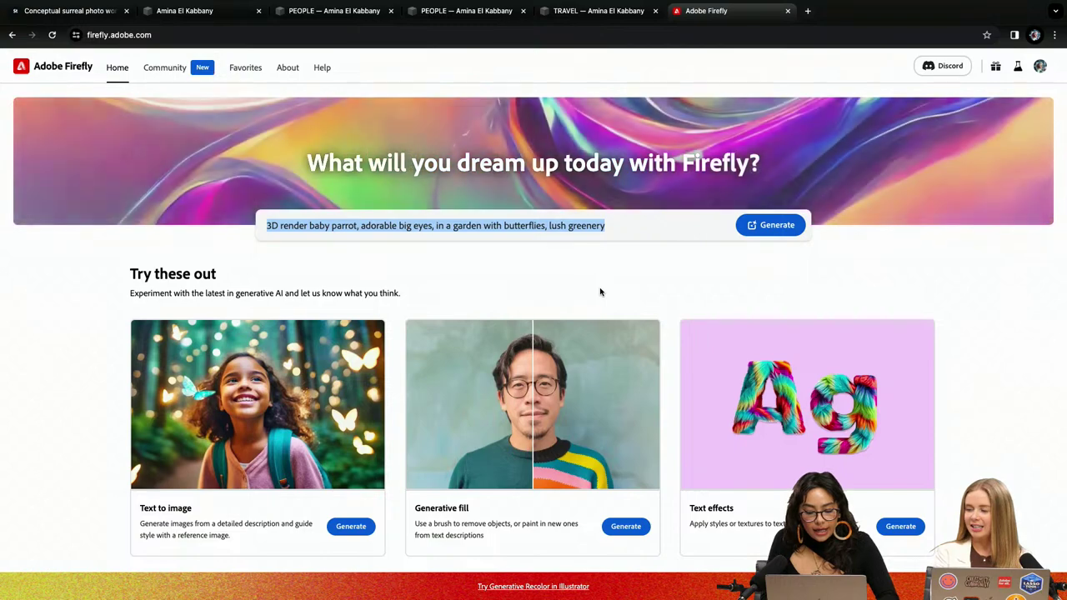
text(SOLAR)
key(BackSpace)
key(BackSpace)
key(BackSpace)
key(BackSpace)
key(BackSpace)
text(olar)
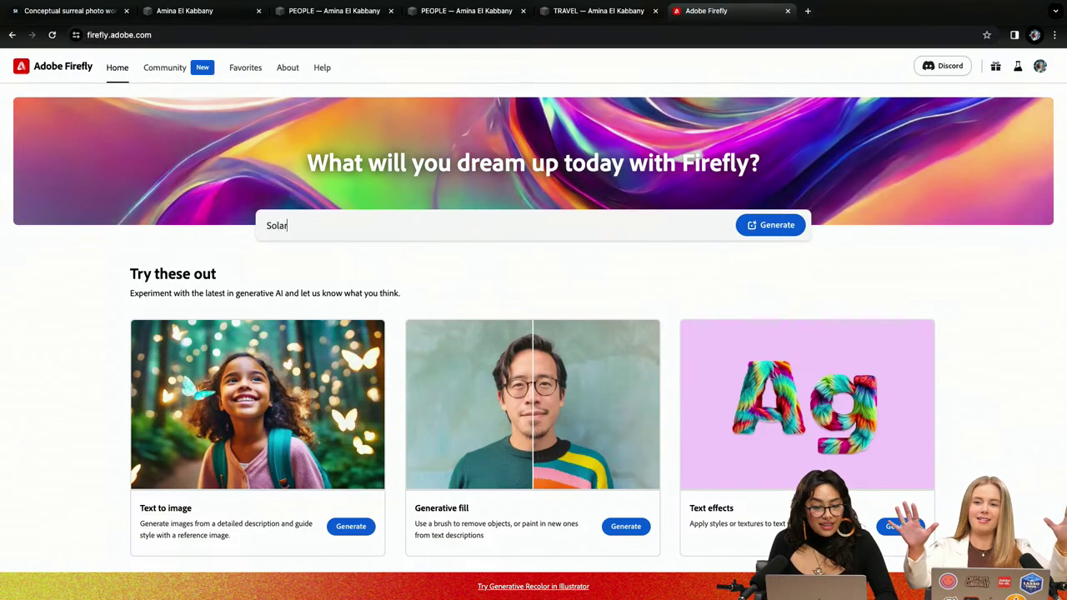
text( punk)
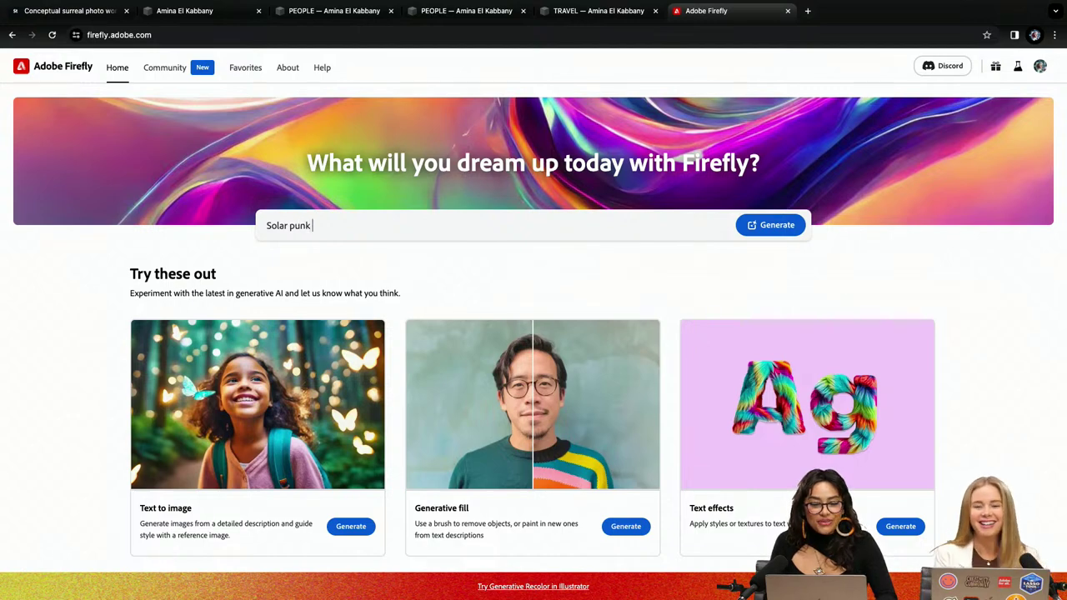
text( roofto)
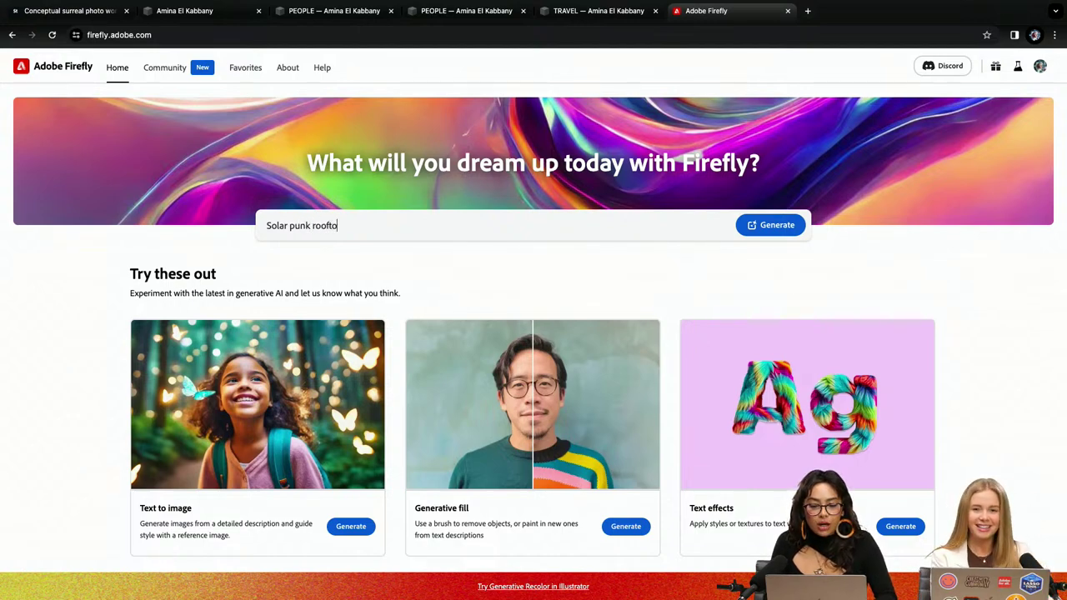
text(p garden in san francsc)
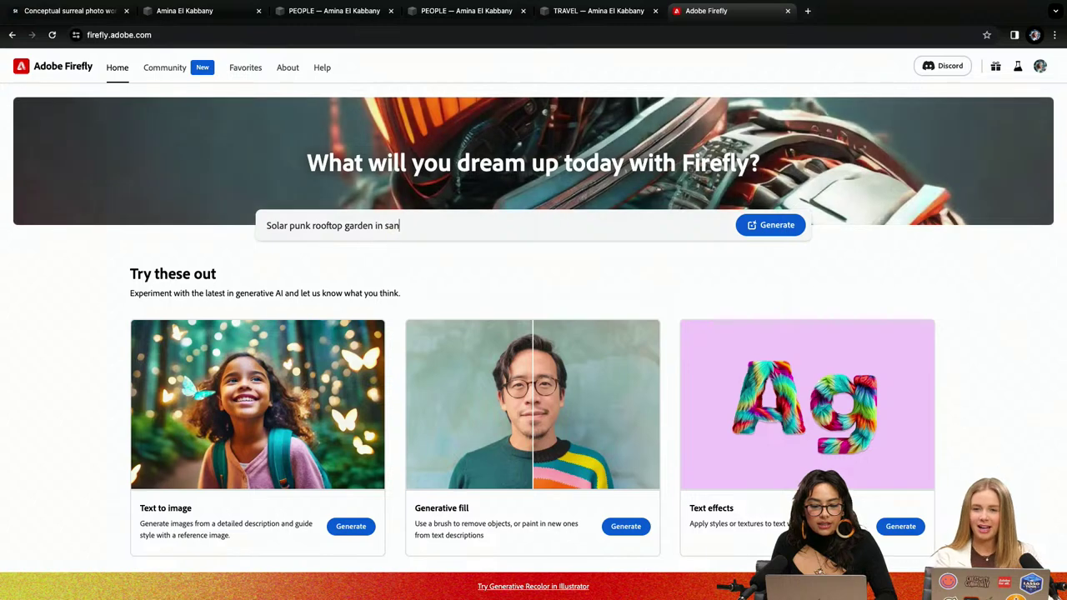
key(BackSpace)
key(BackSpace)
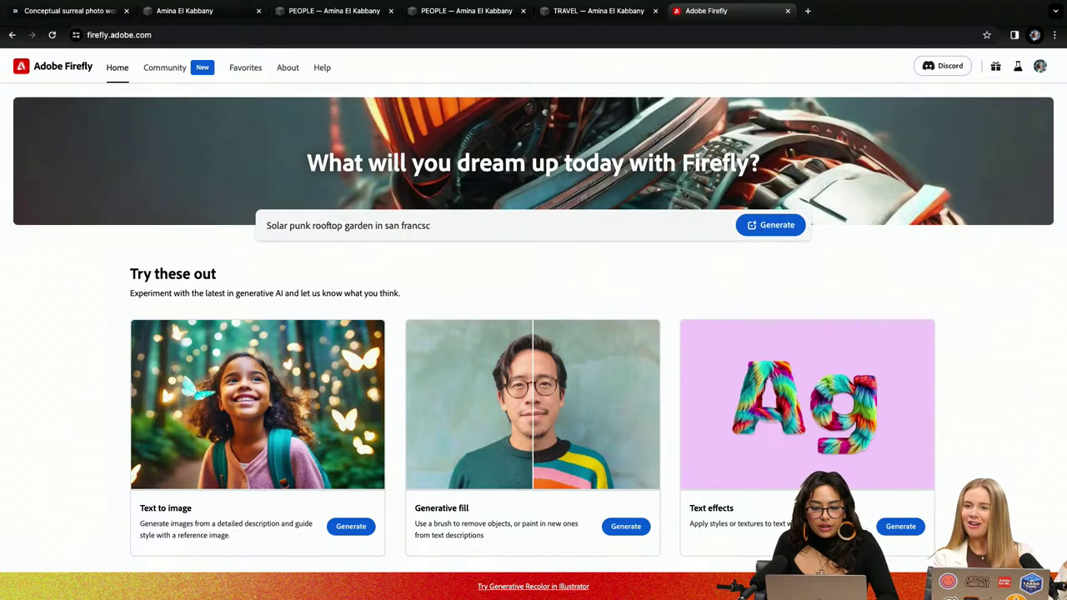
text(isco)
key(Return)
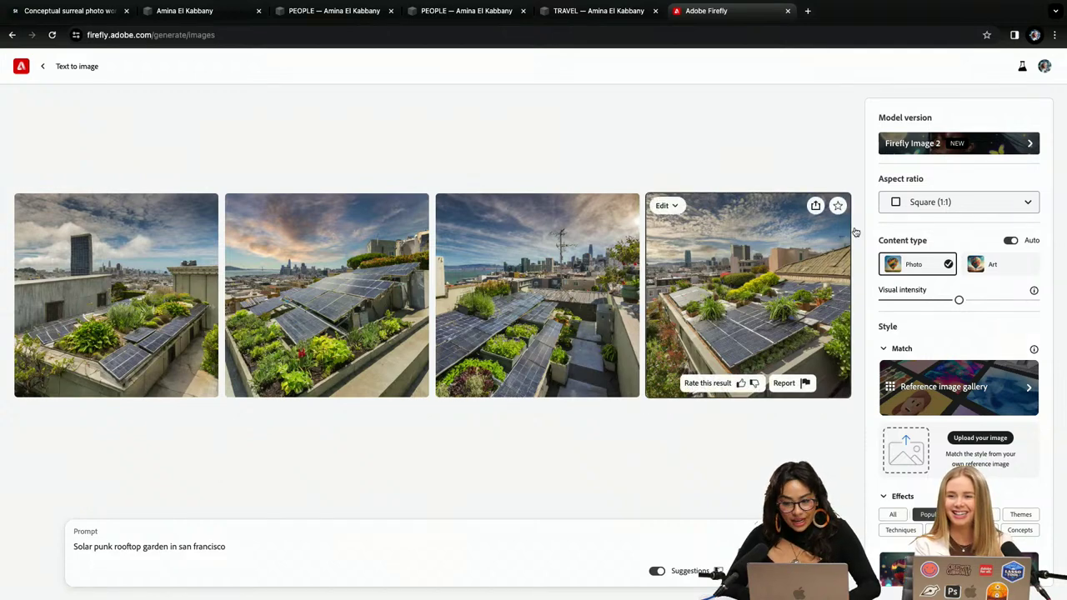
Set the aspect ratio to Portrait (3:4) and regenerate the rooftop garden images
click(939, 204)
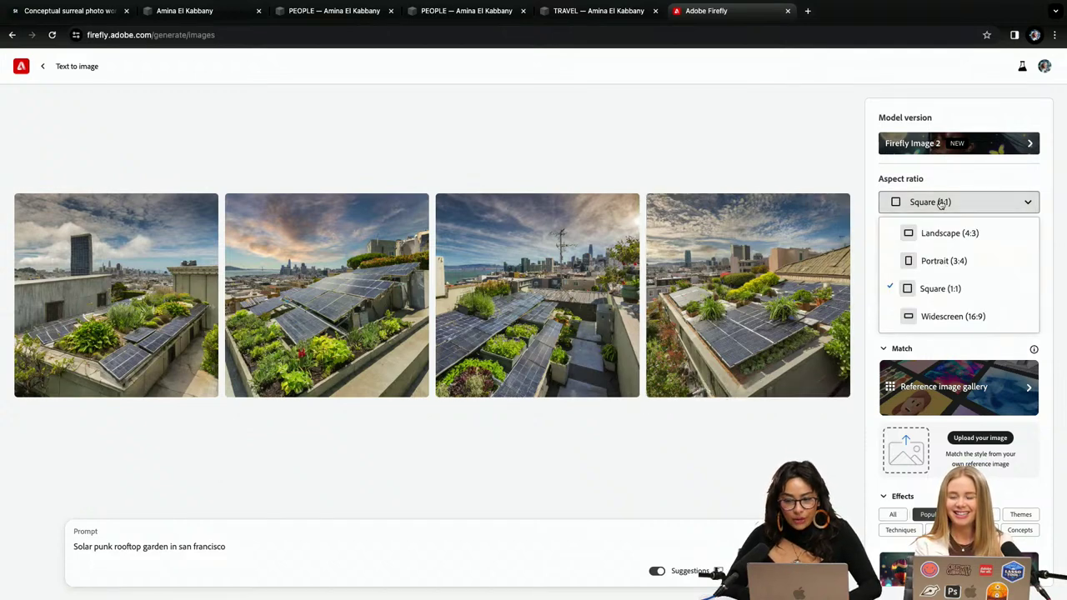
click(934, 261)
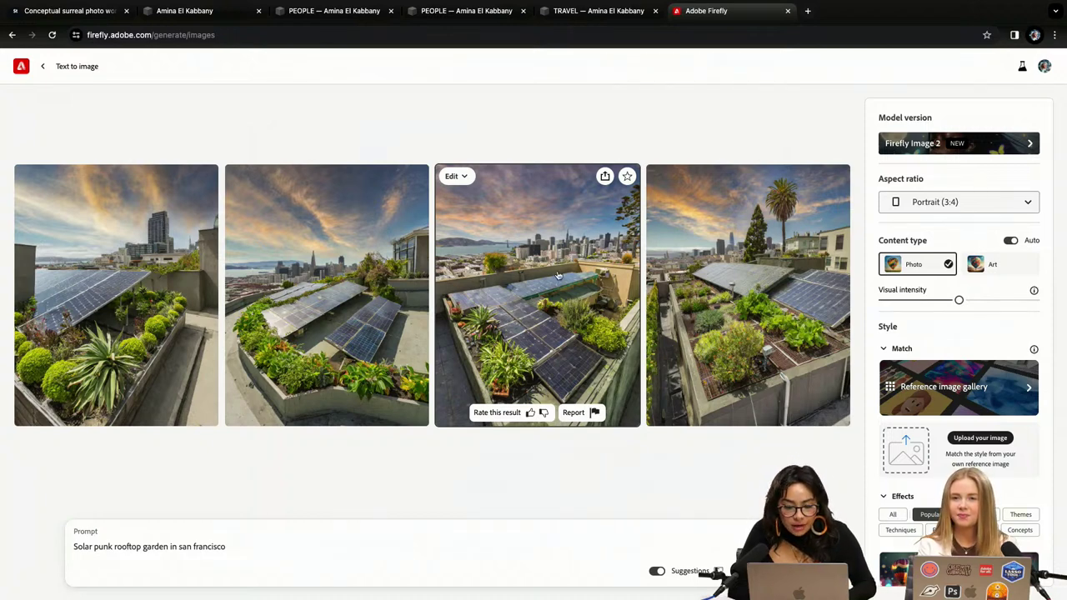
mouse_move(687, 358)
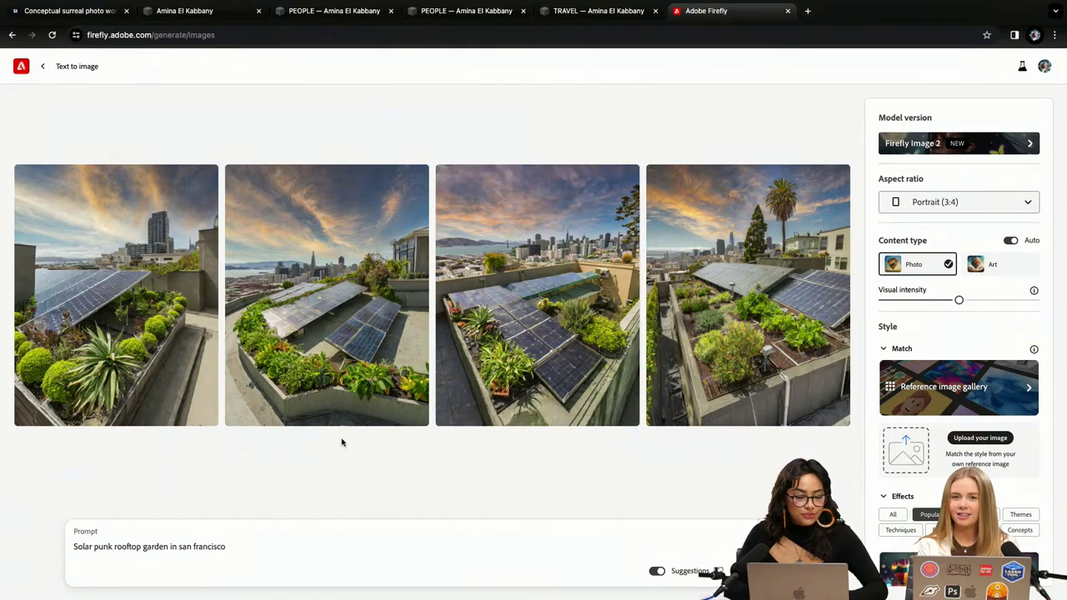
Insert "fruit and vegetable" before "garden" in the prompt and regenerate the images
click(142, 547)
text(fruit and )
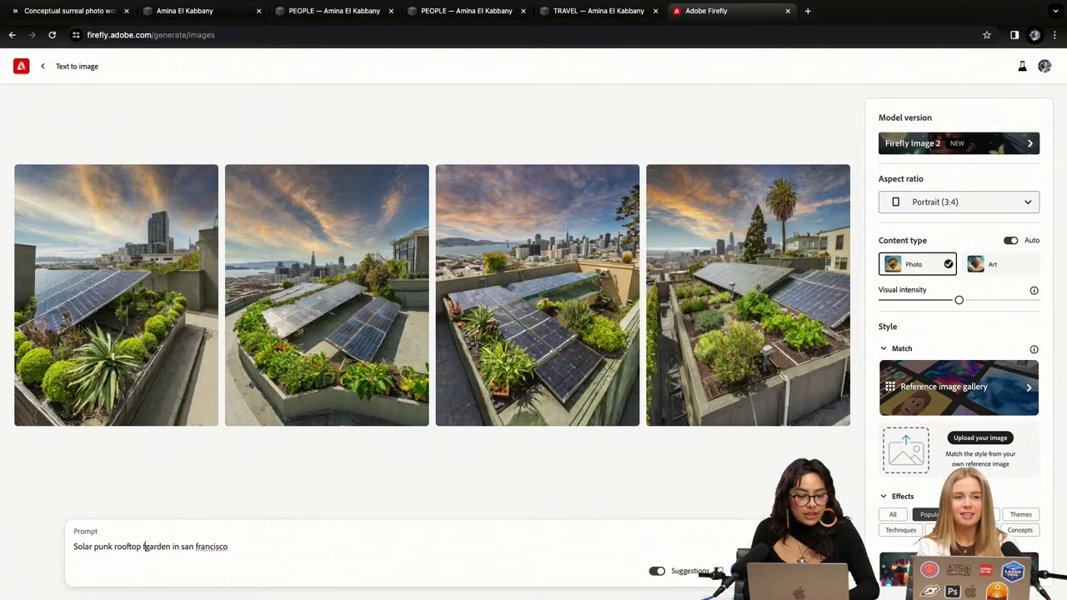
text(vegetable)
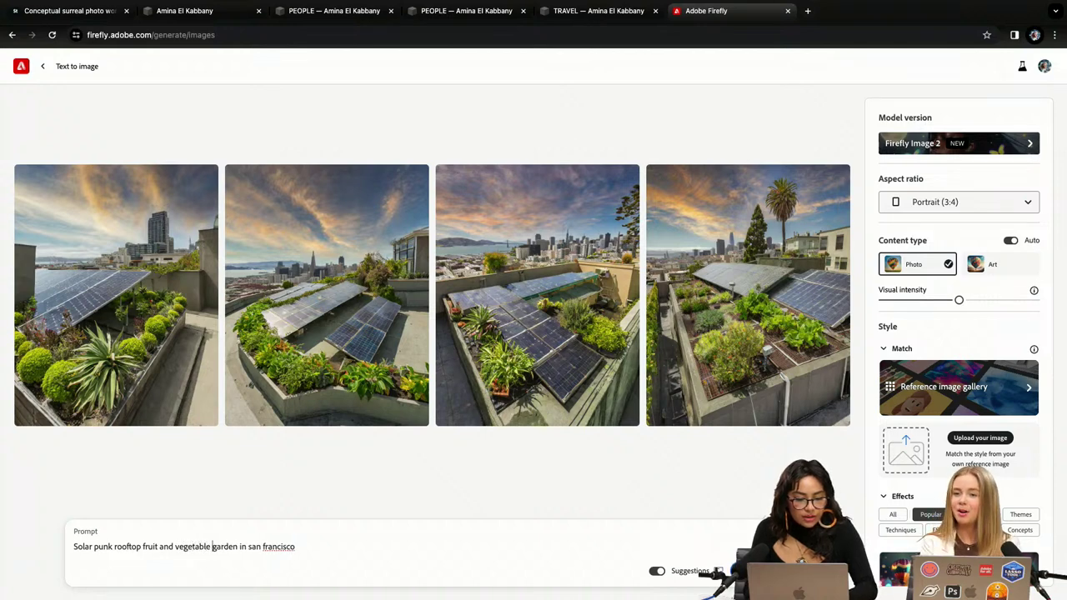
key(Return)
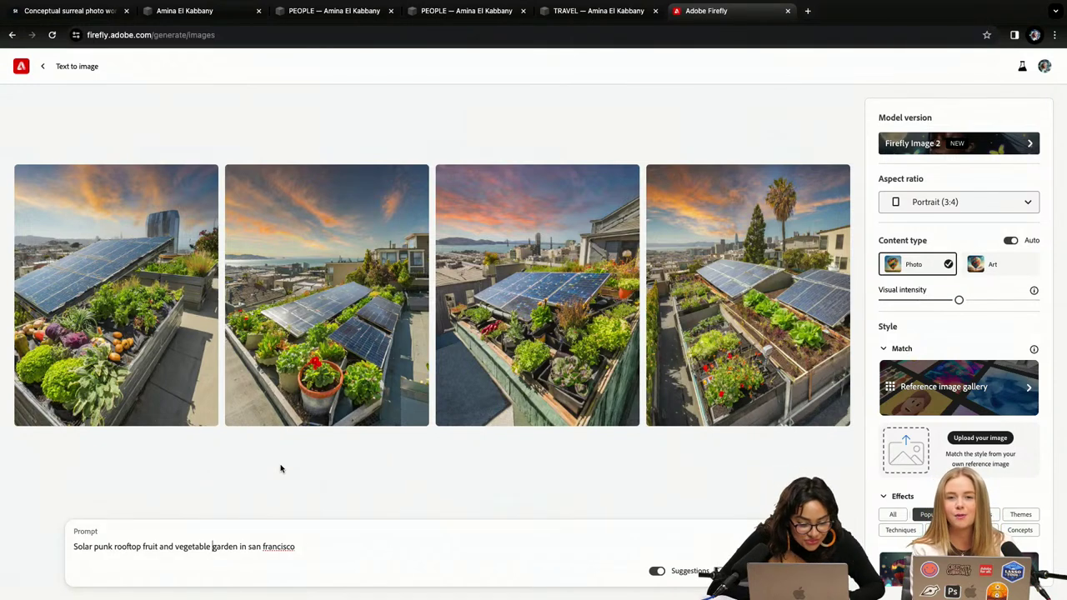
Add "expansive" at the start of the prompt, regenerate the images, and save the third result to favorites
click(75, 546)
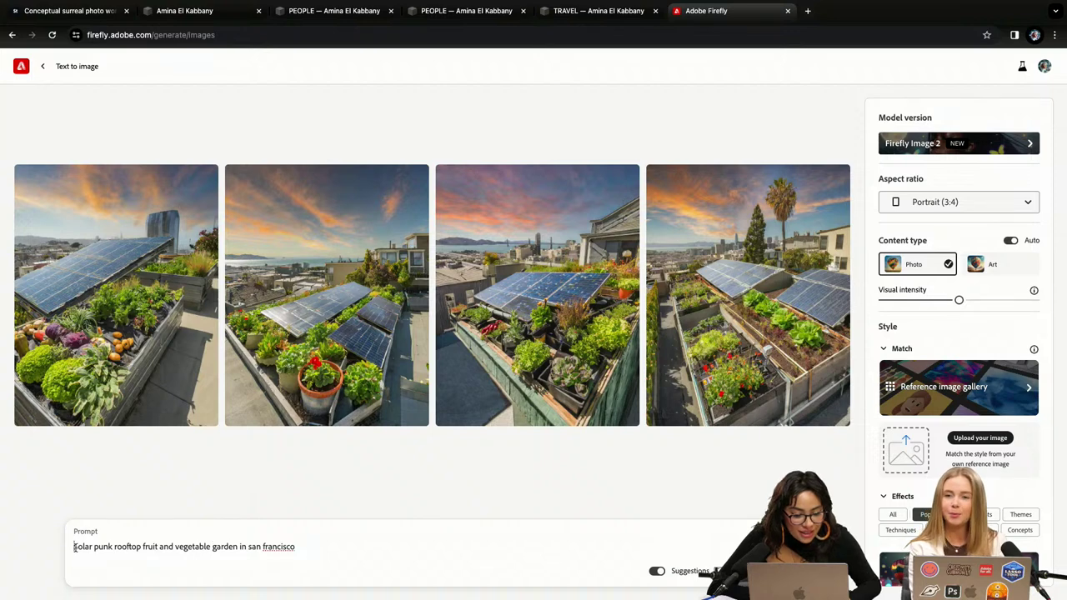
text(expansive)
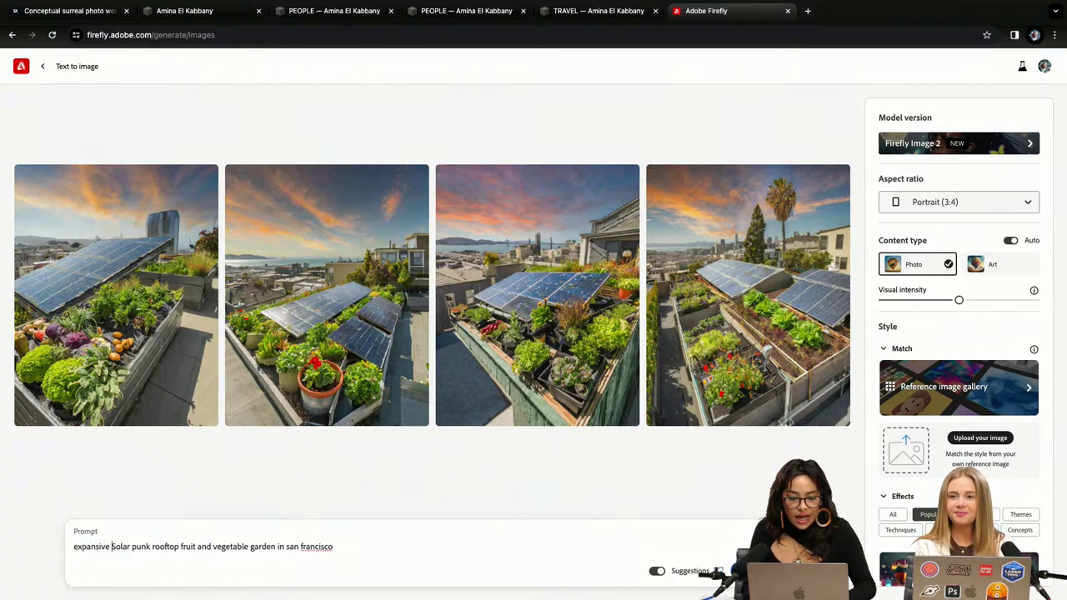
key(Return)
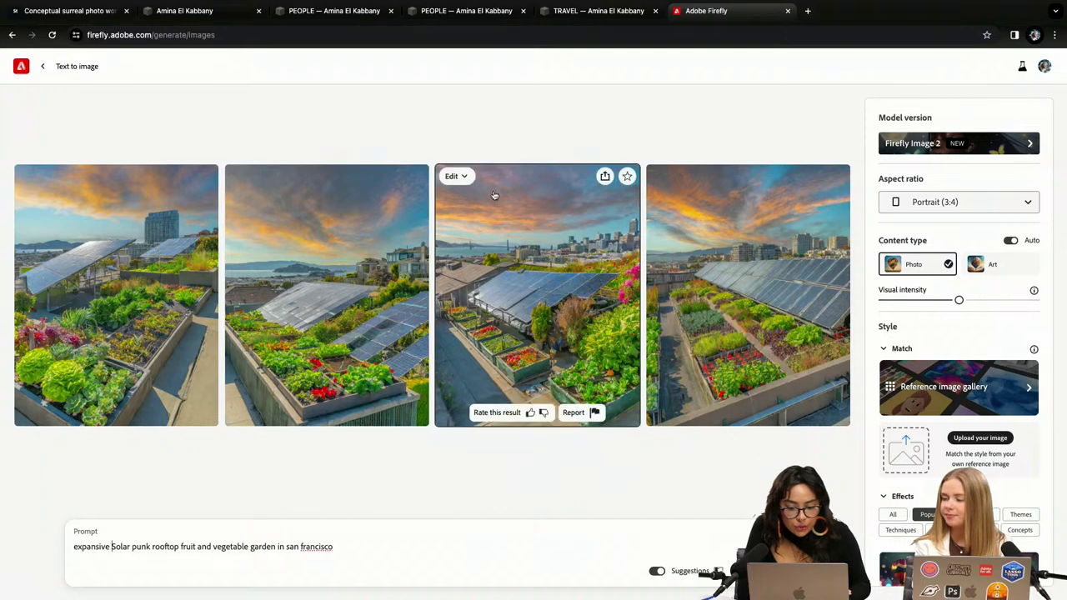
click(627, 176)
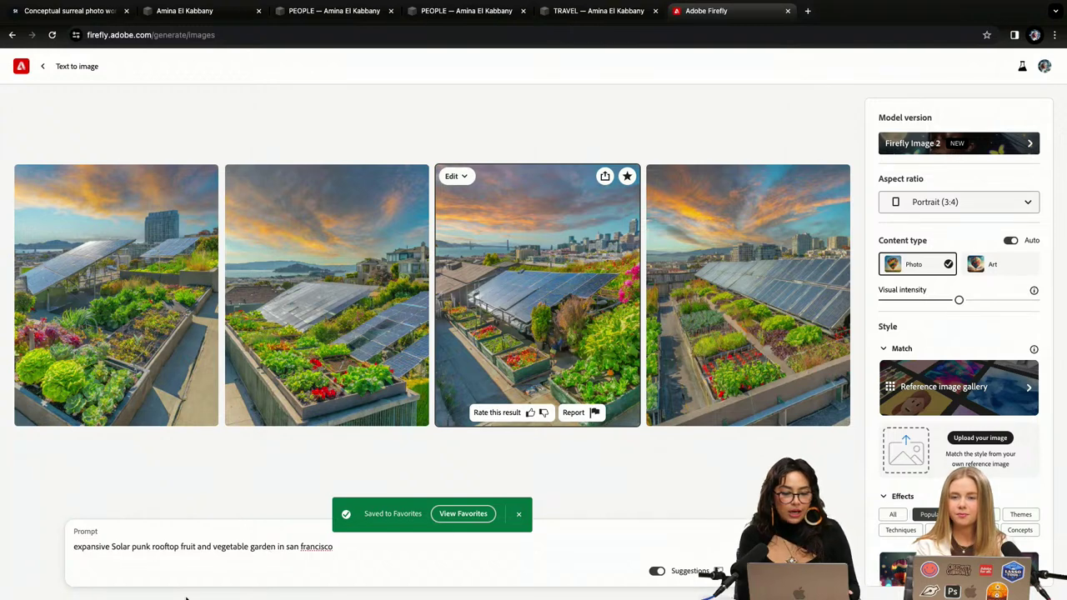
Add "birds eye view of an" at the start of the rooftop garden prompt
click(75, 546)
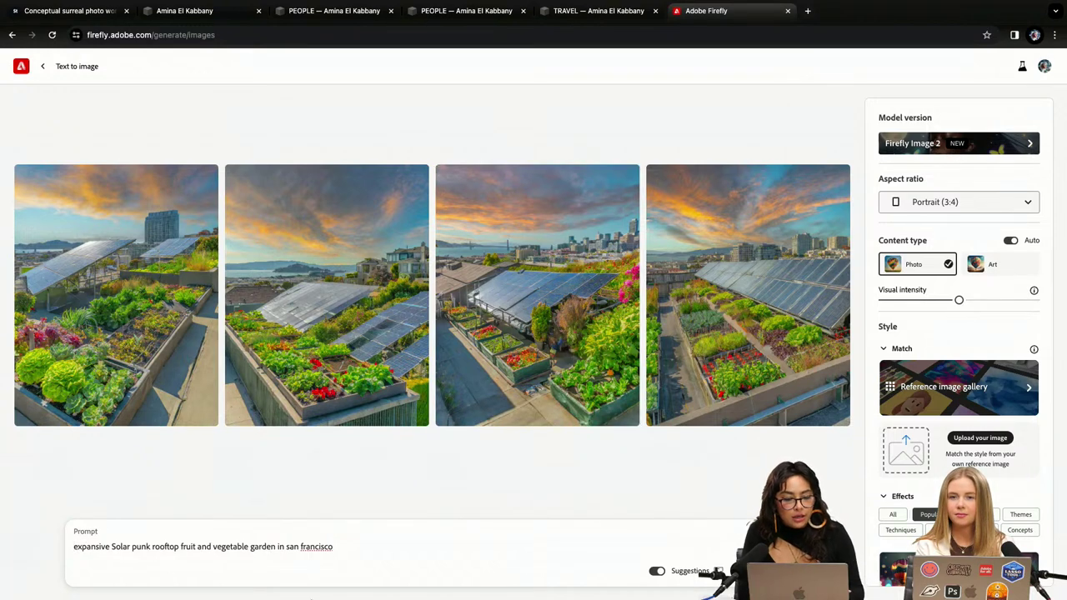
text(b)
text(irds eye view )
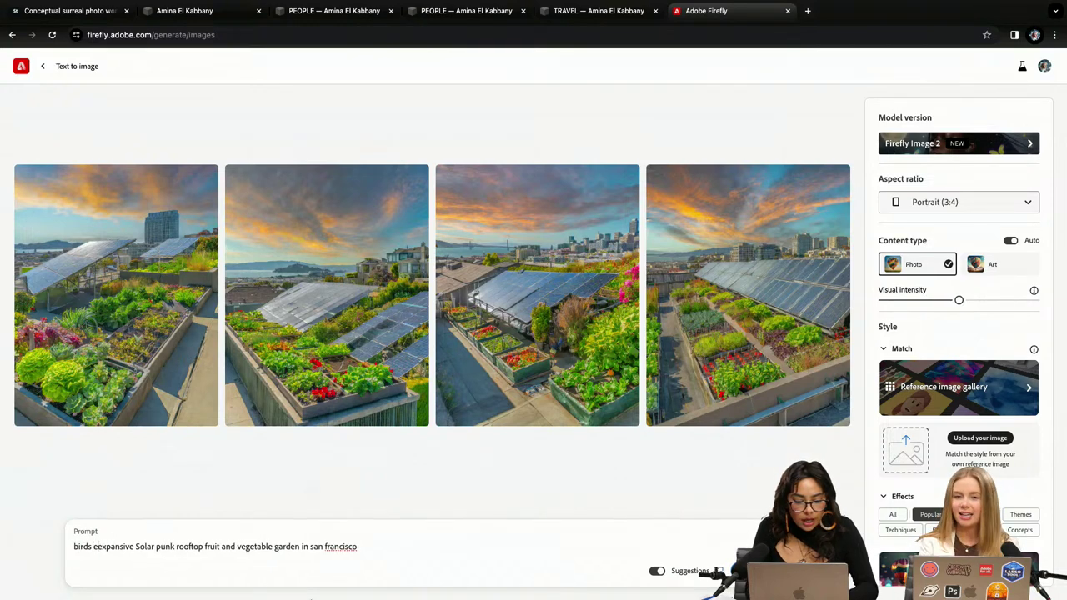
text(of an)
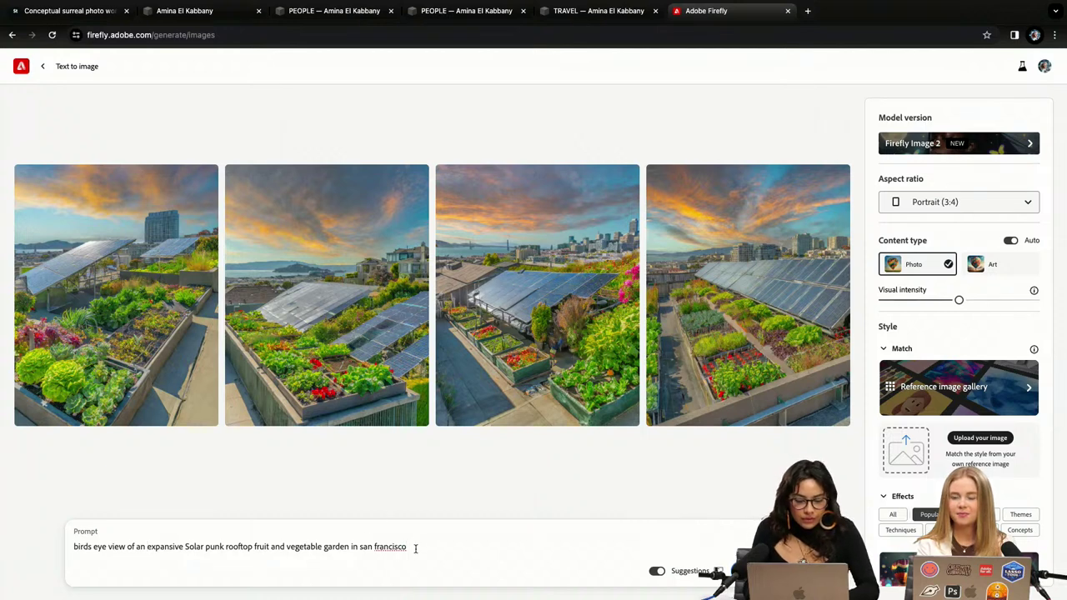
Append "overlooking more rooftop gardens in the background" to the prompt and regenerate the images
text(o)
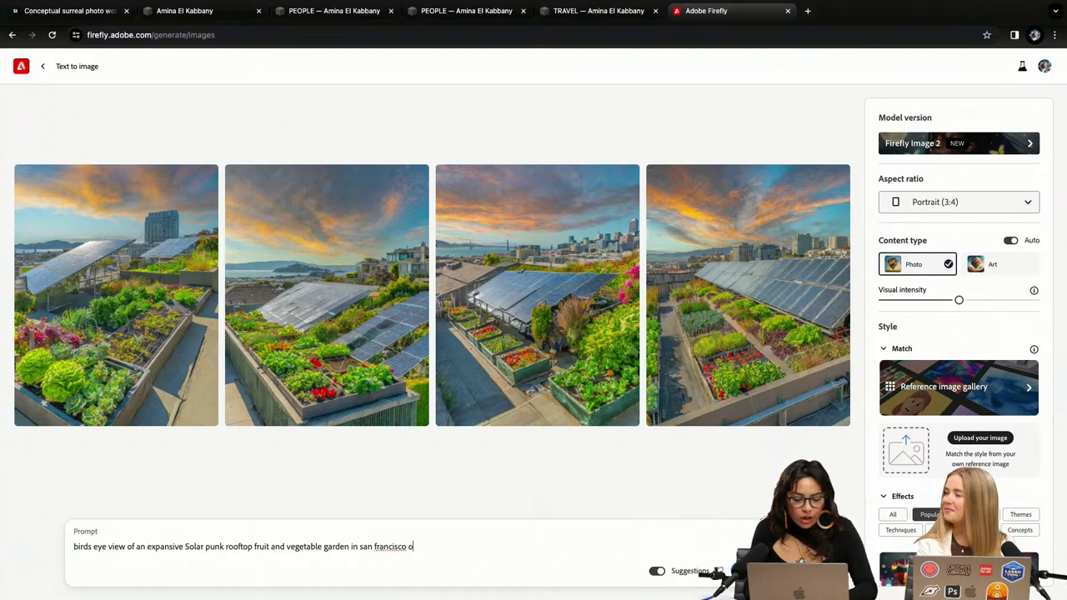
text(verlooking m)
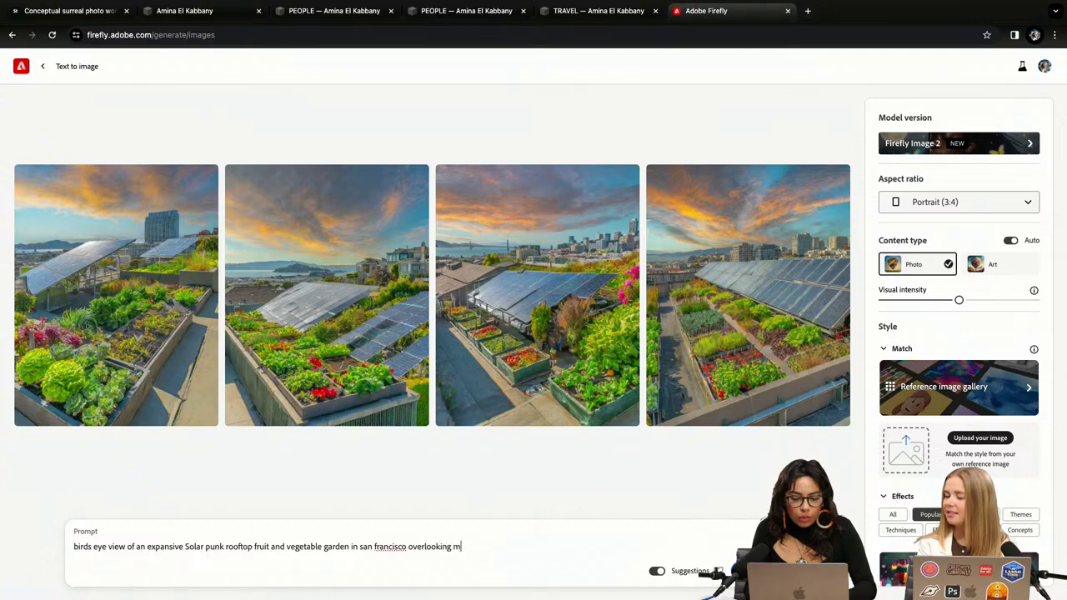
text(ore foofto)
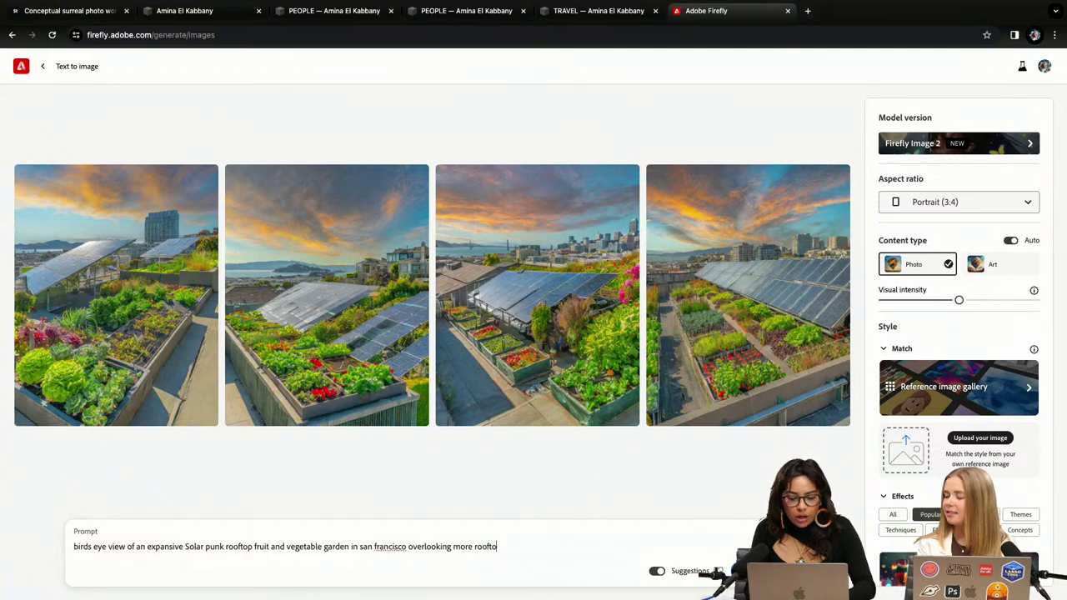
text(p gardens in)
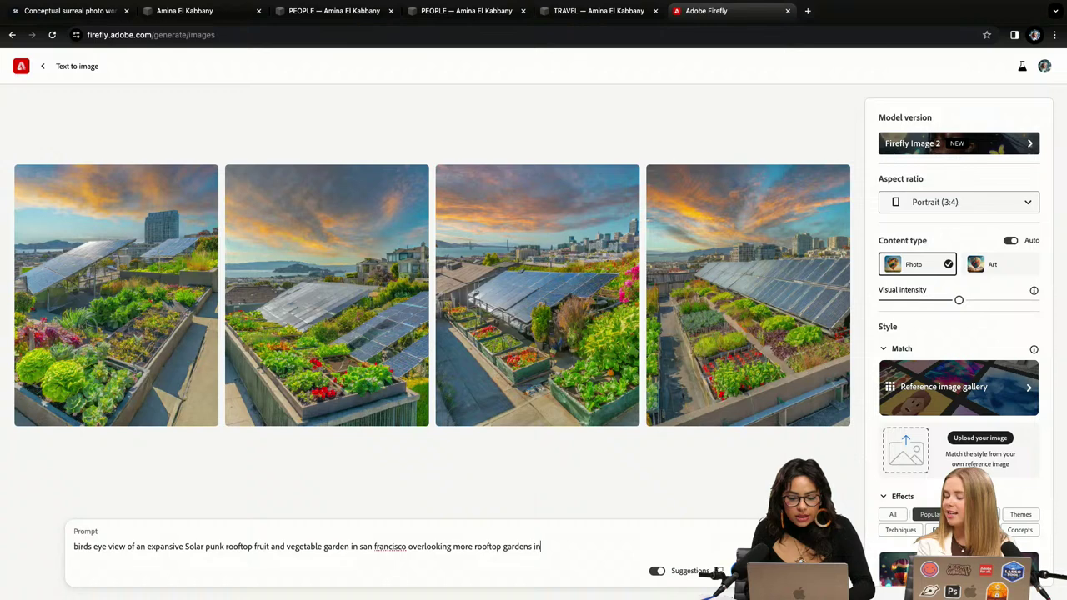
text( the background)
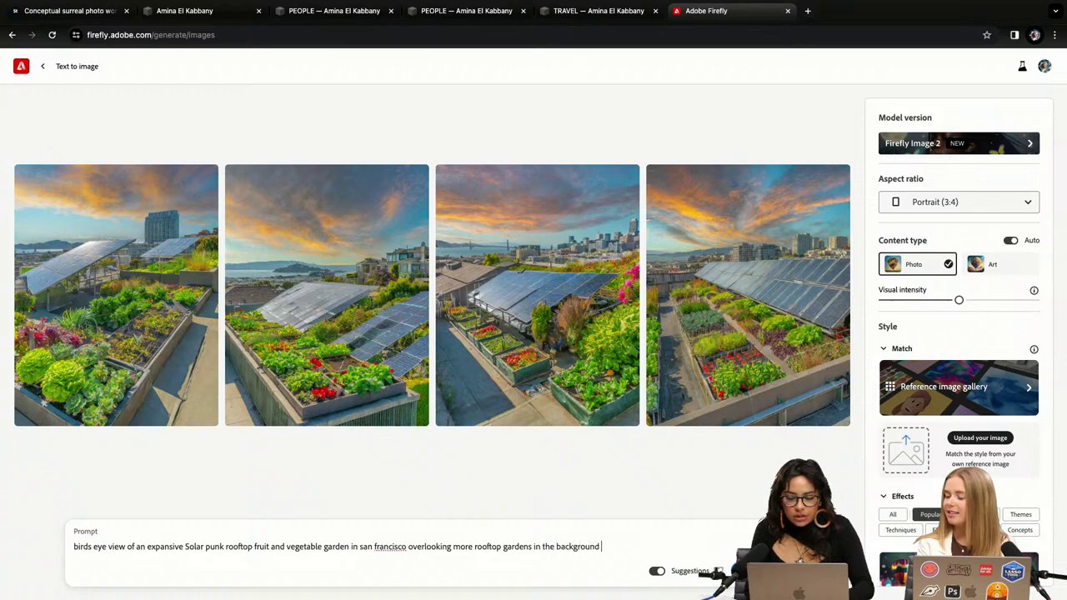
key(Return)
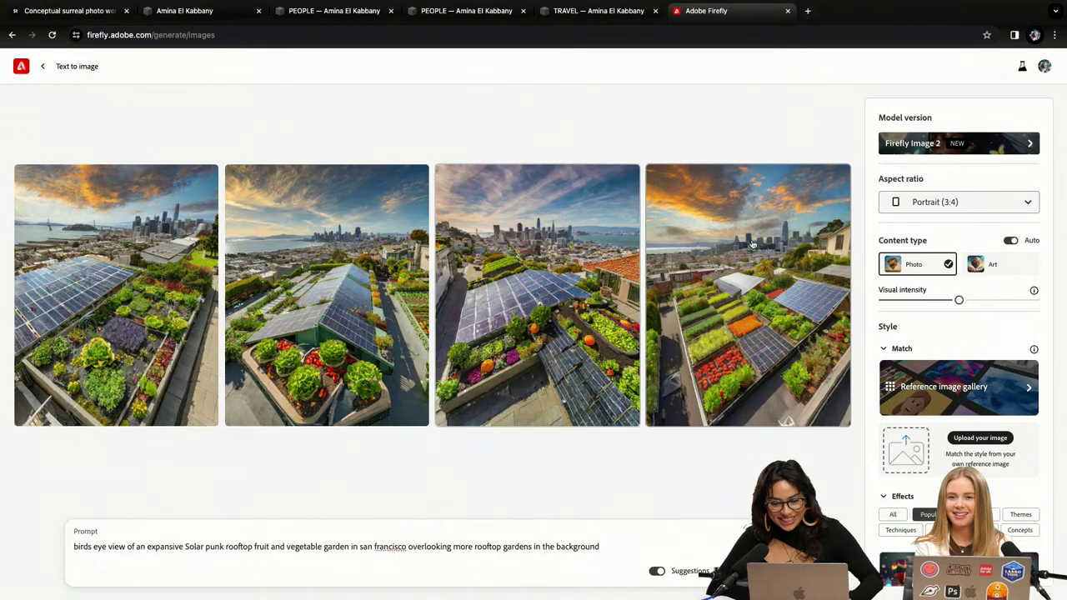
Save the fourth result to favorites and generate similar images based on it
click(837, 176)
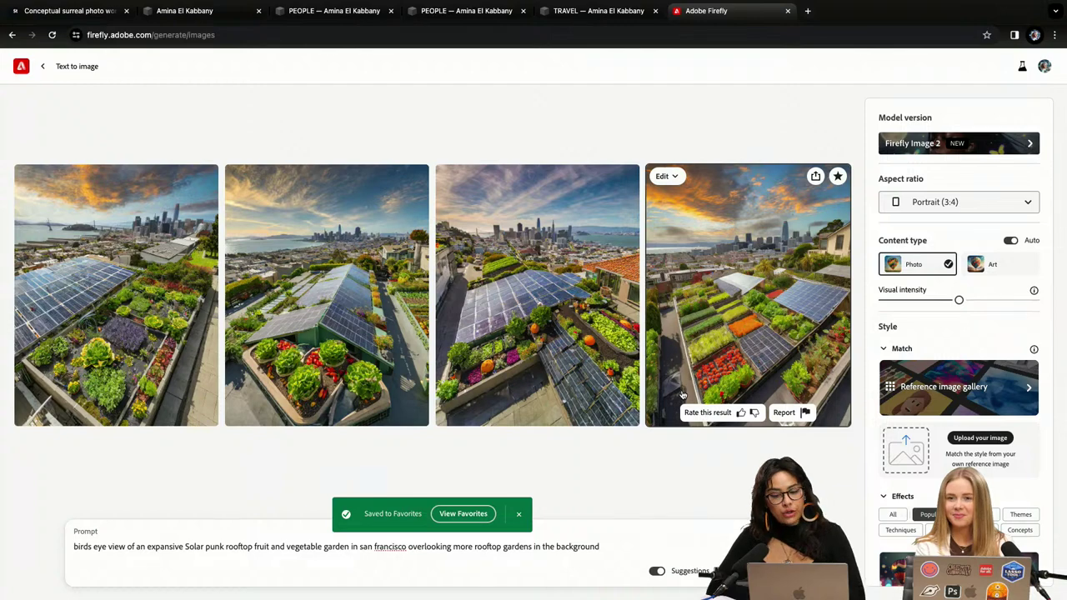
click(674, 177)
click(697, 236)
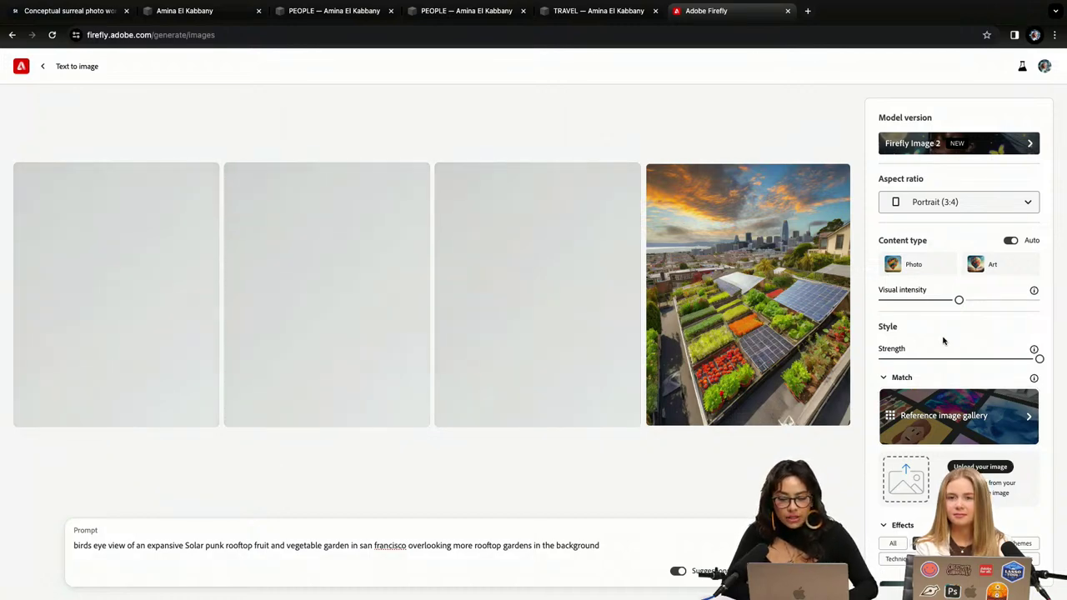
Set the lighting style to Golden hour and regenerate the rooftop garden images
scroll(943, 340, down, 1)
scroll(942, 340, down, 1)
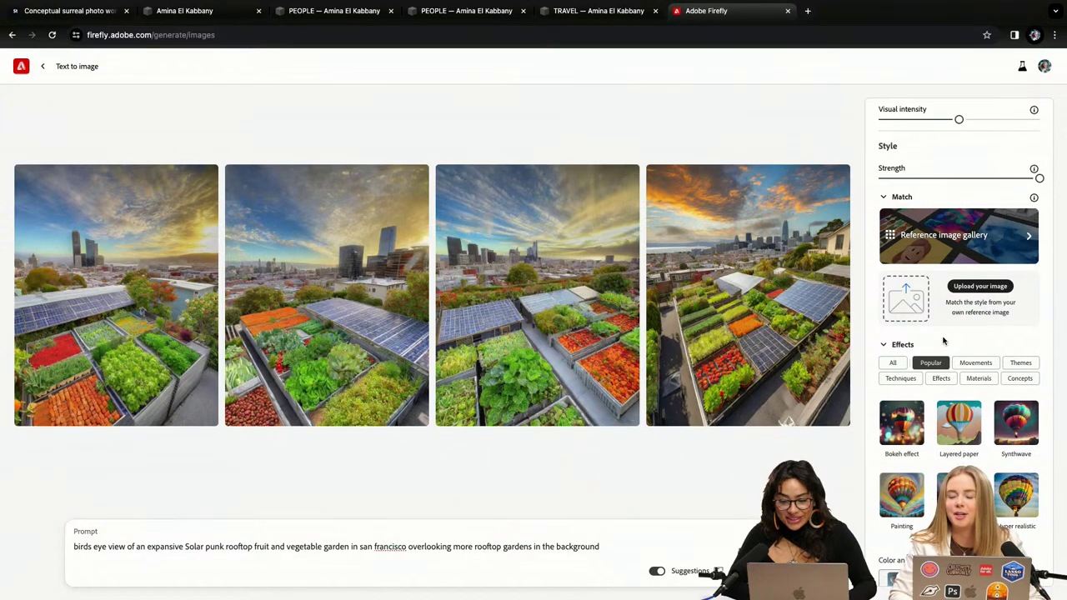
scroll(943, 340, down, 1)
scroll(943, 340, down, 4)
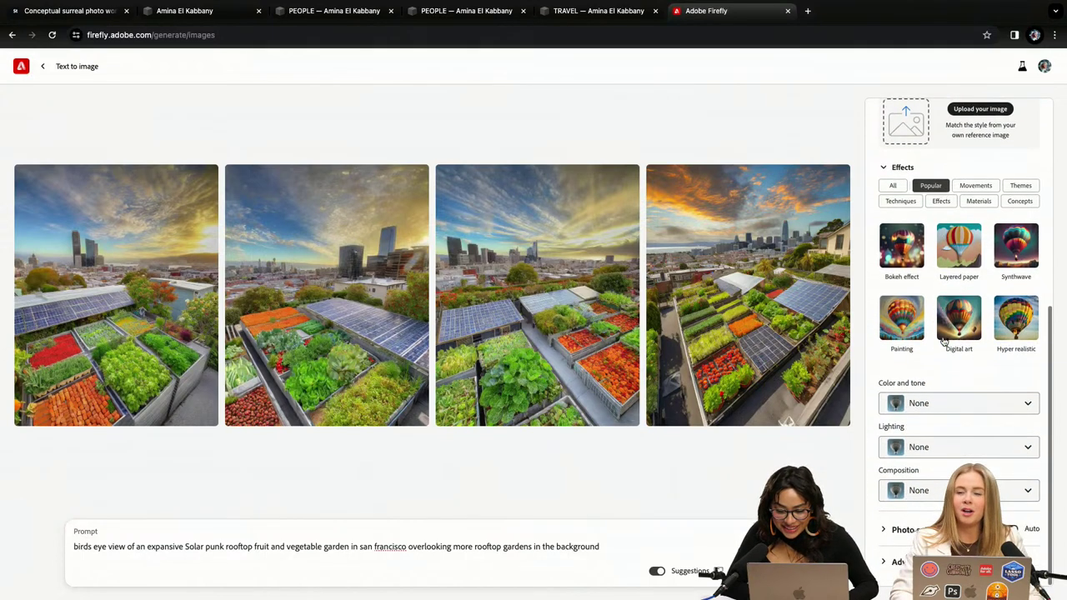
click(975, 405)
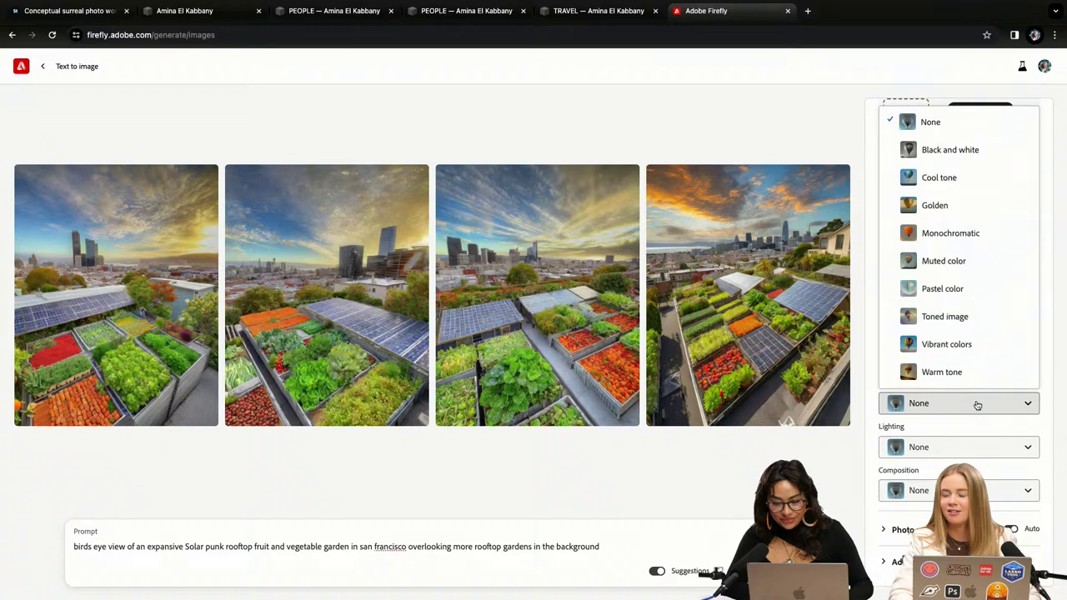
click(962, 450)
click(962, 450)
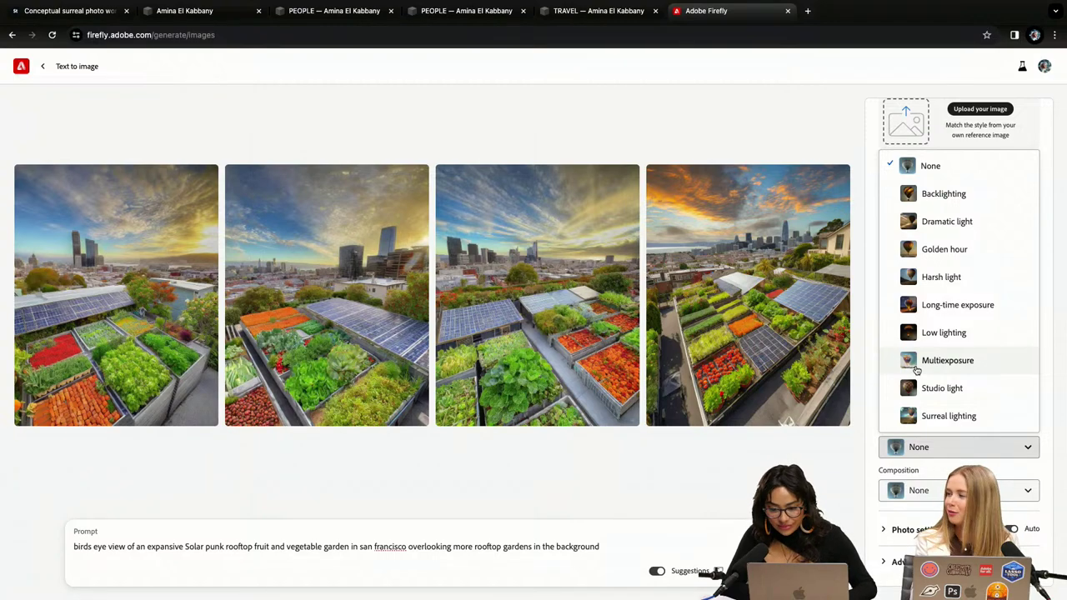
click(927, 249)
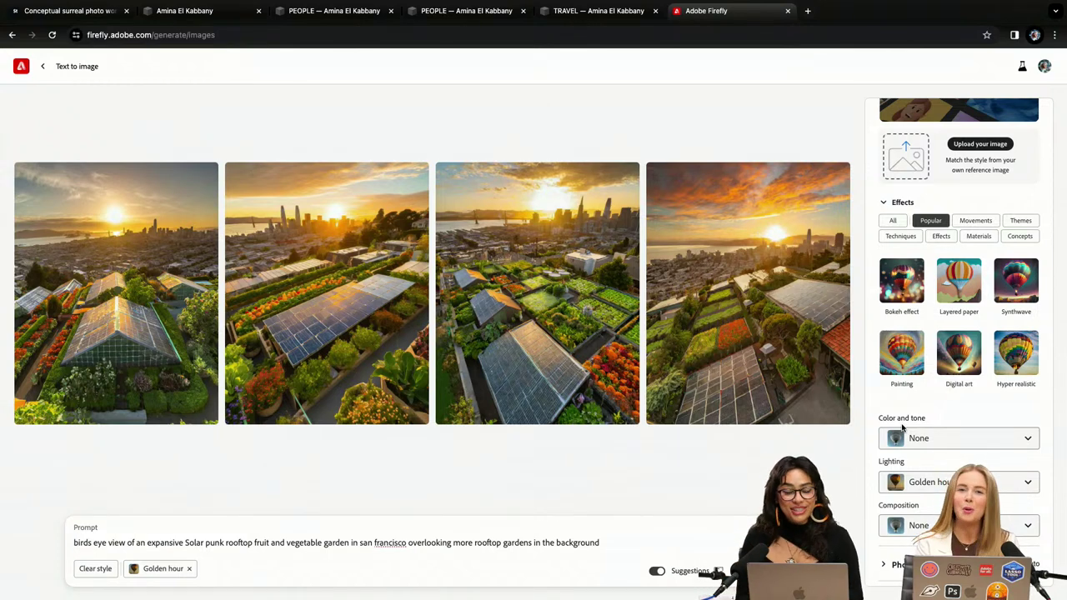
Download the third golden hour rooftop garden image, accepting the Content Credentials notice
scroll(902, 427, down, 1)
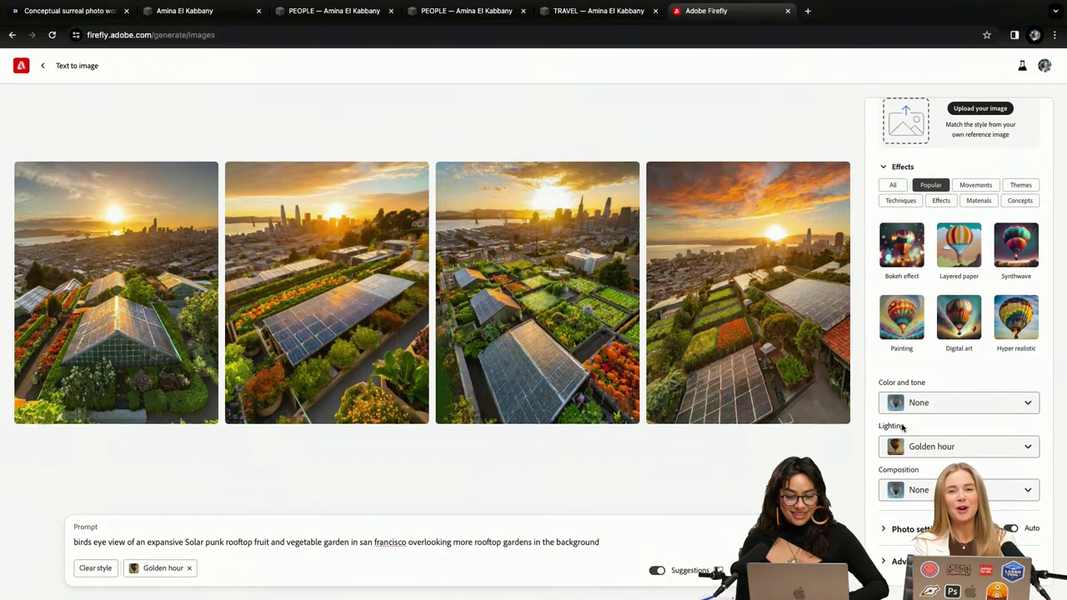
mouse_move(675, 248)
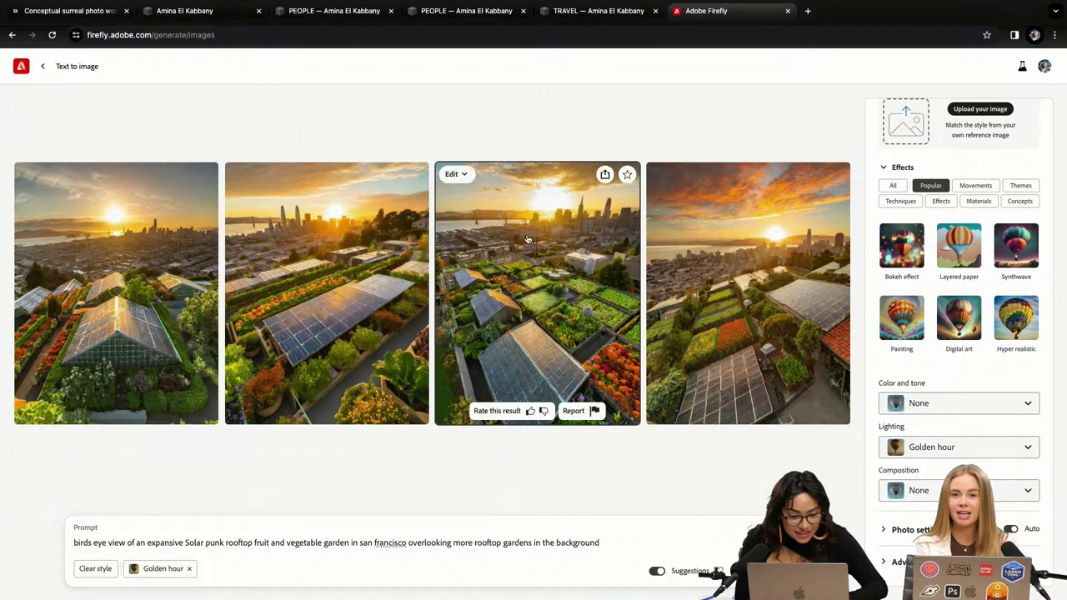
click(606, 176)
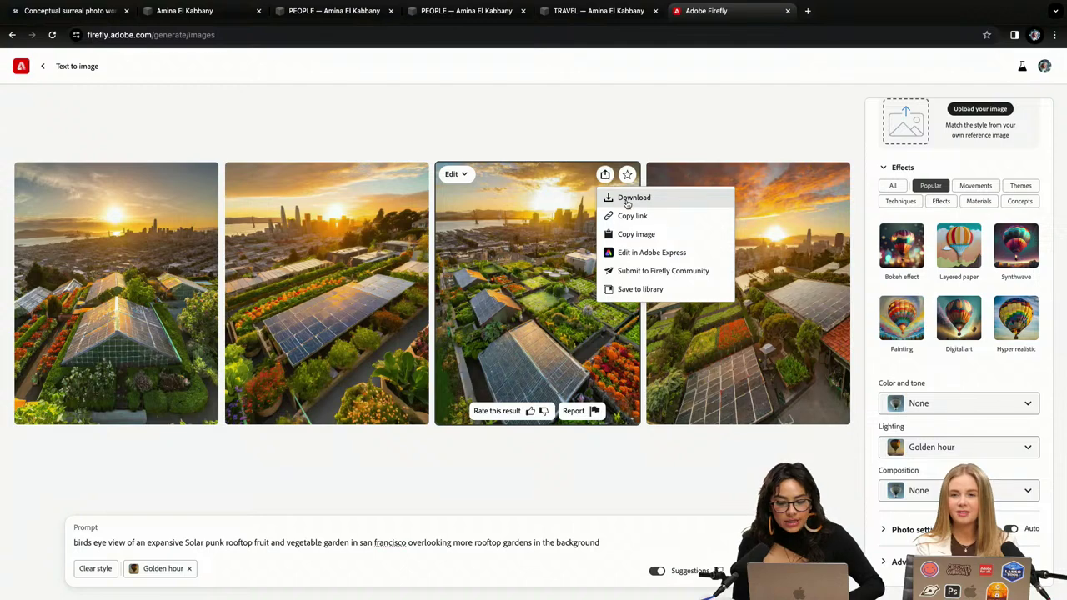
click(627, 200)
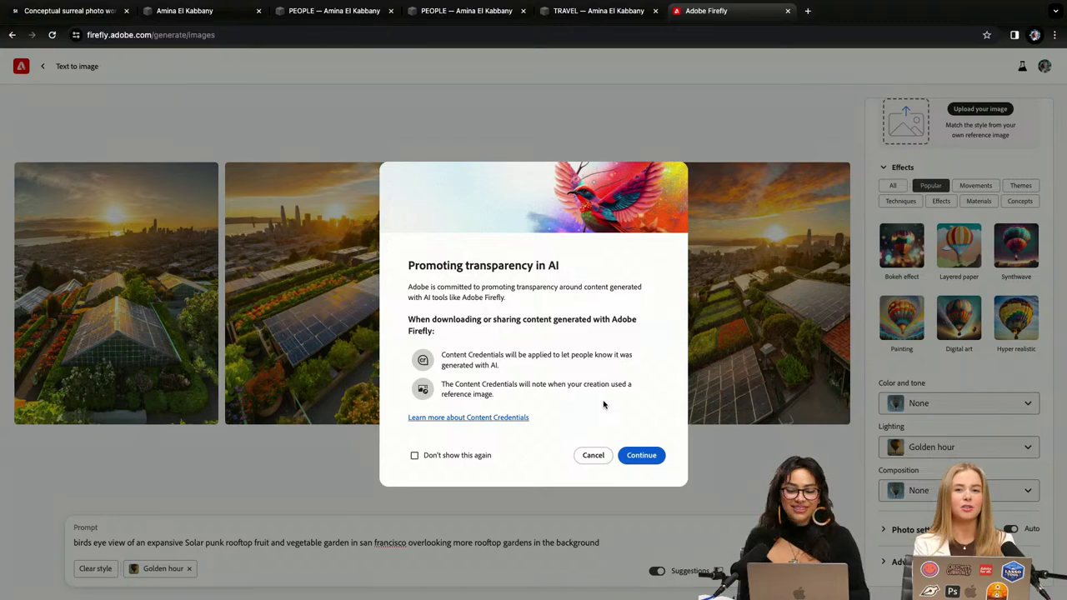
click(634, 456)
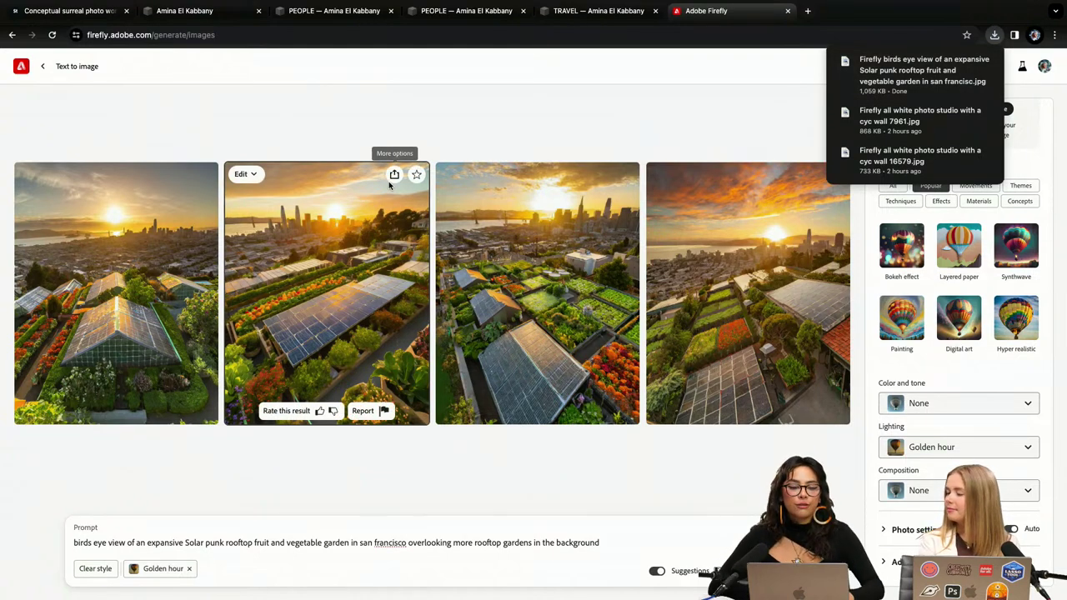
Remove the Golden hour style and clear the whole rooftop garden prompt
click(188, 568)
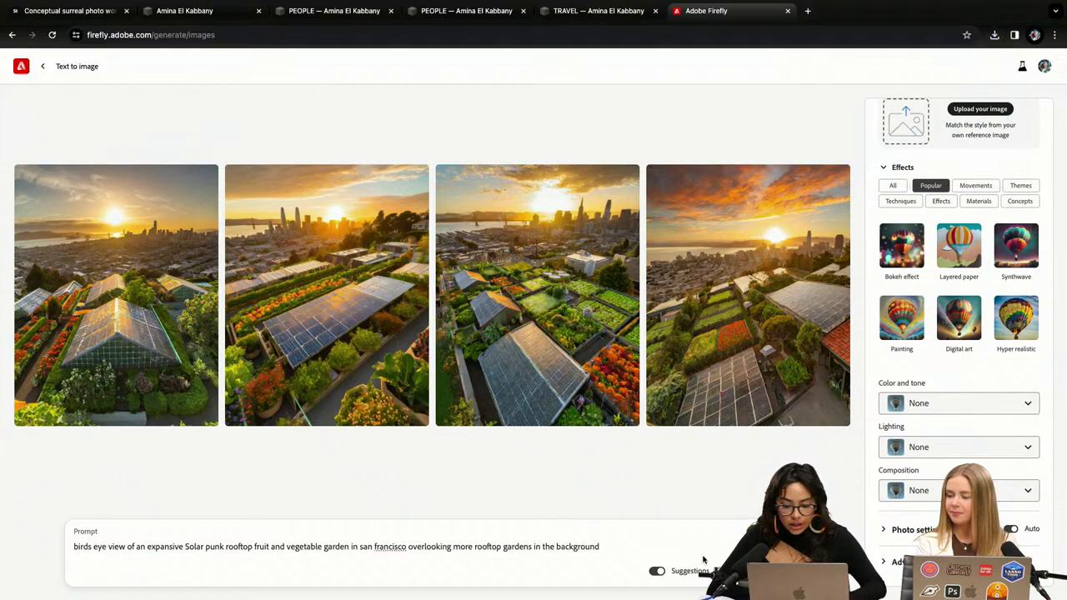
triple_click(529, 549)
key(BackSpace)
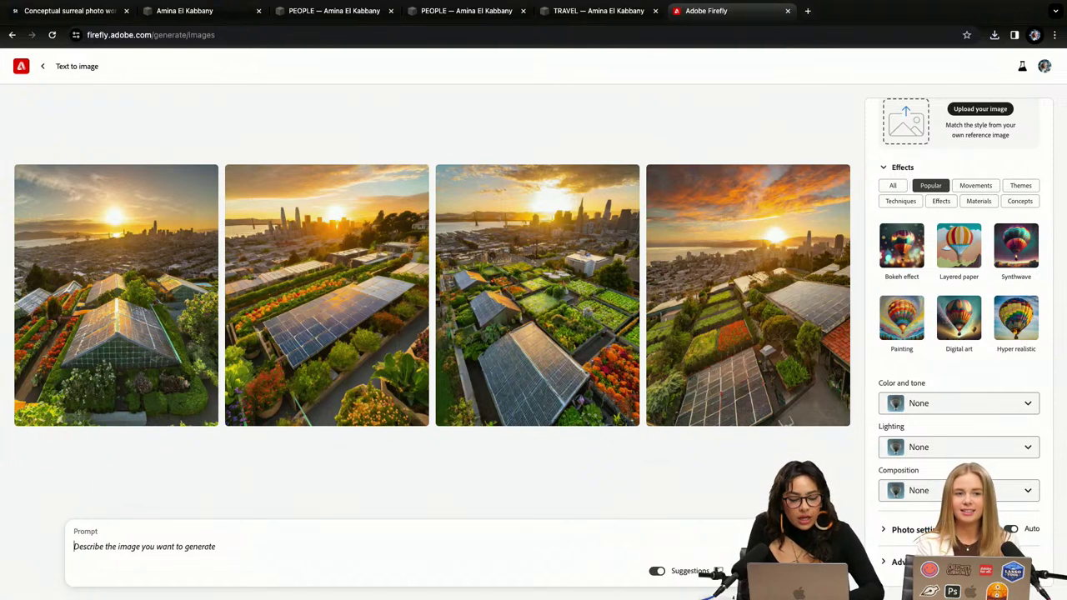
Enter the new prompt "town square with comfortable public seating"
text(town squar)
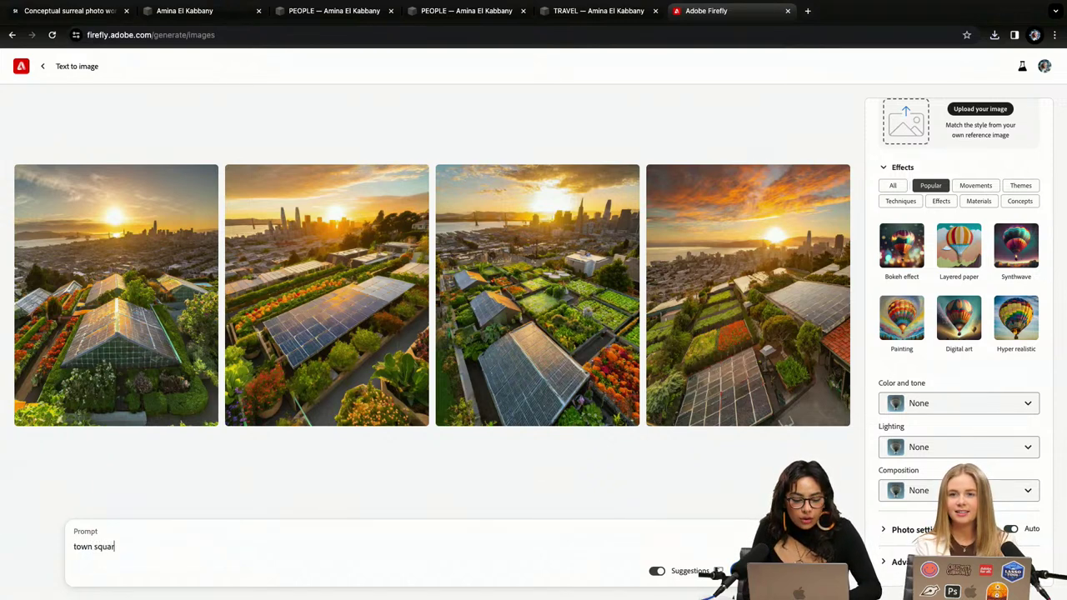
text(e with public s)
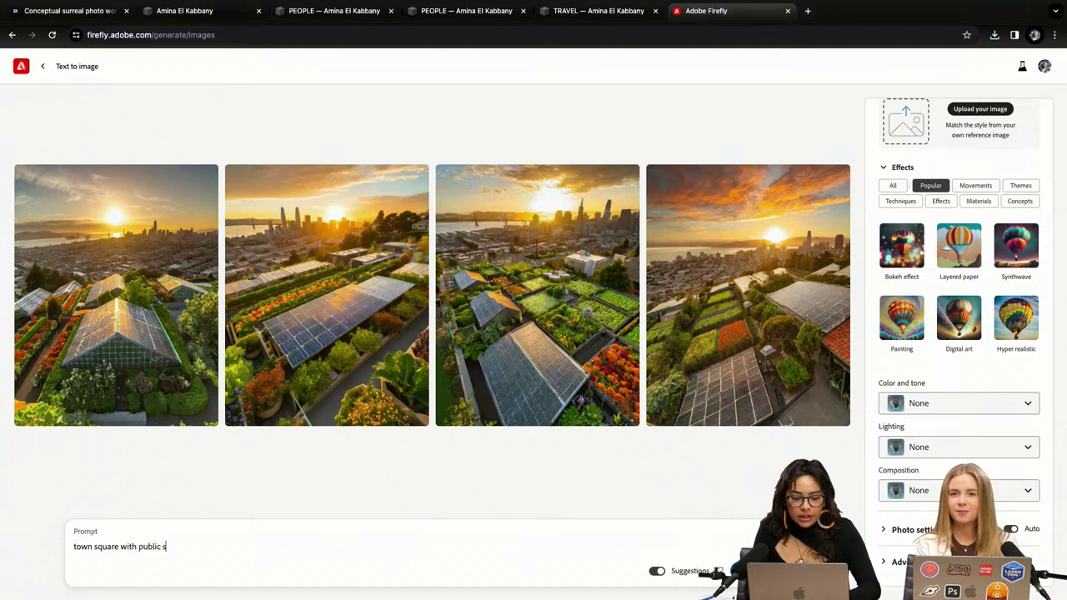
text(eating)
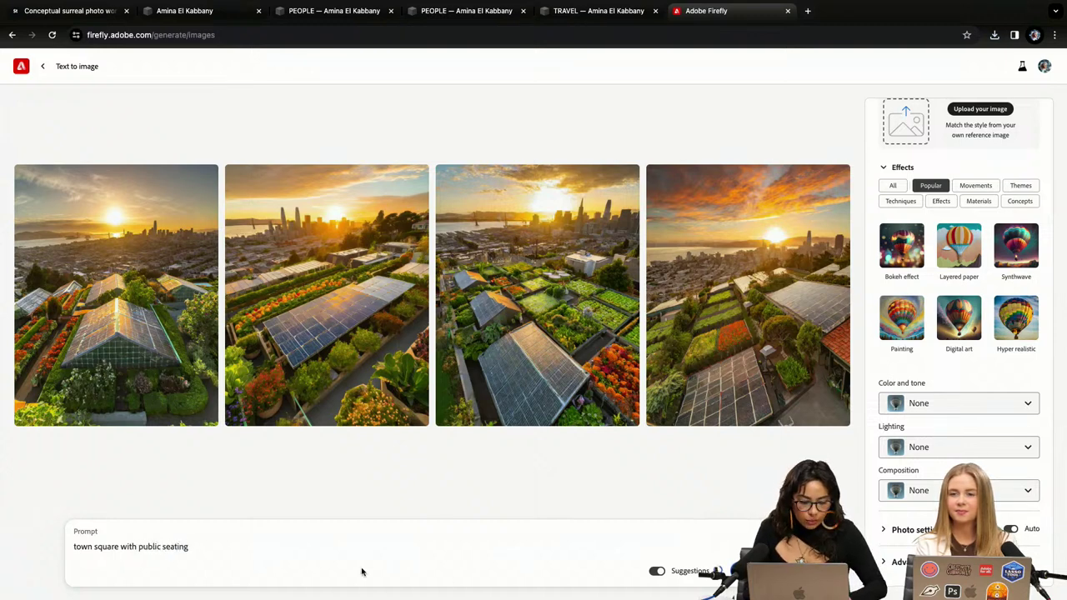
click(139, 546)
text(com)
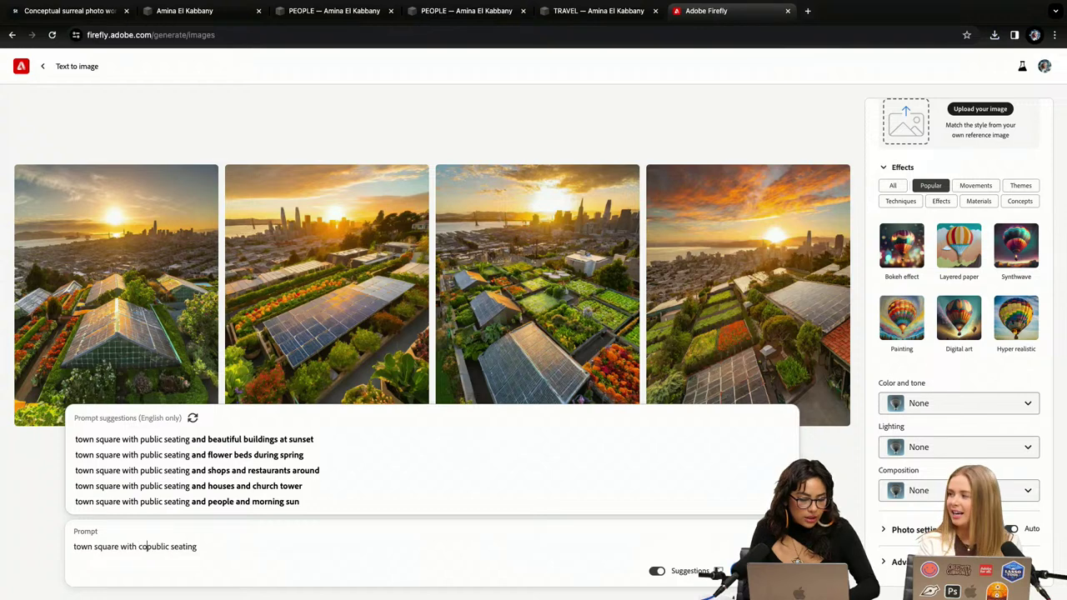
text(fortable)
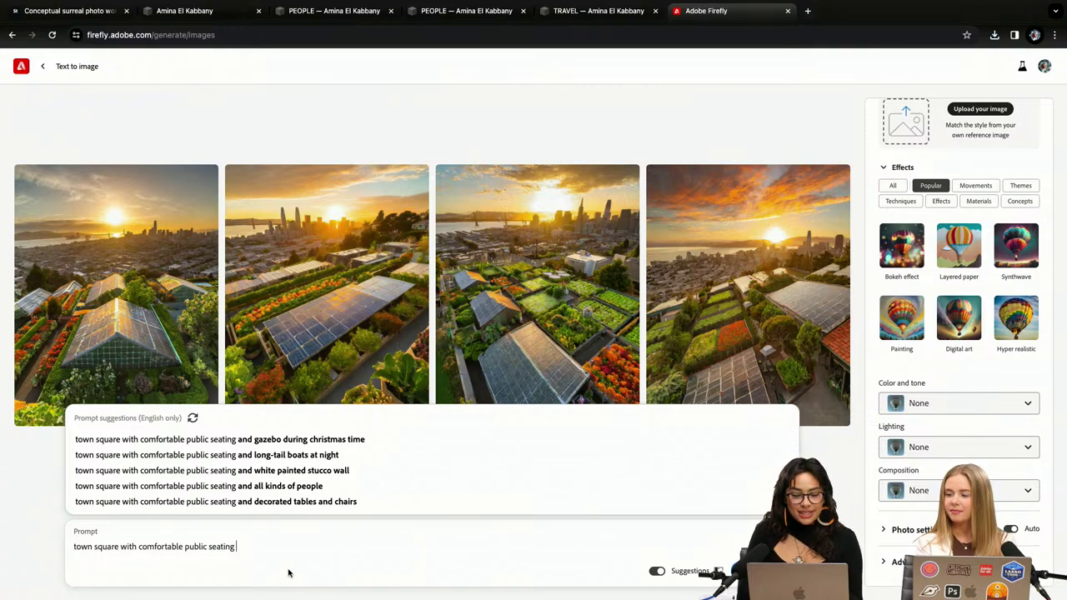
Extend the prompt with the suggested endings "and decorated tables and chairs" and "at evening light; city lifestyle", plus further text starting with "morr"
click(285, 504)
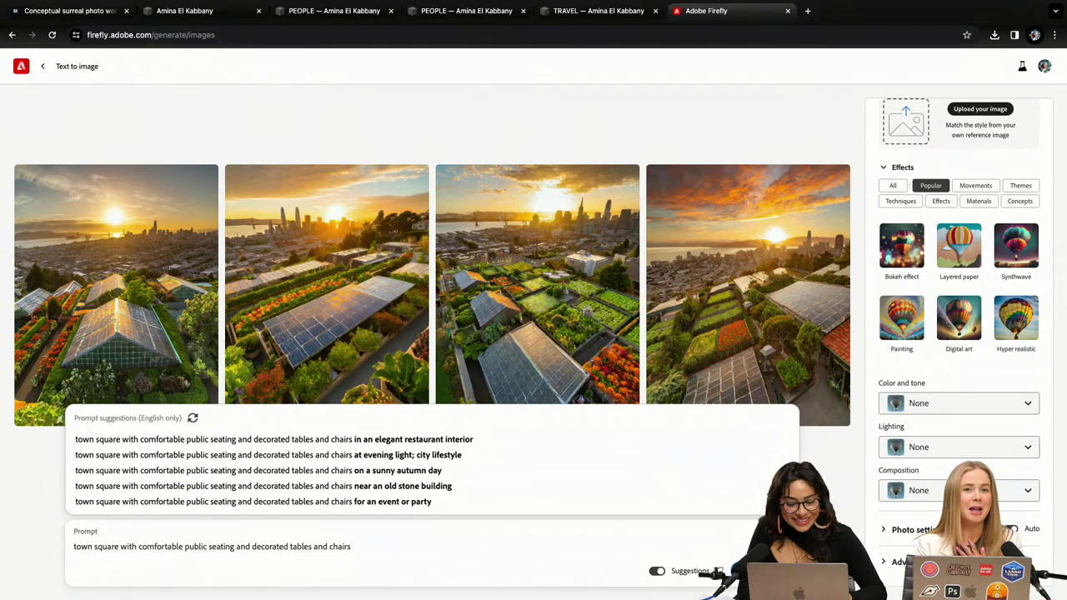
click(411, 460)
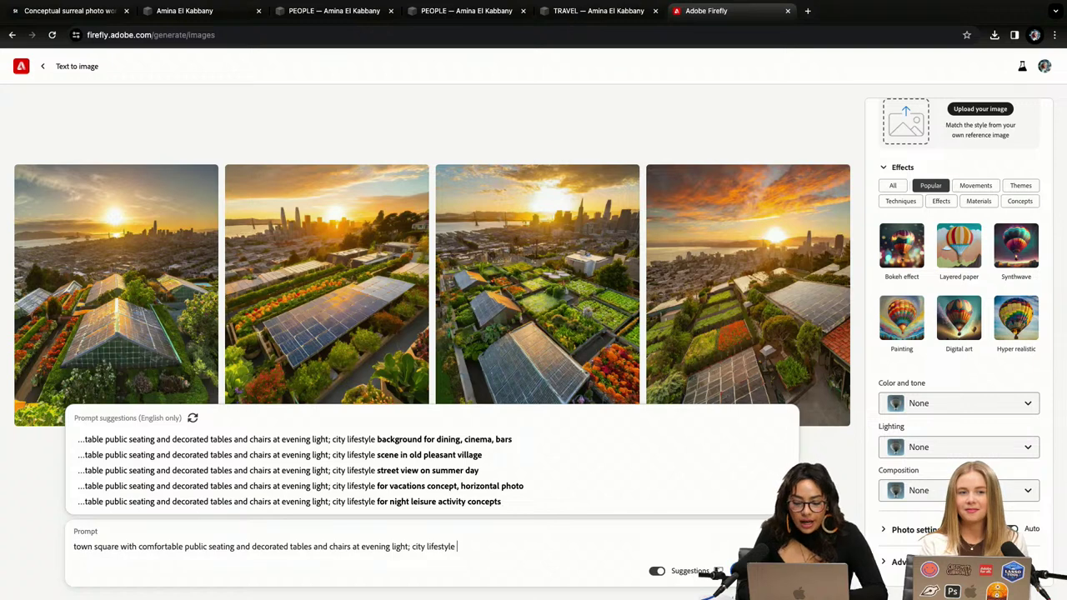
text(morr)
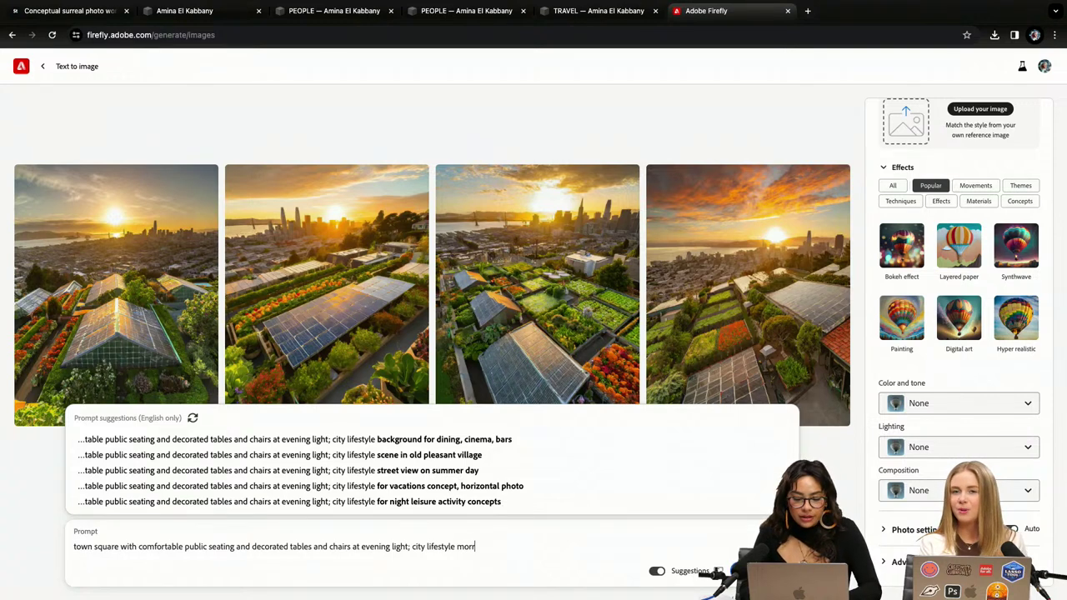
Finish the town square prompt with "morrocan inspired" and generate the images
text(ocan inspired)
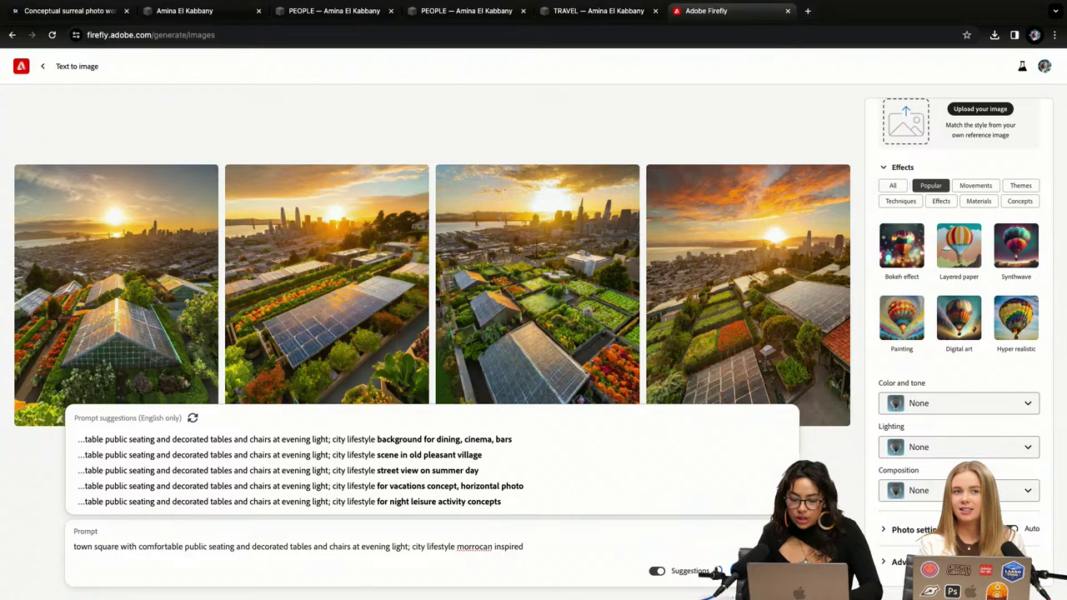
key(Return)
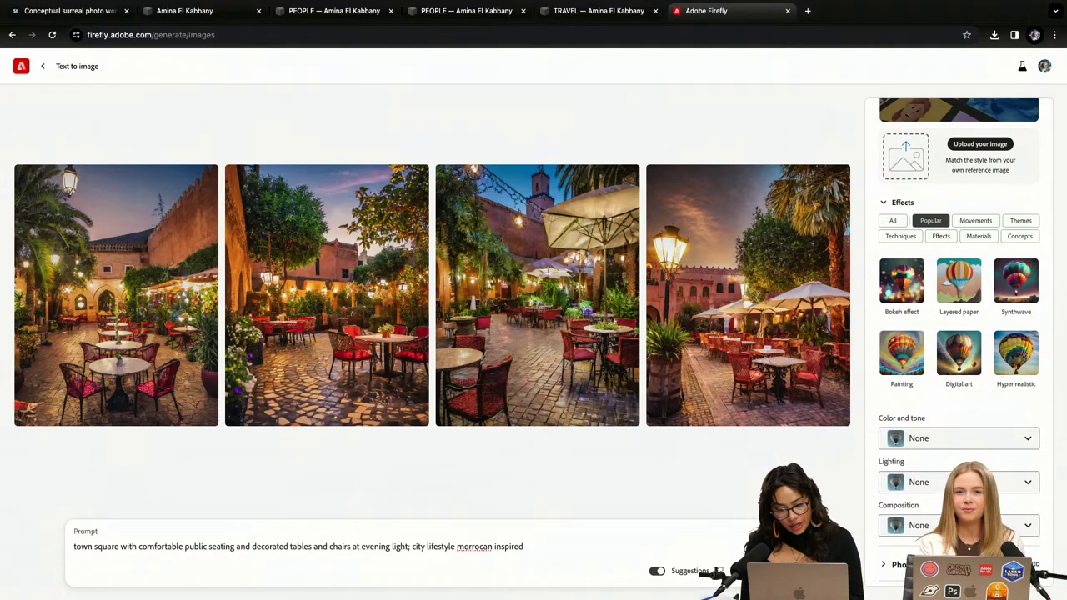
Enlarge the fourth Moroccan square result, save it to favorites and return to the results
mouse_move(670, 190)
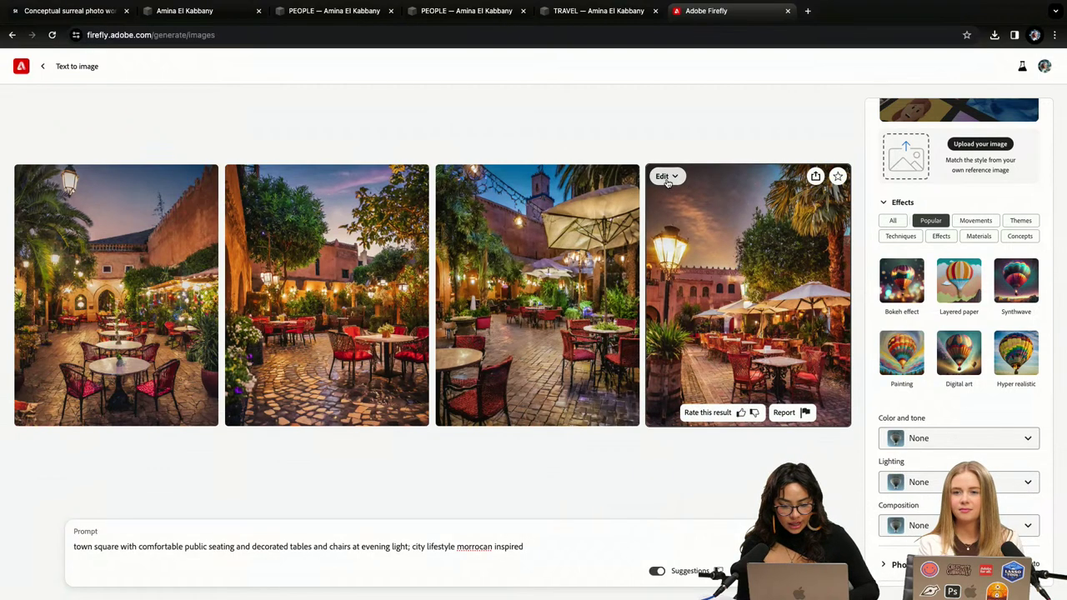
click(719, 257)
mouse_move(662, 370)
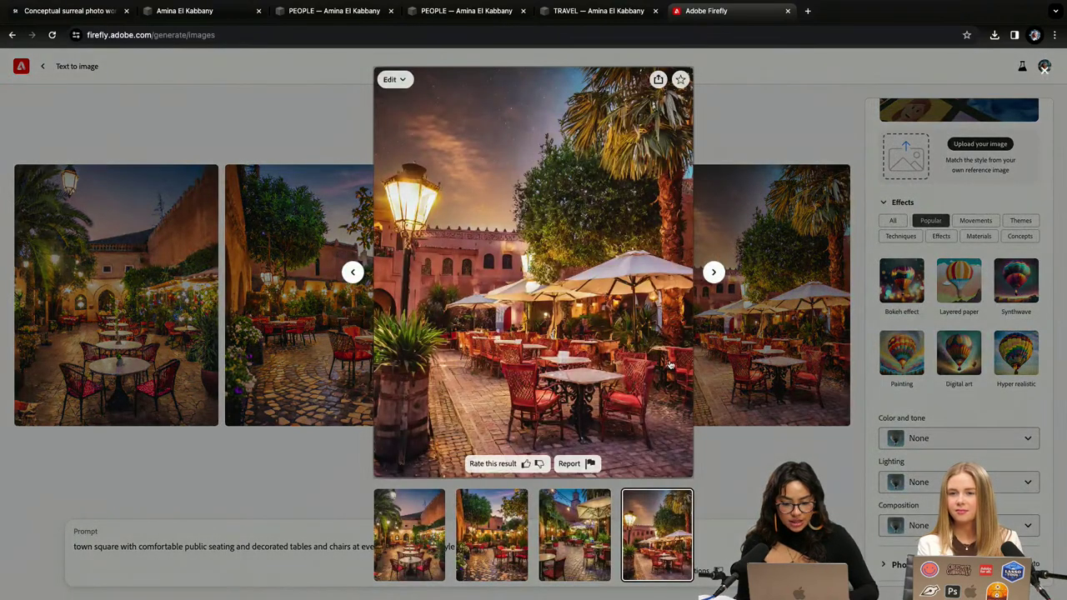
click(680, 80)
click(869, 229)
scroll(869, 230, up, 1)
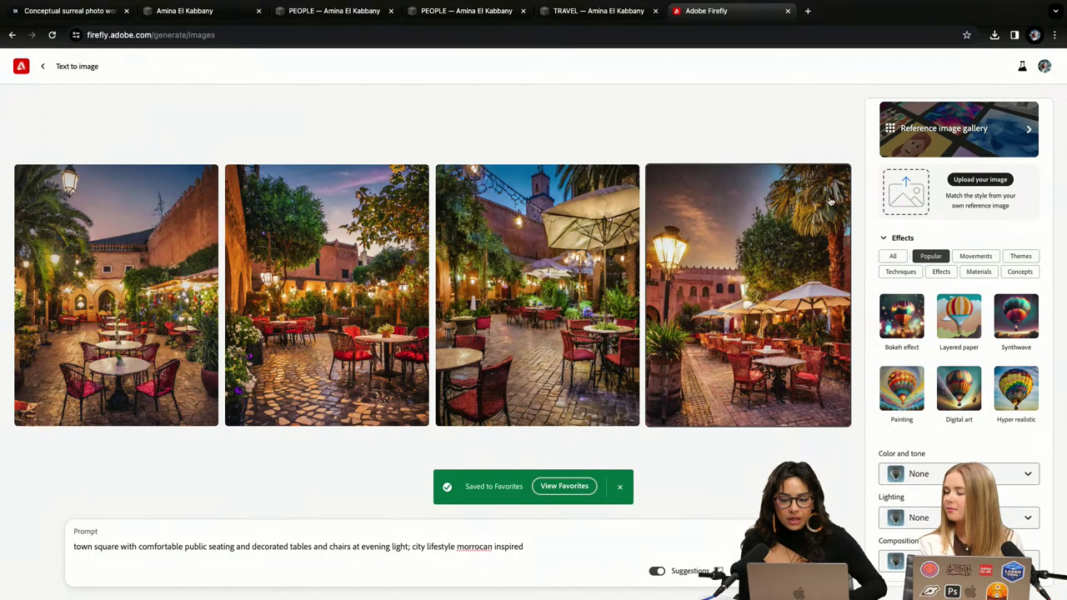
Download the fourth Moroccan square image, accepting the Content Credentials notice
click(815, 178)
click(823, 200)
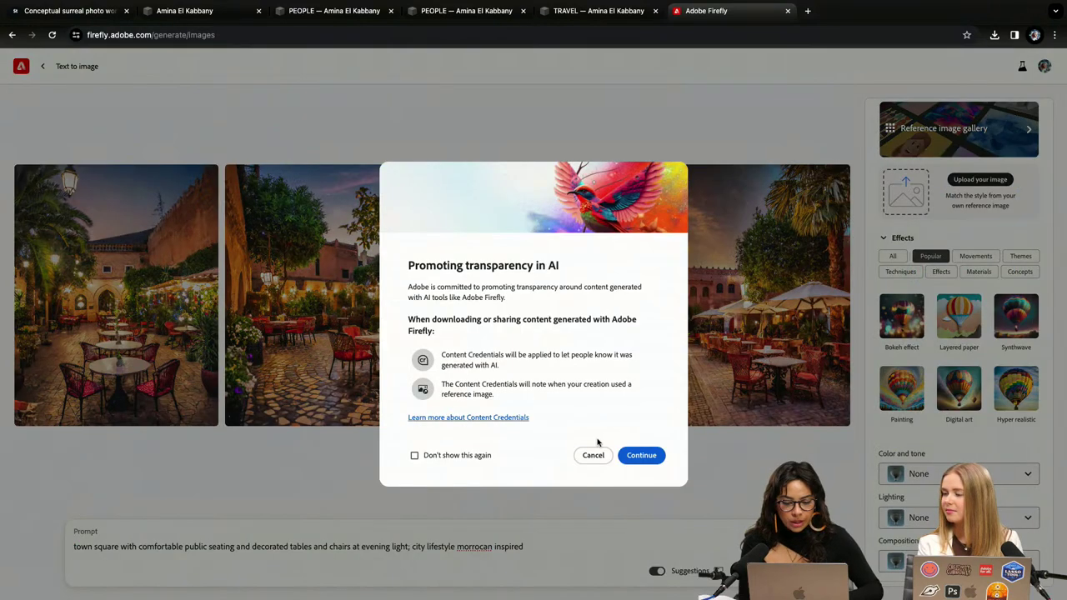
click(641, 456)
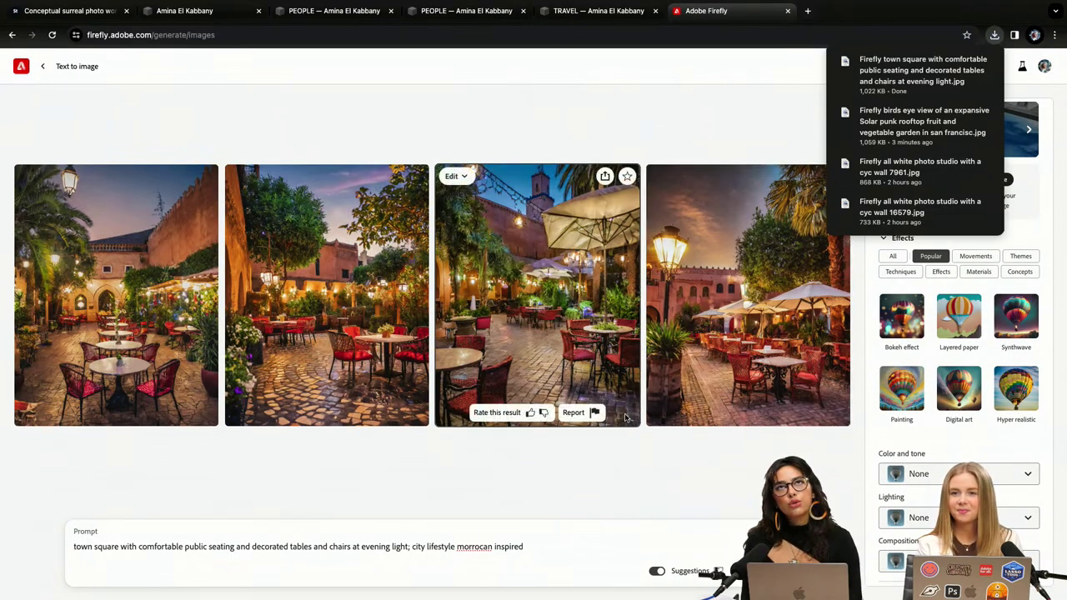
Prefix the prompt with "birds eye view of a", append "blue buildings" at its end, and generate new images
click(74, 547)
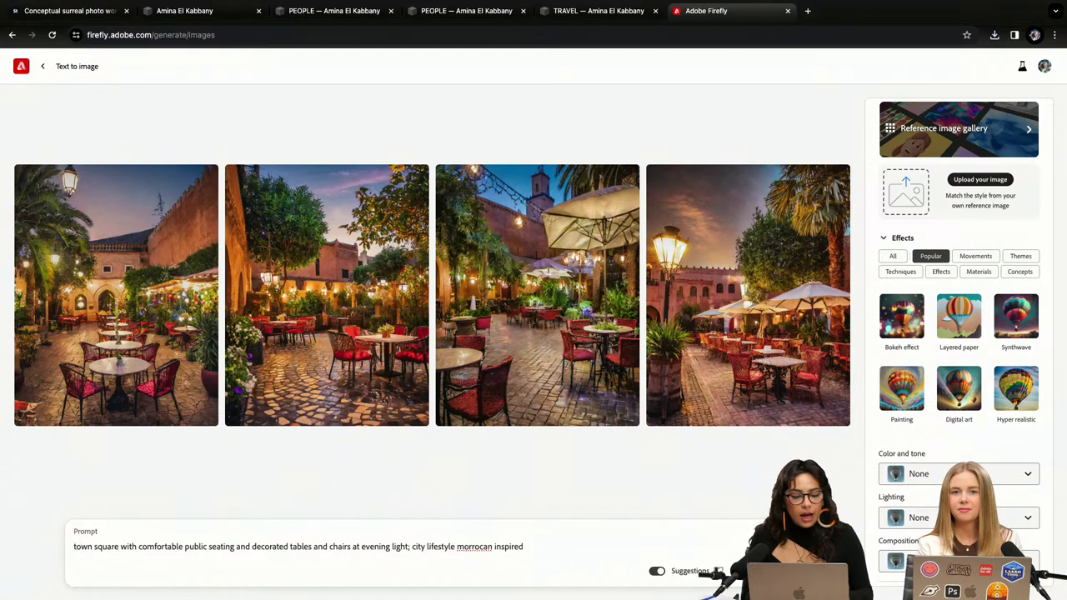
text(birds eye view of a)
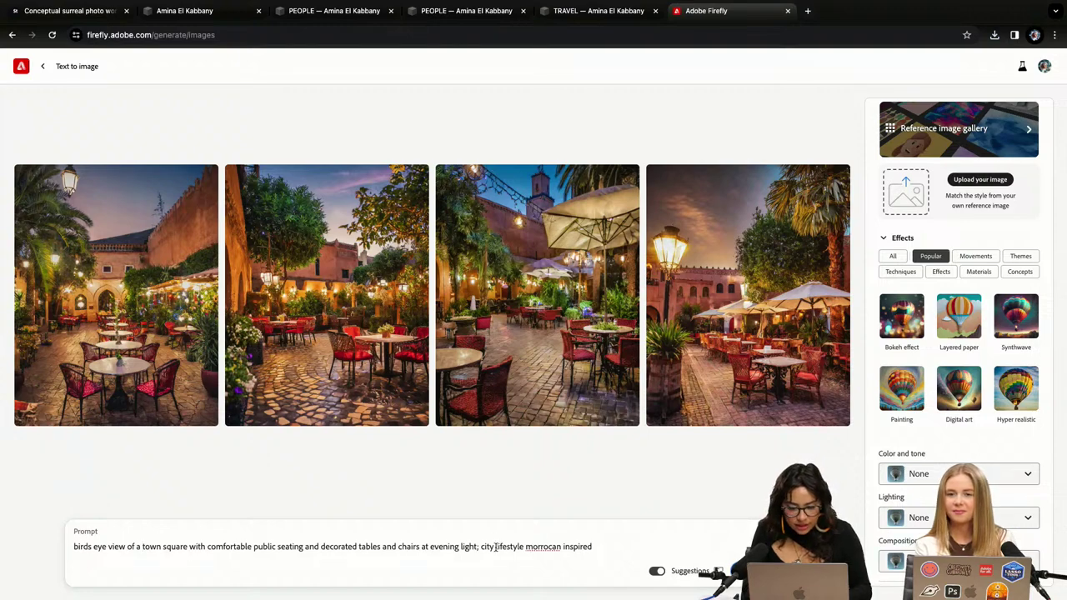
click(605, 546)
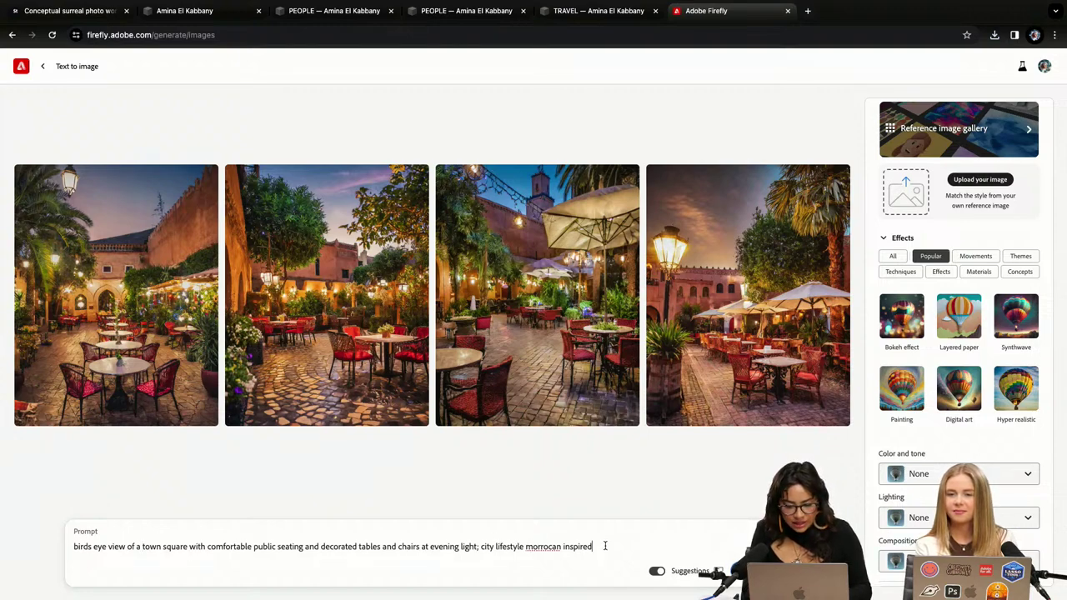
text(blue buildings)
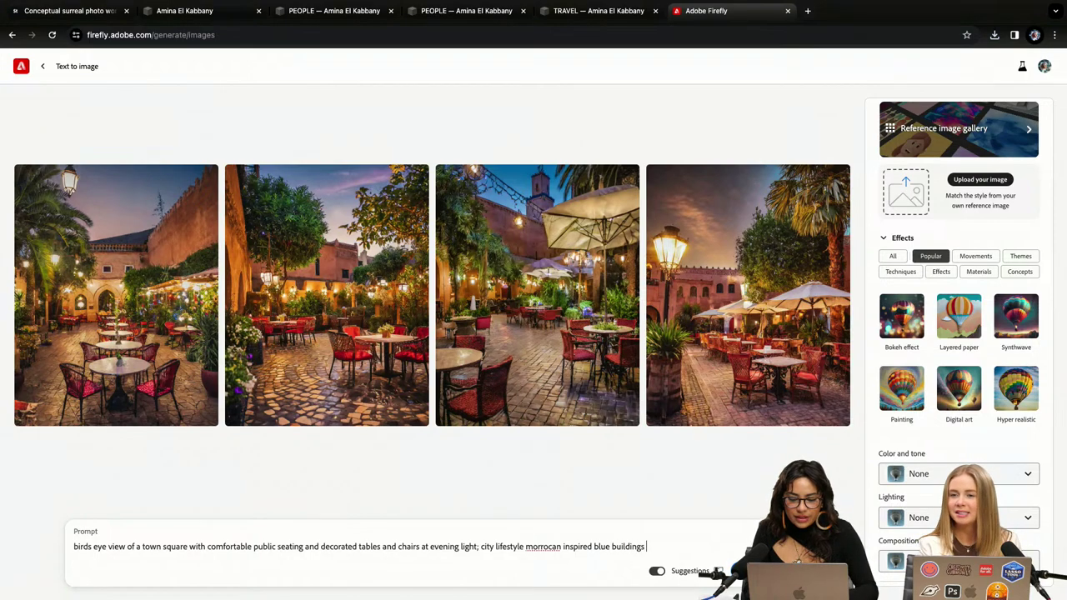
key(Return)
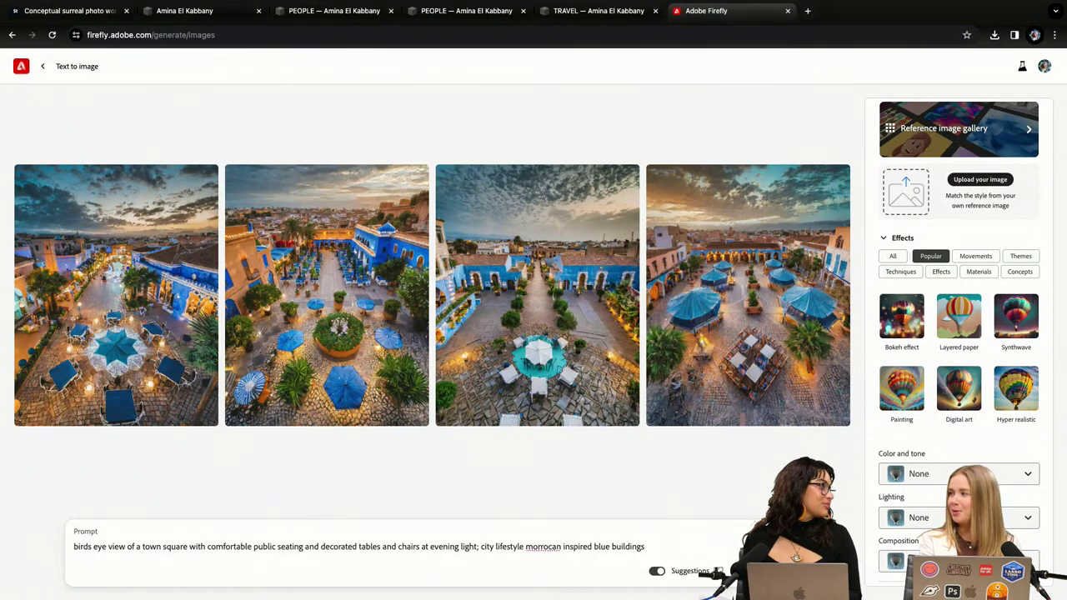
Save the first blue-building result to favorites and regenerate the prompt with the Wide angle composition
mouse_move(202, 217)
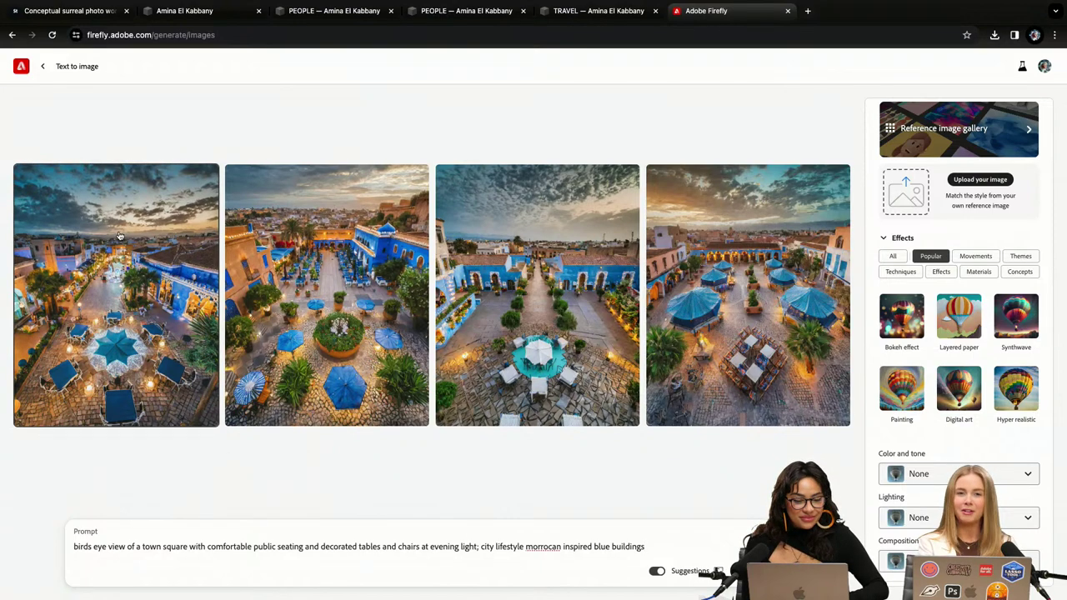
click(206, 176)
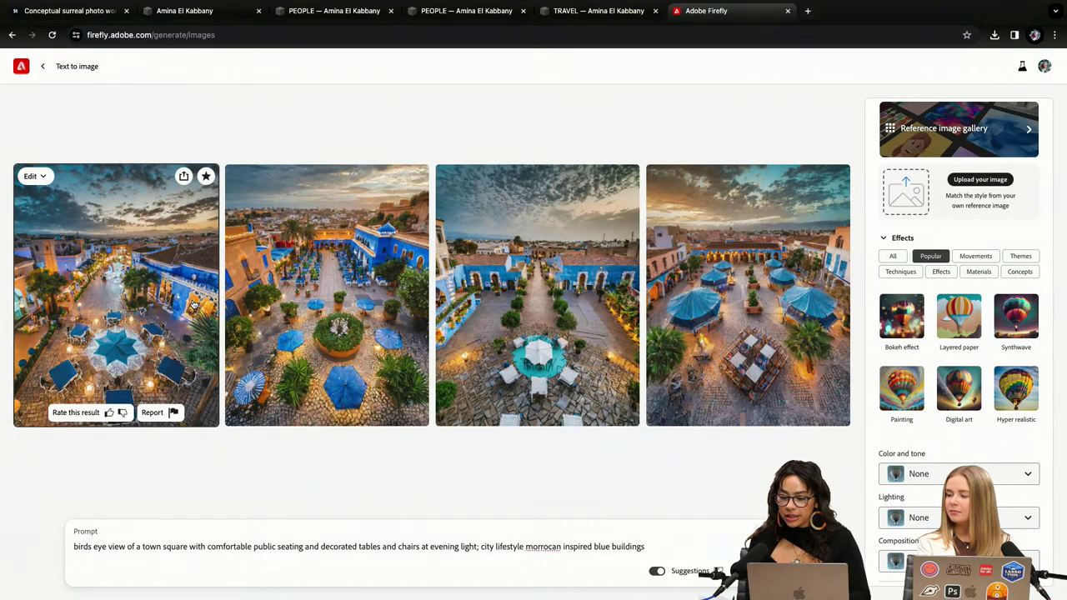
scroll(876, 478, down, 1)
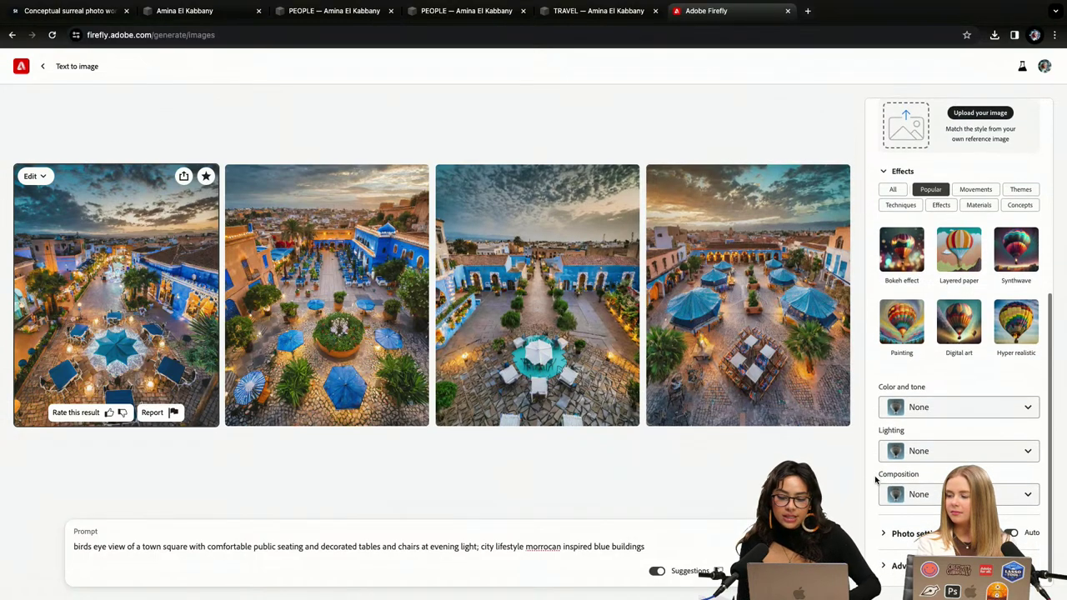
click(959, 495)
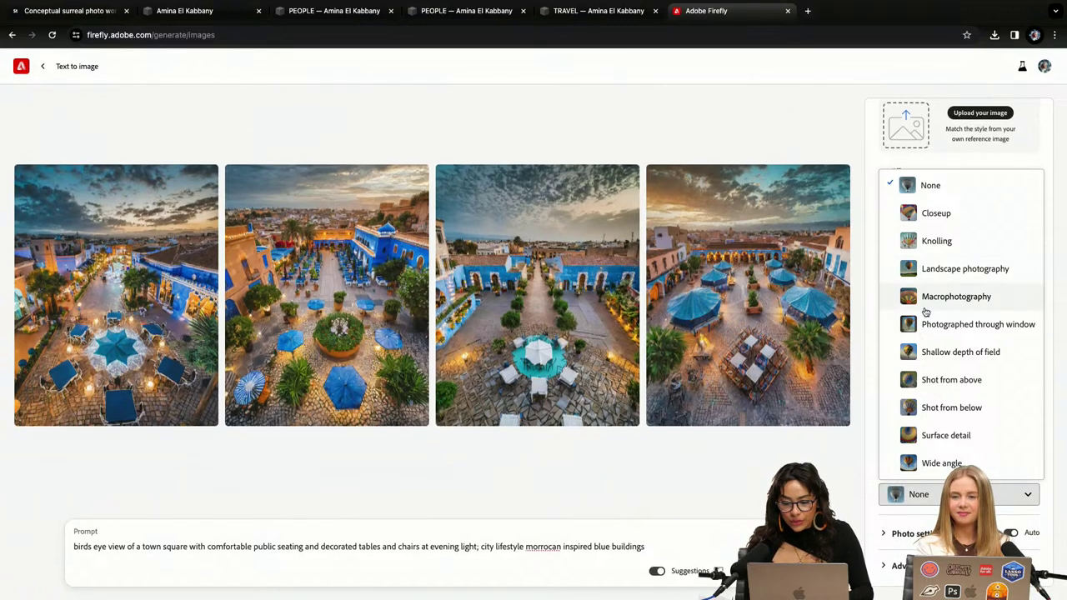
click(925, 464)
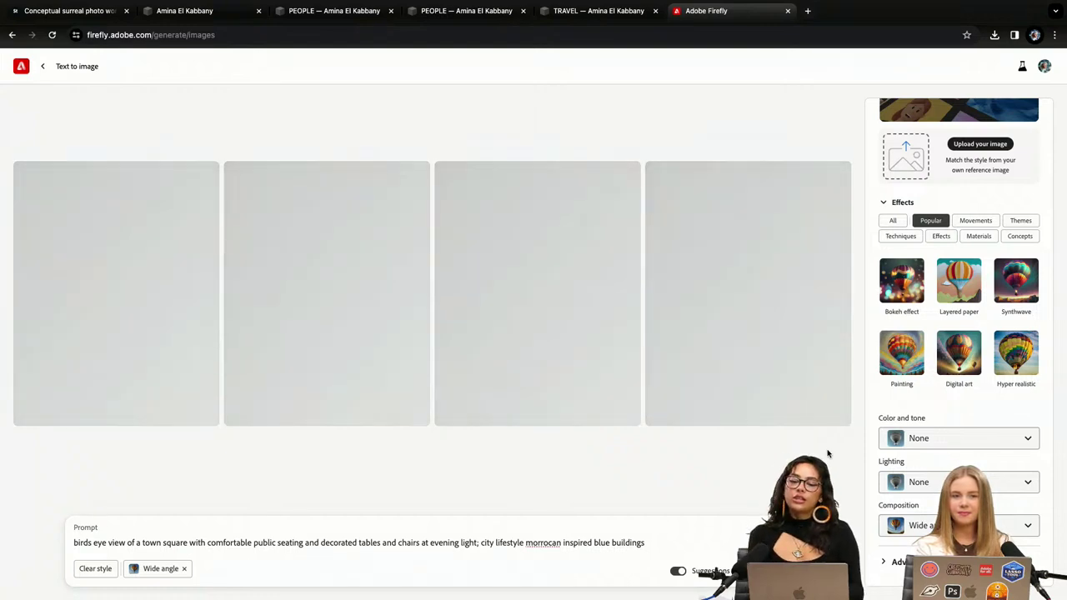
scroll(923, 280, up, 1)
scroll(923, 280, up, 3)
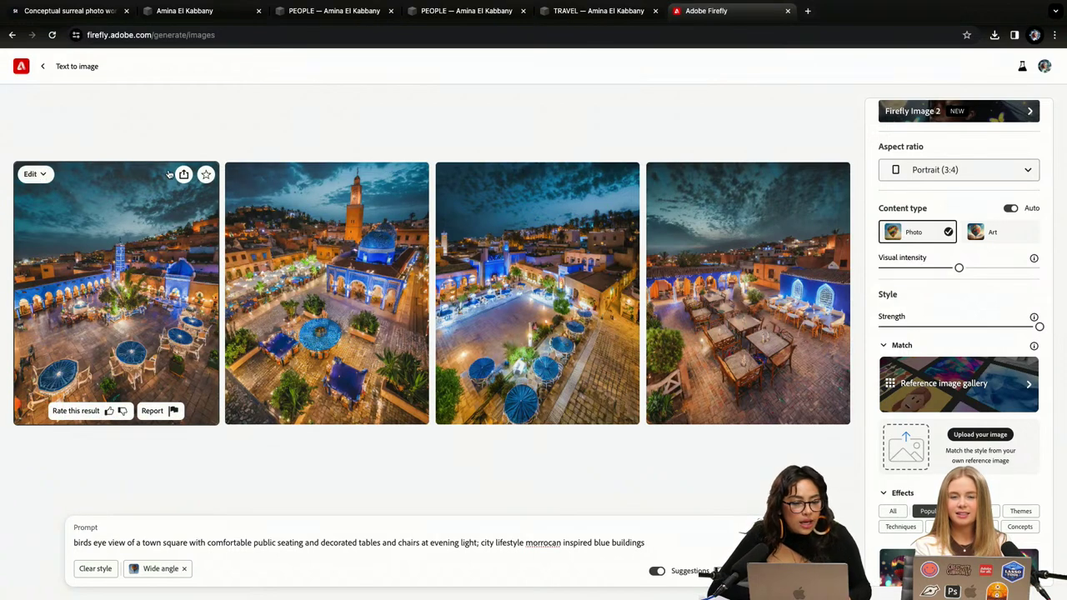
Save the first wide-angle result to favorites and generate similar images from it
click(206, 174)
click(38, 175)
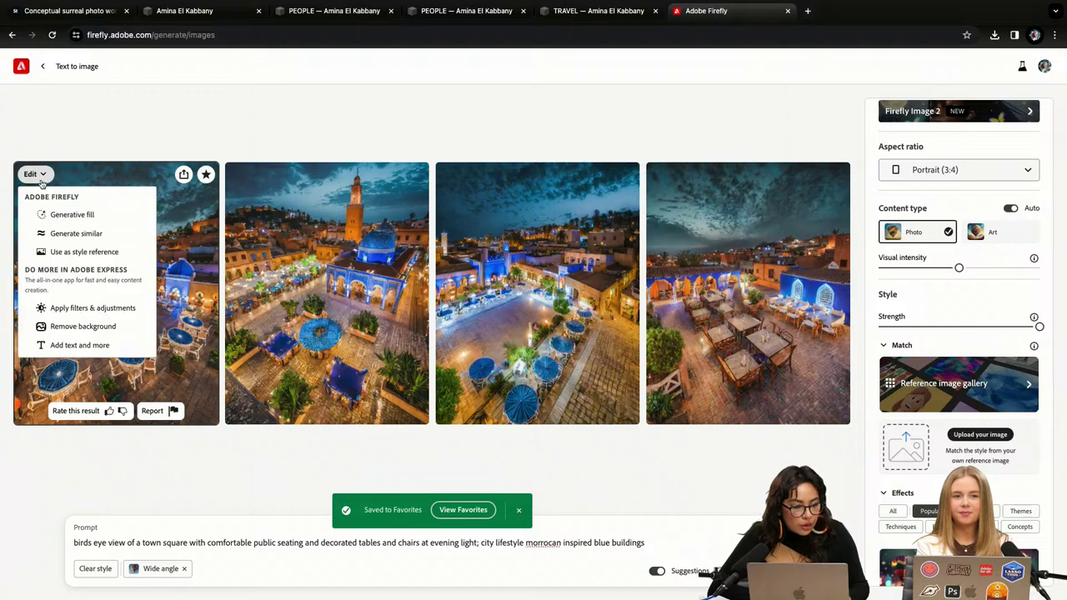
click(74, 234)
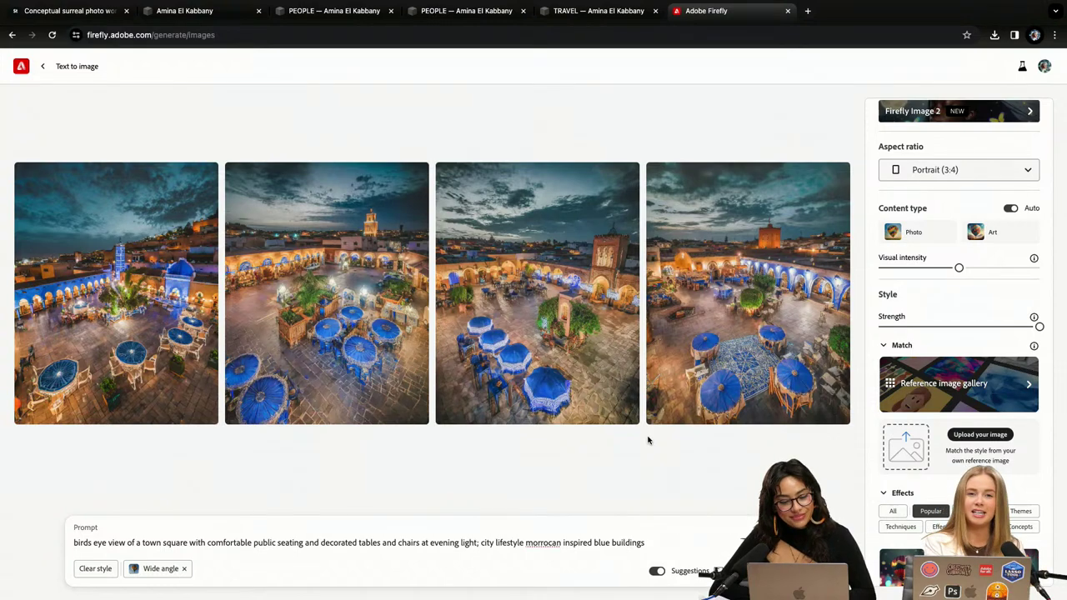
Examine the similar wide-angle variations of the blue town square up close
mouse_move(439, 317)
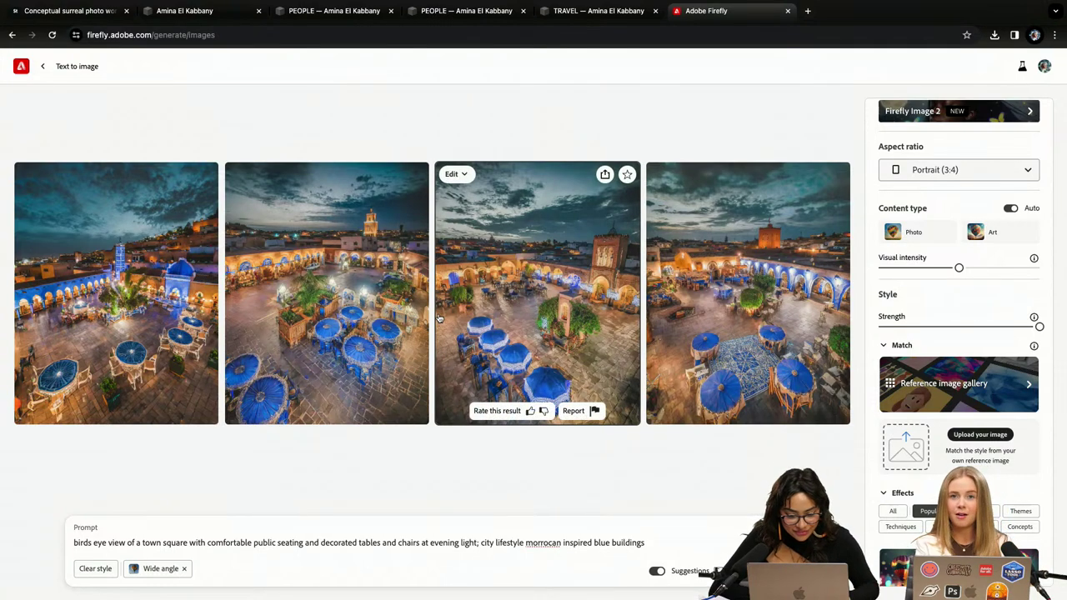
scroll(439, 318, up, 5)
scroll(439, 318, left, 1)
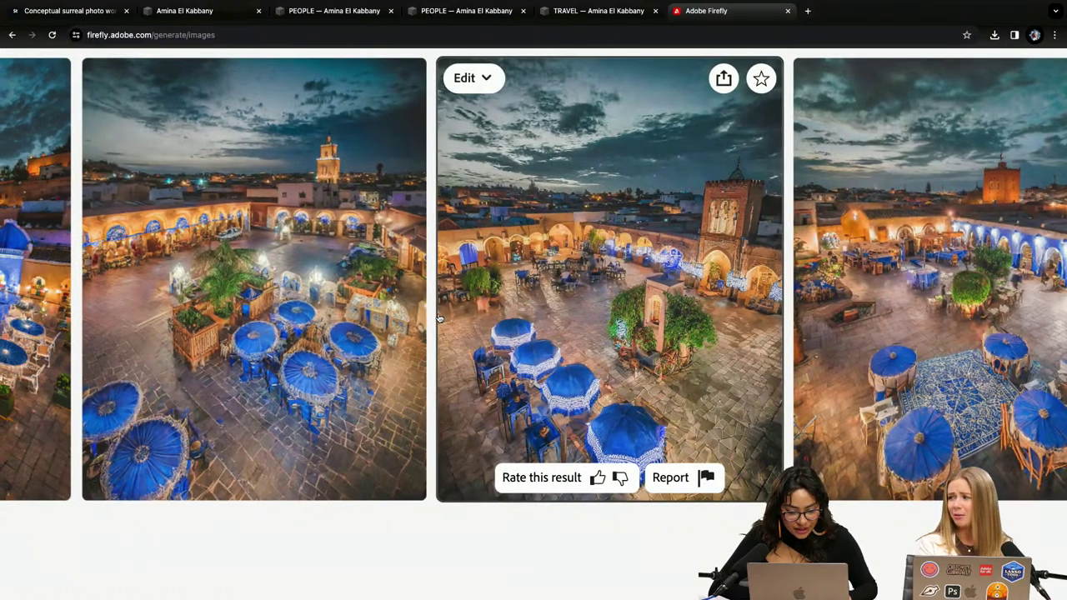
scroll(439, 318, down, 5)
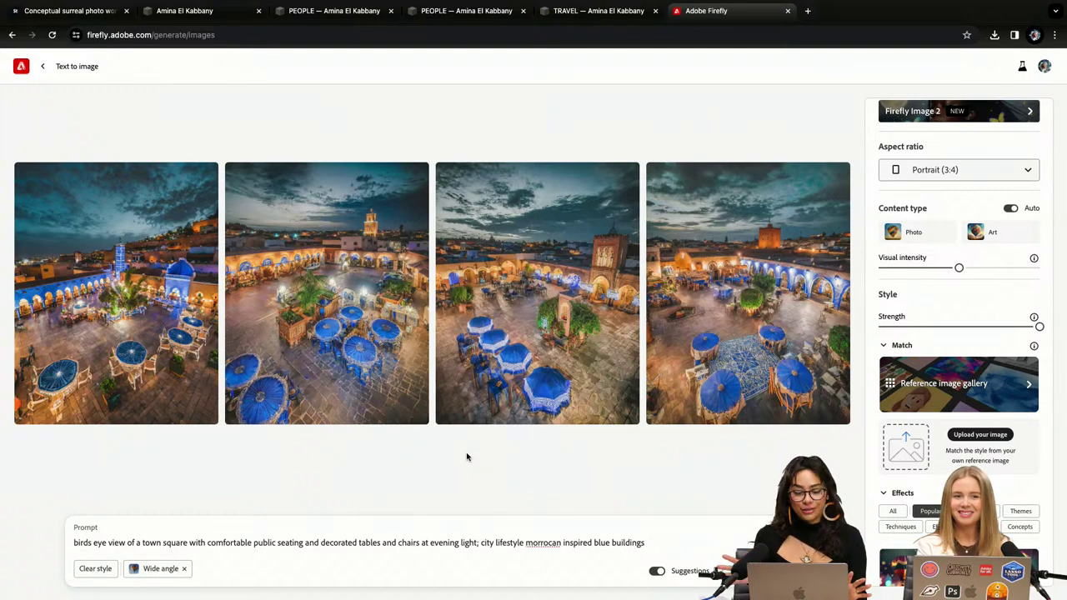
Download the first wide-angle blue square image, accepting the Content Credentials notice
mouse_move(440, 414)
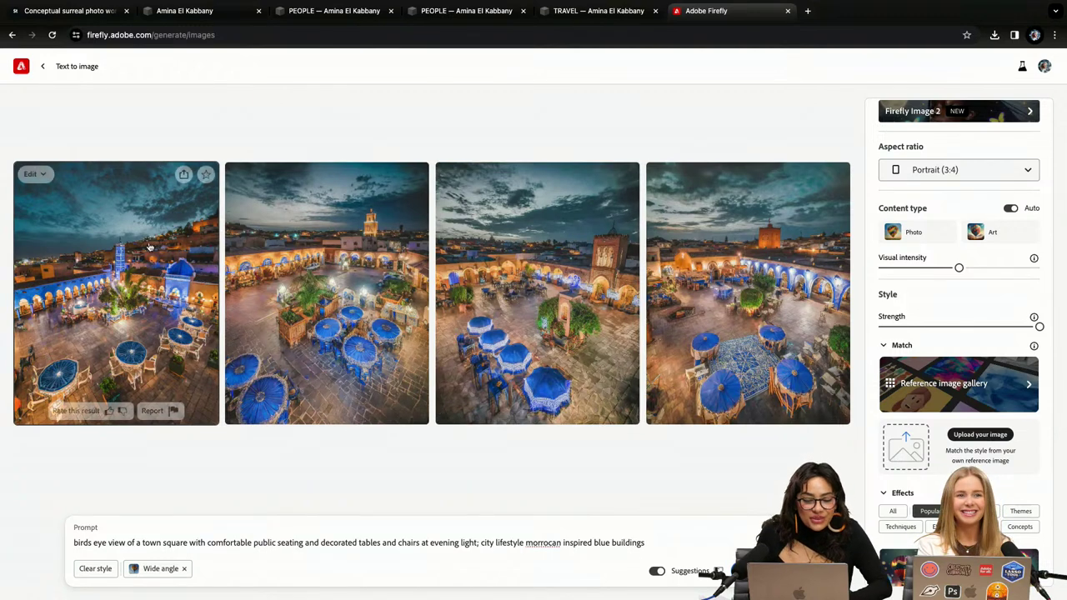
click(182, 174)
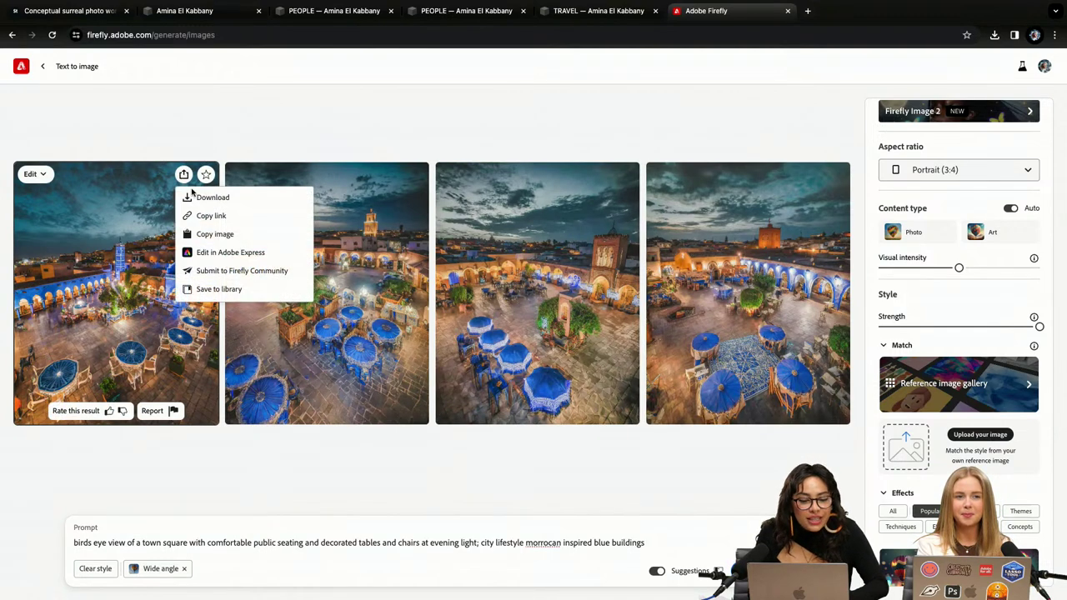
click(197, 197)
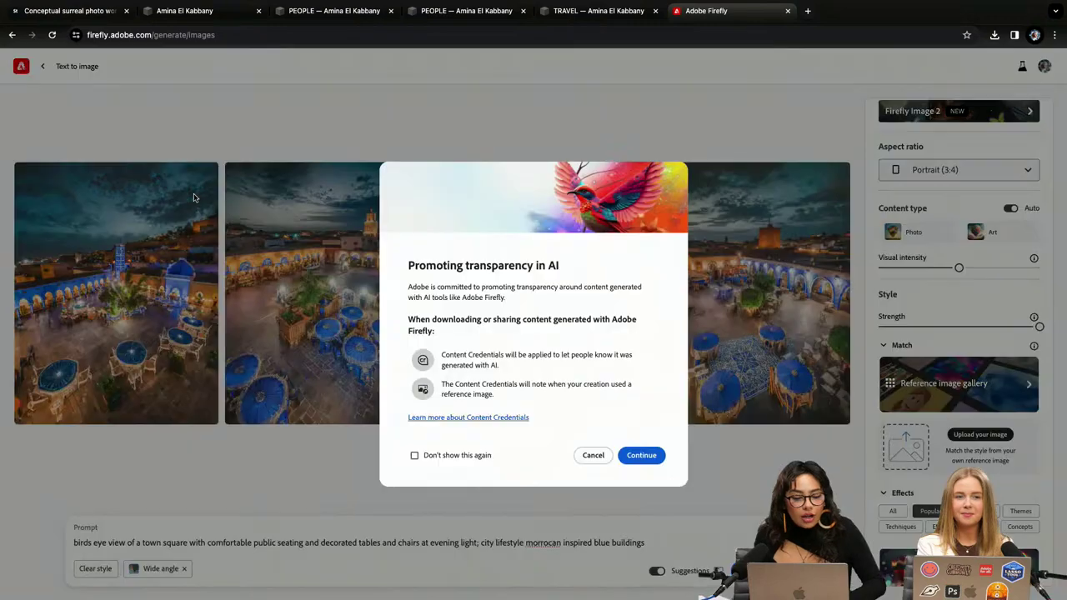
click(630, 455)
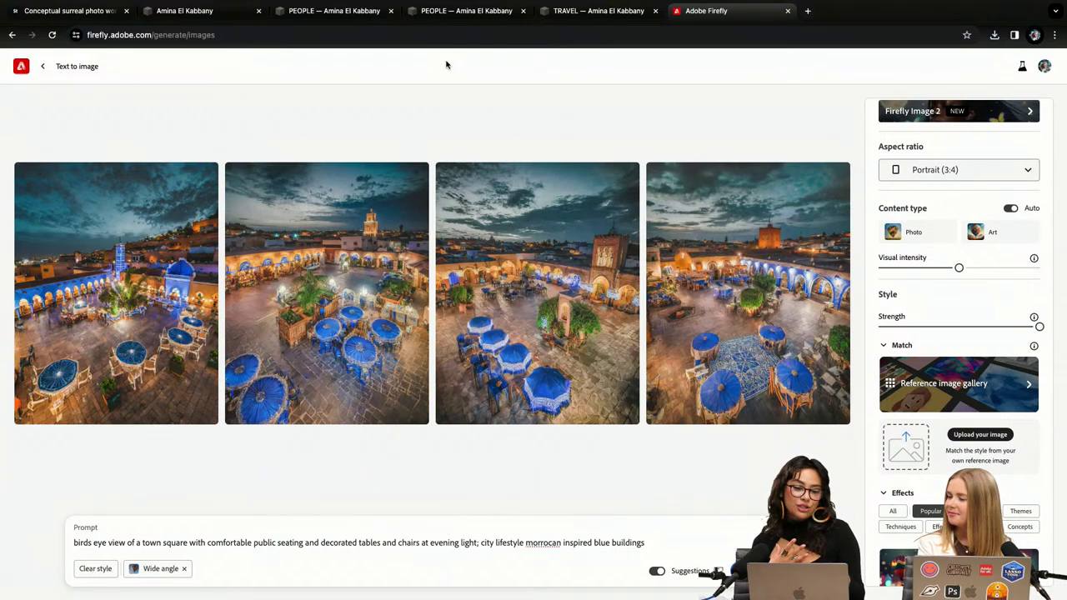
Switch from the full-screen browser to the Photoshop vision board and minimize the browser window
mouse_move(13, 5)
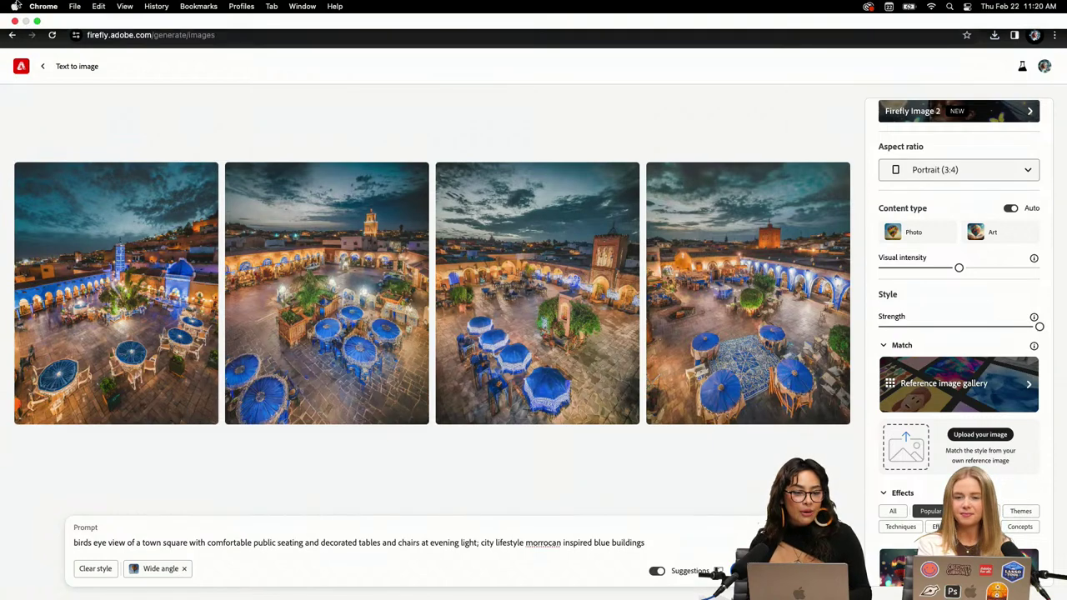
click(37, 21)
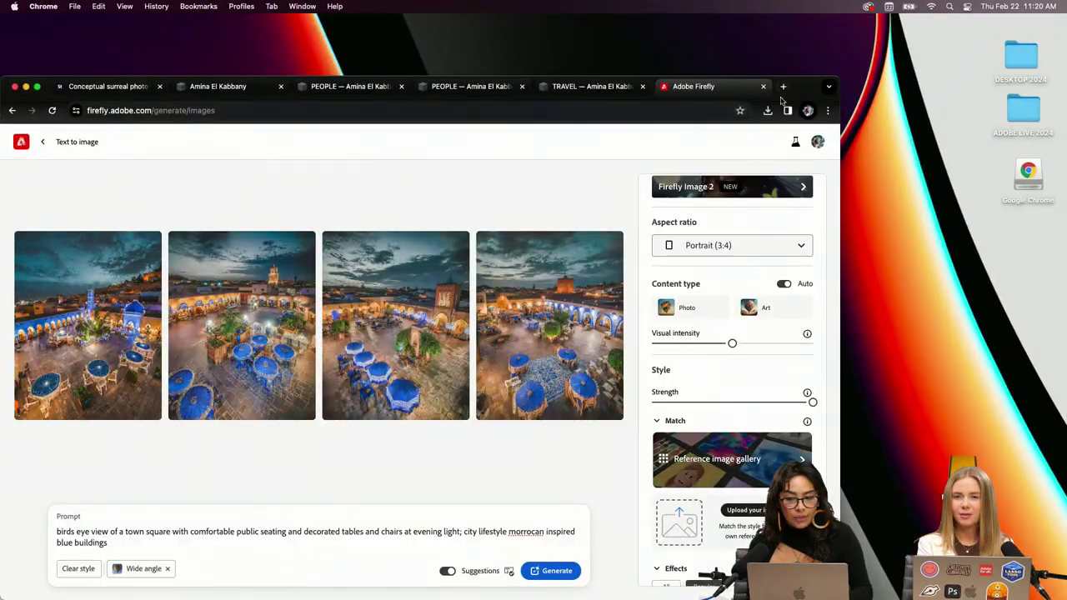
mouse_move(533, 595)
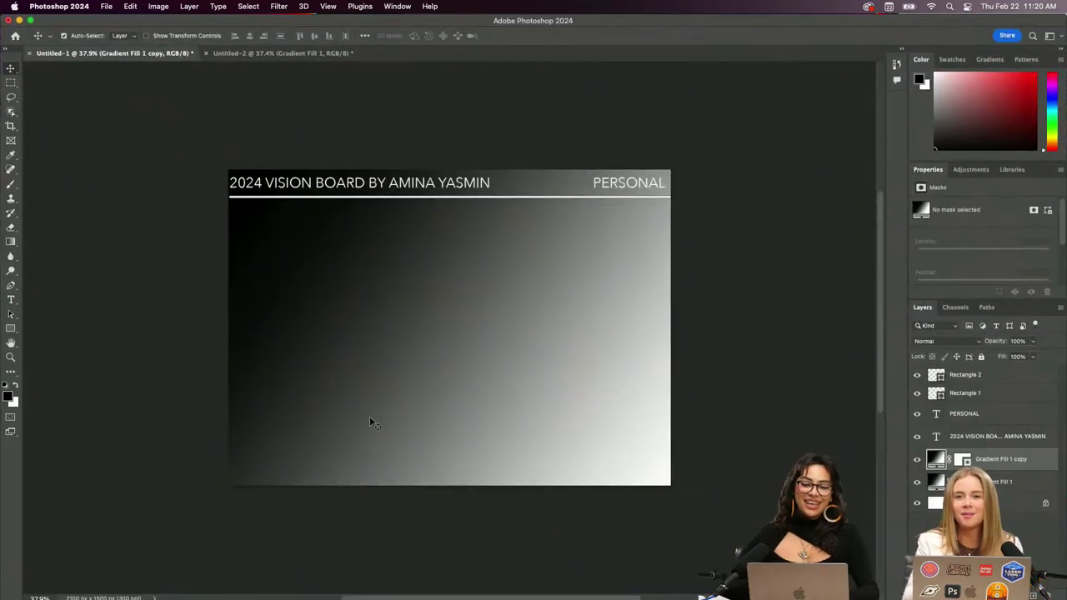
drag(55, 21, 191, 21)
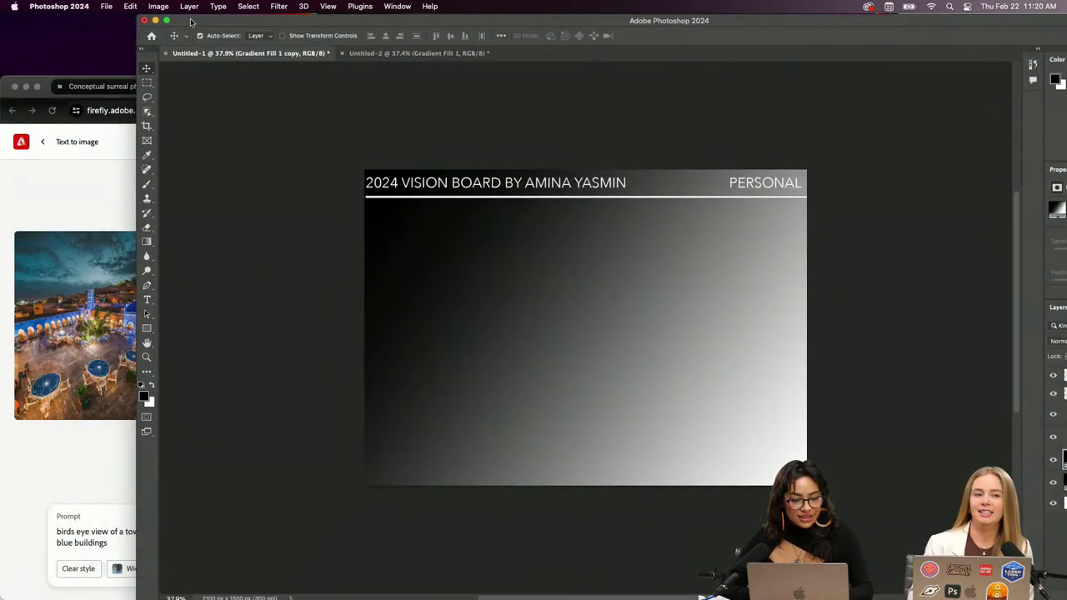
click(25, 87)
Look through the Downloads, Documents and Desktop folders in Finder, preview a downloaded Firefly image, and return to Photoshop
click(48, 576)
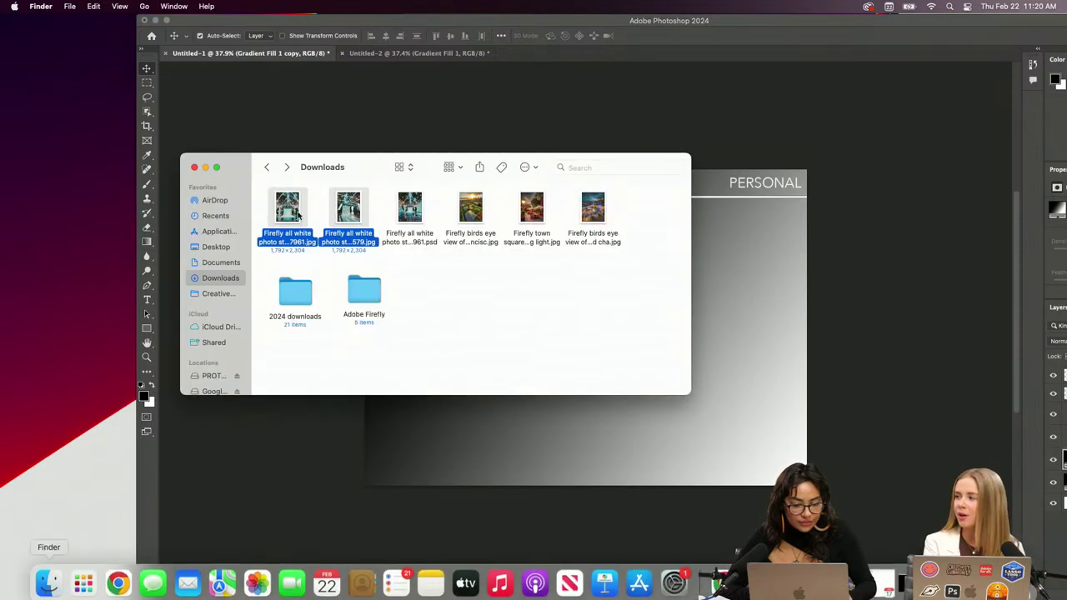
click(447, 335)
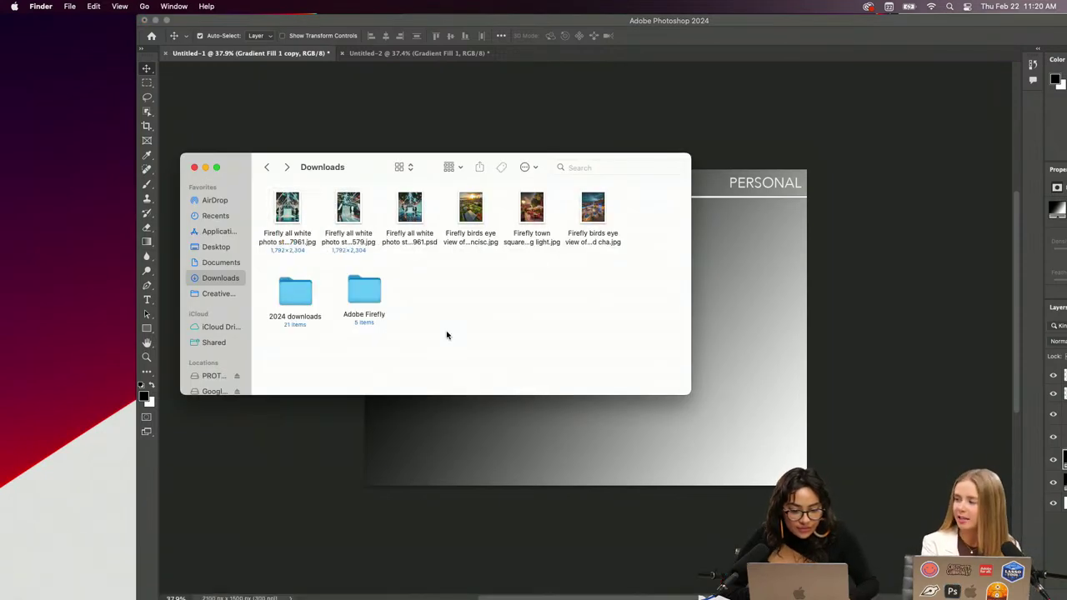
click(221, 263)
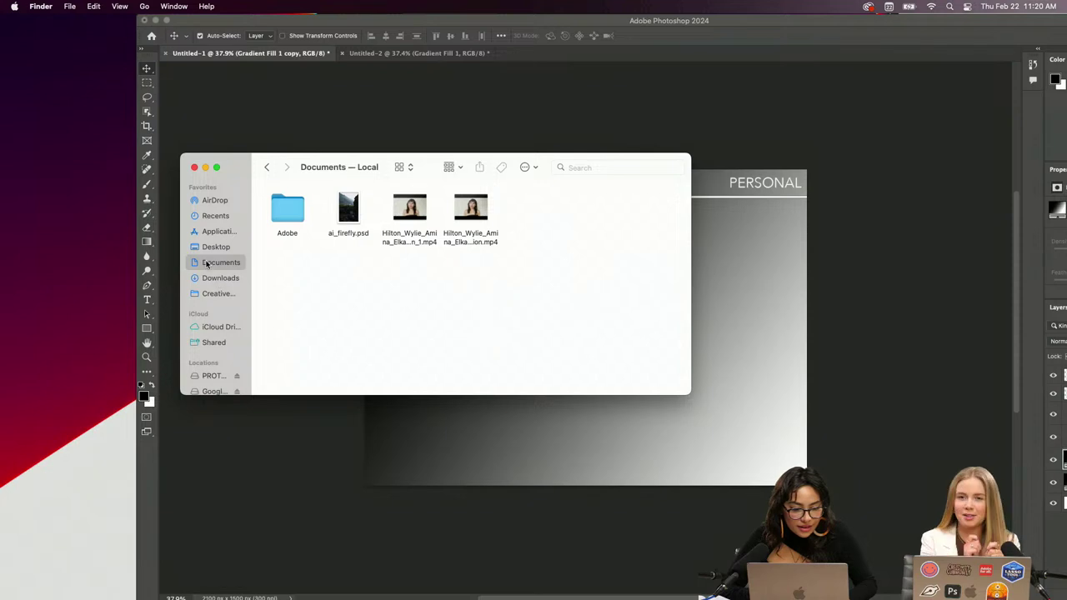
click(214, 248)
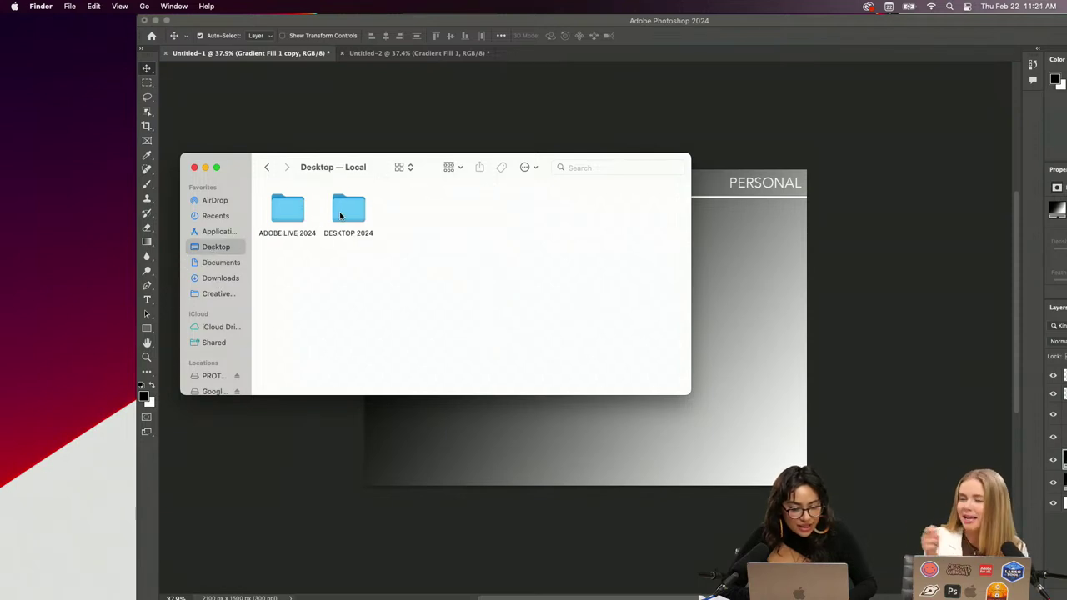
click(221, 263)
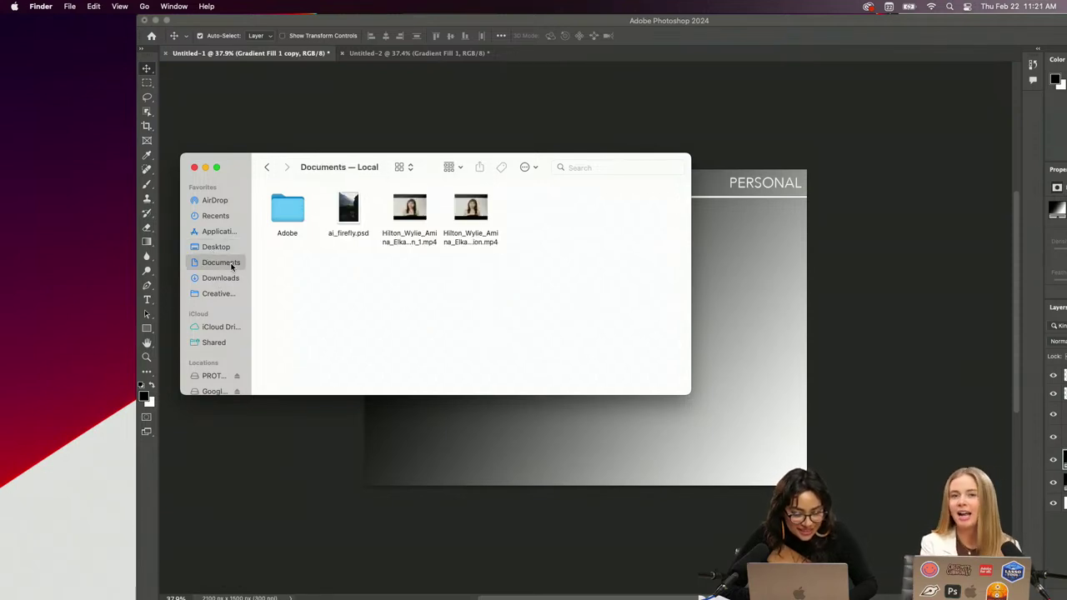
click(221, 278)
click(520, 242)
key(space)
key(space)
click(646, 100)
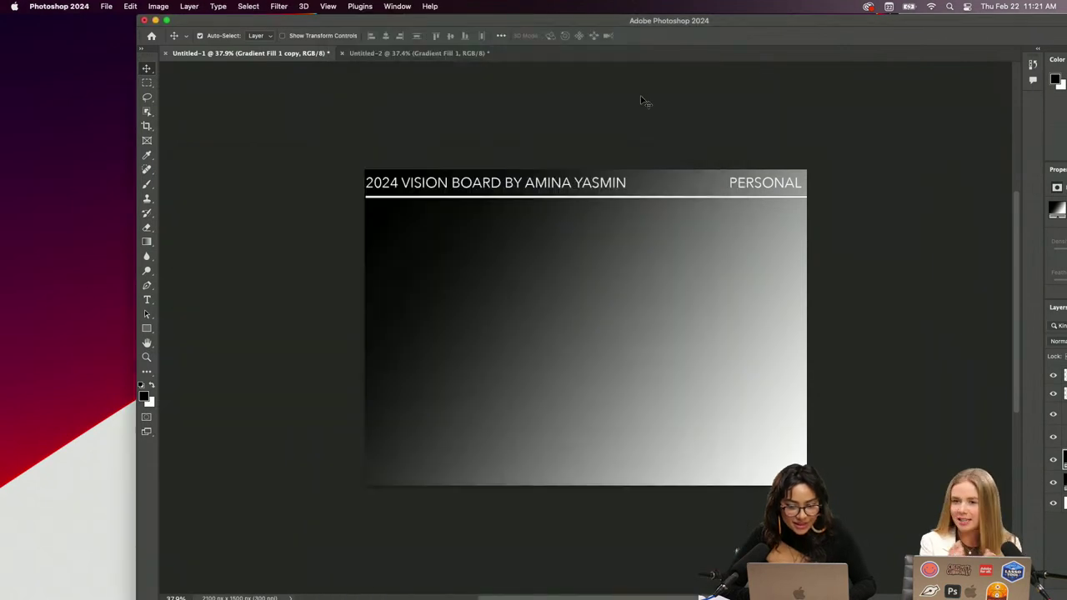
Open the COLLECTIVE vision board, preview the downloaded Firefly images in Finder, and place the blue town square image on the board
click(409, 53)
mouse_move(2, 587)
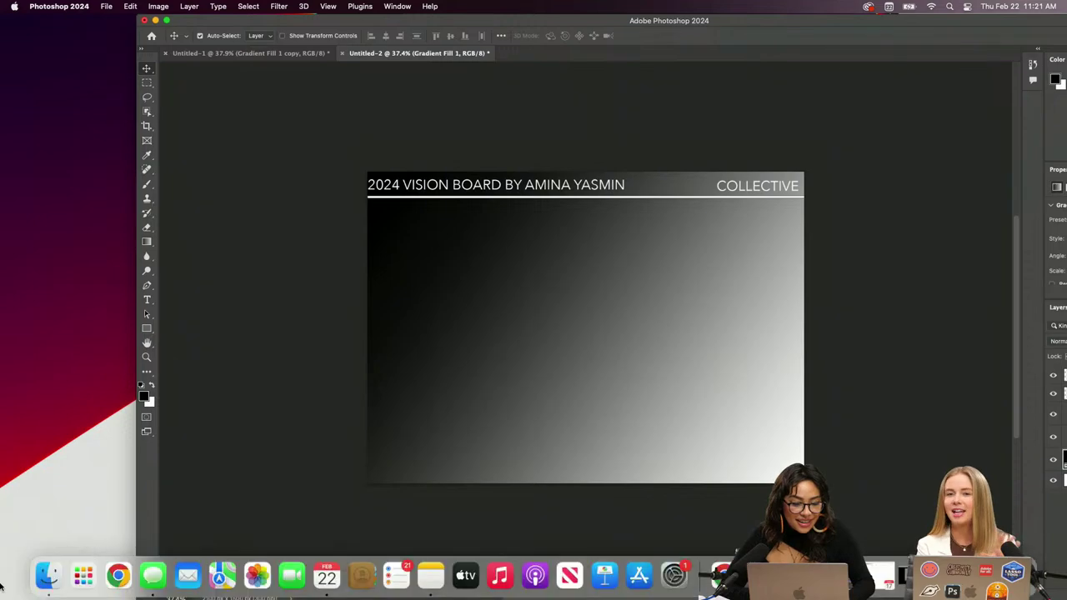
click(48, 575)
key(space)
key(Right)
key(Left)
key(space)
drag(598, 208, 758, 296)
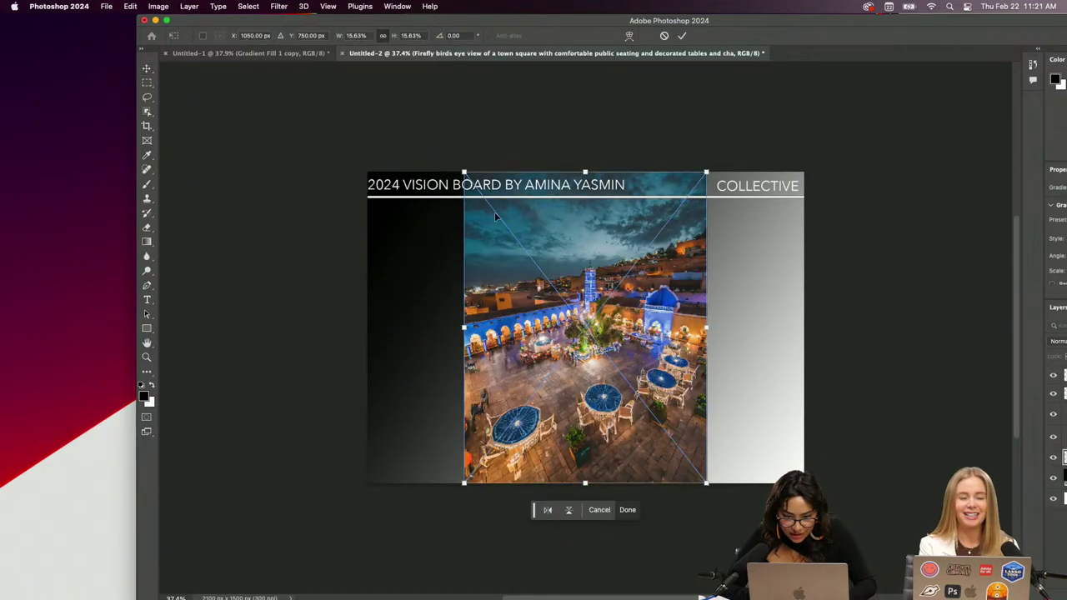
Commit the placed blue town square image and convert its layer to a smart object
scroll(647, 228, right, 3)
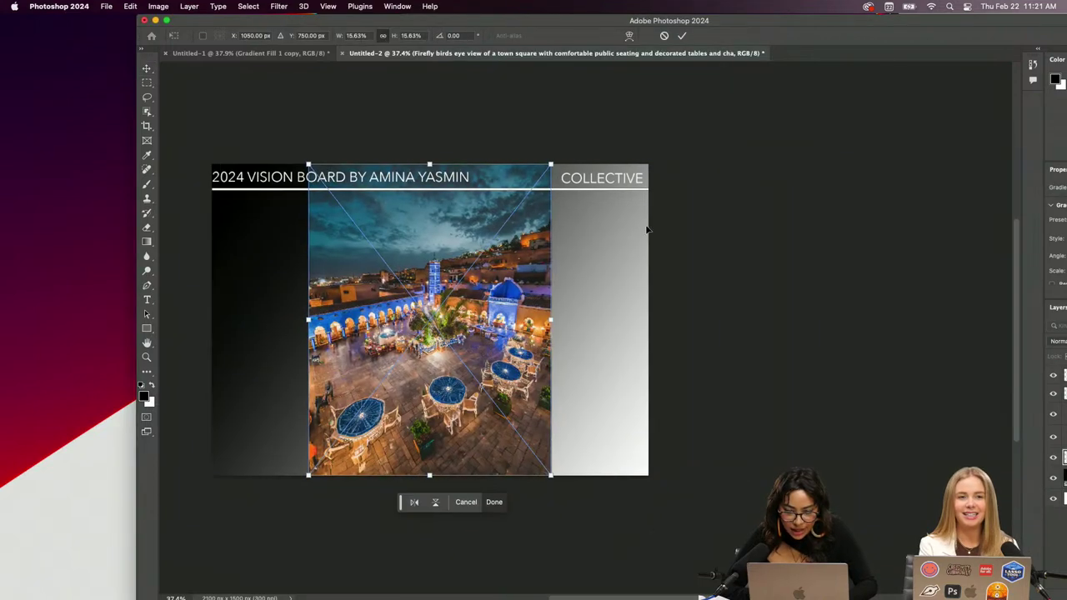
scroll(894, 283, down, 5)
scroll(894, 283, right, 4)
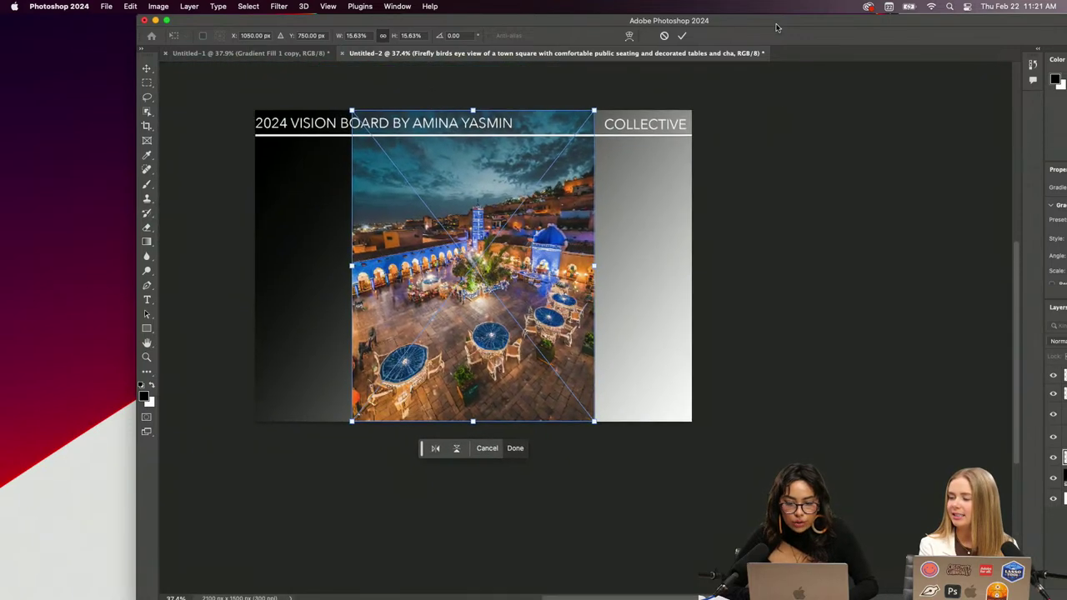
drag(791, 27, 662, 5)
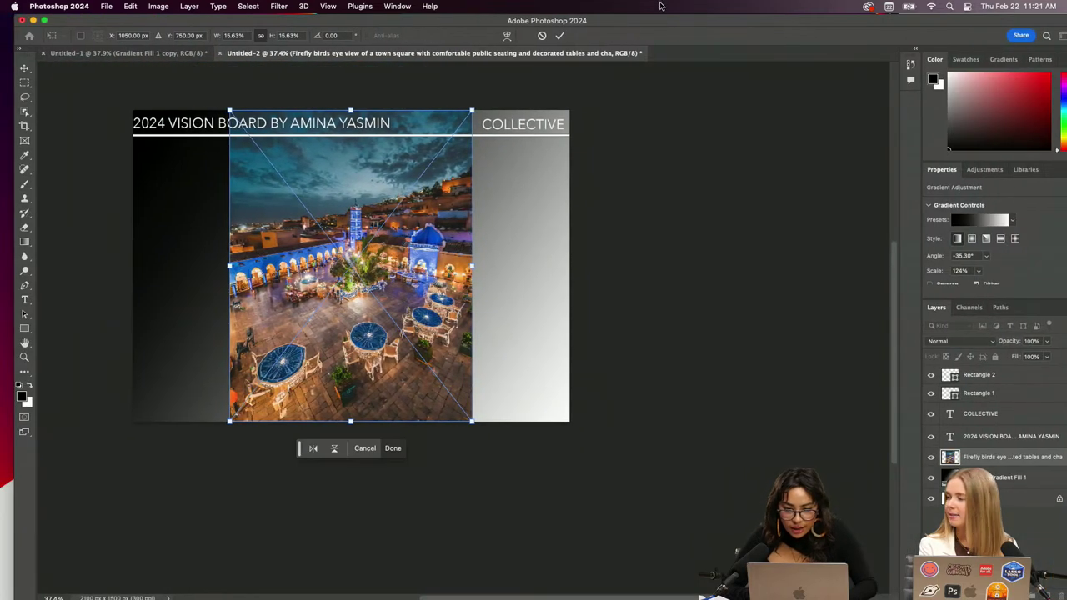
click(560, 39)
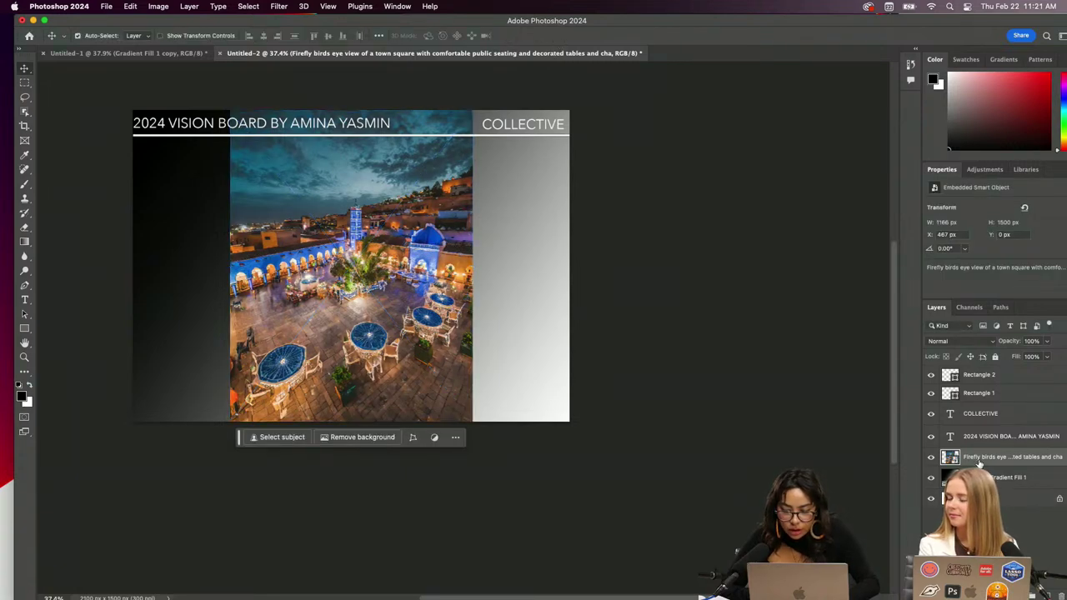
right_click(980, 463)
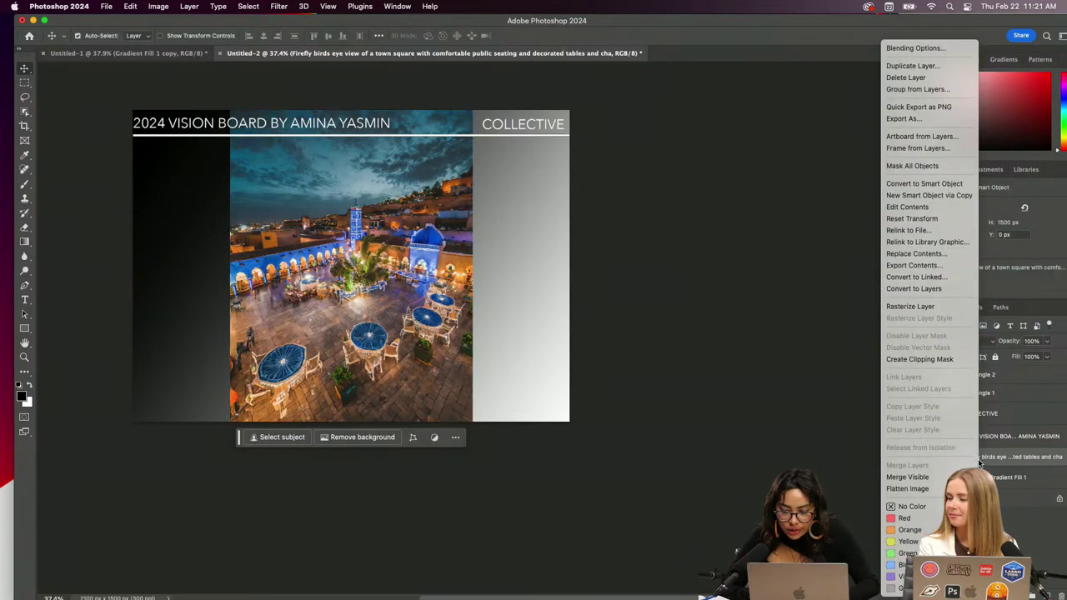
click(898, 185)
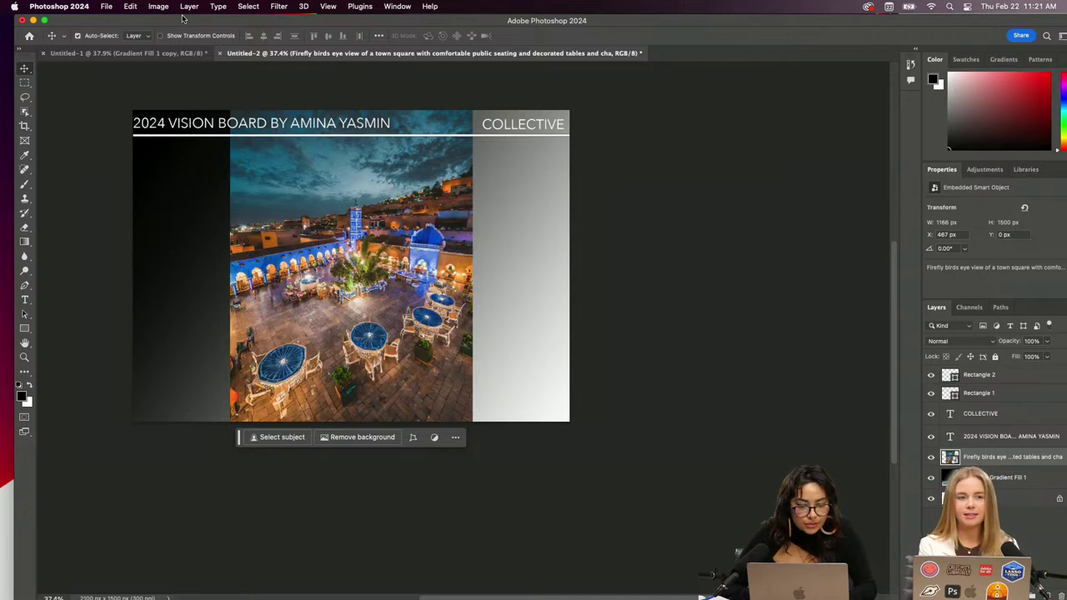
Scale the town square image to about 50% and move it below the COLLECTIVE heading
click(159, 7)
mouse_move(133, 7)
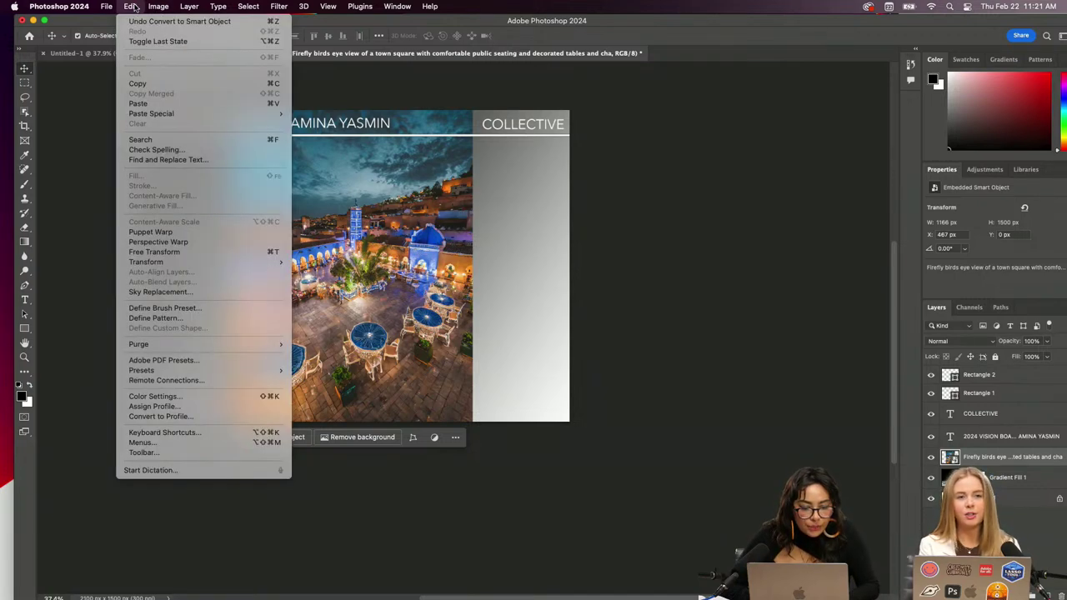
mouse_move(183, 267)
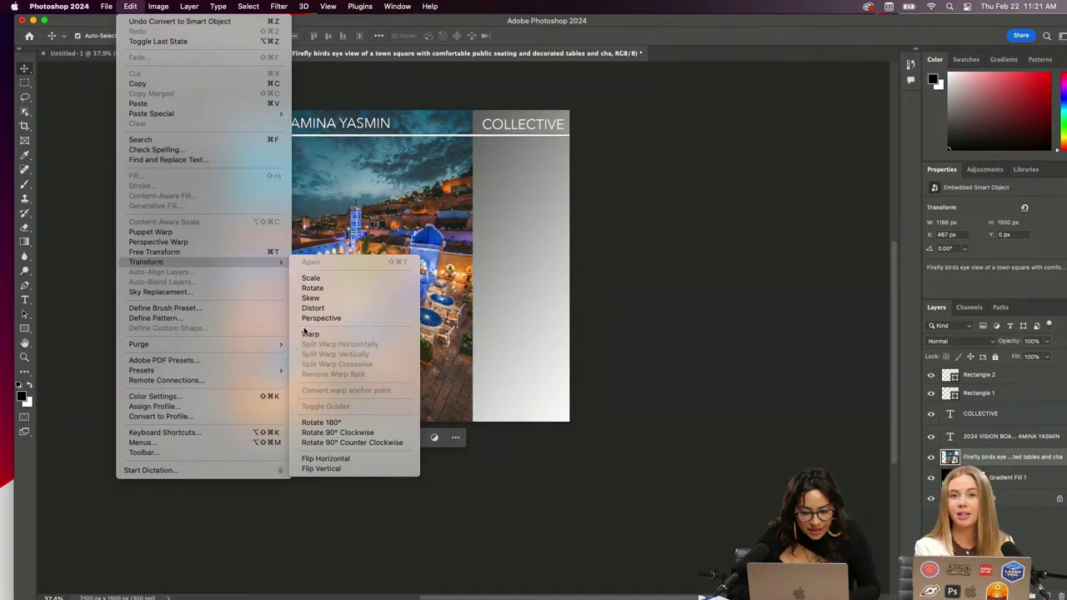
click(310, 278)
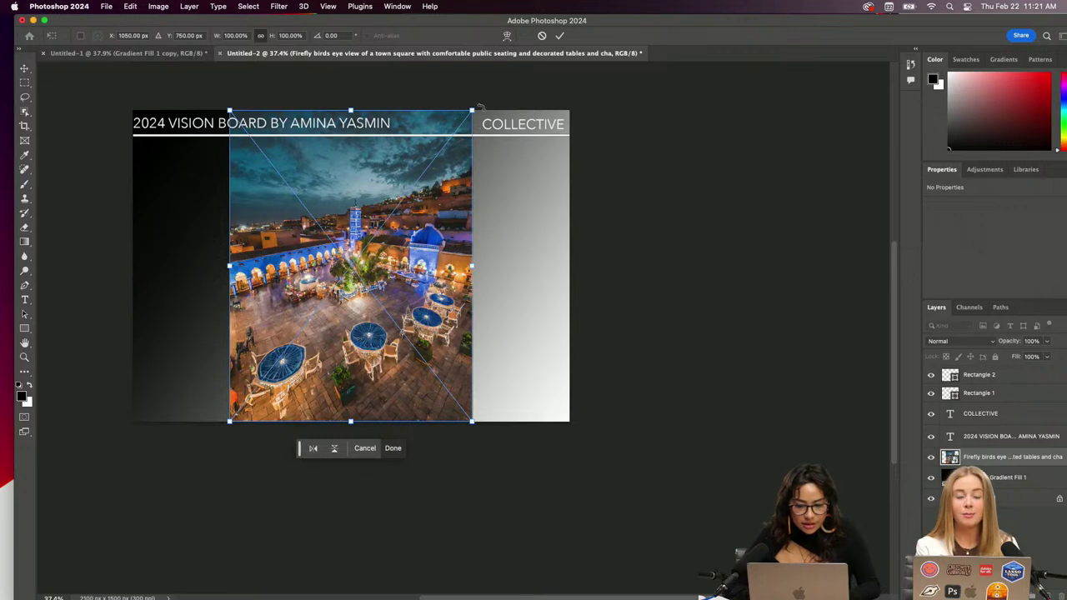
drag(473, 111, 349, 267)
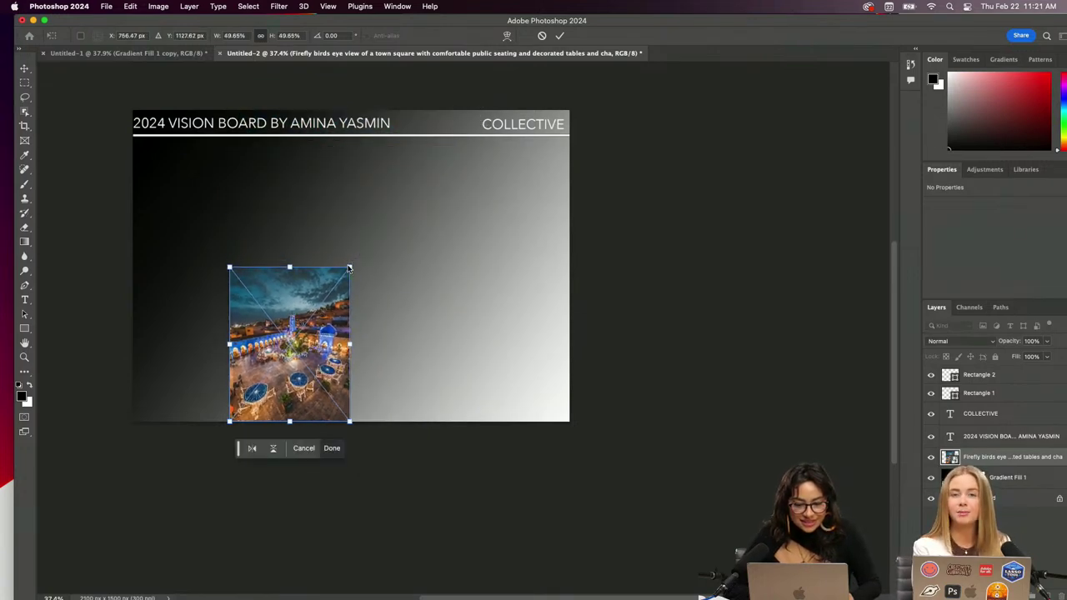
drag(310, 336, 490, 225)
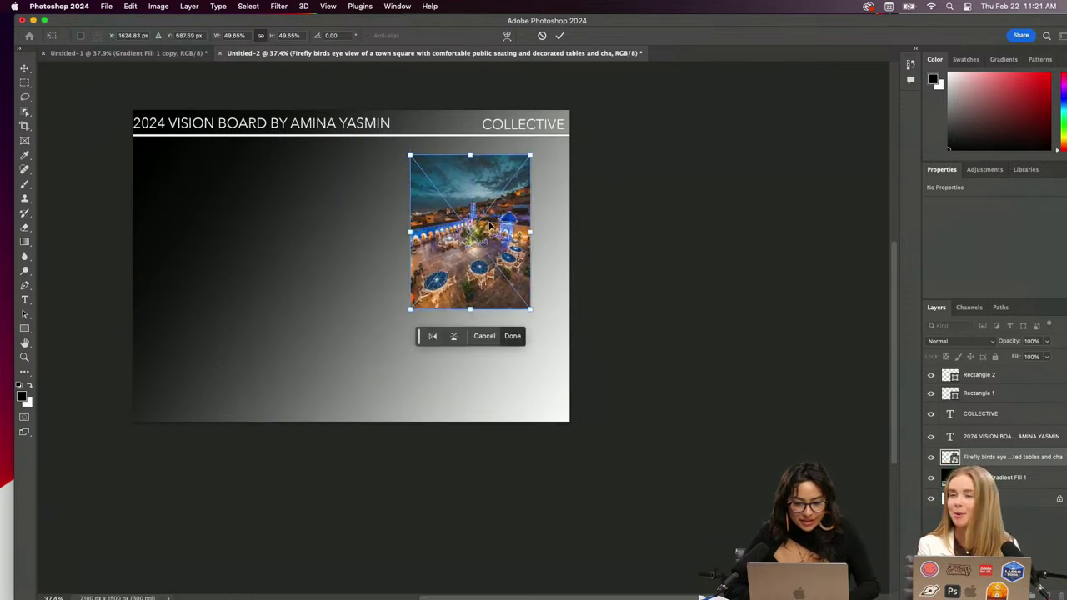
Shrink the town square image further to about 445 × 573 px and commit the transform
scroll(489, 225, up, 2)
scroll(490, 225, up, 2)
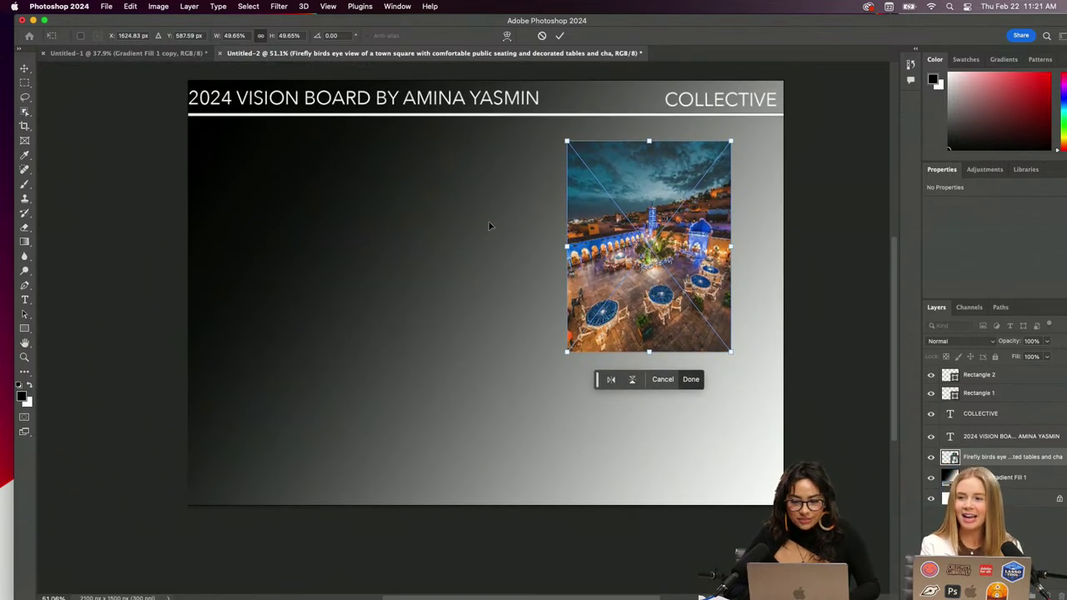
scroll(623, 250, up, 2)
scroll(623, 250, up, 2)
scroll(624, 250, down, 1)
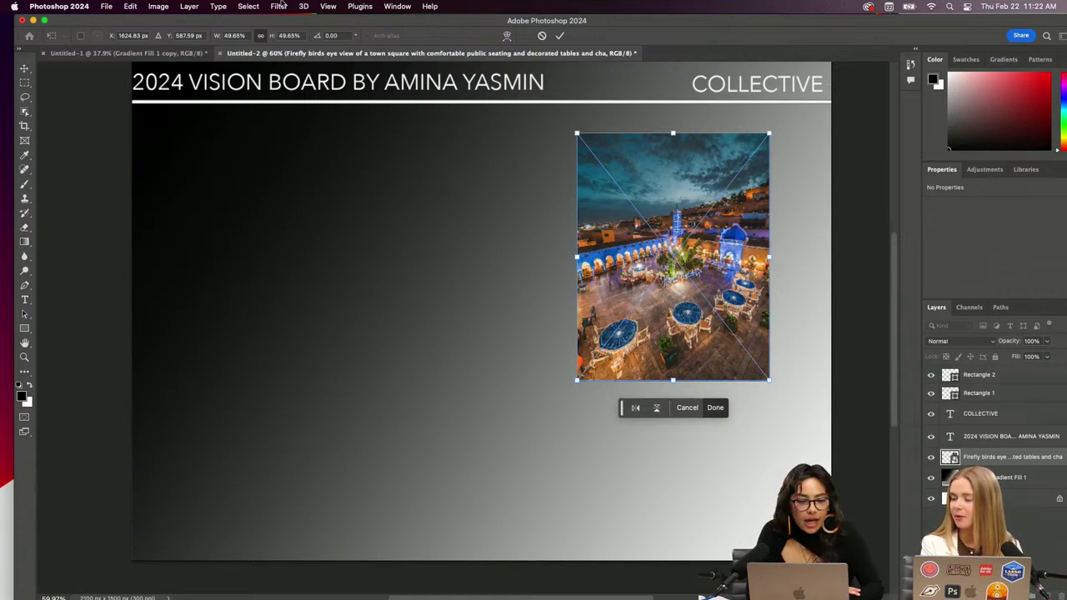
click(129, 6)
mouse_move(155, 5)
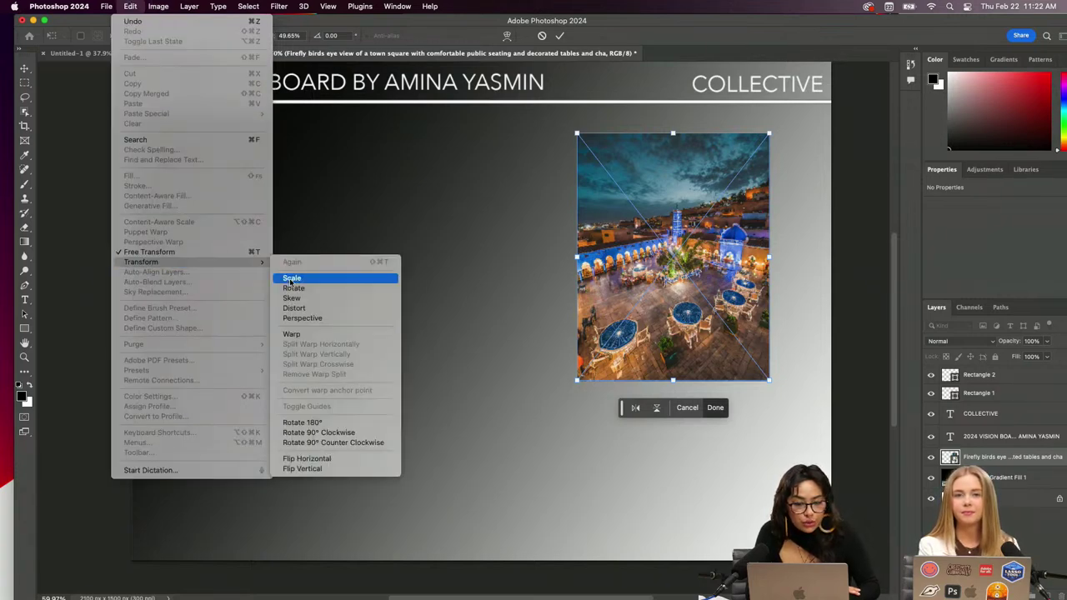
click(579, 136)
drag(577, 133, 637, 178)
key(Return)
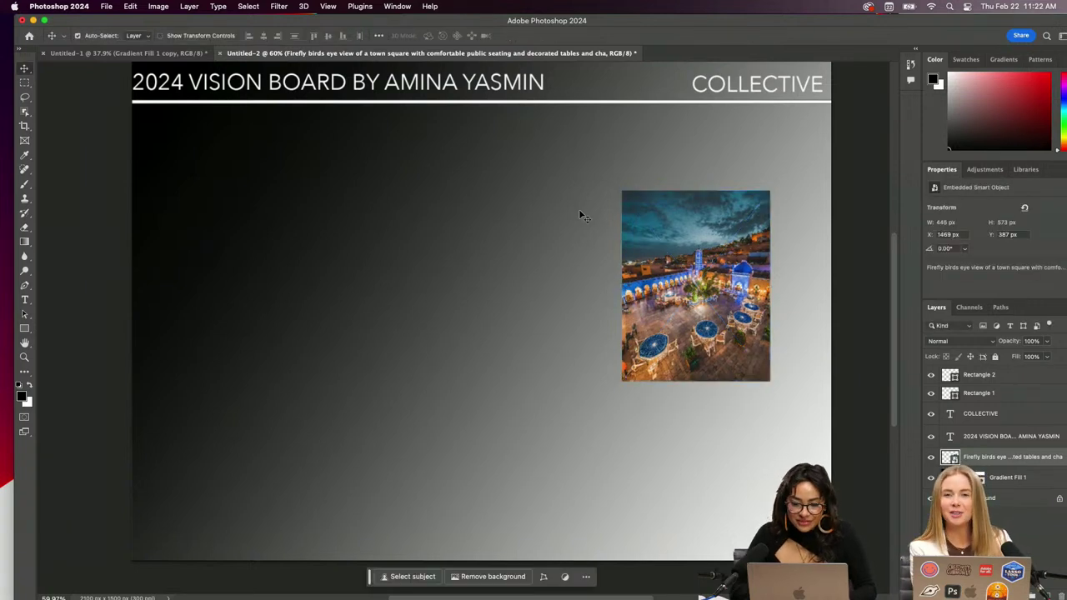
Preview the San Francisco solar punk rooftop garden image from the Downloads folder in Finder and place it on the COLLECTIVE board
mouse_move(55, 588)
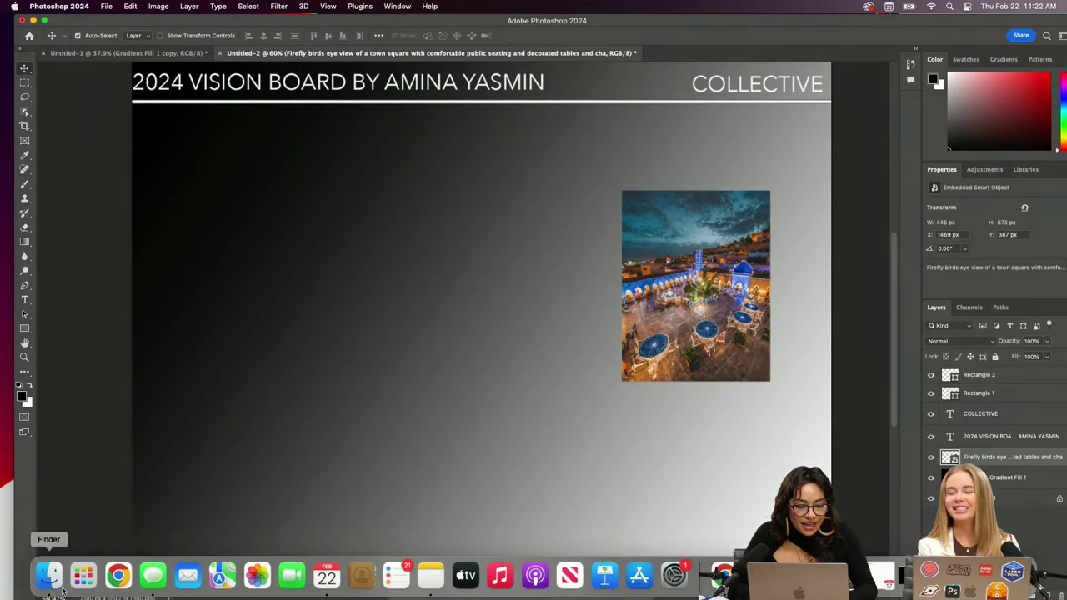
click(47, 592)
click(467, 212)
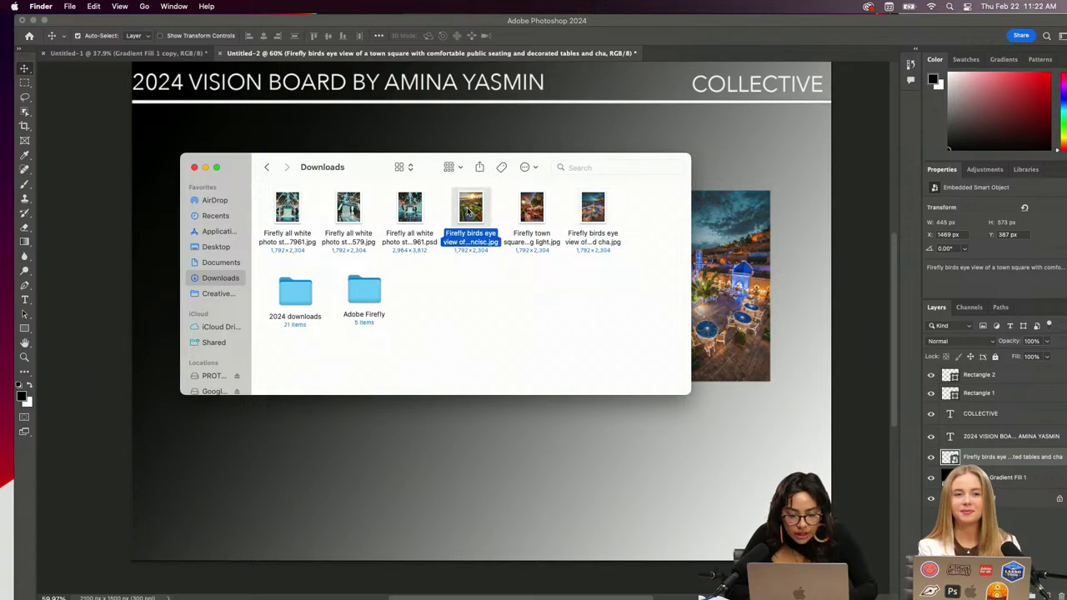
key(space)
key(space)
drag(467, 211, 419, 463)
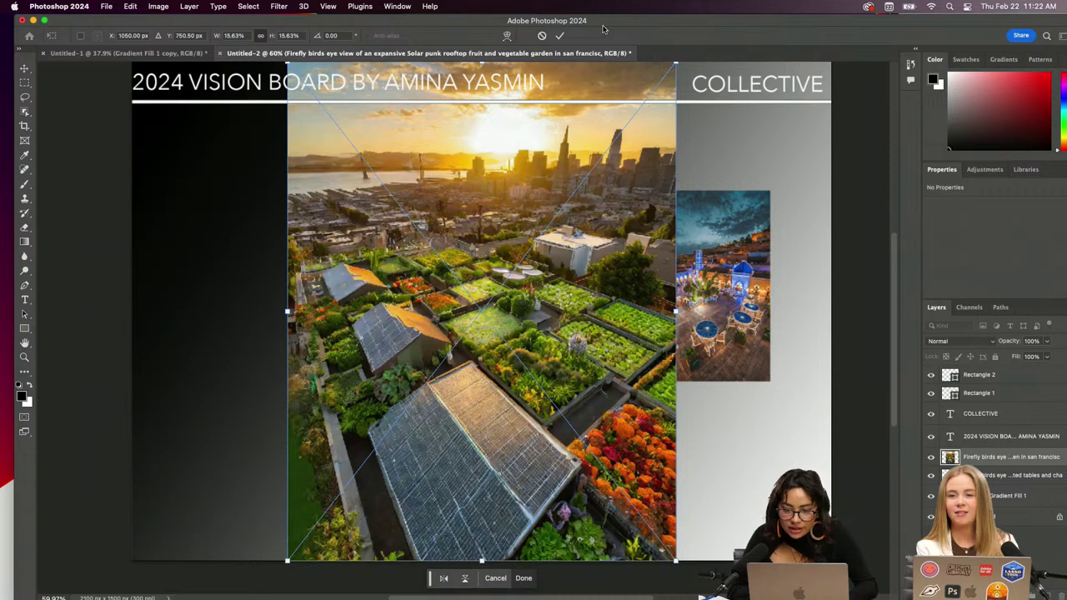
Commit the placed rooftop garden image and convert its layer to a smart object
click(559, 36)
right_click(969, 458)
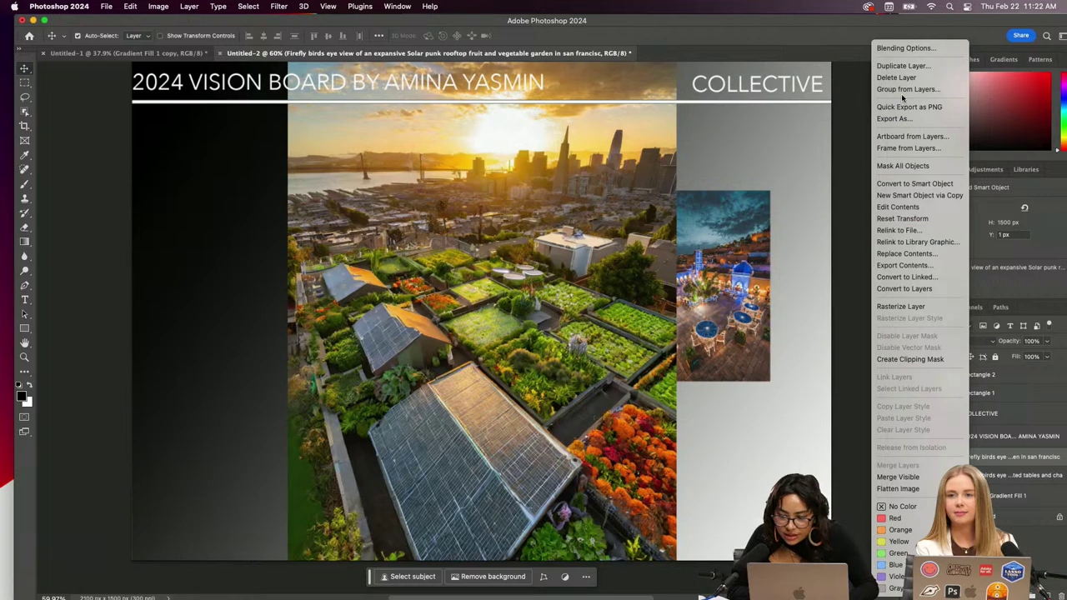
click(890, 184)
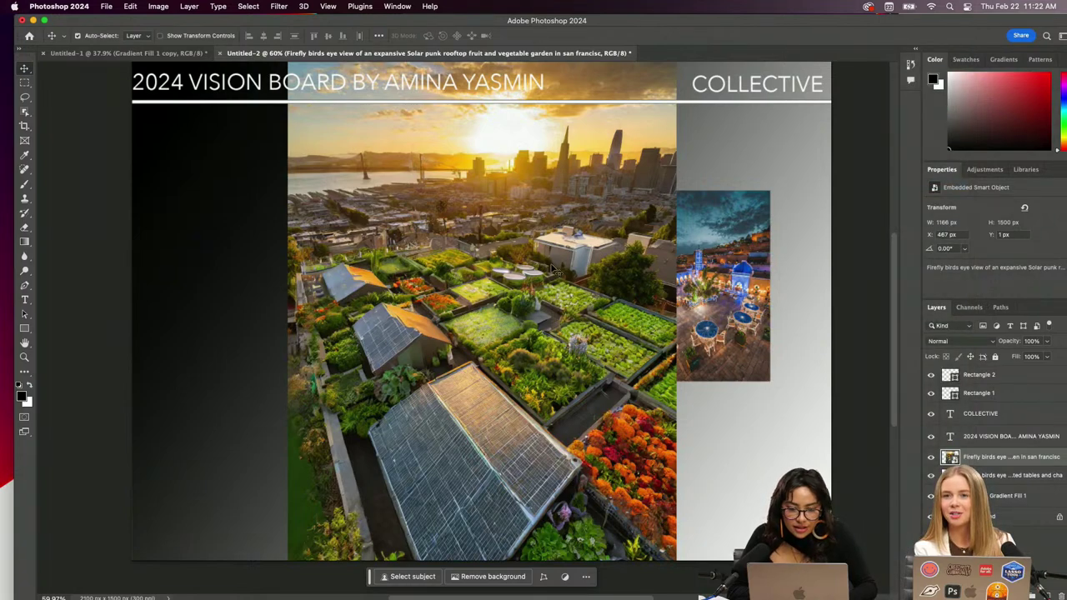
Scale the rooftop garden image to about 49% and move it to the board's upper left area
drag(565, 210, 461, 252)
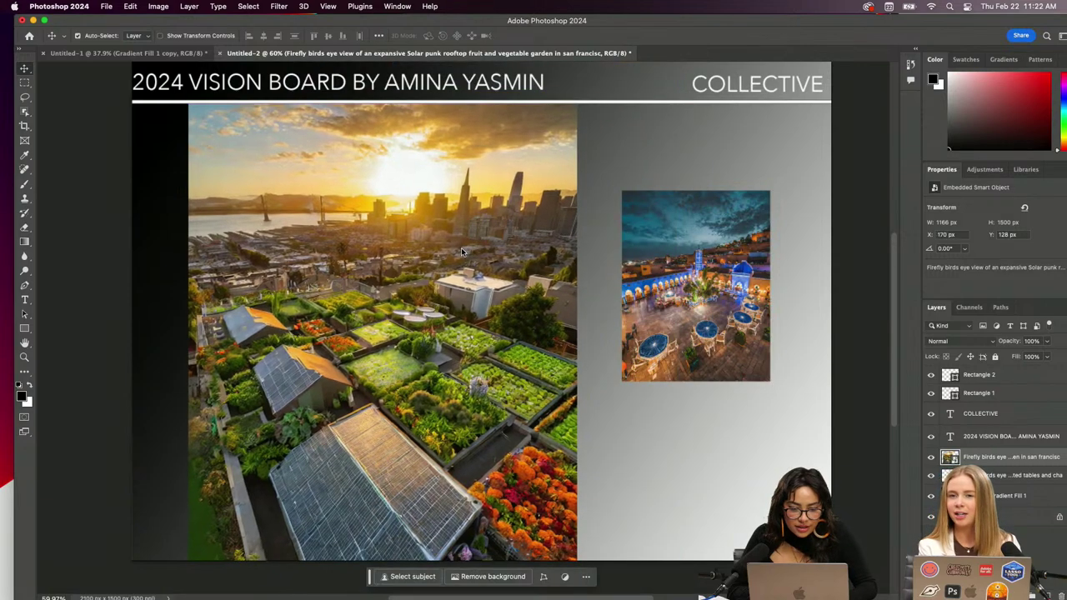
click(160, 6)
mouse_move(130, 5)
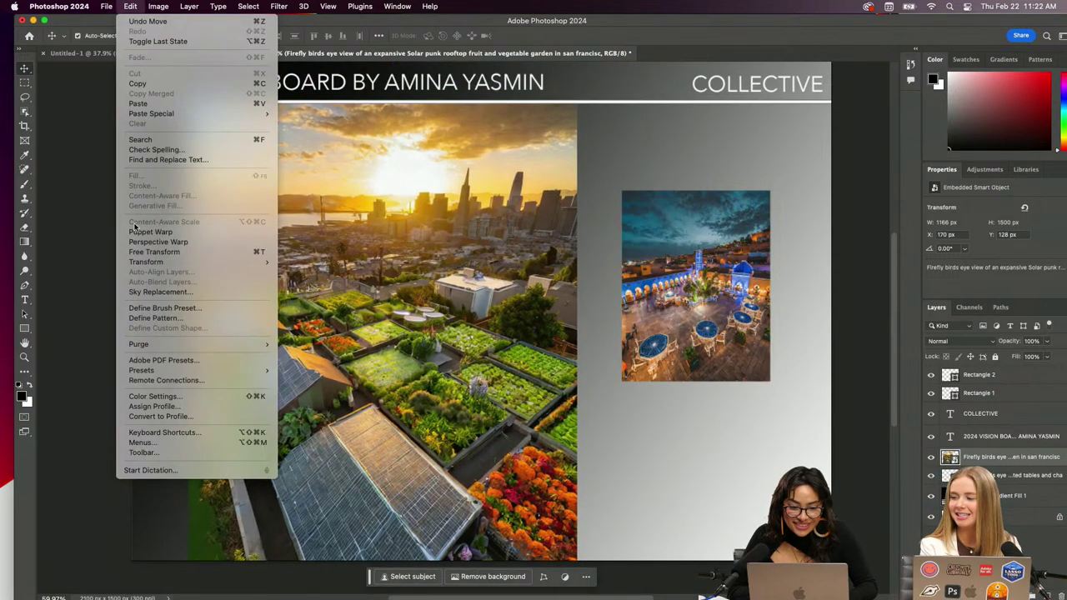
mouse_move(148, 263)
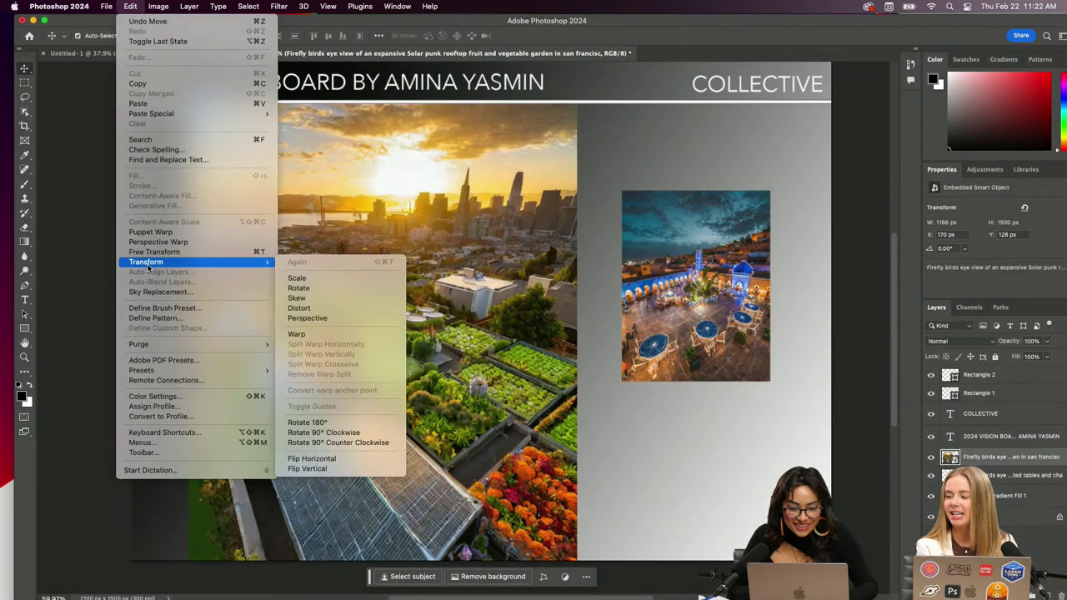
click(297, 279)
drag(188, 102, 395, 352)
drag(488, 437, 246, 209)
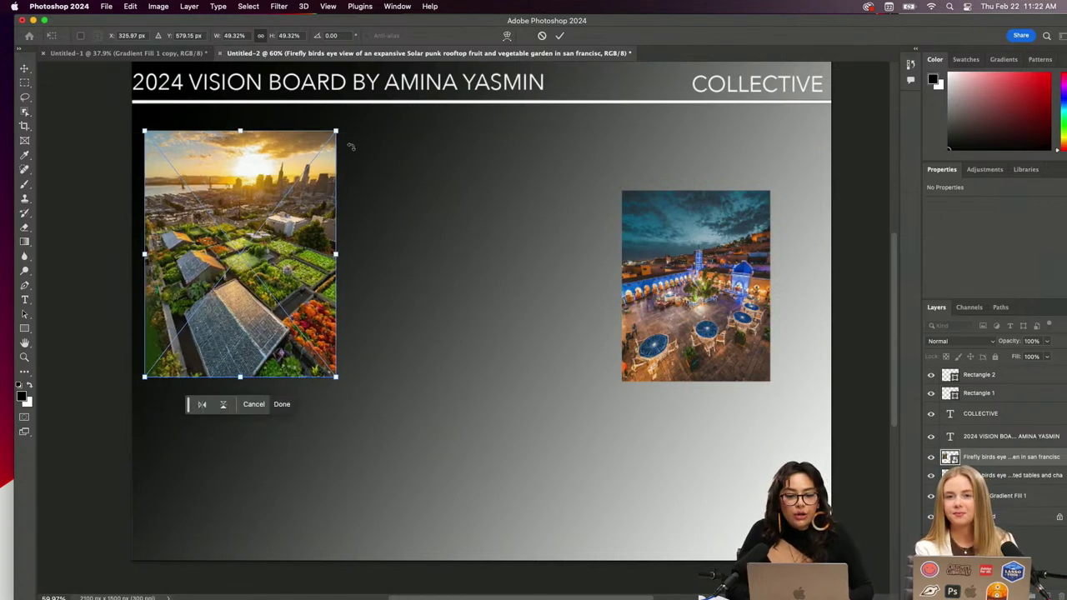
Shrink the rooftop garden image to about 477 × 614 px, move it just under the title line at the board's left edge, and commit
drag(339, 131, 301, 174)
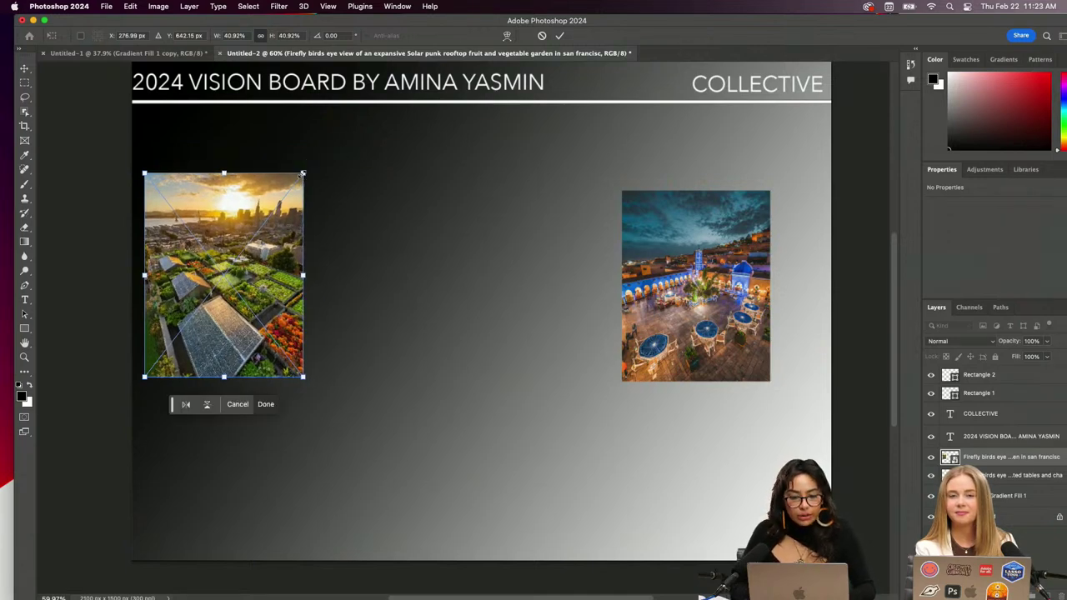
drag(251, 258, 247, 201)
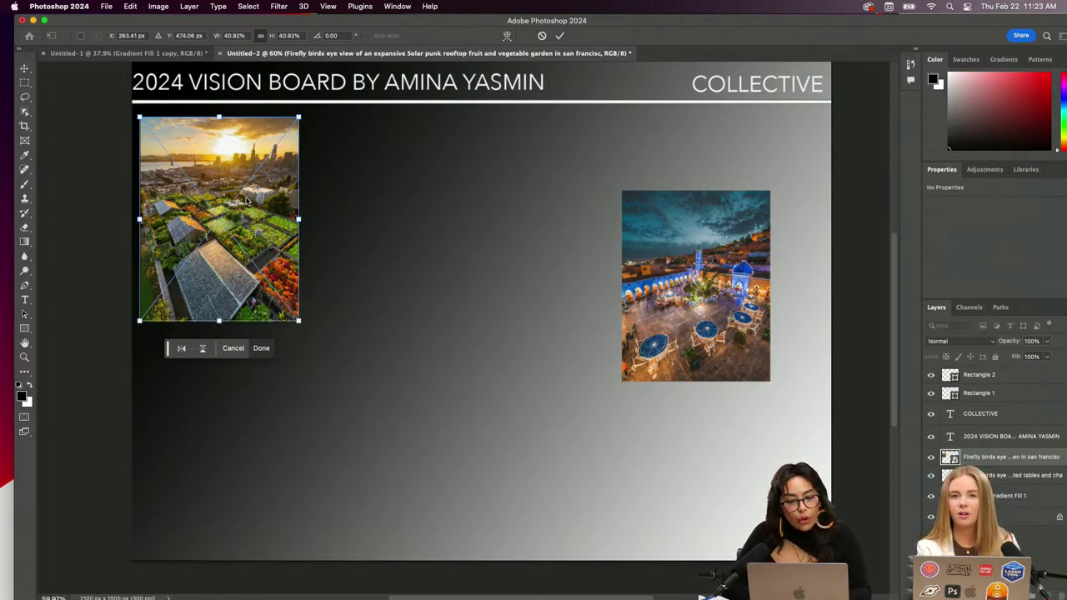
key(Return)
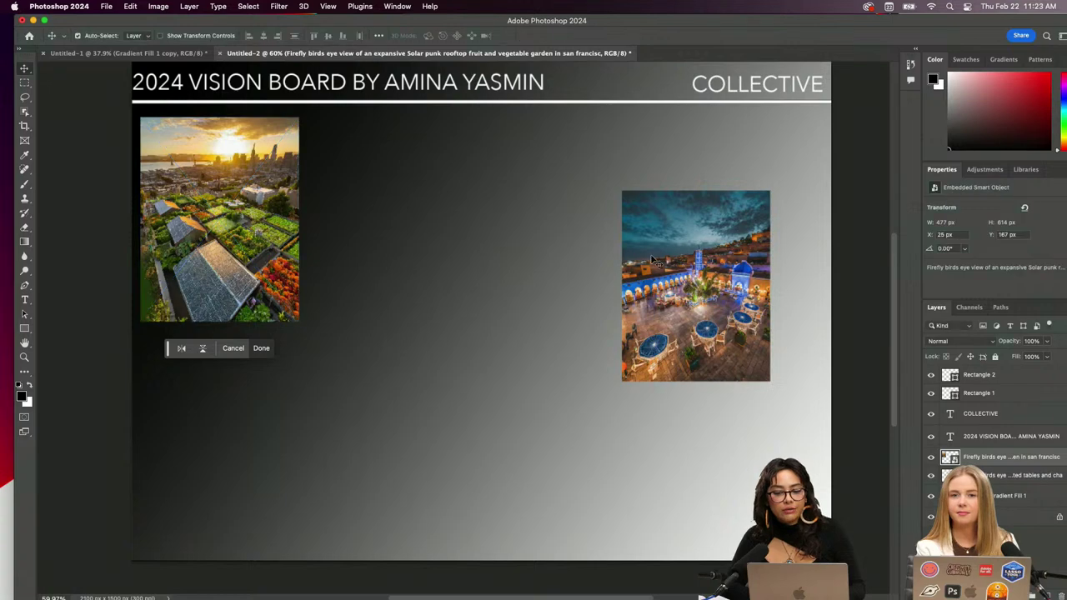
Move the town square image directly beside the rooftop garden image, aligning their upper edges below the title line
drag(693, 295, 384, 221)
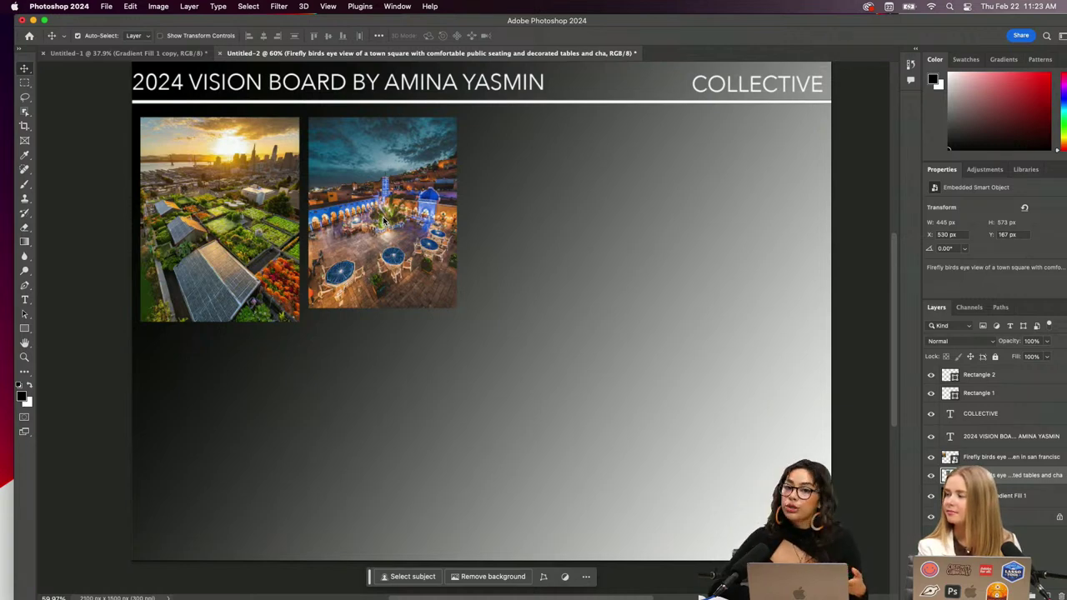
mouse_move(408, 267)
mouse_down()
mouse_move(445, 285)
mouse_move(409, 268)
mouse_up()
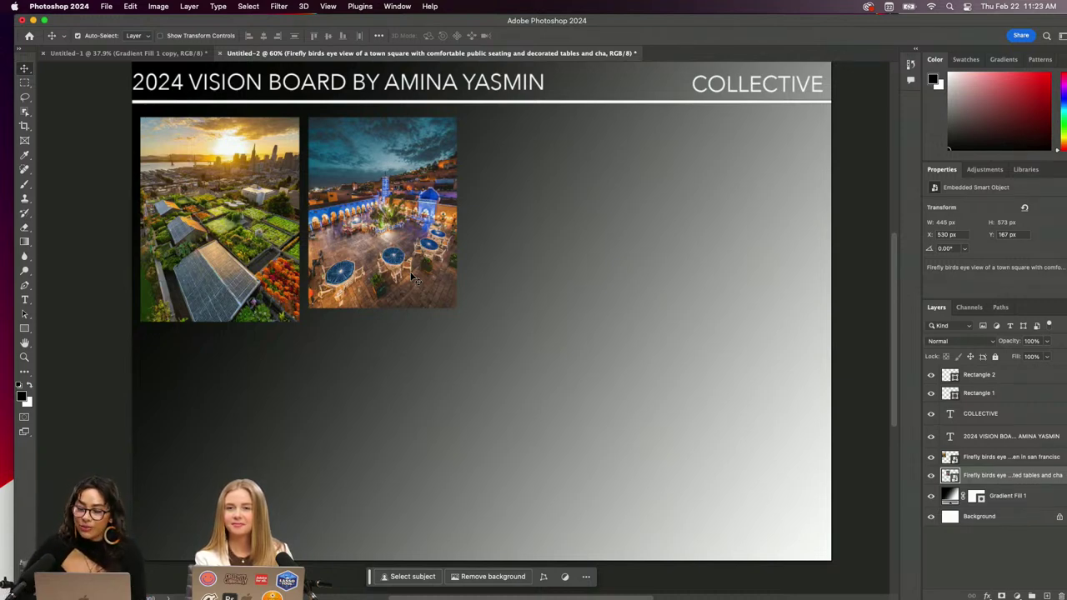
drag(358, 23, 343, 22)
Scale the rooftop garden image to 446 × 573 px to match the town square image, place it level beside it, and commit
click(261, 316)
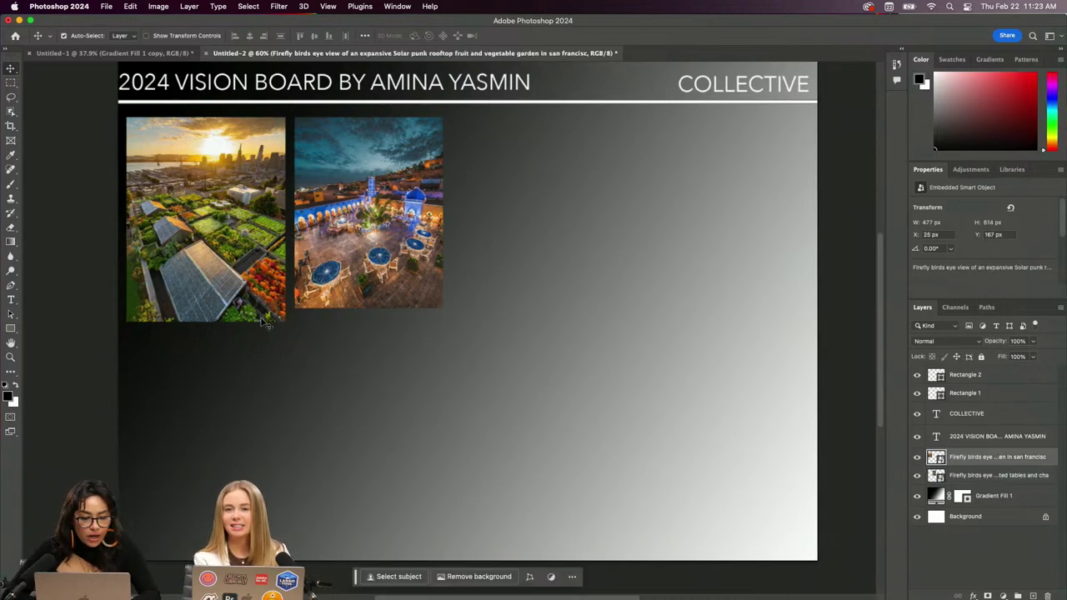
drag(284, 318, 281, 304)
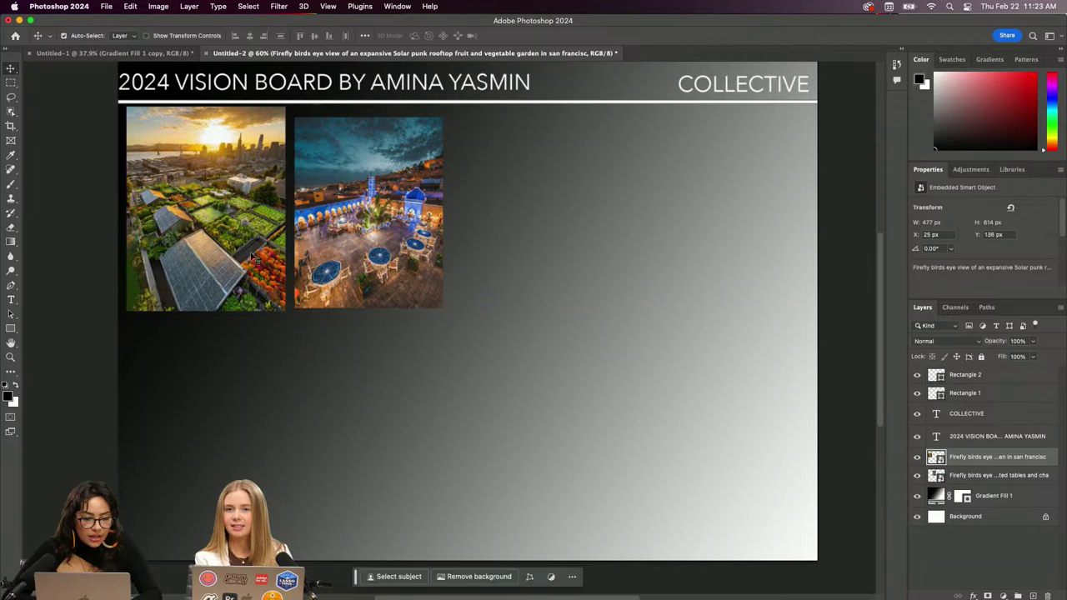
click(131, 6)
mouse_move(266, 269)
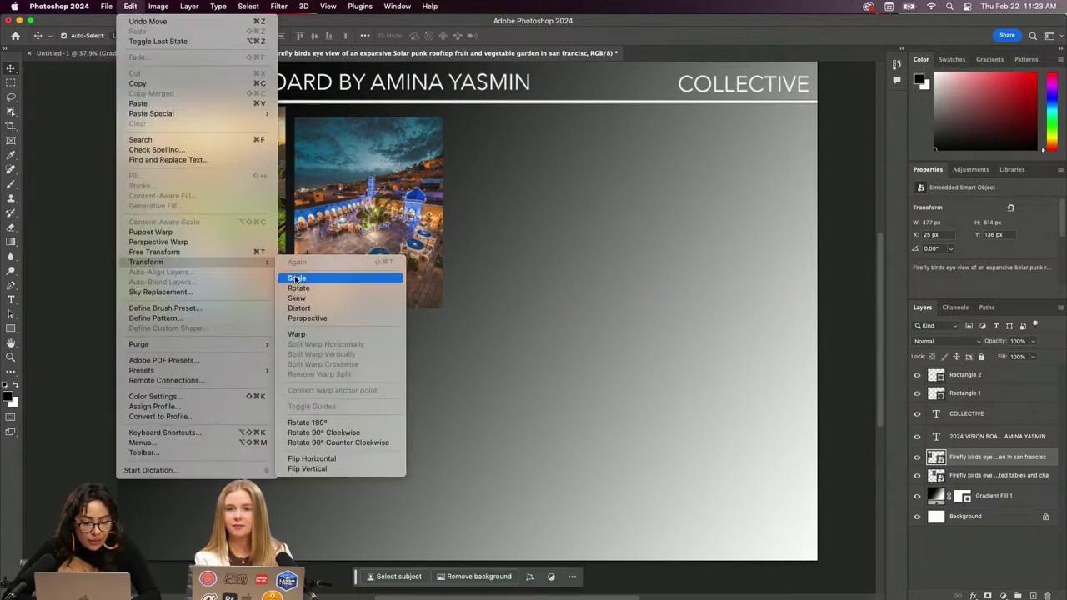
click(256, 161)
key(super+t)
drag(285, 108, 275, 121)
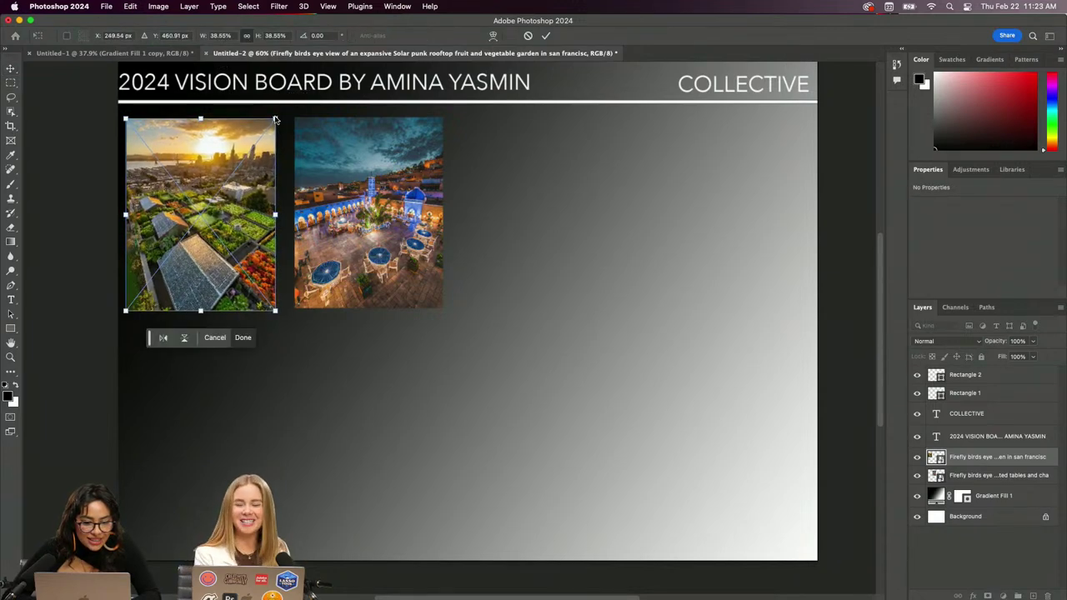
drag(207, 218, 216, 219)
drag(279, 313, 283, 309)
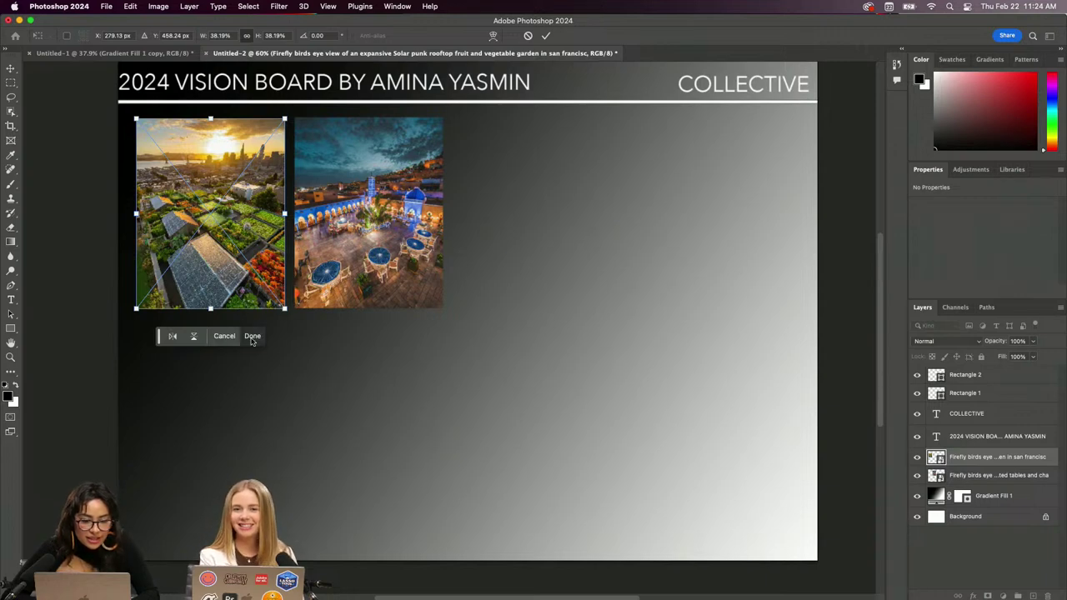
click(252, 336)
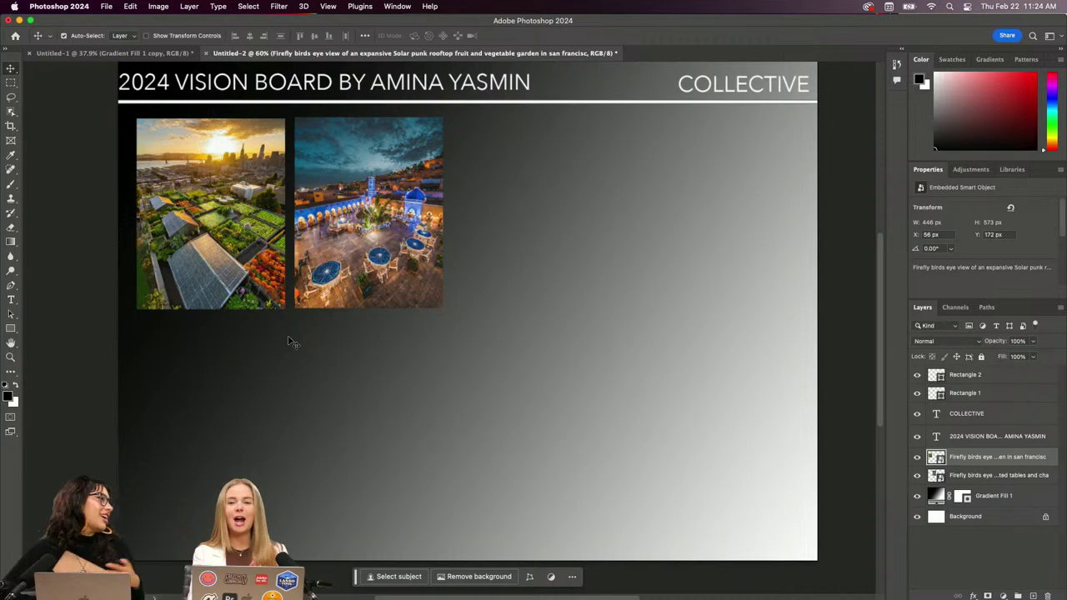
Move the town square image to the middle of the board, at about X 1003 px, Y 615 px
drag(364, 229, 514, 367)
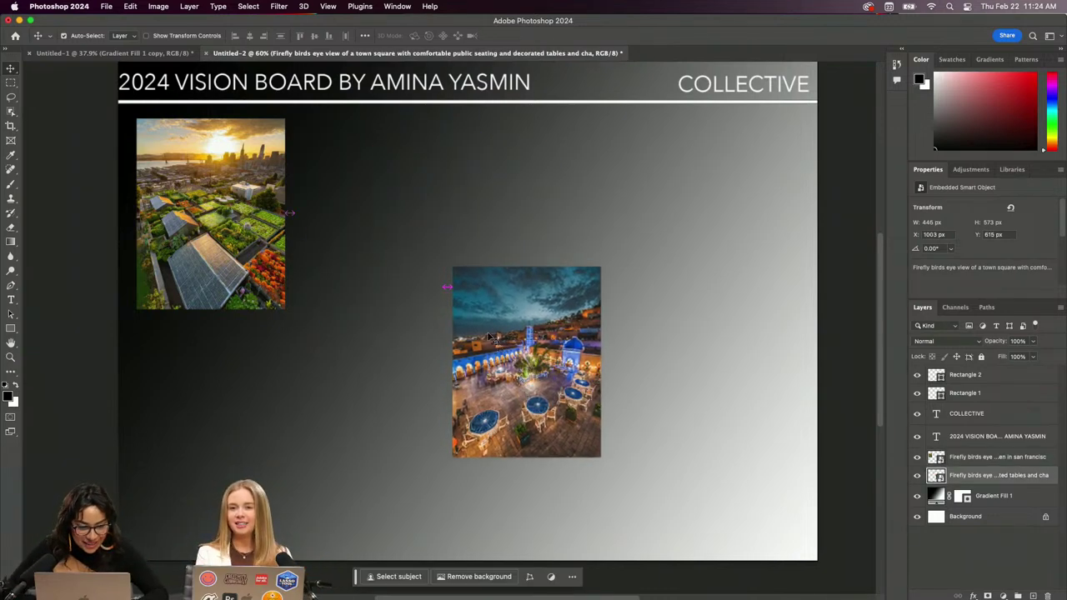
key(c)
click(472, 340)
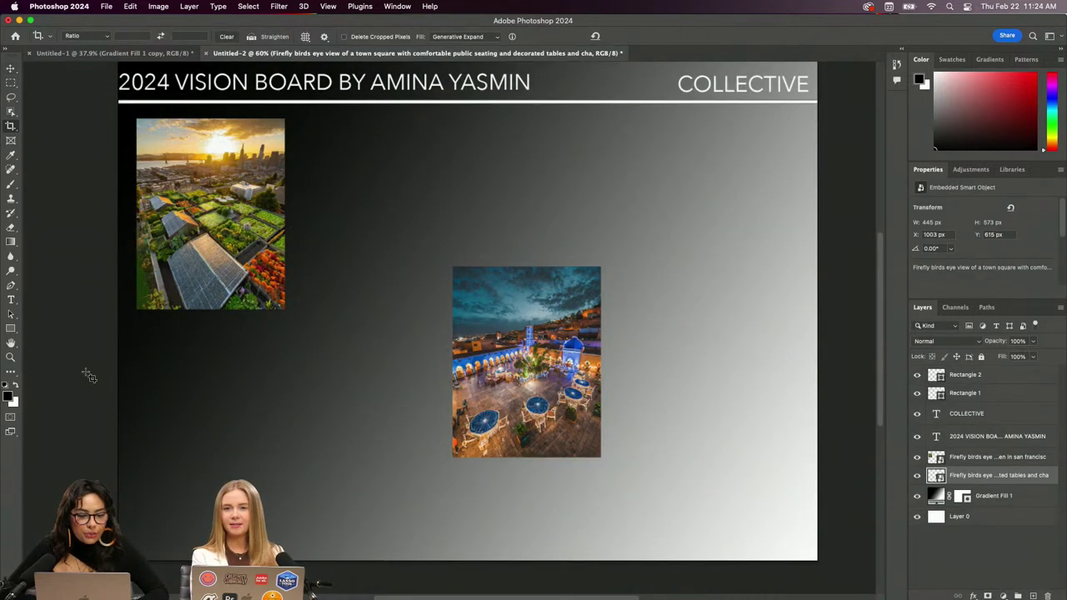
key(Escape)
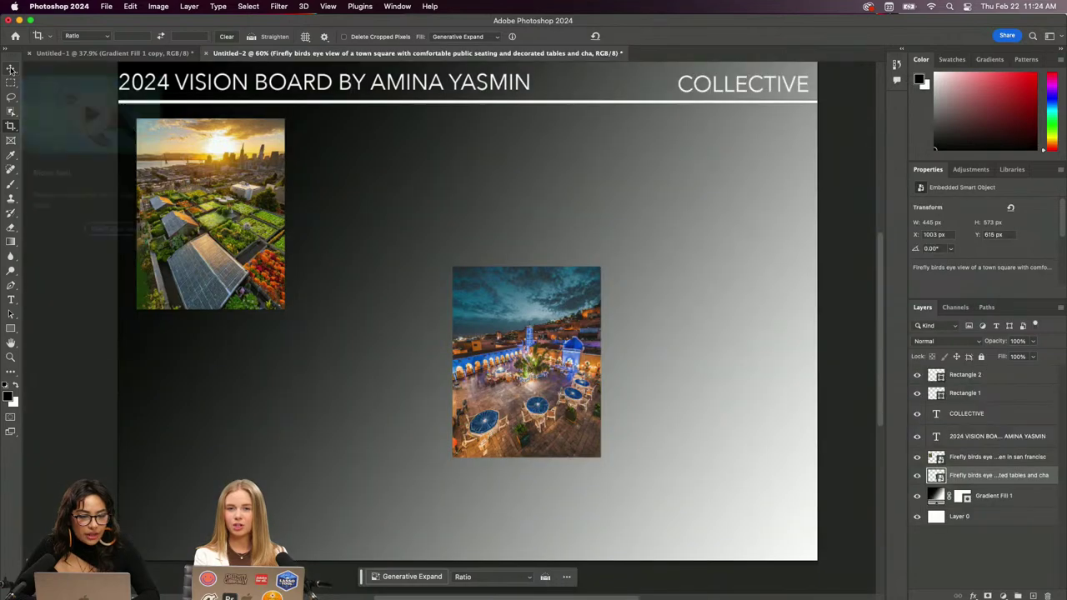
Switch to Adobe Firefly in Chrome and expand the browser window to fill the screen
mouse_move(329, 593)
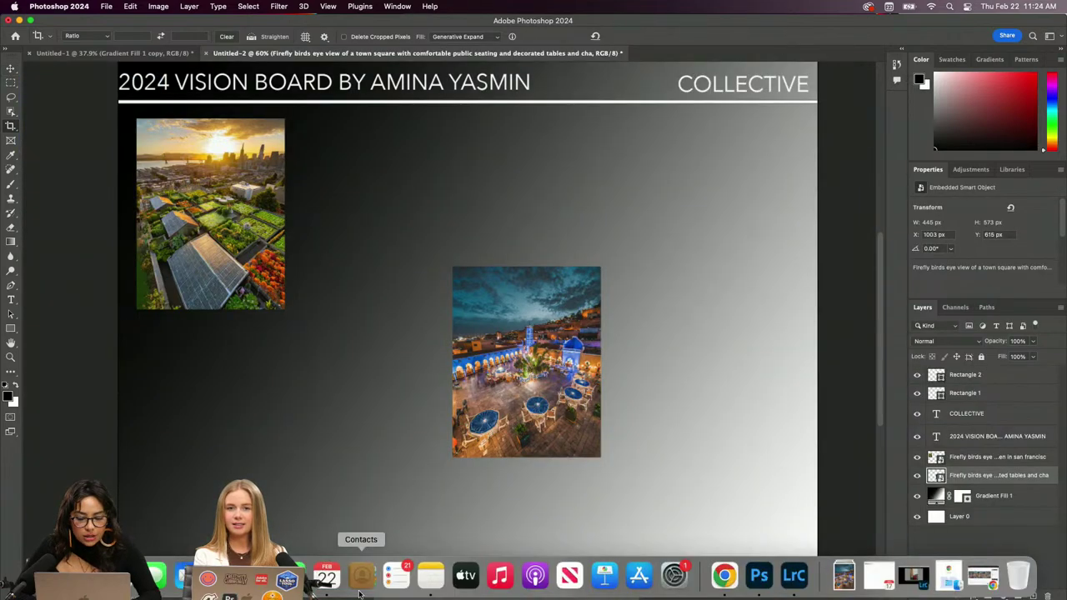
click(724, 584)
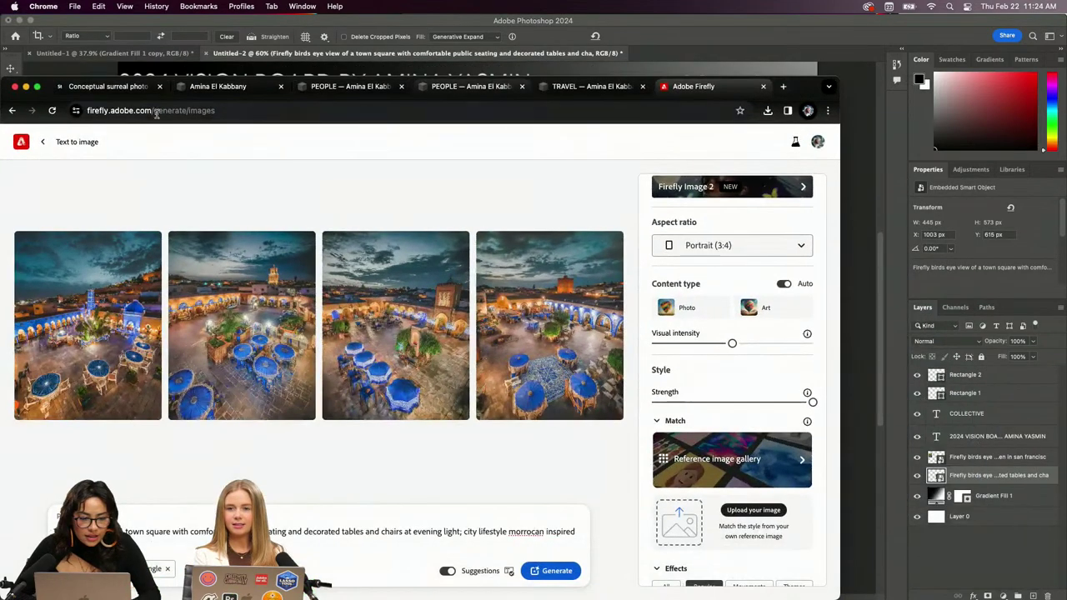
click(37, 86)
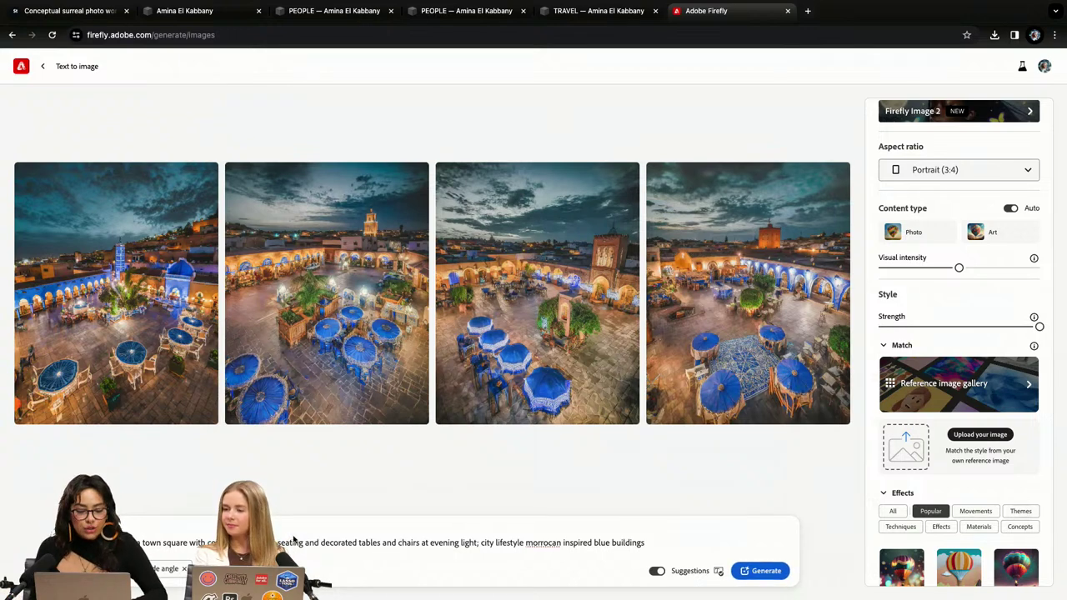
Replace the prompt with "fruit bowl of mango pineapple and papaya isolated at white background" and generate the images
triple_click(291, 543)
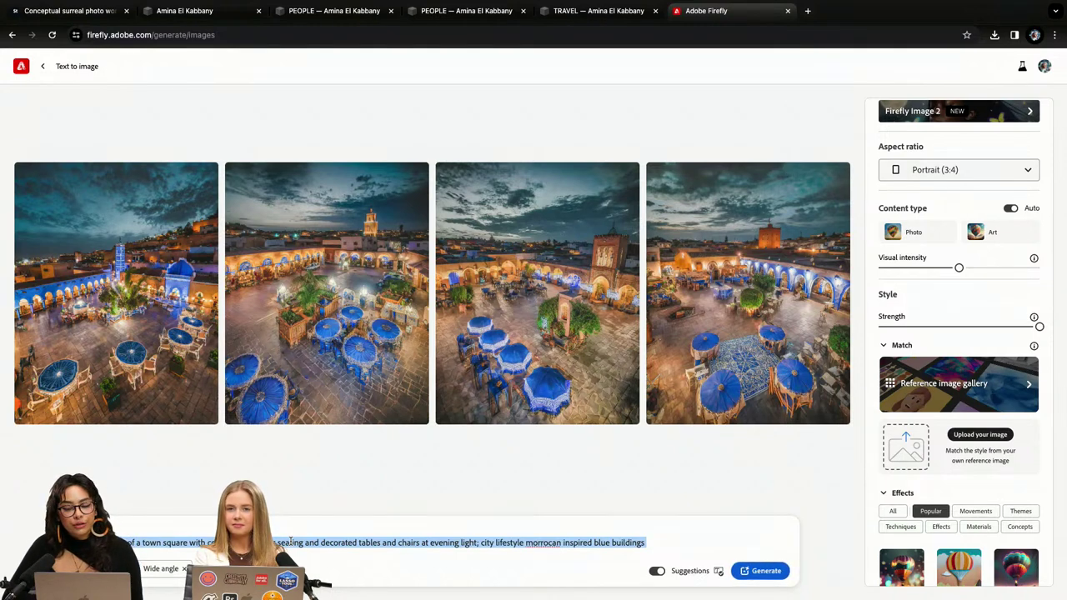
key(BackSpace)
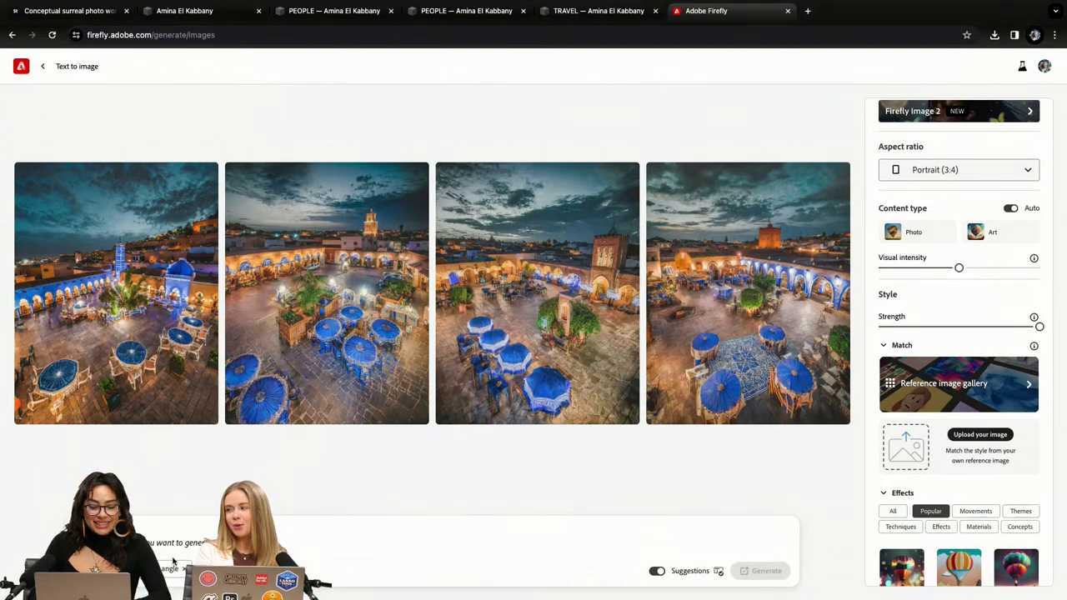
key(ctrl+v)
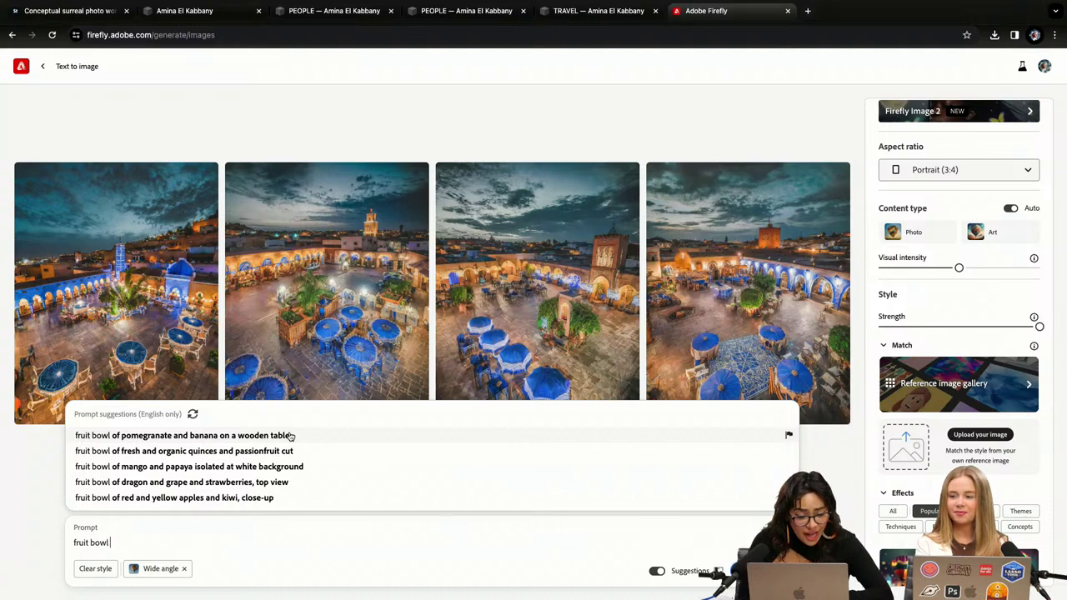
click(276, 473)
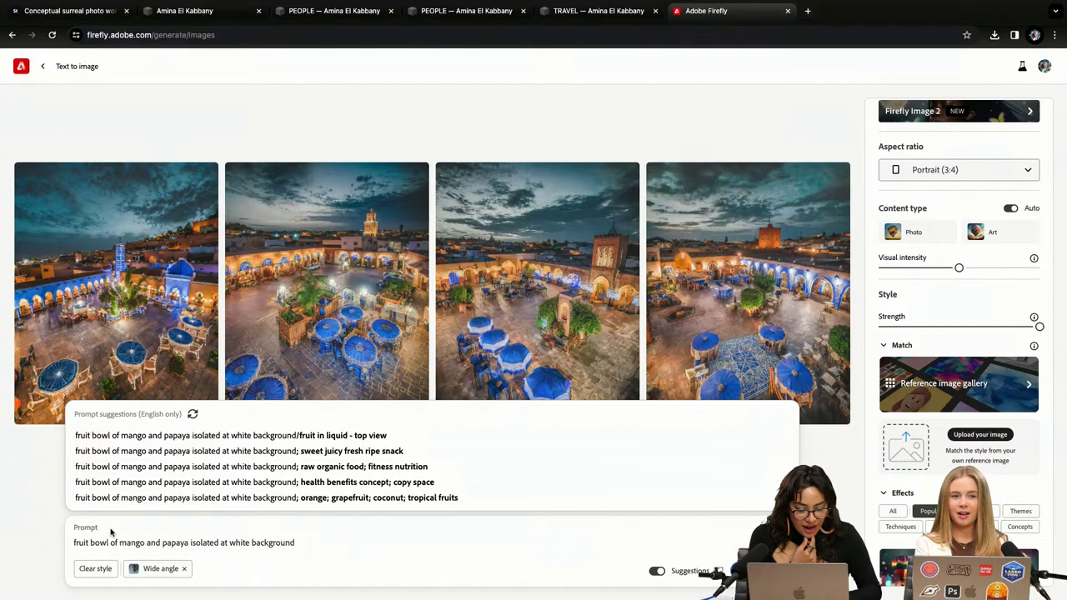
click(146, 543)
text(pineapple)
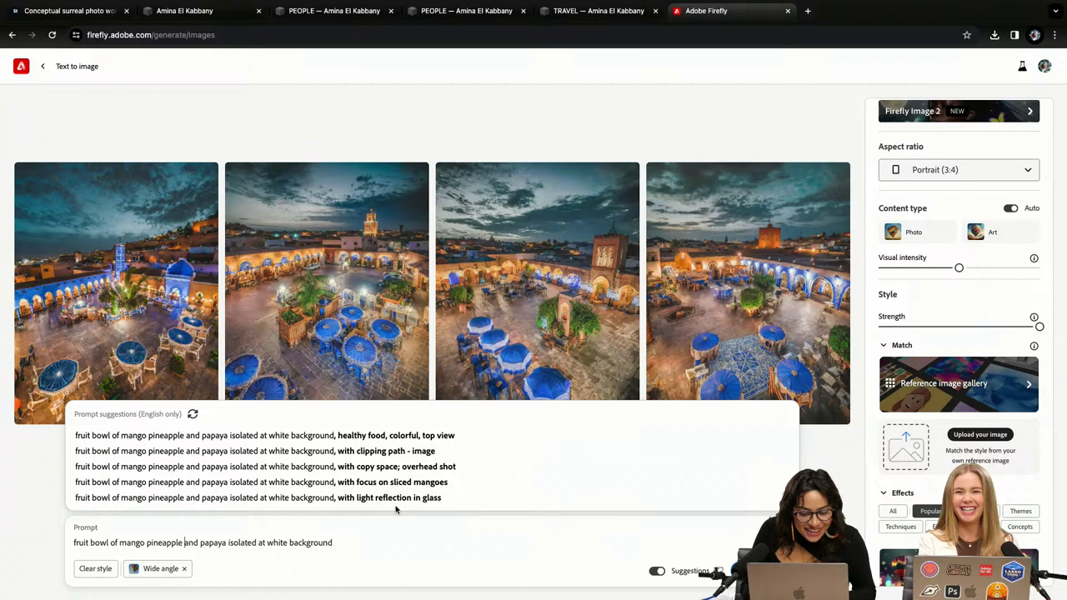
key(Return)
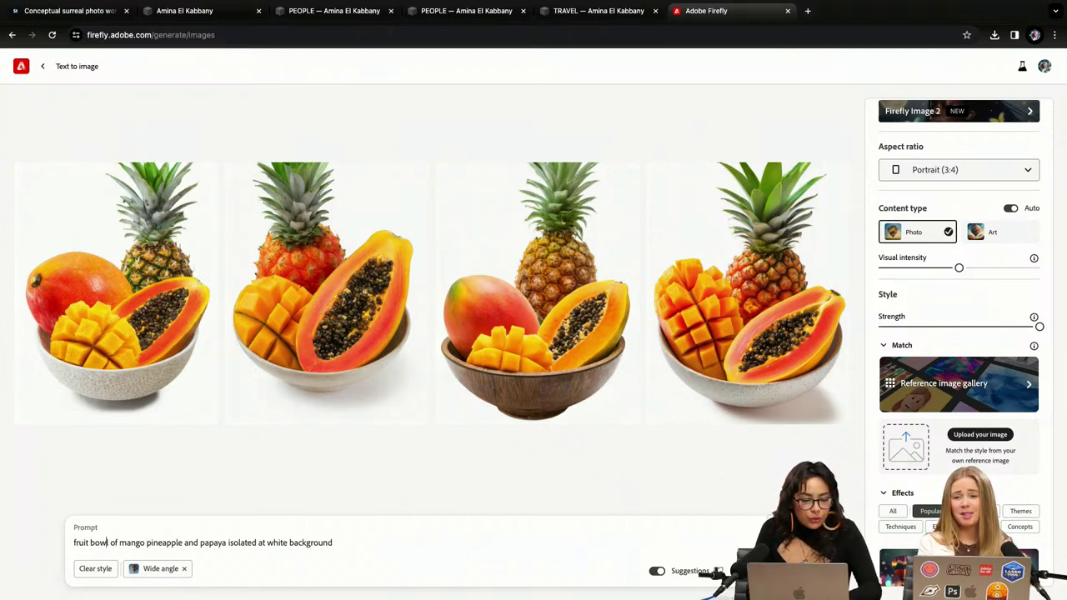
Insert "cut" before "mango" in the prompt, append "with granola and dairy free yogurt", and generate new images
click(118, 542)
text(cut)
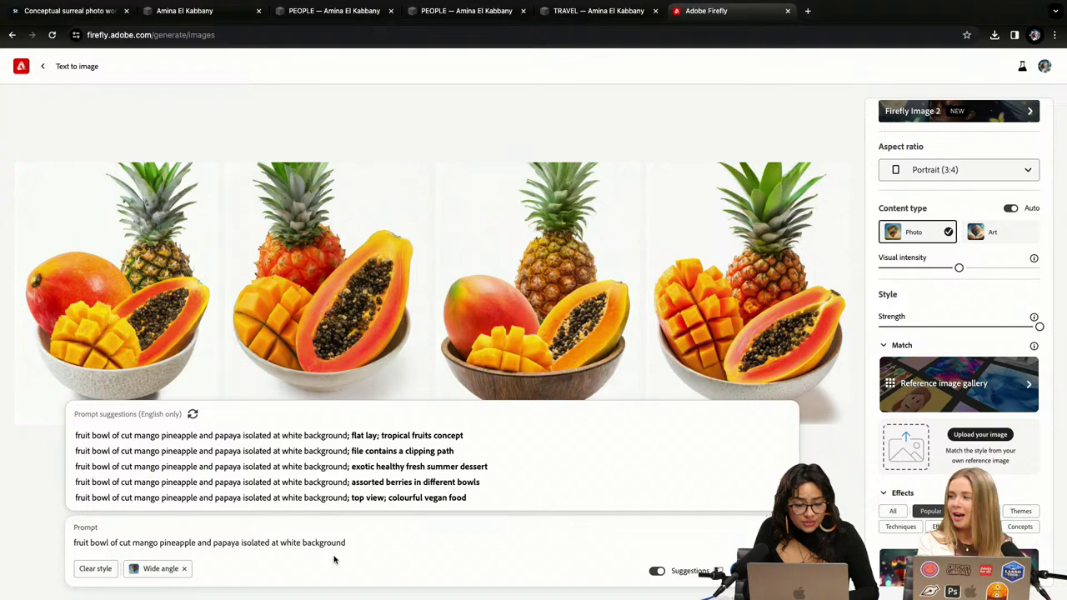
click(356, 542)
text(w)
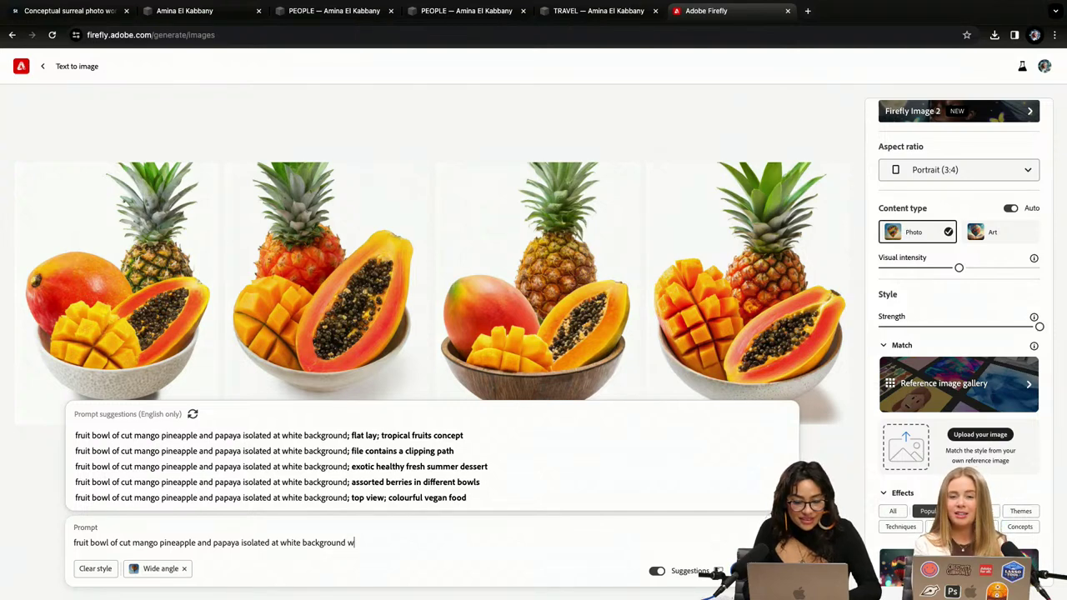
text(ith granola and )
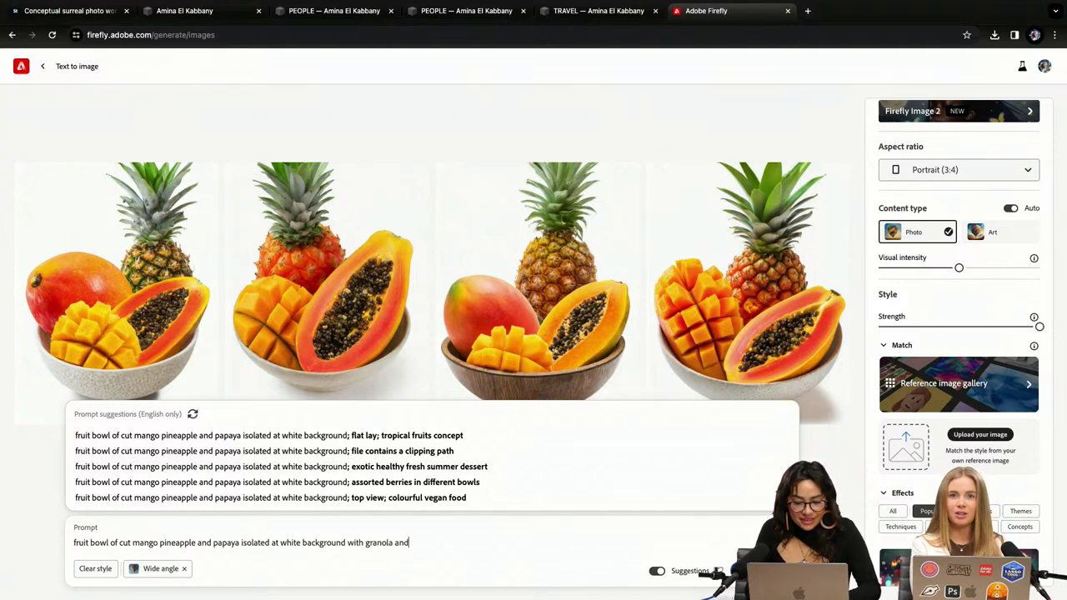
text(dairy free yogurt)
key(Return)
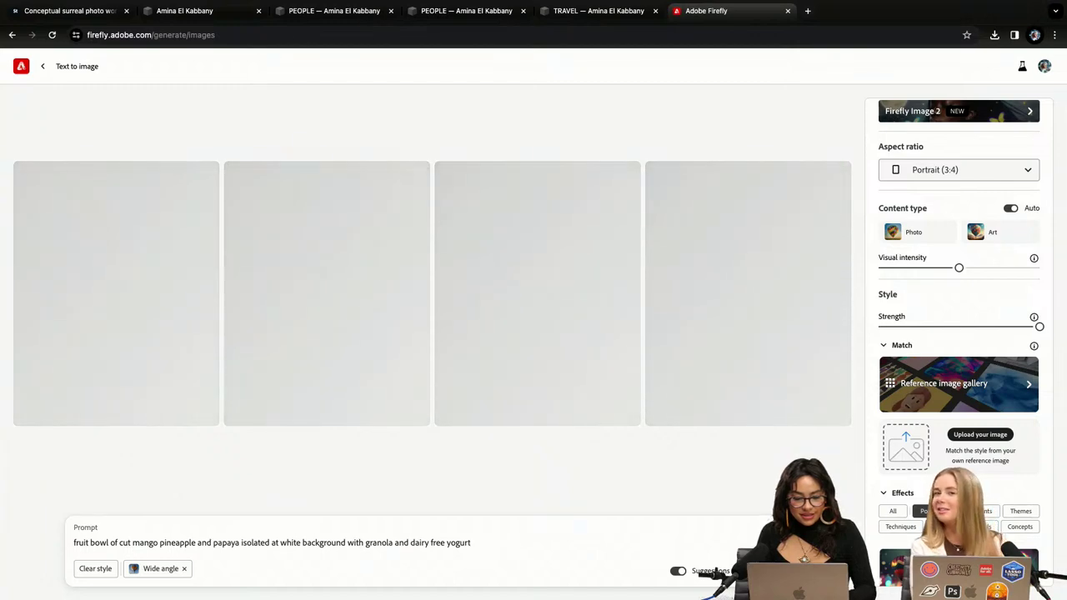
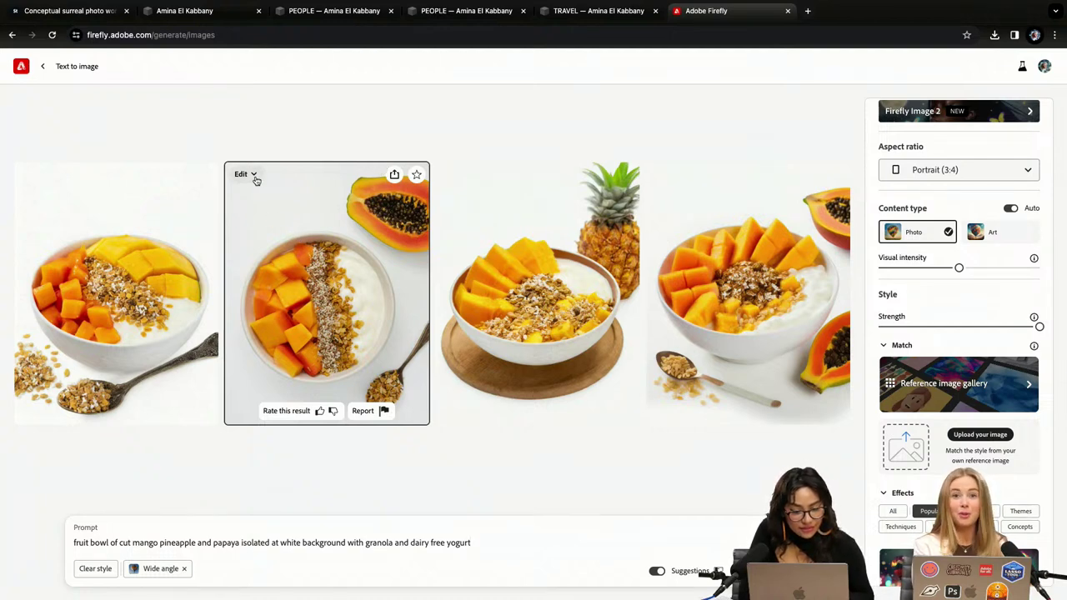
Download the second result, the overhead granola bowl with the halved papaya, accepting the Content Credentials notice
click(394, 174)
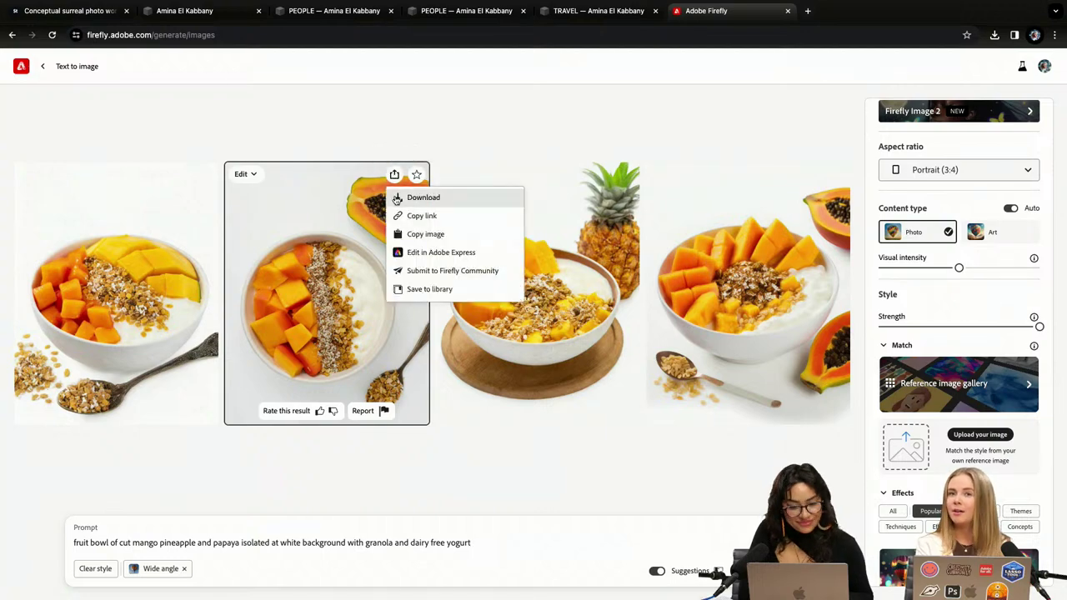
click(422, 197)
click(641, 455)
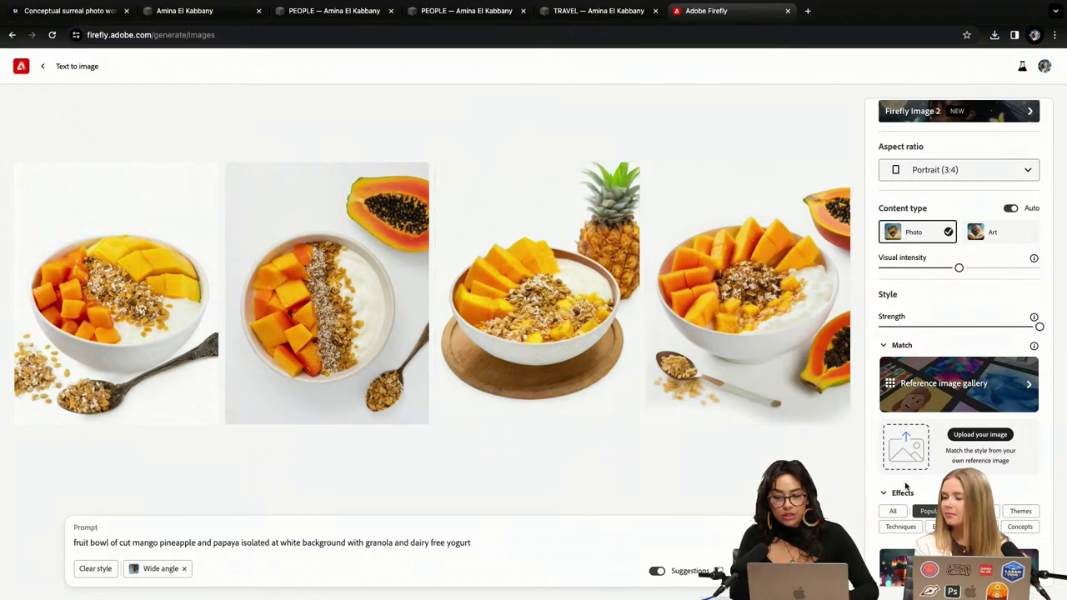
Look through the style effects settings and download the overhead papaya and granola bowl image a second time
scroll(905, 486, down, 2)
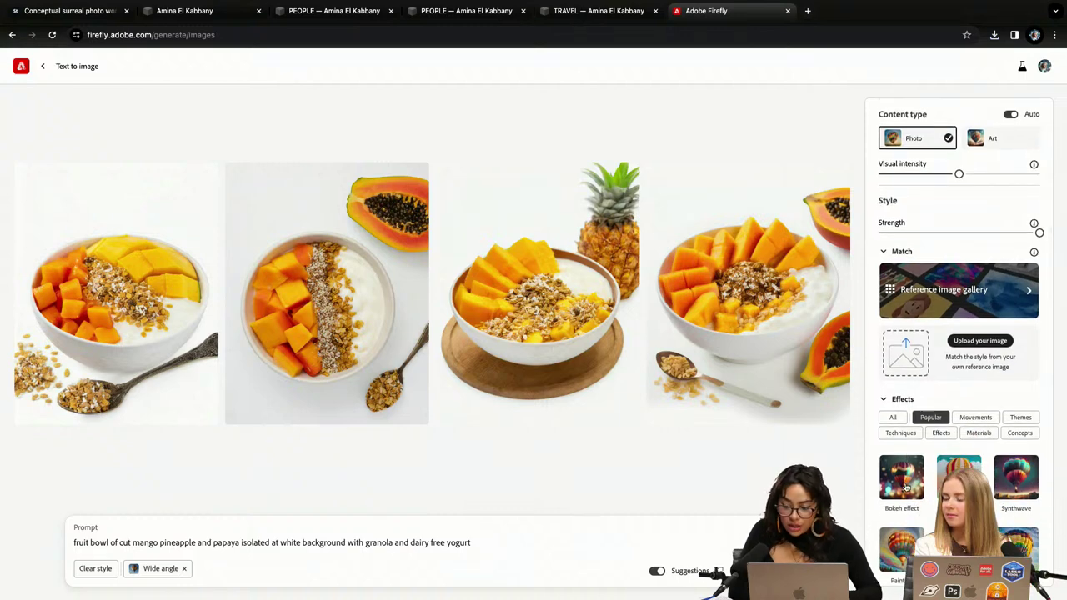
scroll(905, 485, down, 5)
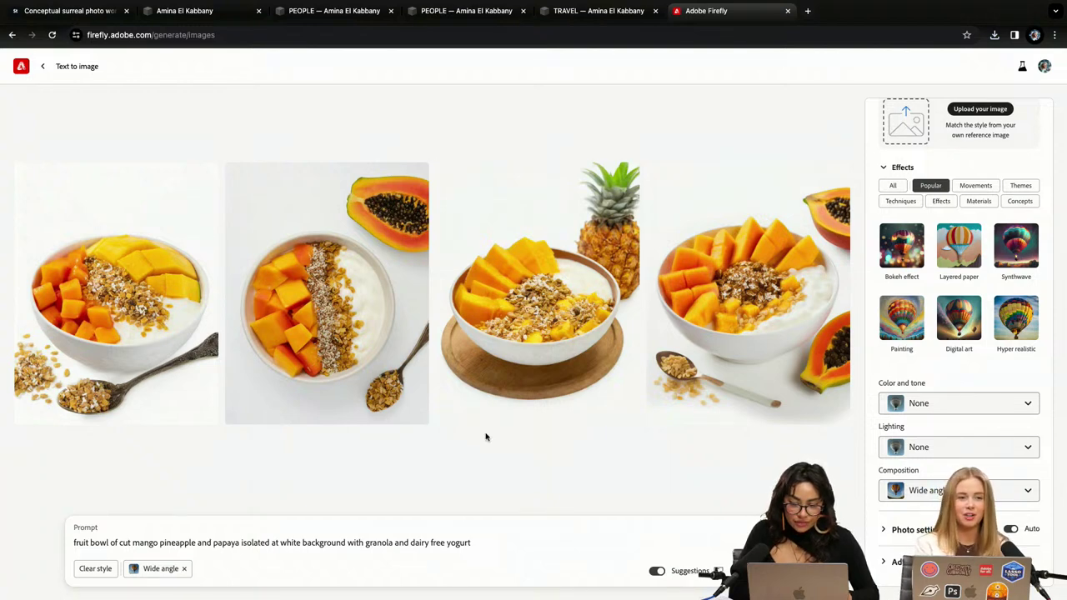
click(394, 174)
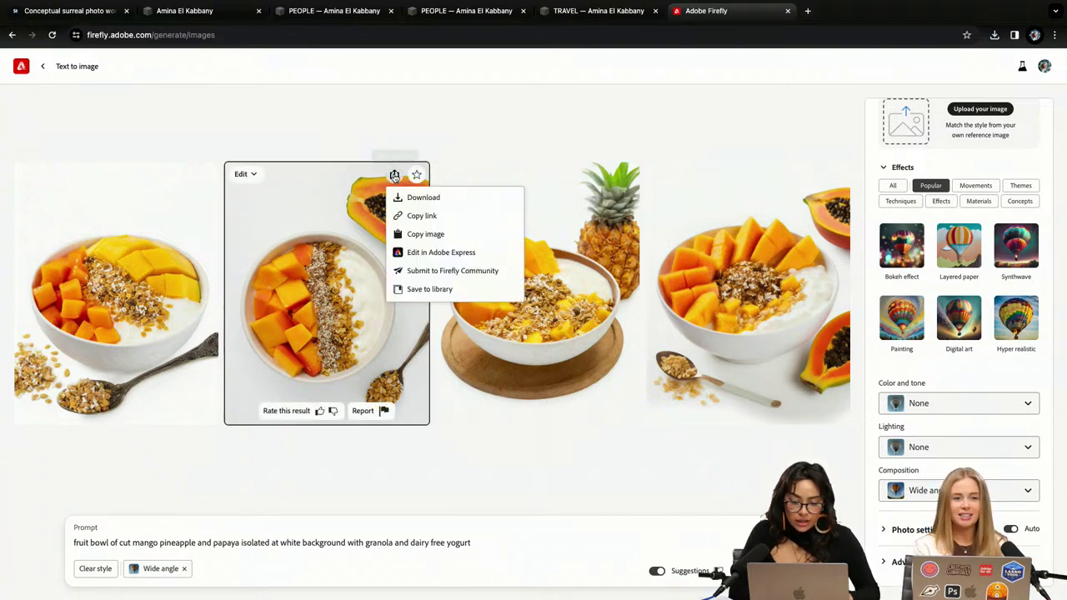
click(404, 199)
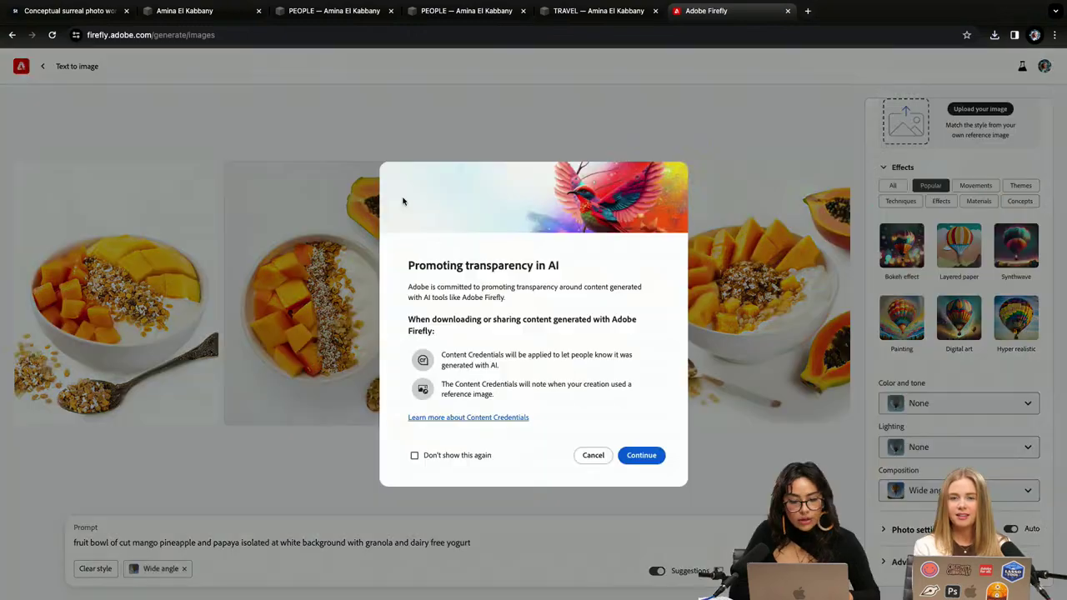
click(637, 455)
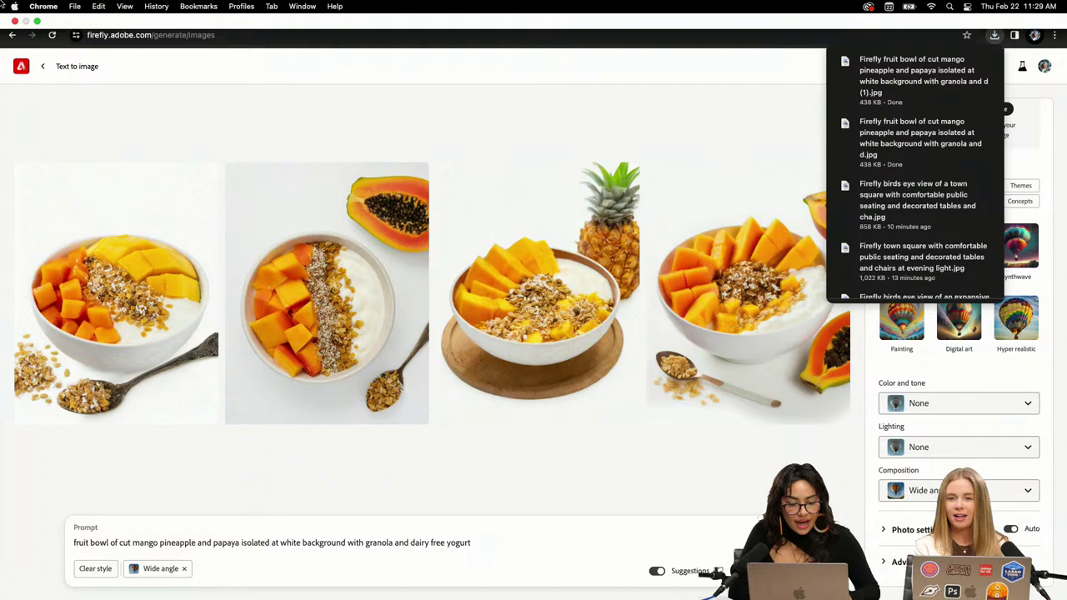
Clear the whole fruit bowl description from the image prompt
double_click(307, 541)
click(308, 541)
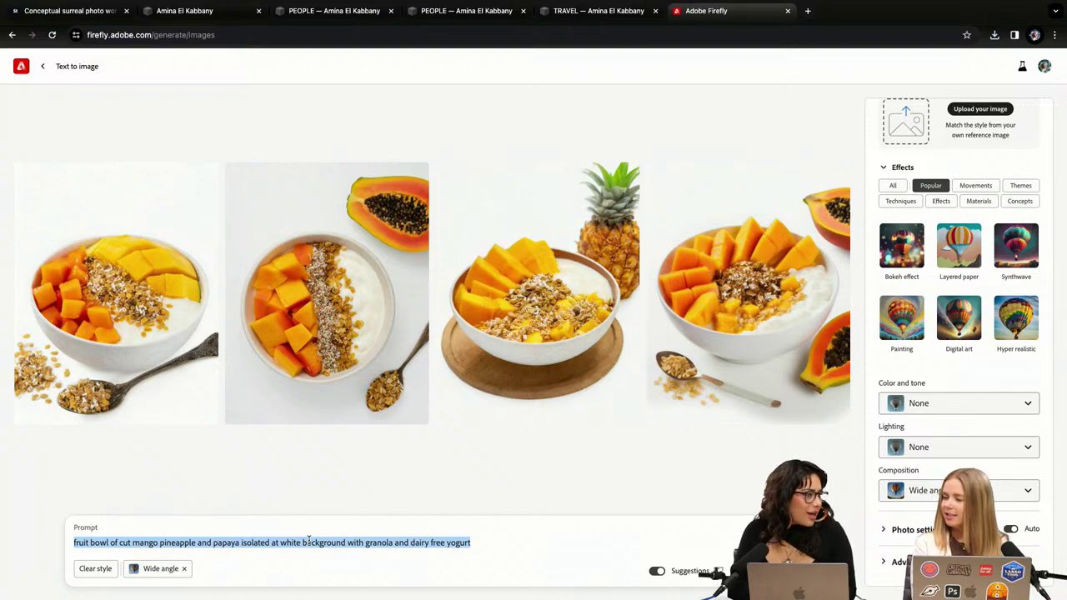
click(434, 540)
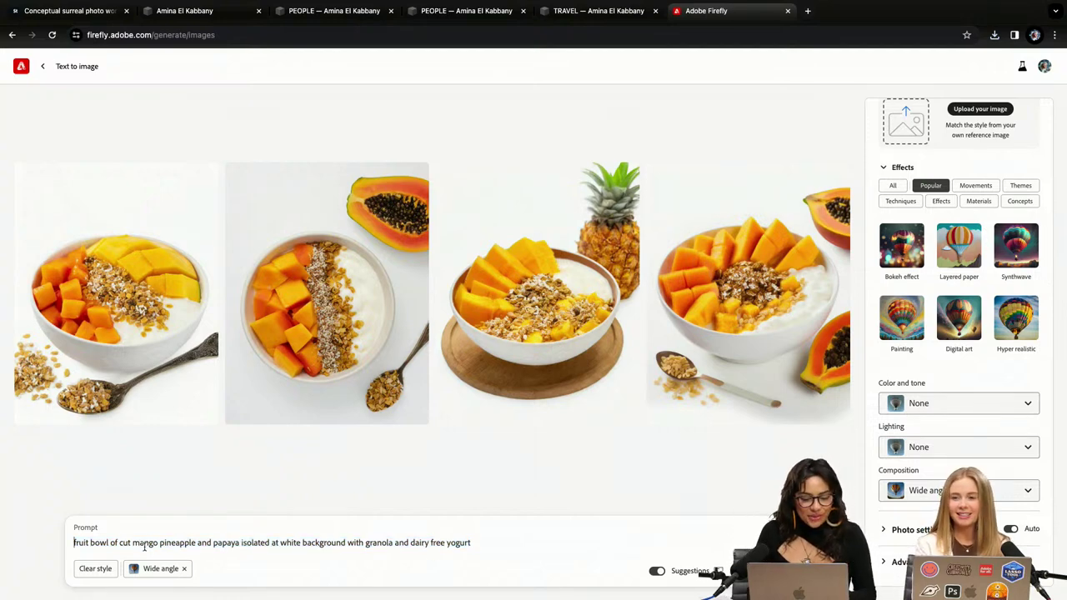
triple_click(374, 542)
key(BackSpace)
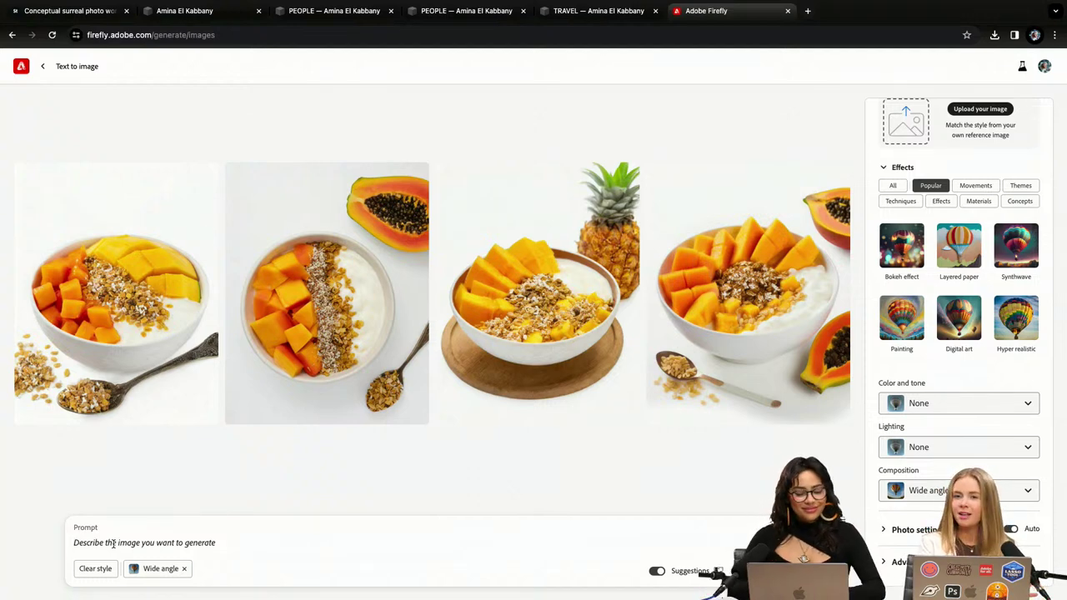
text(ocean view)
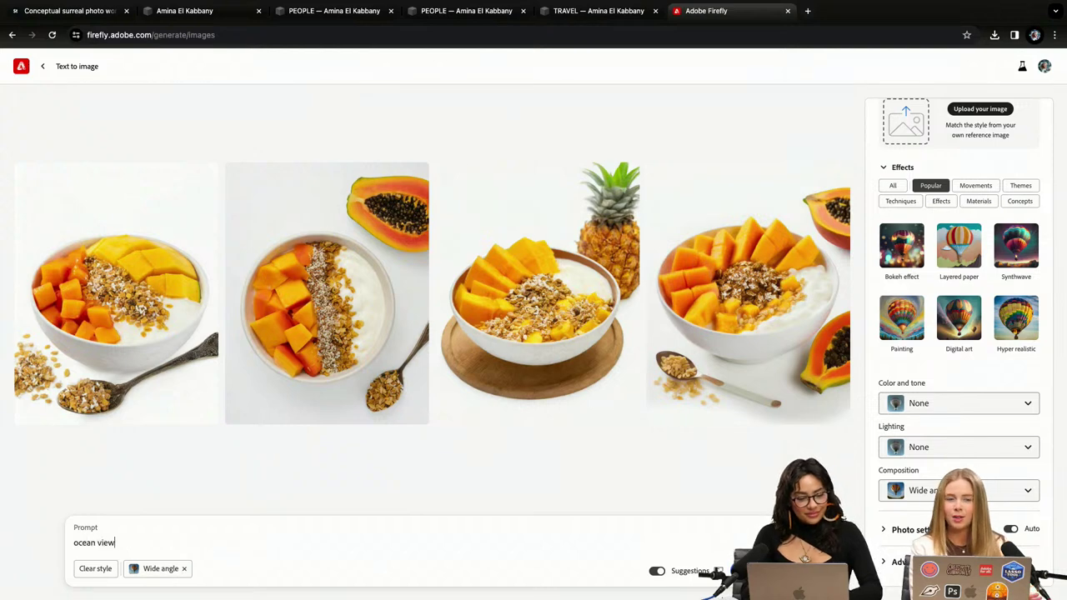
text(s overlookin)
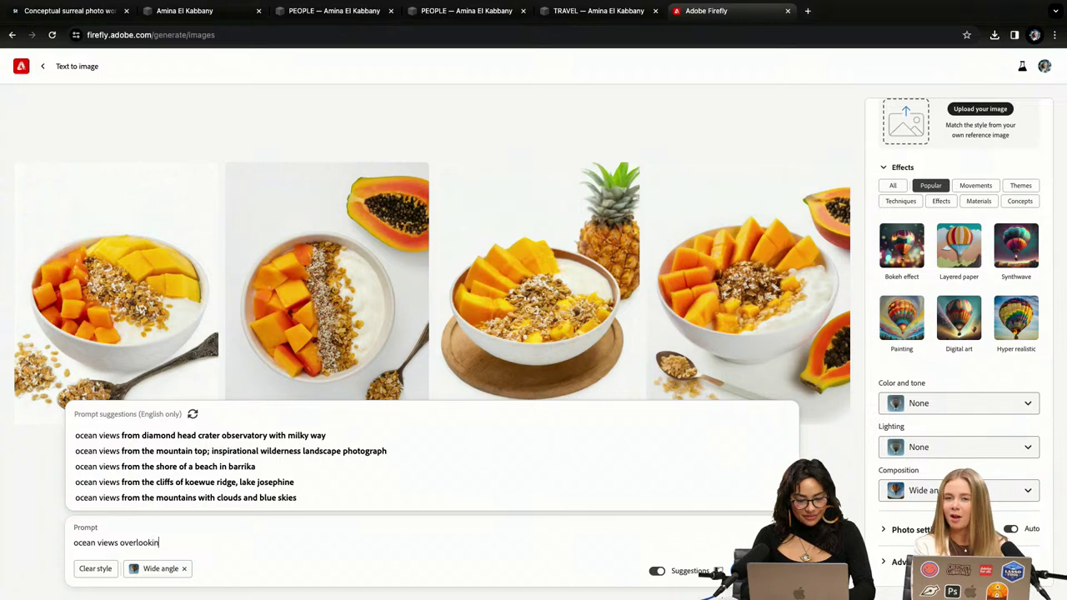
text(g a c)
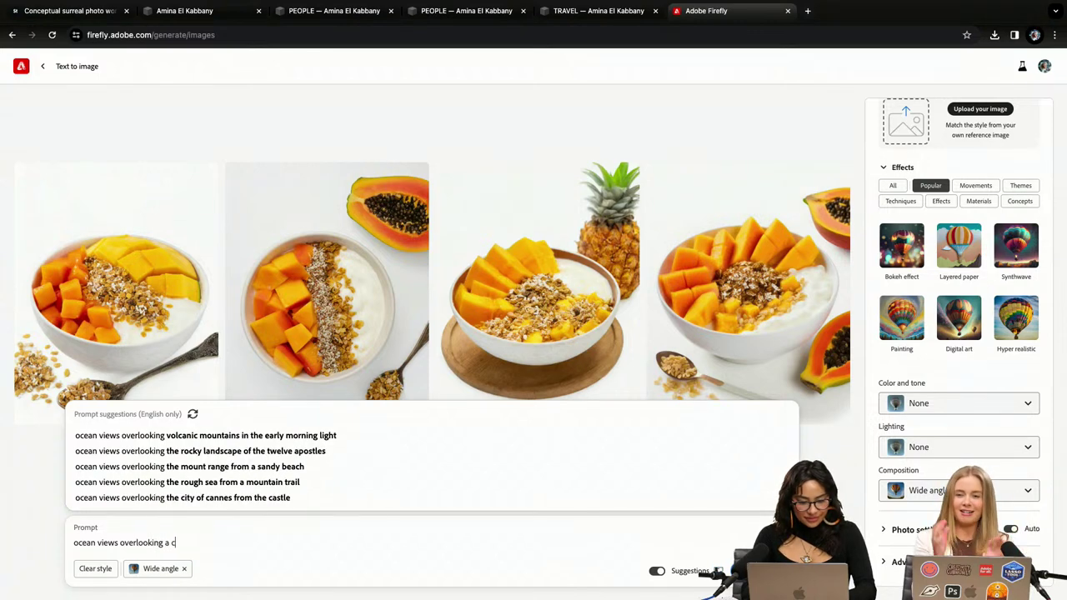
Replace the prompt with "a lush green cliff overlooking the ocean next to the woods" and generate images
triple_click(113, 540)
text(a)
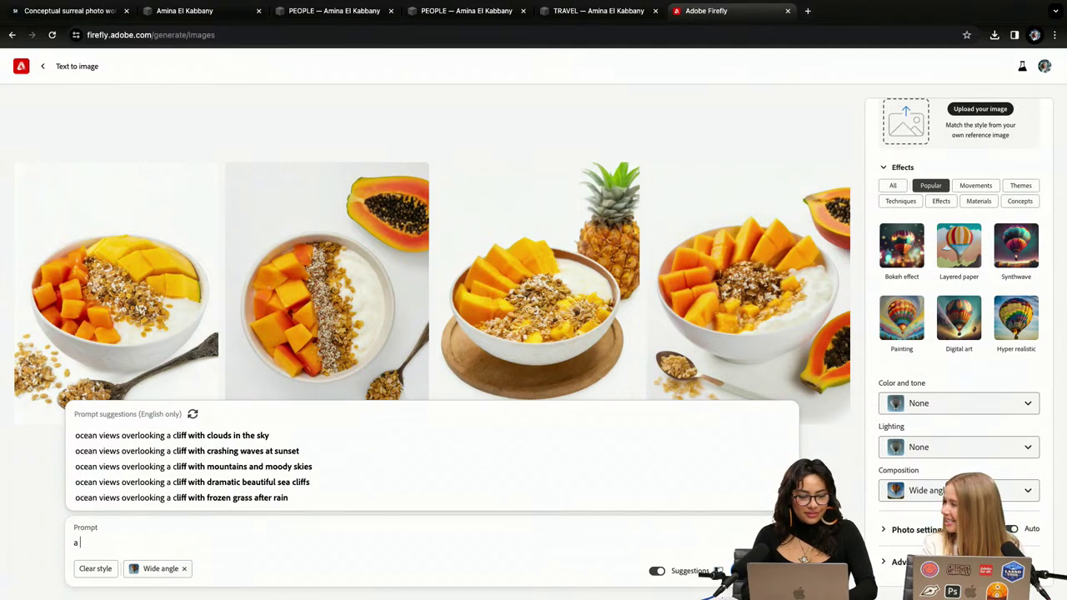
text( lush )
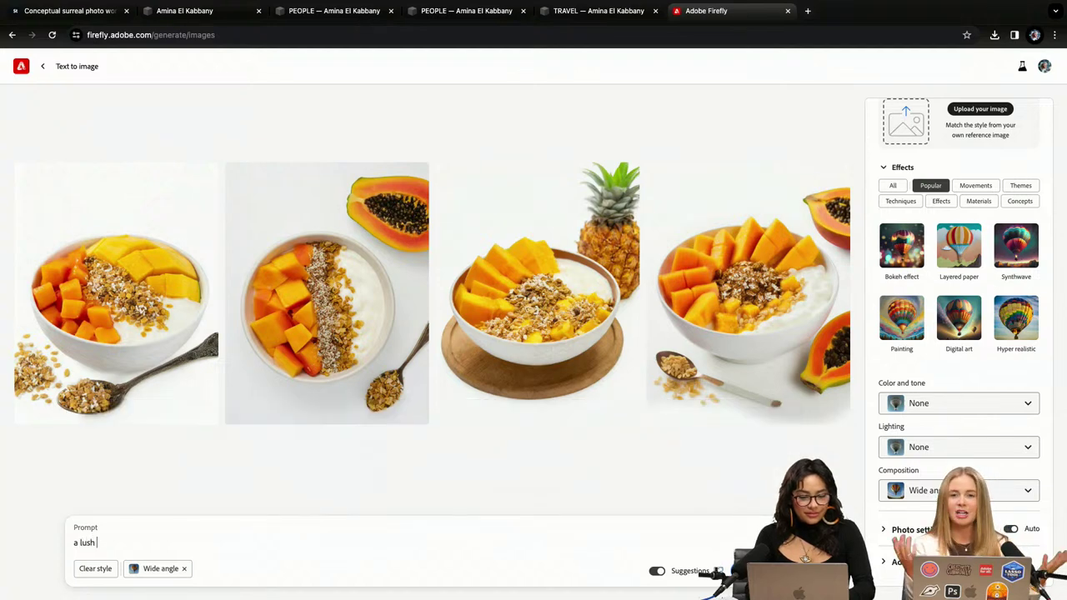
text(green clif)
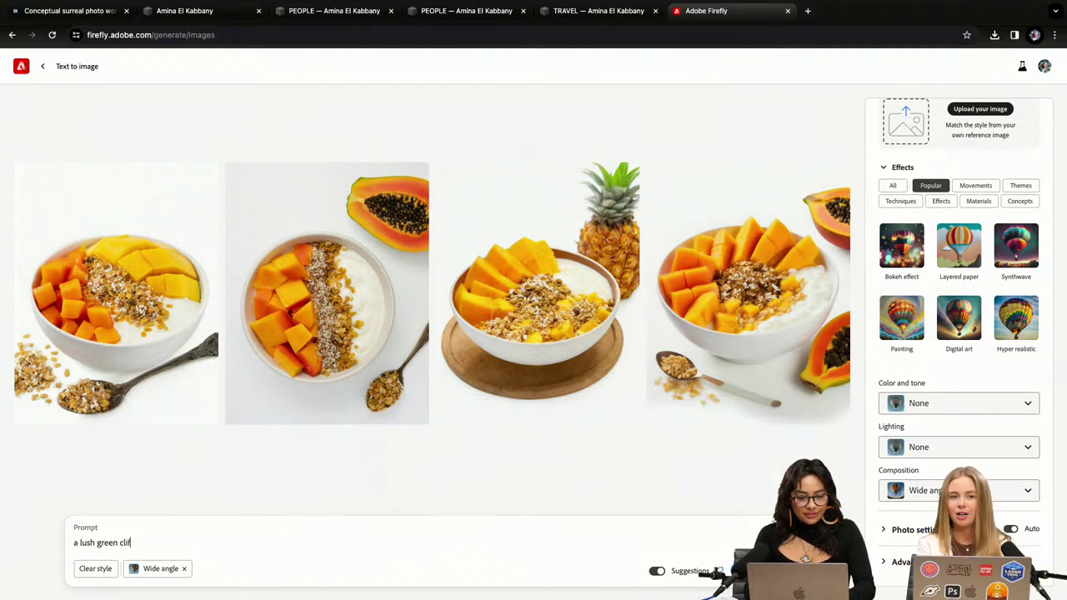
text(f over)
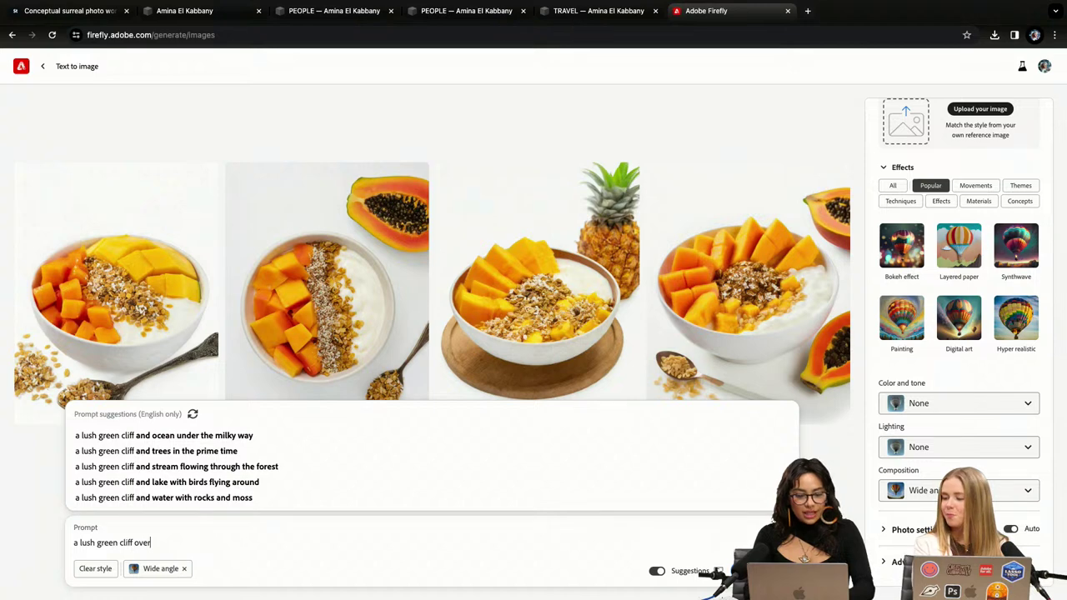
text(look )
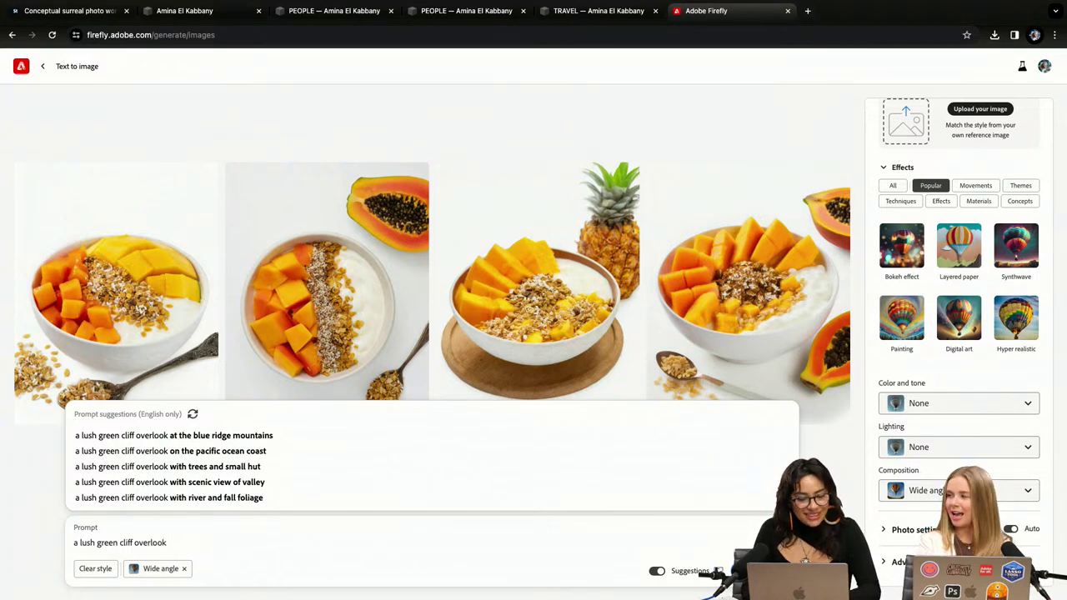
text(ing)
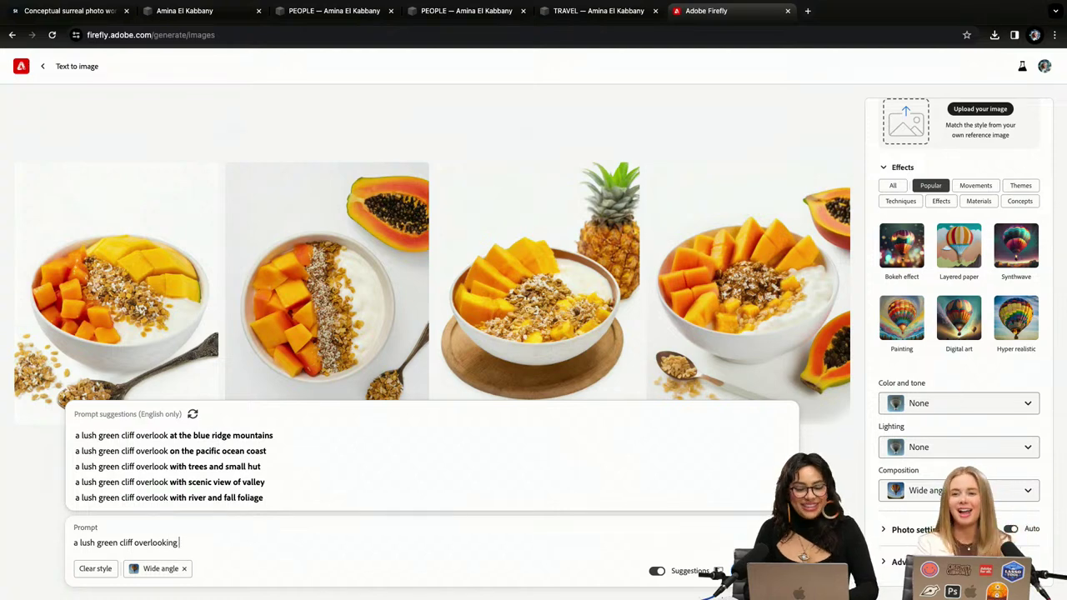
text( the ocean)
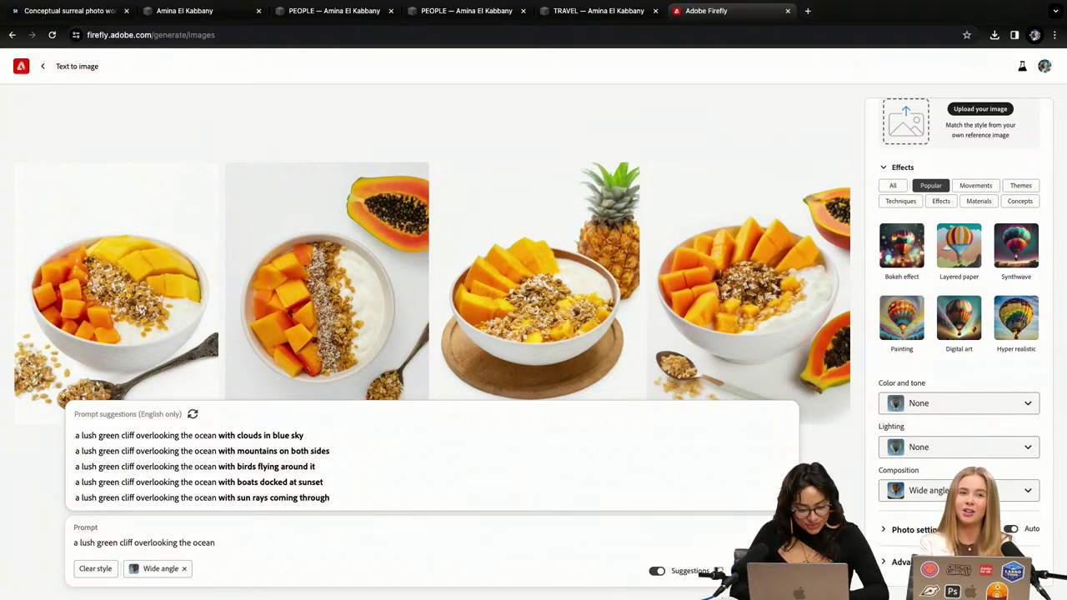
text(ne)
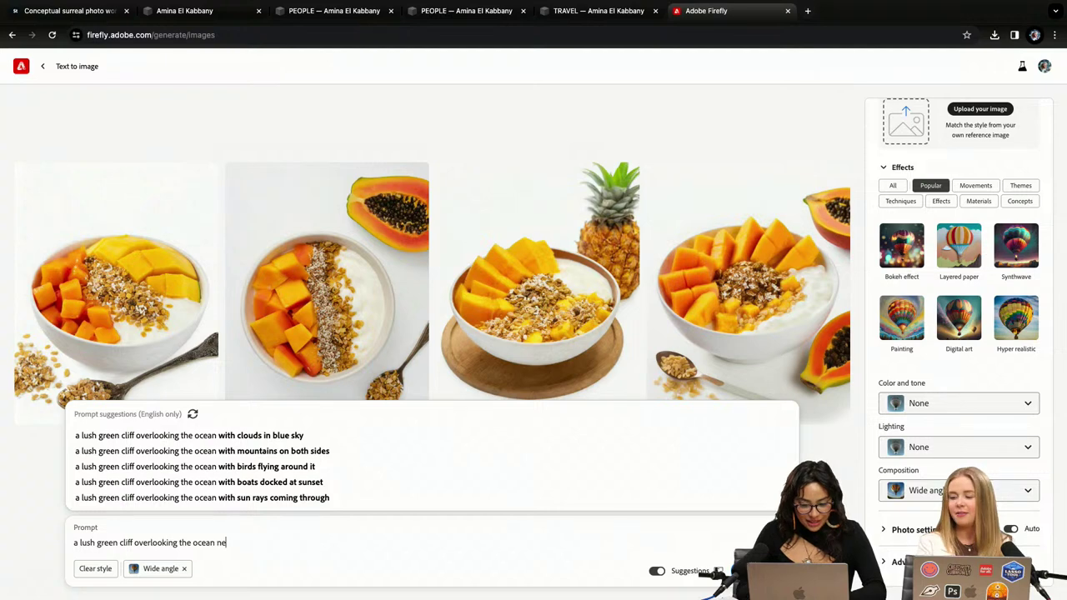
text(xt to the )
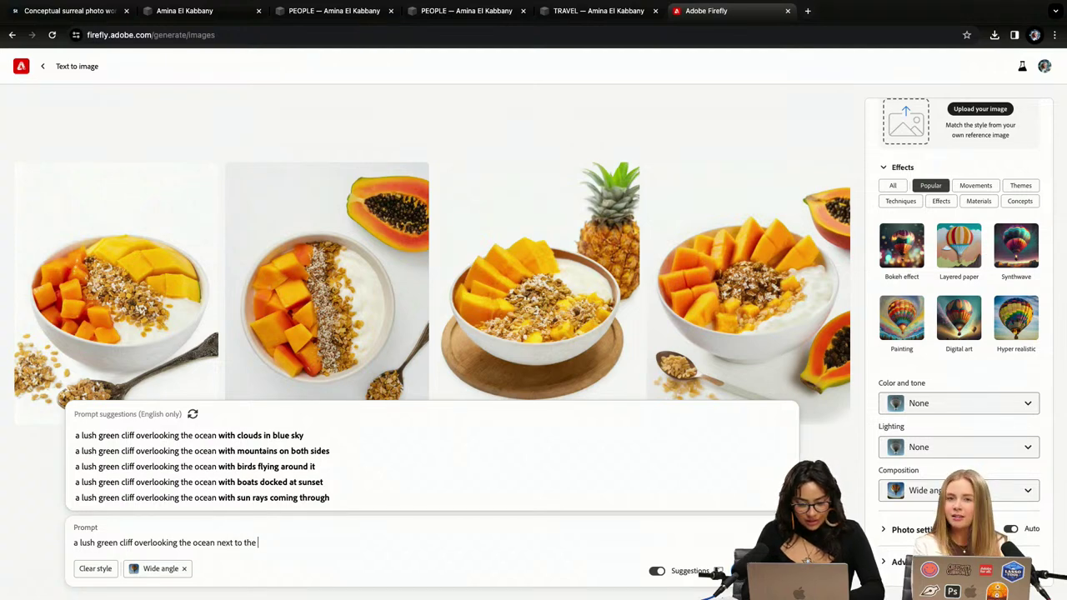
text(woods)
key(Return)
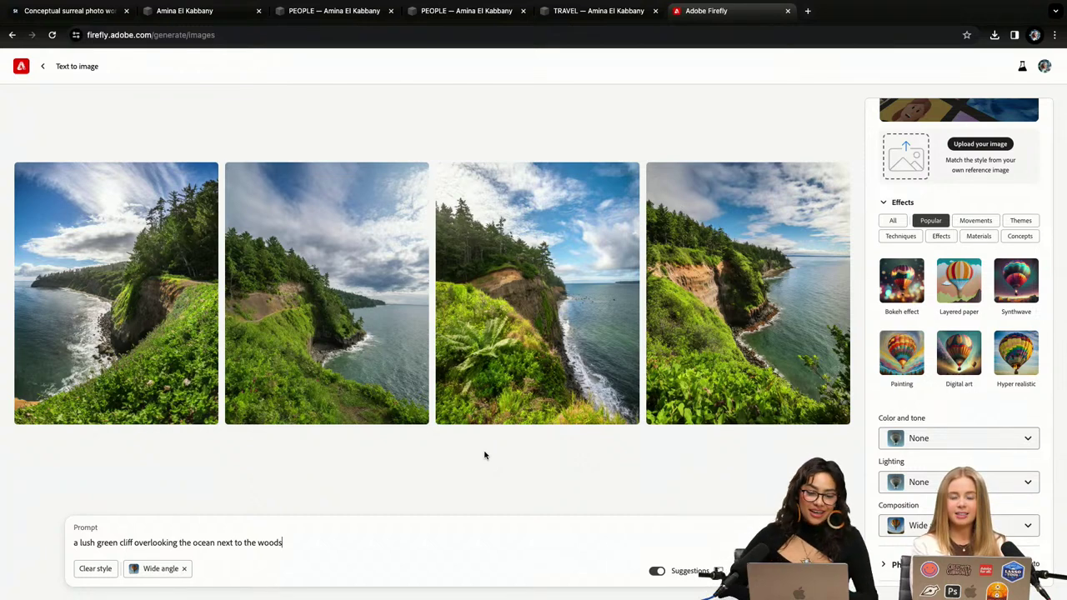
Set the aspect ratio to Landscape (4:3)
scroll(1008, 319, up, 1)
scroll(1008, 320, up, 5)
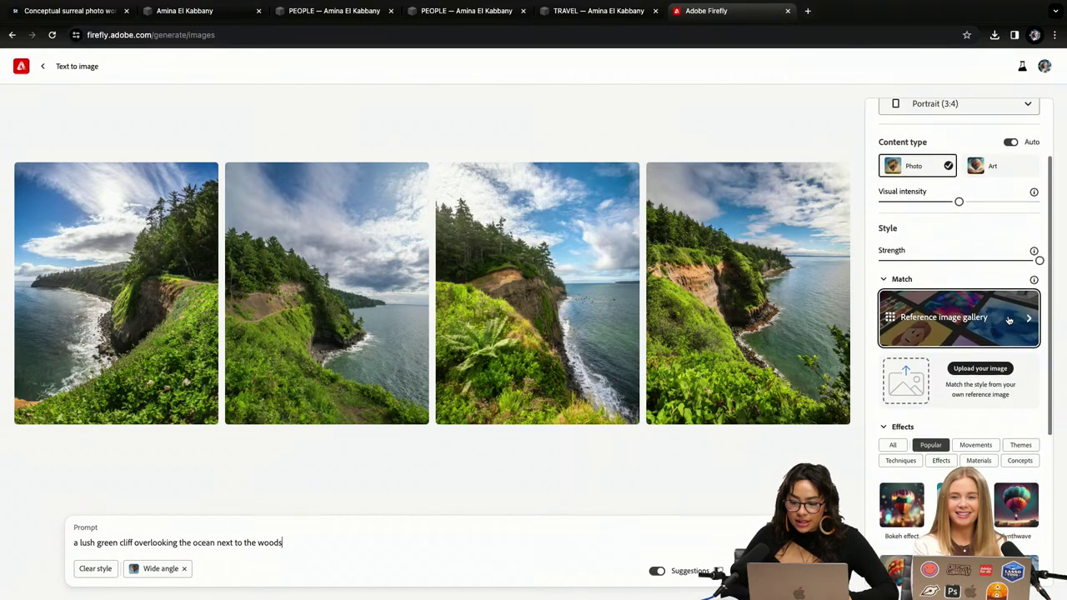
click(983, 201)
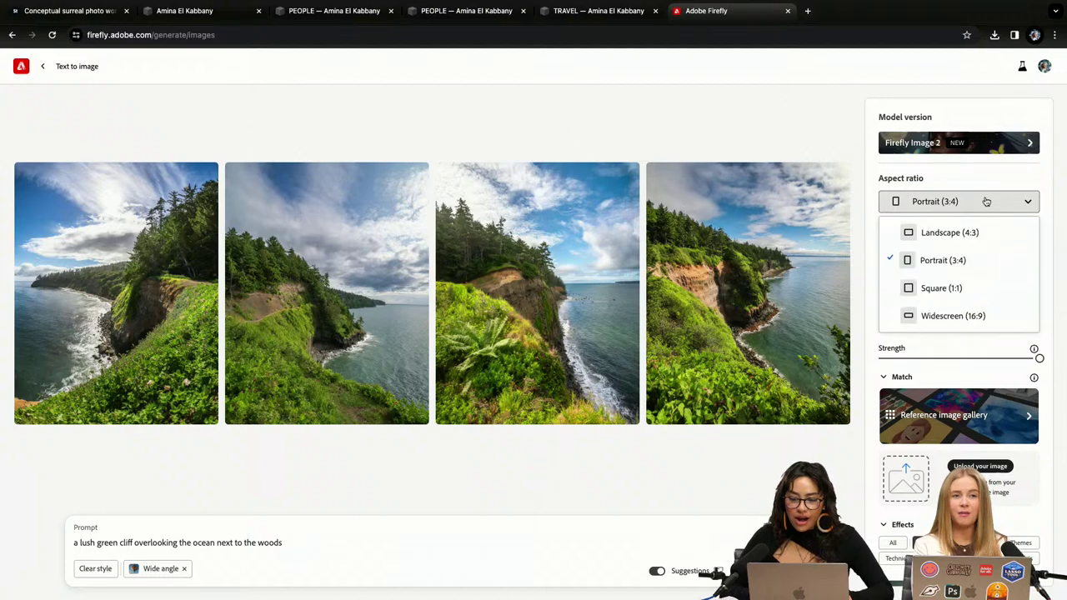
click(961, 232)
Set the lighting style to Golden hour and check the other lighting options
scroll(962, 240, down, 1)
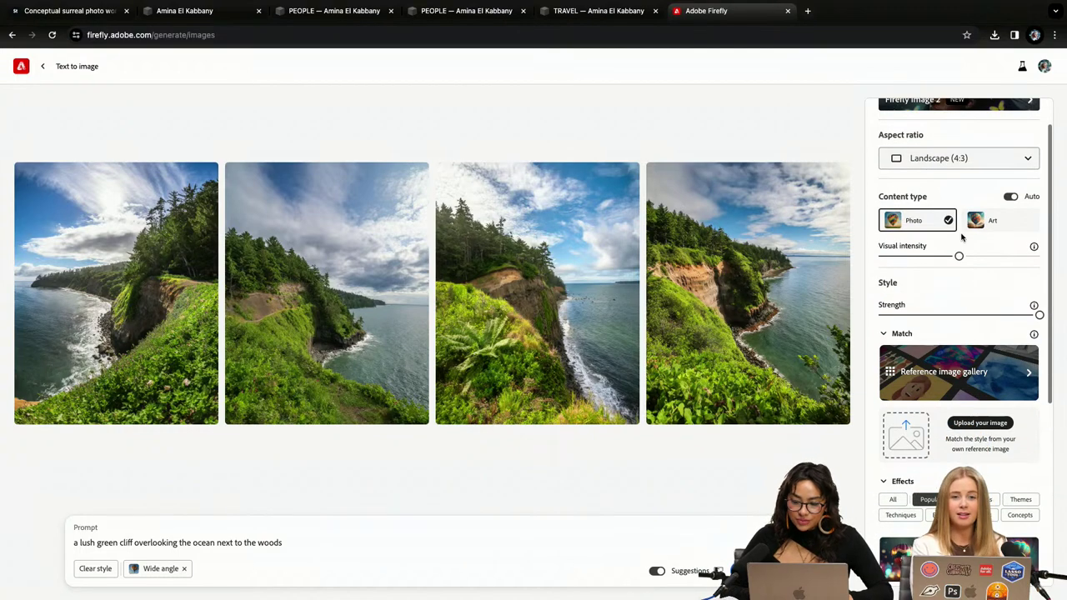
scroll(967, 265, down, 4)
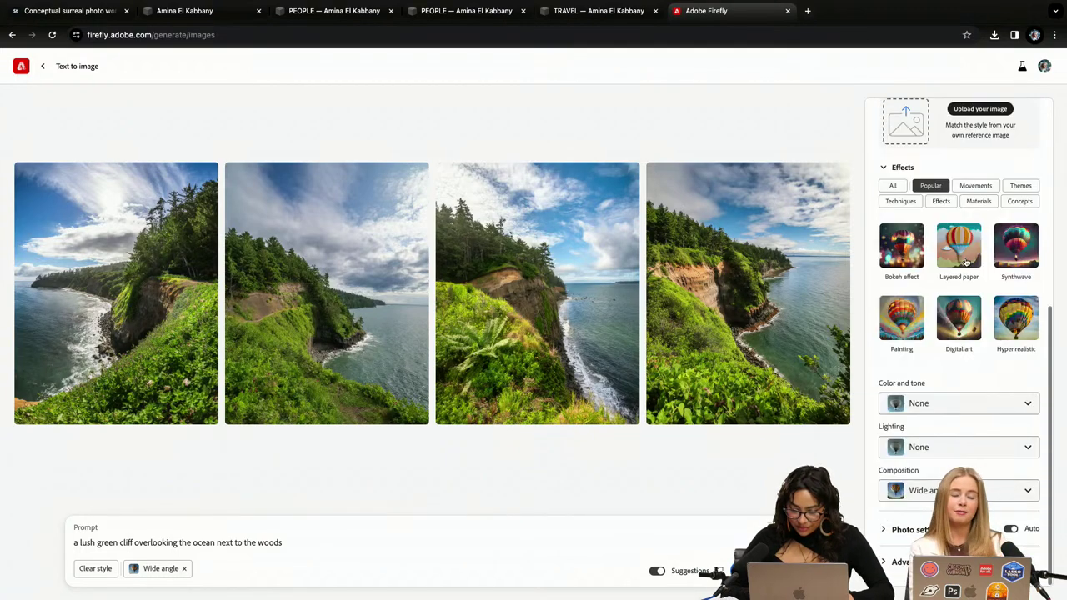
click(945, 450)
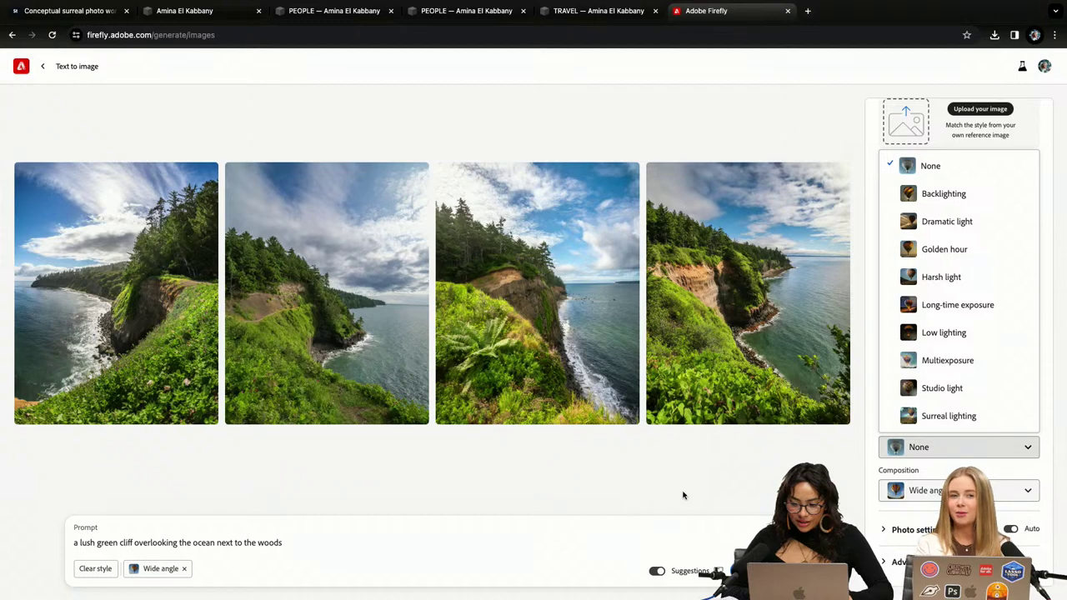
click(975, 259)
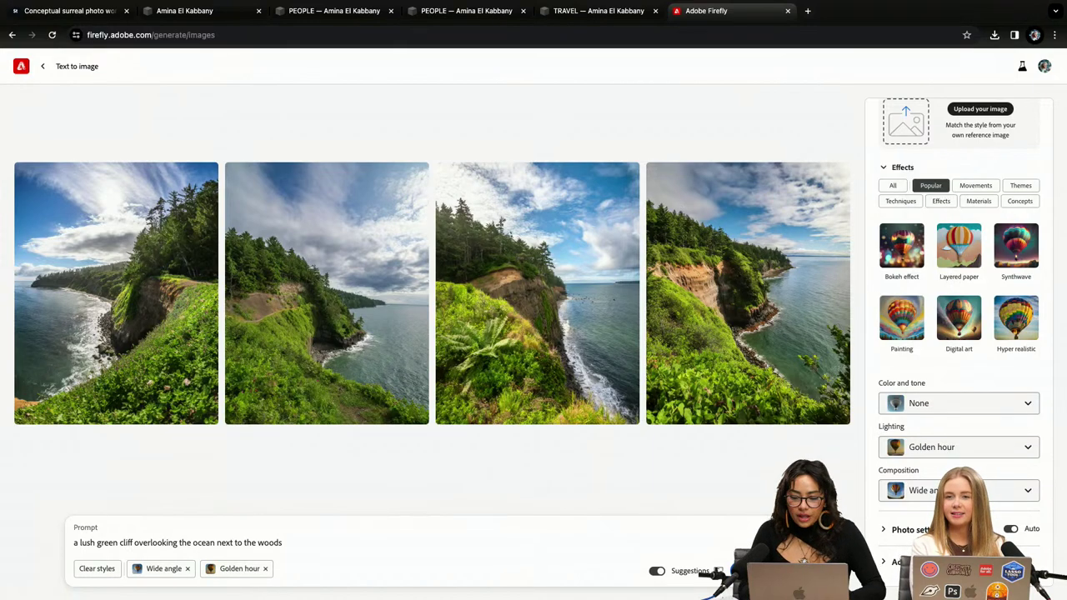
click(921, 450)
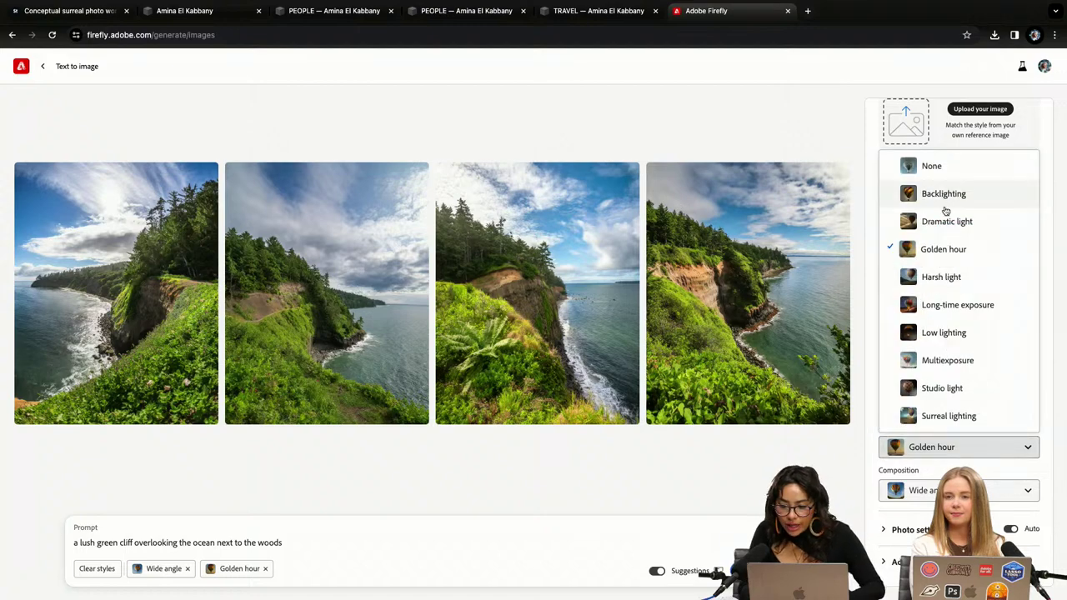
Append "at dawn" to the cliff prompt and generate new images
click(289, 541)
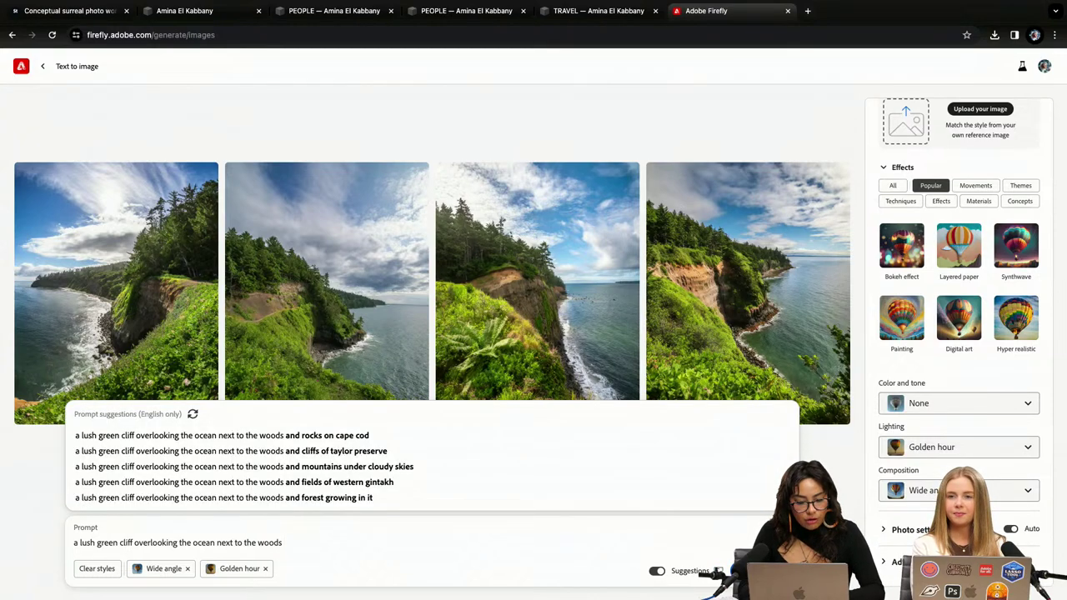
text(at dawn)
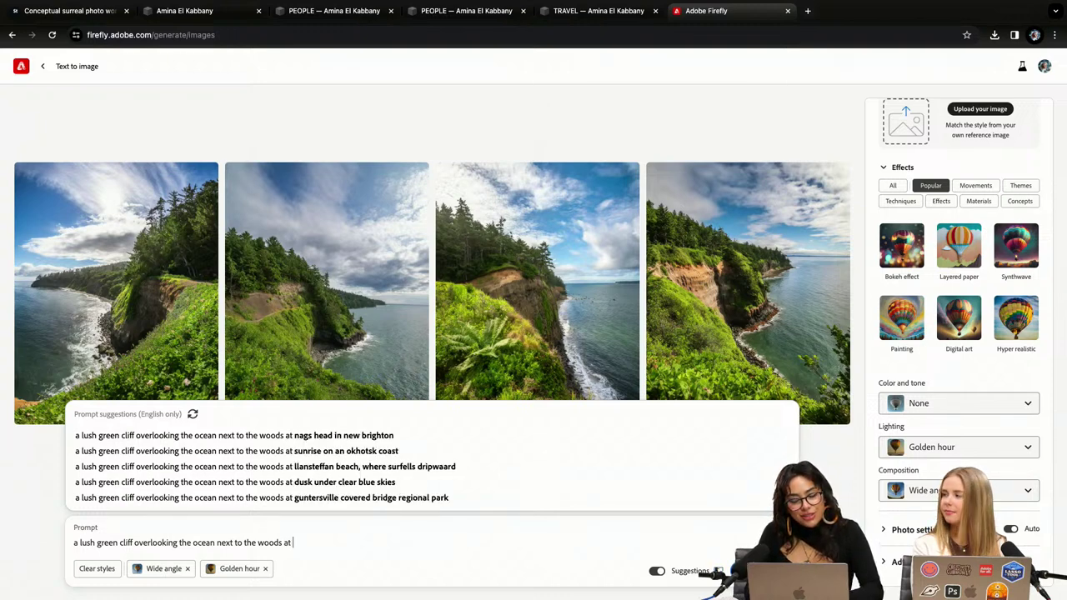
key(Return)
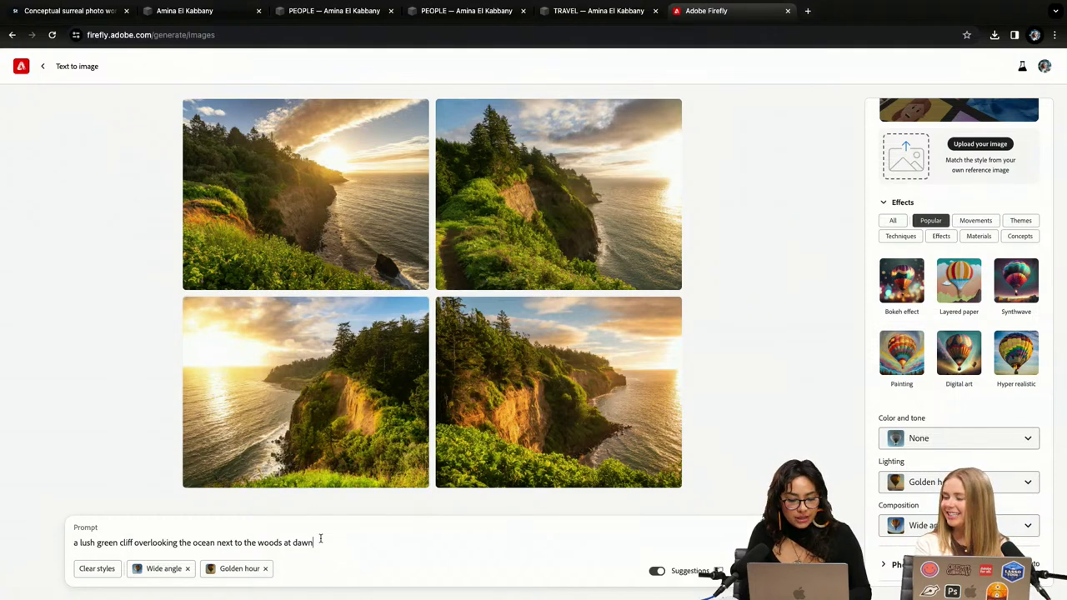
Change "dawn" to "sunrise" at the end of the prompt and generate new images
key(BackSpace)
text(sunri)
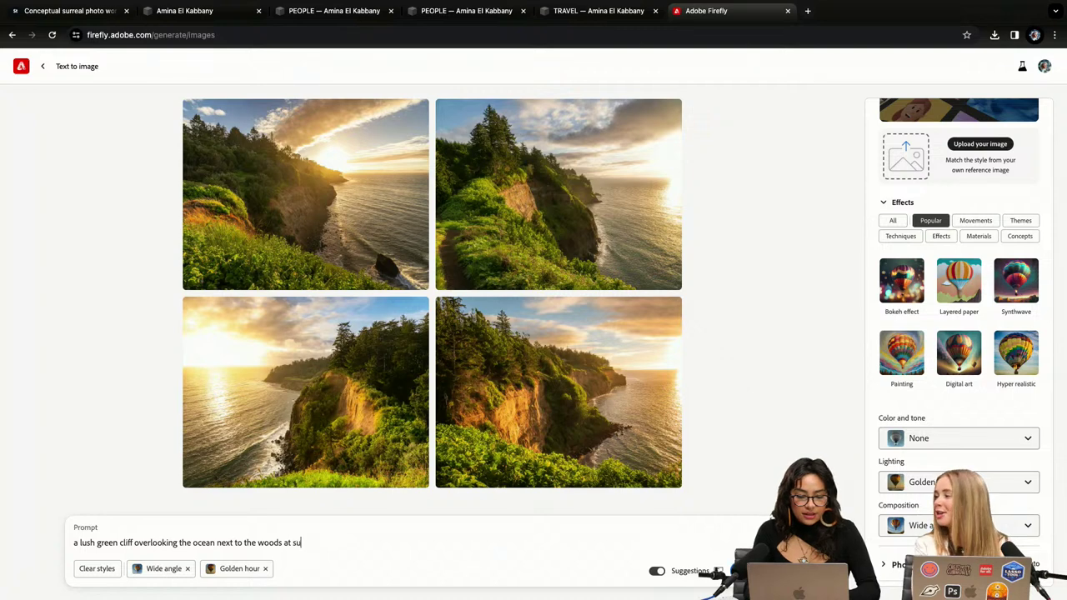
text(se)
key(Return)
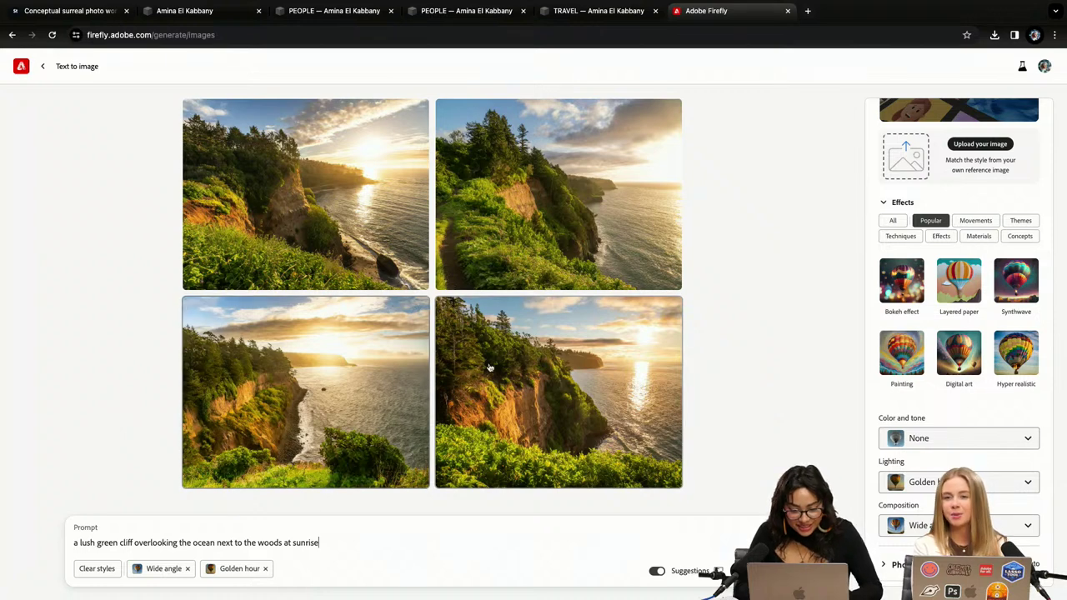
Replace "sunrise" with "sunset" in the prompt and generate new images
drag(326, 540, 291, 542)
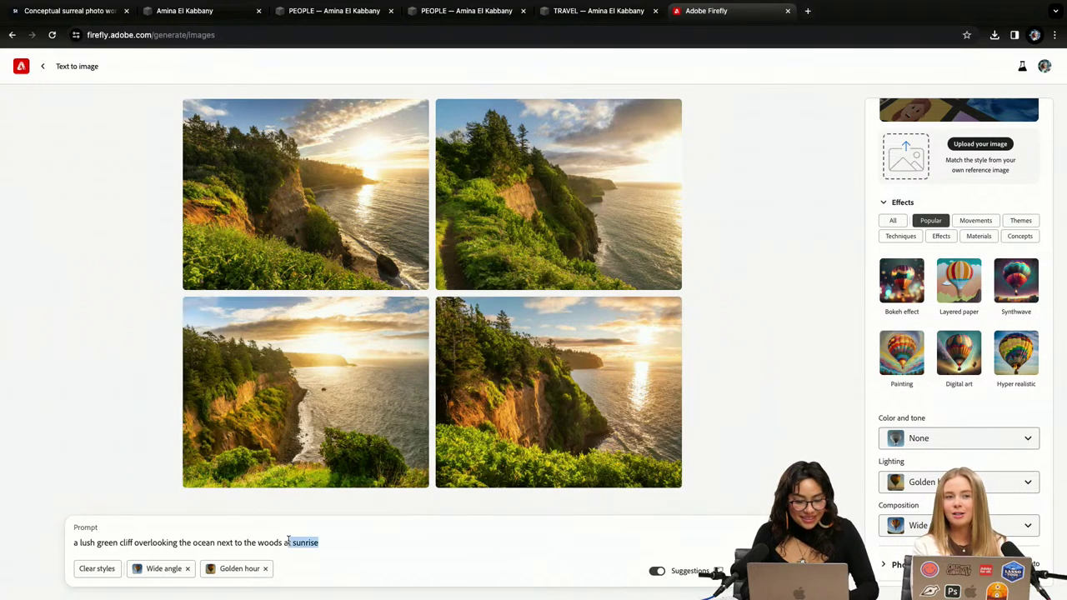
text(su)
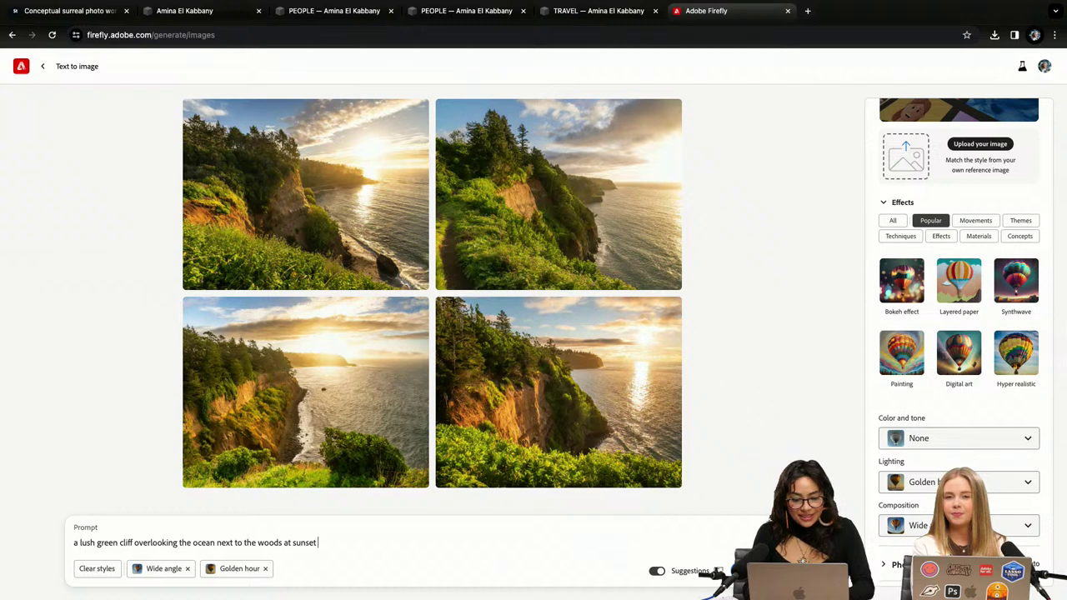
key(Return)
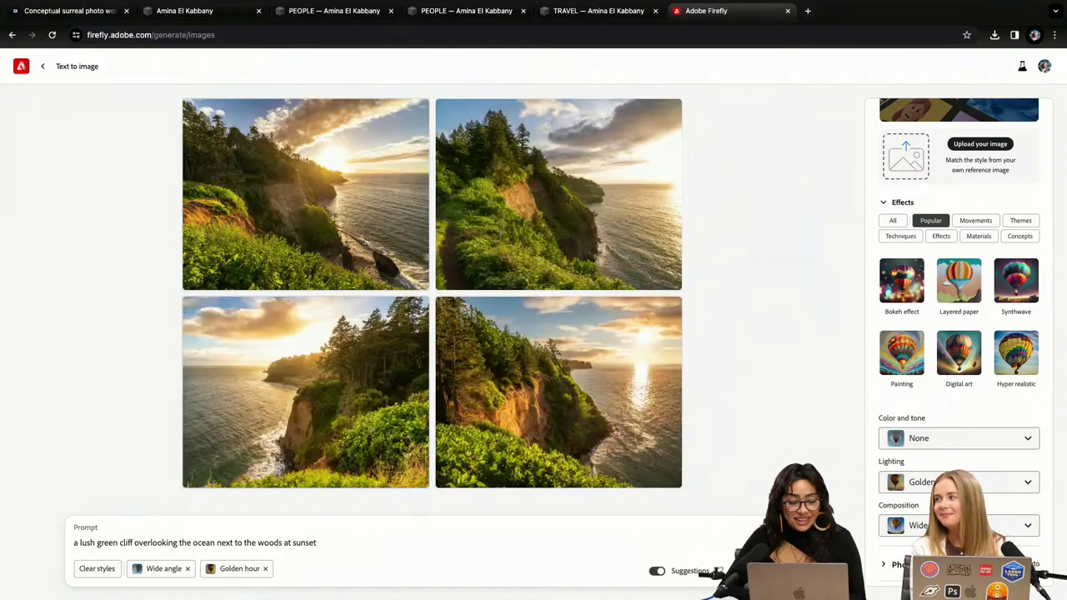
Remove the Golden hour lighting style and generate the sunset cliff images again
click(266, 569)
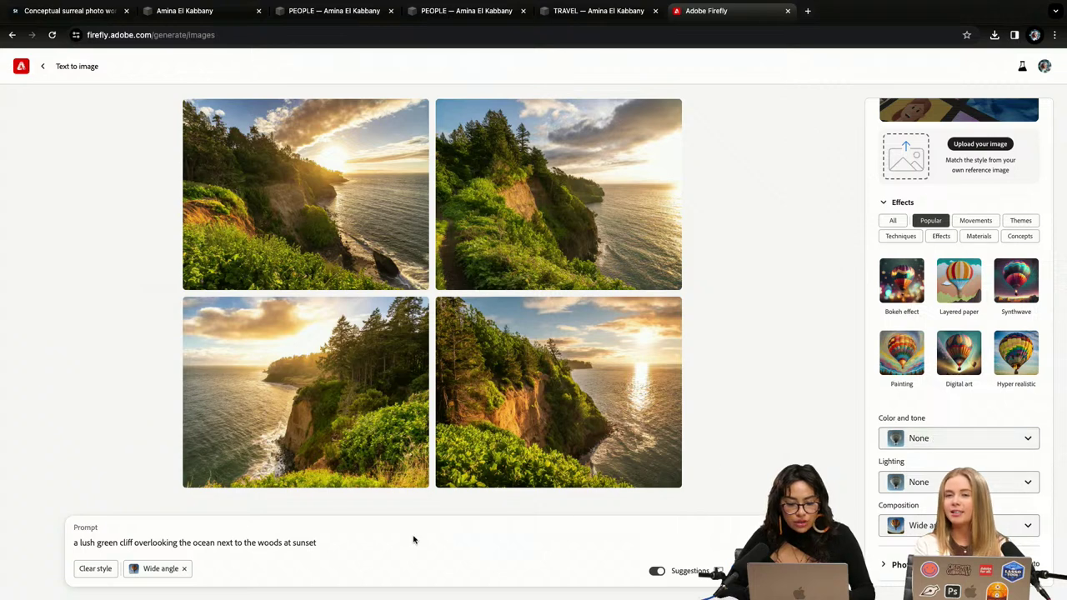
click(799, 570)
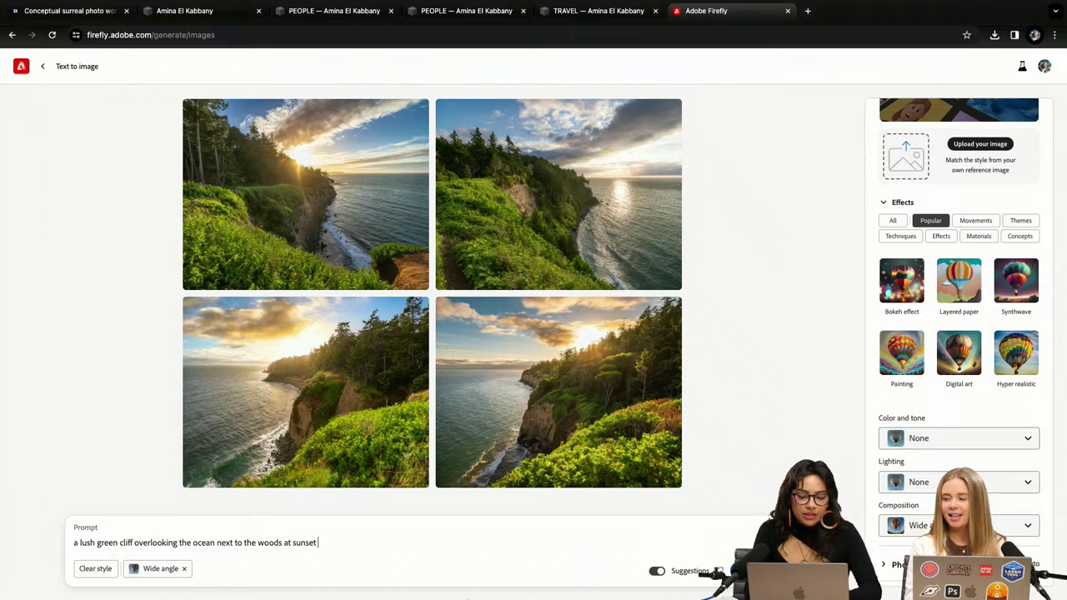
Extend the prompt after "sunset" with "with purple pink and blue in the sky"
click(327, 542)
key(BackSpace)
key(BackSpace)
key(BackSpace)
key(BackSpace)
key(BackSpace)
text(with)
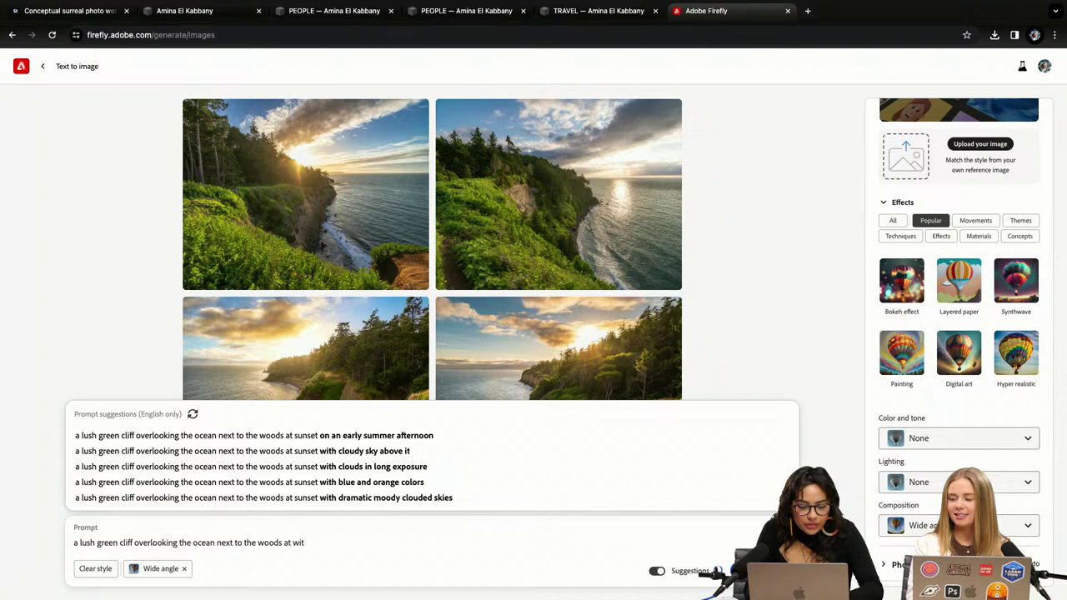
key(BackSpace)
key(BackSpace)
key(BackSpace)
text(sunset with purple pink and blue in the sky)
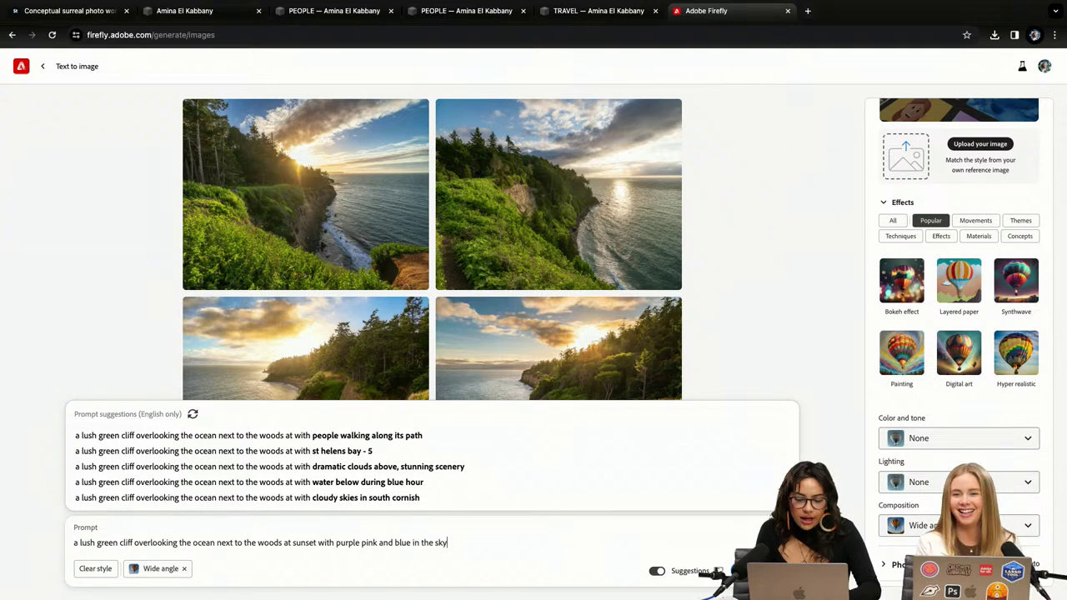
text( and )
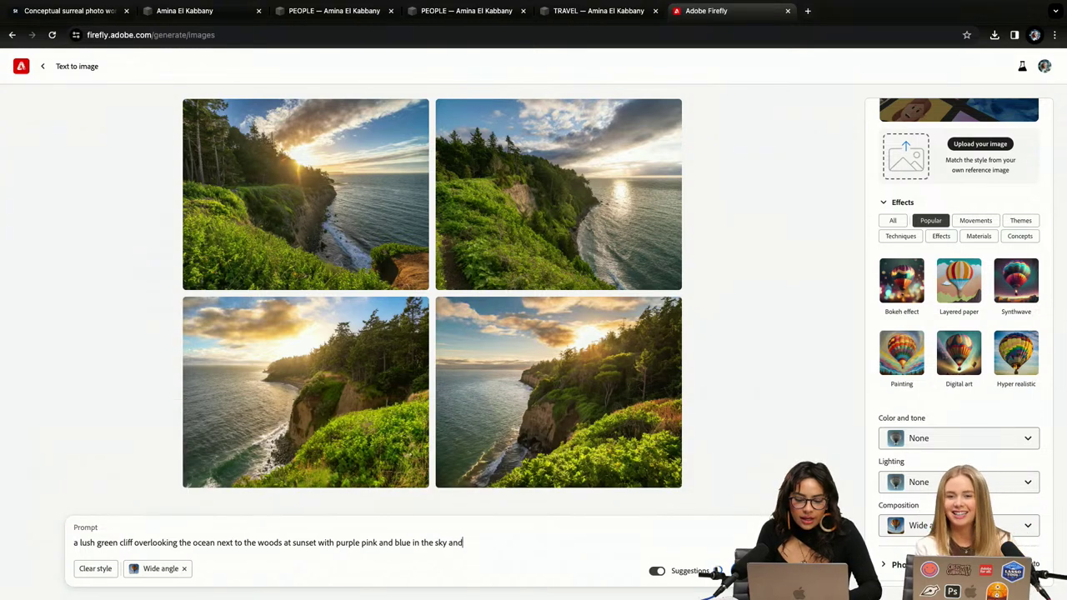
text(almo)
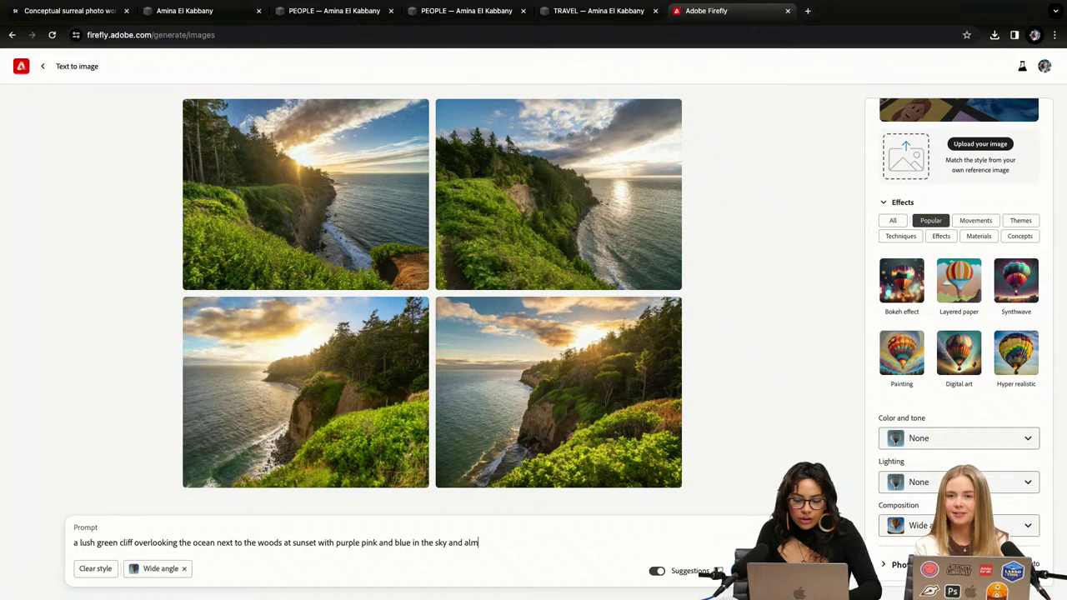
key(BackSpace)
key(BackSpace)
key(BackSpace)
key(BackSpace)
key(BackSpace)
key(BackSpace)
key(BackSpace)
key(BackSpace)
key(BackSpace)
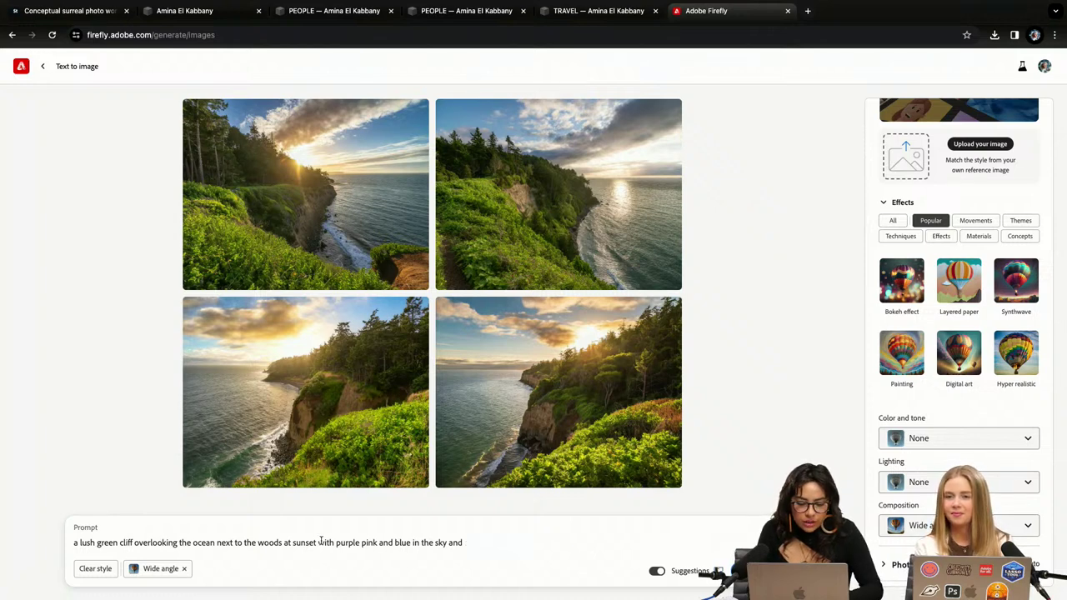
Change "at sunset" to "after sunset" in the prompt and generate new images
click(291, 542)
key(BackSpace)
text(fter)
key(Return)
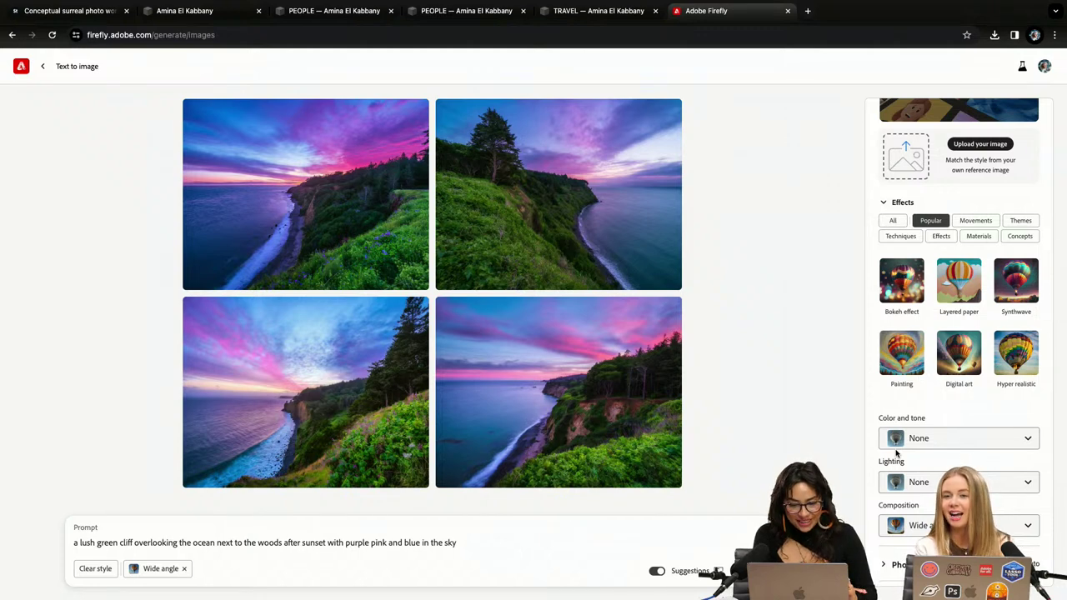
Apply the Pastel color option for color and tone and generate the cliff images again
click(916, 438)
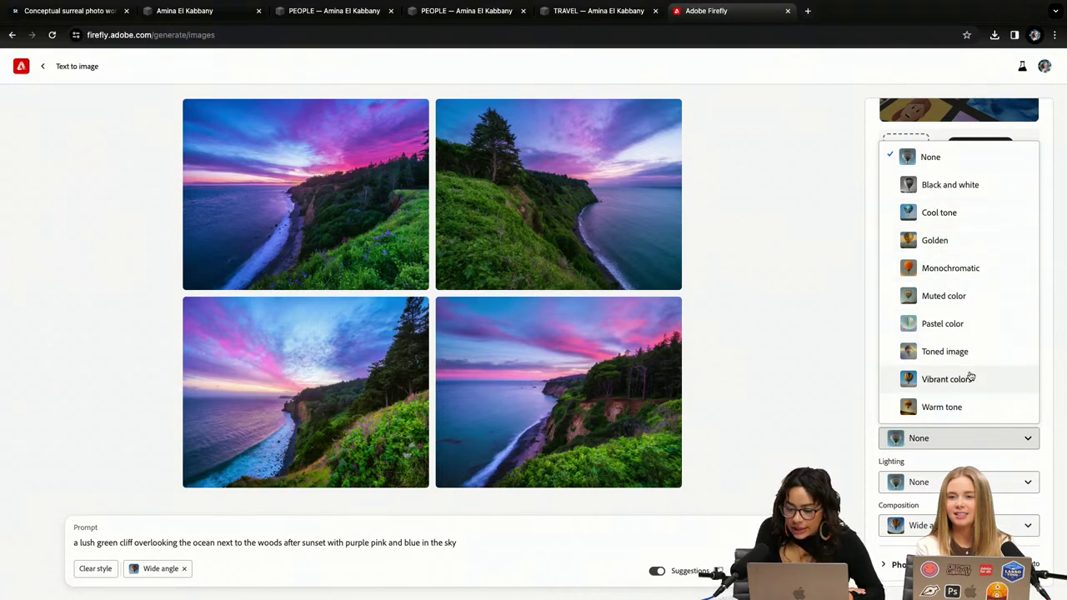
click(958, 334)
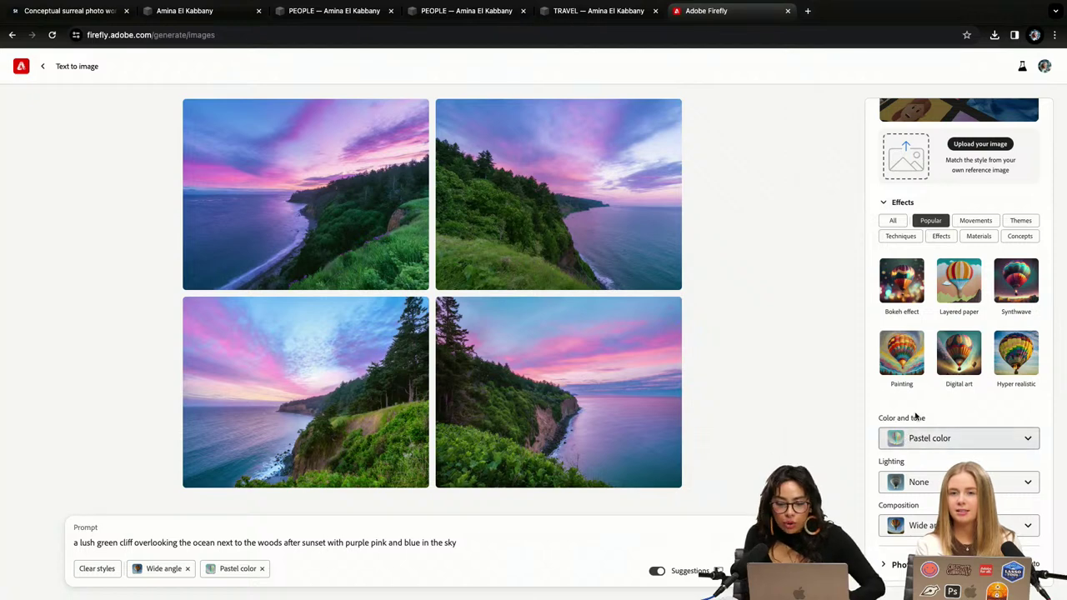
Set the photo aperture to f/1.4 and shutter speed to 1/60s, and regenerate the cliff images
scroll(896, 413, down, 1)
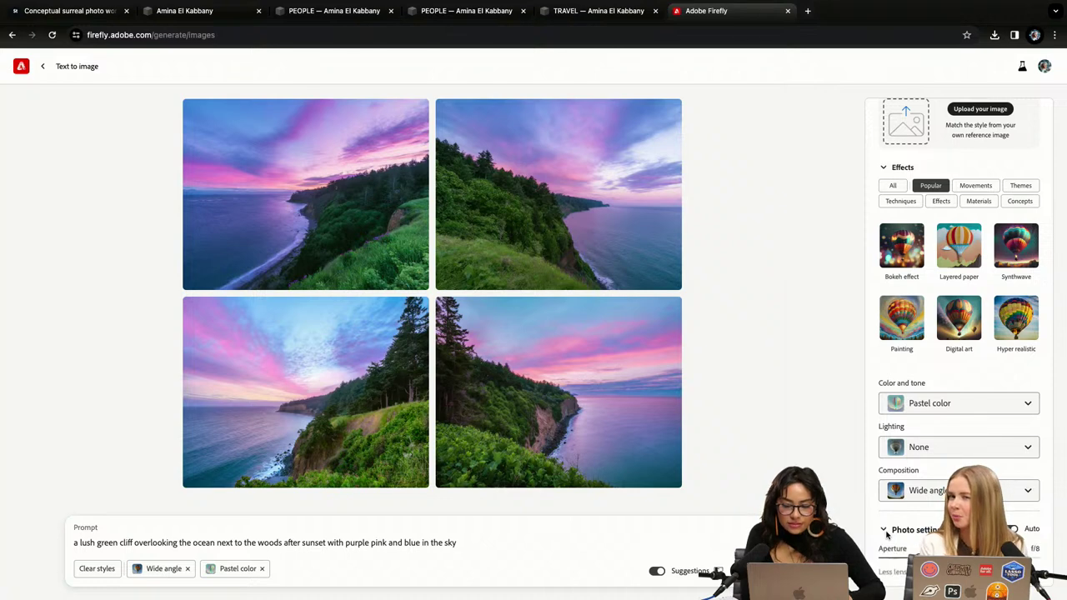
scroll(886, 535, down, 4)
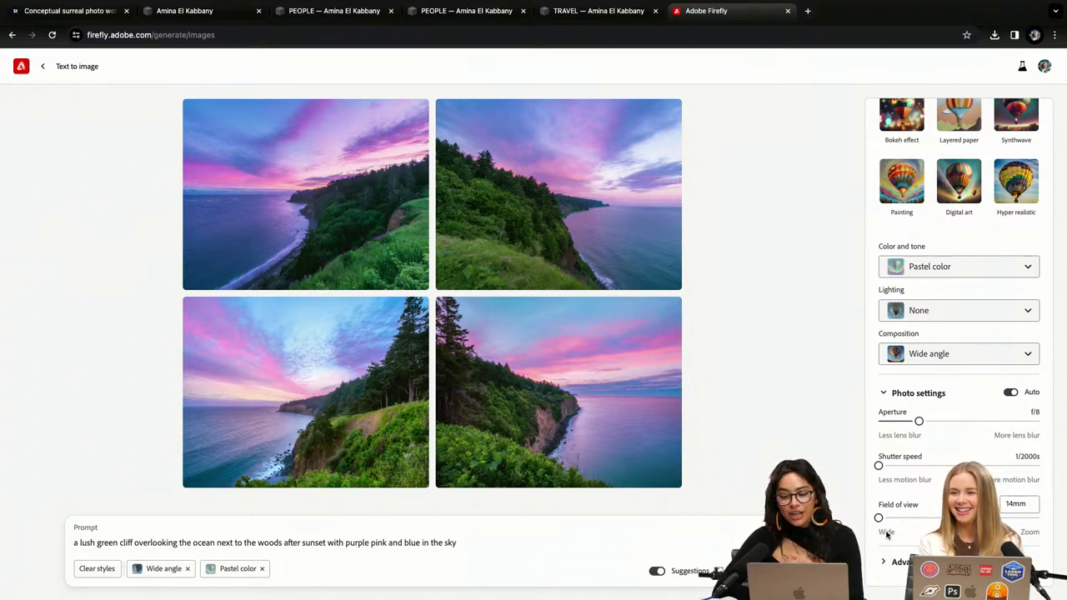
mouse_move(918, 422)
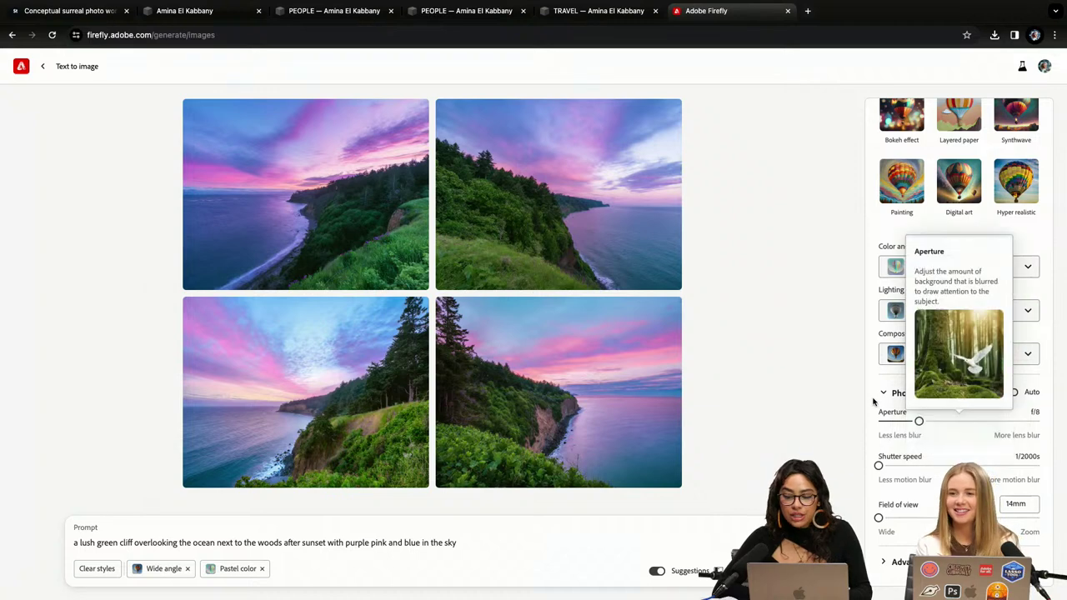
drag(919, 422, 1020, 423)
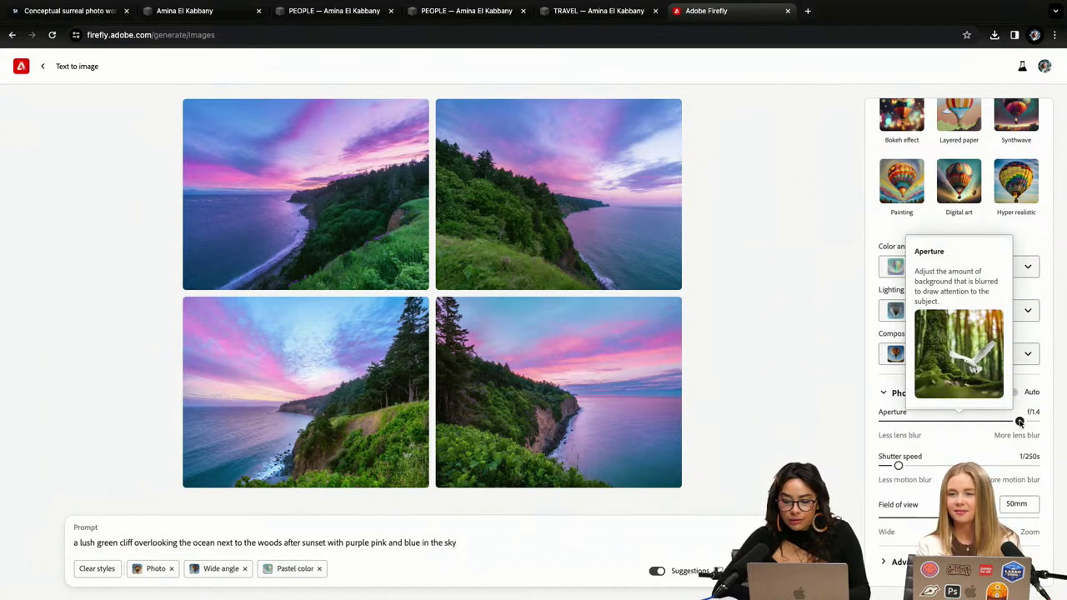
mouse_move(897, 465)
drag(897, 465, 931, 465)
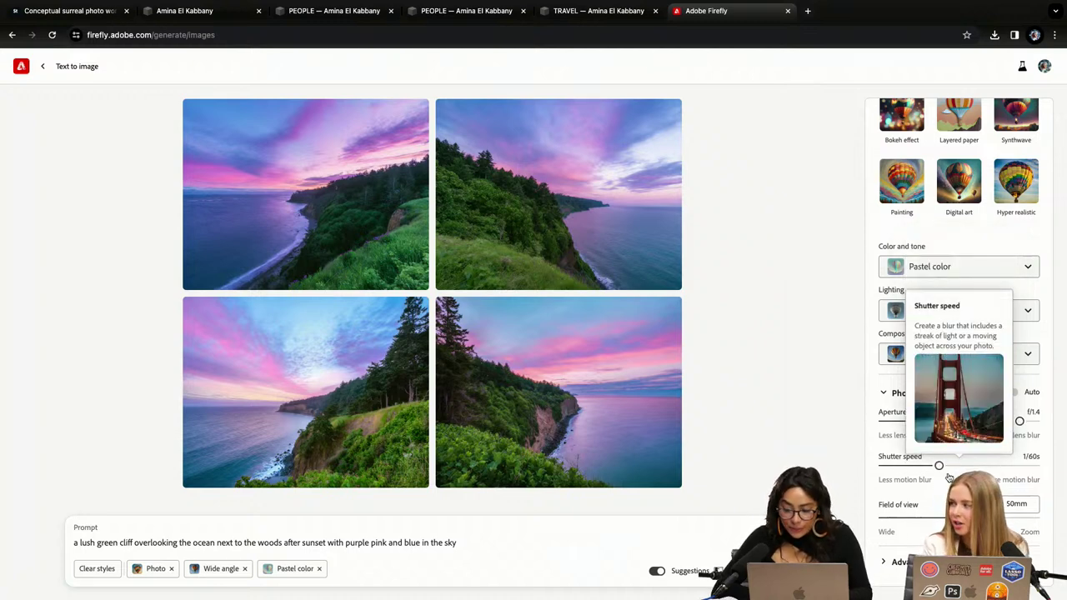
mouse_move(941, 515)
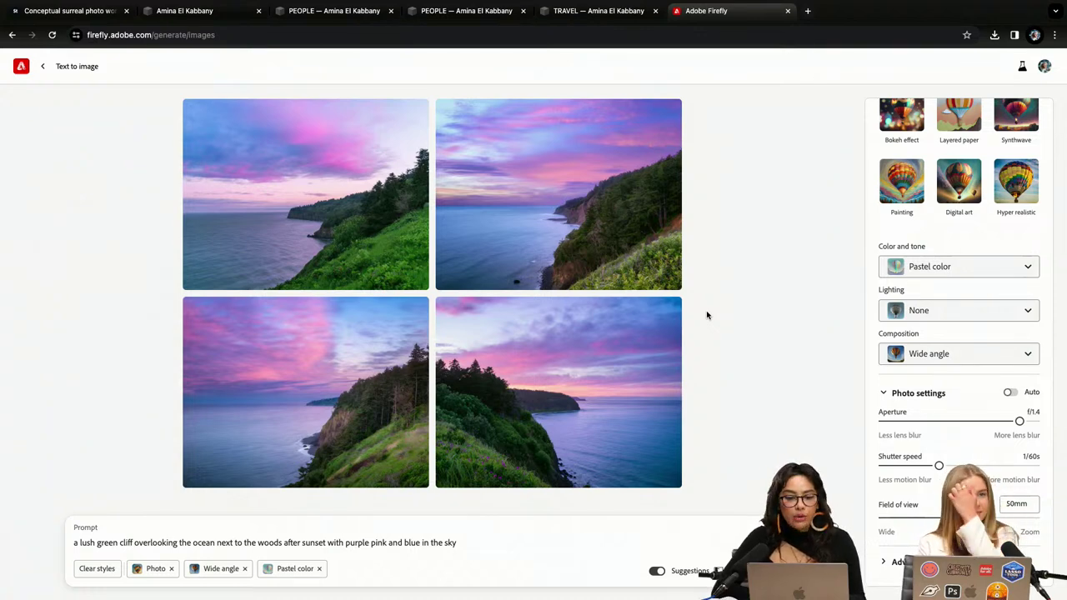
Try the aperture at f/16 and return it to f/1.4
mouse_move(917, 497)
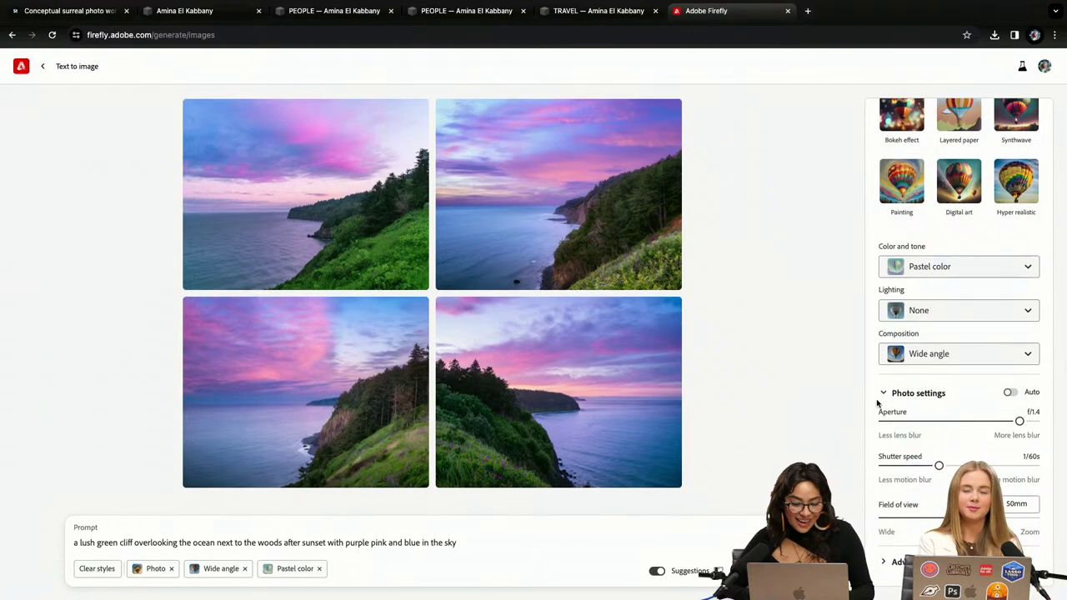
mouse_move(539, 315)
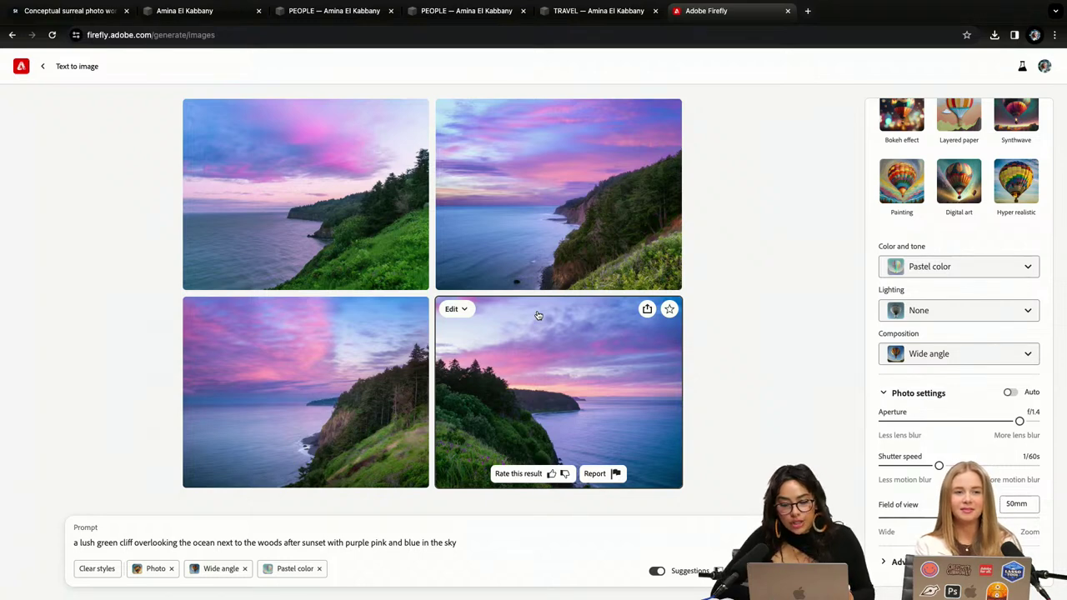
mouse_move(994, 418)
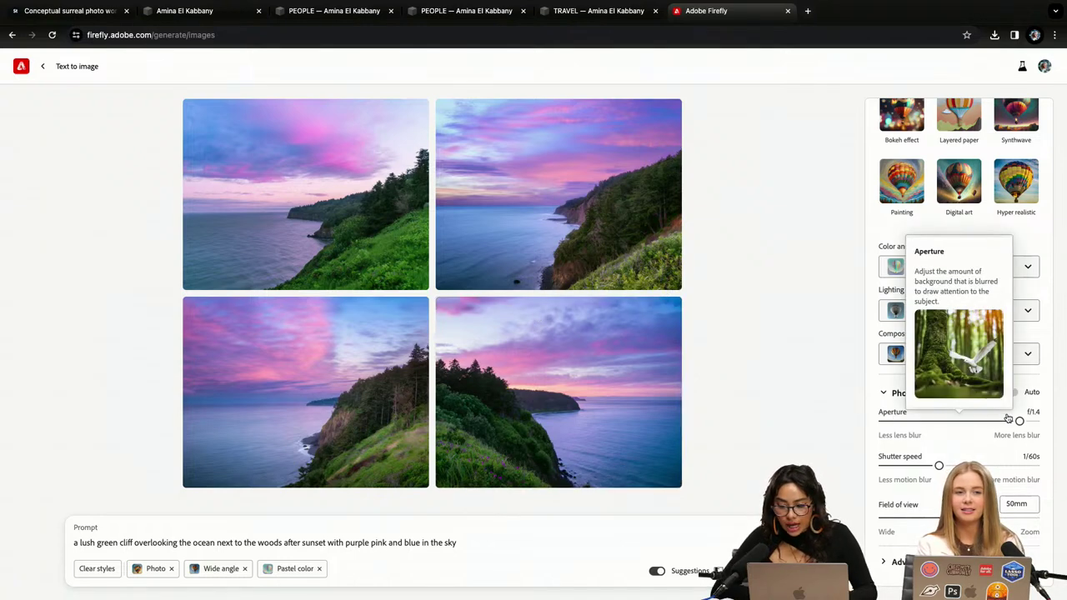
drag(1022, 422, 900, 423)
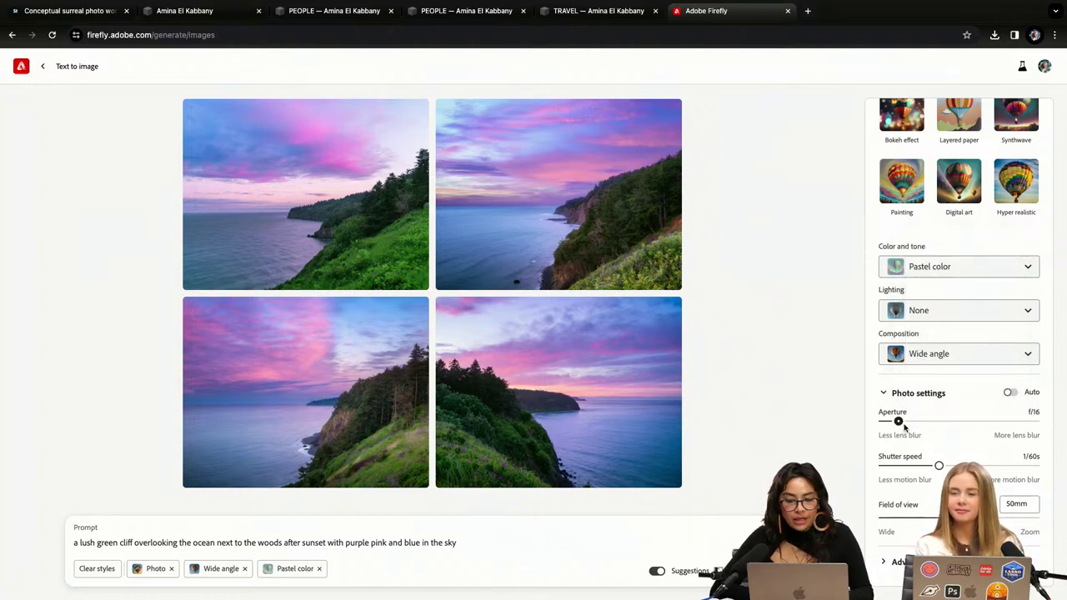
drag(899, 421, 1011, 417)
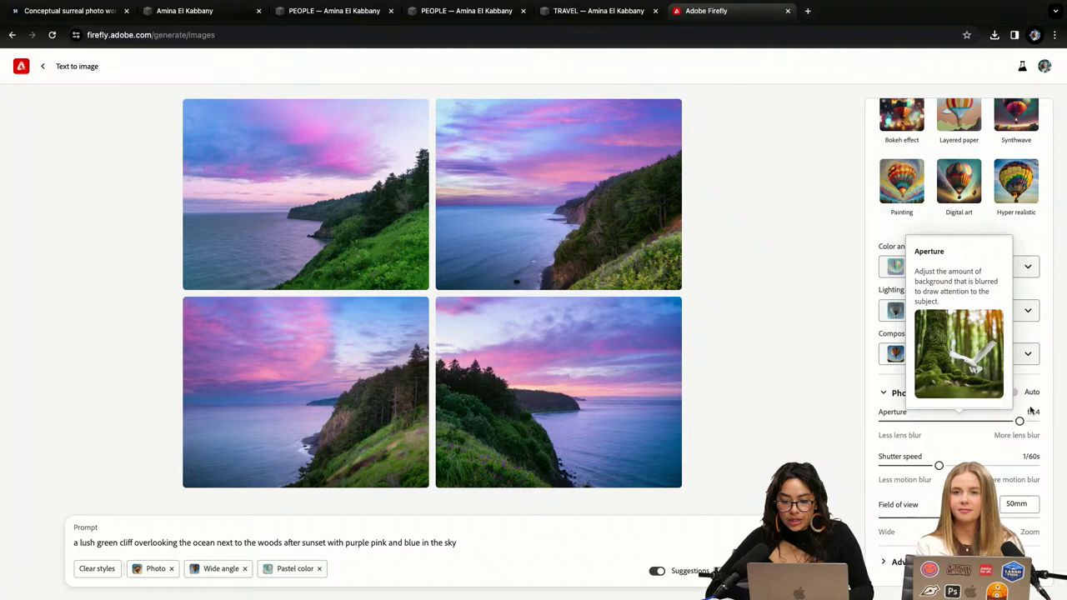
Change the composition style to Shot from above and generate new cliff images
mouse_move(663, 238)
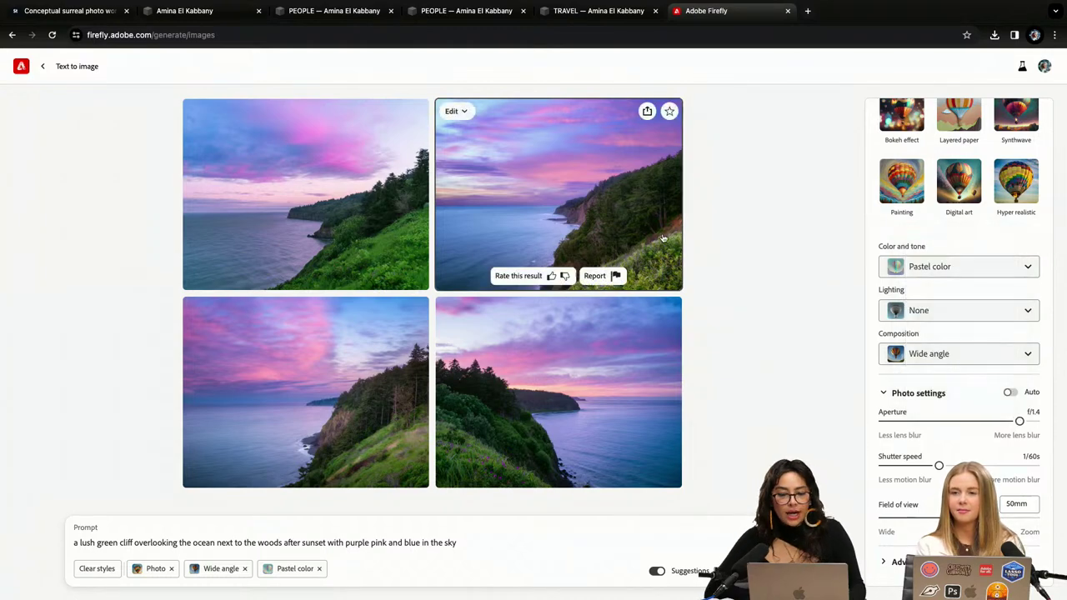
scroll(712, 261, up, 3)
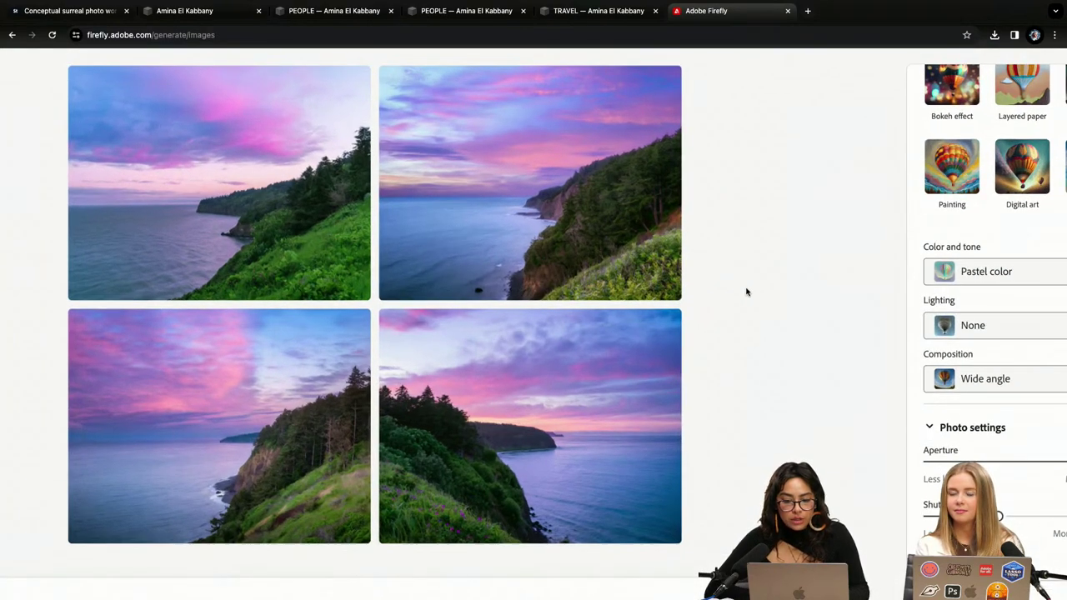
scroll(656, 284, up, 3)
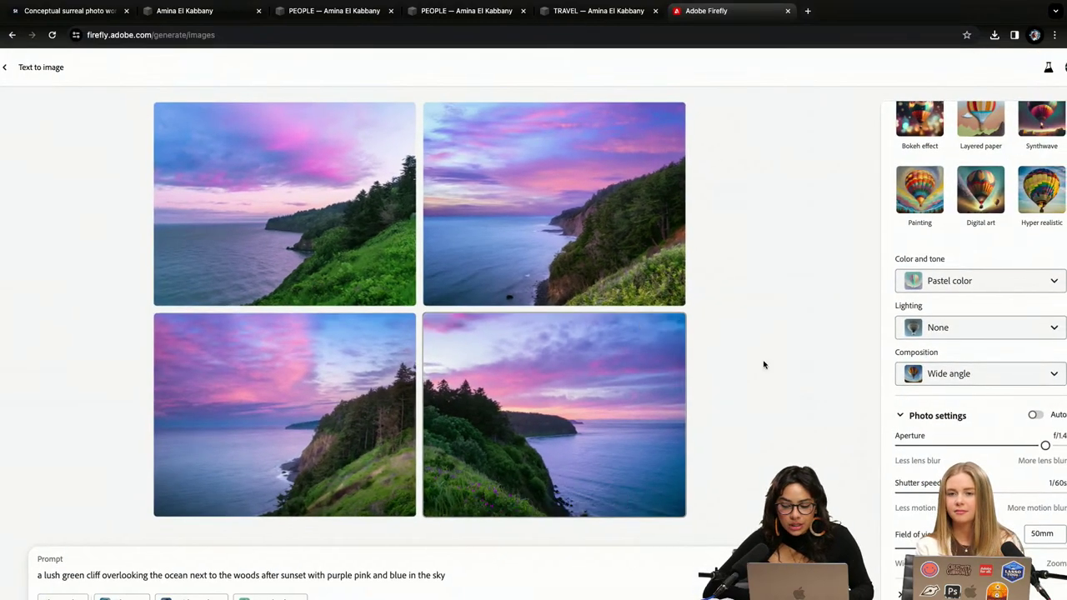
scroll(869, 425, right, 2)
scroll(892, 390, down, 1)
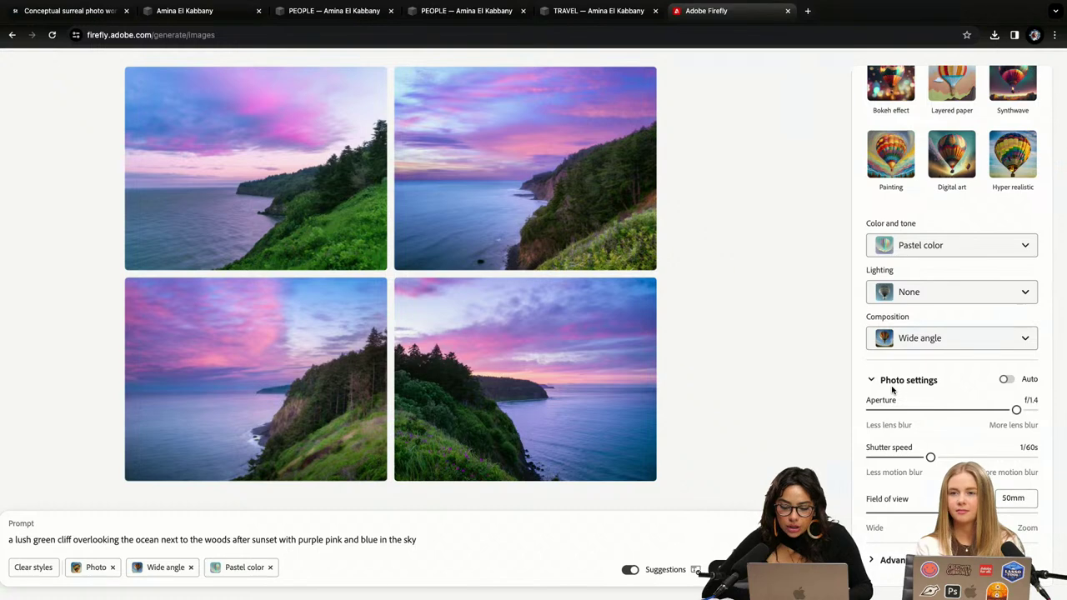
click(937, 337)
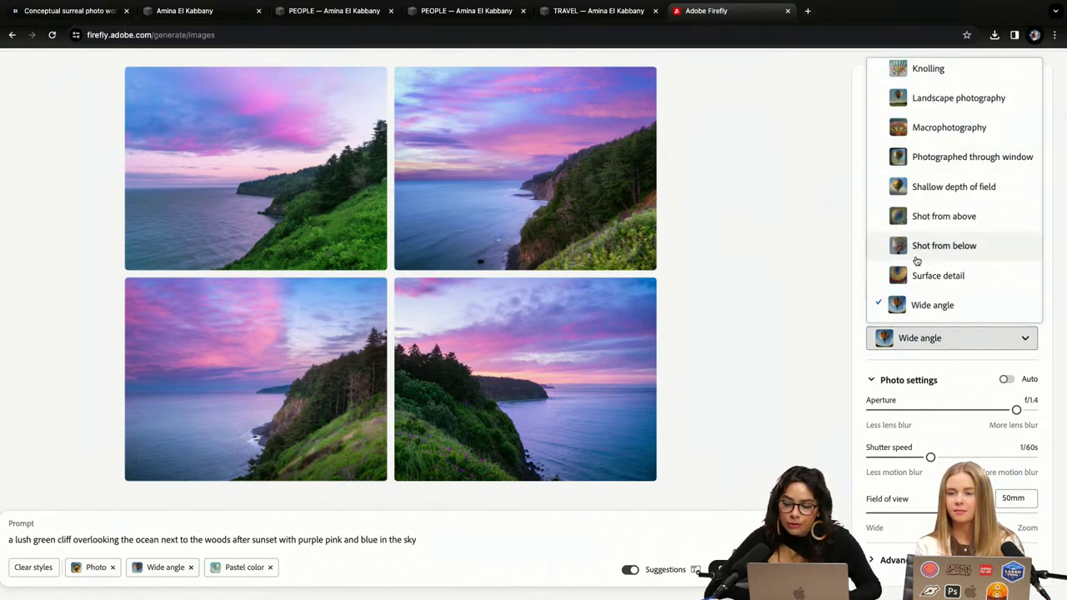
scroll(908, 171, up, 1)
scroll(908, 171, up, 2)
scroll(909, 172, down, 3)
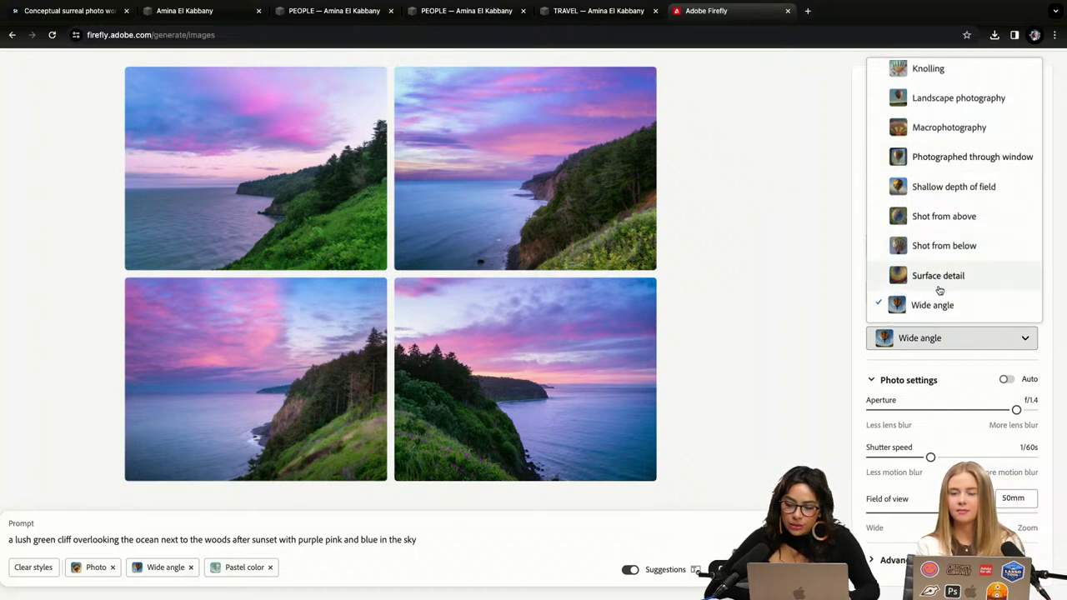
click(944, 216)
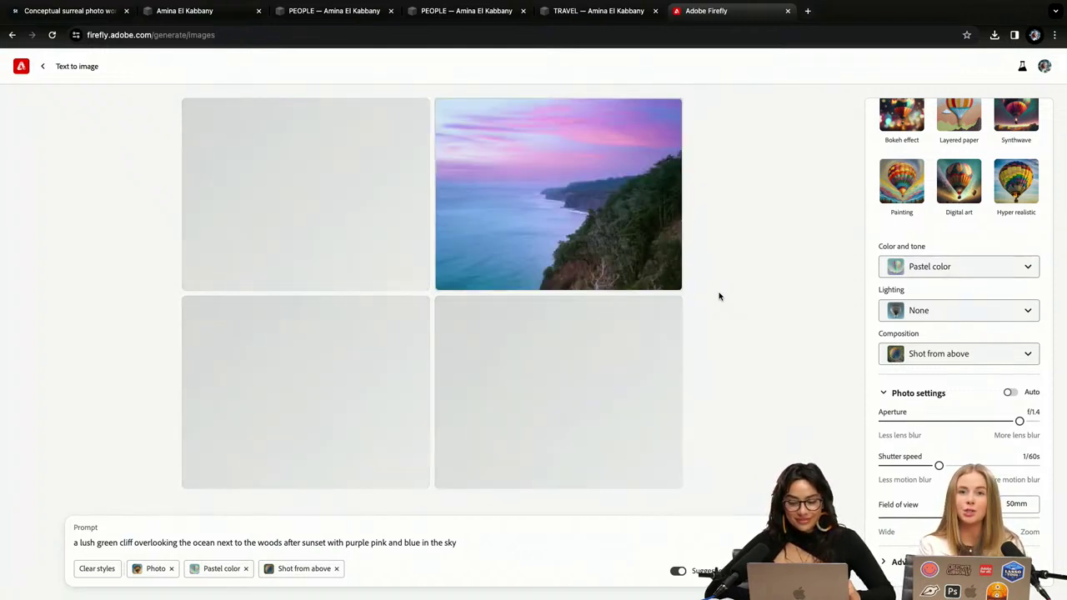
Save the upper-right cliff image to Favorites and download it, accepting the Content Credentials notice
mouse_move(545, 200)
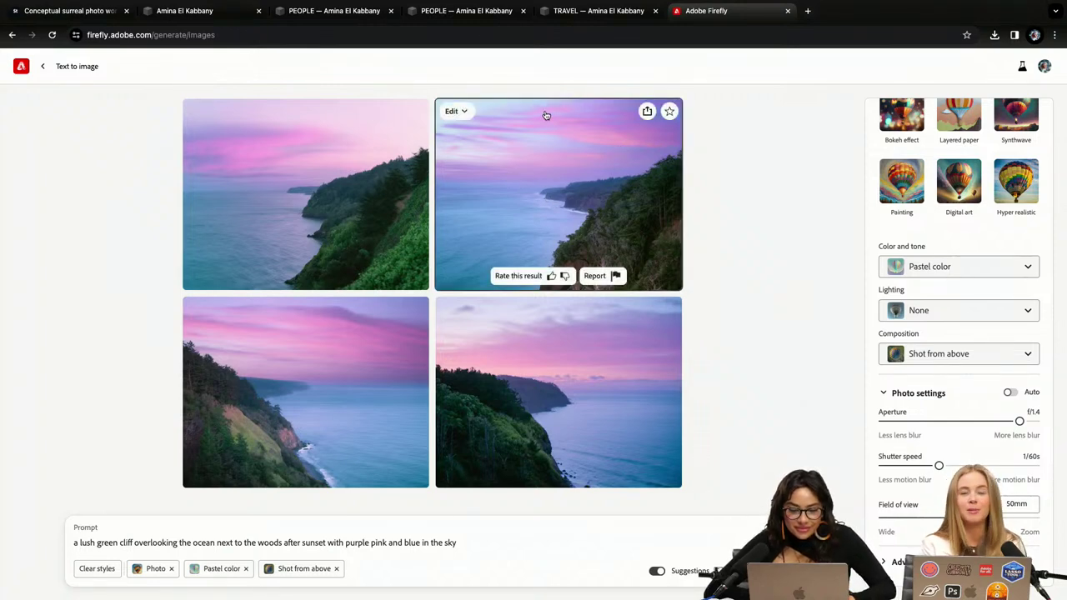
click(668, 111)
click(647, 113)
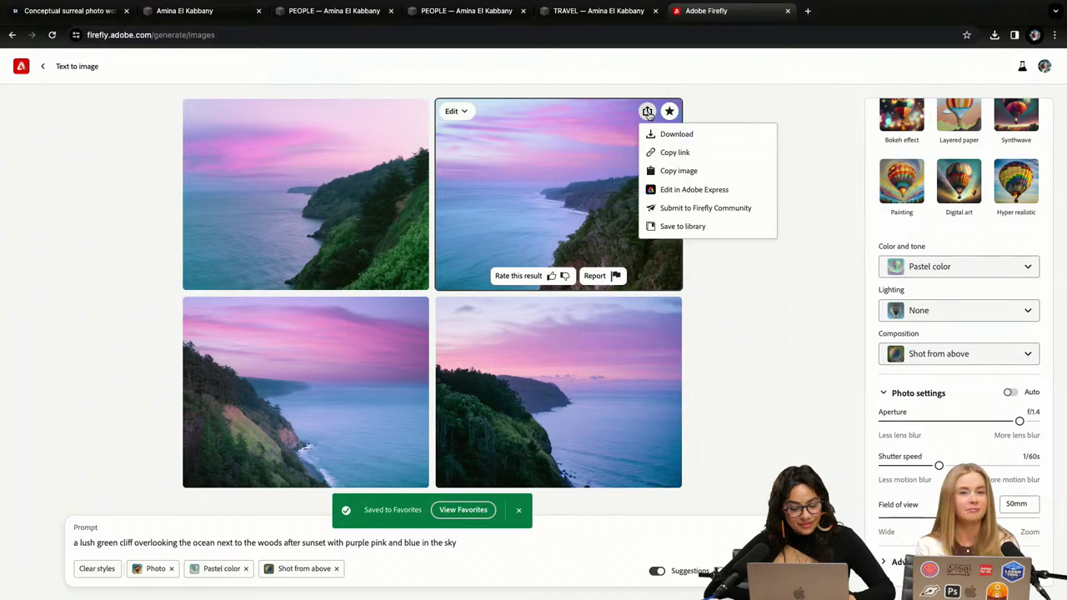
click(655, 134)
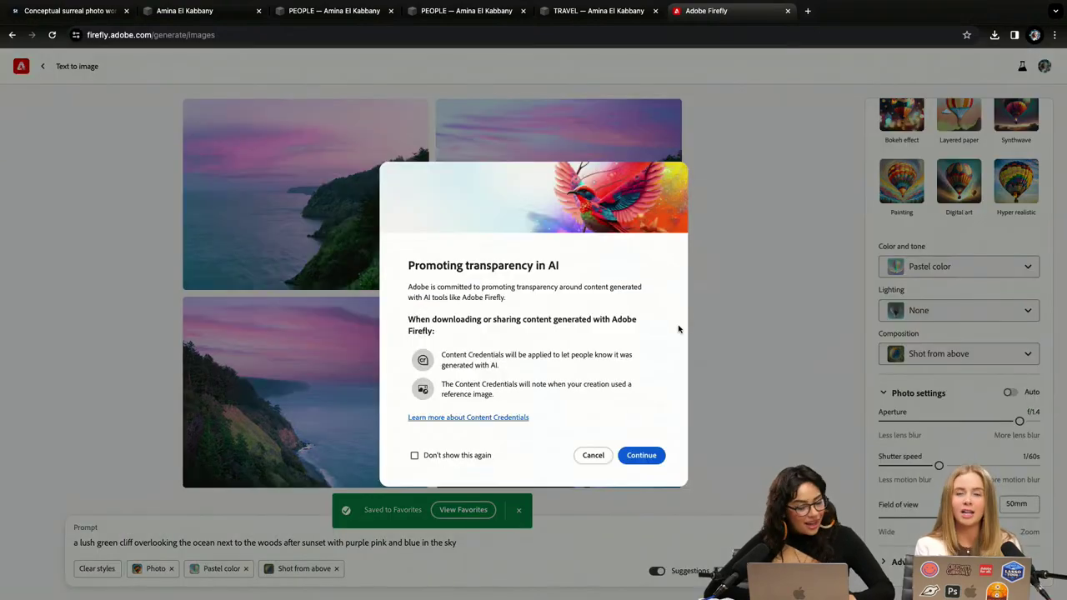
click(634, 456)
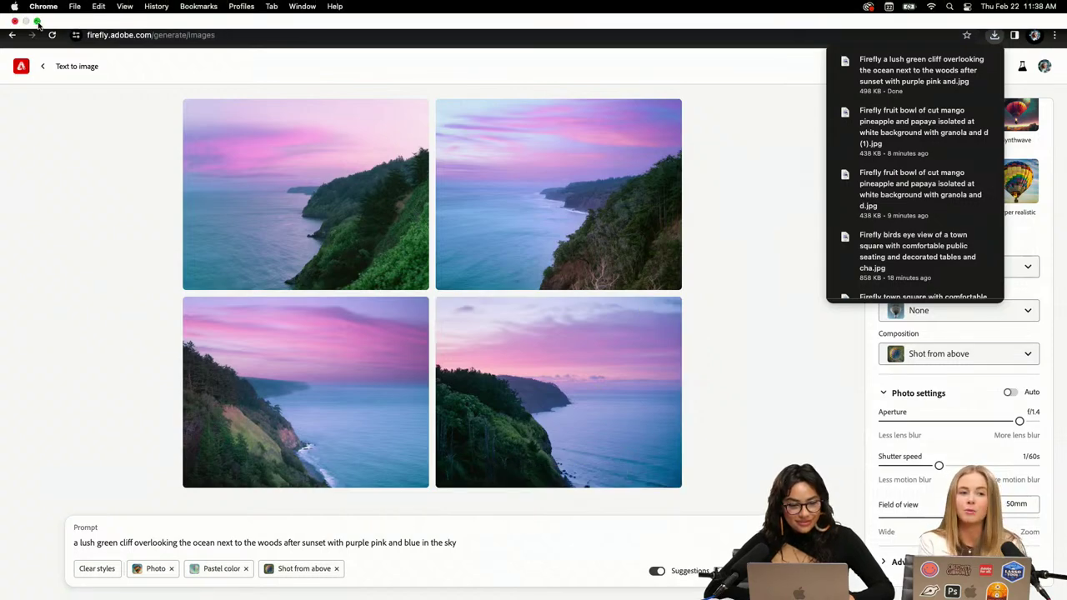
Take the Firefly browser out of full screen, minimize it, and open the Downloads folder in front of Photoshop
click(38, 23)
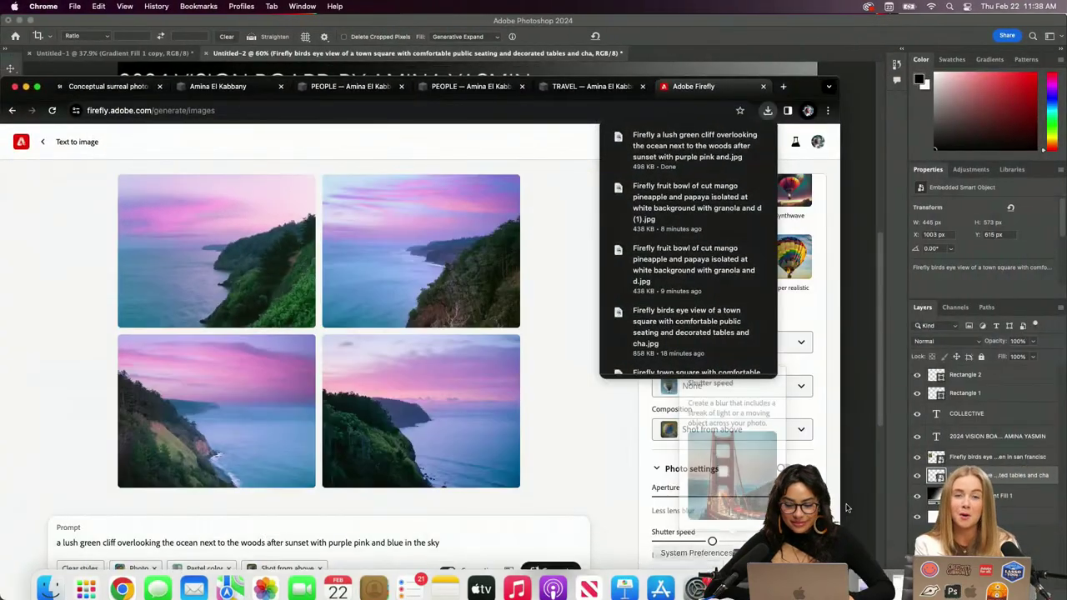
click(877, 498)
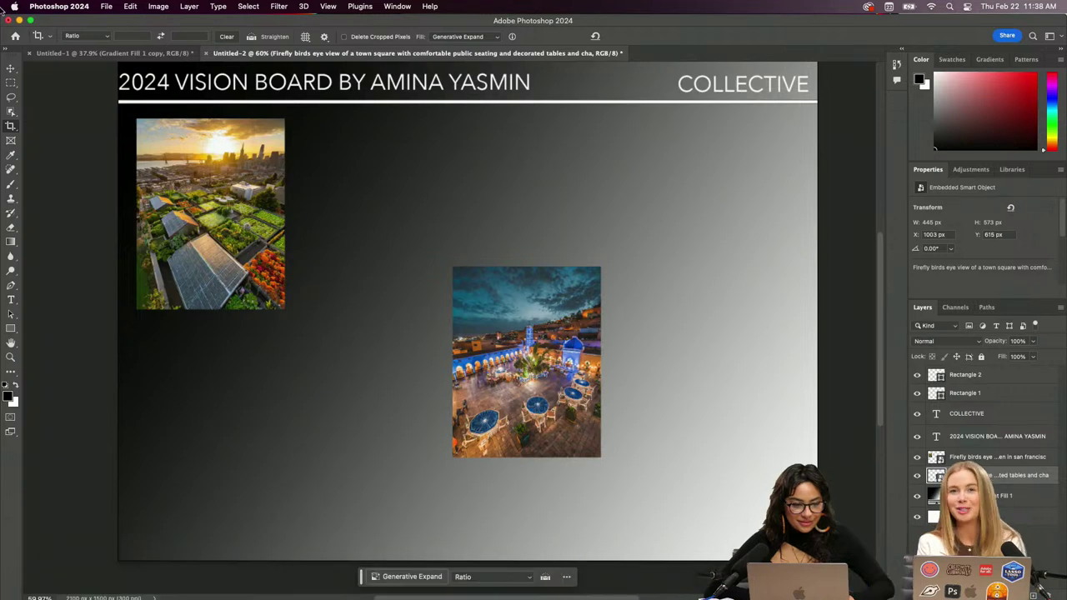
drag(50, 24, 186, 30)
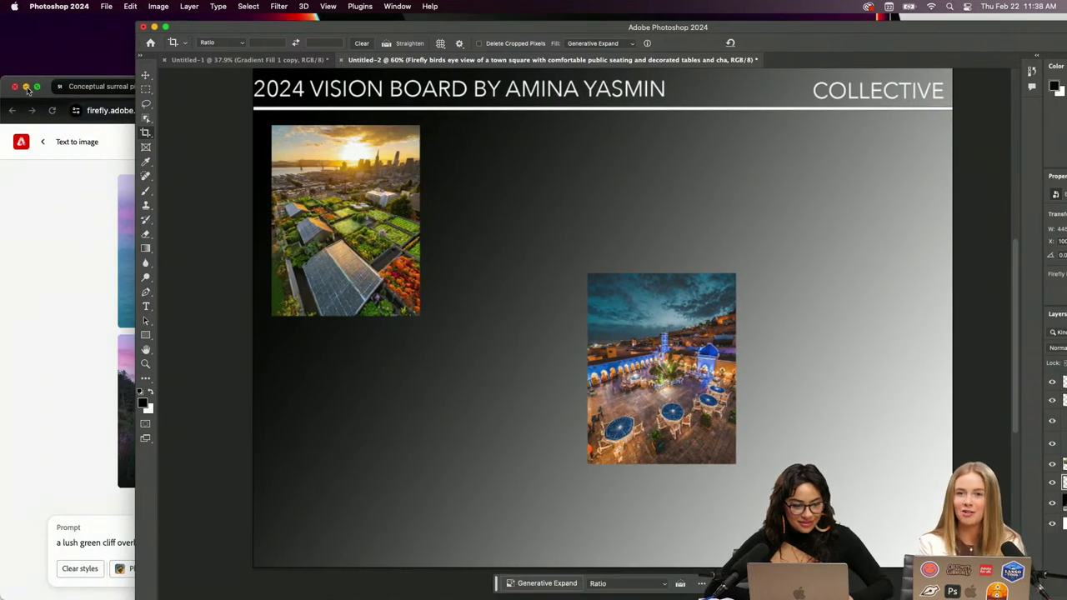
click(26, 87)
click(49, 576)
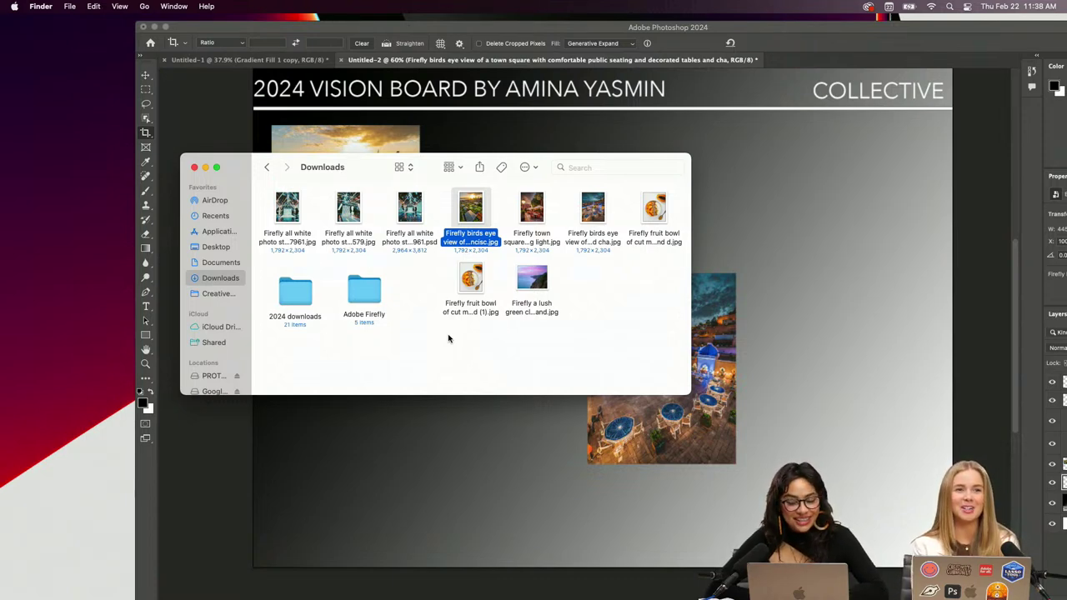
Place the downloaded lush green cliff image from the Downloads folder into the PERSONAL vision board document
mouse_move(542, 288)
mouse_down()
mouse_move(762, 196)
mouse_move(534, 288)
mouse_up()
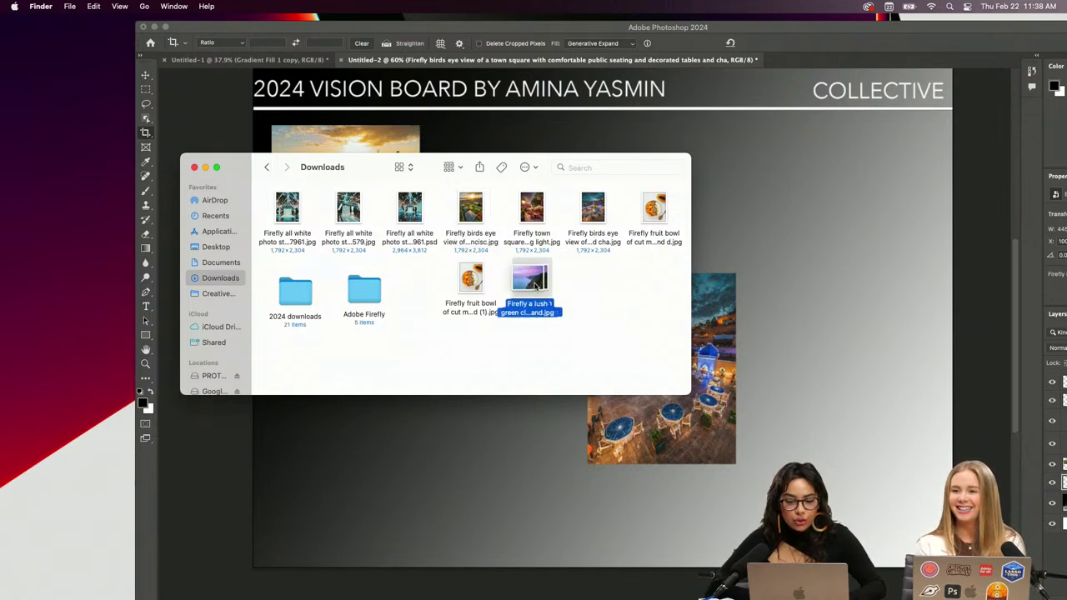
click(487, 132)
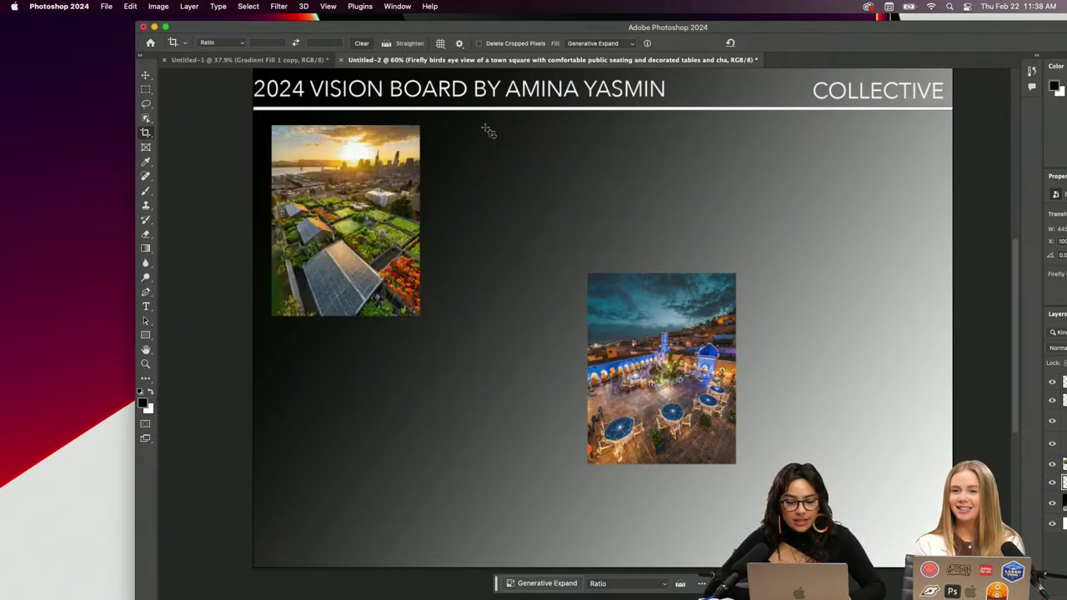
click(292, 64)
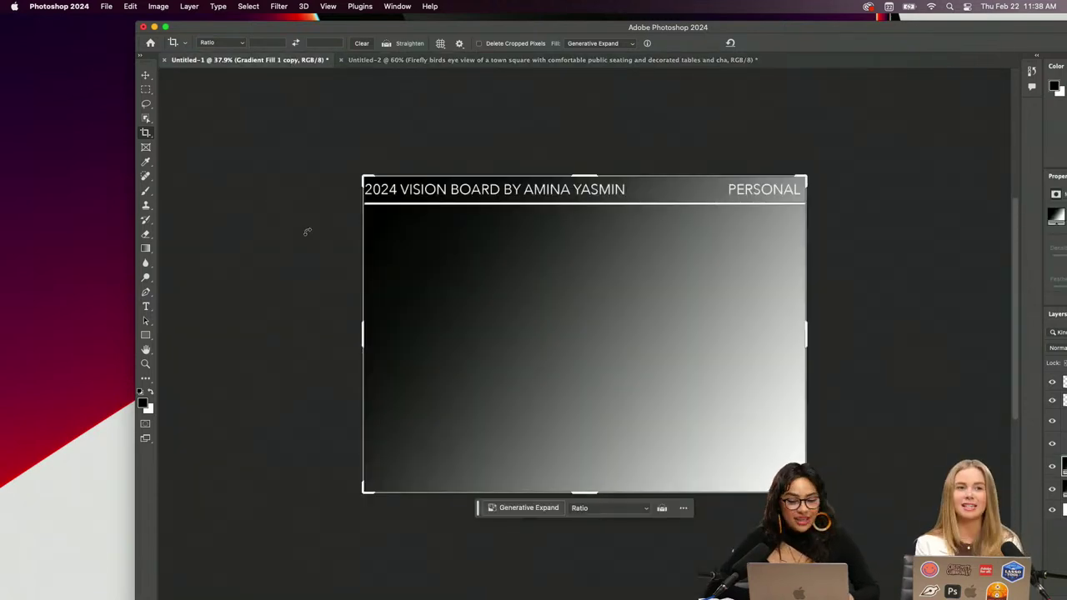
click(42, 575)
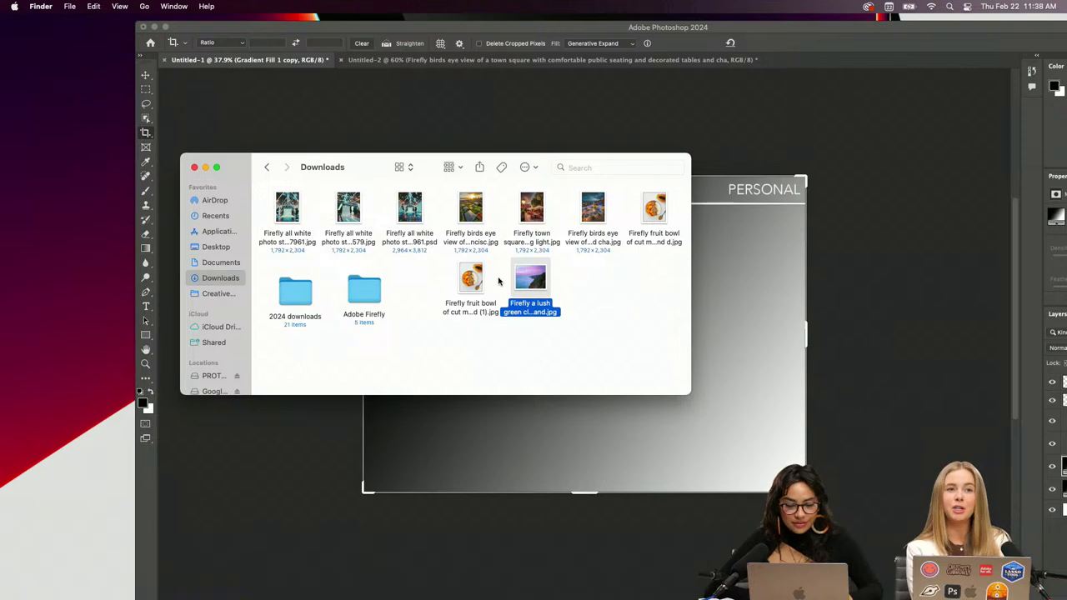
drag(525, 281, 727, 250)
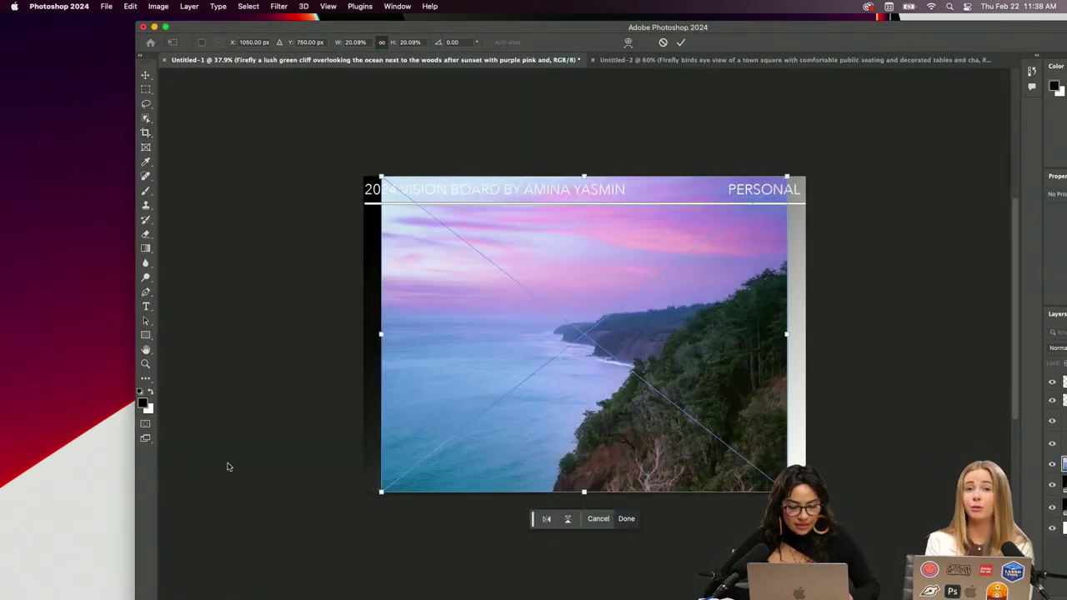
Scale the cliff image to about 6.31%, position it below the PERSONAL heading, and commit the placement in the enlarged Photoshop window
drag(381, 492, 678, 302)
drag(707, 240, 708, 294)
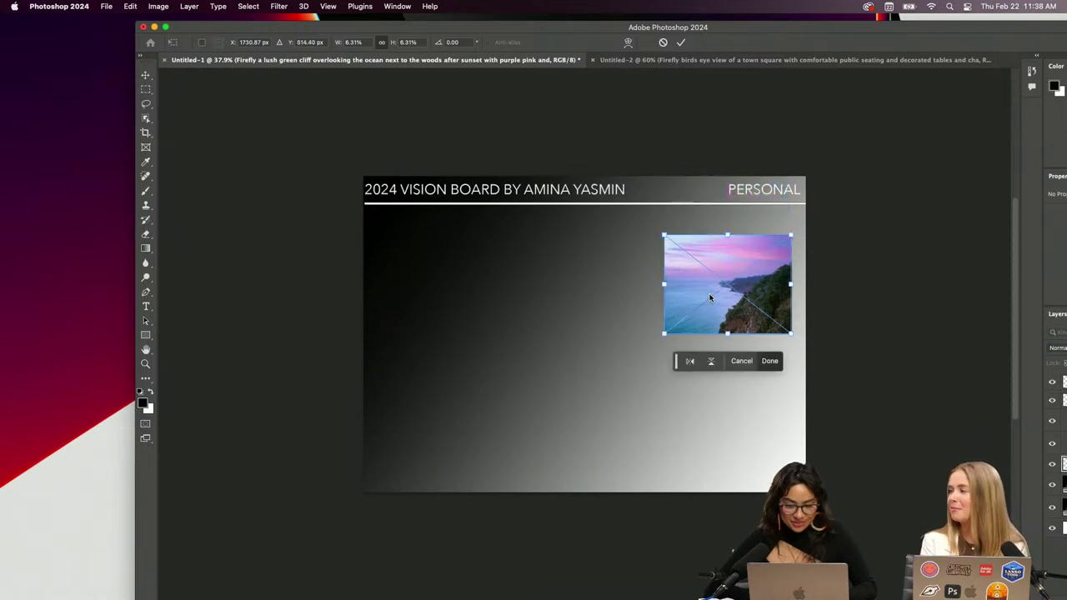
double_click(499, 28)
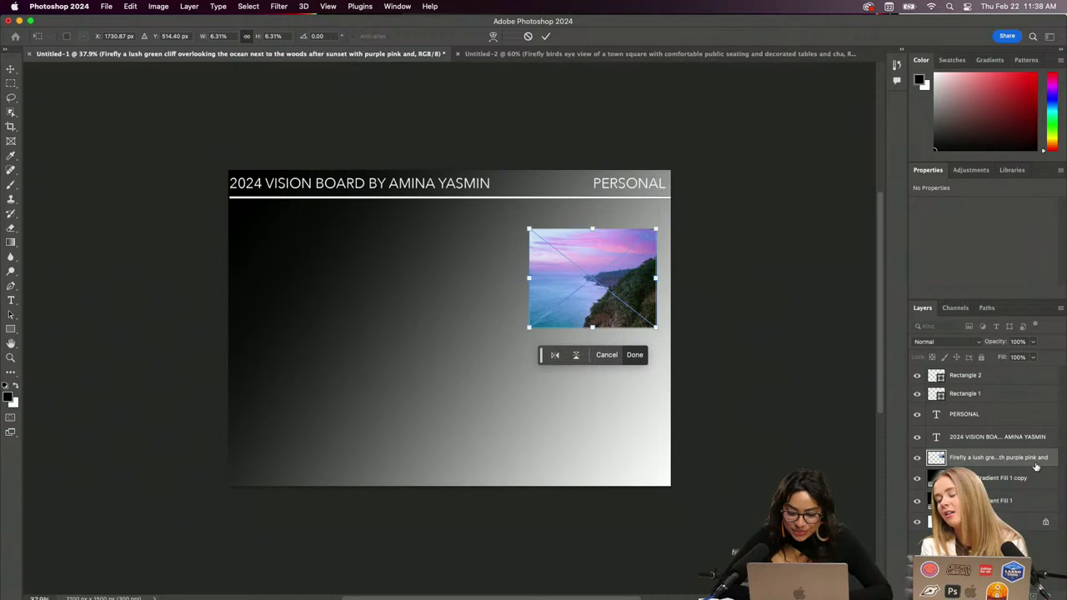
right_click(940, 459)
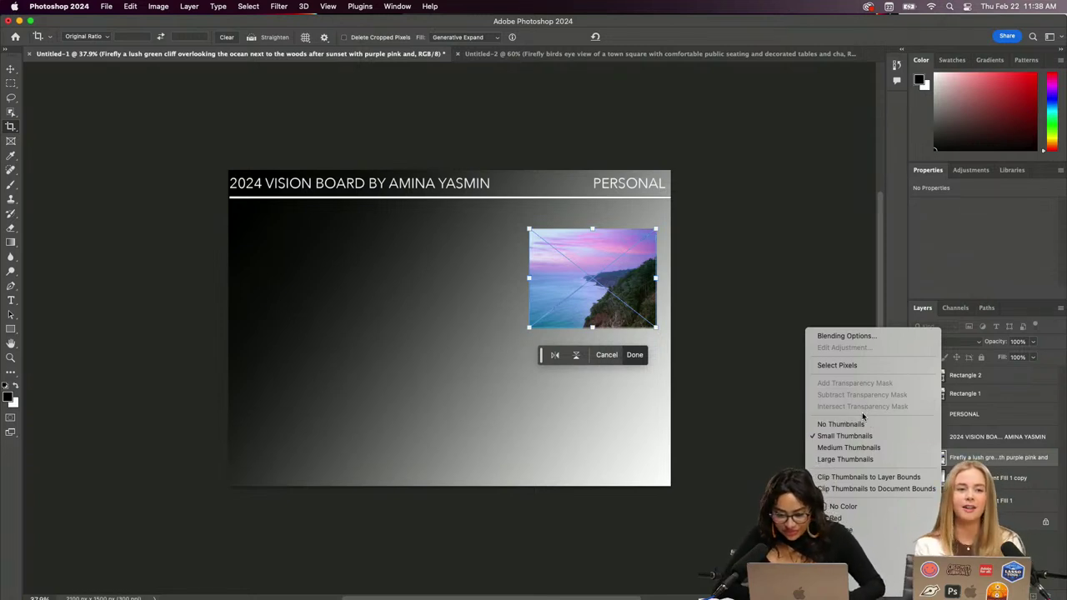
click(957, 458)
right_click(933, 449)
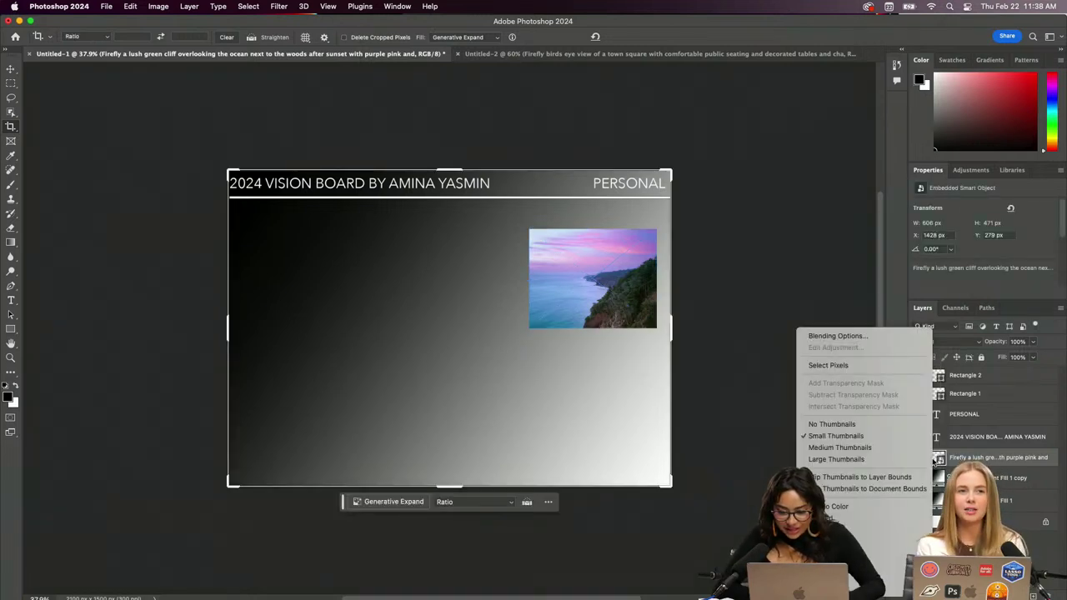
click(922, 447)
right_click(966, 458)
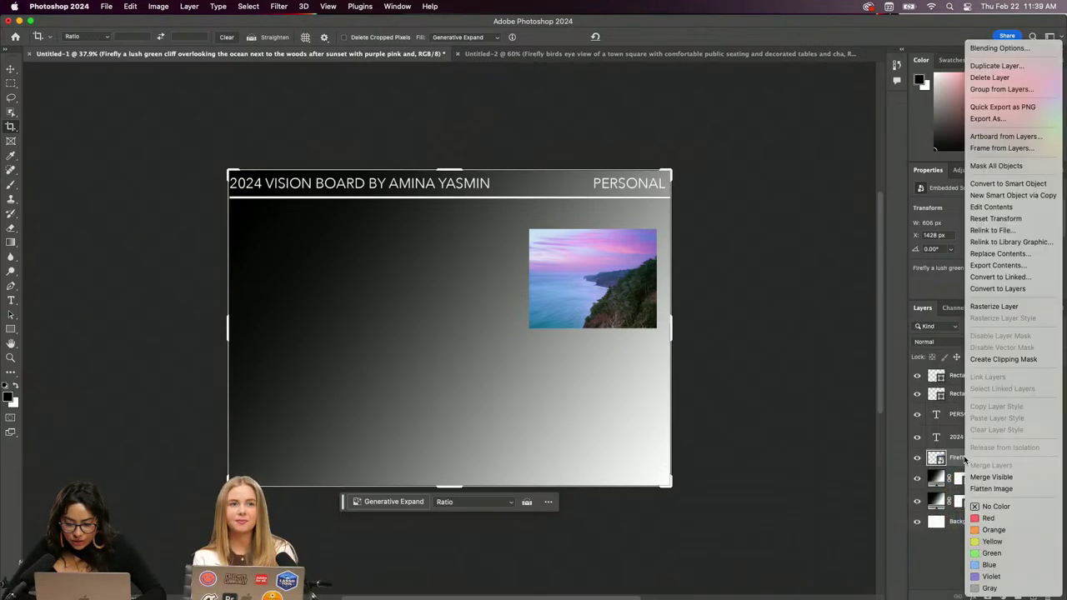
click(625, 305)
click(613, 293)
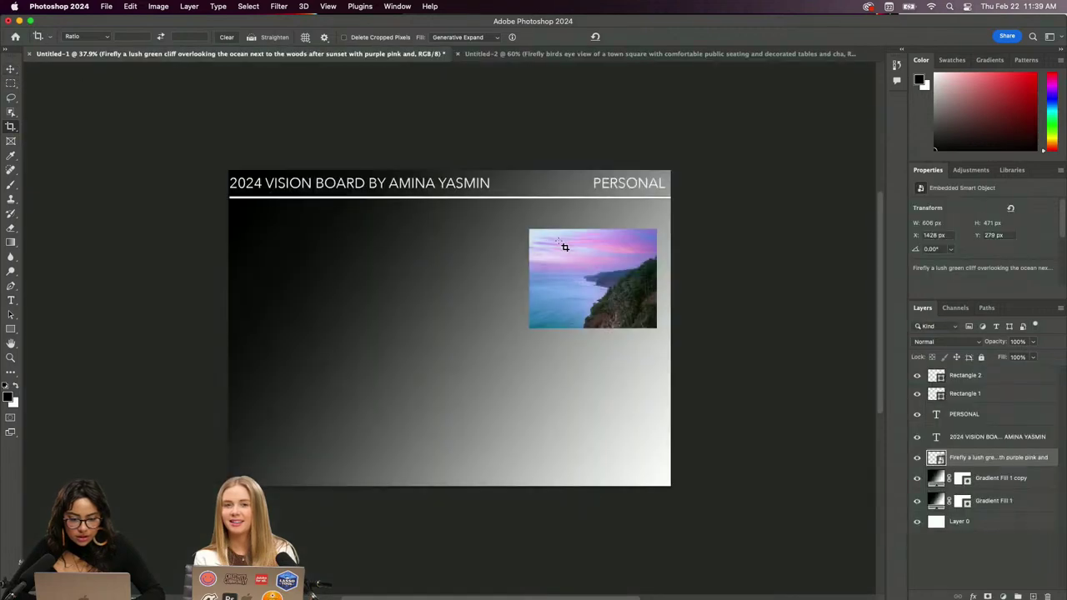
key(Escape)
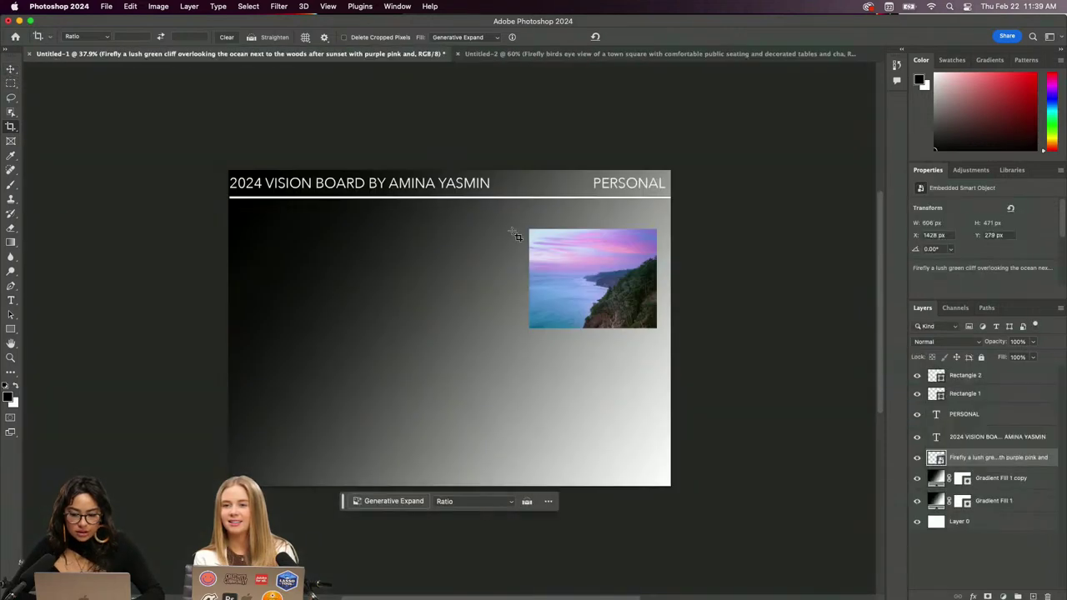
Move the cliff image slightly down and to the left on the PERSONAL board, to about X 1392 px, Y 305 px
click(10, 70)
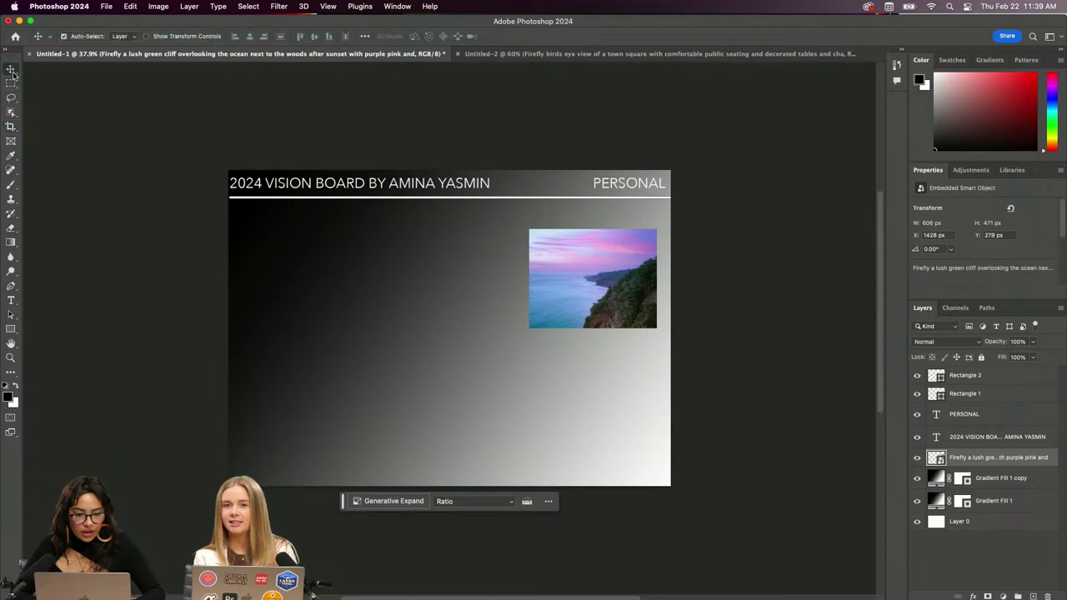
drag(560, 272, 553, 278)
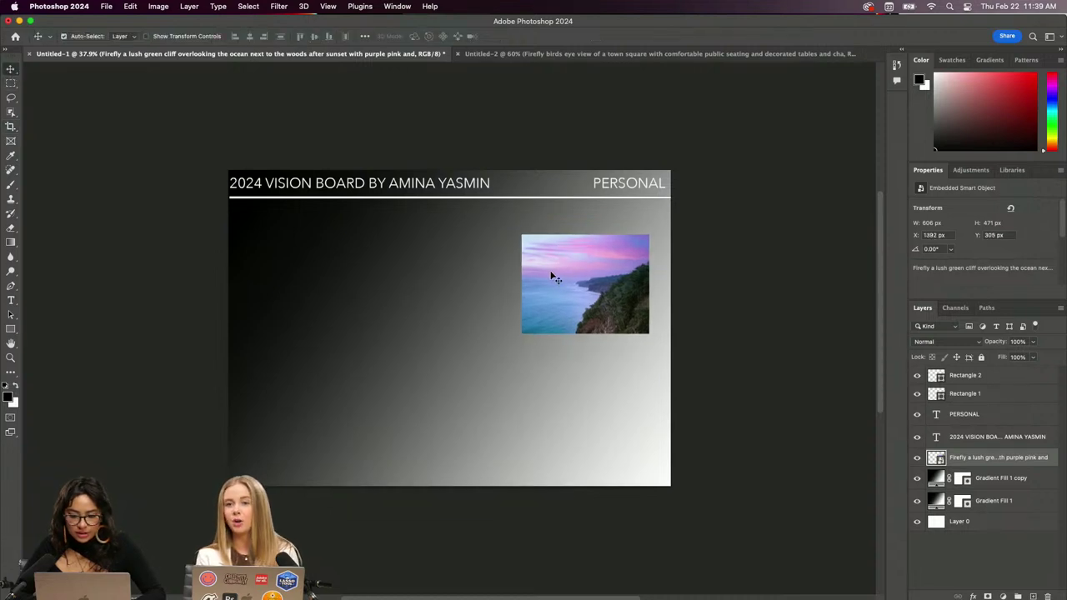
right_click(544, 271)
click(767, 280)
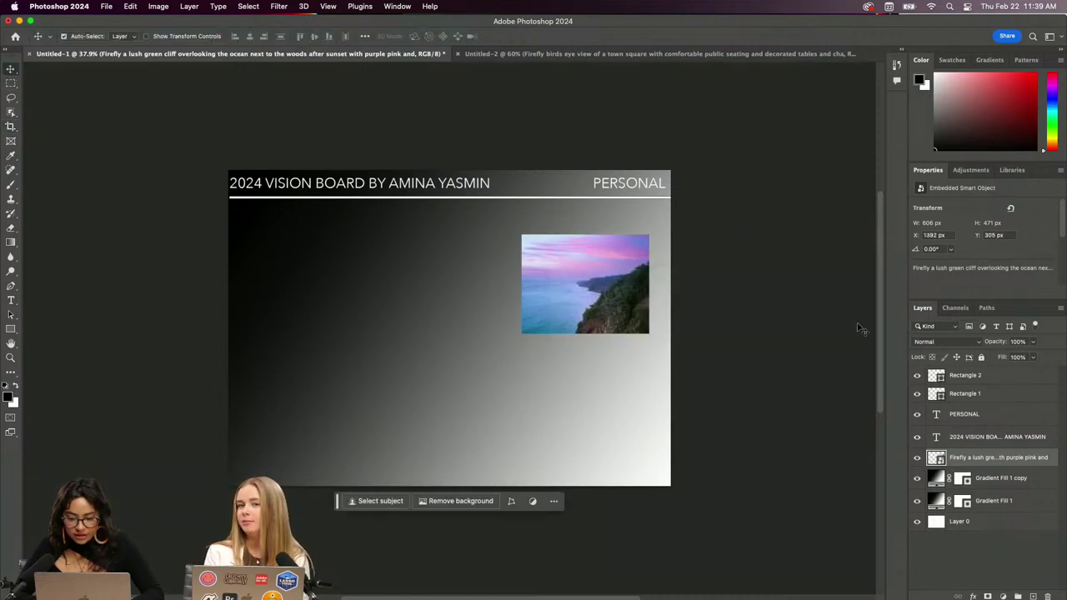
Reorder the cliff layer to sit between Rectangle 2 and Rectangle 1, and convert it to a smart object
right_click(942, 455)
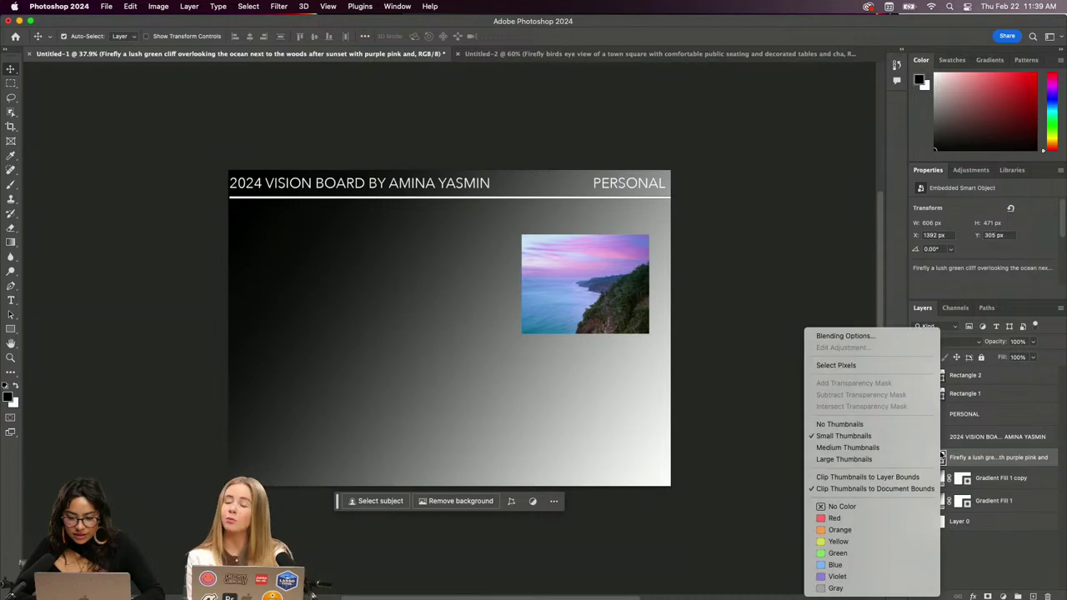
click(792, 317)
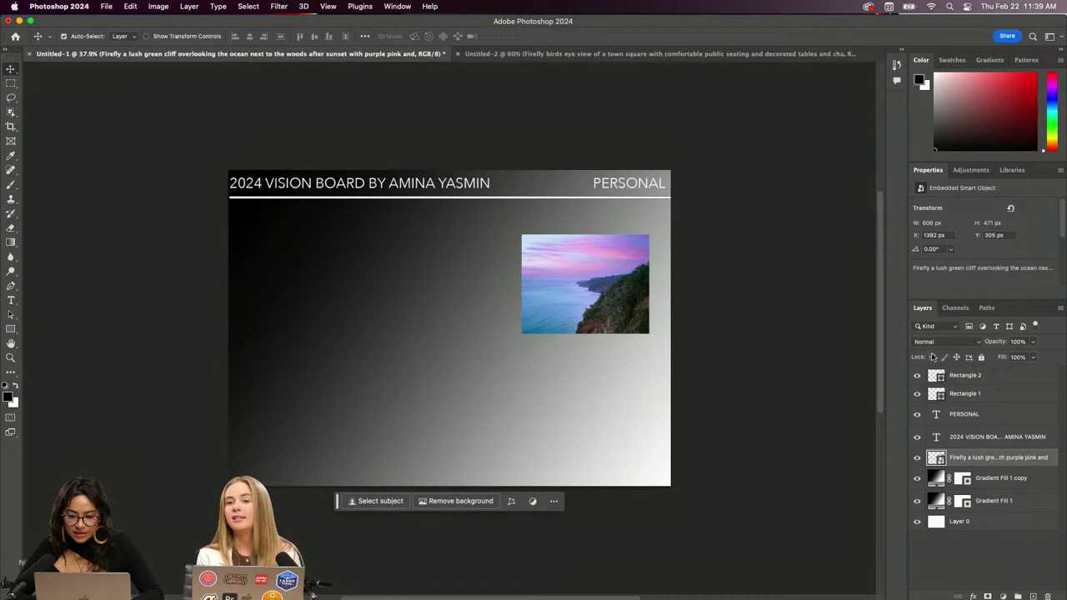
drag(976, 459, 978, 396)
right_click(978, 397)
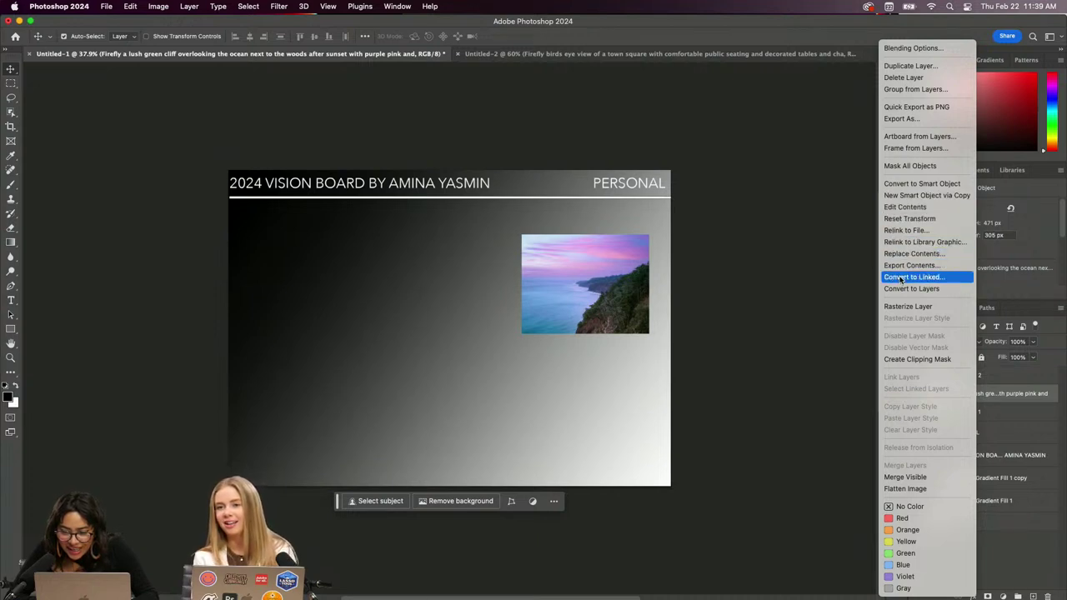
click(905, 184)
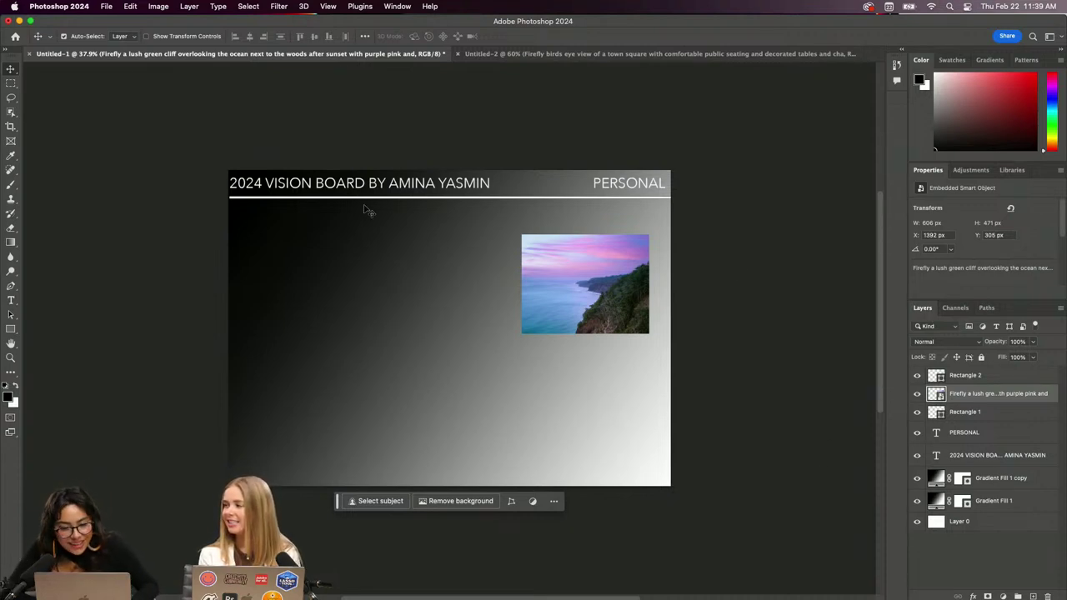
Place the fruit bowl (1) image from Downloads on the PERSONAL board, scaled to about 6.75% in the board's upper-left area
click(313, 584)
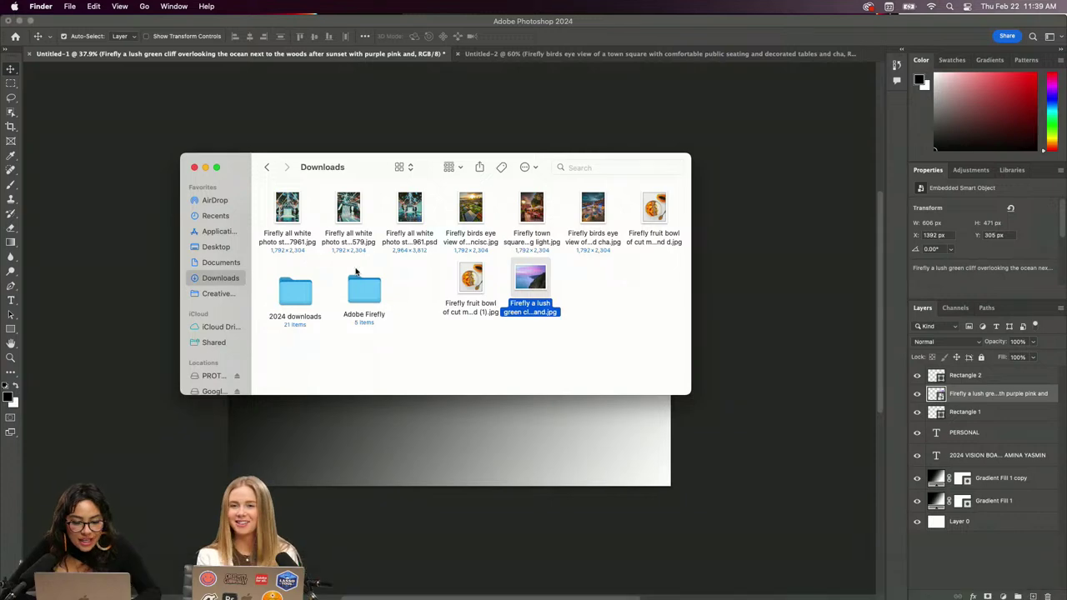
click(440, 280)
drag(362, 183, 421, 410)
drag(528, 504, 374, 291)
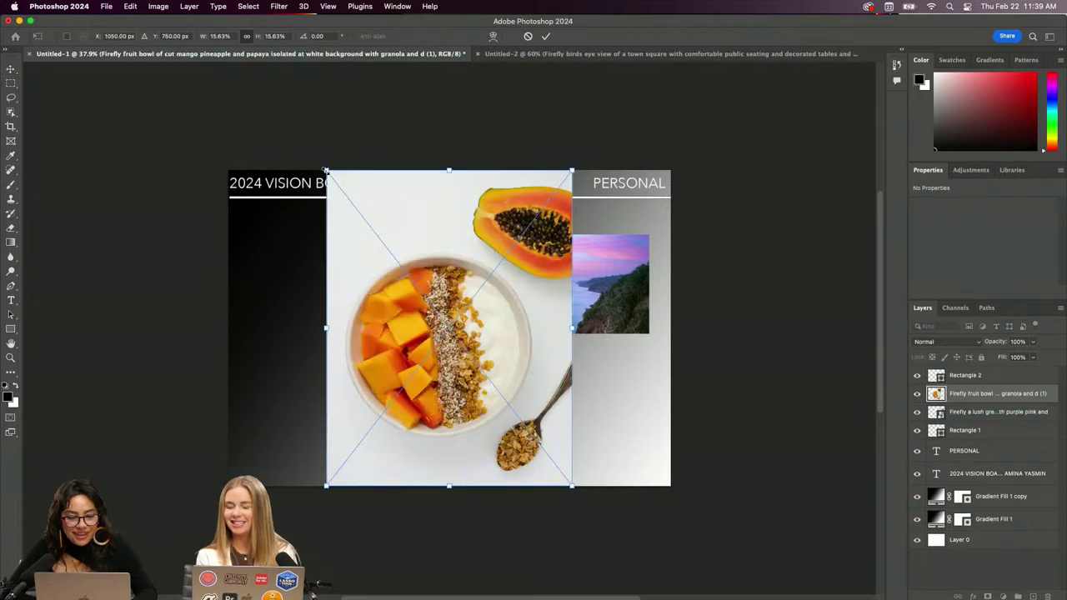
drag(326, 171, 464, 345)
drag(527, 399, 328, 268)
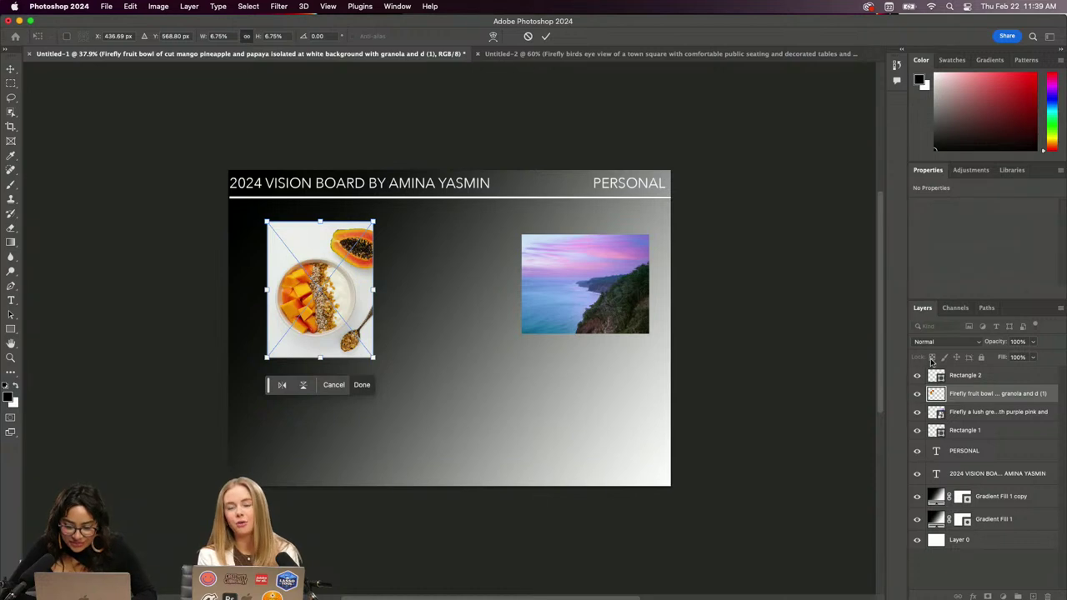
click(545, 36)
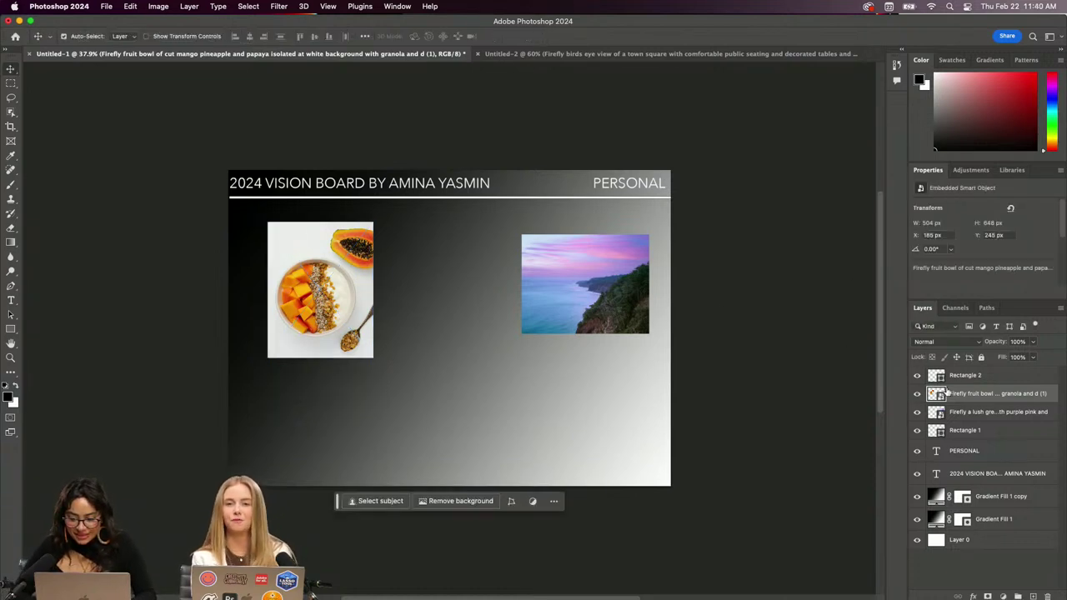
Convert the fruit bowl layer to a smart object
right_click(977, 400)
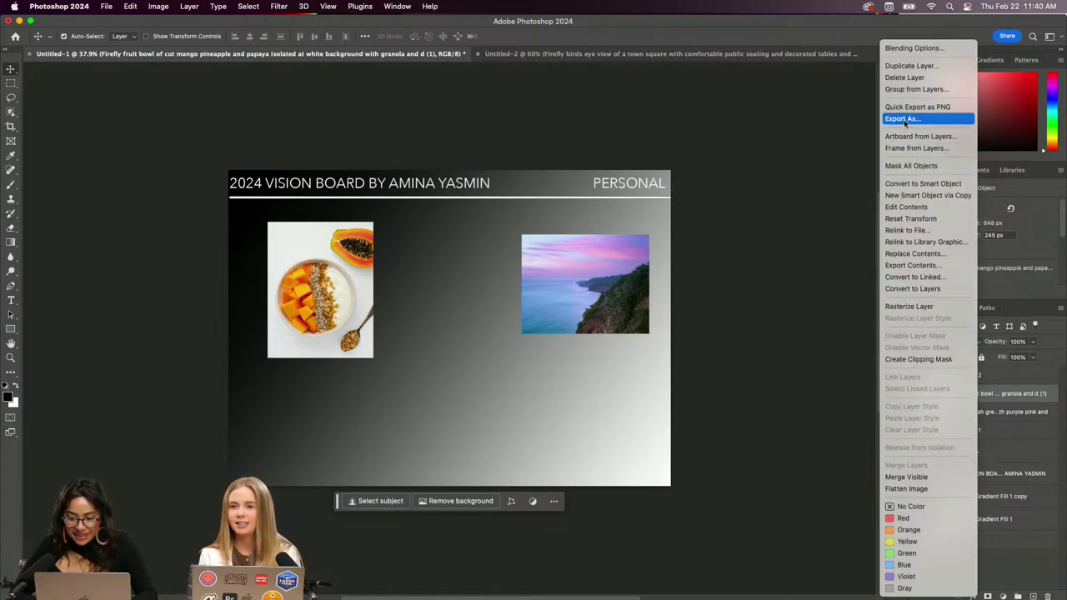
click(904, 184)
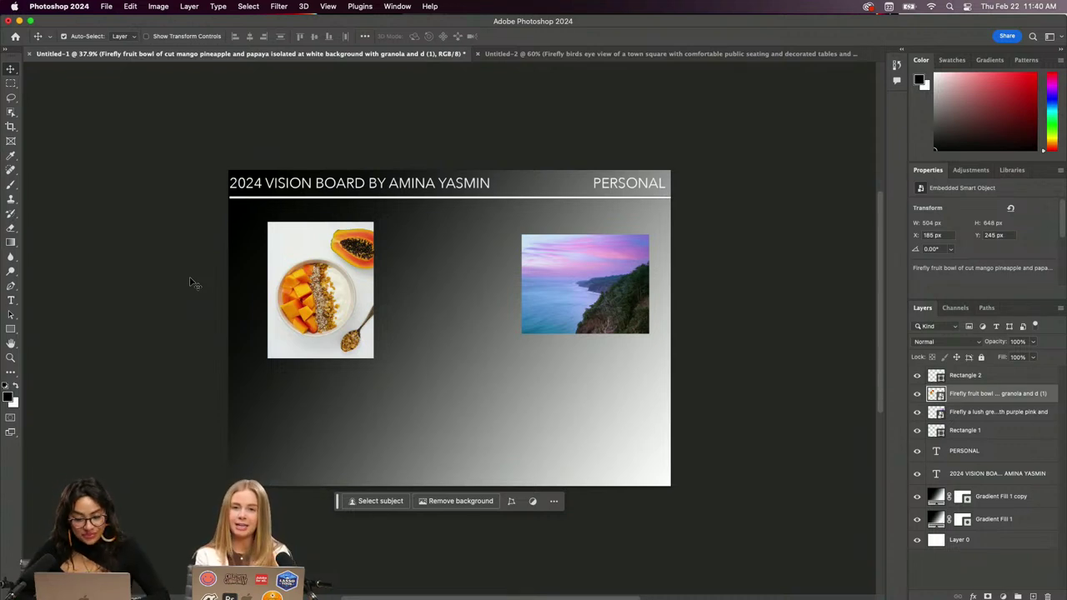
scroll(190, 283, left, 4)
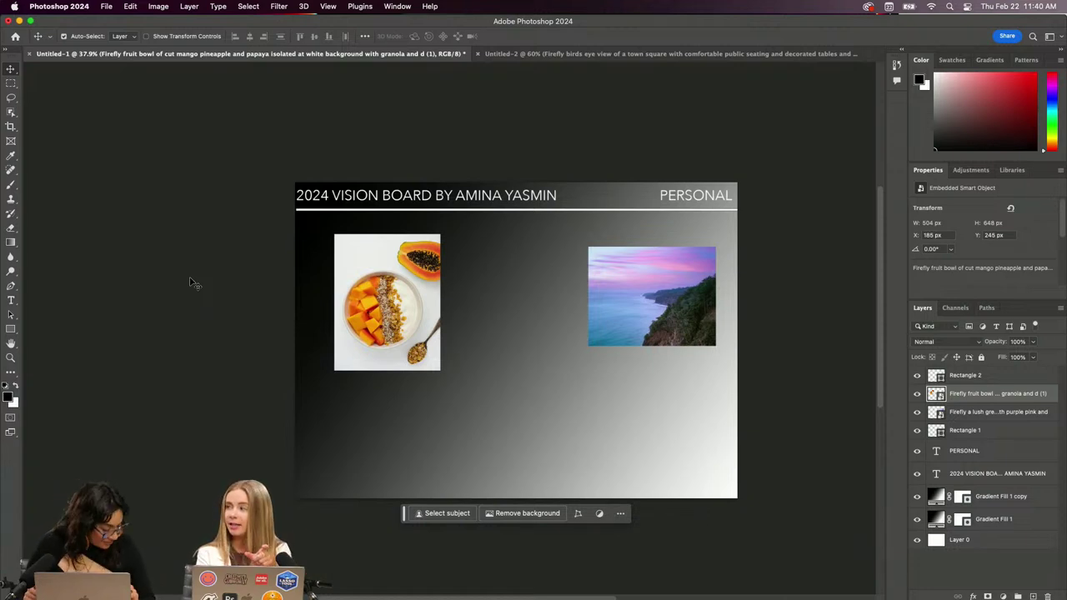
scroll(190, 283, right, 3)
scroll(190, 284, down, 1)
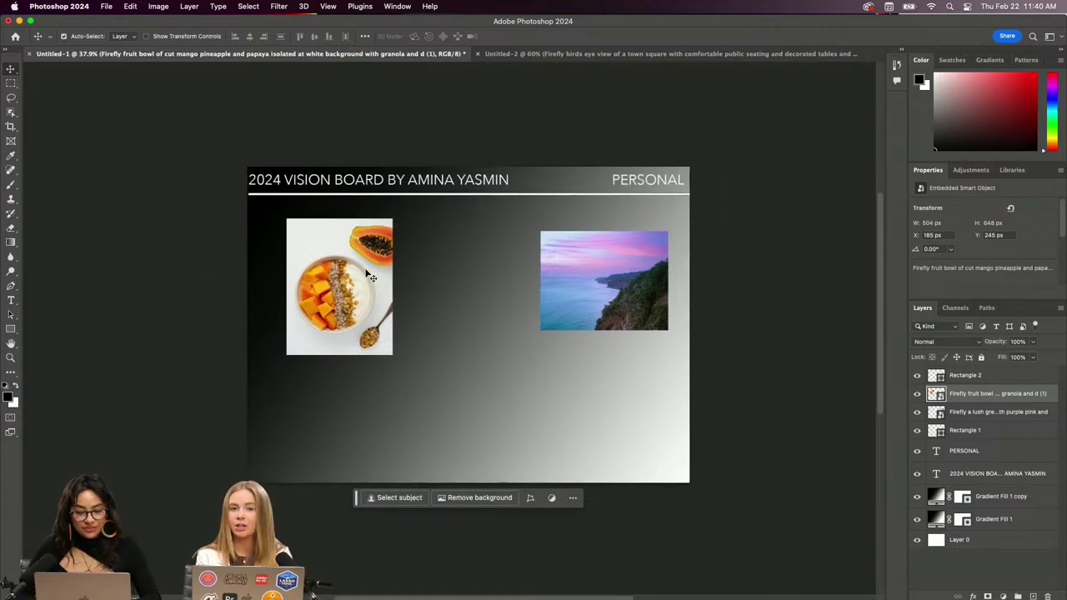
After checking the COLLECTIVE board, move the fruit bowl to the PERSONAL board's upper-left corner and the cliff image partly beneath its lower-right corner
click(510, 54)
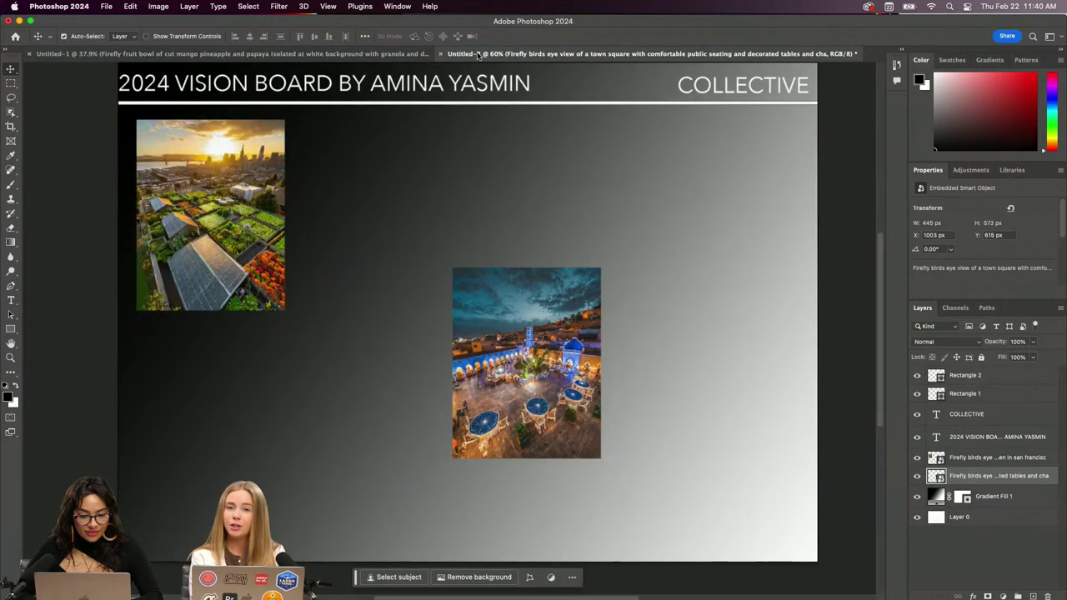
click(337, 57)
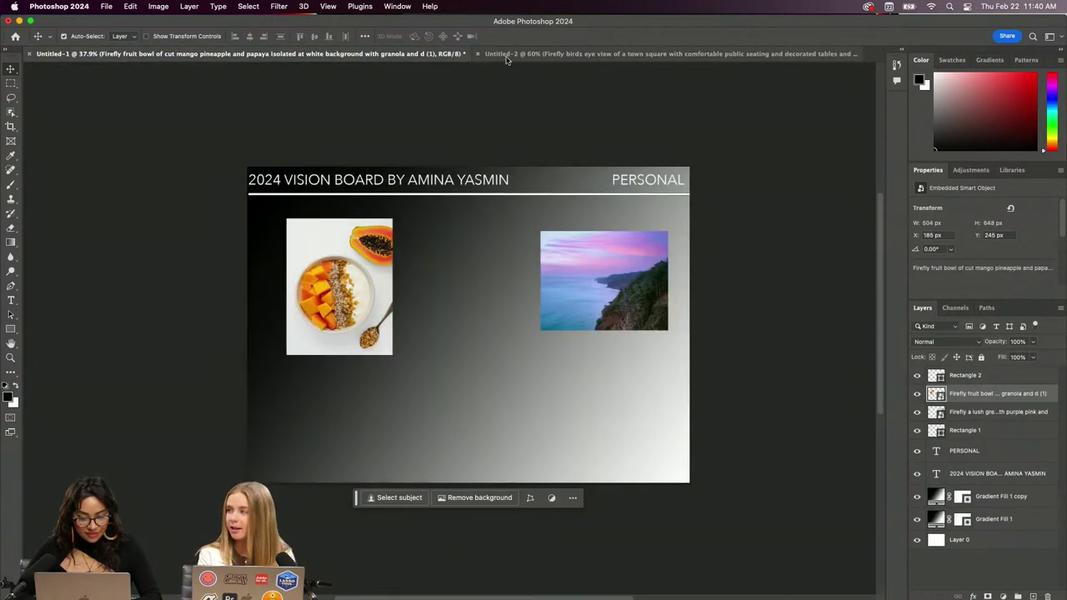
drag(608, 289, 412, 377)
drag(313, 310, 284, 294)
drag(380, 356, 350, 336)
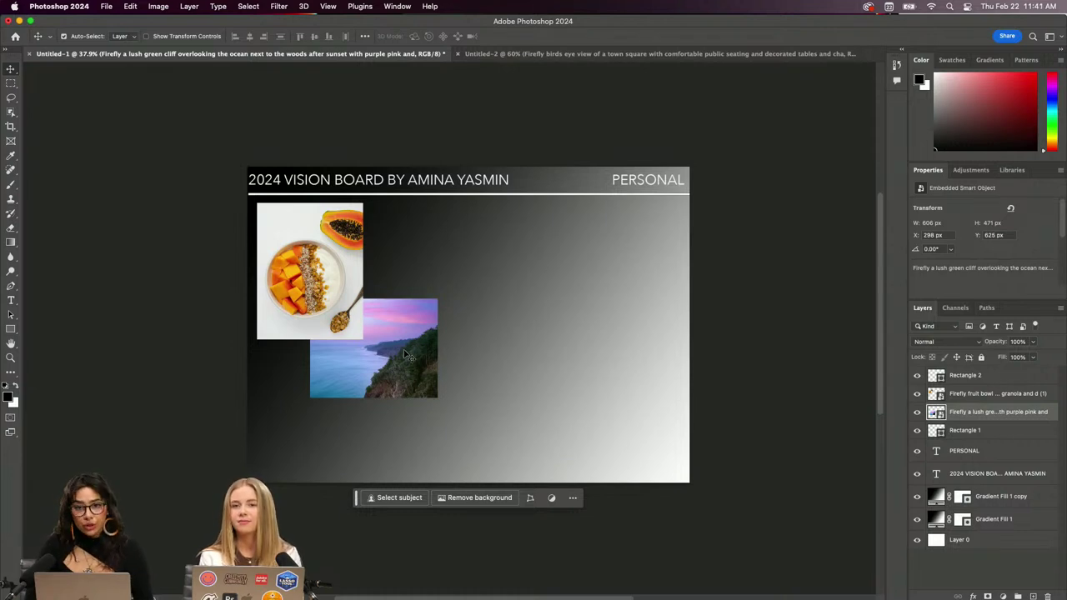
drag(407, 356, 416, 381)
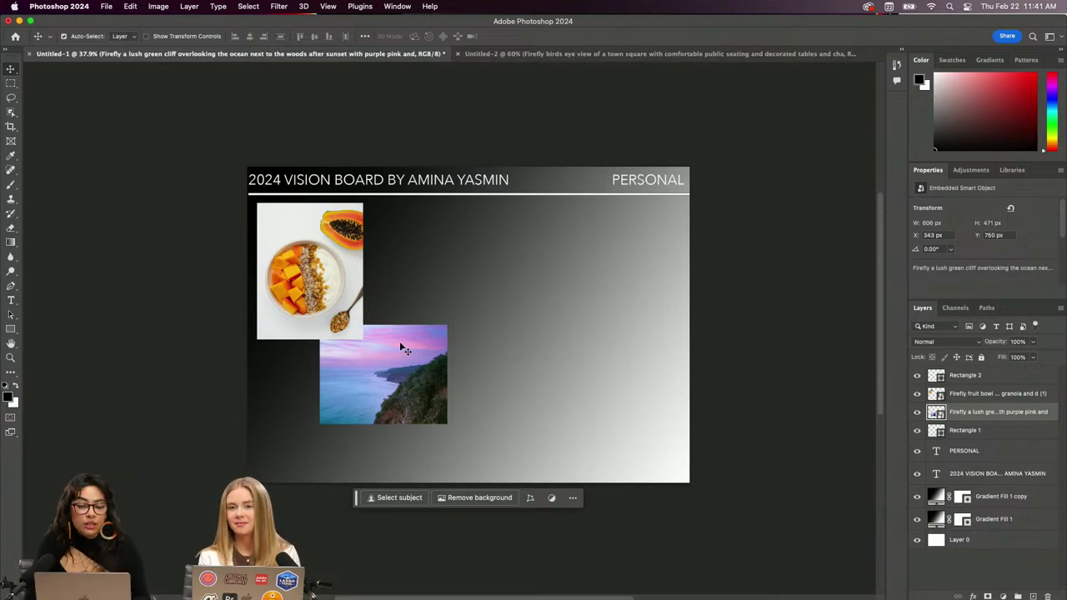
Switch to Adobe Firefly in Chrome, replace the cliff prompt with "mexico city hot springs", and generate the images
scroll(400, 345, up, 5)
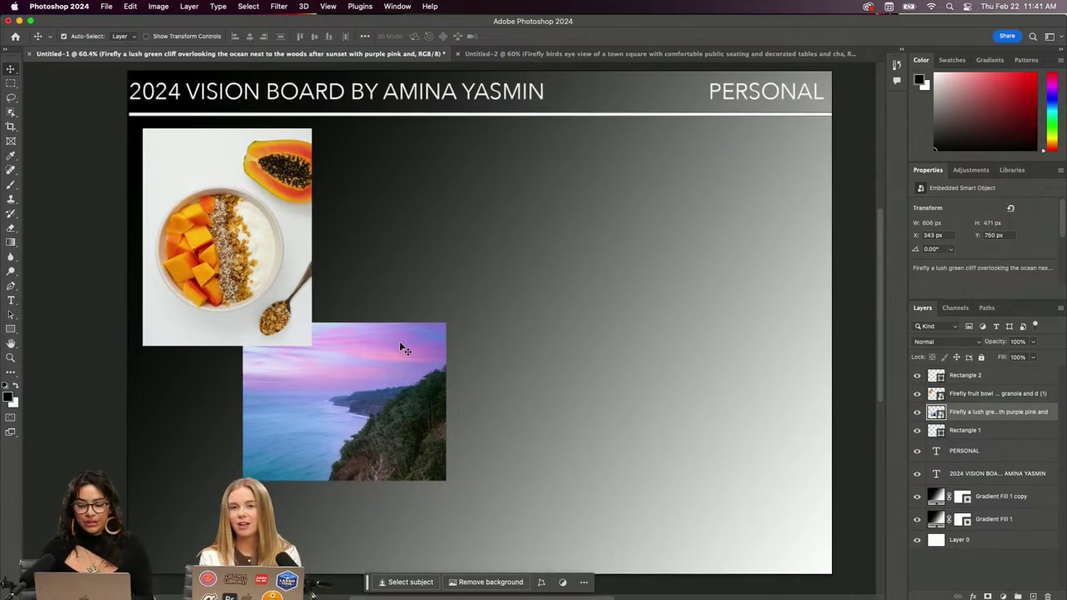
mouse_move(313, 595)
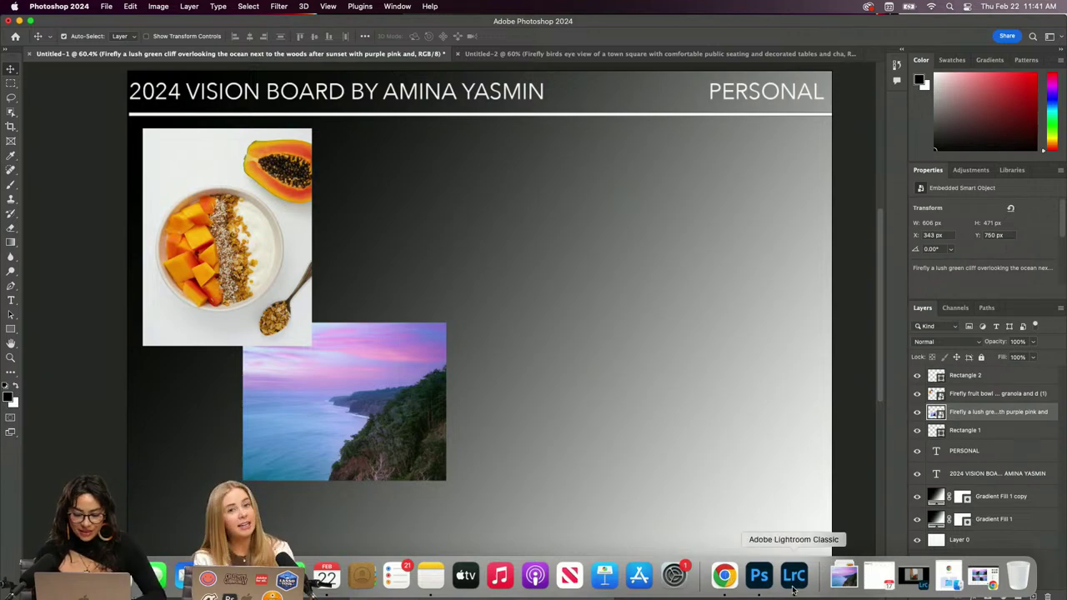
click(724, 575)
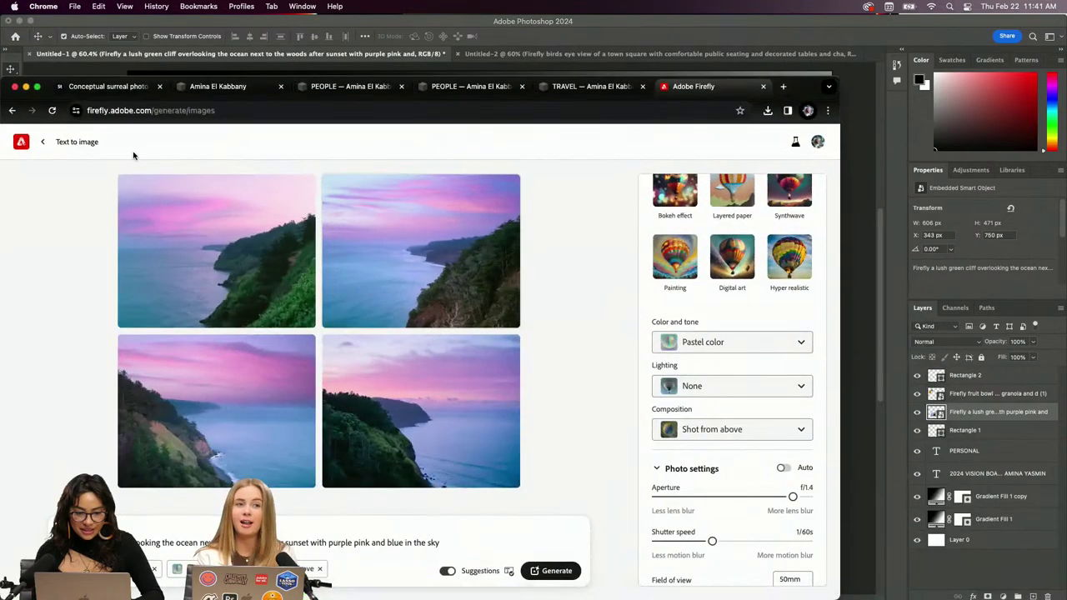
click(36, 86)
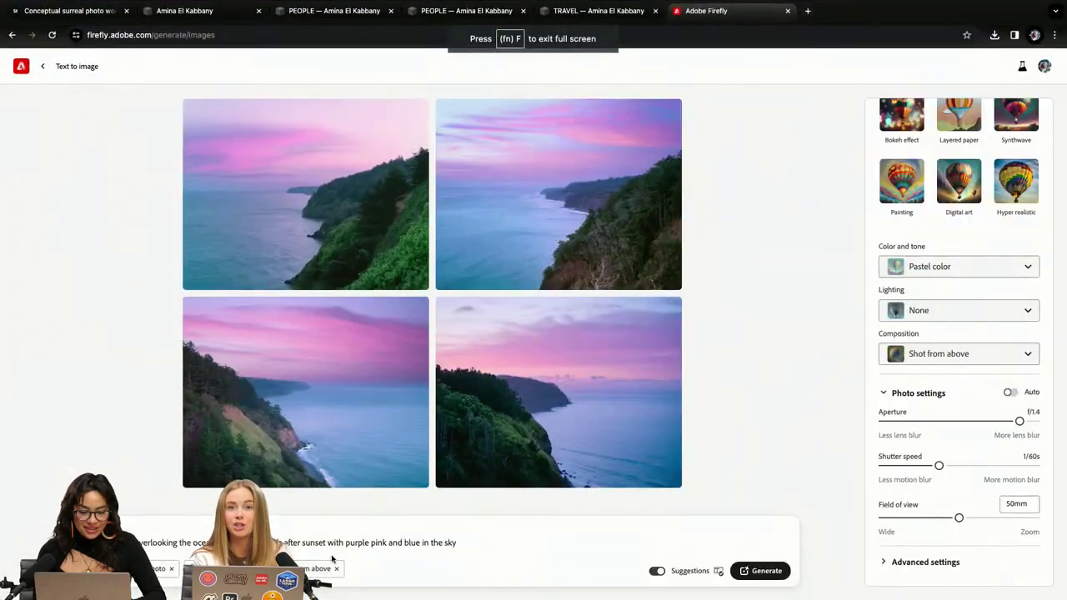
triple_click(390, 541)
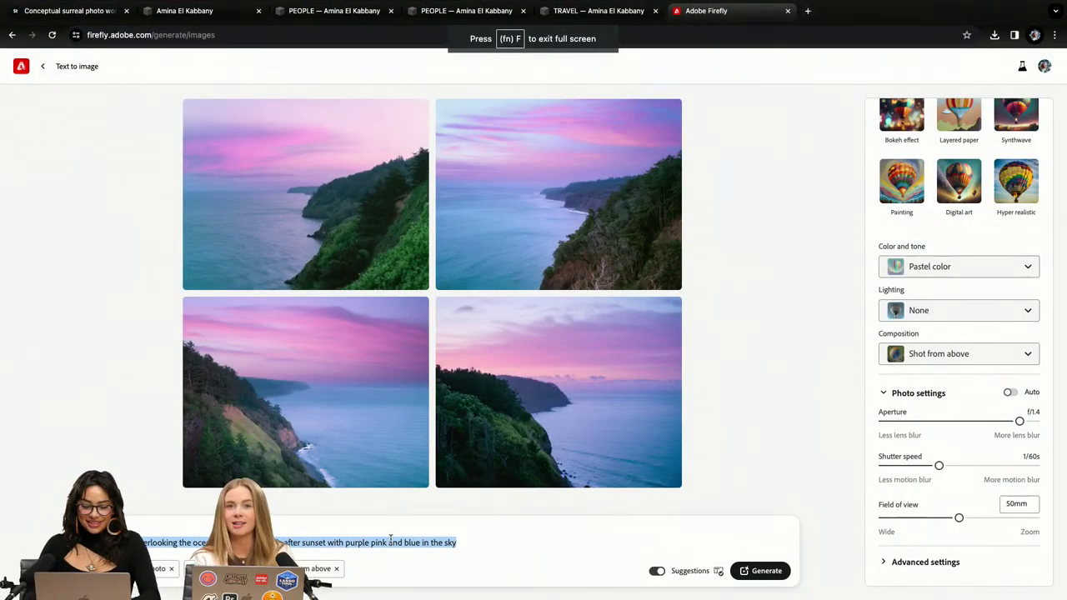
key(BackSpace)
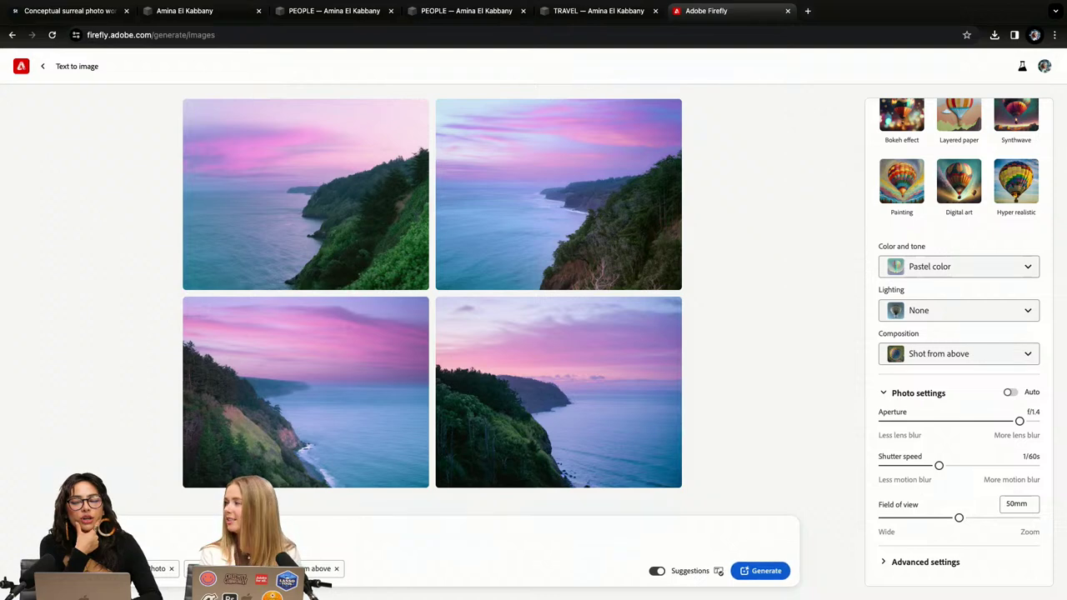
text(hot springs)
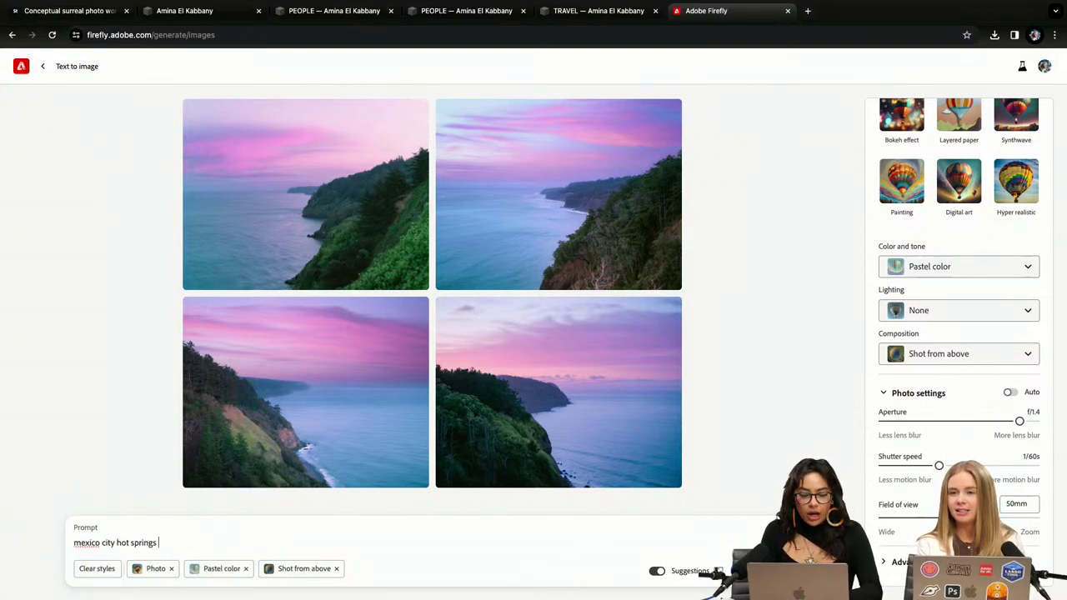
key(Return)
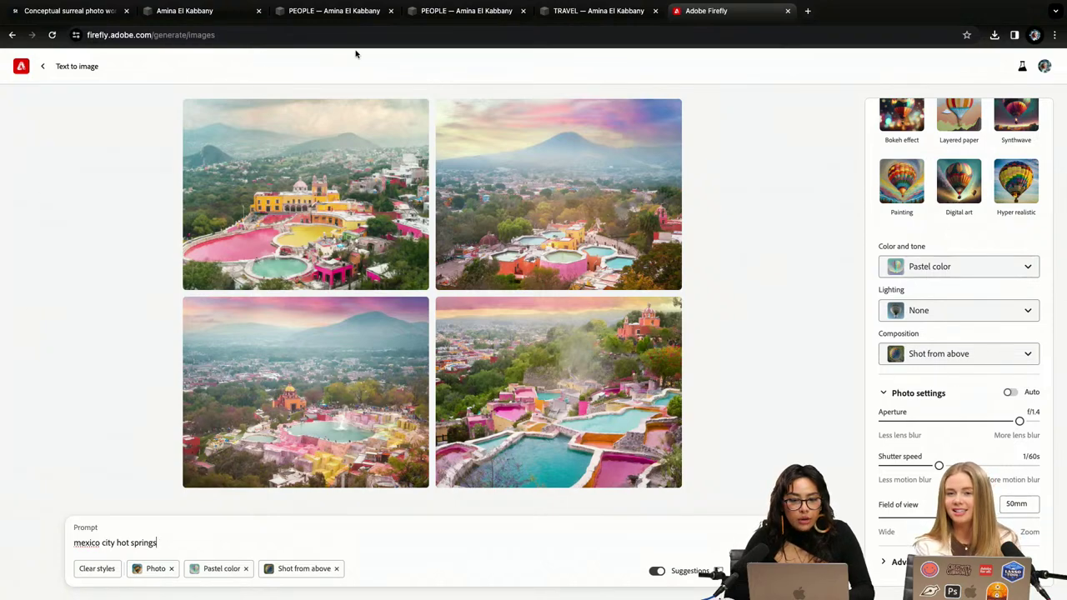
Compare the generated hot springs images with the pink-toned street photo on the portfolio site's TRAVEL page
click(592, 11)
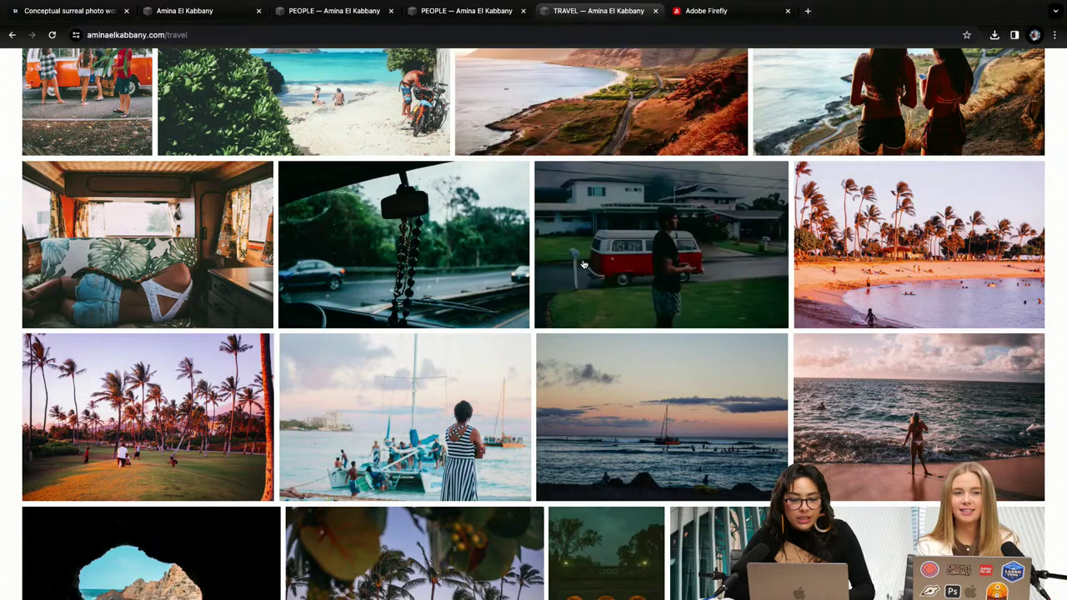
scroll(583, 264, up, 10)
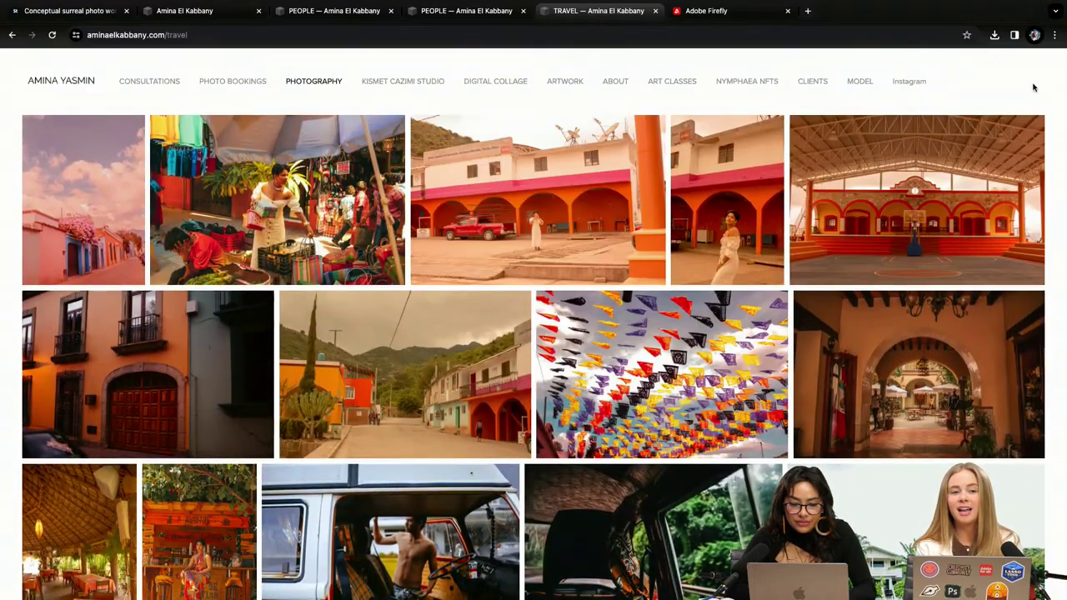
click(117, 213)
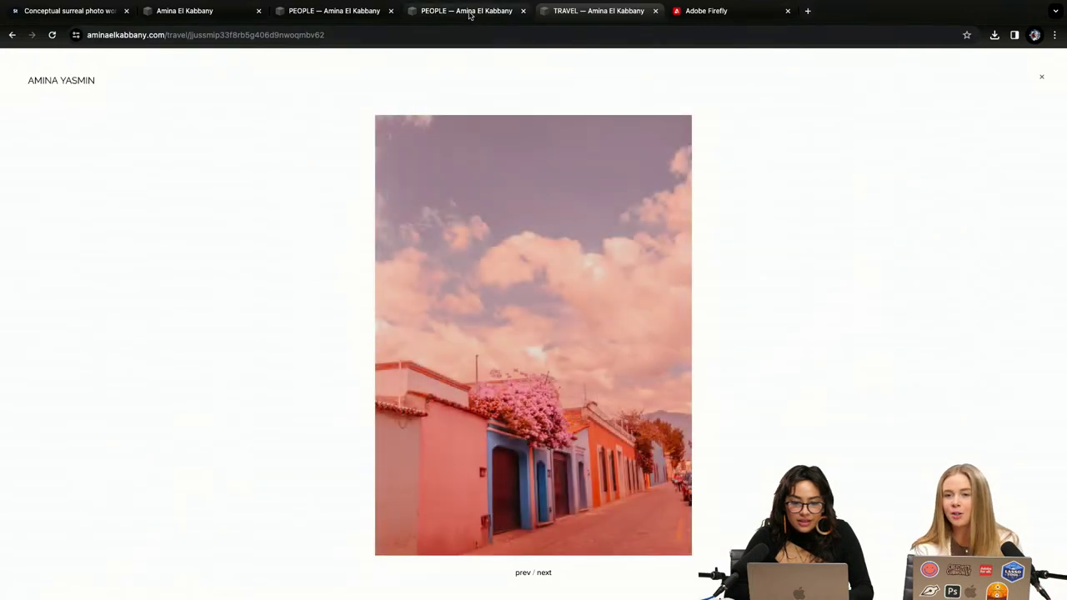
click(701, 15)
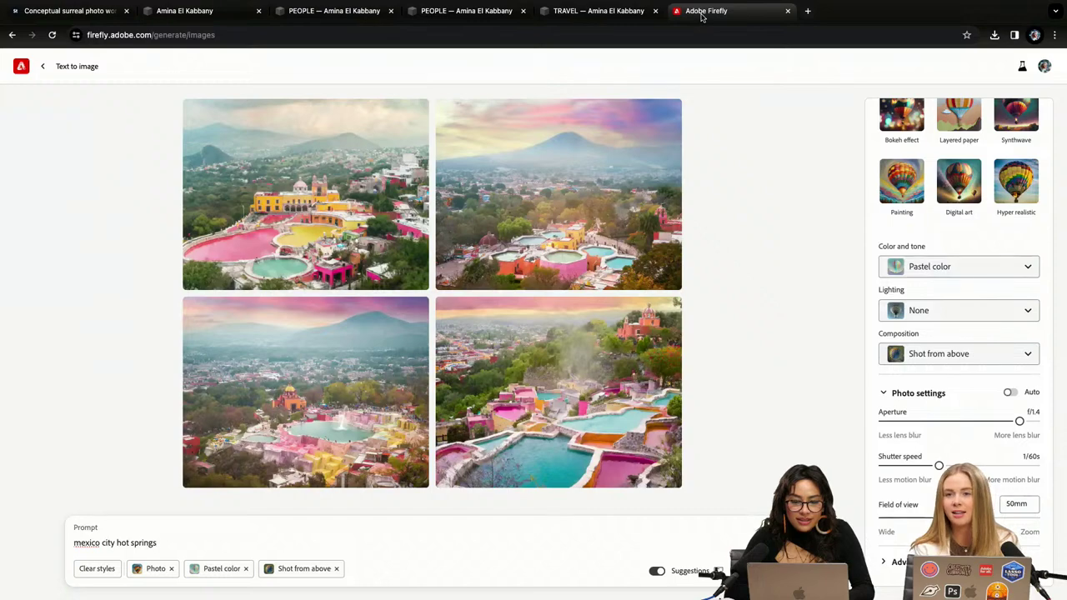
click(629, 15)
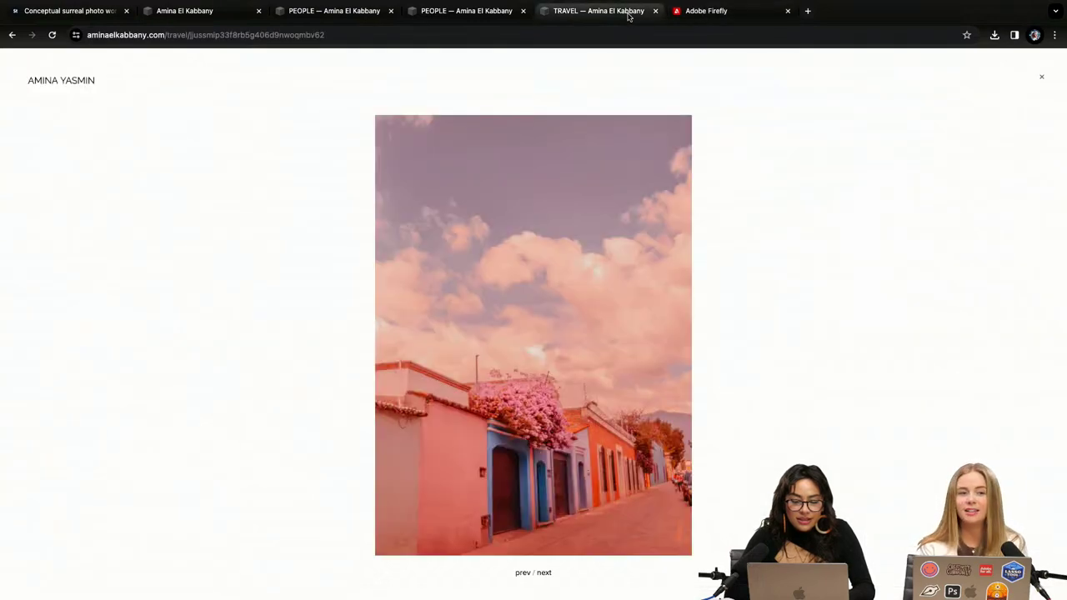
click(700, 15)
click(615, 15)
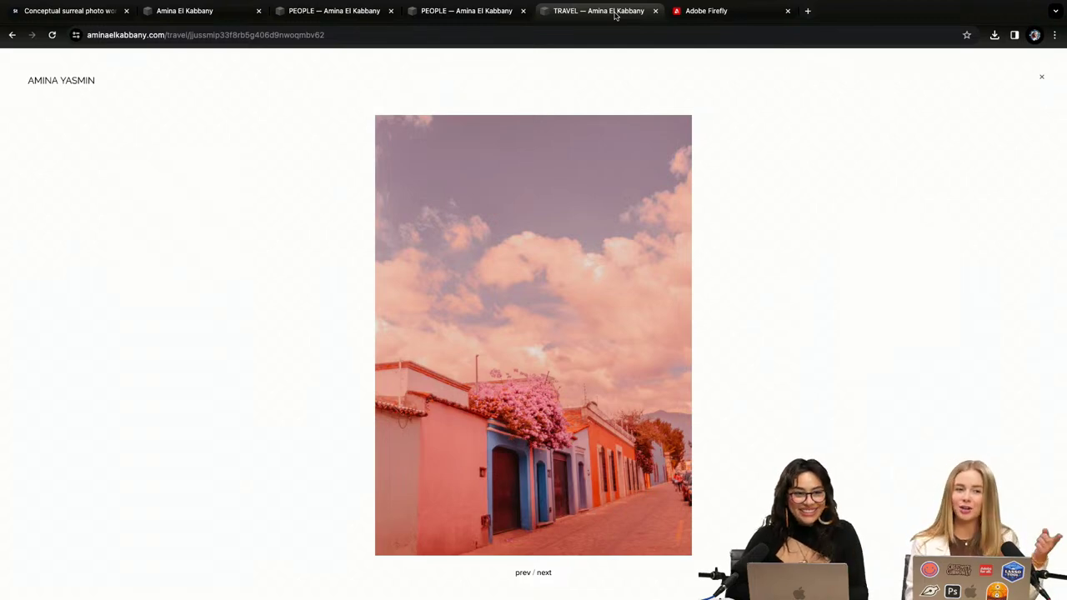
click(705, 11)
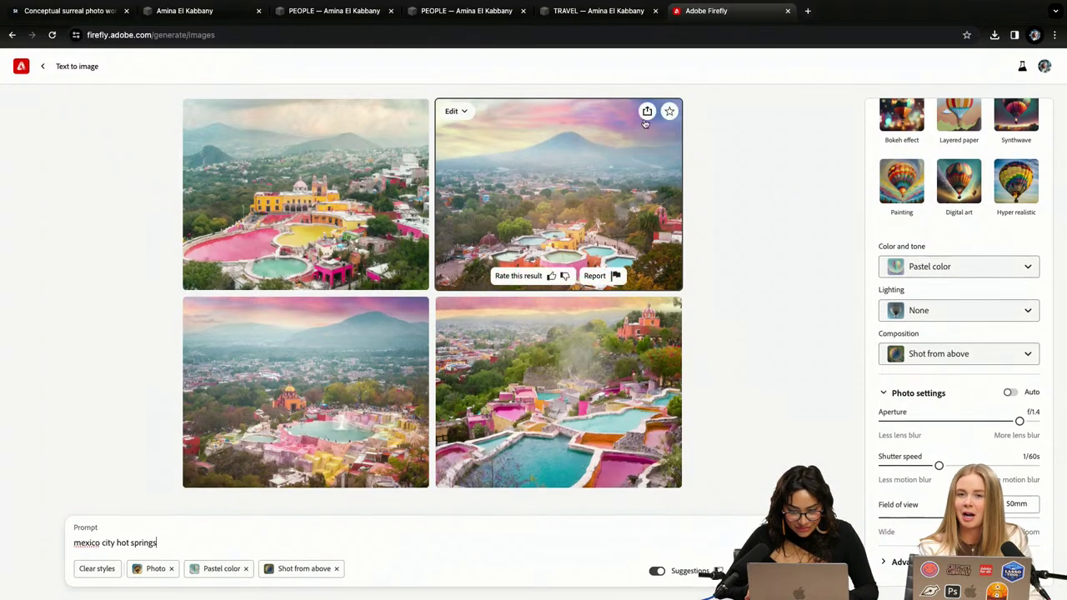
Save the hot springs image with the central volcano and pastel sky to Favorites and download it, accepting the Content Credentials notice
click(668, 114)
click(452, 111)
click(642, 113)
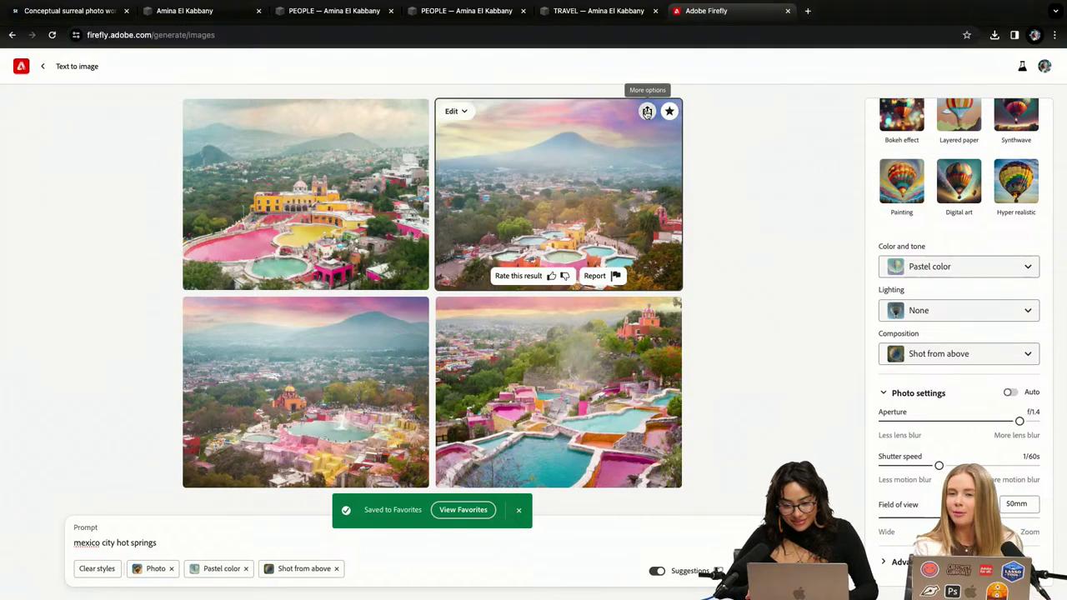
click(647, 111)
click(650, 134)
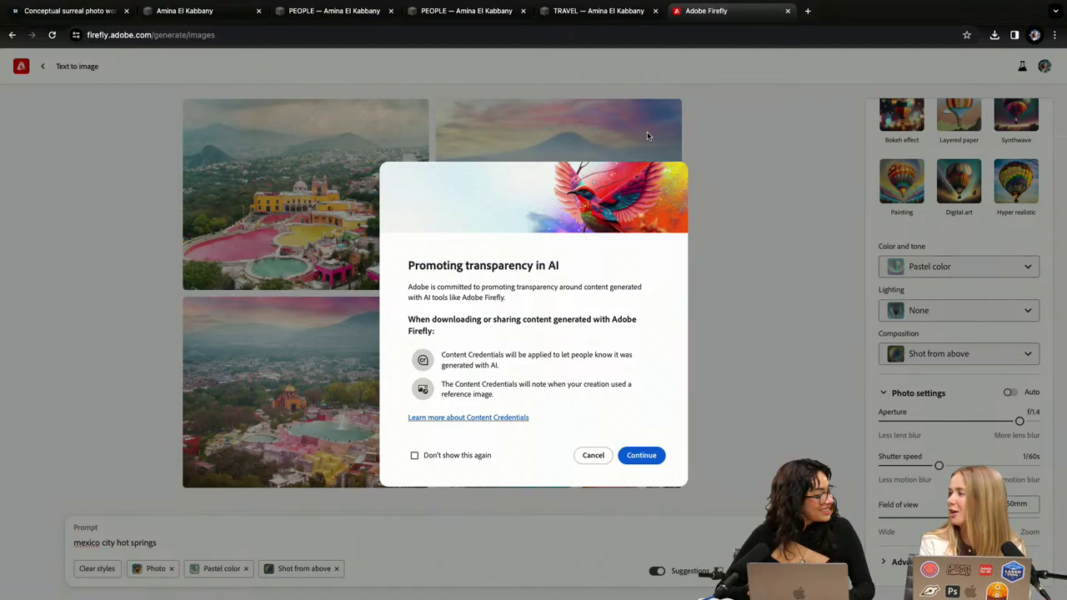
click(638, 455)
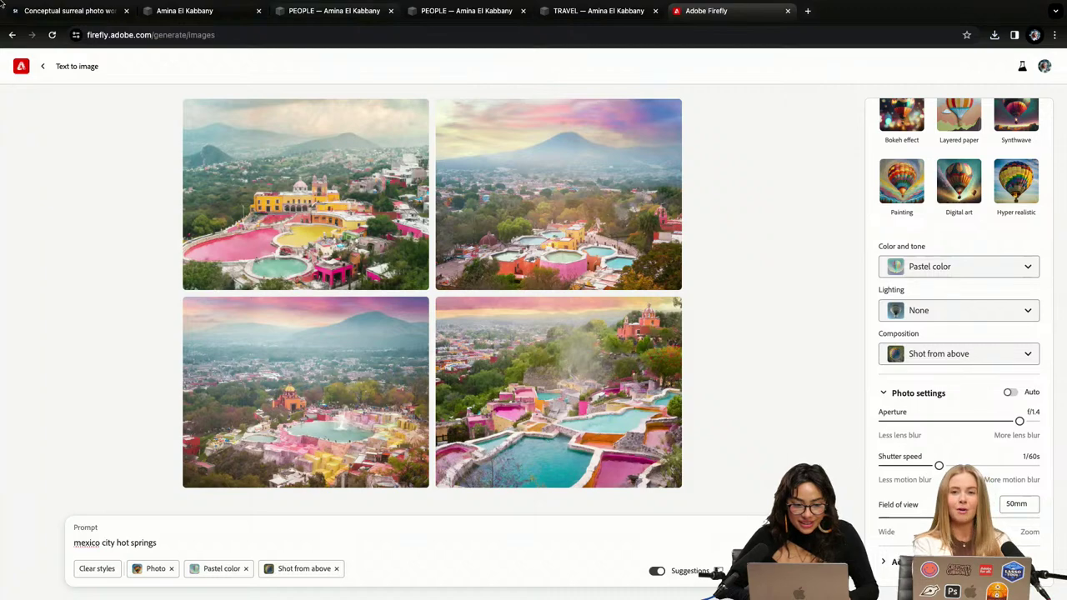
Return to Photoshop and place the Firefly mexico city hot springs image from Downloads on the PERSONAL board
click(37, 29)
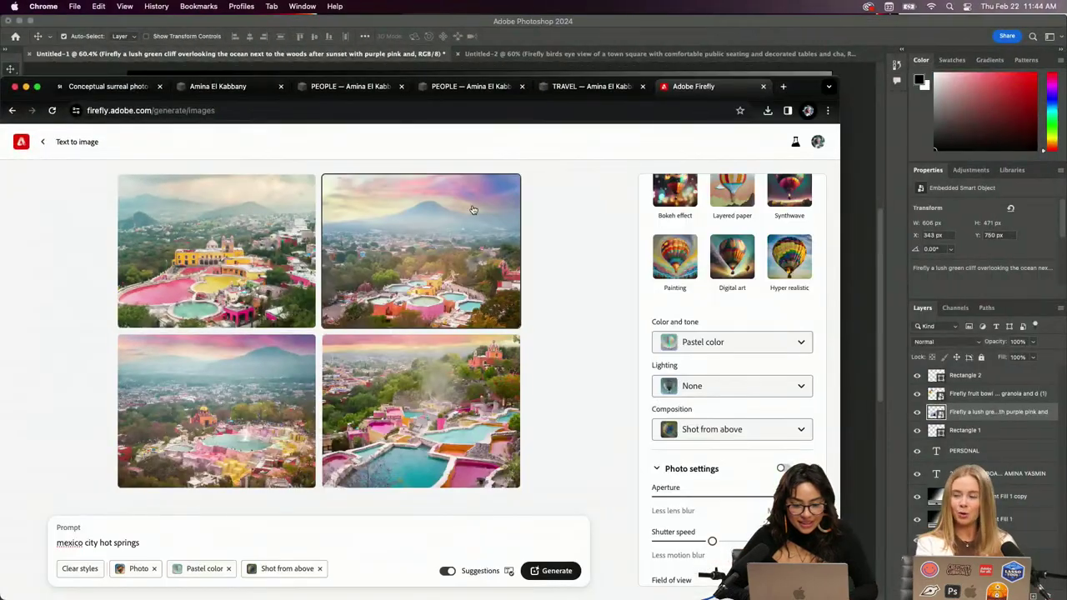
click(25, 86)
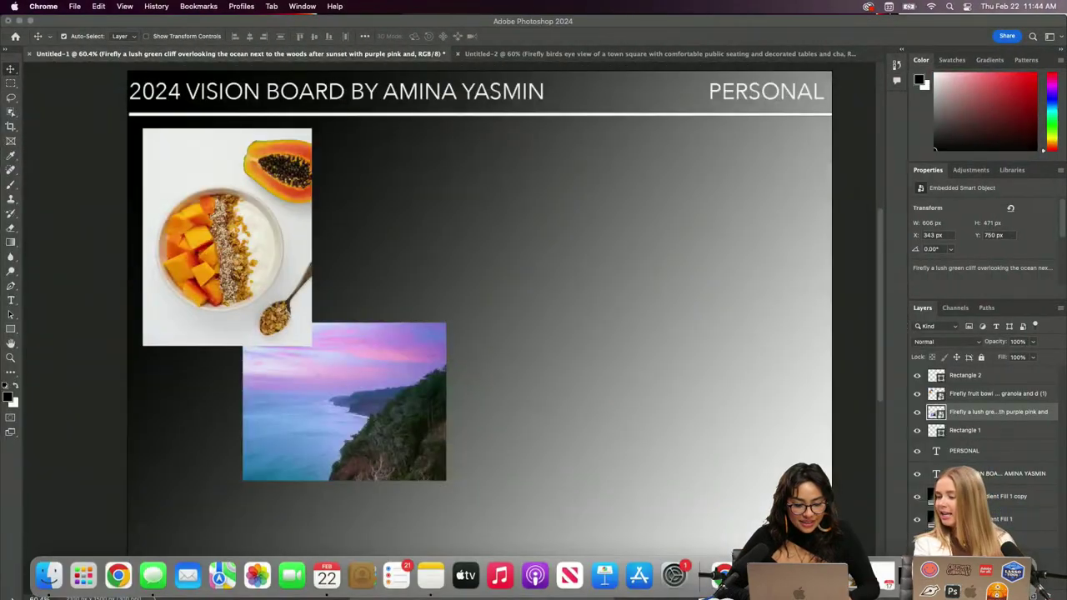
click(48, 575)
click(653, 506)
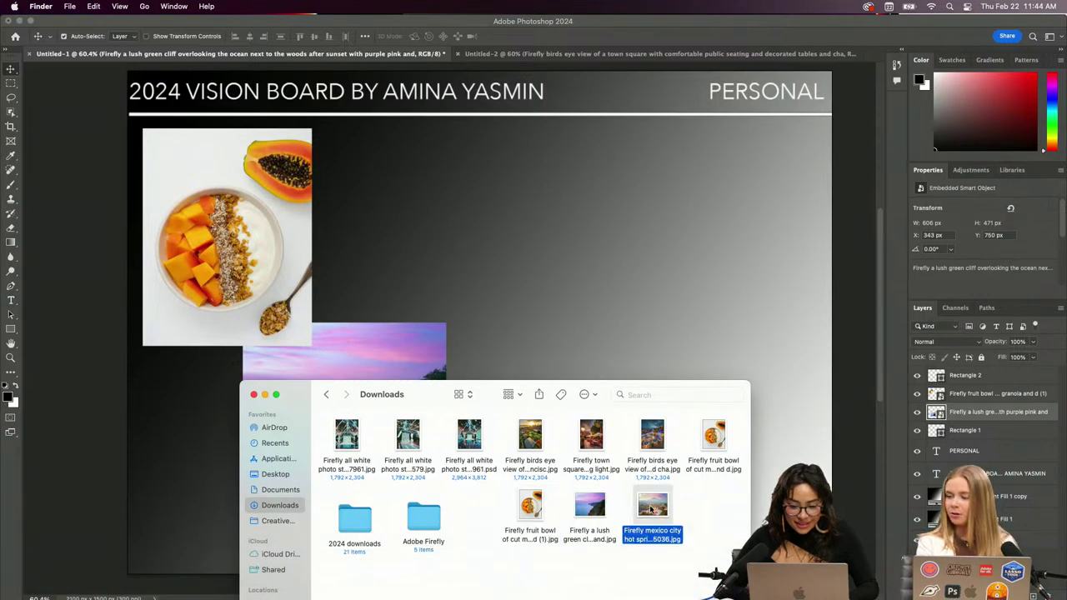
drag(652, 506, 733, 198)
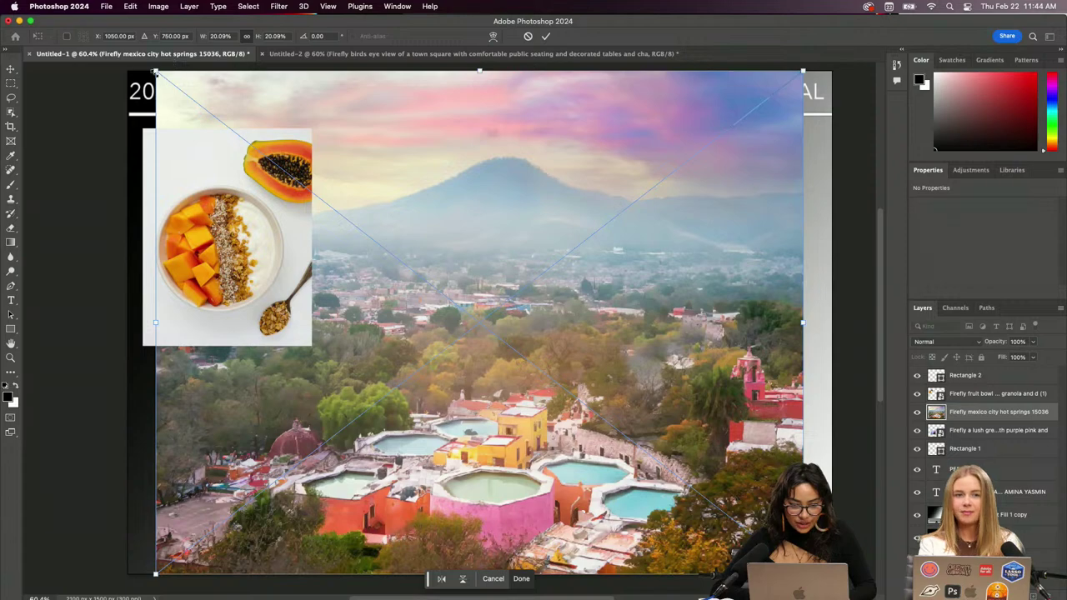
Scale the hot springs image to about 5.61% in the board's upper-right area and convert its layer to a smart object
drag(156, 72, 666, 388)
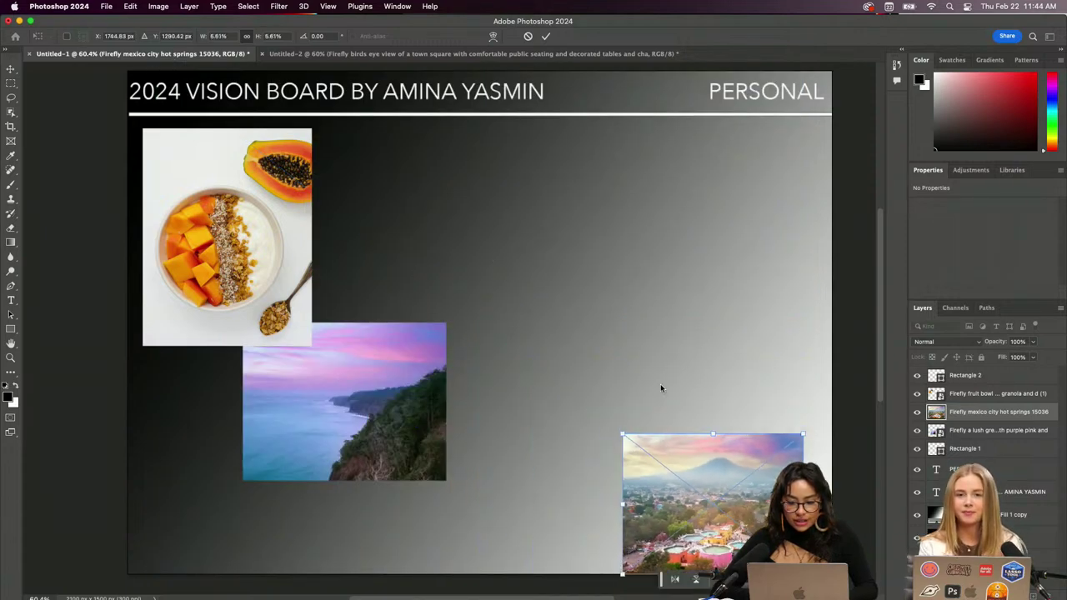
drag(697, 470, 703, 193)
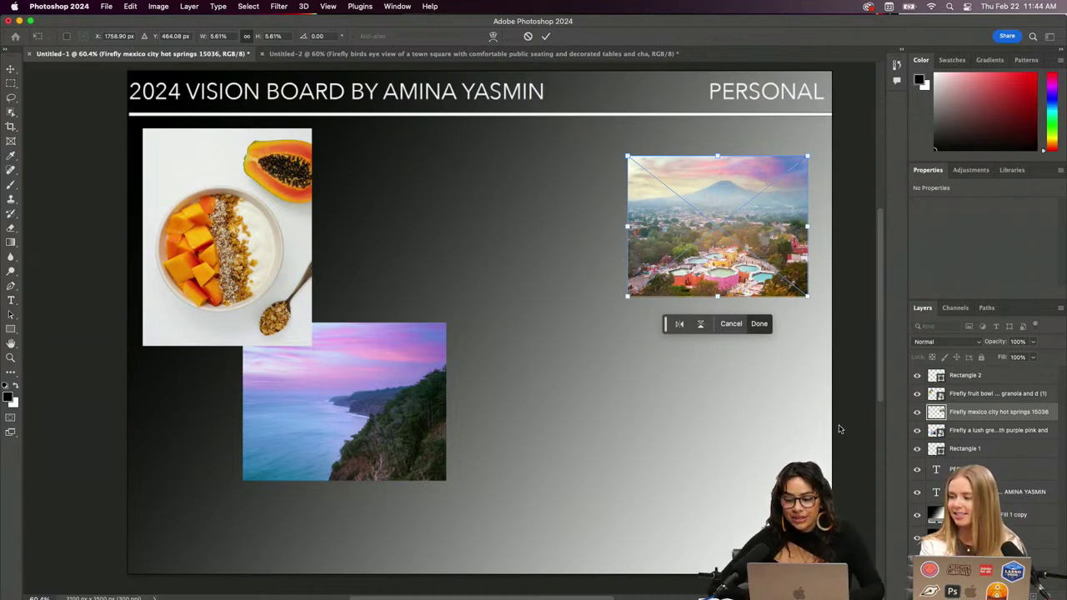
click(760, 324)
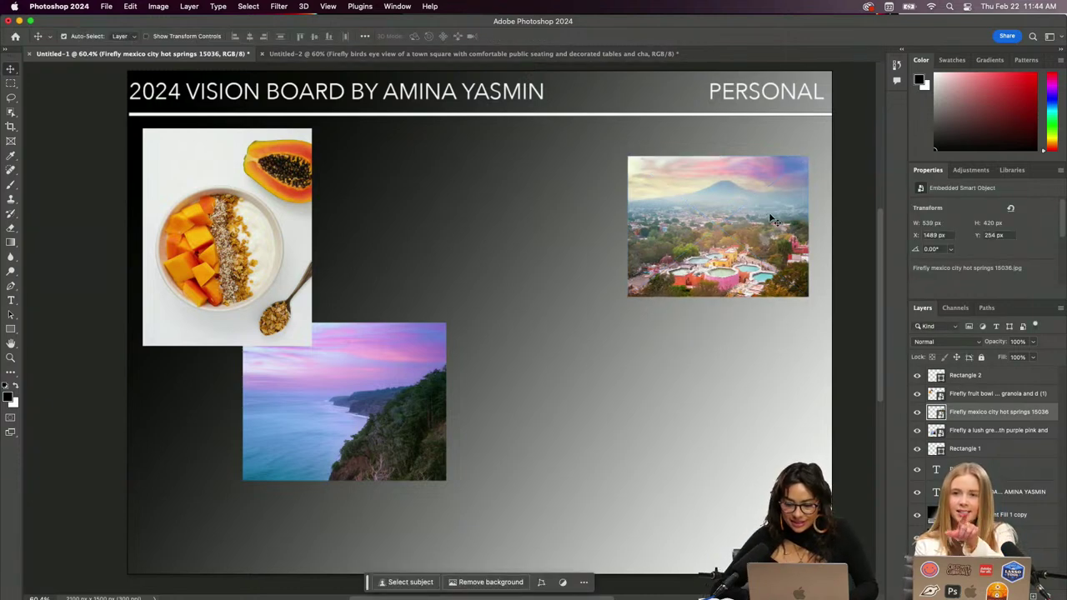
right_click(970, 414)
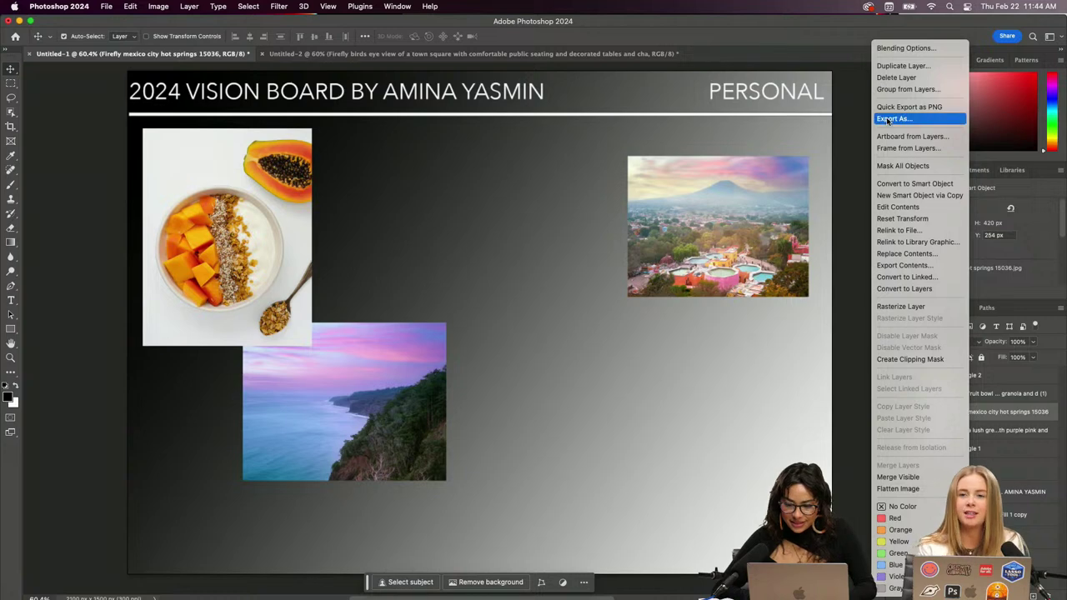
click(886, 184)
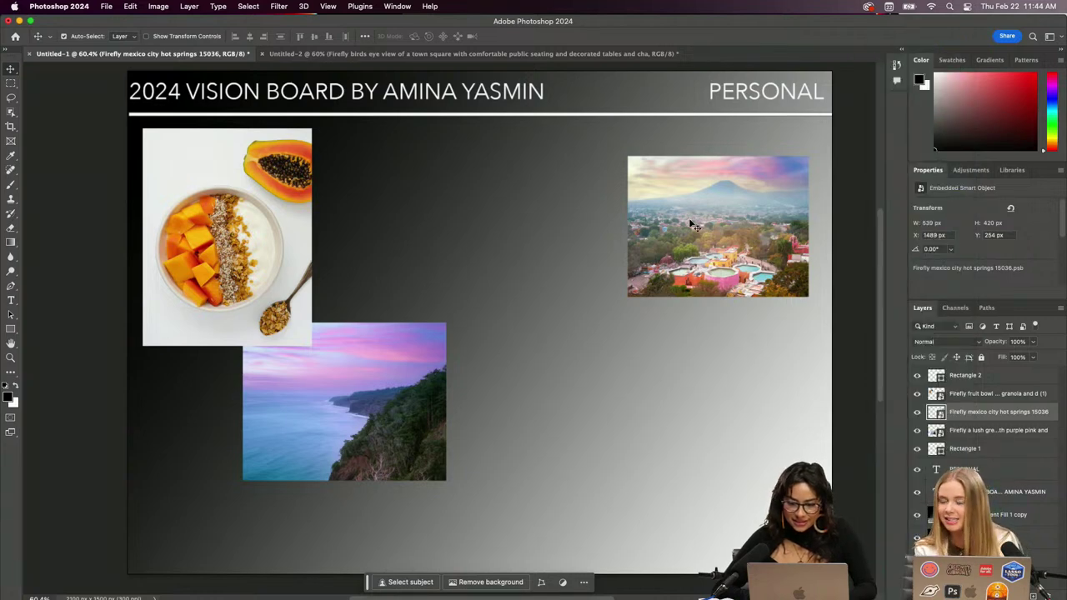
Add a one-line paragraph text box directly beneath the hot springs image, matching the image's width
key(super+plus)
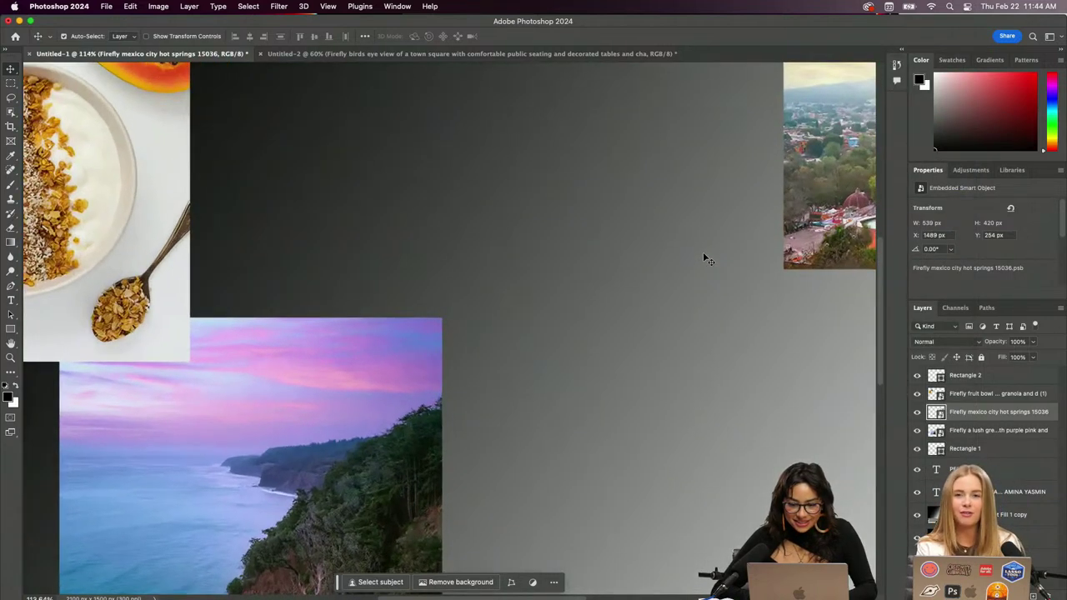
scroll(702, 251, right, 10)
scroll(702, 251, up, 5)
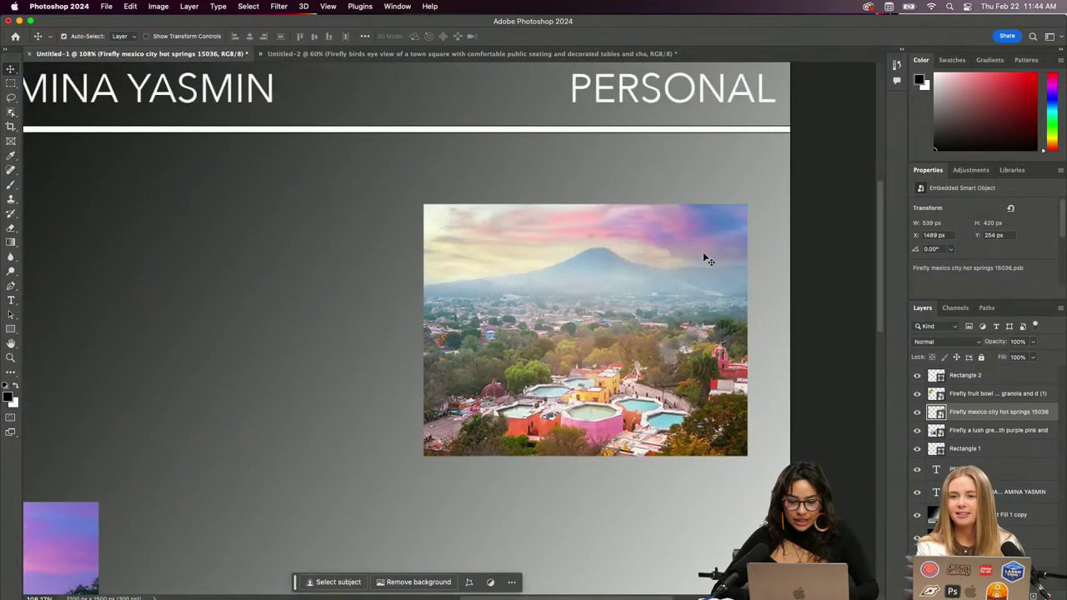
scroll(702, 252, up, 3)
scroll(702, 252, down, 5)
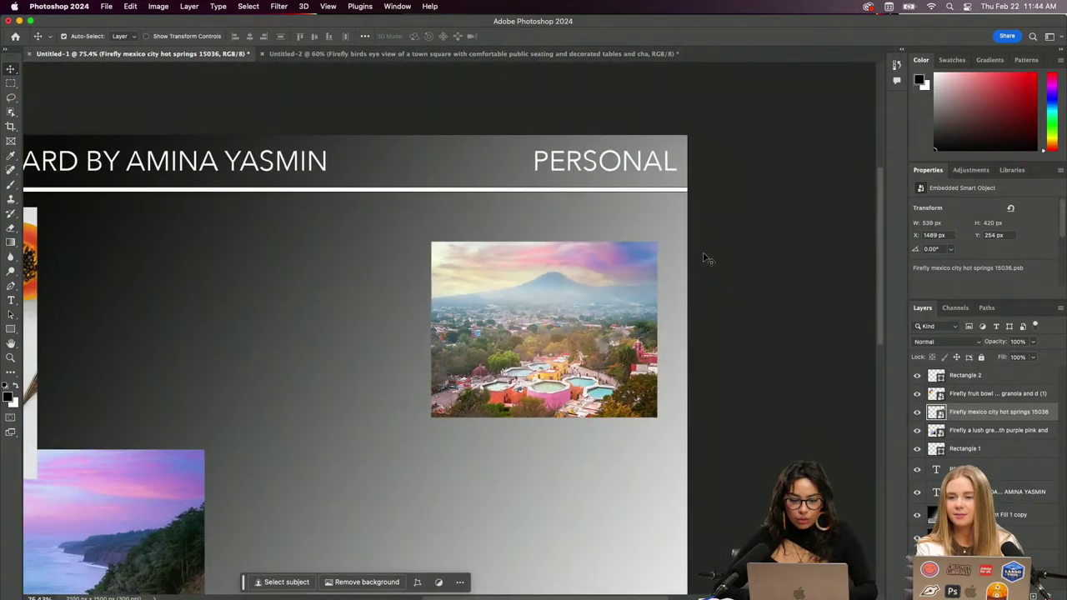
scroll(702, 252, left, 5)
scroll(702, 252, down, 3)
scroll(496, 302, up, 1)
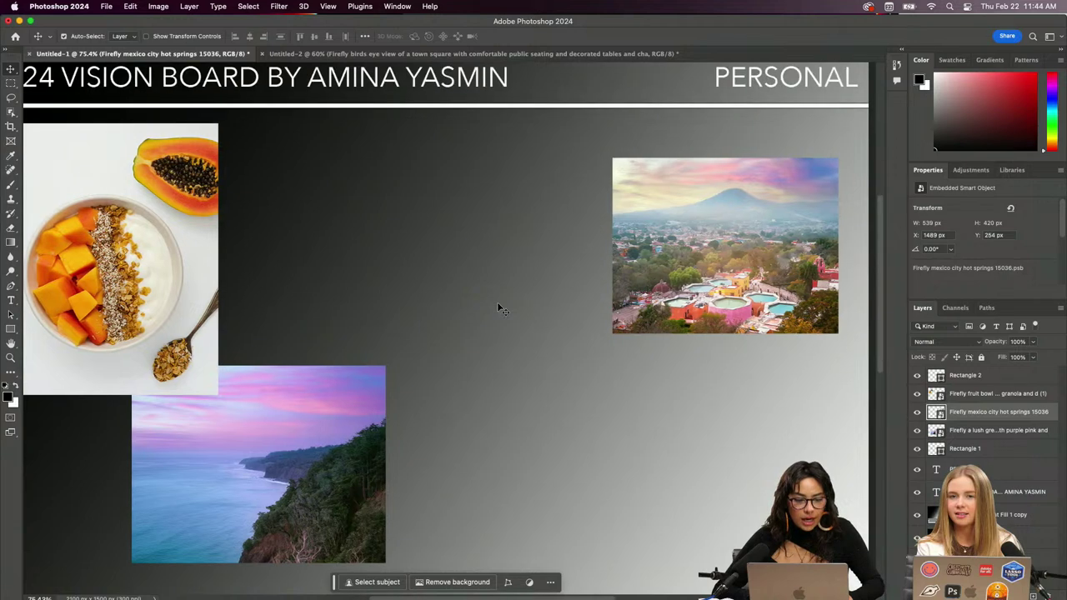
click(11, 300)
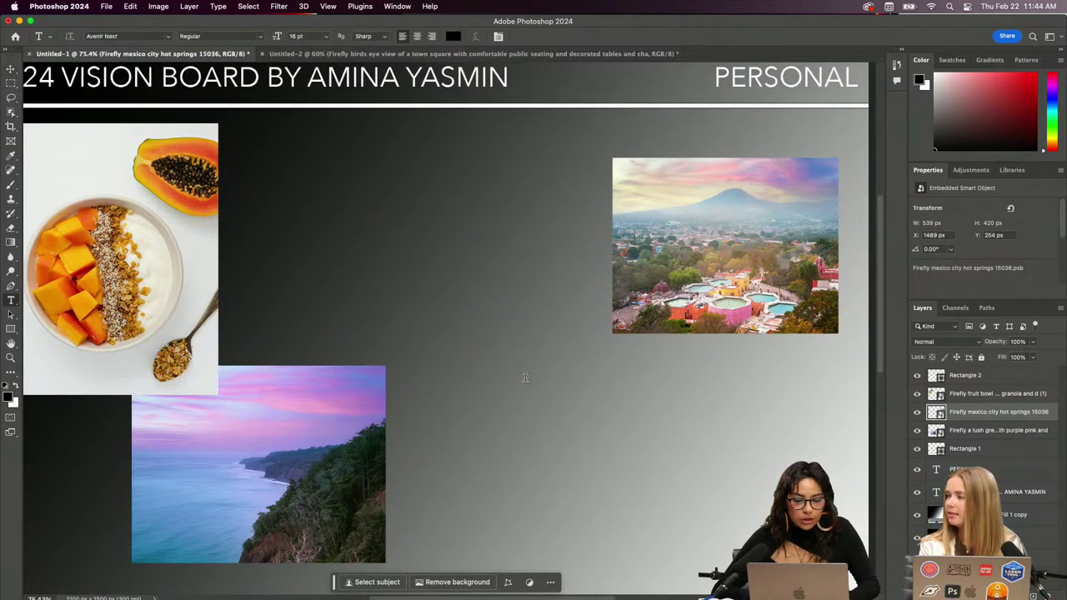
drag(614, 345, 838, 370)
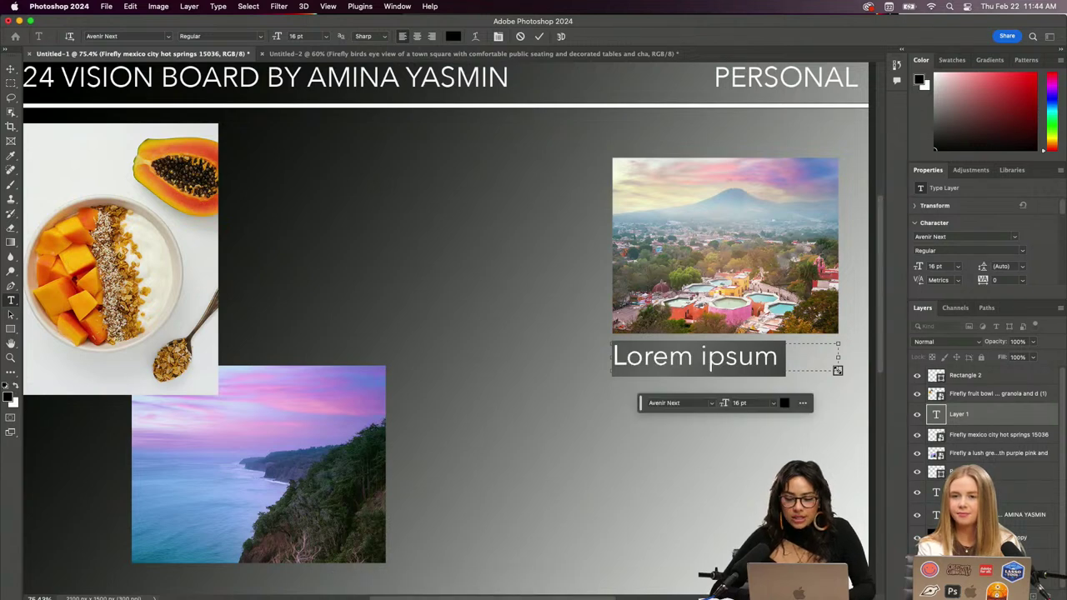
Set the font of the placeholder text beneath the hot springs image to Courier
click(701, 403)
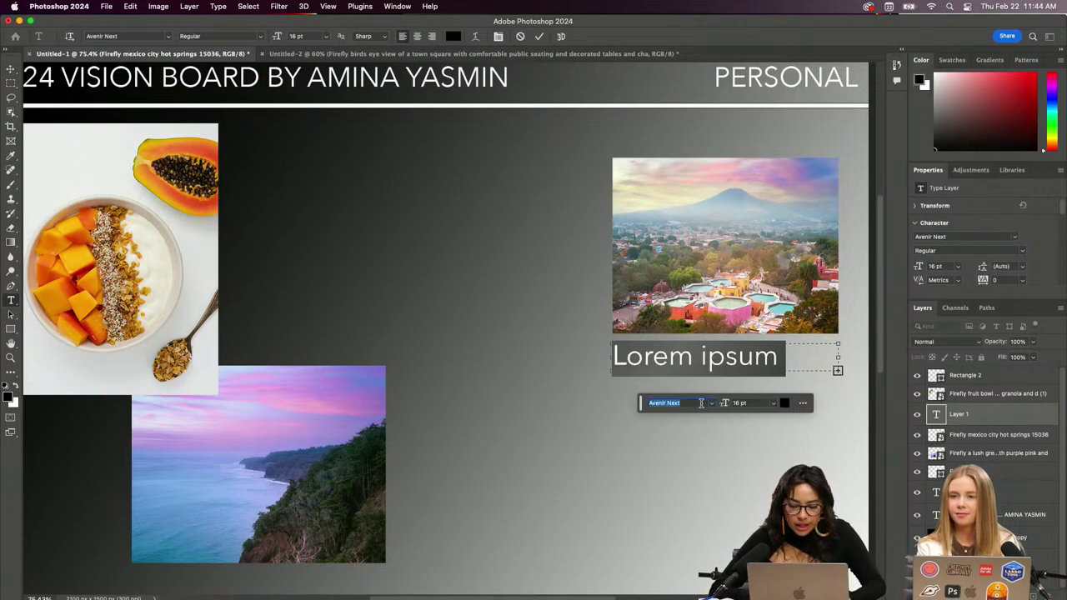
click(712, 403)
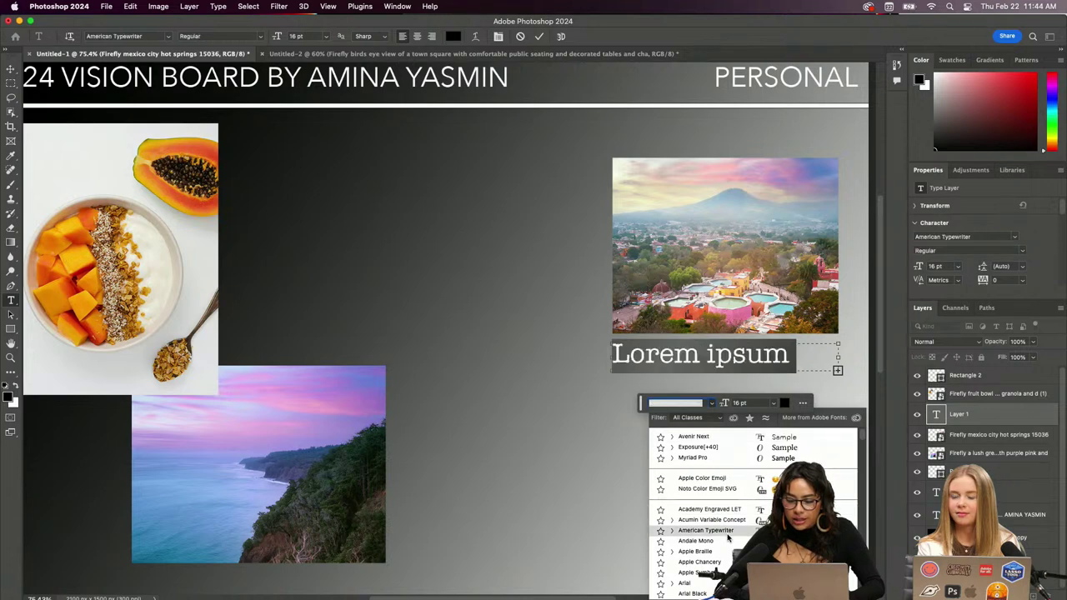
scroll(728, 538, down, 3)
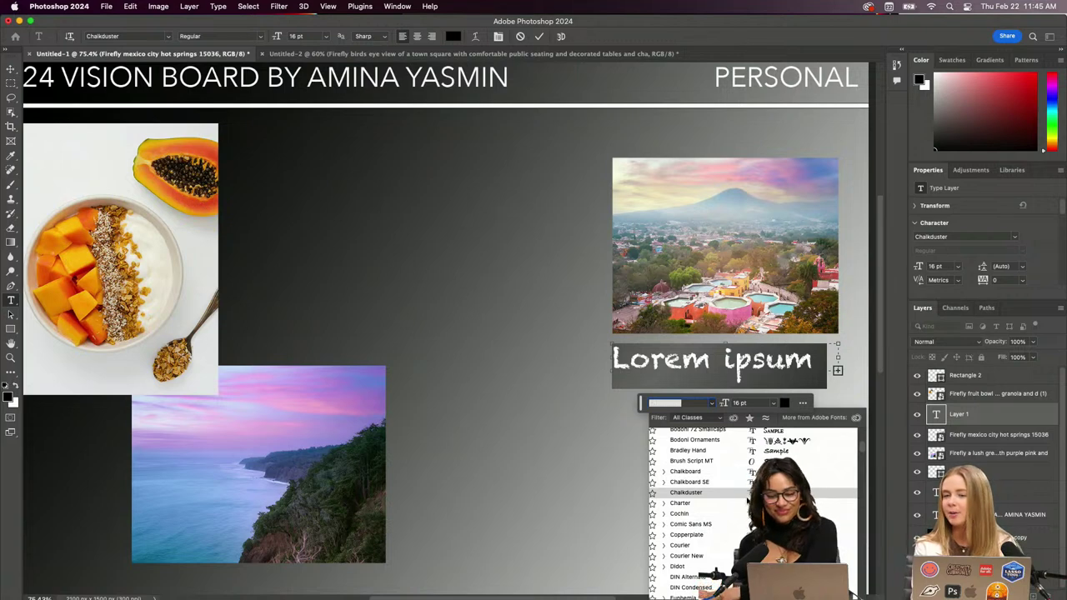
click(700, 545)
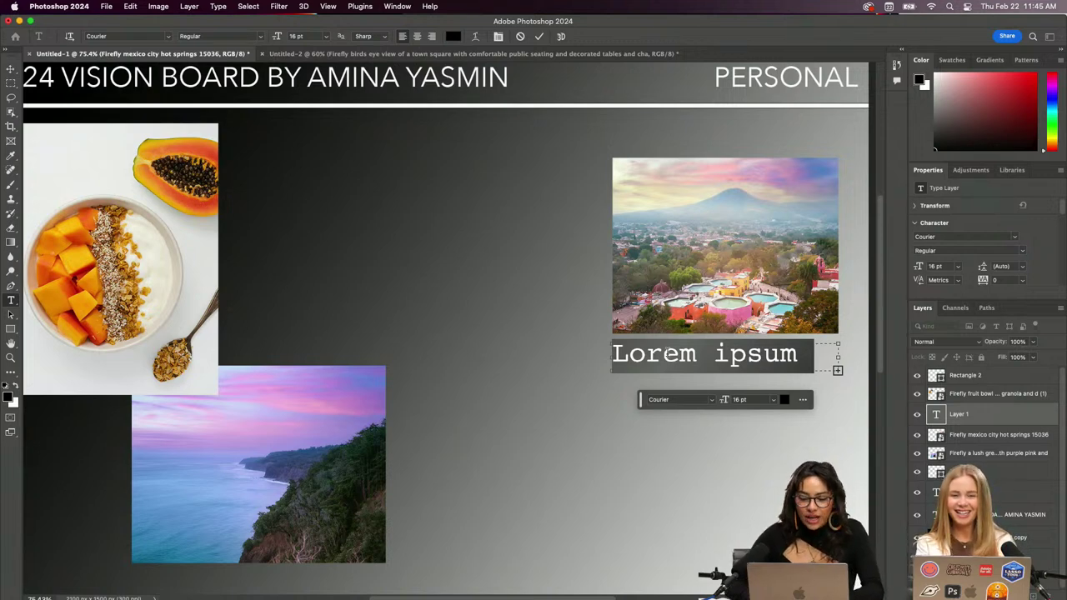
Clear all the placeholder text from the caption box and enter "travel plans" in its place
text(dolor sit)
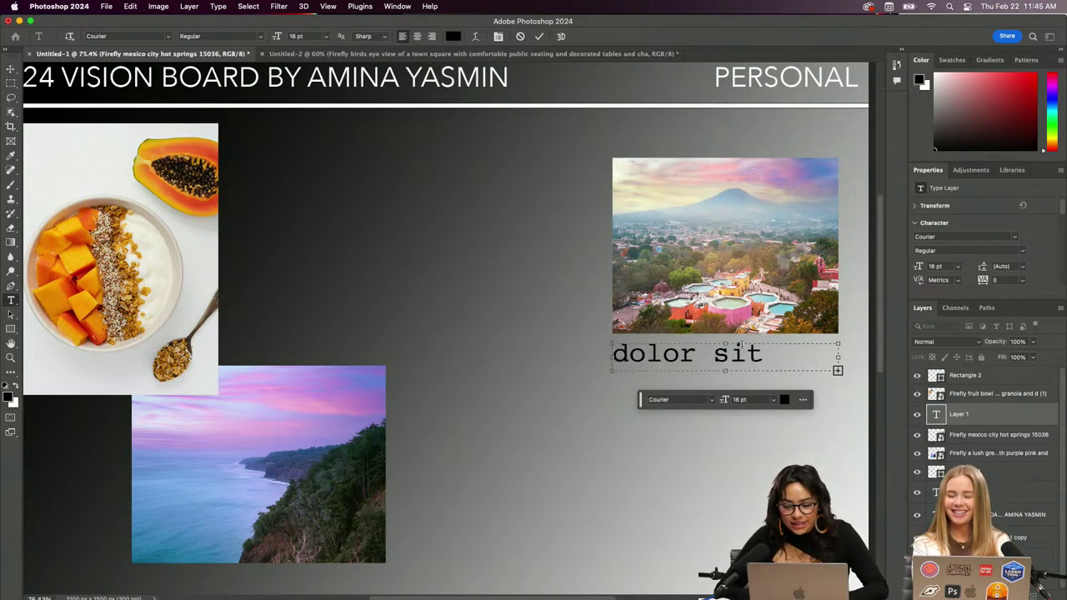
drag(773, 350, 605, 353)
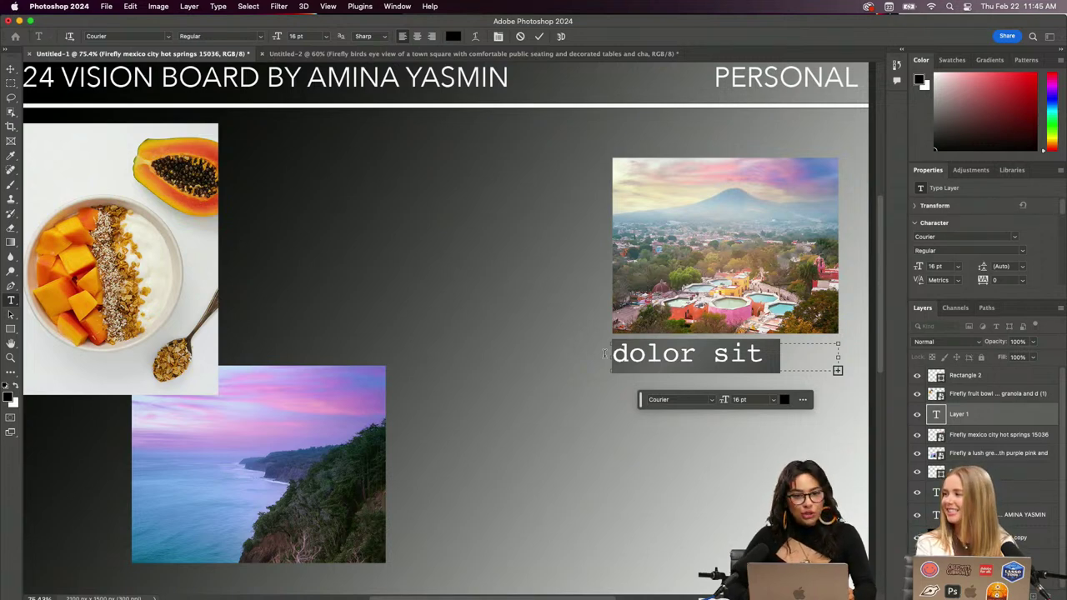
key(BackSpace)
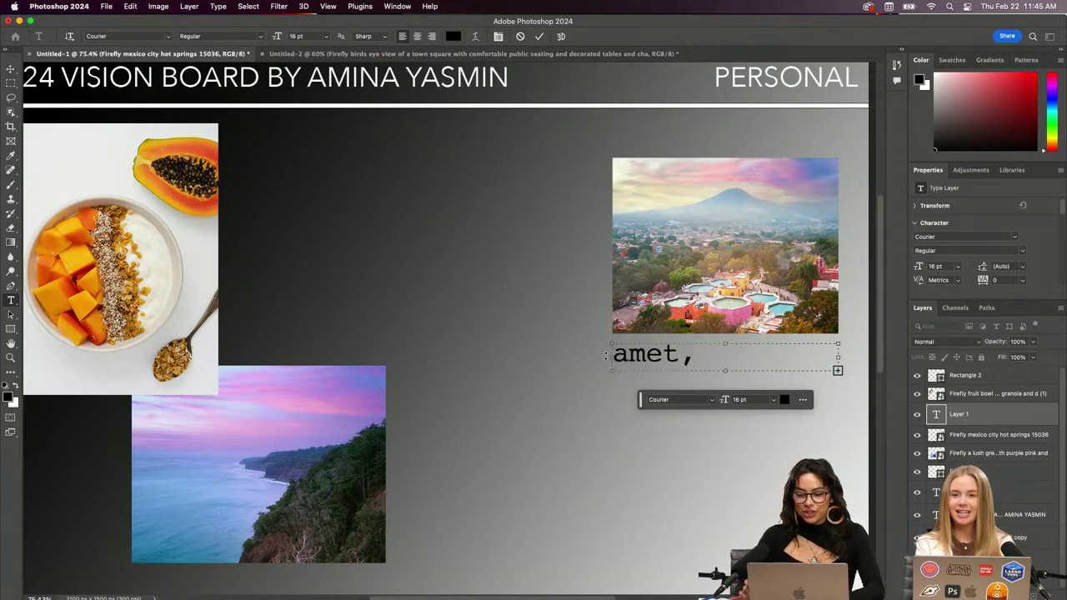
key(shift+End)
key(BackSpace)
key(shift+End)
key(BackSpace)
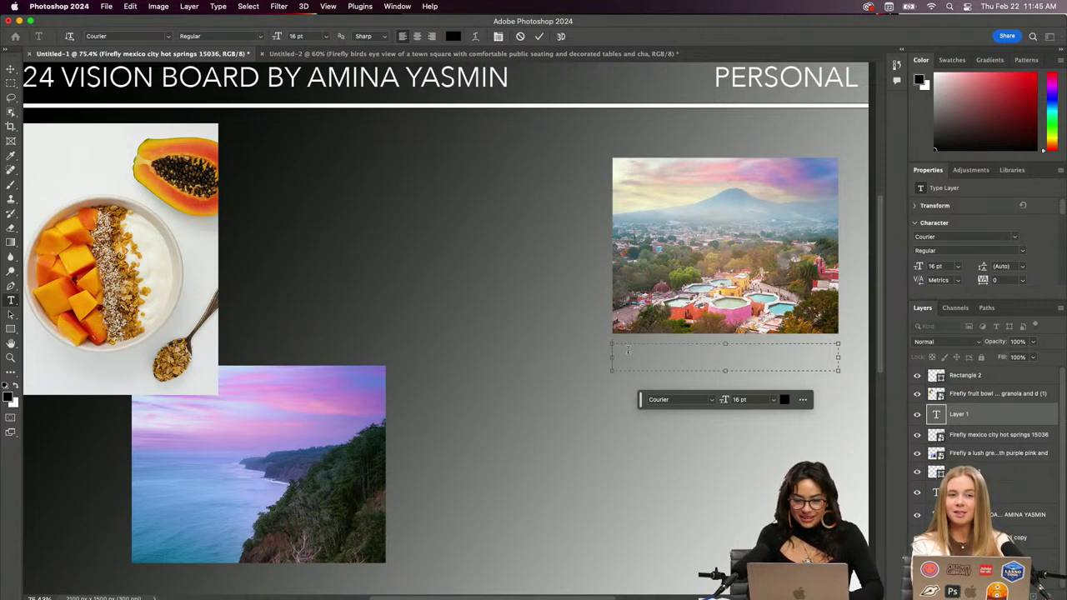
text(travel)
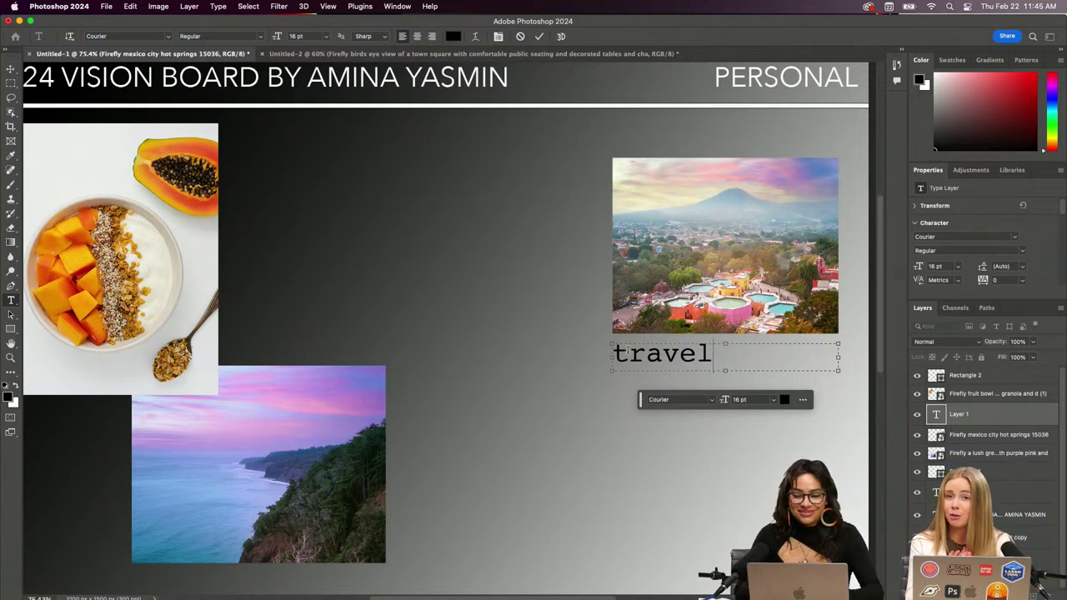
text(plans)
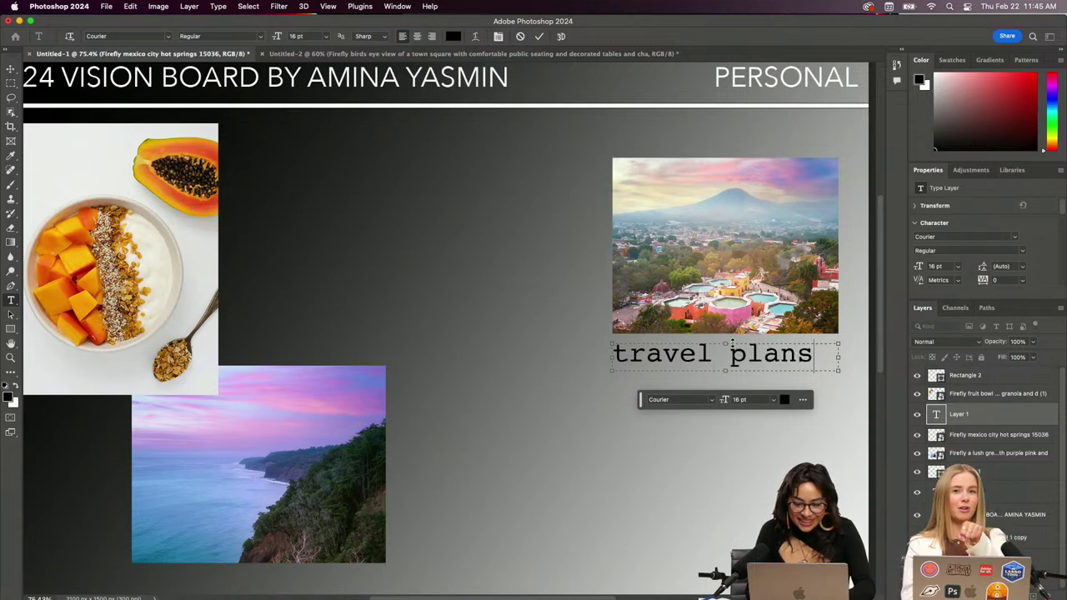
Set the size of the "travel plans" caption text to 12 pt
click(772, 400)
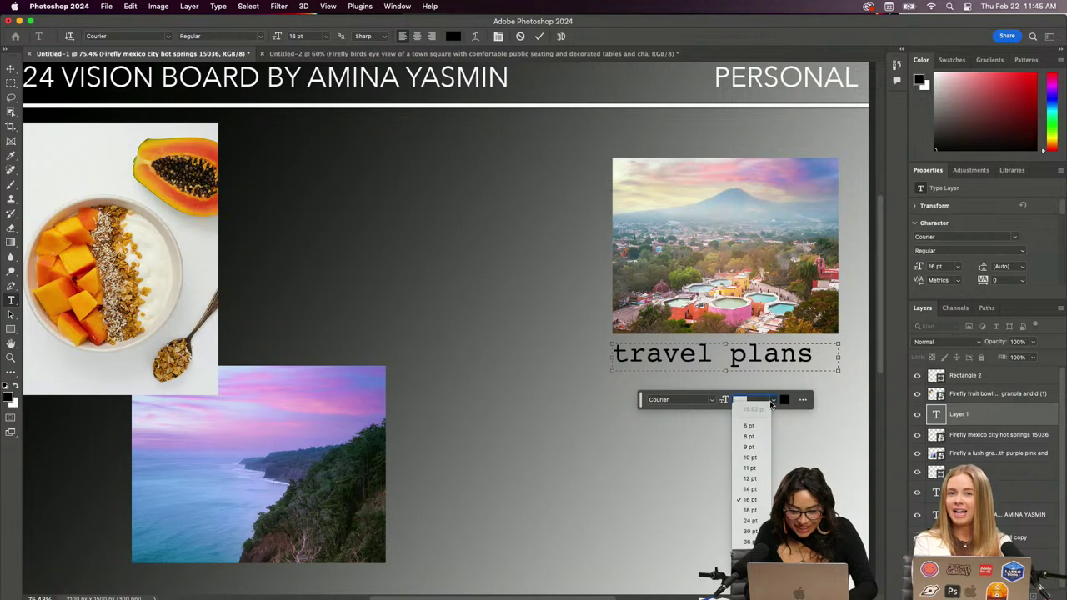
key(Escape)
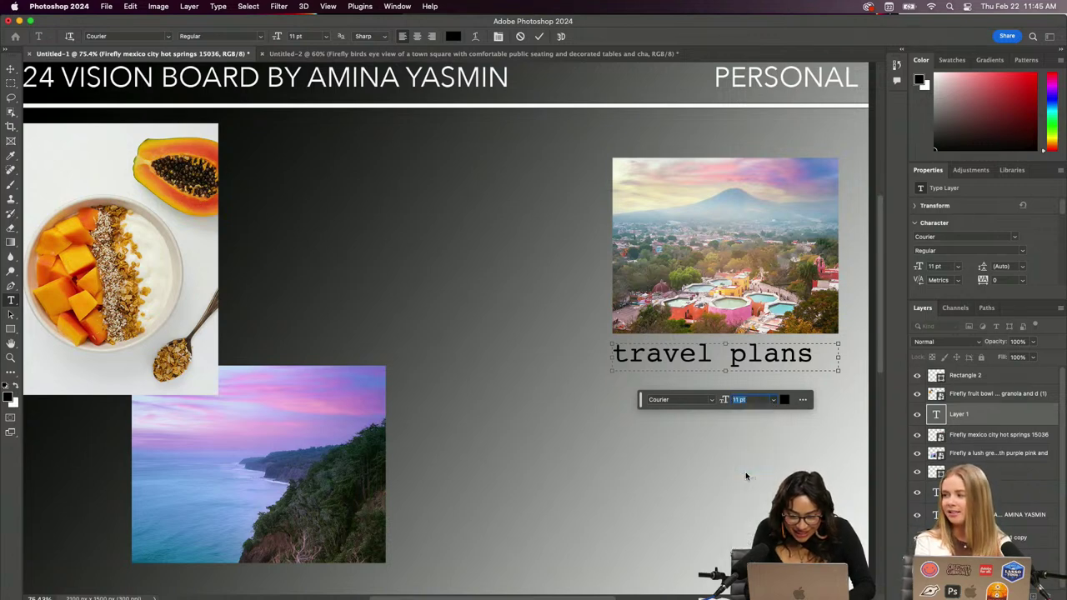
triple_click(759, 346)
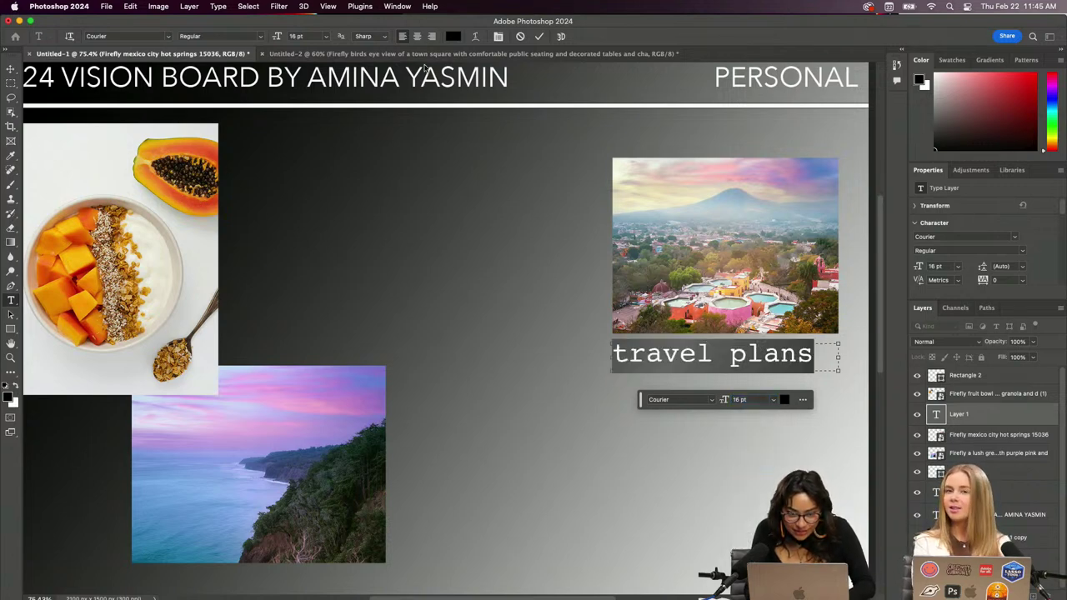
click(328, 36)
click(308, 114)
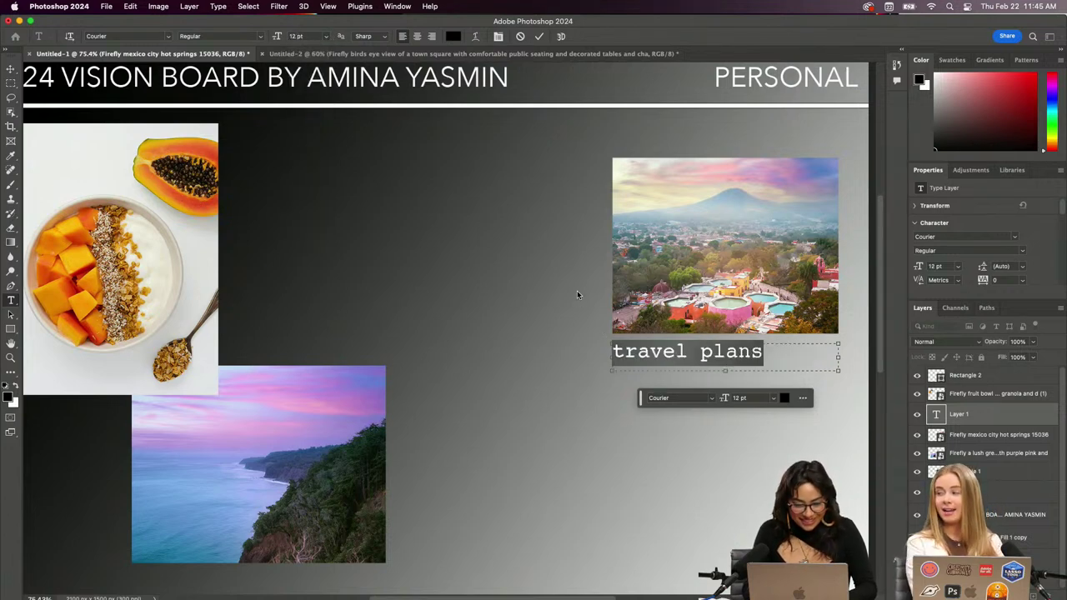
Complete the caption as "travel plans to hot springs in Mexico city!!!!!" and extend its text box downward to fit three lines
click(758, 347)
text(to)
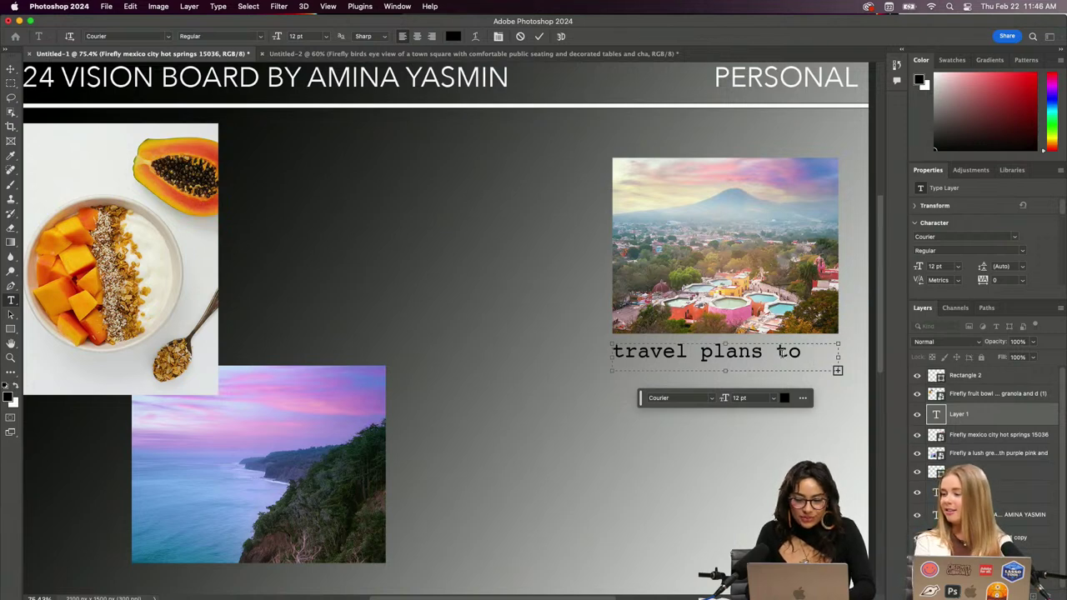
text( hot springs)
drag(724, 370, 724, 425)
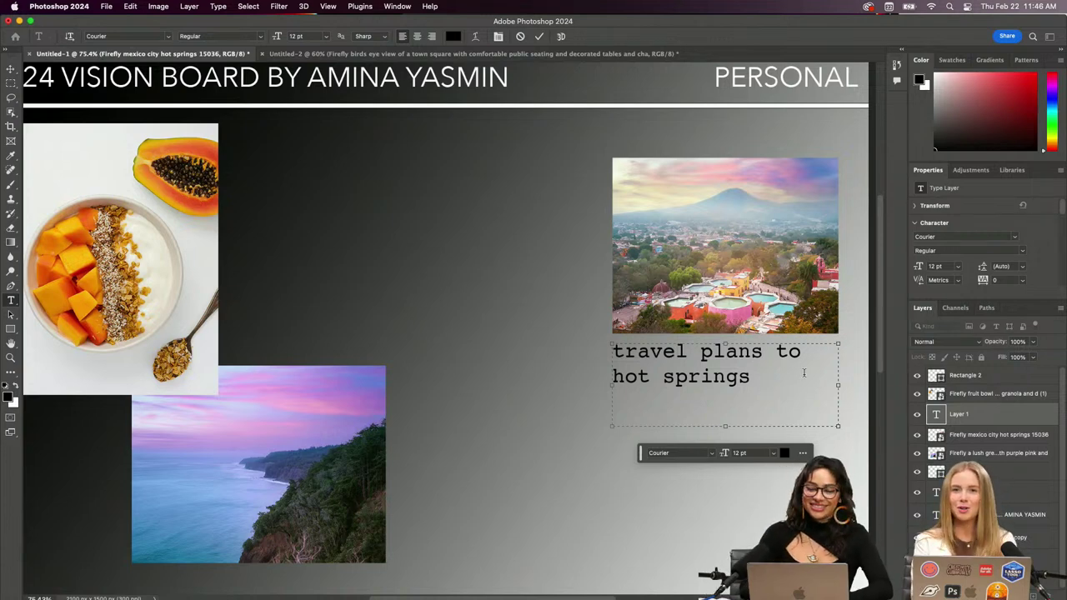
text(in M)
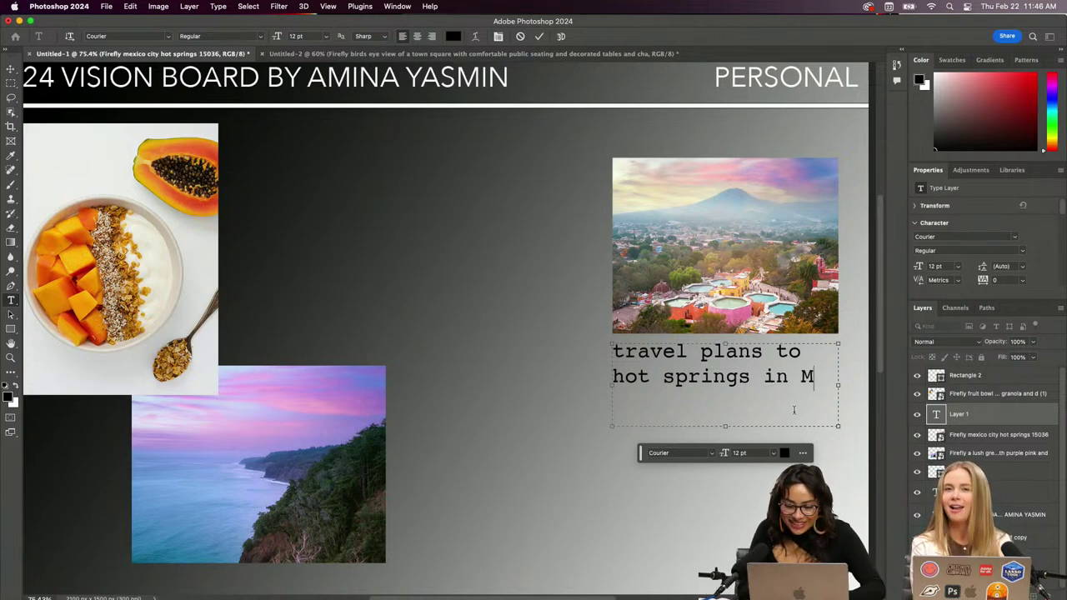
text(exico city)
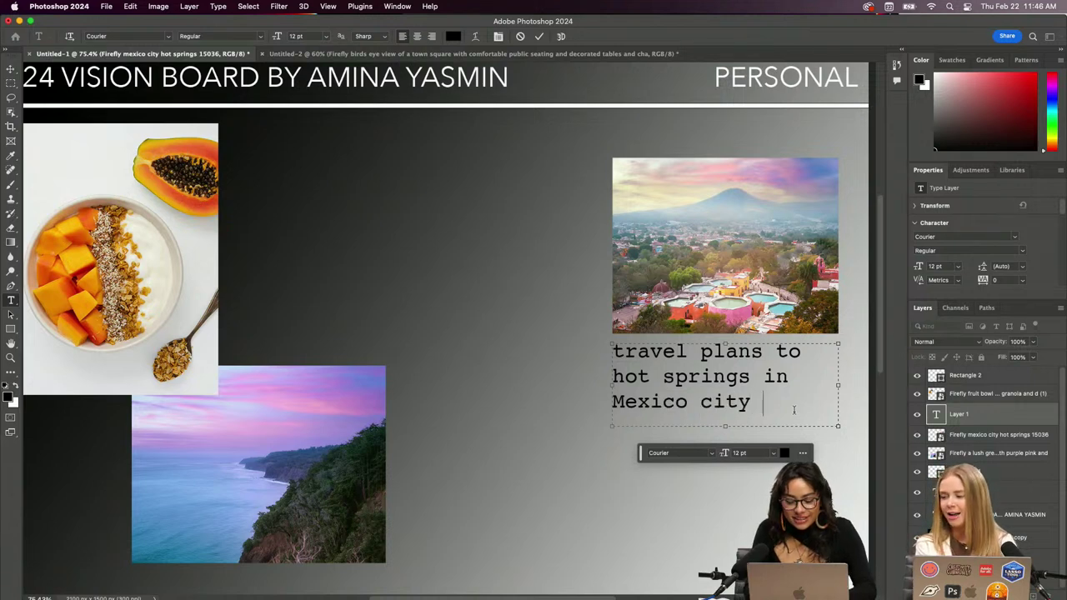
key(BackSpace)
text(!!!!!)
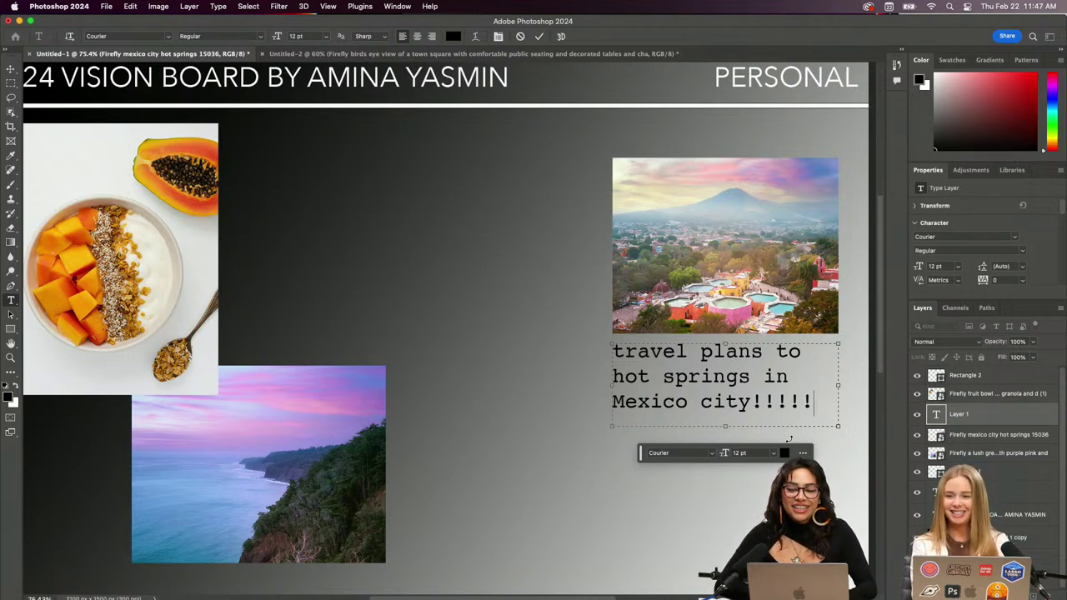
Reword the caption to "I have travel plans to the hot springs in Mexico city!!!!!" and extend its text box downward to fit four lines
key(super+minus)
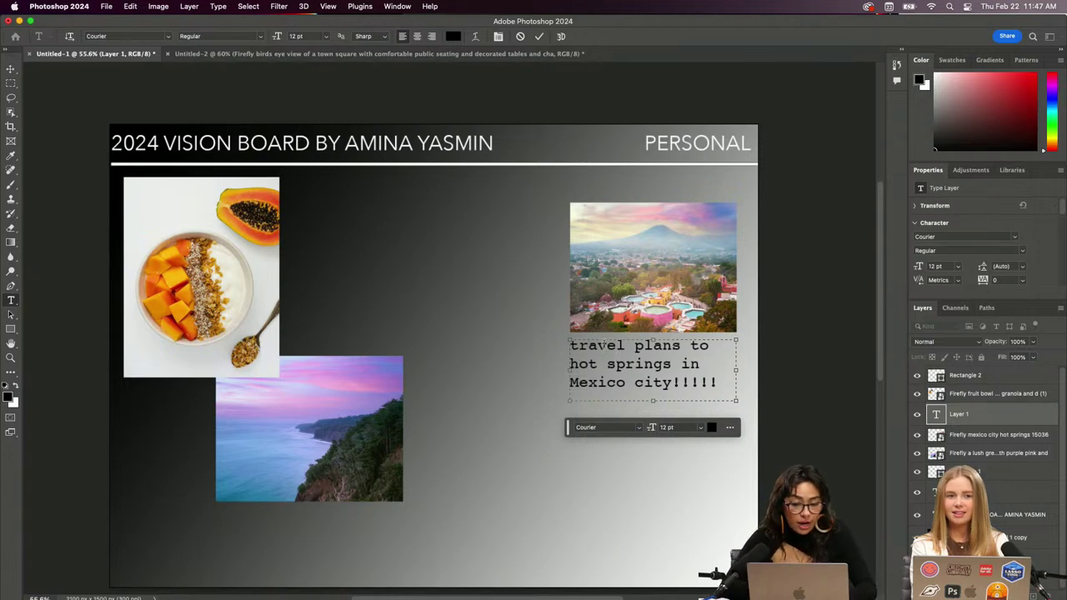
text(I have travel)
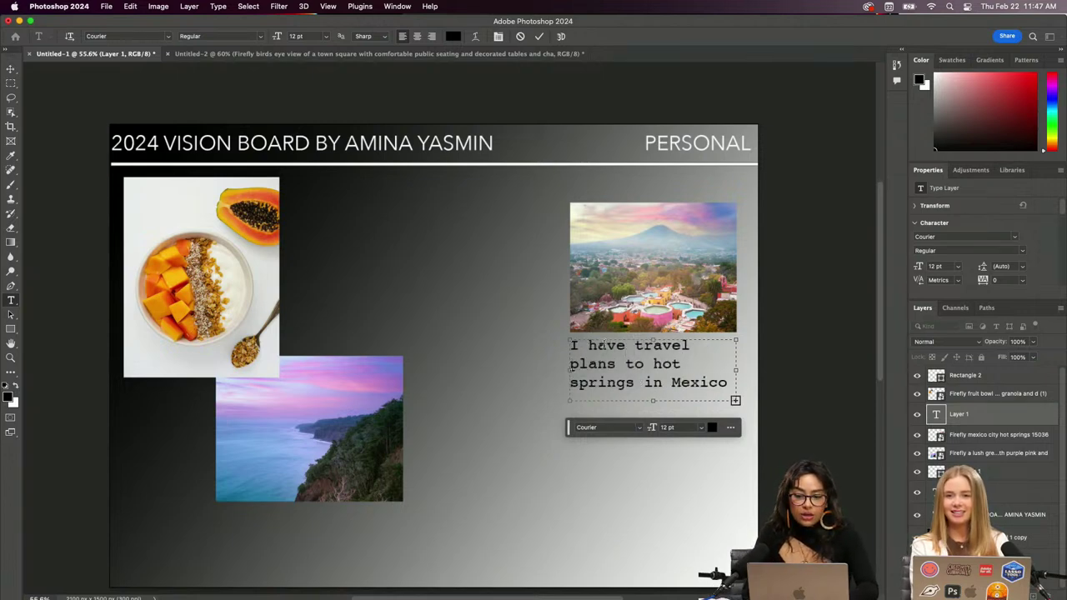
click(691, 345)
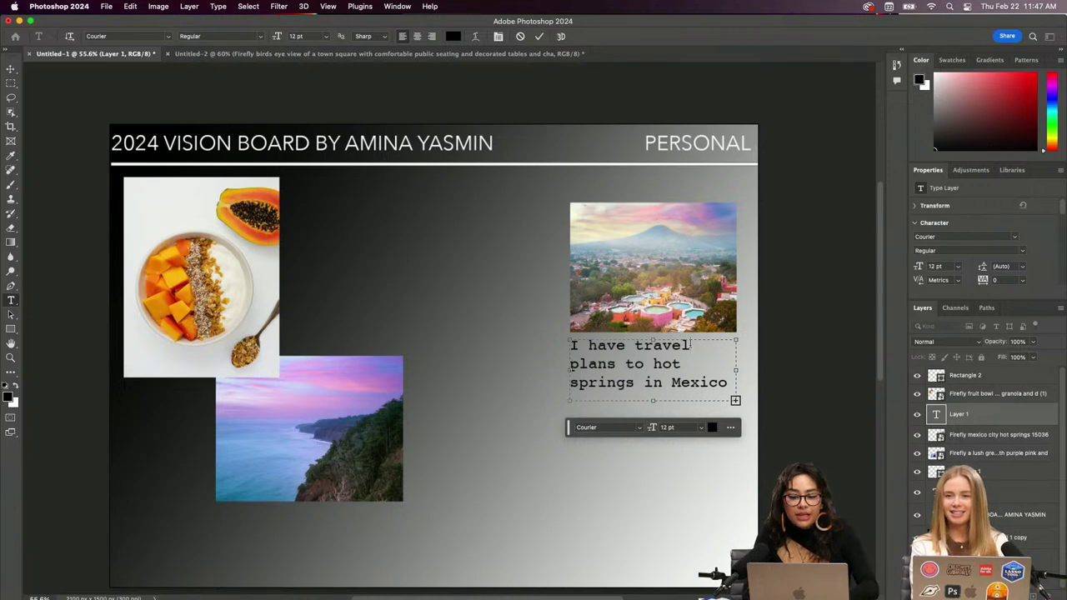
click(650, 363)
text(t)
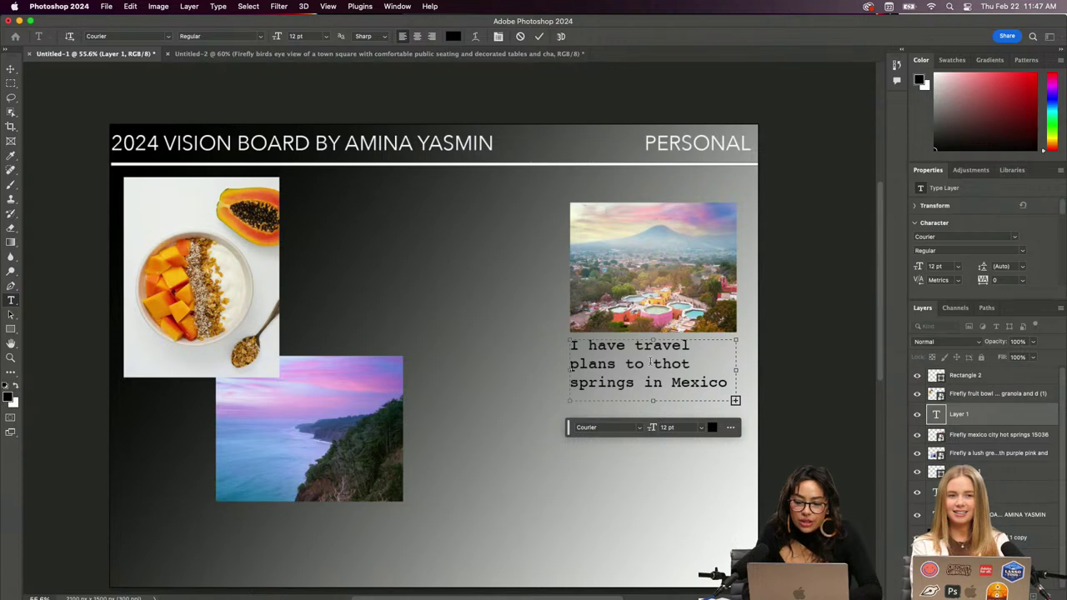
text(he h)
drag(653, 401, 653, 439)
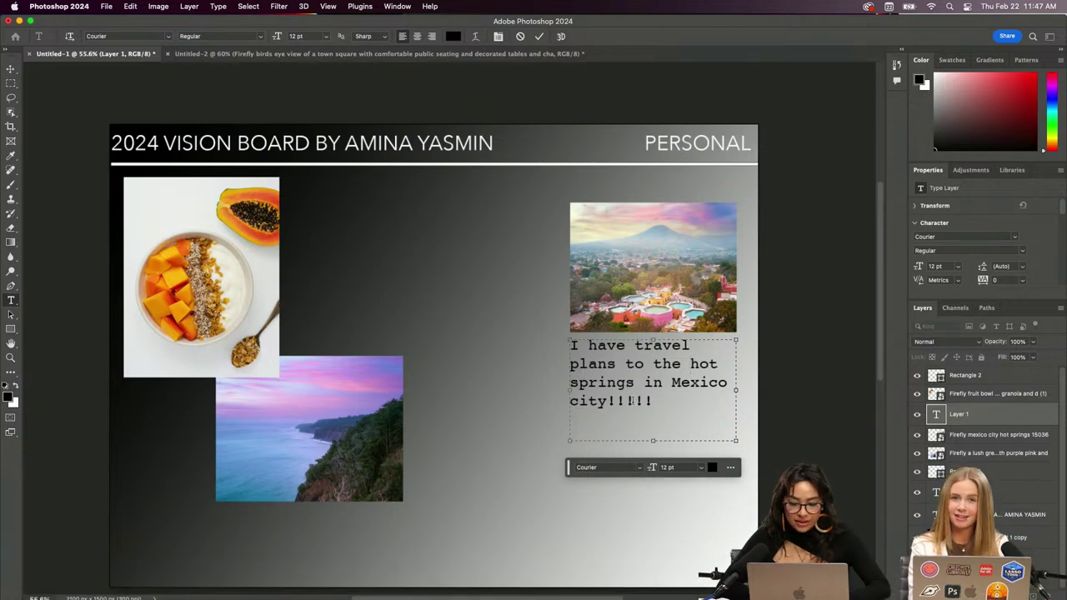
Center-align the whole caption beneath the hot springs image
drag(655, 401, 570, 343)
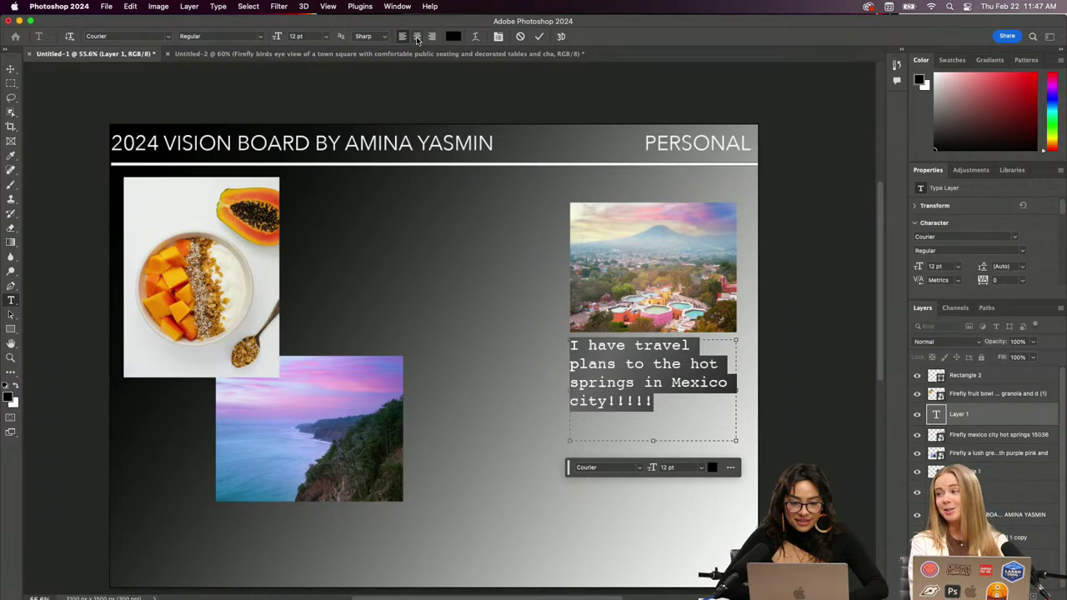
click(417, 35)
click(470, 339)
scroll(647, 430, down, 3)
scroll(648, 430, up, 3)
click(738, 398)
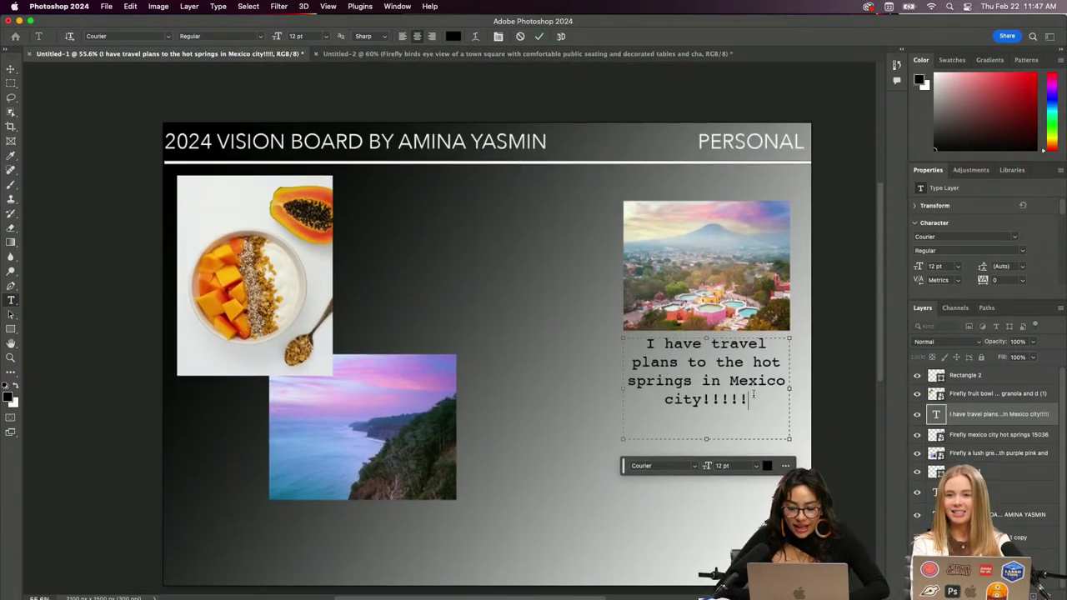
Reduce the entire hot springs caption to 8 pt and commit the text
drag(753, 394, 641, 333)
click(326, 37)
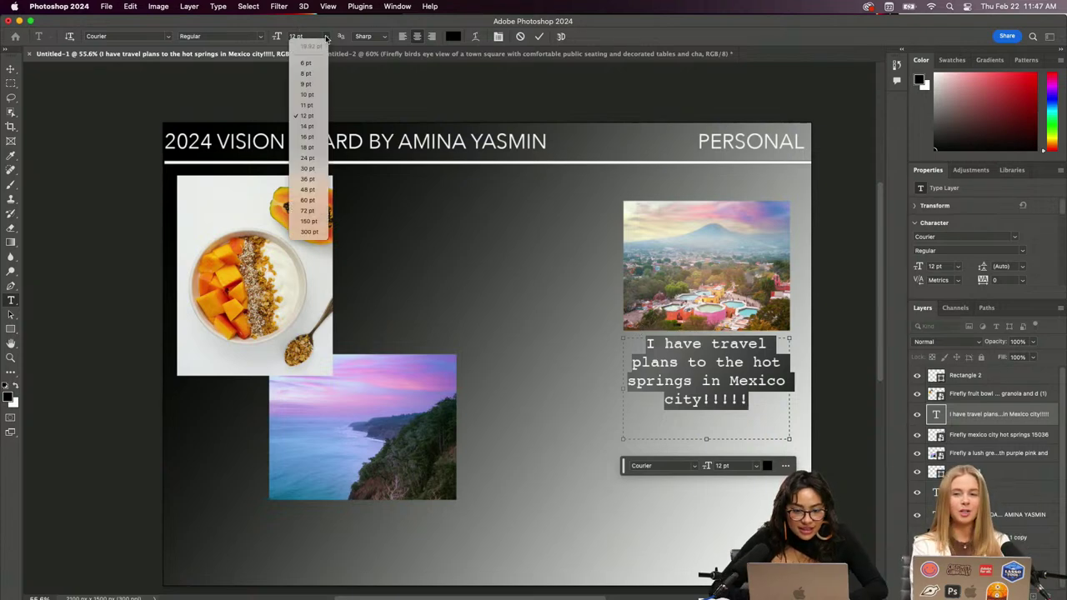
click(306, 74)
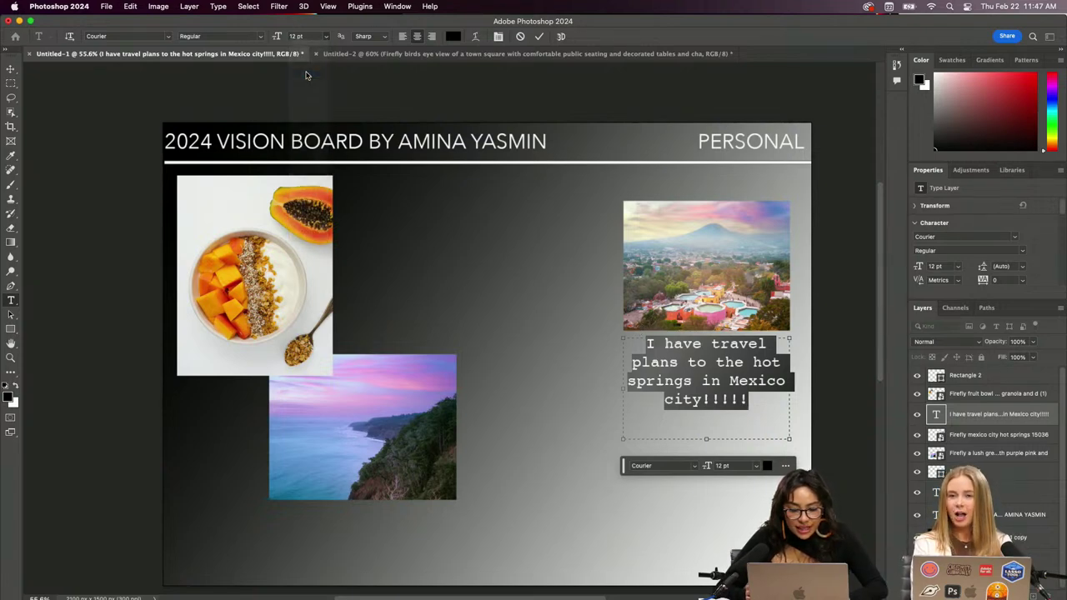
click(493, 317)
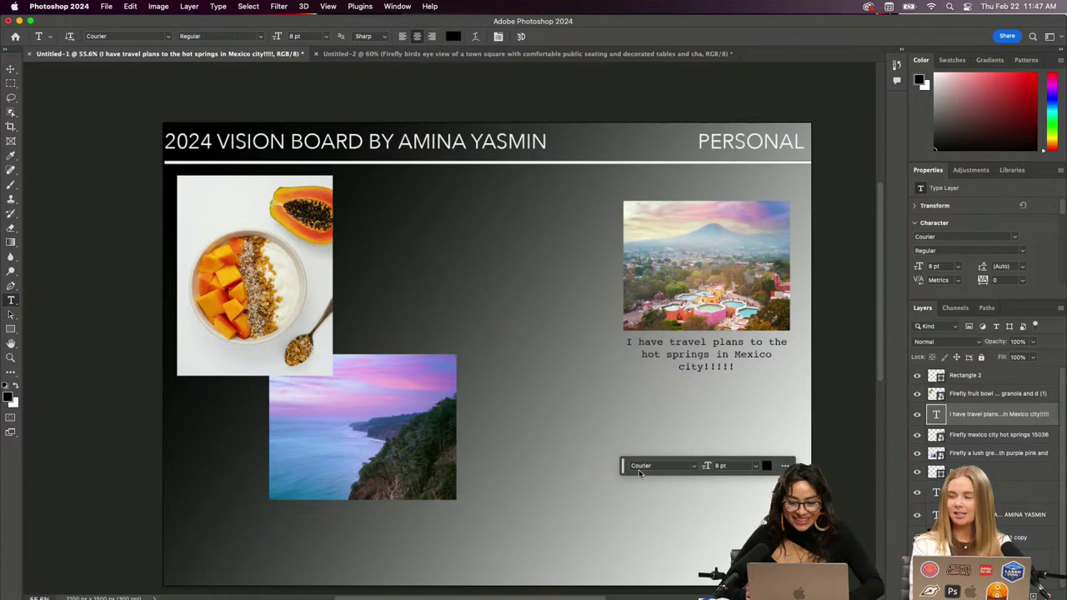
click(709, 368)
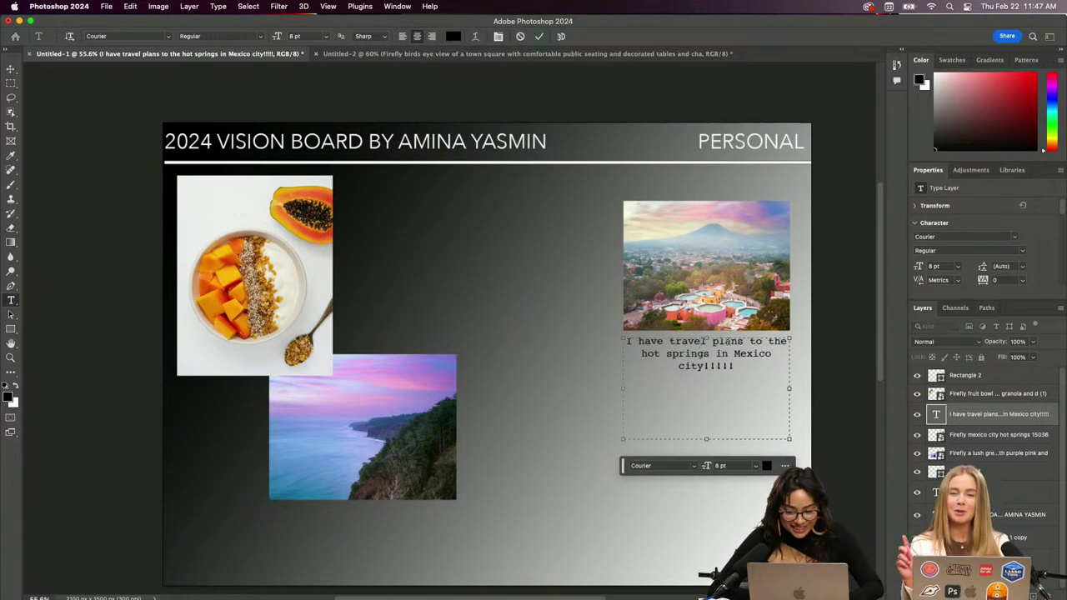
click(11, 68)
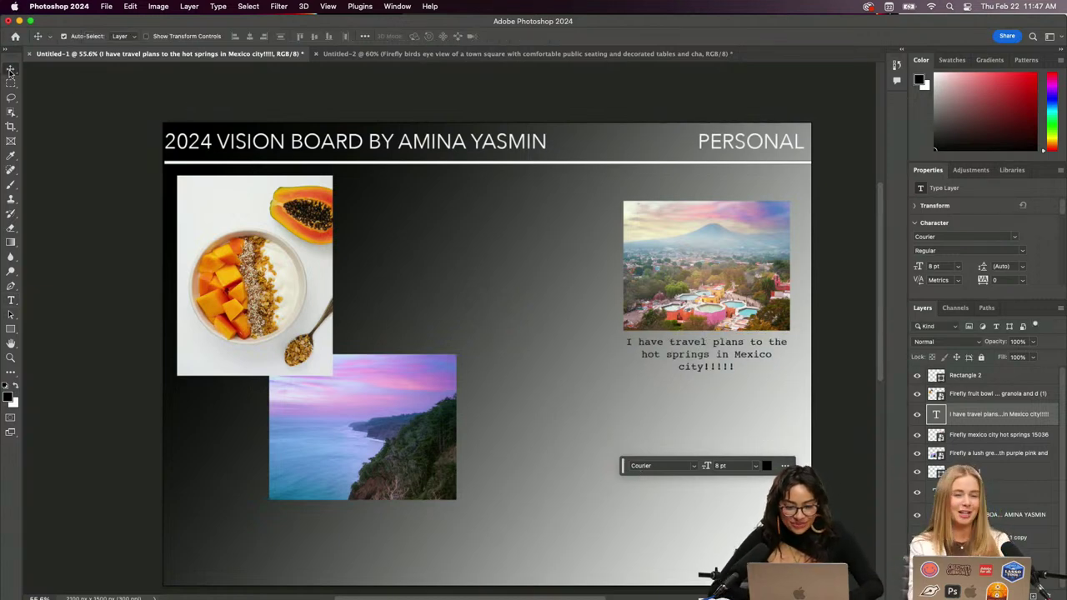
double_click(692, 353)
key(Right)
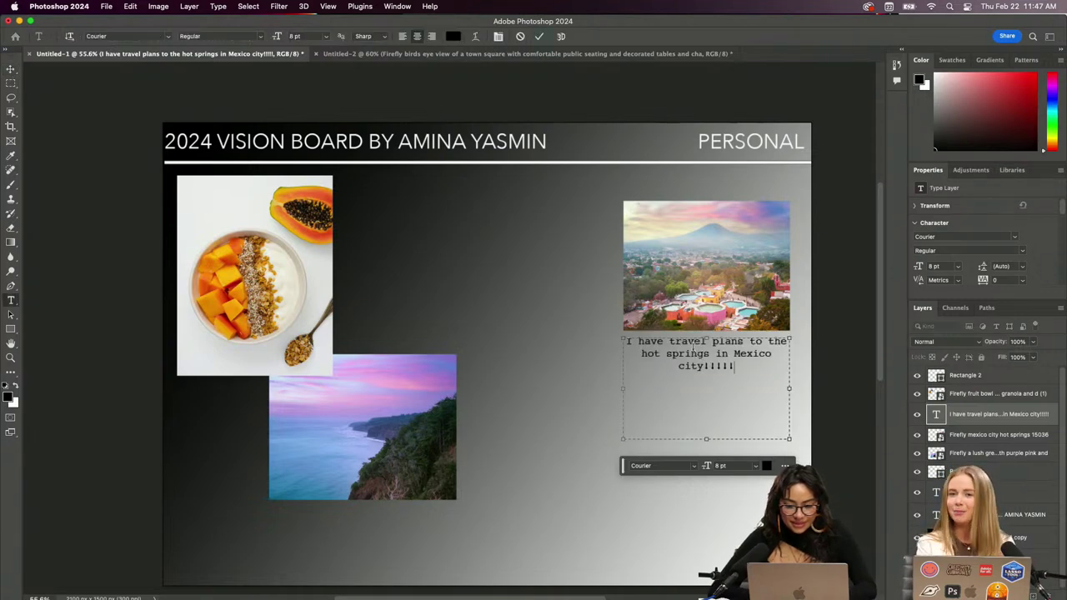
click(588, 375)
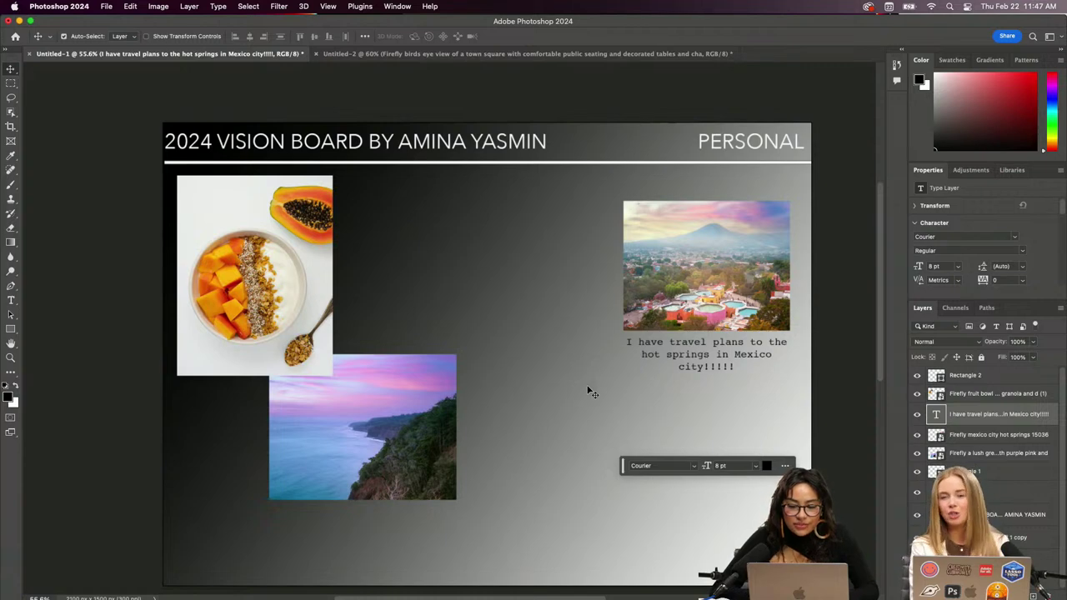
scroll(591, 390, down, 2)
scroll(591, 390, left, 3)
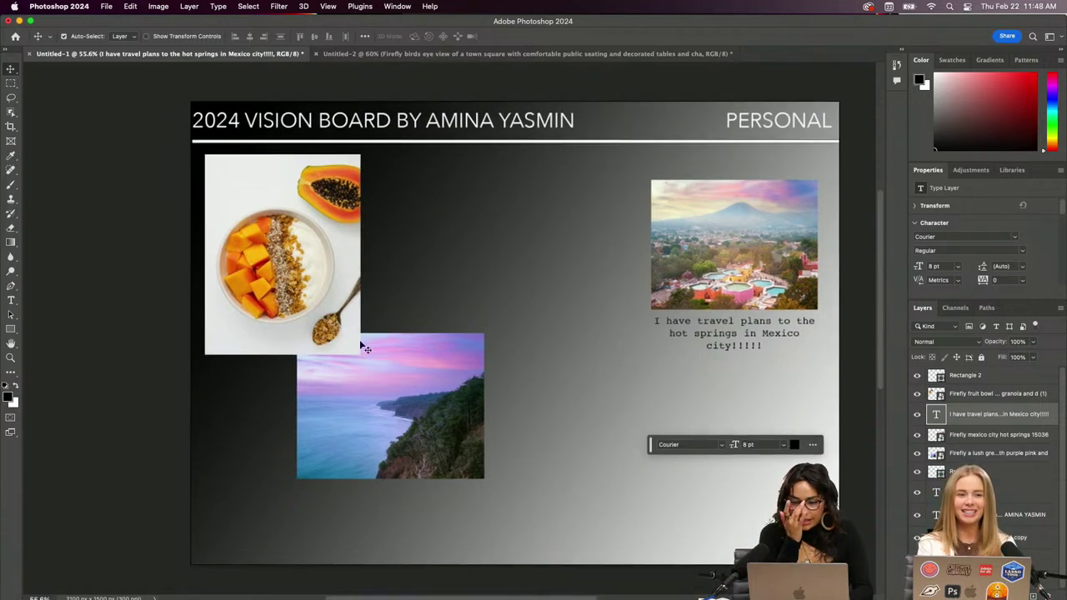
click(726, 375)
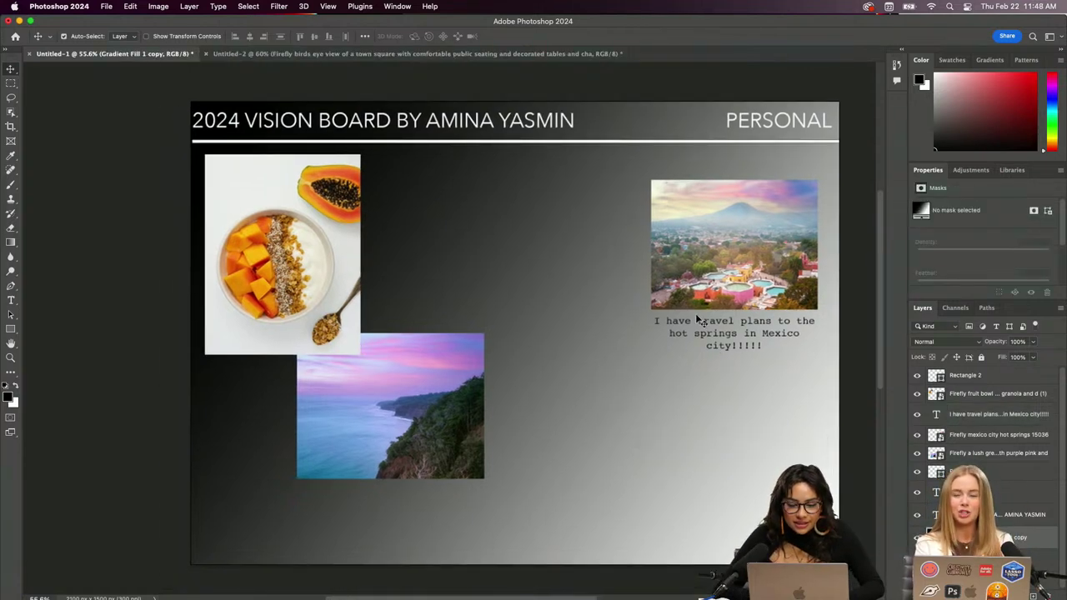
Duplicate the hot springs caption layer within the same document and place the copy beneath the purple coastal cliff image
click(700, 324)
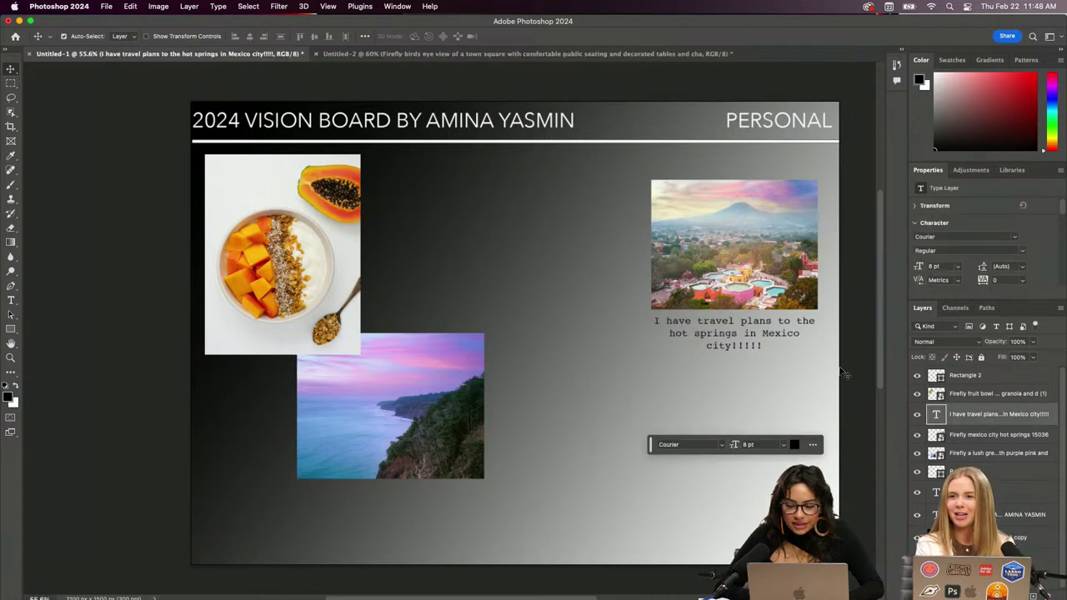
right_click(955, 412)
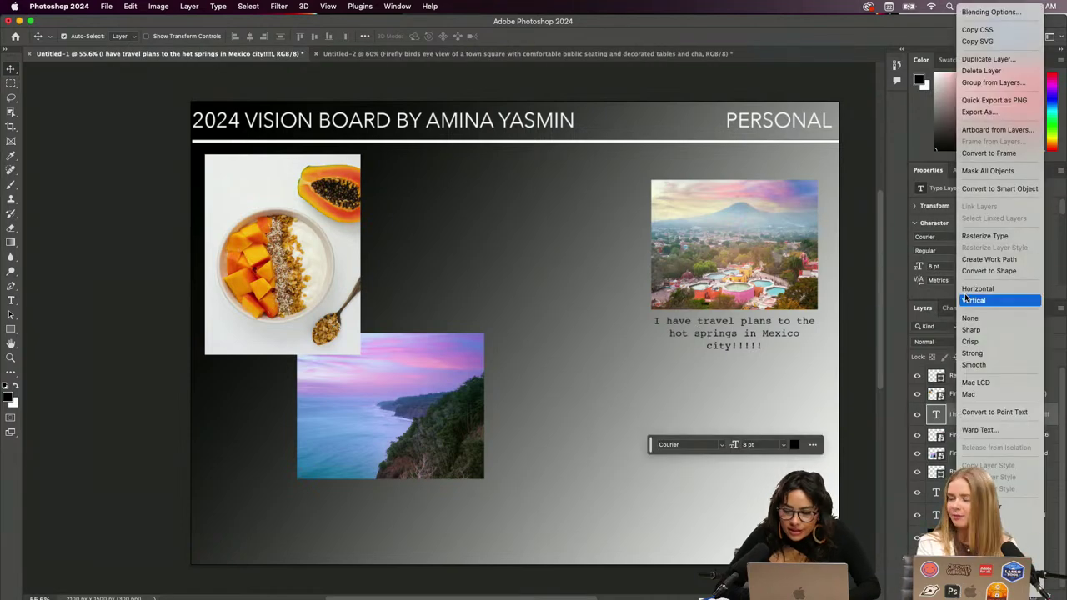
click(974, 59)
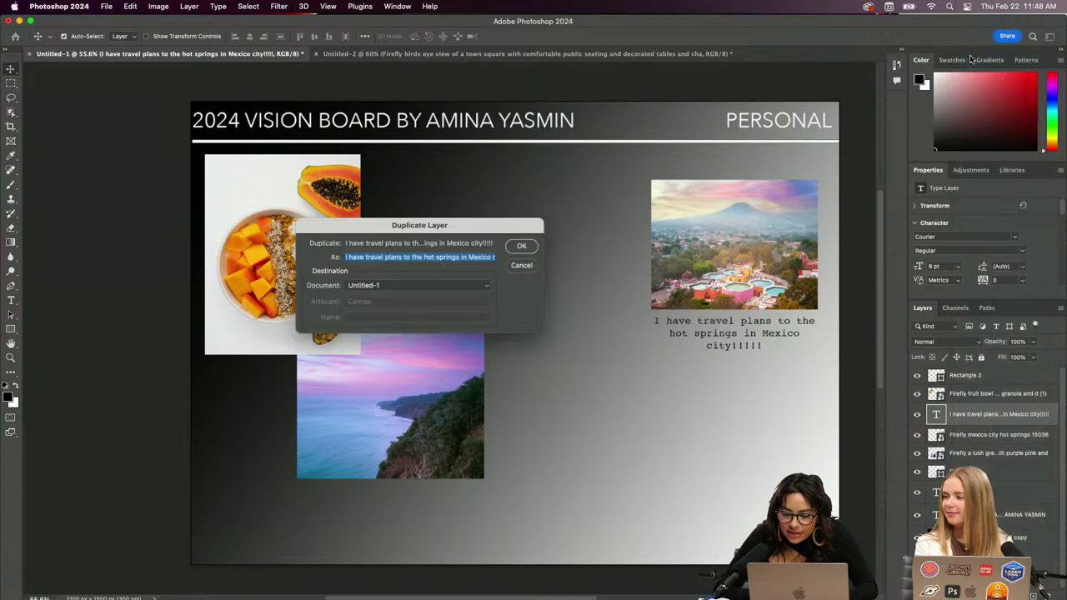
key(Return)
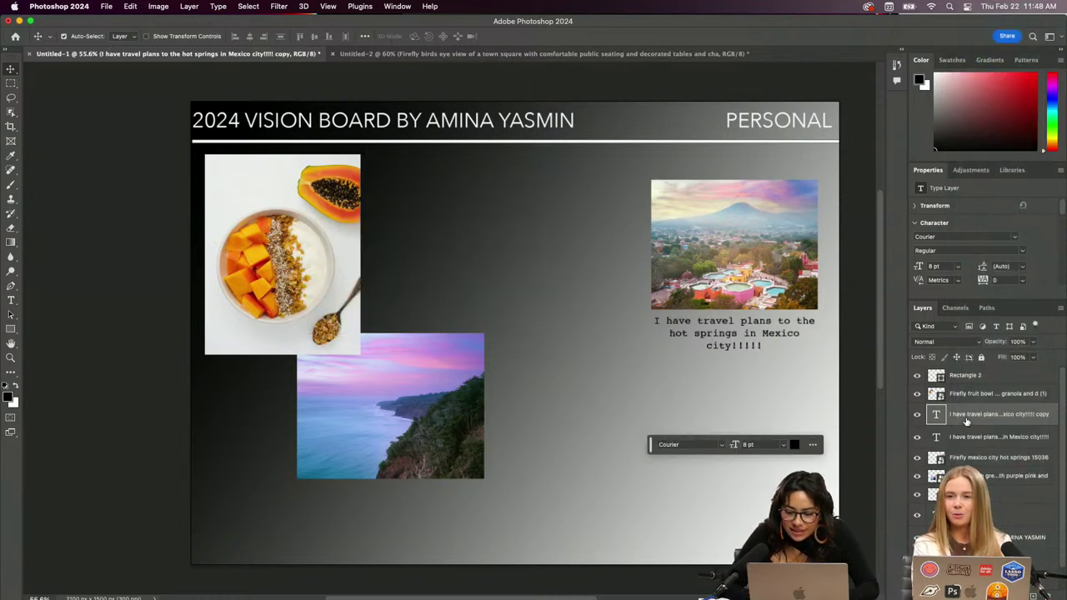
drag(734, 328, 384, 501)
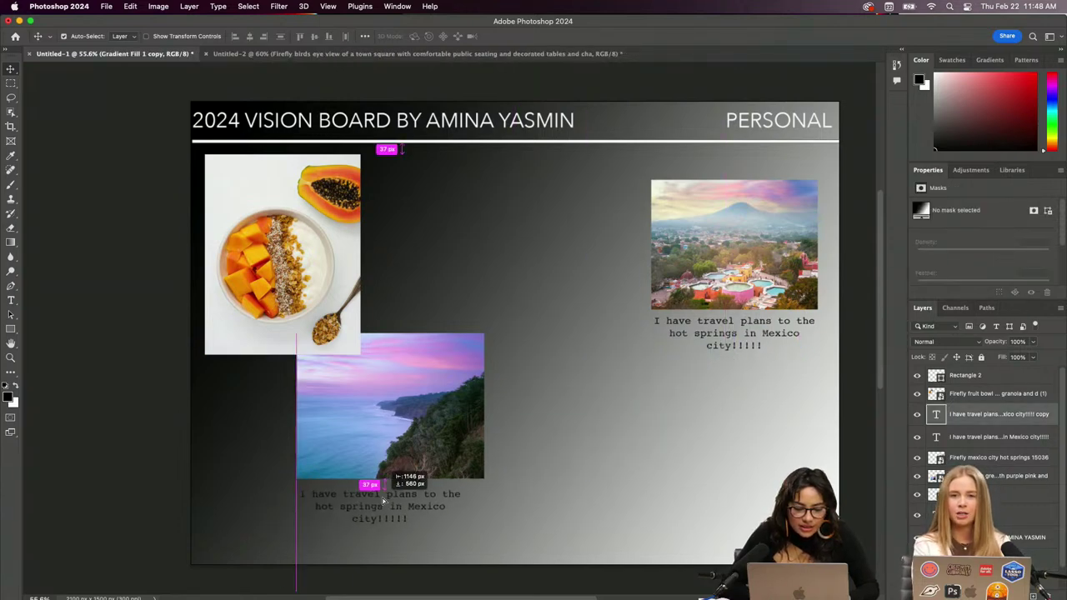
Reword the caption under the coastal image to "I have travel plans to experience more beautiful nature !" and commit the text
double_click(425, 493)
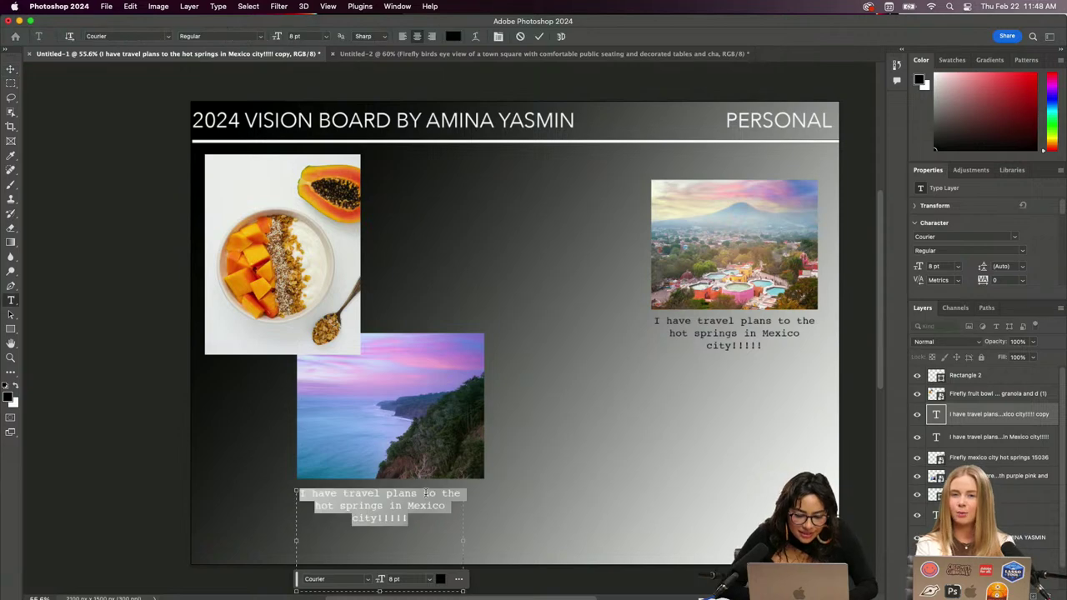
click(427, 493)
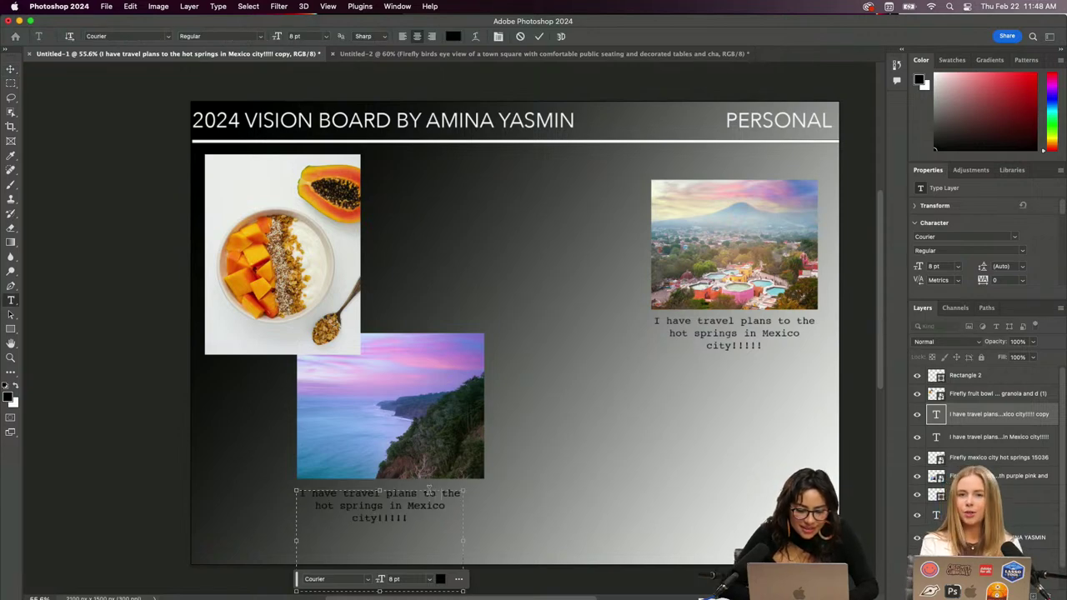
drag(441, 492, 431, 521)
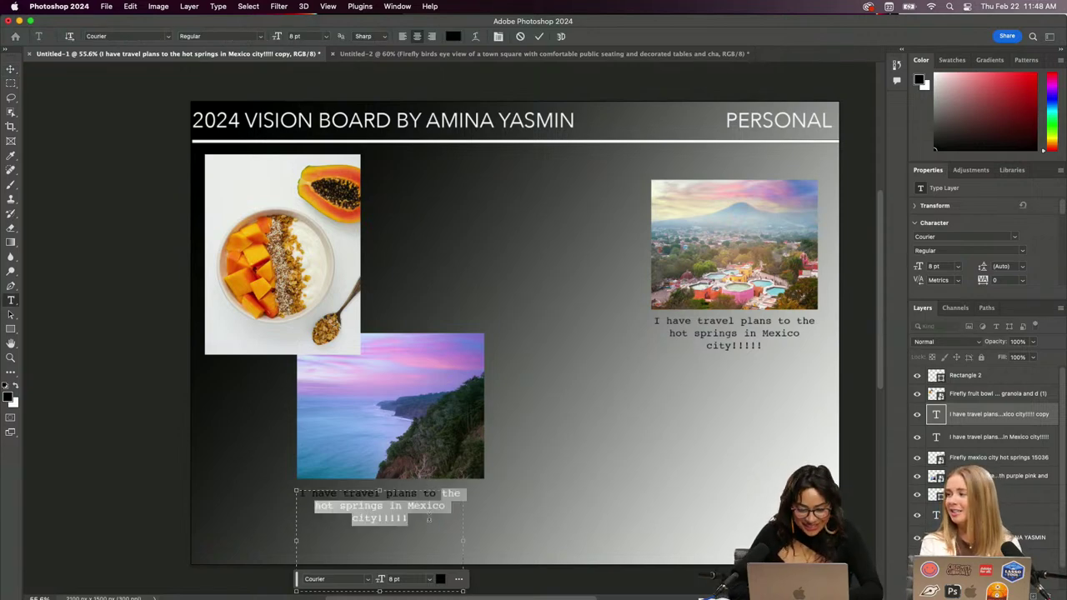
text(experience )
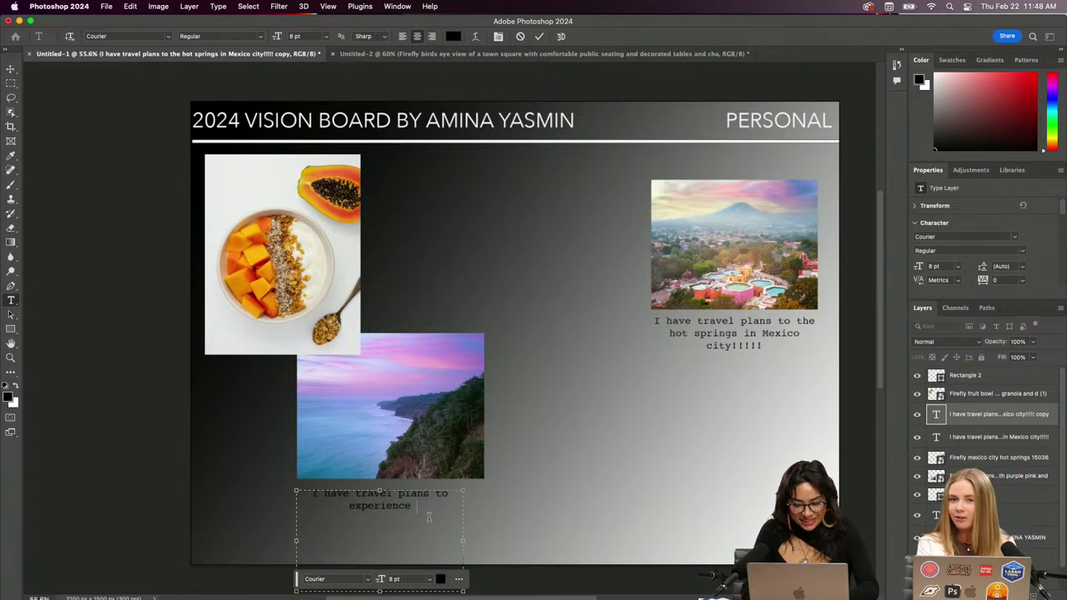
text(more beautifu)
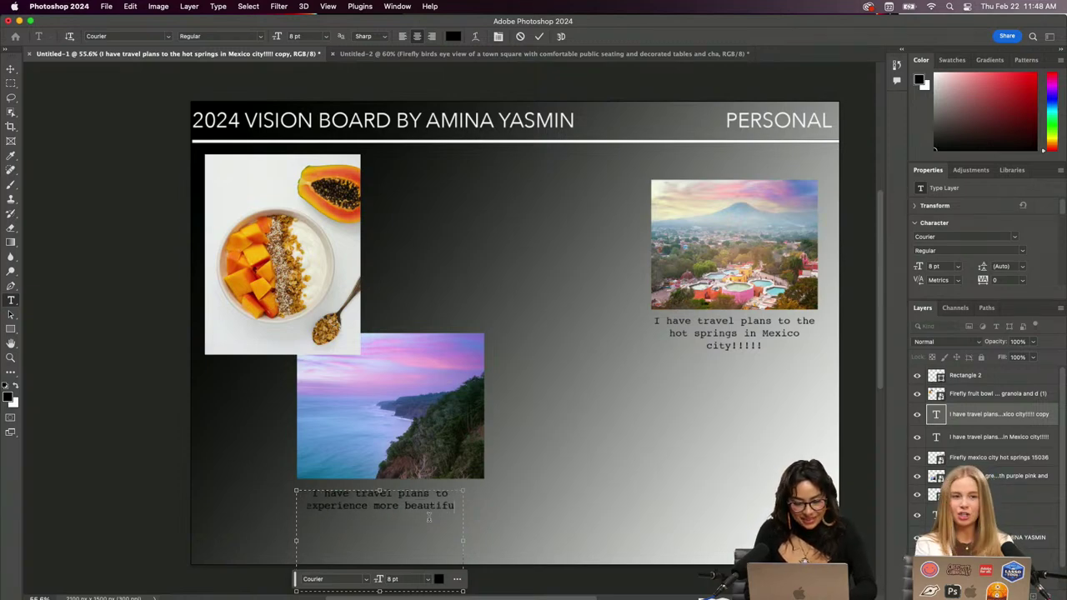
text(l nature !)
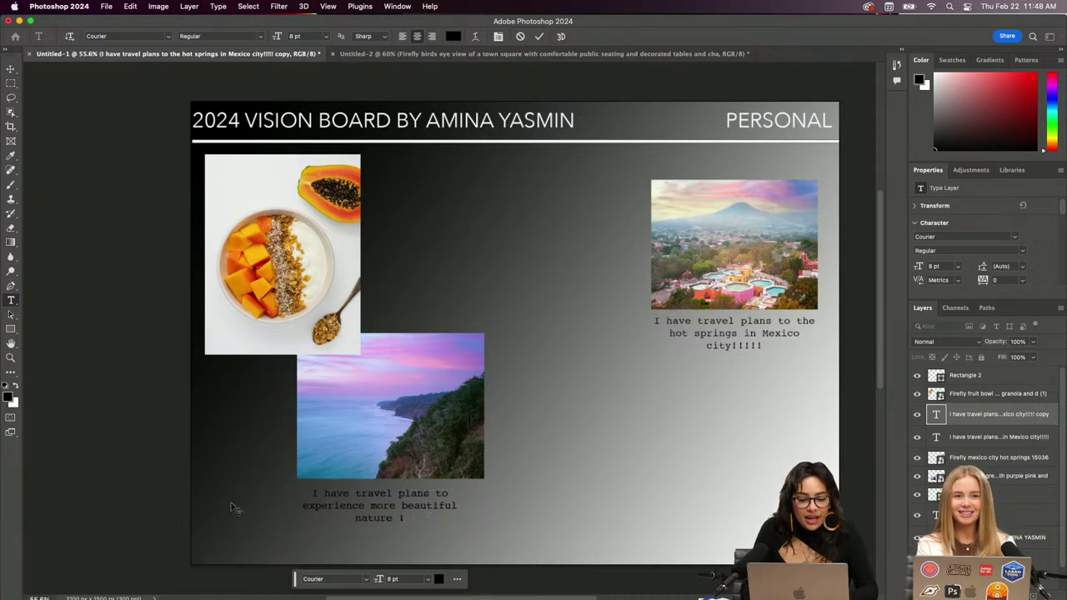
key(Escape)
key(v)
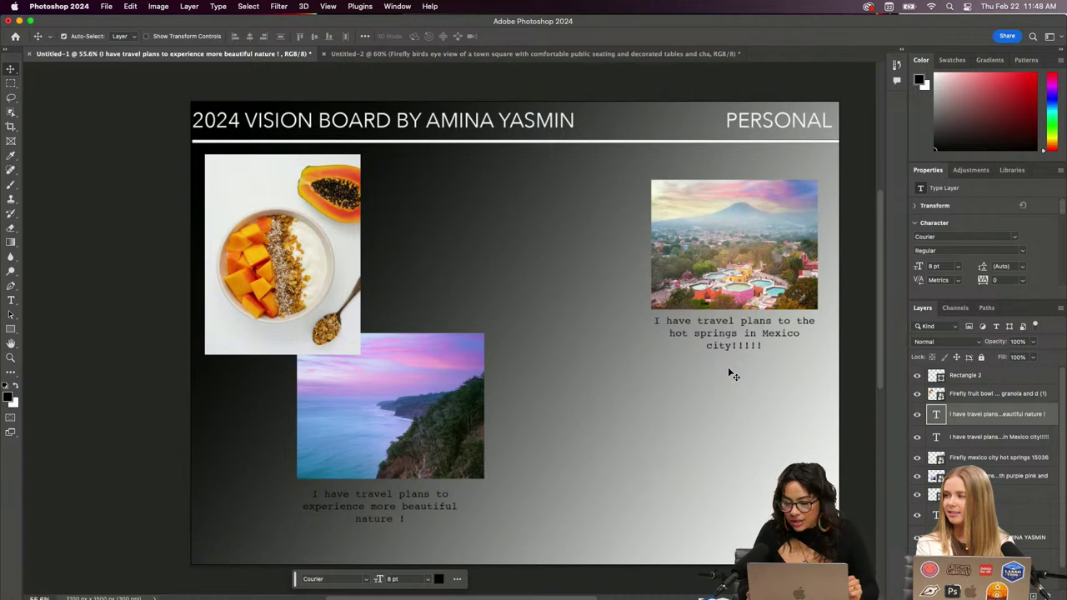
Copy and paste the hot springs caption, placing the new copy beside the fruit bowl image above the coastal picture
click(708, 334)
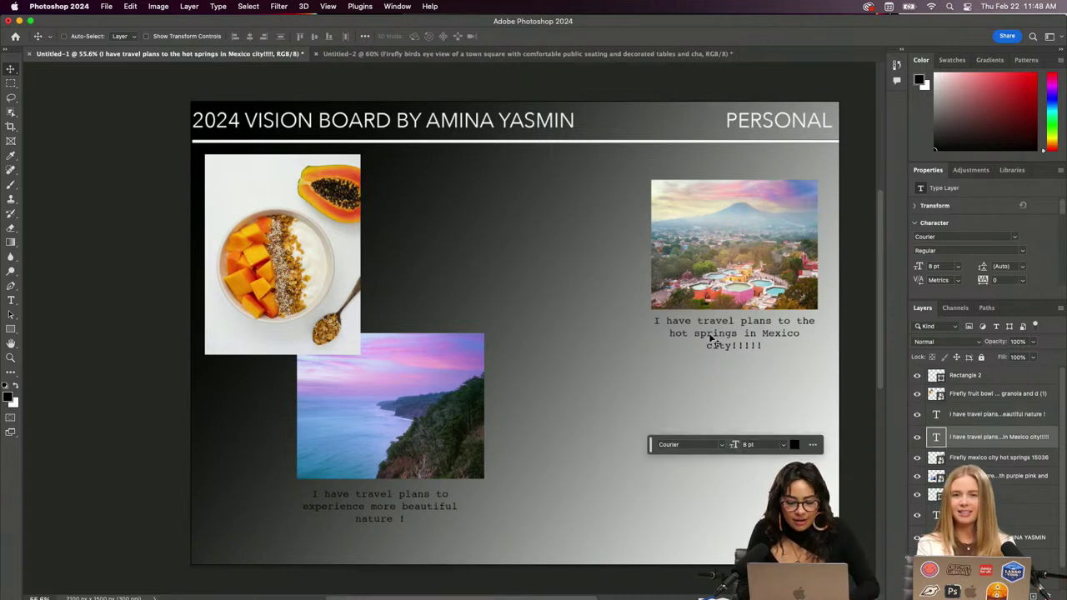
key(super+c)
key(super+v)
drag(521, 339, 452, 244)
Replace the text of the caption beside the fruit bowl with "I have plans to eat healthy meals every day"
double_click(476, 252)
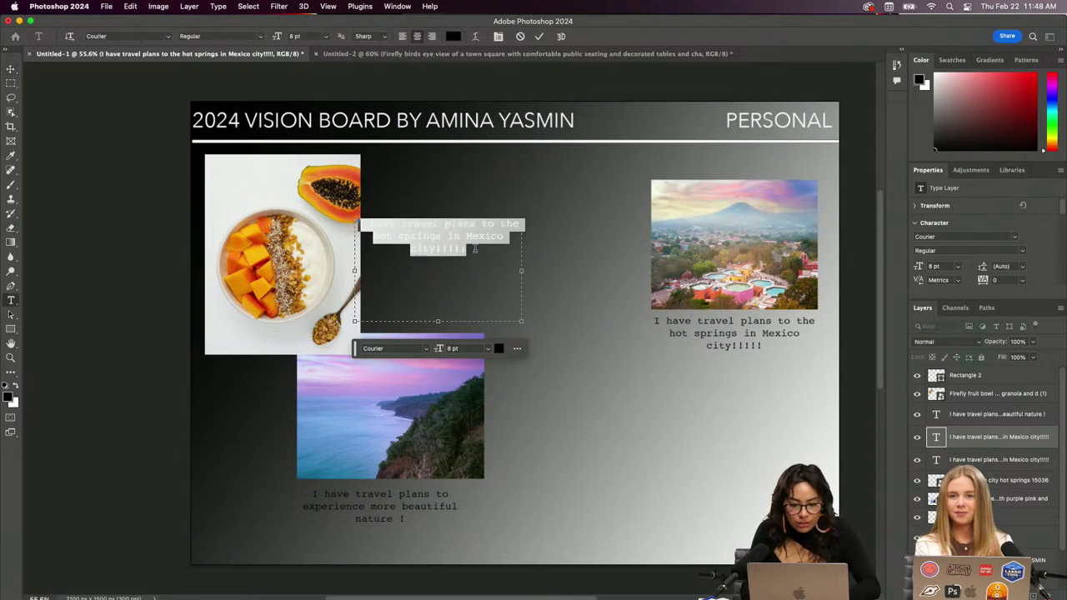
key(BackSpace)
text(I have pla)
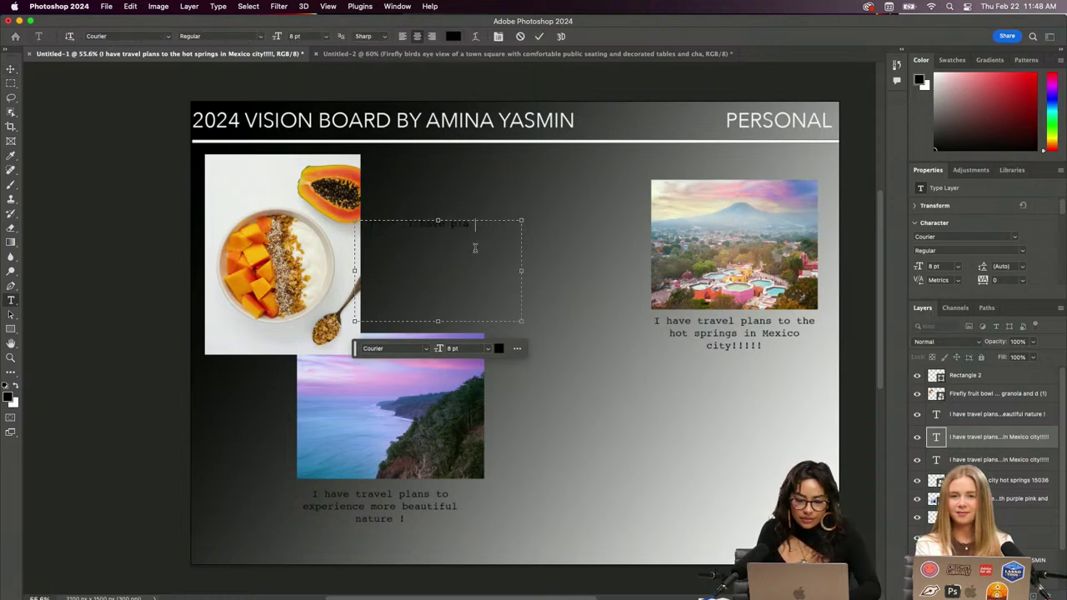
text(ns to eat healthy )
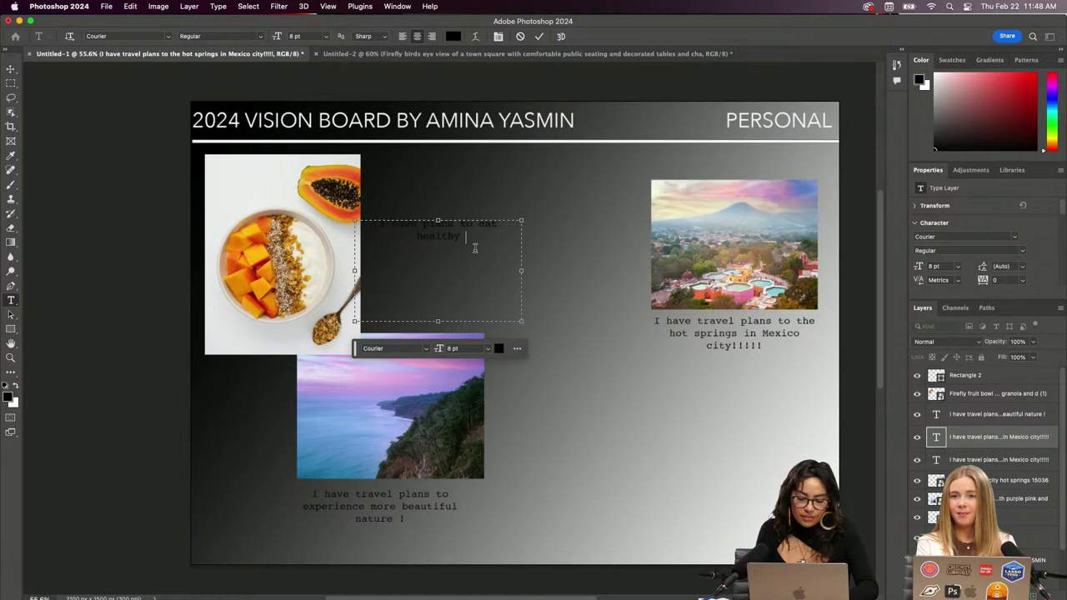
text(meals every day)
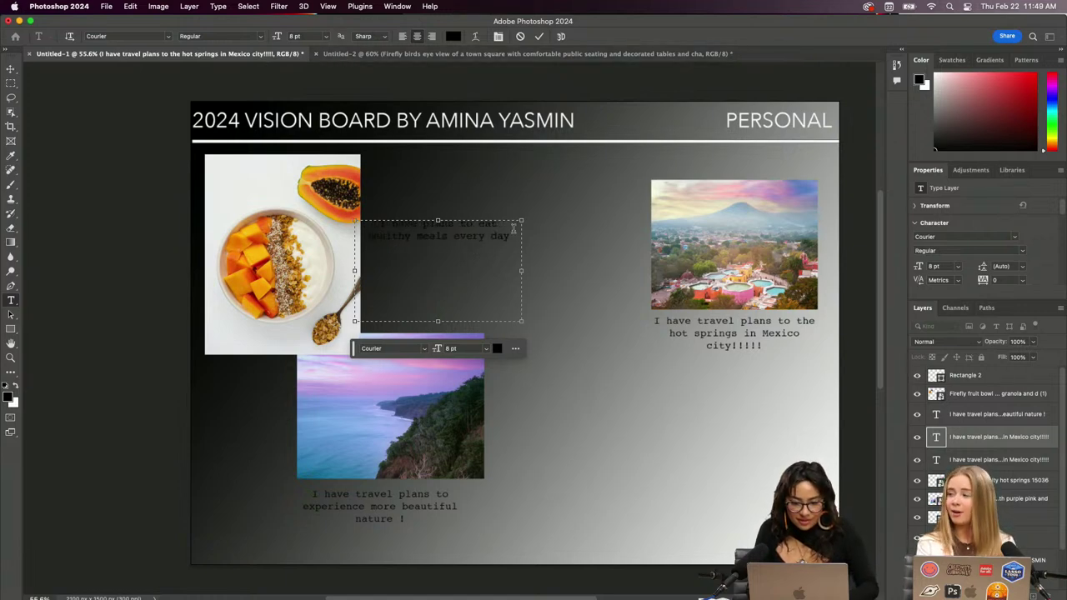
Change the whole fruit bowl caption's text color to white (ffffff), commit the text and deselect it
drag(517, 236, 354, 215)
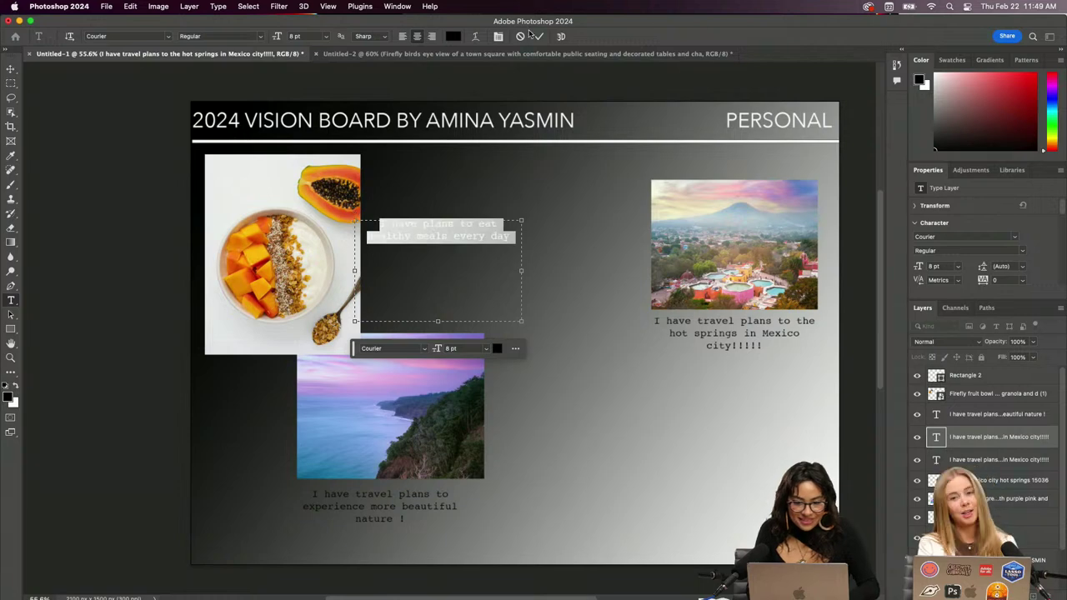
click(452, 36)
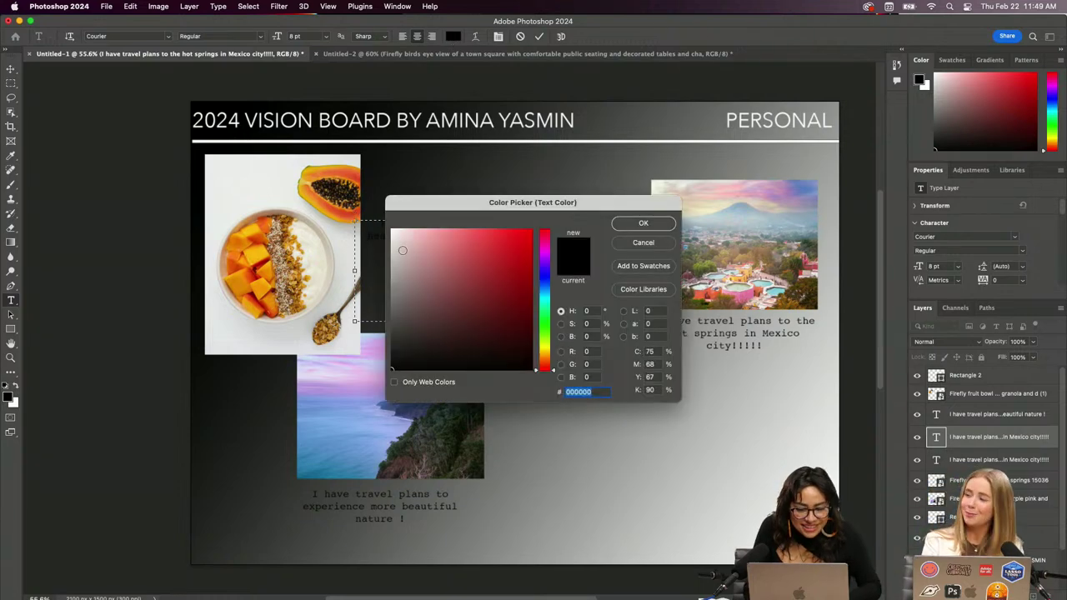
click(392, 231)
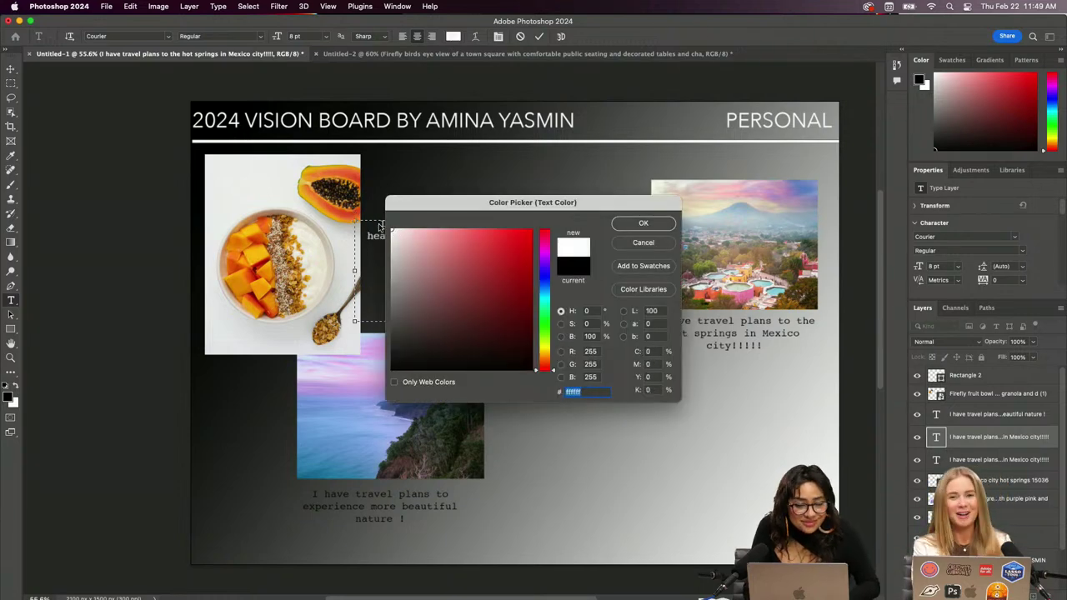
click(644, 224)
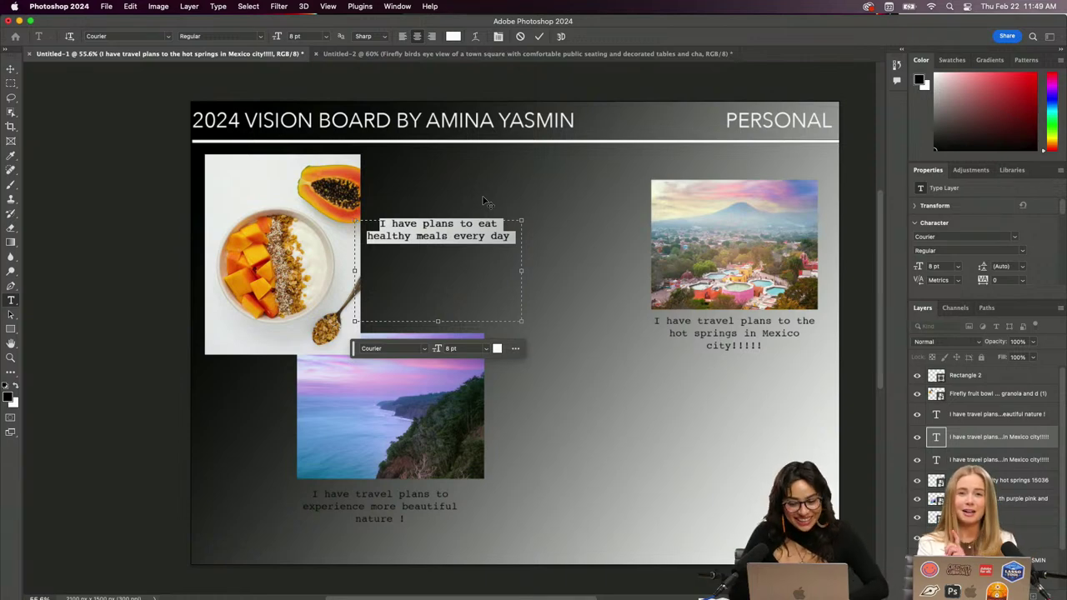
click(458, 195)
key(v)
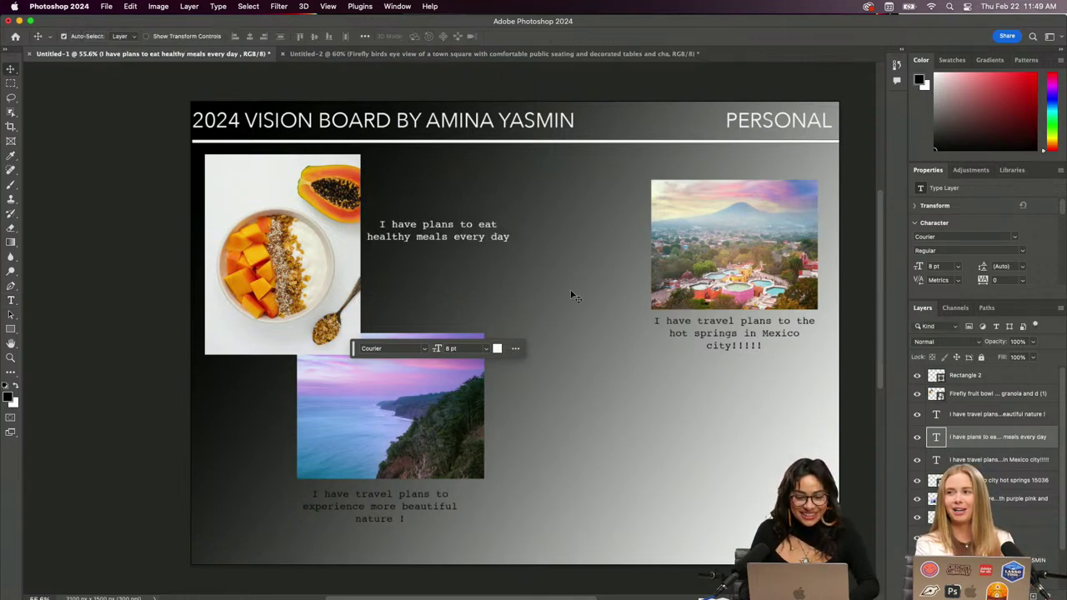
click(601, 384)
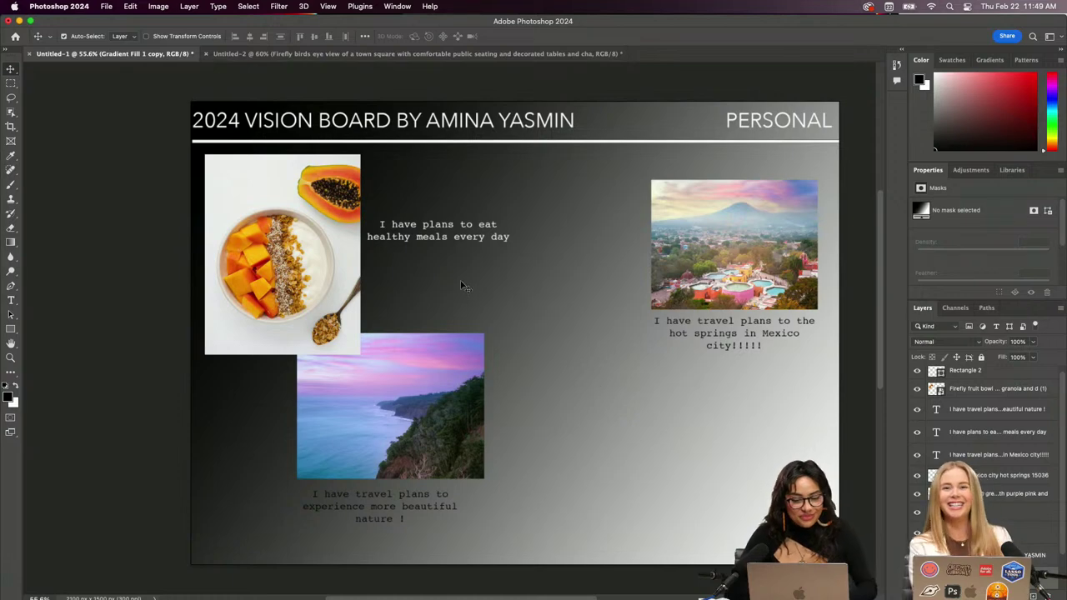
Add "!!! :)" to the end of the fruit bowl caption and commit the text
click(443, 235)
double_click(492, 241)
click(498, 236)
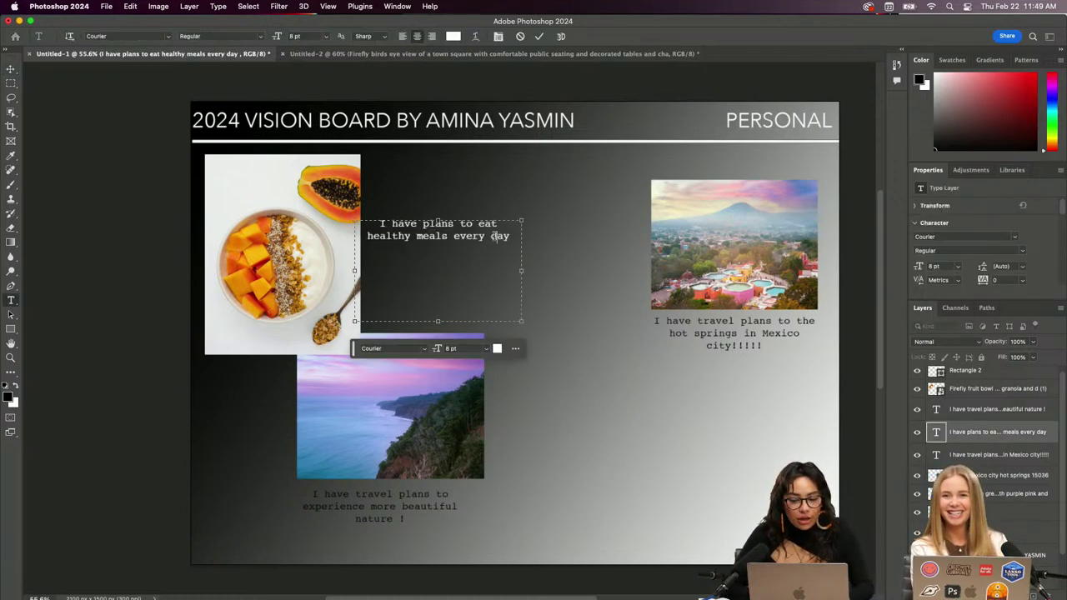
text(!!! :))
key(Escape)
key(v)
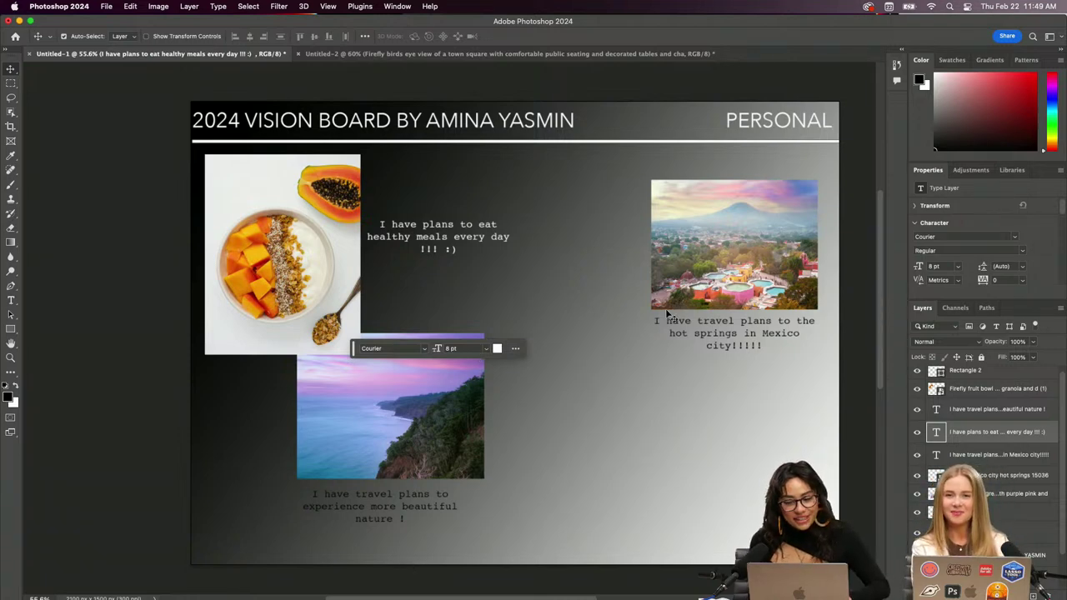
Open the Firefly mexico city hot springs JPG from the Downloads folder in Photoshop as its own document
scroll(667, 314, up, 5)
scroll(668, 315, right, 10)
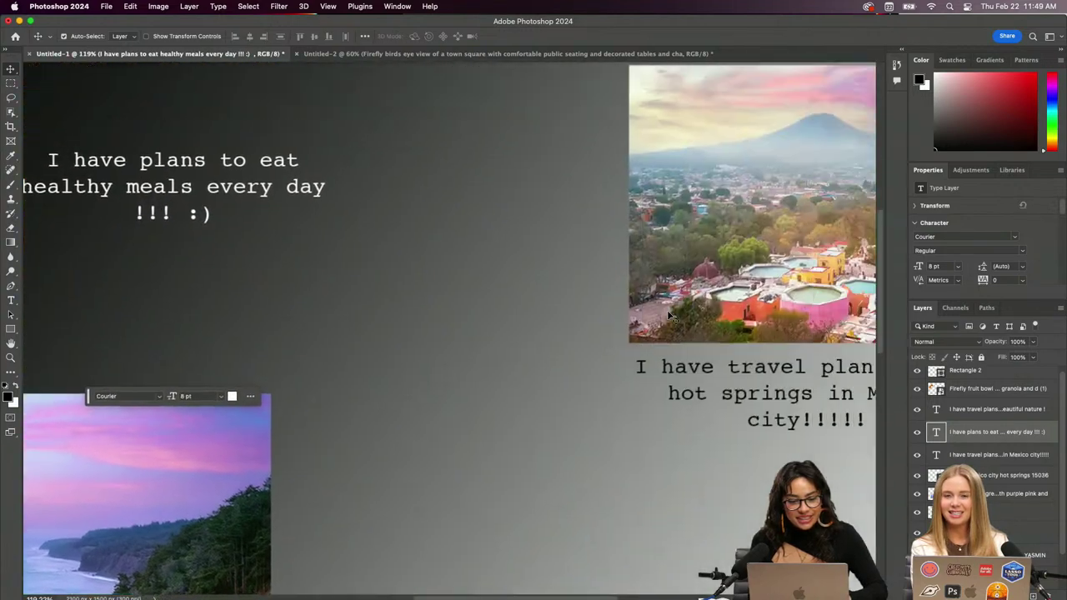
scroll(671, 318, up, 3)
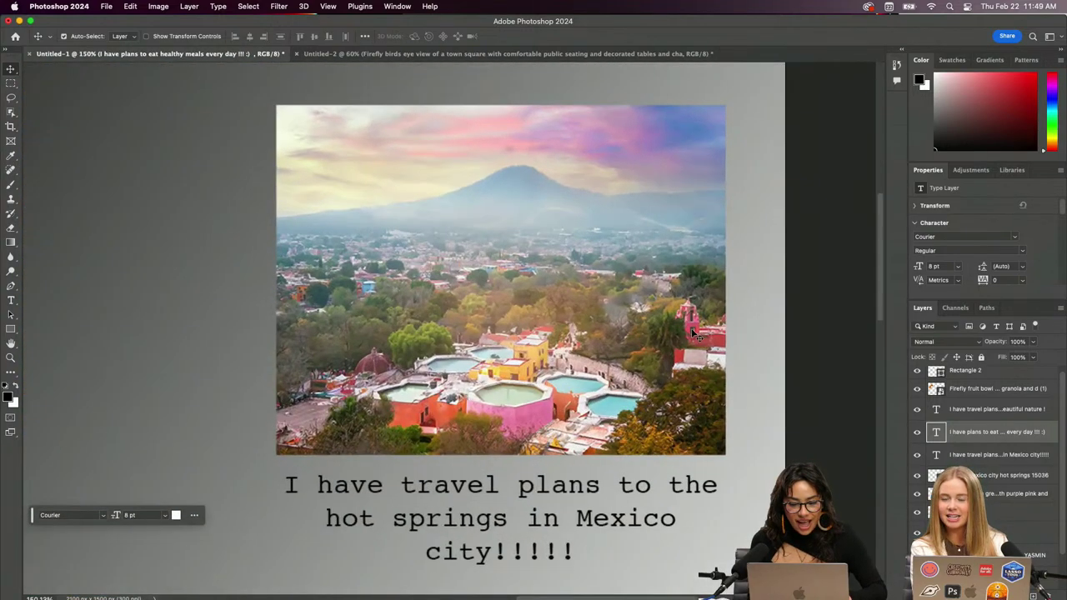
scroll(692, 334, down, 3)
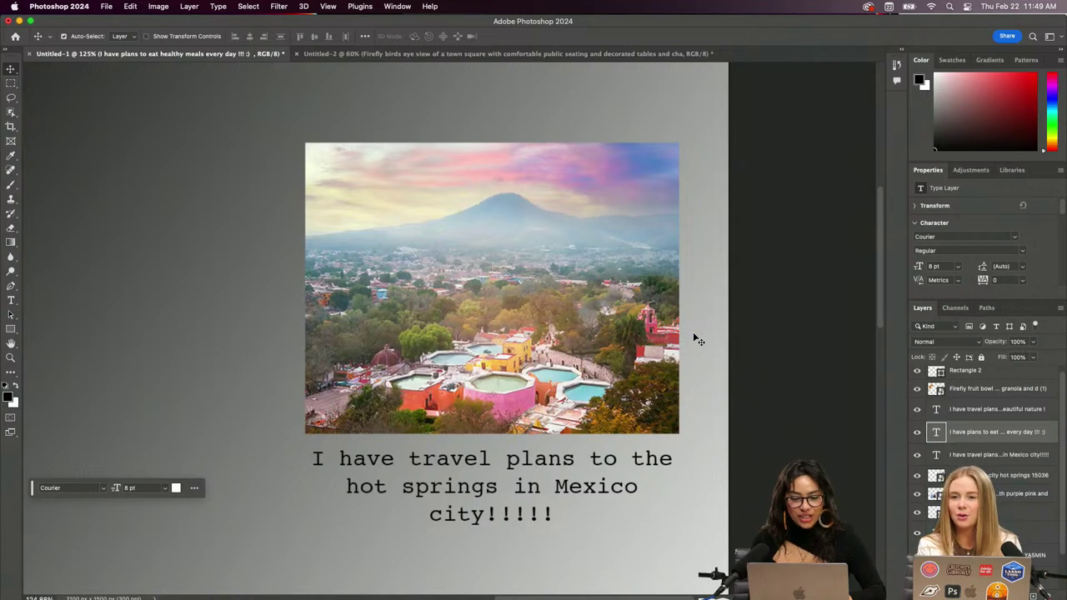
scroll(692, 333, down, 2)
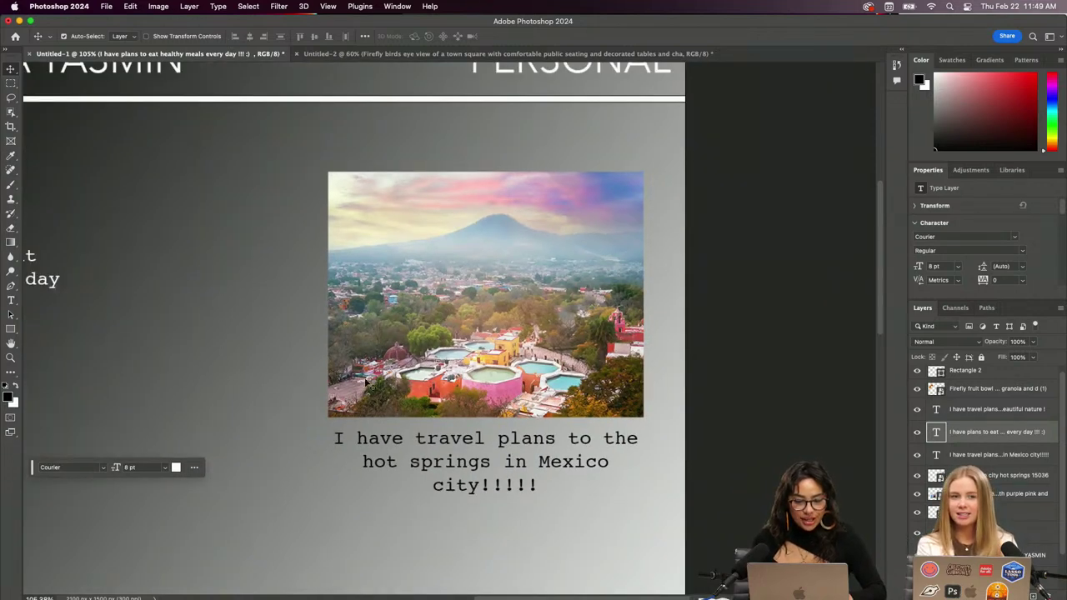
mouse_move(221, 586)
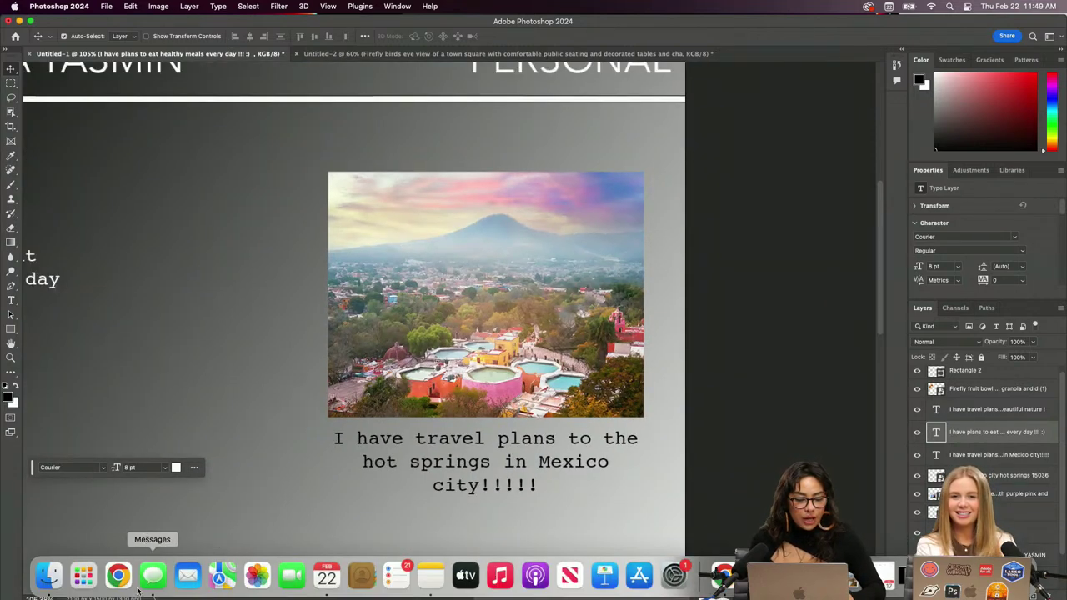
click(52, 583)
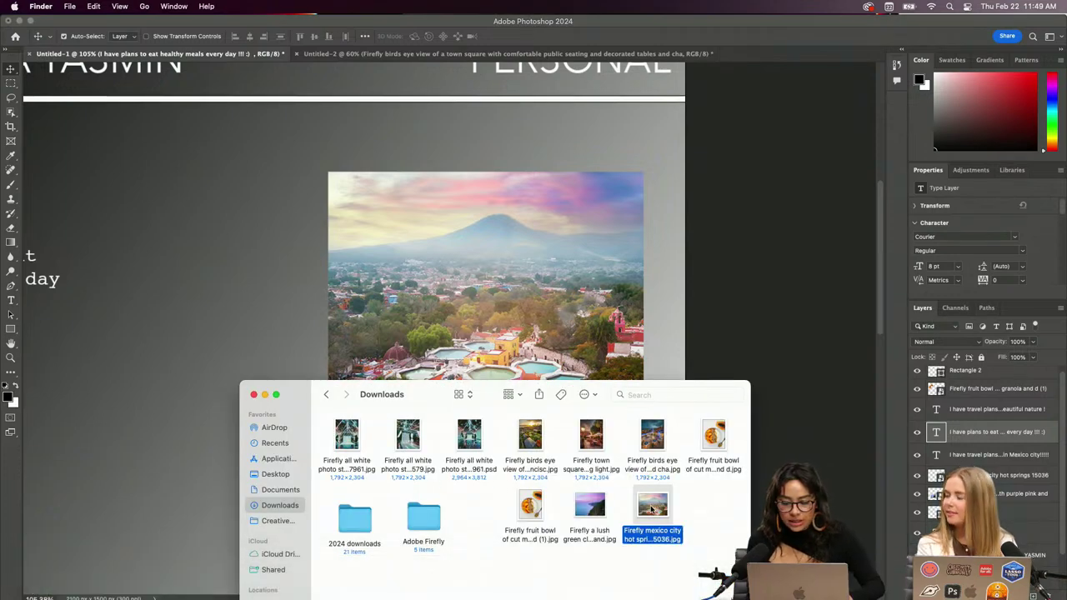
drag(652, 508, 723, 575)
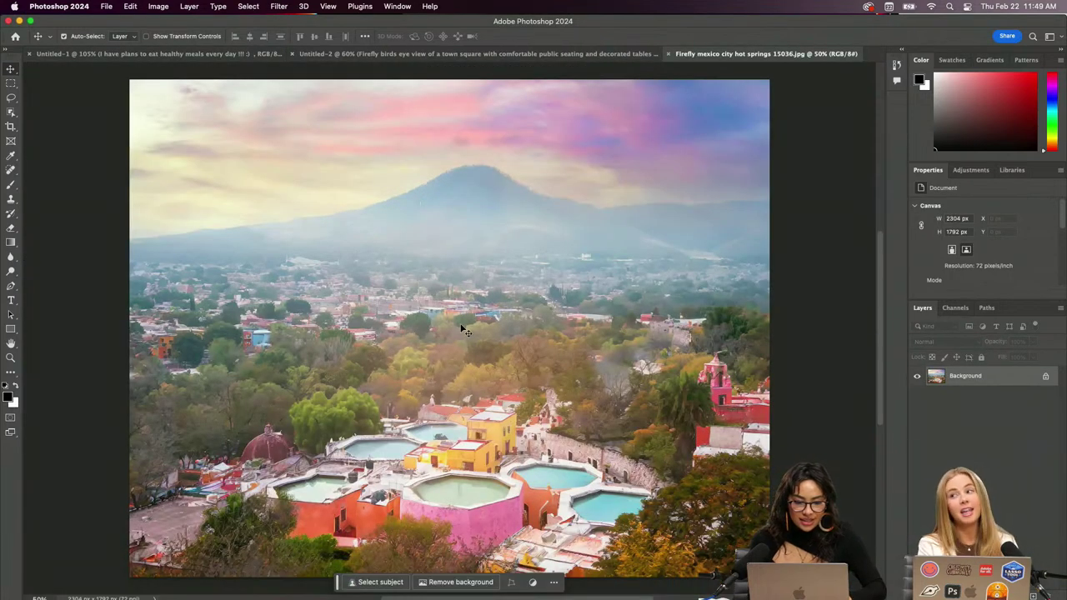
Extend the hot springs image's crop area on all sides to about 4016 × 3122 px
scroll(462, 329, down, 2)
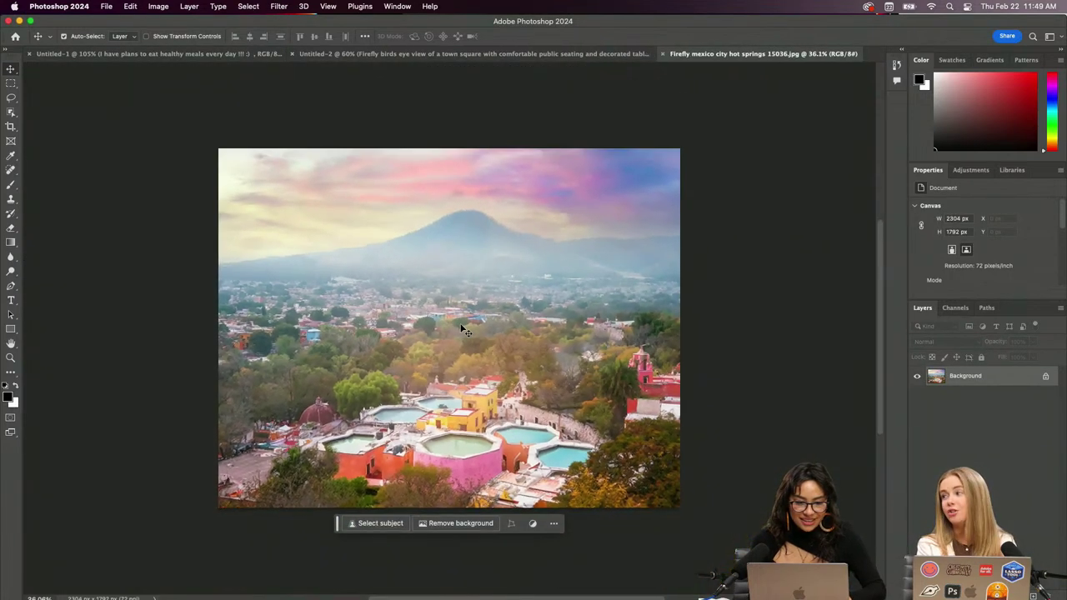
click(11, 126)
drag(436, 143, 442, 99)
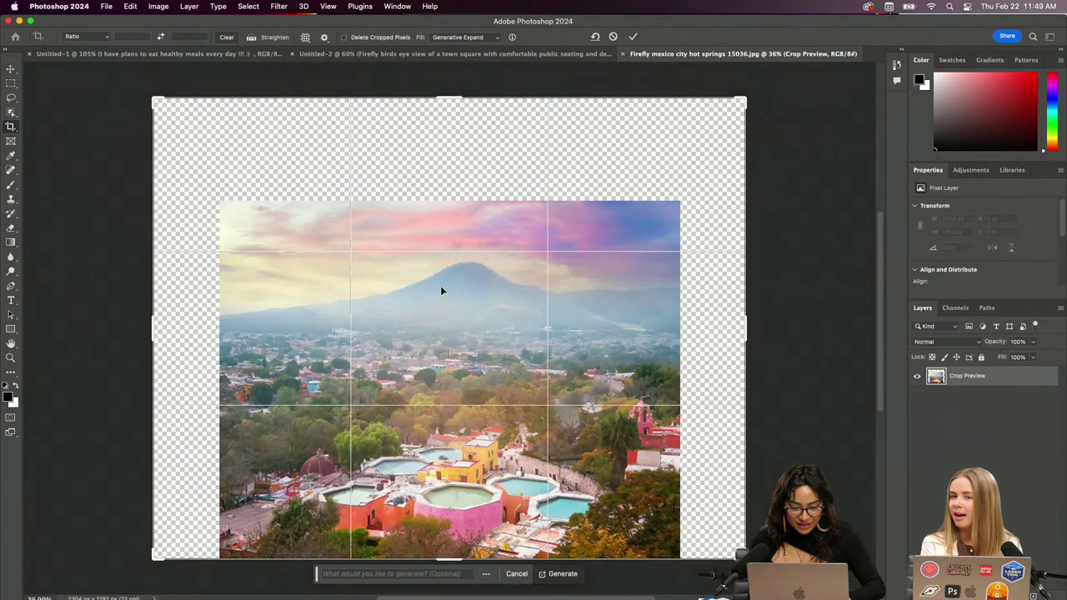
scroll(442, 270, down, 2)
drag(161, 477, 105, 514)
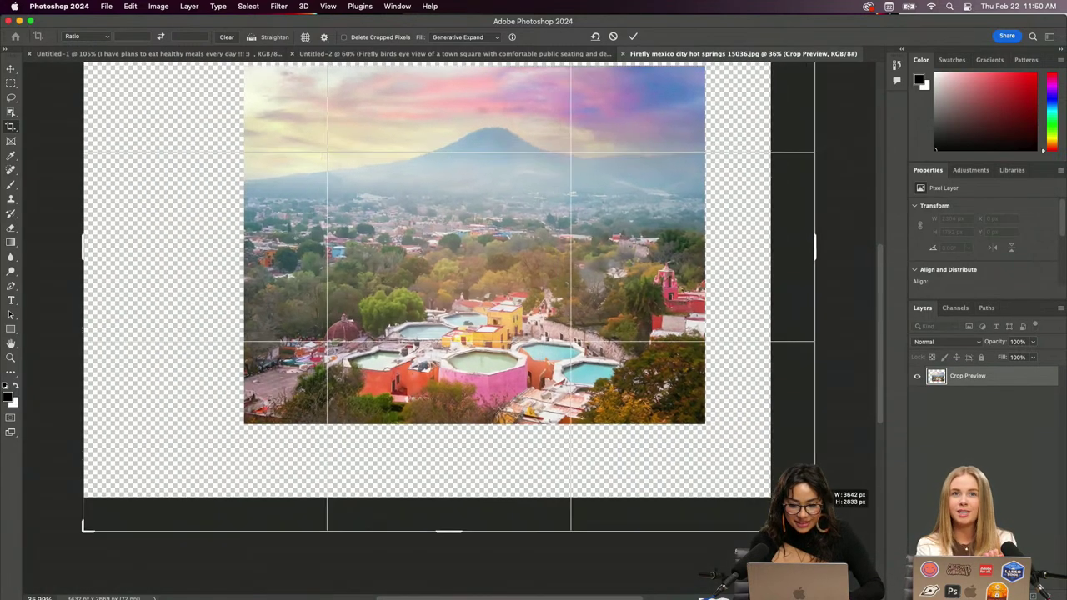
drag(769, 498, 833, 547)
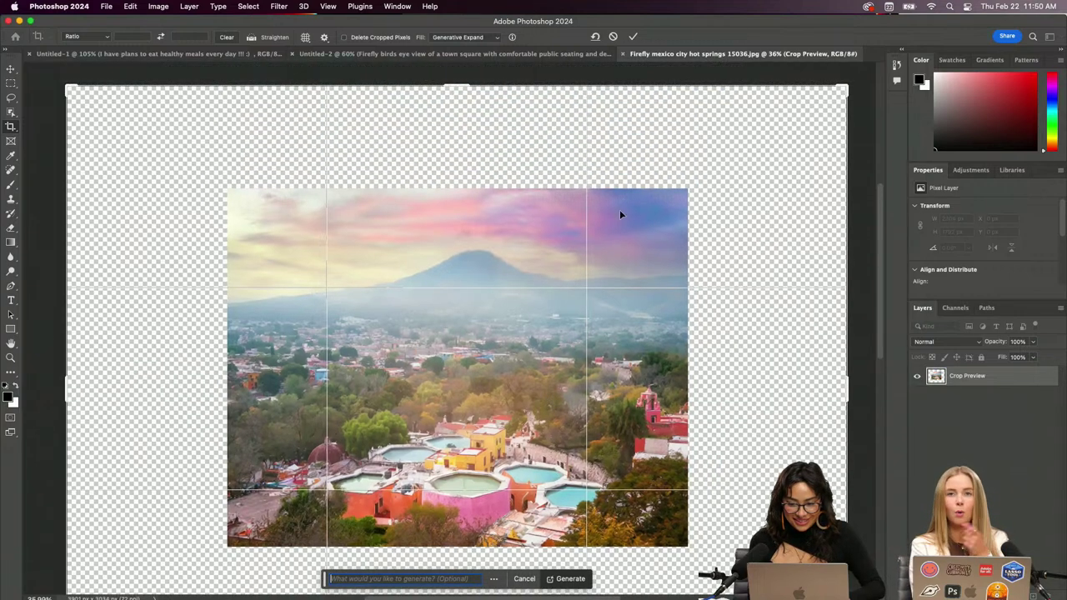
drag(843, 84, 867, 70)
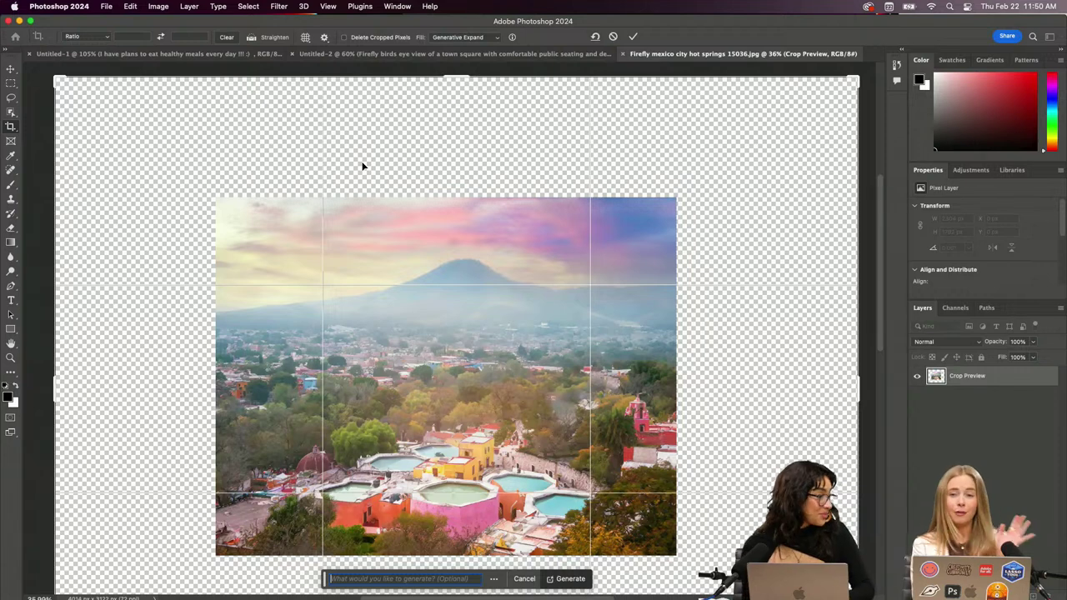
Fill the extended canvas area using Generative Expand with an empty prompt
click(493, 38)
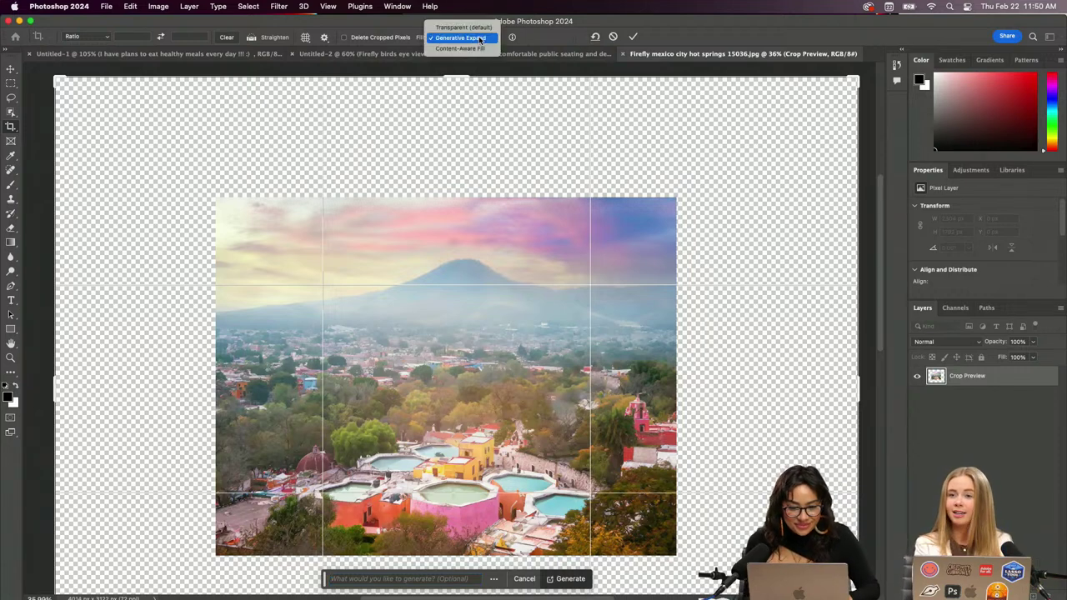
click(467, 36)
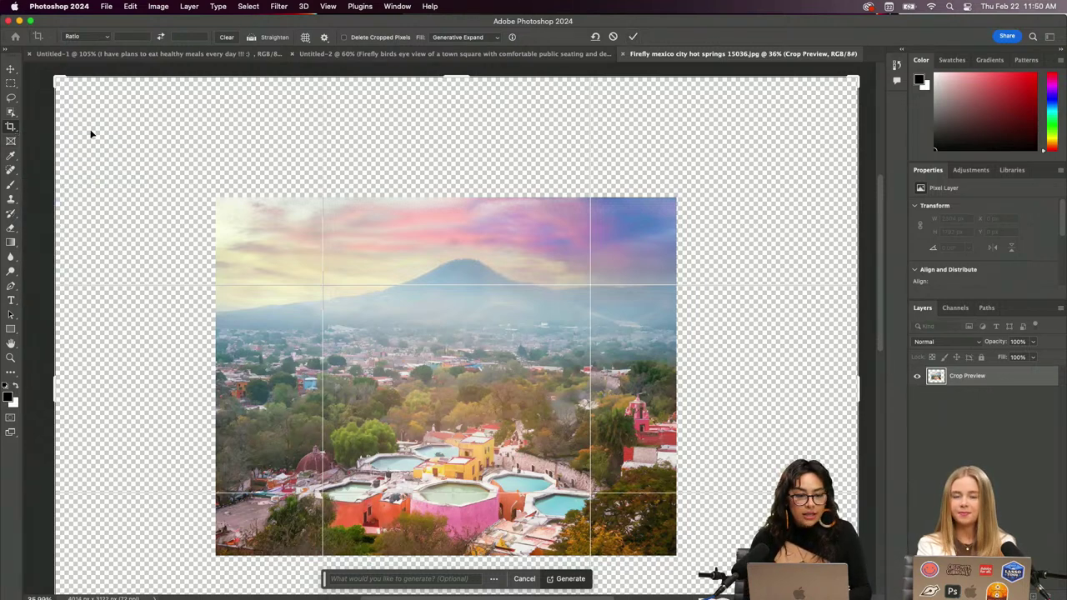
key(super+minus)
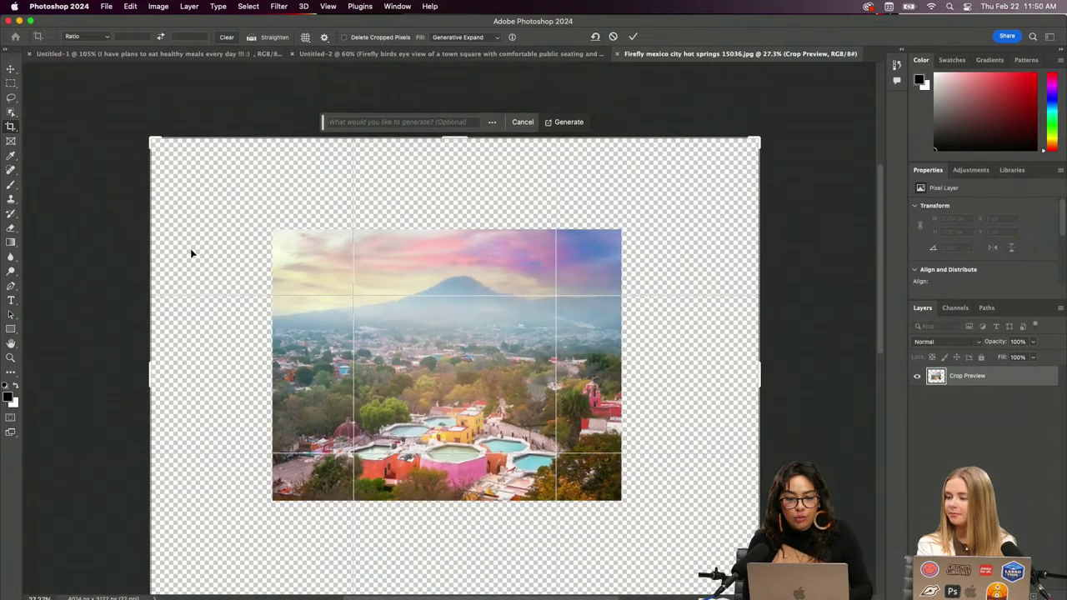
scroll(190, 248, down, 3)
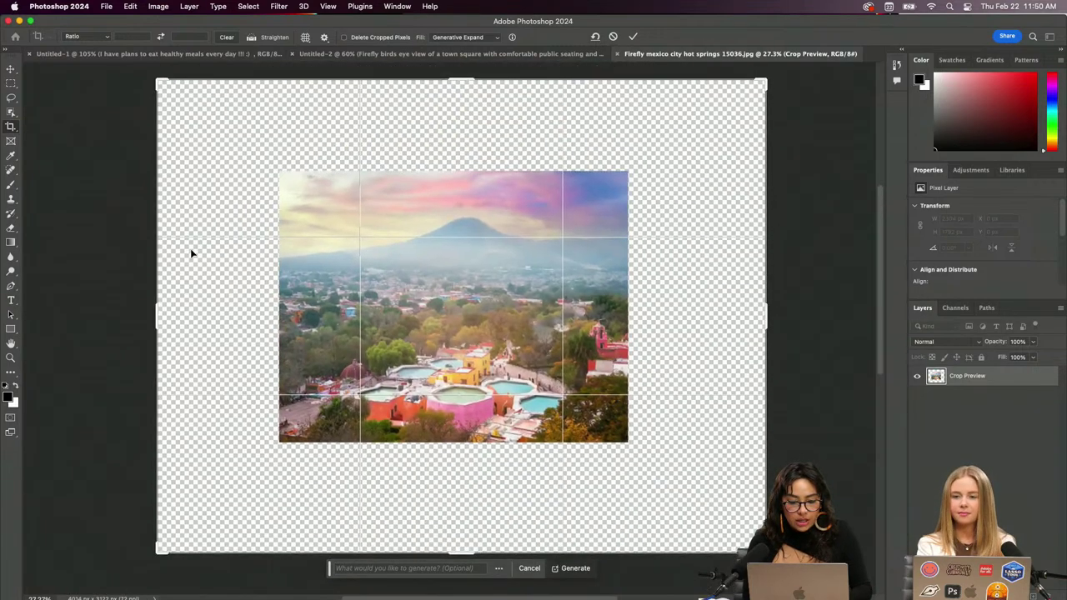
scroll(190, 248, up, 3)
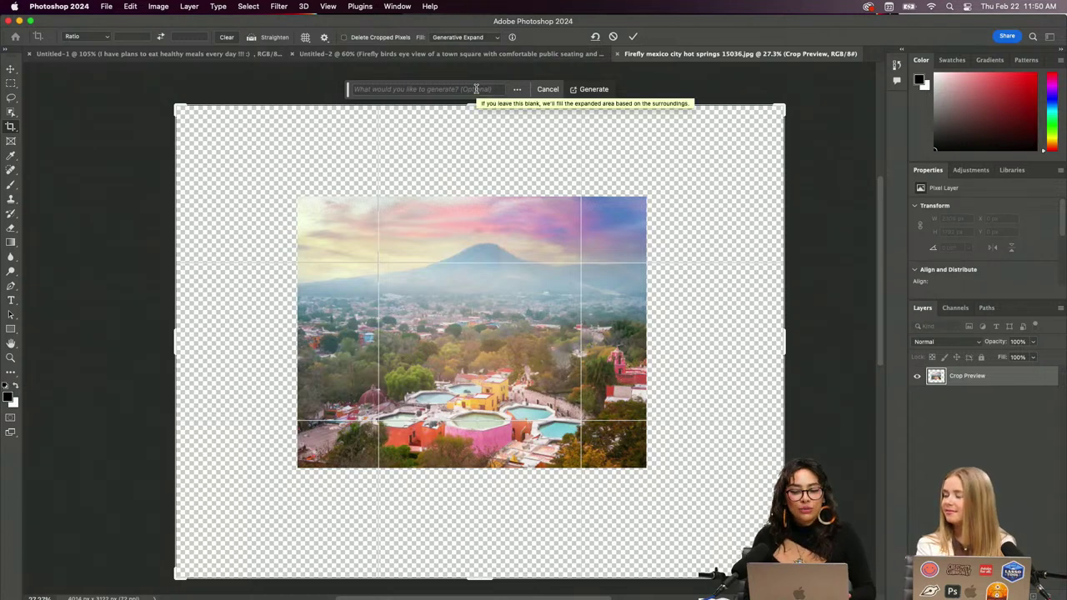
click(590, 94)
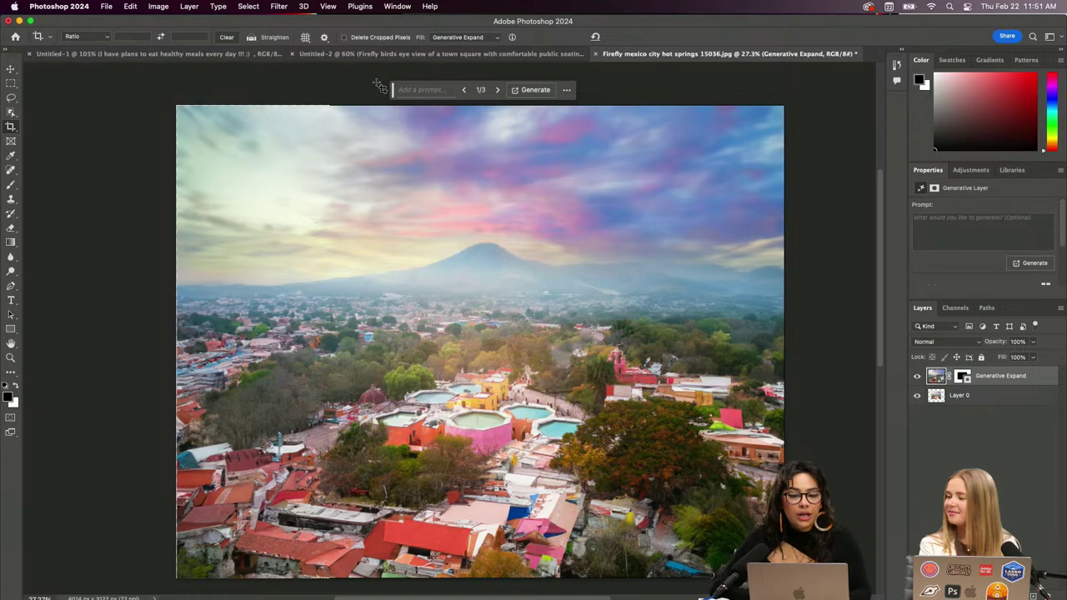
Review the COLLECTIVE and PERSONAL vision boards and return to the expanded hot springs document
click(379, 54)
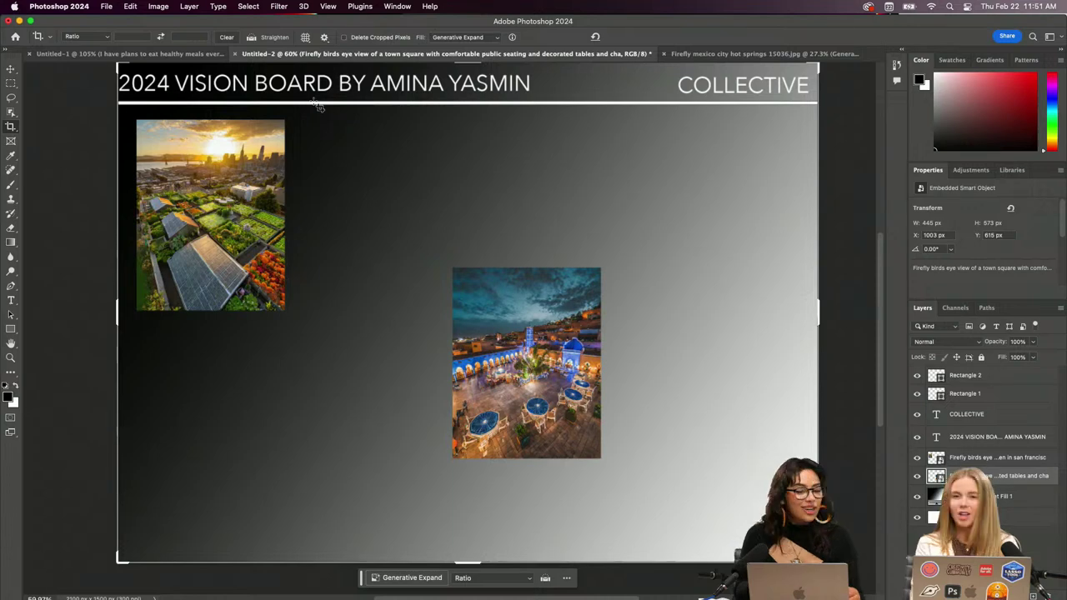
click(164, 55)
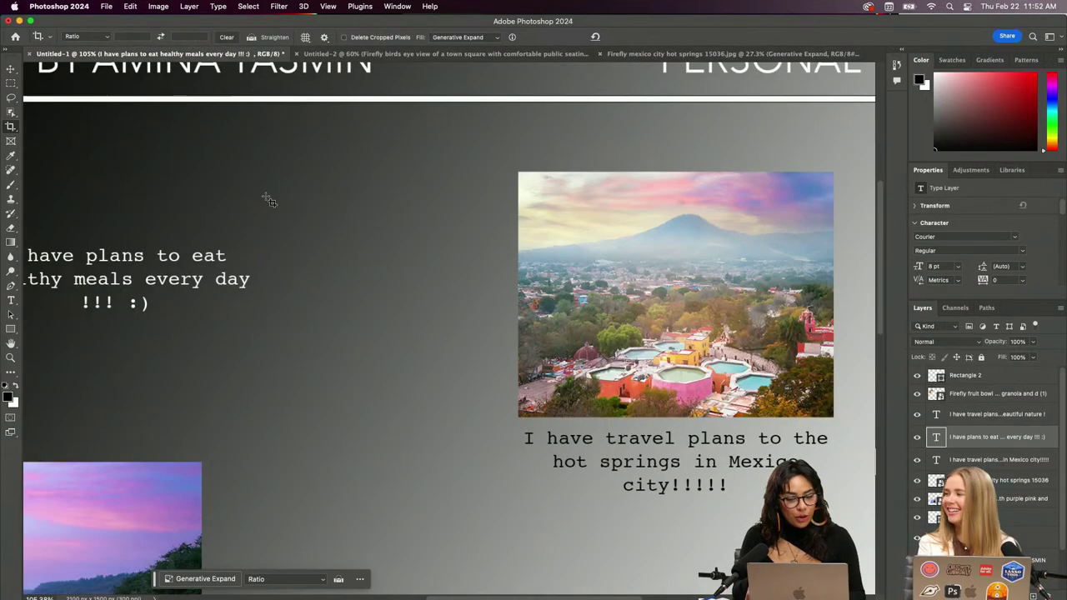
scroll(279, 202, down, 5)
scroll(284, 204, down, 2)
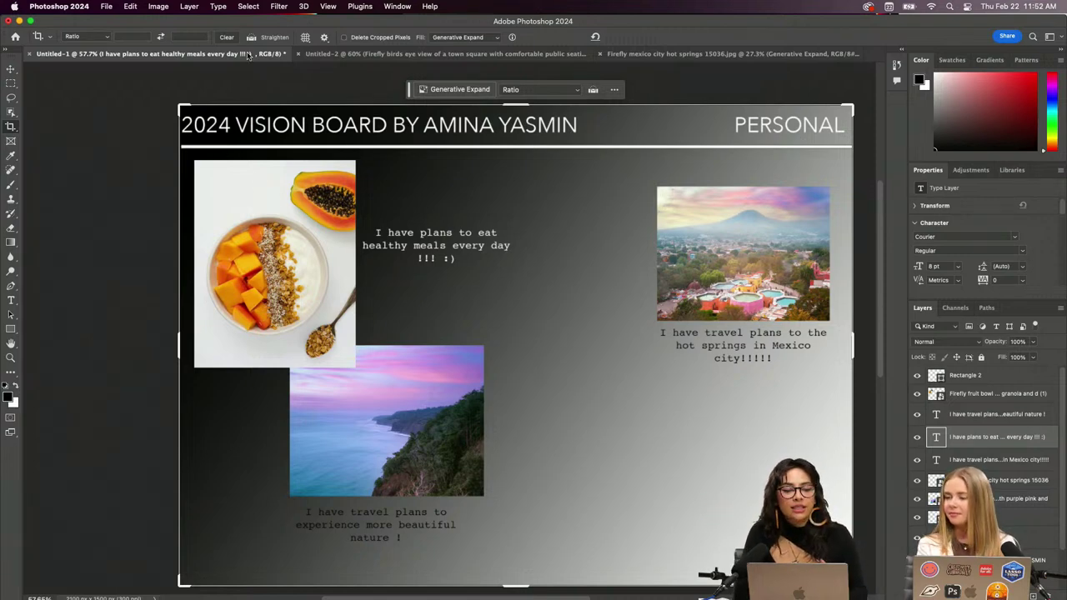
click(621, 54)
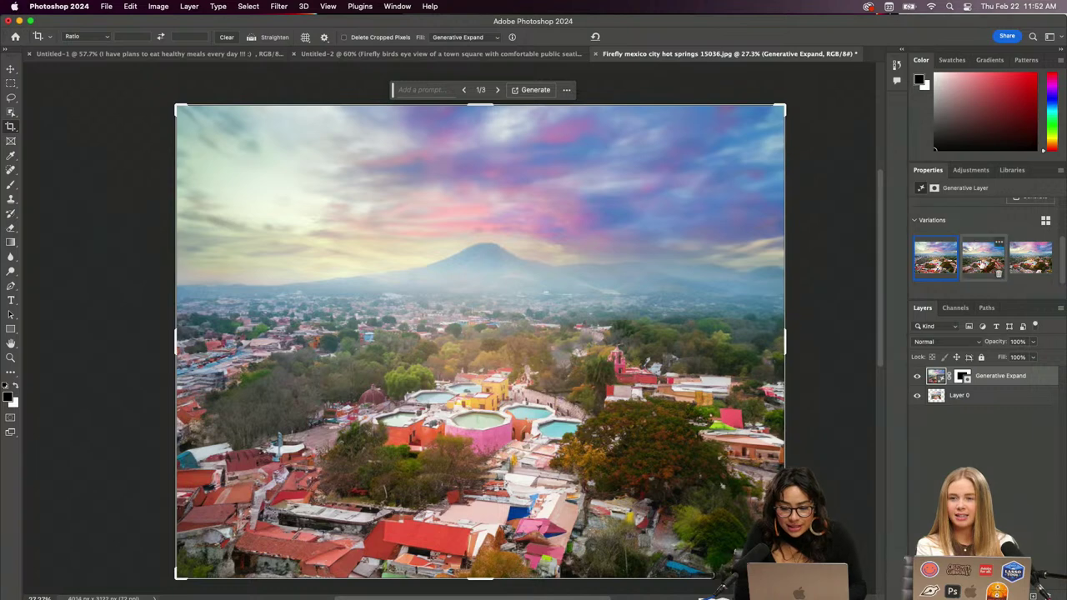
Compare the three Generative Expand variations of the hot springs image and keep the first one
scroll(977, 260, up, 1)
scroll(977, 260, up, 1)
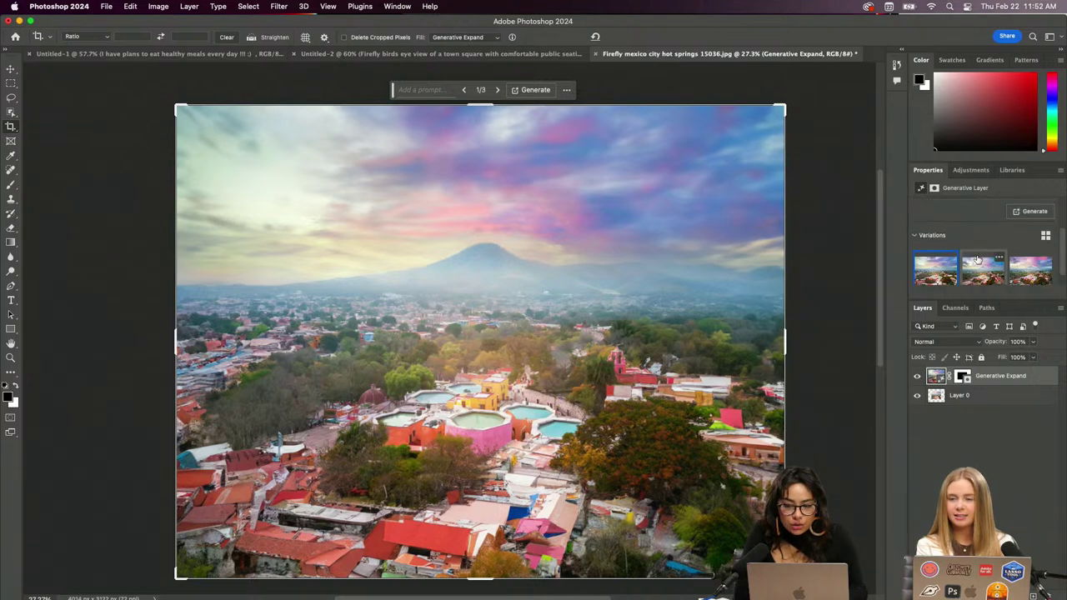
click(977, 261)
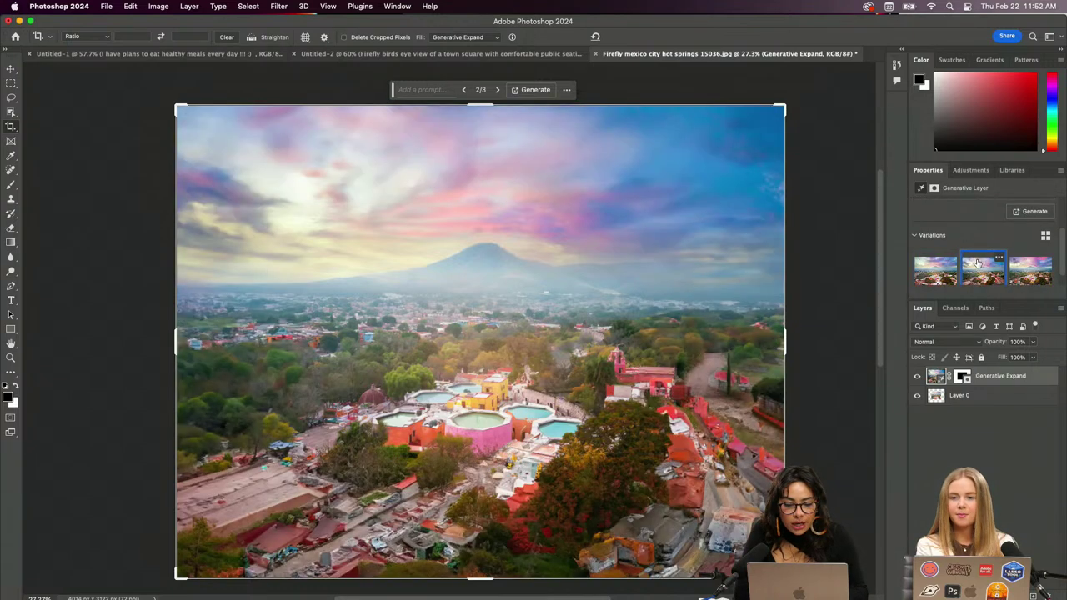
click(931, 271)
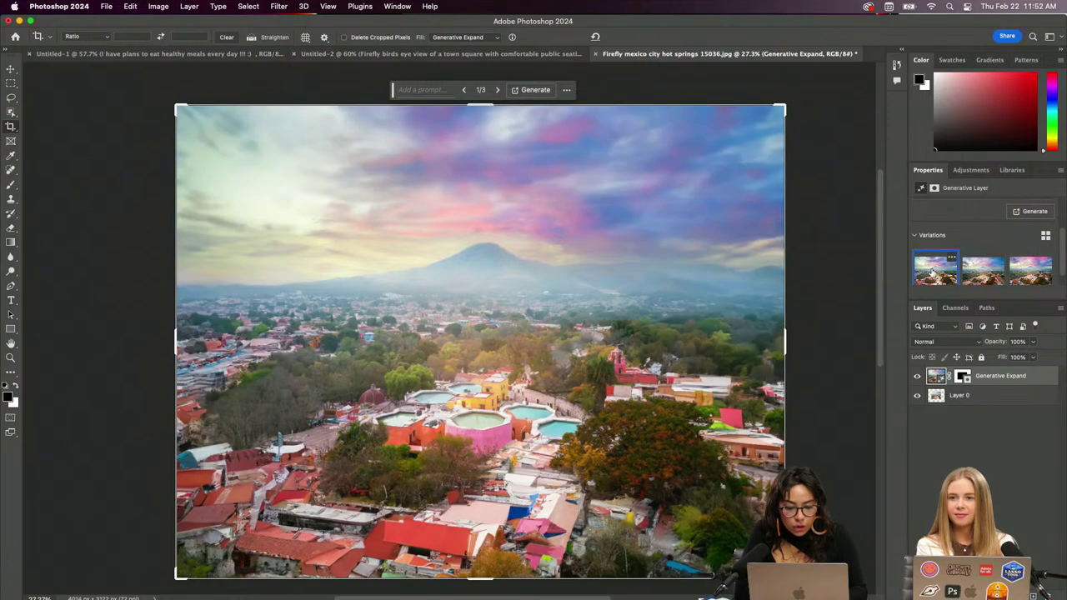
click(983, 272)
click(1024, 271)
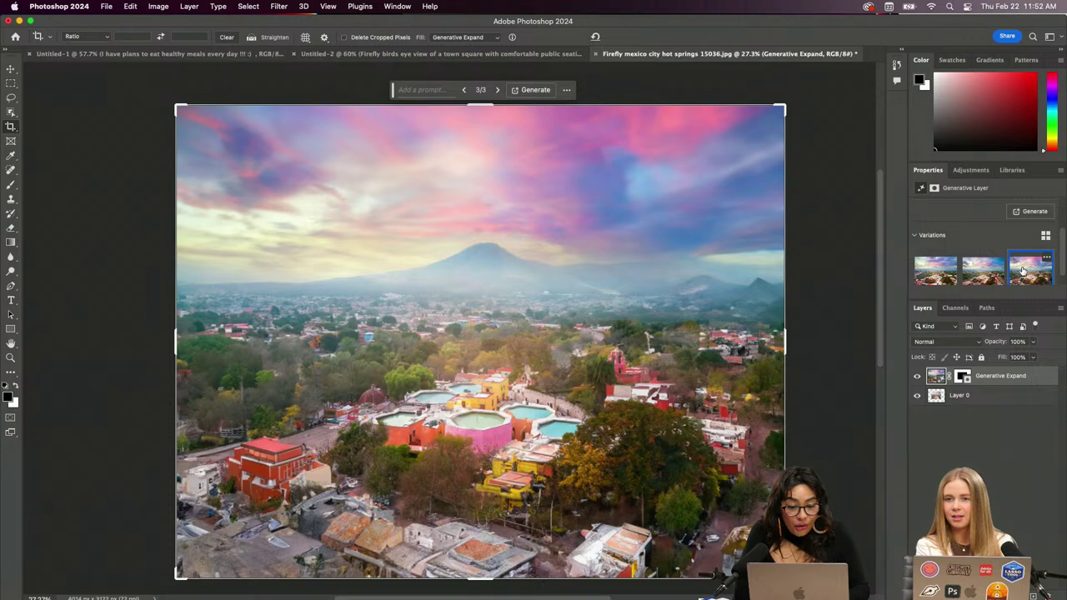
click(936, 280)
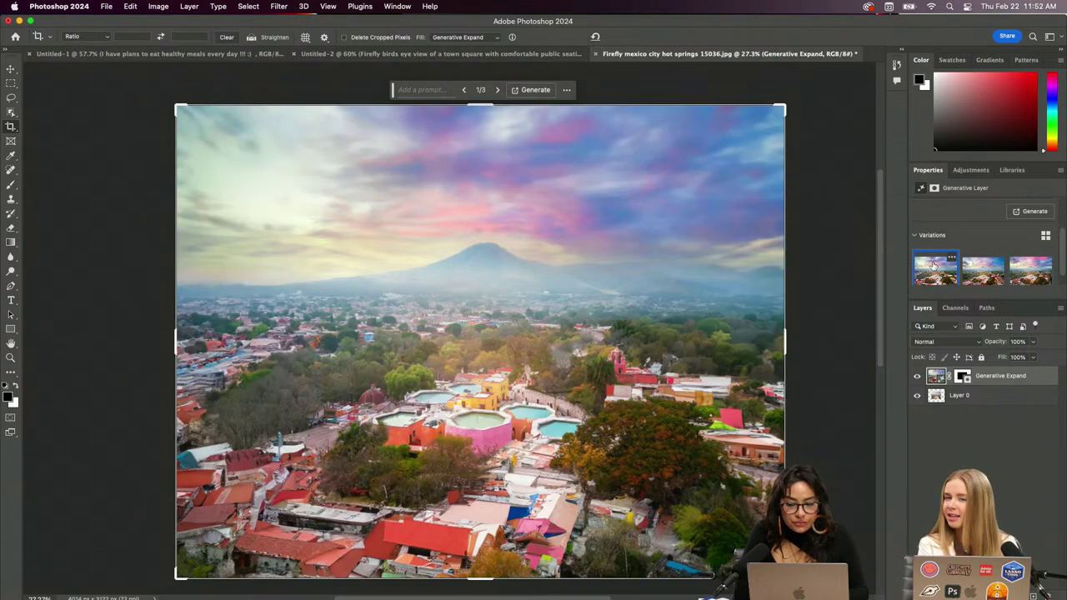
scroll(936, 269, down, 1)
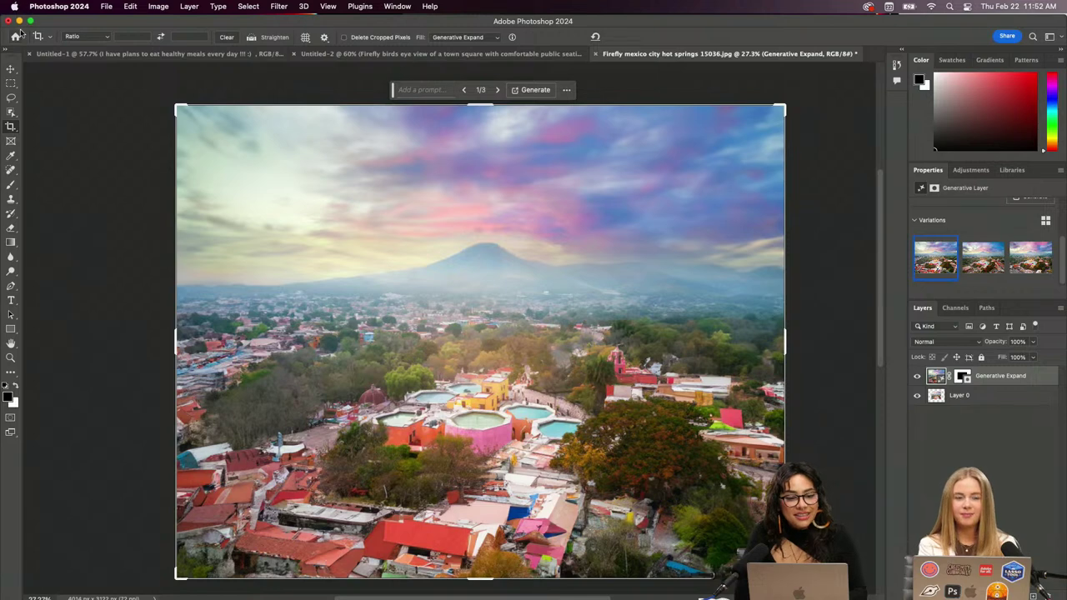
Draw a rounded Lasso selection around the pale sky to the left of the volcano
key(super+0)
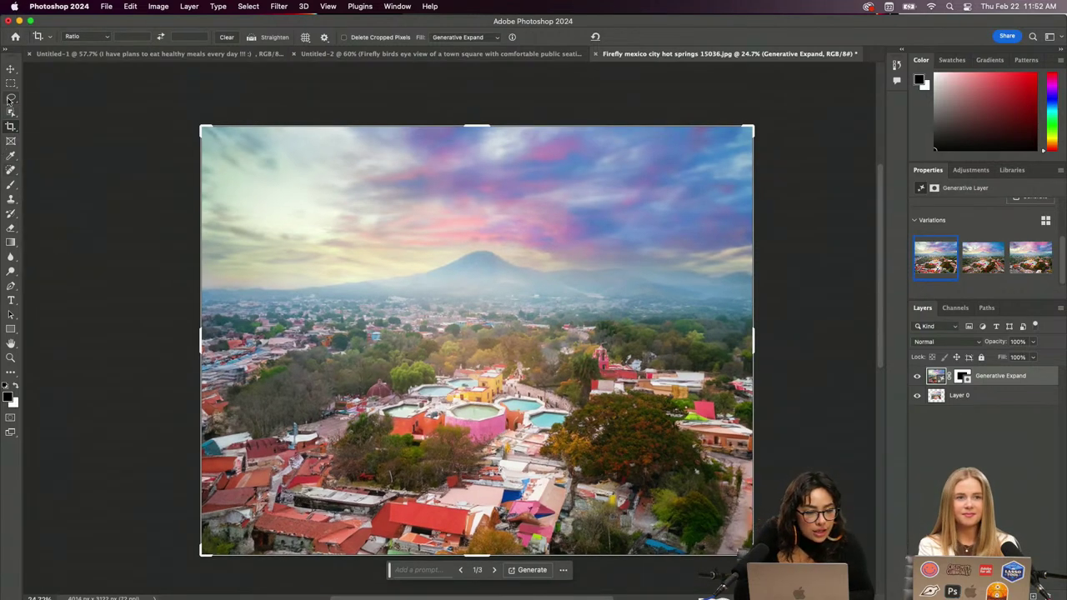
click(10, 98)
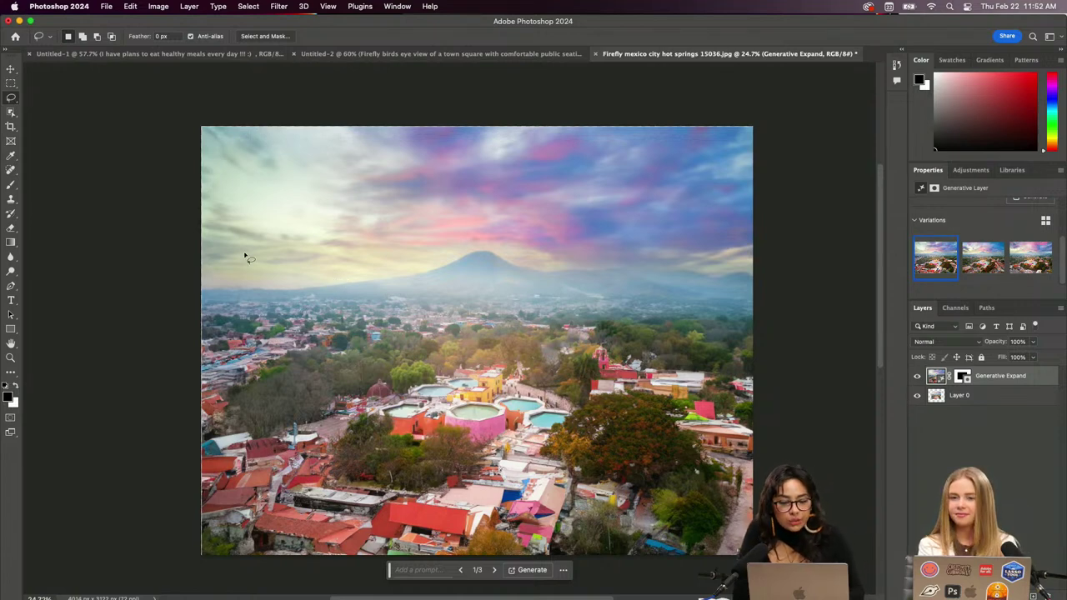
mouse_move(225, 168)
mouse_down()
mouse_move(411, 181)
mouse_move(430, 231)
mouse_move(215, 221)
mouse_up()
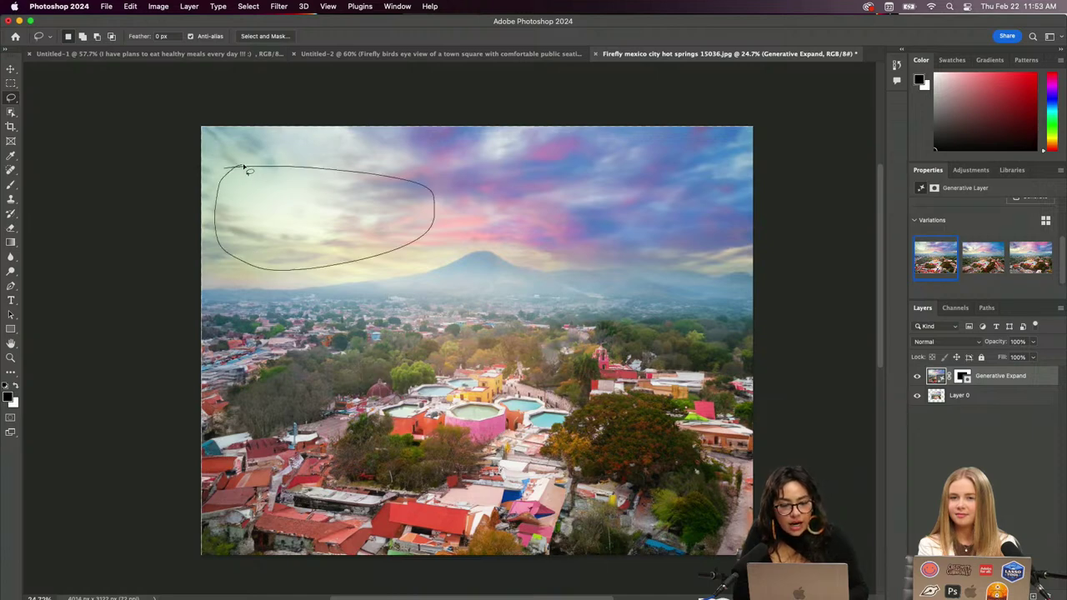
drag(248, 170, 245, 170)
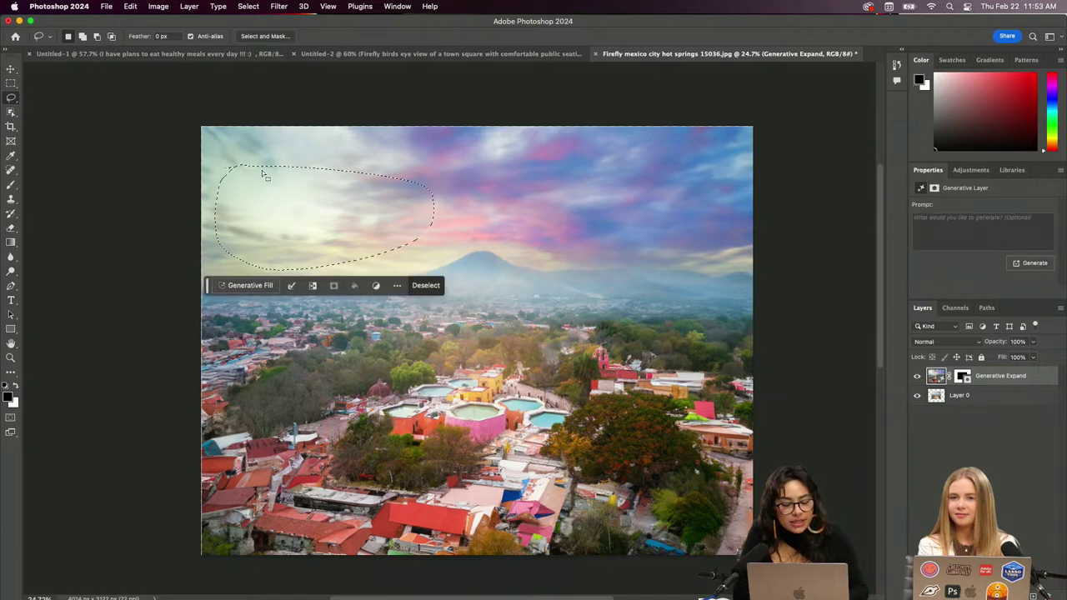
Generate a fill in the sky selection with the prompt "hot air balloons in foreground and some sporadically in the background"
click(229, 287)
text(hot)
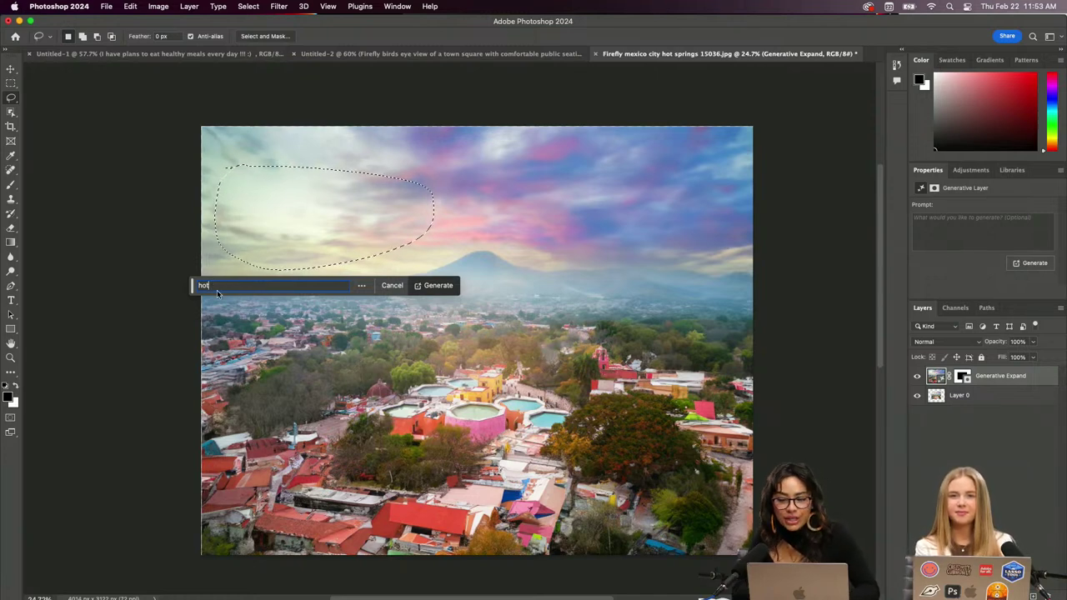
text(air balloons)
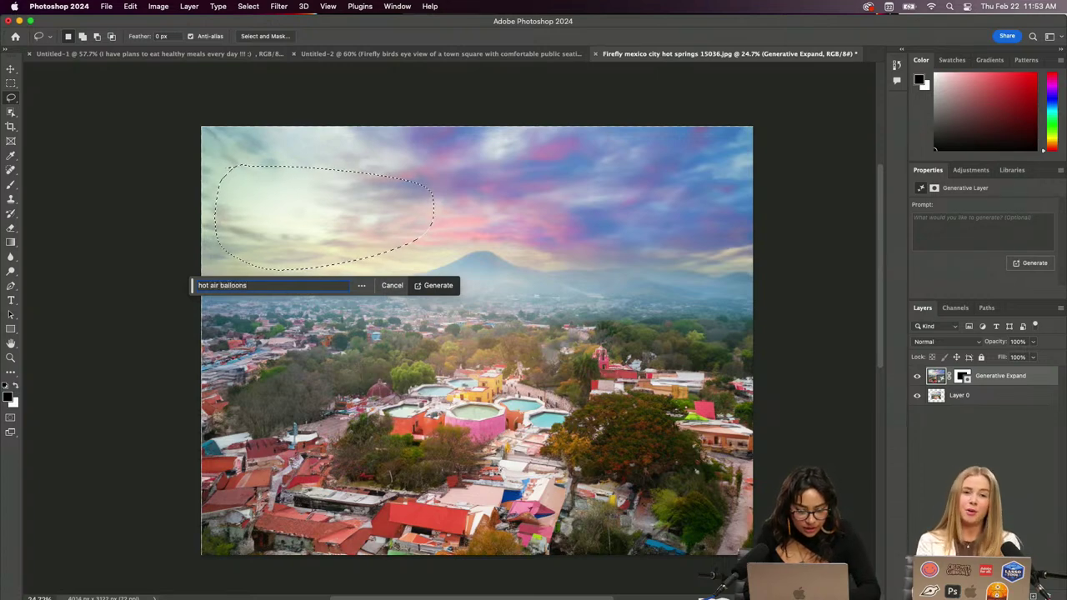
text( in fo)
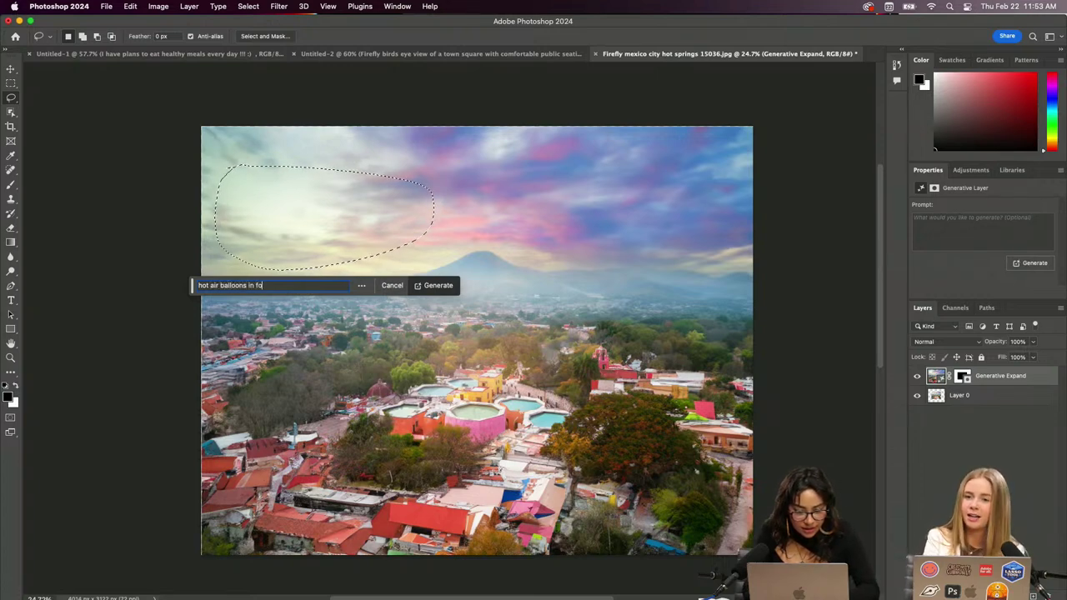
text(reground)
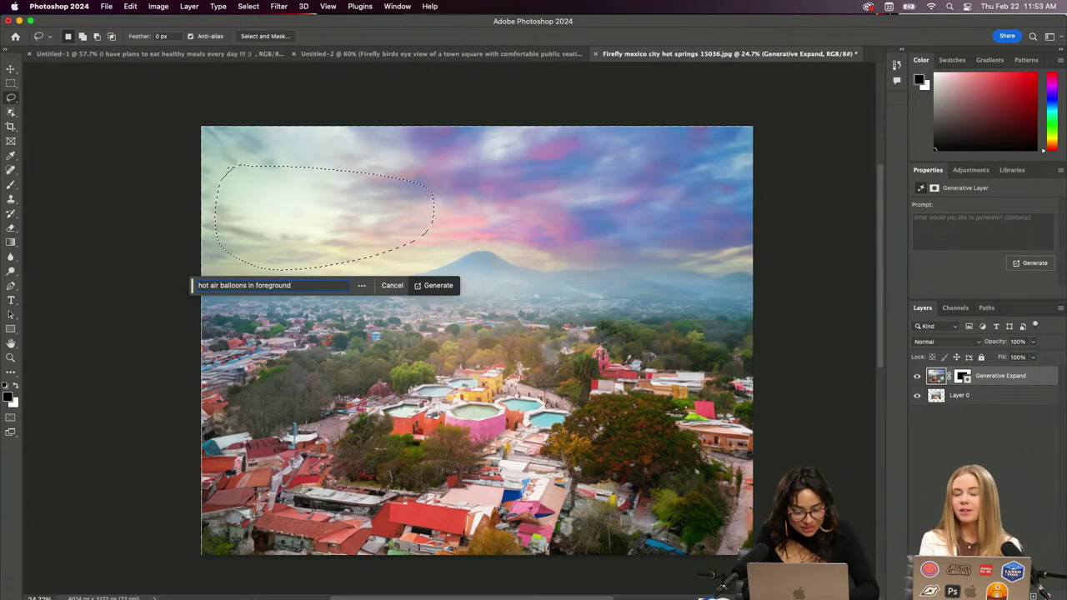
text( and some spor)
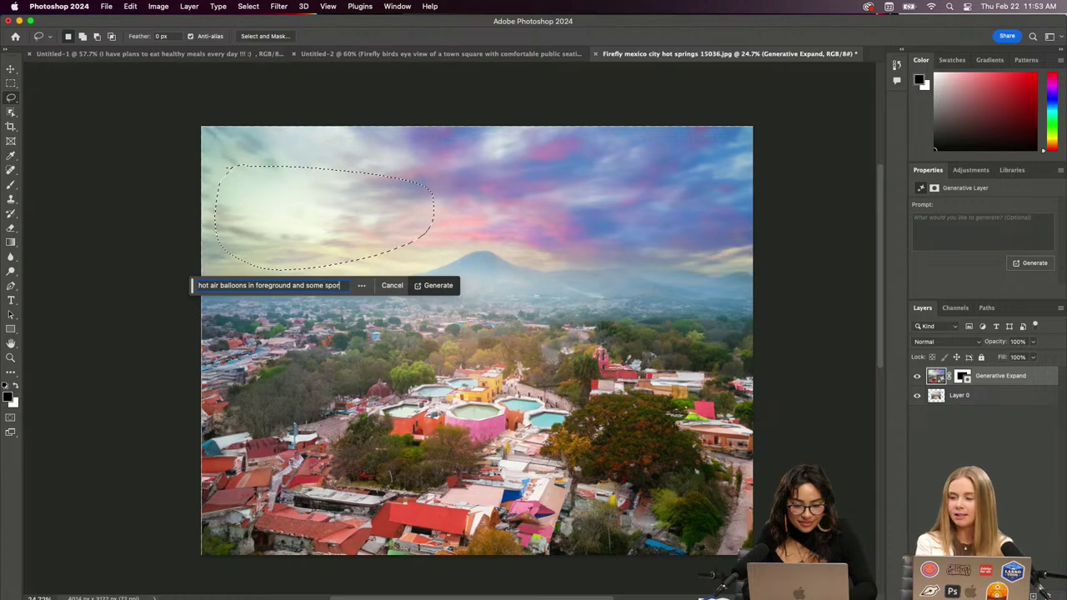
text(adically in the background)
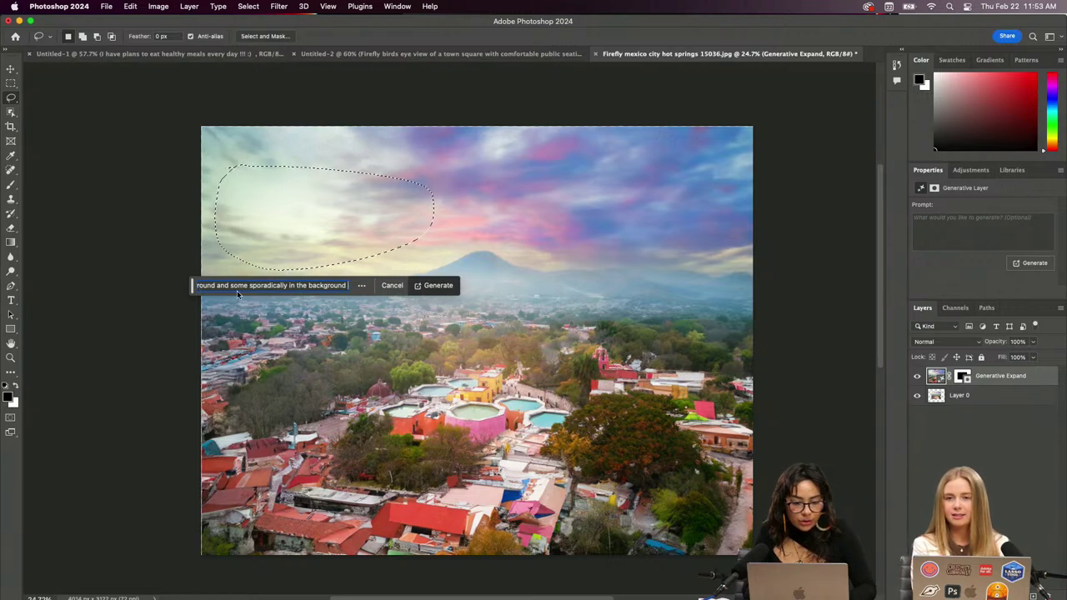
click(438, 288)
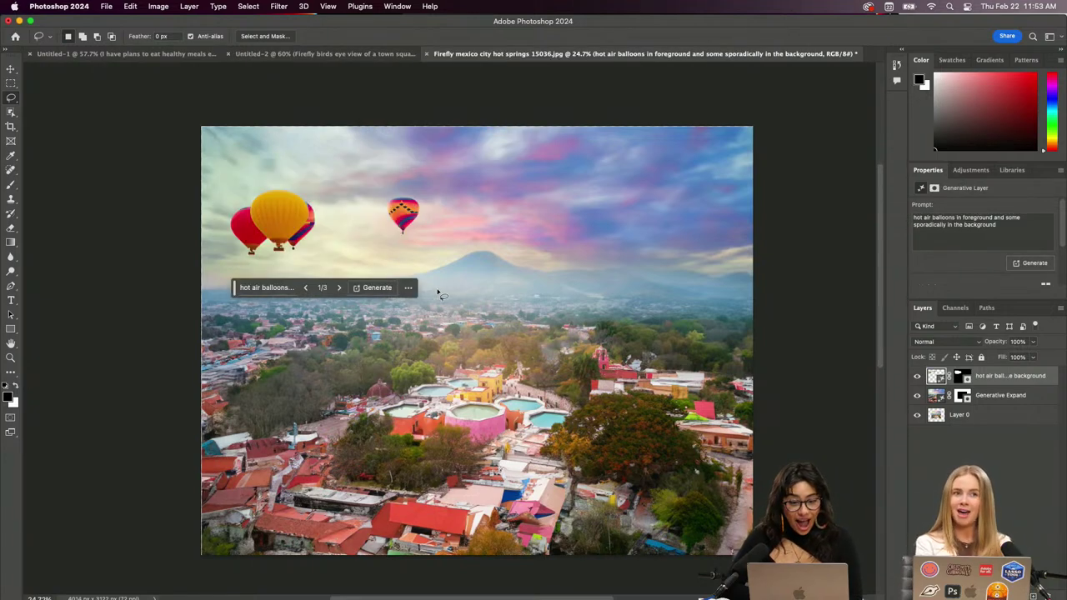
Compare the three hot air balloon variations and apply the second one
scroll(958, 265, down, 3)
click(984, 258)
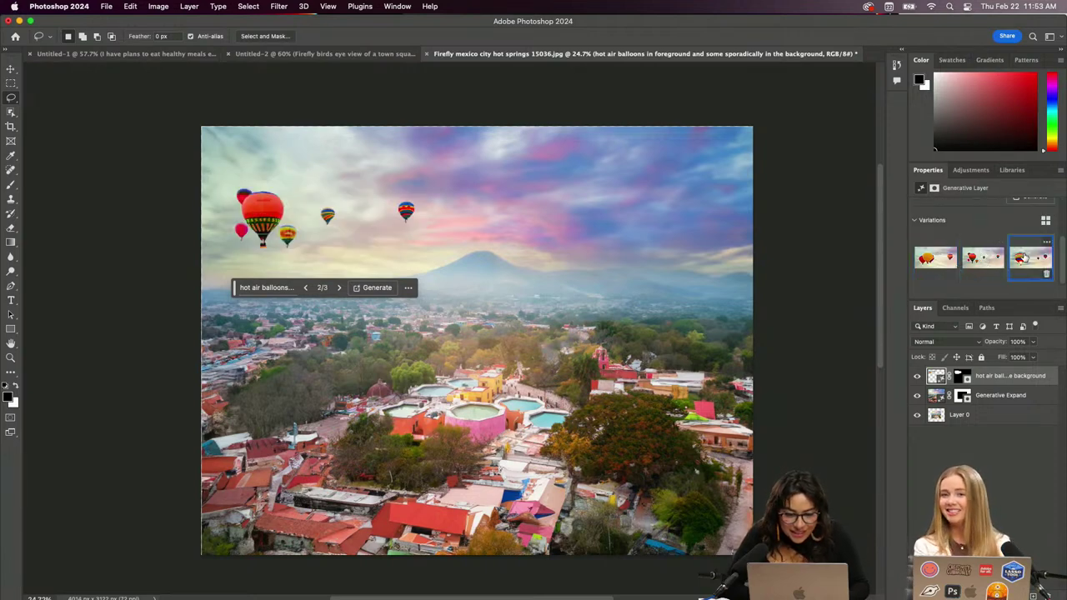
click(1027, 257)
click(971, 257)
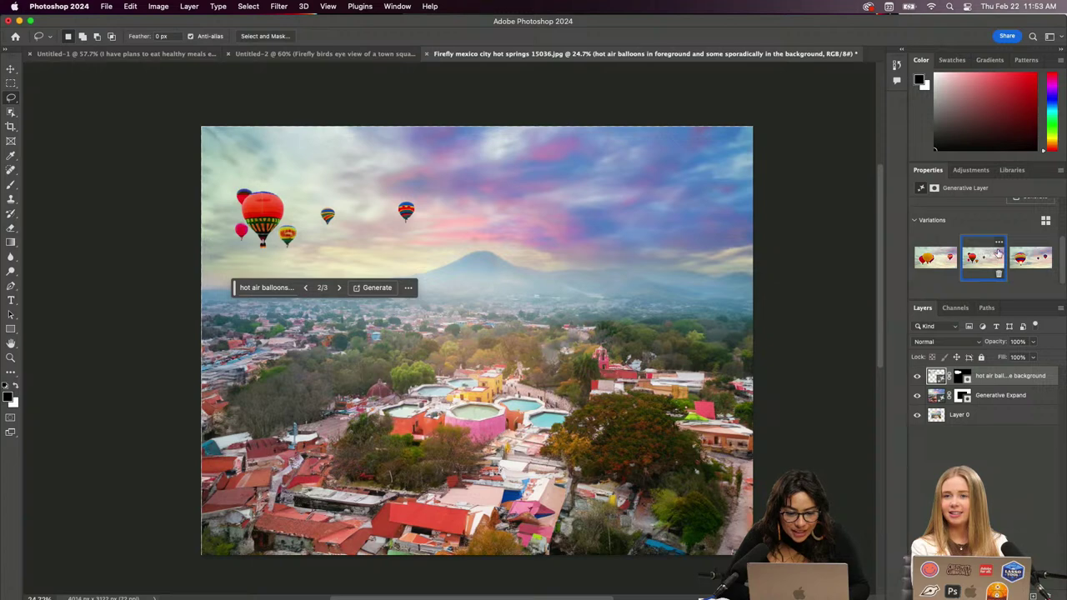
click(1025, 260)
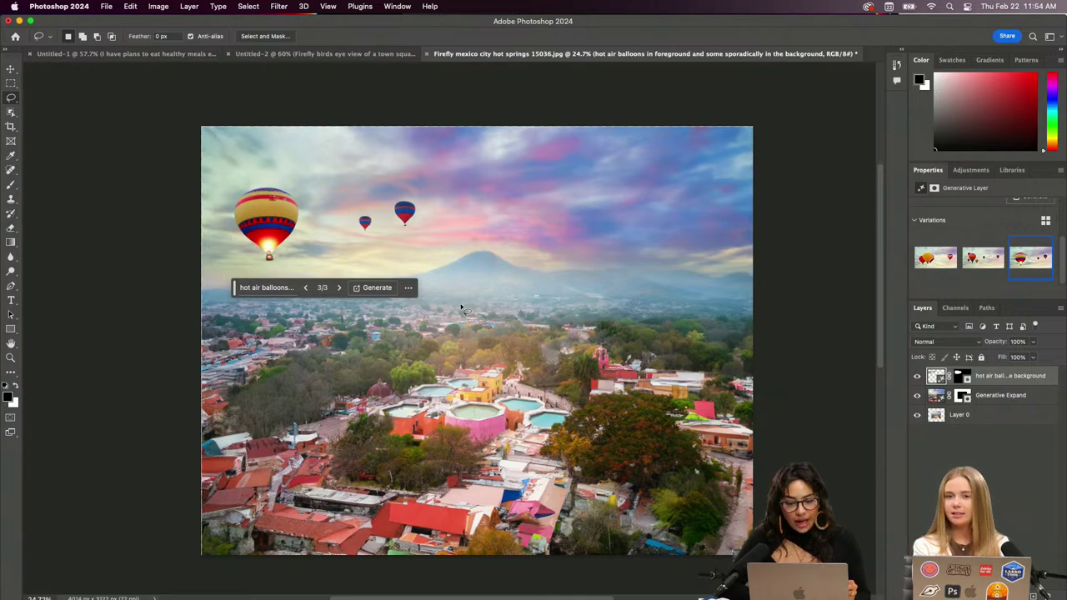
click(987, 265)
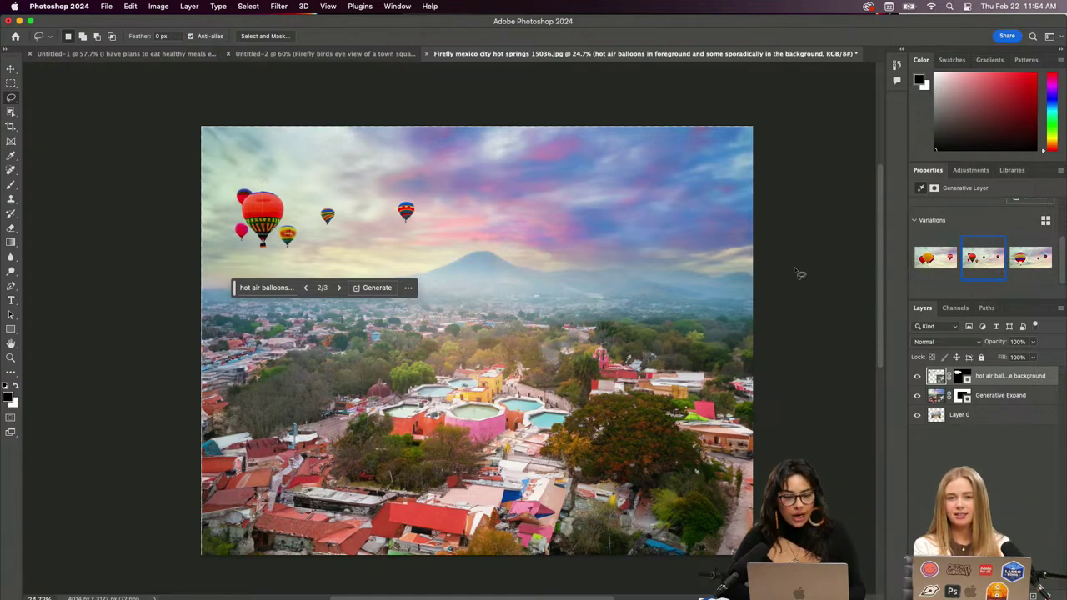
Start a quick PNG export of the hot springs image and open the choice of destination folders
click(107, 6)
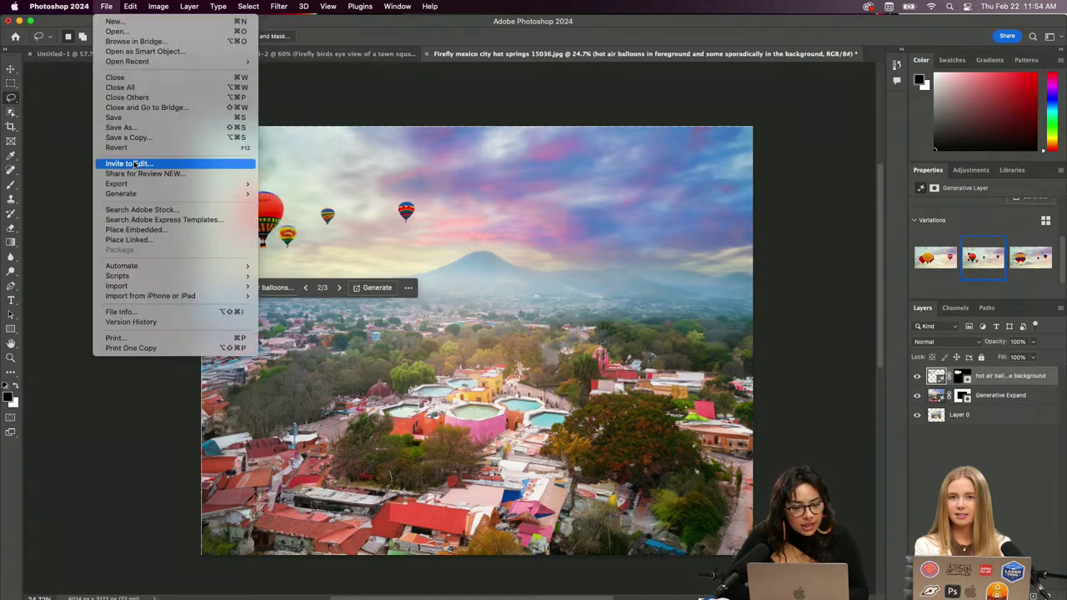
mouse_move(151, 184)
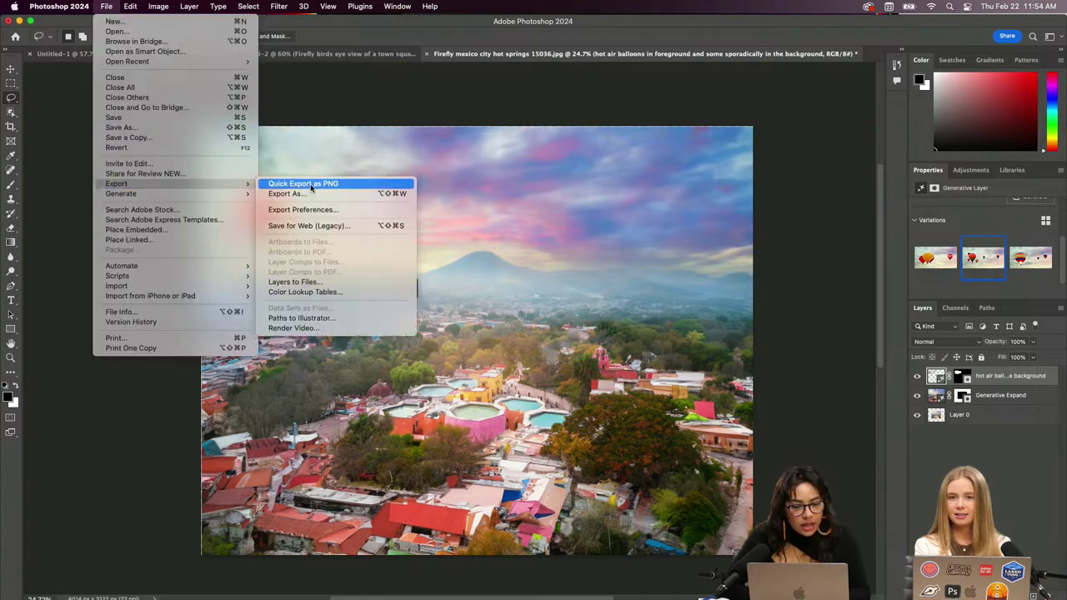
click(310, 186)
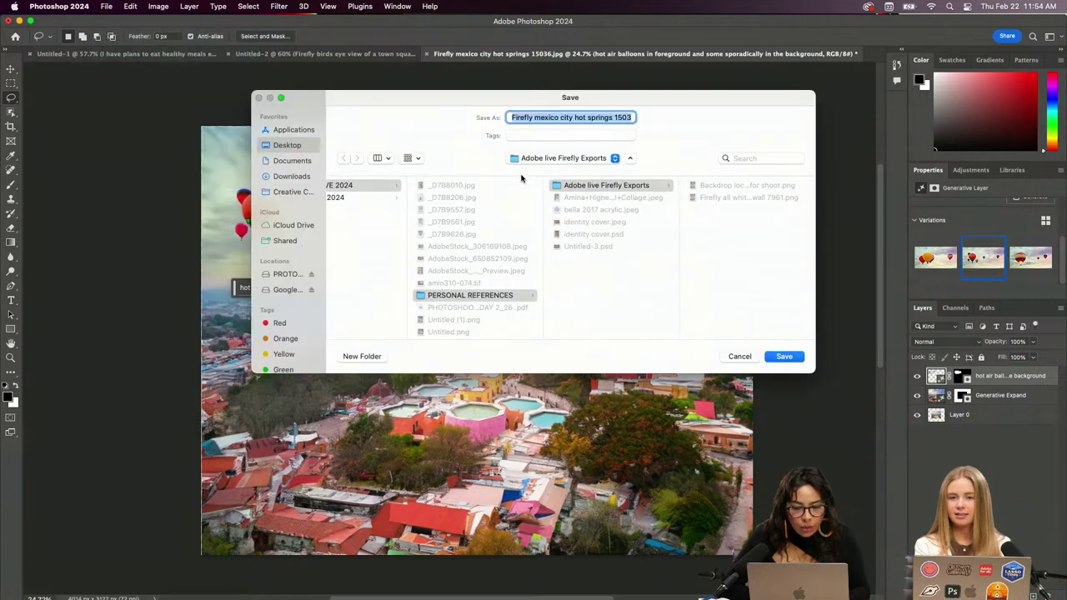
click(600, 158)
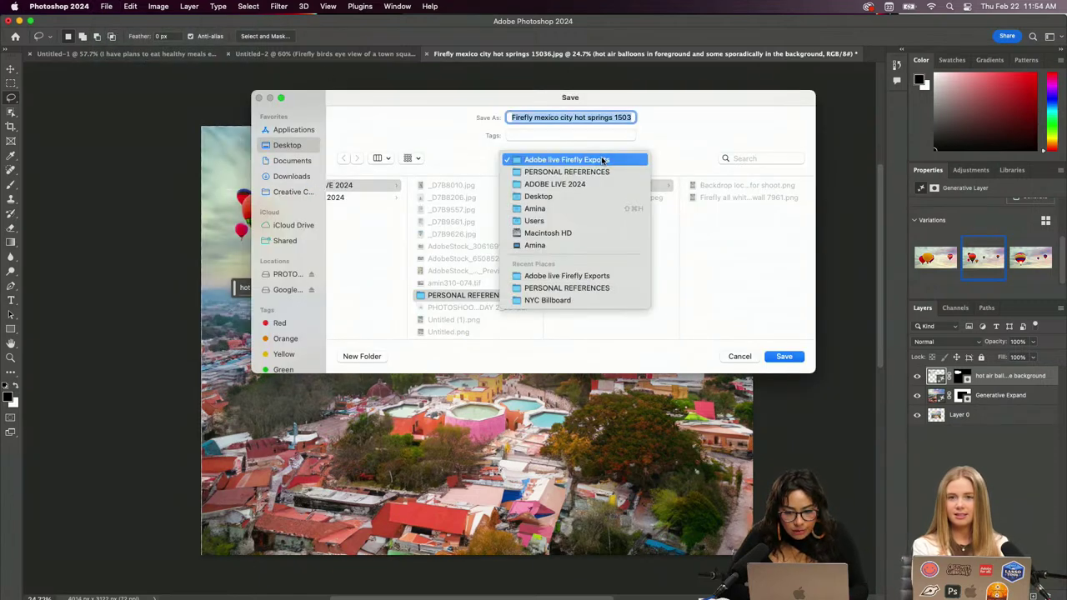
Save the Mexico City hot springs image to the ADOBE LIVE 2024 folder and switch to the PERSONAL vision board document
click(596, 186)
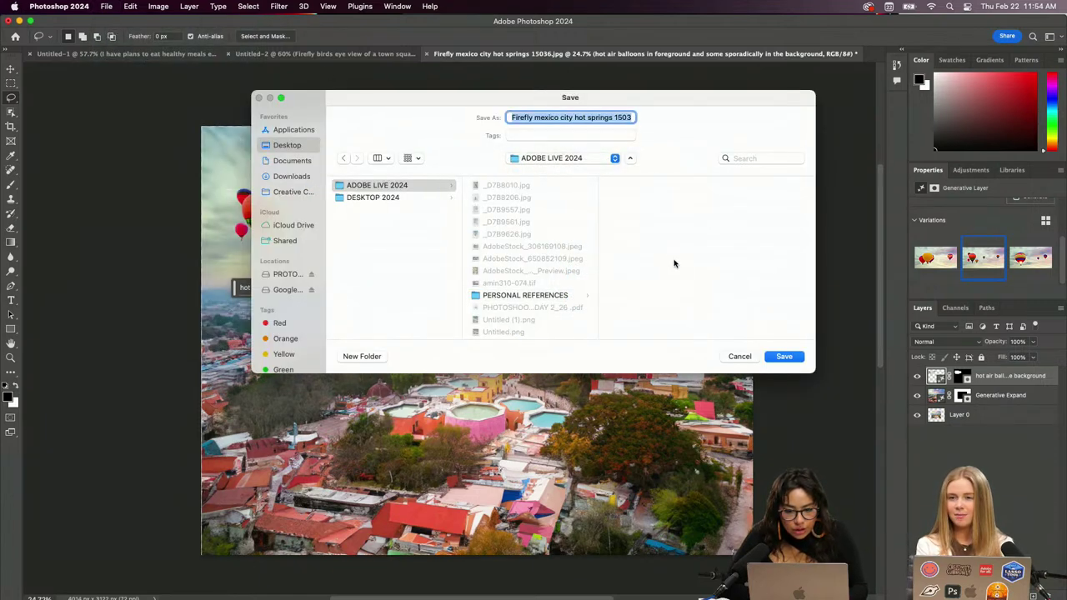
click(782, 356)
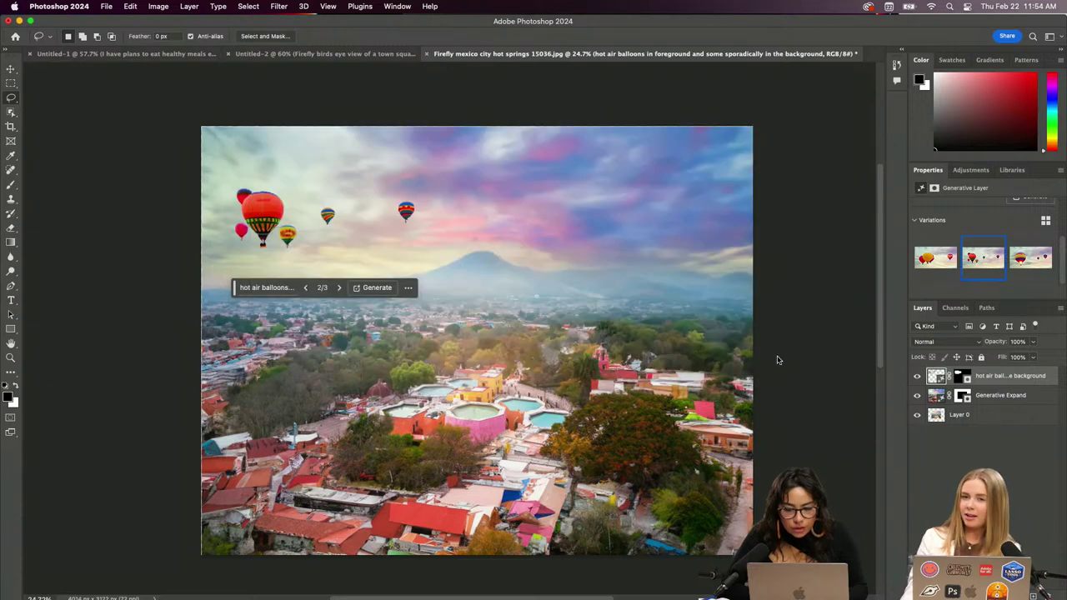
click(306, 54)
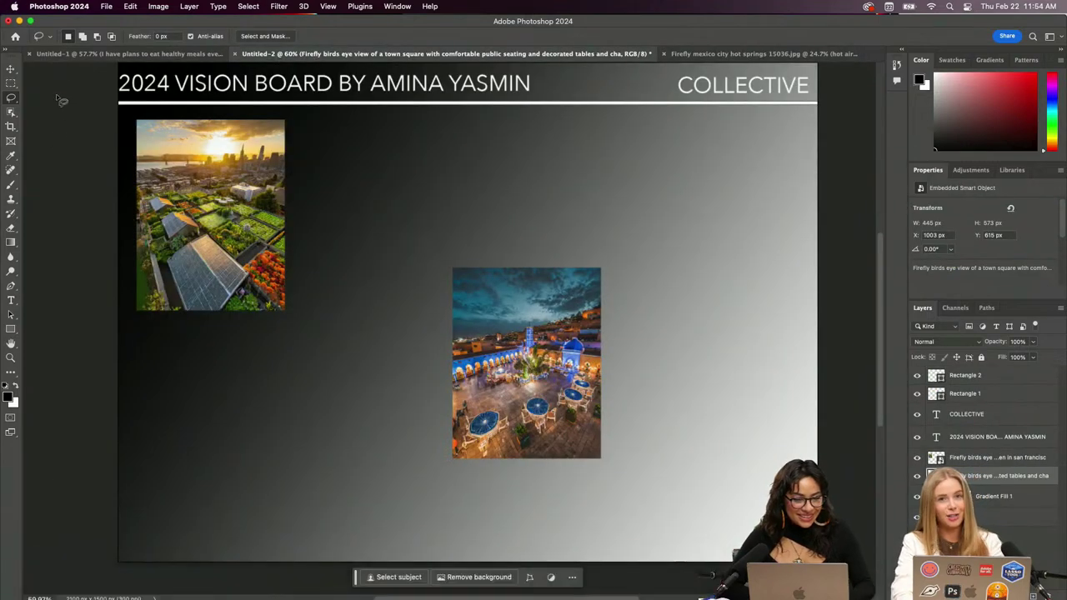
click(74, 54)
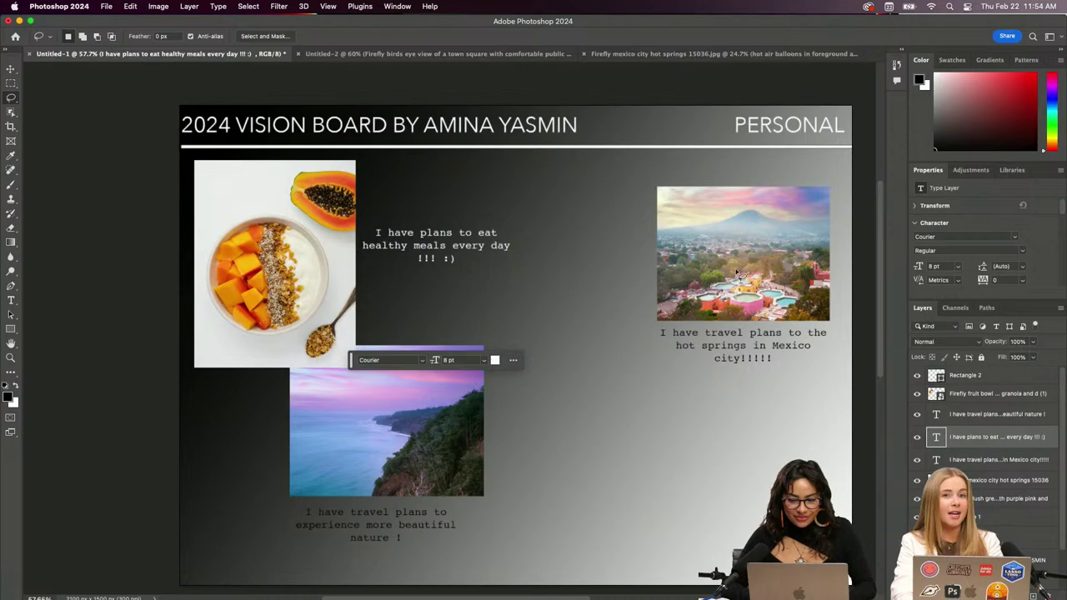
scroll(1002, 494, down, 2)
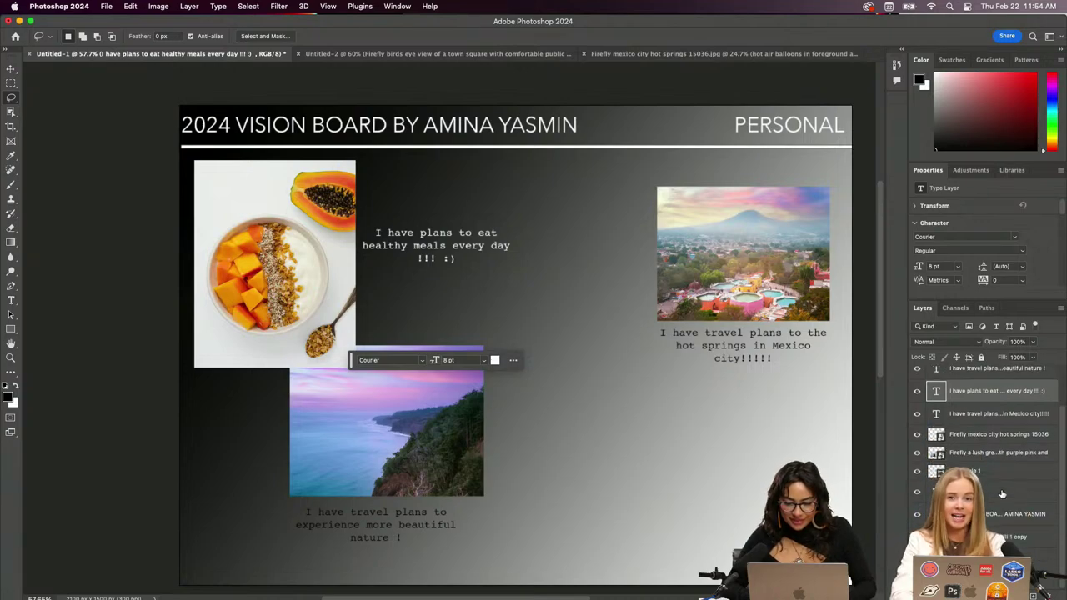
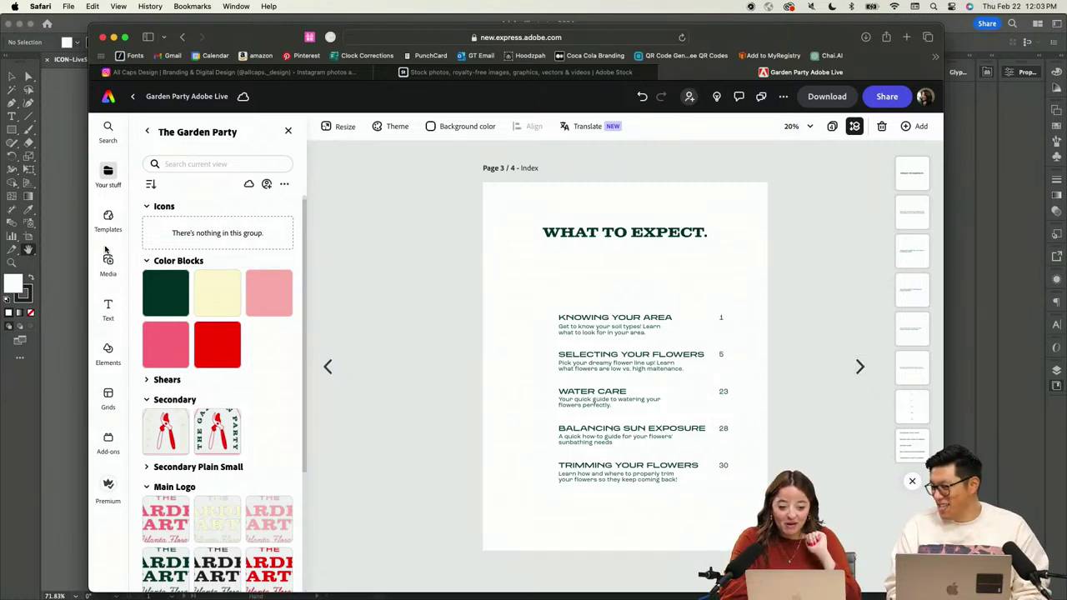
Switch to Illustrator and examine the Visual Balance circle and square comparisons on the icons artboard
click(61, 243)
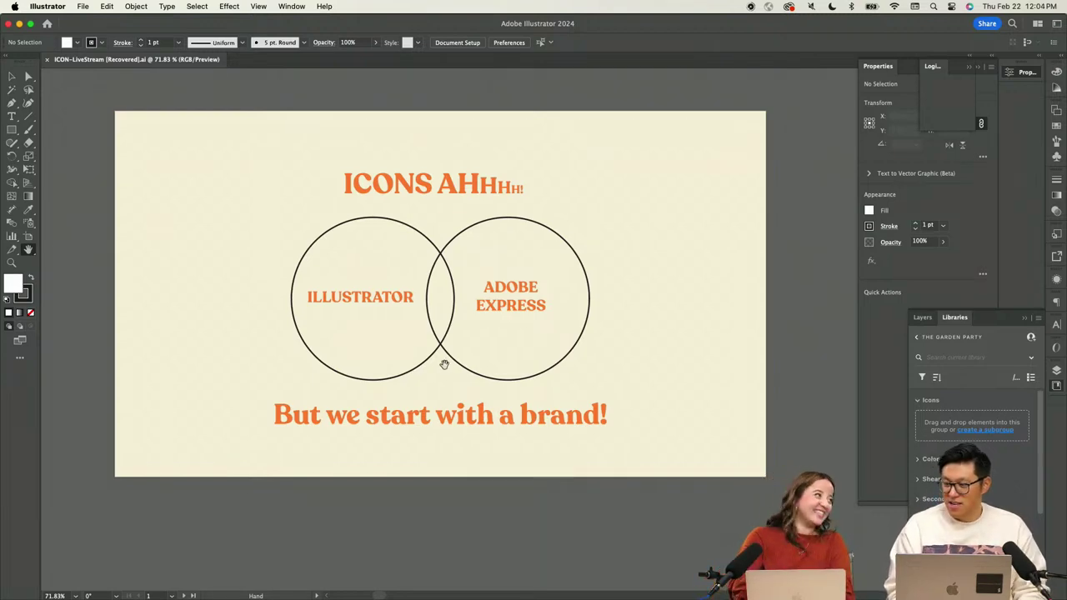
scroll(444, 364, down, 6)
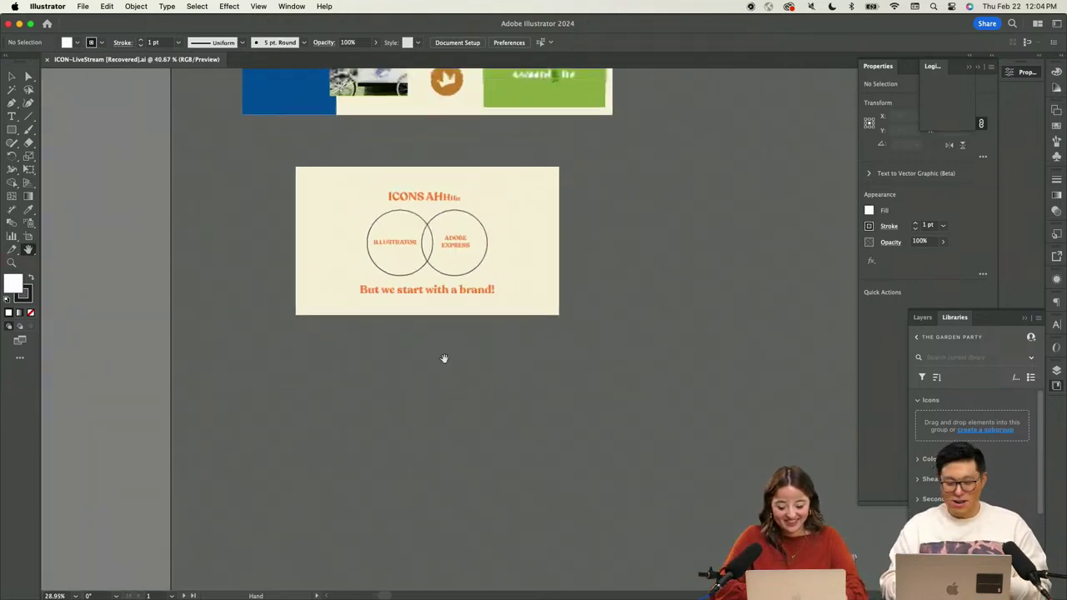
scroll(444, 359, right, 3)
scroll(444, 358, down, 3)
scroll(444, 358, right, 5)
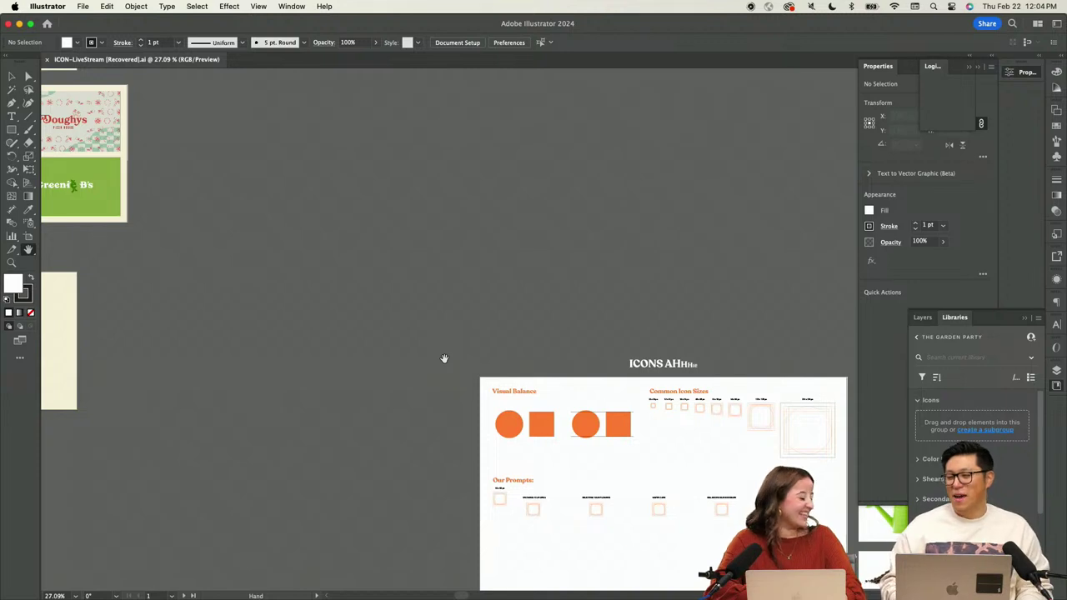
scroll(497, 378, up, 8)
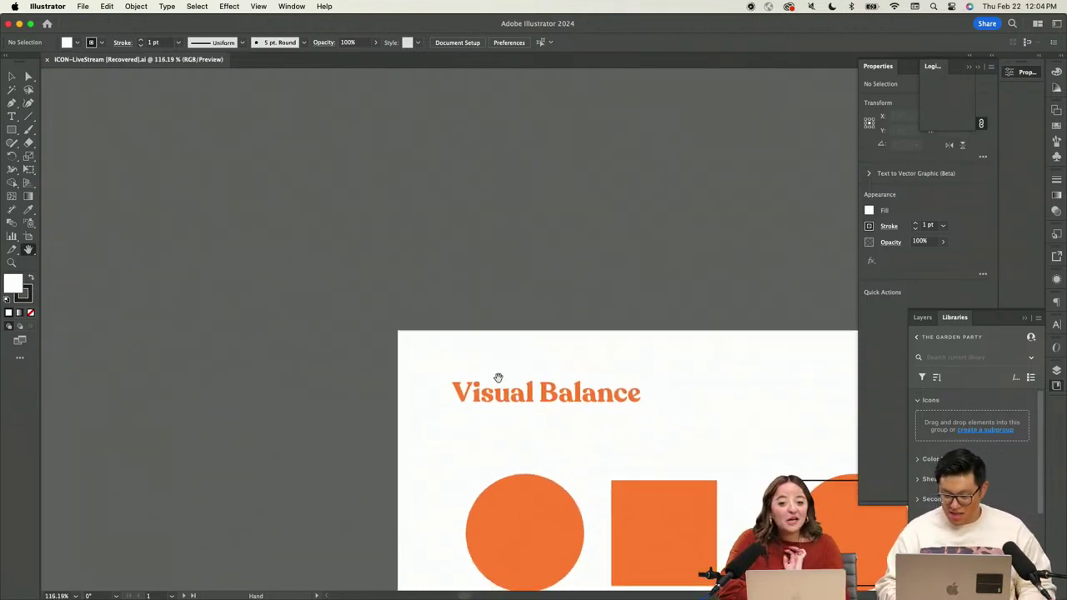
scroll(497, 378, down, 2)
scroll(498, 377, down, 5)
scroll(497, 377, right, 5)
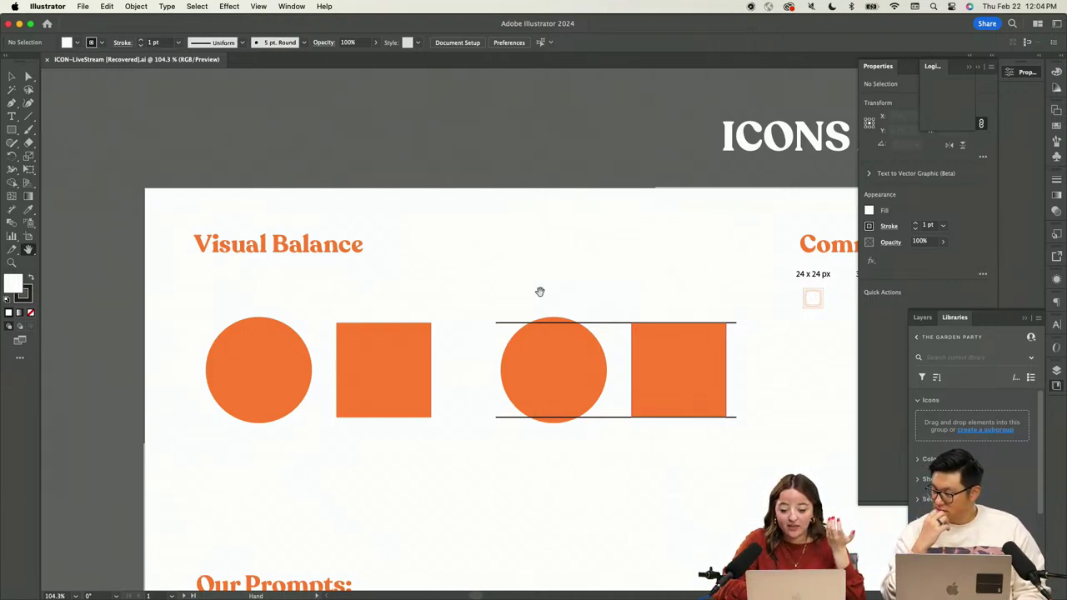
scroll(581, 279, up, 3)
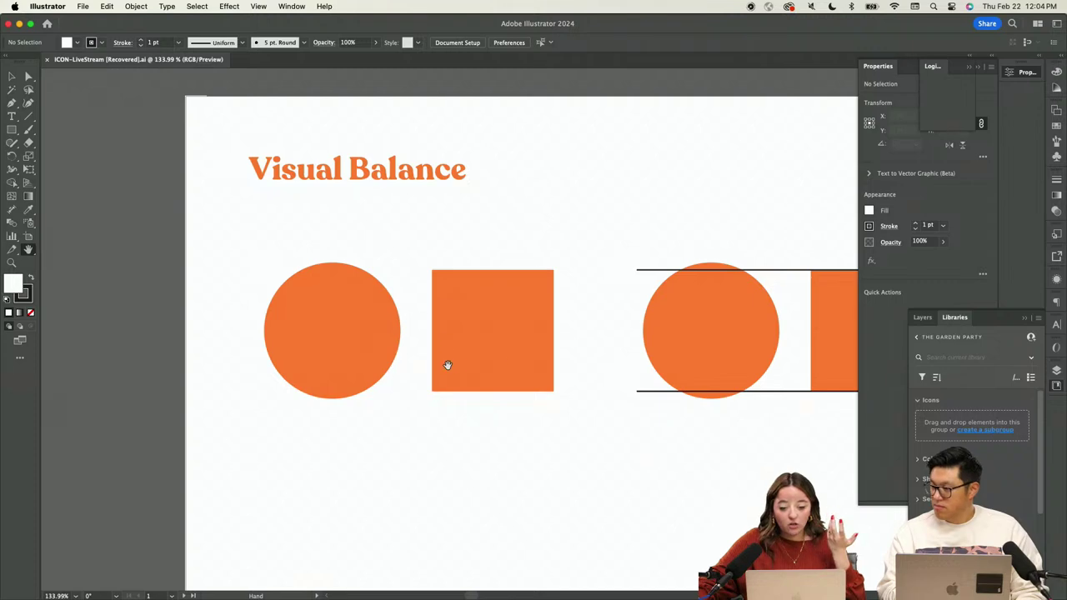
scroll(471, 352, down, 2)
scroll(471, 352, right, 3)
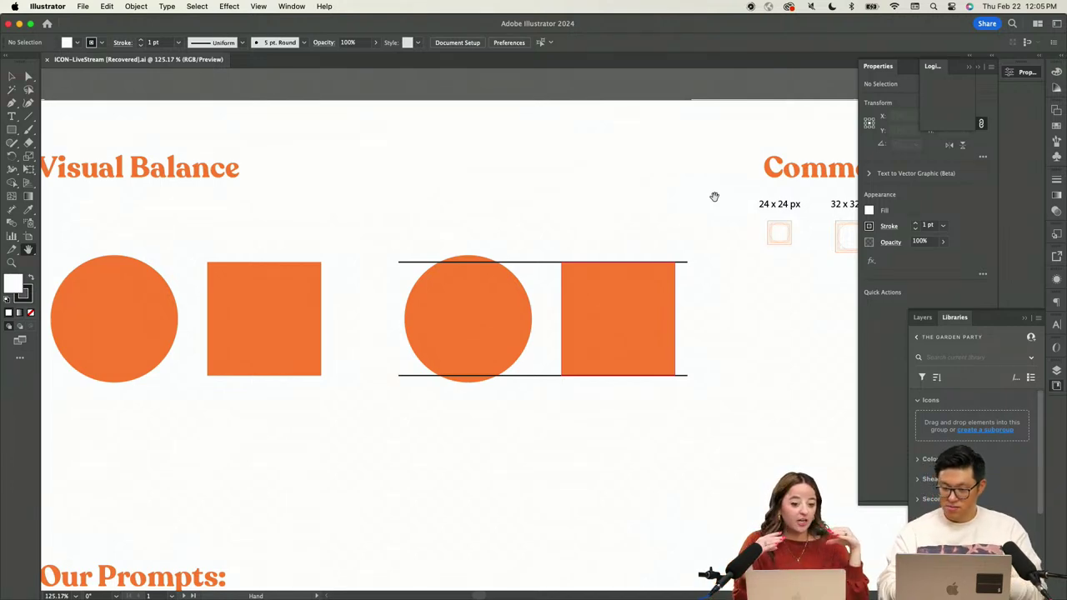
Draw a square of about 115 px matching the first orange square, move it below, and draw an equally sized circle
key(m)
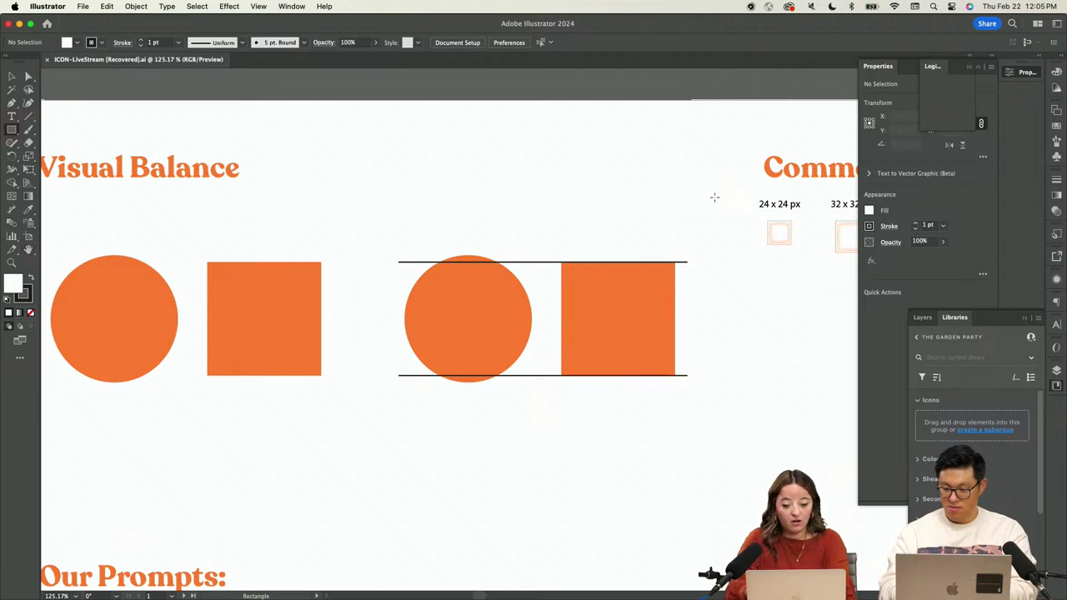
drag(205, 261, 321, 375)
drag(219, 285, 245, 409)
key(l)
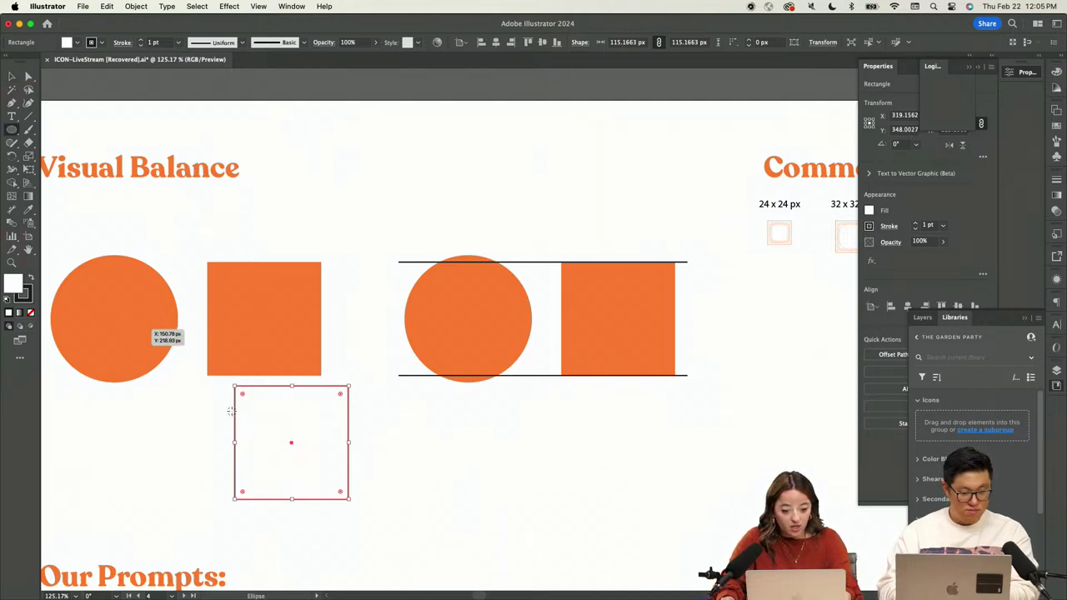
drag(296, 442, 364, 499)
Place the outlined circle and square side by side beneath the comparison pair with the guide lines
key(v)
click(479, 470)
drag(364, 450, 525, 464)
drag(292, 437, 592, 433)
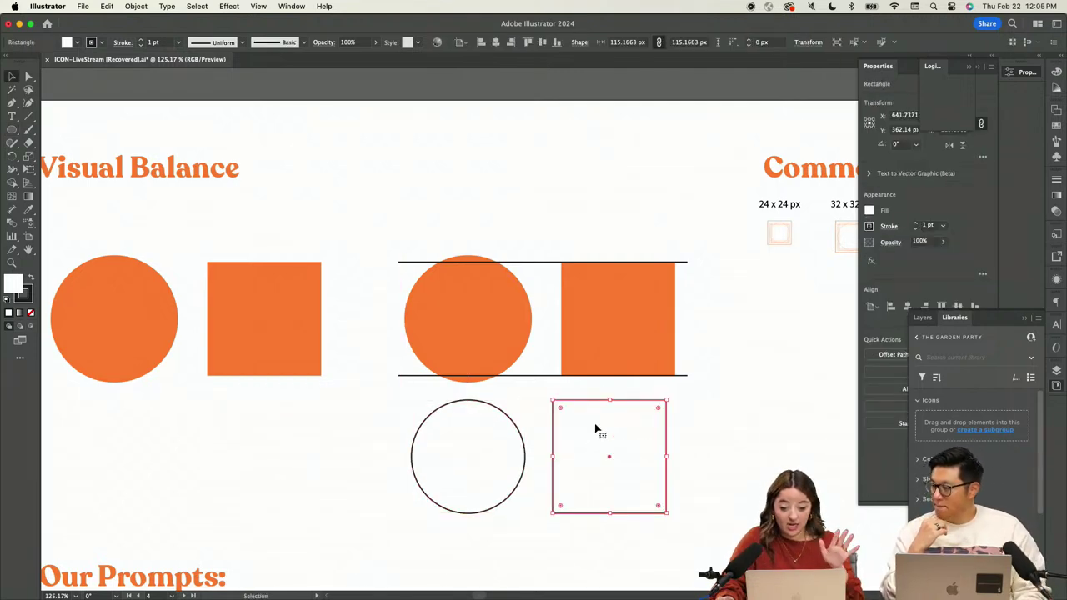
Give the new circle and square the orange fill of the existing square and move them below and between the two comparison pairs
click(516, 417)
click(554, 442)
click(727, 447)
key(super+a)
key(i)
click(634, 285)
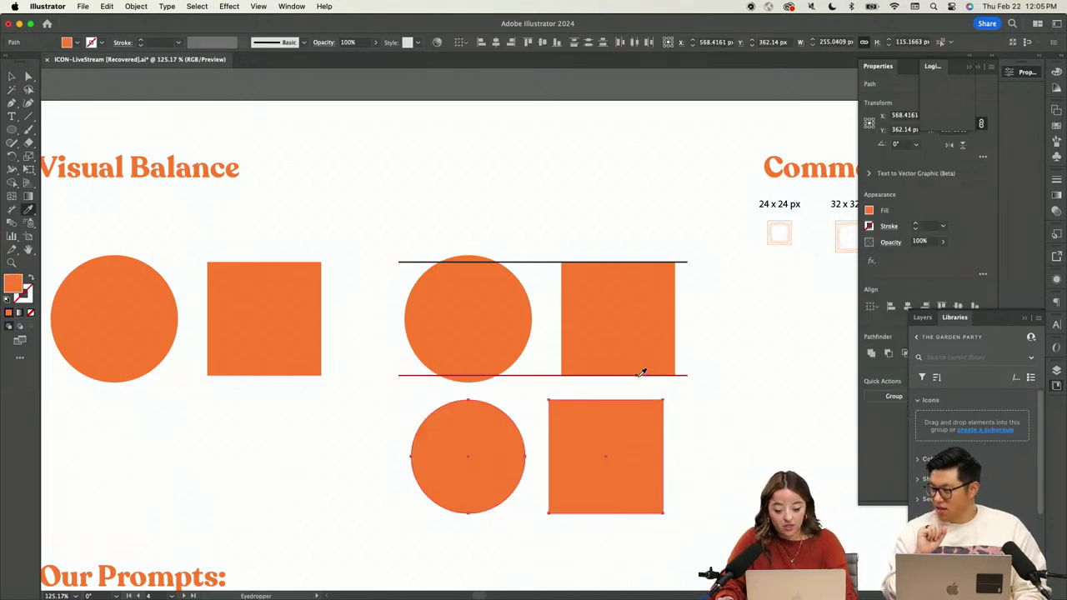
key(v)
drag(468, 462, 298, 476)
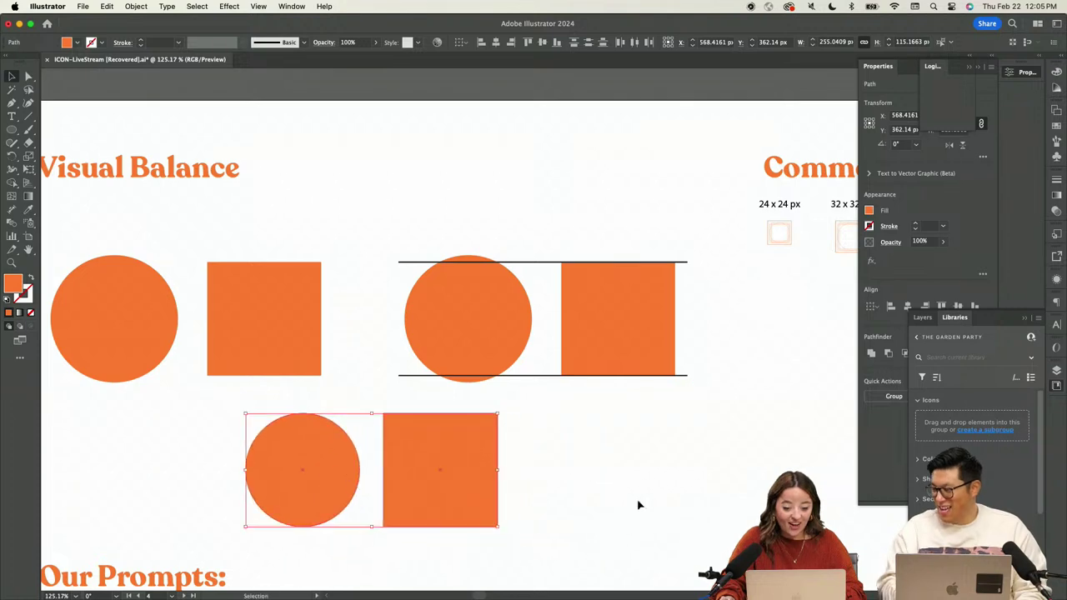
click(653, 447)
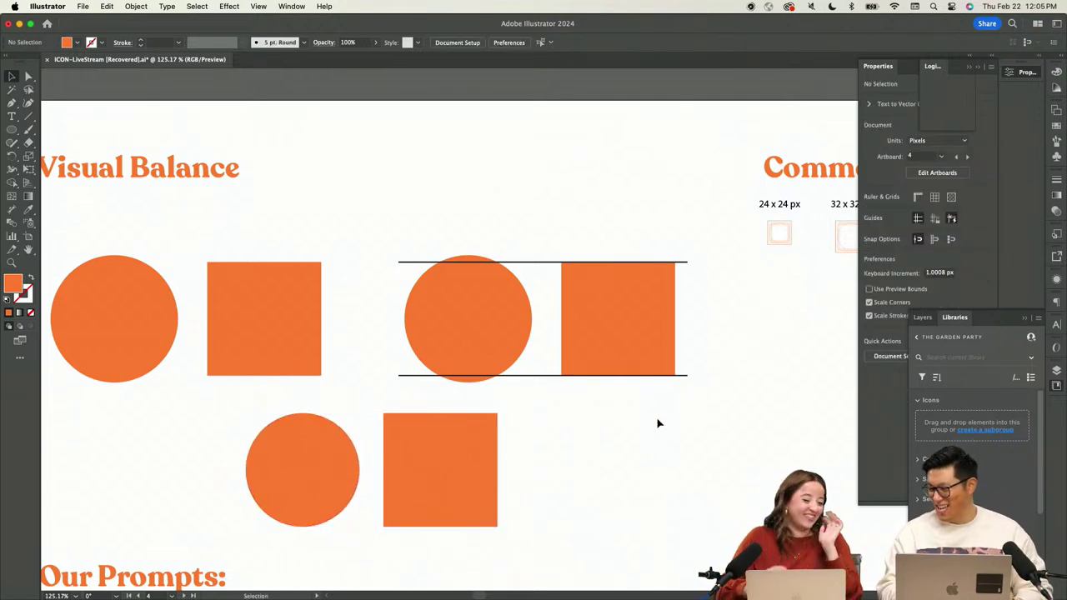
Delete the equal-size circle and square below the two Visual Balance comparison pairs
scroll(658, 423, down, 3)
scroll(658, 424, left, 3)
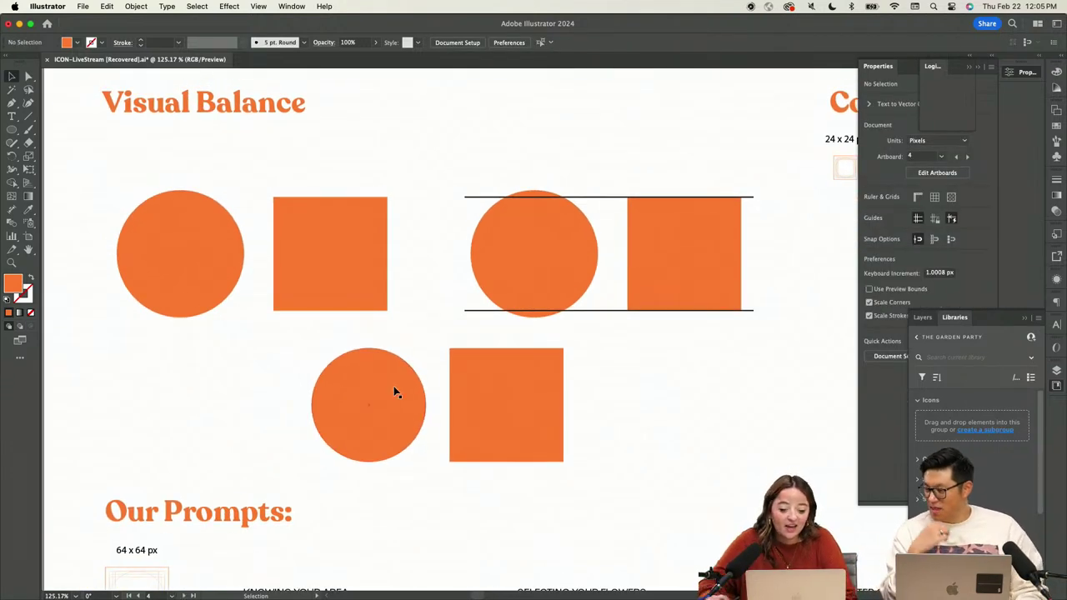
drag(614, 377, 330, 475)
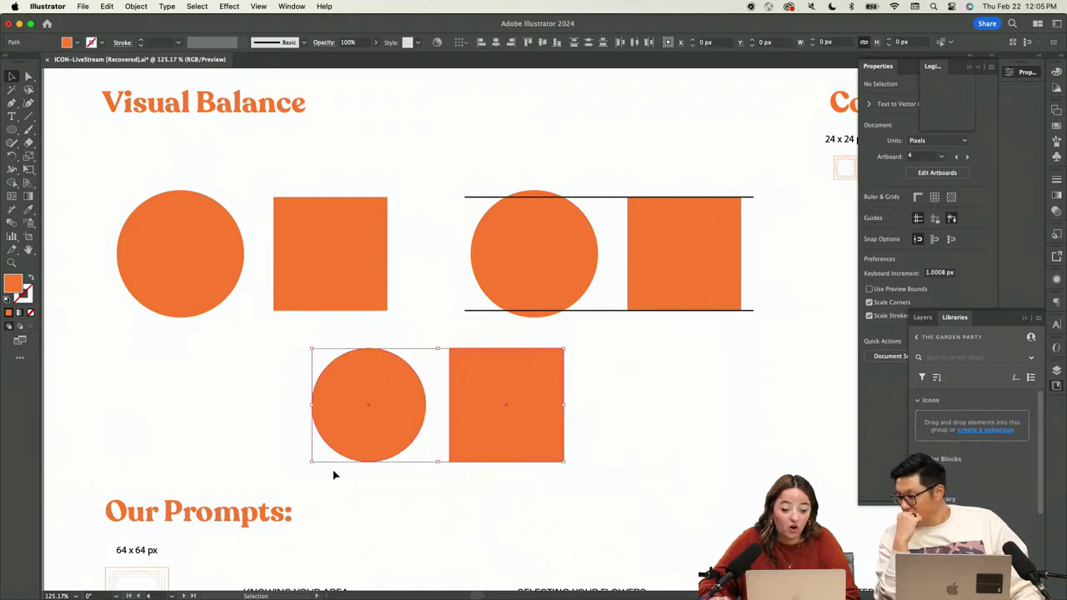
click(734, 397)
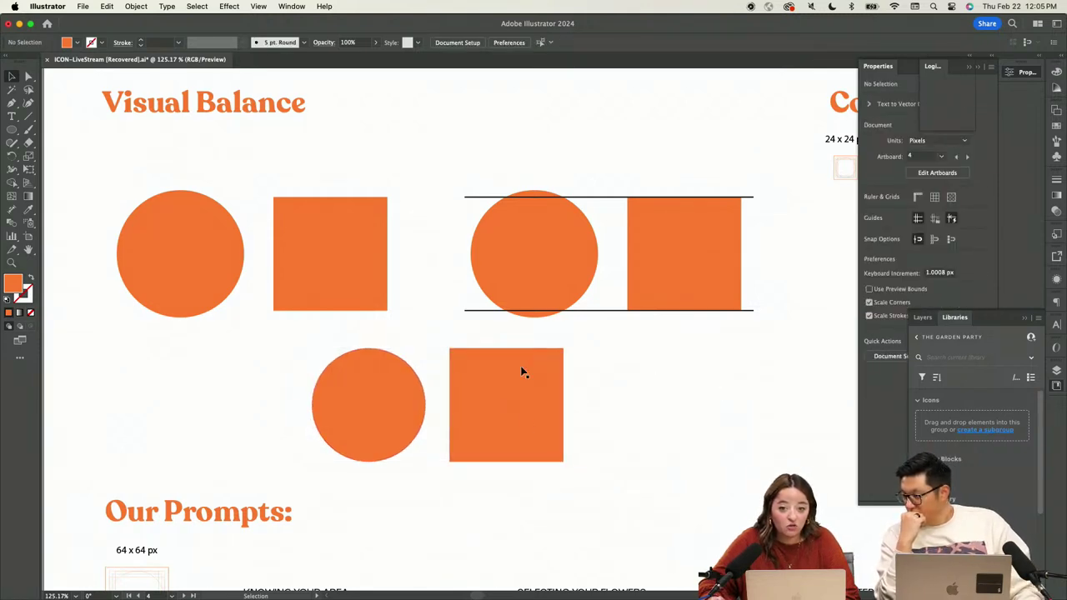
drag(606, 364, 342, 440)
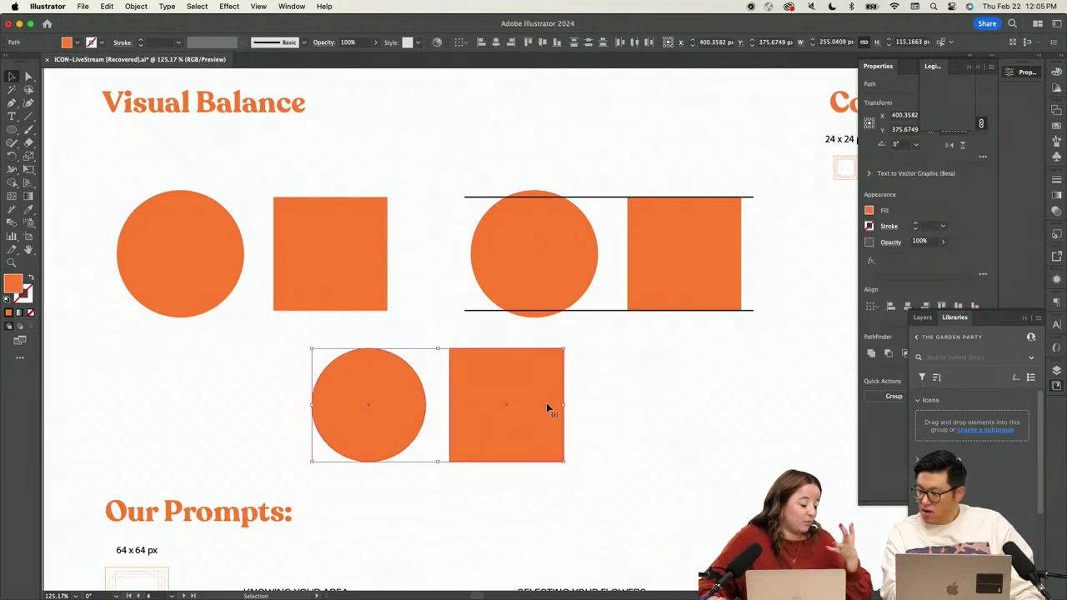
click(680, 374)
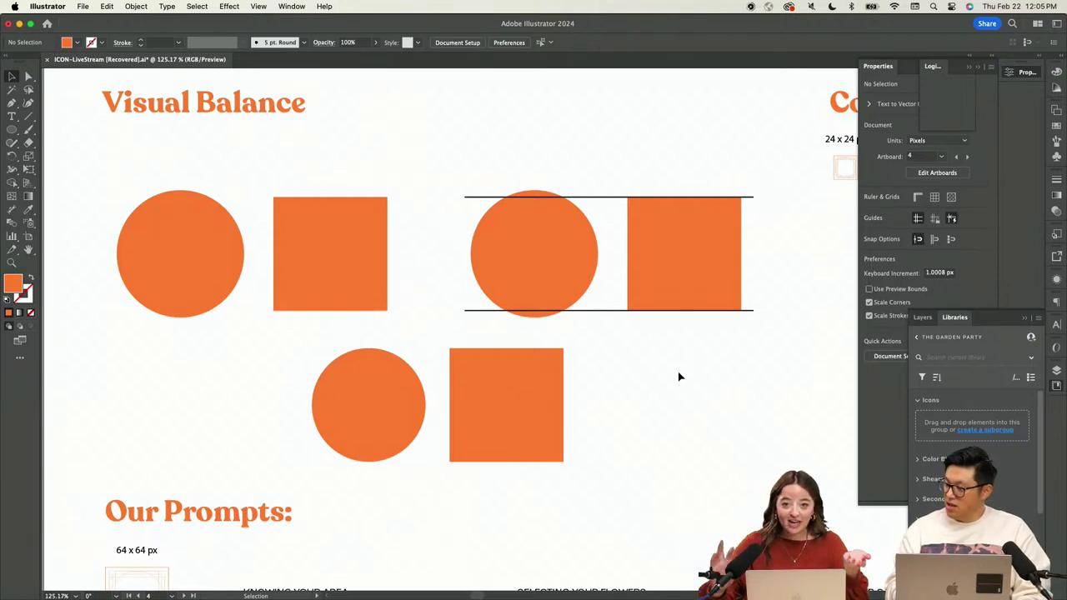
drag(593, 396, 338, 418)
key(Delete)
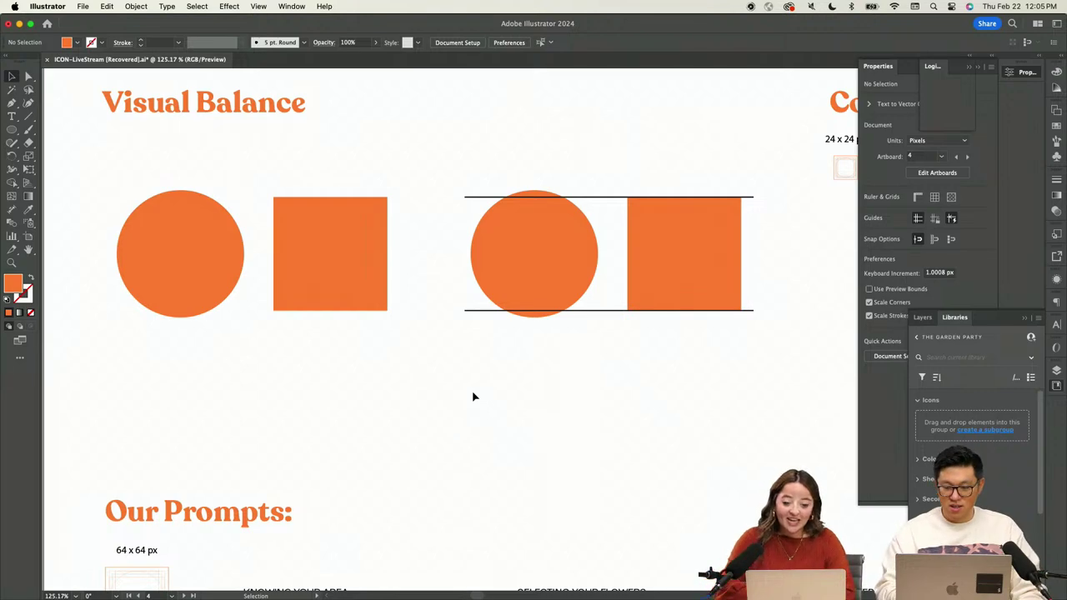
Examine the Common Icon Sizes row of grids from 24 x 24 px to 256 x 256 px
scroll(472, 395, up, 3)
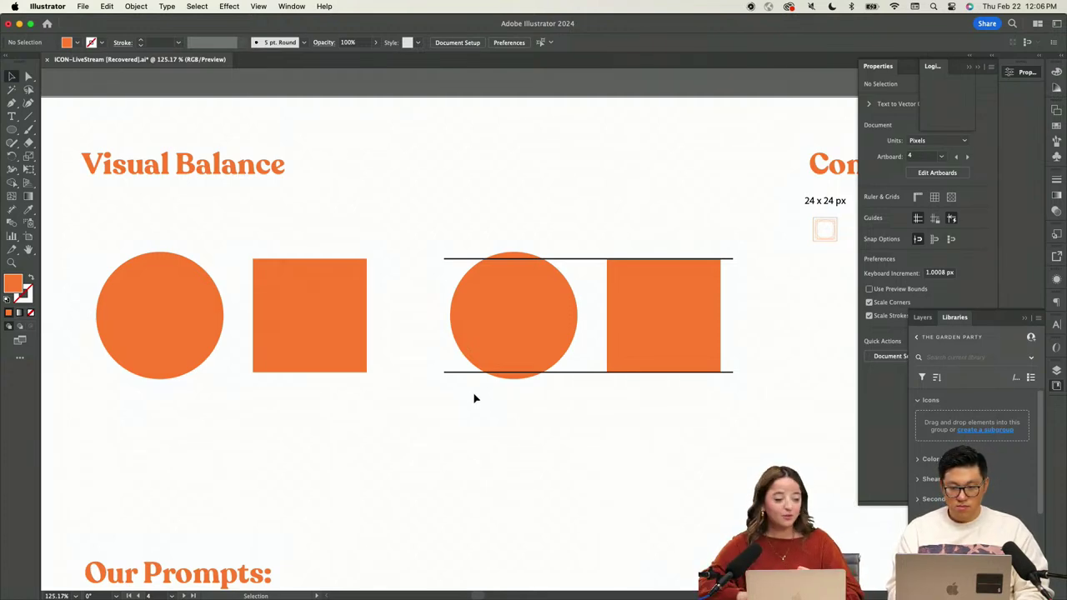
scroll(474, 399, right, 15)
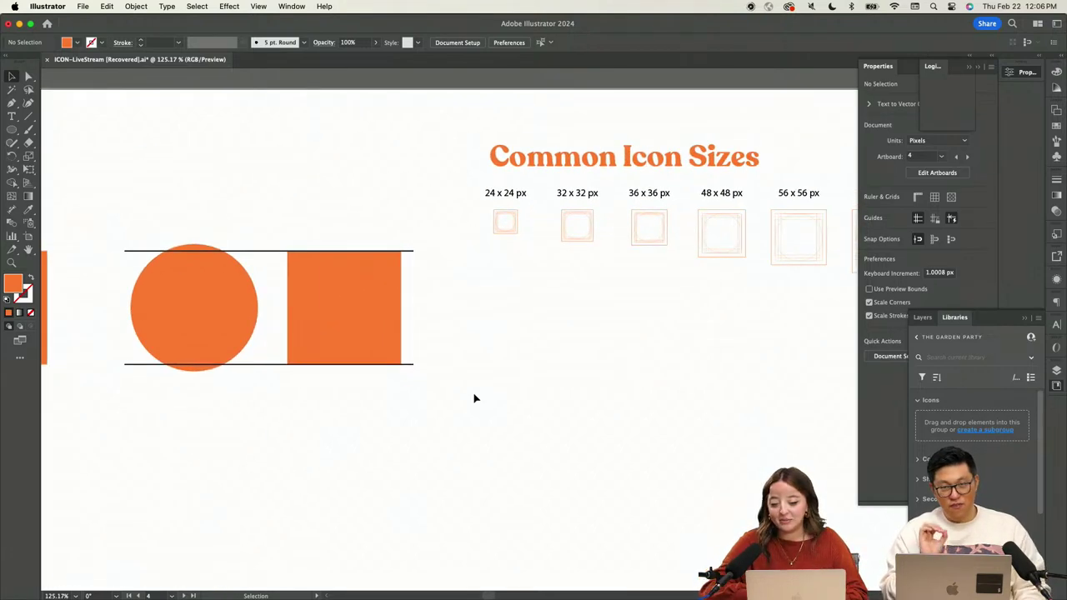
scroll(474, 398, up, 2)
scroll(490, 394, down, 5)
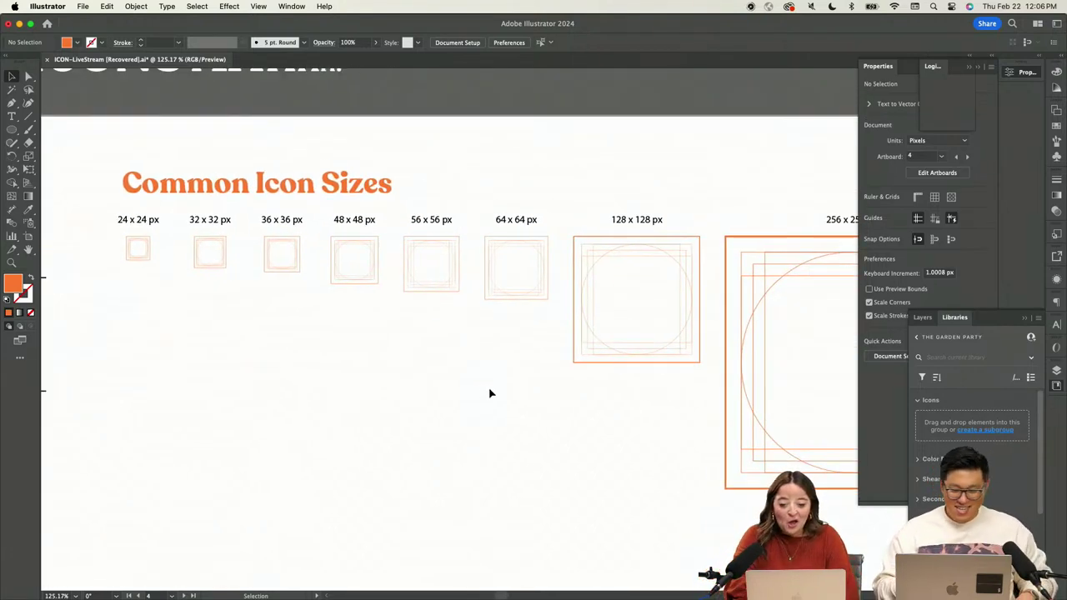
scroll(490, 393, up, 4)
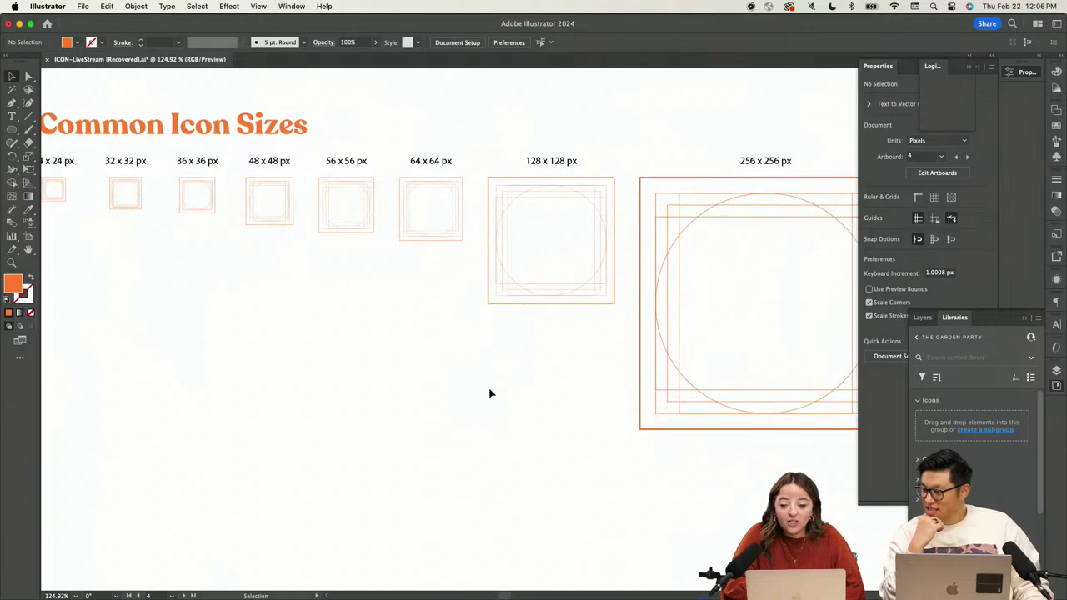
scroll(490, 394, down, 3)
scroll(490, 393, down, 2)
scroll(490, 394, up, 1)
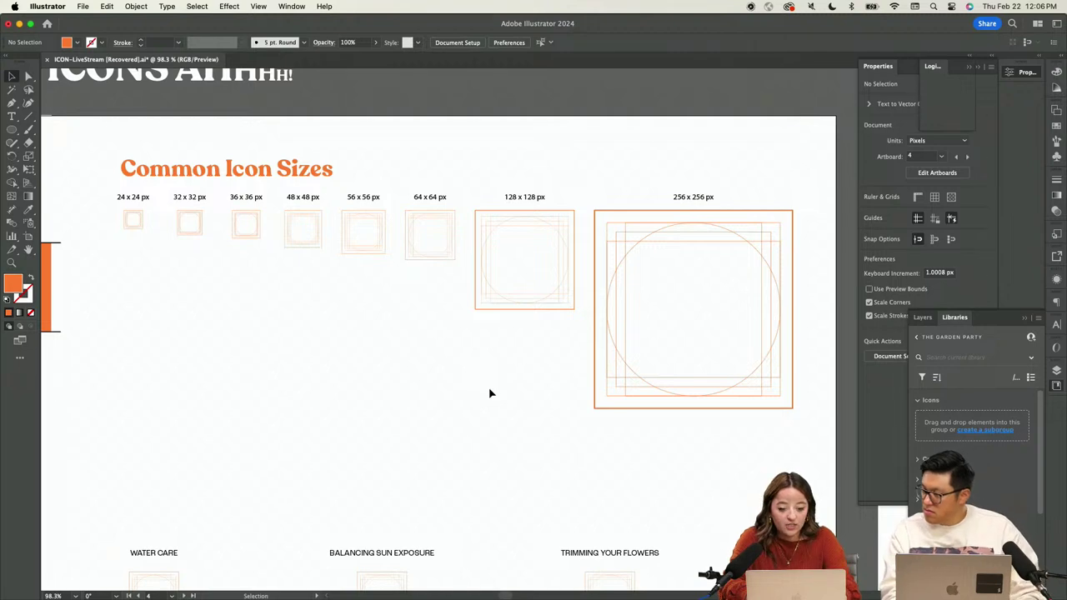
key(l)
click(265, 395)
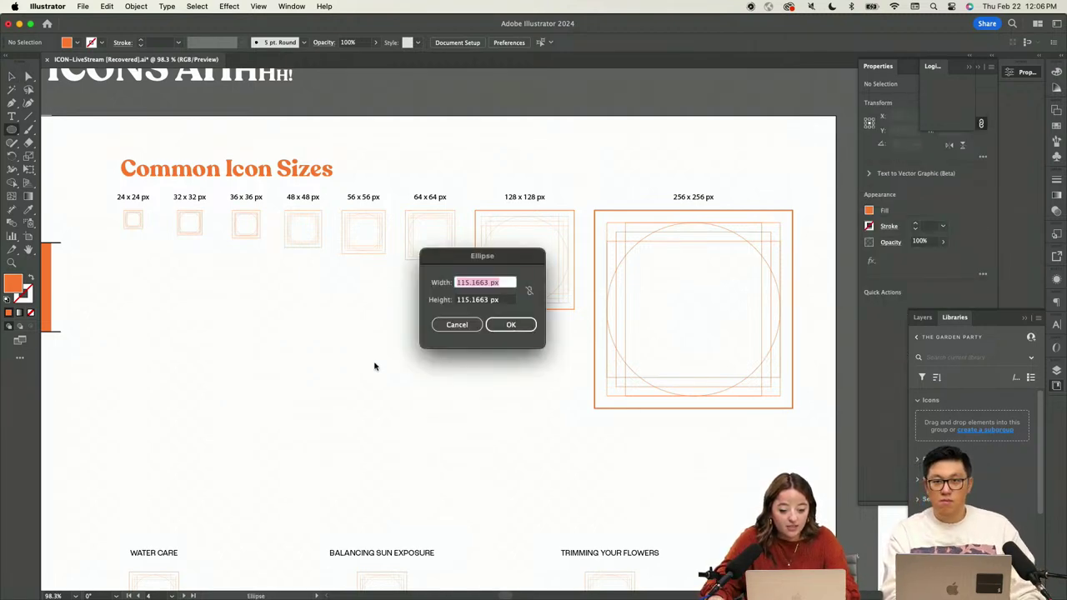
click(436, 332)
key(p)
click(282, 361)
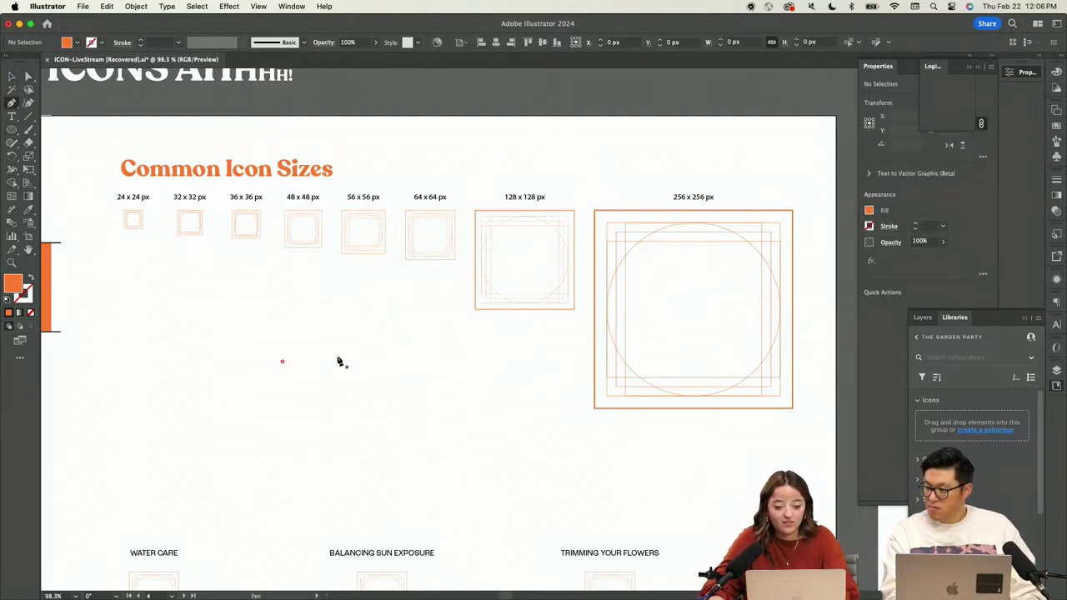
key(Escape)
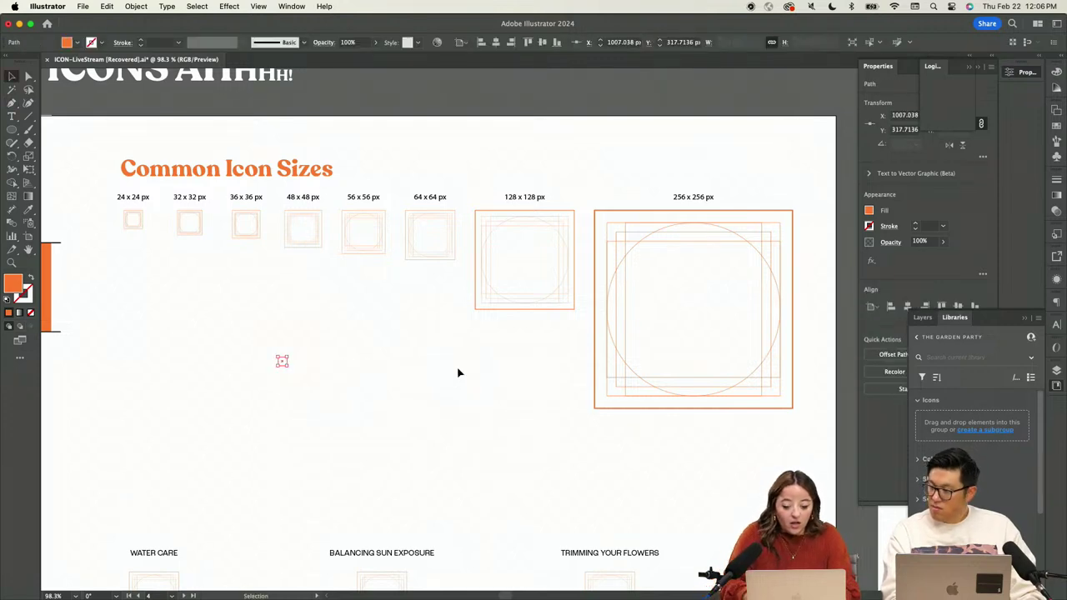
key(v)
Draw a square of about 60 px below the smaller icon grids and swap its fill and stroke for an orange outline
key(m)
drag(259, 369, 282, 394)
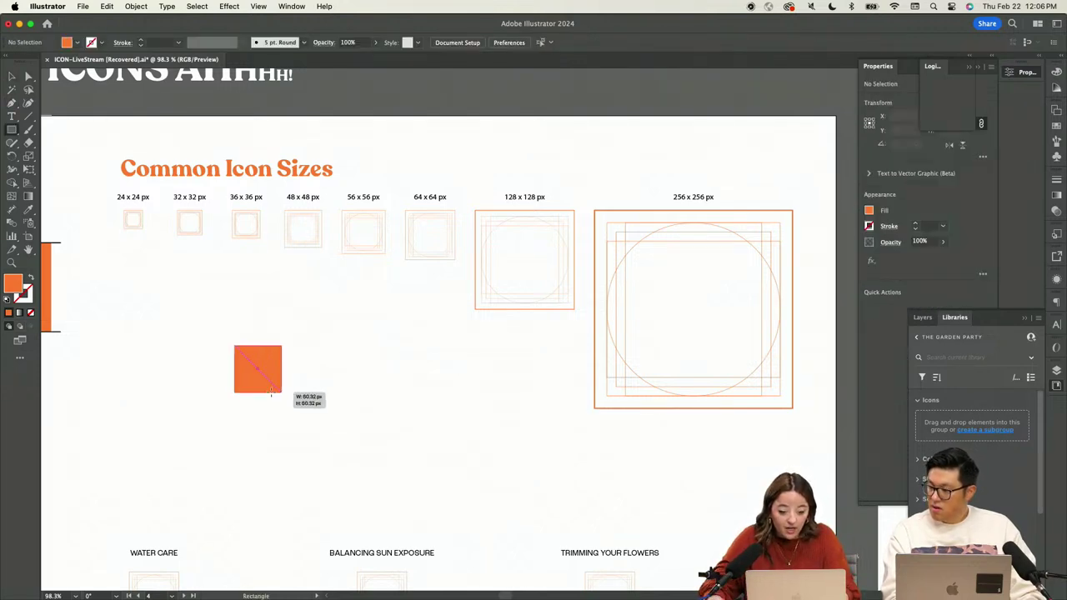
key(v)
click(30, 278)
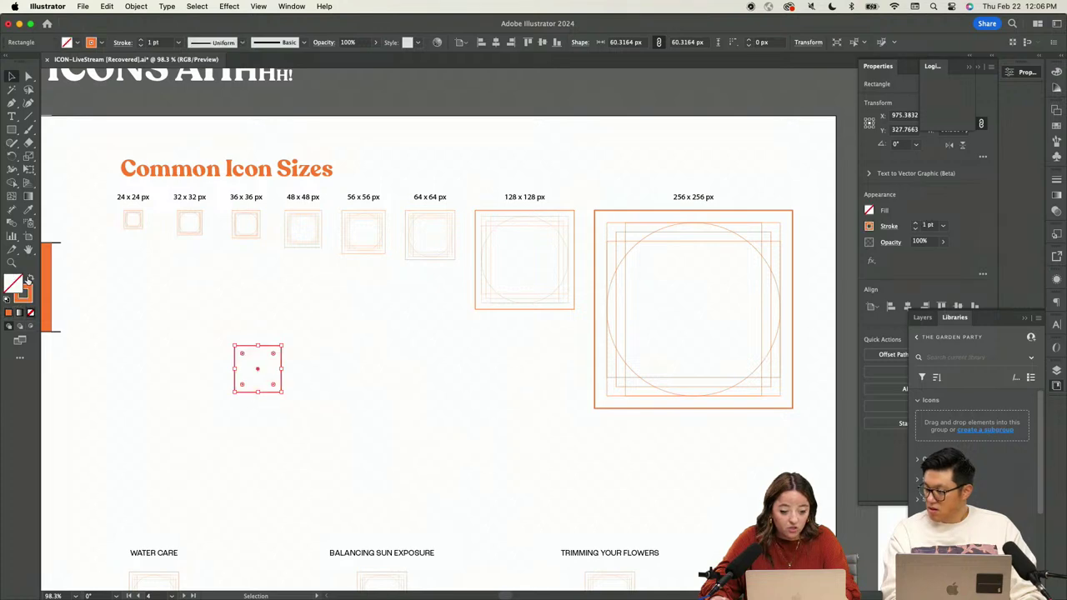
Set the orange square's stroke to 3 pt and place a duplicate of it directly to its right
click(915, 224)
click(915, 224)
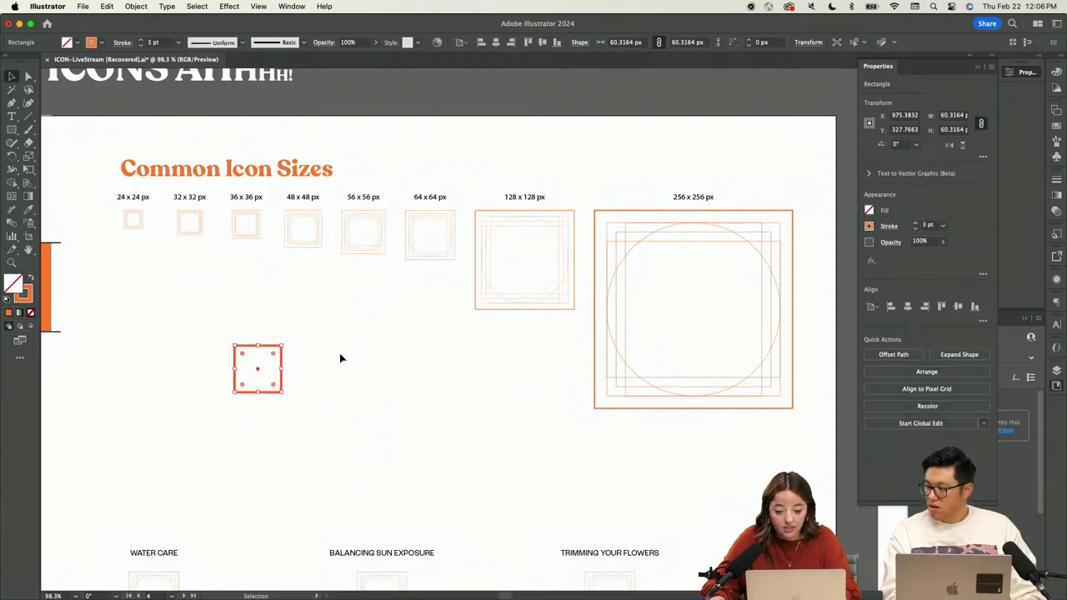
click(286, 364)
click(280, 392)
drag(260, 368, 263, 369)
drag(337, 364, 325, 408)
key(Delete)
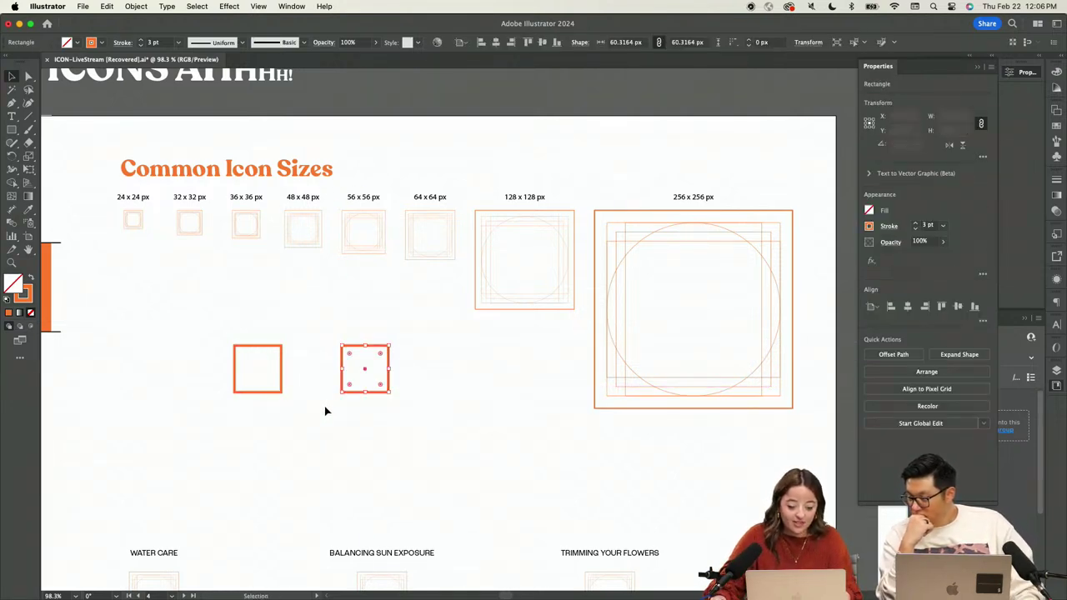
Enlarge the duplicate square to about 156 px and shift it clear of the smaller square
drag(389, 391, 430, 434)
click(468, 425)
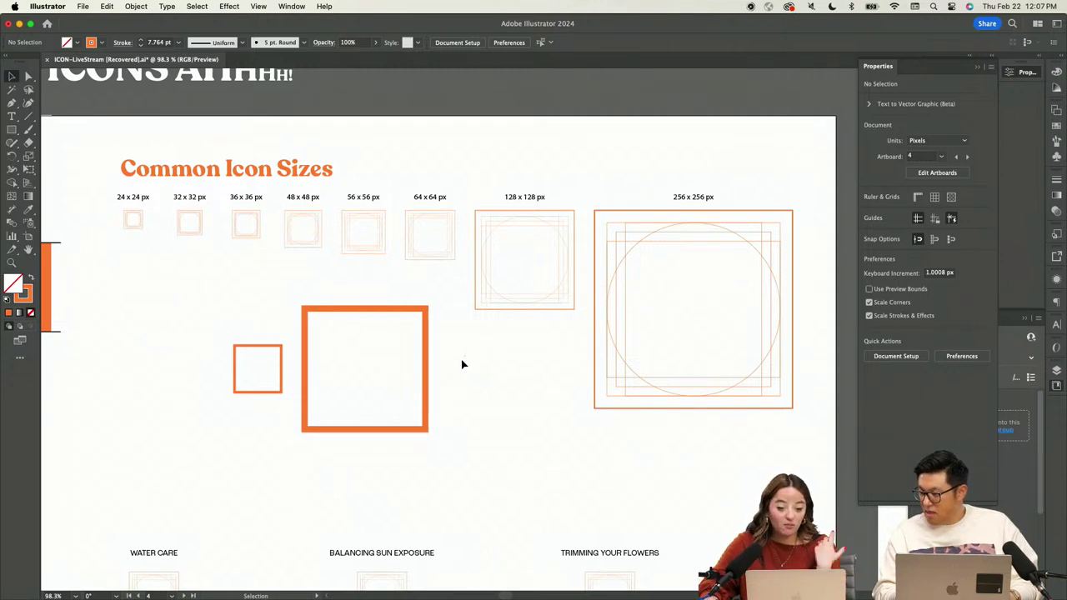
click(350, 423)
drag(400, 306, 380, 316)
click(464, 361)
Delete both orange outline squares below the Common Icon Sizes grids
drag(467, 364, 209, 421)
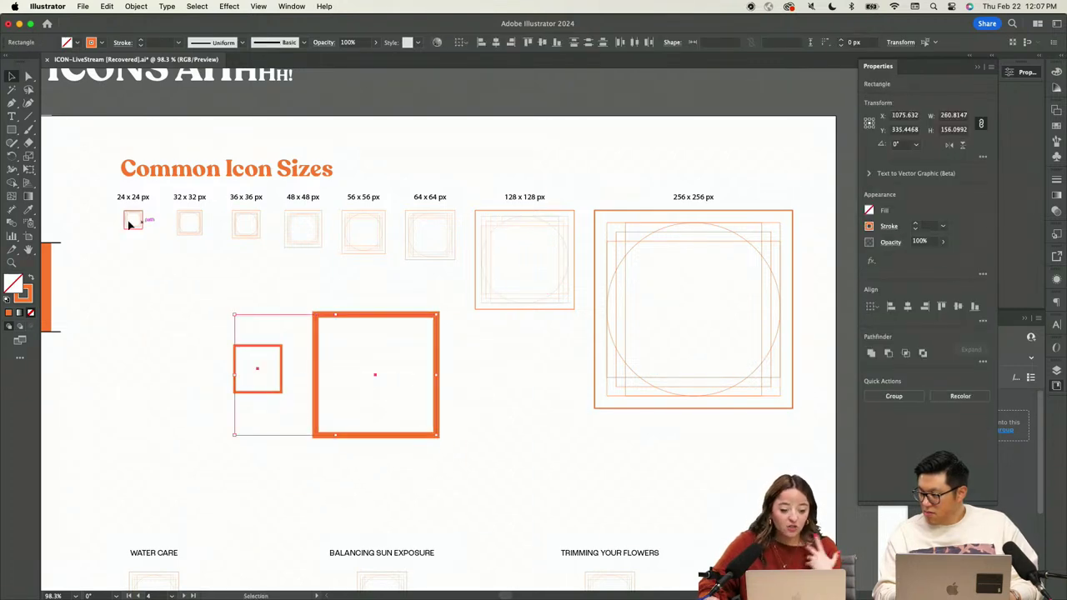
drag(117, 227, 672, 273)
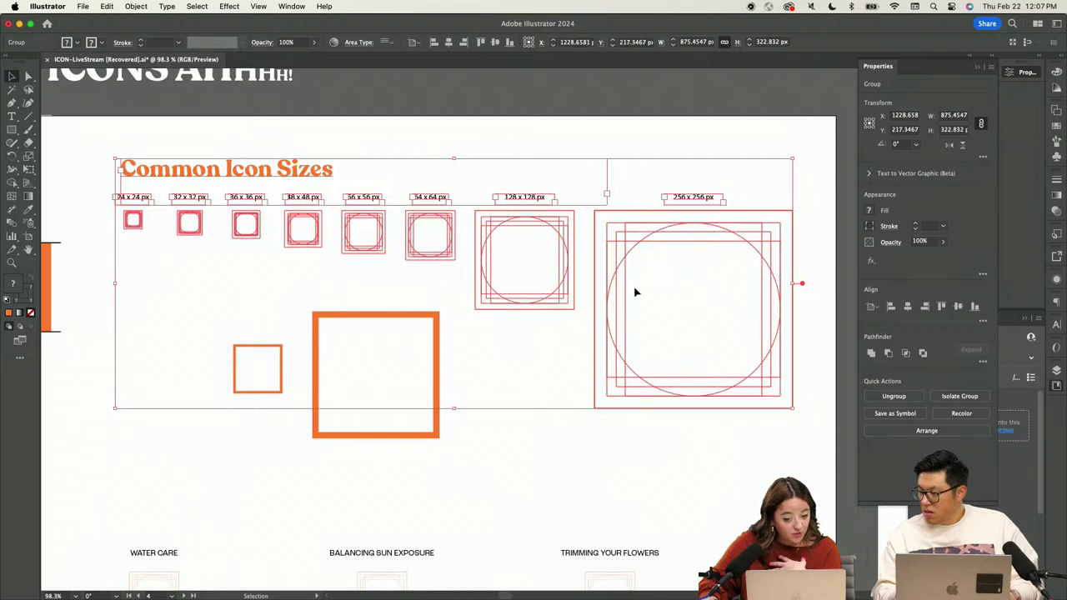
click(546, 342)
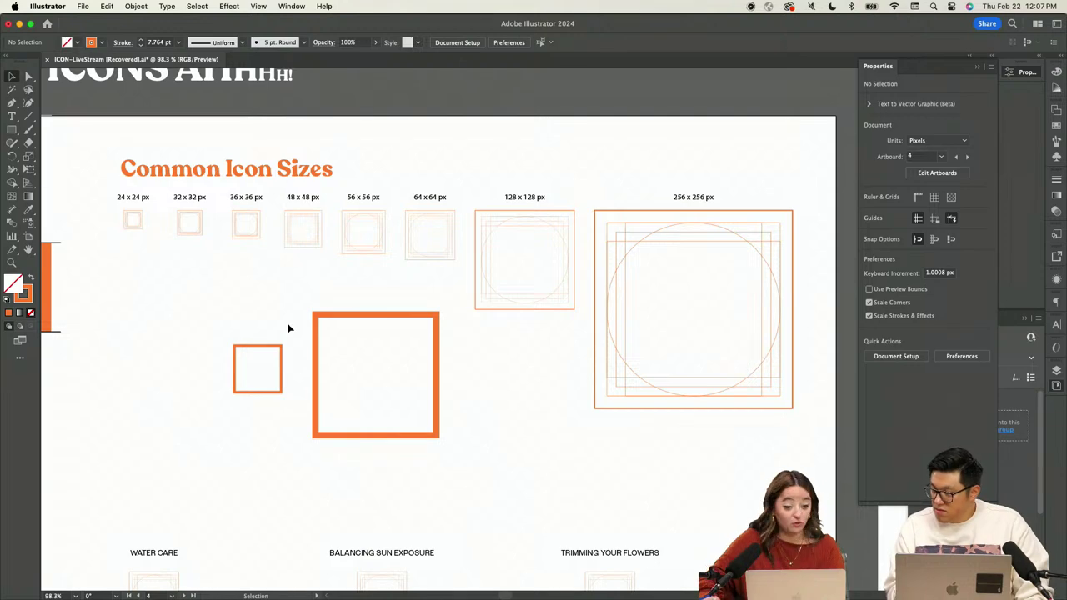
drag(266, 331, 362, 400)
key(Delete)
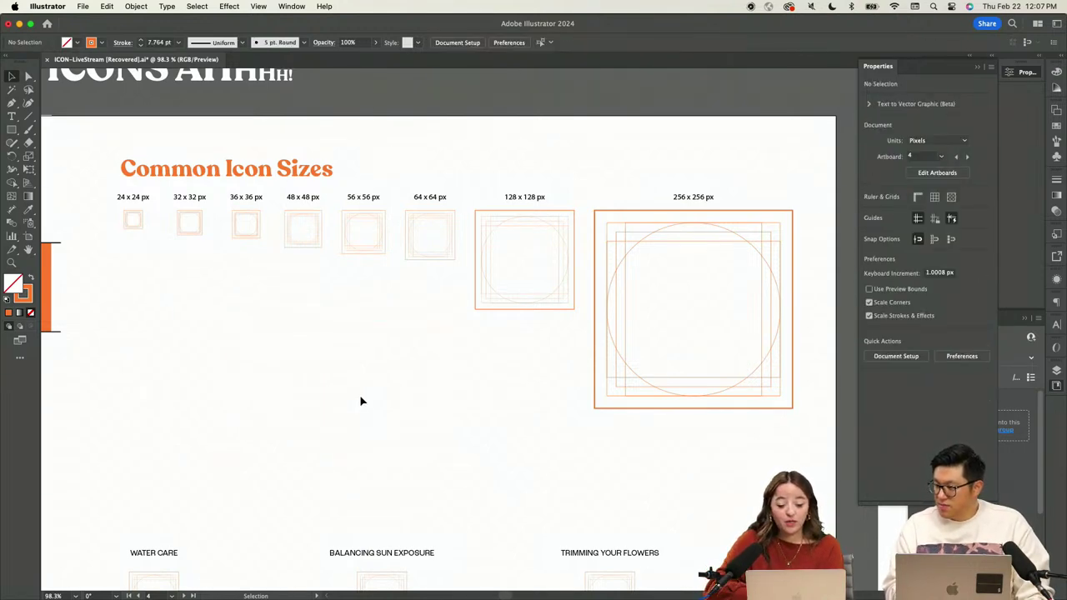
Switch to the Garden Party Adobe Live document in Adobe Express and look through its Title and Index pages
scroll(361, 401, down, 5)
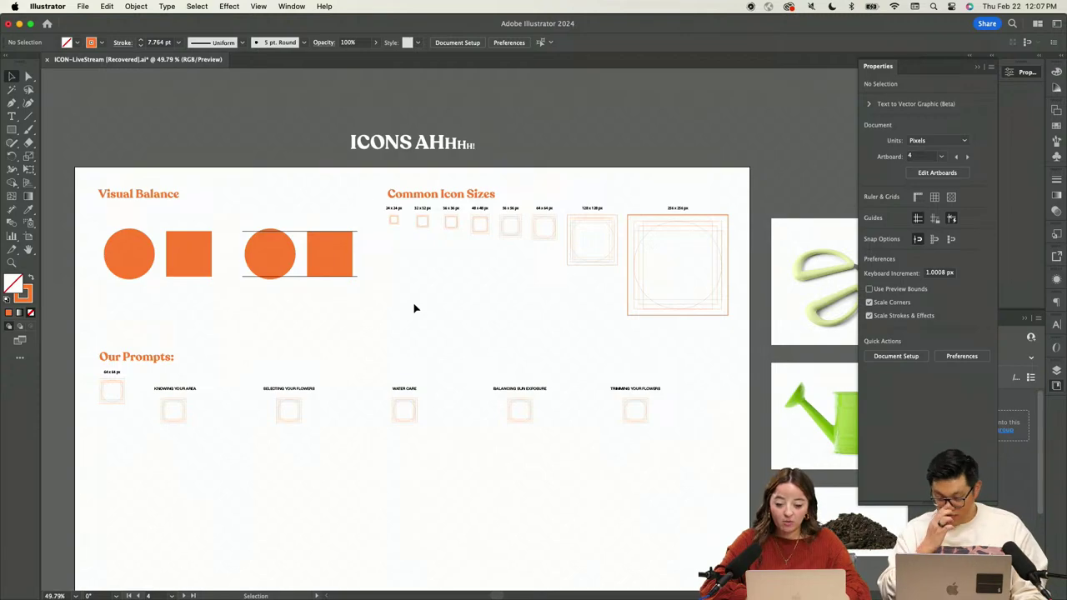
key(ctrl+Up)
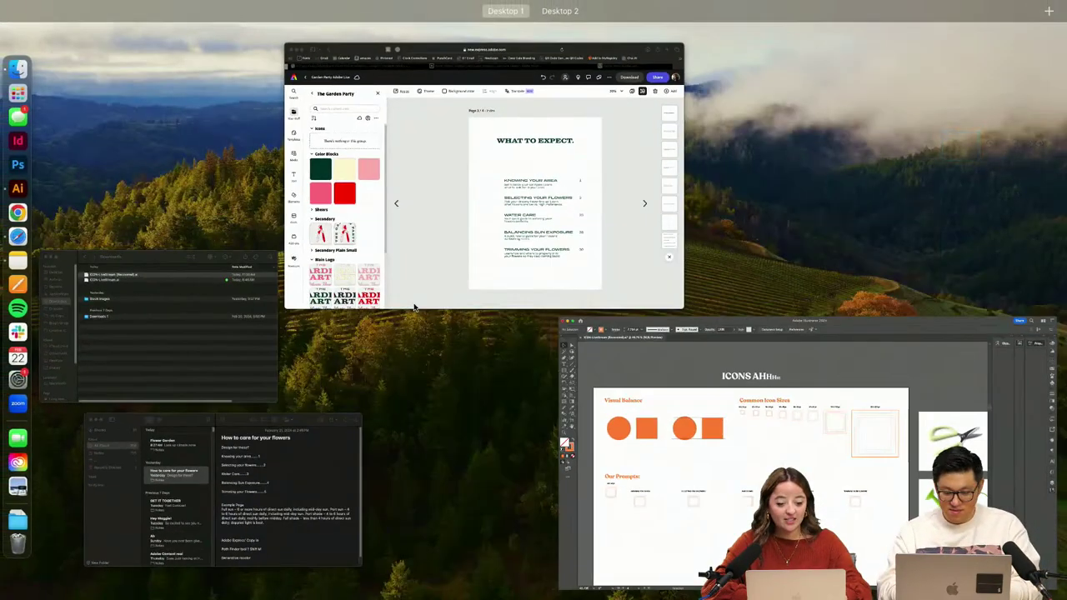
click(431, 239)
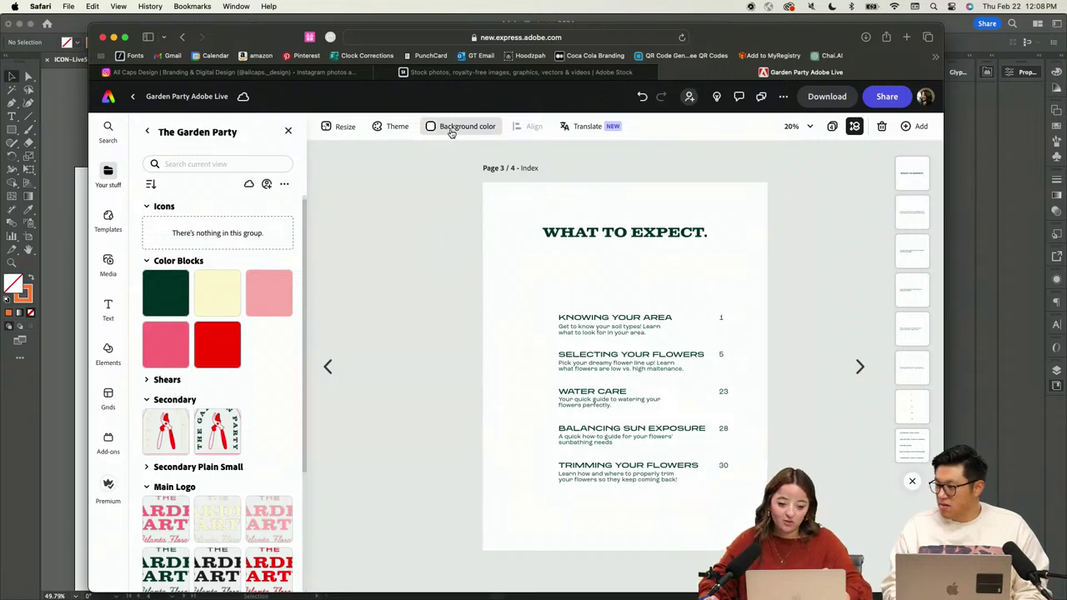
click(328, 367)
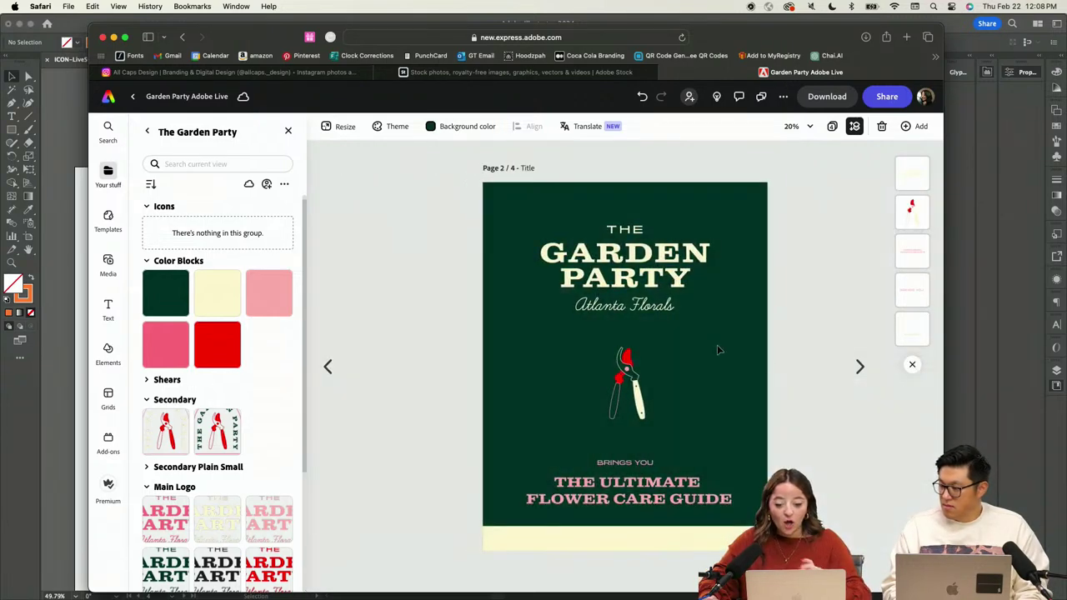
click(858, 367)
Enlarge the browser window and examine the chapter topics on the What to Expect index page up close
drag(753, 33, 721, 25)
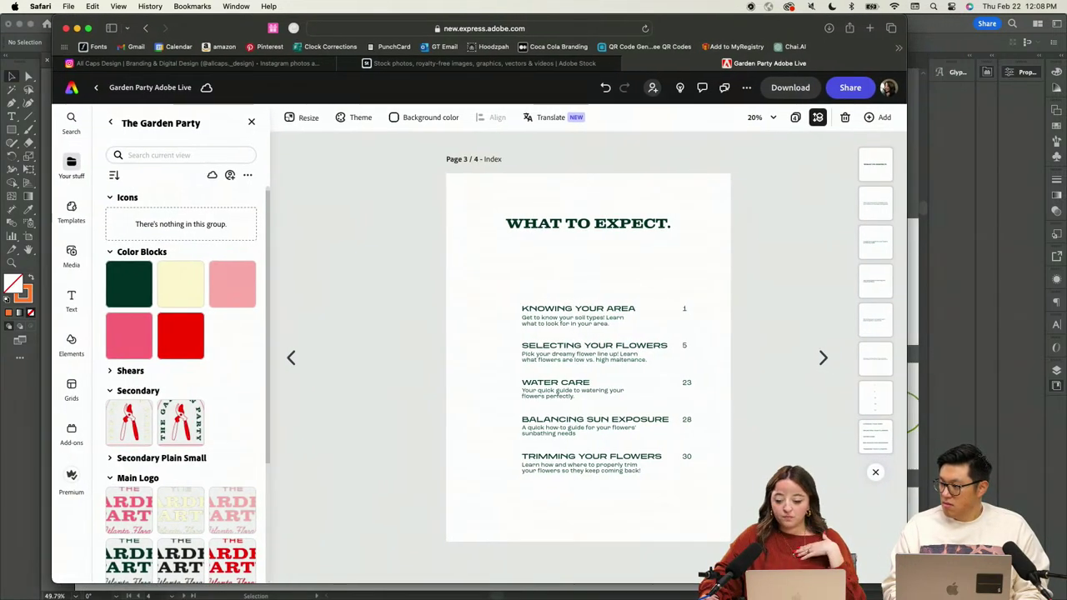
double_click(721, 25)
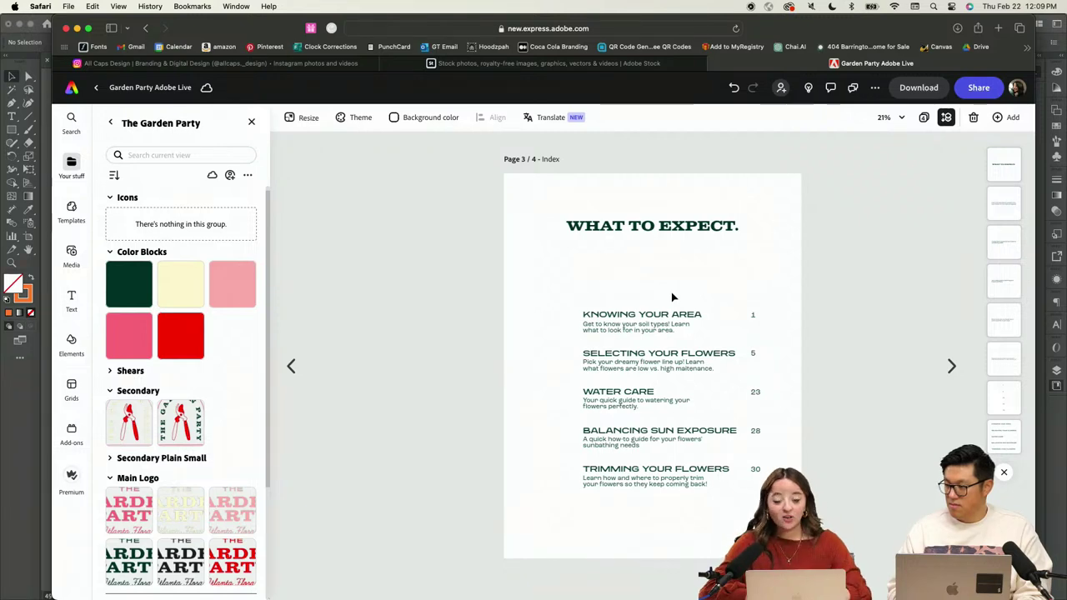
scroll(670, 345, up, 3)
scroll(665, 369, down, 1)
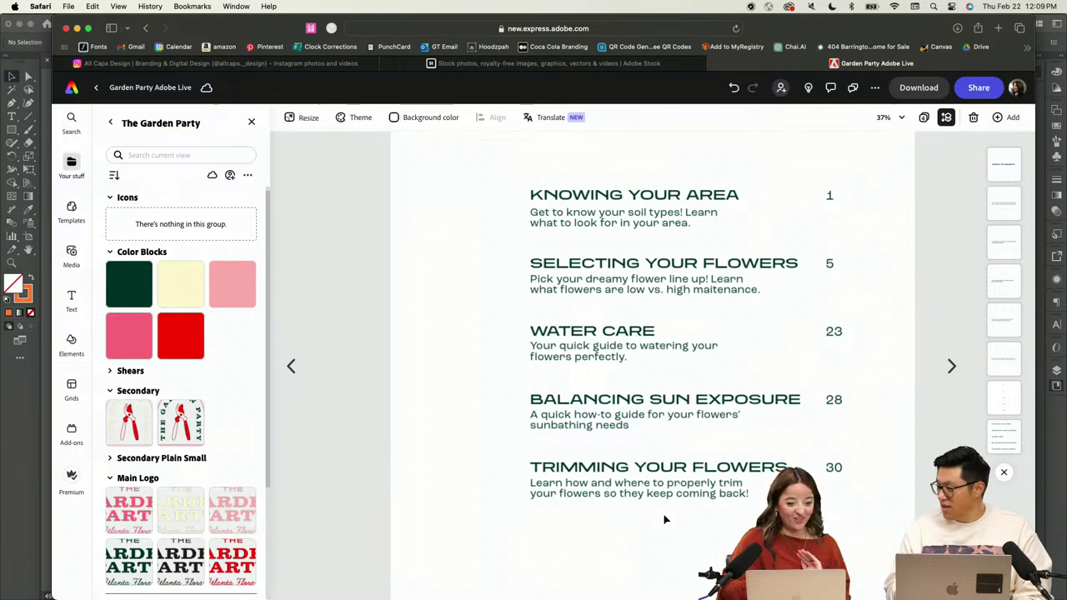
Switch back to Illustrator and move the soil pile photo below and to the right of the Knowing Your Area grid
key(ctrl+Up)
click(727, 495)
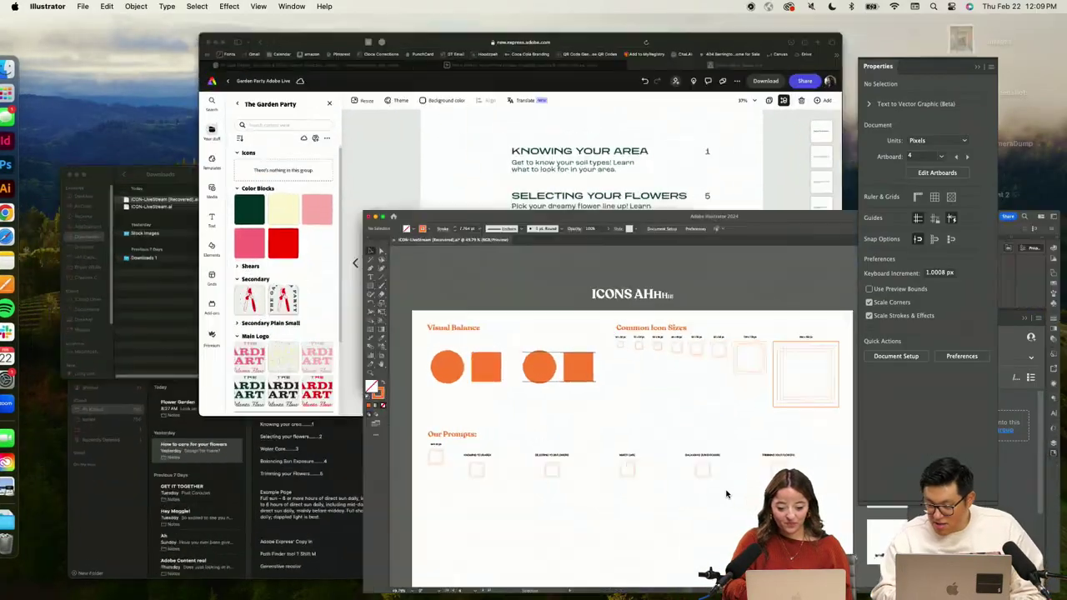
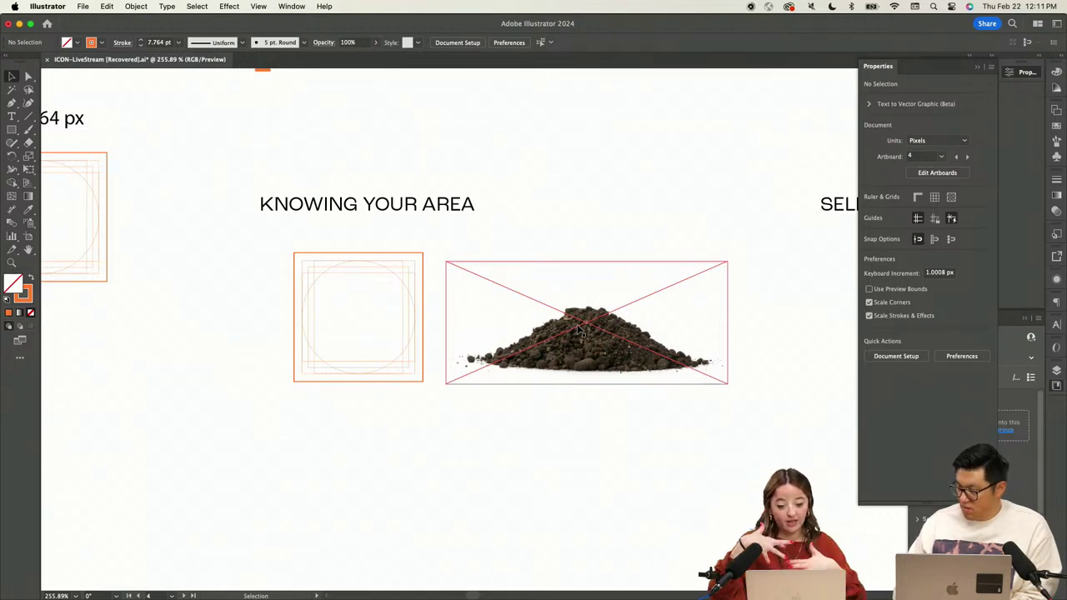
drag(609, 332, 590, 435)
drag(510, 416, 528, 410)
click(450, 365)
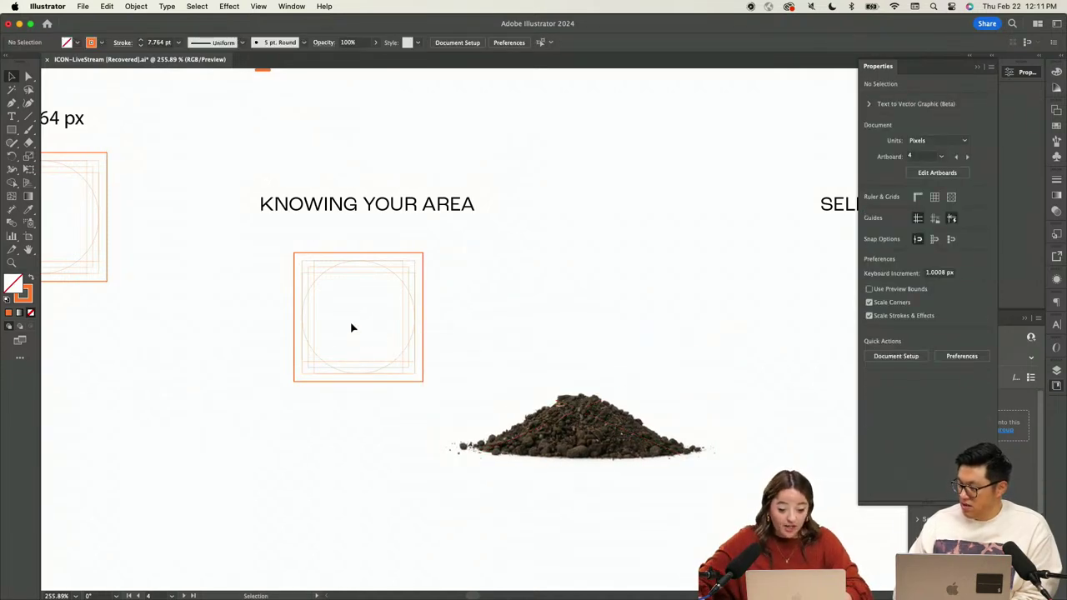
Draw a circle of about 10.6 px in the lower-left corner of the Knowing Your Area grid
key(z)
drag(333, 358, 684, 333)
scroll(486, 291, up, 3)
scroll(486, 291, left, 4)
key(l)
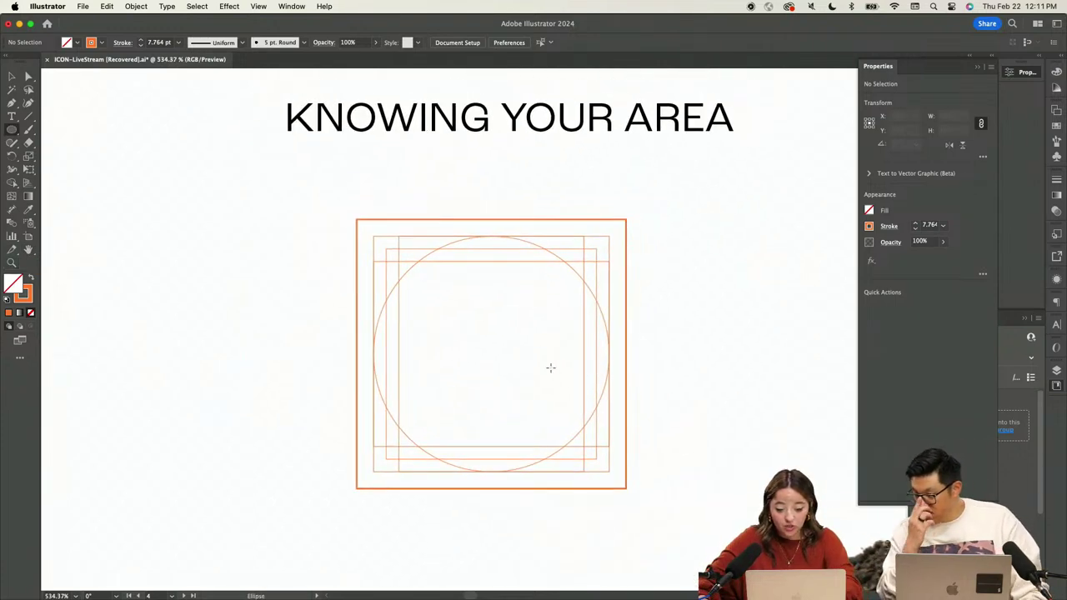
drag(410, 433, 448, 468)
Reduce the small circle's stroke to 1 pt
key(v)
click(915, 228)
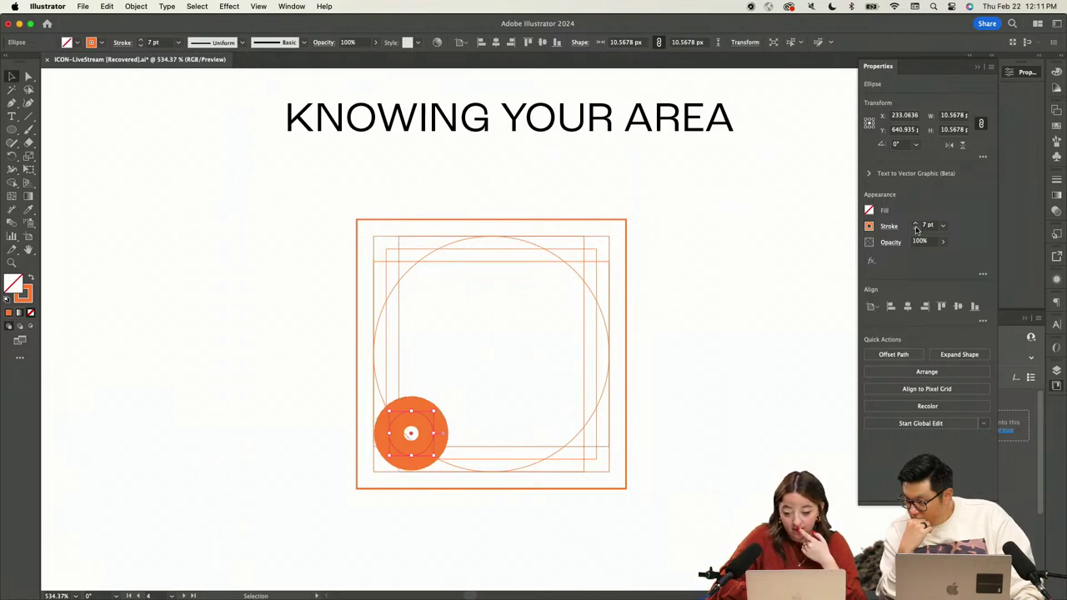
click(915, 227)
click(915, 227)
click(915, 228)
click(915, 227)
scroll(552, 411, left, 2)
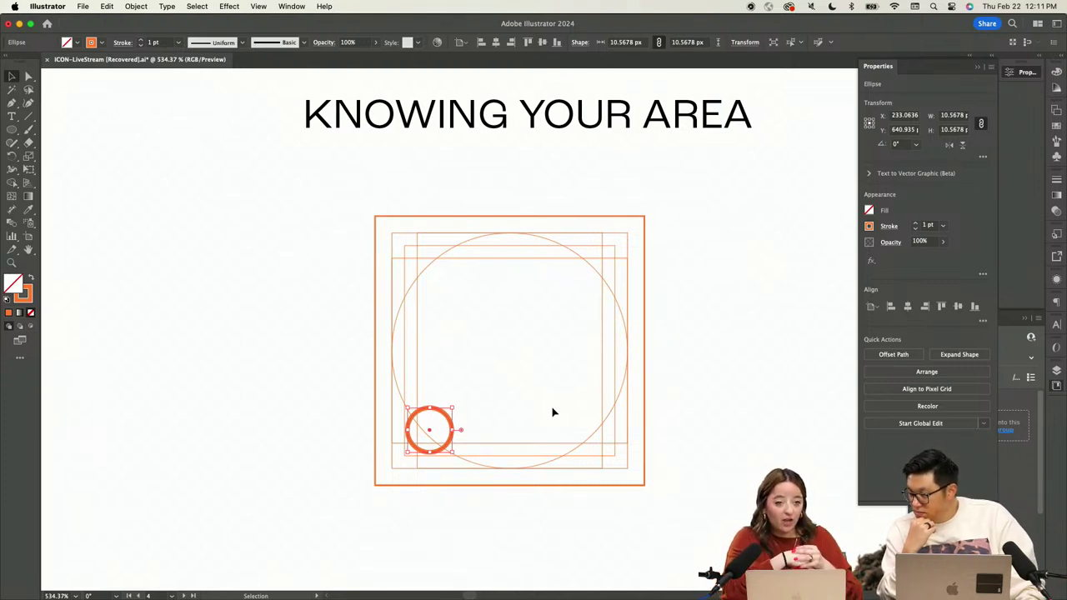
click(469, 408)
key(super+z)
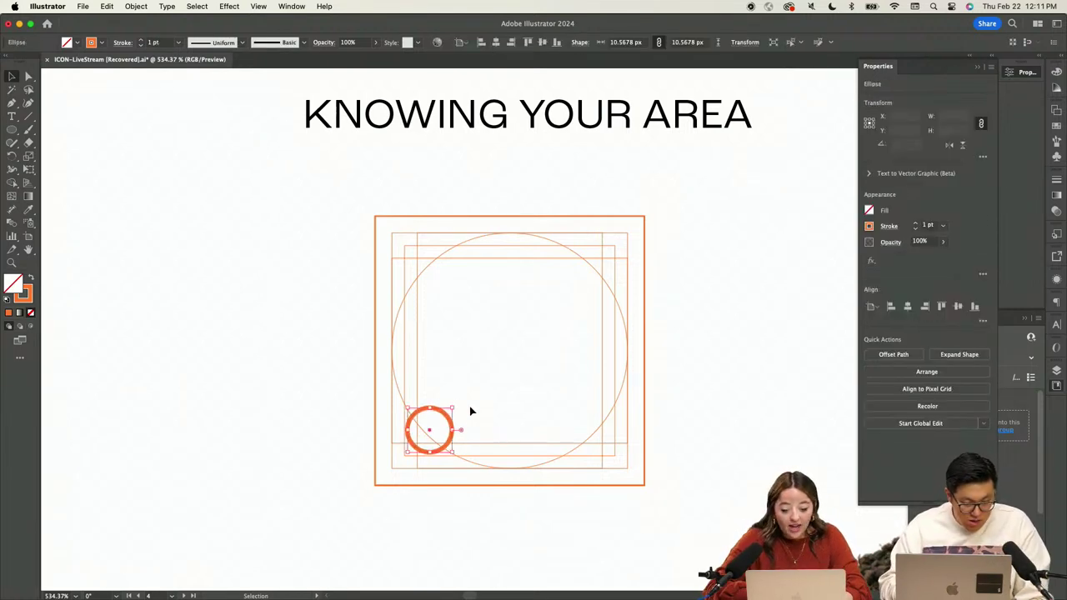
Change the small circle's stroke color to black
scroll(470, 409, up, 5)
scroll(469, 410, down, 3)
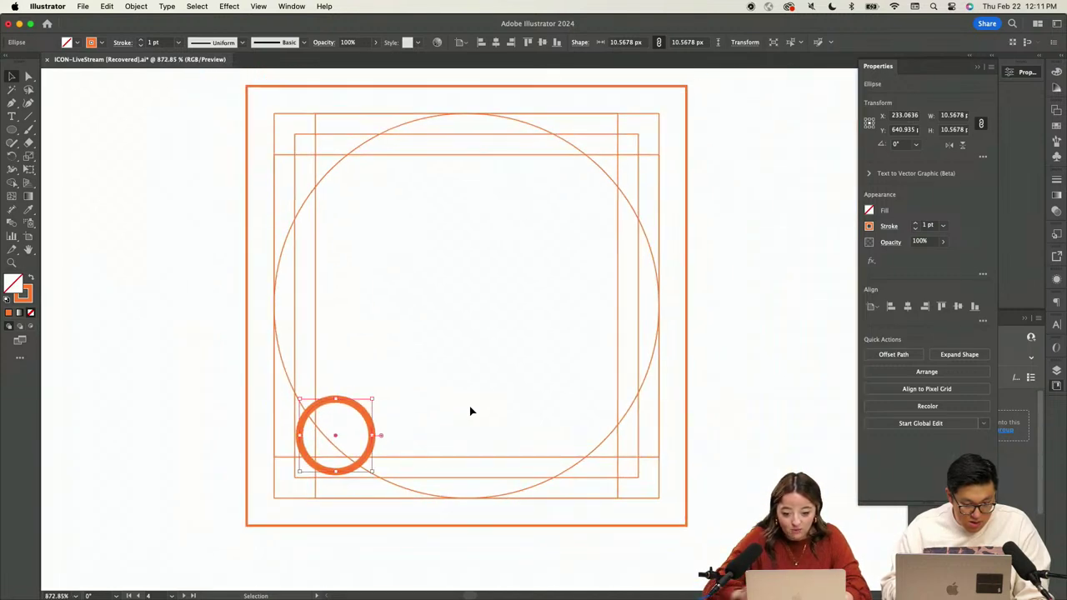
click(867, 227)
click(771, 268)
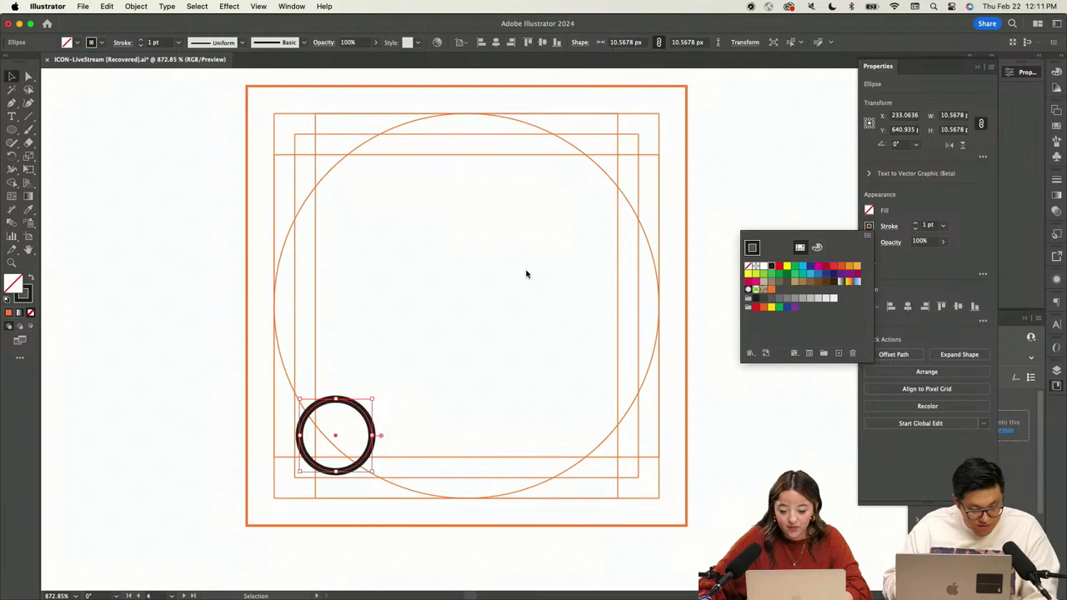
click(464, 344)
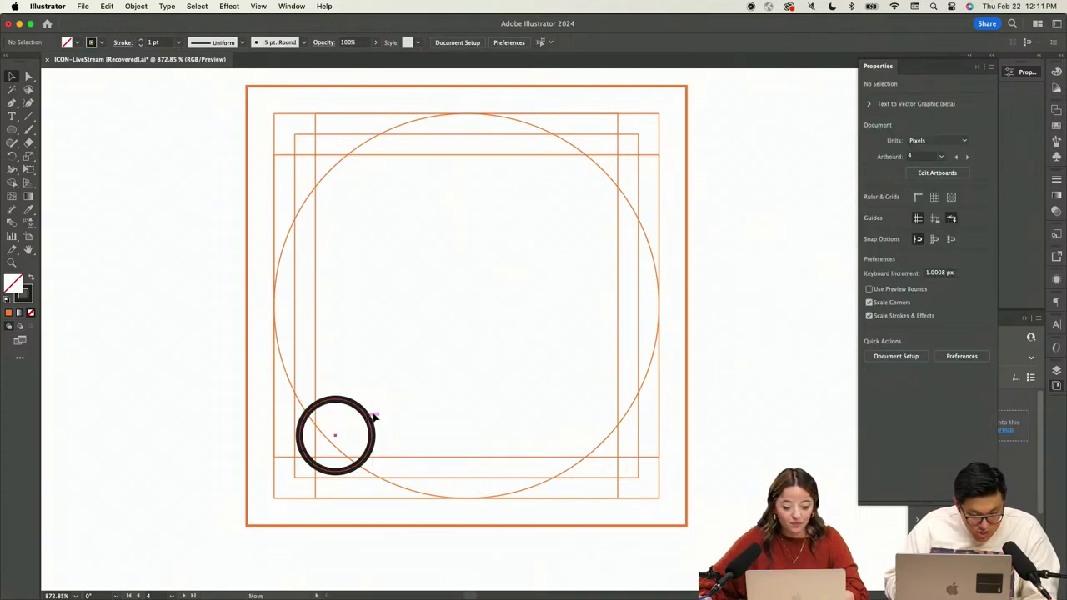
Move the circle to the bottom middle of the grid and enlarge it to about 21.5 px
drag(372, 430, 451, 383)
drag(453, 422, 532, 497)
Sample the grid's thin orange line style onto the circle with the Eyedropper and set its stroke to 0.5 pt
key(i)
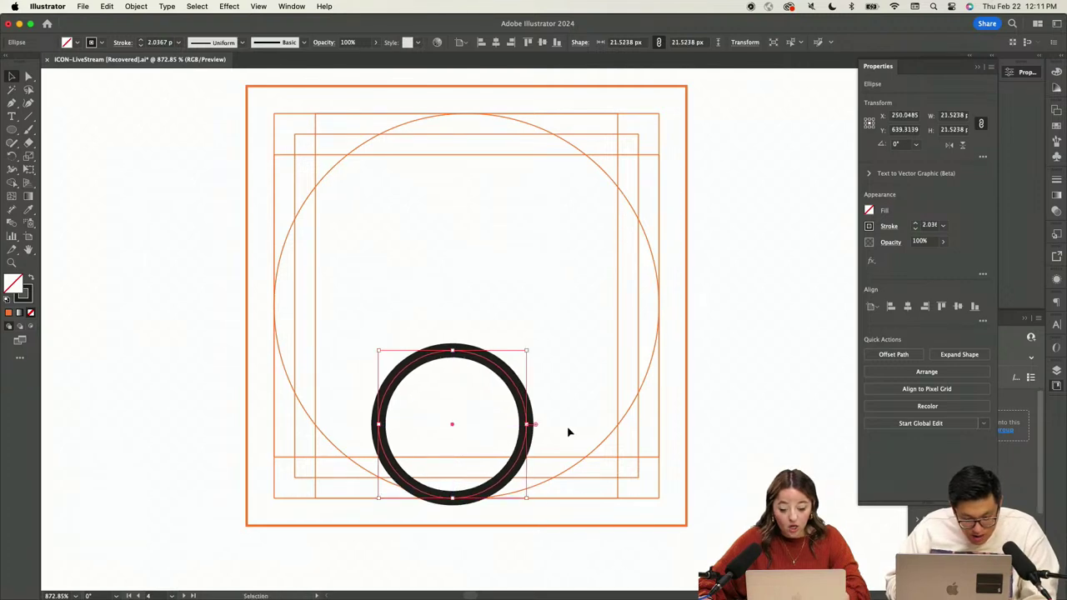
click(618, 300)
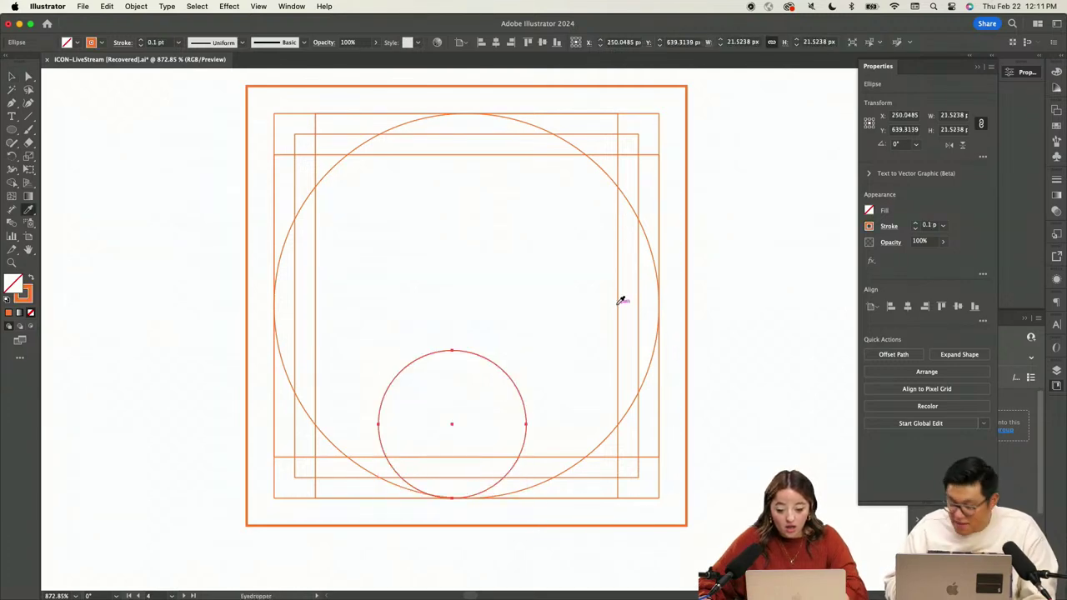
key(v)
click(915, 221)
click(915, 221)
Examine the guide shapes inside the 64 x 64 px grid under Our Prompts
scroll(554, 406, down, 10)
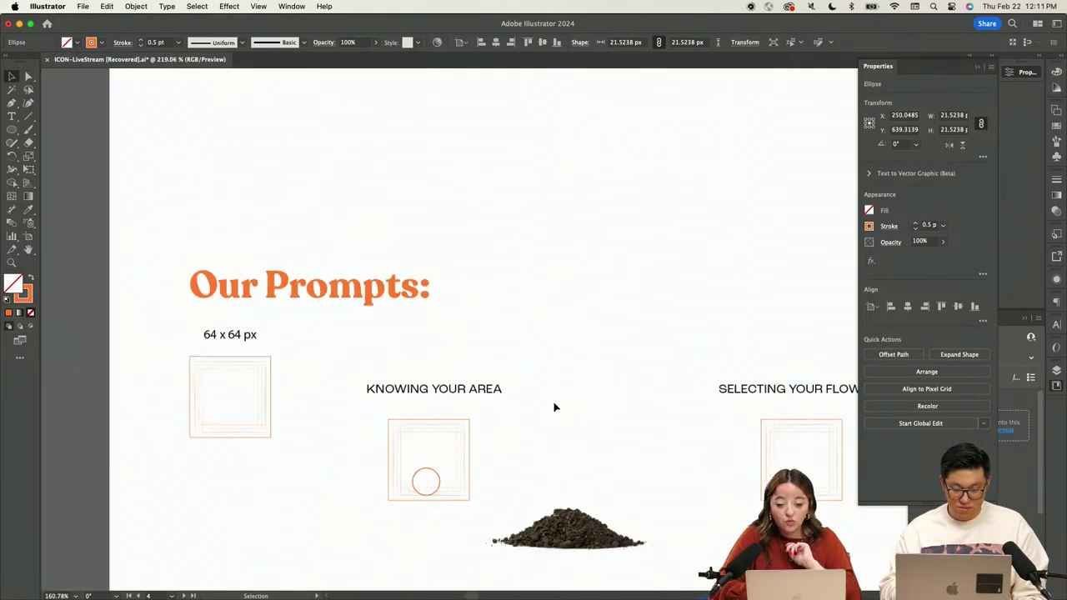
scroll(355, 421, left, 3)
scroll(341, 377, up, 10)
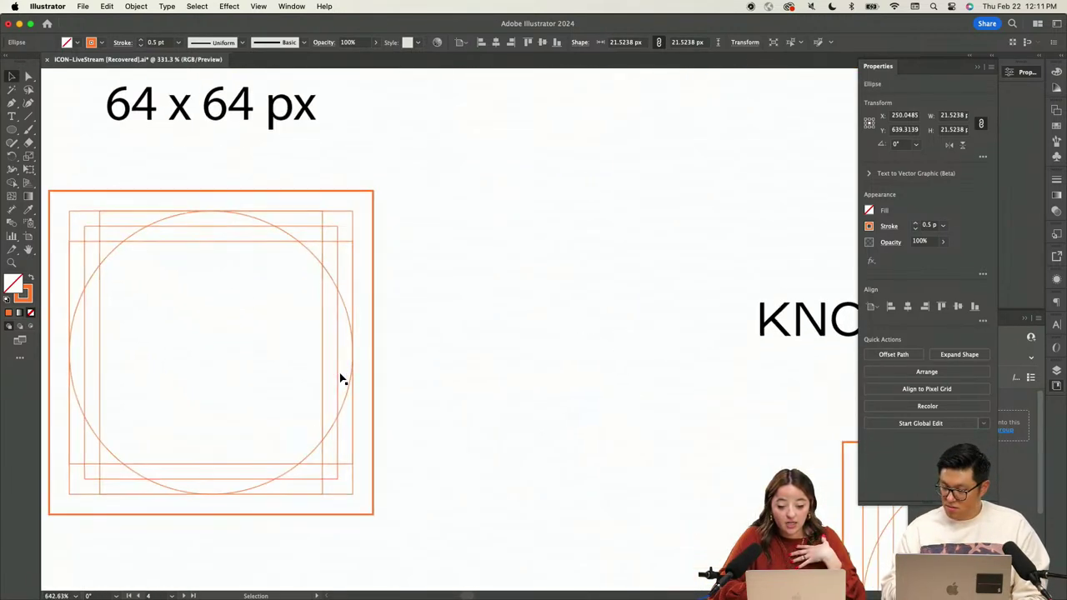
scroll(341, 378, up, 3)
scroll(448, 280, left, 2)
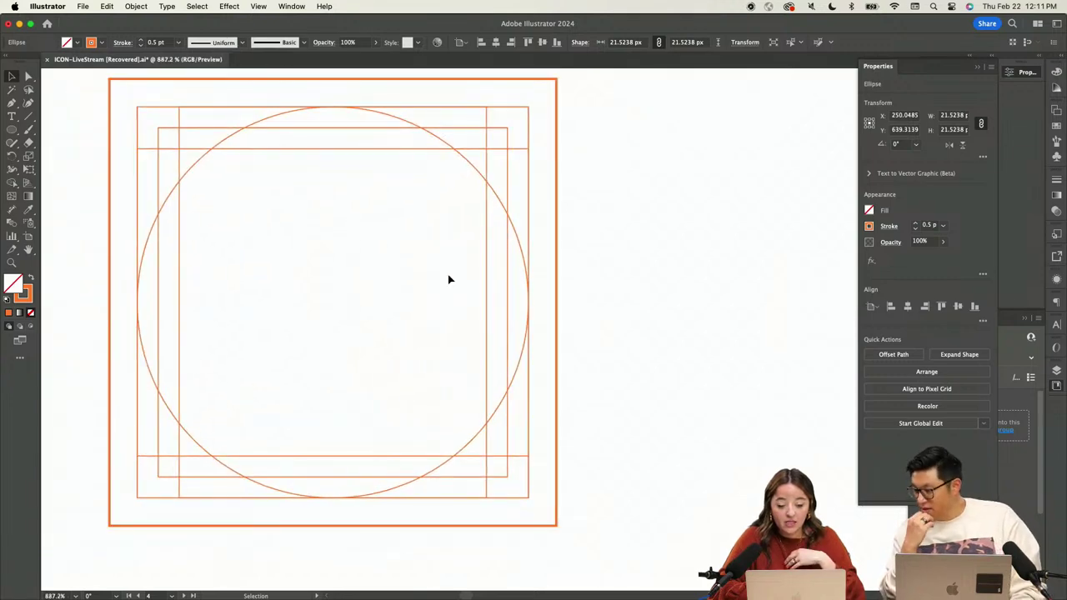
scroll(448, 274, up, 1)
scroll(447, 274, left, 1)
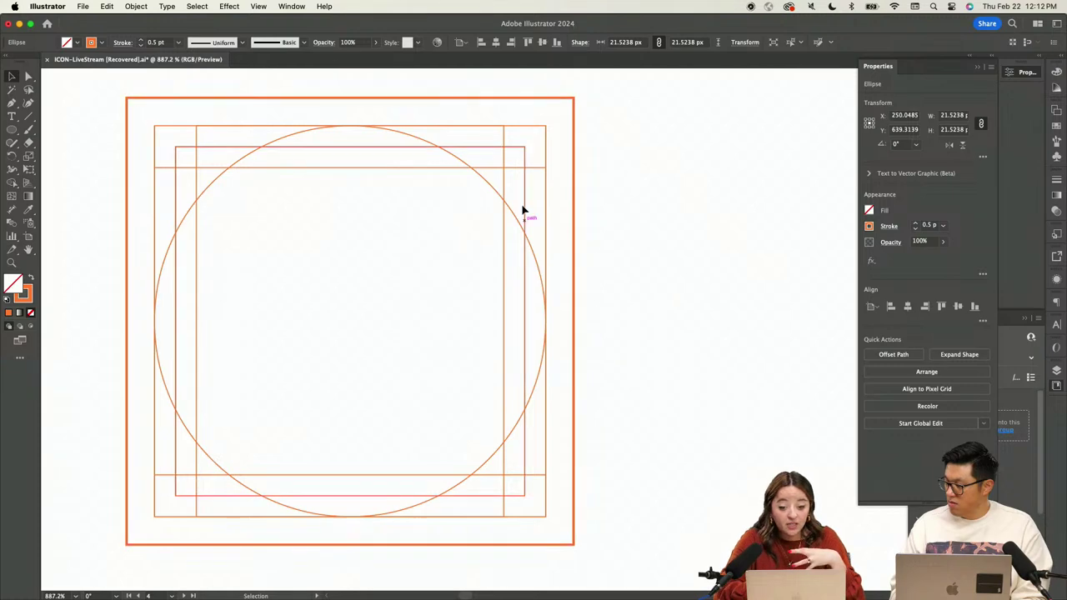
Duplicate the 64 x 64 px grid group under Our Prompts and place the copy below the original
scroll(523, 213, down, 5)
scroll(523, 209, down, 1)
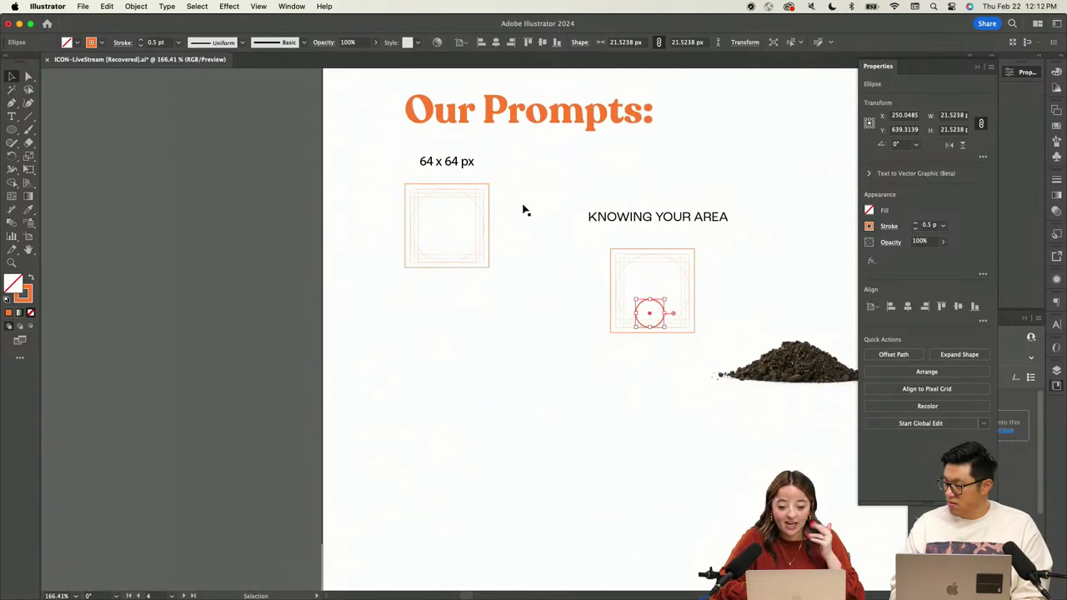
scroll(496, 215, up, 3)
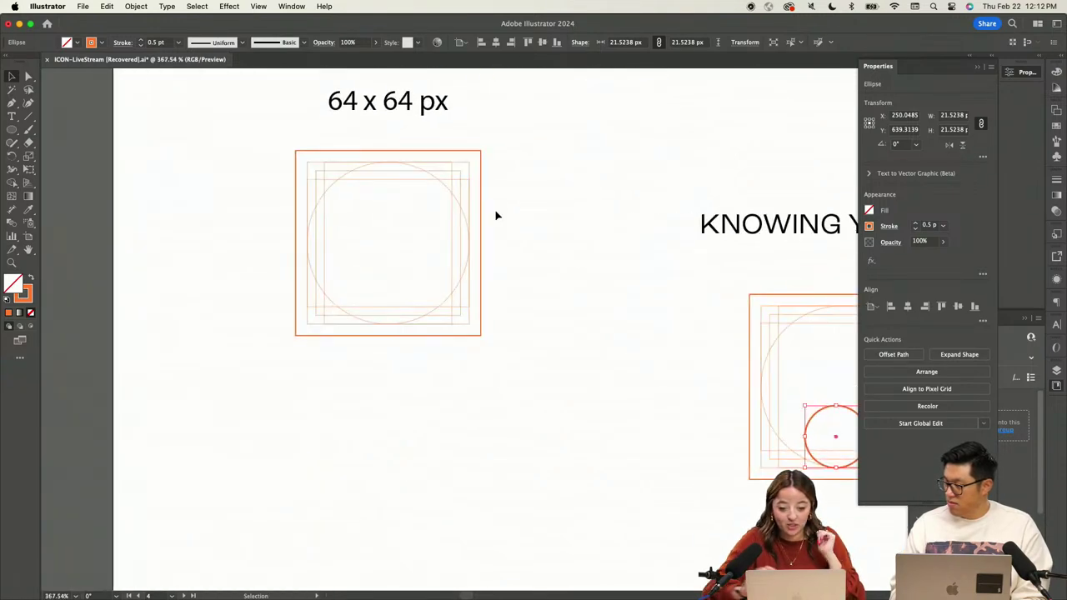
click(453, 171)
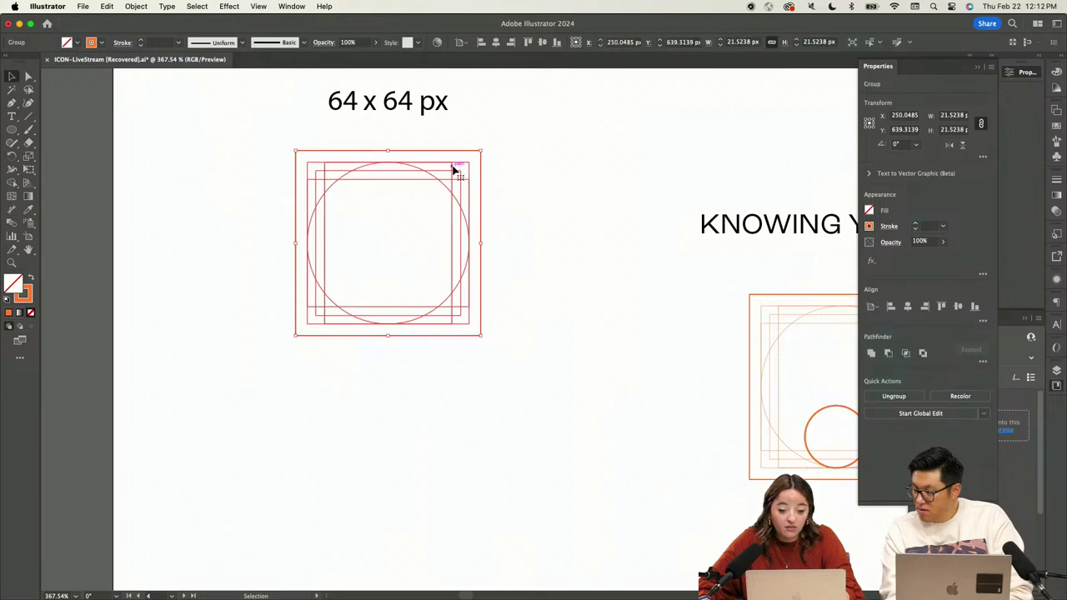
right_click(452, 176)
click(571, 291)
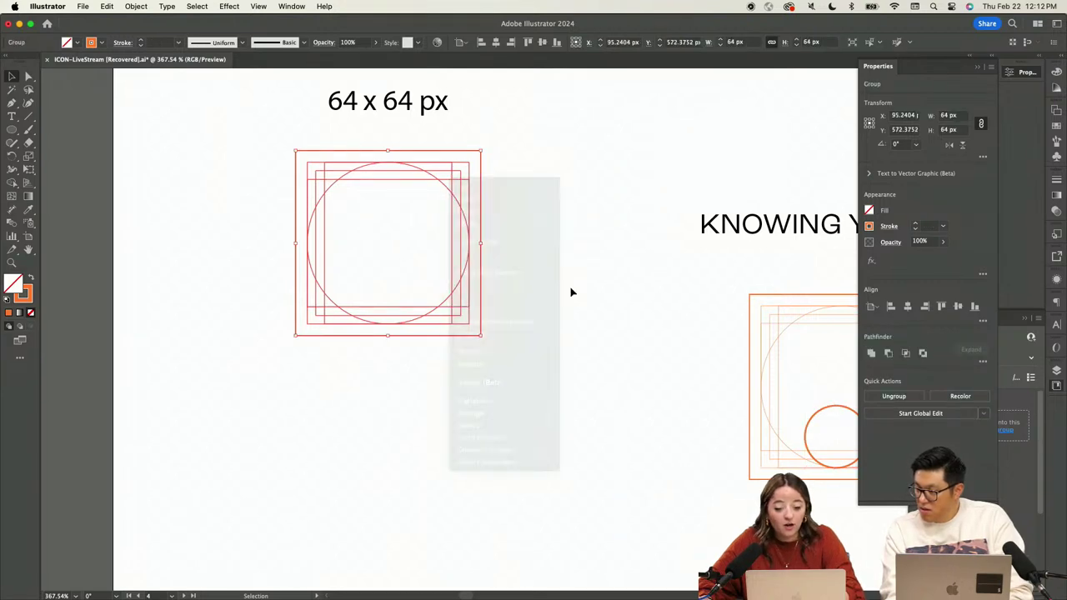
scroll(572, 291, down, 3)
drag(565, 133, 450, 196)
alt+drag(507, 117, 504, 284)
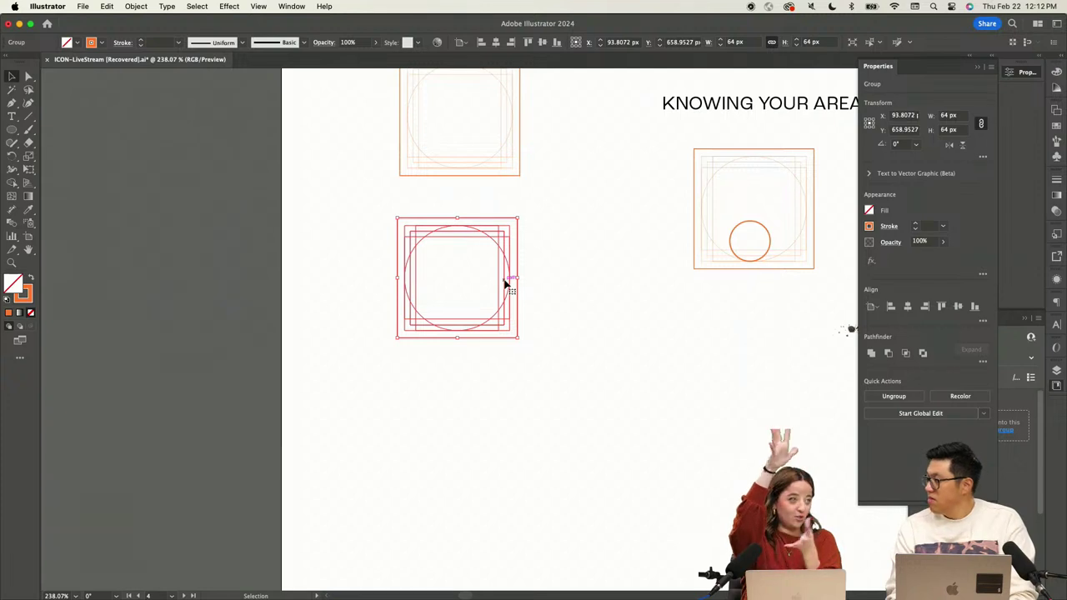
Move the duplicate grid slightly down and left, about 17 px by 12 px, and ungroup it
click(524, 291)
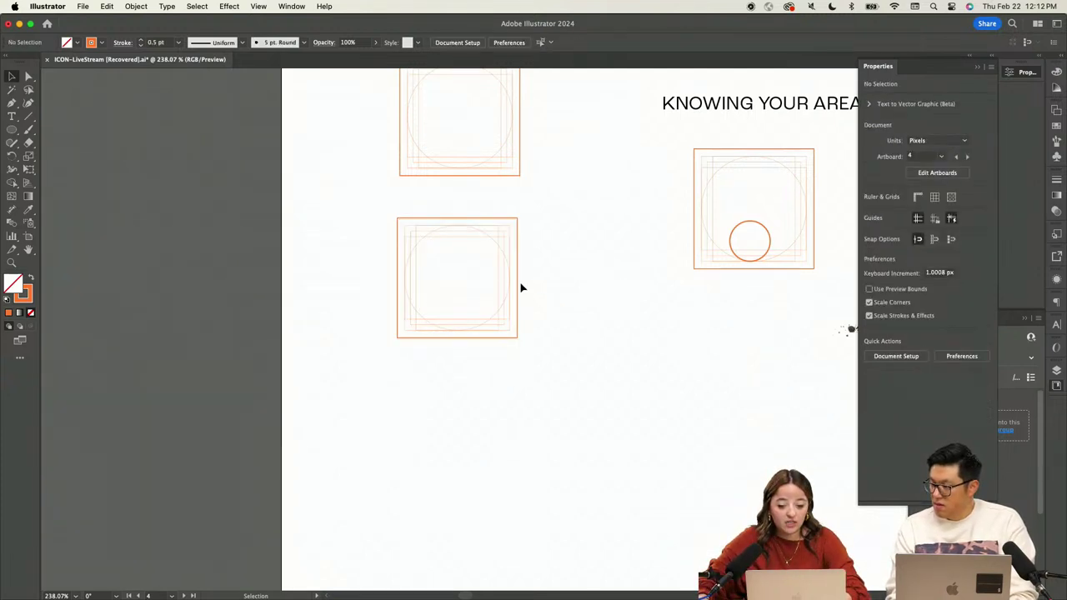
click(498, 263)
right_click(497, 265)
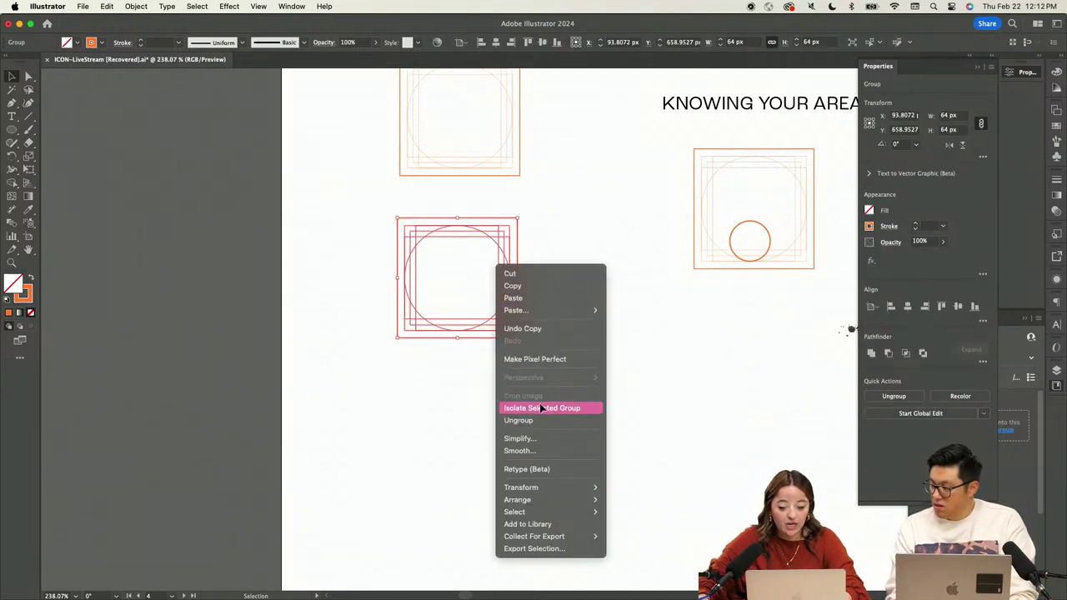
click(539, 280)
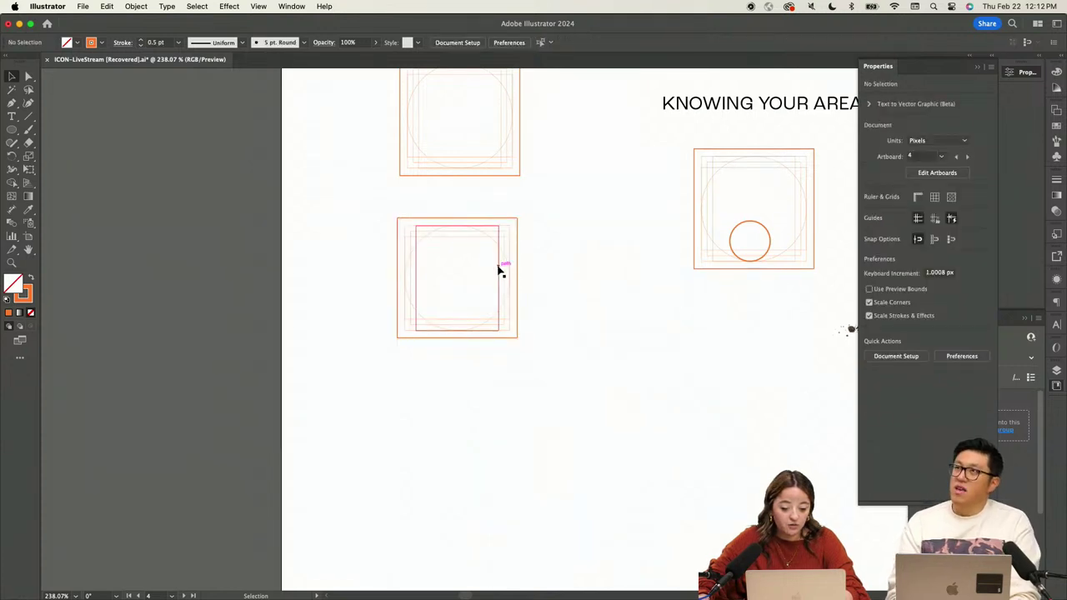
drag(500, 271, 468, 293)
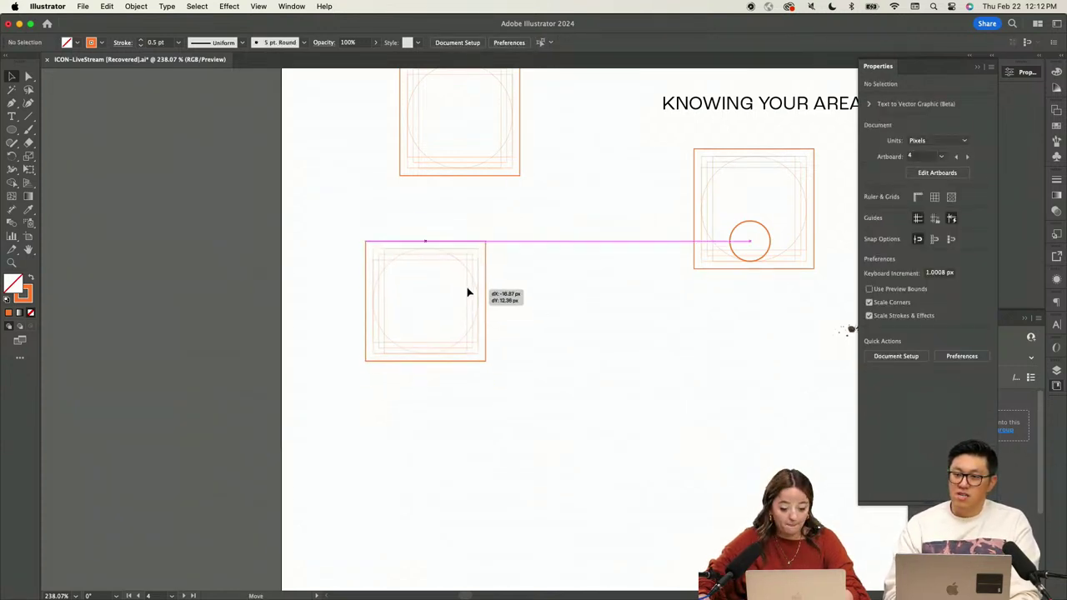
right_click(468, 294)
click(494, 449)
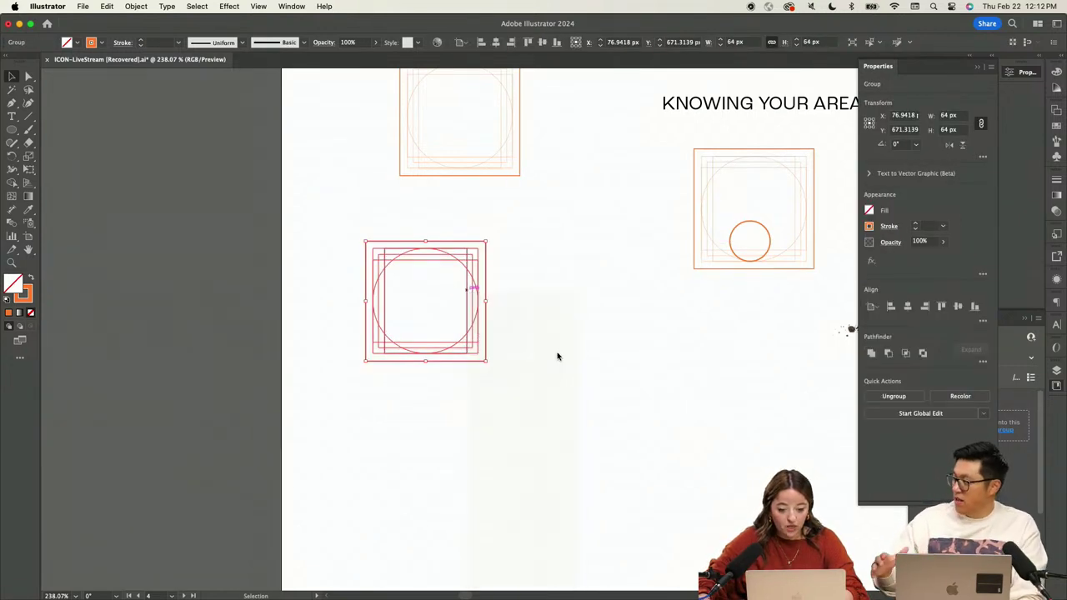
click(480, 305)
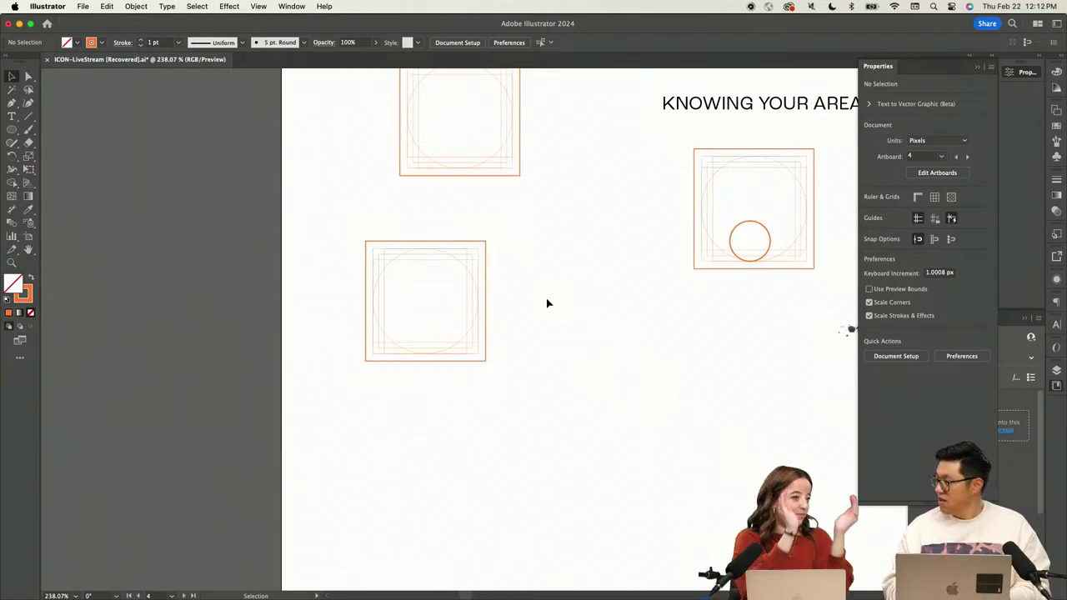
Pull the 44 x 56 px portrait and landscape rectangles out of the ungrouped grid and place them side by side below it
scroll(500, 322, up, 5)
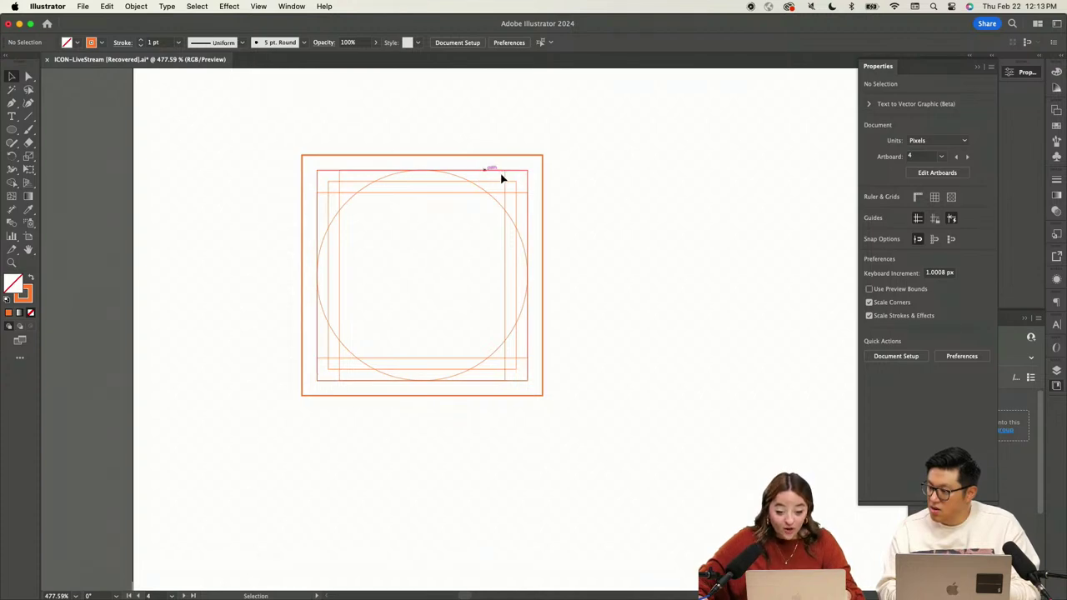
drag(505, 181, 468, 447)
scroll(555, 364, down, 5)
scroll(555, 364, down, 5)
scroll(514, 312, right, 3)
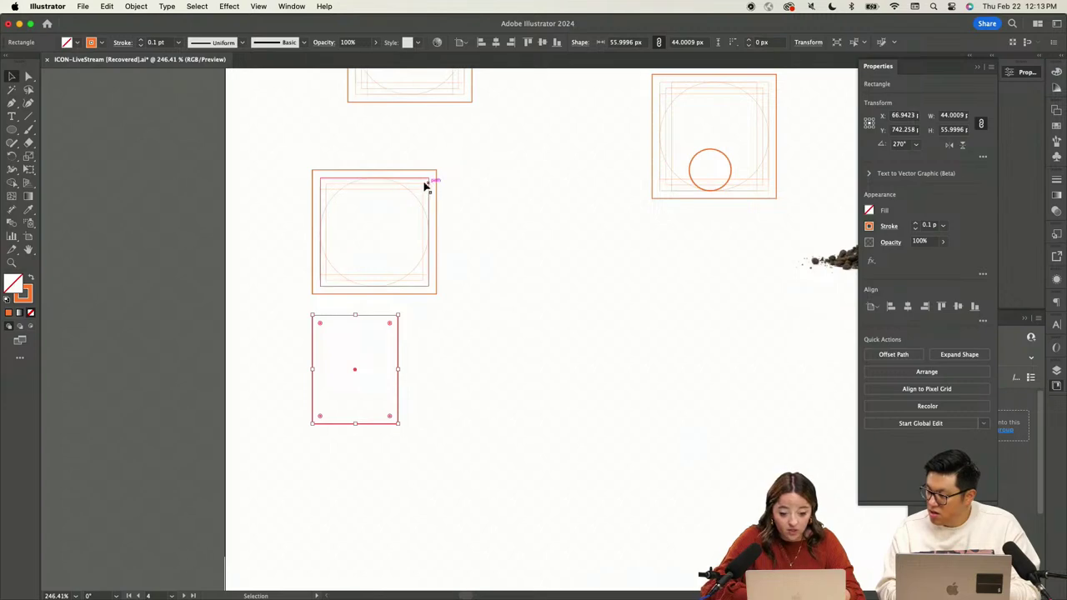
drag(423, 190, 522, 330)
drag(602, 345, 389, 373)
Set the stroke of all shapes in the ungrouped grid copy, including the two separated rectangles, to 1 pt
drag(545, 231, 302, 395)
click(917, 222)
click(503, 383)
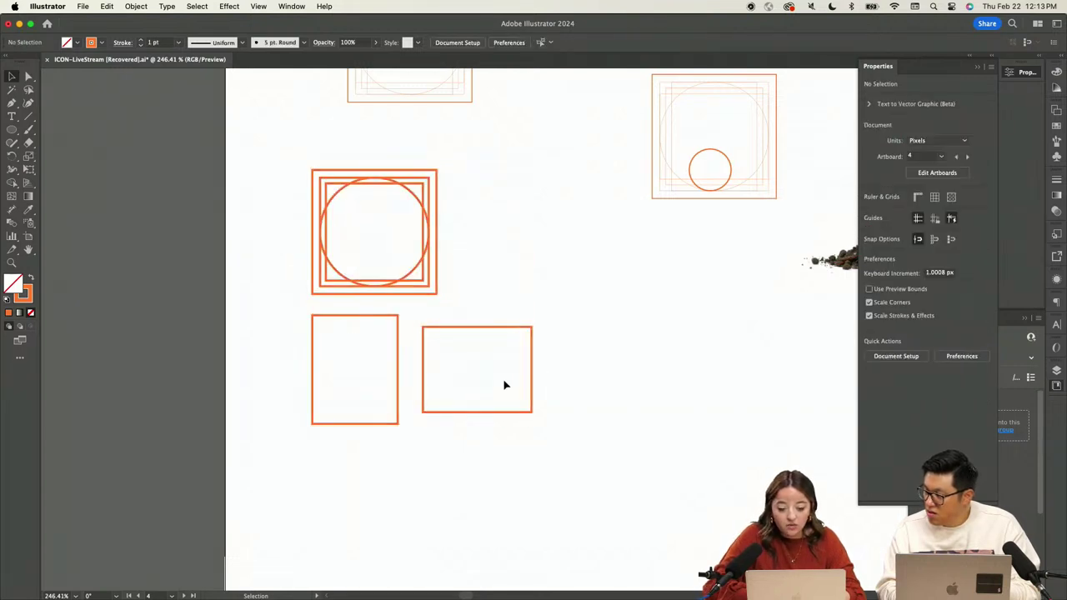
Recolor the stroke of the 56 px square inside the ungrouped grid copy to light blue
scroll(502, 383, up, 3)
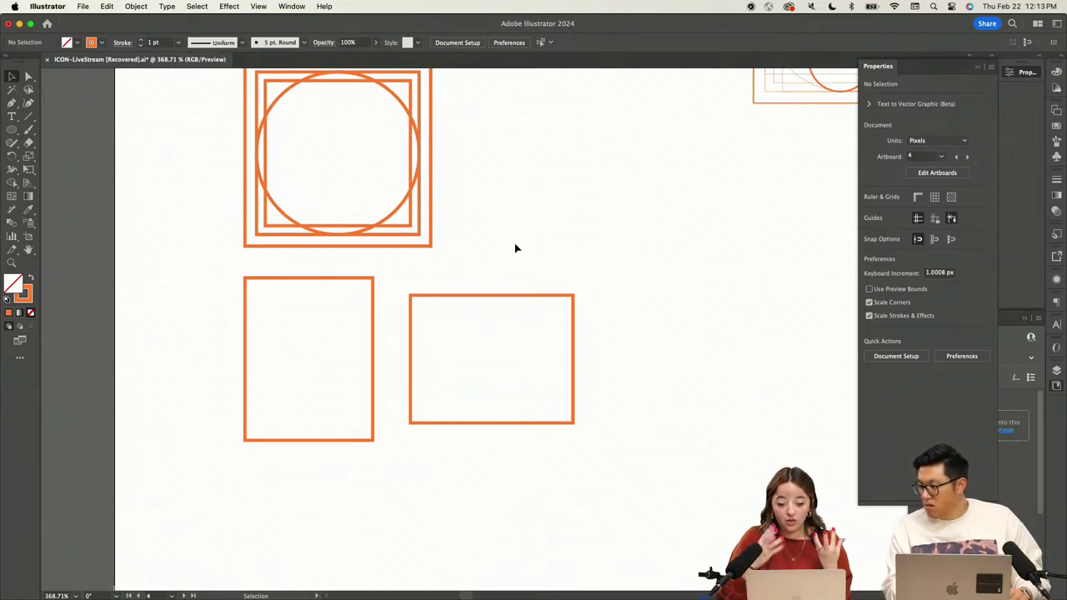
scroll(443, 233, down, 2)
scroll(445, 233, up, 5)
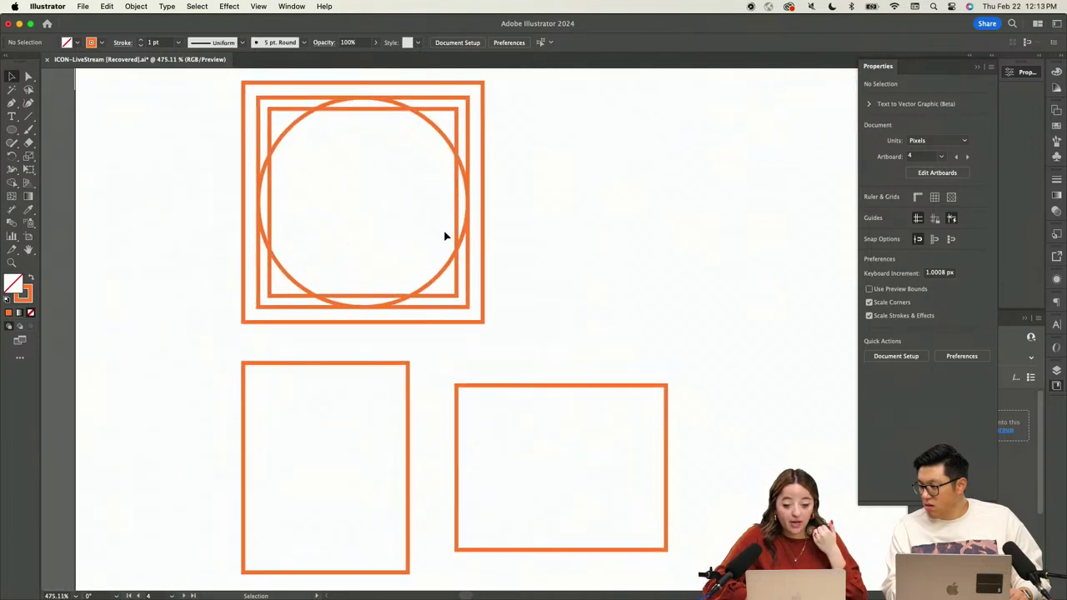
click(484, 219)
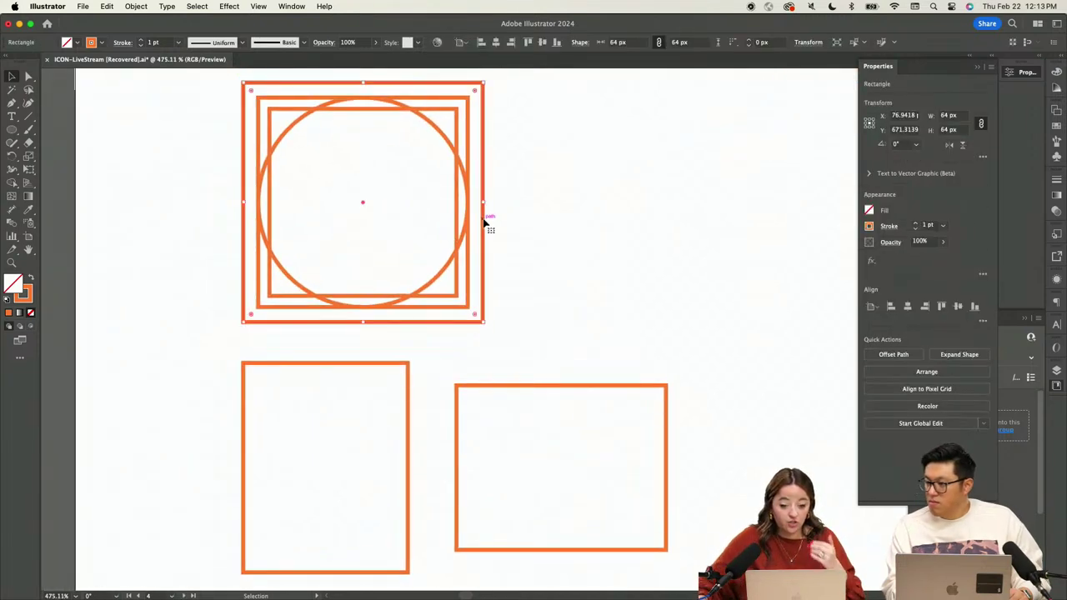
click(505, 264)
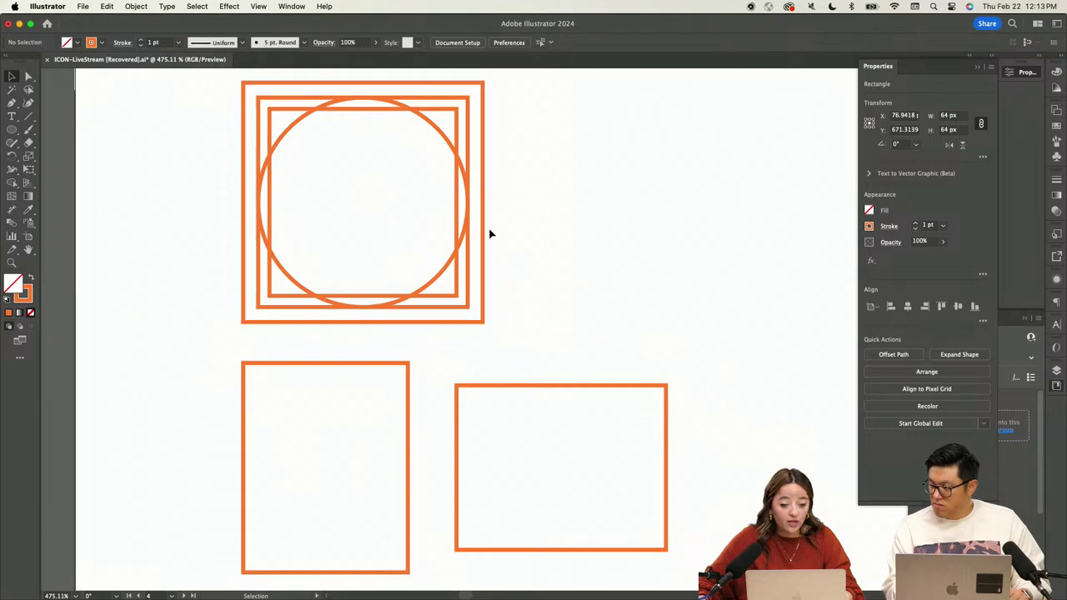
click(421, 101)
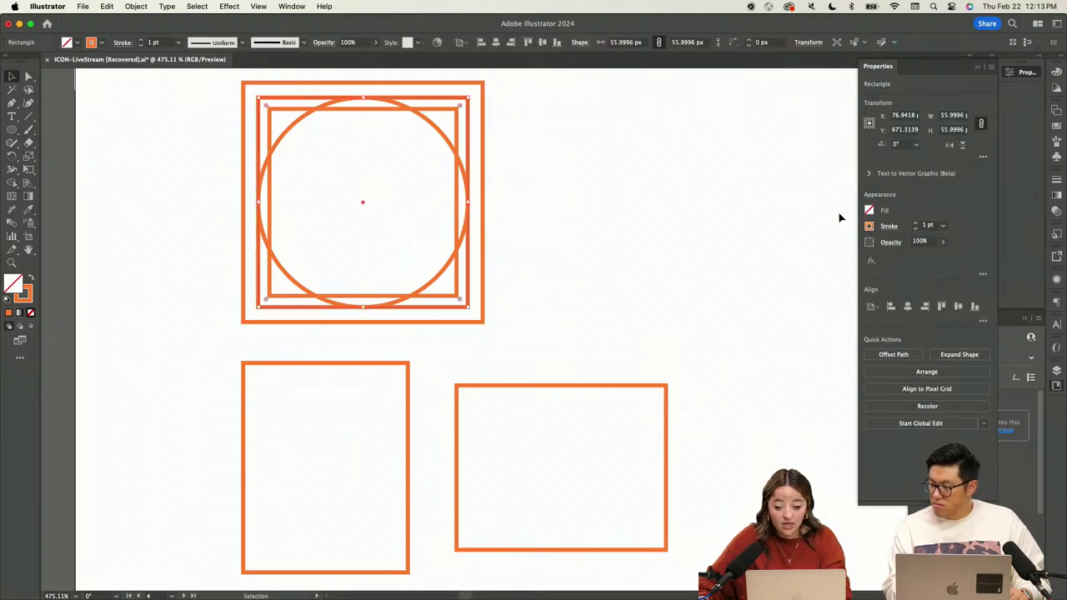
click(868, 227)
click(787, 266)
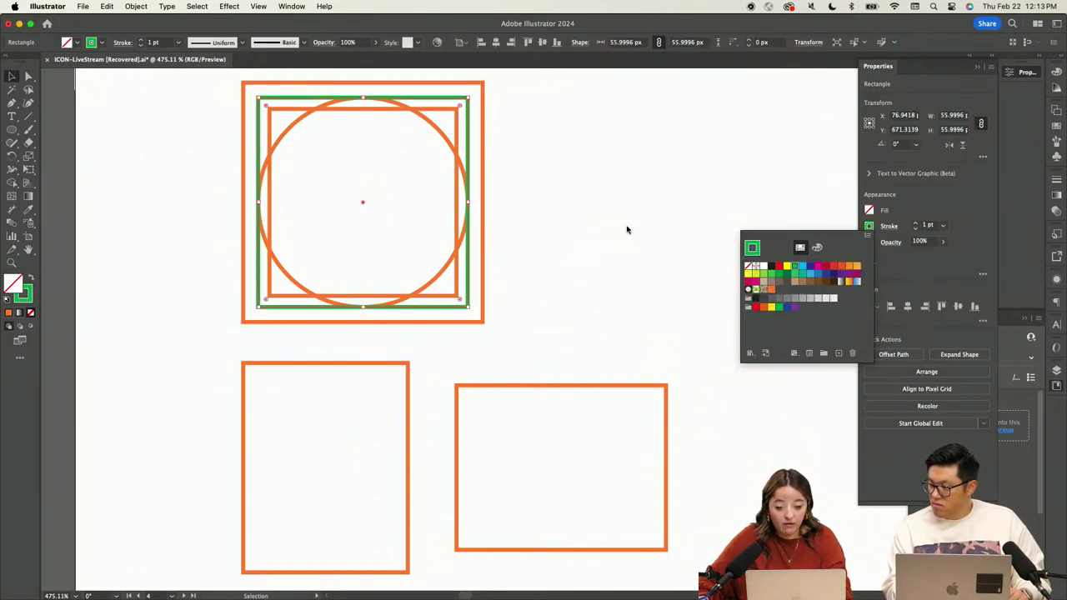
click(802, 266)
click(598, 202)
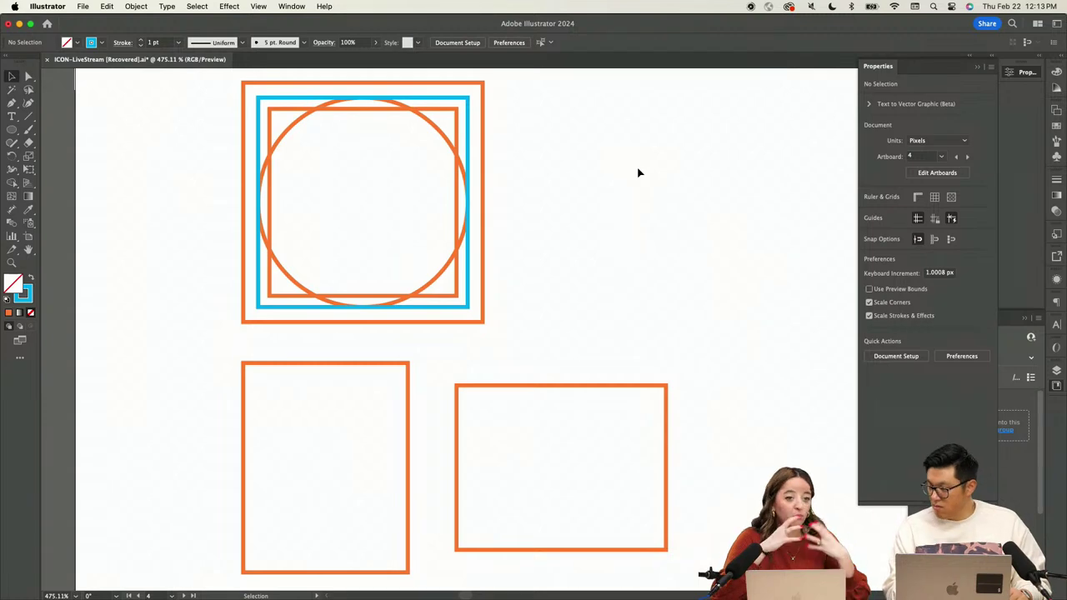
Add the sample text "TED!" beside the grid copy and move it against the outer square's right edge
key(t)
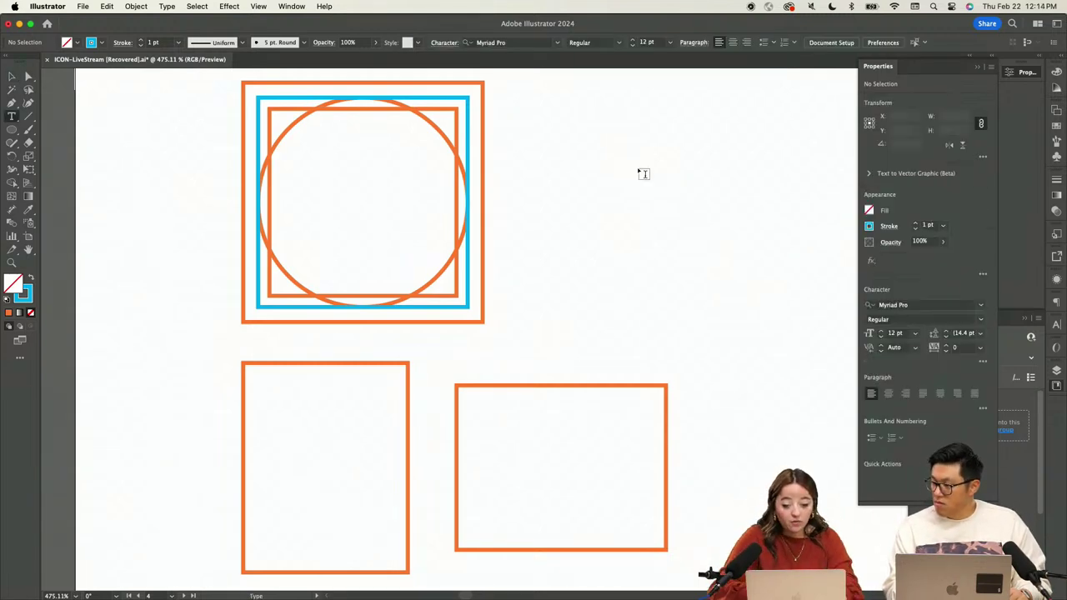
drag(521, 140, 752, 255)
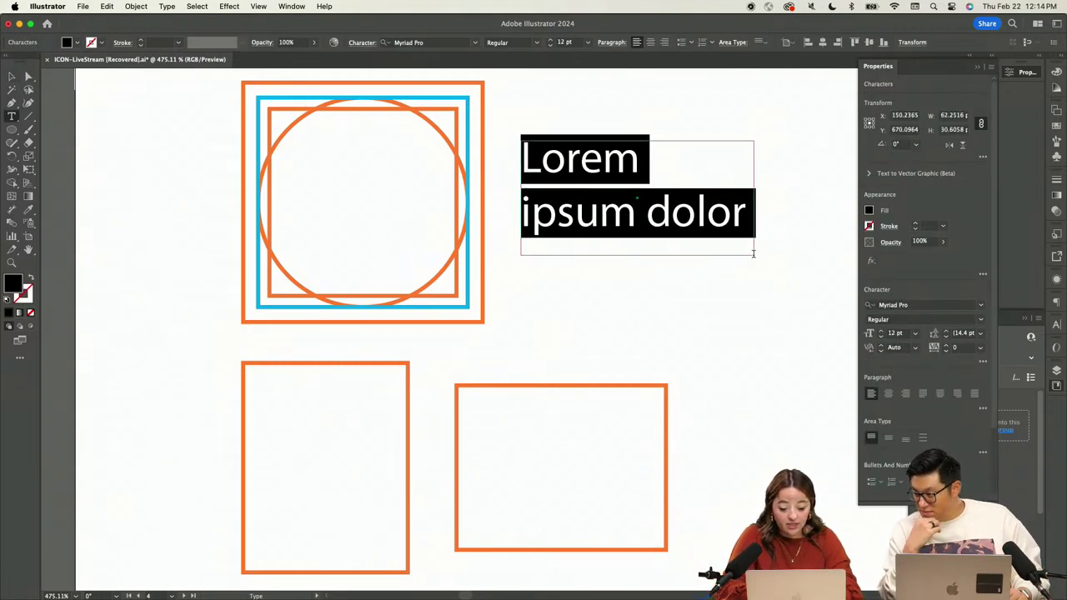
text(TEd)
key(BackSpace)
text(D!)
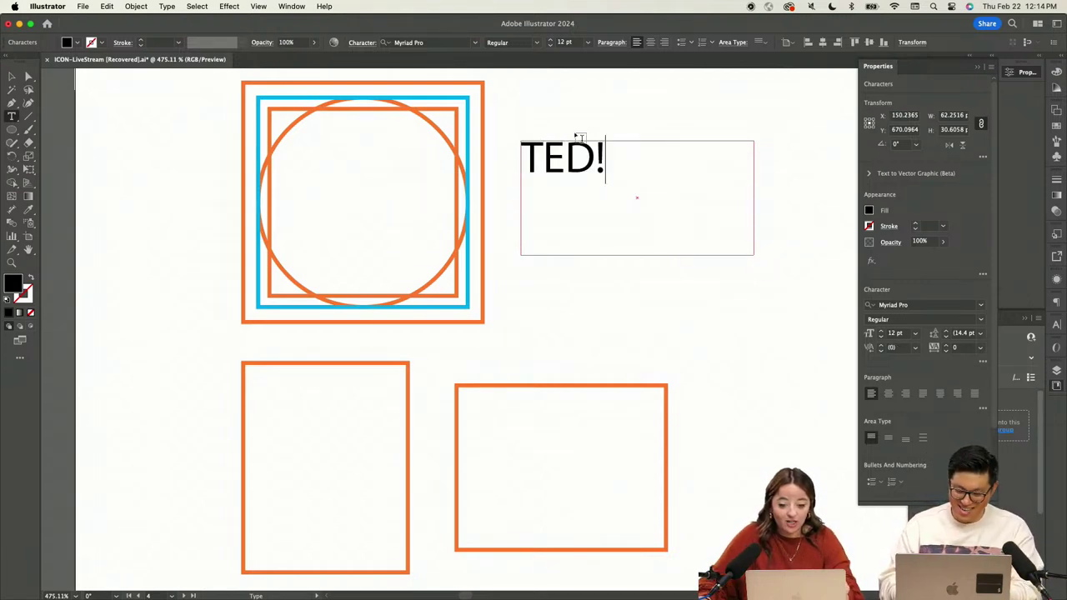
key(Escape)
drag(602, 154, 565, 154)
click(494, 133)
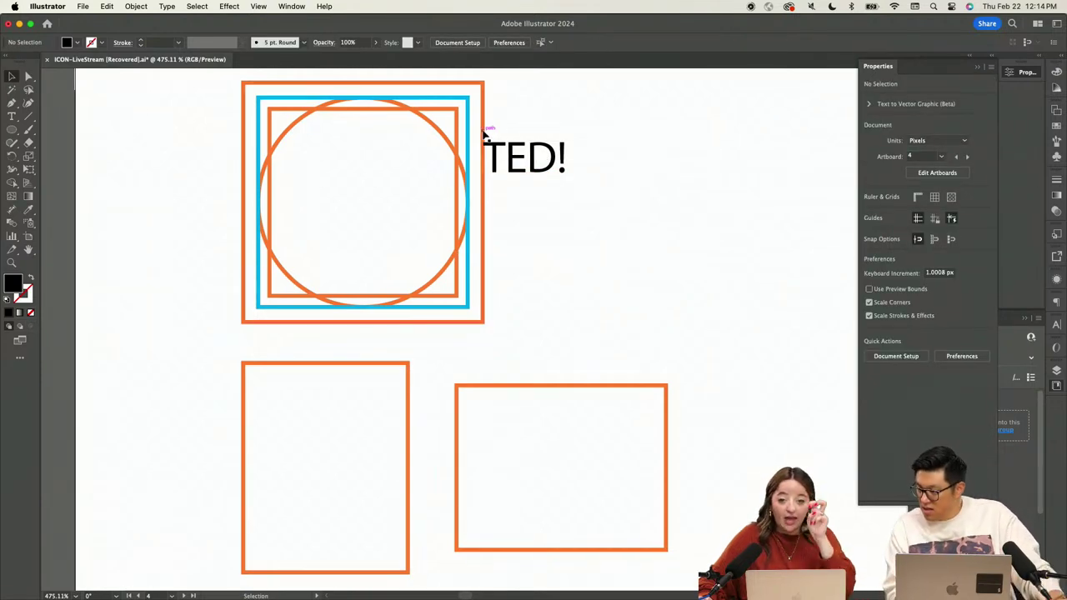
Delete the outer 64 px square of the grid copy and undo the deletion
click(484, 125)
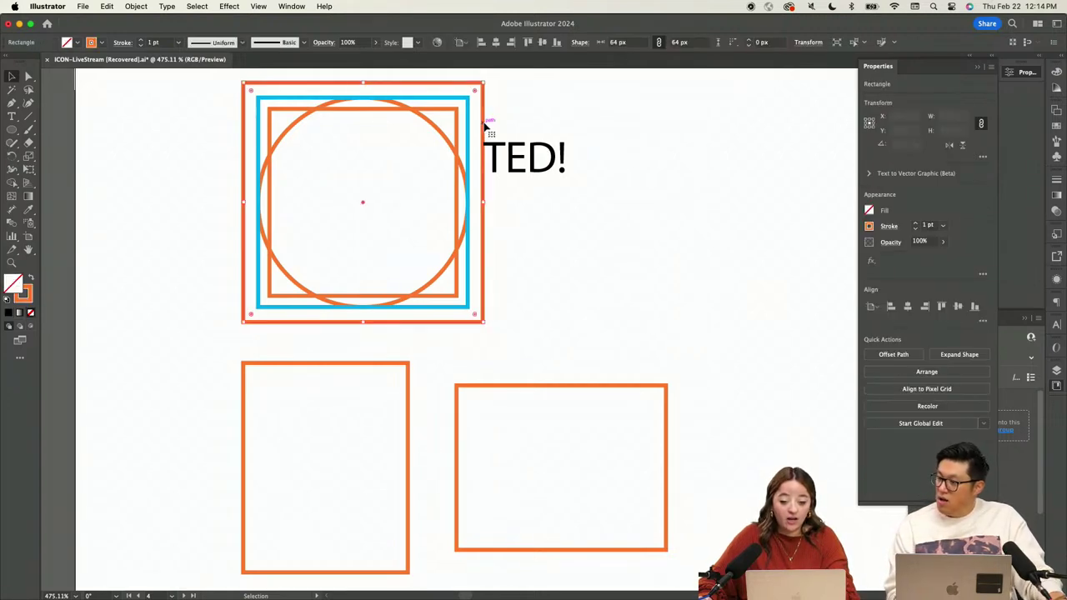
key(Delete)
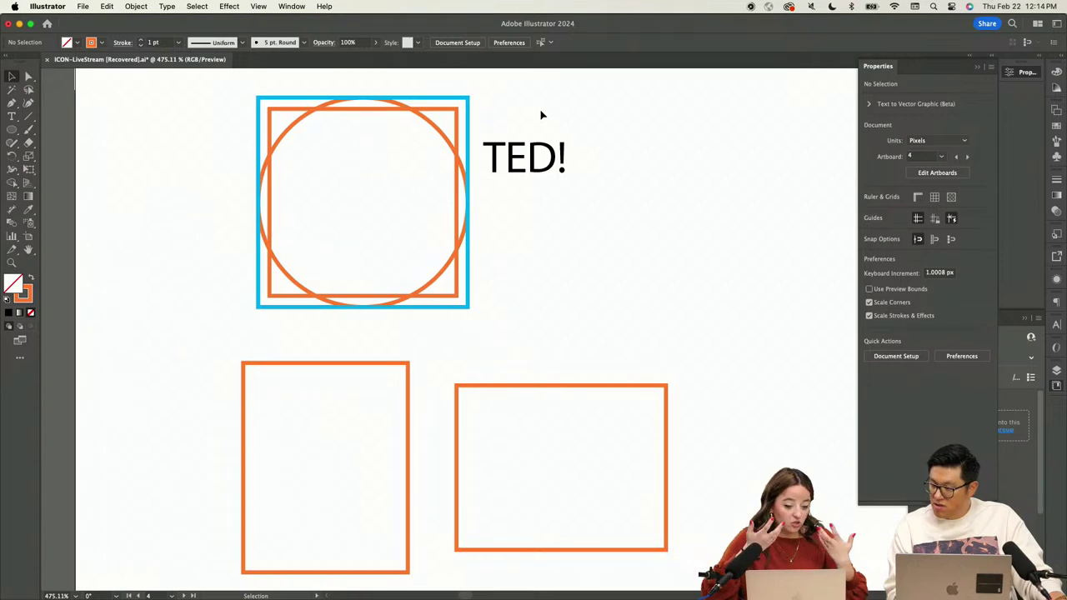
key(super+z)
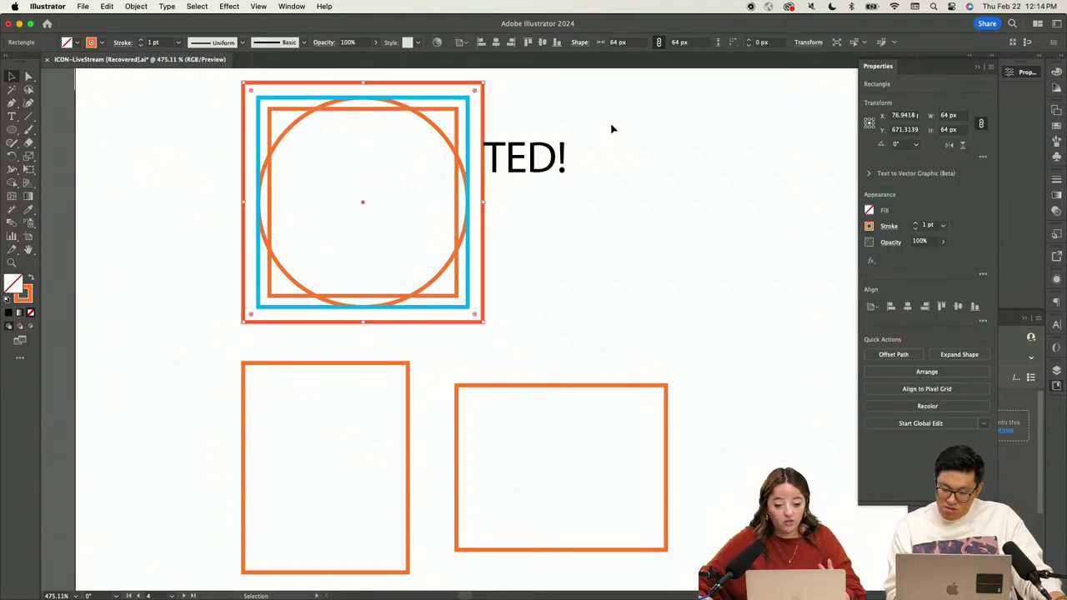
Delete the "TED!" text beside the grid copy
click(565, 158)
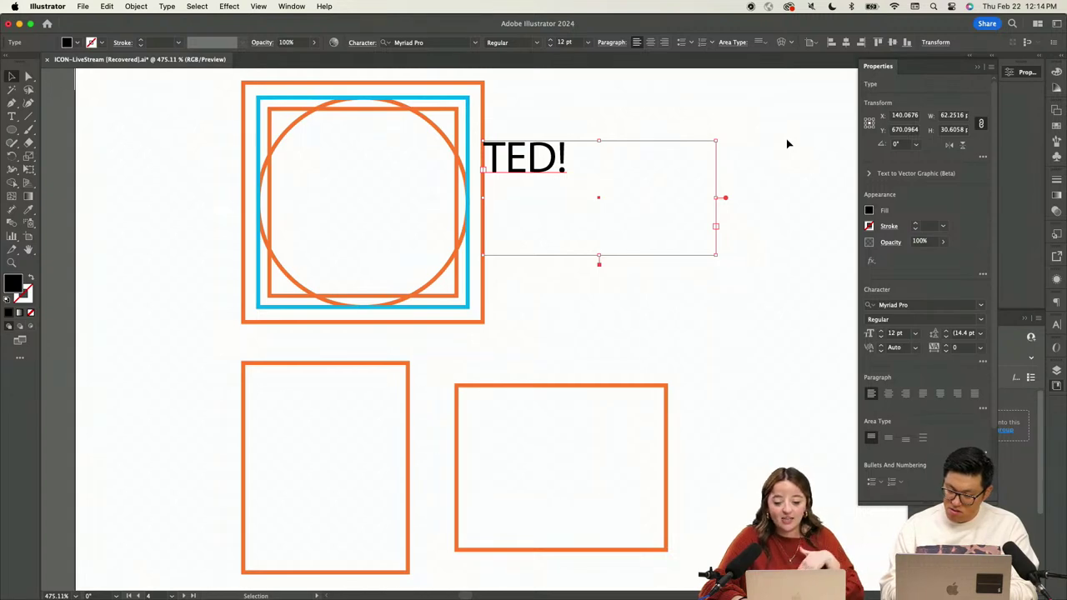
click(621, 111)
click(484, 121)
click(711, 153)
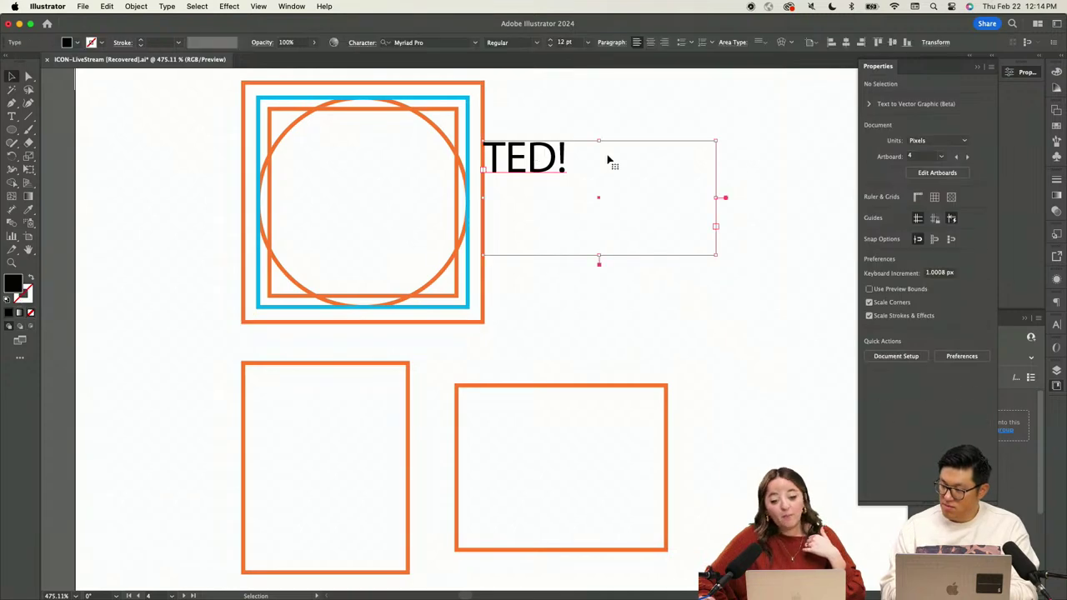
key(Delete)
Move the portrait and landscape rectangles back into the grid copy, centred inside the light blue square
scroll(691, 181, down, 3)
scroll(691, 183, right, 2)
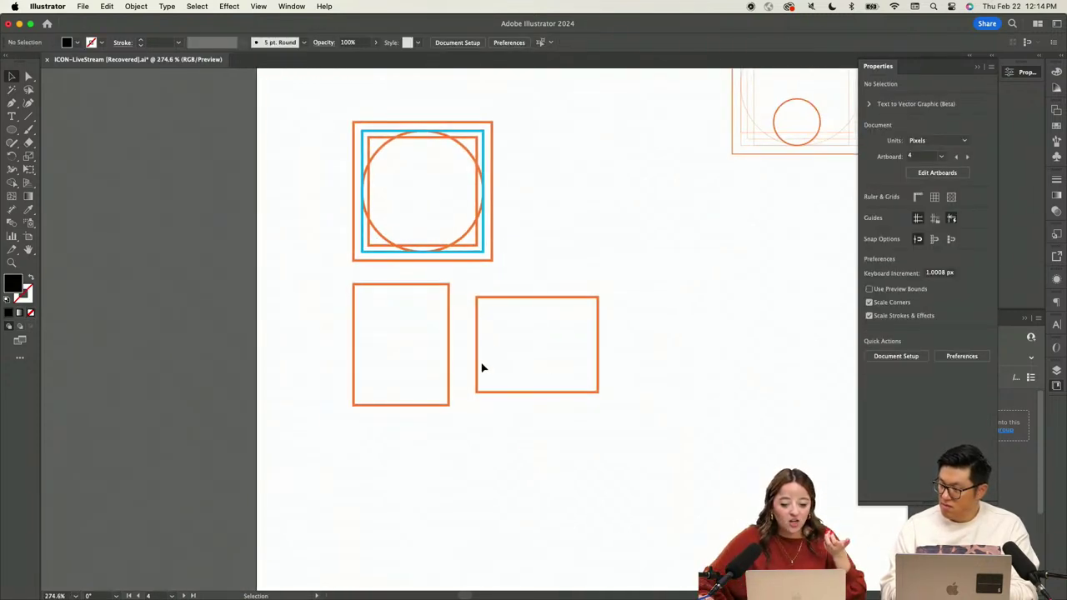
drag(450, 333, 472, 185)
click(559, 292)
drag(600, 331, 481, 179)
click(551, 169)
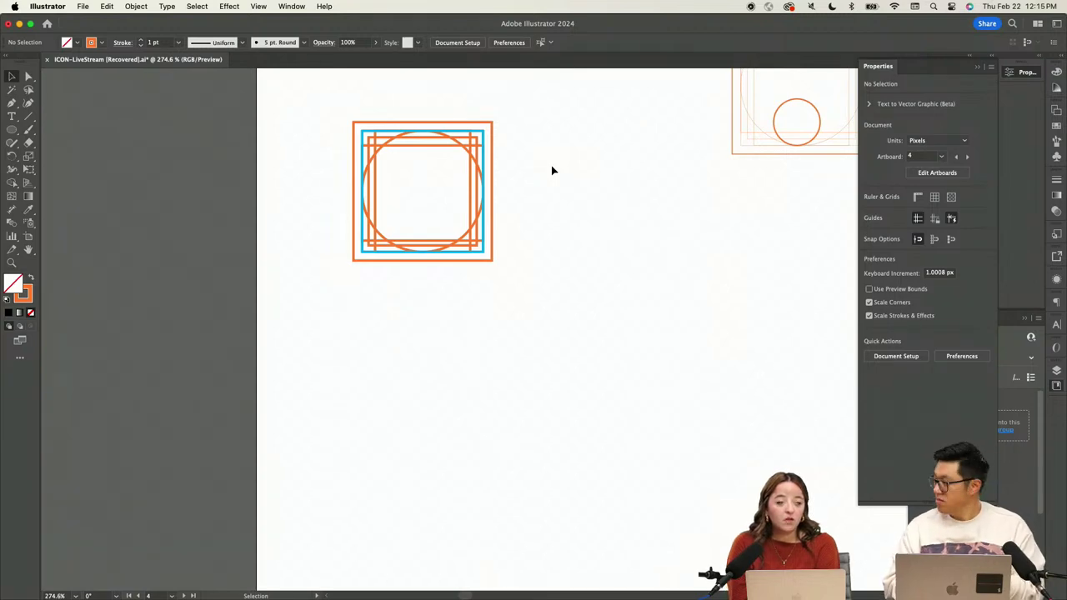
Draw a square of about 3.2 px in the gap between guides at the original grid's right side and delete it
scroll(551, 170, down, 5)
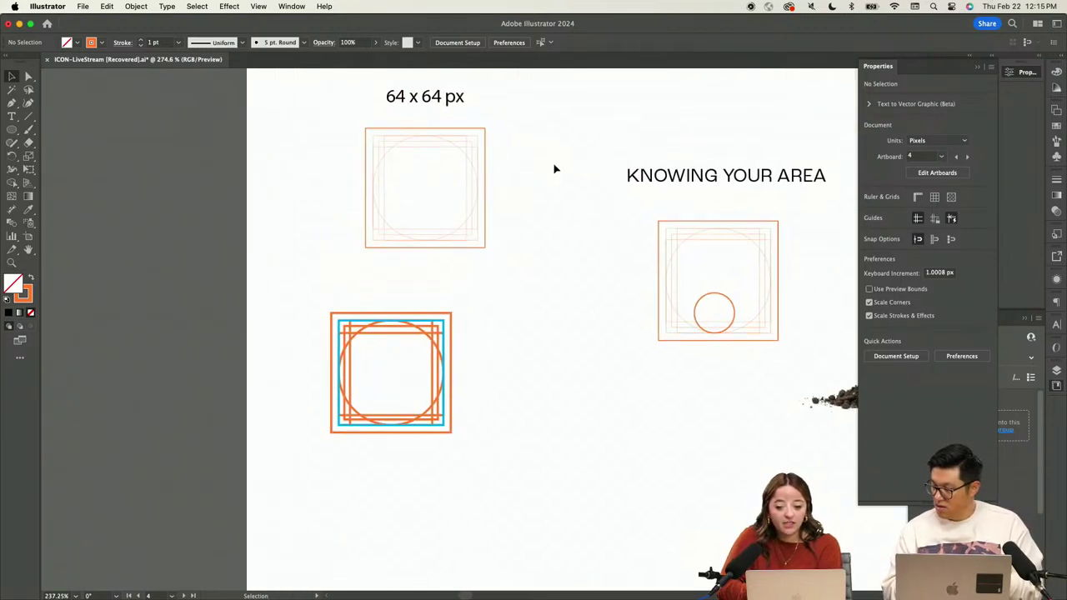
scroll(553, 170, up, 5)
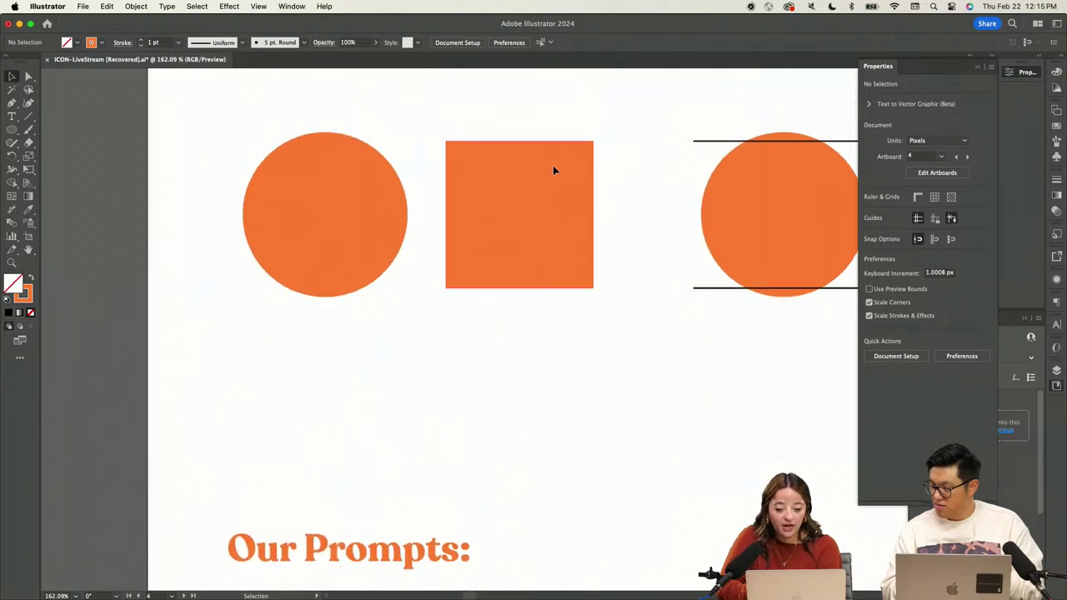
scroll(553, 170, down, 3)
scroll(347, 448, up, 8)
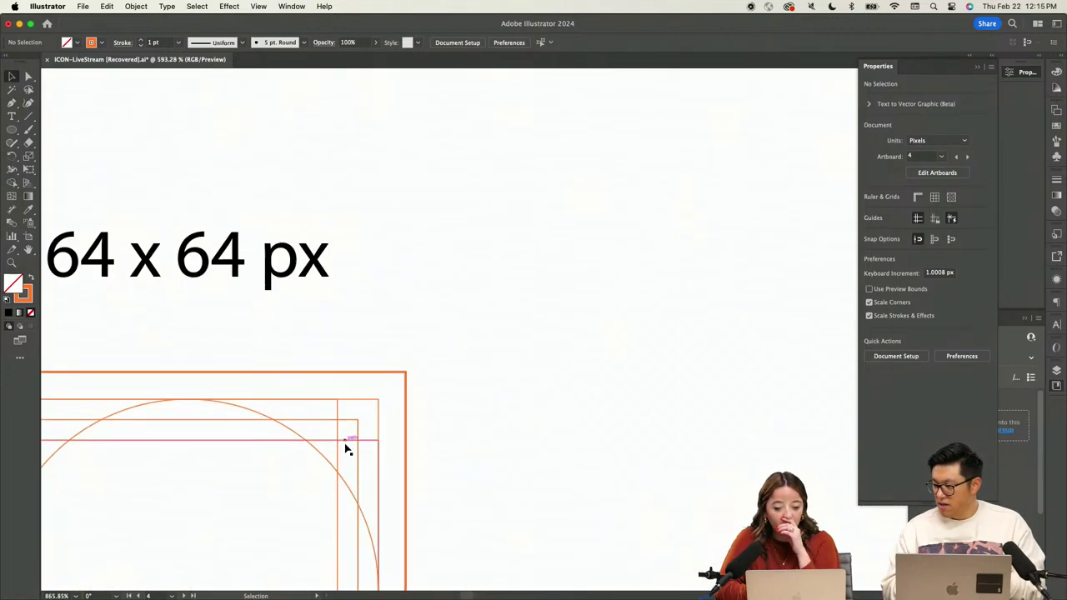
key(m)
drag(384, 373, 410, 399)
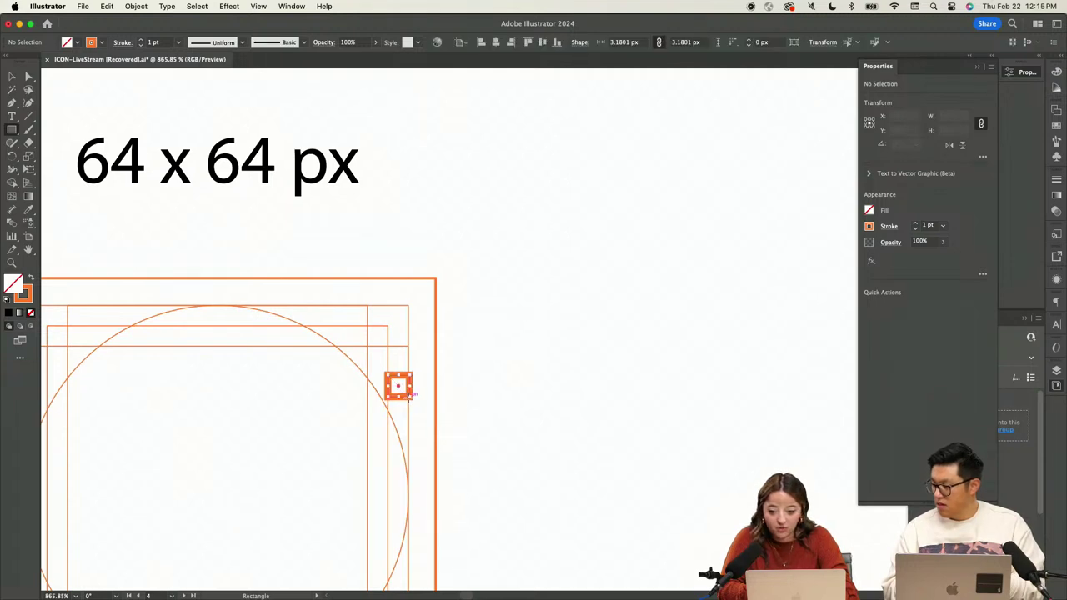
key(v)
key(Delete)
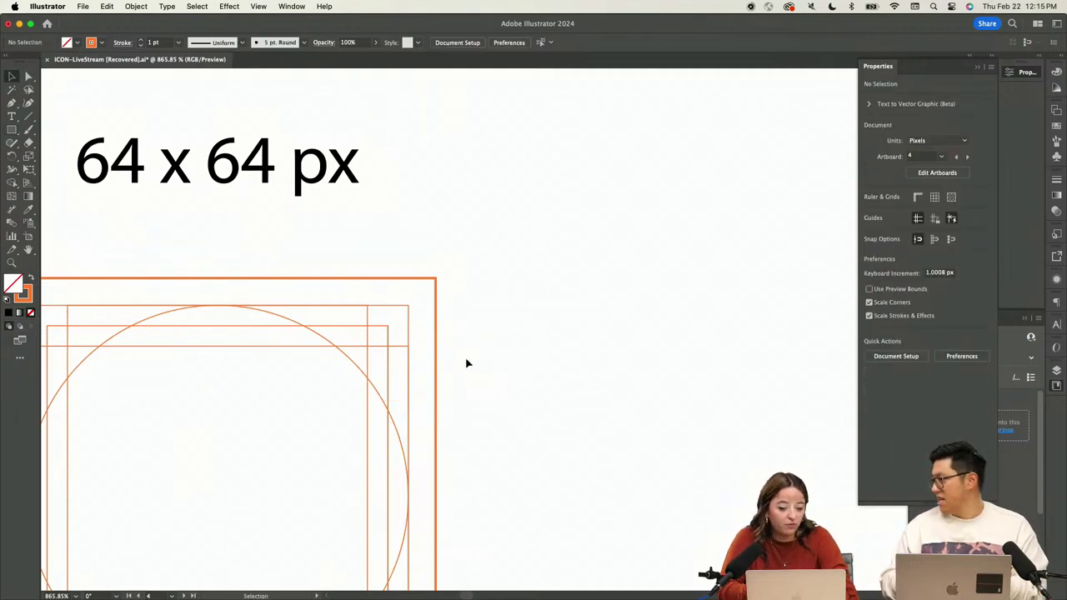
Set the stroke of all shapes in the ungrouped grid copy to 0.75 pt
scroll(459, 364, down, 4)
scroll(467, 364, down, 6)
scroll(467, 363, down, 3)
scroll(466, 363, up, 6)
click(314, 438)
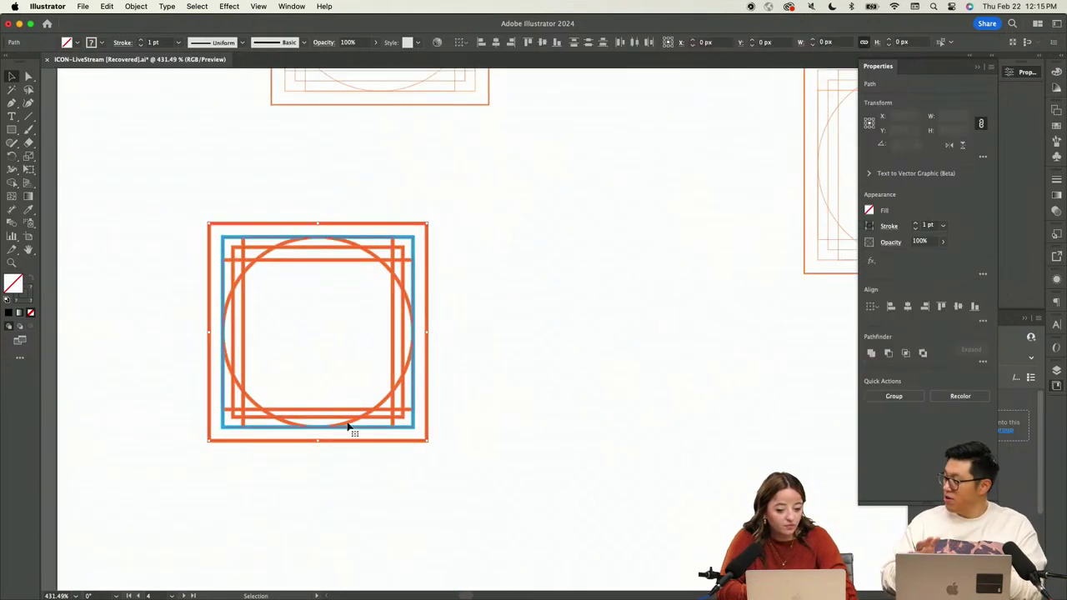
click(642, 400)
Change the stroke of the circle at the base of the Knowing Your Area grid to black
scroll(642, 400, down, 5)
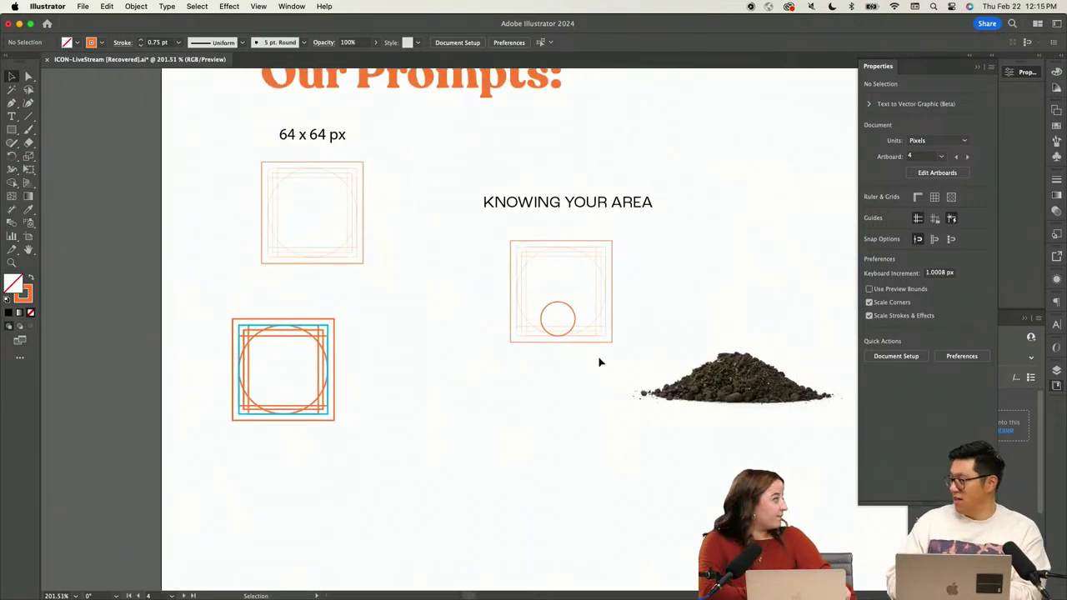
click(573, 314)
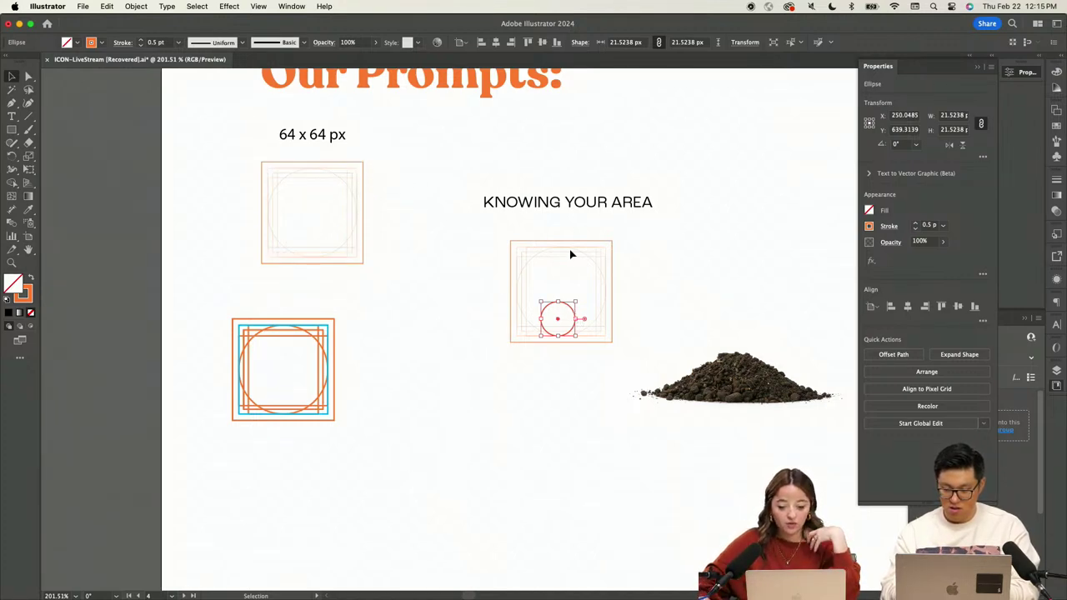
key(z)
drag(581, 266, 744, 271)
key(h)
drag(607, 374, 428, 329)
key(v)
click(484, 333)
click(429, 365)
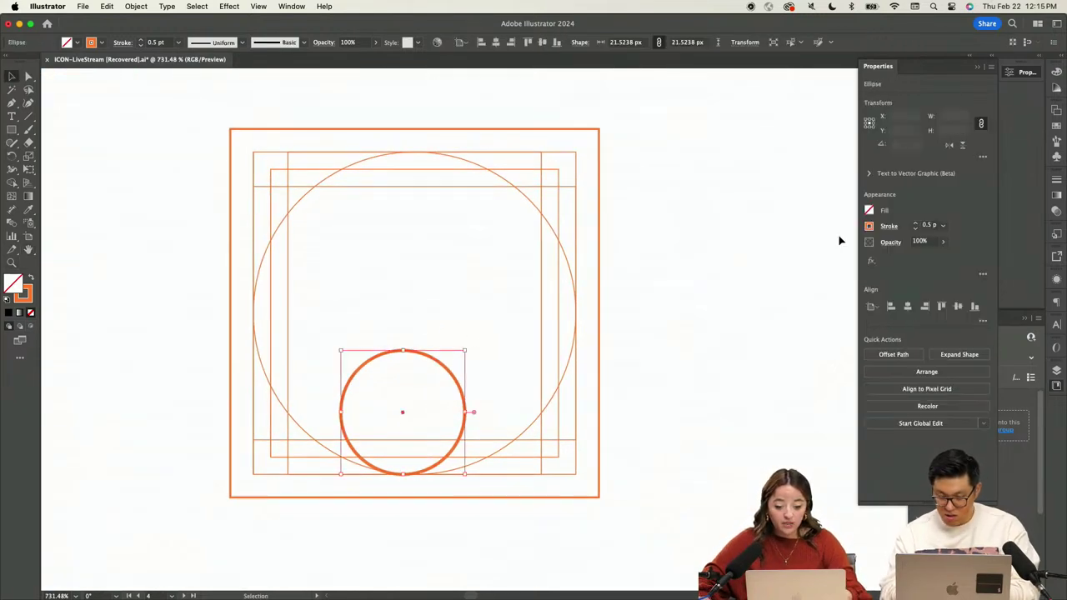
click(869, 225)
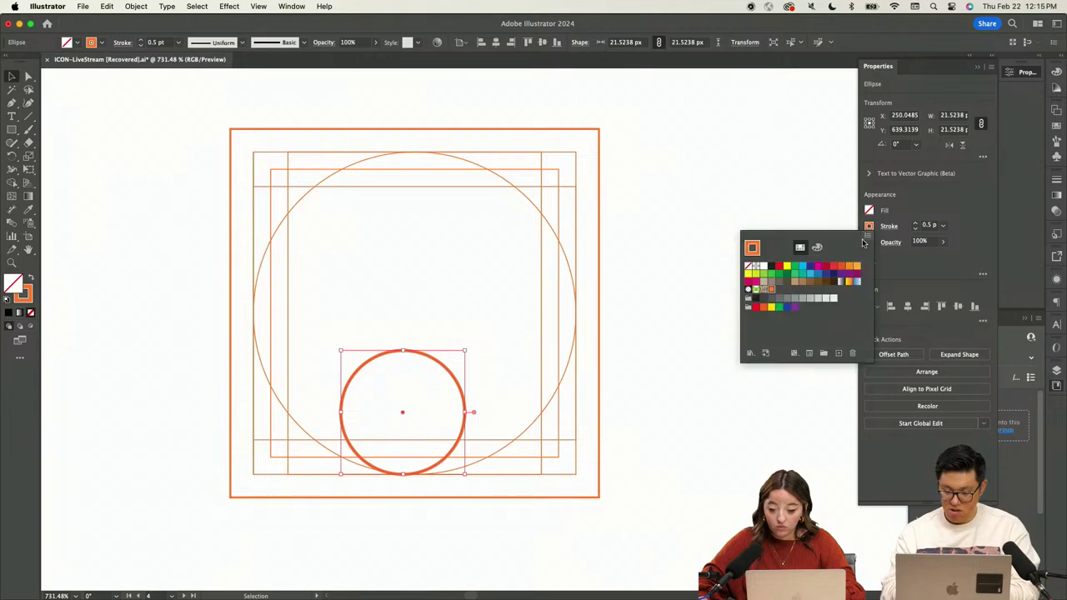
click(768, 266)
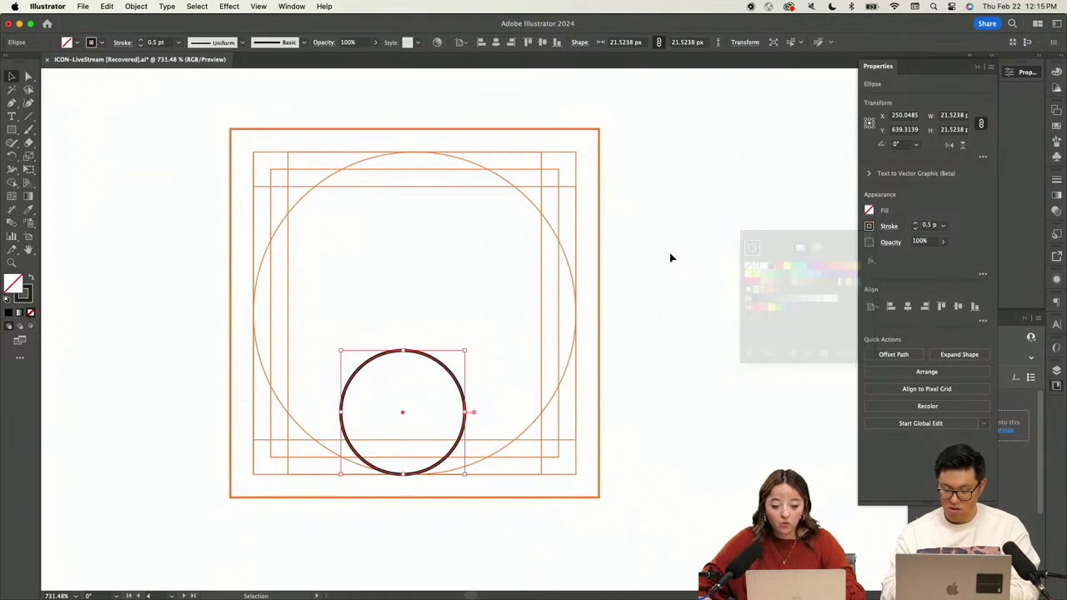
click(640, 317)
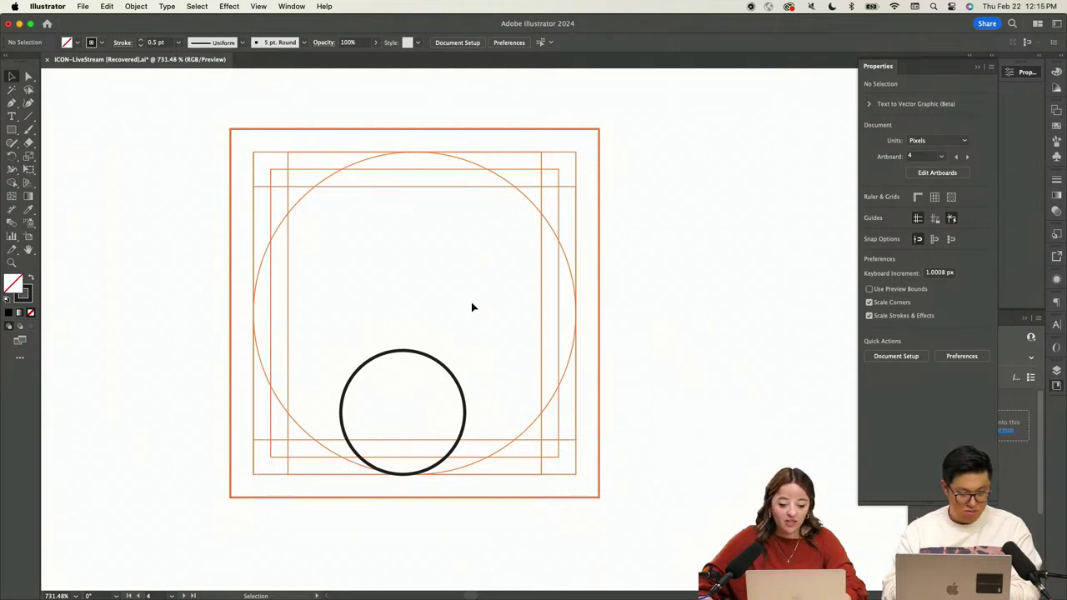
Shrink the black circle to about 17.1 px and duplicate it sideways to its right so the two circles overlap
click(425, 360)
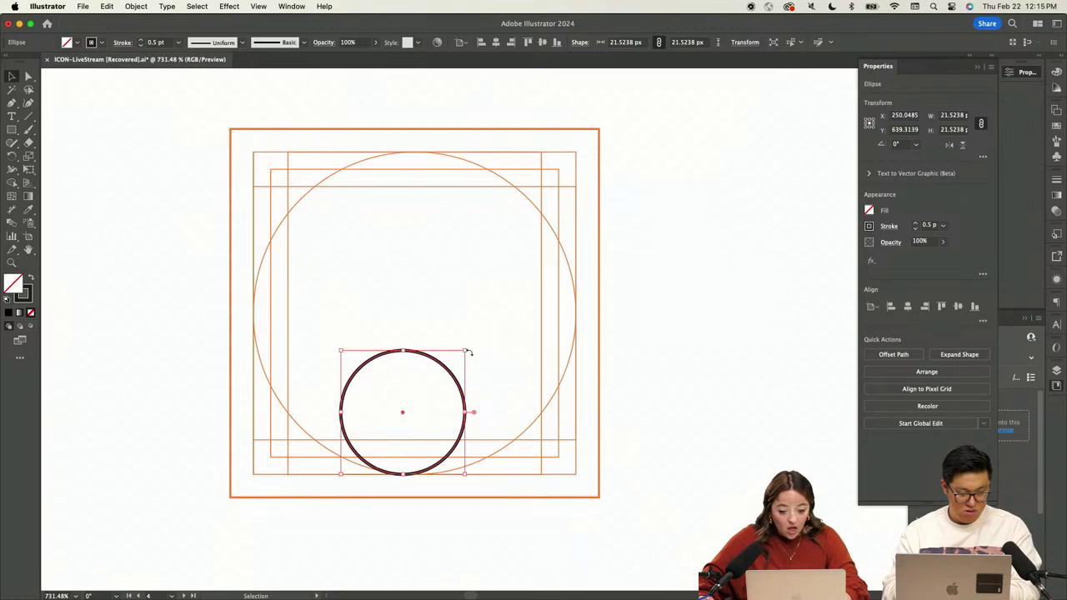
drag(467, 350, 491, 394)
click(476, 374)
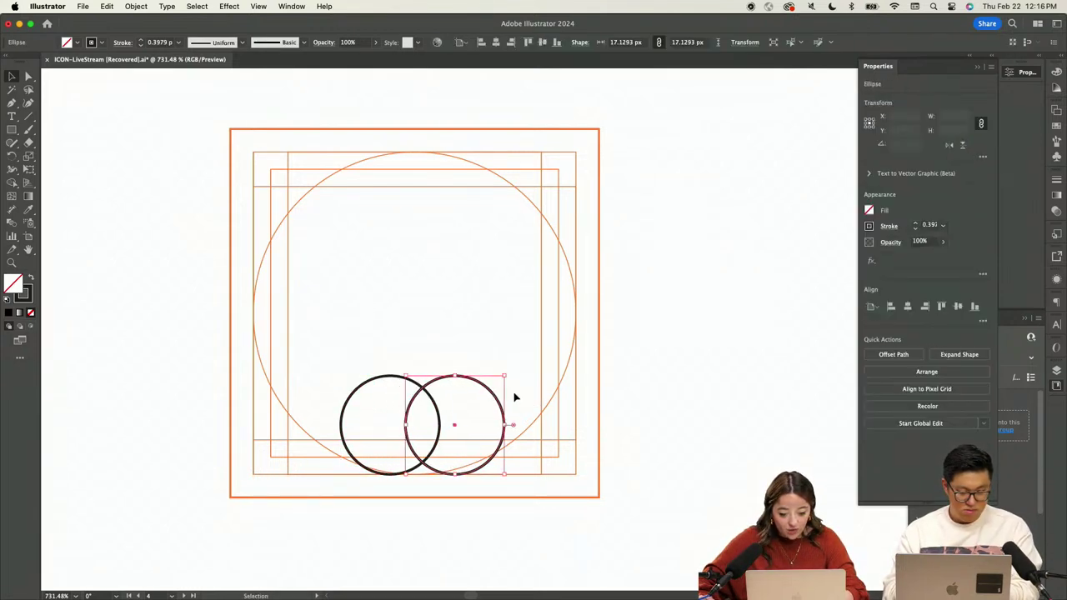
Scale the duplicated circle uniformly to 70%, including its stroke
right_click(485, 400)
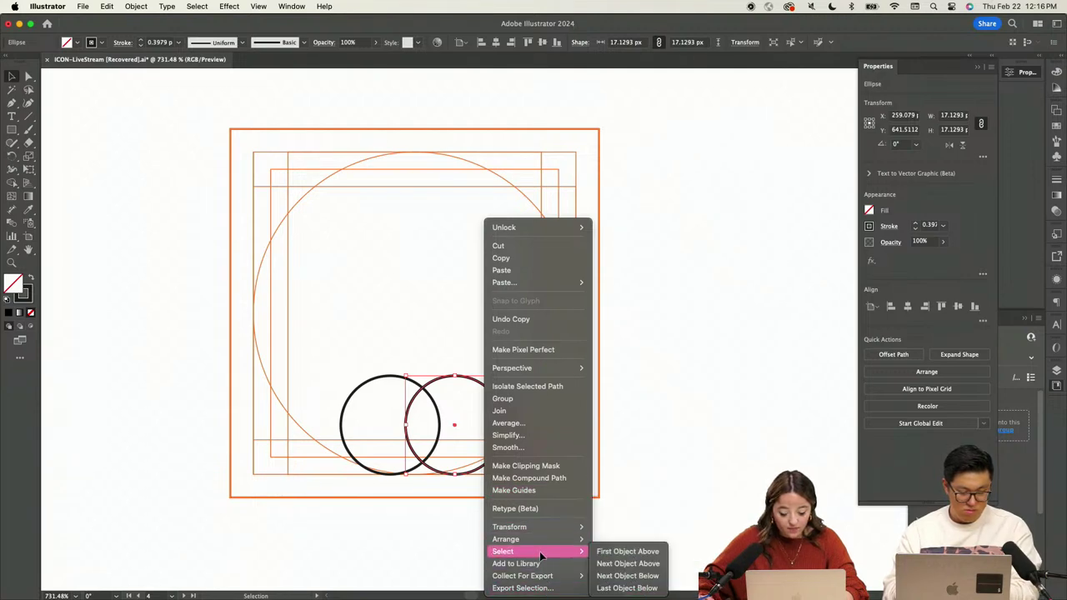
click(442, 391)
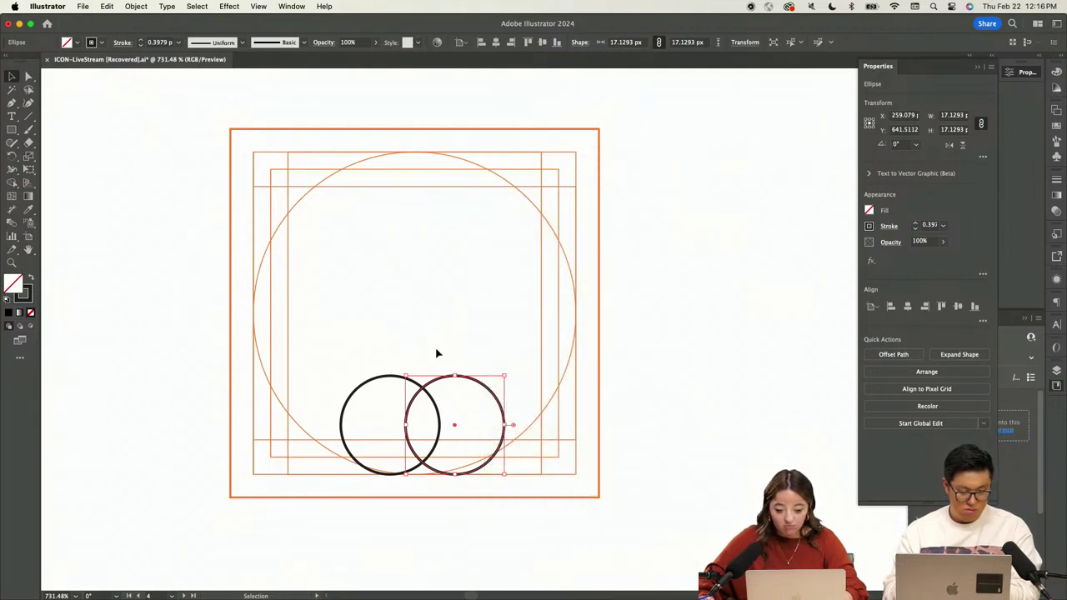
right_click(466, 381)
click(436, 366)
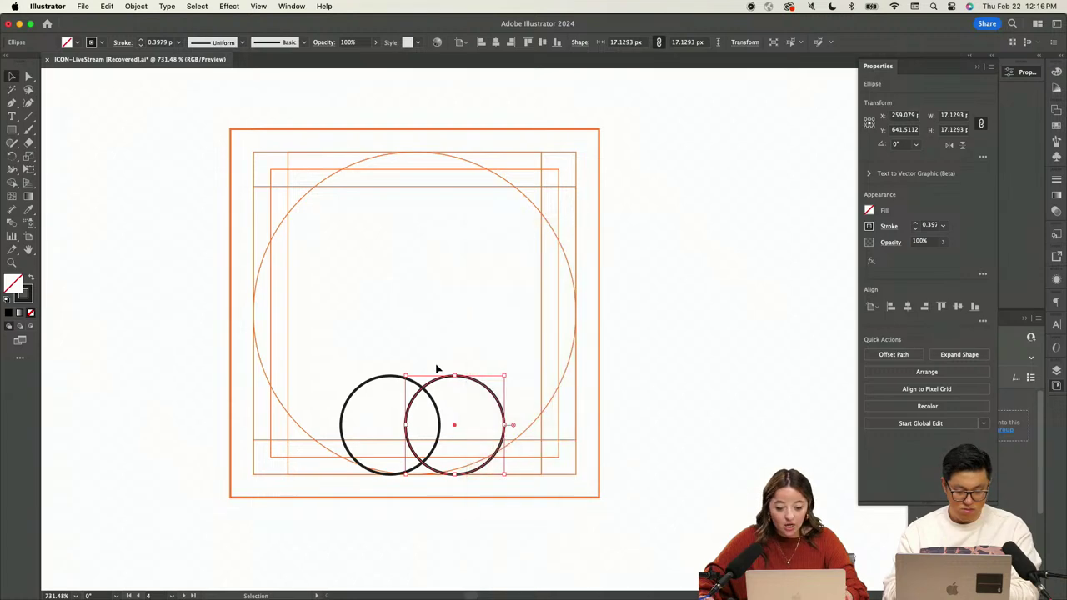
right_click(442, 376)
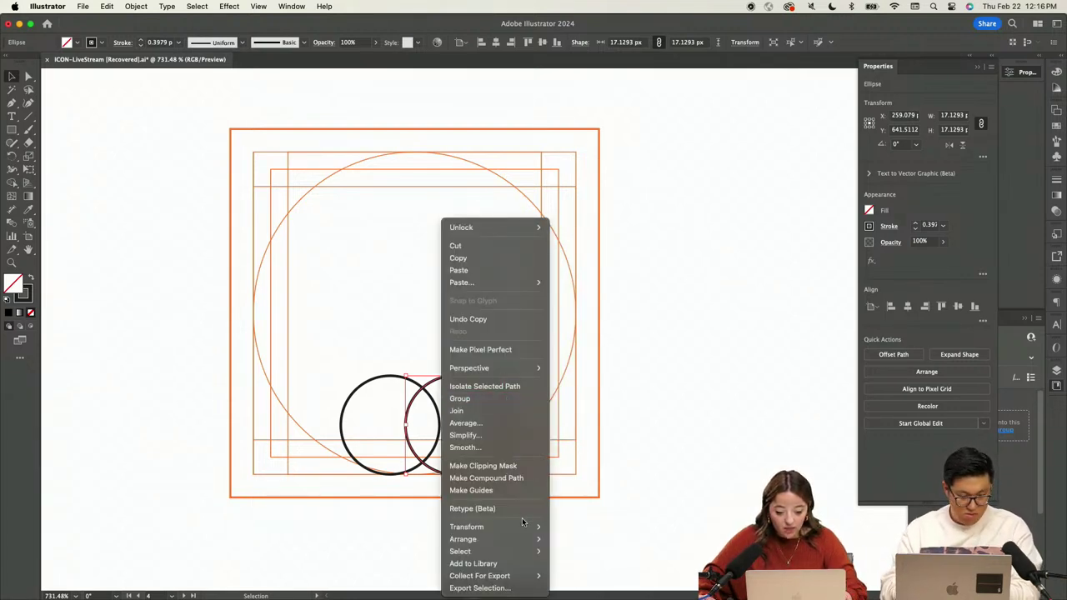
mouse_move(521, 528)
click(575, 543)
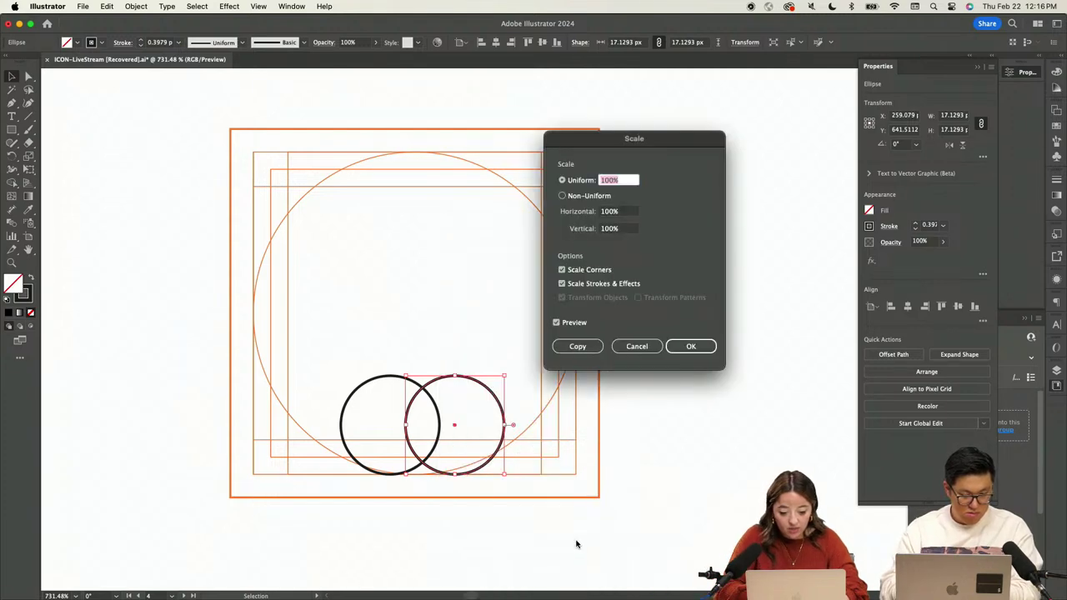
text(70)
key(Return)
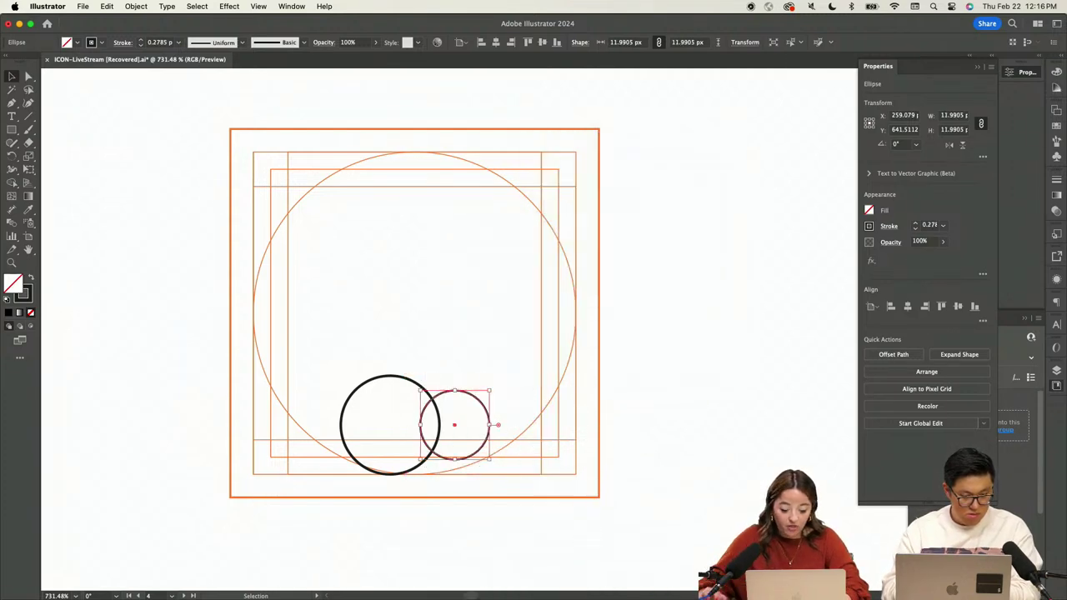
Duplicate the smaller circle up and to the right and scale the new copy uniformly to 70%
click(492, 415)
mouse_move(491, 415)
mouse_down()
mouse_move(453, 428)
mouse_move(495, 398)
mouse_up()
right_click(472, 419)
click(711, 440)
right_click(496, 398)
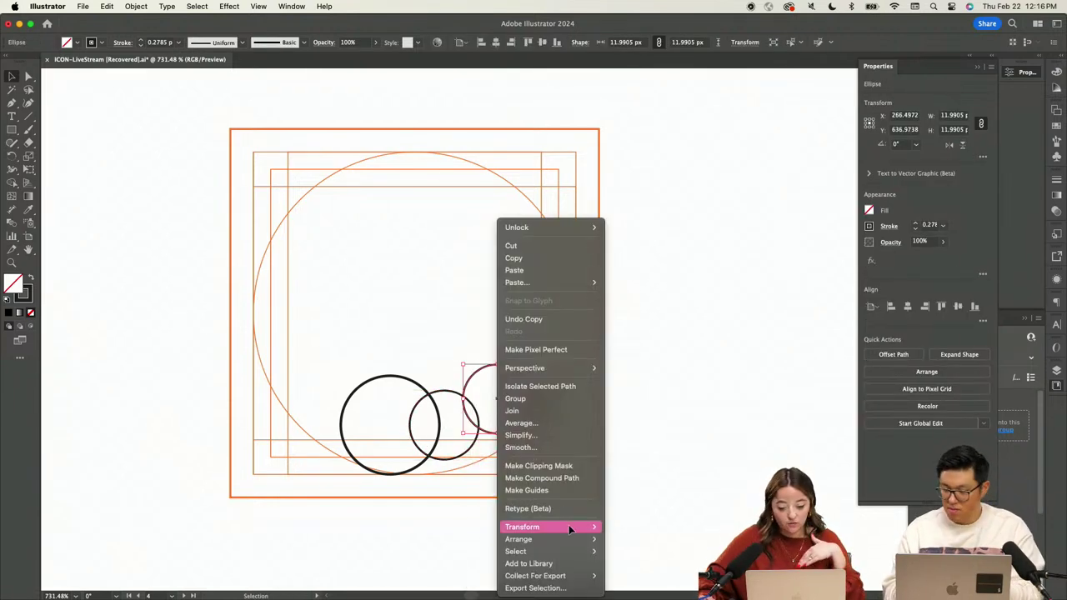
mouse_move(570, 530)
click(670, 542)
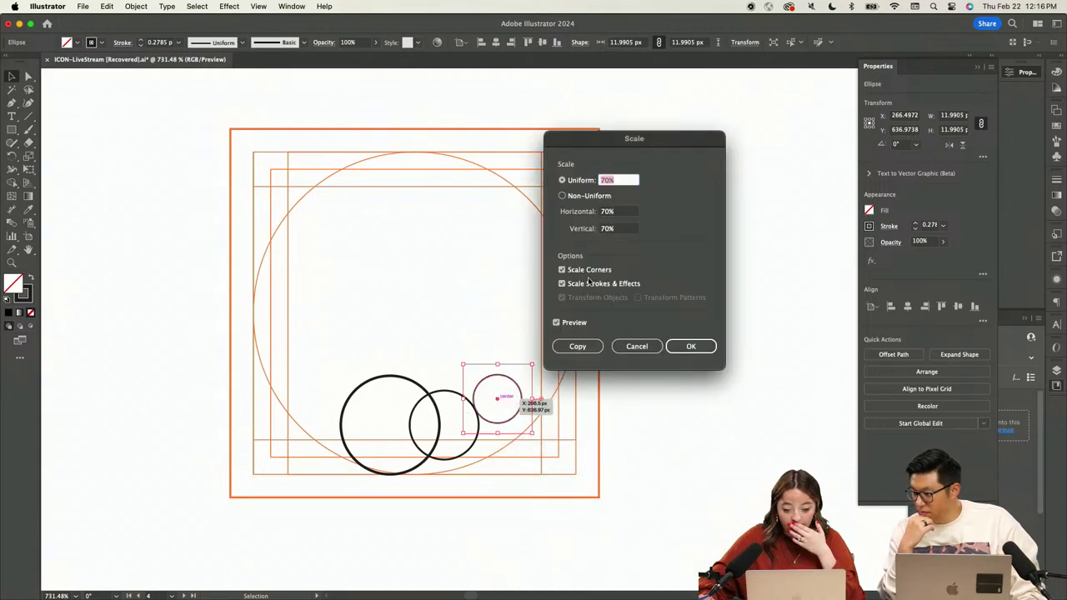
click(689, 348)
click(640, 417)
Set the stroke of all three black circles to 0.5 pt
drag(491, 339, 376, 415)
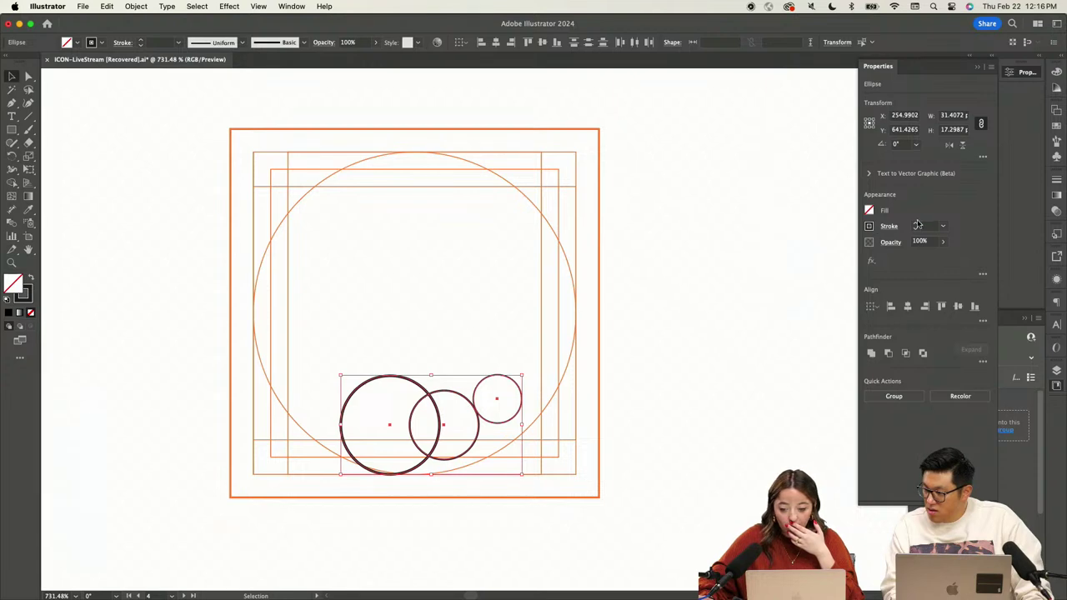
click(915, 224)
click(915, 227)
click(457, 374)
mouse_move(458, 374)
mouse_down()
mouse_move(488, 298)
mouse_move(482, 397)
mouse_up()
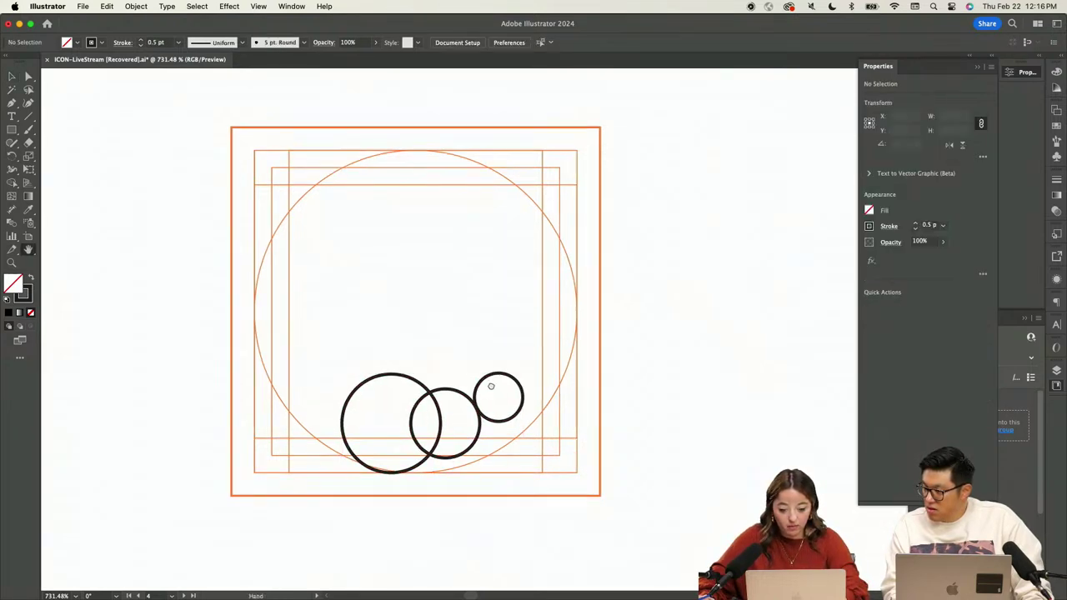
Move the soil pile image directly beneath the Knowing Your Area grid as a reference
scroll(482, 398, up, 5)
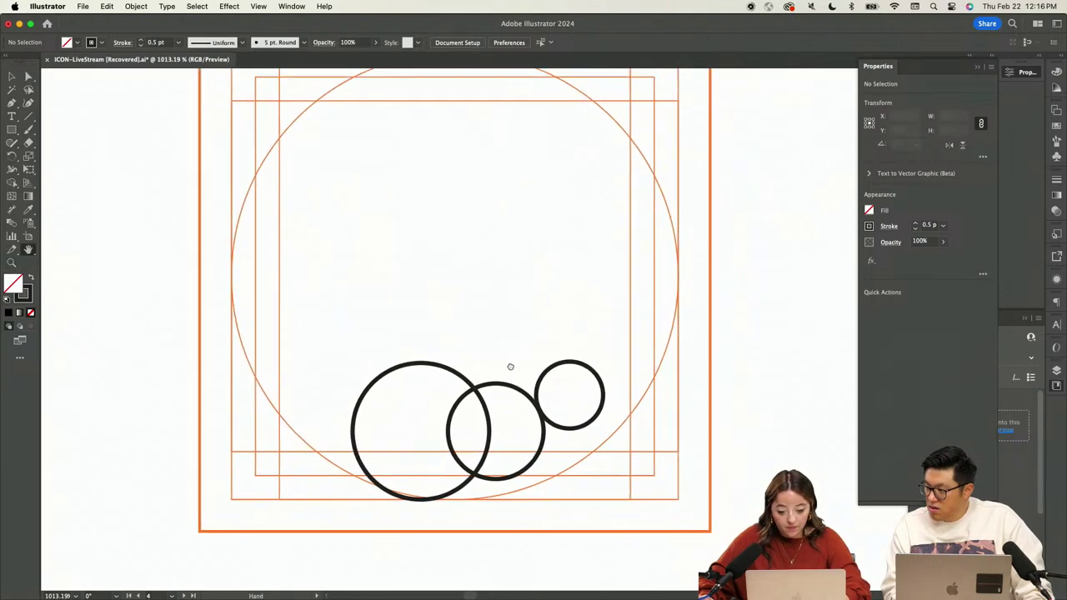
key(z)
alt+click(461, 353)
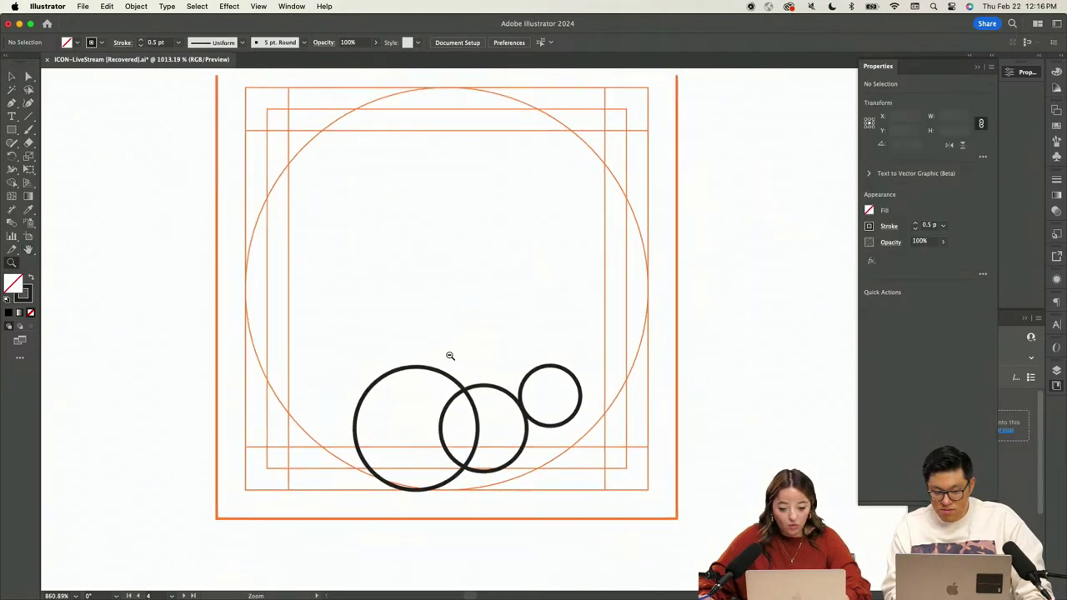
drag(463, 355, 340, 361)
key(h)
drag(562, 395, 565, 263)
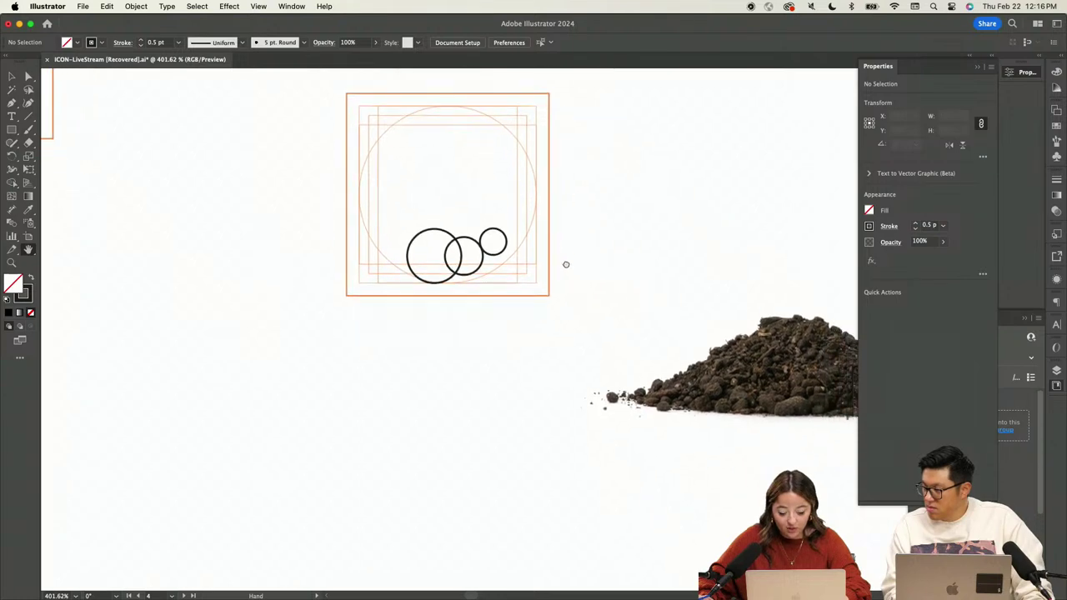
key(v)
drag(790, 388, 443, 477)
drag(519, 302, 538, 341)
drag(539, 429, 538, 398)
click(619, 276)
Spread the circles along the grid's base, with the small one in the safe area's lower-right corner and the medium one between it and the large one
key(z)
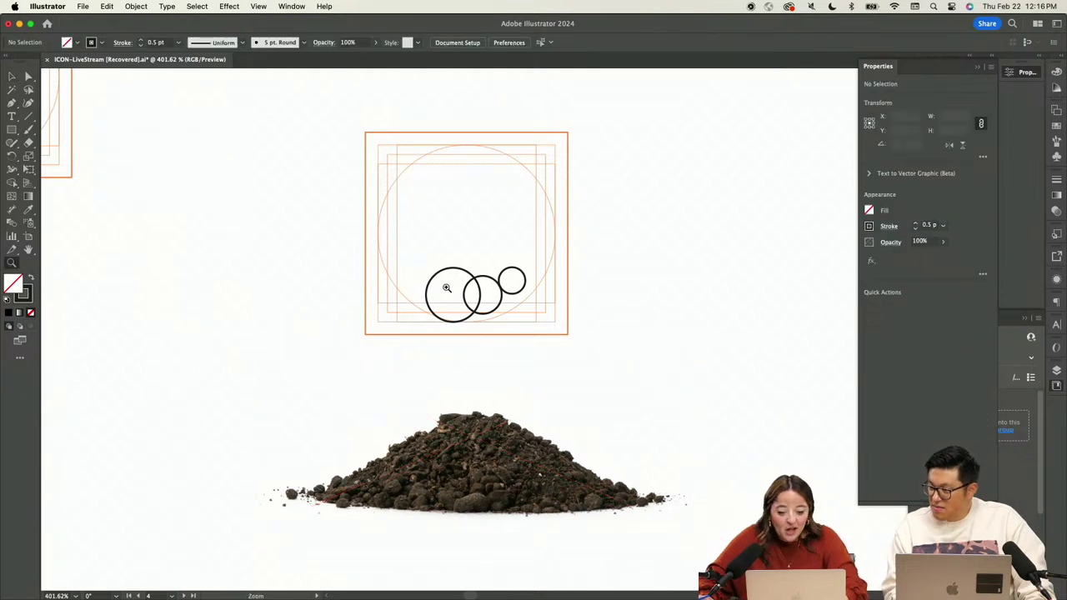
click(450, 281)
key(v)
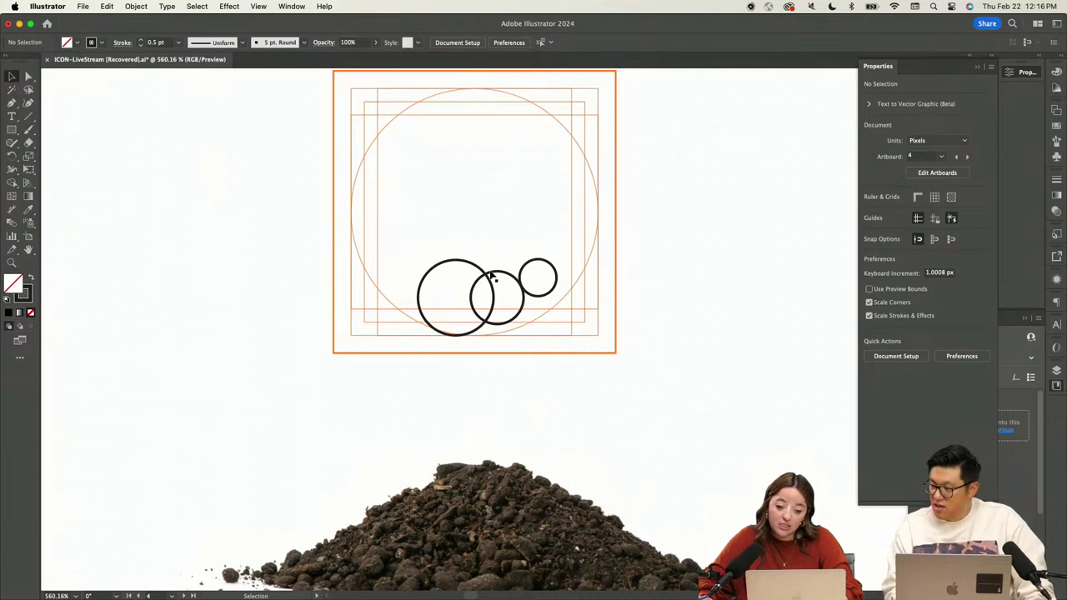
drag(493, 277, 498, 277)
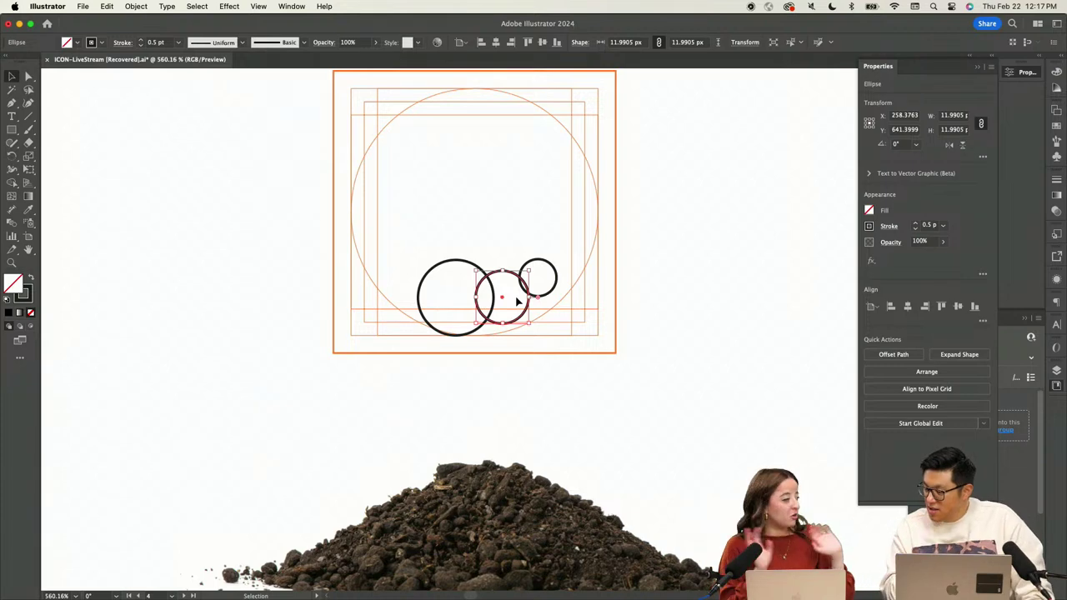
scroll(516, 296, up, 5)
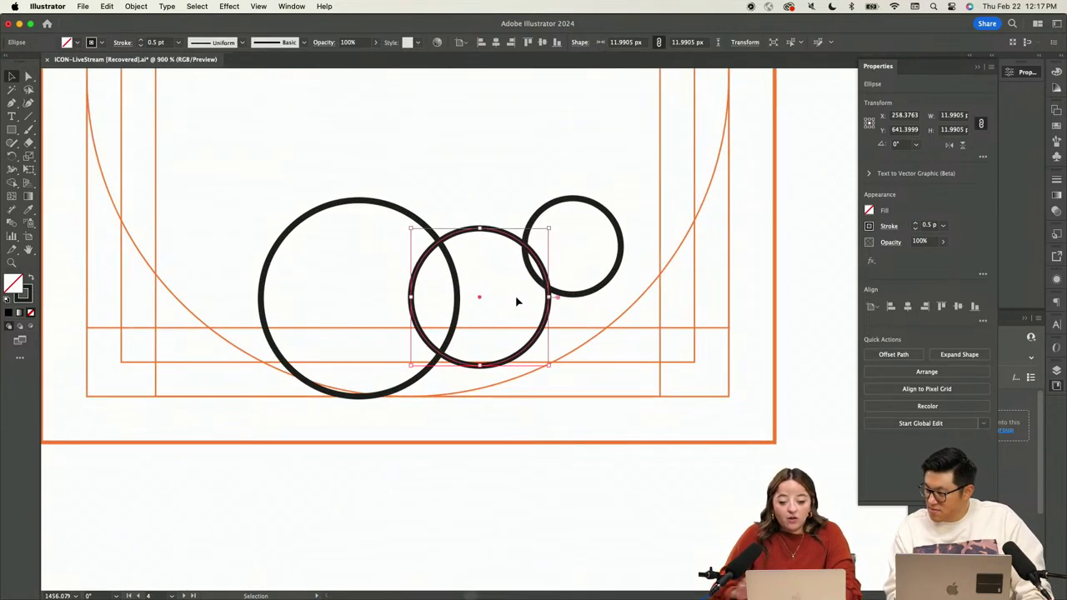
drag(609, 218, 717, 315)
drag(540, 260, 605, 258)
mouse_move(442, 262)
mouse_down()
mouse_move(415, 261)
mouse_move(448, 262)
mouse_up()
Copy the small circle to the safe area's lower-left corner and the medium circle beside it, then nudge the large circle slightly right
drag(703, 300, 158, 306)
click(200, 288)
drag(589, 241, 280, 259)
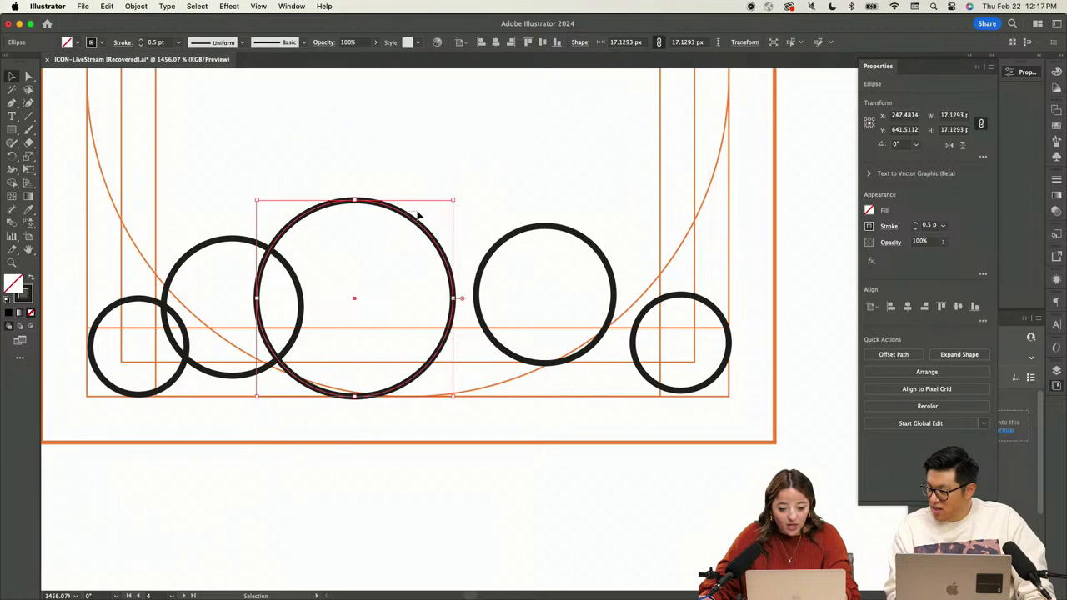
click(415, 214)
drag(412, 219, 422, 215)
click(536, 186)
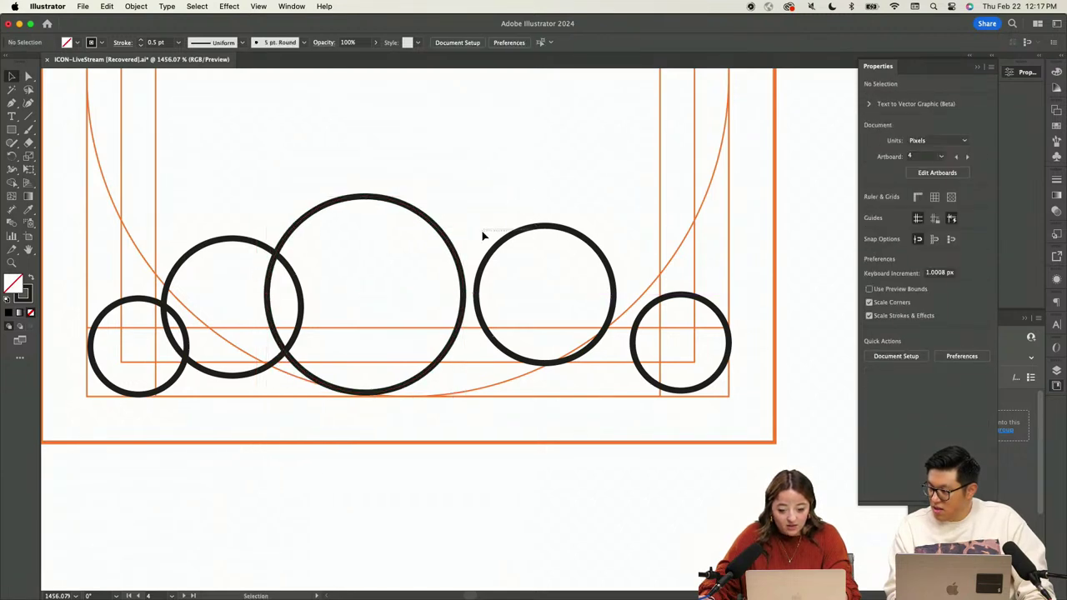
Move the right medium circle down against the corner circle and add a smaller circle copy between it and the large circle
drag(590, 244, 622, 270)
drag(728, 316, 528, 254)
click(555, 208)
click(602, 169)
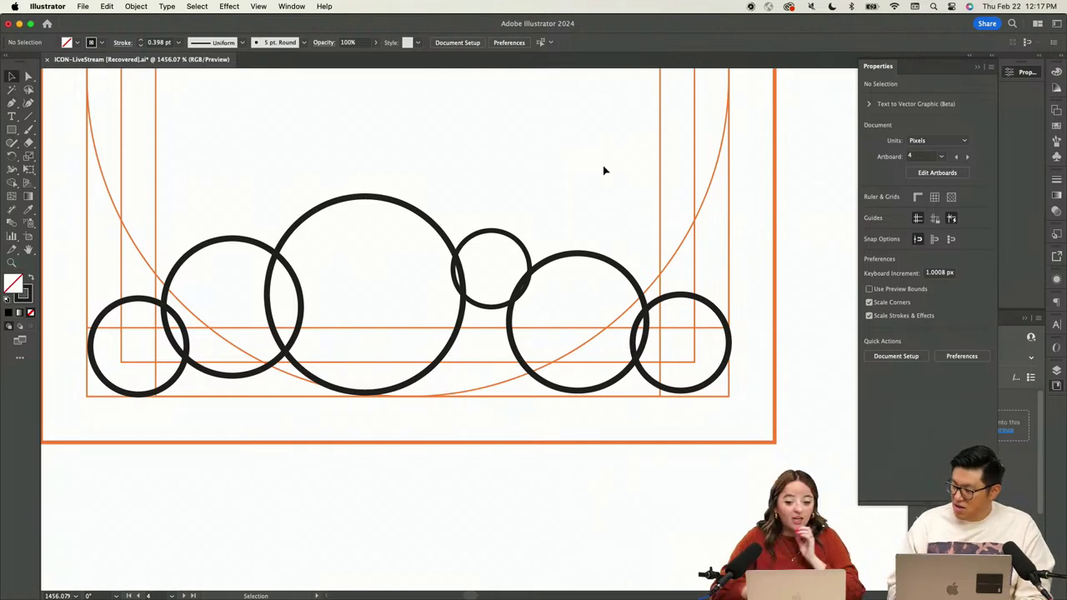
click(409, 207)
drag(403, 206, 364, 257)
drag(365, 298, 639, 158)
key(Delete)
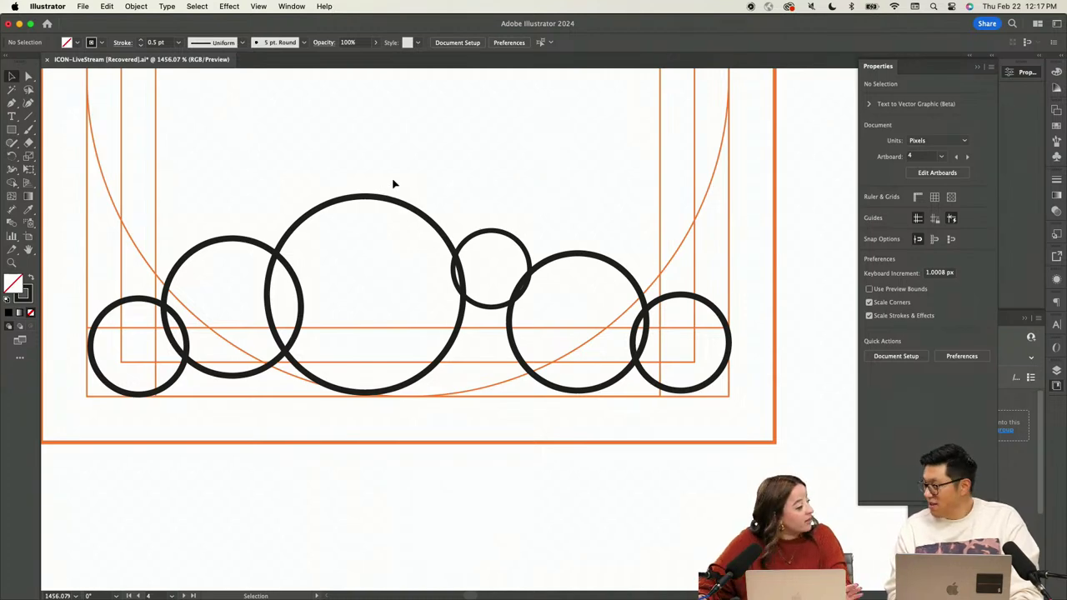
click(134, 302)
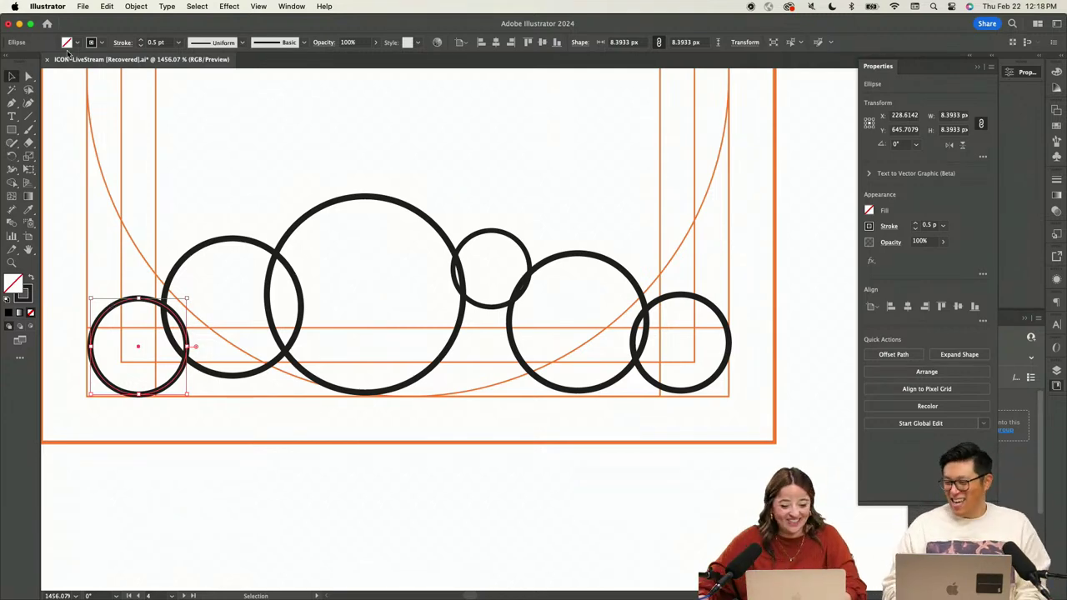
mouse_move(230, 242)
mouse_down()
mouse_move(241, 236)
mouse_move(228, 245)
mouse_up()
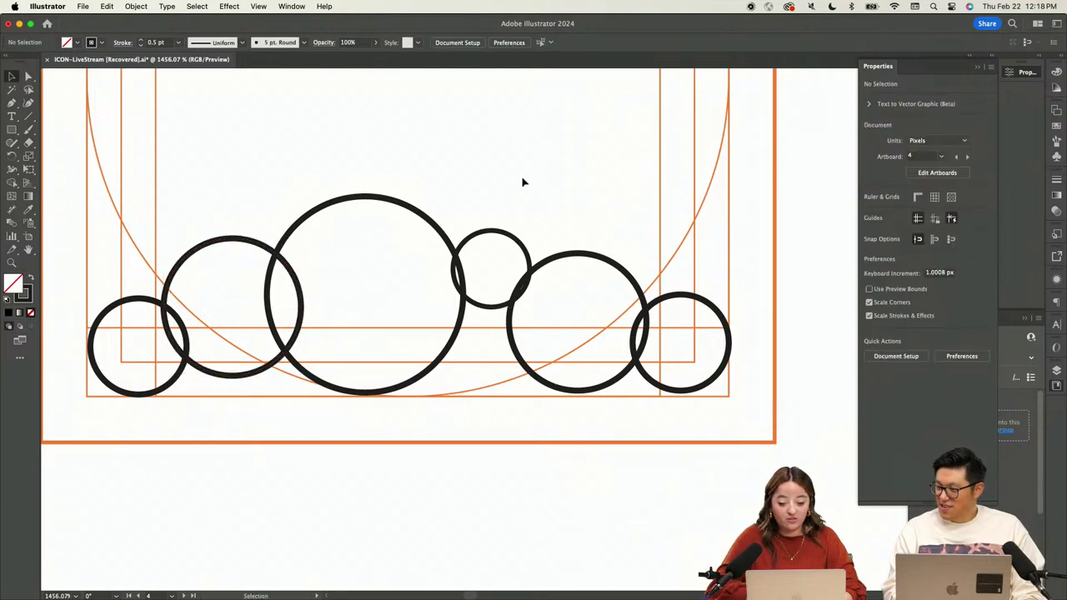
Copy the whole row of circles from the grid's base to the space between the grid and the soil image
scroll(522, 178, down, 5)
key(super+a)
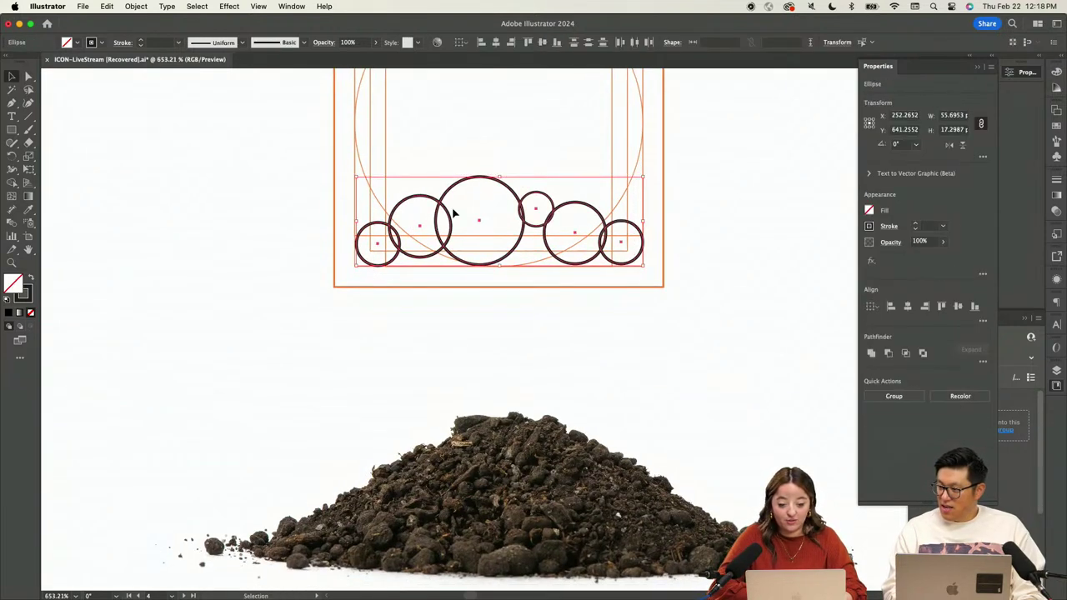
drag(479, 221, 245, 365)
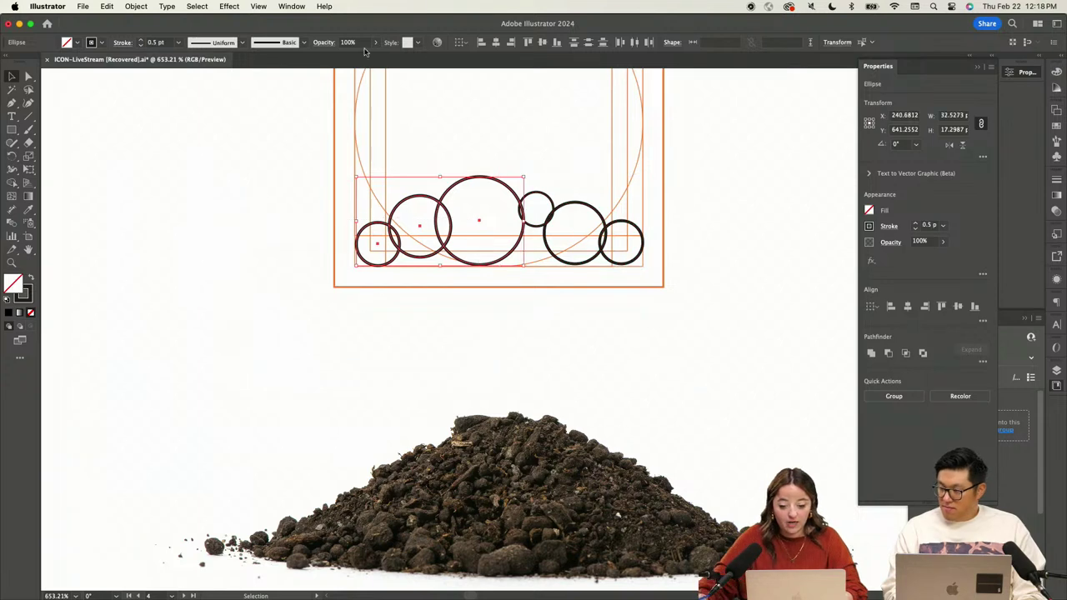
drag(675, 152, 218, 305)
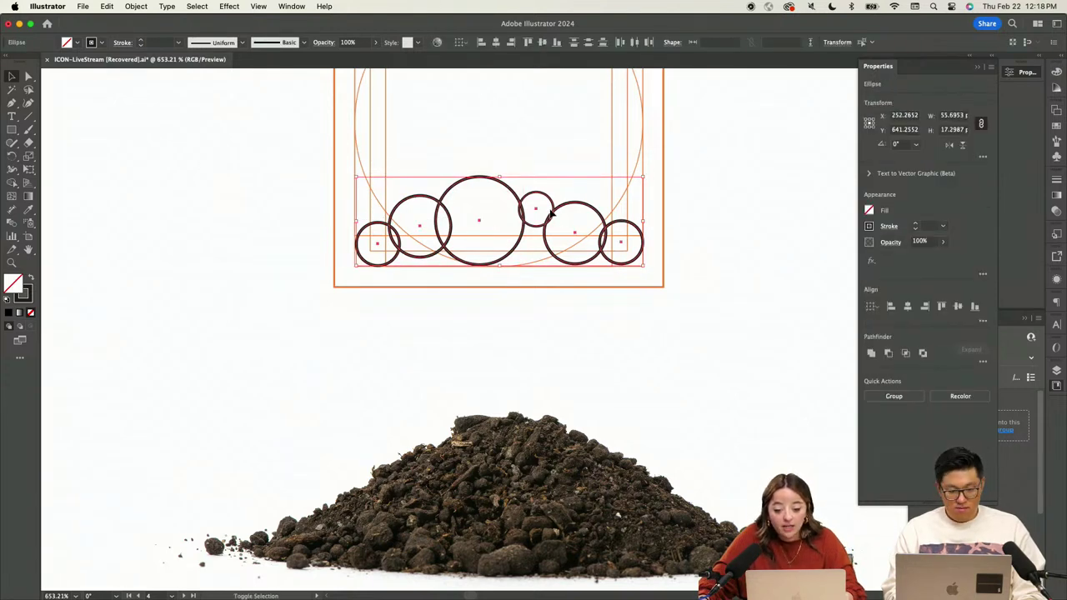
drag(550, 217, 560, 310)
key(super+z)
key(super+z)
key(super+shift+z)
drag(682, 165, 385, 323)
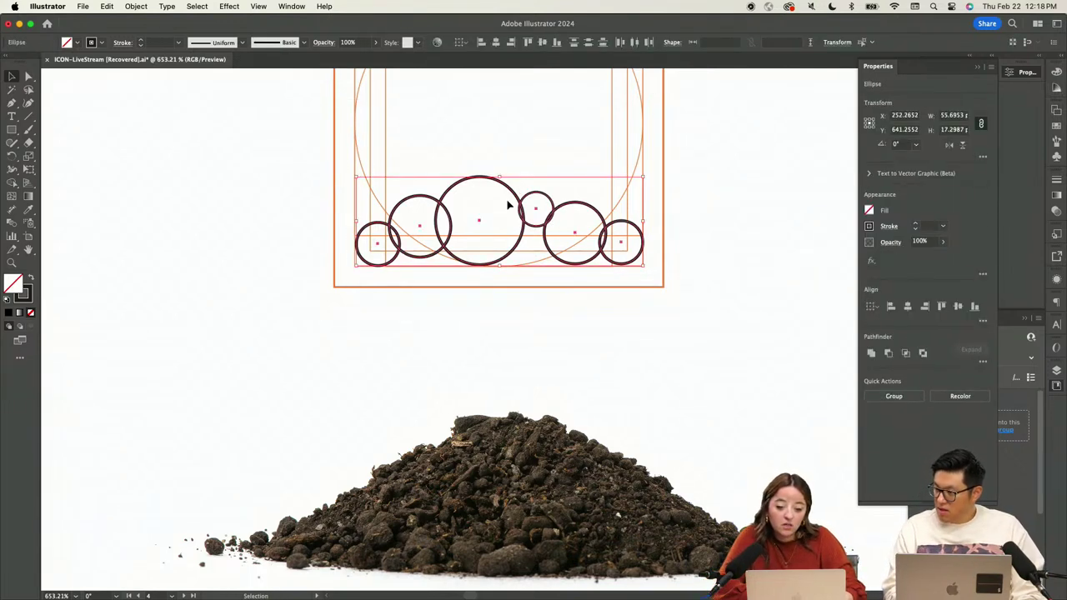
drag(515, 197, 512, 323)
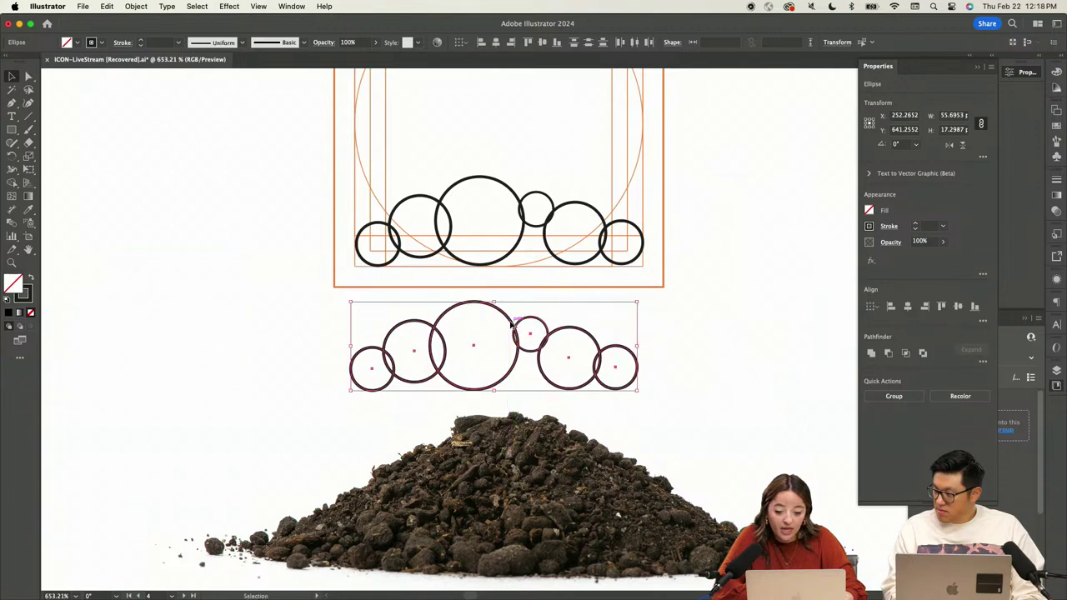
click(596, 164)
drag(638, 186, 375, 281)
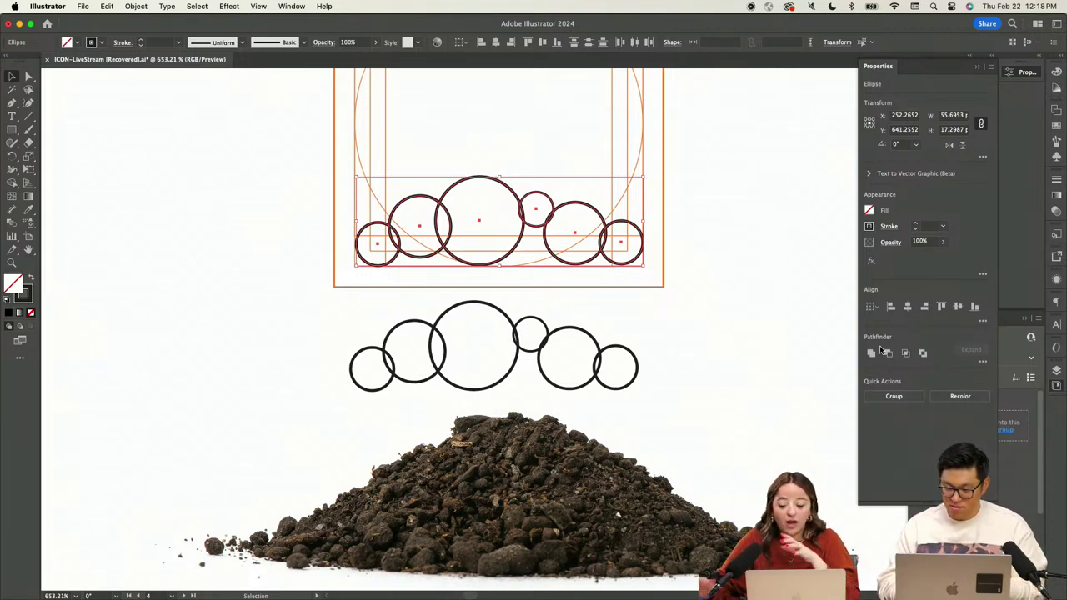
click(686, 341)
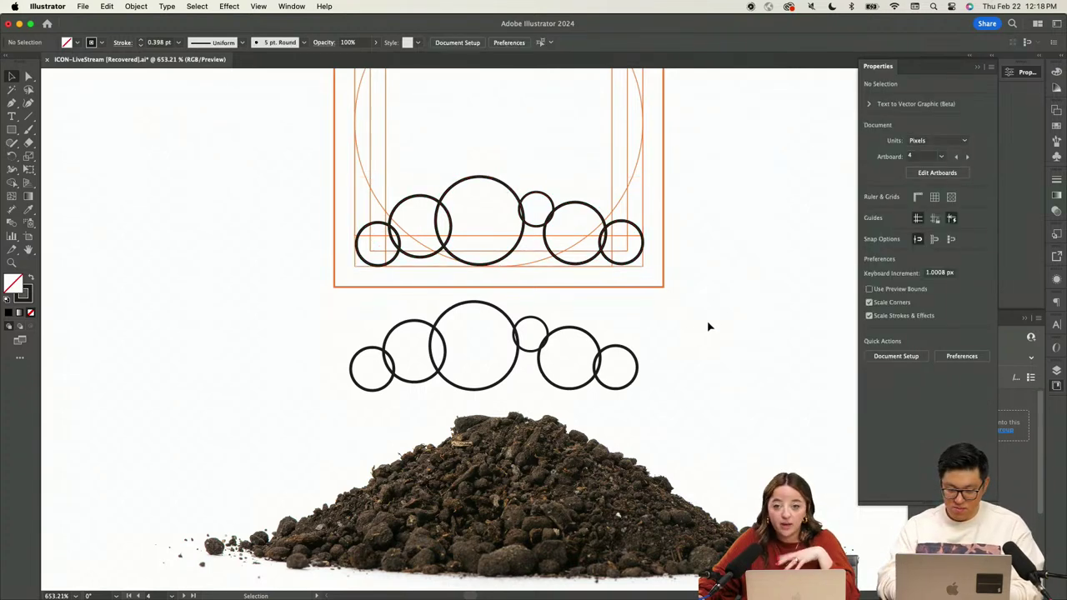
Try splitting the copied row's rightmost circle from its overlap with Shape Builder and move the cut piece away
drag(700, 320, 385, 383)
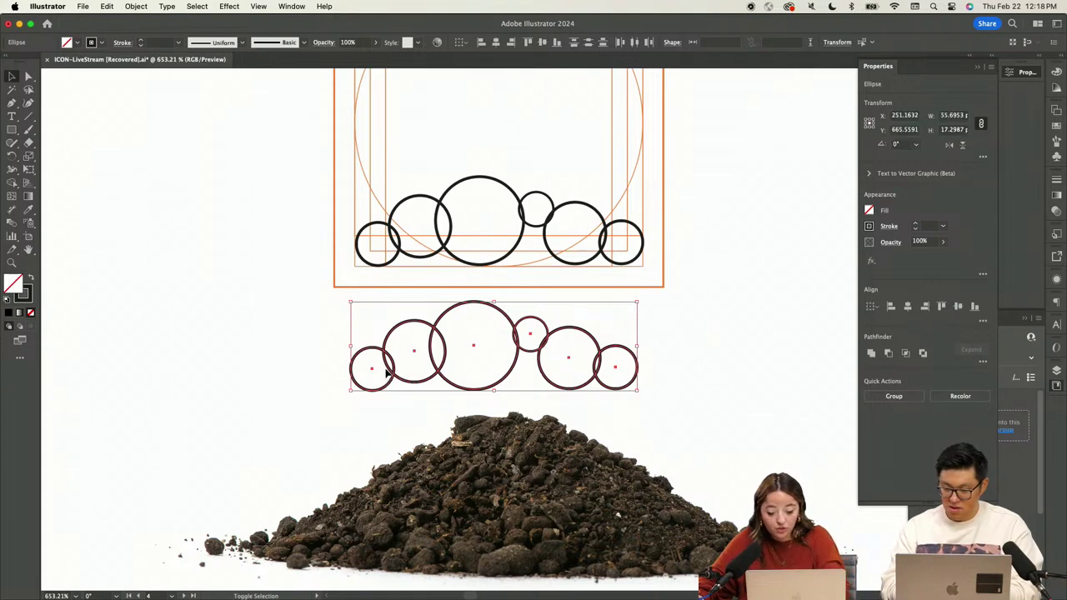
key(shift+m)
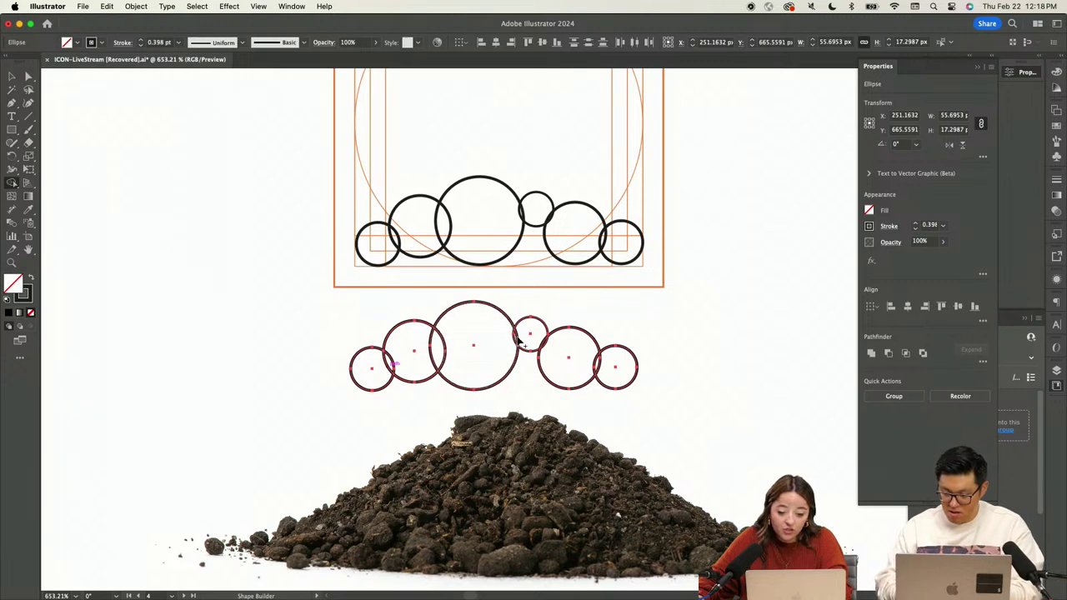
click(616, 370)
key(v)
click(670, 363)
click(633, 376)
drag(640, 360, 662, 362)
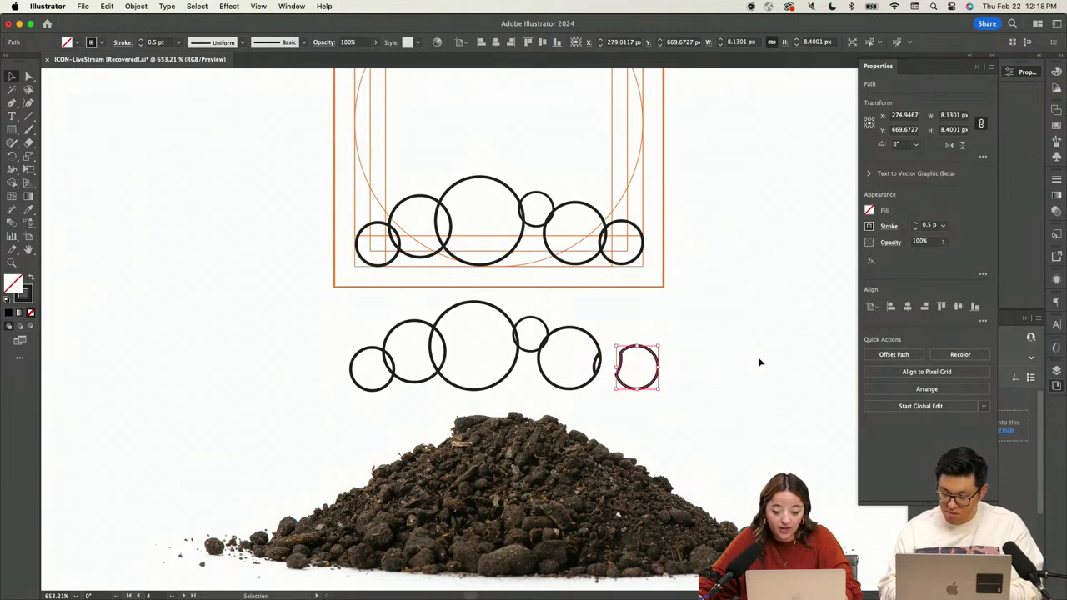
click(757, 357)
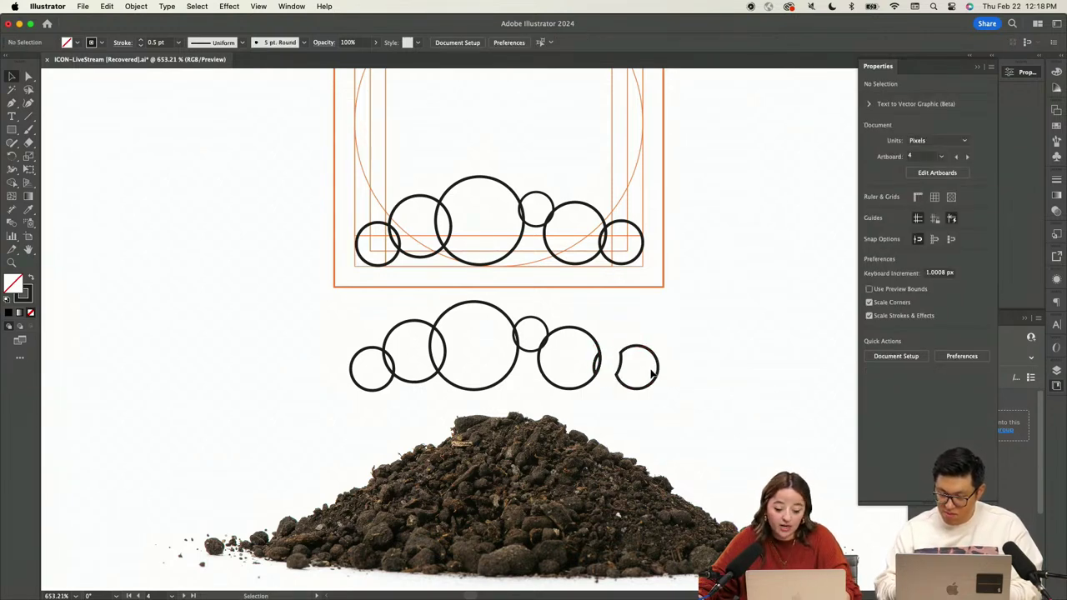
Move the cut piece again, then undo the moves and the Shape Builder cut
key(super+z)
click(670, 359)
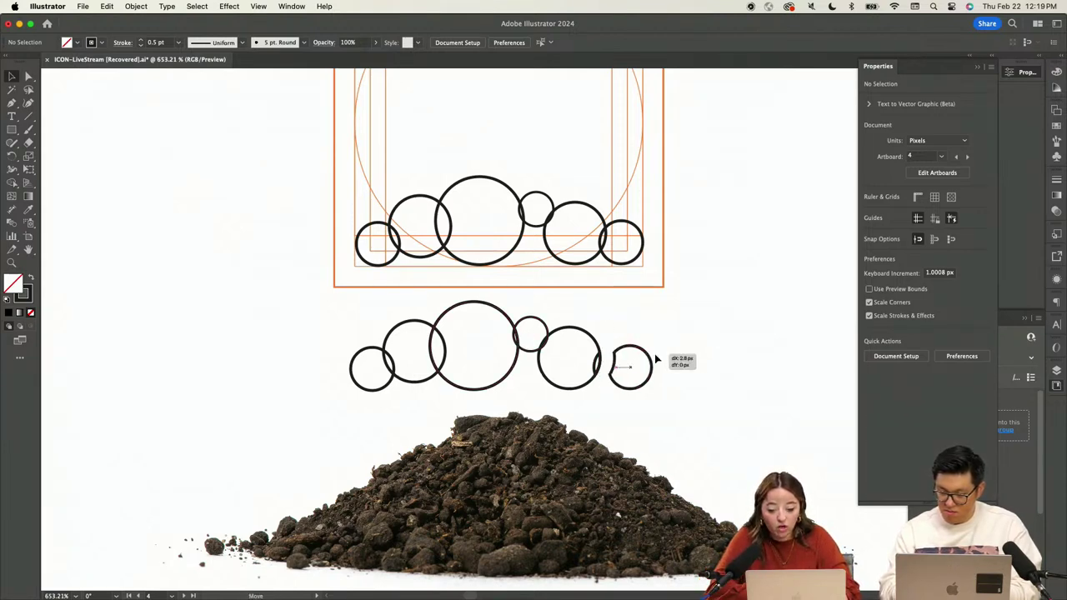
drag(638, 358, 675, 357)
key(super+z)
key(super+a)
click(658, 359)
Unite the copied row of circles beneath the grid into a single outline
scroll(633, 350, up, 5)
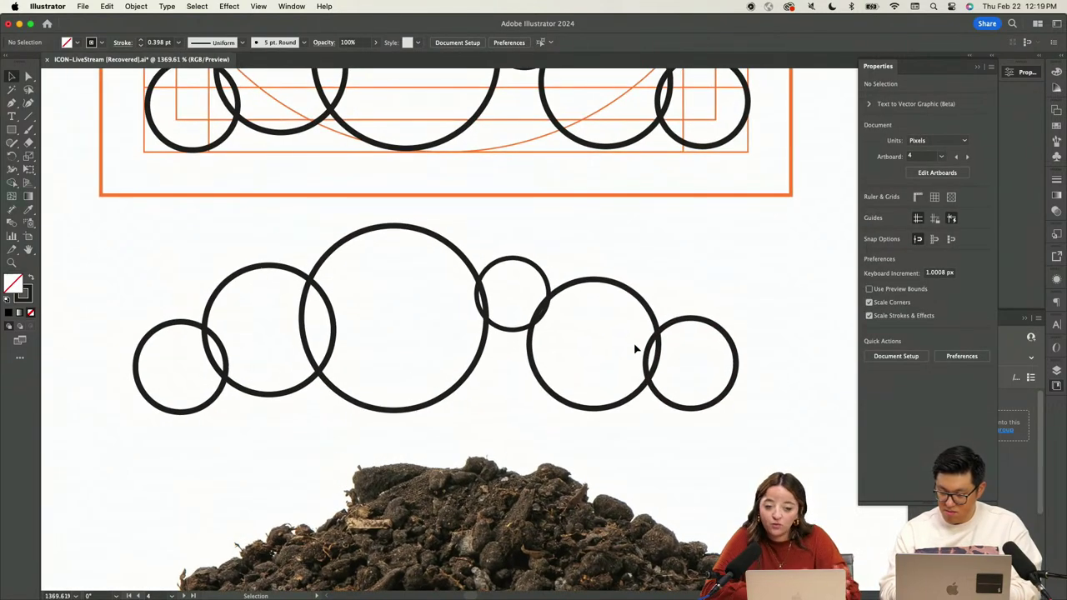
scroll(635, 349, down, 2)
scroll(635, 348, left, 1)
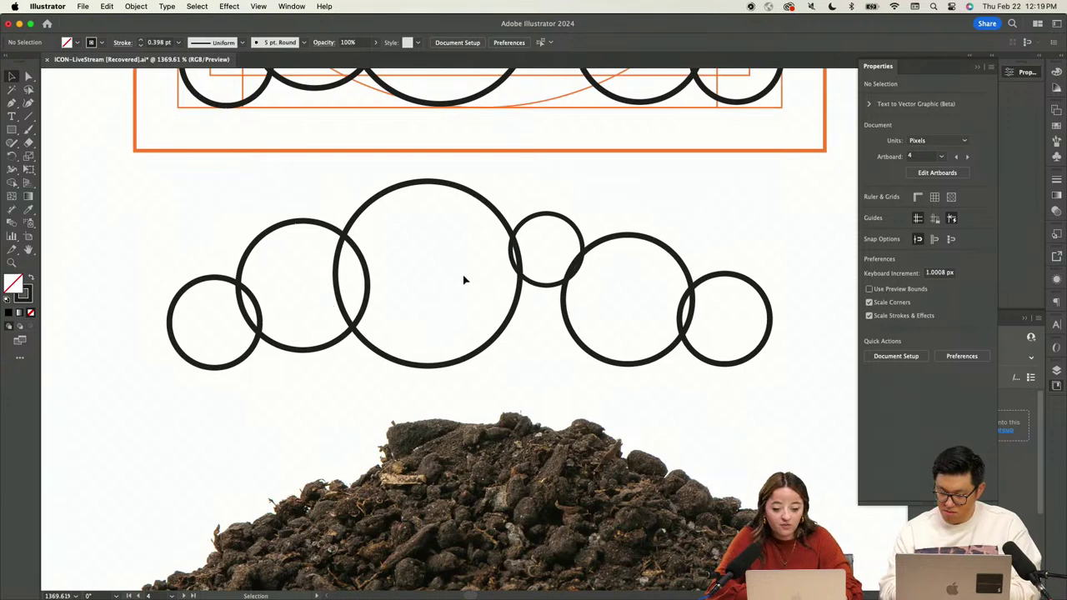
scroll(465, 280, down, 3)
drag(798, 245, 160, 328)
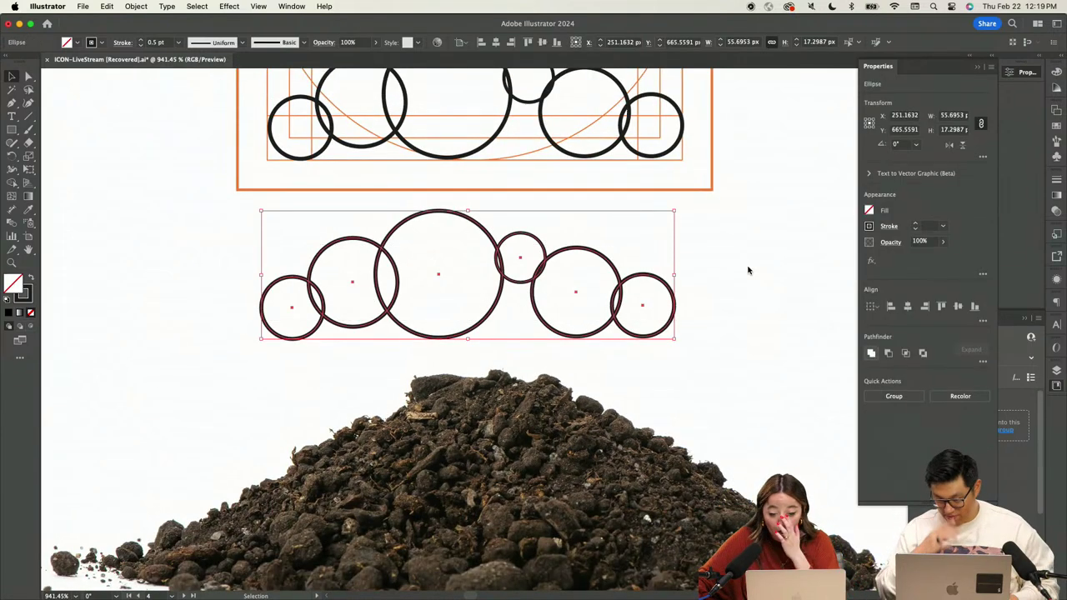
click(870, 352)
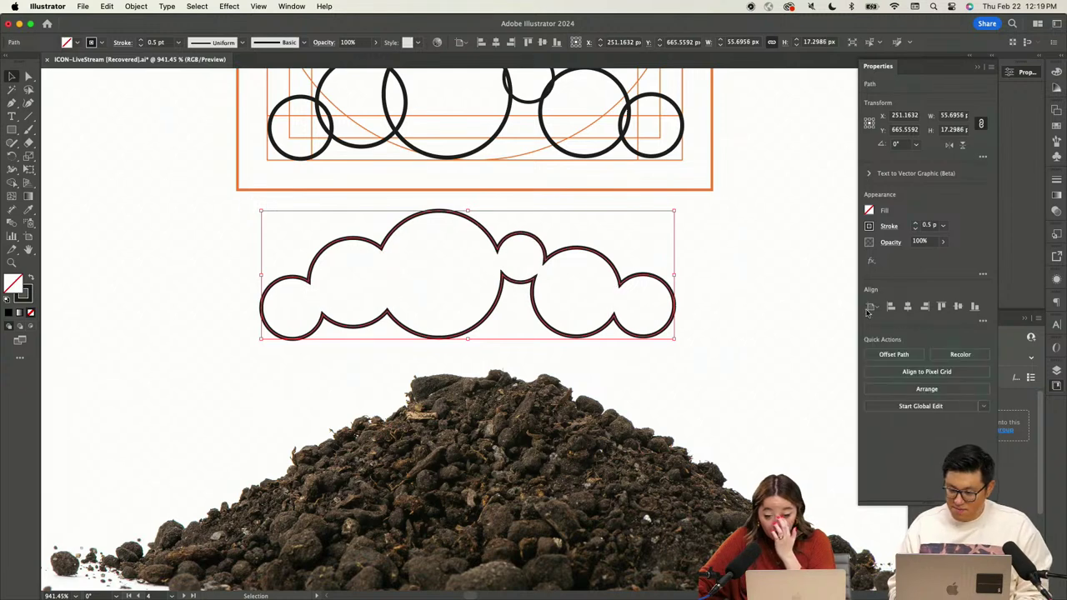
click(769, 304)
Delete the lower anchor points and curves of the merged outline, keeping only its scalloped top edge
key(a)
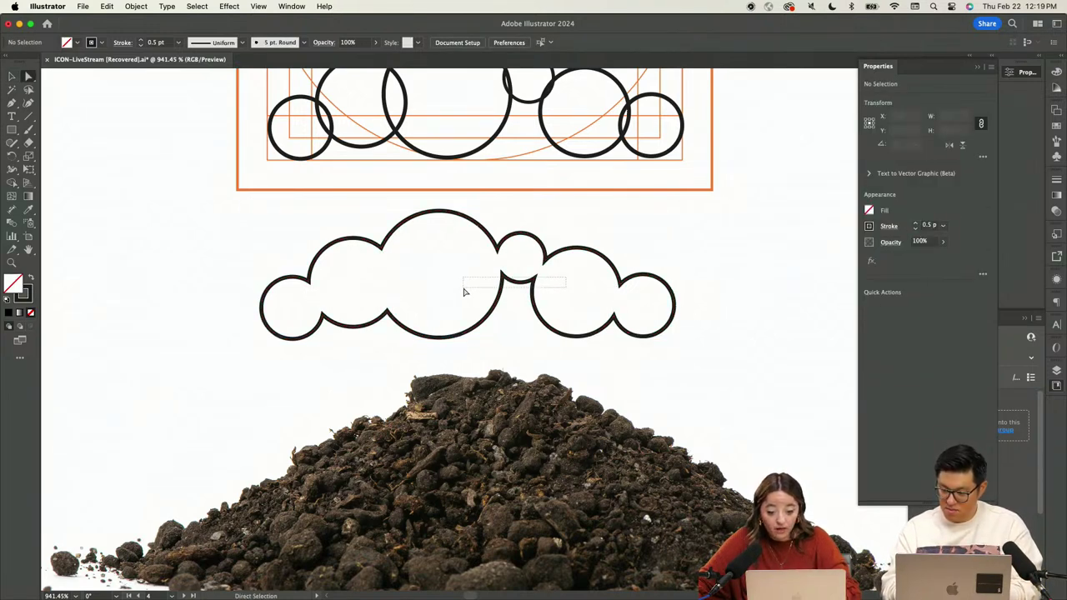
click(500, 278)
key(Delete)
click(514, 281)
click(533, 294)
key(Delete)
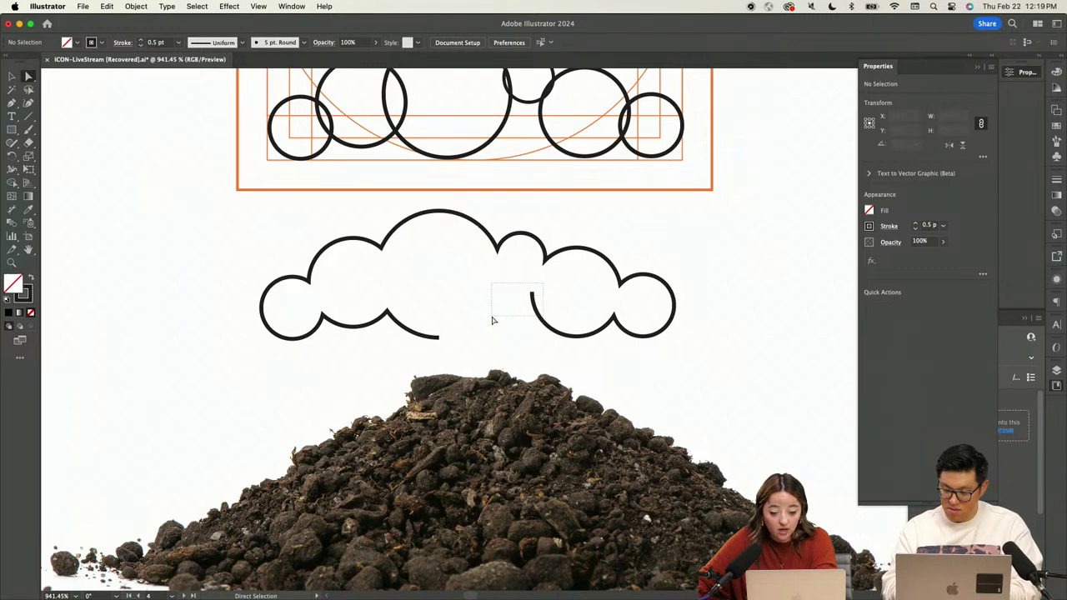
drag(701, 319, 279, 356)
key(Delete)
drag(624, 310, 300, 330)
key(Delete)
Close the scalloped outline with a straight baseline between its two open ends using the Pen tool
key(p)
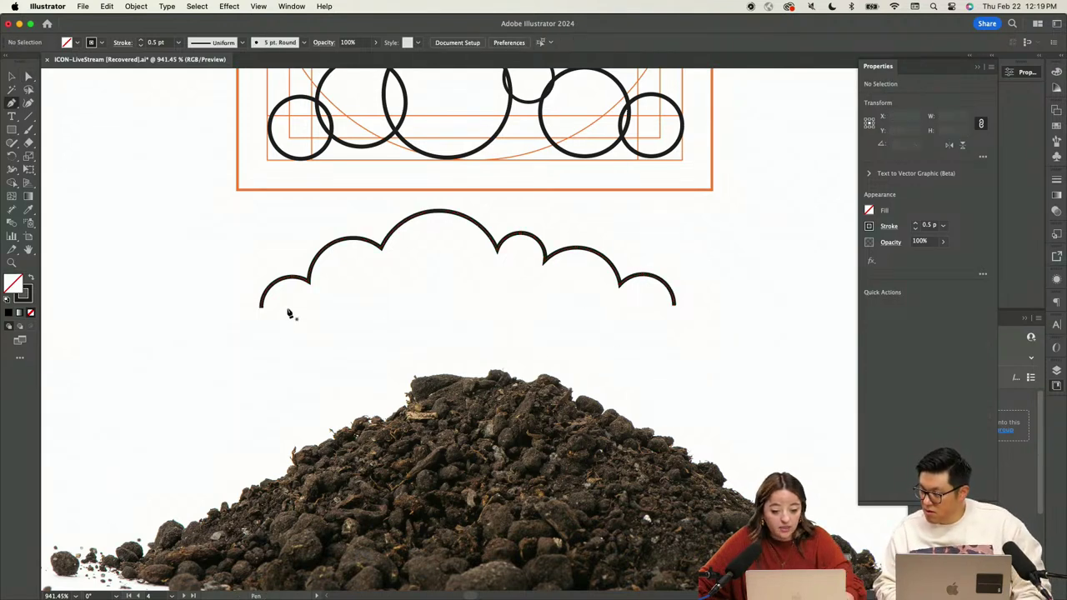
click(261, 306)
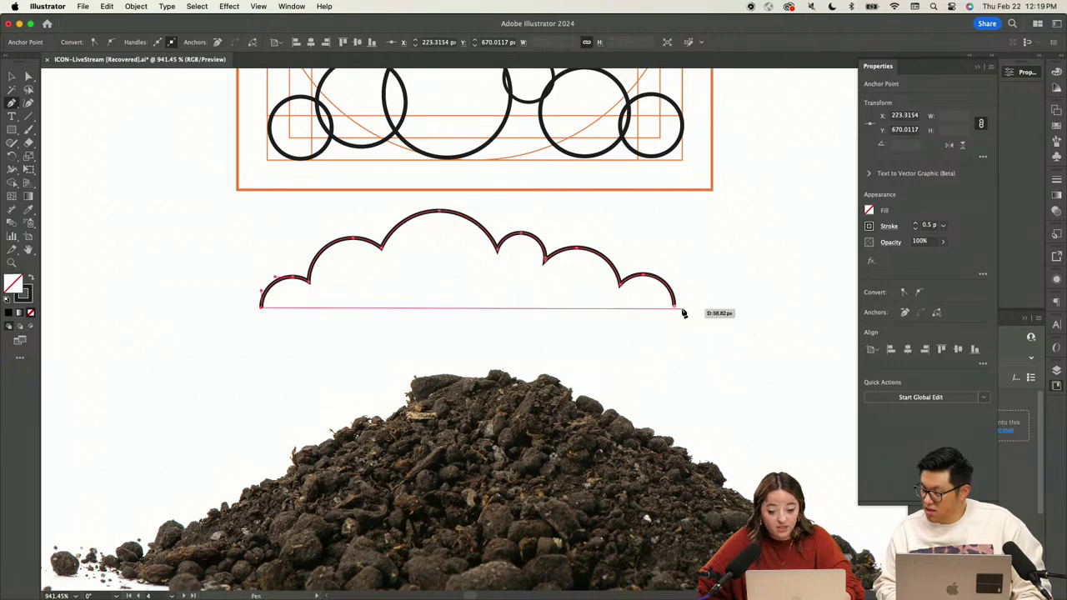
click(675, 306)
key(v)
click(754, 321)
In the grid, nudge the smallest circle slightly down and the left medium circle slightly down toward the large one
scroll(653, 314, down, 5)
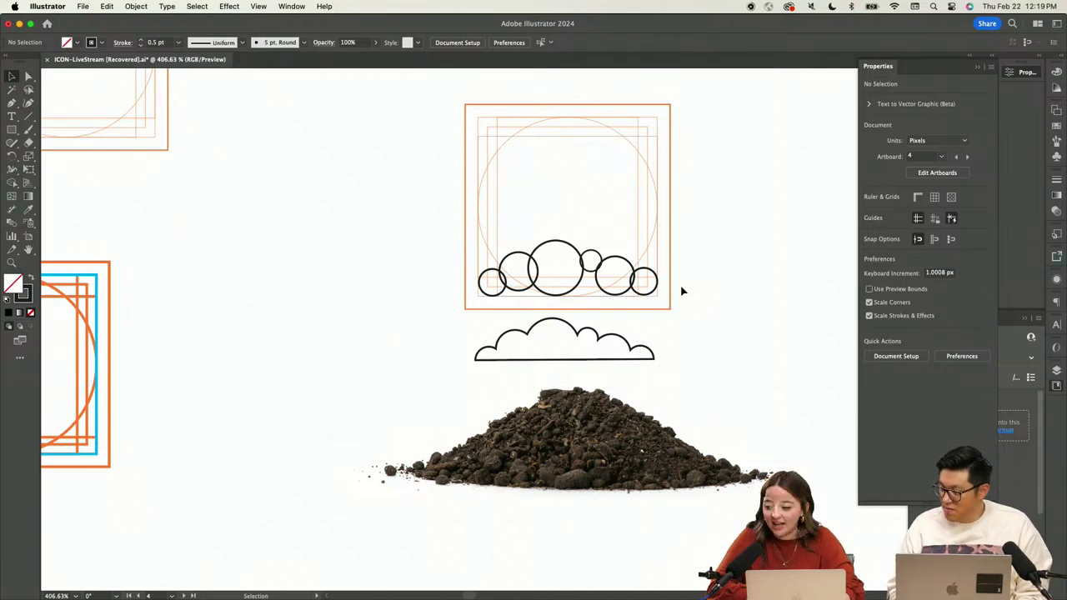
scroll(629, 359, down, 1)
scroll(629, 359, up, 3)
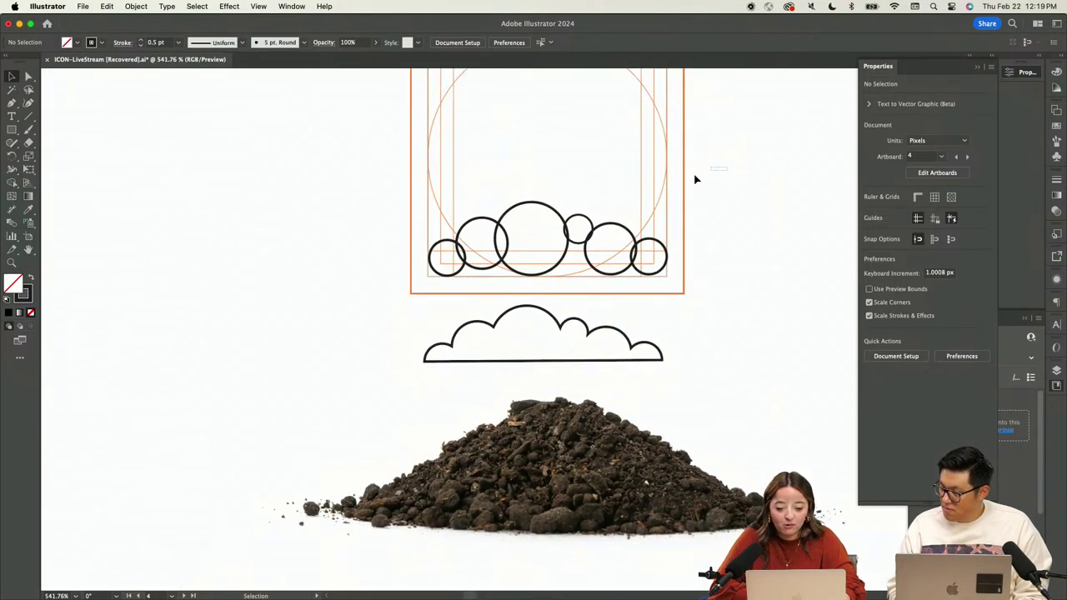
drag(722, 171, 407, 279)
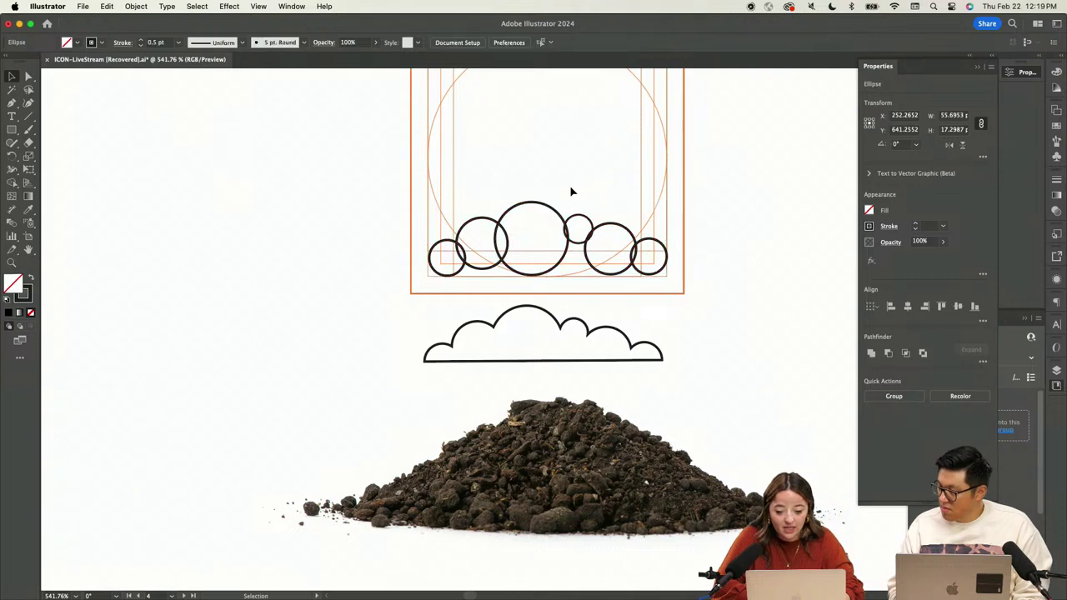
click(572, 191)
scroll(550, 240, up, 3)
drag(596, 251, 595, 260)
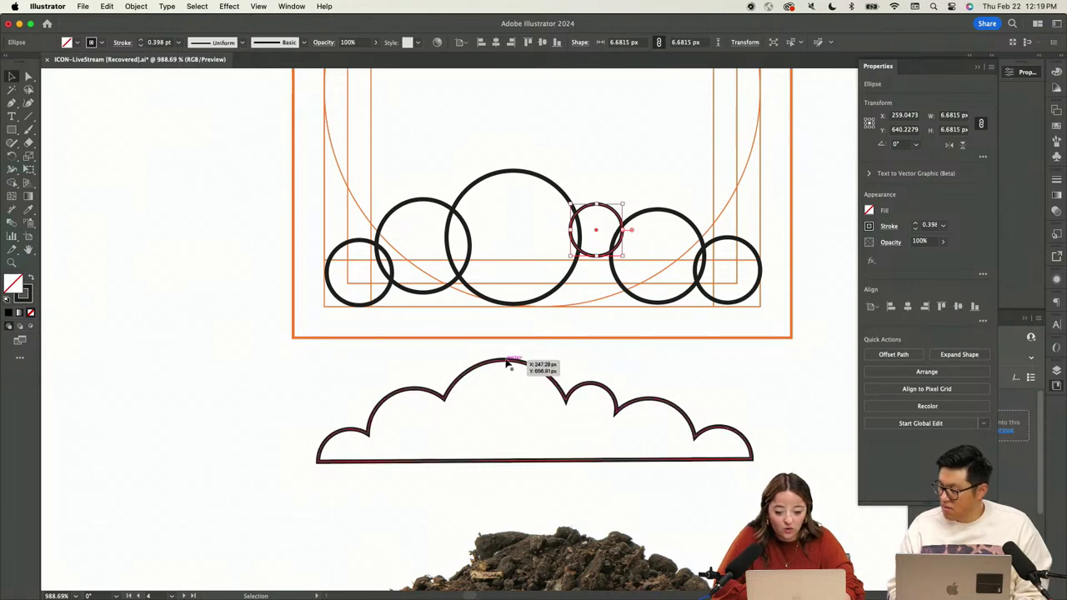
drag(442, 296, 445, 299)
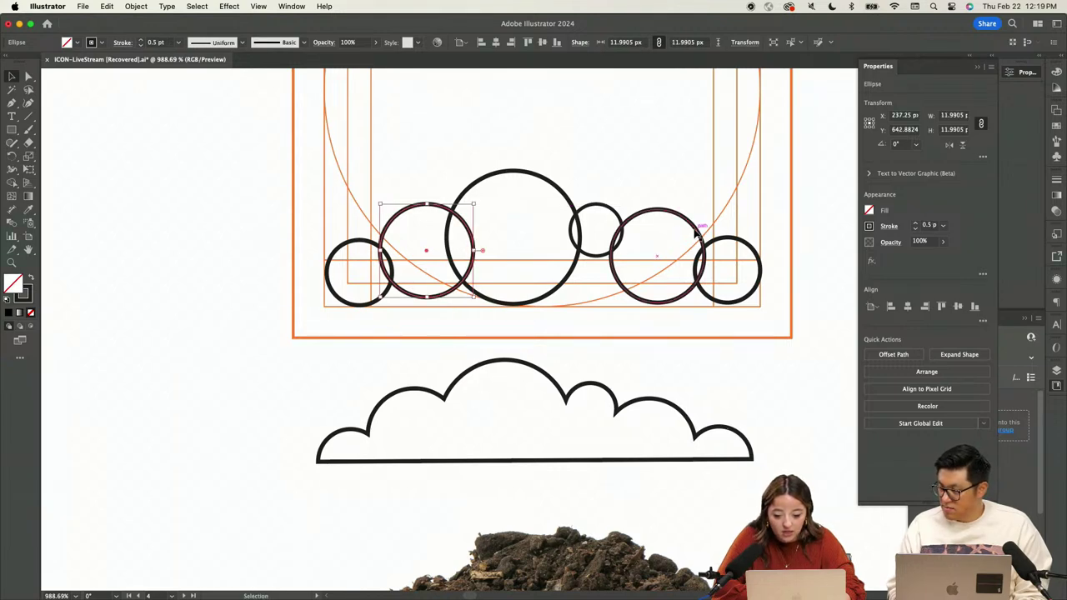
click(690, 186)
click(615, 213)
Move the finished soil outline to the left, clear of the space beneath the grid
scroll(615, 214, up, 2)
scroll(615, 214, down, 5)
click(633, 288)
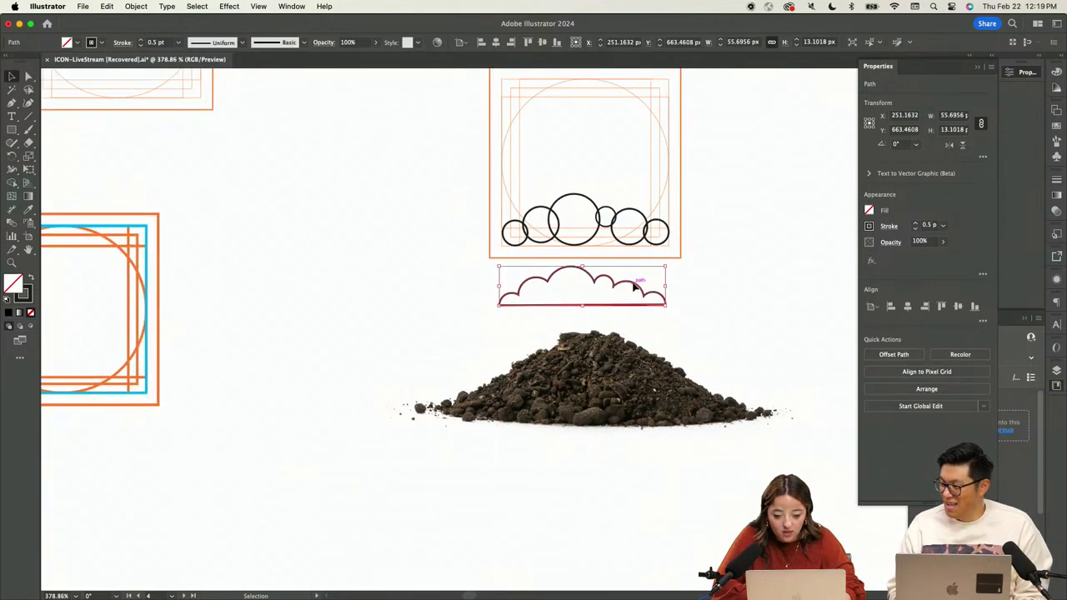
drag(633, 287, 479, 287)
Copy the adjusted row of circles beneath the grid beside the first outline and unite the copies into one outline
drag(684, 189, 589, 296)
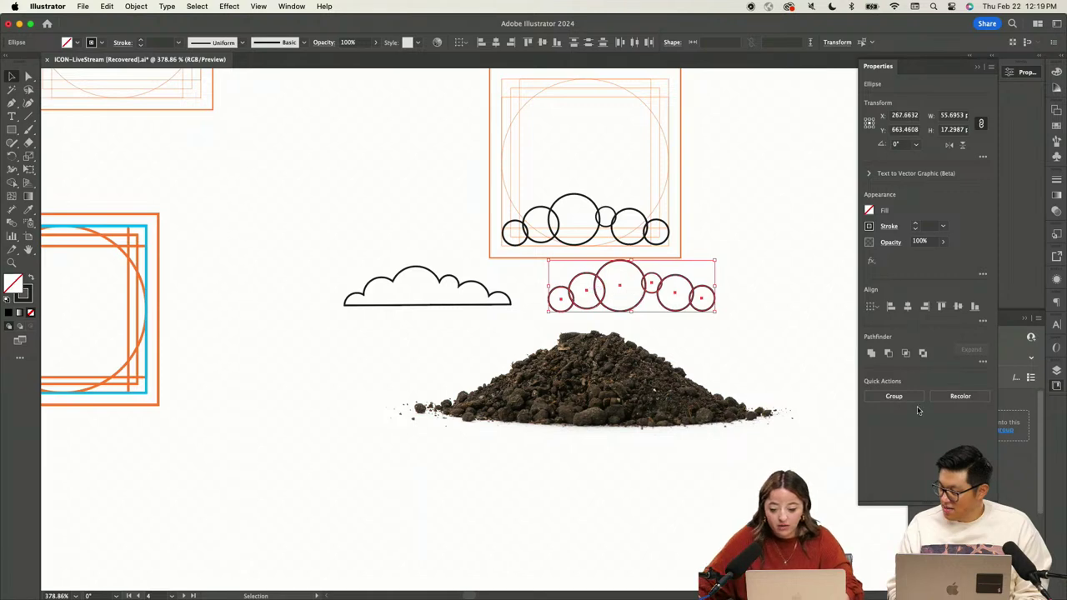
click(871, 353)
click(805, 322)
Remove the second outline's lower anchor points and curves so only its scalloped upper edge is left
key(a)
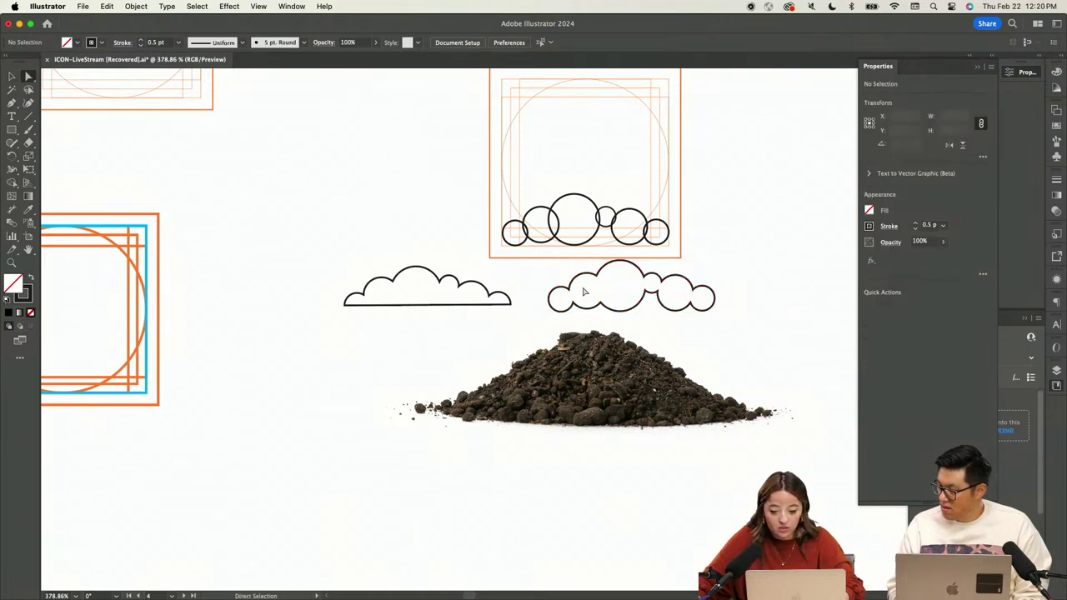
drag(575, 315, 706, 315)
key(Delete)
key(Delete)
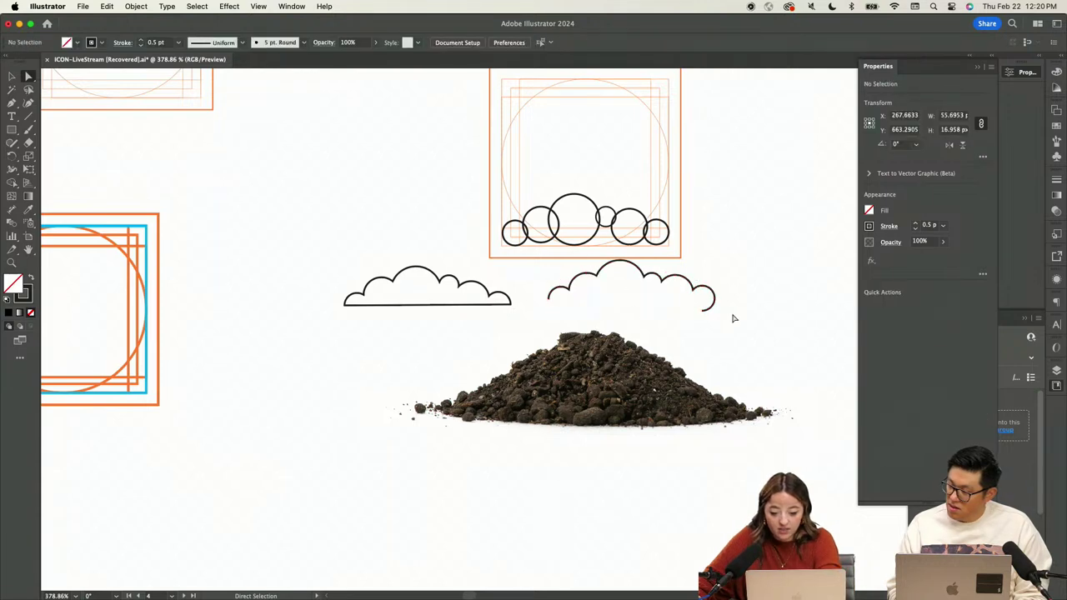
click(710, 301)
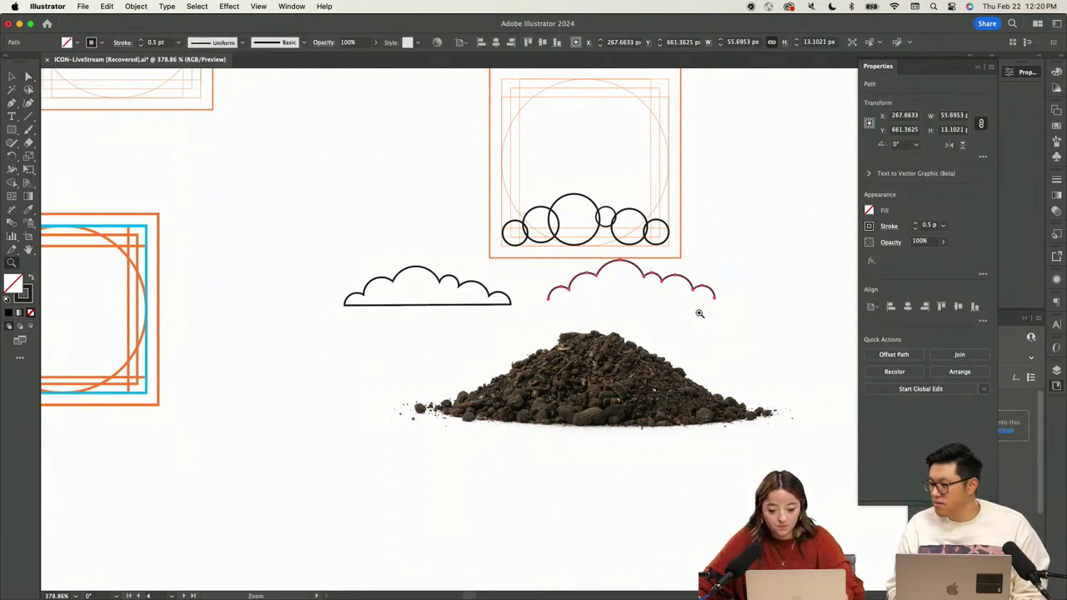
Close the second soil outline with a straight Pen tool baseline, then compare it with the first outline
scroll(708, 324, up, 5)
key(p)
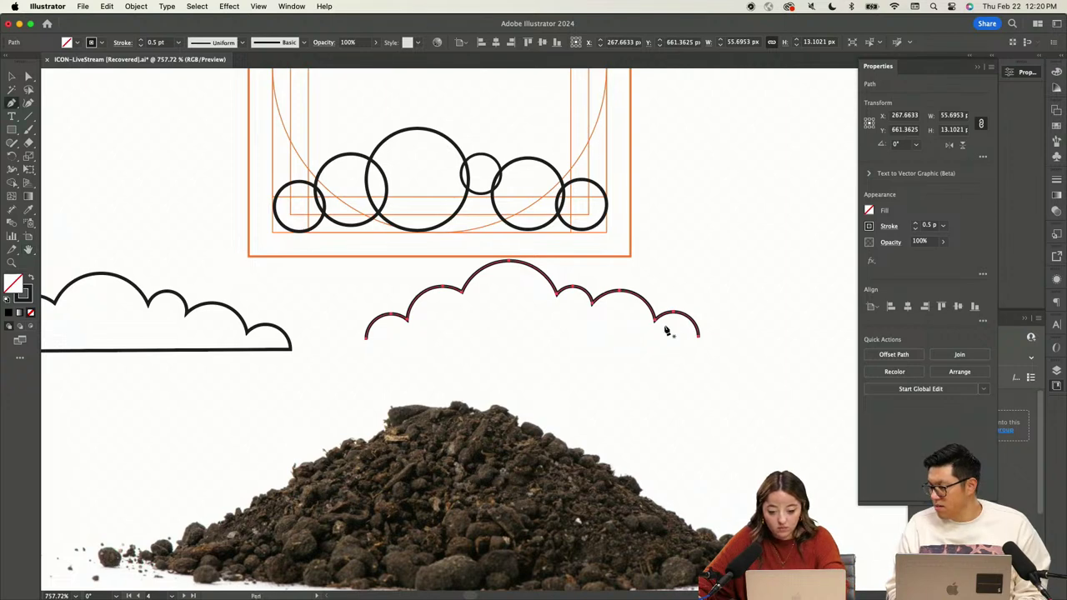
click(698, 336)
click(366, 337)
key(v)
drag(648, 293, 345, 386)
scroll(461, 314, down, 2)
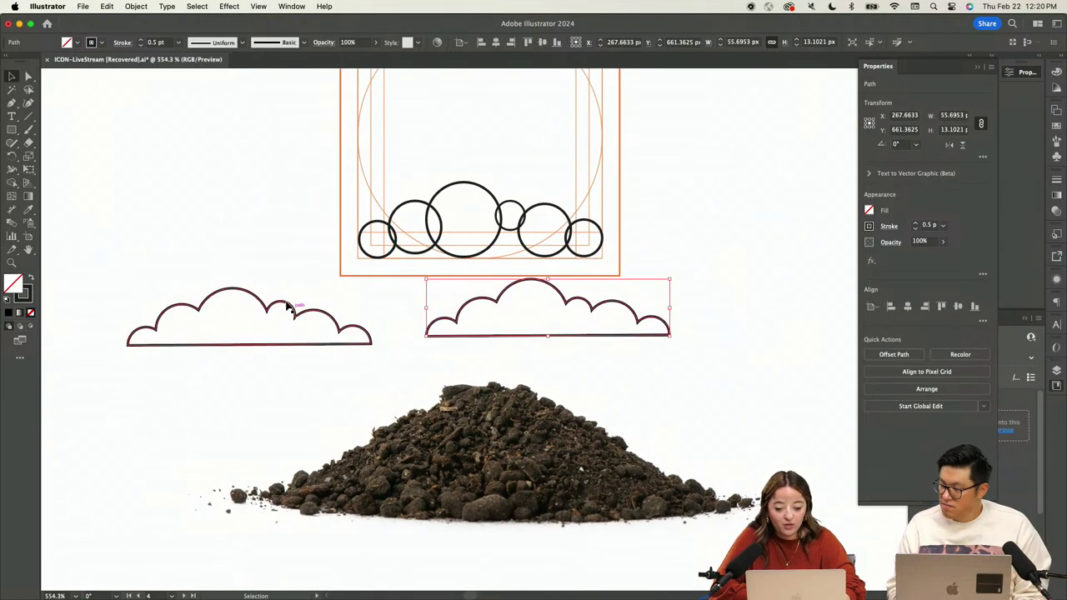
click(385, 320)
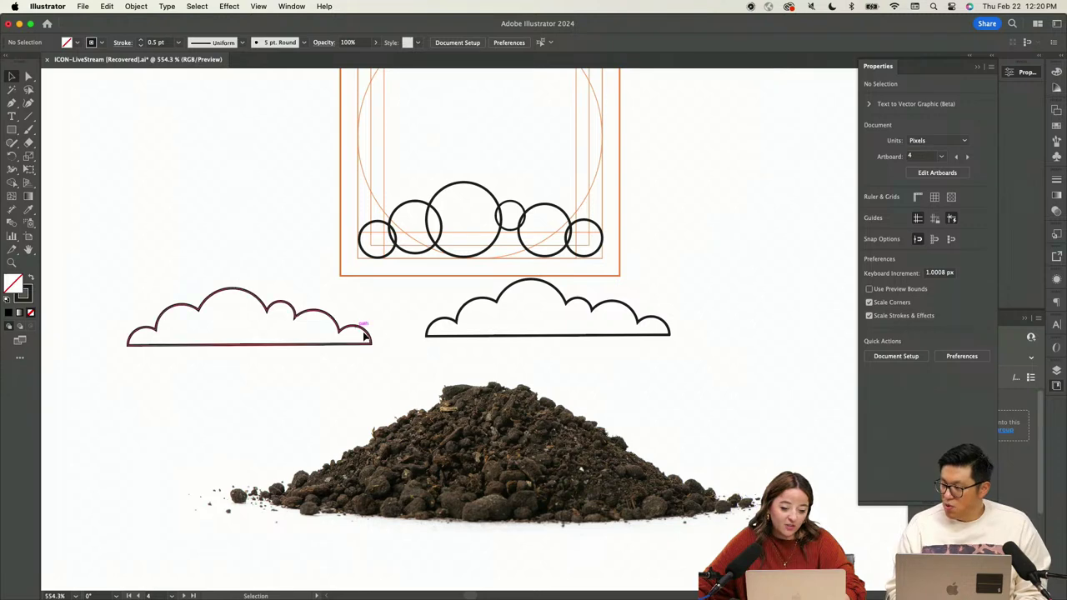
drag(654, 212, 339, 255)
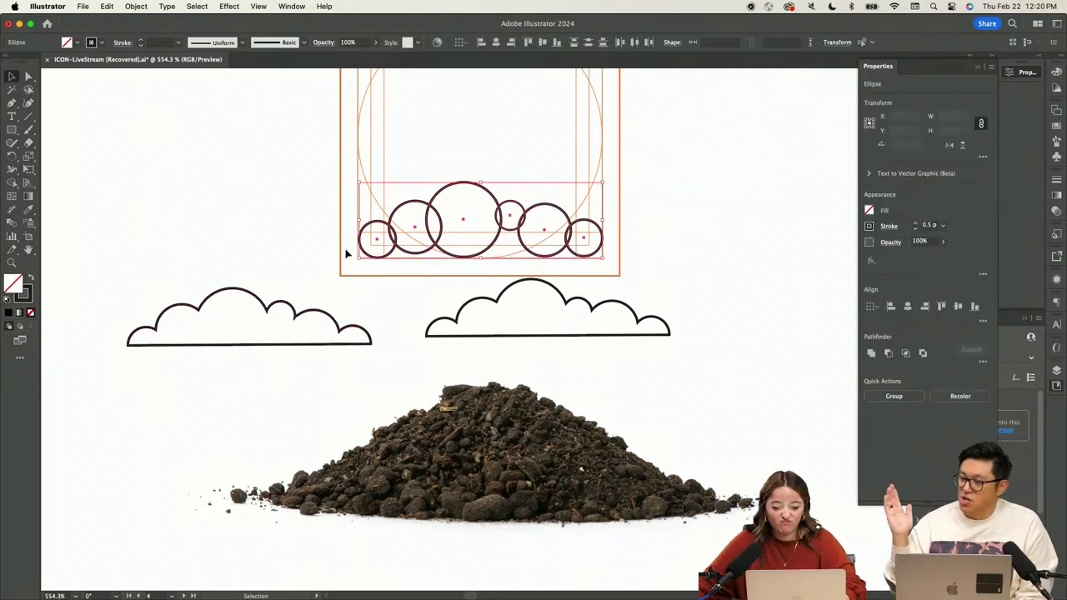
scroll(565, 221, down, 3)
click(559, 209)
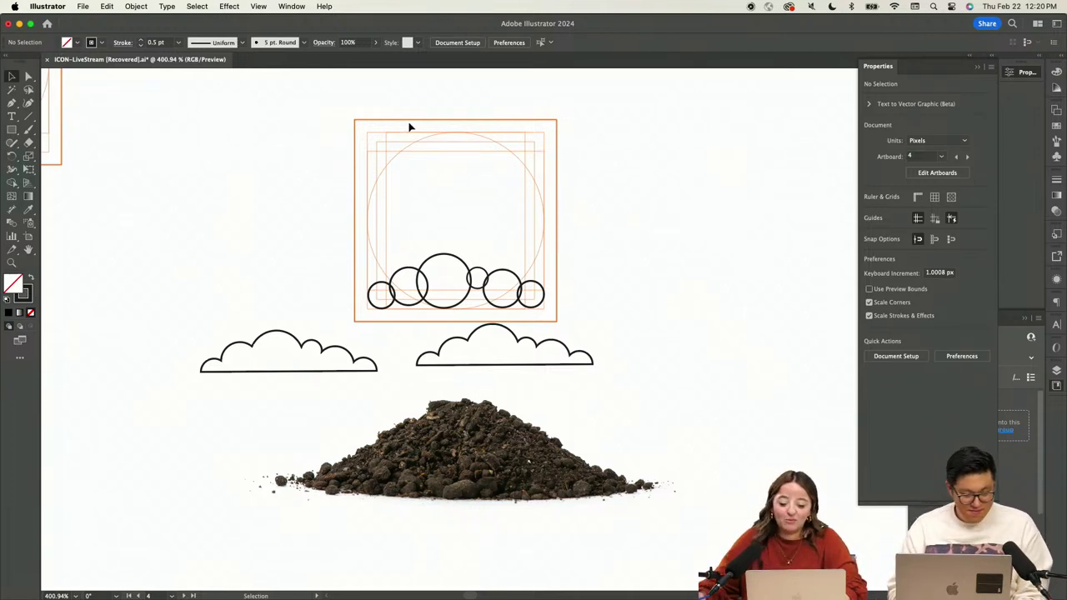
Unlock the icon grid, place a copy of it beside the original, and seat the second soil outline on the copy's baseline
right_click(388, 143)
mouse_move(428, 144)
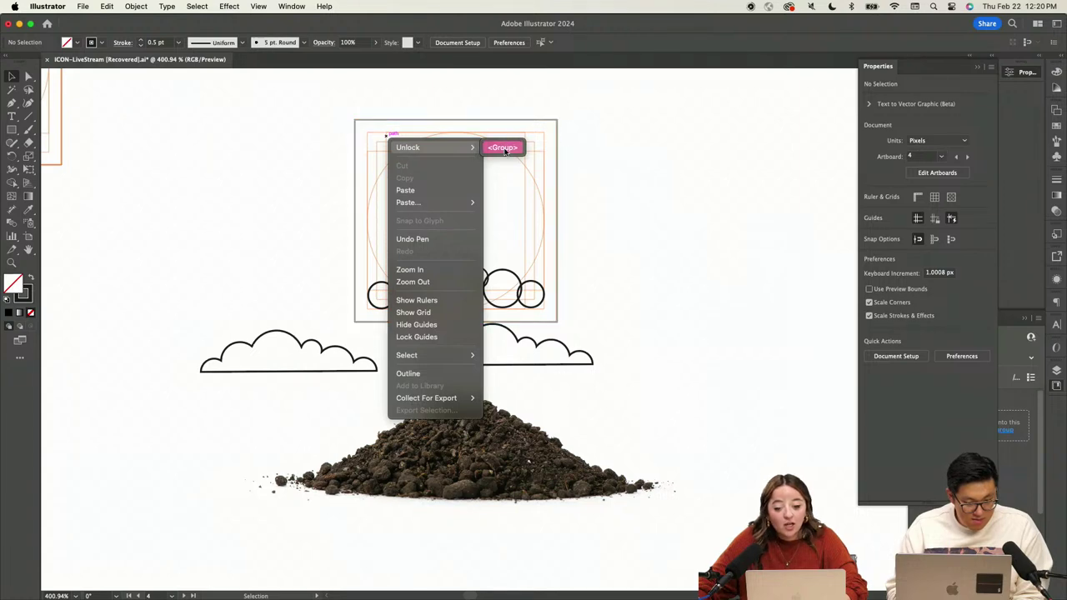
click(497, 145)
alt+drag(545, 221, 800, 214)
click(621, 365)
drag(577, 354, 784, 298)
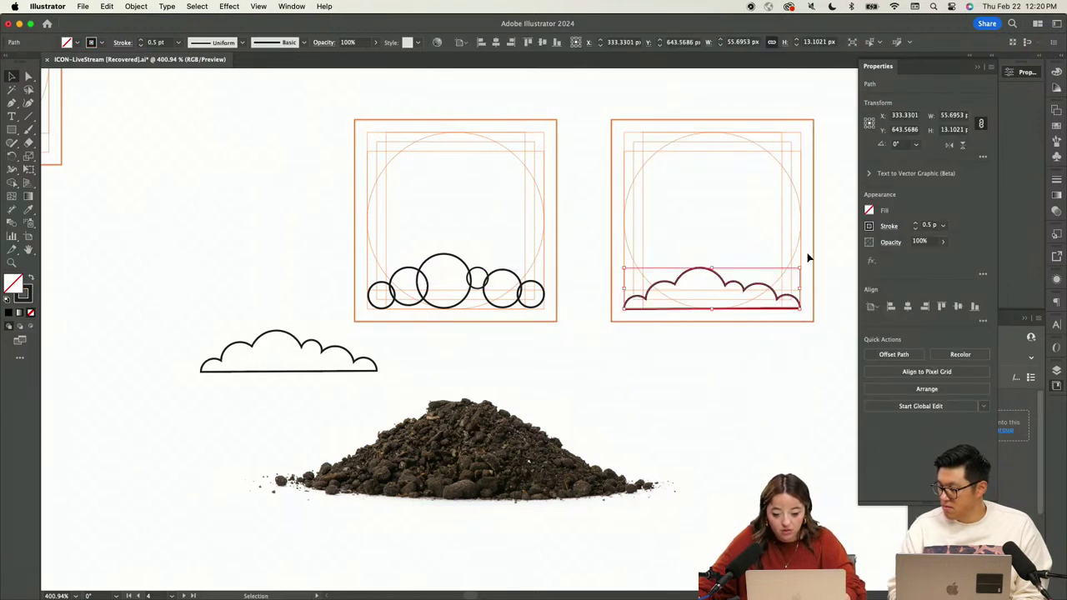
click(759, 210)
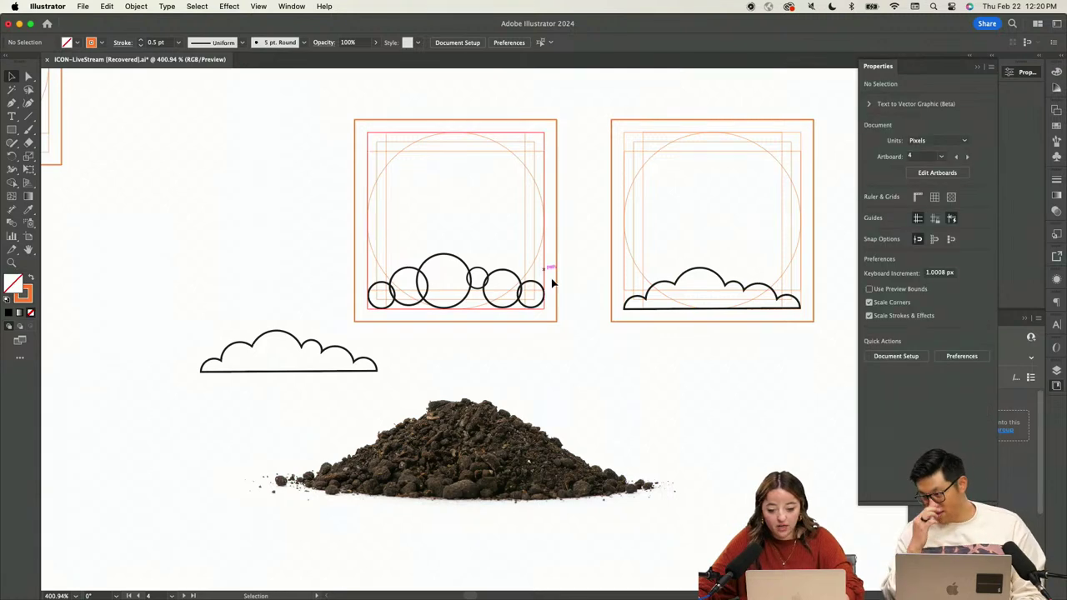
Draw an ellipse about 17 x 21 px above the soil outline and give it the outline's black stroke
scroll(739, 361, up, 3)
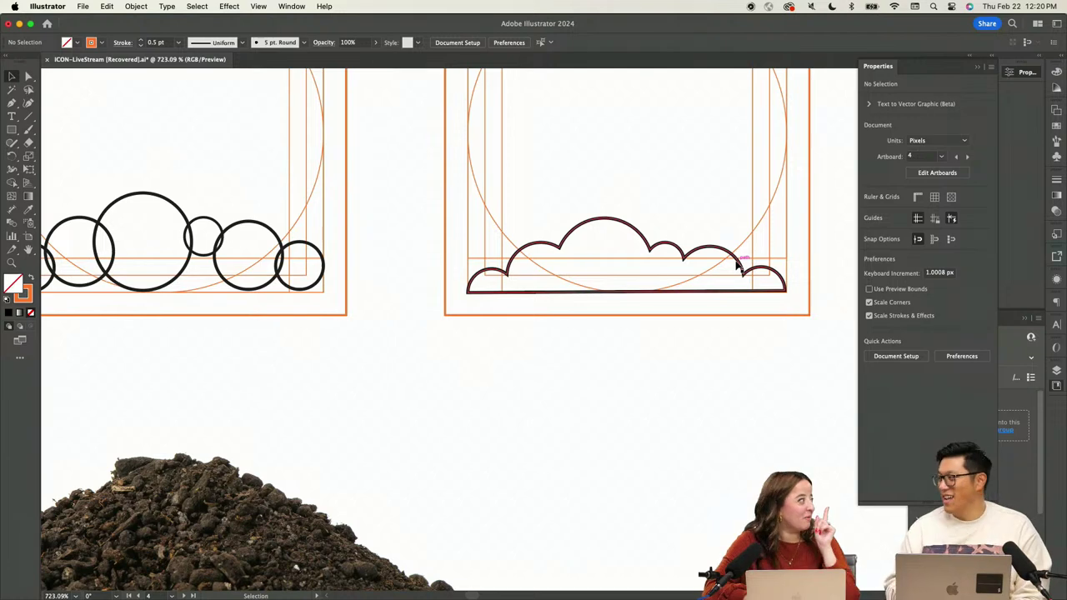
scroll(708, 205, right, 2)
scroll(706, 203, up, 5)
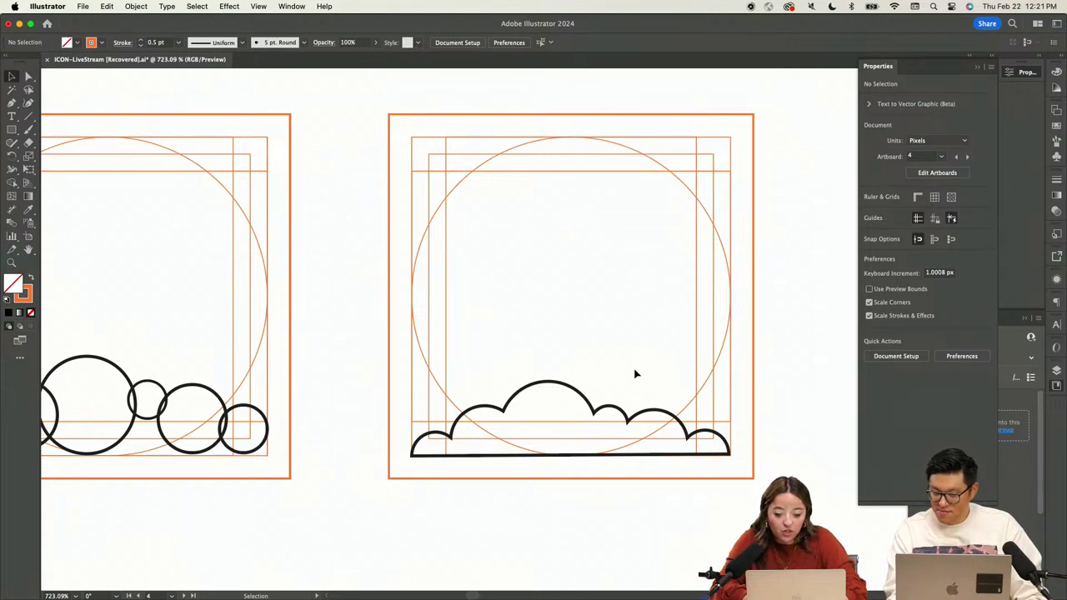
key(l)
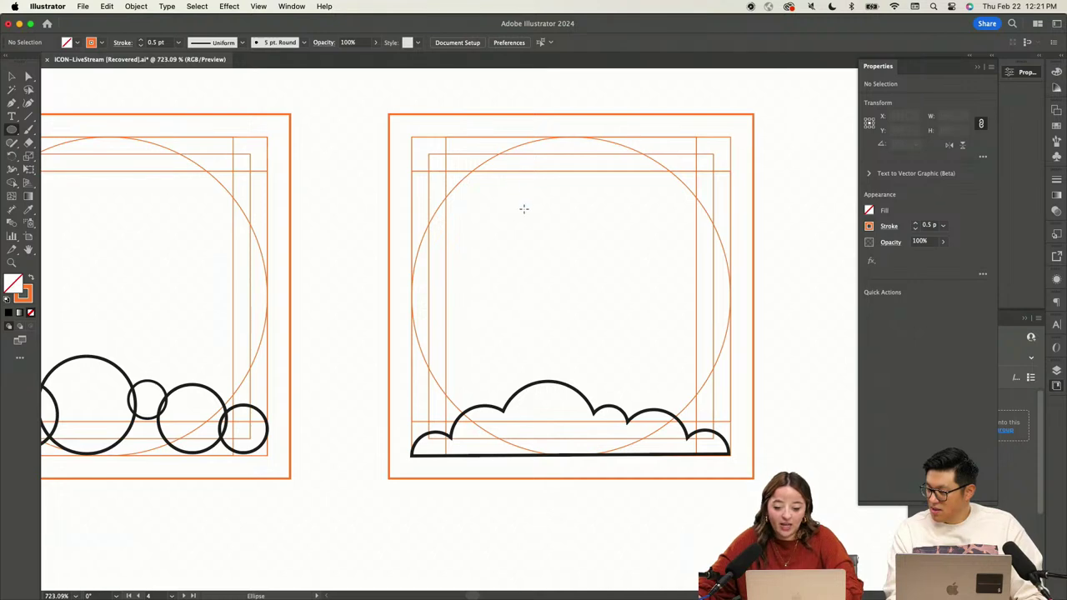
drag(517, 215, 616, 338)
key(i)
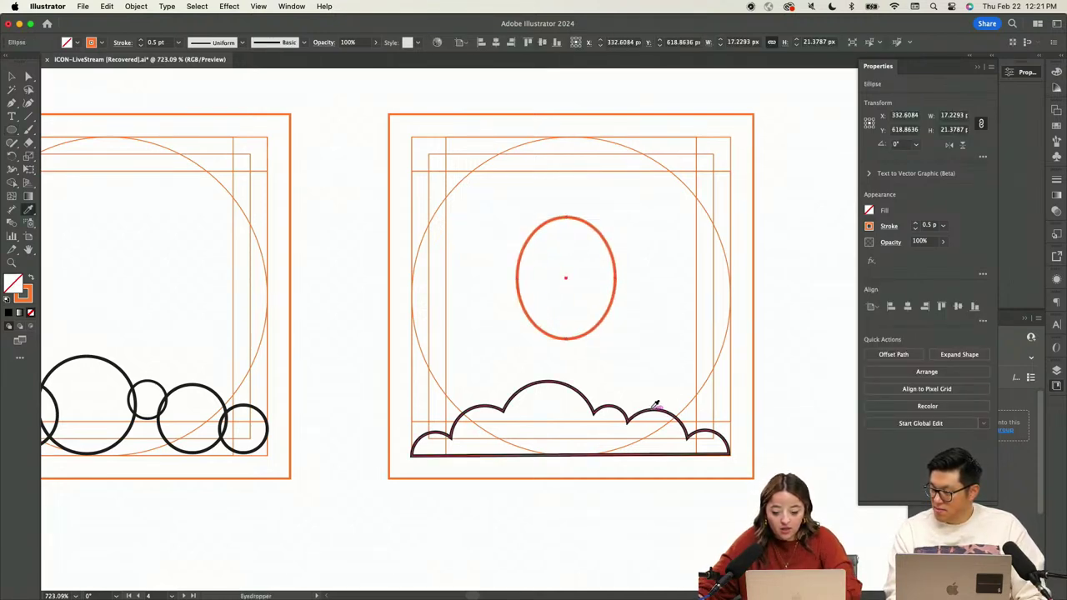
click(656, 405)
Convert the ellipse's bottom and top anchor points to sharp corners with the Anchor Point tool to form a leaf
key(z)
mouse_move(550, 345)
mouse_down()
mouse_move(619, 302)
mouse_move(651, 306)
mouse_up()
key(shift+c)
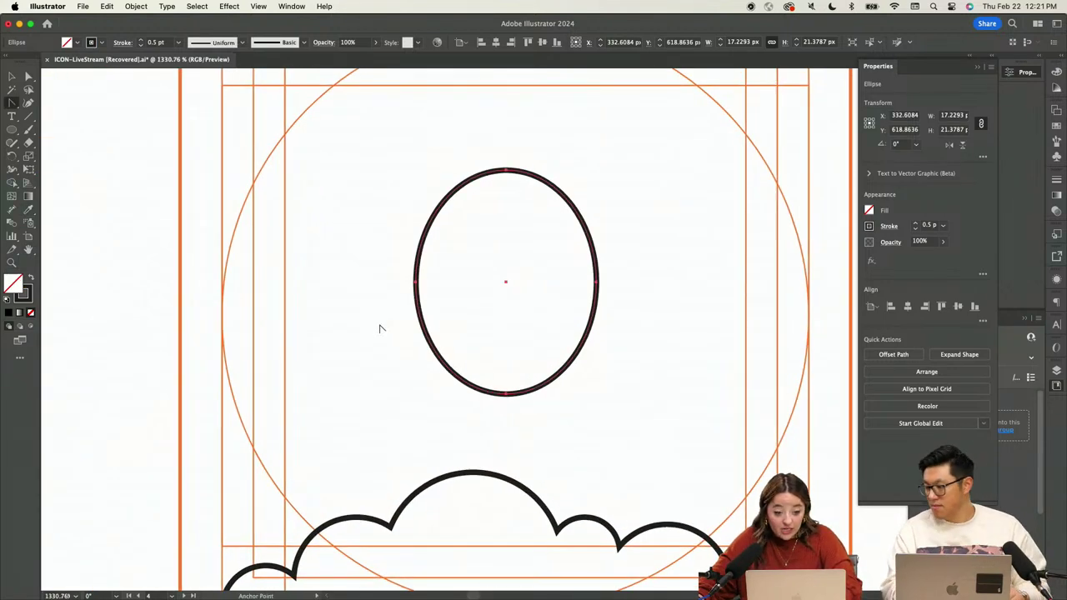
click(13, 103)
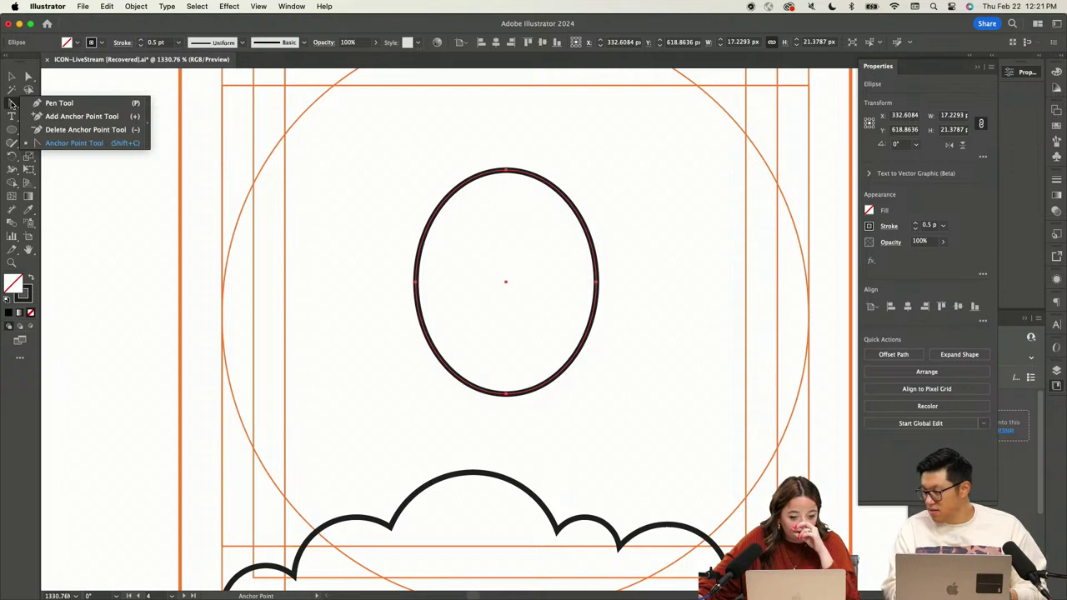
click(74, 142)
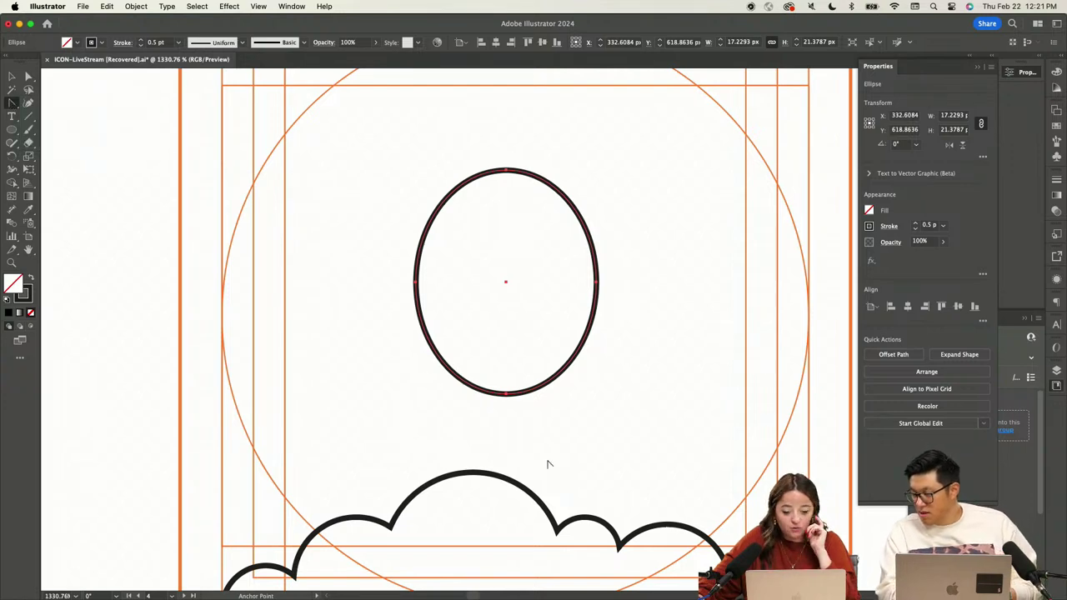
click(505, 393)
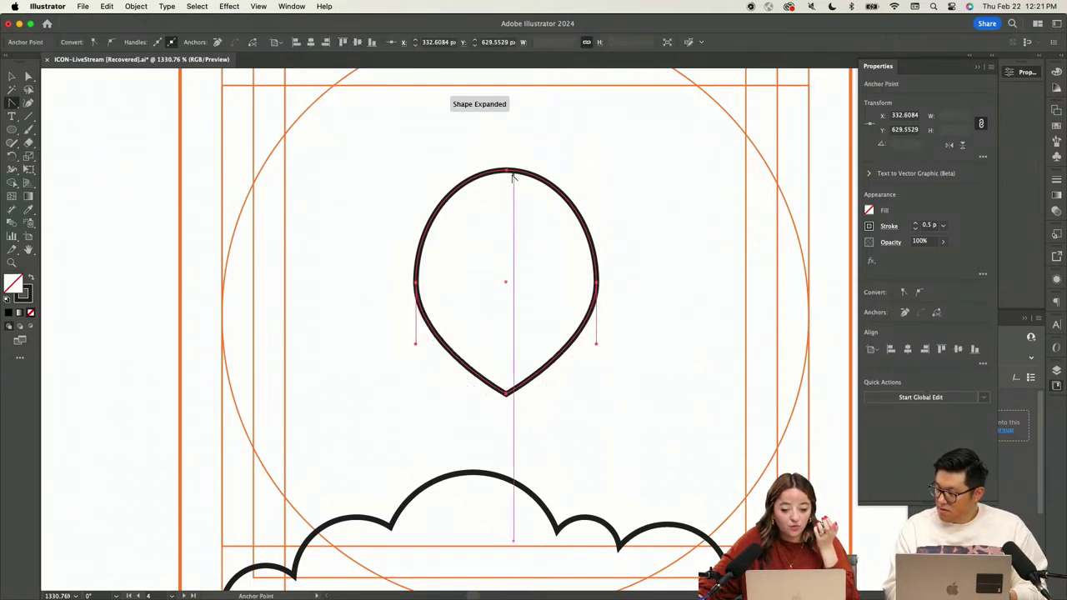
click(505, 171)
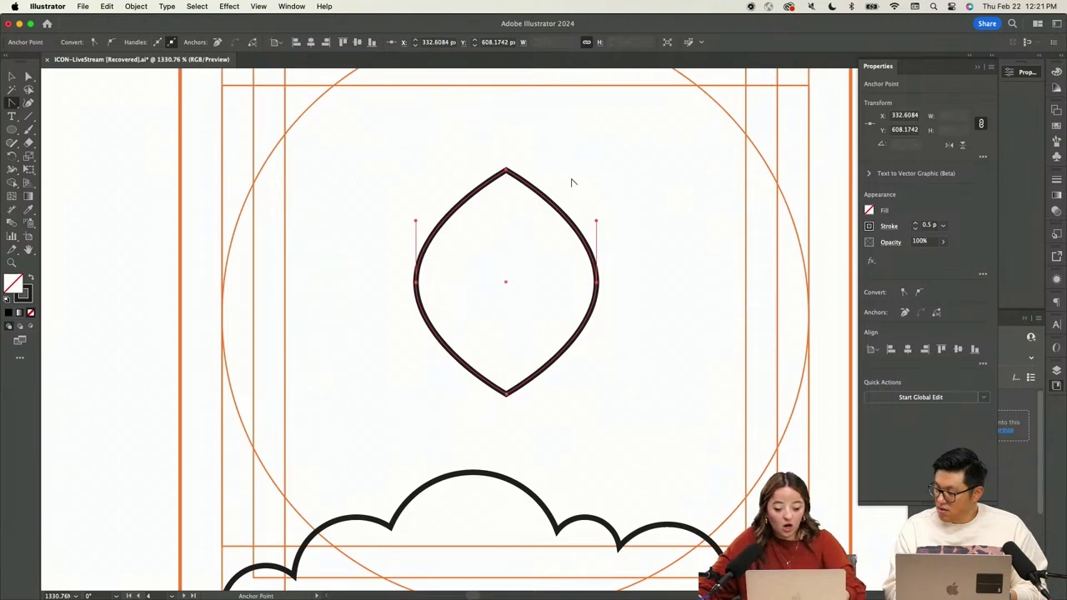
key(a)
drag(542, 160, 489, 207)
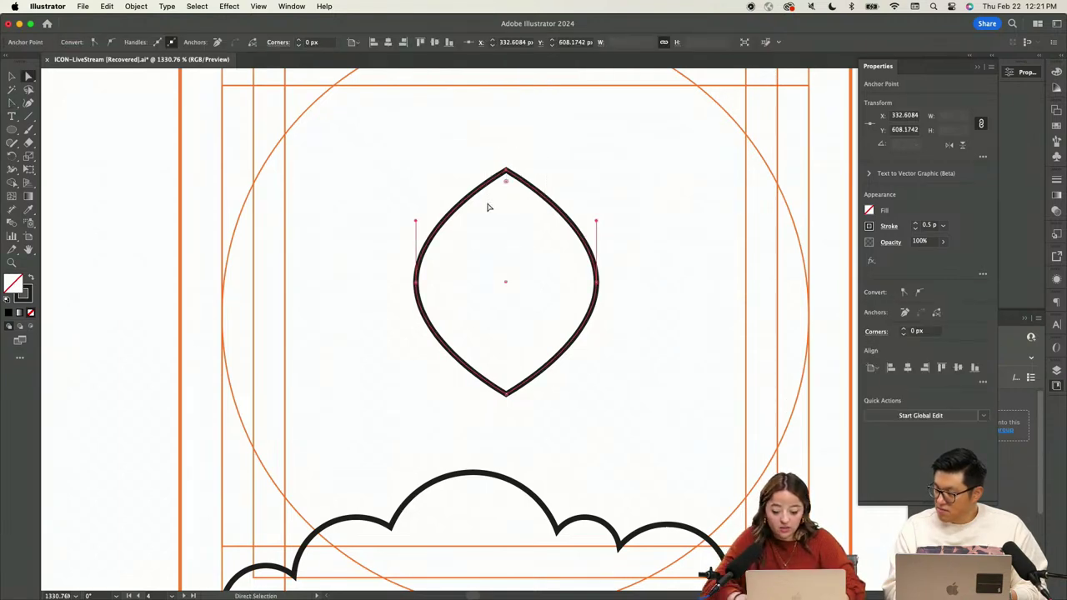
key(shift+Up)
key(super+z)
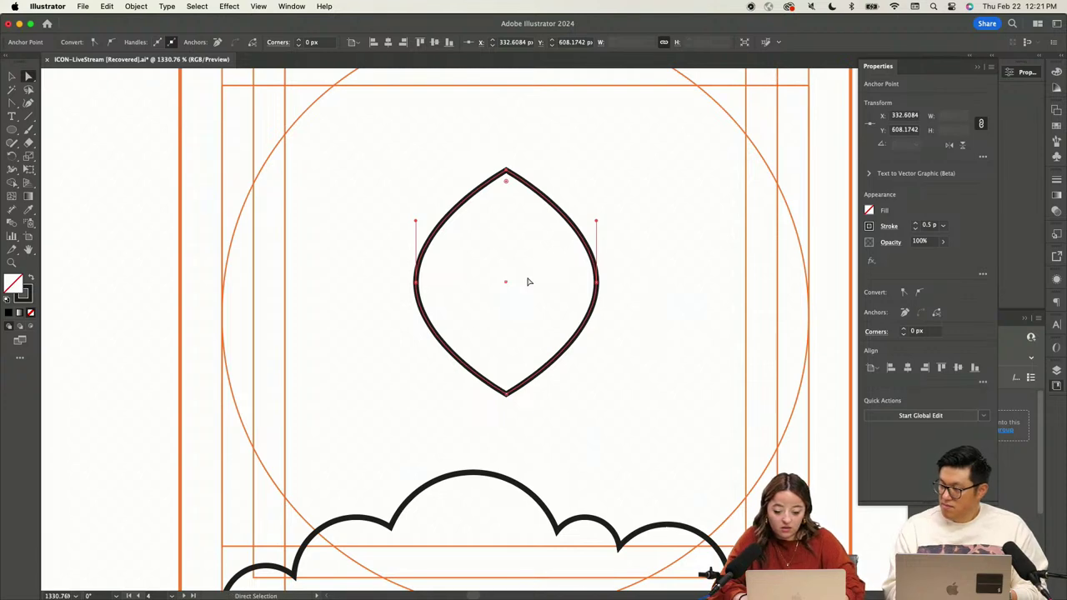
Narrow the leaf by nudging its two side anchor points inward by about 2 px each
super+click(638, 267)
click(575, 309)
key(Left)
key(Left)
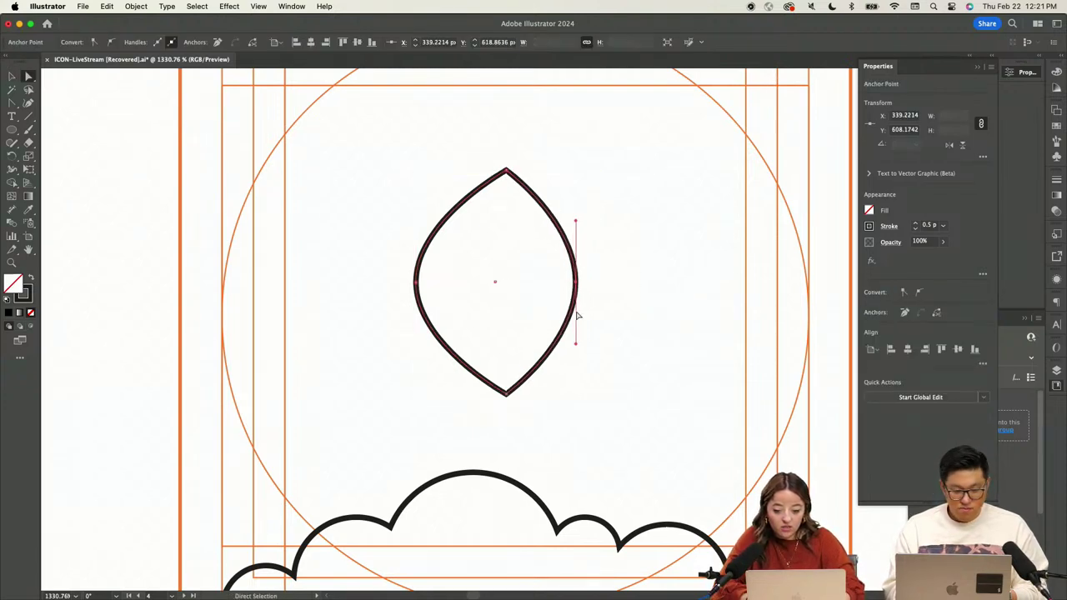
click(414, 278)
key(Right)
key(Right)
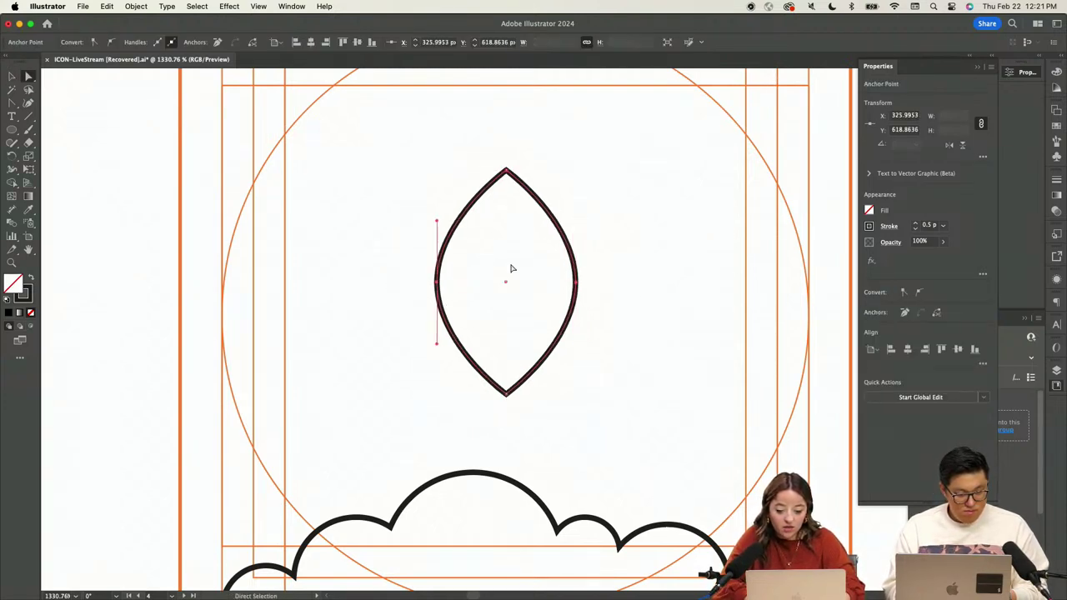
super+click(586, 246)
Rotate the whole leaf by exactly 45° with the Rotate transform
key(z)
drag(613, 279, 540, 292)
key(v)
click(551, 333)
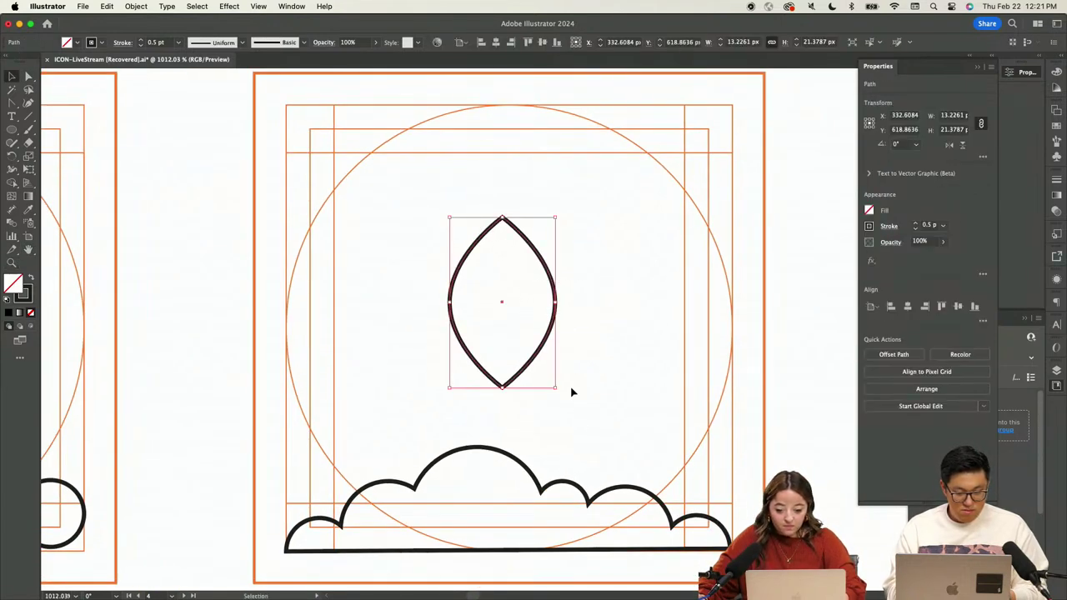
drag(558, 398, 622, 331)
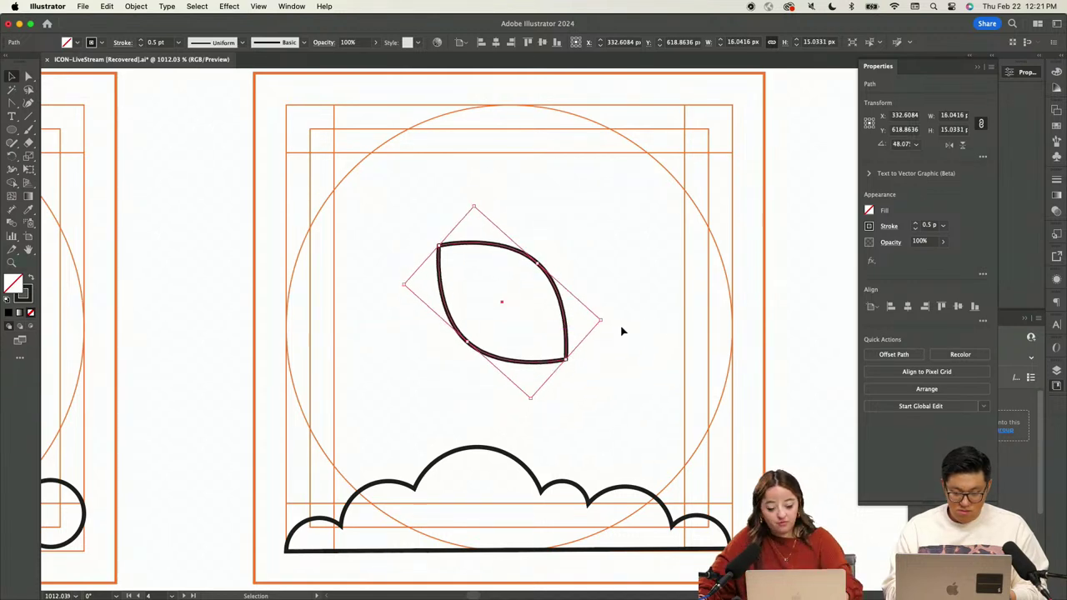
key(super+z)
right_click(567, 304)
mouse_move(623, 526)
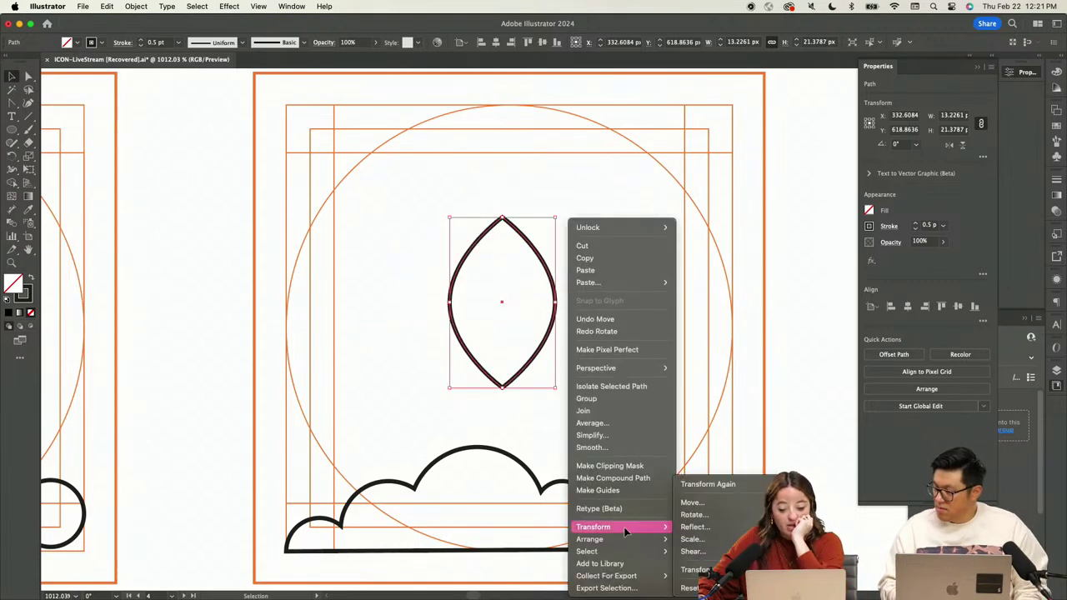
click(708, 515)
text(45)
key(Return)
click(762, 126)
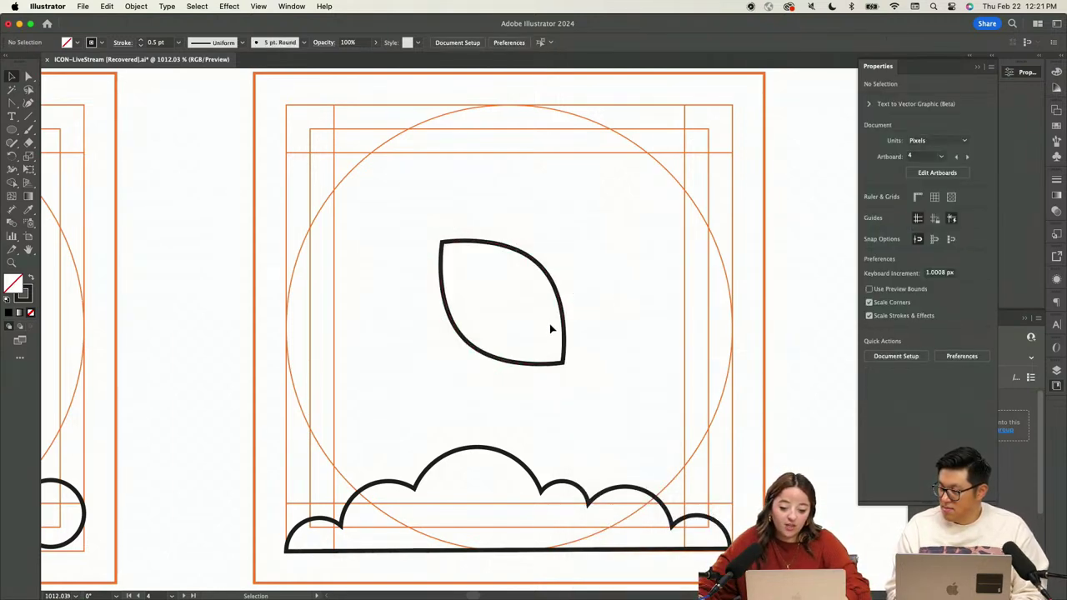
Move the leaf into the grid's upper-left corner and scale it up to about 22.7 px wide and high
drag(568, 334, 521, 294)
drag(513, 248, 464, 248)
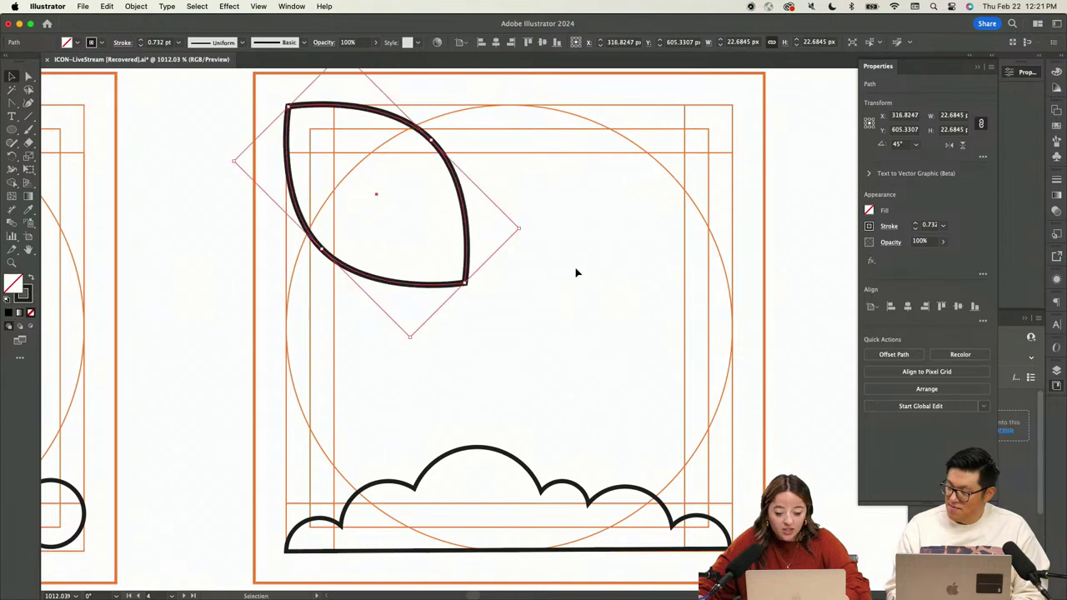
click(575, 266)
Sample the soil outline's style onto the enlarged leaf so its stroke is 0.5 pt
click(469, 254)
key(i)
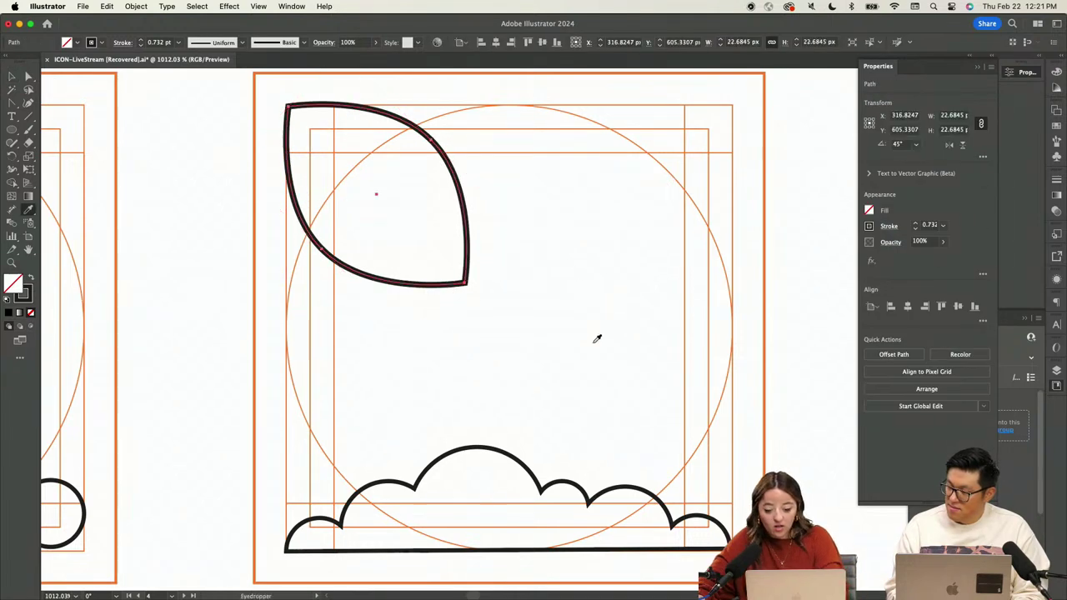
click(503, 449)
key(v)
click(522, 395)
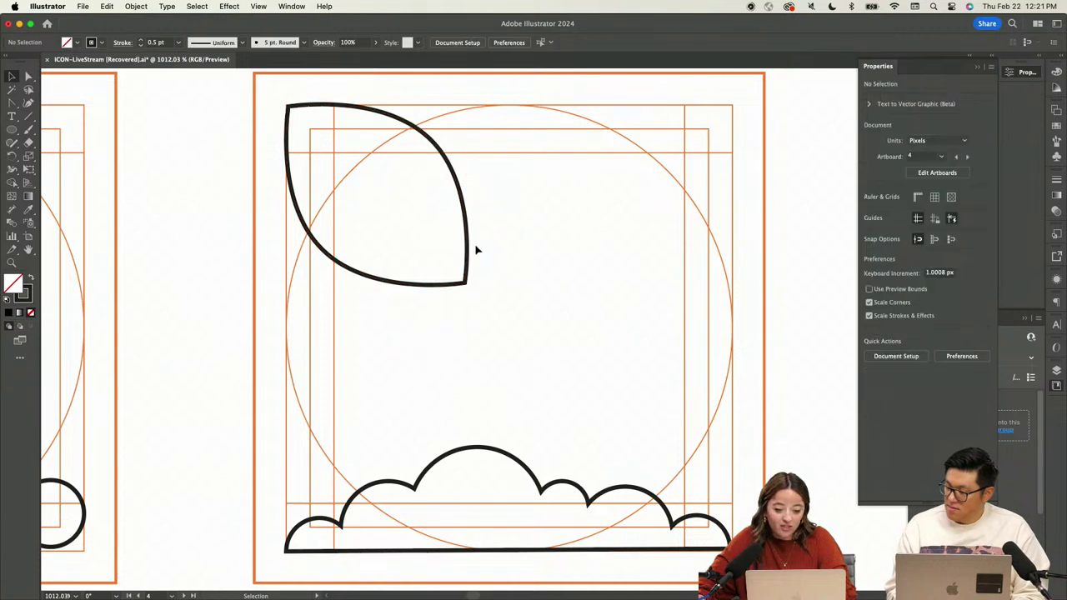
Duplicate the leaf to the right and reflect the copy across the vertical axis
drag(478, 256, 625, 285)
right_click(571, 221)
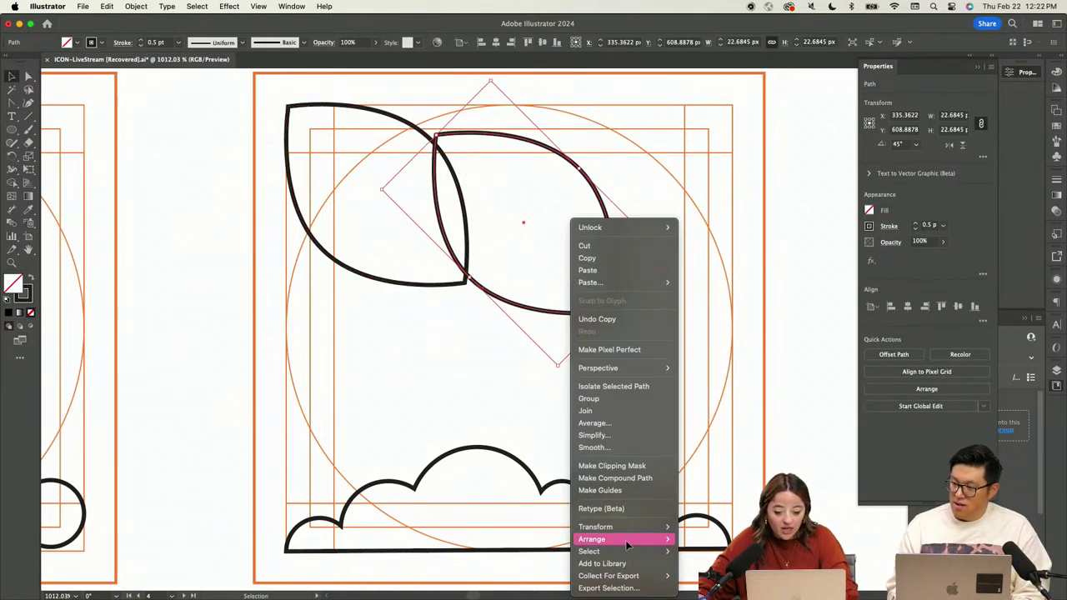
mouse_move(627, 528)
click(707, 526)
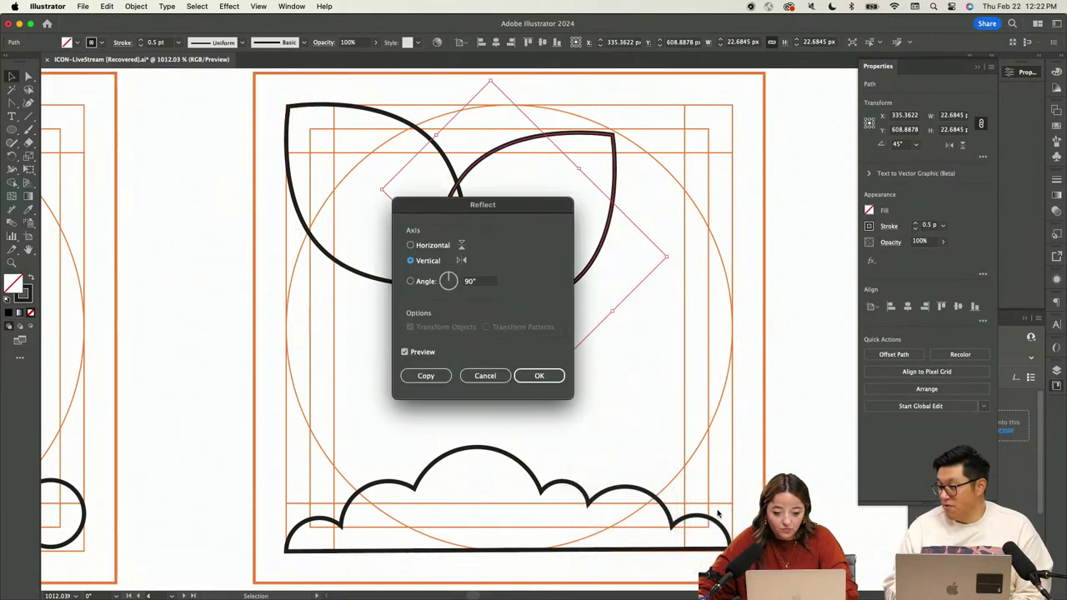
click(539, 376)
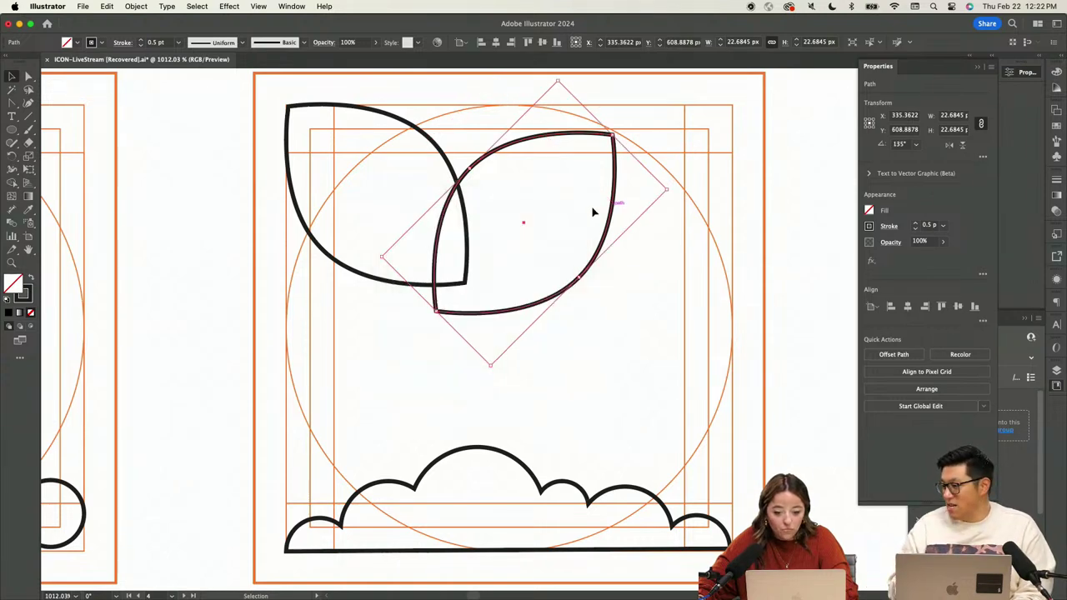
Lower the mirrored leaf against the grid's inner right guide and shift the original leaf to the inner left guide
drag(614, 203, 682, 246)
click(419, 138)
drag(447, 163, 496, 162)
click(561, 255)
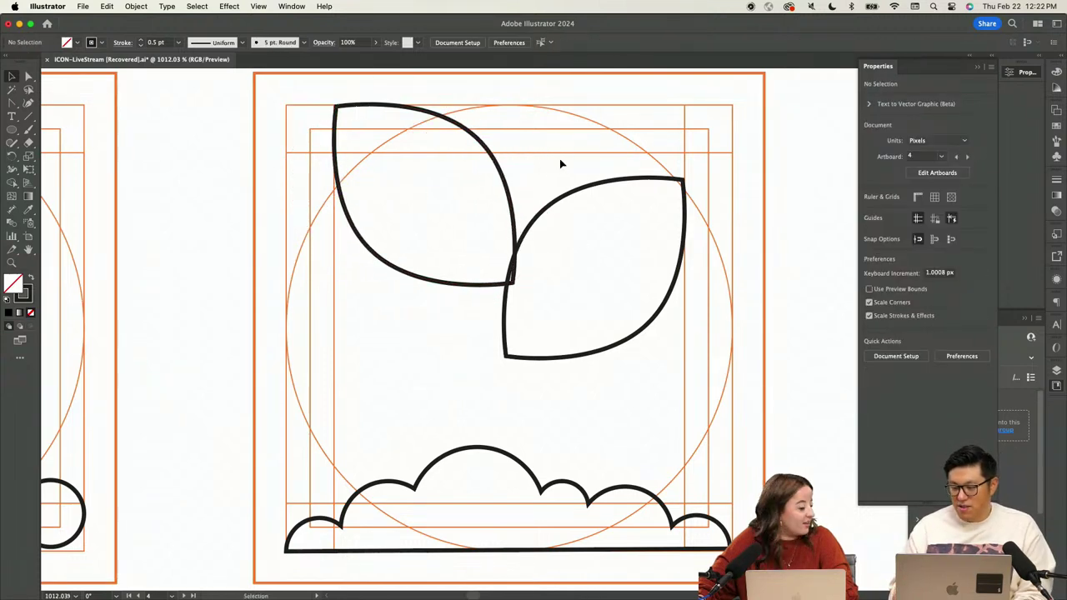
Scale both leaves down slightly together, then shift the right leaf to the inner right guide, leaving a gap between them
drag(496, 242, 600, 190)
drag(685, 106, 661, 121)
click(611, 163)
drag(596, 191, 620, 194)
click(527, 268)
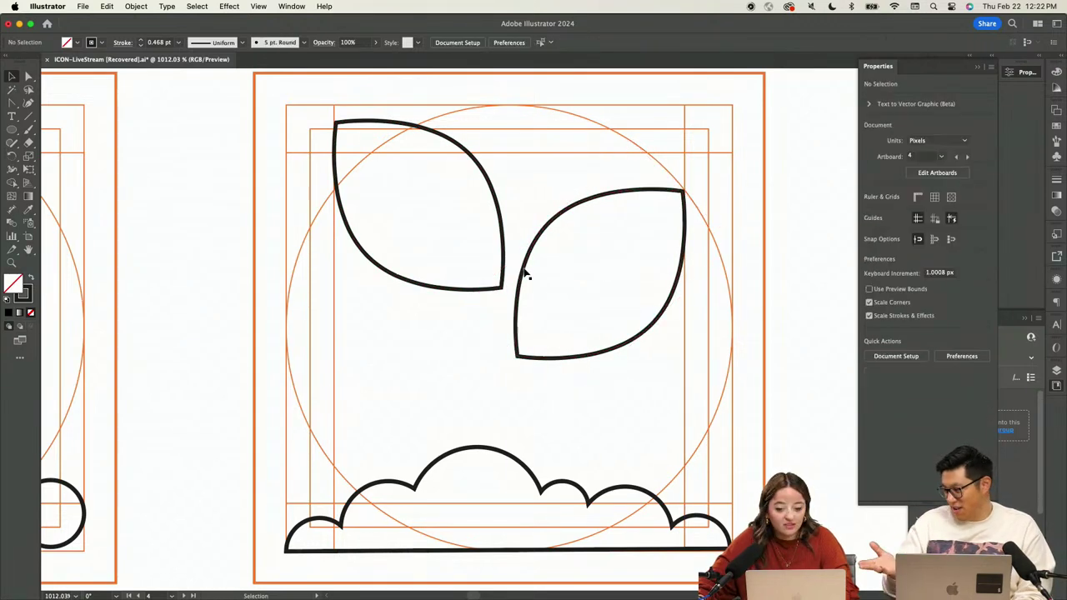
key(p)
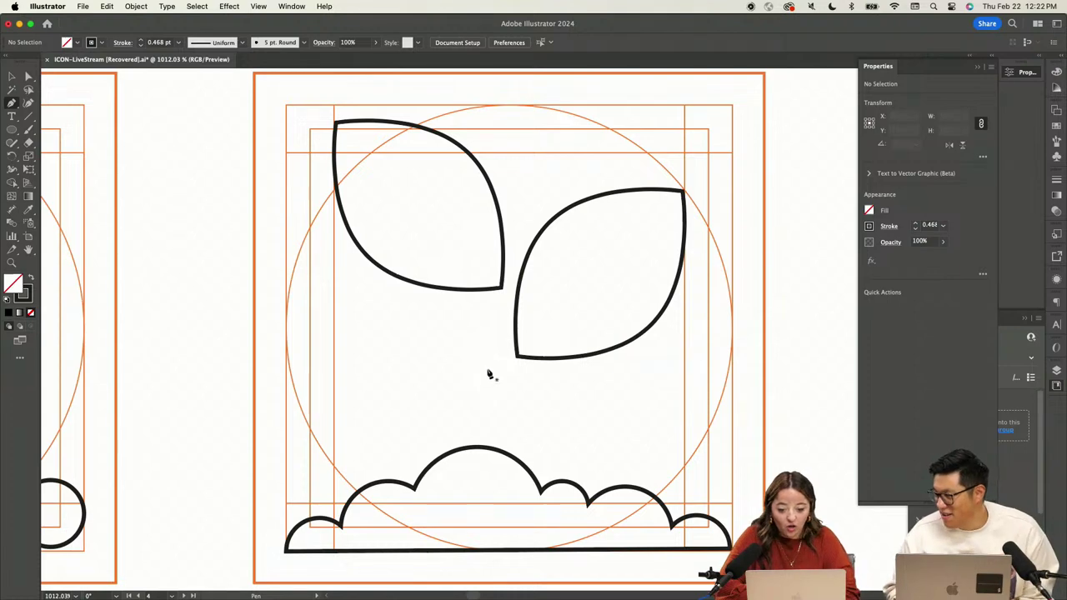
click(503, 381)
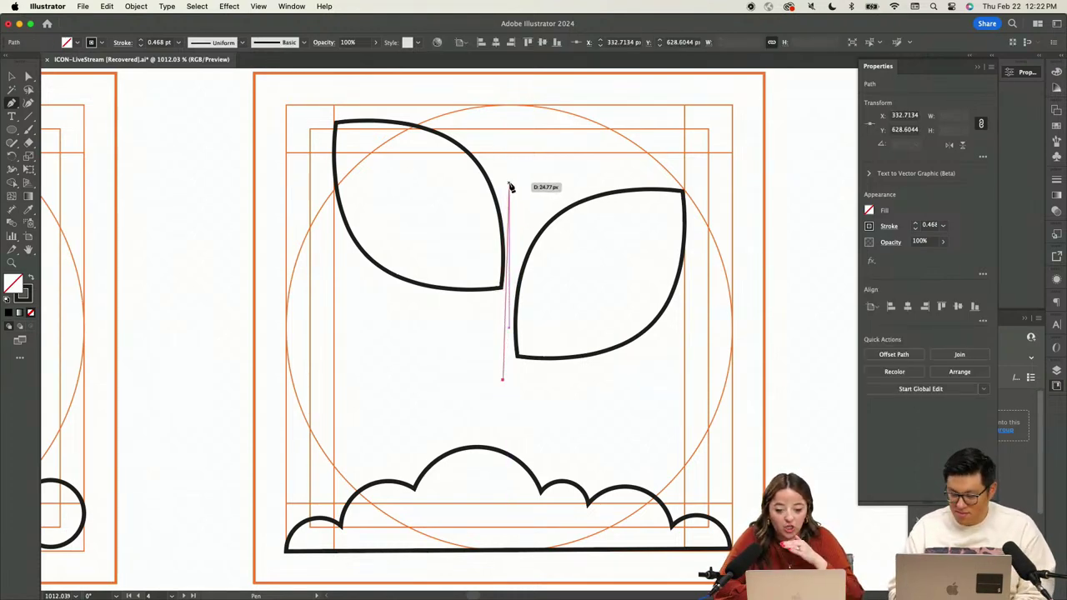
key(v)
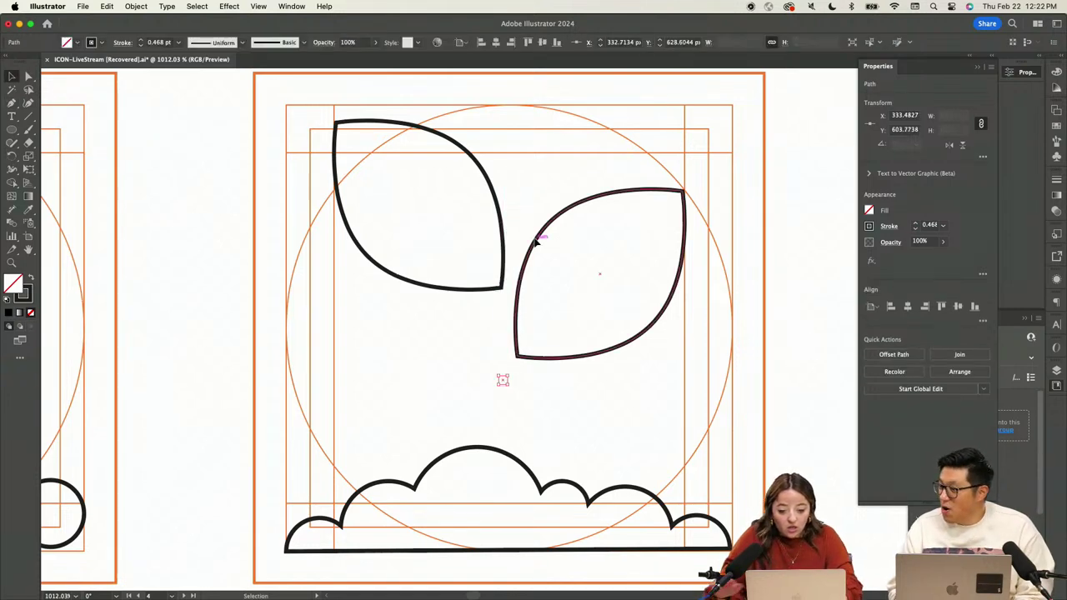
click(505, 294)
Draw a rectangle below the left leaf and delete part of it to leave a vertical line about 12 px long
key(m)
mouse_move(366, 327)
mouse_down()
mouse_move(450, 423)
mouse_move(423, 433)
mouse_up()
key(a)
key(Delete)
key(v)
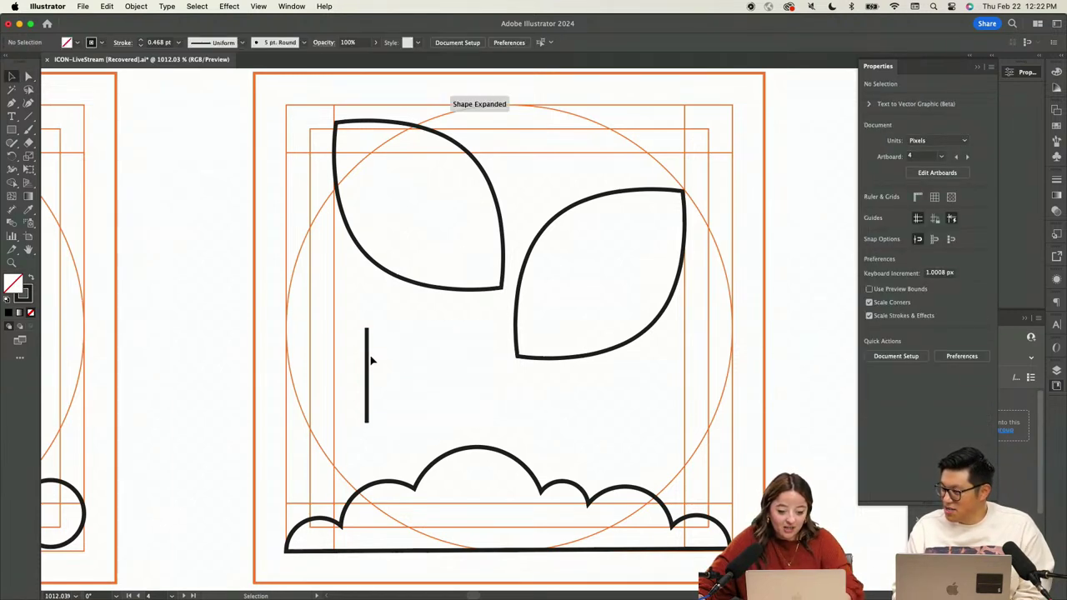
Stand the vertical line on the soil mound as a stem and extend its upper end into the gap between the leaves
drag(370, 367, 508, 385)
click(526, 388)
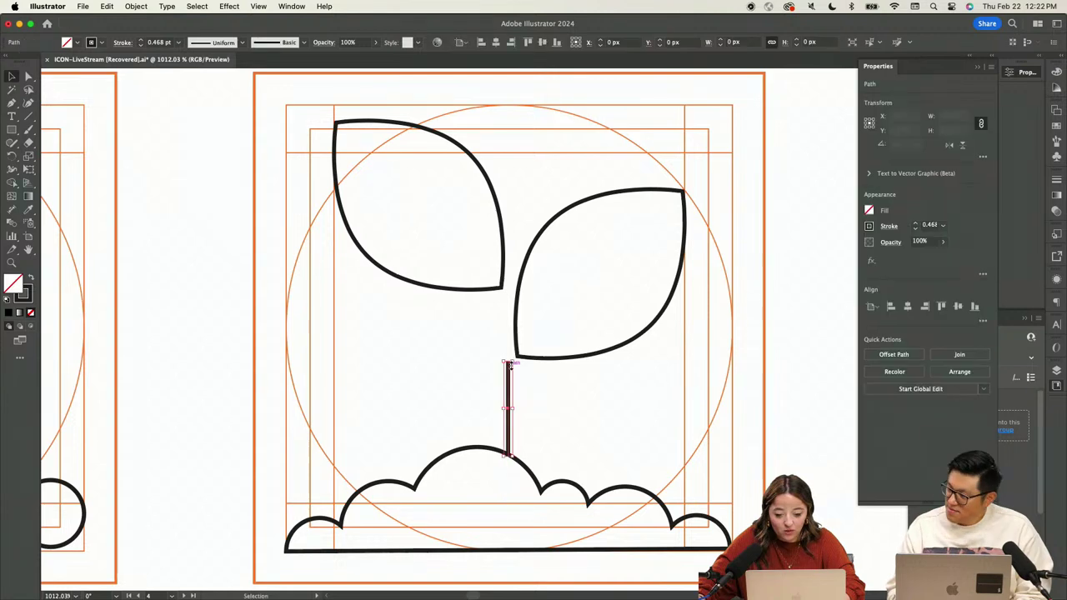
key(a)
click(506, 362)
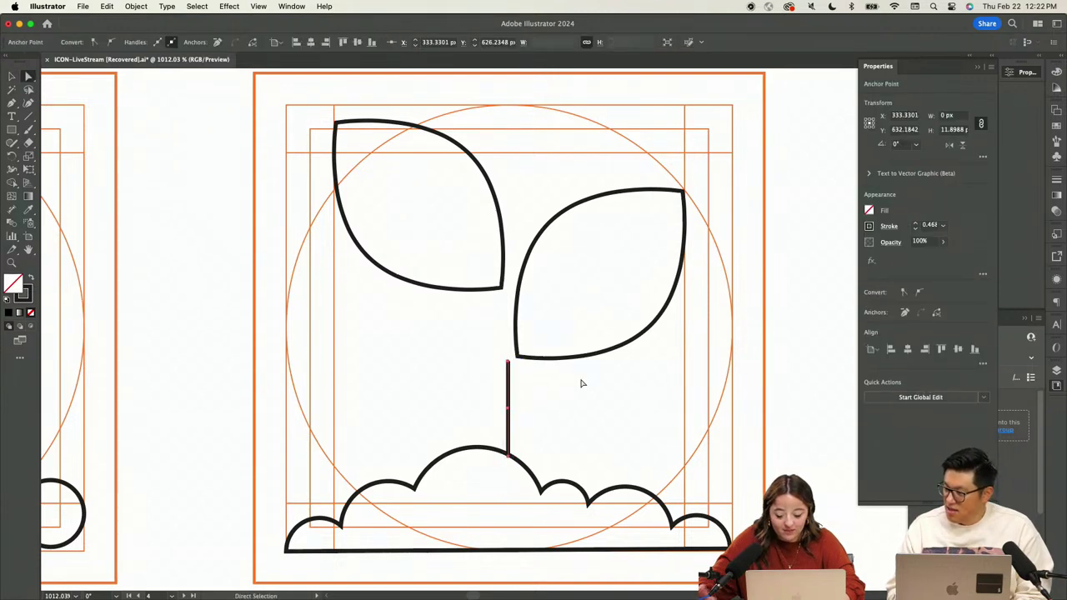
key(v)
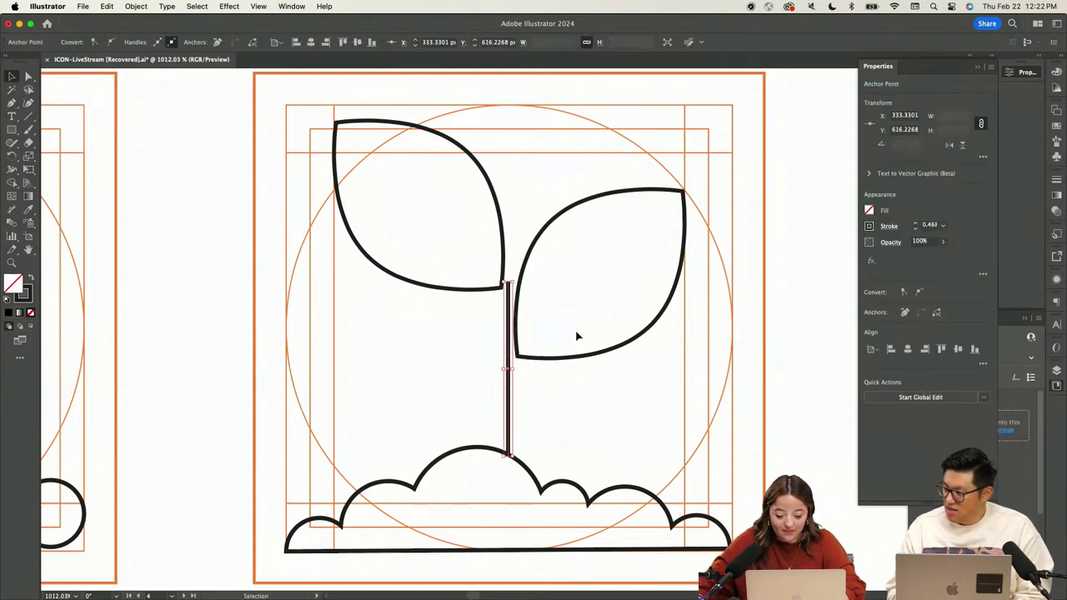
Move the left leaf so its lower tip sits on the upper end of the stem
click(530, 237)
drag(505, 219, 512, 210)
click(513, 250)
Adjust the stem's upper anchor point so the stem meets the left leaf's lower tip without a gap
key(a)
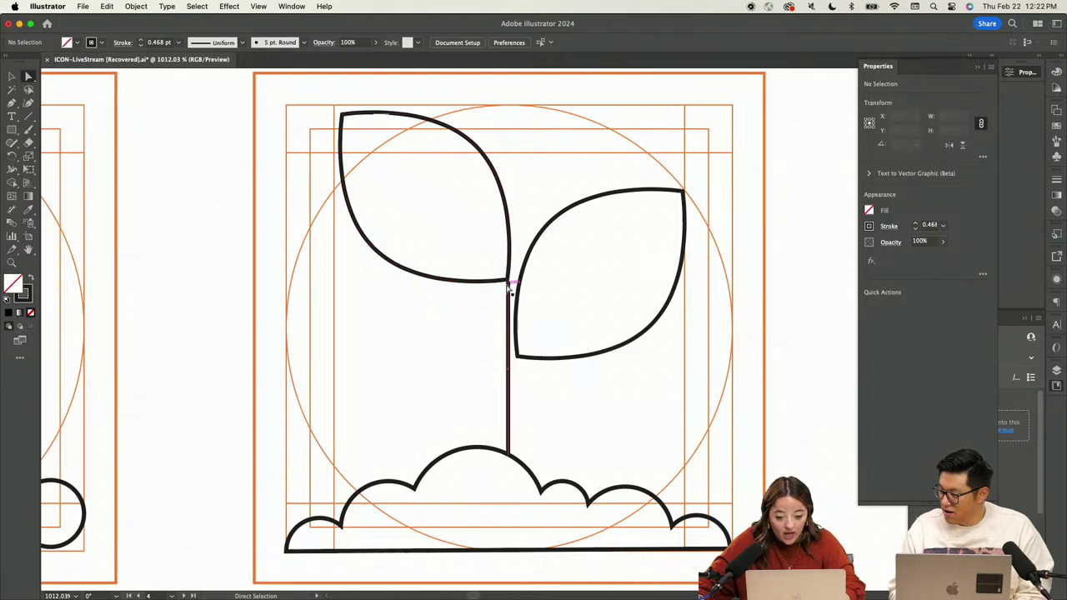
click(512, 282)
key(z)
drag(542, 281, 767, 260)
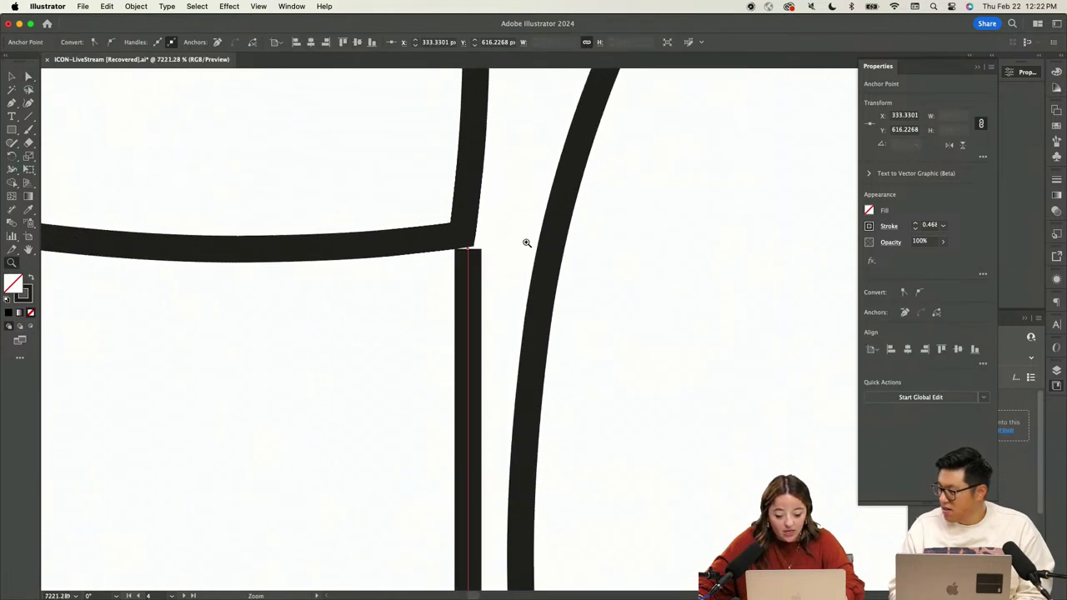
key(v)
click(510, 242)
key(a)
click(480, 258)
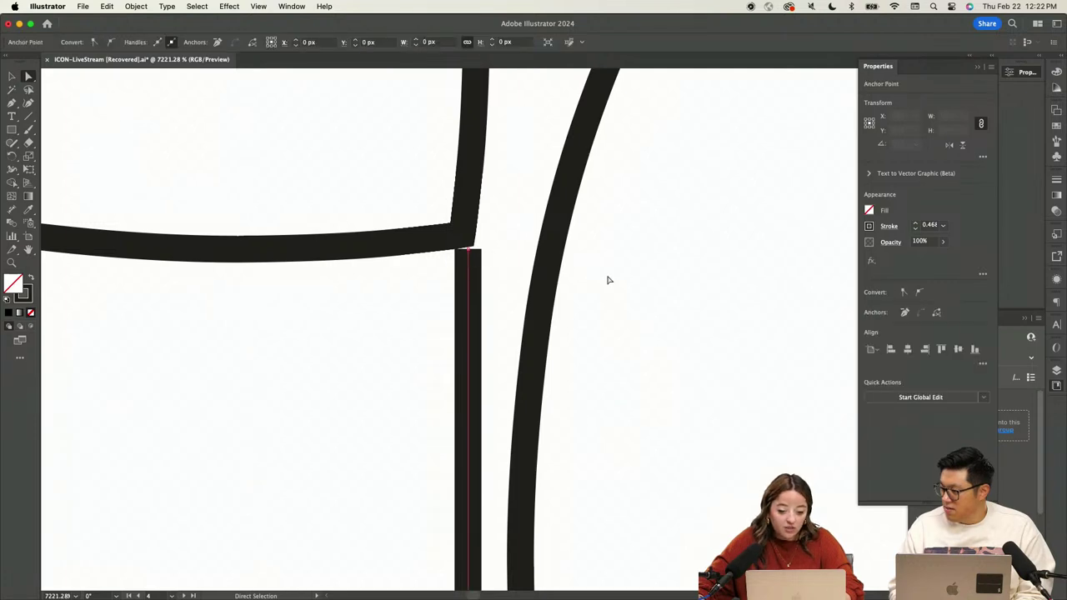
click(468, 251)
scroll(533, 265, down, 10)
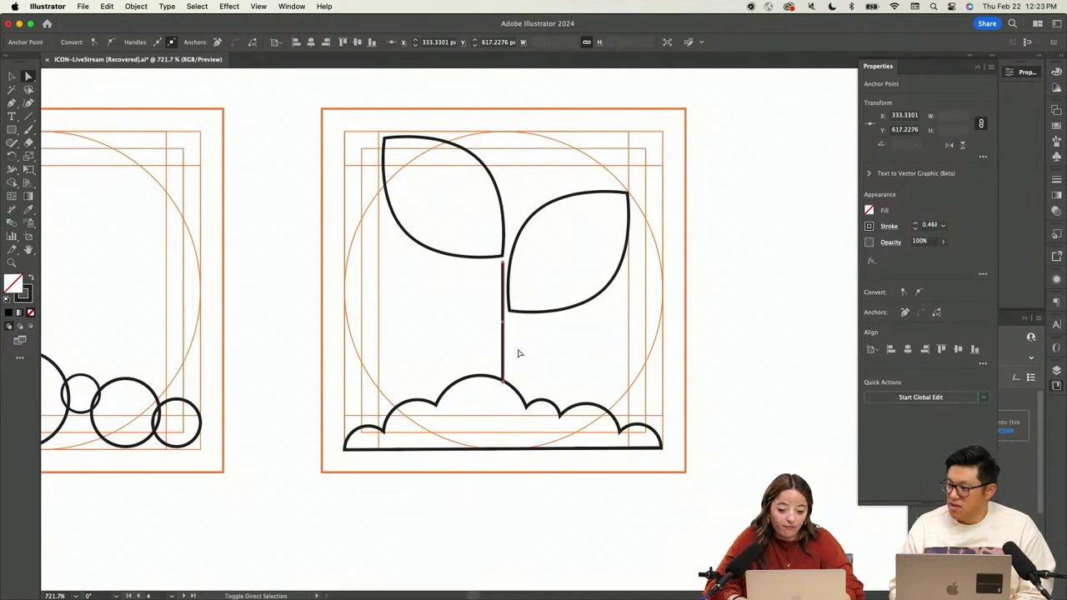
key(v)
click(506, 372)
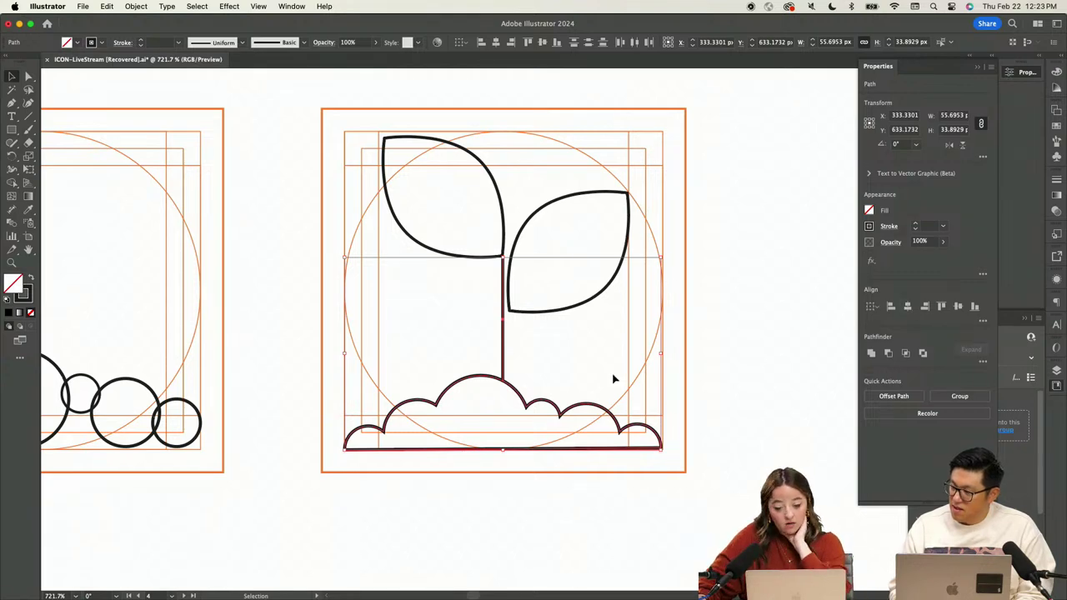
click(512, 364)
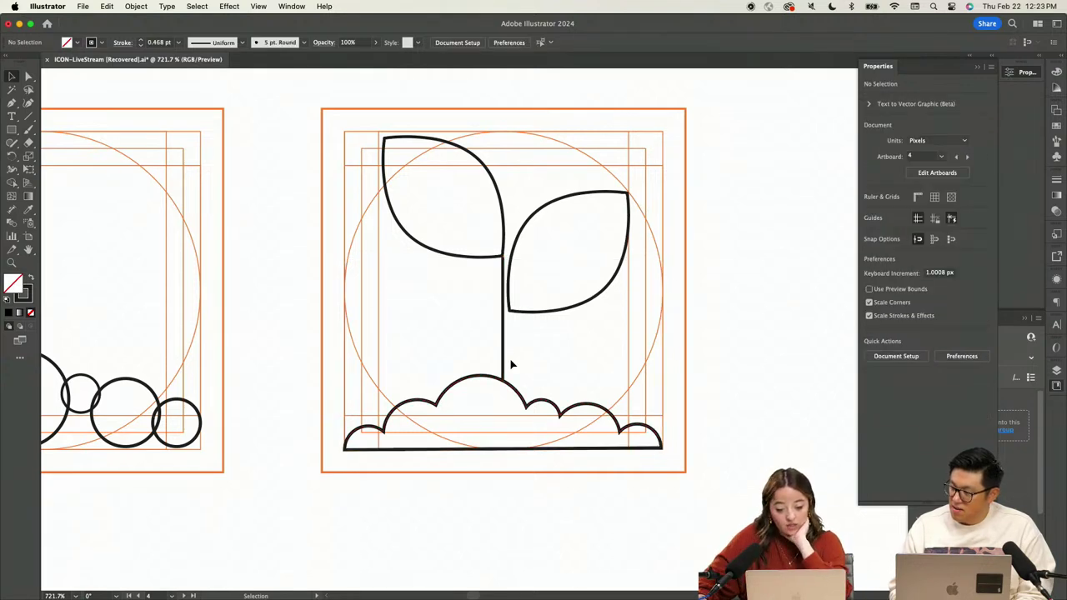
Shift the right leaf over so that its lower tip and inner edge touch the stem
click(575, 305)
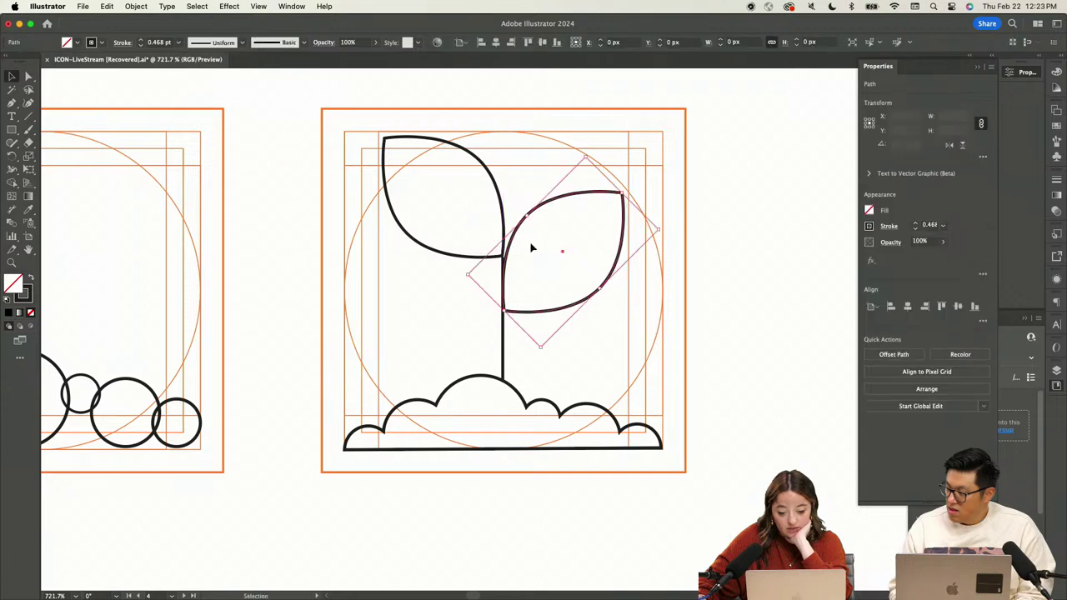
click(496, 185)
click(609, 323)
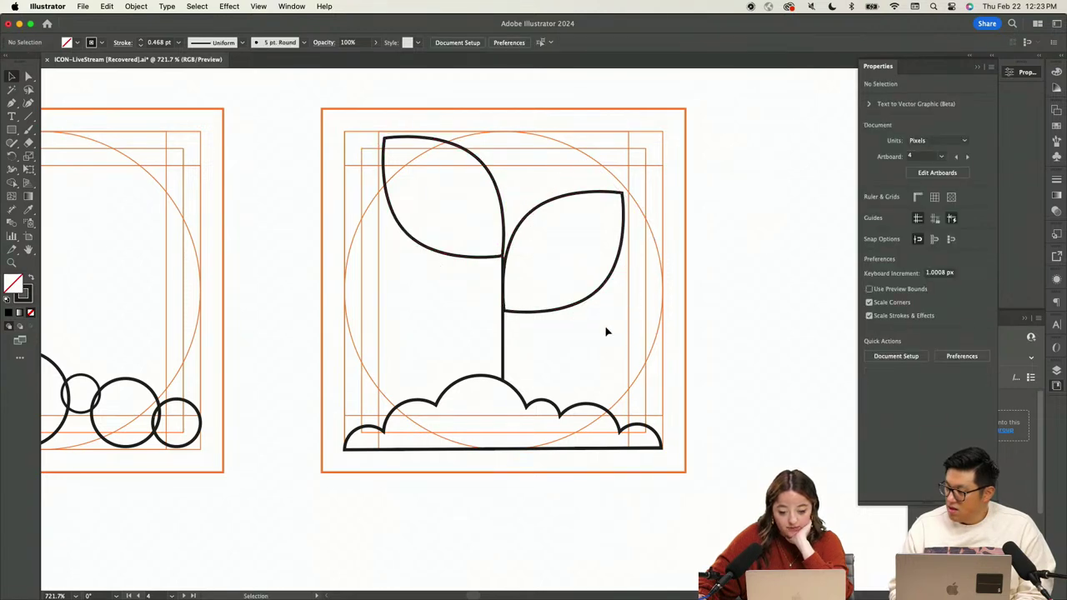
Set the stroke weight of both leaves, the stem and the soil mound to 1 pt
key(z)
drag(683, 309, 631, 336)
key(v)
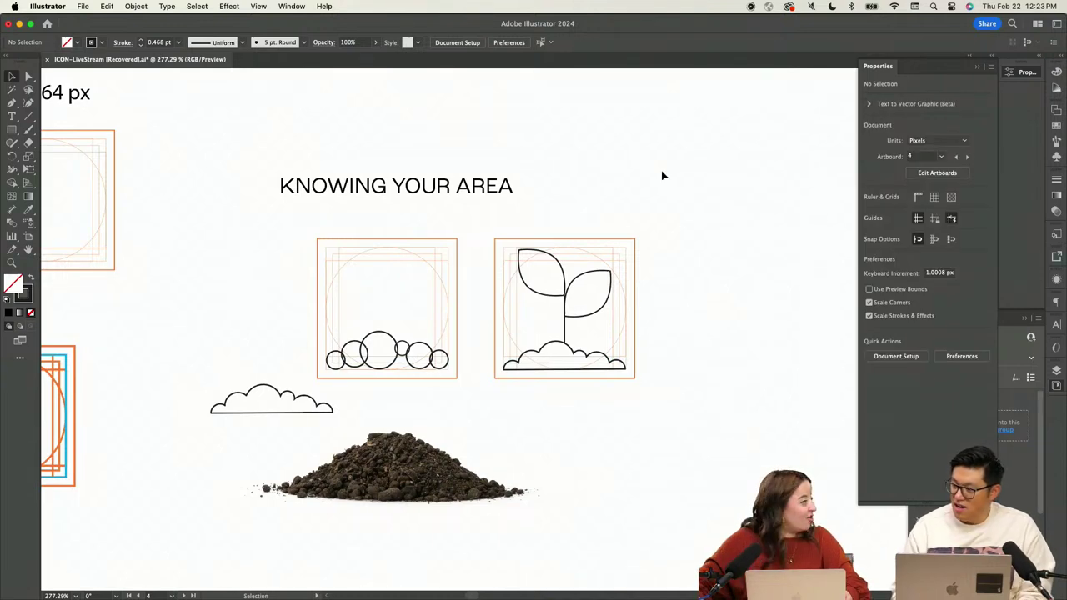
click(517, 369)
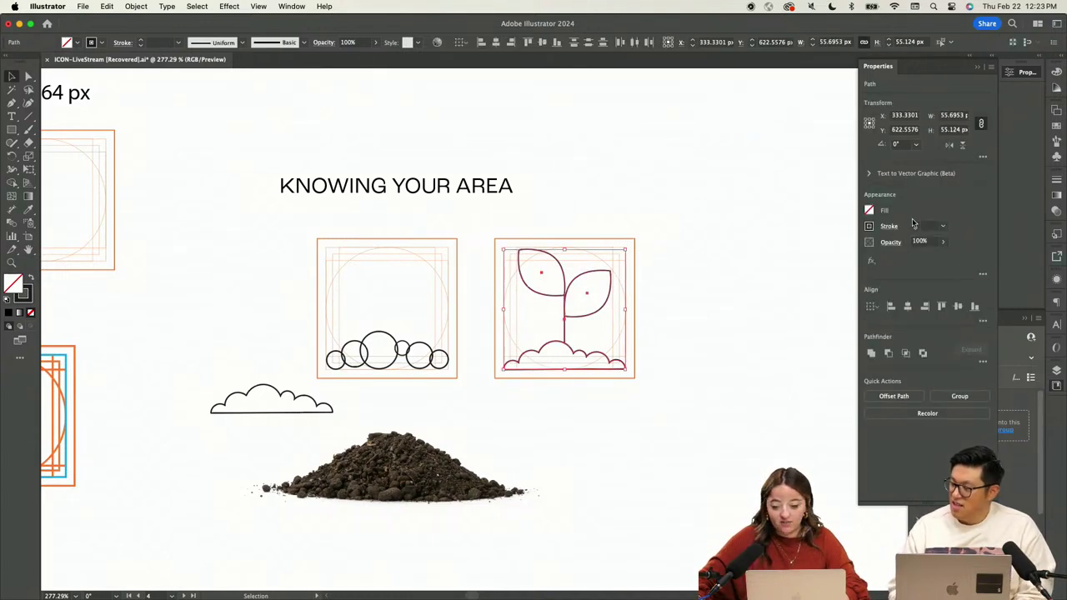
click(722, 308)
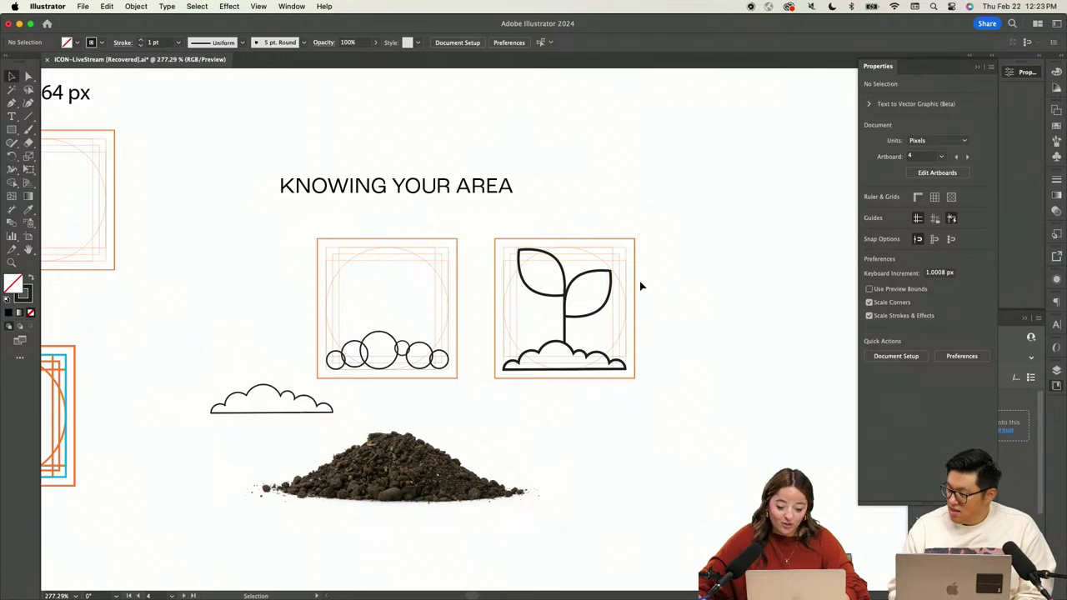
Scale the leaves and stem together to about 35.6 x 36.3 px and raise them to the grid's upper guide
scroll(622, 343, up, 5)
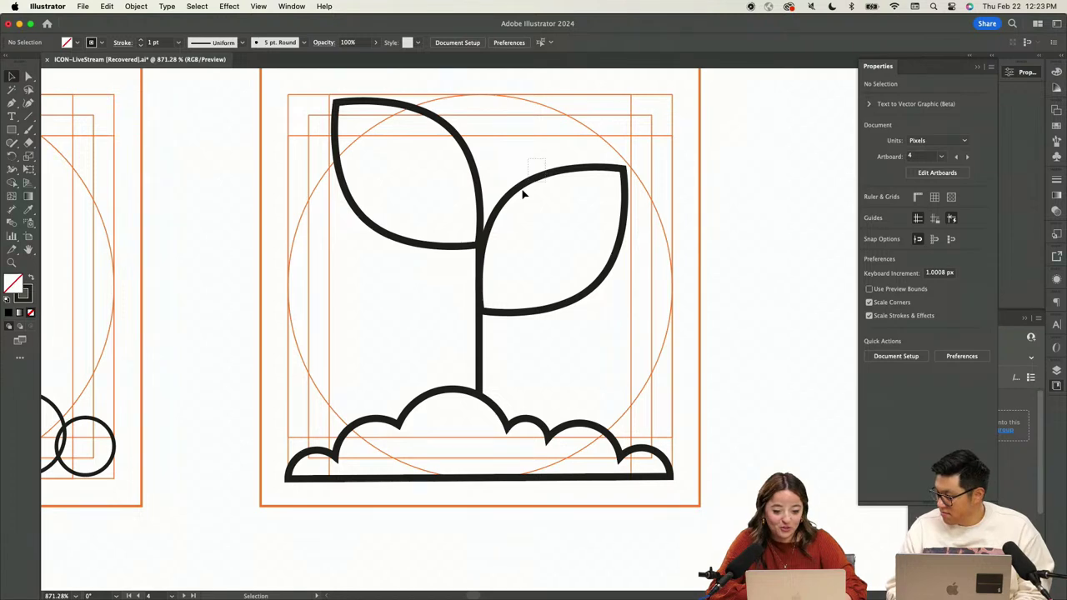
drag(436, 281, 429, 279)
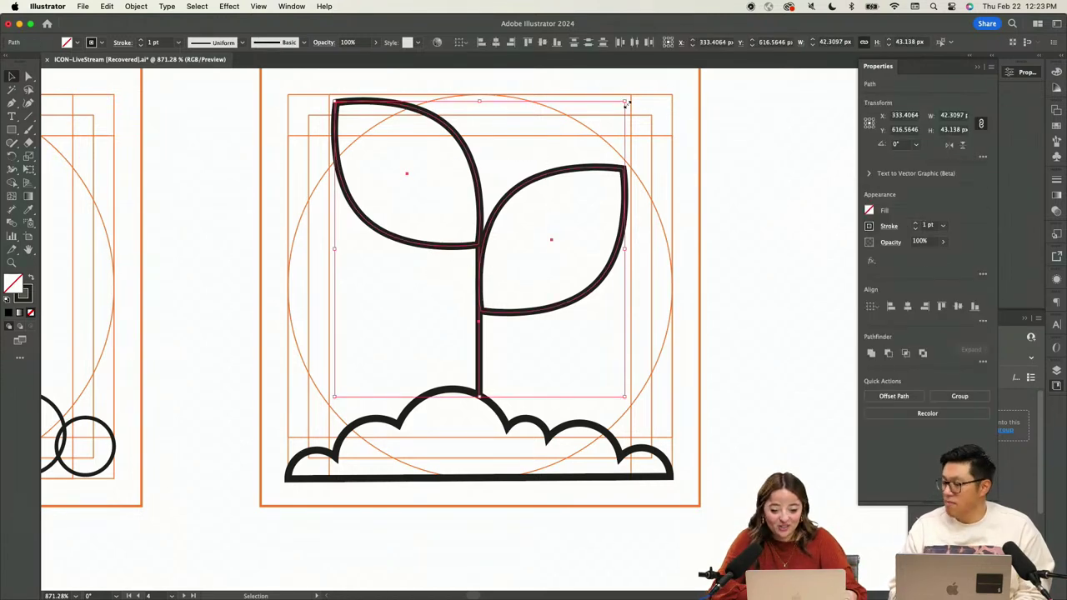
drag(626, 102, 615, 125)
drag(504, 213, 506, 172)
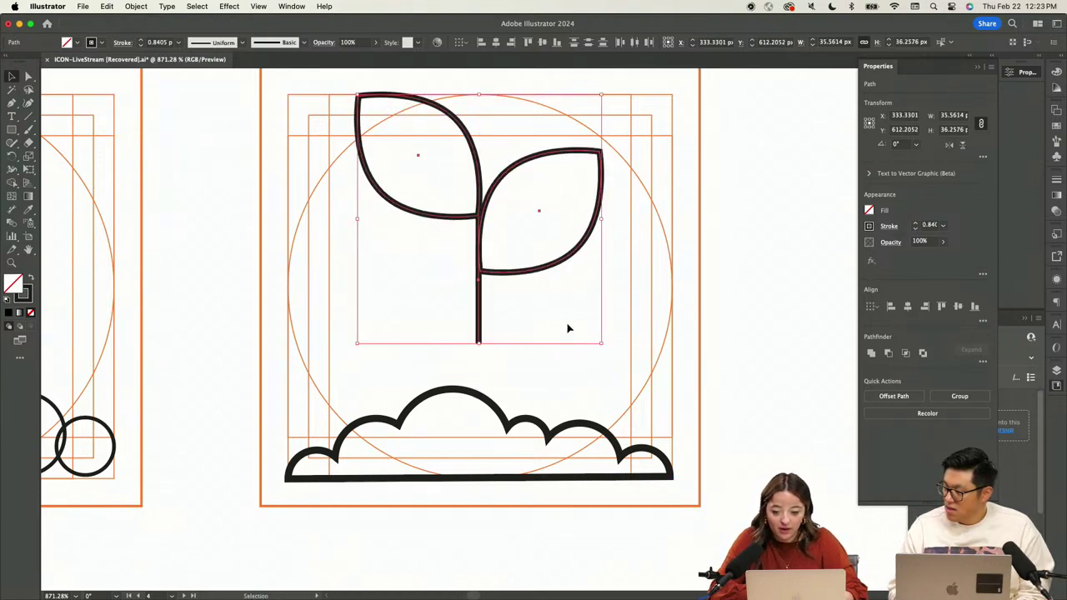
Group the leaves and stem, then cut the group and paste it in front at the same position
key(super+g)
key(super+x)
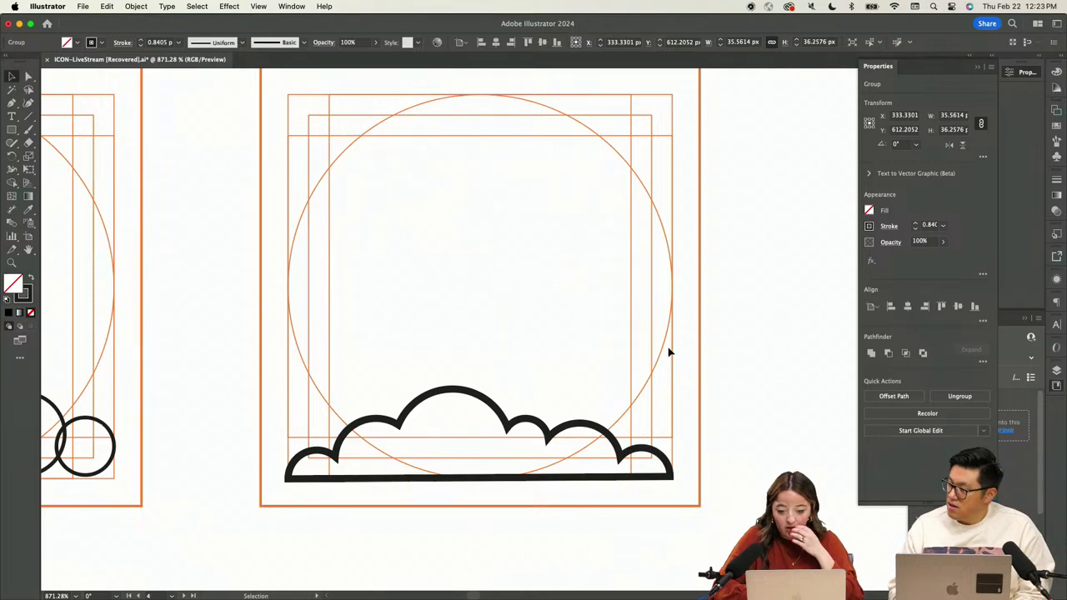
key(super+f)
click(622, 288)
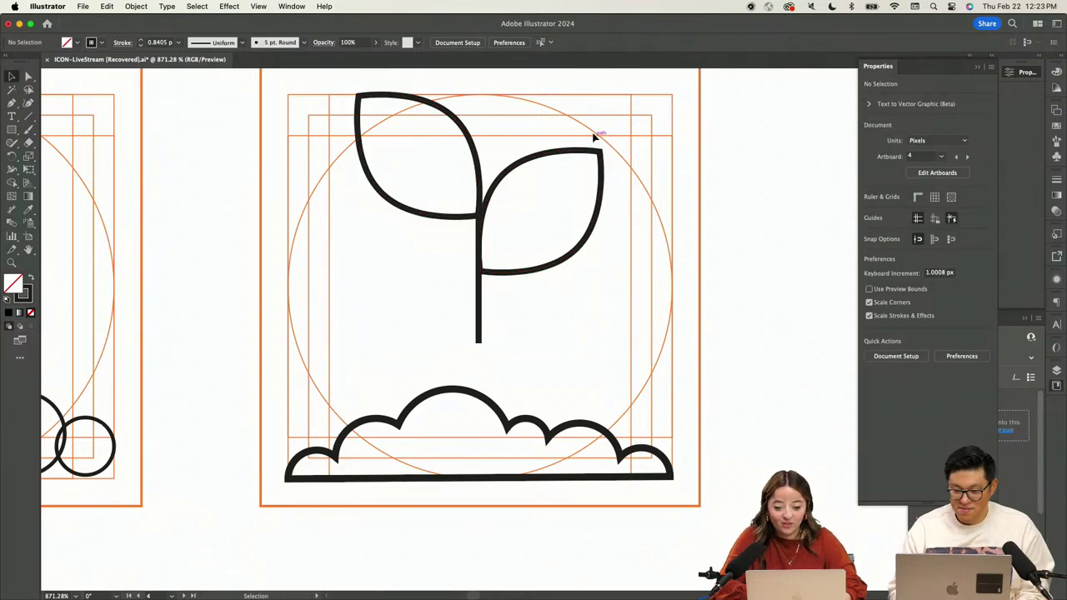
Match the sprout group's stroke to the soil mound's 1 pt outline with the Eyedropper
click(445, 279)
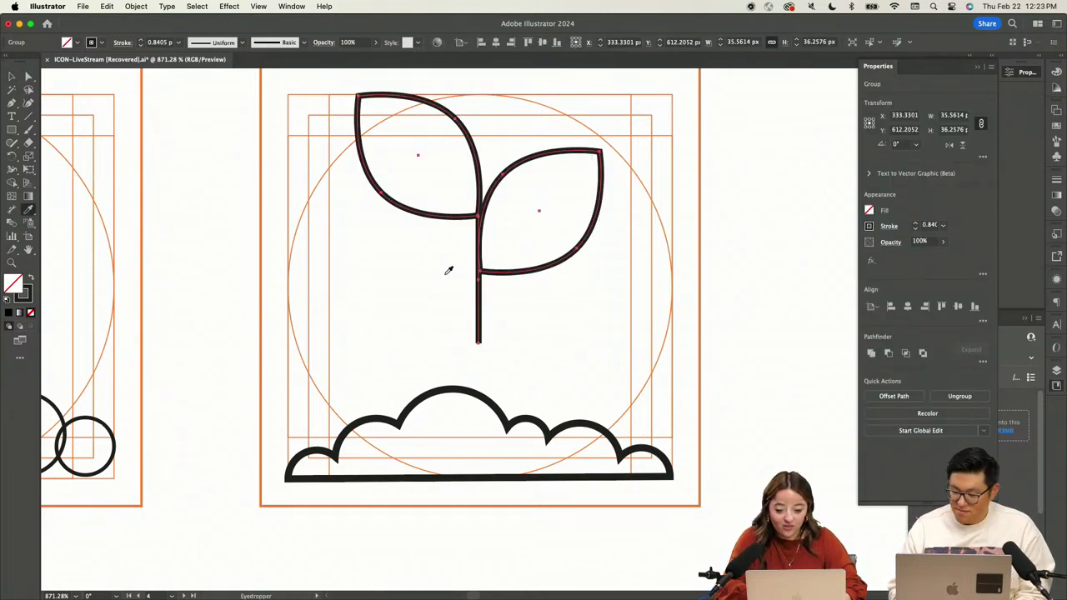
click(501, 381)
key(a)
drag(596, 424, 535, 374)
click(480, 398)
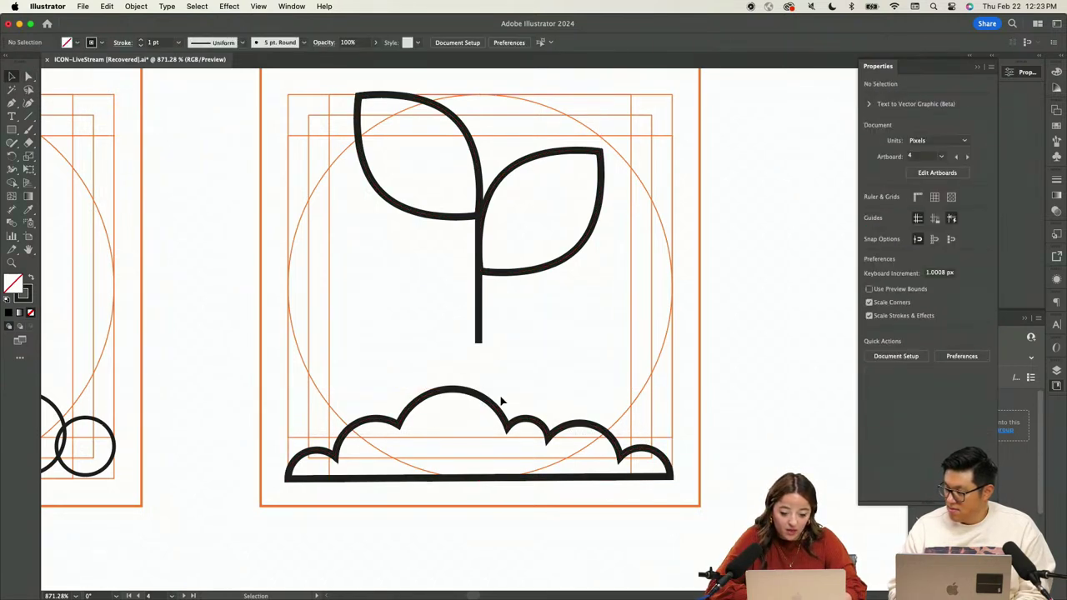
Raise the soil mound to the stem's base and draw a 56 px wide rectangle from its base to the grid's lower guide
drag(494, 407, 490, 355)
click(386, 426)
key(m)
mouse_move(286, 425)
mouse_down()
mouse_move(578, 471)
mouse_move(683, 471)
mouse_move(673, 477)
mouse_up()
key(v)
drag(480, 426, 481, 425)
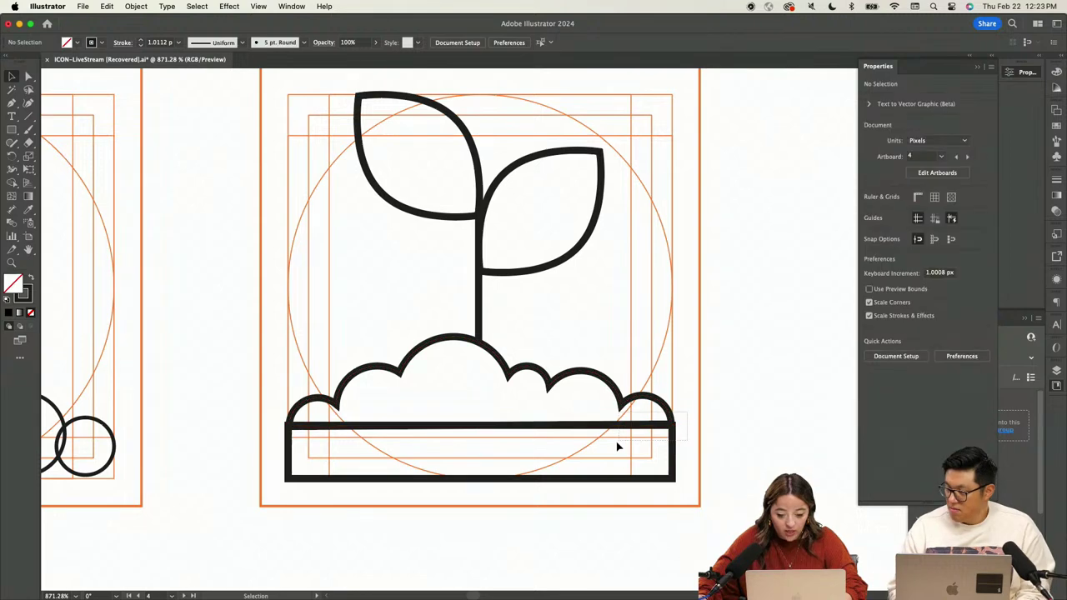
Combine the mound and rectangle into one soil shape and delete the leftover horizontal line inside it
shift+click(645, 395)
click(873, 353)
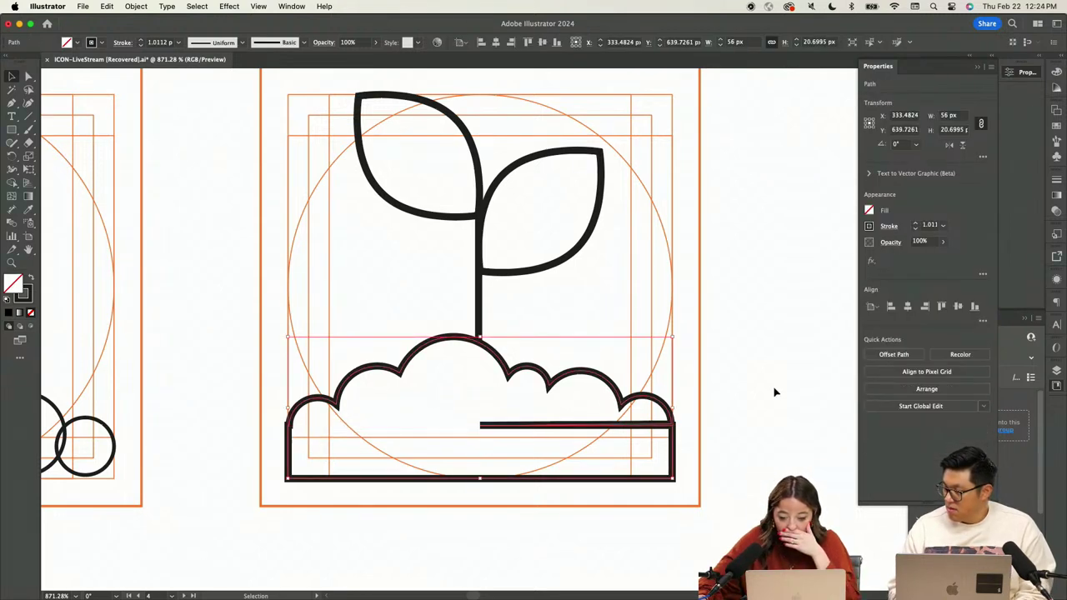
click(481, 465)
click(477, 424)
key(Delete)
scroll(739, 441, down, 5)
scroll(739, 441, up, 10)
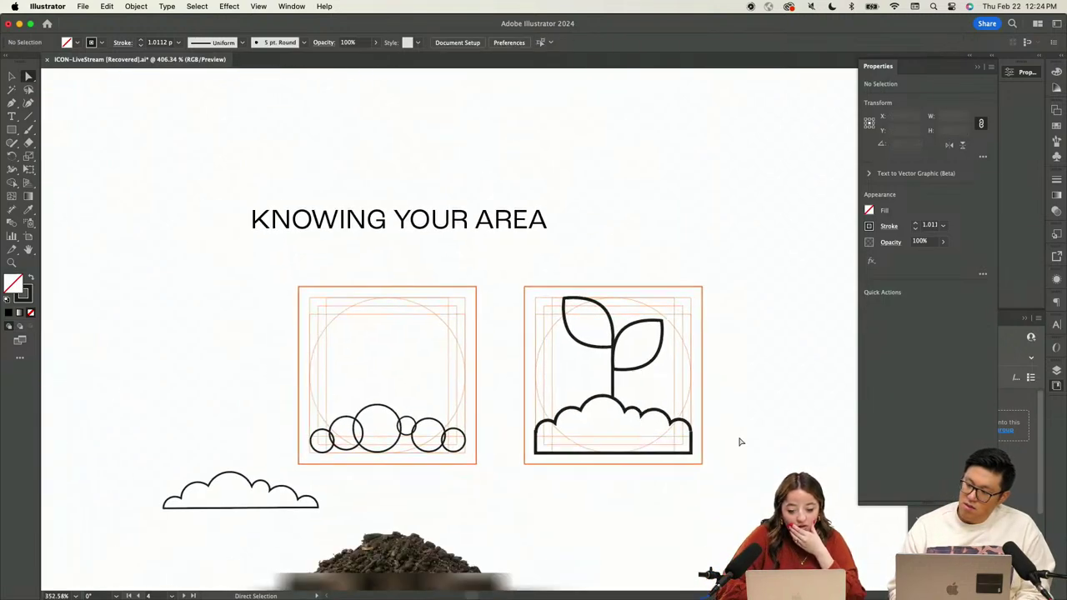
Close the gap between the mound's curve and the vertical side at the soil outline's right edge
scroll(475, 324, up, 8)
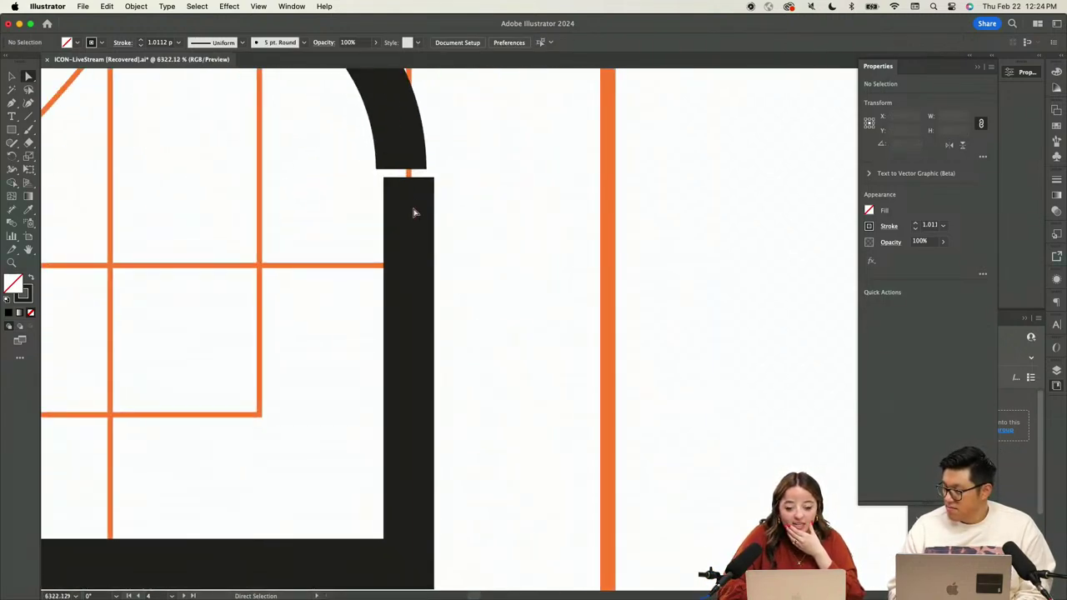
drag(404, 171, 414, 176)
click(388, 193)
click(381, 195)
scroll(380, 198, down, 10)
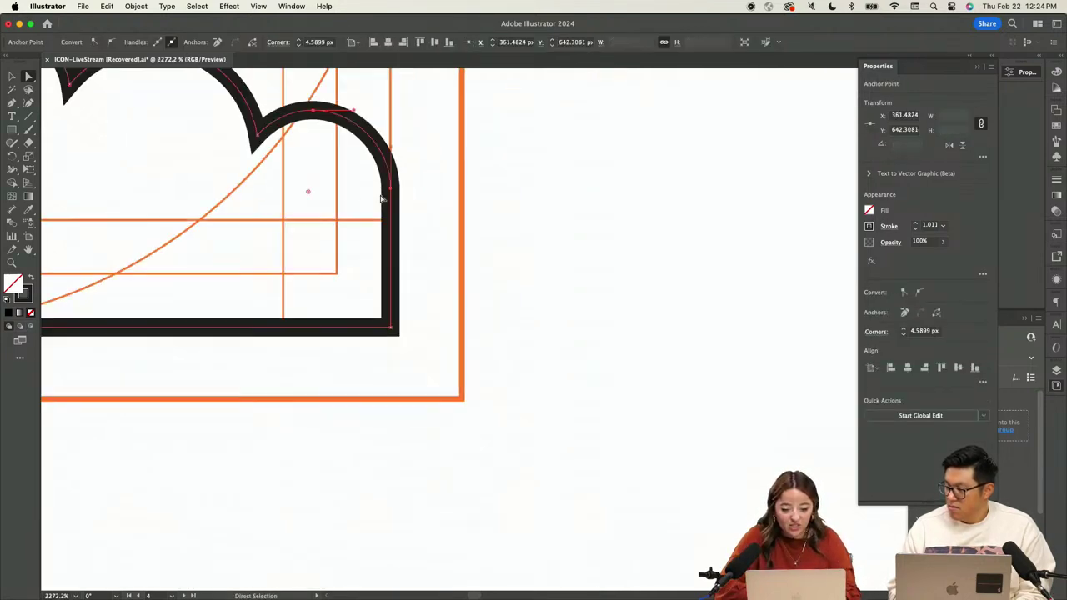
Align the mismatched endpoints at the soil outline's left edge and join them into a continuous path
scroll(347, 215, up, 3)
scroll(159, 231, up, 4)
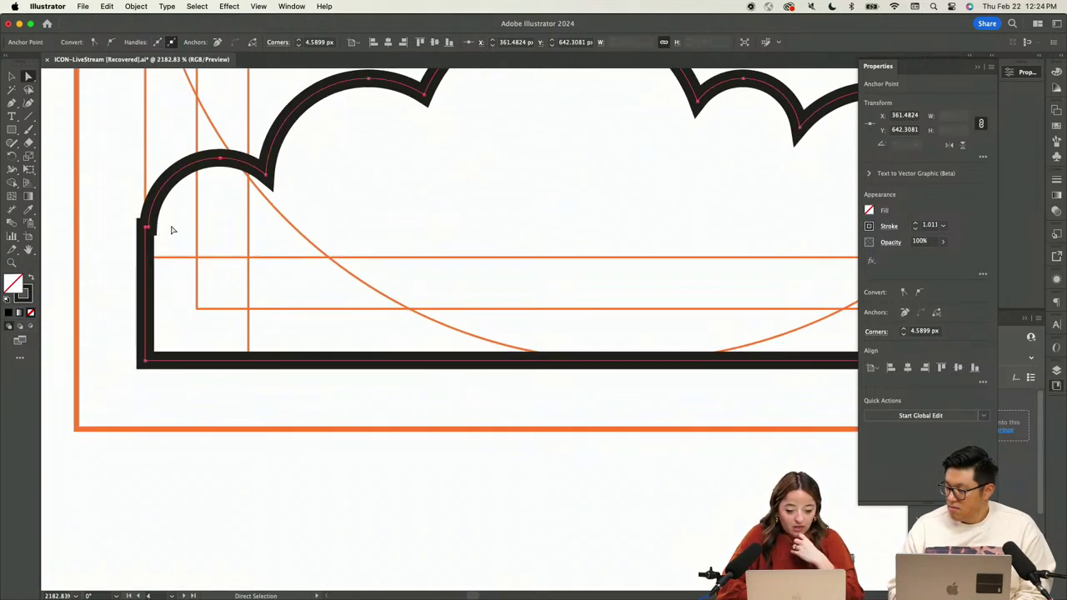
click(133, 244)
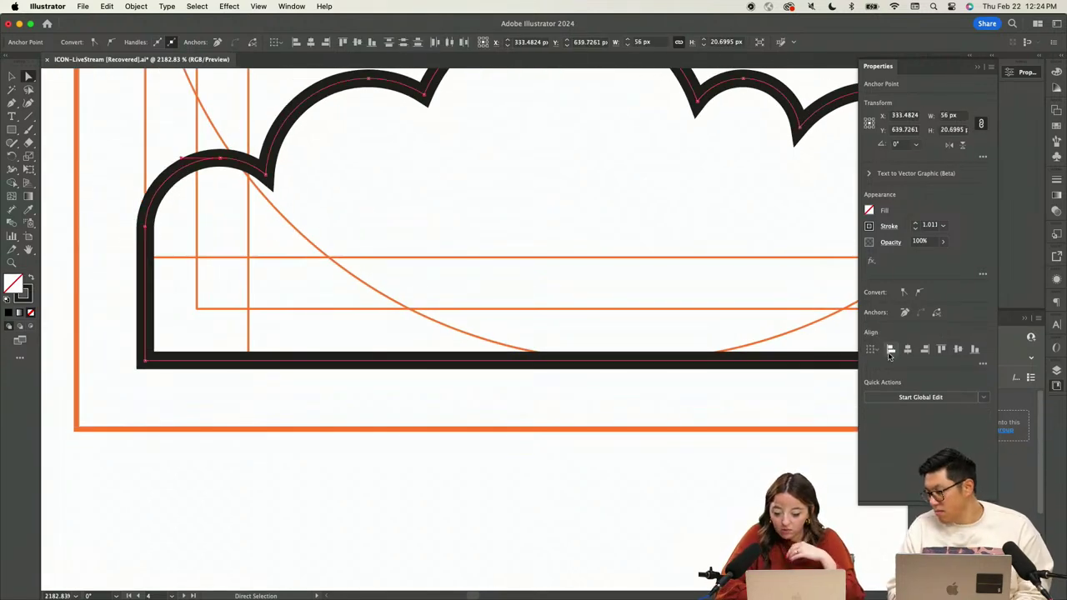
key(super+j)
click(639, 336)
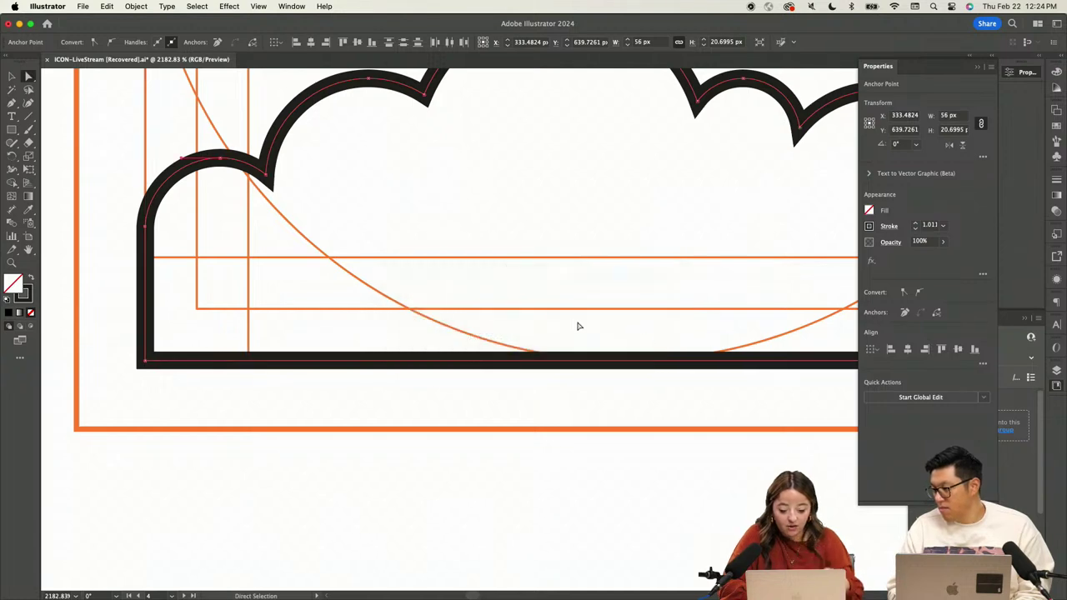
key(super+j)
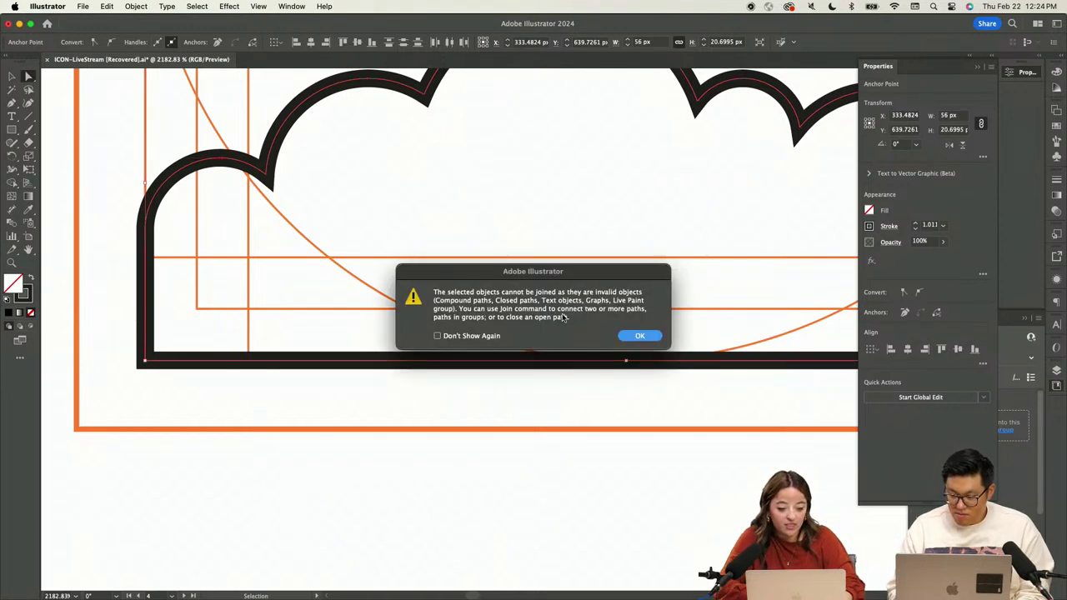
click(652, 340)
click(188, 295)
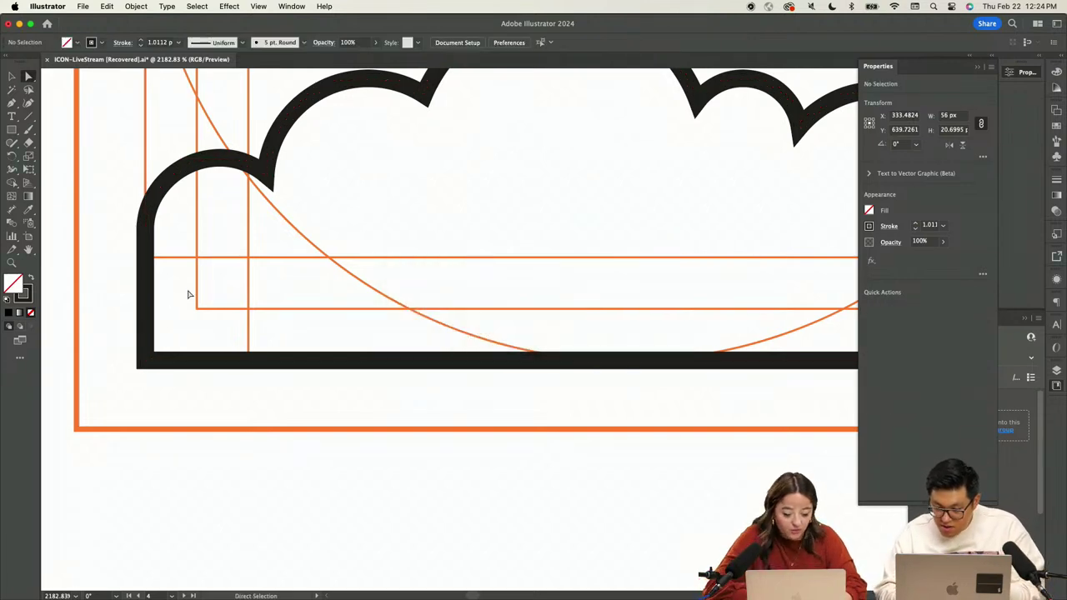
Inspect the joint on the soil outline's left edge up close and review the complete icon
key(z)
click(137, 230)
click(136, 230)
key(a)
drag(180, 215, 255, 209)
click(345, 255)
scroll(345, 254, down, 10)
scroll(348, 255, down, 5)
scroll(483, 242, up, 2)
scroll(483, 242, up, 2)
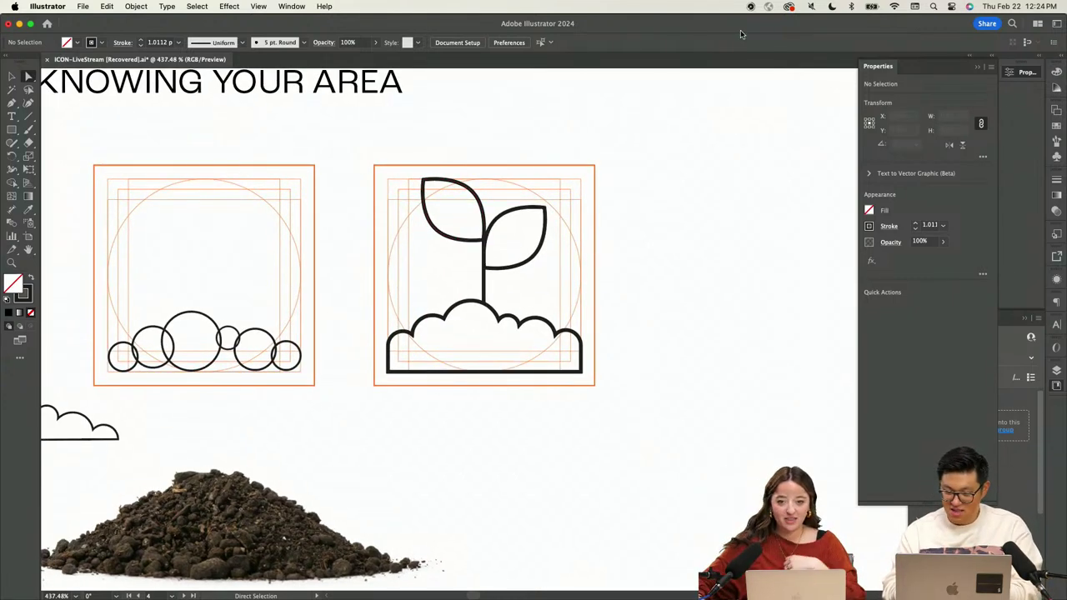
Group the sprout and soil shapes of the Knowing Your Area icon into one object
key(v)
scroll(673, 226, down, 5)
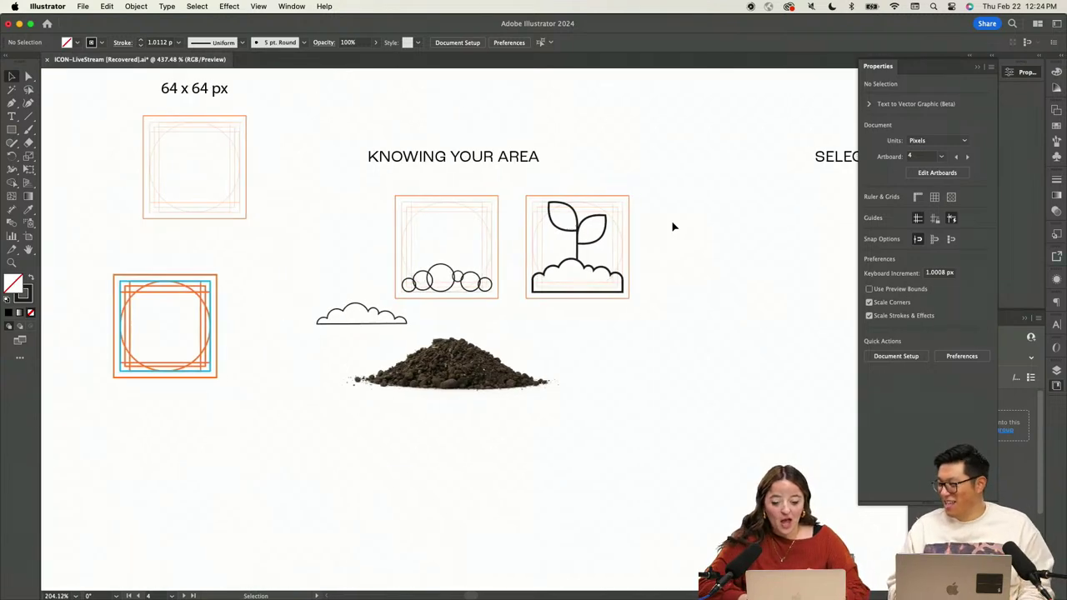
scroll(673, 226, right, 2)
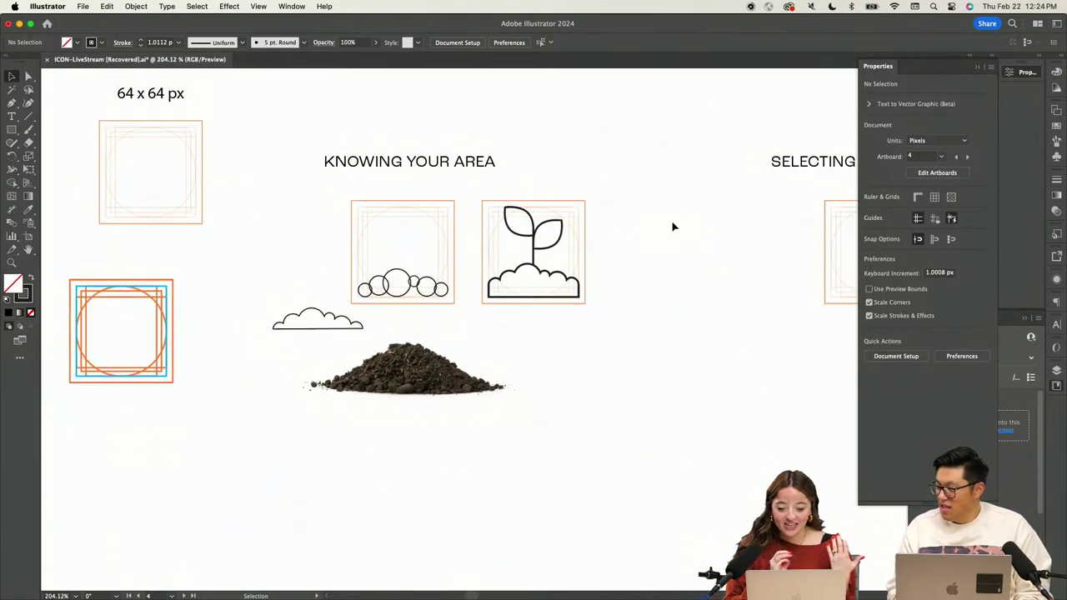
scroll(673, 226, right, 3)
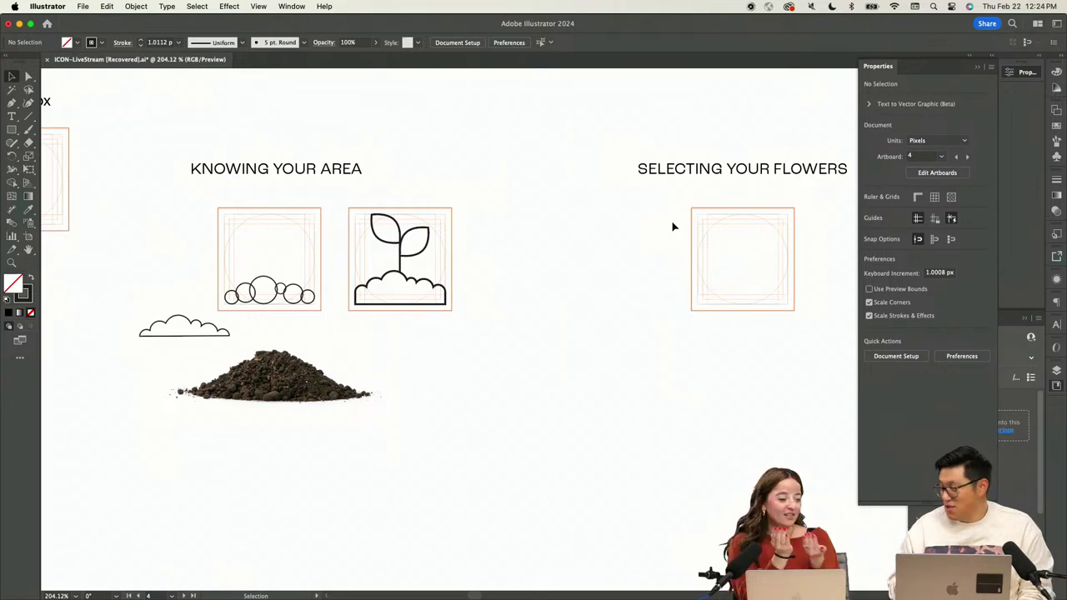
scroll(646, 226, right, 3)
scroll(645, 226, up, 5)
scroll(645, 227, down, 3)
scroll(646, 227, left, 2)
scroll(646, 226, down, 4)
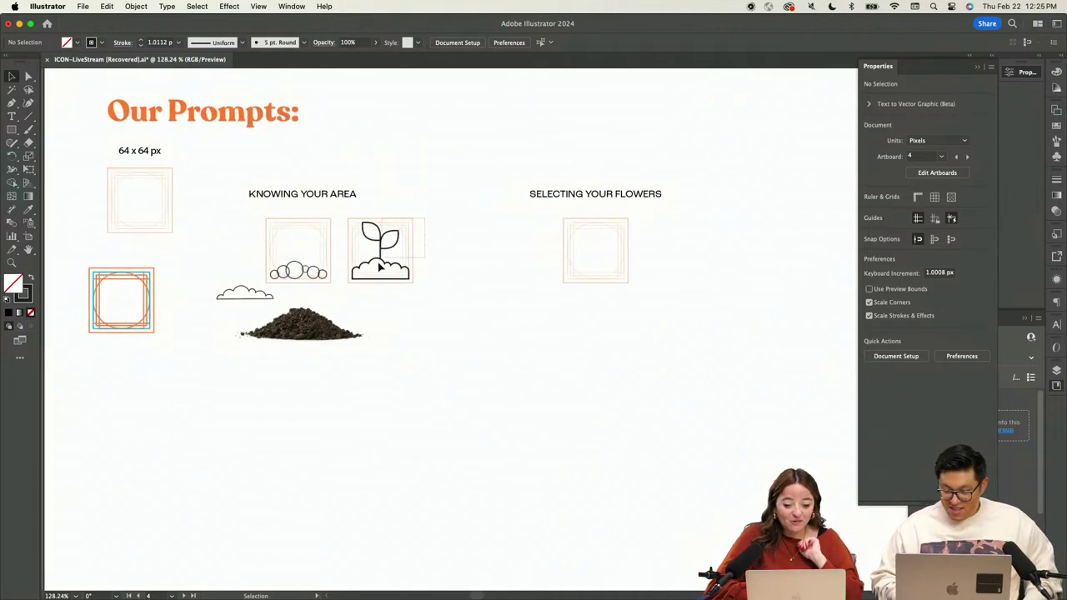
drag(424, 218, 367, 284)
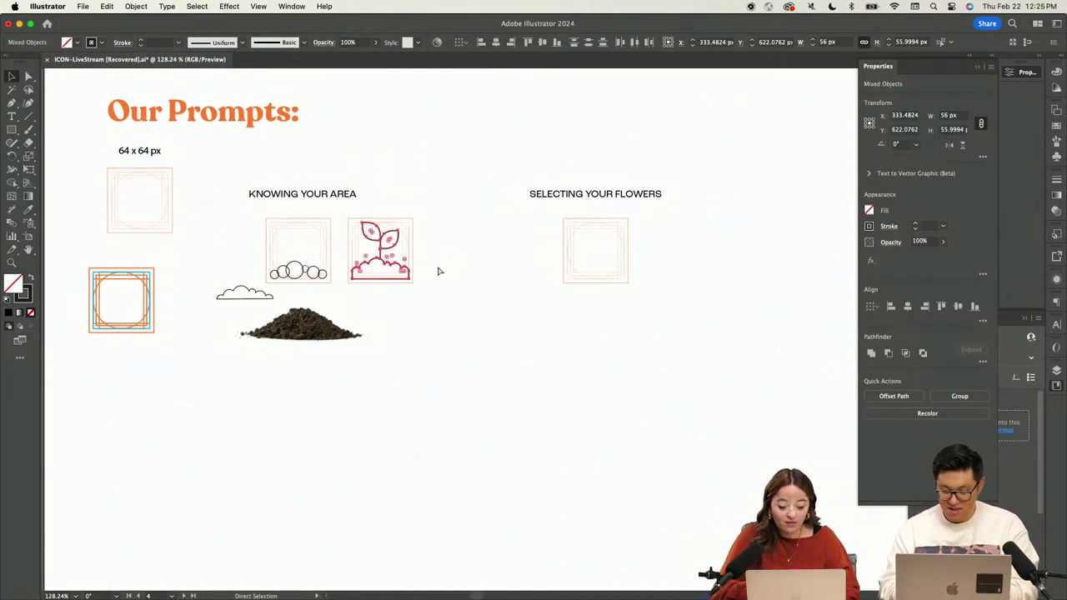
key(super+g)
scroll(550, 263, right, 2)
scroll(550, 263, down, 2)
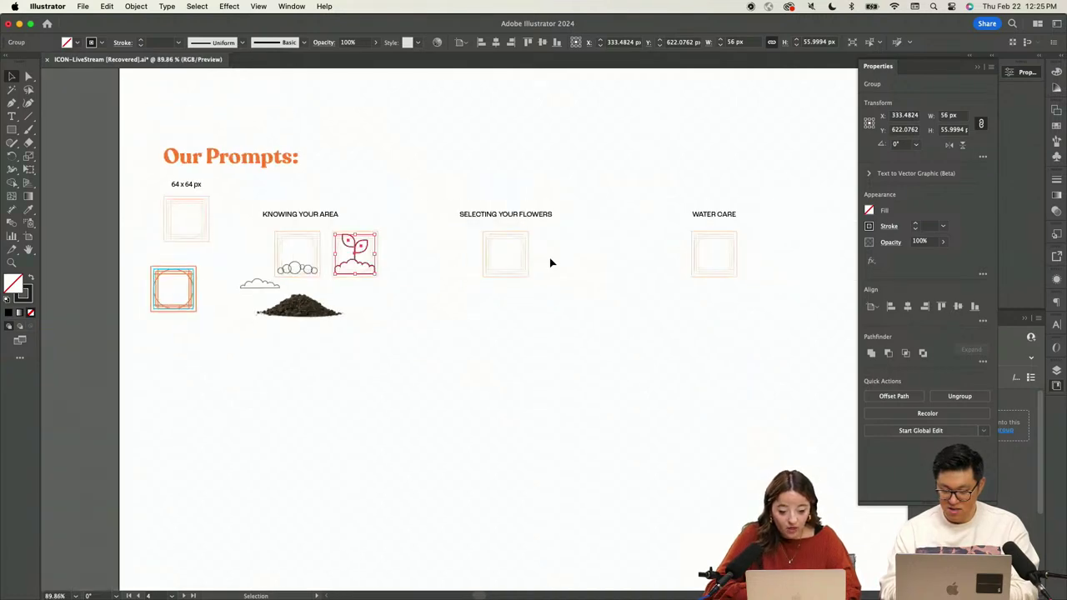
Draw a circle about 12.5 px in diameter near the top centre of the Selecting Your Flowers icon grid
click(550, 263)
scroll(476, 250, up, 5)
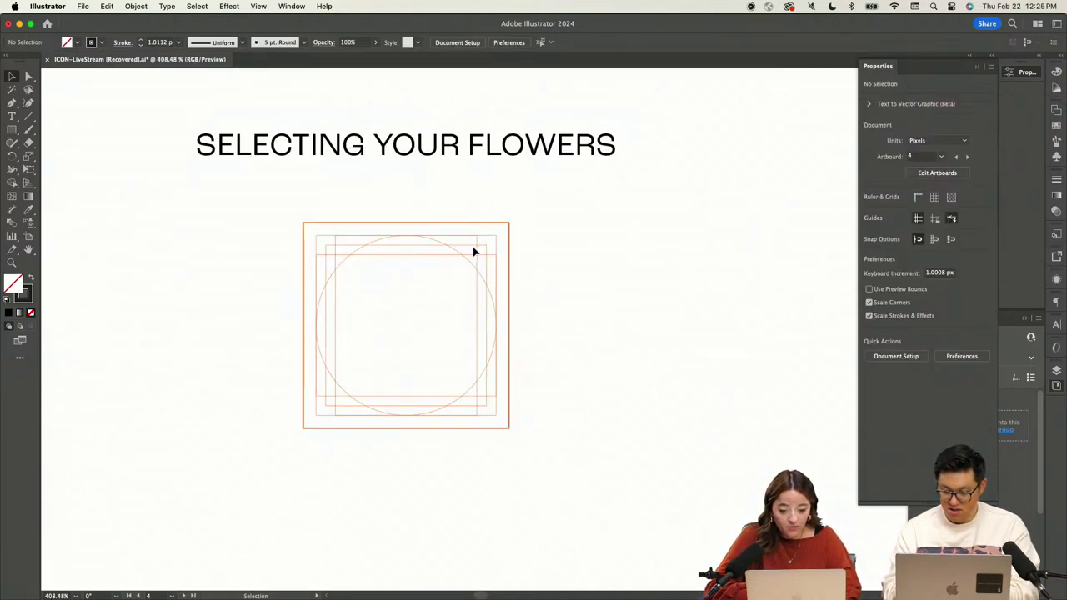
scroll(473, 250, down, 1)
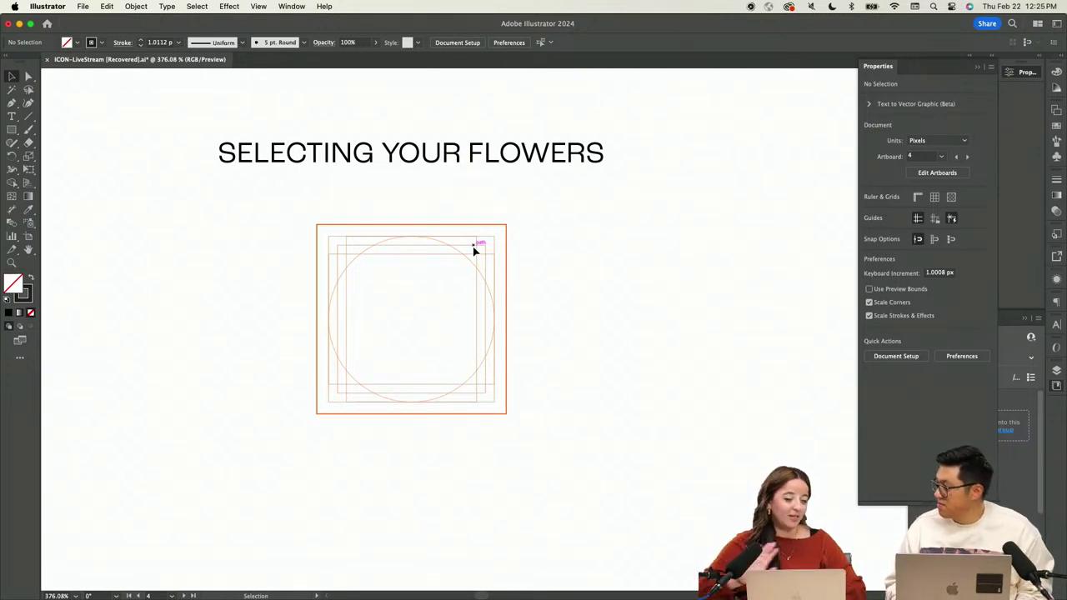
key(l)
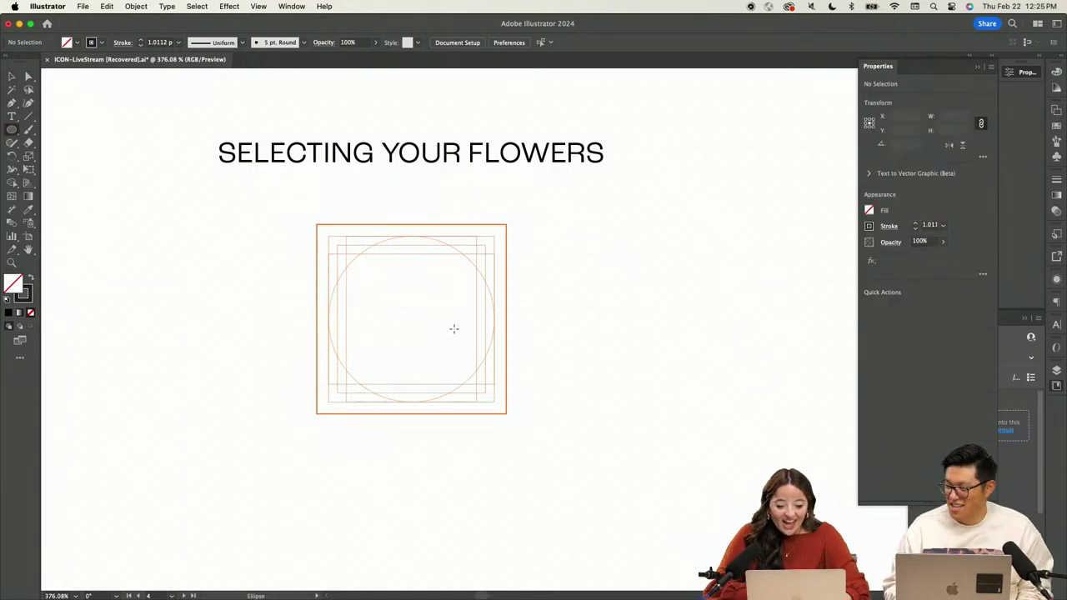
scroll(454, 333, down, 4)
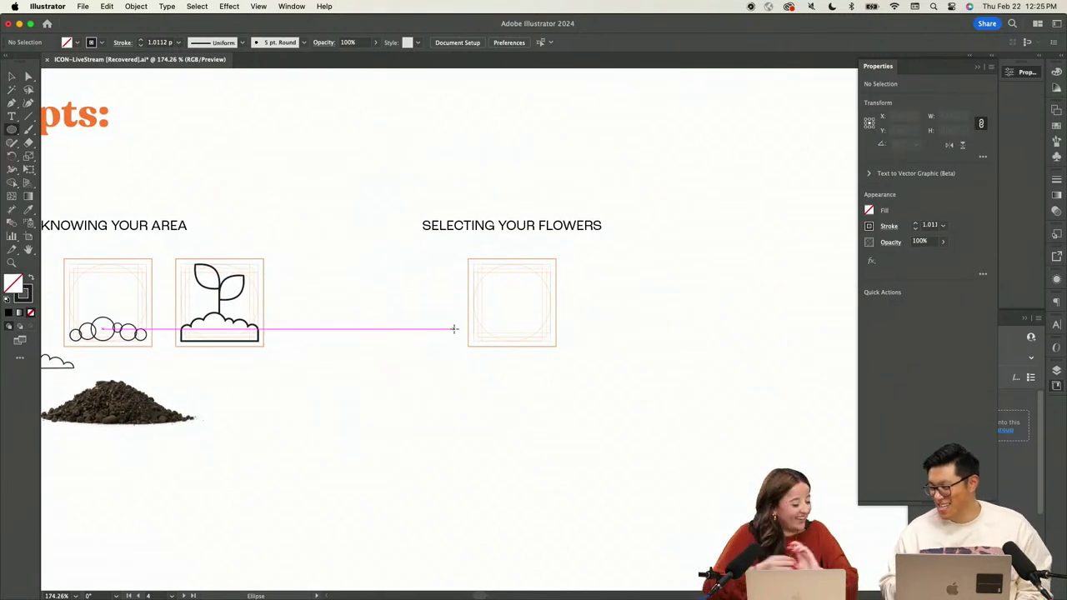
scroll(542, 262, up, 4)
key(p)
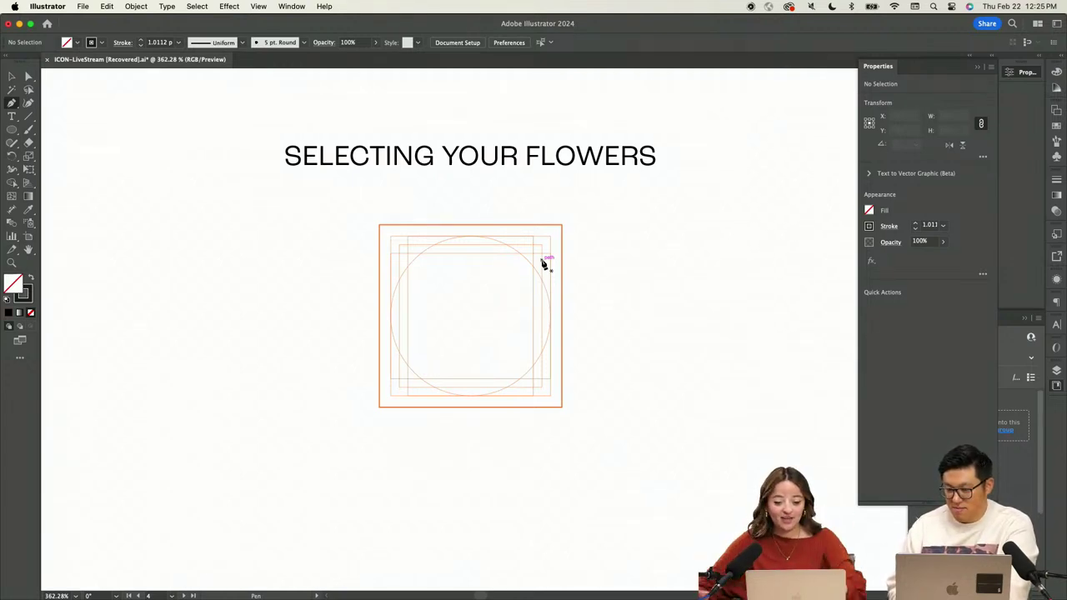
key(l)
scroll(456, 257, up, 5)
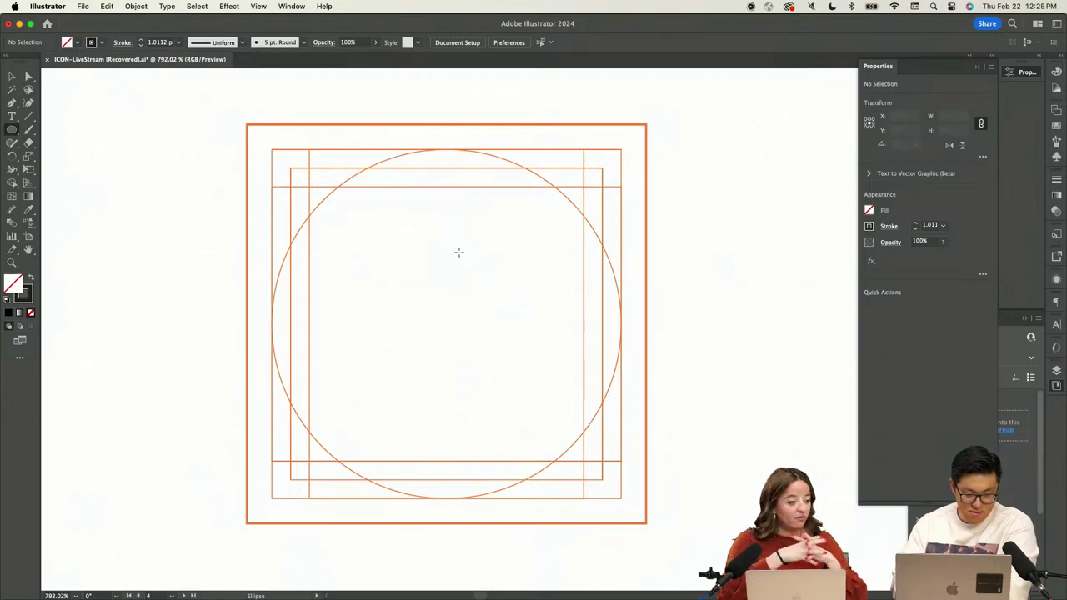
scroll(448, 191, up, 4)
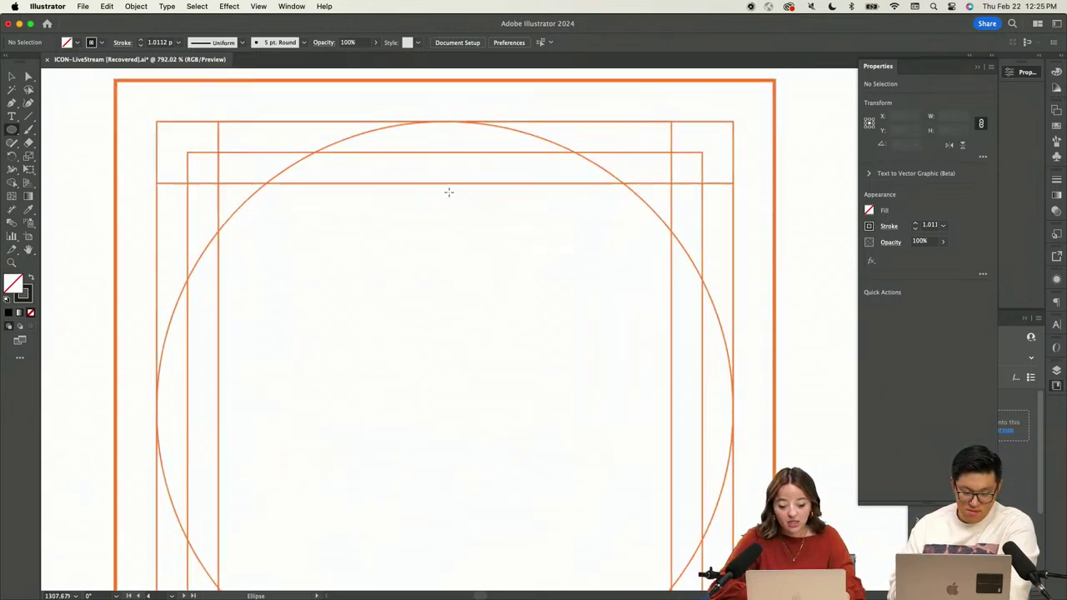
drag(431, 172, 472, 242)
Duplicate the circle directly below itself, with a small gap between the original and the copy
key(v)
scroll(450, 208, down, 3)
drag(425, 153, 430, 261)
Duplicate the vertical pair of circles in place and rotate the copied pair by 45°
drag(484, 172, 364, 284)
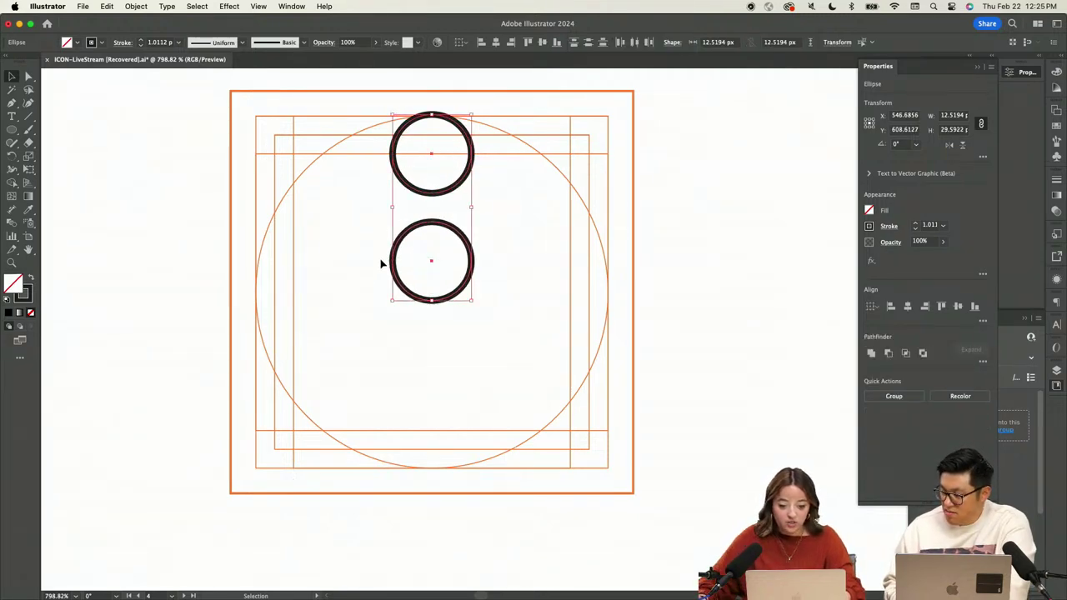
right_click(398, 216)
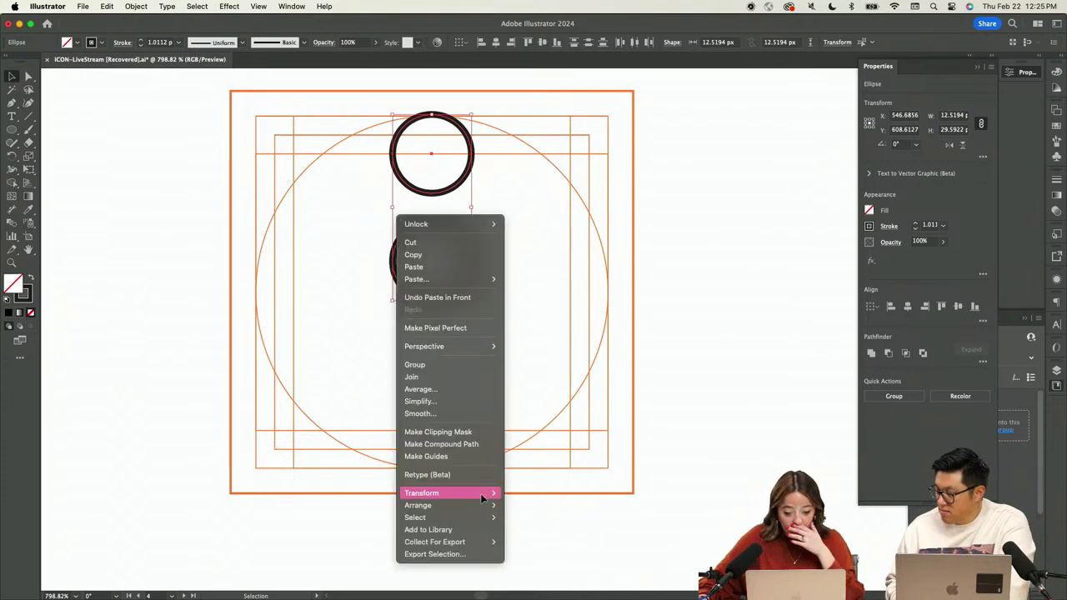
mouse_move(488, 493)
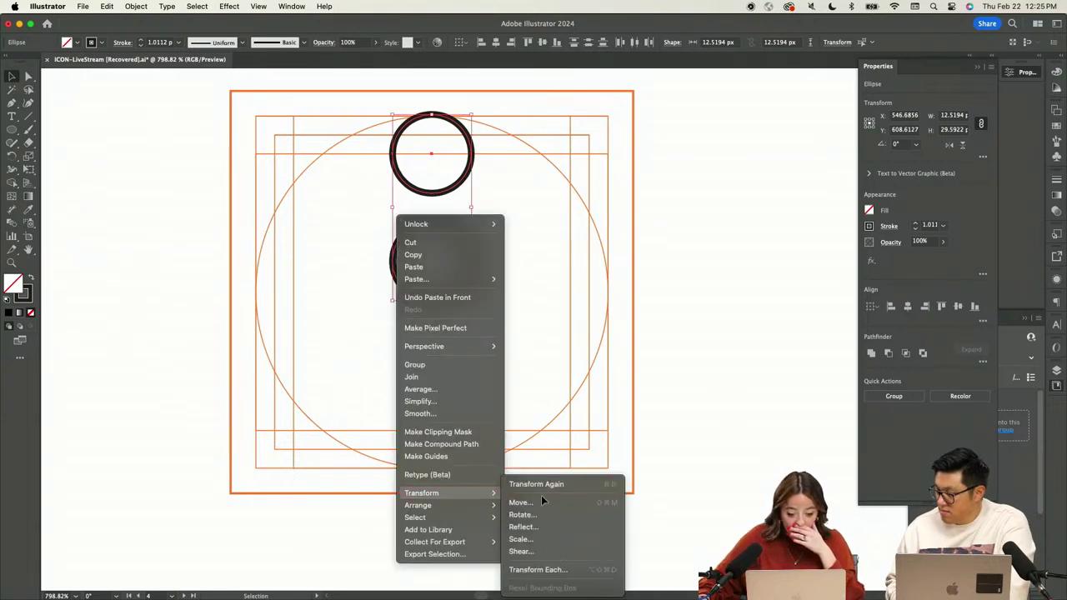
click(581, 515)
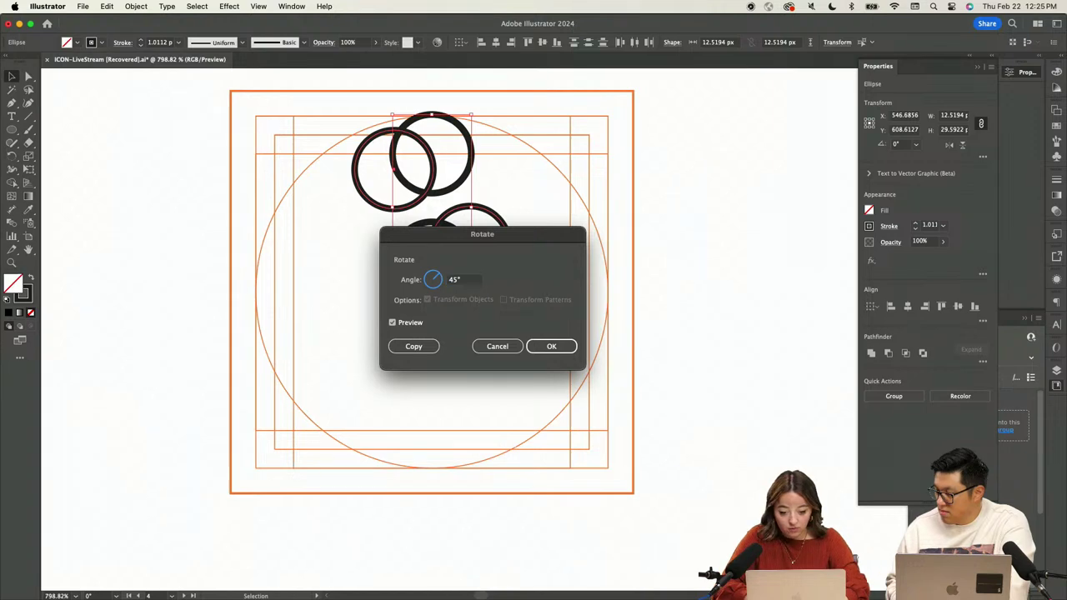
key(Return)
Try to duplicate the diagonal pair of circles in place and rotate the copy another 45°
right_click(439, 252)
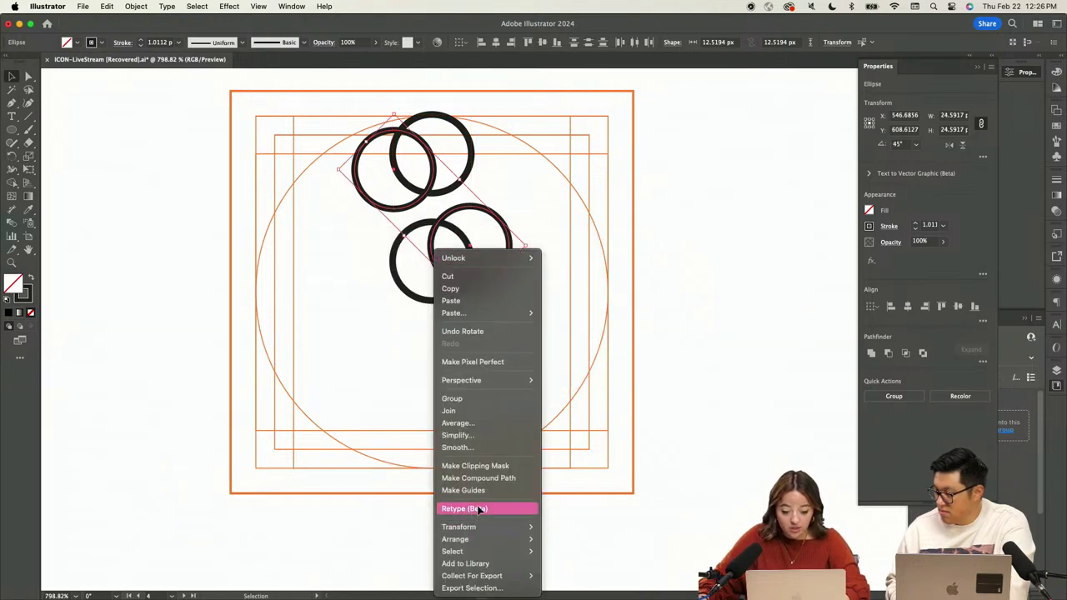
key(Escape)
key(super+f)
right_click(511, 250)
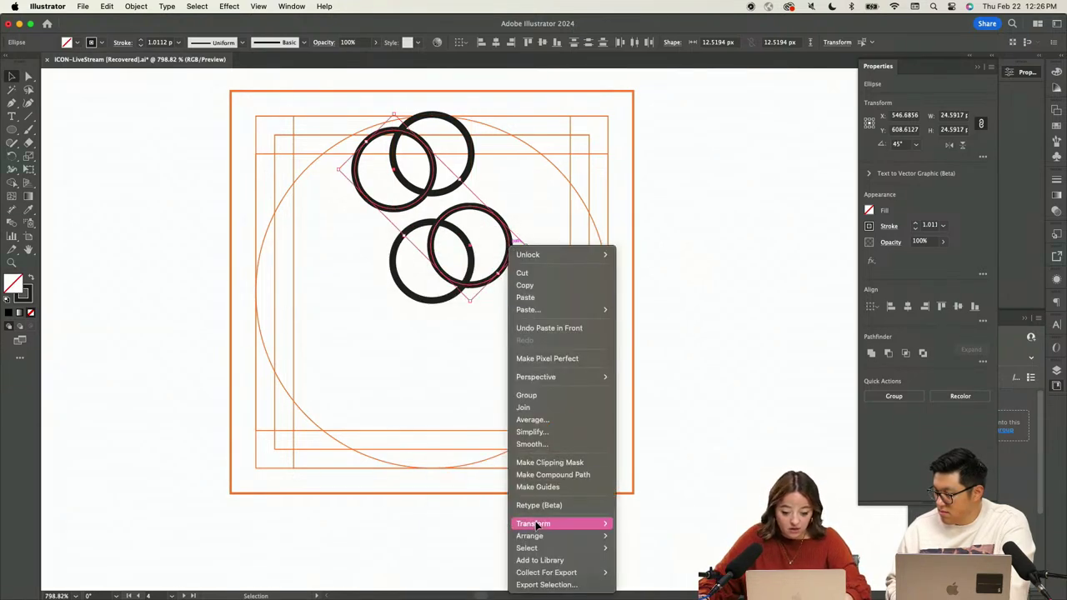
mouse_move(540, 523)
click(674, 516)
text(45)
key(Return)
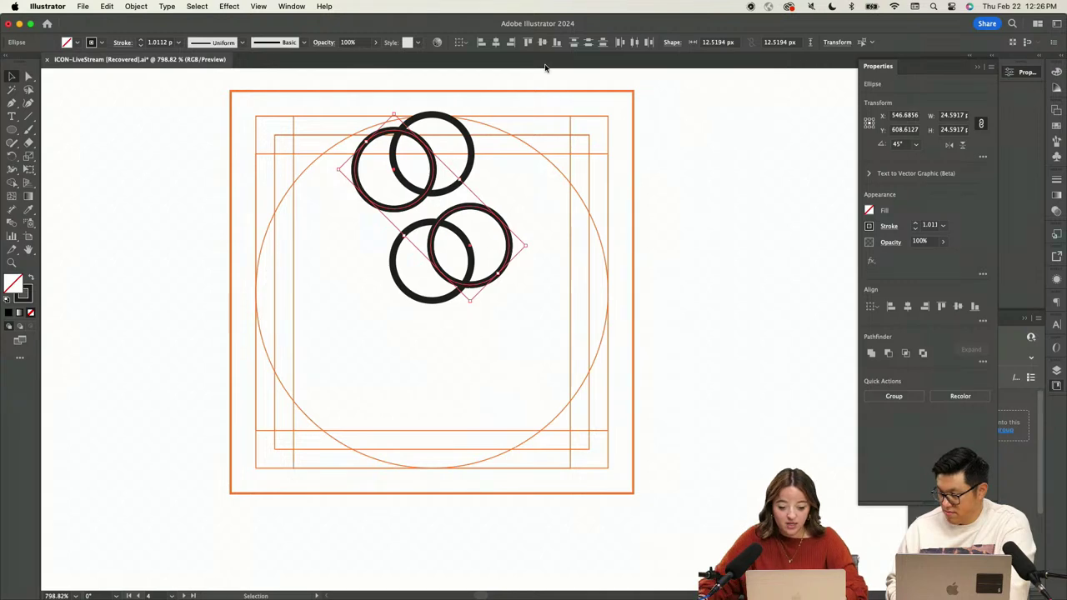
Duplicate the diagonal pair of circles in place and reflect the copy across the vertical axis
click(504, 102)
click(486, 210)
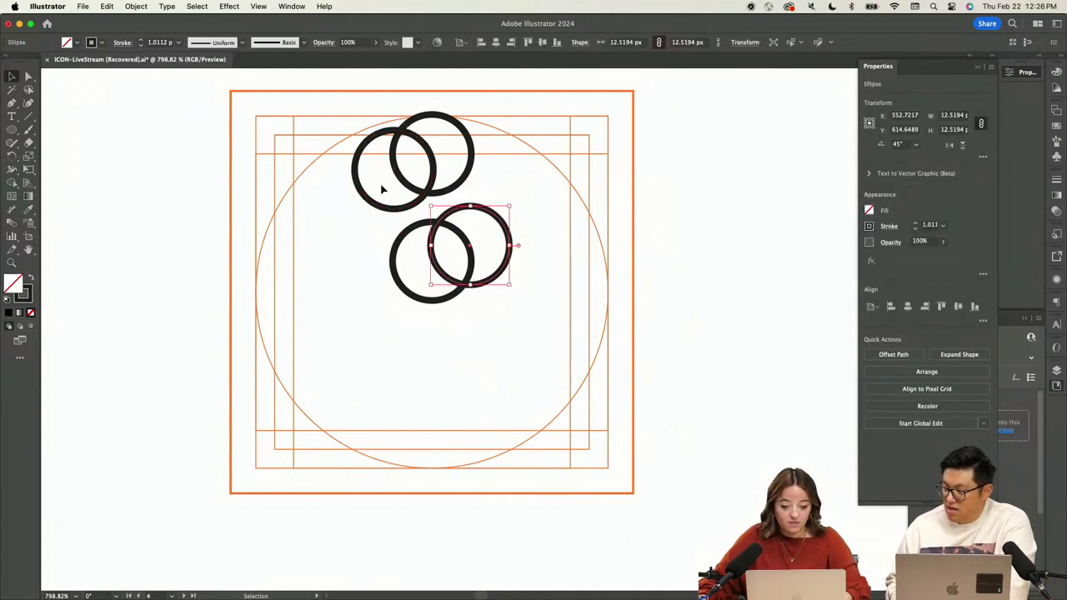
shift+click(360, 193)
right_click(367, 191)
click(566, 179)
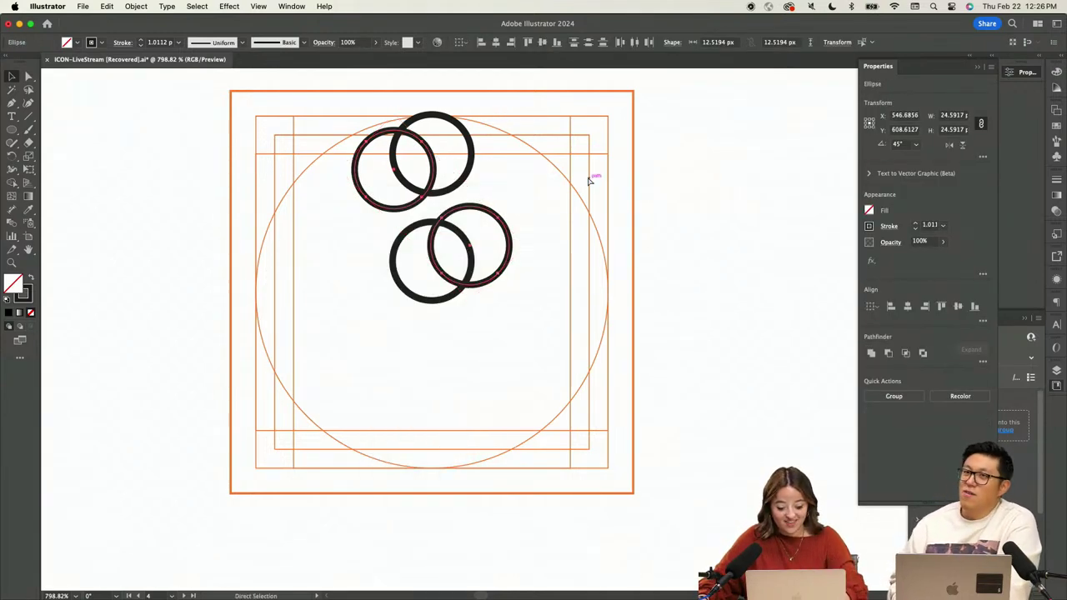
right_click(408, 177)
mouse_move(423, 457)
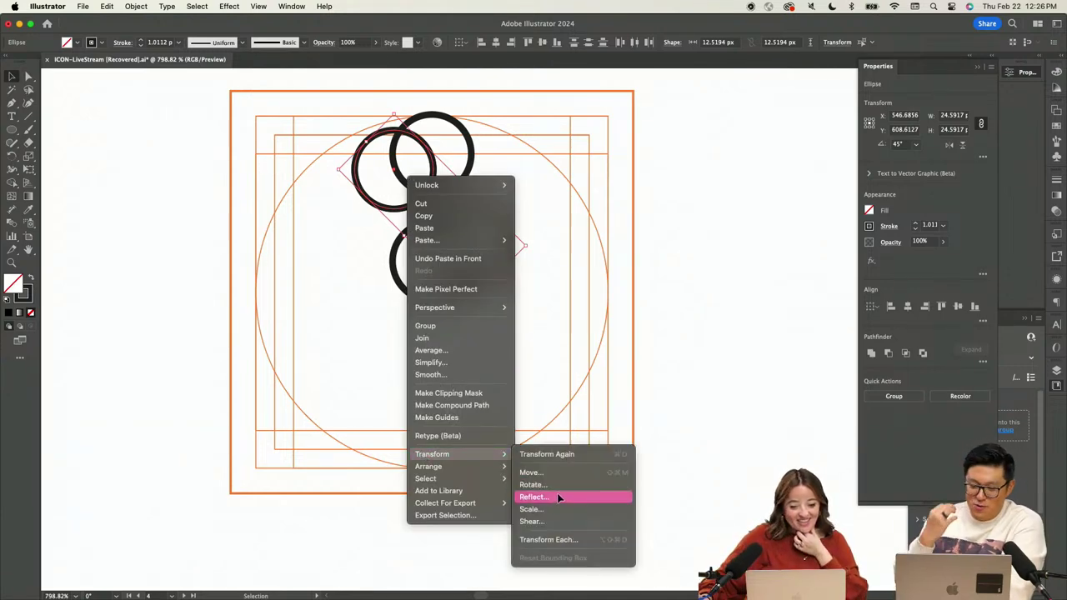
click(558, 497)
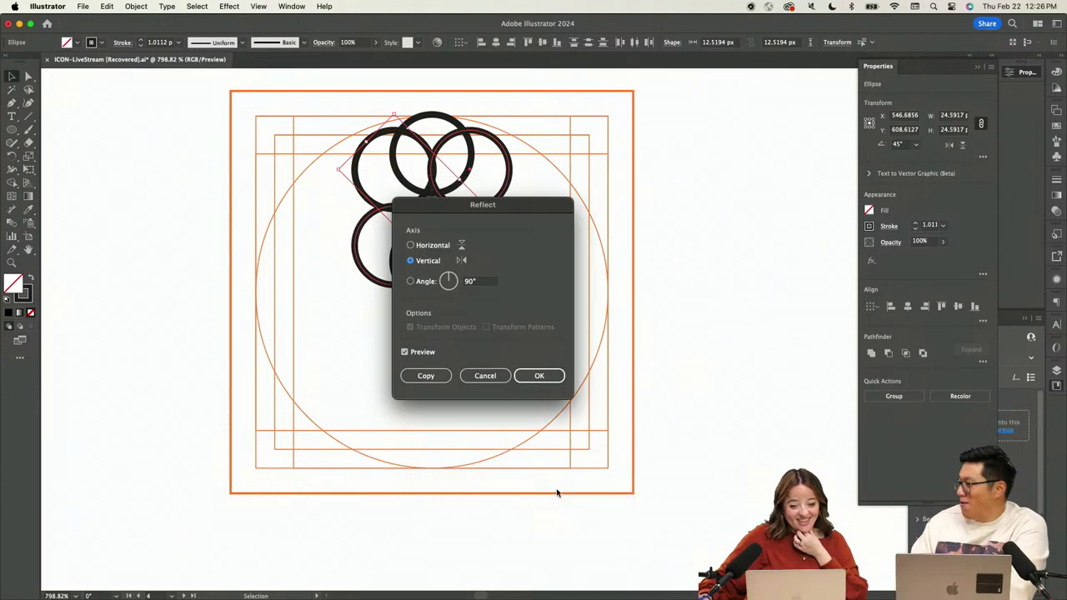
click(539, 375)
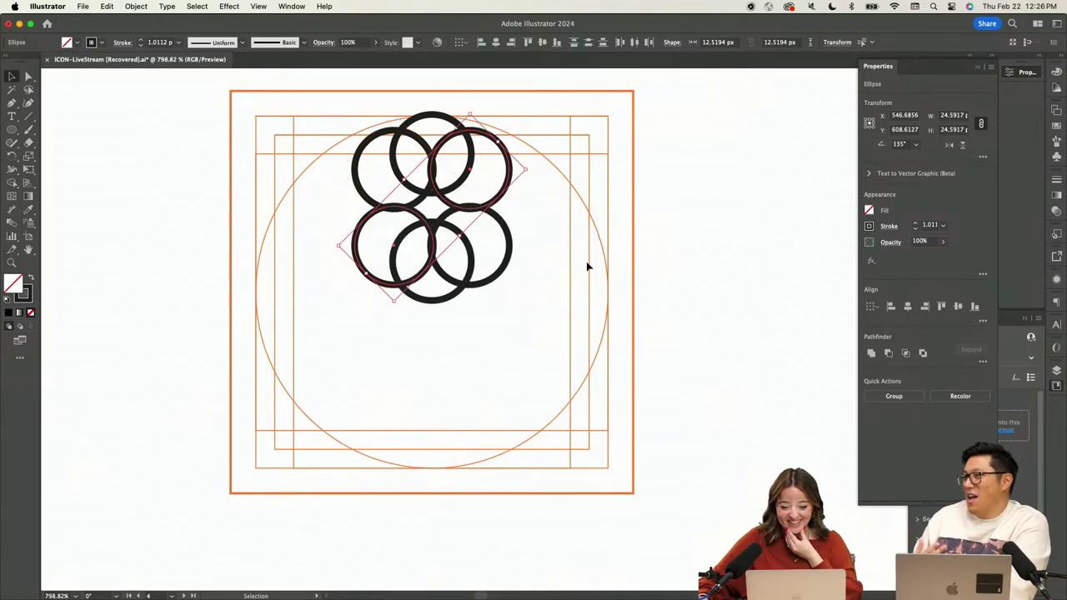
click(586, 267)
click(428, 296)
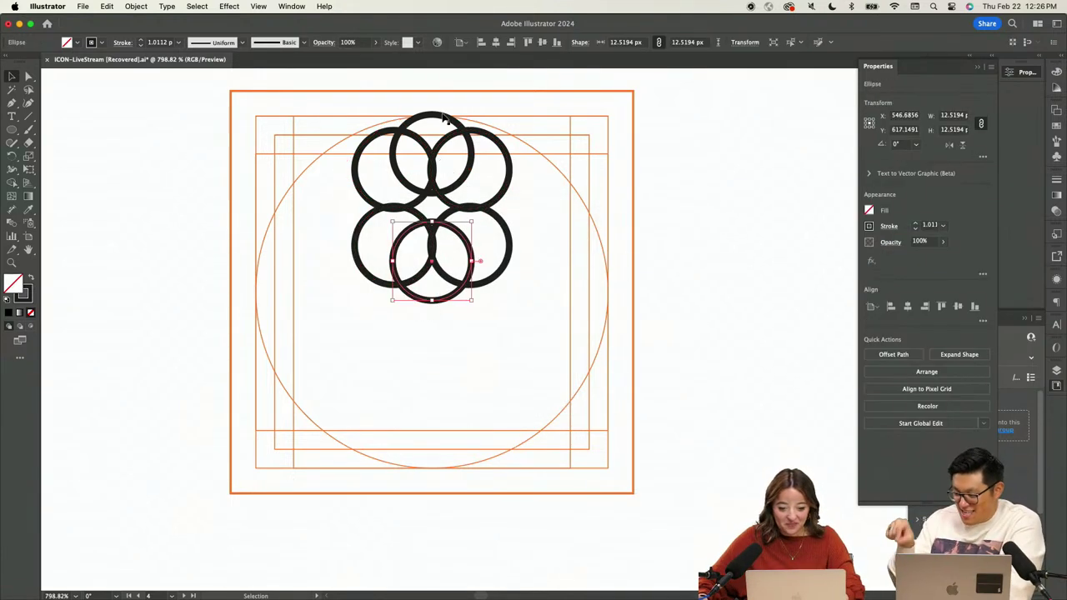
shift+click(430, 115)
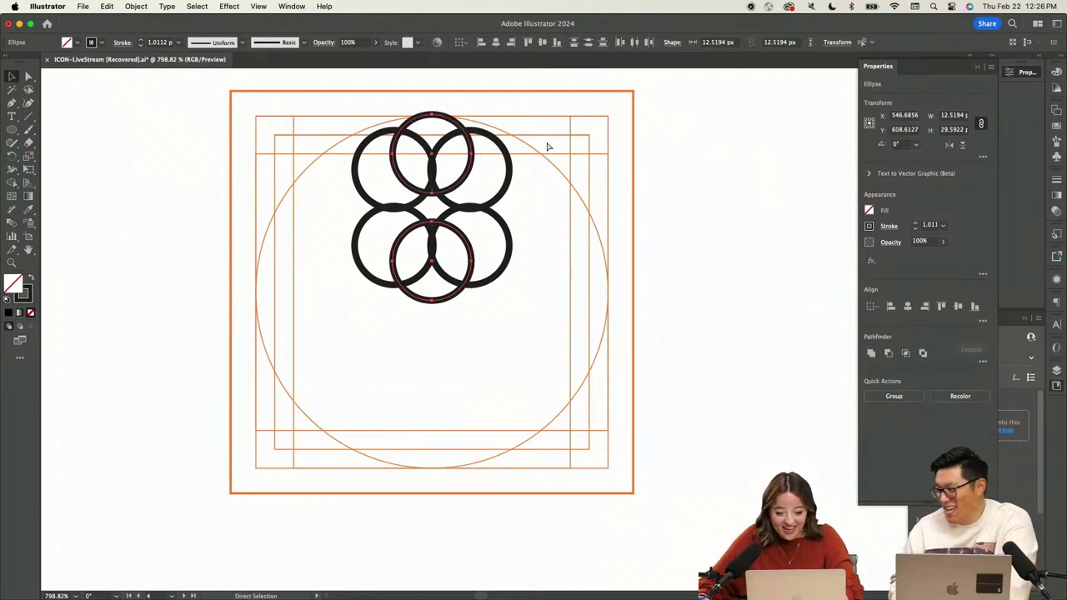
right_click(444, 196)
click(640, 256)
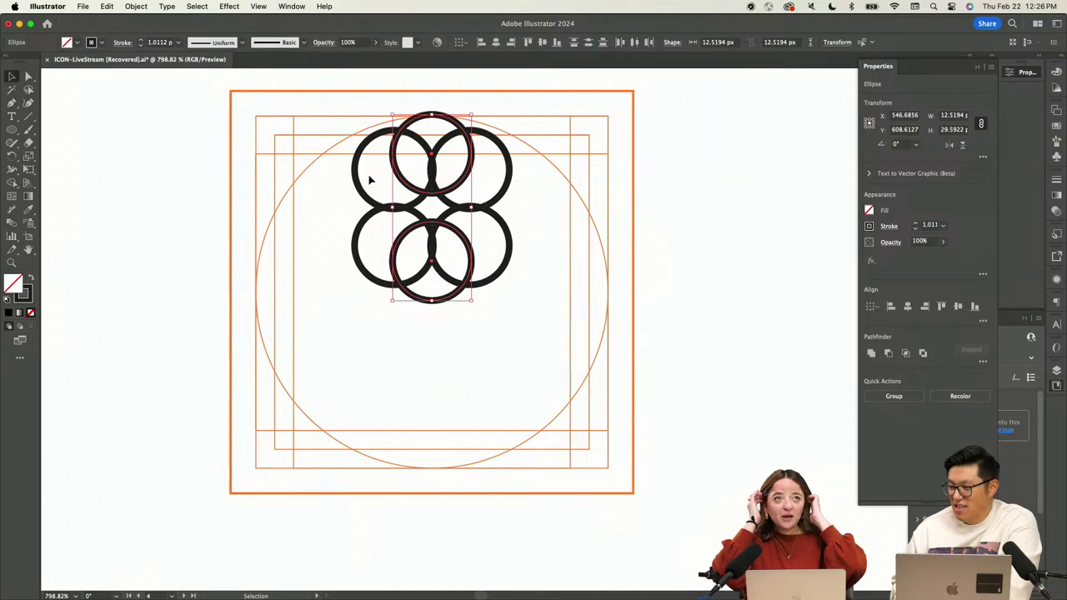
click(469, 193)
Duplicate the top and bottom circles in place and rotate the copied pair by 90° to complete the eight-petal ring
click(433, 115)
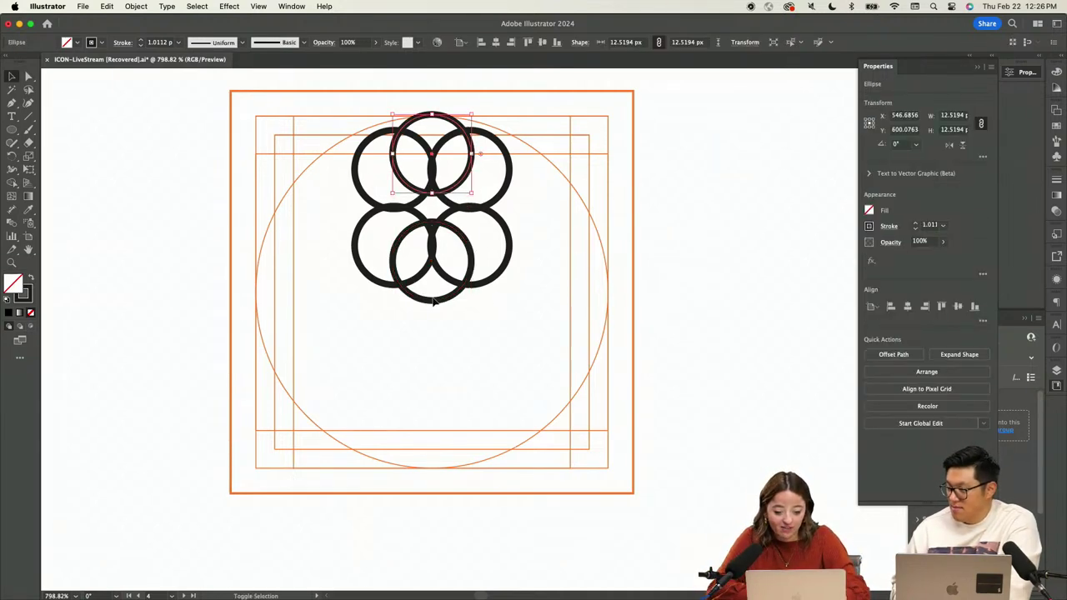
drag(410, 333, 408, 334)
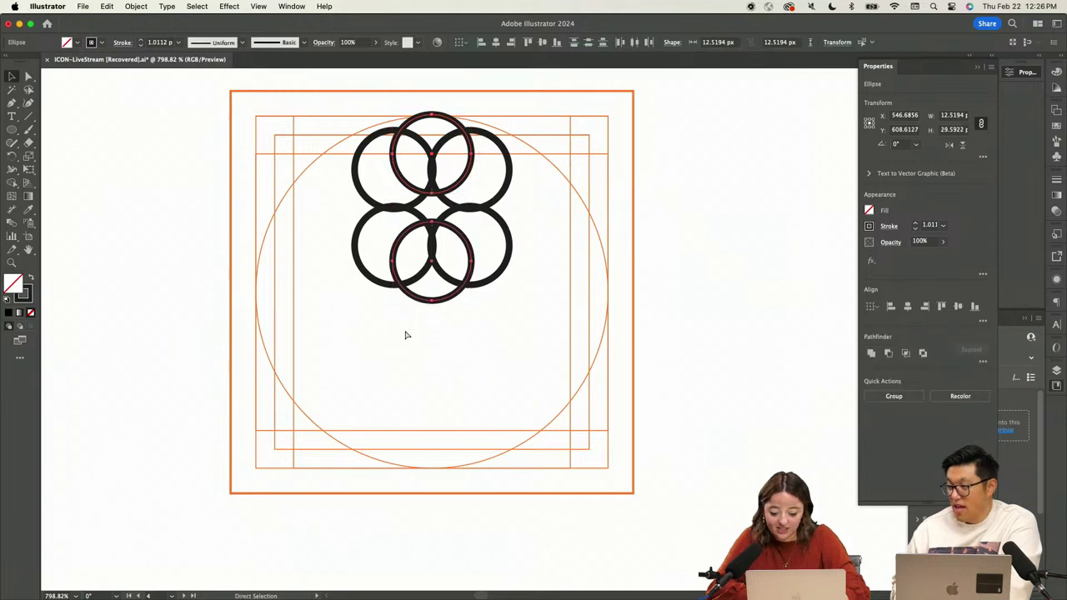
right_click(446, 191)
mouse_move(491, 468)
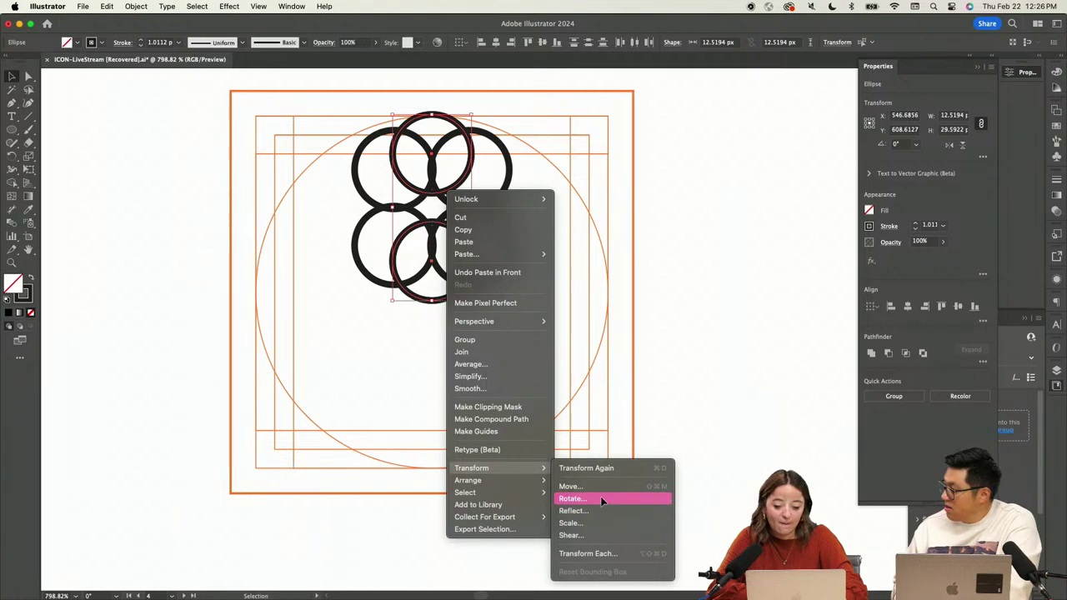
click(603, 499)
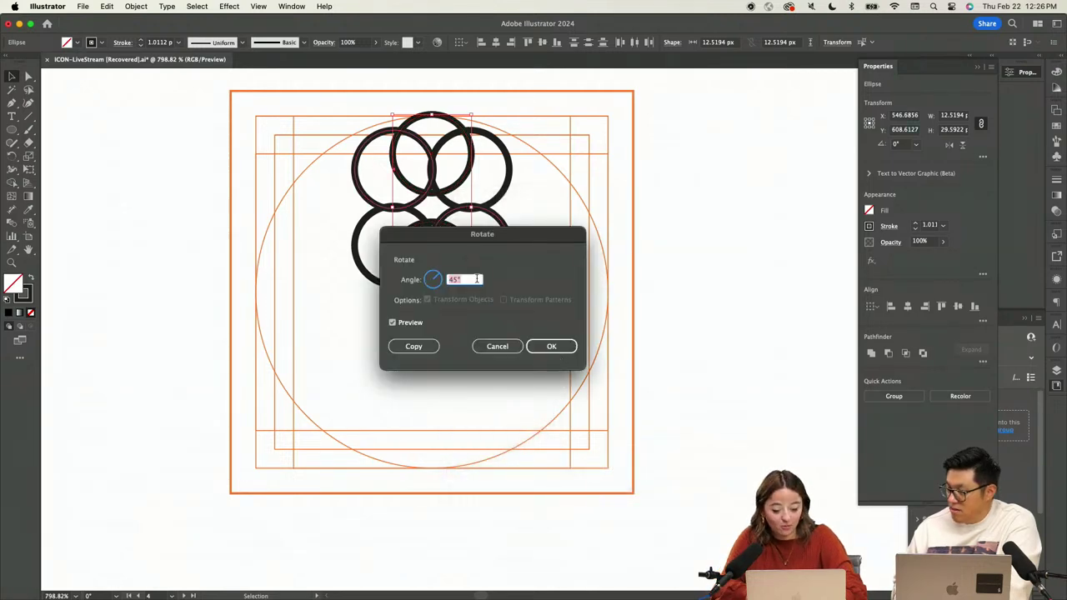
text(90)
key(Return)
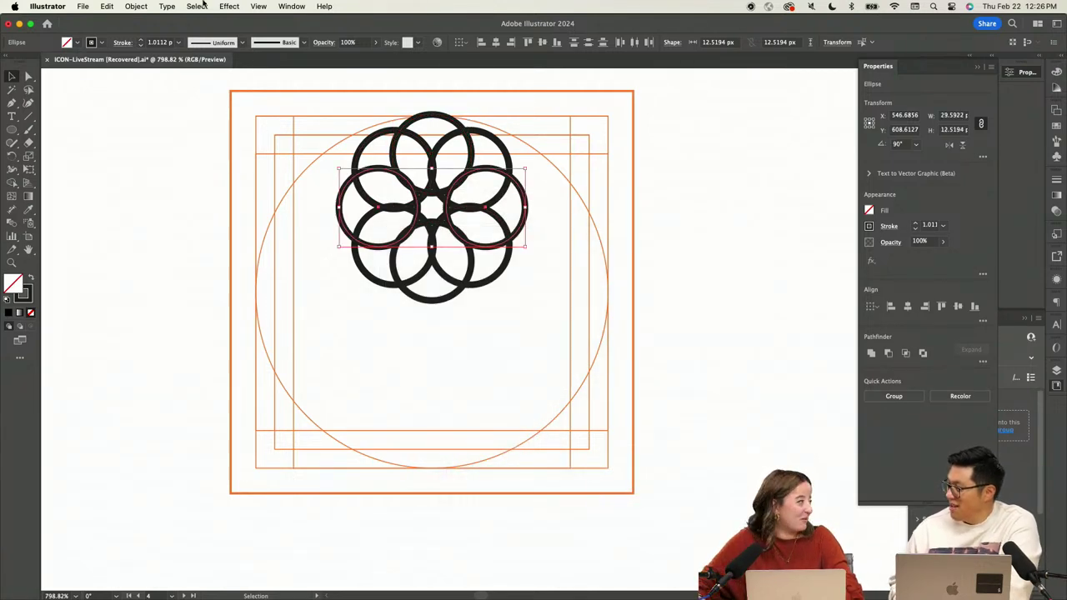
click(561, 206)
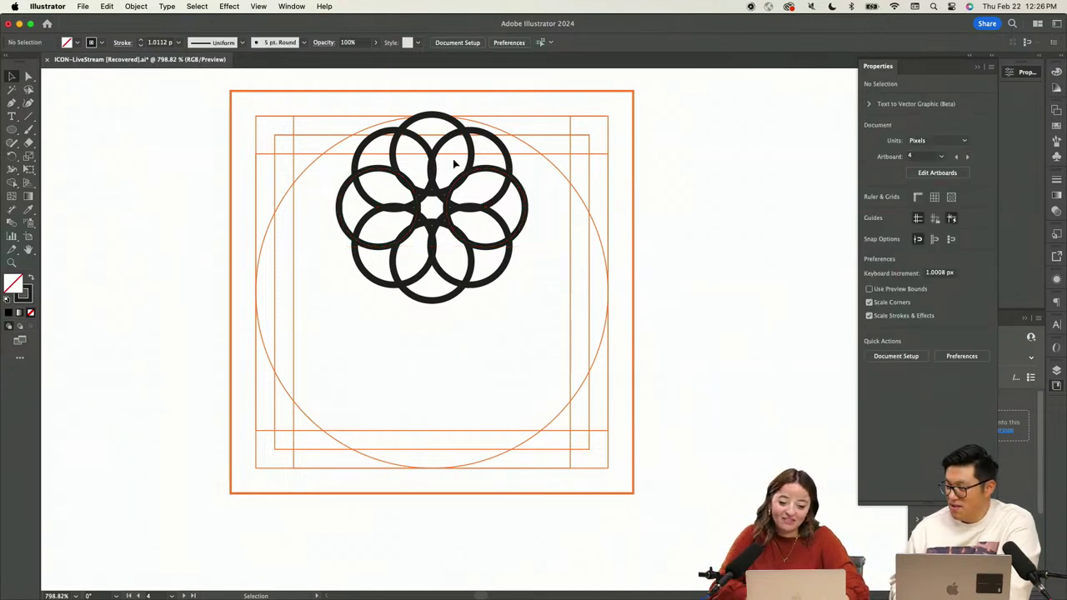
Move the flower's lowest petal circle straight down by about 3 px
click(436, 302)
key(shift+Down)
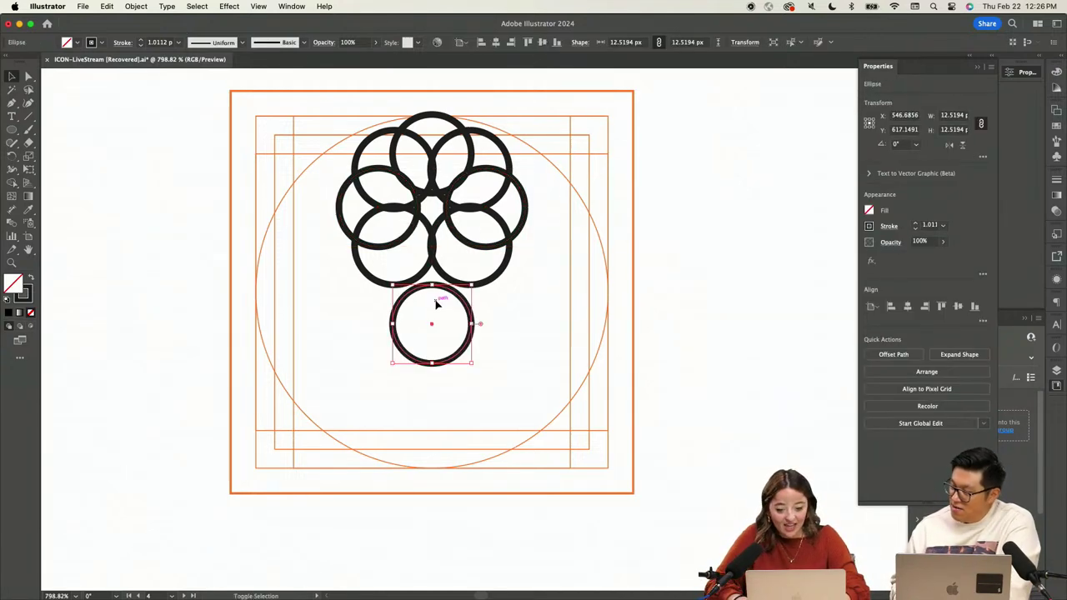
key(shift+Up)
key(Down)
key(Down)
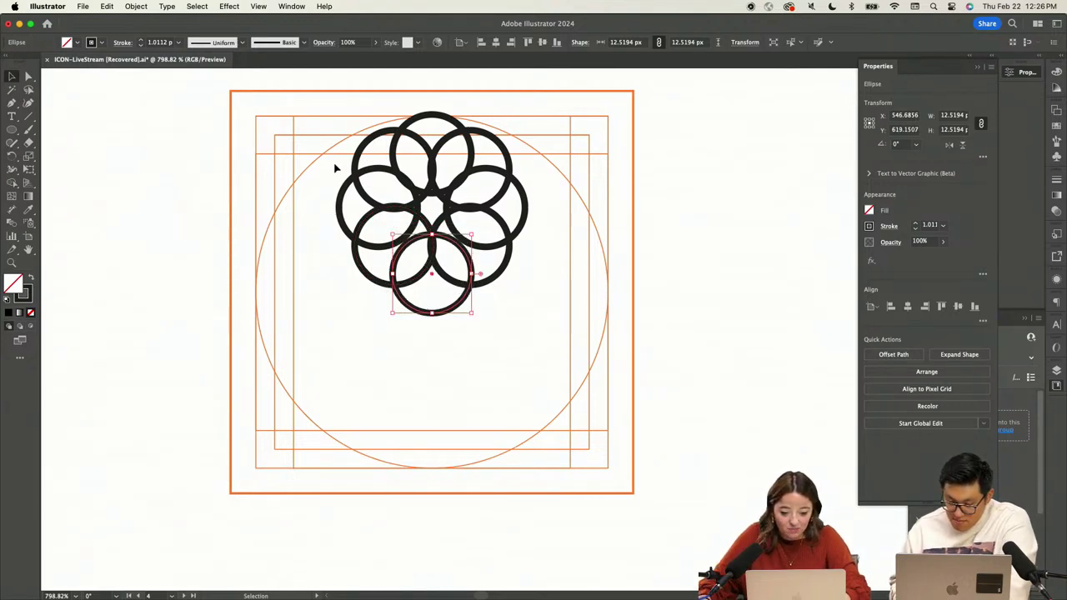
key(Down)
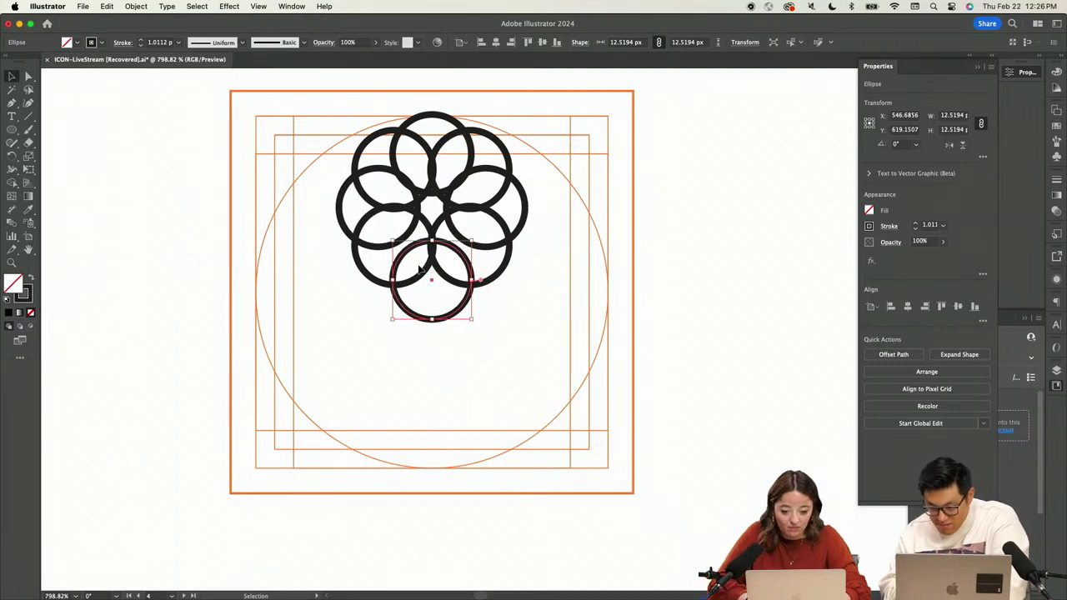
scroll(533, 304, left, 2)
scroll(534, 304, up, 1)
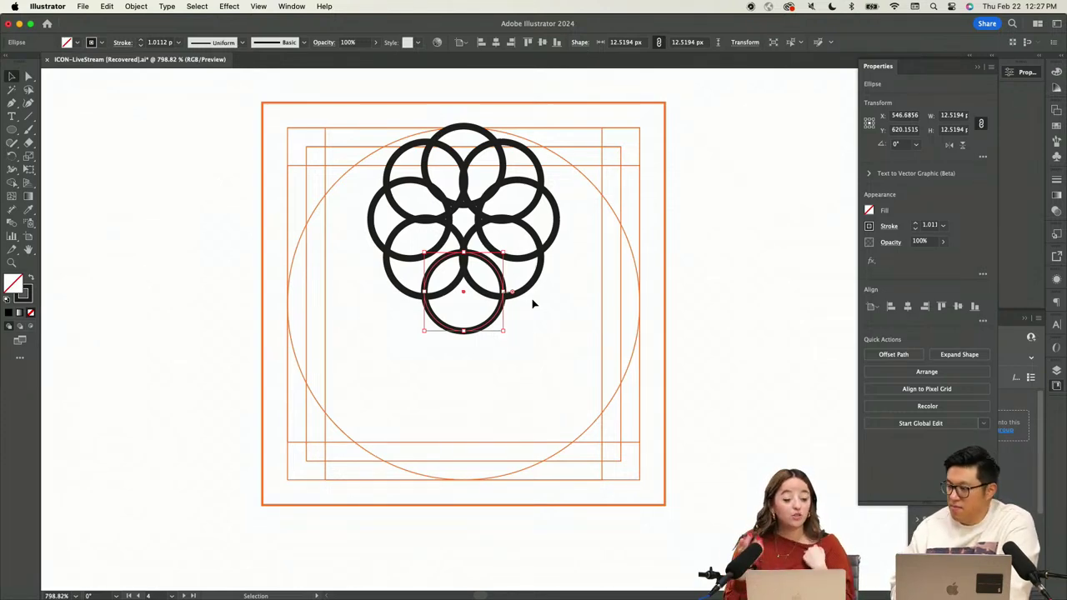
click(681, 334)
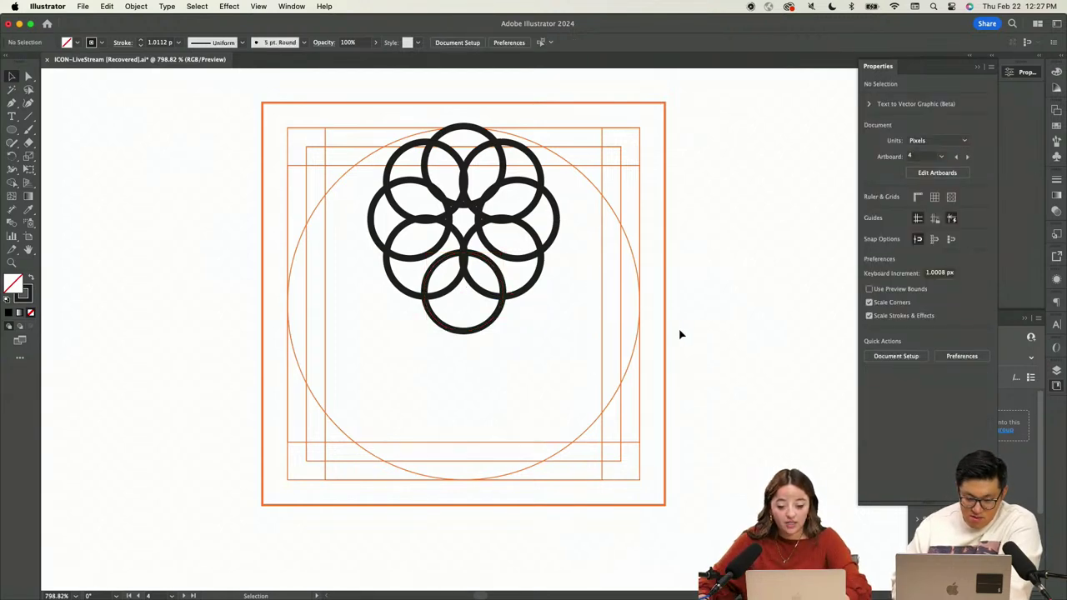
Try an eight-instance radial repeat on a copy of the lowest petal circle, with the radius widened to about 12 px, and delete it
alt+drag(459, 332, 285, 468)
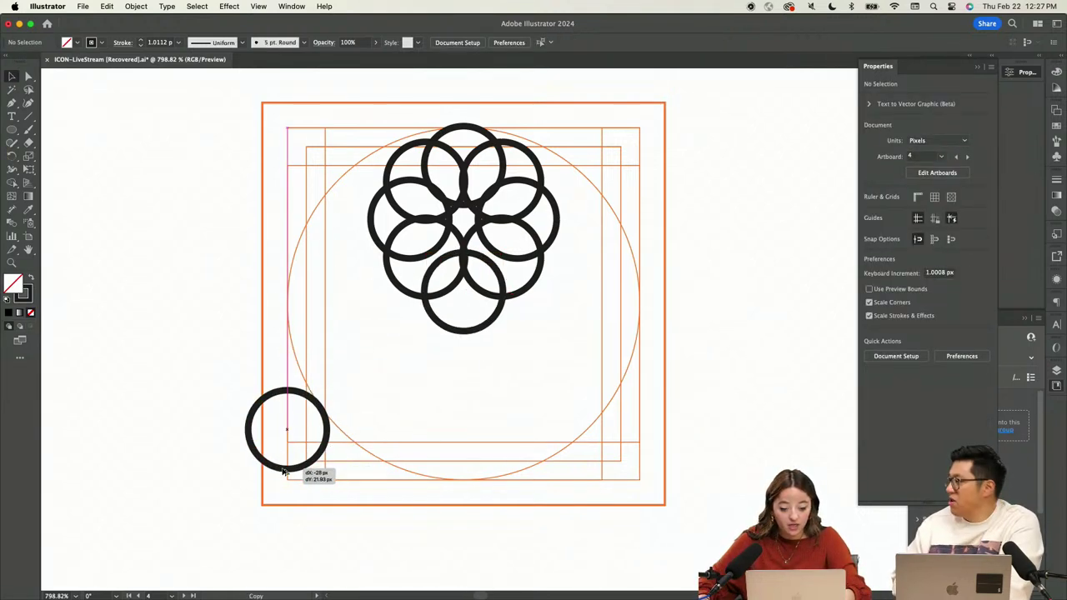
click(136, 6)
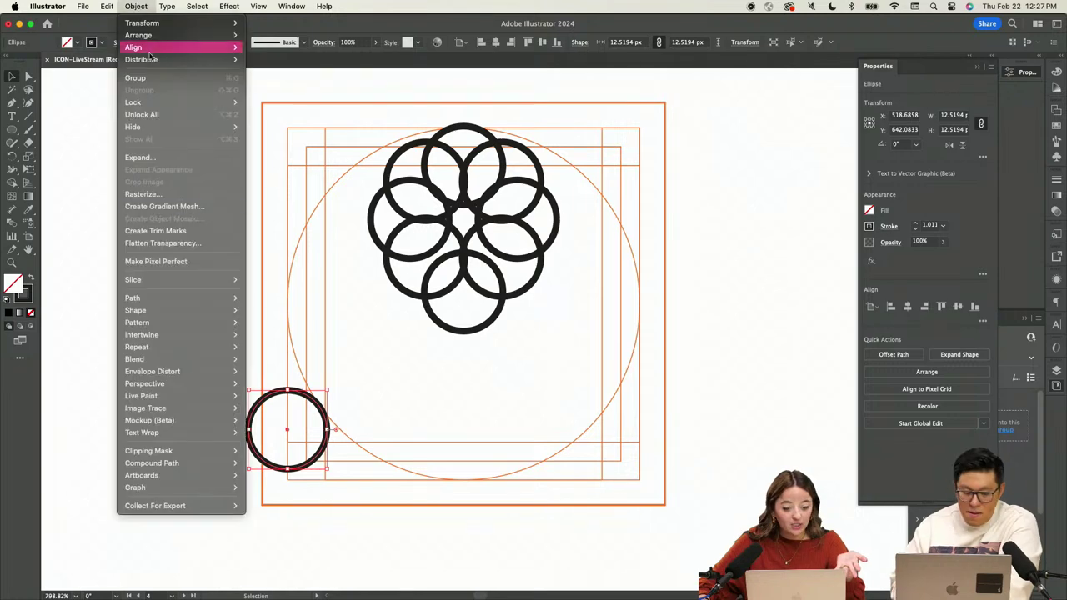
click(362, 393)
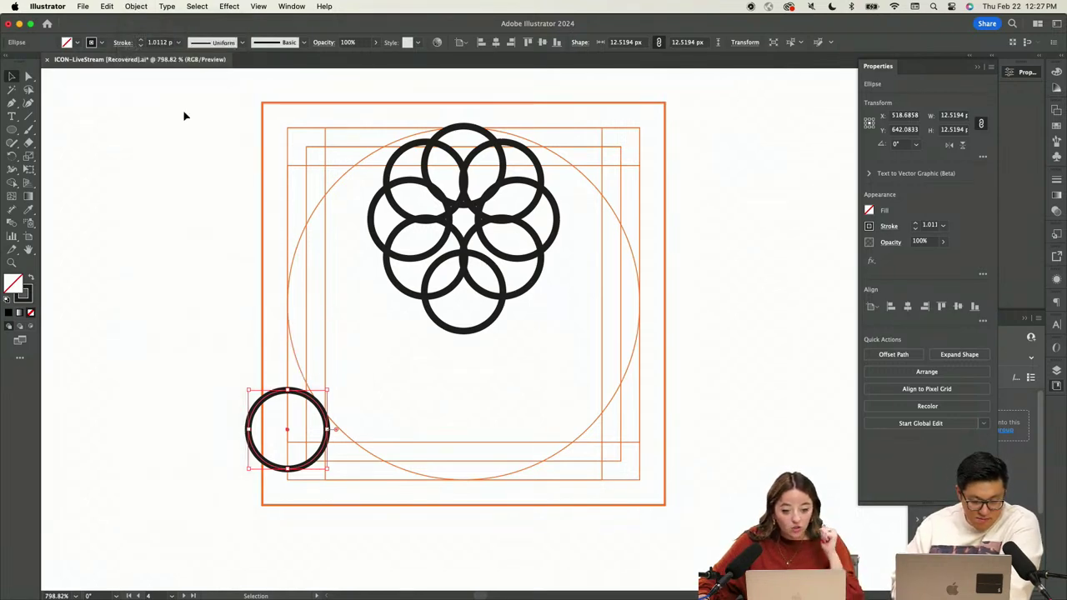
click(129, 7)
mouse_move(194, 322)
mouse_move(191, 302)
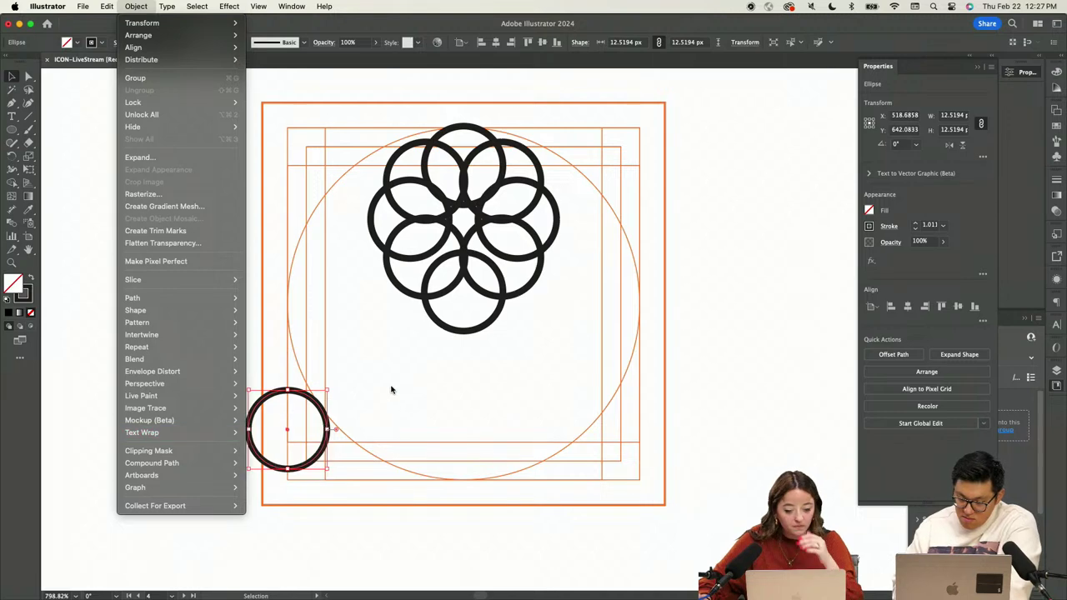
mouse_move(198, 354)
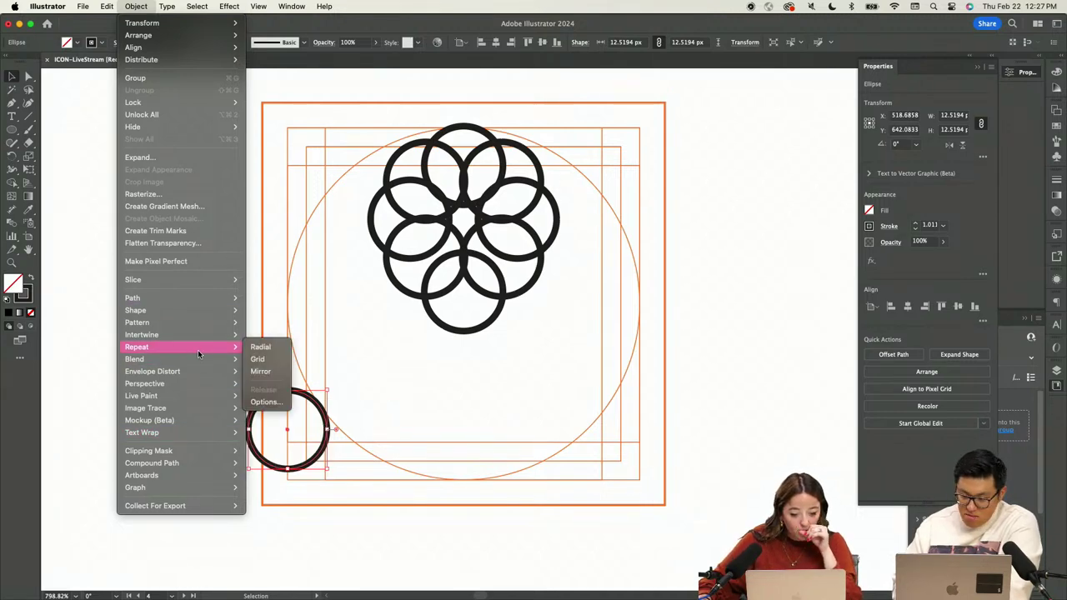
click(259, 347)
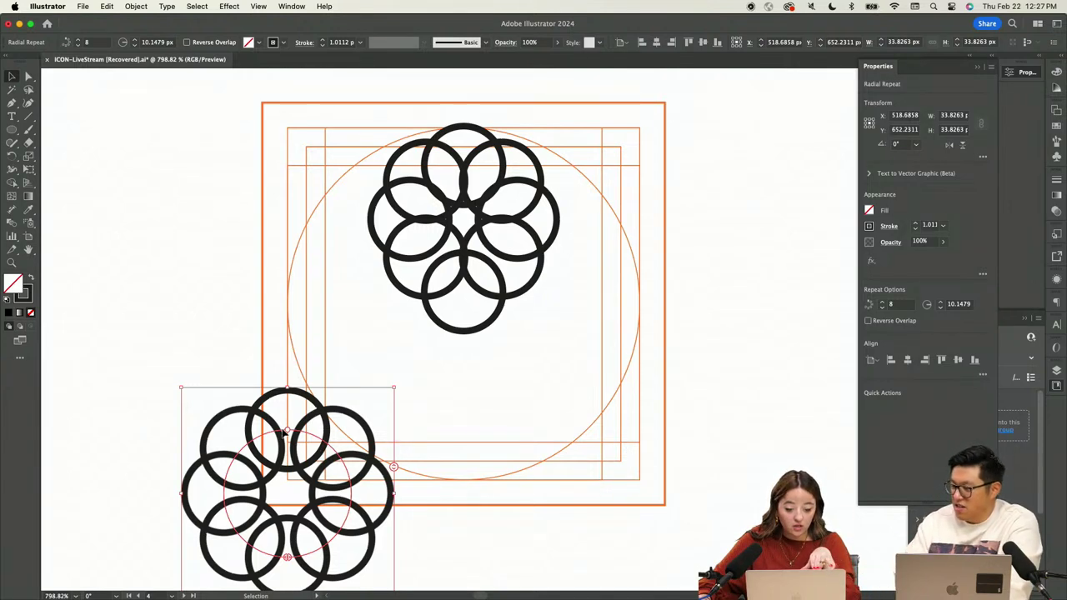
mouse_move(288, 432)
mouse_down()
mouse_move(301, 409)
mouse_move(285, 388)
mouse_move(287, 455)
mouse_move(296, 417)
mouse_up()
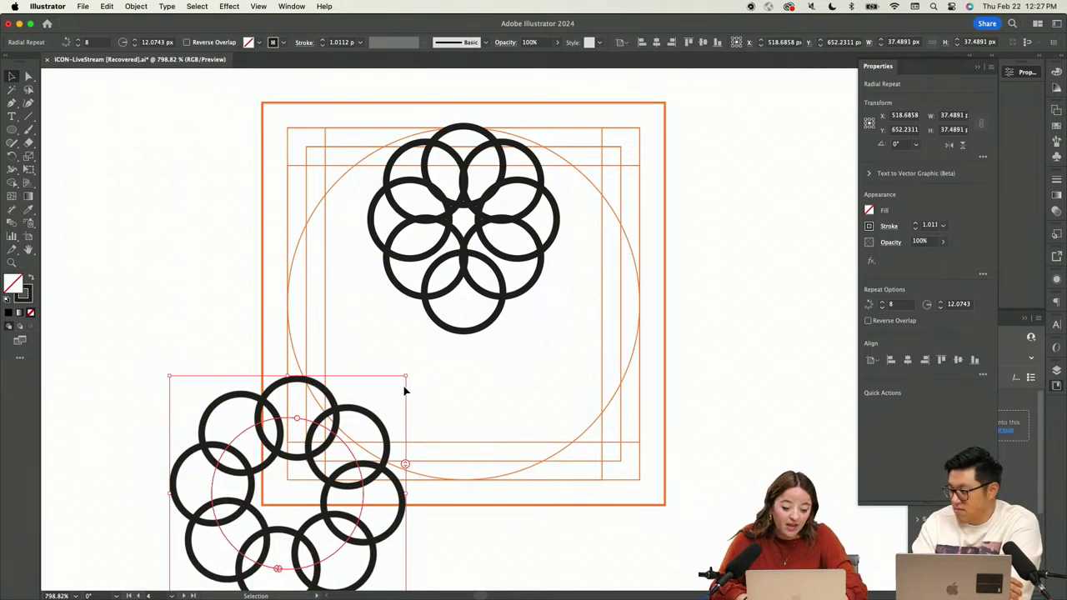
key(Delete)
Delete the three petal circles on each side of the flower, keeping only the highest and lowest circles
scroll(451, 309, up, 3)
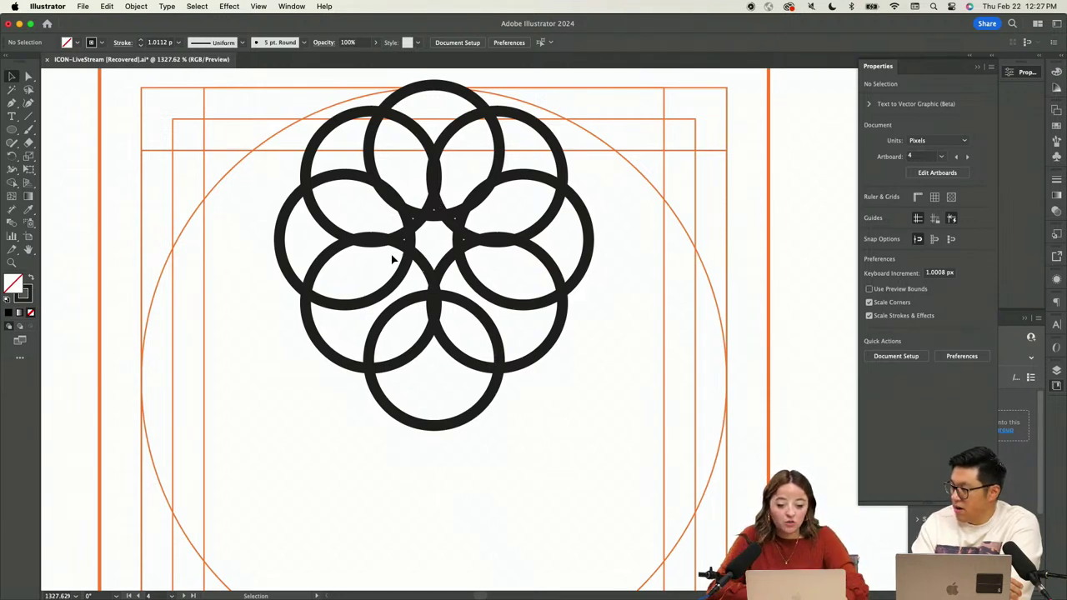
drag(258, 181, 352, 309)
key(Delete)
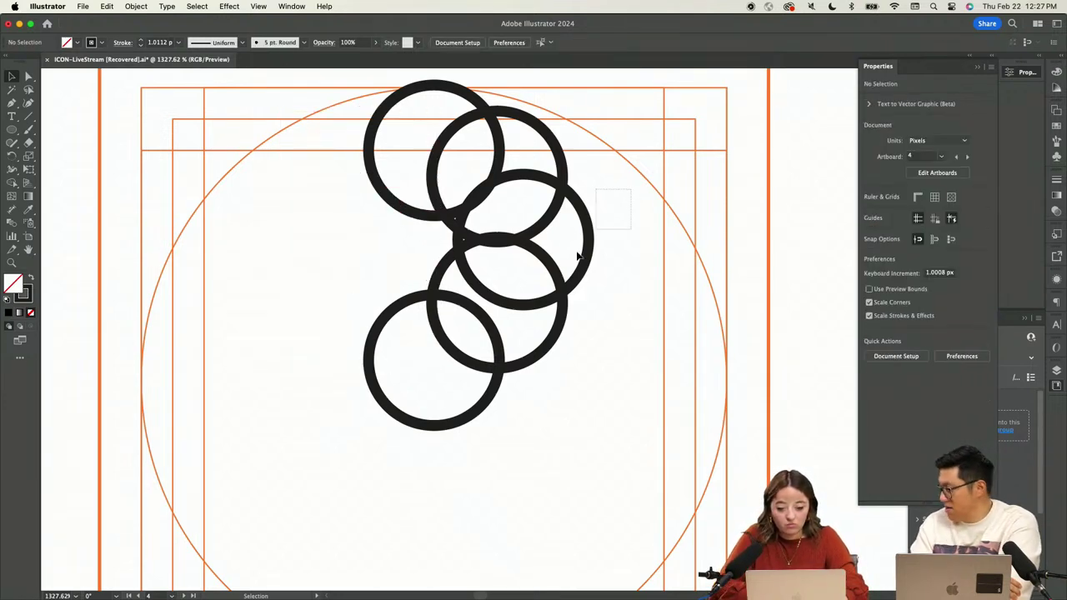
drag(501, 339, 503, 337)
key(Delete)
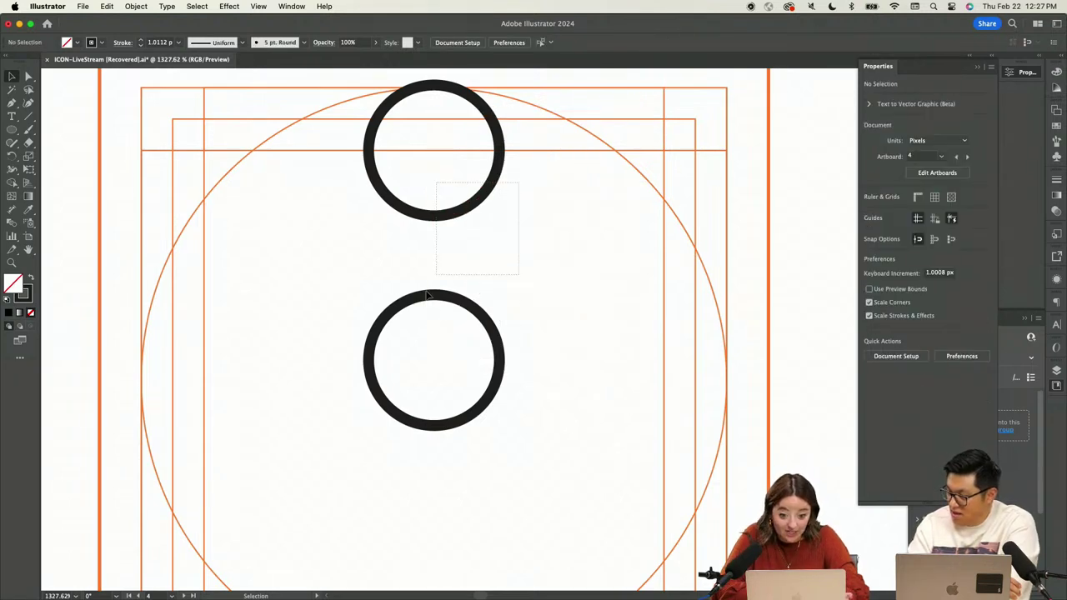
drag(451, 263, 389, 348)
click(530, 257)
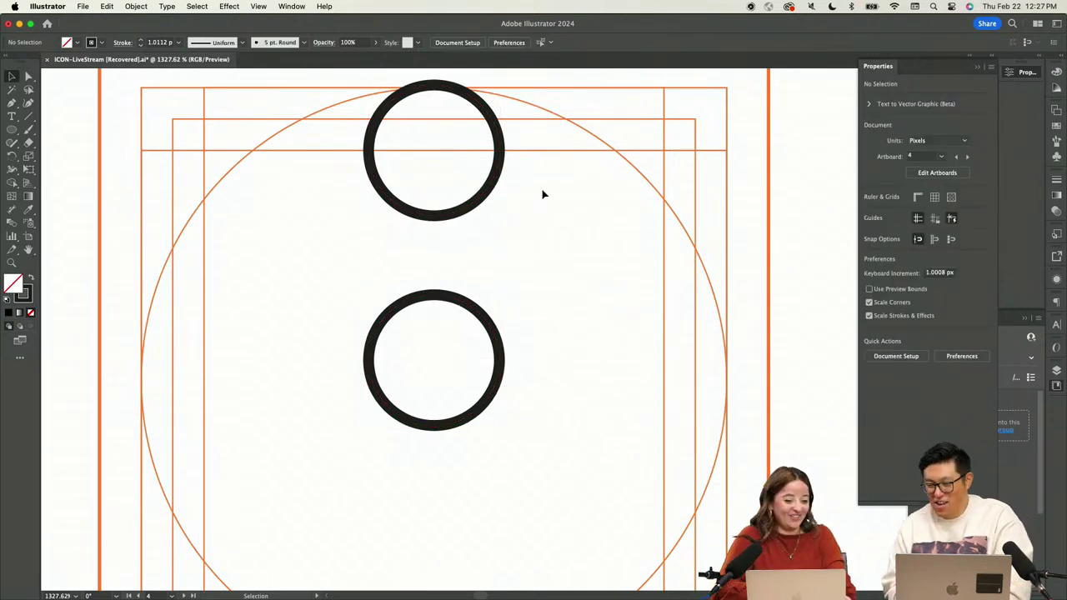
Shrink the upper circle to about 10.2 px wide and replace the lower circle with a copy of it directly below
drag(426, 234, 503, 106)
drag(434, 155, 437, 362)
click(514, 262)
click(461, 301)
key(Delete)
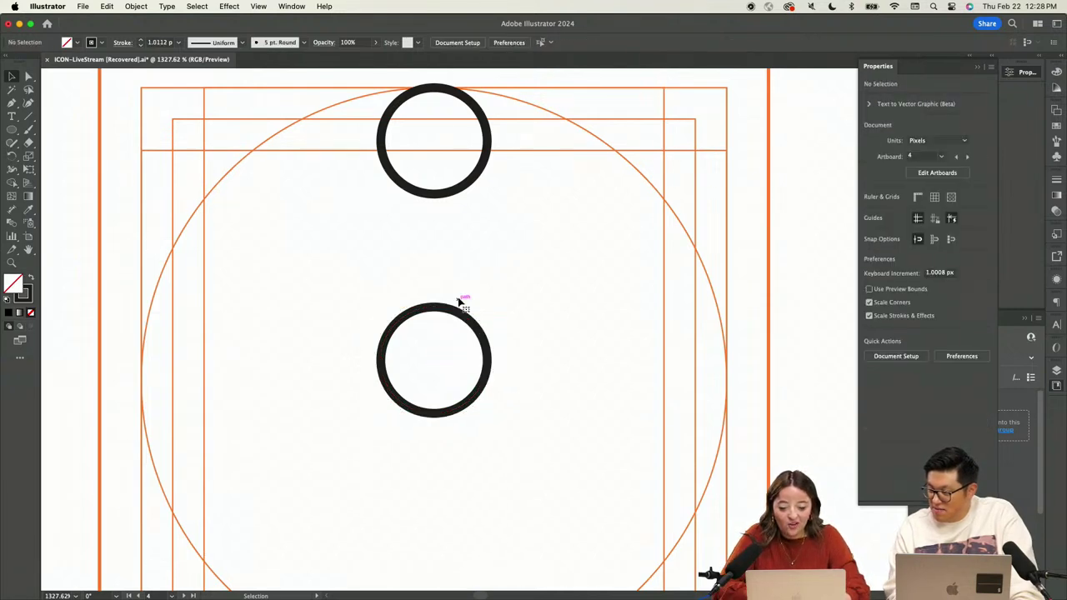
Duplicate the upper and lower circles in place and rotate the copied pair by 90°
drag(540, 118, 397, 348)
right_click(429, 358)
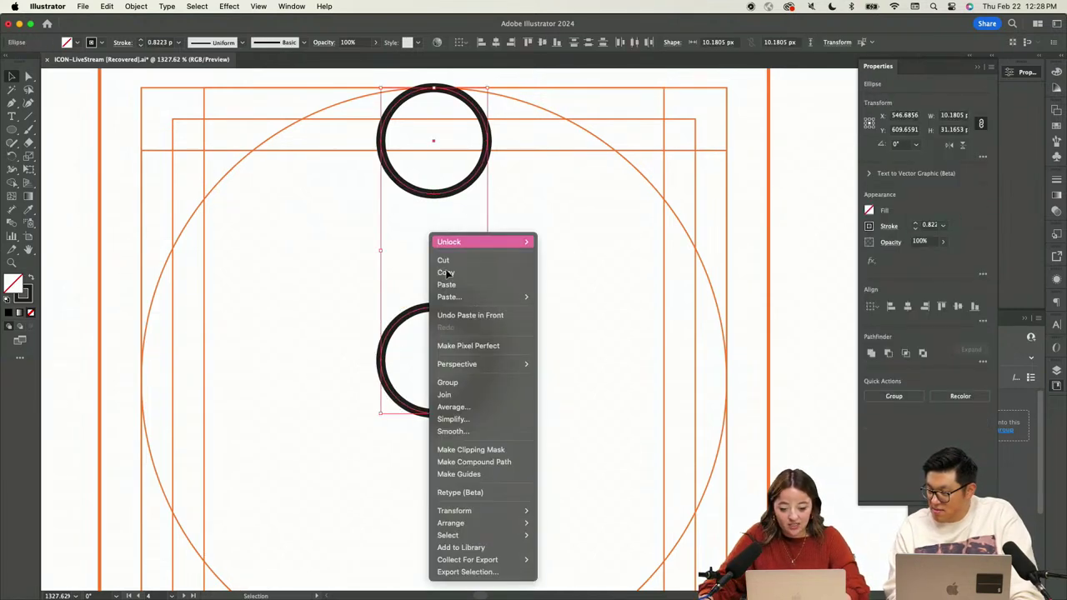
mouse_move(480, 511)
click(609, 526)
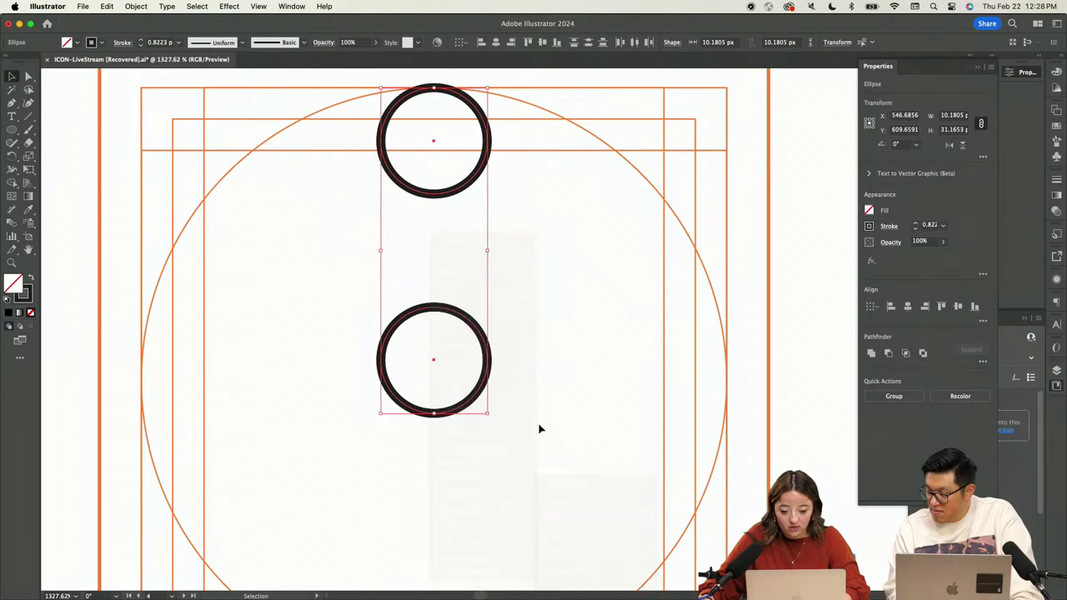
click(551, 347)
Duplicate all four circles in place and rotate the copies by 45° to form an eight-petal ring
key(a)
drag(586, 169, 188, 458)
key(v)
right_click(394, 424)
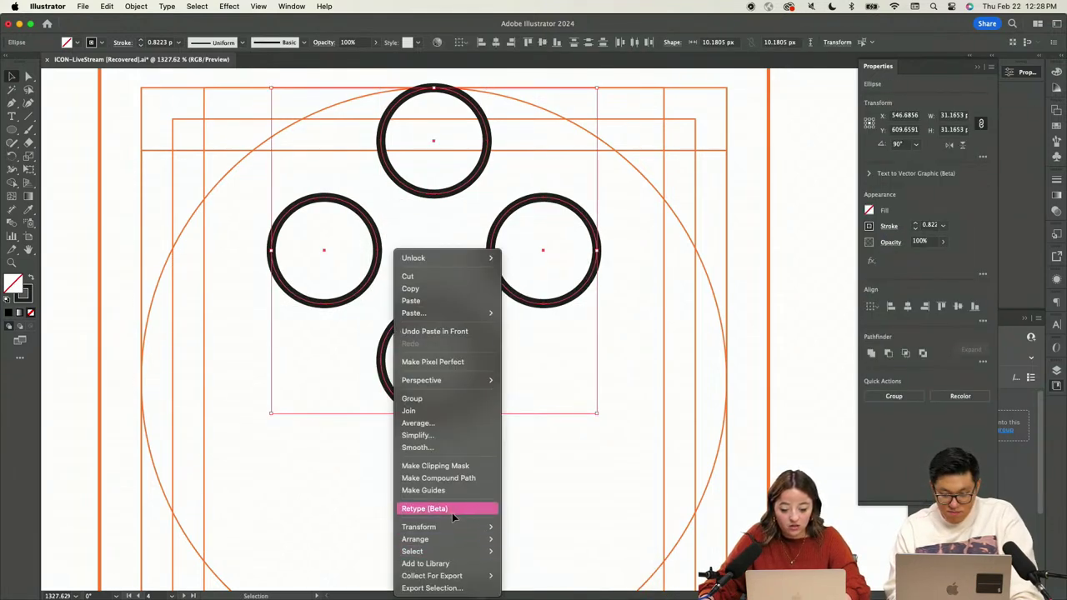
mouse_move(442, 527)
click(555, 514)
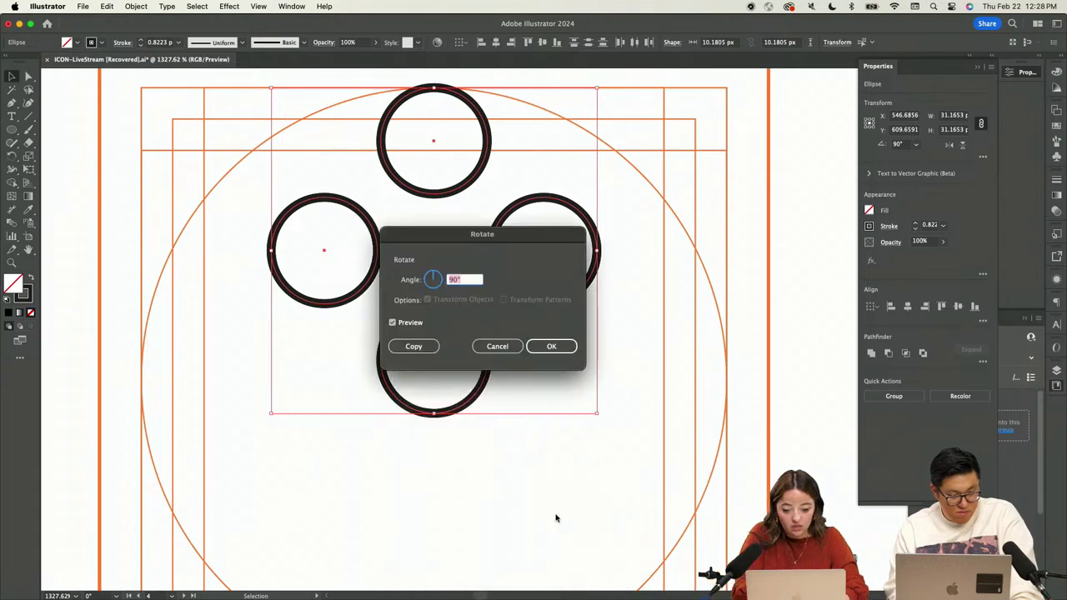
text(45)
key(alt+Return)
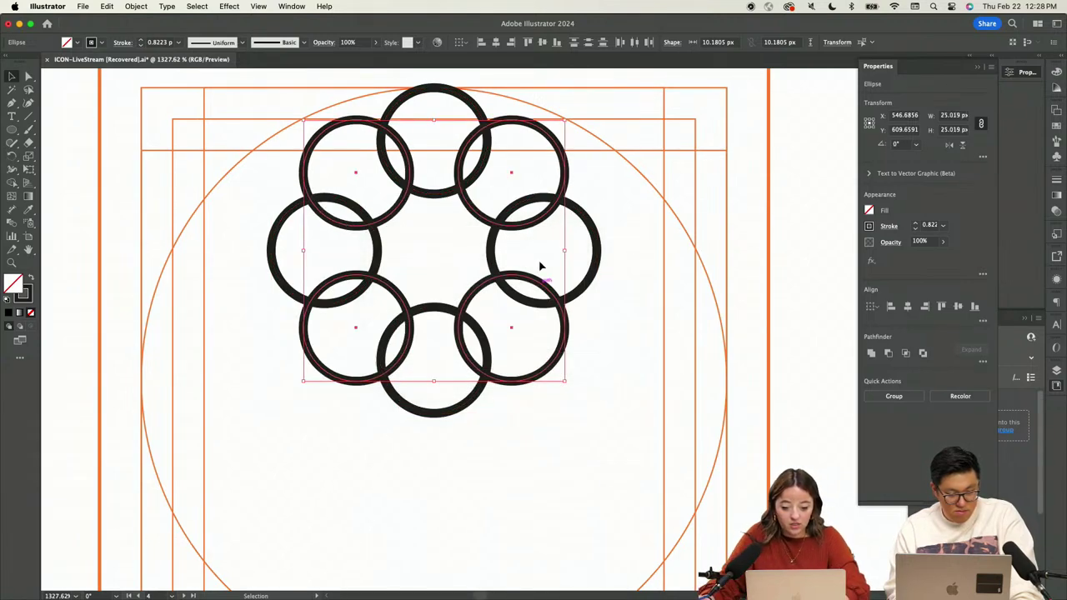
click(664, 210)
Unite the eight overlapping petal circles into a single flower shape
scroll(633, 223, down, 3)
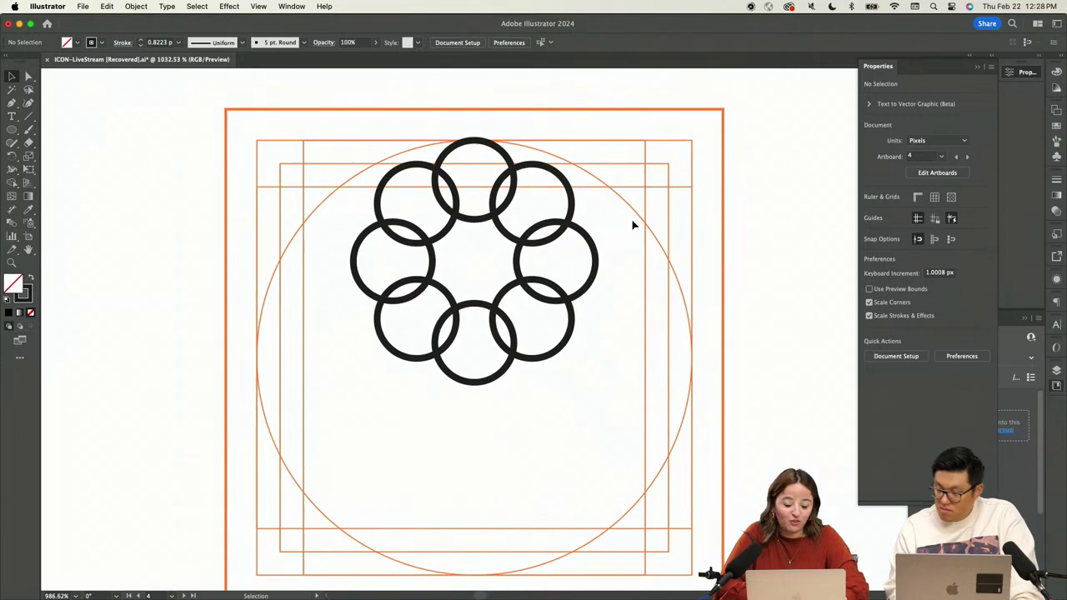
key(super+a)
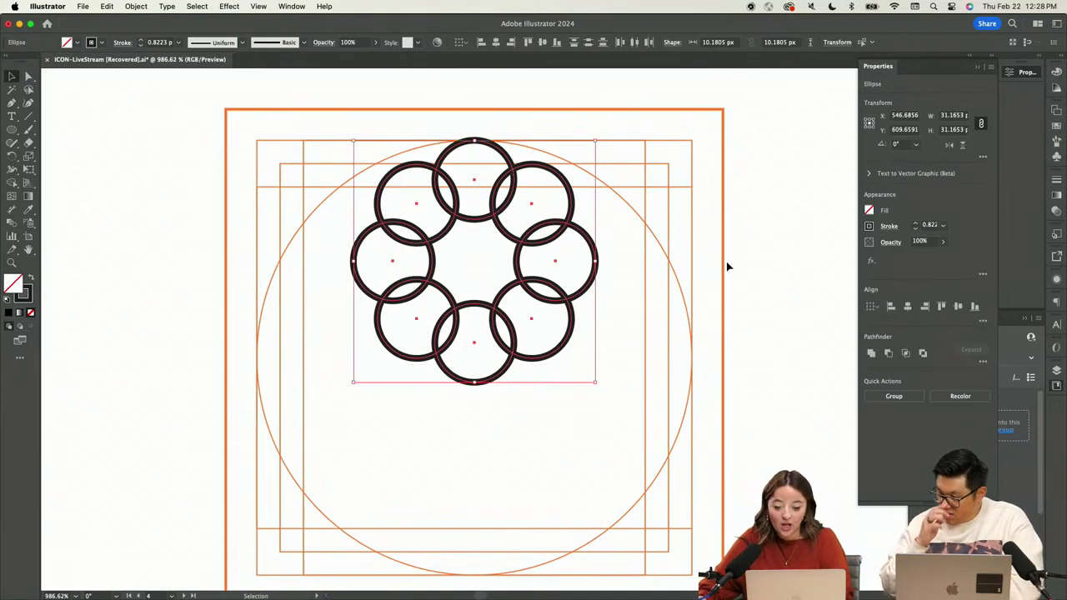
click(869, 354)
click(530, 224)
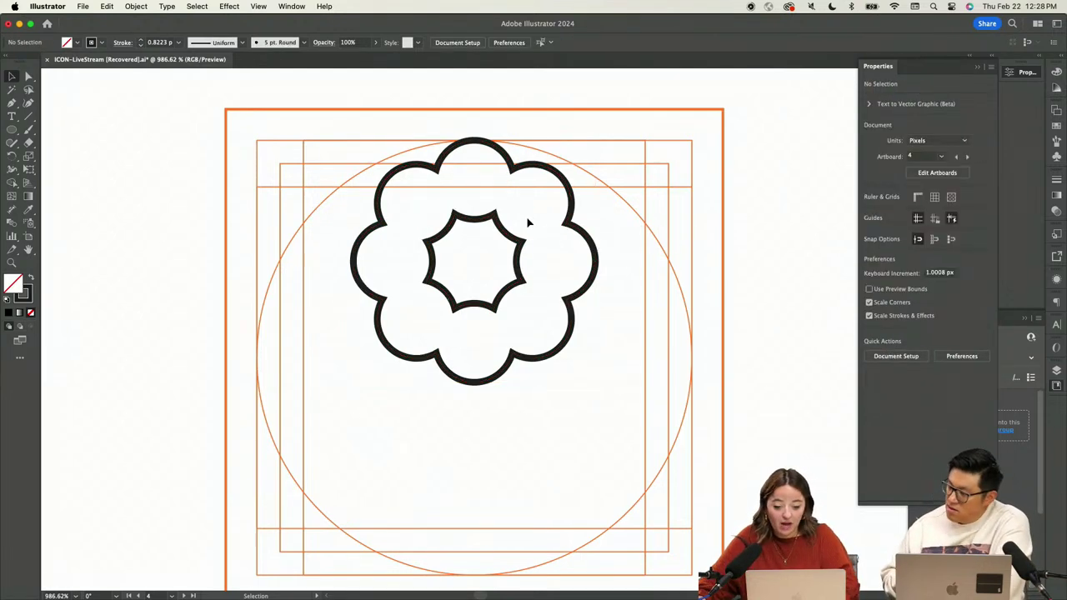
Delete the star-shaped inner path from the united flower, keeping its scalloped outer outline
key(a)
click(434, 309)
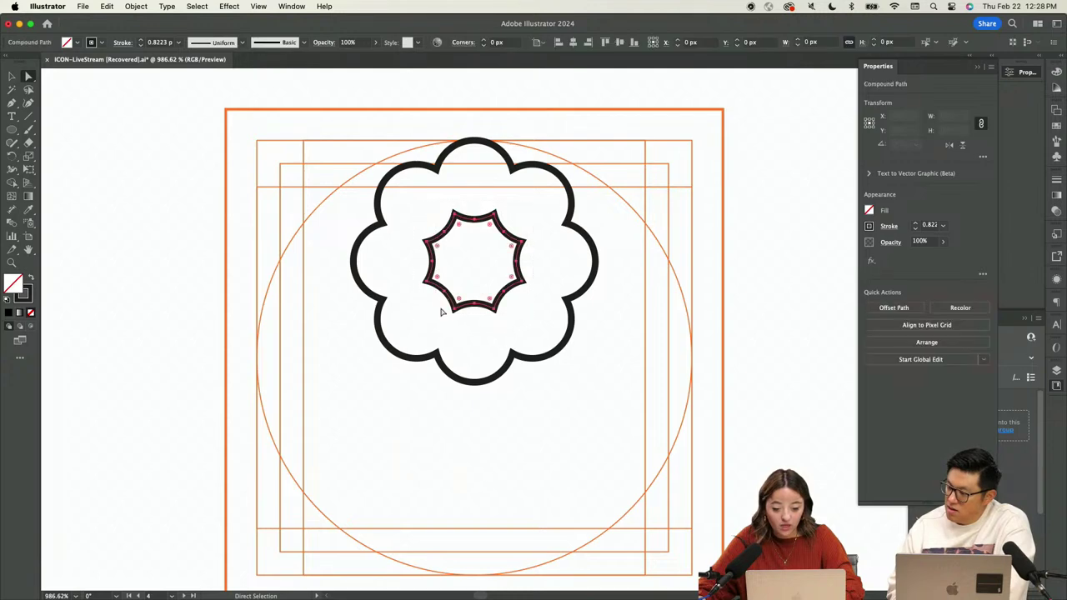
key(Delete)
Draw a circle about 12 px wide in the middle of the flower and align it horizontally with the outline's centre
key(l)
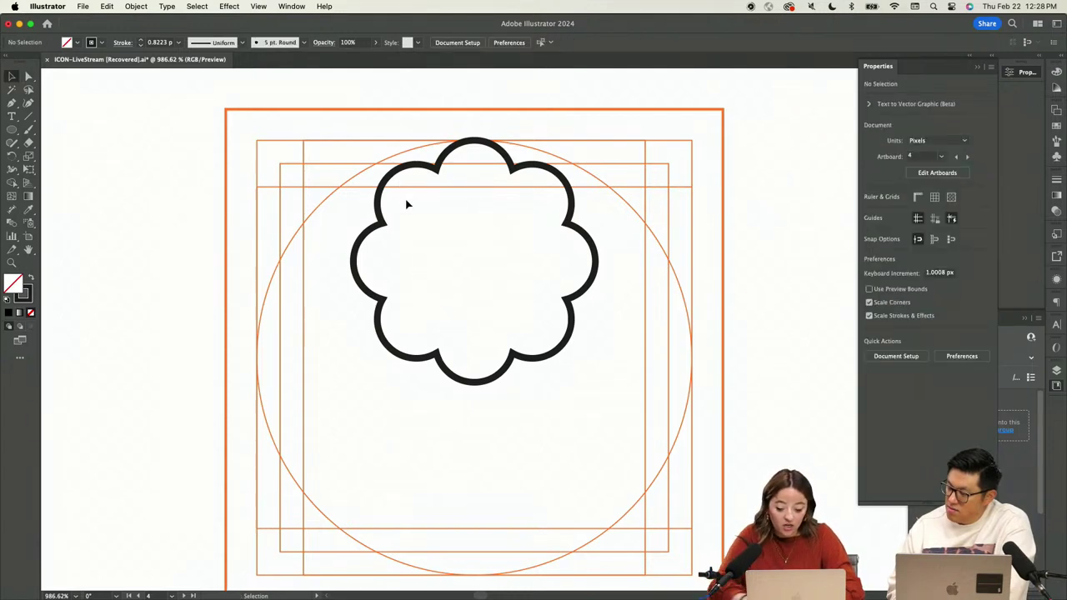
drag(471, 262, 517, 308)
key(v)
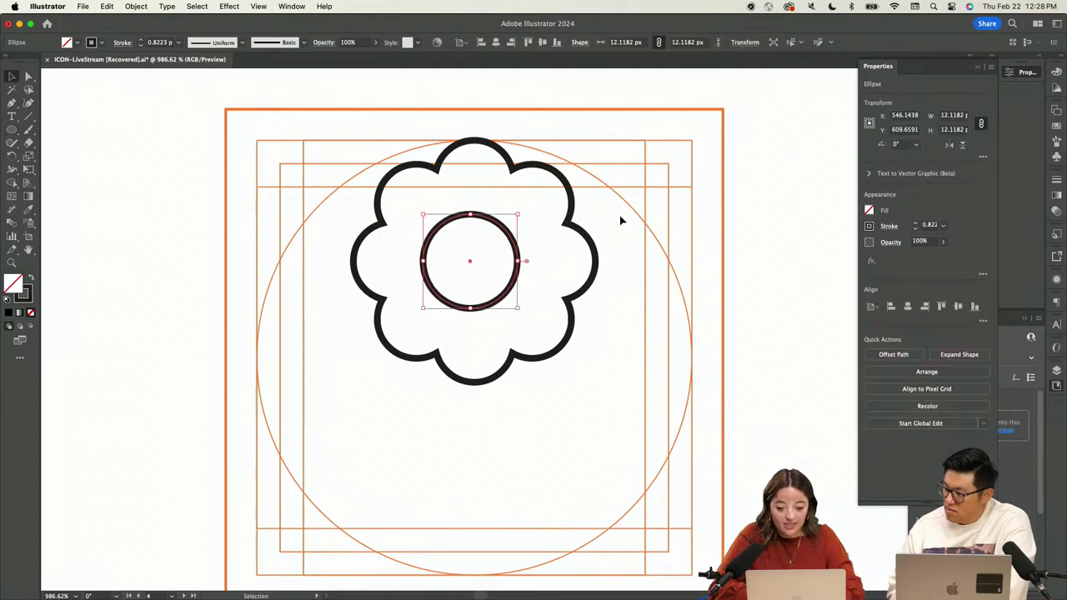
drag(619, 220, 505, 270)
click(908, 308)
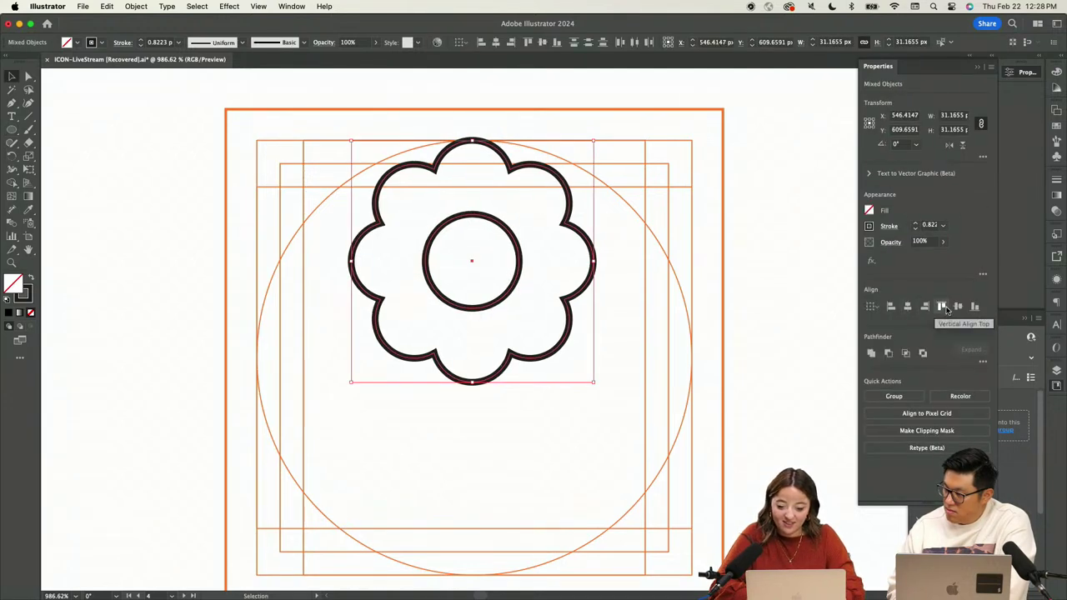
click(711, 336)
Examine the flower up close and beside the Knowing Your Area icons and the other prompt artboards
scroll(712, 336, down, 3)
scroll(712, 336, down, 4)
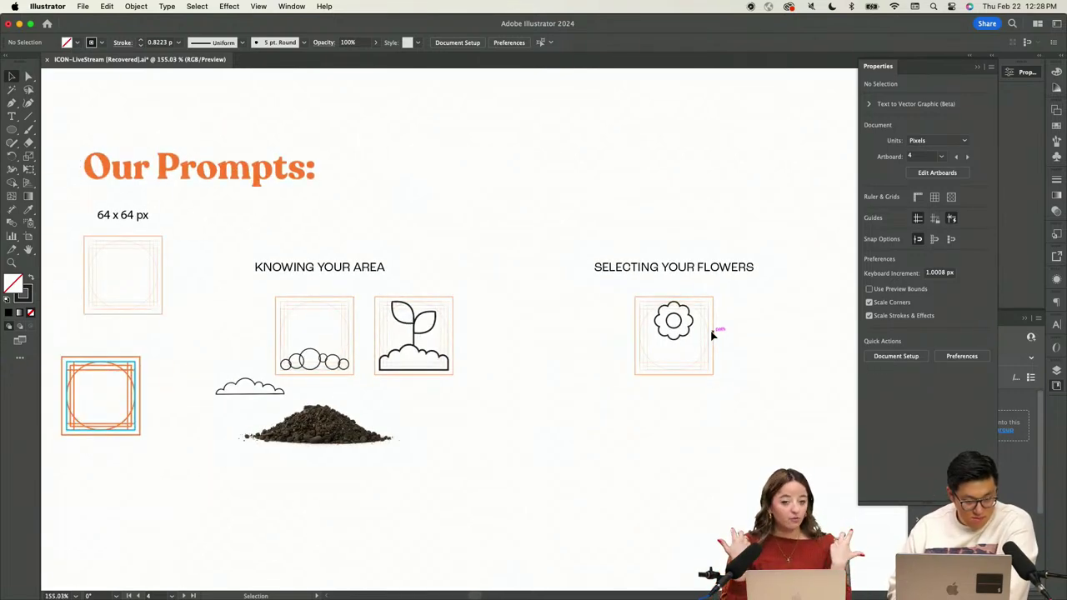
scroll(712, 334, down, 2)
scroll(712, 336, right, 3)
scroll(711, 335, down, 1)
scroll(711, 335, right, 3)
scroll(711, 335, left, 3)
scroll(712, 337, right, 1)
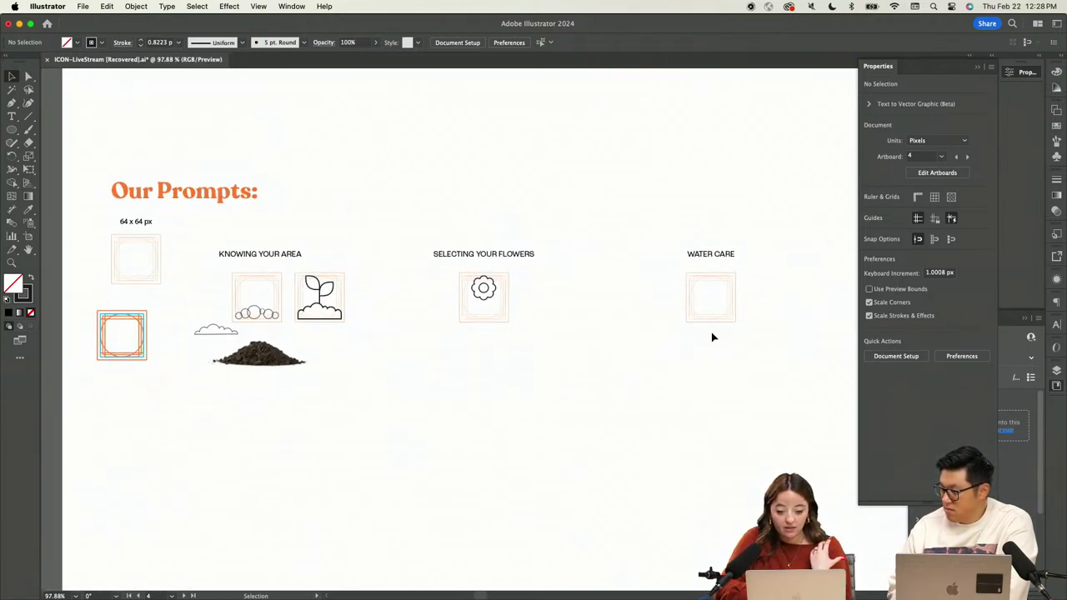
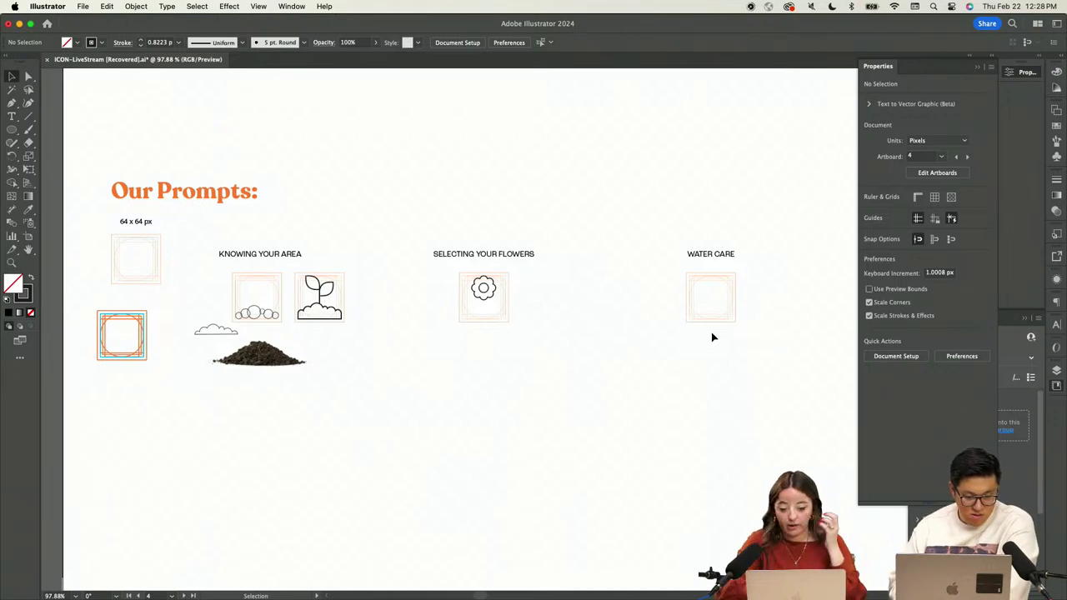
scroll(483, 302, up, 5)
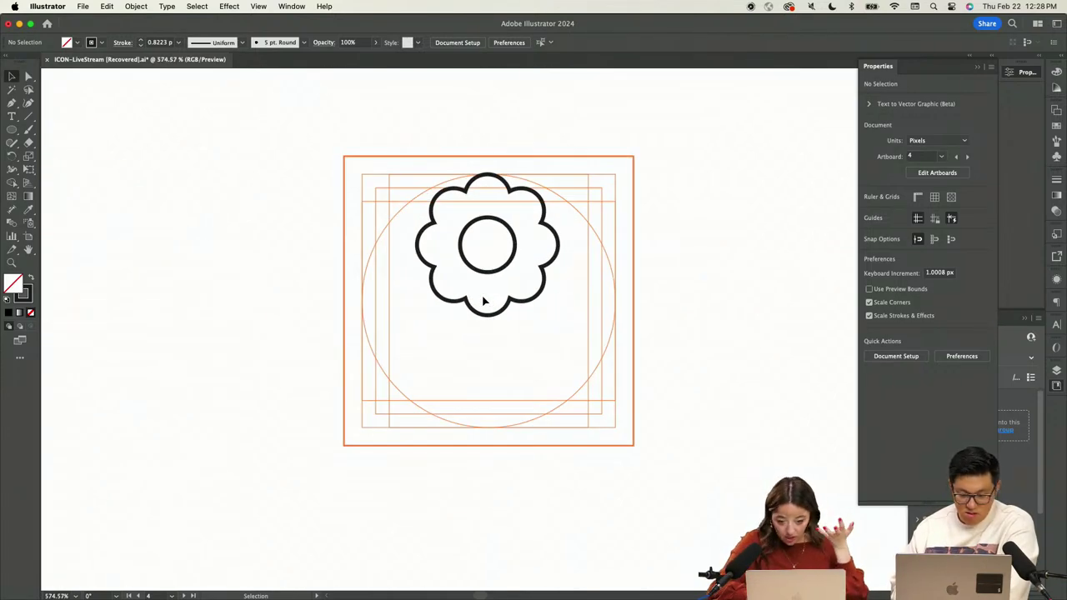
drag(553, 166, 400, 370)
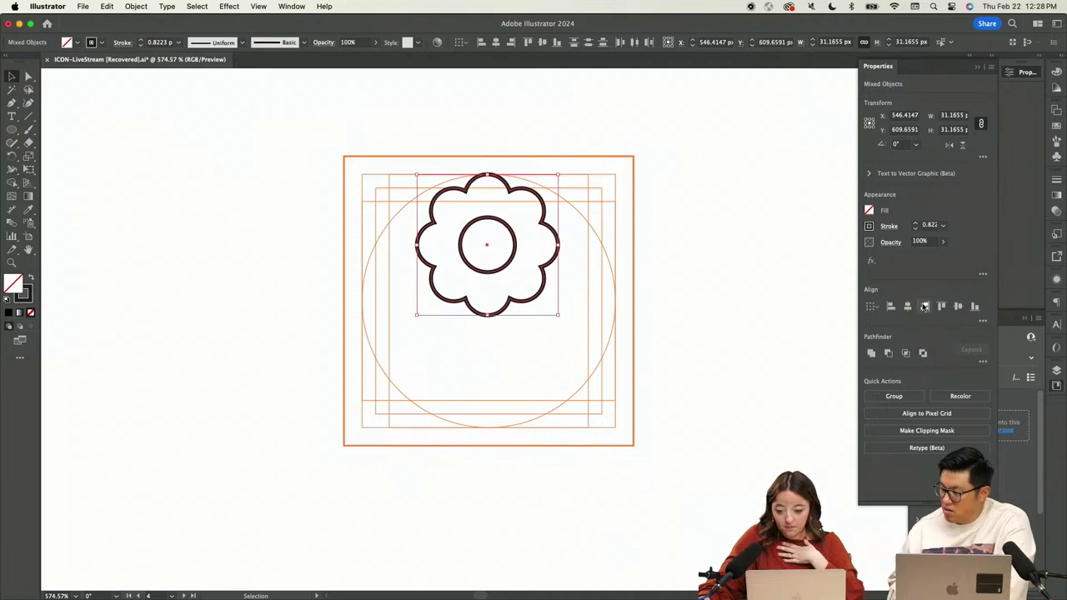
click(490, 367)
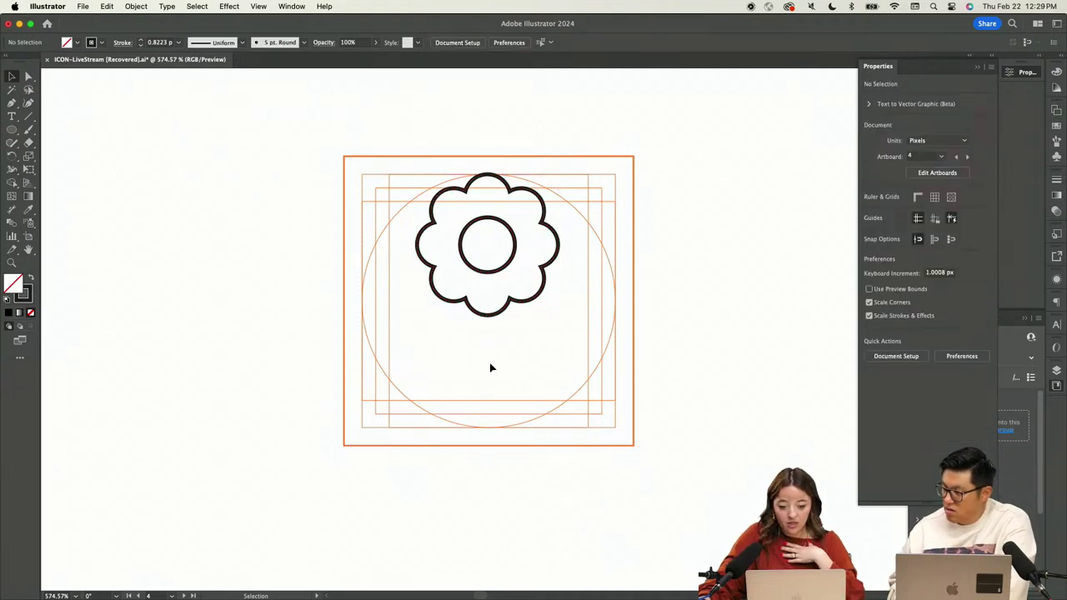
scroll(497, 368, down, 5)
scroll(498, 369, left, 3)
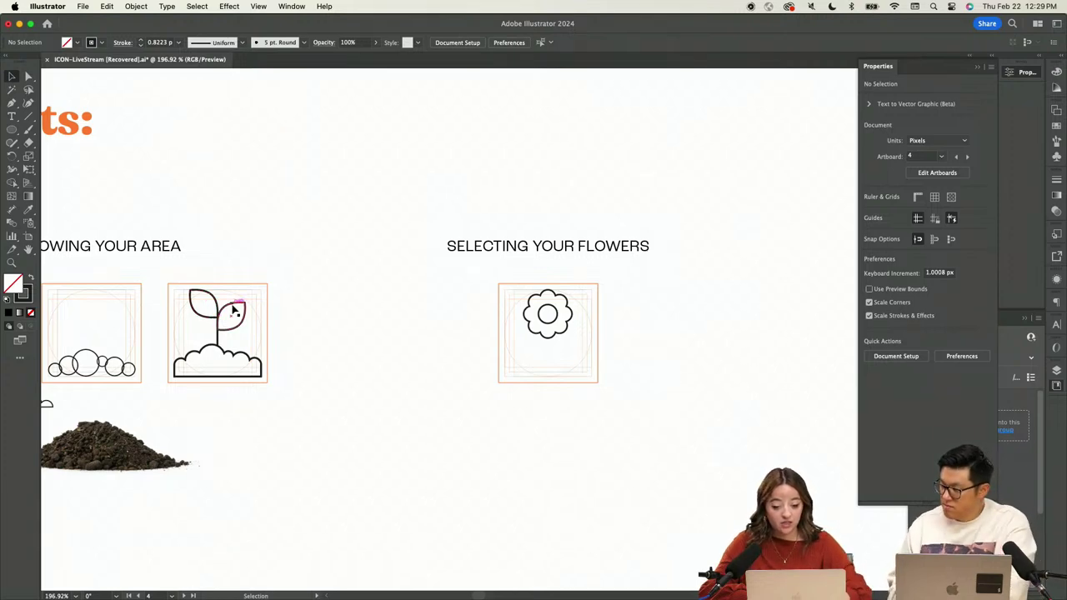
click(211, 333)
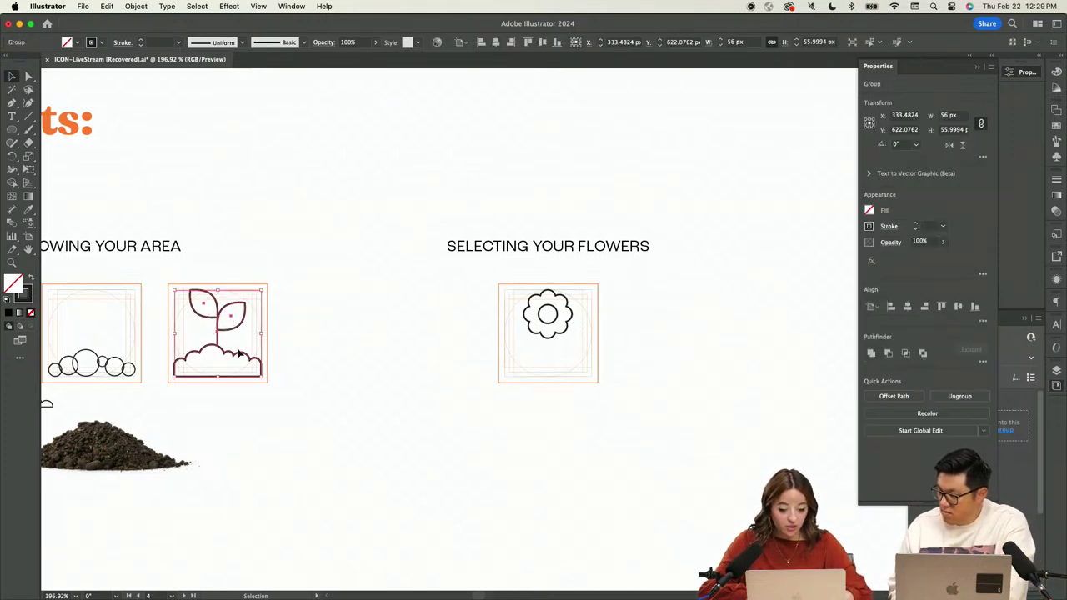
right_click(239, 354)
mouse_move(277, 530)
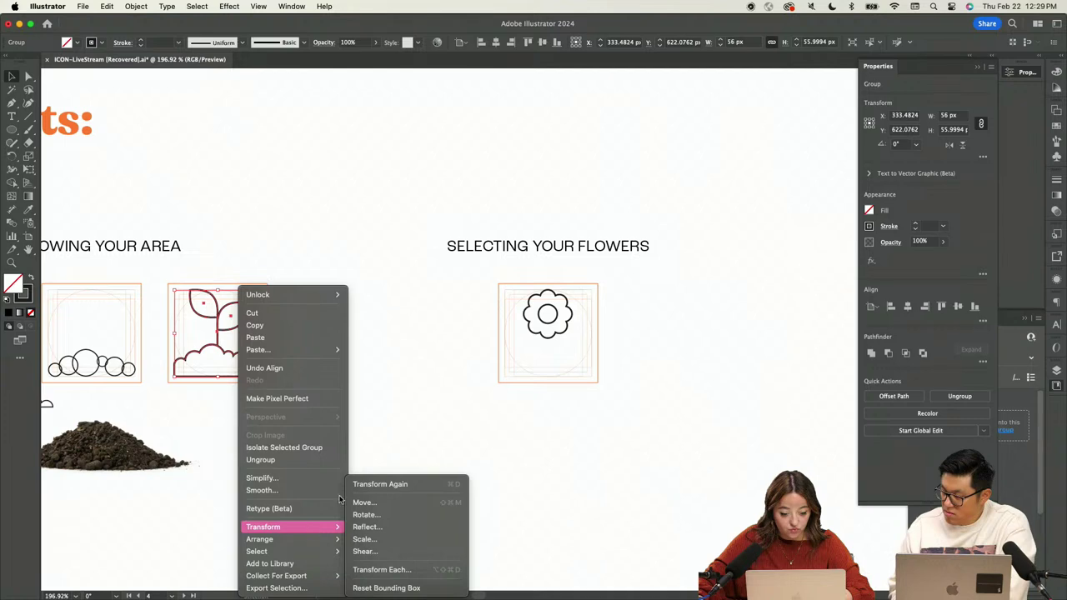
click(423, 433)
right_click(212, 235)
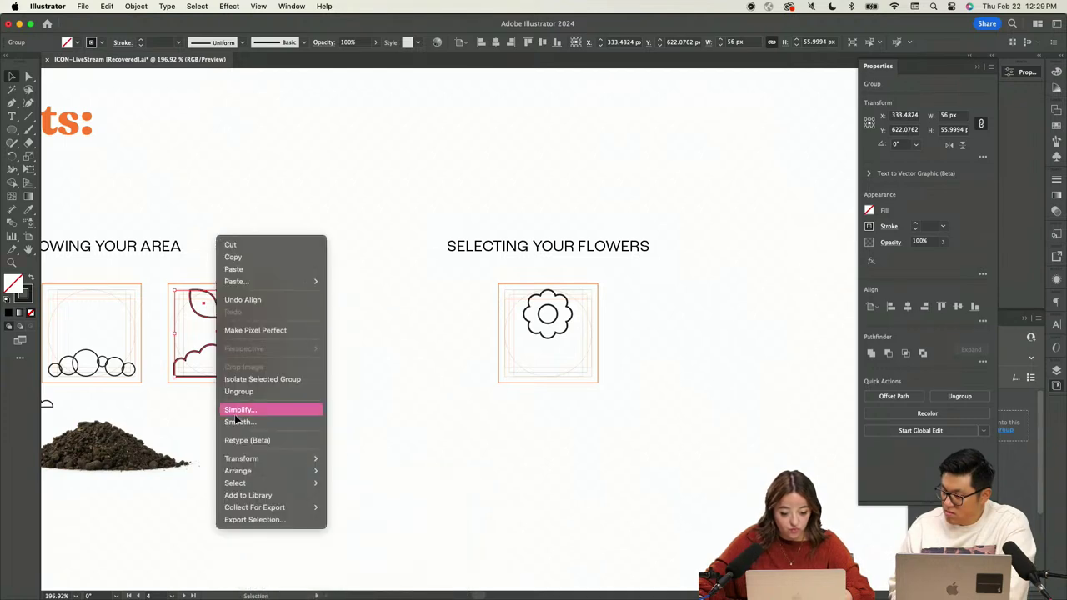
click(333, 371)
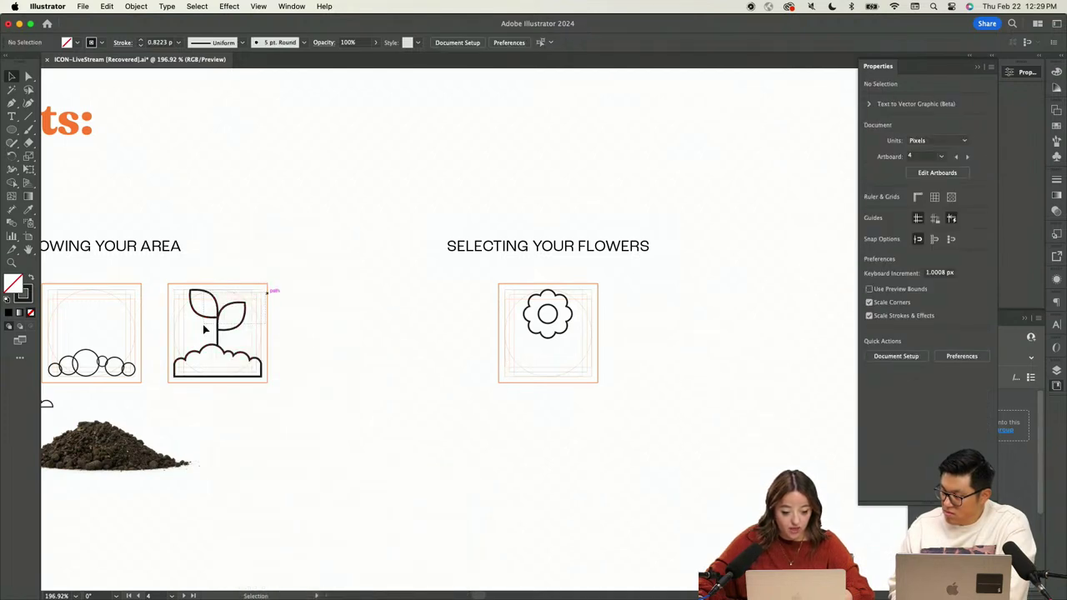
Try to ungroup the sprout-and-soil icon on the second Knowing Your Area artboard
click(233, 317)
right_click(232, 343)
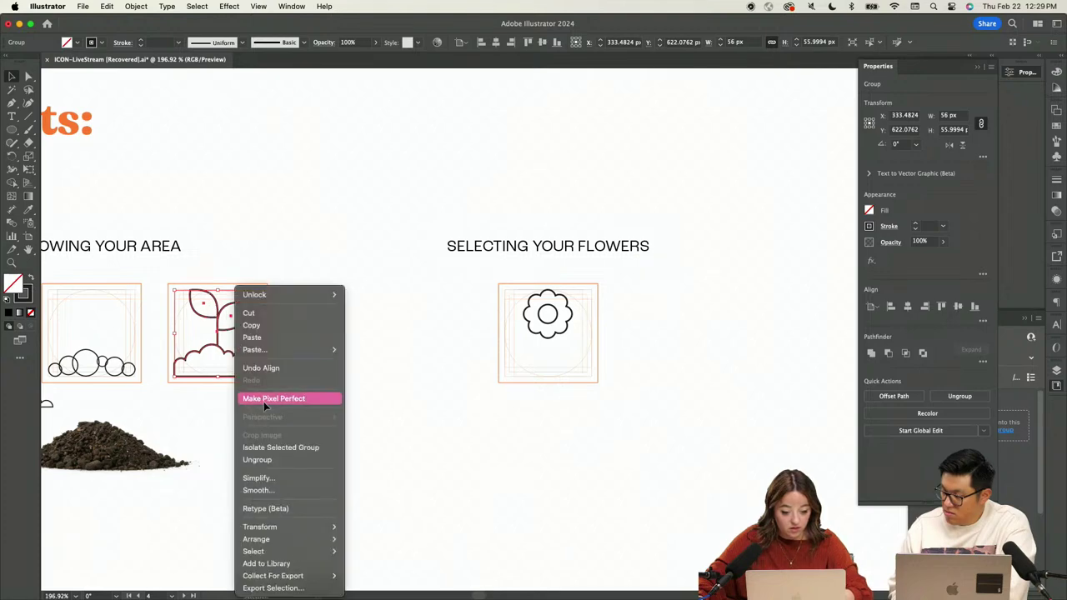
click(268, 461)
click(368, 333)
click(209, 332)
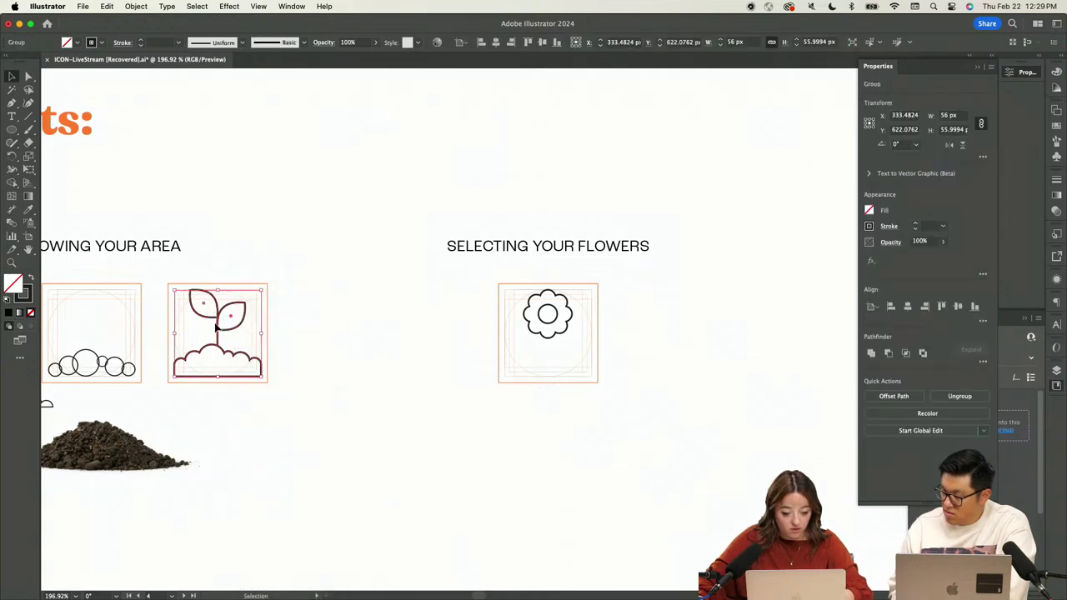
right_click(214, 333)
key(Escape)
click(240, 313)
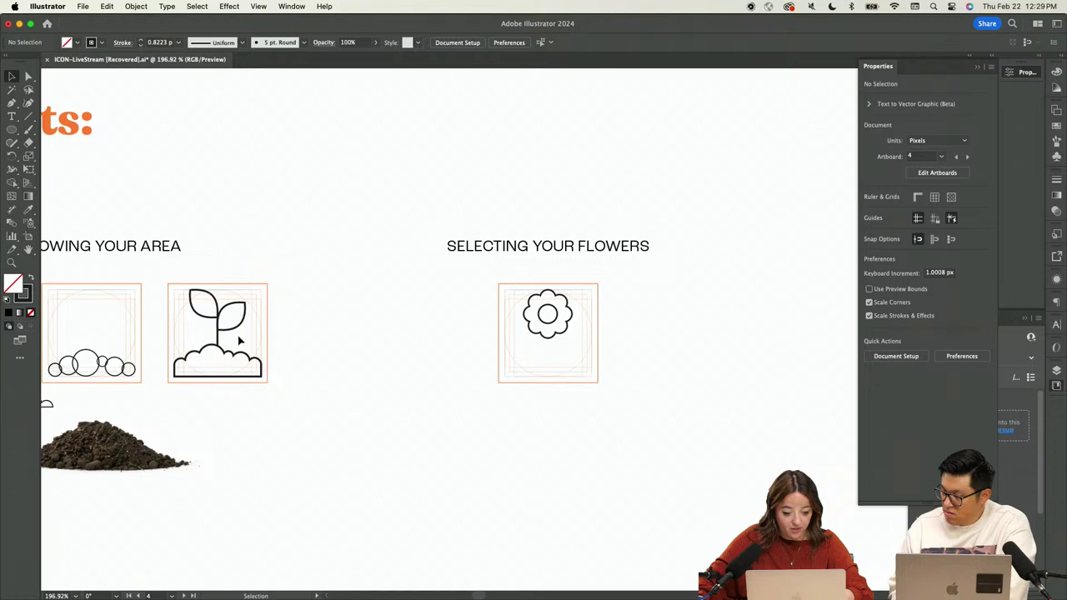
right_click(214, 315)
click(241, 460)
click(199, 409)
click(240, 316)
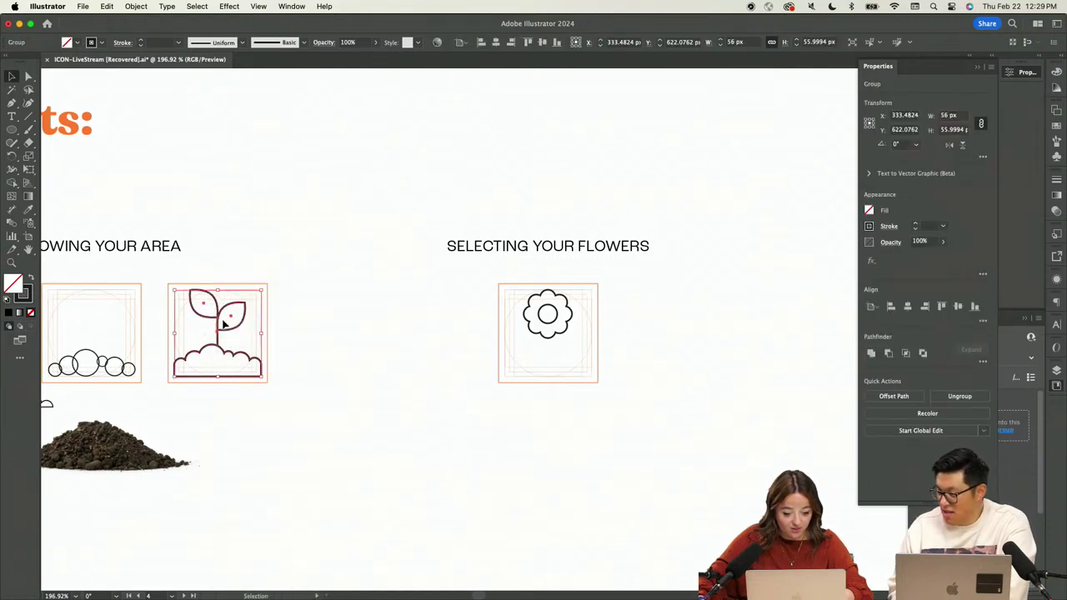
Move the sprout icon below the Selecting Your Flowers blossom and delete its soil mound, keeping the leaves and stem
drag(223, 332, 620, 445)
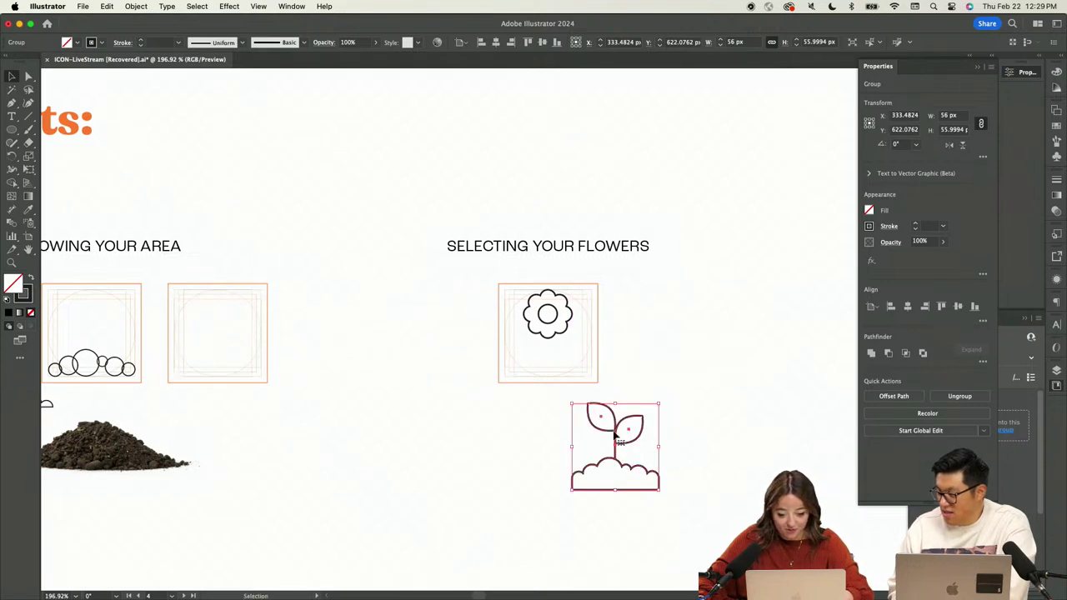
scroll(603, 413, up, 3)
key(a)
drag(653, 393, 417, 495)
key(Delete)
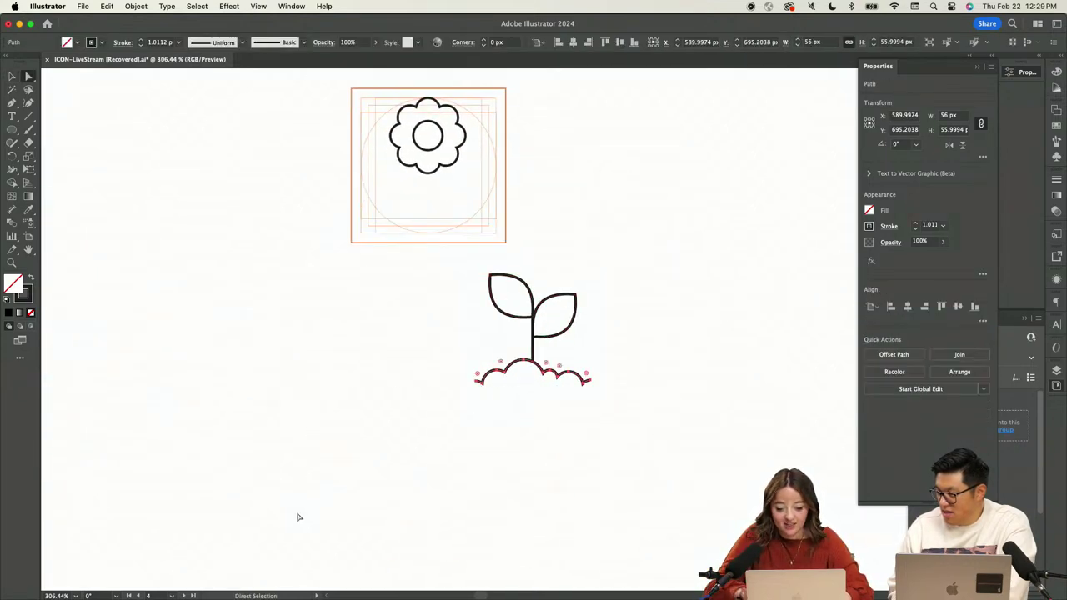
drag(446, 338, 526, 422)
key(Delete)
drag(588, 347, 555, 407)
key(Delete)
key(v)
click(519, 306)
right_click(519, 306)
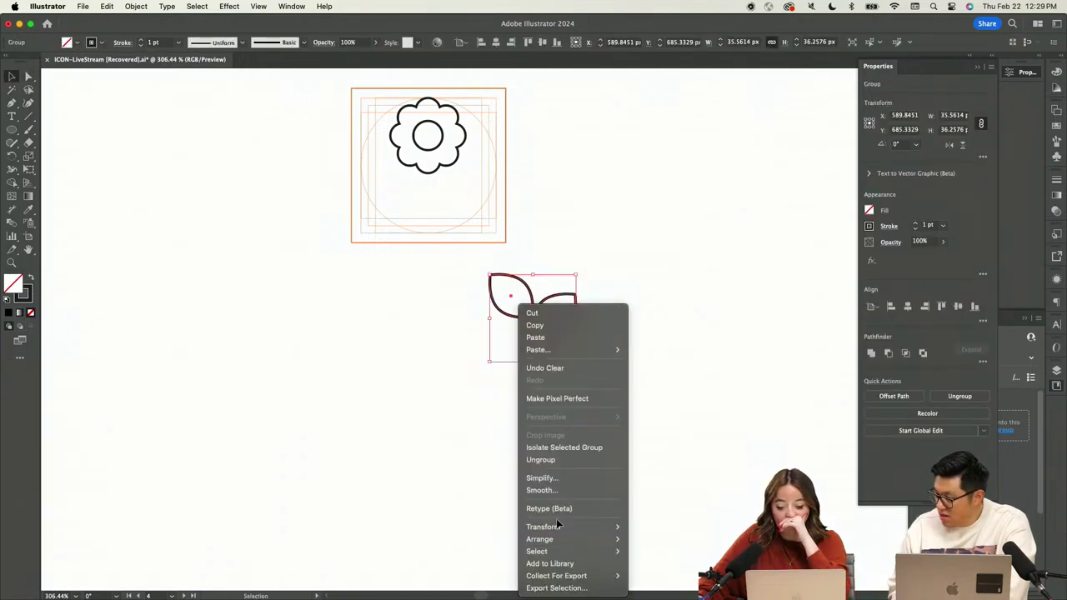
mouse_move(555, 525)
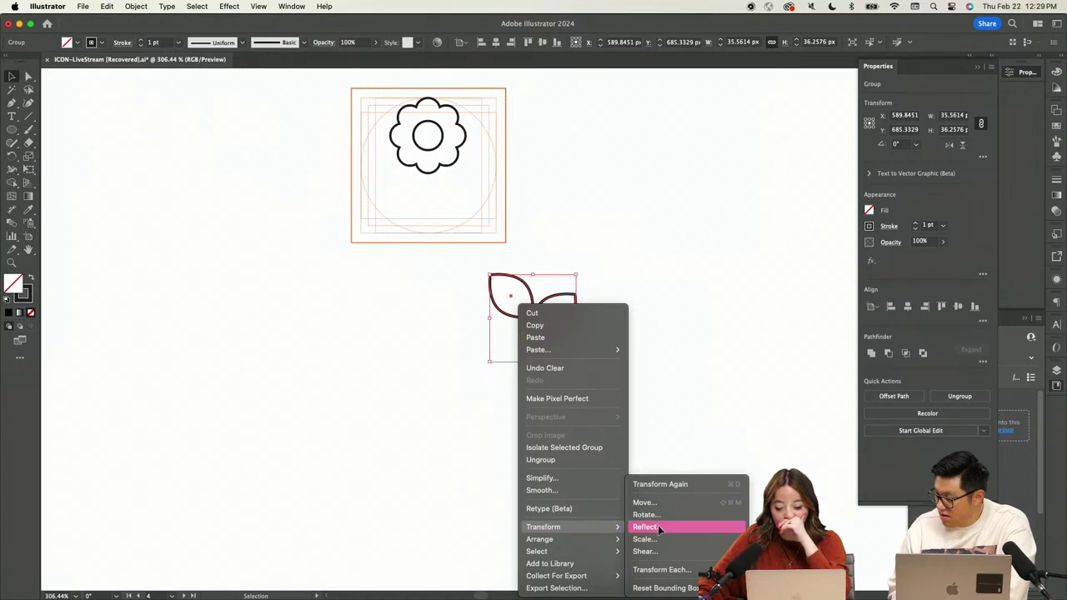
click(579, 333)
right_click(547, 310)
click(501, 285)
click(501, 285)
right_click(516, 301)
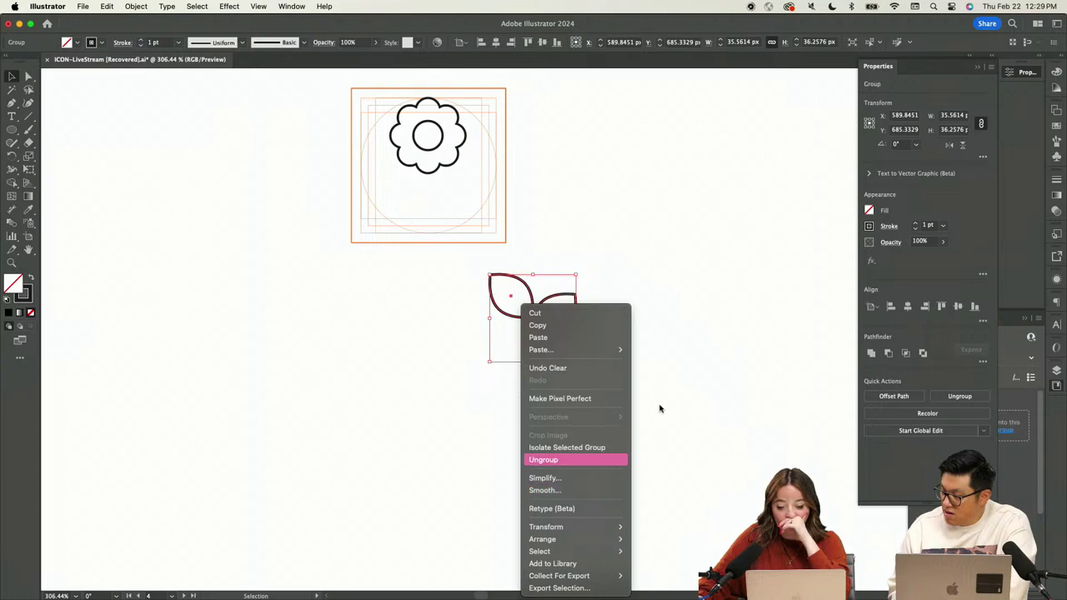
click(677, 356)
Move the leaves and stem up under the blossom and ungroup them
scroll(580, 348, up, 3)
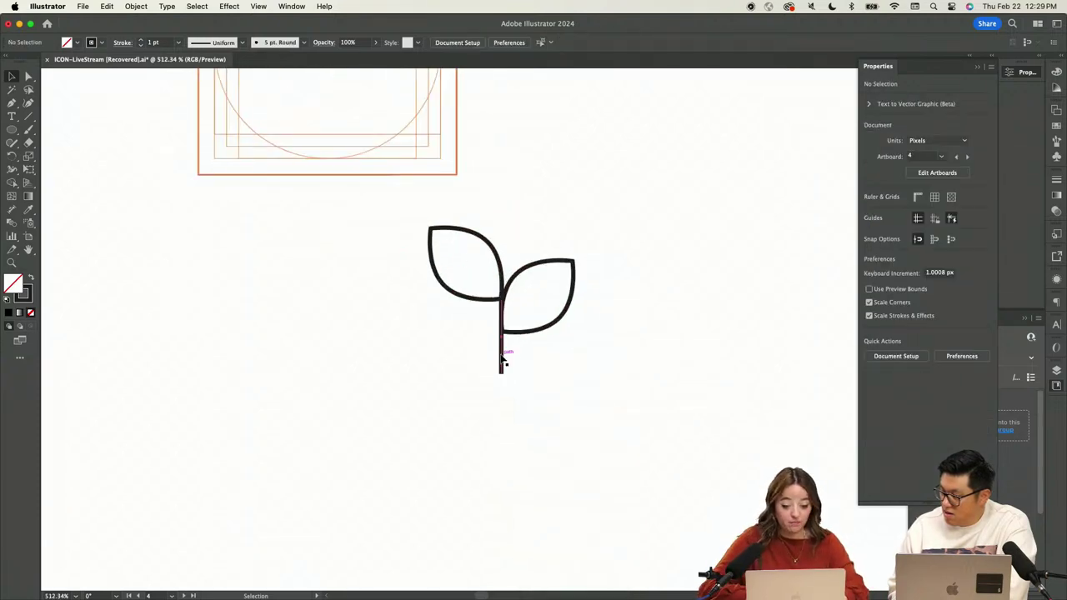
drag(501, 360, 360, 238)
scroll(501, 382, up, 5)
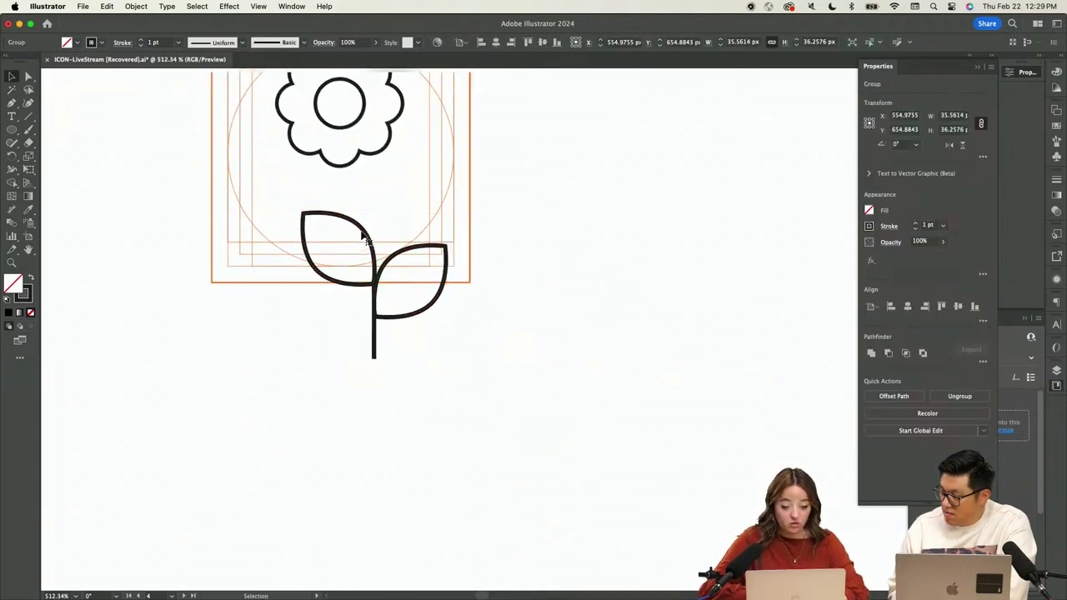
click(958, 393)
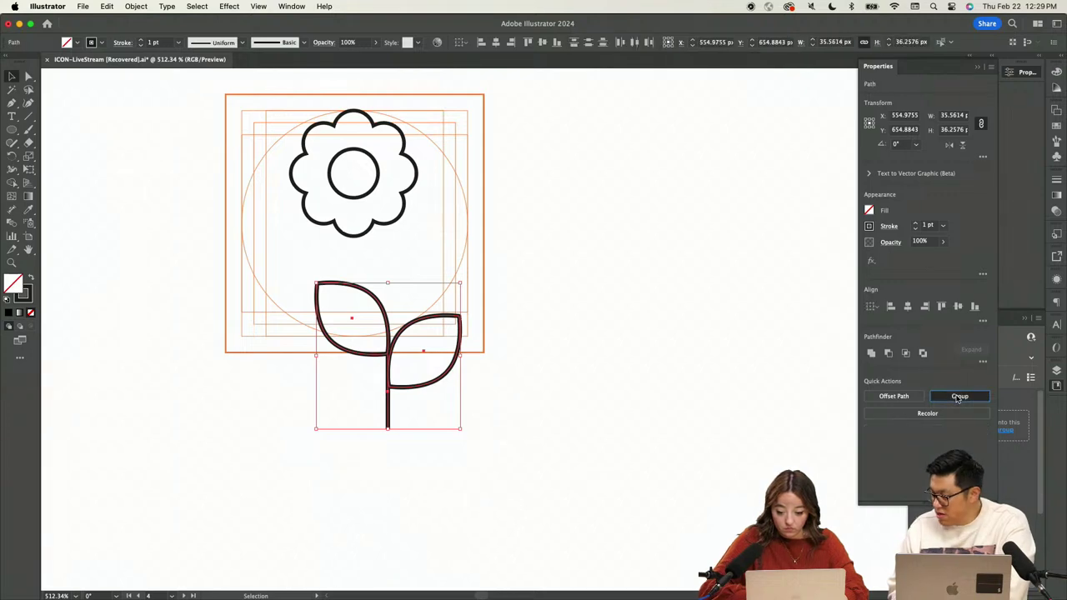
Undo the recent sprout edits until the complete icon is back on its Knowing Your Area artboard
scroll(584, 458, down, 5)
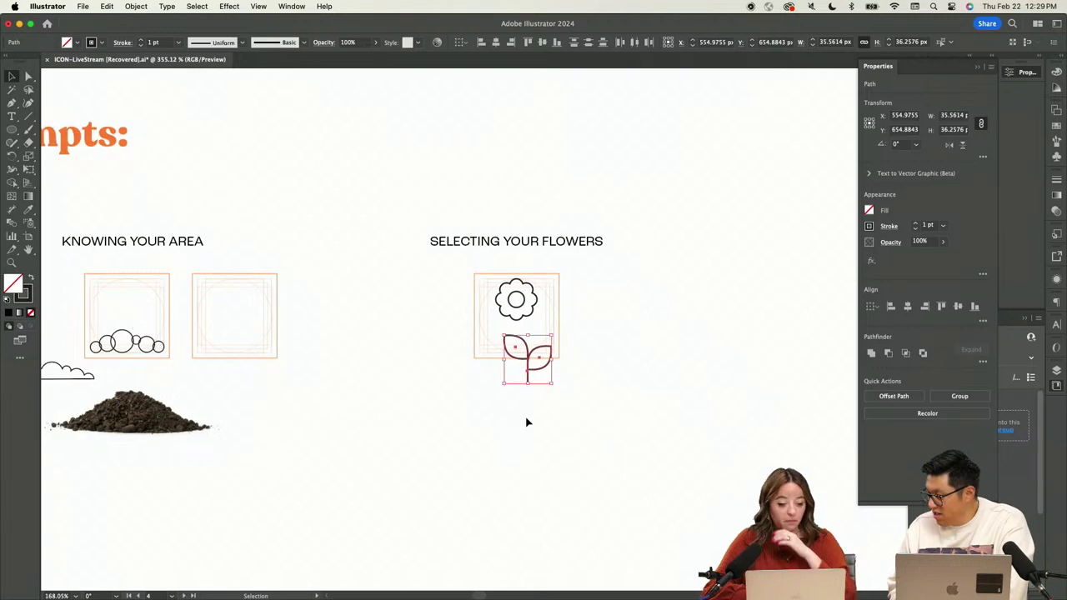
scroll(535, 352, up, 3)
scroll(532, 355, down, 1)
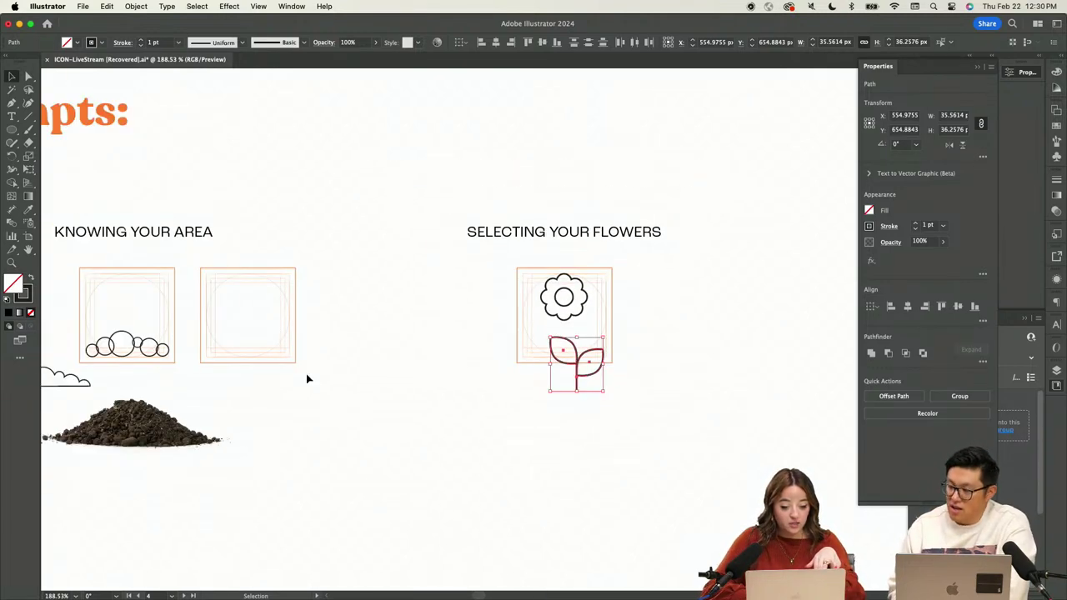
scroll(306, 374, down, 4)
key(a)
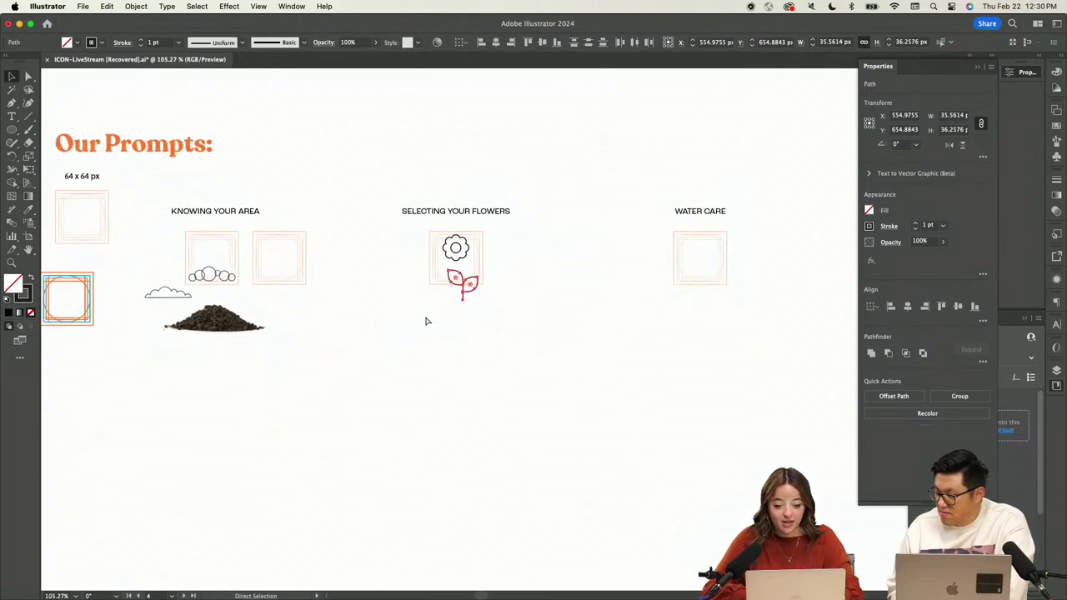
key(super+z)
key(super+z)
key(super+z)
Place the sprout-and-soil icon from Knowing Your Area just below the Selecting Your Flowers blossom, overlapping the artboard's lower edge
key(v)
drag(316, 241, 245, 300)
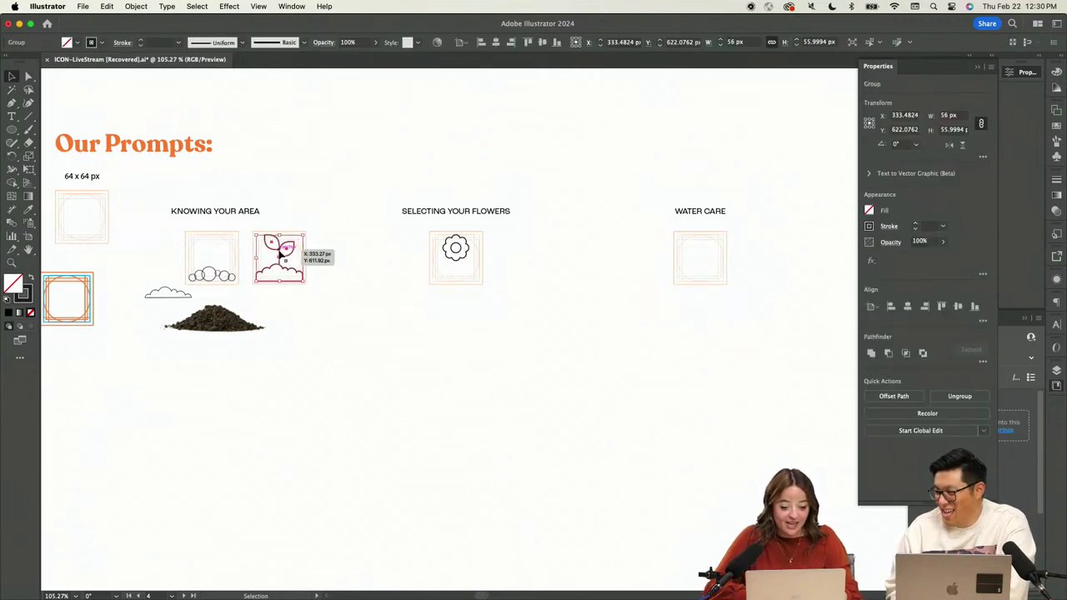
drag(281, 254, 588, 402)
scroll(459, 257, up, 5)
Delete the scalloped soil mound from the placed sprout, keeping only its two leaves and stem
key(a)
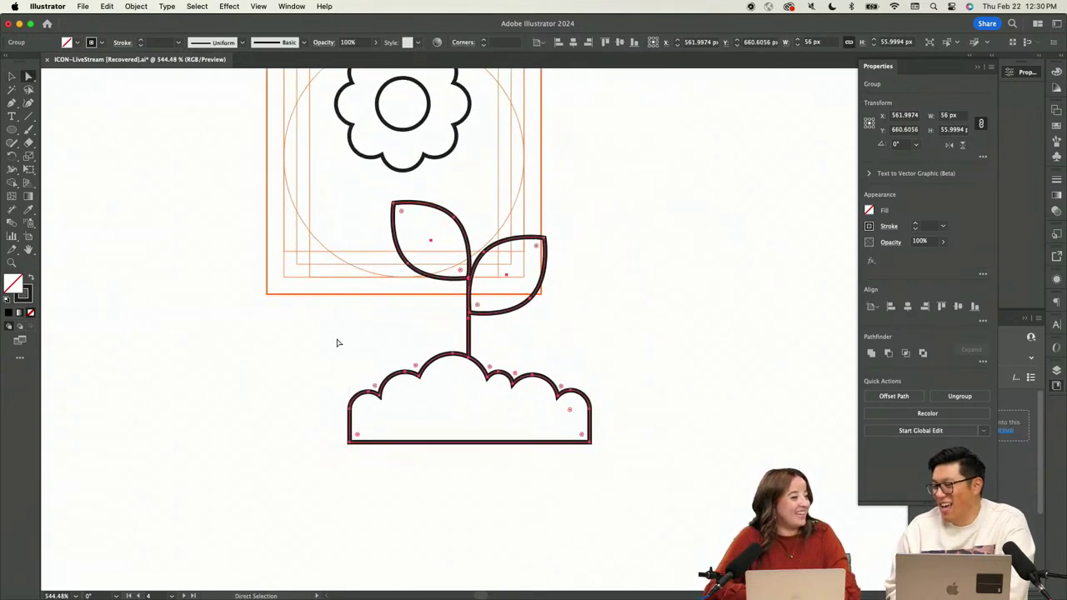
drag(323, 333, 464, 482)
key(Delete)
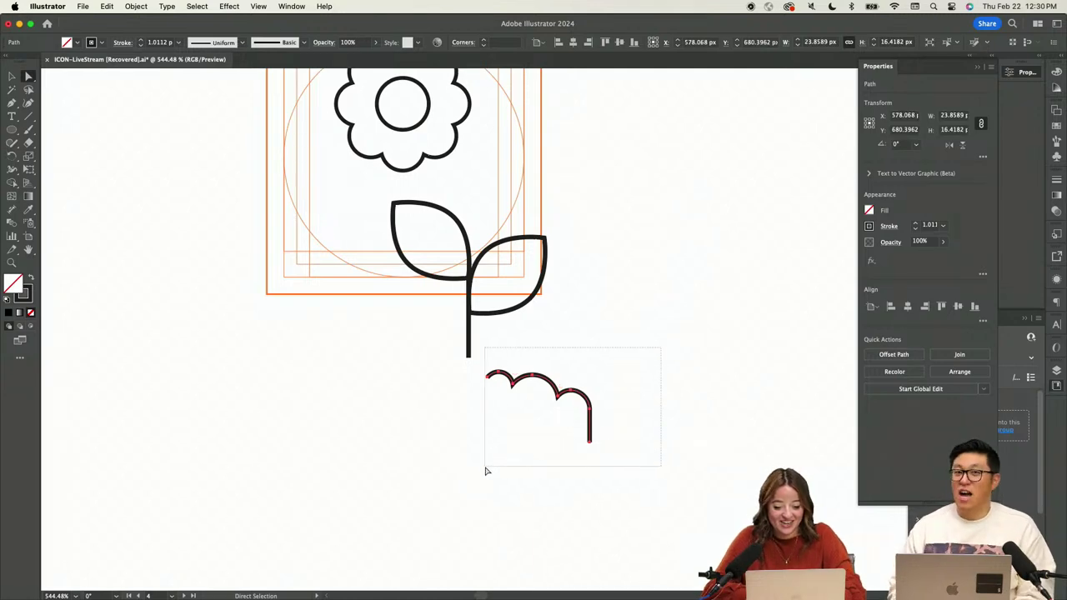
key(Delete)
scroll(505, 316, up, 3)
scroll(505, 319, down, 3)
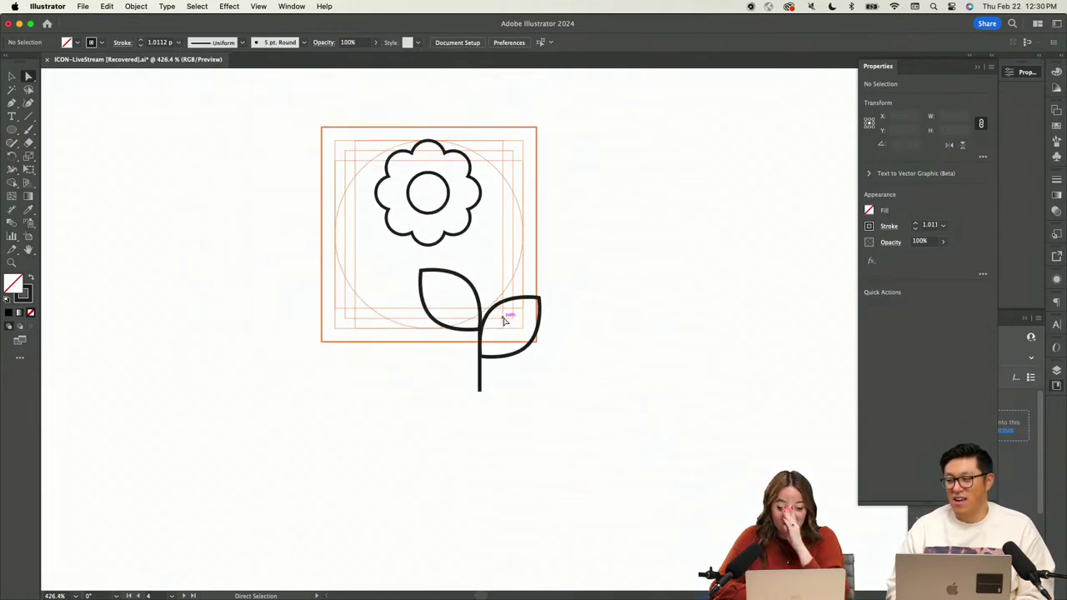
Ungroup the two leaves and the stem under the blossom
key(v)
drag(468, 375, 503, 309)
right_click(502, 309)
click(696, 405)
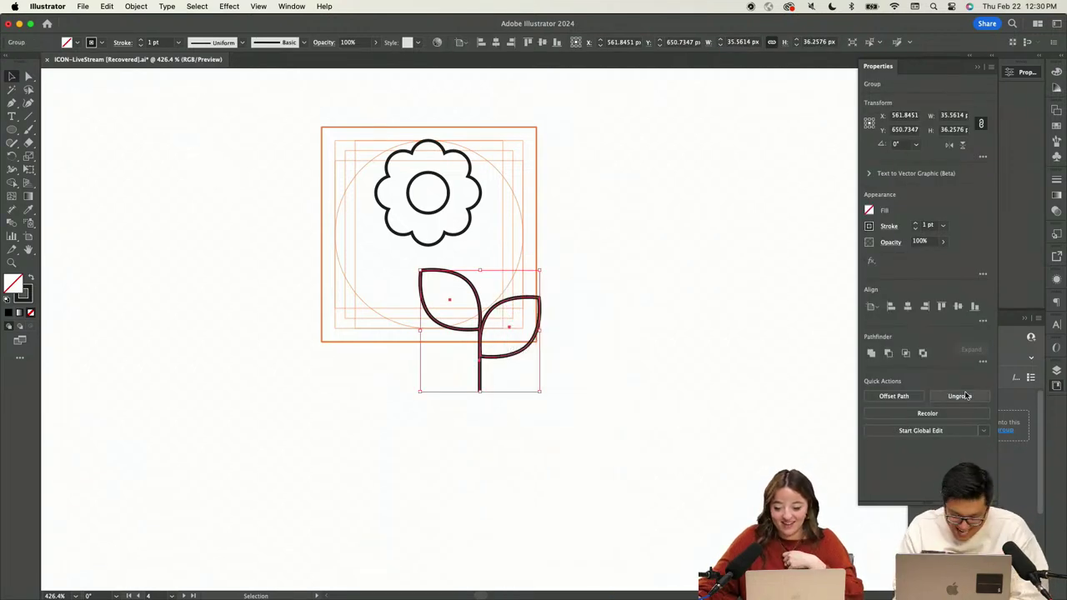
click(965, 395)
click(754, 416)
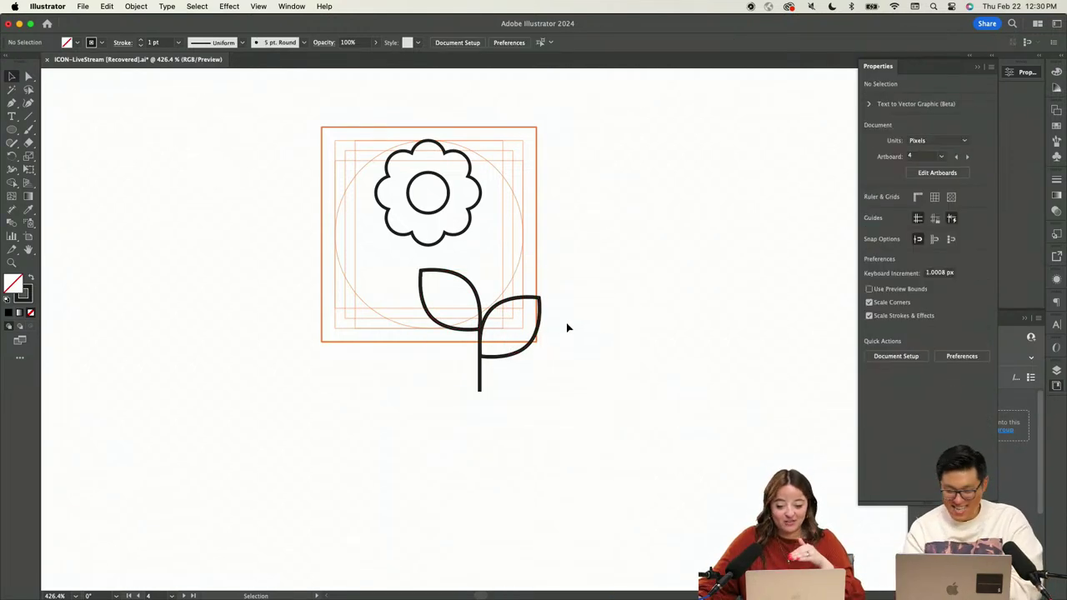
Position one leaf in each lower corner of the grid's tall keyline, leaving a gap between them beneath the blossom
drag(451, 327, 389, 327)
click(639, 293)
drag(543, 308, 516, 279)
click(629, 306)
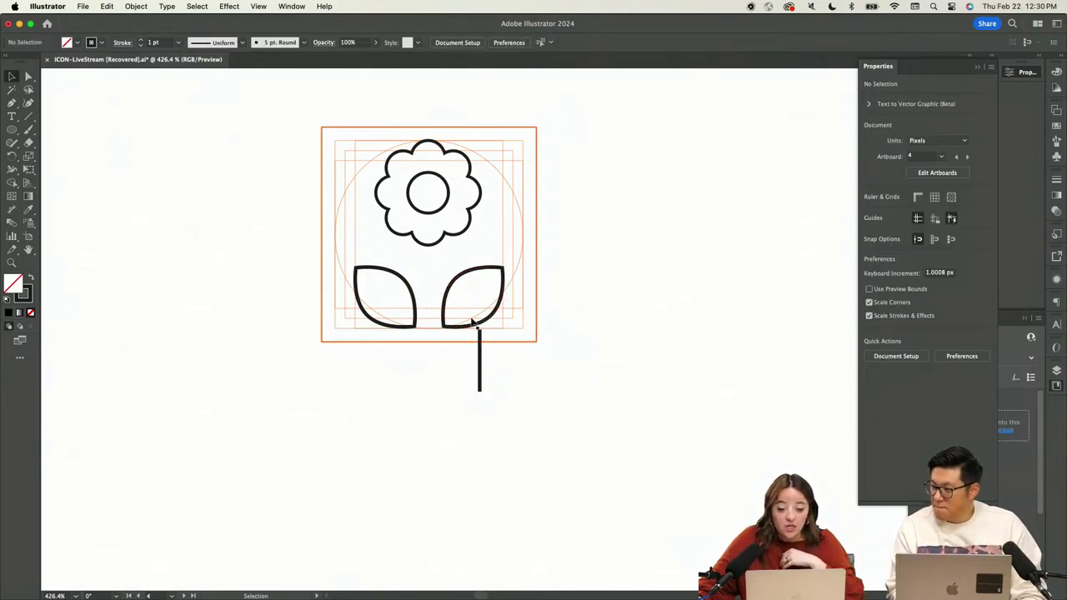
Try drawing a rectangle over the grid's tall keyline around the blossom and leaves, and undo it
scroll(475, 254, up, 3)
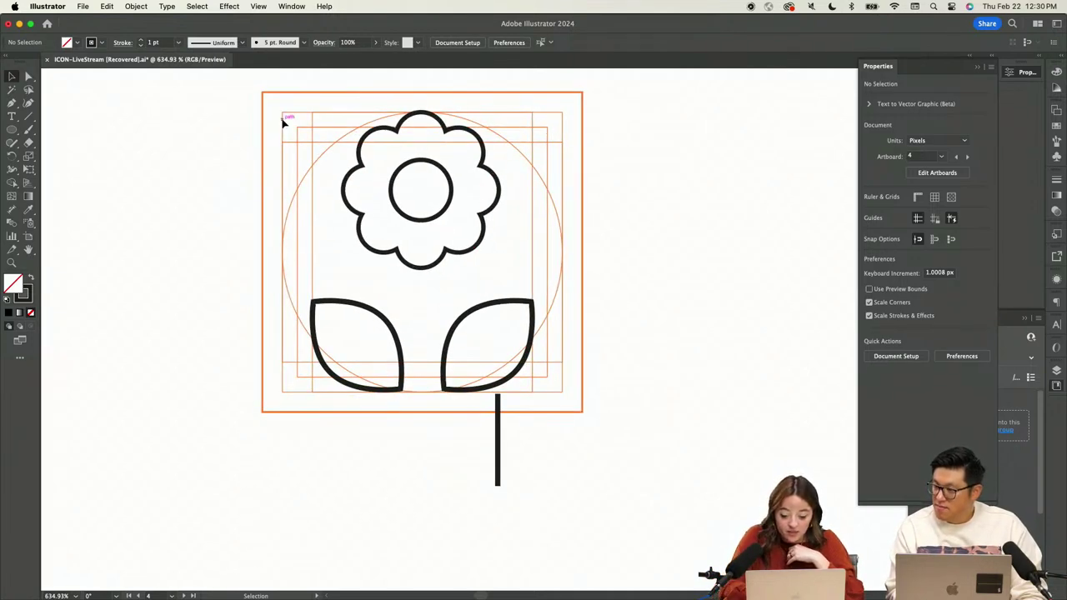
key(m)
drag(311, 110, 533, 391)
key(ctrl+z)
key(v)
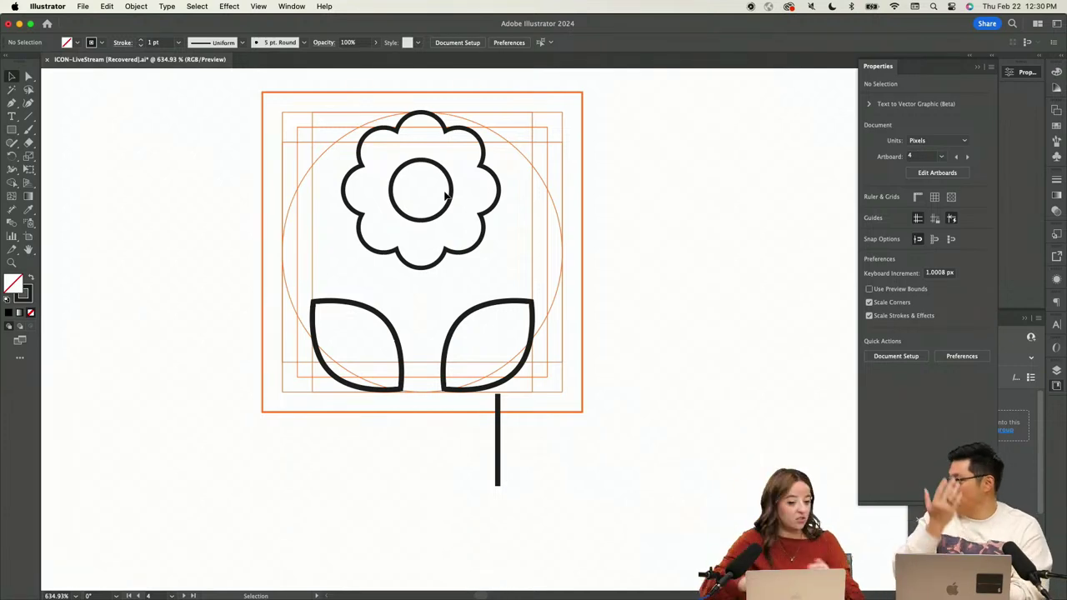
Move the stem directly beneath the blossom, touching its lowest petal and centred between the two leaves
drag(460, 183, 386, 244)
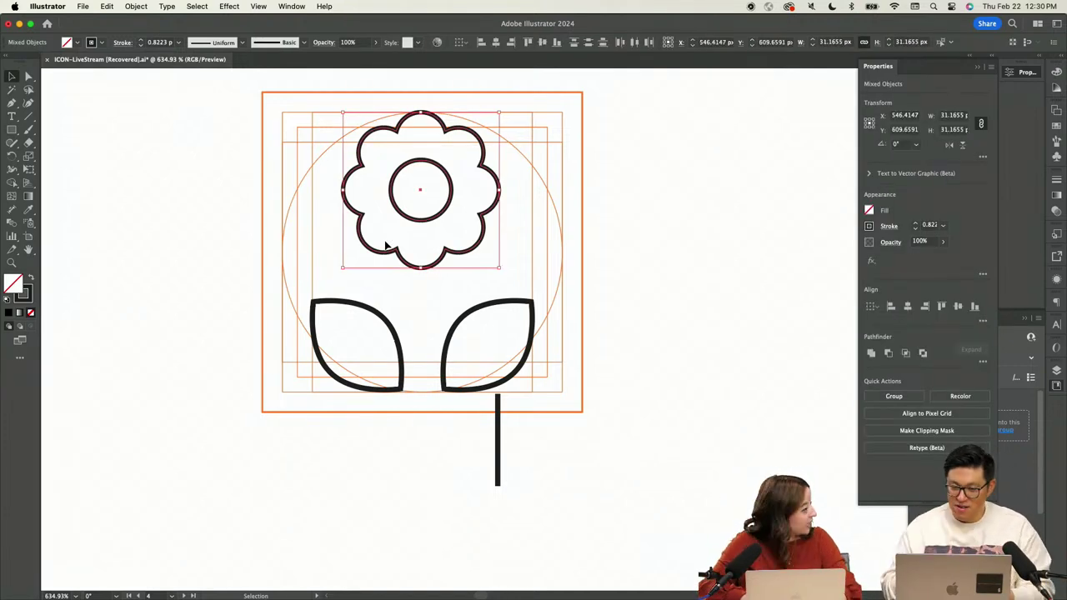
scroll(396, 292, up, 2)
click(547, 474)
click(452, 380)
drag(537, 471, 418, 409)
Extend the stem's lower end down to the lowest keyline of the icon grid
key(a)
key(shift+Down)
key(super+z)
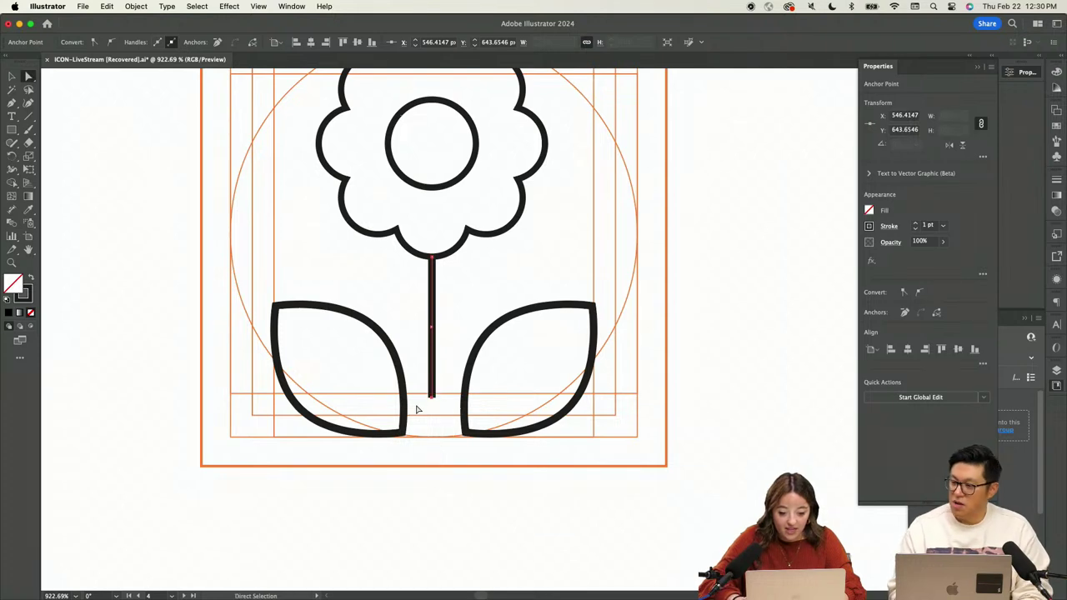
scroll(418, 409, up, 5)
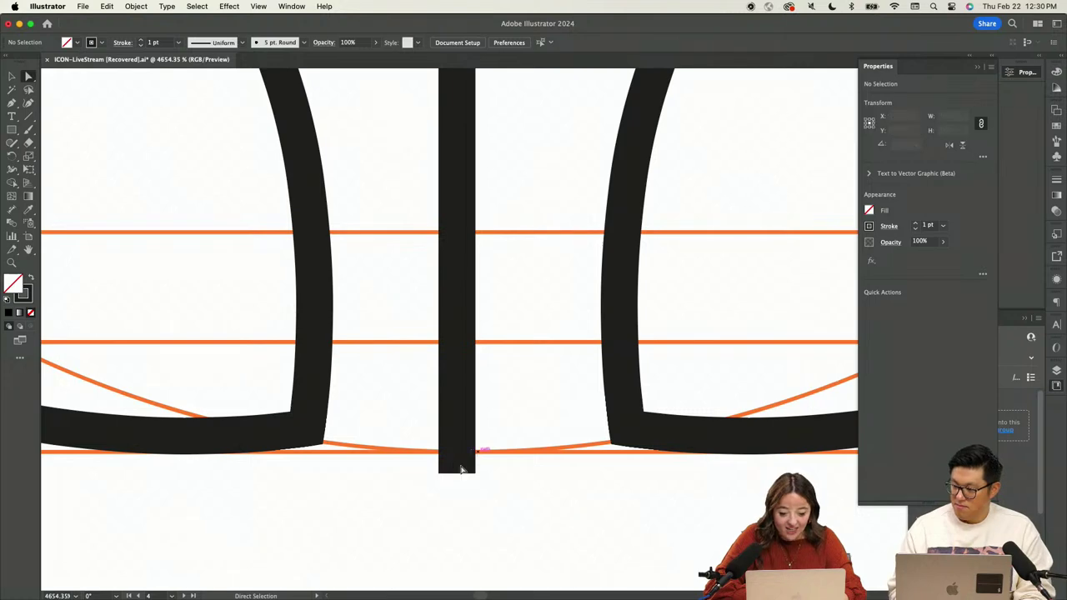
click(456, 478)
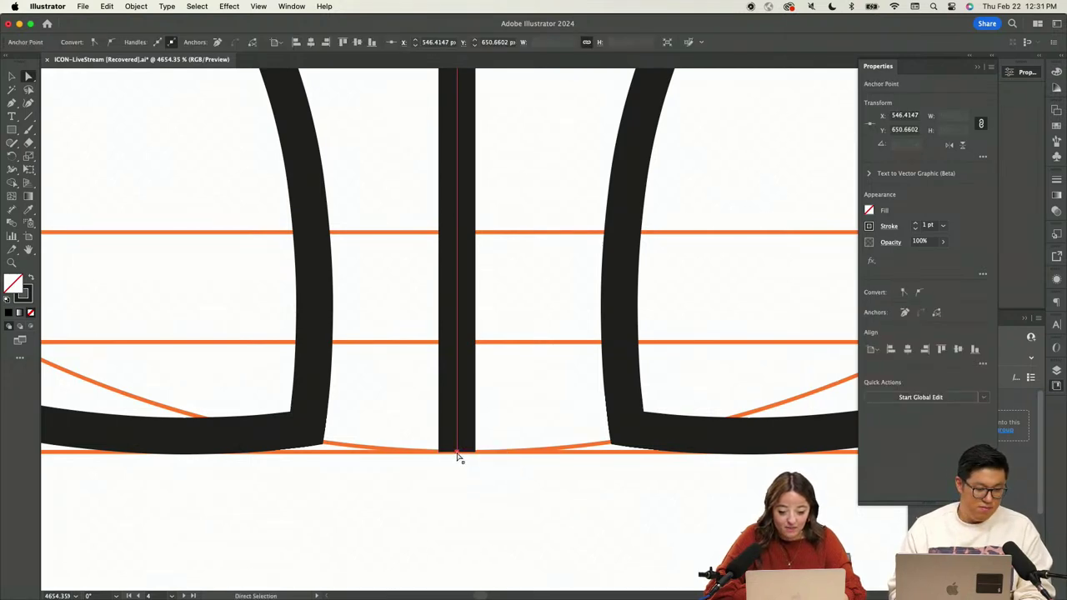
Select all of the flower icon's paths and give them a uniform 1 pt stroke by sampling the right leaf with the Eyedropper
scroll(457, 467, down, 10)
key(v)
click(456, 464)
scroll(456, 463, down, 3)
scroll(515, 268, up, 4)
scroll(575, 181, down, 4)
key(super+a)
key(i)
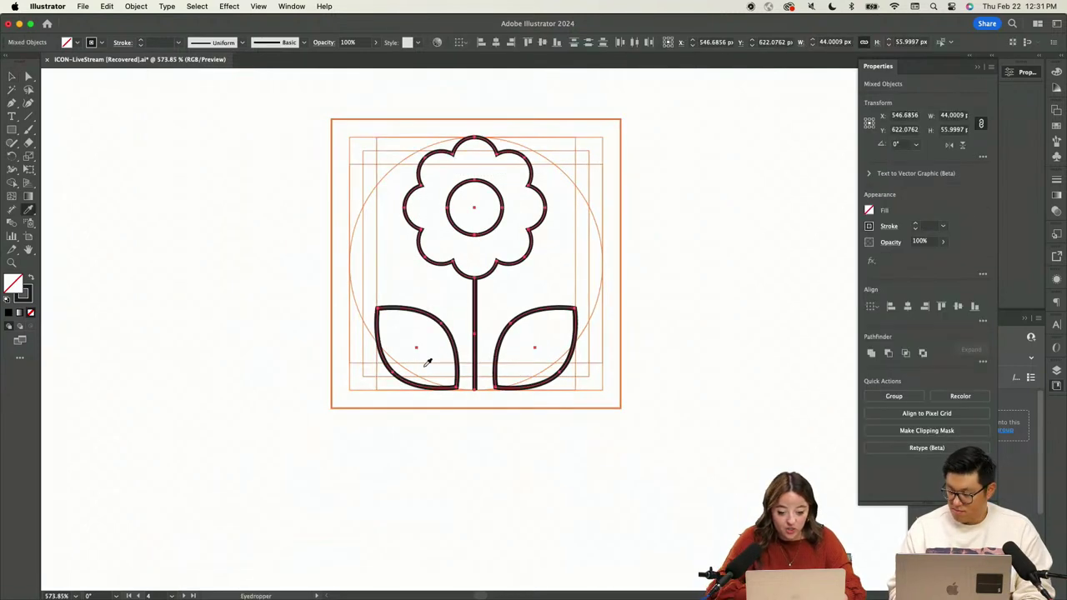
click(562, 305)
key(super+shift+a)
key(v)
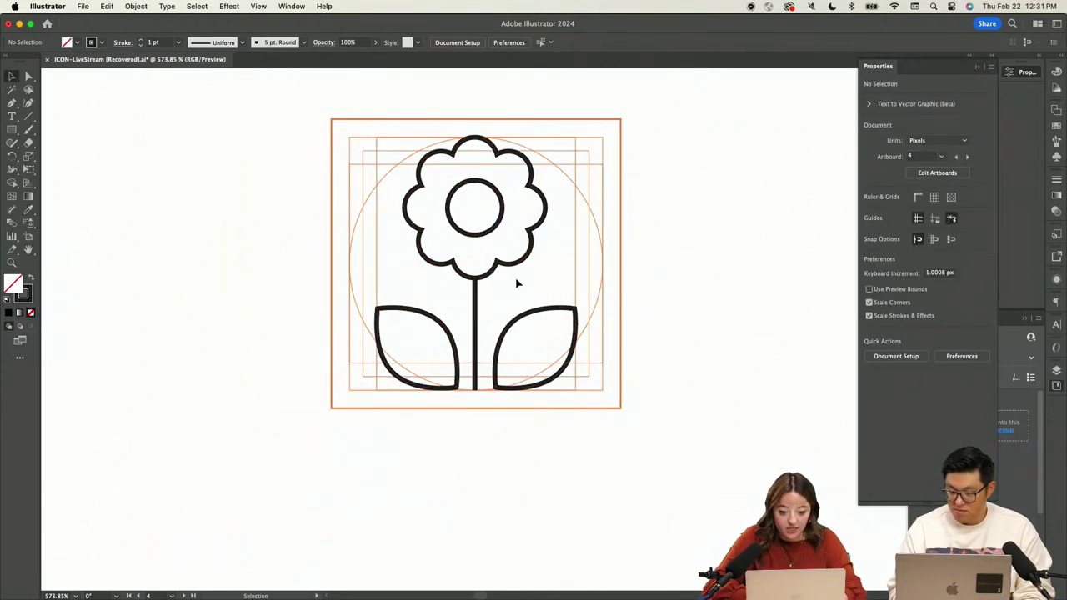
Move the right leaf against the stem's base, enlarge it to about 22.9 px, and match its stroke to the flower head's 1 pt outline
scroll(515, 277, up, 3)
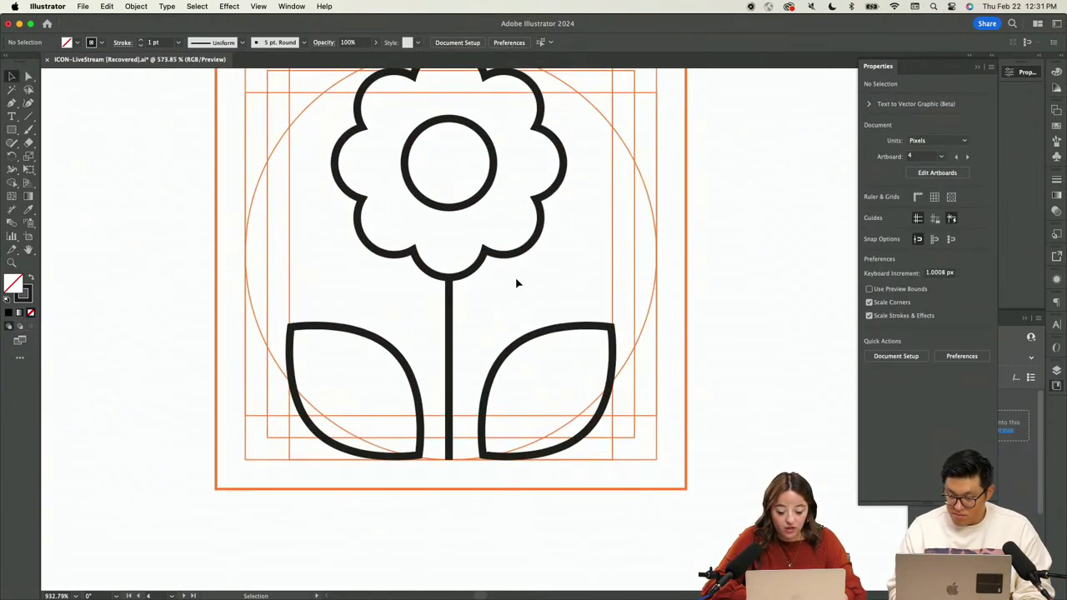
click(505, 359)
drag(508, 352, 488, 334)
drag(552, 303, 550, 273)
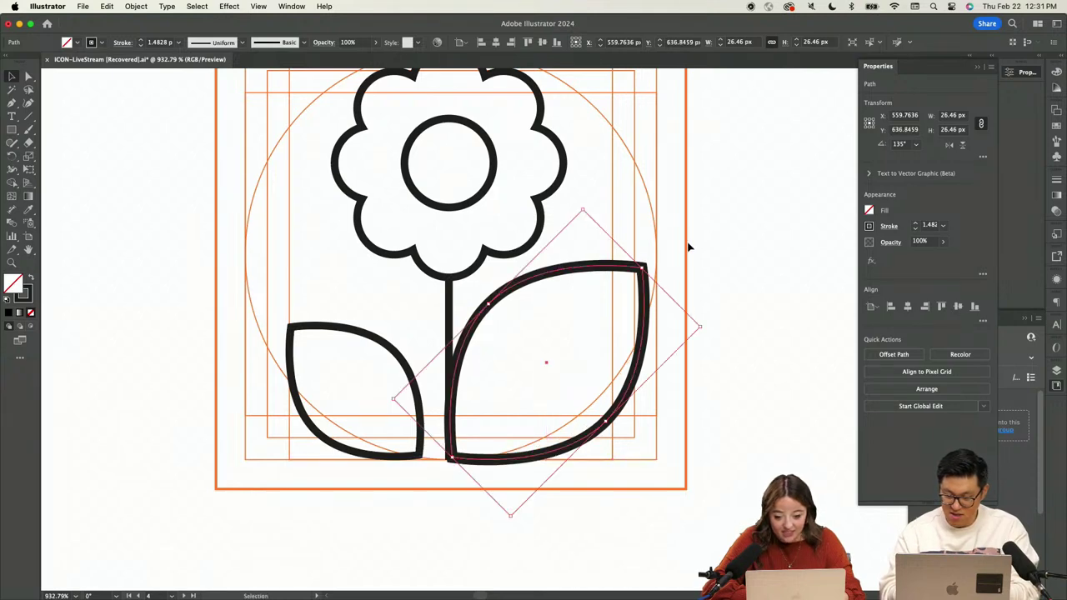
drag(643, 267, 617, 291)
key(i)
click(542, 235)
key(v)
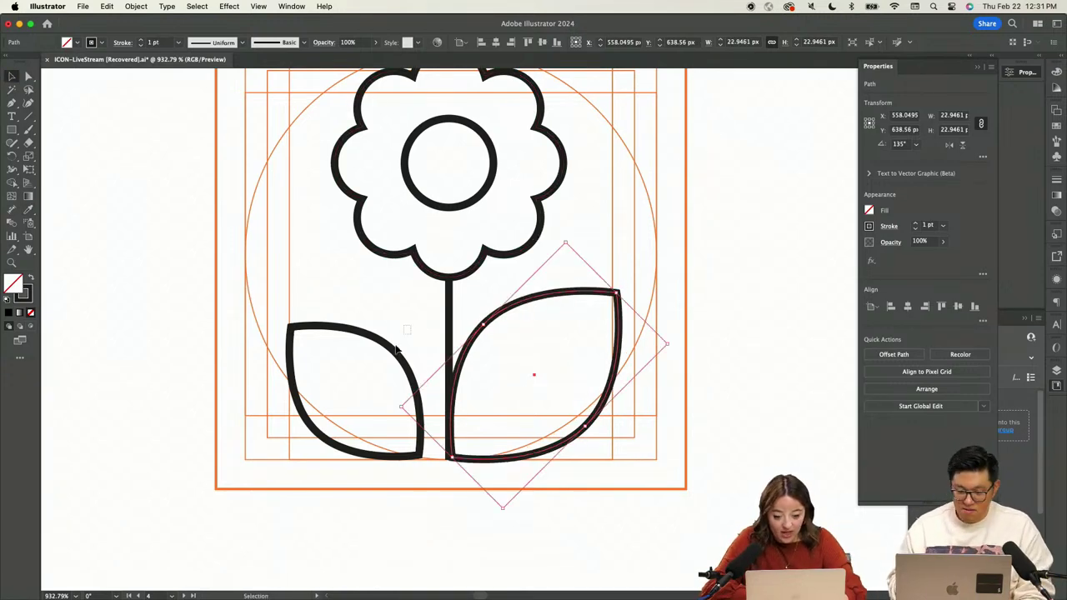
Replace the left leaf with a vertically reflected copy of the enlarged right leaf, placed on the stem's opposite side
click(405, 339)
key(Delete)
key(a)
click(488, 325)
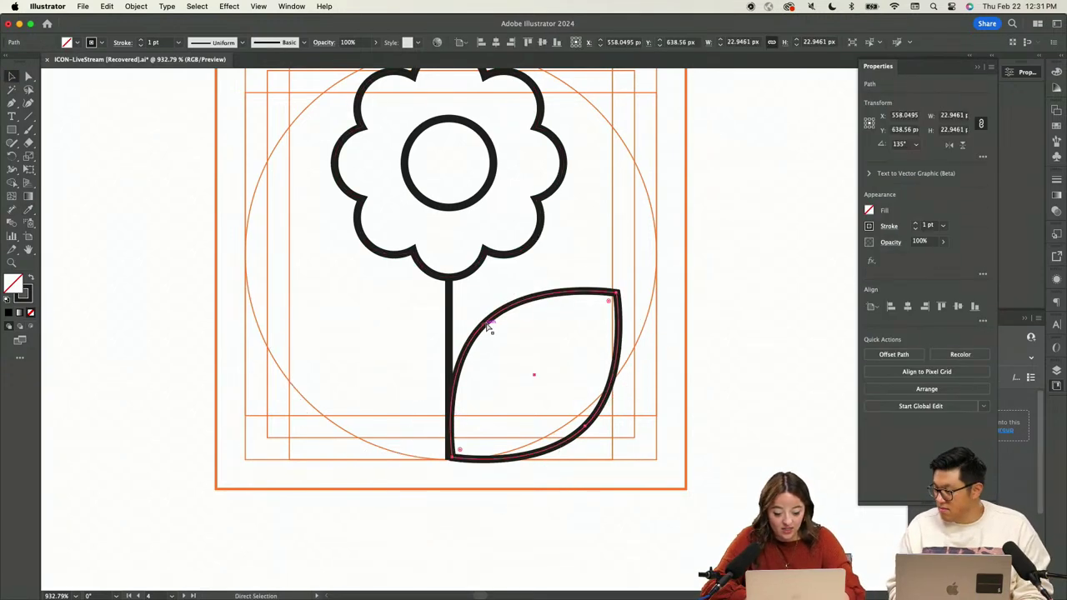
key(v)
right_click(488, 327)
mouse_move(533, 526)
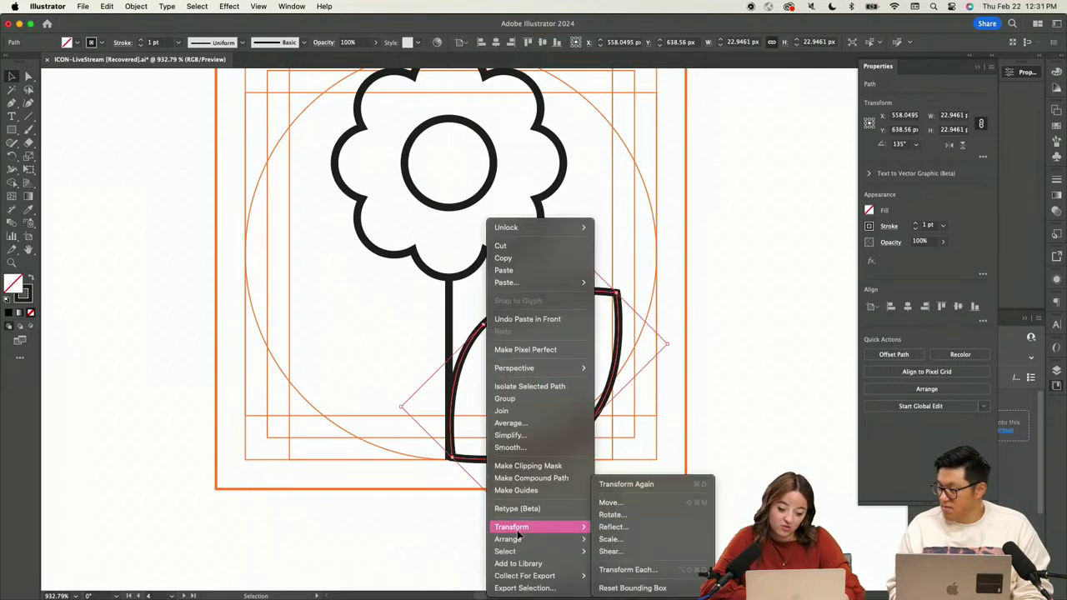
click(633, 527)
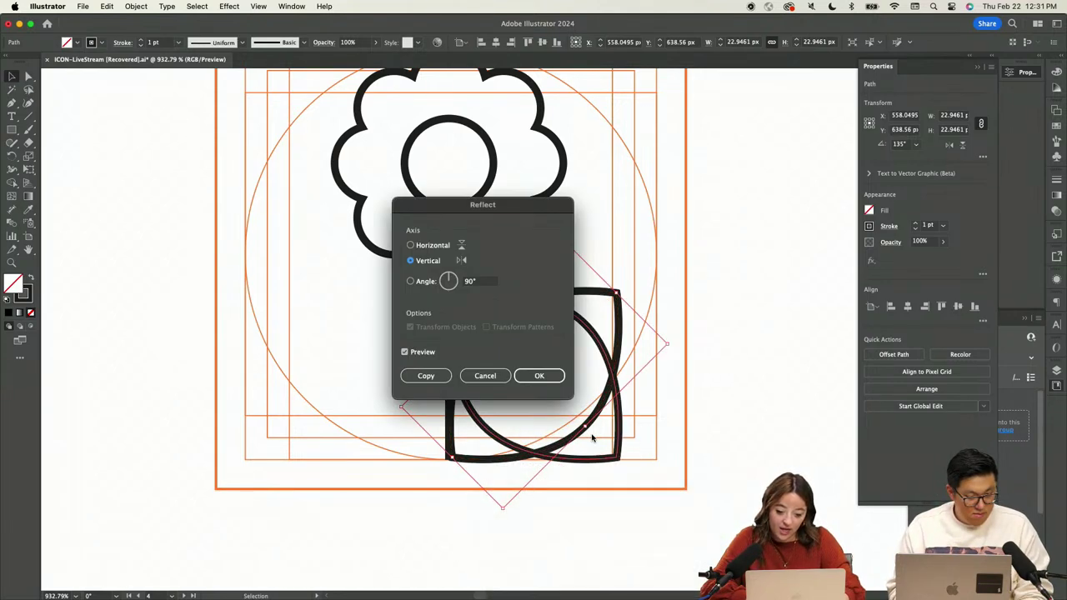
click(539, 375)
drag(605, 357, 467, 352)
click(605, 311)
Enlarge the flower head and its center circle to about 33.7 px and lower them to the top of the circular keyline
scroll(607, 317, down, 10)
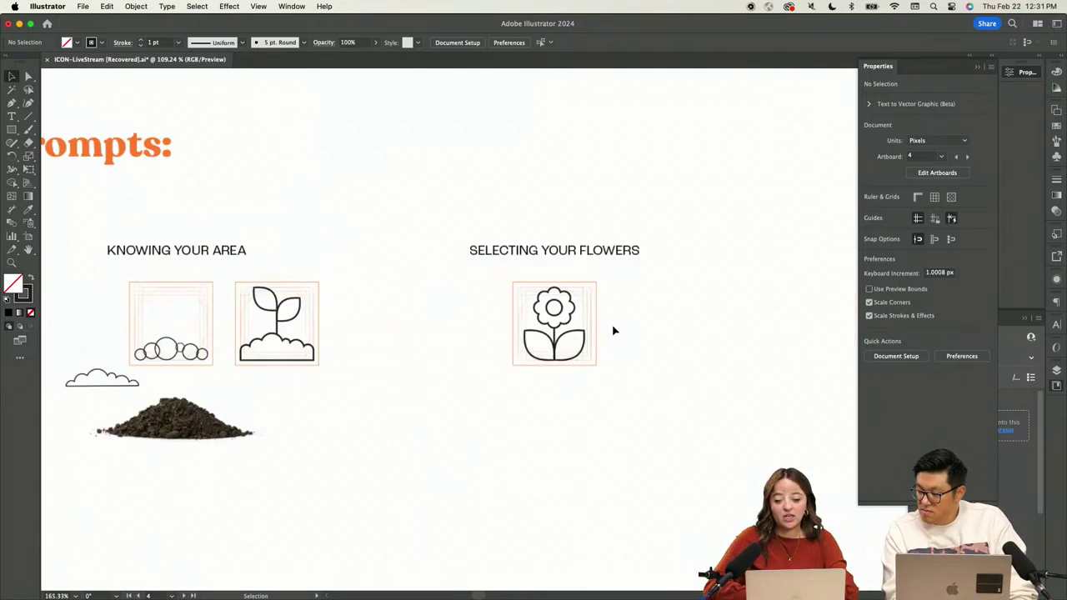
scroll(613, 331, up, 5)
click(512, 293)
scroll(508, 289, up, 3)
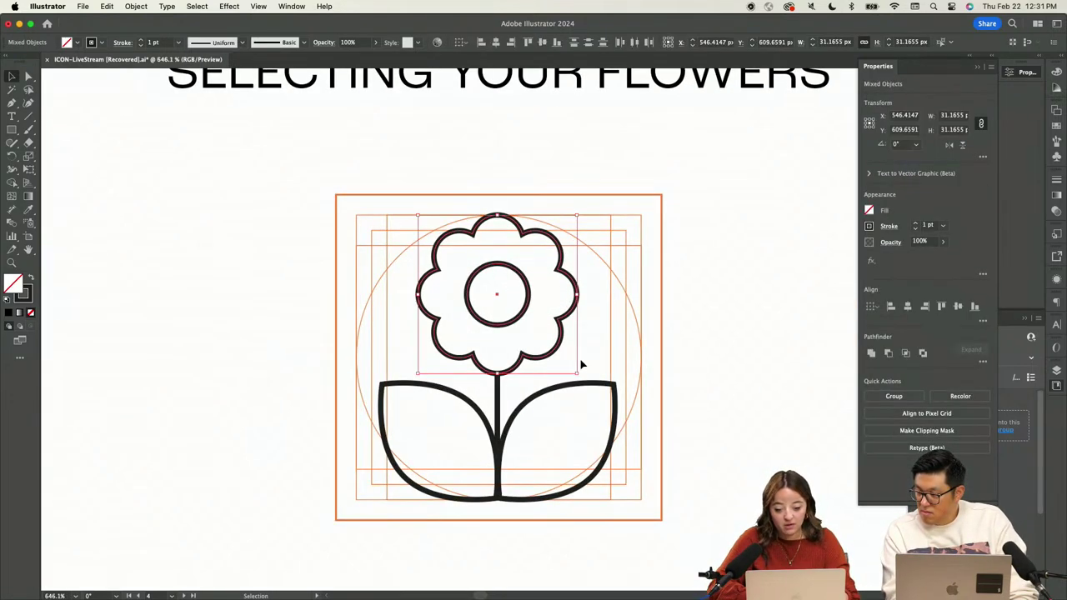
drag(577, 373, 585, 381)
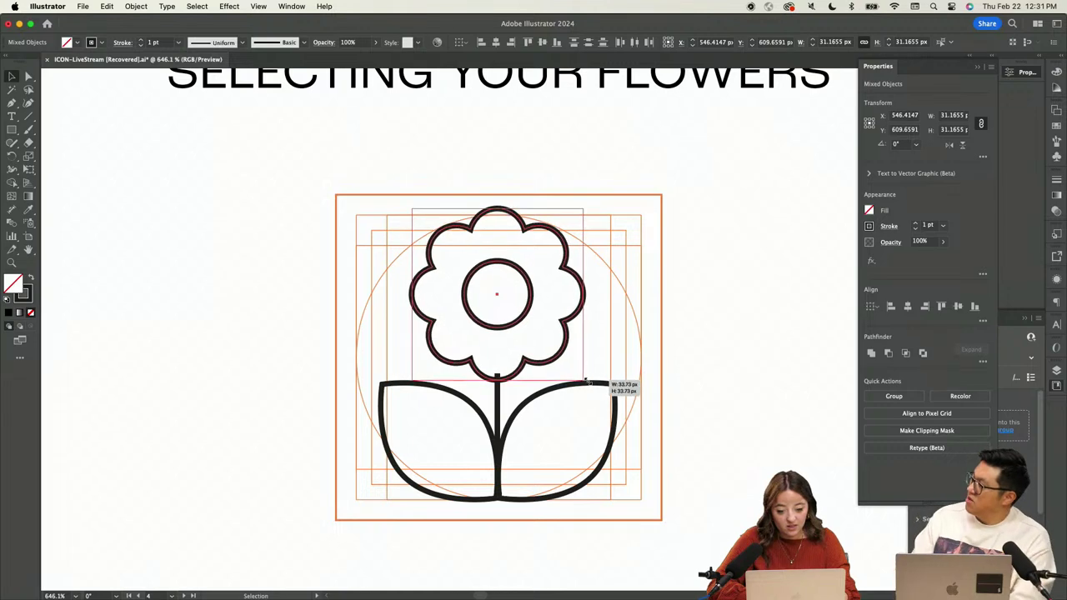
scroll(540, 295, up, 2)
drag(540, 204, 543, 215)
Shorten the stem by moving its top anchor point down to the flower head's lower edge
scroll(588, 342, down, 2)
key(a)
scroll(564, 510, up, 2)
click(492, 370)
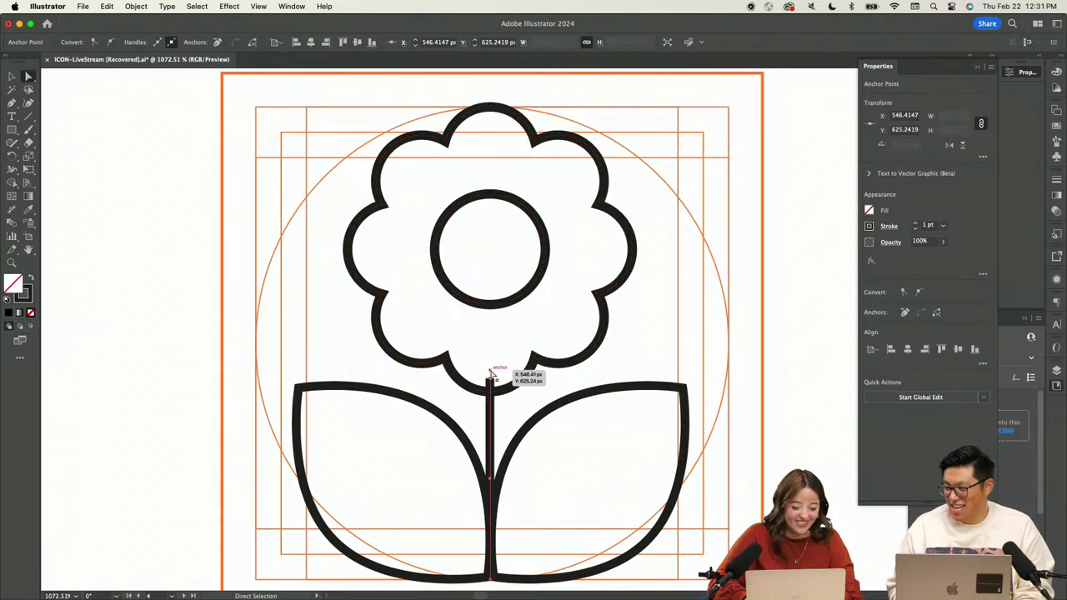
key(v)
click(494, 373)
scroll(612, 386, down, 2)
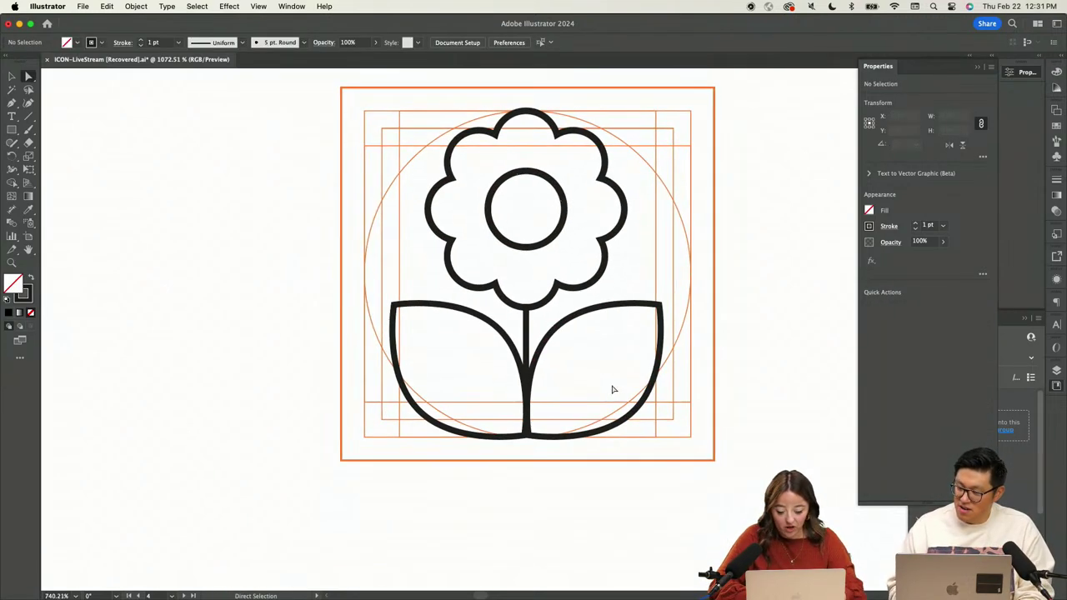
Scale the right leaf down to about 21.9 px so its outer tip meets the inner vertical guide
scroll(633, 340, up, 3)
scroll(583, 292, down, 1)
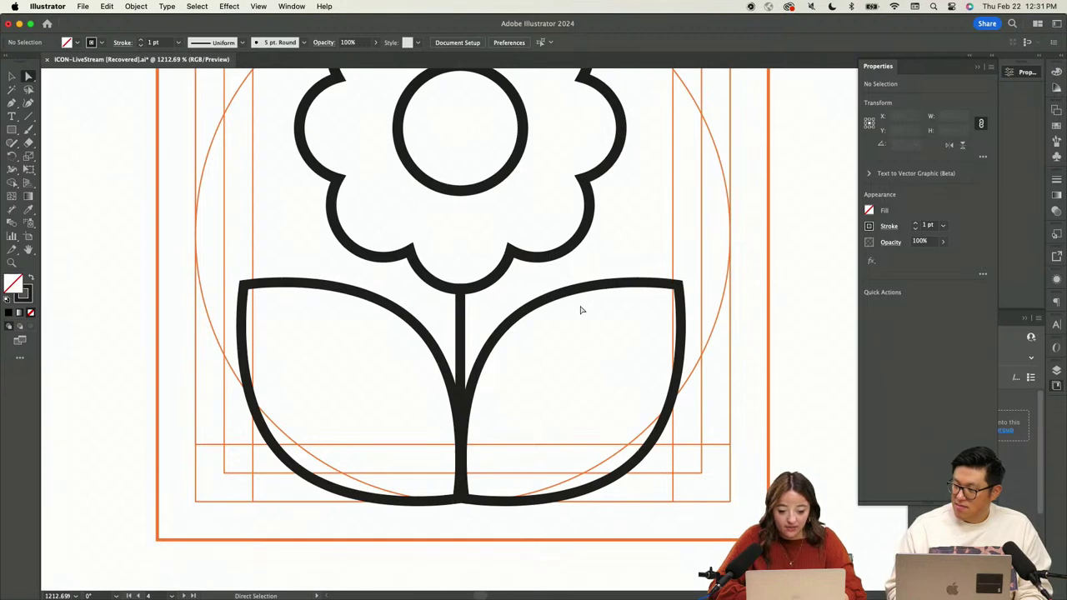
scroll(578, 308, down, 1)
click(658, 287)
scroll(660, 287, up, 3)
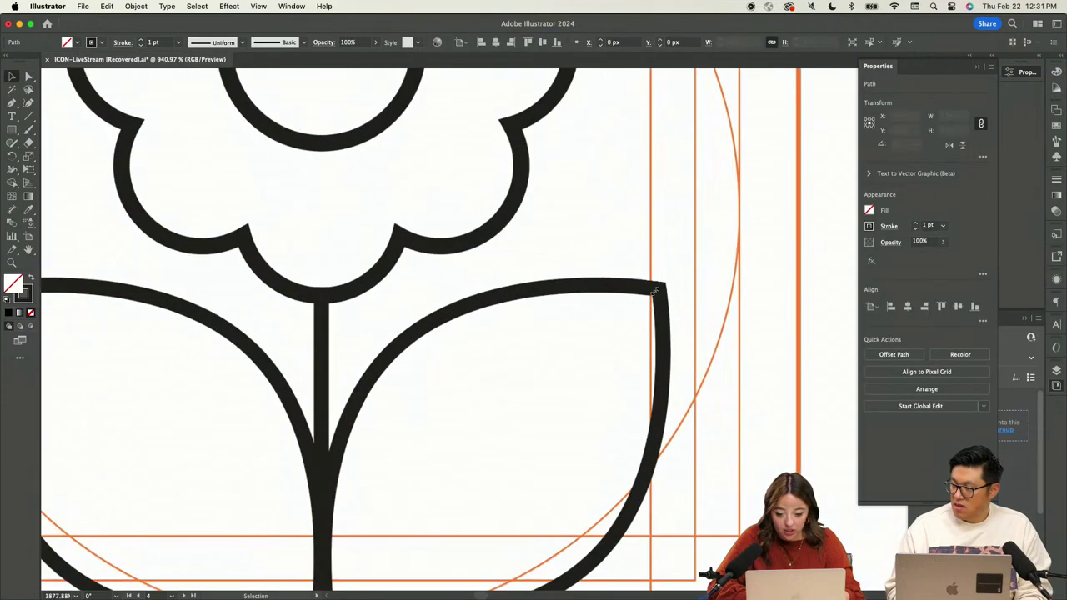
scroll(658, 287, down, 1)
drag(657, 295, 654, 302)
Delete the left leaf and rebuild it by reflecting a copy of the resized right leaf vertically and setting it against the stem
scroll(654, 303, down, 2)
click(359, 310)
click(333, 337)
key(Delete)
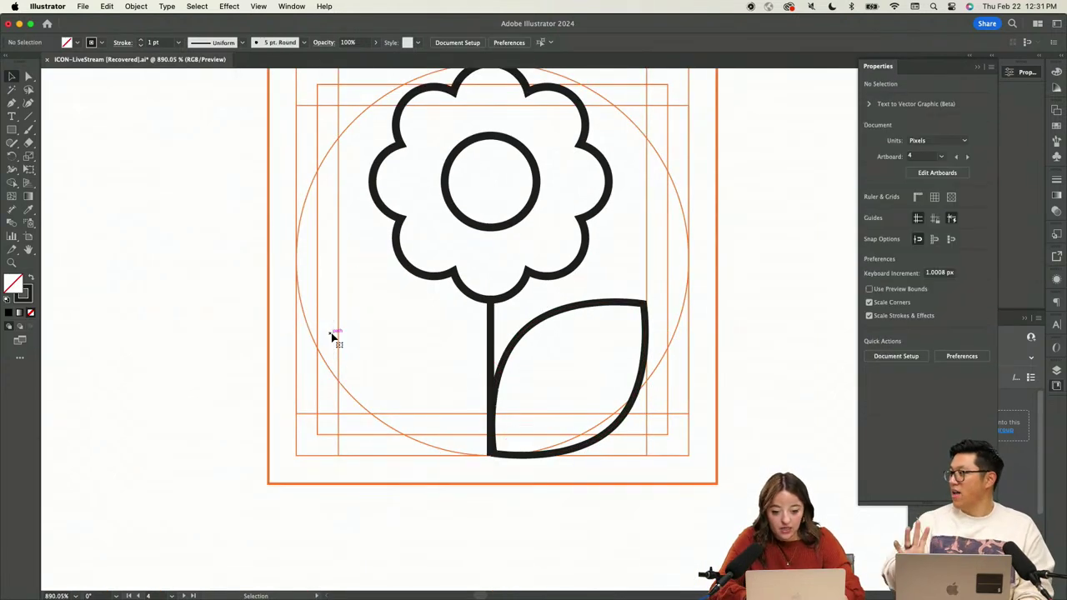
drag(578, 332, 578, 333)
right_click(558, 328)
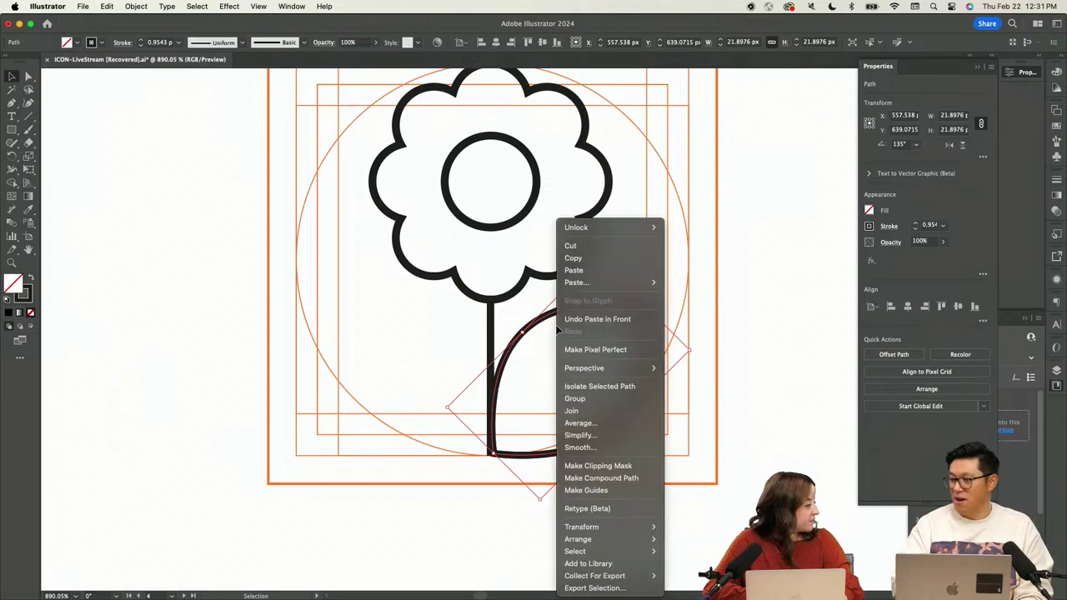
mouse_move(649, 529)
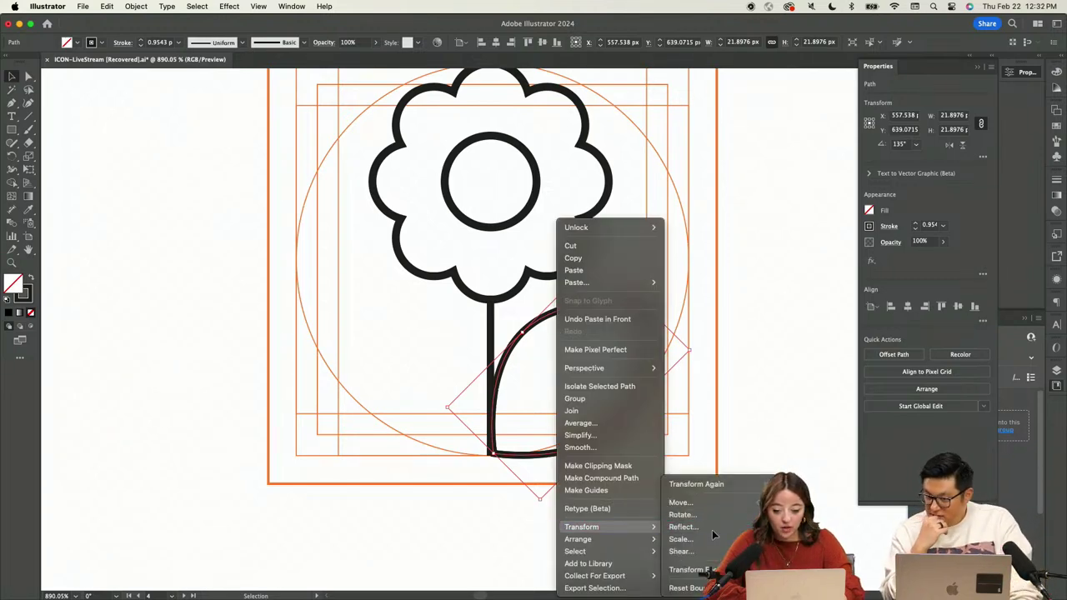
click(710, 528)
click(541, 376)
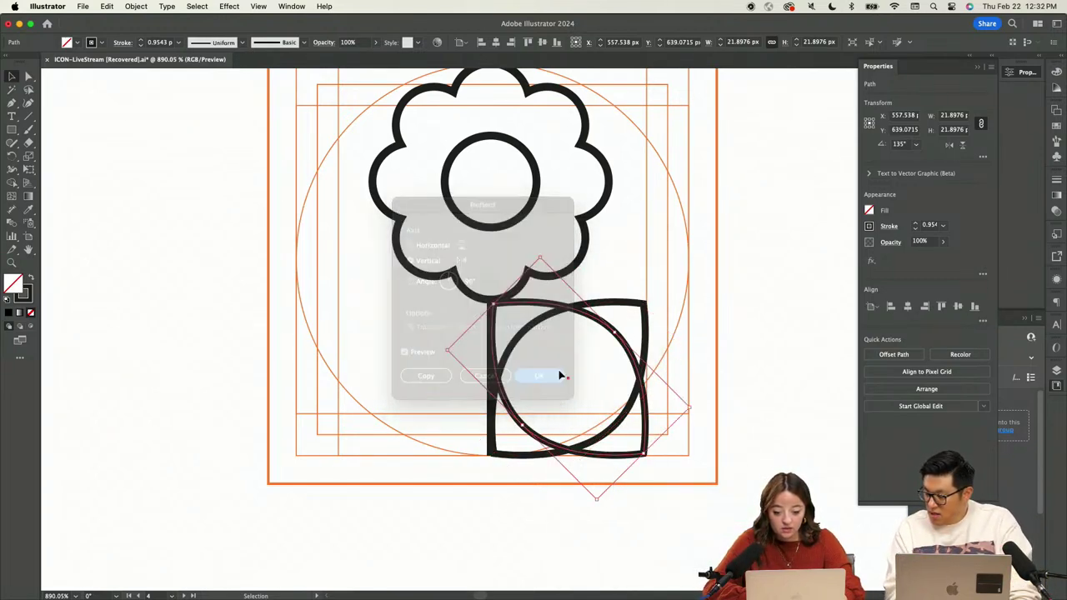
drag(635, 346, 471, 345)
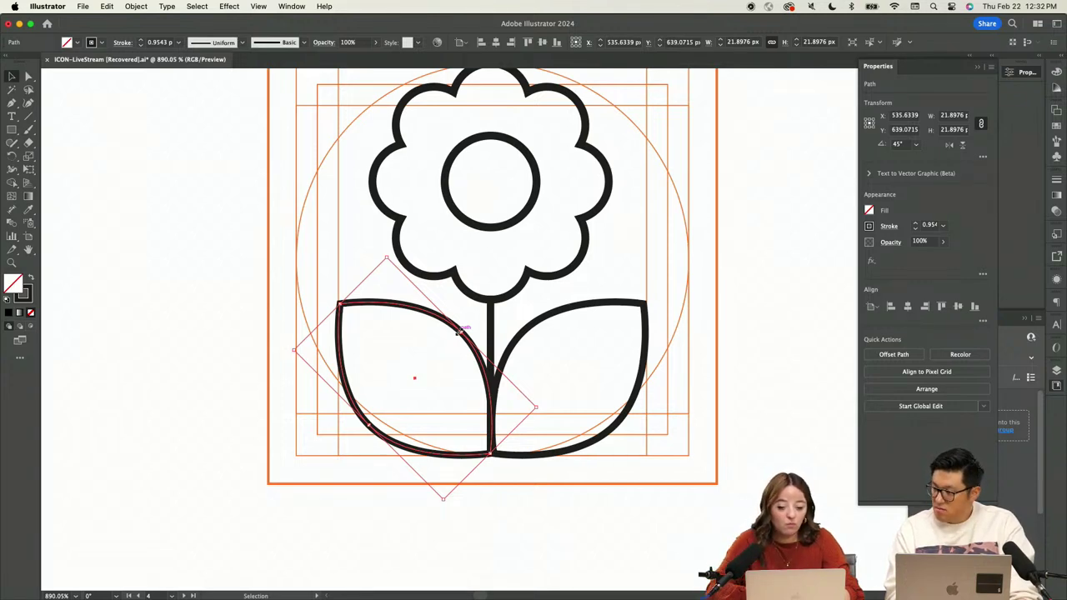
Narrow the left leaf into a slimmer shape and delete the right leaf
drag(459, 331, 447, 348)
click(472, 314)
scroll(472, 314, down, 5)
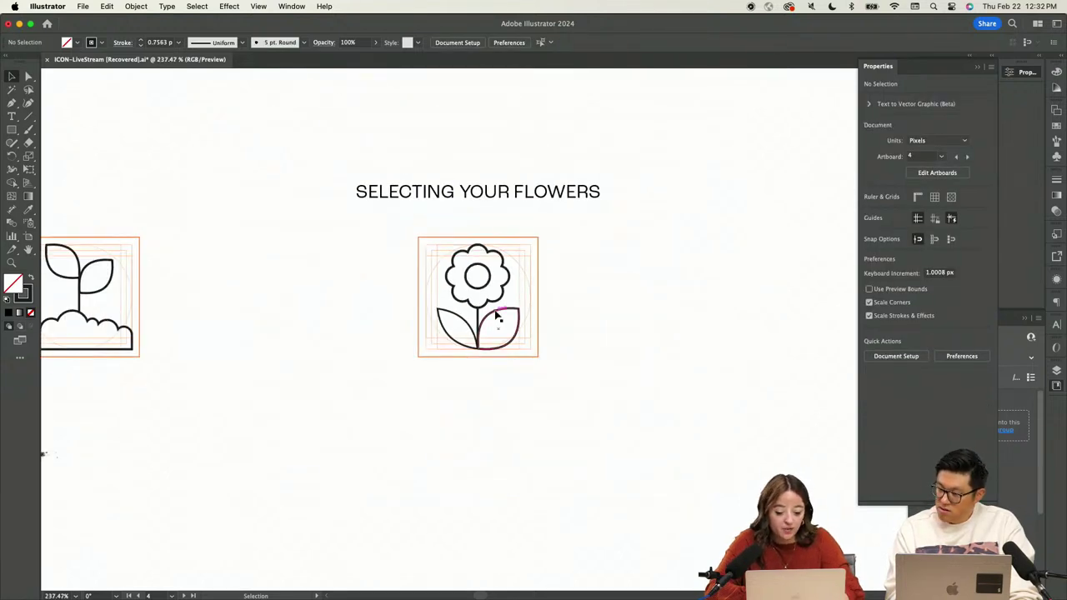
click(495, 314)
key(Delete)
Match the slim left leaf's stroke to the flower head's 1.0823 pt outline with the Eyedropper
click(468, 323)
key(i)
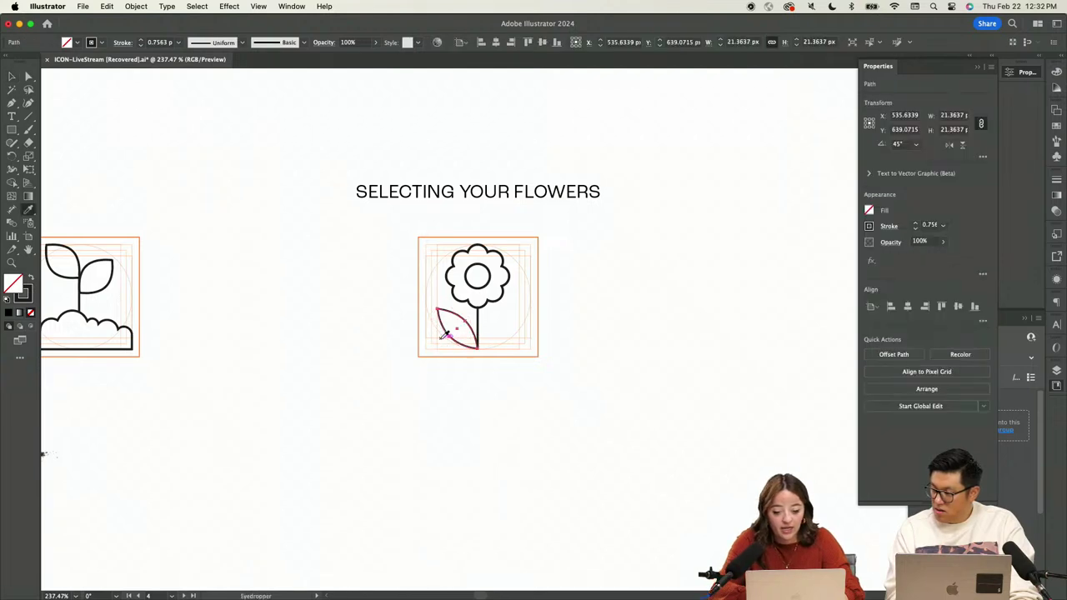
key(a)
scroll(480, 327, up, 4)
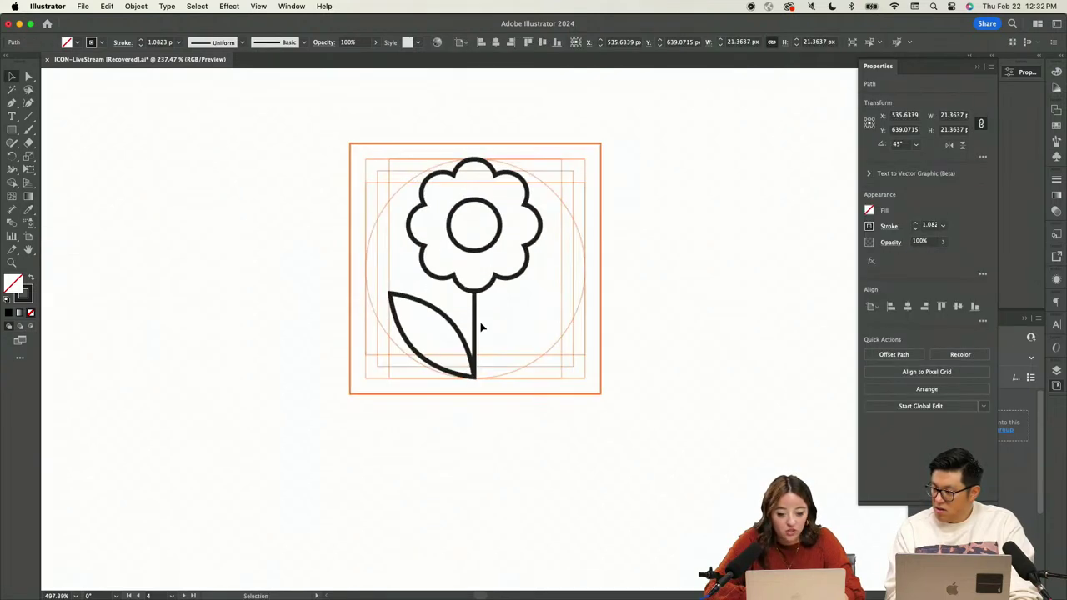
key(v)
click(513, 298)
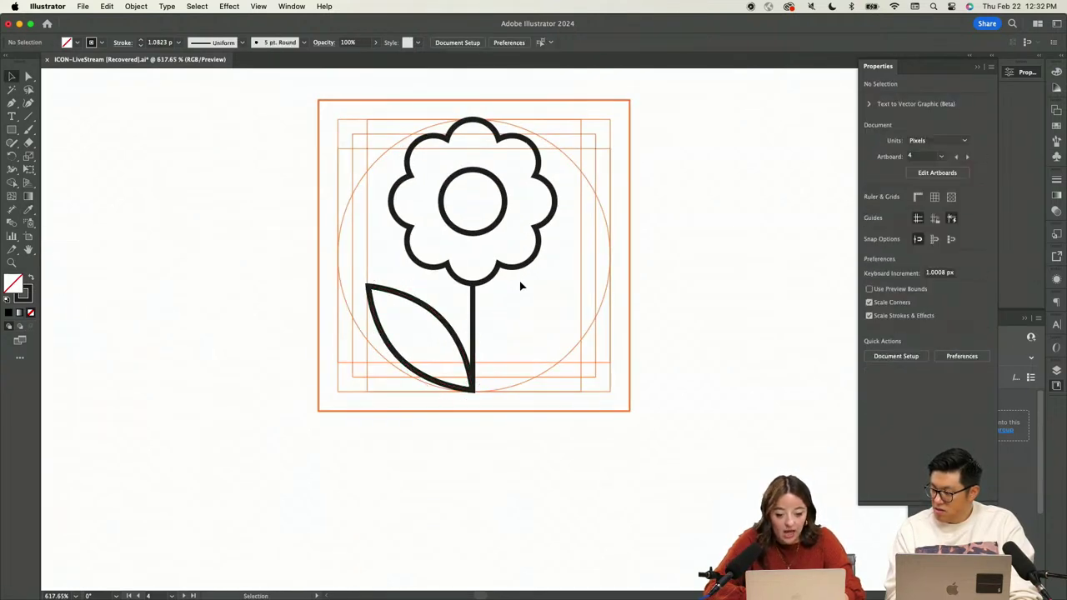
drag(491, 232, 591, 312)
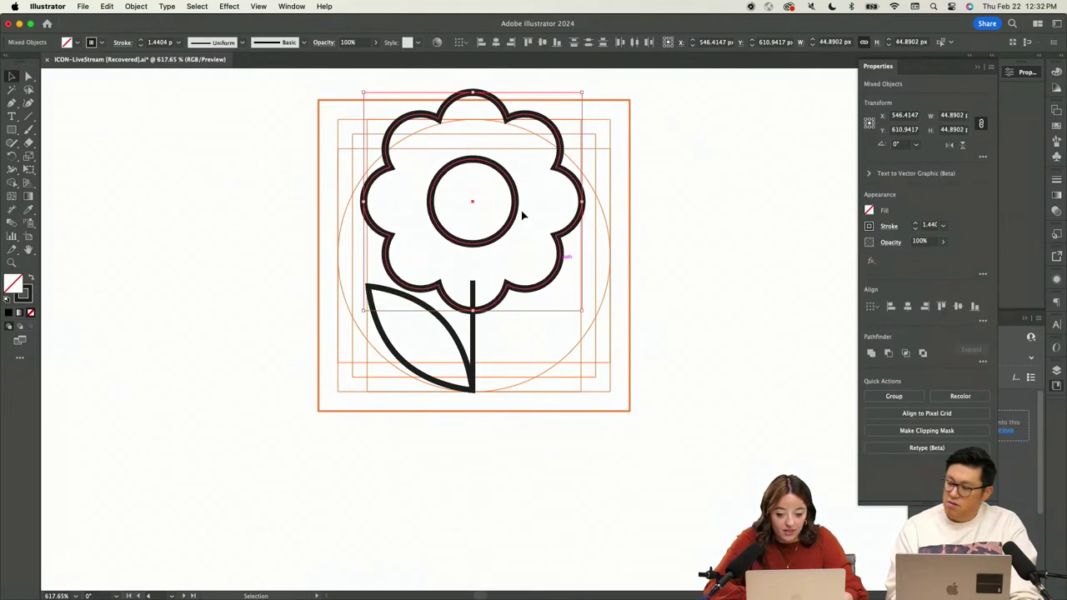
drag(518, 198, 518, 221)
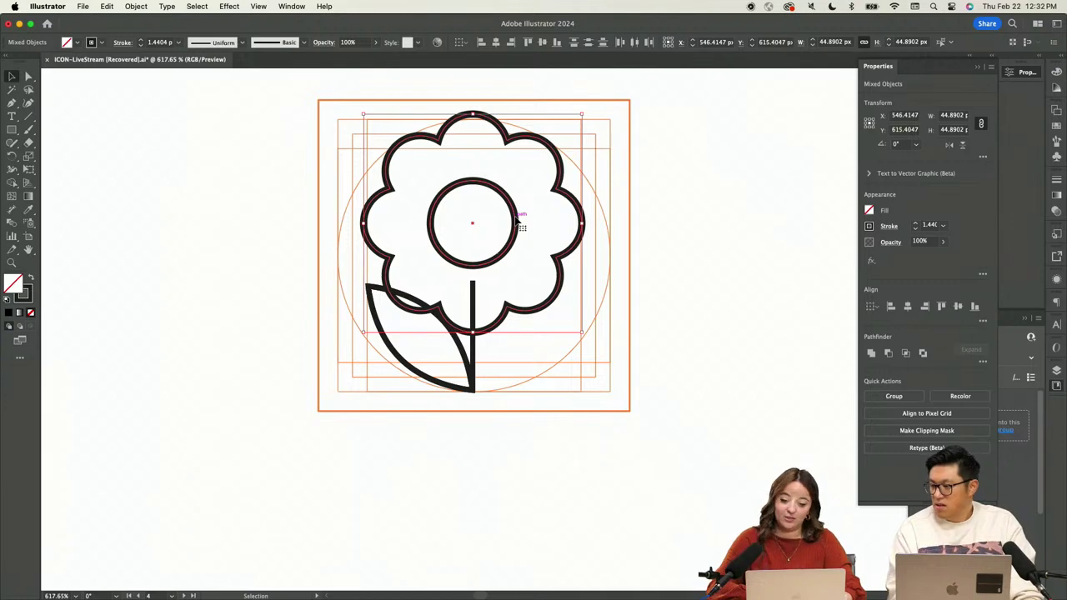
key(super+z)
key(super+z)
click(495, 274)
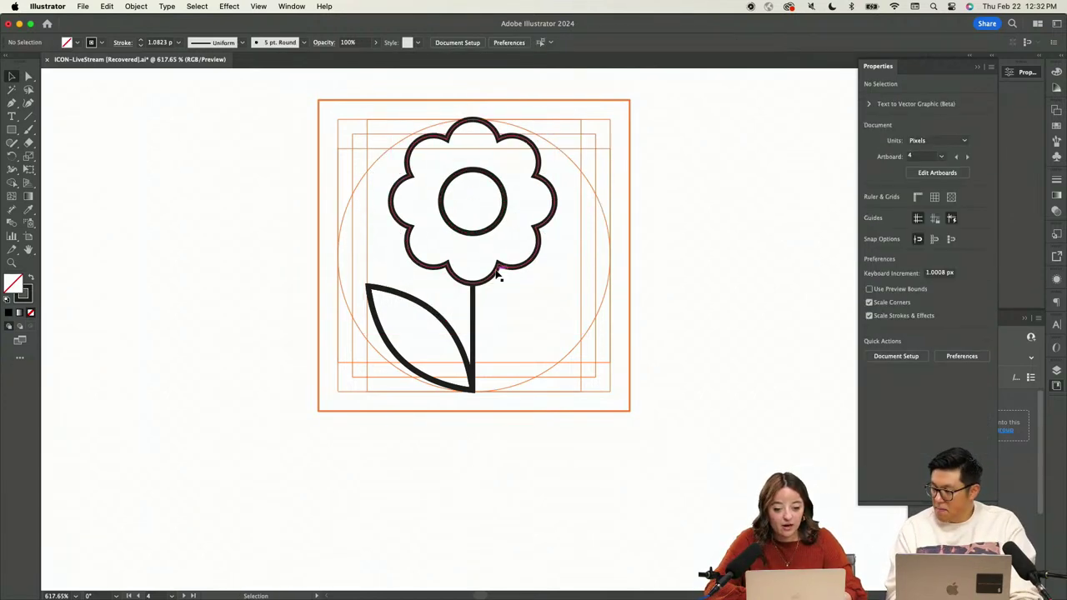
Reflect a copy of the slim left leaf vertically and place it on the right side of the stem
scroll(495, 274, up, 2)
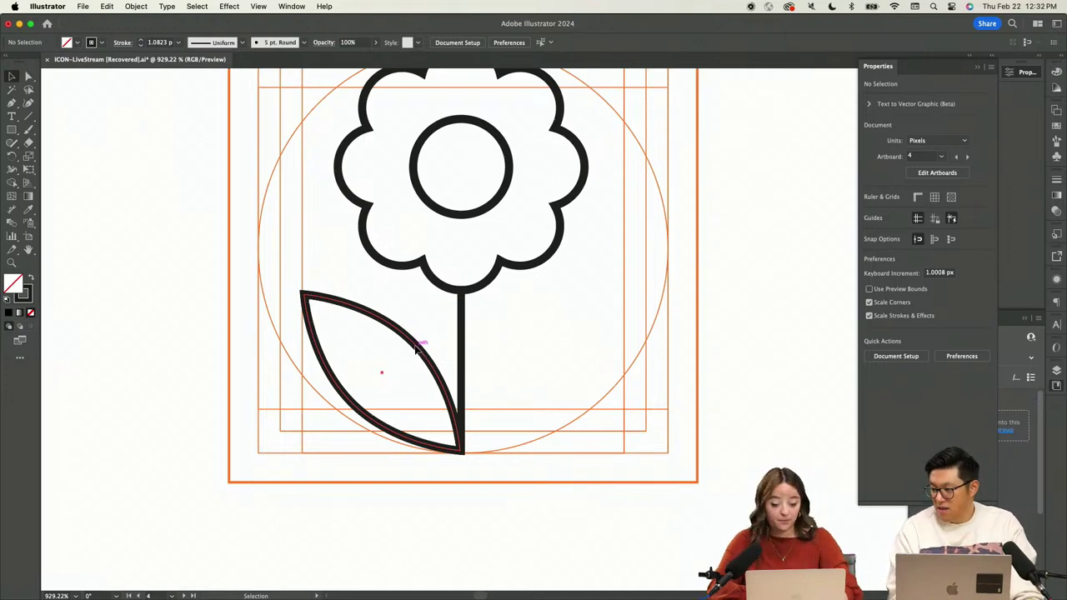
click(417, 350)
right_click(417, 350)
mouse_move(503, 539)
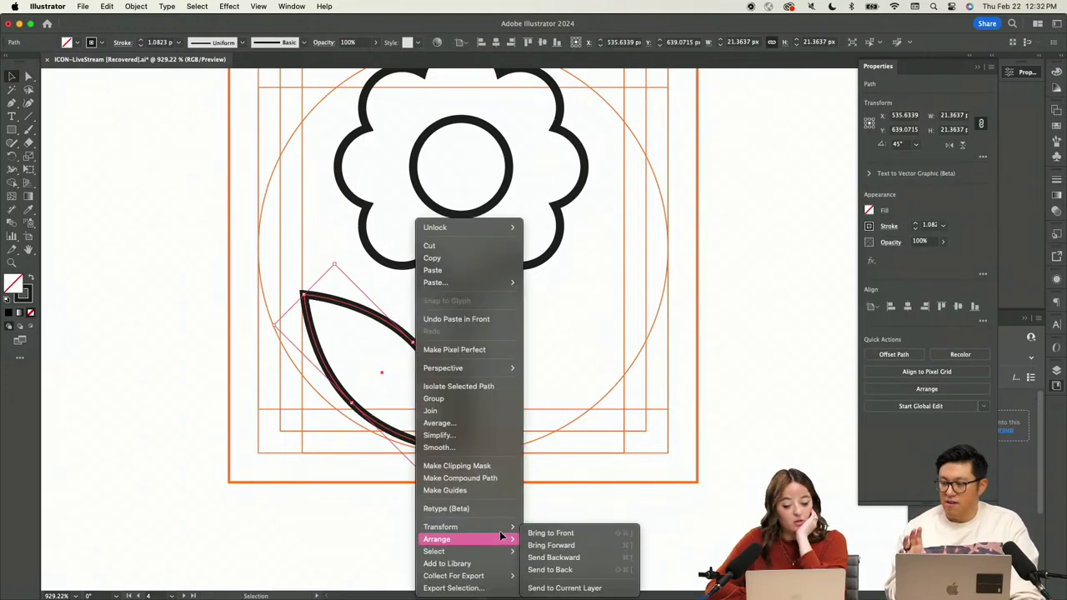
click(576, 526)
click(546, 375)
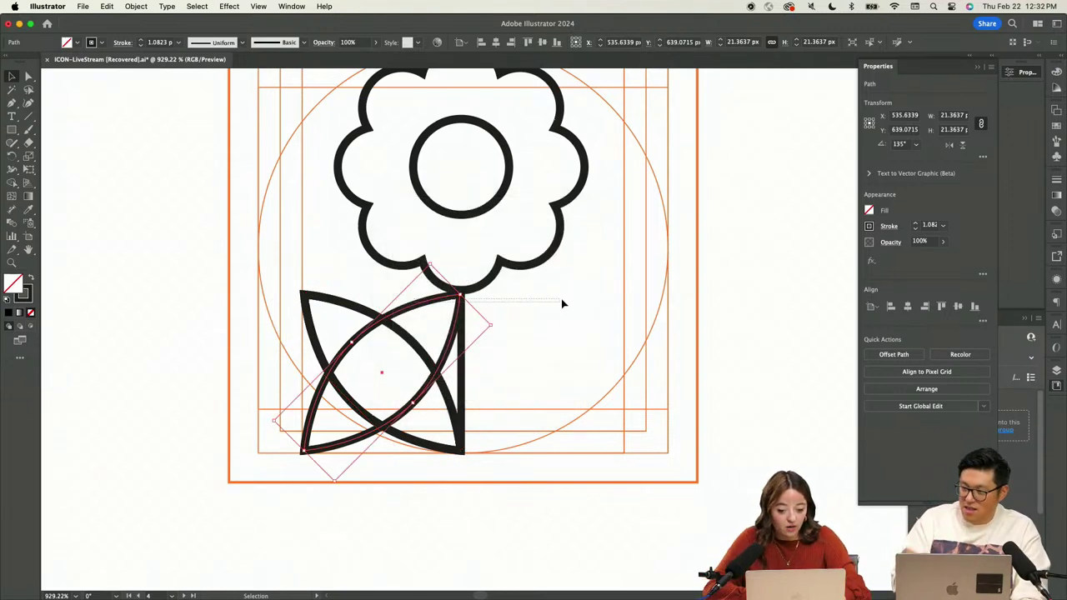
click(550, 302)
drag(424, 305, 583, 309)
scroll(591, 258, down, 6)
click(609, 250)
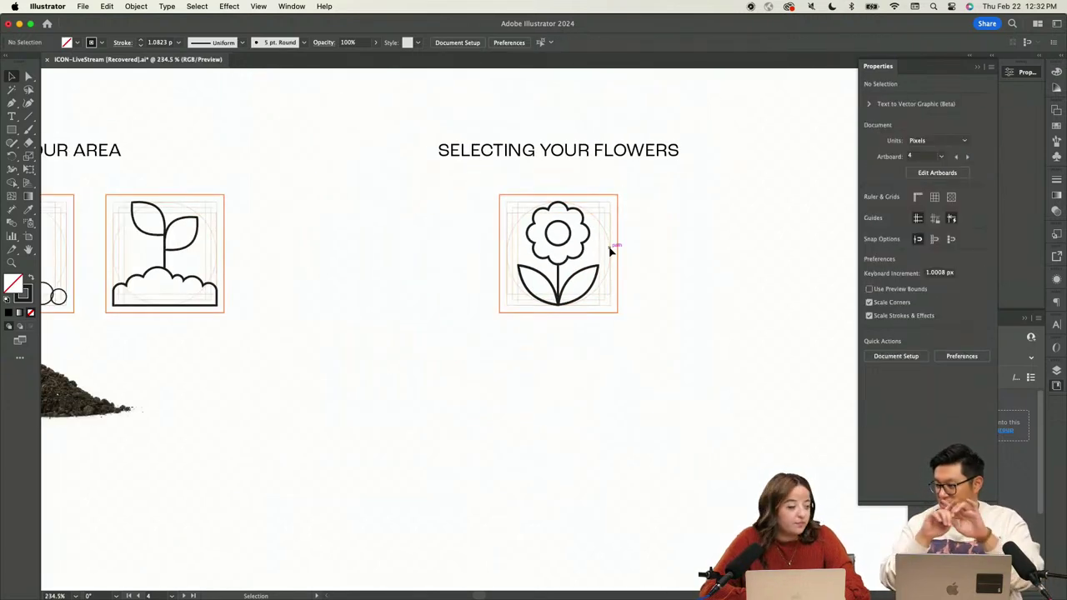
Group the flower head, stem and both leaves, and try centering the group horizontally
drag(490, 321, 490, 317)
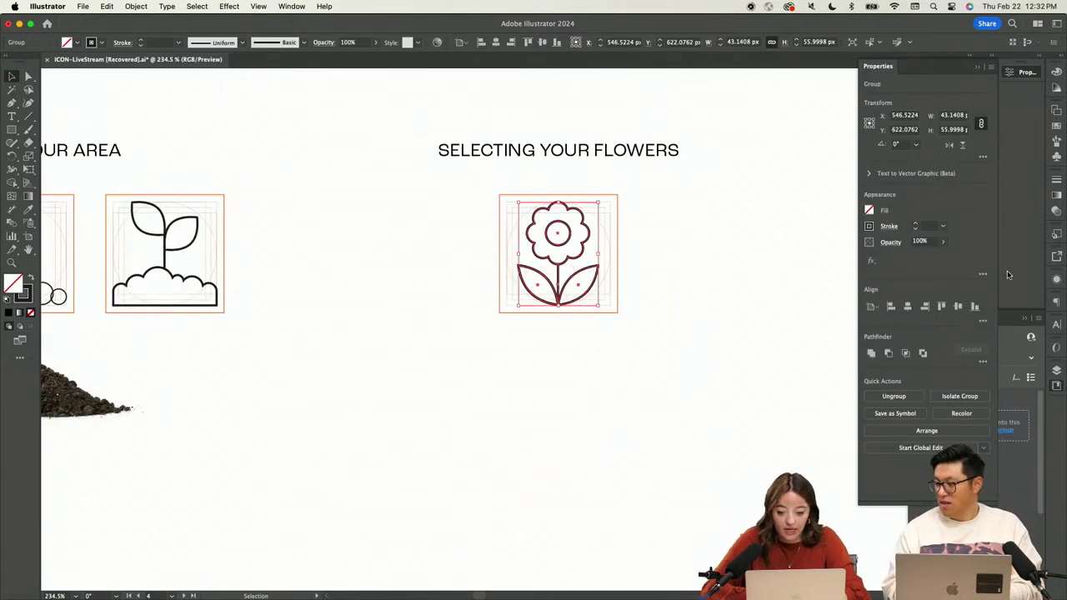
click(907, 307)
key(ctrl+z)
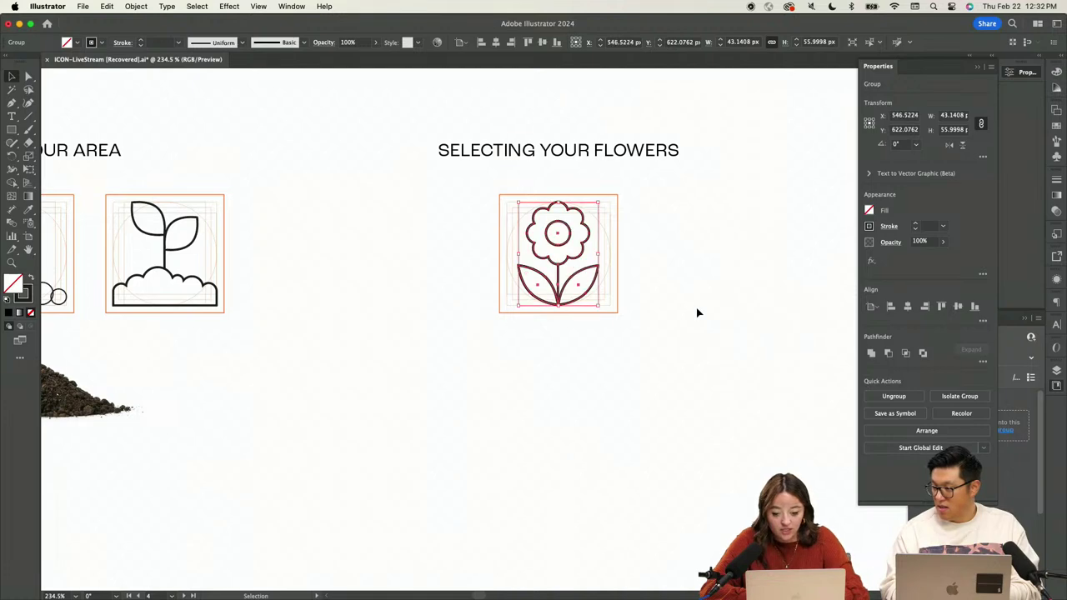
Duplicate the grouped flower icon and place the copy in the empty area below its keyline frame
scroll(602, 302, down, 3)
click(557, 288)
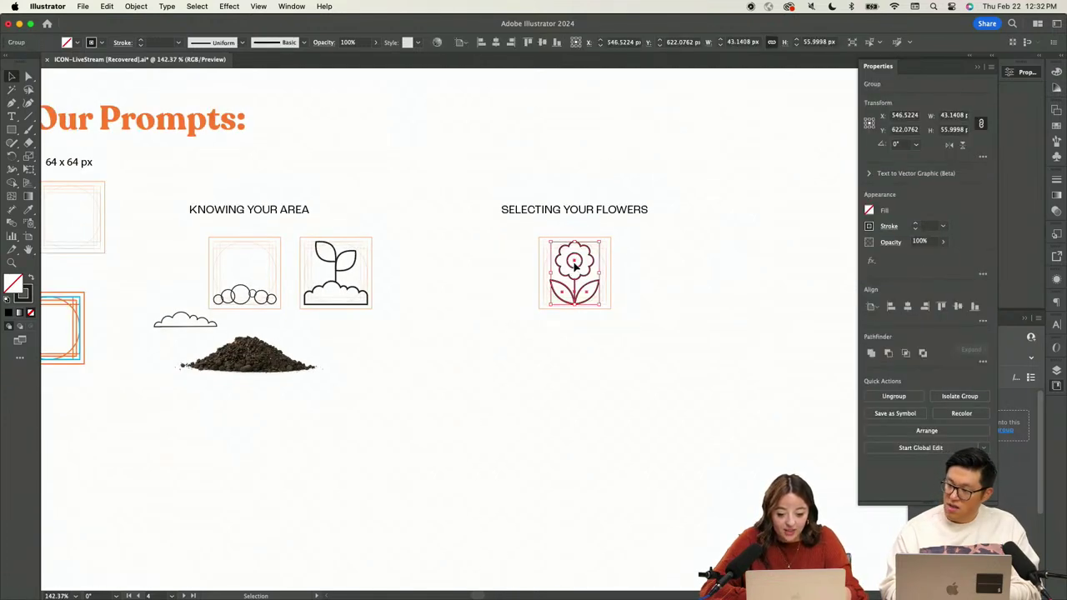
drag(573, 263, 501, 421)
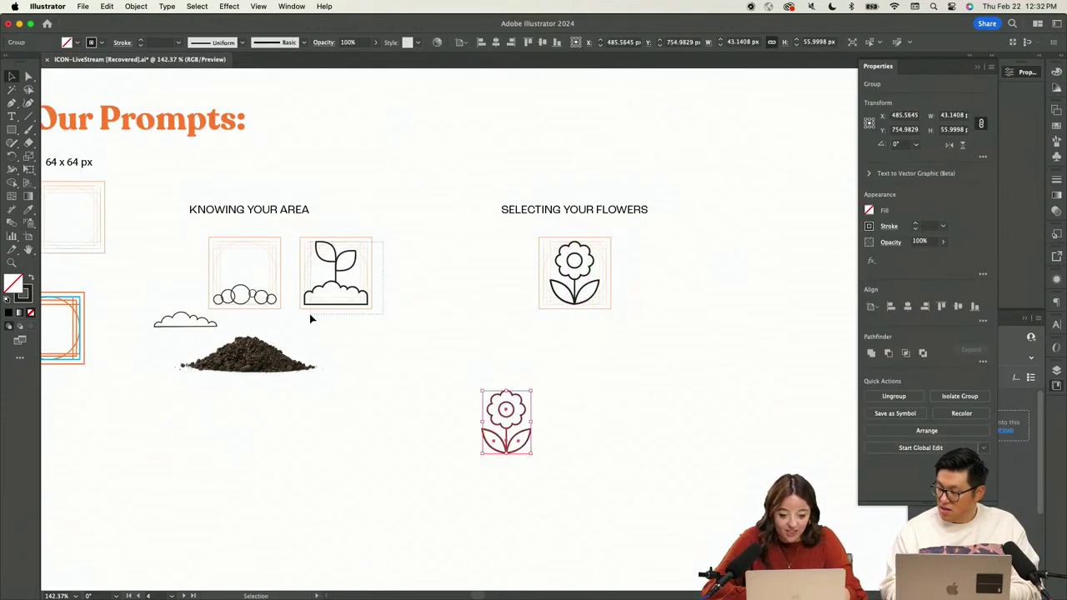
Duplicate the sprout icon beside the flower copy below the frames and set the stroke of both copies to 2 pt
drag(335, 265, 433, 408)
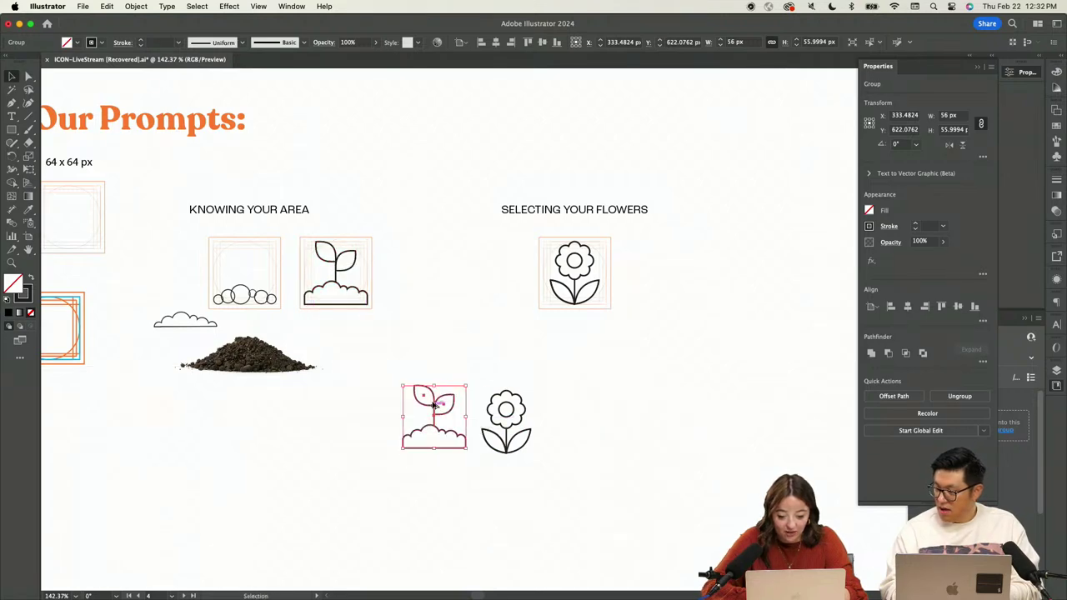
drag(397, 374, 537, 458)
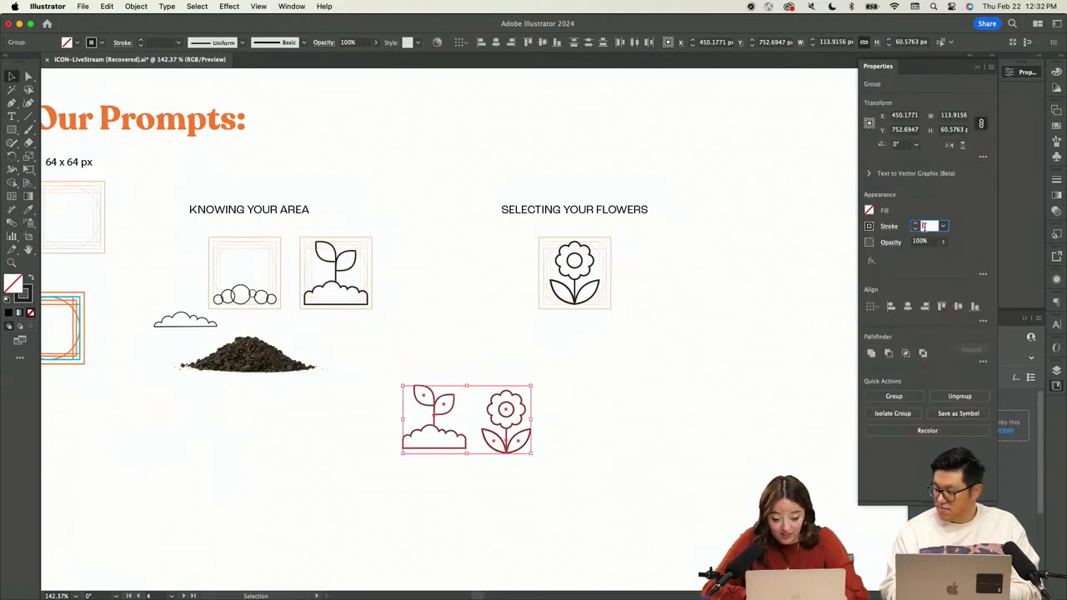
click(647, 355)
drag(633, 352, 392, 510)
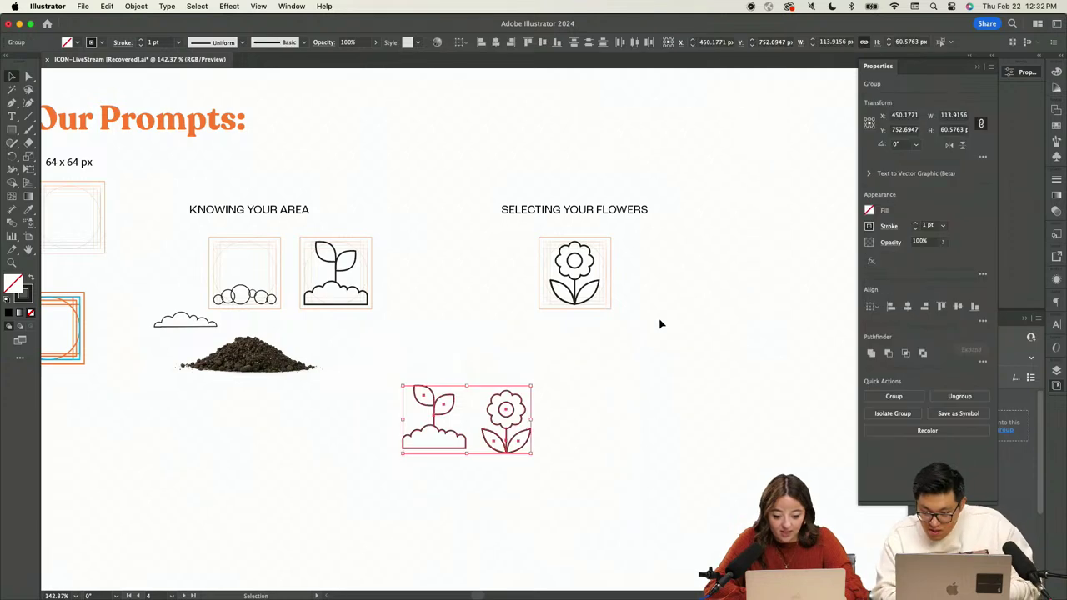
click(914, 225)
click(564, 419)
scroll(564, 419, up, 2)
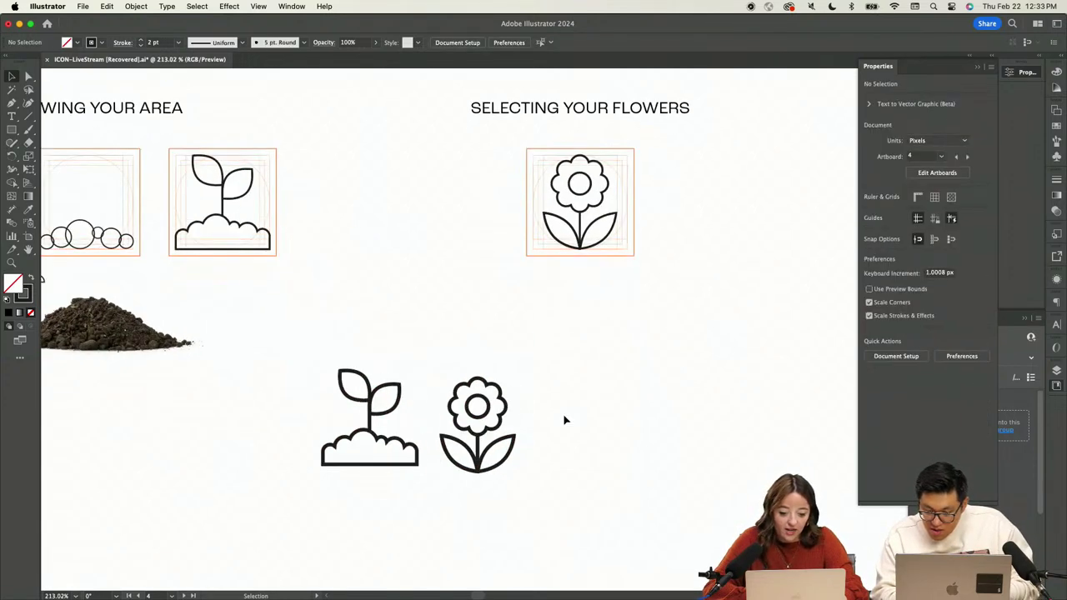
click(512, 429)
scroll(476, 469, up, 3)
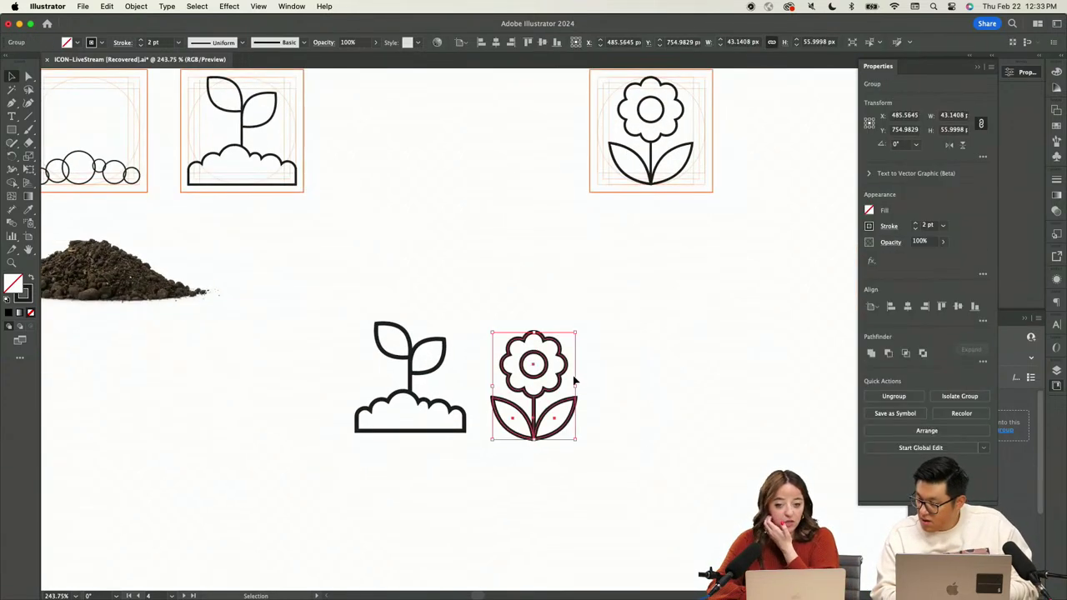
click(653, 344)
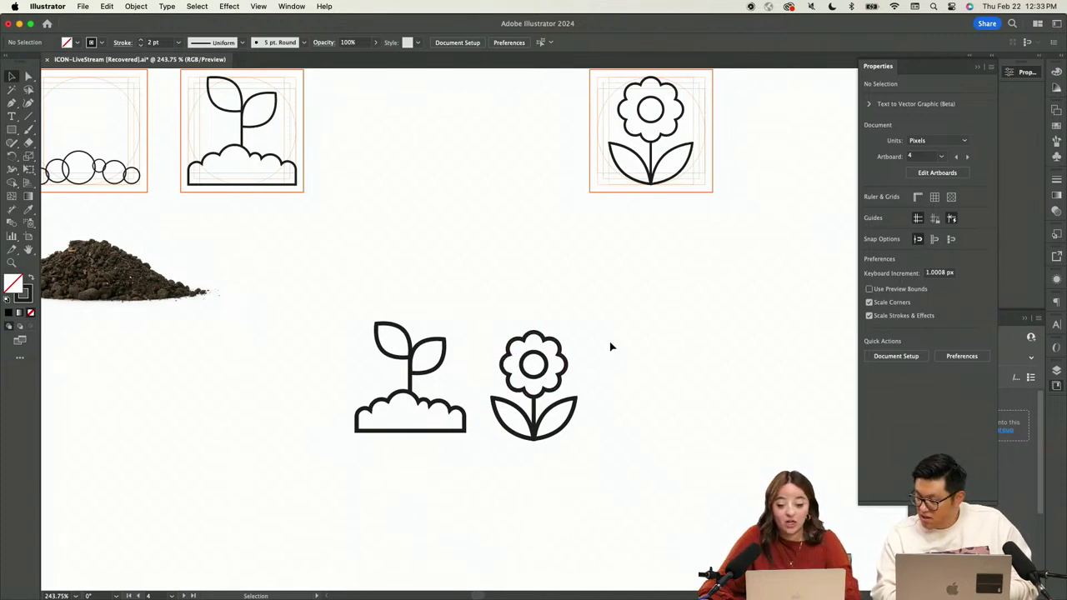
Copy the 2 pt flower into the Garden Party Adobe Live document in Adobe Express and place it beside the "Selecting Your Flowers" heading
drag(477, 462, 521, 464)
key(ctrl+Up)
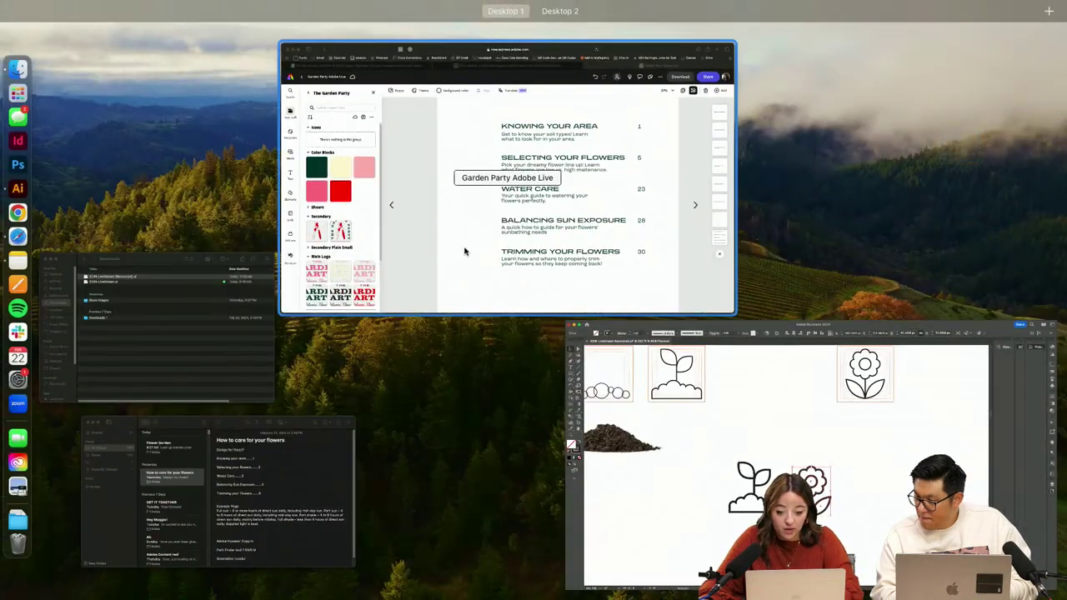
click(475, 290)
key(super+v)
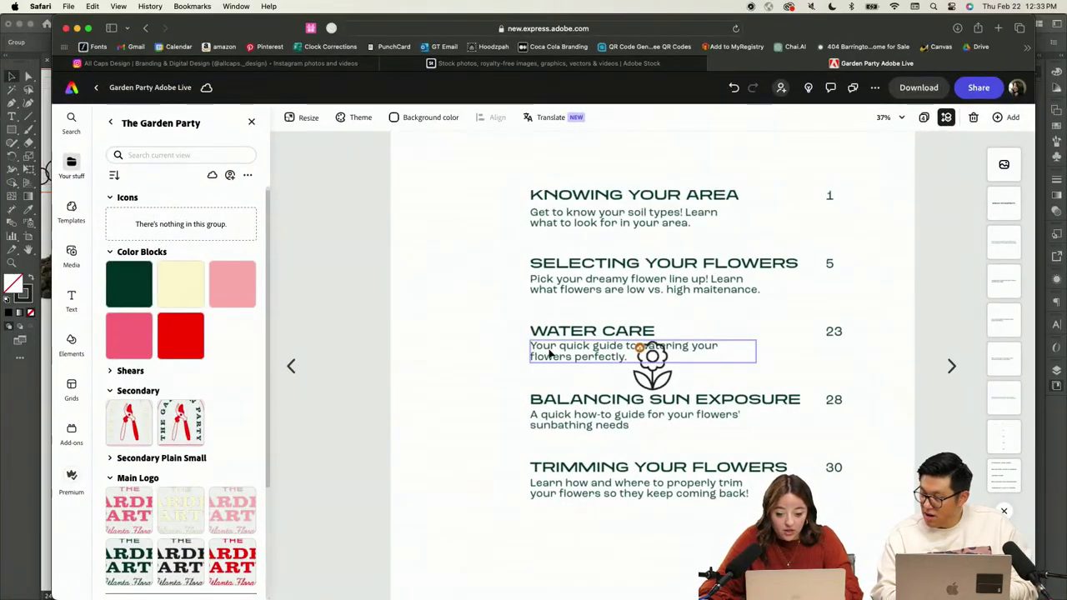
drag(640, 371, 488, 288)
click(484, 337)
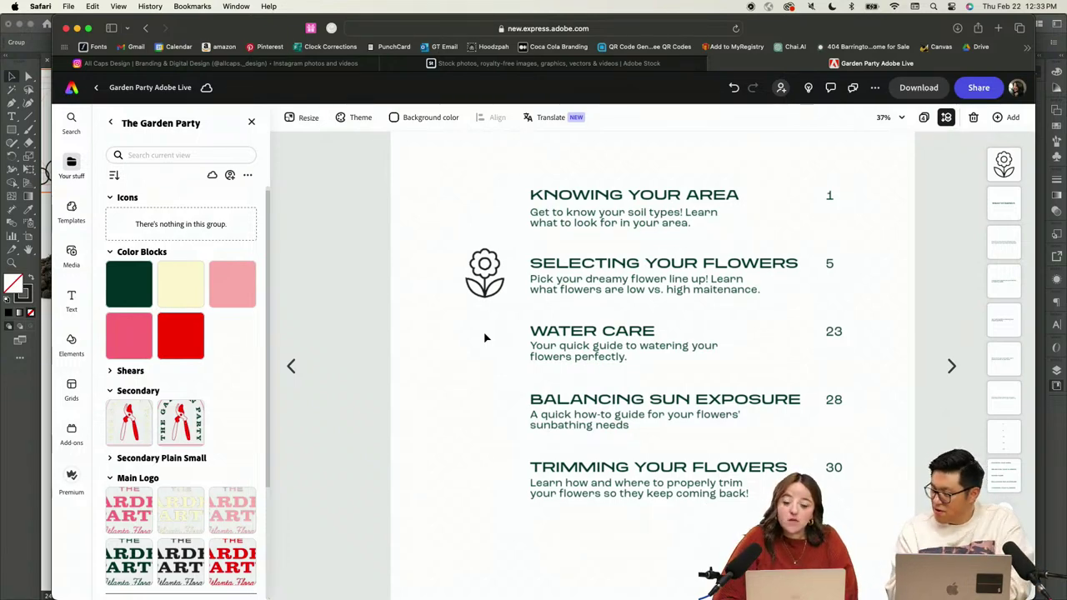
Switch back to Illustrator and ungroup the flower icon inside the "Selecting Your Flowers" keyline frame
key(ctrl+Up)
click(605, 398)
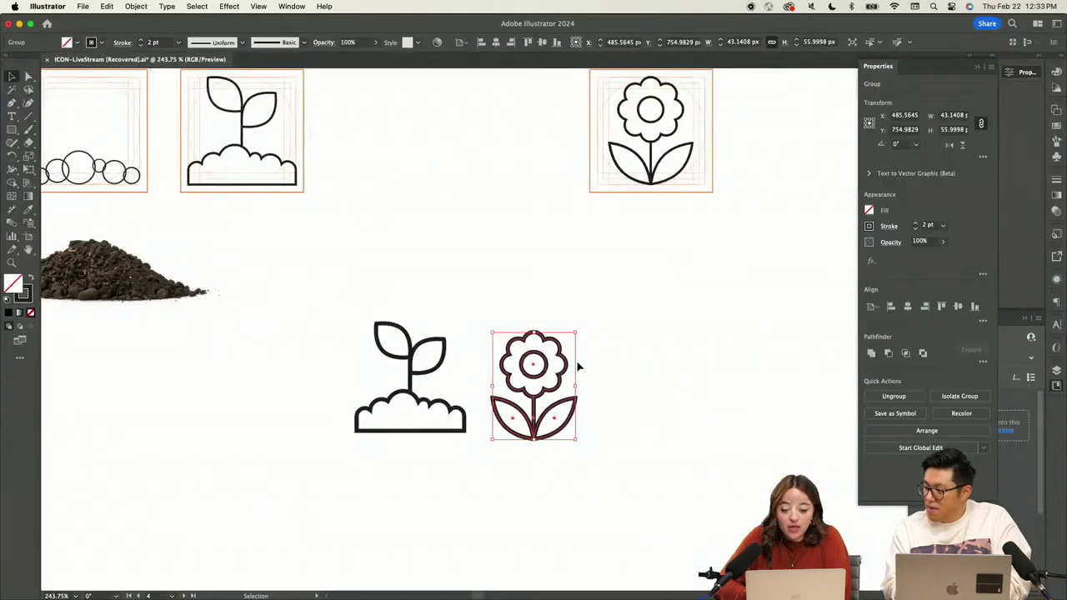
click(634, 334)
scroll(702, 198, up, 5)
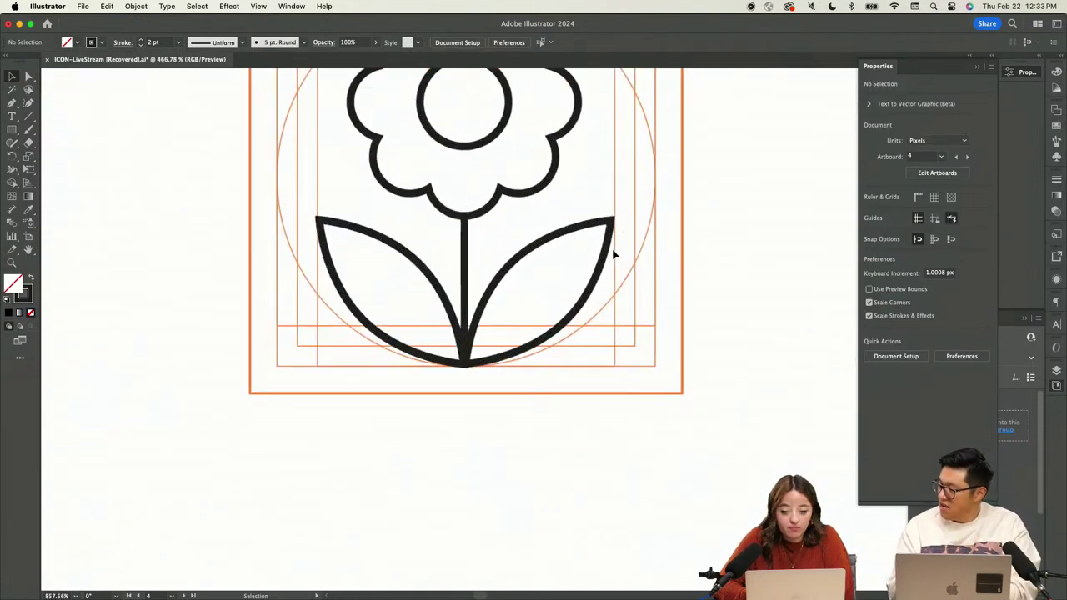
scroll(614, 253, down, 2)
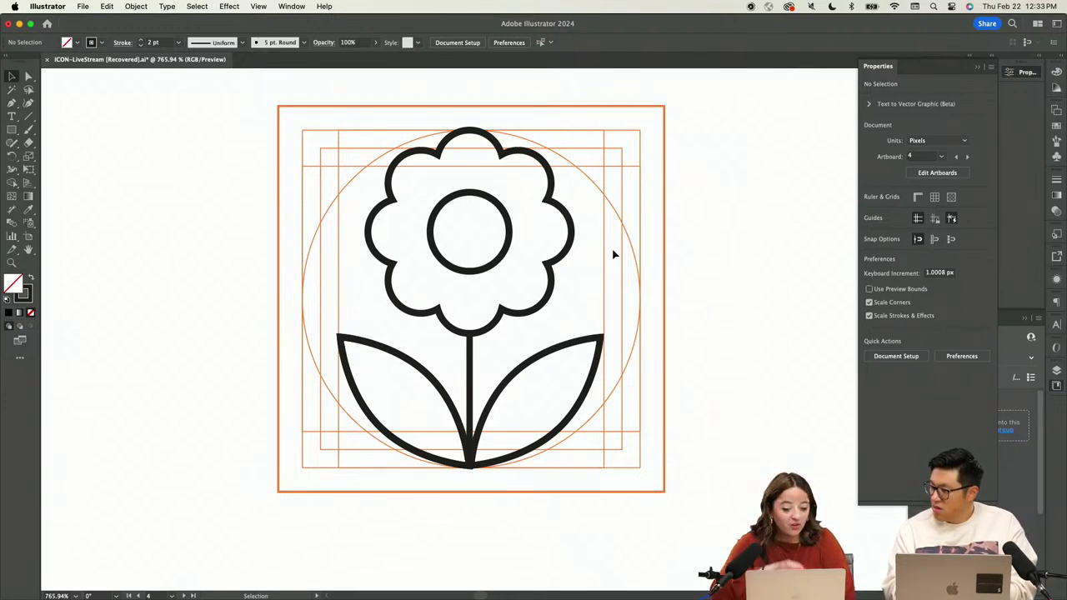
click(574, 342)
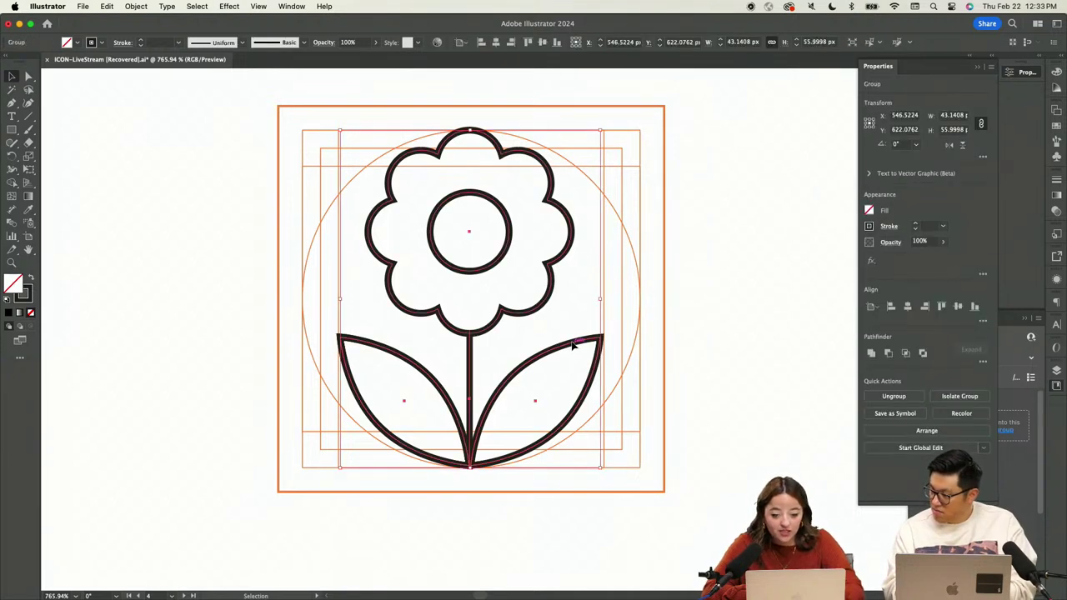
right_click(573, 343)
click(637, 460)
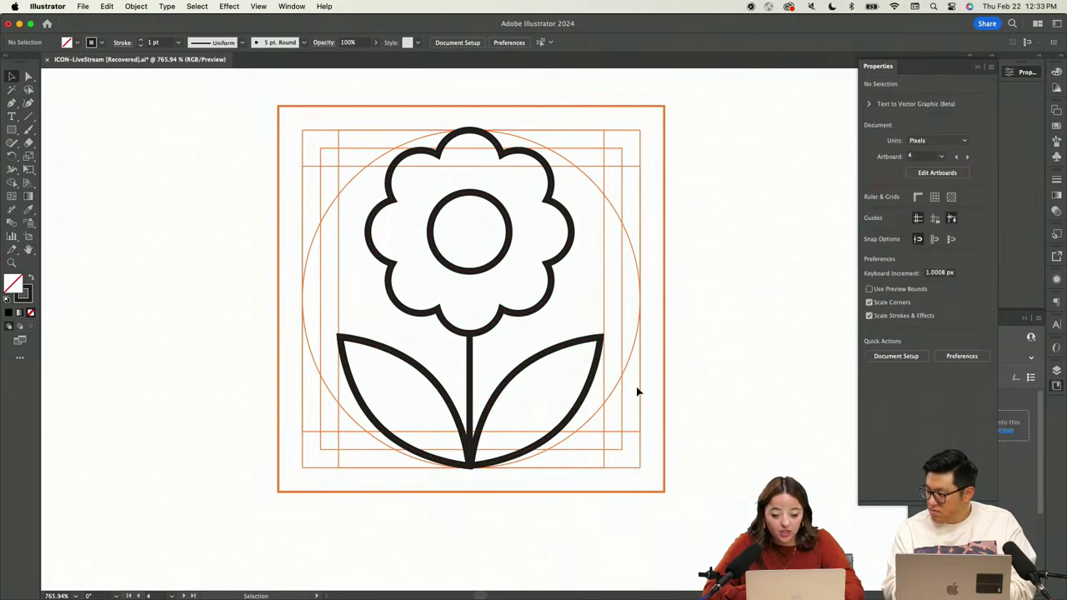
Try staggering the leaves along the stem by raising the right one higher than the left, and undo both moves
click(581, 344)
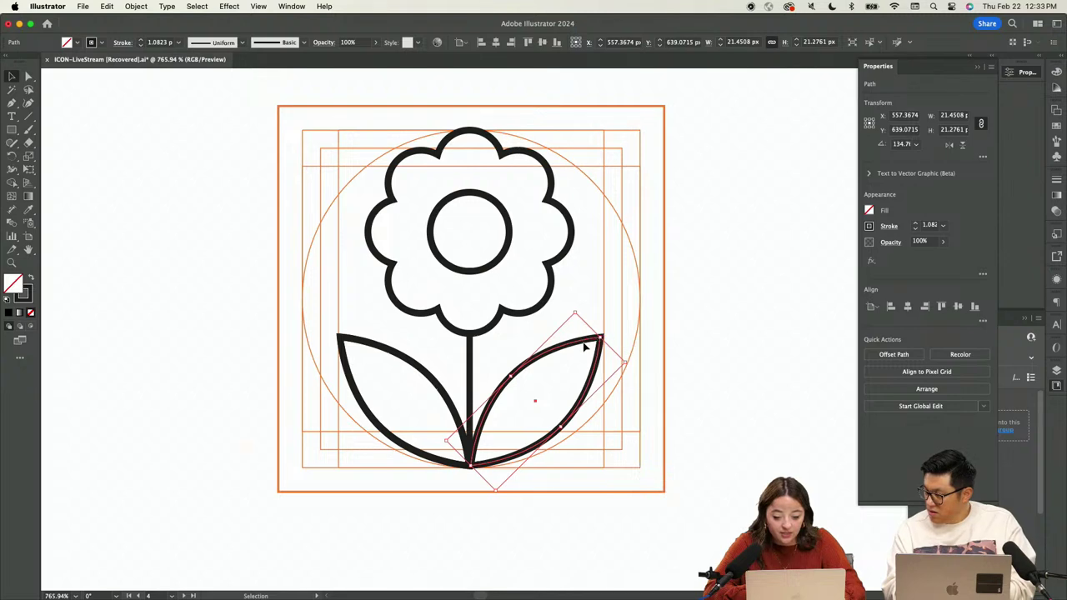
click(589, 316)
drag(583, 345, 582, 294)
click(608, 266)
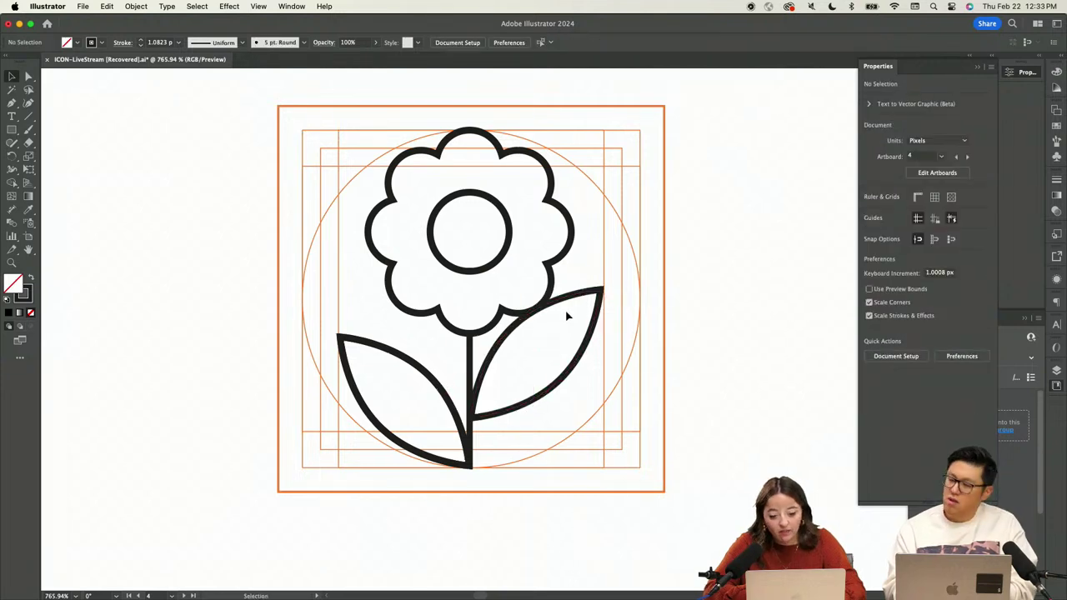
click(446, 409)
drag(450, 390, 416, 375)
click(416, 369)
click(581, 421)
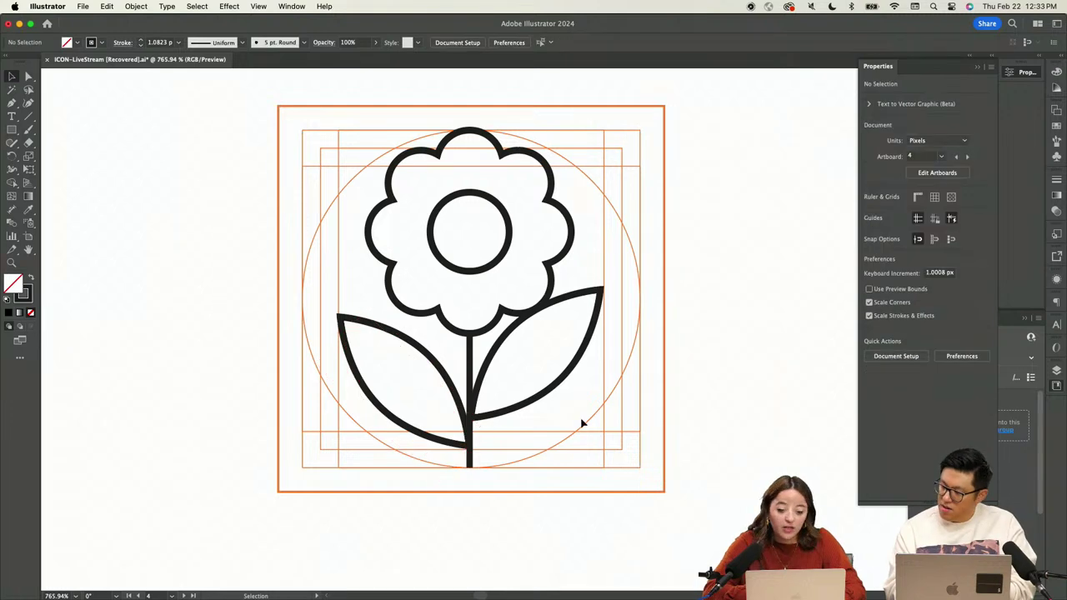
key(super+z)
key(super+z)
key(super+z)
key(super+z)
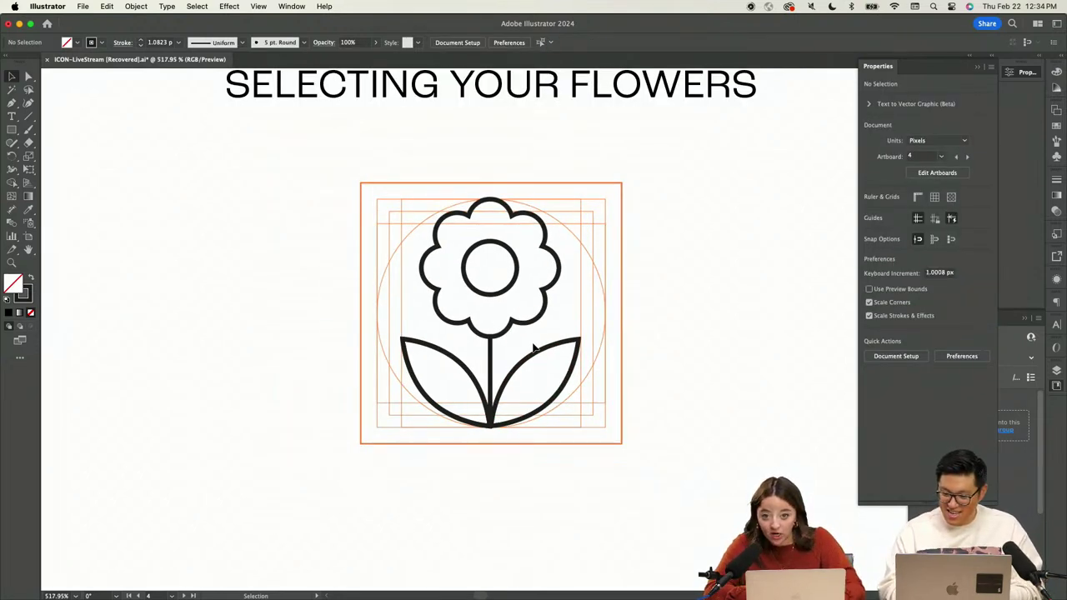
scroll(533, 347, down, 3)
scroll(533, 347, up, 5)
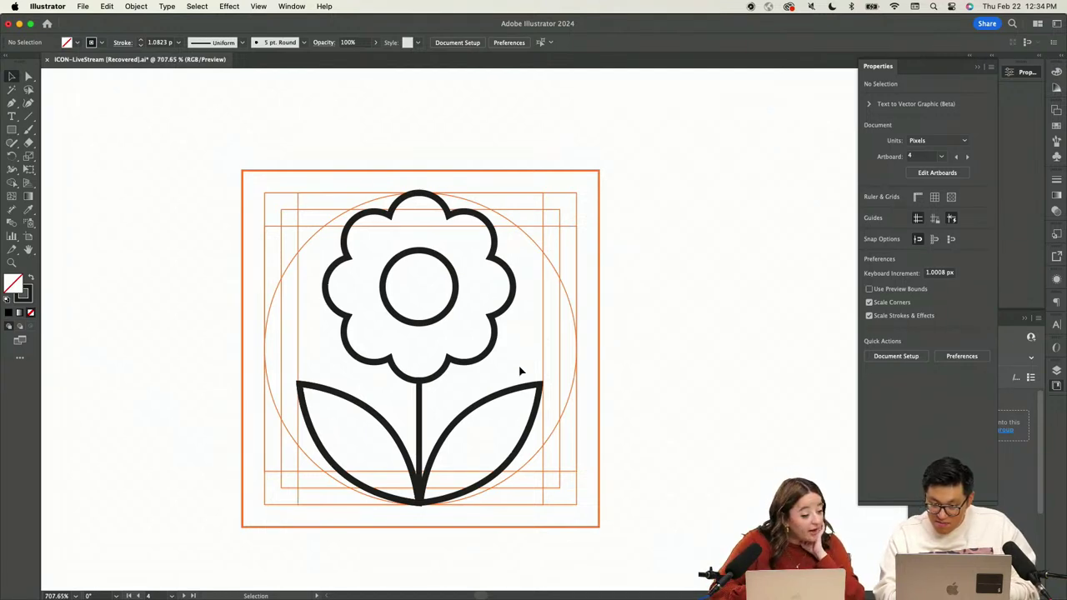
scroll(504, 402, up, 3)
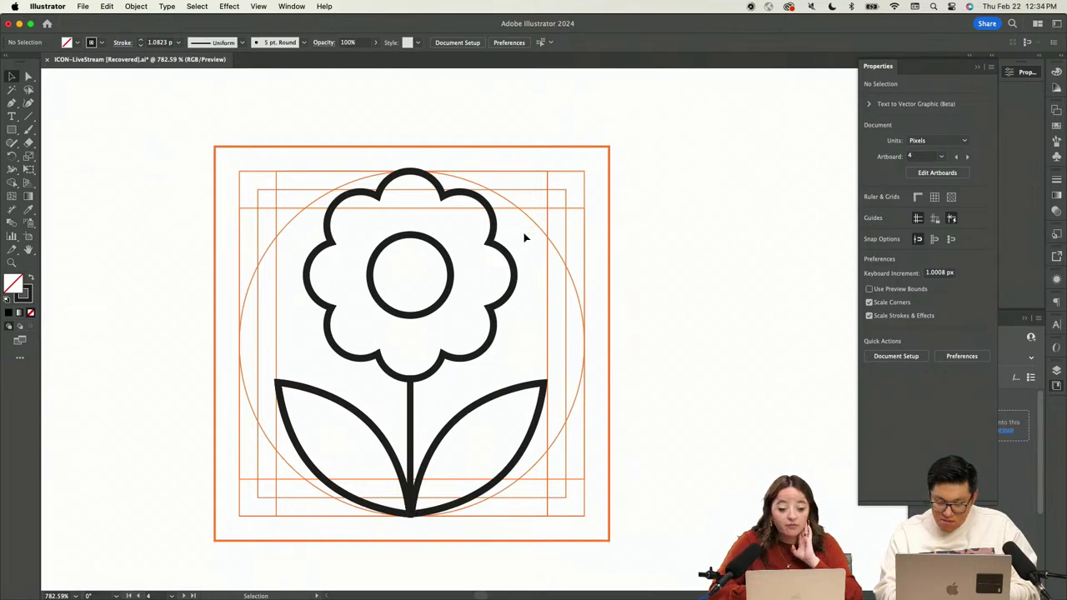
scroll(508, 384, down, 5)
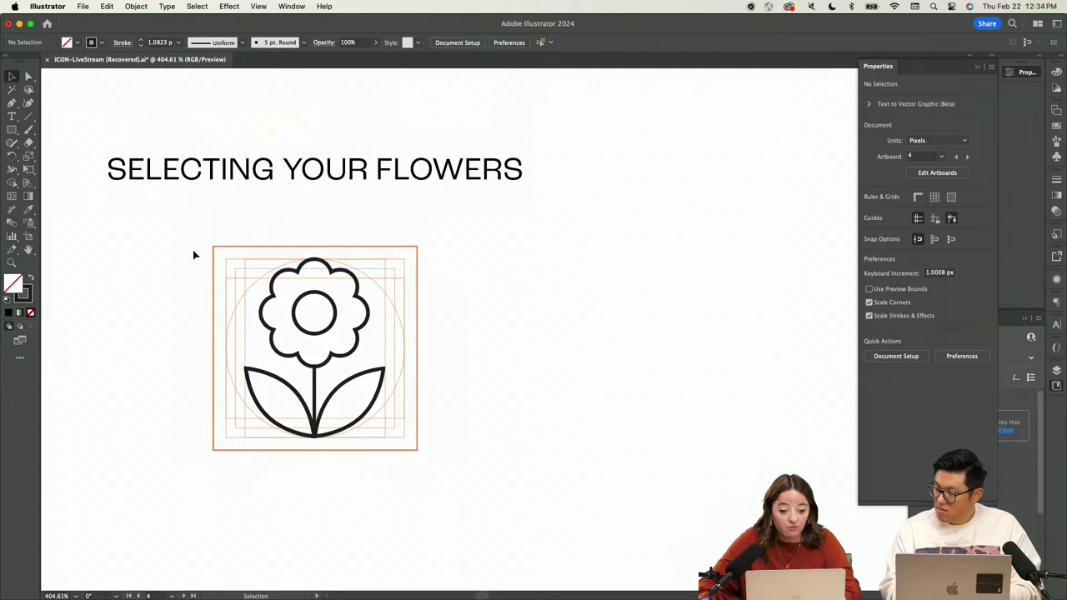
right_click(249, 312)
click(428, 298)
Duplicate the 64 x 64 px keyline grid and place the copy beside the framed flower, aligned with its frame
scroll(430, 298, down, 6)
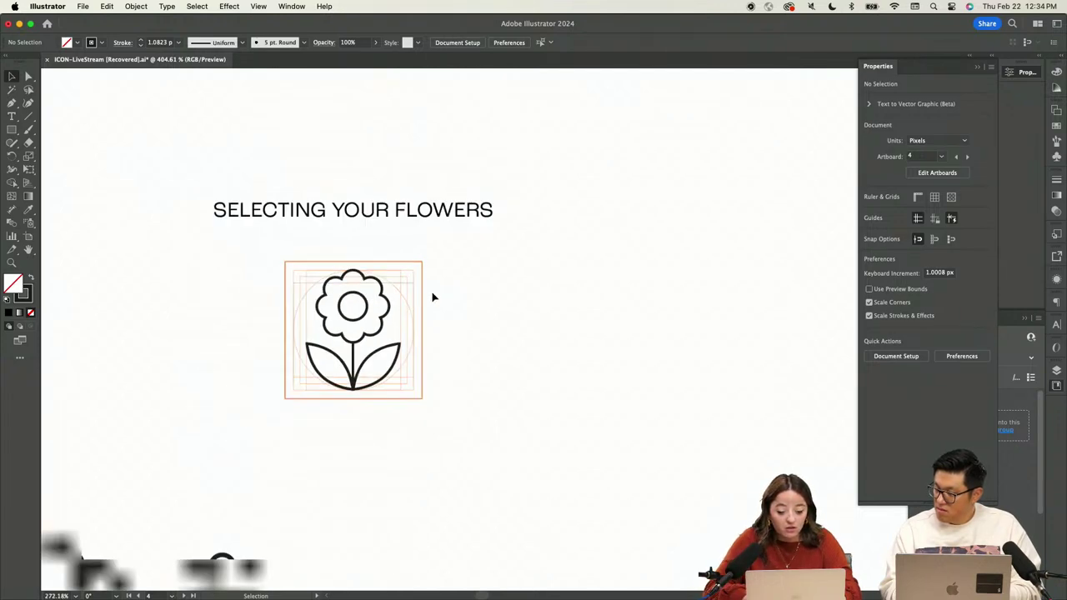
scroll(432, 298, left, 2)
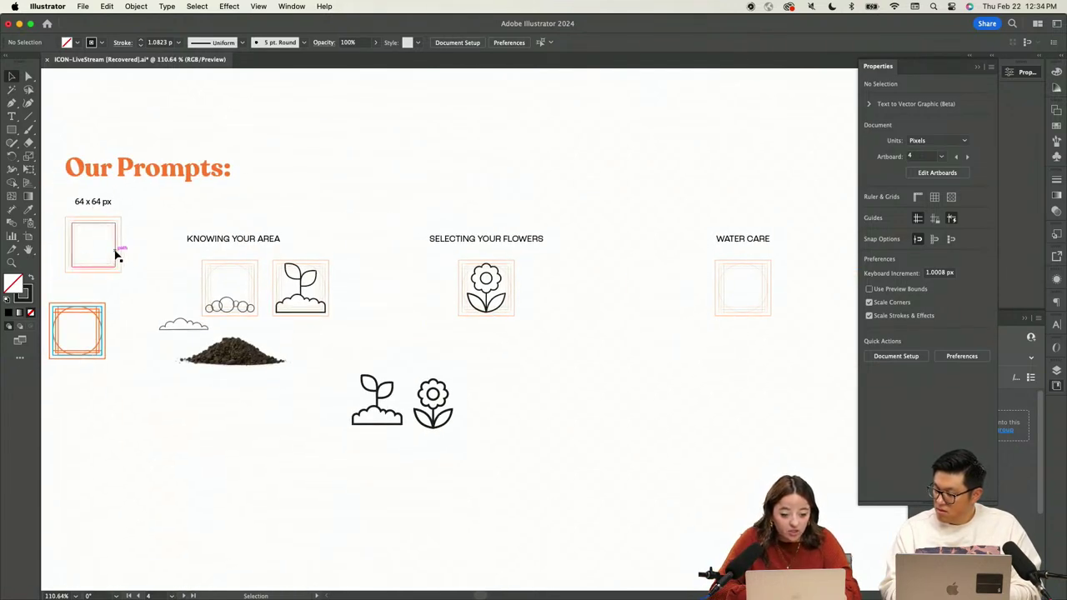
drag(116, 254, 577, 296)
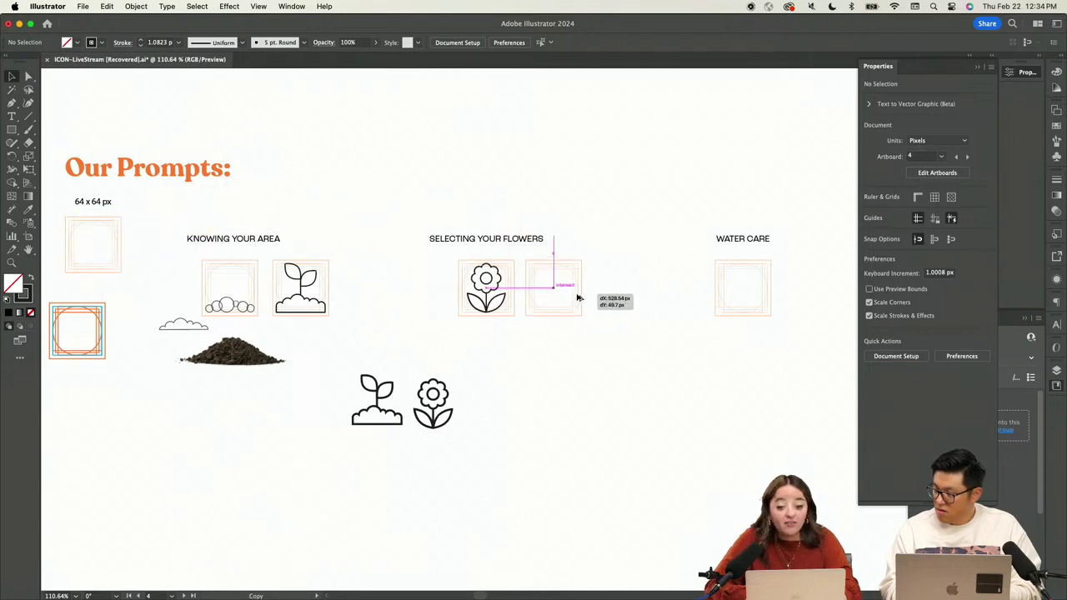
scroll(577, 296, up, 2)
scroll(577, 297, up, 3)
click(577, 296)
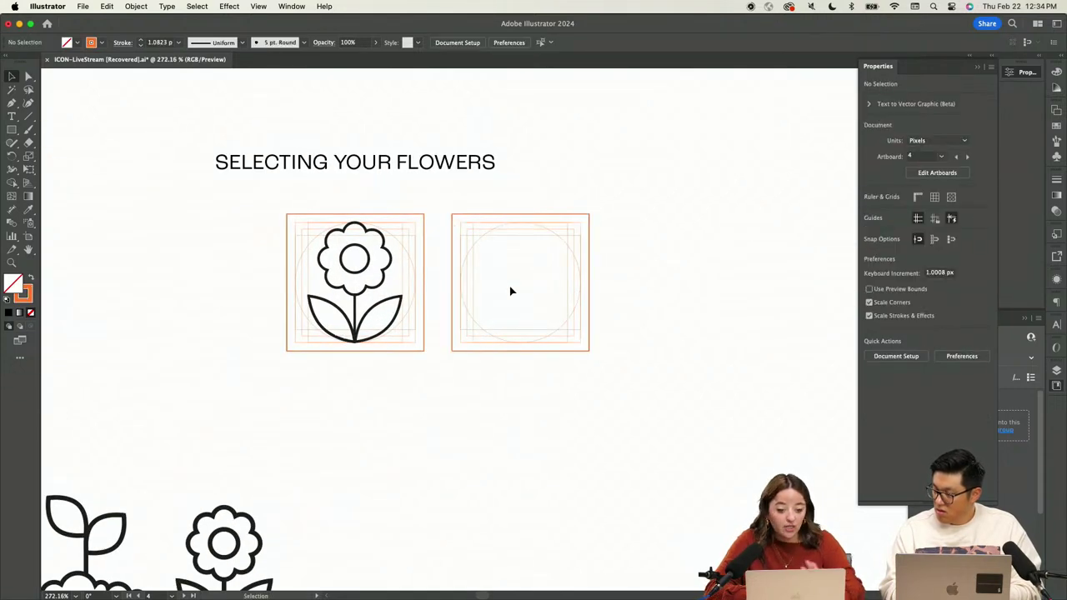
Duplicate the complete flower with its stem and leaves into the empty keyline frame next to it
scroll(465, 284, up, 2)
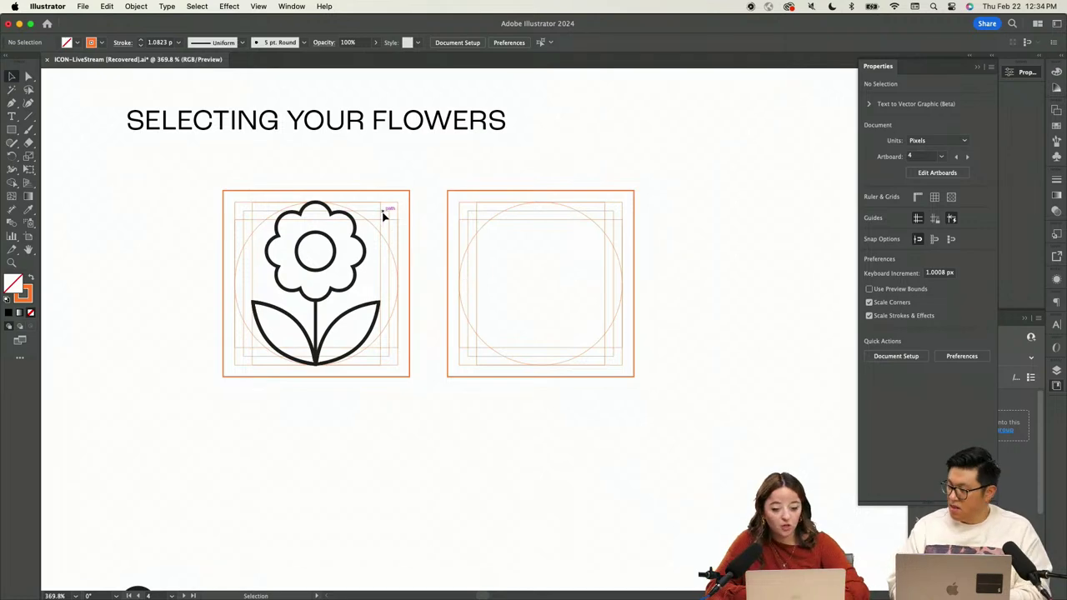
drag(381, 214, 258, 352)
drag(337, 250, 562, 250)
click(663, 276)
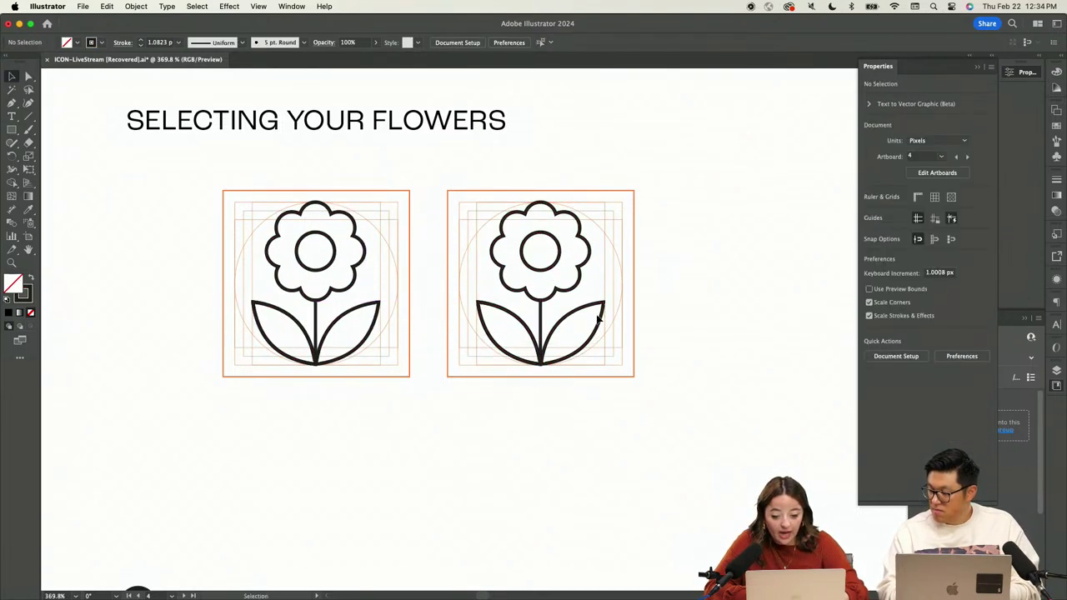
Scale down both leaves of the copied flower around their shared centre and delete the leftover full-size left leaf
click(597, 310)
shift+click(590, 314)
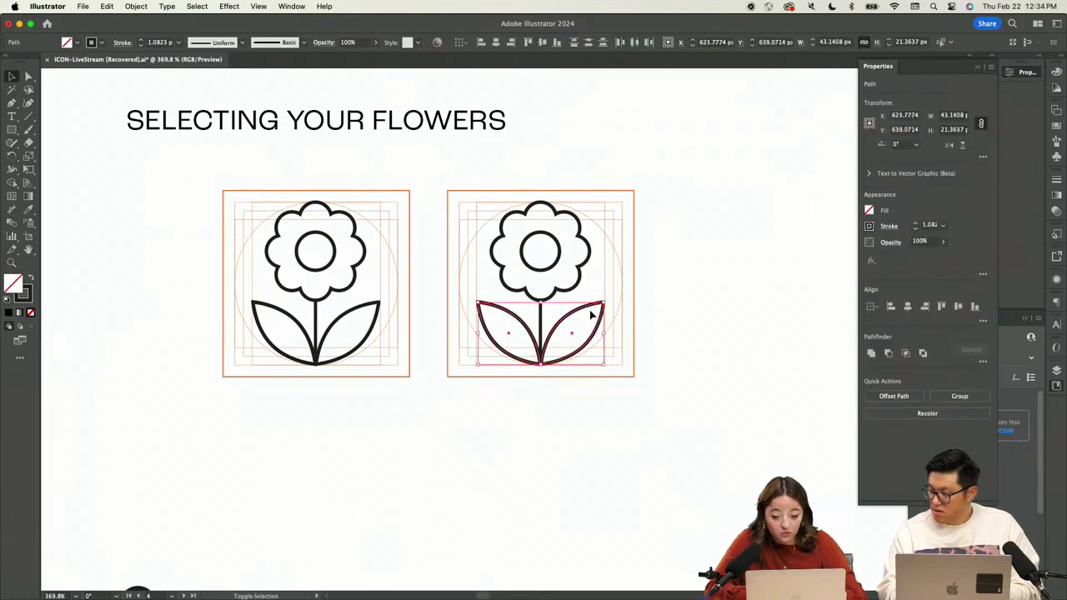
drag(604, 302, 575, 315)
click(478, 304)
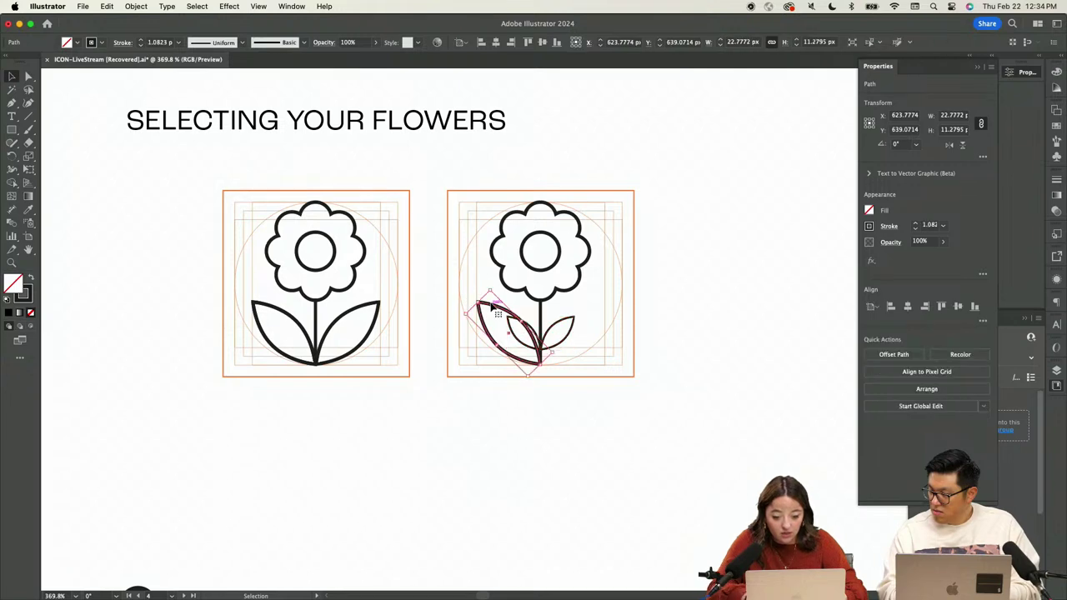
key(Delete)
Shorten the copied flower's stem by deleting its top anchor point at the flower head
click(541, 321)
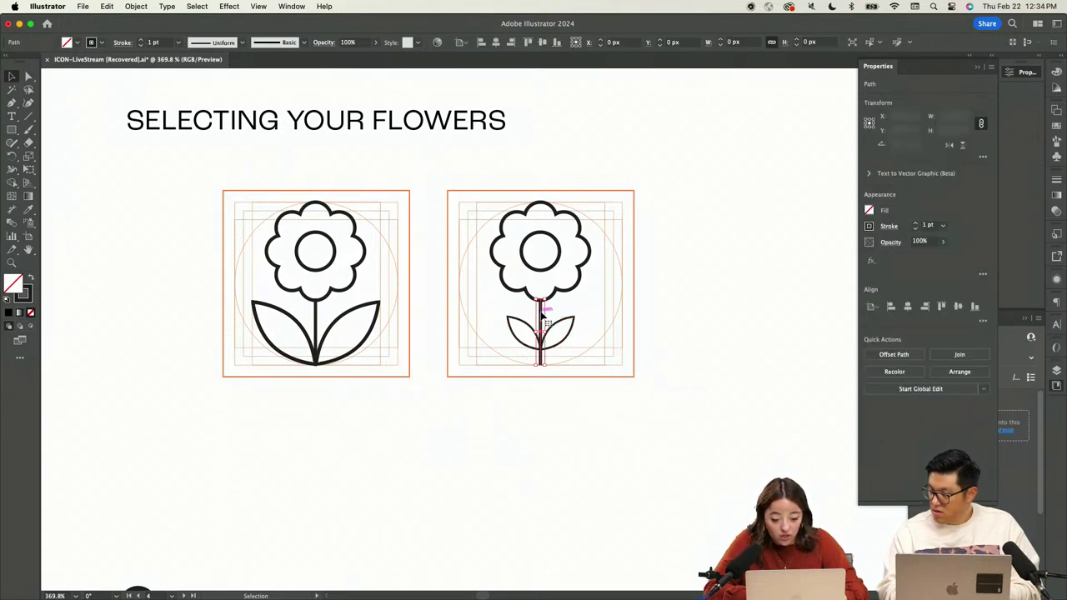
key(q)
scroll(549, 301, up, 3)
key(a)
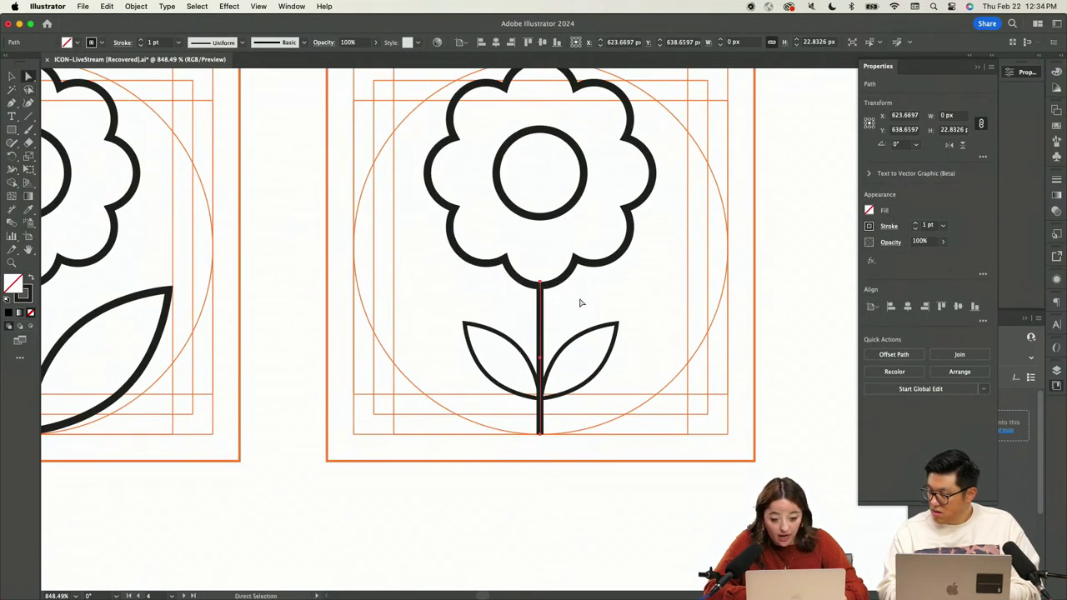
click(553, 288)
click(541, 284)
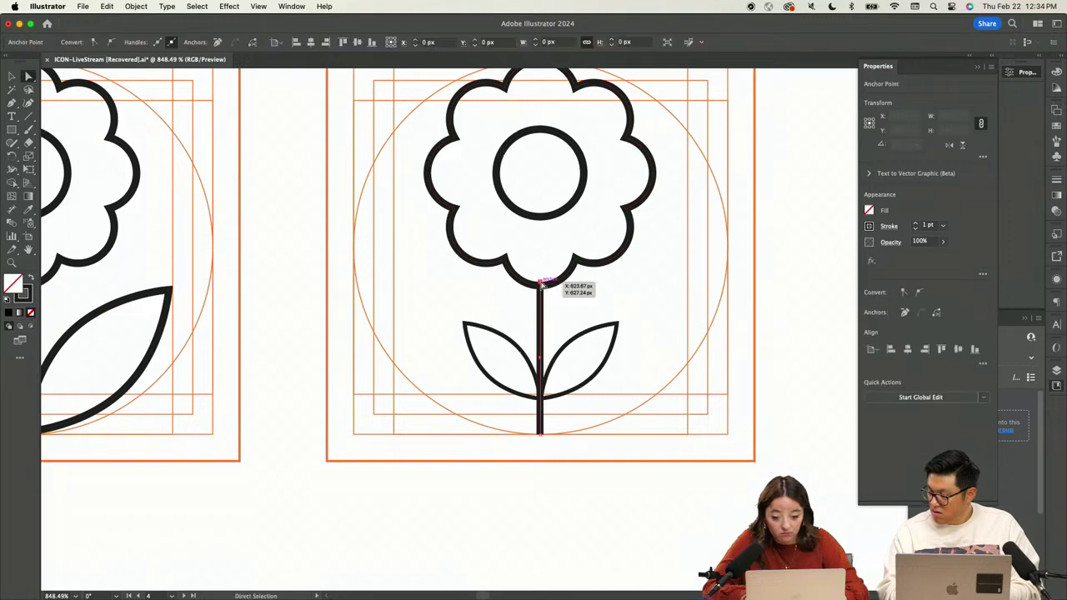
key(Delete)
key(v)
click(619, 307)
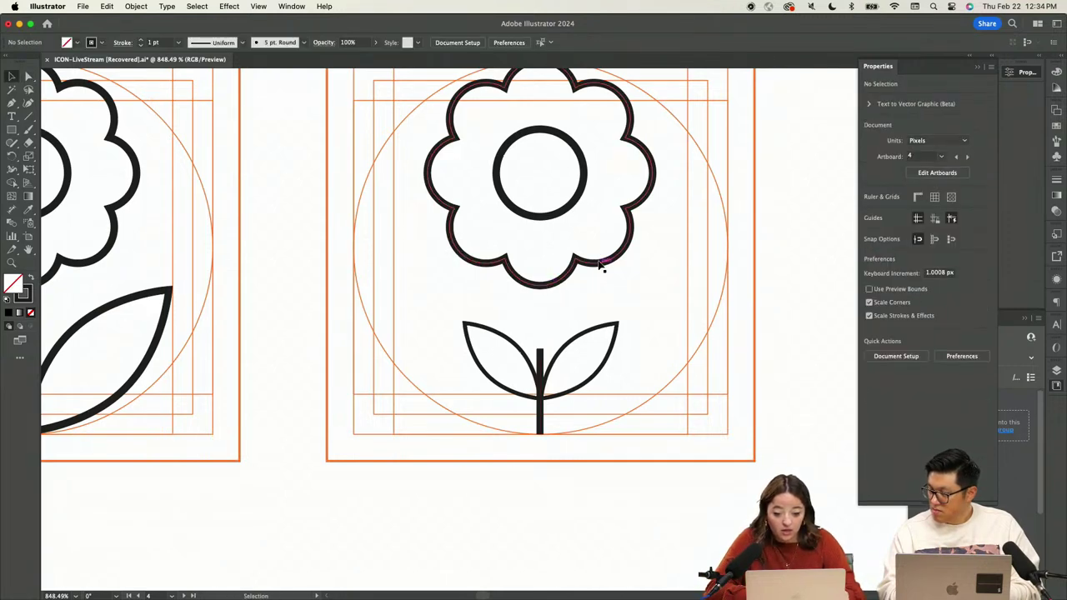
Enlarge the copied flower's head with its centre circle and move it down onto the shortened stem
drag(675, 150, 492, 226)
drag(654, 285, 705, 314)
scroll(714, 209, down, 3)
drag(629, 174, 631, 193)
click(728, 281)
Move both small leaves down to the base of the stem and enlarge the right leaf so it is bigger than the left
scroll(628, 328, up, 3)
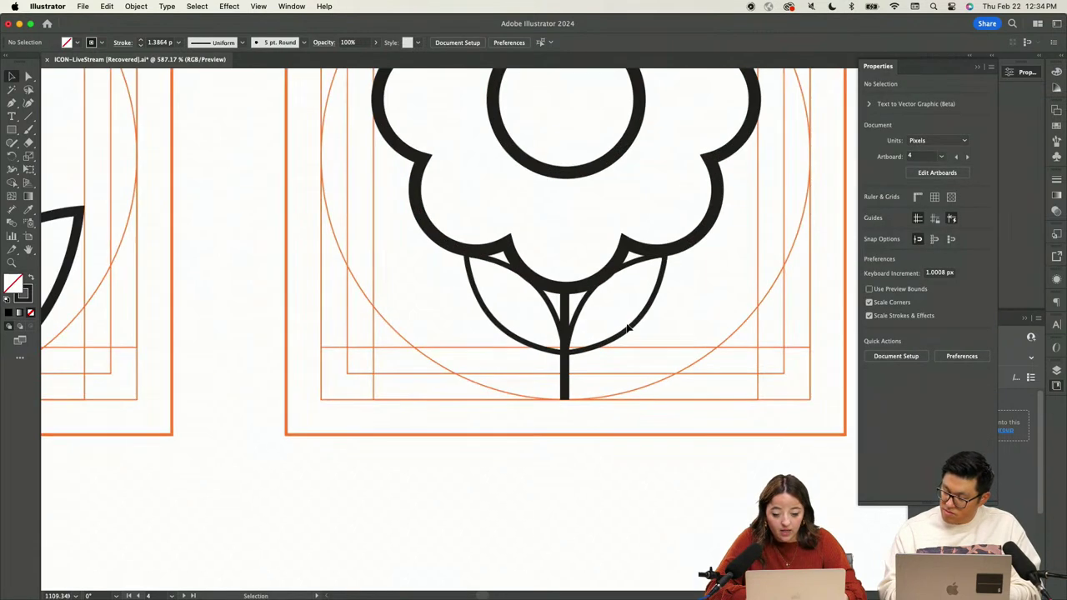
drag(595, 305, 585, 350)
drag(676, 291, 698, 274)
click(726, 270)
drag(552, 302, 555, 360)
click(744, 243)
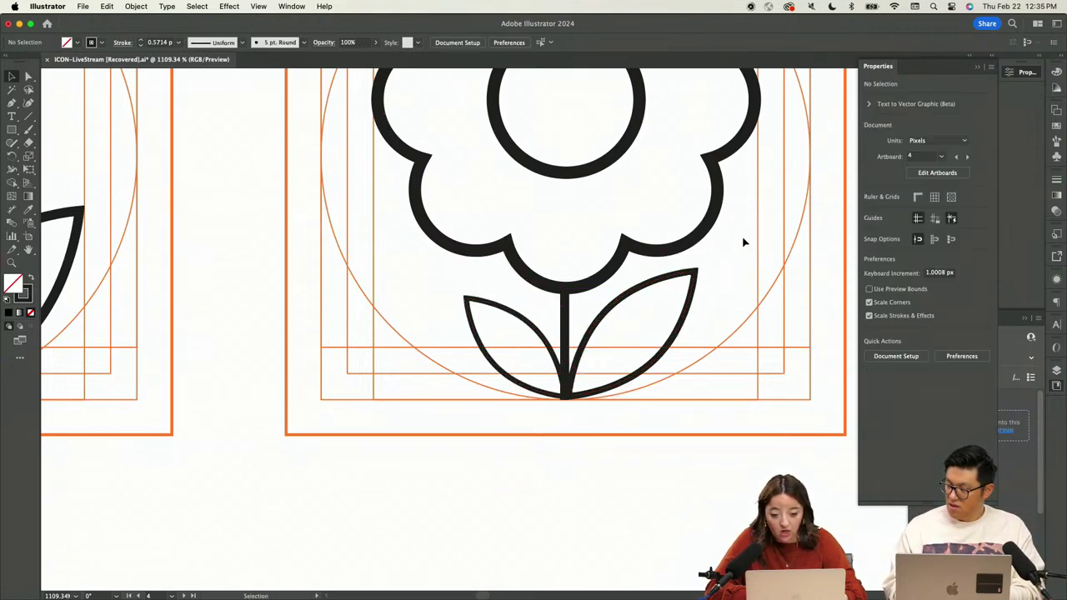
Match the stroke of the whole copied flower to the original flower's line weight with the Eyedropper
scroll(443, 457, down, 5)
key(super+a)
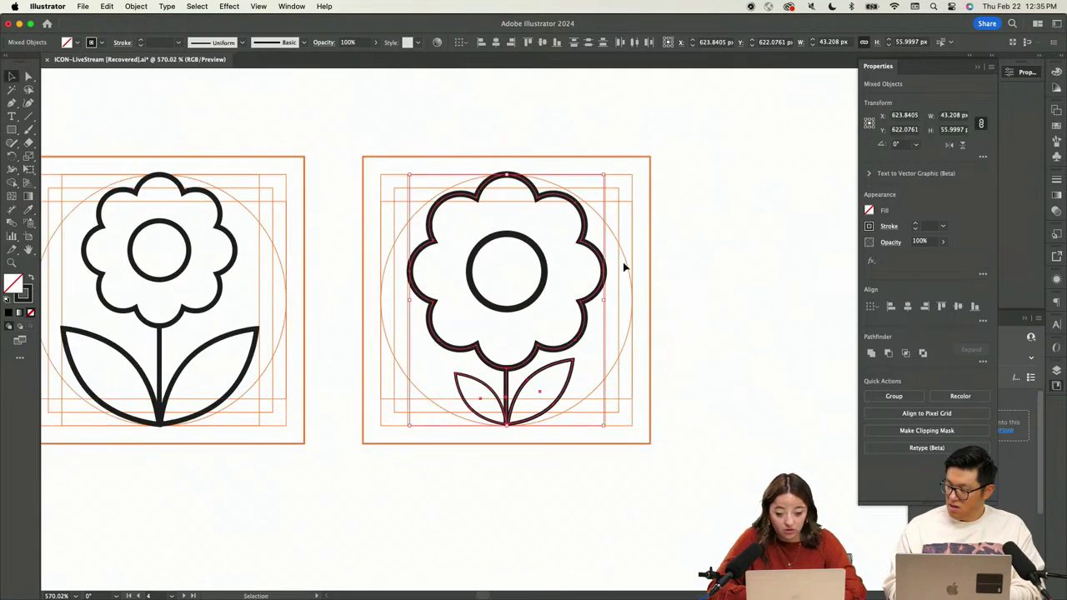
key(i)
click(237, 294)
key(v)
click(489, 485)
scroll(489, 485, down, 4)
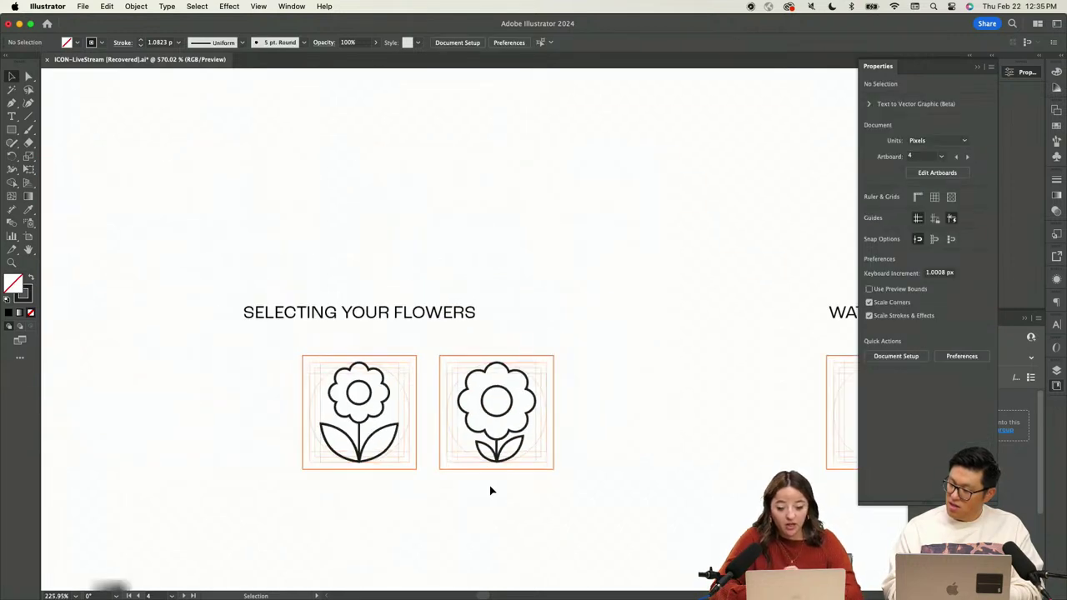
scroll(490, 491, down, 2)
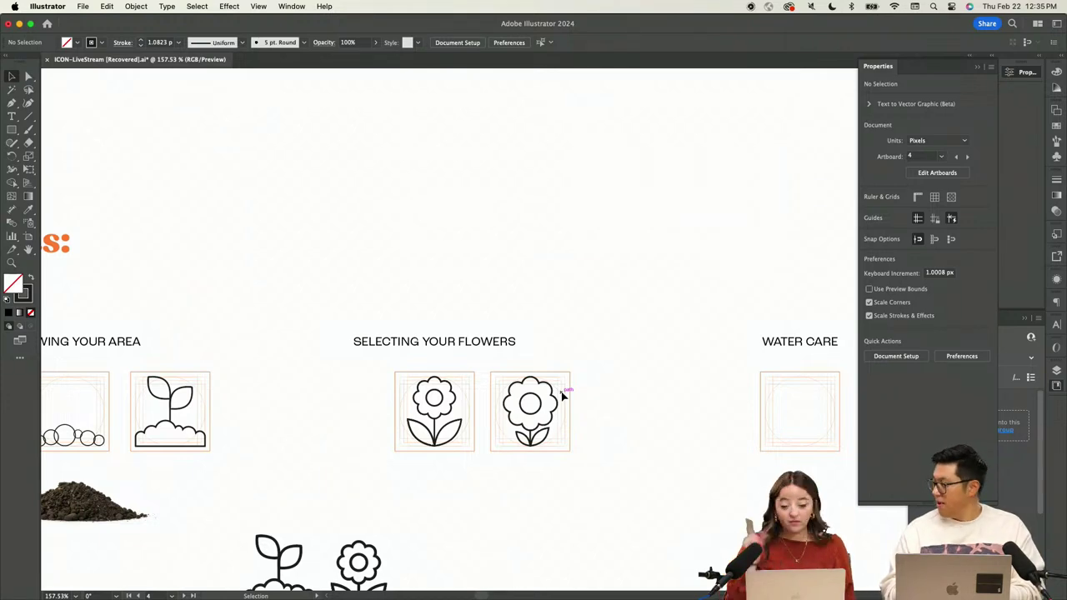
Swap the fill and stroke of the copied flower's centre circle to make it solid black
scroll(563, 397, up, 3)
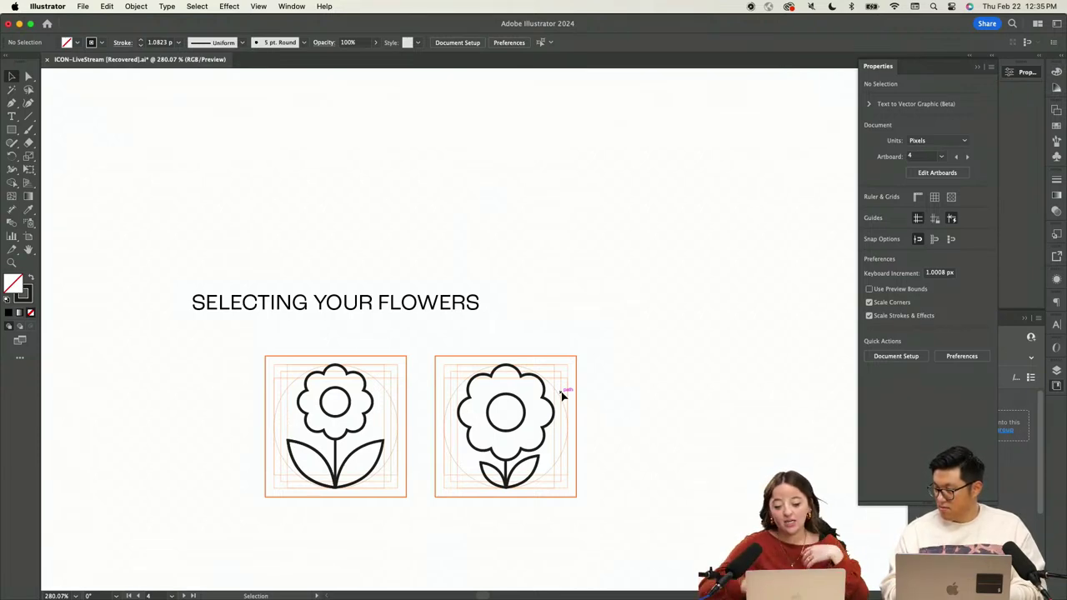
scroll(563, 397, down, 3)
scroll(555, 355, up, 5)
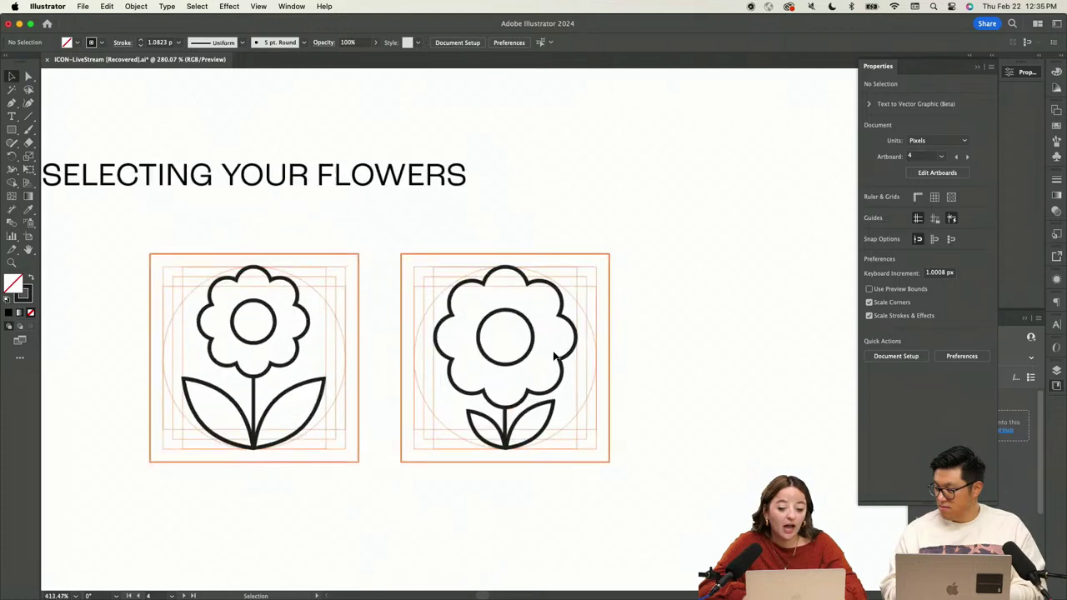
click(527, 313)
click(527, 313)
click(522, 318)
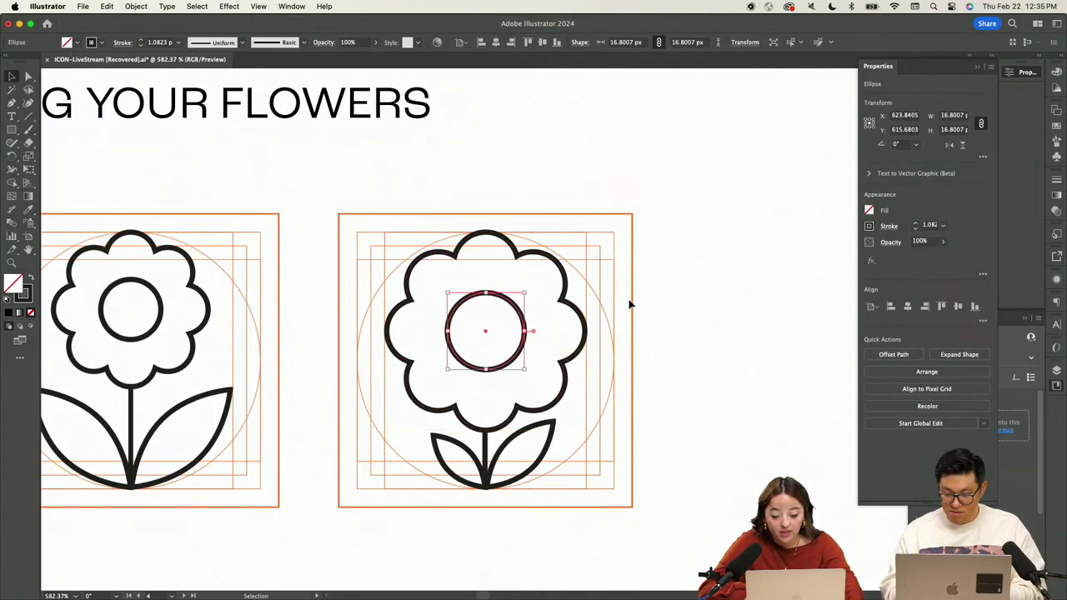
key(i)
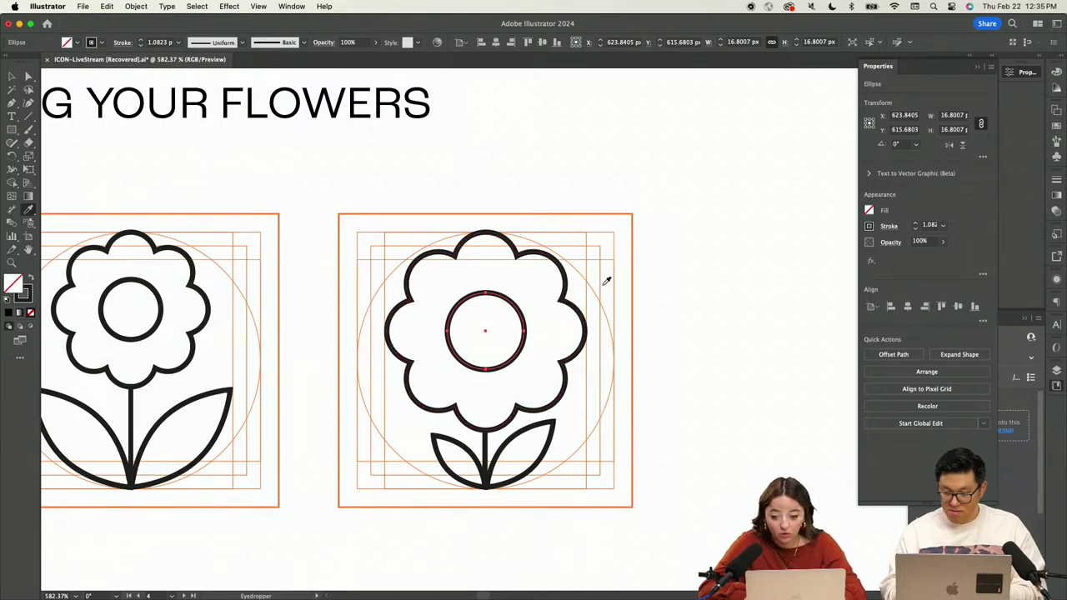
click(31, 278)
key(v)
Swap the fill and stroke of both leaves on the copied flower to make them solid black
click(558, 454)
click(542, 464)
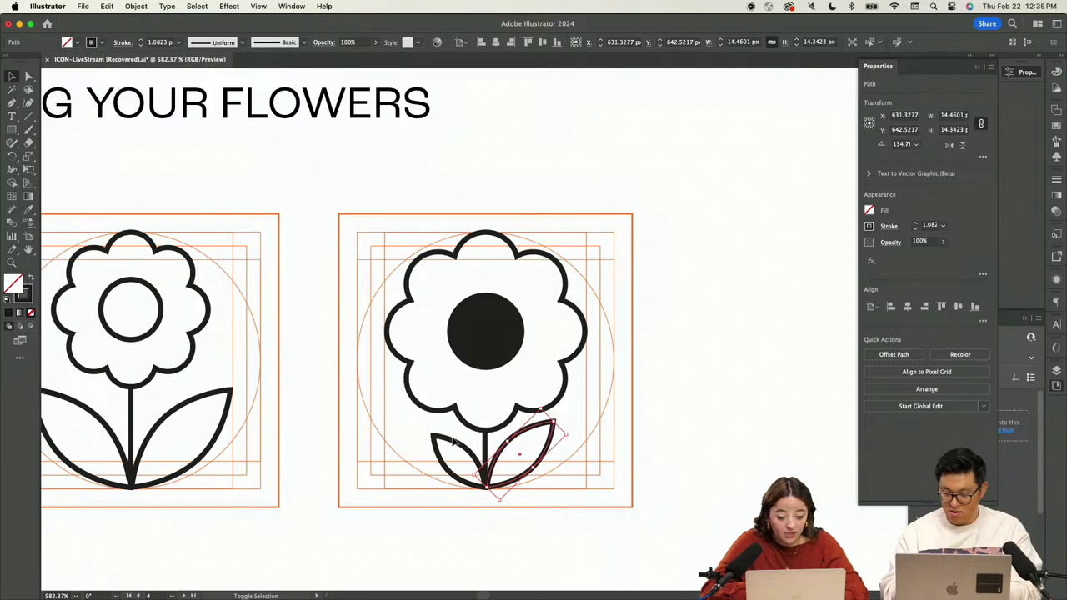
shift+click(450, 447)
click(32, 280)
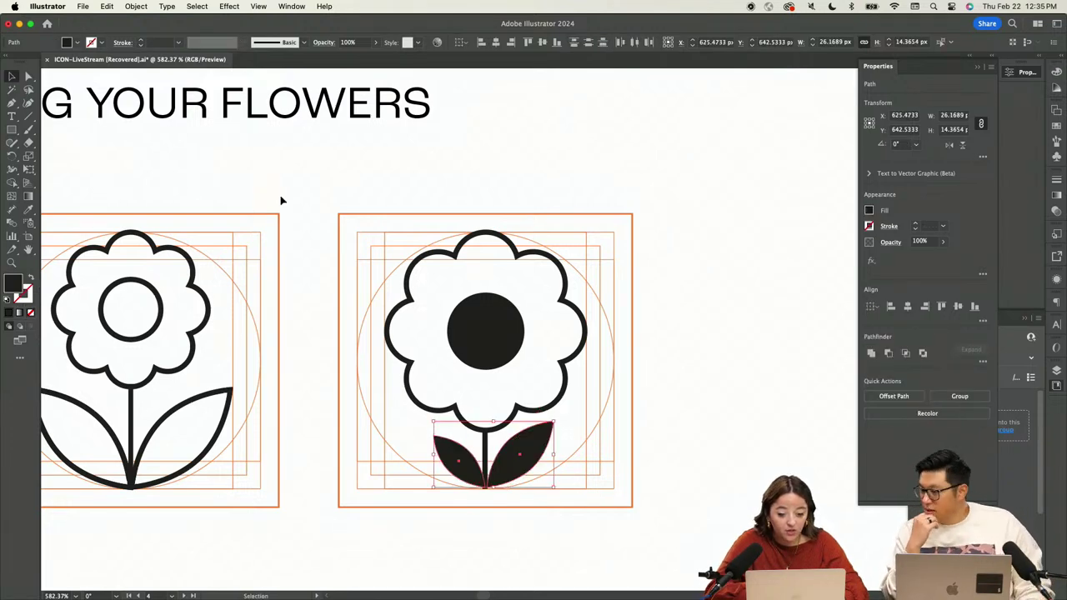
click(340, 188)
scroll(340, 188, down, 5)
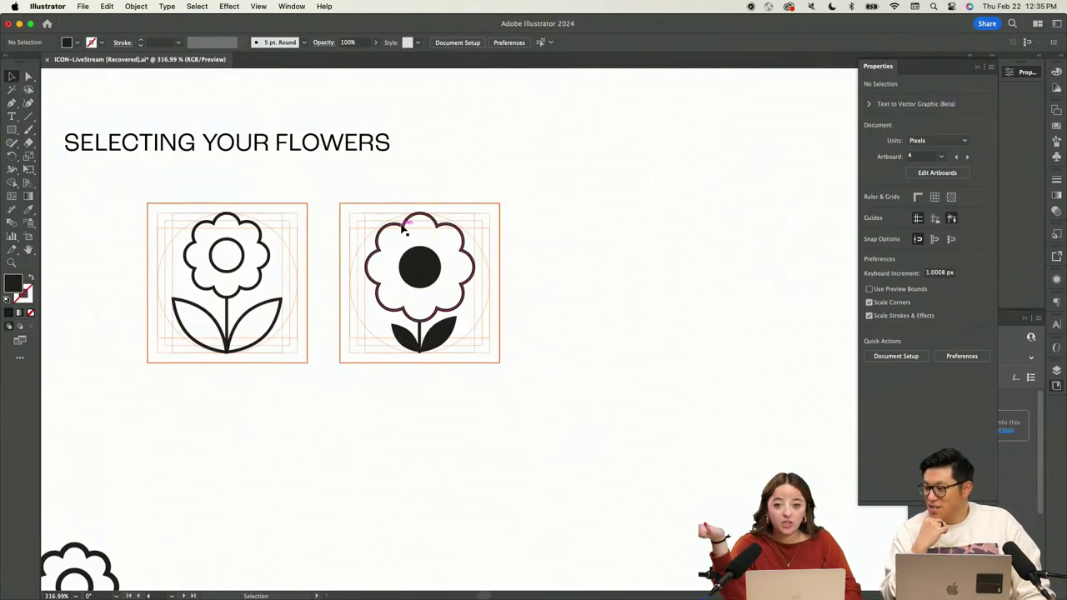
Turn the copied flower's solid centre circle and both leaves back into unfilled outlines by swapping fill and stroke
scroll(405, 229, up, 5)
click(489, 298)
shift+click(387, 321)
shift+click(419, 216)
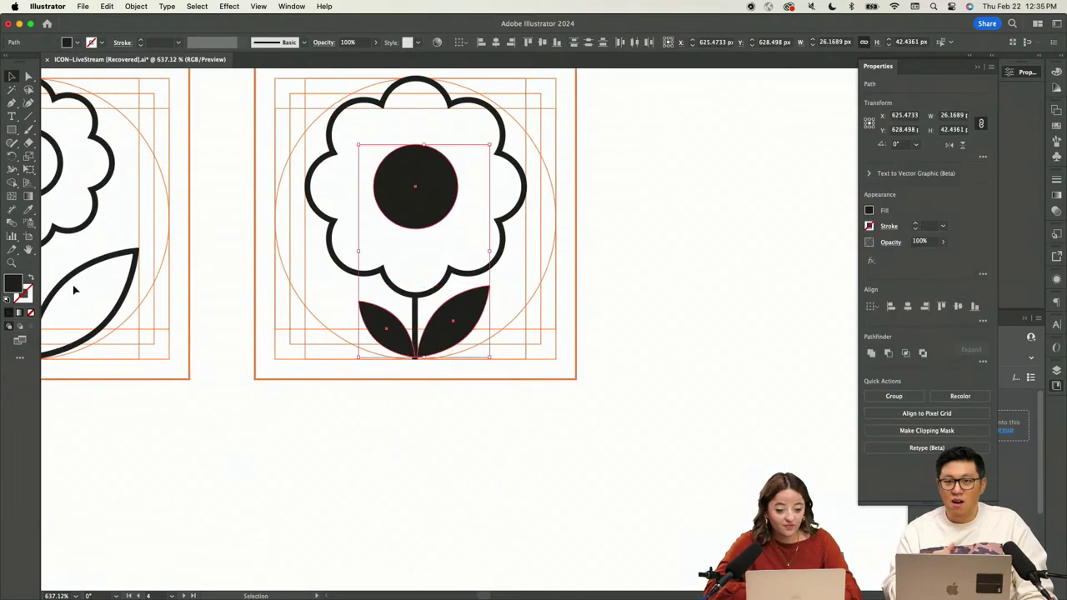
click(32, 280)
click(225, 377)
Select and copy the loose 2 pt sprout icon below the keyline grids
scroll(226, 376, down, 8)
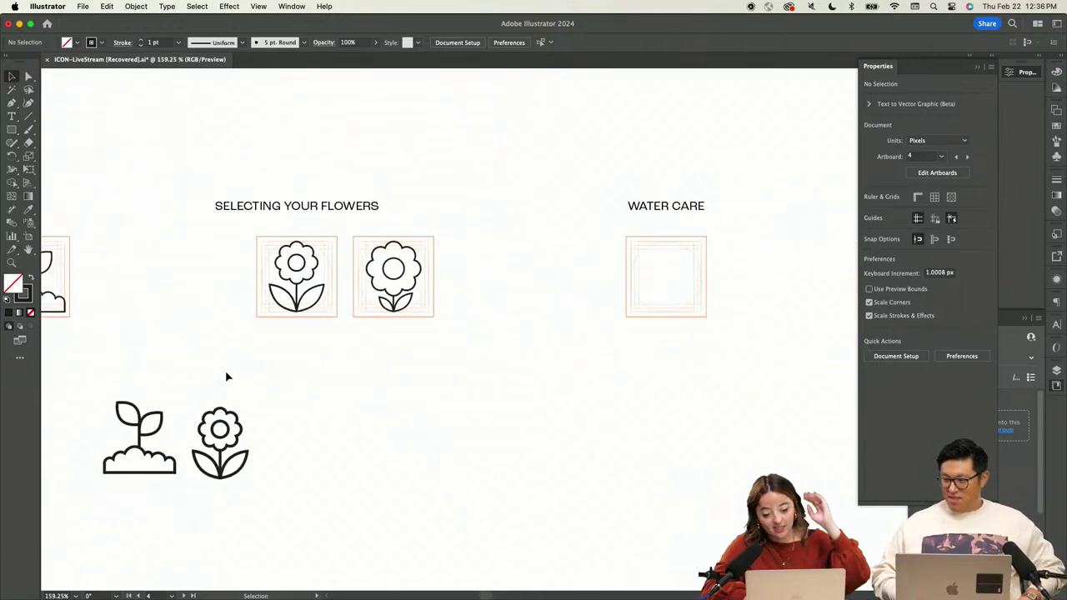
scroll(226, 376, up, 2)
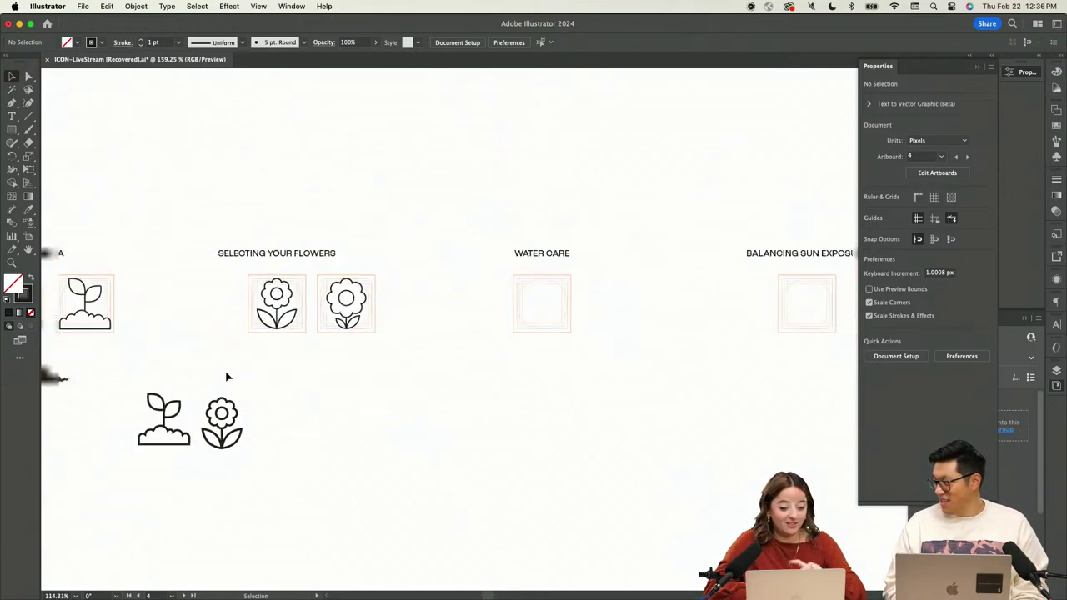
scroll(364, 254, down, 3)
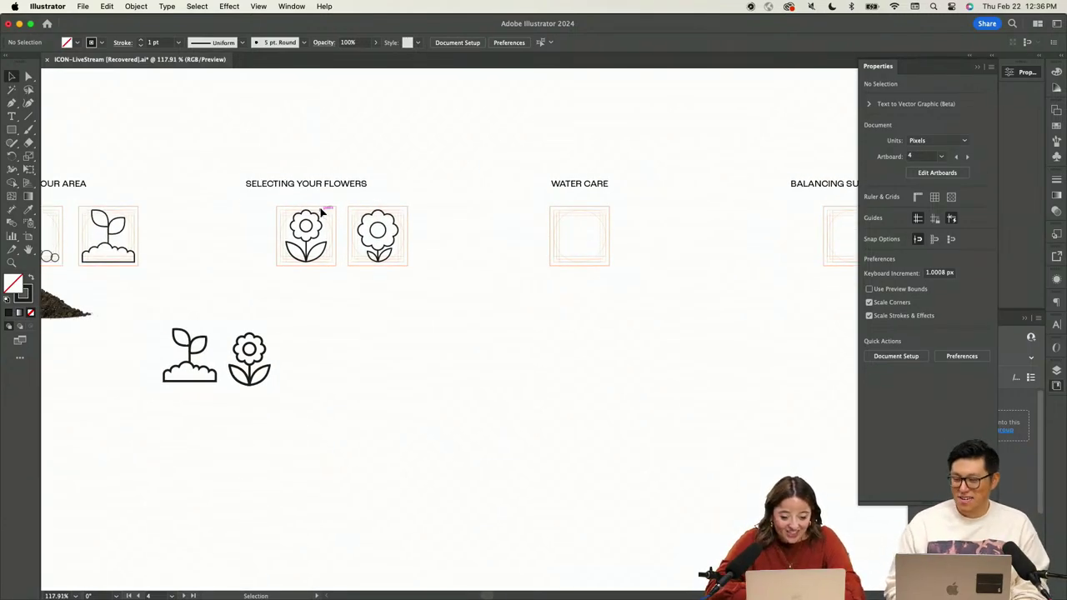
key(ctrl+Up)
key(ctrl+Up)
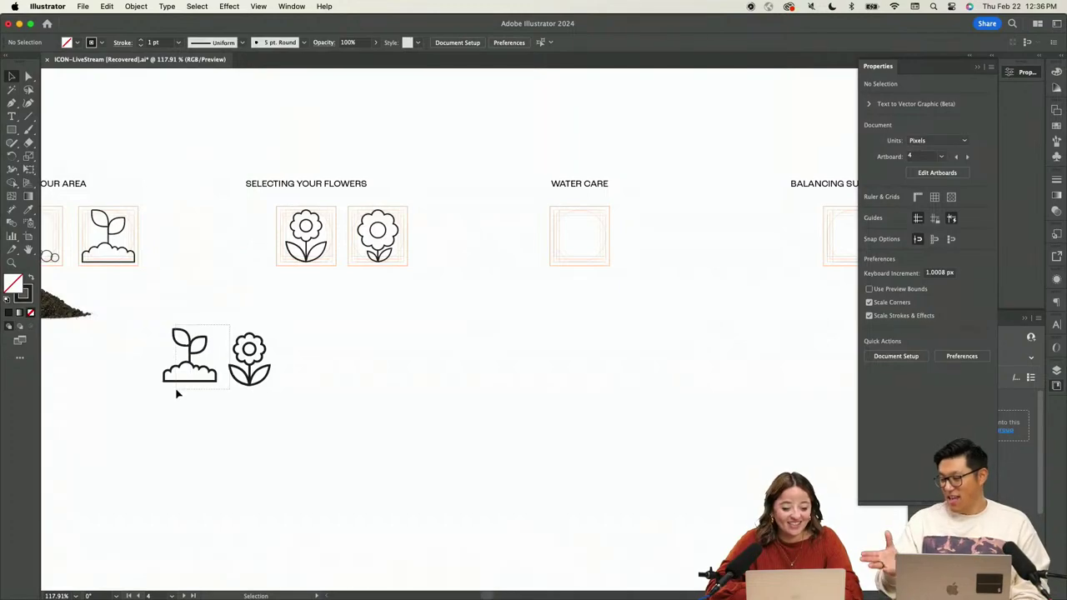
click(177, 393)
click(198, 312)
drag(198, 312, 138, 433)
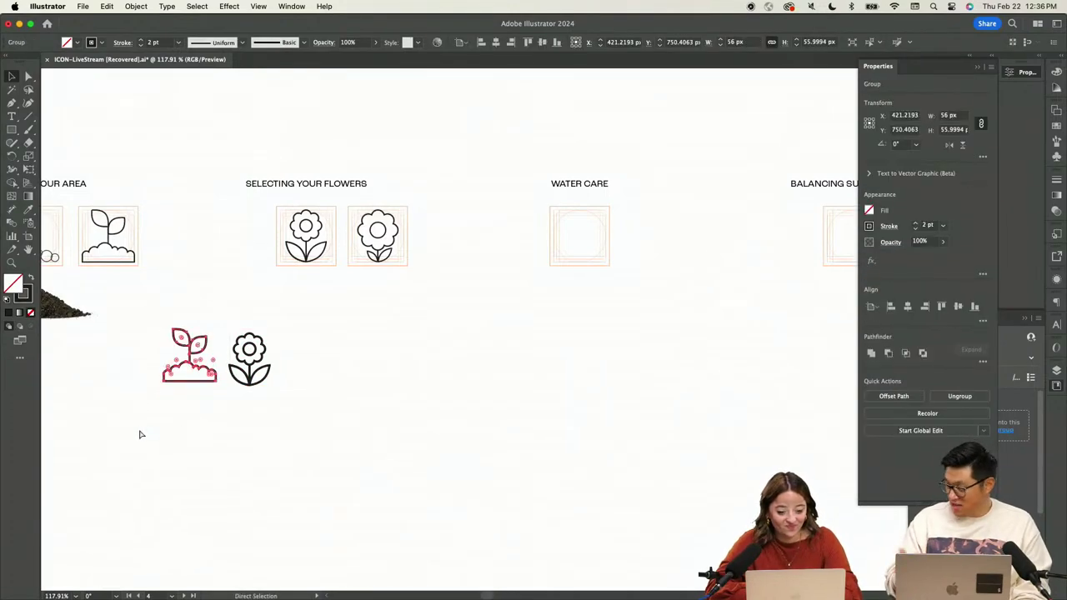
Switch to the Garden Party layout in Adobe Express, paste the sprout icon and place it beside the "Knowing Your Area" entry
key(ctrl+Up)
click(409, 191)
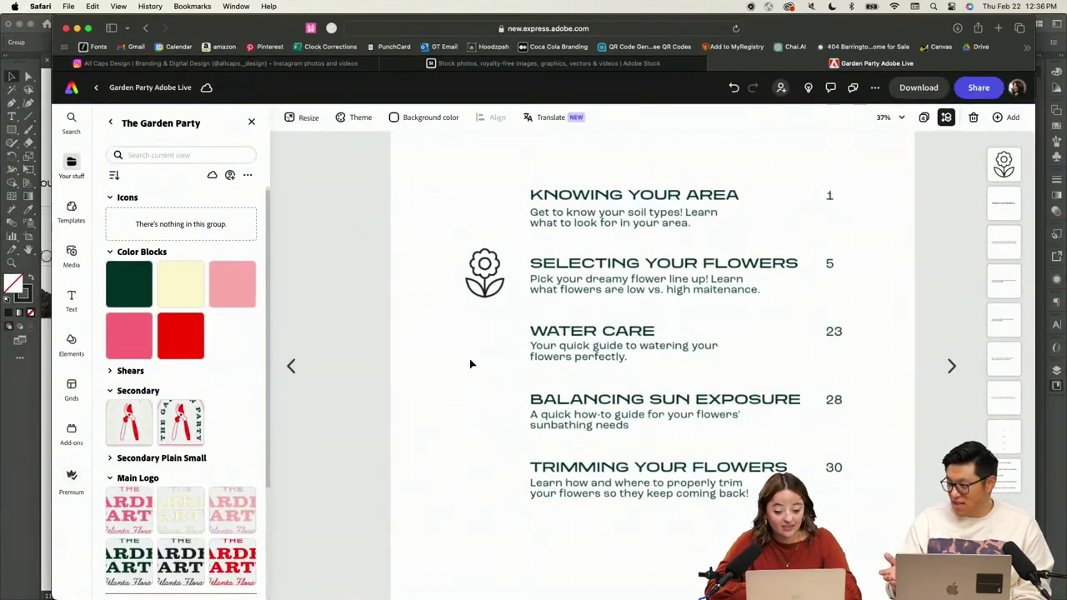
key(super+v)
drag(648, 344, 495, 214)
click(533, 175)
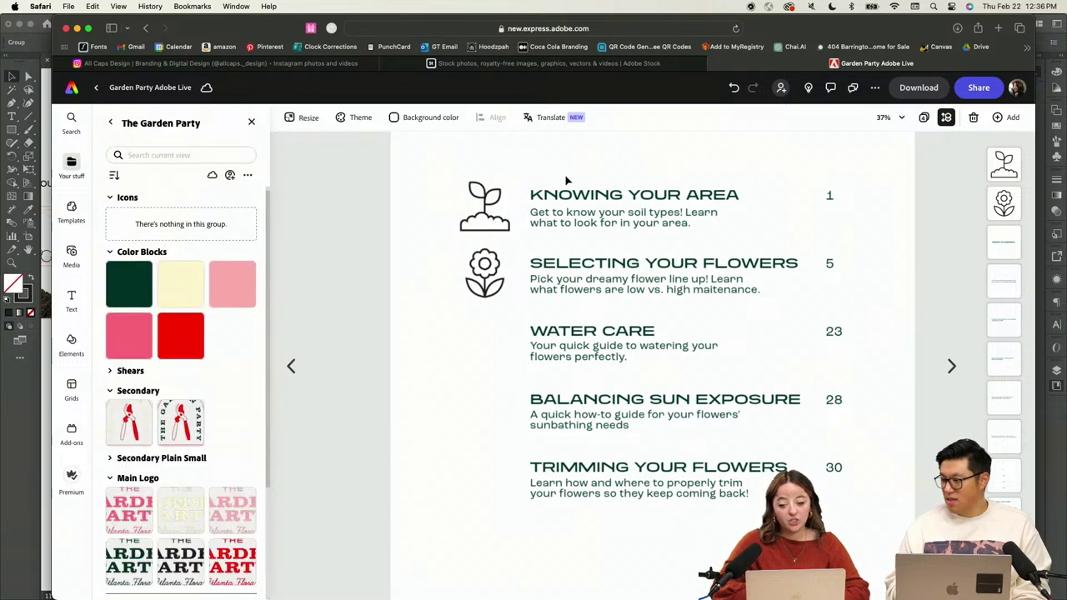
Examine how the sprout and flower icons sit with the index page text, both close up and at full-page size
scroll(565, 179, up, 3)
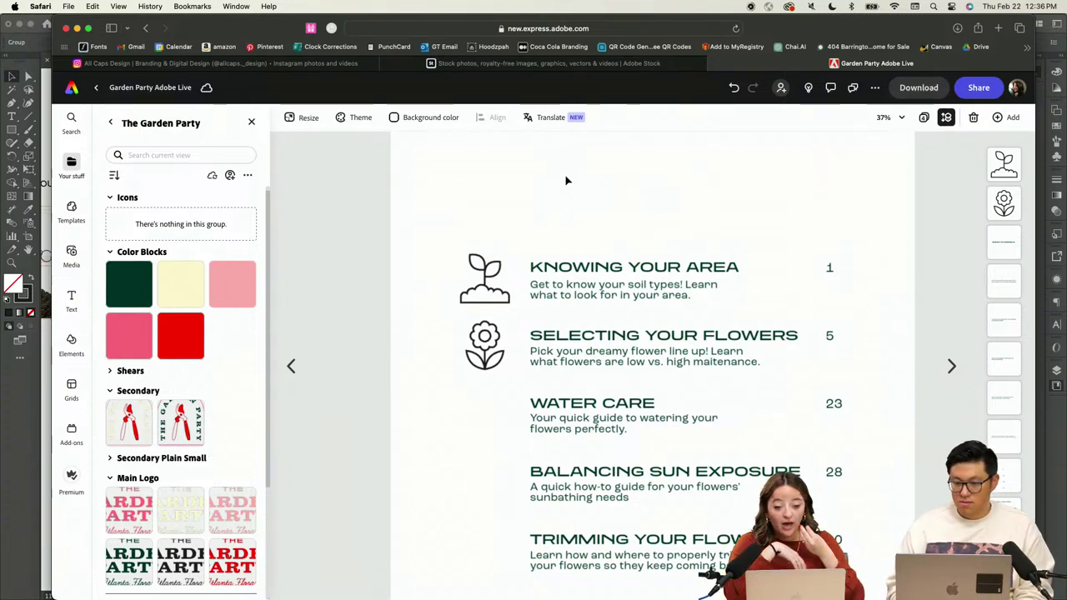
click(502, 287)
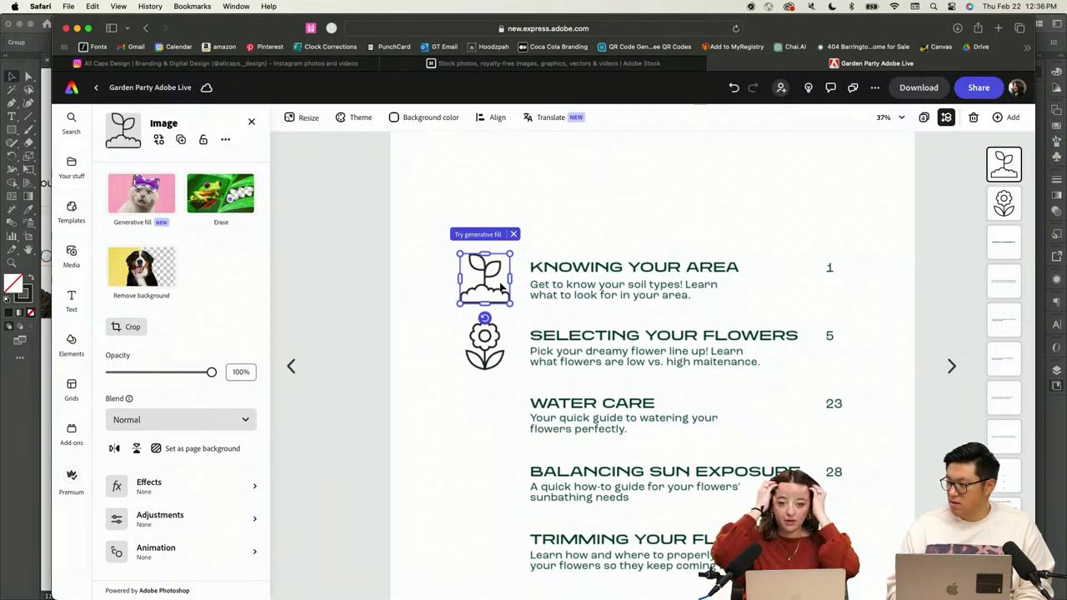
click(549, 231)
scroll(550, 231, down, 3)
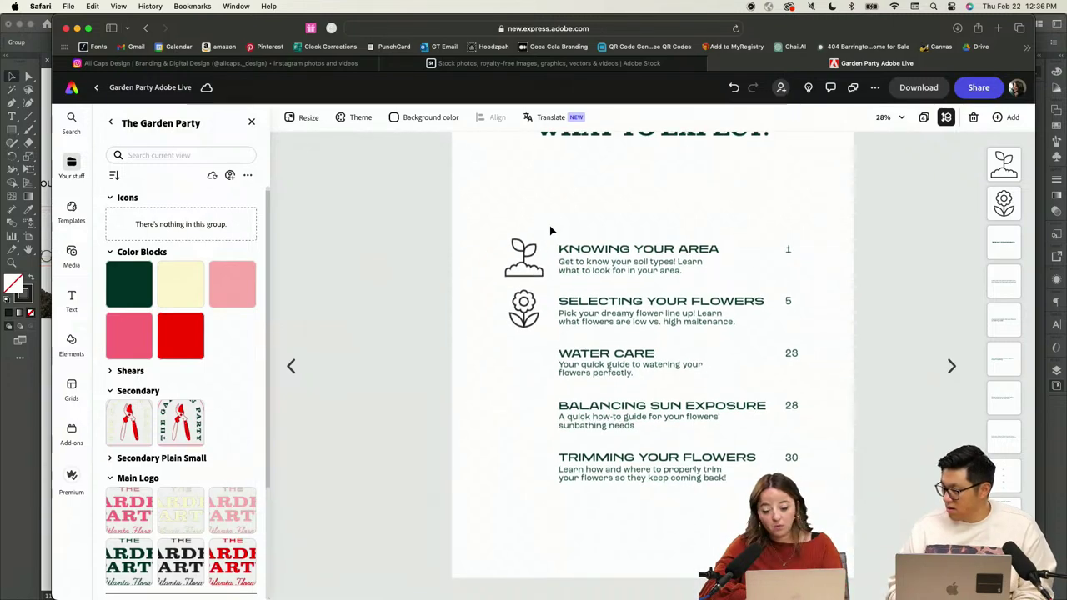
scroll(550, 231, down, 2)
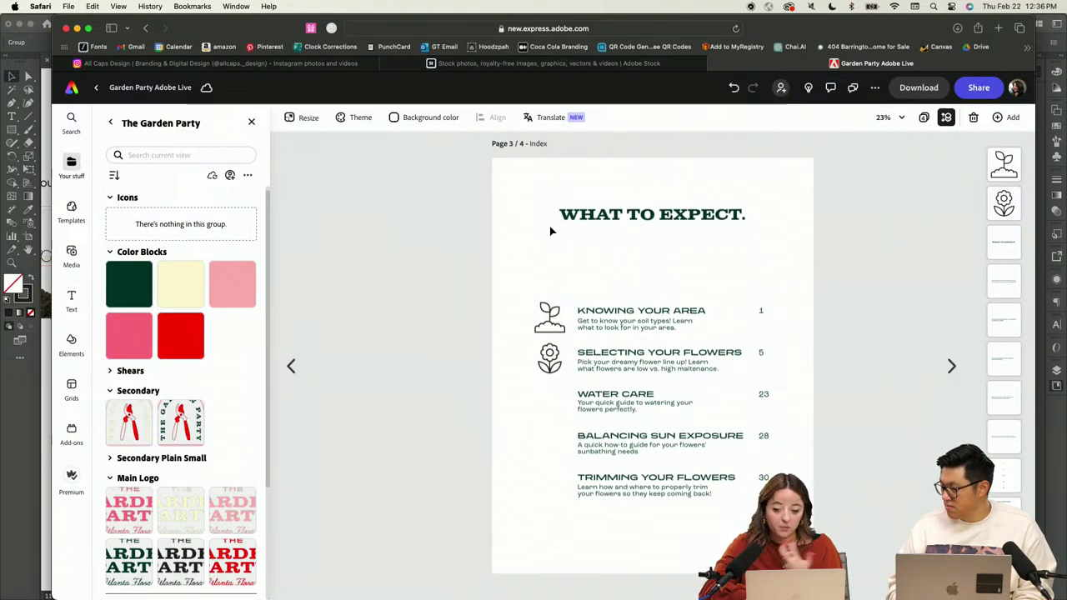
key(ctrl+Up)
click(809, 457)
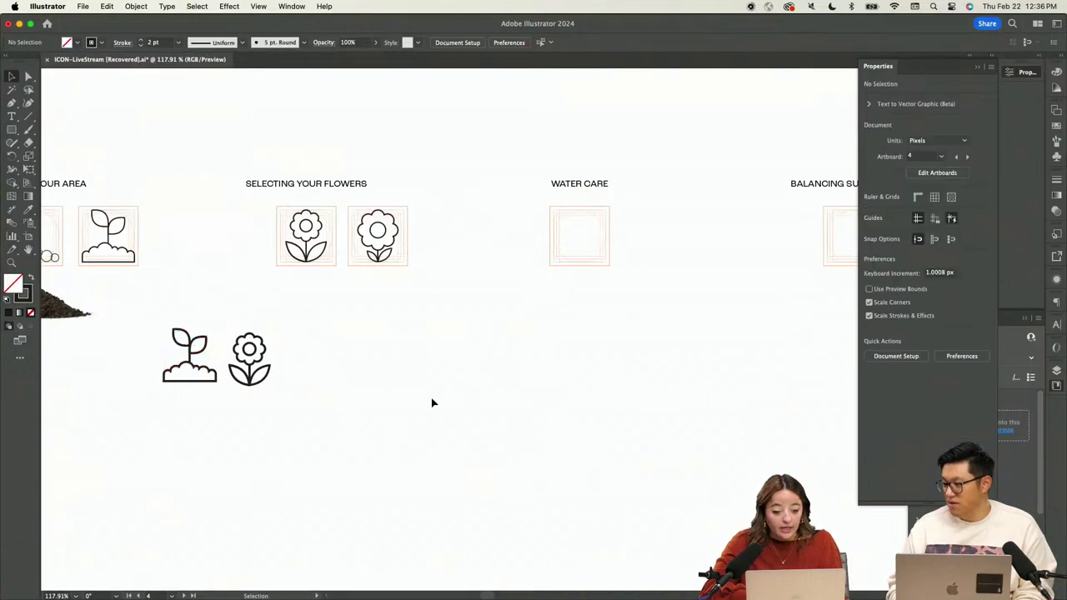
key(ctrl+Up)
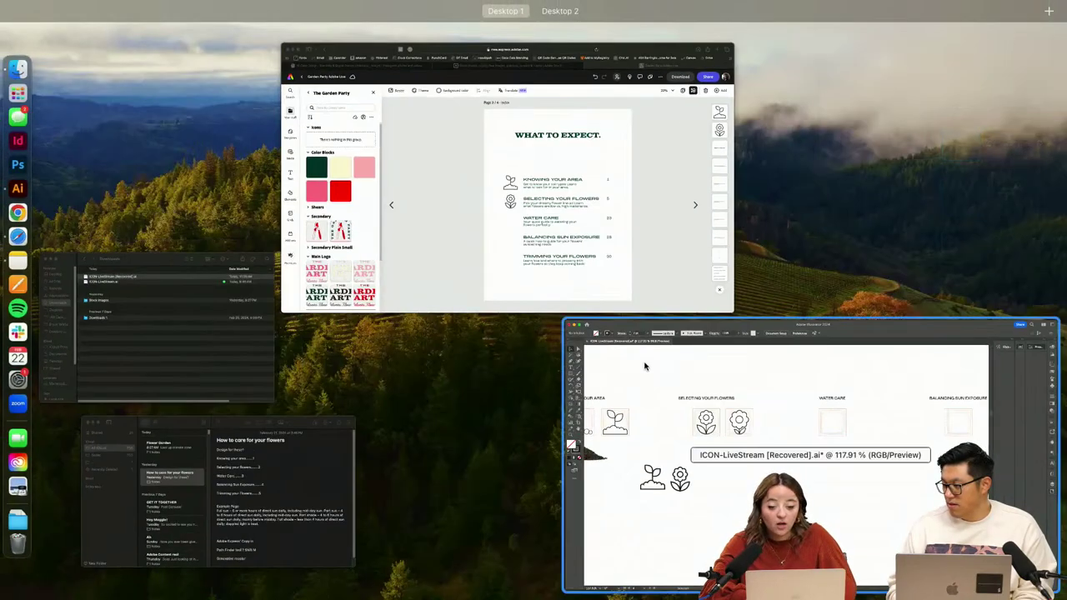
click(472, 266)
click(550, 360)
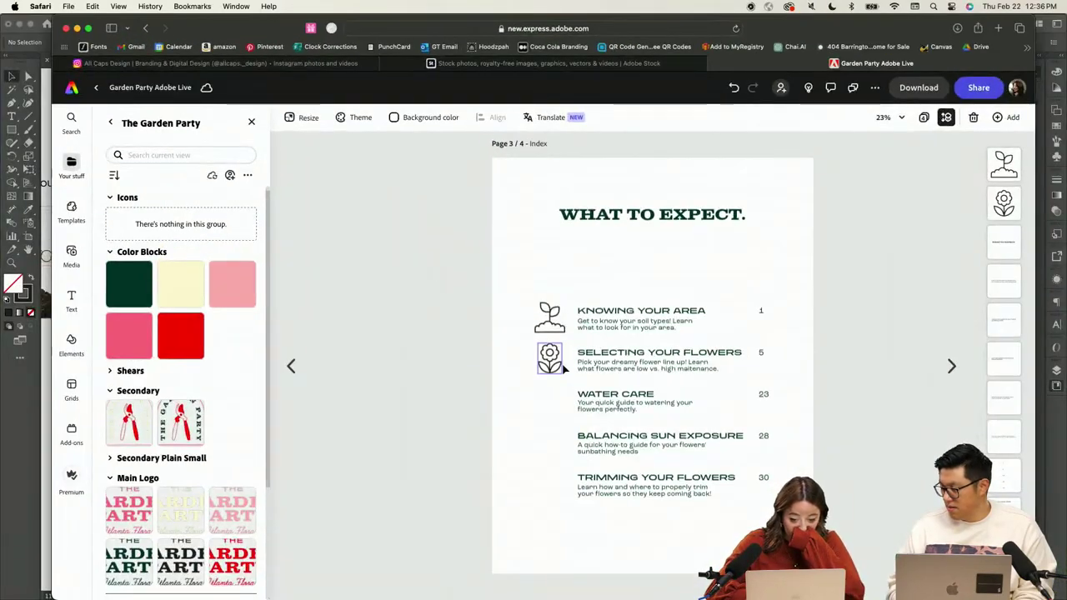
scroll(564, 370, up, 3)
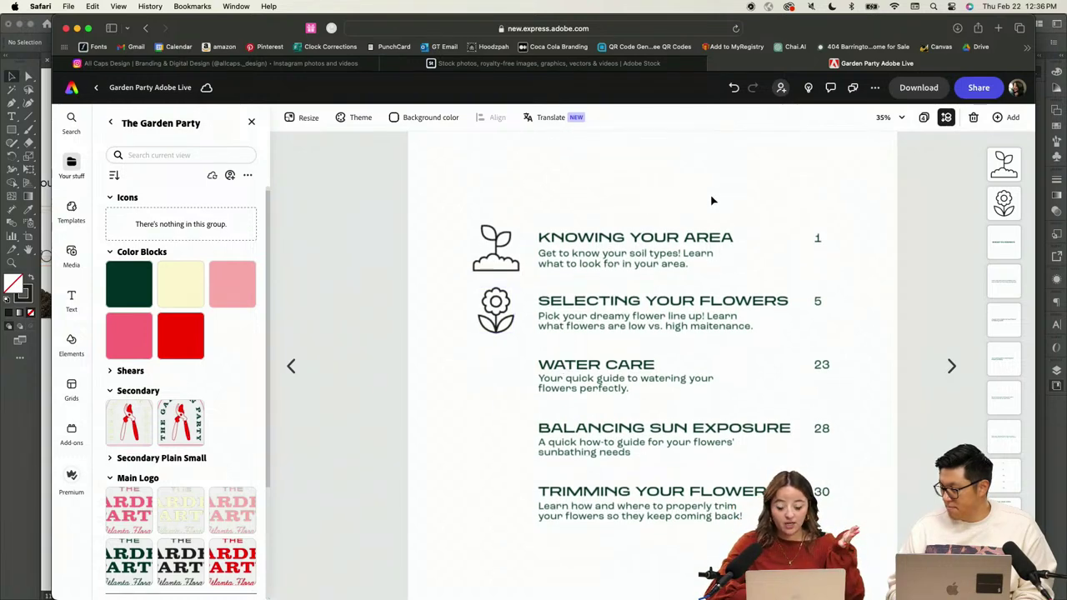
scroll(710, 201, down, 3)
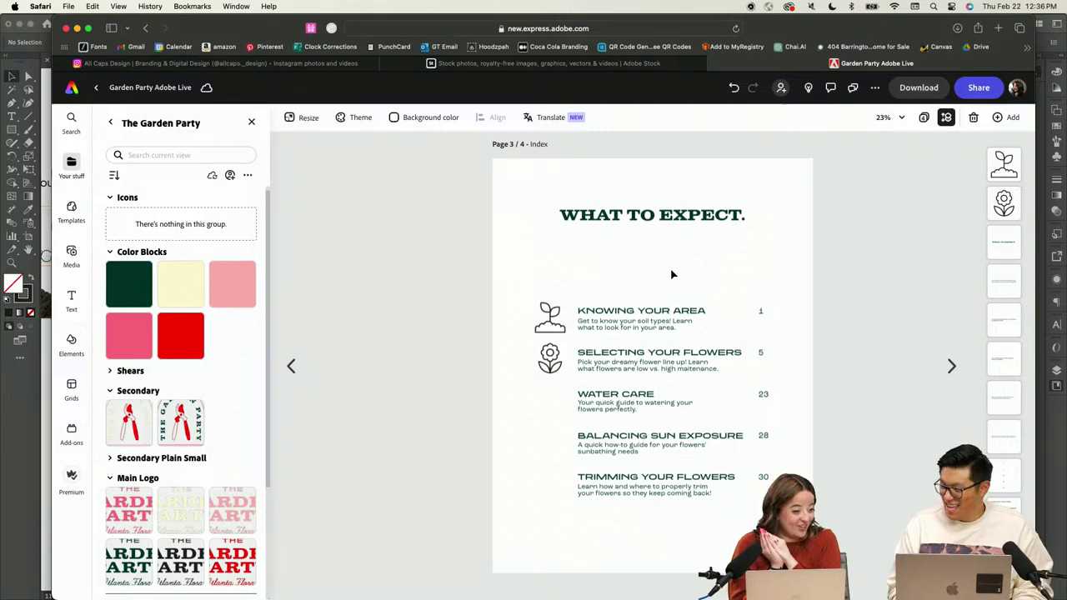
Switch back to Illustrator and set the stroke of the loose sprout and flower icons to 1 pt
key(ctrl+Up)
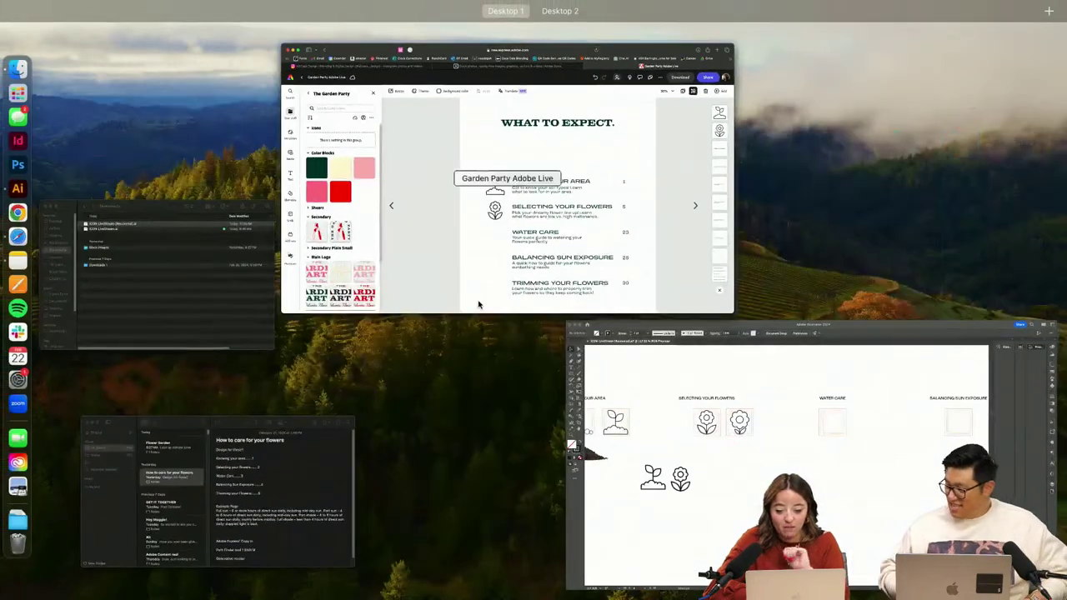
click(588, 409)
drag(361, 365, 269, 342)
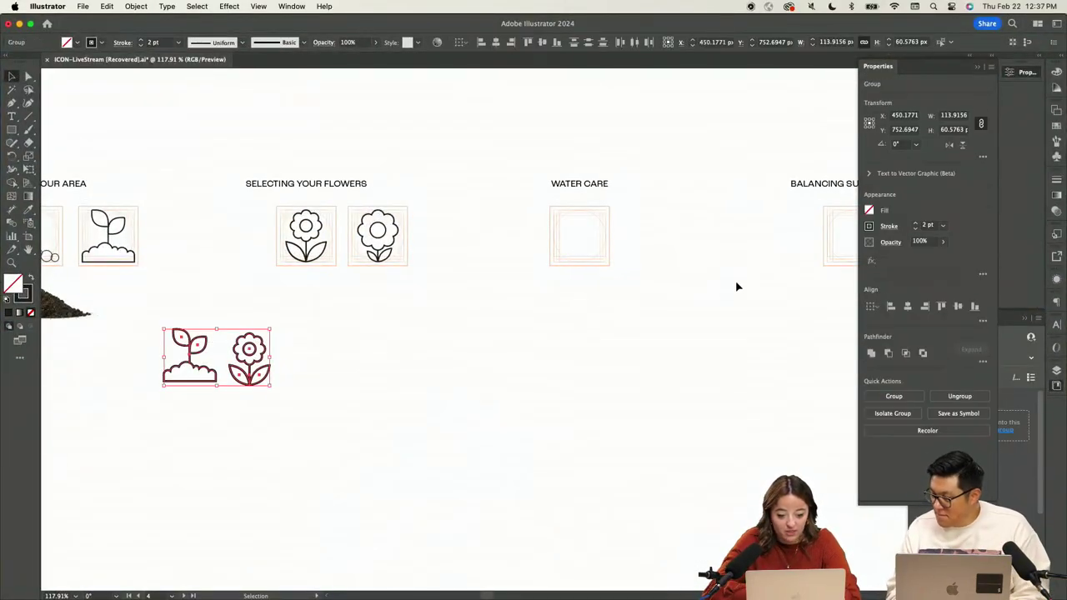
click(915, 229)
click(564, 378)
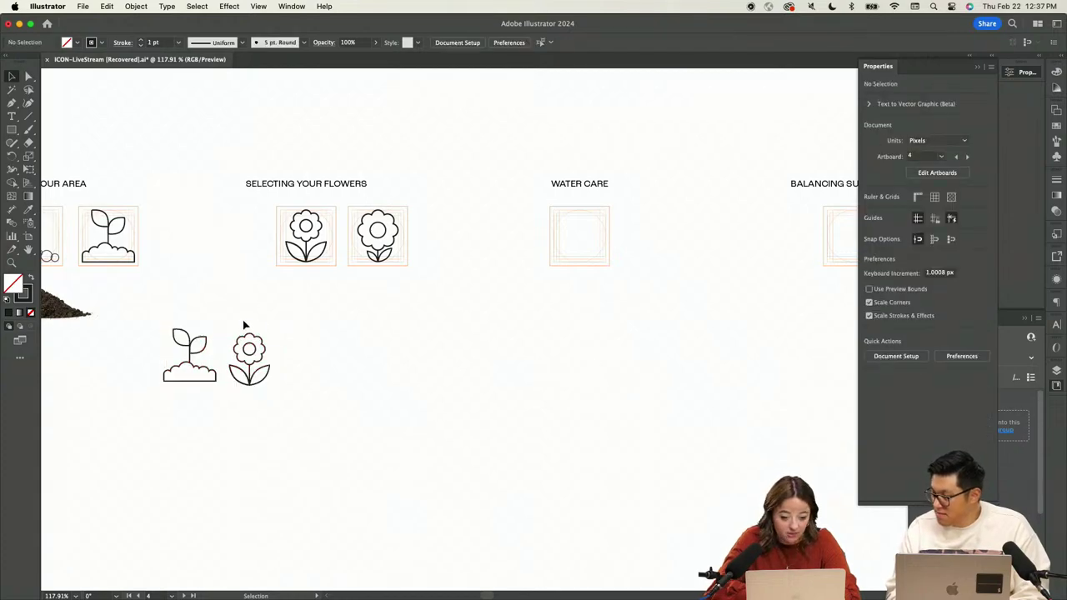
Copy the loose 1 pt flower icon and paste it onto the Garden Party index page in Adobe Express
click(247, 385)
key(ctrl+Up)
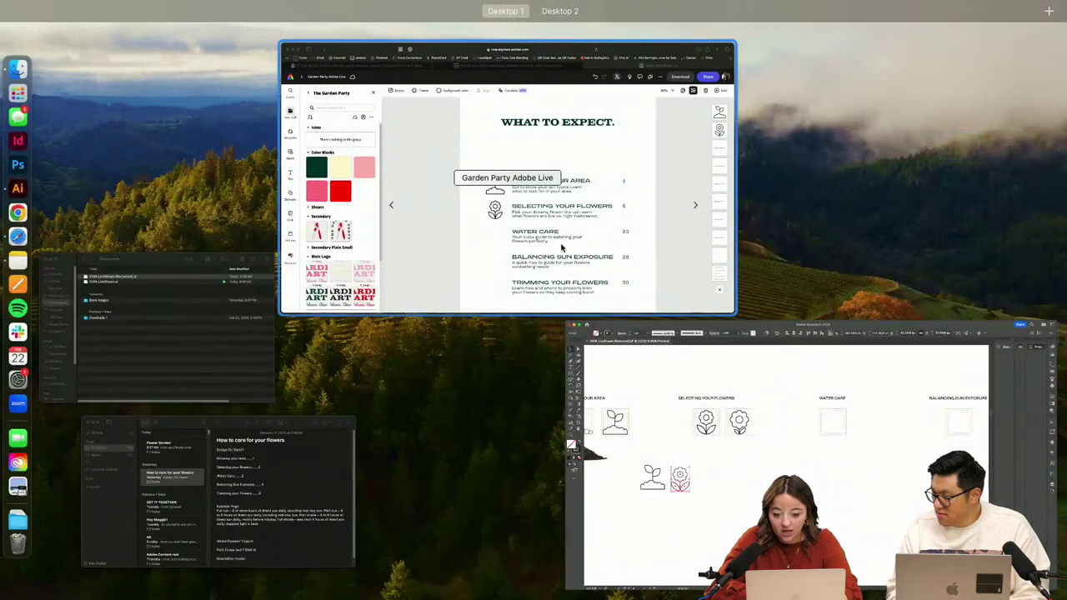
click(438, 289)
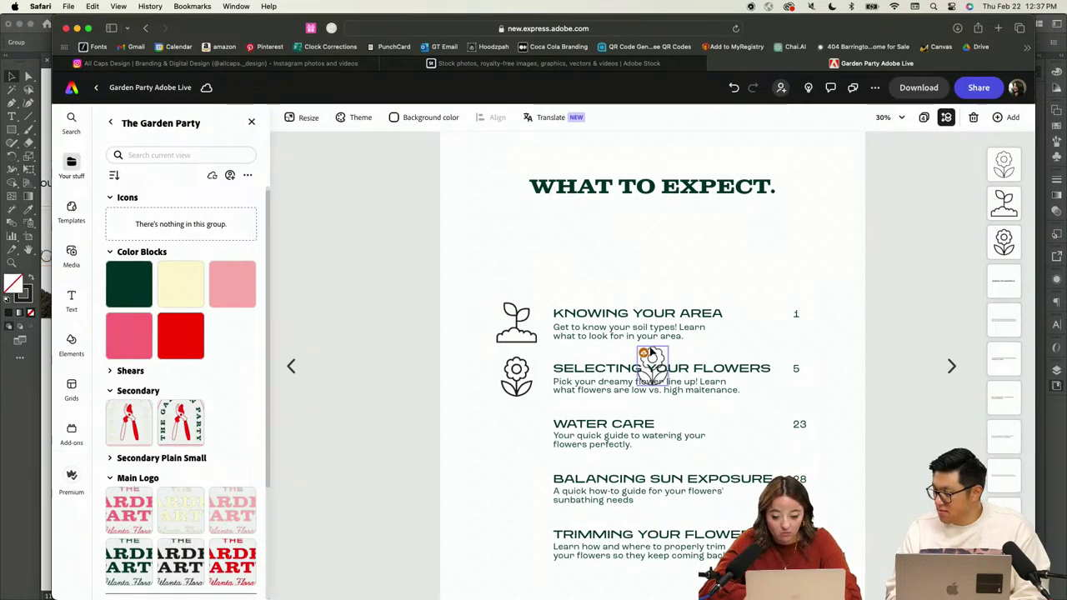
Return to Illustrator, copy the loose 1 pt sprout icon and paste it onto the index page in Adobe Express
key(ctrl+Up)
click(583, 418)
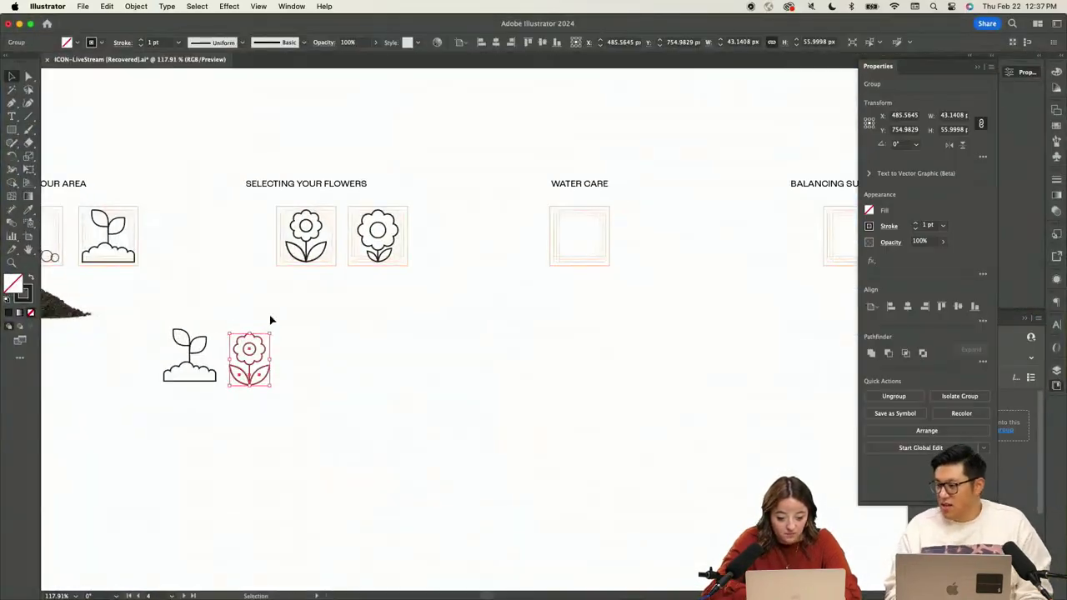
drag(209, 350, 162, 409)
key(ctrl+Up)
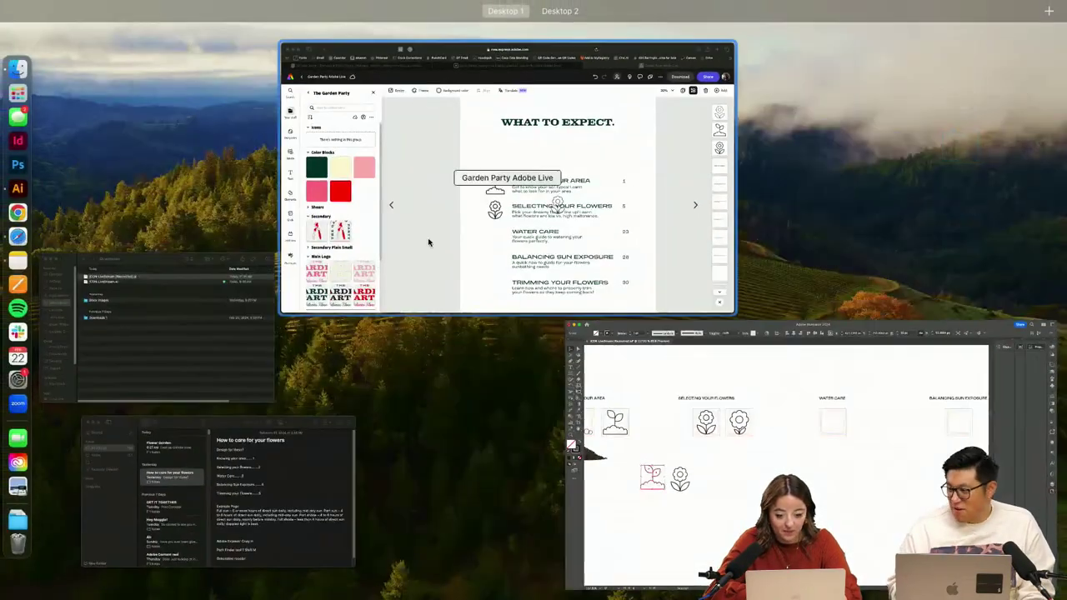
click(482, 255)
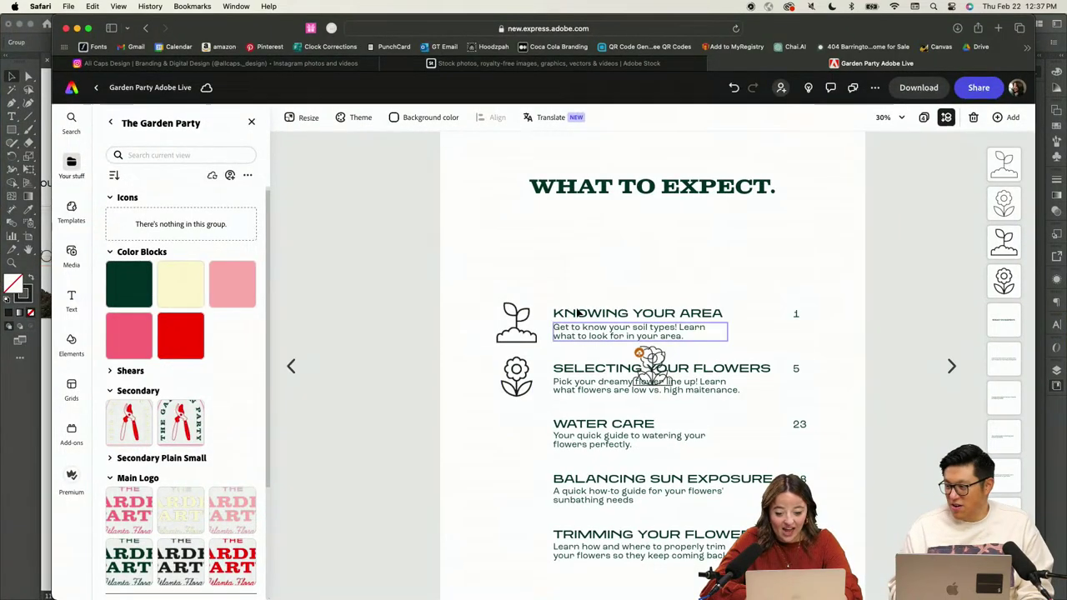
Move the heavier sprout and flower icons up side by side into the empty space below the WHAT TO EXPECT heading
click(530, 325)
drag(530, 325, 525, 252)
drag(517, 375, 475, 252)
Place the 1 pt sprout beside KNOWING YOUR AREA and the 1 pt flower beside SELECTING YOUR FLOWERS, centring the flower beneath the sprout
drag(653, 376, 522, 313)
drag(652, 364, 536, 372)
click(495, 423)
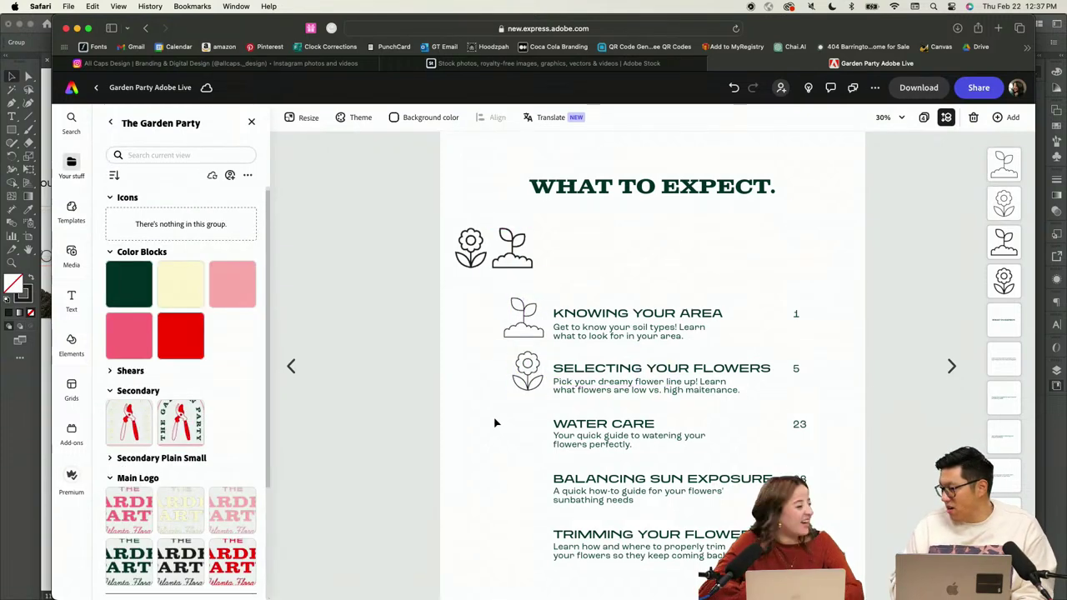
click(525, 395)
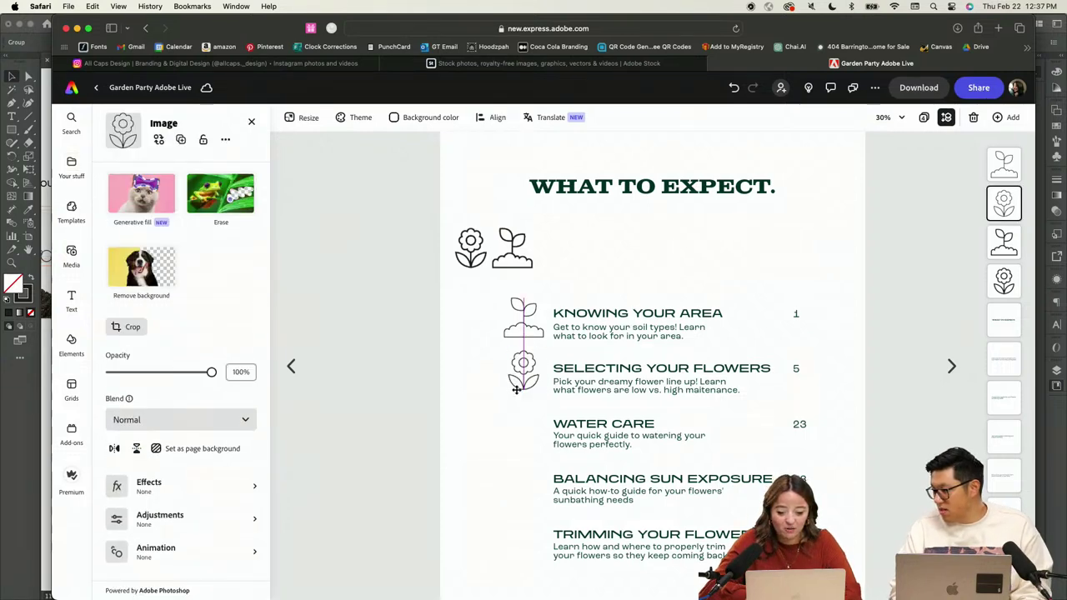
click(604, 297)
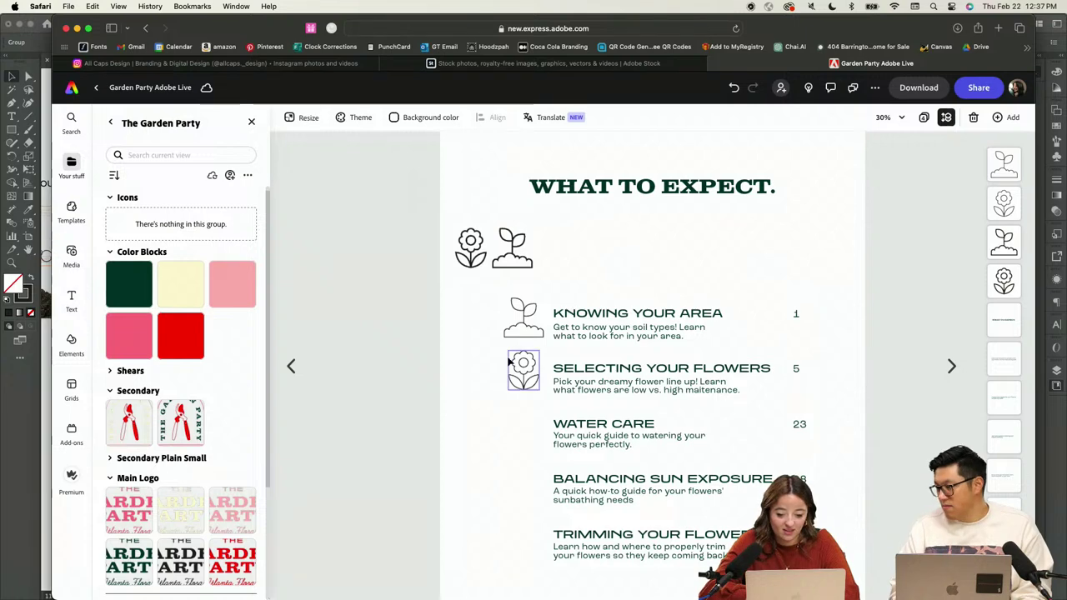
Delete the thin 1 pt sprout and flower icons beside the first two index entries
drag(491, 329, 546, 408)
key(Delete)
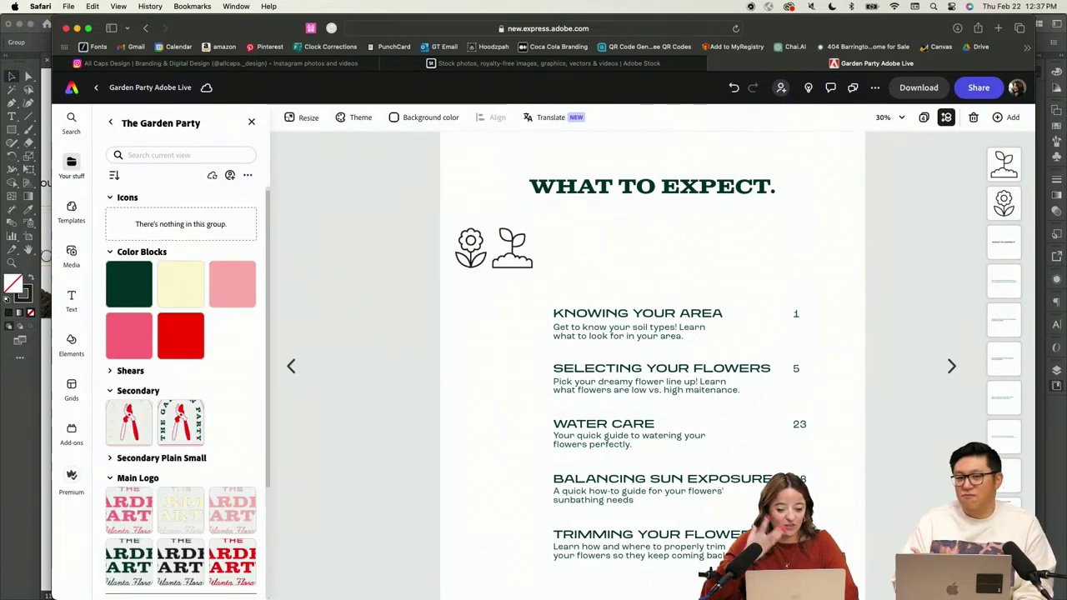
click(688, 575)
key(ctrl+Up)
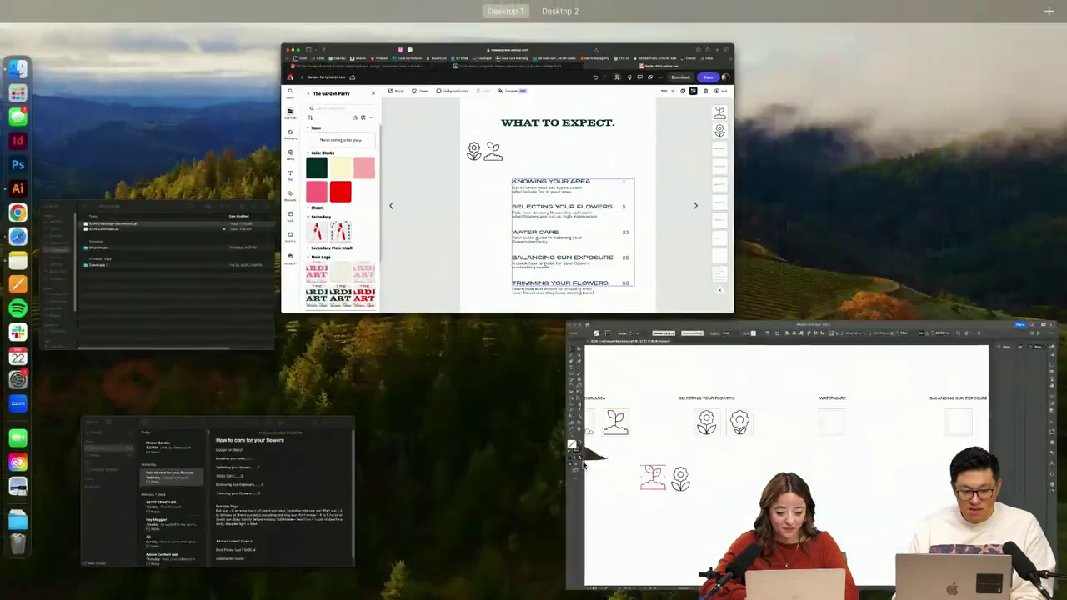
click(573, 302)
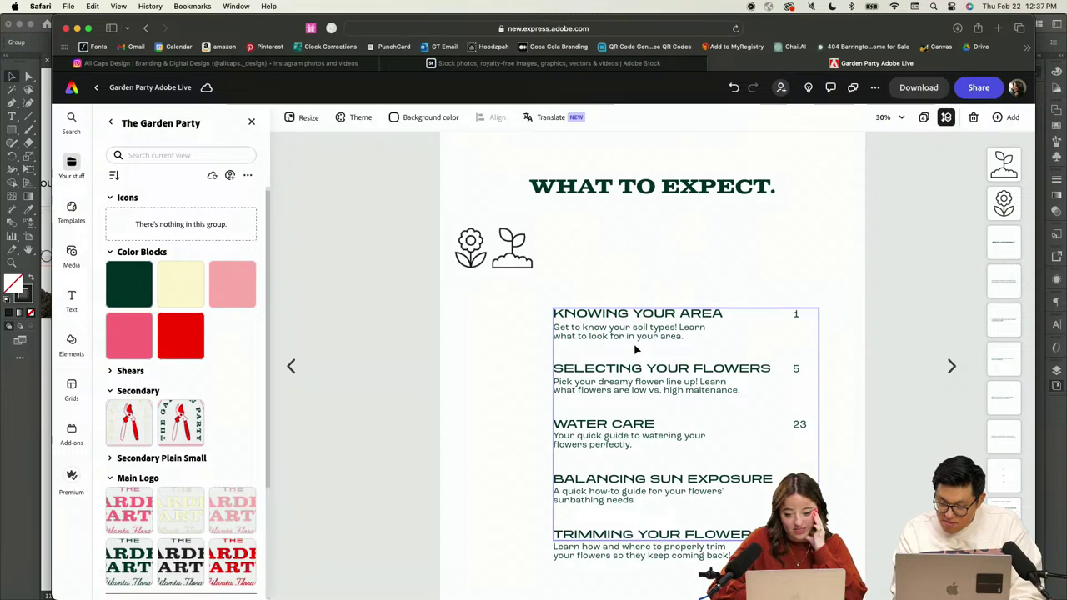
Switch to Illustrator and set the stroke of the loose sprout and flower icons below the prompts to 2 pt
key(ctrl+Up)
click(683, 437)
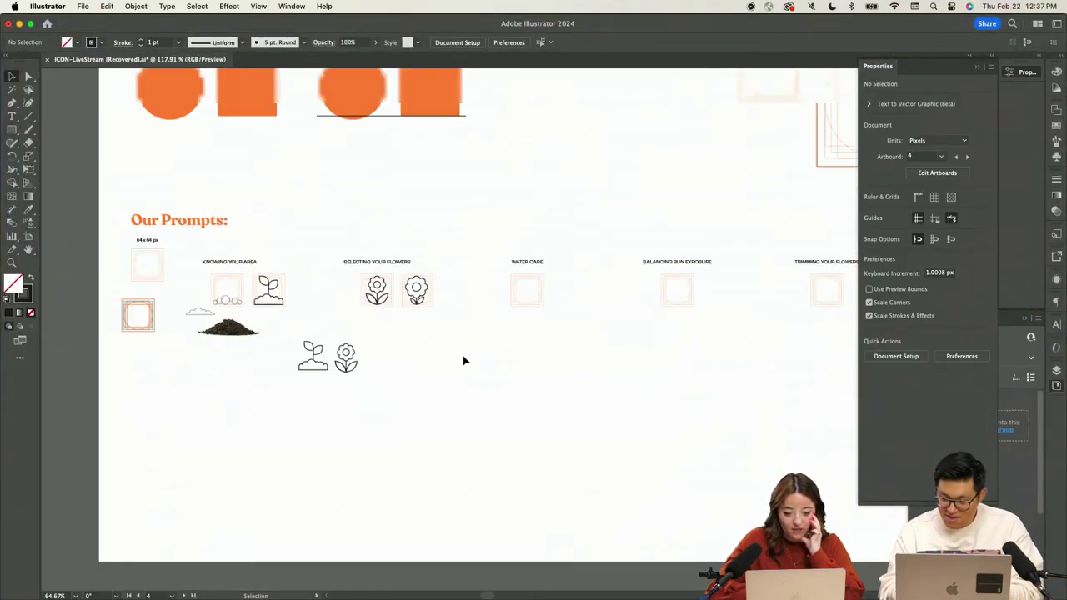
scroll(442, 263, up, 2)
scroll(443, 265, up, 2)
scroll(442, 264, down, 4)
scroll(442, 264, left, 2)
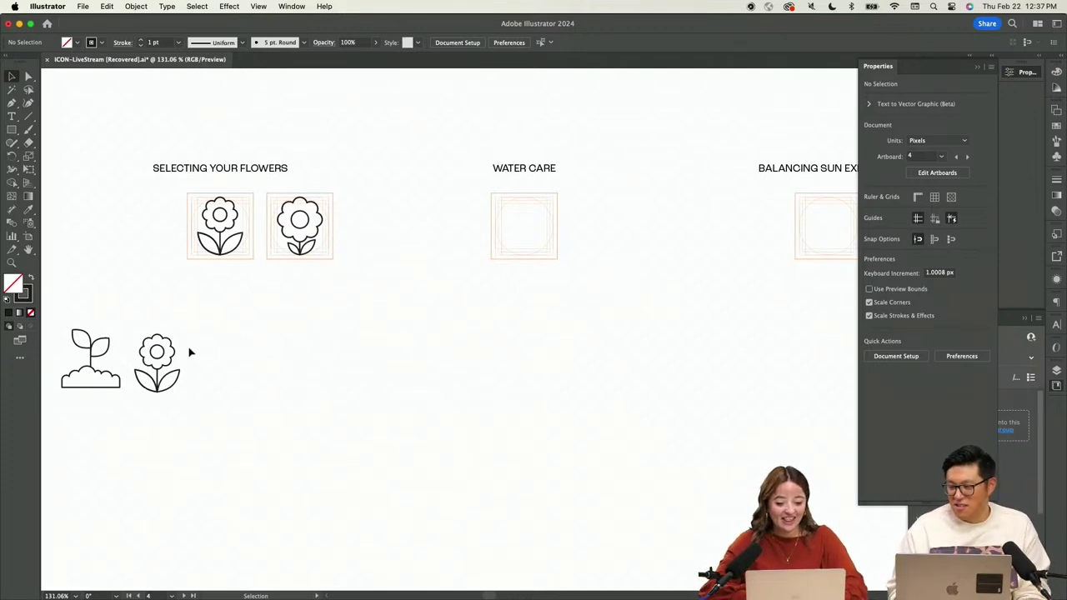
scroll(223, 347, left, 2)
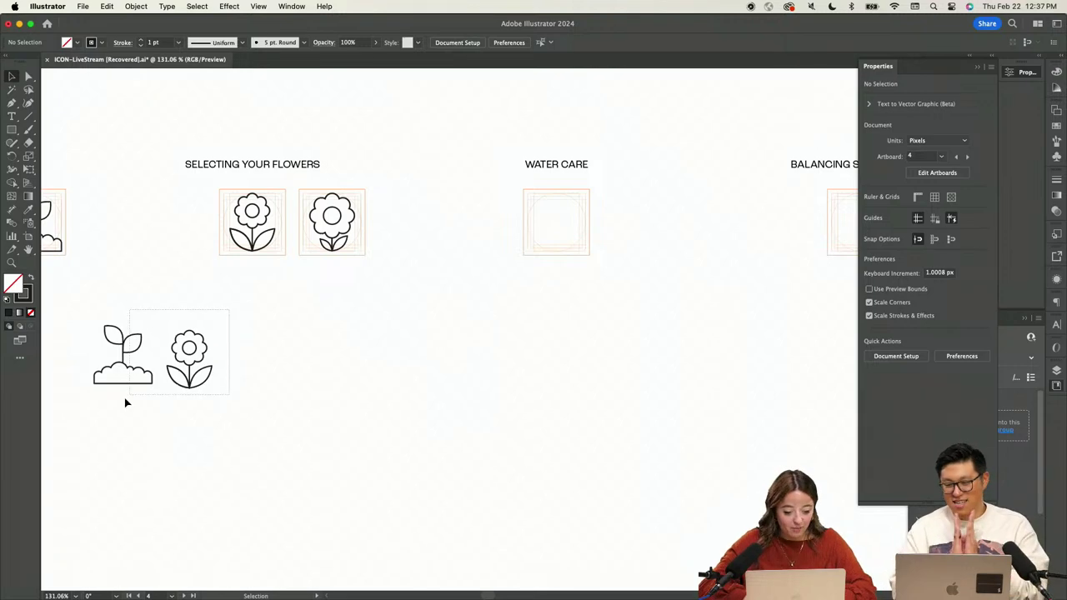
drag(138, 395, 653, 261)
key(super+shift+a)
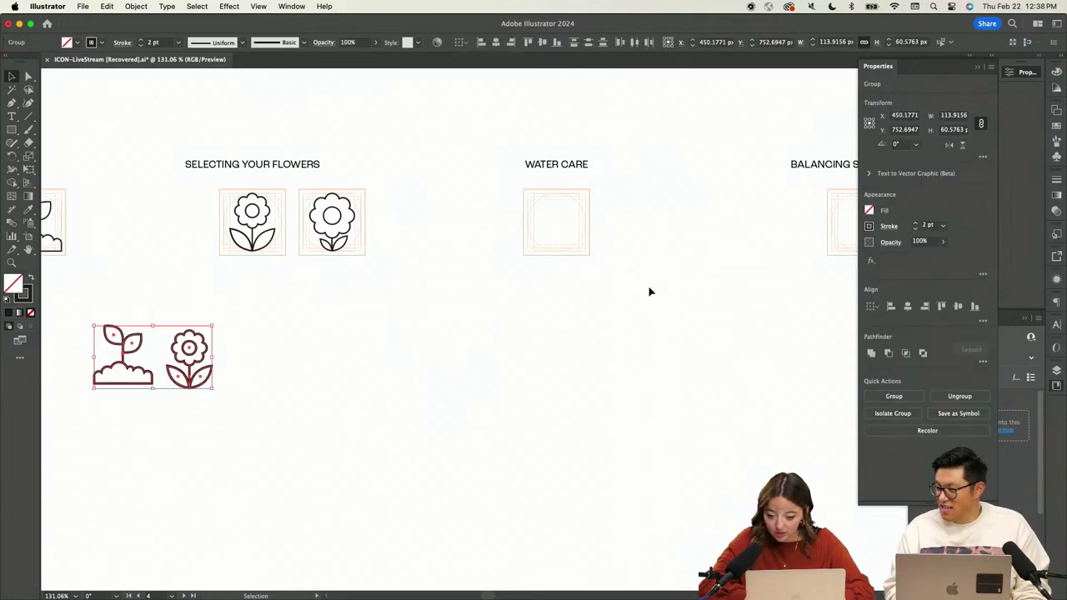
scroll(647, 291, down, 5)
scroll(647, 291, up, 5)
scroll(647, 291, down, 4)
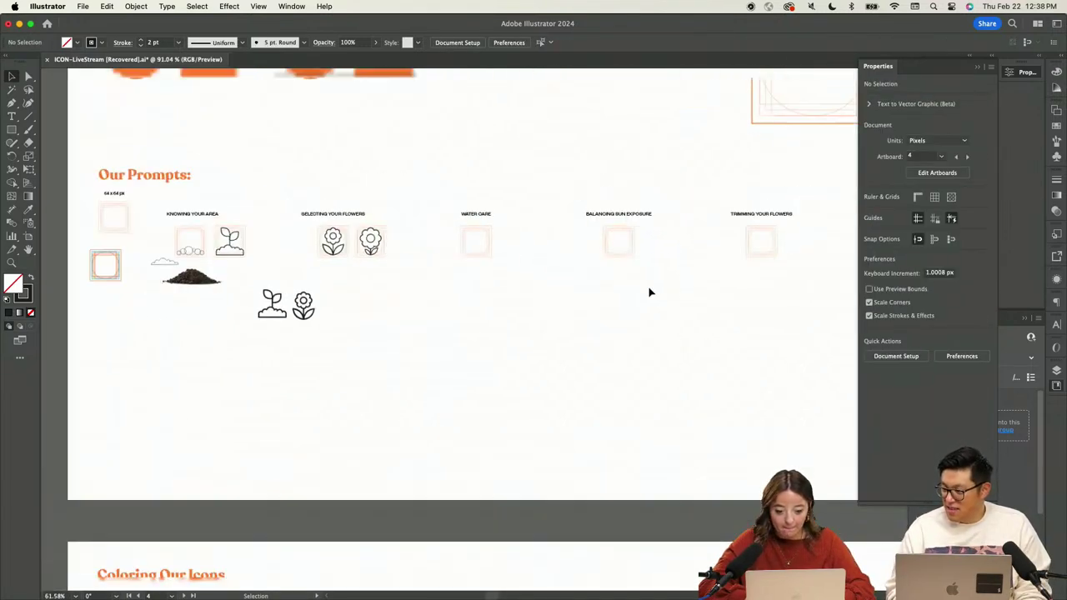
scroll(391, 264, up, 5)
drag(250, 358, 263, 327)
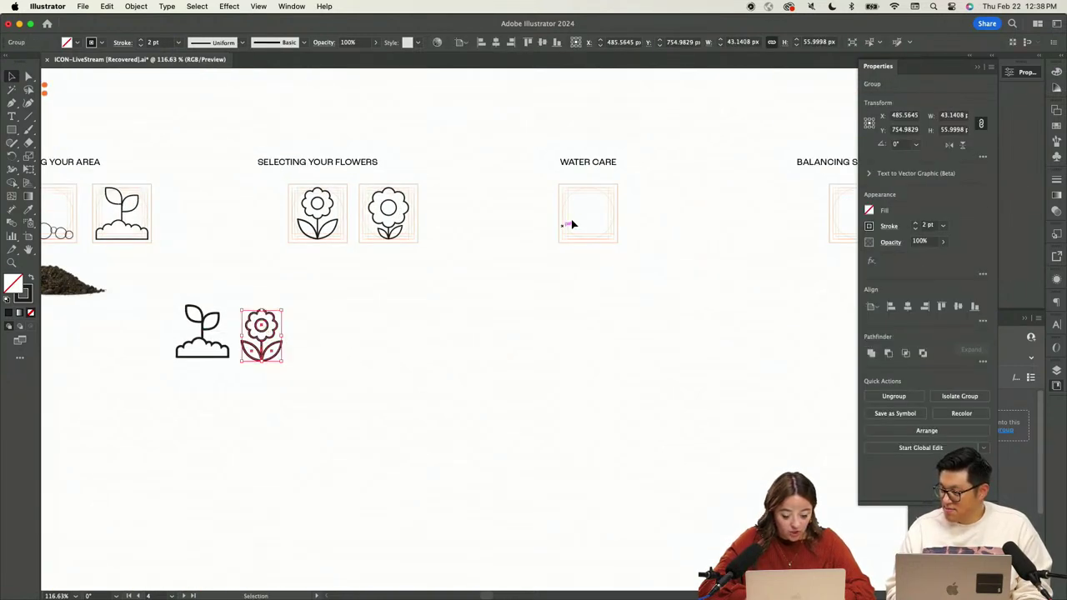
key(super+shift+a)
Draw an upright ellipse about 40 x 56 px inside the WATER CARE keyline grid
scroll(576, 219, up, 5)
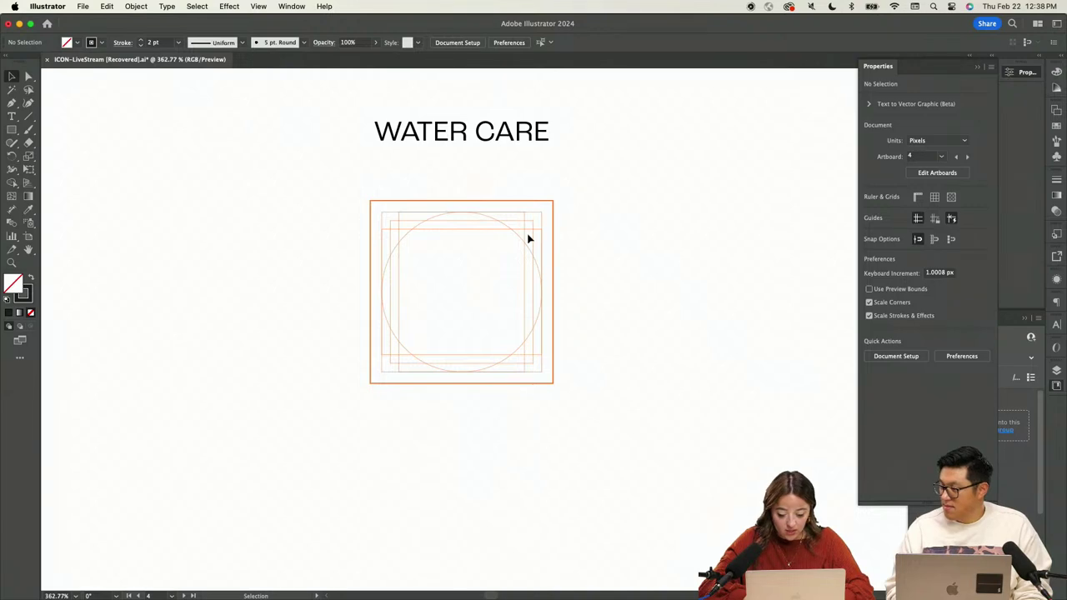
scroll(528, 239, down, 6)
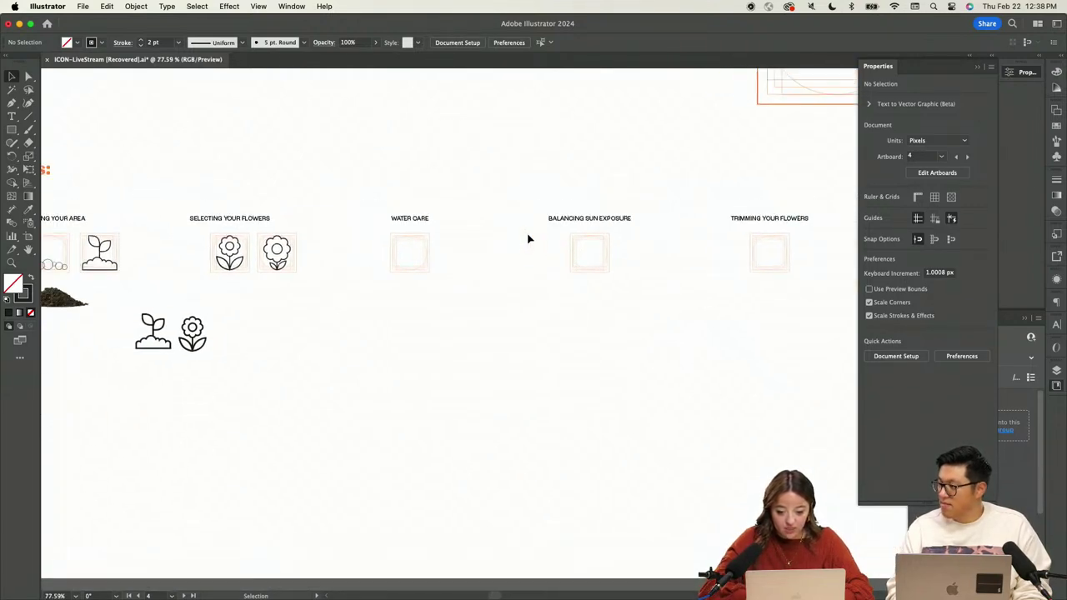
scroll(445, 239, up, 6)
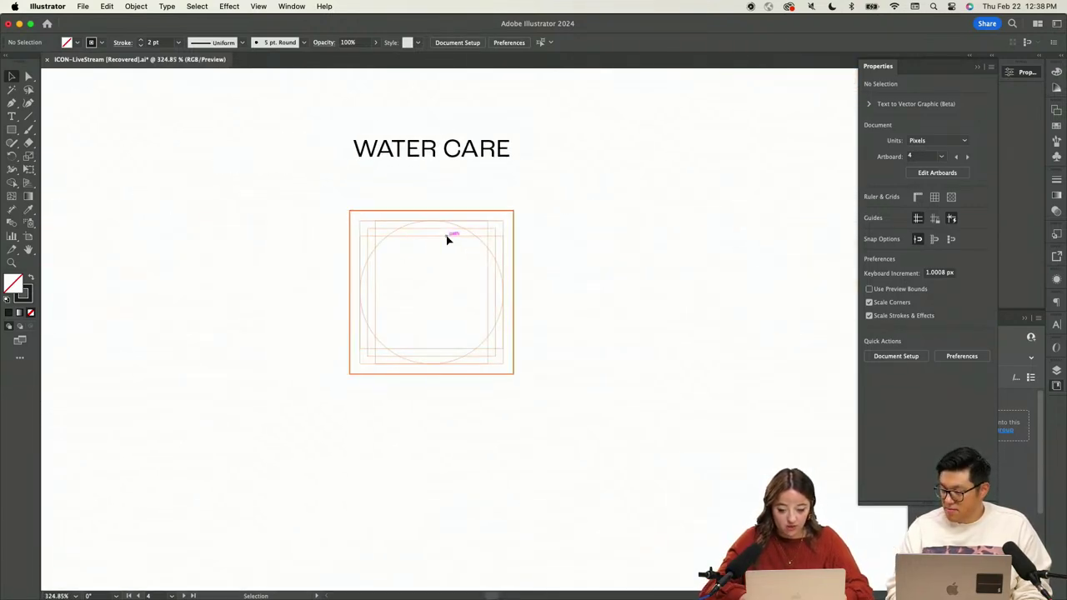
key(l)
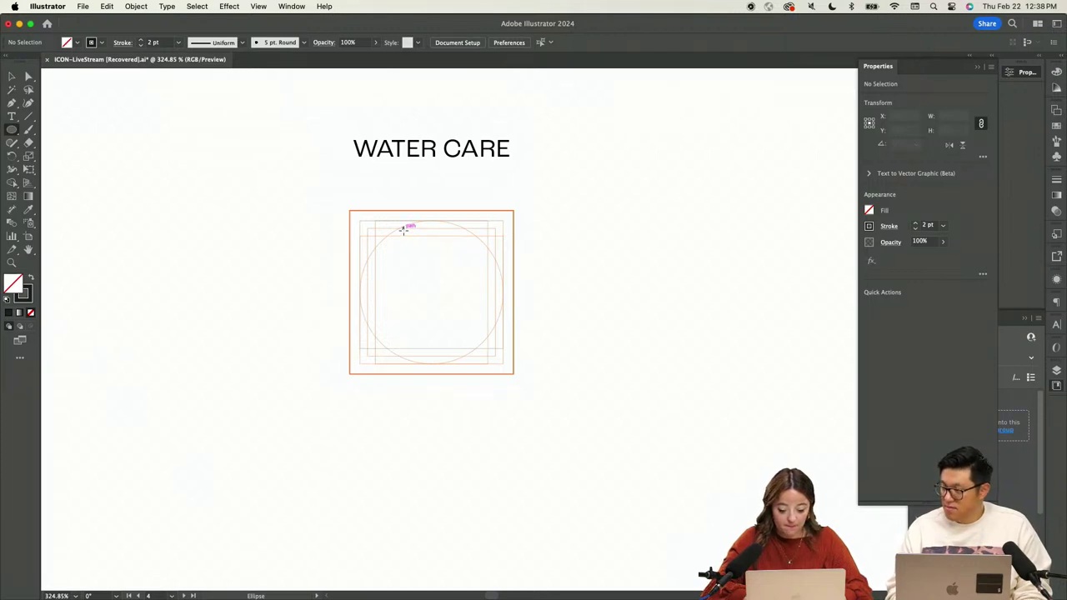
drag(373, 219, 478, 363)
Shape the ellipse into a water drop by converting its top anchor to a corner and lowering its side anchors
key(shift+c)
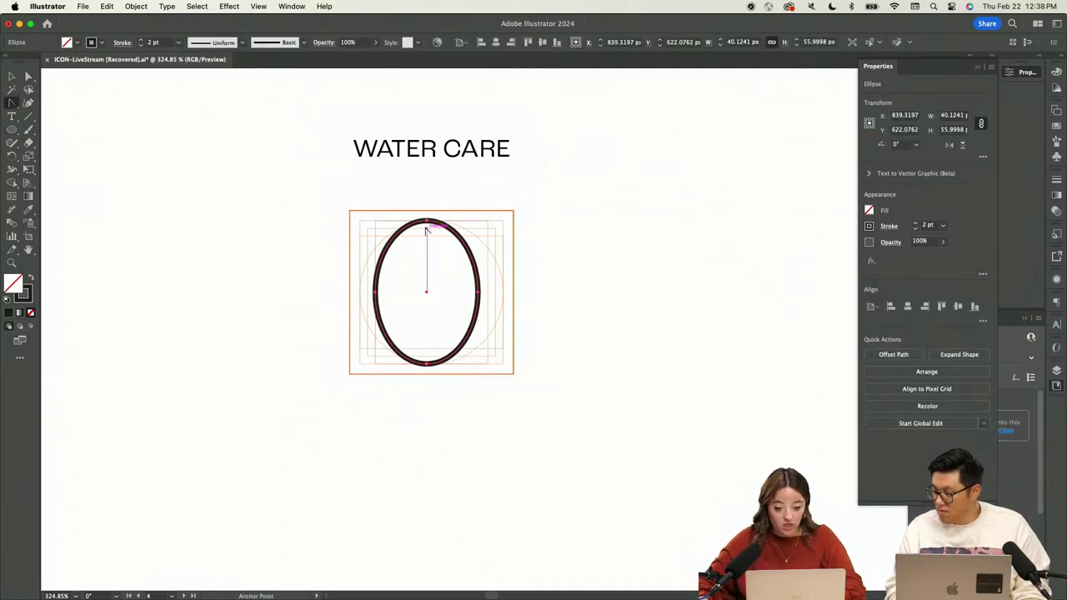
click(426, 221)
key(a)
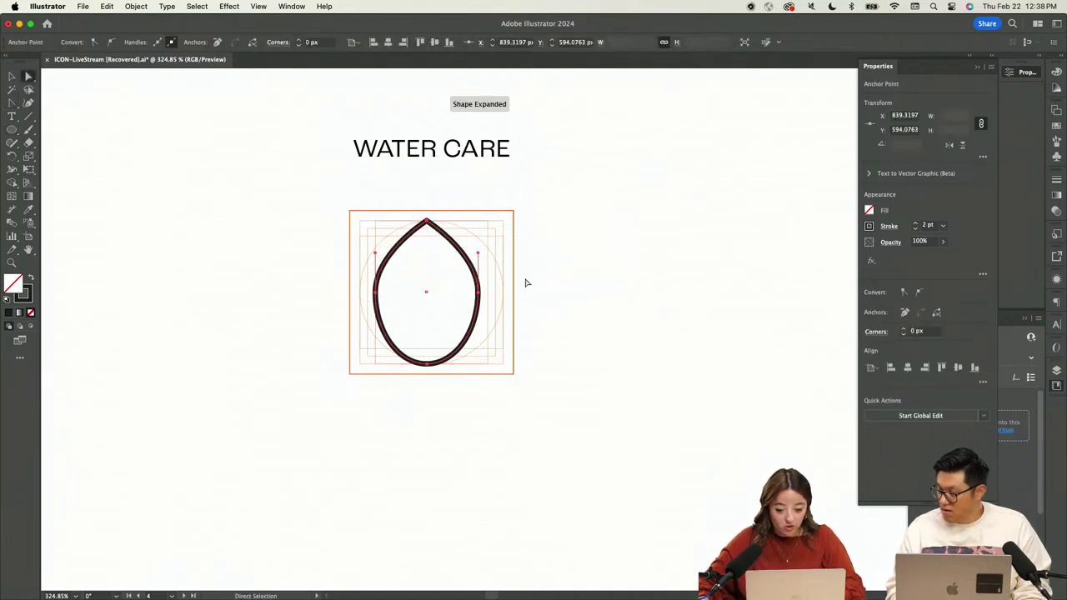
click(379, 305)
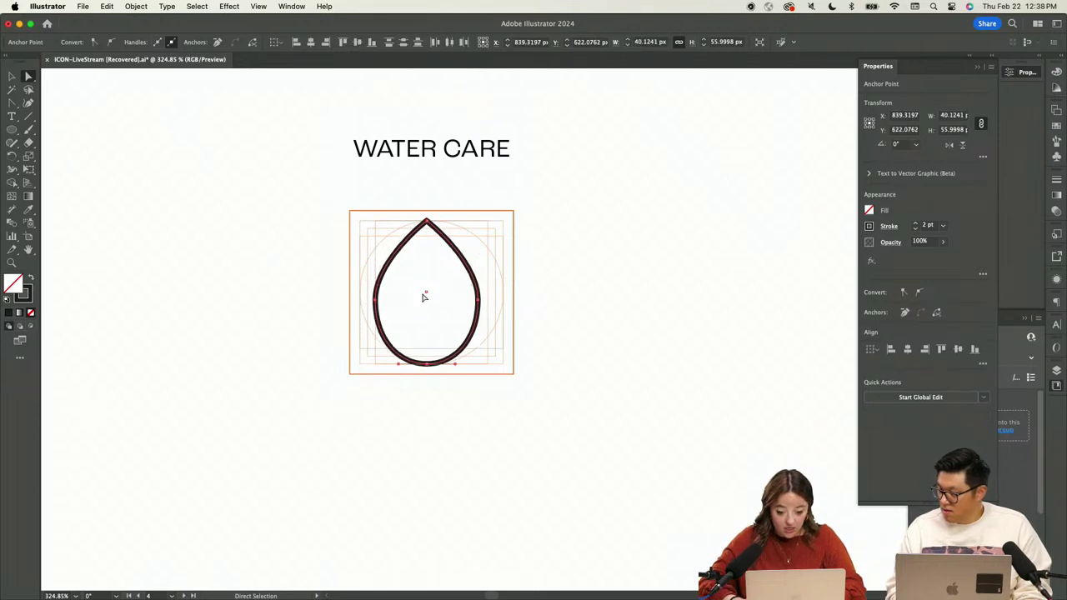
click(534, 265)
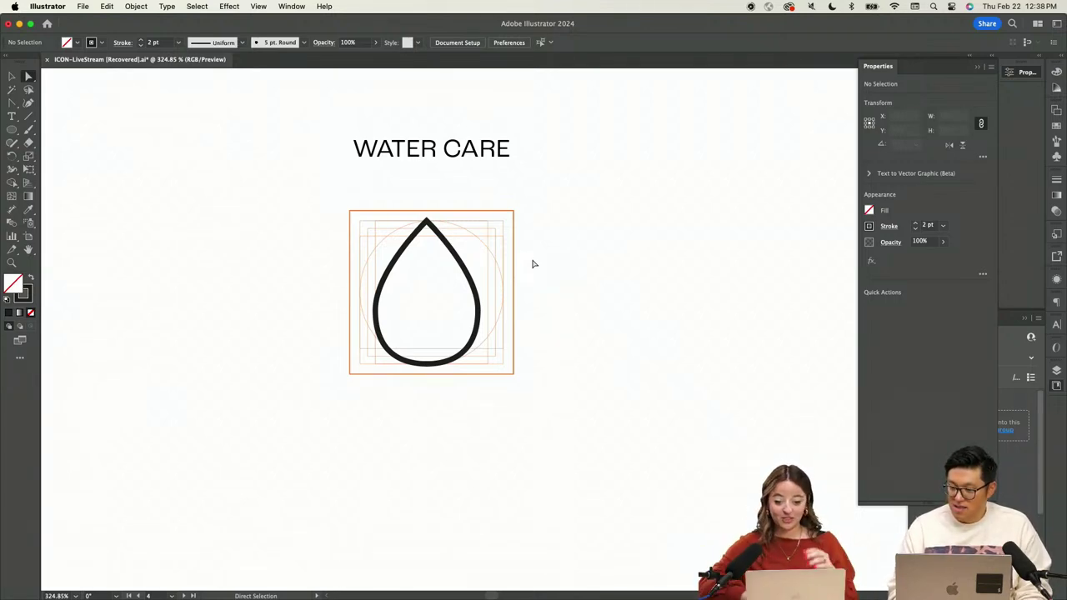
Draw a separate circle about 40 px in diameter near the lower right corner of the WATER CARE grid
key(v)
key(l)
drag(534, 348, 587, 399)
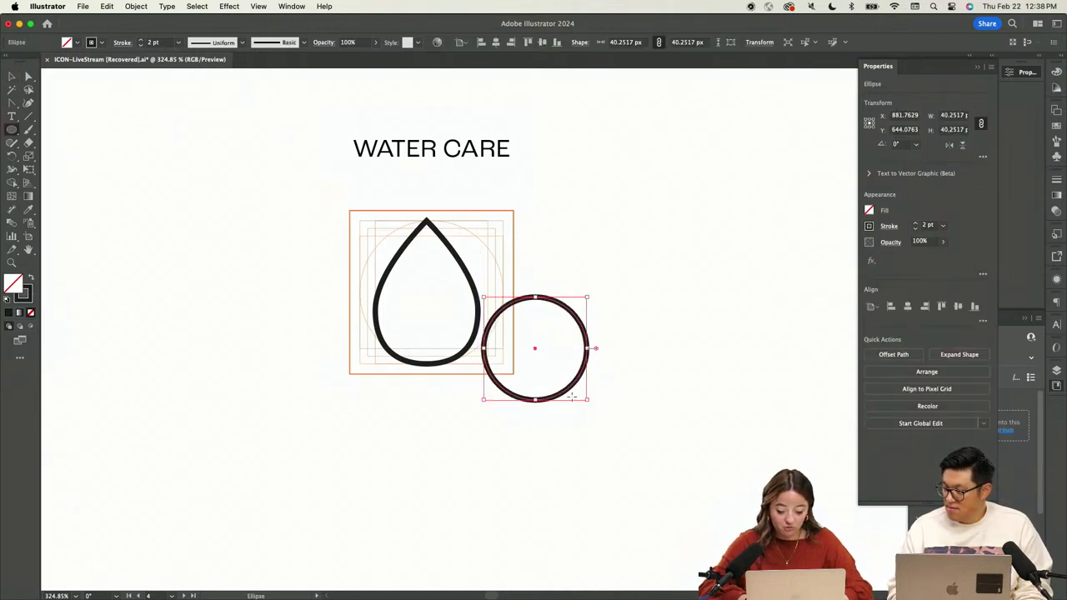
Create a three-sided polygon with a 50 px radius beside the drop and scale it down to about 34 x 29 px
key(p)
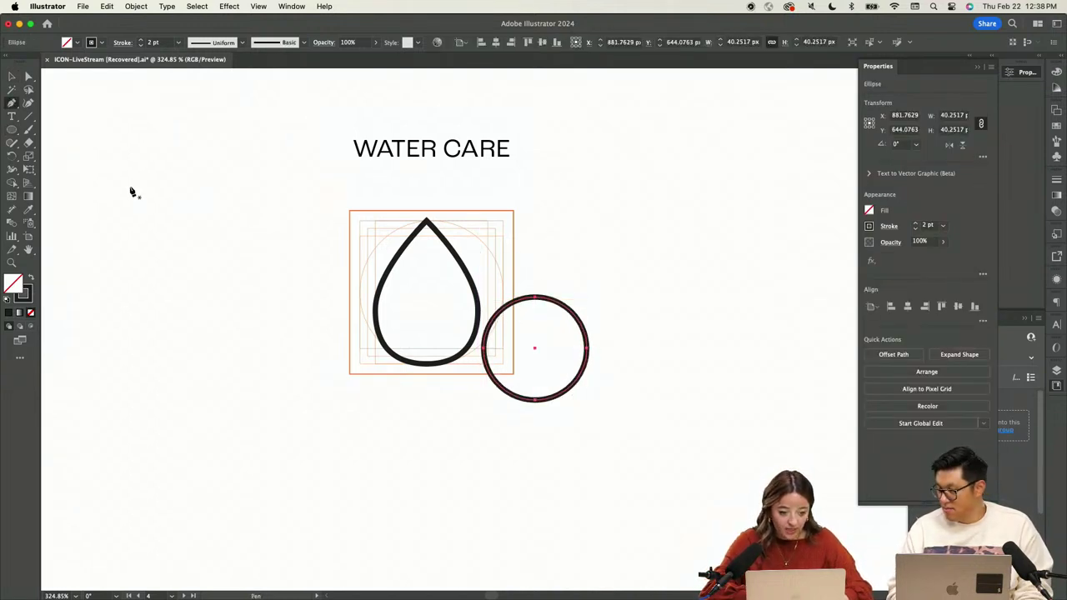
click(12, 129)
click(48, 169)
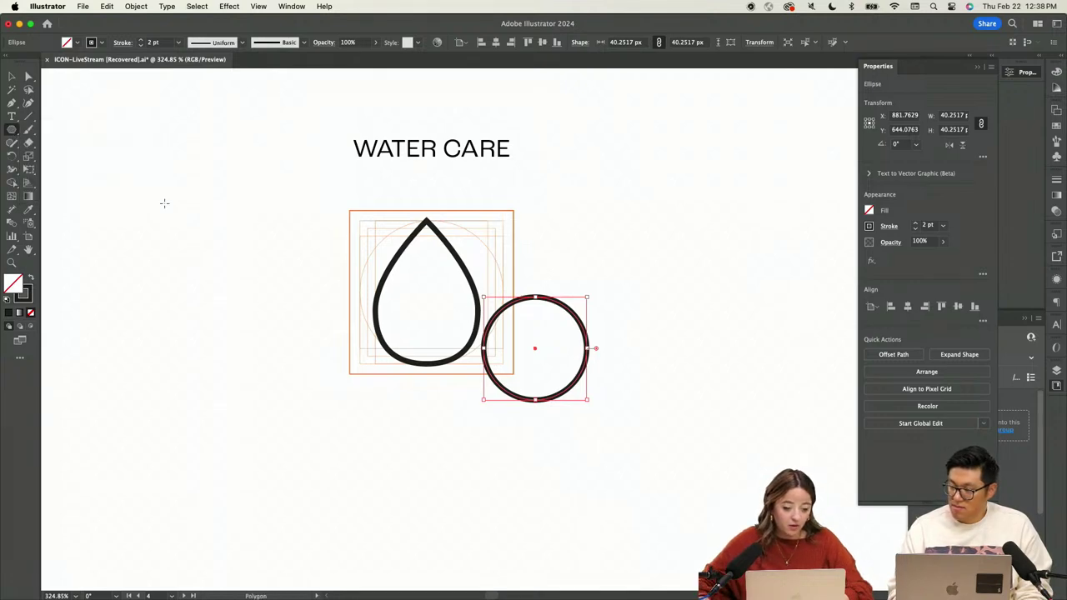
click(596, 275)
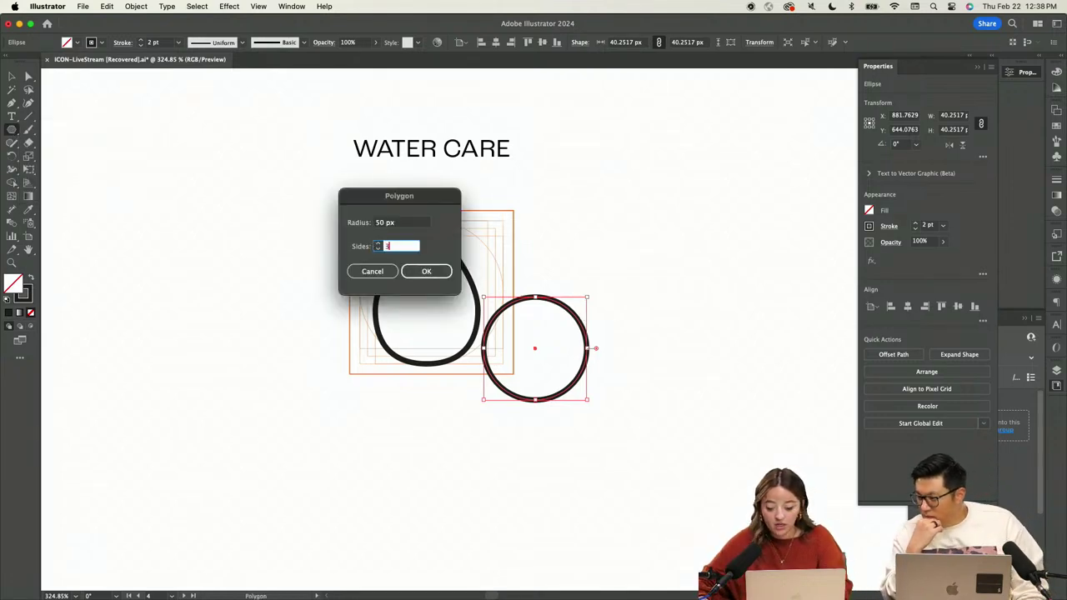
click(422, 272)
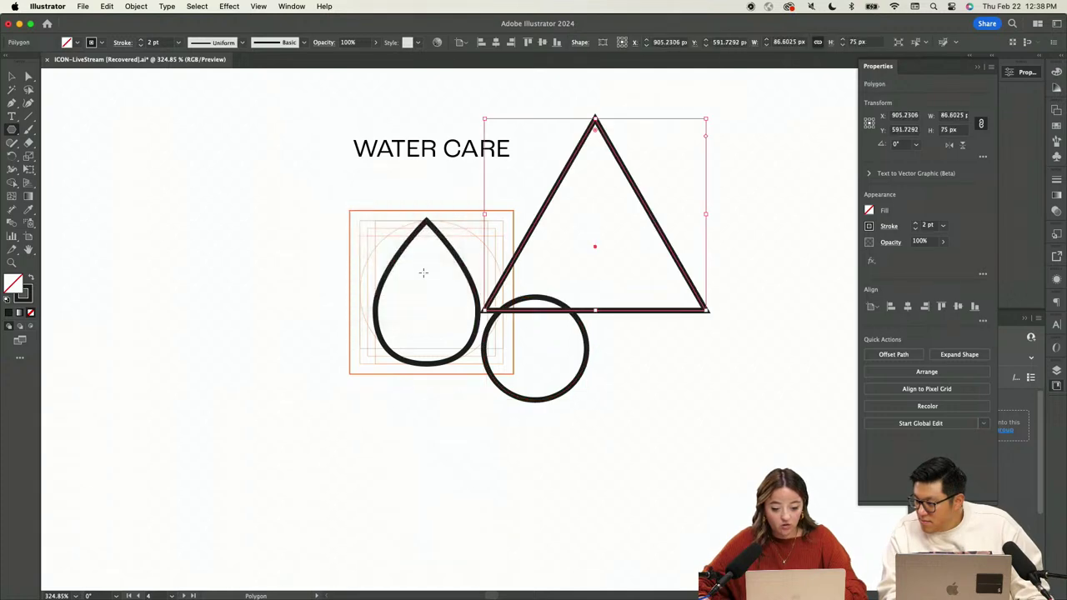
drag(705, 119, 638, 198)
key(v)
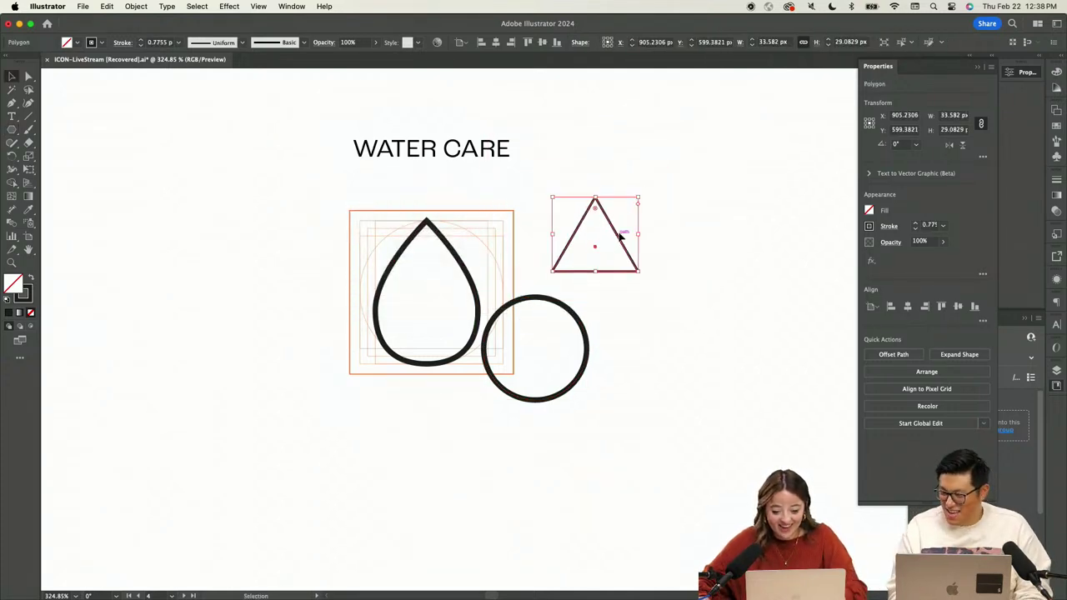
Move the drop out to the left of the WATER CARE grid and centre the circle in the grid's lower part
click(464, 245)
drag(461, 265, 299, 269)
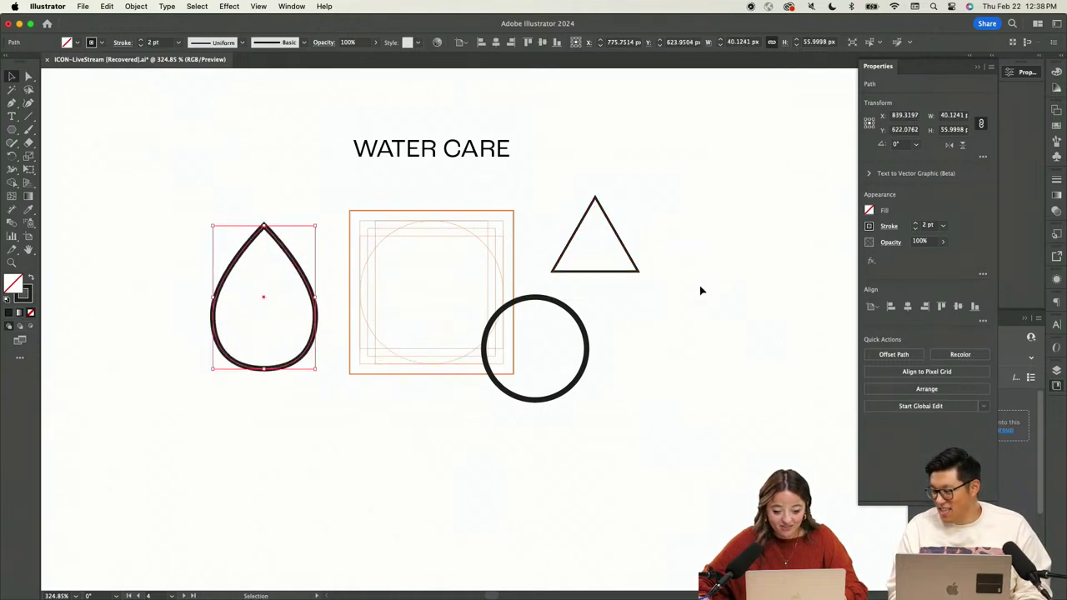
drag(586, 317, 490, 312)
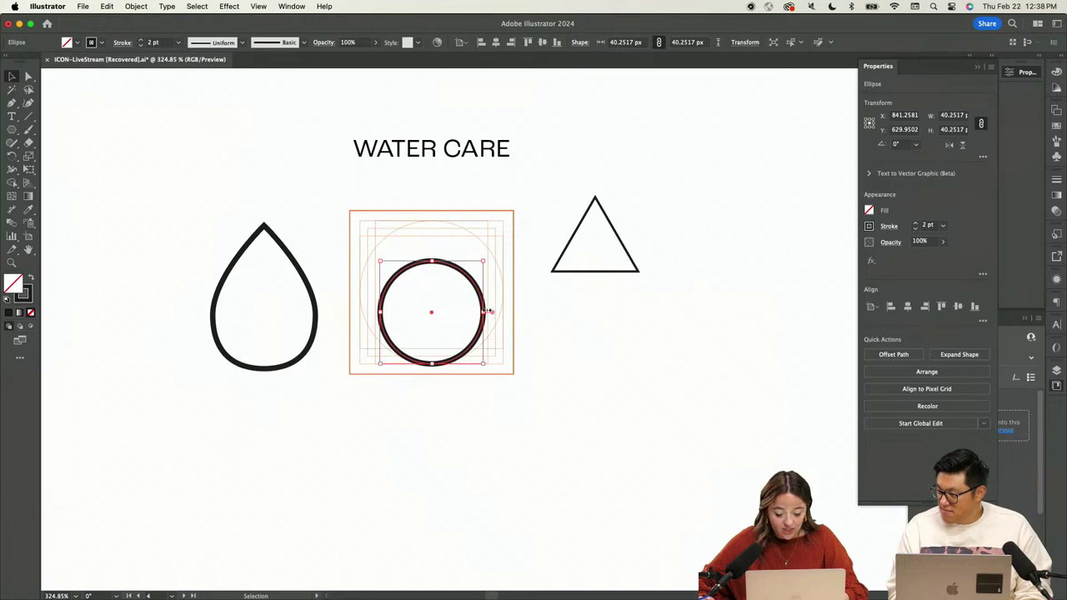
Enlarge the circle in the WATER CARE grid to about 42 px in diameter, keeping its base on the keyline
scroll(490, 312, up, 5)
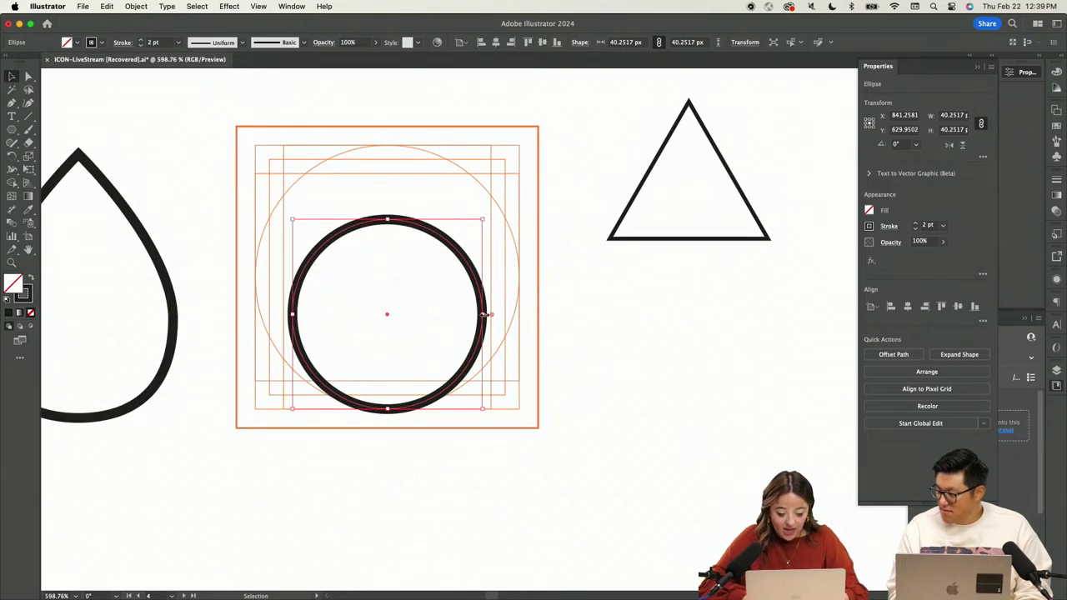
mouse_move(483, 315)
mouse_down()
mouse_move(499, 316)
mouse_move(489, 309)
mouse_up()
key(super+z)
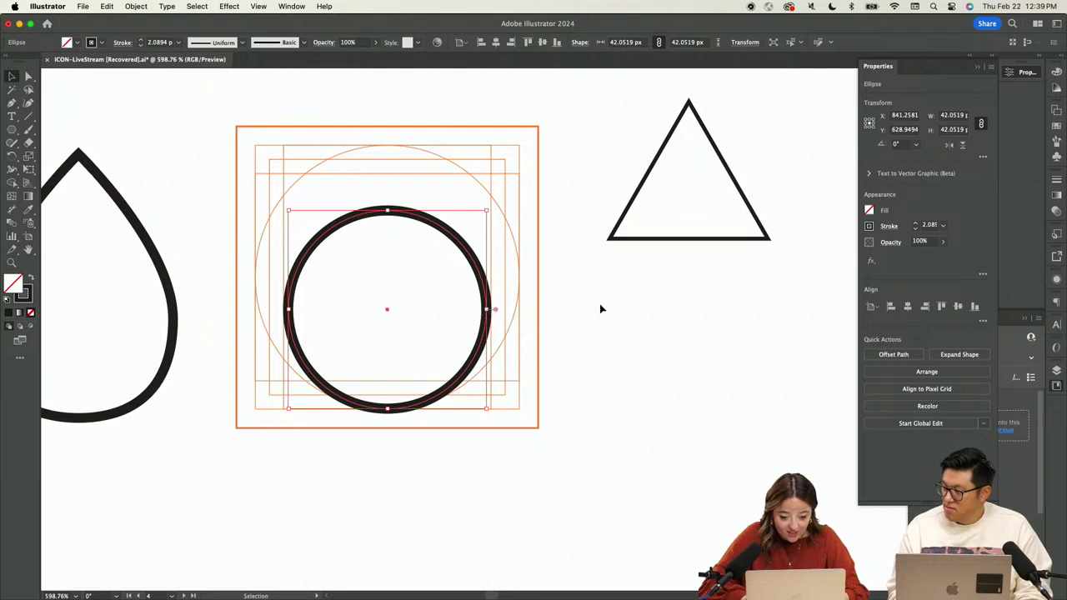
click(570, 309)
Centre the triangle over the circle with its tip at the top keyline and resize it to about 34 x 22 px
drag(614, 238, 348, 285)
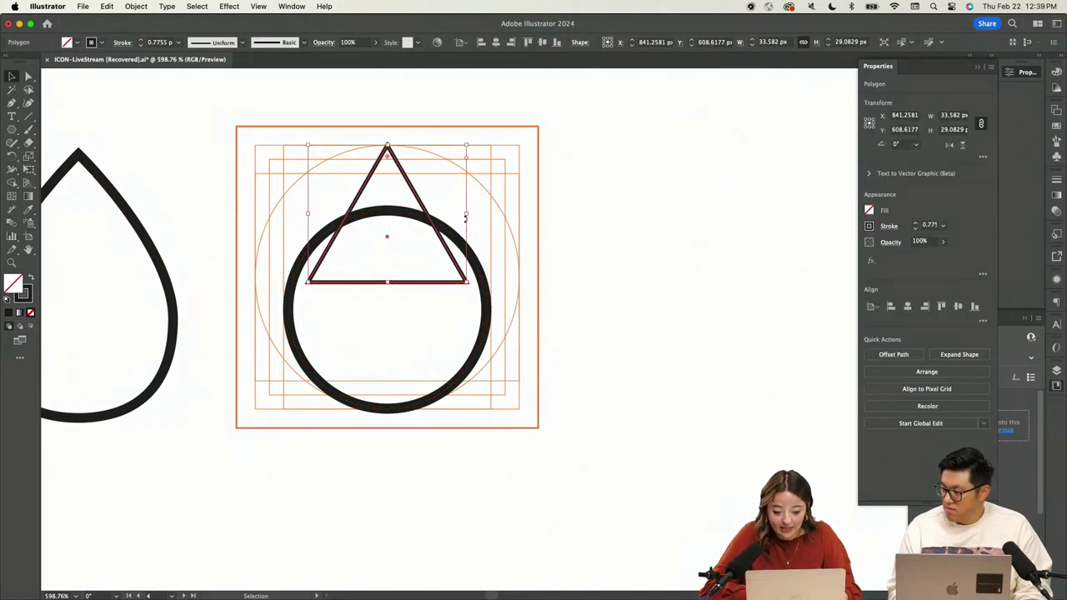
drag(467, 216, 490, 213)
drag(388, 284, 389, 249)
drag(490, 200, 469, 202)
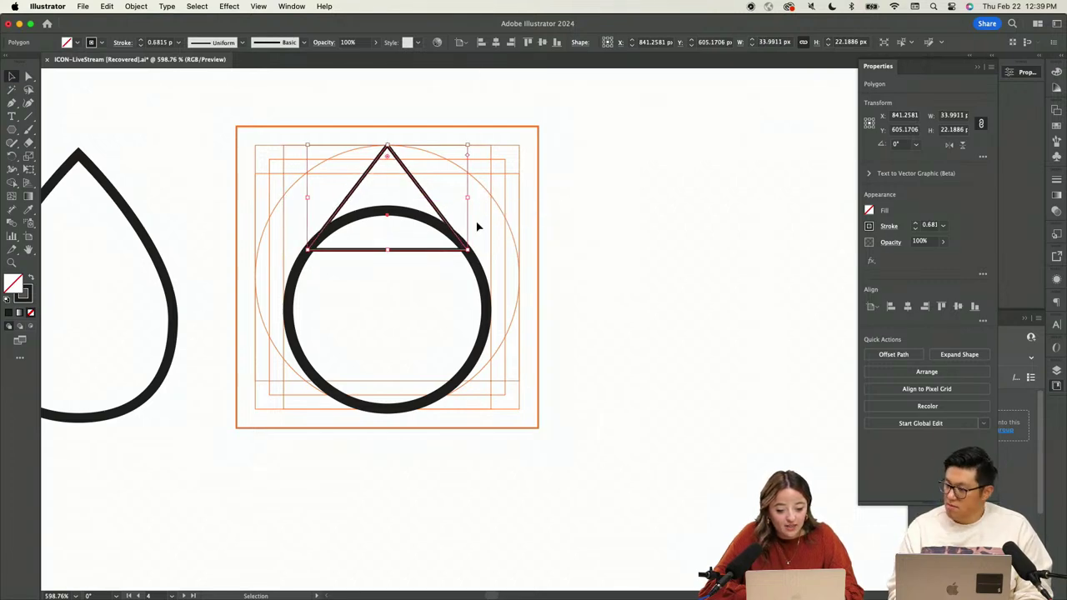
Match the triangle's stroke to the circle's by sampling the circle with the Eyedropper
key(i)
click(476, 268)
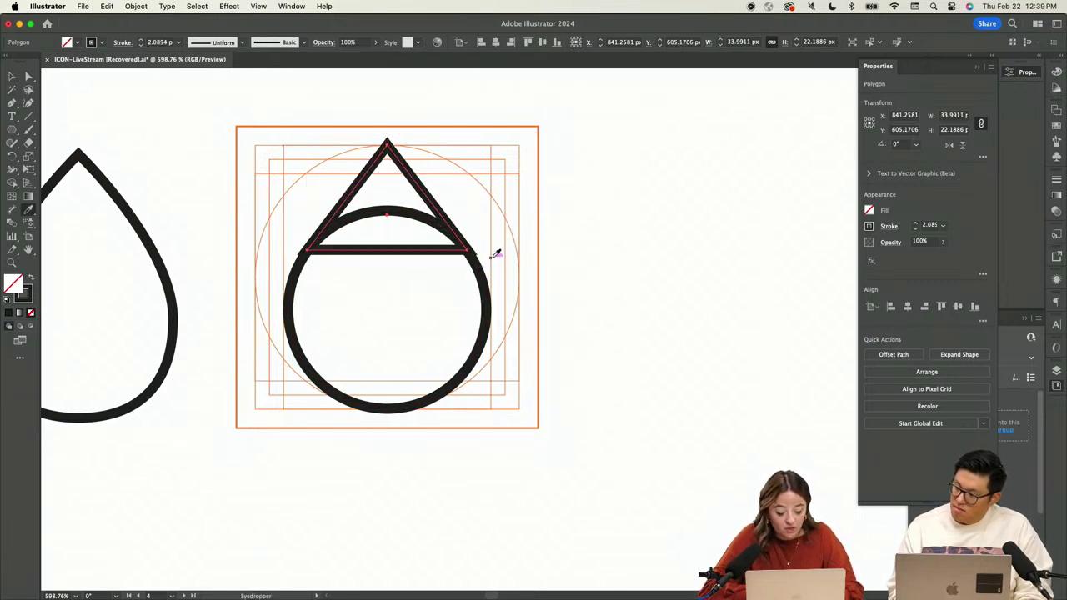
click(492, 250)
Move the triangle's lower-right corner anchor slightly inward so its stroke meets the circle's outline
scroll(492, 250, down, 2)
scroll(492, 250, up, 3)
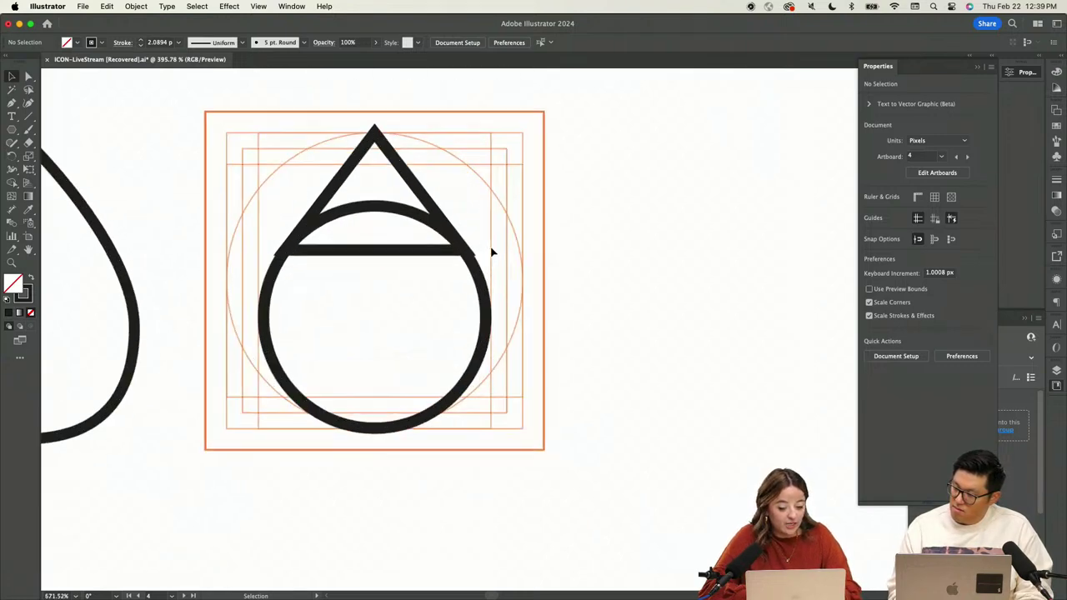
click(473, 246)
scroll(469, 256, up, 1)
scroll(470, 256, up, 5)
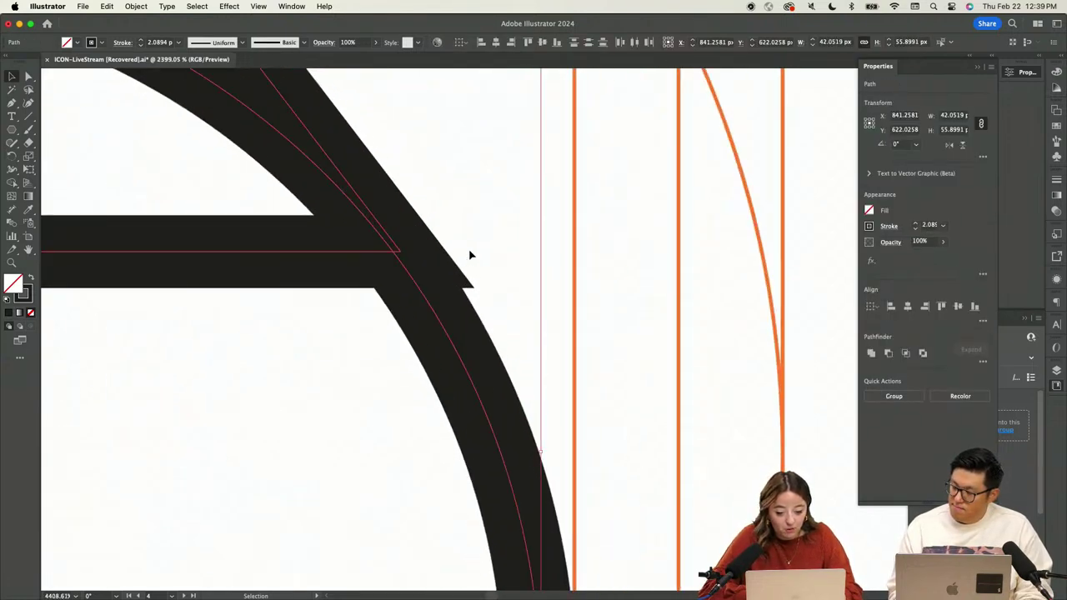
click(469, 249)
click(451, 263)
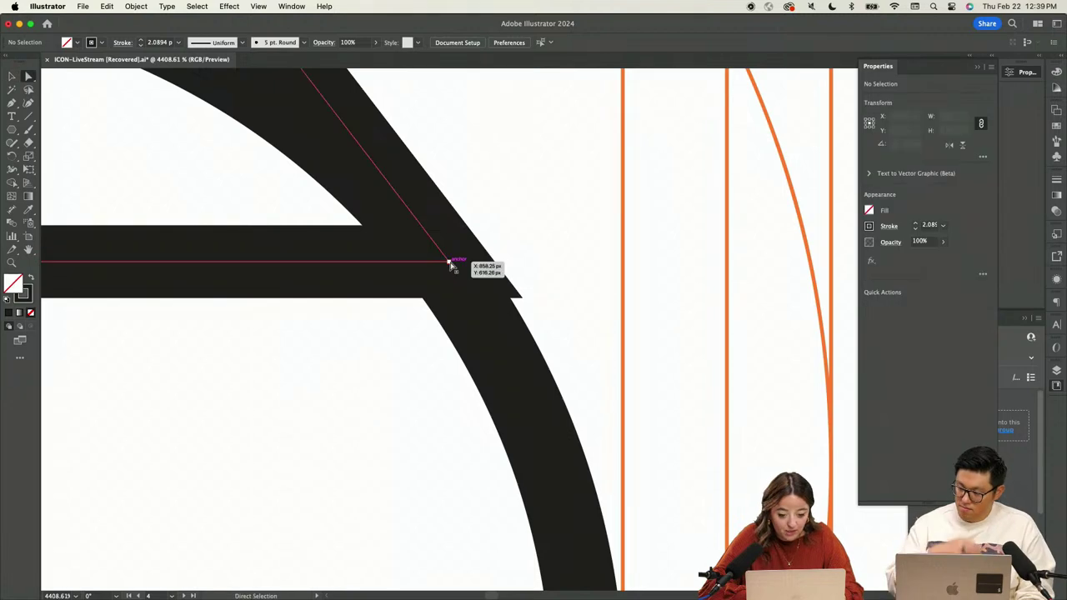
key(a)
mouse_move(450, 261)
mouse_down()
mouse_move(430, 263)
mouse_move(445, 265)
mouse_up()
scroll(488, 258, down, 6)
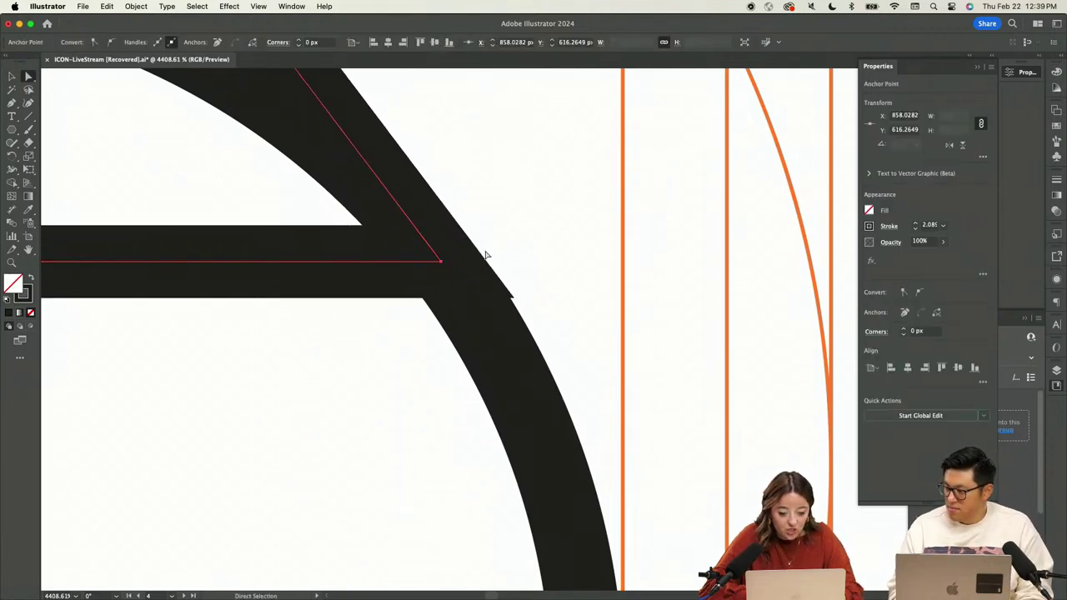
Move the triangle's lower-left corner anchor slightly inward so its stroke meets the circle's outline on that side too
click(488, 250)
scroll(129, 268, up, 5)
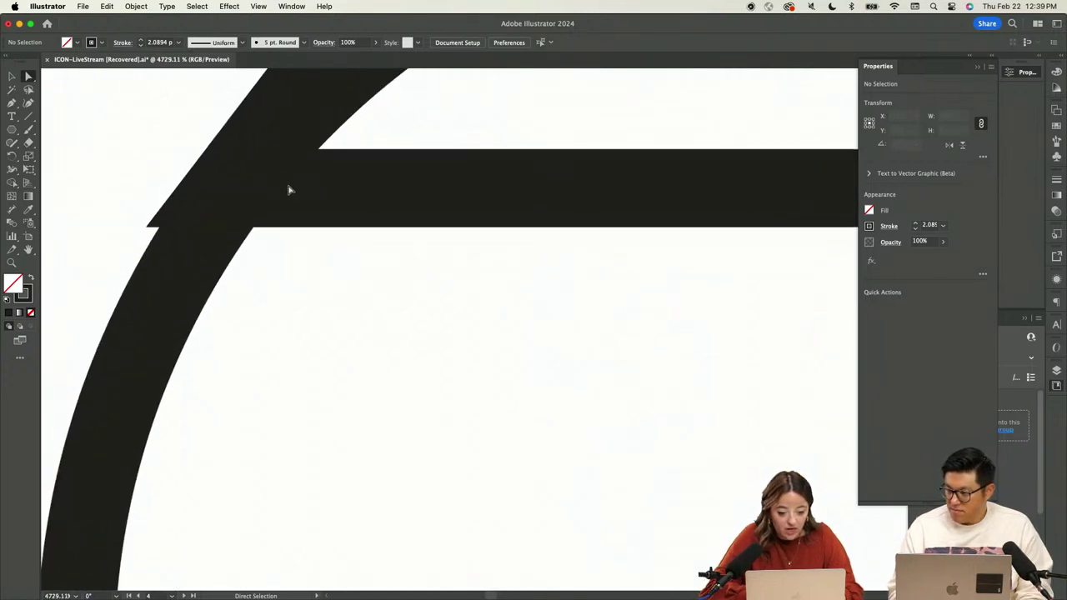
drag(219, 187, 238, 186)
click(376, 148)
scroll(376, 148, down, 5)
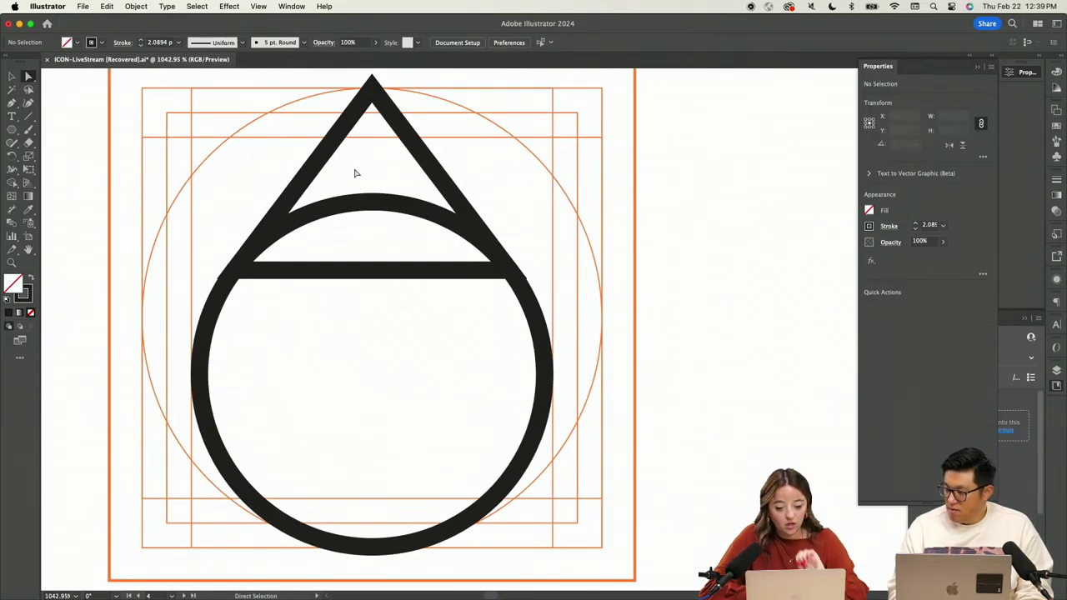
Unite the triangle and circle in the WATER CARE grid into a single drop outline
key(v)
click(387, 274)
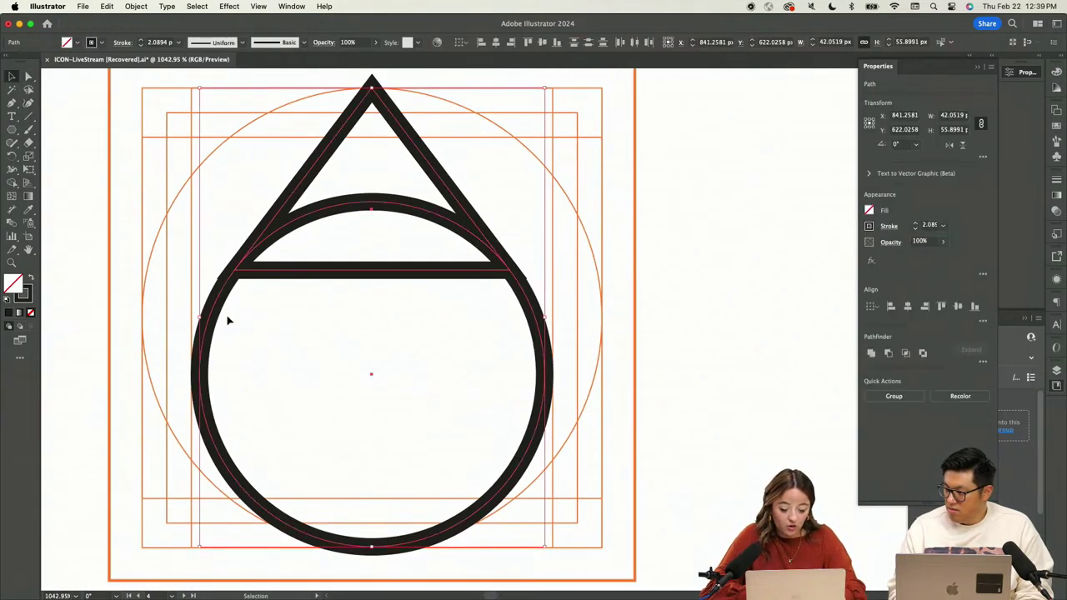
click(473, 185)
scroll(472, 185, down, 2)
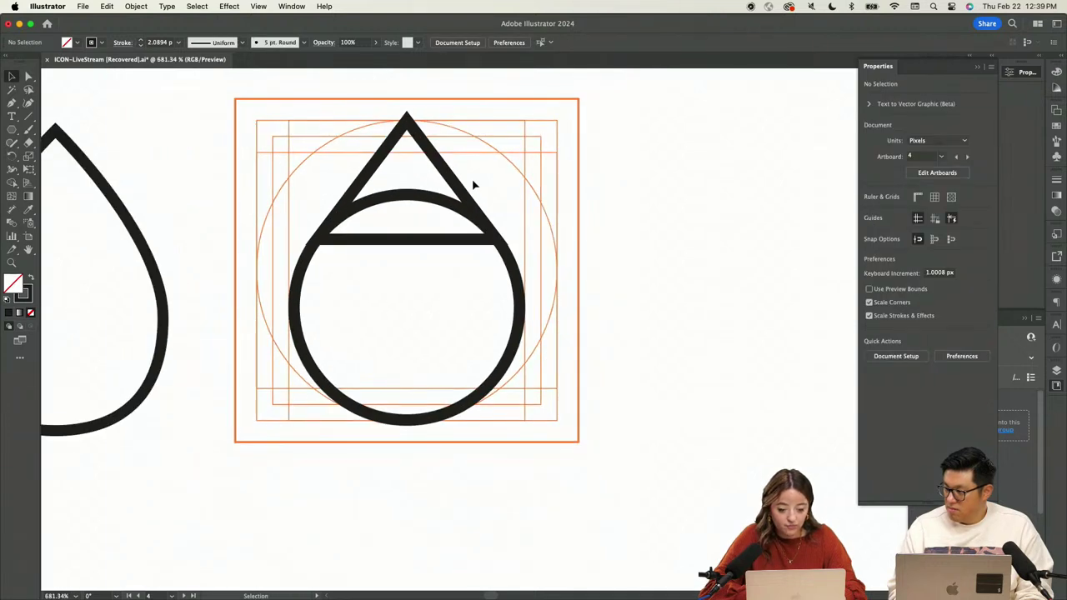
click(392, 297)
click(869, 353)
click(441, 269)
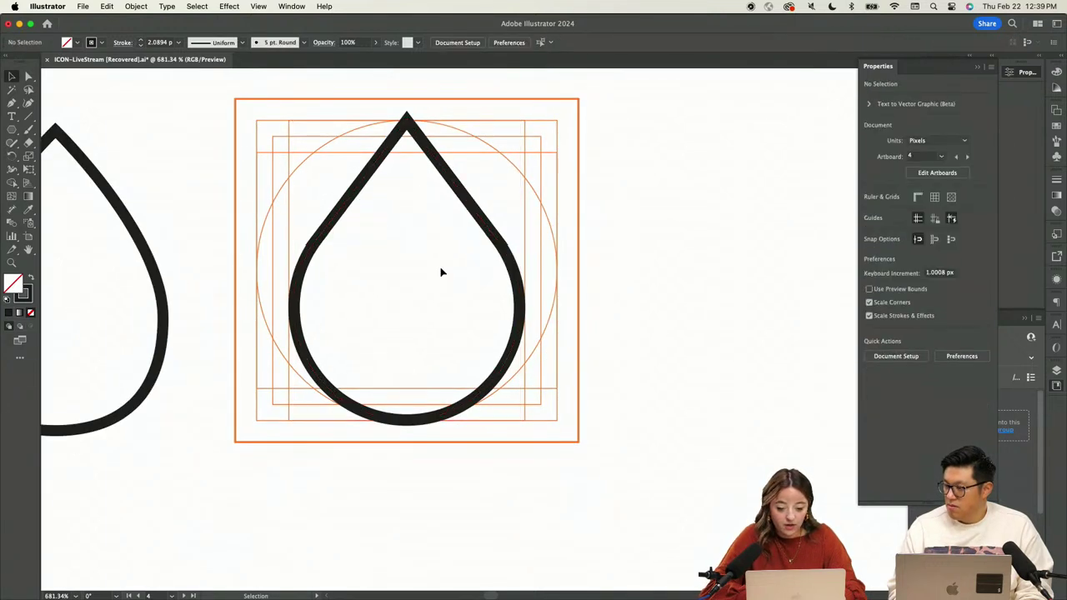
Smooth the drop's right shoulder by snapping the stray anchor onto the adjoining anchor where straight side and curve meet
scroll(534, 256, up, 2)
key(z)
drag(550, 214, 416, 277)
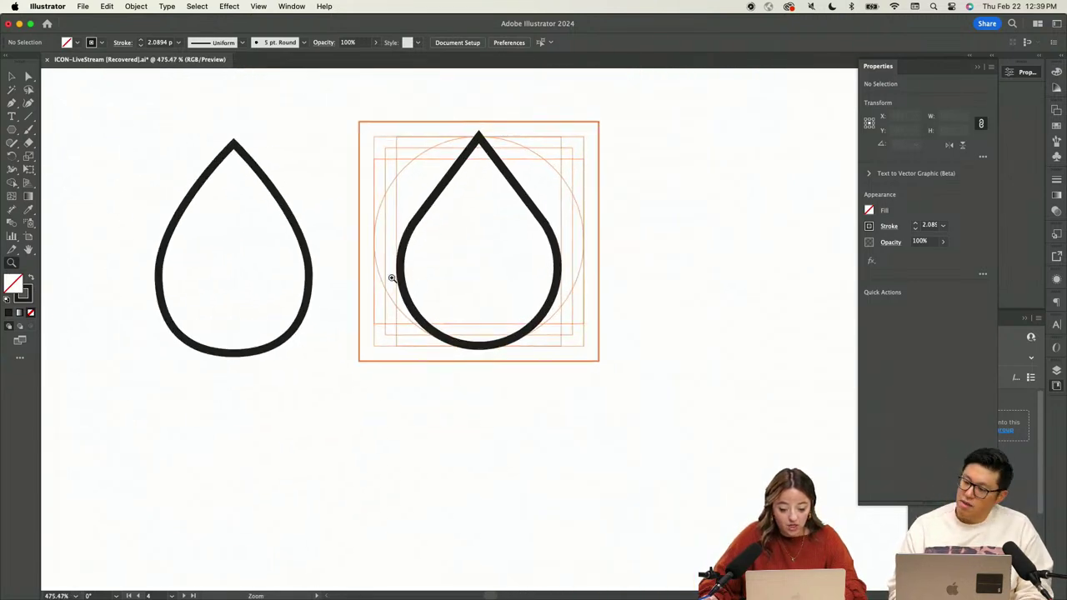
key(v)
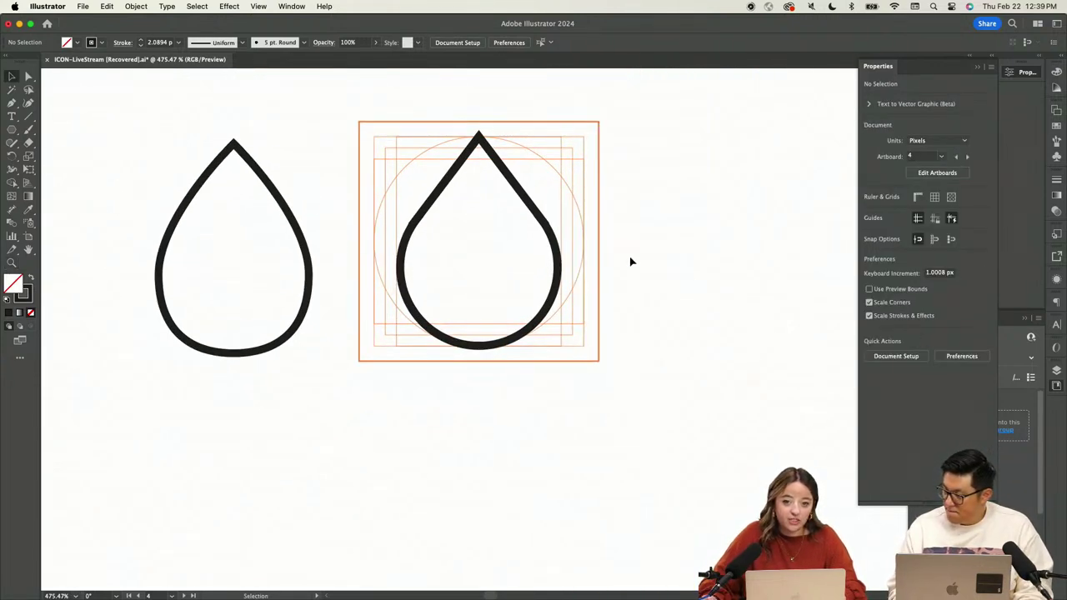
key(z)
mouse_move(544, 209)
mouse_down()
mouse_move(733, 198)
mouse_move(638, 214)
mouse_move(598, 235)
mouse_move(609, 297)
mouse_up()
key(a)
click(467, 250)
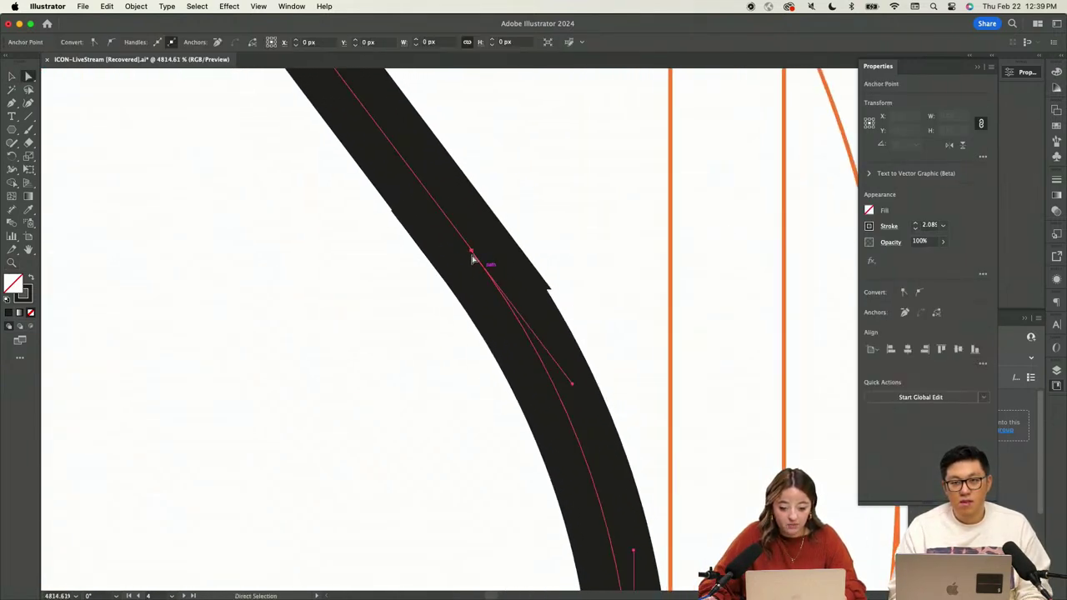
scroll(463, 250, up, 5)
mouse_move(495, 261)
mouse_down()
mouse_move(521, 176)
mouse_move(491, 259)
mouse_up()
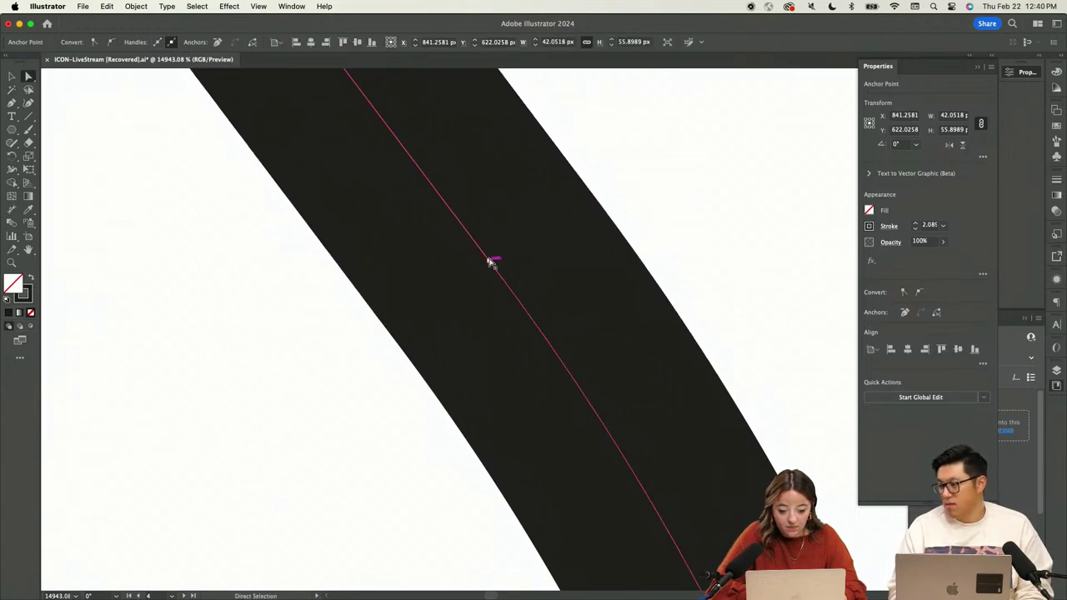
scroll(490, 261, down, 3)
scroll(562, 245, down, 10)
click(562, 245)
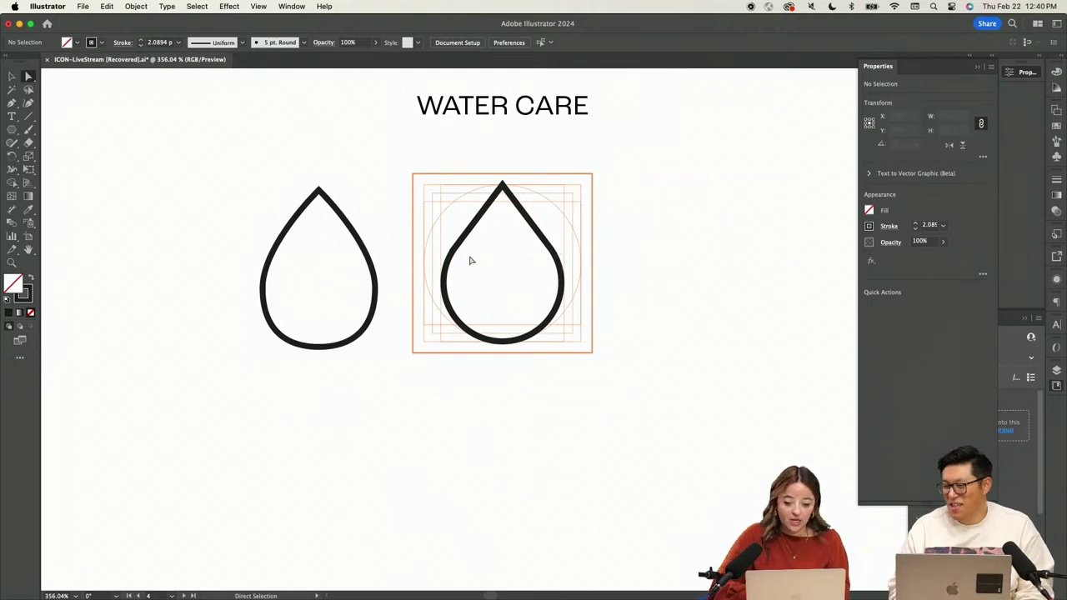
Smooth the drop's left shoulder by snapping its stray anchor onto the adjoining anchor
scroll(471, 261, up, 3)
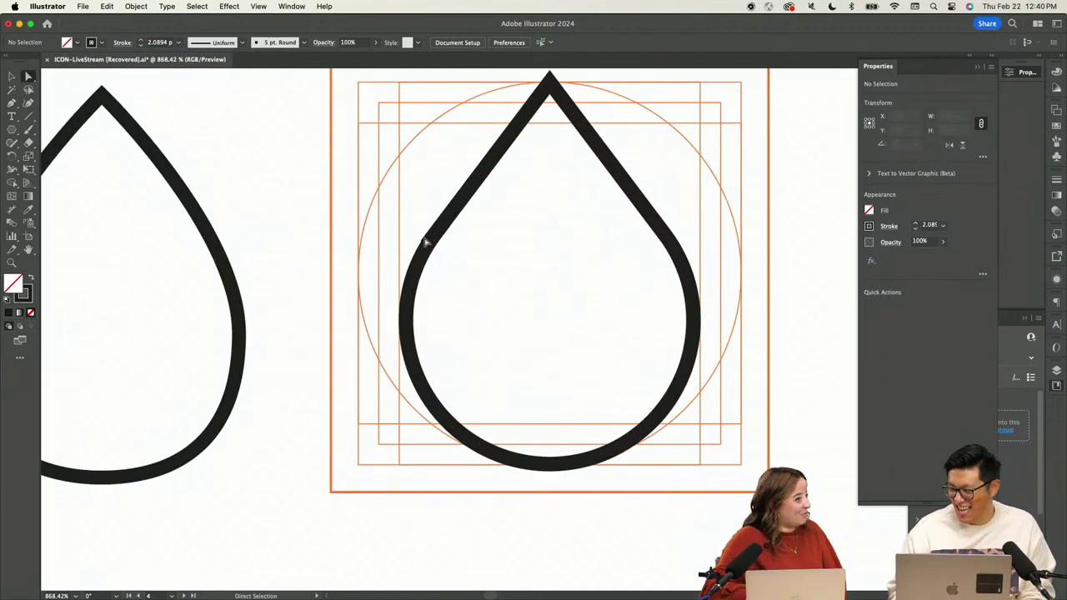
scroll(425, 242, up, 5)
click(424, 240)
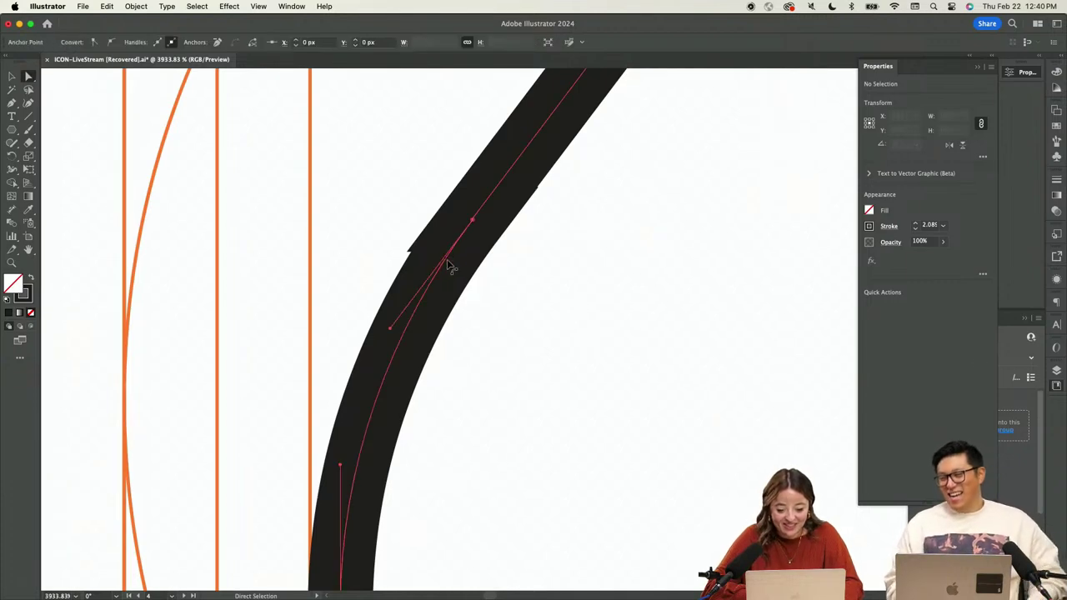
scroll(472, 225, up, 8)
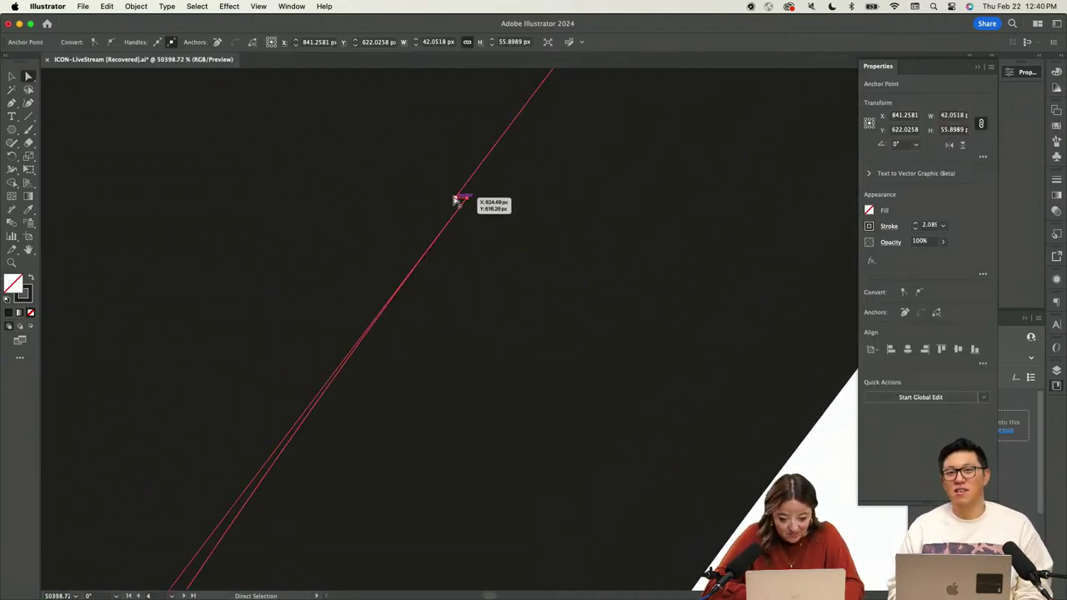
click(457, 200)
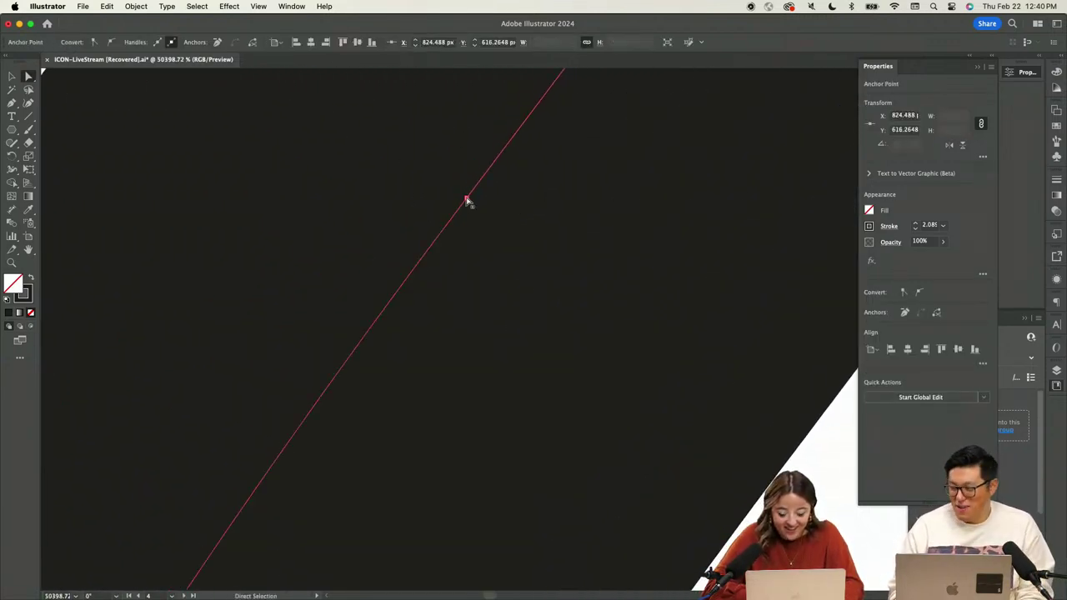
scroll(467, 201, down, 2)
scroll(467, 201, down, 8)
click(517, 234)
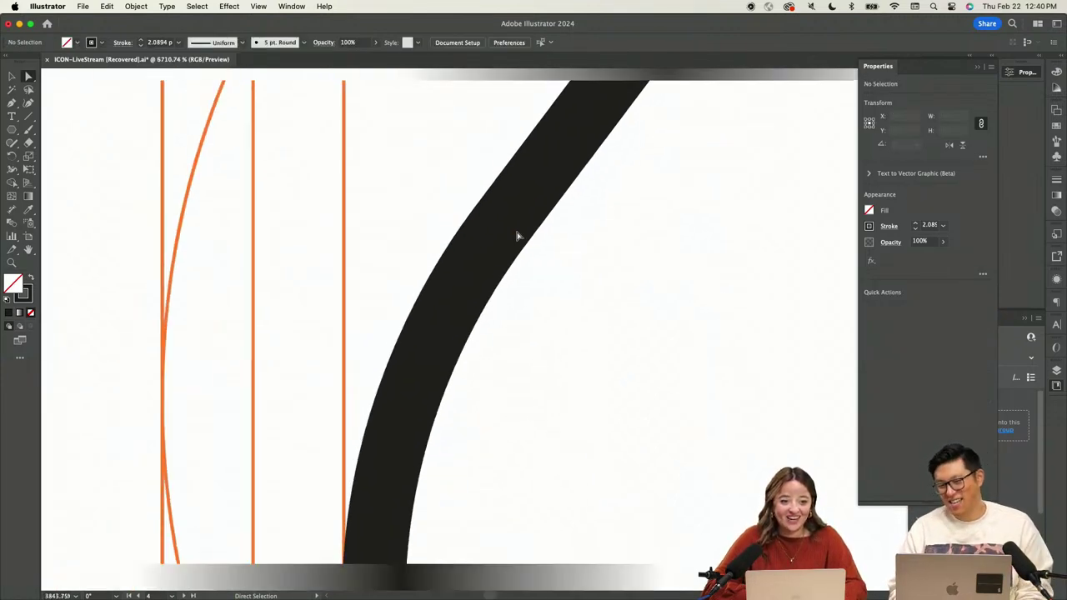
scroll(516, 235, down, 4)
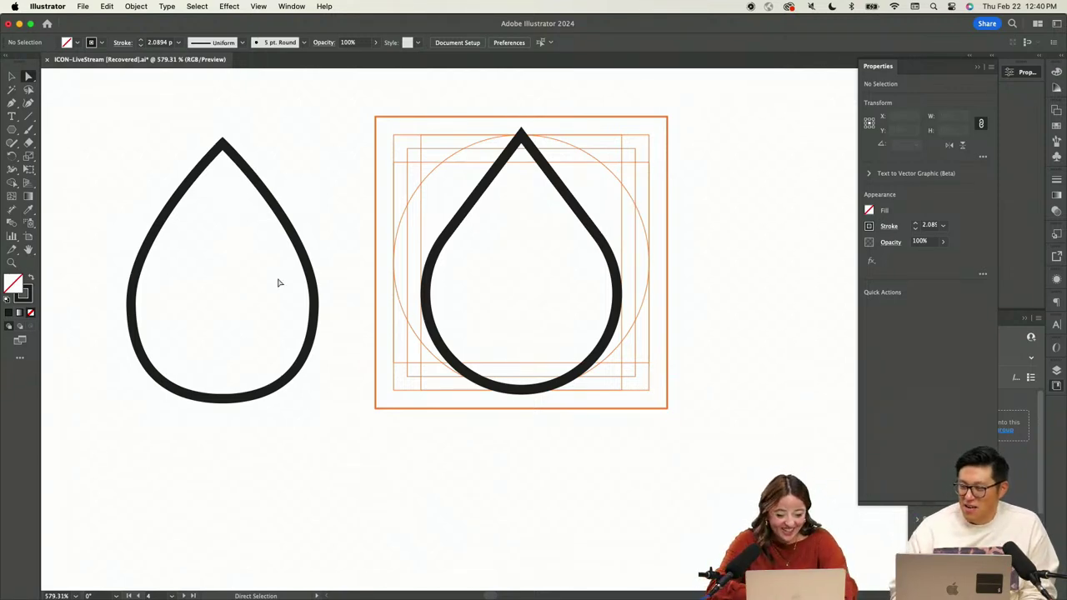
Compare the new WATER CARE drop with the seedling and flower icons for consistency across the set
scroll(279, 284, down, 4)
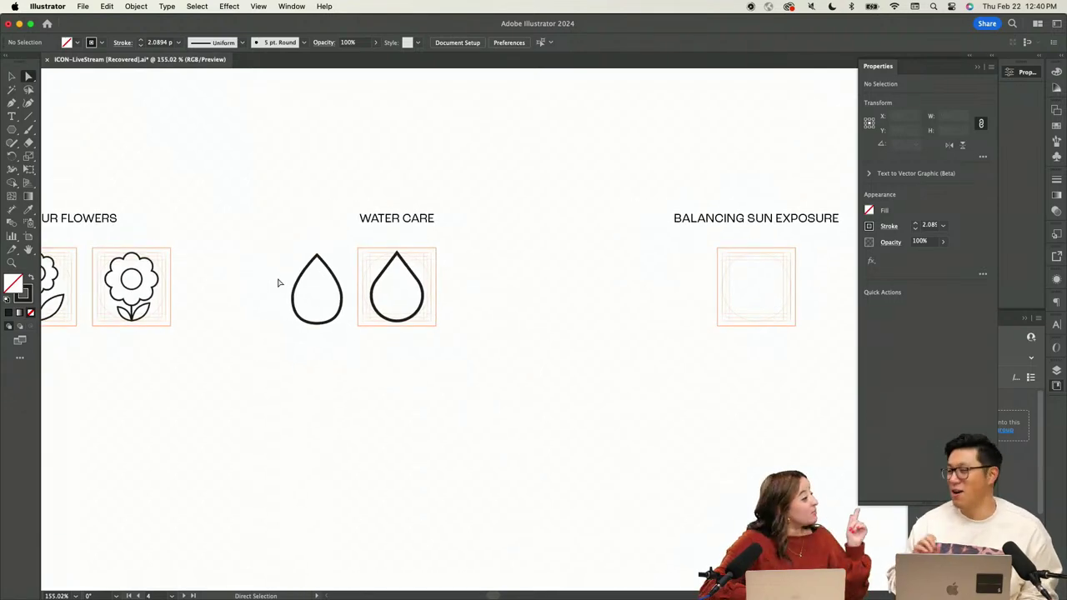
scroll(279, 284, left, 5)
scroll(279, 283, down, 1)
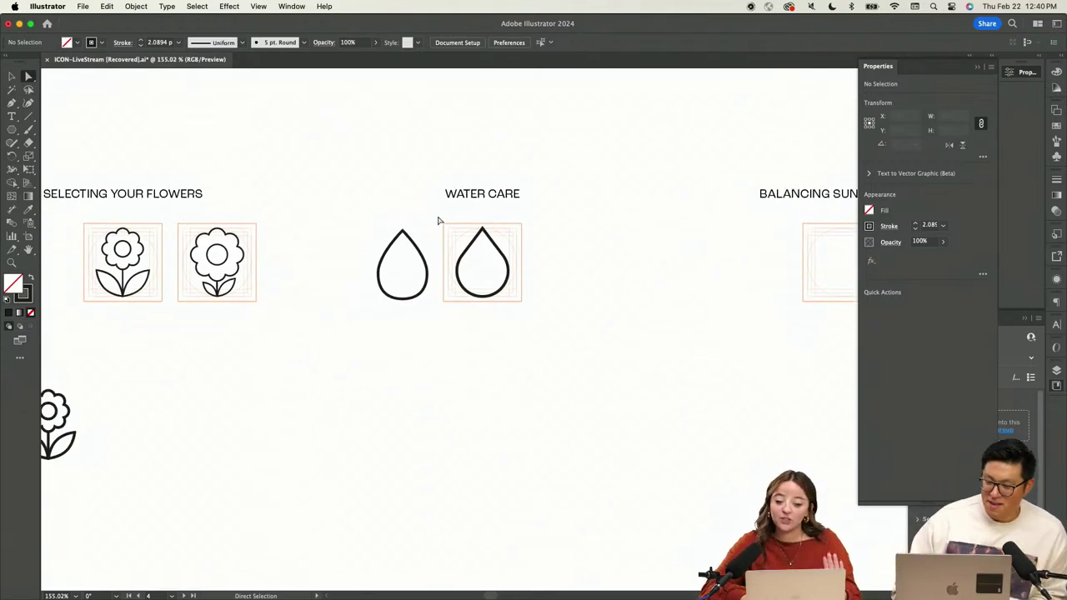
key(v)
scroll(426, 229, down, 2)
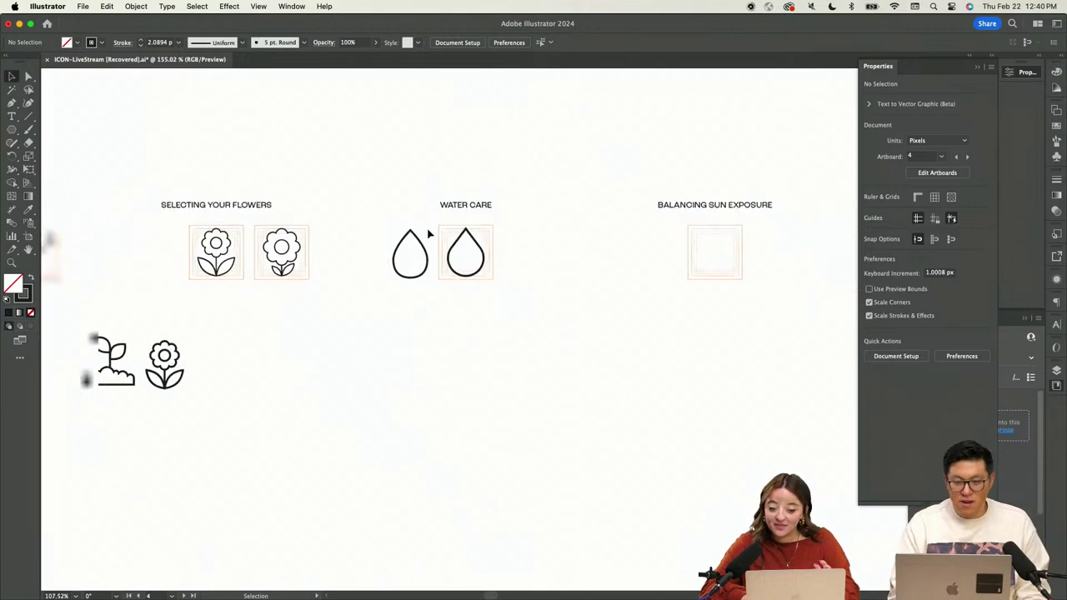
scroll(427, 232, left, 2)
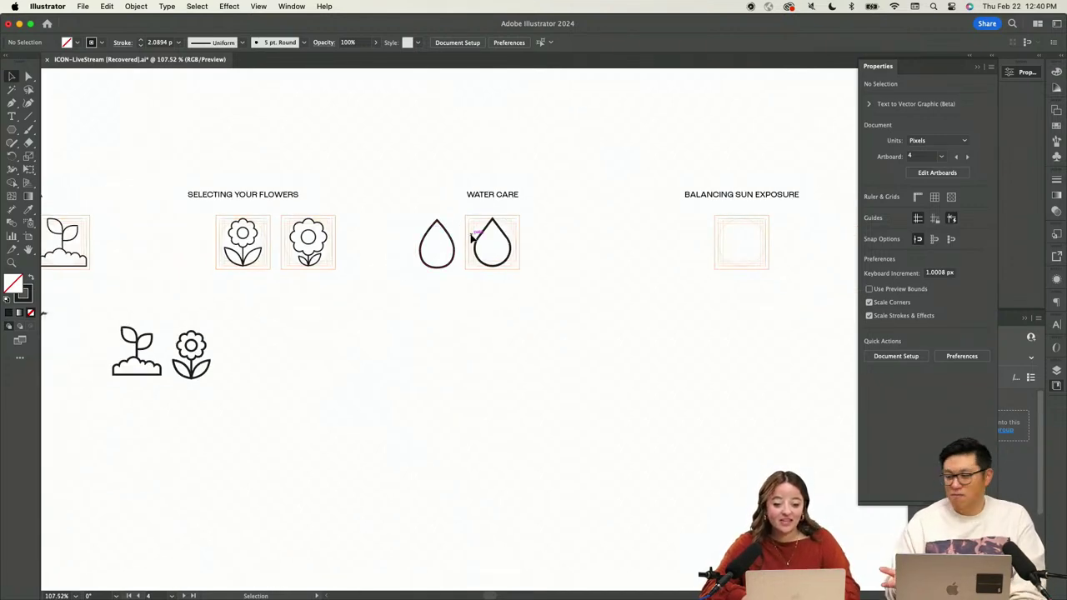
scroll(472, 238, up, 2)
scroll(470, 238, left, 3)
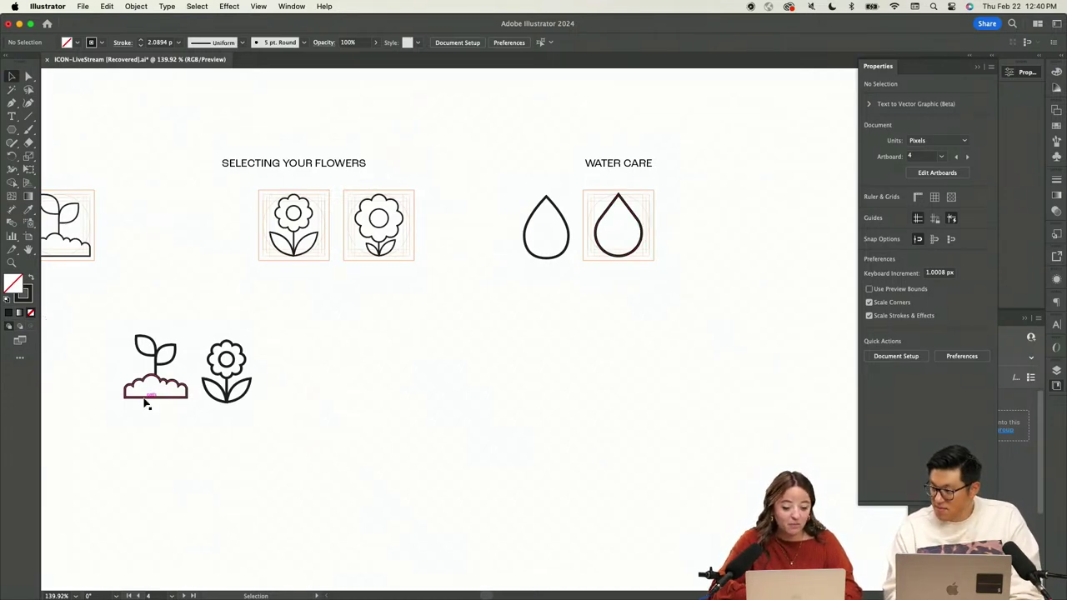
scroll(145, 400, up, 3)
scroll(285, 375, down, 5)
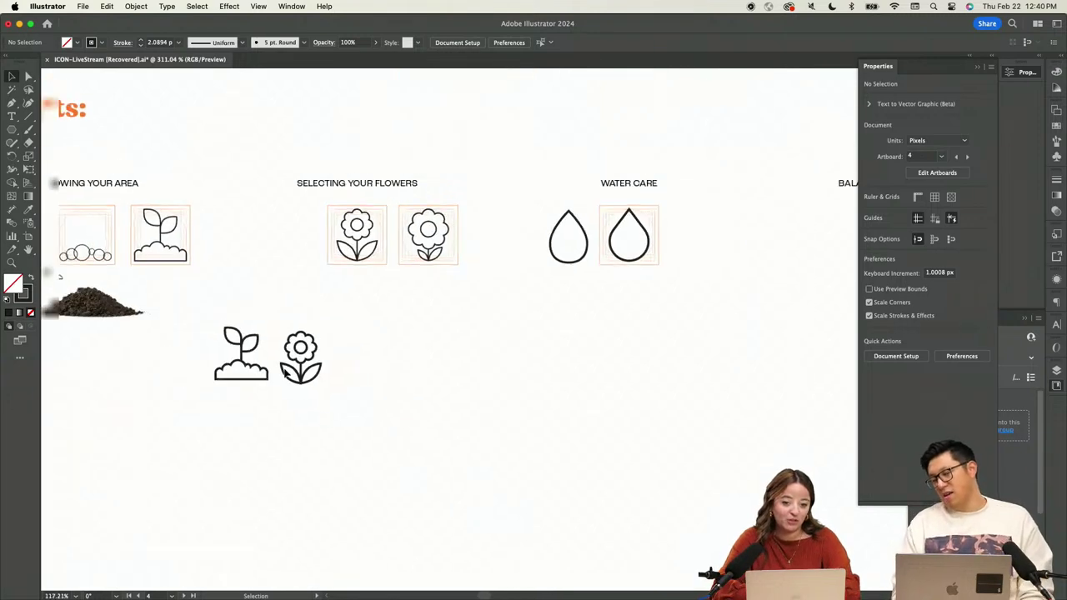
scroll(503, 285, up, 3)
scroll(552, 251, up, 5)
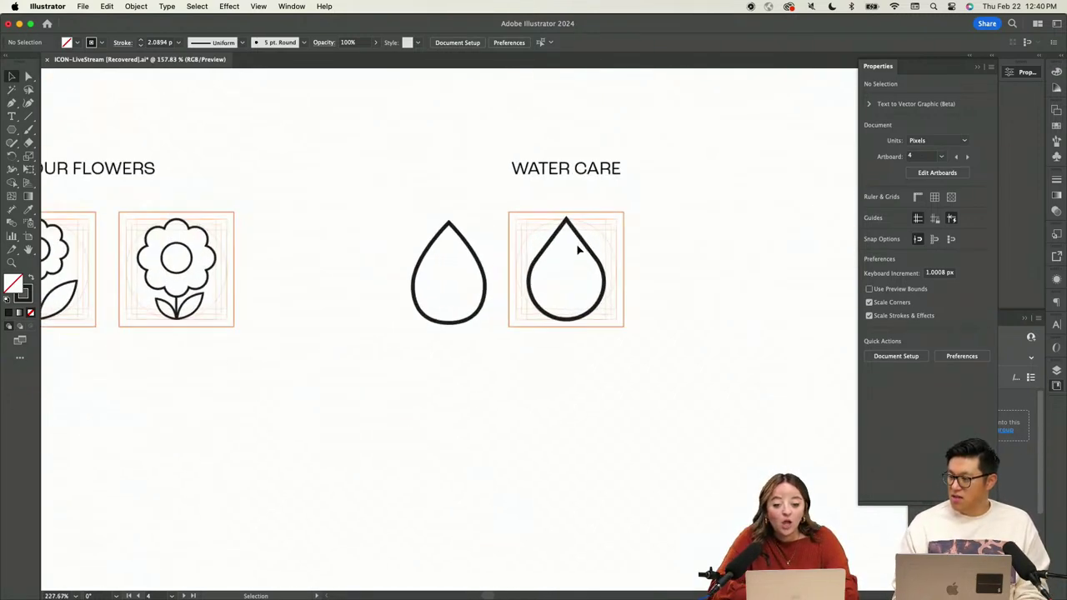
Try a copy of the WATER CARE drop in the row beside the seedling and flower, and delete it
drag(382, 273, 226, 356)
scroll(366, 264, down, 5)
click(306, 361)
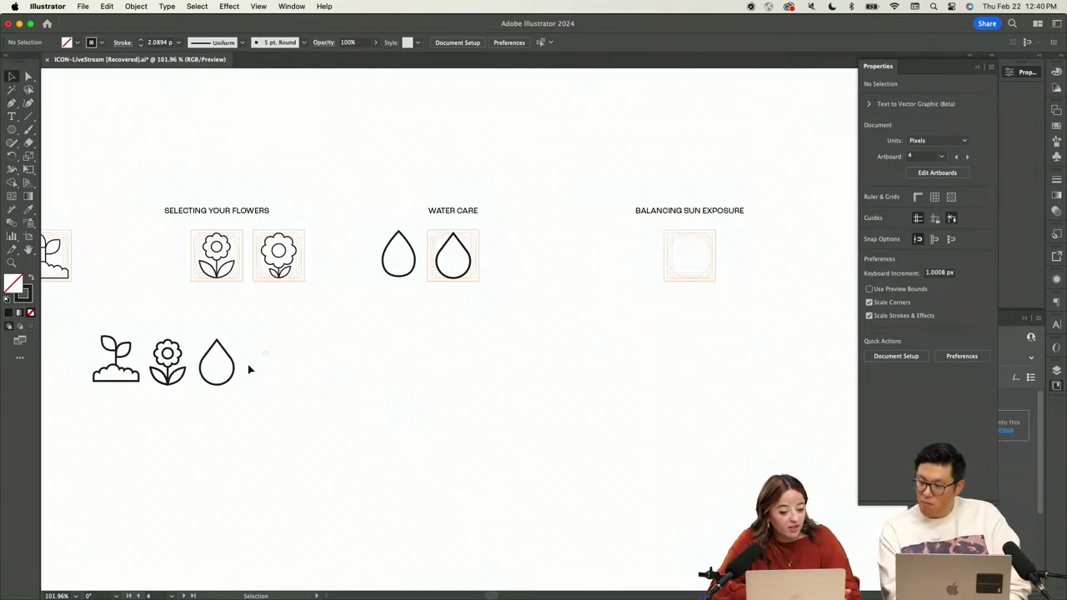
click(218, 370)
key(Delete)
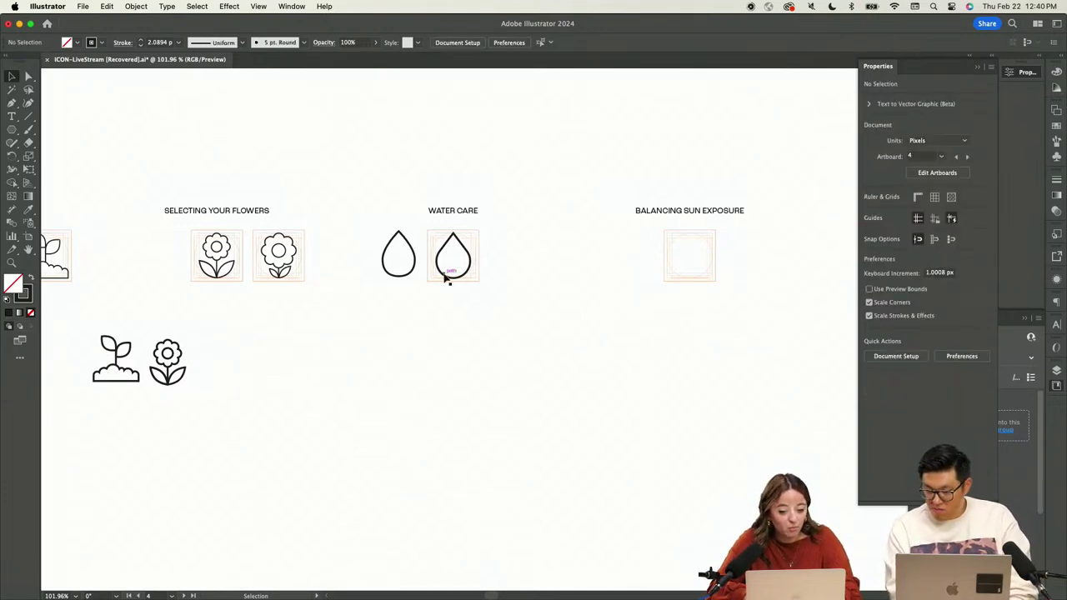
Duplicate the drop inside the WATER CARE grid and spread the two overlapping drops out to opposite side keylines
scroll(448, 277, up, 10)
drag(494, 242, 518, 240)
key(a)
key(v)
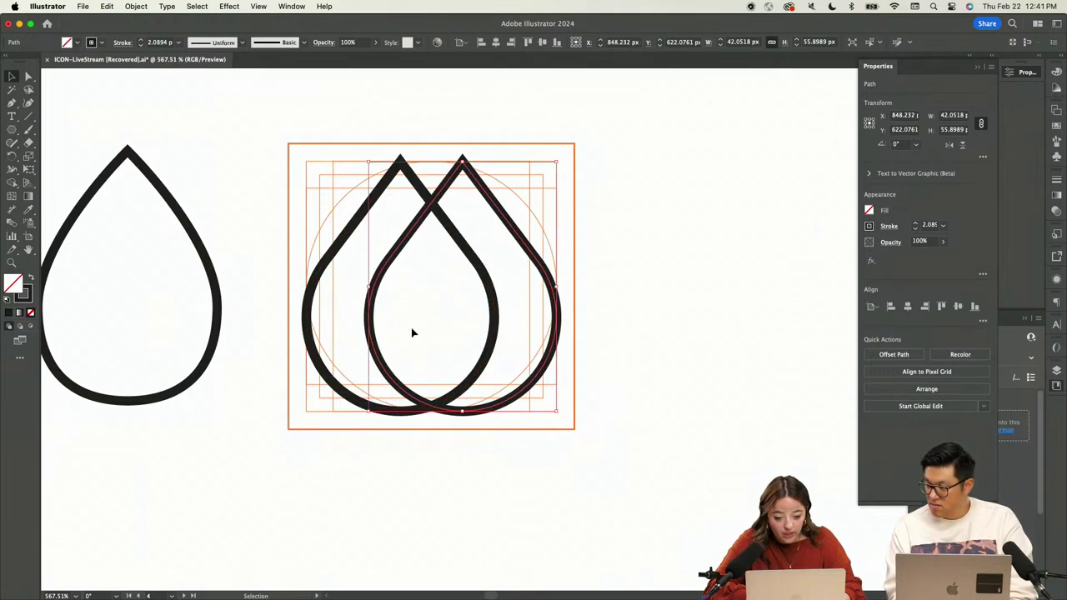
click(436, 231)
scroll(436, 233, up, 3)
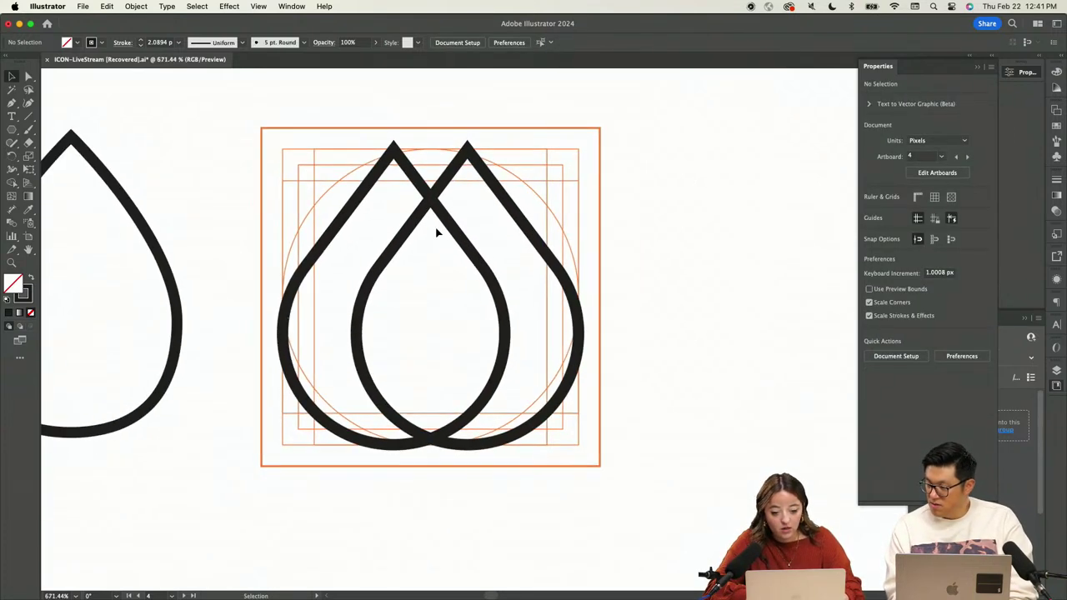
Shrink the right-hand drop proportionally to about 34 x 45 px and shift it toward the grid's right keyline
click(510, 442)
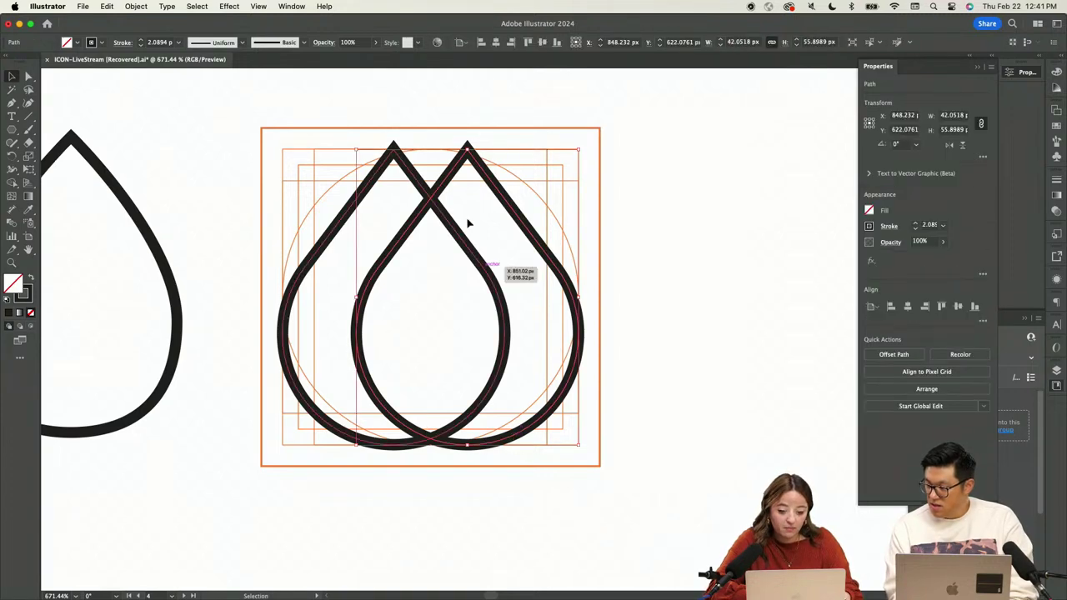
drag(357, 150, 377, 178)
drag(512, 238, 530, 238)
click(612, 256)
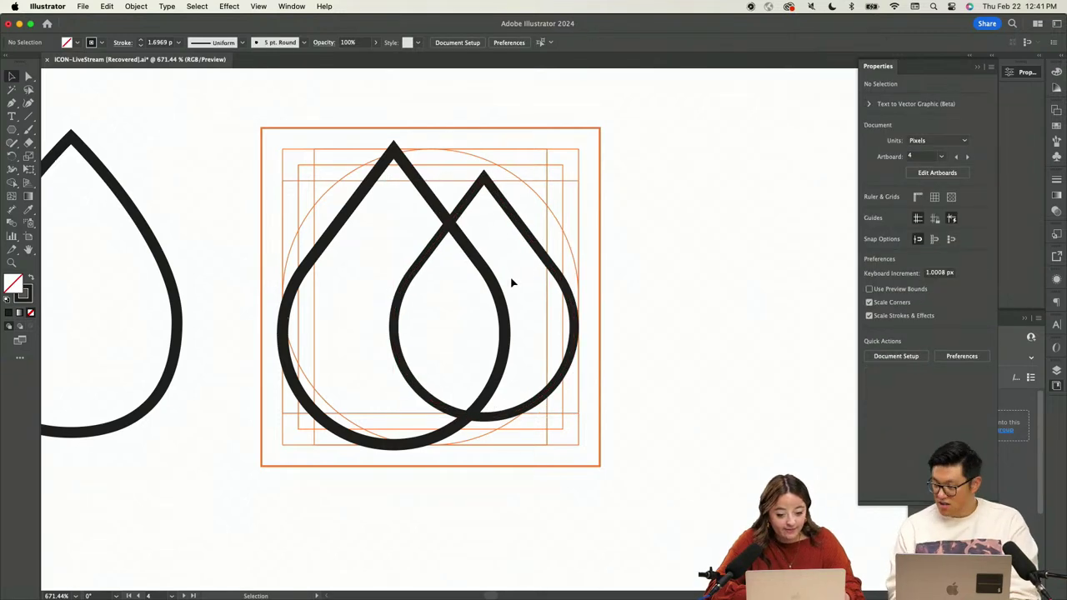
Add anchor points to the smaller drop's path at its upper and lower crossings with the large drop
click(343, 188)
click(442, 250)
scroll(444, 253, up, 5)
click(524, 255)
click(490, 183)
click(479, 169)
key(p)
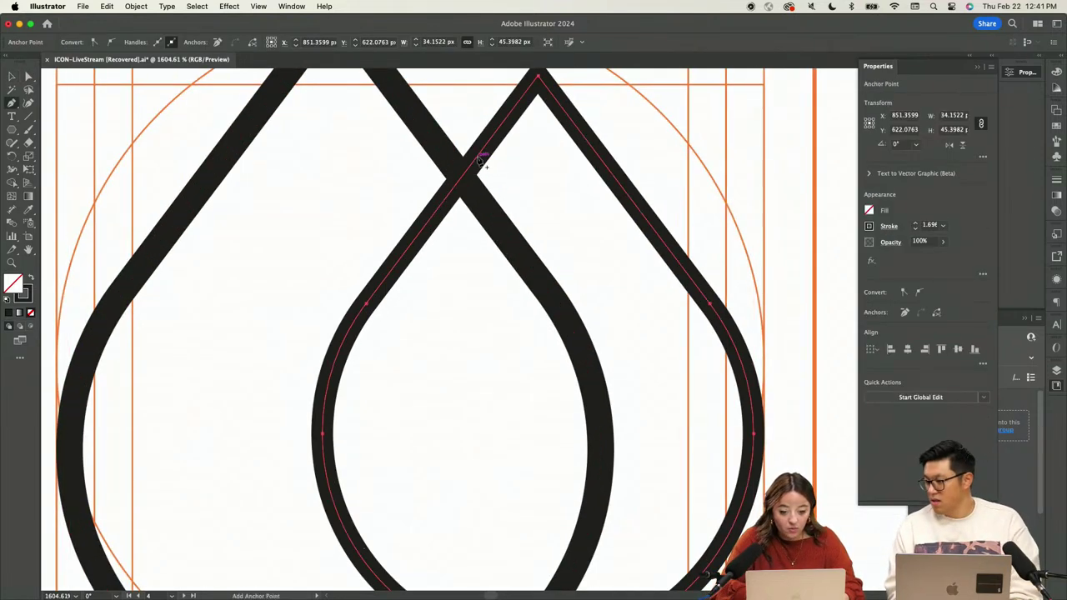
click(464, 182)
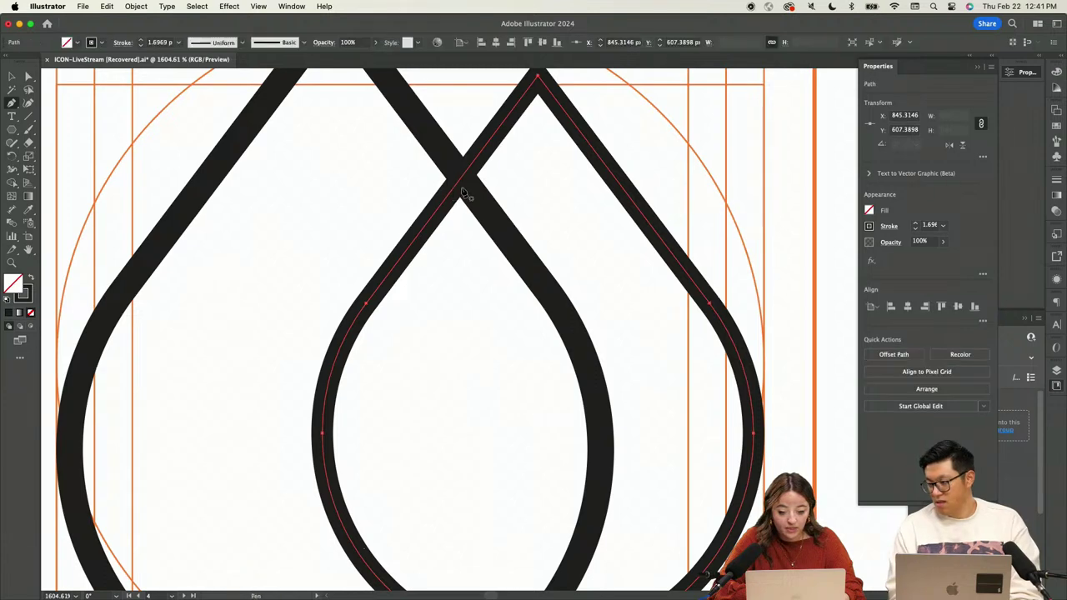
scroll(470, 223, down, 3)
scroll(460, 317, up, 8)
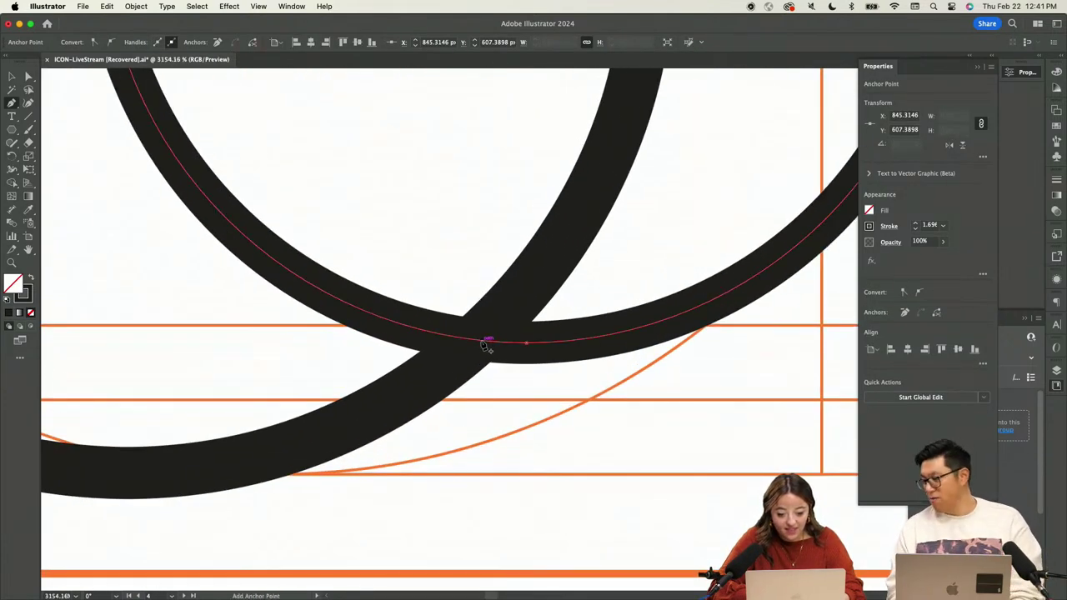
click(483, 342)
Delete the part of the smaller drop's outline inside the large drop so it sits behind it
scroll(479, 337, down, 8)
key(a)
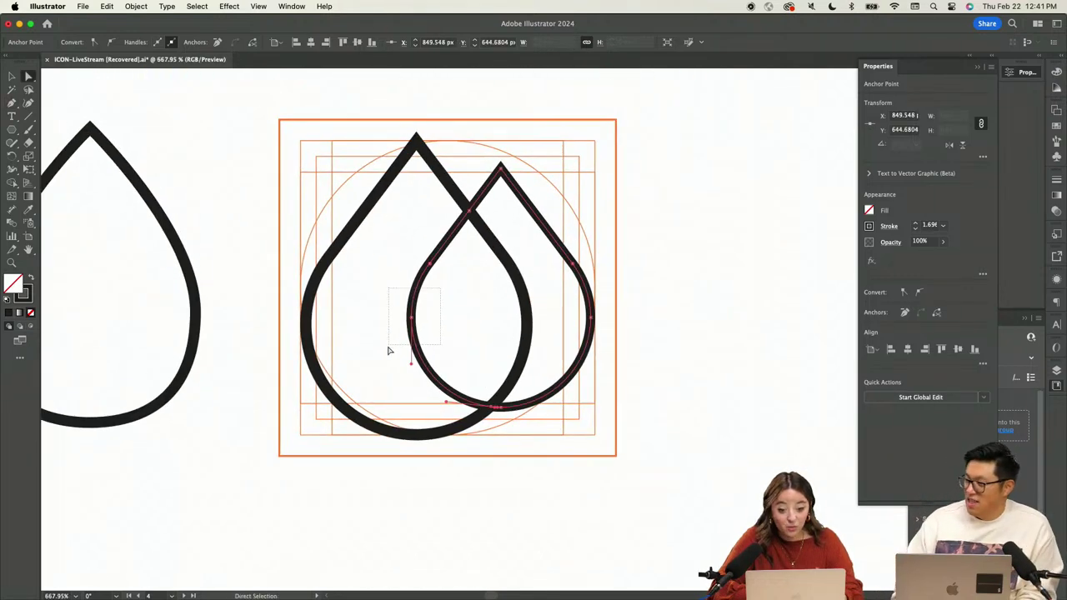
key(Delete)
scroll(382, 345, down, 3)
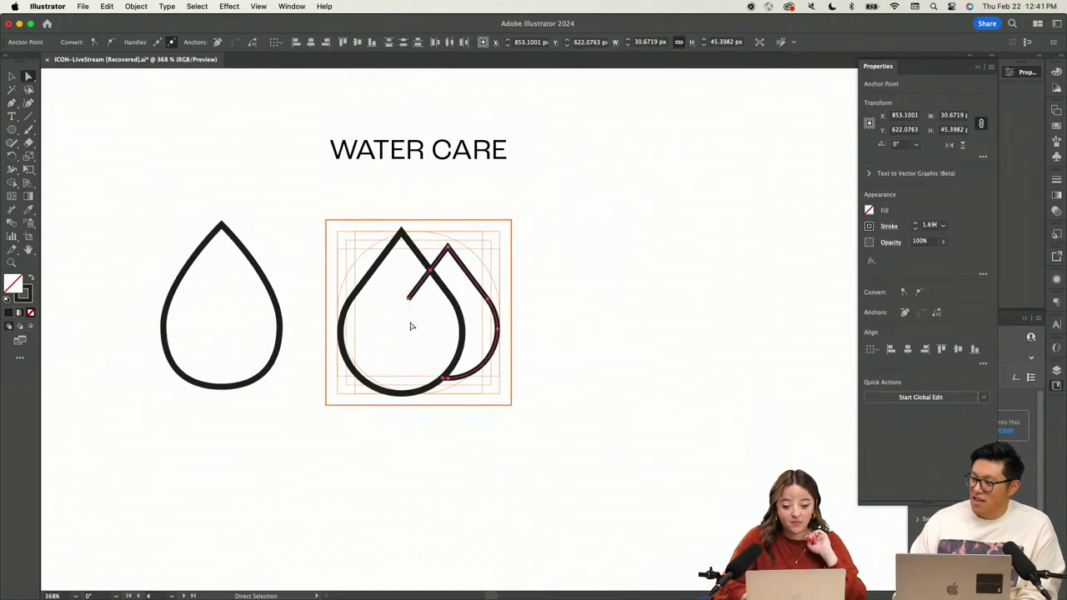
key(Delete)
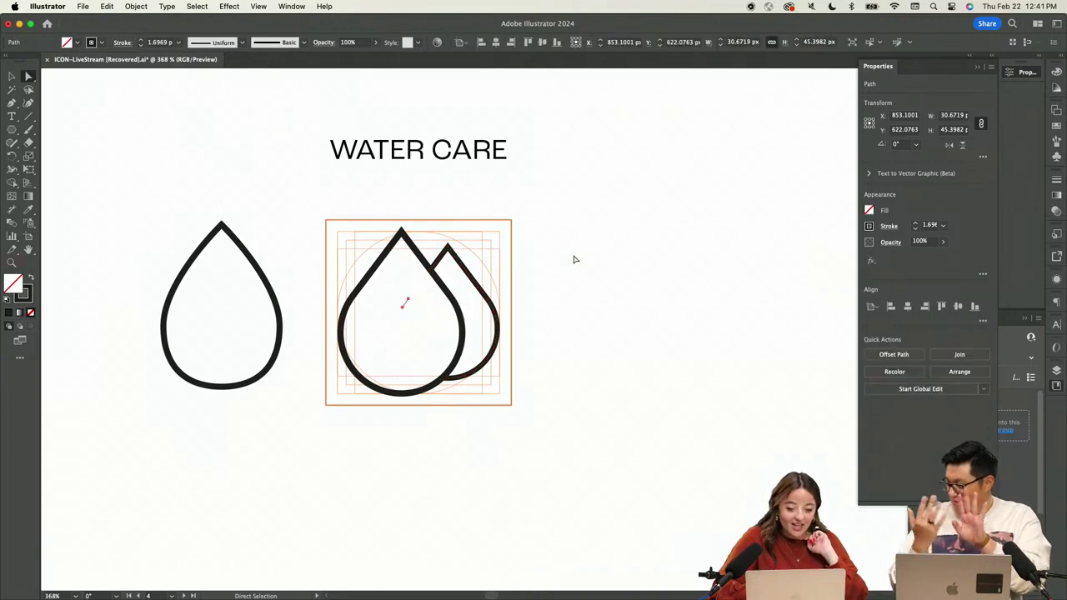
click(581, 259)
scroll(581, 259, down, 2)
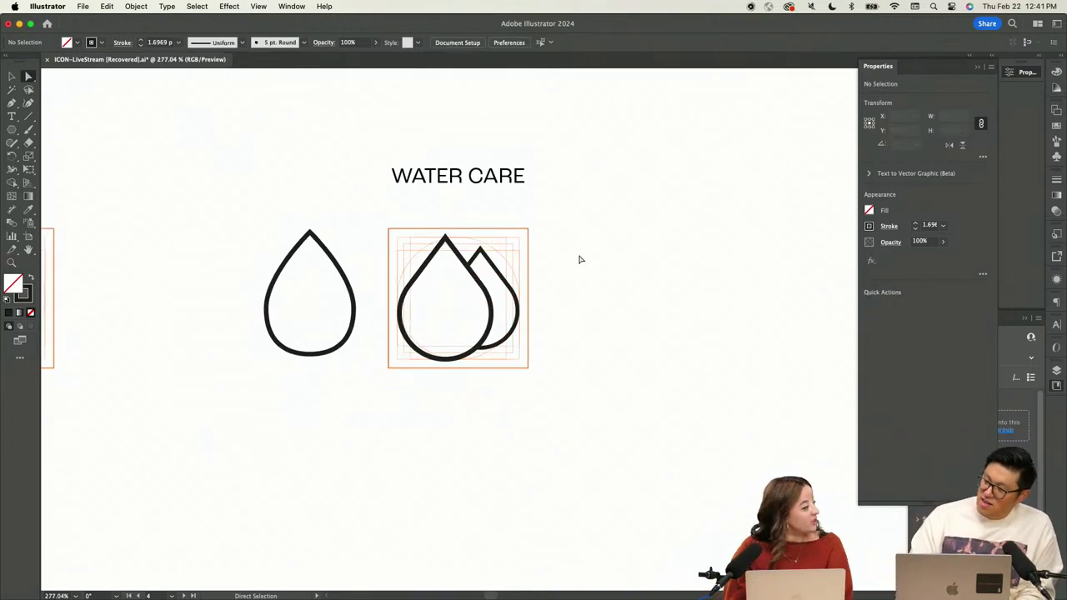
Match both drops' strokes to the 2 pt outline of the single drop beside the grid
key(v)
click(464, 303)
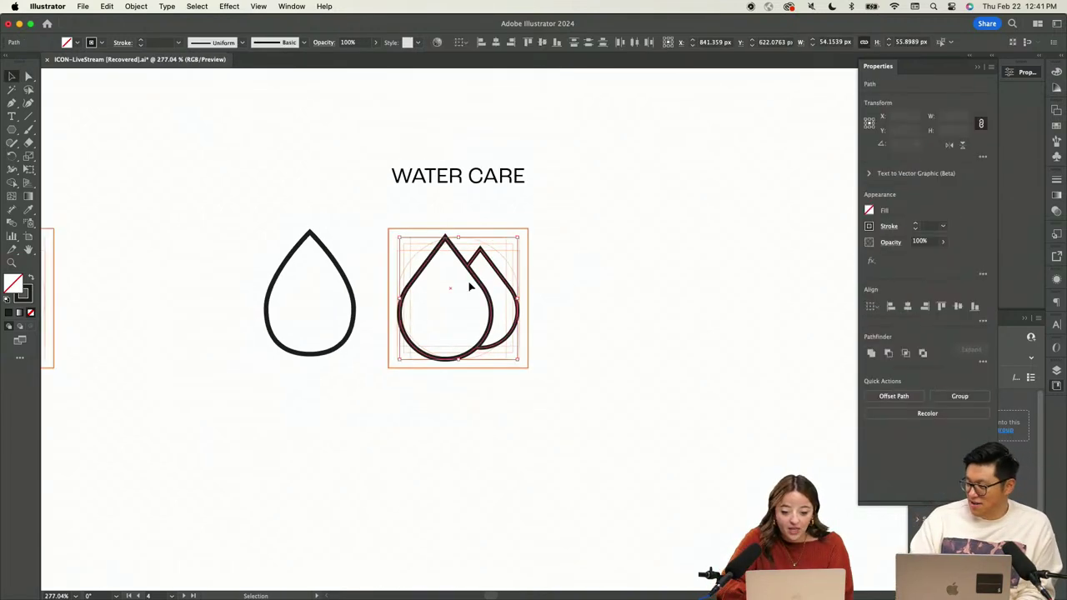
key(i)
click(333, 248)
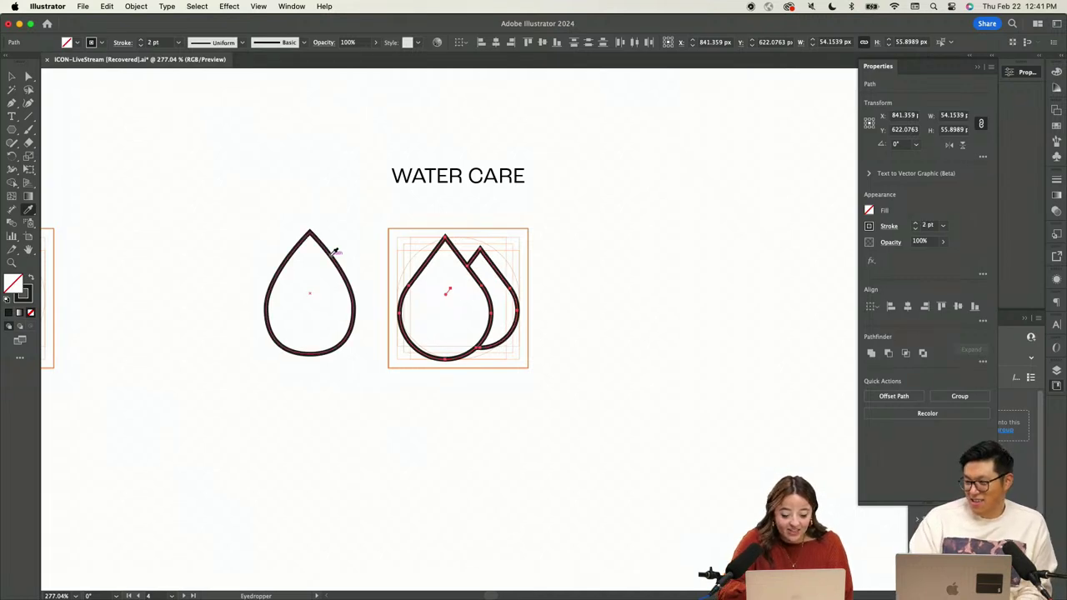
key(v)
Draw a circle about 22 px across inside the large drop and center it under the drop's tip
scroll(525, 370, up, 3)
scroll(524, 372, up, 2)
key(l)
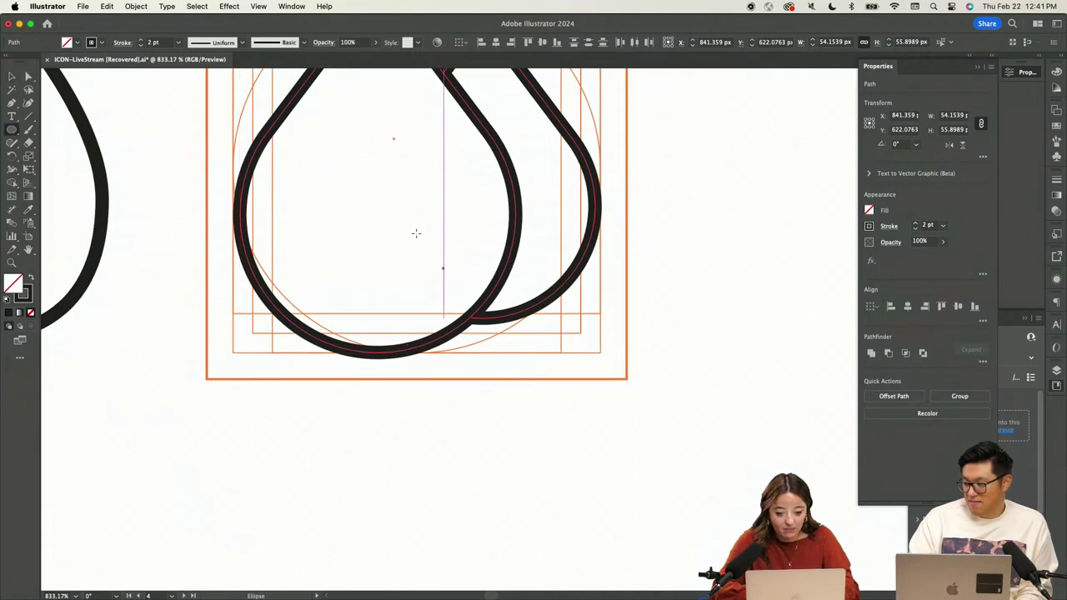
drag(373, 222, 446, 294)
scroll(424, 296, down, 2)
scroll(424, 296, up, 2)
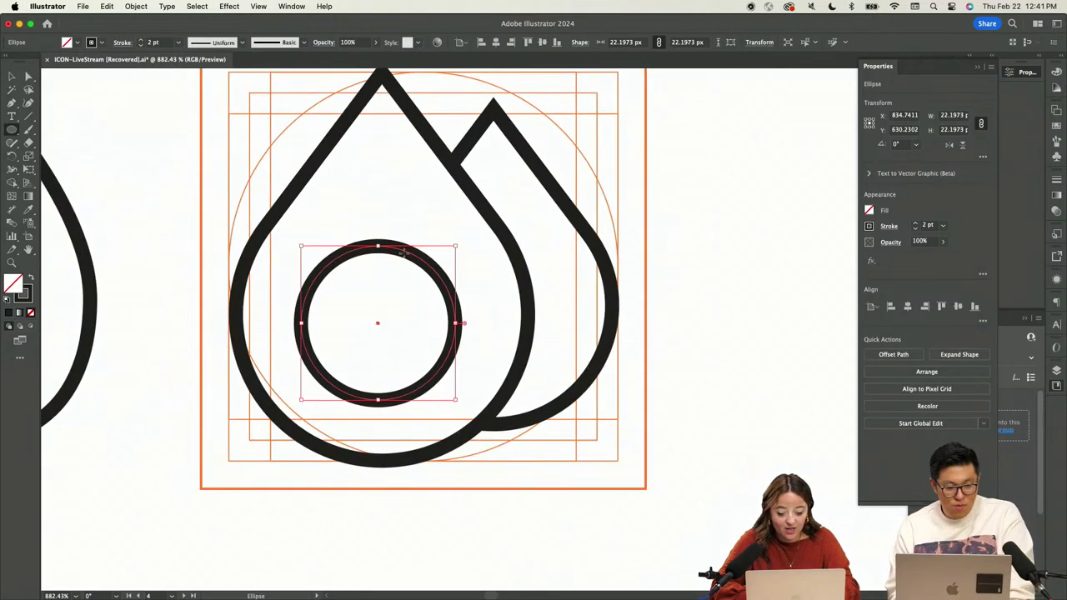
key(v)
click(411, 254)
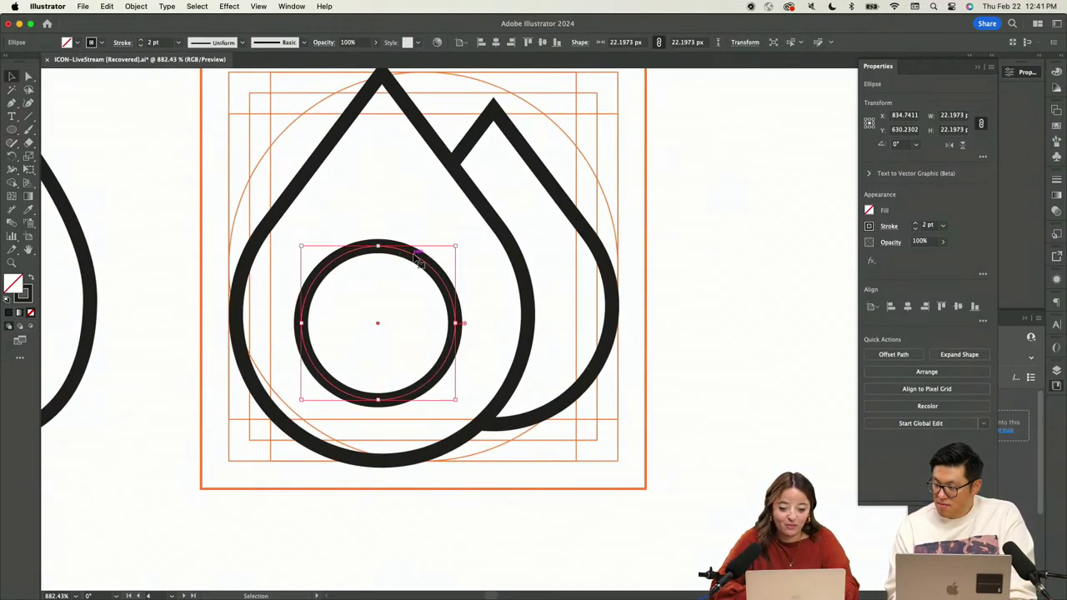
drag(417, 261, 425, 262)
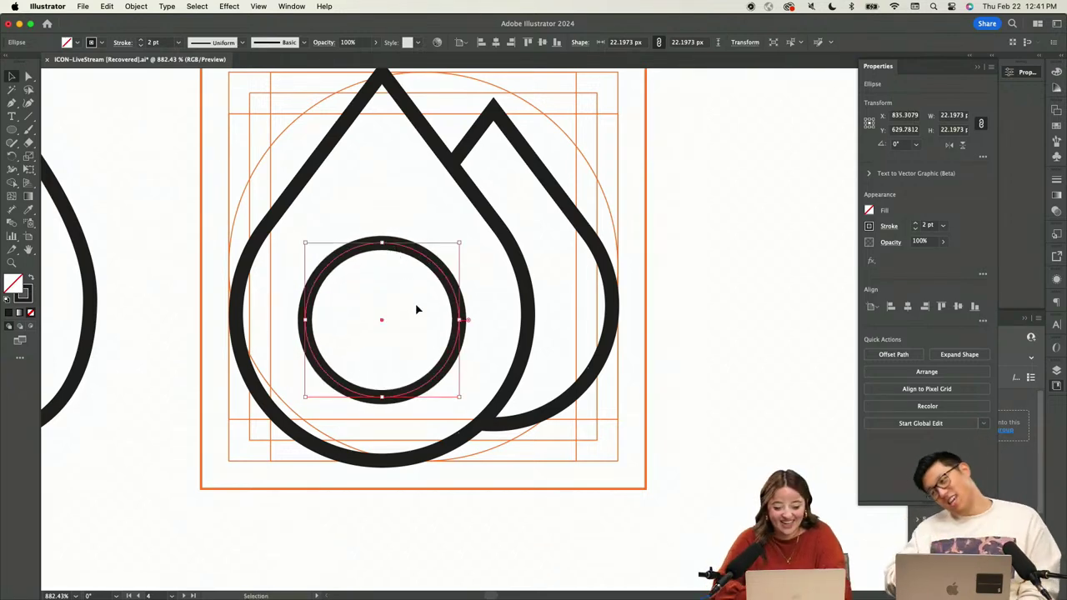
Delete the circle's right and bottom anchor points to leave an upper-left quarter arc as a highlight
key(a)
click(459, 319)
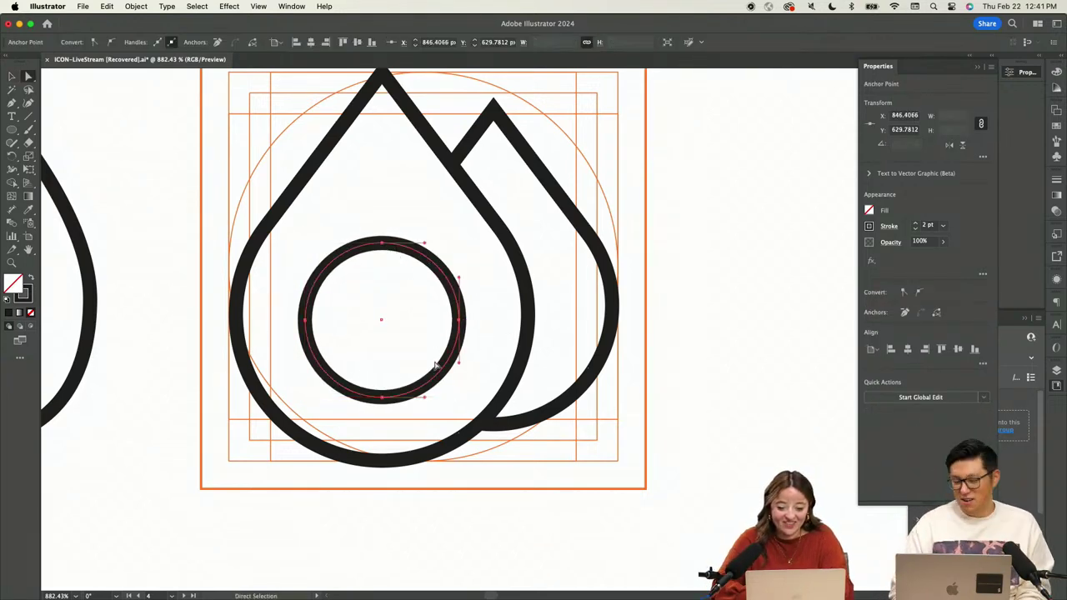
shift+click(386, 400)
key(Delete)
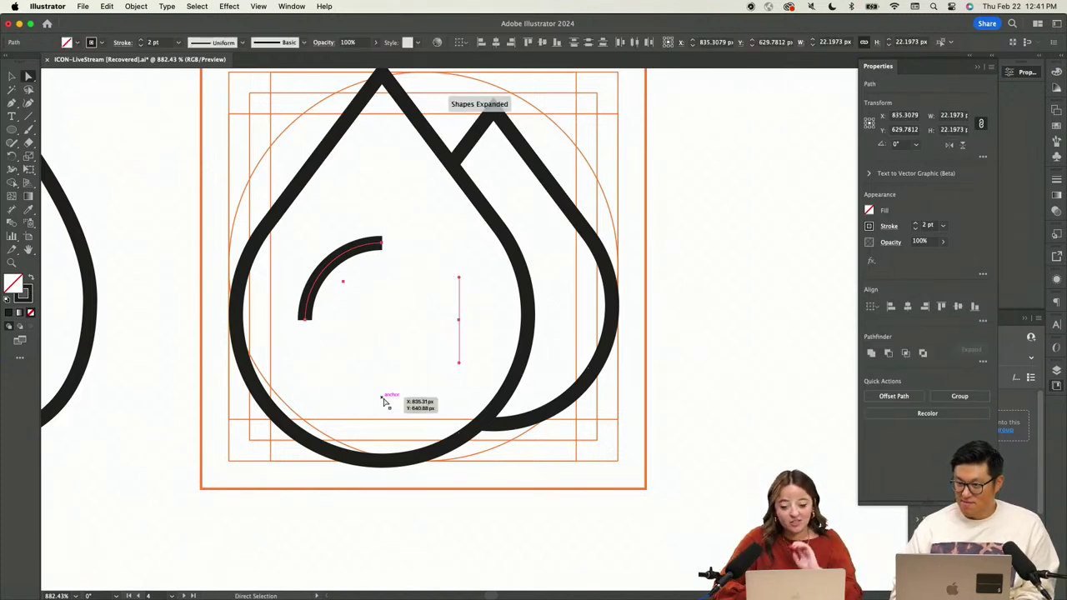
key(v)
click(388, 402)
scroll(389, 402, down, 5)
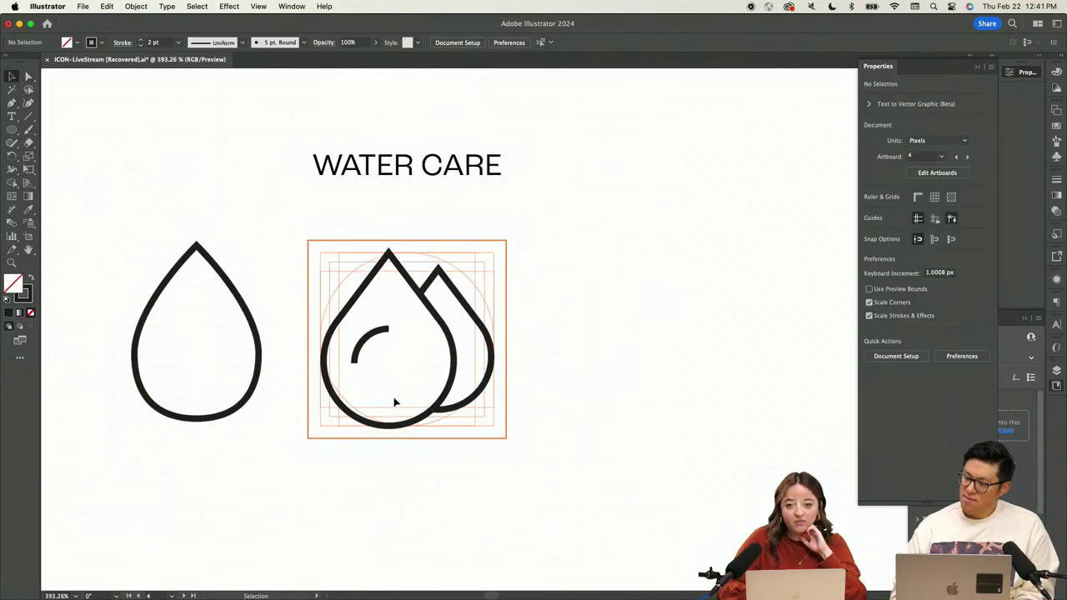
Try adjusting the upper-left highlight arc inside the large drop, and delete it
scroll(366, 334, up, 4)
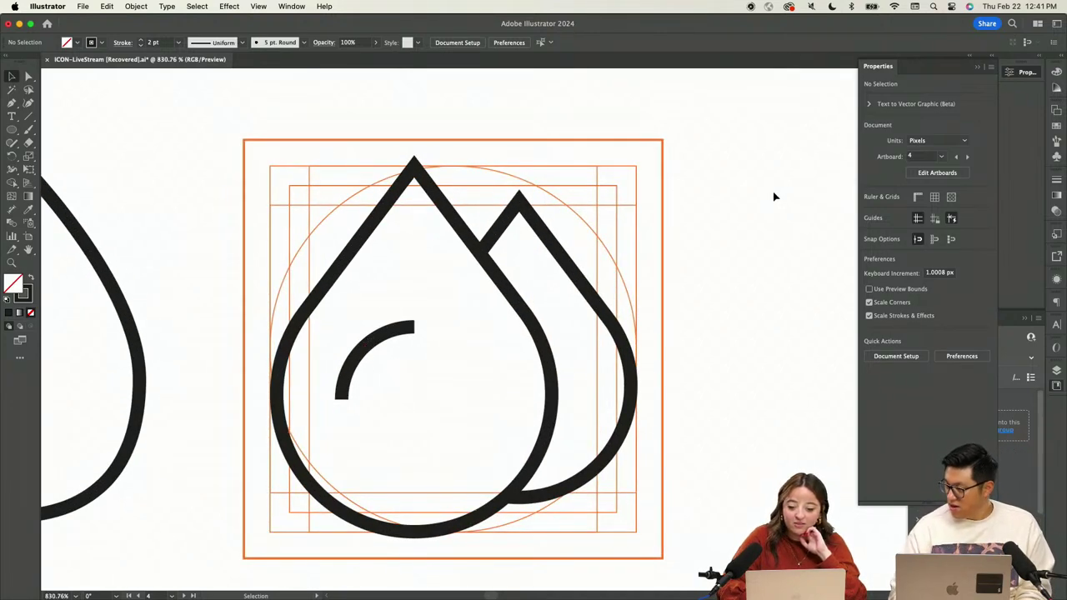
click(415, 331)
drag(420, 404, 445, 374)
drag(366, 358, 313, 369)
key(Delete)
Draw a circle about 32 px across inside the large drop and cut it down to its lower half
key(l)
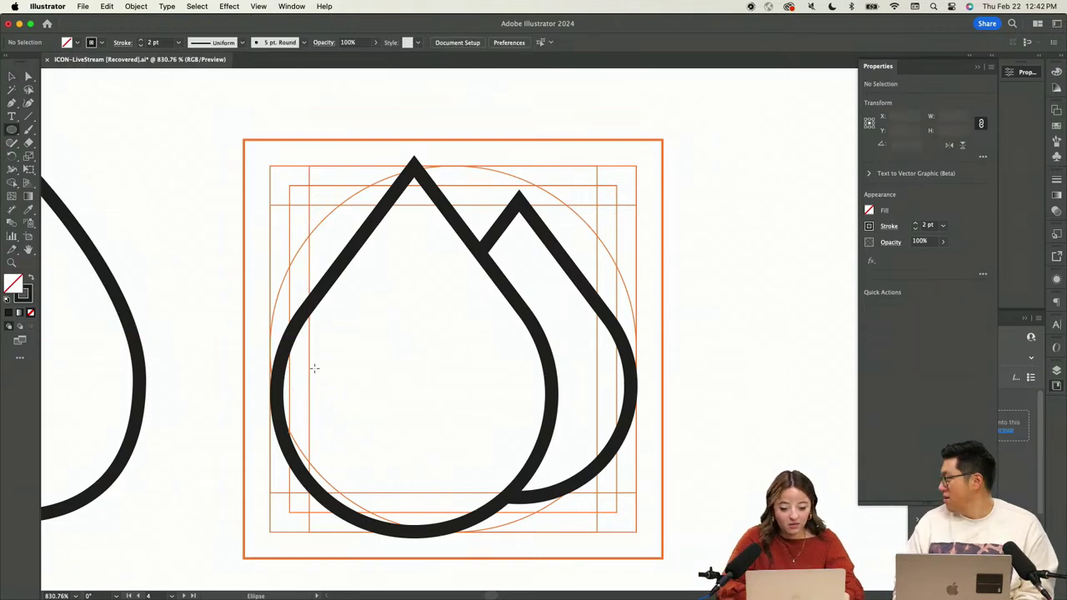
drag(413, 406, 510, 504)
key(a)
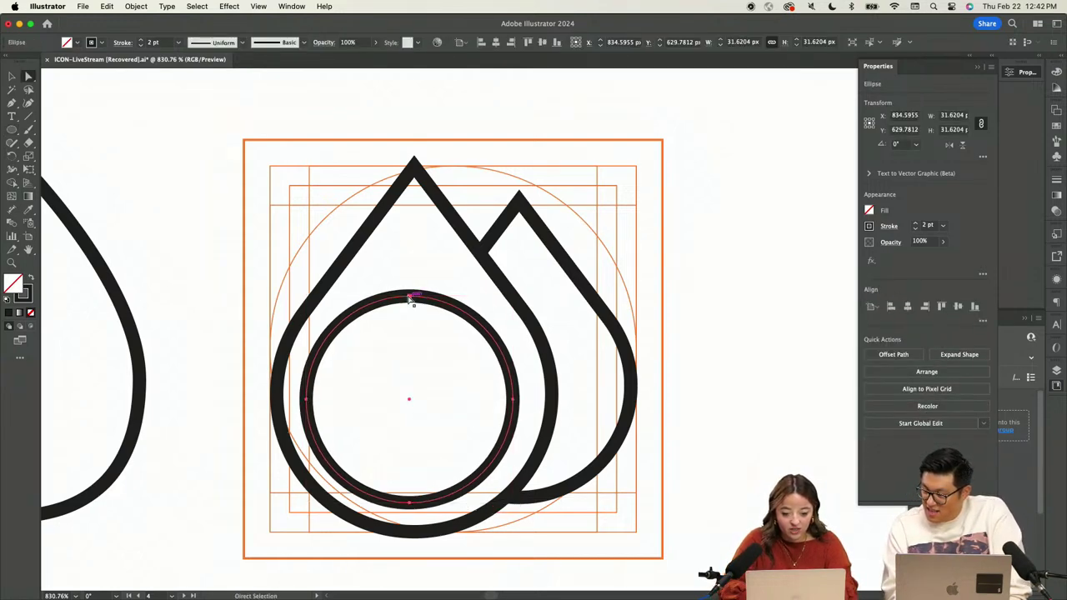
drag(497, 315, 463, 431)
key(Delete)
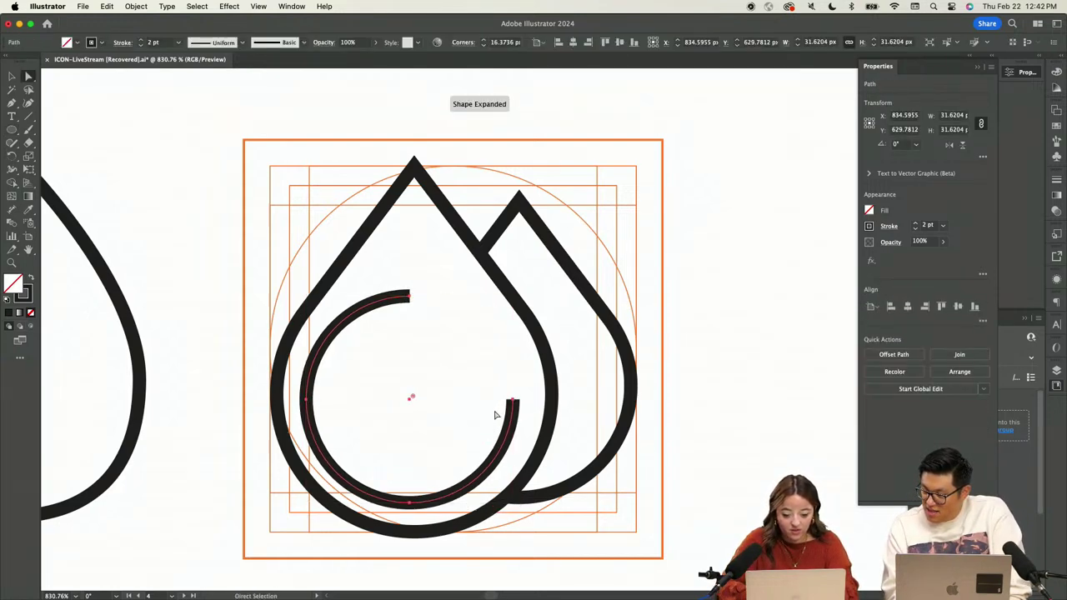
click(404, 296)
key(Delete)
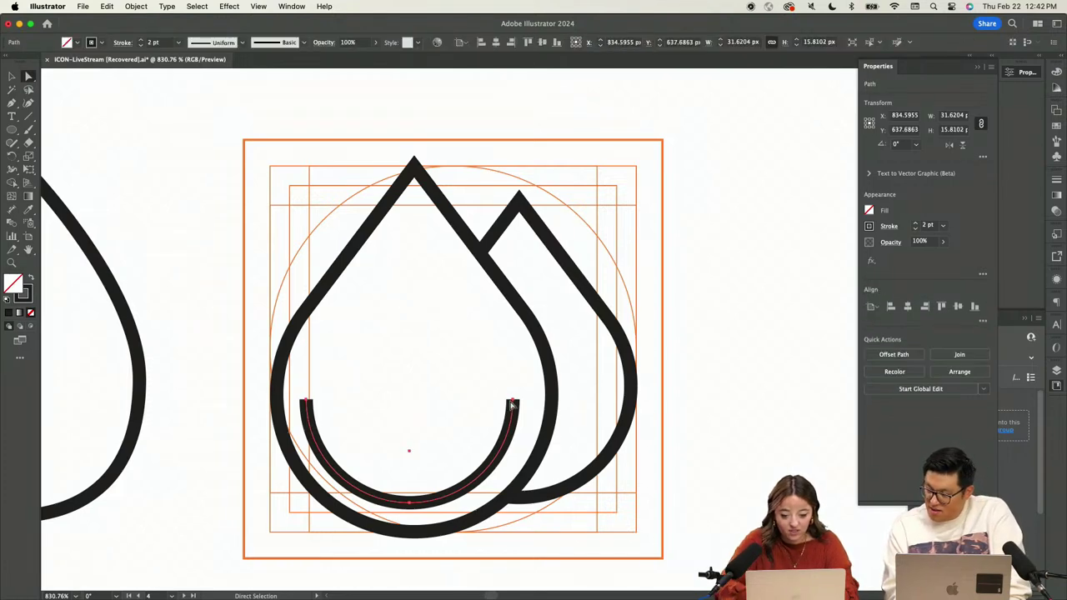
Delete the right half of the open semicircle, keeping its lower-left quarter as a highlight arc
key(super+shift+a)
drag(537, 426, 523, 409)
key(Delete)
scroll(523, 417, down, 5)
scroll(479, 400, up, 5)
Scale the highlight arc proportionally to about 13.6 x 13.6 px and move it inward from the large drop's edge
key(v)
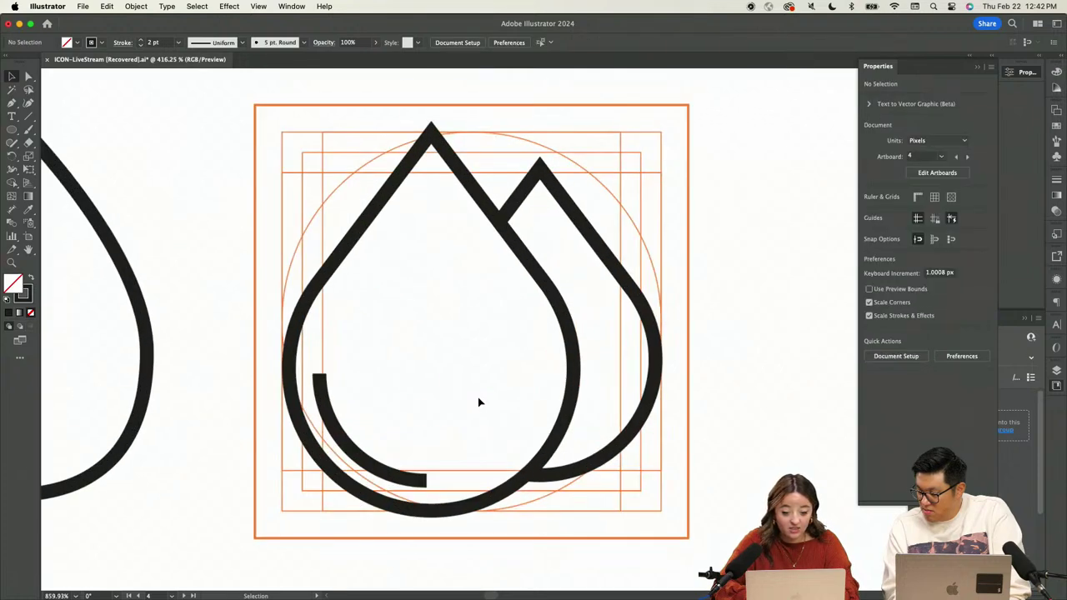
key(super+shift+a)
click(351, 452)
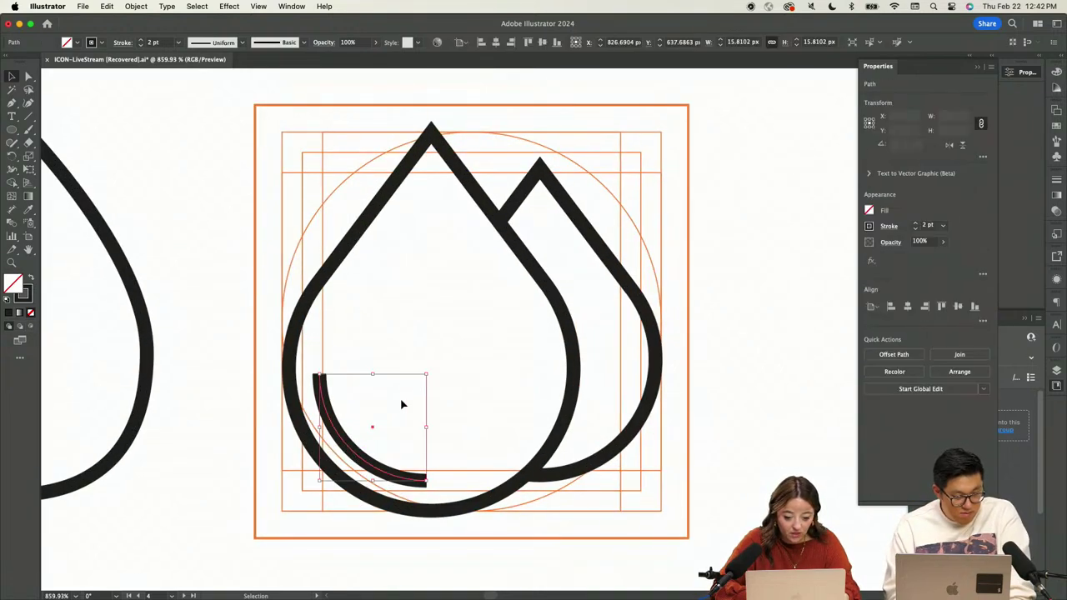
drag(425, 375, 419, 383)
drag(361, 455, 376, 453)
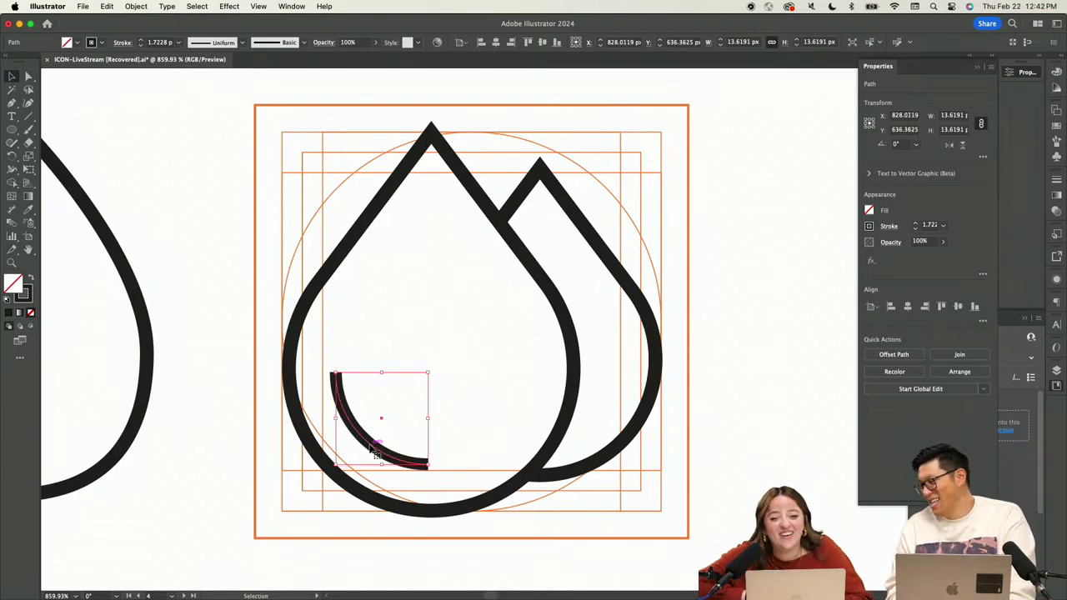
Try a circle about 18 px across inside the large drop, and delete it
click(446, 404)
key(l)
mouse_move(433, 380)
mouse_down()
mouse_move(488, 435)
mouse_move(476, 441)
mouse_up()
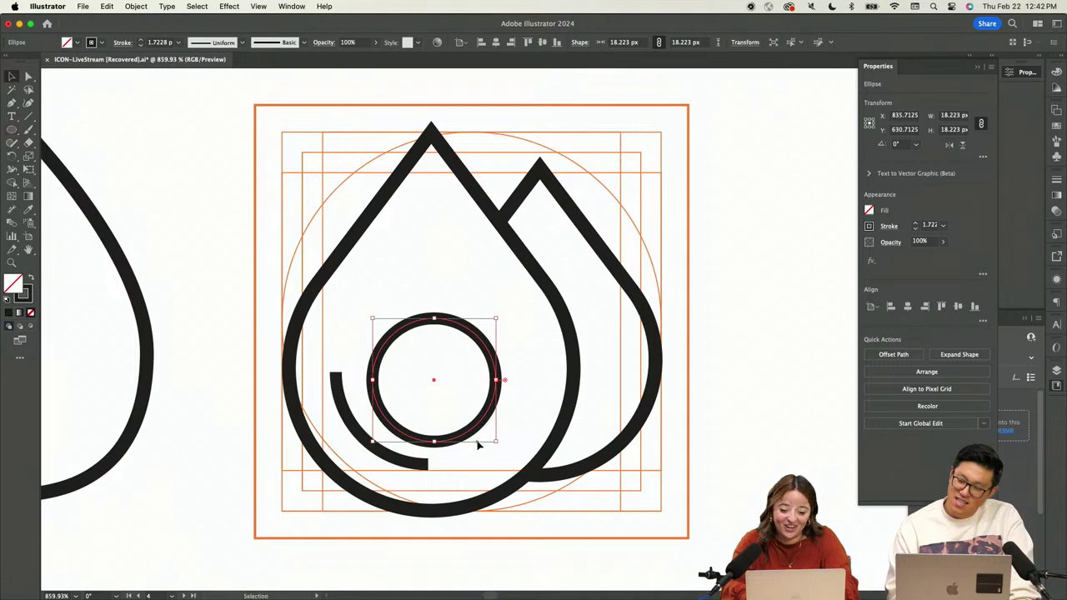
key(Delete)
key(v)
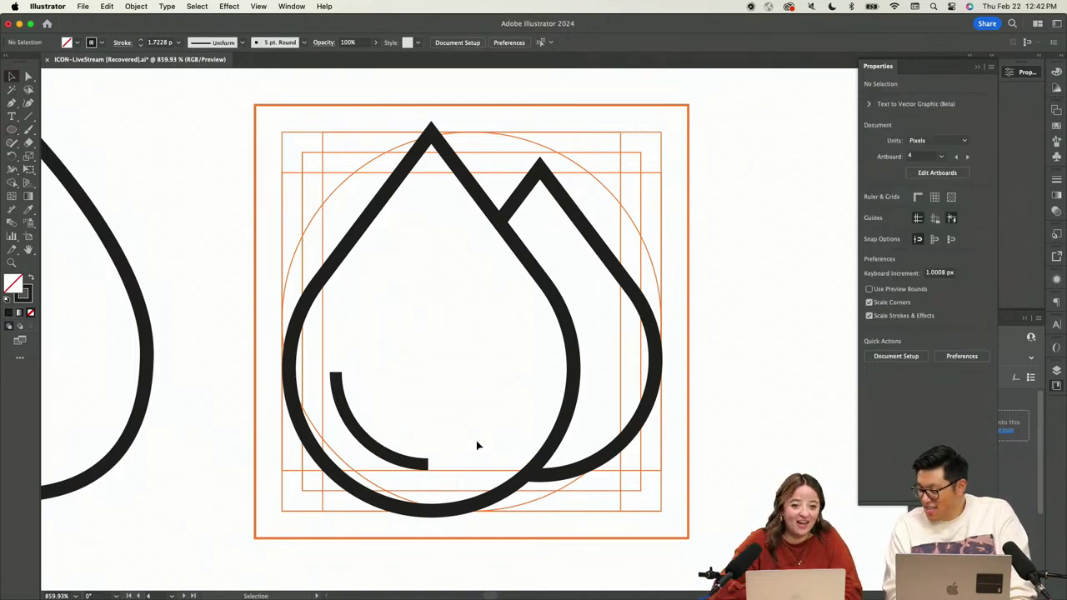
Nudge the highlight arc further inward and match its stroke to the large drop's 2 pt outline
scroll(417, 367, up, 3)
drag(340, 482, 349, 475)
key(i)
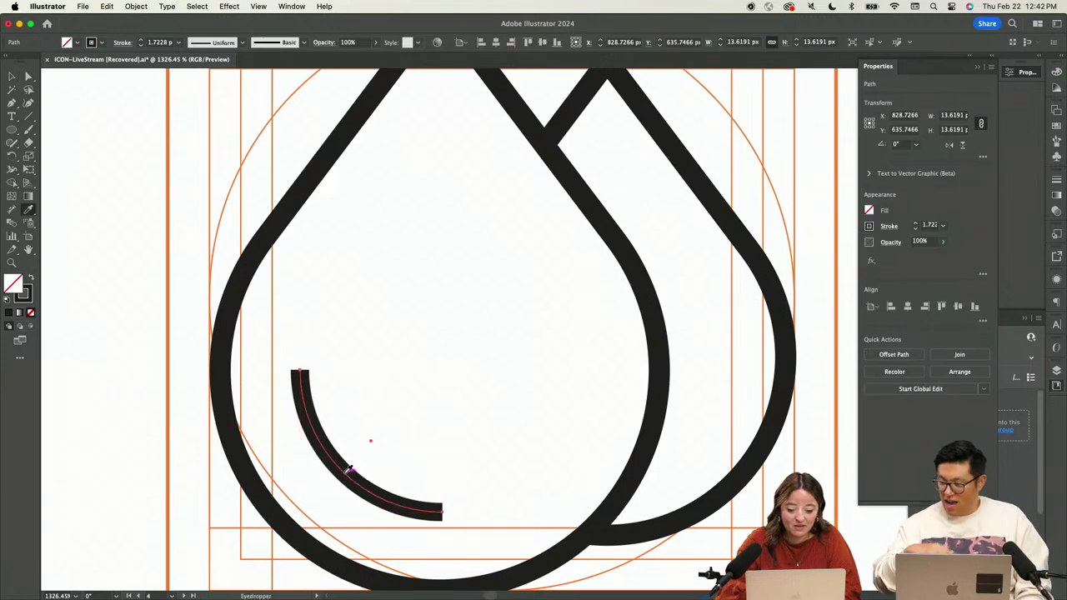
click(261, 488)
key(v)
scroll(312, 456, down, 3)
scroll(396, 357, down, 3)
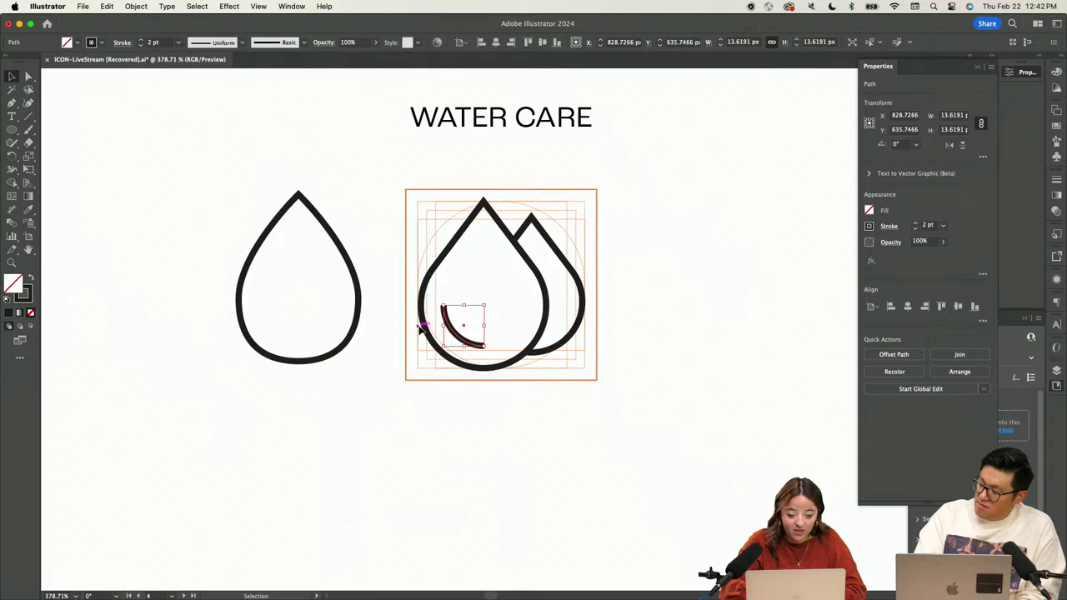
Try aligning the large drop's stroke to the inside and outside of its path, and set it back to center
scroll(494, 312, up, 5)
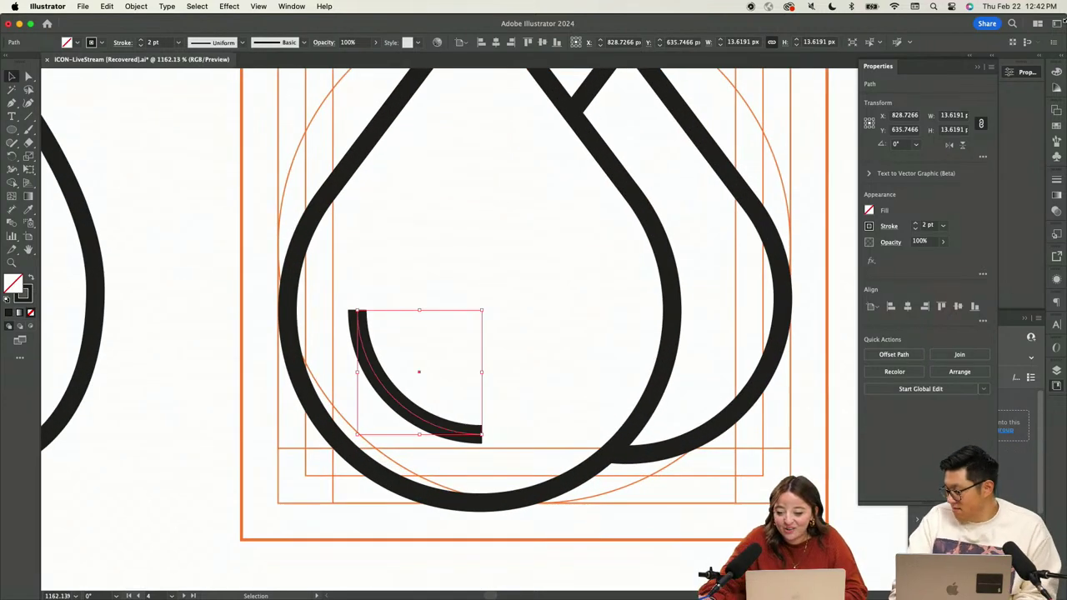
click(1055, 182)
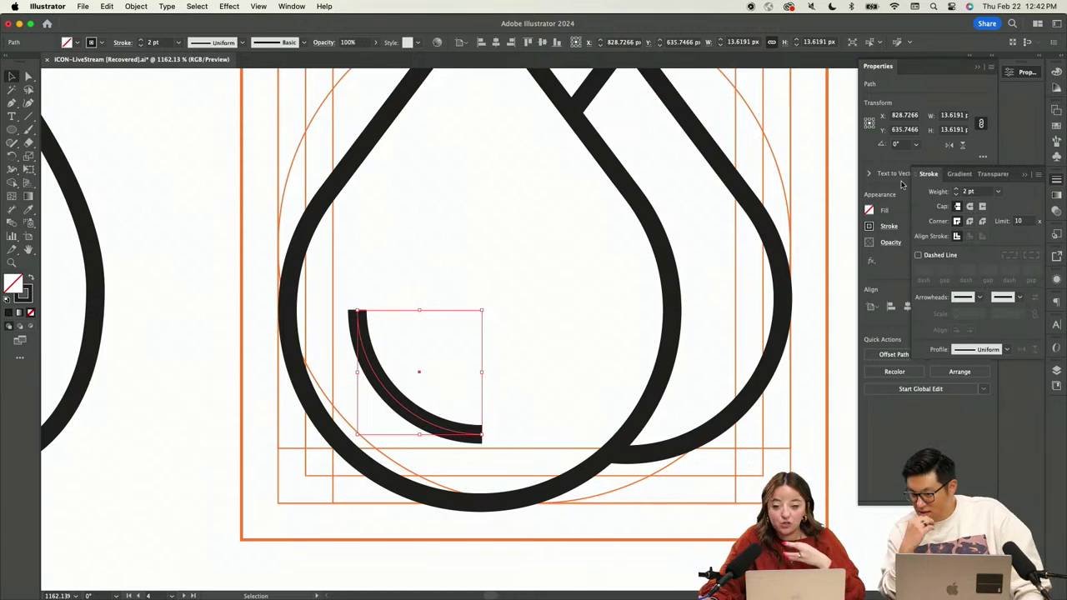
click(631, 201)
scroll(622, 202, up, 4)
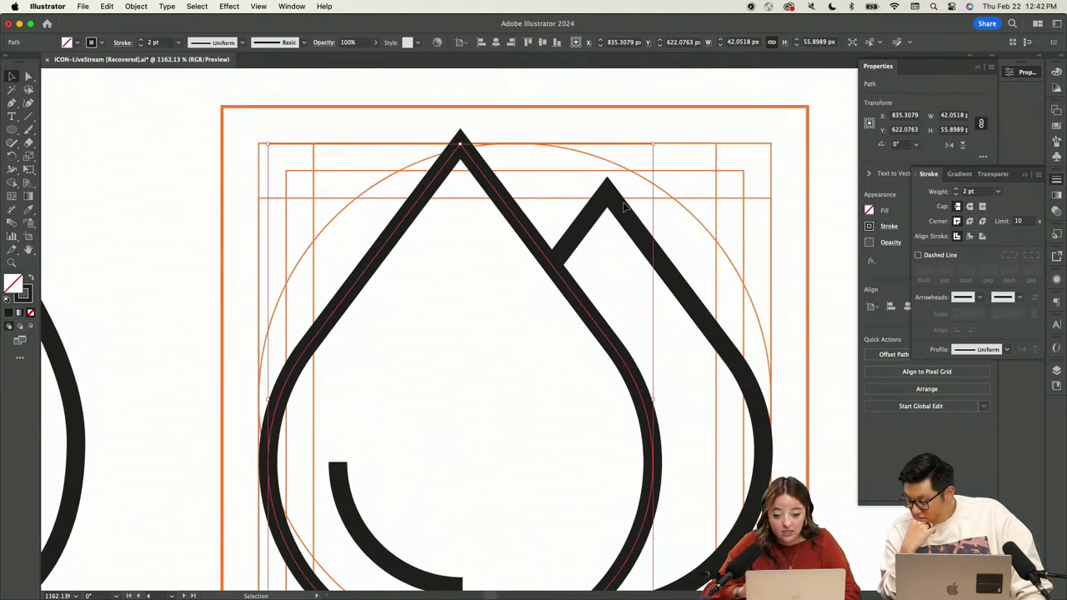
click(982, 237)
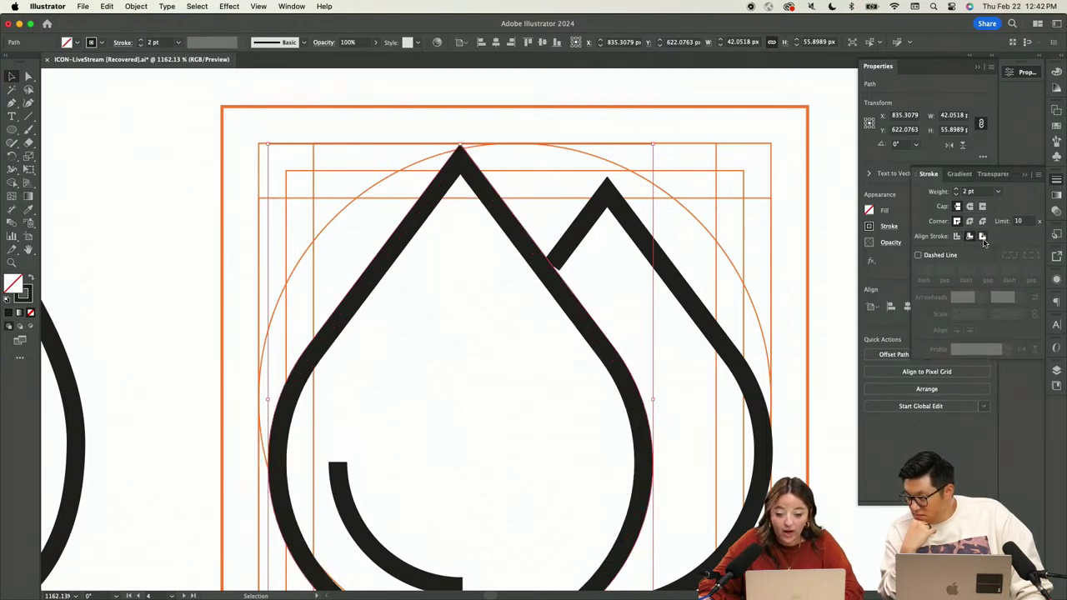
click(982, 237)
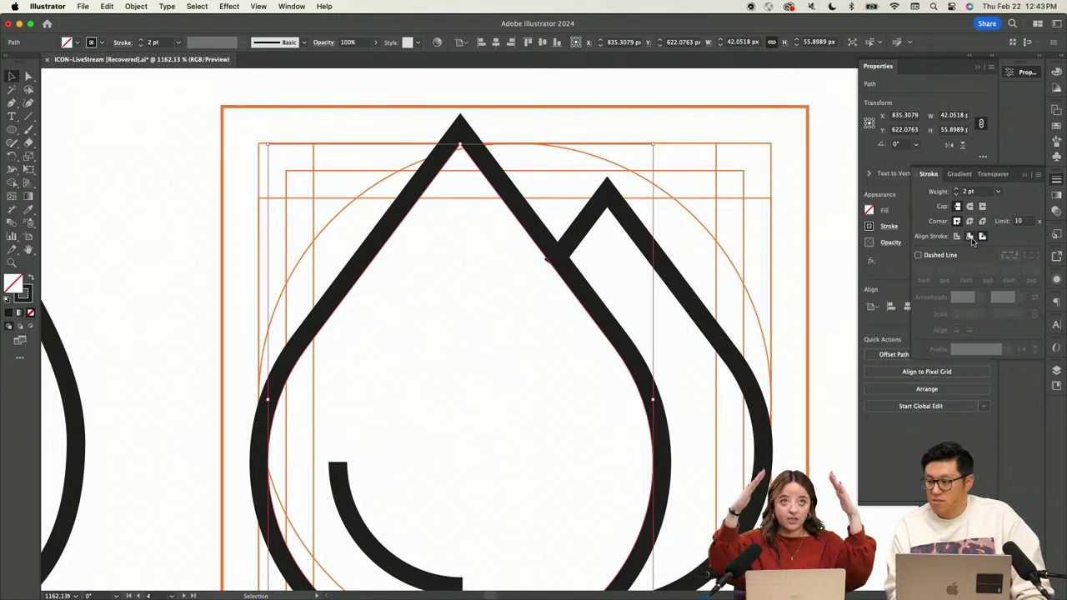
click(957, 236)
click(705, 197)
Give the highlight arc inside the large drop round end caps
scroll(702, 200, down, 2)
scroll(703, 200, down, 1)
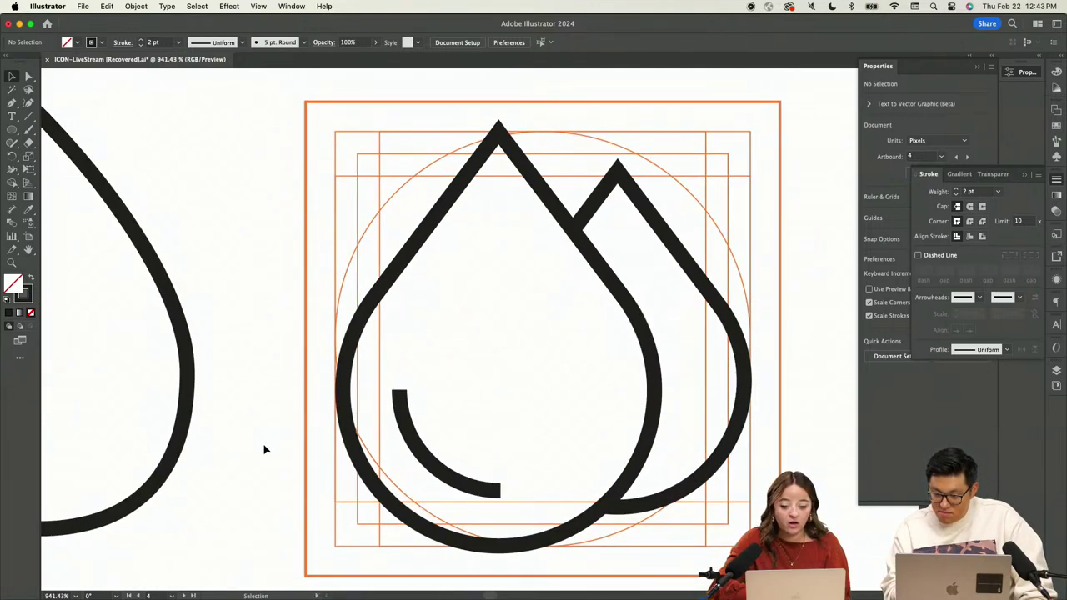
click(416, 440)
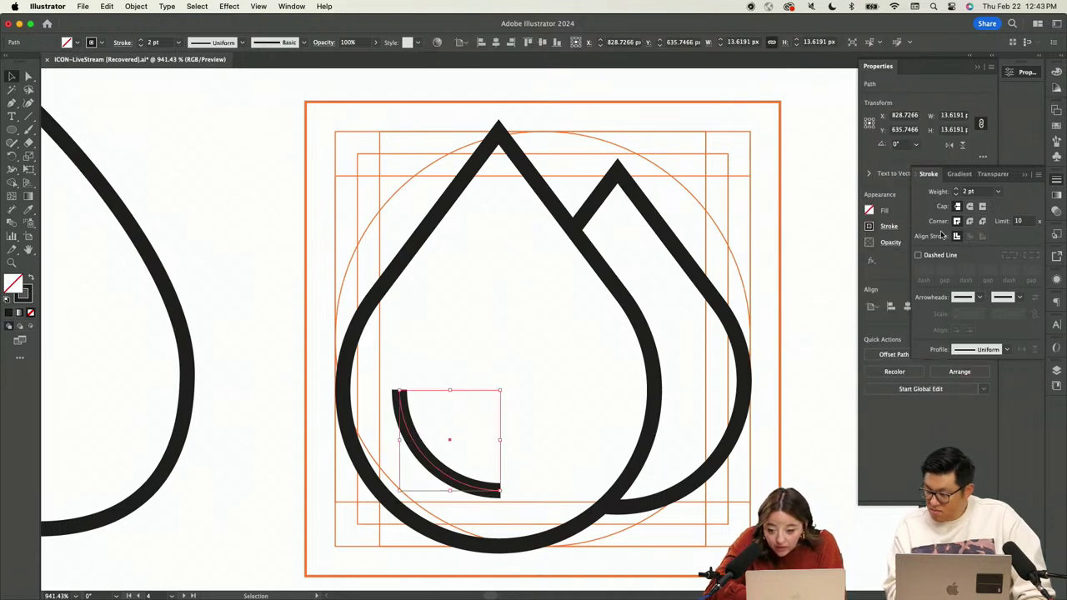
click(968, 206)
click(605, 380)
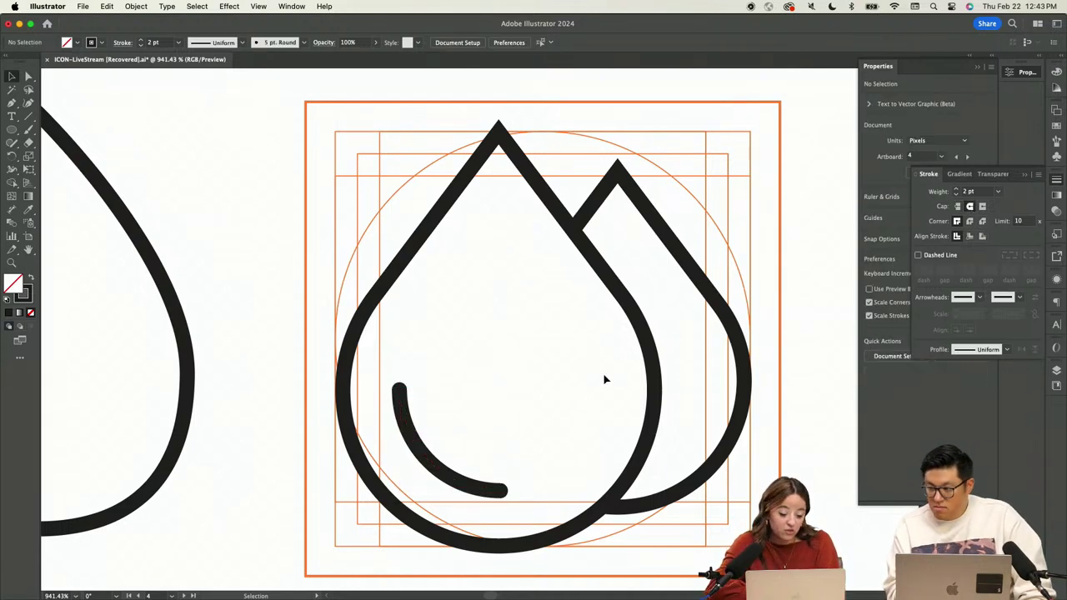
Try a short vertical Pen line inside the large drop, change its round cap to a butt cap, and delete it
scroll(605, 380, up, 6)
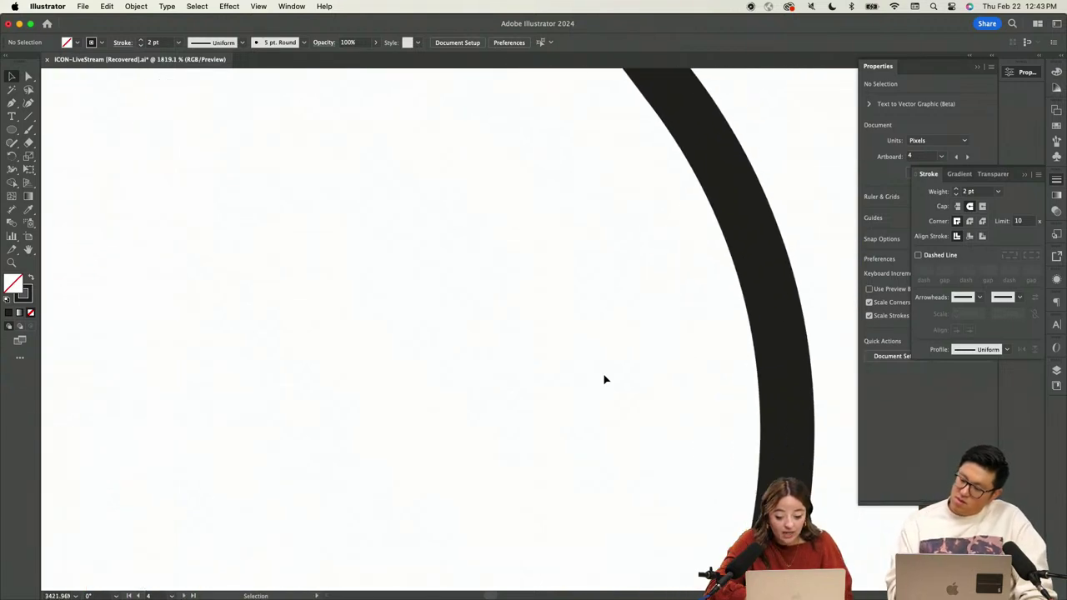
key(p)
click(481, 476)
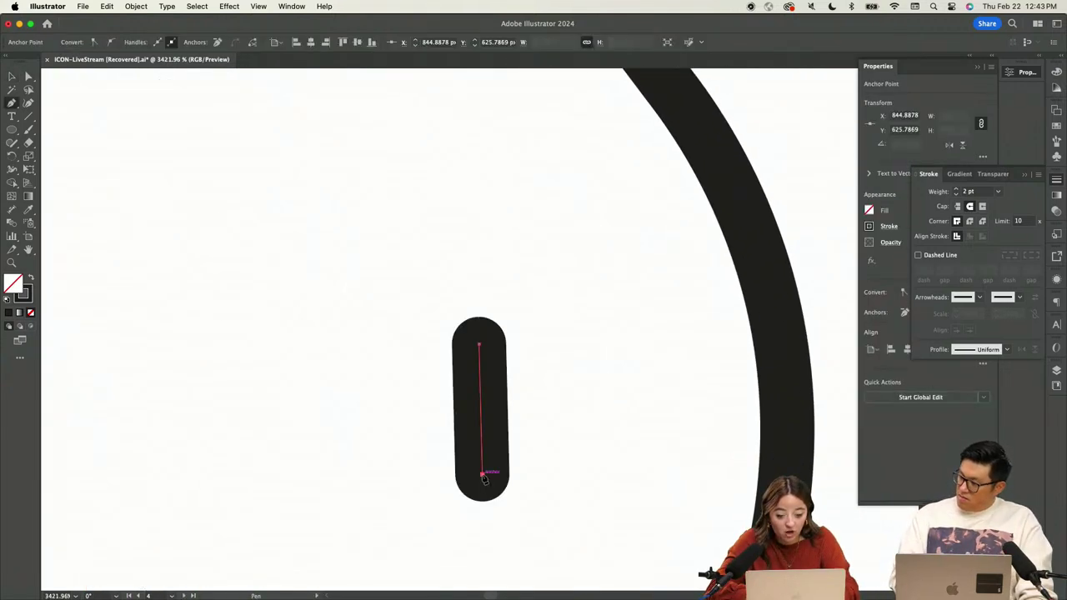
key(v)
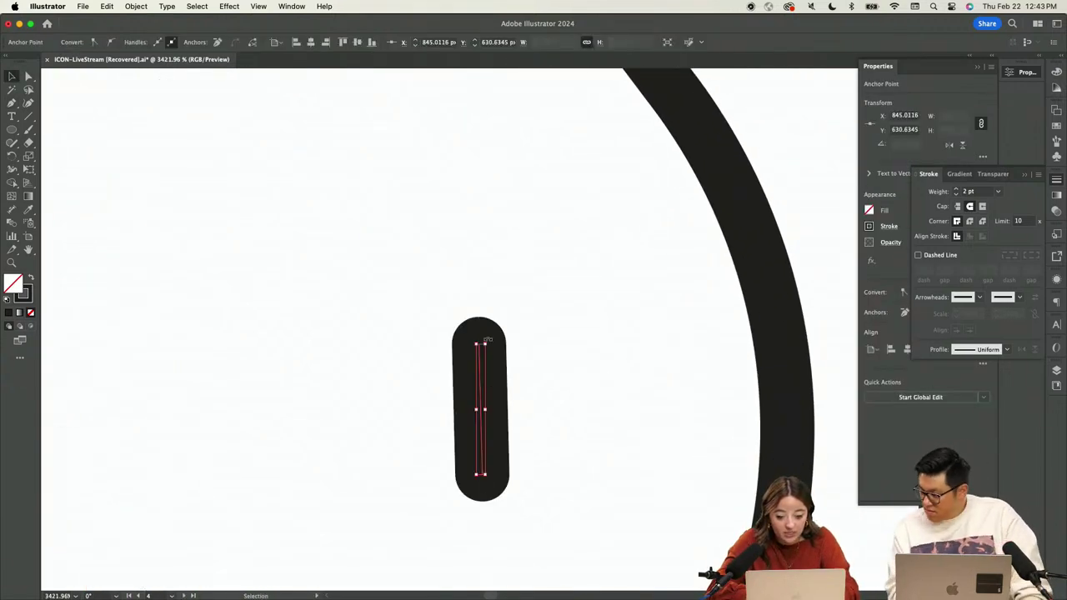
click(957, 206)
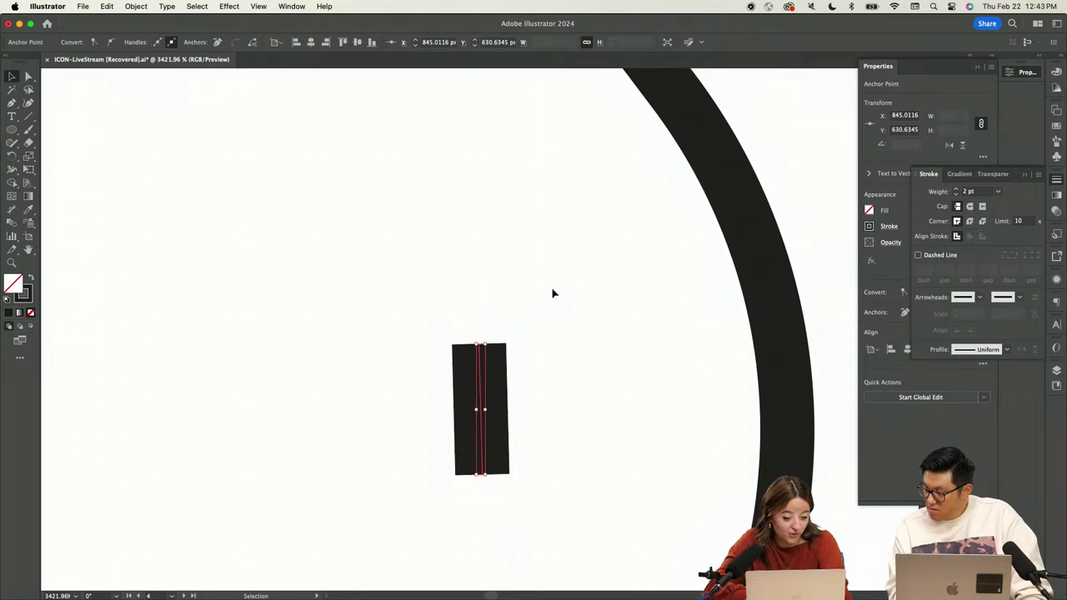
key(Delete)
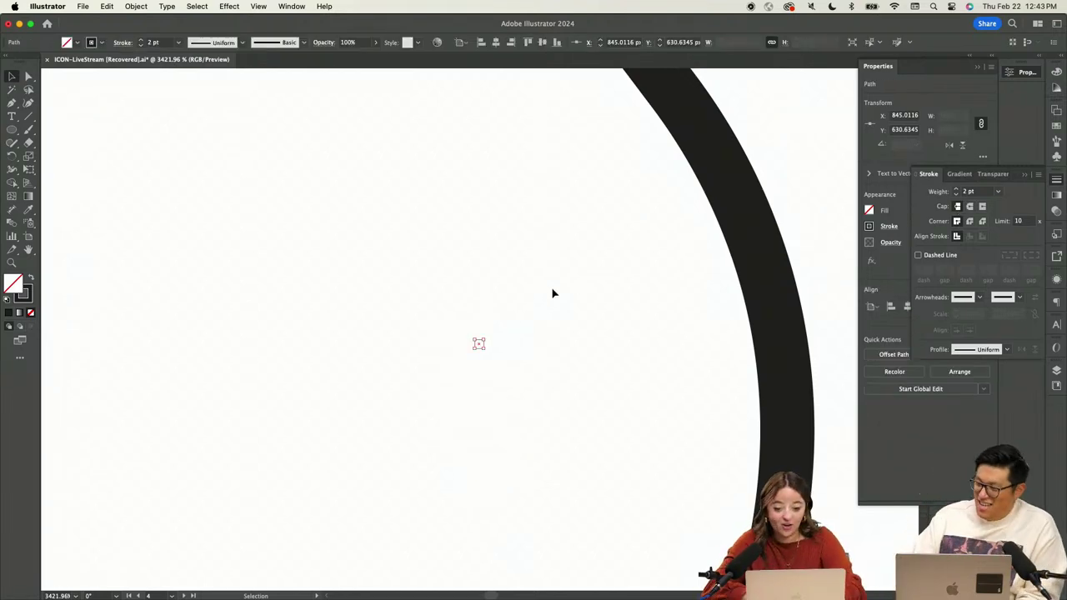
scroll(552, 290, down, 5)
click(564, 288)
Select the whole two-drop Water Care icon and place a copy beside the sprout and flower copies in the lower row
scroll(564, 288, down, 2)
scroll(566, 288, down, 2)
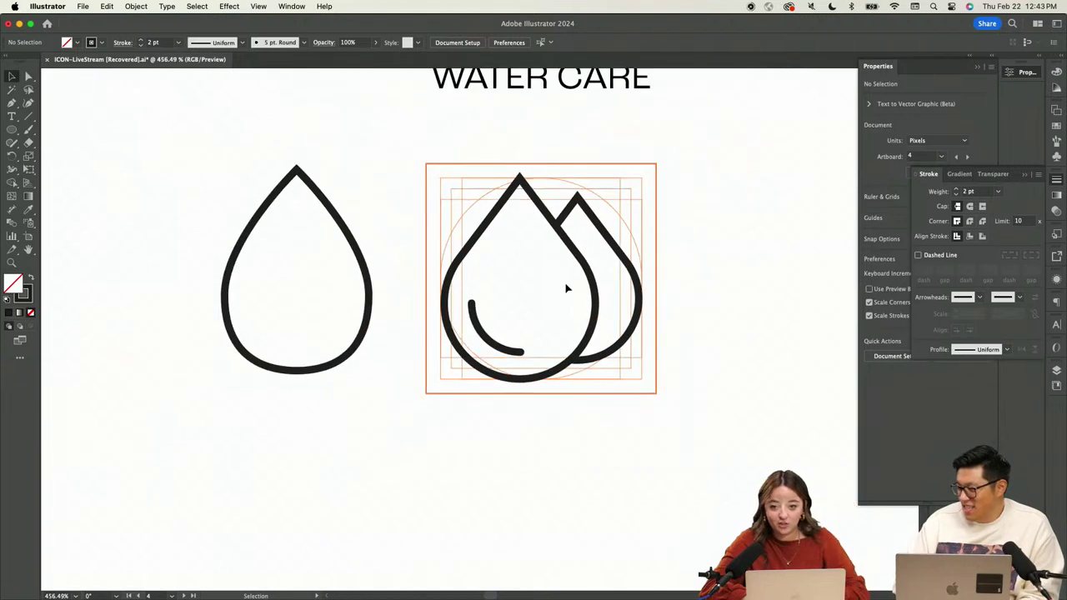
scroll(736, 210, down, 2)
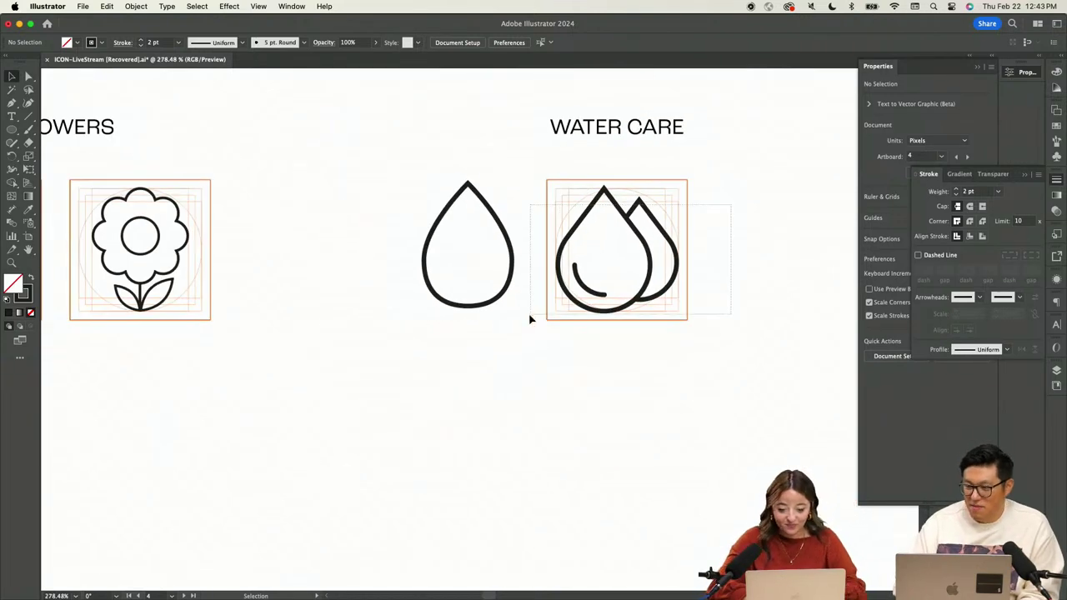
key(a)
key(super+alt+a)
click(736, 219)
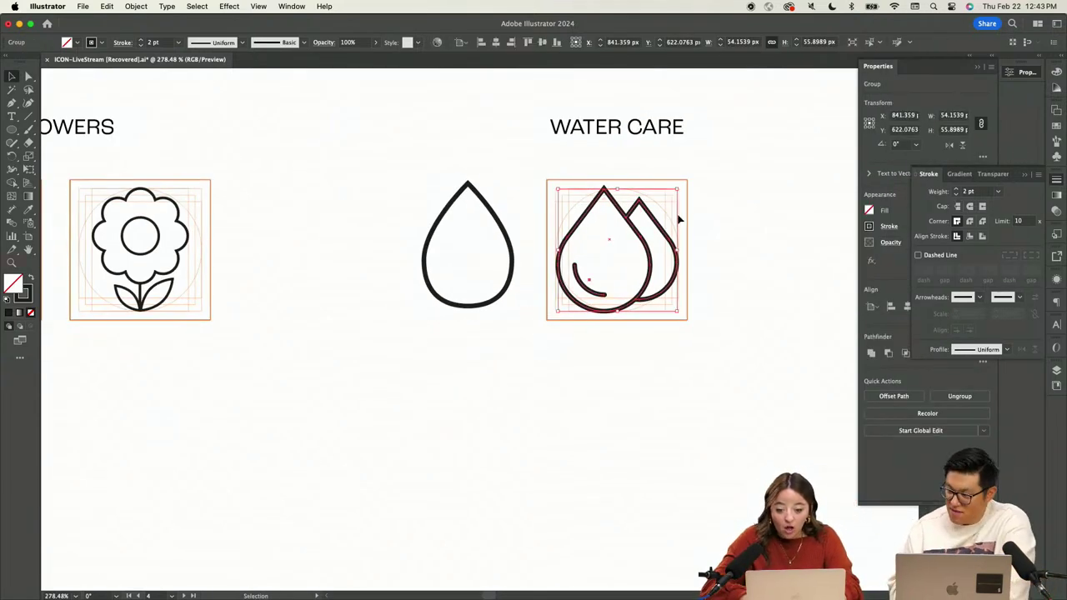
key(v)
scroll(630, 218, down, 2)
click(628, 215)
drag(628, 215, 218, 410)
scroll(218, 410, left, 5)
scroll(218, 410, down, 1)
Match the copied two-drop icon's appearance to the neighboring flower copy with the Eyedropper, and deselect it
key(i)
click(354, 345)
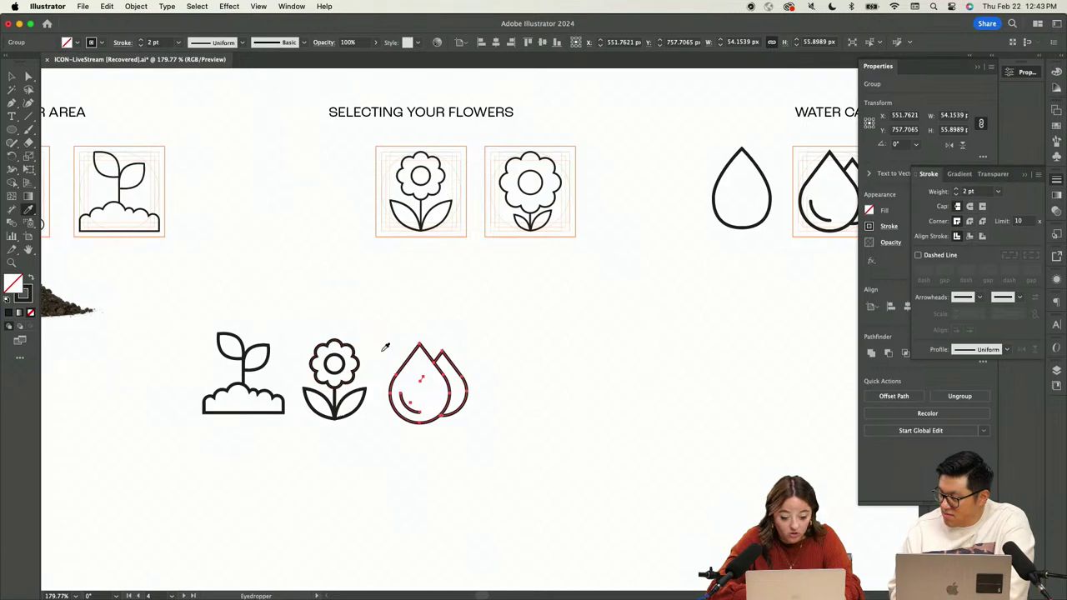
key(v)
click(542, 352)
scroll(542, 354, down, 1)
scroll(542, 354, down, 1)
scroll(542, 354, right, 1)
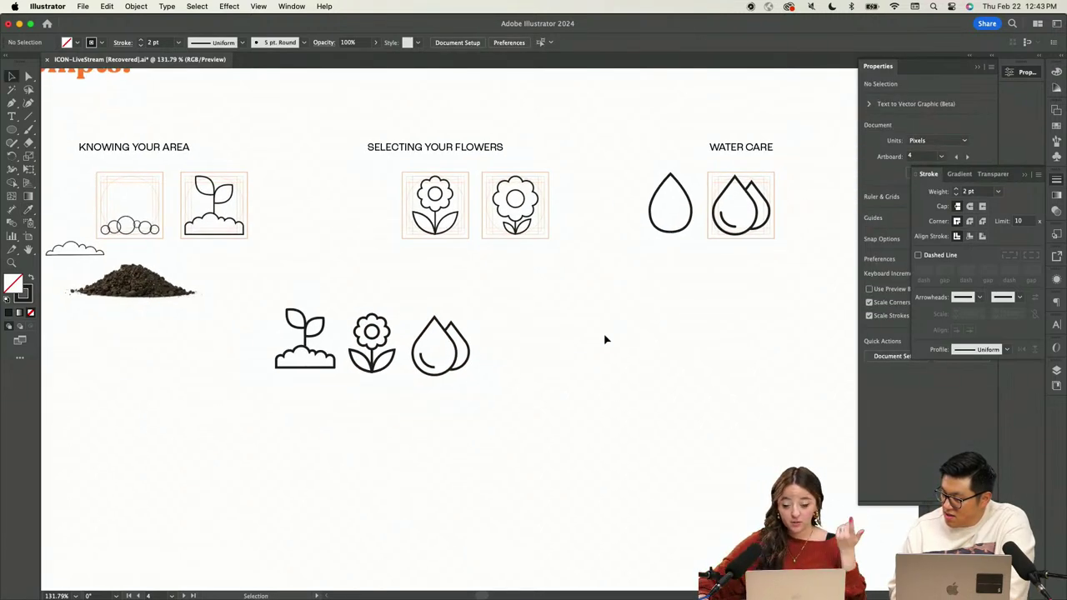
Show The Garden Party library and move the copied two-drop icon slightly up and away from the flower copy
click(1055, 385)
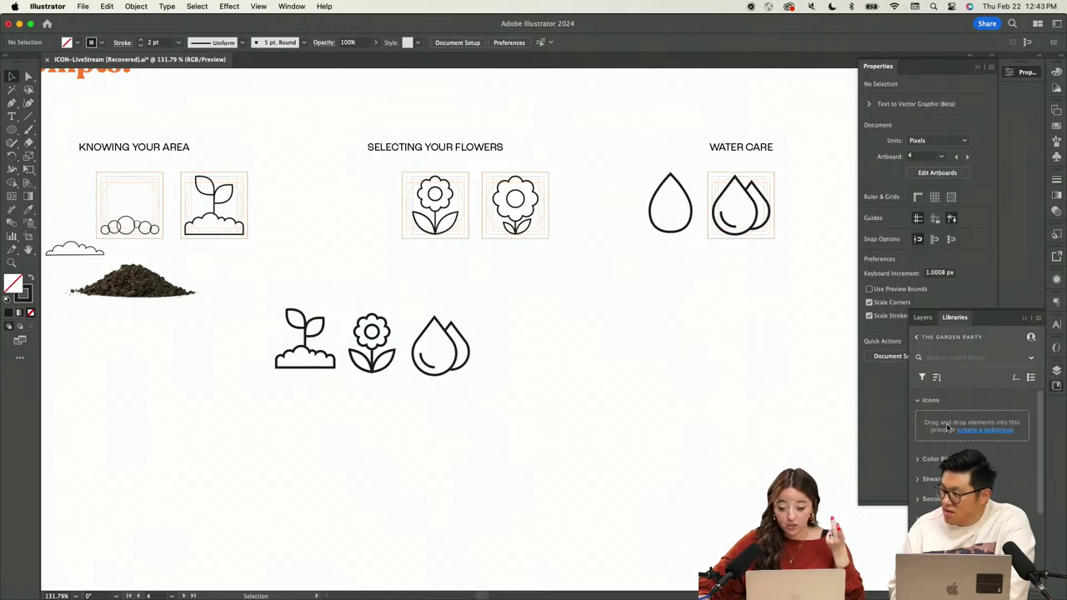
click(450, 340)
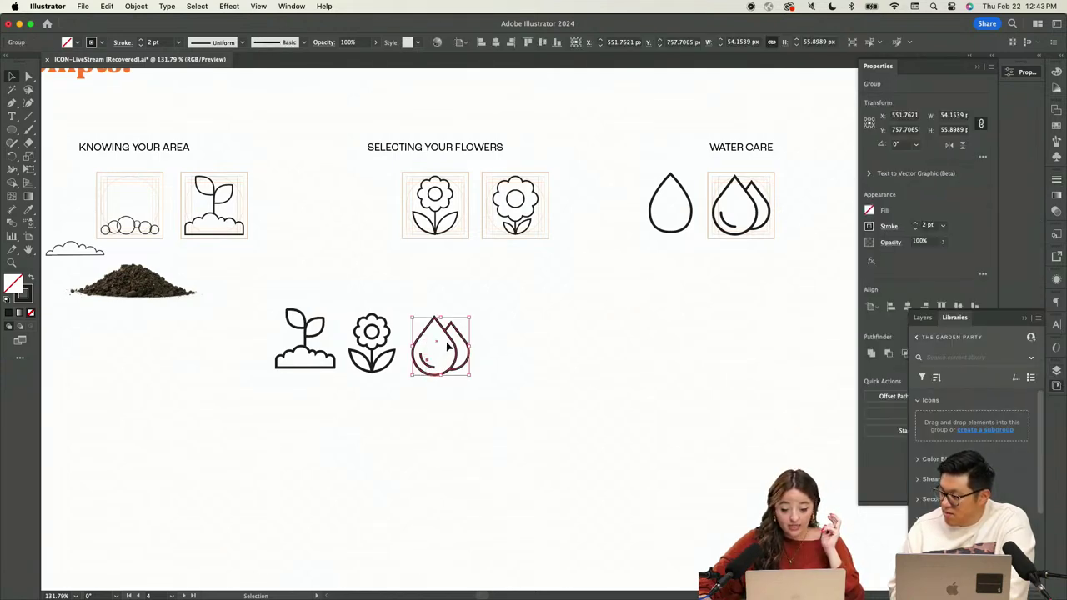
drag(450, 340, 456, 311)
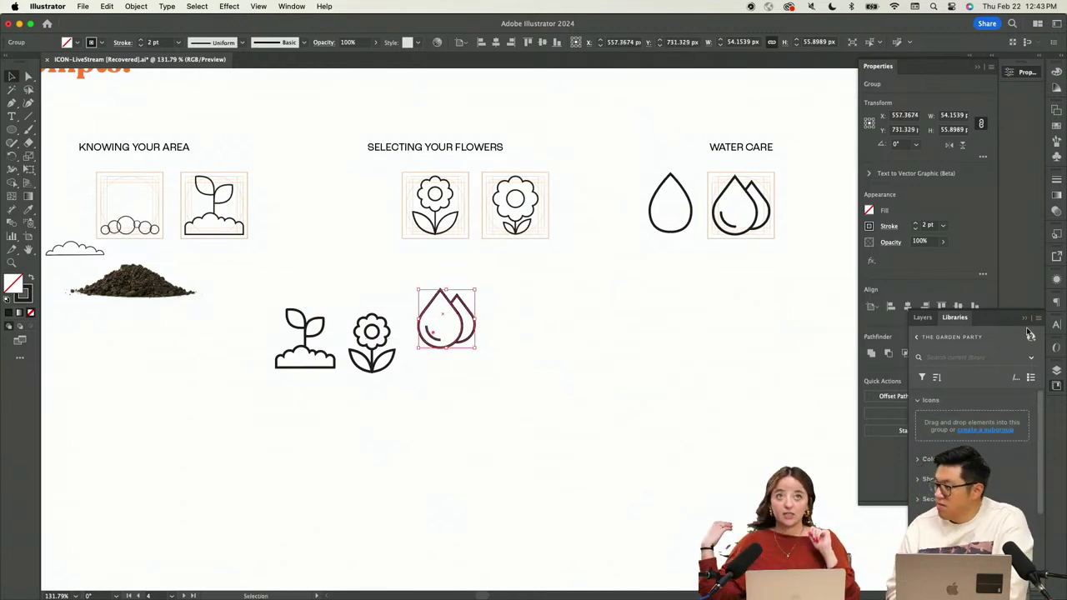
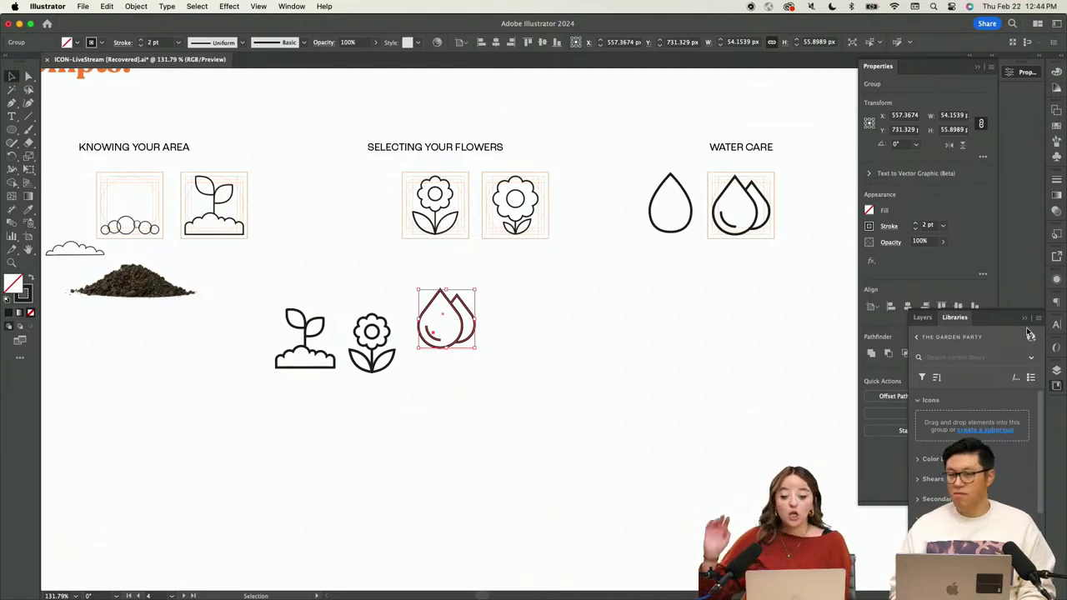
Select the copied two-drop icon and detach the library as a floating panel near the artwork
click(592, 431)
drag(534, 282, 414, 374)
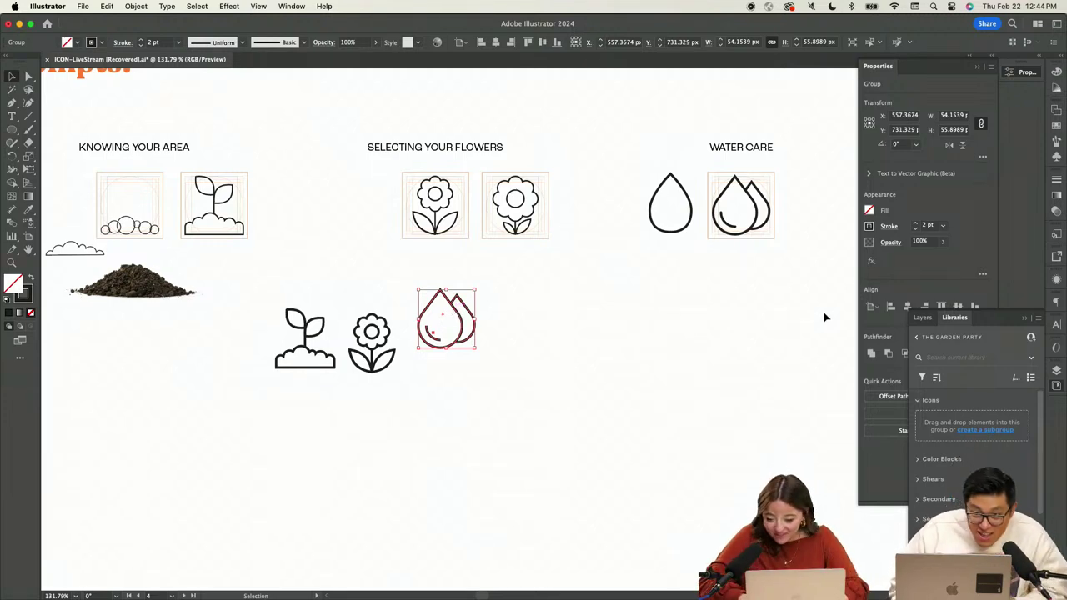
drag(959, 324, 905, 132)
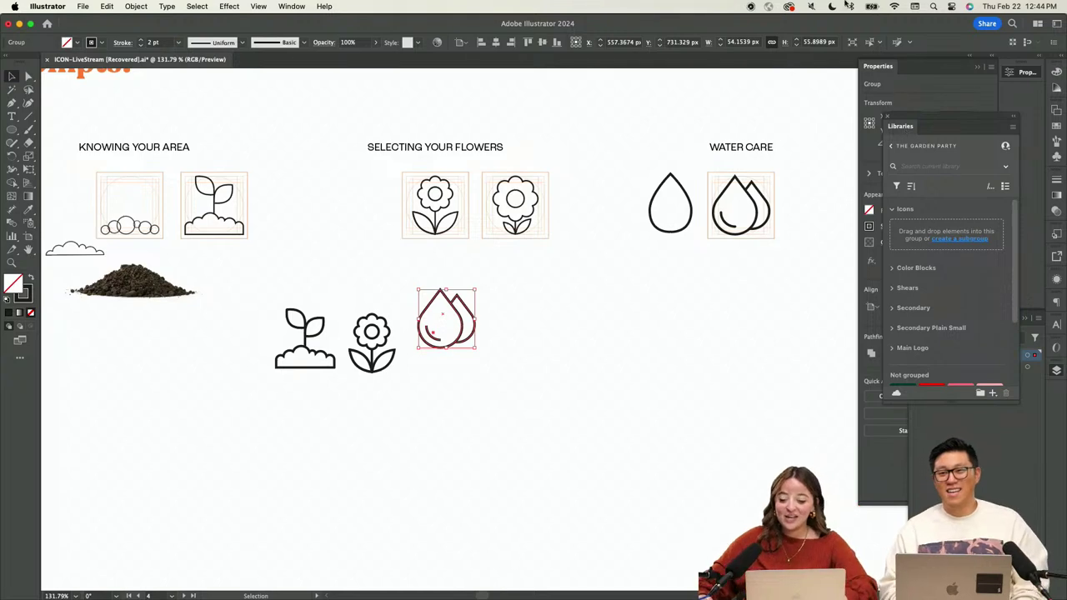
Examine the Color Blocks, Shears and Main Logo groups in The Garden Party library, and collapse them again
click(893, 268)
scroll(892, 283, down, 3)
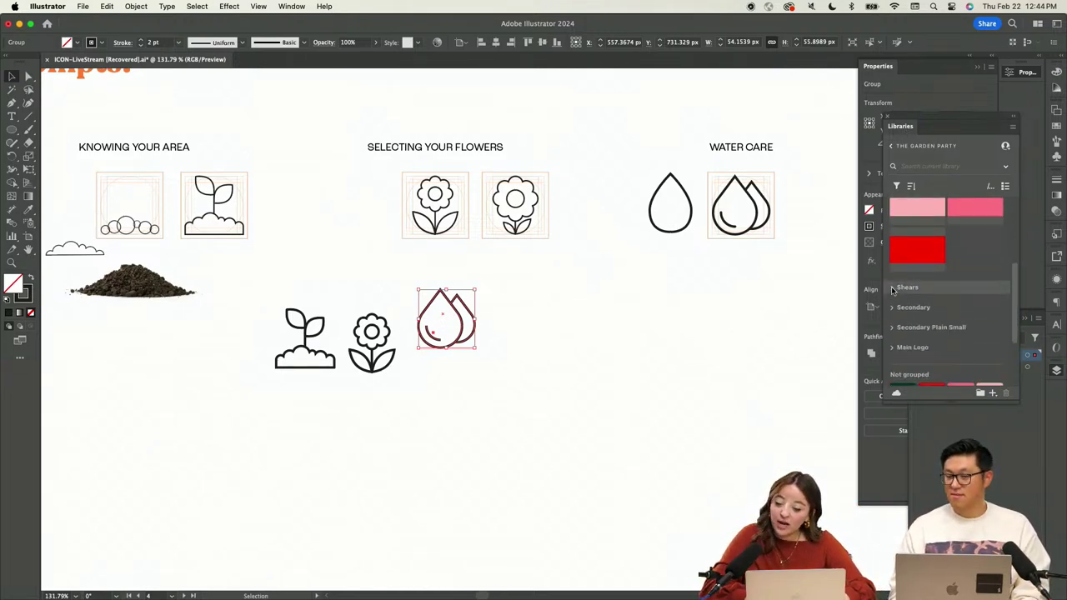
click(893, 288)
scroll(898, 283, down, 2)
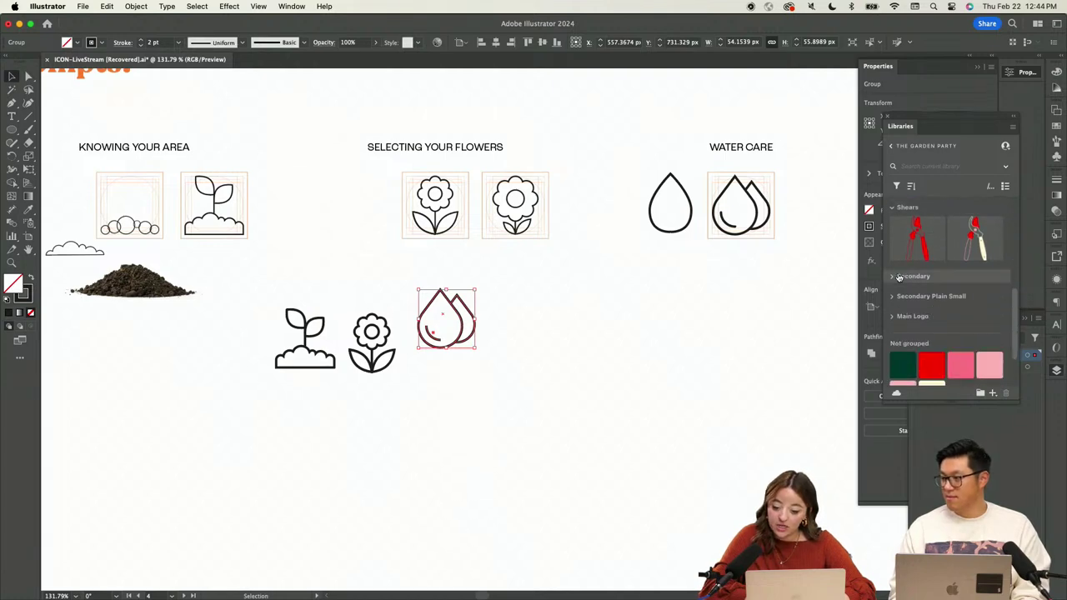
scroll(897, 300, down, 2)
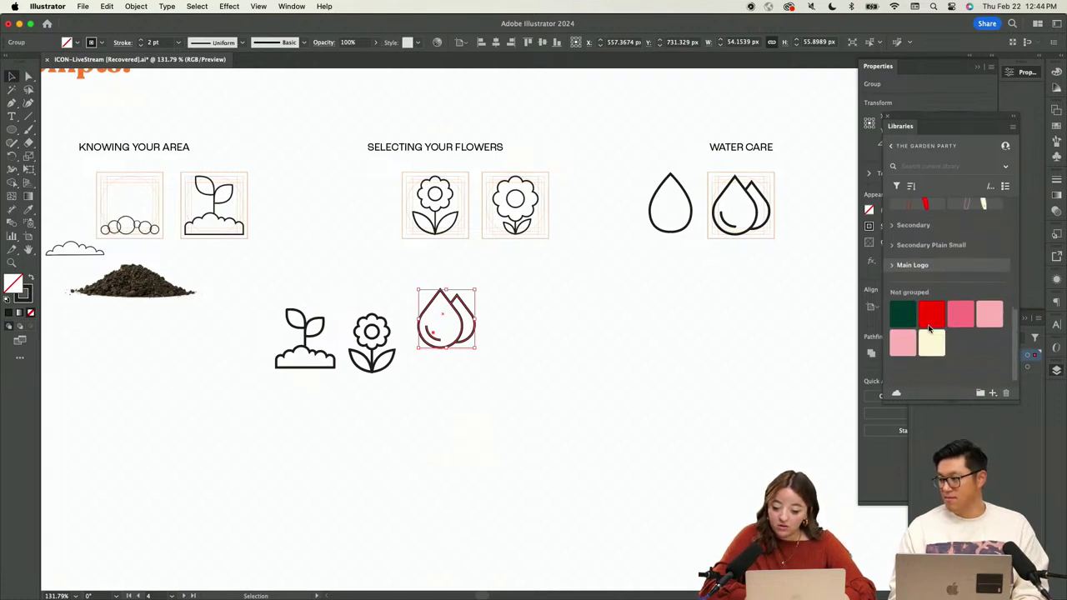
click(894, 257)
scroll(924, 308, down, 1)
scroll(933, 322, up, 3)
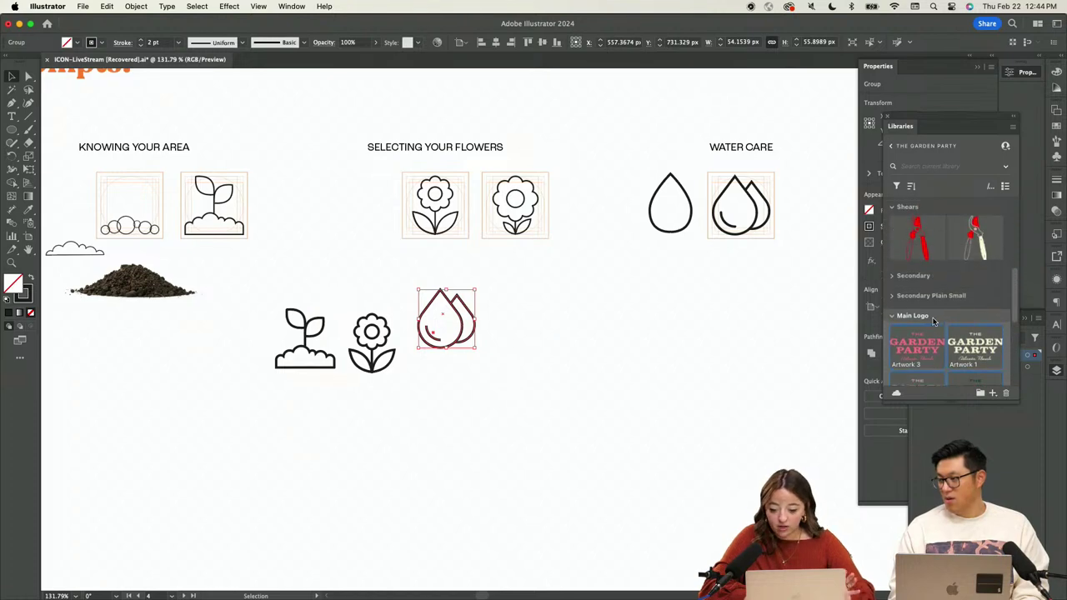
scroll(891, 314, down, 3)
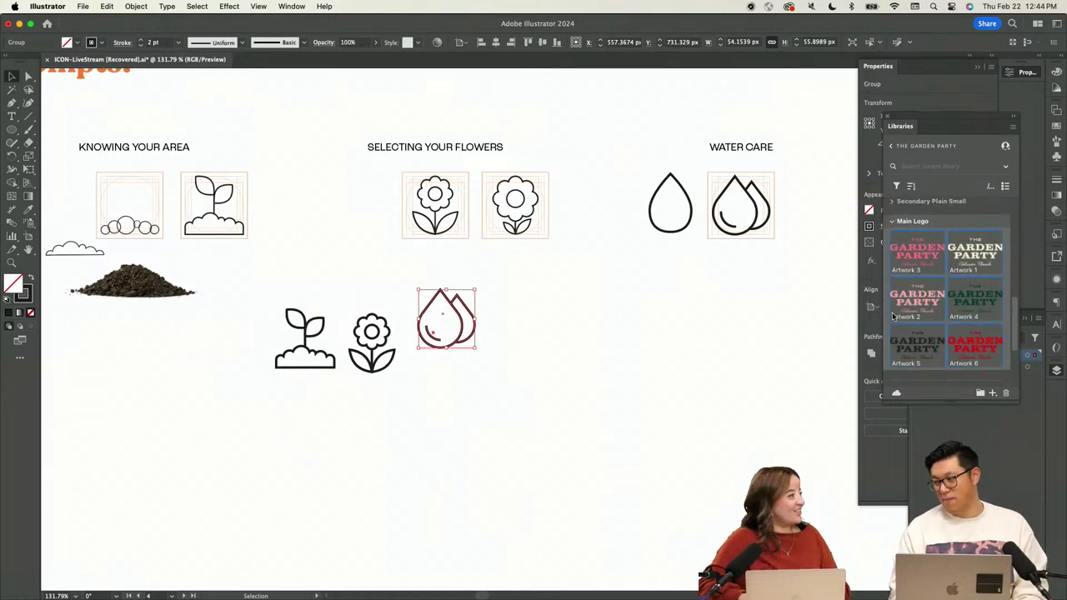
click(892, 224)
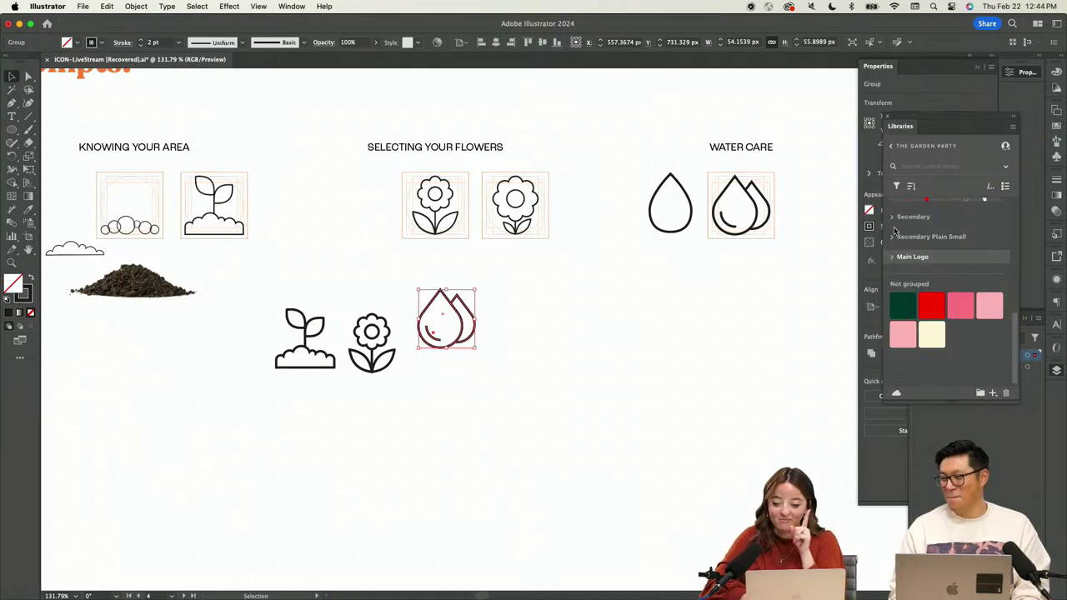
click(892, 228)
click(892, 230)
click(892, 230)
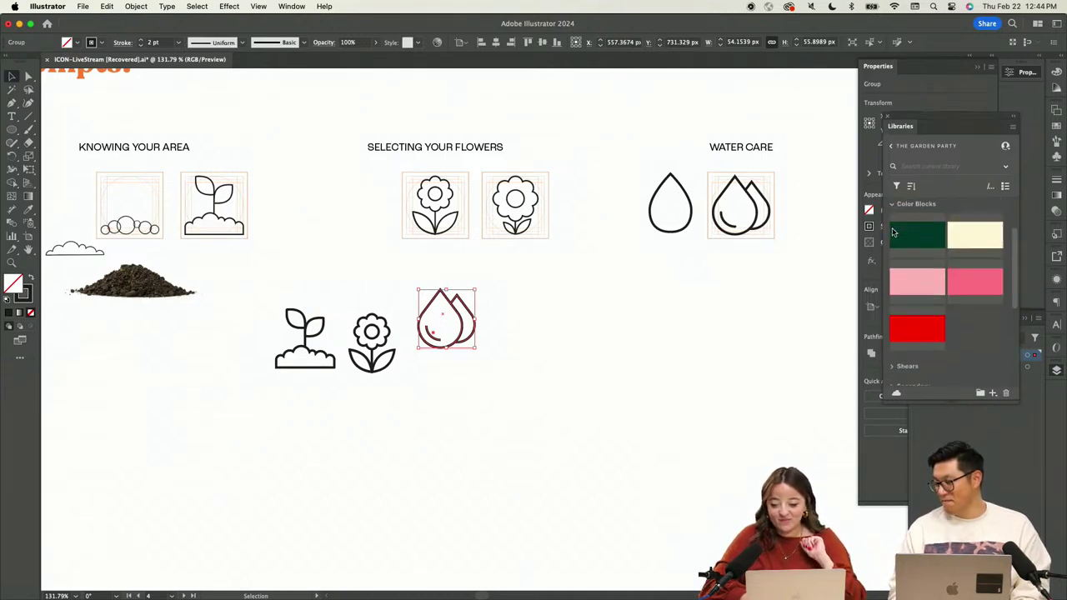
click(895, 251)
scroll(910, 318, up, 2)
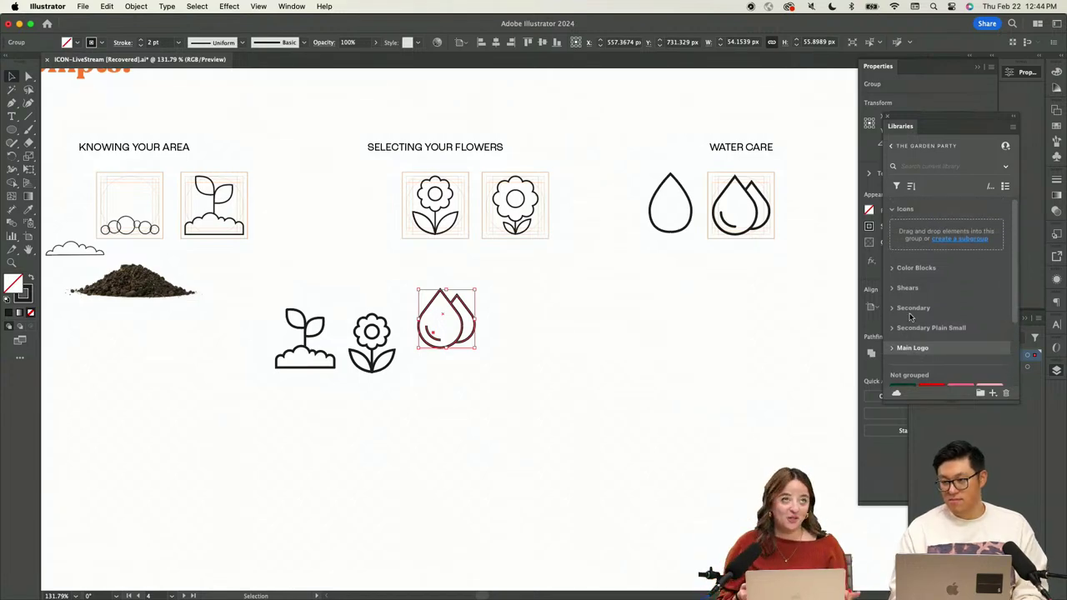
Select the copied two-drop icon and add it to the Icons group of The Garden Party library
click(584, 335)
drag(525, 287, 429, 365)
key(a)
key(v)
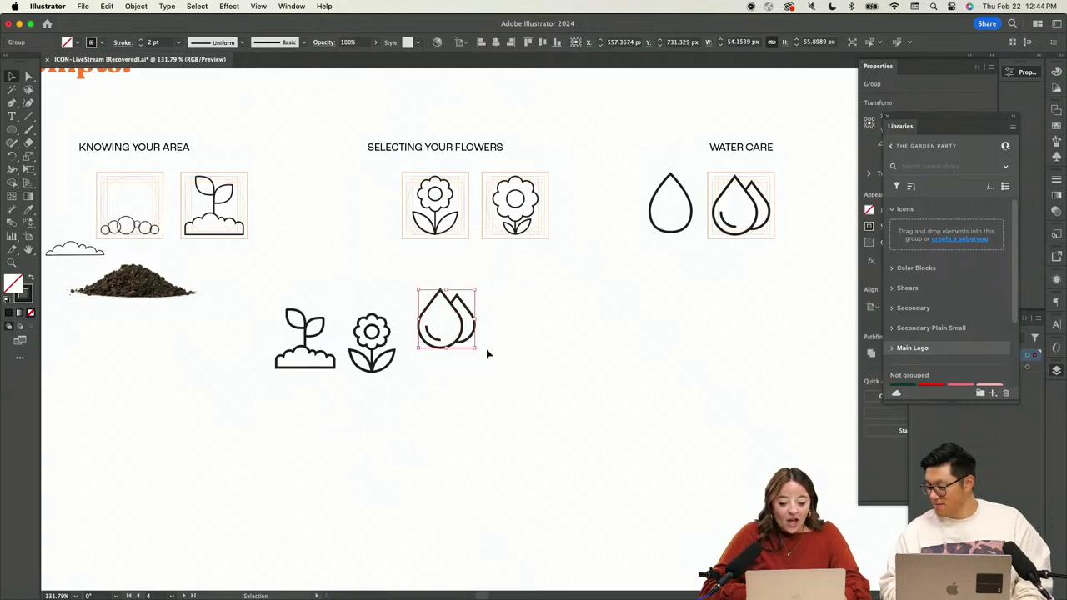
key(super+0)
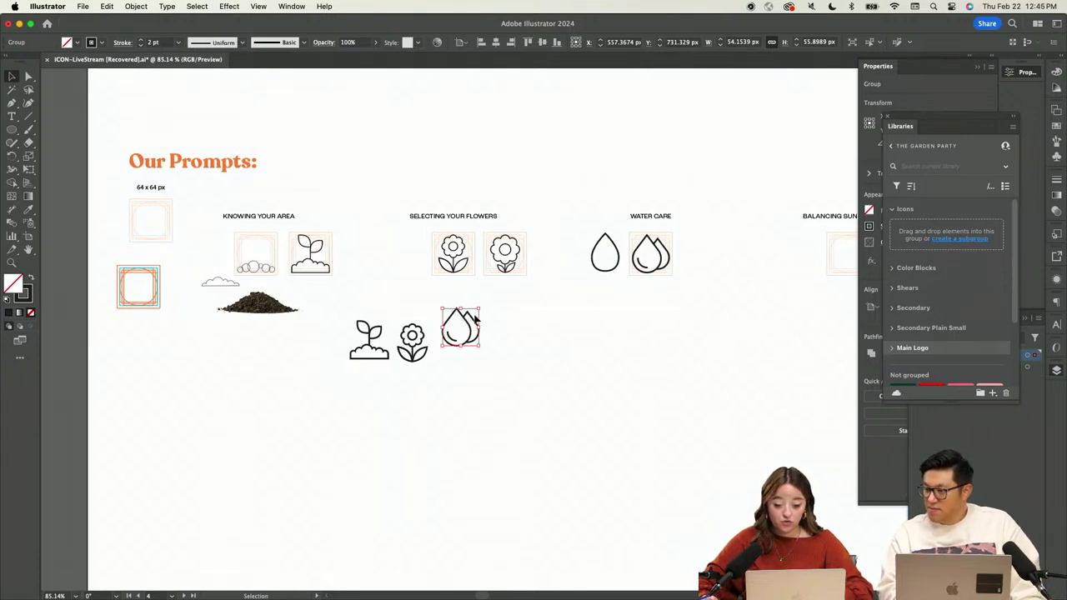
drag(464, 325, 924, 229)
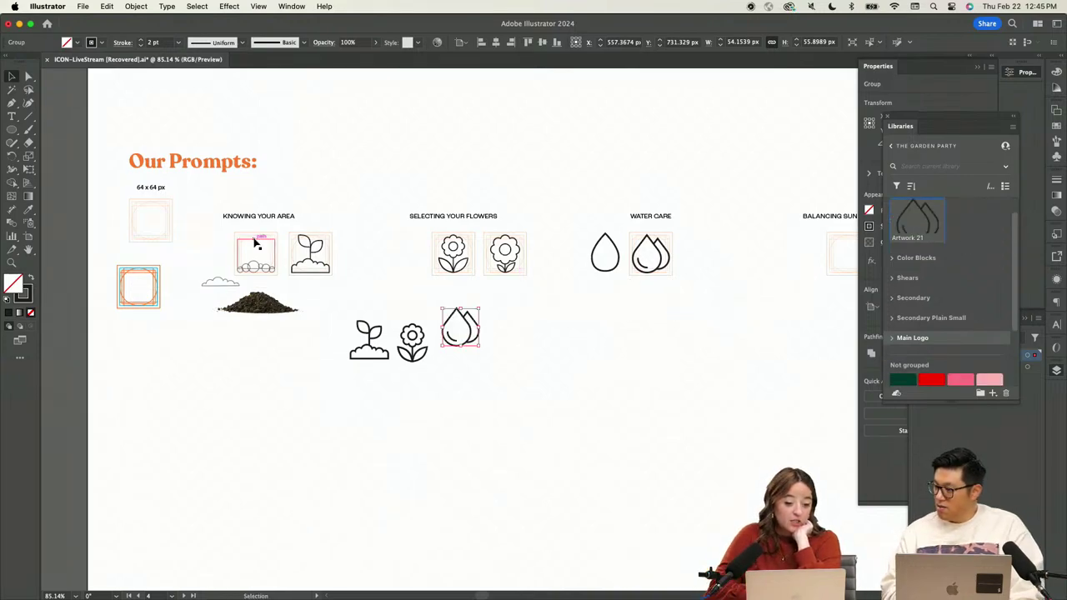
Switch to Adobe Express in Safari and place the two-drop icon from The Garden Party library beside the Knowing Your Area entry
key(ctrl+Up)
click(429, 224)
scroll(173, 487, down, 5)
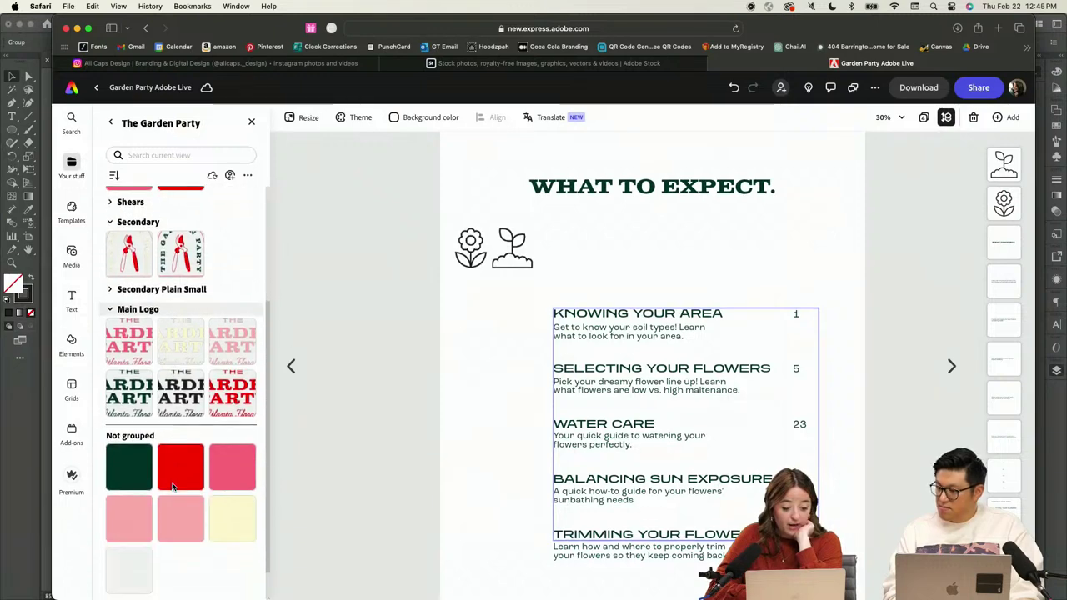
drag(130, 551, 525, 330)
click(505, 358)
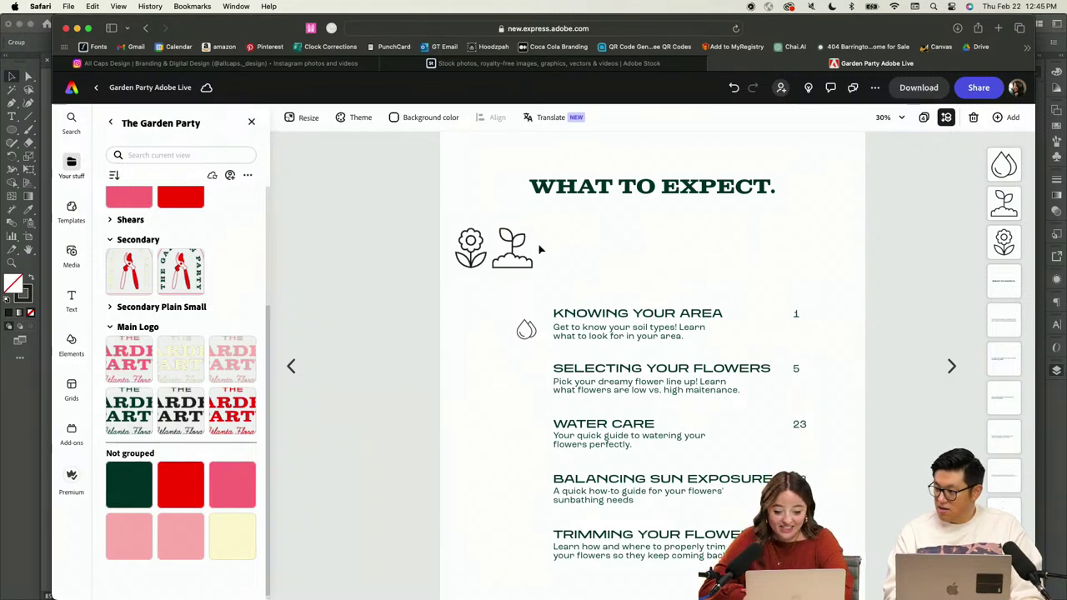
Delete the flower and sprout icons above the index entries on the What to Expect page
drag(543, 234, 469, 270)
key(BackSpace)
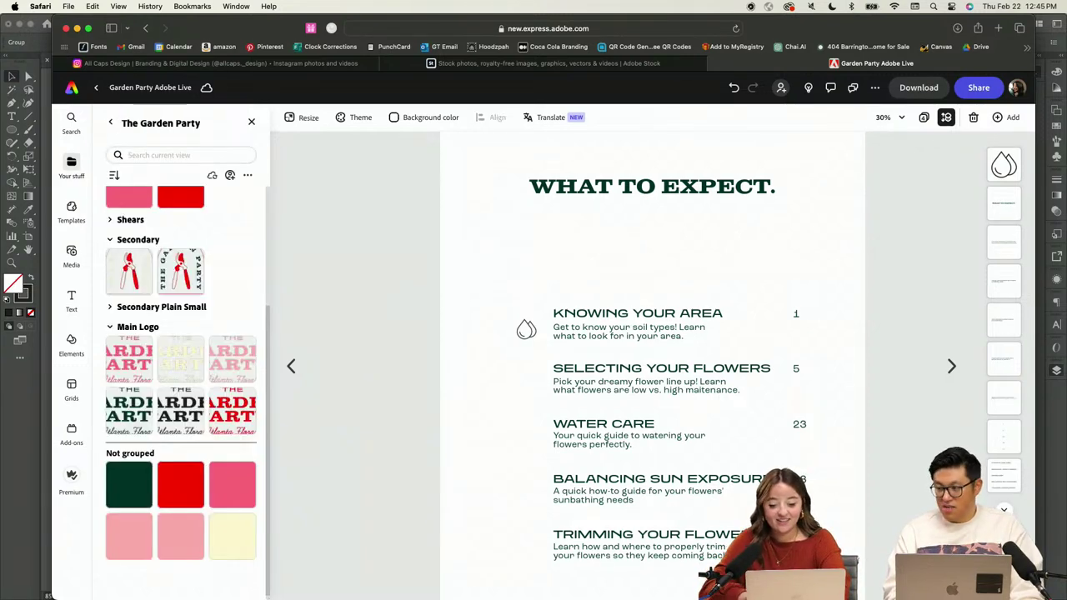
scroll(531, 308, up, 3)
scroll(529, 329, up, 3)
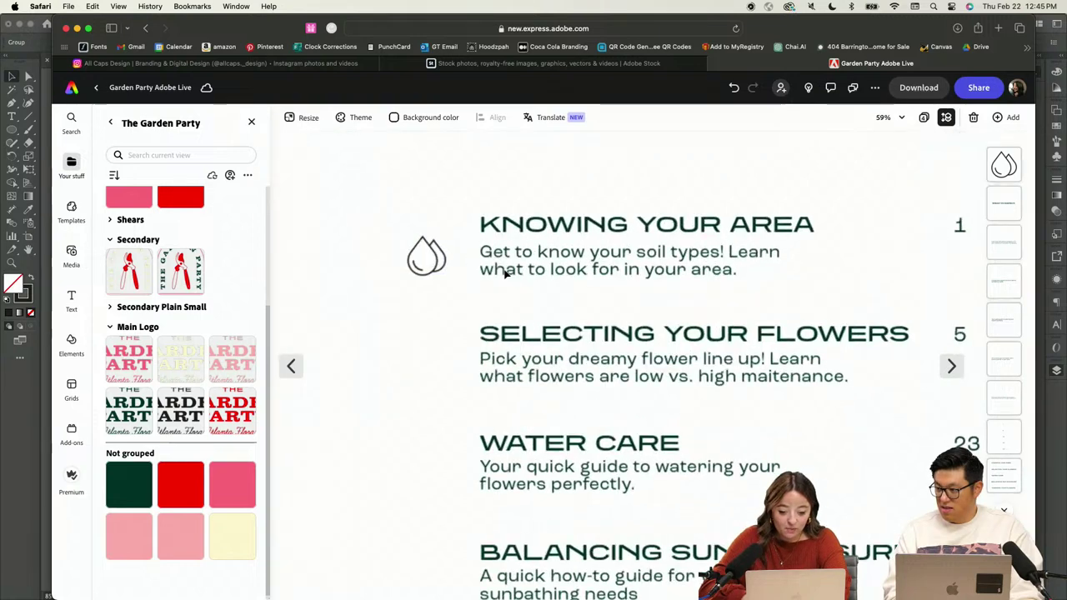
scroll(442, 267, down, 3)
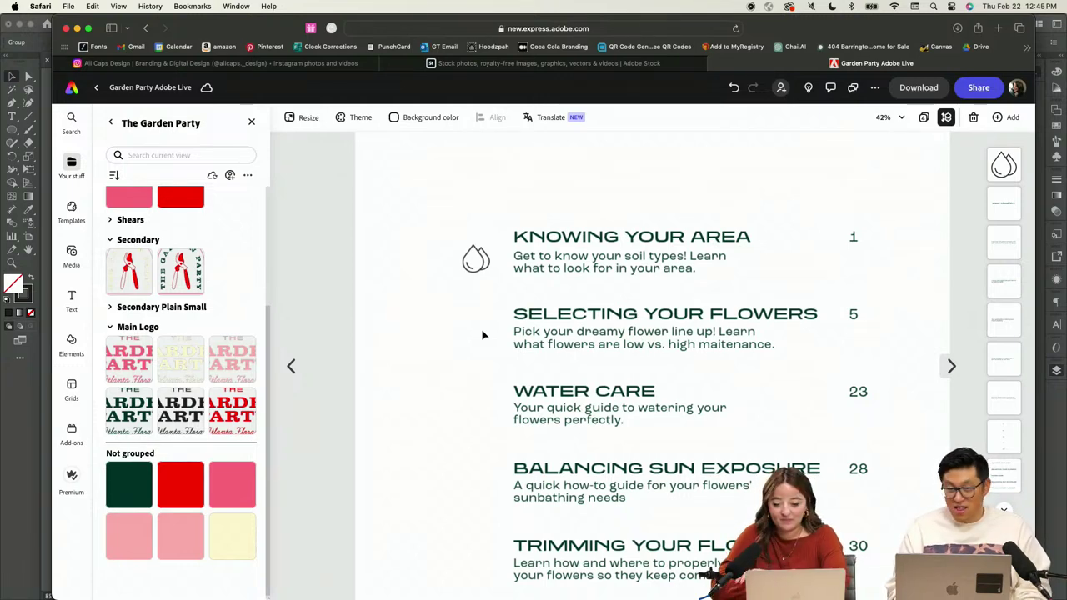
Delete the two-drop icon beside the Knowing Your Area entry on the What to Expect page
click(478, 256)
key(BackSpace)
scroll(481, 312, down, 3)
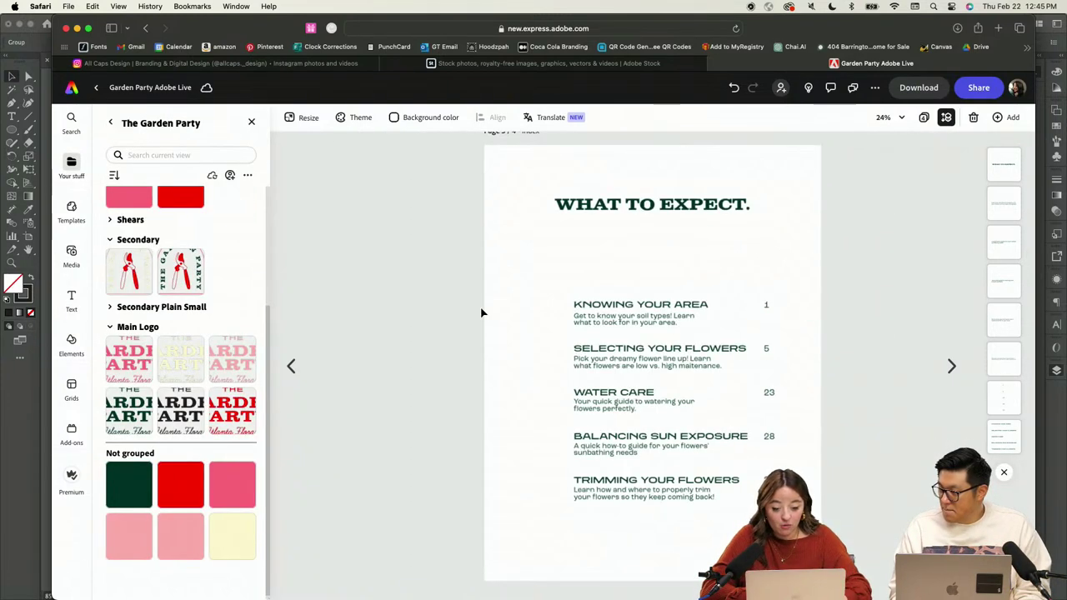
Switch to Illustrator, collapse the Libraries panel, and set the stroke of the three copied sprout, flower and drop icons to 3 pt
key(ctrl+Up)
click(631, 408)
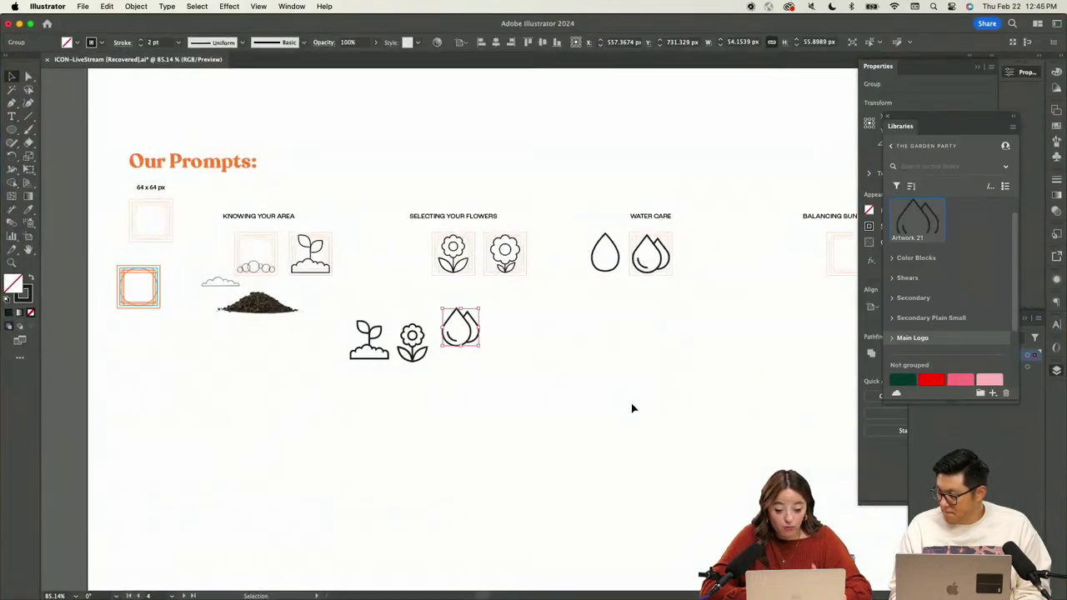
scroll(502, 328, up, 2)
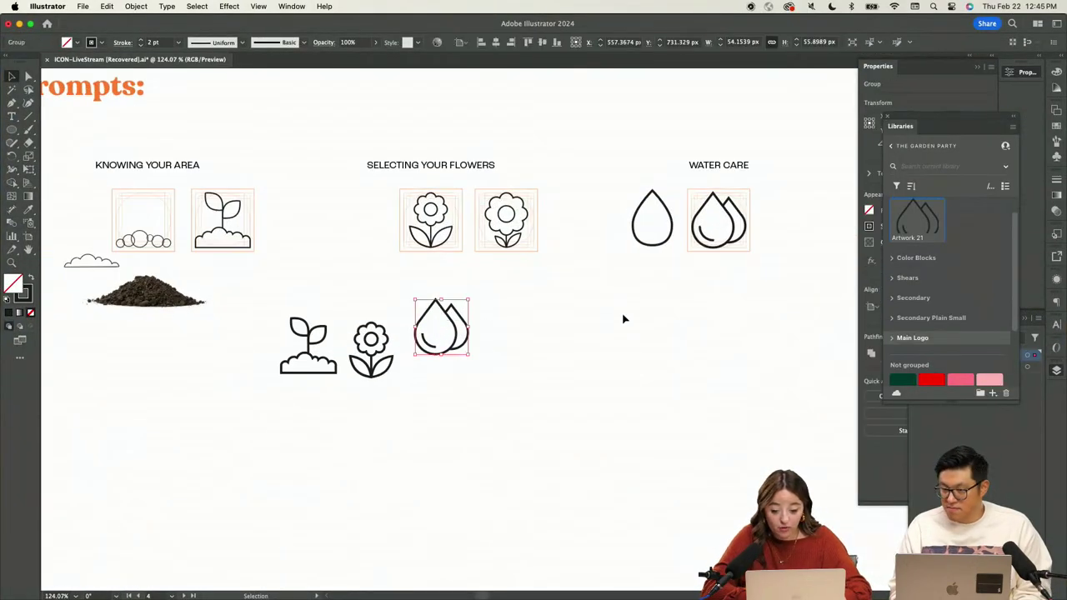
click(1013, 120)
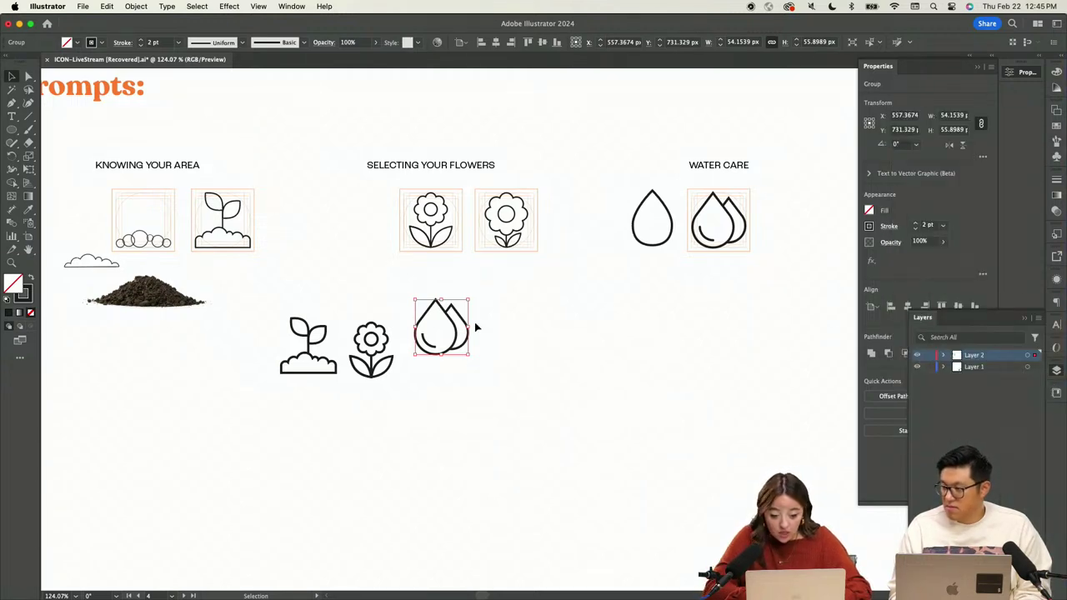
drag(314, 393, 480, 308)
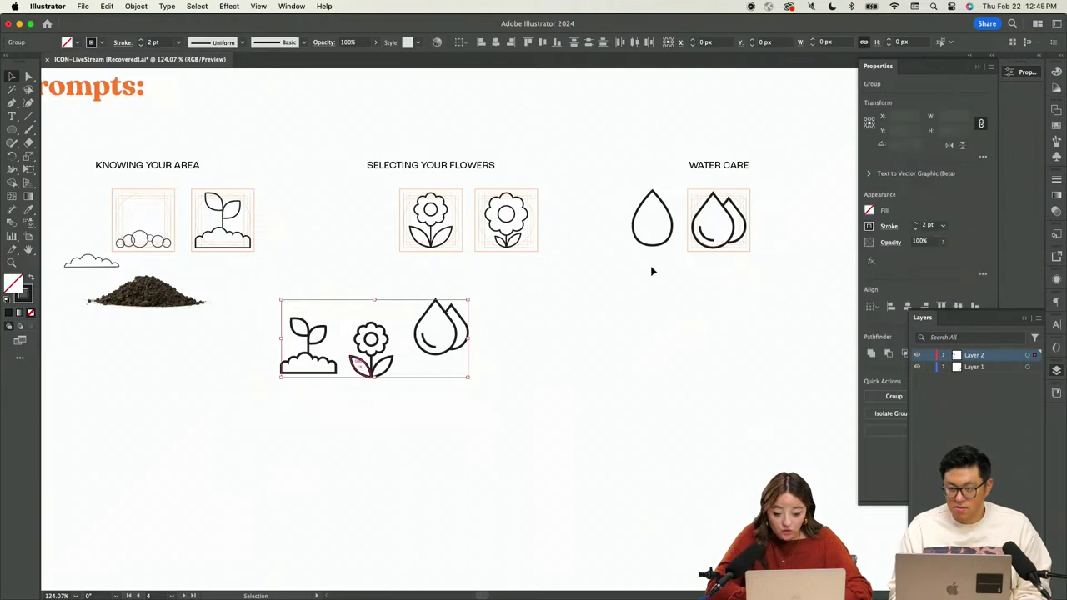
click(917, 224)
scroll(493, 326, down, 3)
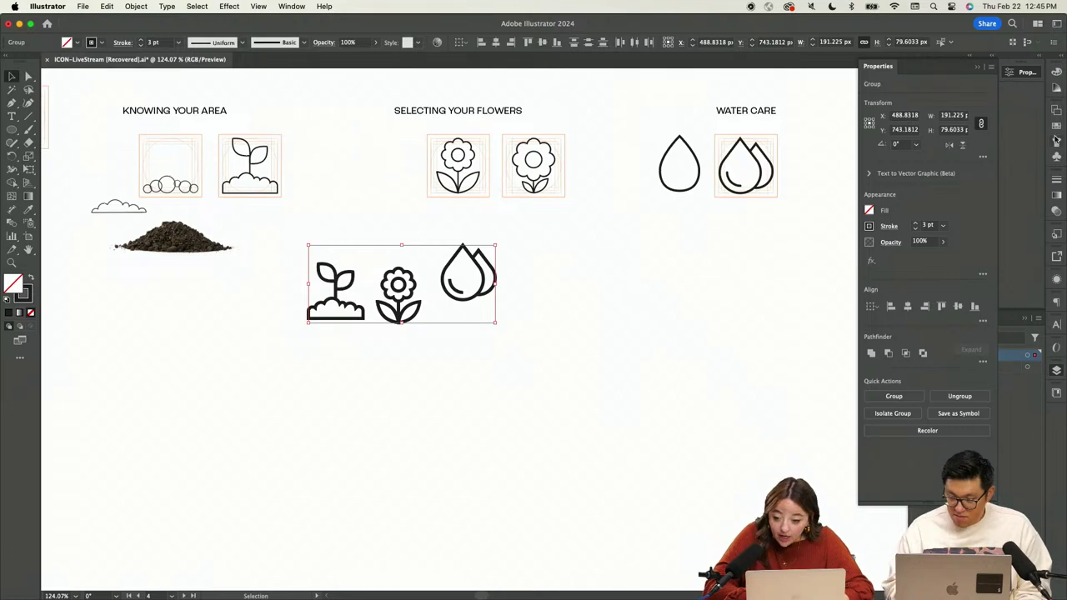
click(1056, 179)
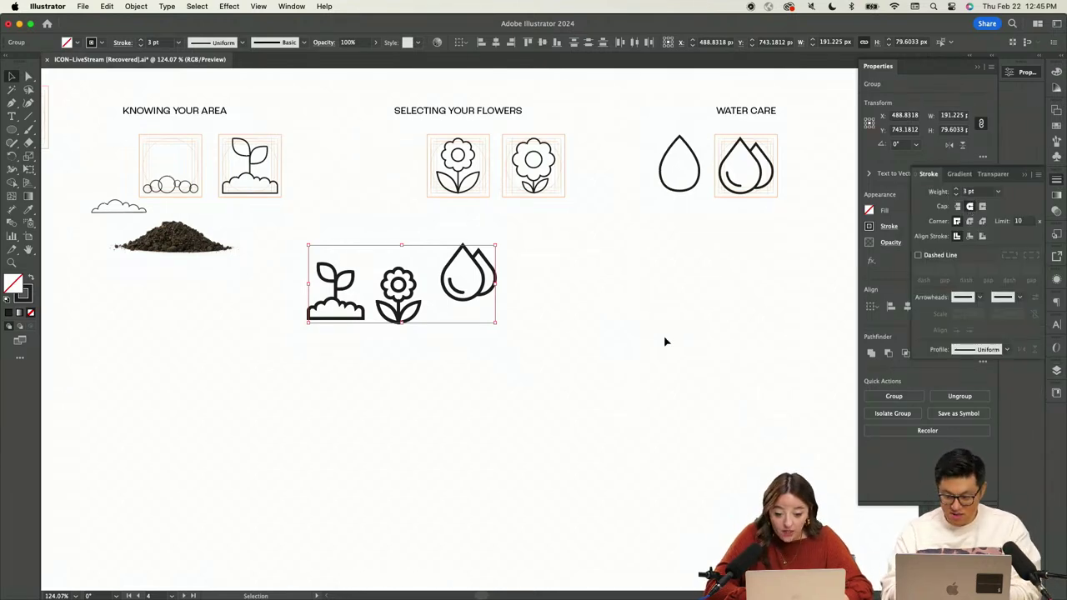
Duplicate the three 3 pt icons onto the Coloring Our Icons artboard, above the gray rounded squares
scroll(664, 341, down, 5)
scroll(621, 288, up, 5)
drag(609, 264, 364, 355)
scroll(407, 317, down, 5)
drag(405, 278, 421, 509)
scroll(409, 516, down, 3)
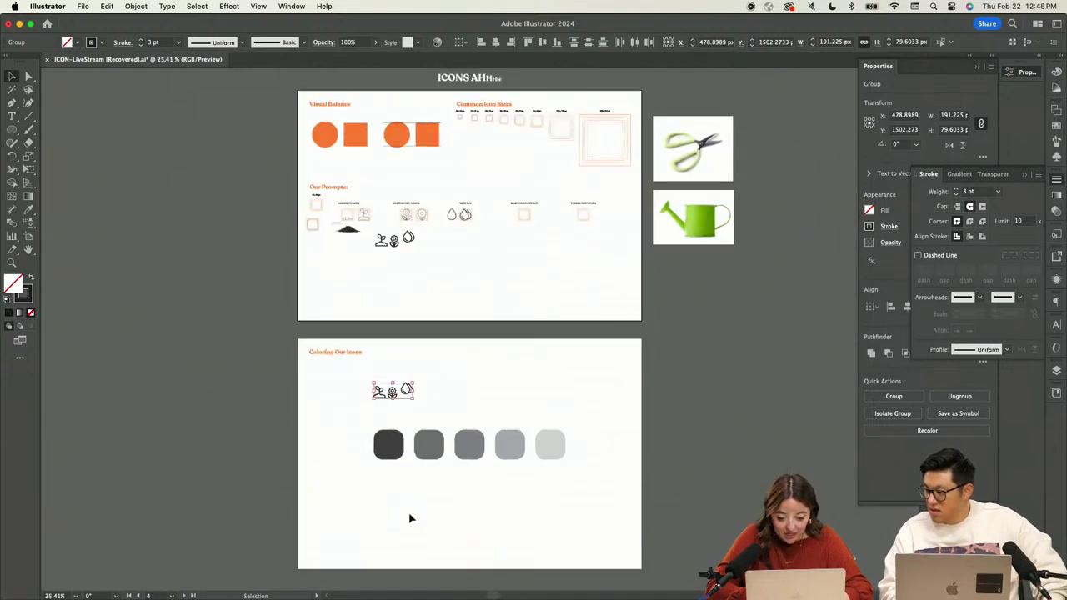
Bring the sun and scissors icons from the loose row below the artboards to the Coloring Our Icons artboard, beside the two-drop icon
scroll(408, 517, down, 5)
scroll(408, 517, down, 3)
scroll(408, 517, down, 8)
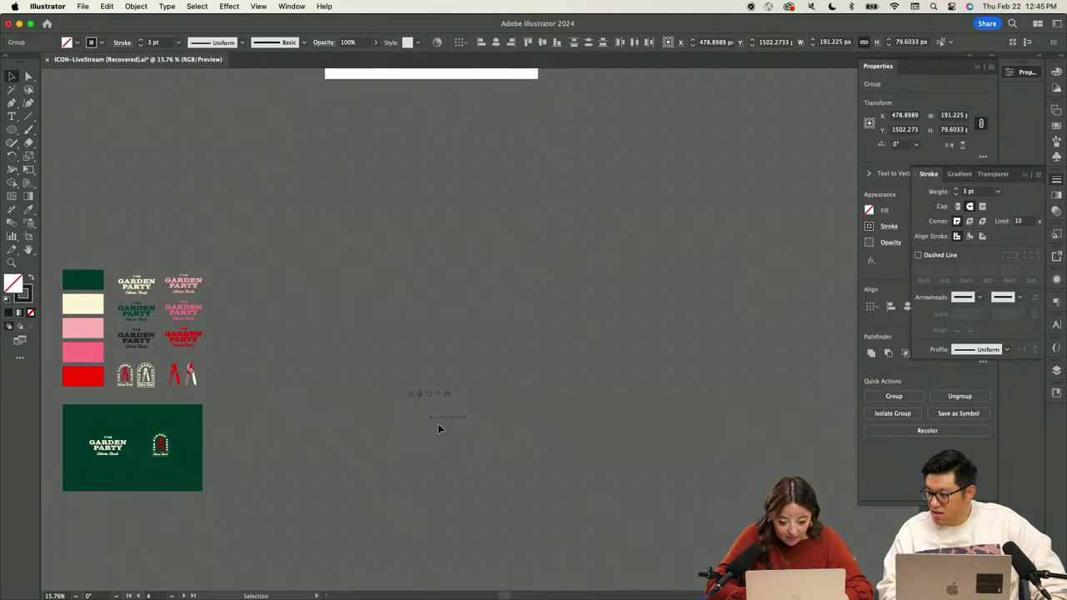
scroll(438, 425, up, 2)
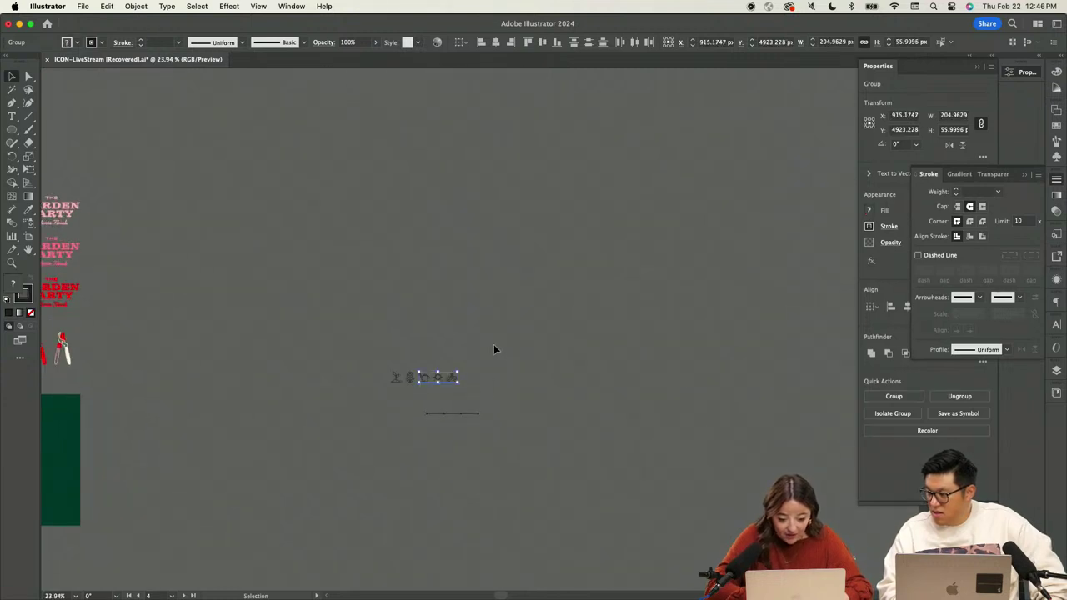
click(435, 409)
click(439, 379)
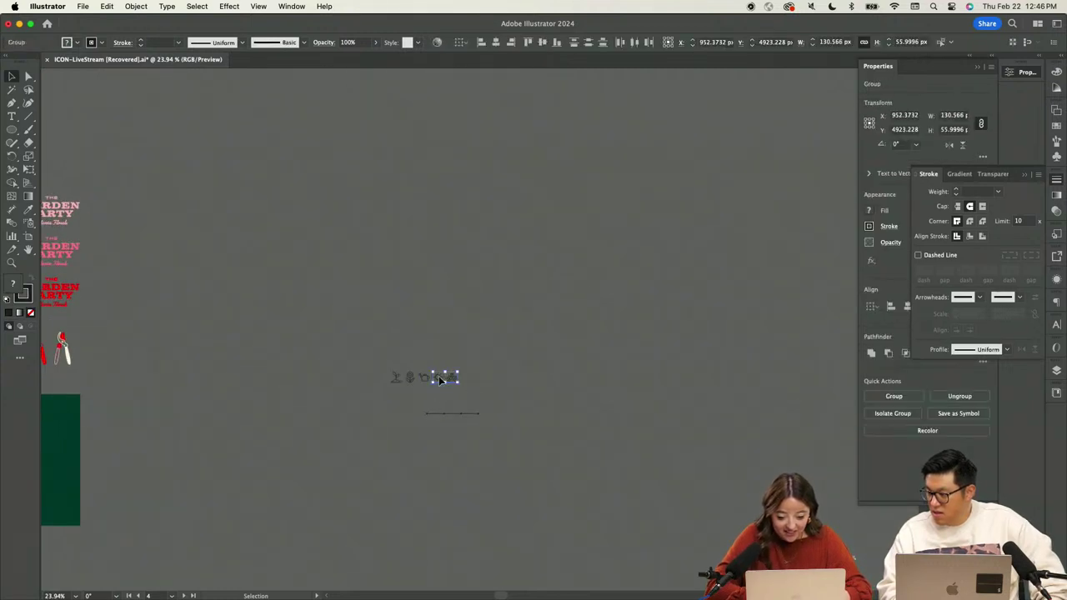
click(476, 297)
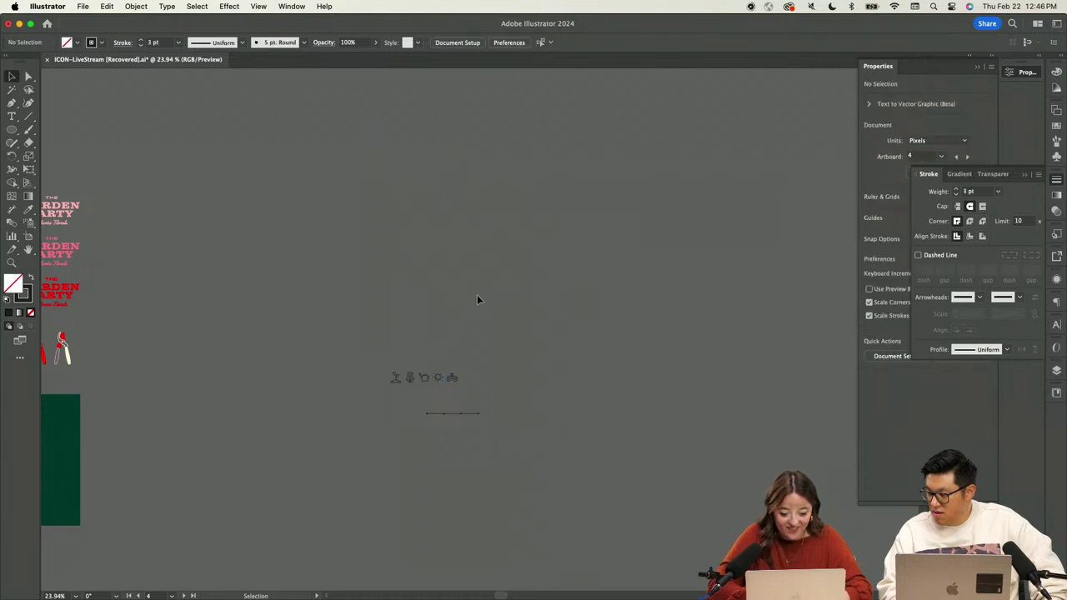
click(433, 392)
key(super+0)
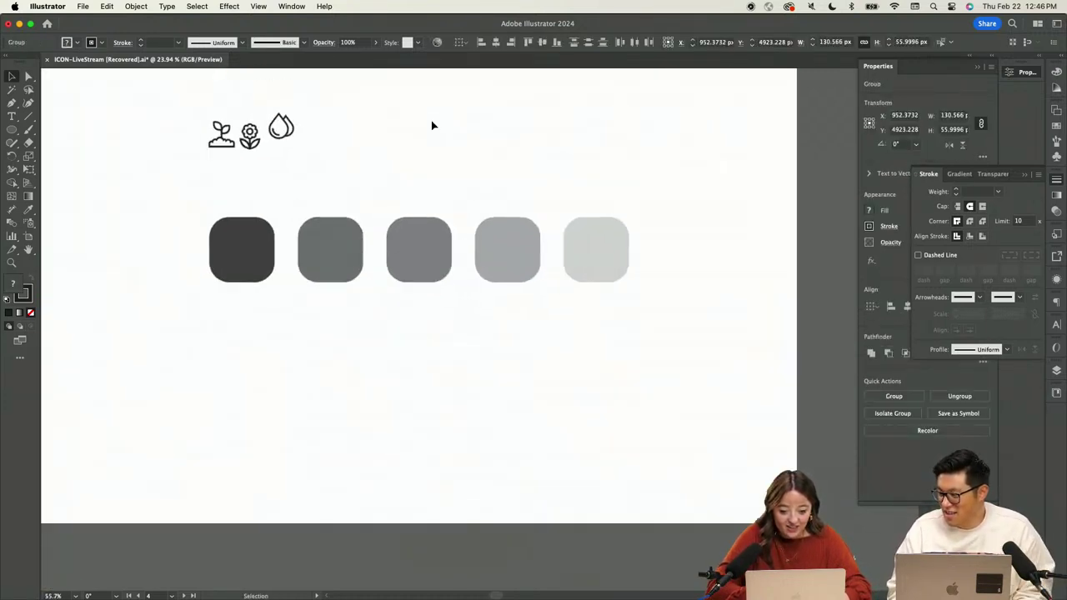
scroll(422, 217, up, 3)
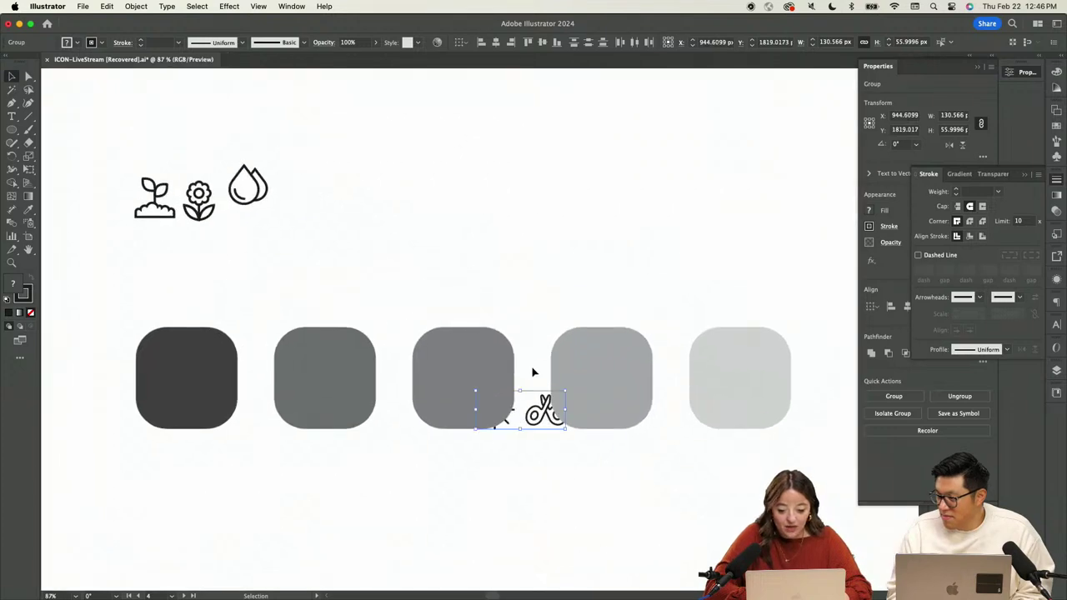
drag(548, 410, 375, 191)
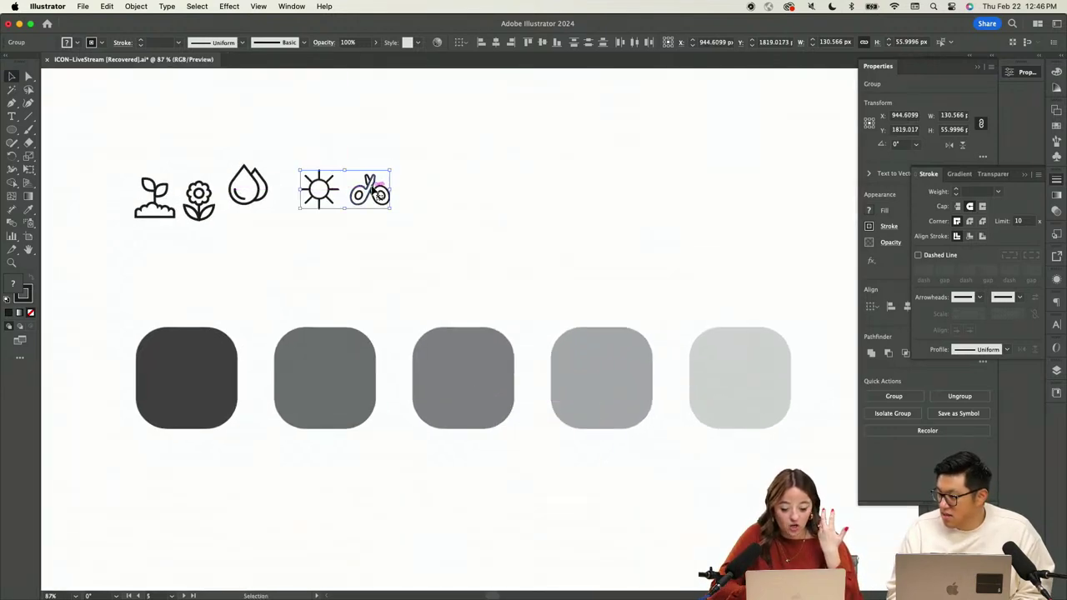
Match the sun and scissors icons to the two-drop icon's 3 pt stroke with the Eyedropper tool
key(i)
click(265, 178)
key(v)
scroll(160, 182, up, 2)
scroll(459, 136, left, 3)
click(458, 136)
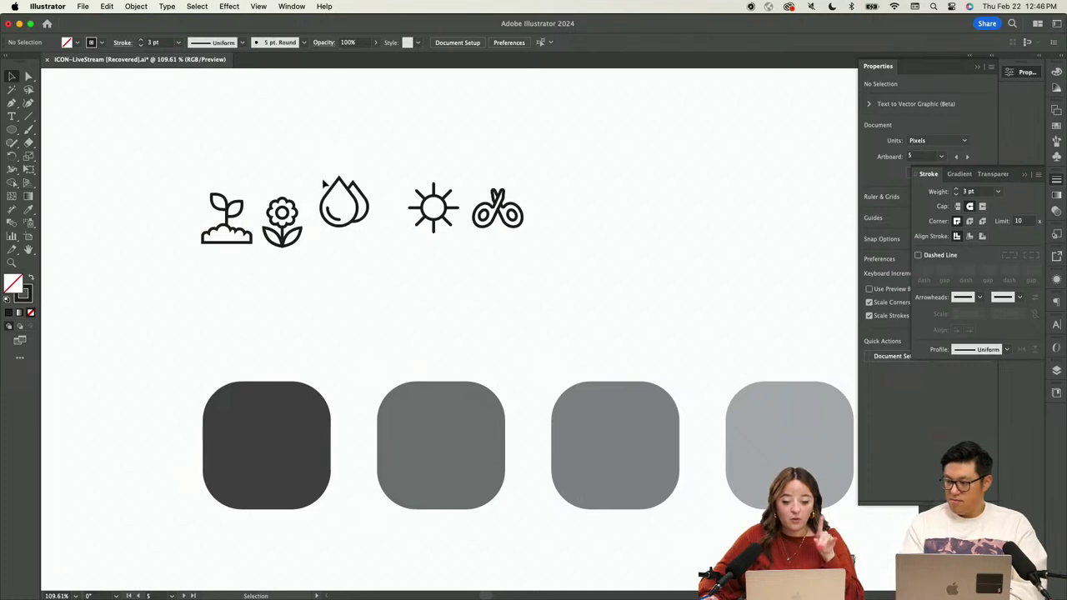
Line up the two-drop, sun and scissors icons in one closely spaced row with the sprout and flower
drag(591, 169, 390, 260)
drag(353, 201, 354, 220)
drag(631, 159, 415, 271)
drag(440, 230, 414, 220)
drag(546, 199, 442, 238)
click(553, 243)
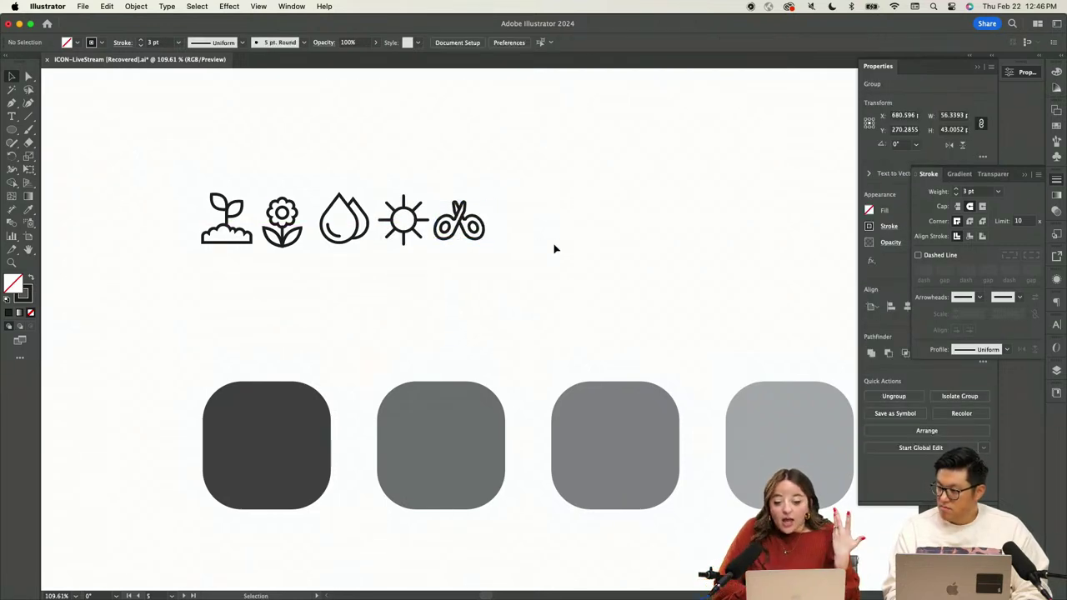
Select the five gray rounded squares below the icon row
scroll(554, 245, down, 3)
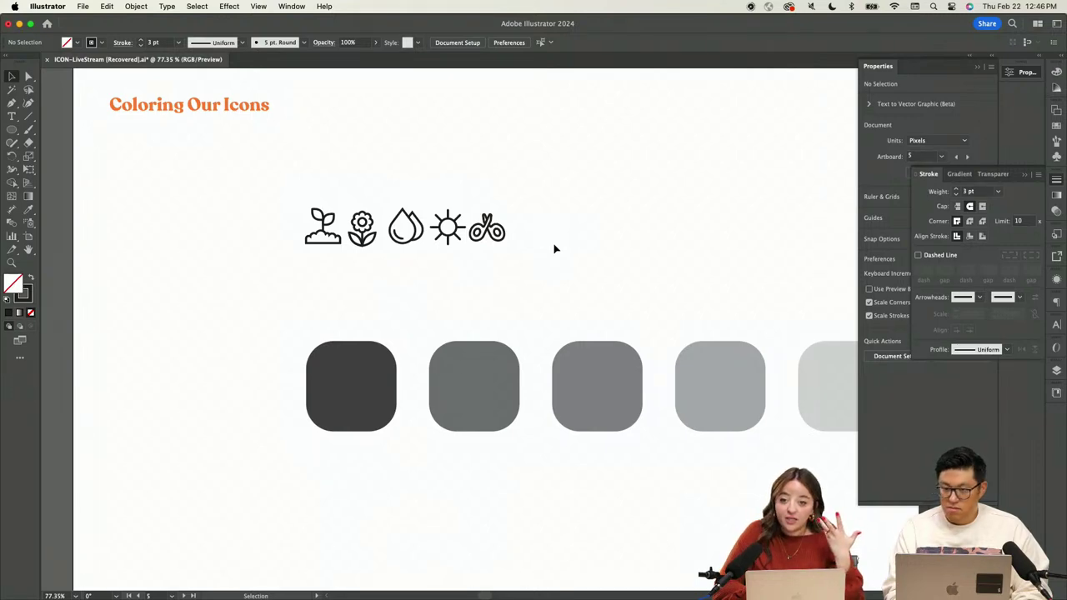
scroll(555, 248, down, 3)
drag(741, 274, 290, 353)
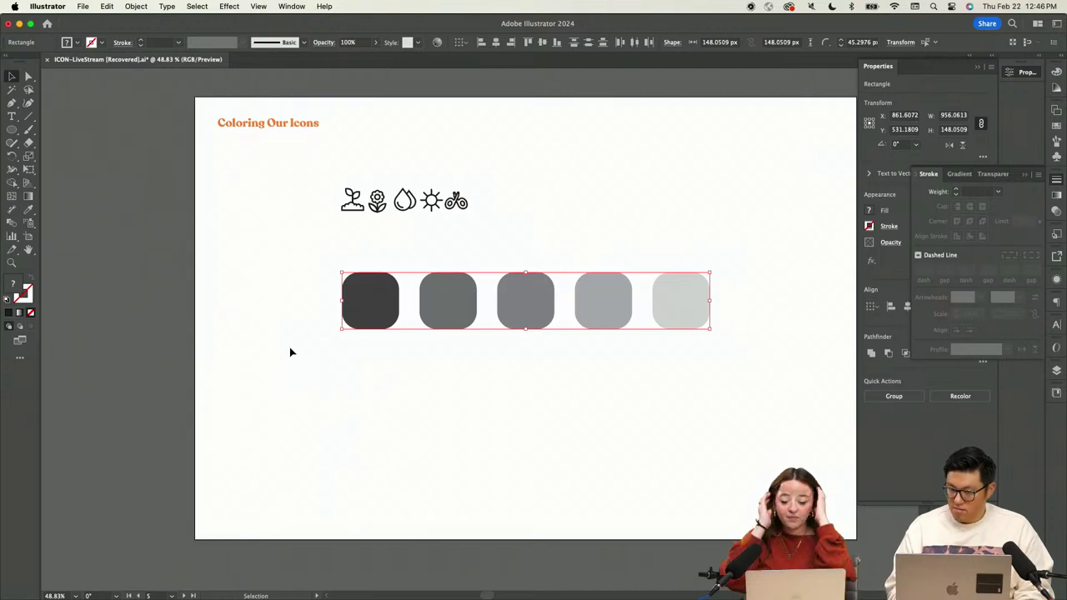
Examine The Garden Party color swatches and logo variations below the artboards, and return to the Coloring Our Icons artboard
scroll(289, 346, down, 3)
scroll(322, 365, left, 5)
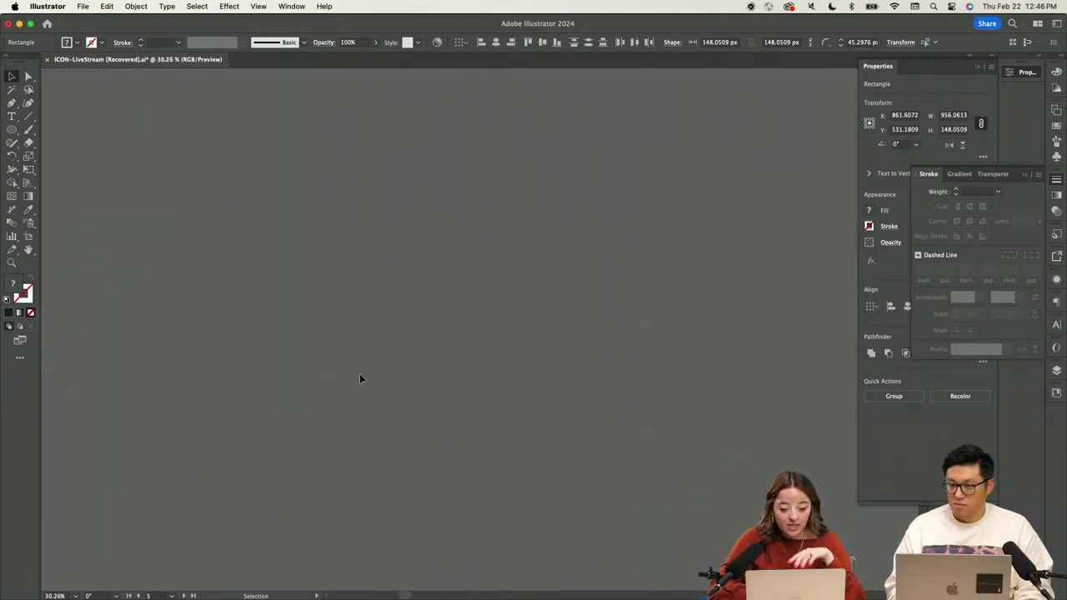
scroll(361, 356, down, 4)
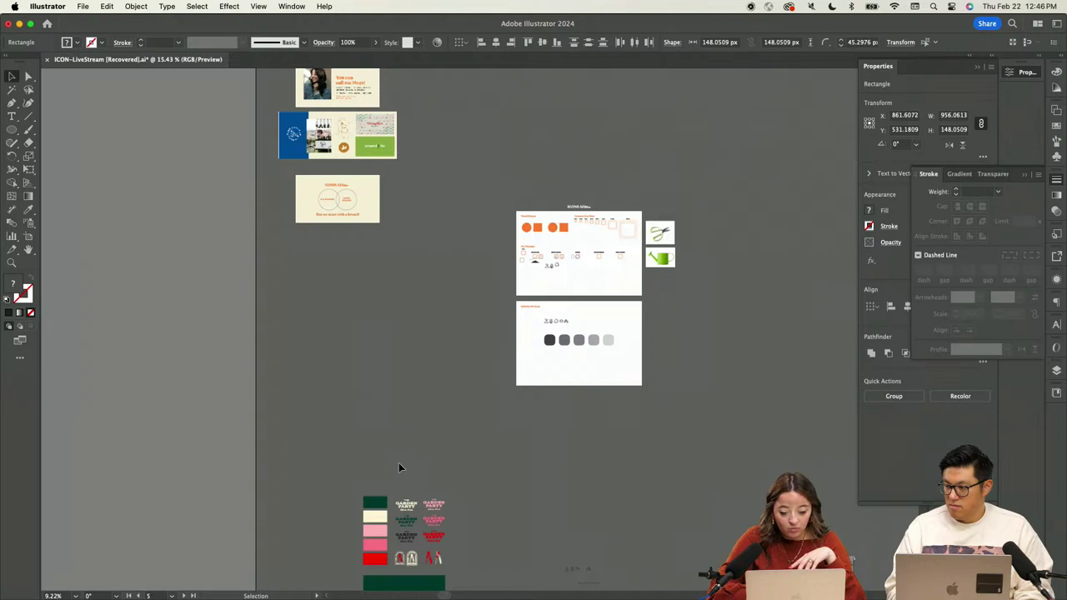
scroll(399, 463, down, 5)
scroll(398, 463, up, 1)
scroll(394, 227, up, 2)
scroll(394, 226, up, 4)
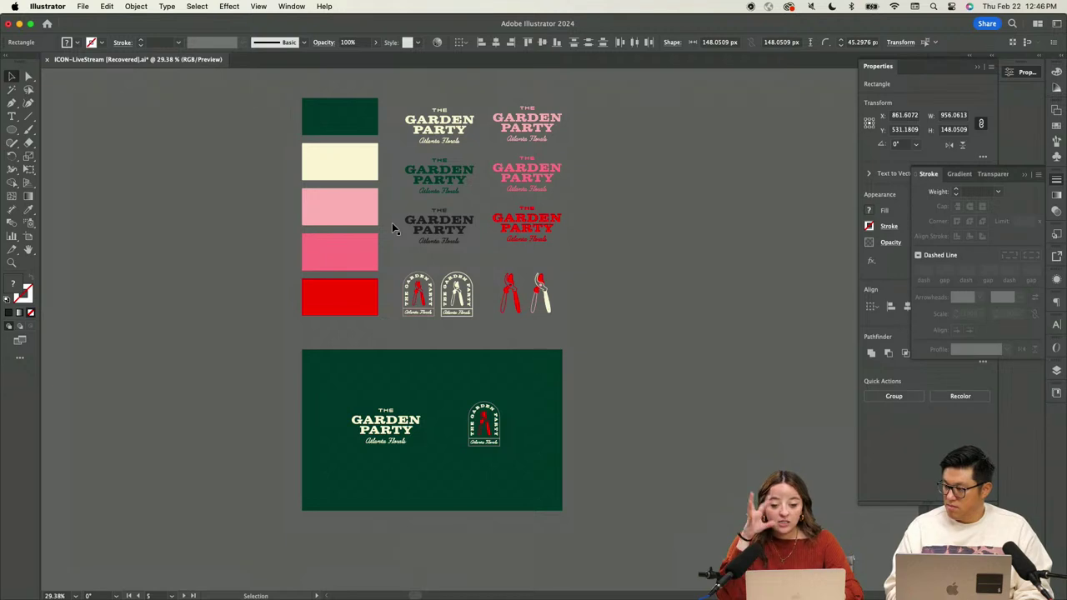
scroll(394, 226, down, 6)
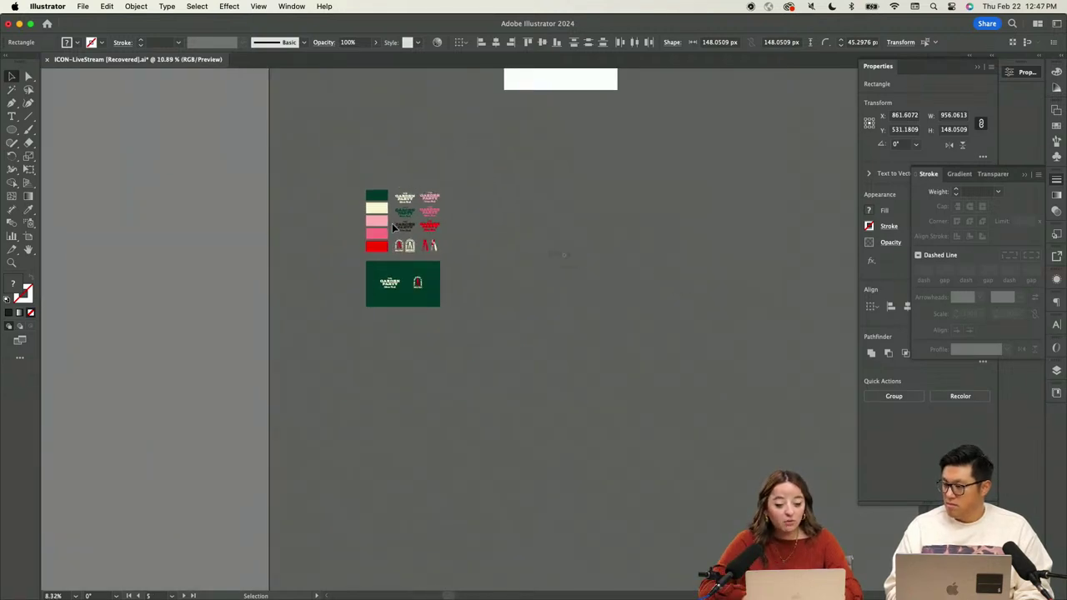
scroll(584, 167, up, 2)
scroll(508, 441, up, 6)
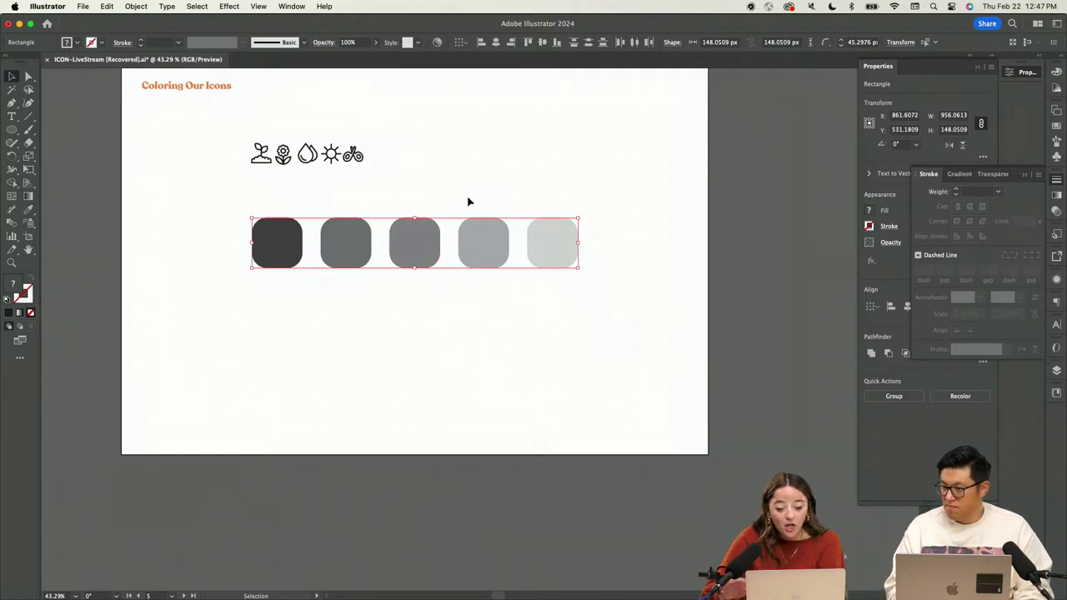
Open Generative Recolor for the five gray rounded squares
drag(624, 275, 292, 229)
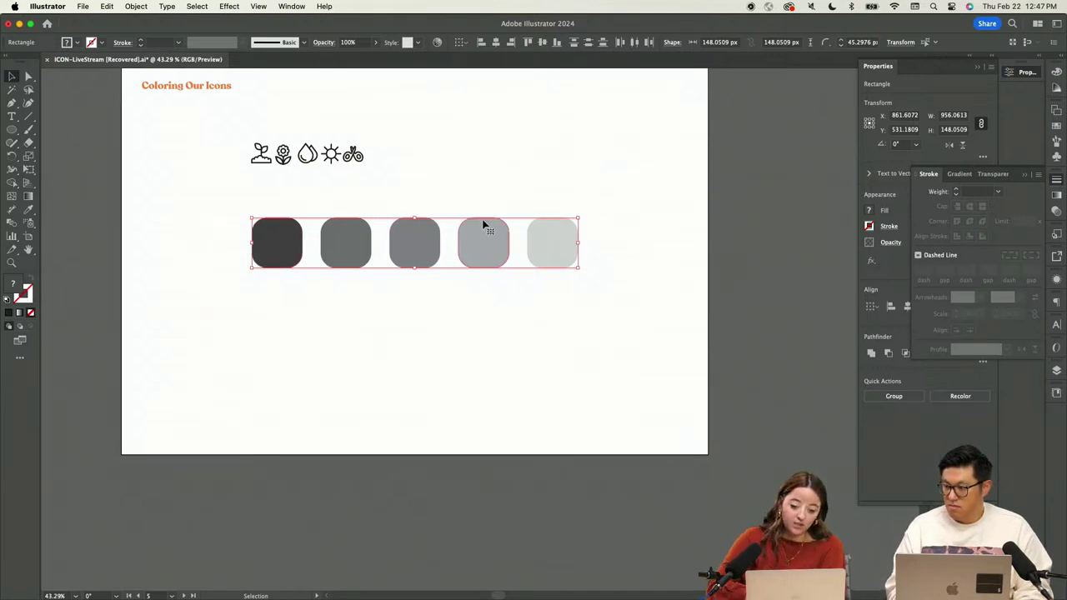
scroll(483, 225, up, 3)
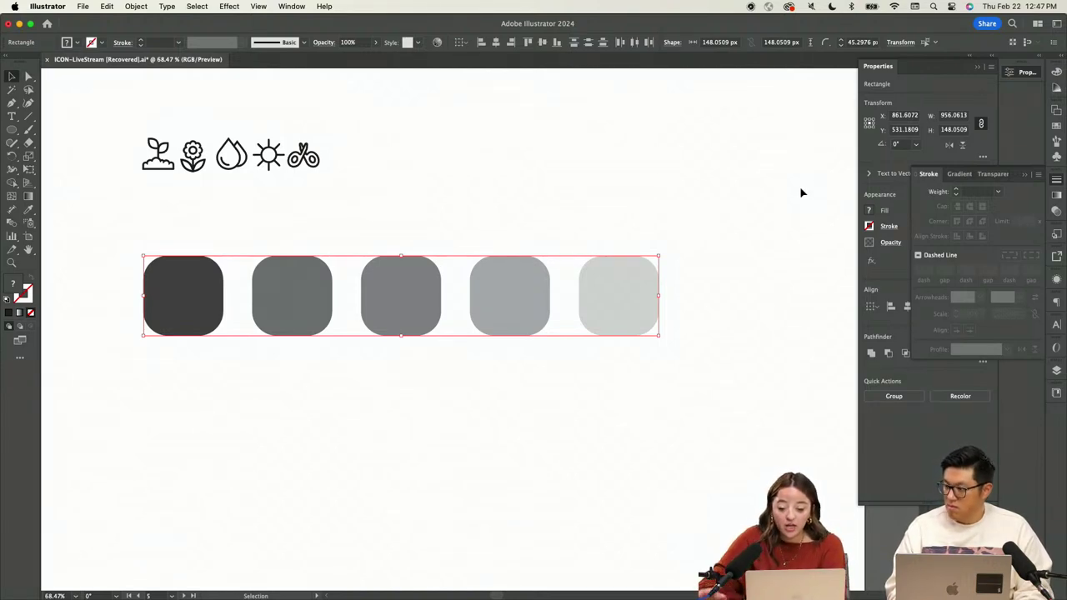
click(107, 5)
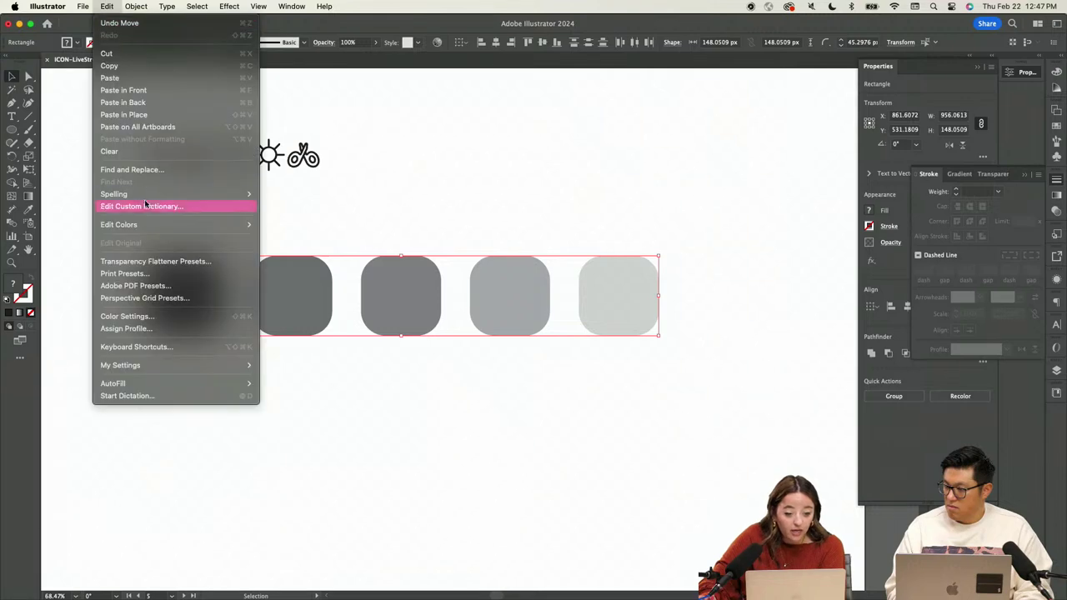
mouse_move(152, 224)
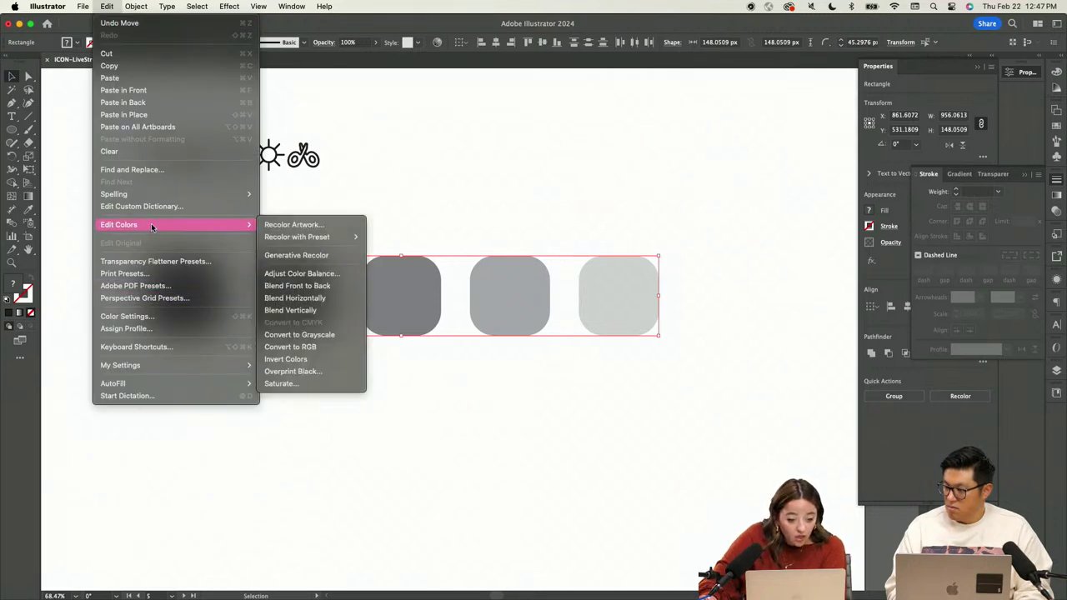
click(315, 257)
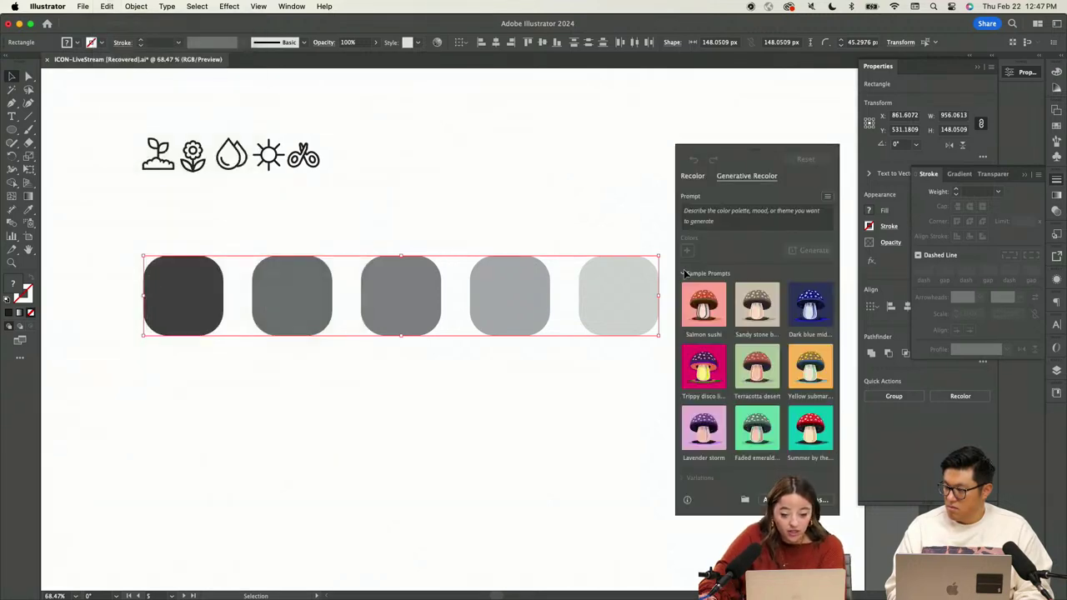
Generate color variations for the squares from the prompt "valentines day" and compare the resulting palettes
click(761, 215)
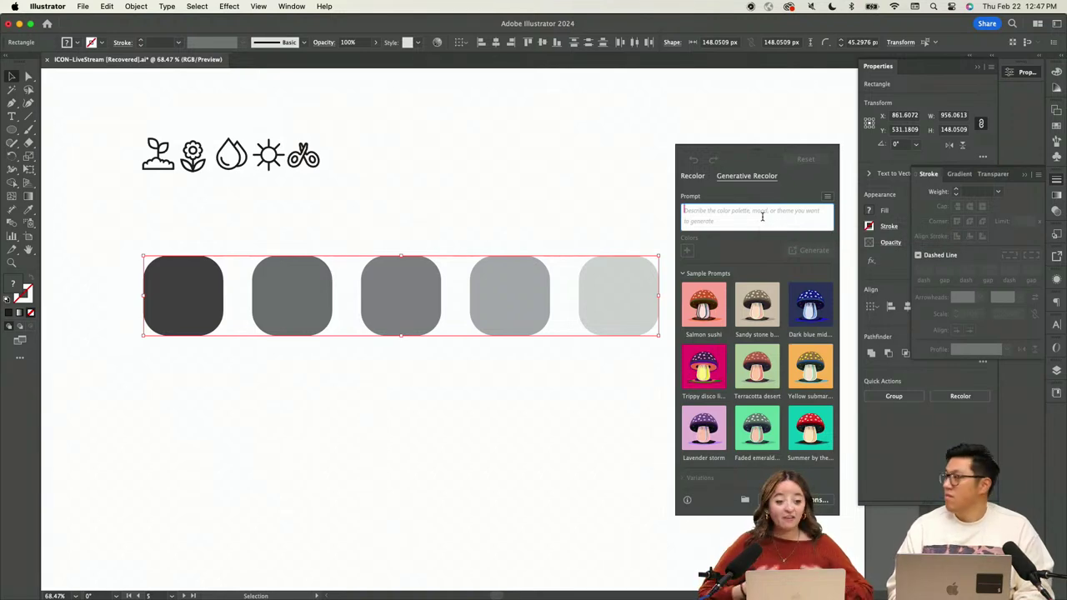
text(ve)
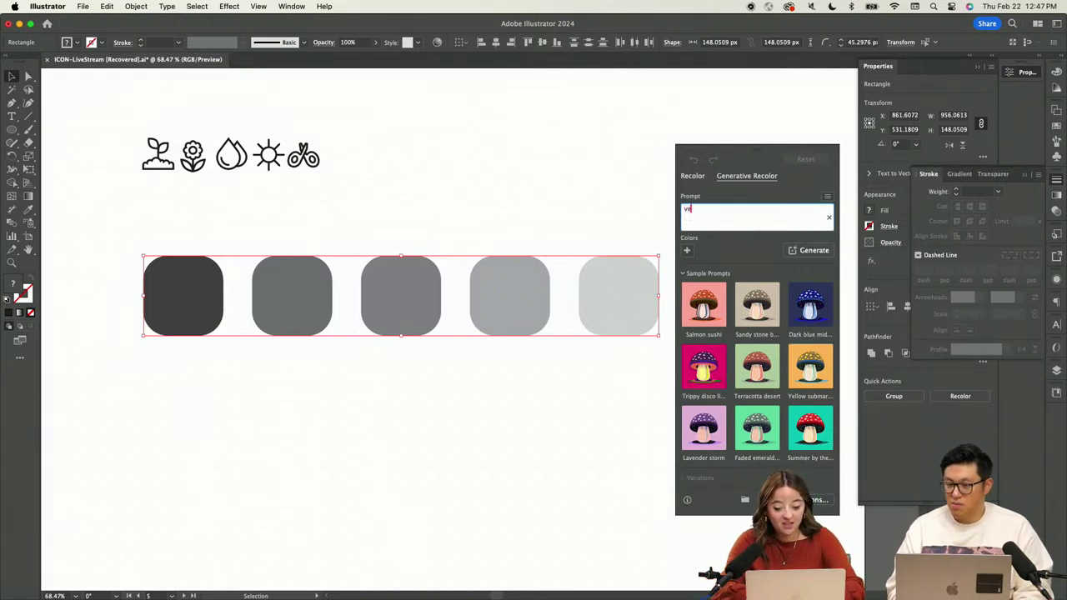
text(lentines day)
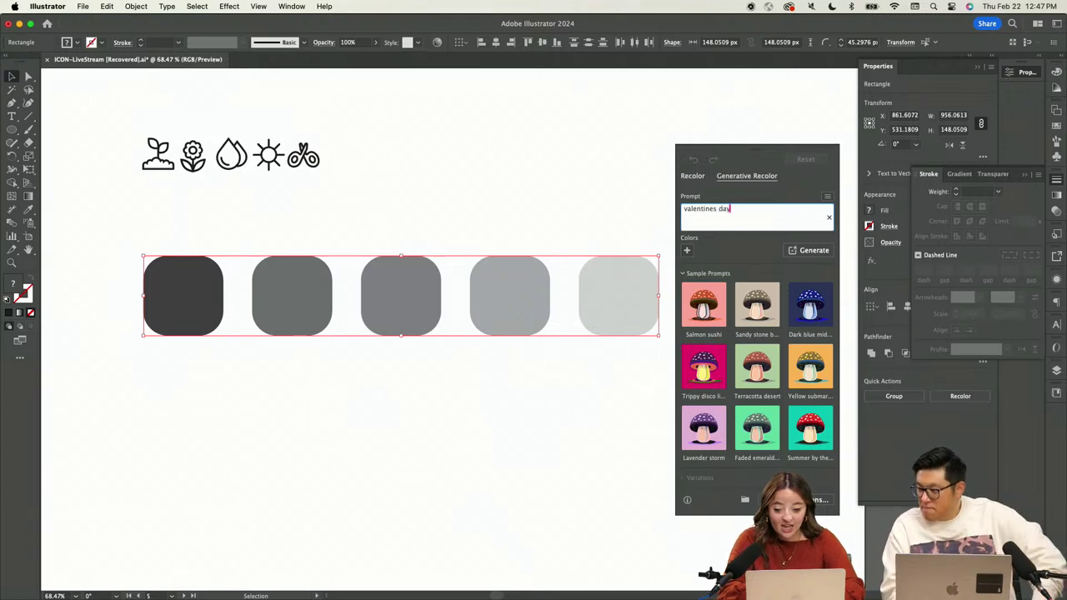
key(Return)
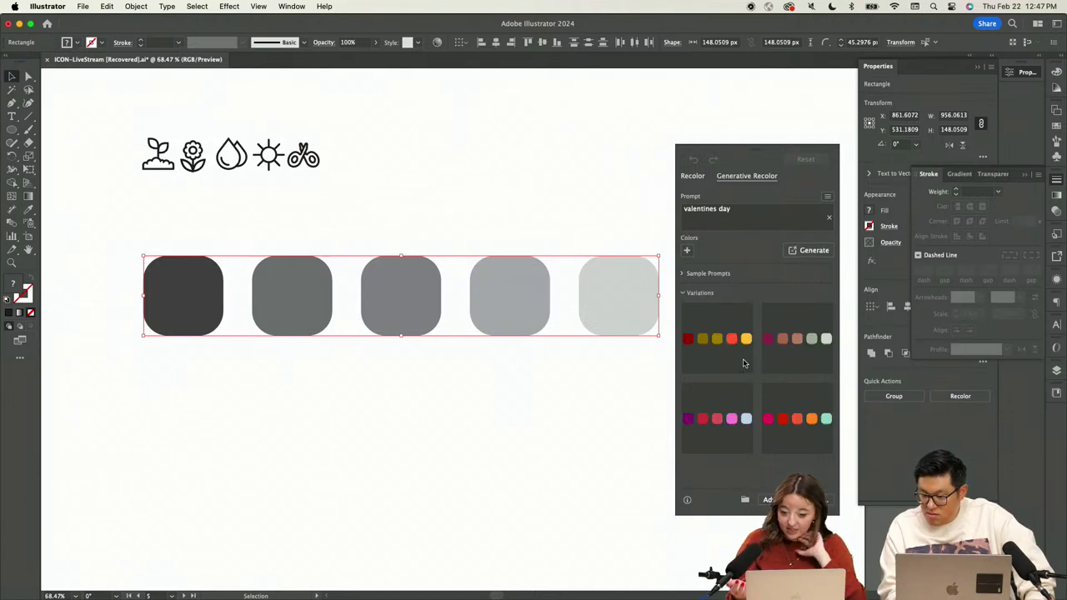
mouse_move(790, 424)
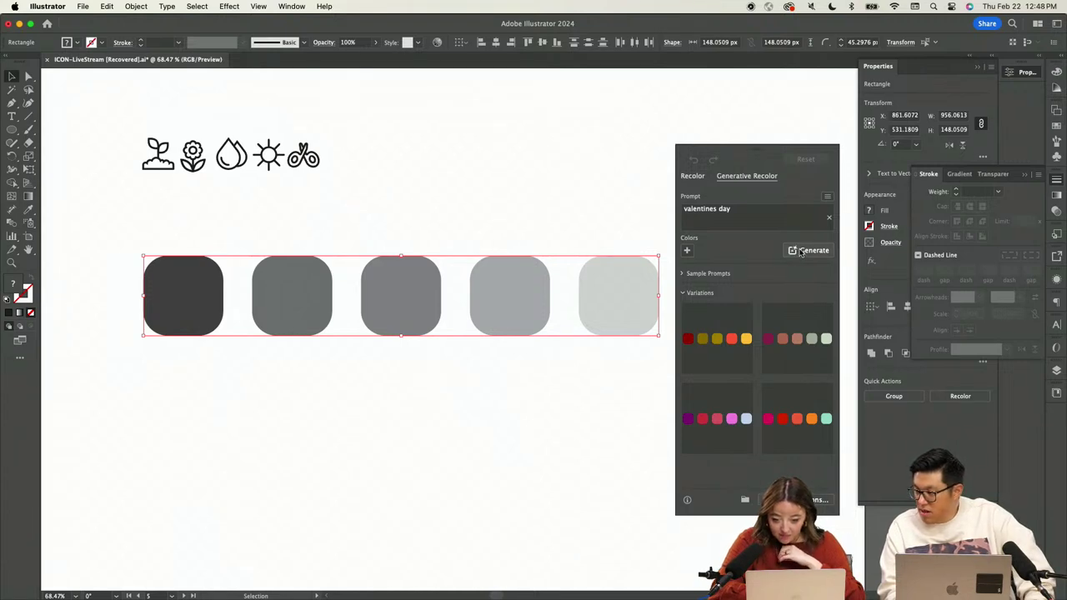
scroll(753, 431, down, 2)
scroll(752, 431, up, 2)
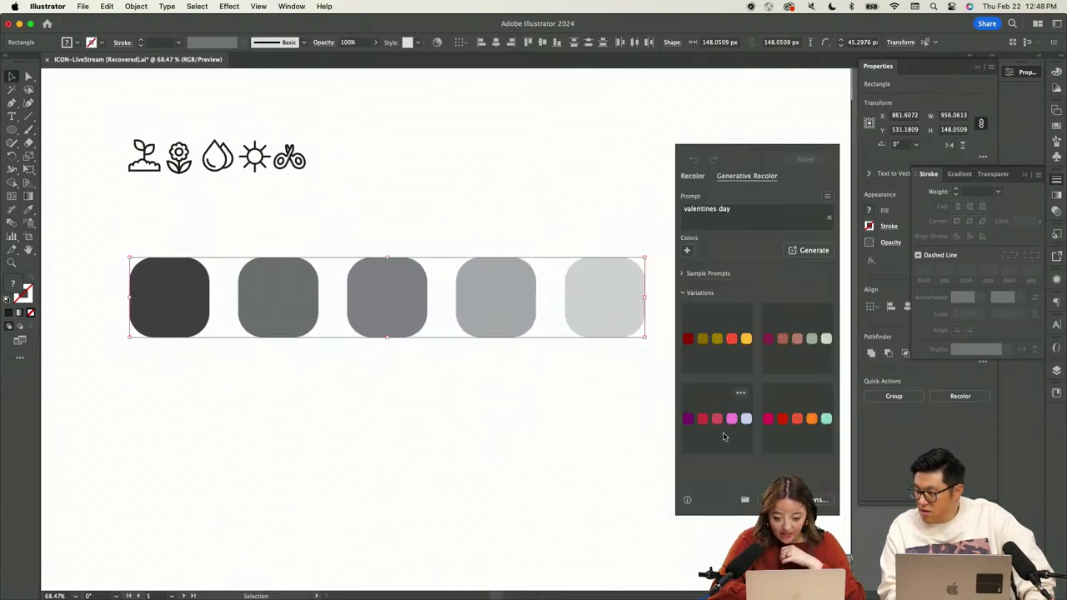
Apply the magenta, red, coral, orange and mint variation to the squares and duplicate the row below the original
click(790, 423)
key(super+0)
drag(519, 341, 519, 411)
scroll(519, 405, down, 1)
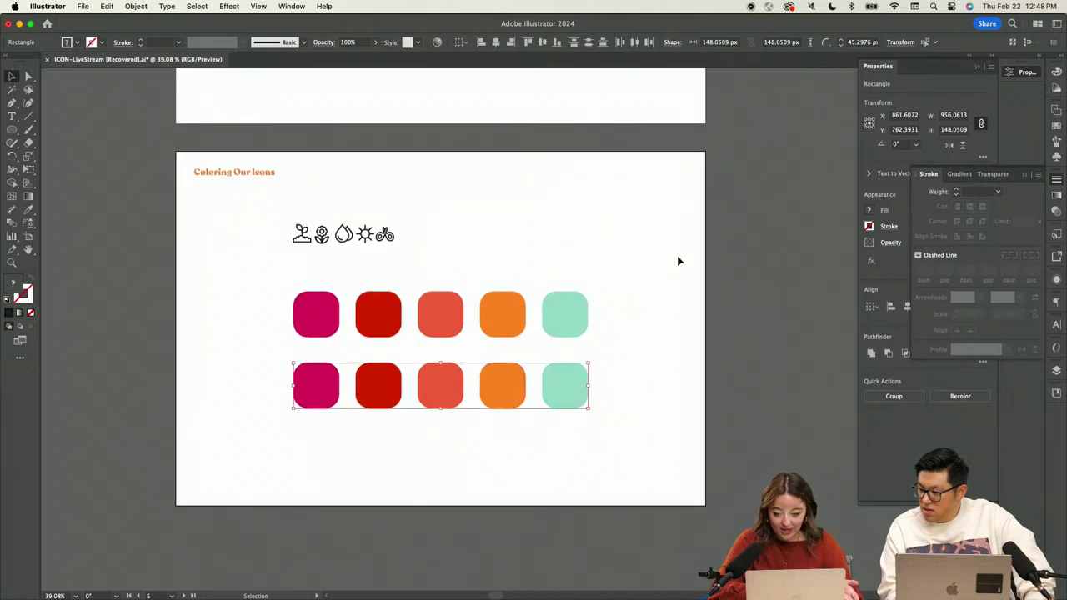
Use Generative Recolor with the prompt "valentines day" on the lower row and apply the maroon, red, salmon, tan and beige variation
click(108, 6)
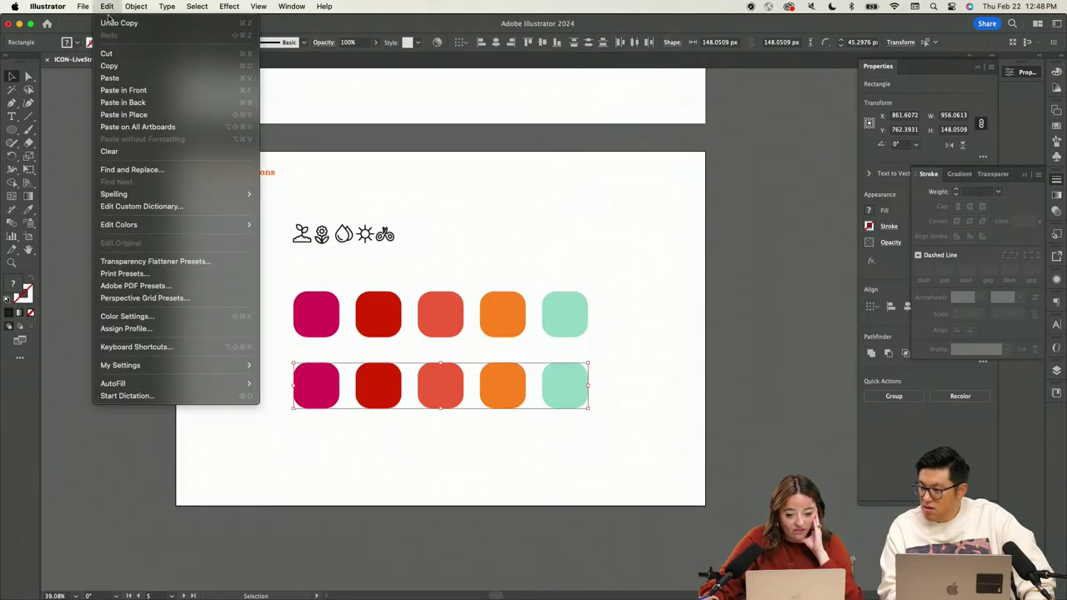
mouse_move(139, 225)
click(296, 251)
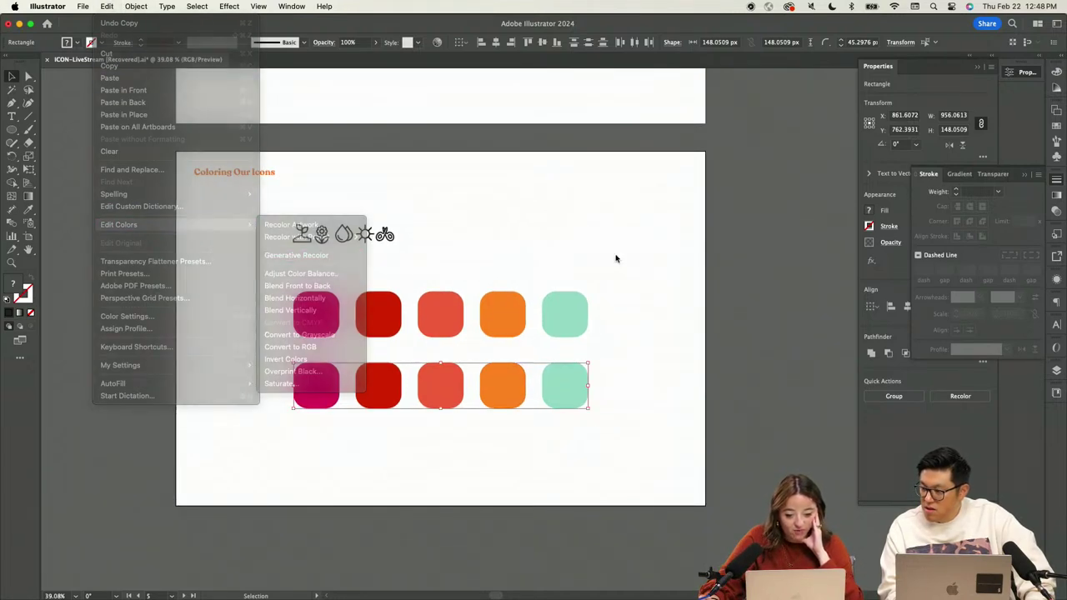
click(669, 221)
text(va)
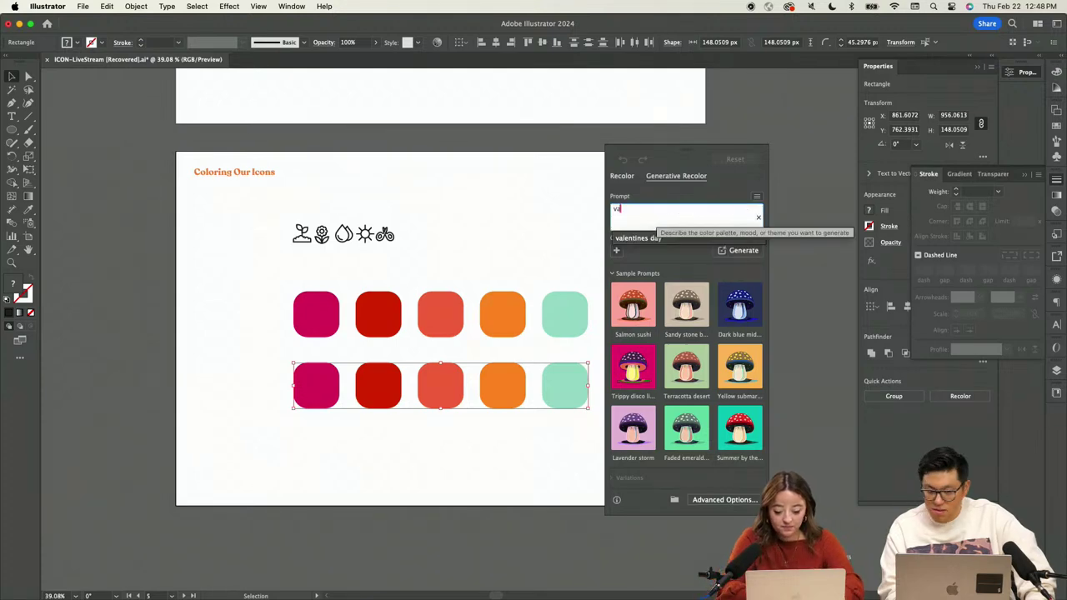
text(lentines day)
key(Return)
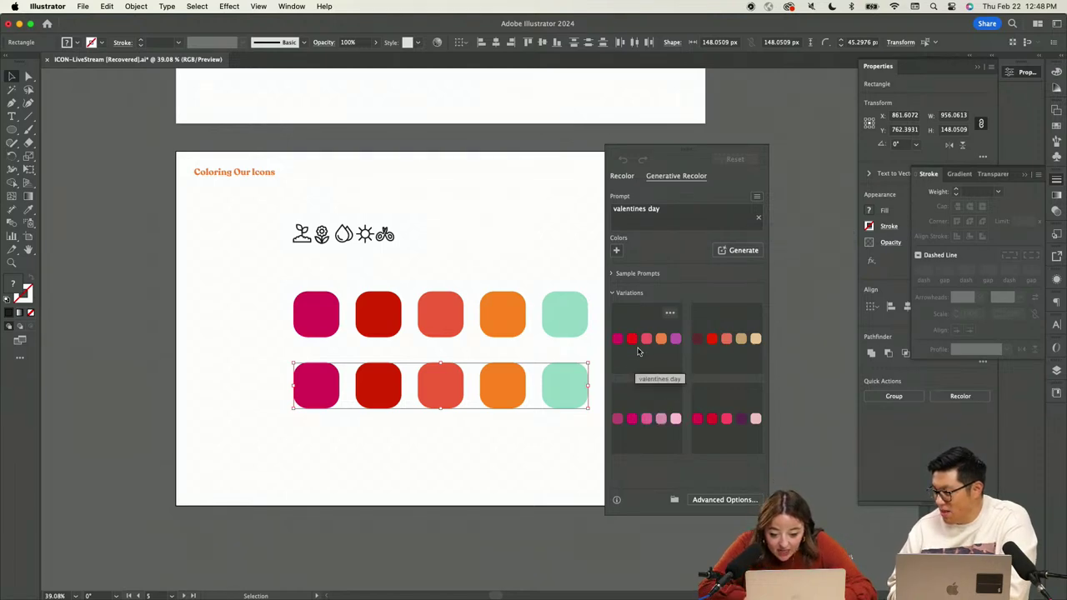
click(712, 349)
click(556, 277)
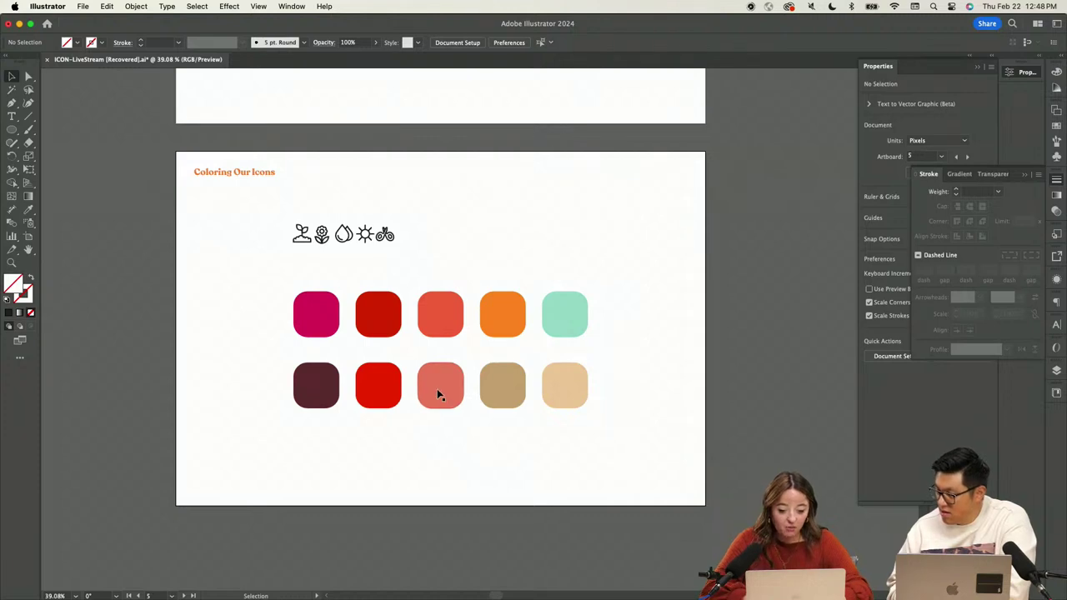
Convert the strokes of all five icons in the row above the squares to outlined fills
scroll(437, 388, up, 3)
drag(232, 189, 233, 190)
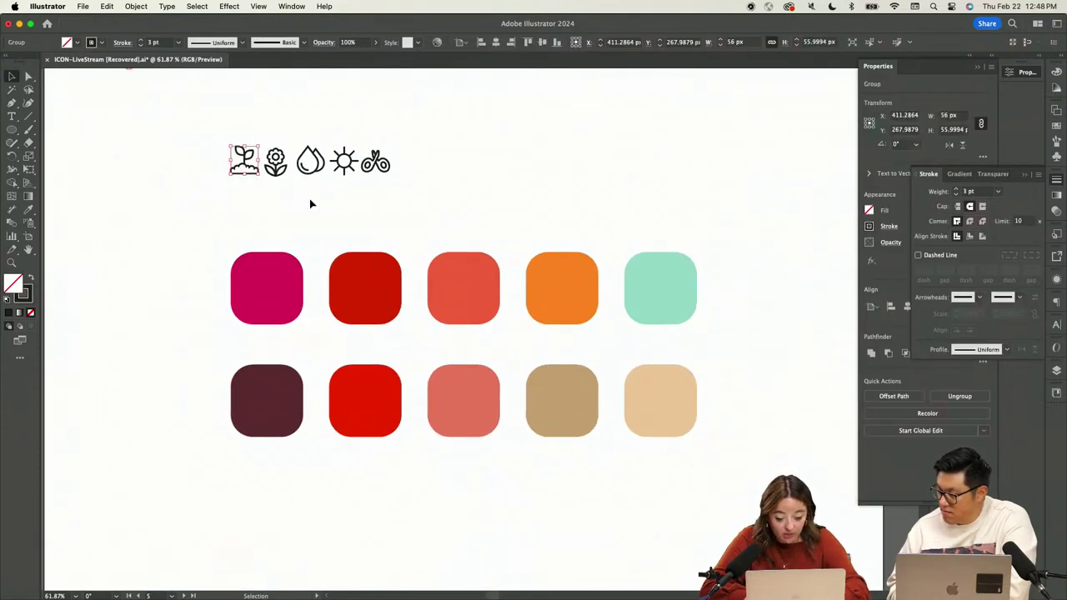
drag(448, 148, 170, 200)
click(136, 6)
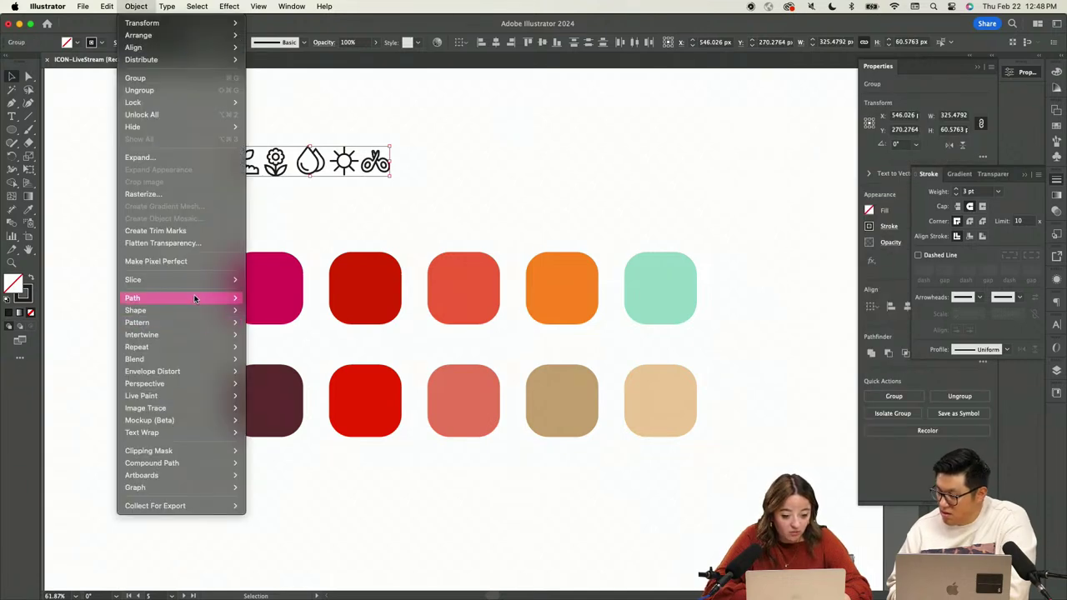
mouse_move(196, 297)
click(303, 329)
Color the seedling icon with the beige square's color and the flower icon with the bright red of the lower row
drag(254, 178, 219, 203)
key(i)
click(635, 388)
key(v)
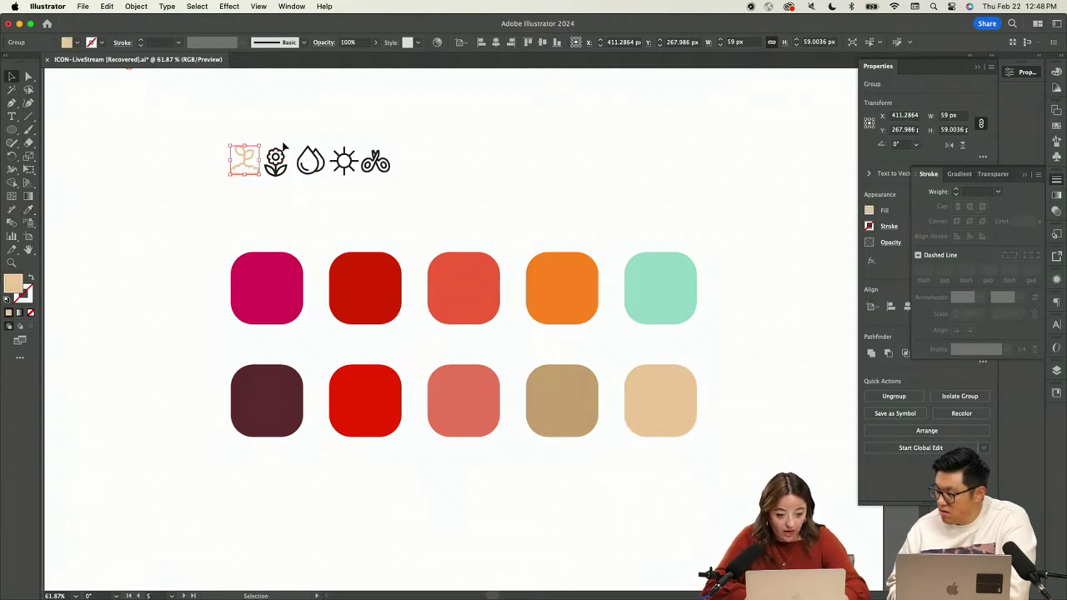
key(a)
click(271, 184)
key(i)
click(360, 375)
Color the water drop icon with the mint square's color and the sun icon with the lower row's salmon
key(a)
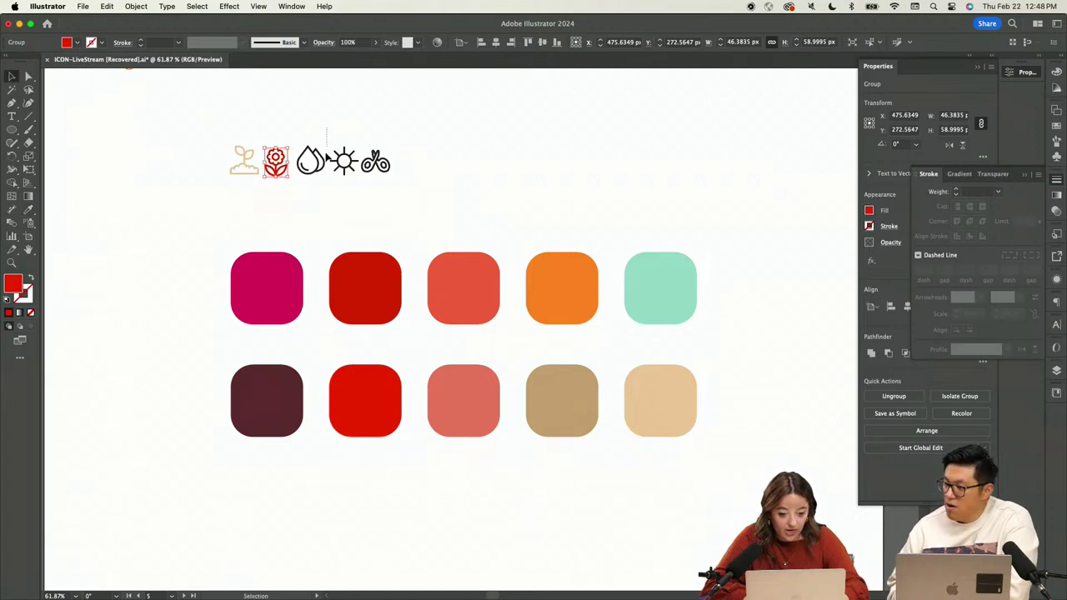
click(298, 177)
key(i)
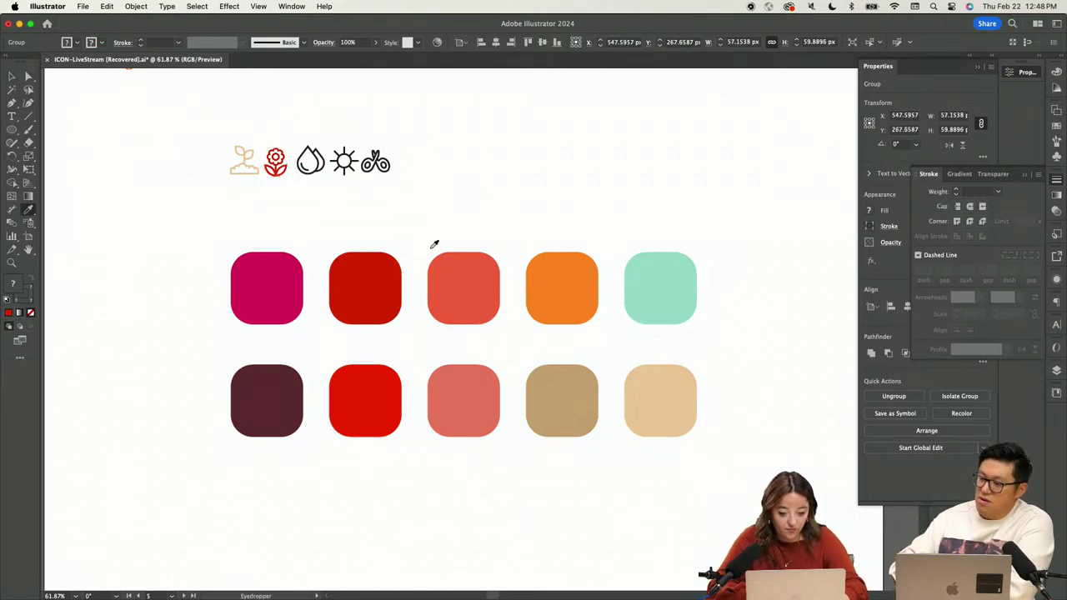
click(658, 295)
key(a)
click(361, 375)
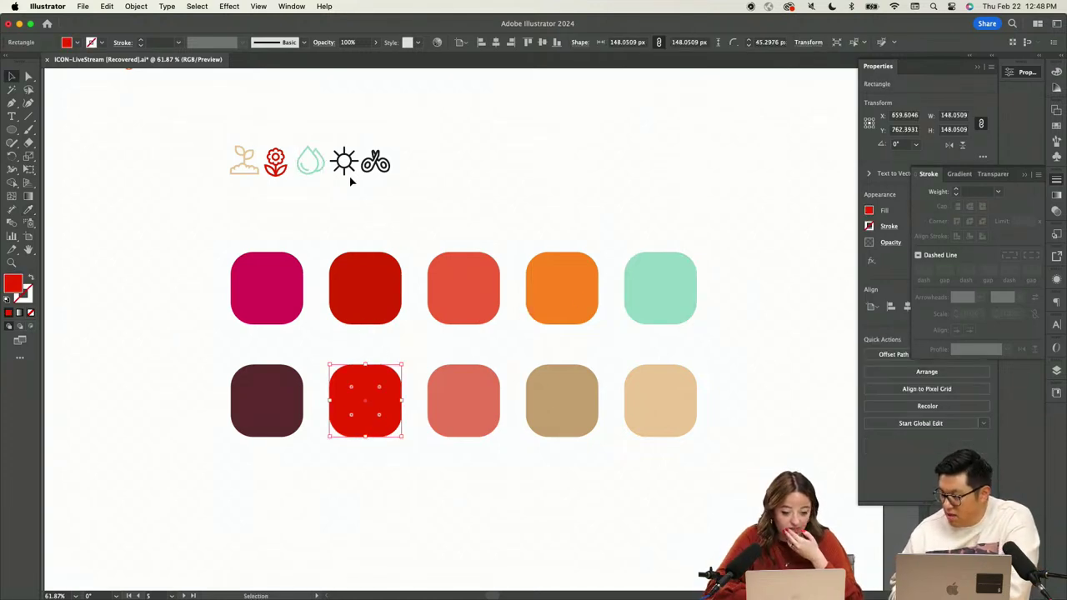
click(350, 197)
click(338, 177)
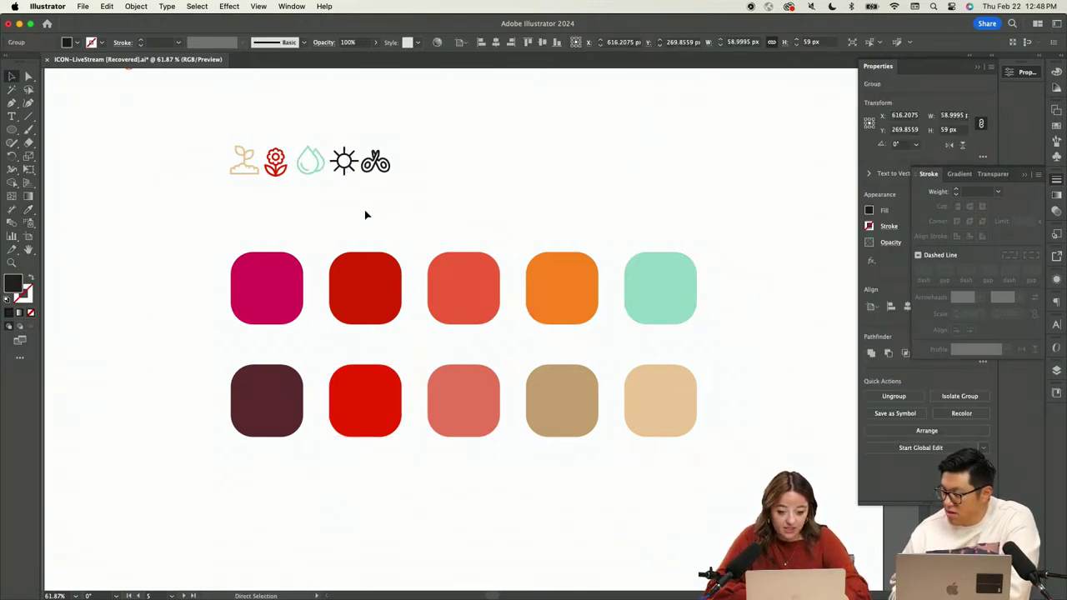
key(i)
click(465, 371)
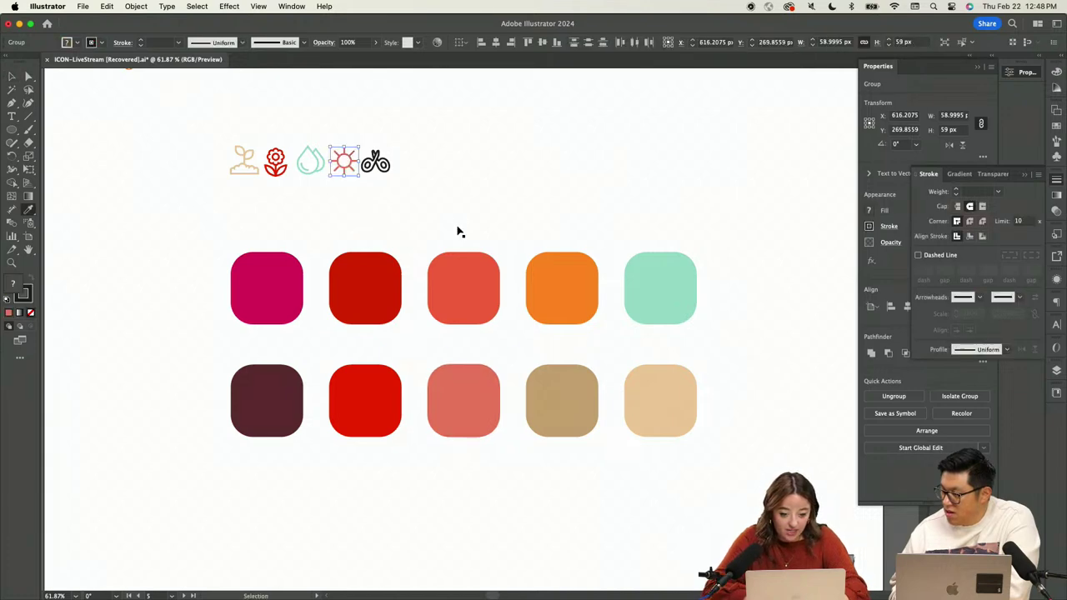
Color the shears icon with the dark maroon square's color and review the recolored icon row
key(v)
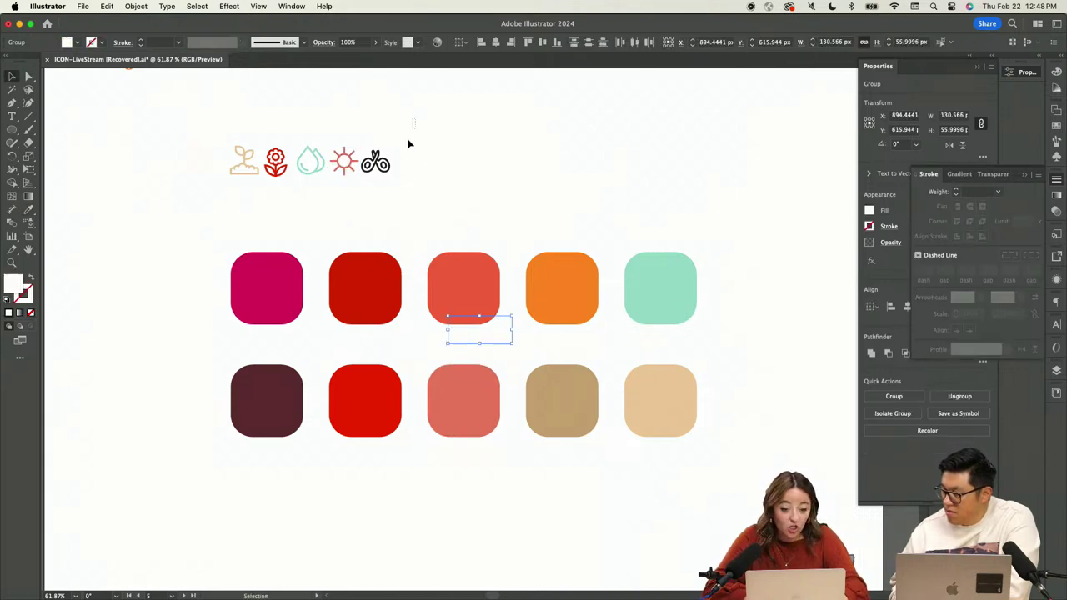
click(363, 190)
key(i)
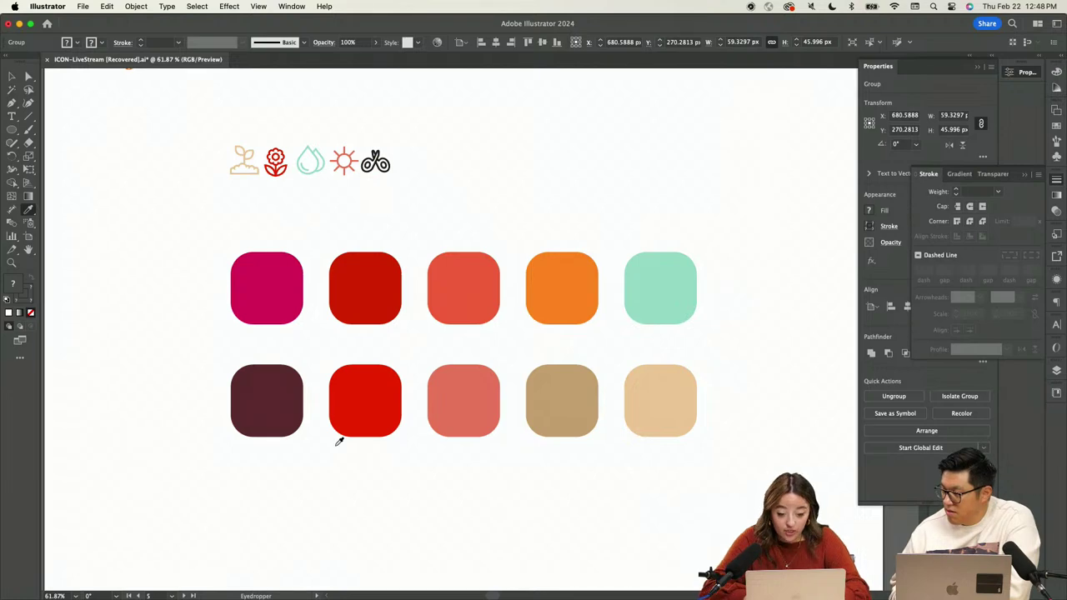
click(285, 389)
scroll(392, 208, left, 2)
scroll(391, 208, up, 1)
key(v)
drag(445, 147, 246, 207)
scroll(246, 207, down, 3)
scroll(246, 206, up, 2)
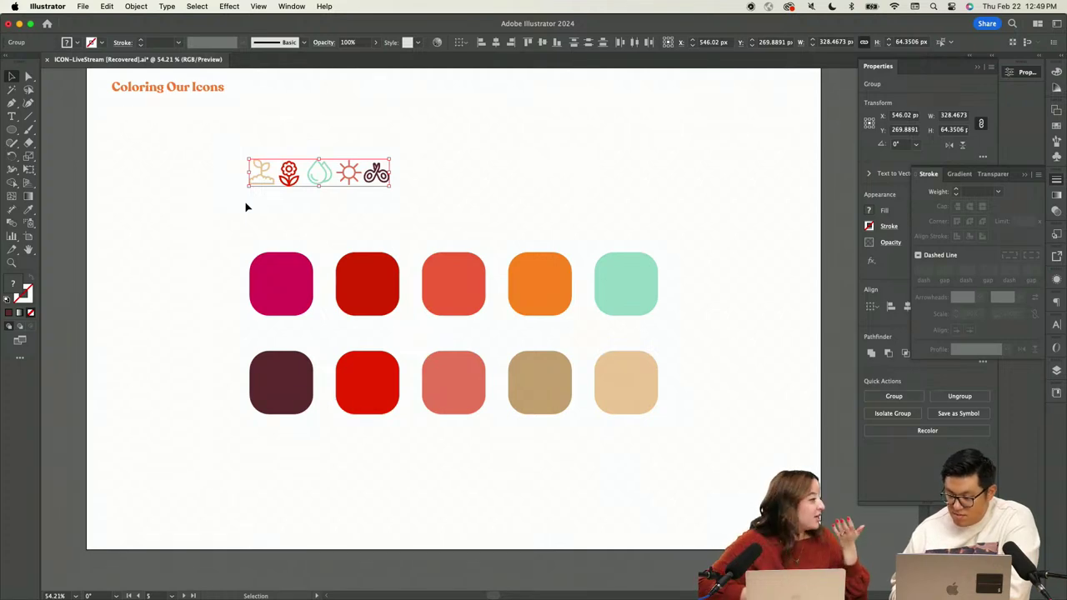
click(415, 169)
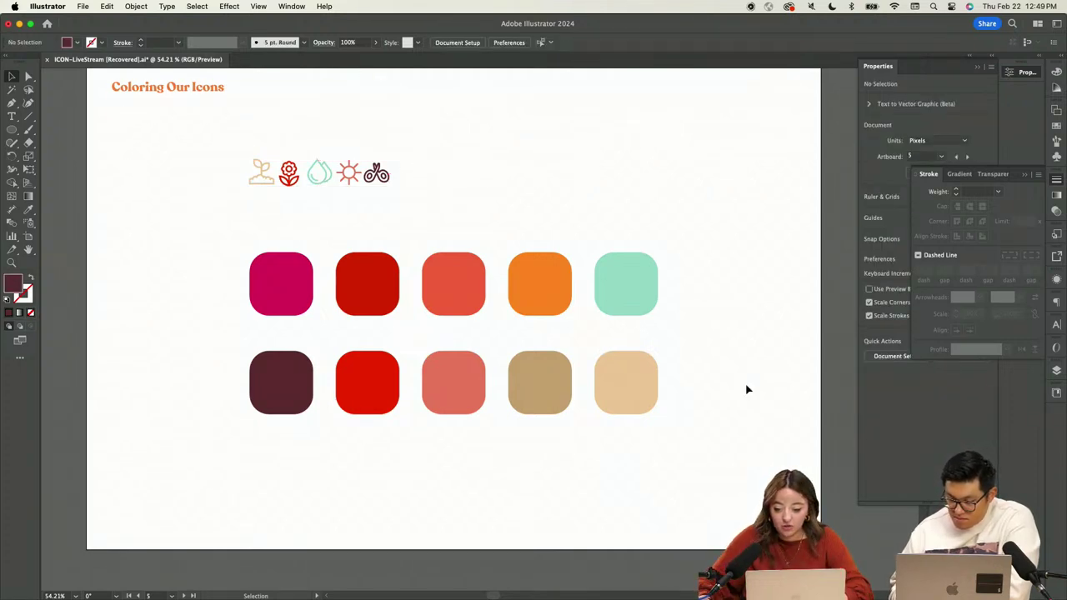
Remove the water drop artwork from the Icons group of The Garden Party library
click(1056, 390)
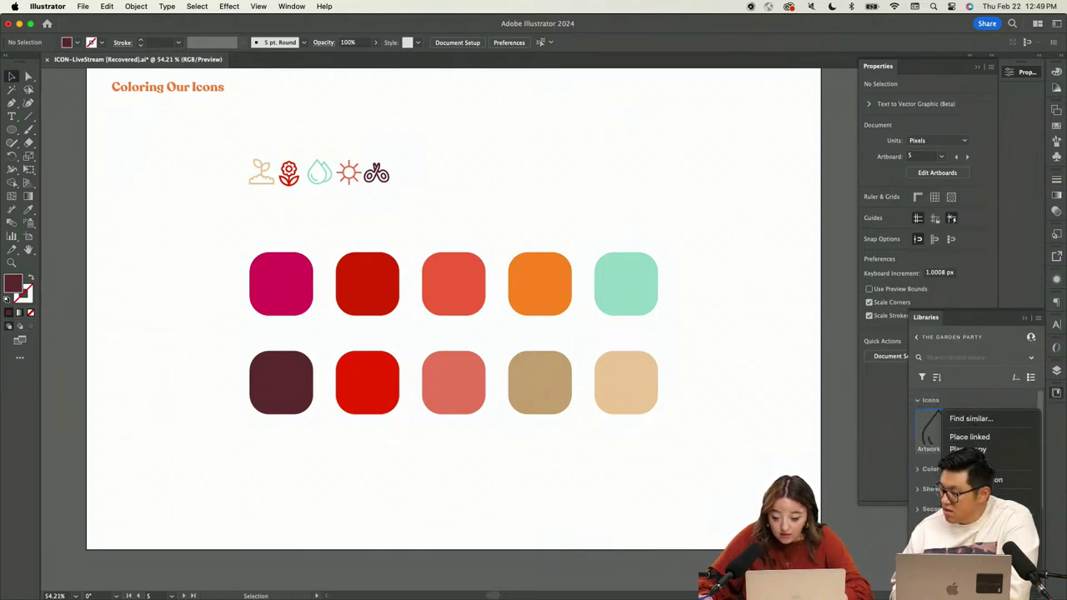
key(Escape)
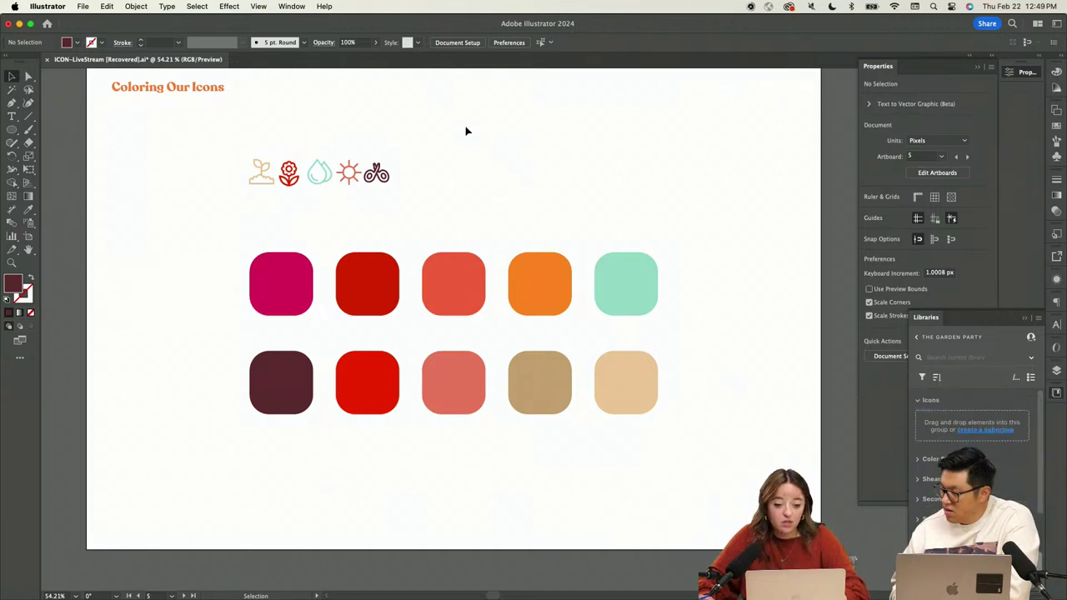
Copy the maroon shears icon into the Adobe Express index page and place it beside "Trimming Your Flowers"
drag(379, 188, 376, 205)
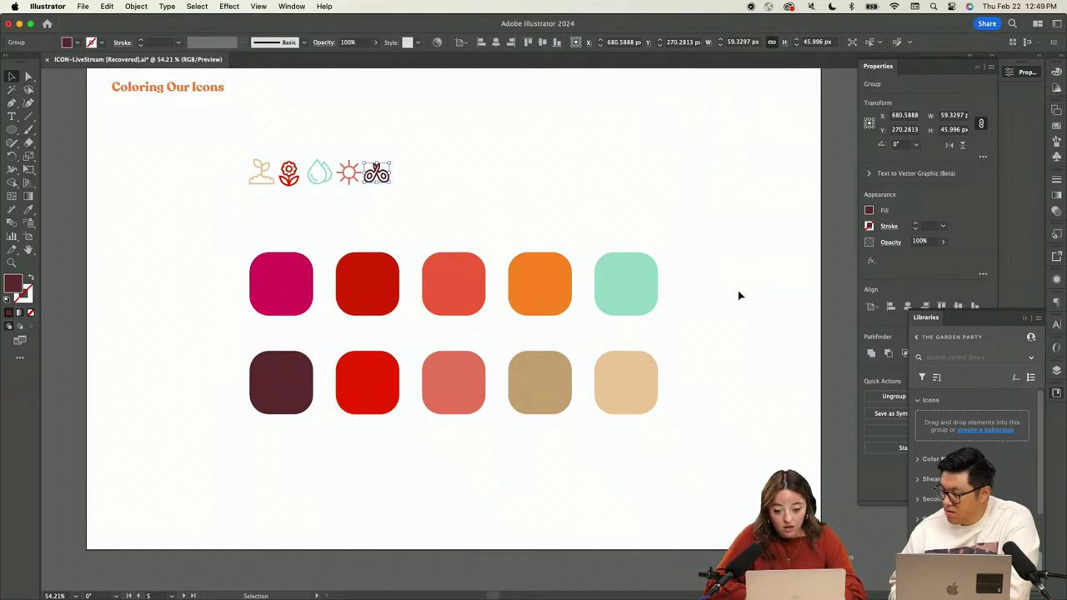
key(ctrl+Up)
click(516, 209)
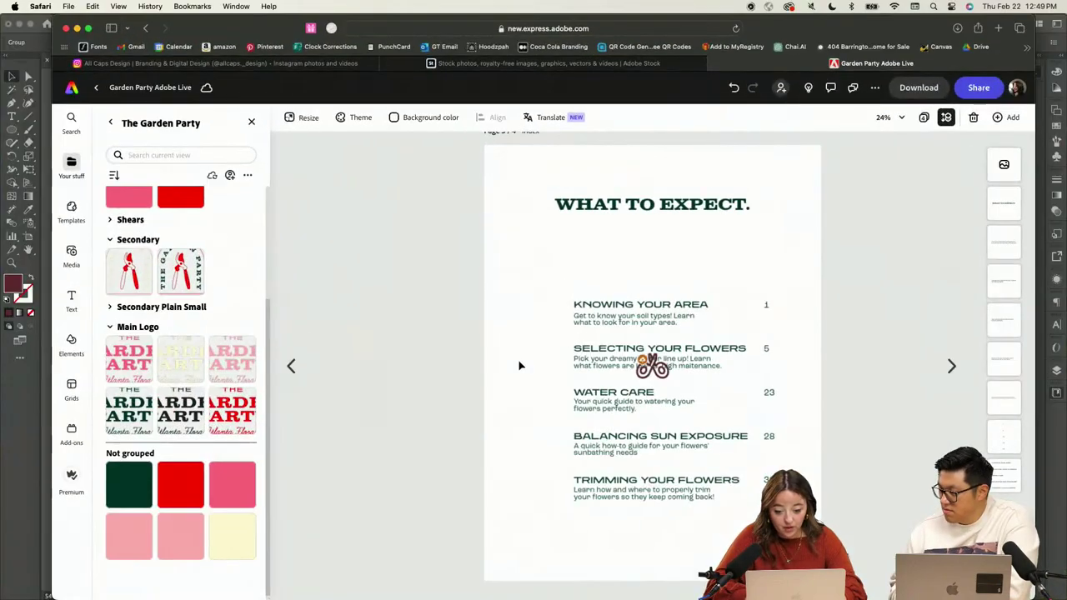
drag(652, 371, 530, 510)
Copy the salmon sun icon from Illustrator to the Express index page and place it beside "Balancing Sun Exposure"
key(ctrl+Up)
click(700, 437)
click(355, 162)
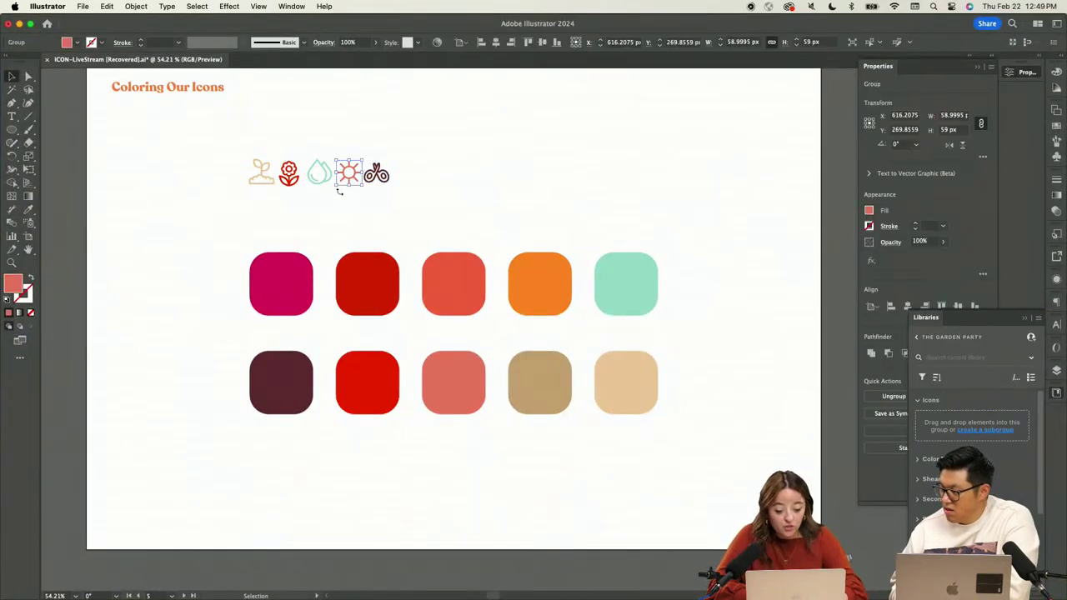
key(ctrl+Up)
click(503, 306)
click(511, 376)
key(super+v)
drag(647, 364, 533, 458)
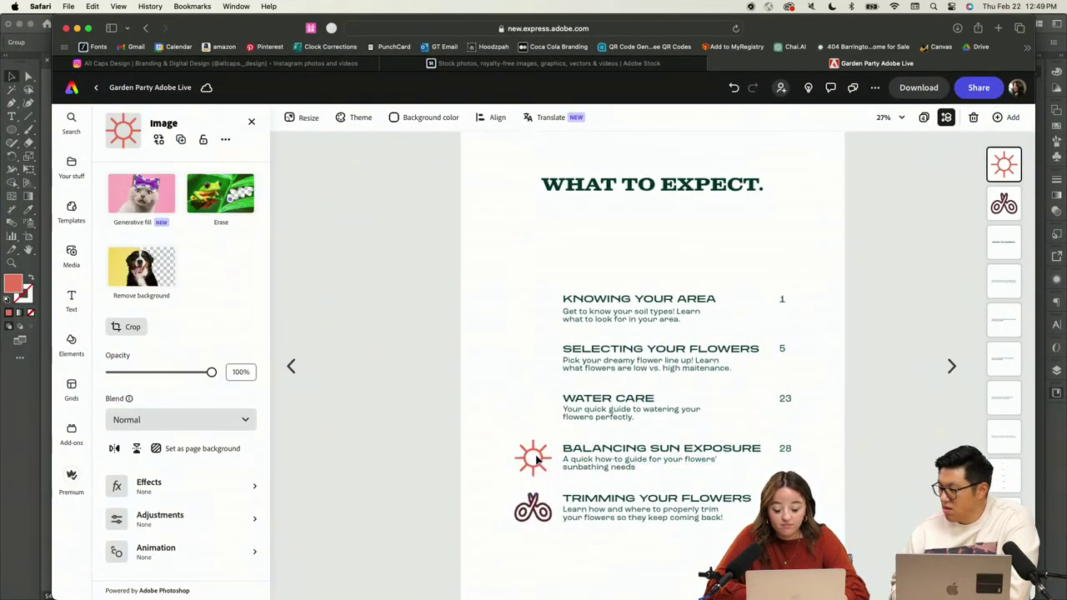
Copy the mint water drop icon from Illustrator to the Express index page and place it beside "Water Care"
key(ctrl+Up)
click(800, 466)
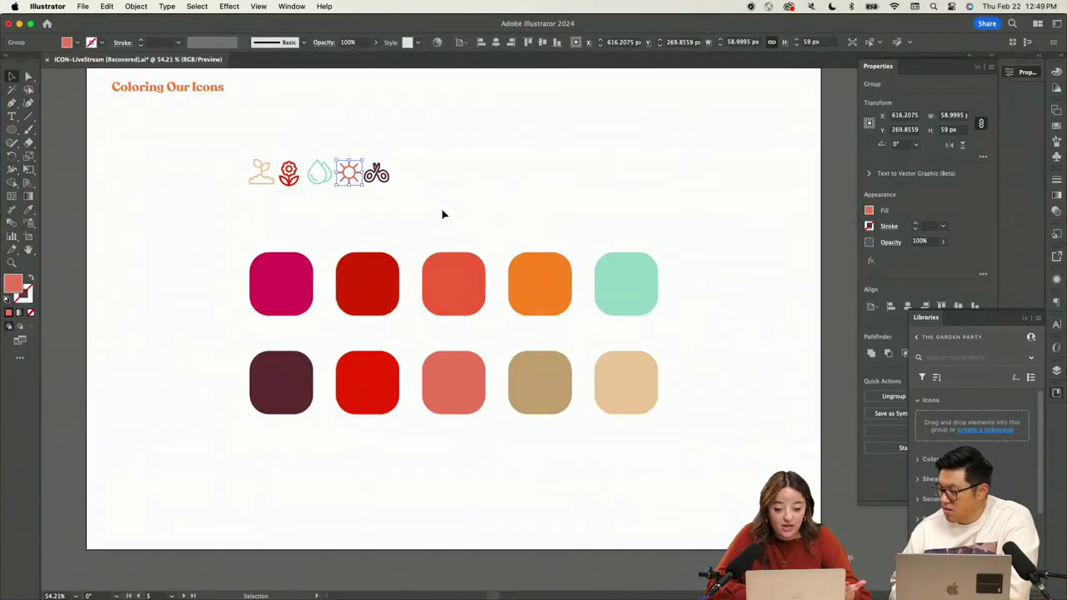
click(320, 143)
click(310, 187)
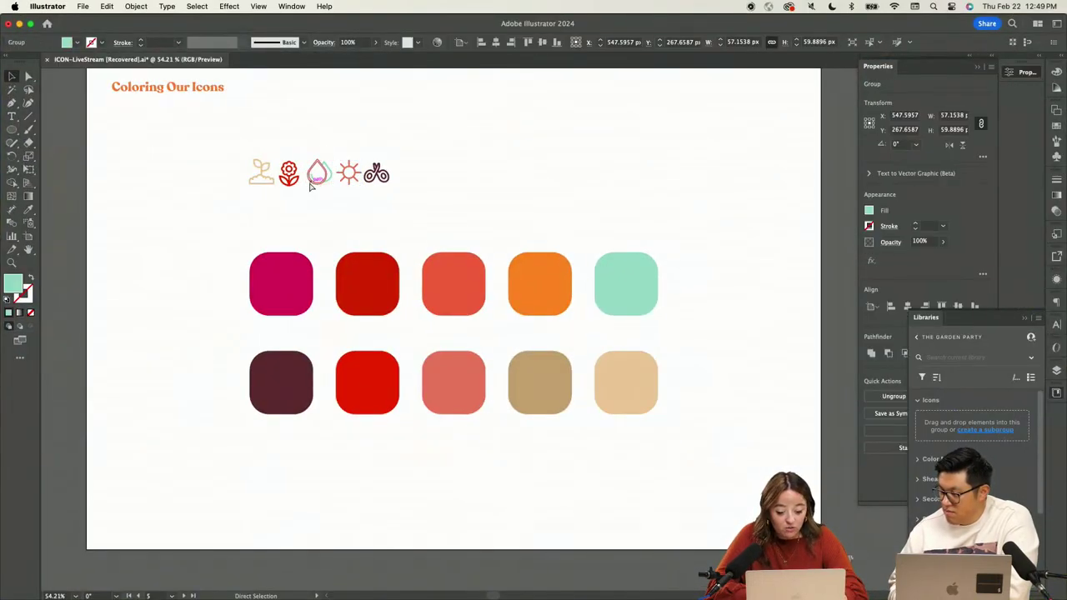
scroll(333, 122, up, 2)
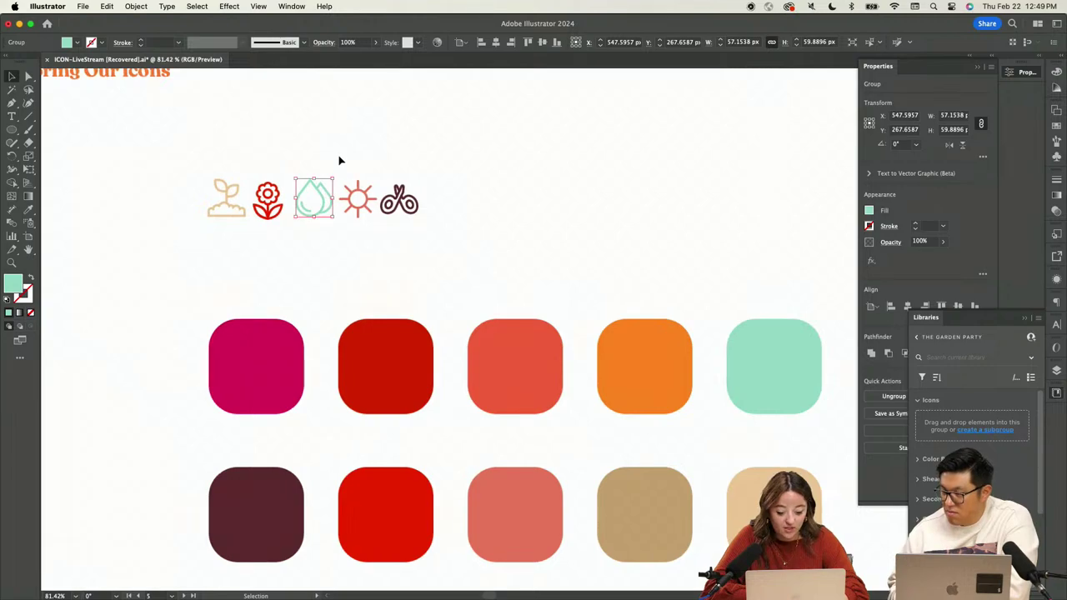
key(ctrl+Up)
click(475, 296)
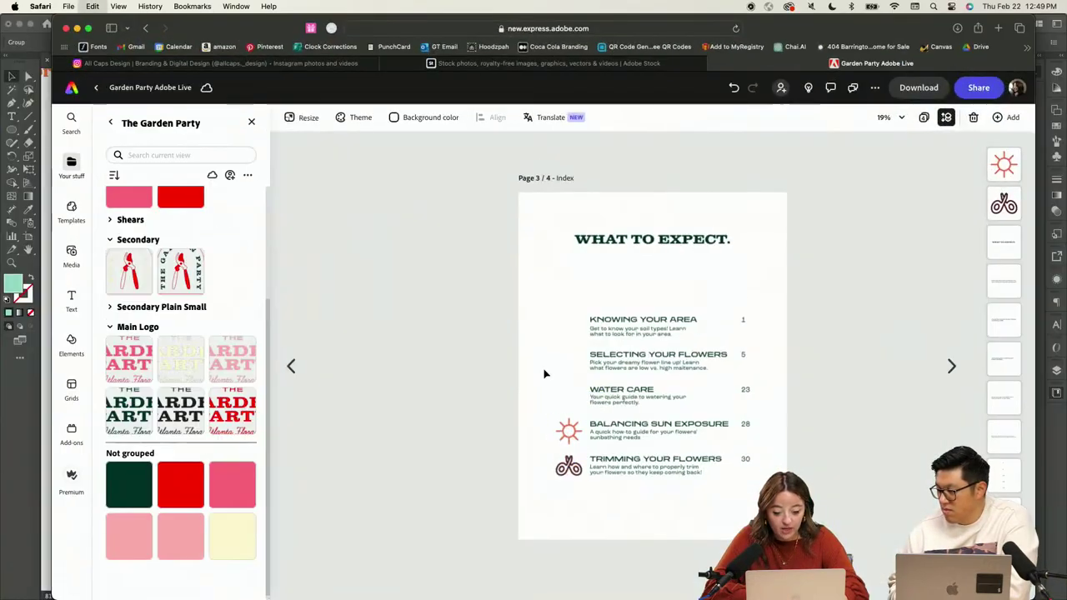
key(super+v)
scroll(650, 367, up, 3)
drag(659, 381, 486, 443)
scroll(486, 443, down, 3)
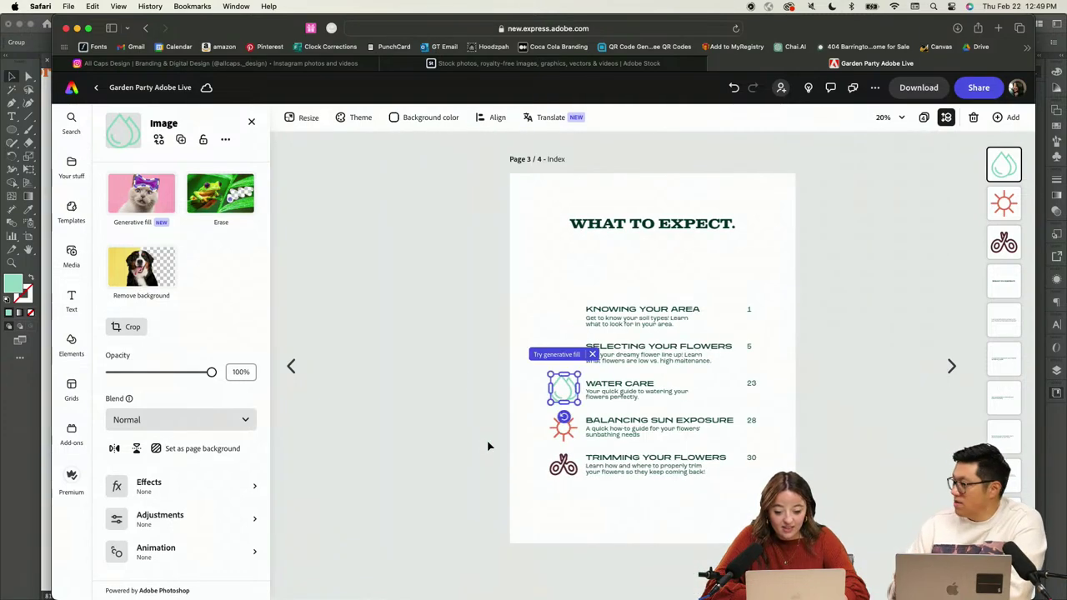
Copy the red flower icon from Illustrator to the Express index page and place it beside "Selecting Your Flowers"
key(ctrl+Up)
click(642, 398)
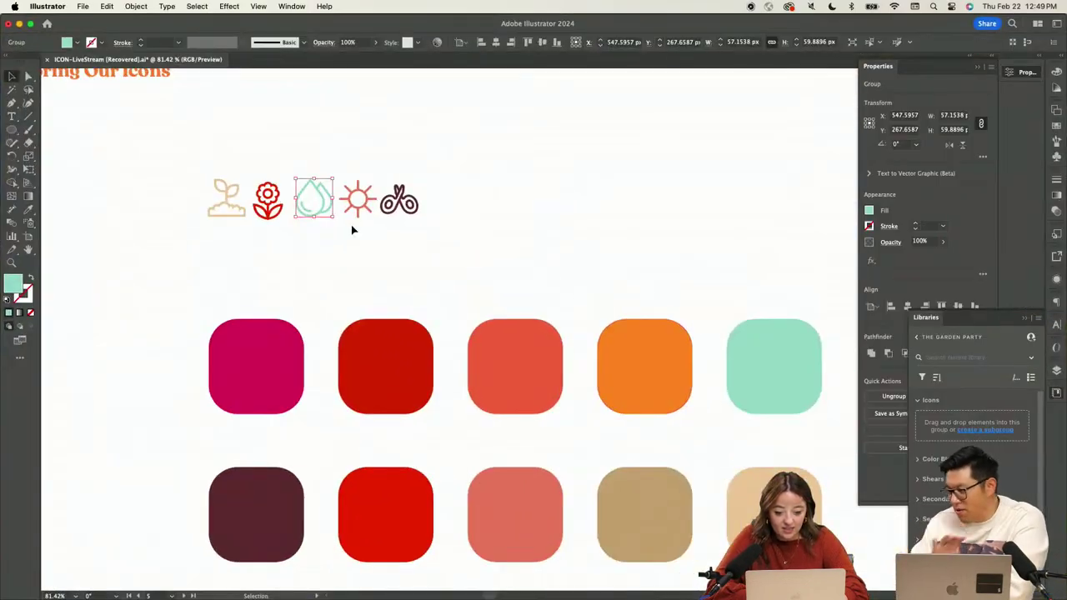
key(ctrl+Up)
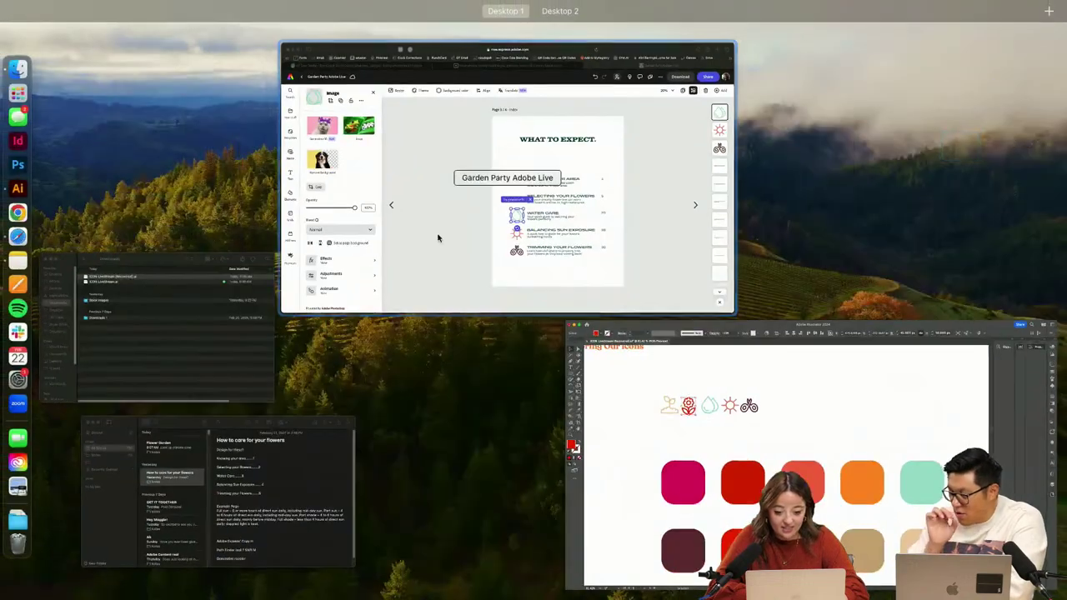
click(535, 309)
key(super+v)
drag(648, 367, 565, 357)
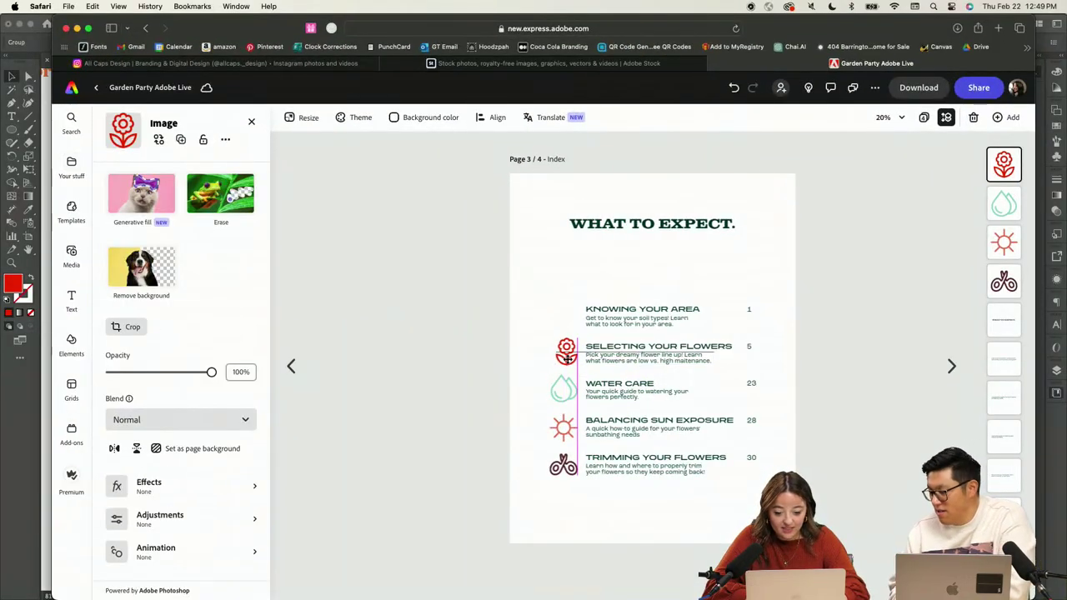
Copy the tan sprout icon from Illustrator to the Express index page and place it beside "Knowing Your Area"
key(ctrl+Up)
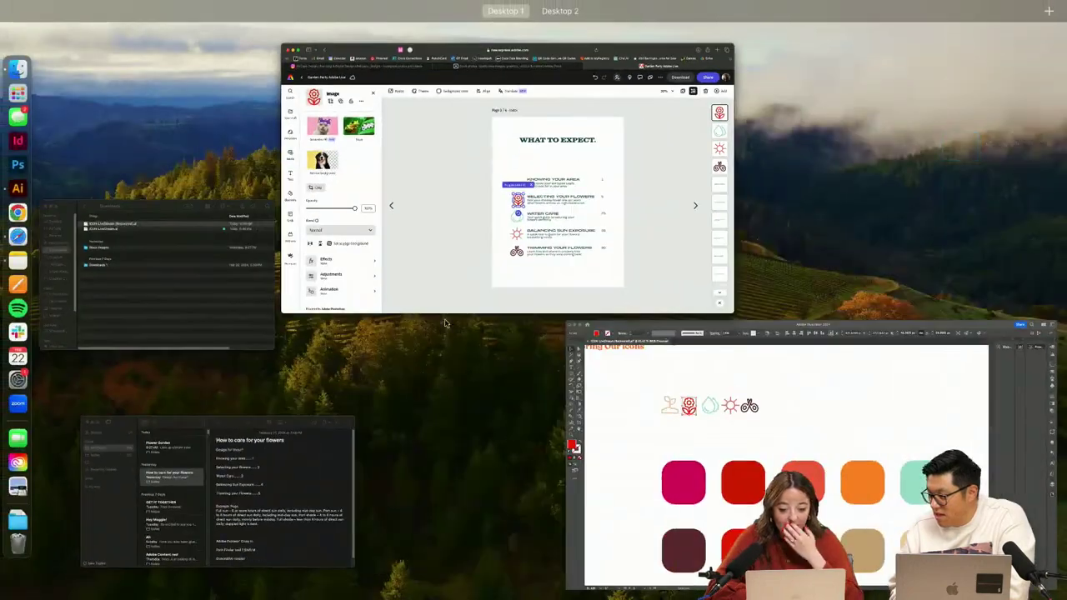
click(207, 308)
key(ctrl+Up)
click(576, 291)
click(606, 416)
drag(239, 175, 205, 239)
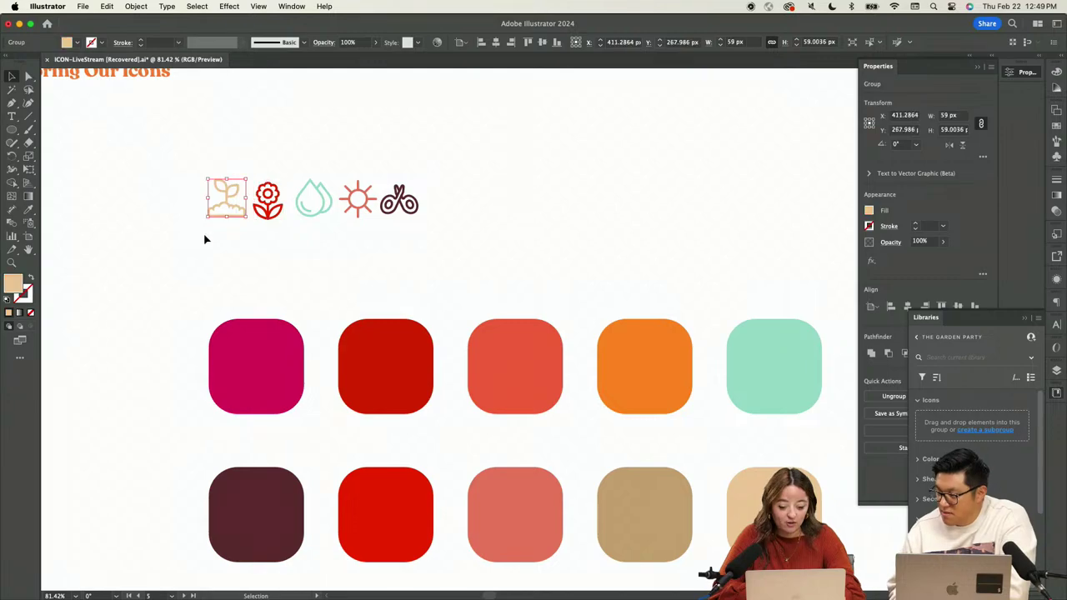
key(ctrl+Up)
click(426, 211)
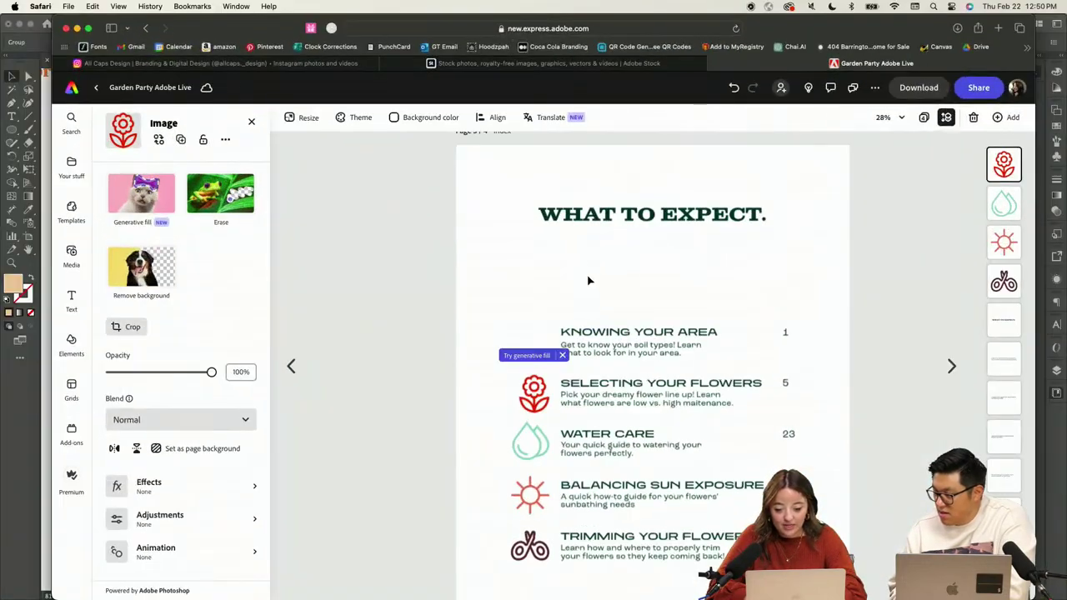
key(super+v)
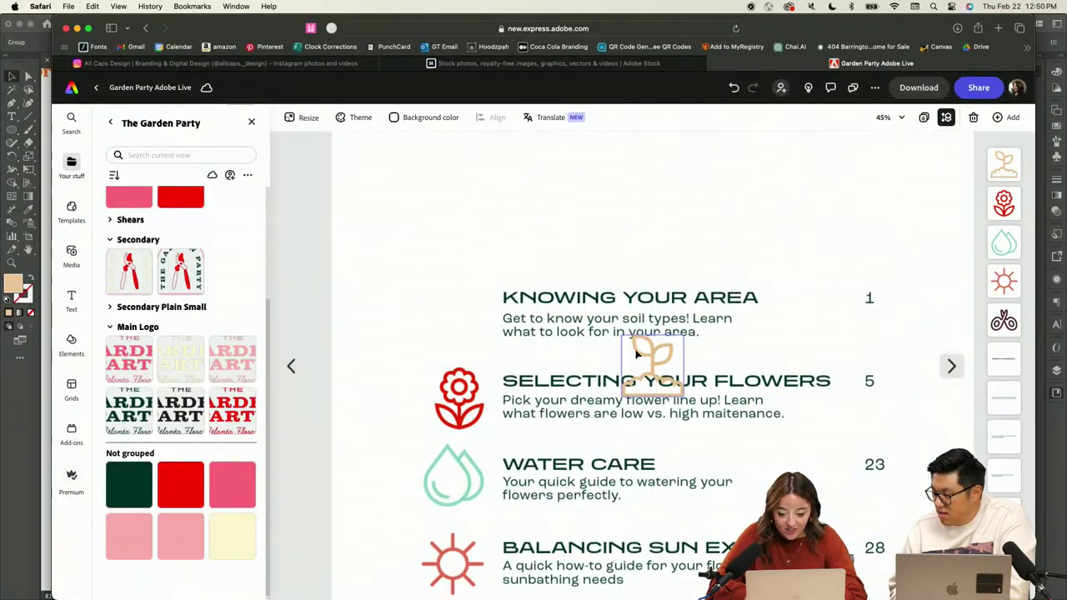
drag(475, 315, 400, 271)
scroll(459, 272, down, 3)
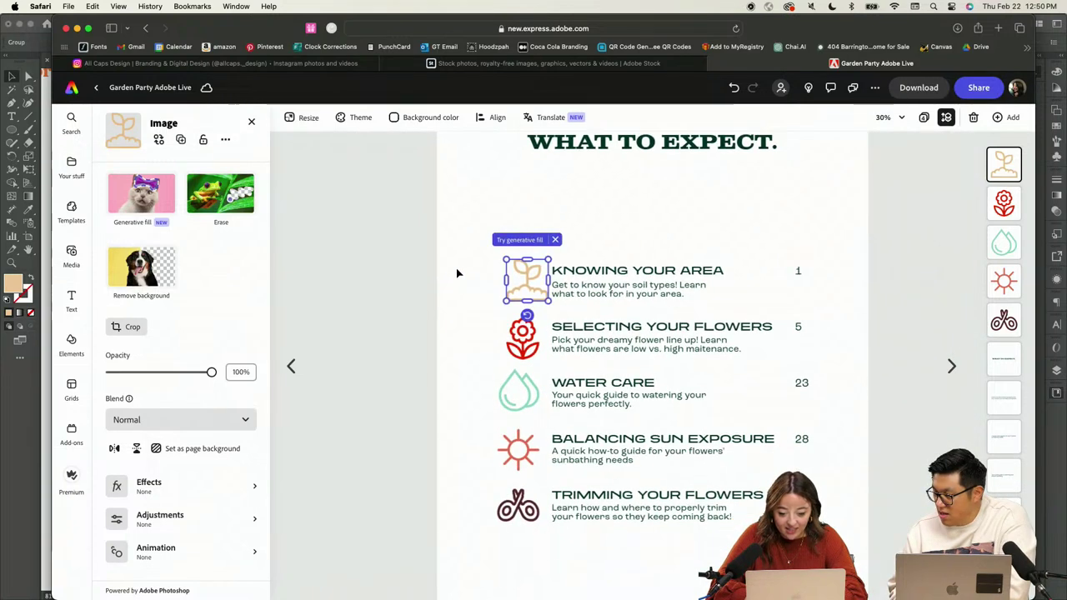
Line up the sprout and water drop icons on a common vertical center in the icon column
click(494, 391)
drag(494, 391, 518, 512)
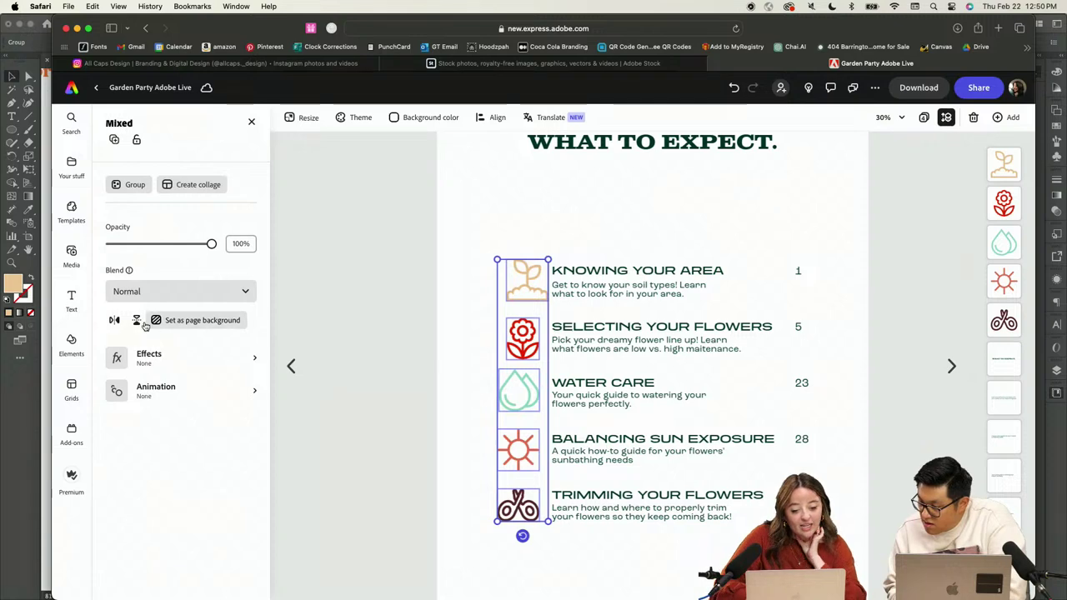
click(519, 220)
click(521, 279)
click(523, 385)
drag(523, 385, 527, 388)
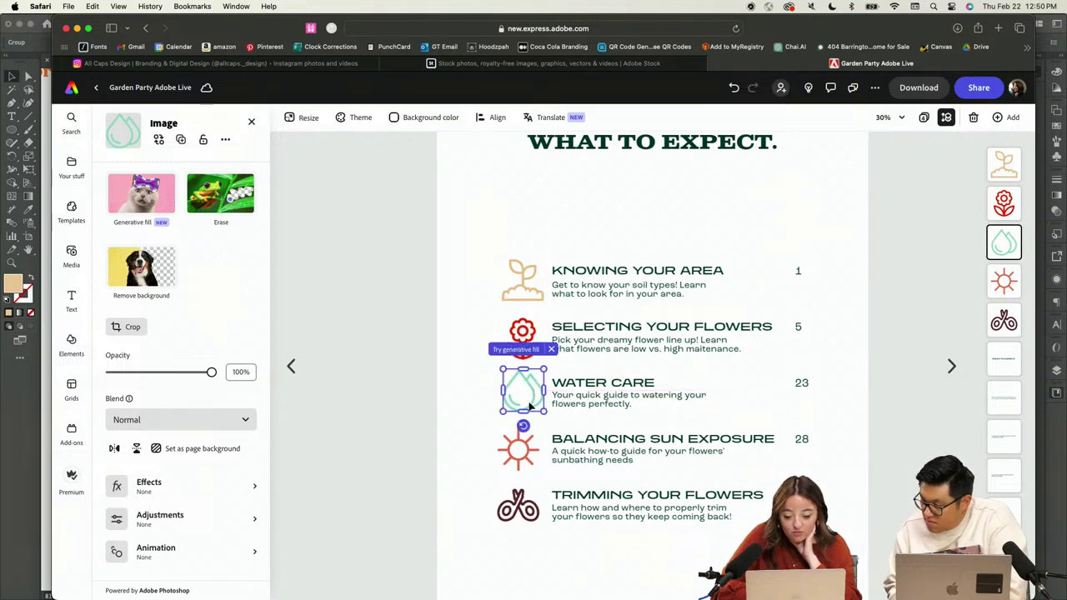
Shift the sun and shears icons into line with the others and even out the whole icon column
click(532, 452)
drag(534, 455, 538, 450)
click(519, 506)
drag(518, 506, 523, 506)
drag(550, 226, 528, 553)
click(527, 553)
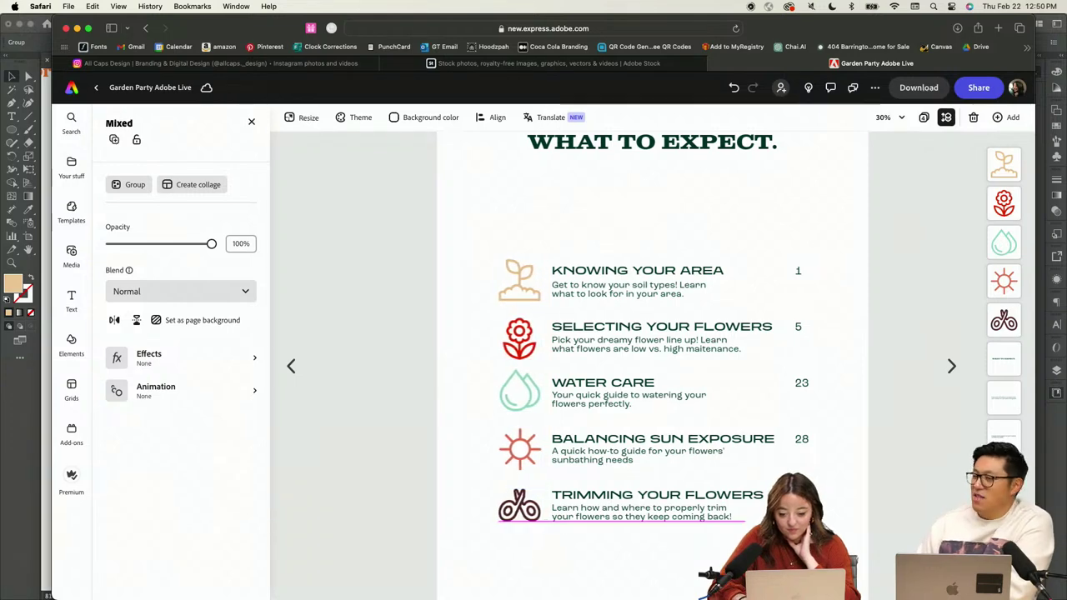
click(624, 591)
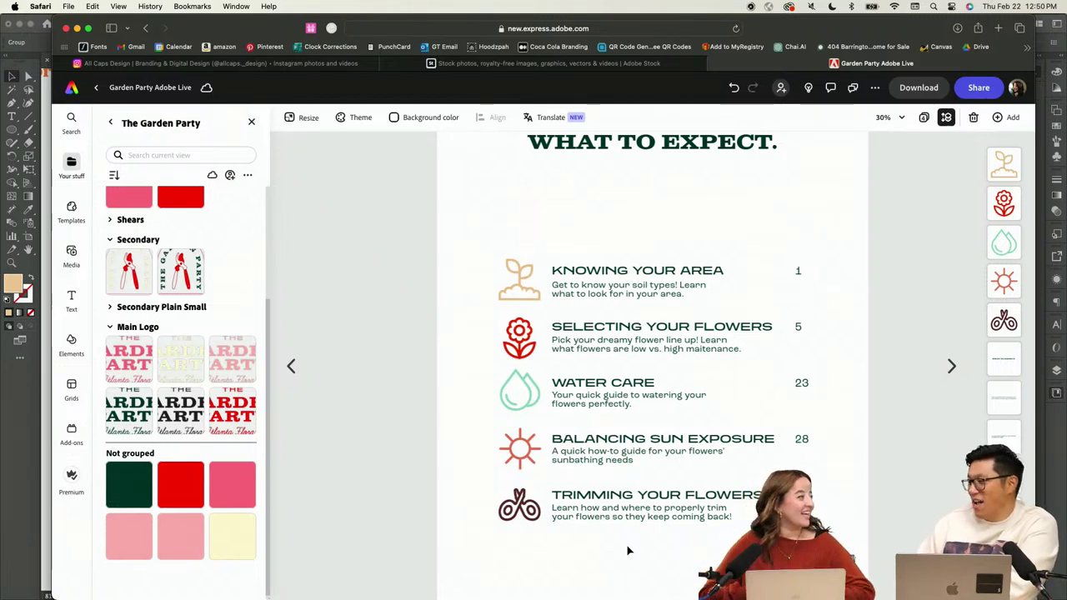
scroll(634, 542, down, 1)
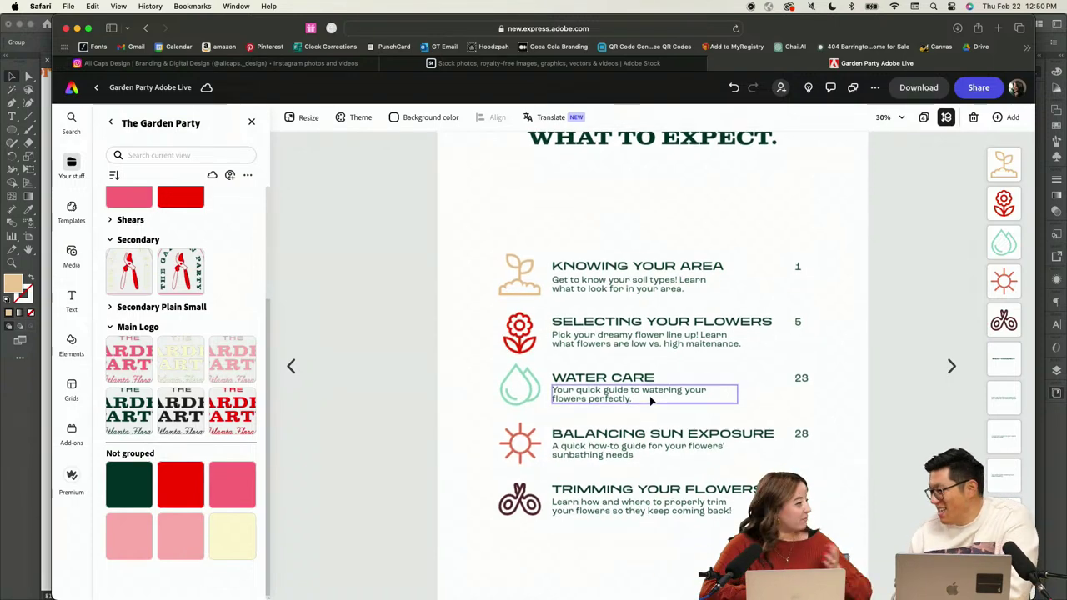
scroll(652, 401, down, 2)
drag(691, 269, 681, 500)
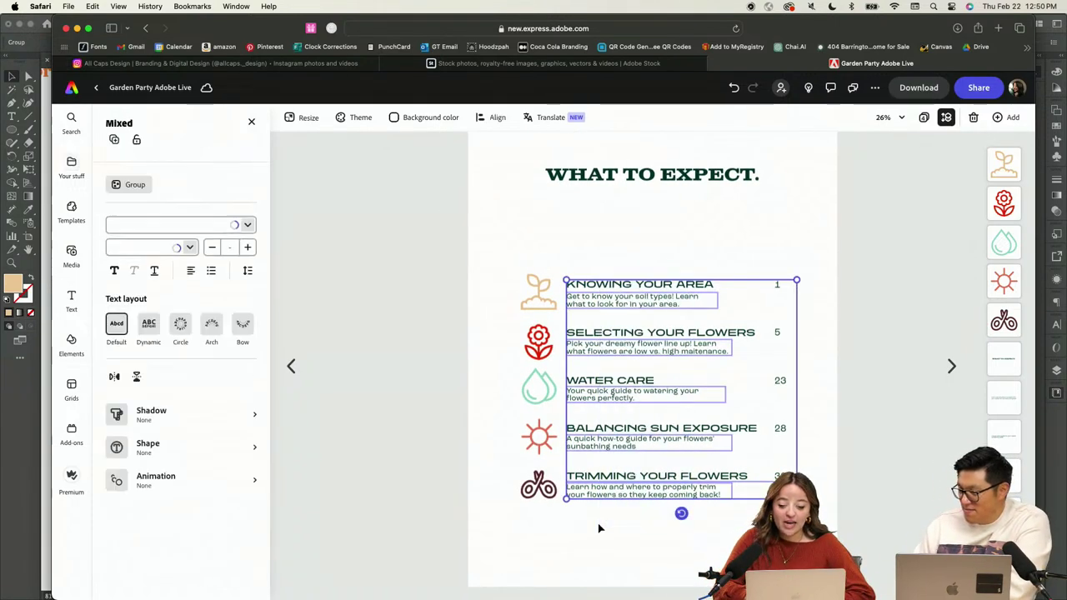
click(667, 174)
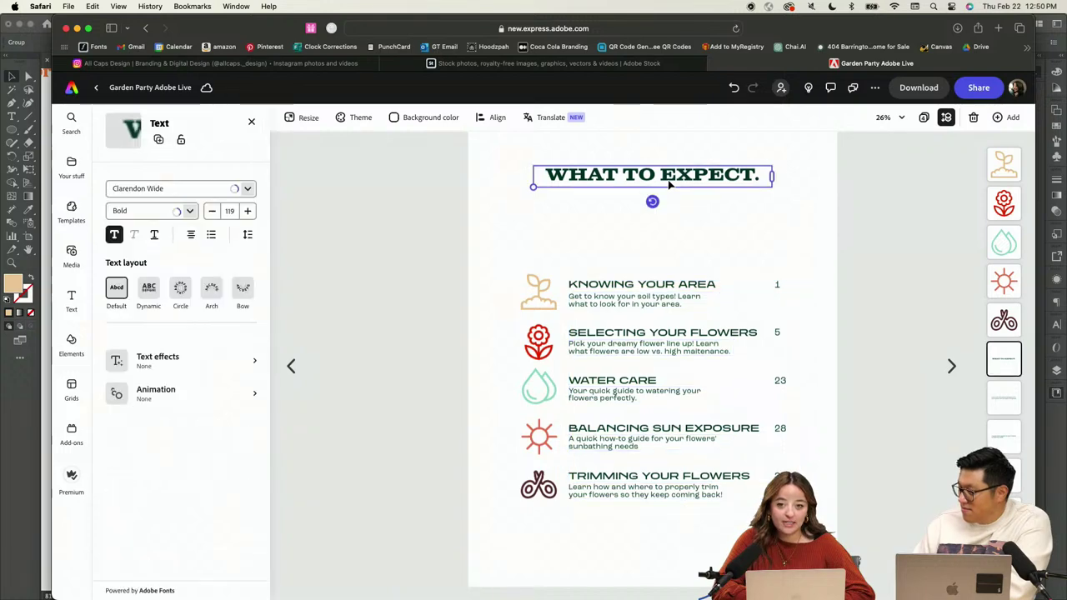
scroll(667, 222, up, 3)
click(475, 295)
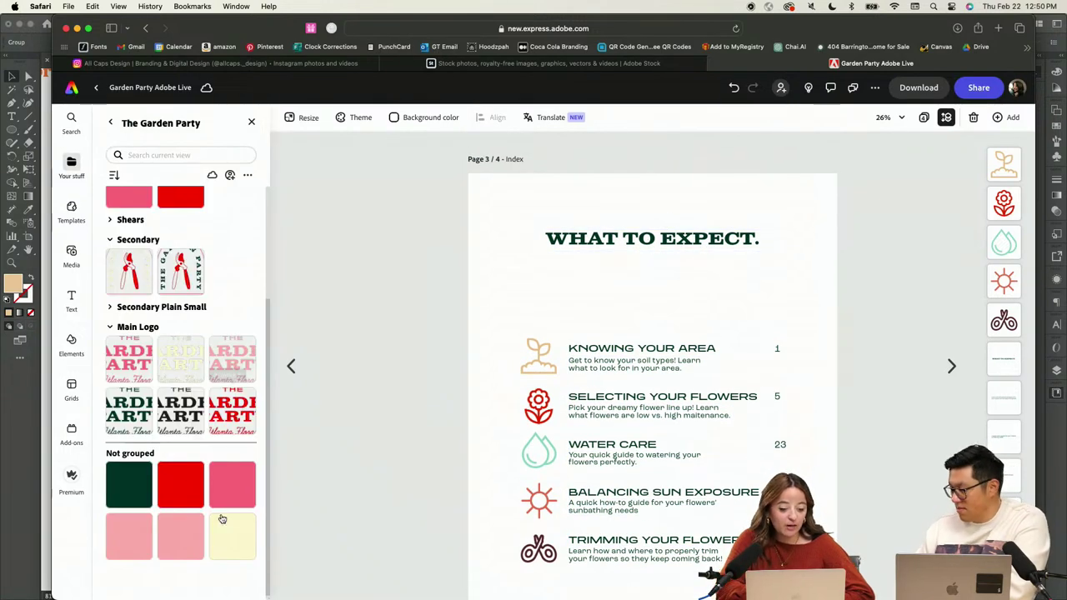
Add the dark green color block from The Garden Party library and stretch it into a full-width header band over the title area
drag(139, 485, 572, 280)
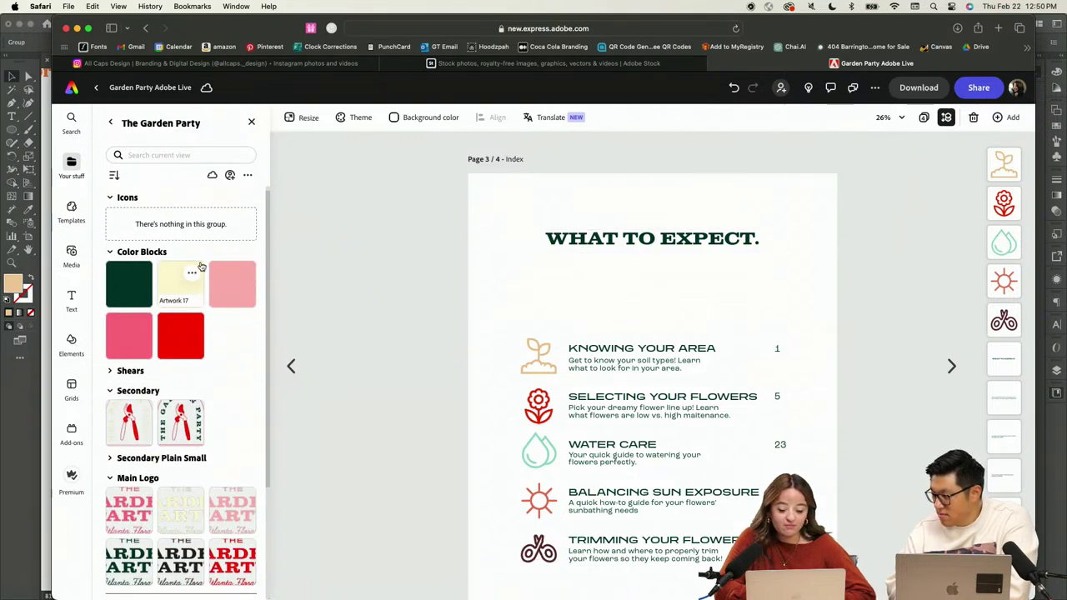
drag(631, 235, 543, 274)
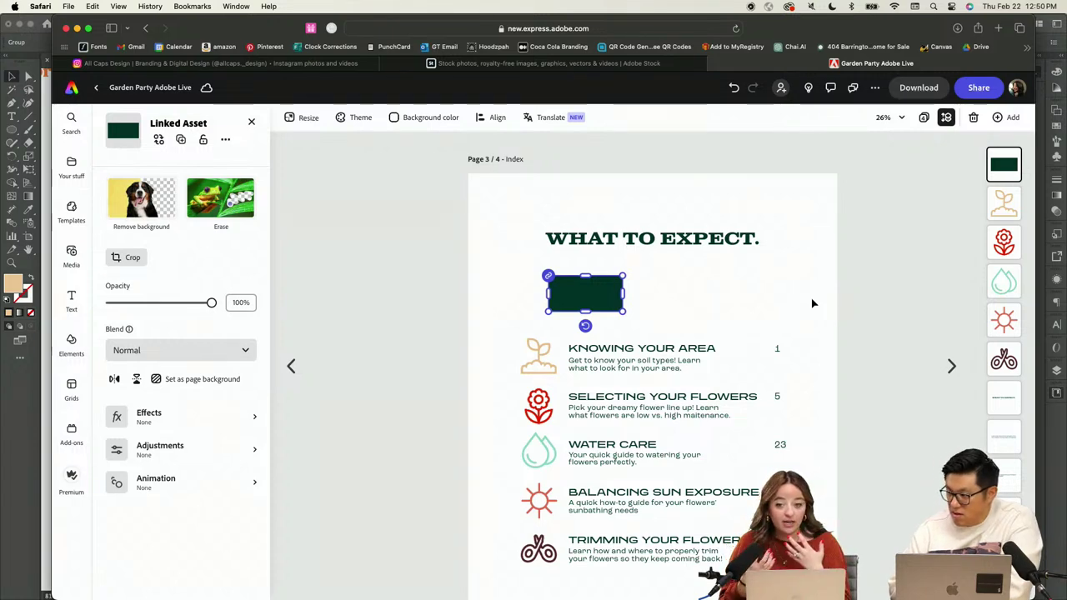
drag(618, 291, 836, 290)
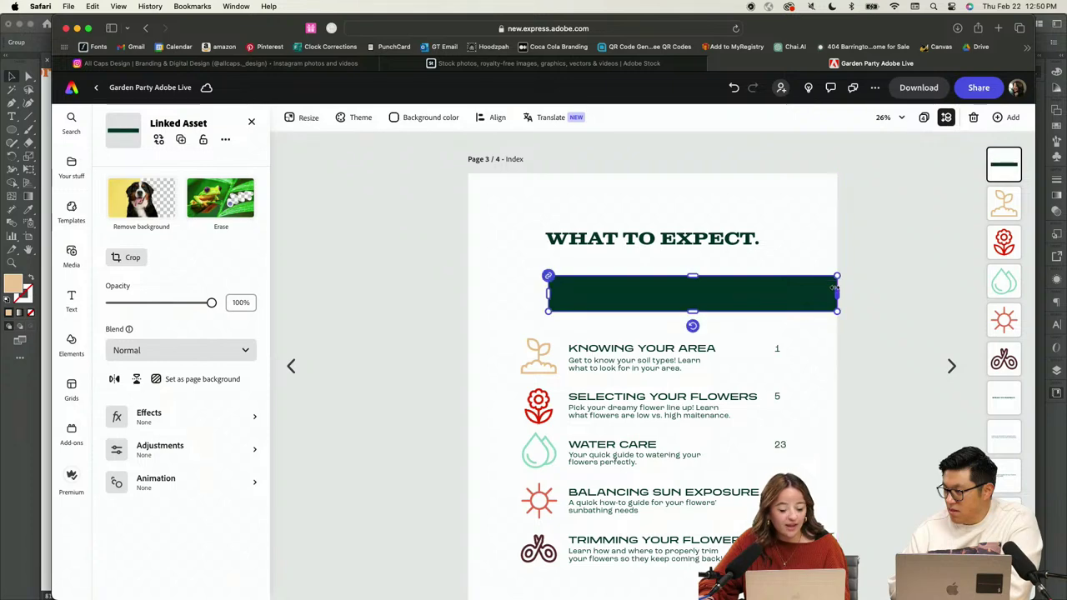
drag(704, 275, 703, 172)
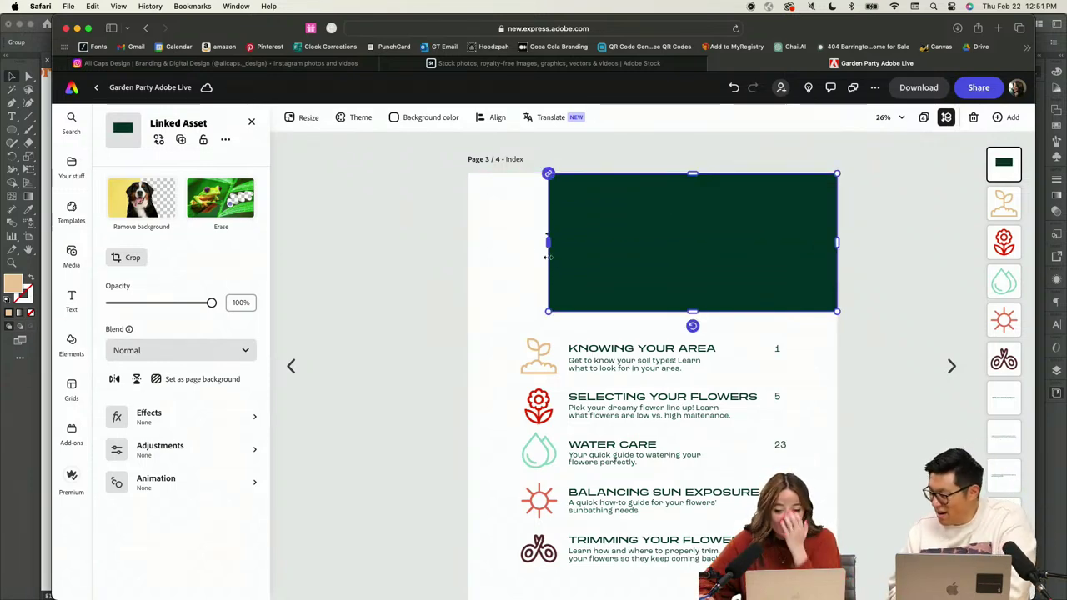
drag(547, 242, 470, 243)
Send the dark green header block behind the other page elements
right_click(618, 249)
click(657, 388)
scroll(1029, 481, down, 5)
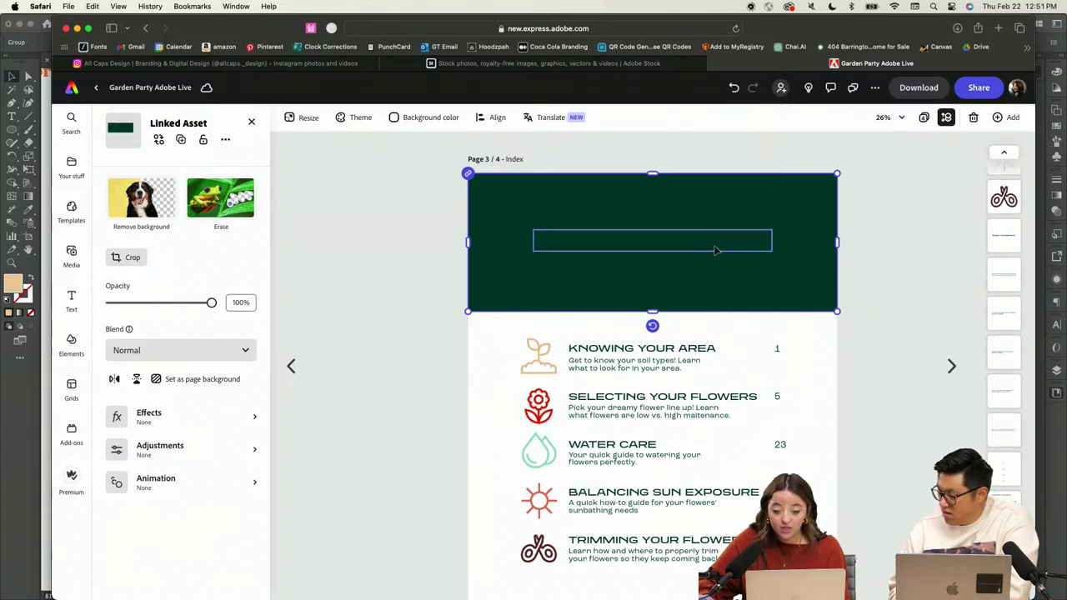
Set the "WHAT TO EXPECT." title's fill to the brand pale yellow and center the title in the green header block
click(667, 244)
click(121, 453)
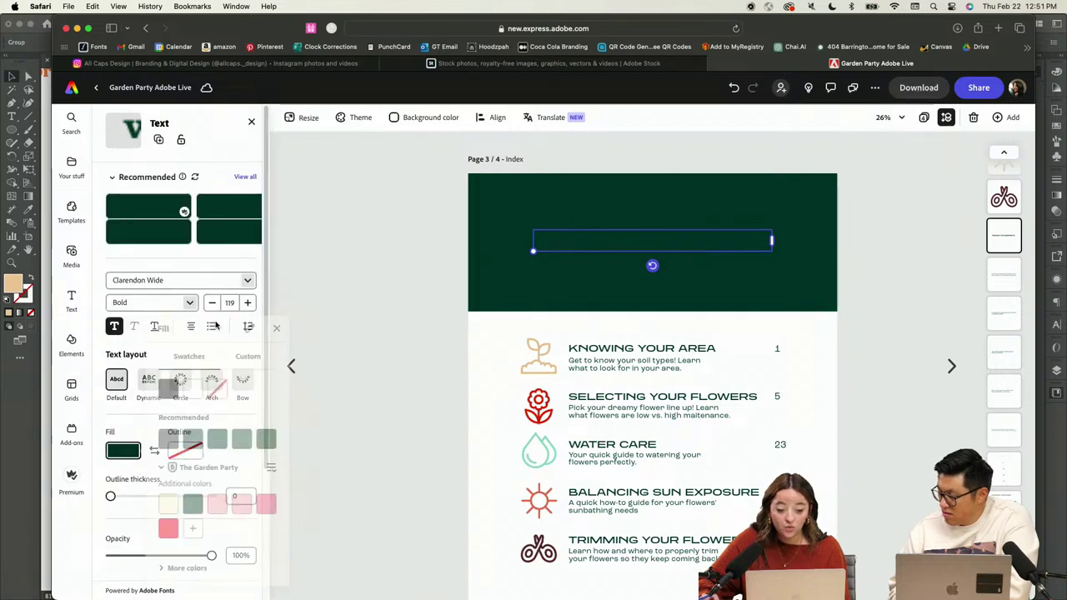
click(170, 503)
key(Escape)
key(Tab)
click(875, 338)
click(646, 228)
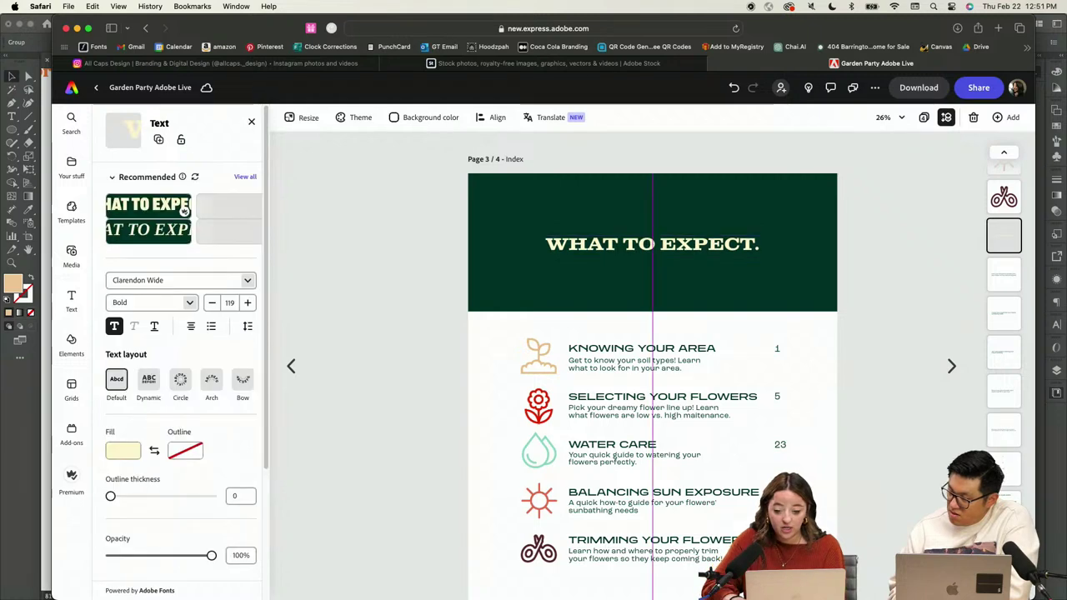
Select all index entries with their icons and page numbers and move them down slightly below the green header
click(529, 414)
key(super+minus)
click(797, 404)
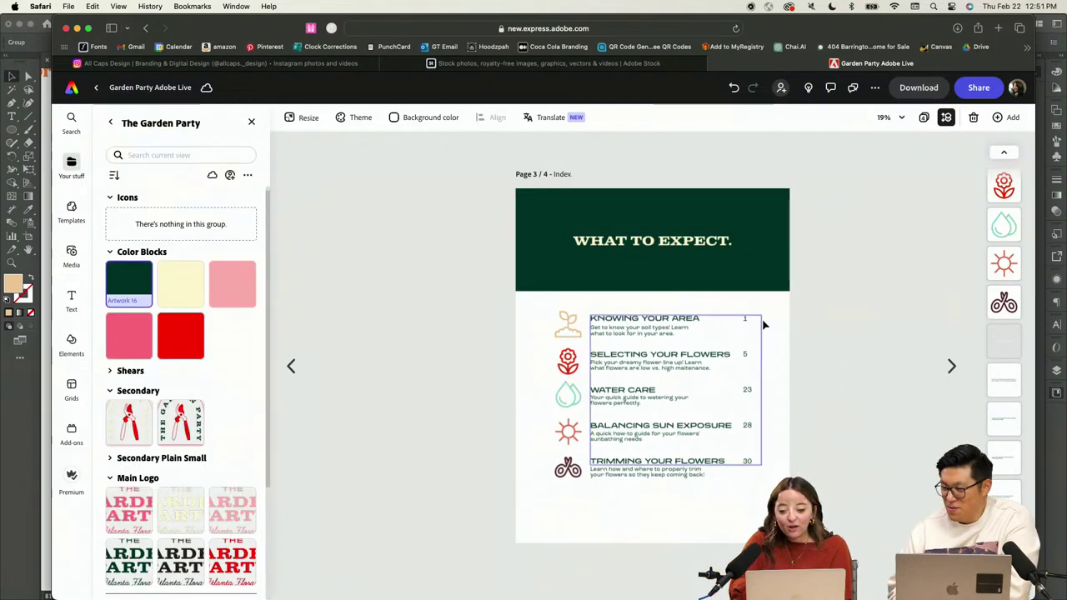
drag(755, 324, 528, 528)
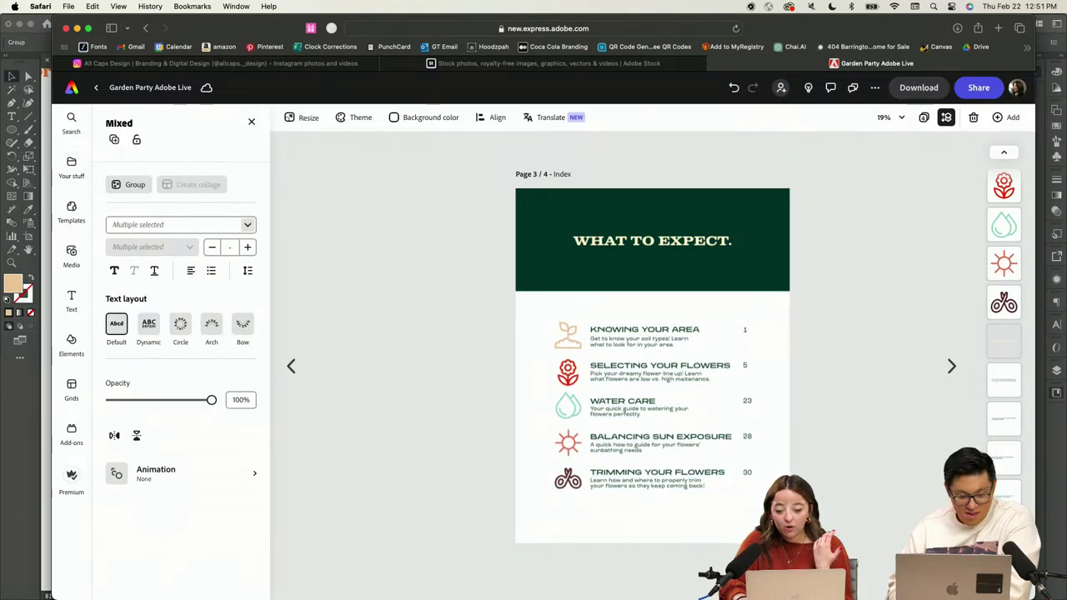
click(525, 475)
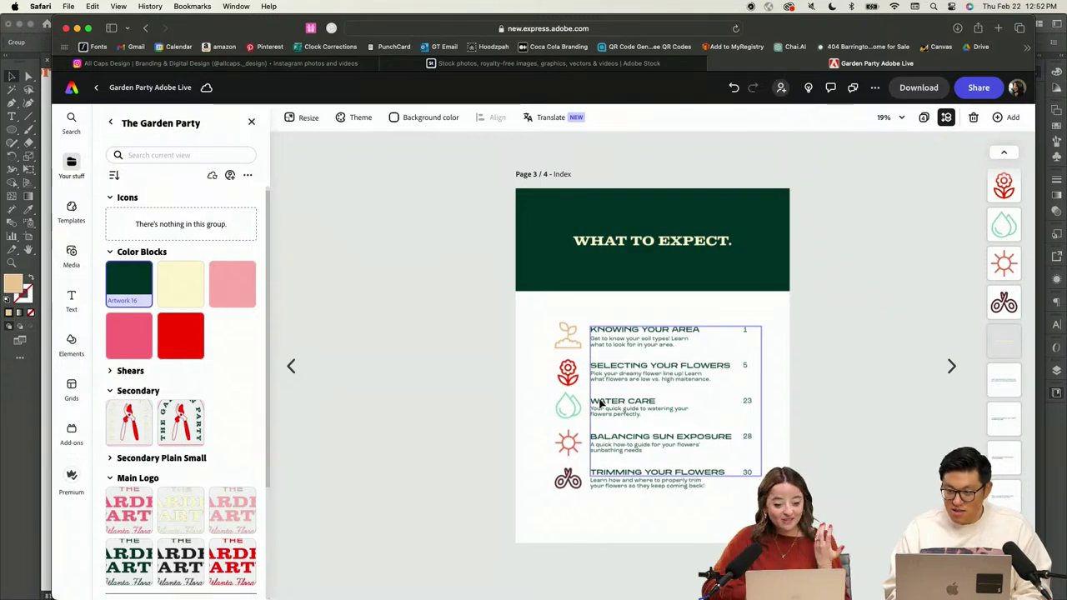
Switch to Illustrator and look over the colored icons, the color swatches and the icon sketches on the artboards
key(ctrl+Up)
click(671, 427)
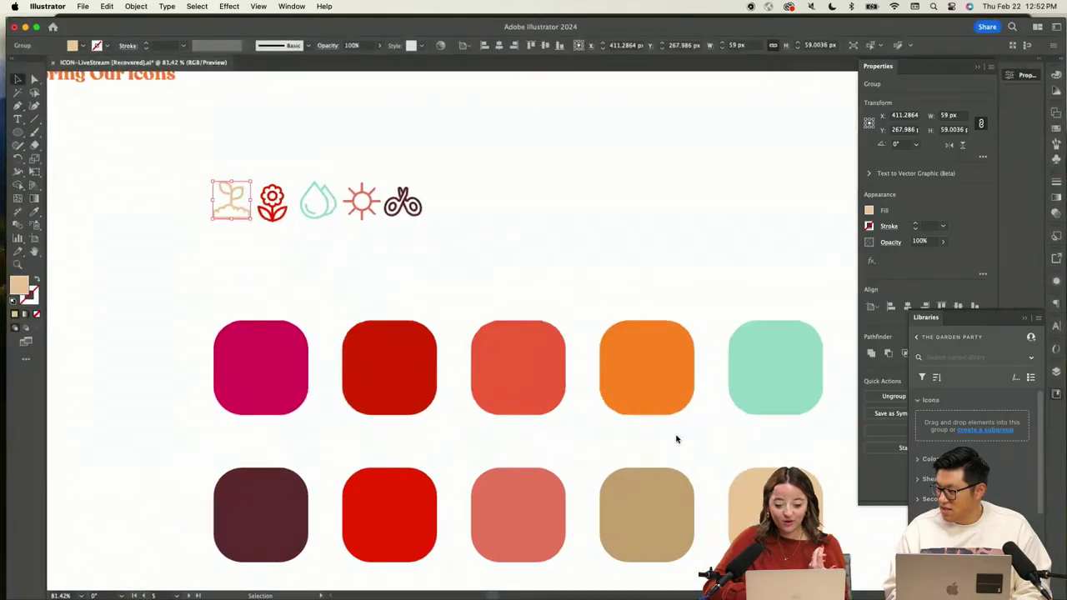
key(super+0)
scroll(723, 280, up, 5)
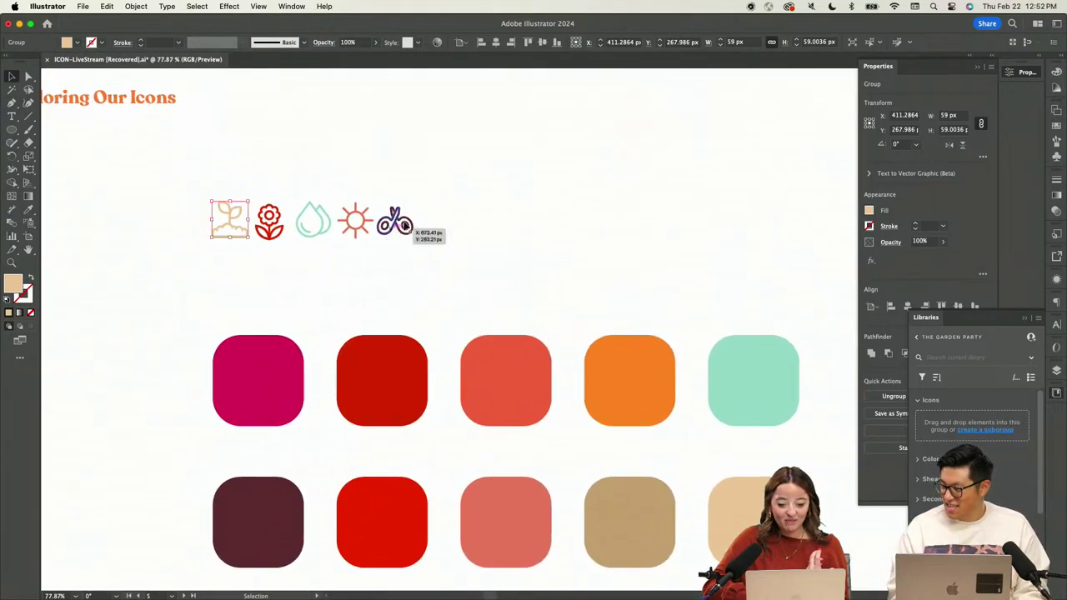
click(465, 189)
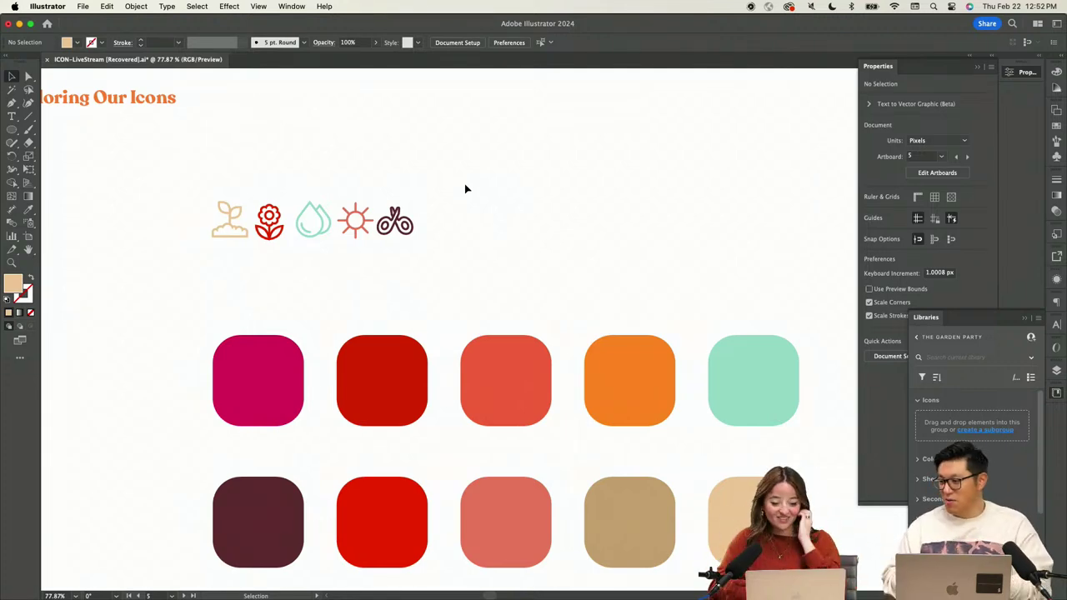
scroll(465, 189, down, 5)
scroll(465, 191, up, 3)
scroll(465, 185, up, 3)
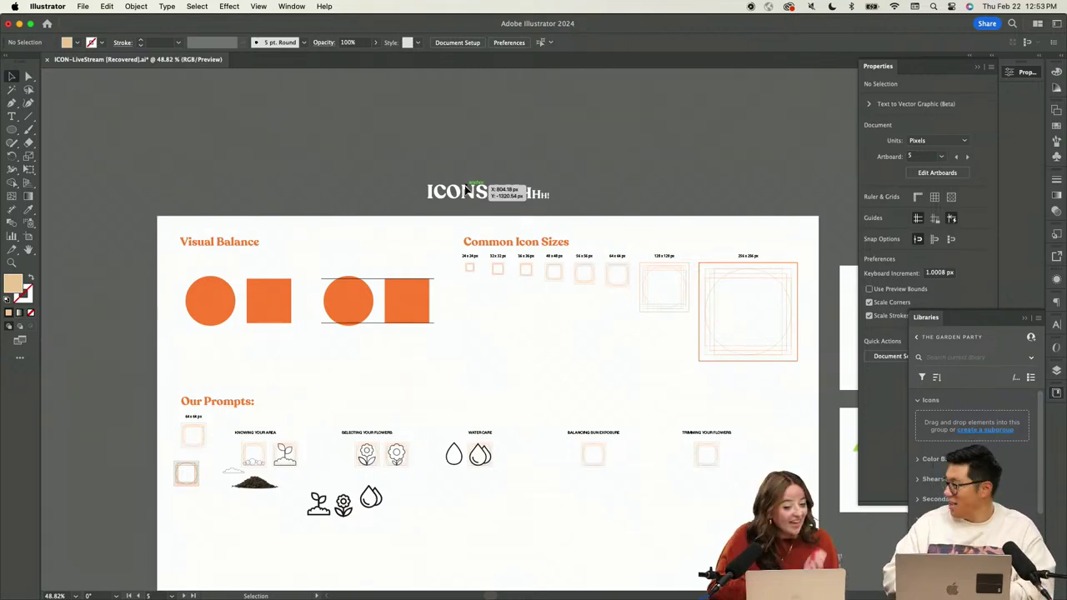
Return to the Express document and compare the title page with the finished index page
key(ctrl+Up)
click(573, 205)
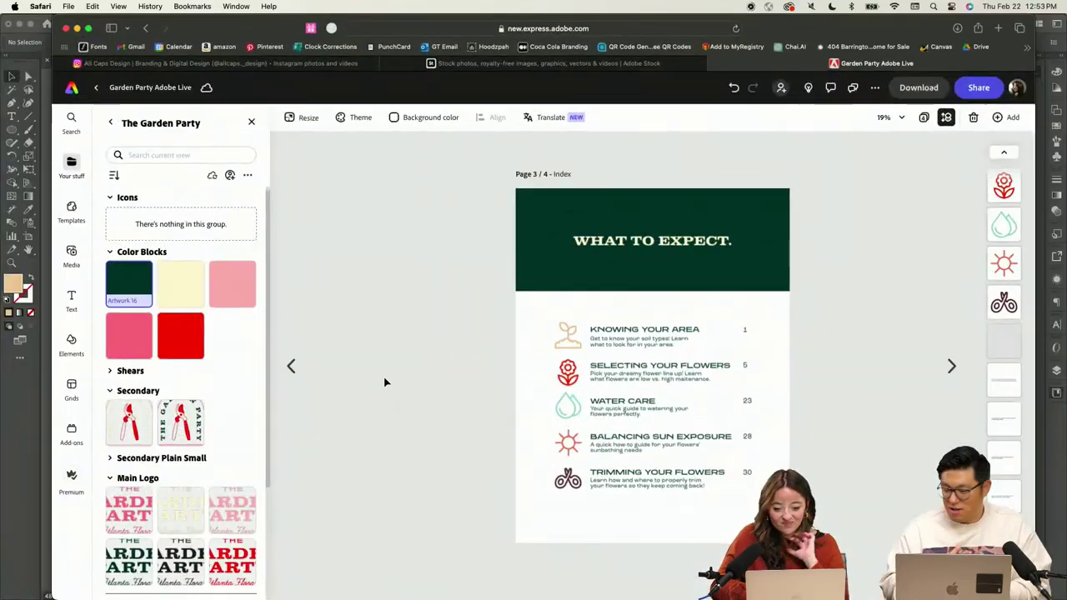
click(289, 367)
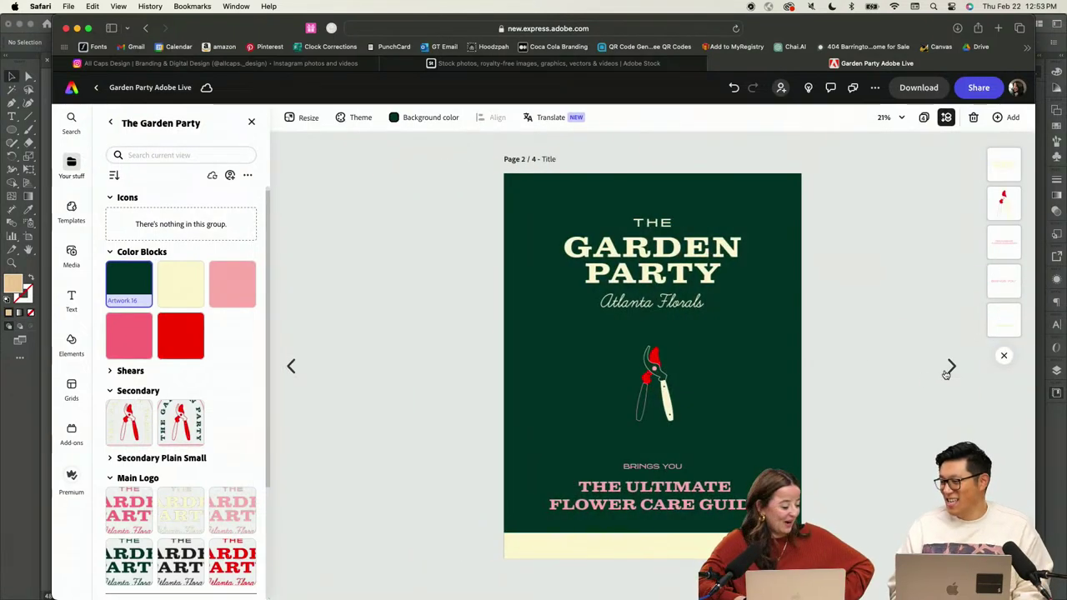
click(950, 367)
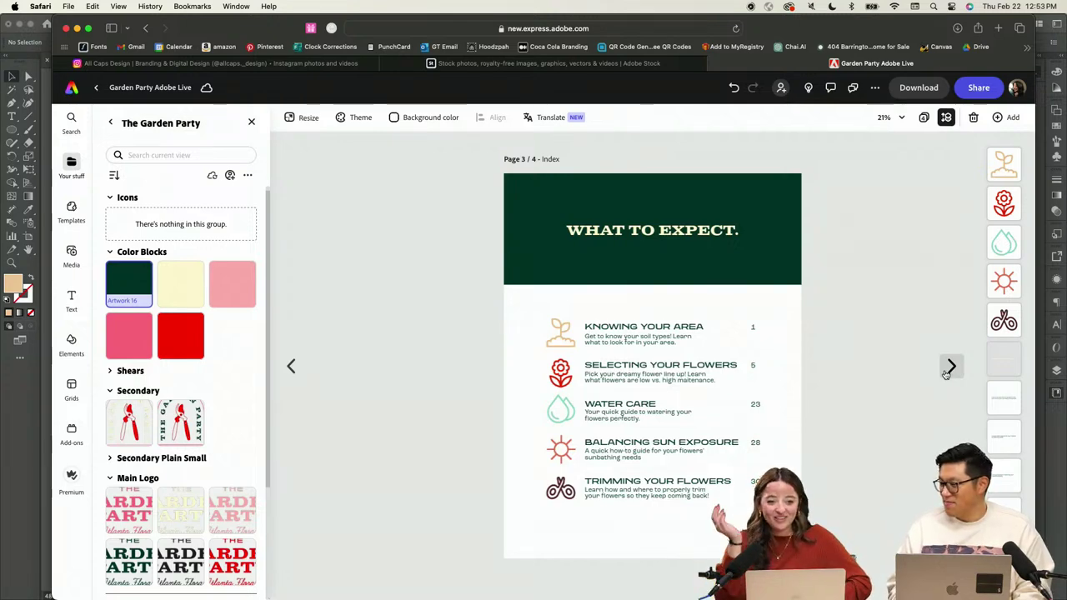